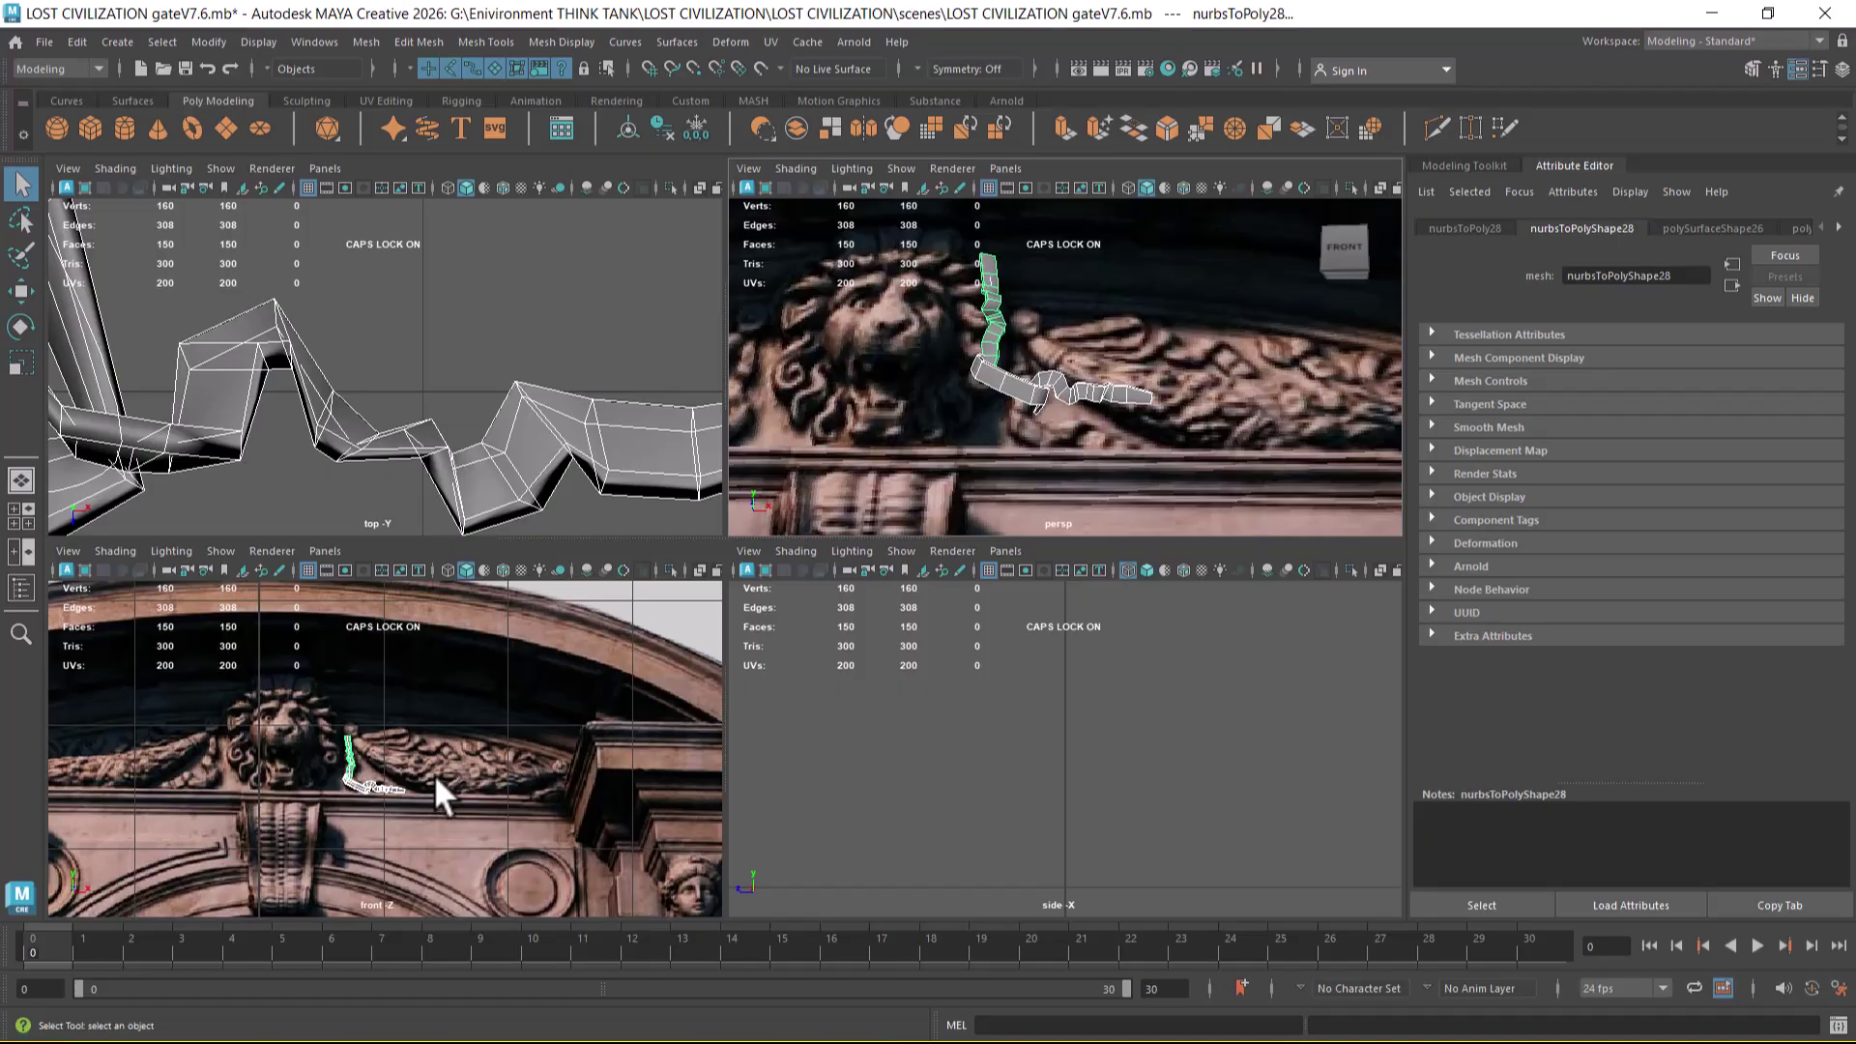
- Create a NURBS circle to serve as the base curve for the garland ornament
scroll(428, 779, up, 6)
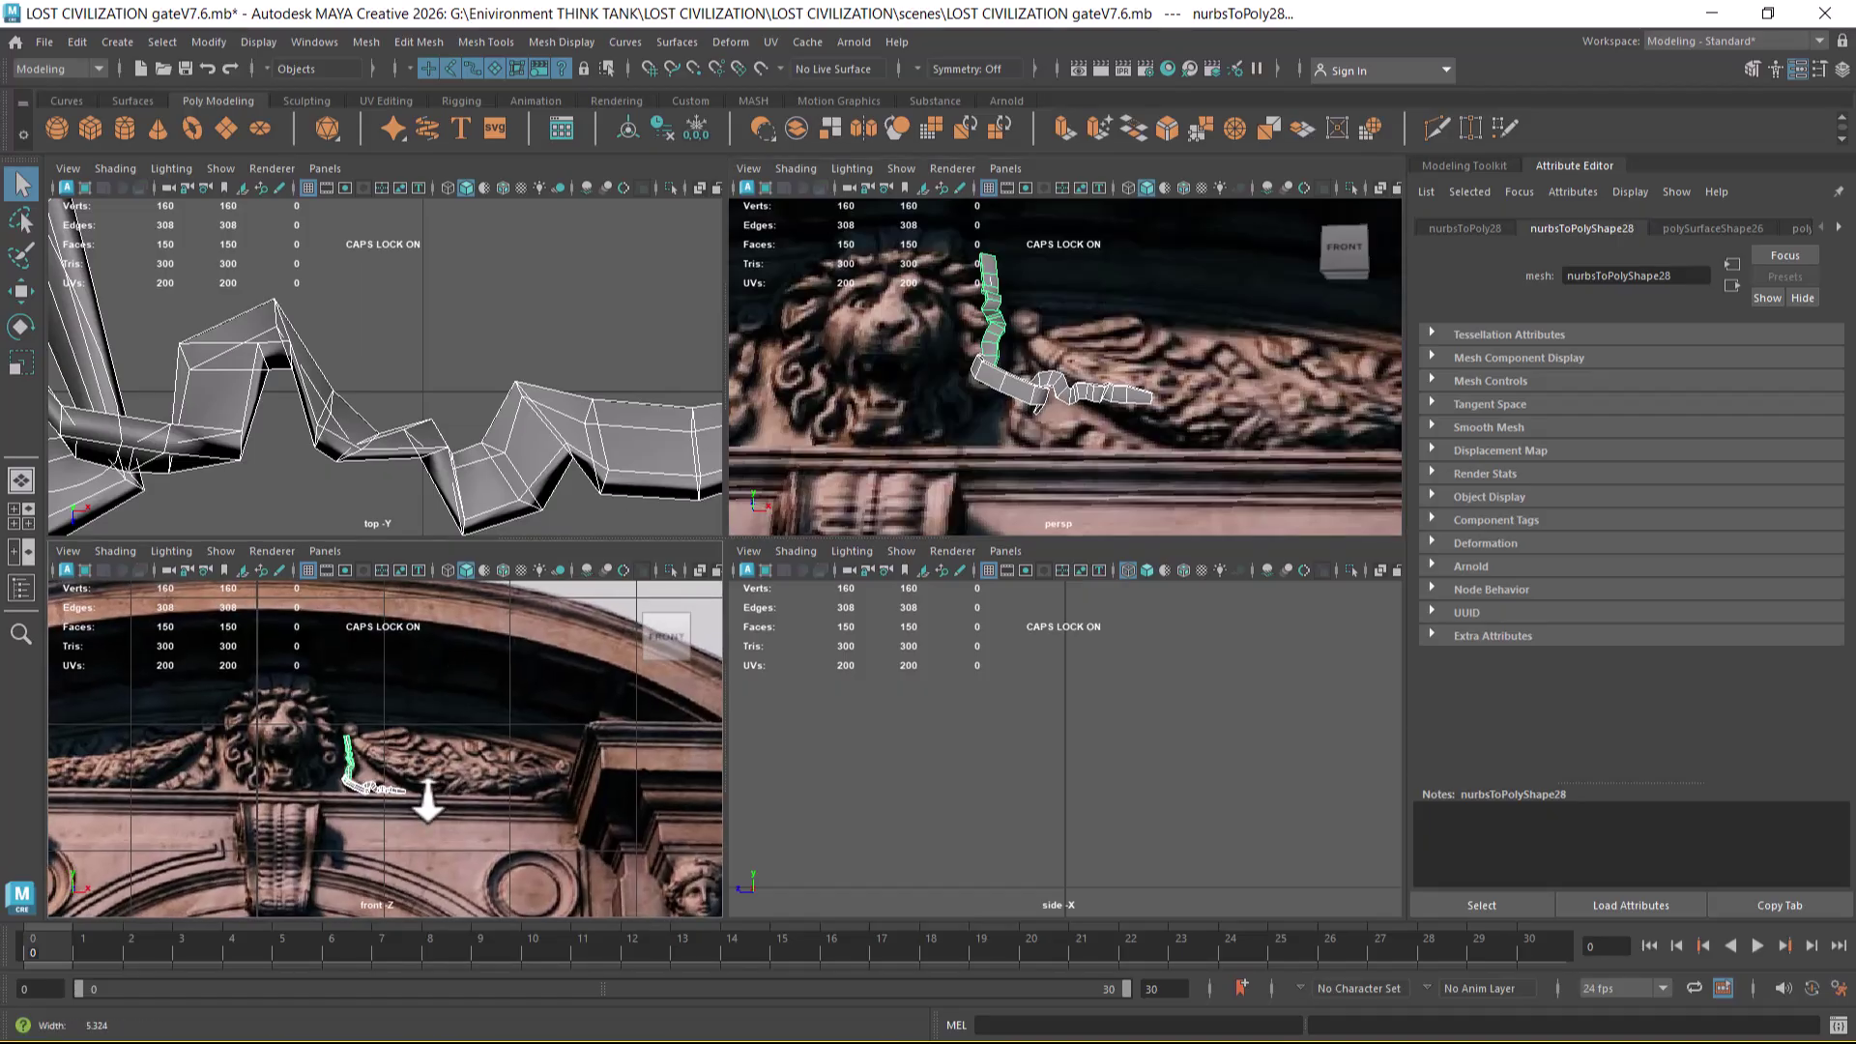
scroll(435, 779, up, 1)
alt+middle_drag(390, 746, 427, 779)
scroll(346, 746, up, 2)
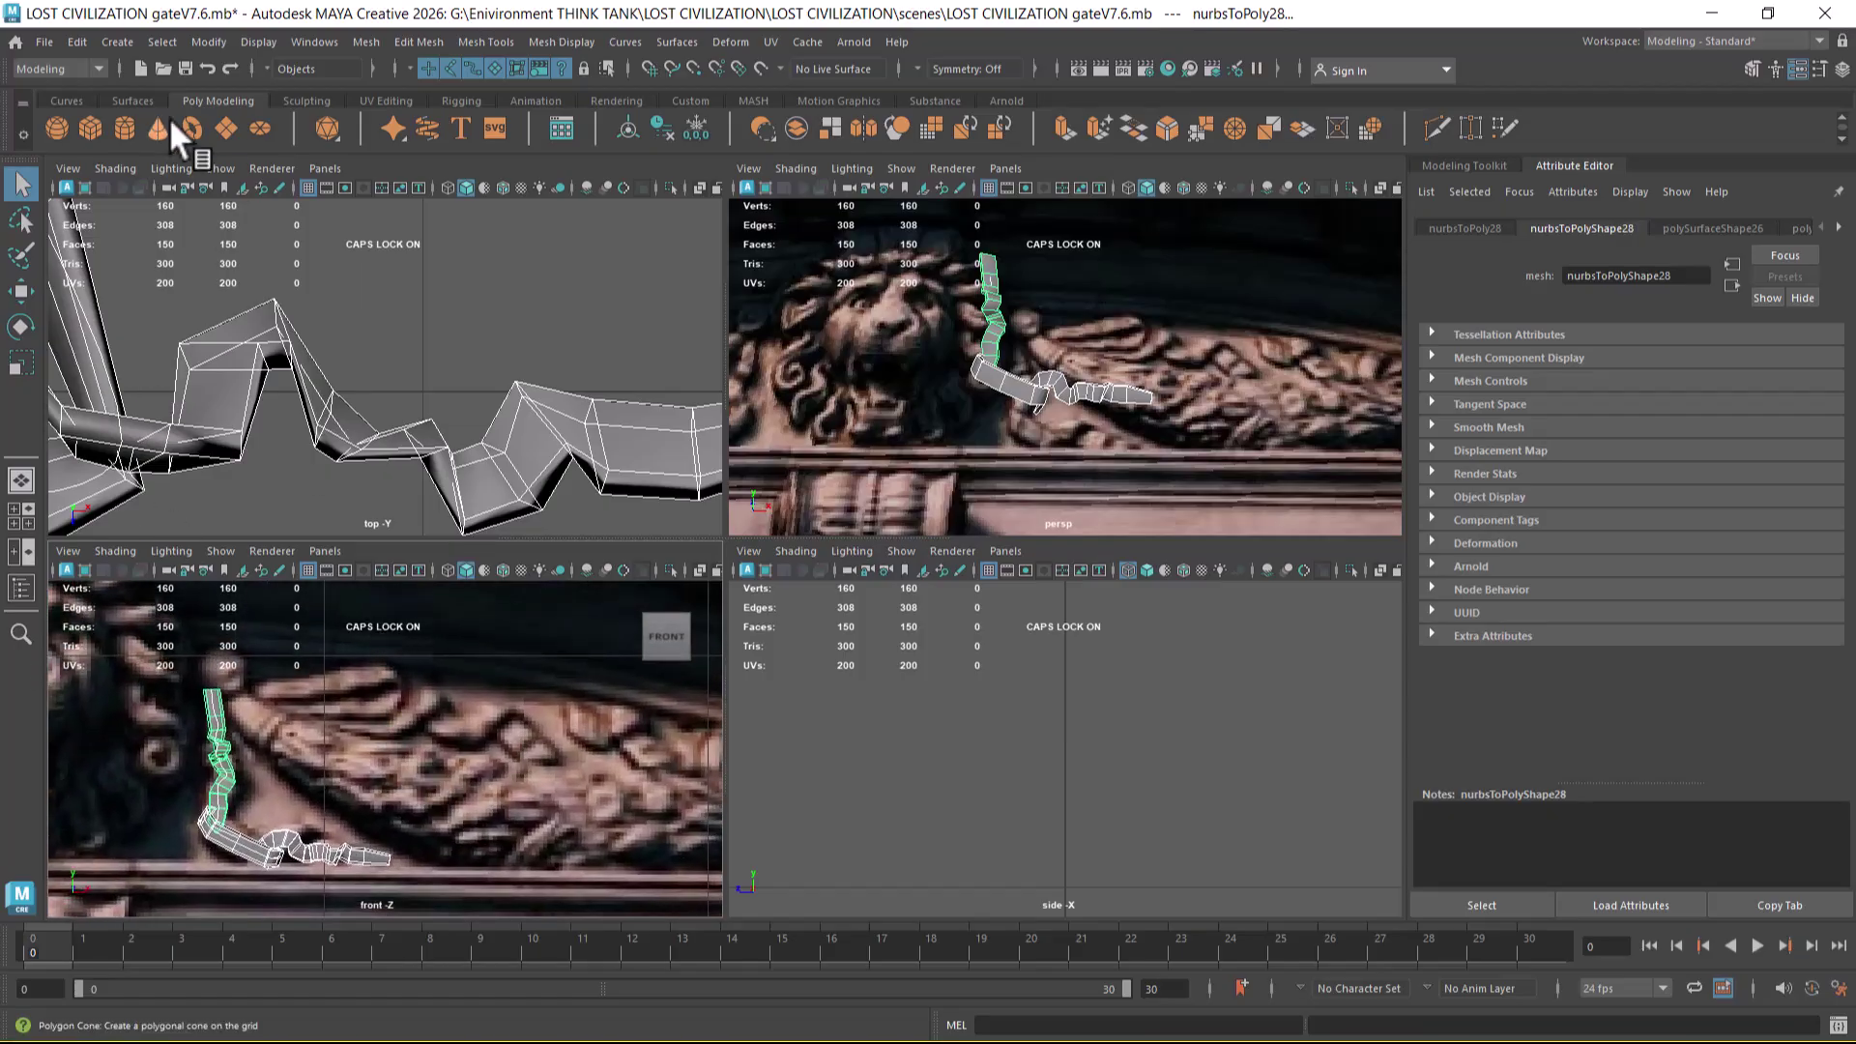
click(104, 41)
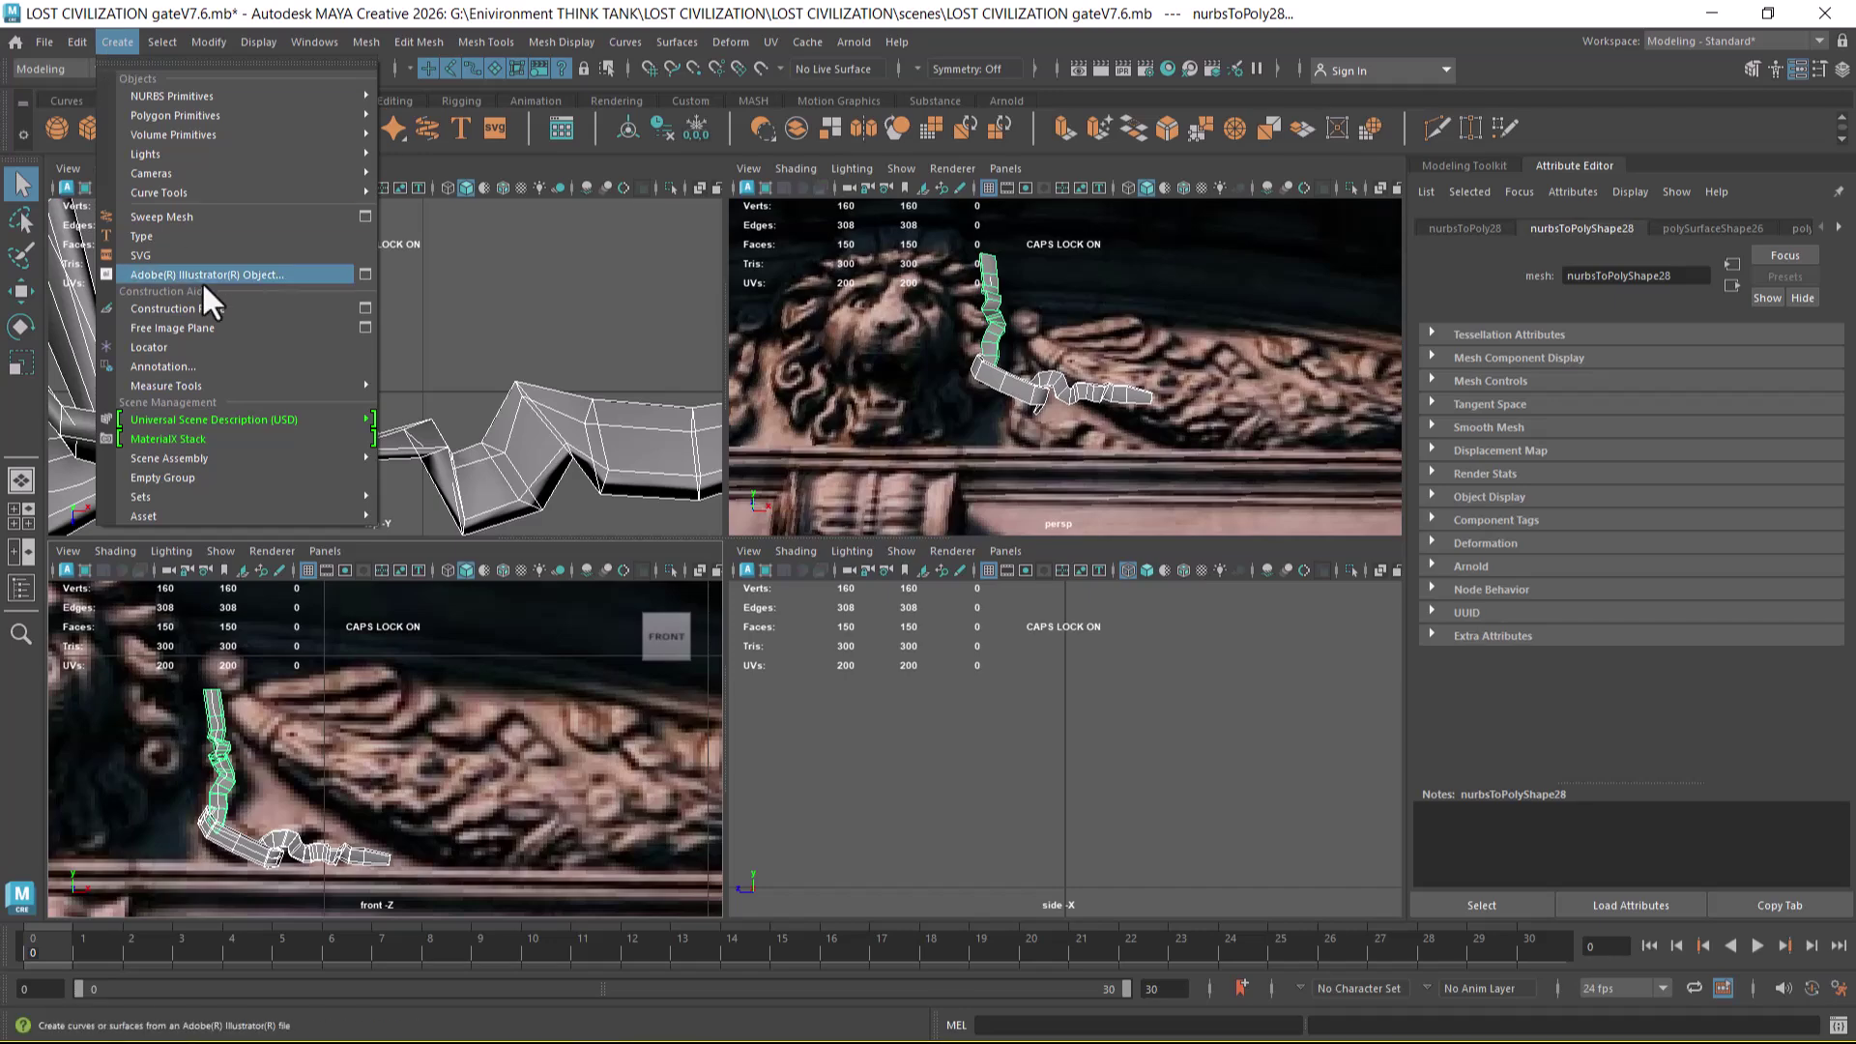
mouse_move(238, 191)
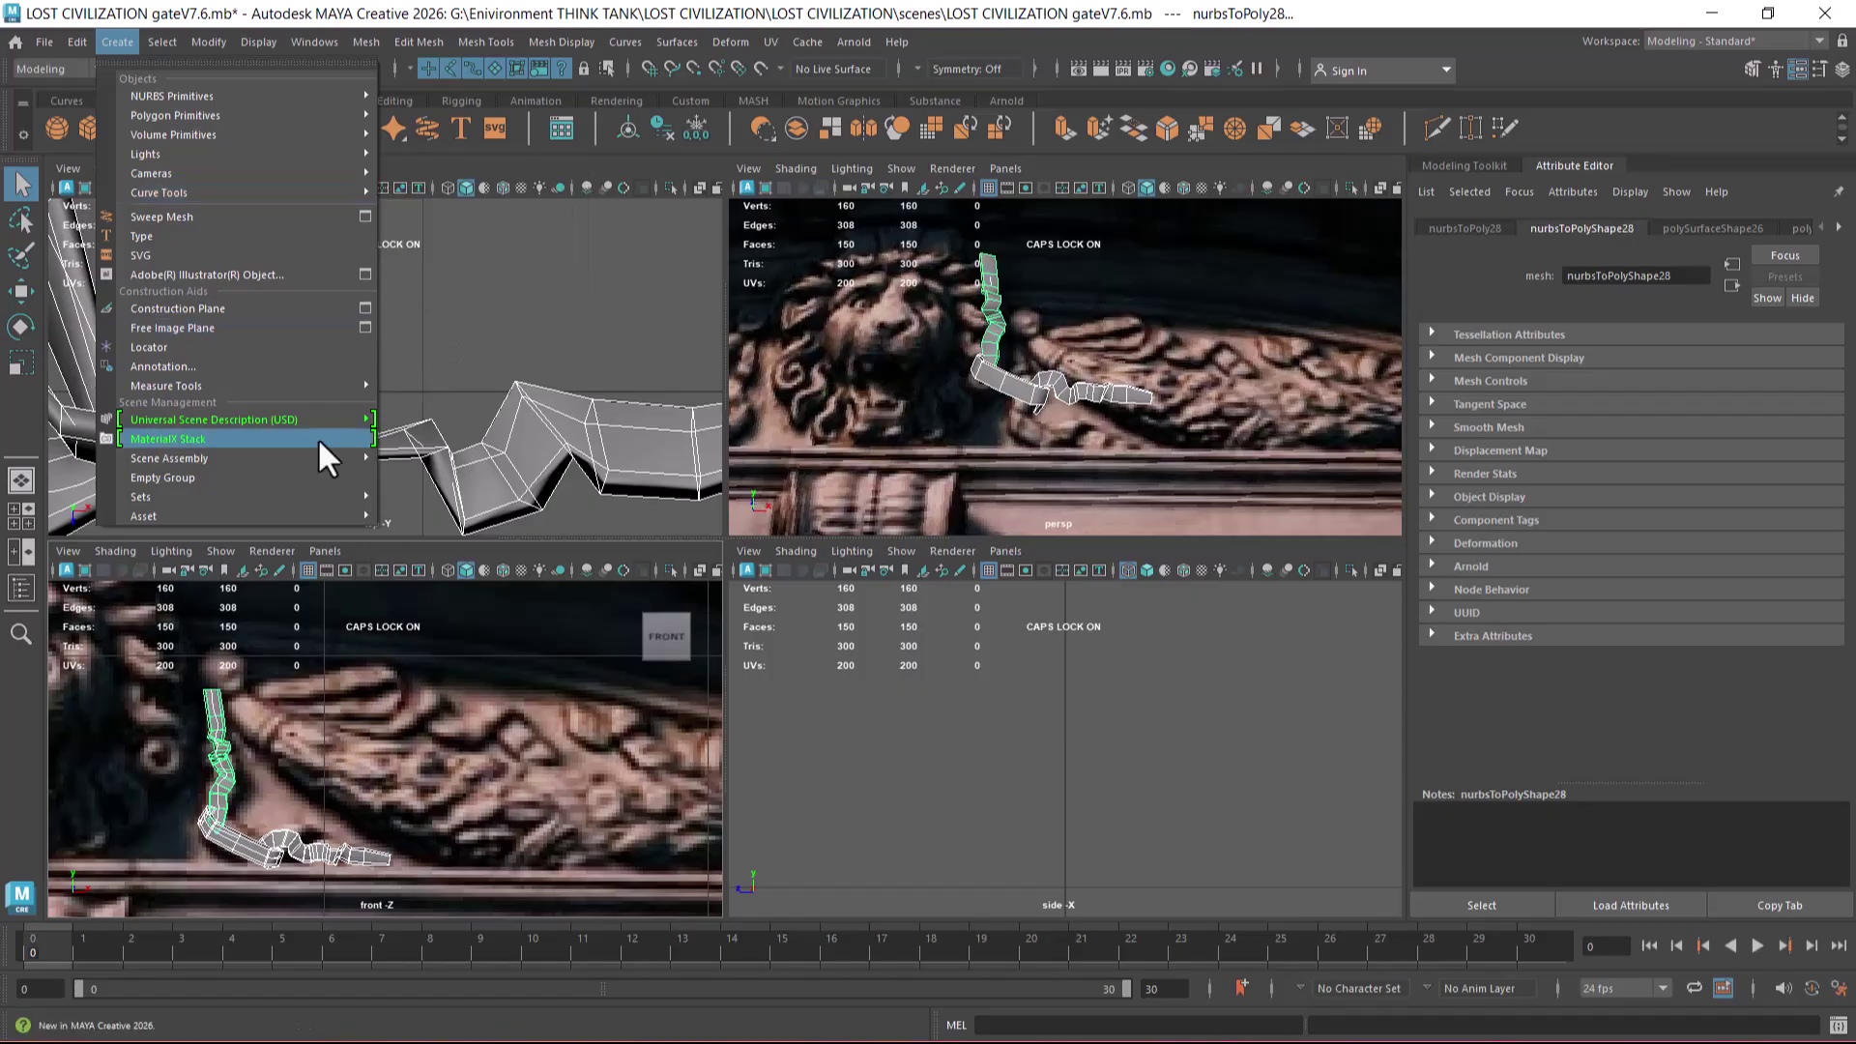
mouse_move(157, 101)
click(474, 212)
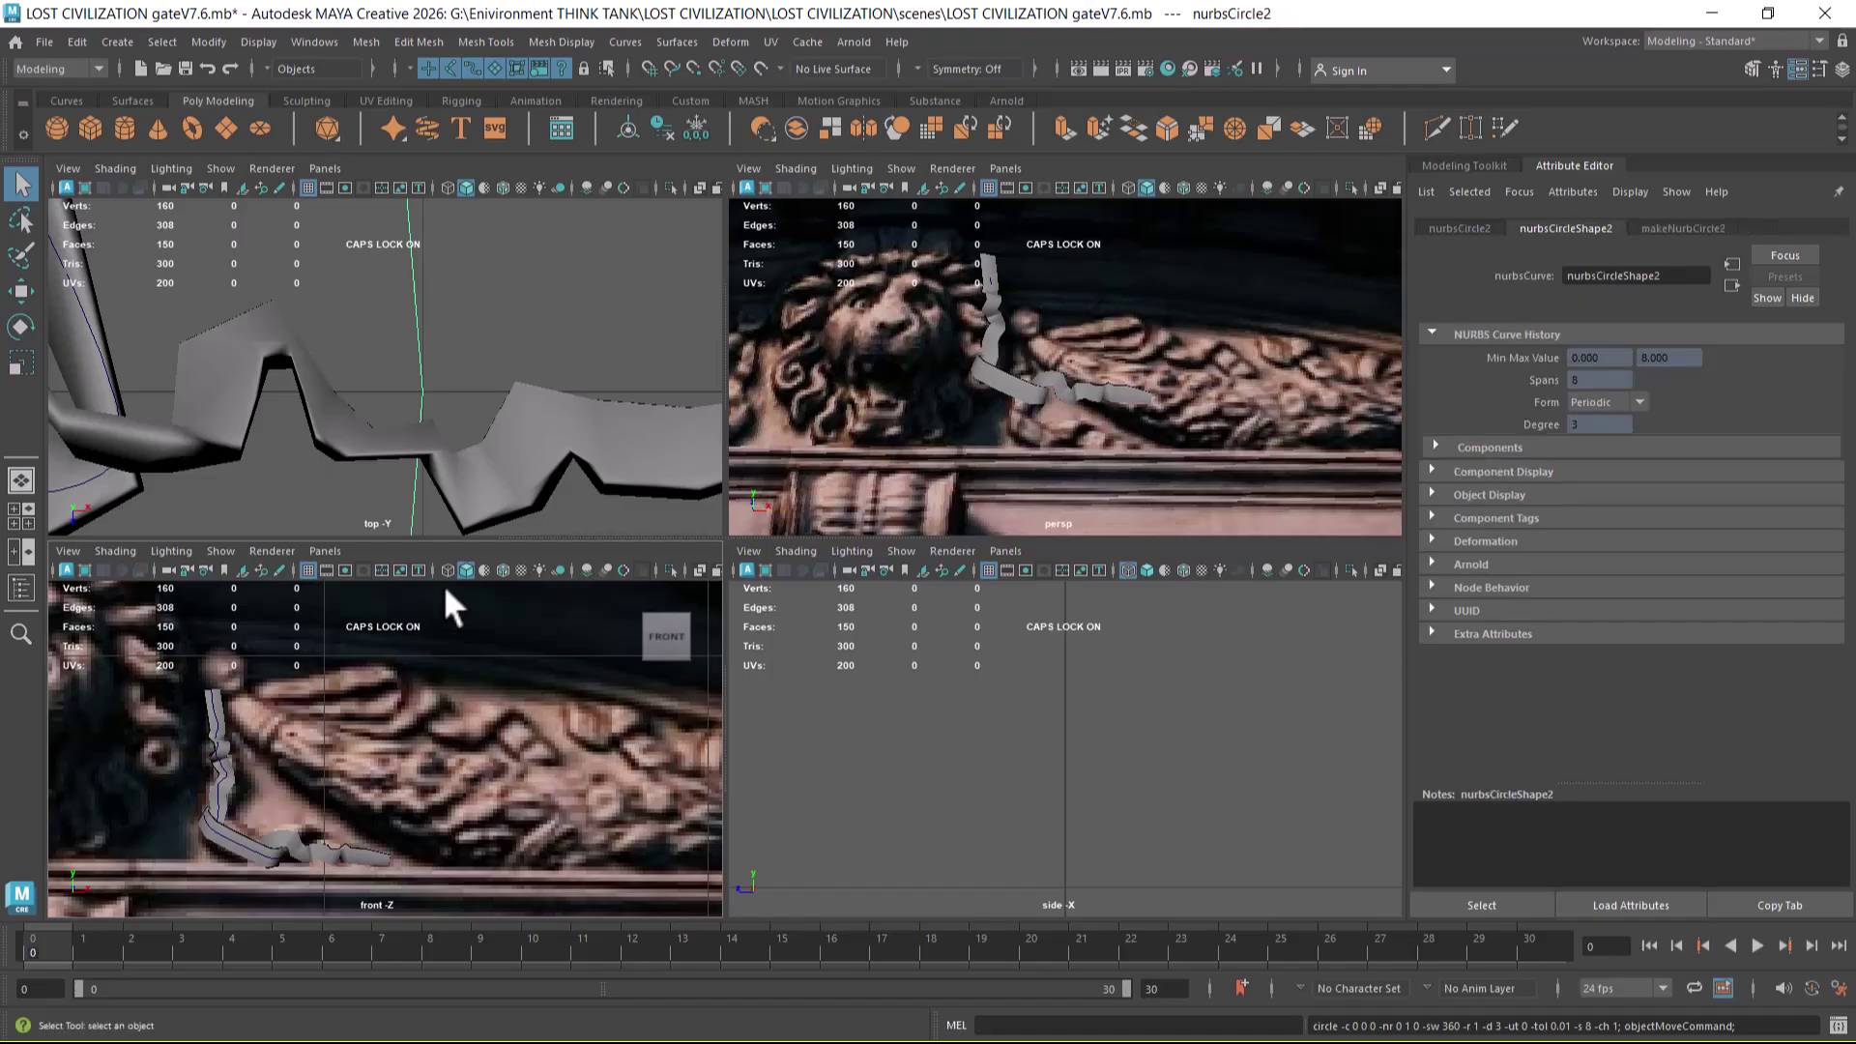
- Move the NURBS circle up to the pediment beside the lion head, at about X 1.3 and Y 10
key(f)
scroll(431, 381, up, 5)
key(w)
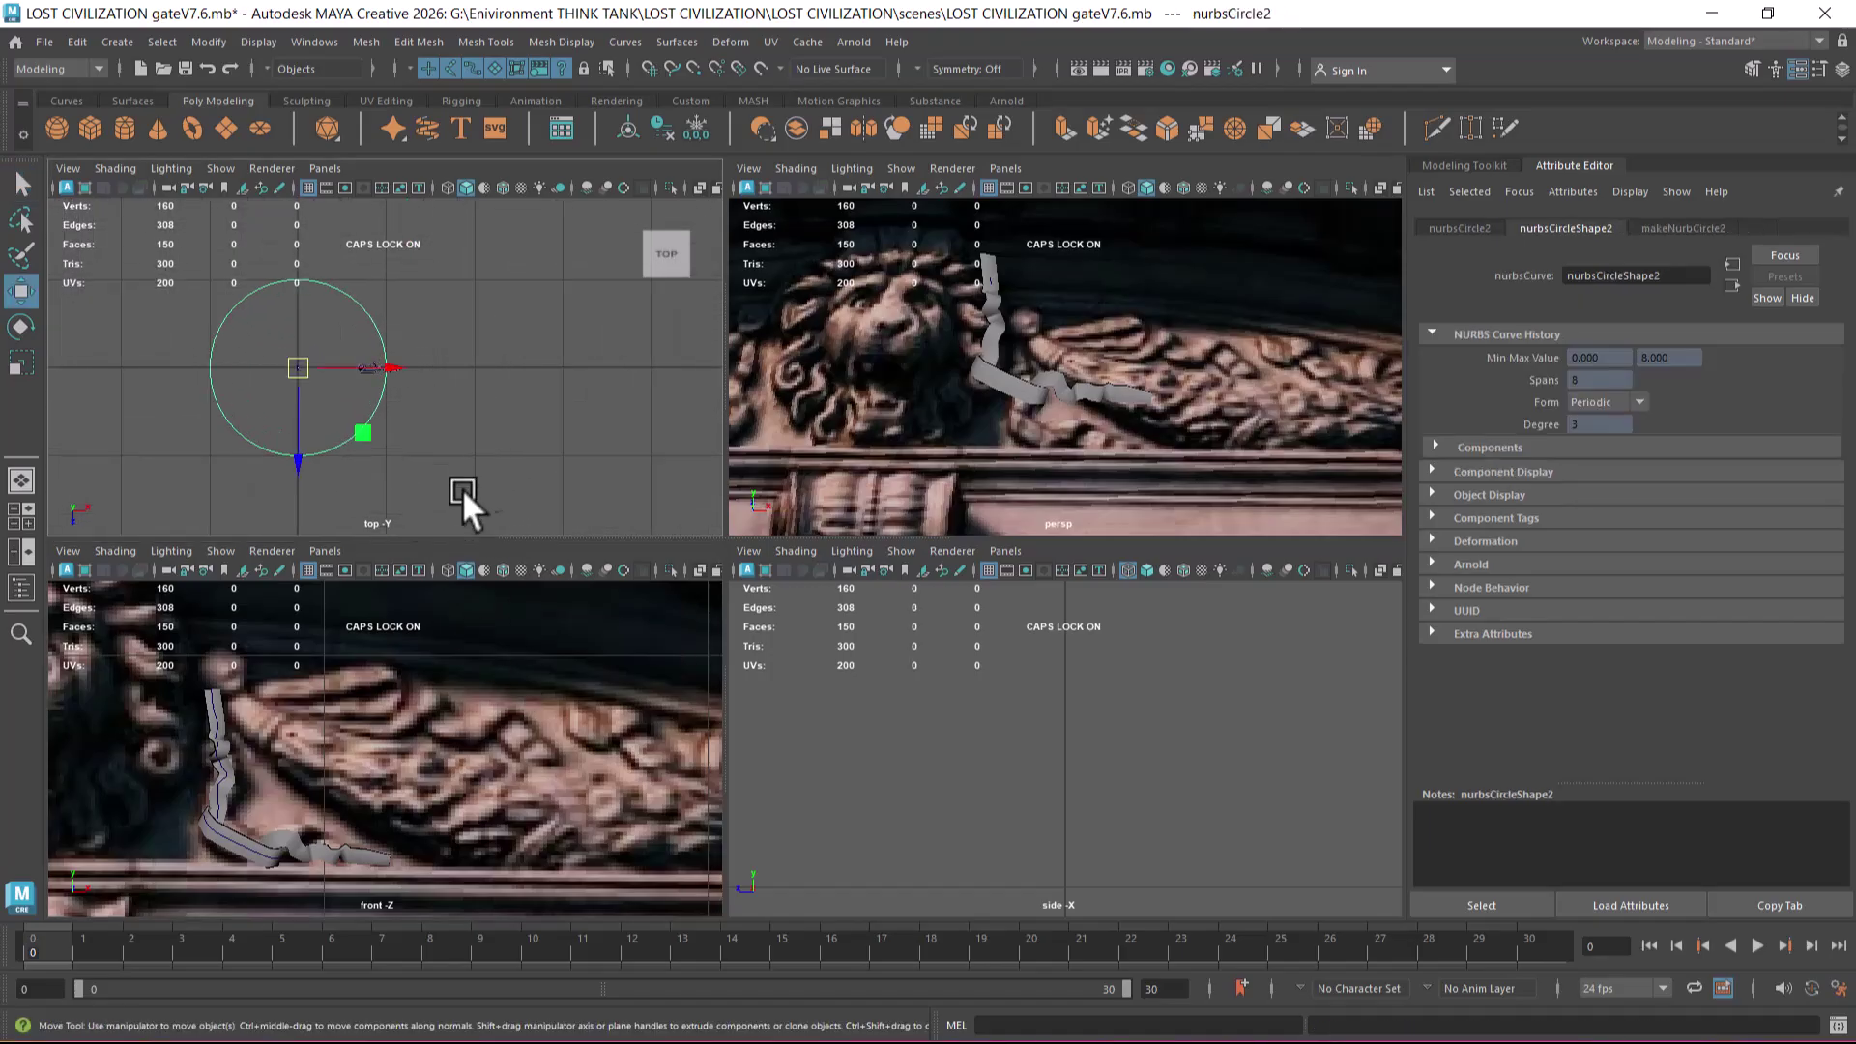
scroll(390, 667, down, 6)
scroll(443, 676, up, 1)
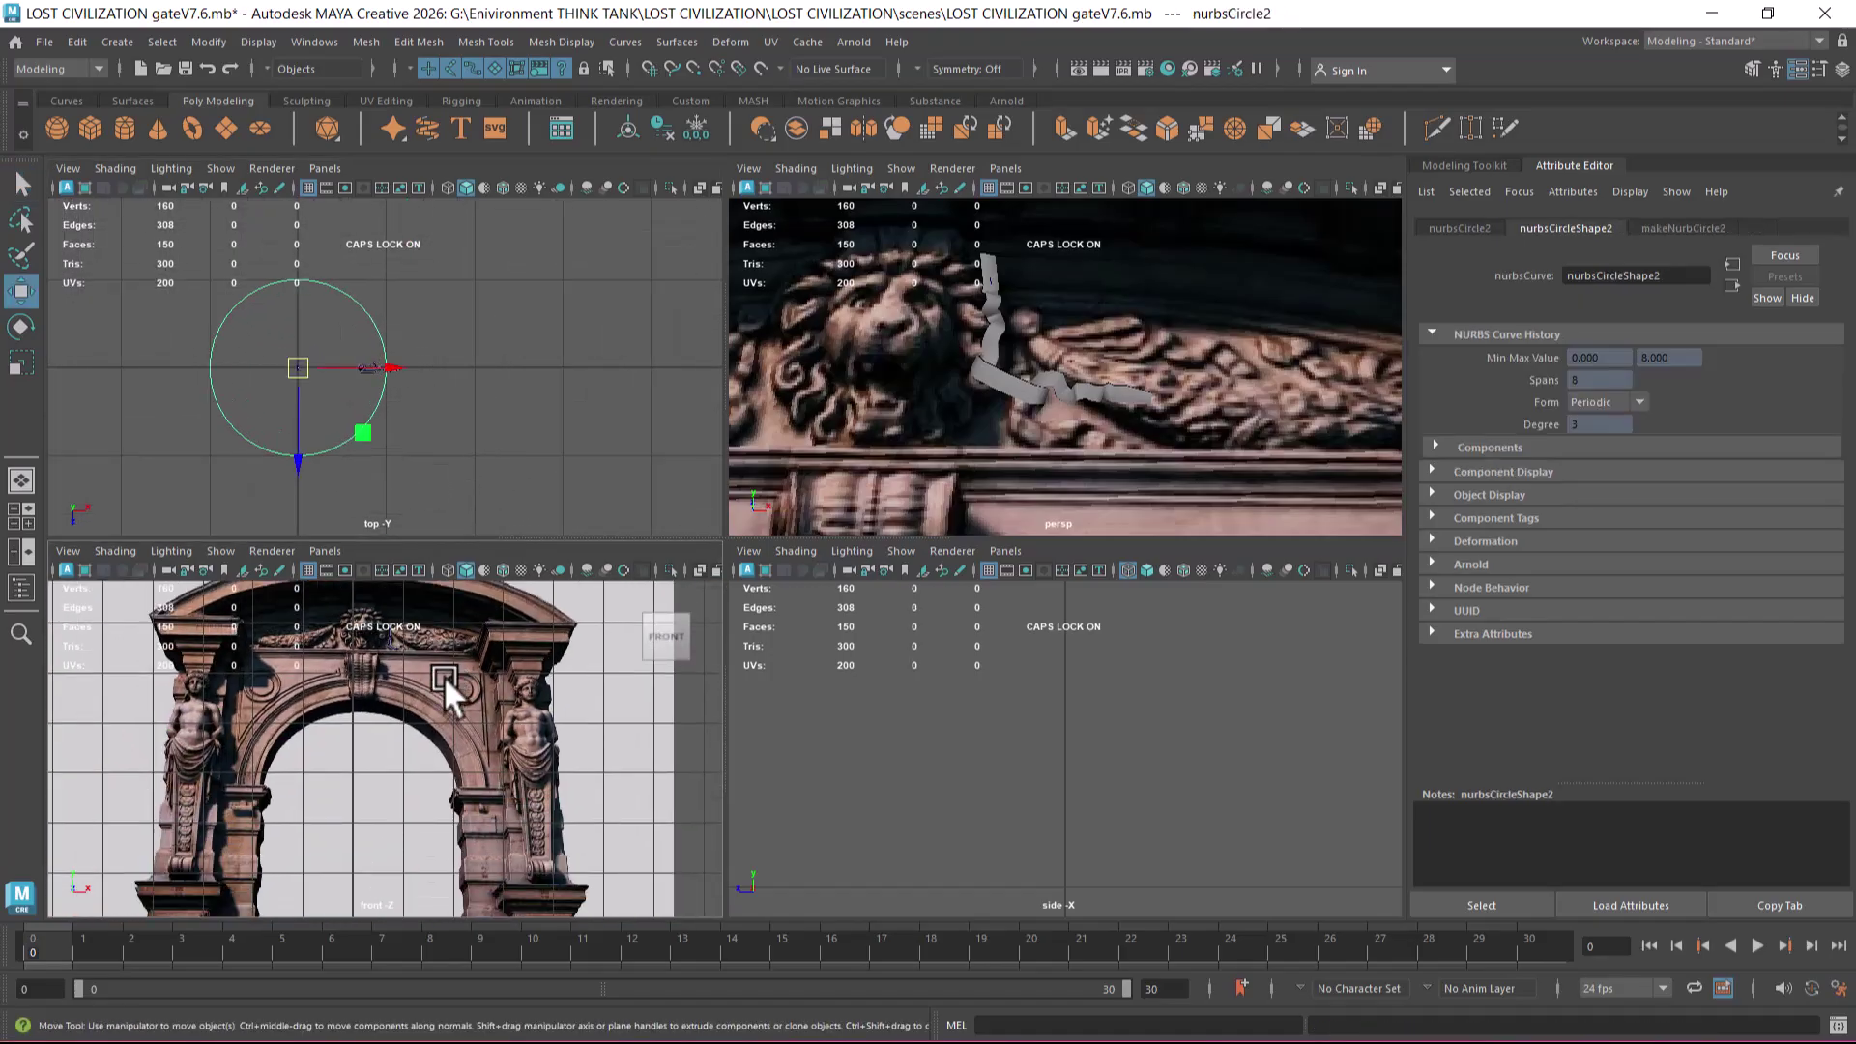
key(space)
scroll(462, 770, down, 5)
drag(694, 797, 785, 386)
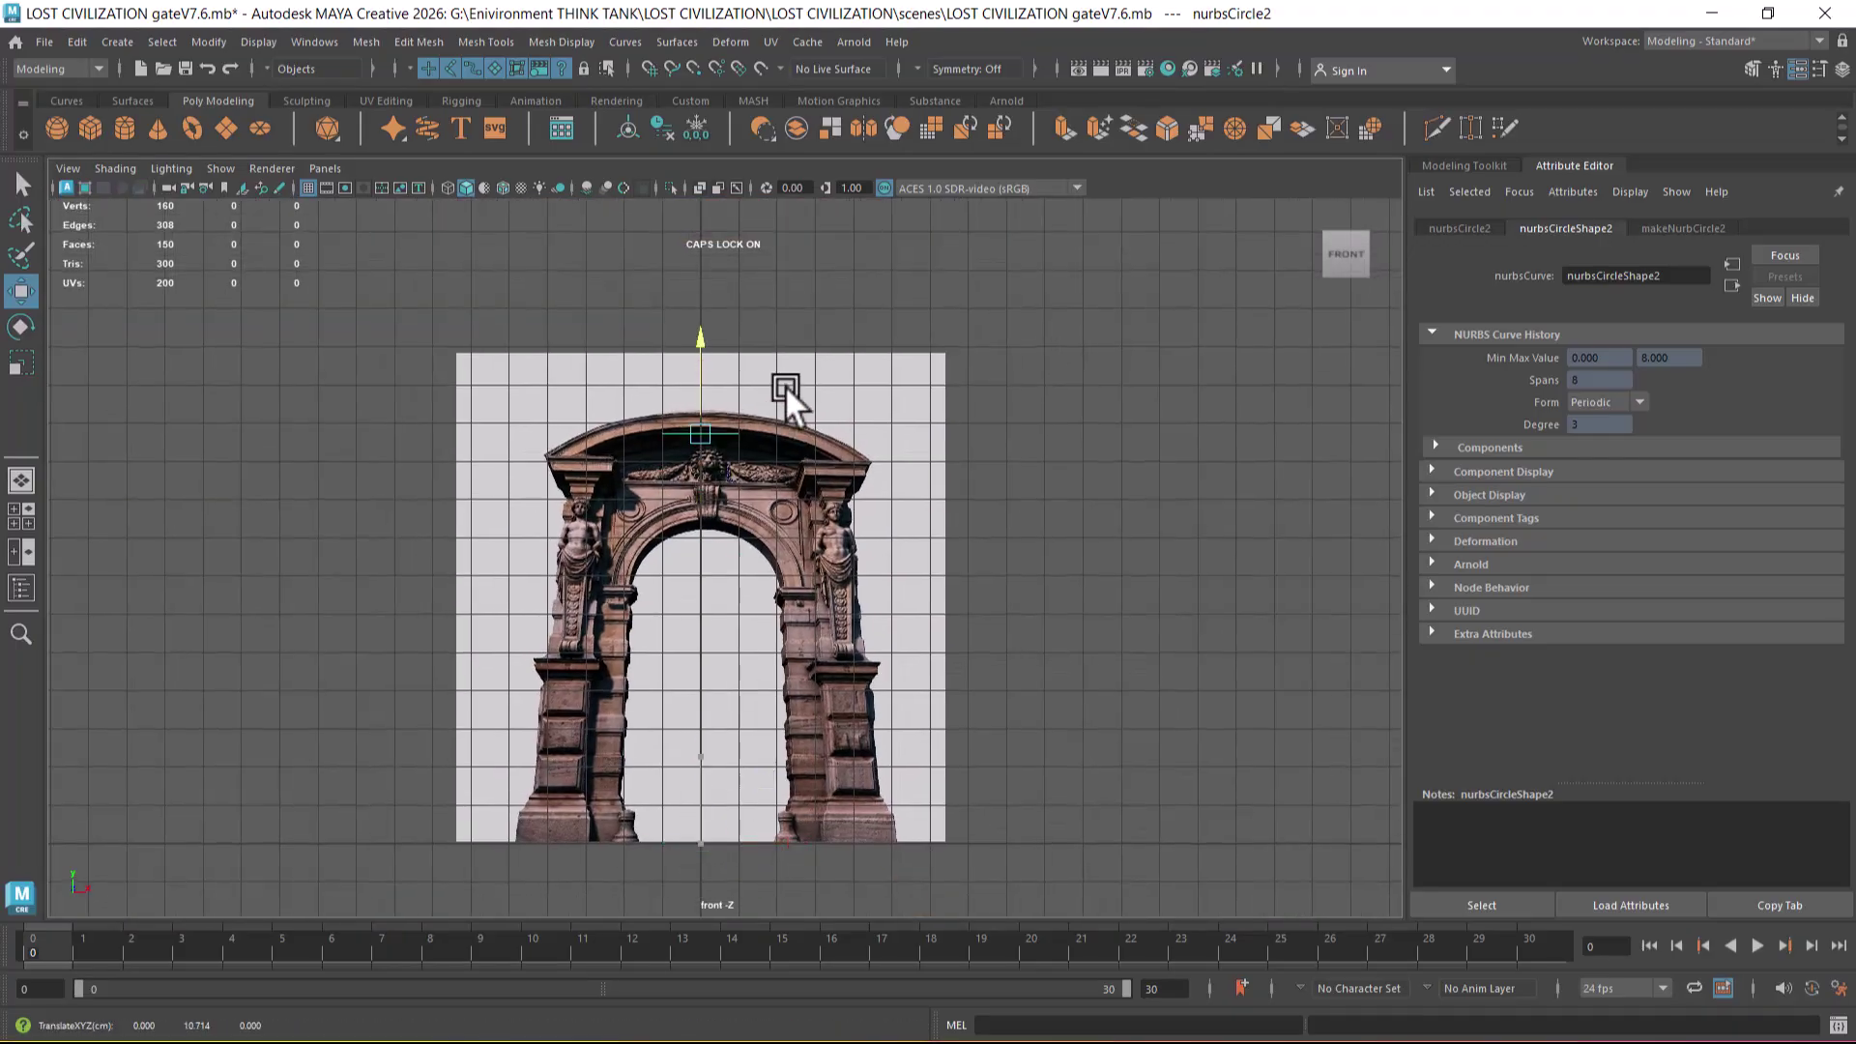
scroll(749, 527, up, 10)
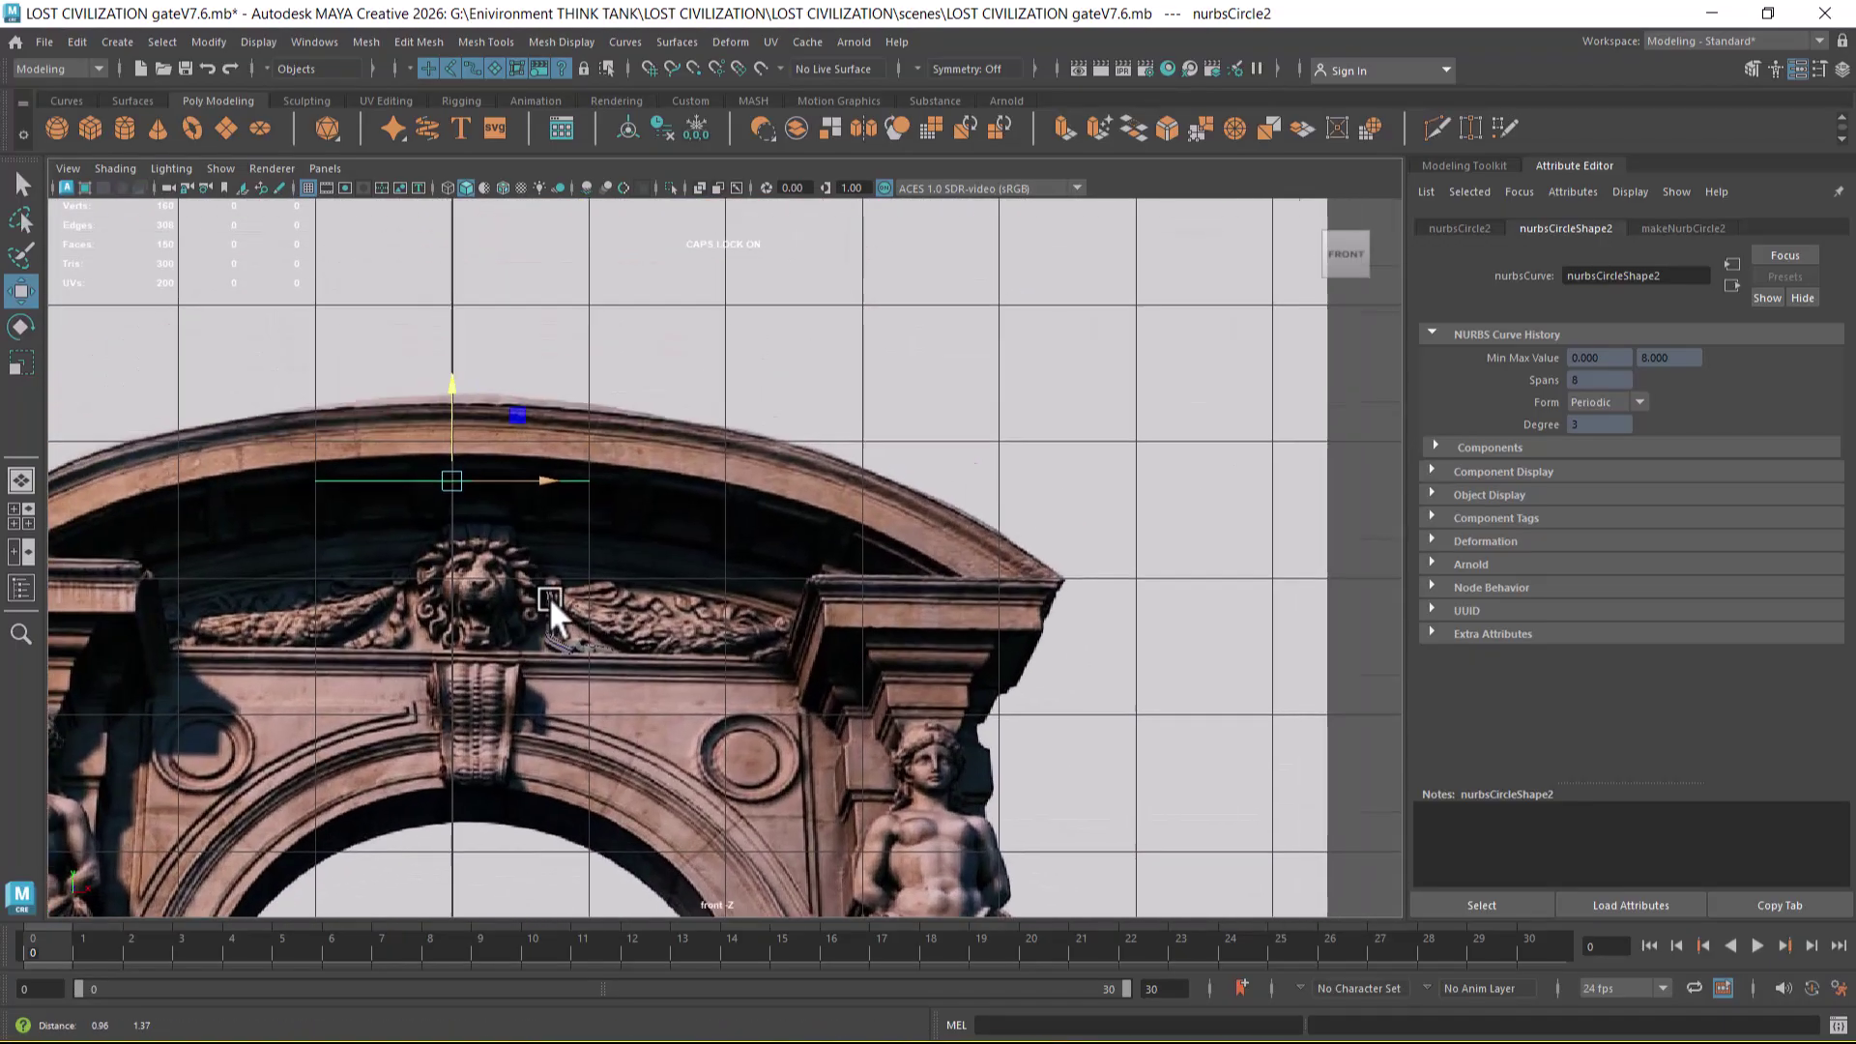
scroll(425, 497, up, 2)
drag(433, 465, 729, 454)
drag(638, 370, 654, 519)
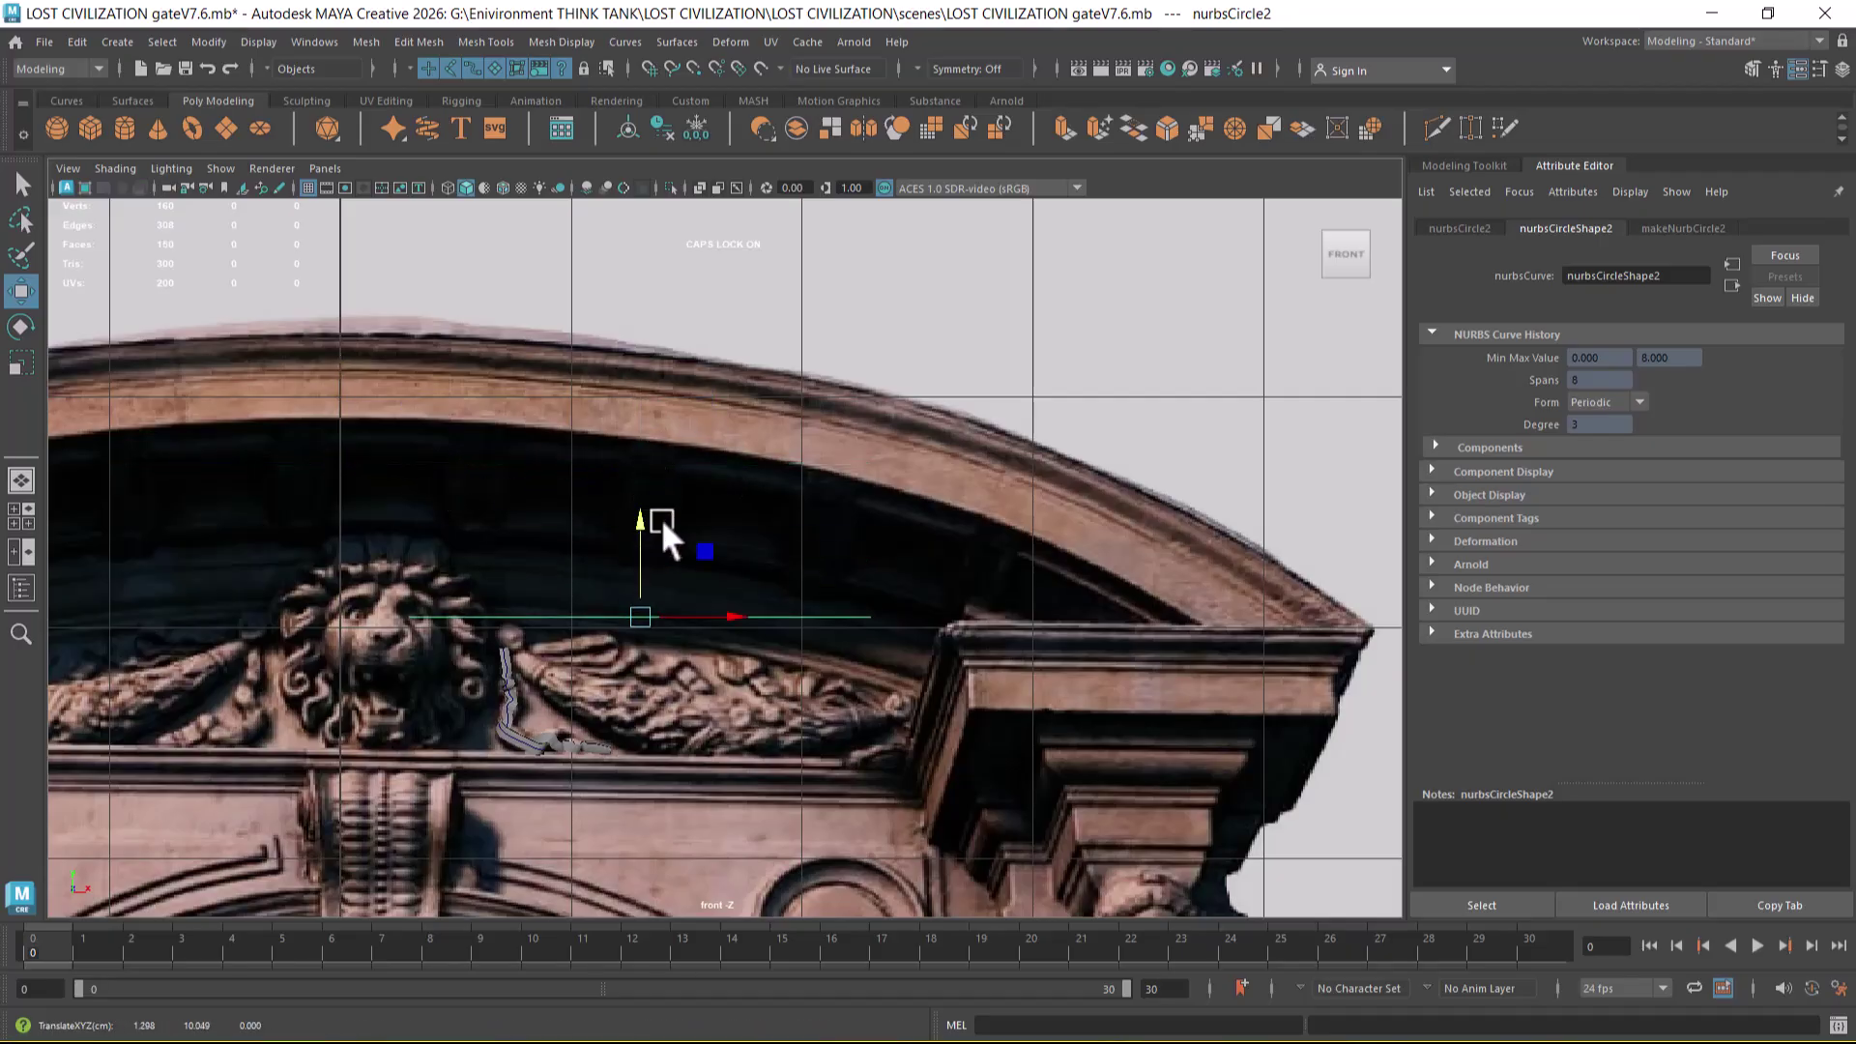
- Set the side viewport to the perspective camera and hide everything except the circle
key(space)
scroll(1210, 756, down, 1)
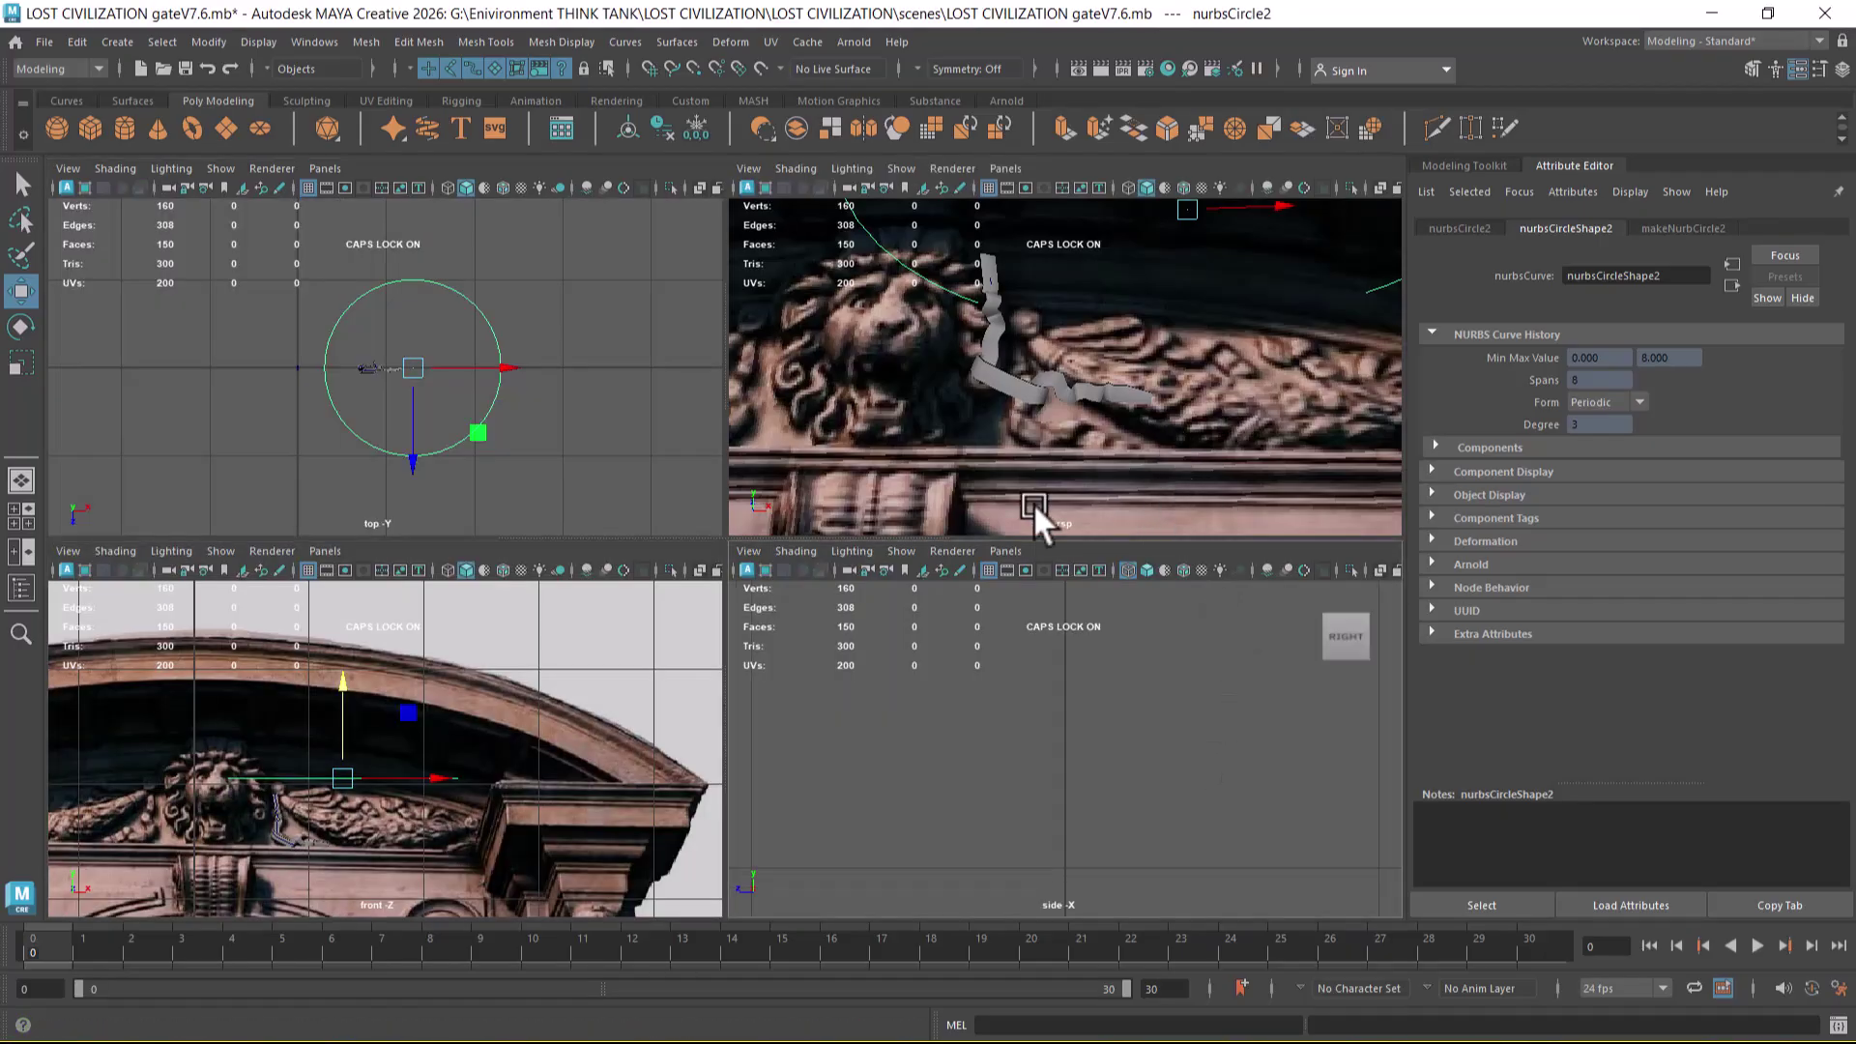
key(space)
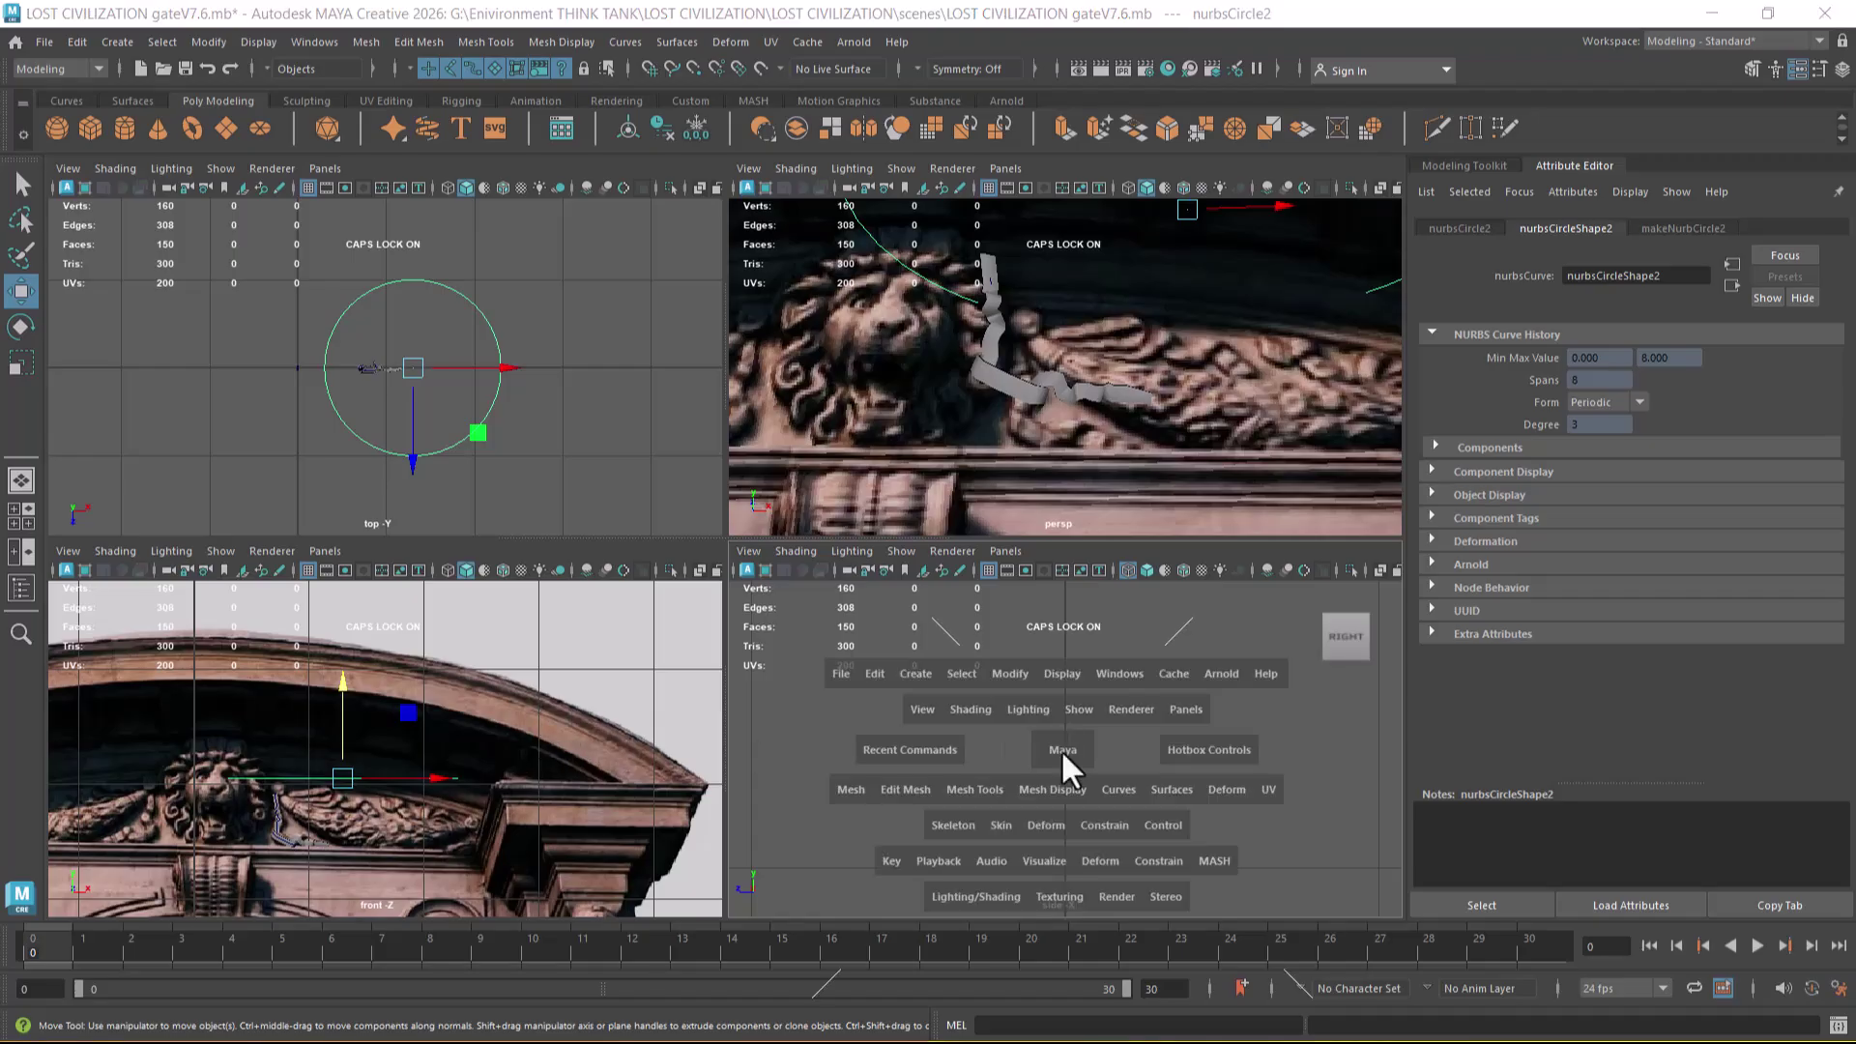
drag(1059, 750, 1079, 667)
scroll(1150, 768, up, 2)
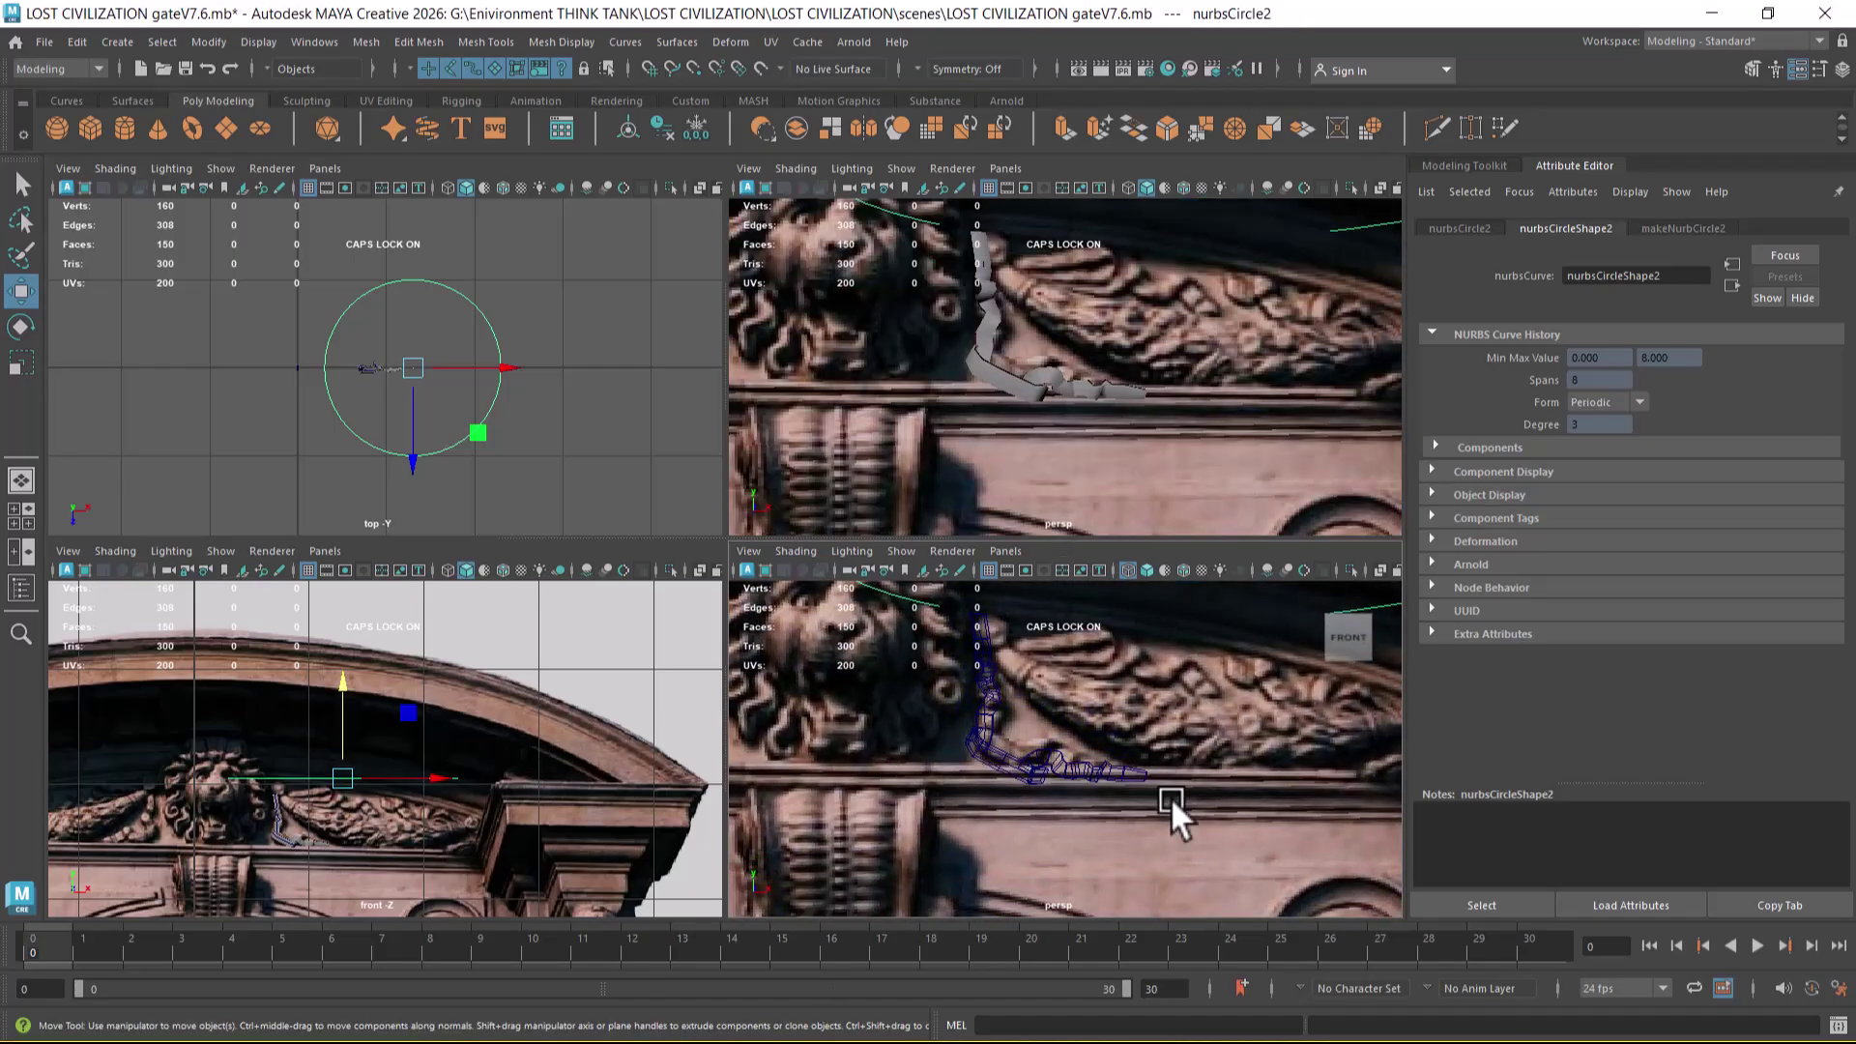
key(space)
scroll(1062, 630, down, 3)
scroll(1061, 630, down, 3)
key(alt+h)
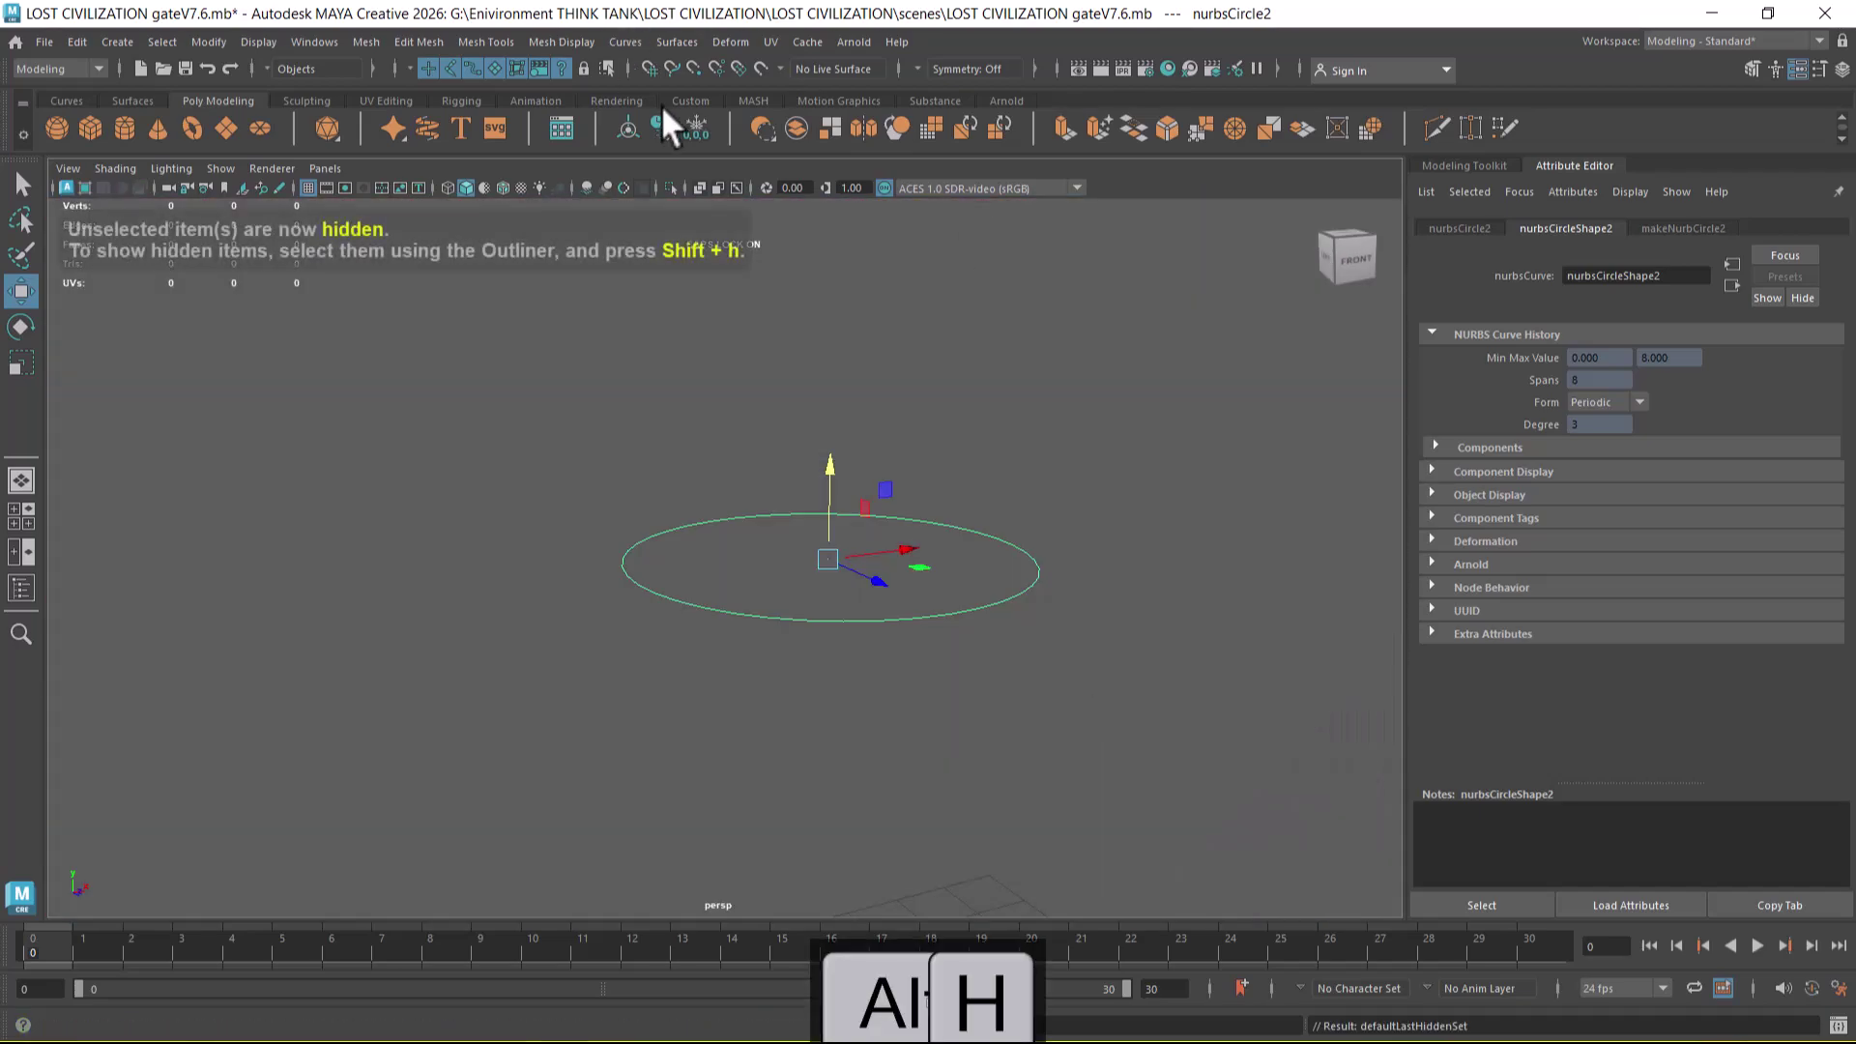
- Break the circle into an open curve with the Open/Close command
click(619, 47)
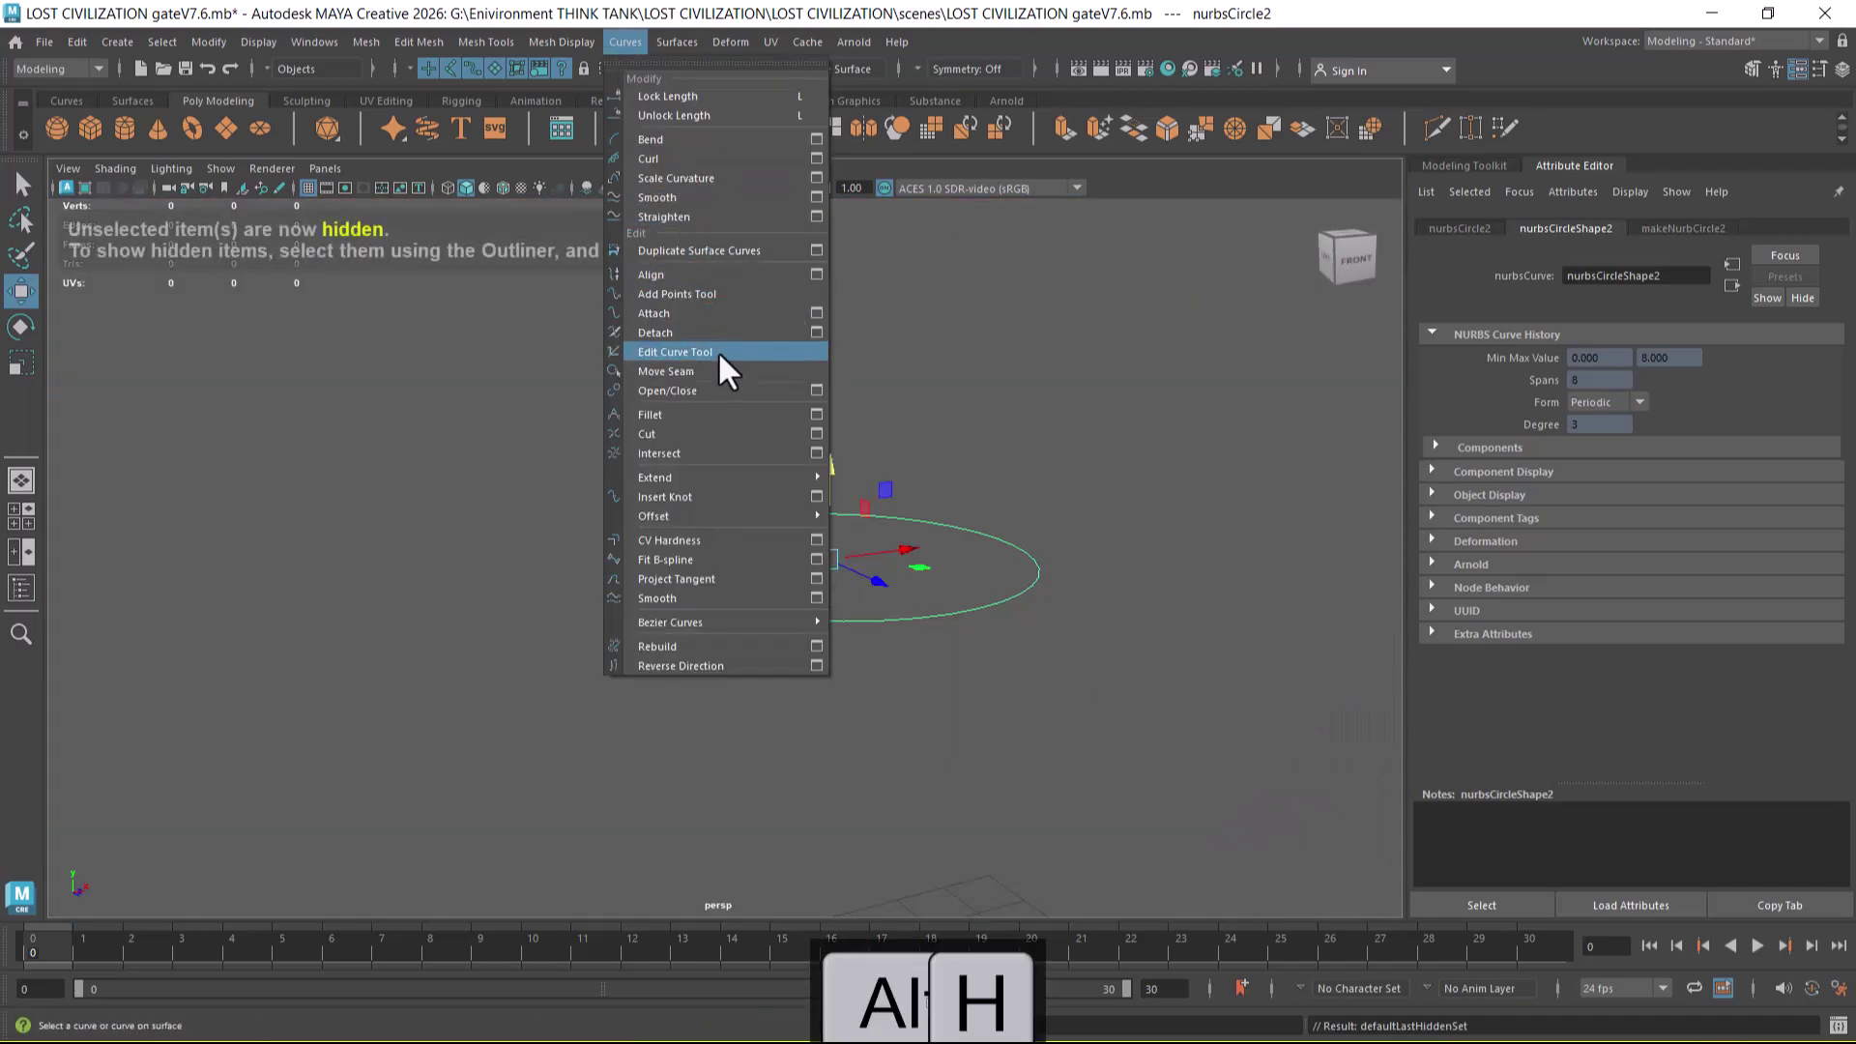
click(723, 396)
alt+drag(1209, 735, 1075, 812)
click(1105, 693)
click(676, 742)
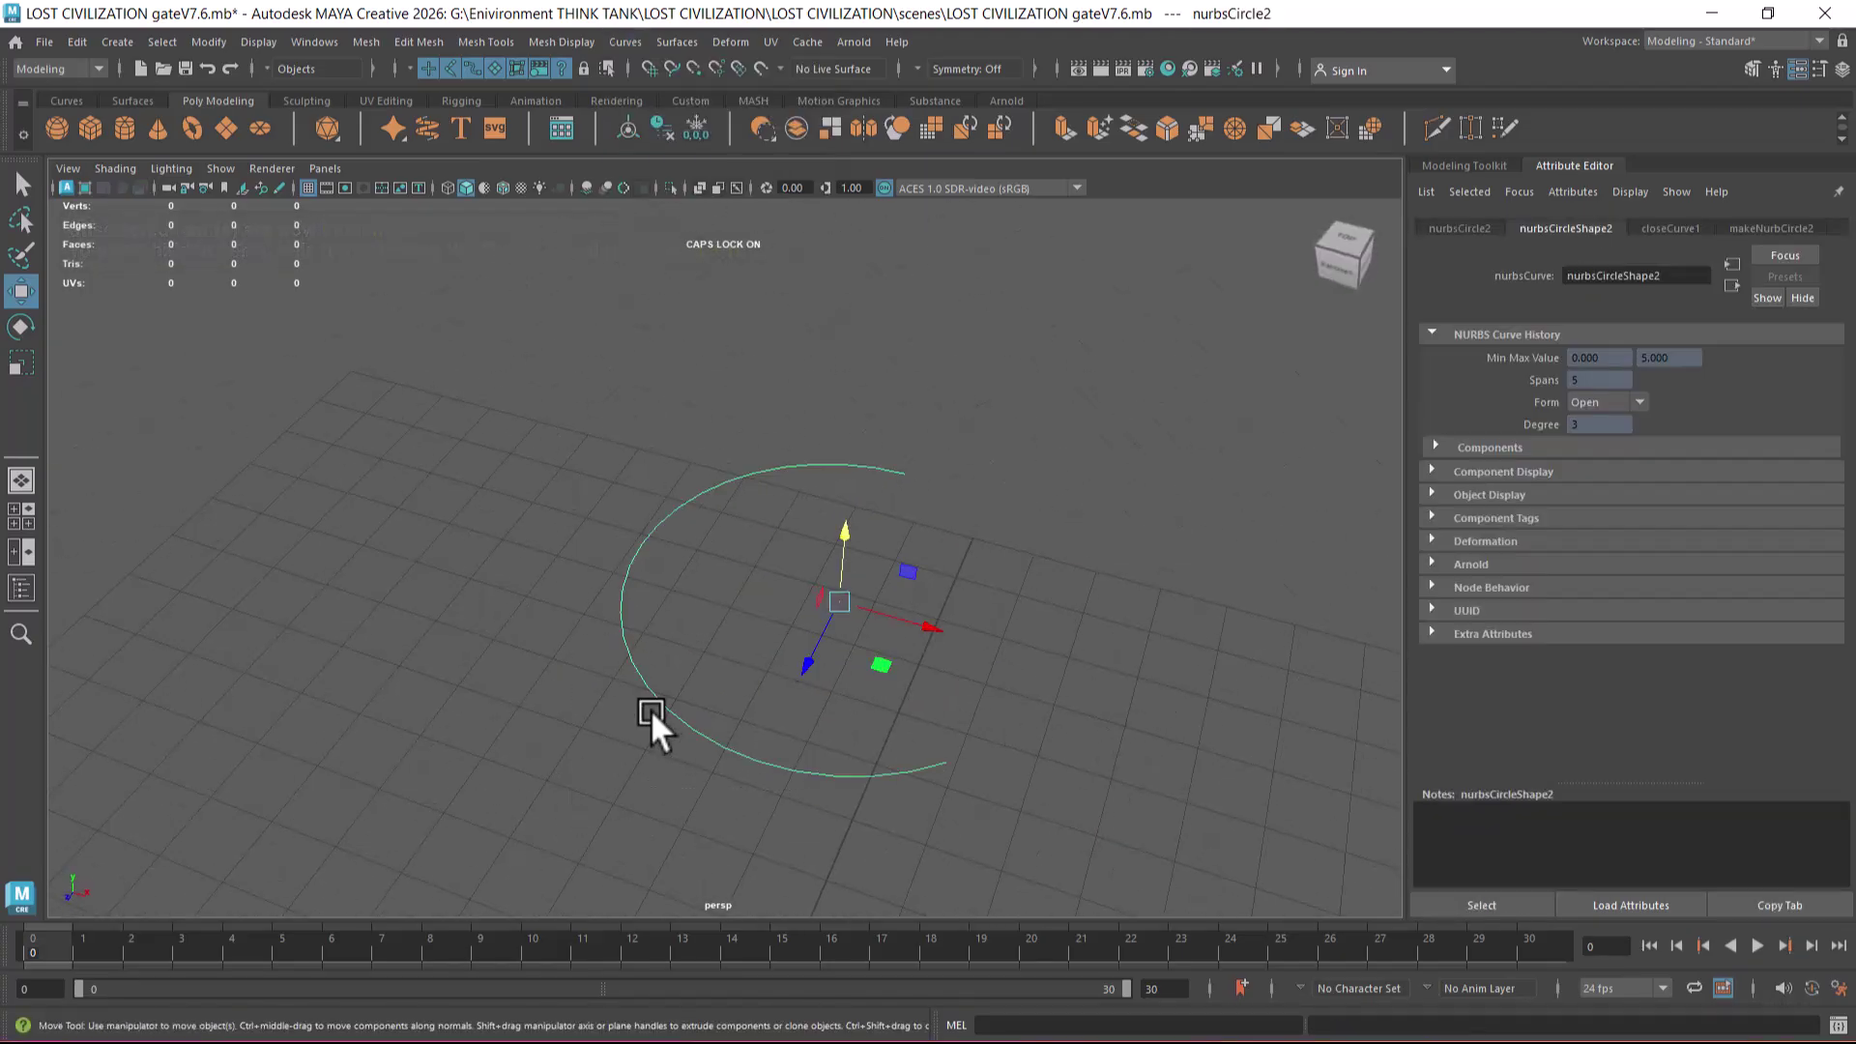
- Rotate the open curve about -27.6 degrees around Y in the top view to even out its gap
key(r)
alt+drag(837, 662, 533, 493)
key(space)
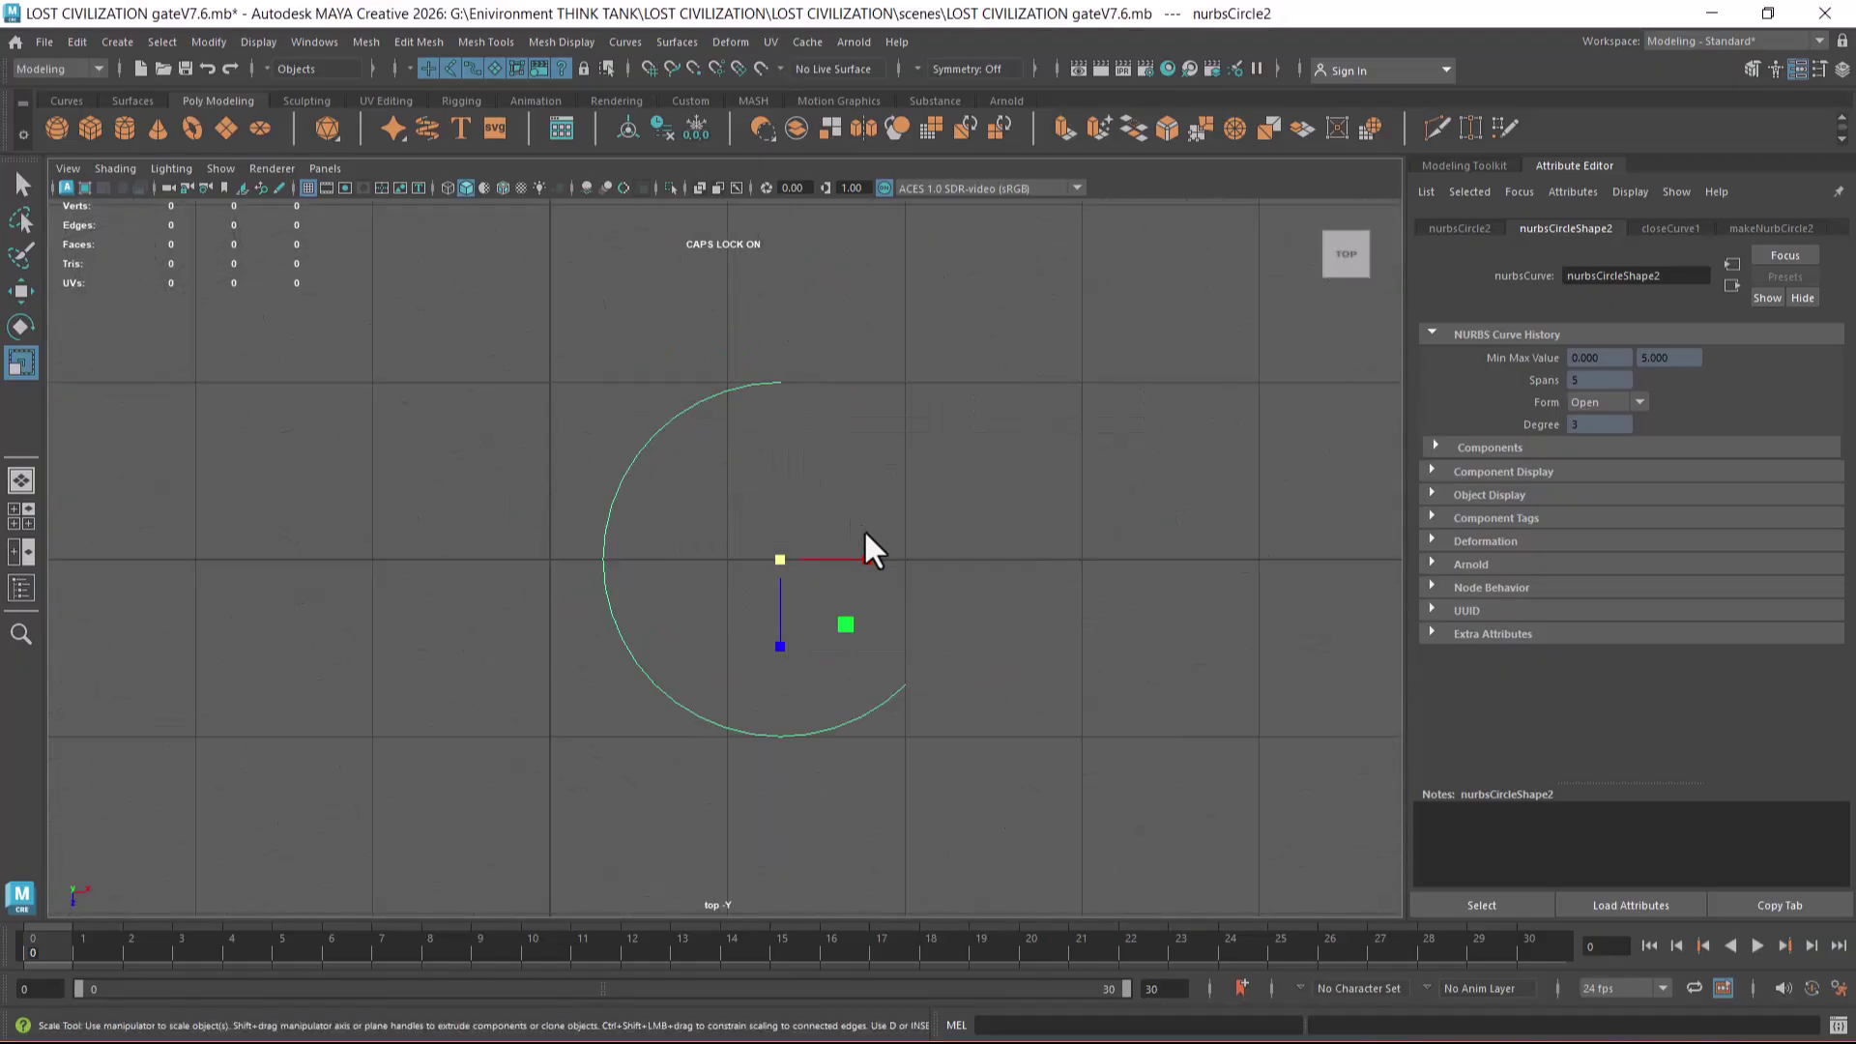
key(e)
drag(855, 515, 870, 553)
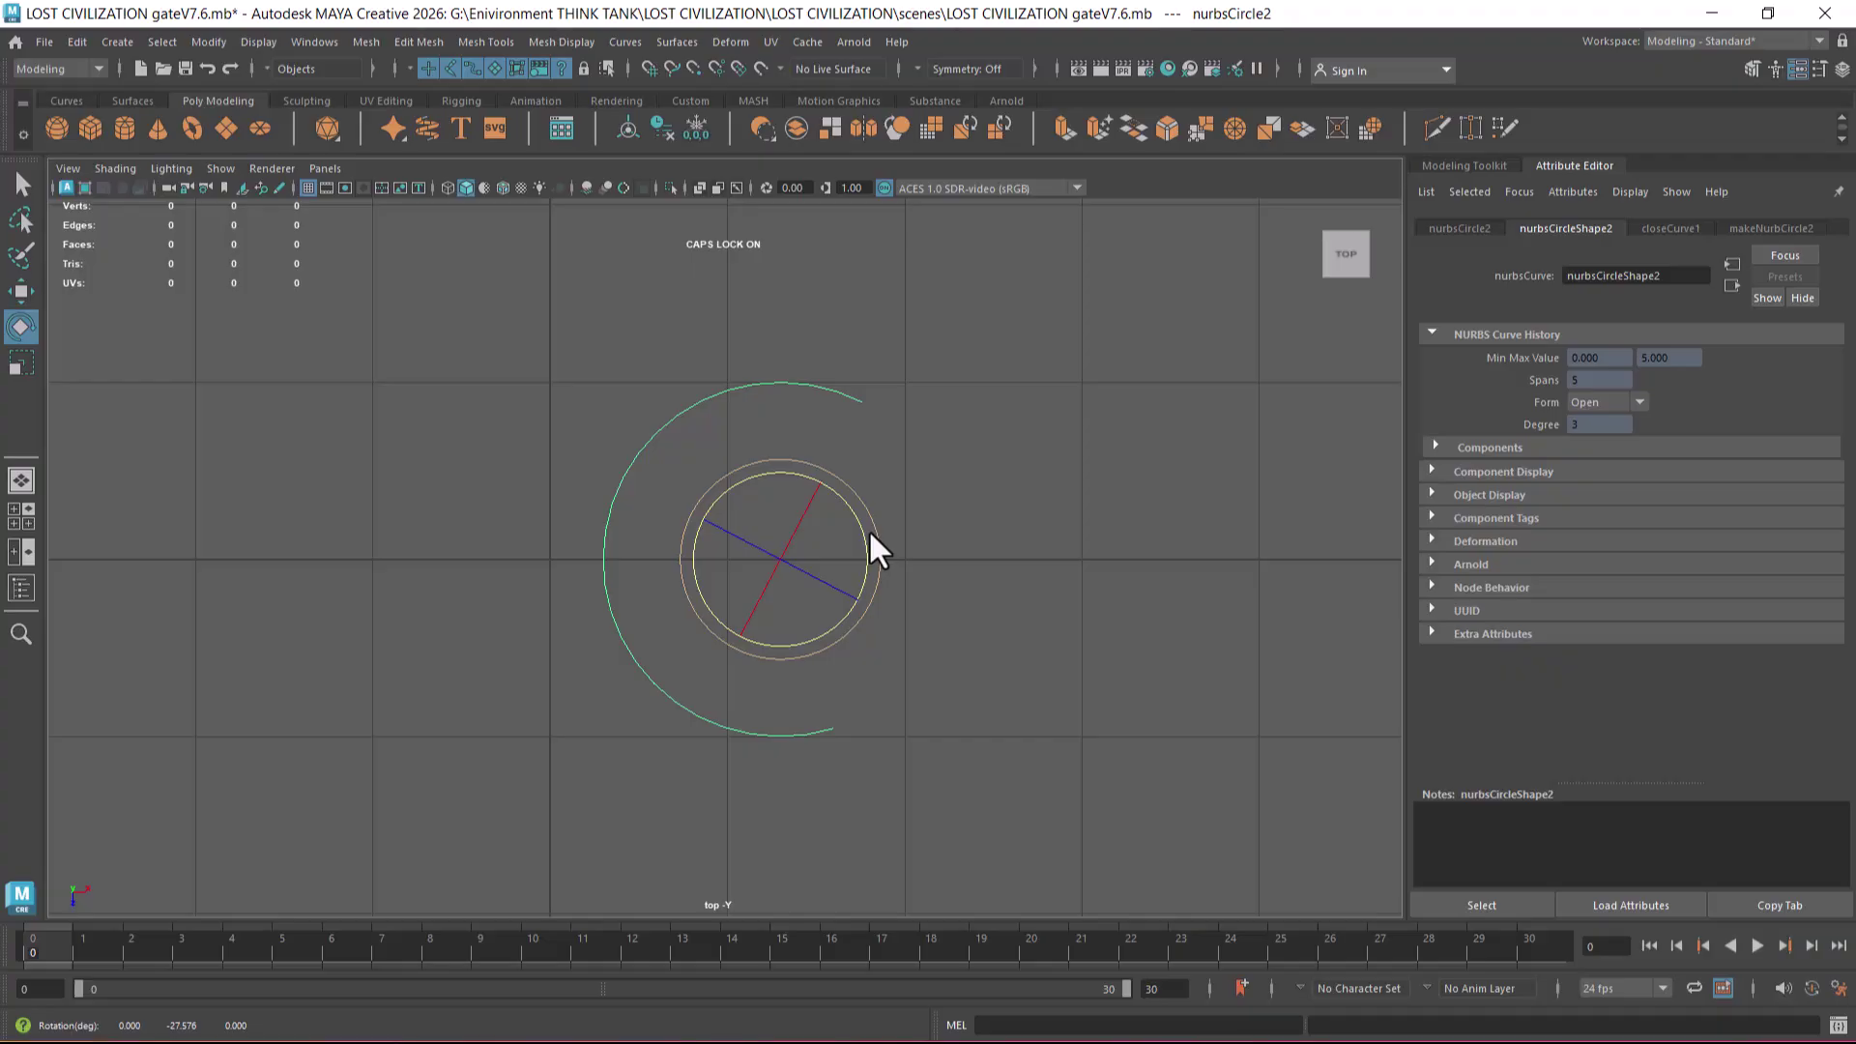
- Realign the curve's pivot axes with the grid and scale the curve down in depth into a narrow, elongated loop
key(d)
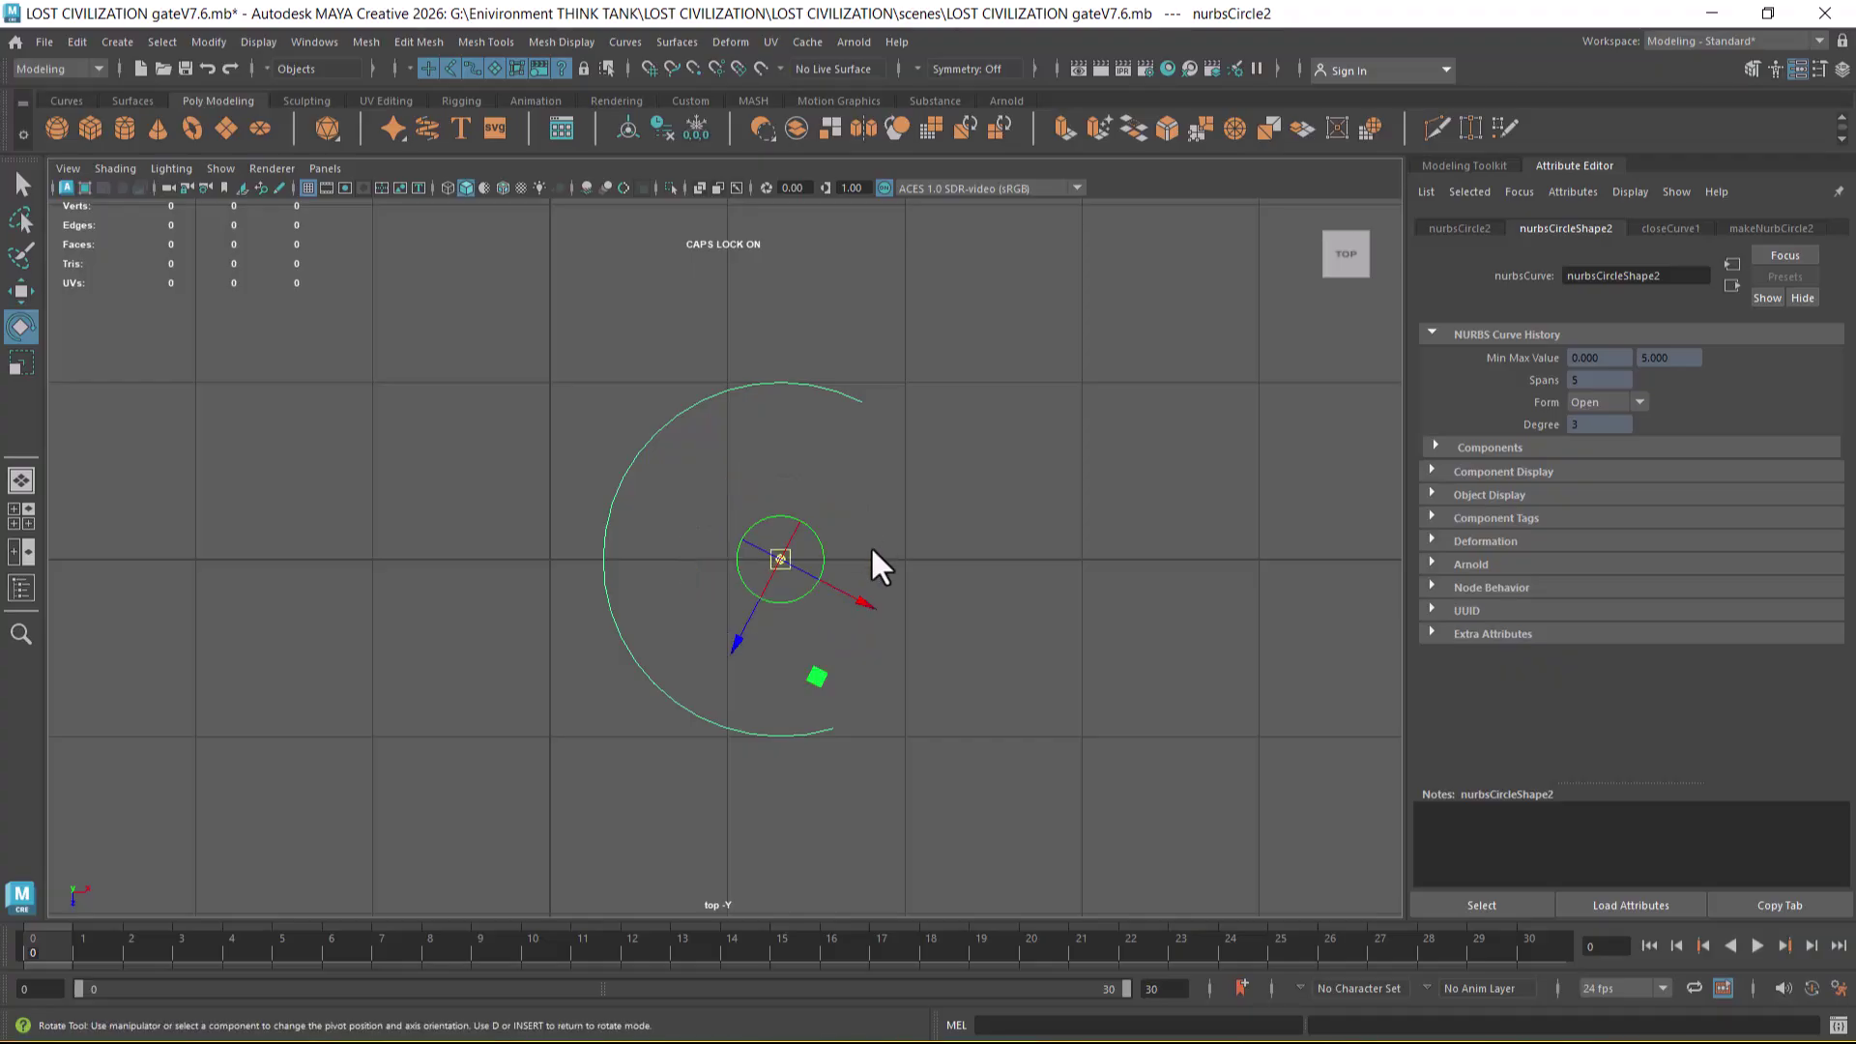
drag(828, 543, 815, 524)
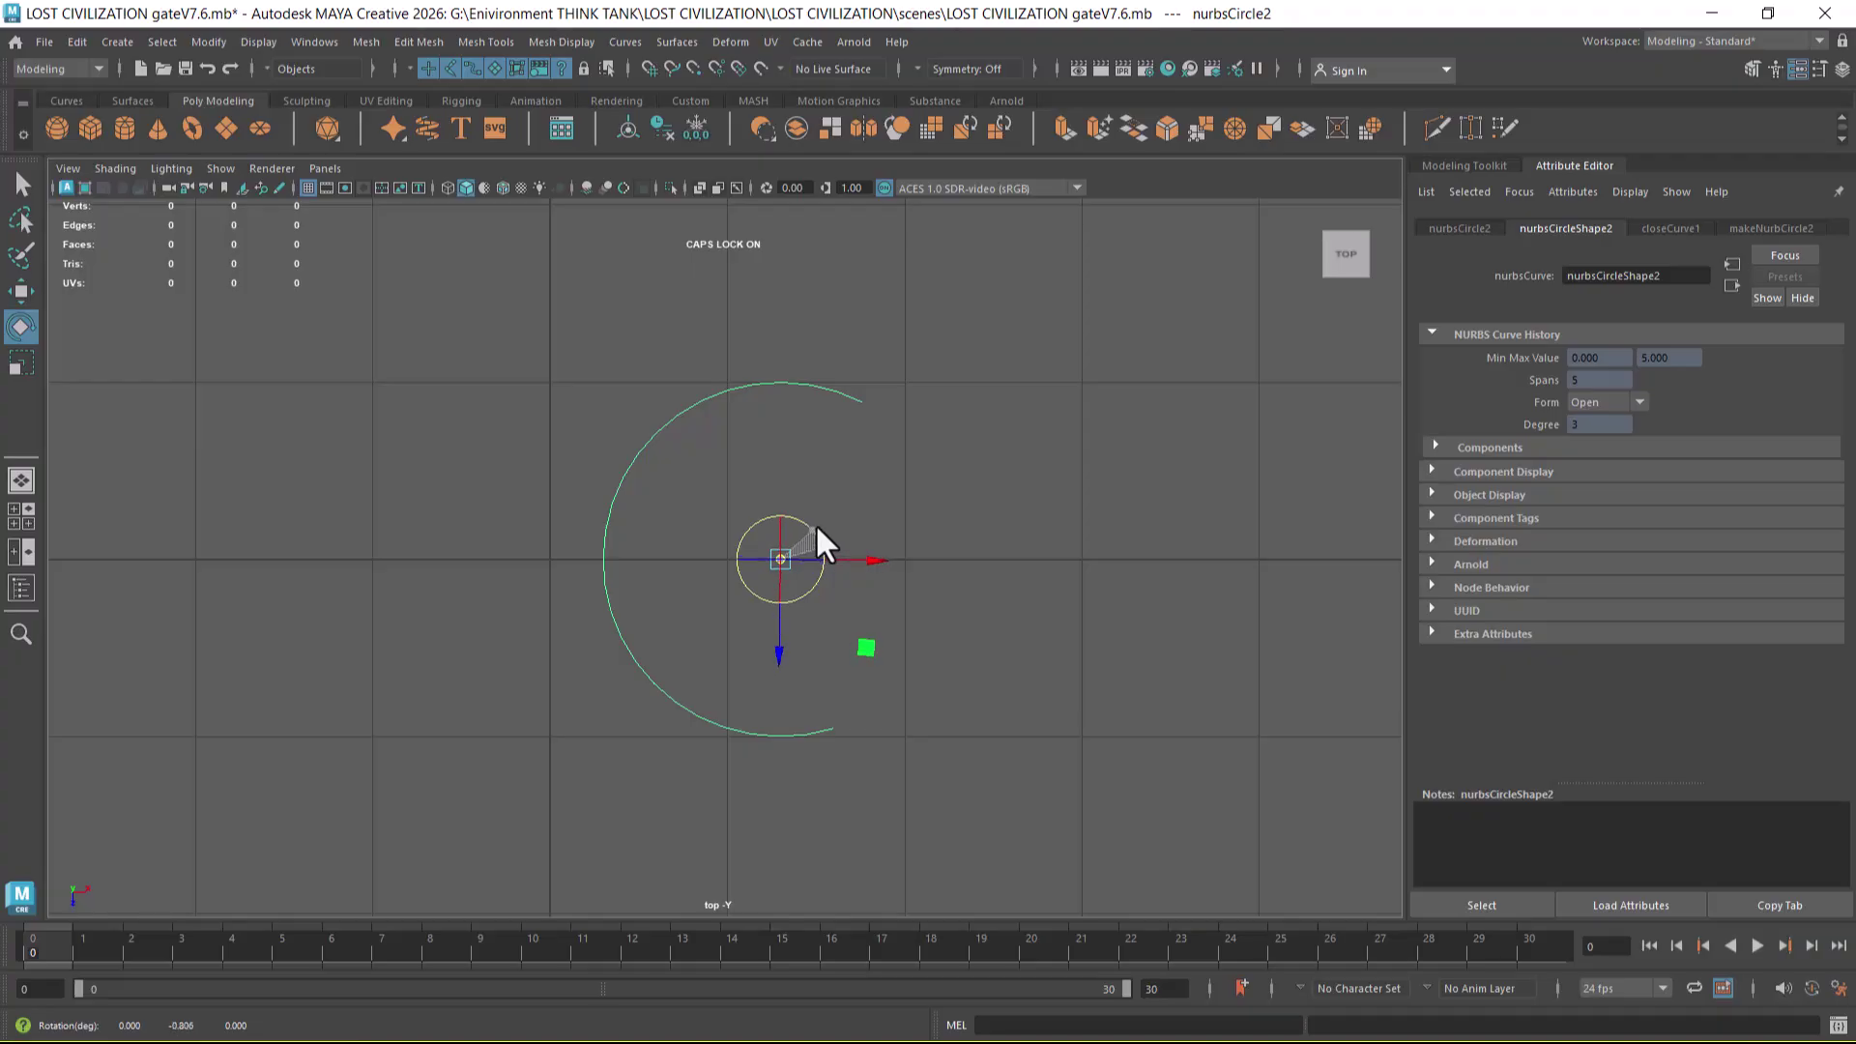
key(d)
key(r)
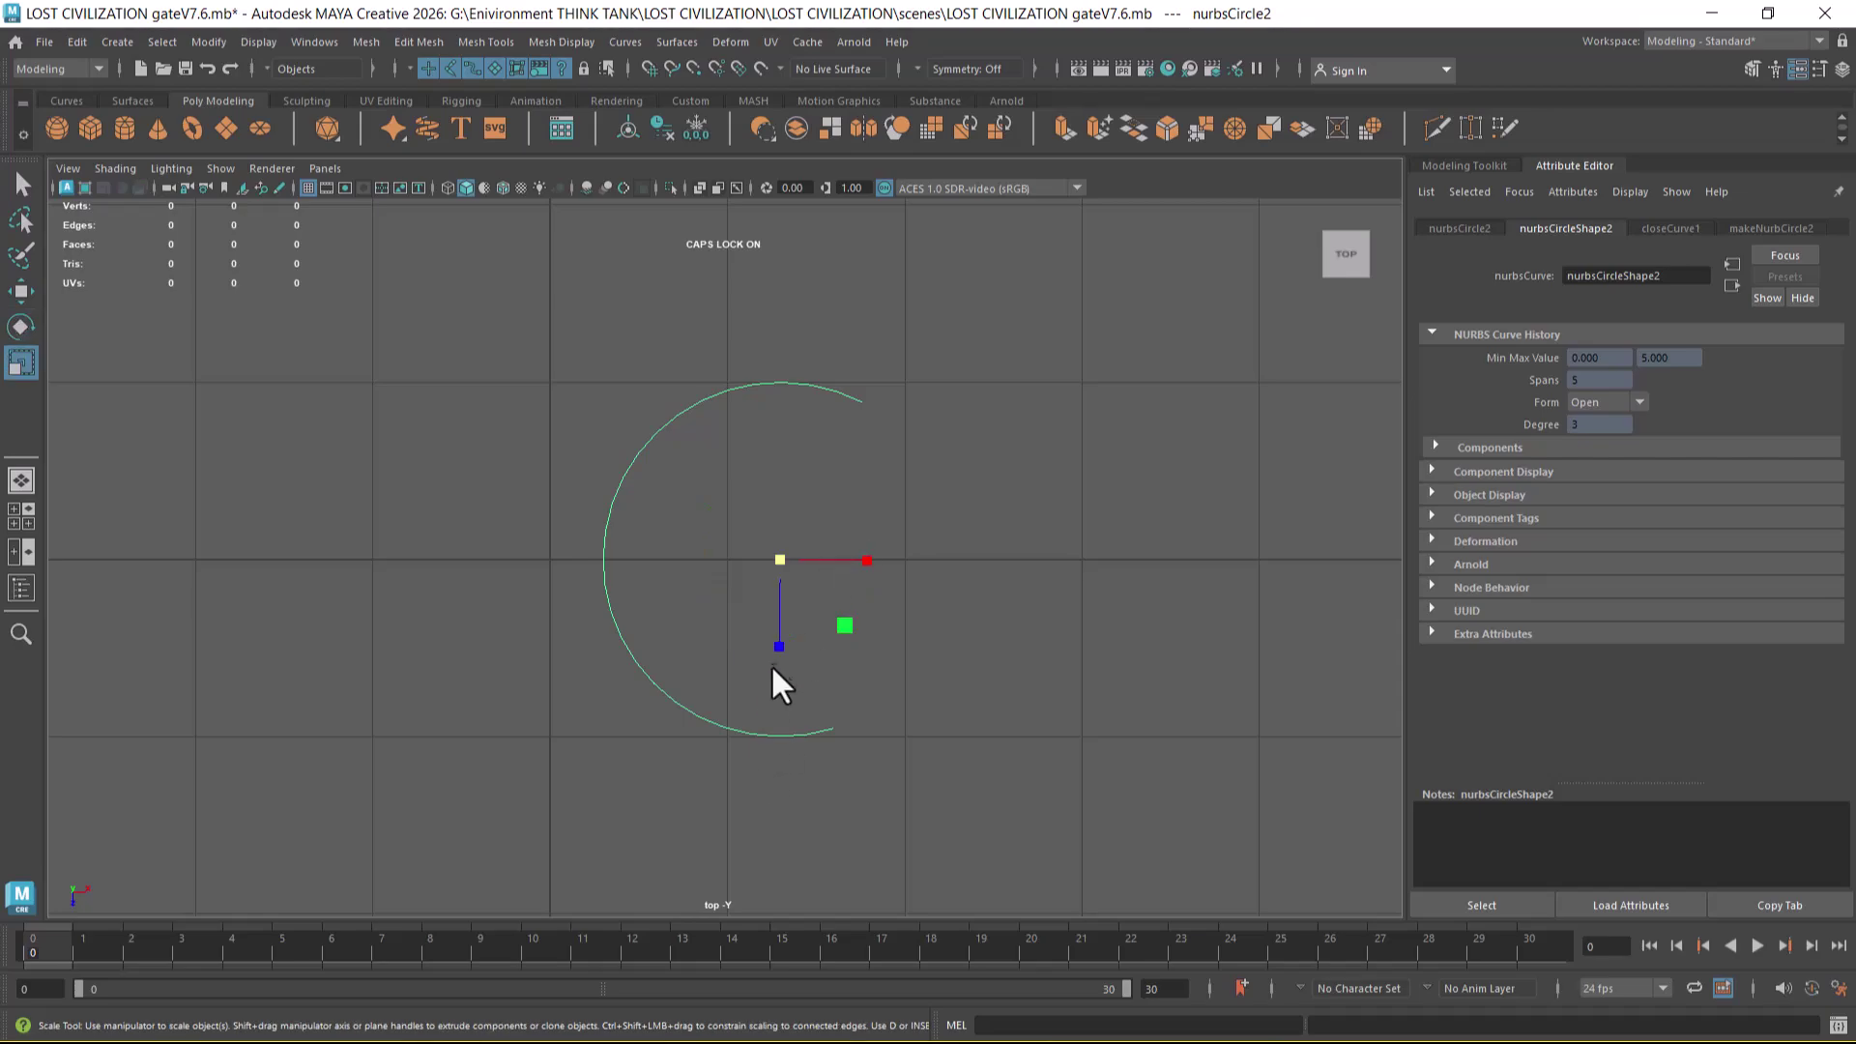
drag(774, 642, 859, 622)
key(space)
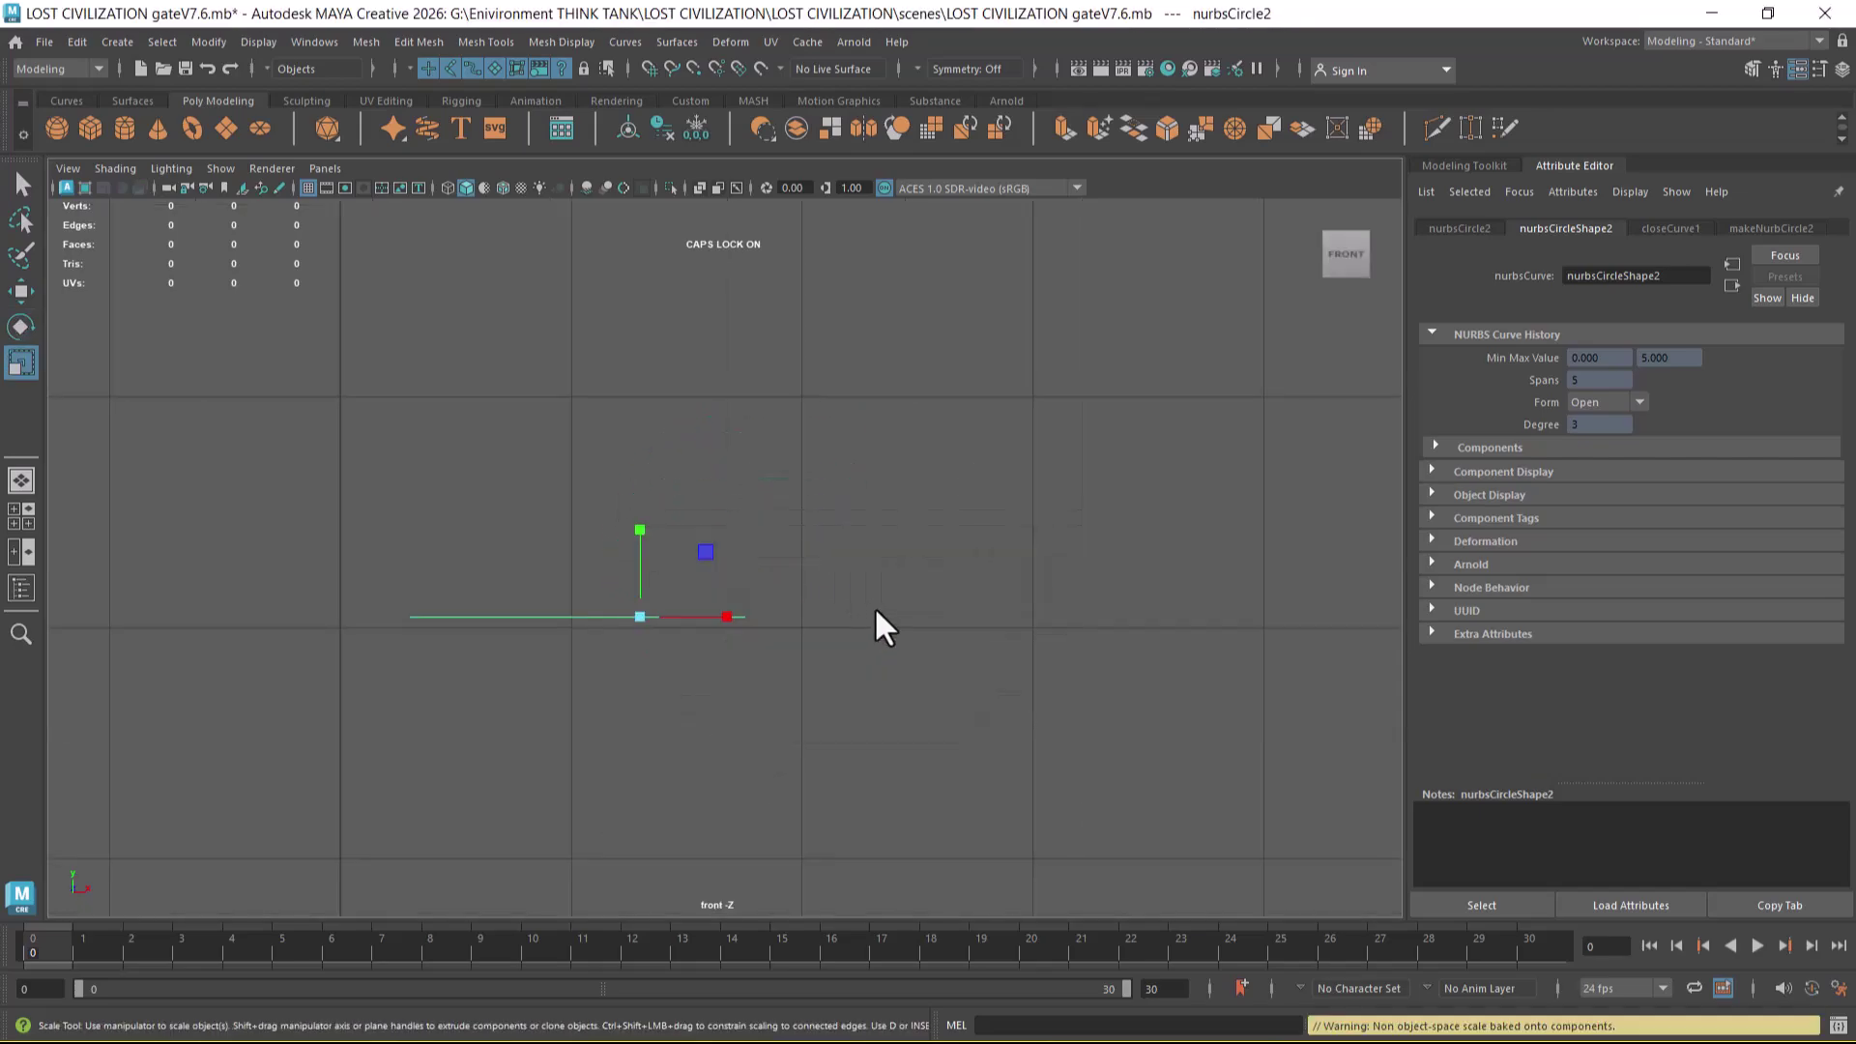
- Show the hidden reference image and meshes again and work in the enlarged front view
key(space)
key(shift+h)
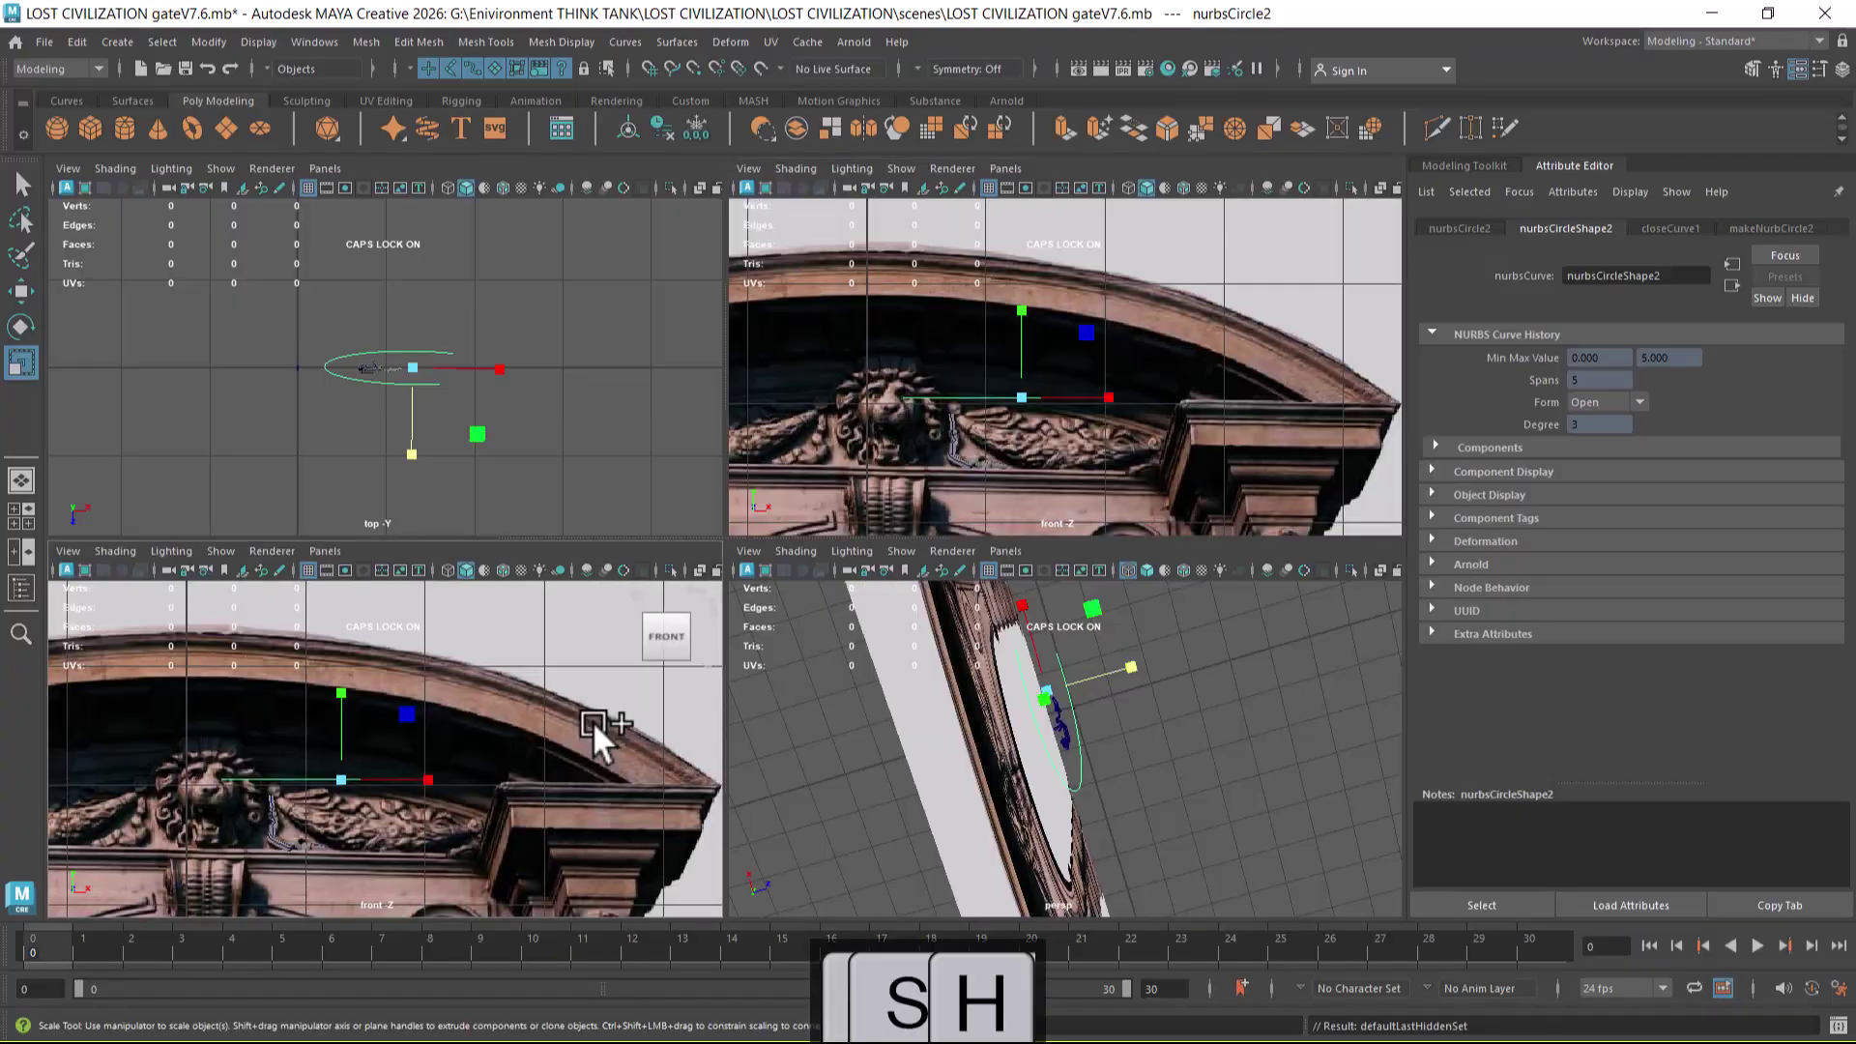
key(space)
- Rotate the flattened curve about half a turn in the front view so its open ends face the lion head
scroll(887, 567, up, 5)
scroll(725, 524, down, 4)
scroll(743, 532, up, 6)
key(e)
drag(809, 406, 599, 484)
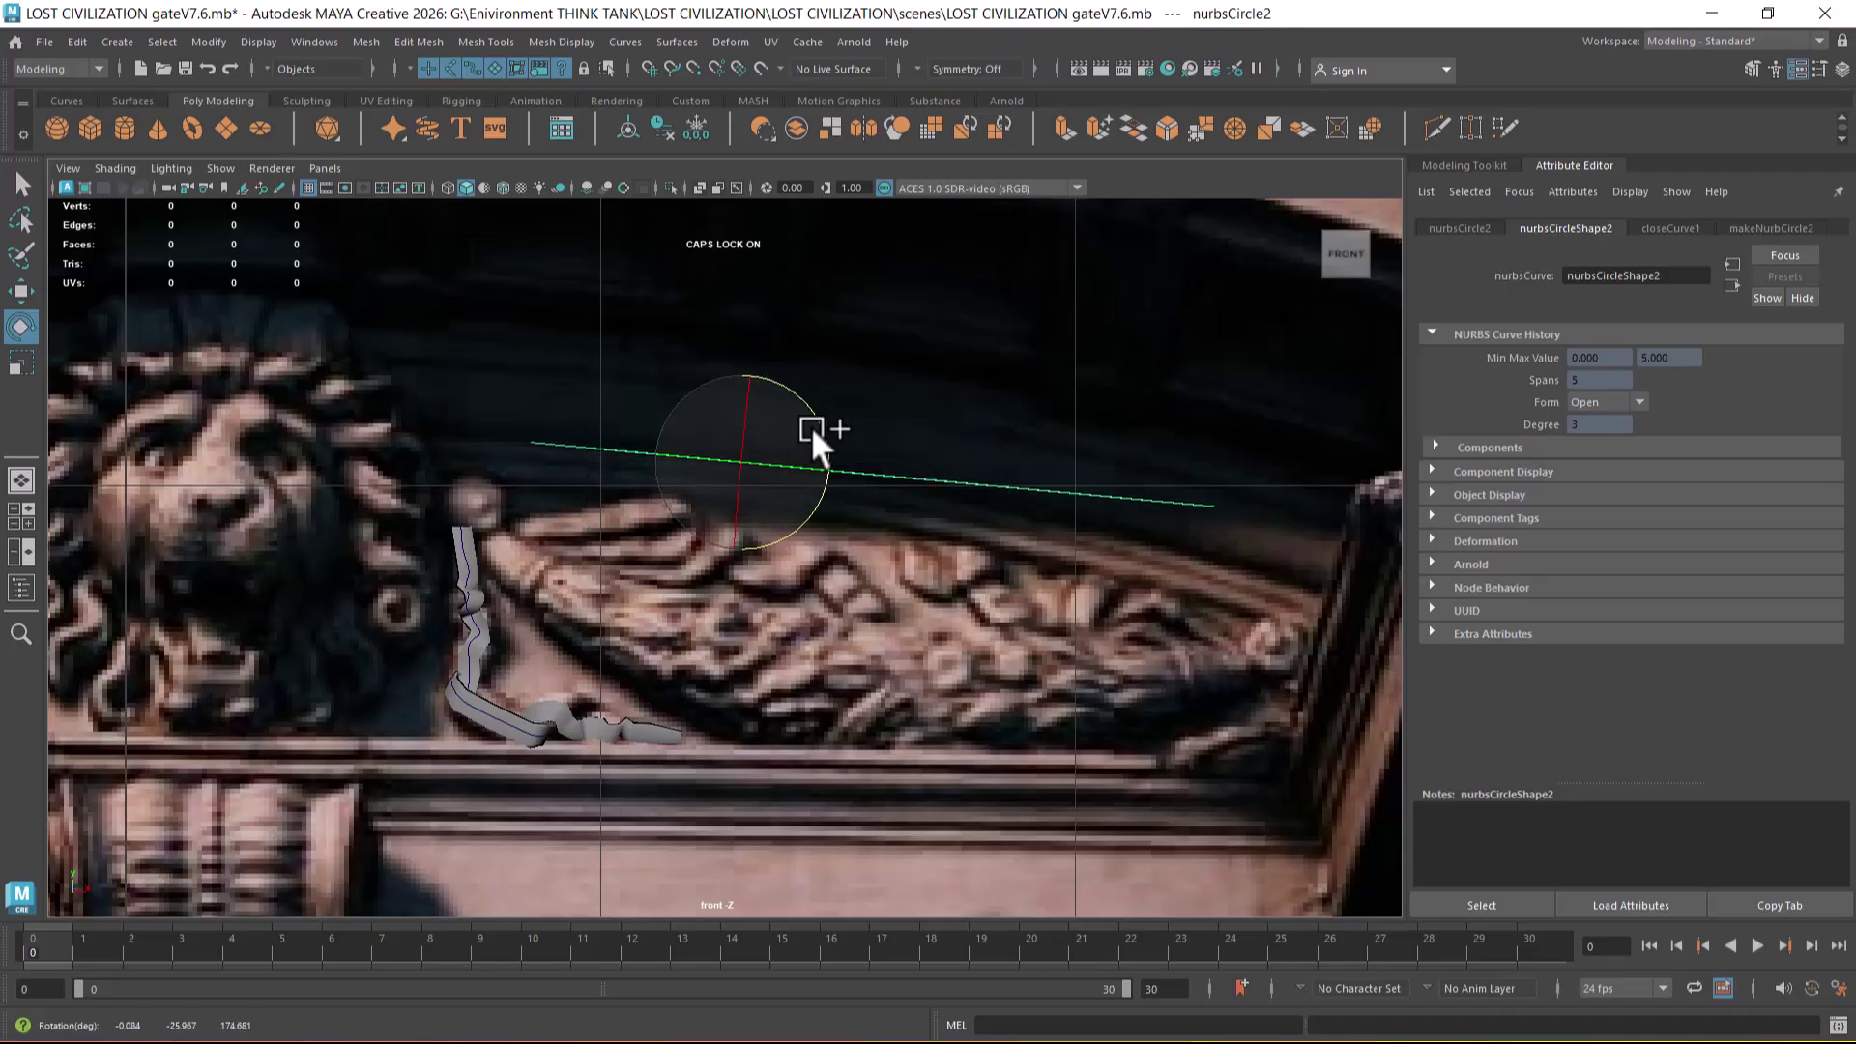
drag(818, 404, 273, 675)
- Scale the curve uniformly to about 0.38 and position it over the uppermost leaf of the garland beside the lion head
key(w)
key(r)
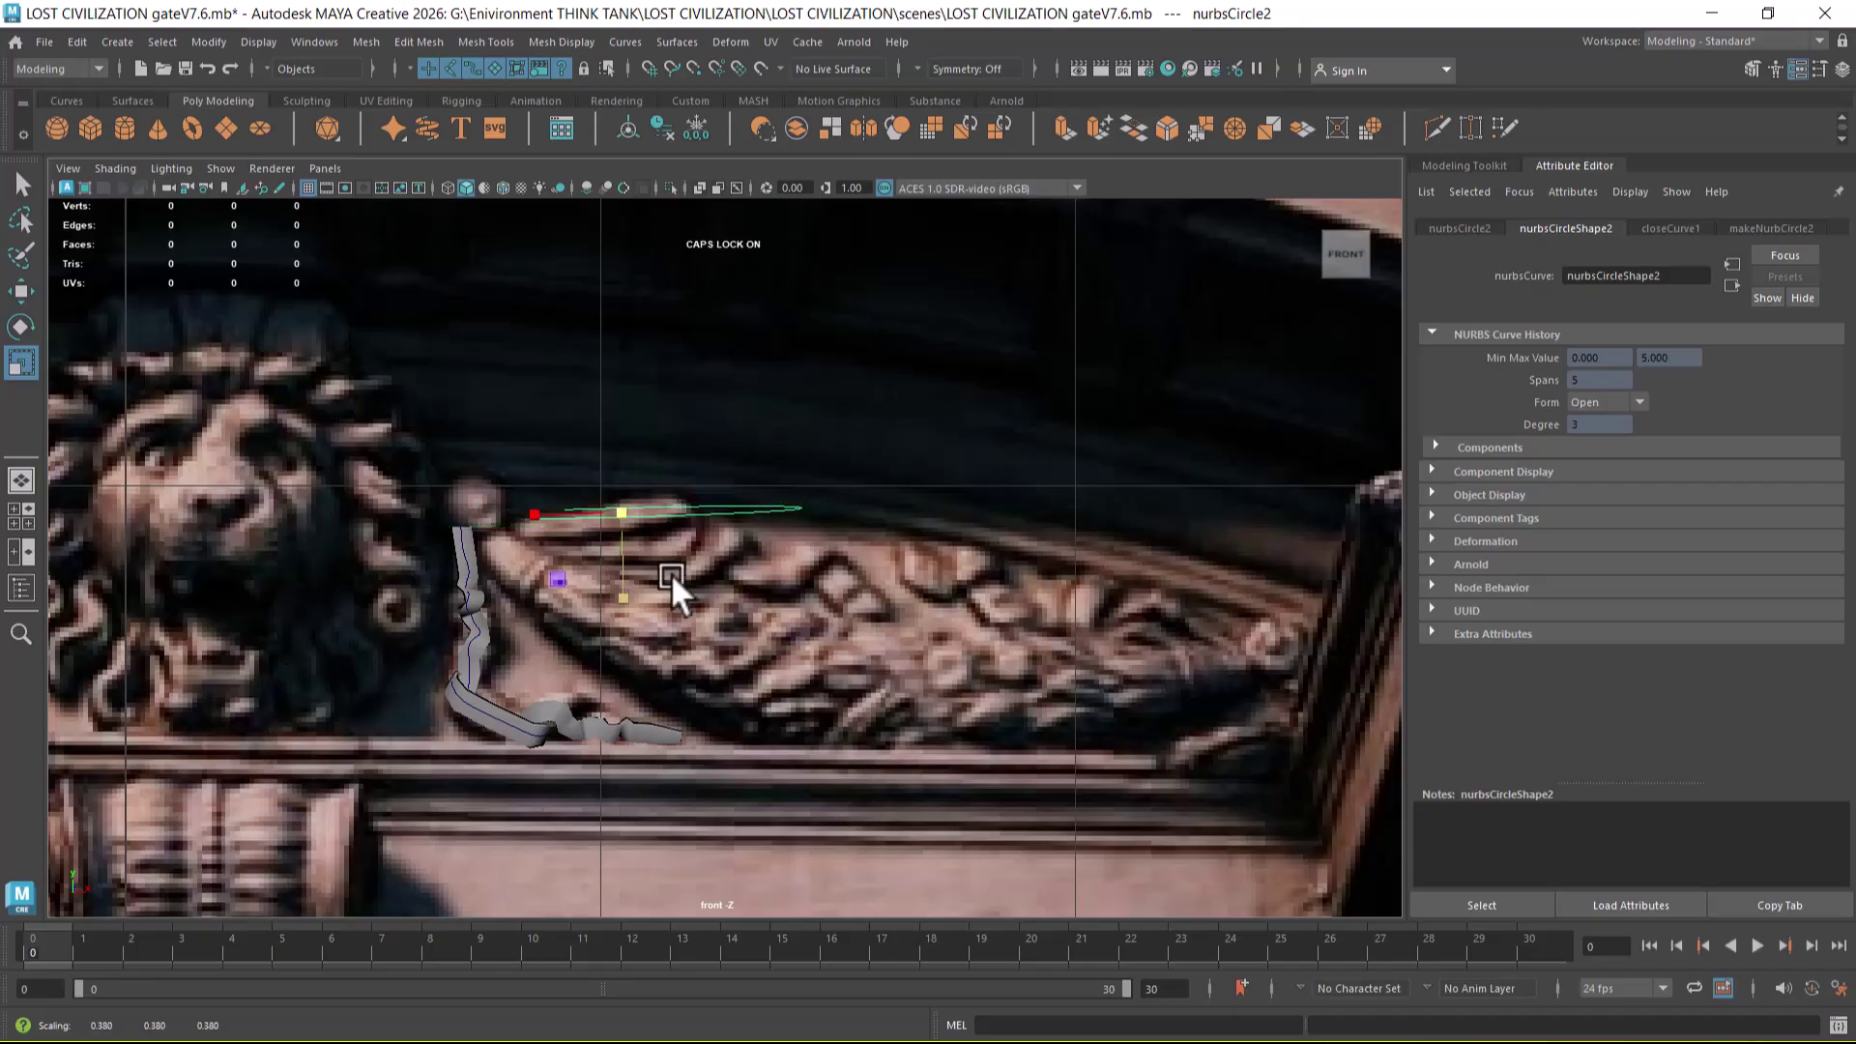
scroll(652, 440, up, 5)
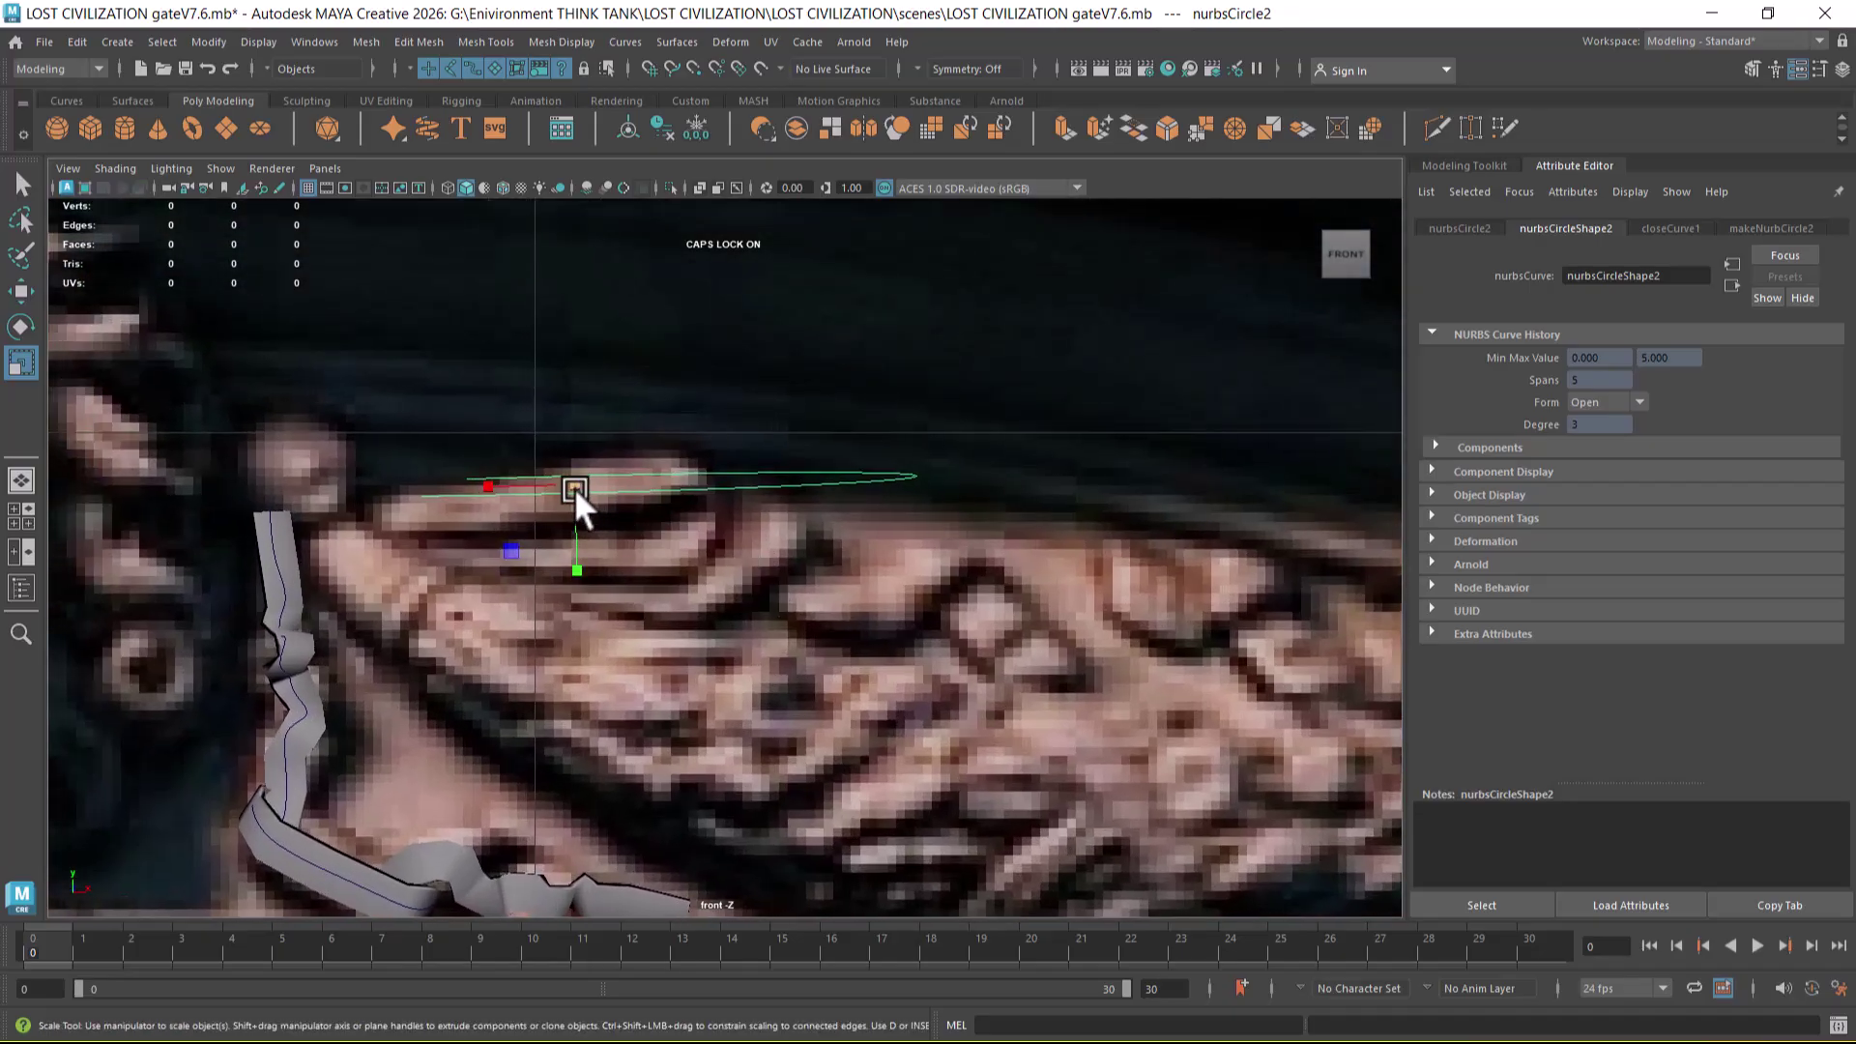
key(w)
drag(567, 490, 415, 522)
key(r)
key(w)
key(e)
key(w)
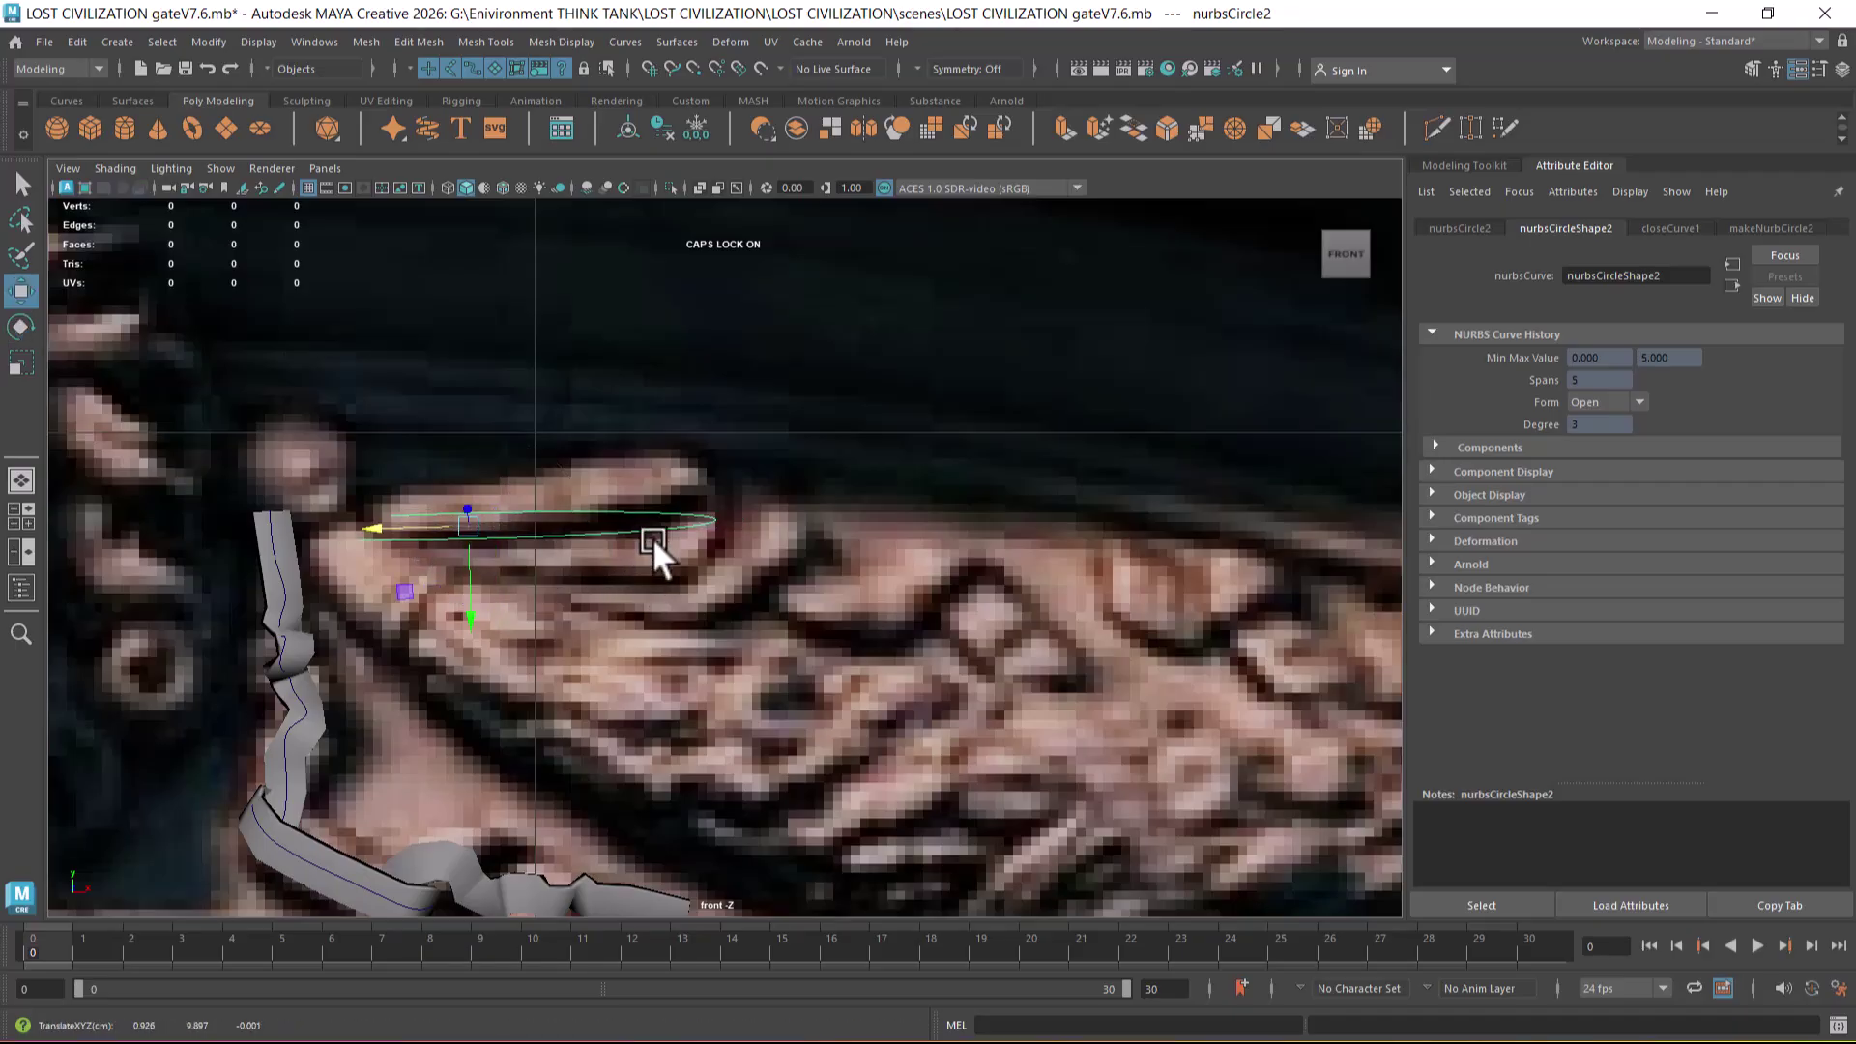
- Switch the curve to control vertices and raise its upper vertices to follow the leaf's top edge
right_drag(679, 506, 430, 504)
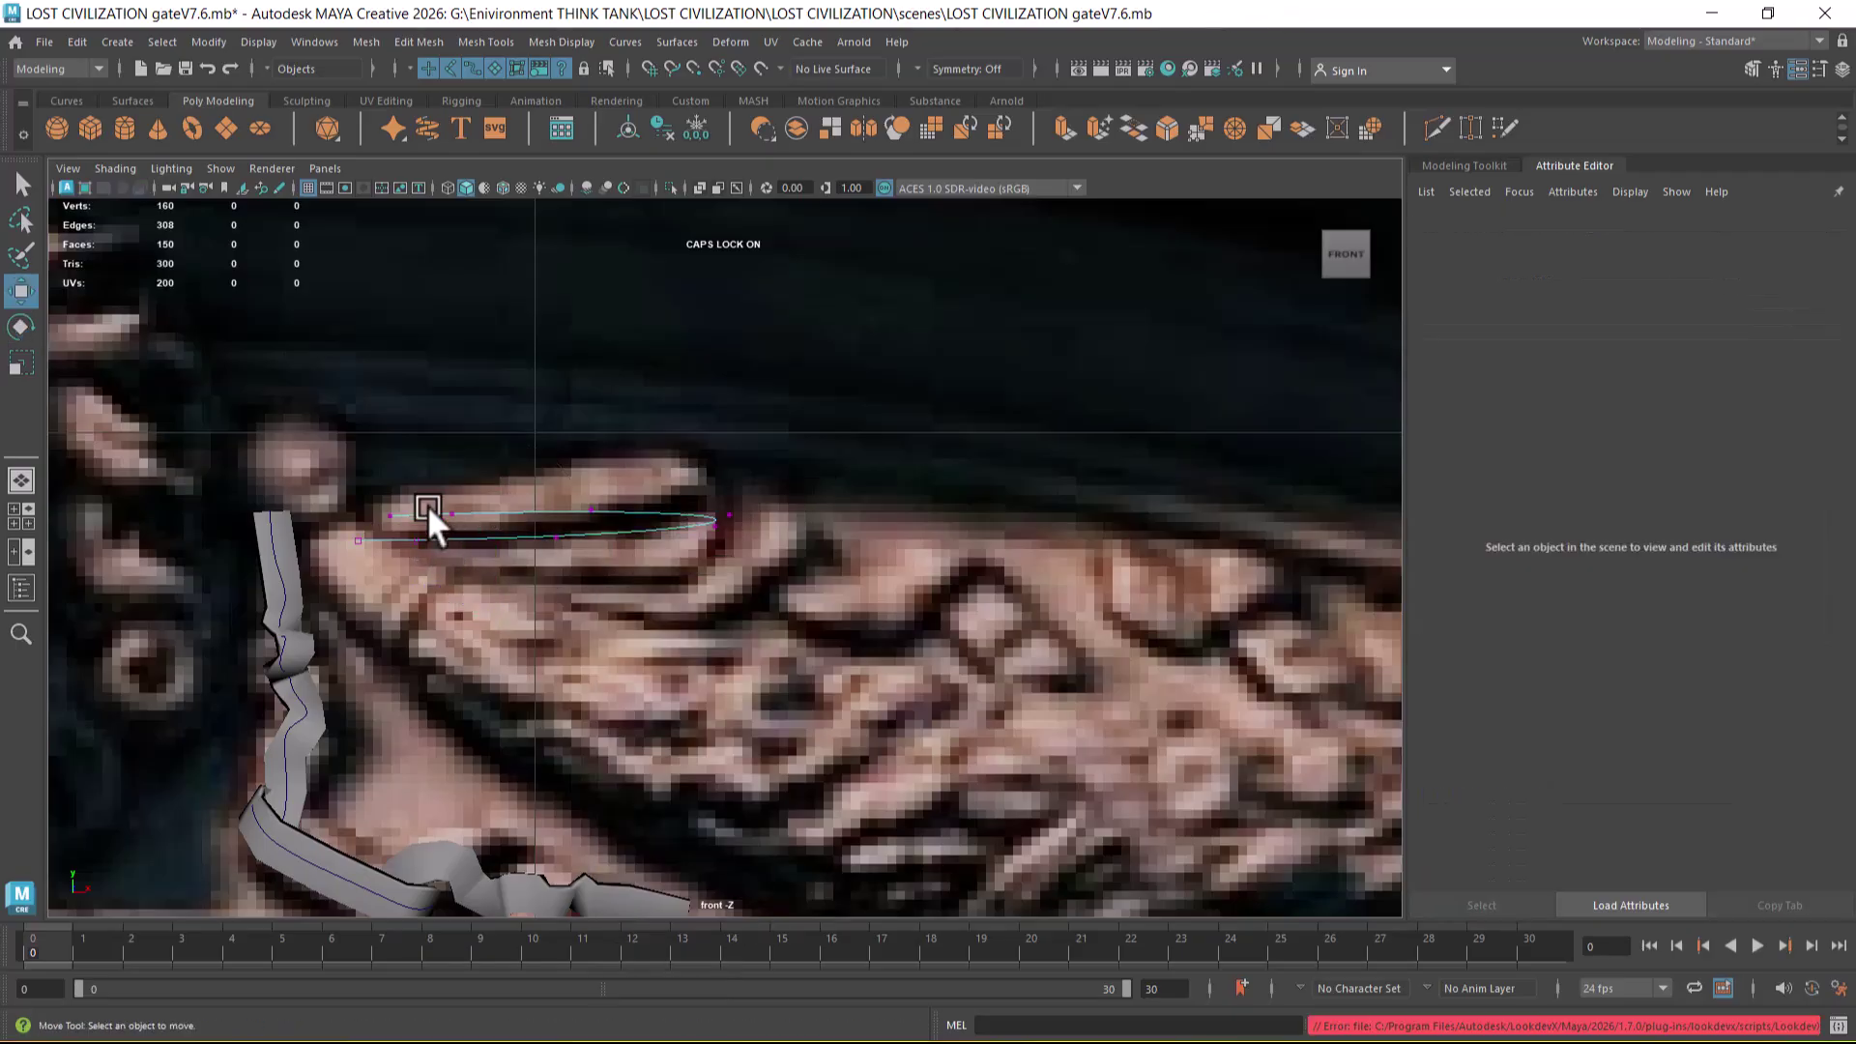
drag(507, 508, 441, 514)
click(458, 518)
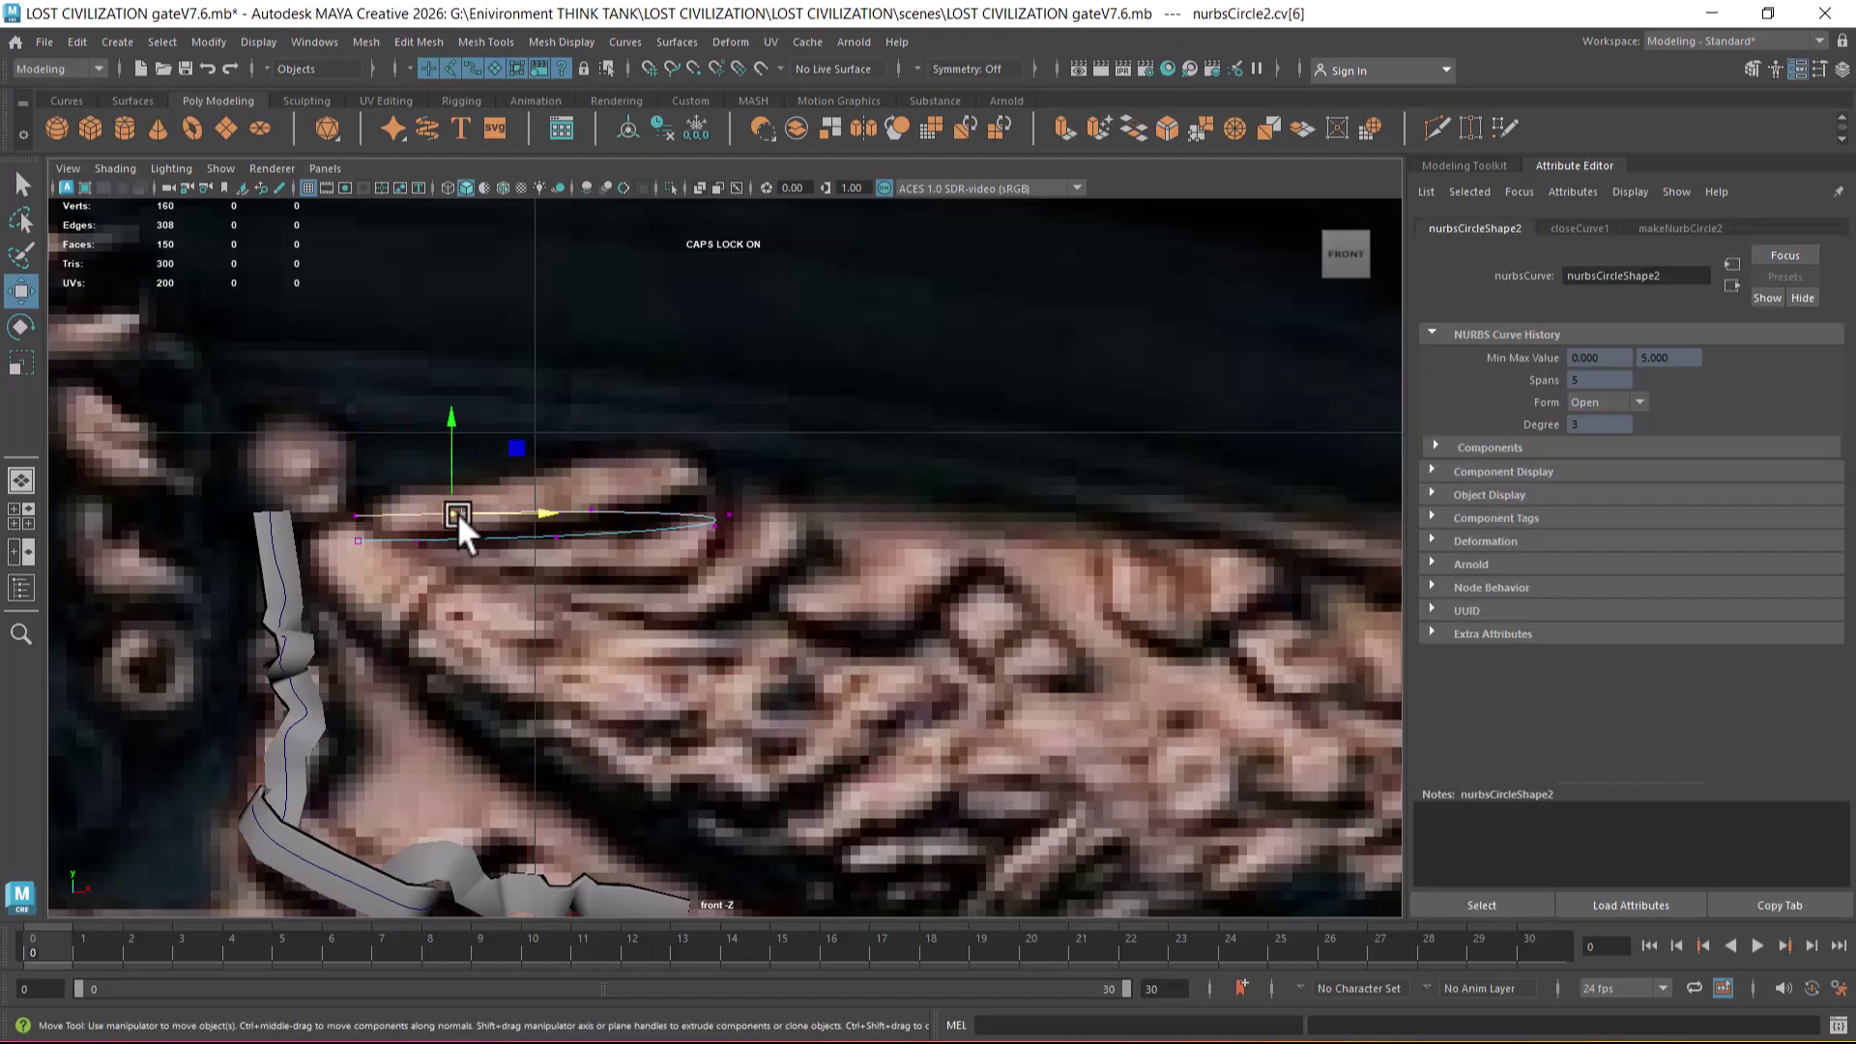
drag(731, 512, 727, 515)
drag(523, 464, 524, 426)
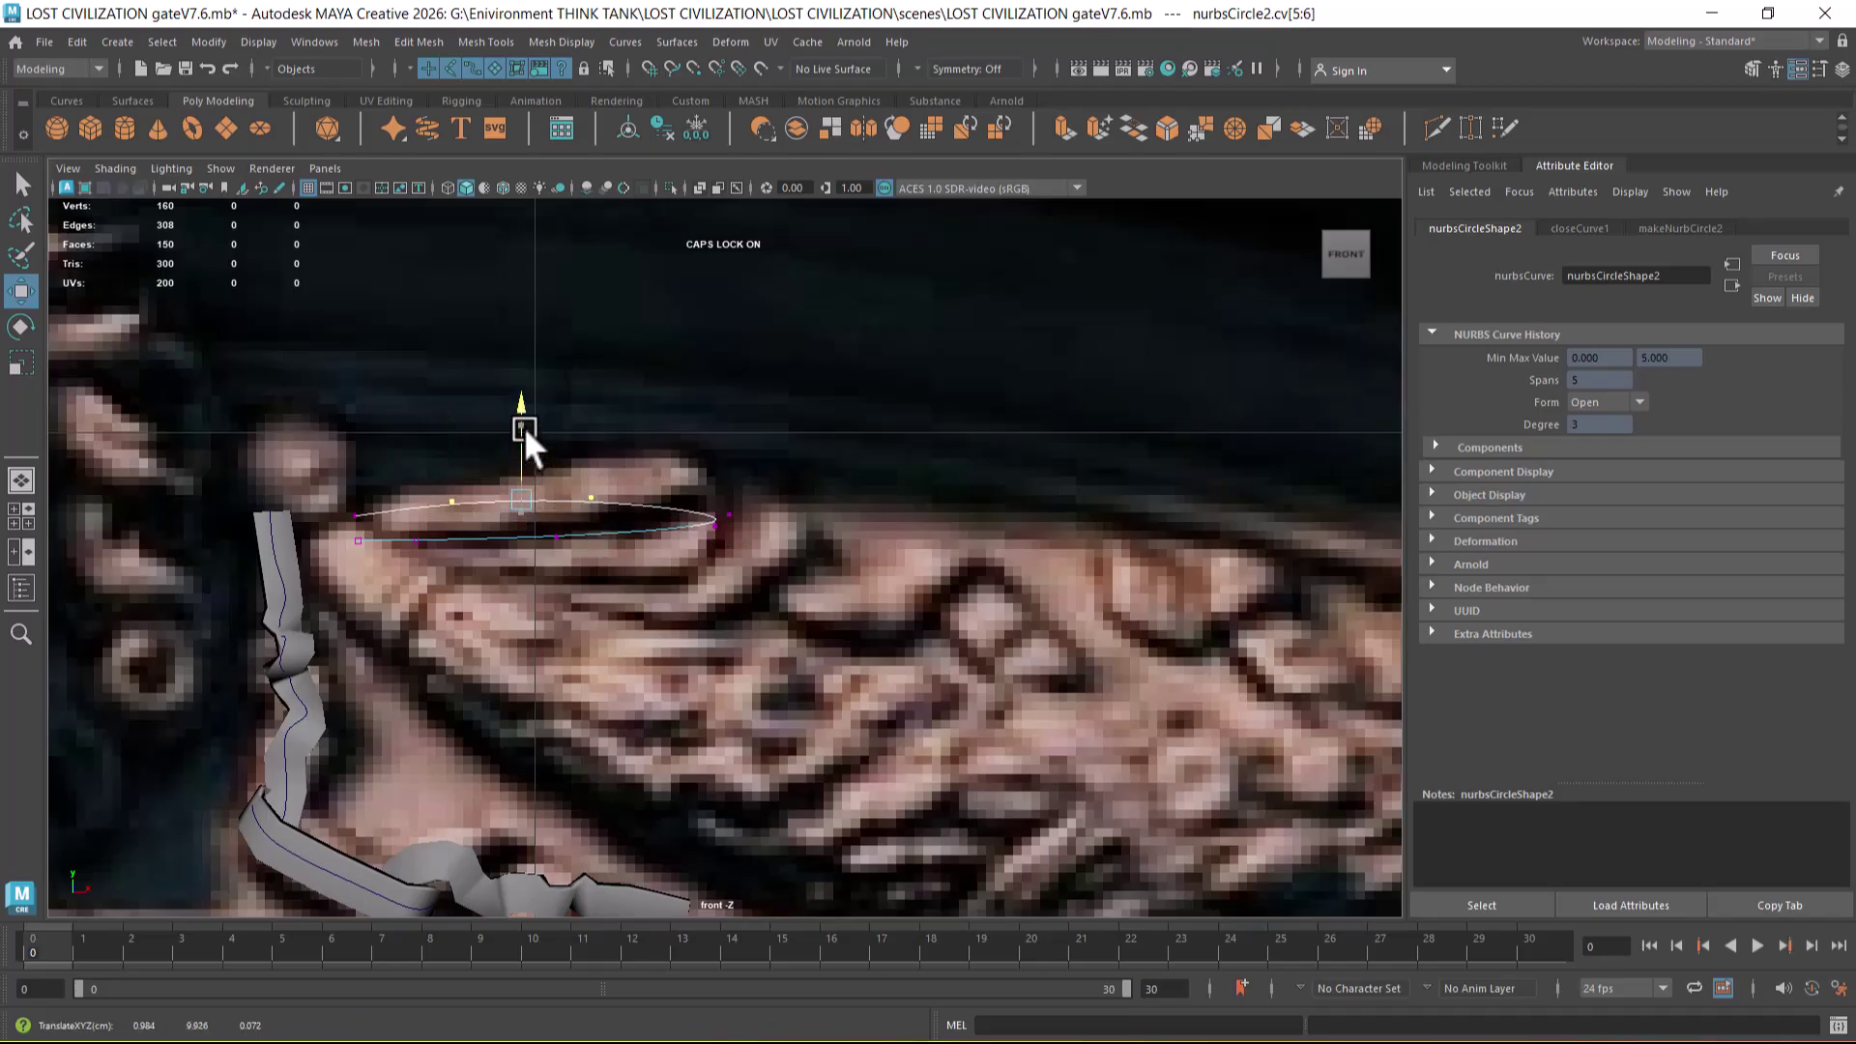
- Raise the curve's tip vertices and lower the bottom ones to widen the loop around the leaf
click(729, 515)
drag(733, 520, 726, 490)
click(729, 527)
click(563, 533)
drag(559, 541, 375, 553)
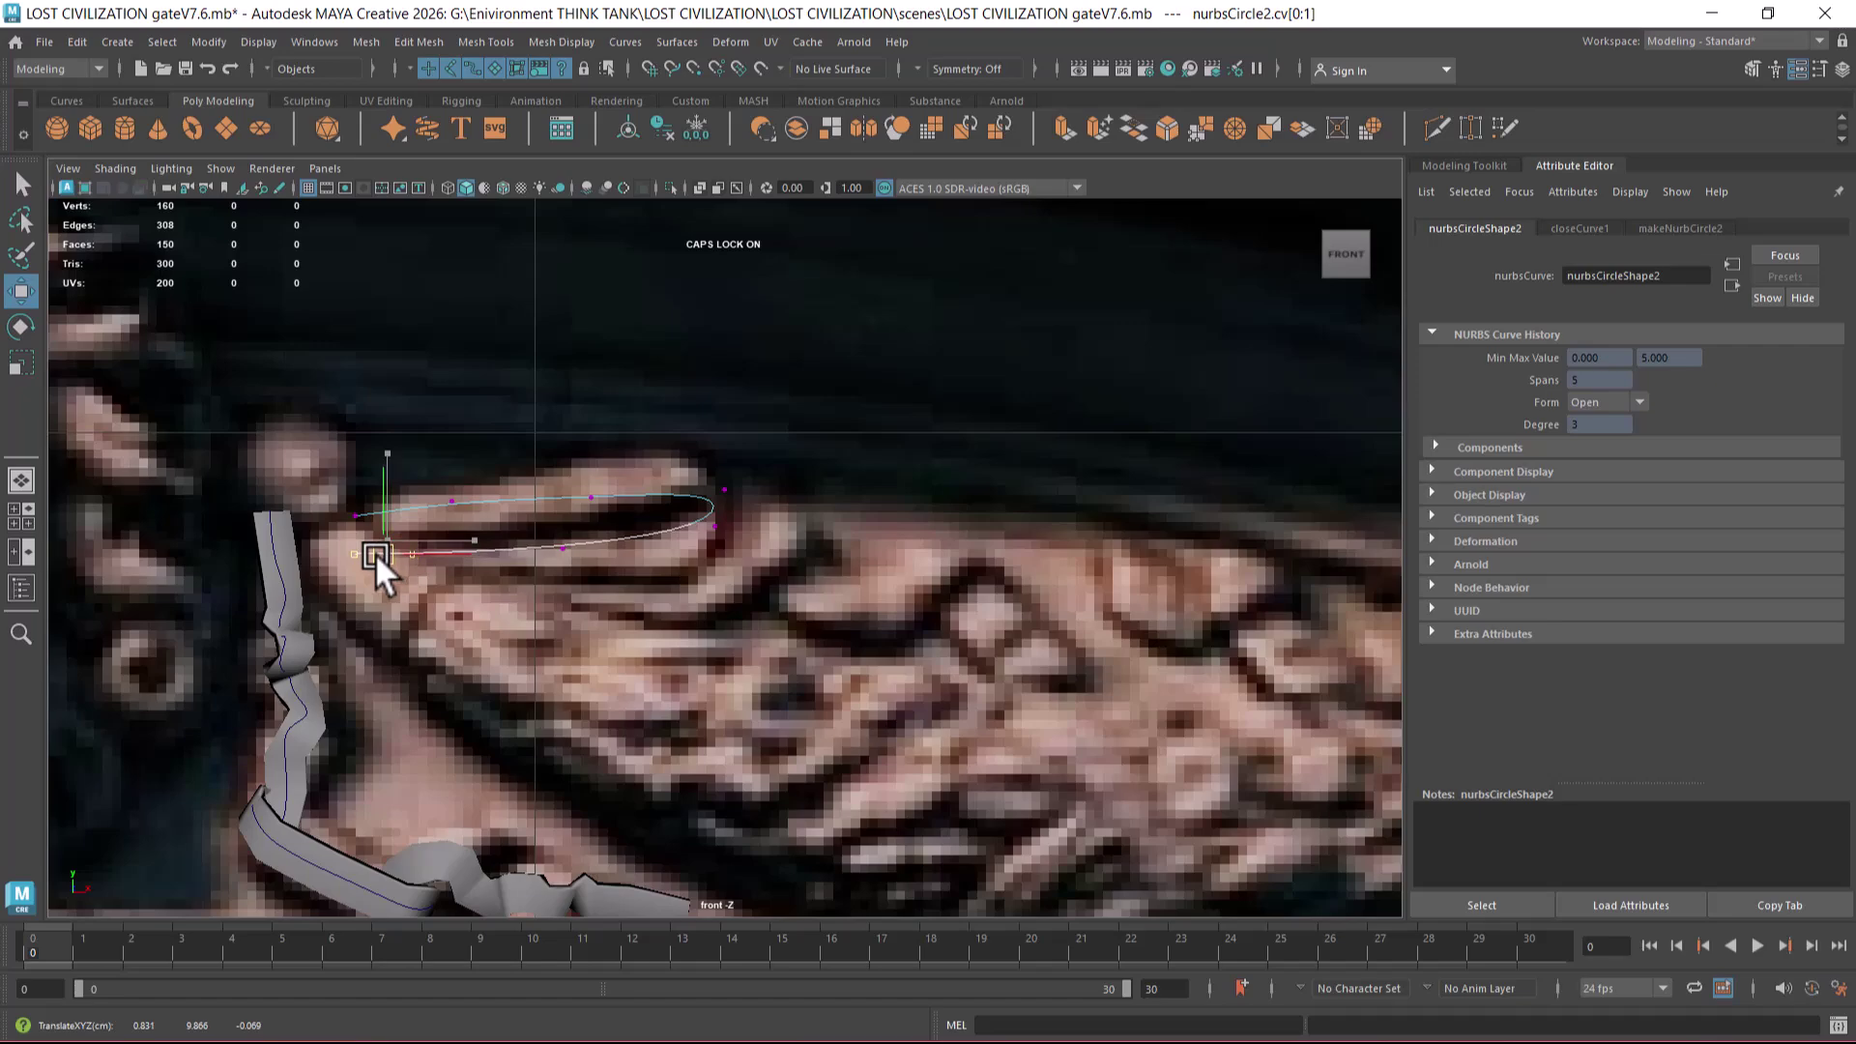
drag(727, 522, 731, 483)
click(724, 491)
key(space)
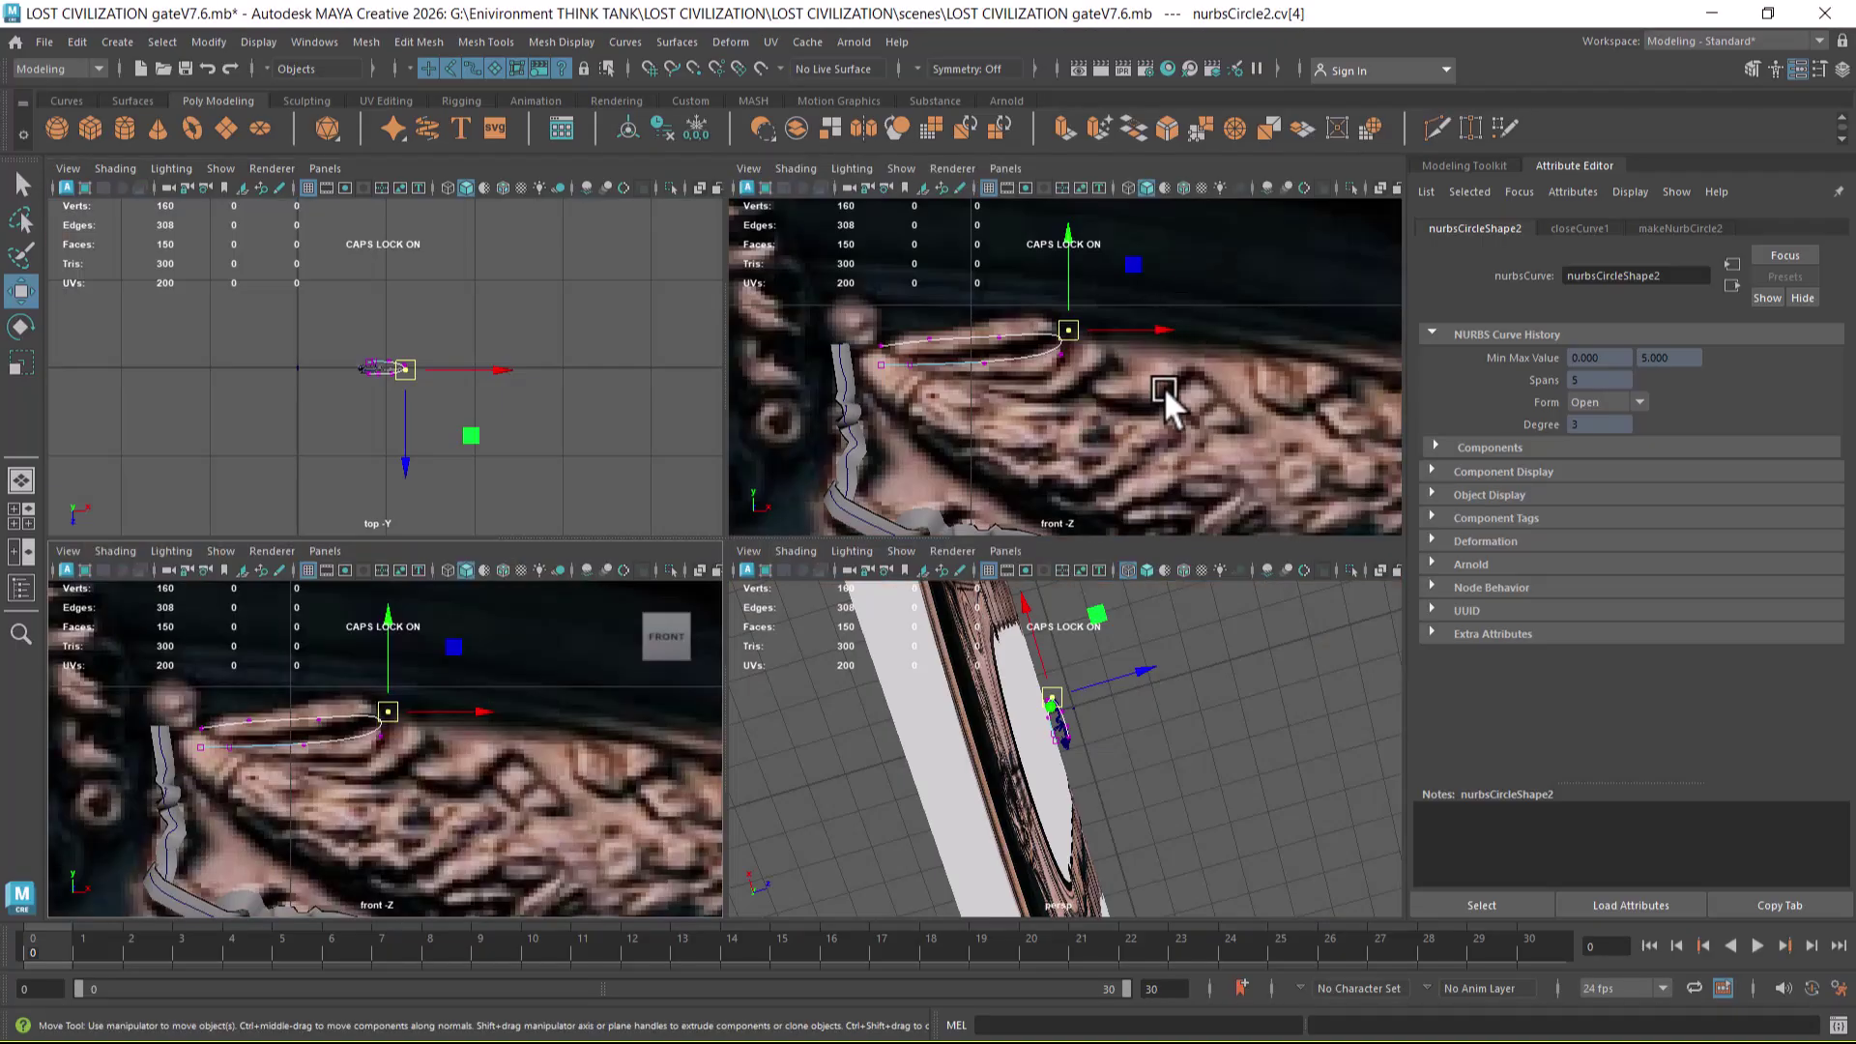
- Return the leaf curve to object mode and select the small closed profile curve near the gate's base together with the leaf curve
key(space)
alt+drag(1181, 469, 1027, 704)
right_drag(796, 485, 951, 350)
click(1147, 696)
alt+drag(1147, 696, 913, 601)
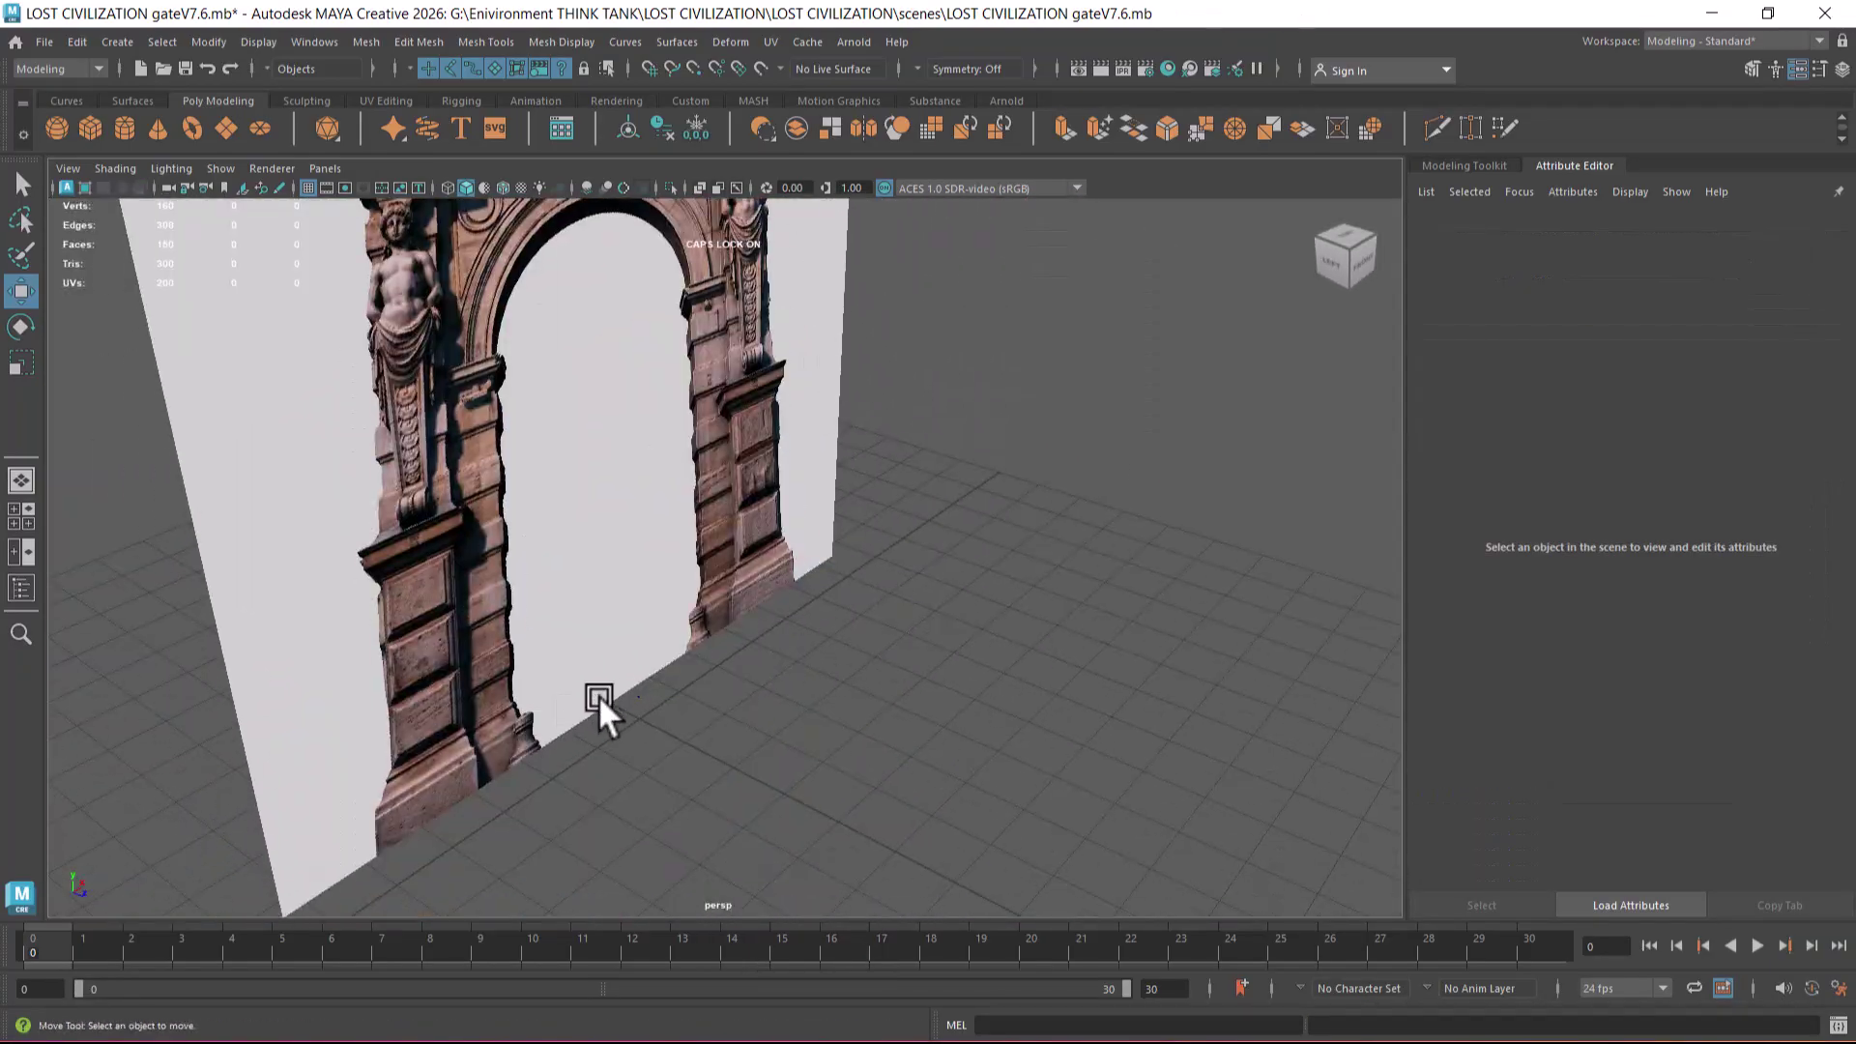
click(645, 695)
alt+drag(744, 688, 804, 482)
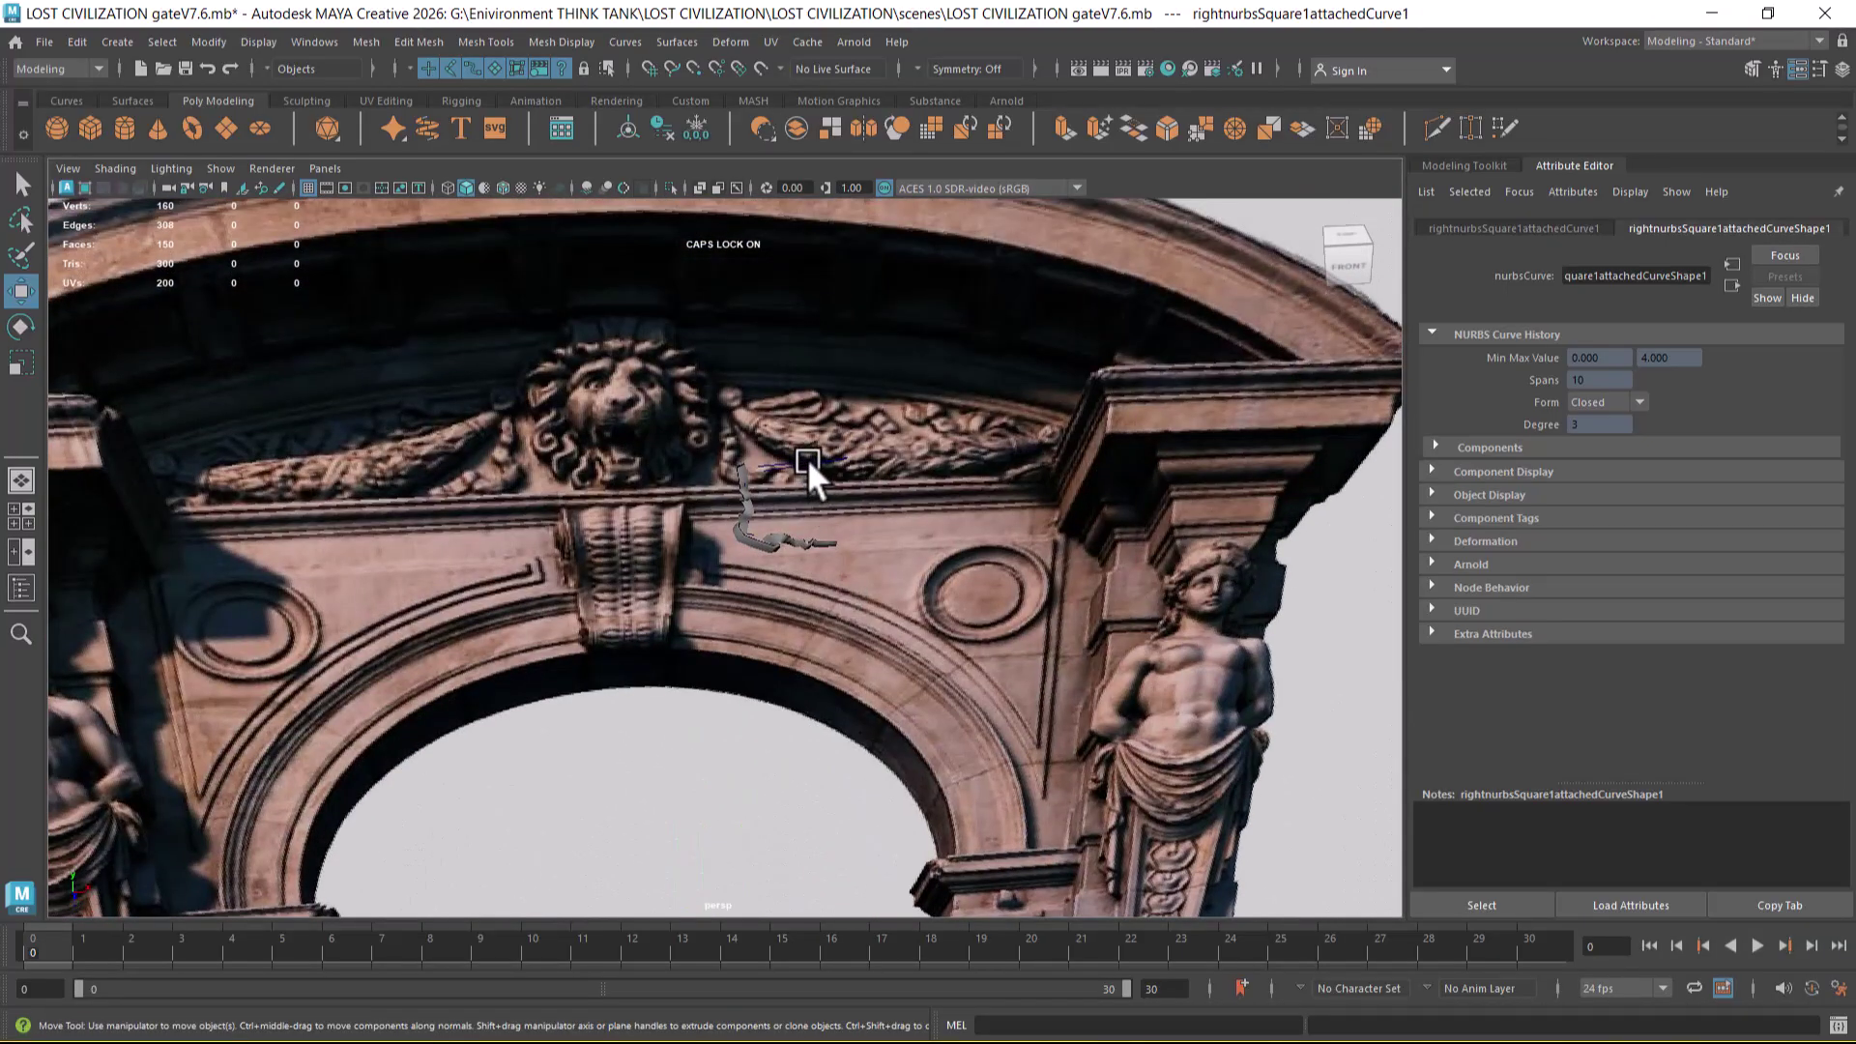
click(806, 458)
- Extrude the profile along the leaf curve with reset default options: Tube style, At path, Component pivot, Profile normal, NURBS output
click(676, 43)
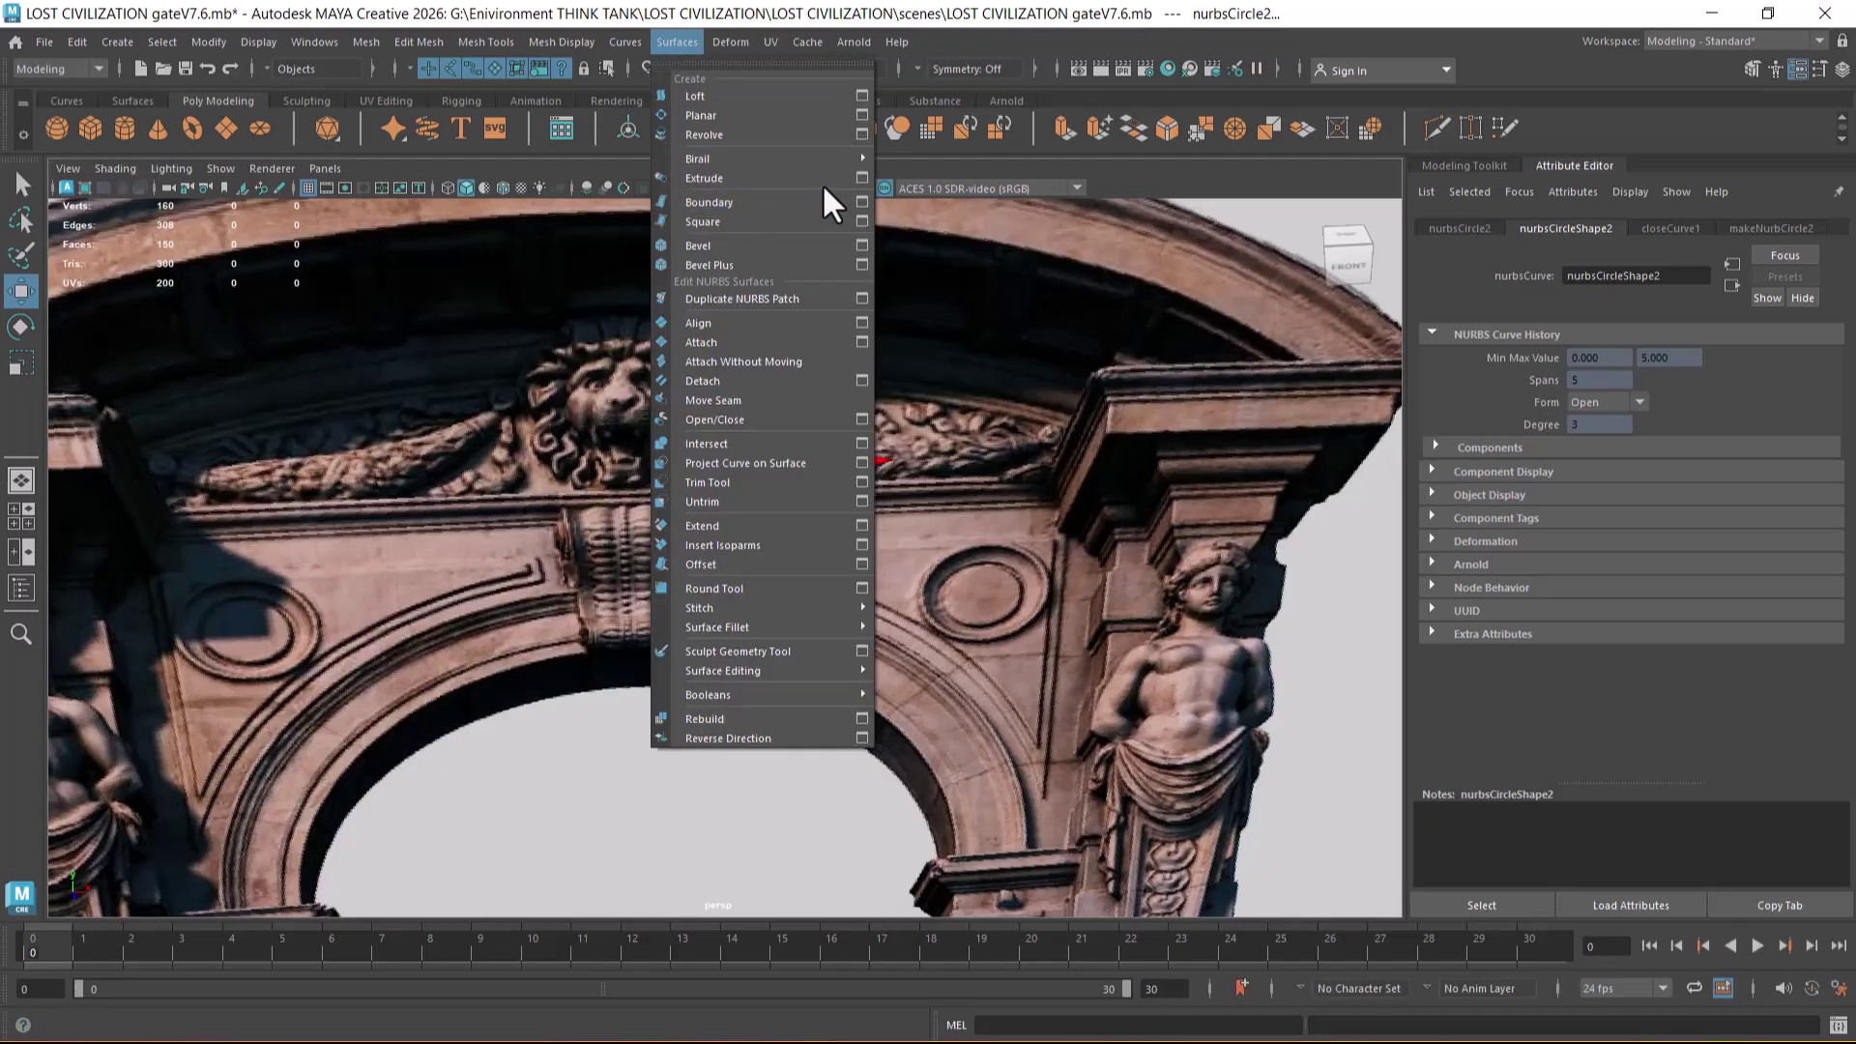
click(861, 177)
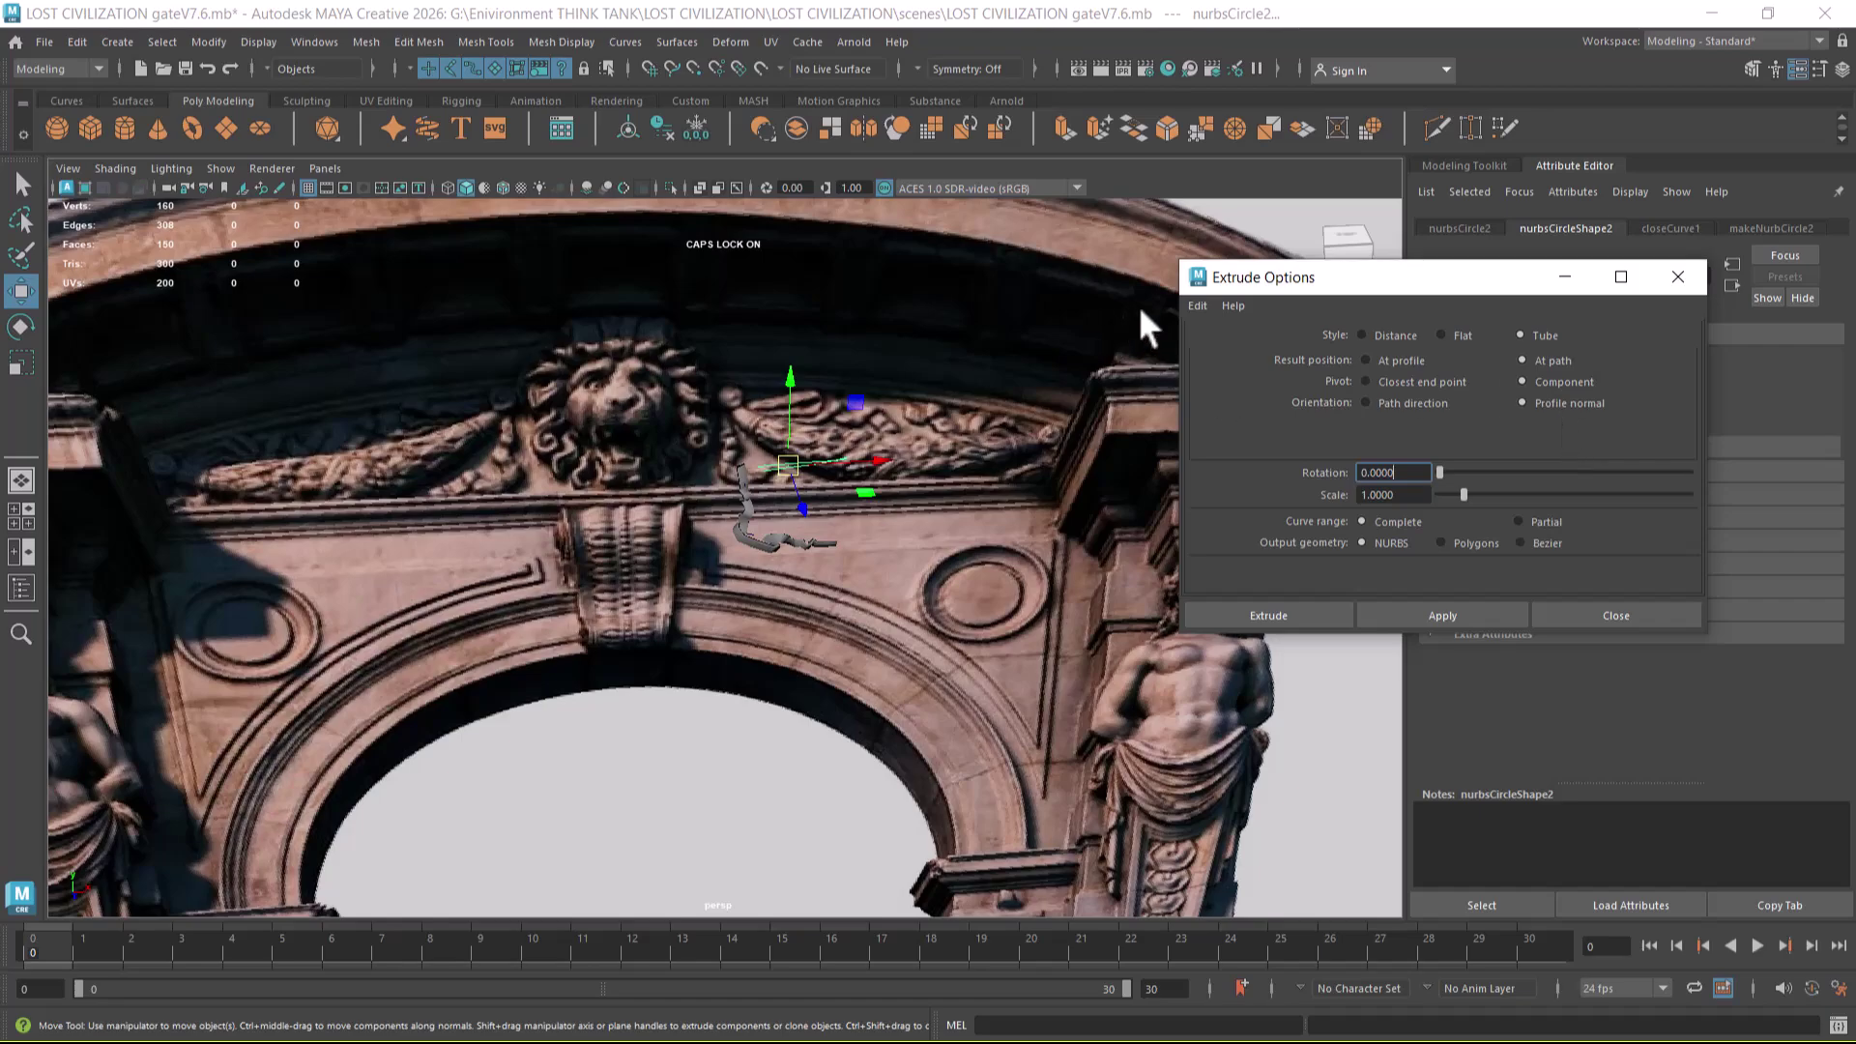
click(1196, 305)
click(1228, 342)
click(1450, 613)
key(f)
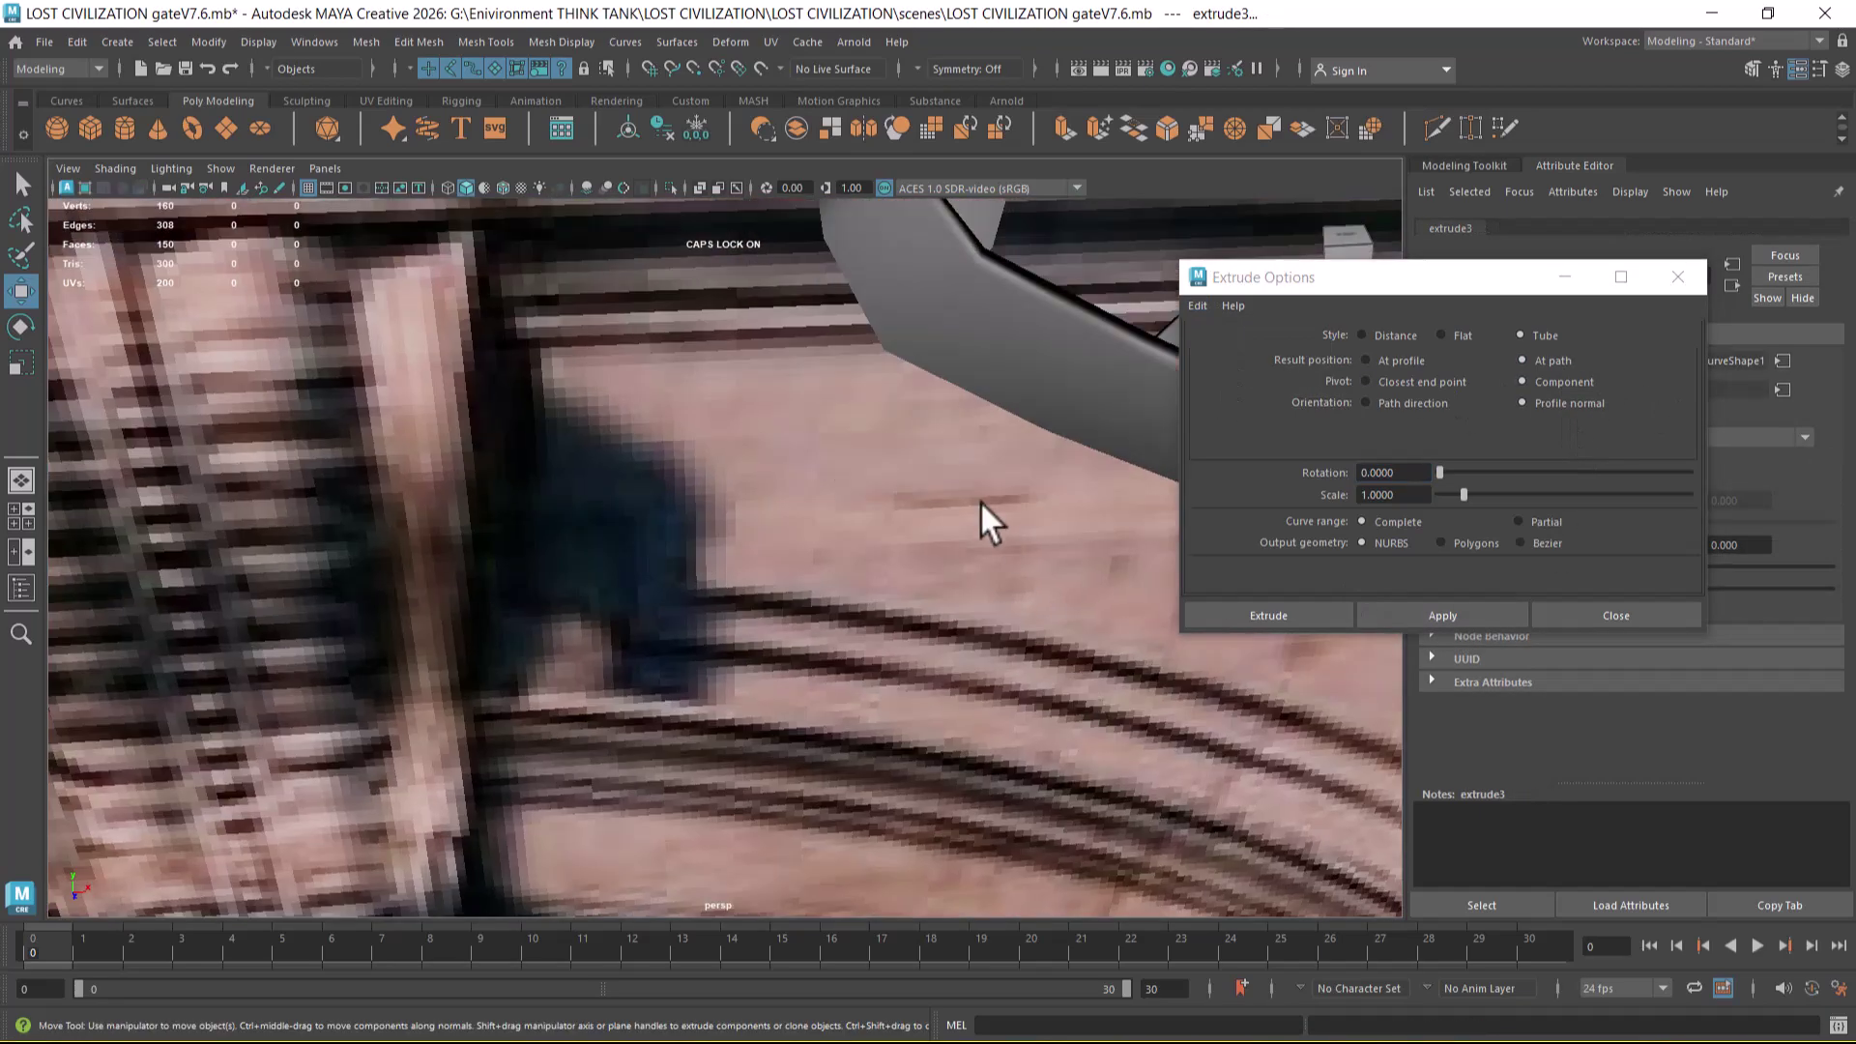
scroll(908, 603, down, 5)
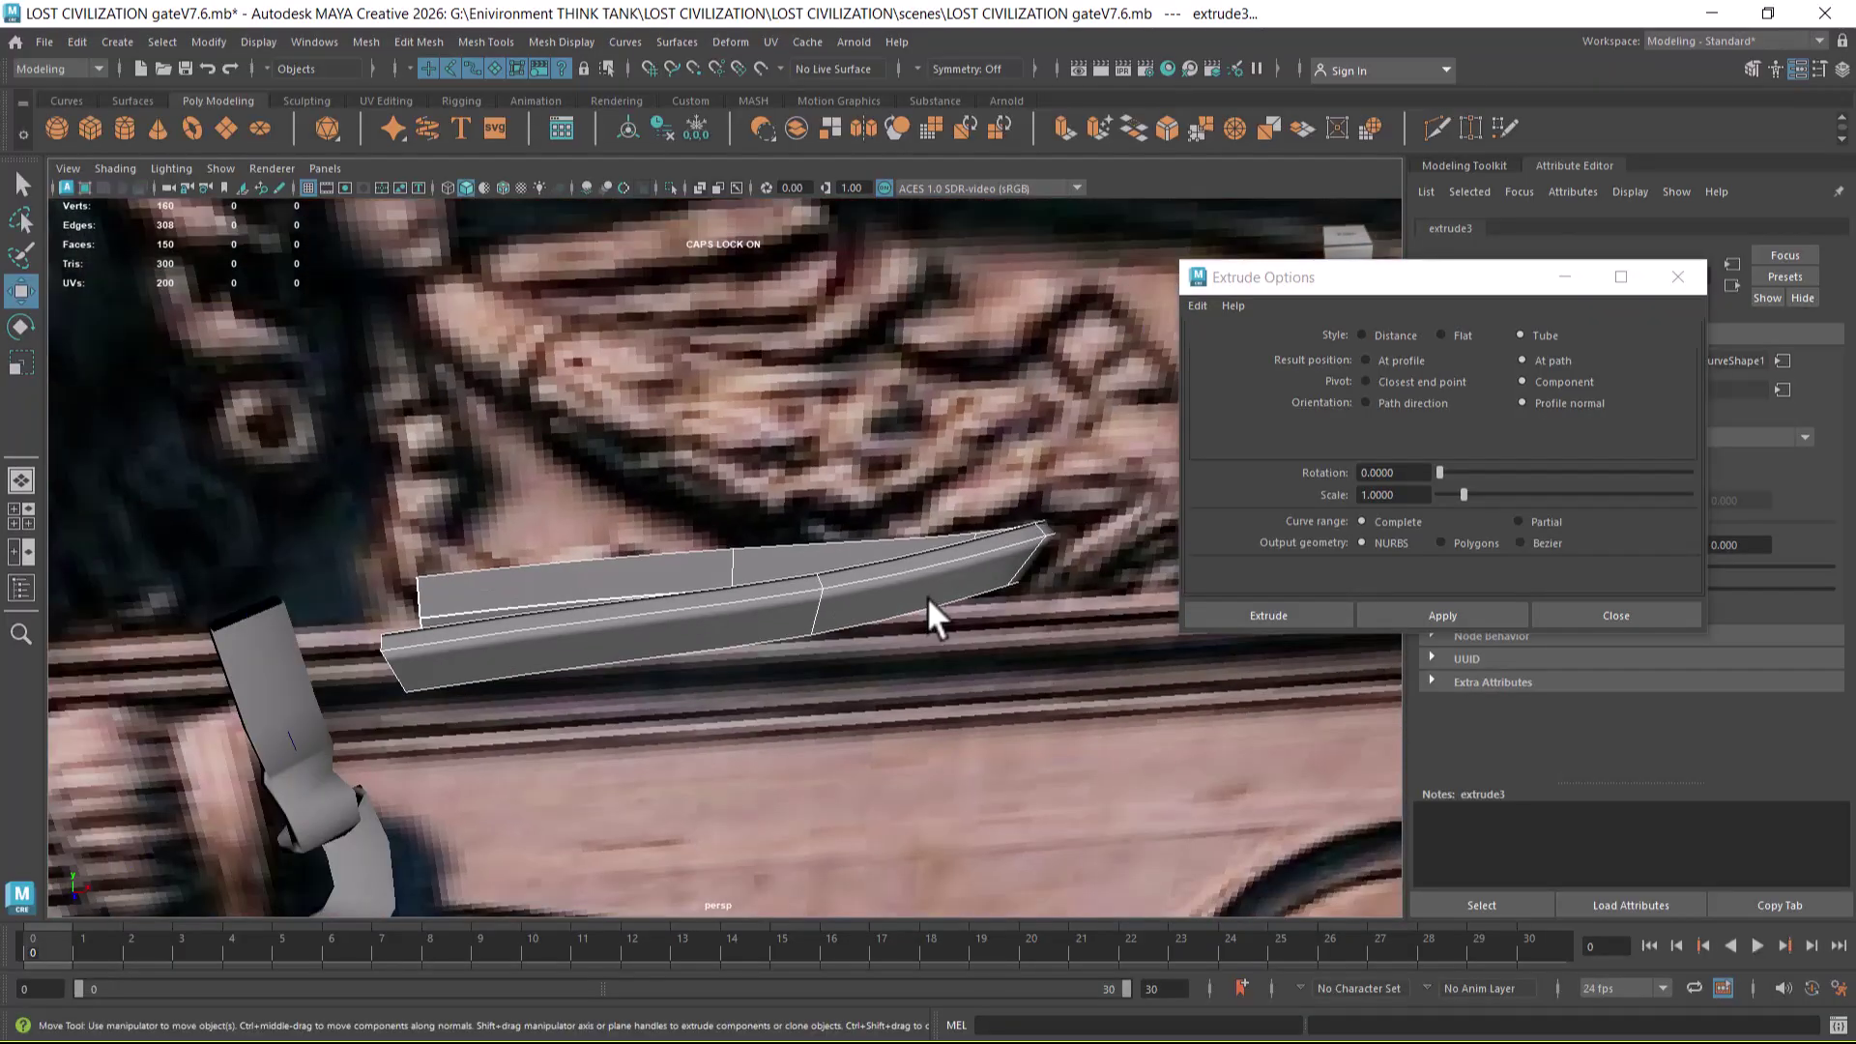
- Bring up the gate reference image, place it beside the front view and enlarge the garland next to the lion head
key(space)
scroll(560, 743, up, 3)
key(space)
scroll(835, 762, up, 2)
scroll(835, 762, up, 1)
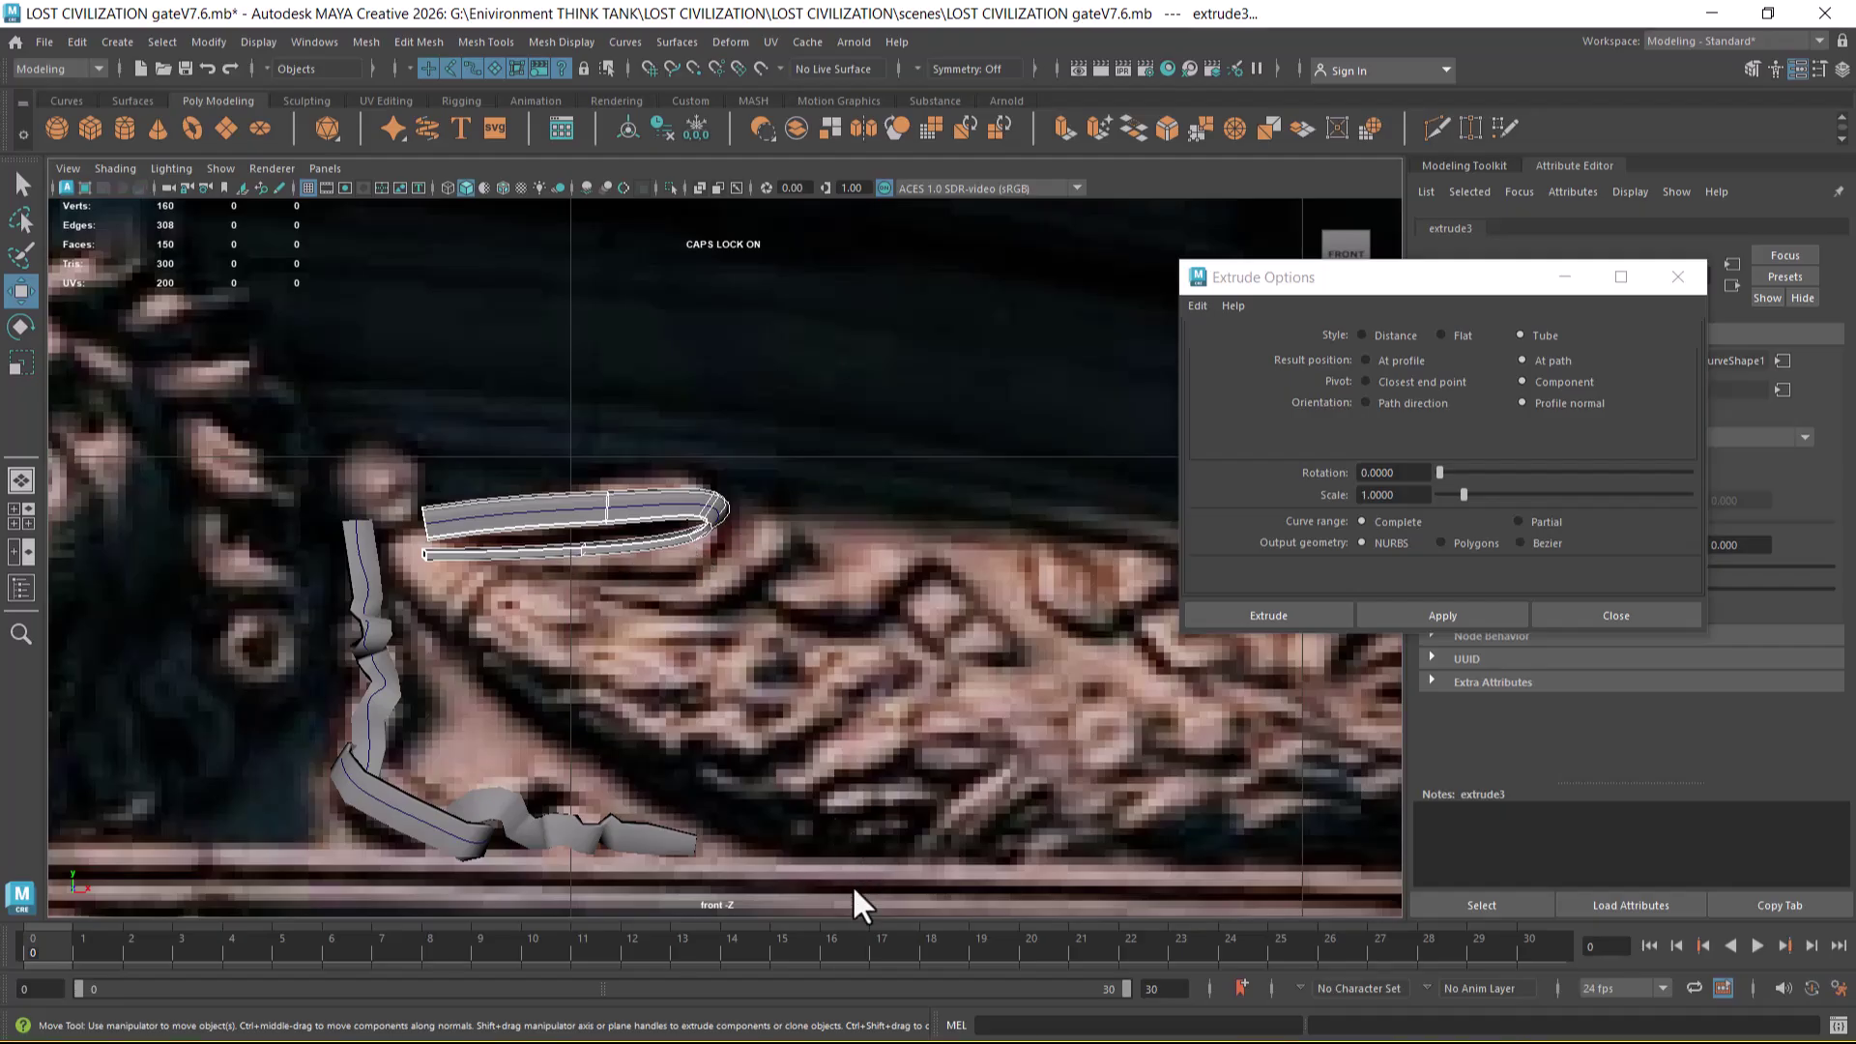
key(super)
click(465, 1024)
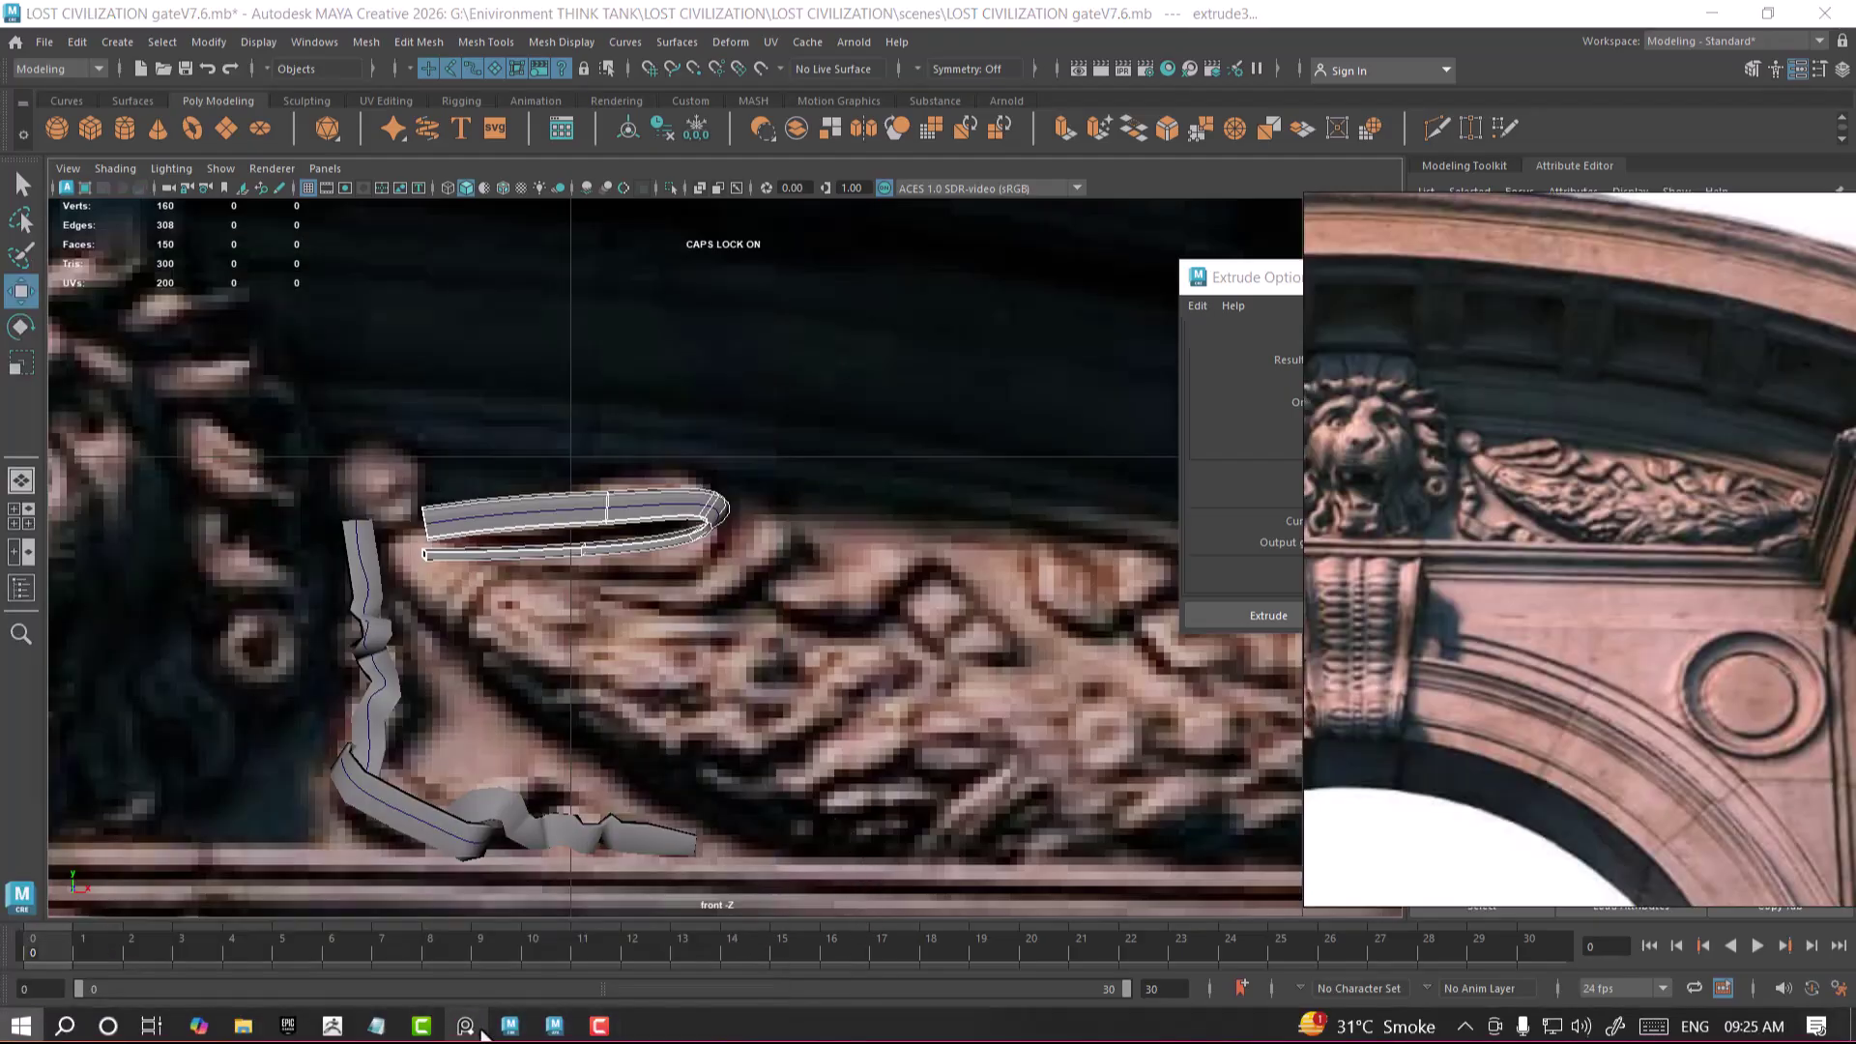
scroll(1731, 468, up, 3)
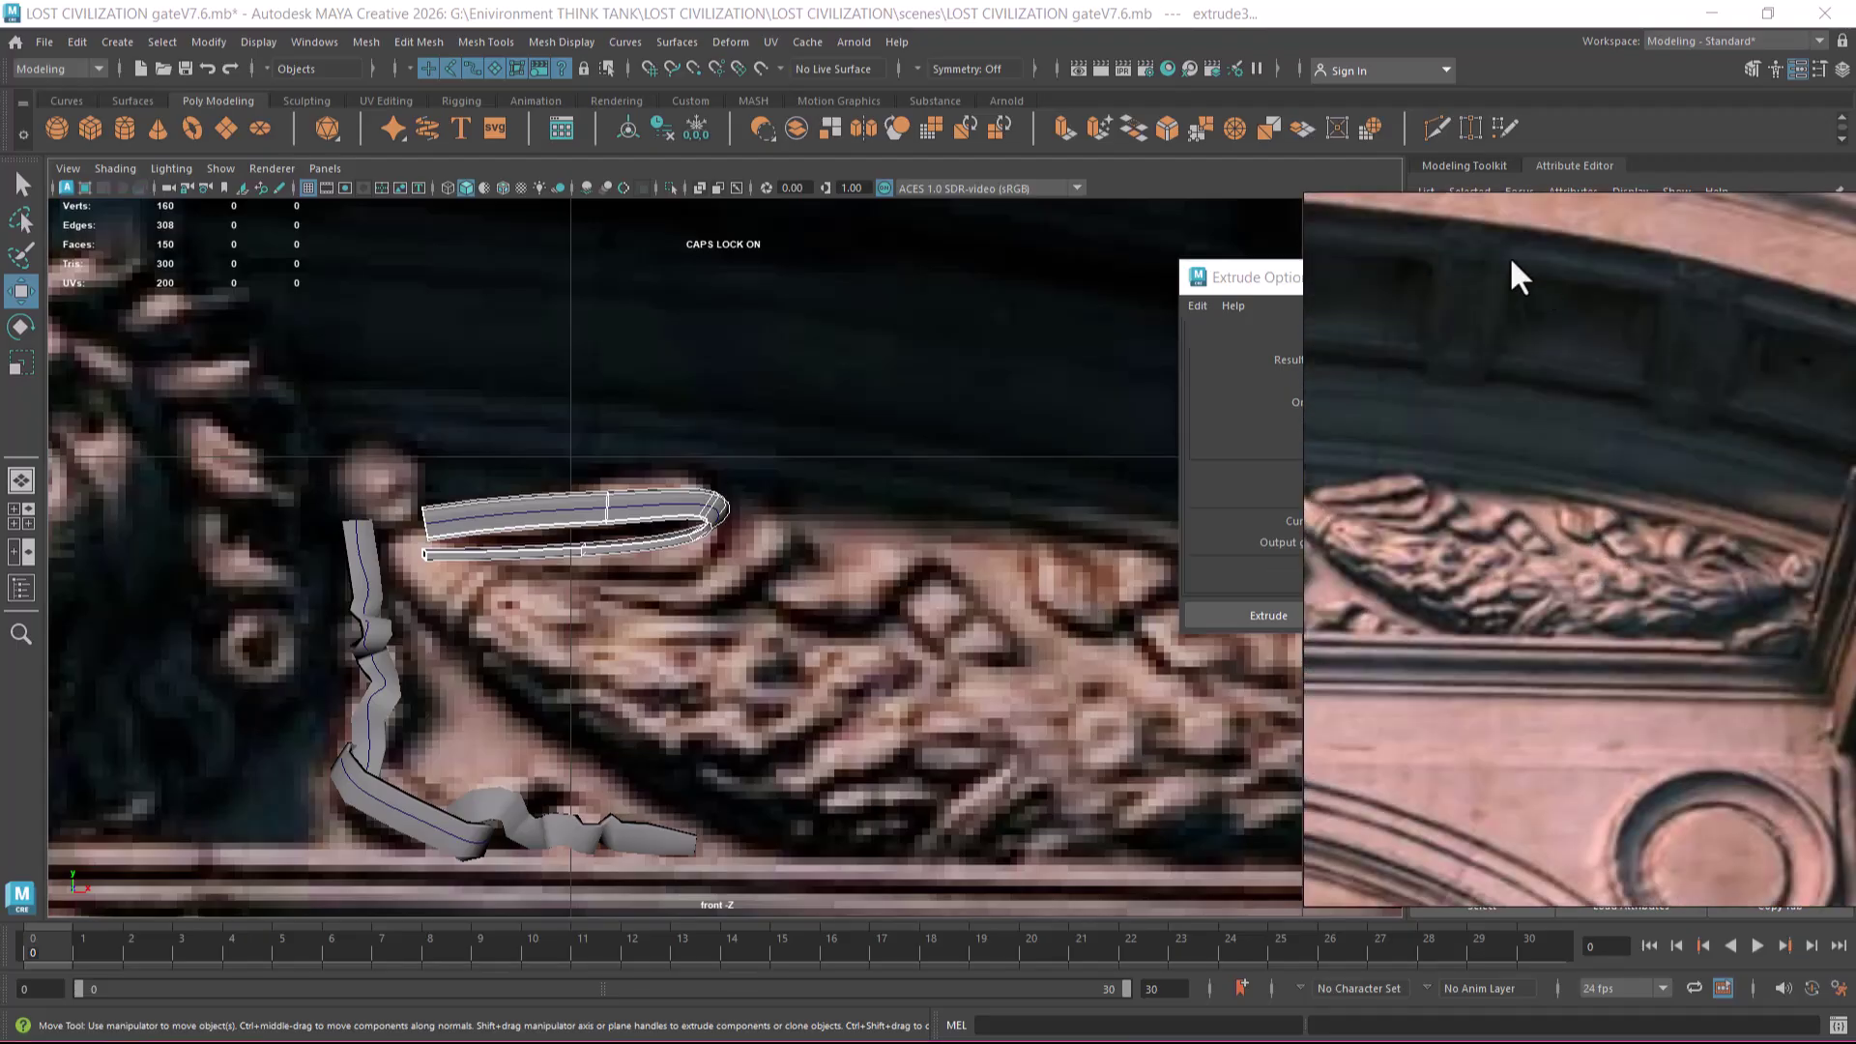
drag(1566, 236, 164, 176)
alt+middle_drag(764, 526, 913, 611)
scroll(263, 541, up, 2)
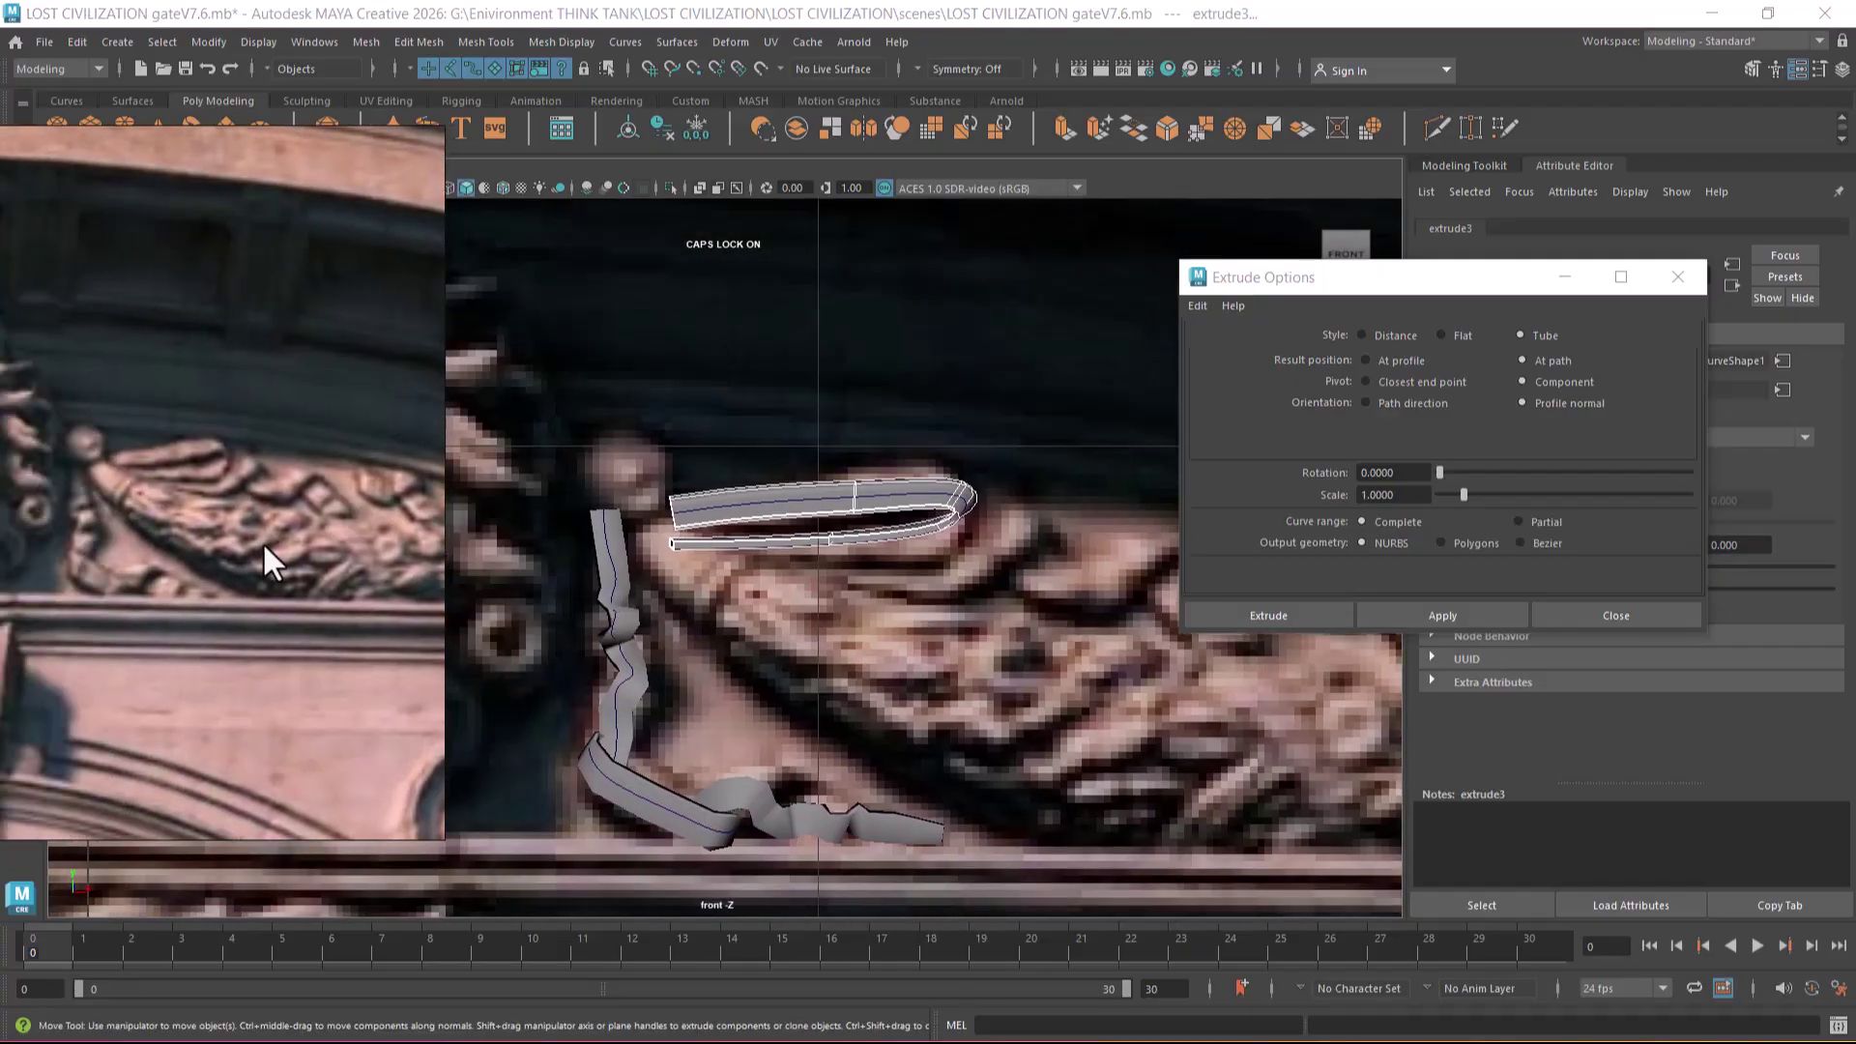
scroll(205, 524, up, 2)
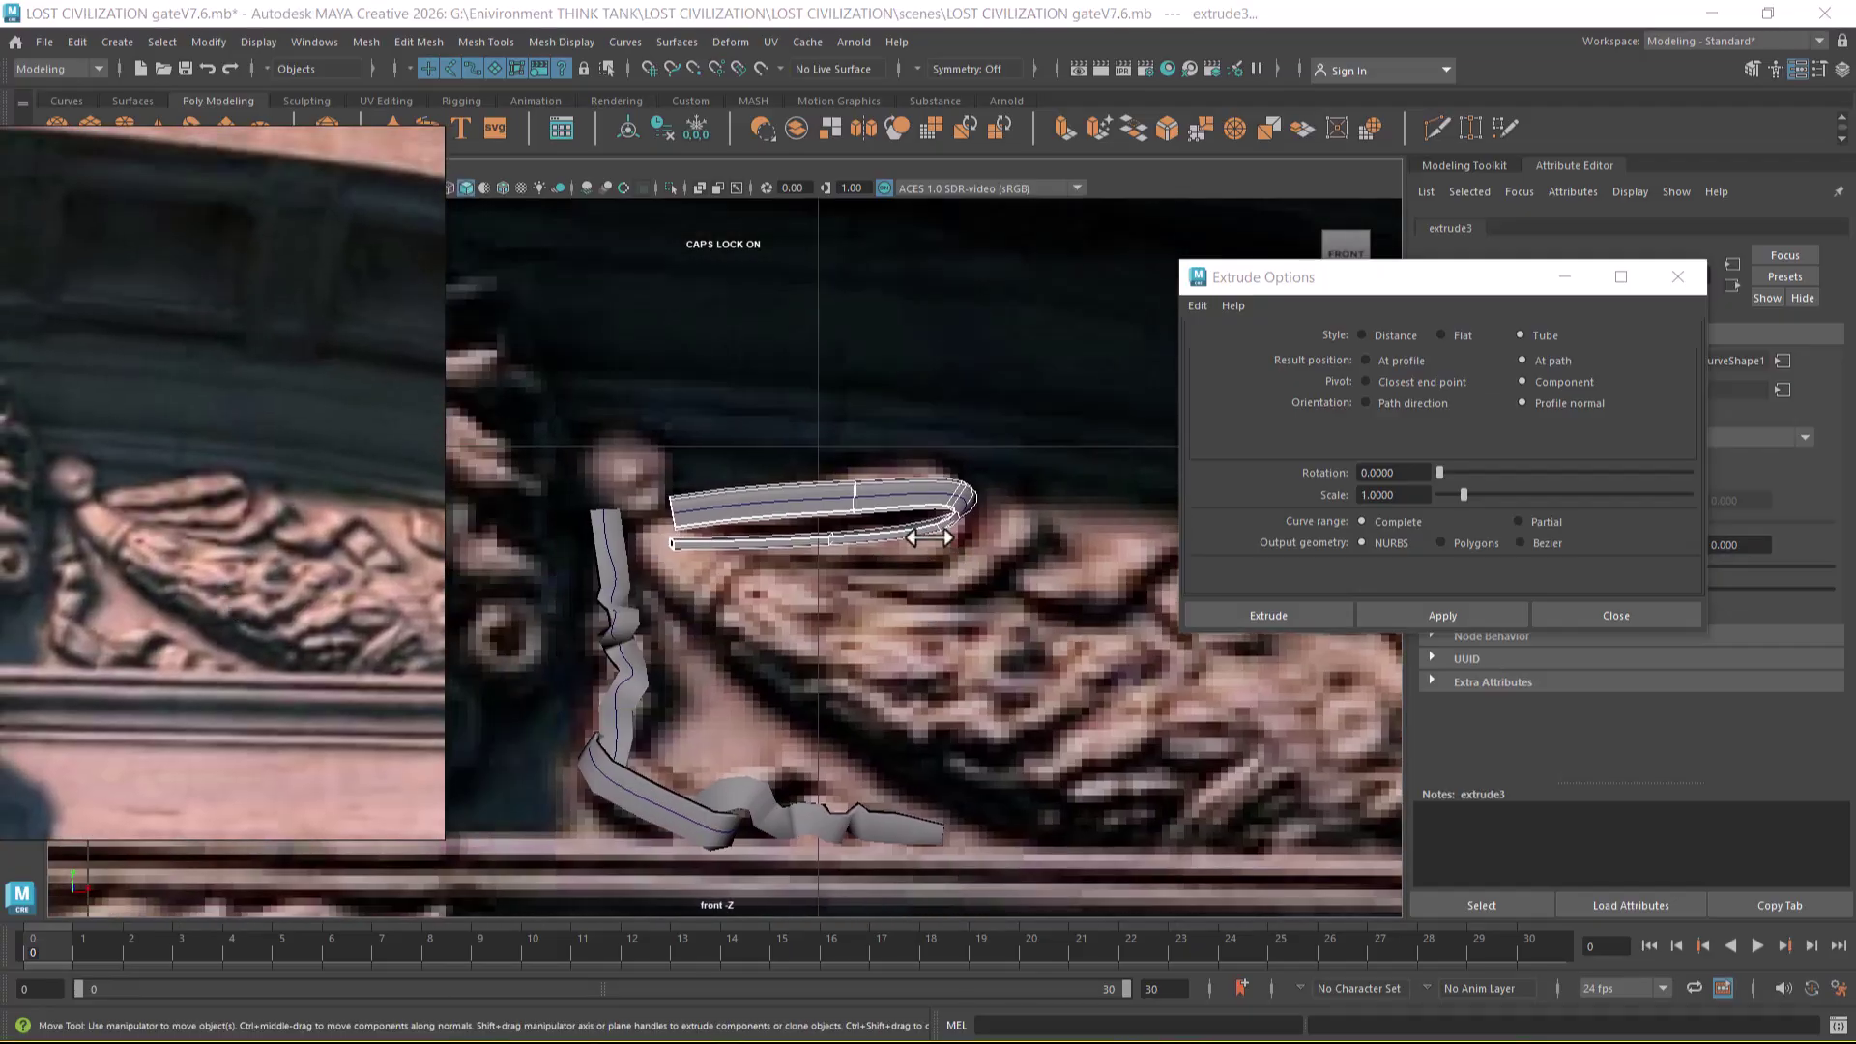
- Try nudging the tip and lower control vertices of the extruded leaf's path curve, undoing each move
click(954, 502)
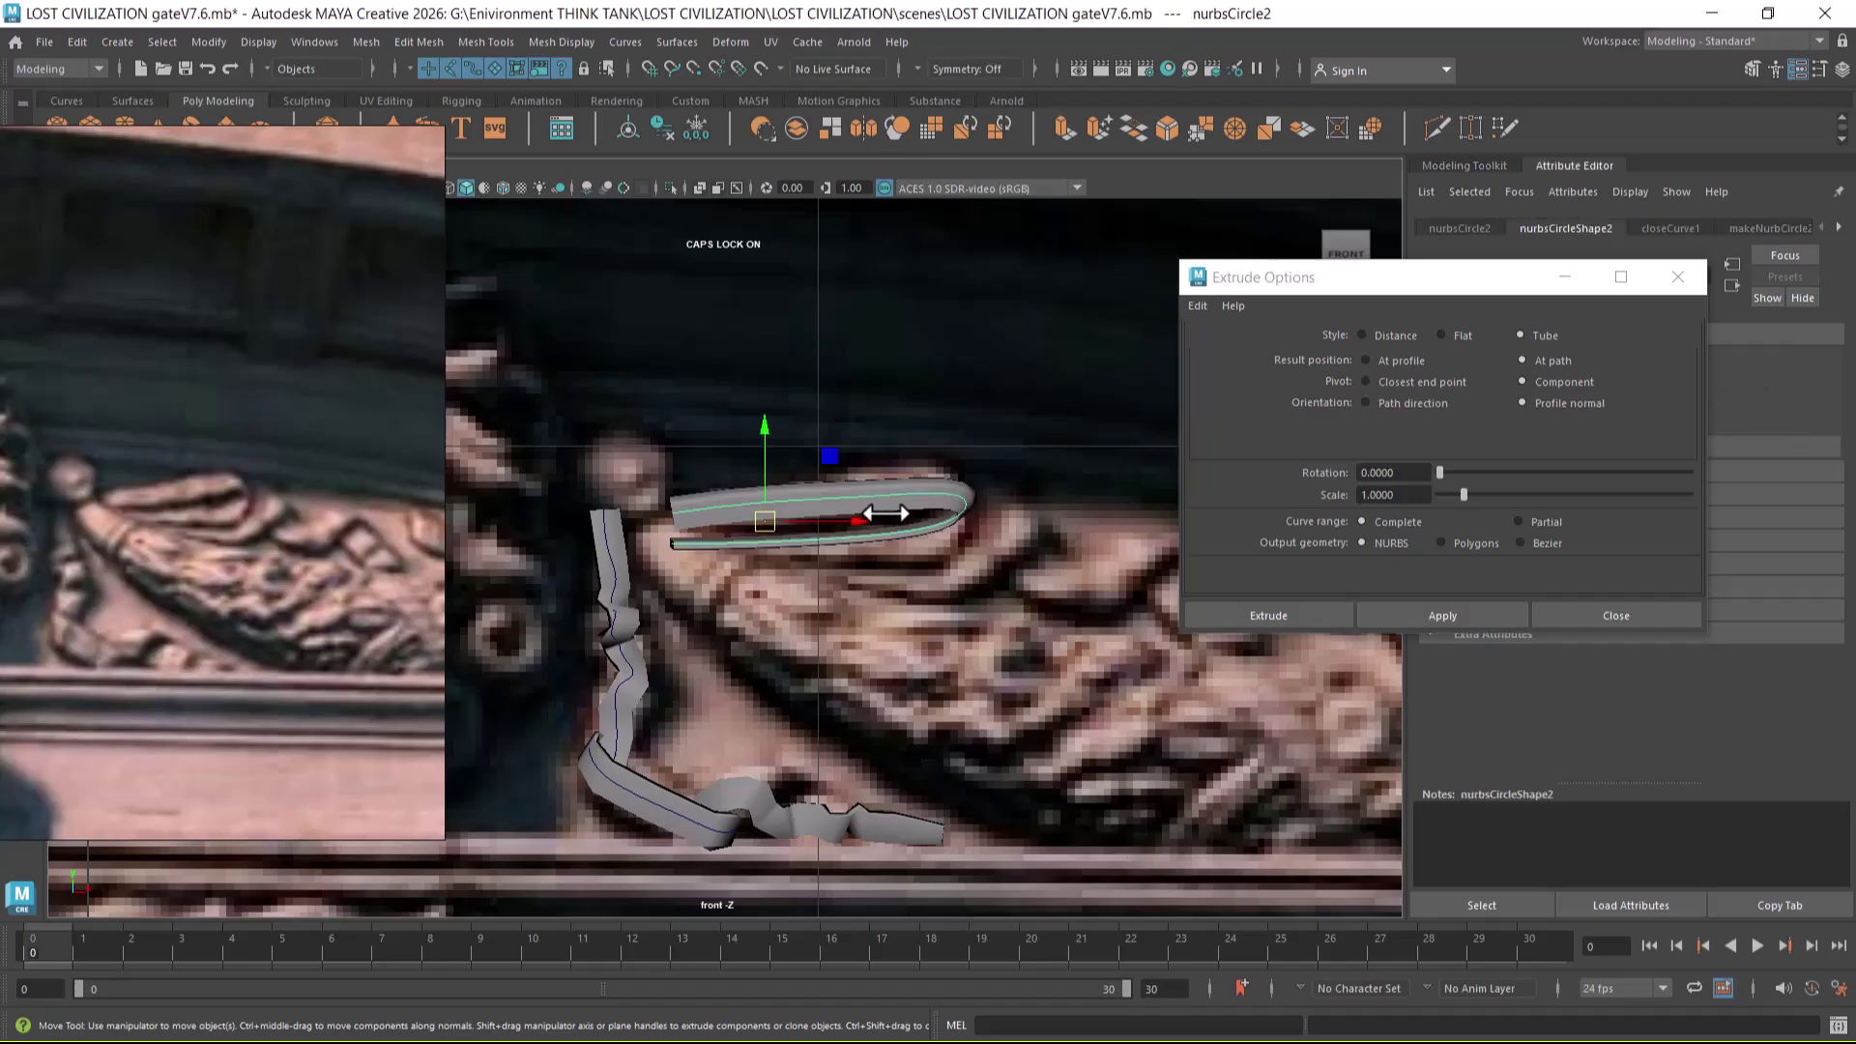
right_drag(959, 449, 797, 373)
drag(977, 513, 979, 510)
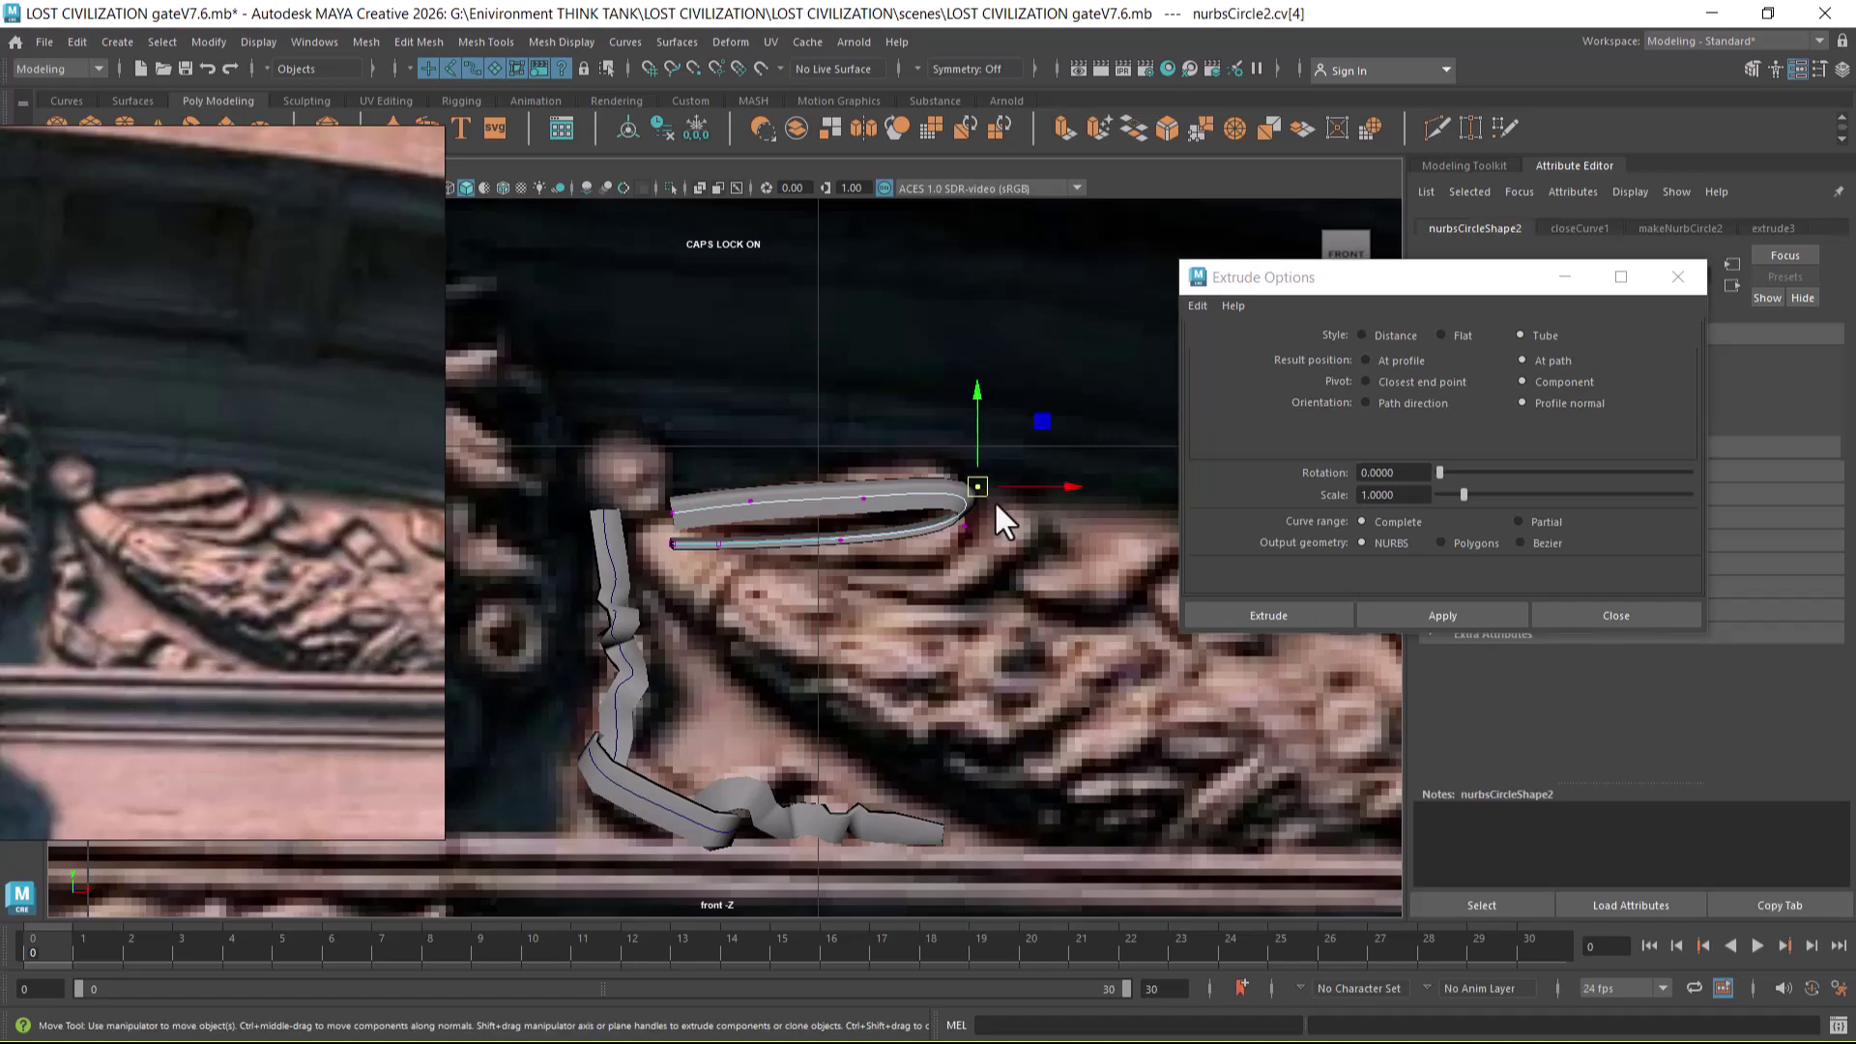
key(ctrl+z)
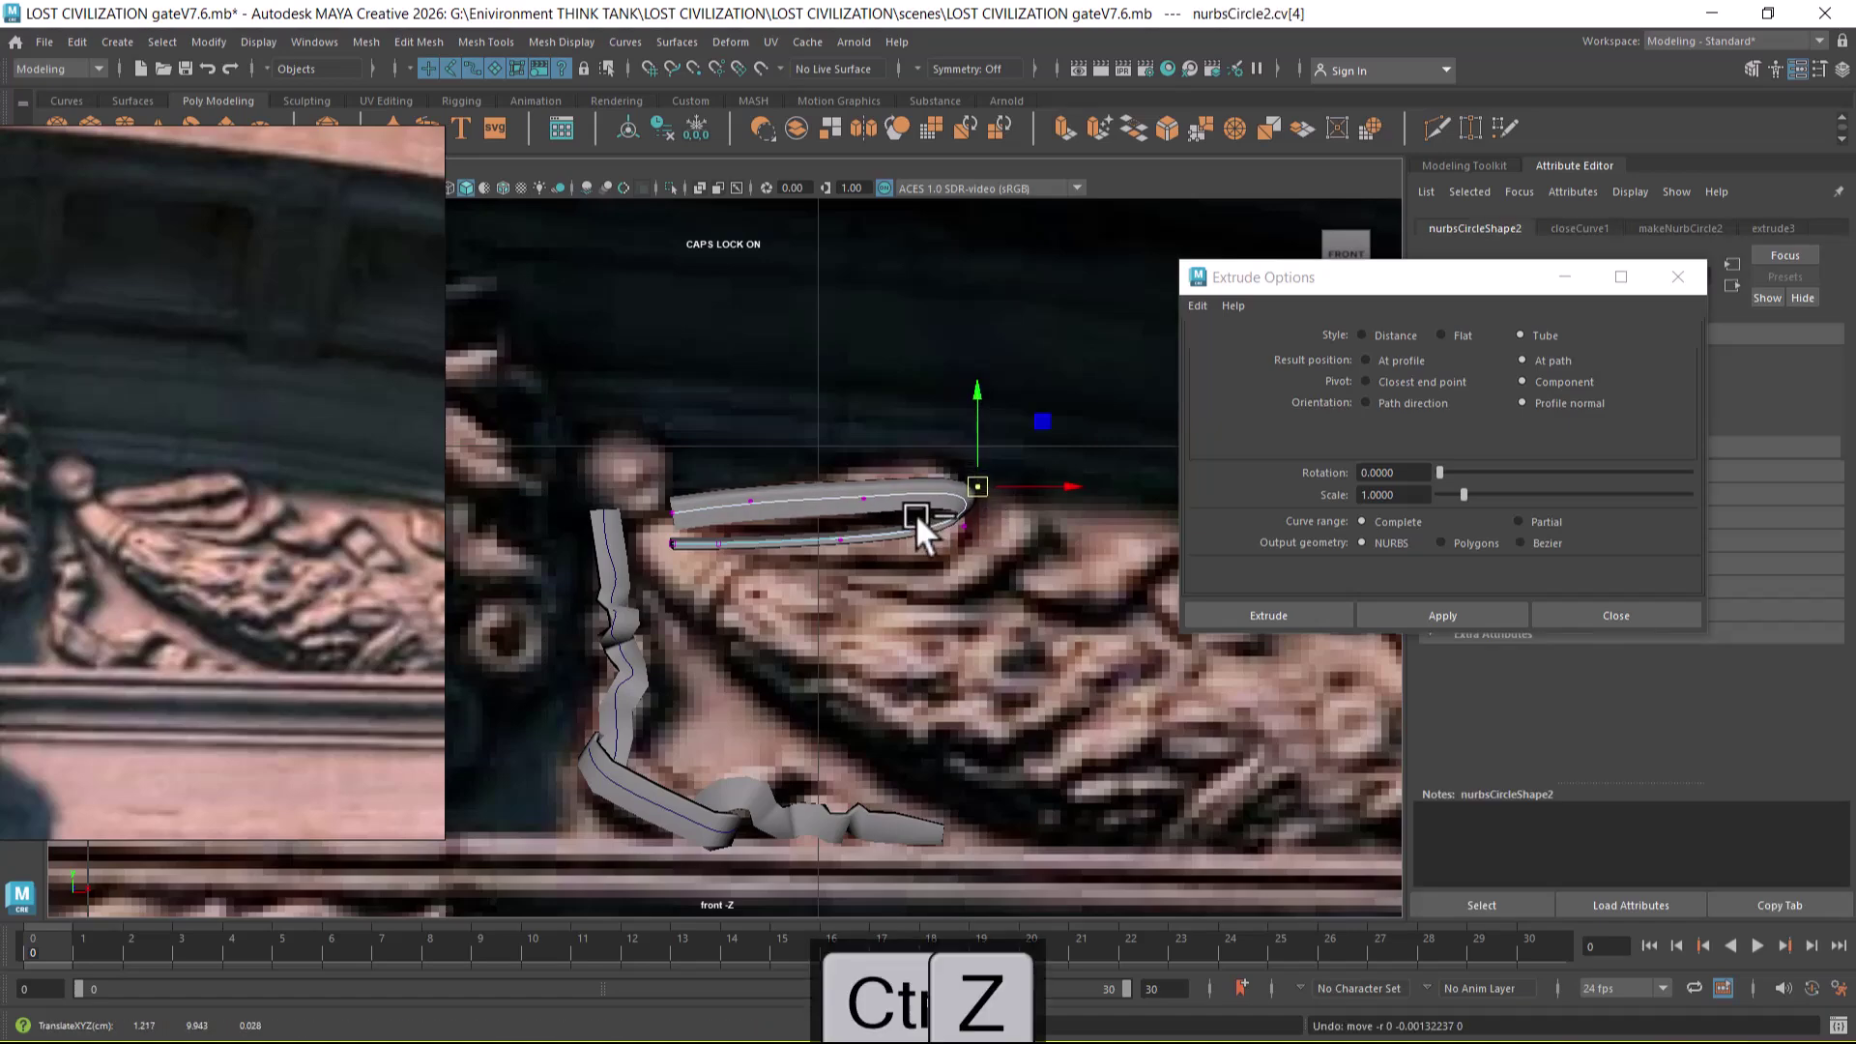
click(866, 497)
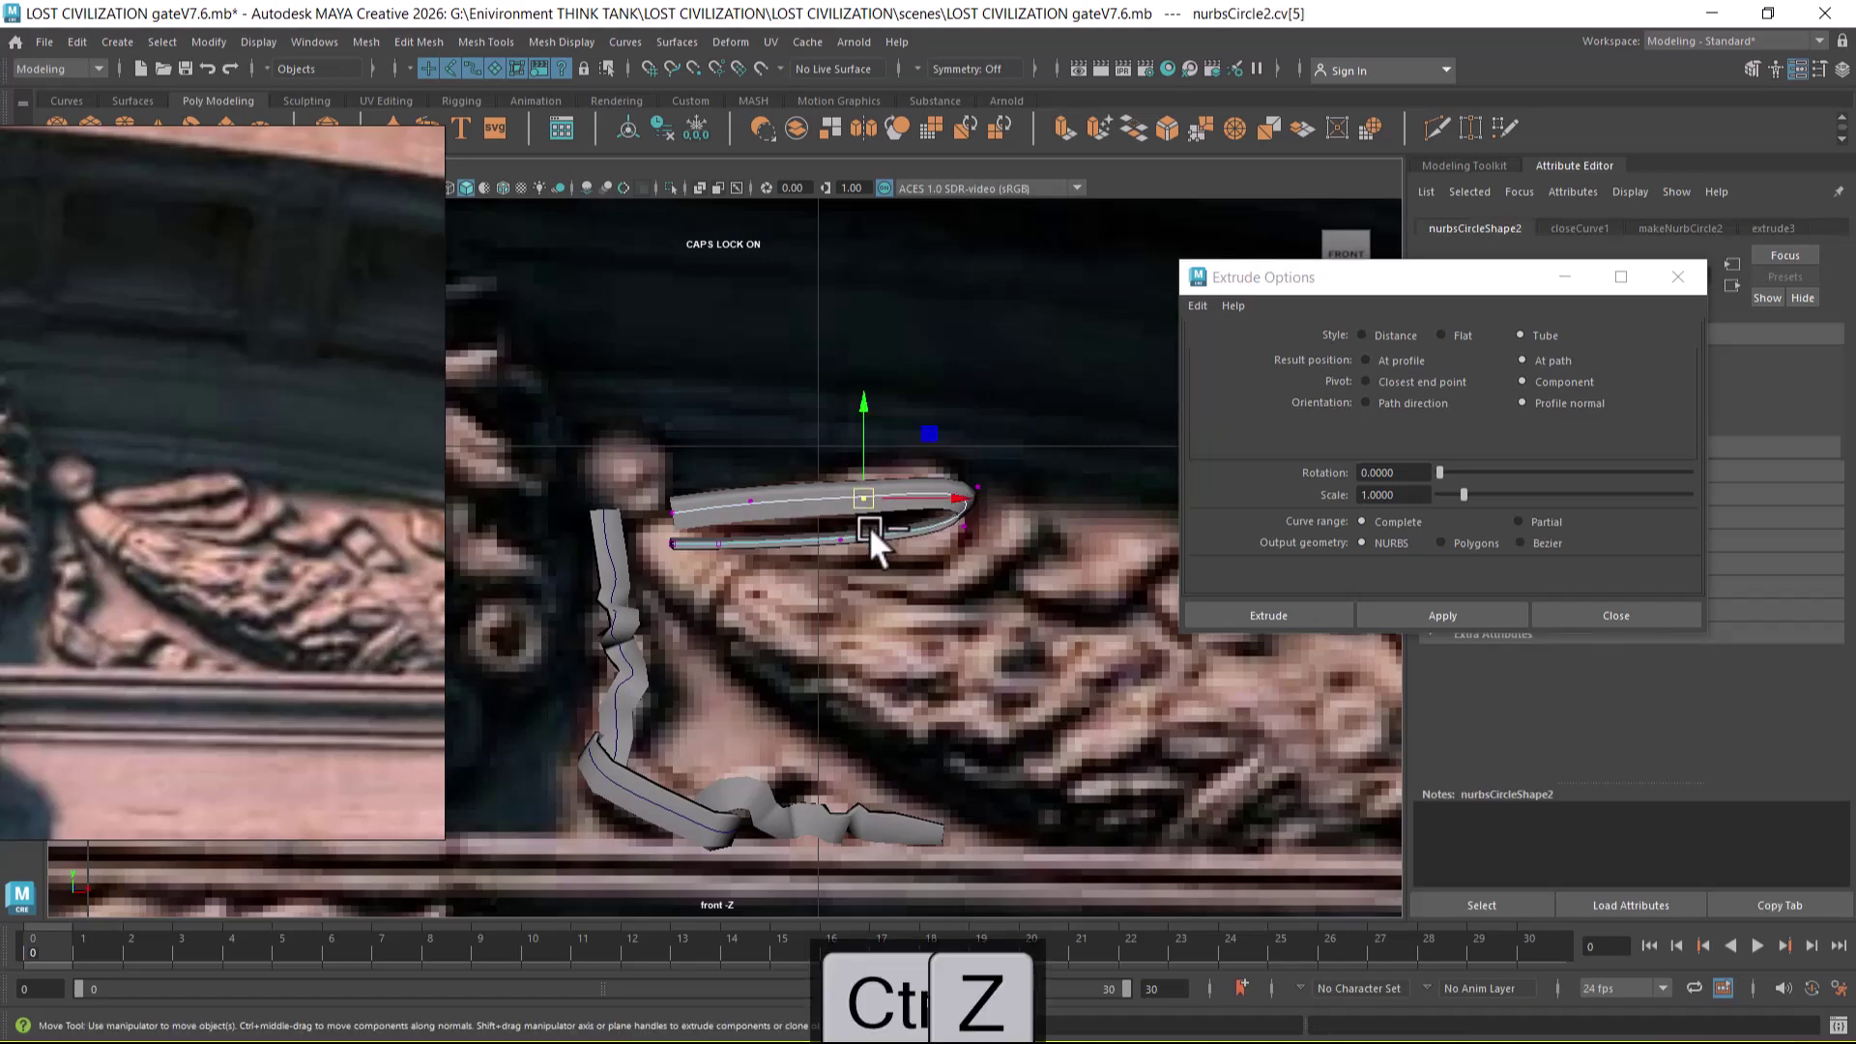
click(718, 547)
mouse_move(712, 454)
mouse_down()
mouse_move(716, 479)
mouse_move(715, 450)
mouse_up()
key(ctrl+z)
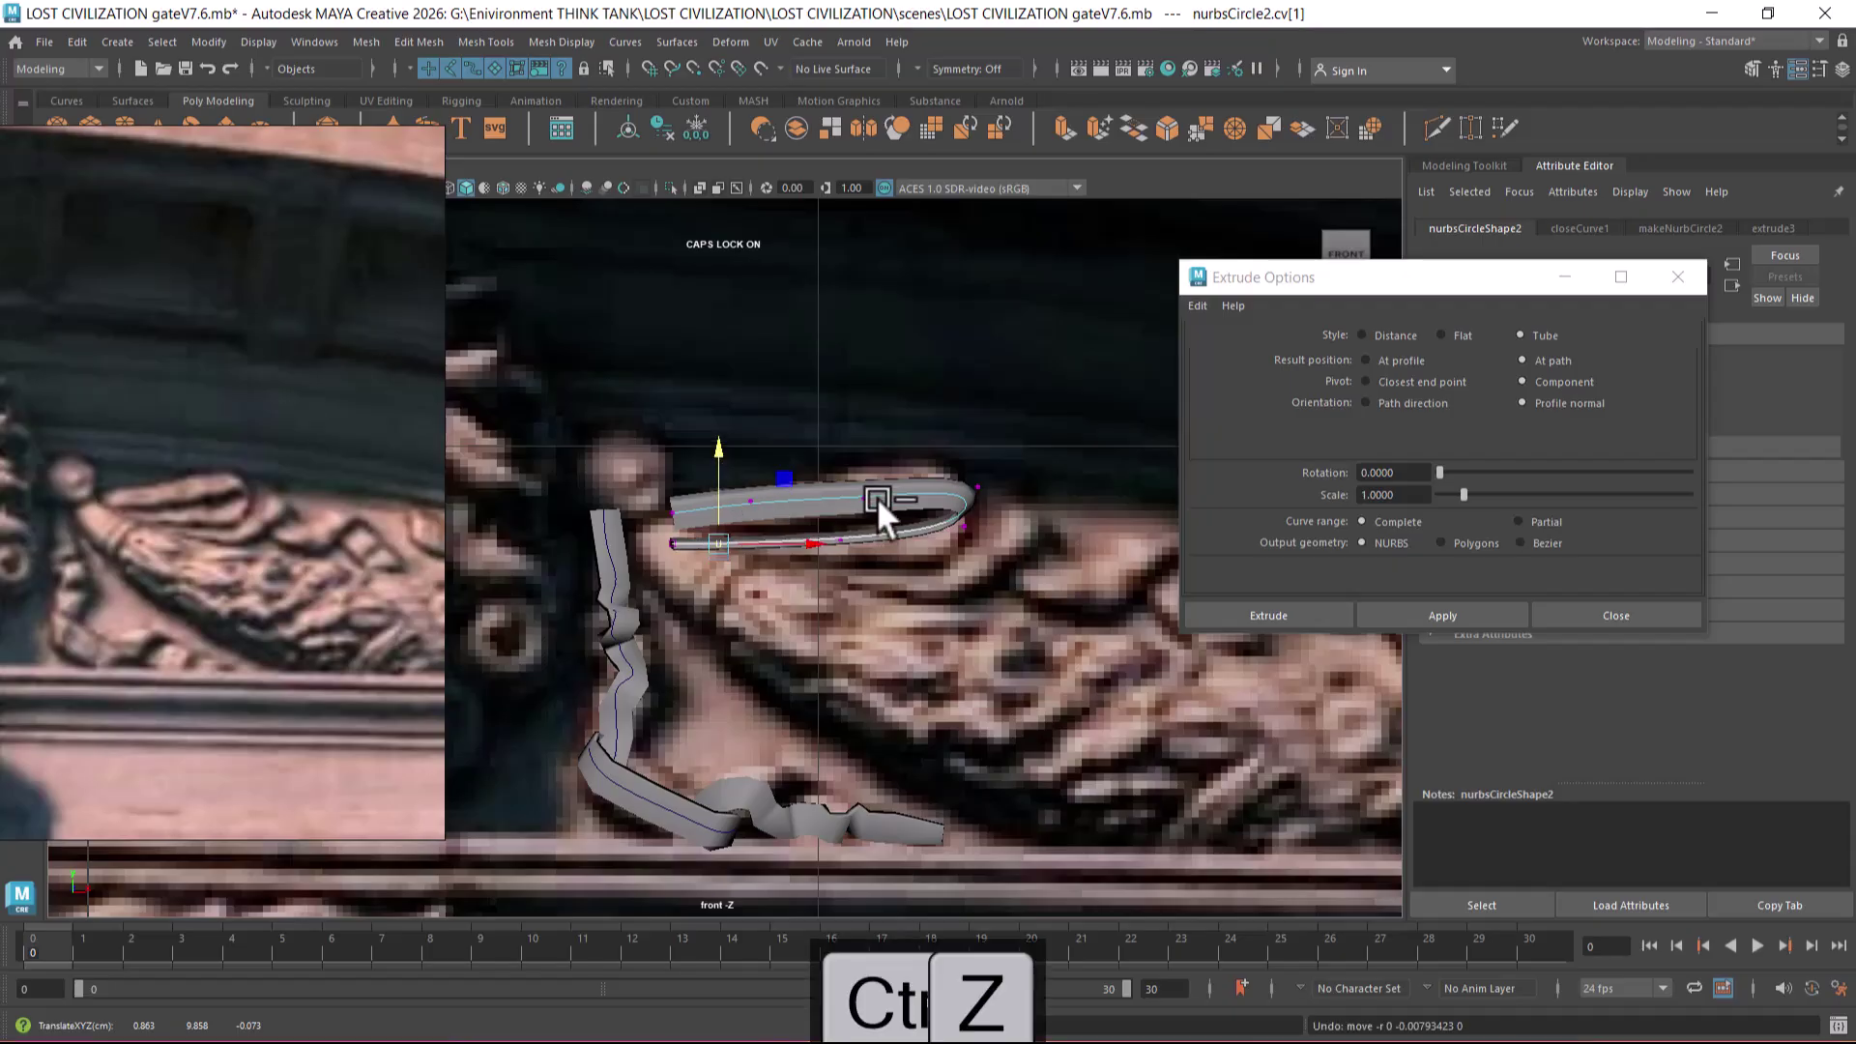
click(861, 498)
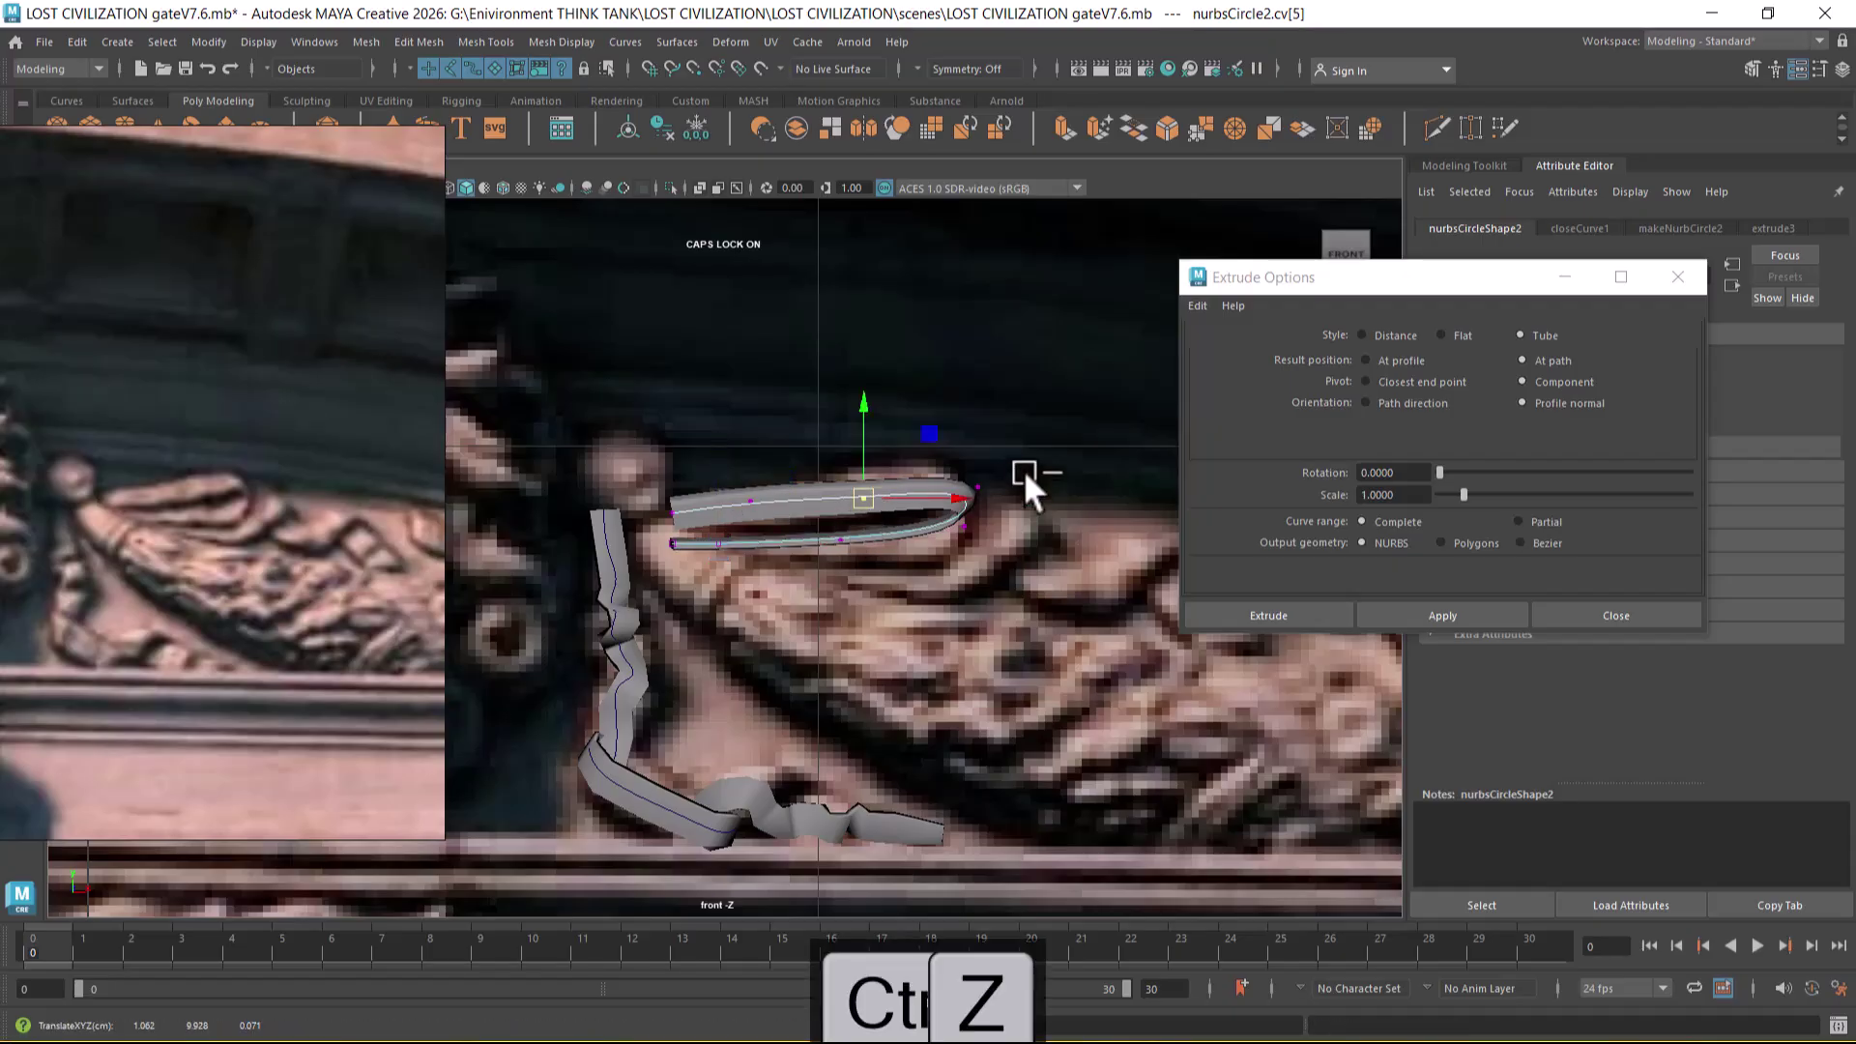
click(978, 487)
- Return to object mode in perspective, turn off surface selection and select the leaf's path curve
key(space)
drag(1013, 571, 1012, 384)
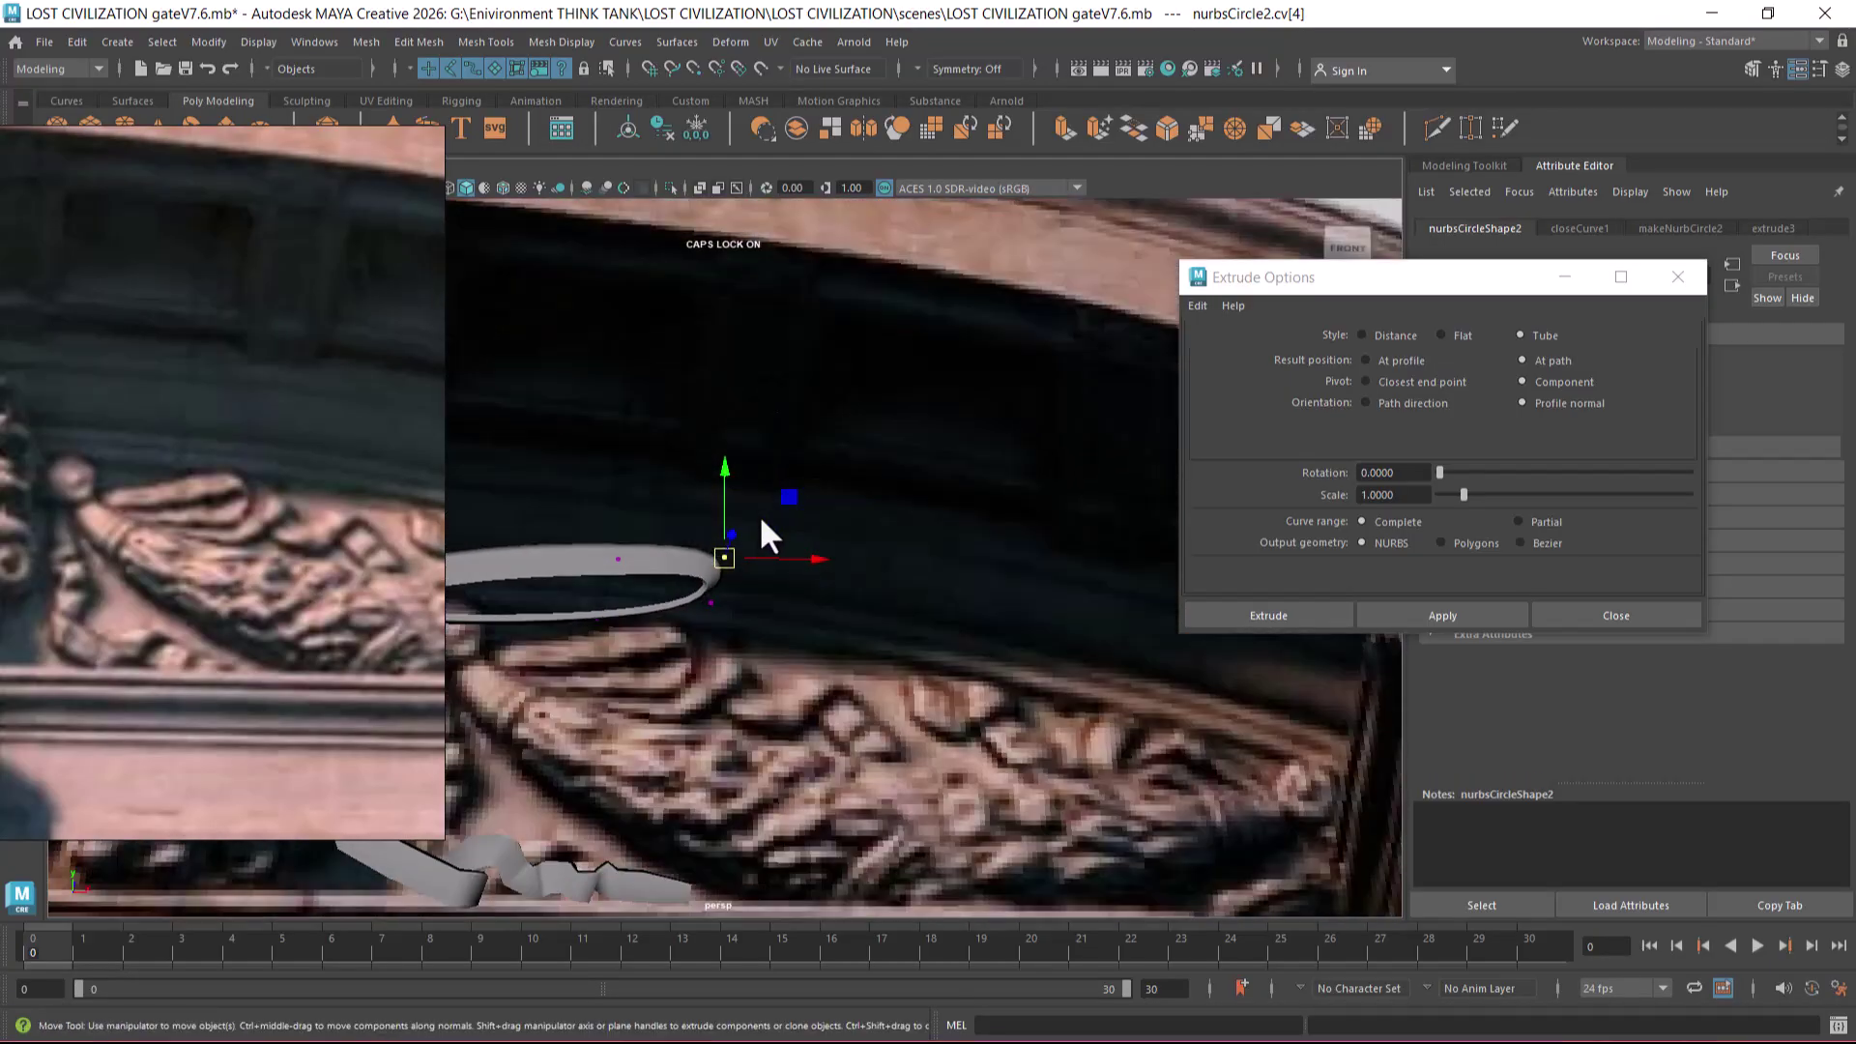
alt+drag(758, 554, 930, 569)
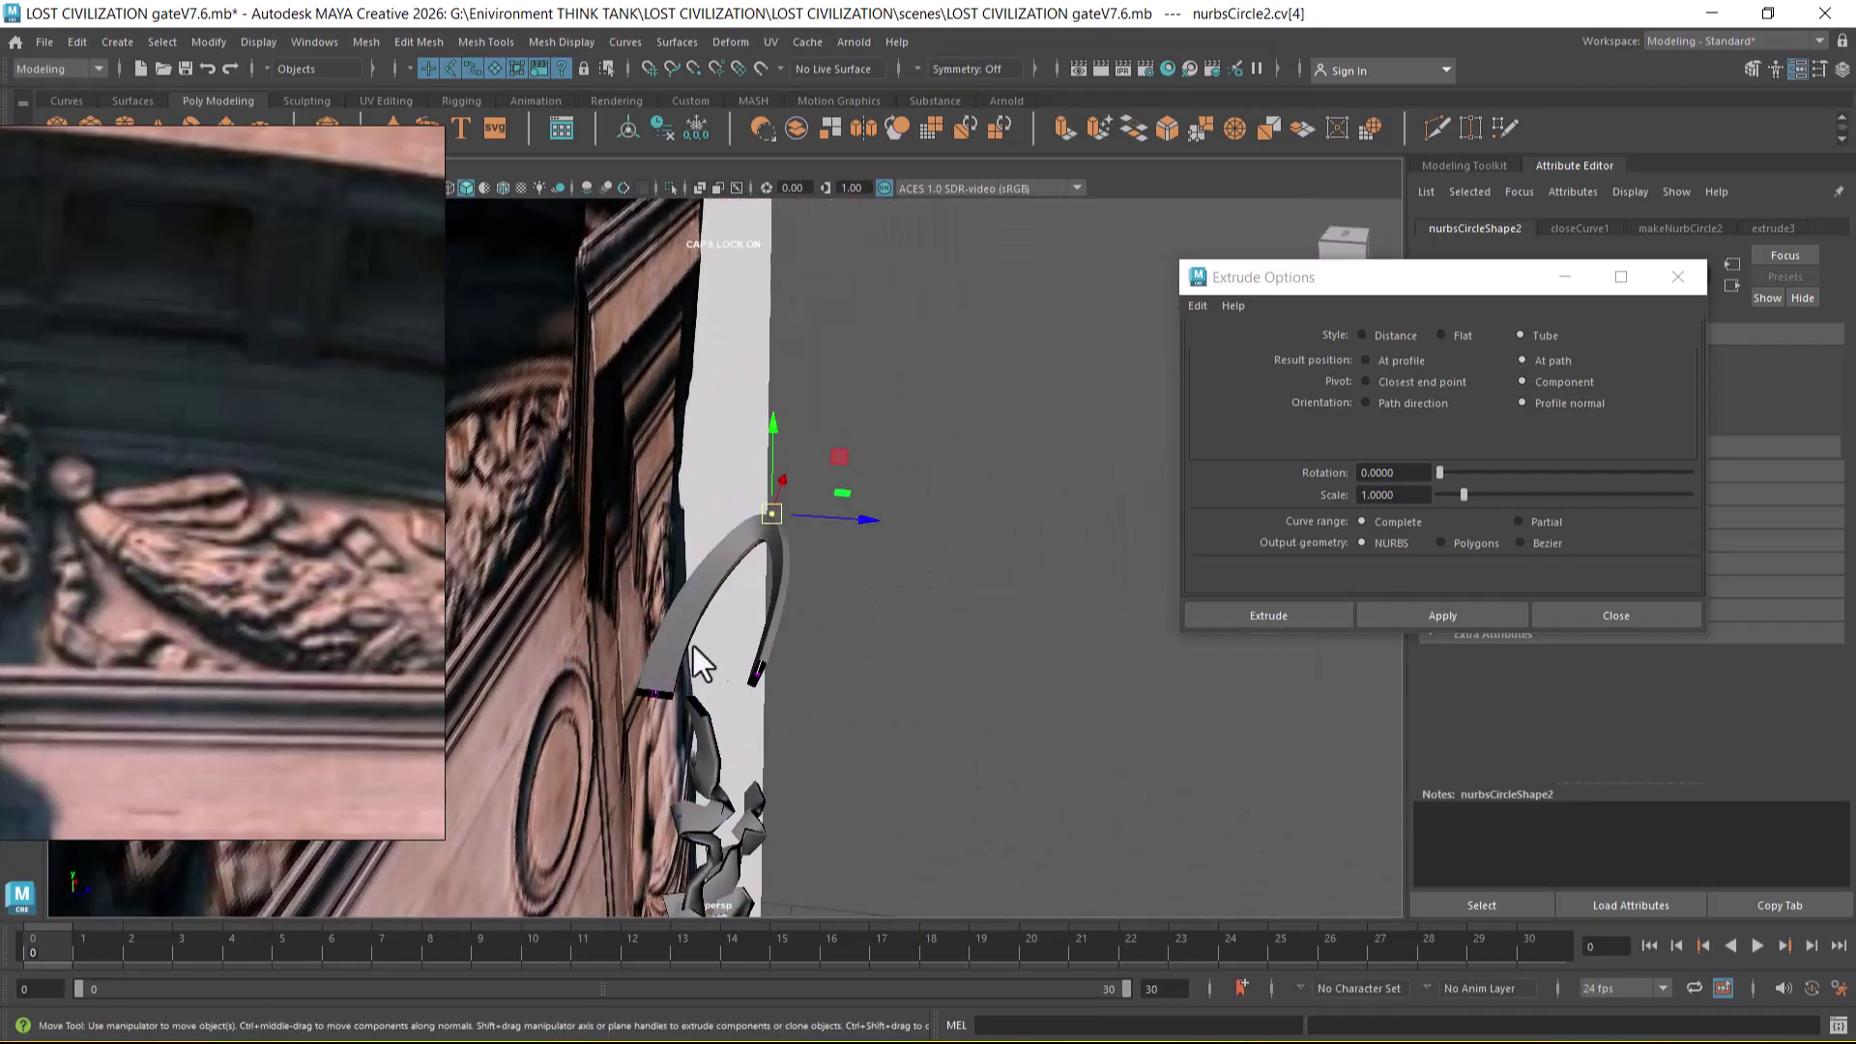
right_drag(871, 565, 1073, 425)
click(812, 626)
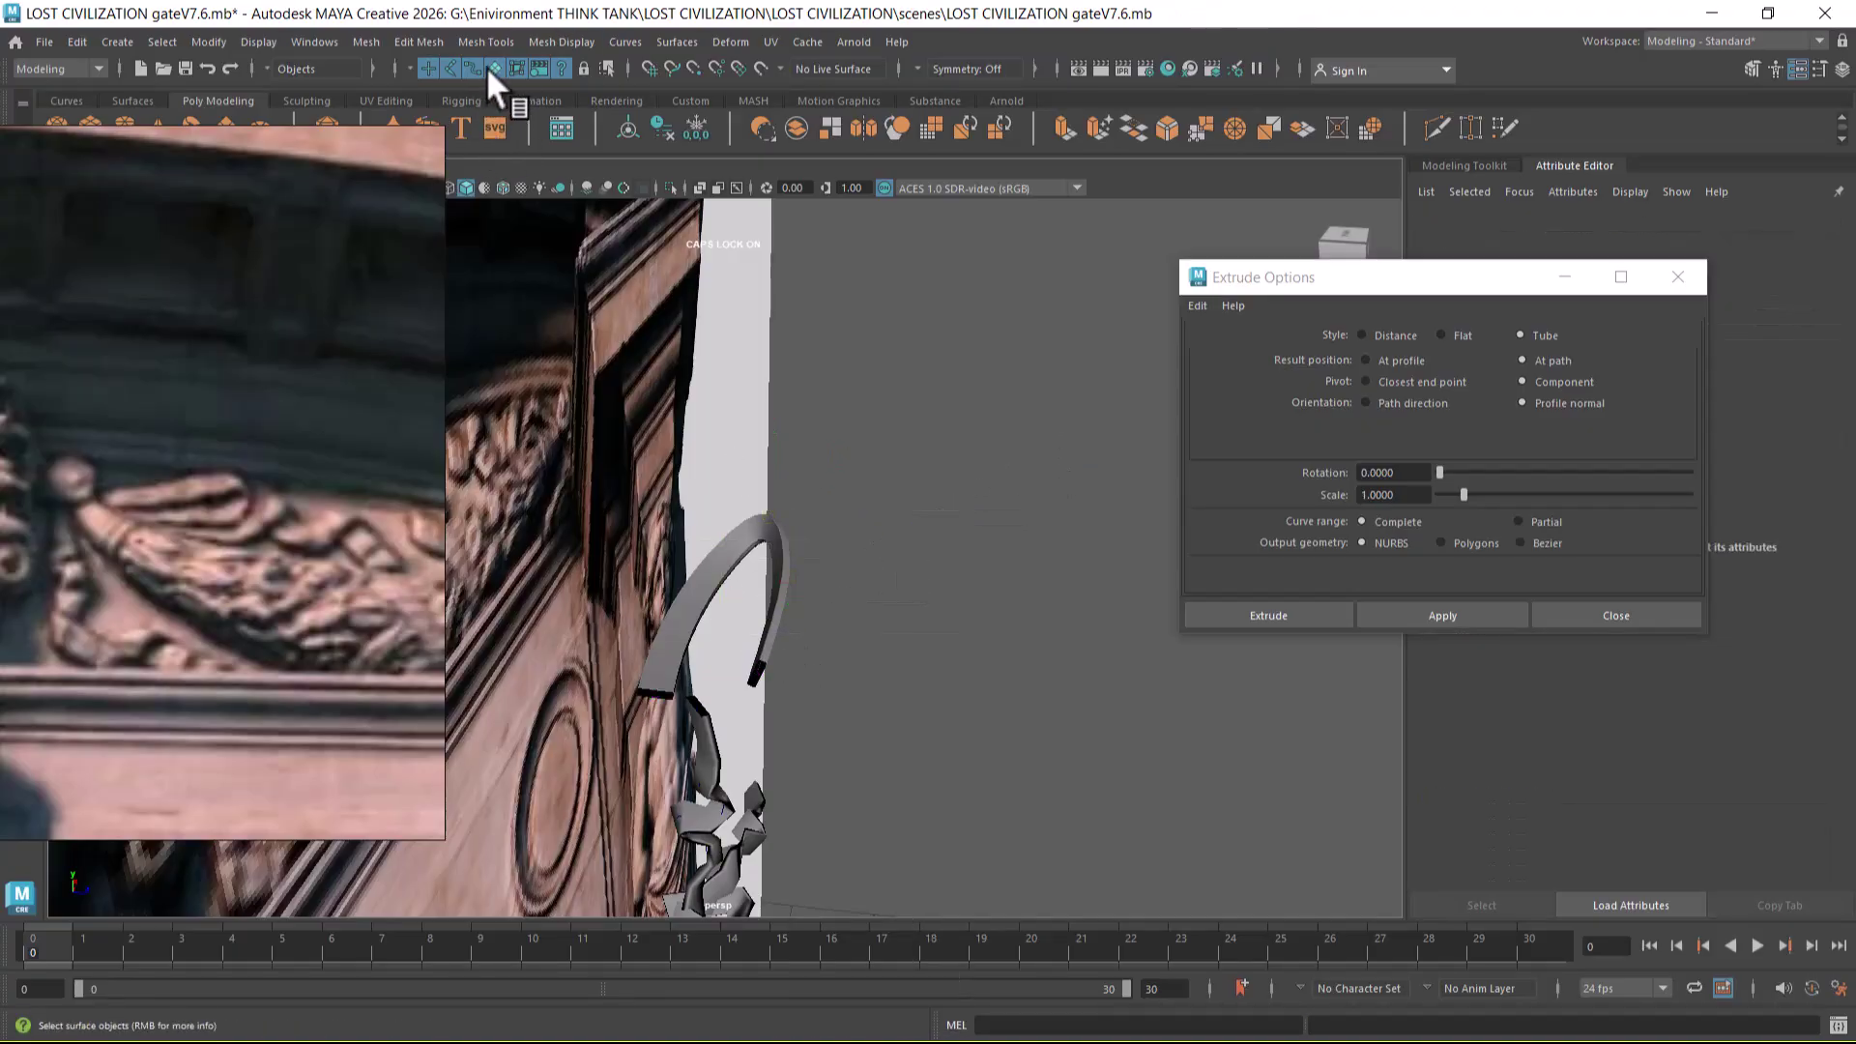
click(781, 640)
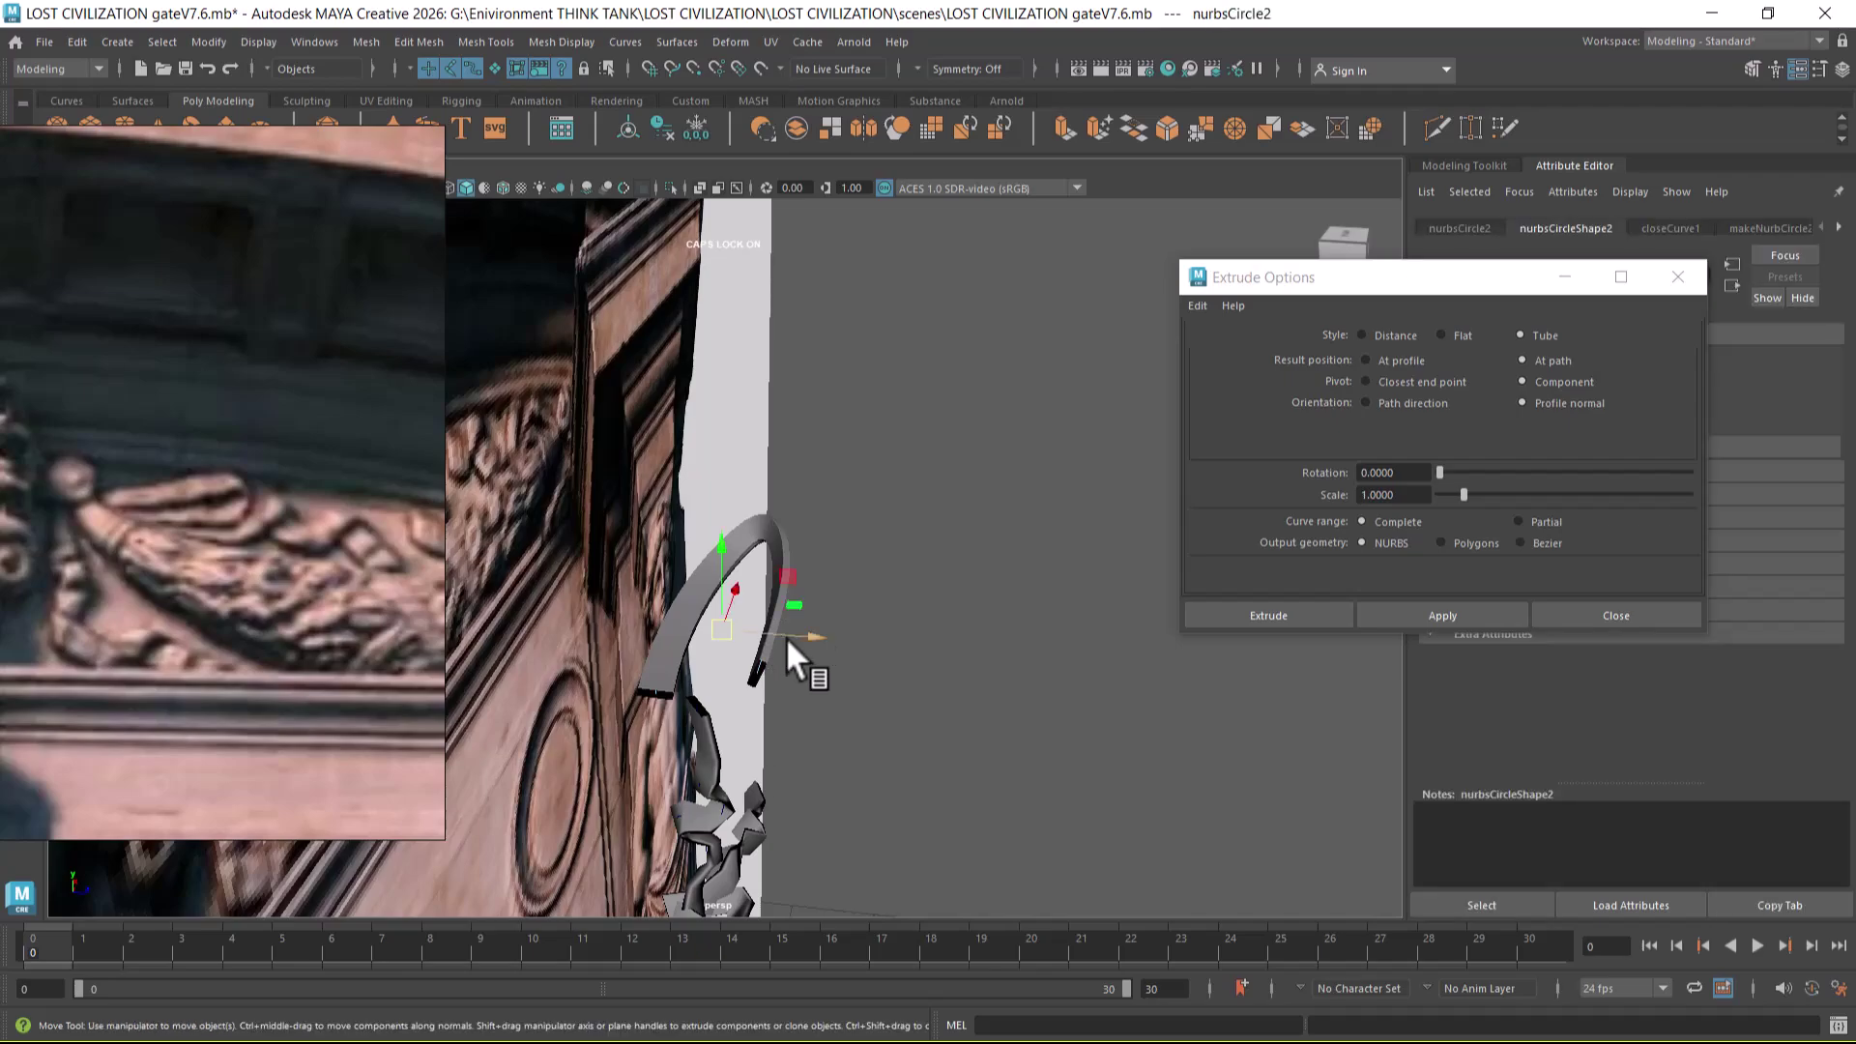
- Adjust the leaf curve's pivot and rotate the curve in perspective to turn the extruded loop's face toward the front
key(e)
alt+drag(908, 636, 756, 704)
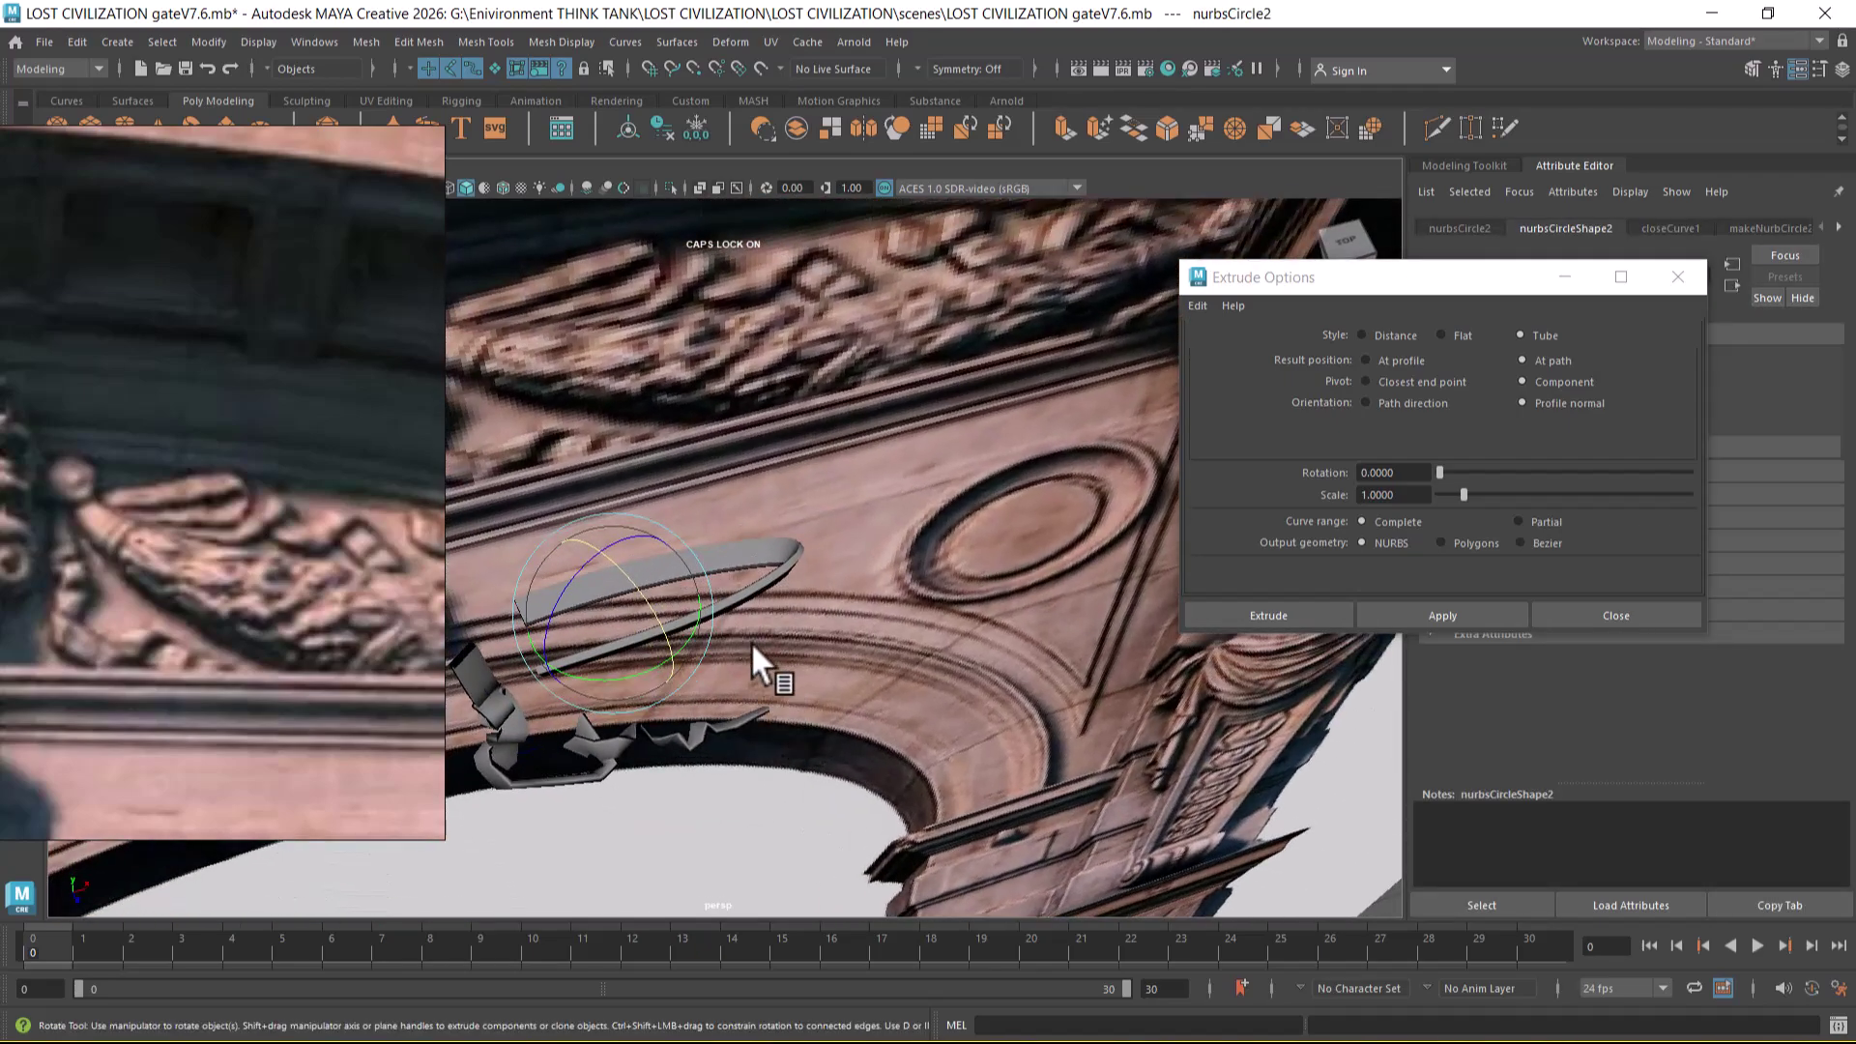
key(d)
mouse_move(609, 649)
mouse_down()
mouse_move(579, 649)
mouse_move(615, 620)
mouse_move(617, 646)
mouse_up()
key(d)
alt+drag(833, 686, 873, 543)
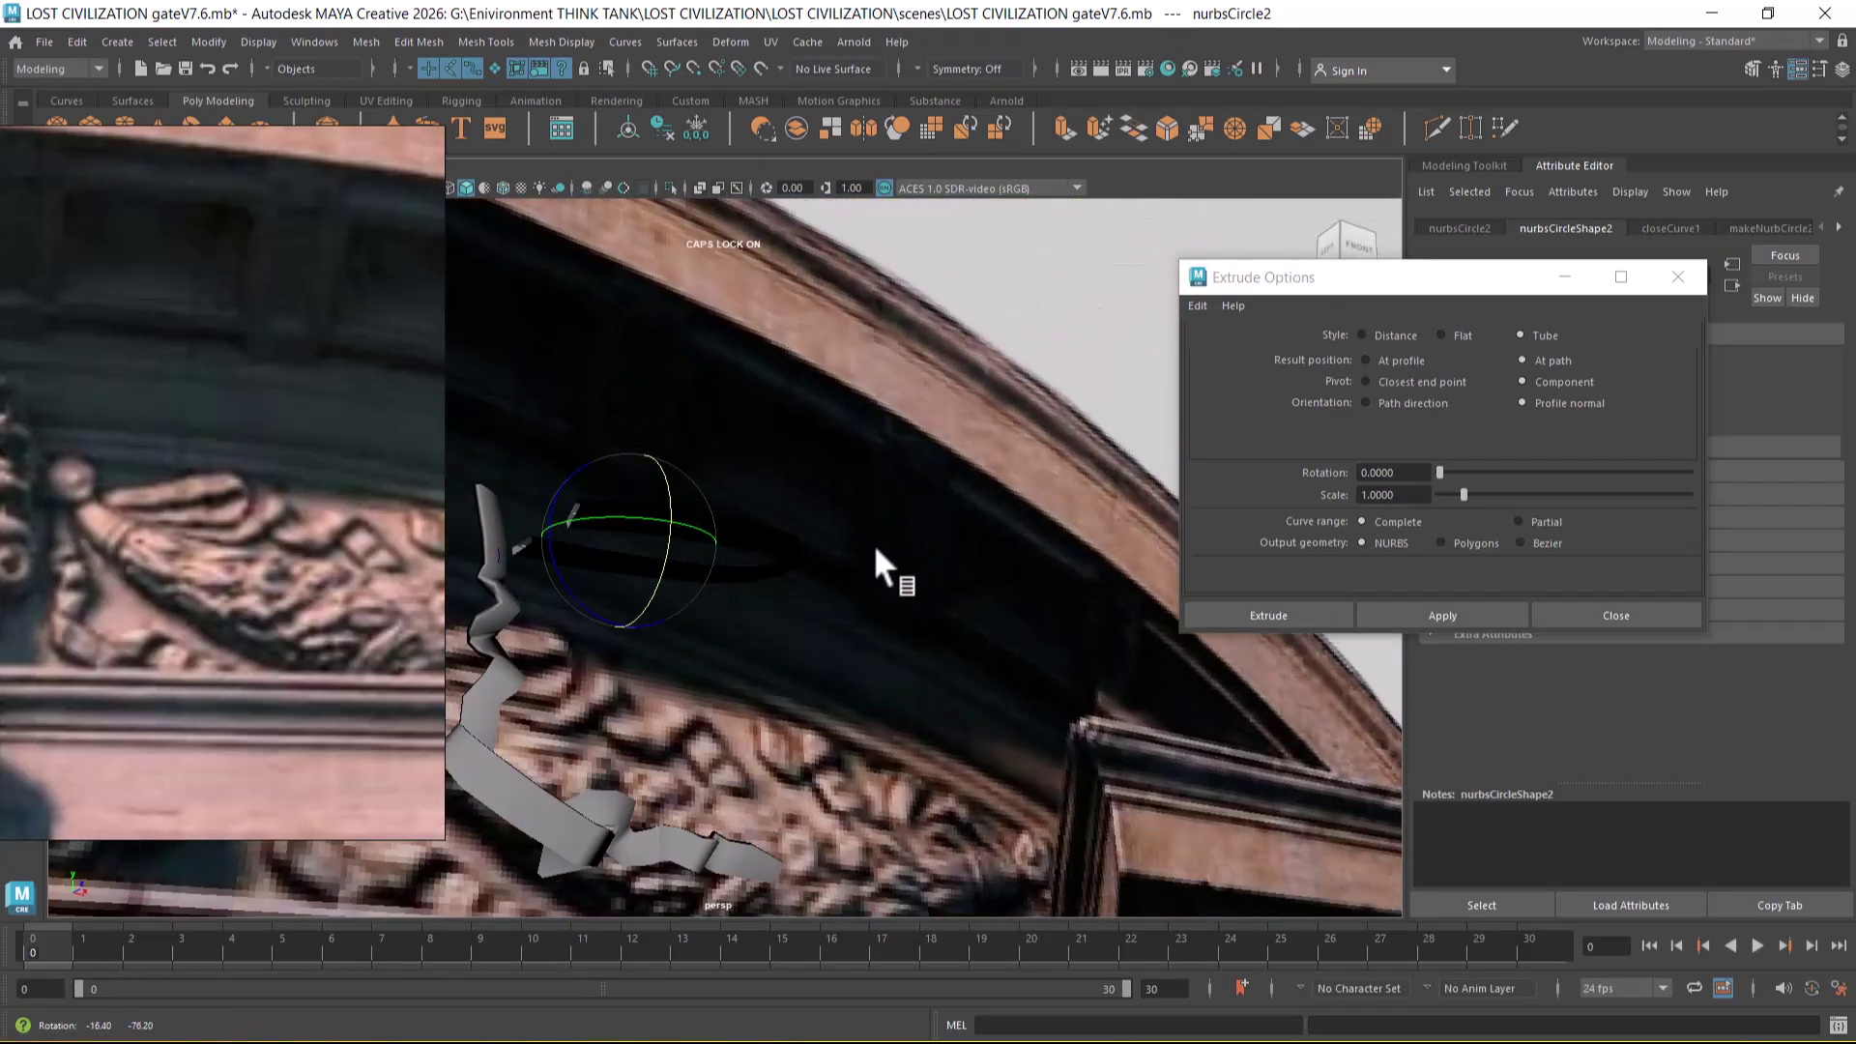
drag(655, 582, 637, 497)
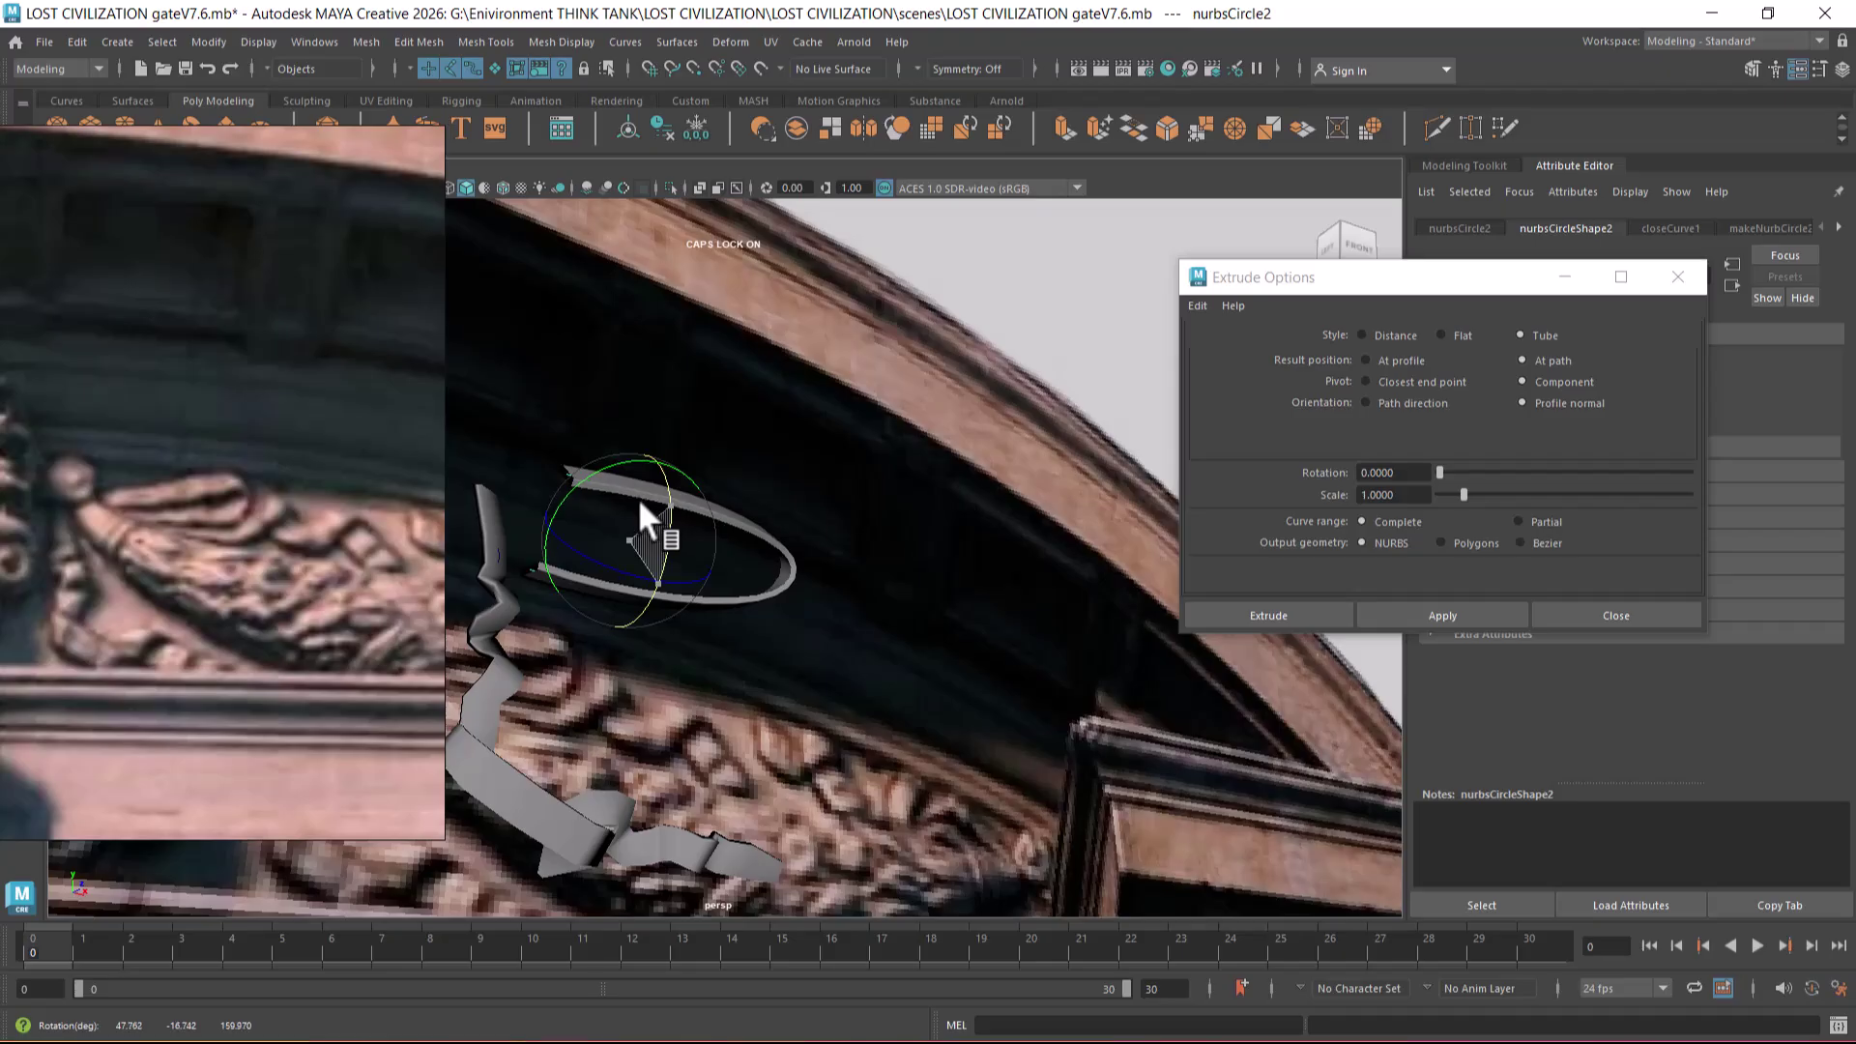
- Set one viewport of the four-view layout to the front view and frame the leaf in the second perspective view
key(space)
alt+middle_drag(555, 757, 621, 721)
alt+right_drag(622, 721, 638, 762)
key(space)
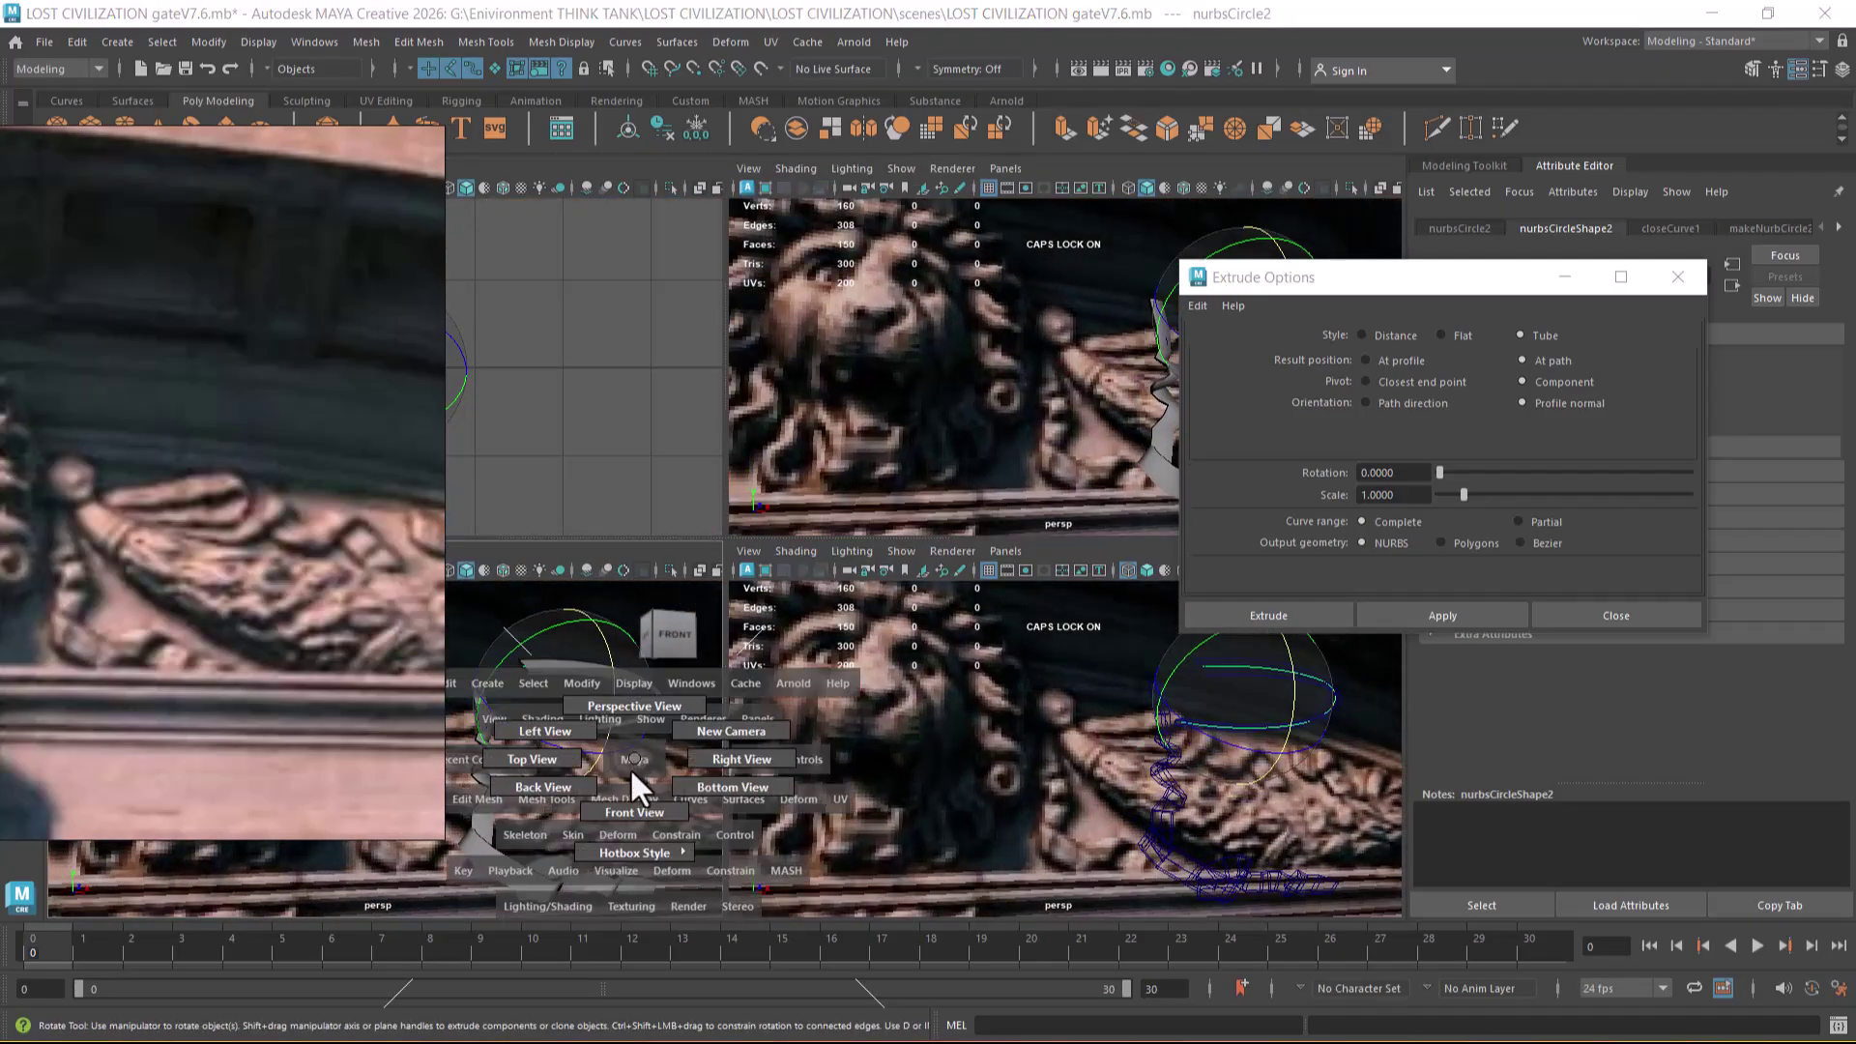
drag(629, 764, 632, 800)
alt+drag(1130, 681, 1012, 708)
key(space)
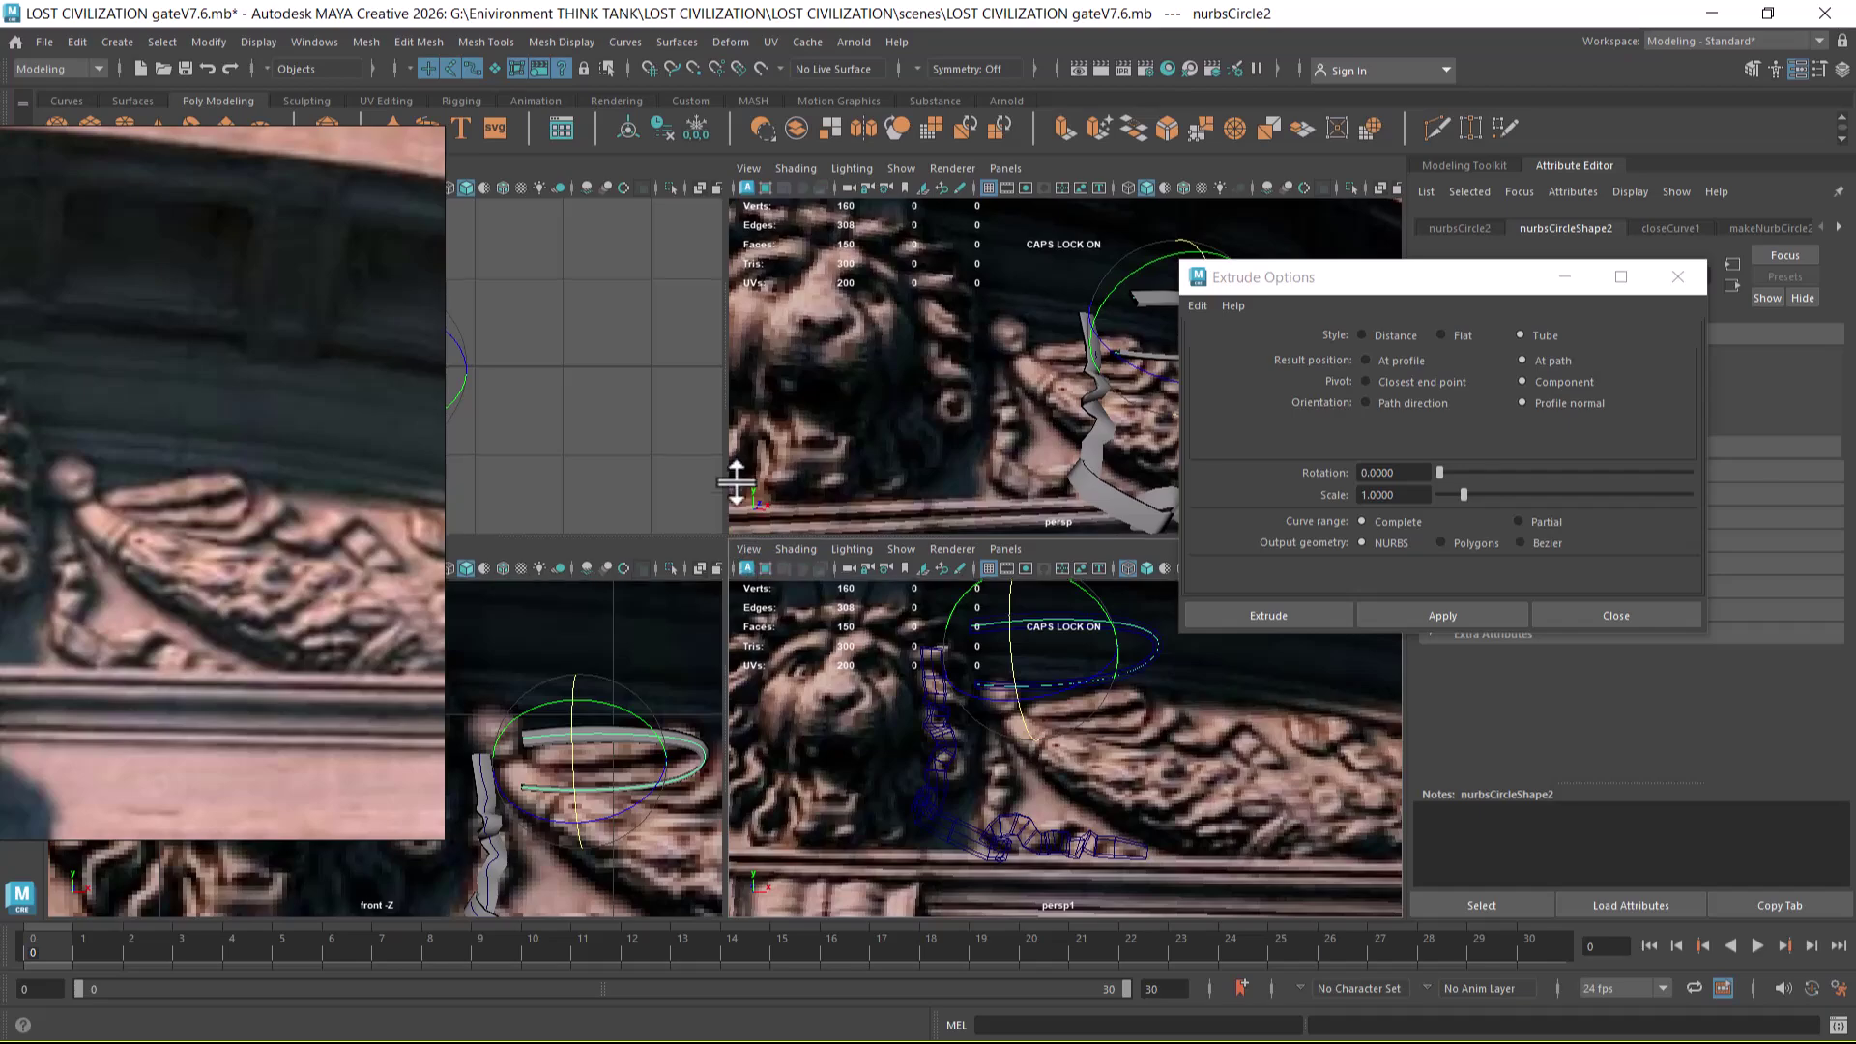
- Enlarge the front and second perspective viewports, close the extrude options and display the second perspective view shaded
drag(731, 531, 732, 308)
click(1678, 278)
alt+middle_drag(1077, 656, 1070, 776)
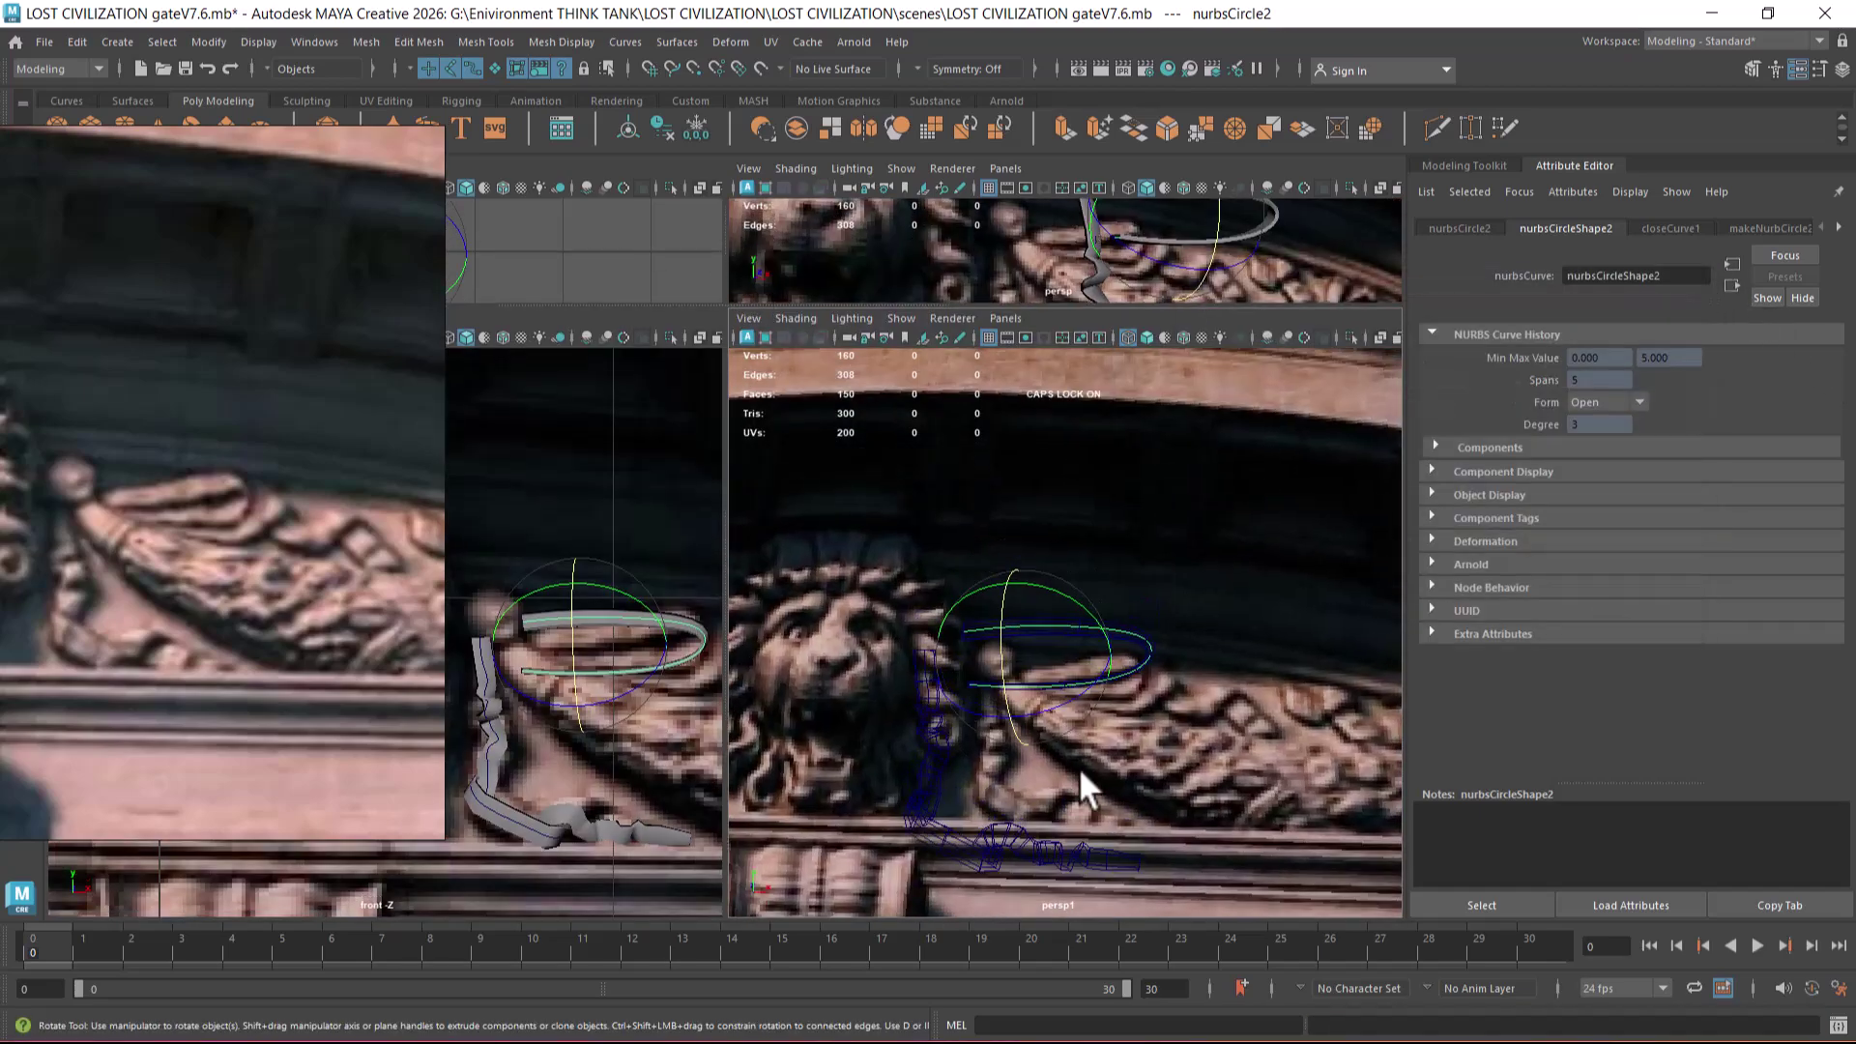
key(5)
- Rotate the leaf curve further in the perspective view to match the leaf's tilt in the reference image
mouse_move(1104, 703)
alt+mouse_down()
mouse_move(1134, 685)
mouse_move(1044, 680)
mouse_move(988, 622)
mouse_move(991, 601)
mouse_move(990, 654)
mouse_move(989, 571)
mouse_move(1005, 754)
mouse_move(973, 677)
mouse_move(977, 725)
mouse_move(1143, 644)
alt+mouse_up()
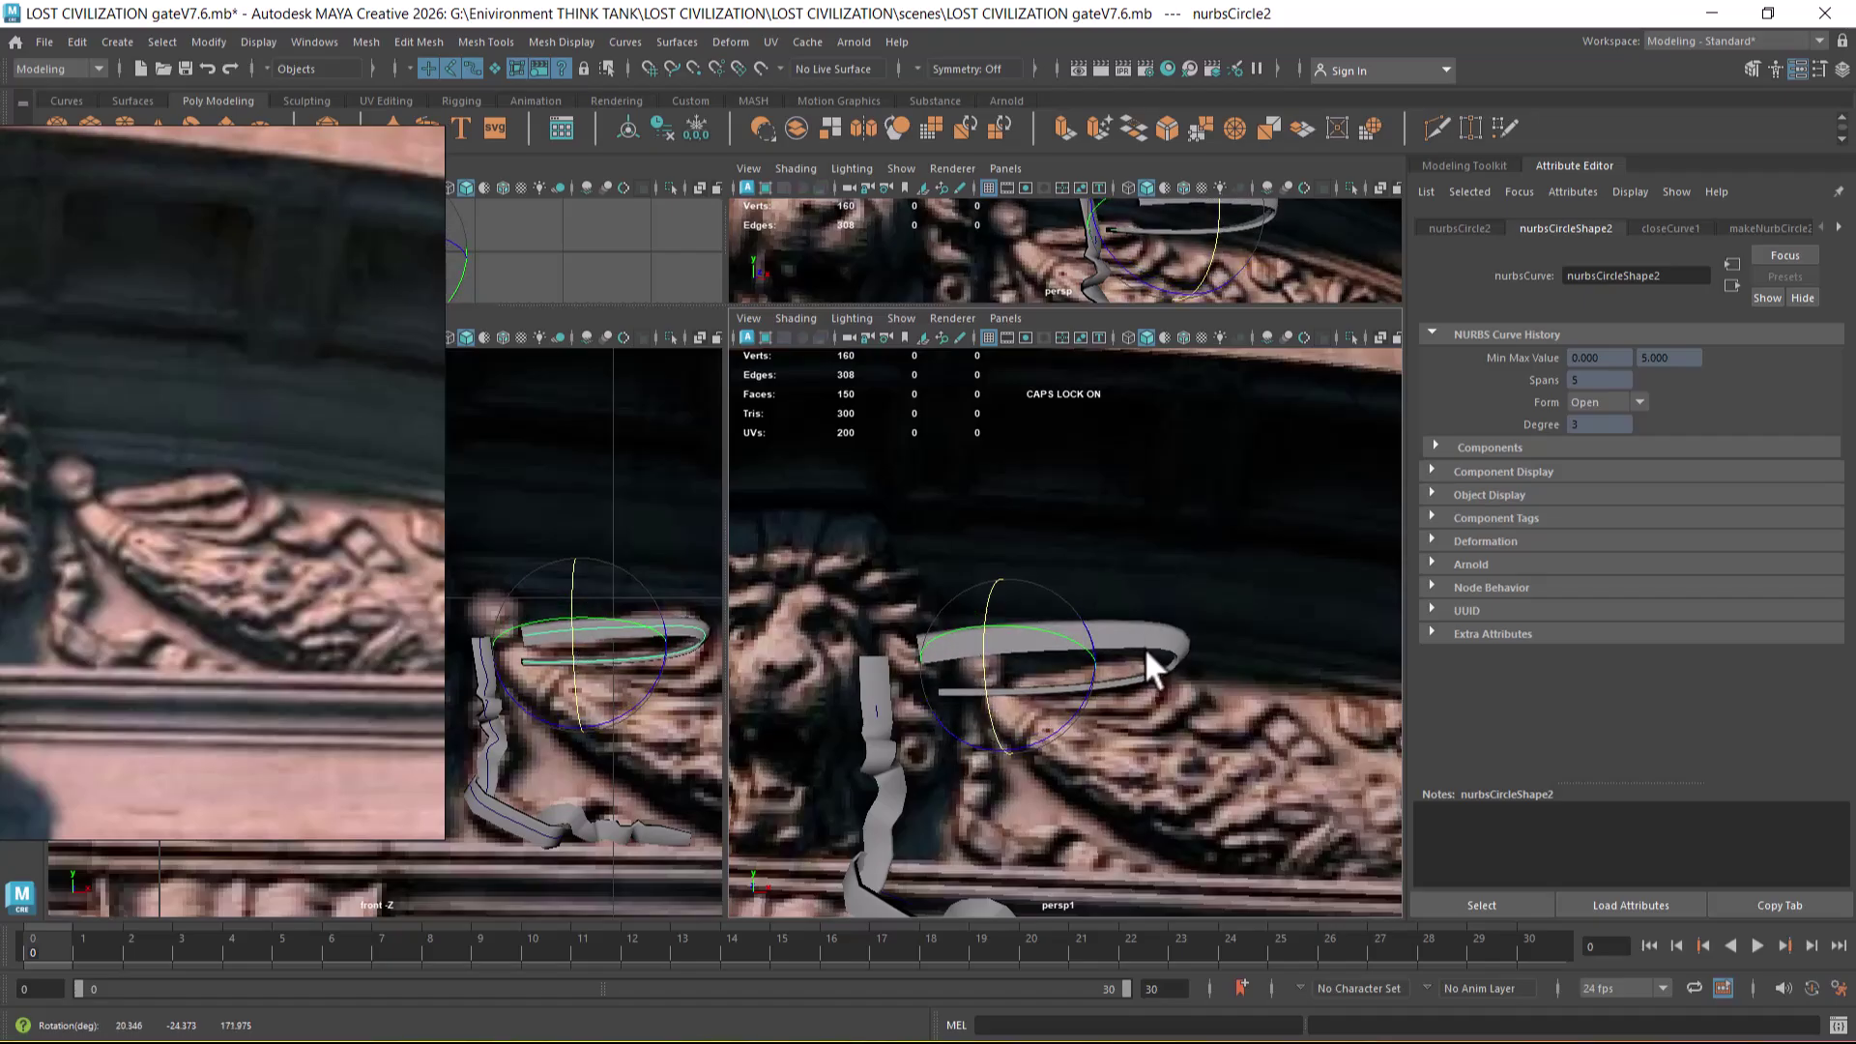
key(super)
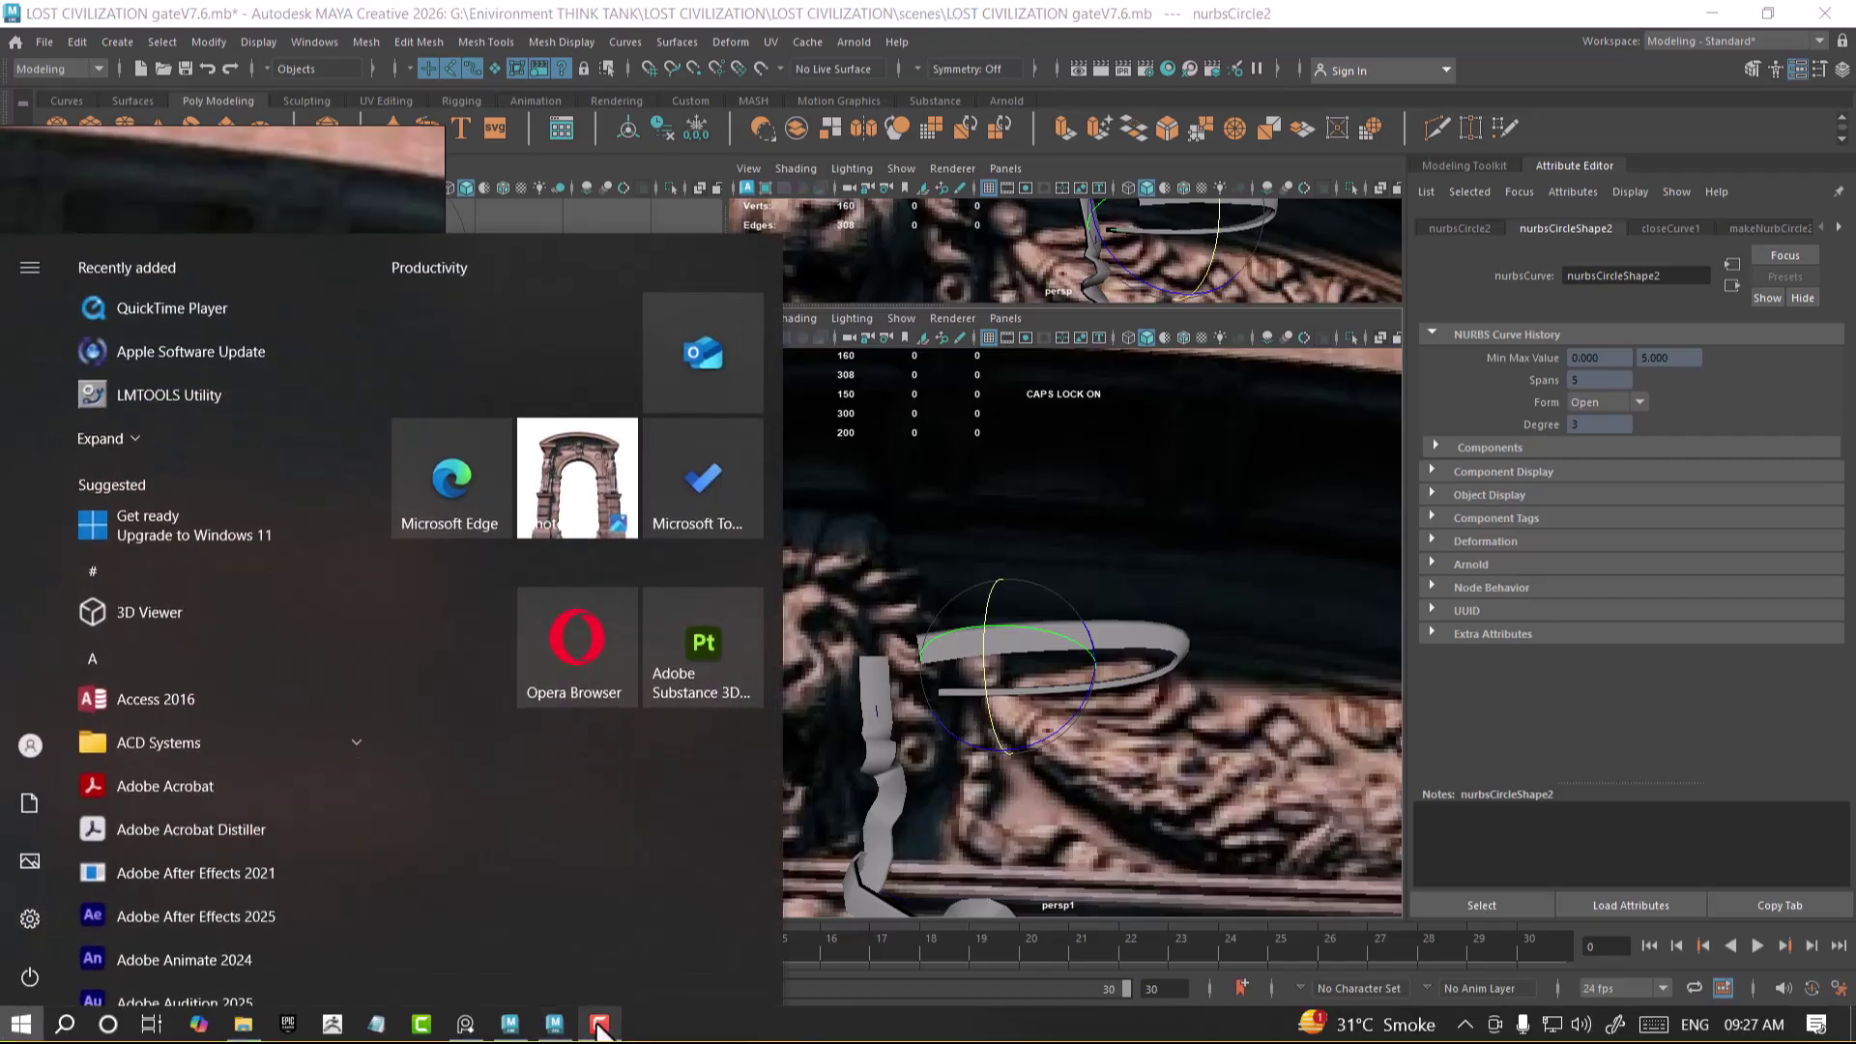
key(Escape)
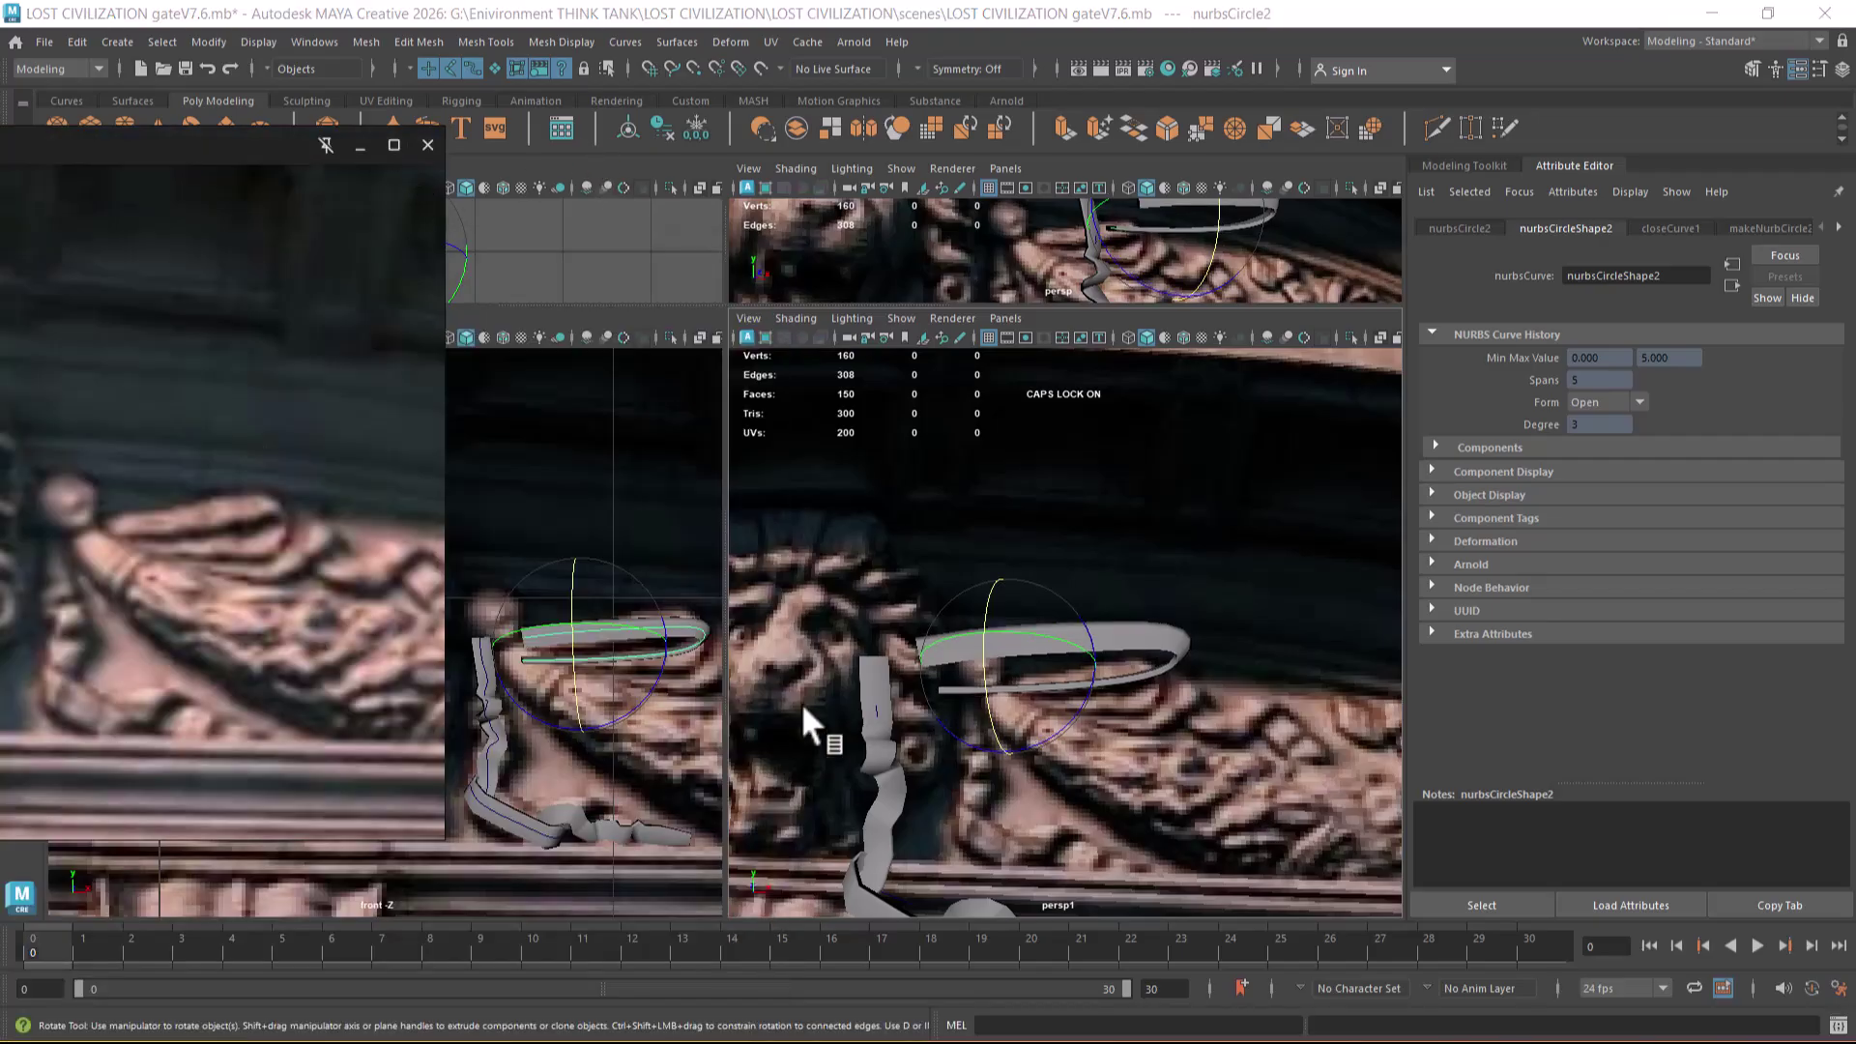
mouse_move(1048, 696)
alt+mouse_down()
mouse_move(1189, 767)
mouse_move(1073, 711)
alt+mouse_up()
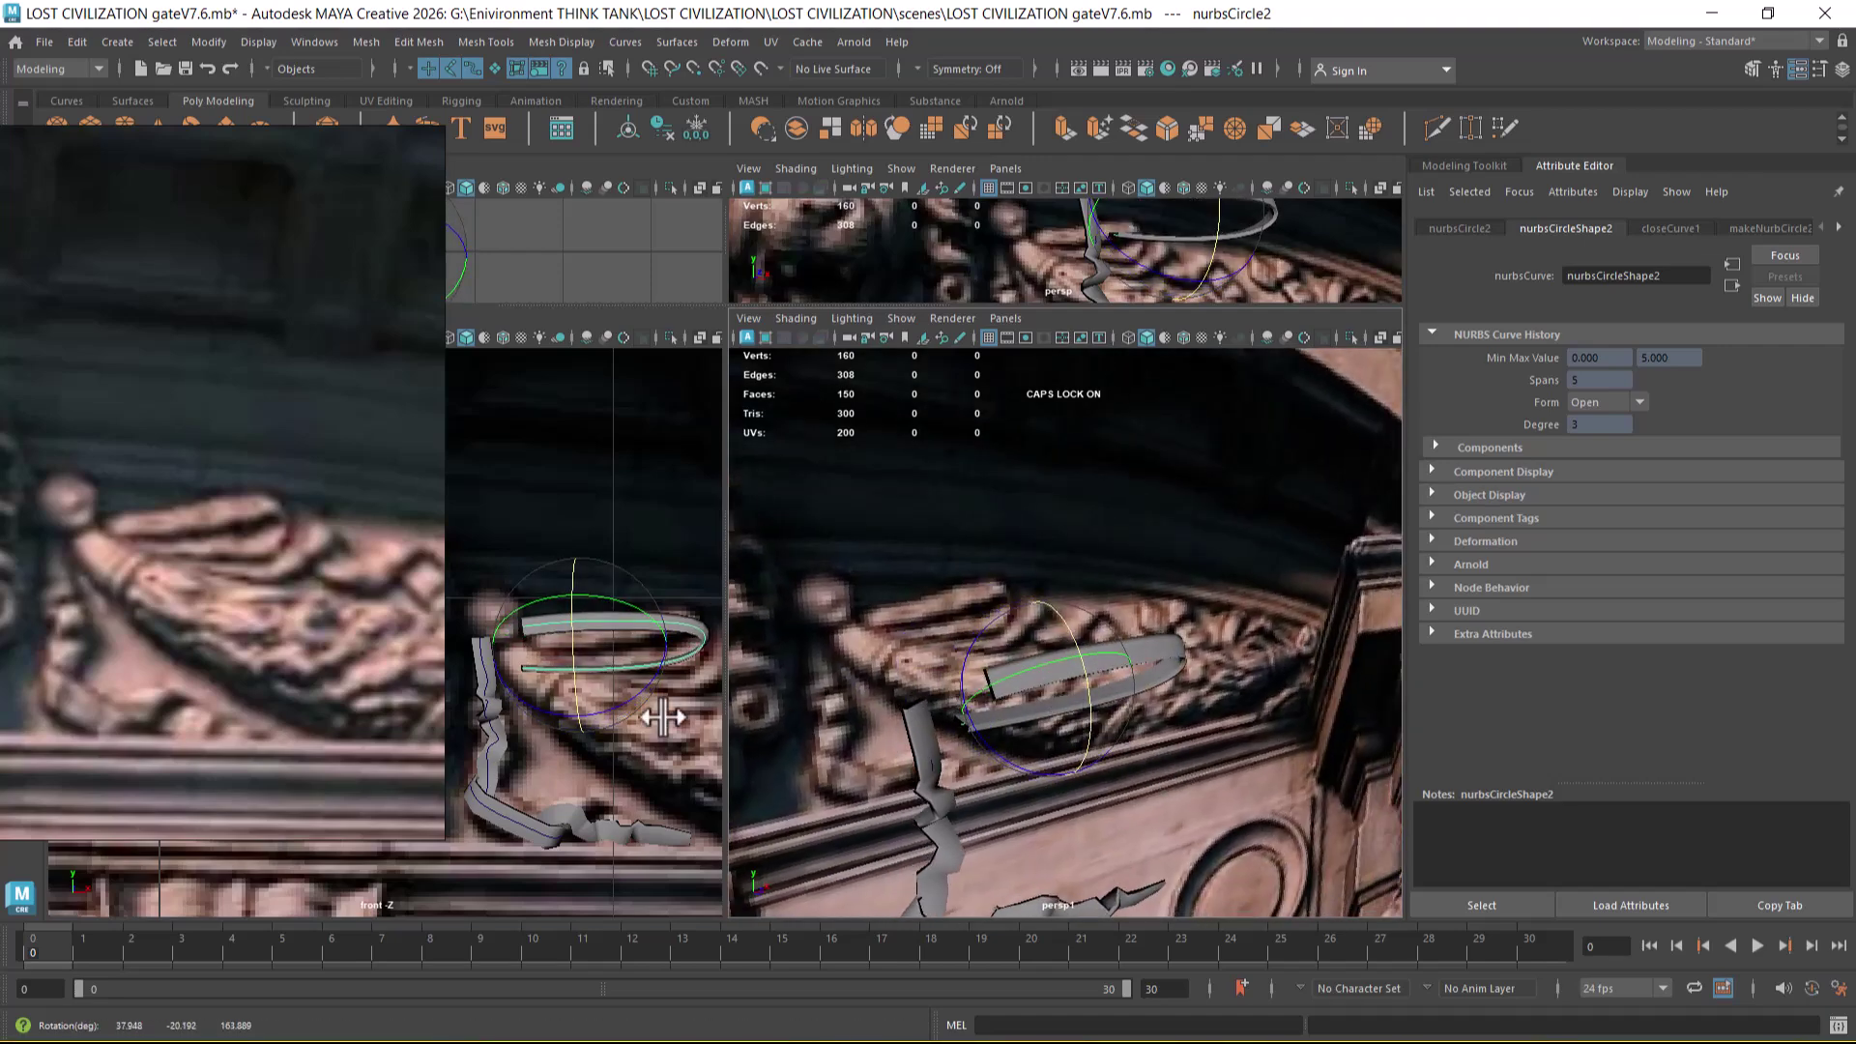
- Scale the leaf curve slightly across the loop and go back to the Rotate tool
alt+right_drag(596, 653, 596, 663)
key(r)
drag(584, 600, 584, 606)
key(e)
scroll(1256, 725, up, 2)
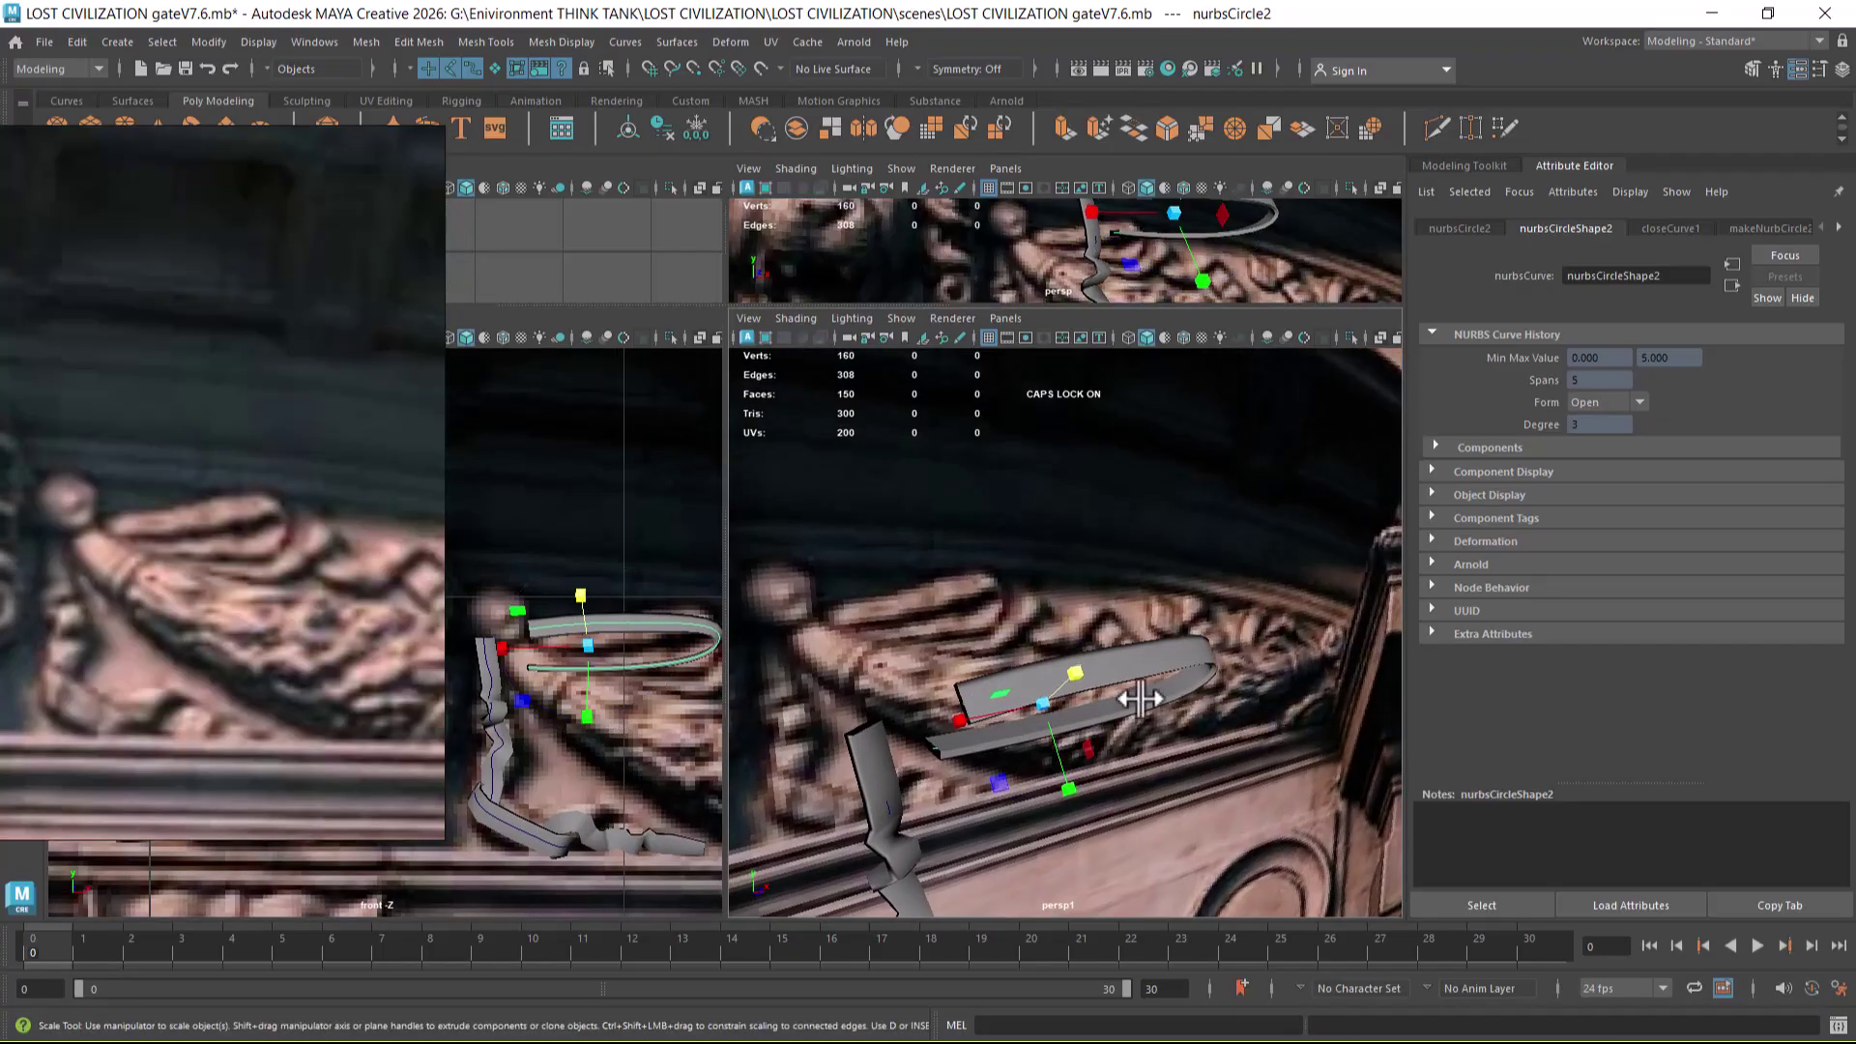
alt+middle_drag(1058, 706, 1213, 662)
- Show the leaf curve's control vertices in the maximized front view and move the upper arm's end vertex down to the reference
key(space)
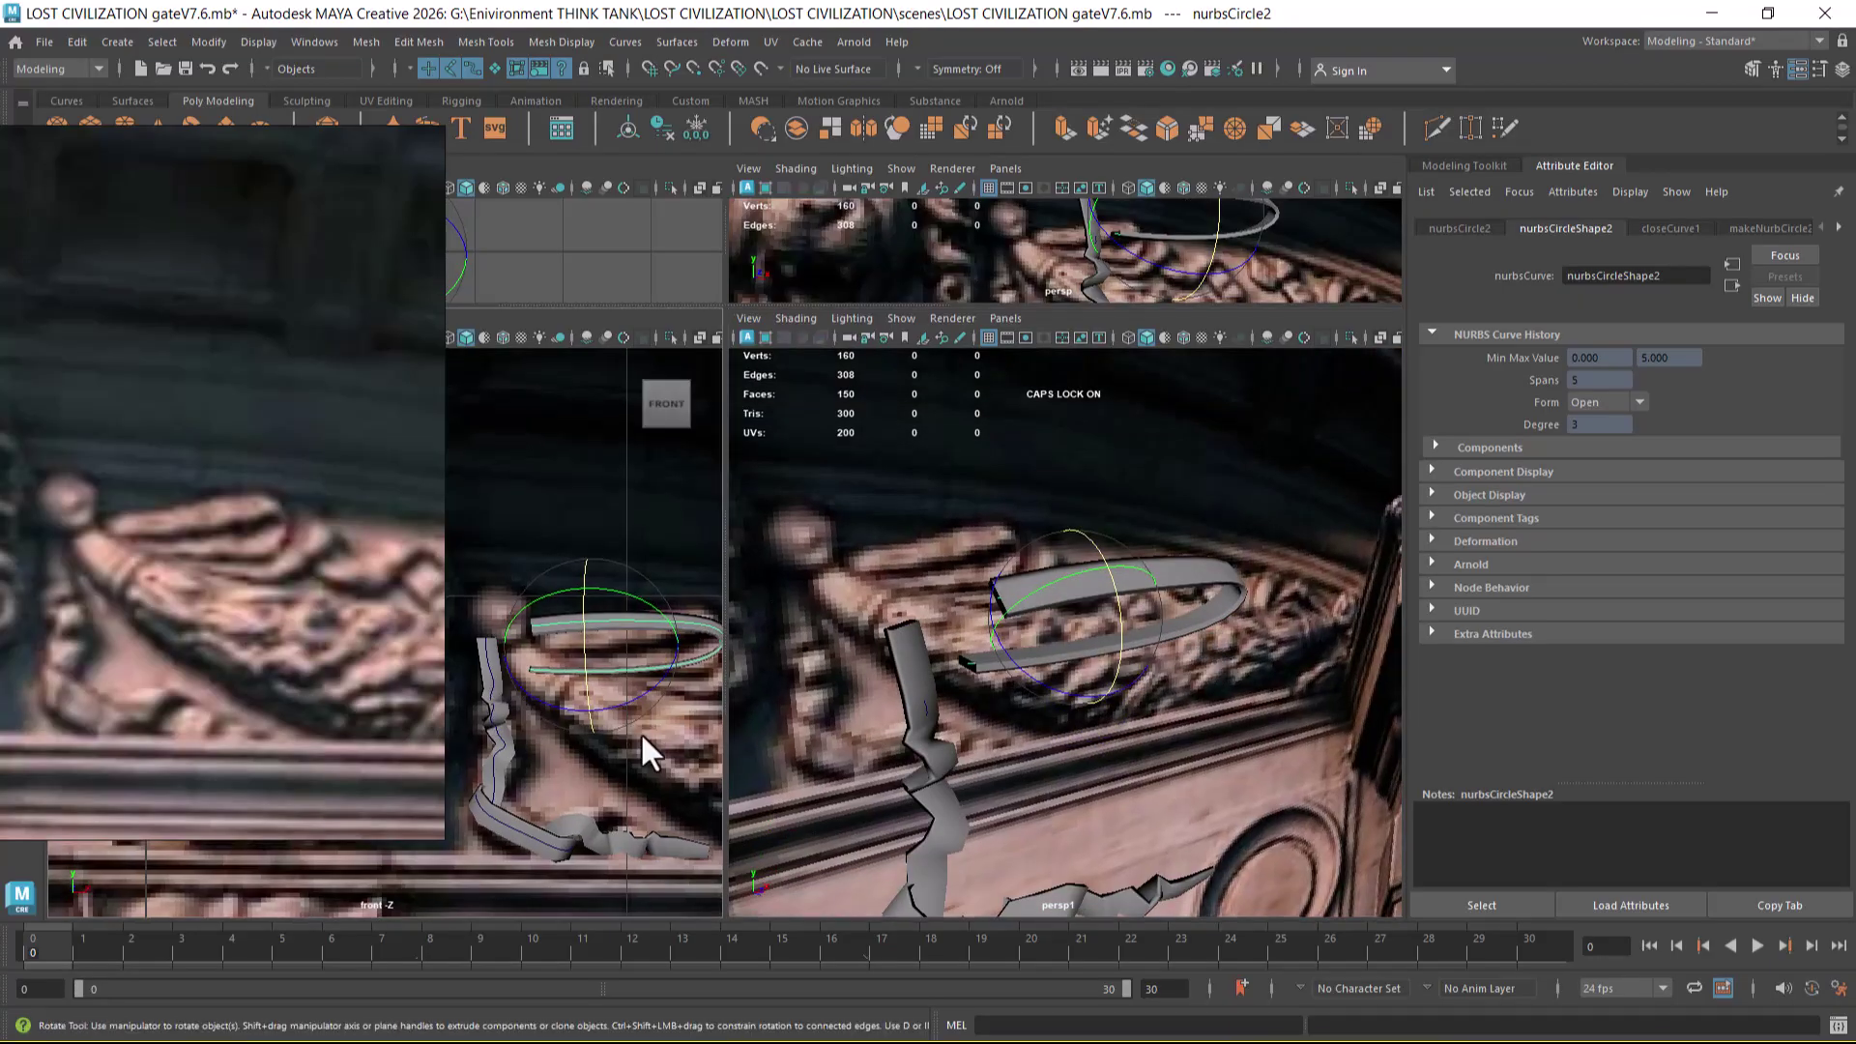
scroll(895, 571, down, 6)
scroll(1227, 828, up, 9)
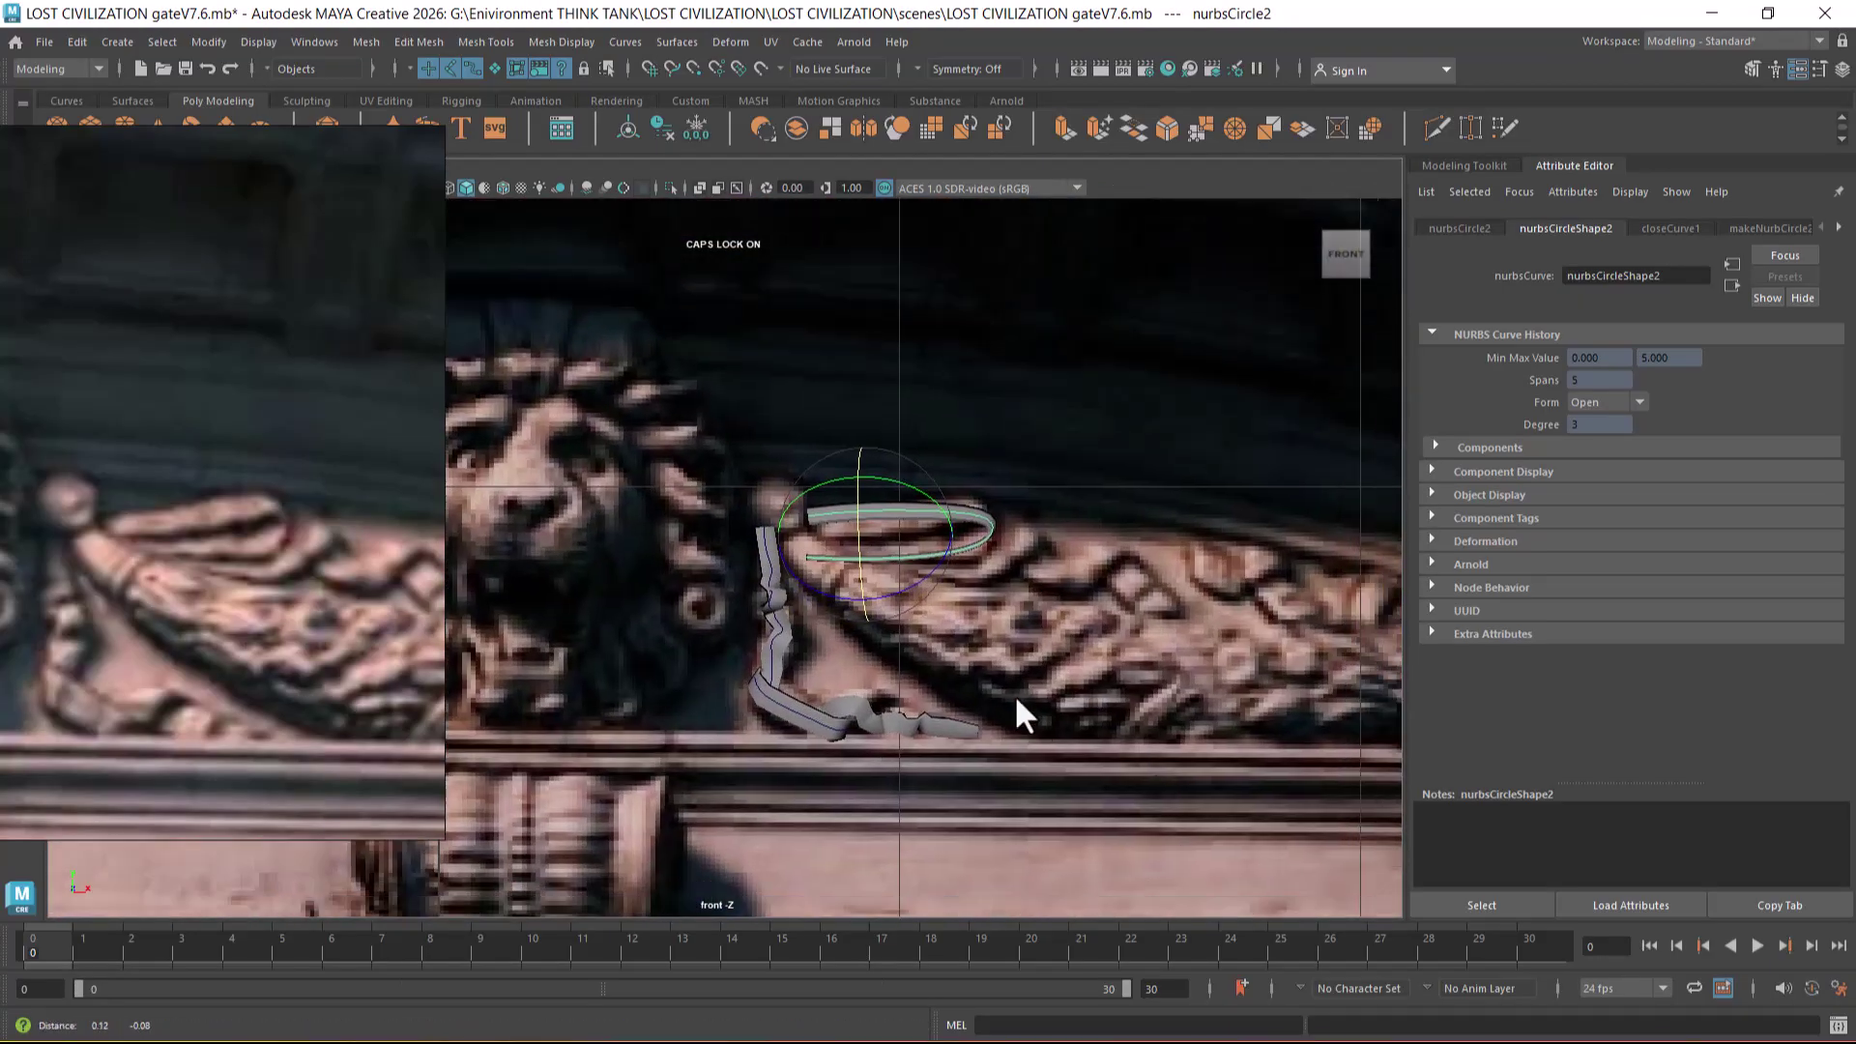
right_drag(1148, 450, 1150, 401)
scroll(860, 495, up, 5)
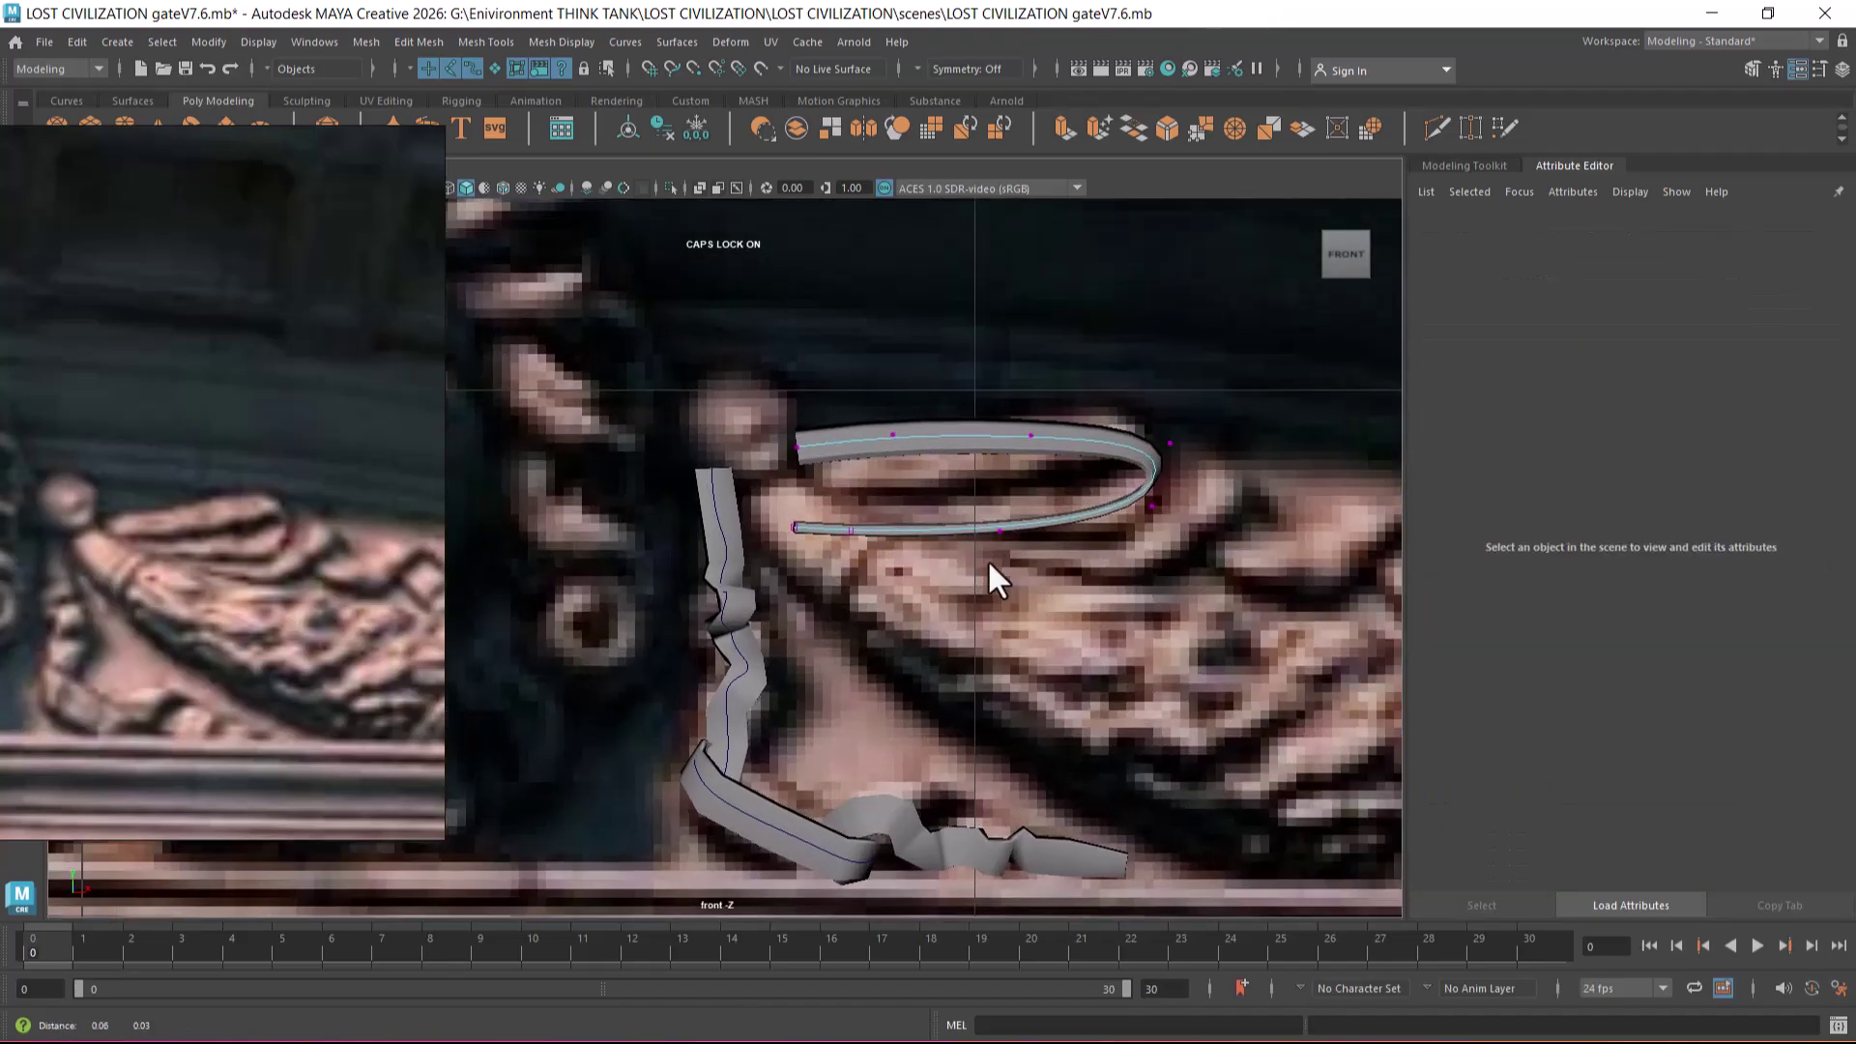
drag(871, 469, 758, 479)
key(w)
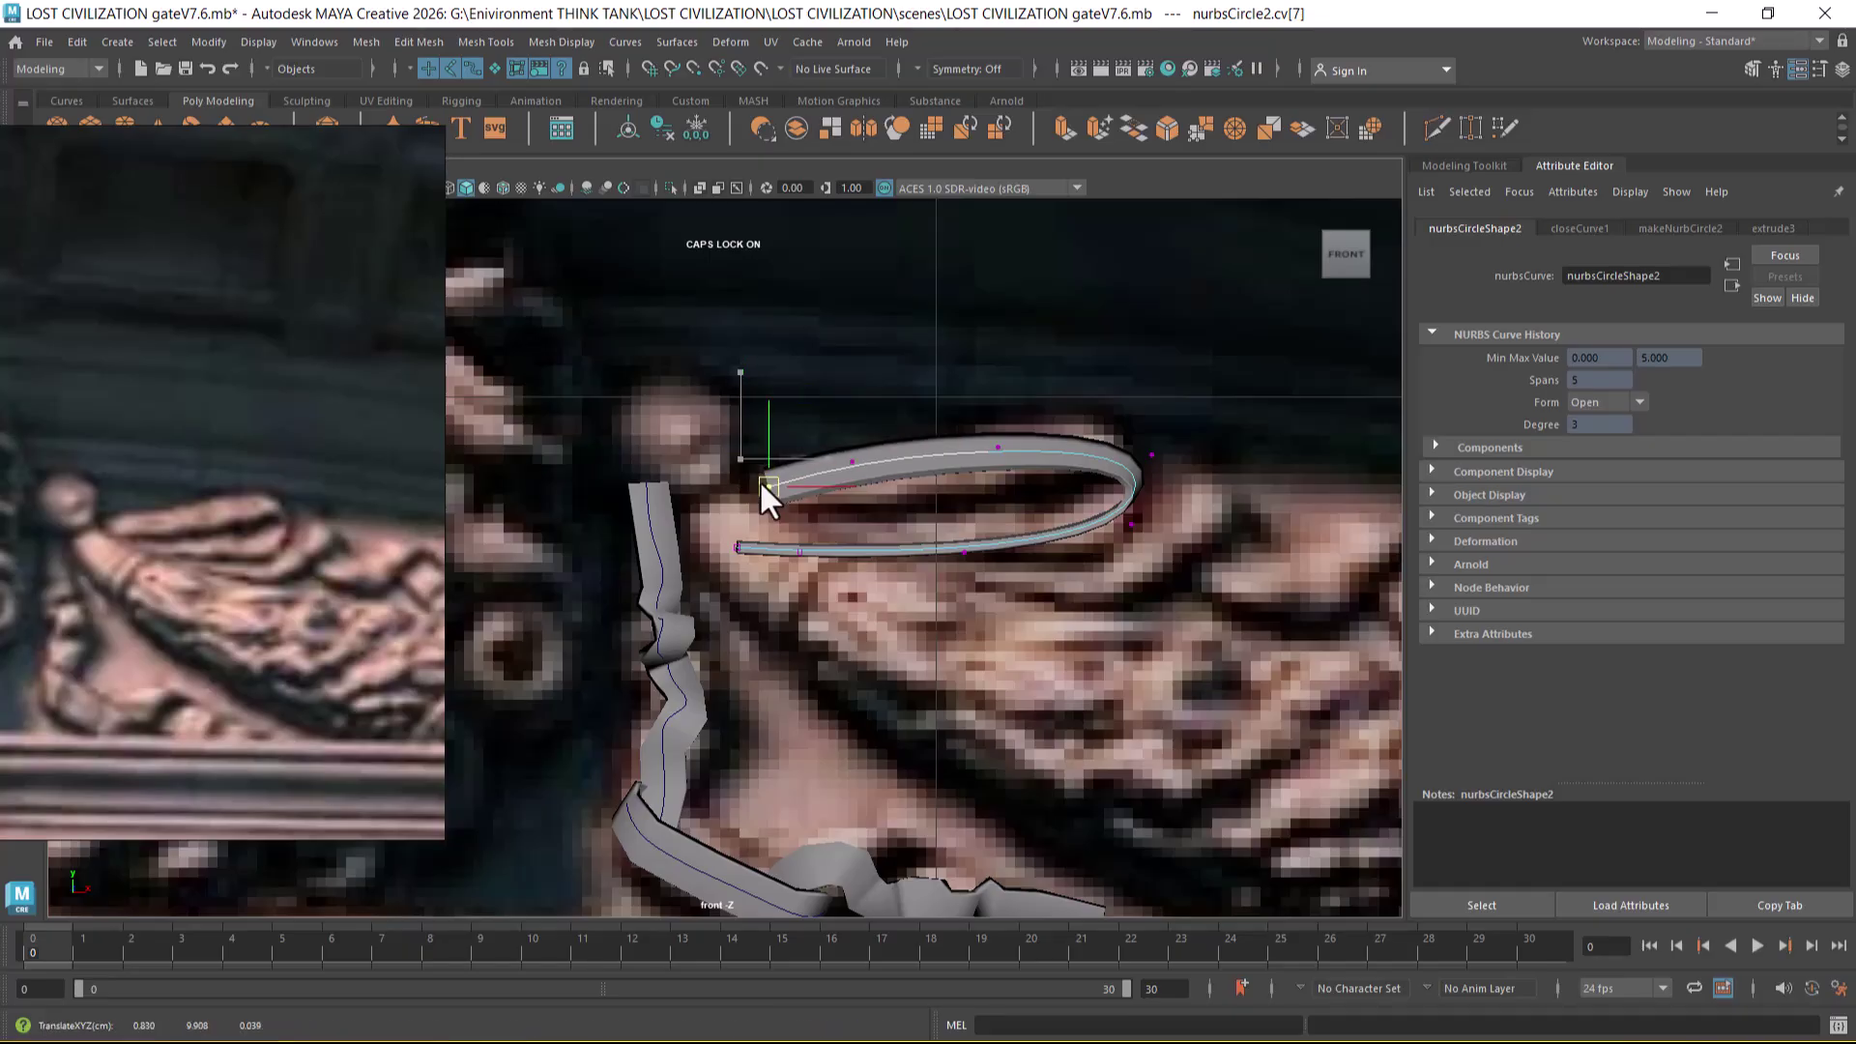
- Adjust the upper arm's control vertices and pull the loop's tip vertices inward to follow the leaf outline in the reference
click(1003, 448)
drag(998, 448, 1013, 452)
click(852, 472)
drag(1281, 443, 1117, 450)
key(4)
drag(1199, 502, 1131, 525)
key(5)
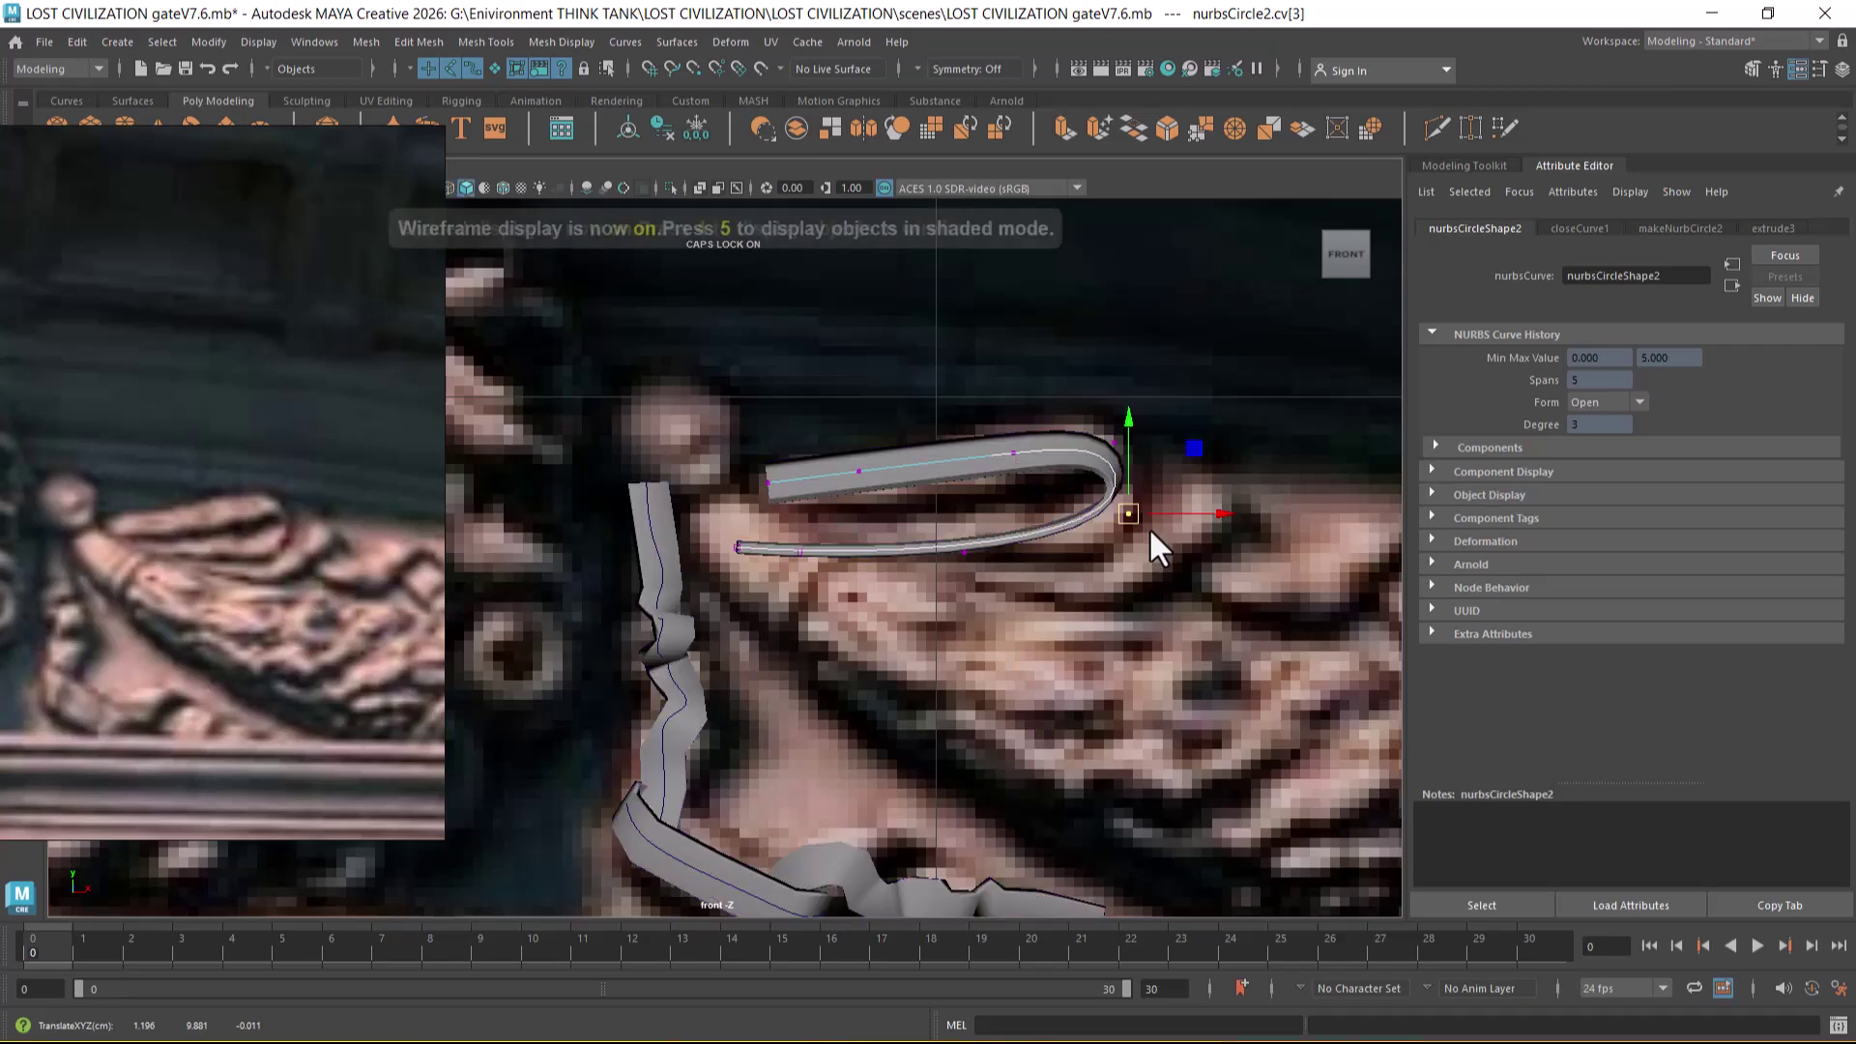
- Try to rotate single control vertices at the loop's tip and on the lower arm
key(e)
drag(1165, 505, 1157, 521)
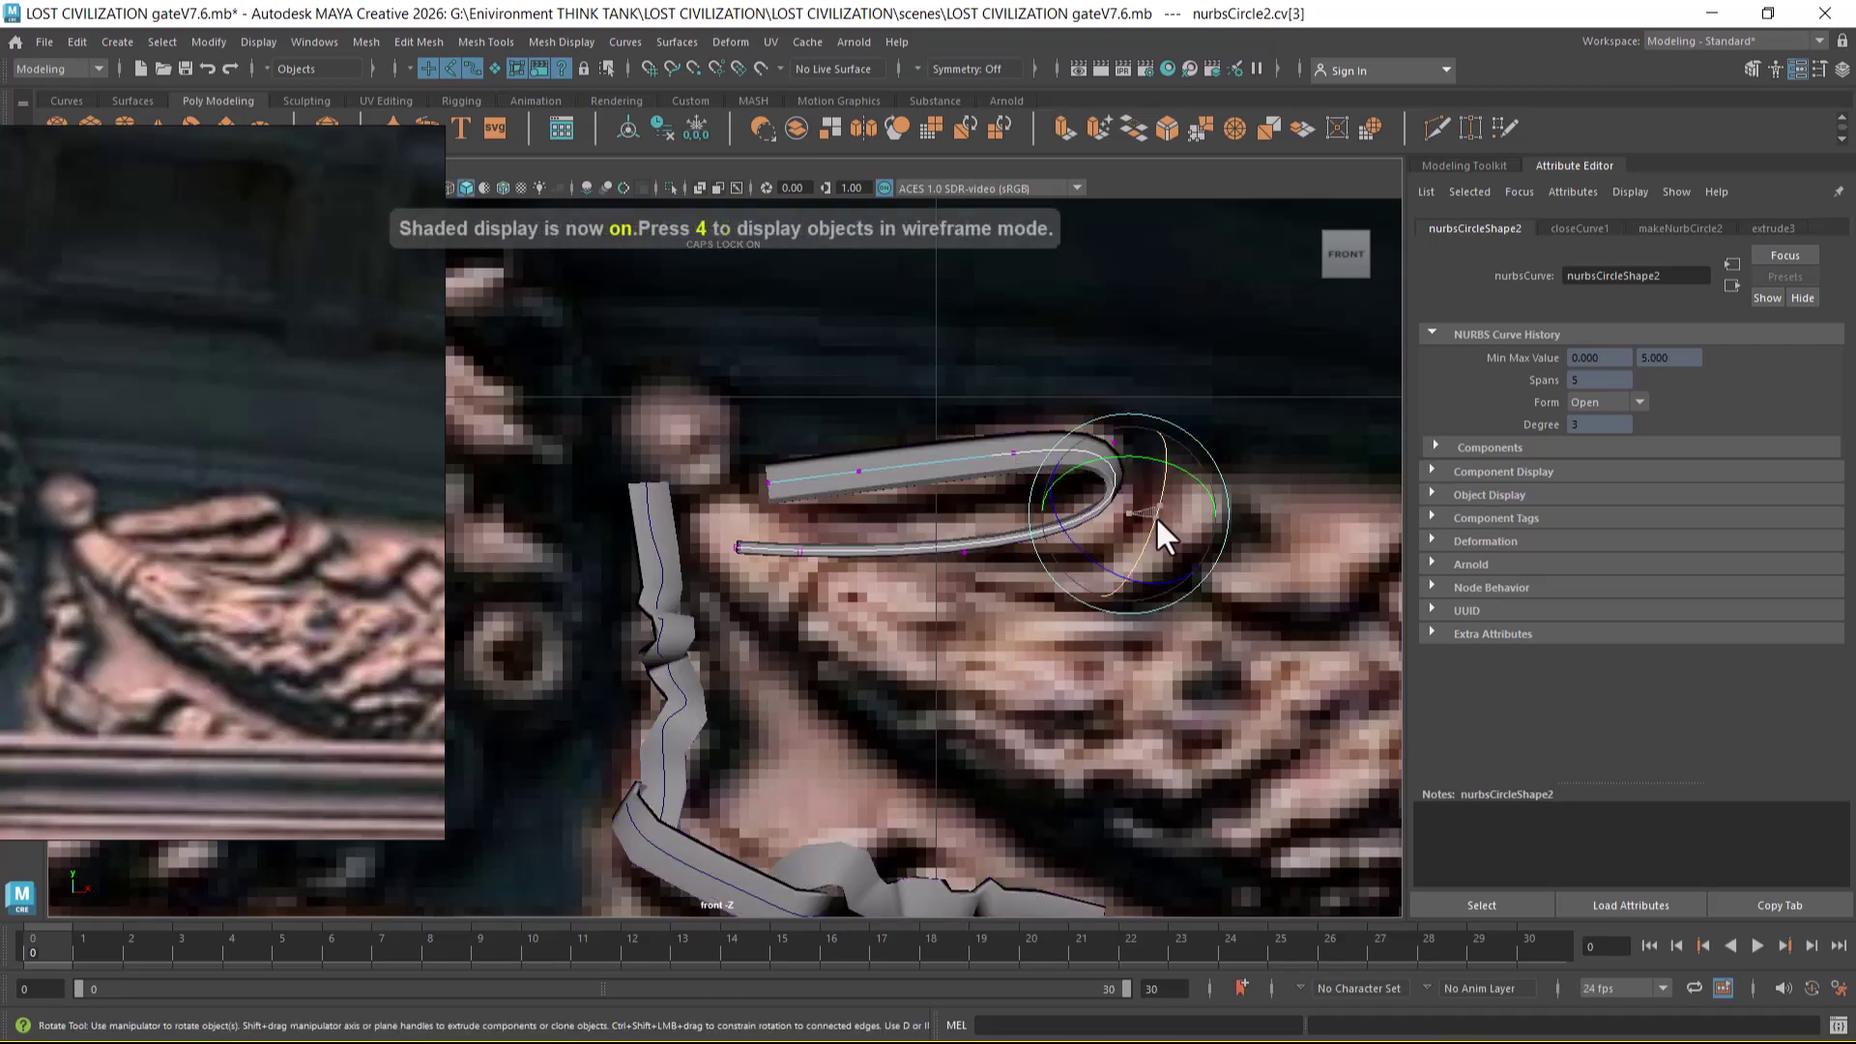
click(959, 551)
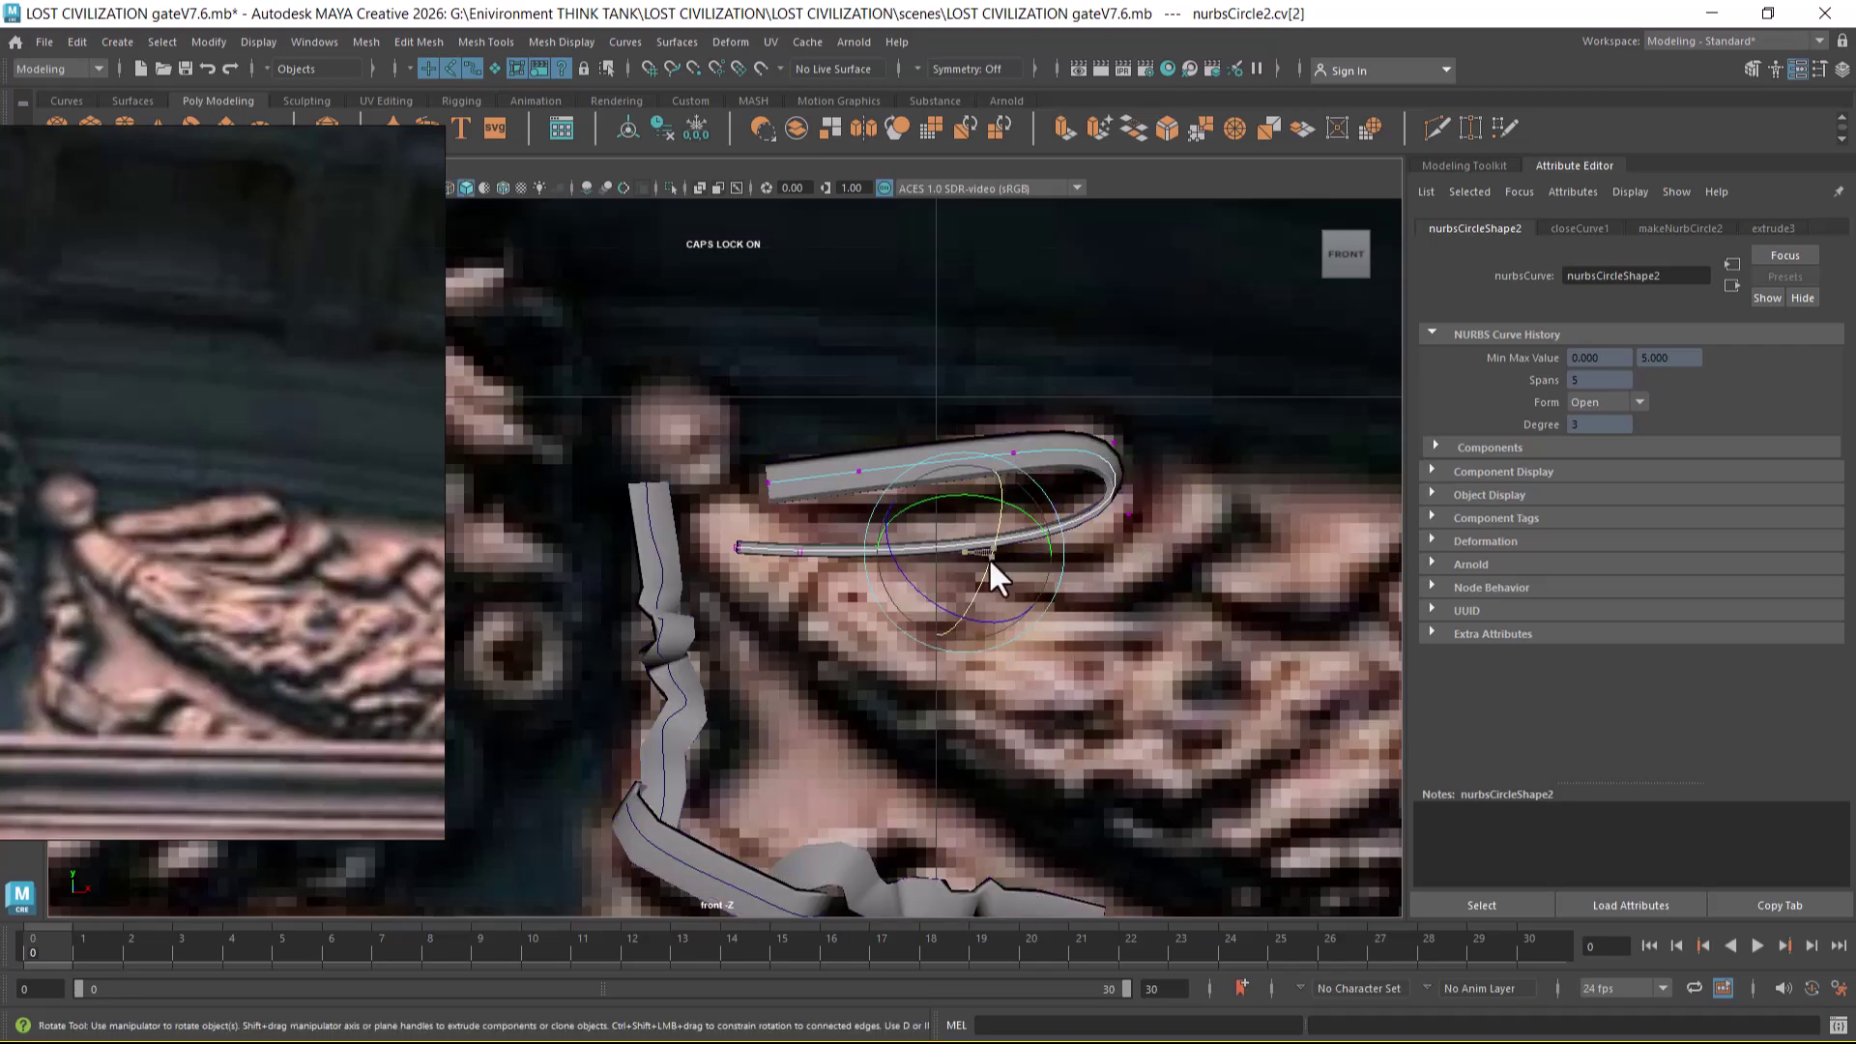
drag(984, 601, 1068, 571)
key(3)
key(w)
scroll(990, 605, up, 1)
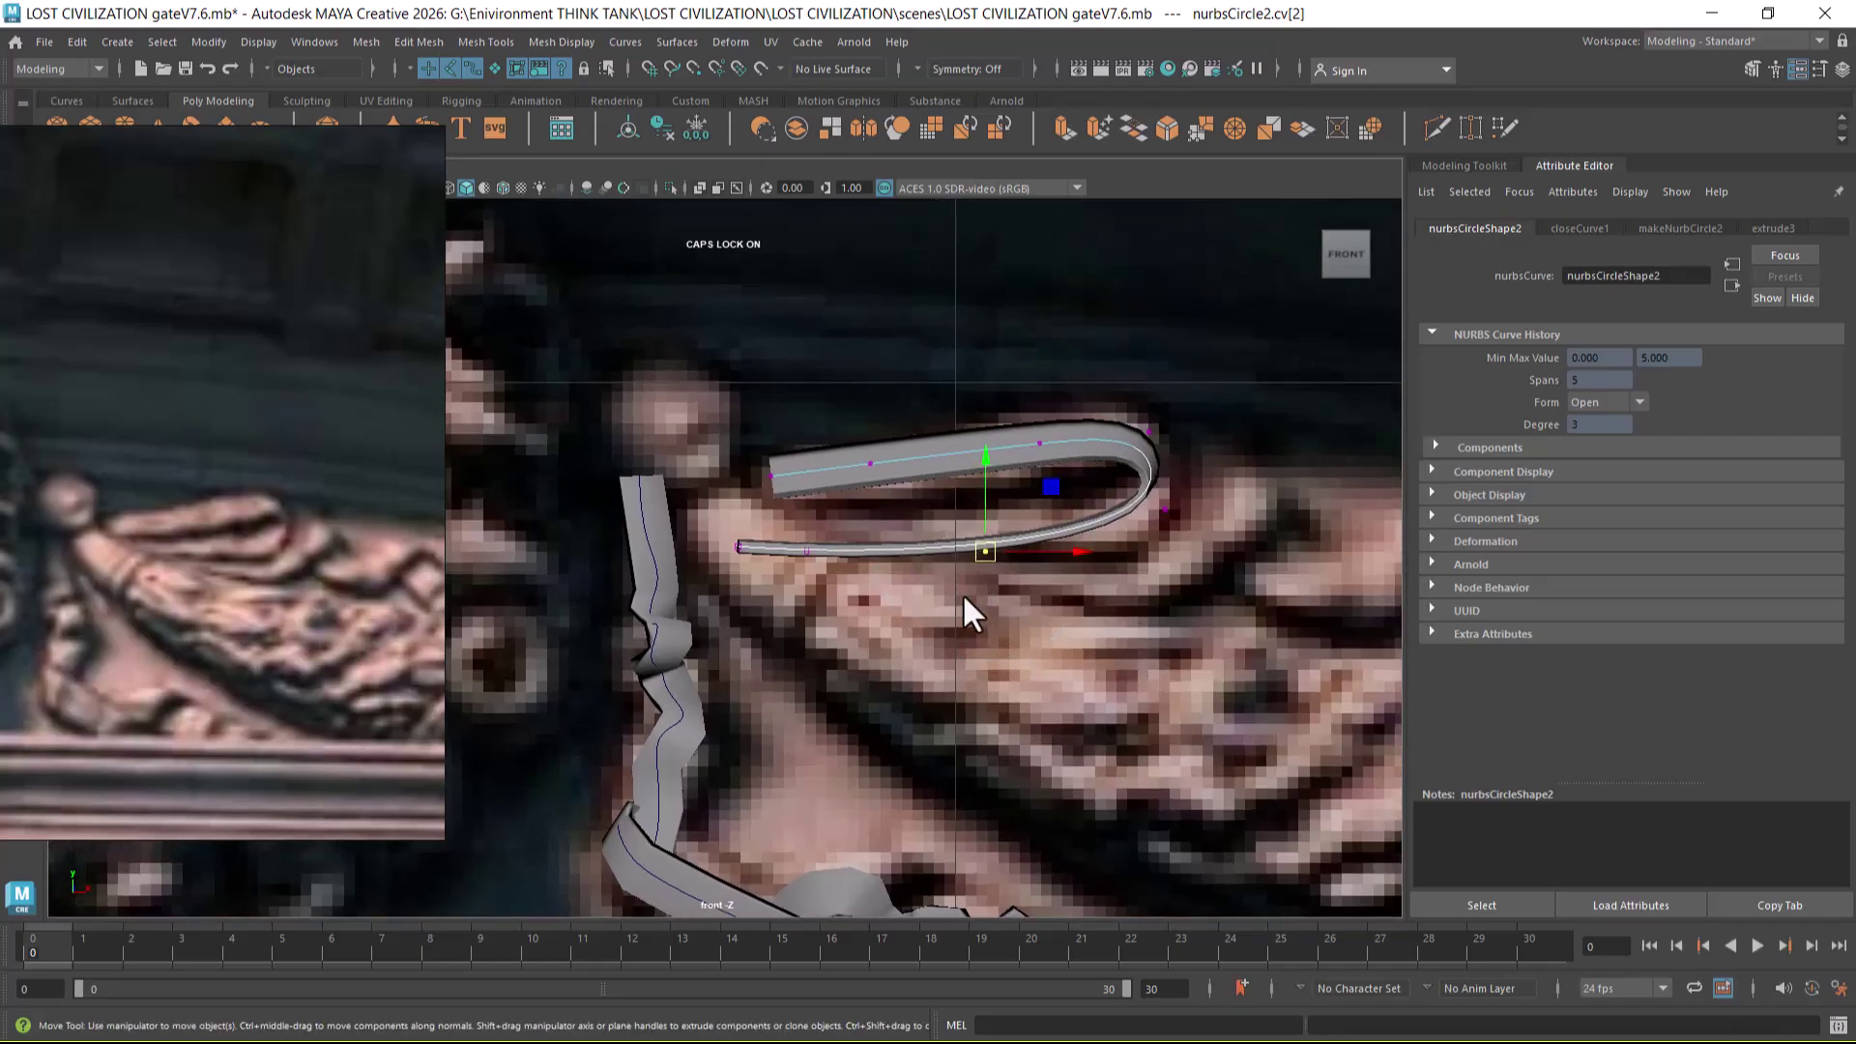
- Rotate the two end control vertices of the lower arm together and undo the last rotation
key(e)
mouse_move(776, 545)
mouse_down()
mouse_move(757, 704)
mouse_move(781, 692)
mouse_up()
key(ctrl+z)
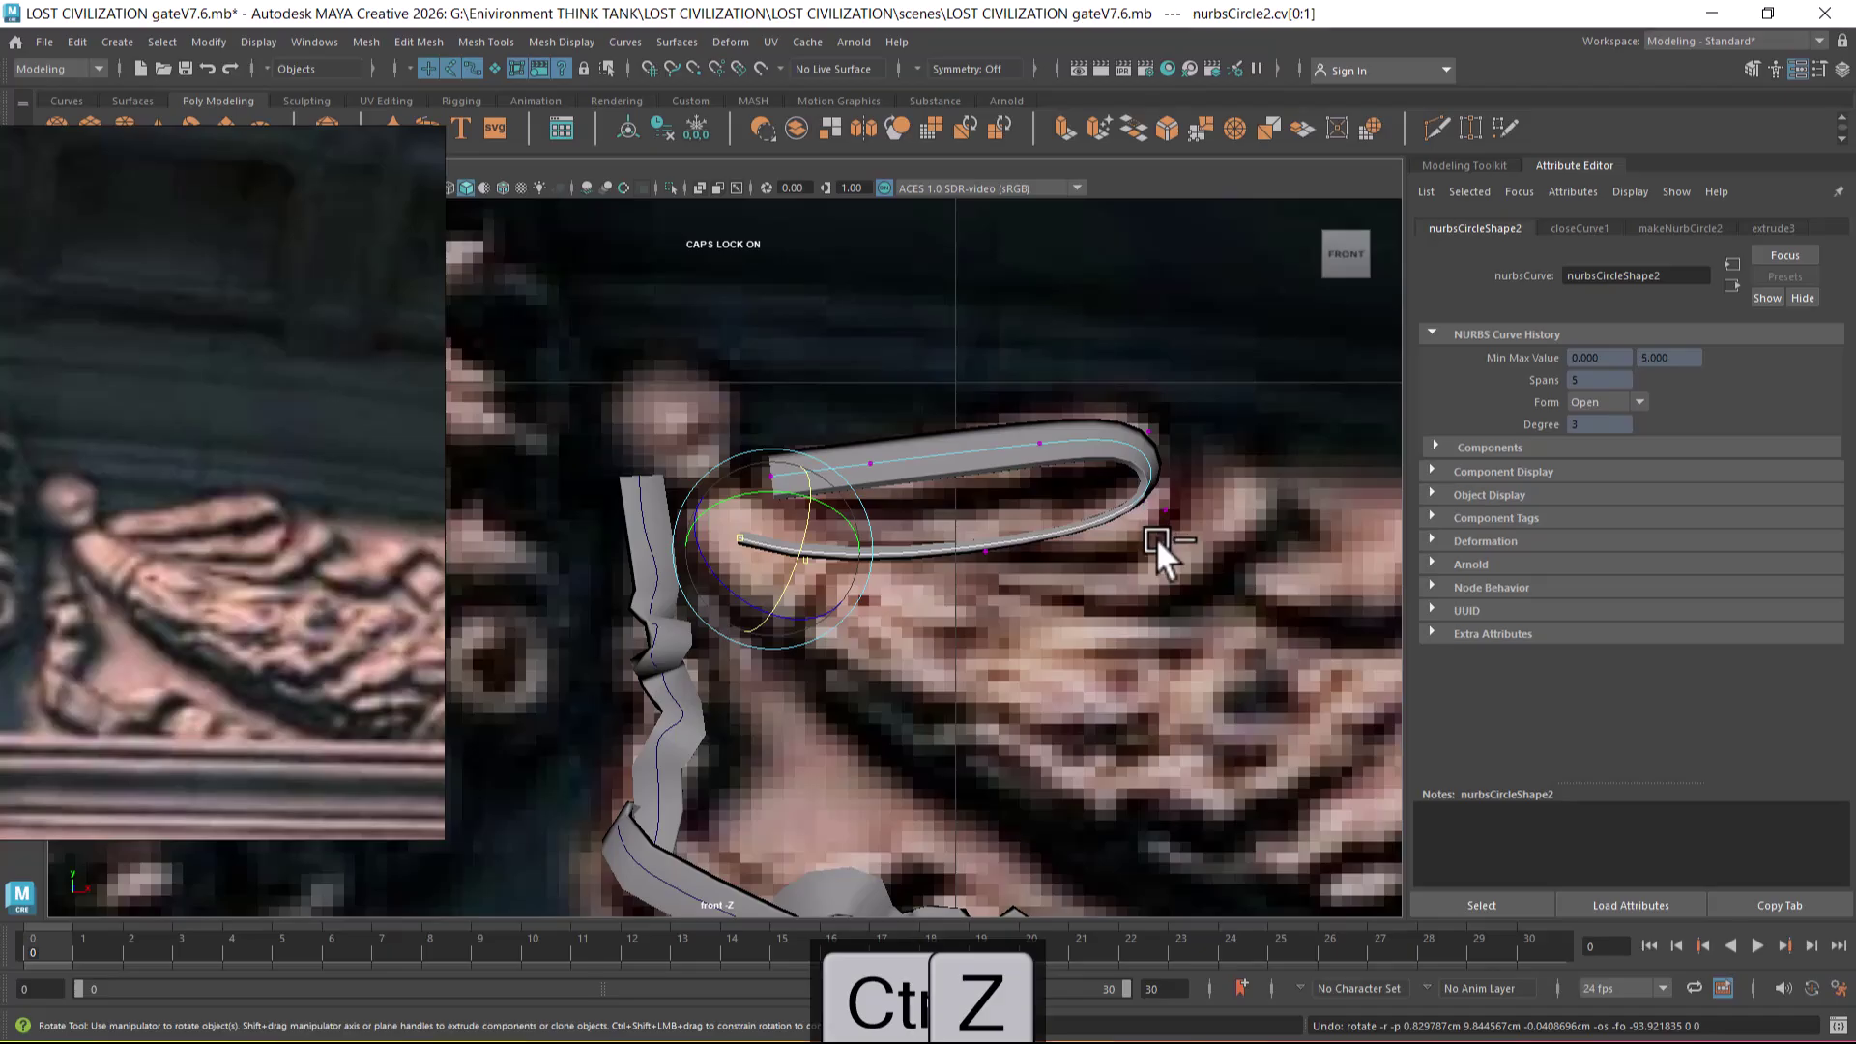
- Move the control vertices at the ends of the upper and lower arms to fit the reference, and check the tip's vertices
alt+middle_drag(1106, 547, 1123, 541)
click(791, 468)
key(w)
drag(884, 466, 841, 470)
click(828, 555)
drag(831, 560, 844, 548)
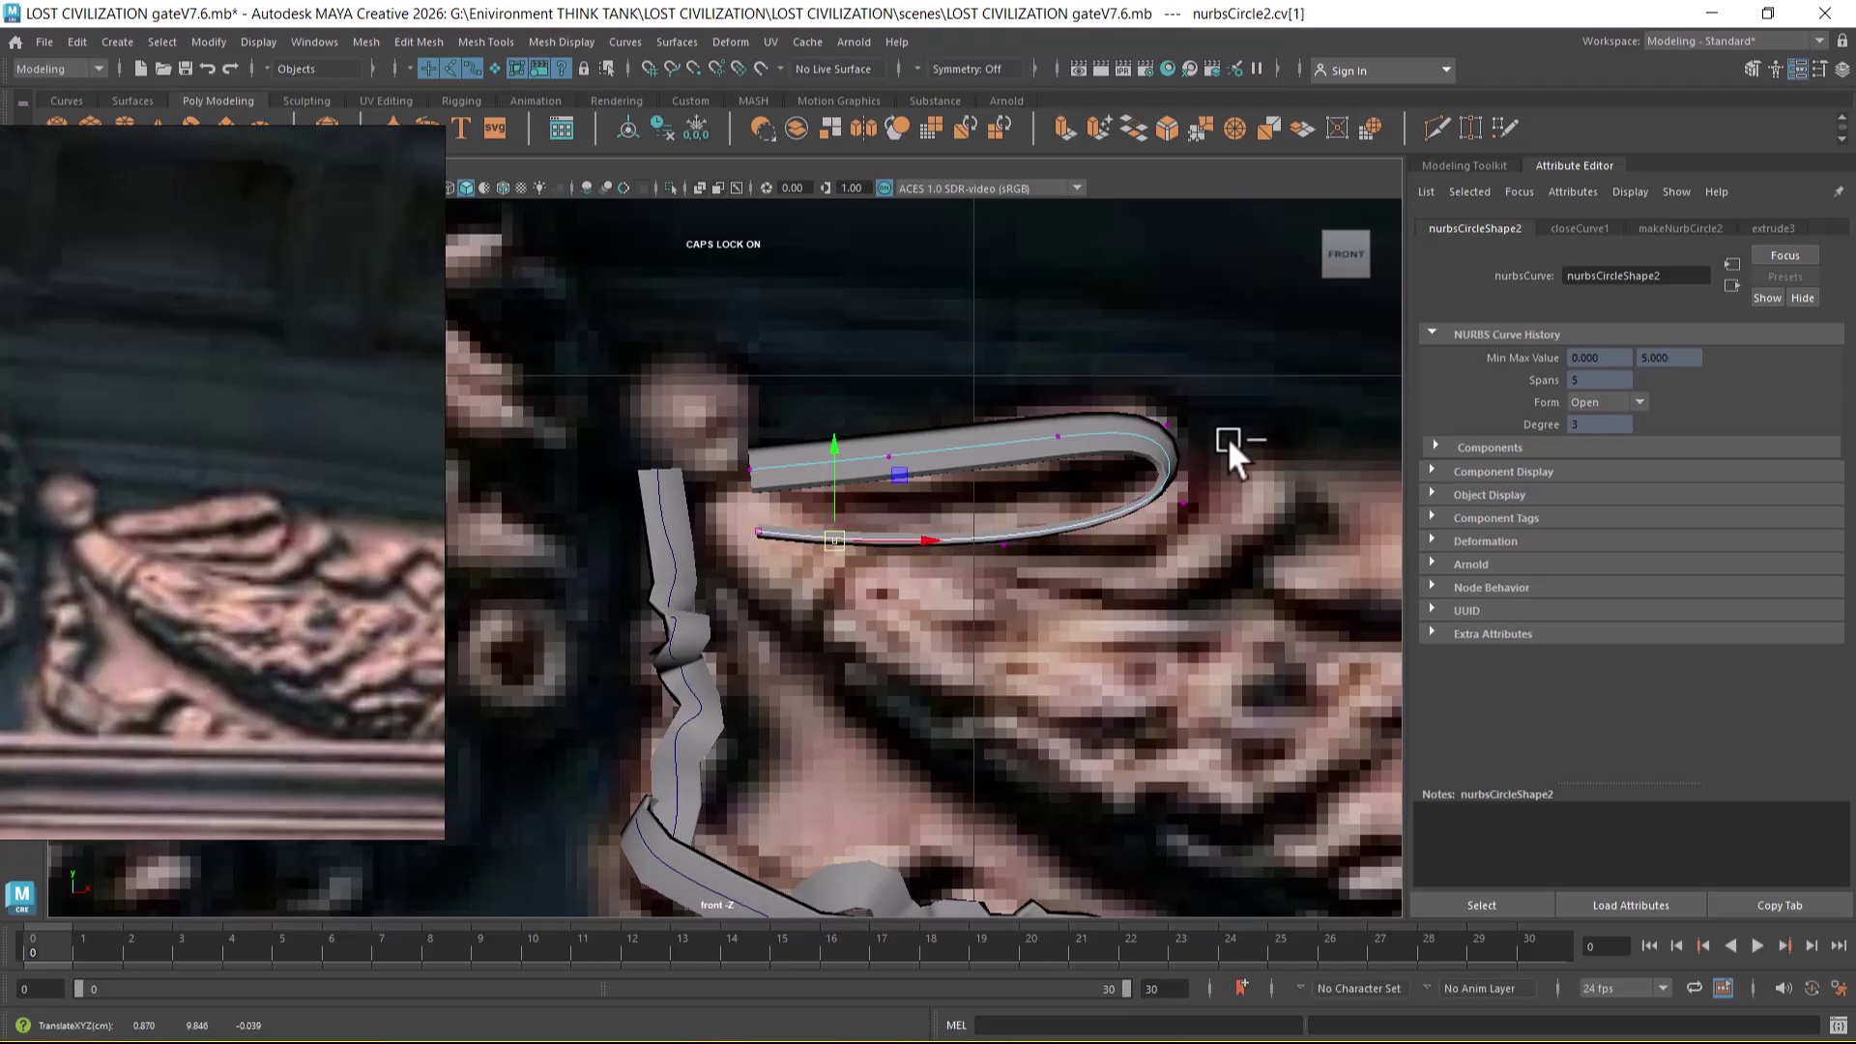
click(1164, 425)
drag(1214, 477, 1135, 518)
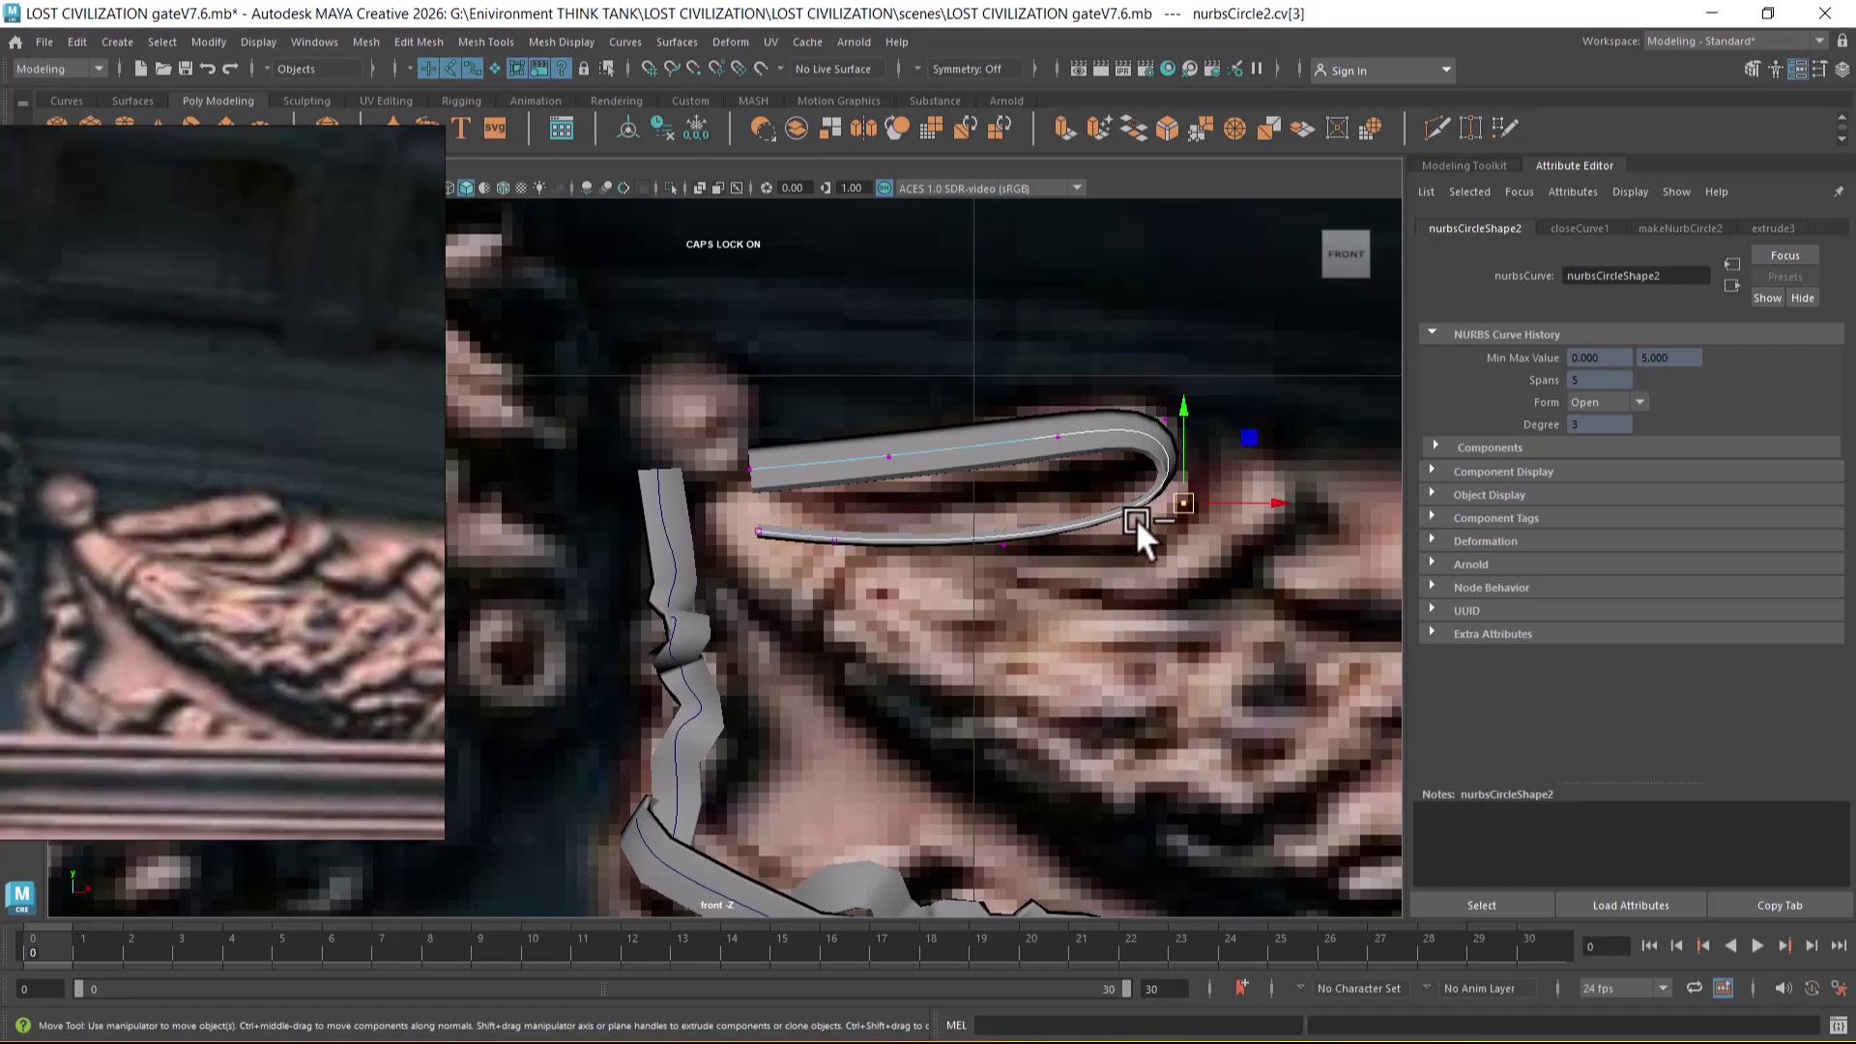
click(1179, 503)
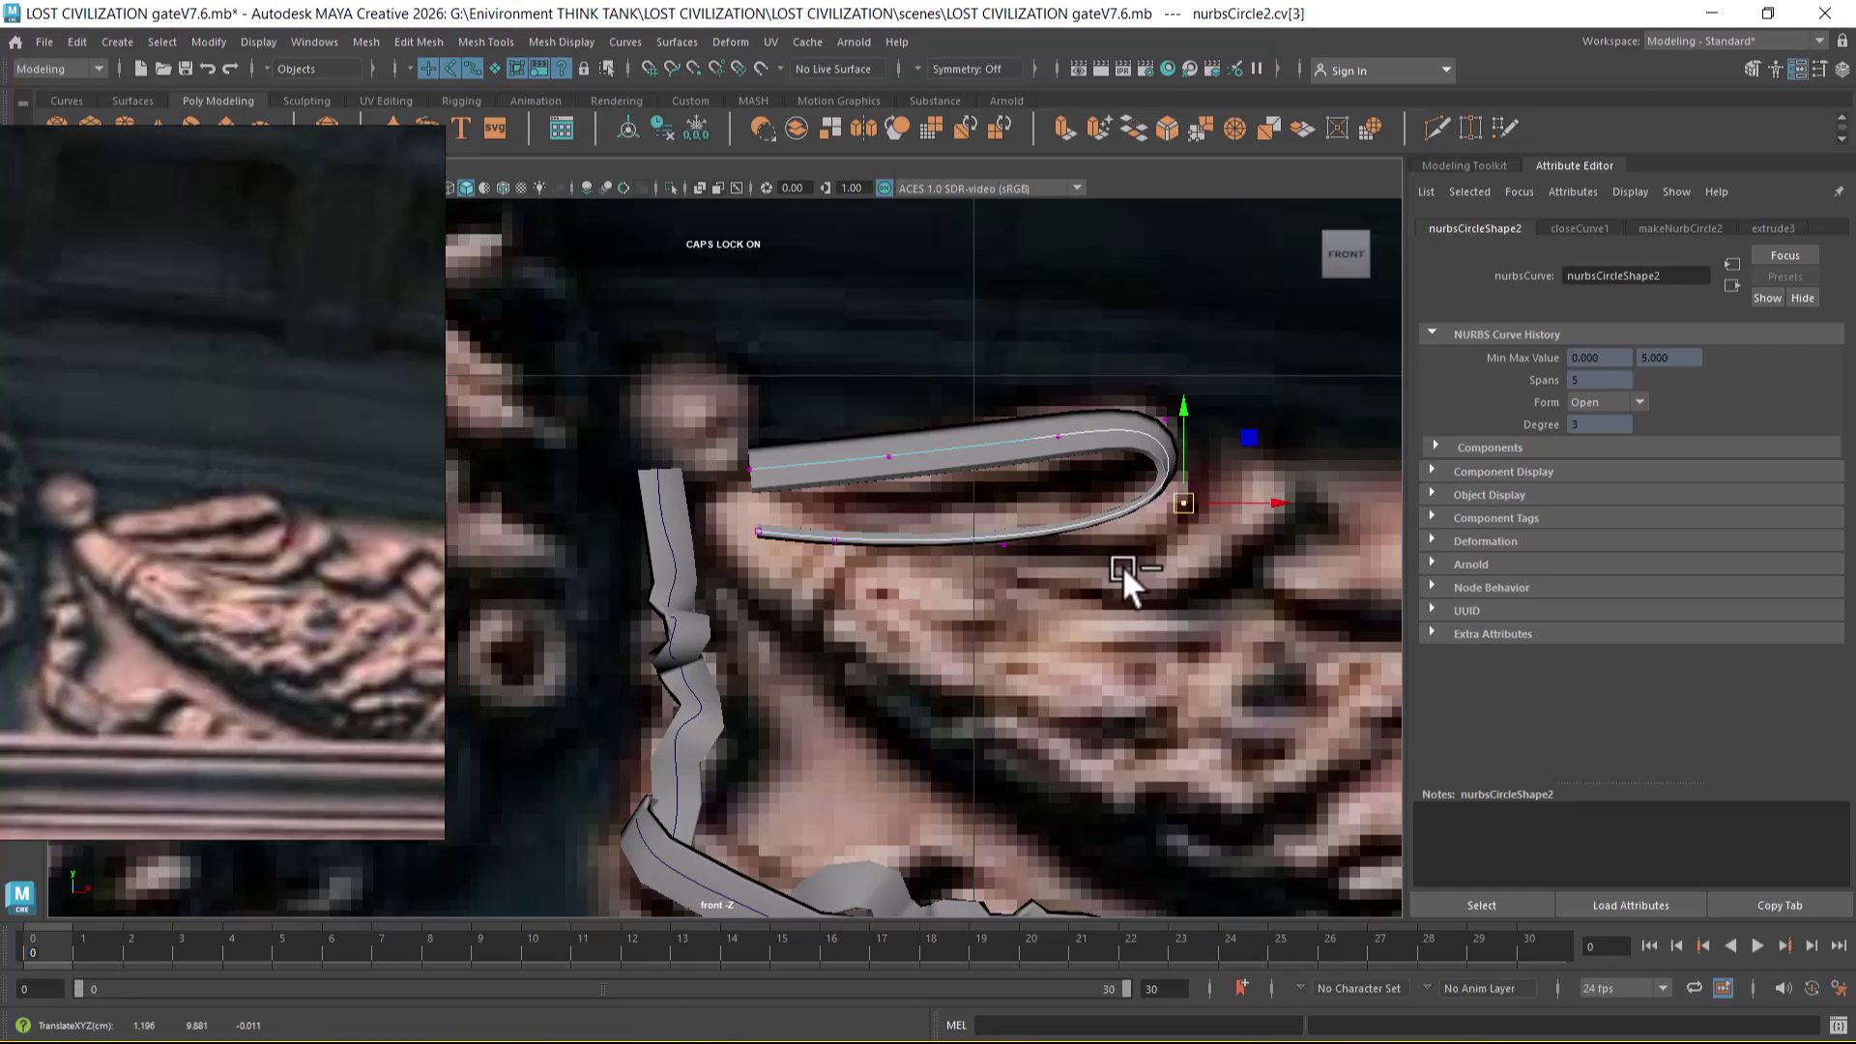
- Maximize the second perspective view in shaded display and select the extruded leaf surface as an object
key(space)
key(space)
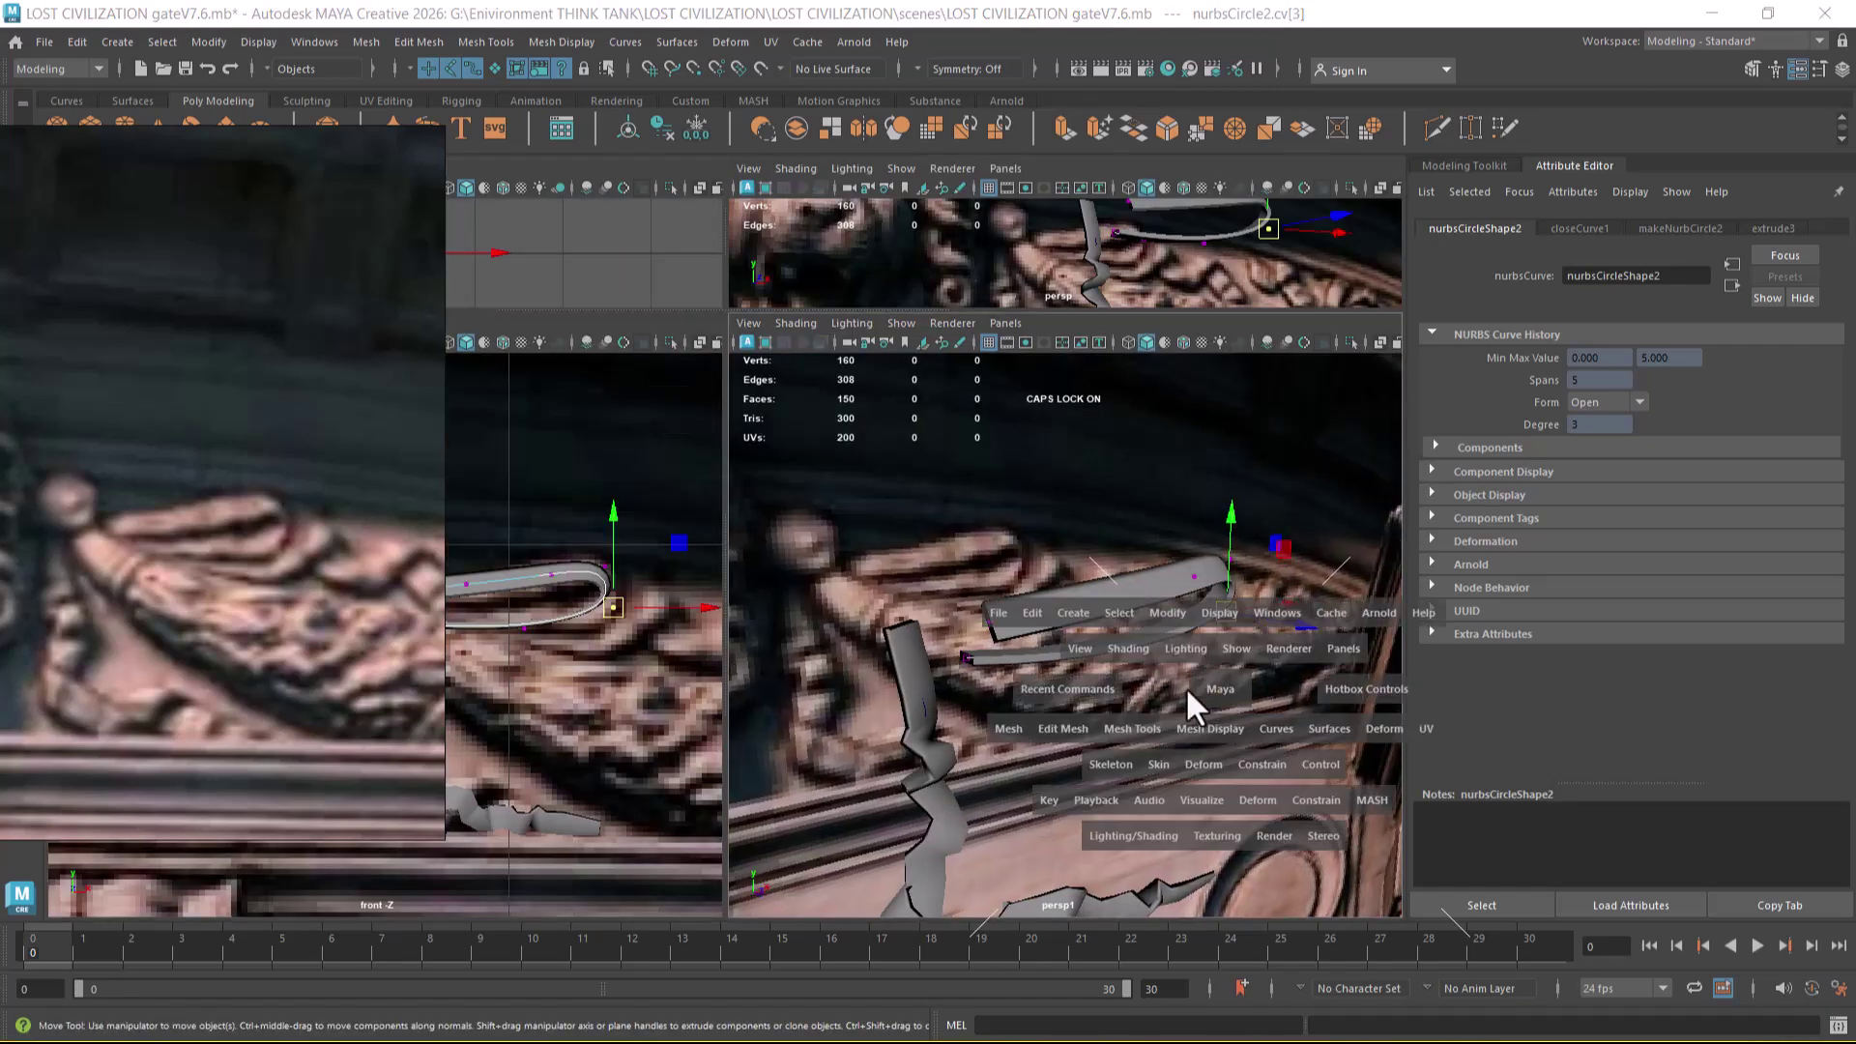
key(4)
key(5)
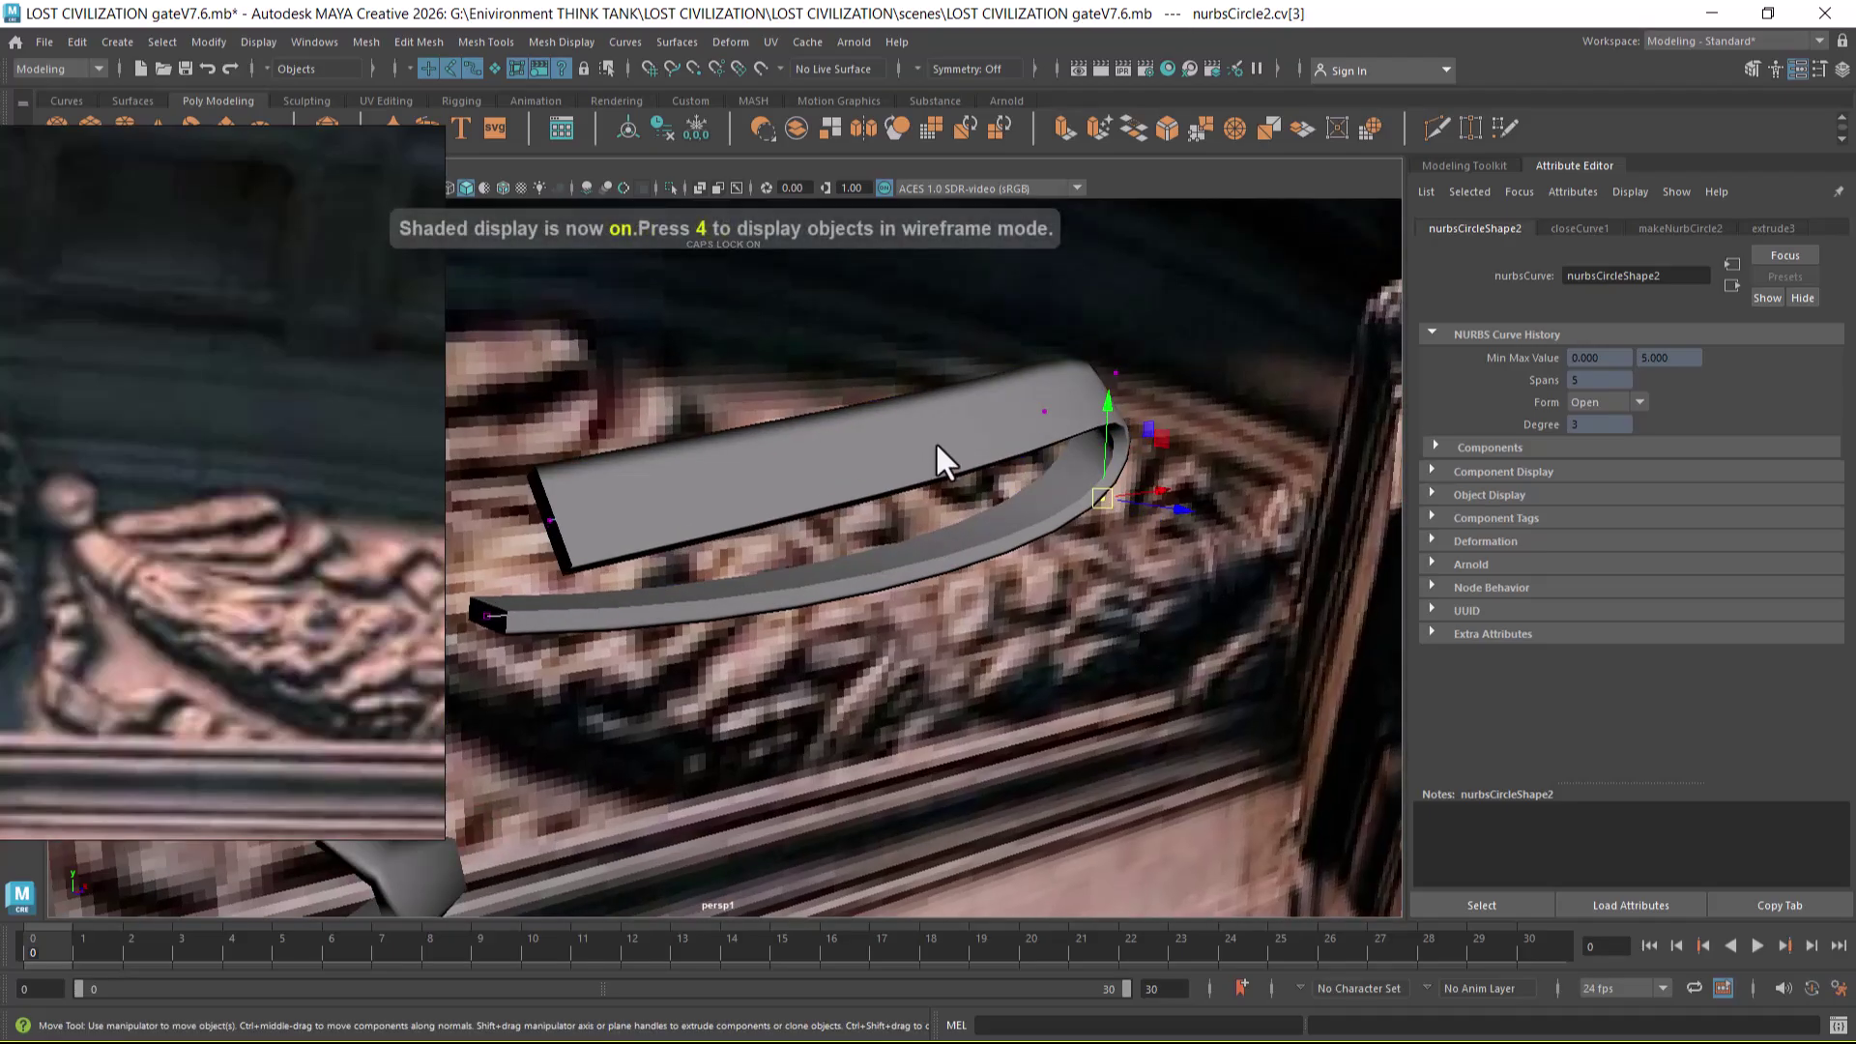
click(936, 473)
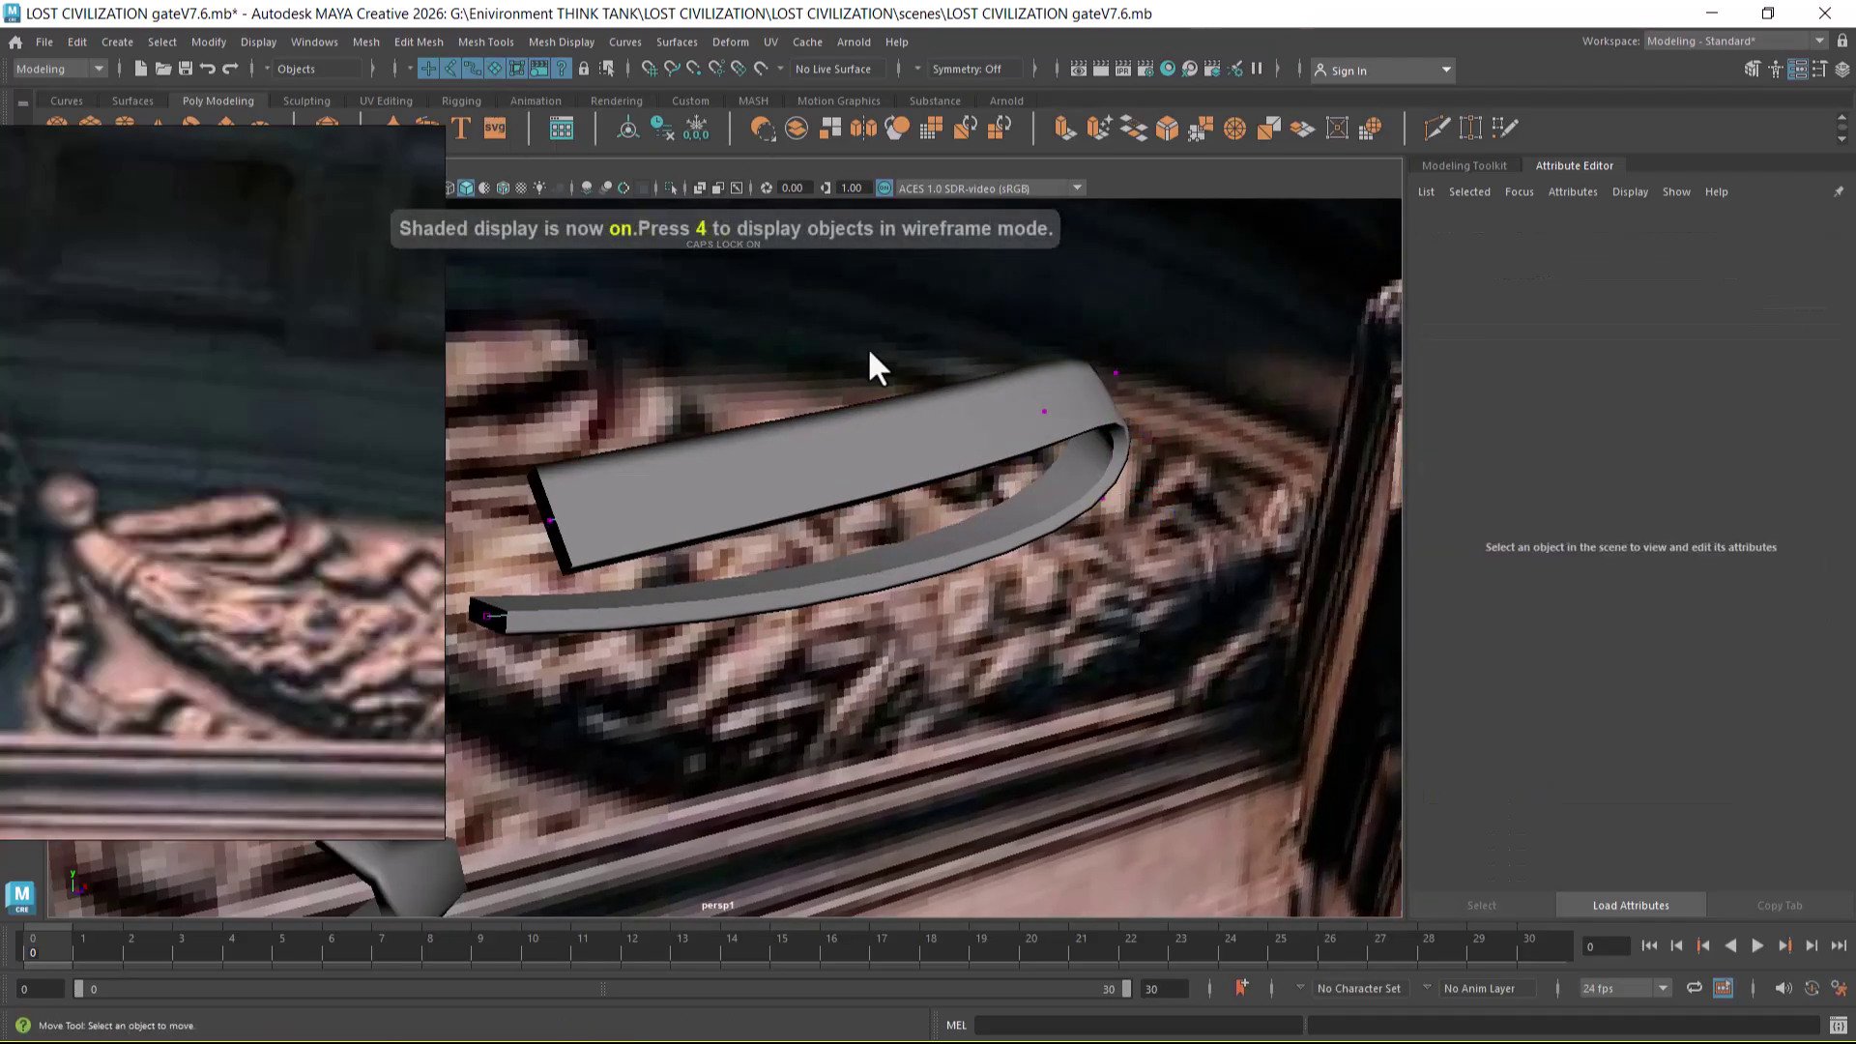
click(957, 430)
right_drag(963, 425, 888, 478)
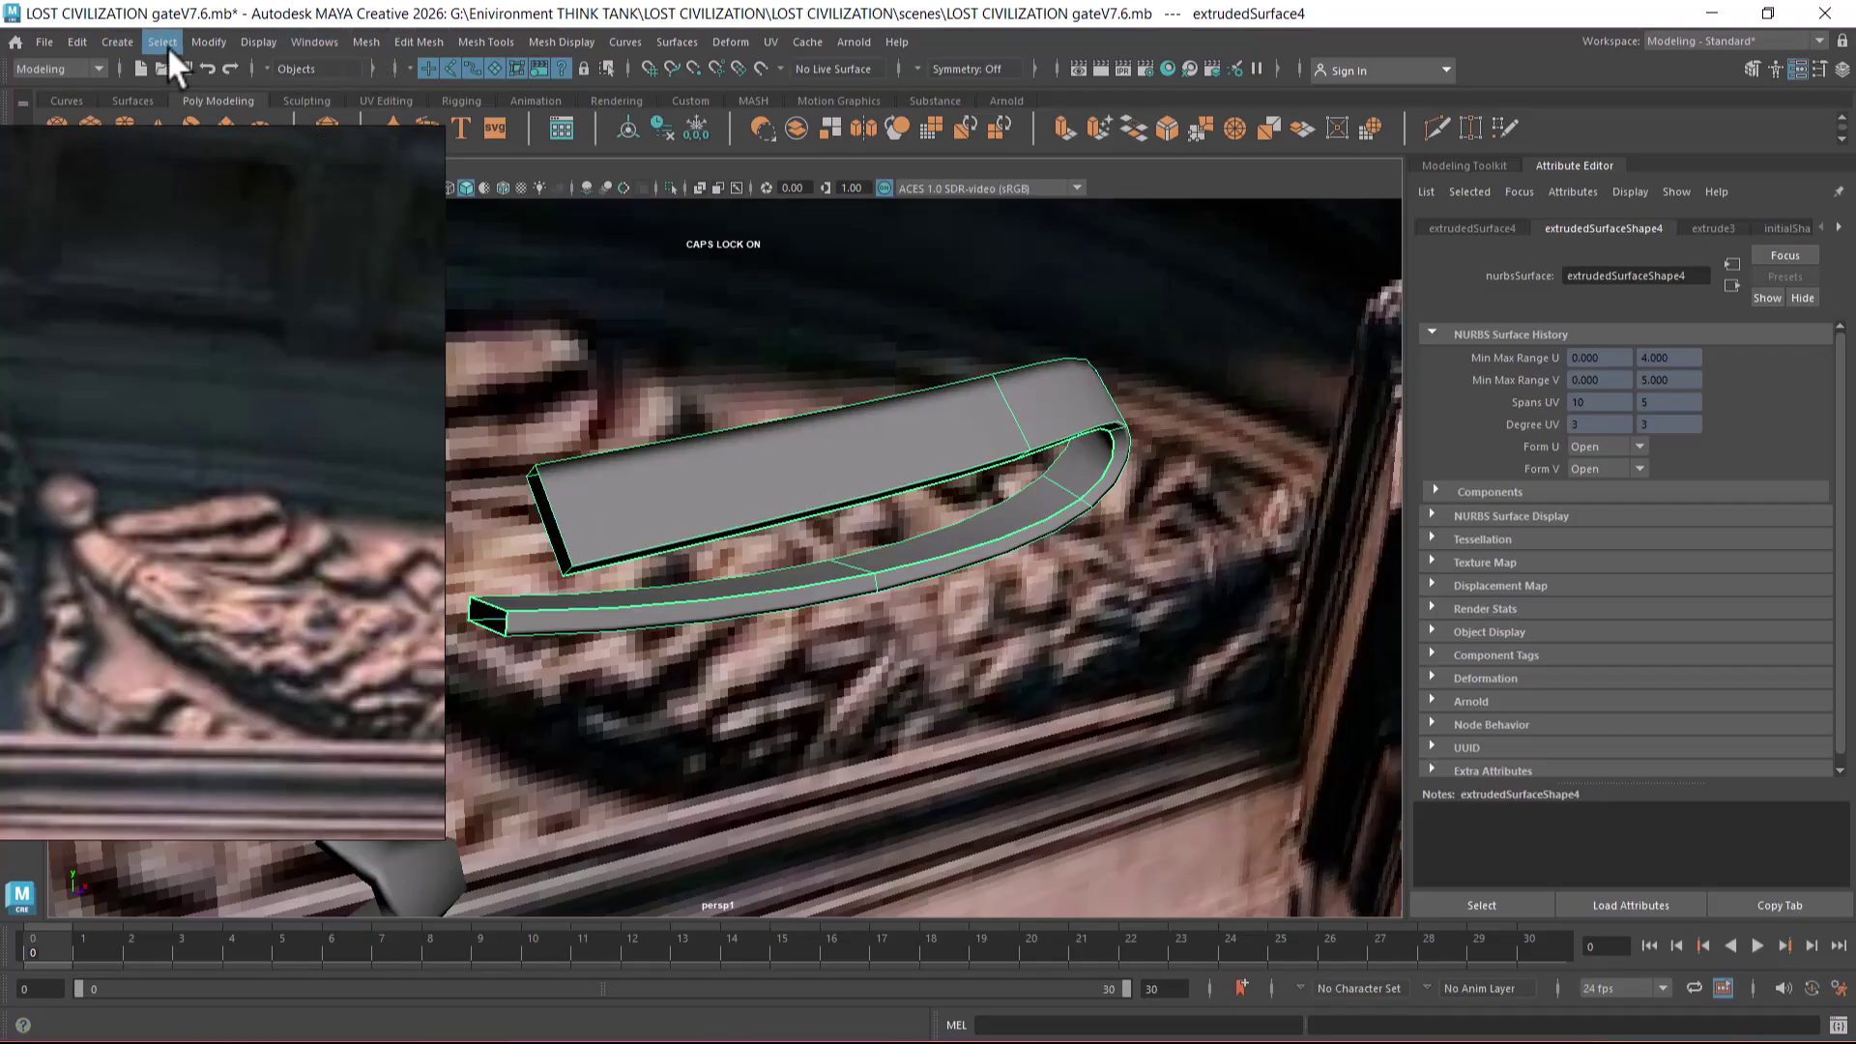
- Open the NURBS to Polygons conversion options and set the type to Quads with the General tessellation method
click(211, 42)
mouse_move(357, 569)
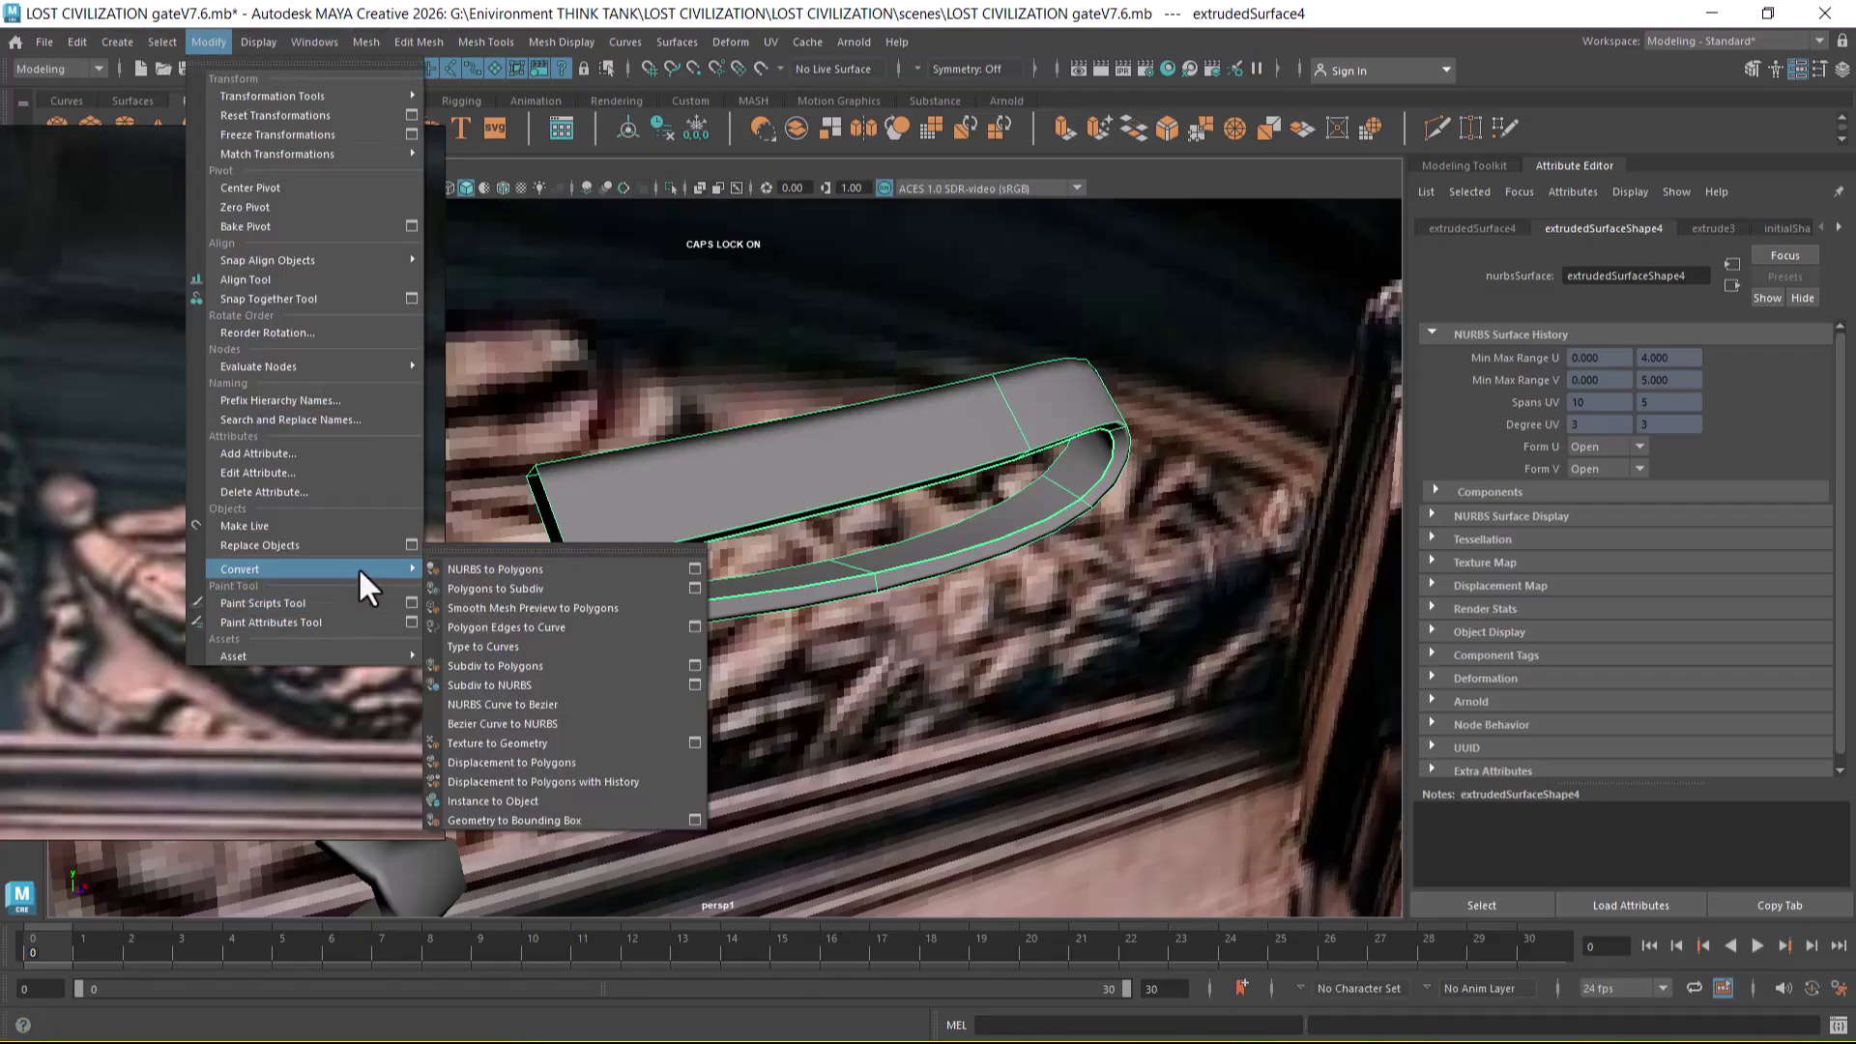
click(695, 570)
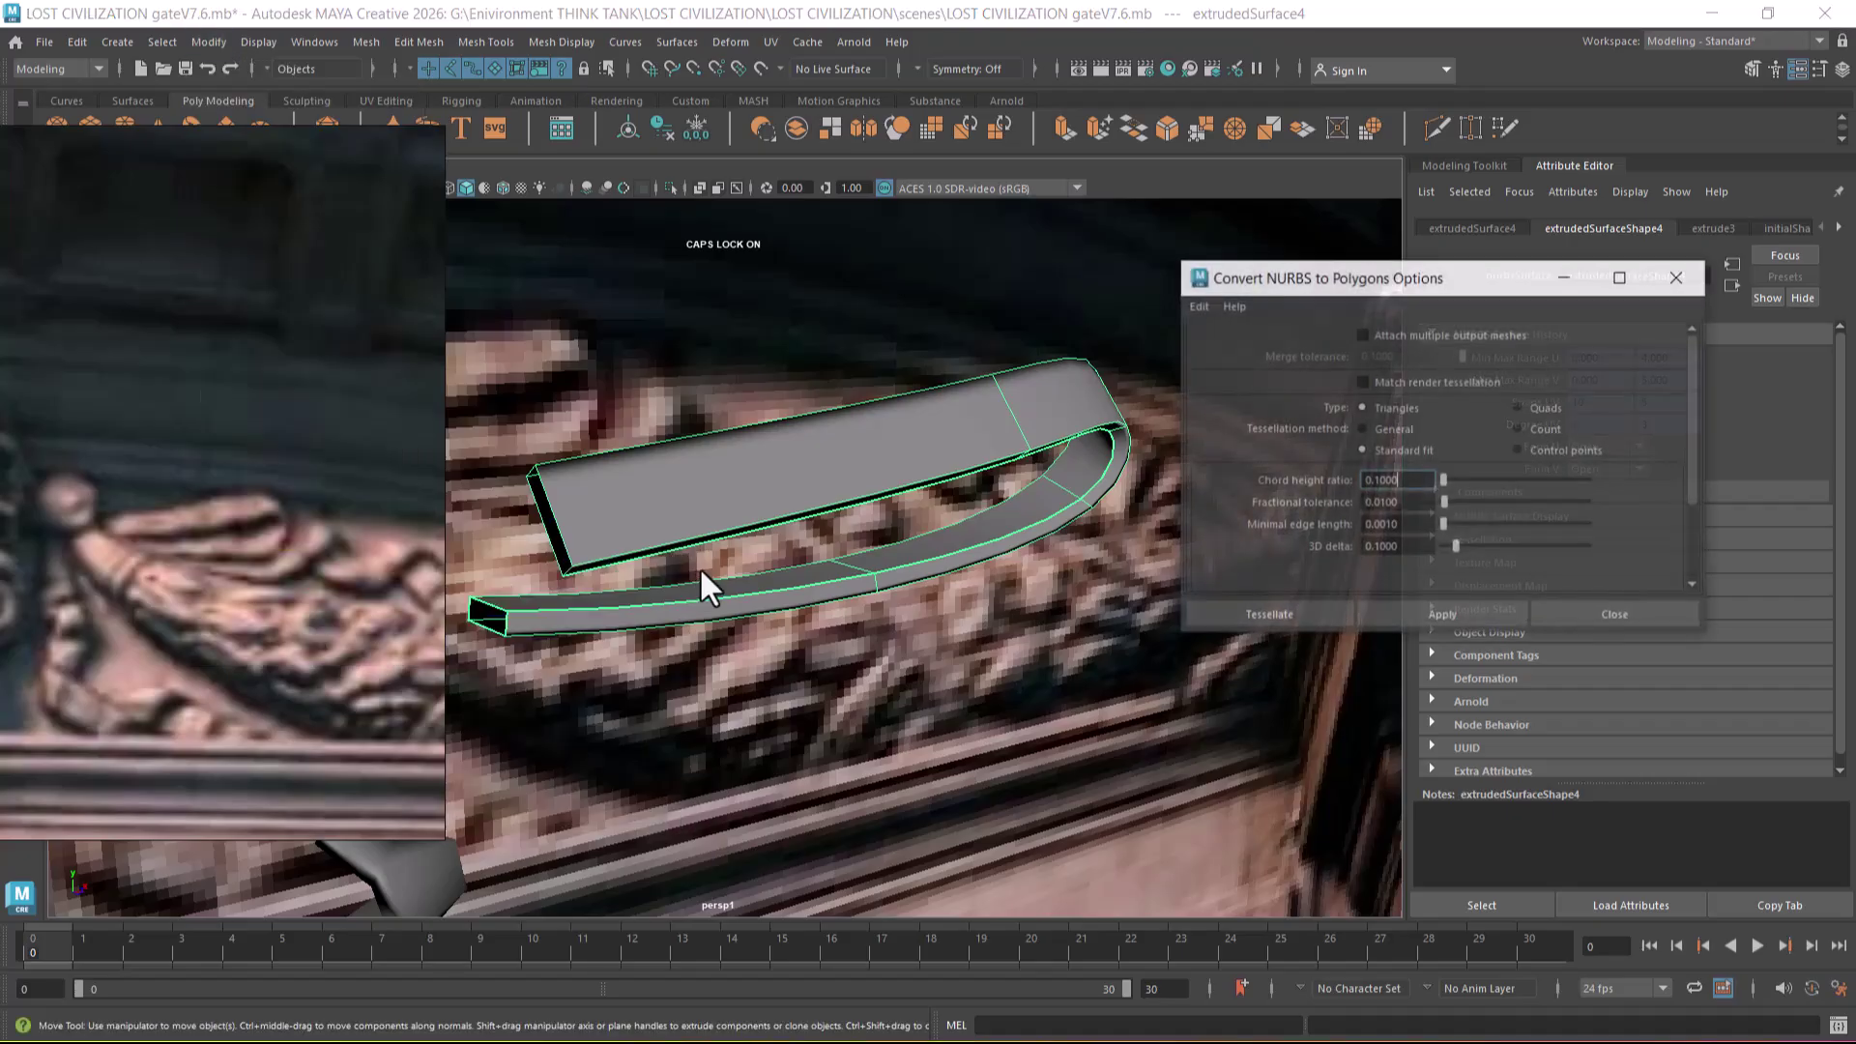
click(1539, 408)
click(1398, 428)
- Set U and V to Per span # of iso params with 1 each, and convert the leaf surface to polygons
click(1496, 497)
click(1499, 559)
click(1517, 493)
click(1510, 554)
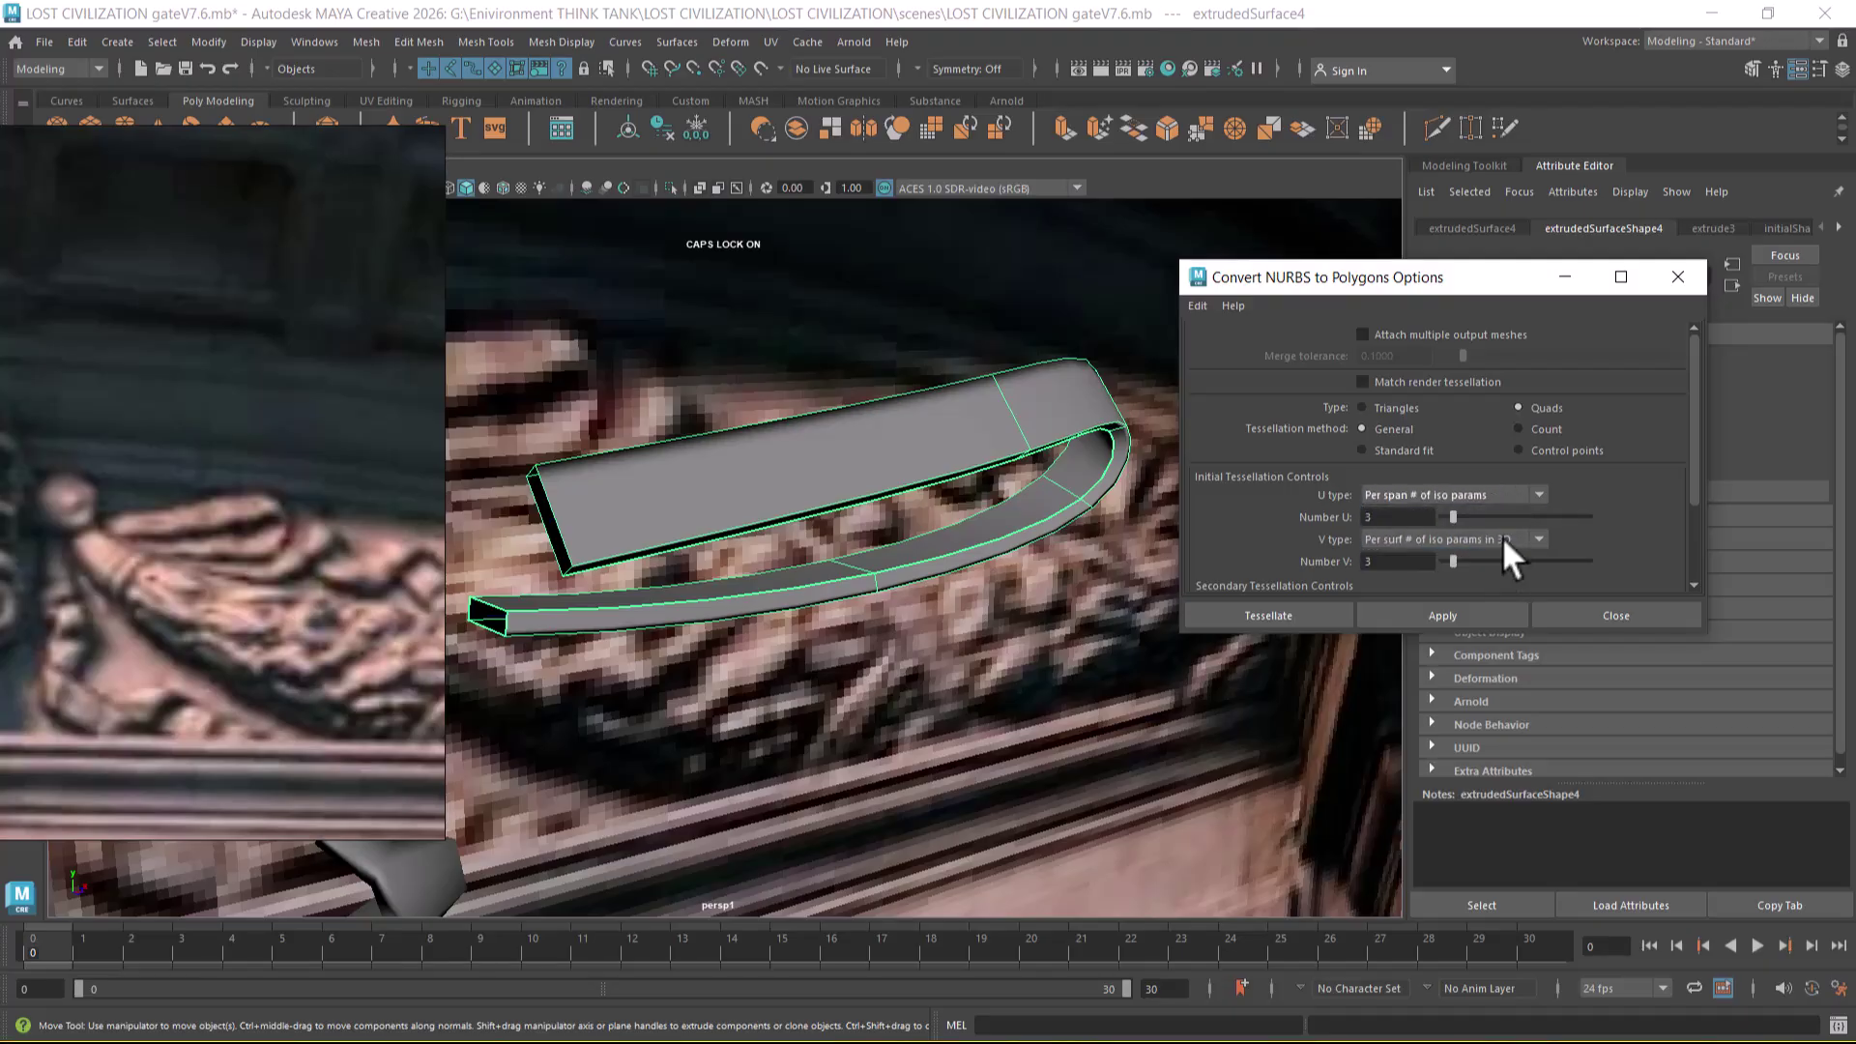
click(1505, 535)
click(1484, 593)
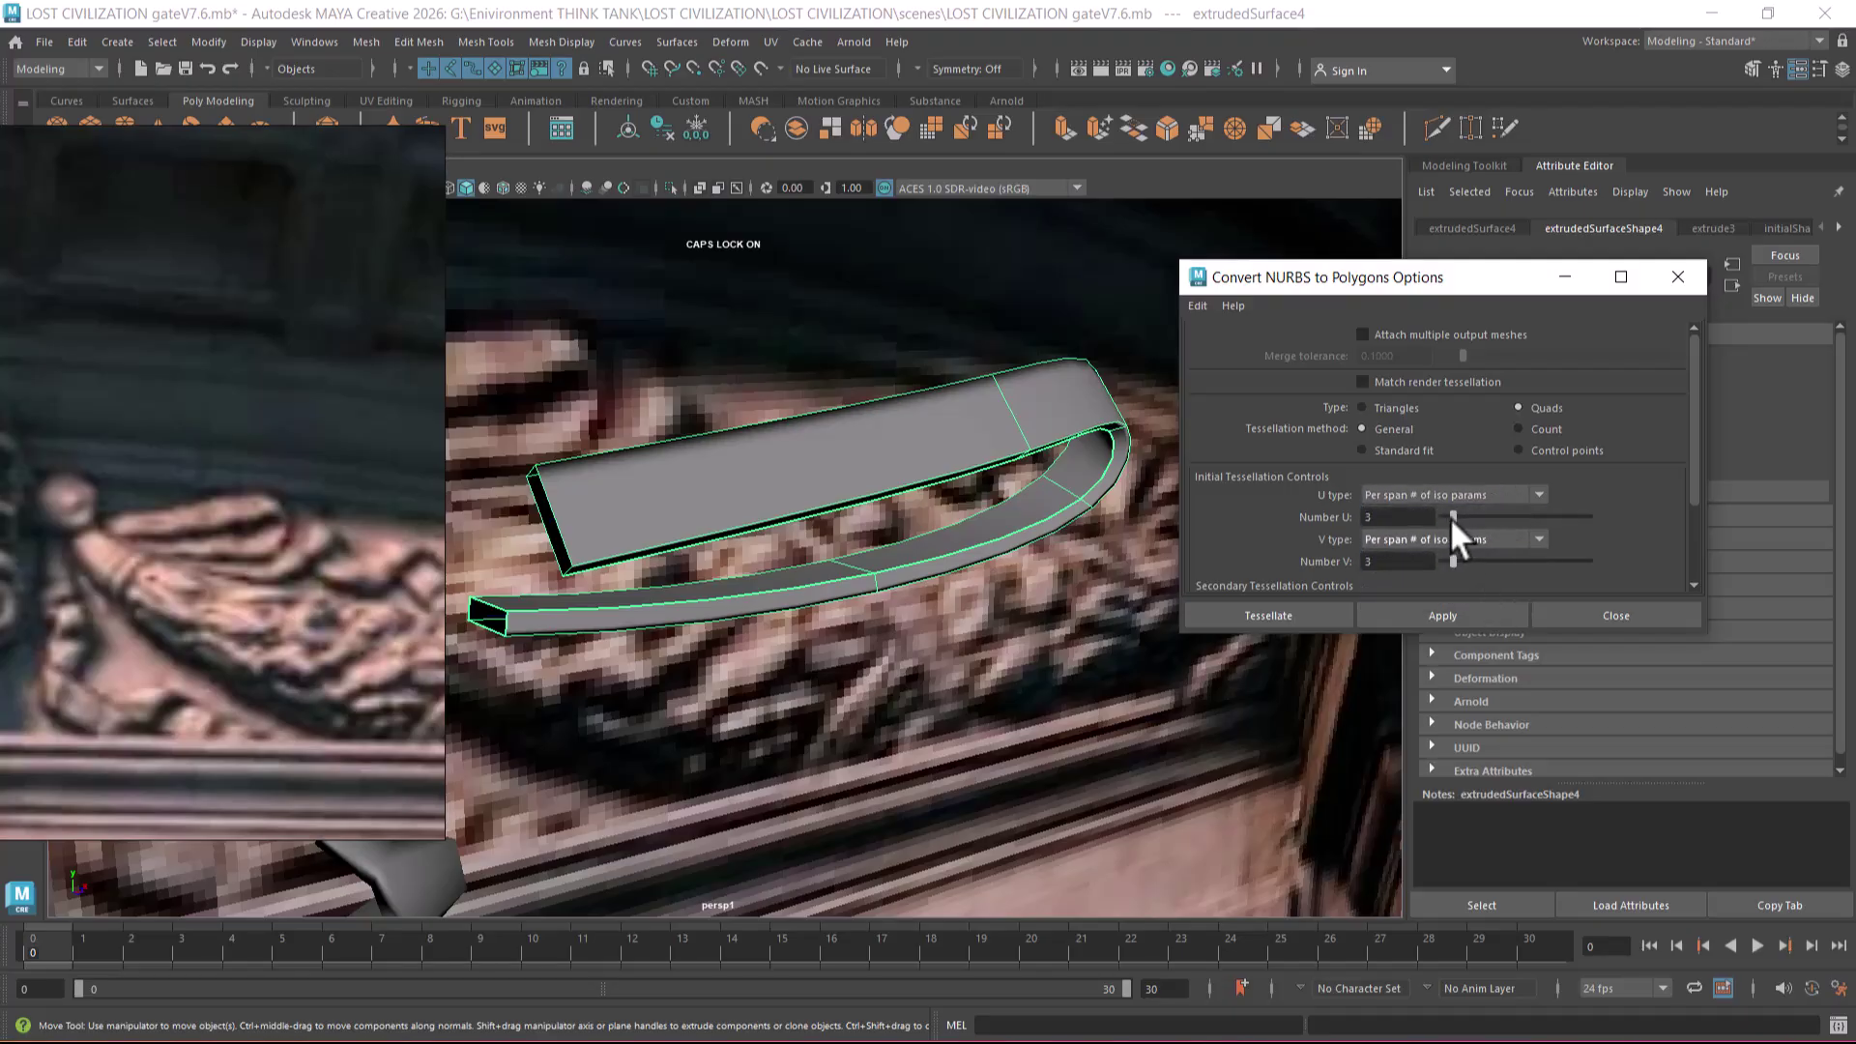
drag(1453, 559, 1443, 561)
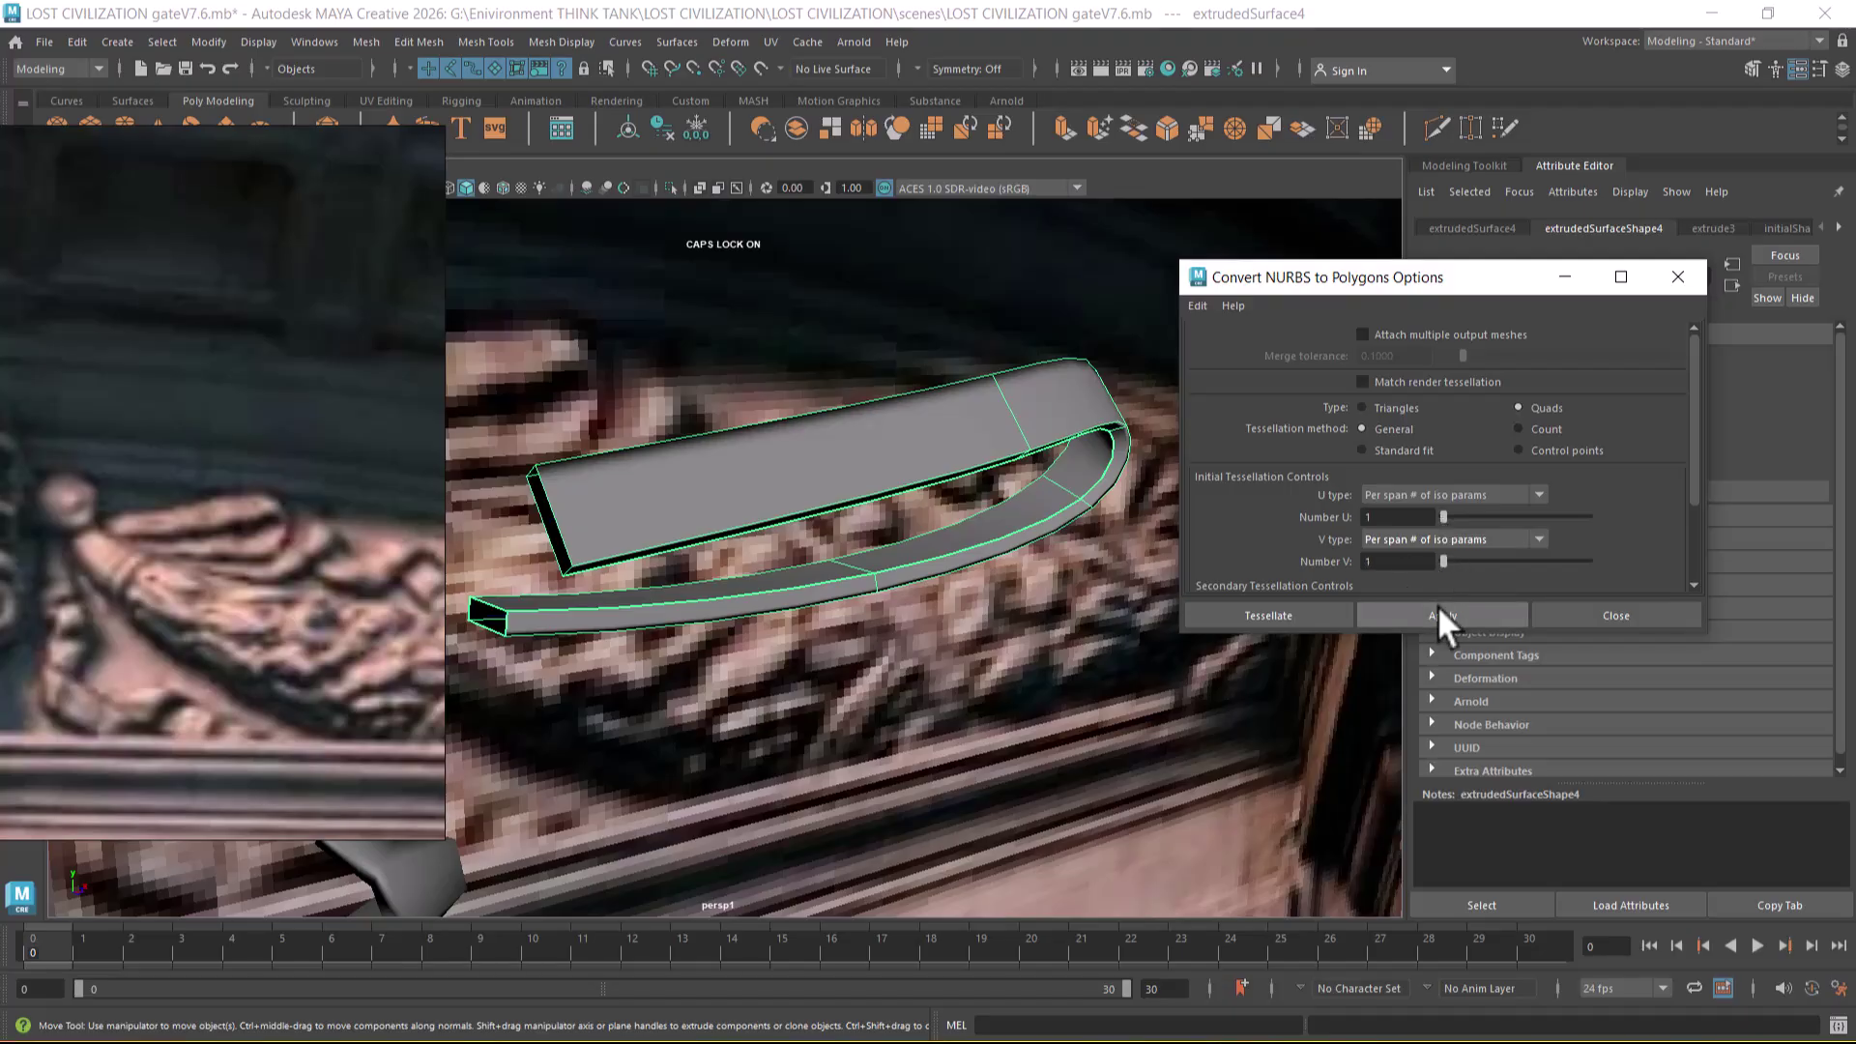
click(1437, 611)
alt+drag(921, 664, 1086, 678)
click(1609, 618)
- Delete the construction history of the converted leaf and delete the original extruded NURBS surface
alt+drag(936, 636, 957, 481)
drag(898, 369, 941, 594)
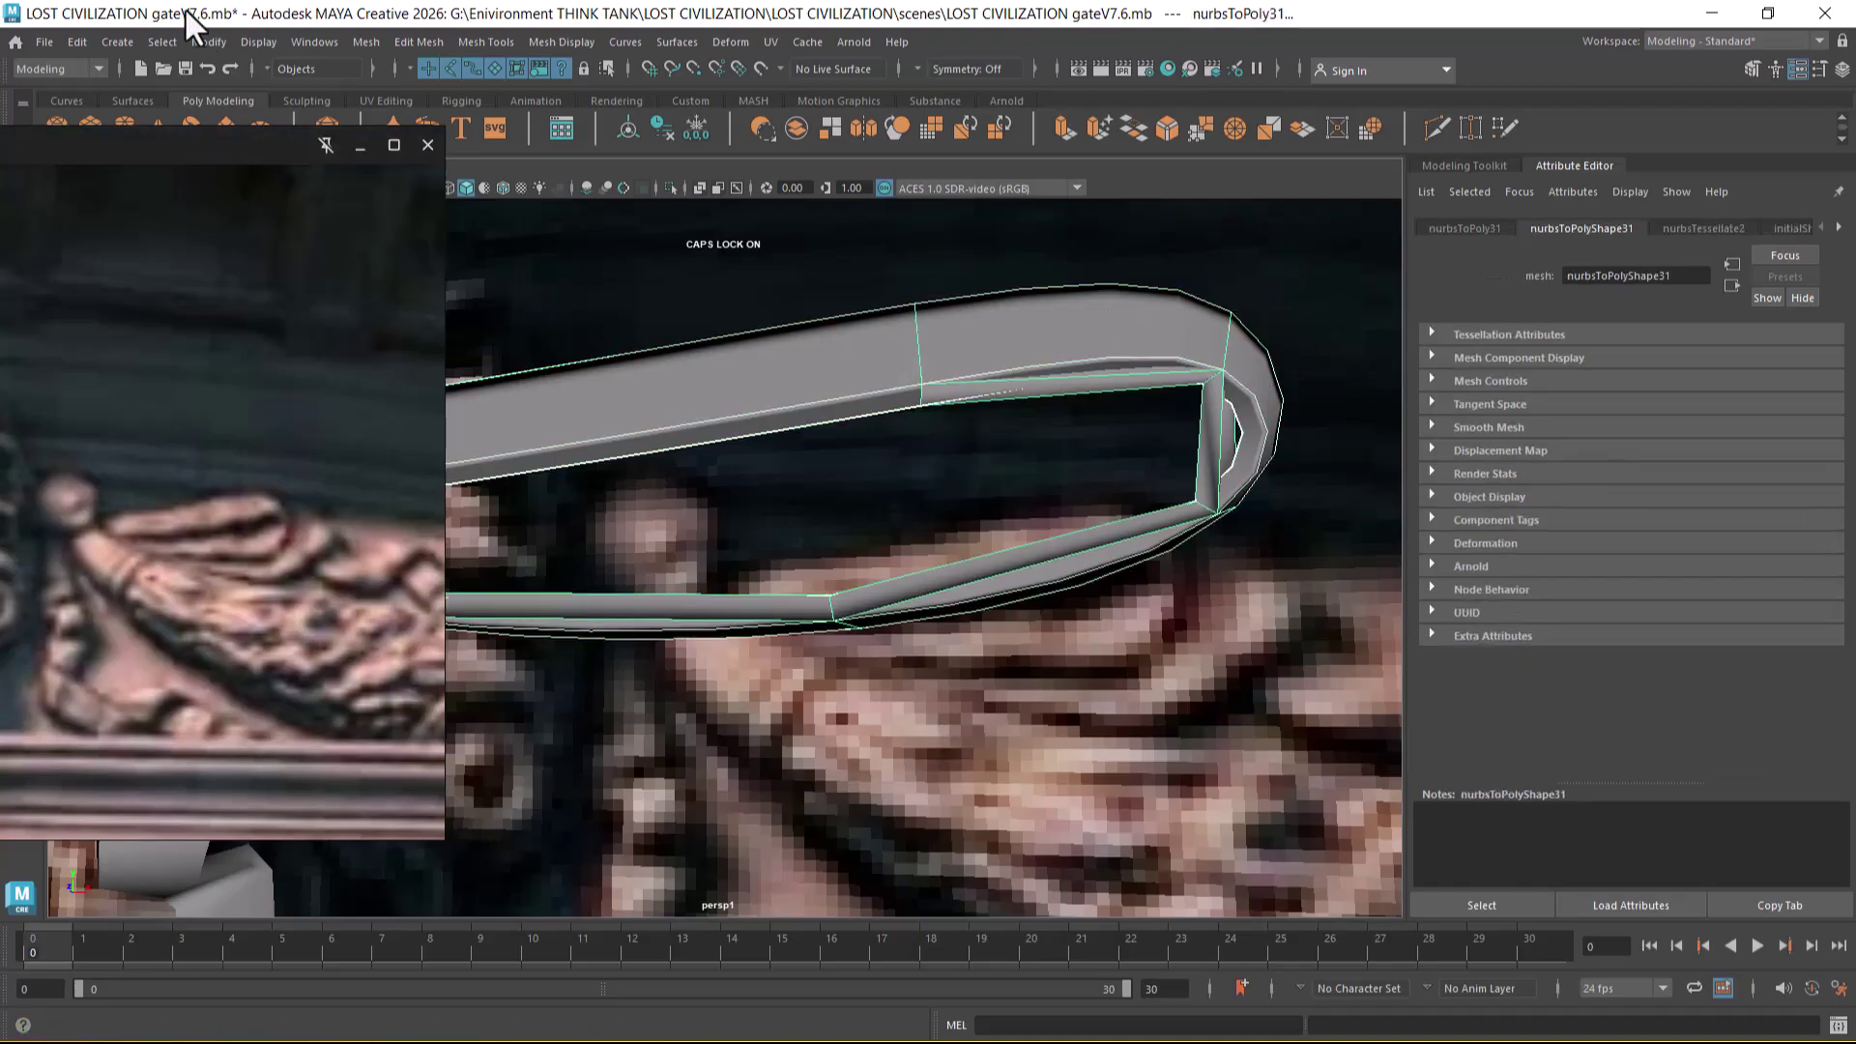
click(81, 37)
mouse_move(294, 276)
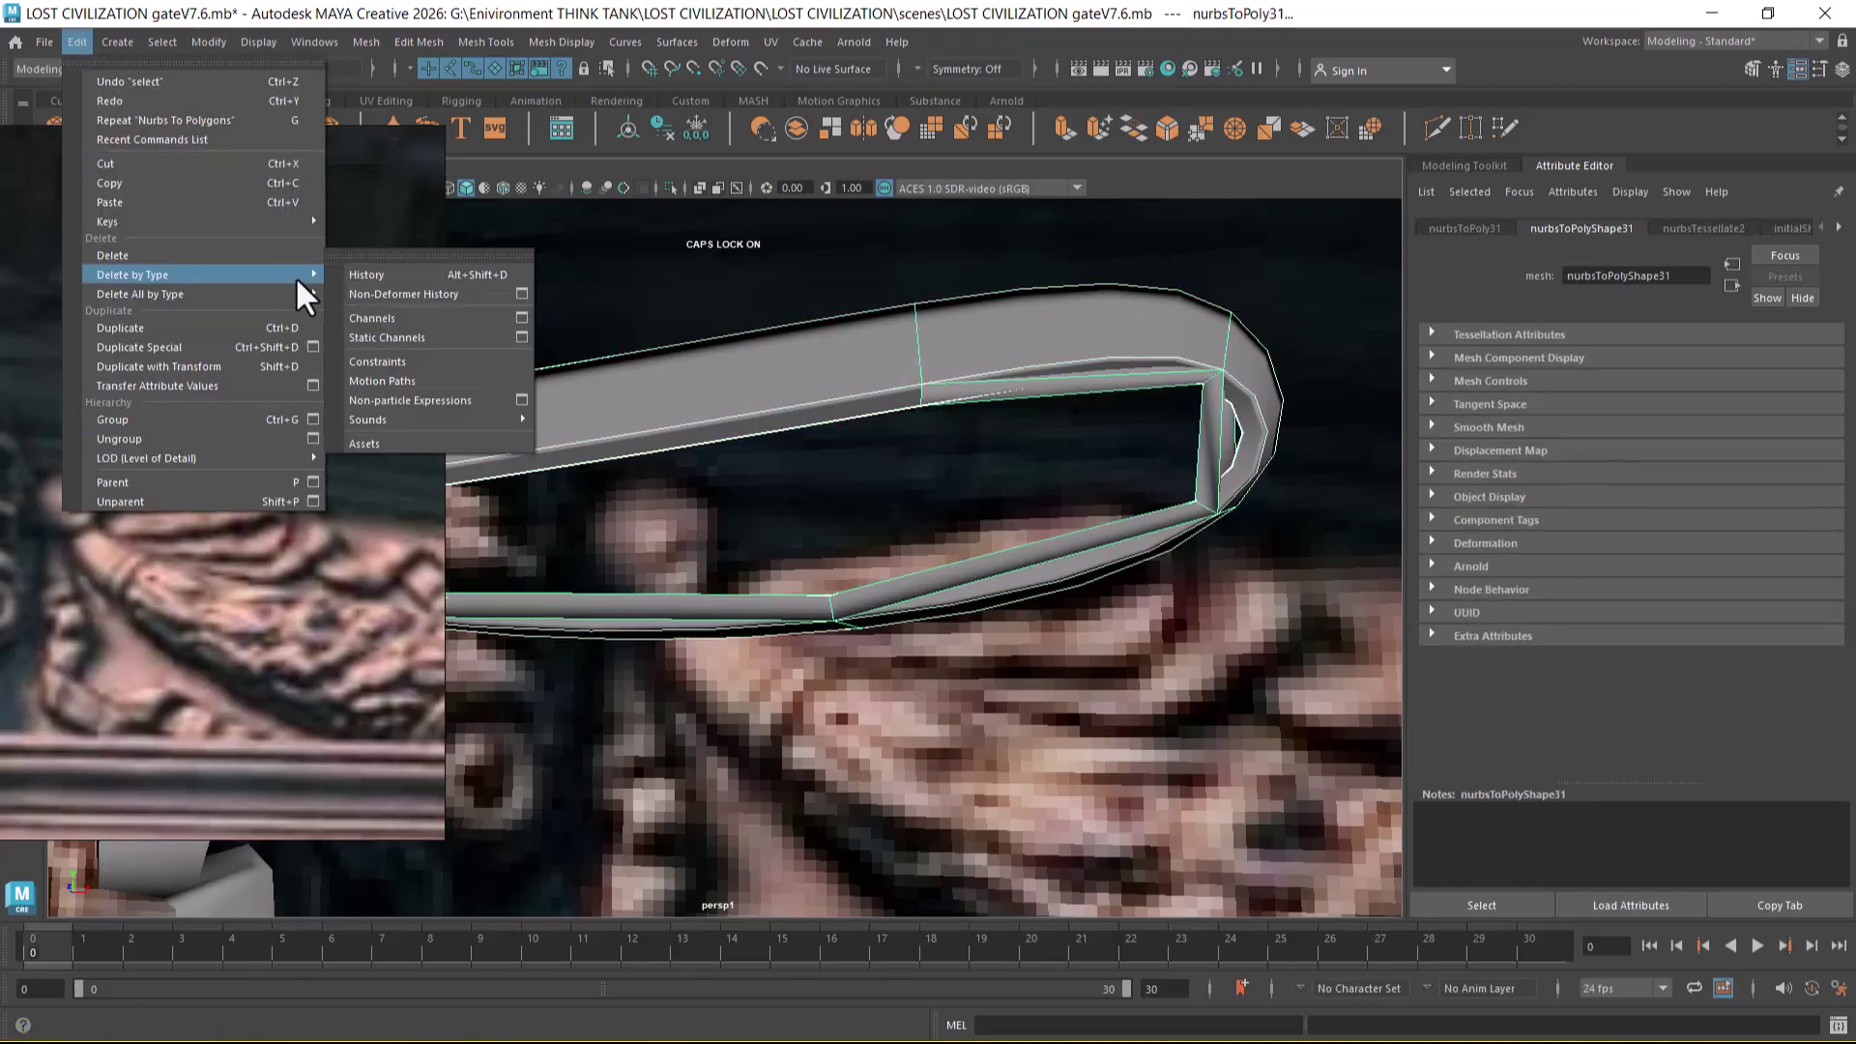
click(394, 269)
click(1255, 389)
key(Delete)
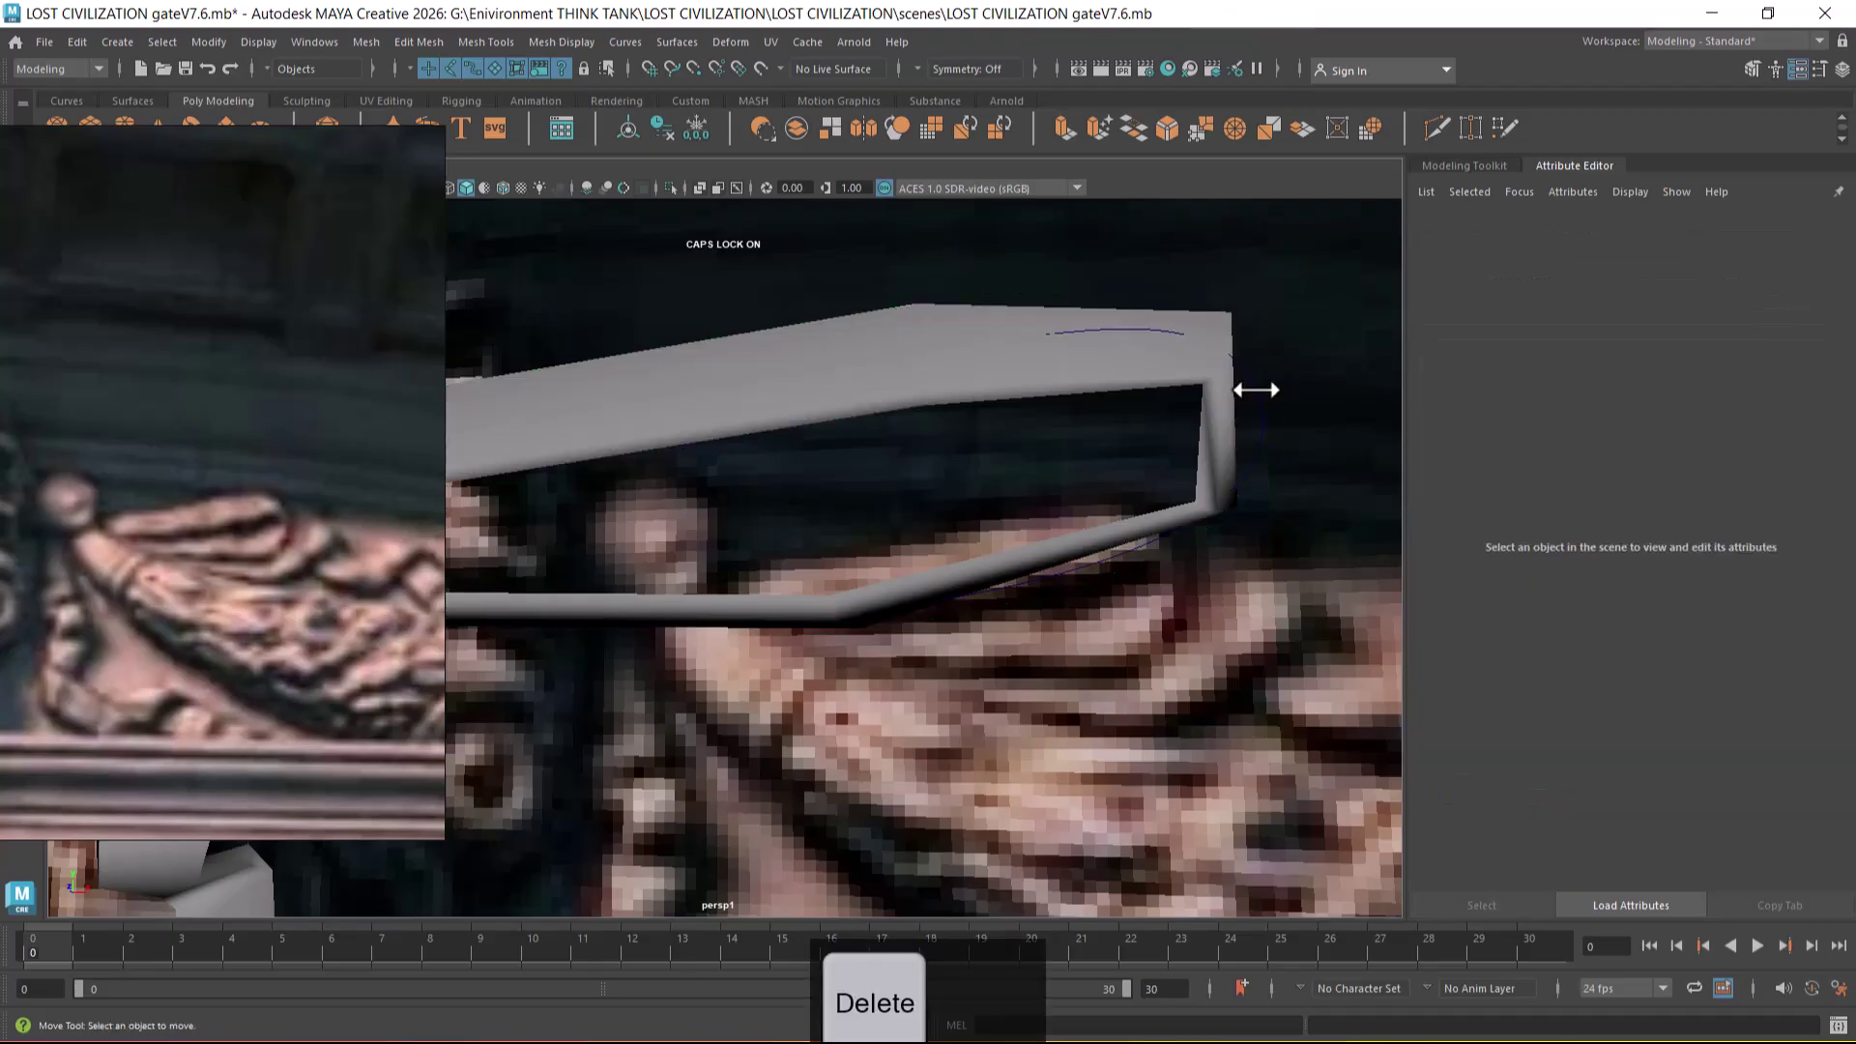
- Harden the edges of the polygon leaf mesh
click(1112, 543)
alt+drag(1099, 539, 1015, 415)
shift+right_click(1025, 425)
shift+right_drag(1024, 423, 1229, 491)
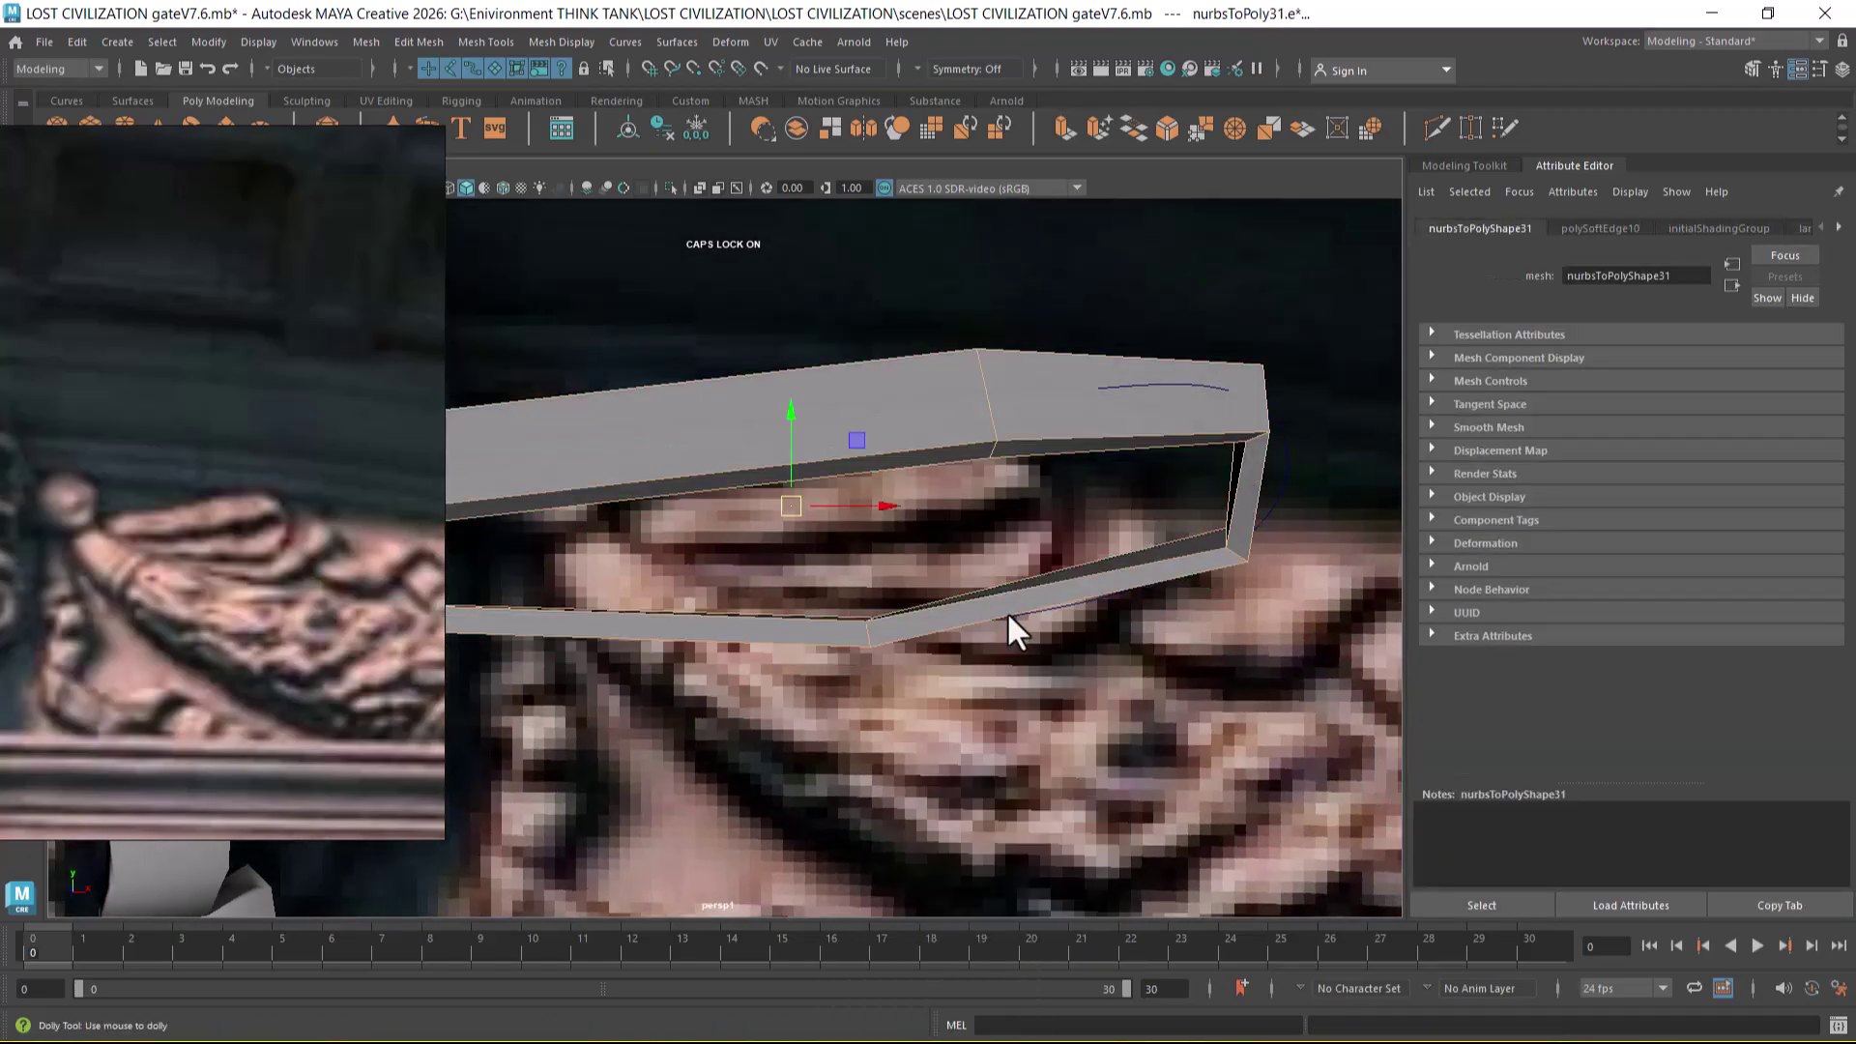
scroll(1001, 592, down, 3)
alt+drag(982, 543, 972, 591)
scroll(922, 596, up, 2)
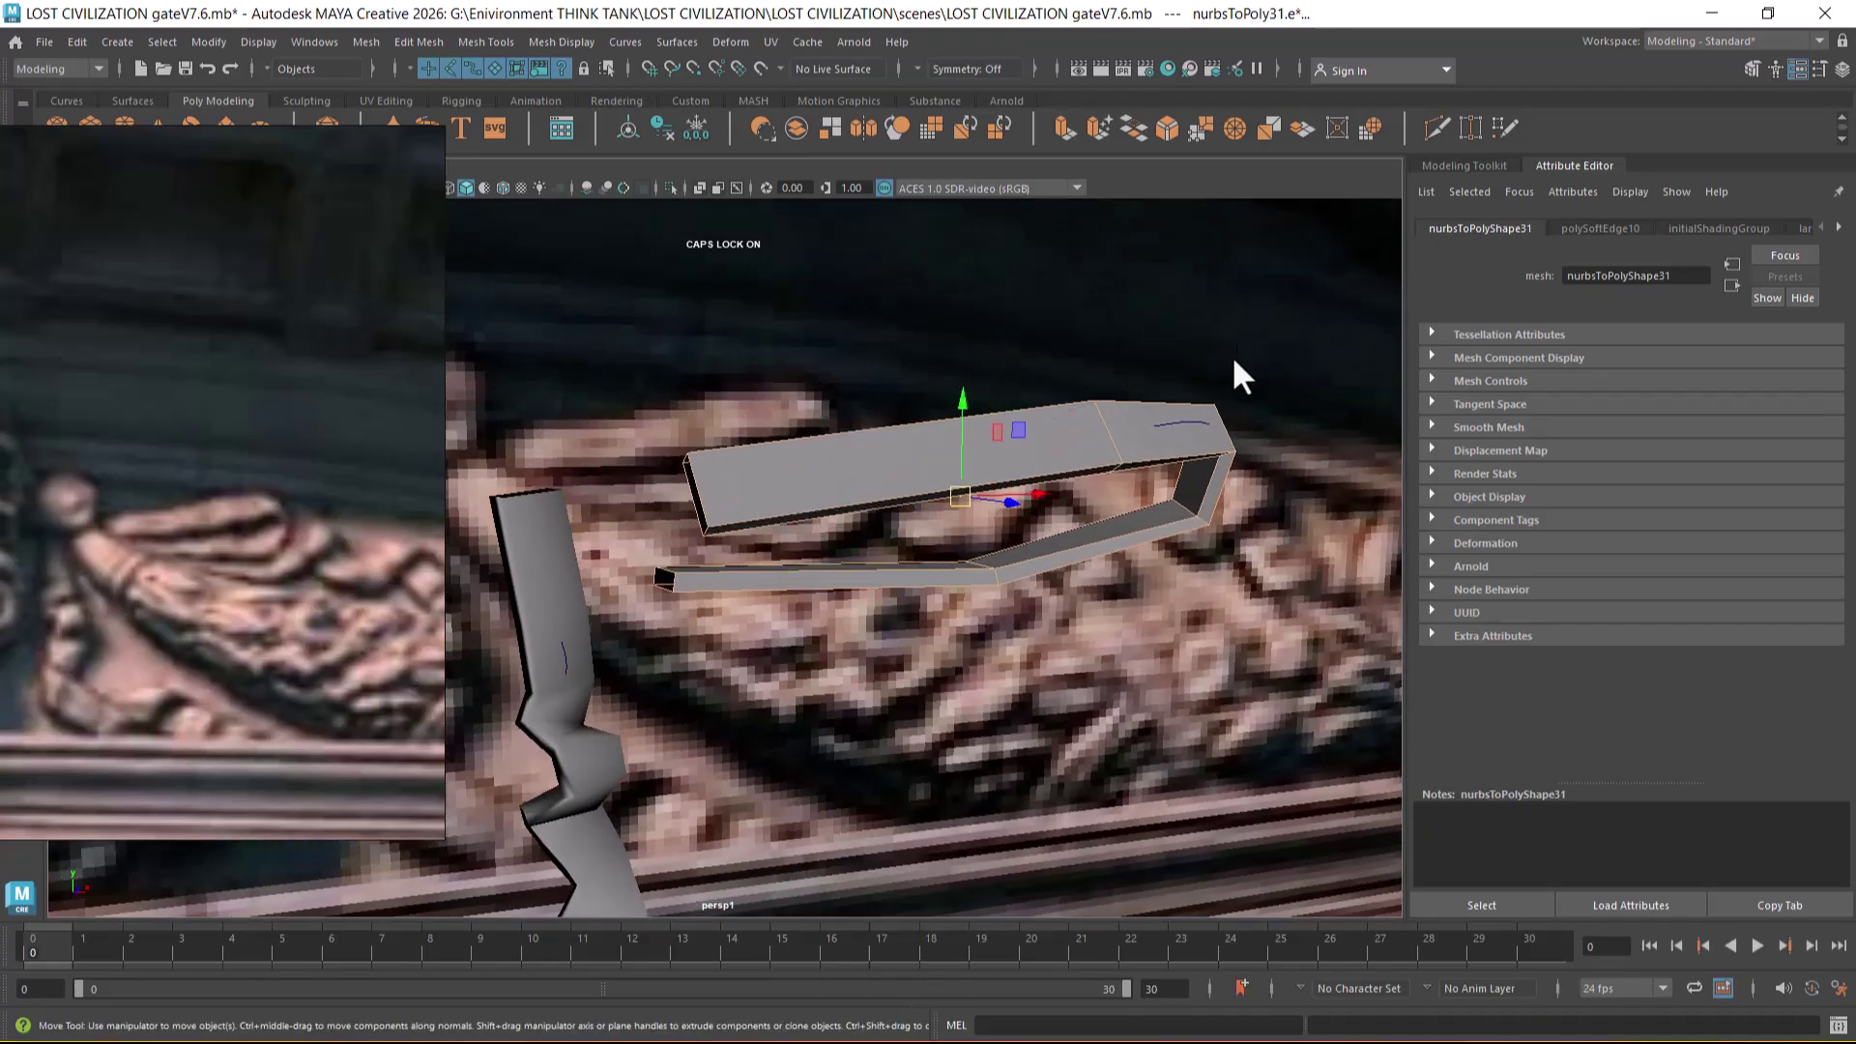
- Hide every object except the leaf mesh
key(alt+h)
alt+drag(1102, 508, 1035, 555)
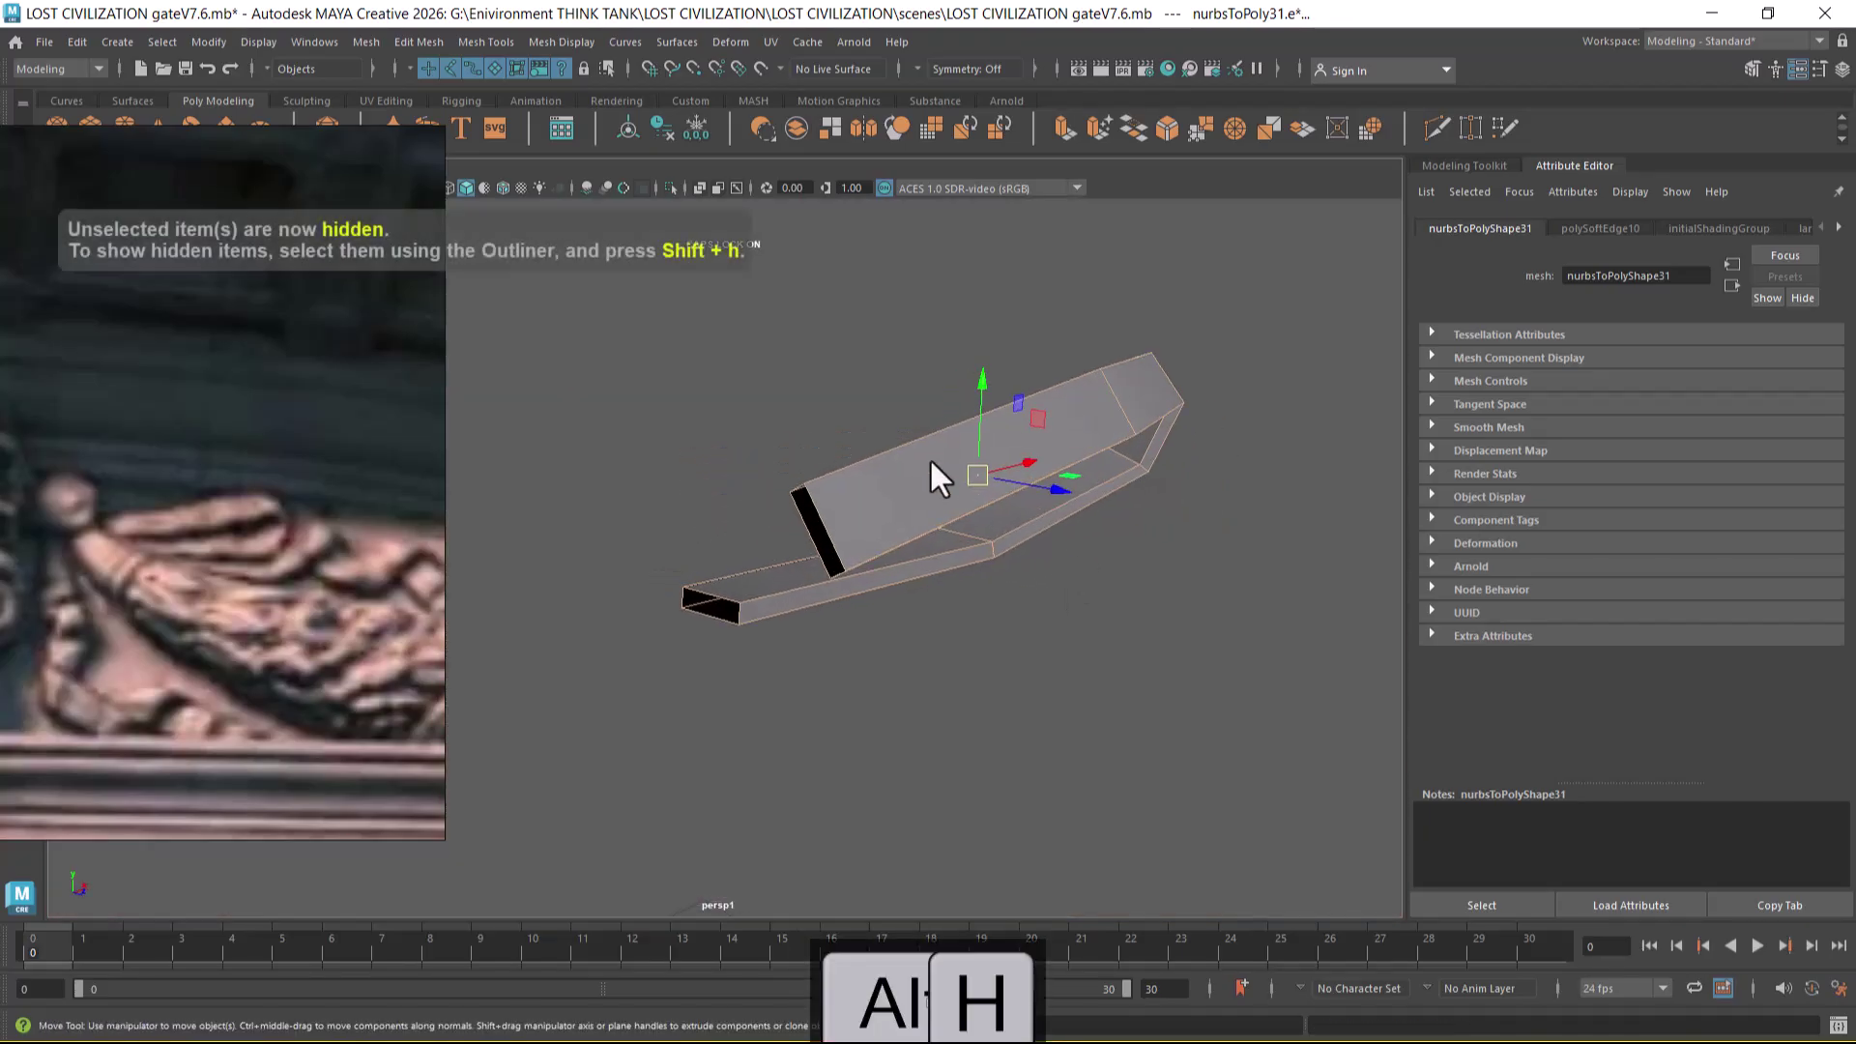
double_click(823, 514)
alt+drag(826, 525, 987, 556)
- Select all vertices of the leaf mesh and merge them with a distance threshold of 0.005
right_drag(1067, 375, 970, 369)
drag(551, 273, 1371, 756)
shift+right_drag(1092, 518, 1196, 324)
alt+drag(1122, 696, 1057, 692)
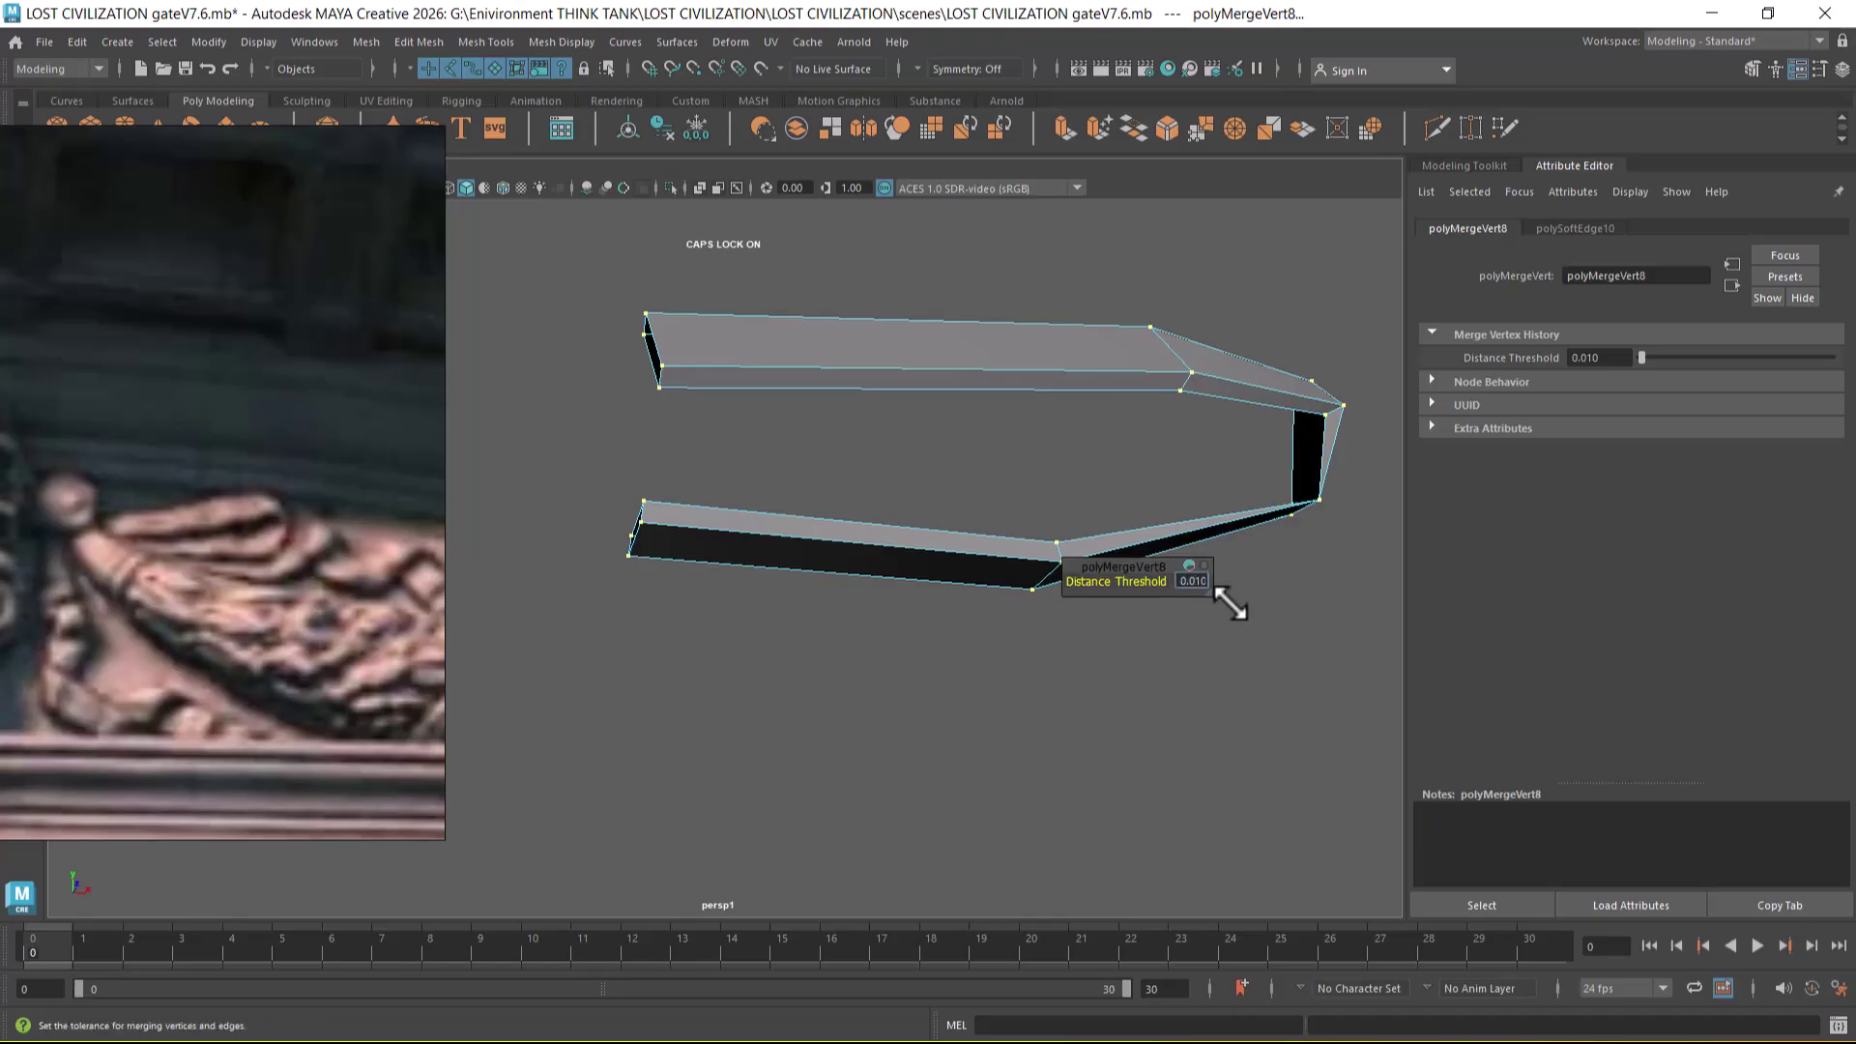
key(Right)
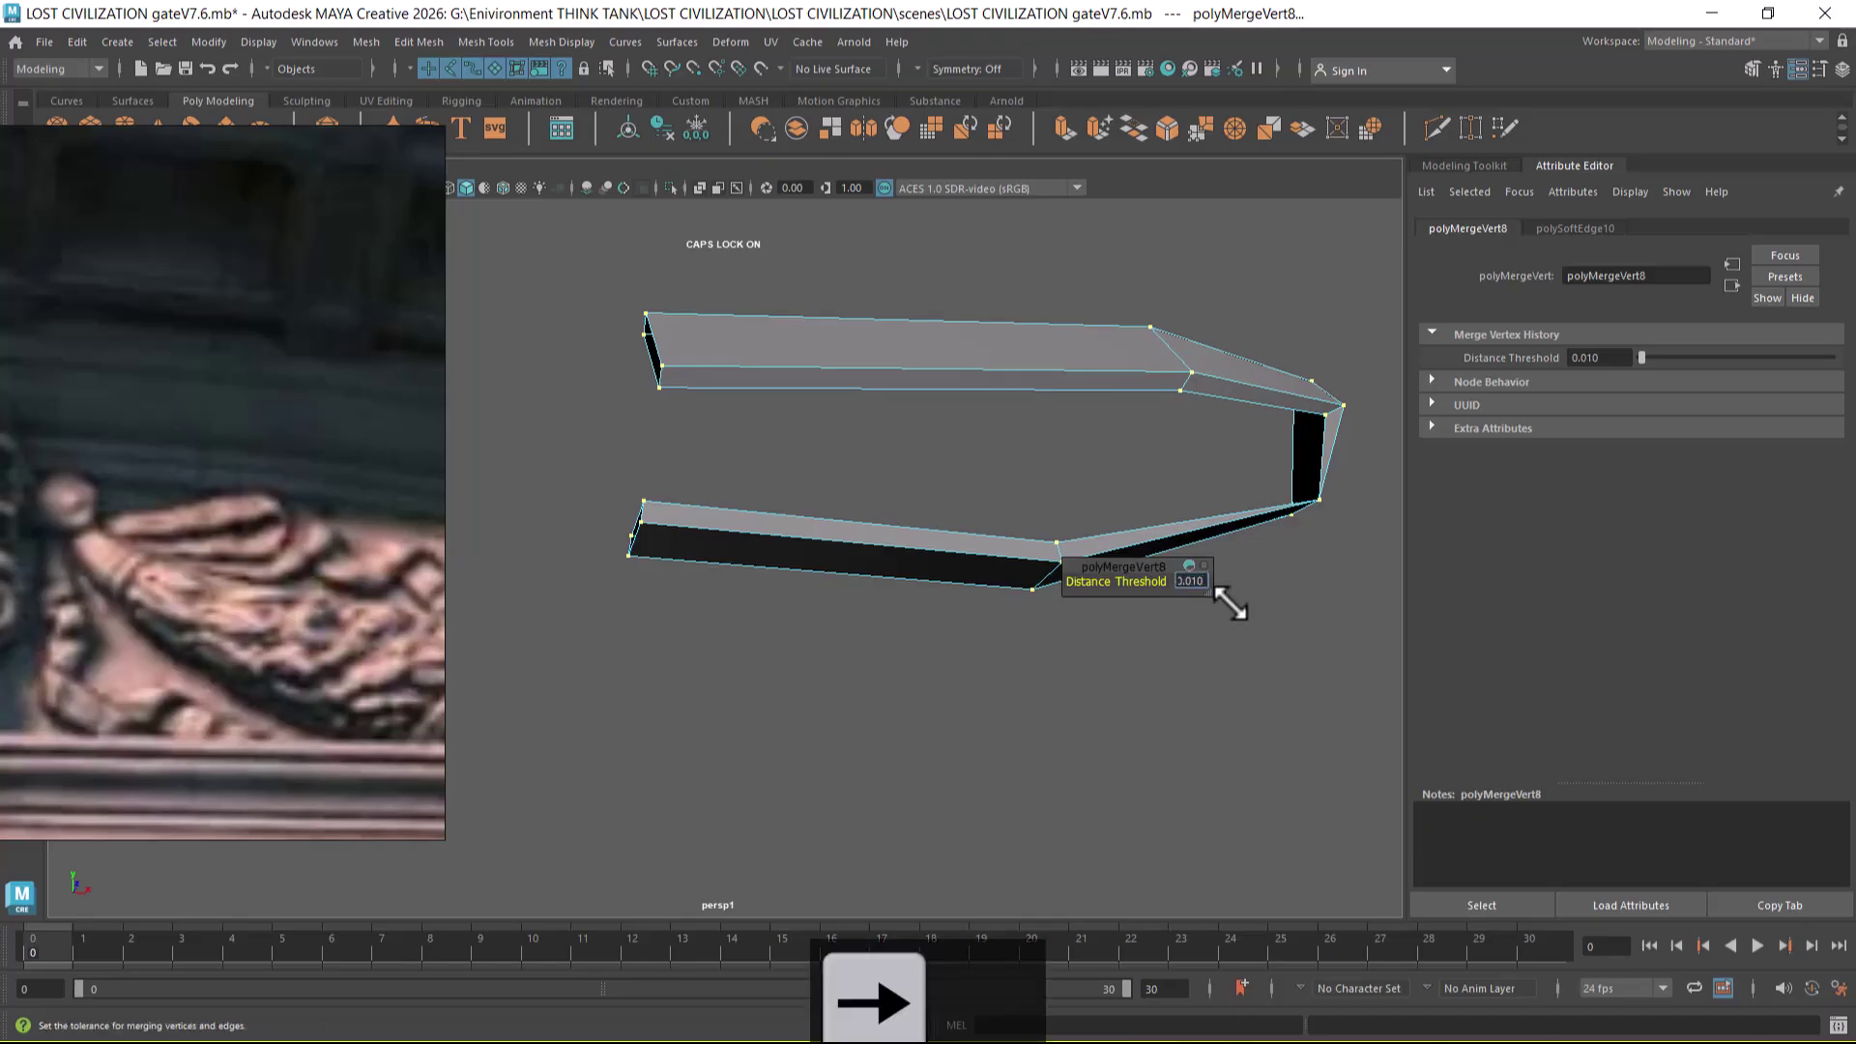
key(BackSpace)
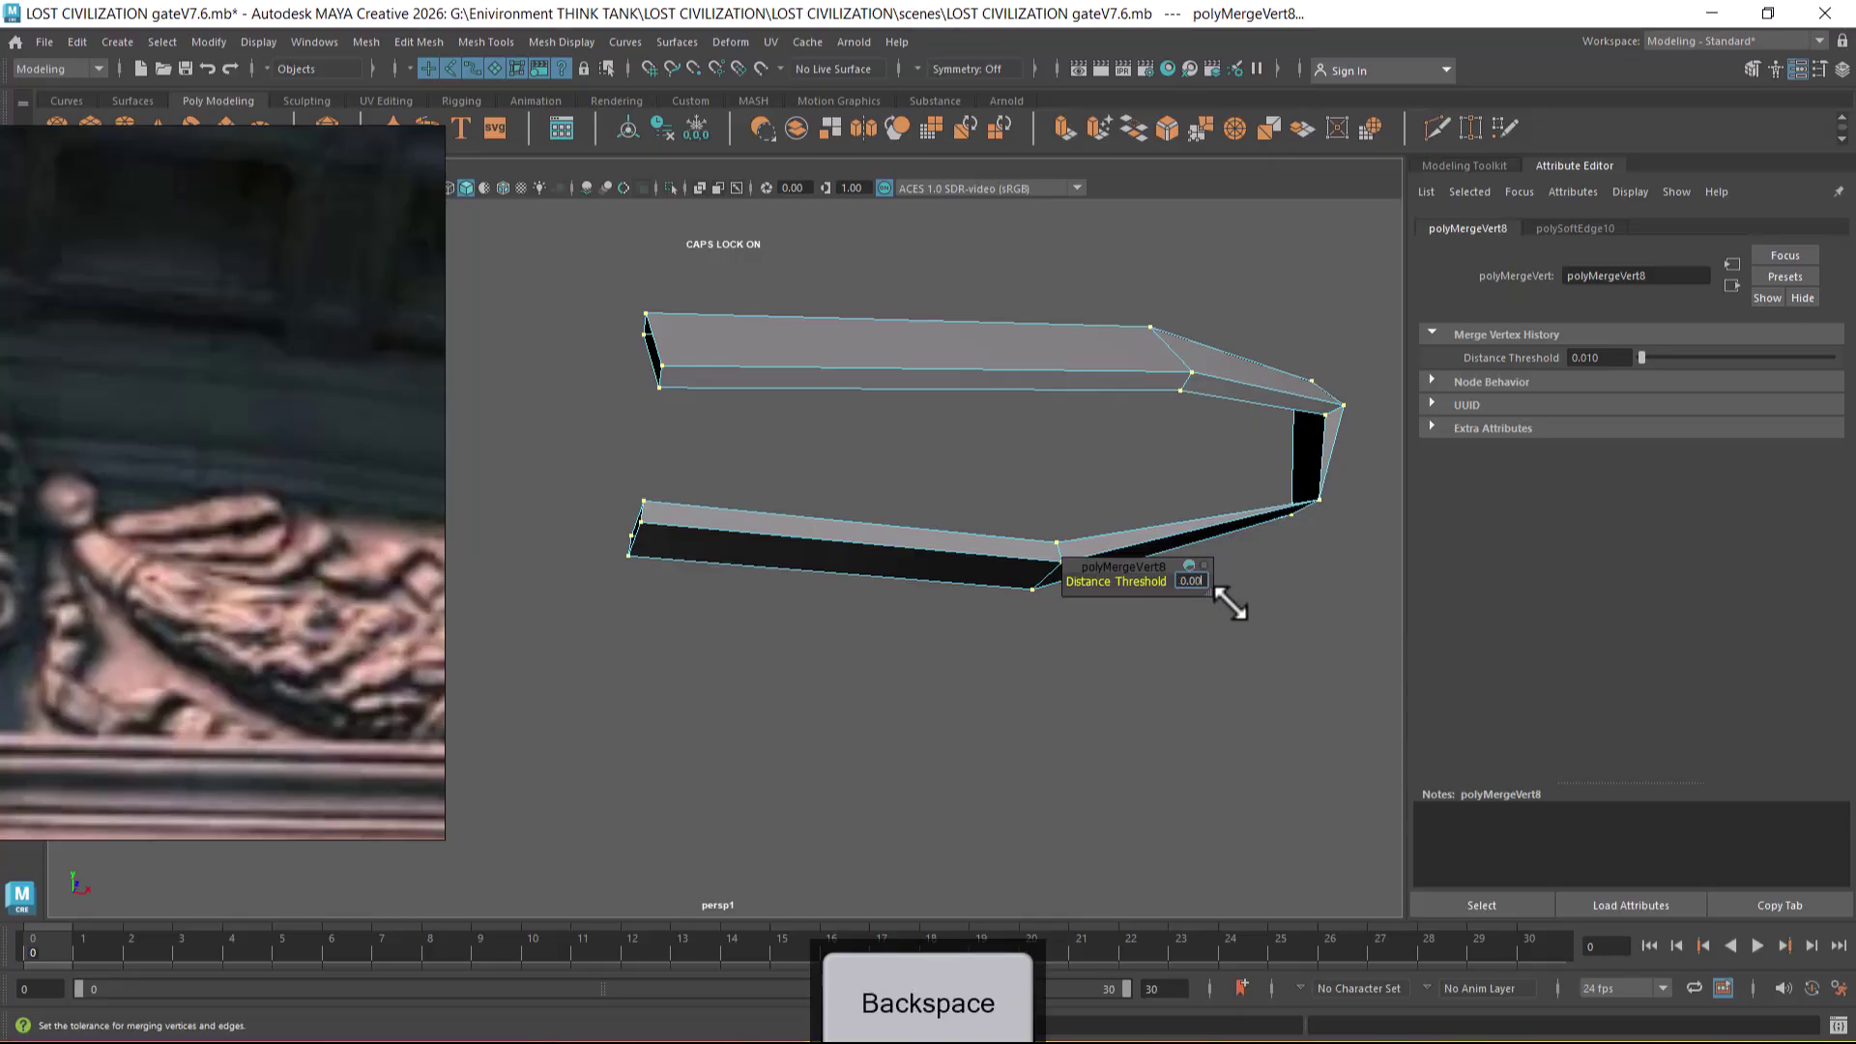
text(5)
key(Return)
alt+drag(1051, 432, 1057, 402)
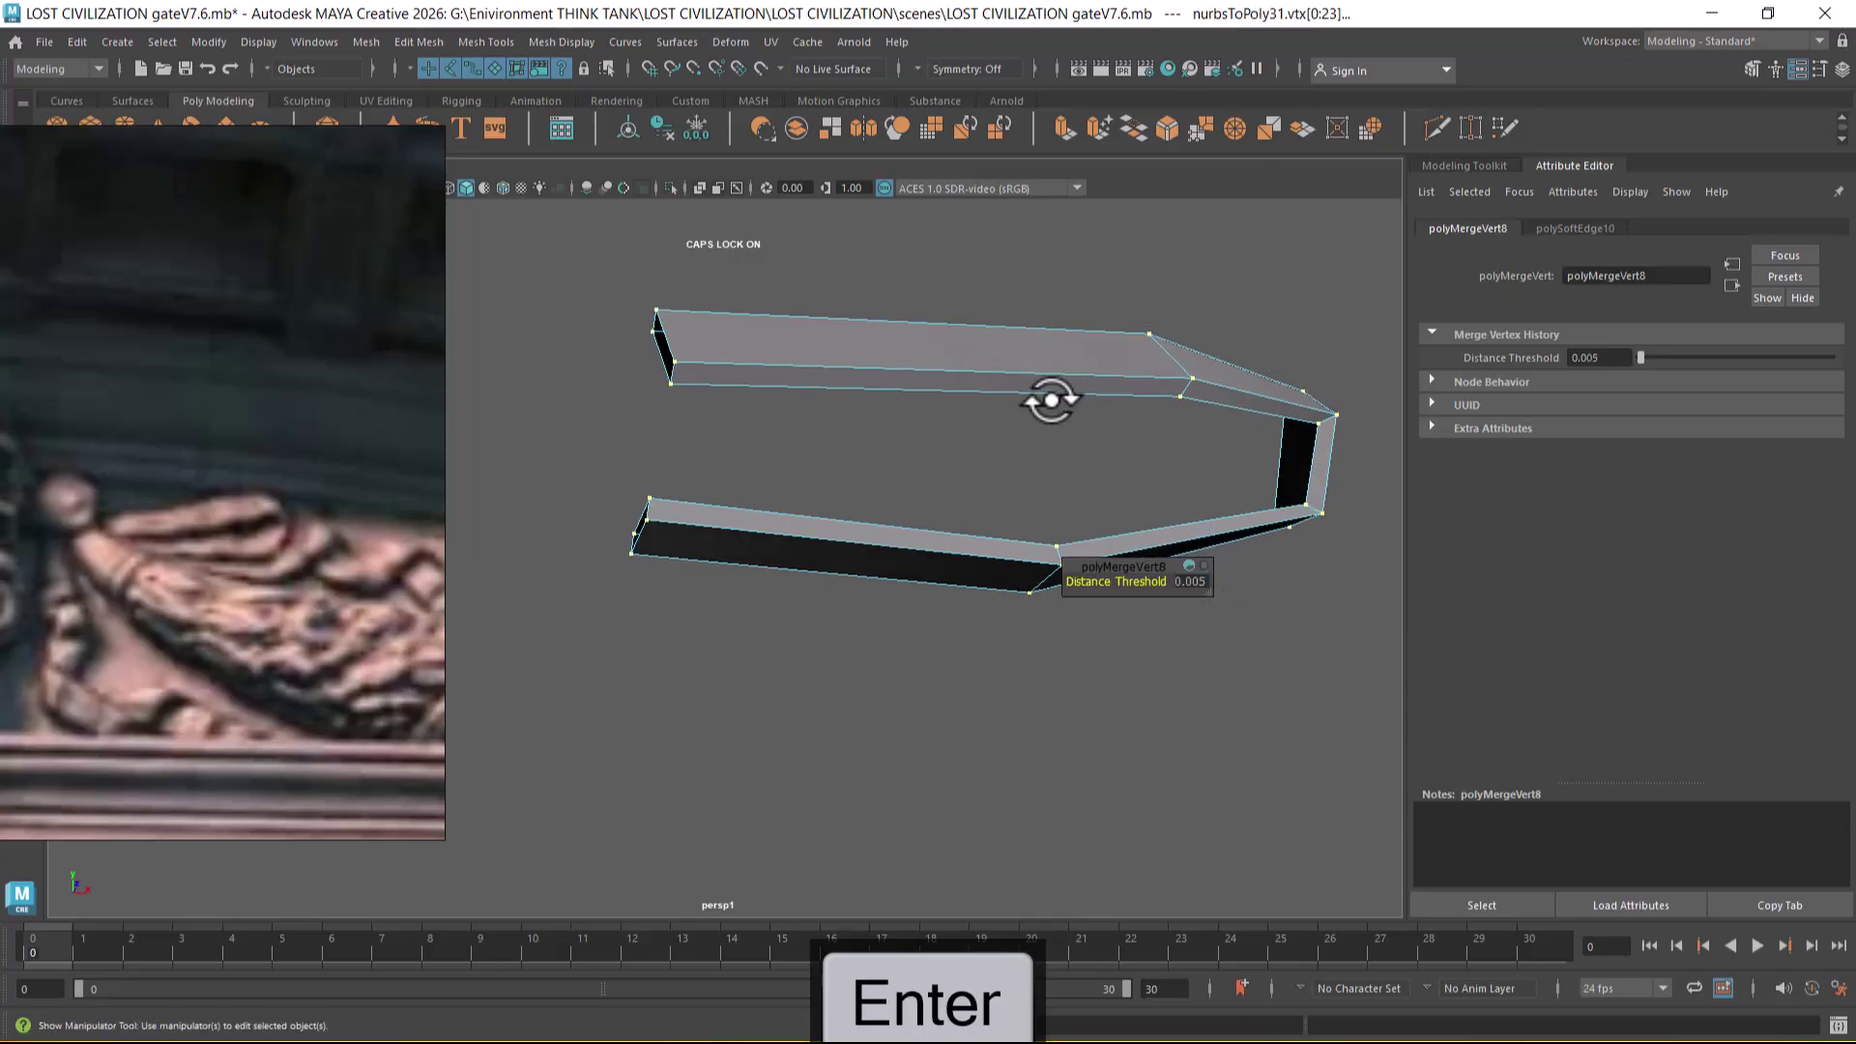
- Preview the leaf mesh smoothed, restore the unsmoothed display and inspect the edges at its ends
key(3)
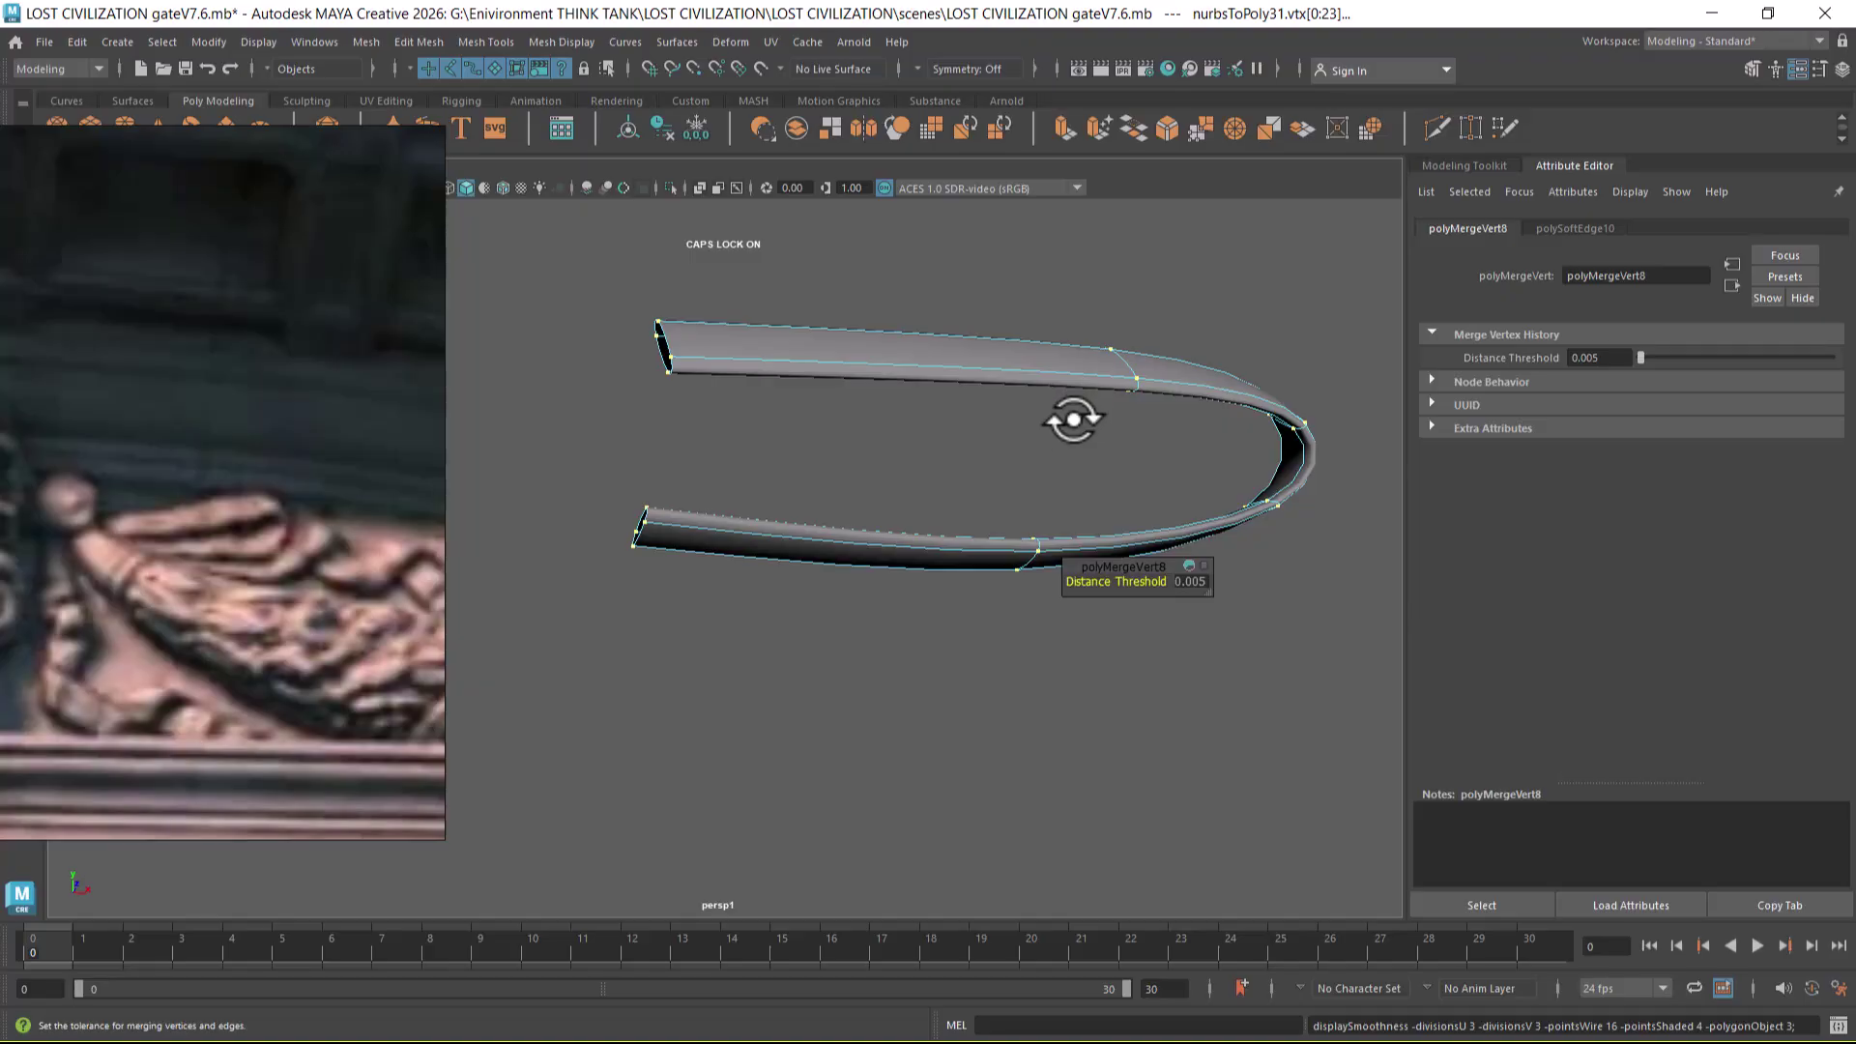
key(1)
right_drag(995, 391, 1102, 354)
click(957, 553)
right_drag(1006, 481, 1064, 257)
click(664, 339)
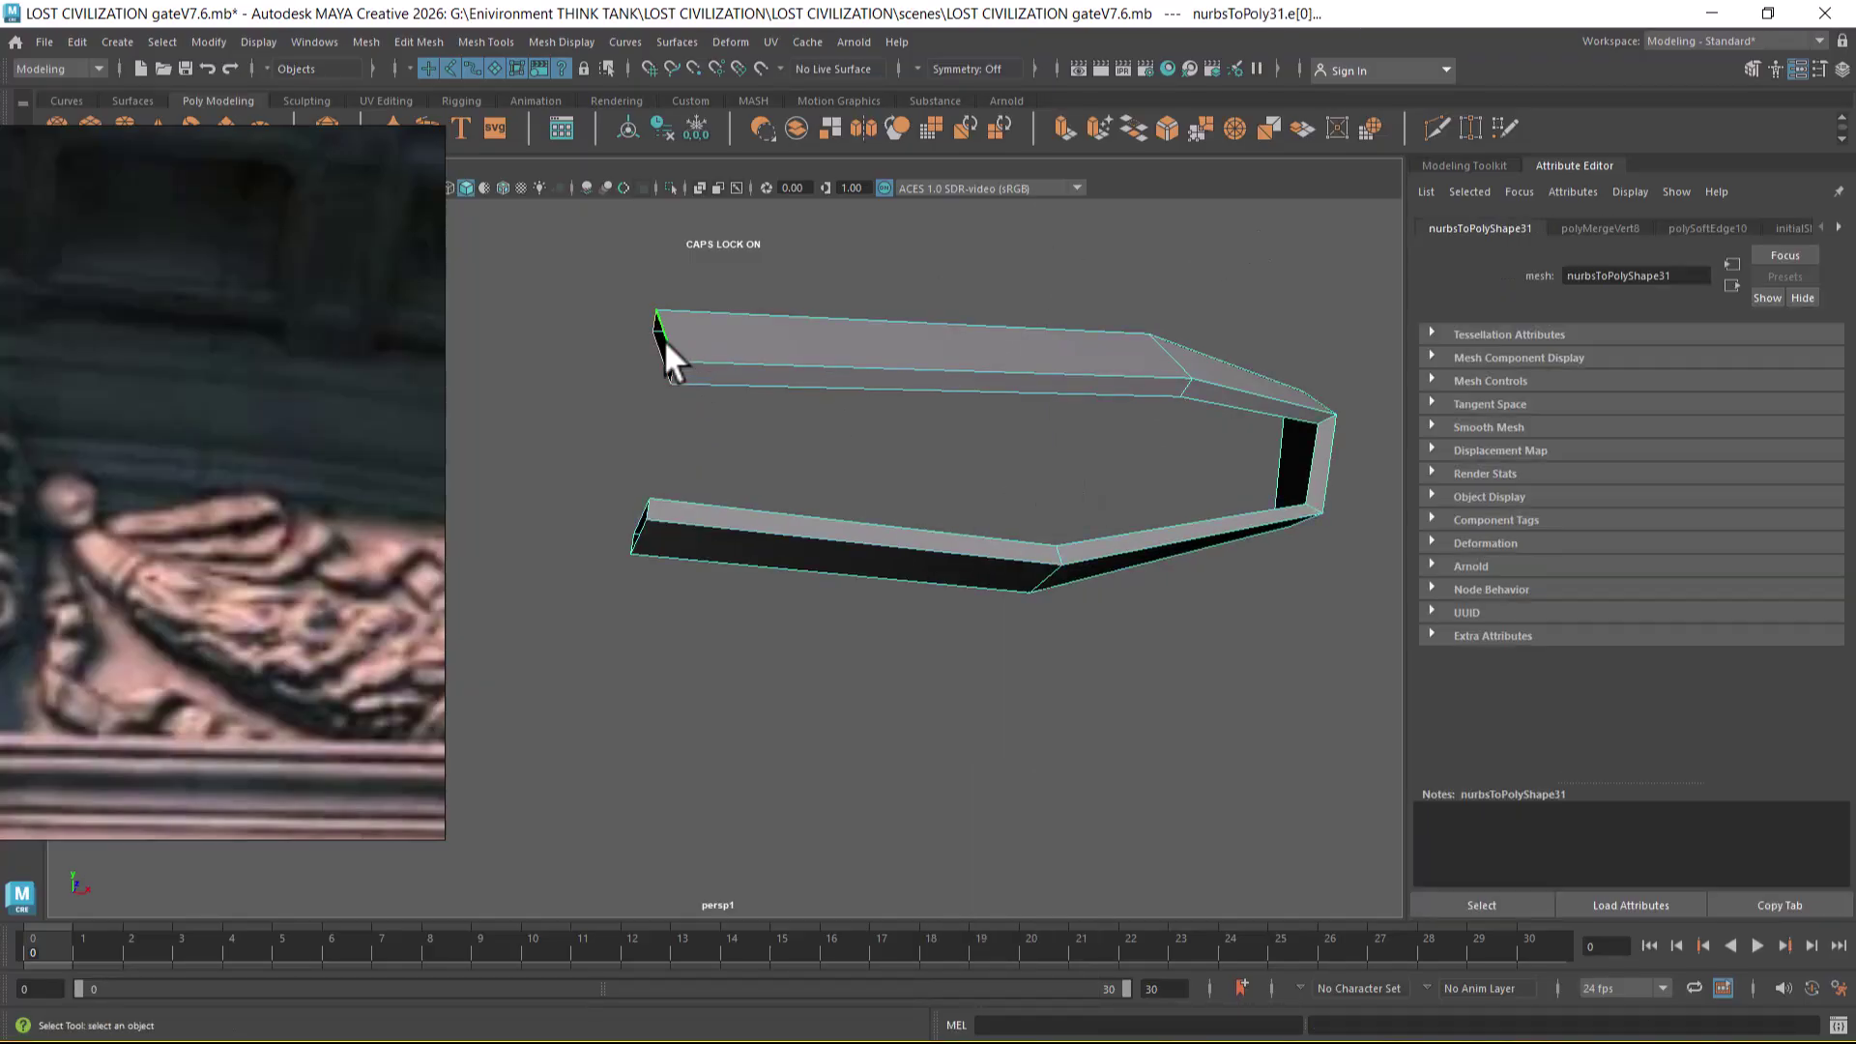
alt+drag(832, 604, 851, 570)
- Select the faces of the leaf's lower strip and rotate them about the horizontal axis so their broad side faces the front
click(876, 558)
right_drag(1007, 386, 1135, 312)
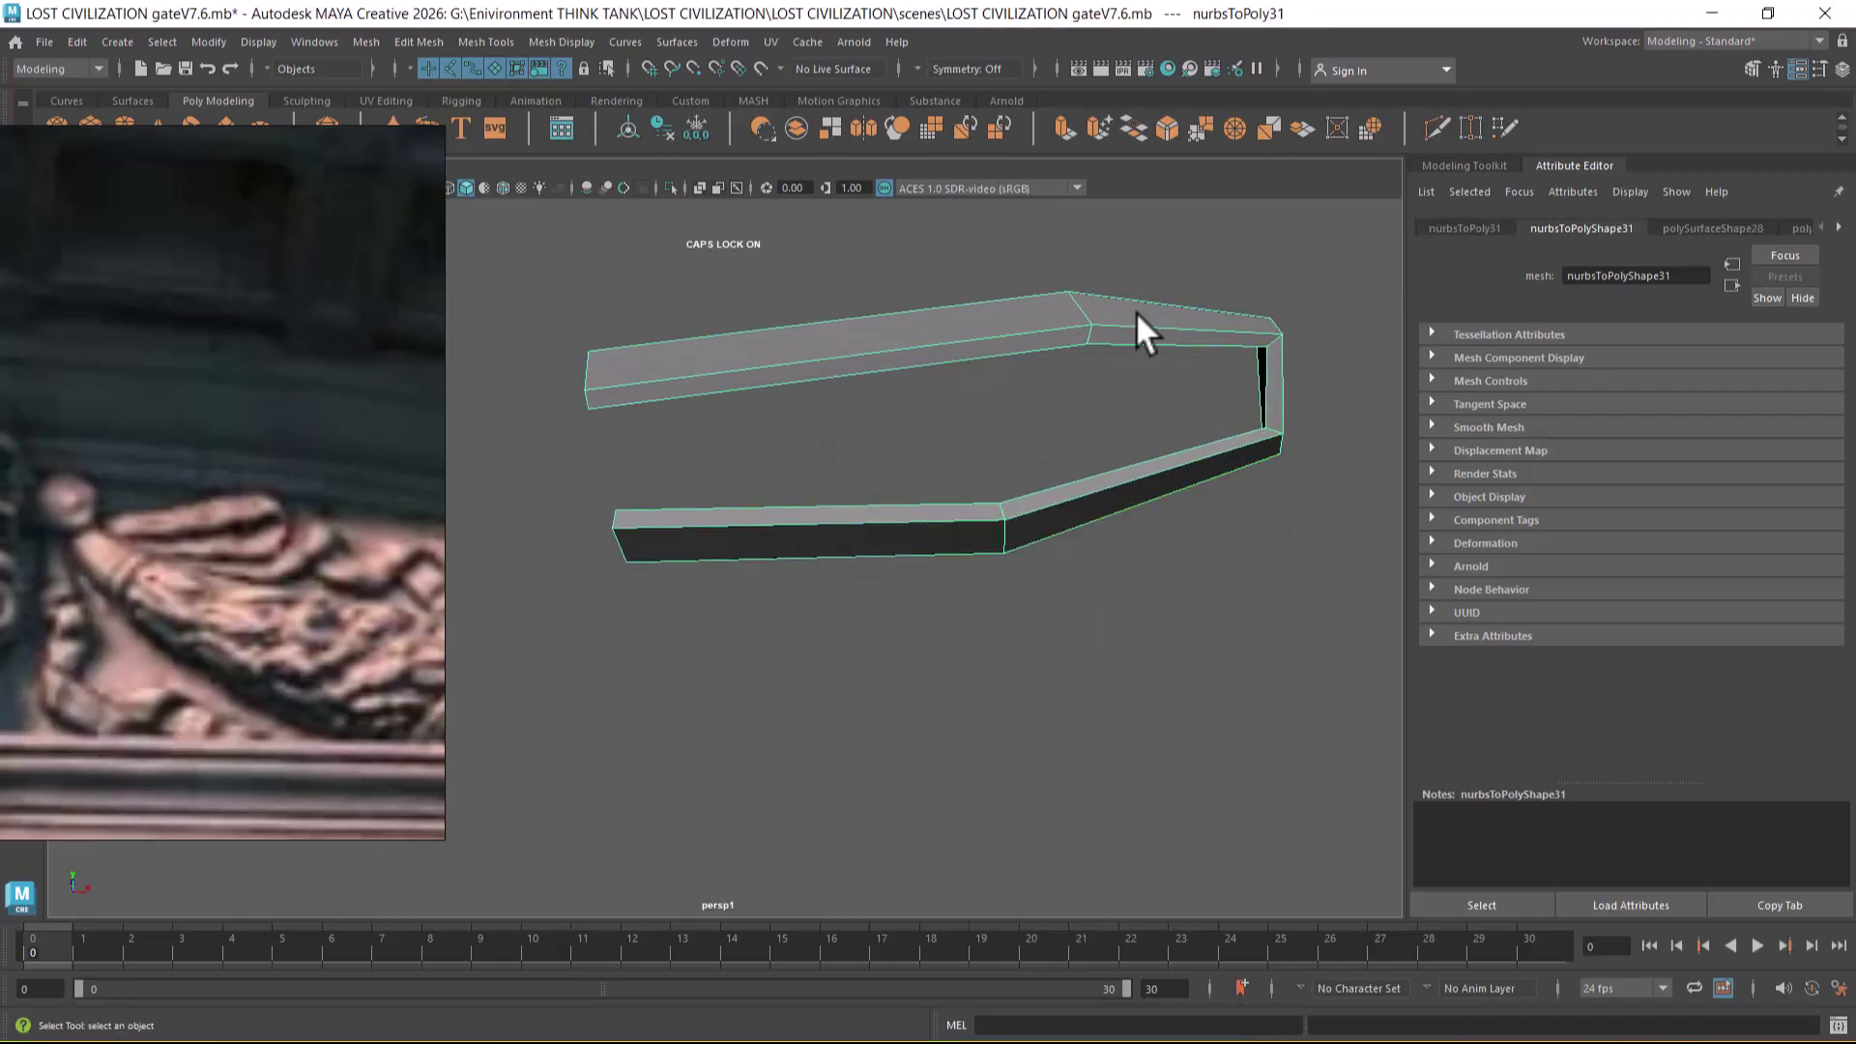
key(space)
scroll(585, 633, up, 4)
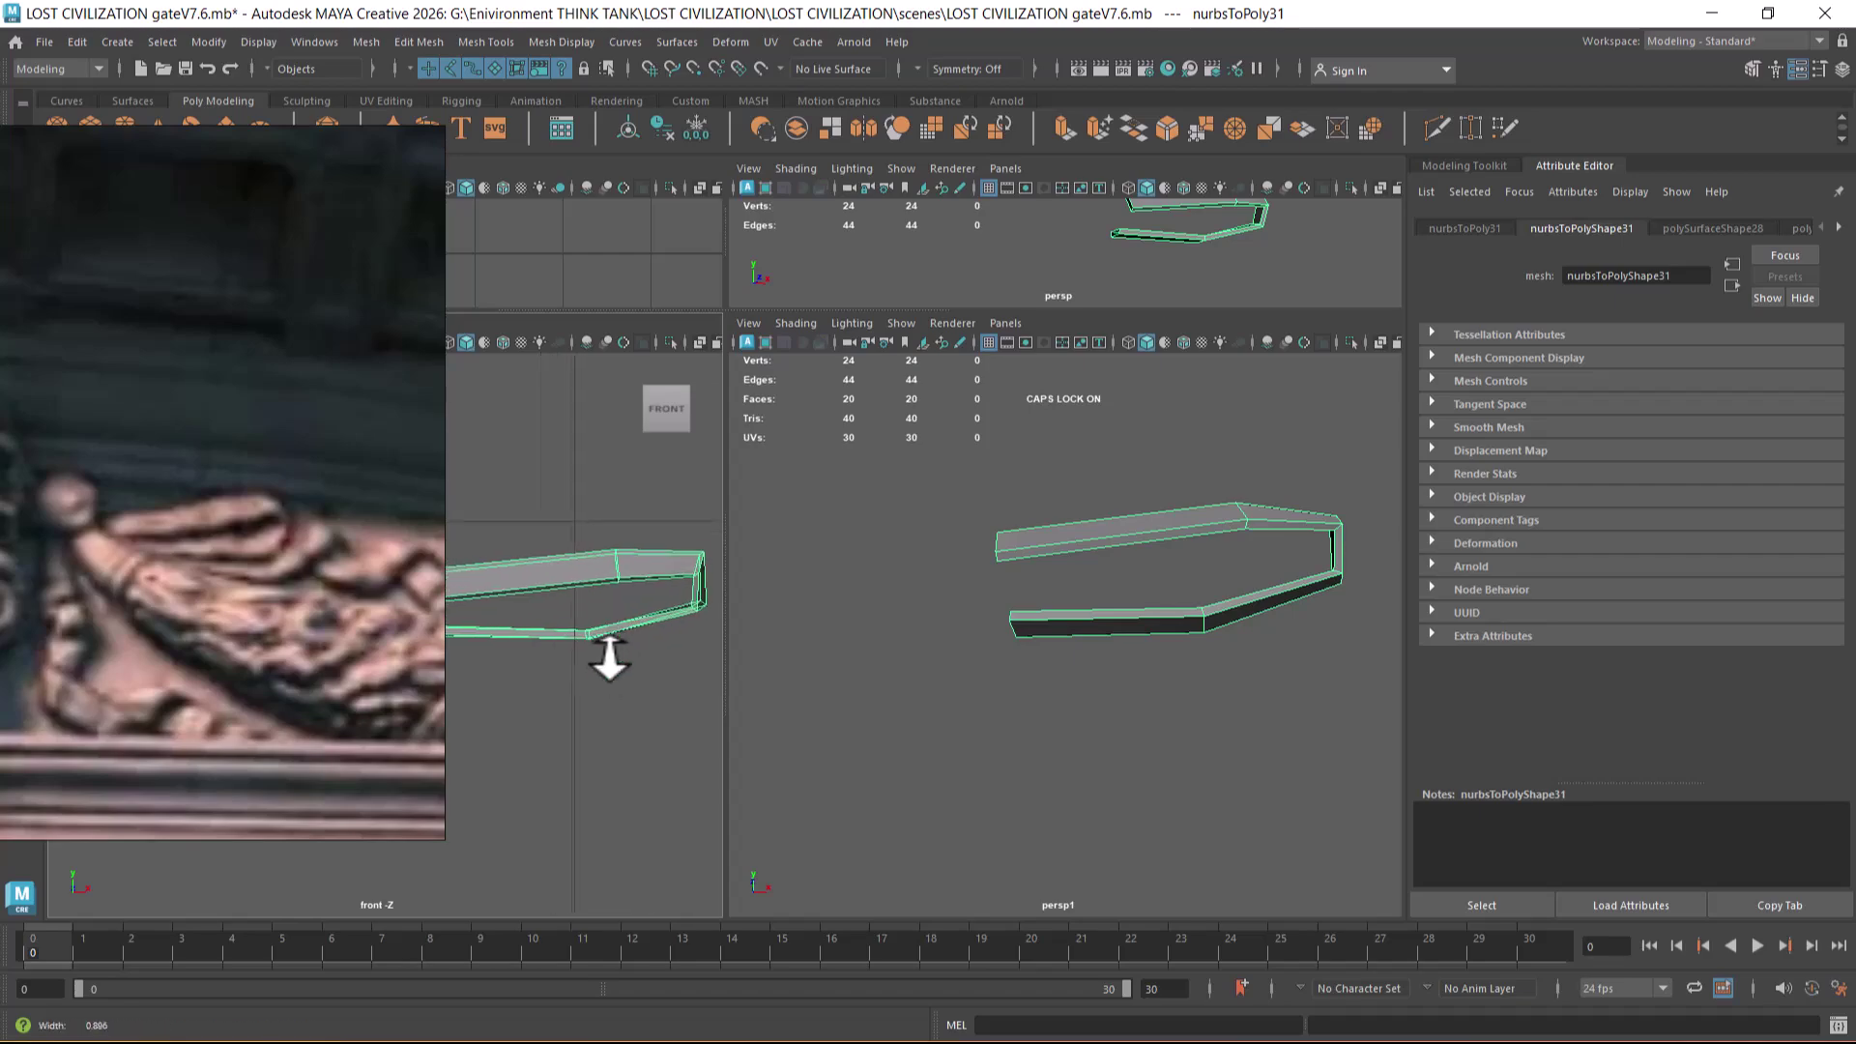
right_drag(1227, 522, 1231, 535)
drag(1127, 493, 1210, 634)
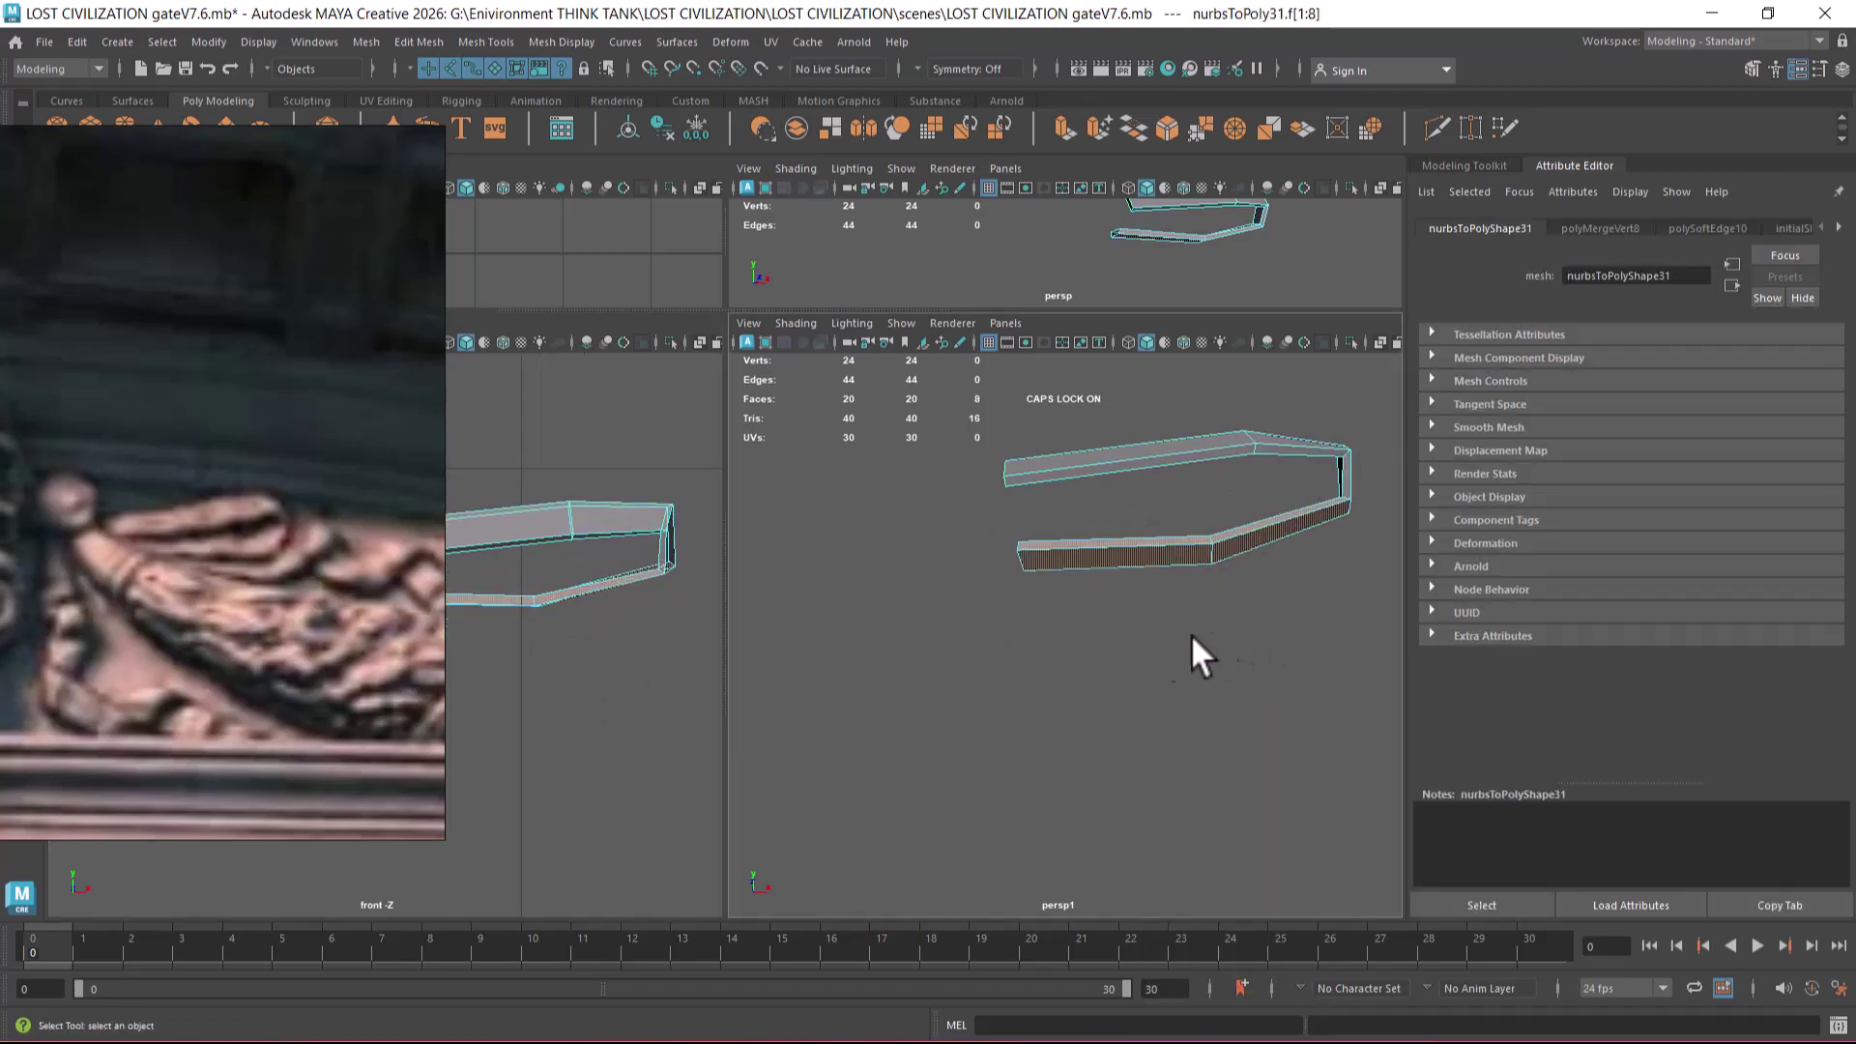
key(e)
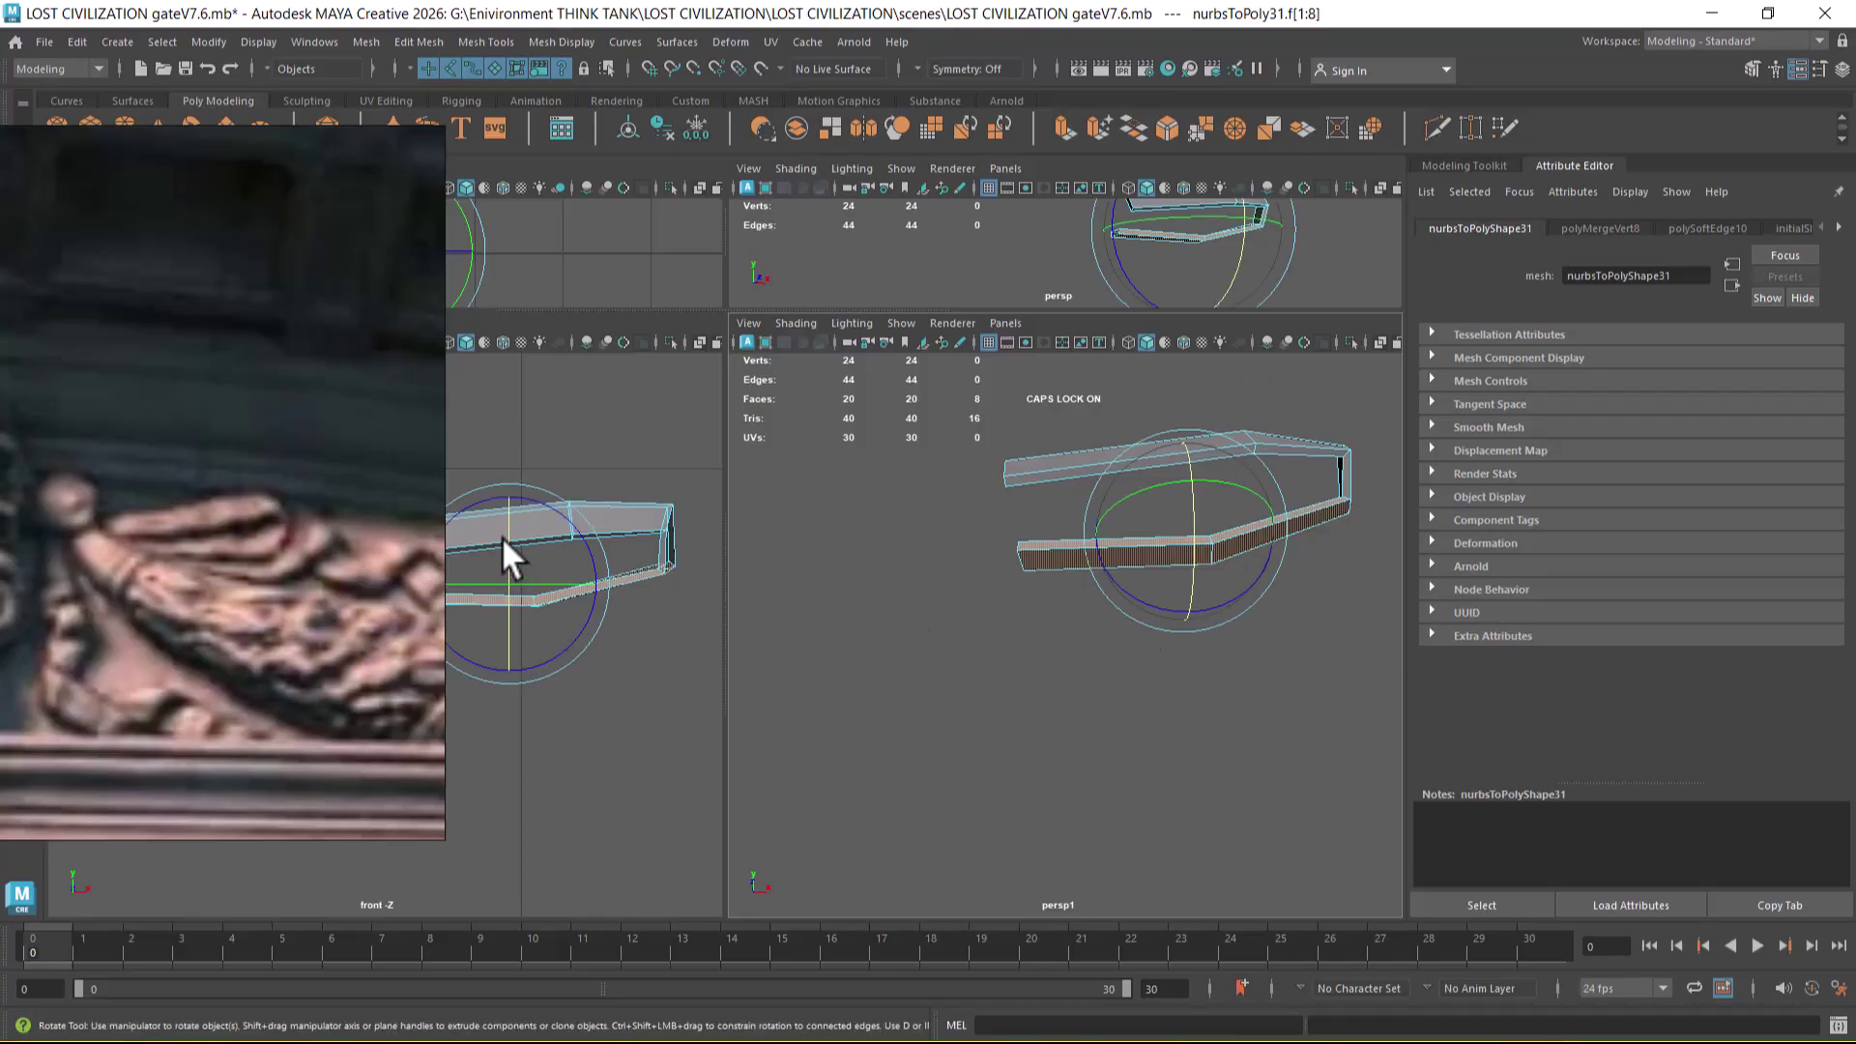
drag(507, 539, 519, 578)
- Shift the rotated lower strip faces slightly upward and toward the open end in the front view
alt+middle_drag(530, 688, 599, 725)
scroll(551, 699, up, 1)
key(w)
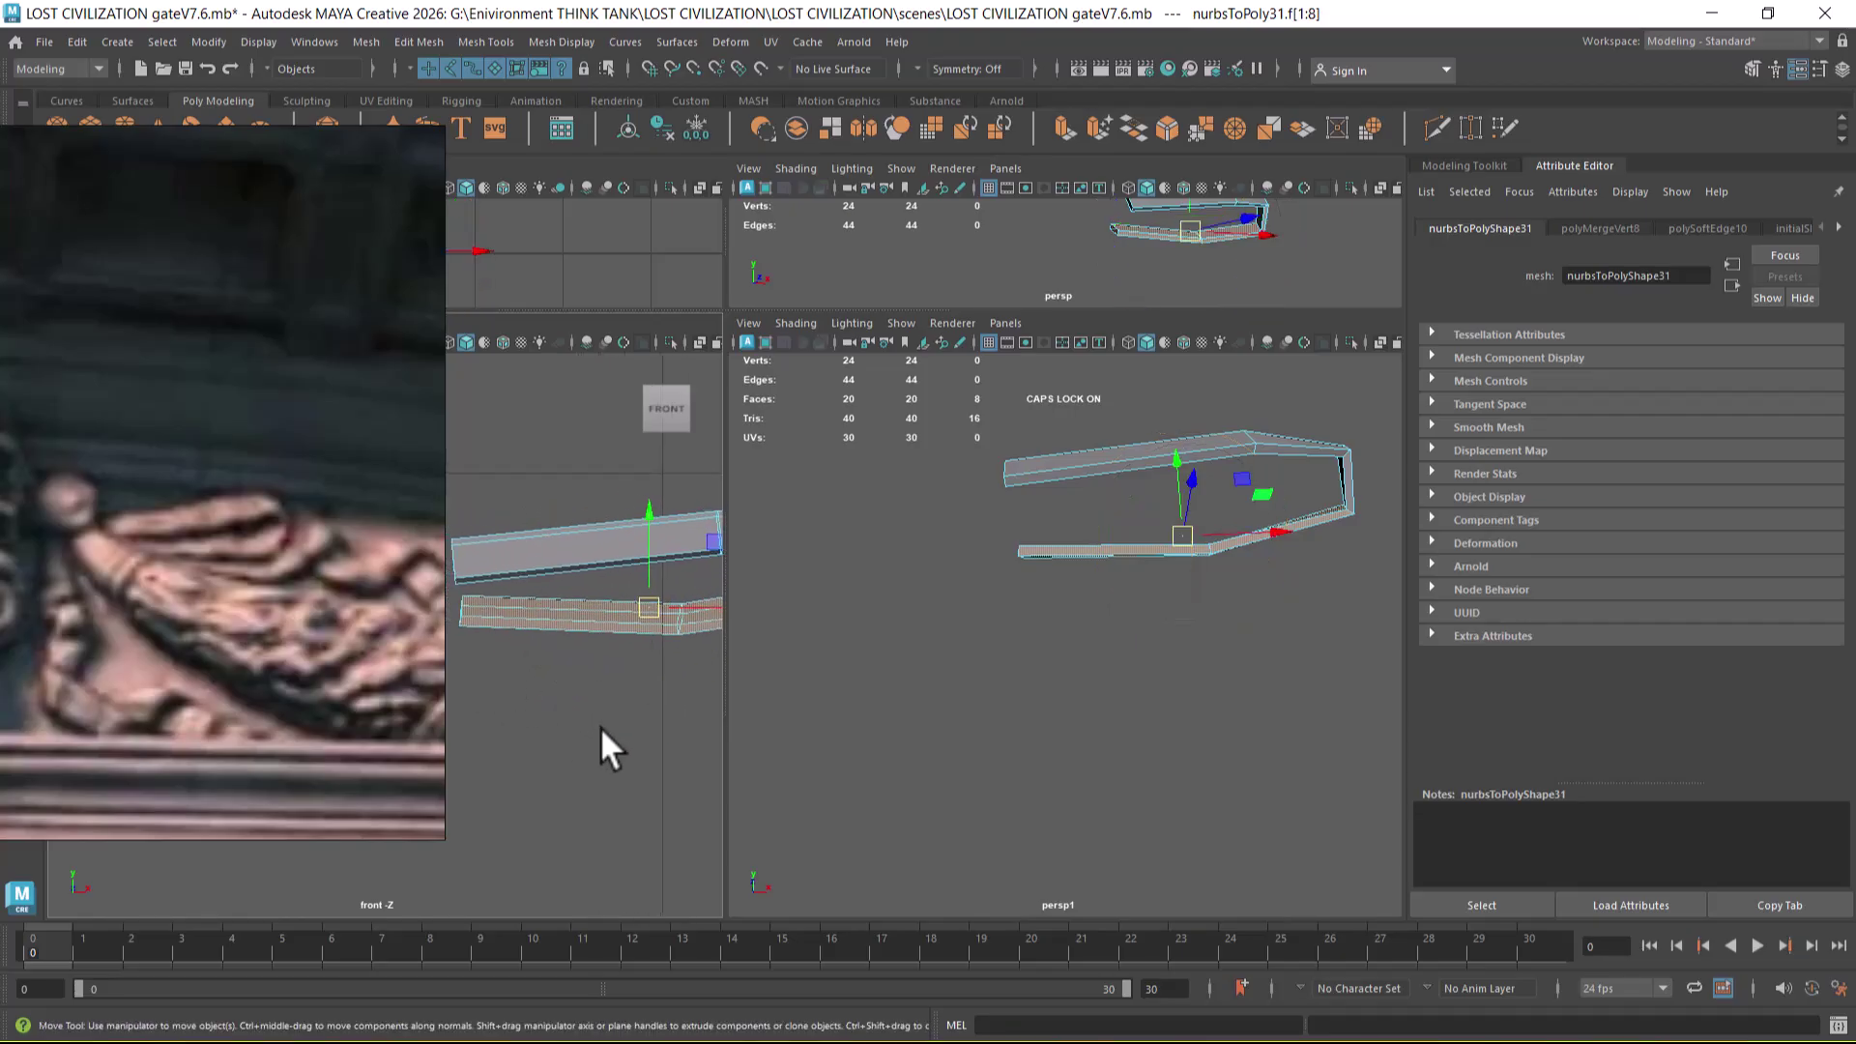
drag(648, 608, 640, 601)
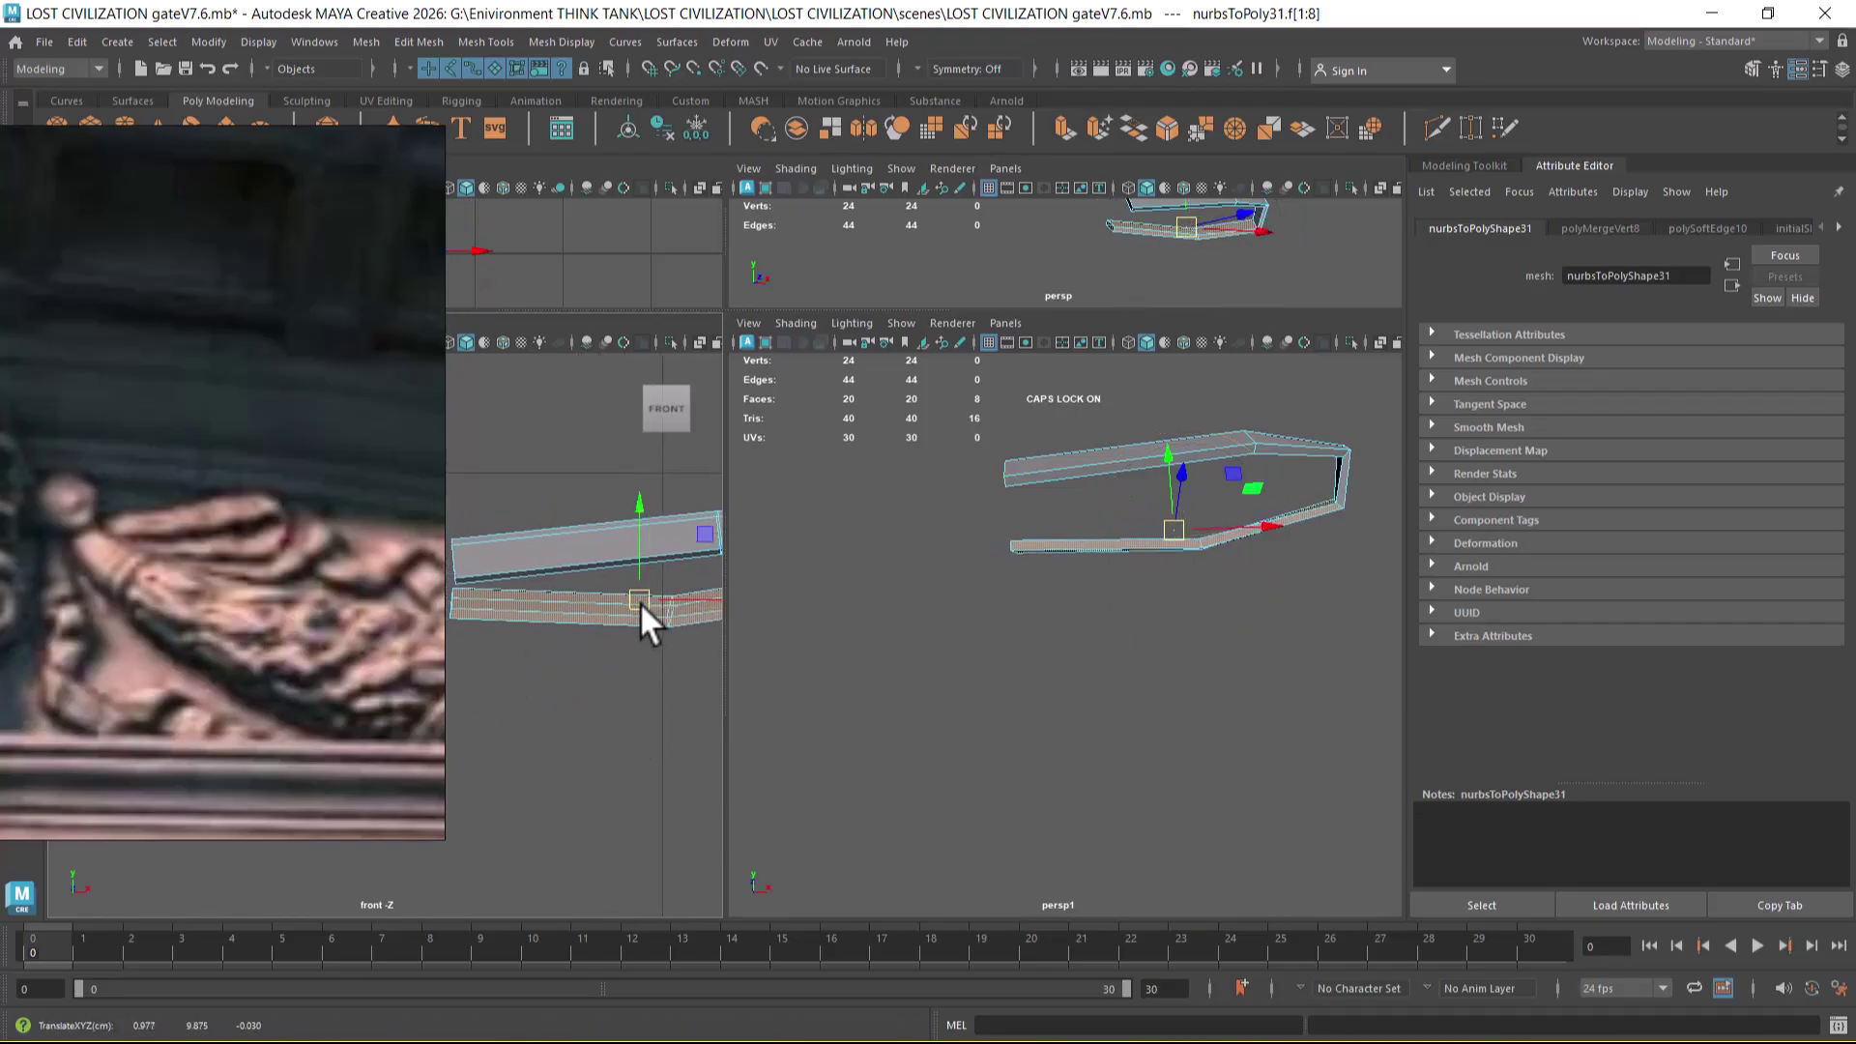
key(e)
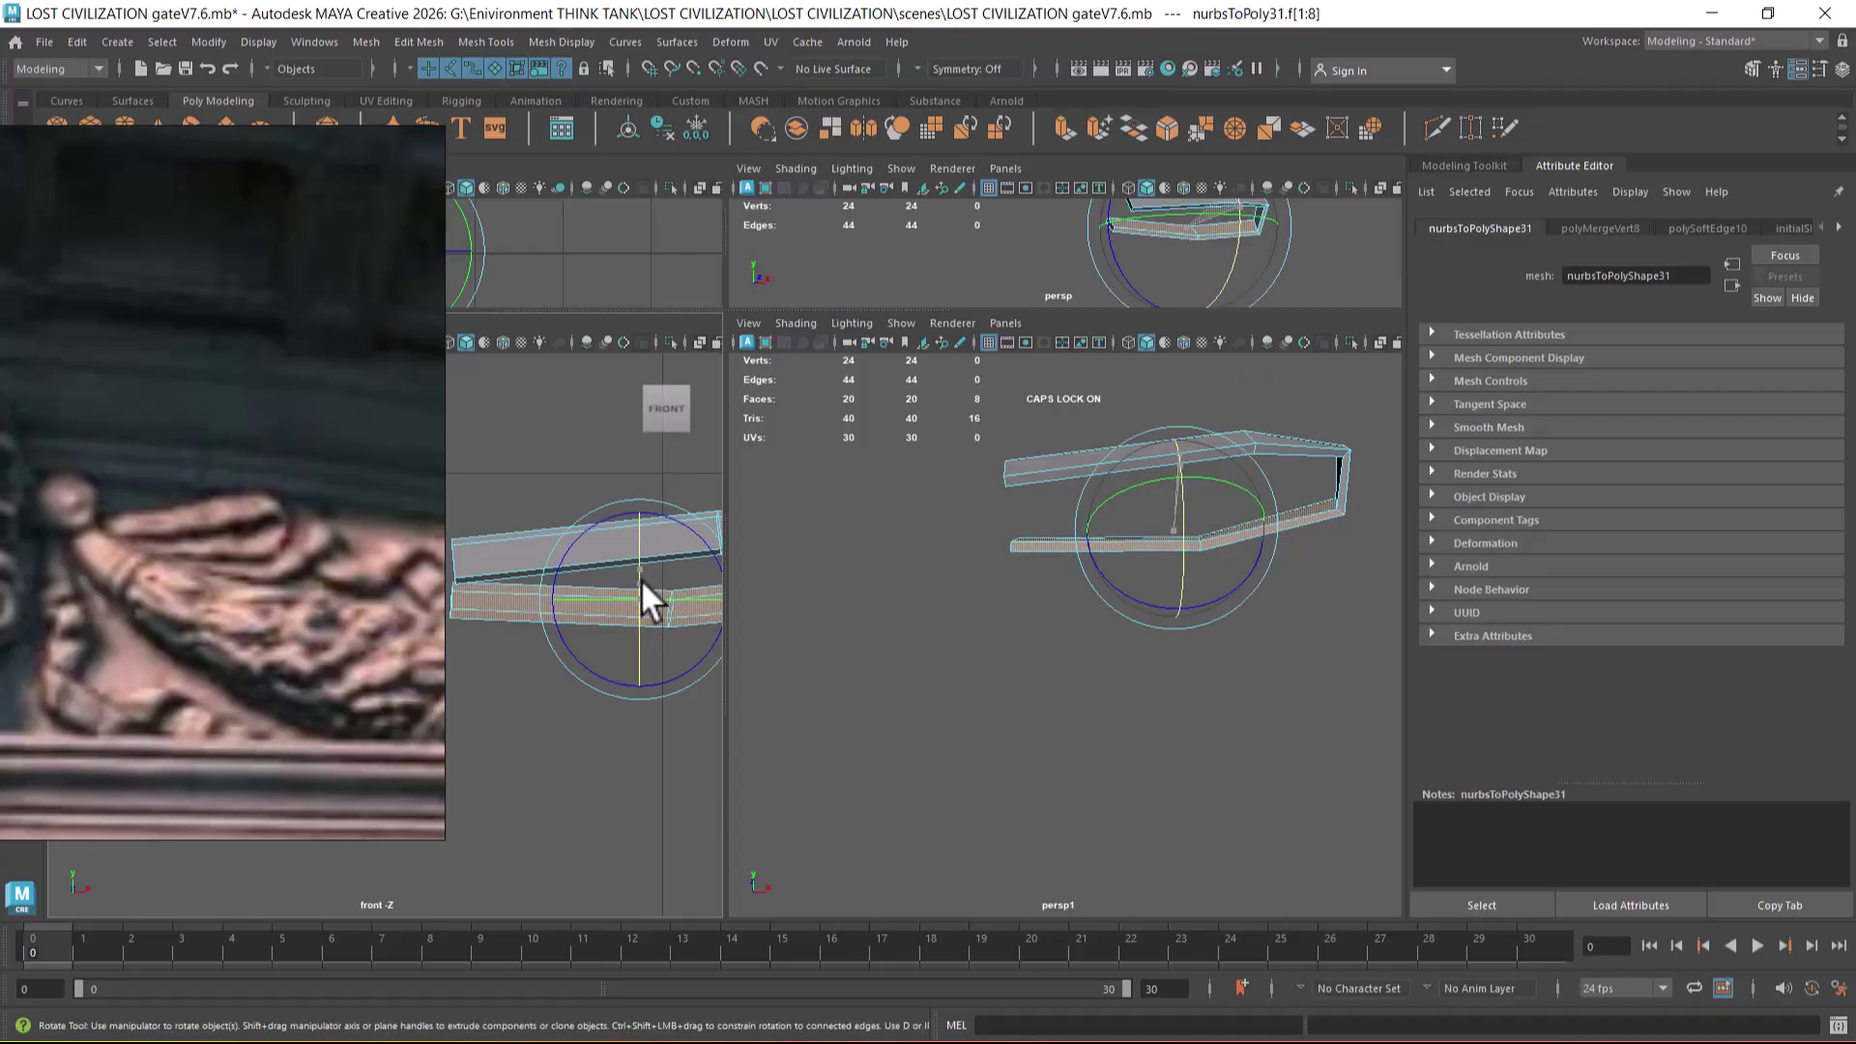
key(w)
alt+middle_drag(675, 688, 559, 677)
key(space)
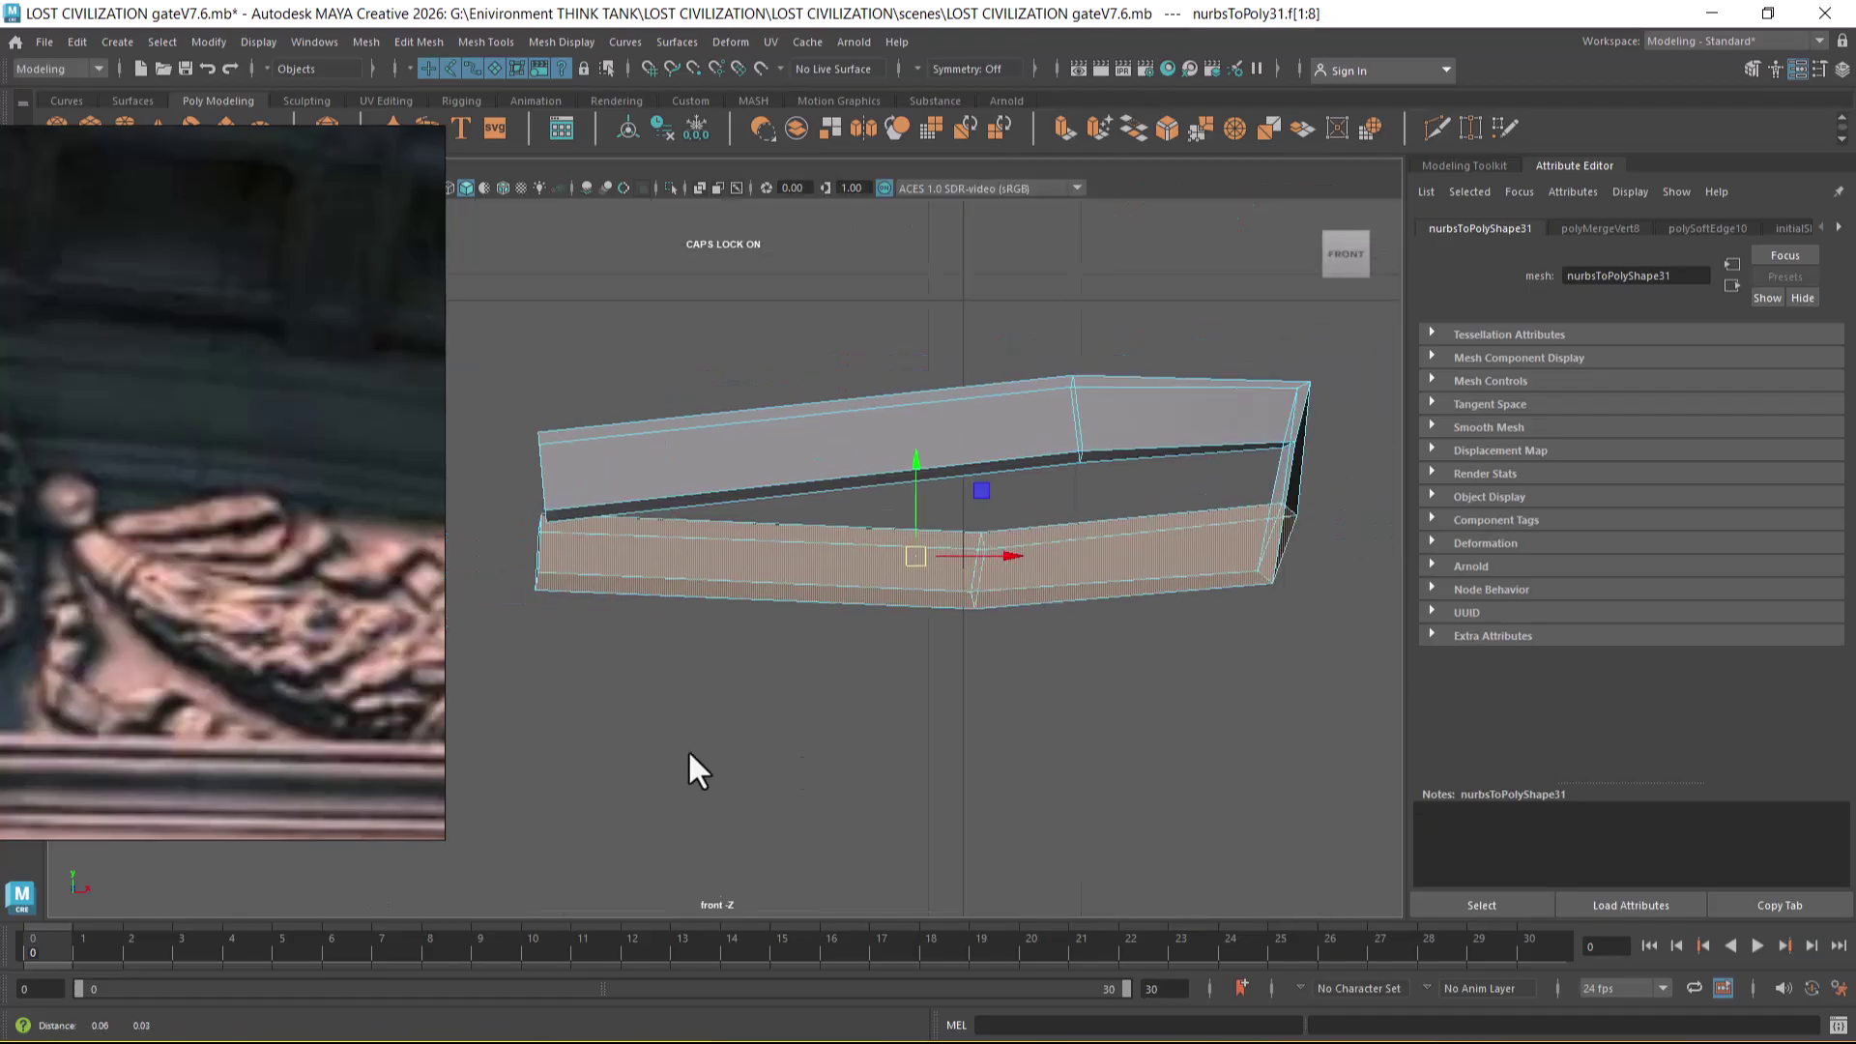
- Insert an edge loop across the leaf's closed end and move it outward to form a rounded tip
right_drag(1155, 459, 1197, 285)
click(1179, 495)
ctrl+right_drag(1263, 452, 1247, 512)
drag(1250, 496, 1289, 496)
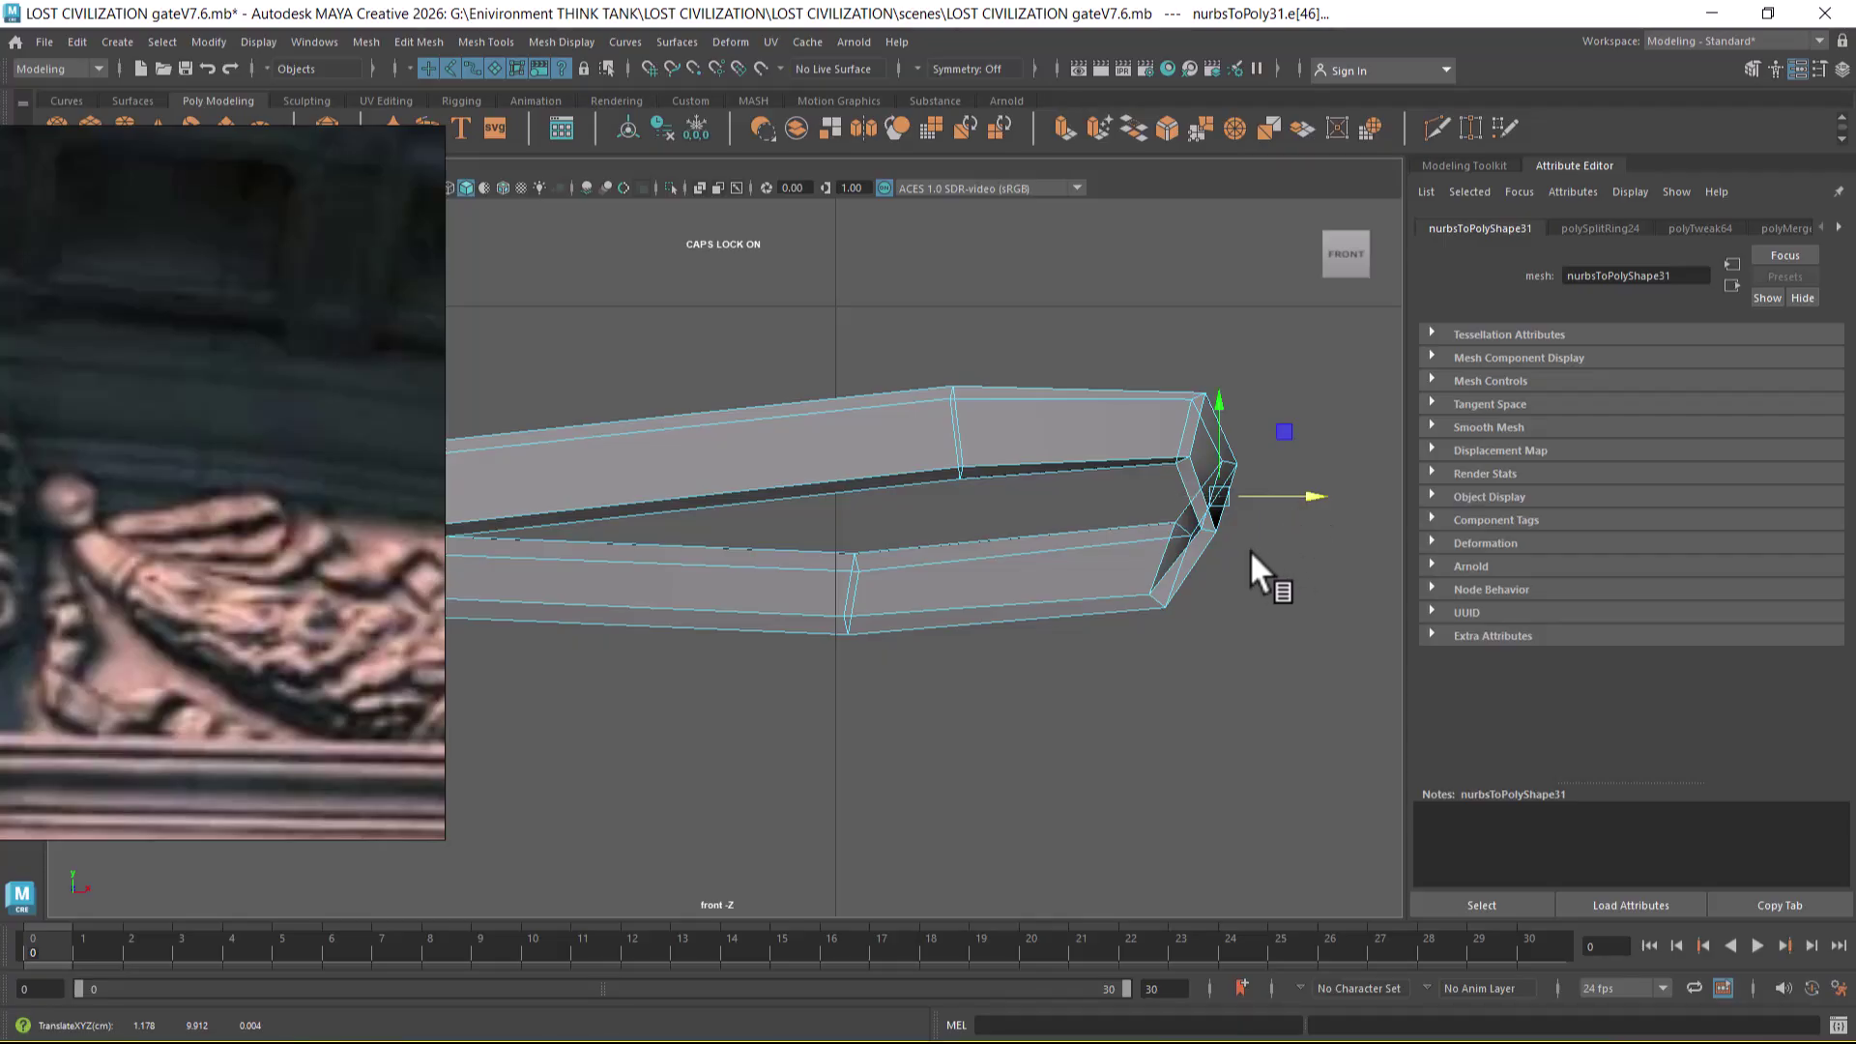
- Lower the edge loop at the upper strip's bend and unhide the rest of the scene
click(961, 426)
drag(960, 427, 951, 449)
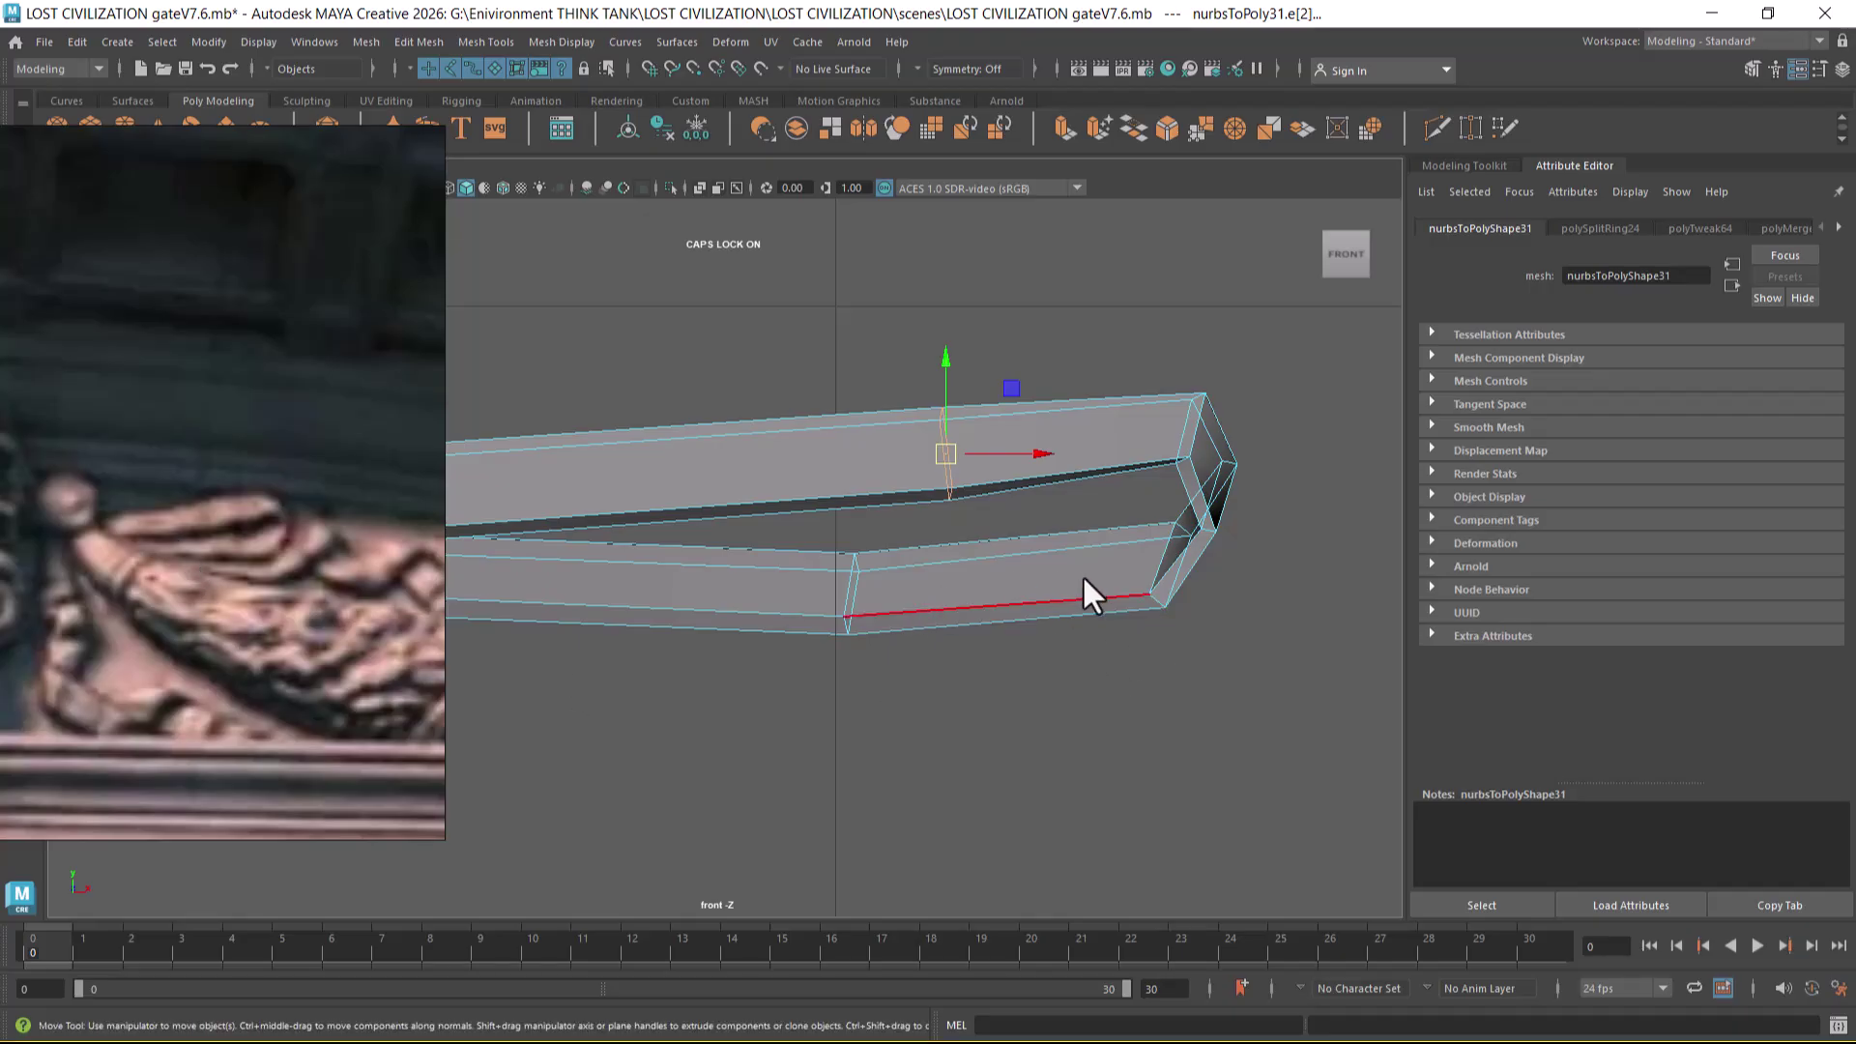
key(shift+h)
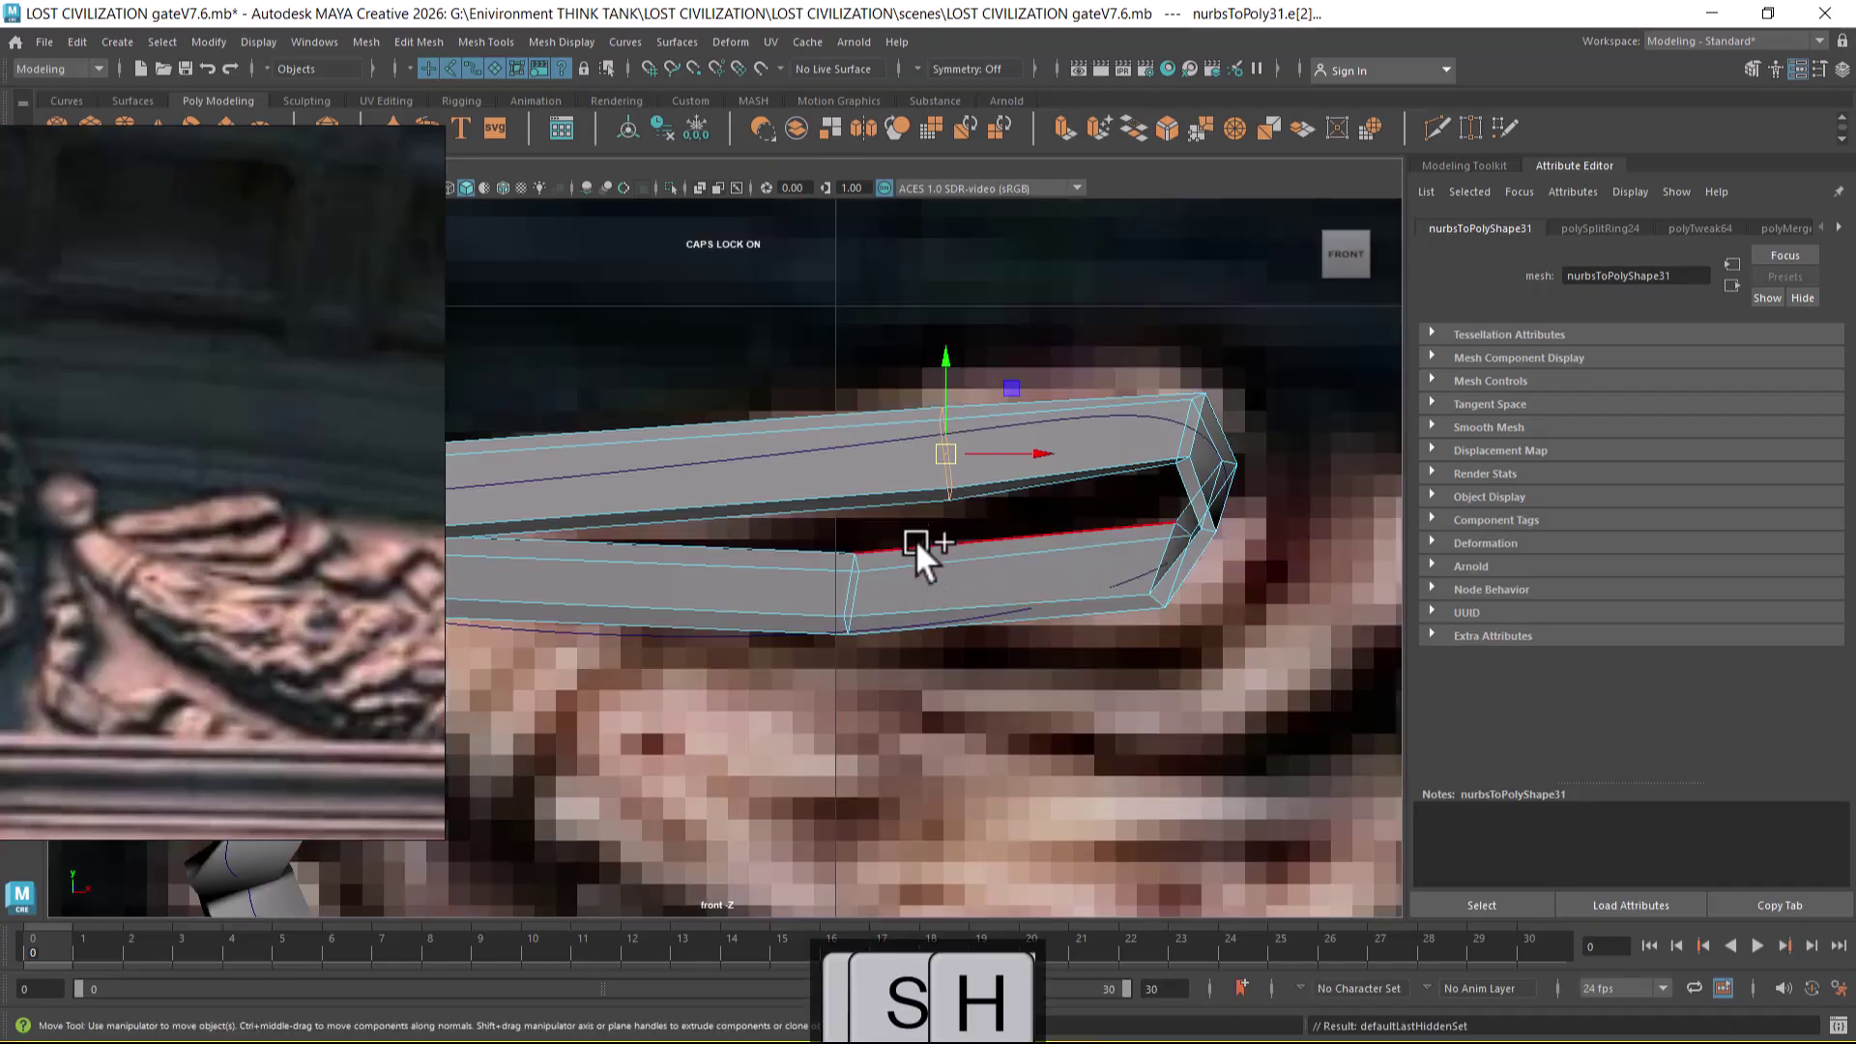
- Insert an edge loop in each long section of the lower strip and raise the one nearer the closed end slightly
alt+middle_drag(919, 495, 1094, 535)
shift+click(1063, 570)
shift+right_drag(1206, 530, 955, 658)
click(845, 600)
shift+right_drag(845, 600, 783, 635)
click(1165, 597)
alt+middle_drag(1215, 606, 1075, 611)
drag(1073, 568, 1075, 560)
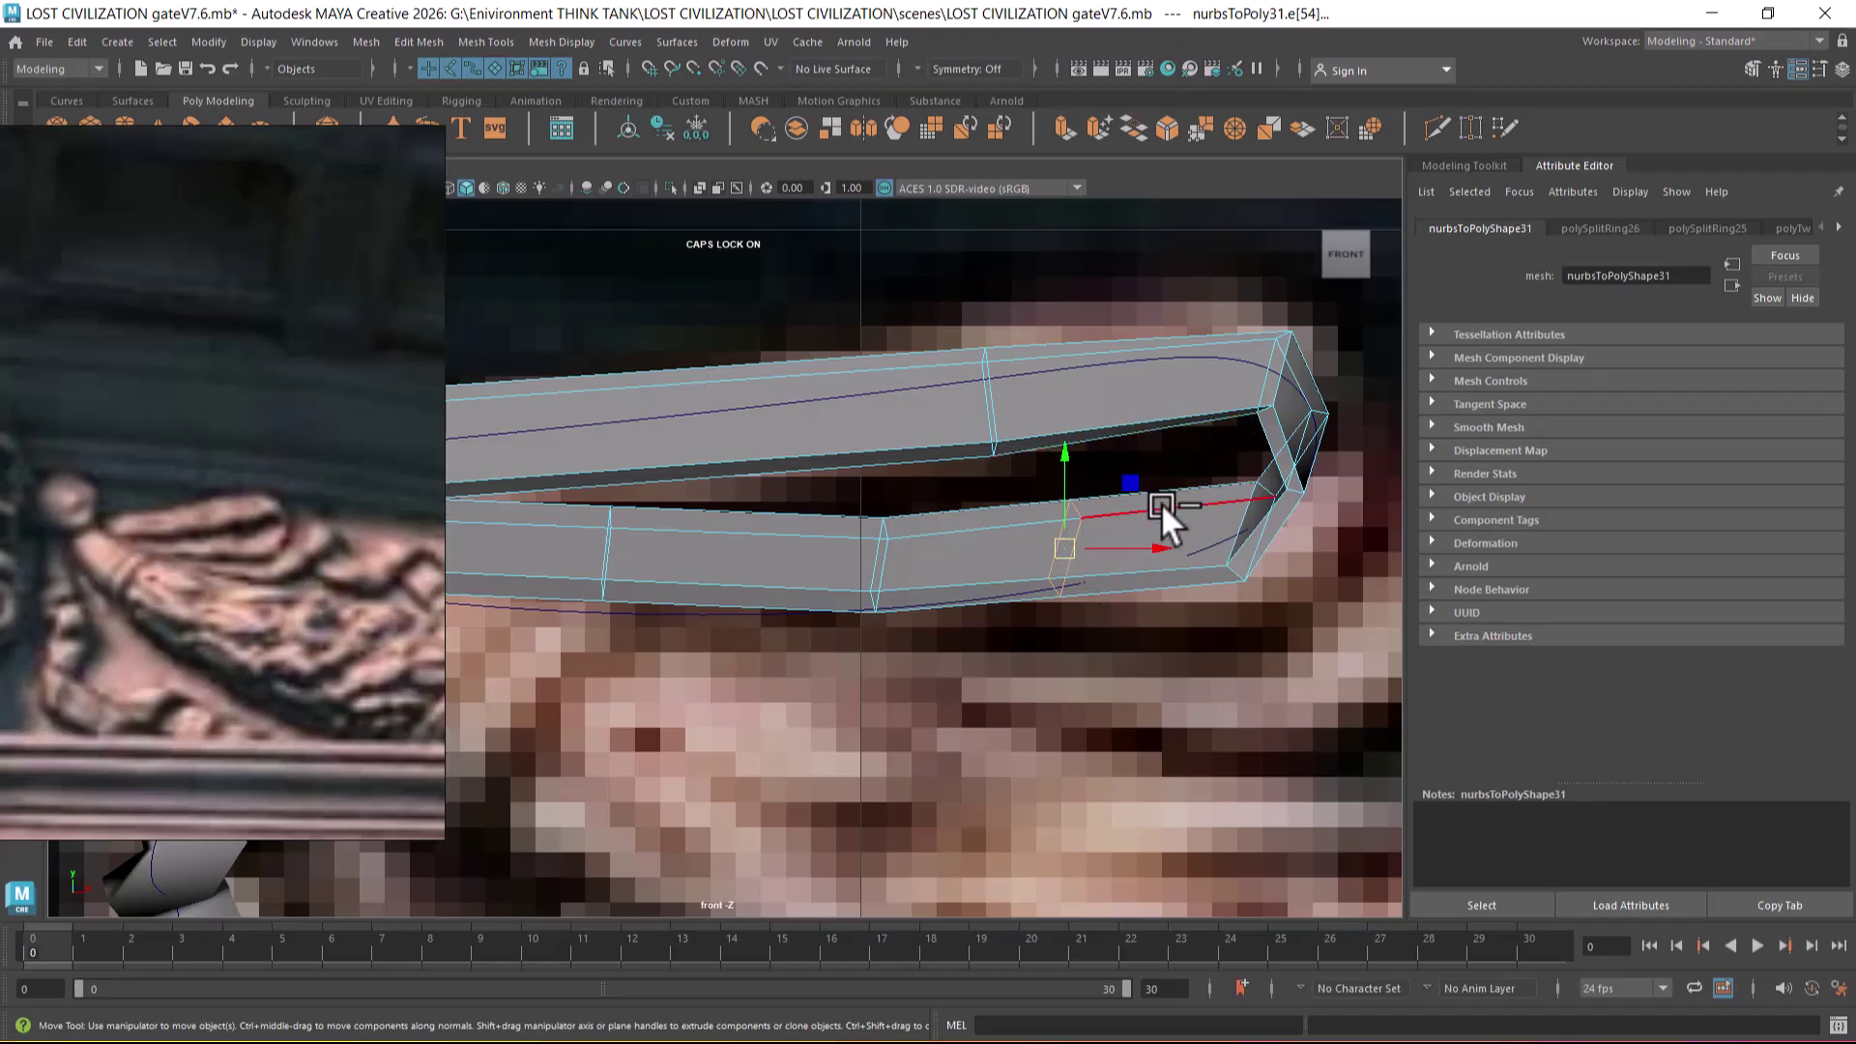
- Select the edge loops toward the lower strip's open end and move them in depth in the side view
key(space)
scroll(1247, 734, up, 5)
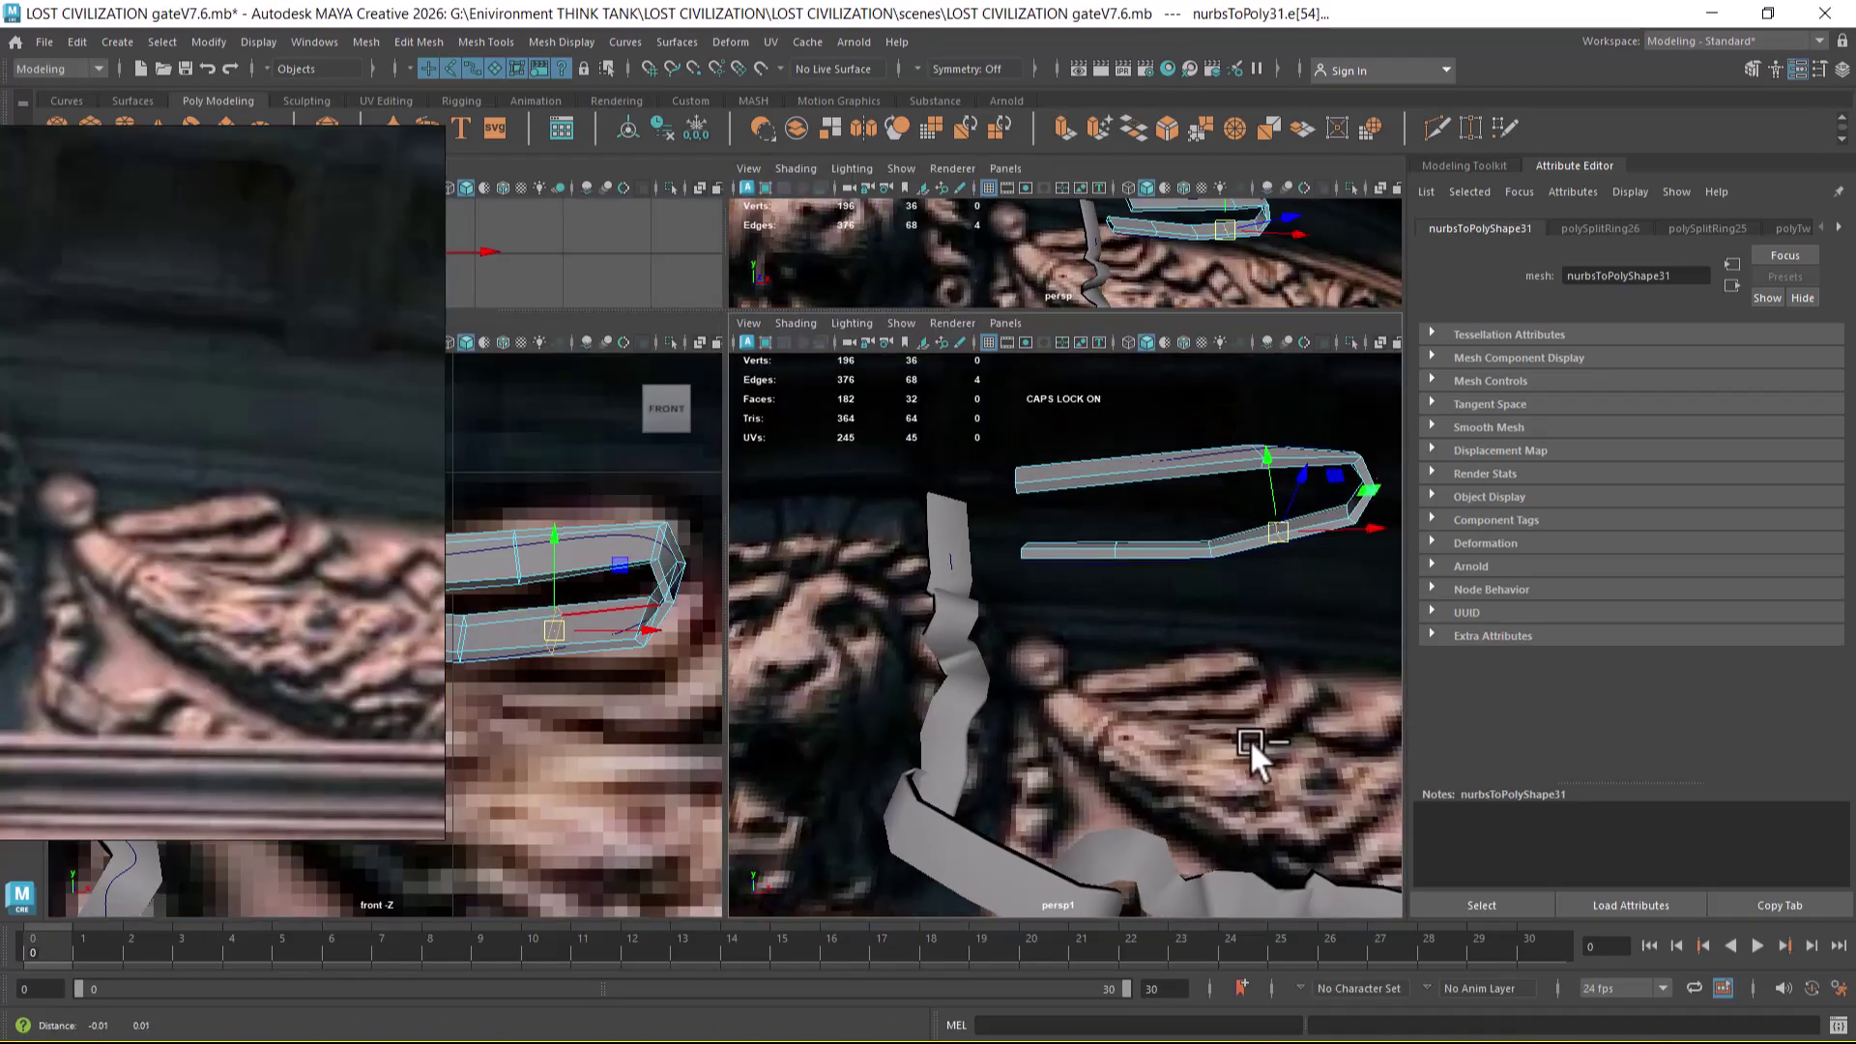
alt+drag(1208, 706, 1226, 667)
click(1163, 532)
shift+click(1150, 715)
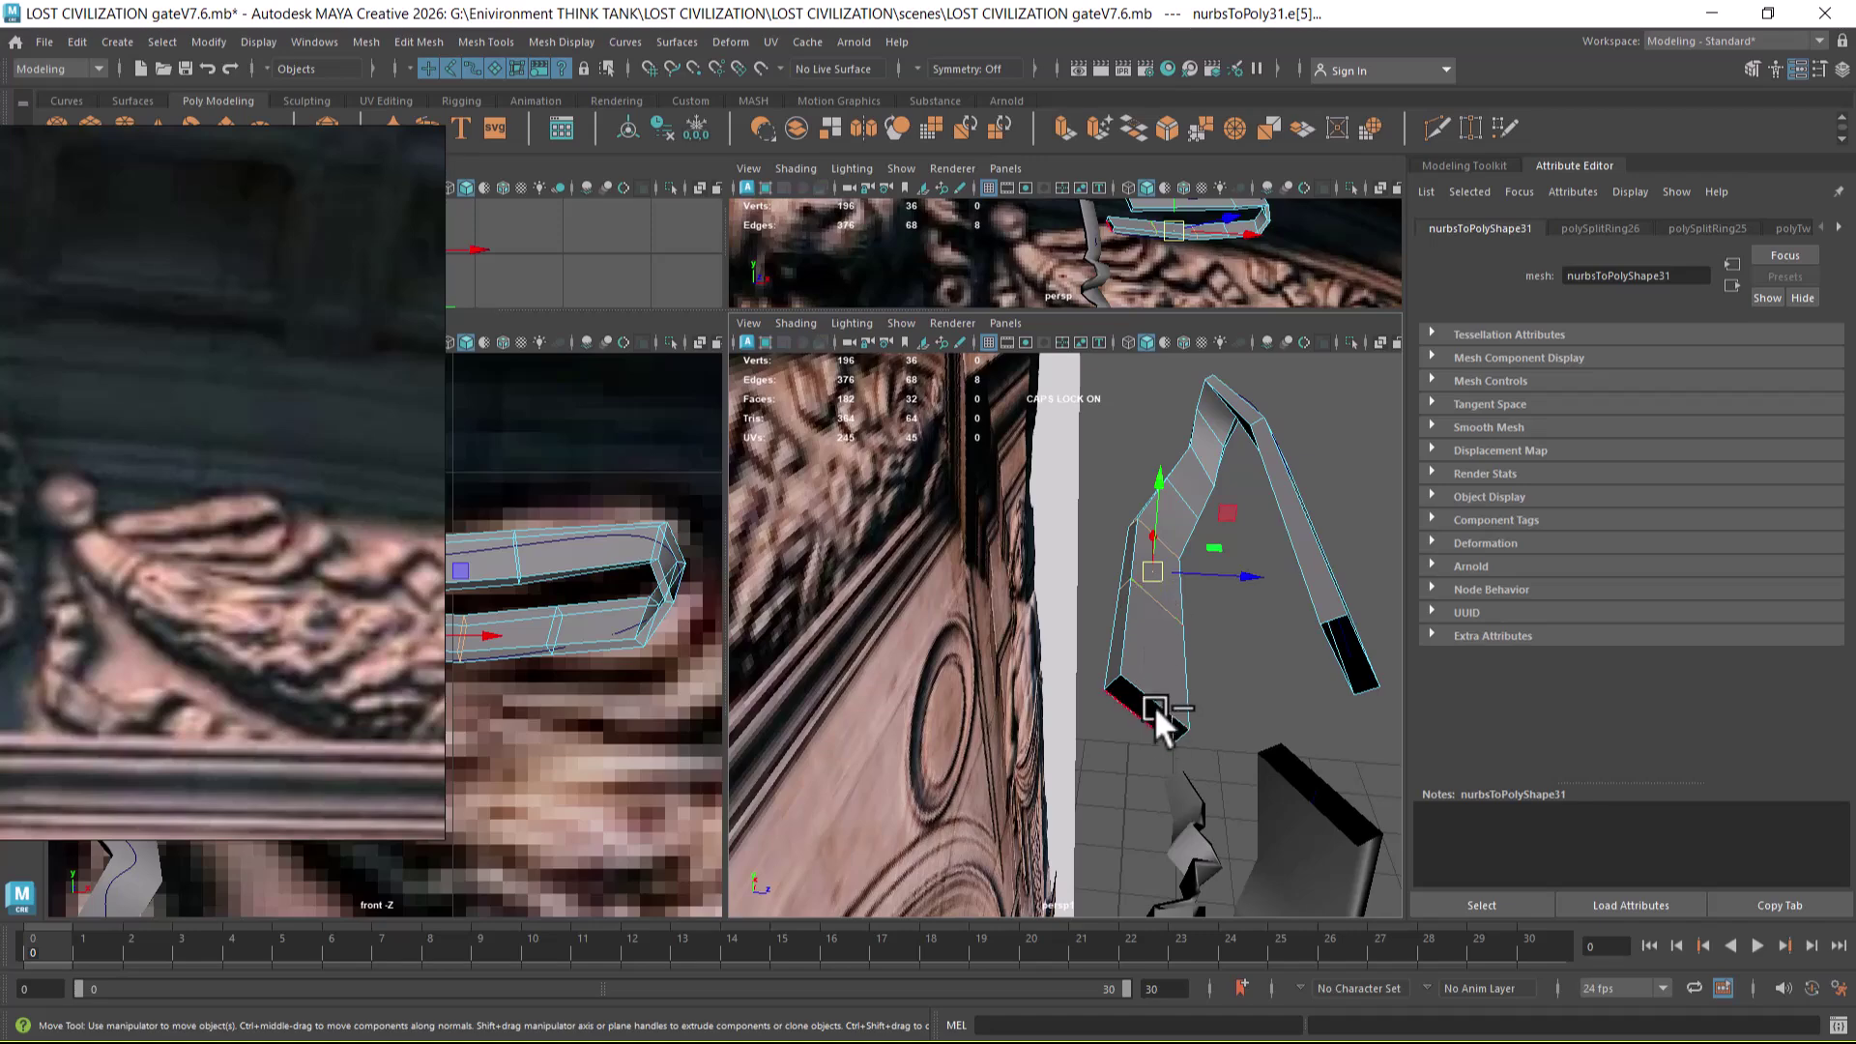
shift+click(1151, 696)
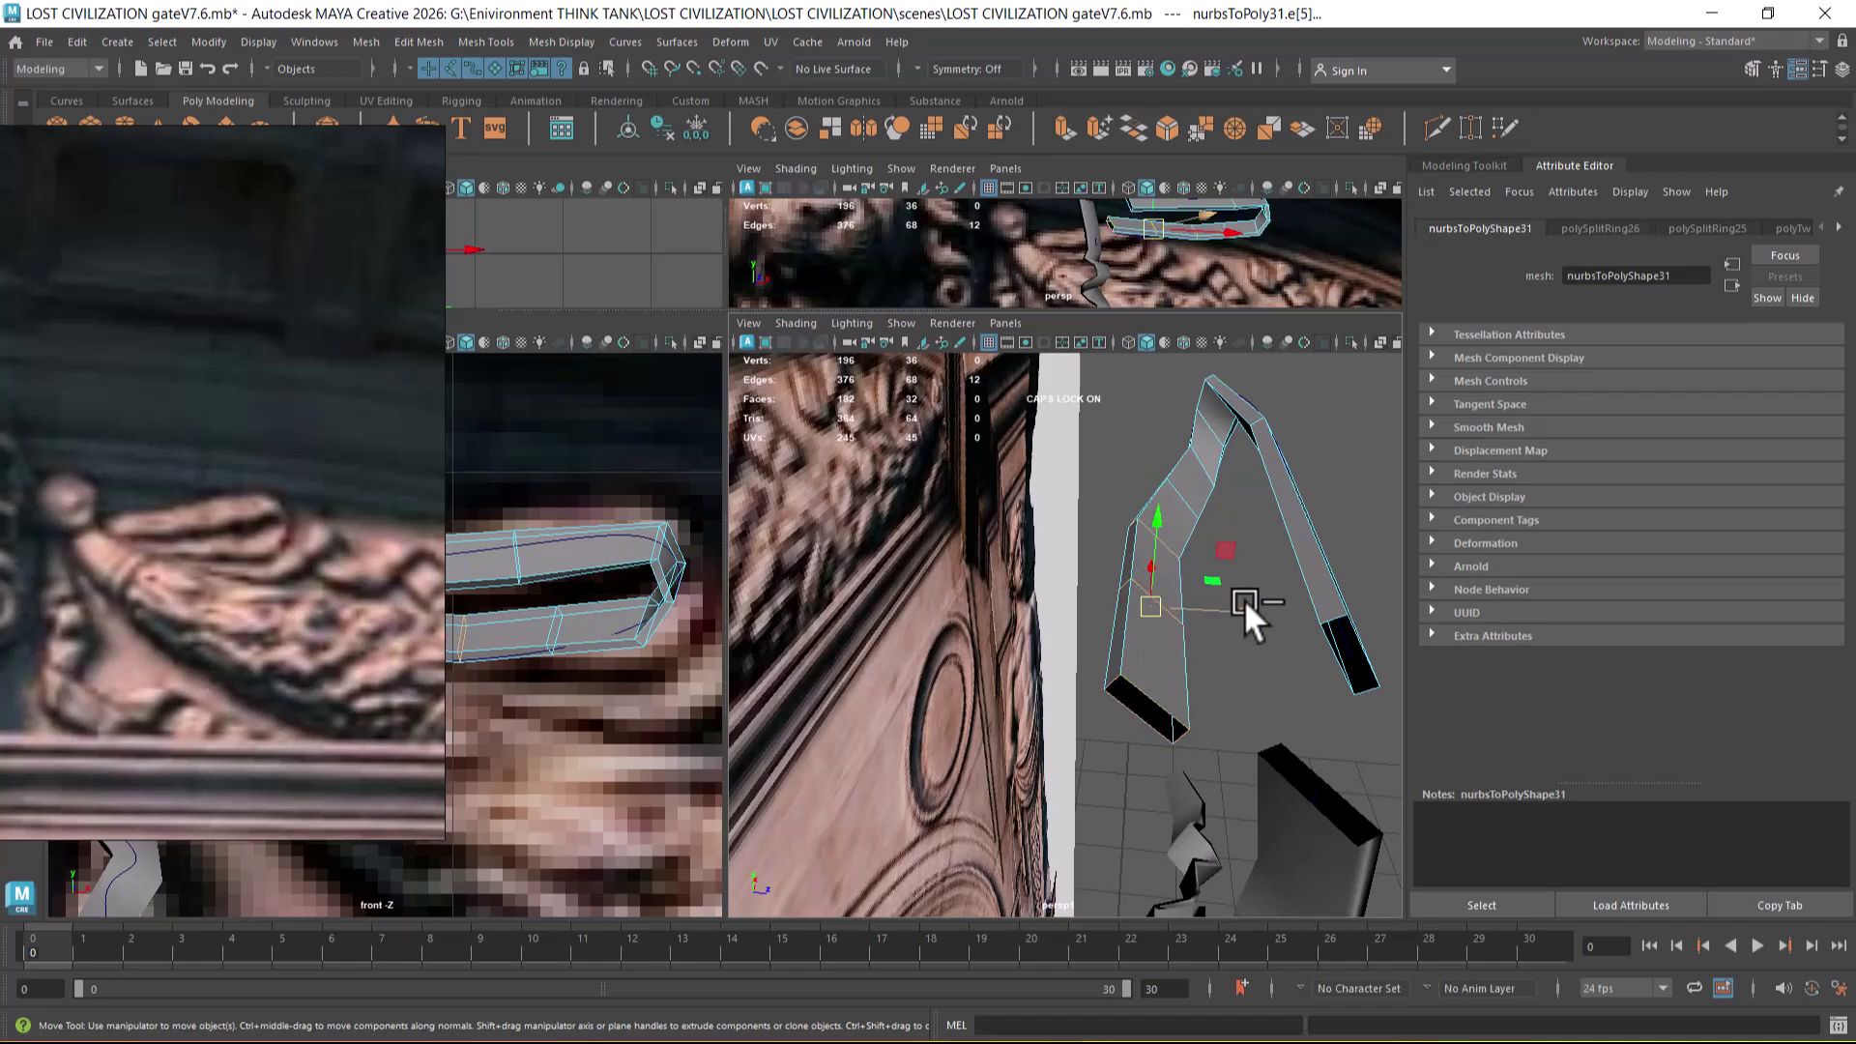
key(space)
drag(1257, 599, 1076, 610)
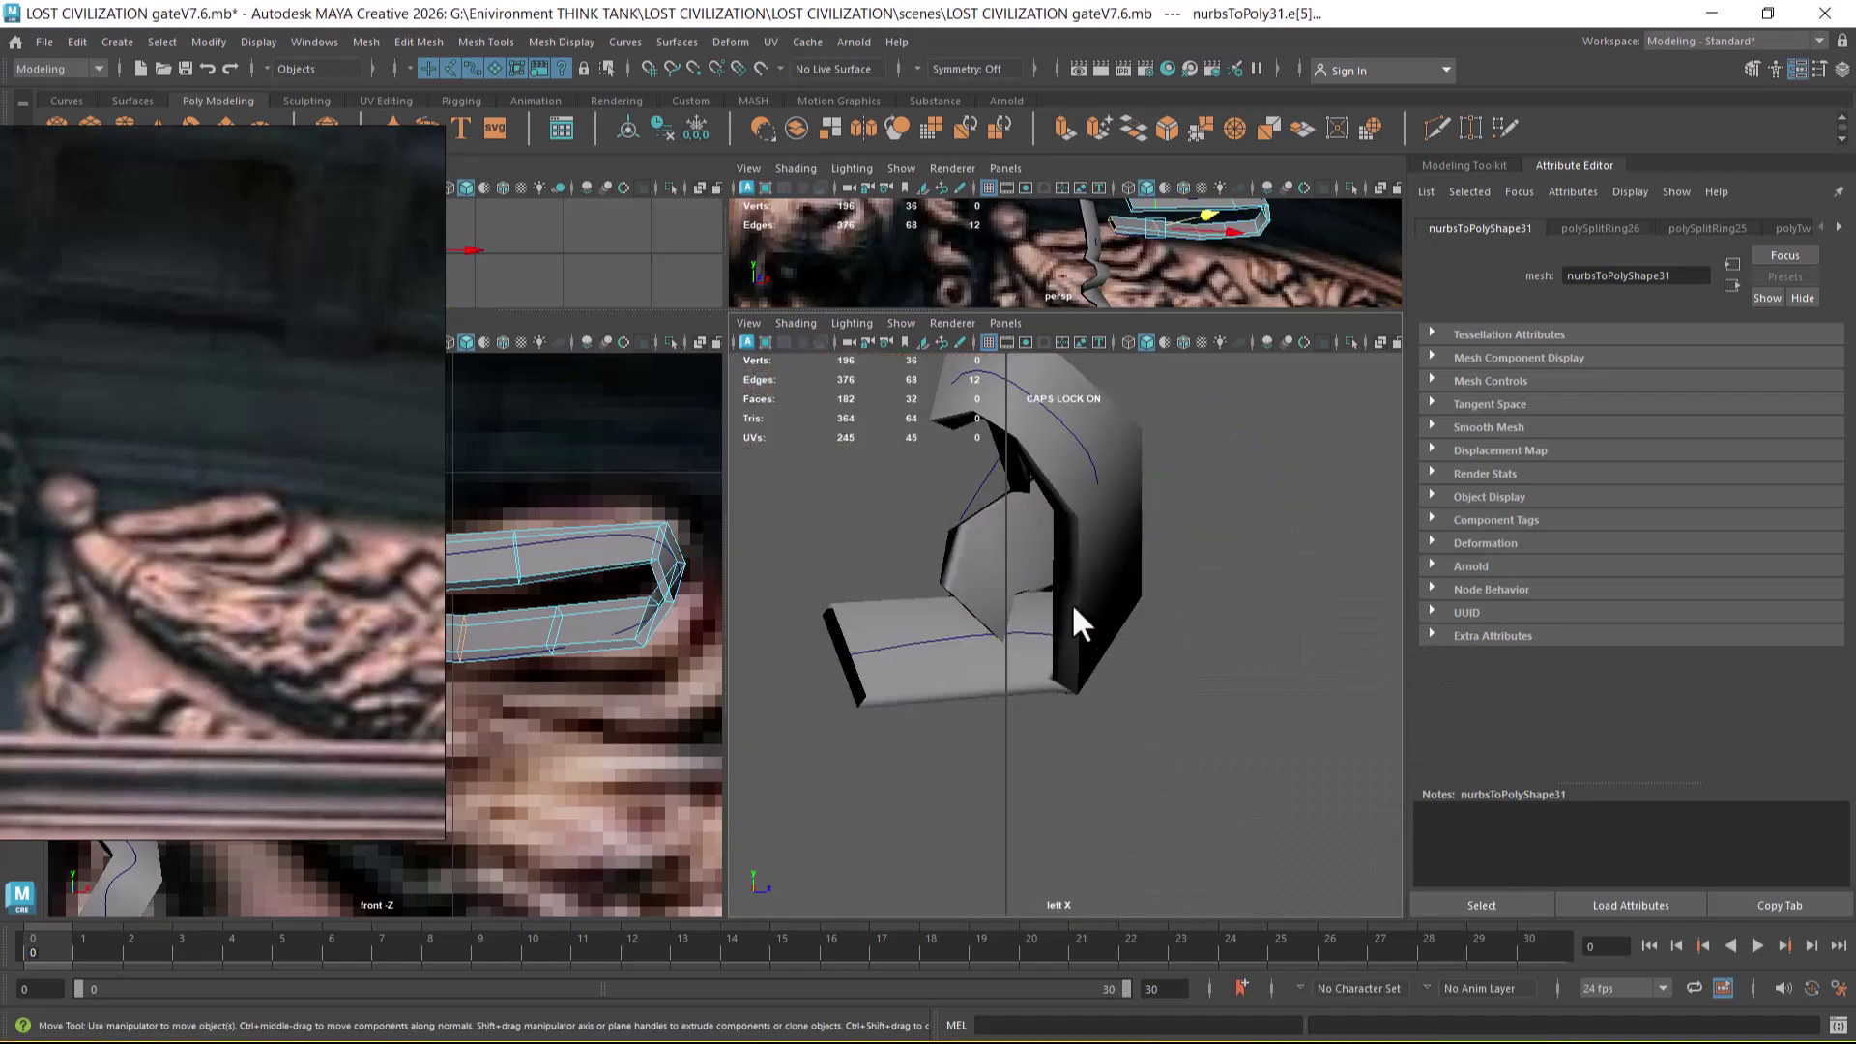
key(f)
alt+right_drag(1222, 675, 1336, 769)
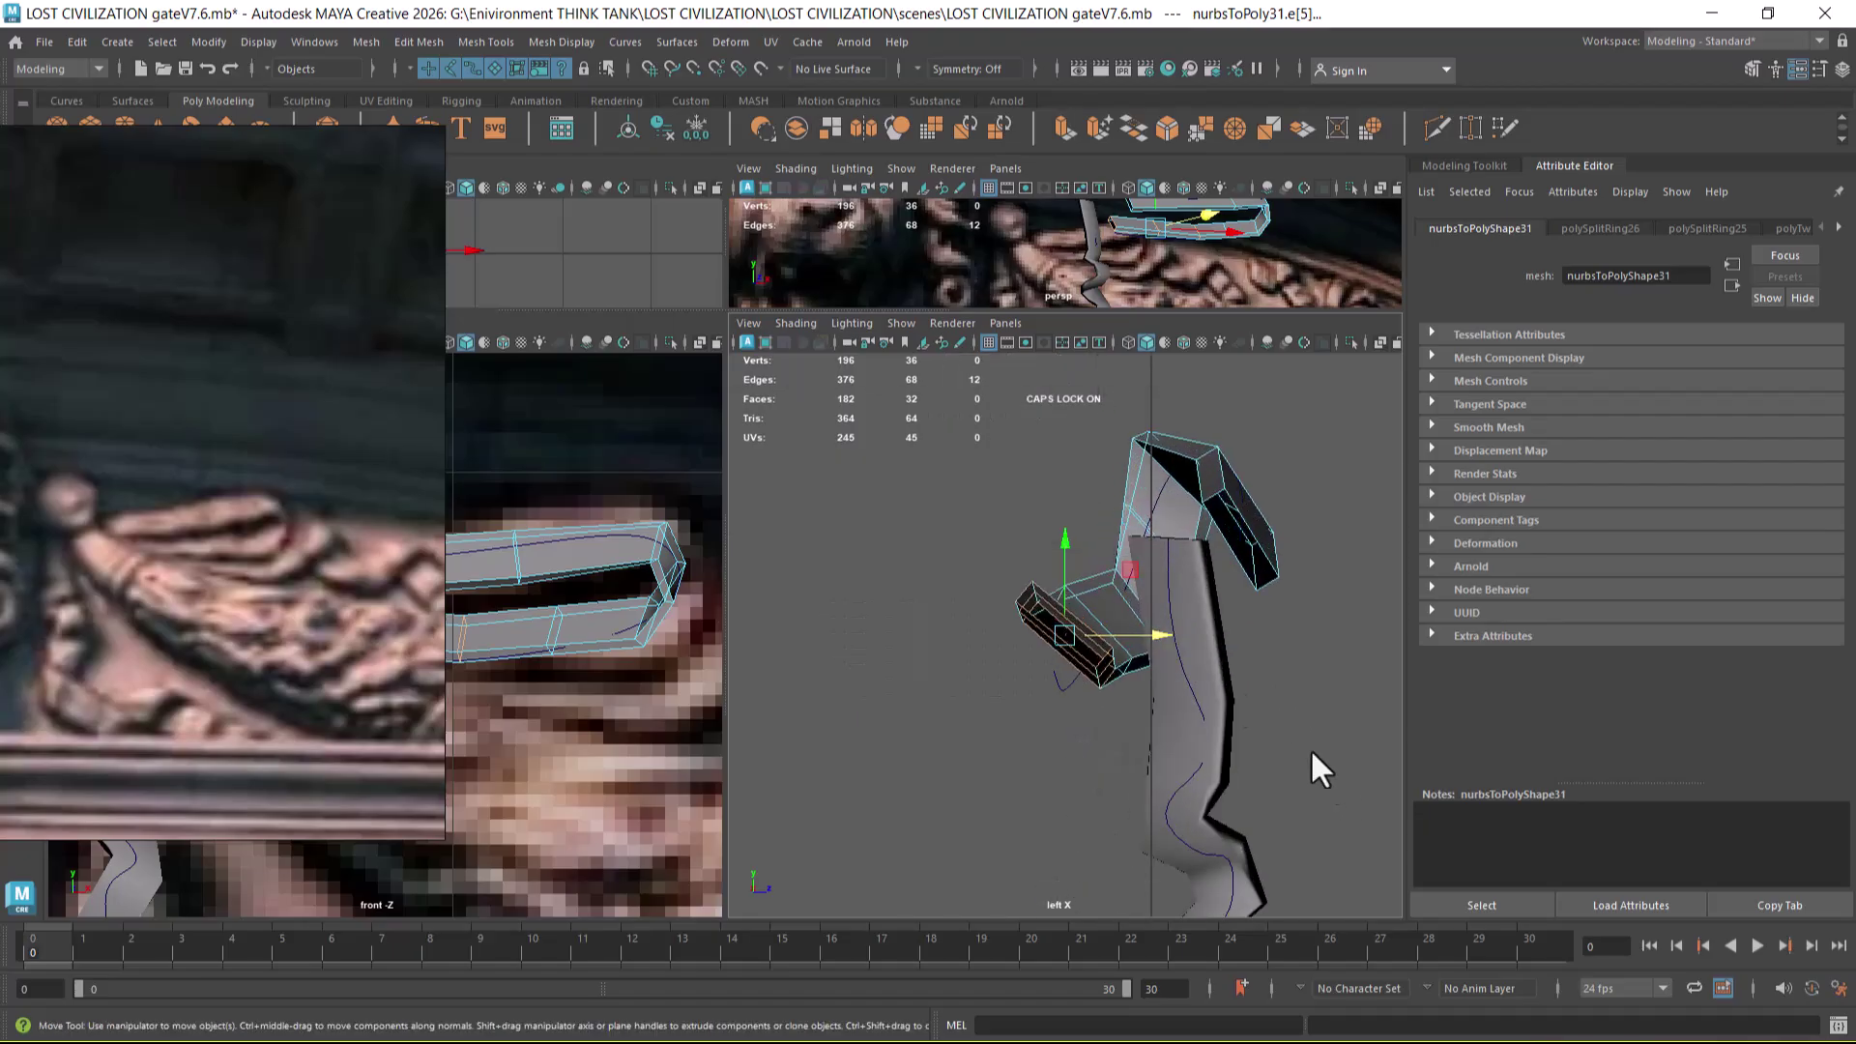
drag(1167, 635, 1175, 467)
- Move the lower strip's edge loop near the closed end in depth and slightly upward in the side view
key(space)
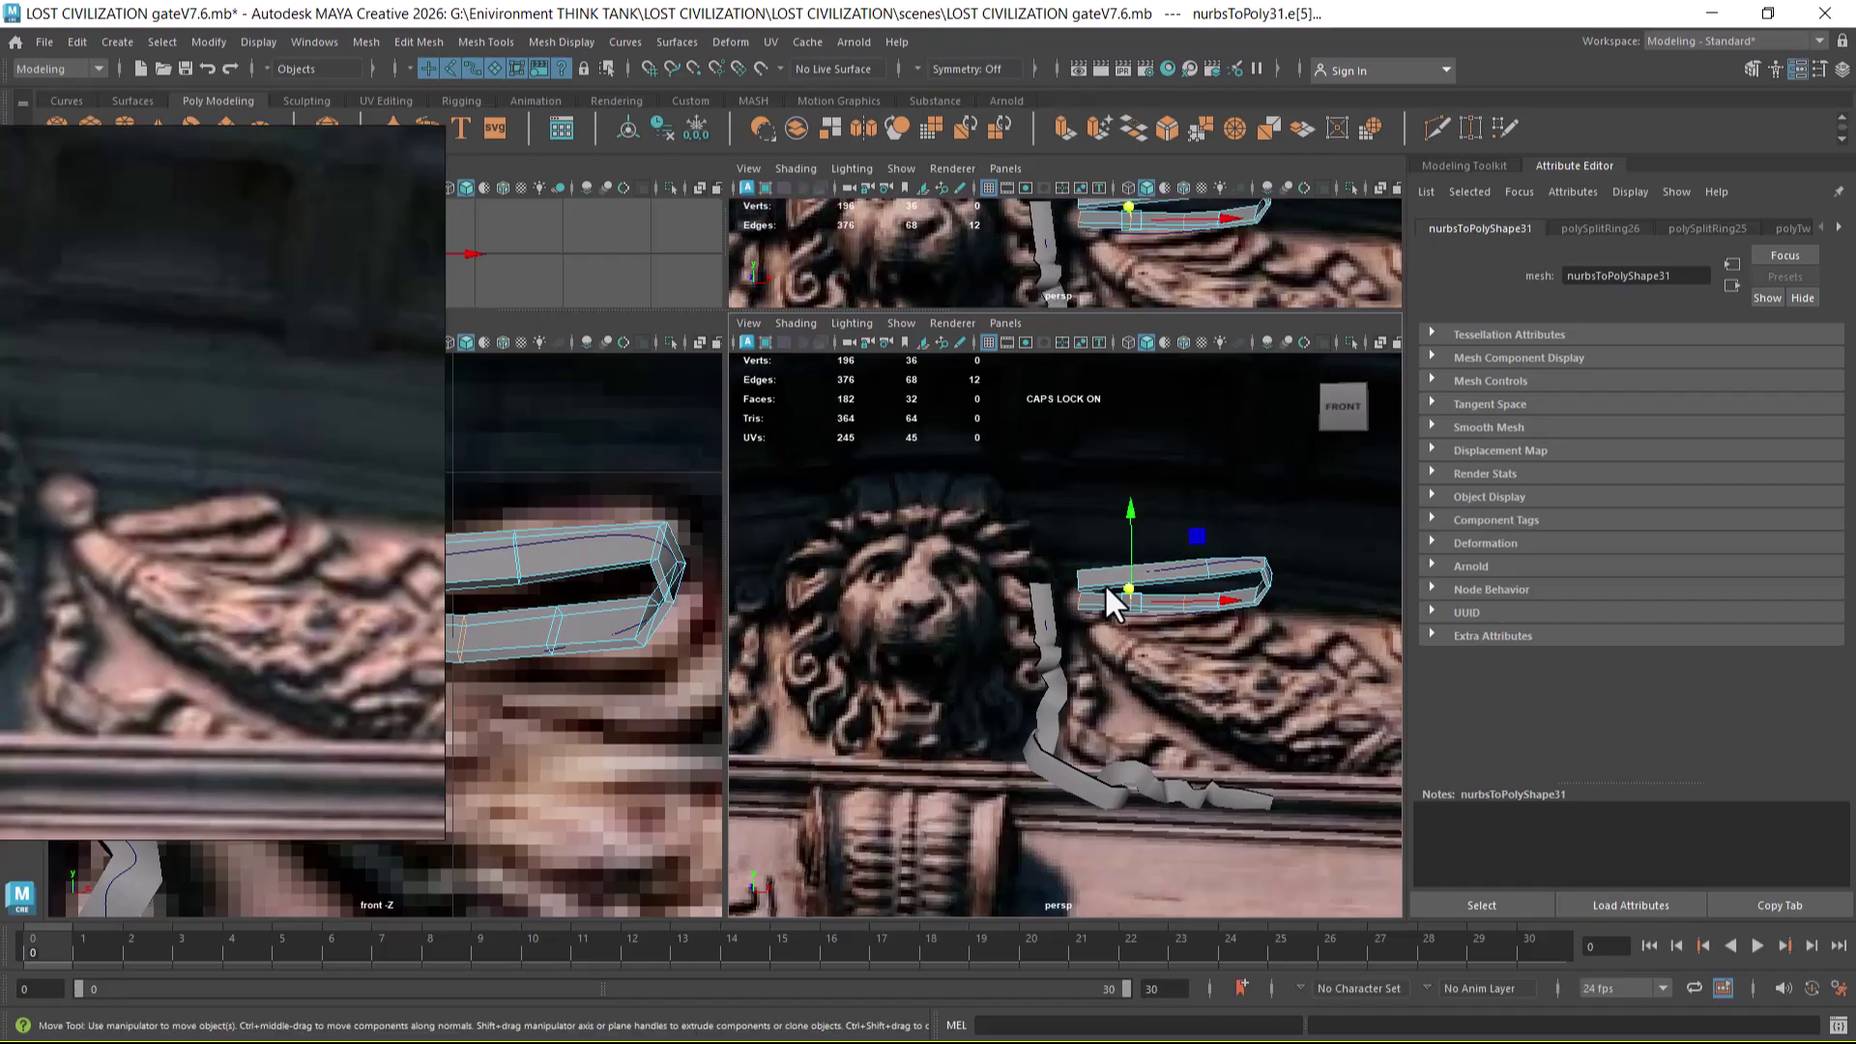
key(space)
drag(1098, 658, 1028, 624)
alt+right_drag(1028, 624, 1263, 657)
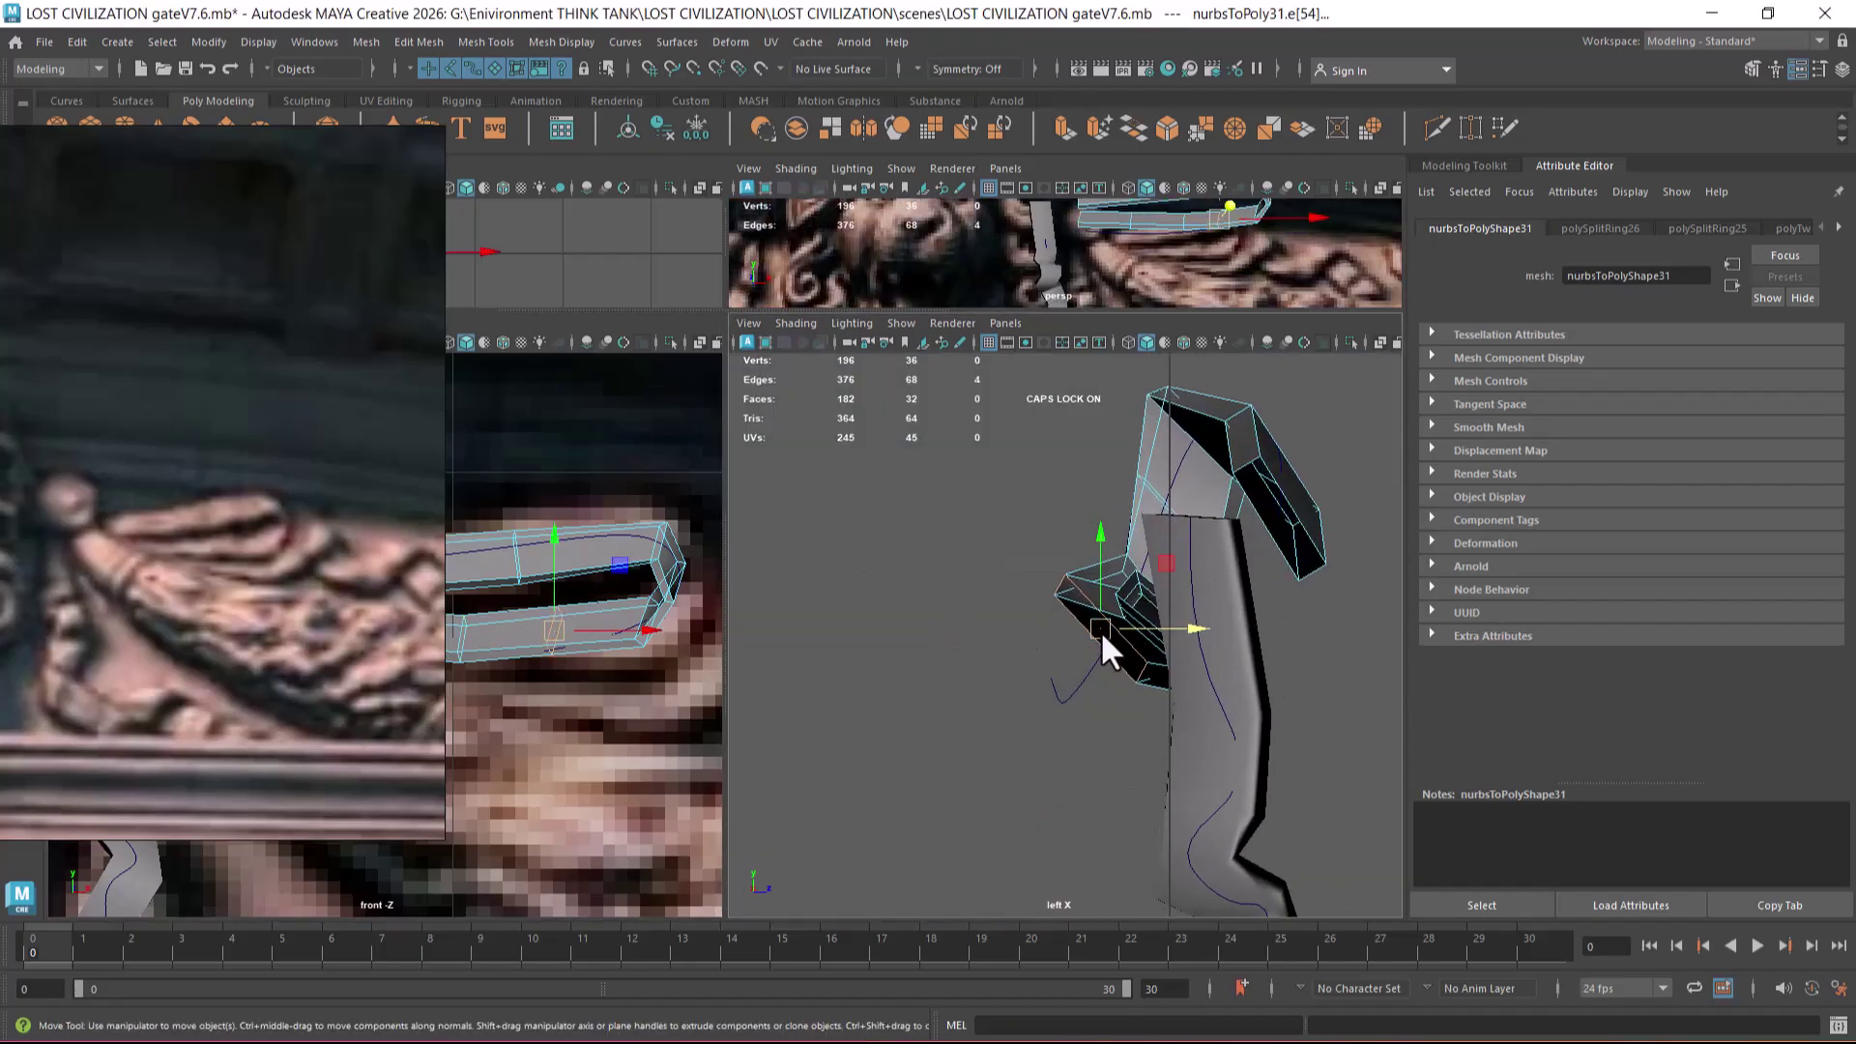
drag(1100, 629, 1147, 613)
key(space)
drag(1262, 663, 1283, 564)
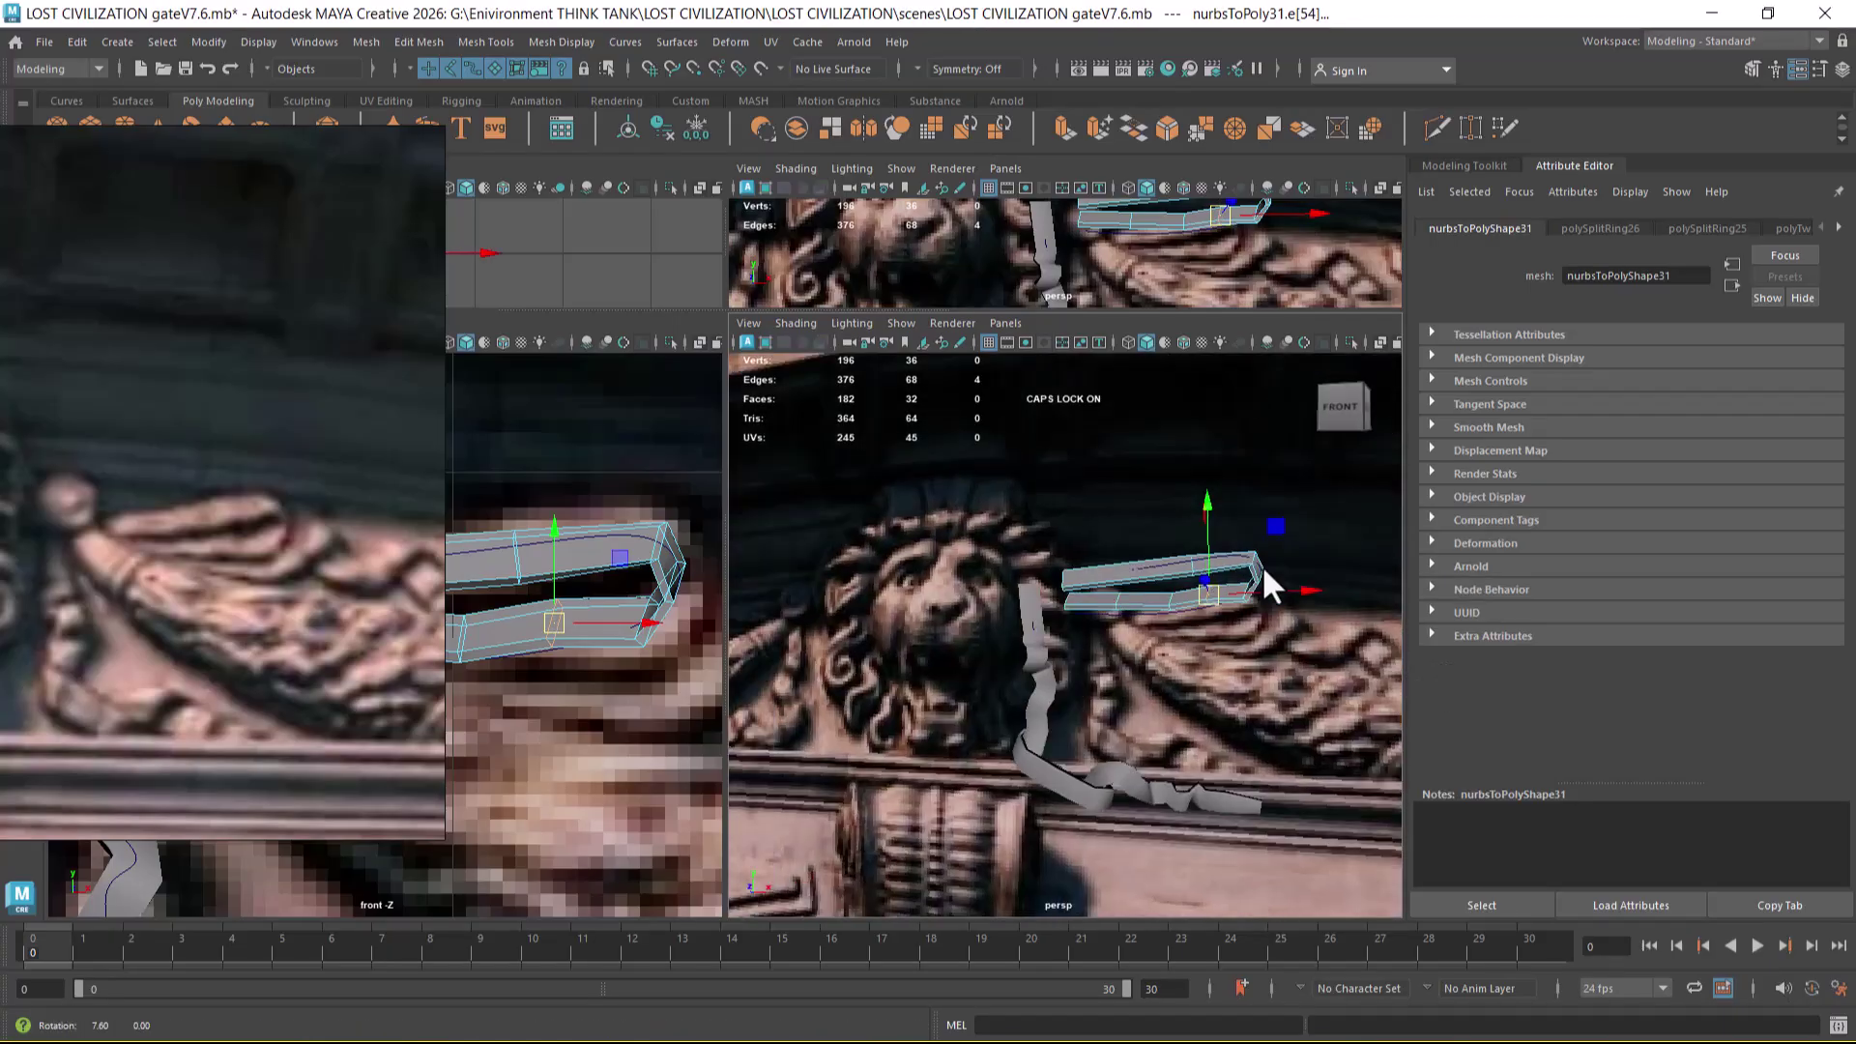
- Bevel the edge loop at the tip of the closed end with a fraction of 0.5 and 2 segments
alt+drag(1268, 651, 1205, 626)
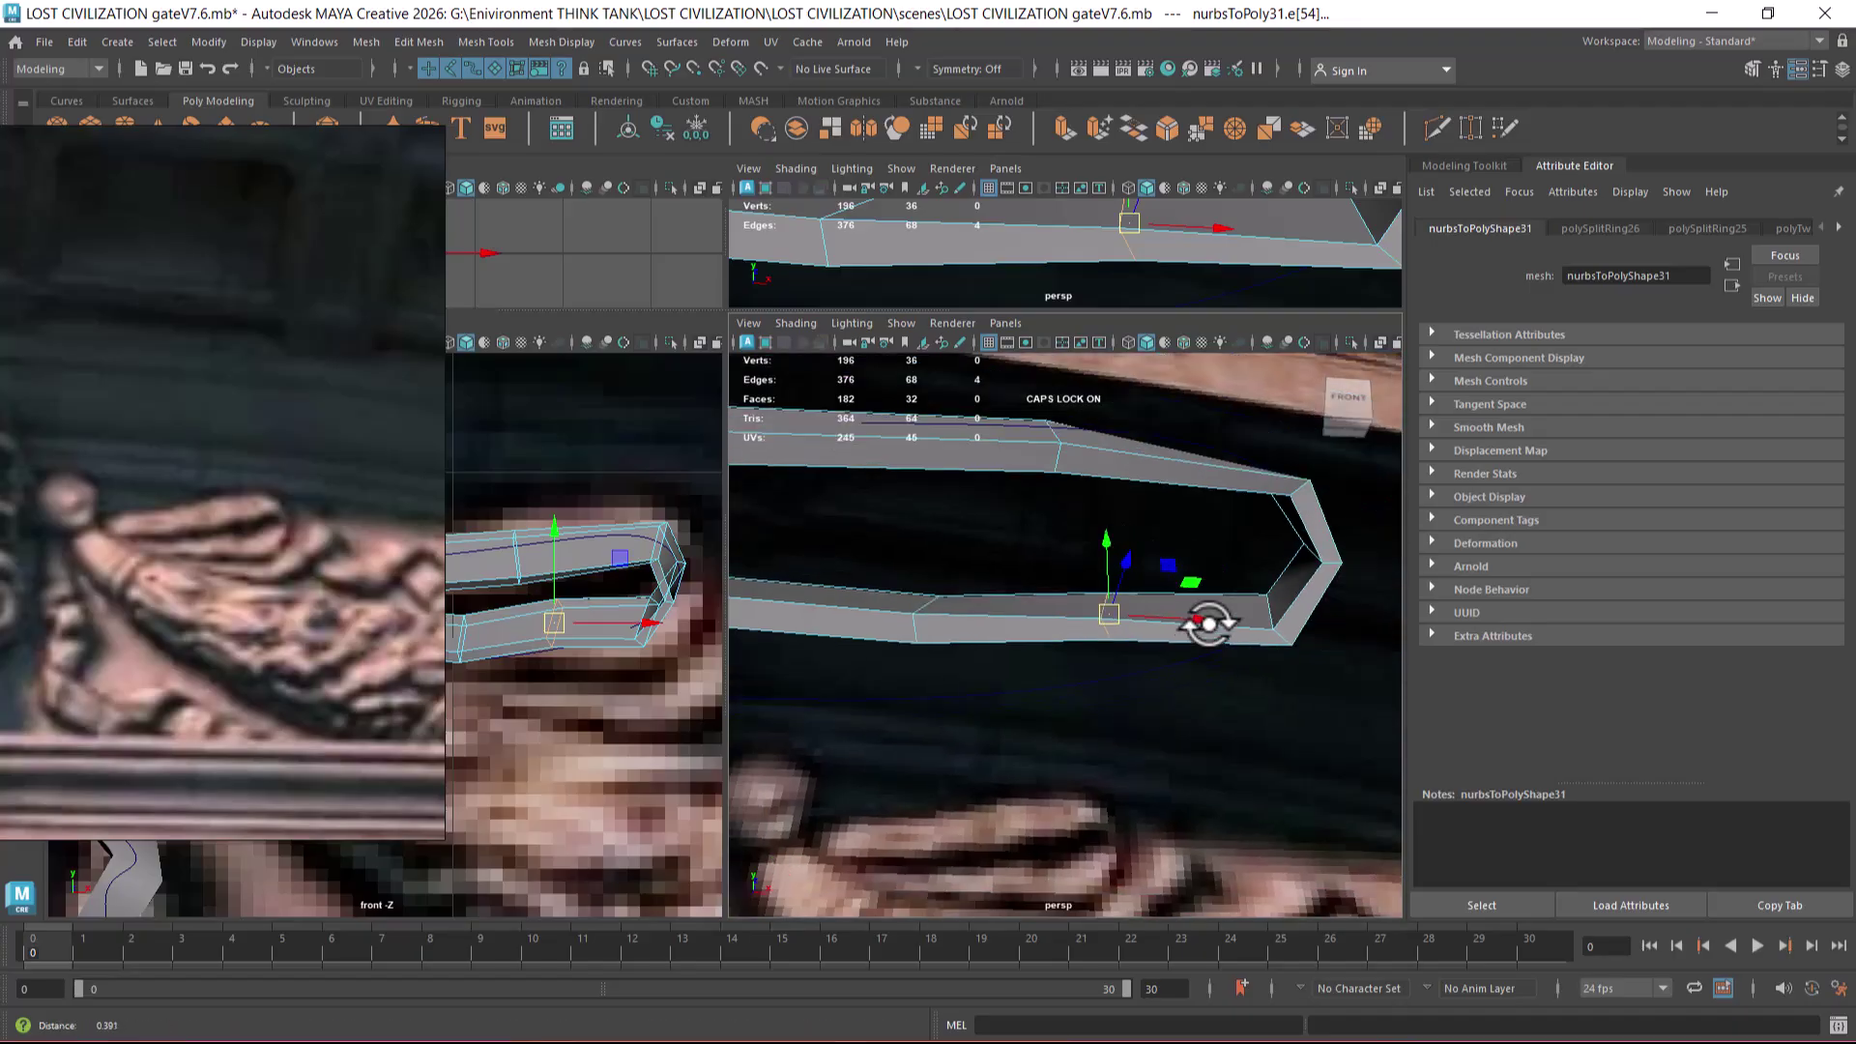
shift+right_drag(1204, 557, 1309, 555)
drag(1272, 674, 1282, 673)
alt+drag(1194, 543, 1137, 574)
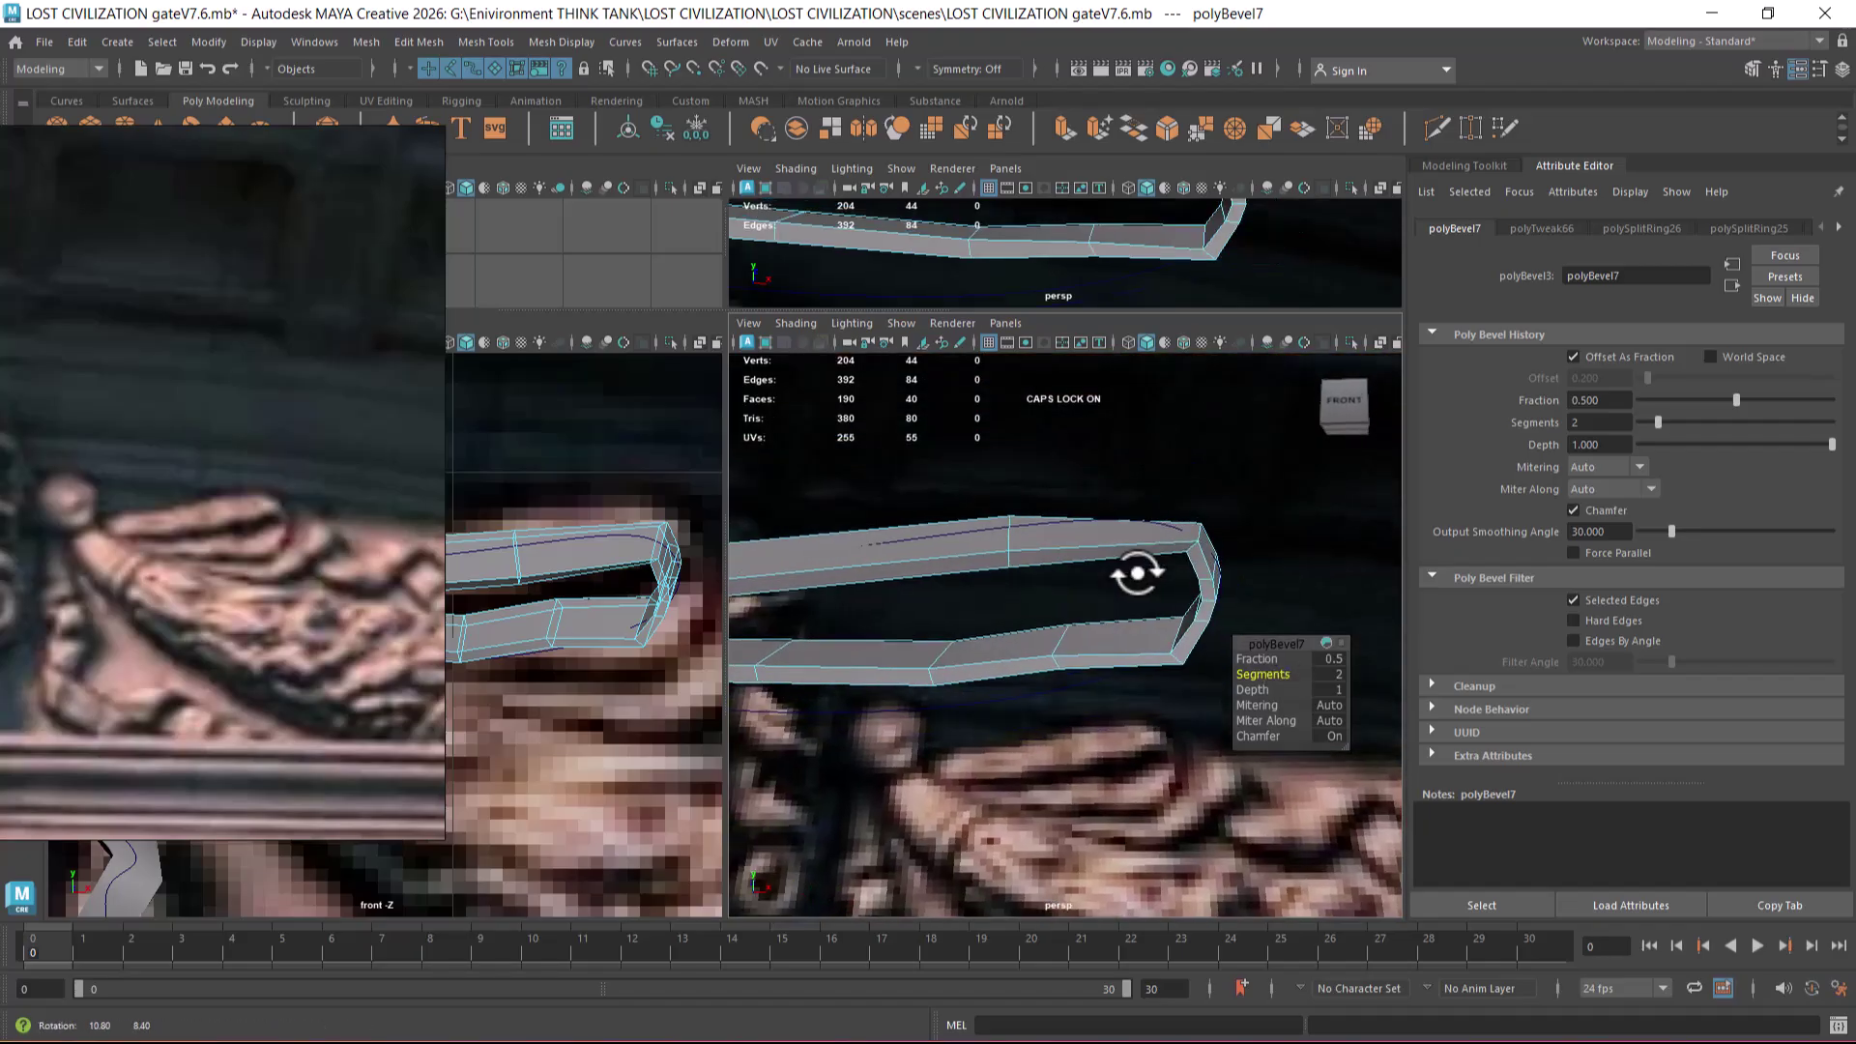
- Insert an edge loop on the upper strip midway between its bend and the closed end
double_click(1202, 528)
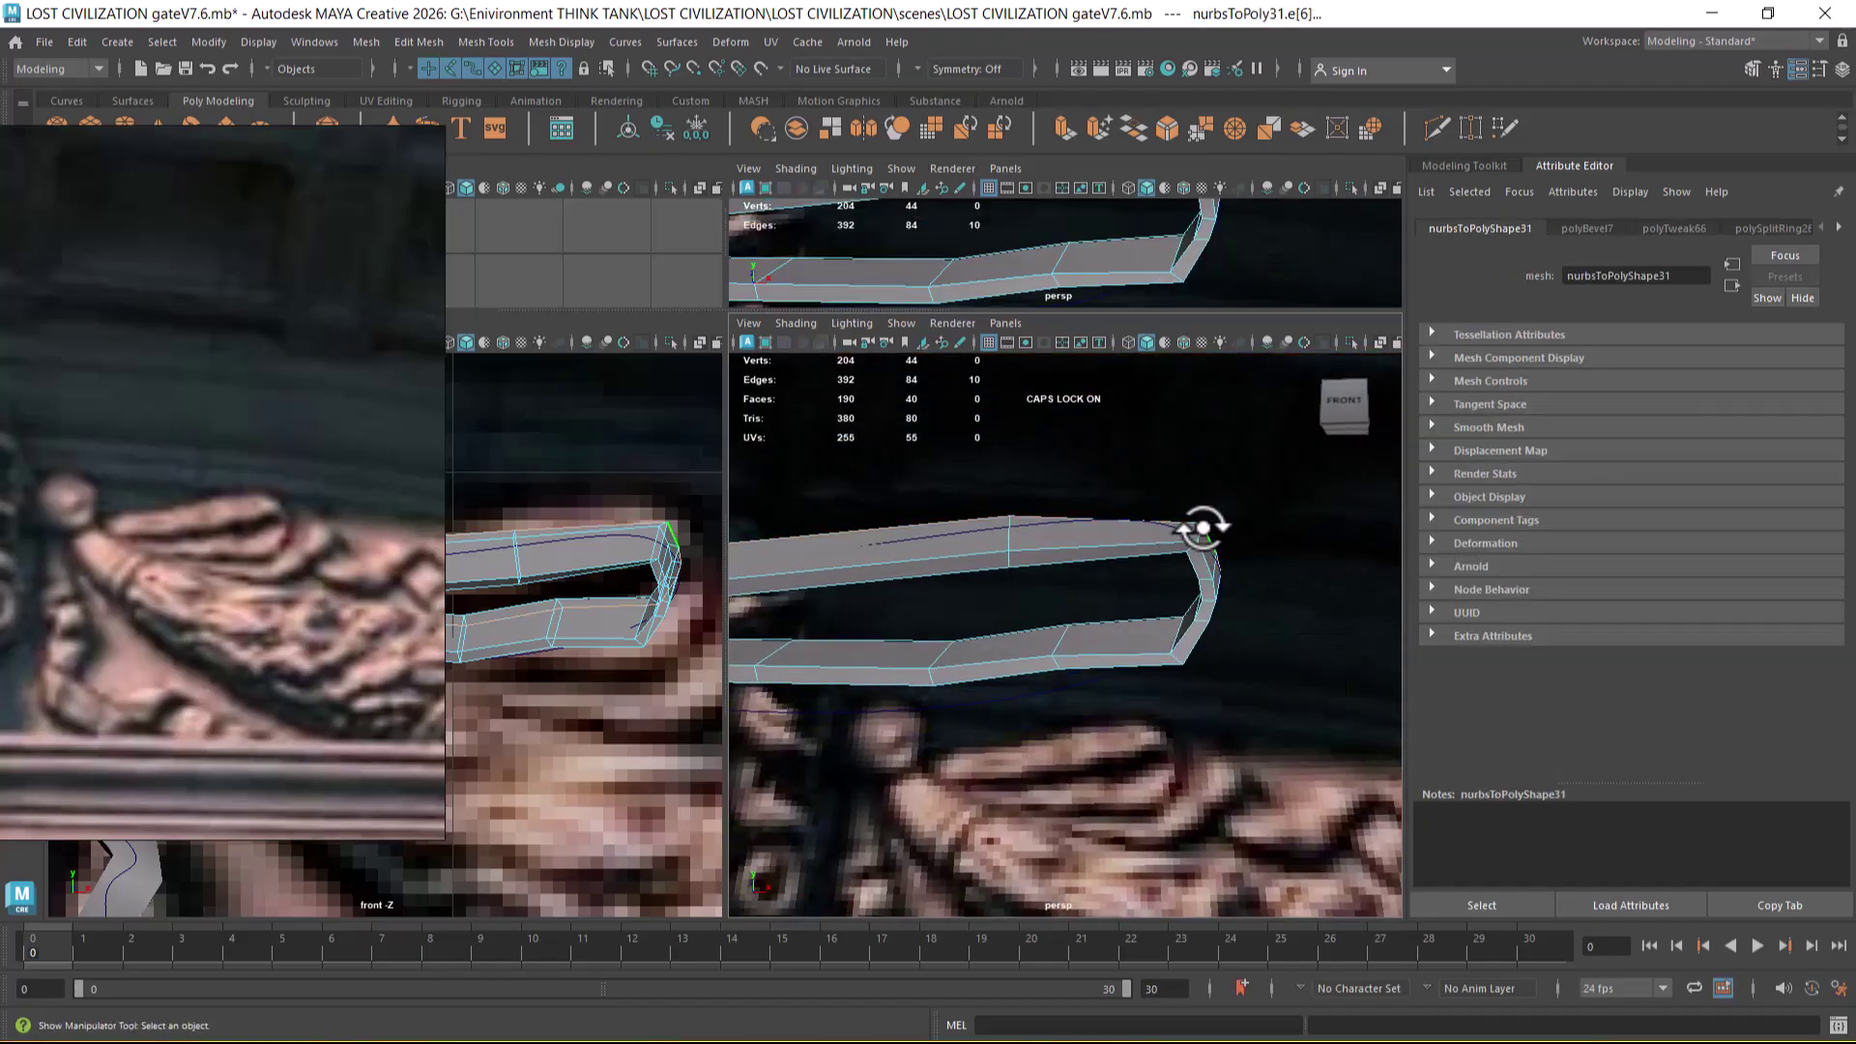
alt+drag(1208, 552, 1183, 555)
click(1098, 542)
shift+right_drag(1207, 476, 1102, 488)
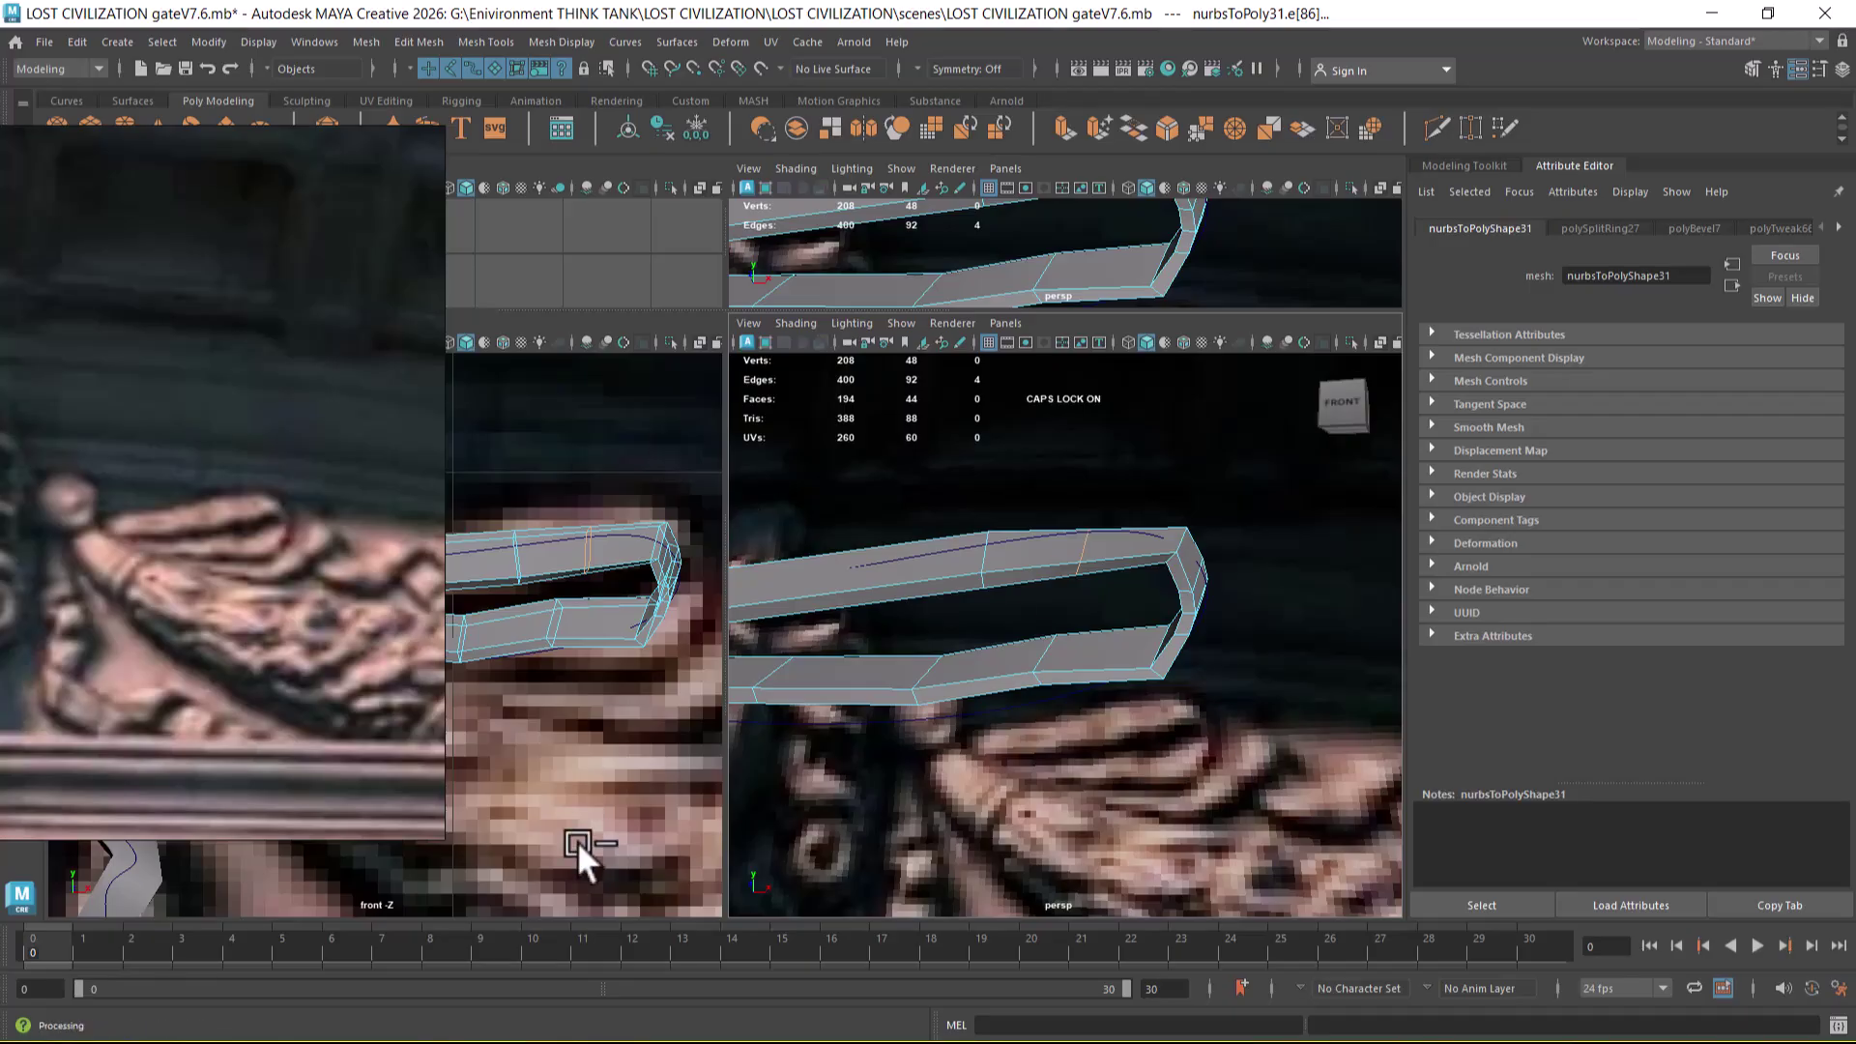
- Scale up the new upper strip edge loop and the neighbouring loop at the bend to widen the leaf in the front view
scroll(625, 671, up, 2)
key(w)
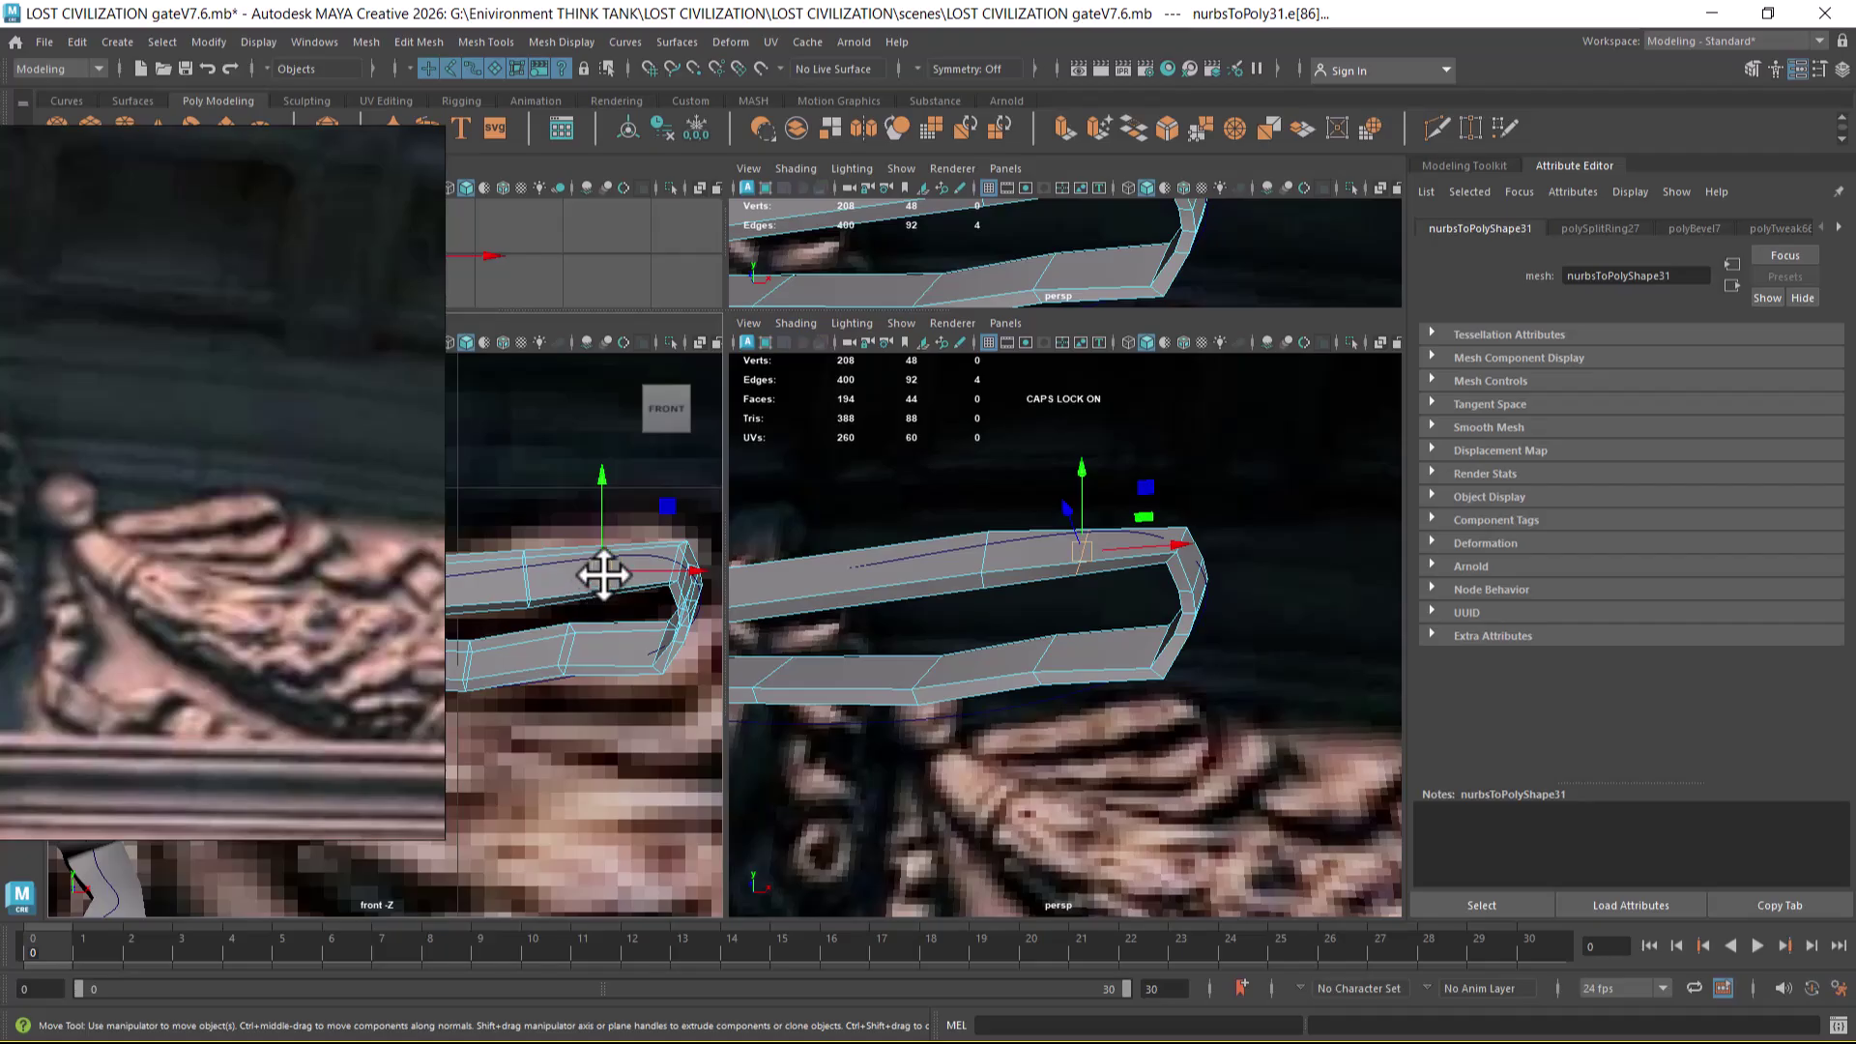
scroll(604, 576, down, 3)
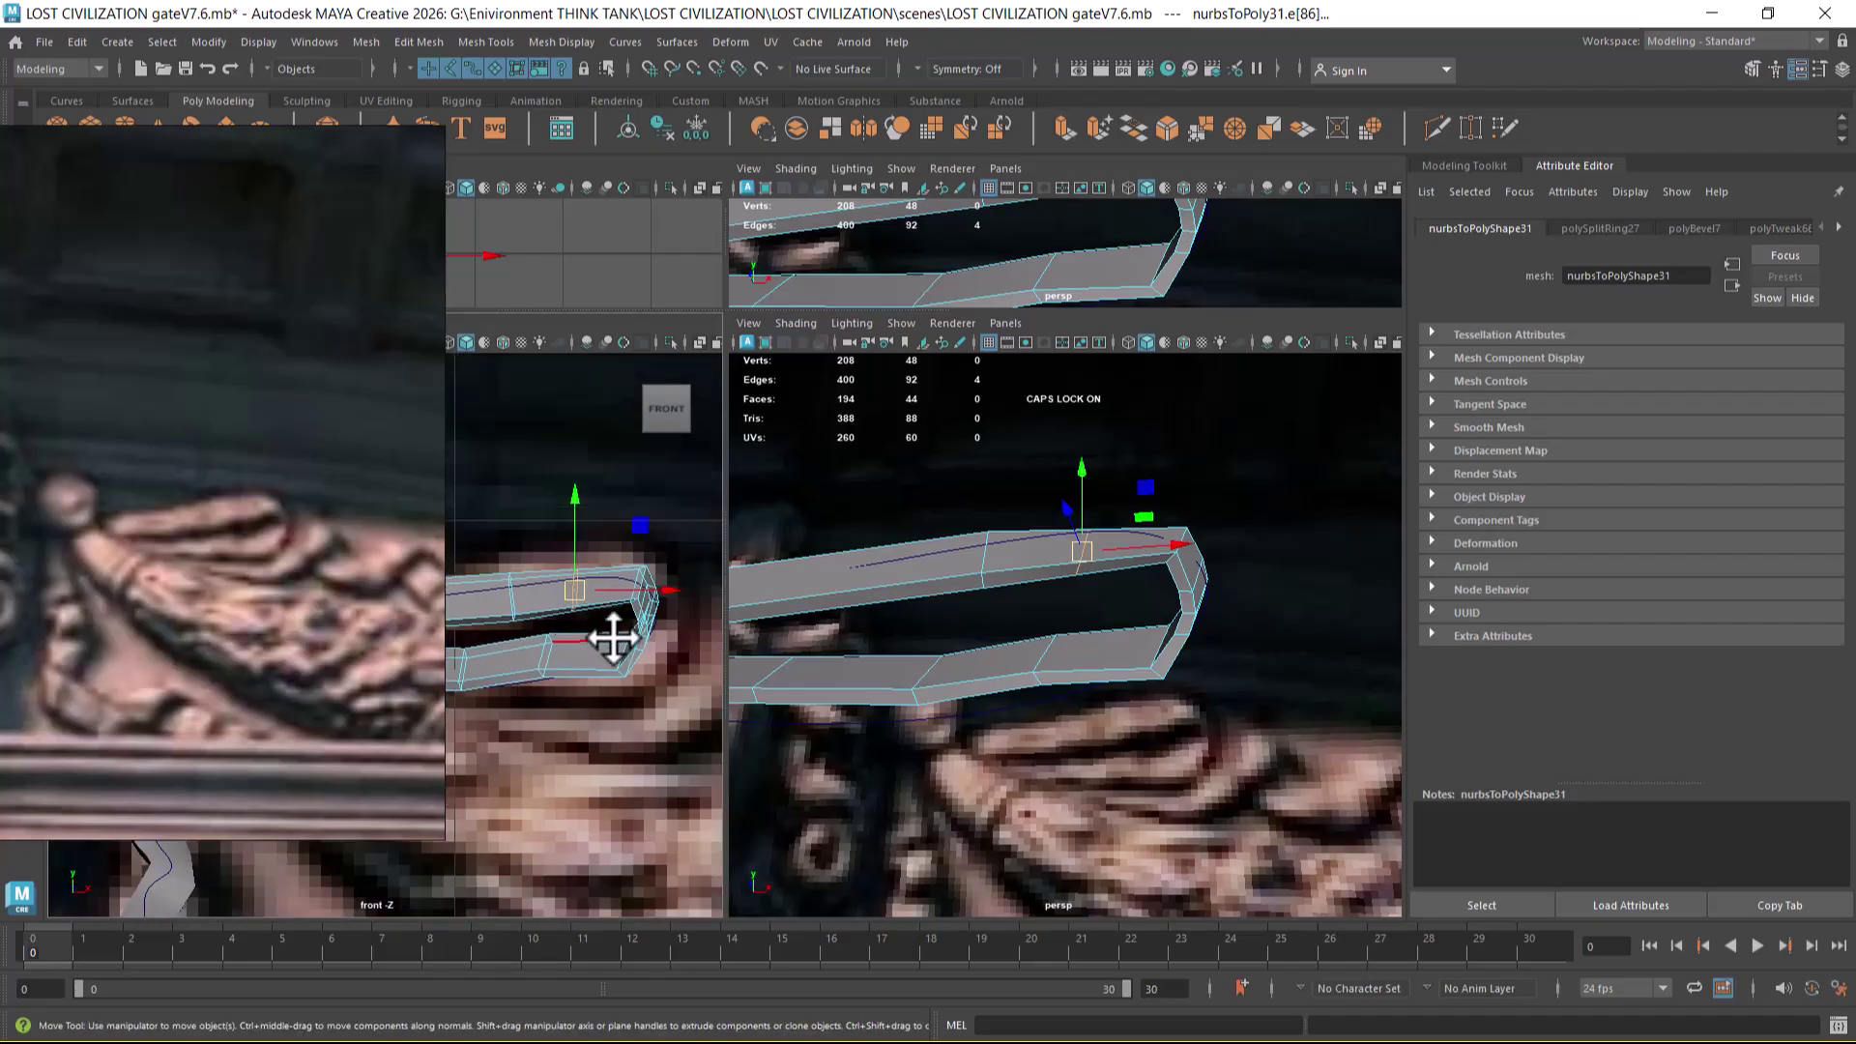
key(space)
scroll(767, 654, up, 4)
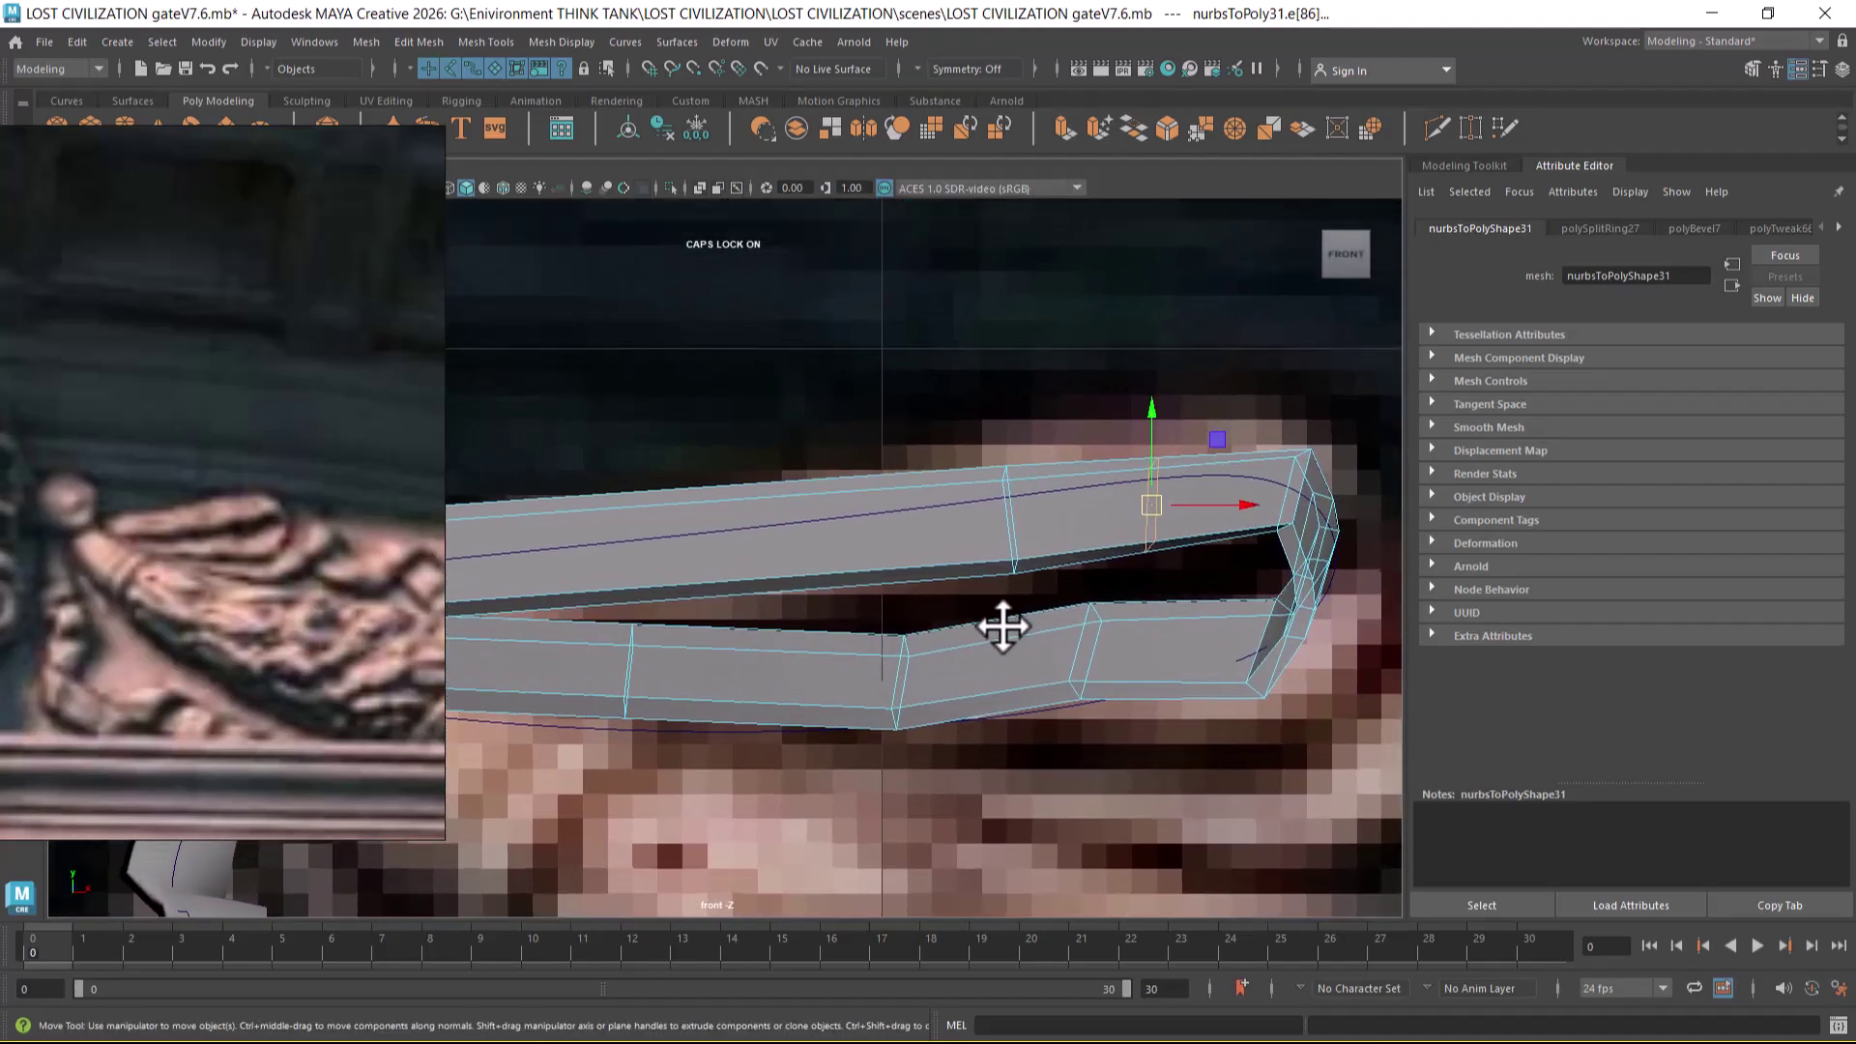
key(r)
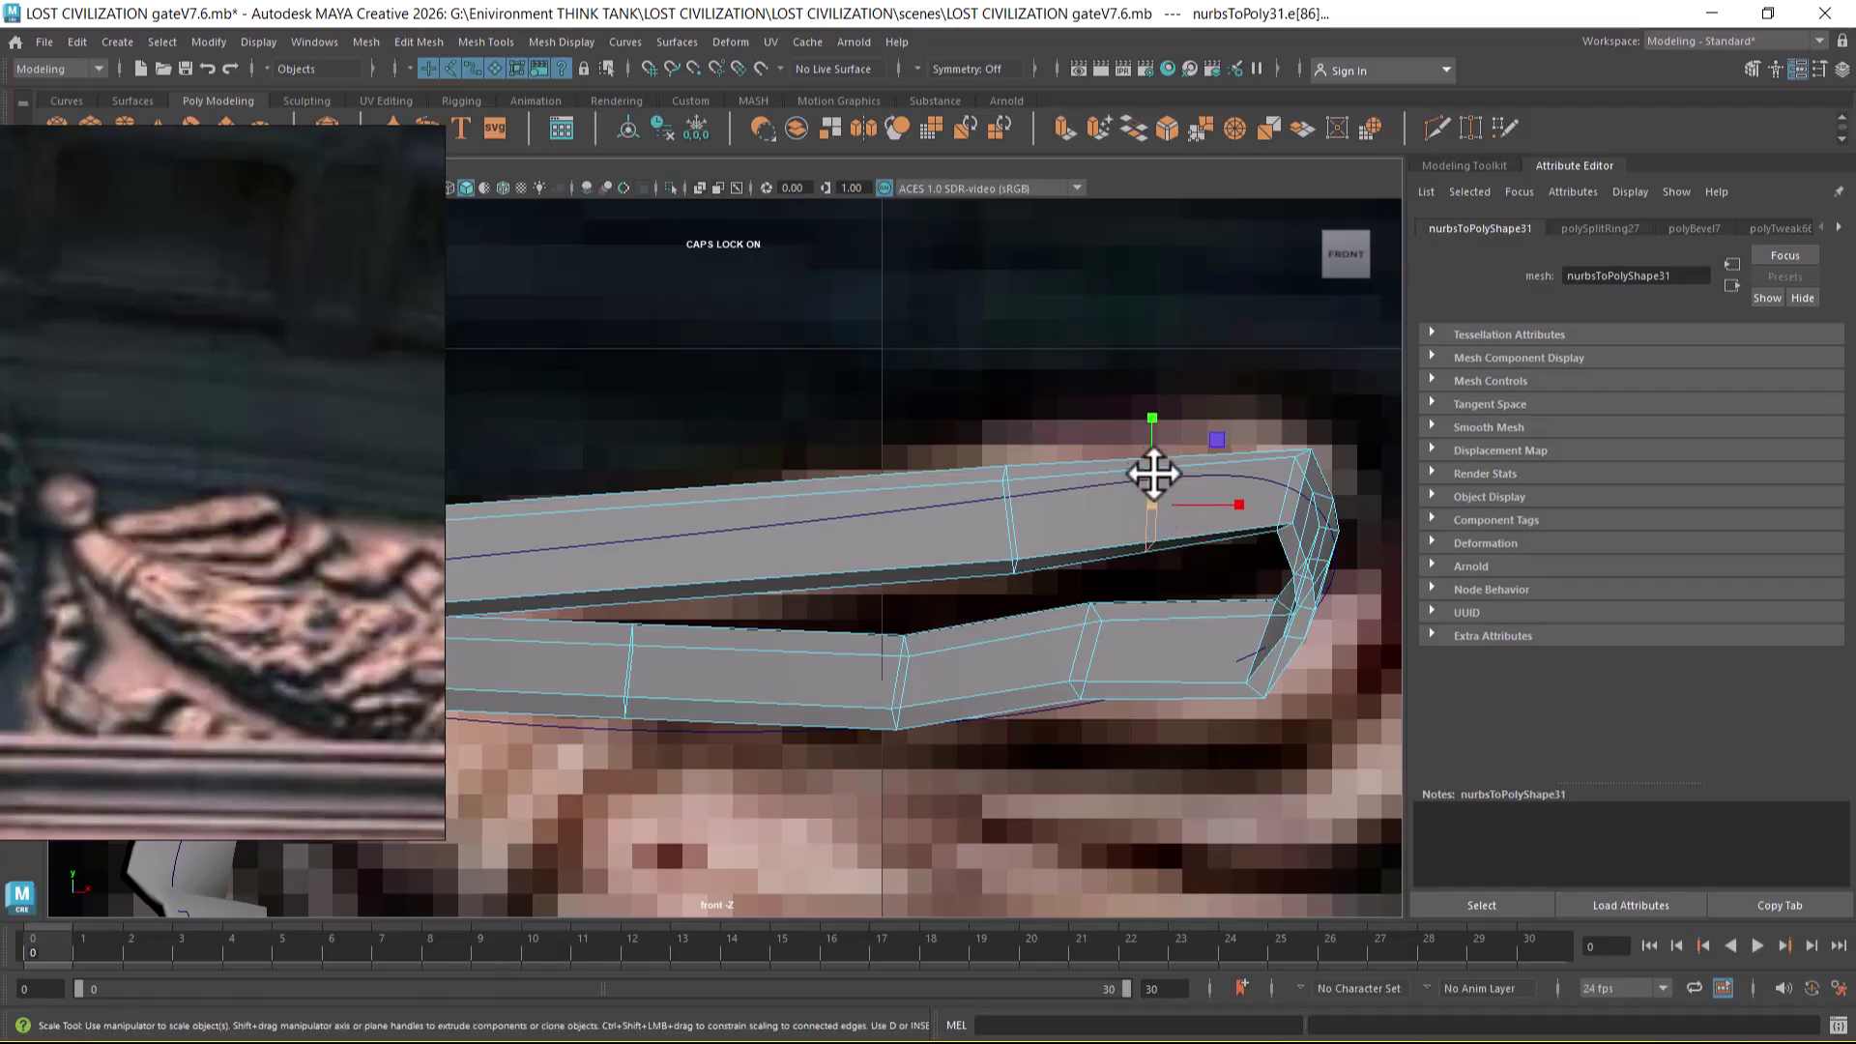
click(1007, 544)
click(1152, 495)
drag(1165, 502, 1250, 501)
- Bevel the upper and lower corner edge loops of the closed end with a fraction of 0.5 and 1 segment
click(1296, 488)
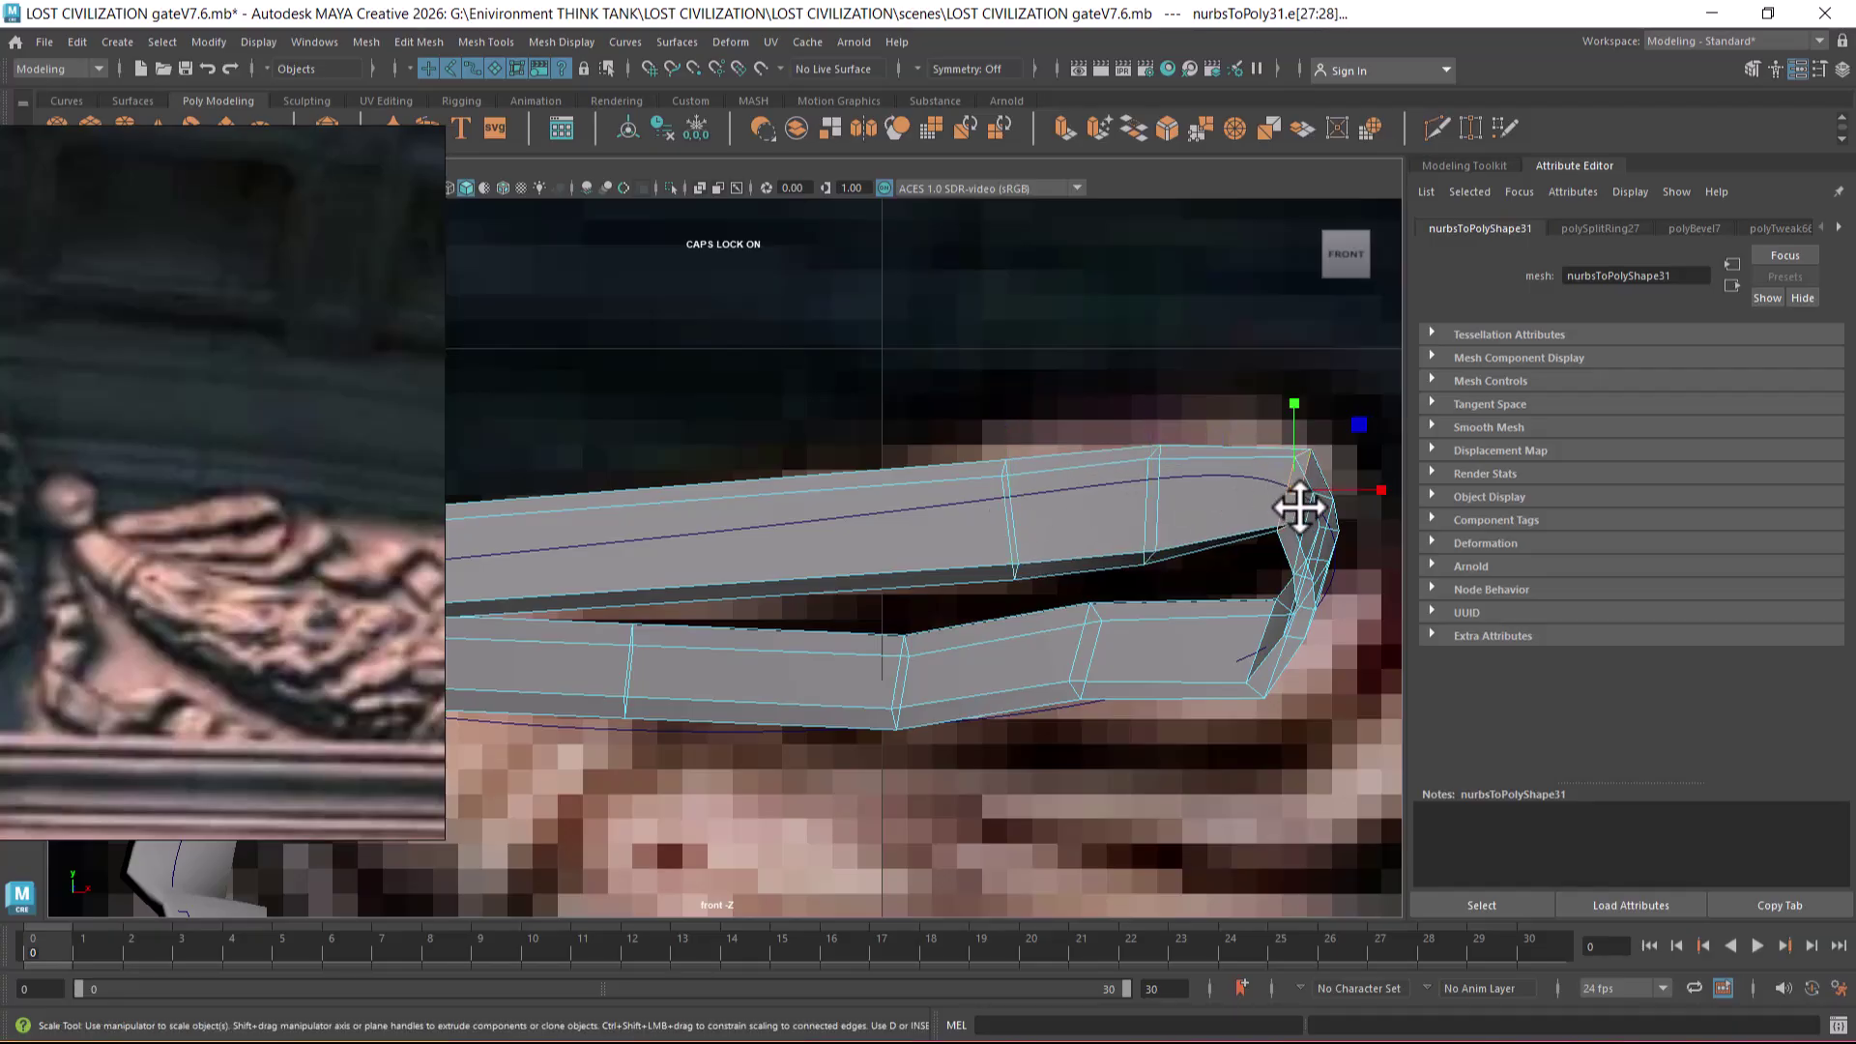
scroll(1167, 467, down, 3)
key(space)
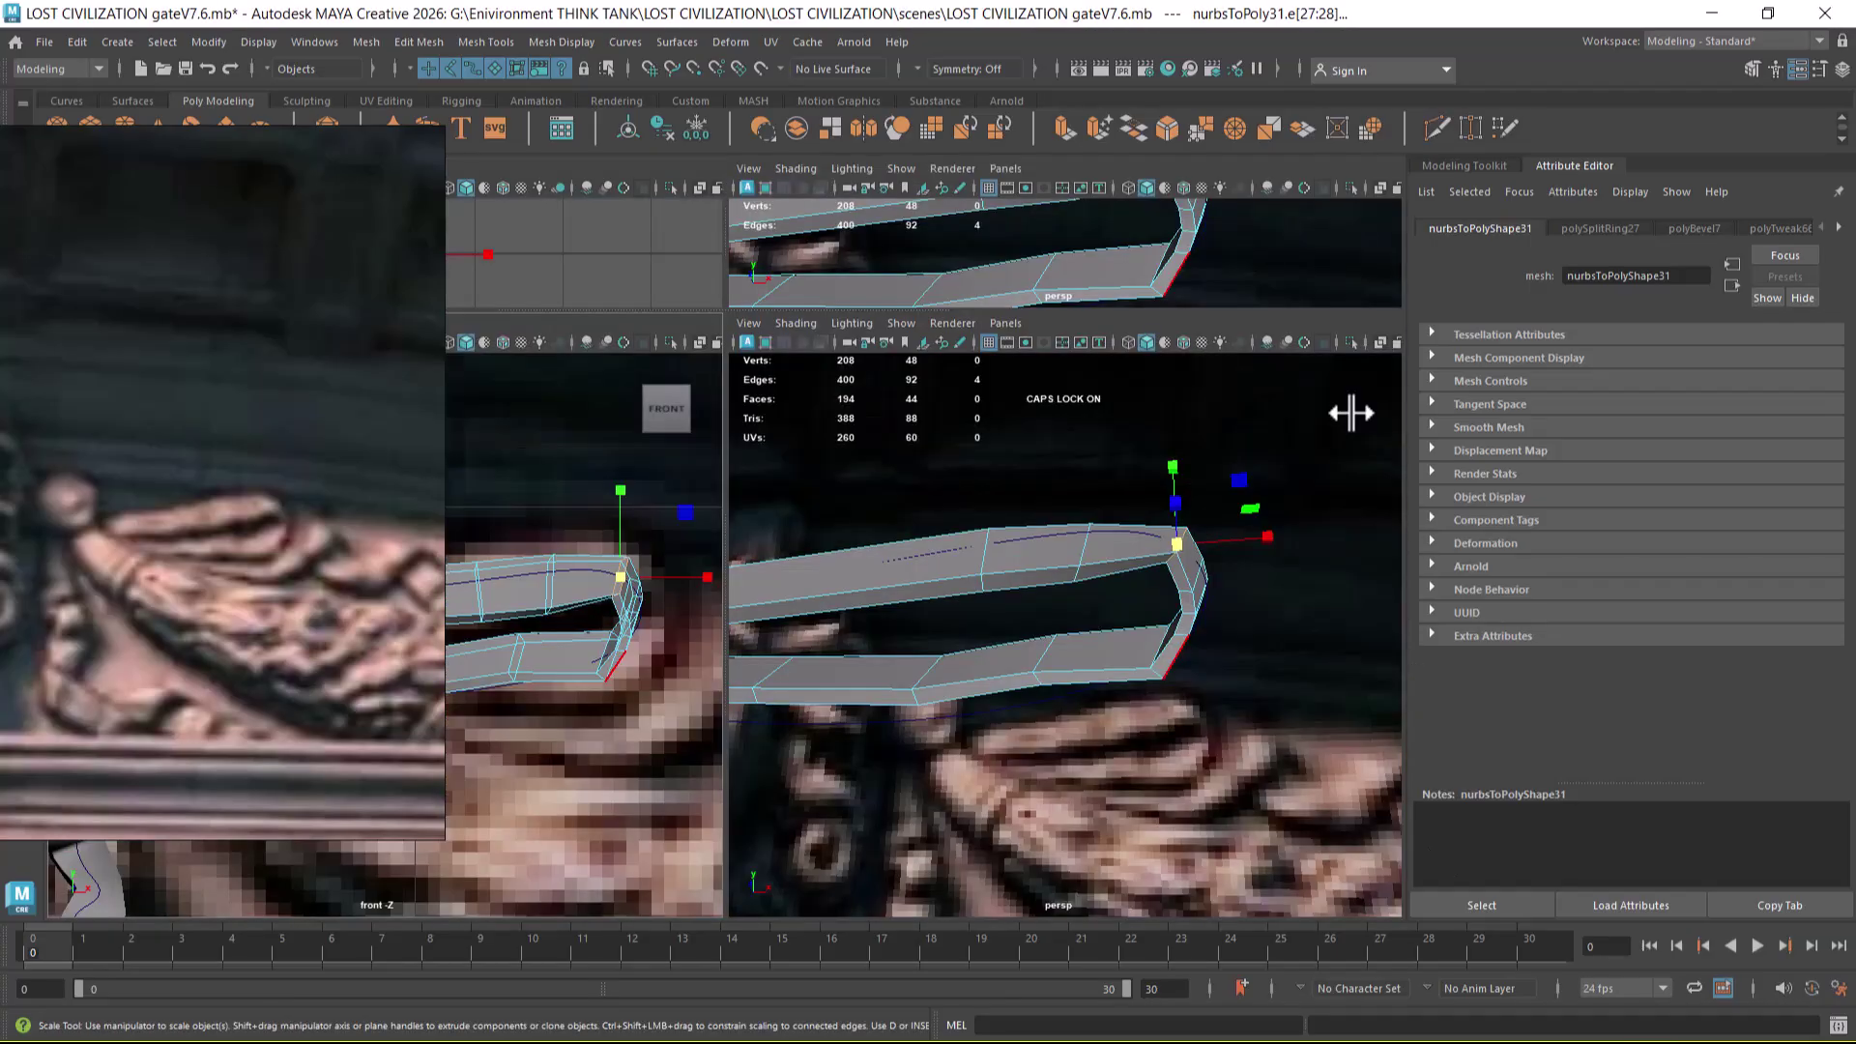
key(space)
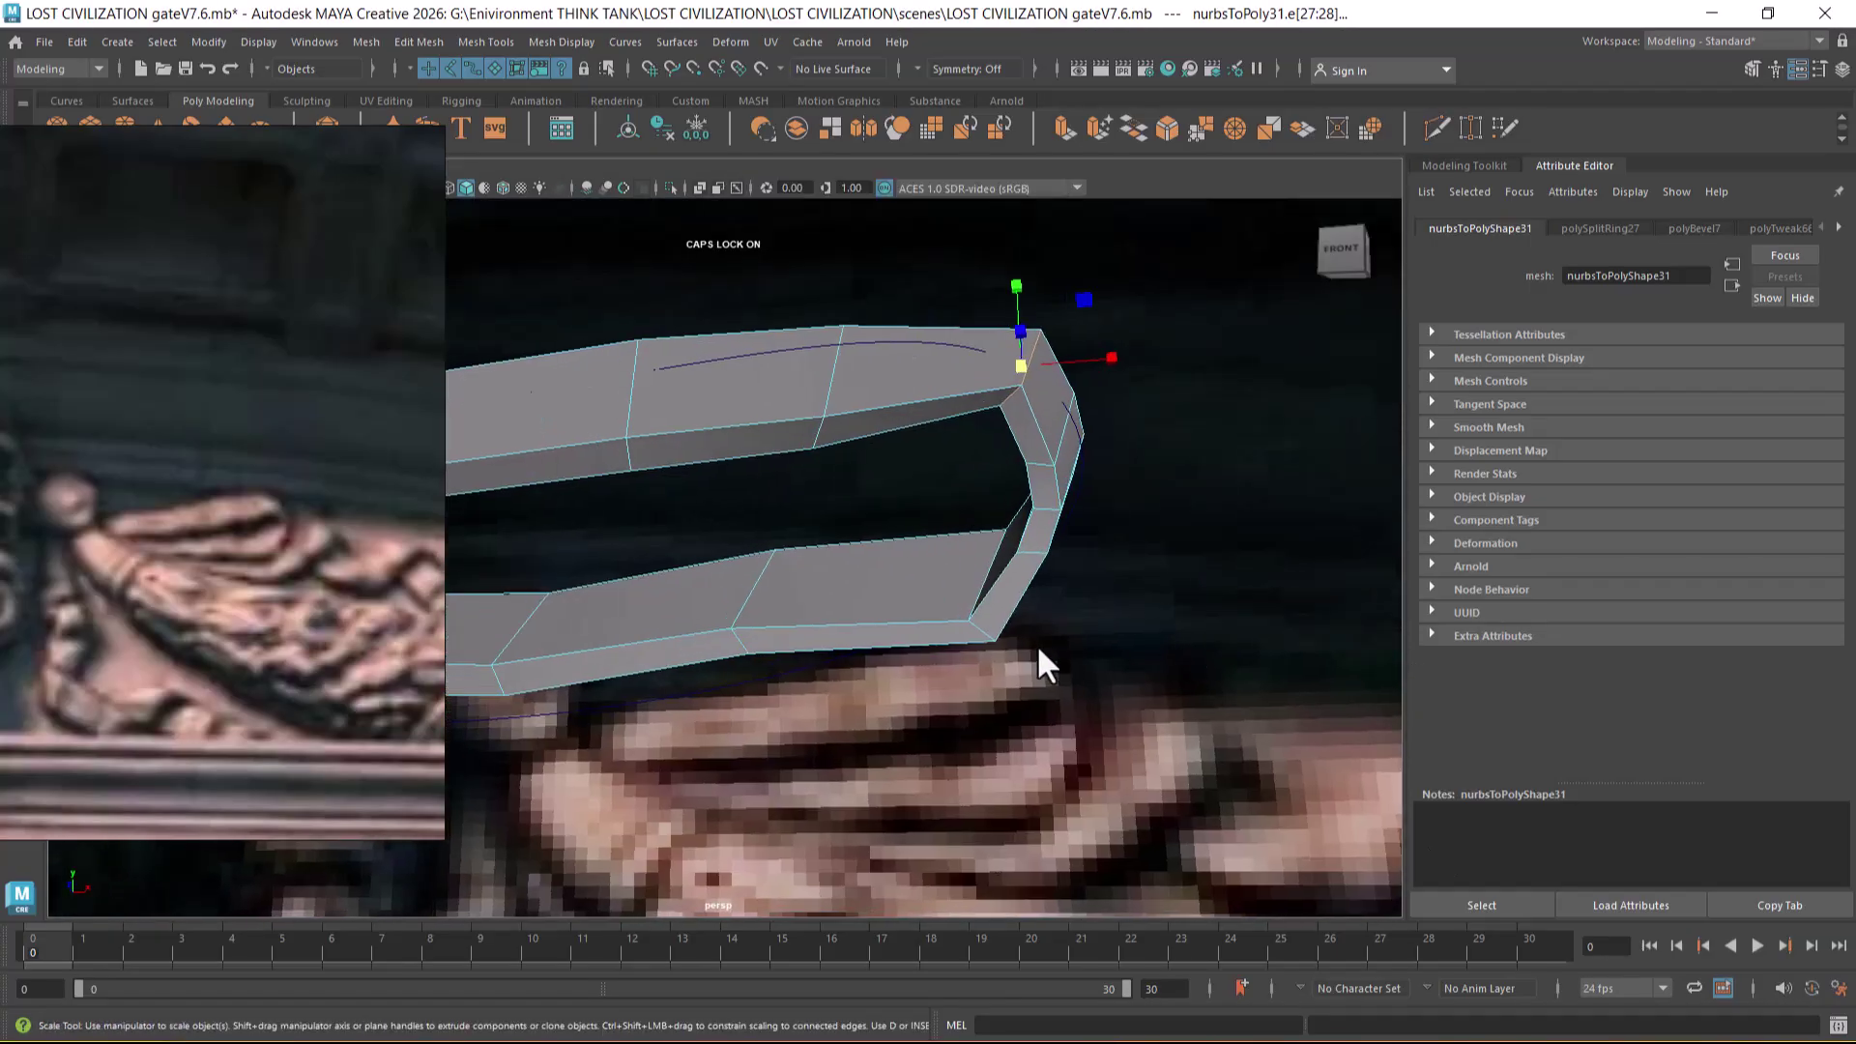
shift+right_drag(1067, 571, 1157, 587)
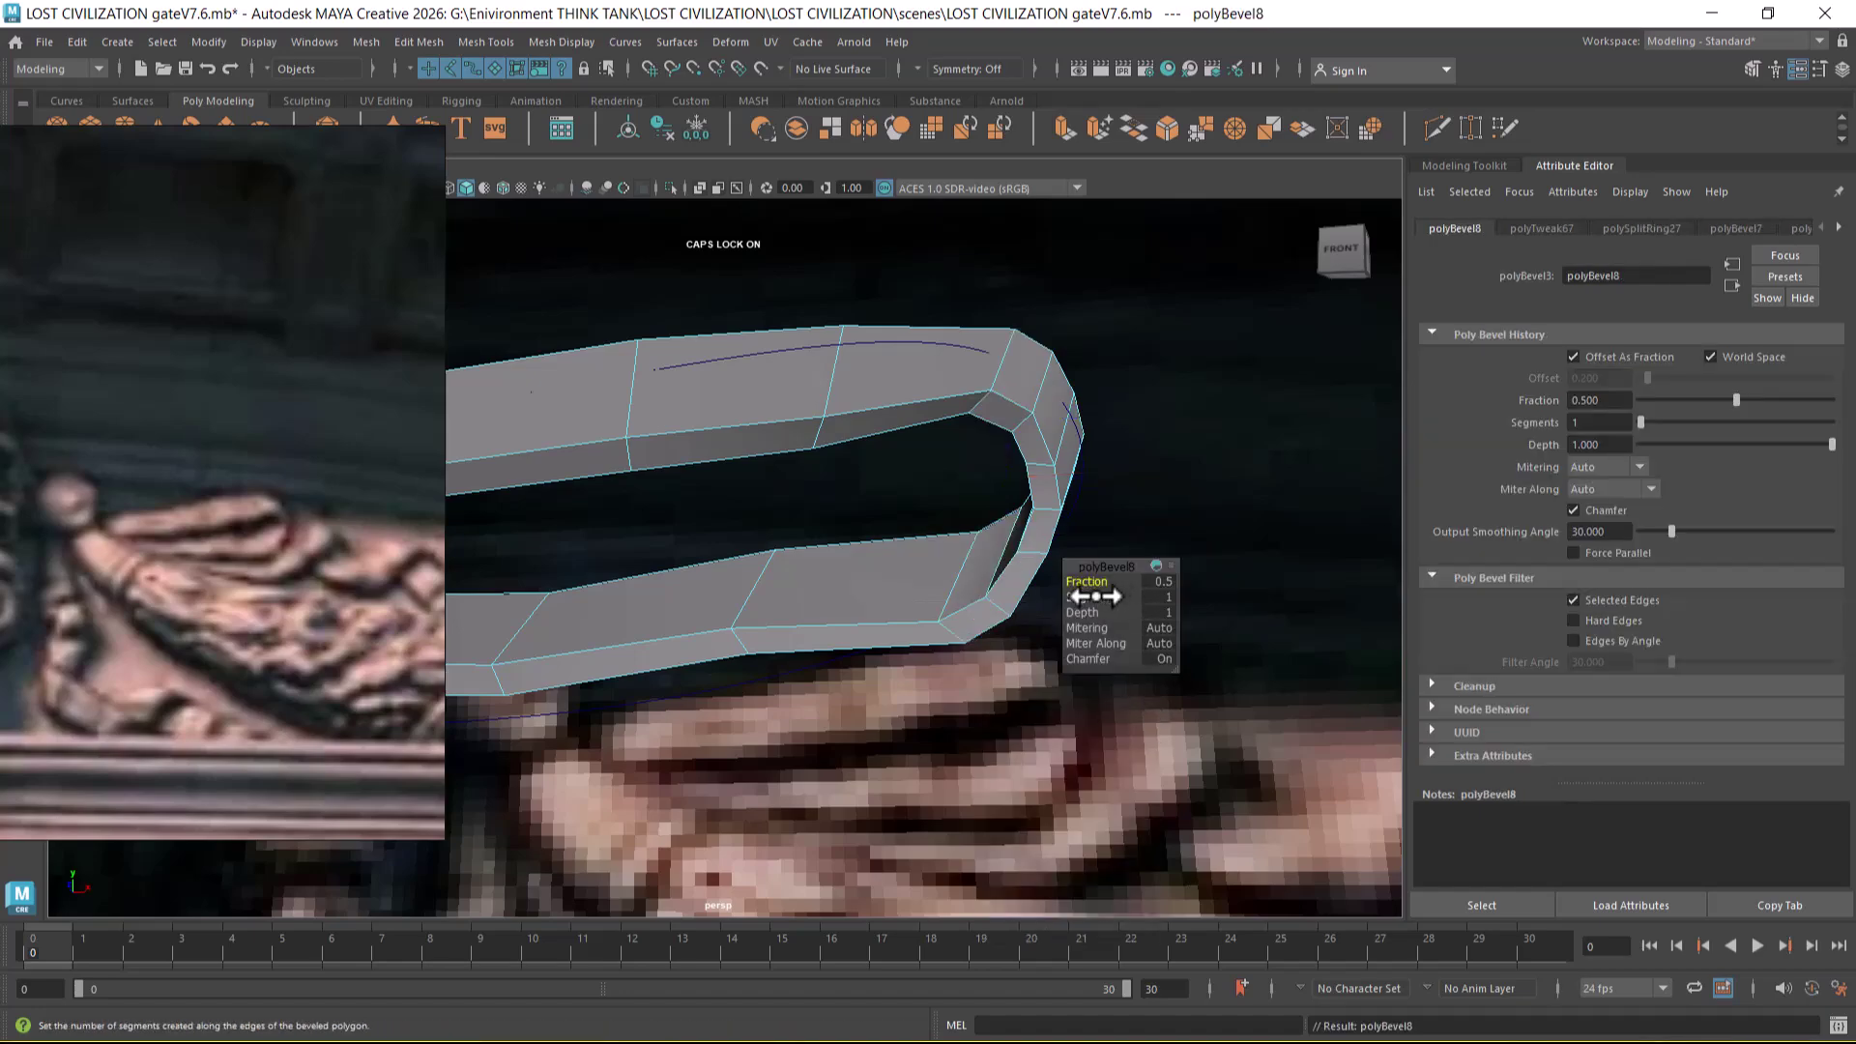
key(F8)
alt+drag(1118, 448, 1064, 477)
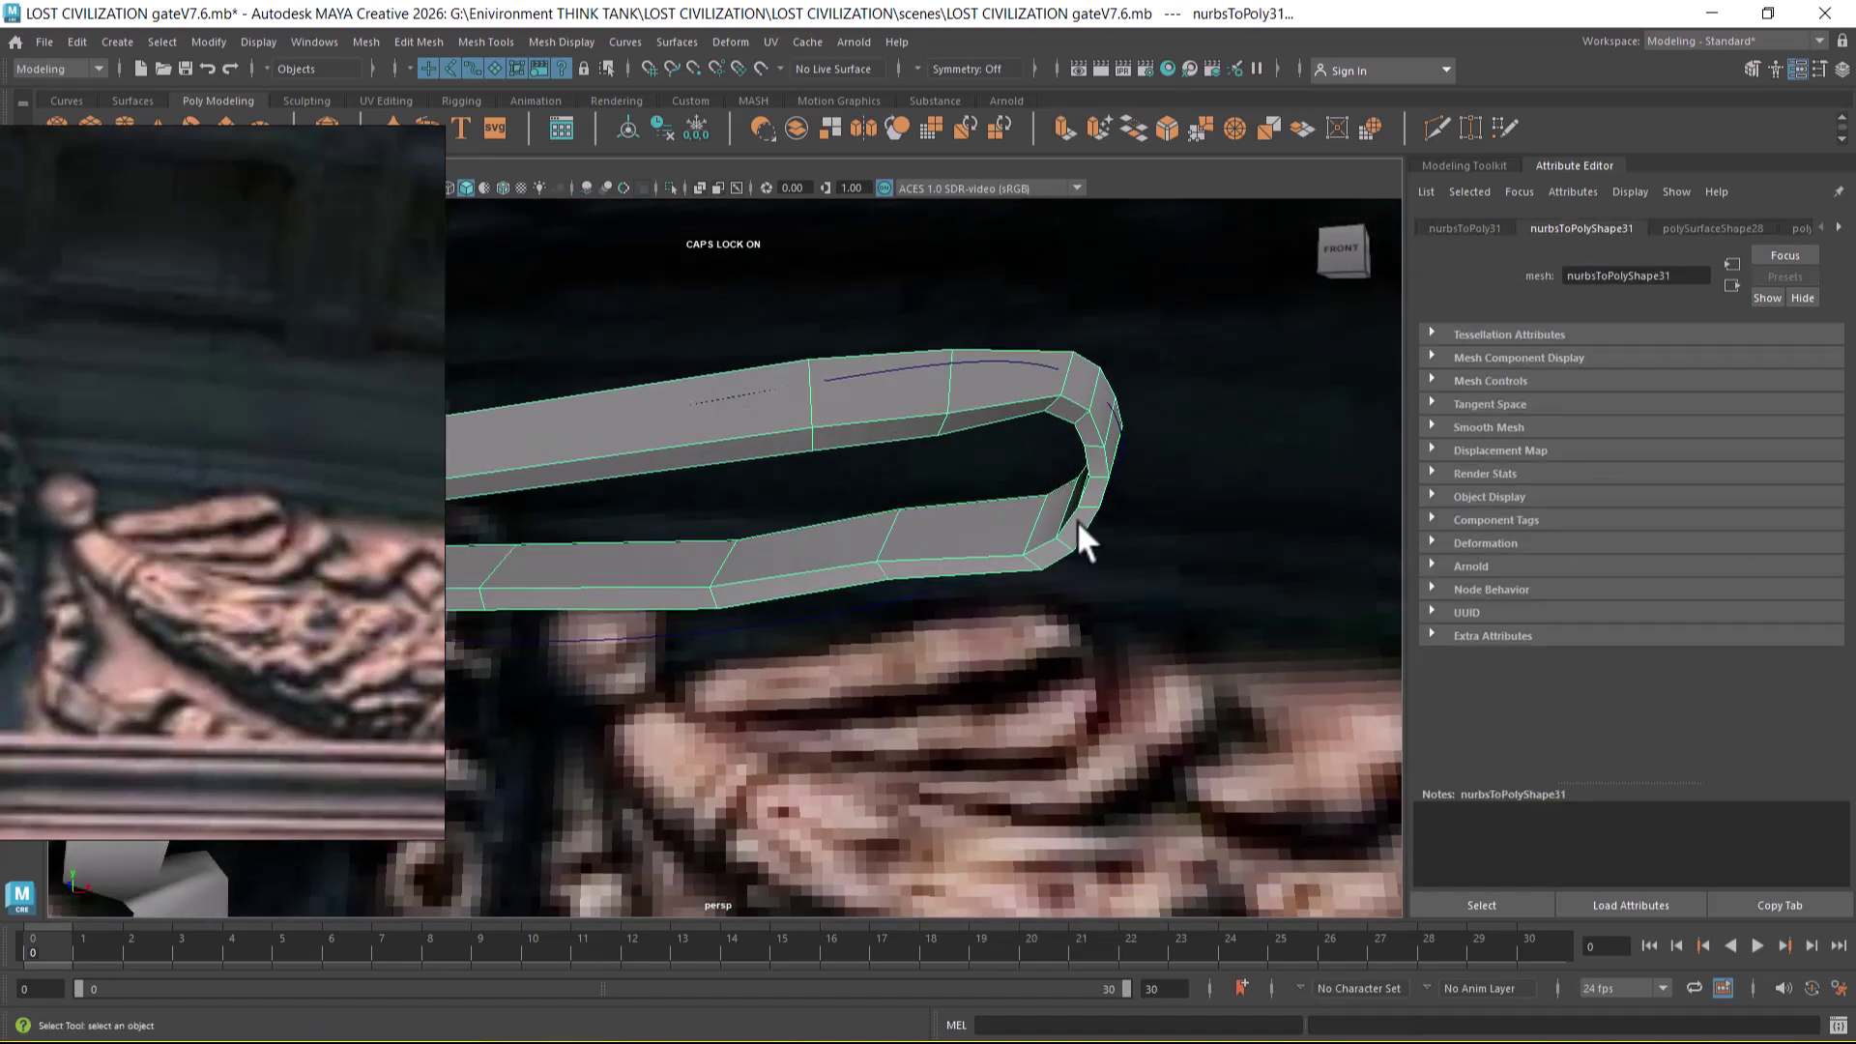
alt+drag(938, 532, 1006, 542)
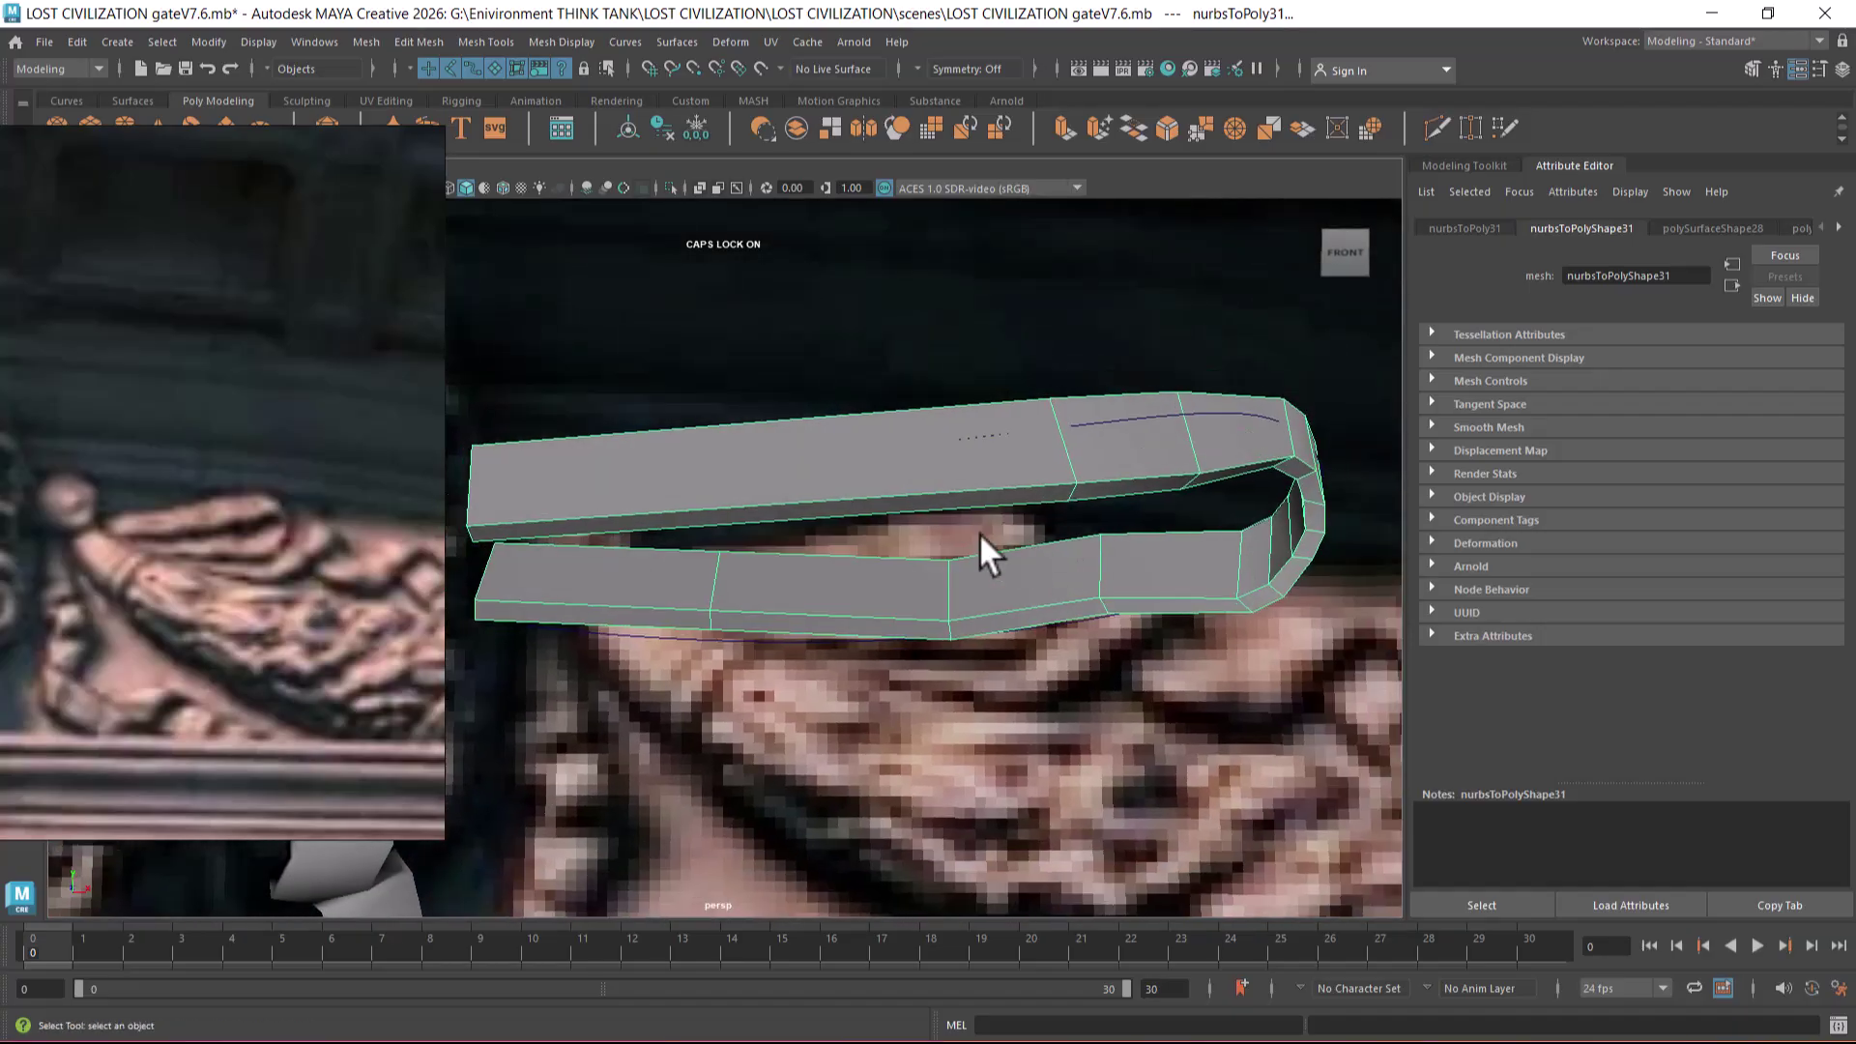
- Insert an edge loop midway along the long section of the upper strip
key(F10)
click(933, 407)
shift+right_drag(750, 505, 785, 512)
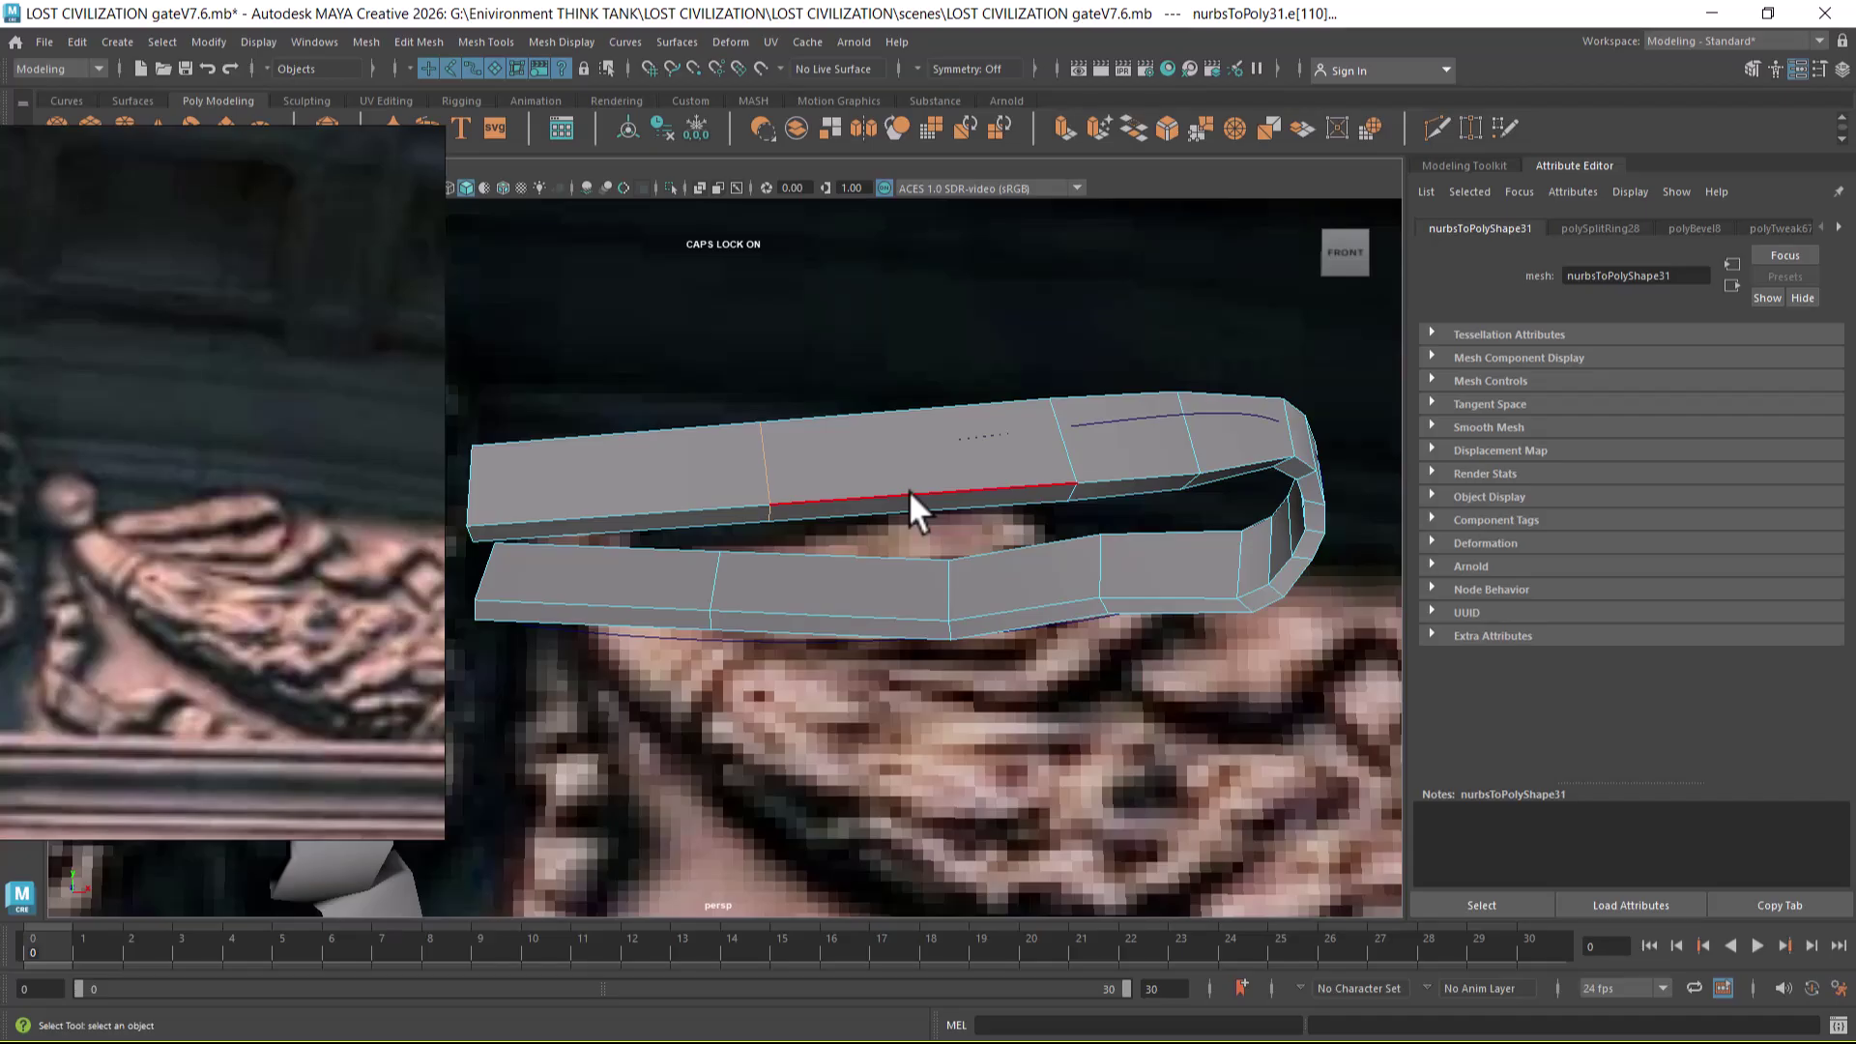
- Insert two edge loops on the upper strip, one midway along each half of its long section
click(677, 495)
key(g)
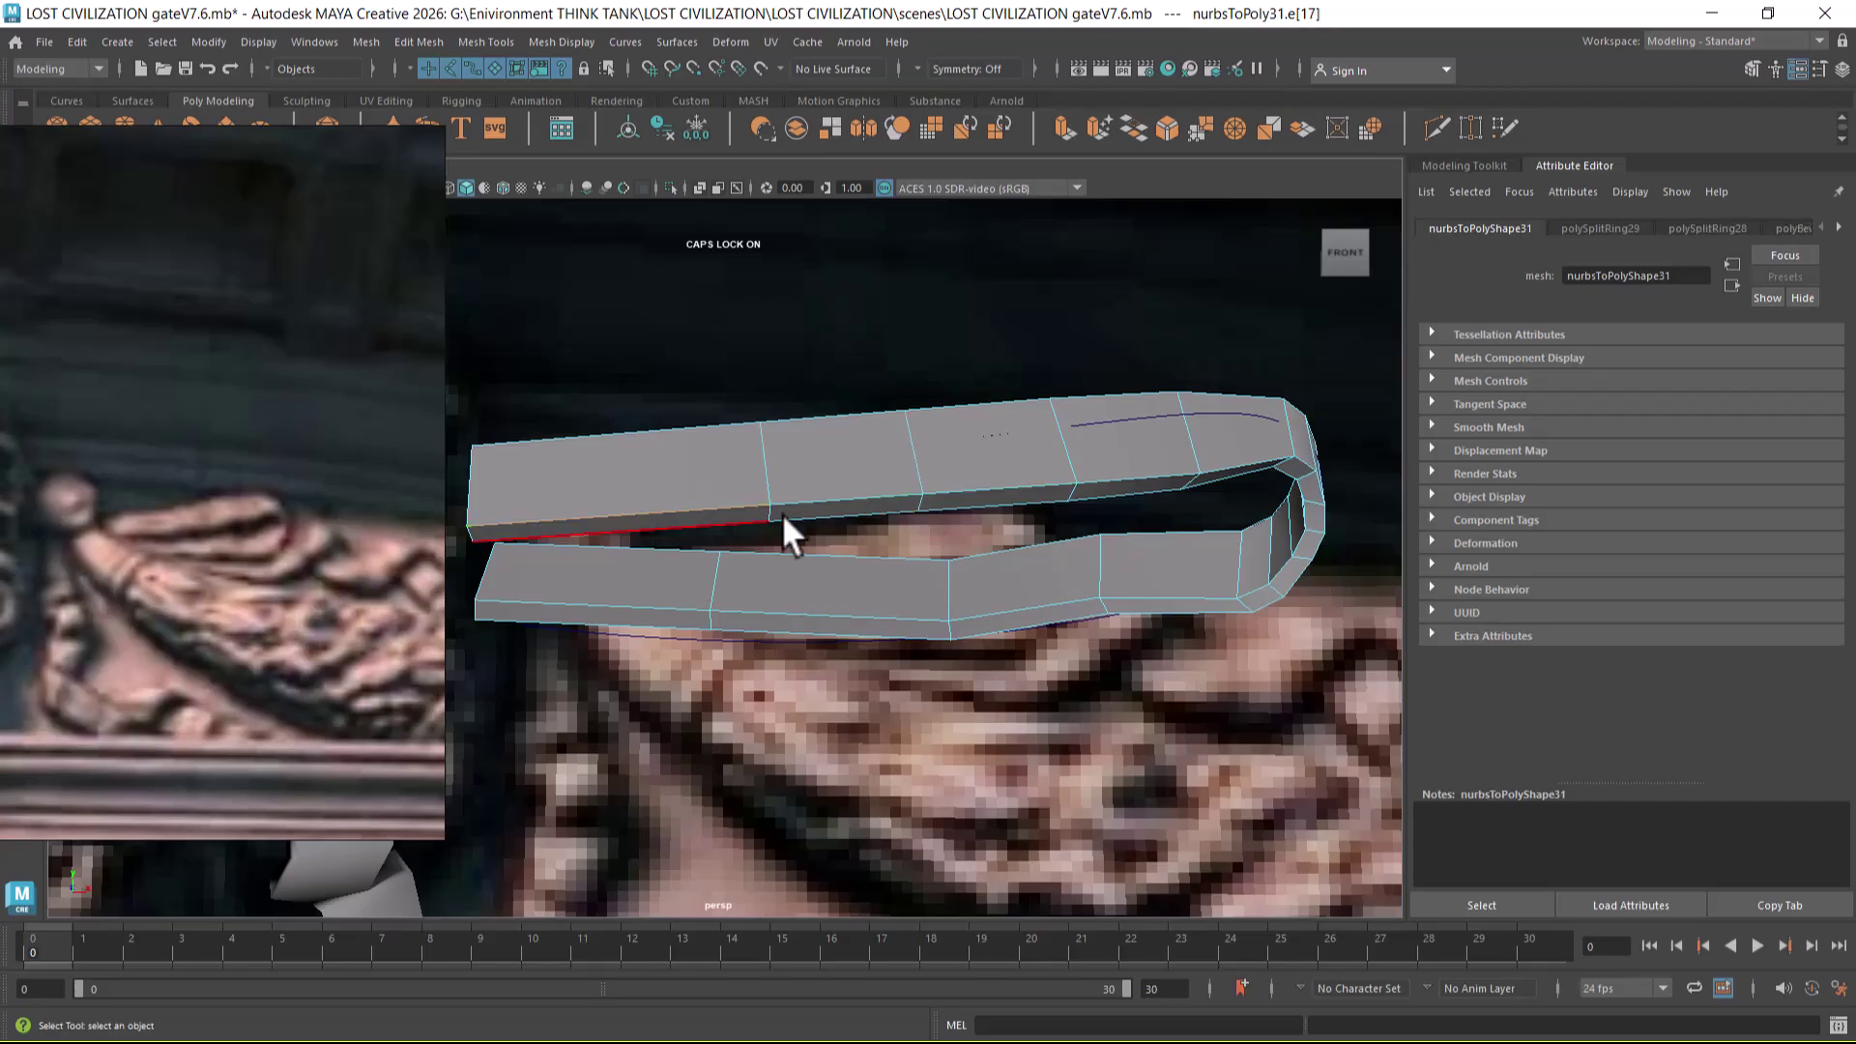
click(1160, 497)
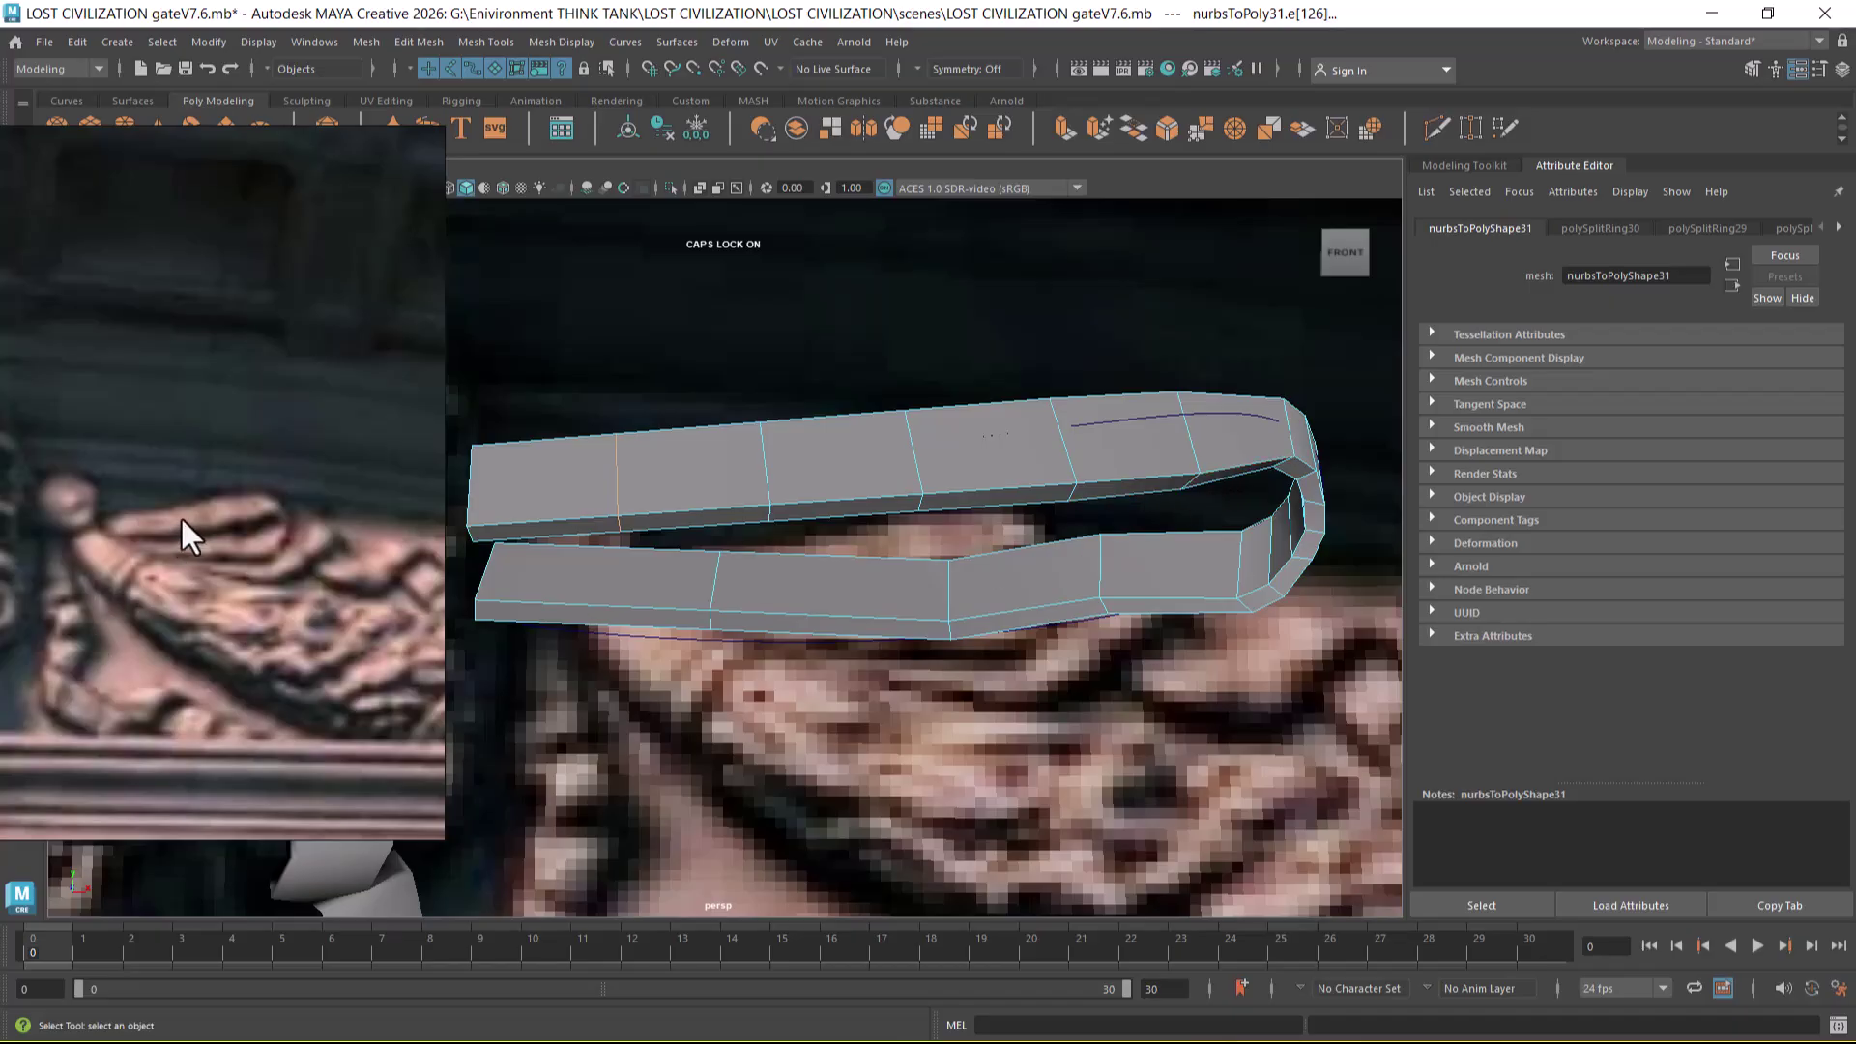
- Insert two more edge loops on the upper strip, one on each side of the existing loop before the bend
click(868, 504)
key(space)
key(space)
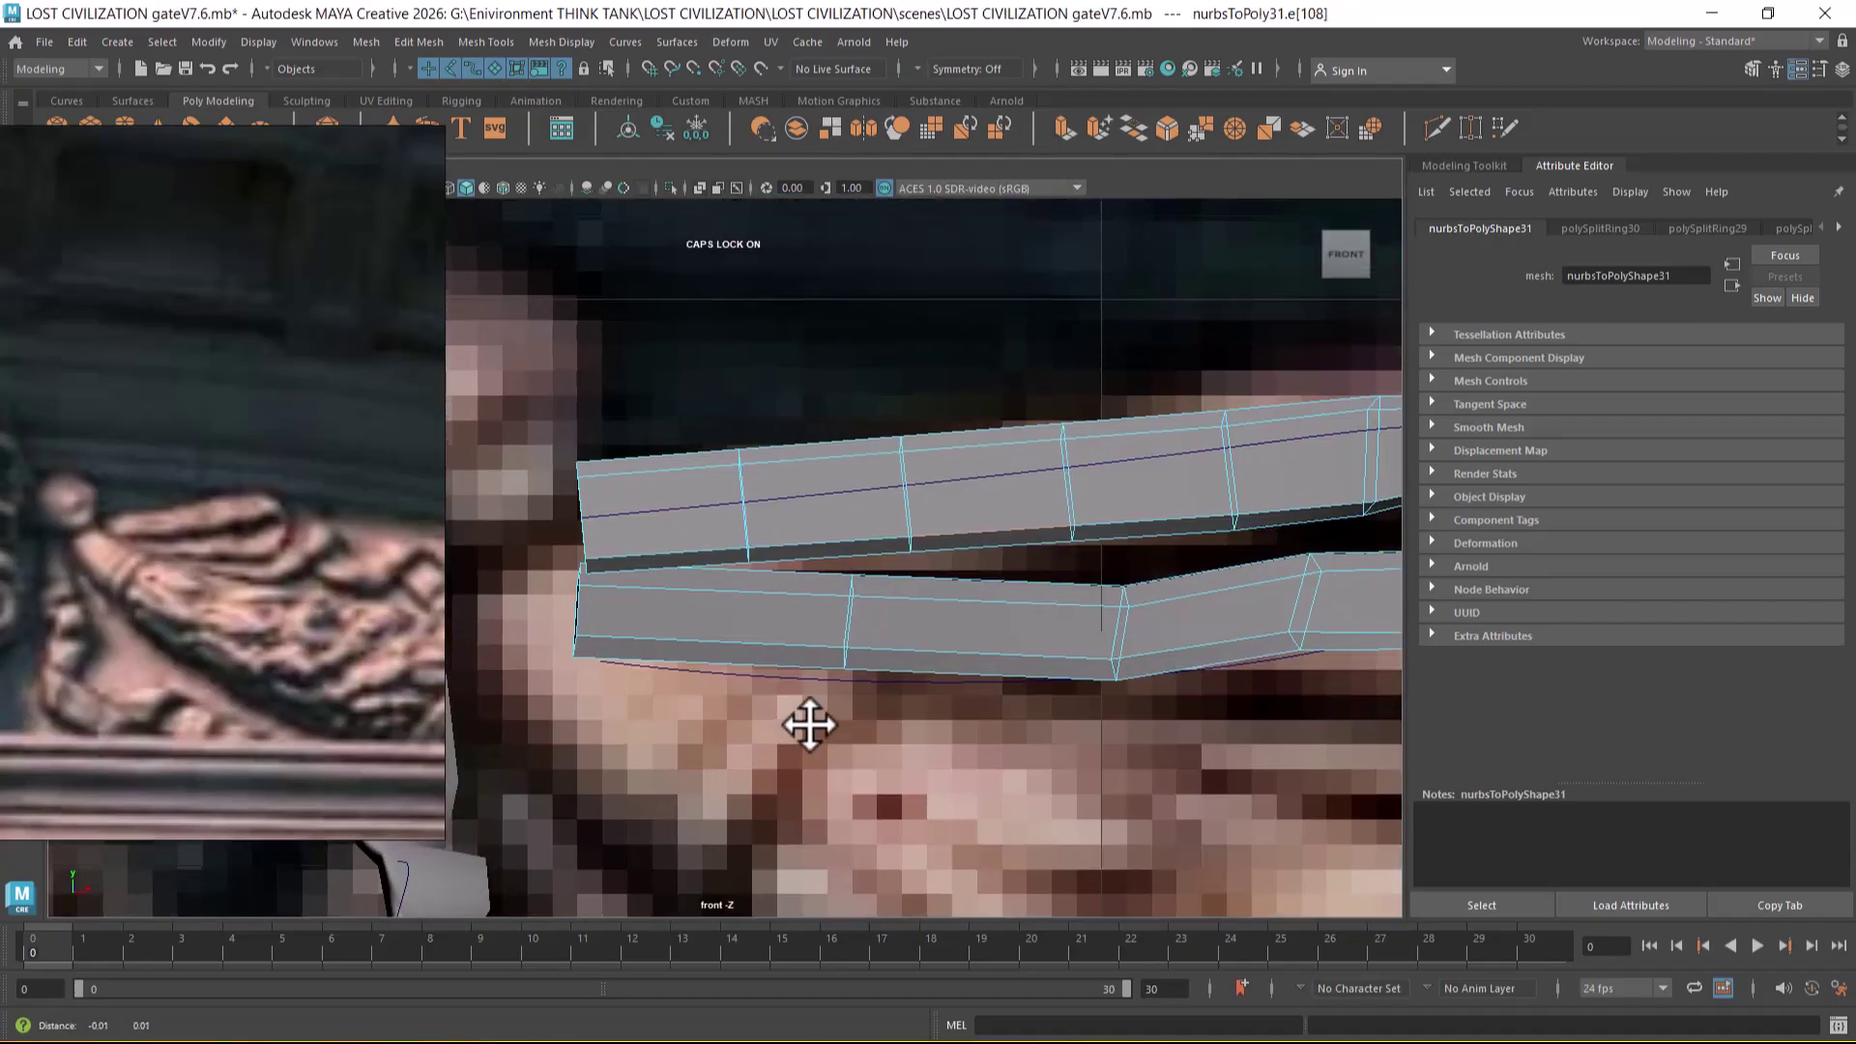
key(4)
click(1180, 461)
ctrl+right_drag(1180, 461, 1274, 557)
click(1314, 504)
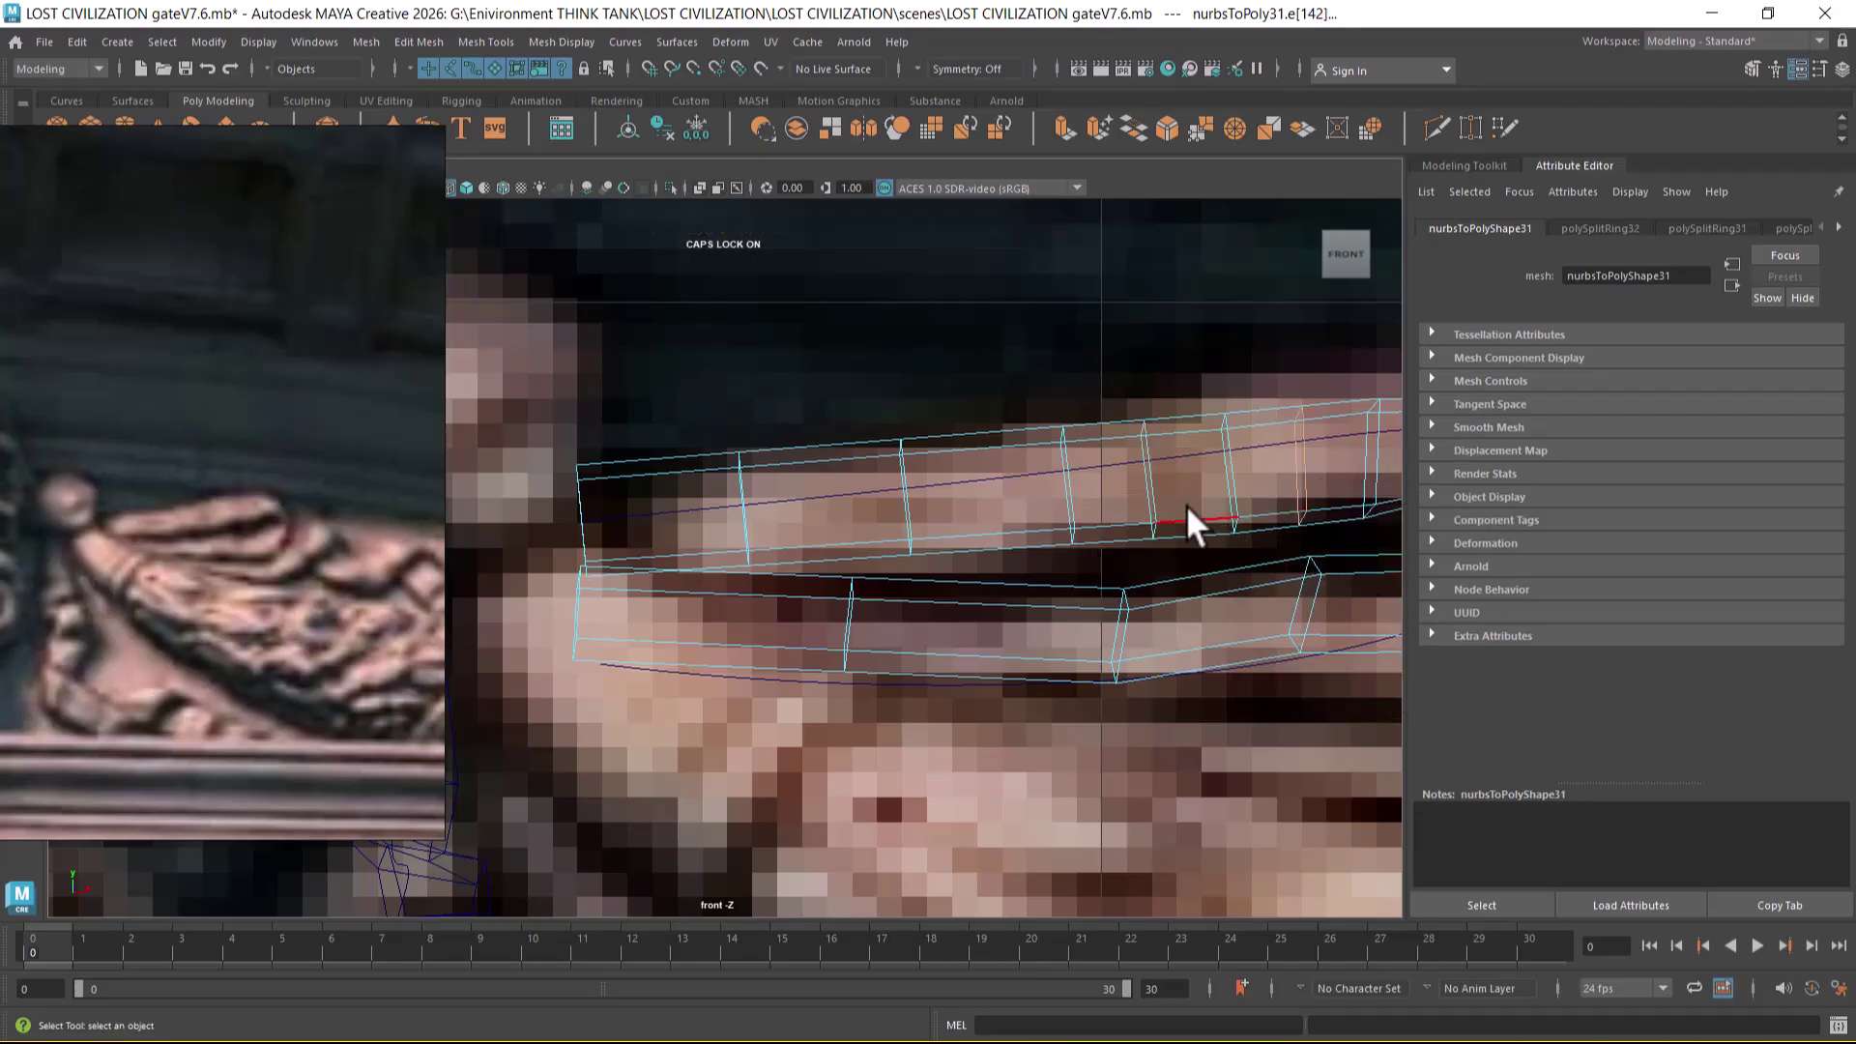
- Move the two newest upper strip edge loops together to form ripples and preview the mesh smoothed
click(1153, 483)
key(space)
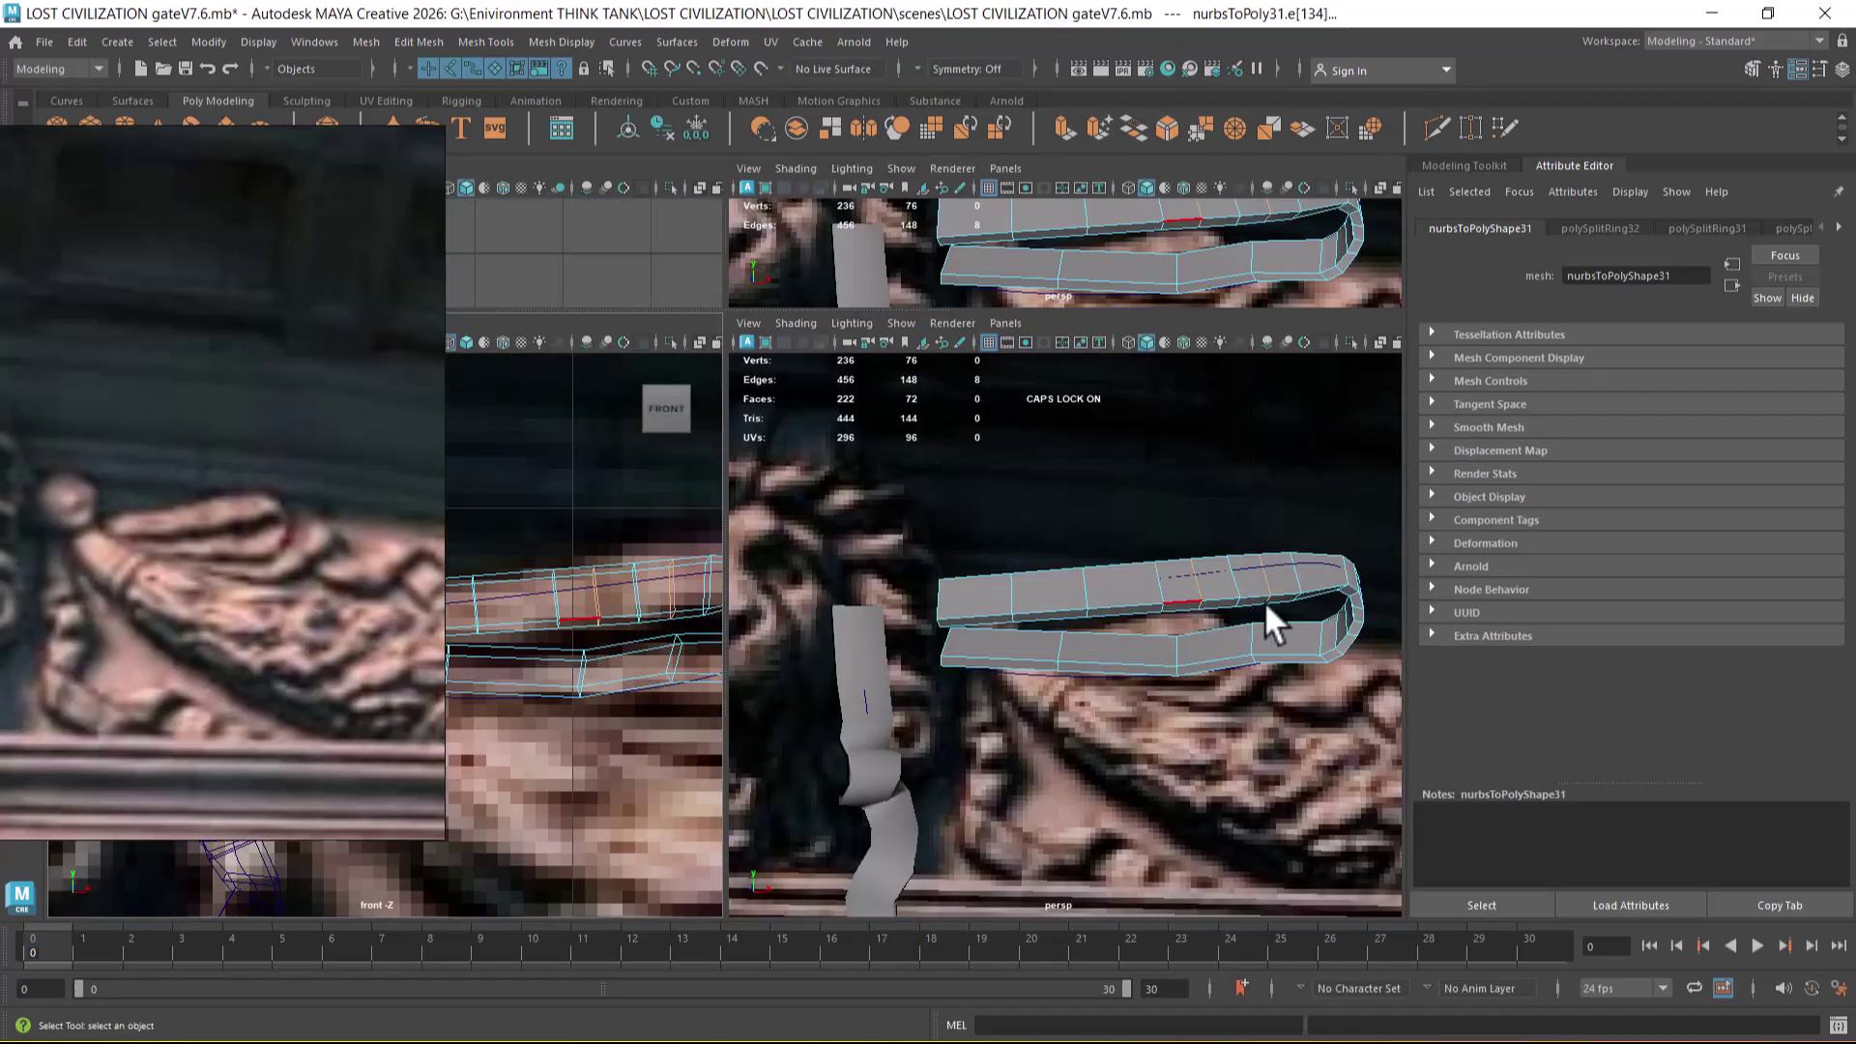
key(w)
alt+drag(1297, 592, 1157, 609)
scroll(1157, 609, up, 3)
drag(1139, 514, 1241, 722)
key(3)
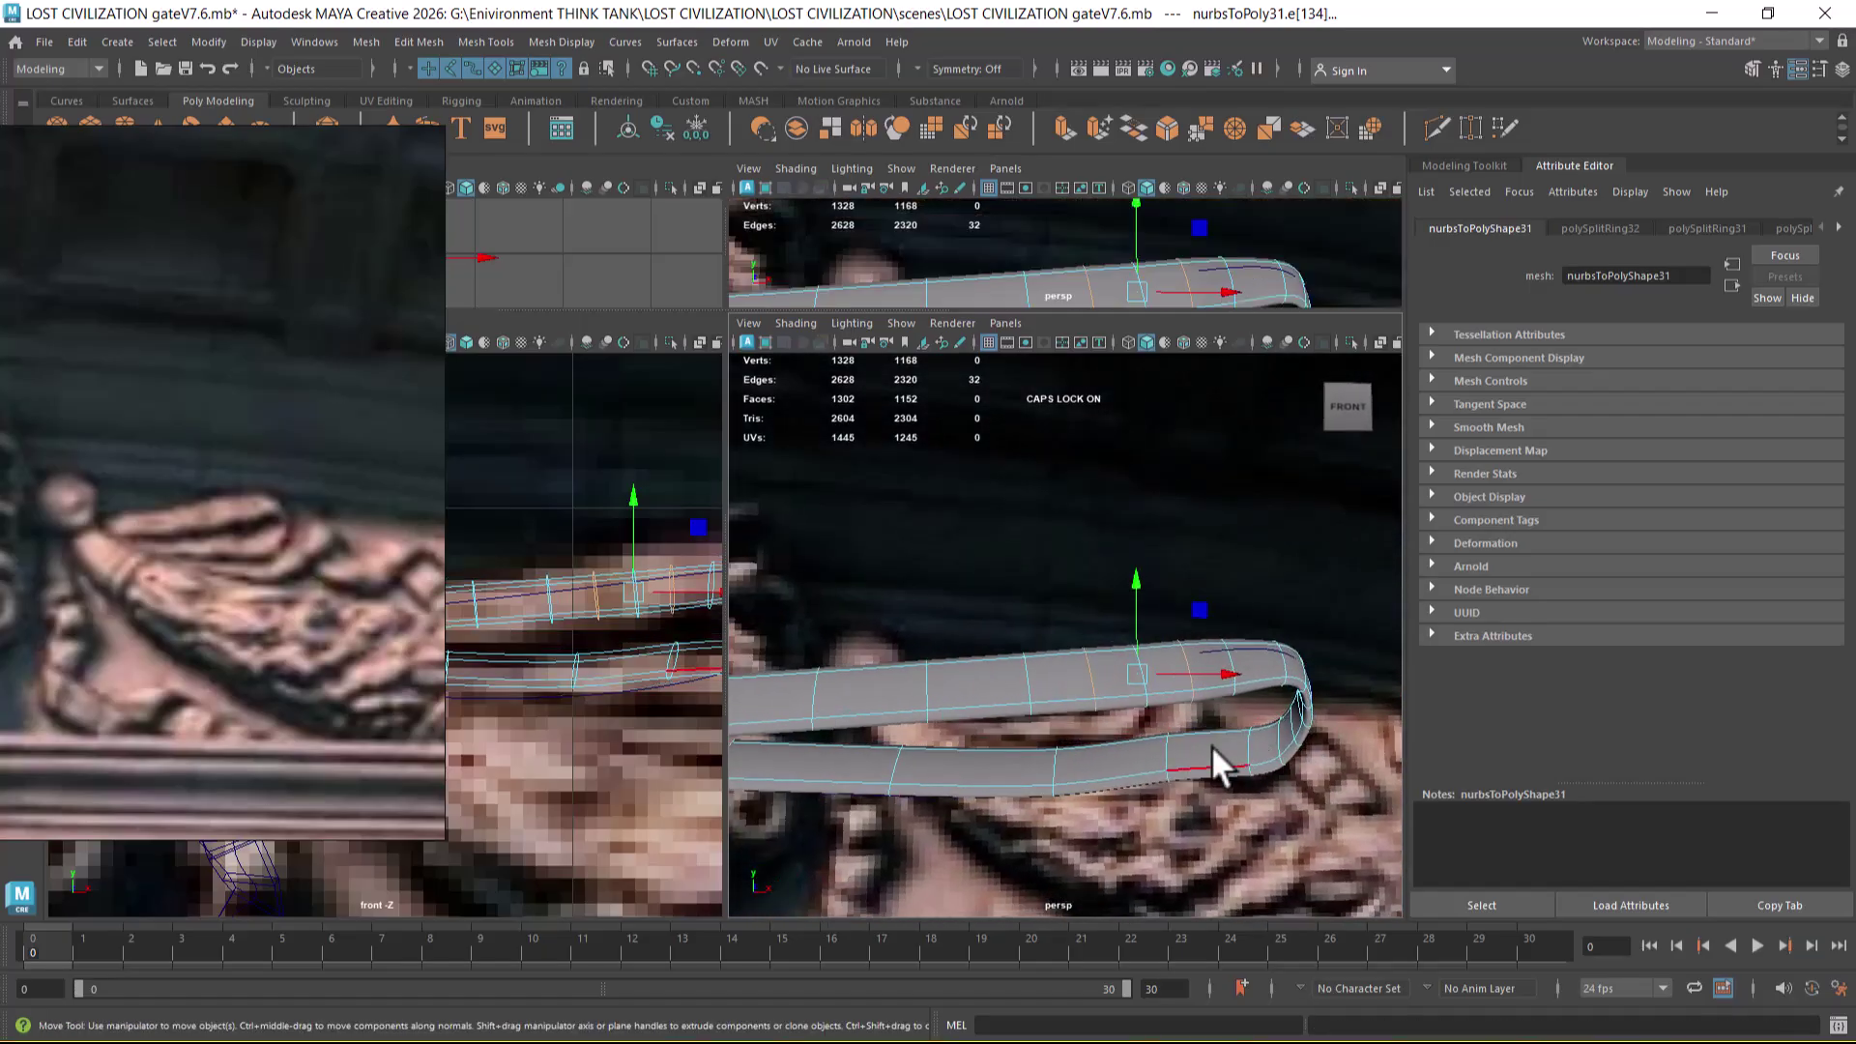
alt+drag(1157, 768, 1097, 769)
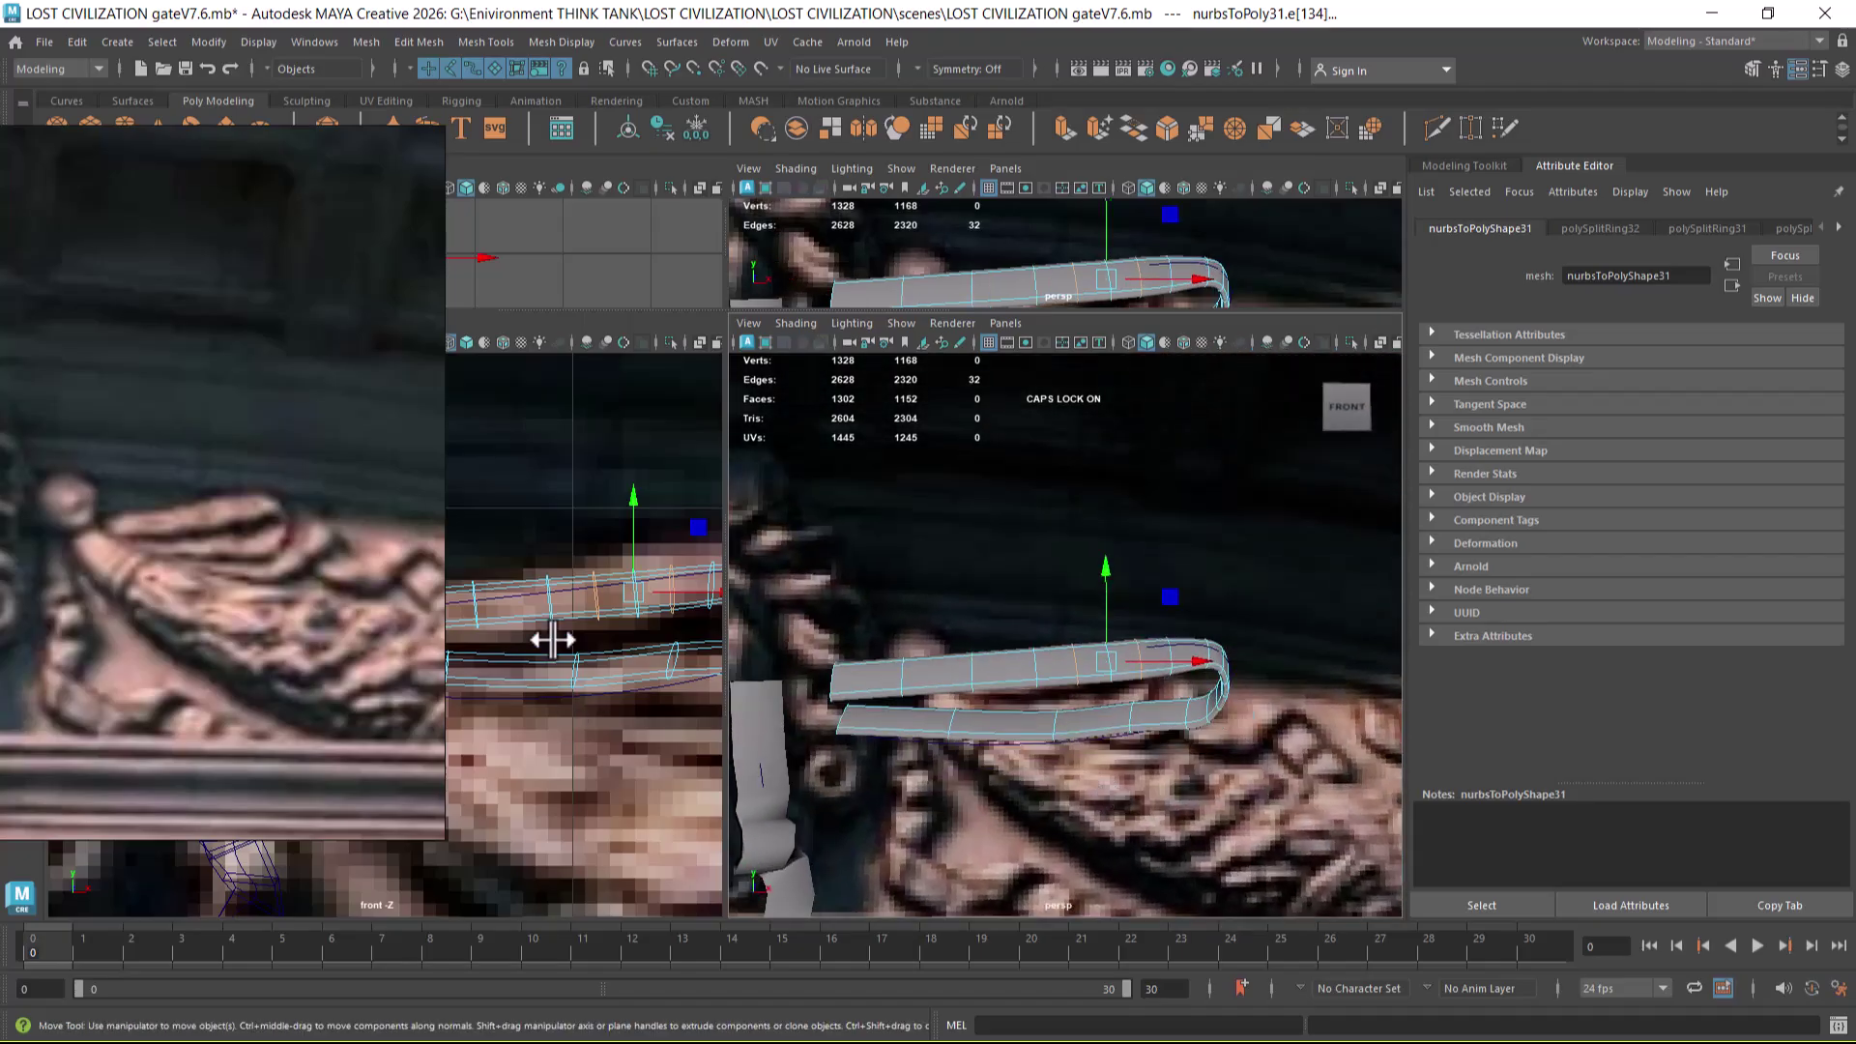
- Rotate several edge loops along the lower strip to tilt its surface, and return the mesh to unsmoothed display
double_click(1057, 716)
key(e)
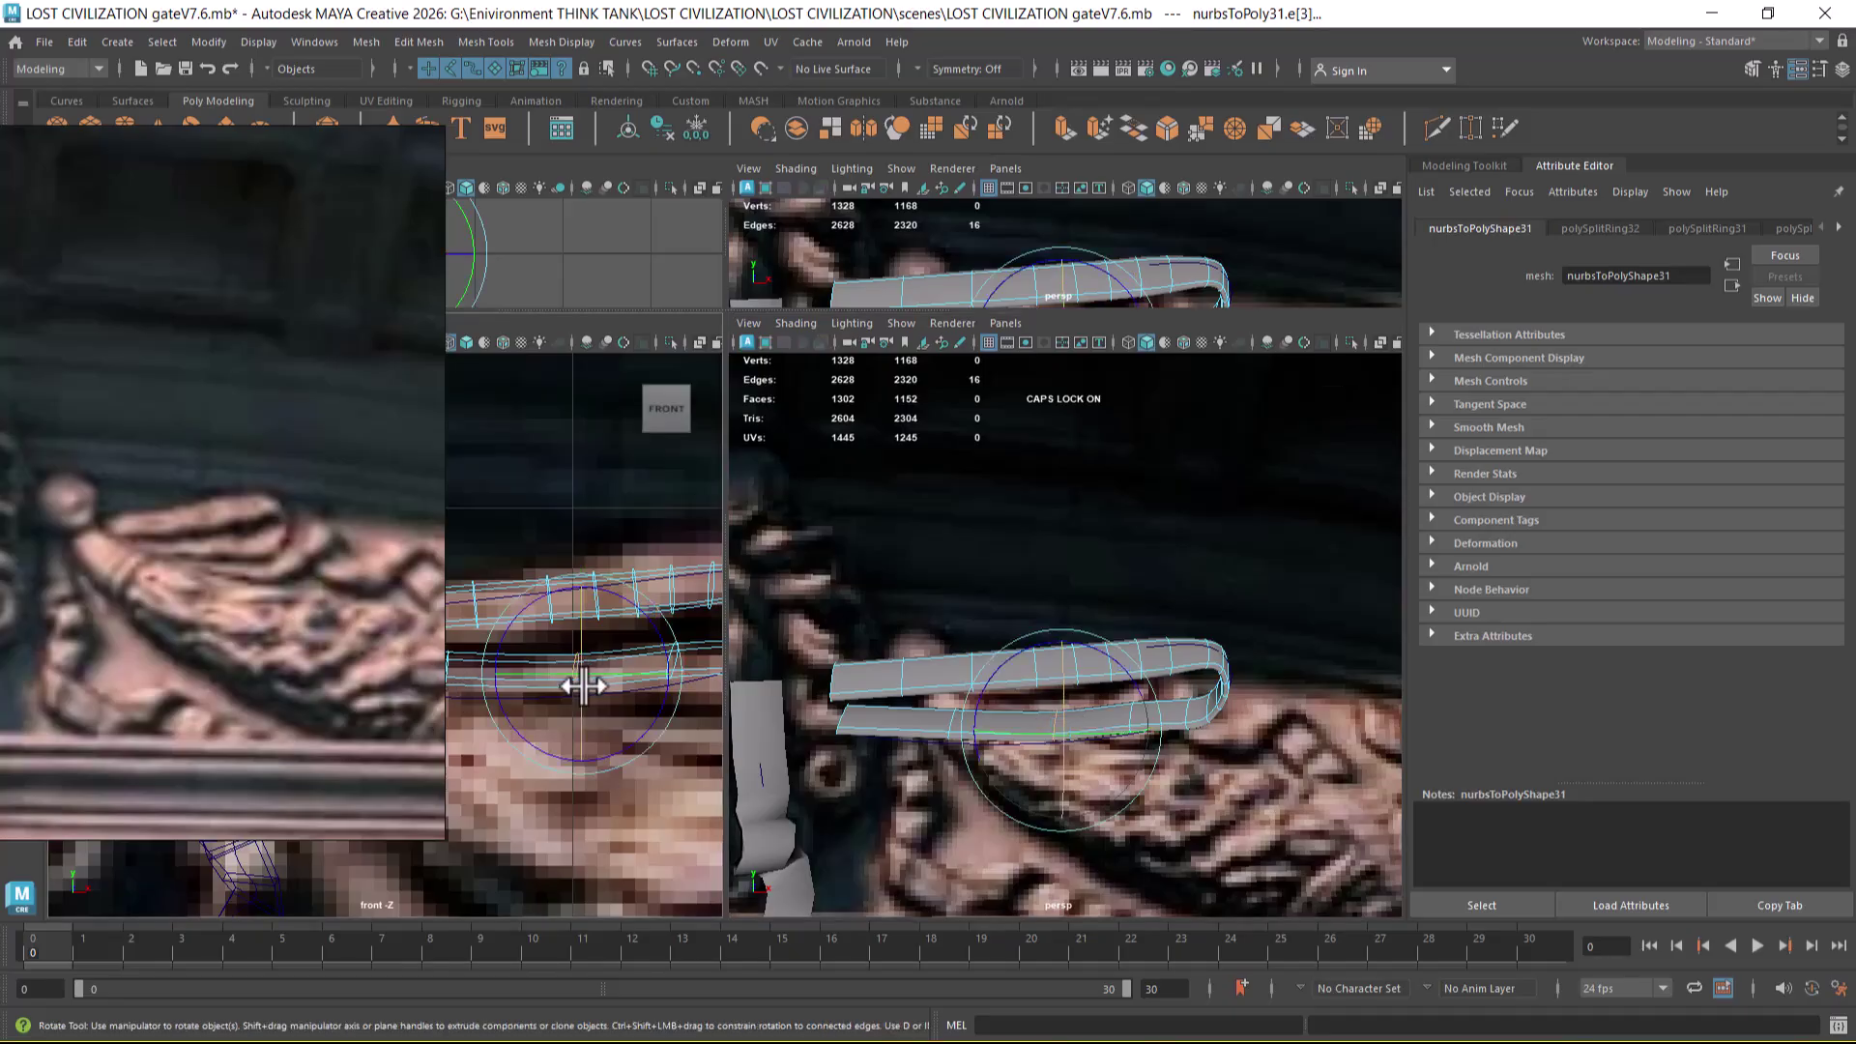
drag(580, 647, 580, 695)
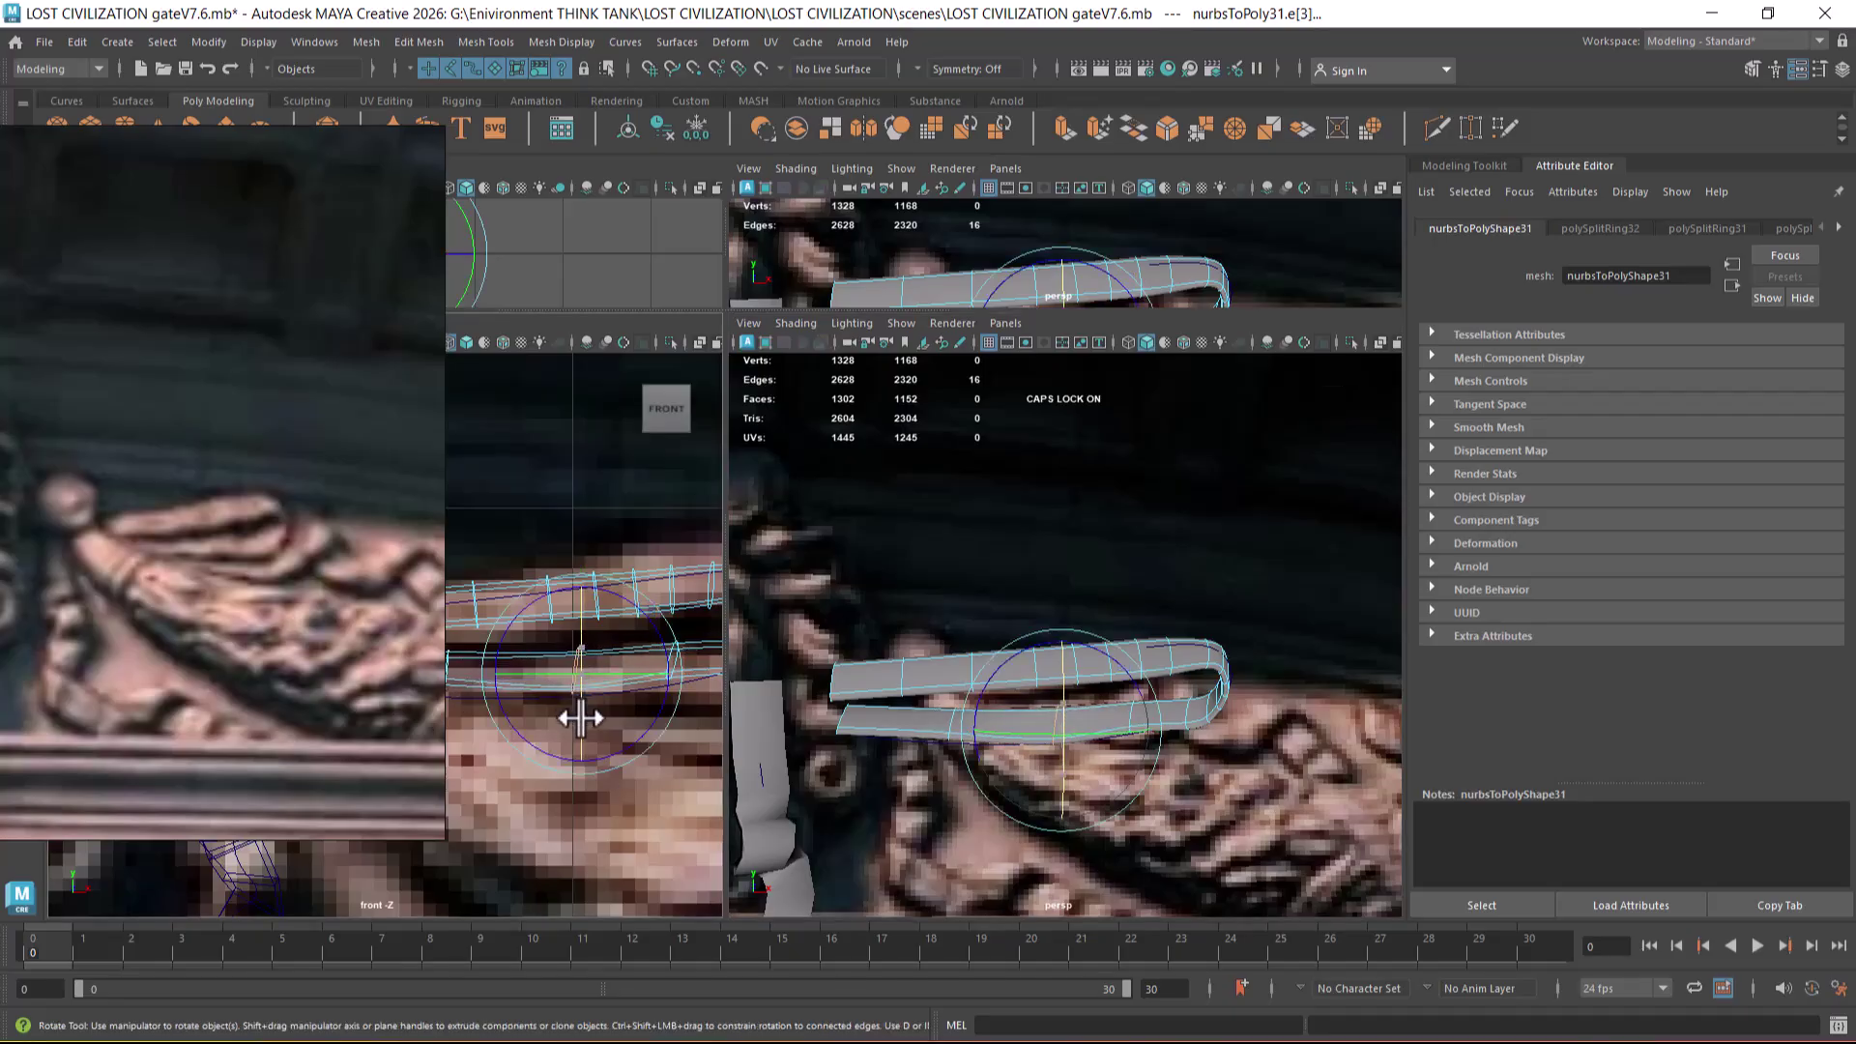
key(f)
double_click(982, 622)
double_click(957, 578)
drag(951, 562, 950, 606)
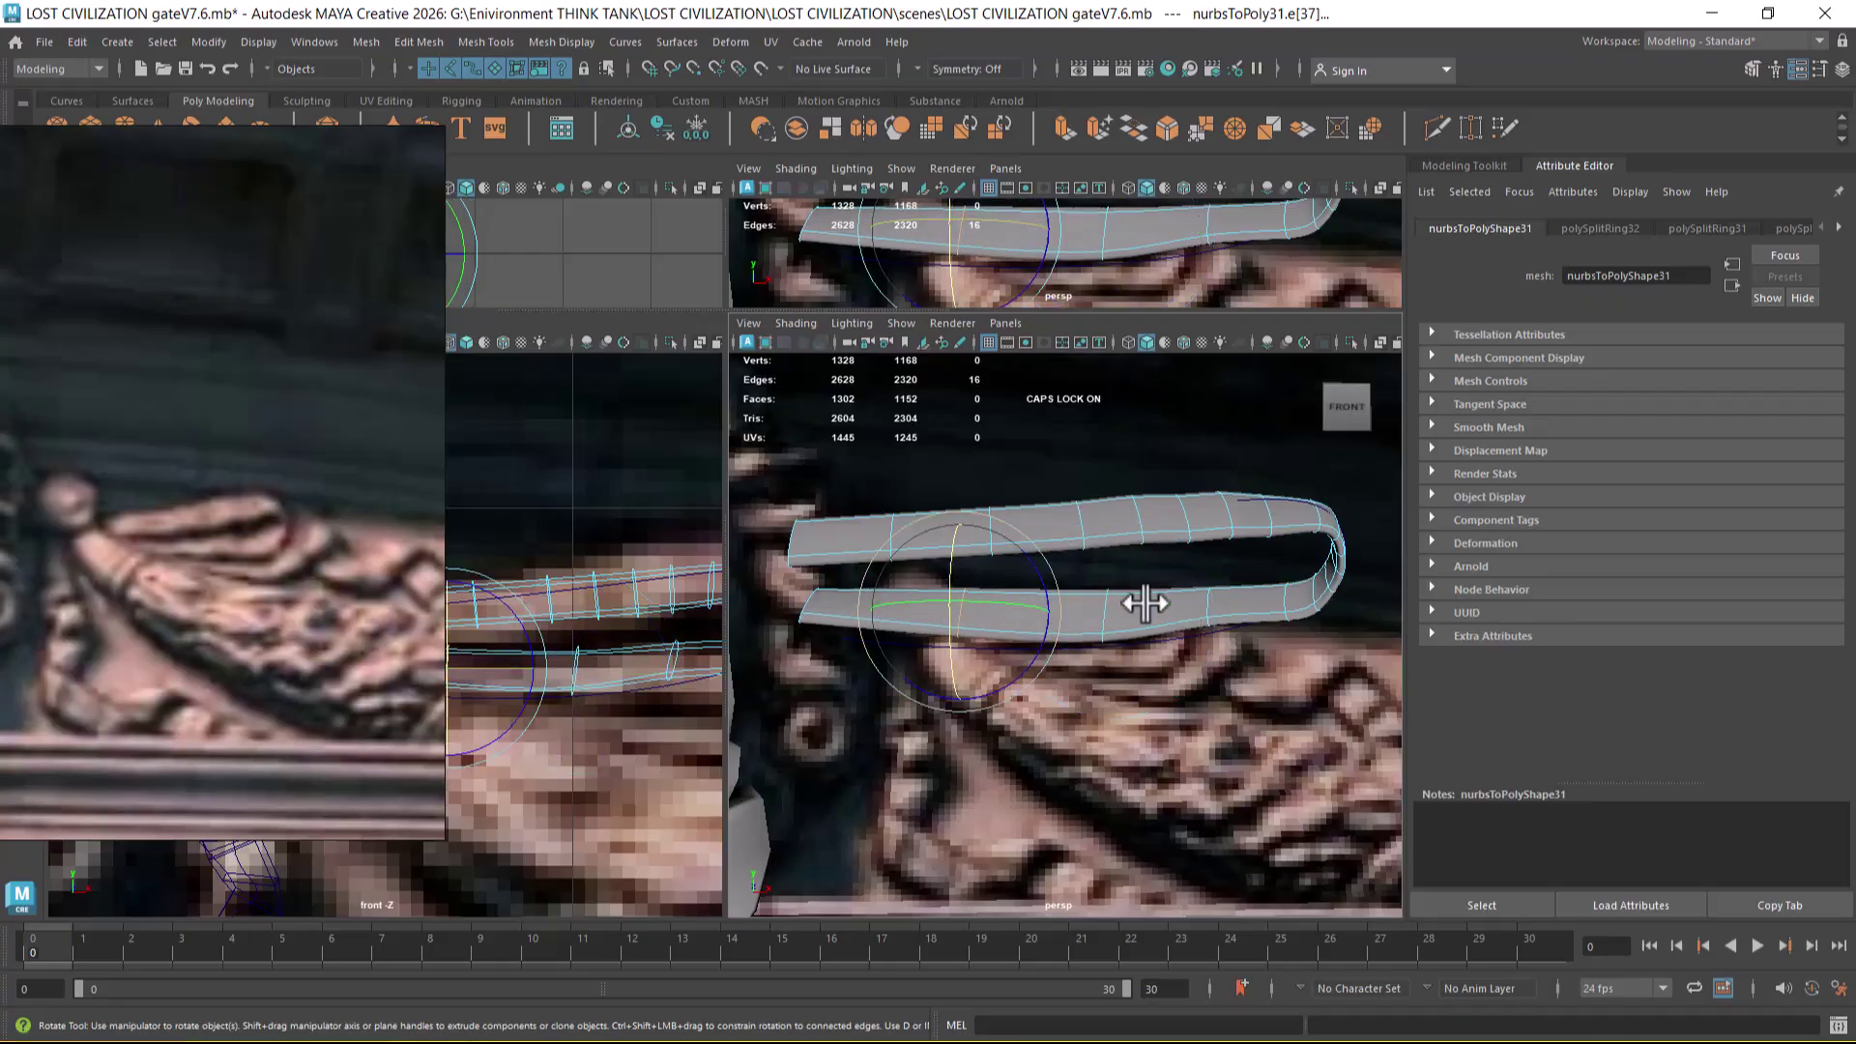
double_click(1230, 607)
drag(1233, 561, 1237, 585)
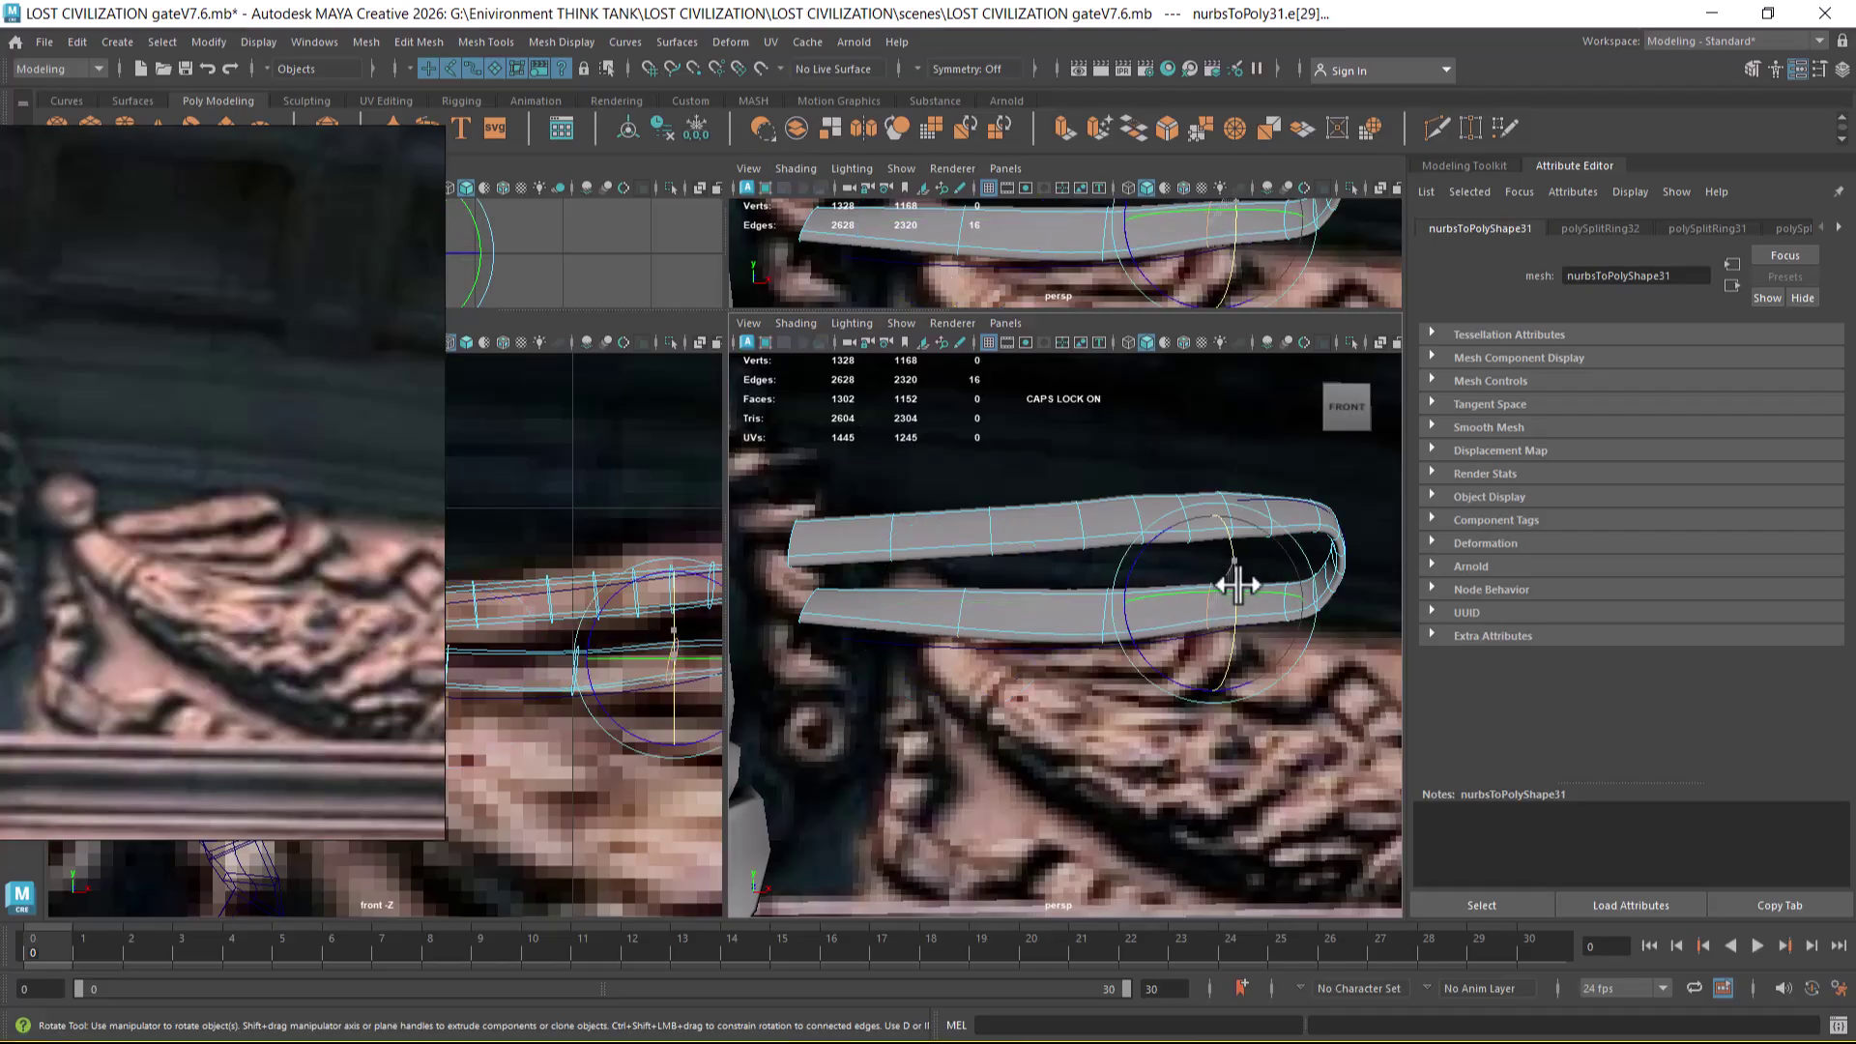
key(1)
- Raise the lower strip's middle edge loop and the loop near the closed end to follow the reference in the front view
alt+right_drag(1225, 664, 1247, 683)
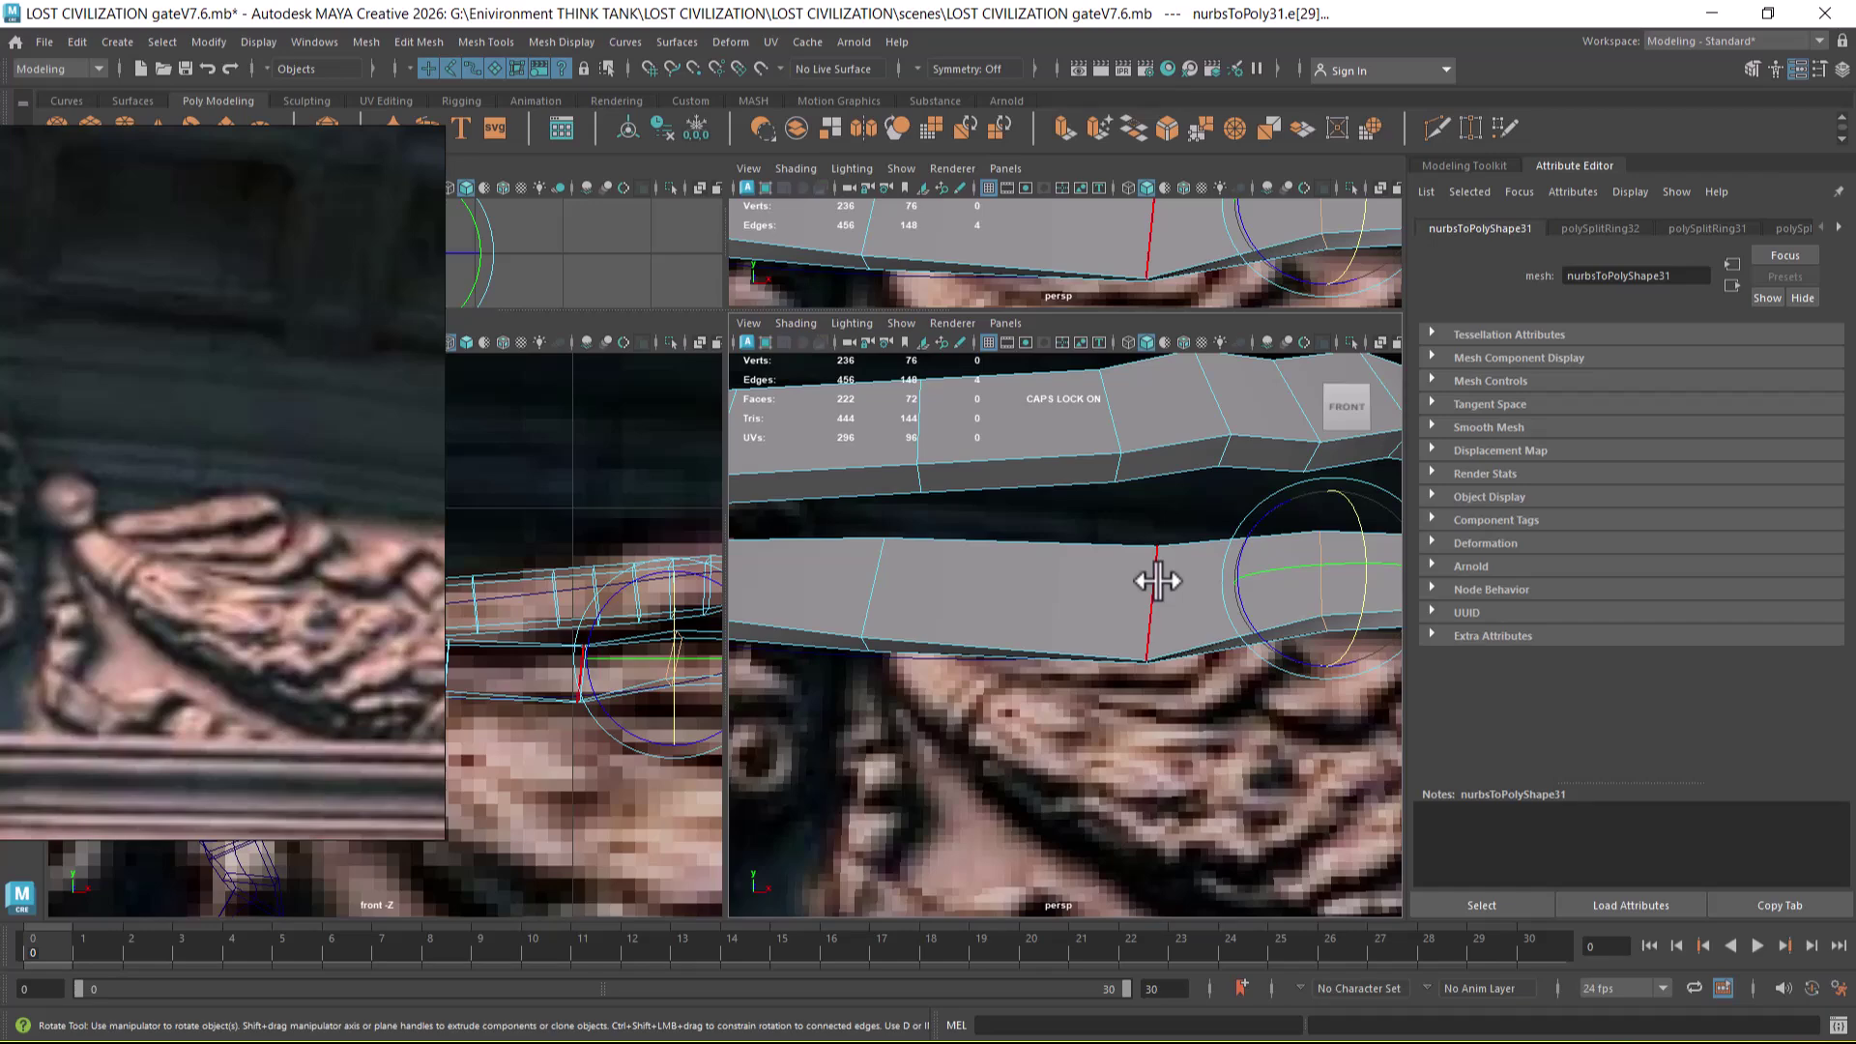
key(w)
alt+middle_drag(576, 746, 554, 773)
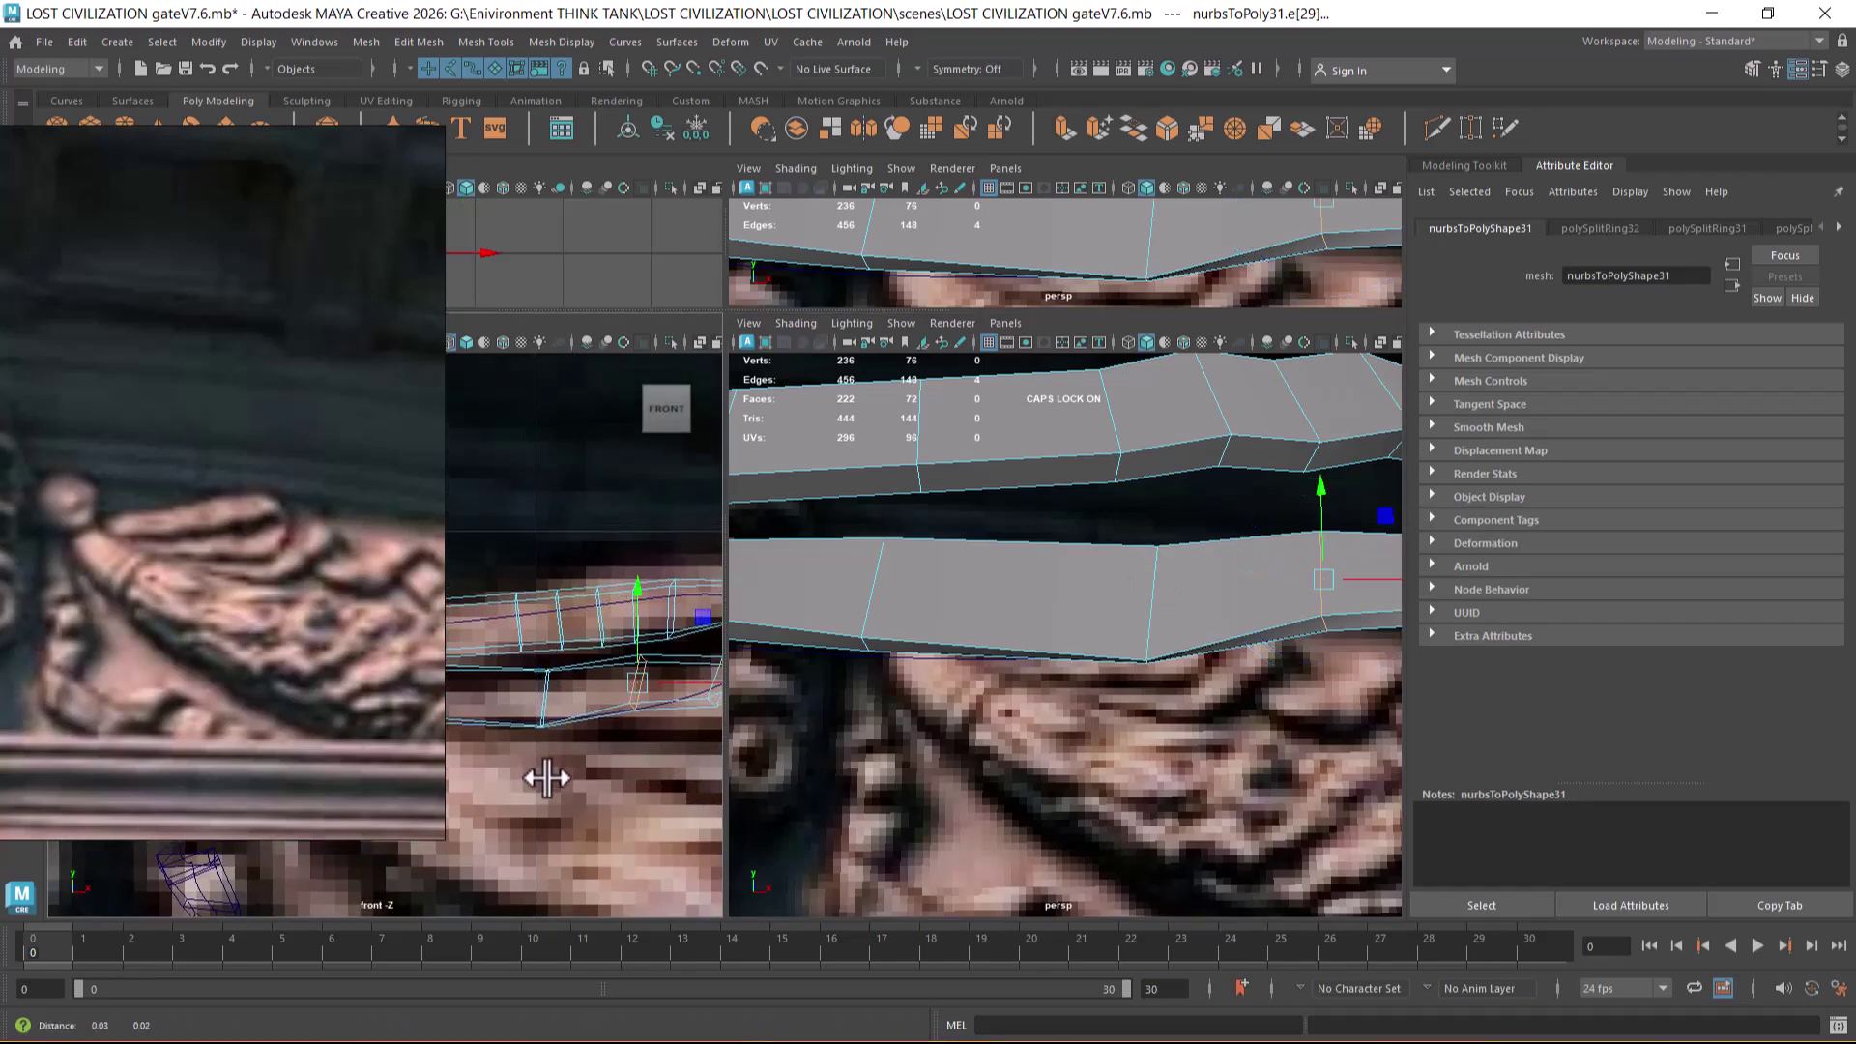
click(549, 696)
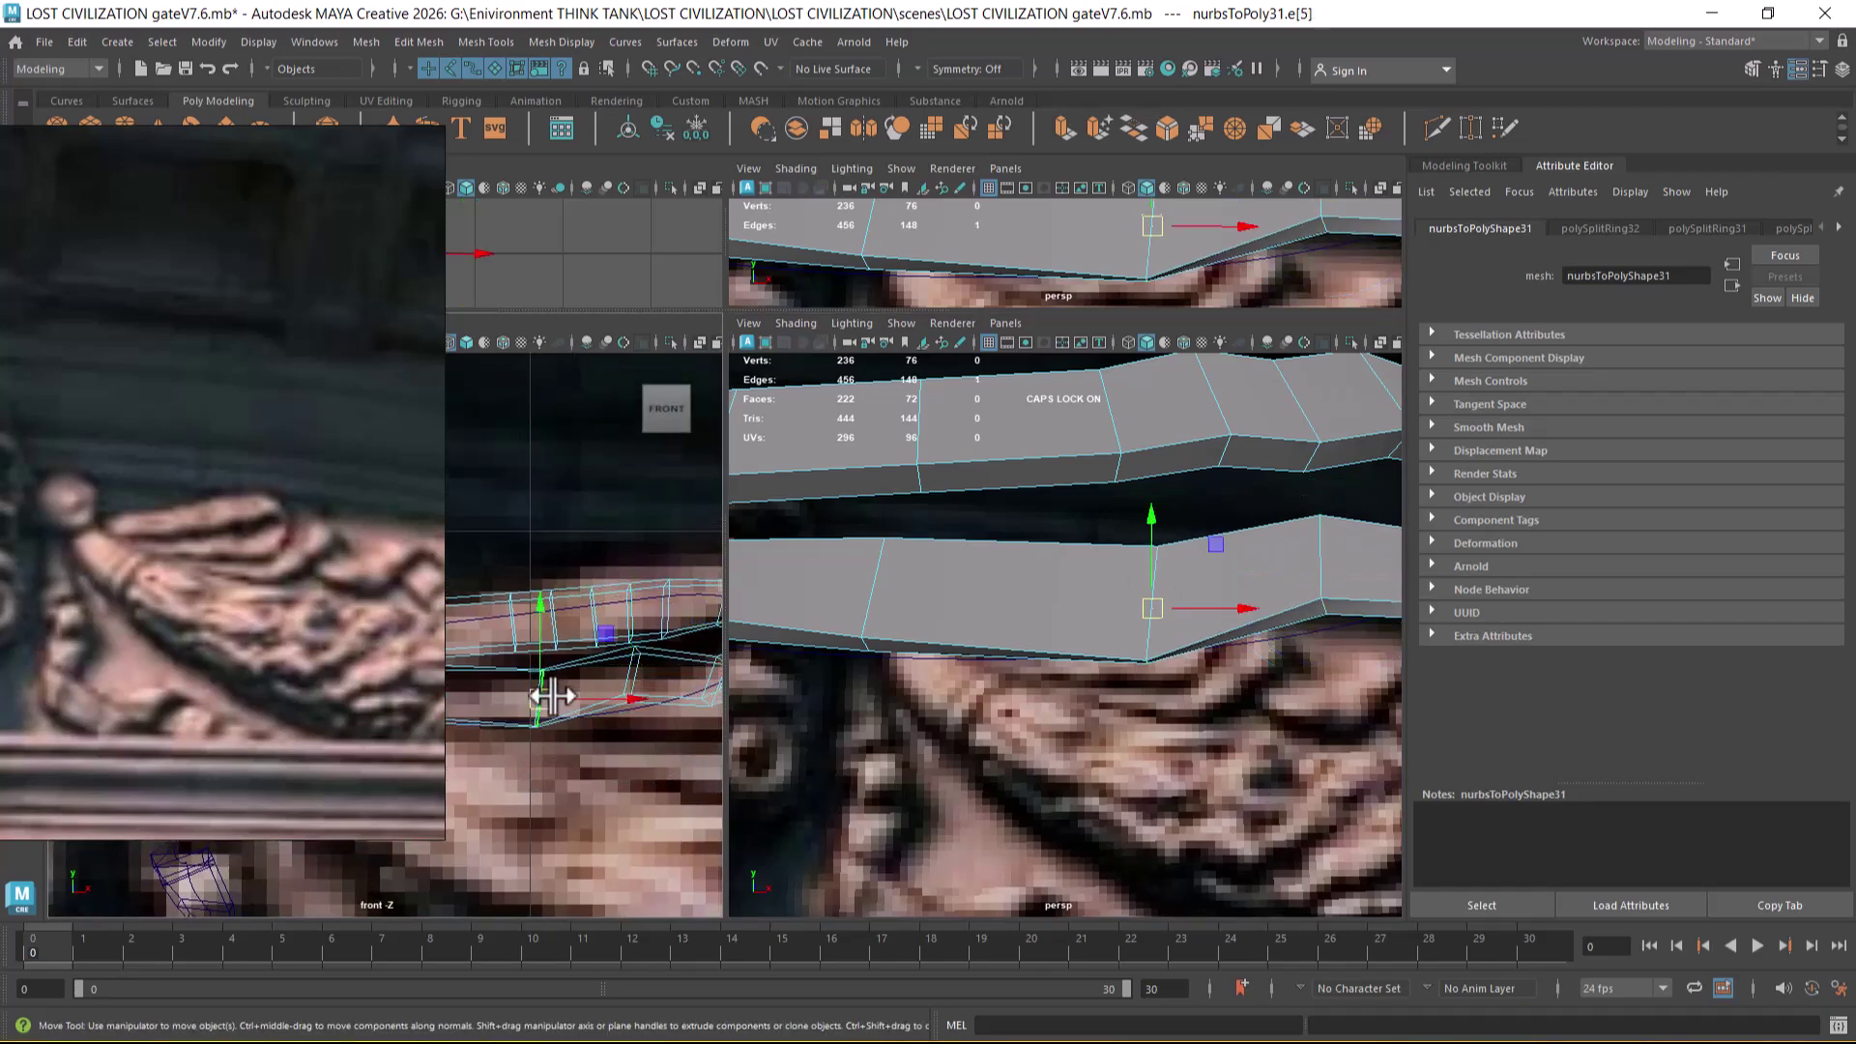
drag(541, 695, 543, 671)
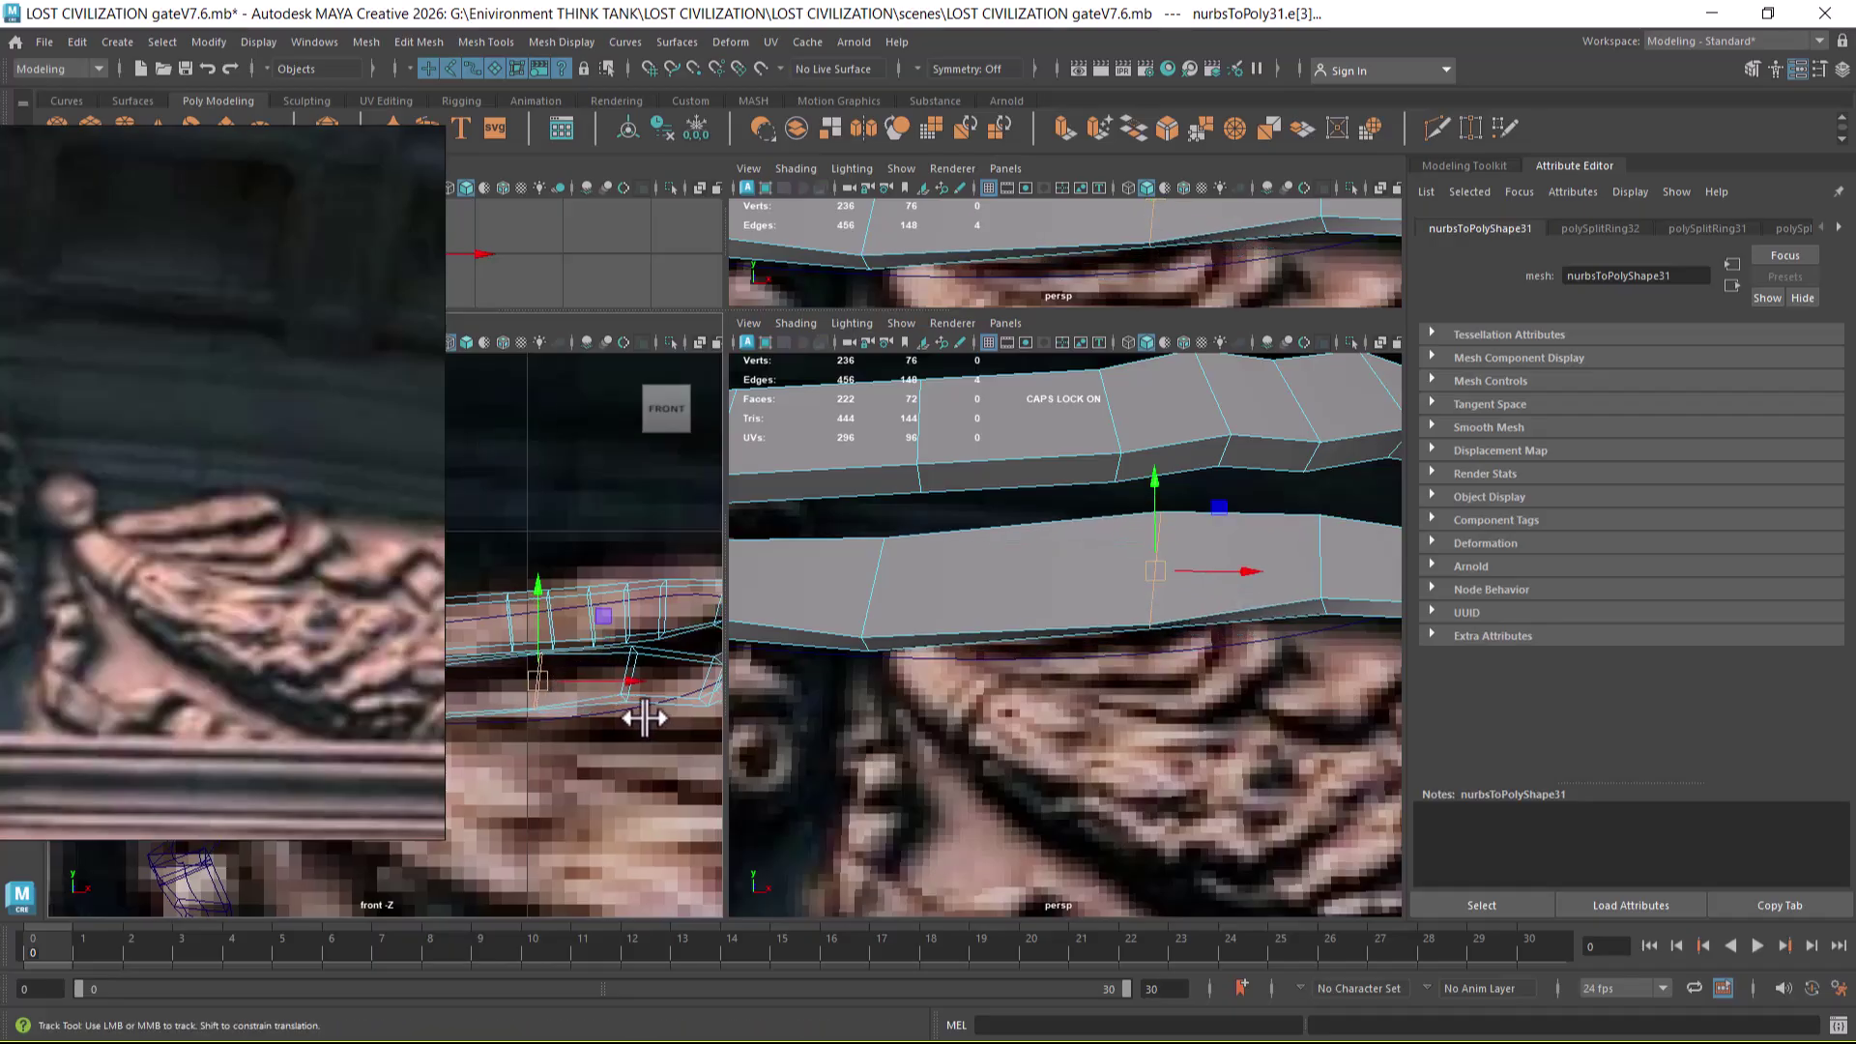
alt+middle_drag(653, 717, 596, 720)
click(650, 678)
drag(649, 679, 642, 669)
- Examine the depth and profile of the folded strip from the side, front and low angles against the reference
alt+middle_drag(1380, 574, 1244, 589)
key(e)
key(w)
alt+drag(1180, 609, 1209, 651)
alt+drag(1209, 576, 973, 530)
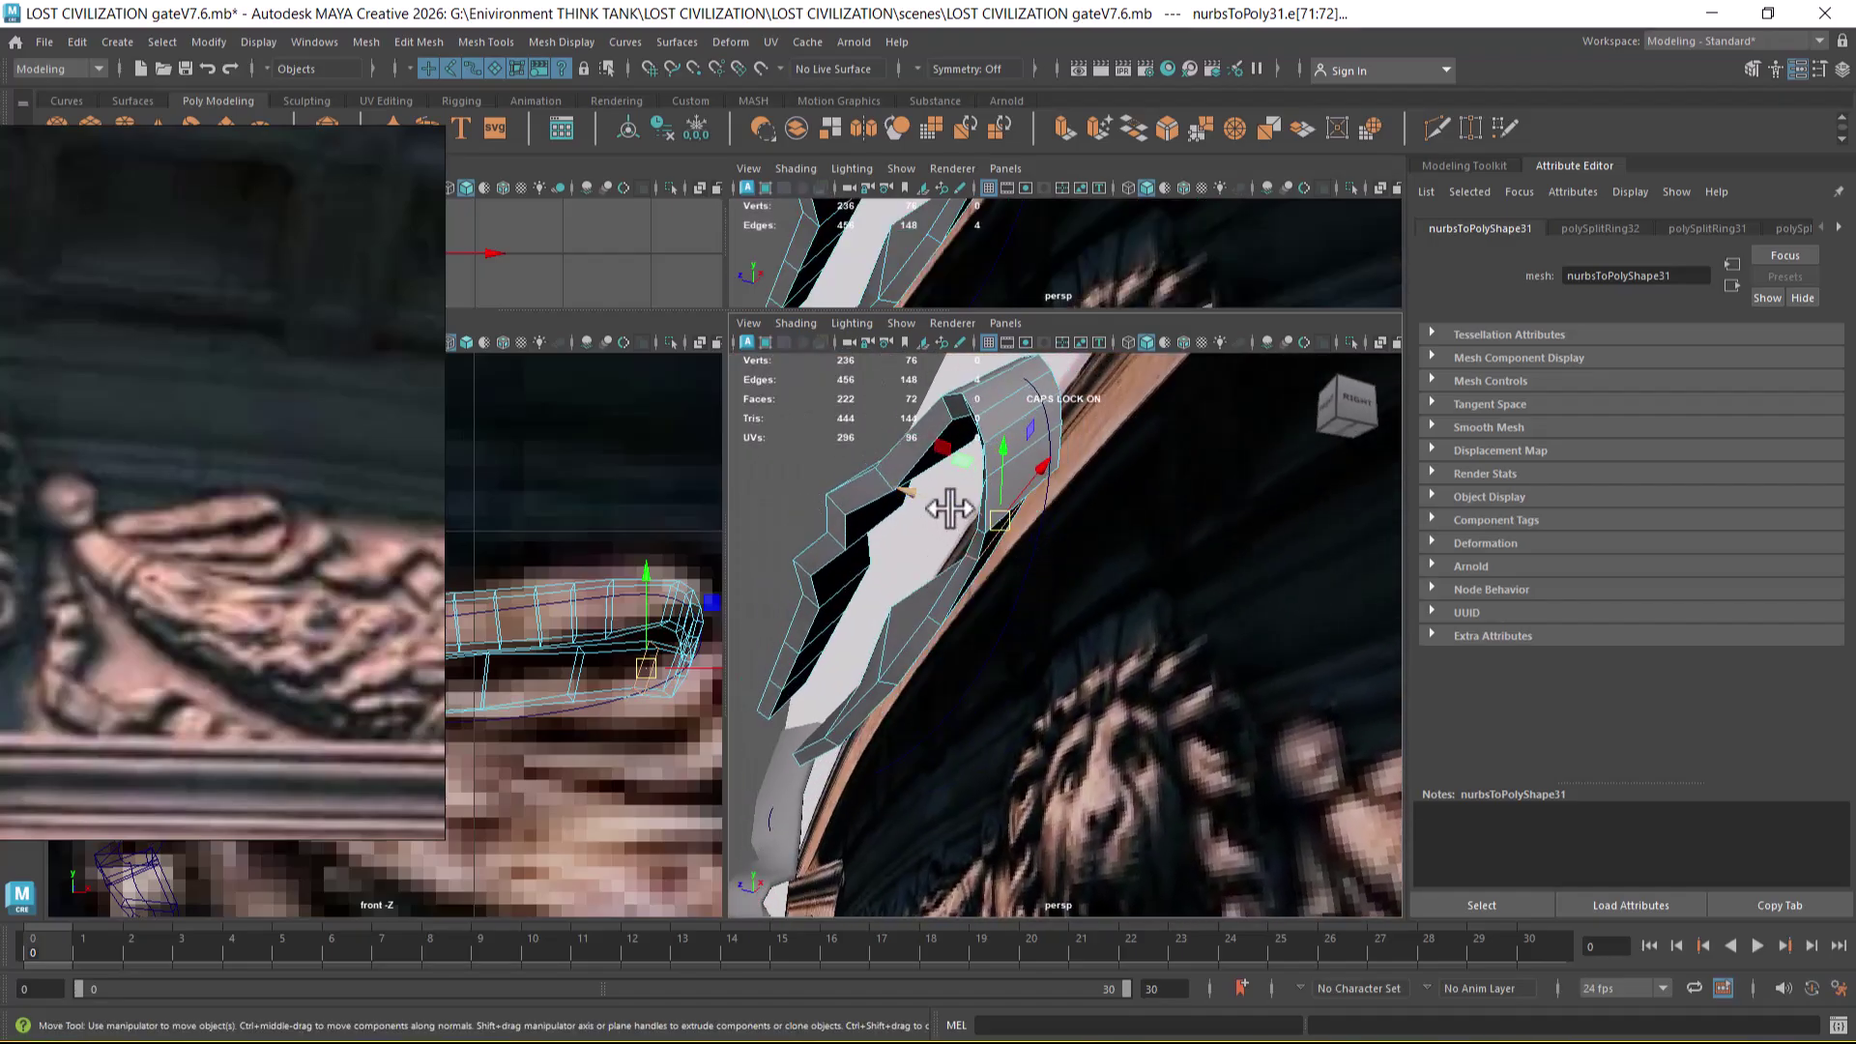
drag(1212, 567, 1053, 520)
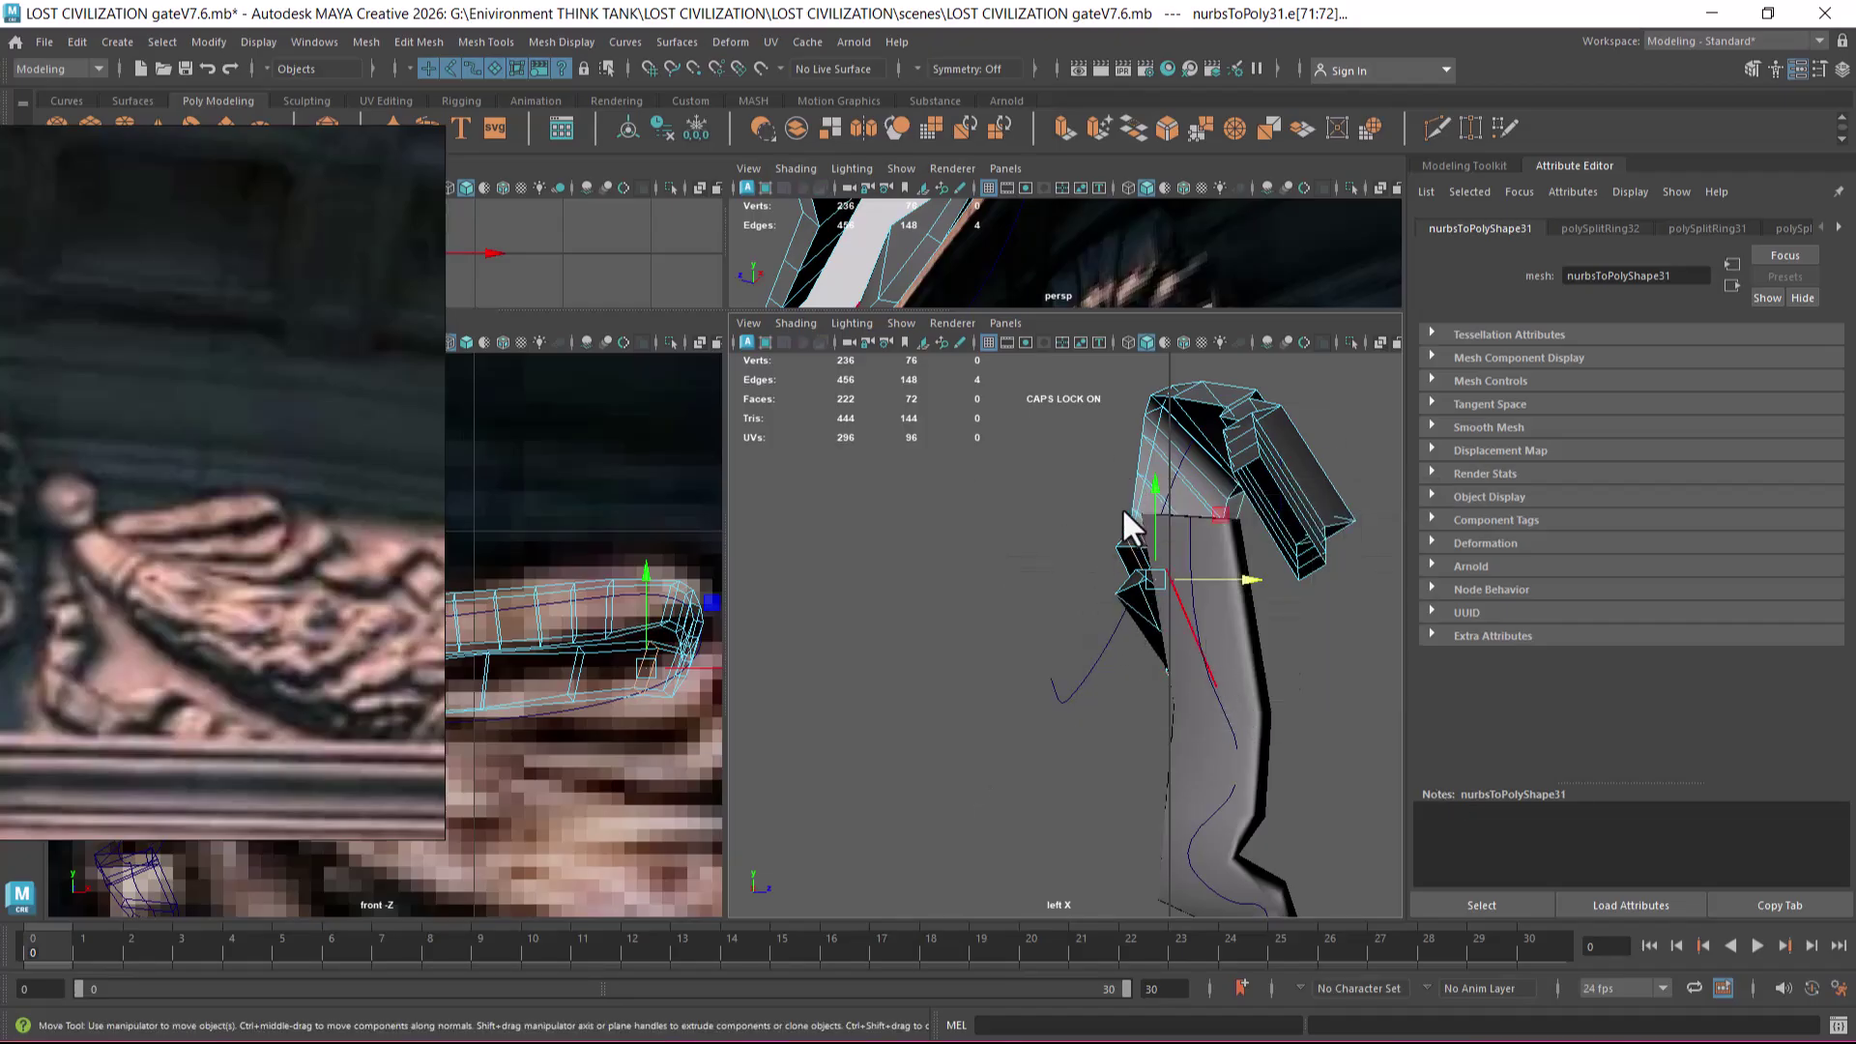
mouse_move(1121, 508)
alt+right_down()
mouse_move(1147, 677)
mouse_move(1012, 611)
mouse_move(1093, 515)
mouse_move(1133, 514)
alt+right_up()
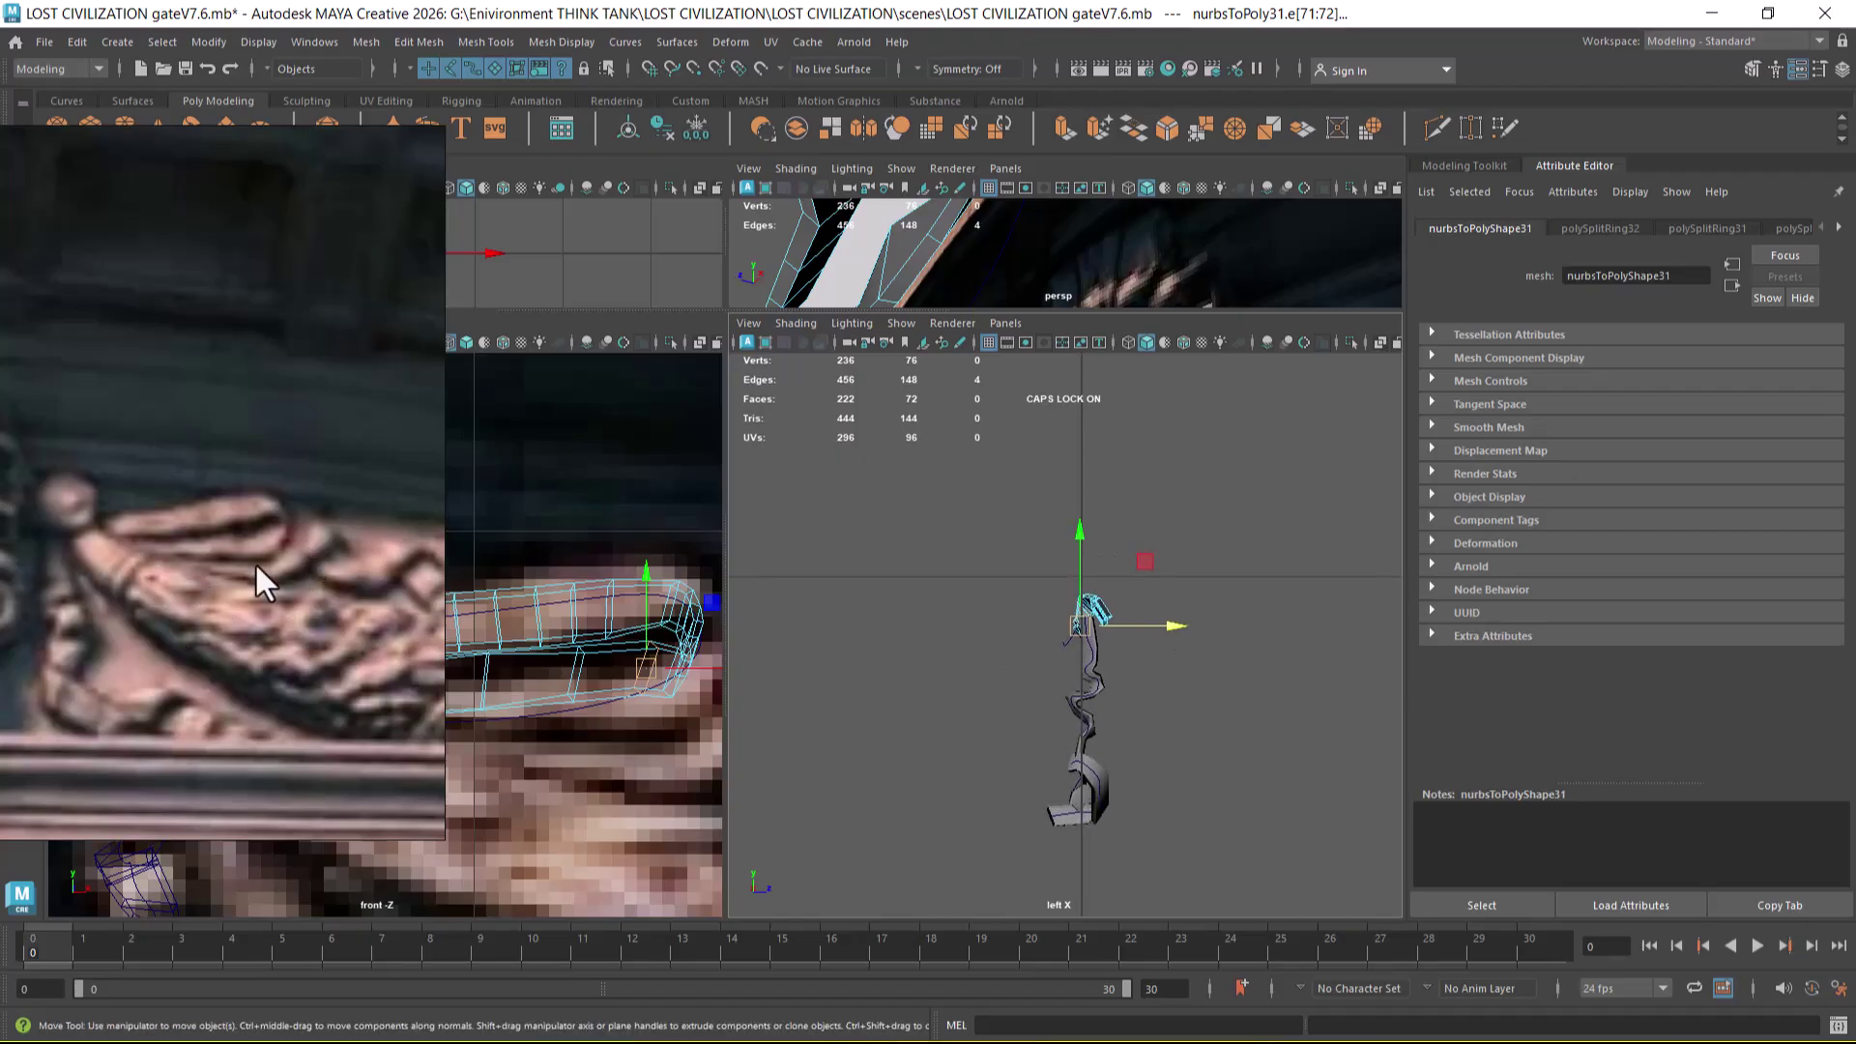
alt+right_drag(1122, 600, 1192, 645)
drag(1190, 640, 1175, 745)
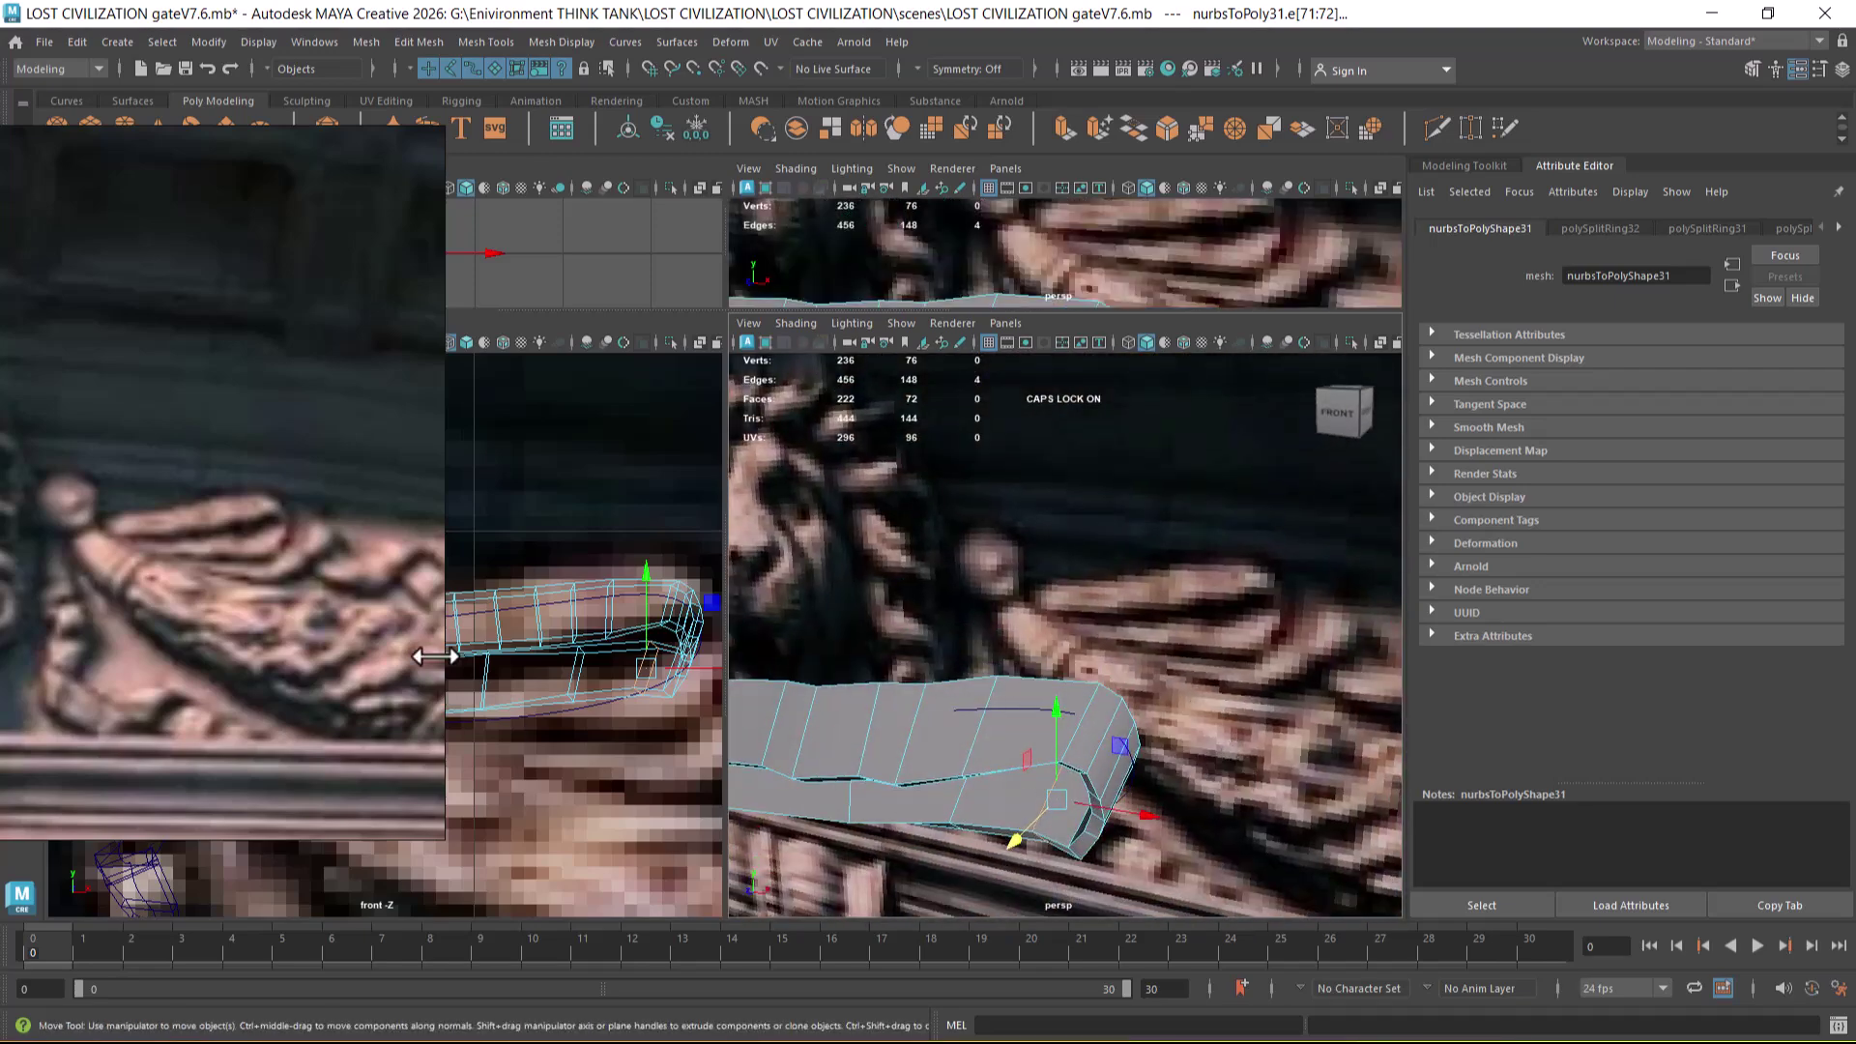
alt+middle_drag(1083, 843, 1140, 769)
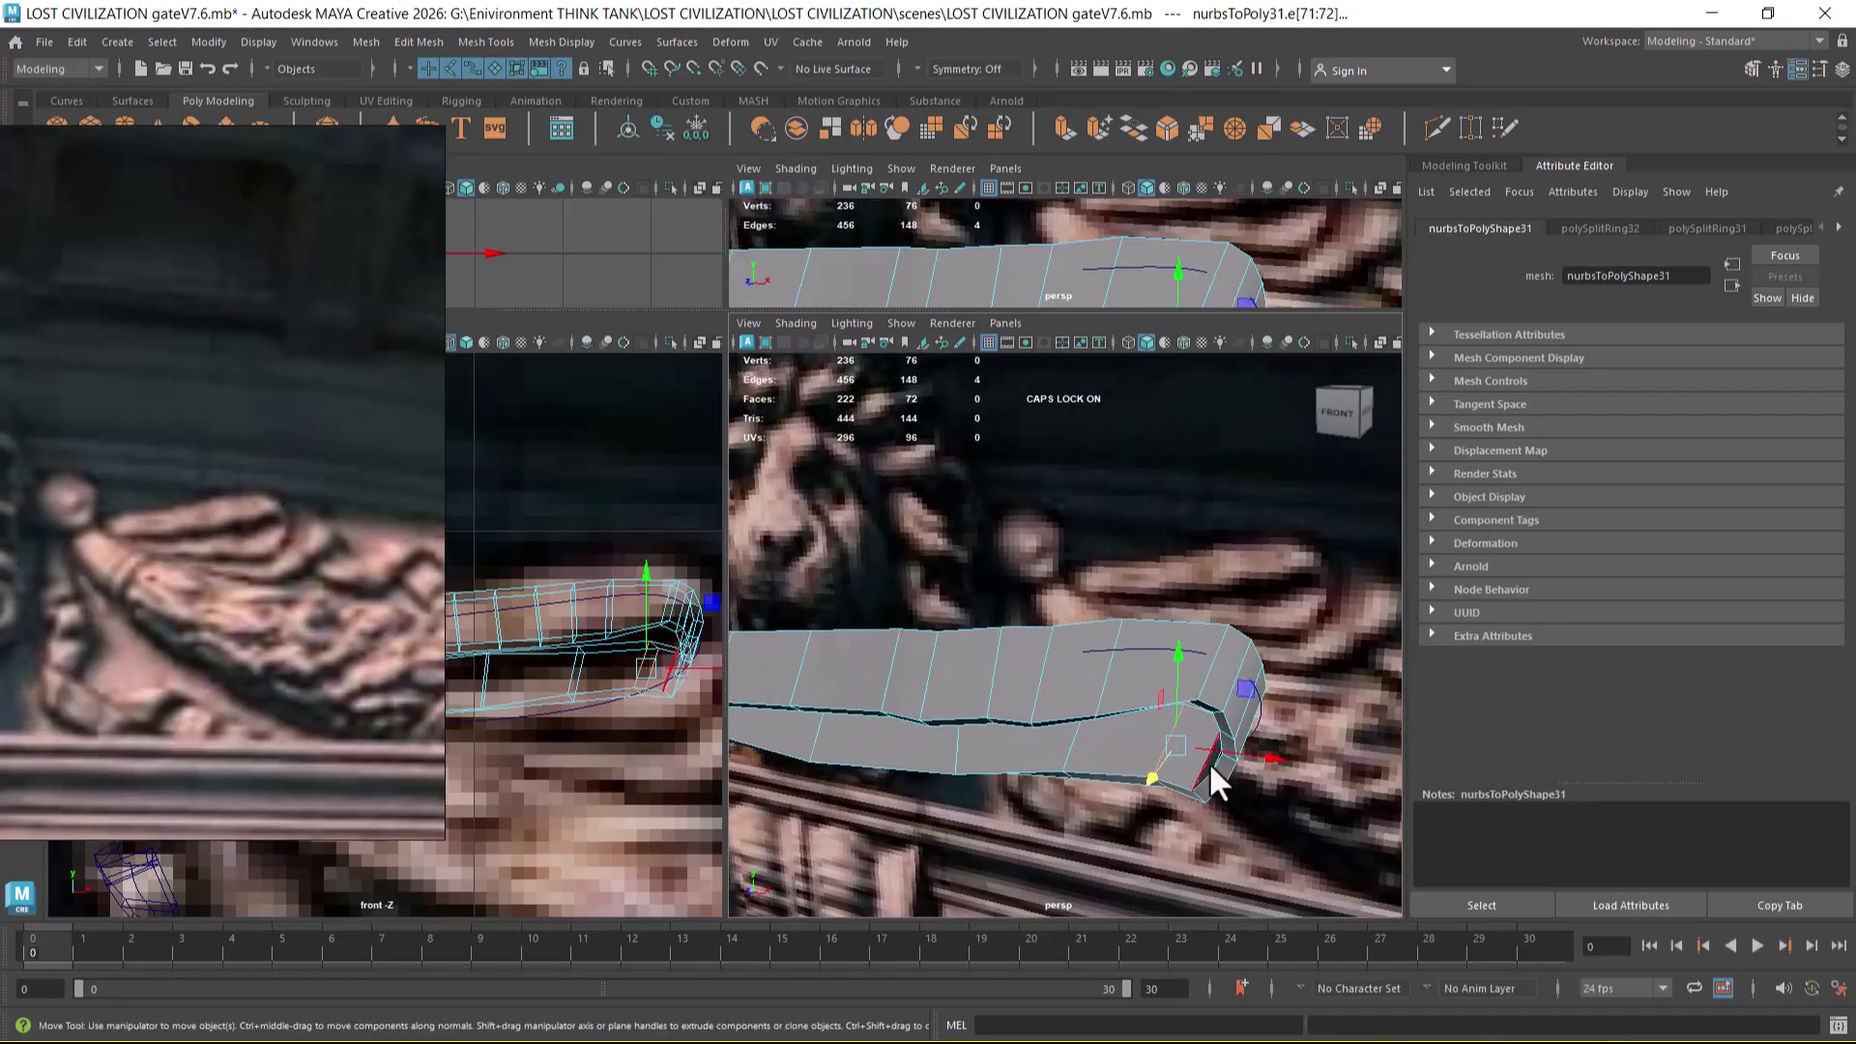
alt+drag(1209, 762, 1195, 690)
alt+right_drag(1194, 690, 1110, 715)
alt+drag(1109, 715, 1103, 746)
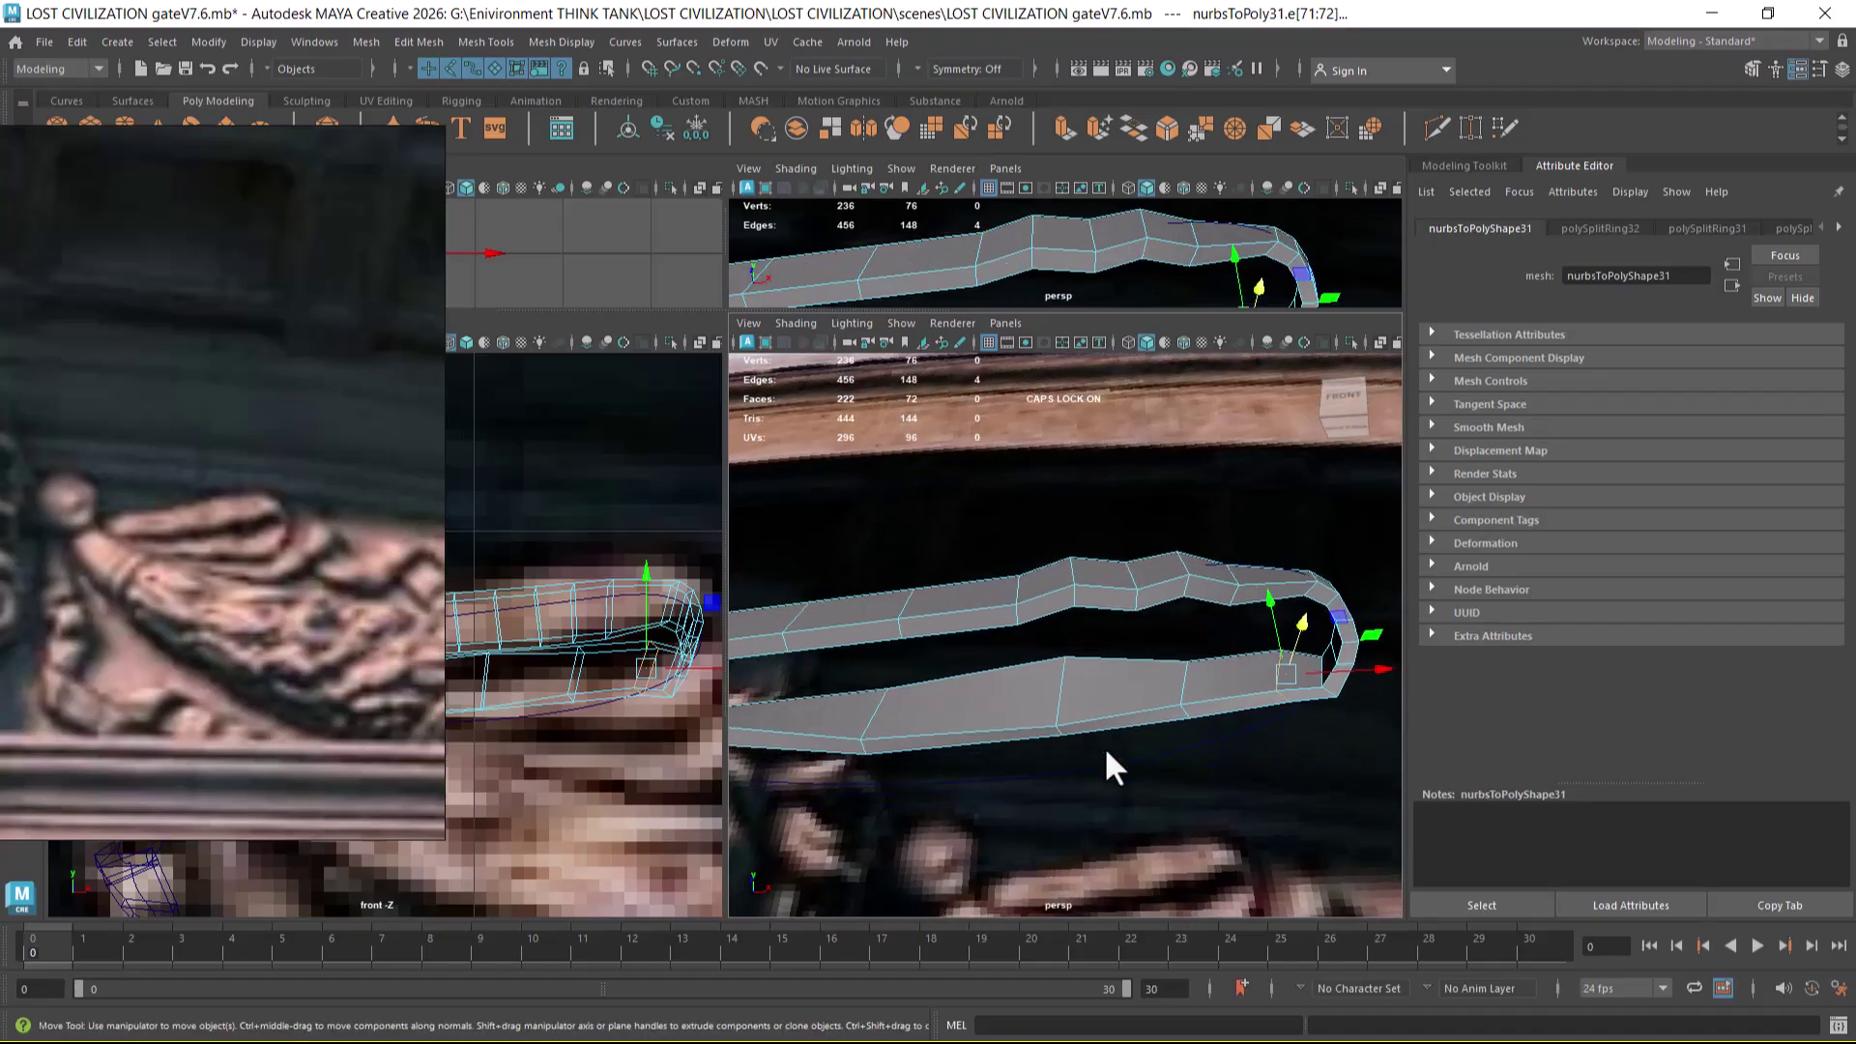
click(1075, 590)
ctrl+right_drag(932, 599, 1044, 629)
alt+drag(1373, 683, 1204, 705)
key(ctrl+z)
- Fill the holes at the open ends of the upper and lower strips
double_click(1121, 582)
shift+right_drag(1207, 476, 1197, 727)
click(973, 727)
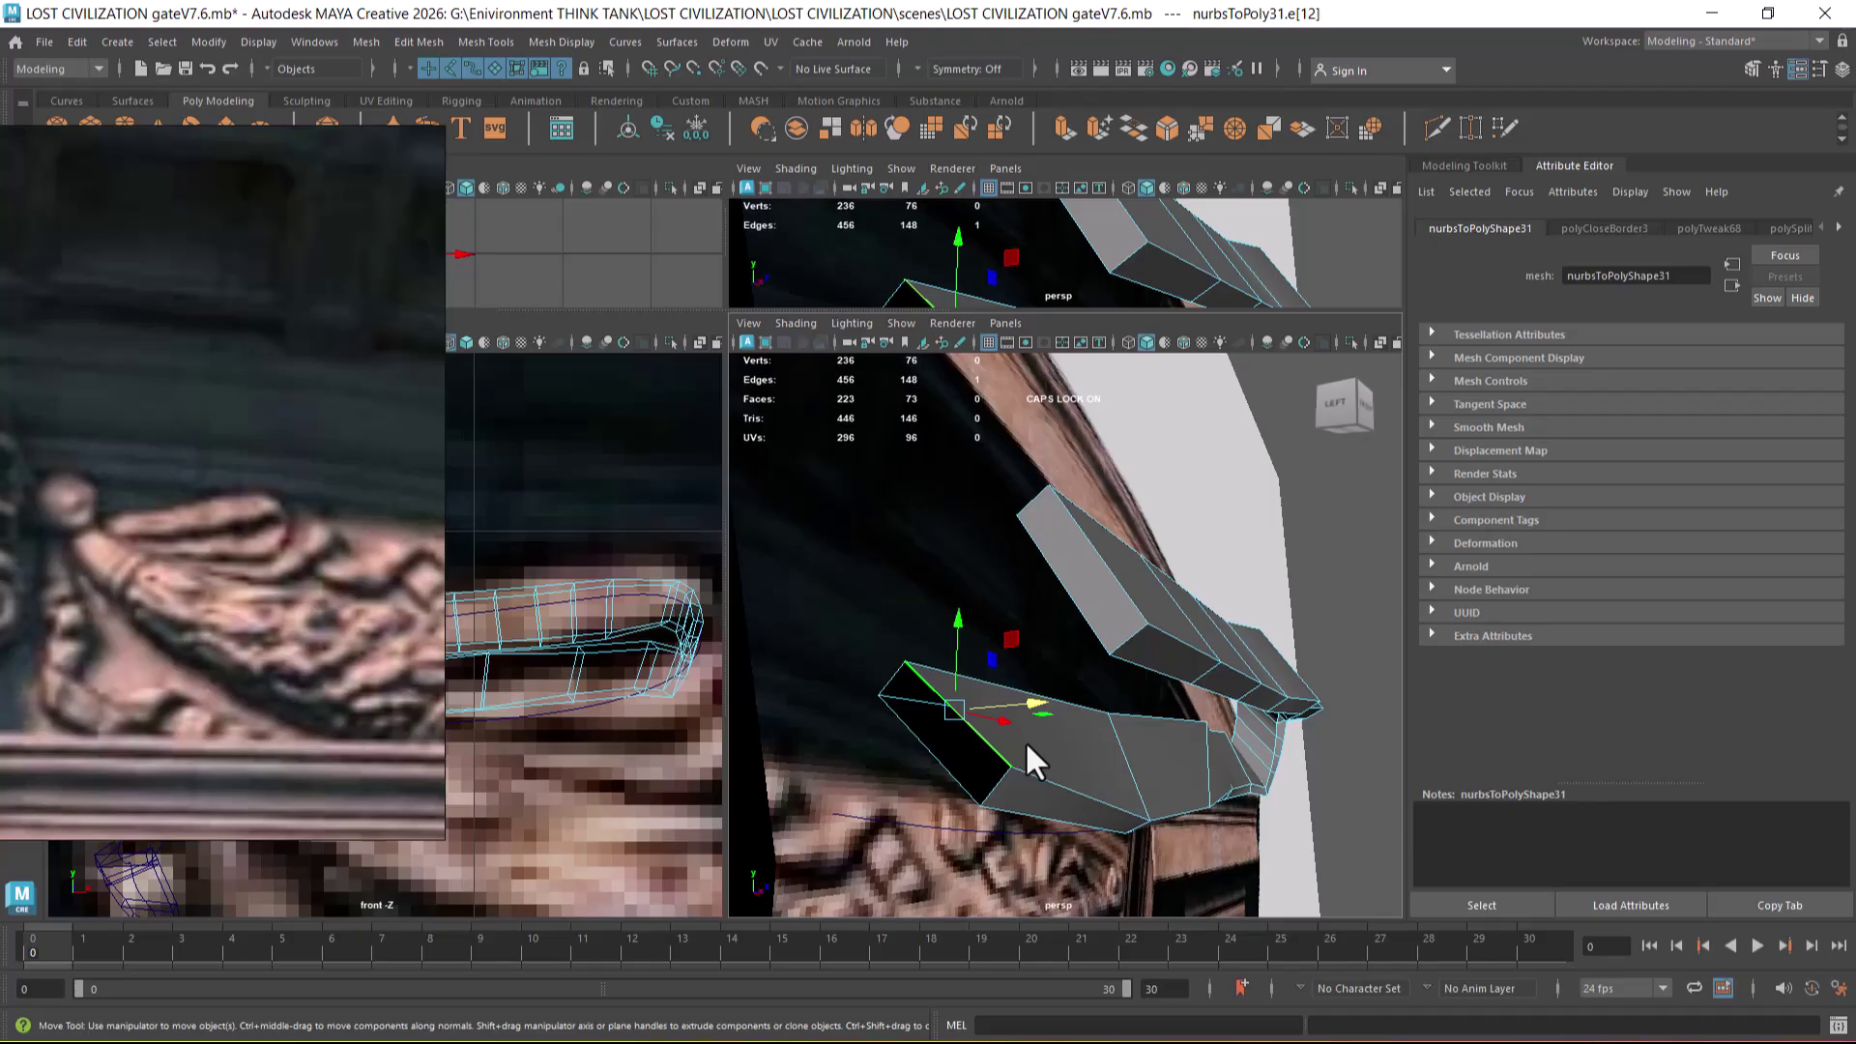
key(g)
- Insert a lengthwise edge loop along the side thickness of the whole folded strip and check it in smooth preview
click(1181, 611)
shift+right_drag(1227, 547, 1025, 667)
alt+drag(1192, 800, 1222, 741)
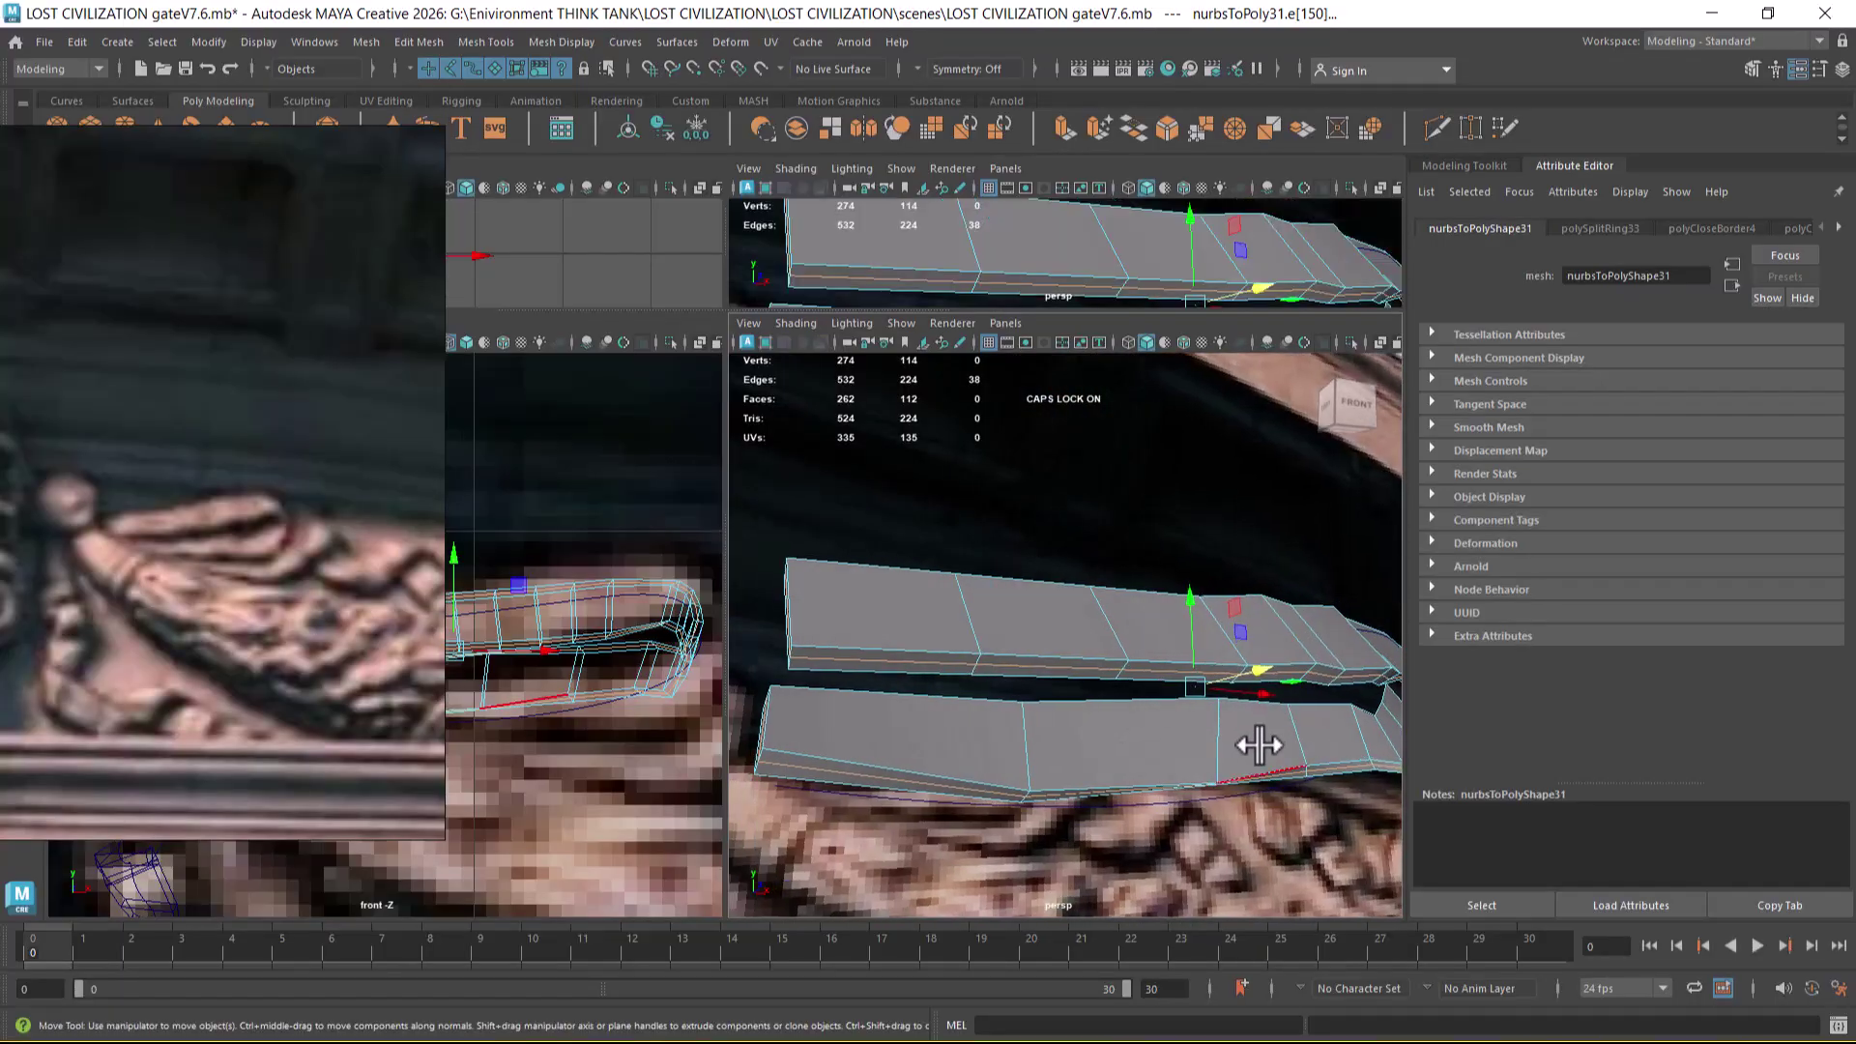
key(3)
key(1)
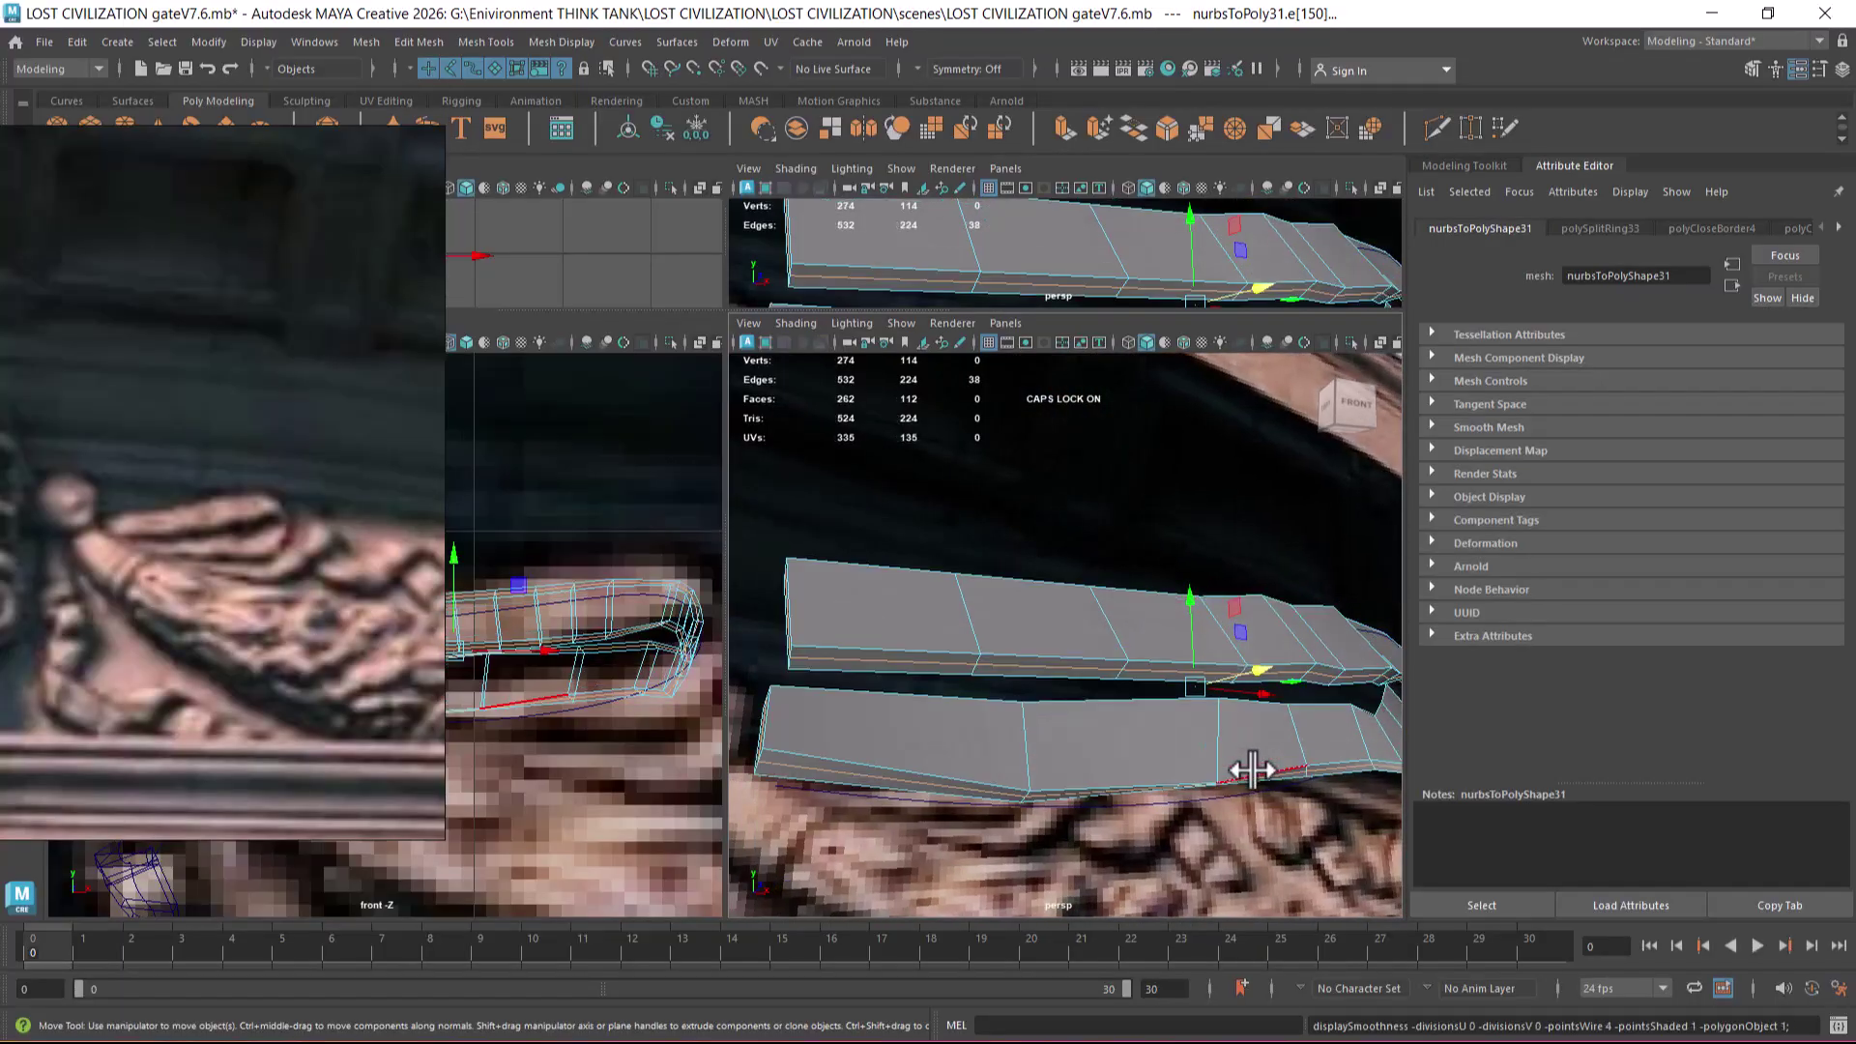
- Insert a lengthwise edge loop down the middle of the front faces of both strips
click(790, 602)
ctrl+right_drag(1085, 478, 997, 586)
alt+drag(1196, 664, 1198, 676)
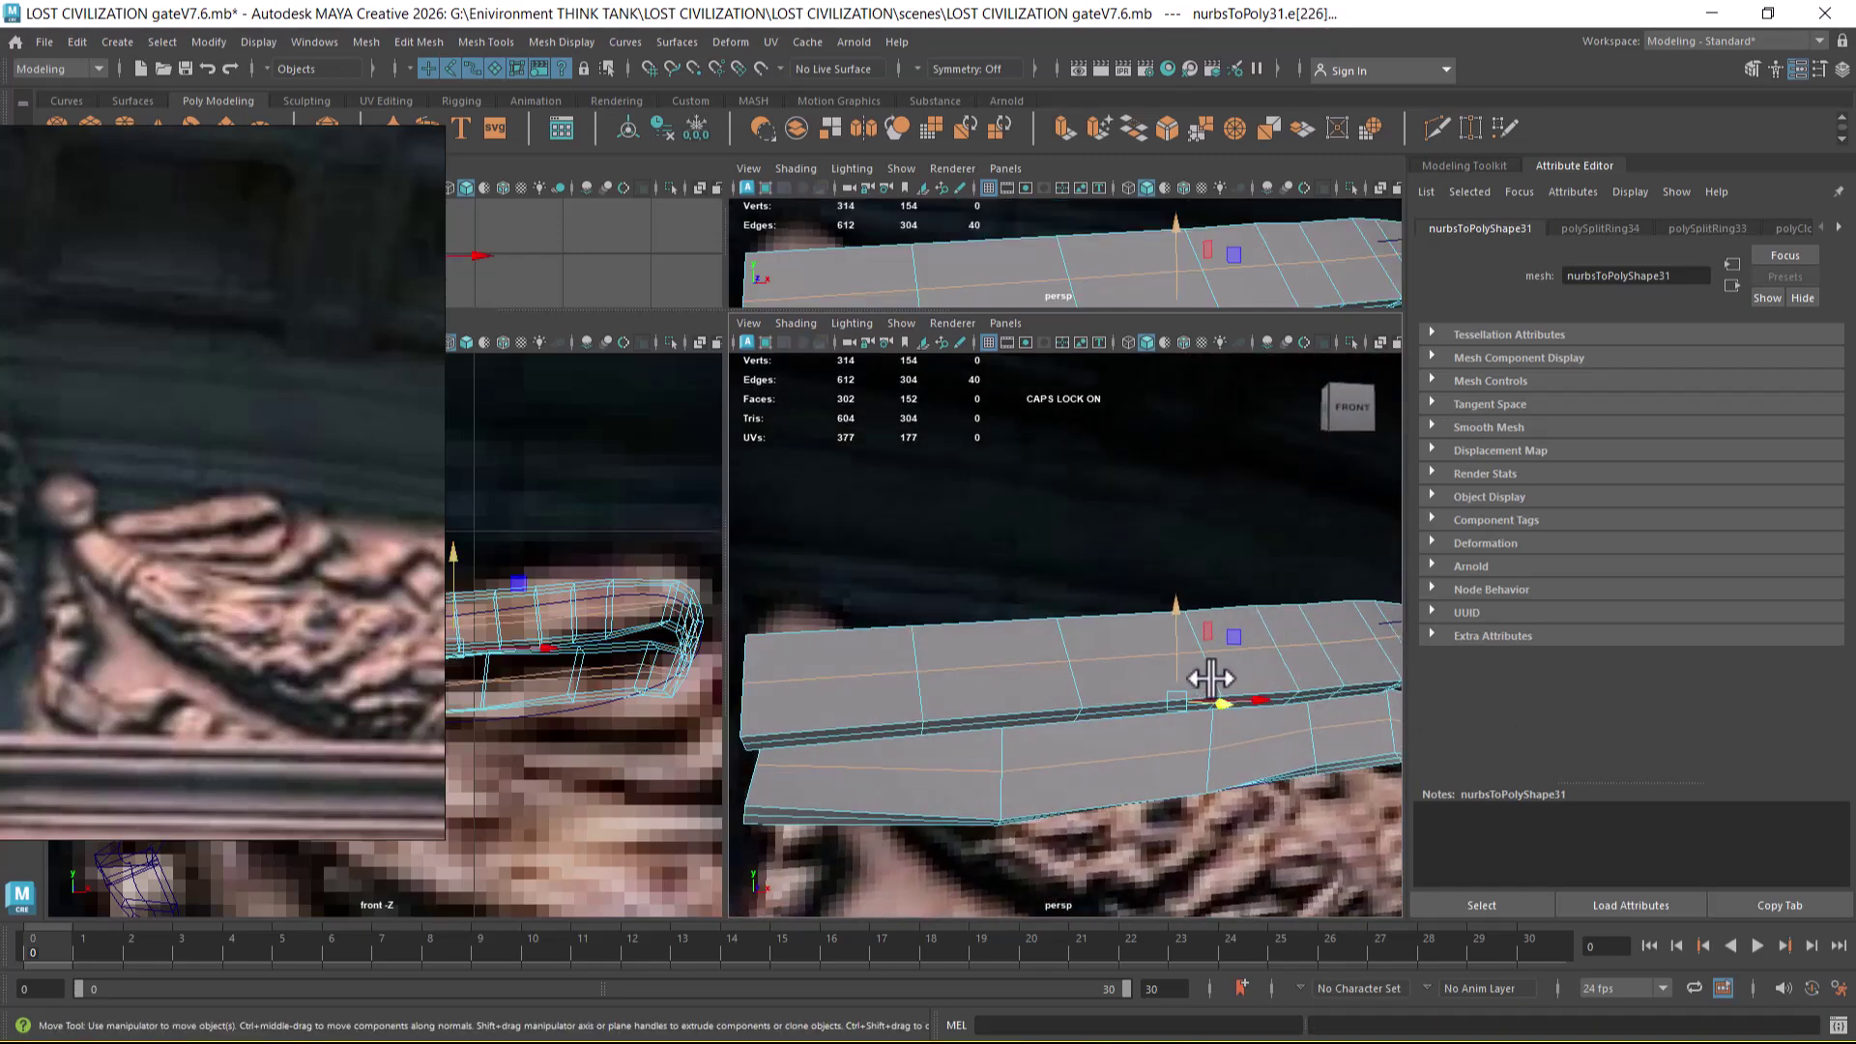
key(space)
alt+middle_drag(1125, 677, 1204, 750)
alt+drag(1203, 750, 1191, 641)
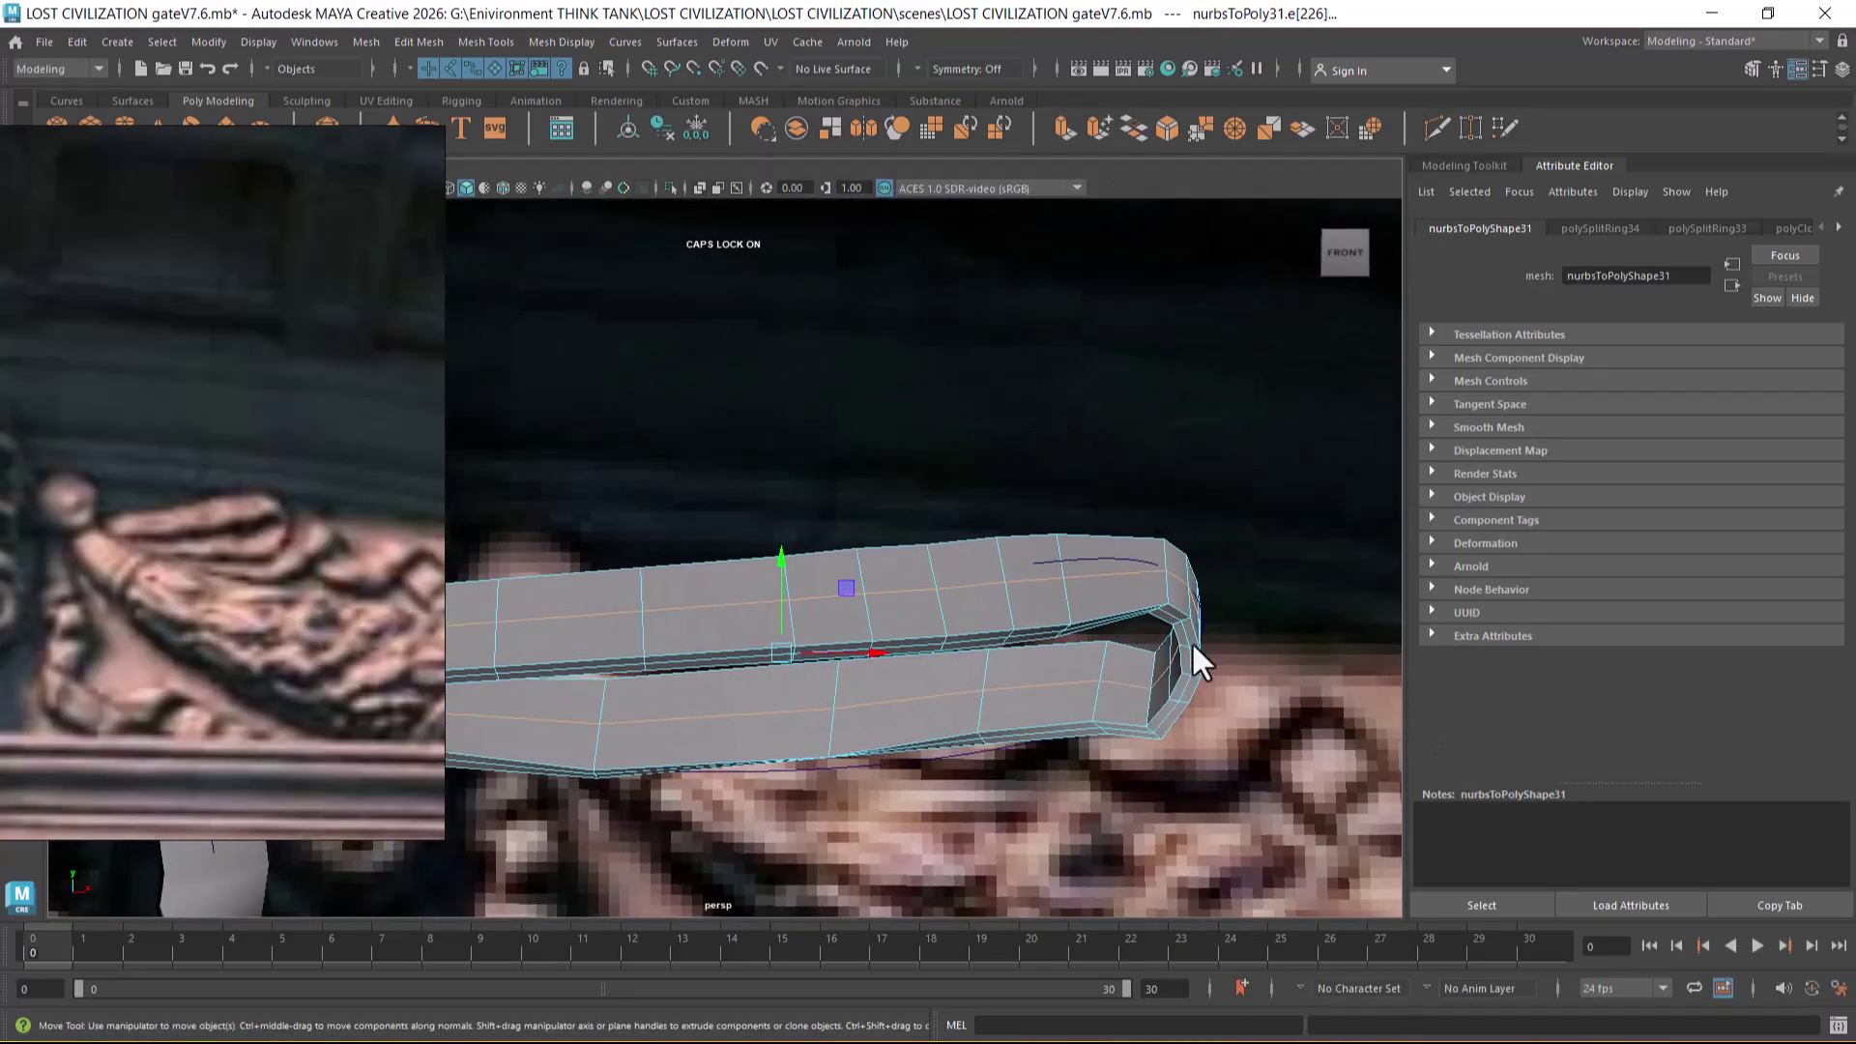
- Insert two crosswise edge loops on the lower strip toward the closed end and shift them to form ripples
alt+drag(1063, 739, 1046, 692)
click(1047, 676)
shift+right_drag(1145, 595, 1263, 762)
shift+right_drag(909, 688, 1105, 669)
alt+drag(936, 671, 1033, 638)
key(space)
alt+right_drag(1125, 708, 1193, 745)
mouse_move(1193, 745)
alt+mouse_down()
mouse_move(1172, 713)
mouse_move(1214, 725)
alt+mouse_up()
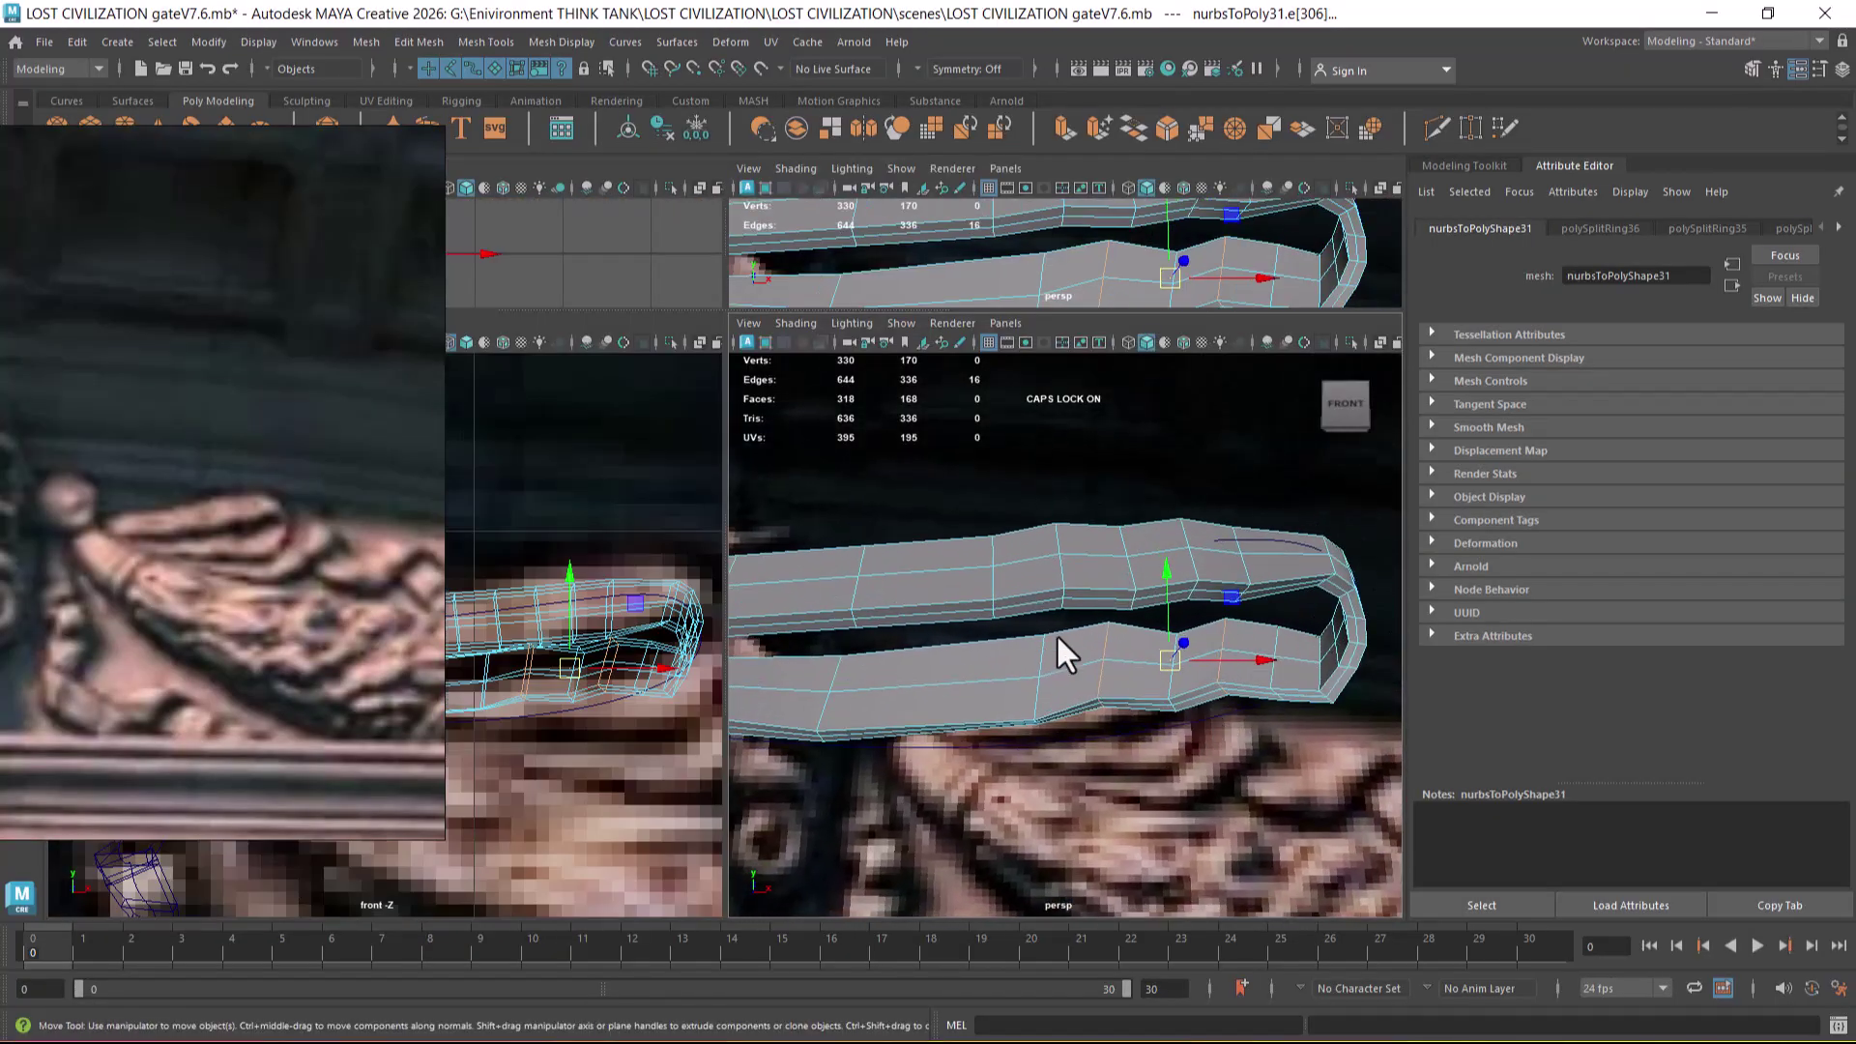
- Insert a crosswise edge loop on the upper strip beside the closed end and raise it slightly
click(1291, 529)
shift+right_drag(1291, 524, 1540, 767)
alt+drag(1353, 625, 1185, 562)
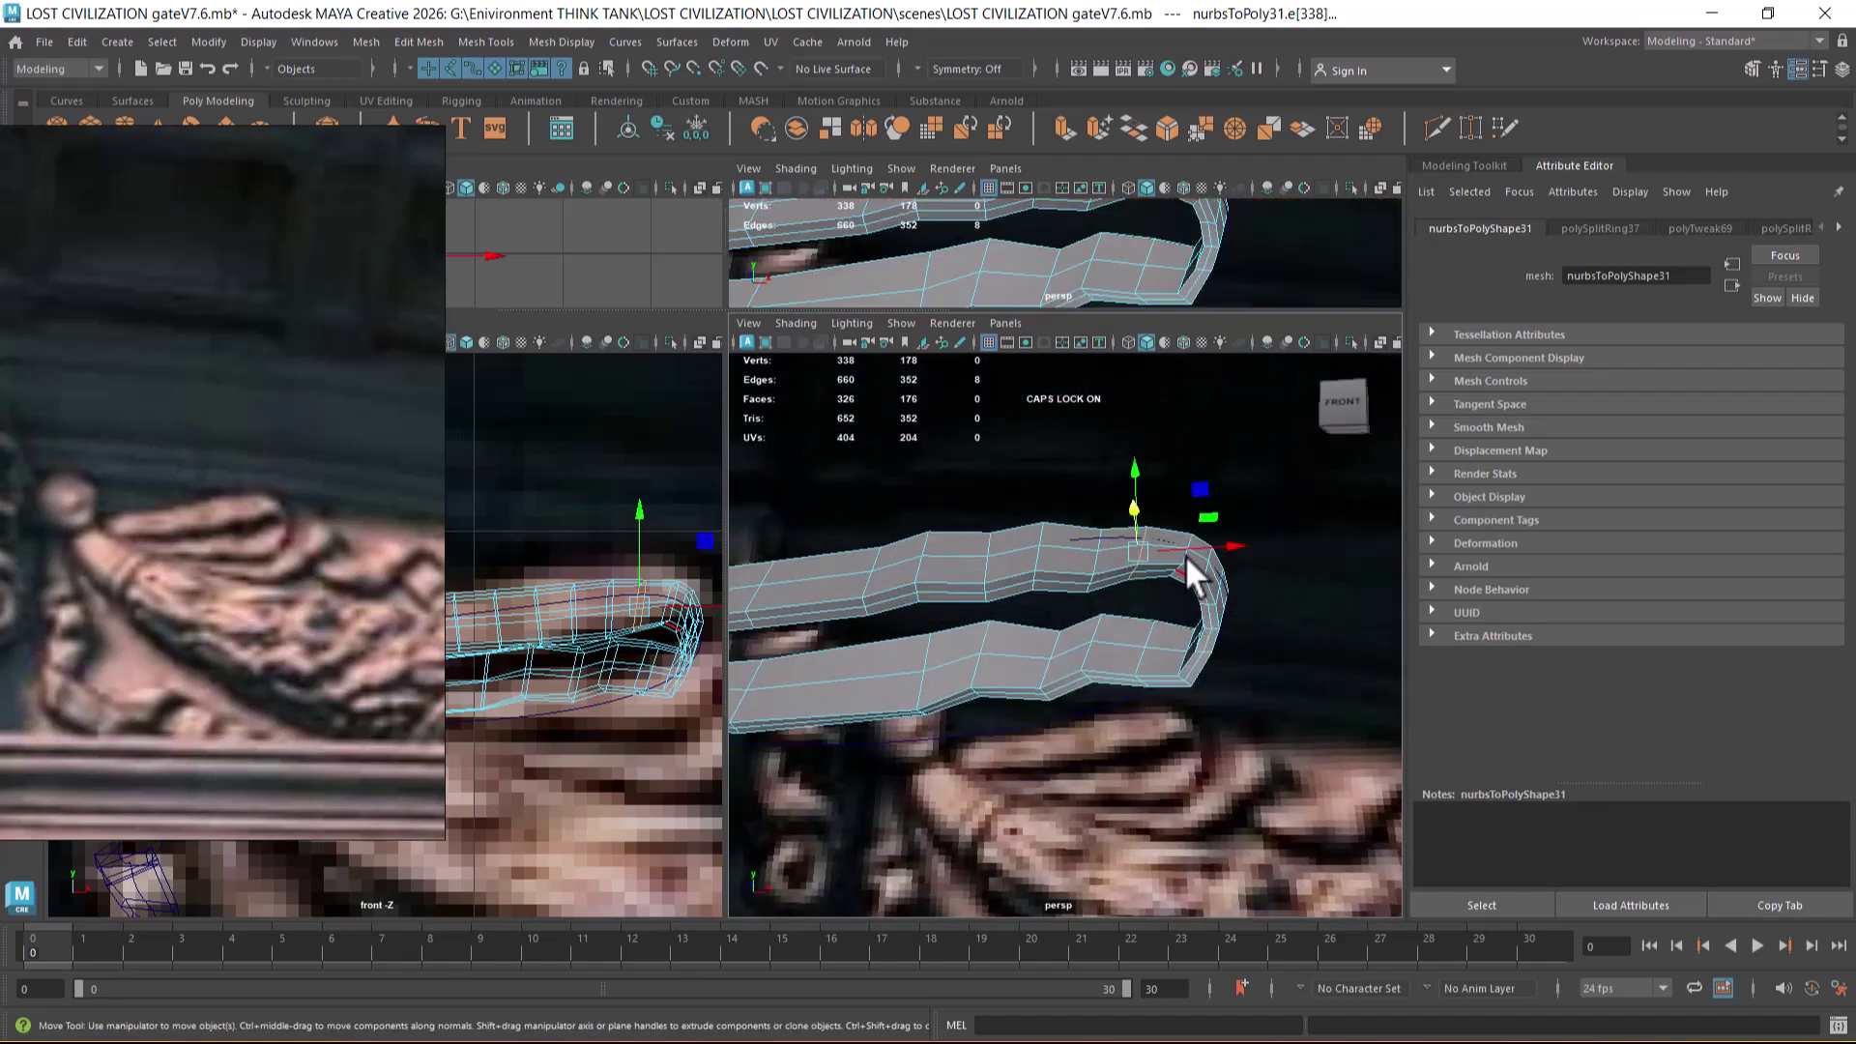
drag(1143, 467, 1140, 460)
alt+middle_drag(1216, 708, 1222, 649)
alt+drag(1181, 633, 1185, 683)
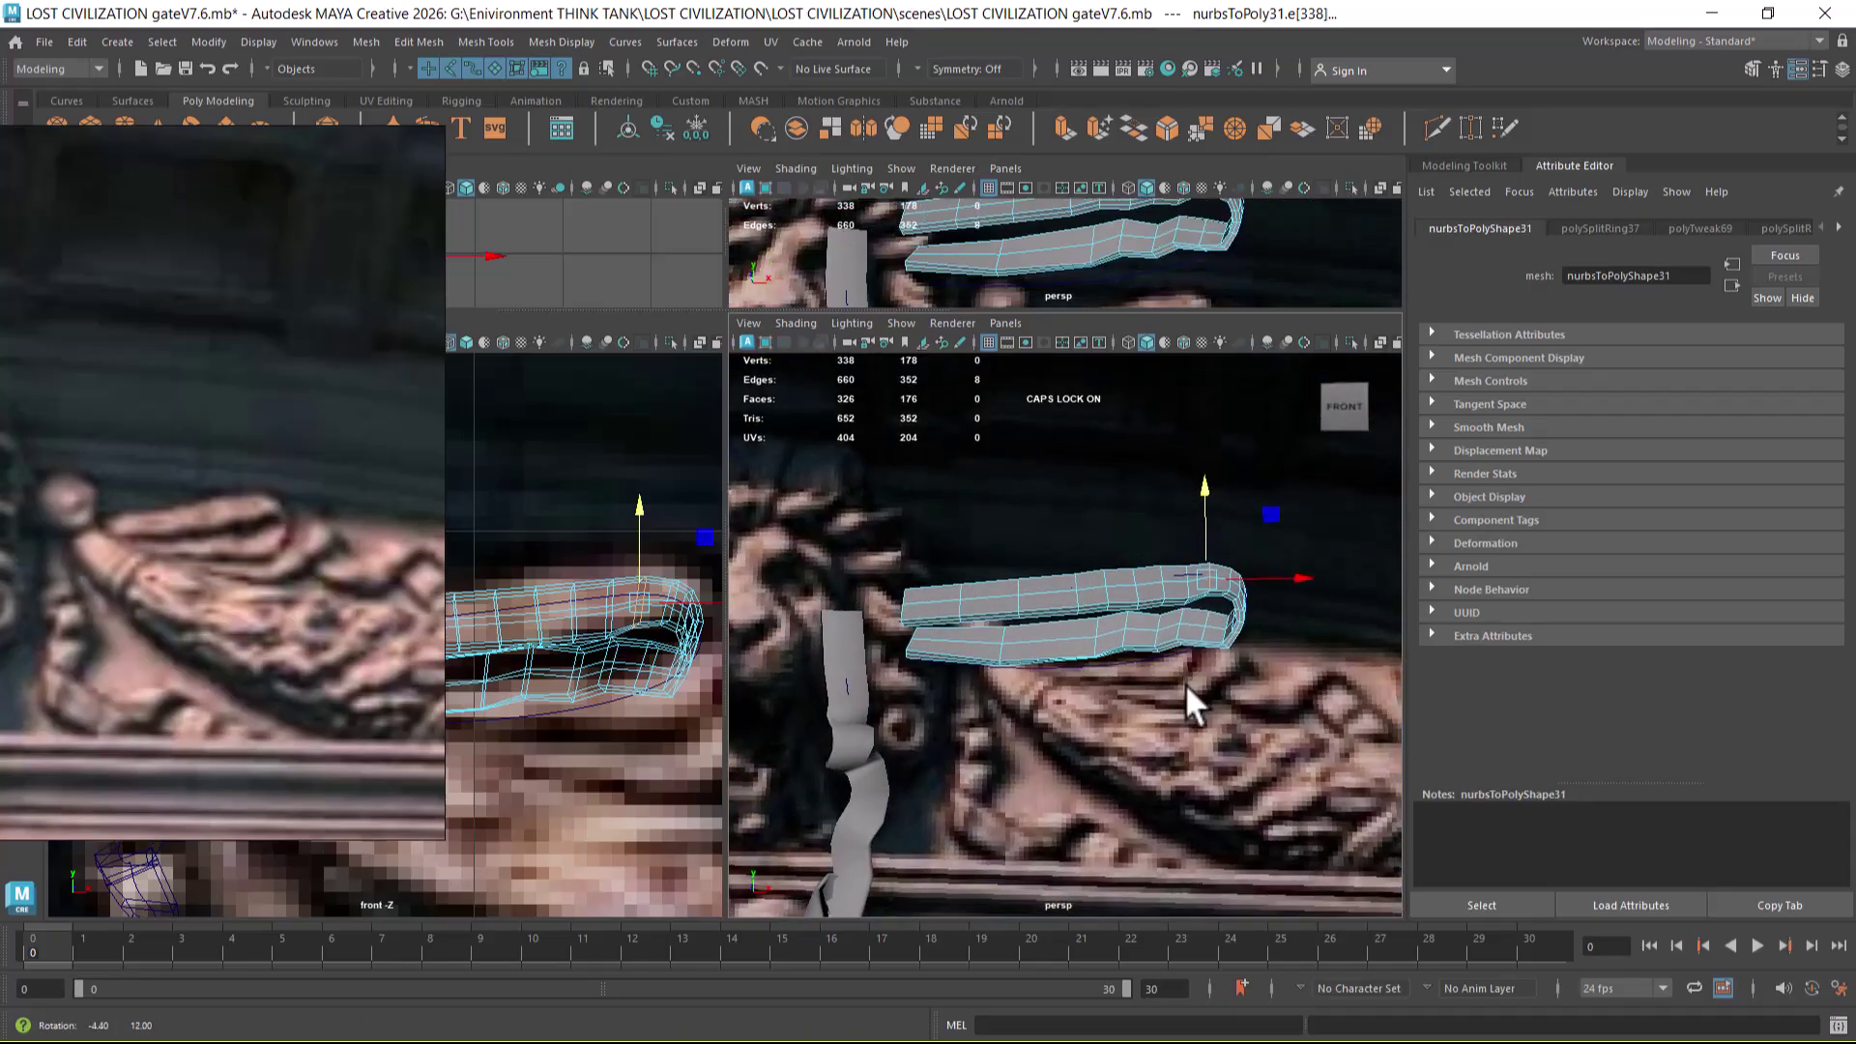
- Switch the leaf strip to object mode, turn on its smooth preview and deselect it
right_drag(1205, 595, 1376, 476)
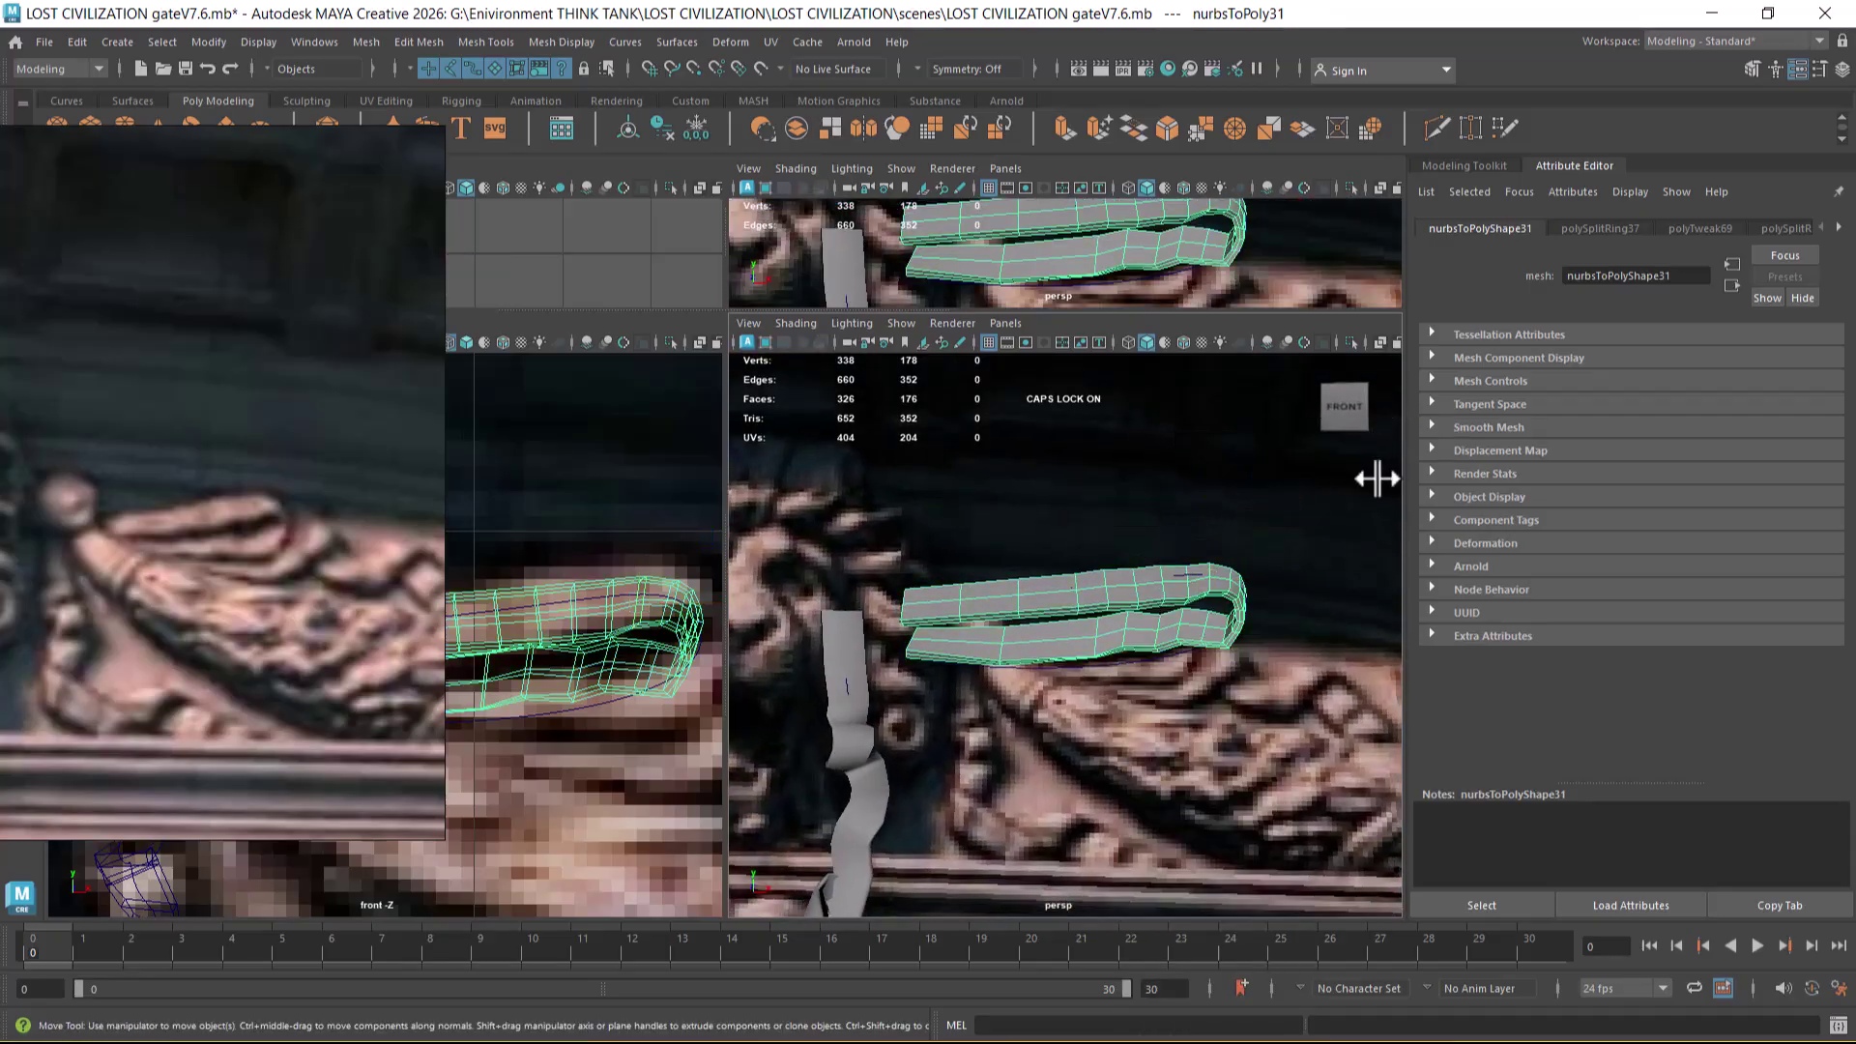
key(3)
click(1228, 696)
alt+right_drag(1227, 696, 1235, 746)
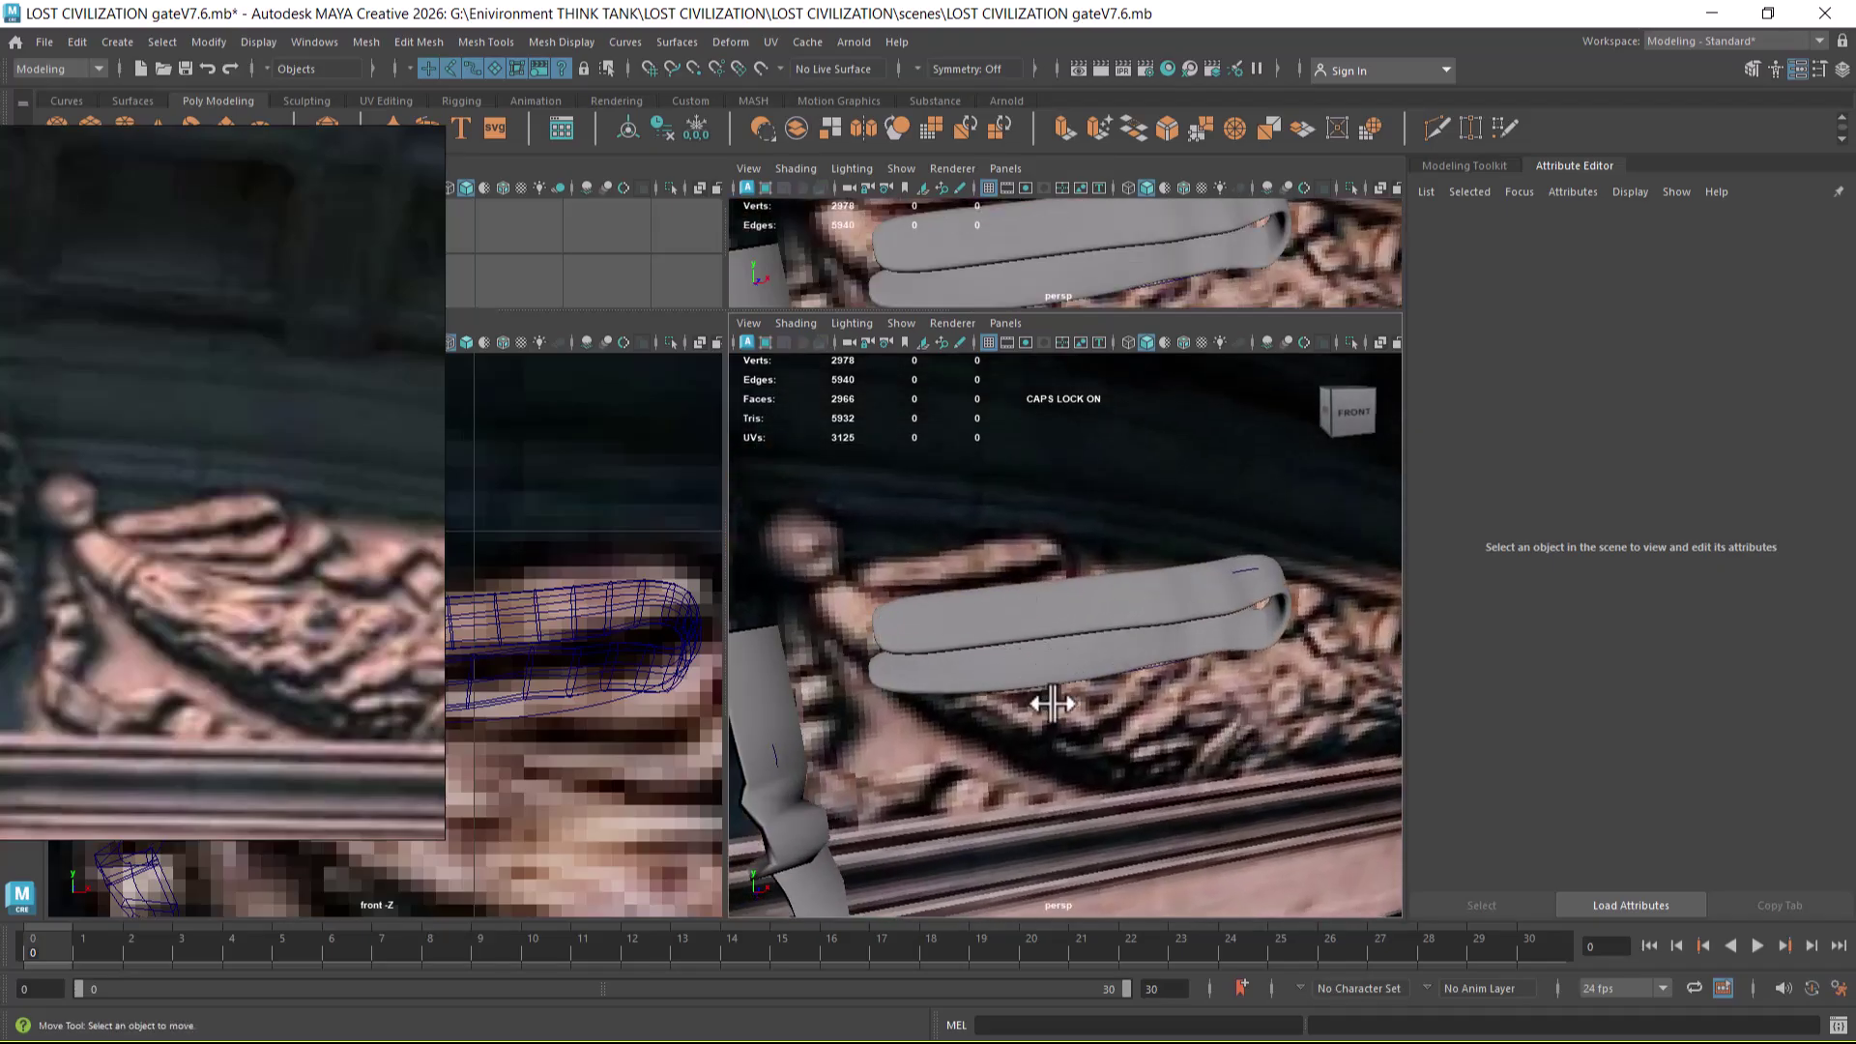
alt+middle_drag(970, 703, 994, 651)
scroll(984, 697, down, 3)
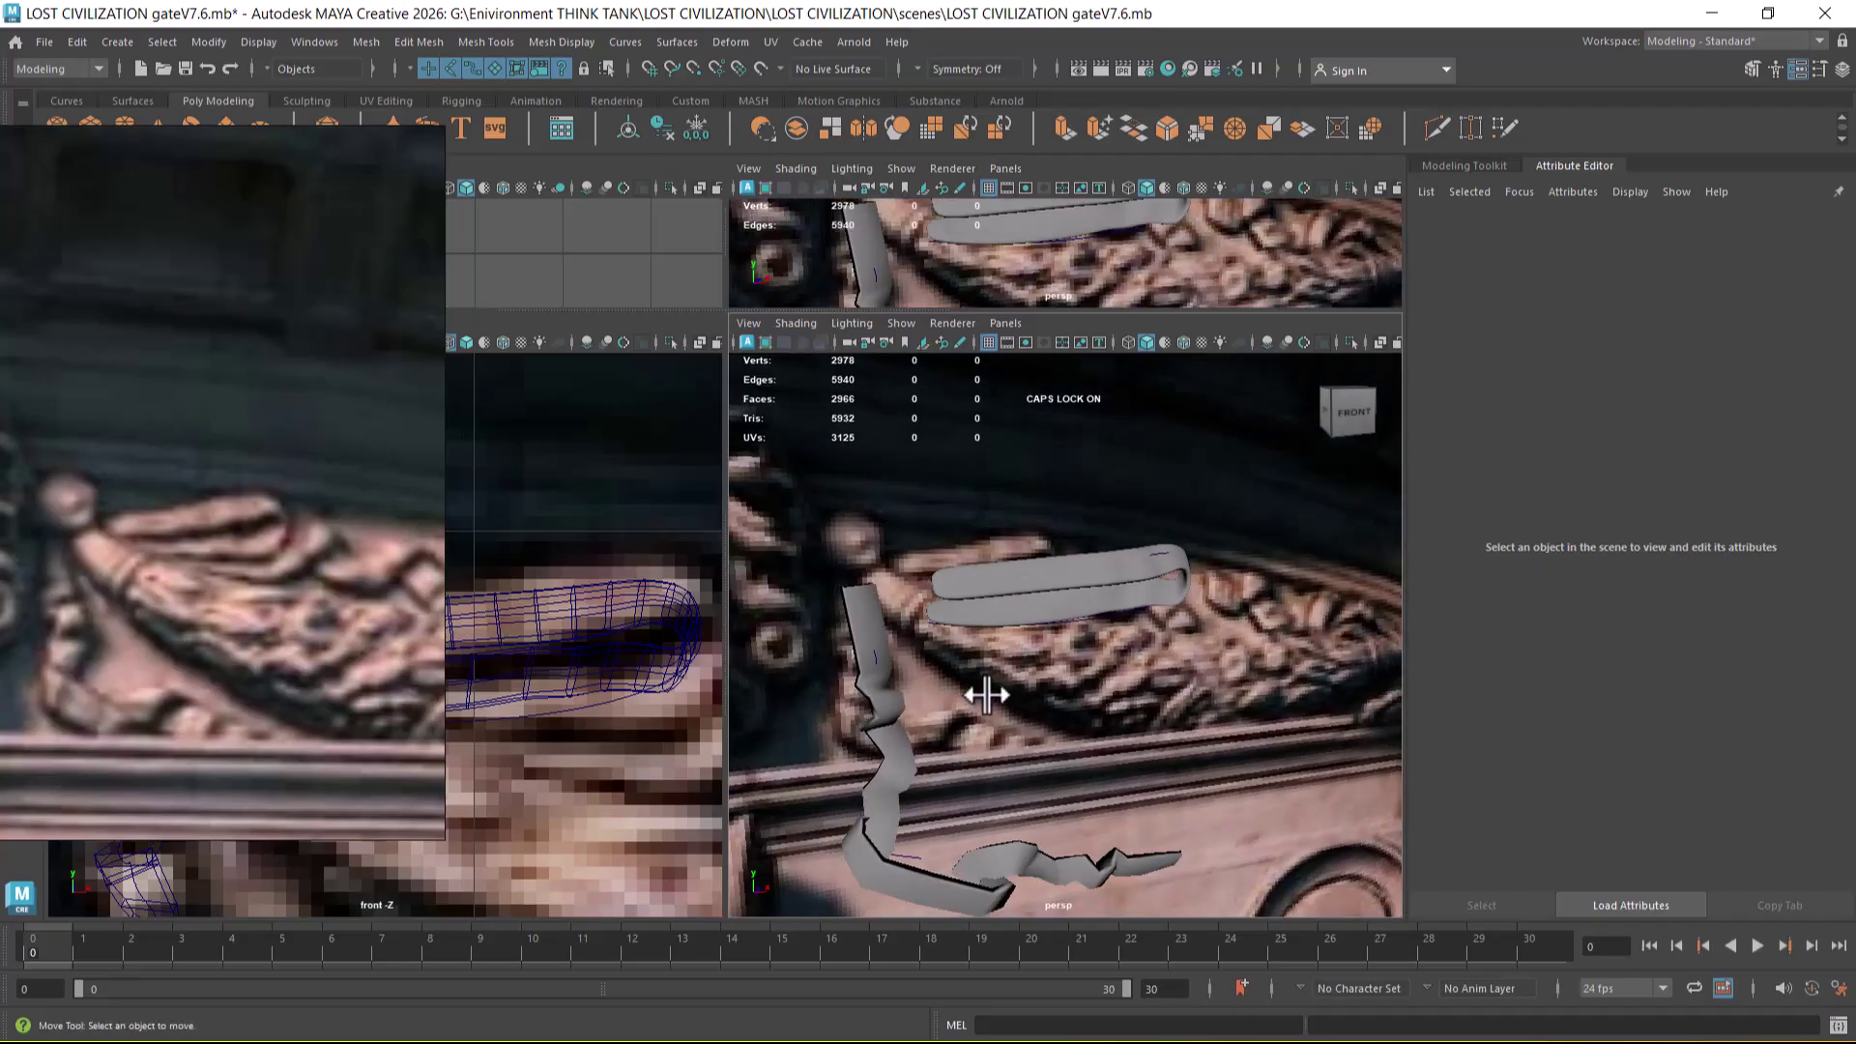
- Select the vertical ribbon piece and compare the modelled pieces with the garland reference in the perspective and front views
click(1000, 600)
click(860, 628)
alt+drag(860, 629, 1039, 652)
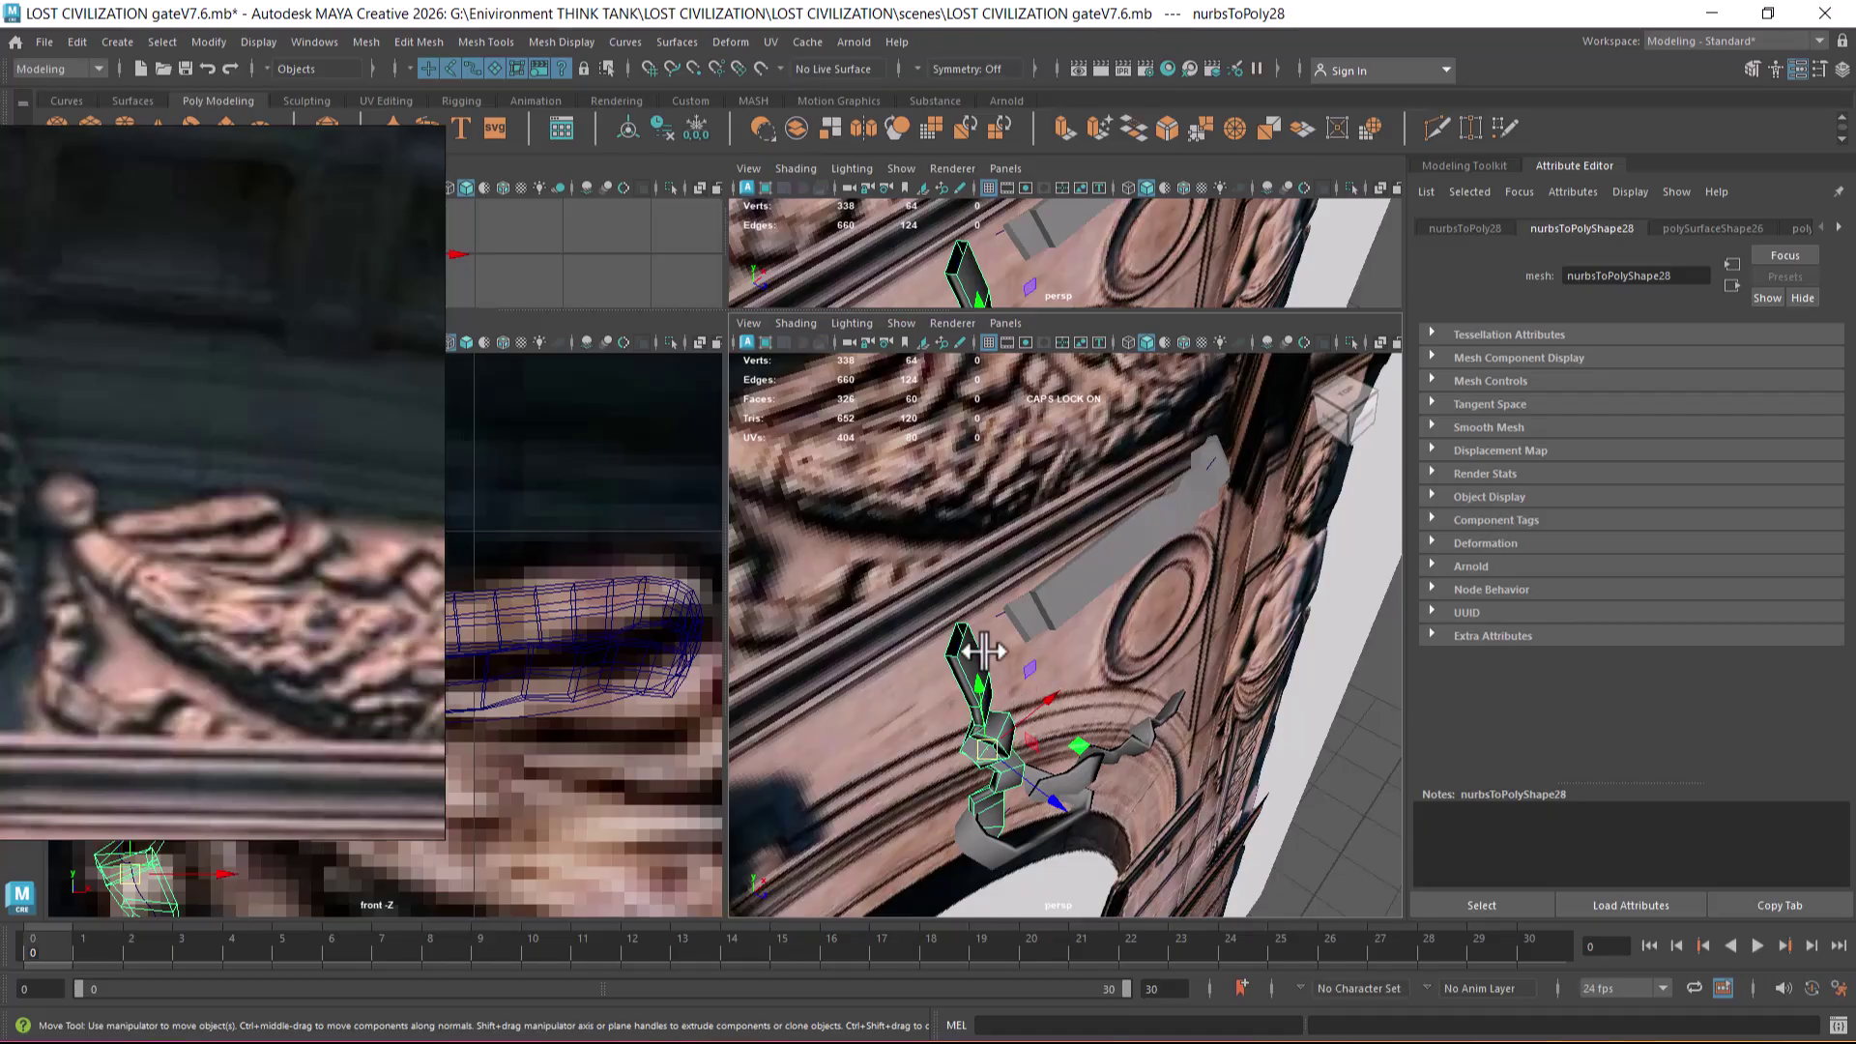
scroll(609, 655, down, 3)
key(space)
scroll(642, 713, up, 2)
scroll(1000, 620, up, 3)
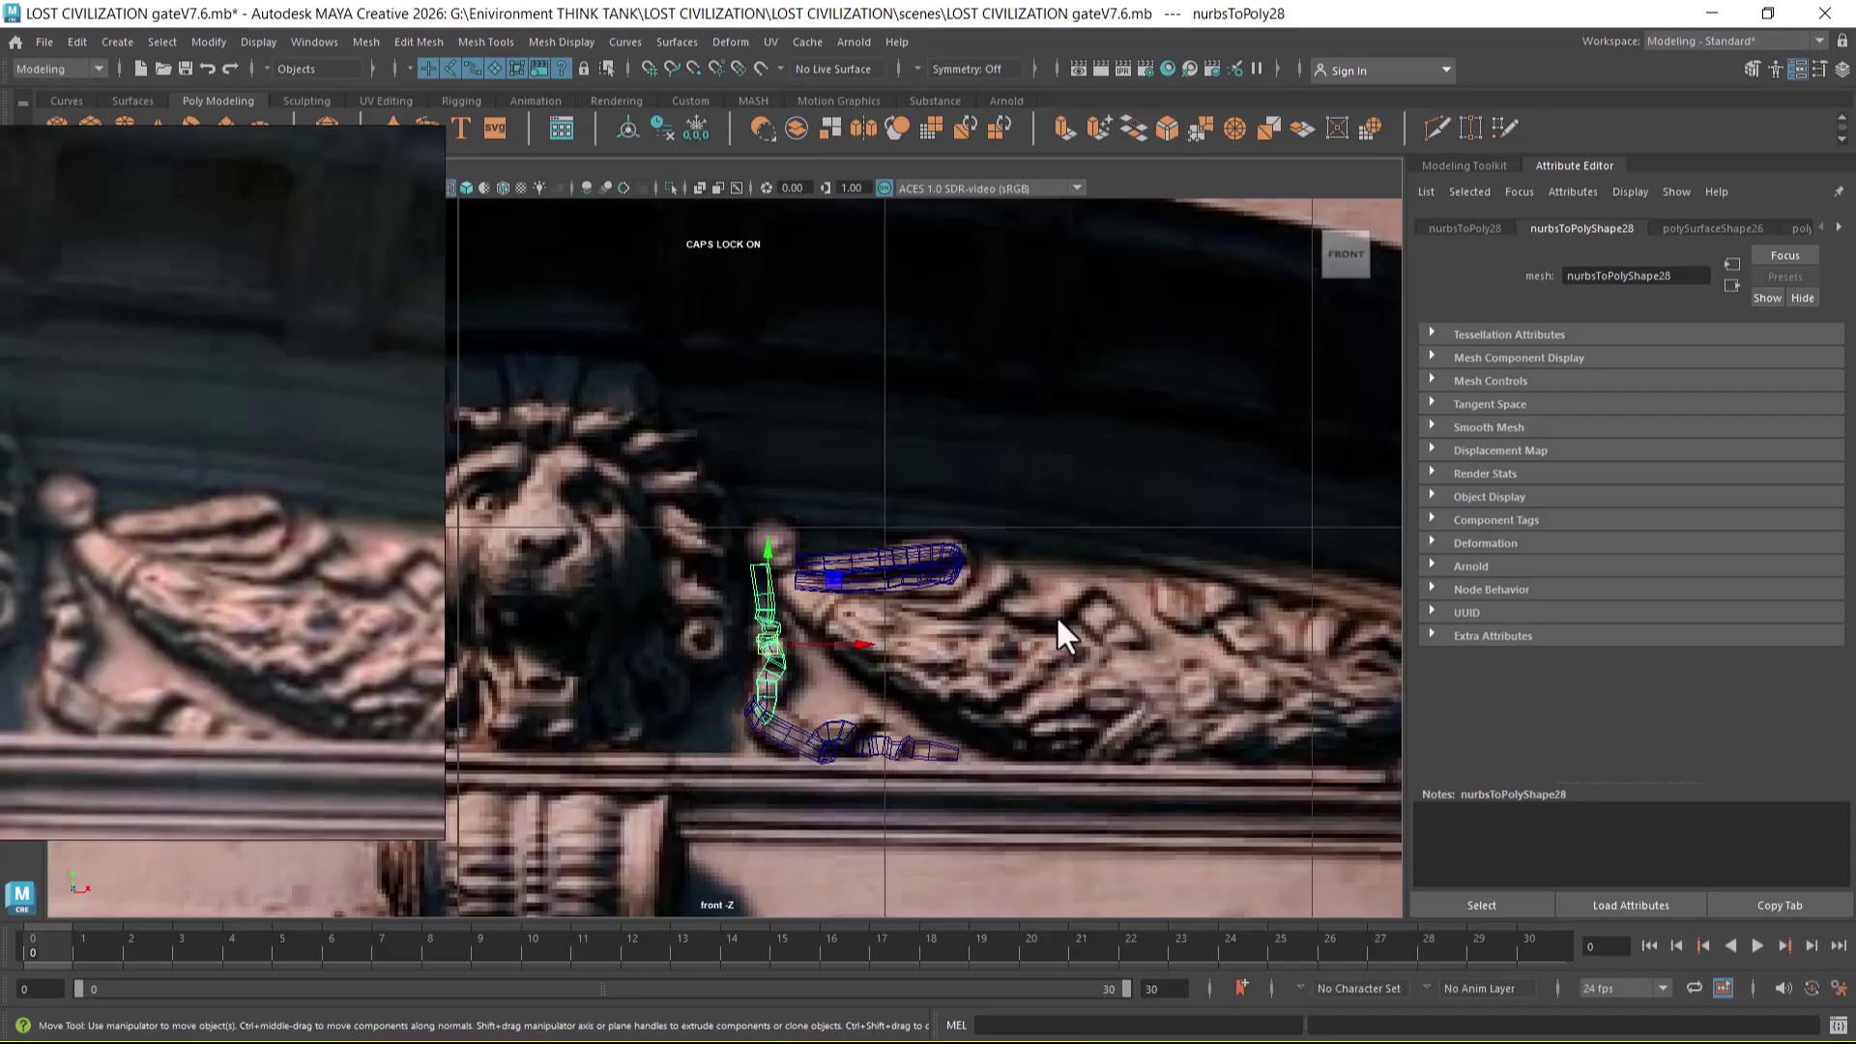
scroll(95, 572, down, 3)
scroll(208, 532, up, 3)
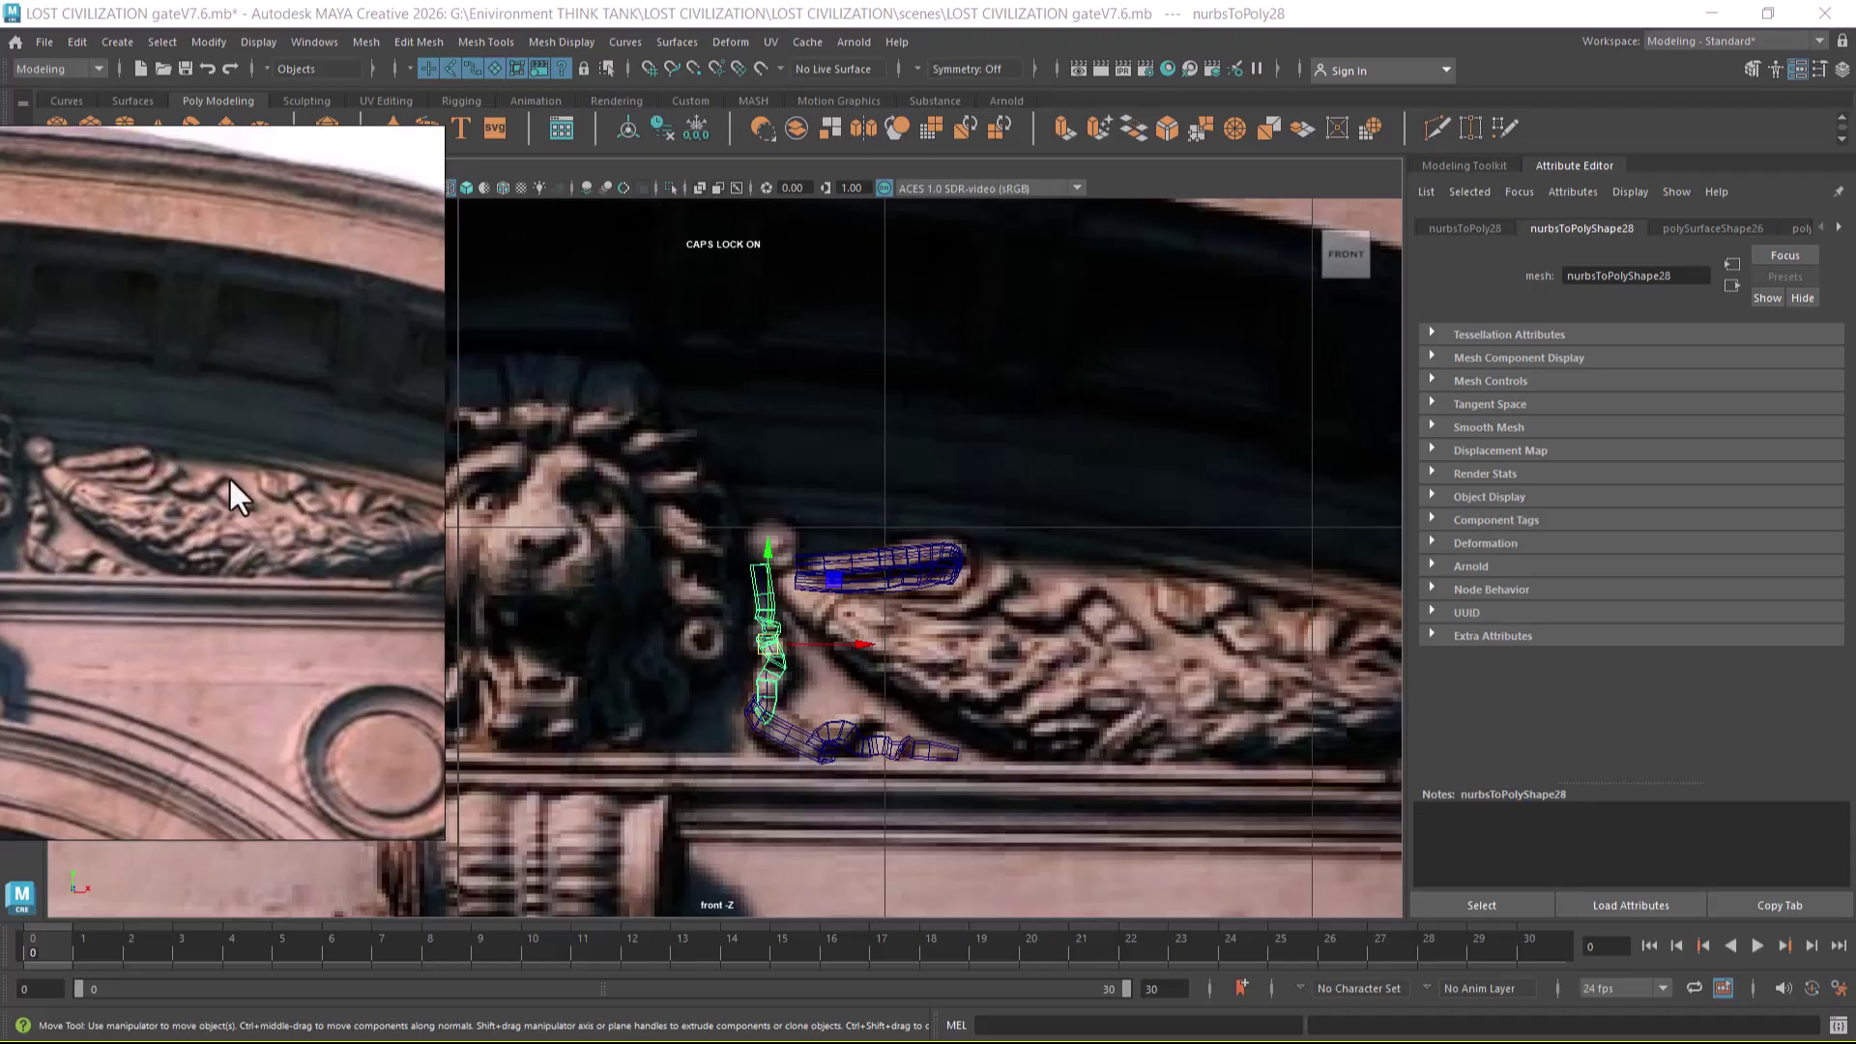
- Examine the carved garland in the enlarged reference photo and return to the modelling view
key(super)
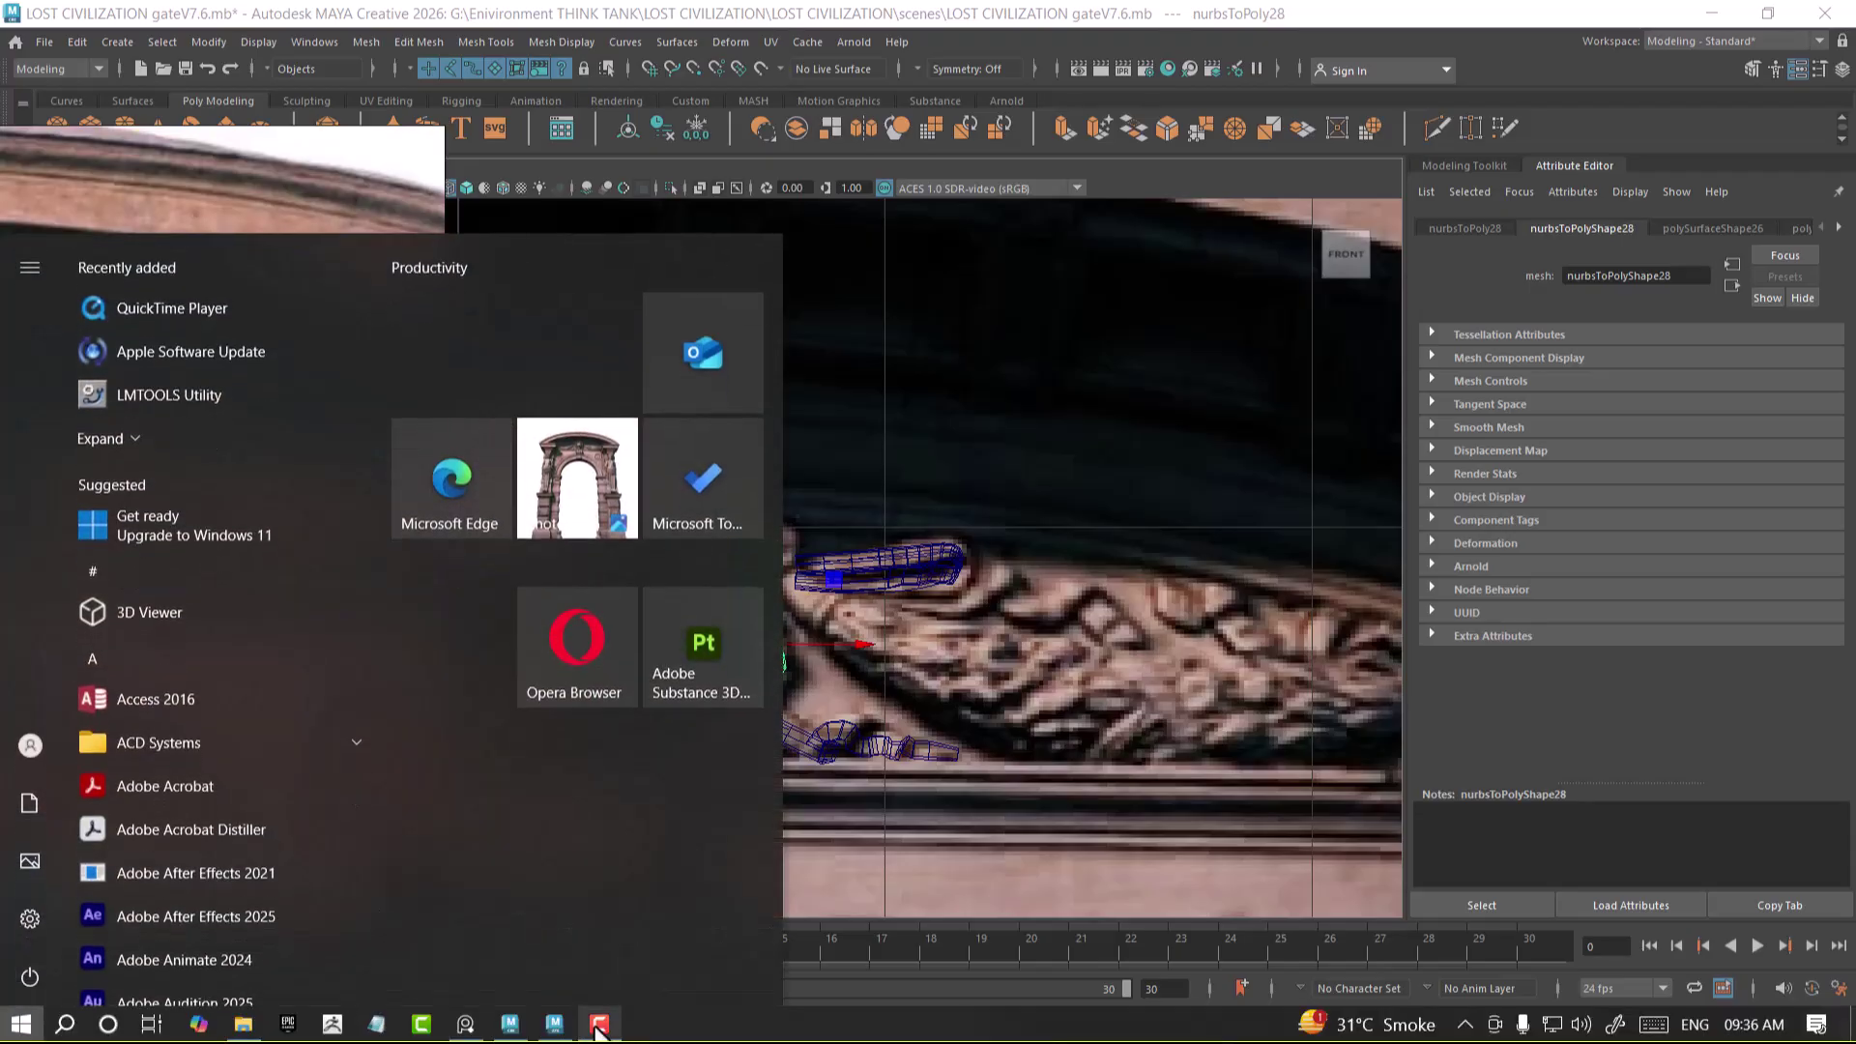
click(611, 165)
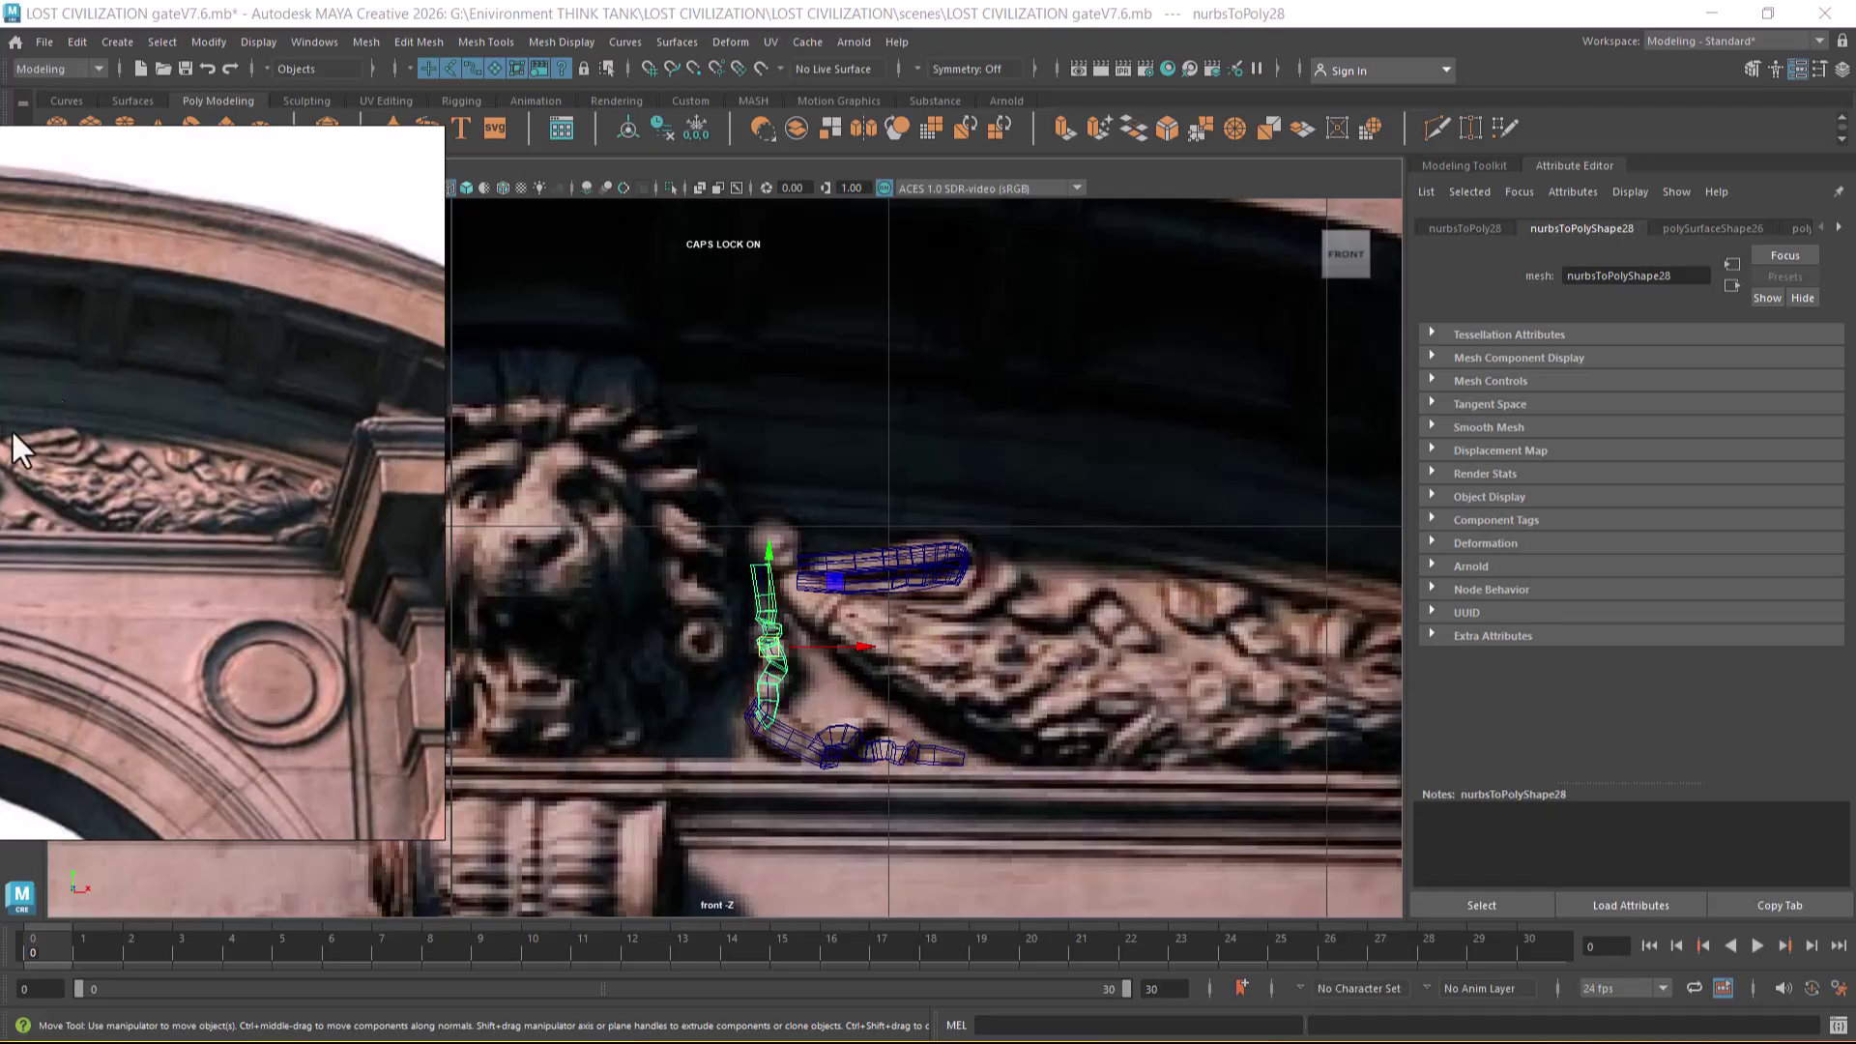
click(368, 149)
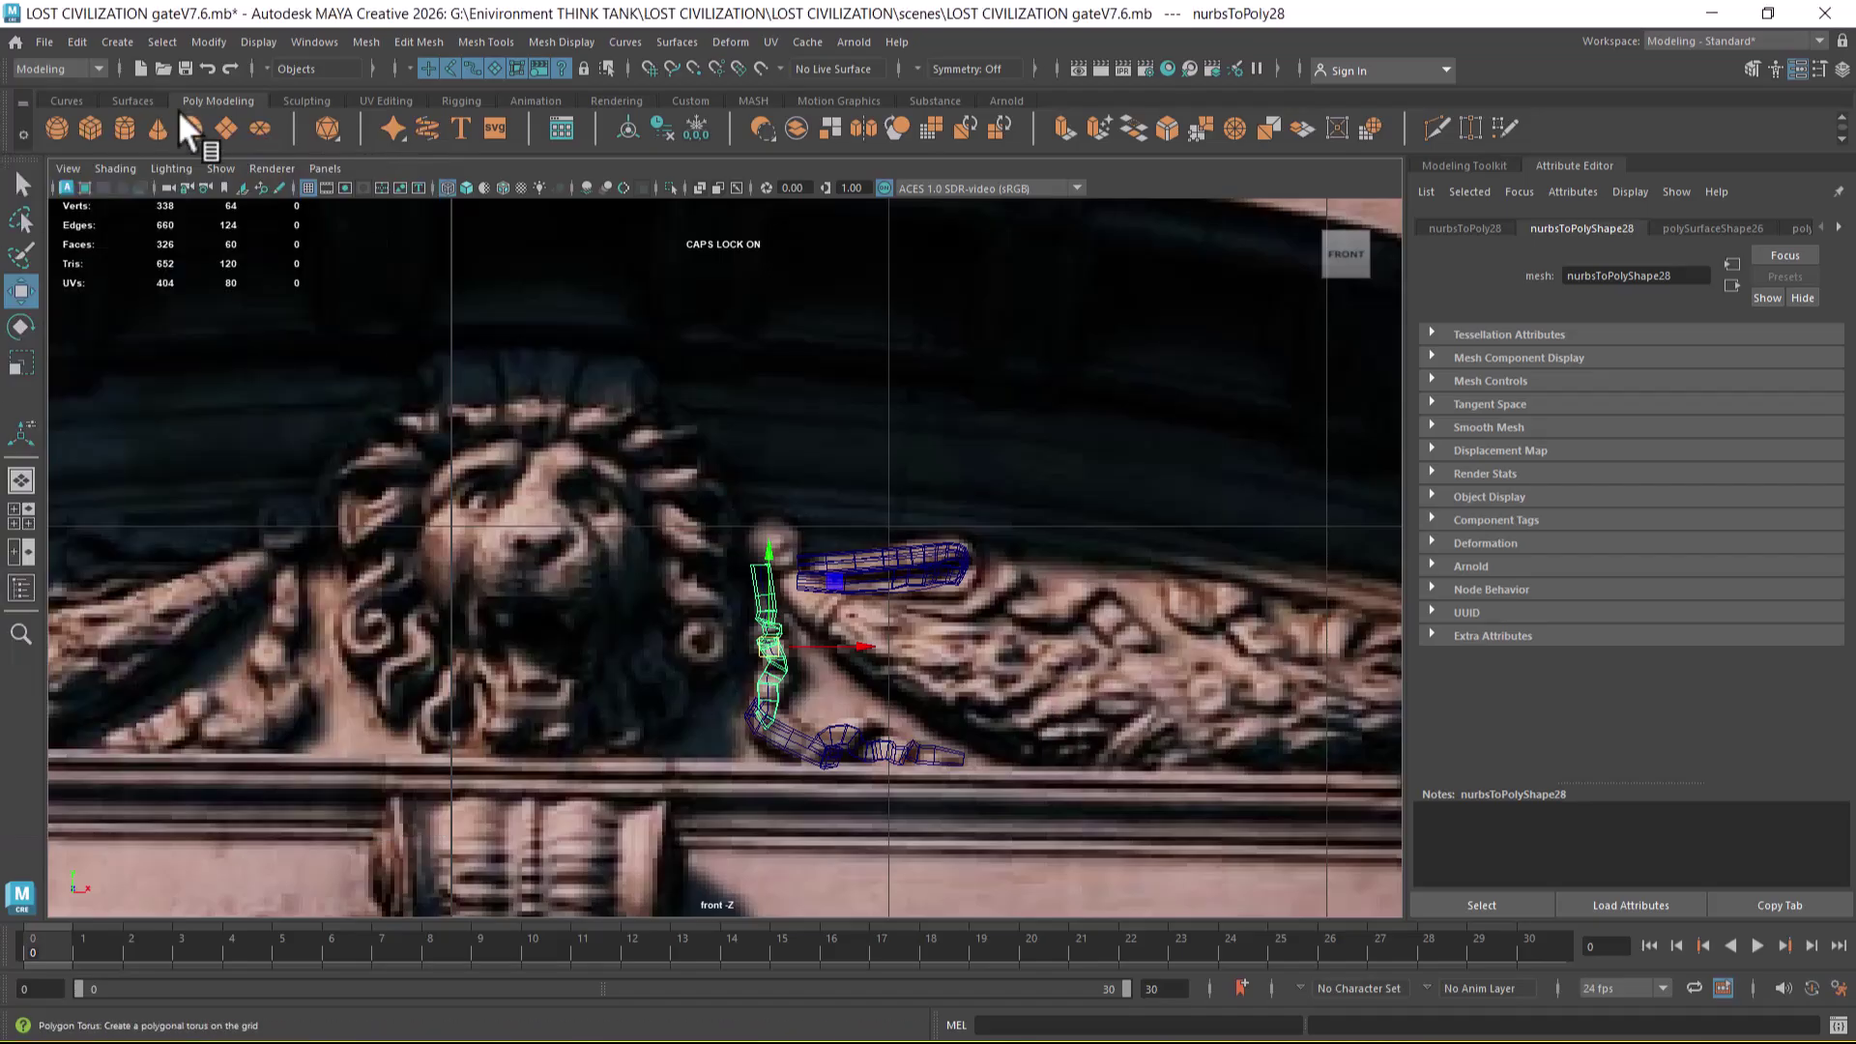
- Create a polygon helix over the garland beside the lion head and rotate it about -64° around X
click(118, 42)
mouse_move(184, 100)
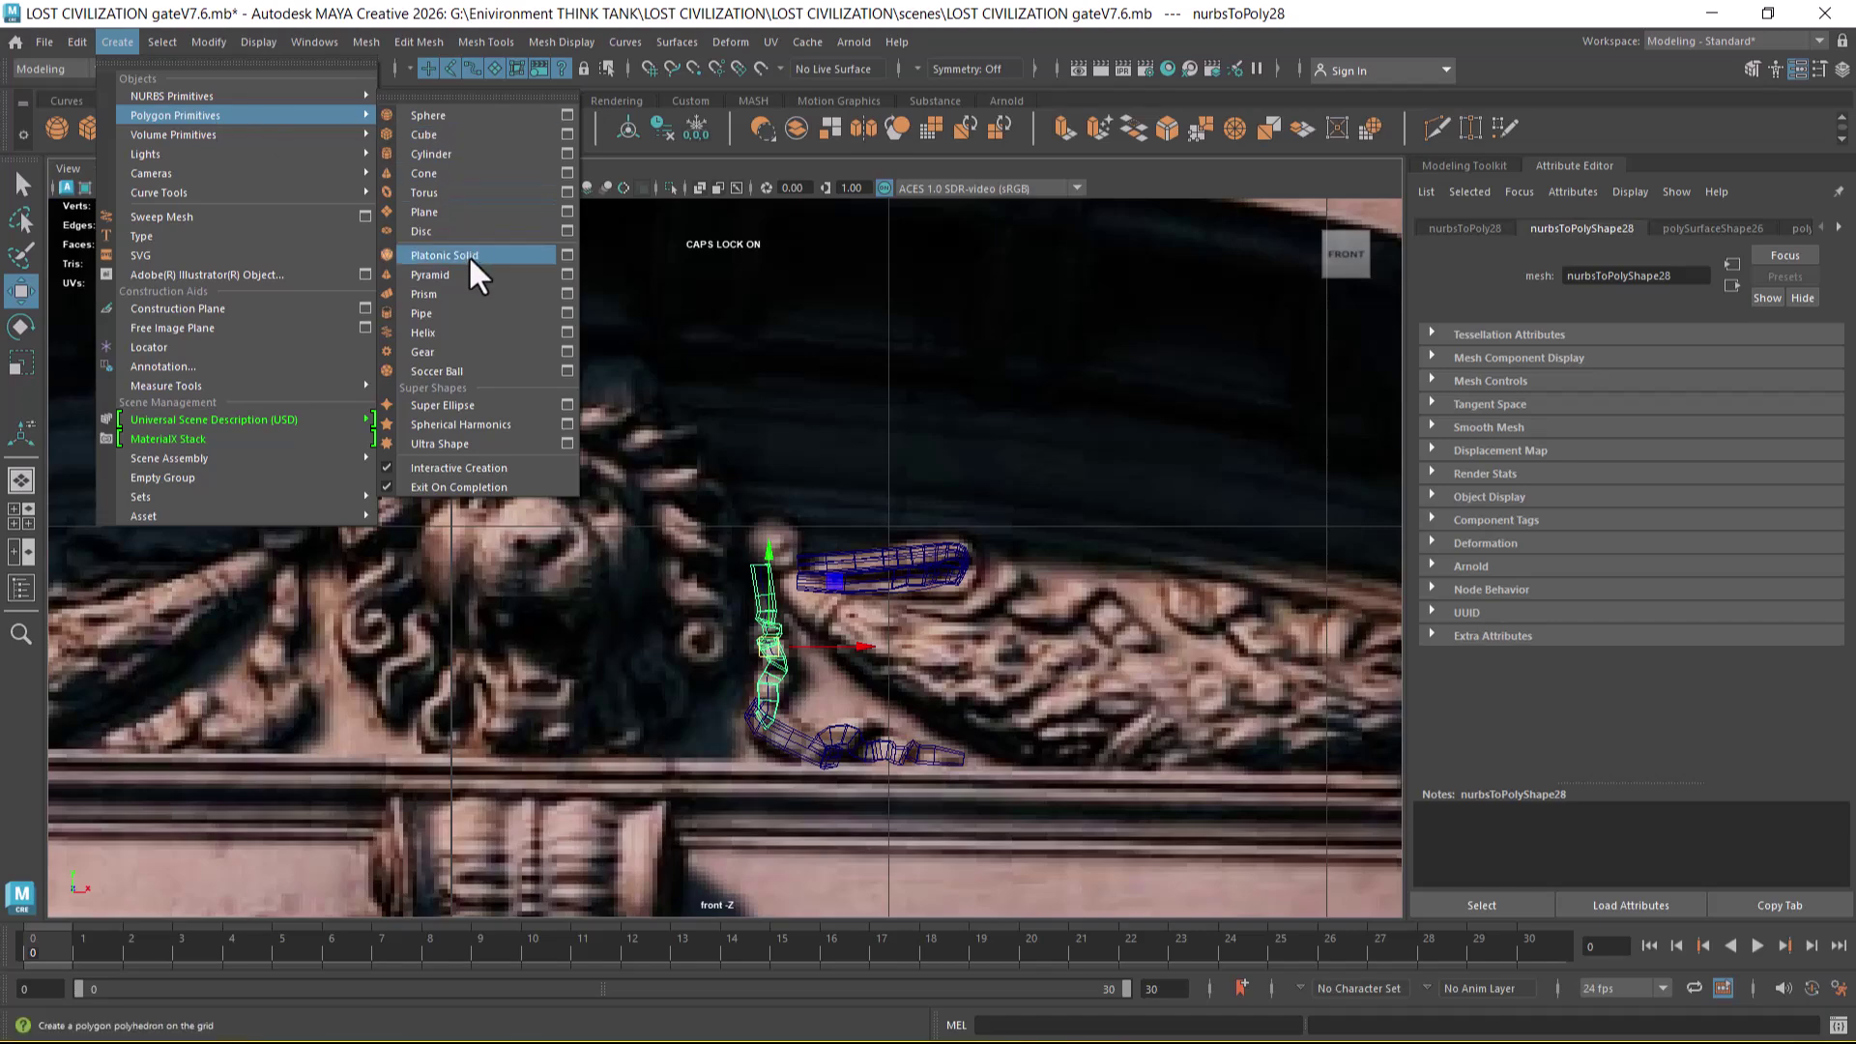
click(462, 332)
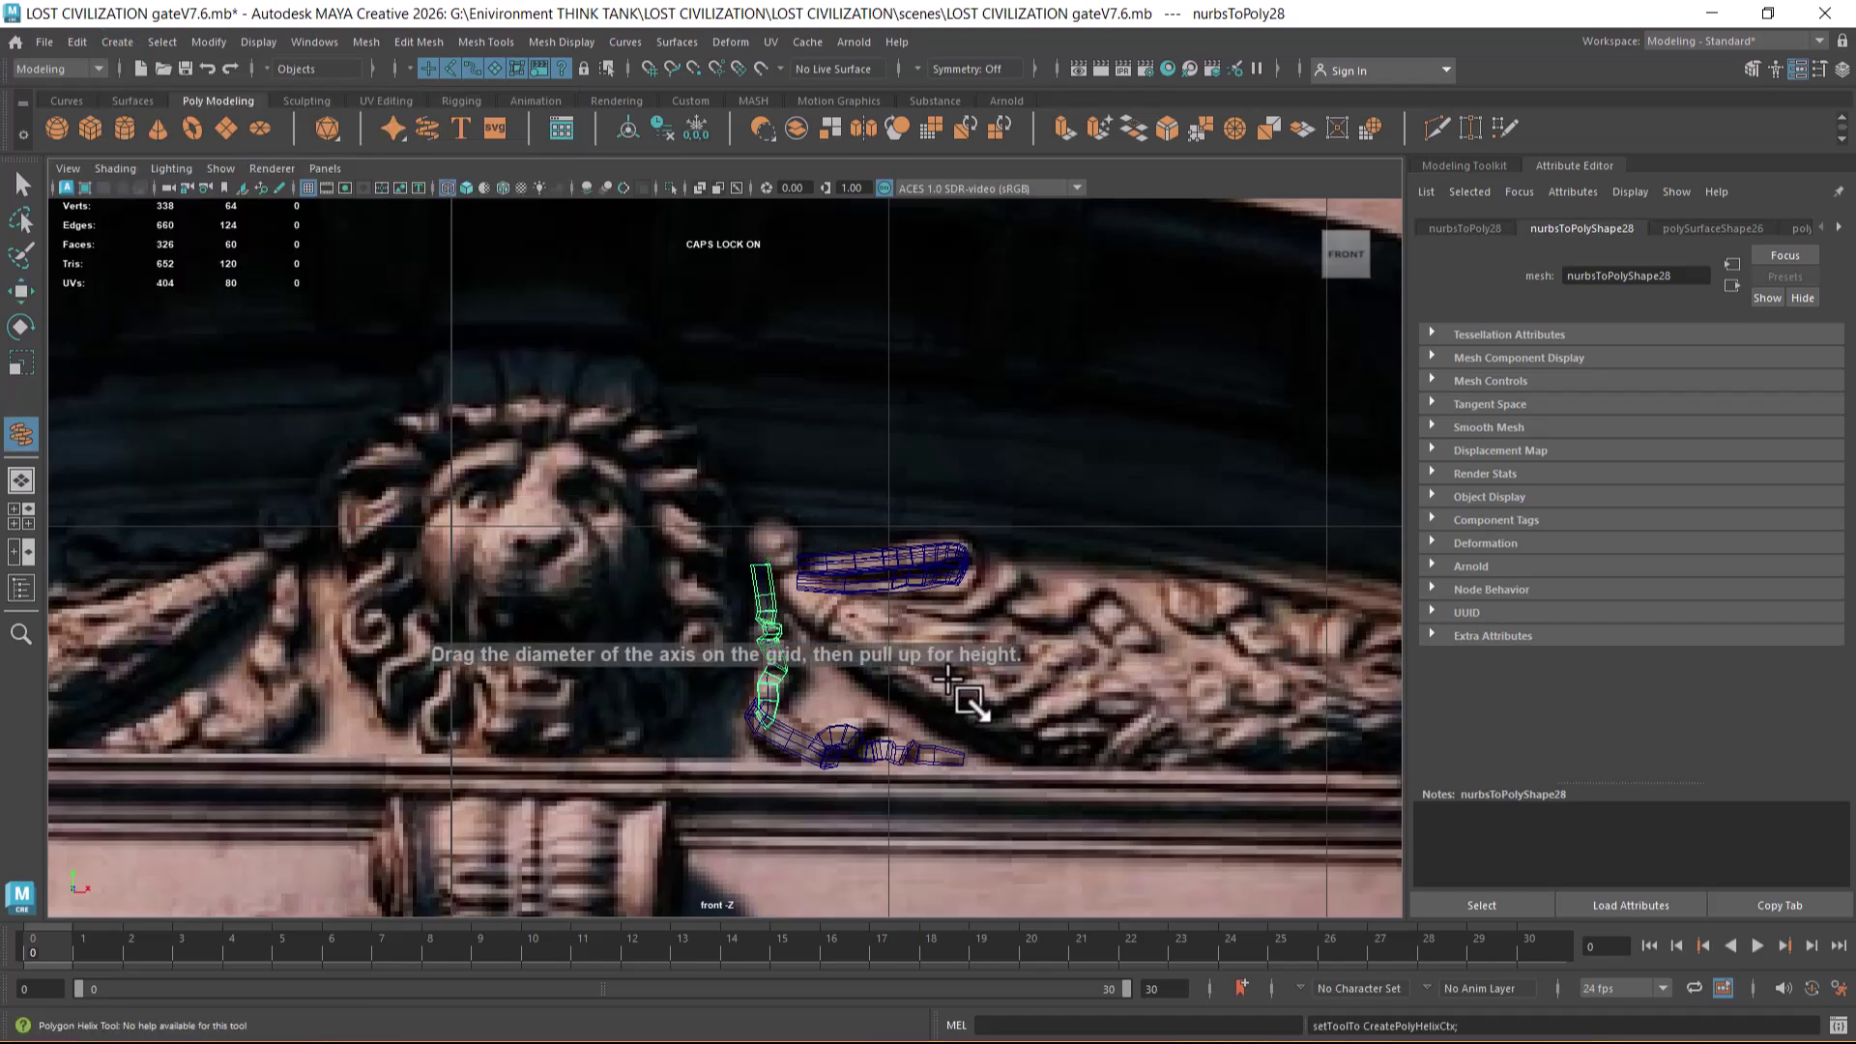
drag(1001, 609, 1069, 651)
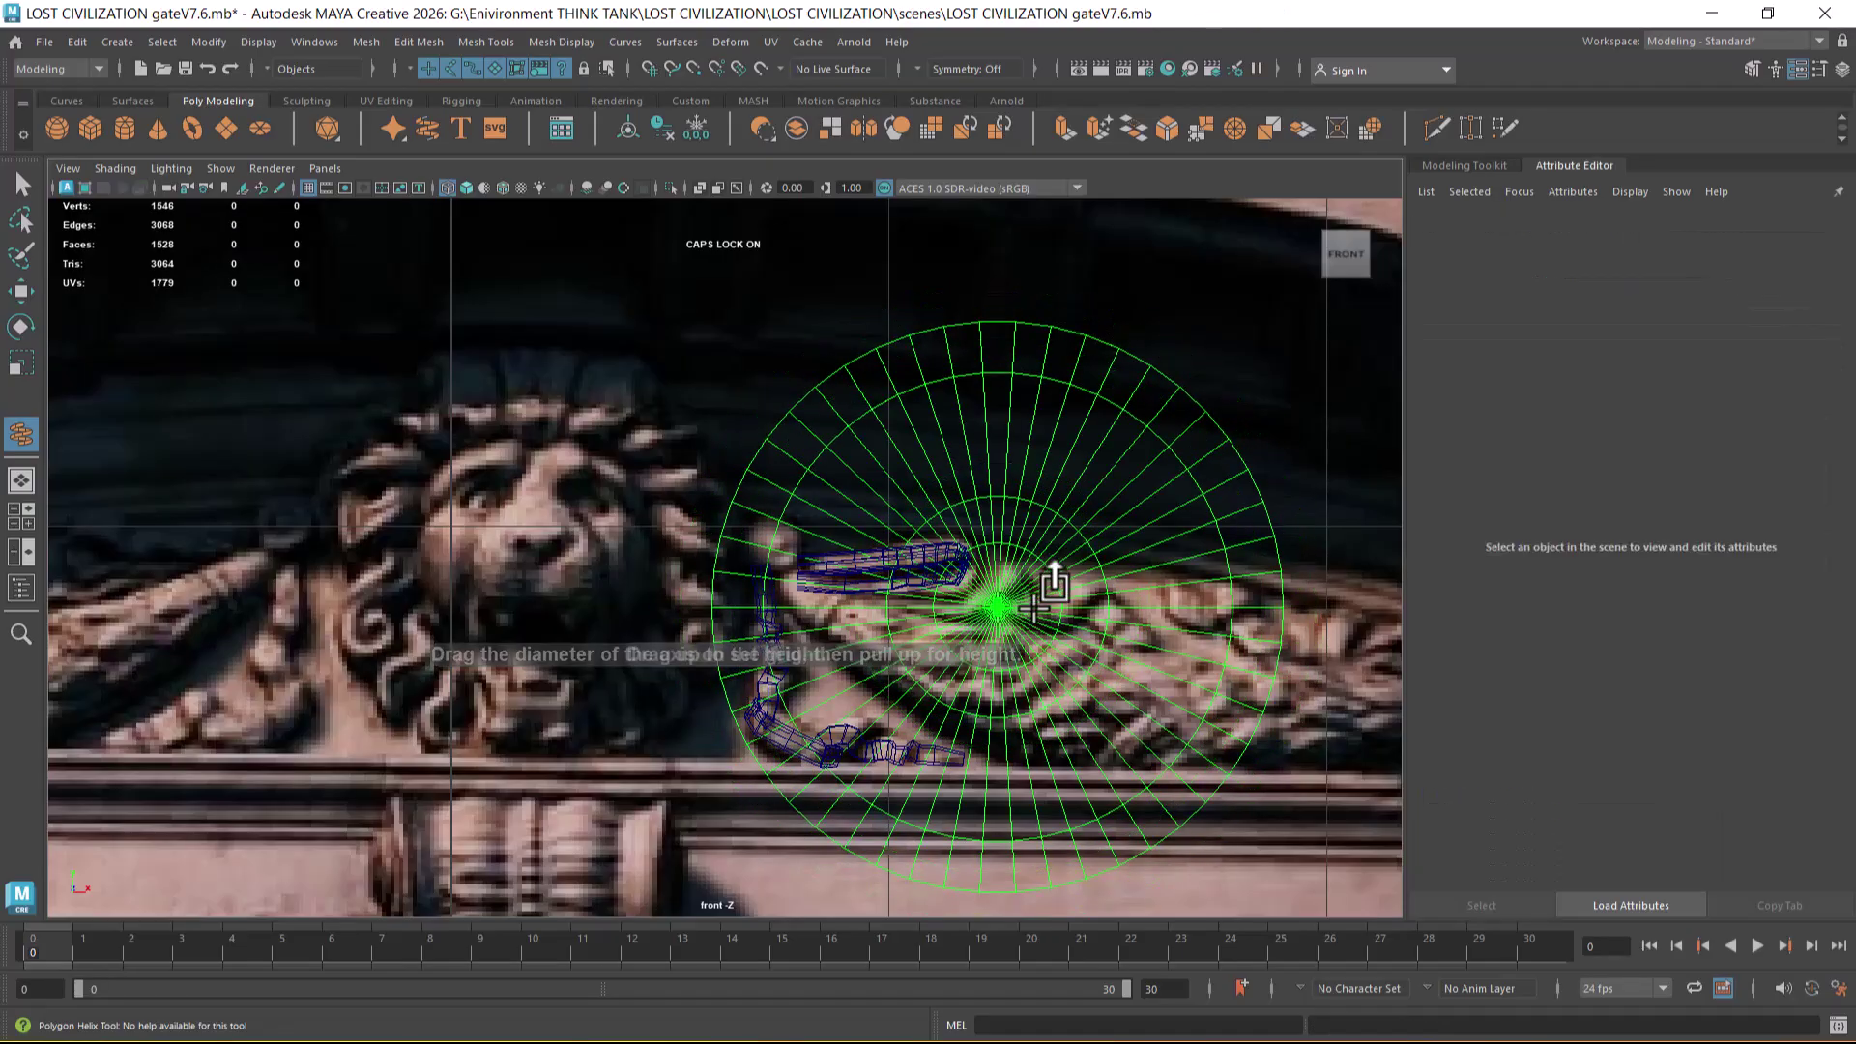
drag(1053, 489, 1015, 468)
key(e)
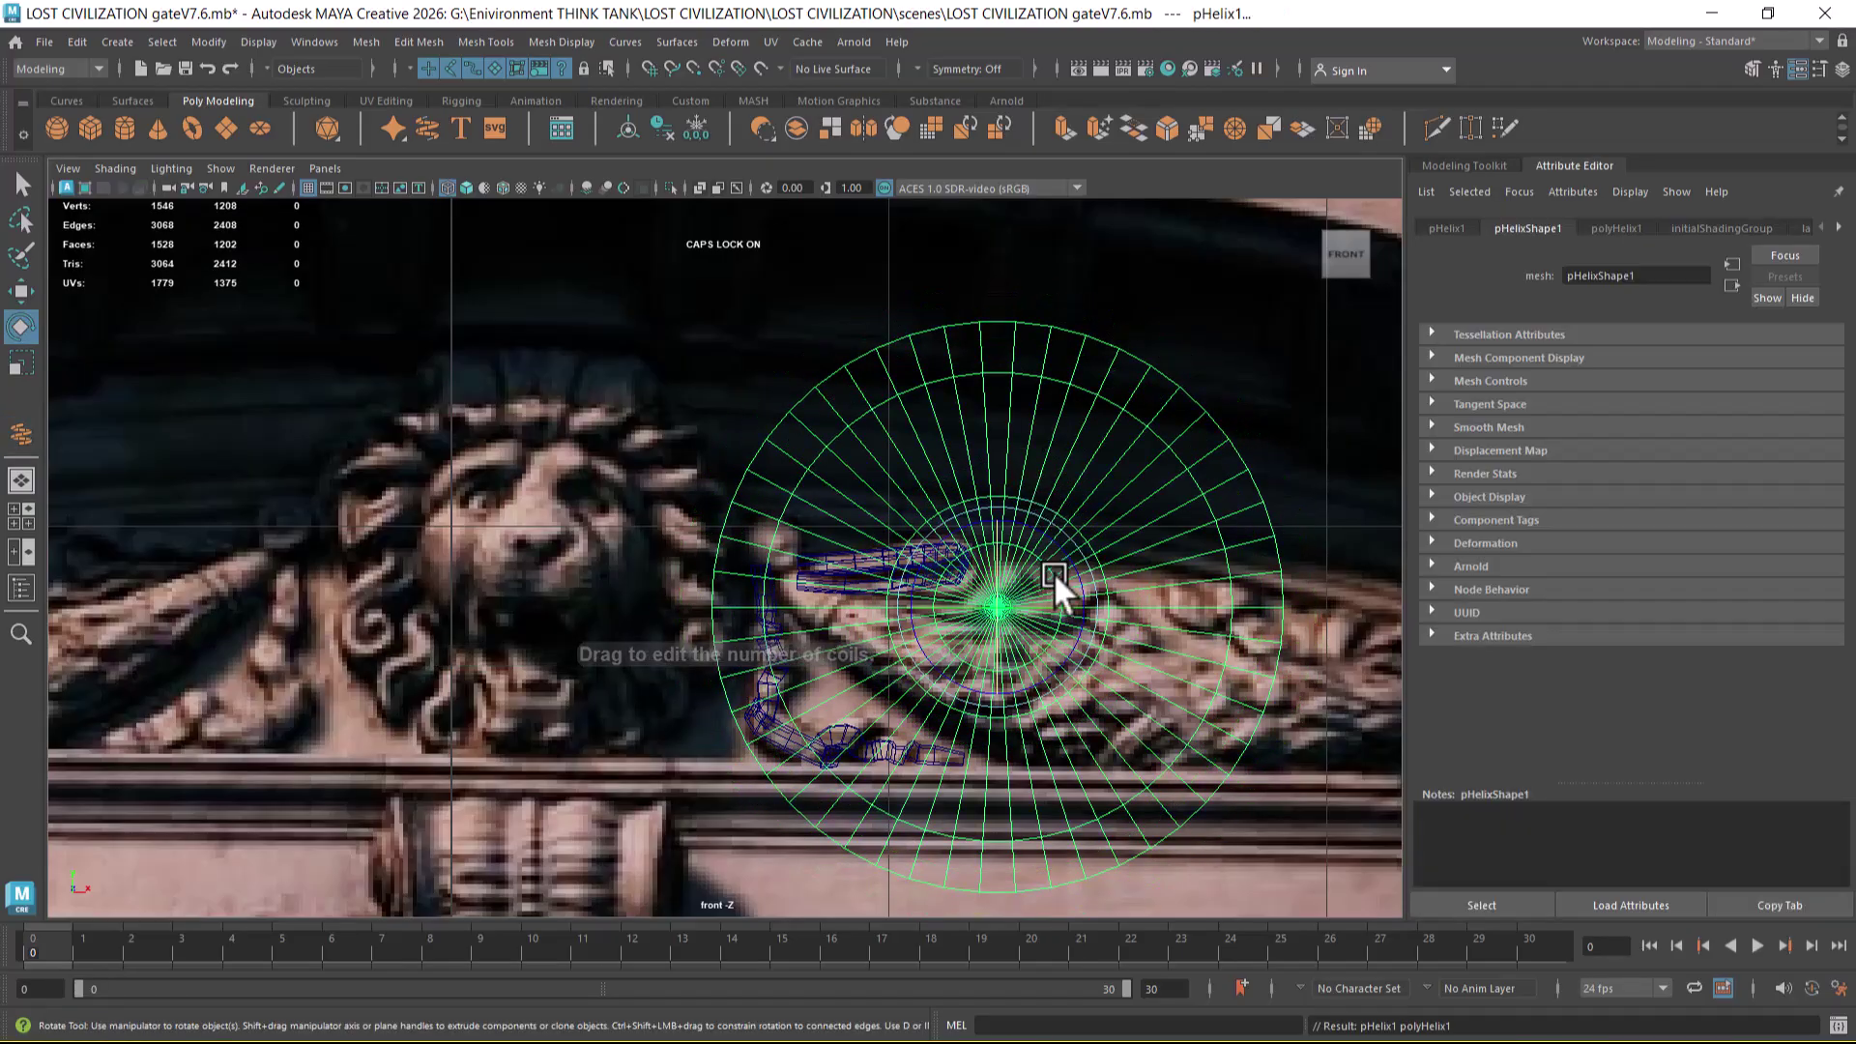
drag(1023, 584, 949, 411)
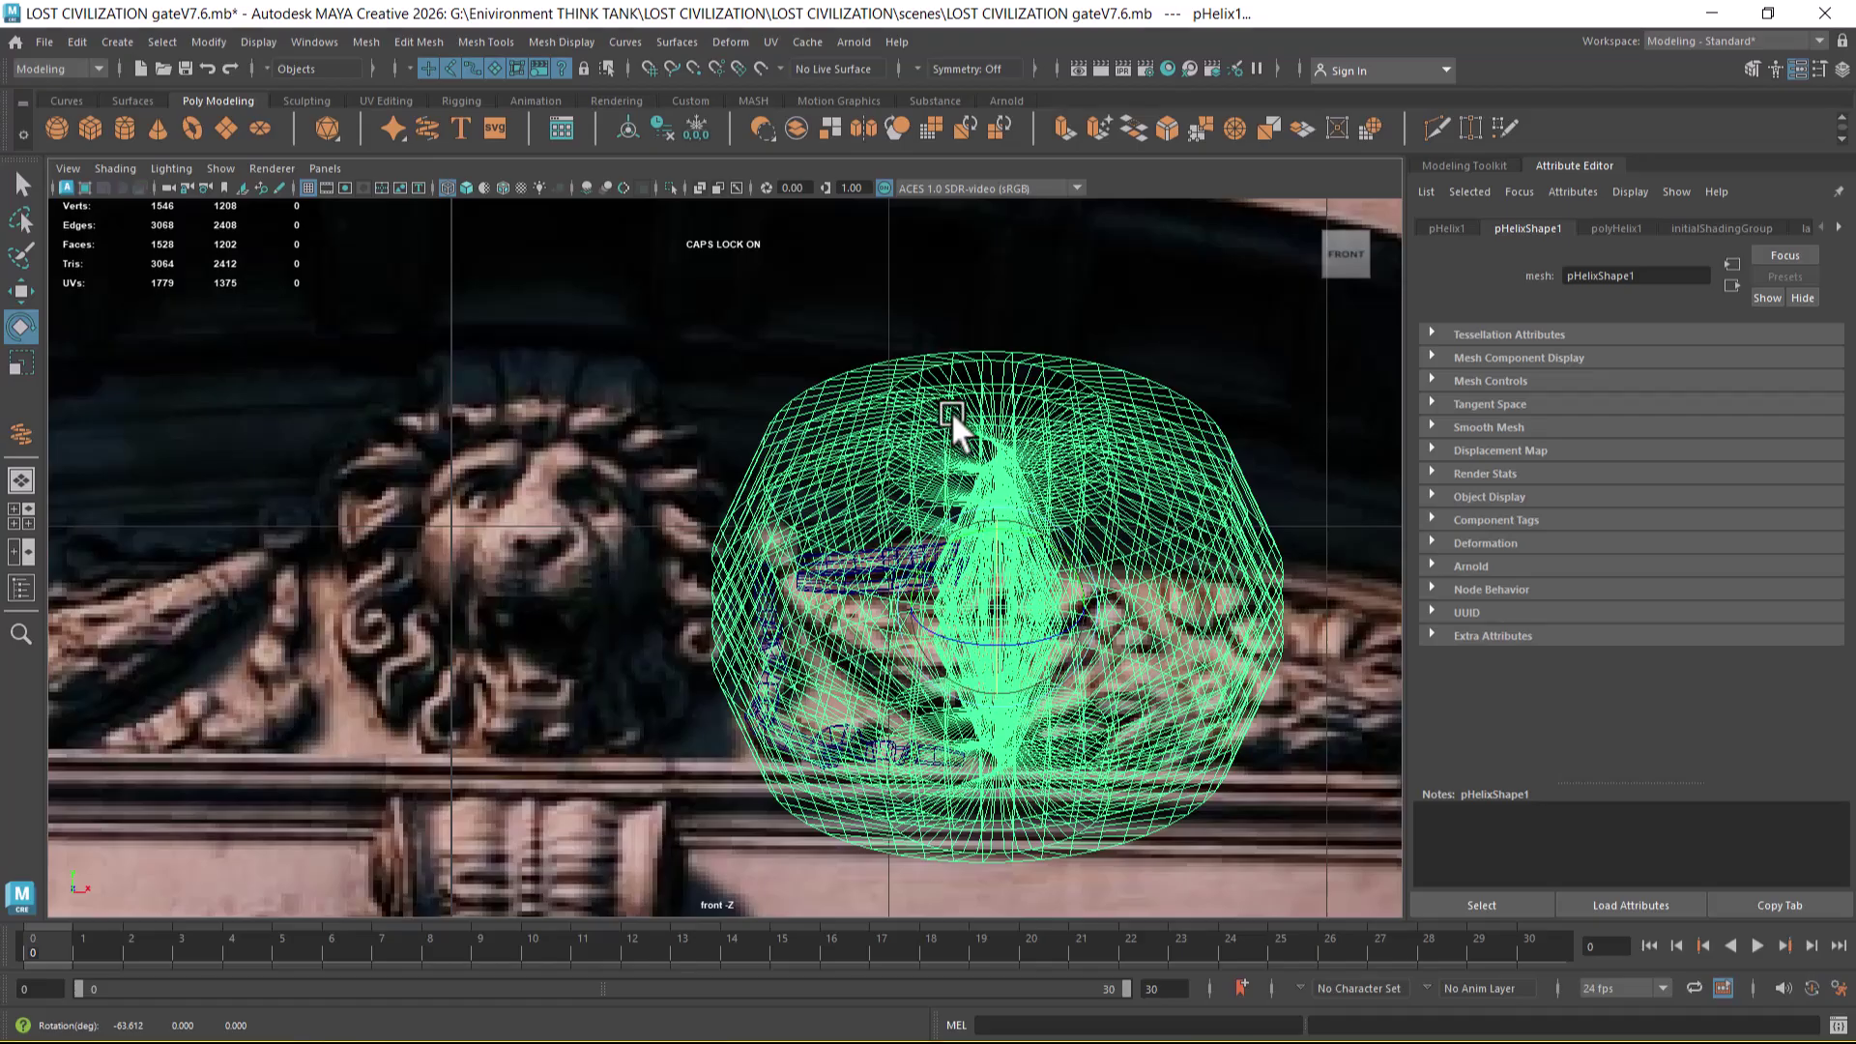
- Show the helix's channel values in a floating window and place it clear of the arch reference
scroll(924, 485, down, 5)
scroll(967, 517, up, 1)
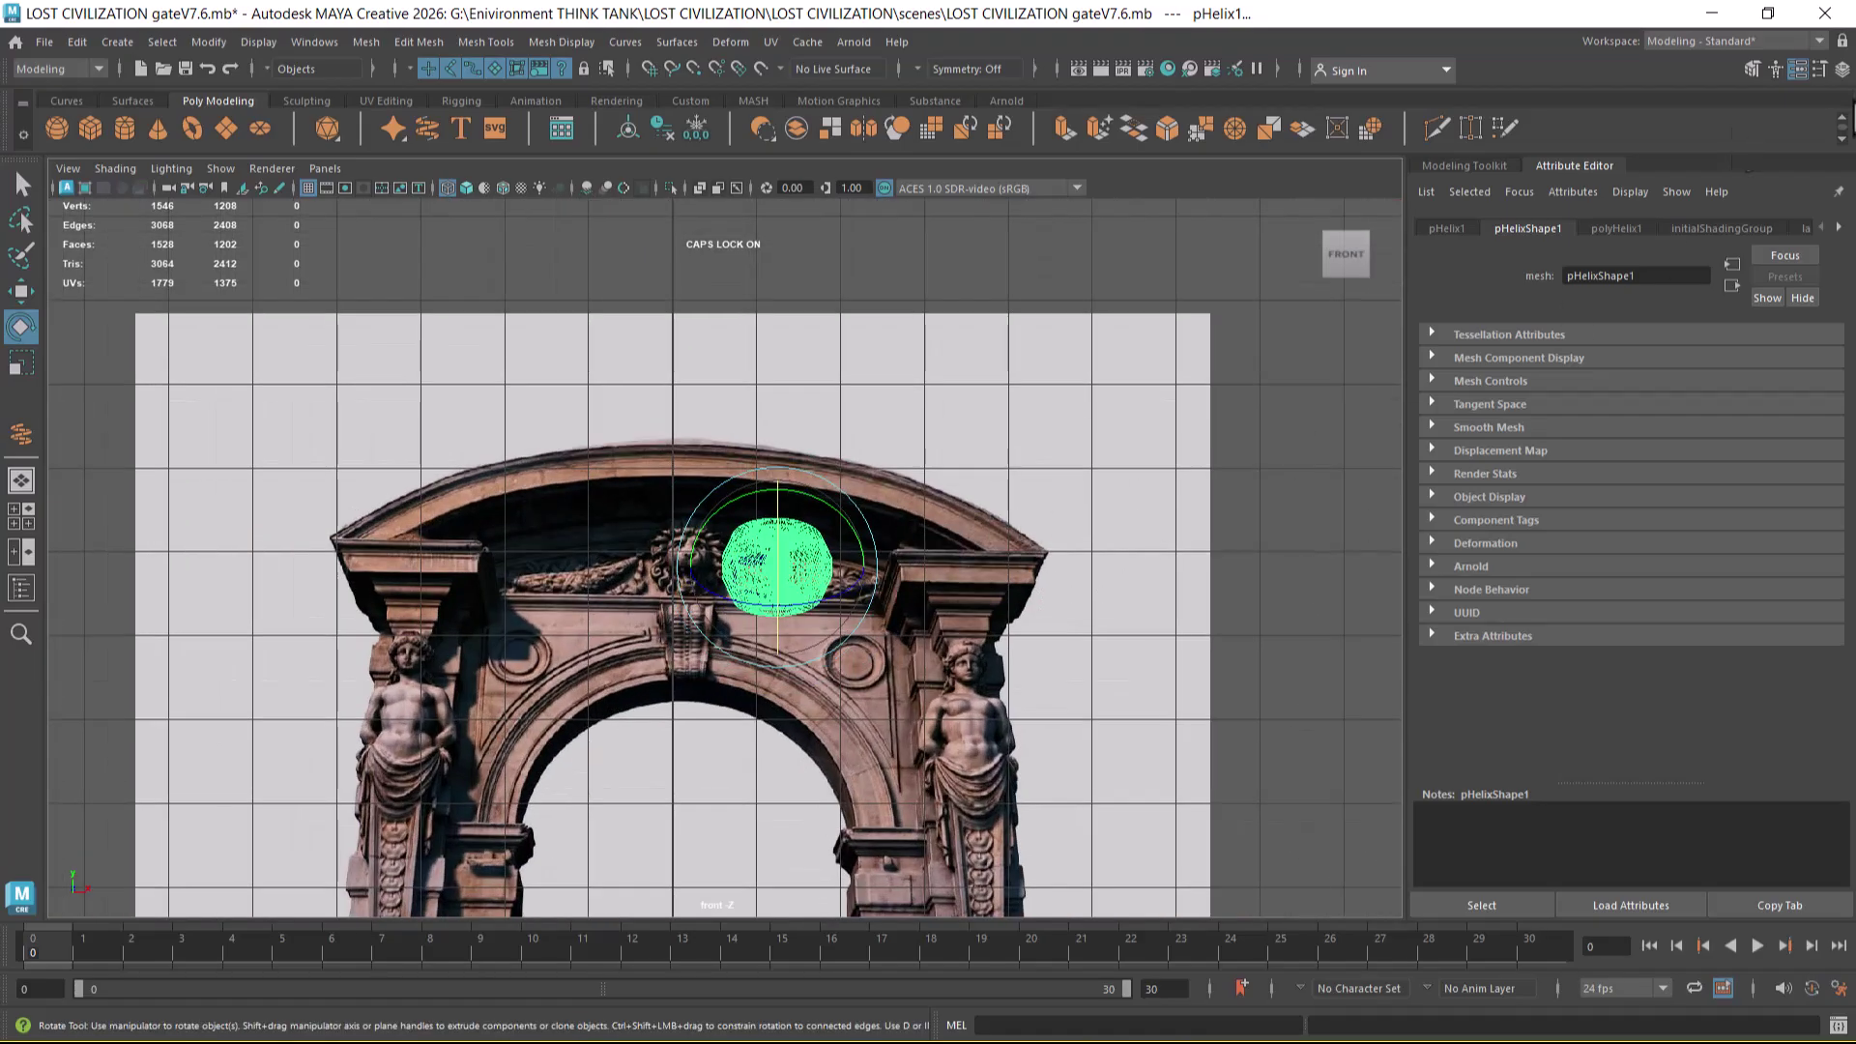
click(1841, 69)
scroll(893, 531, up, 4)
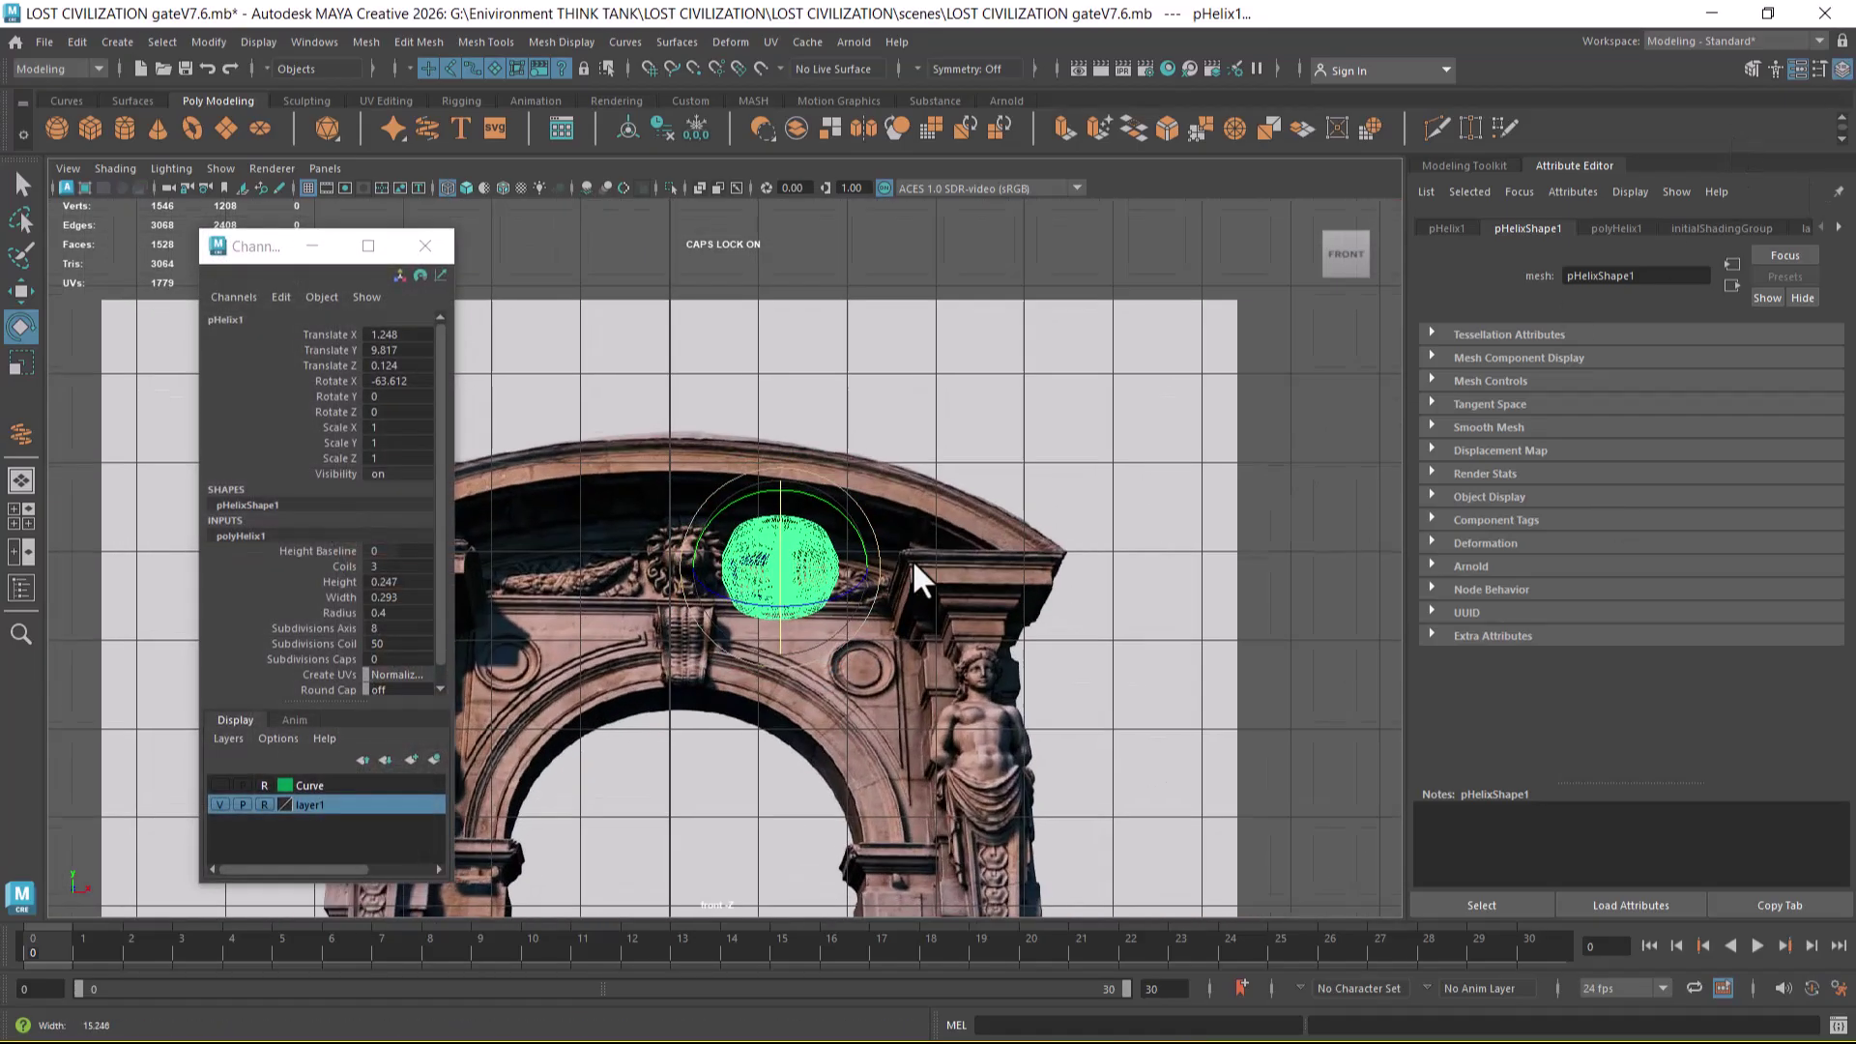
key(w)
scroll(953, 495, up, 3)
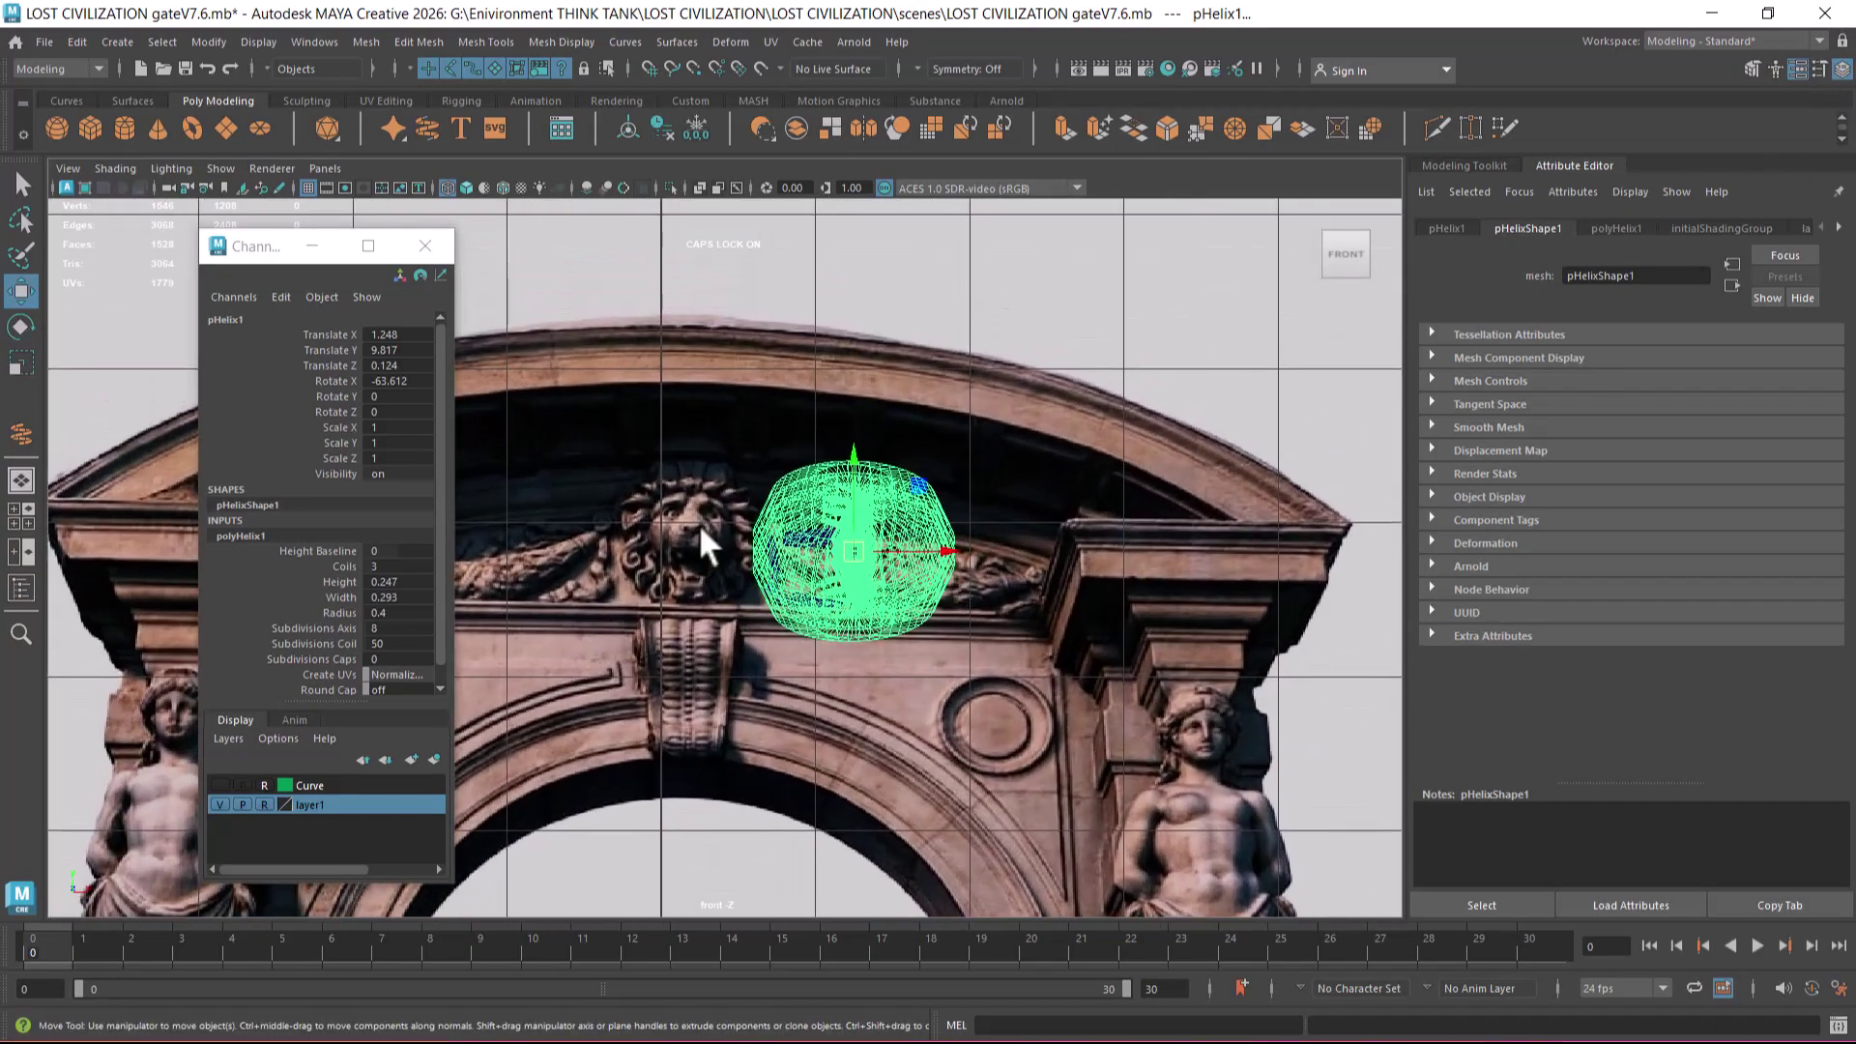
key(space)
drag(1163, 453, 1389, 456)
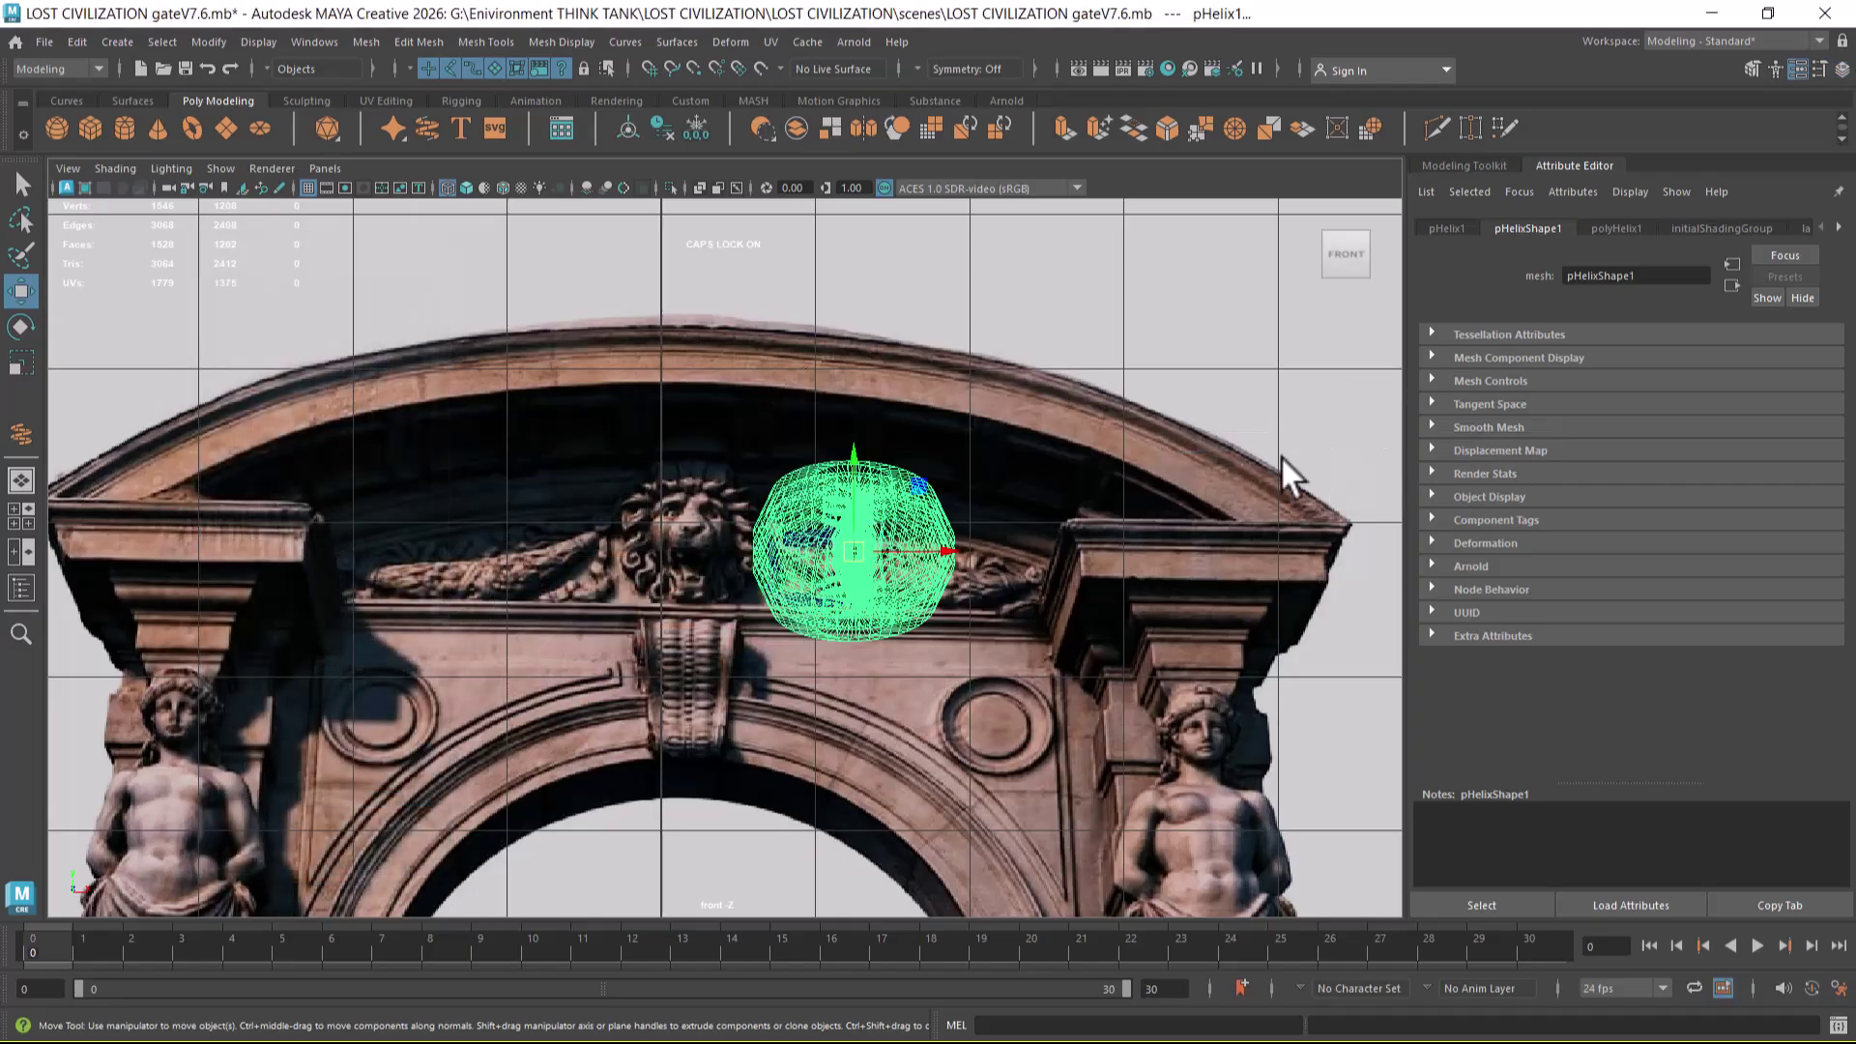
key(space)
drag(1034, 472, 1157, 480)
drag(259, 255, 1463, 372)
alt+middle_drag(1030, 504, 812, 455)
scroll(874, 609, up, 3)
- Set the helix's width to 0.01, height baseline to 0.38, coils to 2.85 and height to 1.697
click(1548, 683)
middle_drag(1077, 677, 1073, 681)
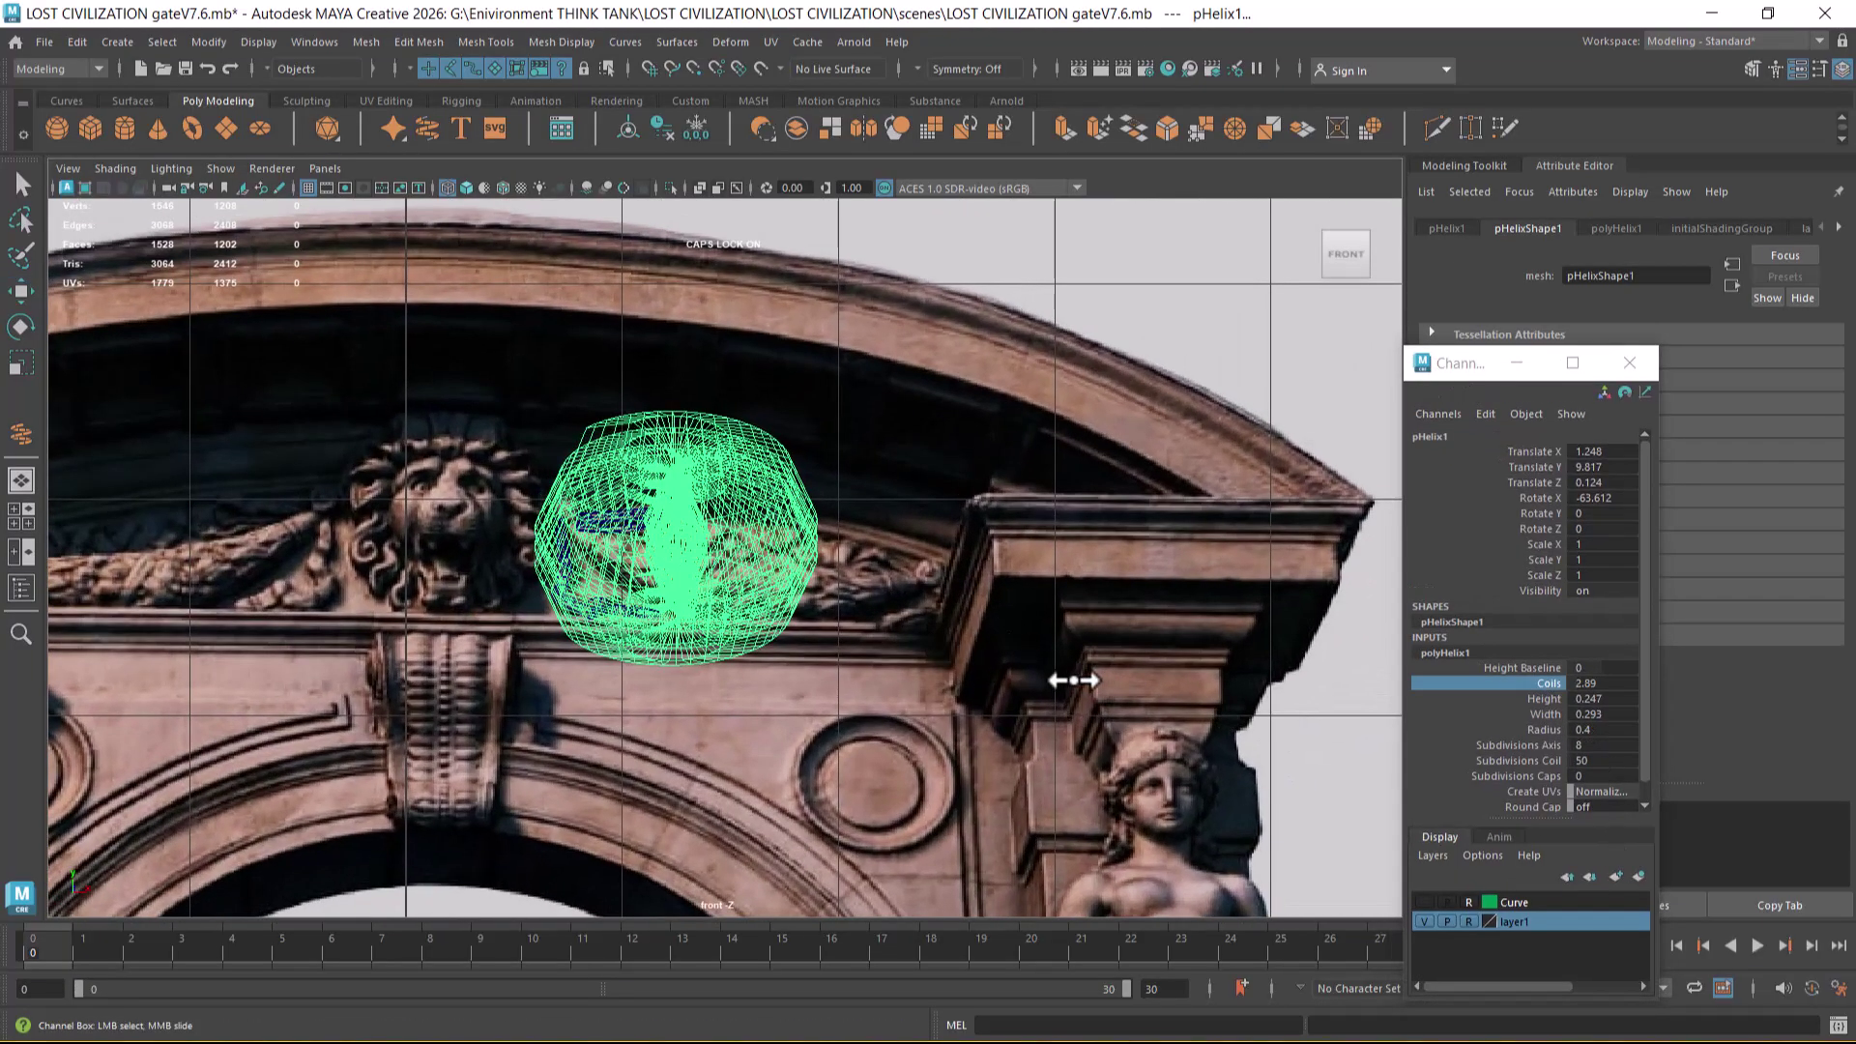
click(1536, 714)
middle_drag(930, 740, 867, 752)
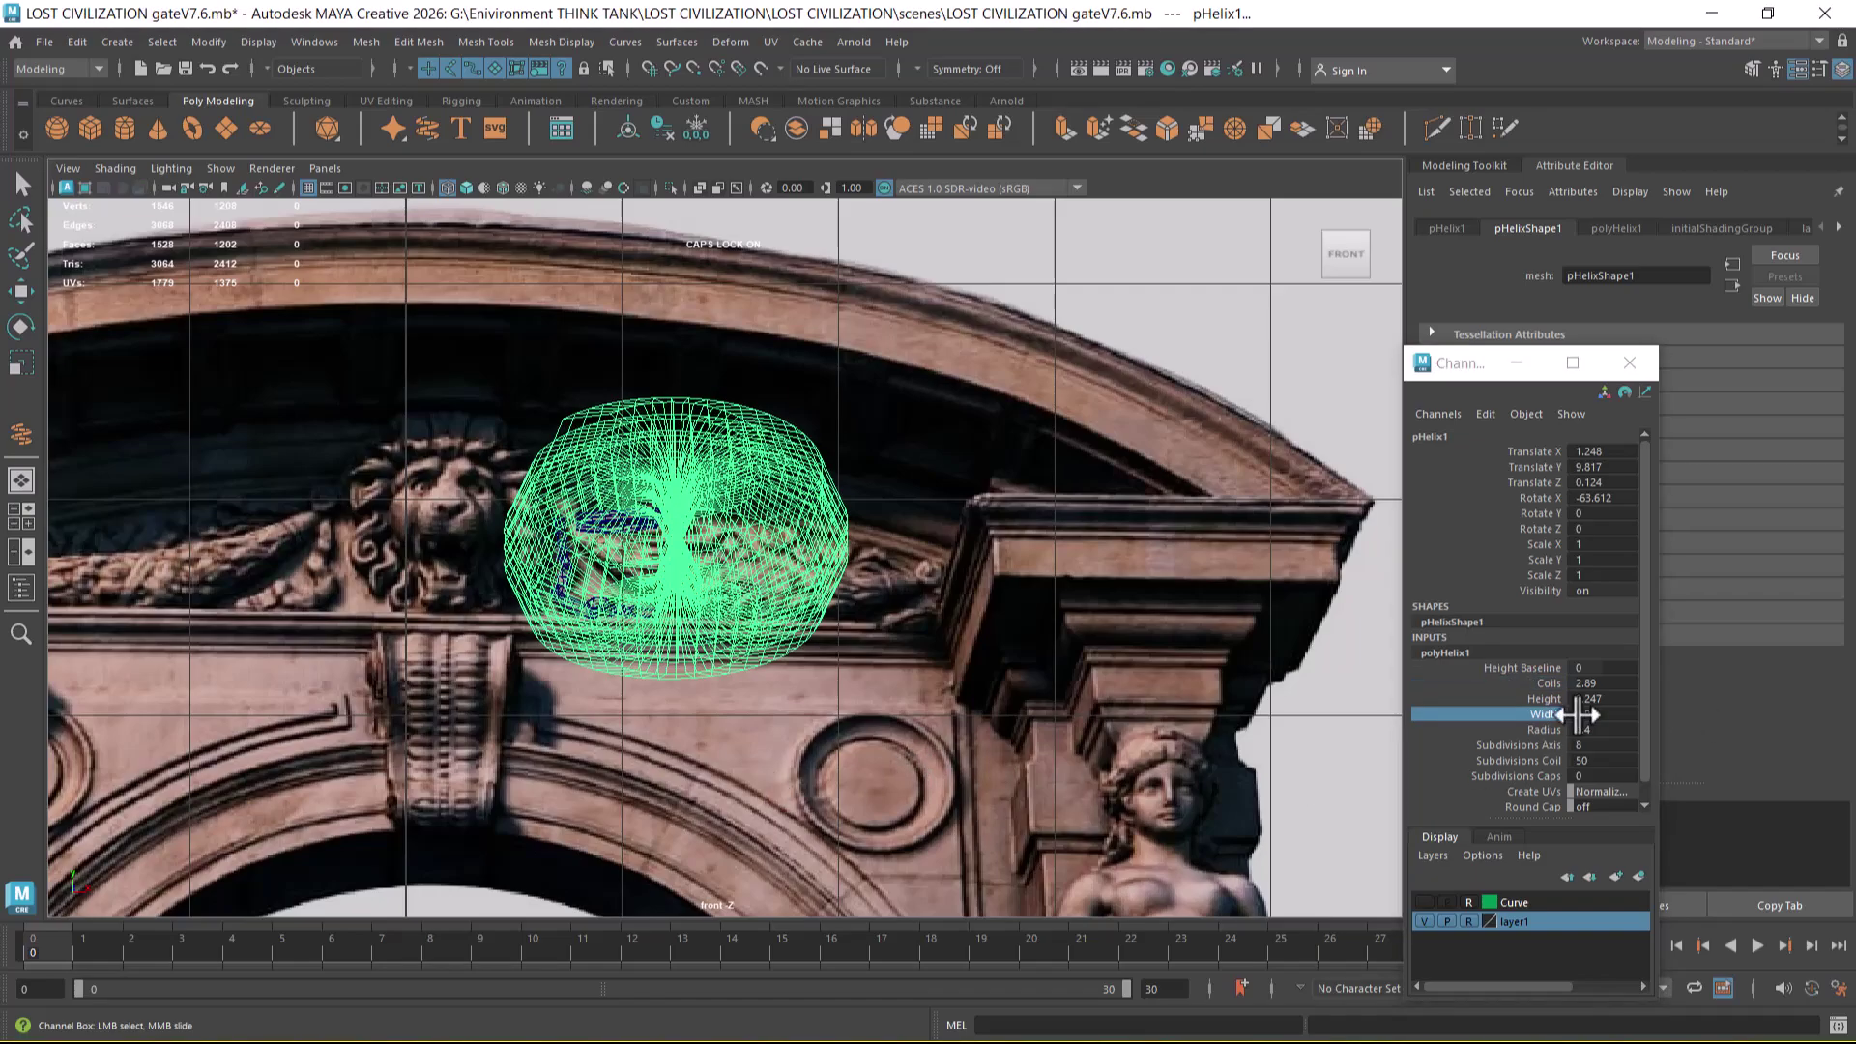
click(1537, 668)
mouse_move(995, 706)
middle_down()
mouse_move(1067, 706)
mouse_move(1003, 672)
middle_up()
click(1522, 683)
click(1544, 699)
mouse_move(1360, 733)
middle_down()
mouse_move(923, 751)
mouse_move(1162, 712)
mouse_move(1131, 717)
middle_up()
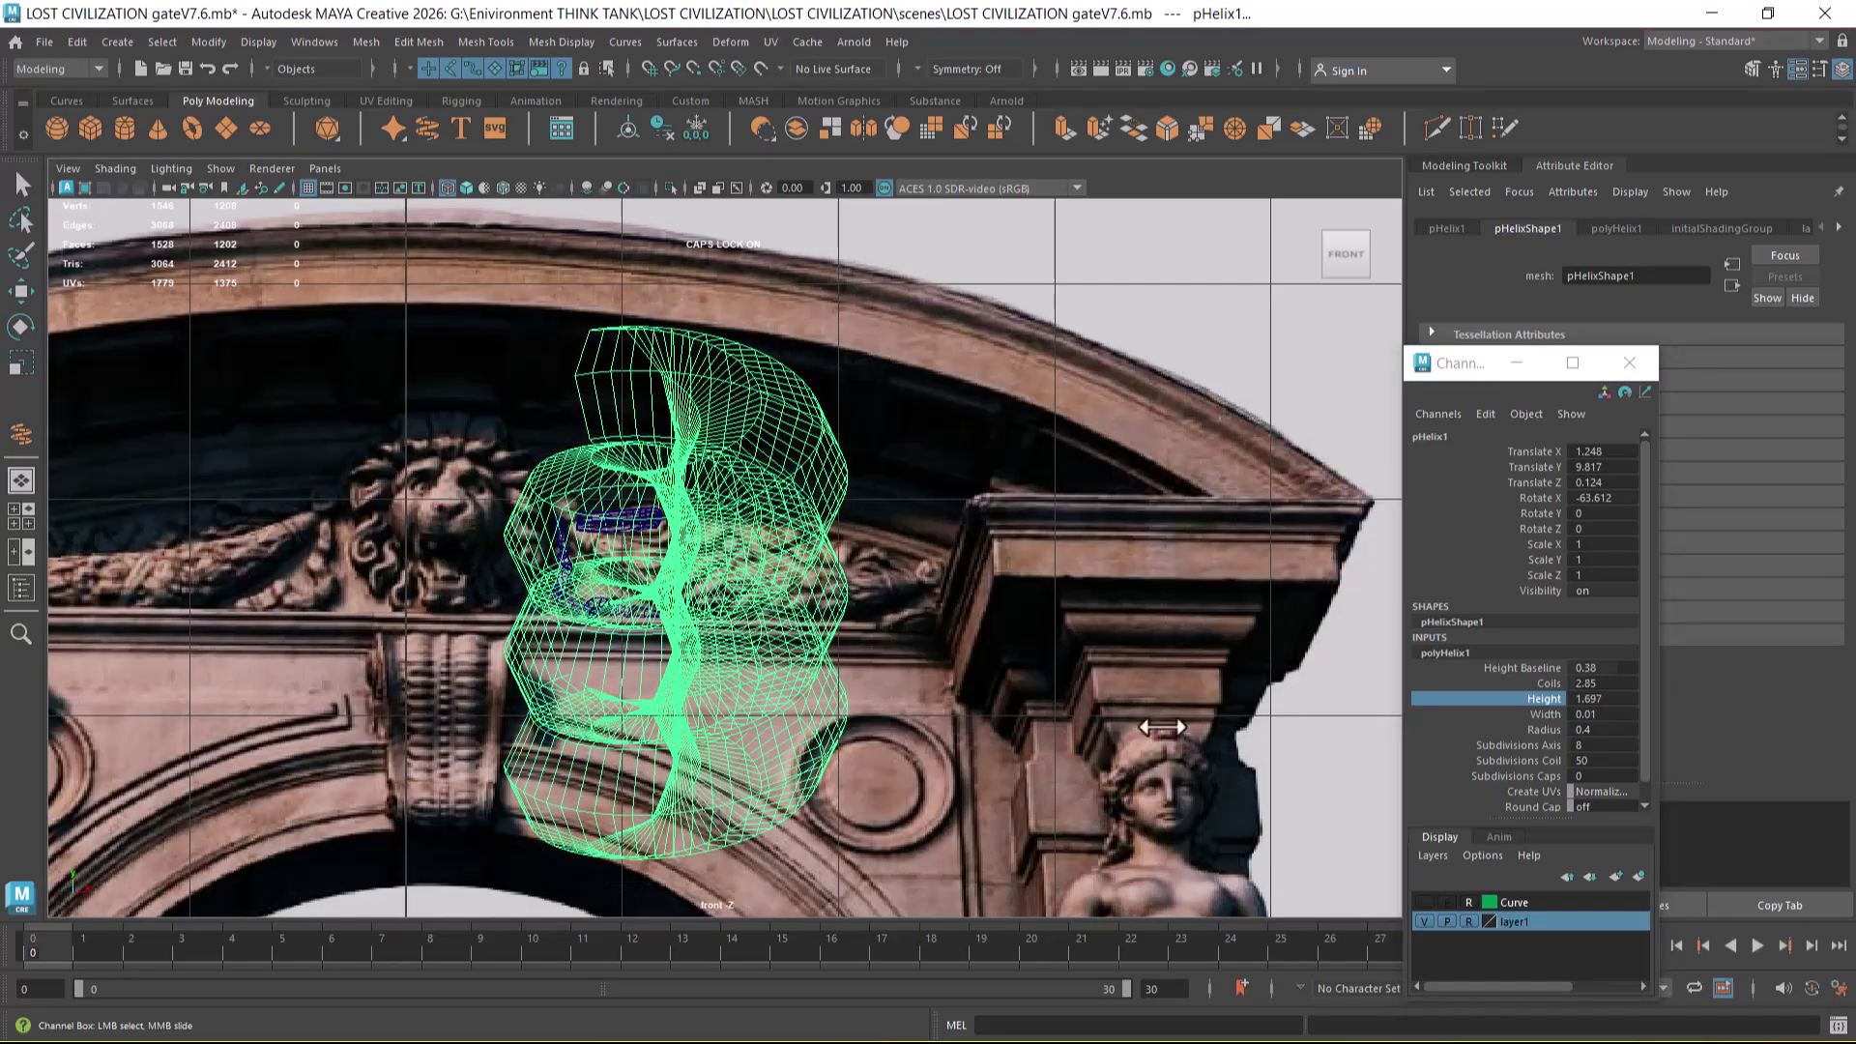
- Display the helix shaded in the perspective view and reduce its radius to 0.21
scroll(920, 725, down, 3)
key(space)
mouse_move(924, 692)
mouse_down()
mouse_move(990, 402)
mouse_move(1127, 654)
mouse_move(820, 489)
mouse_move(961, 589)
mouse_move(936, 581)
mouse_up()
alt+middle_drag(936, 581, 1006, 651)
alt+drag(1006, 667, 994, 663)
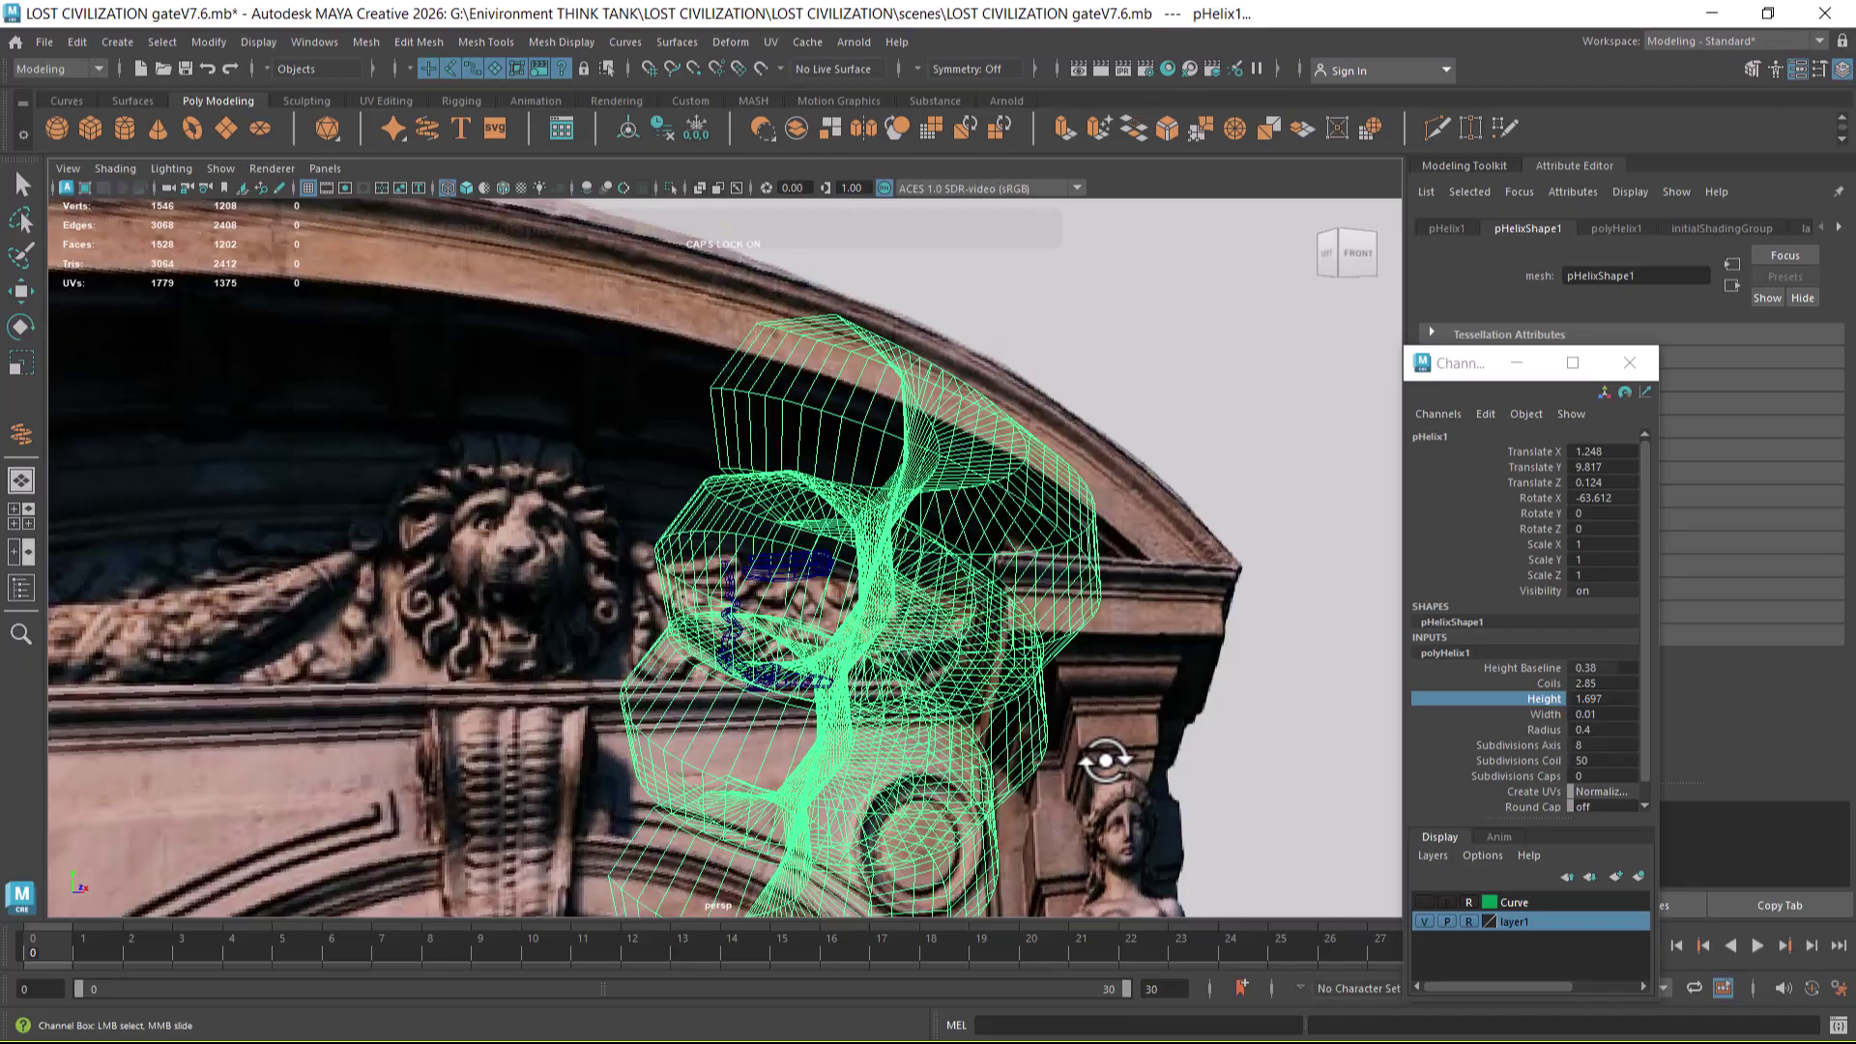
key(5)
alt+right_drag(1099, 758, 1069, 609)
alt+middle_drag(1069, 609, 995, 646)
alt+right_drag(1039, 605, 1022, 642)
alt+drag(976, 640, 1033, 601)
alt+right_drag(1033, 601, 1073, 585)
click(1530, 670)
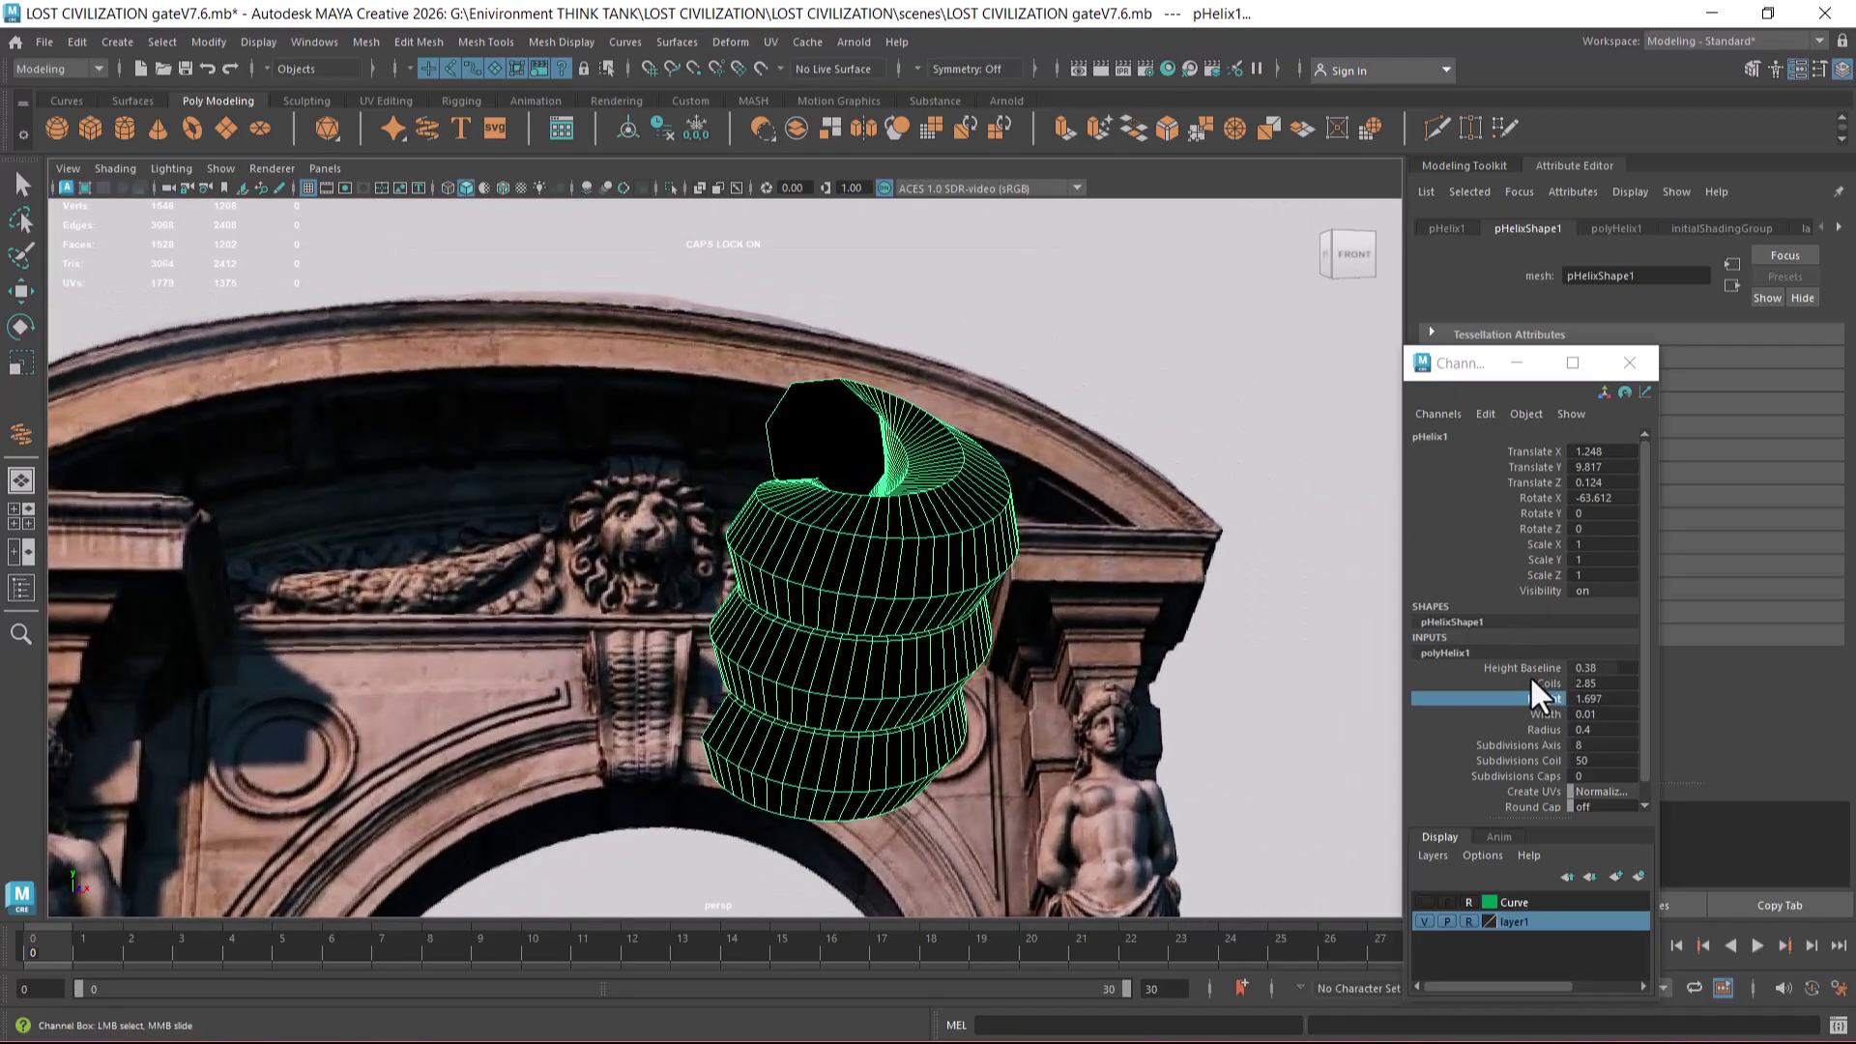
click(1539, 714)
mouse_move(1022, 708)
middle_down()
mouse_move(1006, 696)
mouse_move(1032, 711)
middle_up()
click(1543, 730)
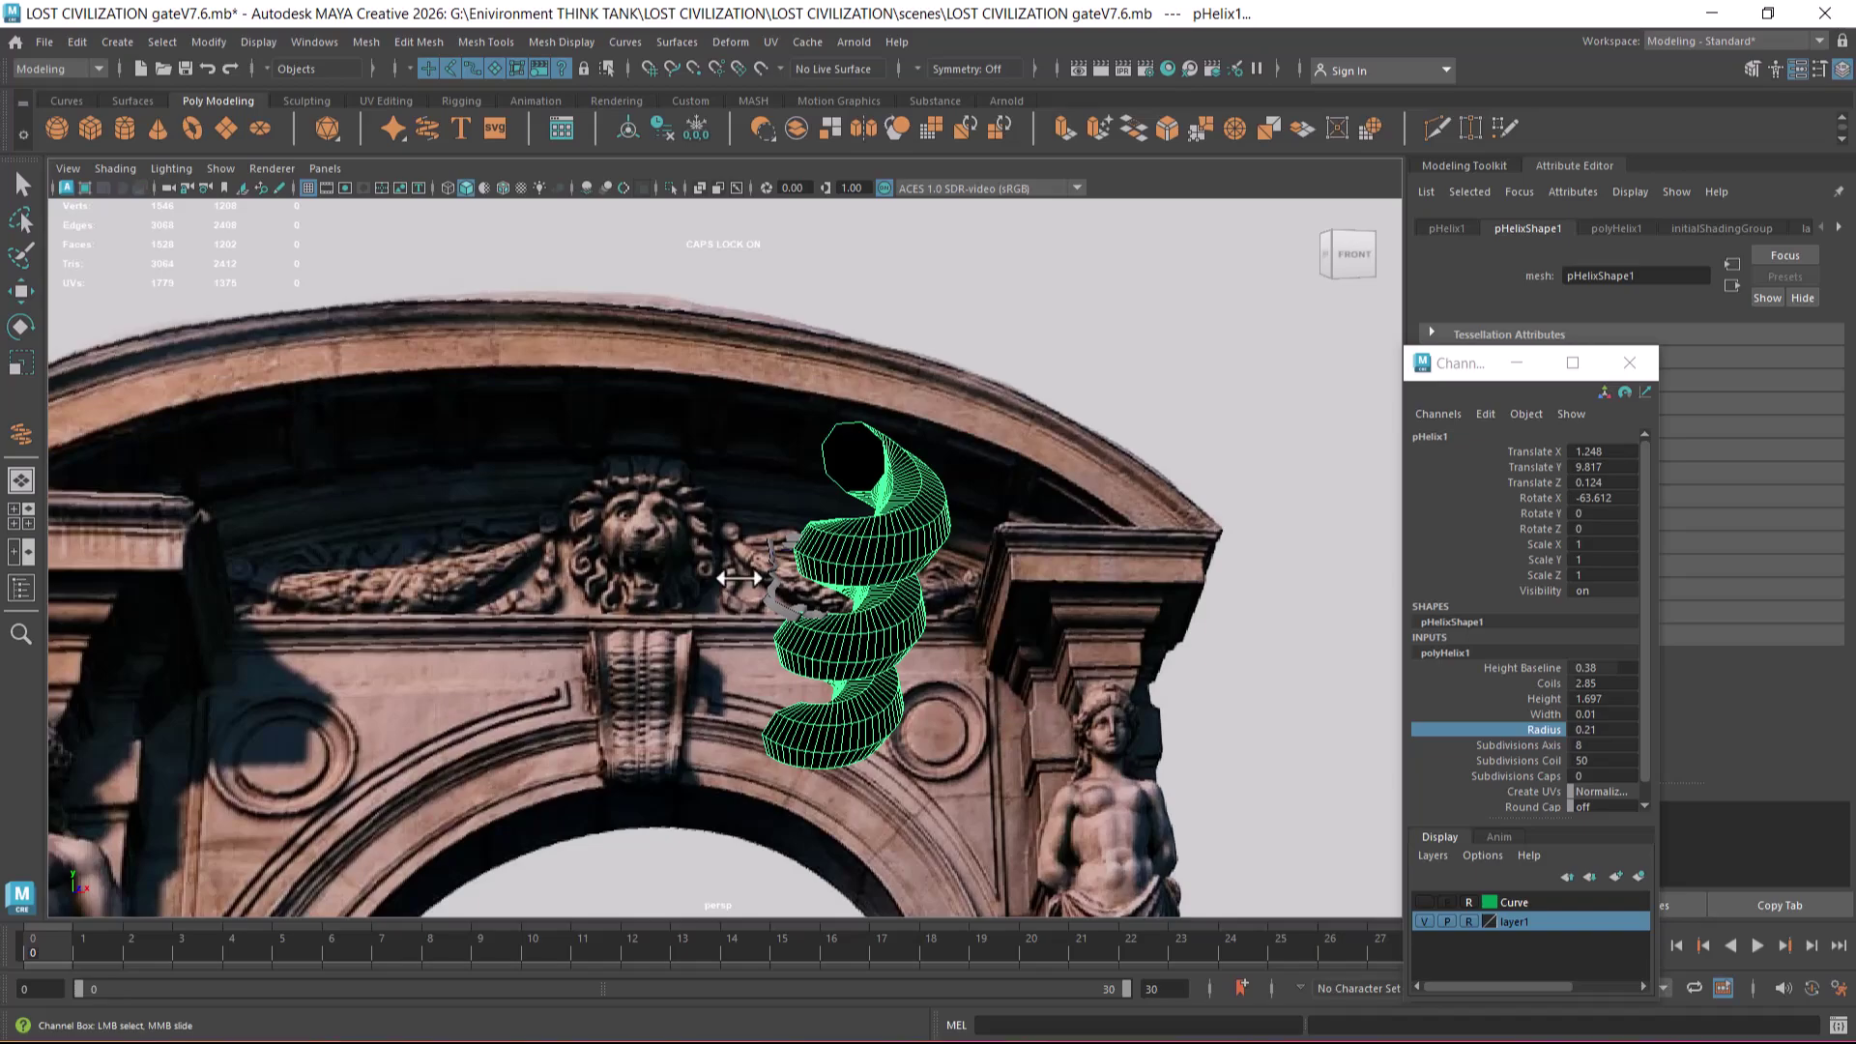
- Reduce the helix's axis subdivisions to 4 for a square cross-section
alt+drag(1123, 684, 1106, 733)
scroll(1106, 733, up, 3)
alt+middle_drag(1105, 732, 1031, 696)
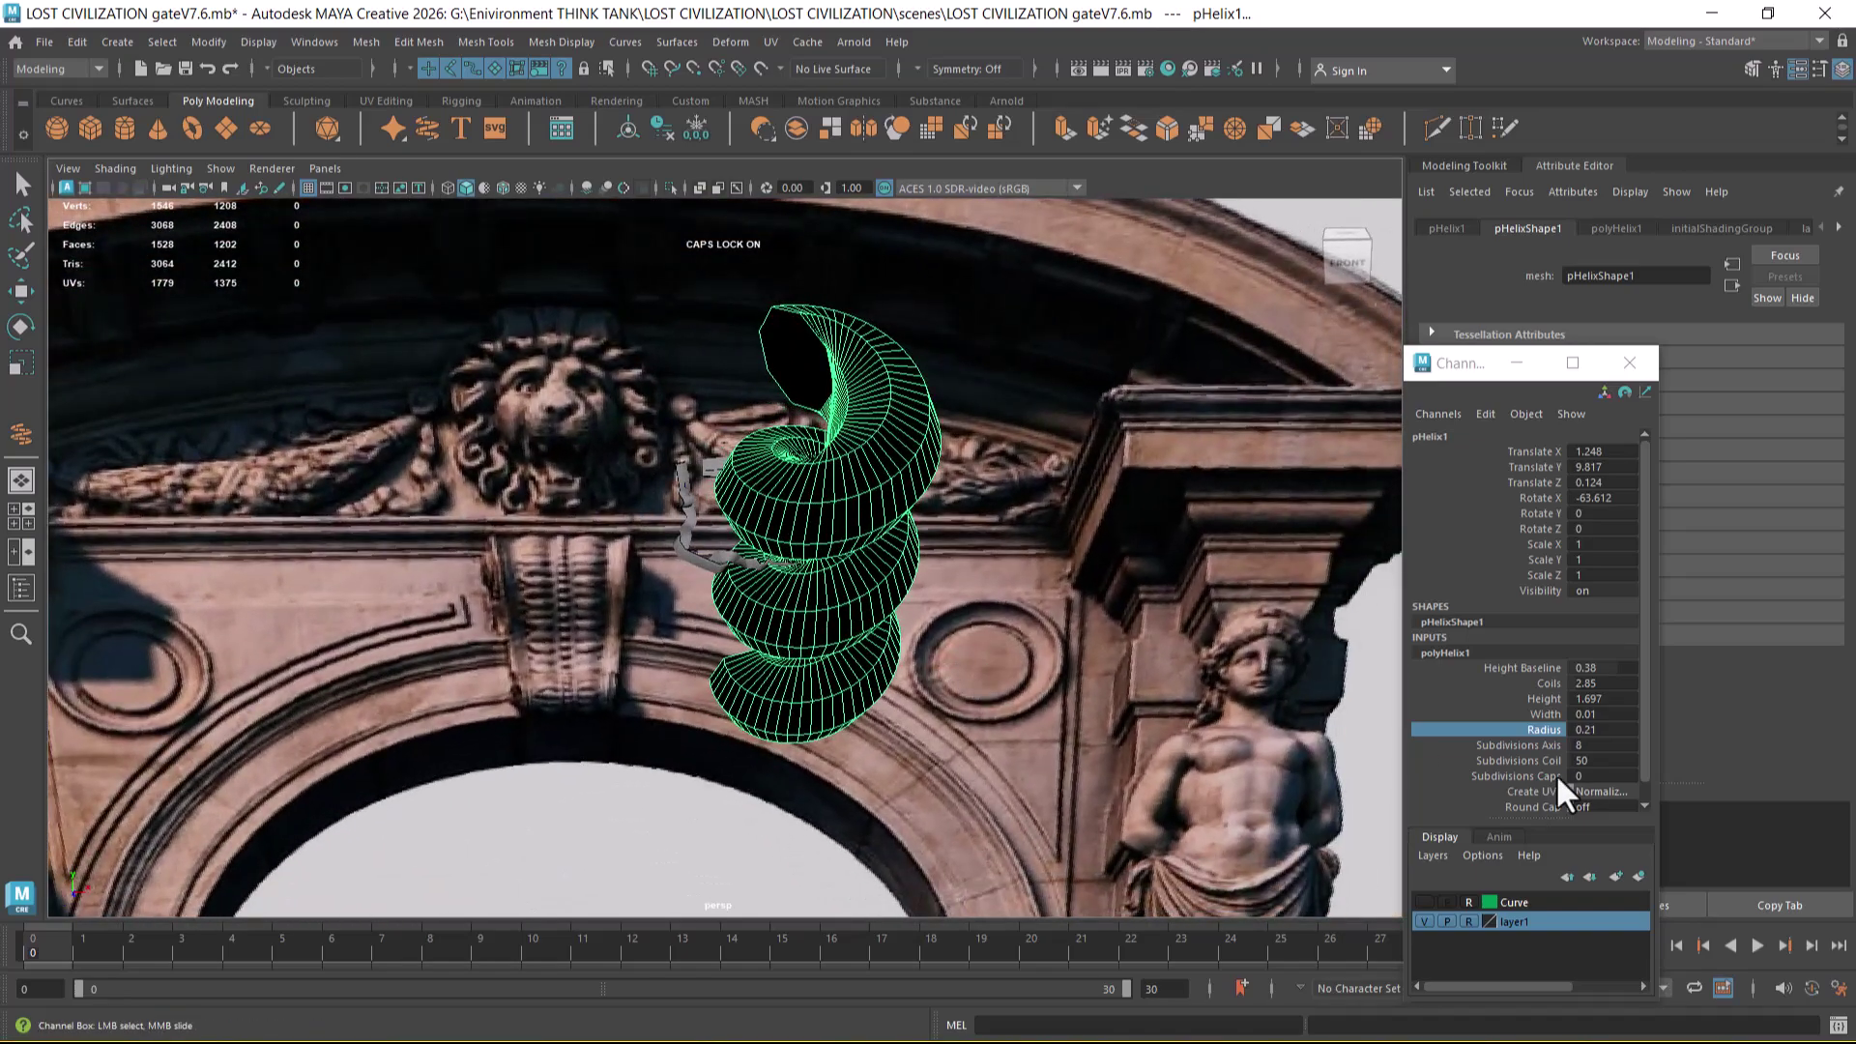
click(1523, 745)
mouse_move(1186, 719)
middle_down()
mouse_move(1261, 706)
mouse_move(1156, 723)
middle_up()
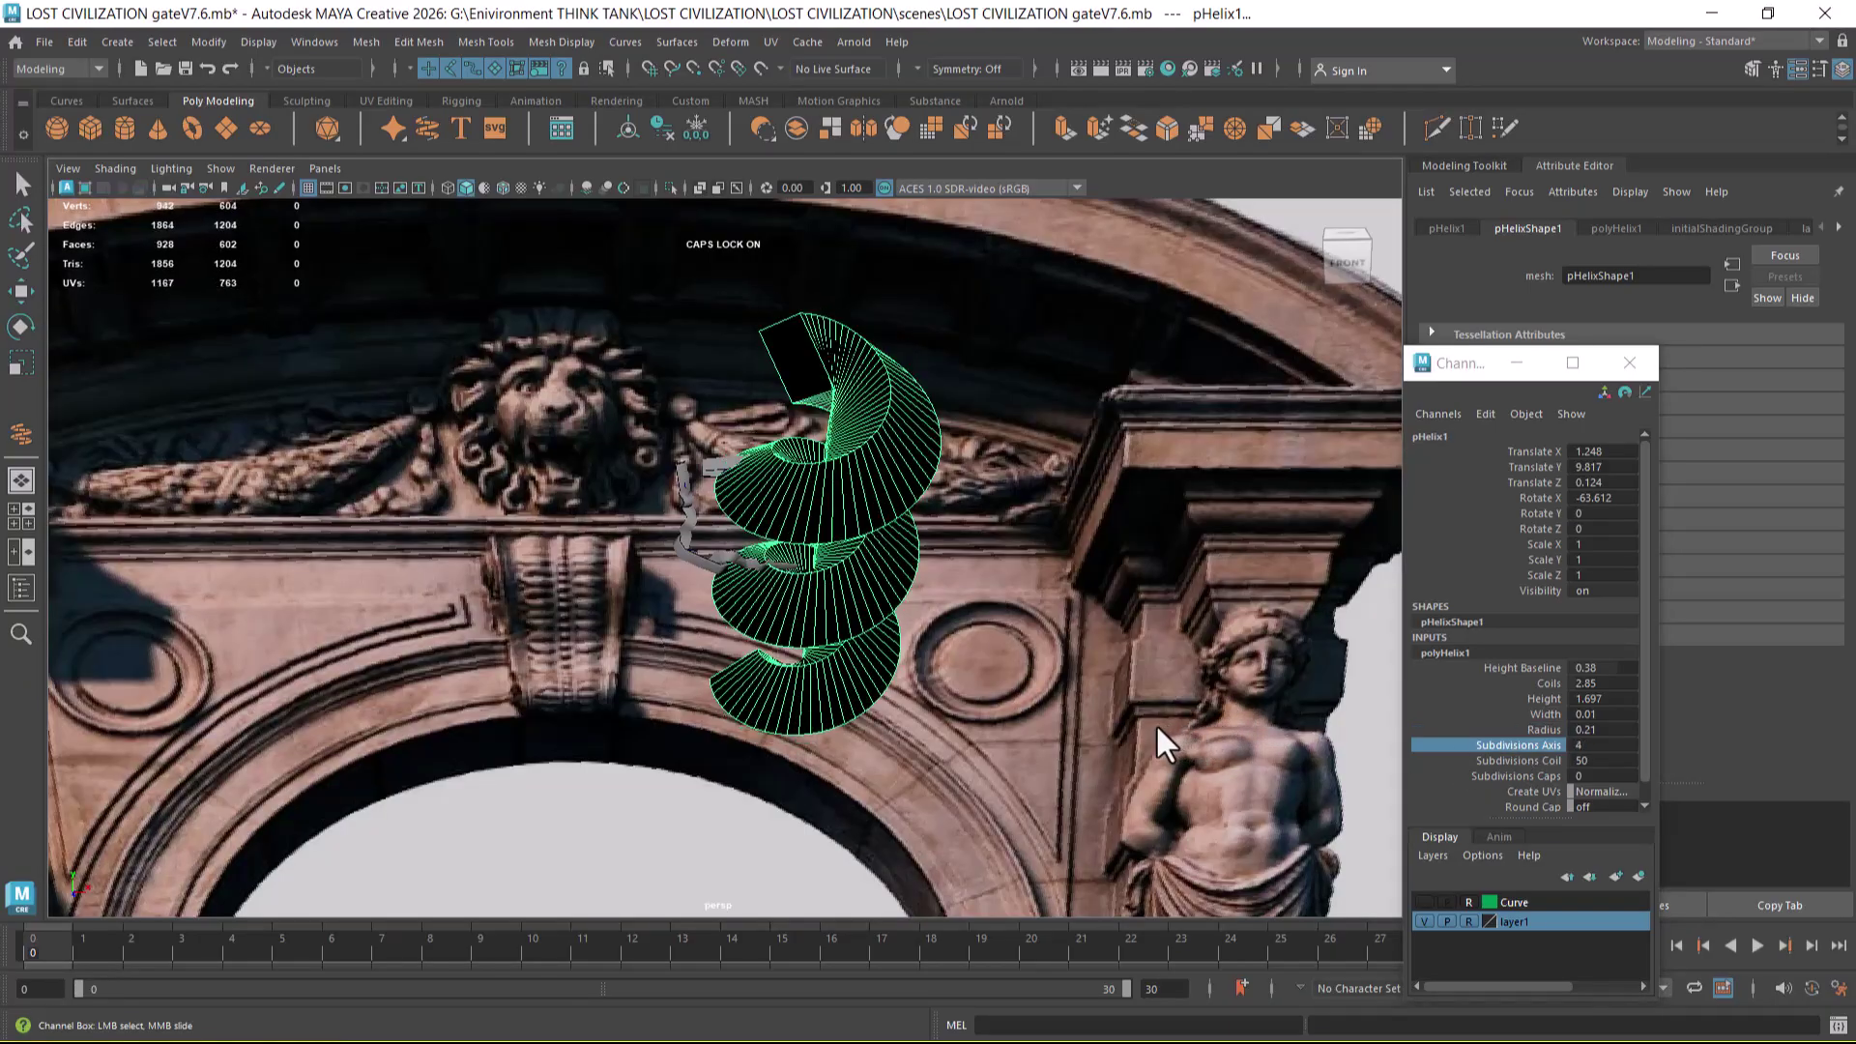
- Set the helix to 1.48 coils and 18 coil subdivisions
alt+drag(1158, 723, 974, 606)
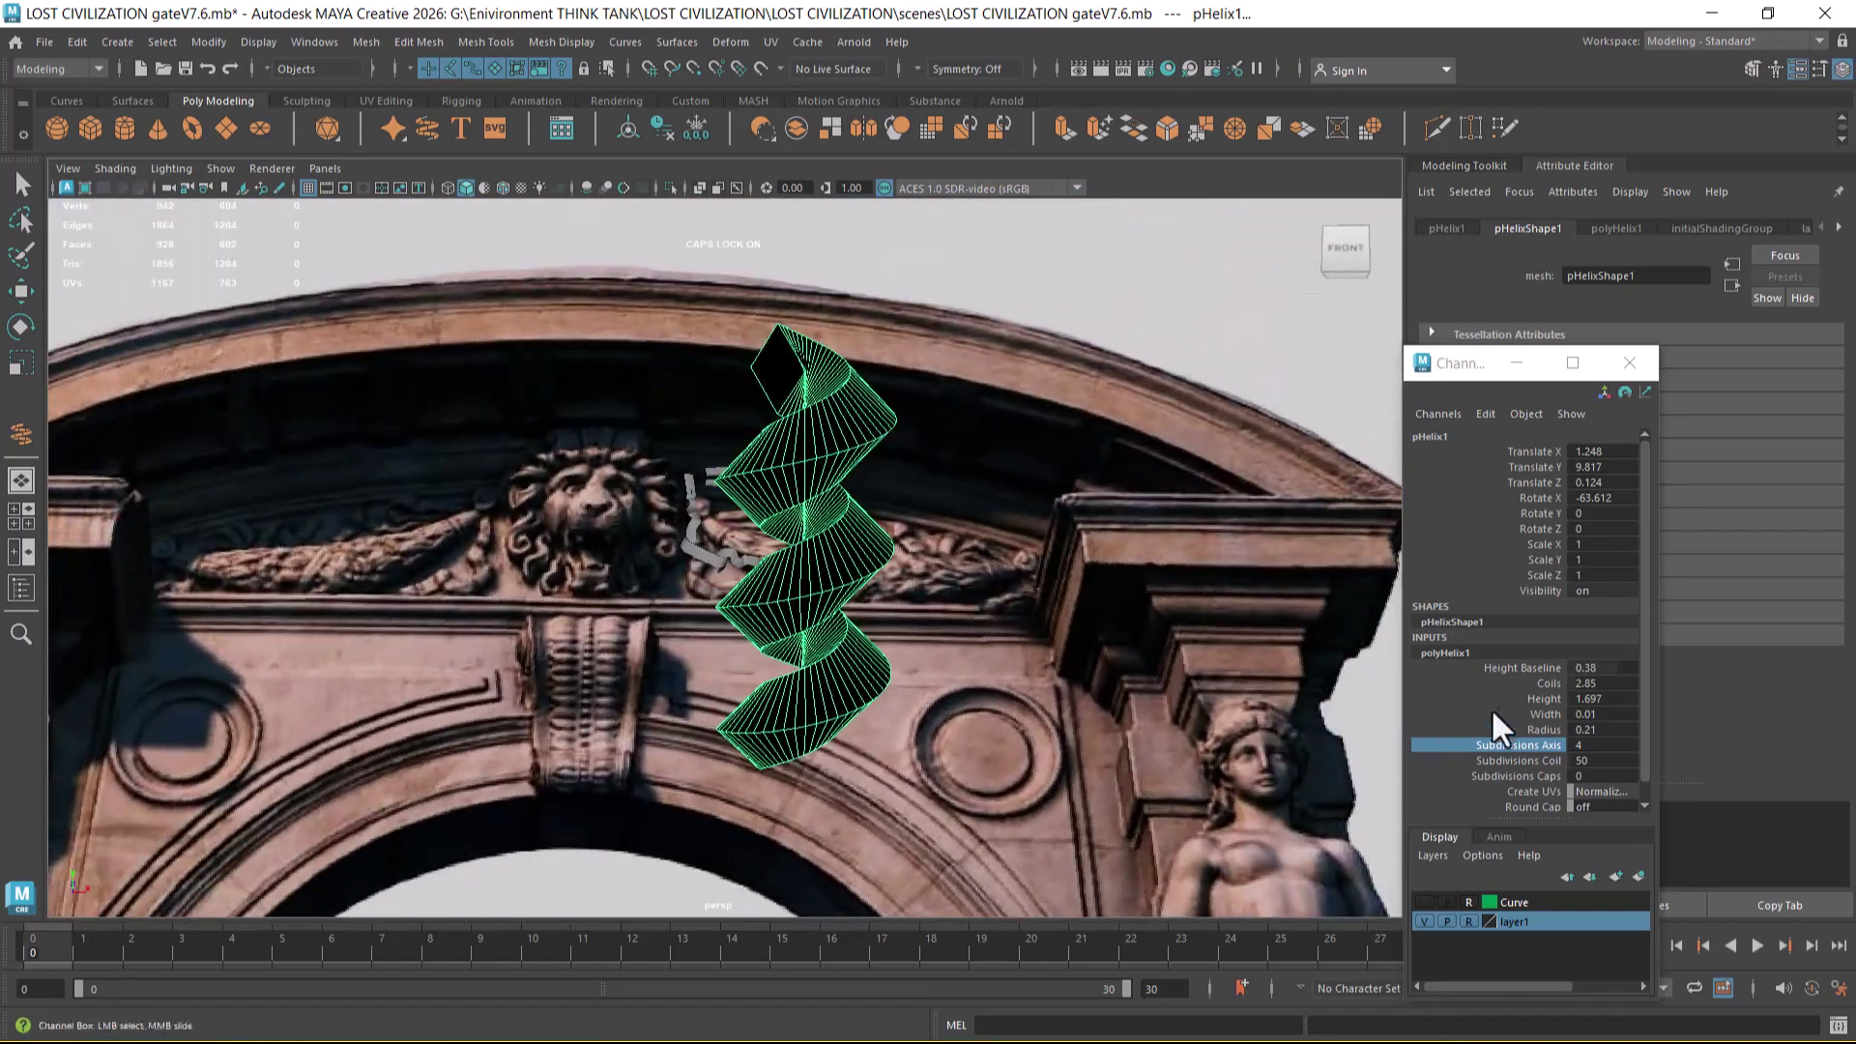
click(1547, 684)
middle_drag(1149, 664, 767, 738)
click(1517, 761)
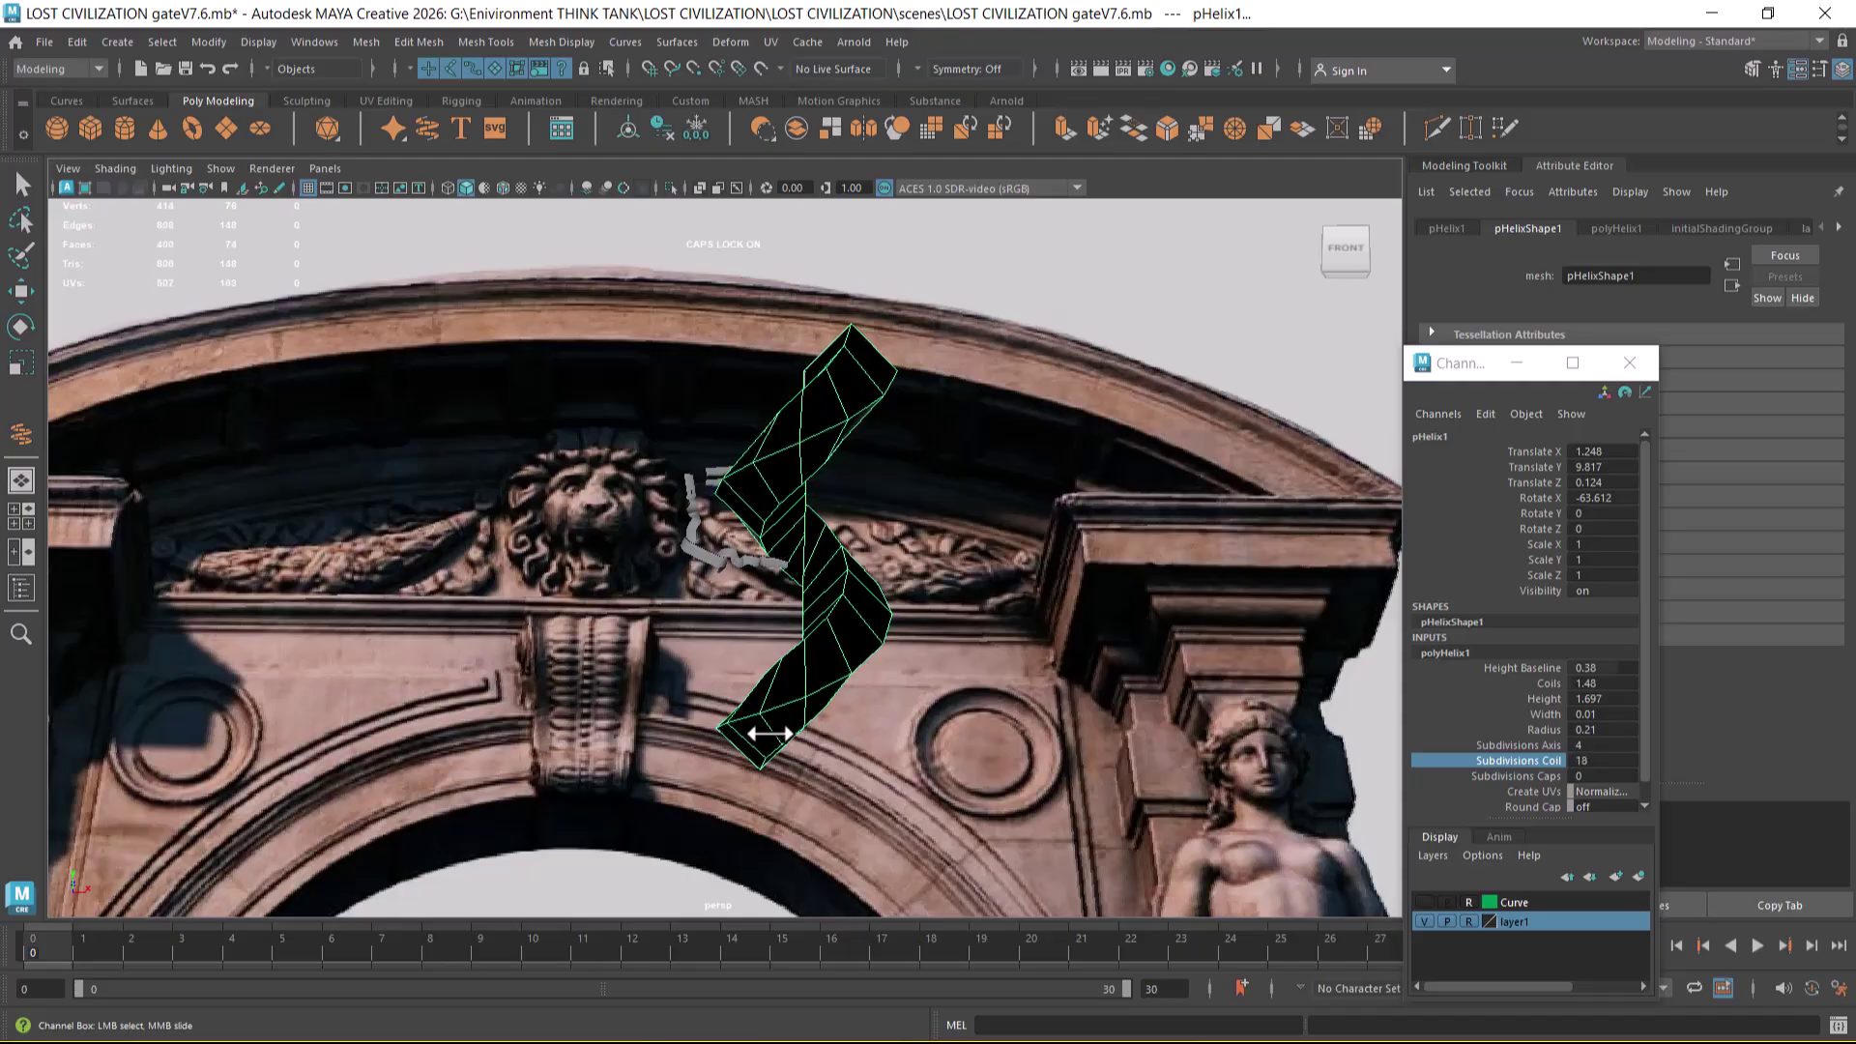
click(878, 559)
alt+right_drag(971, 710, 1010, 720)
alt+drag(1009, 720, 934, 599)
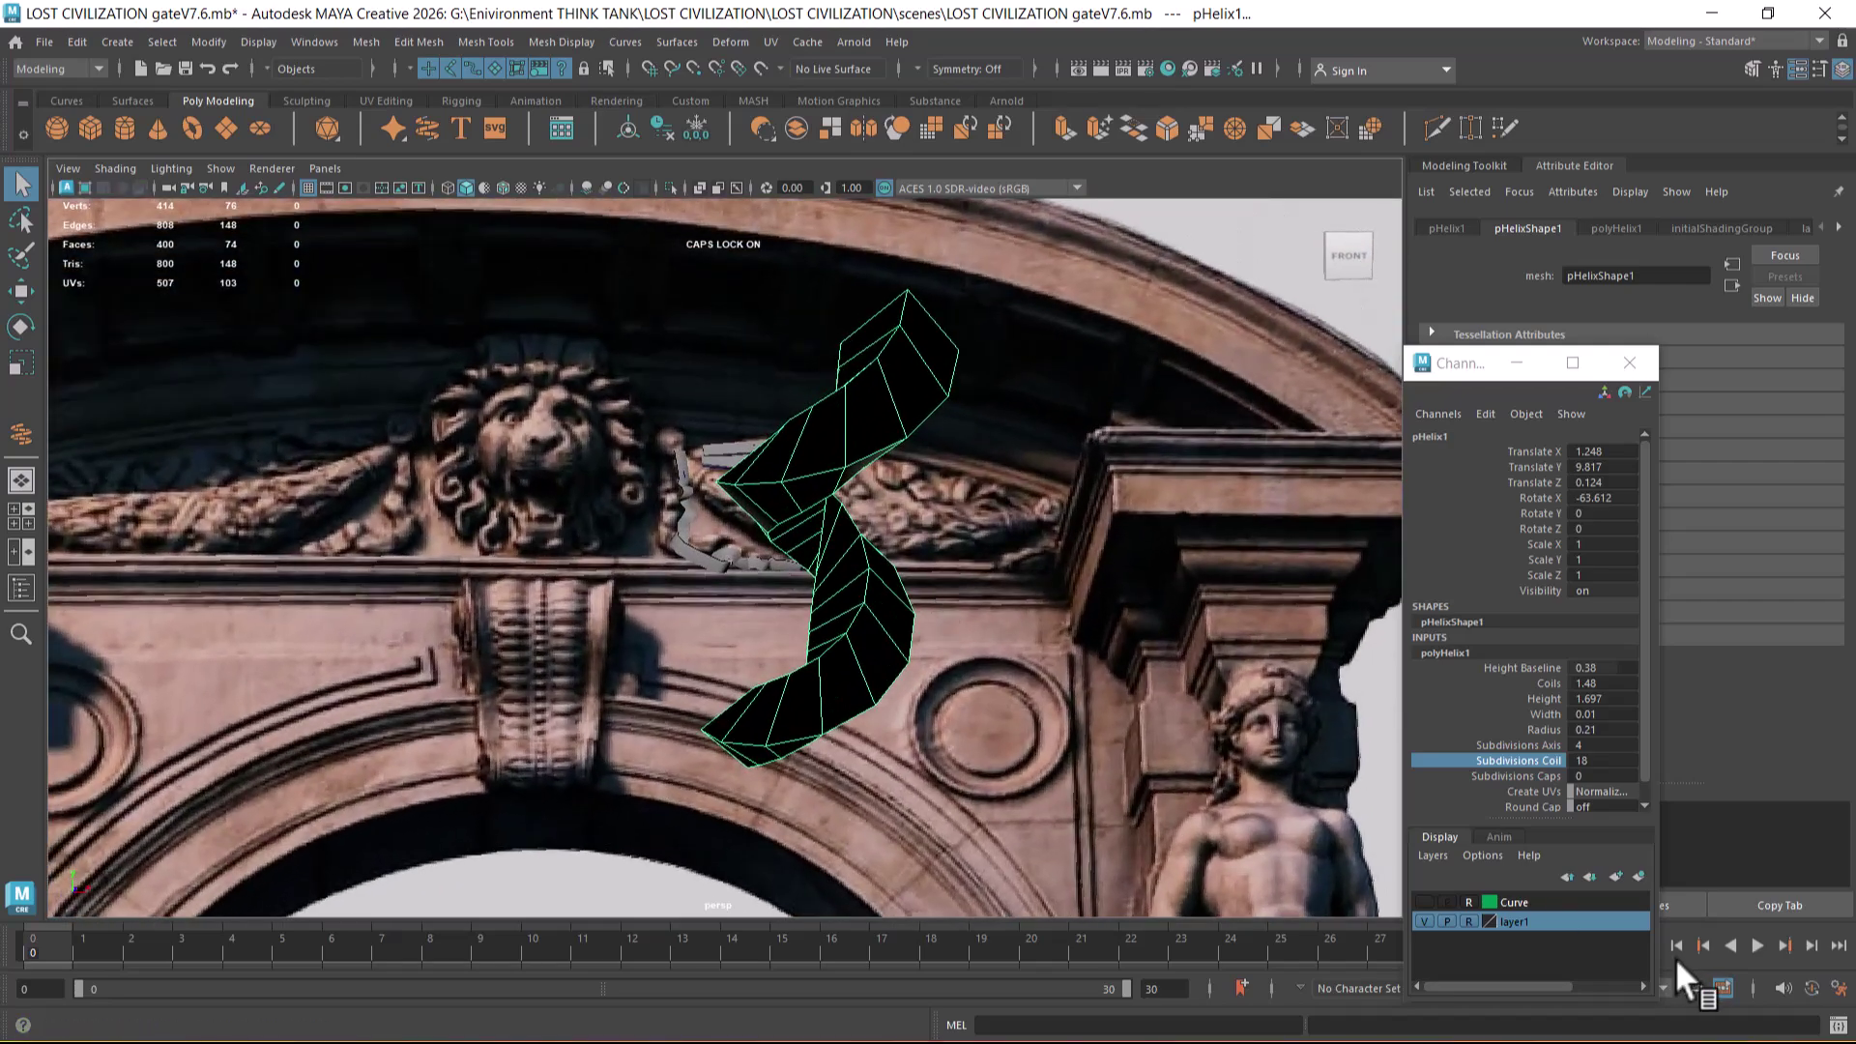
- Review the autosave interval and related settings in the Files/Projects preferences and save the preferences
click(1837, 991)
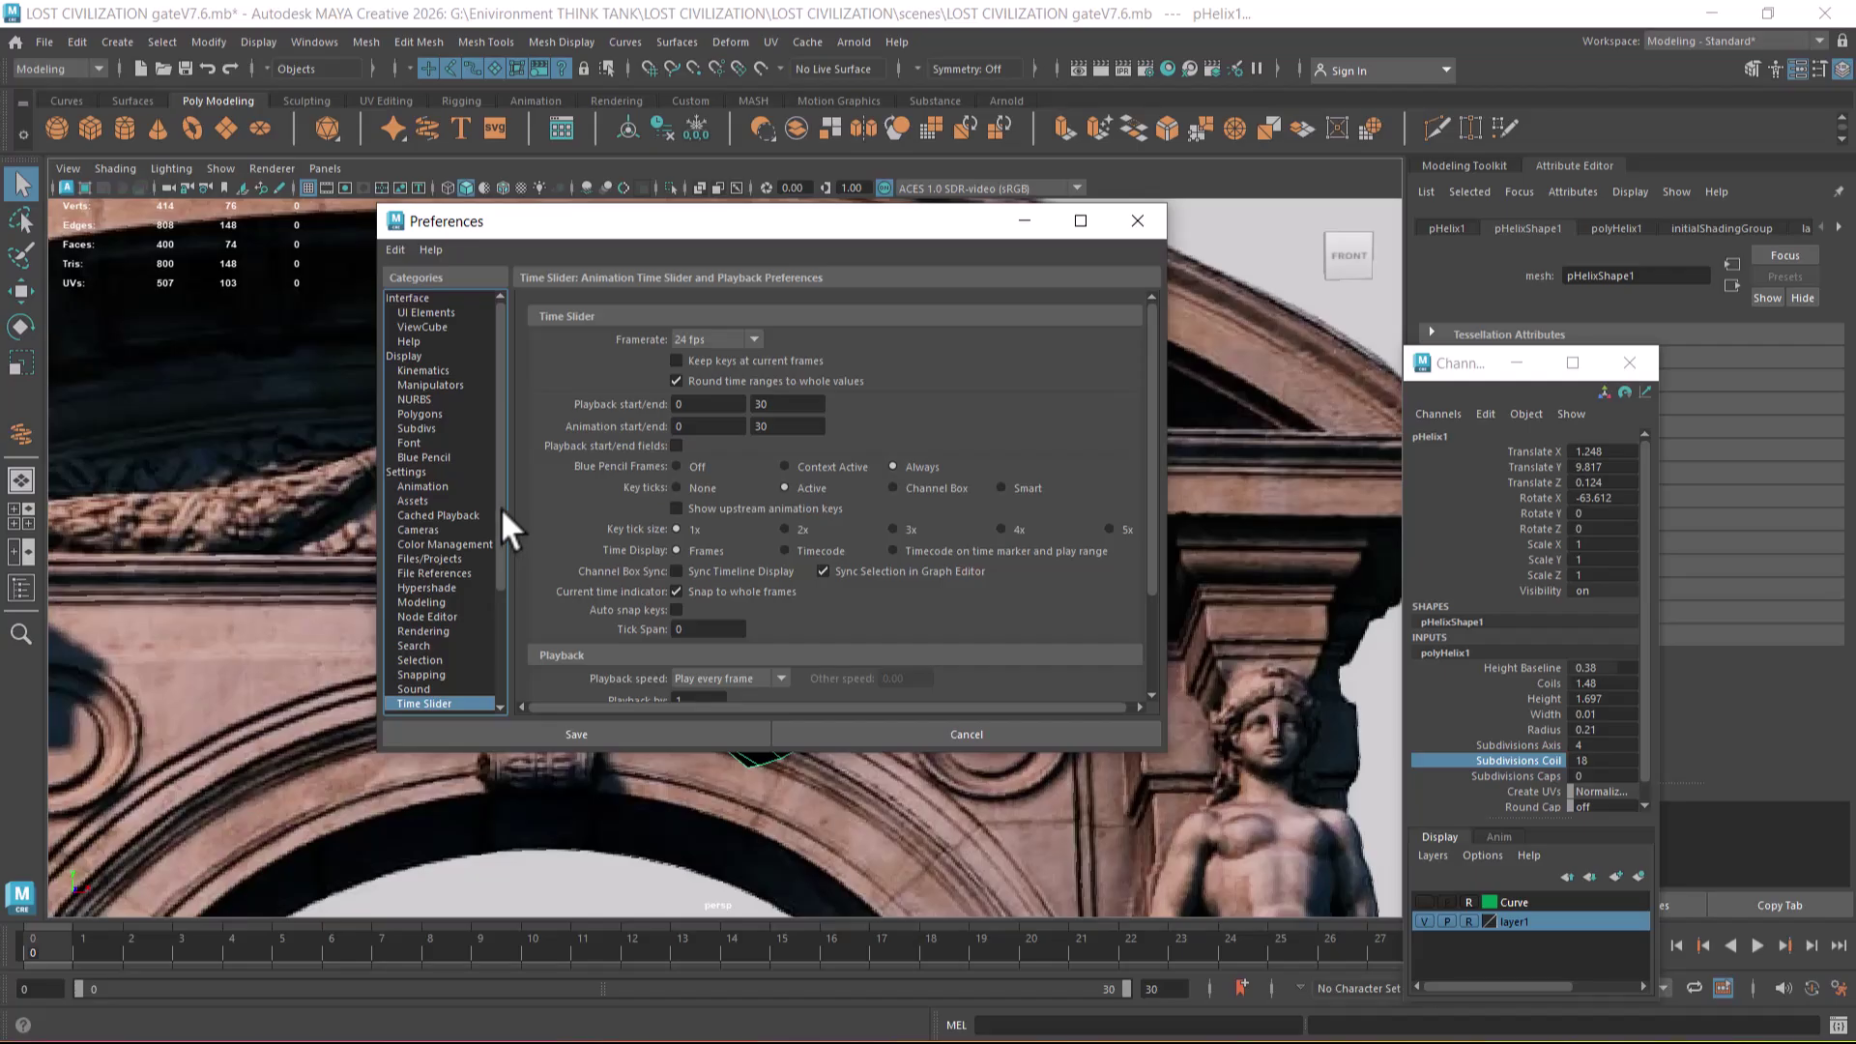
drag(543, 217, 837, 282)
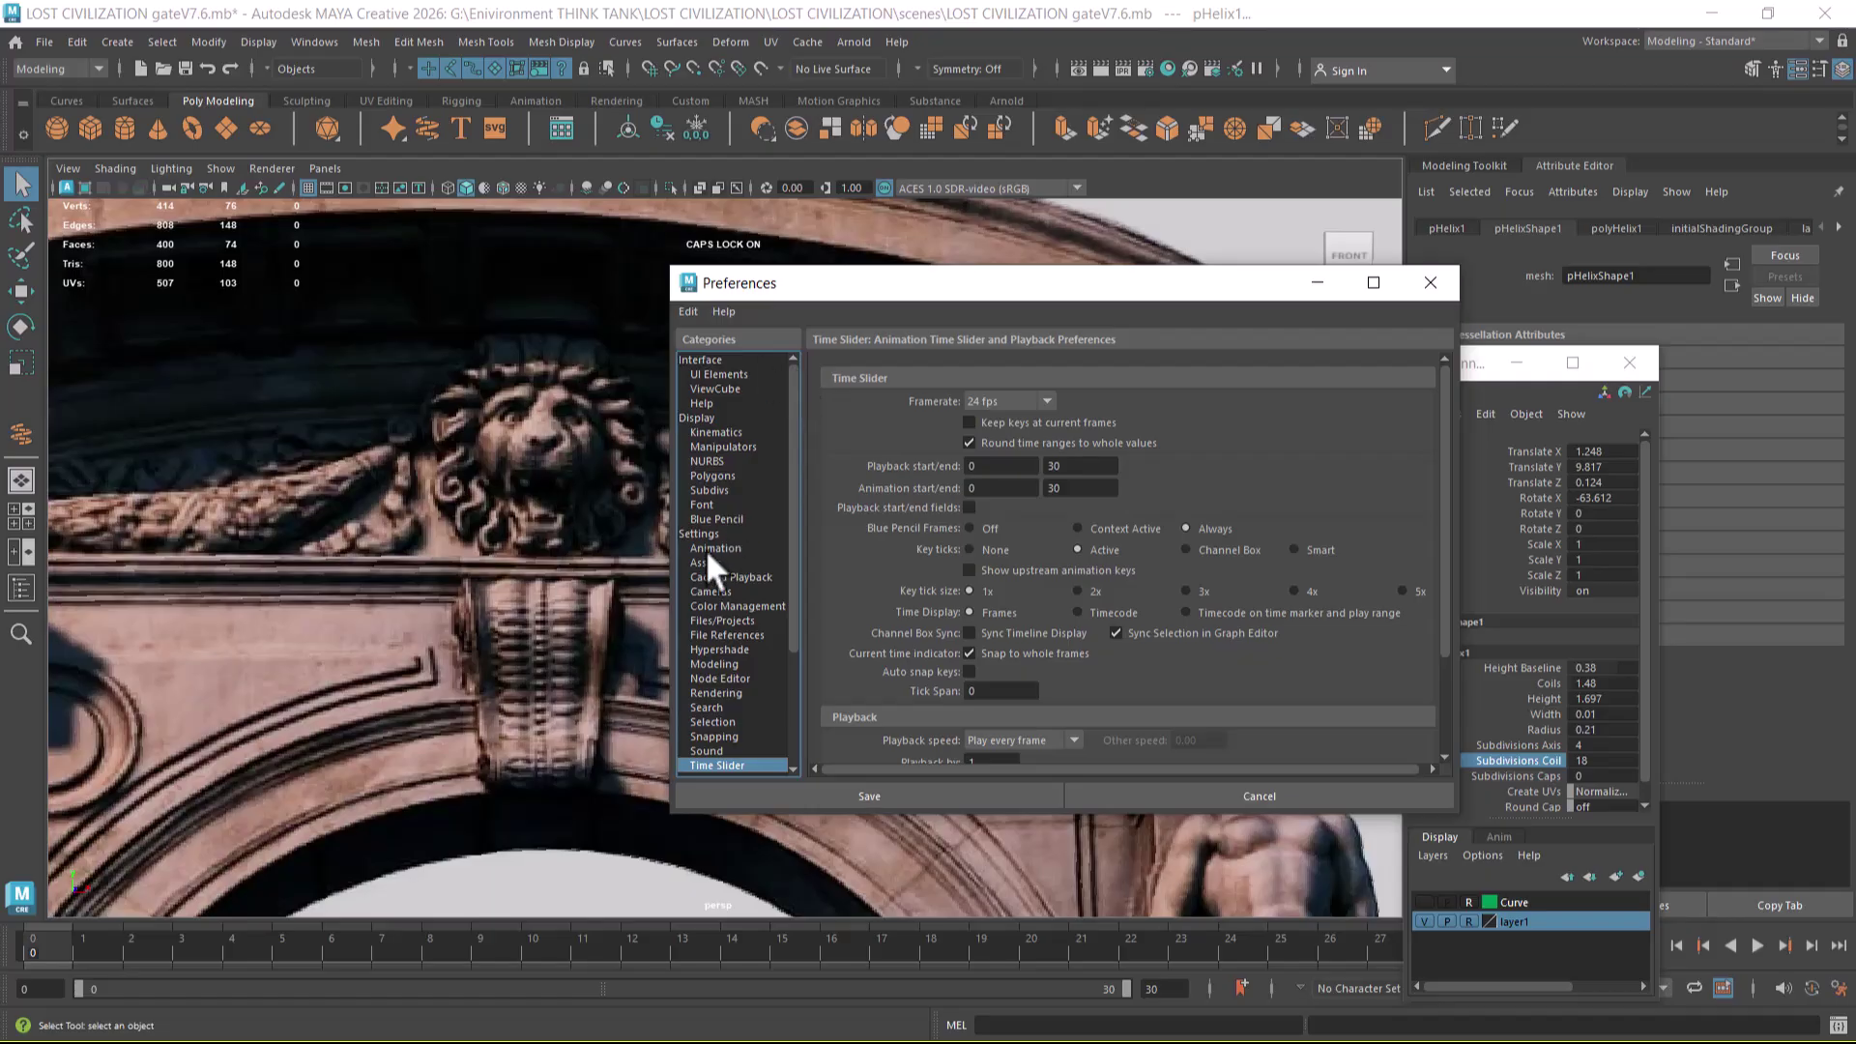
drag(871, 287, 1010, 218)
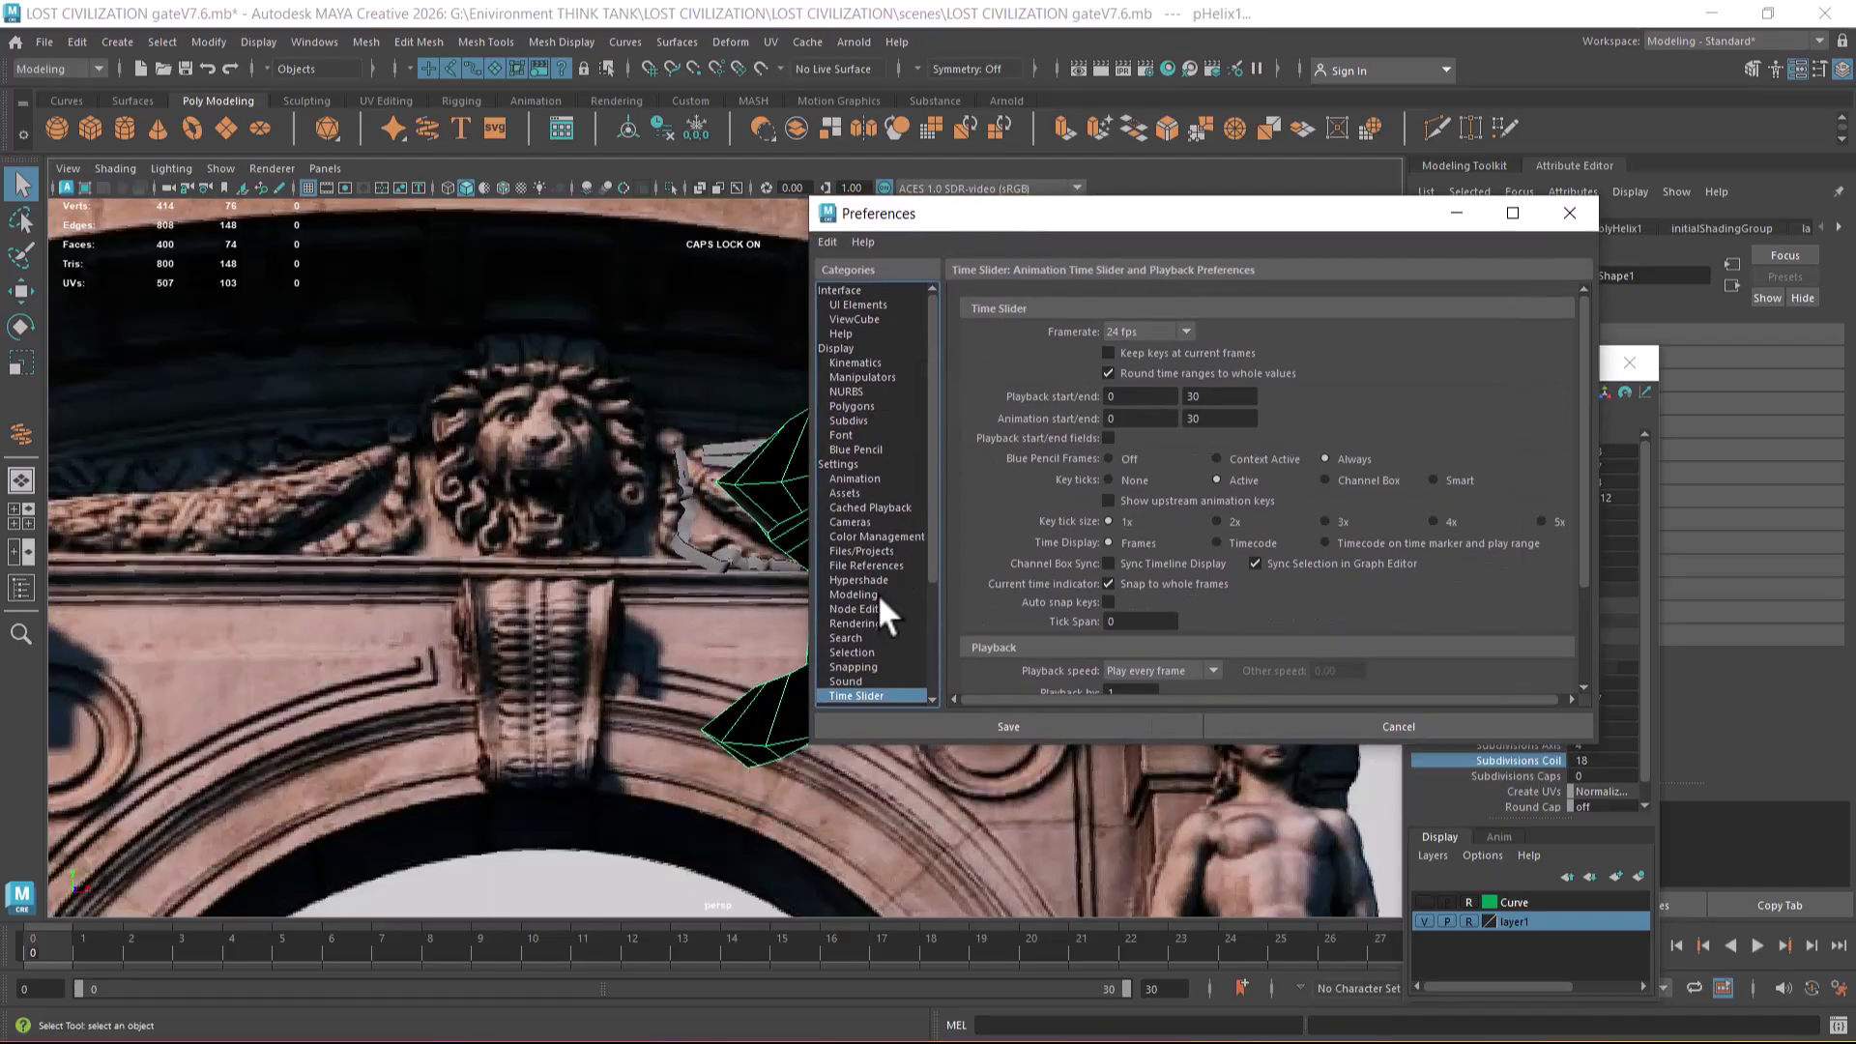
click(878, 550)
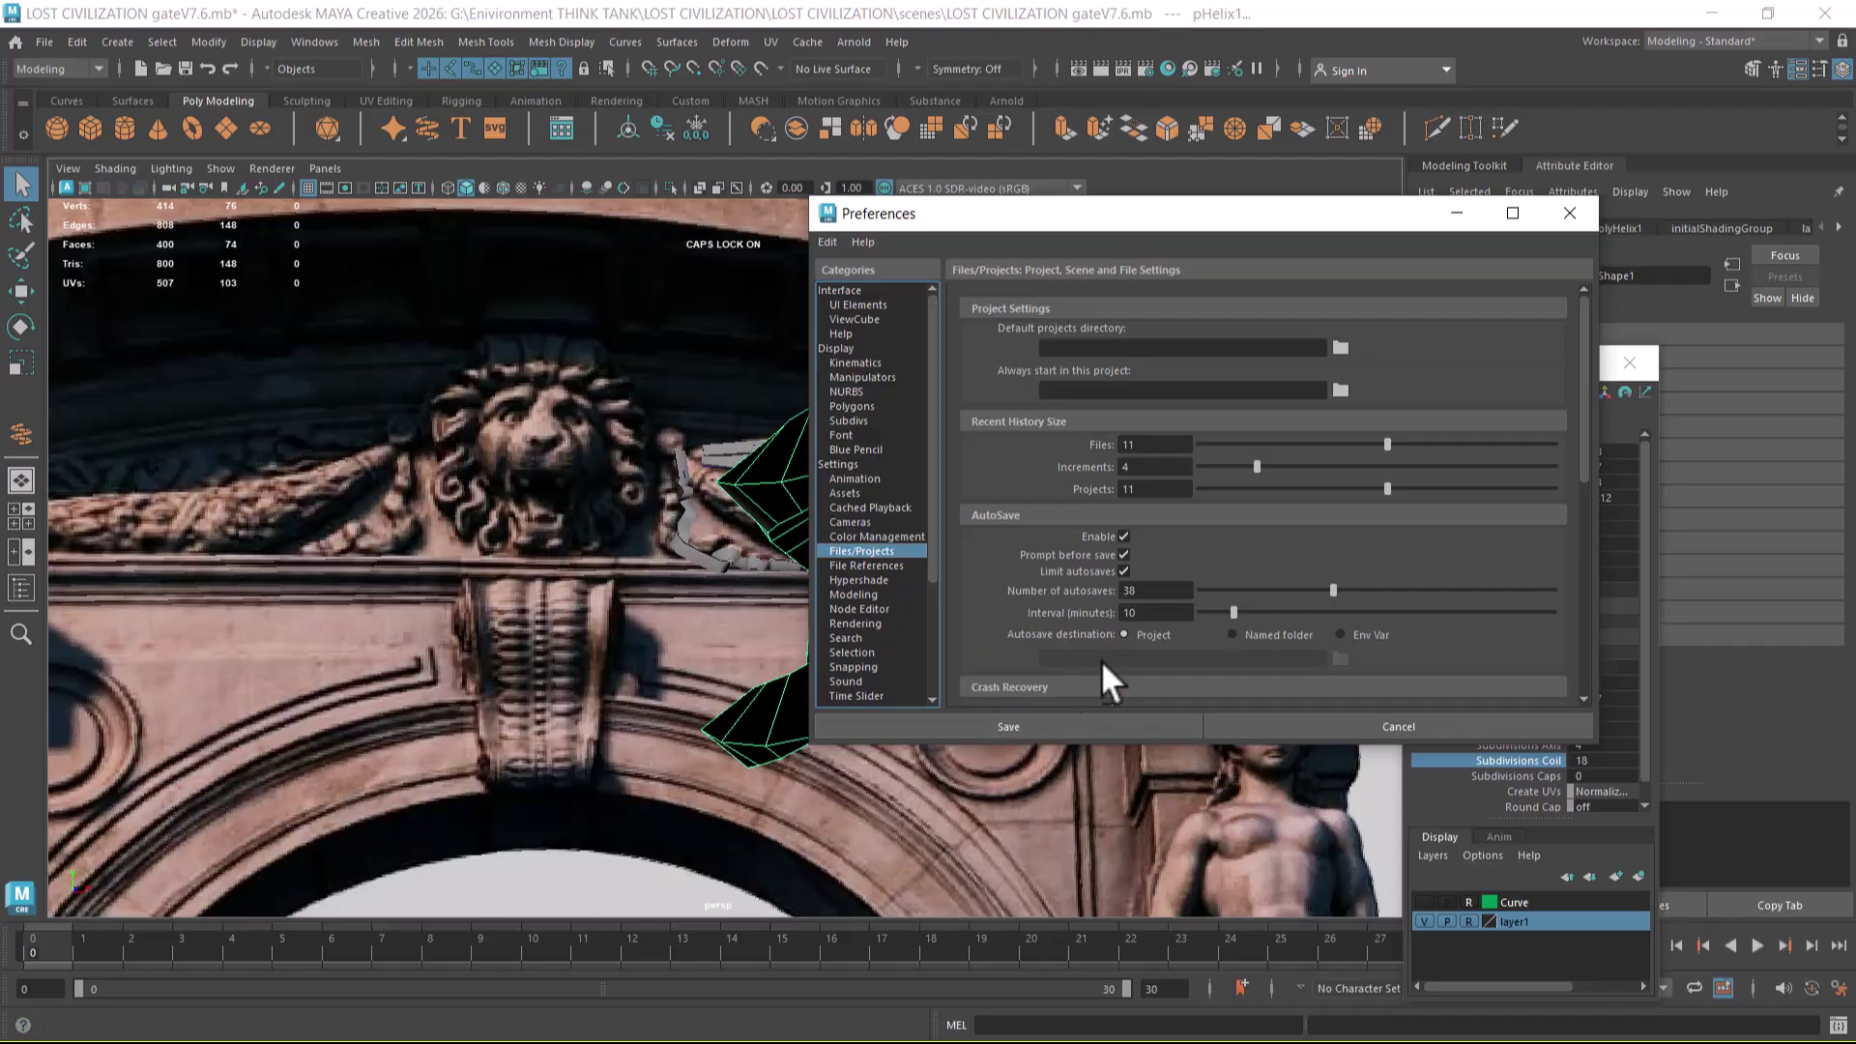
click(1156, 619)
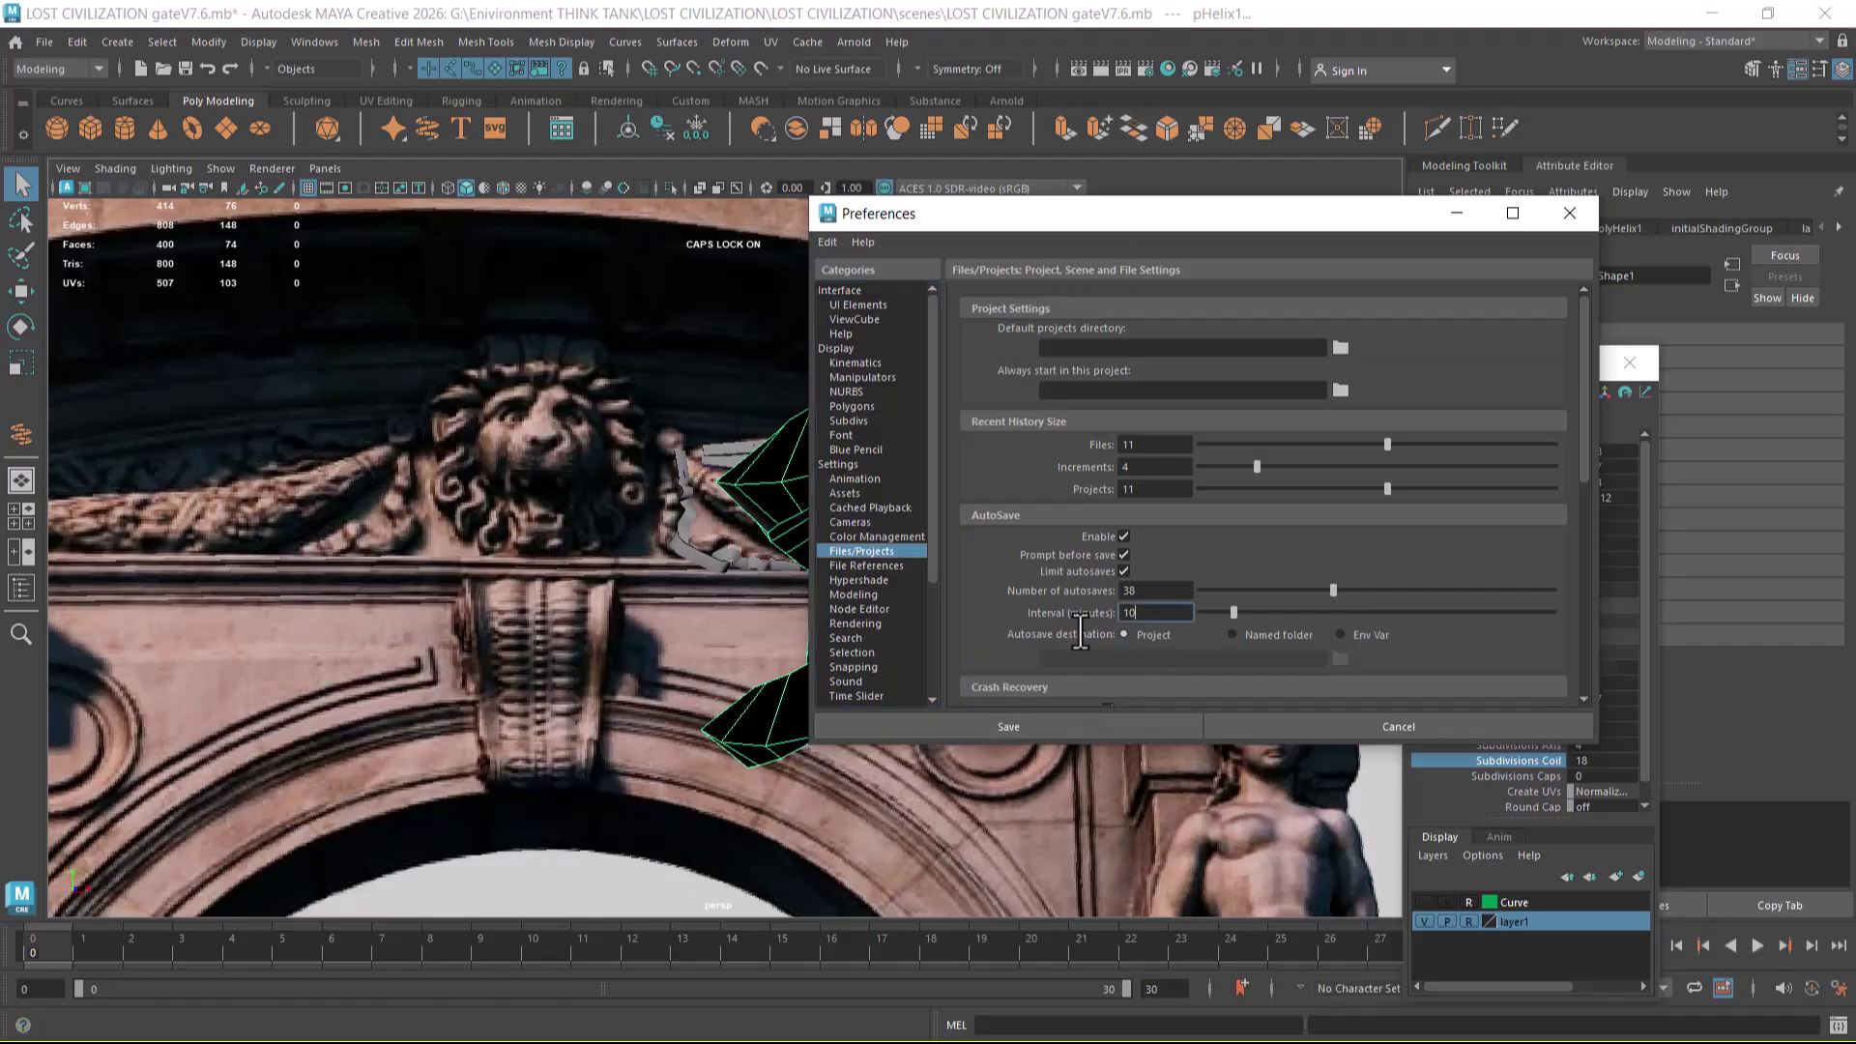
click(1052, 726)
- Show the helix against the arch reference in the front view with the Move tool active
scroll(1060, 716, down, 5)
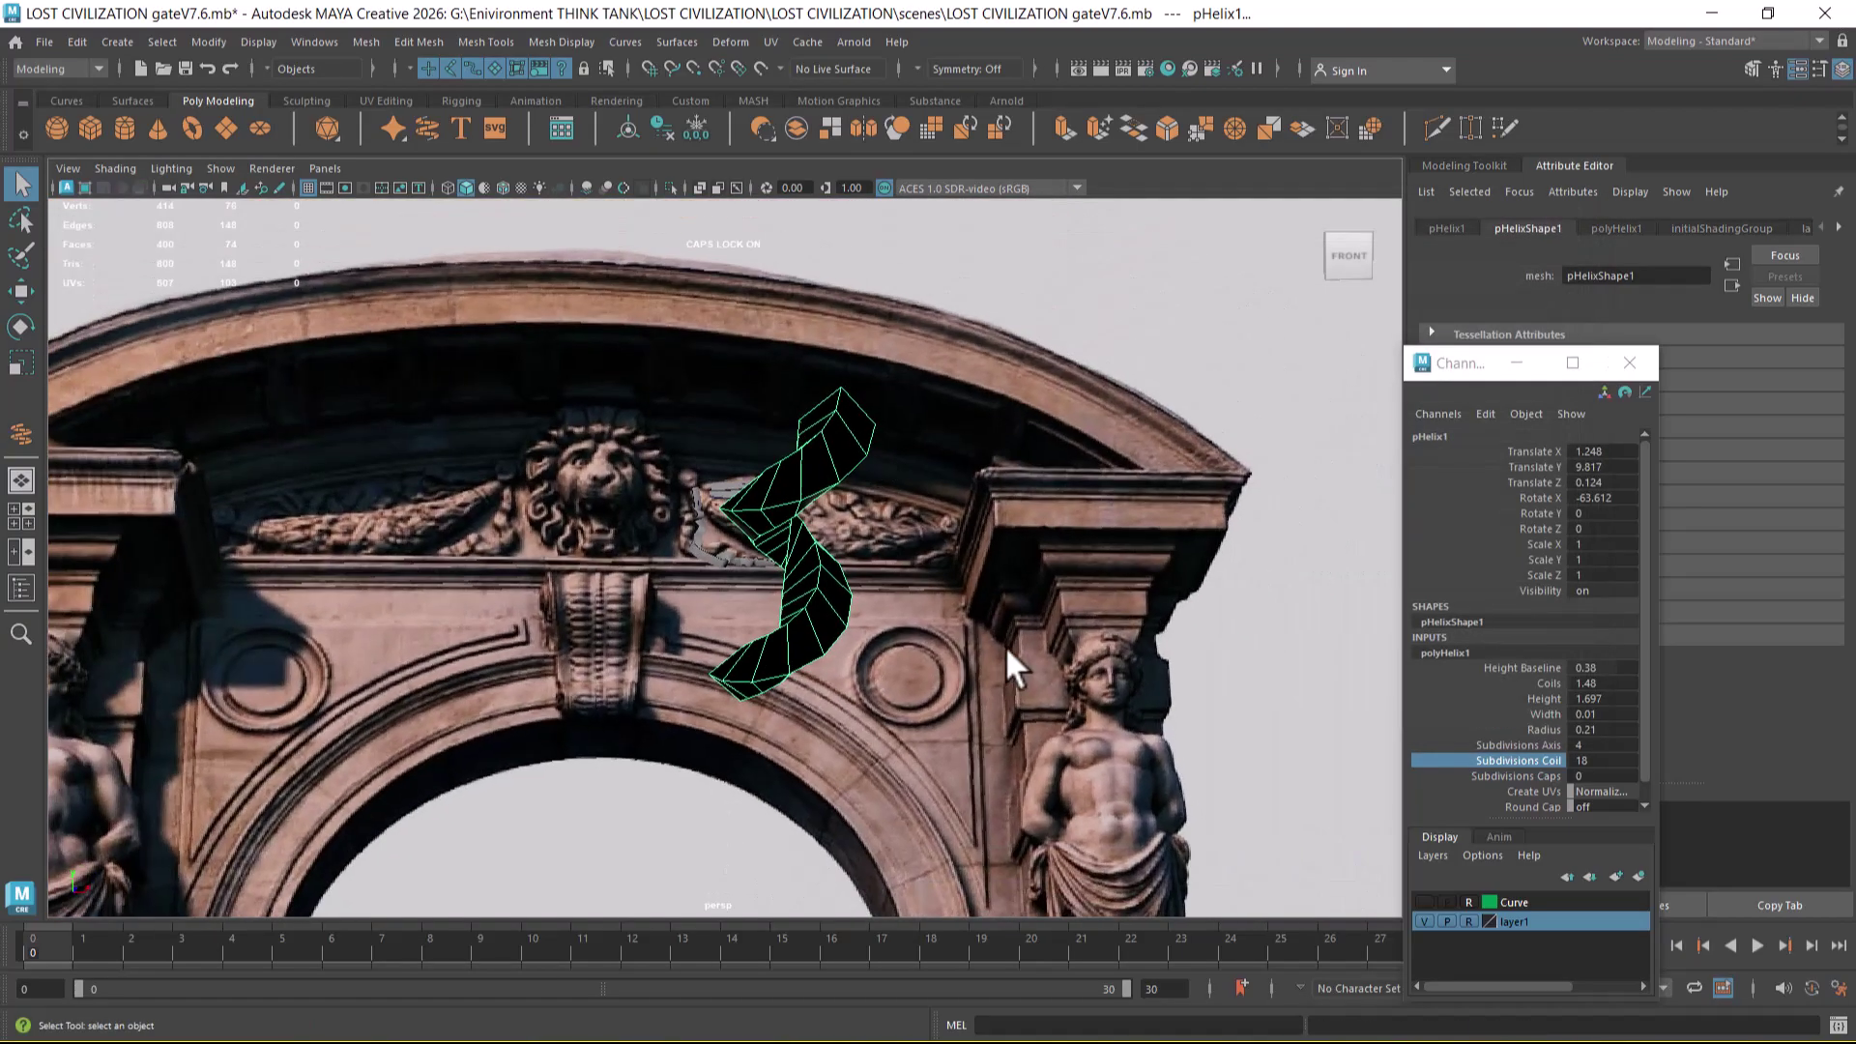
alt+drag(942, 519, 936, 586)
key(space)
scroll(937, 650, down, 3)
scroll(940, 669, up, 5)
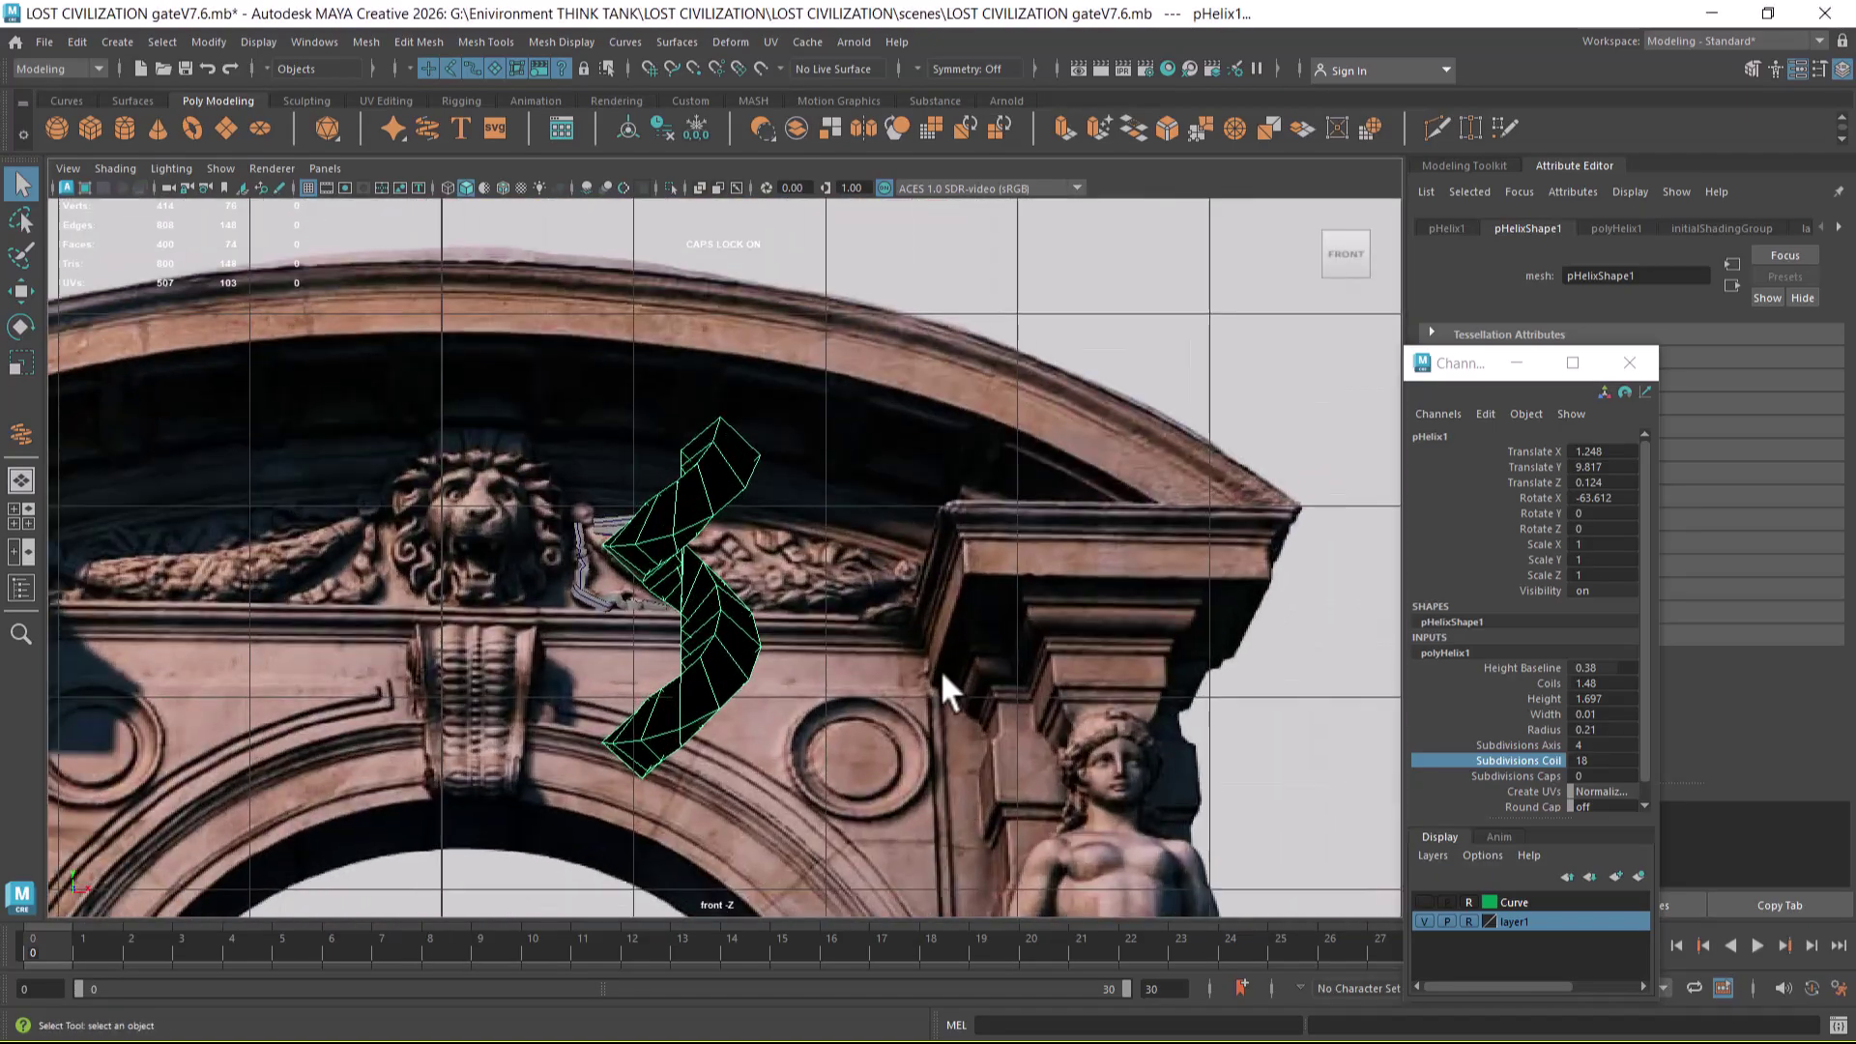
key(w)
alt+middle_drag(721, 667, 903, 647)
scroll(943, 672, up, 2)
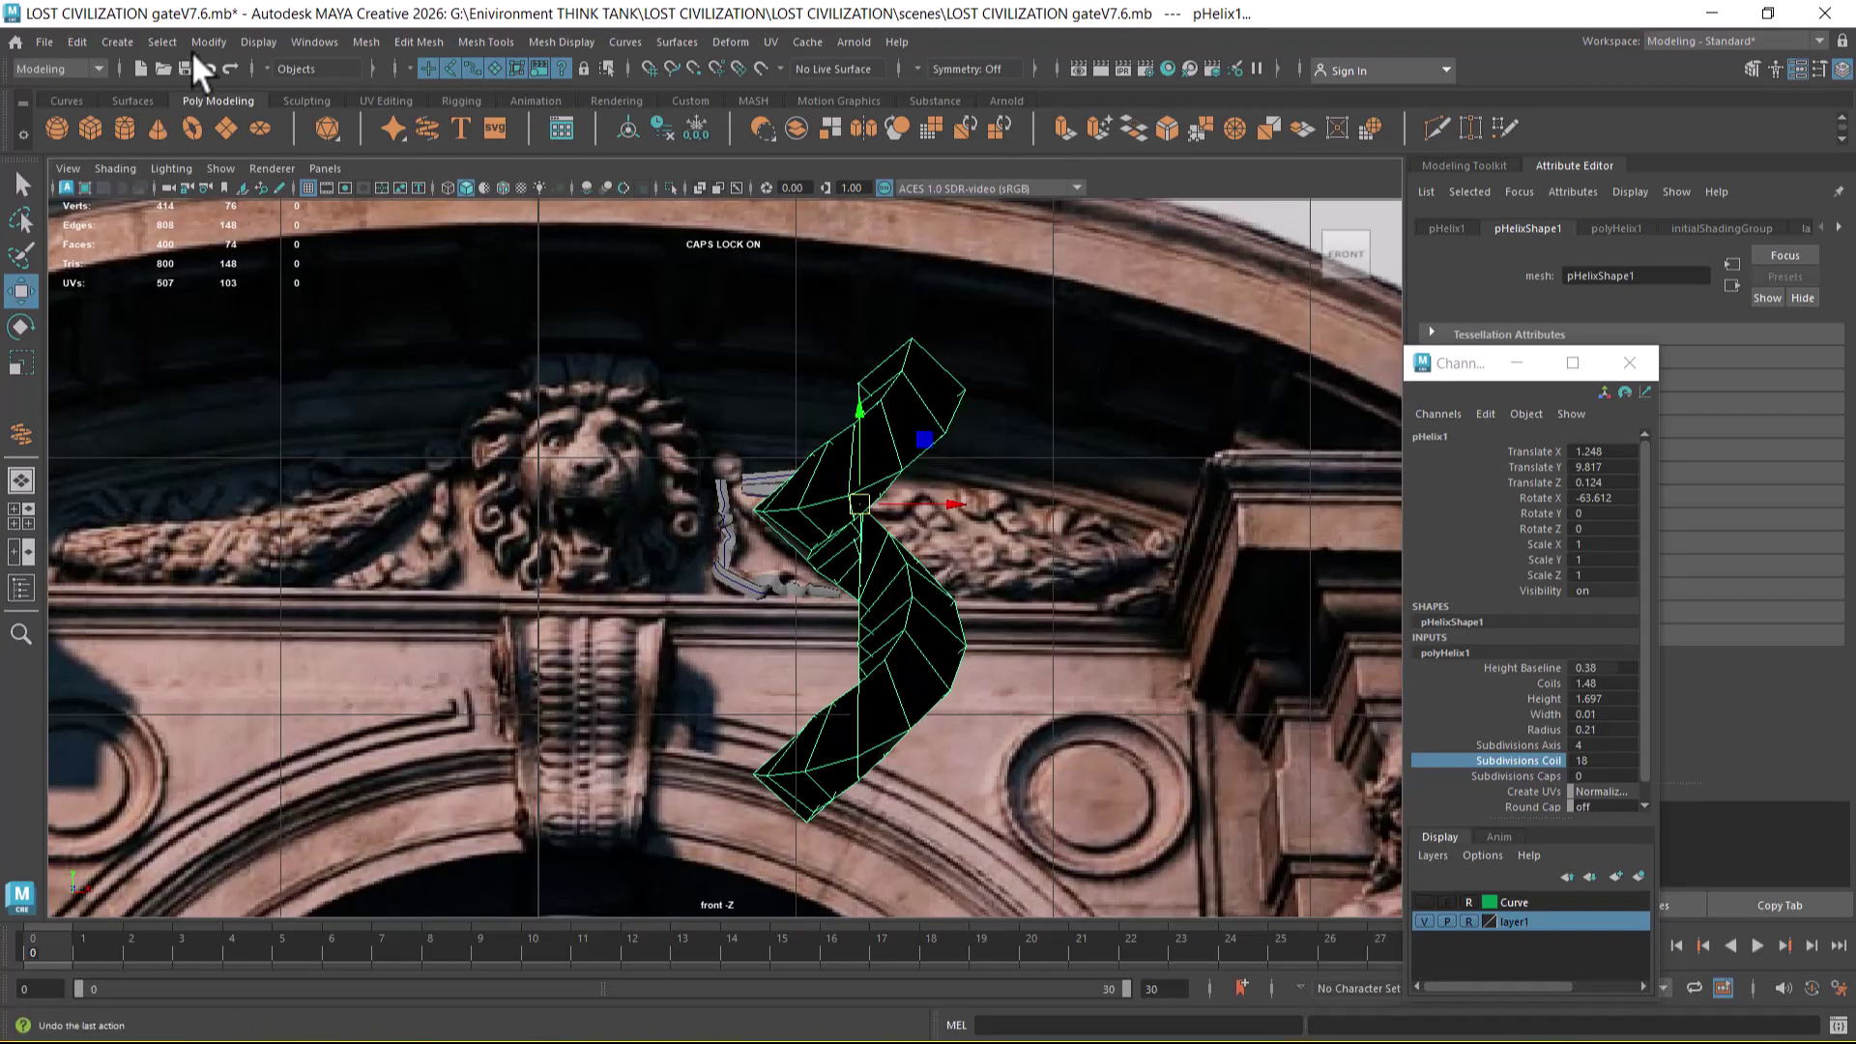
click(101, 43)
mouse_move(268, 94)
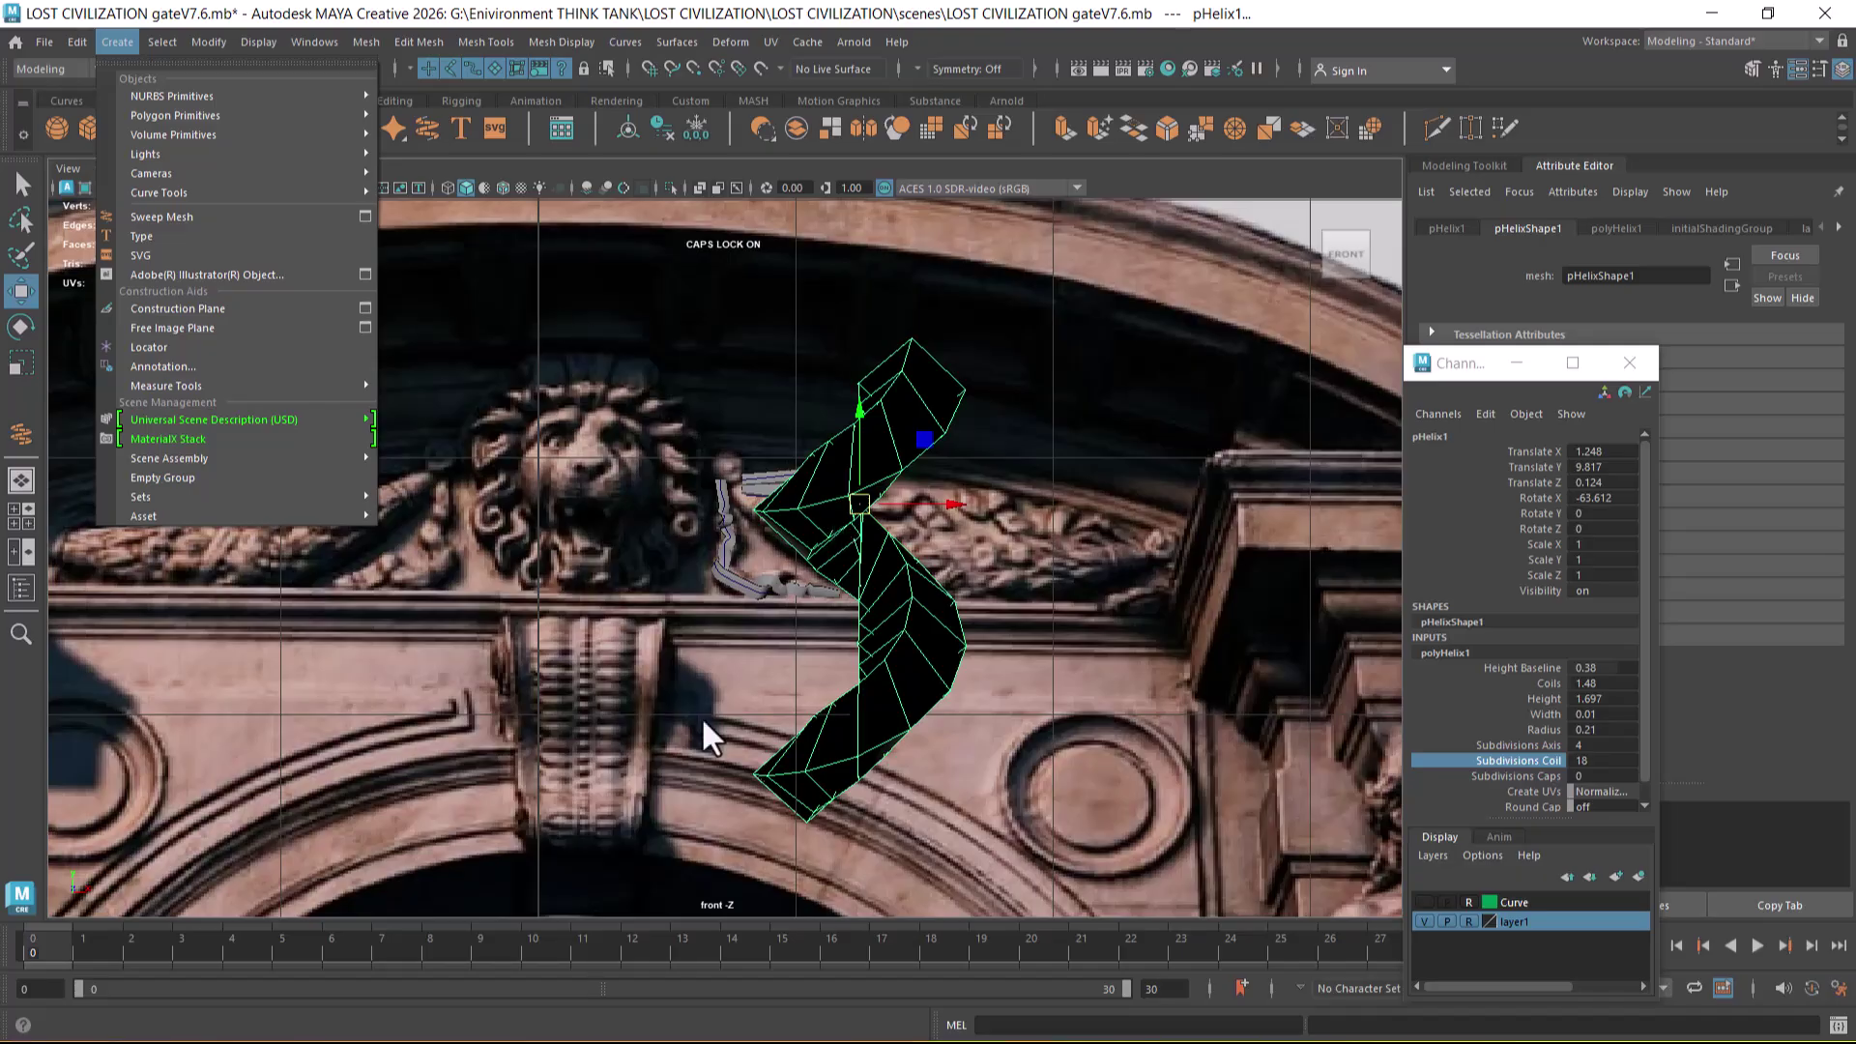
click(1022, 675)
scroll(928, 402, down, 5)
scroll(890, 455, up, 5)
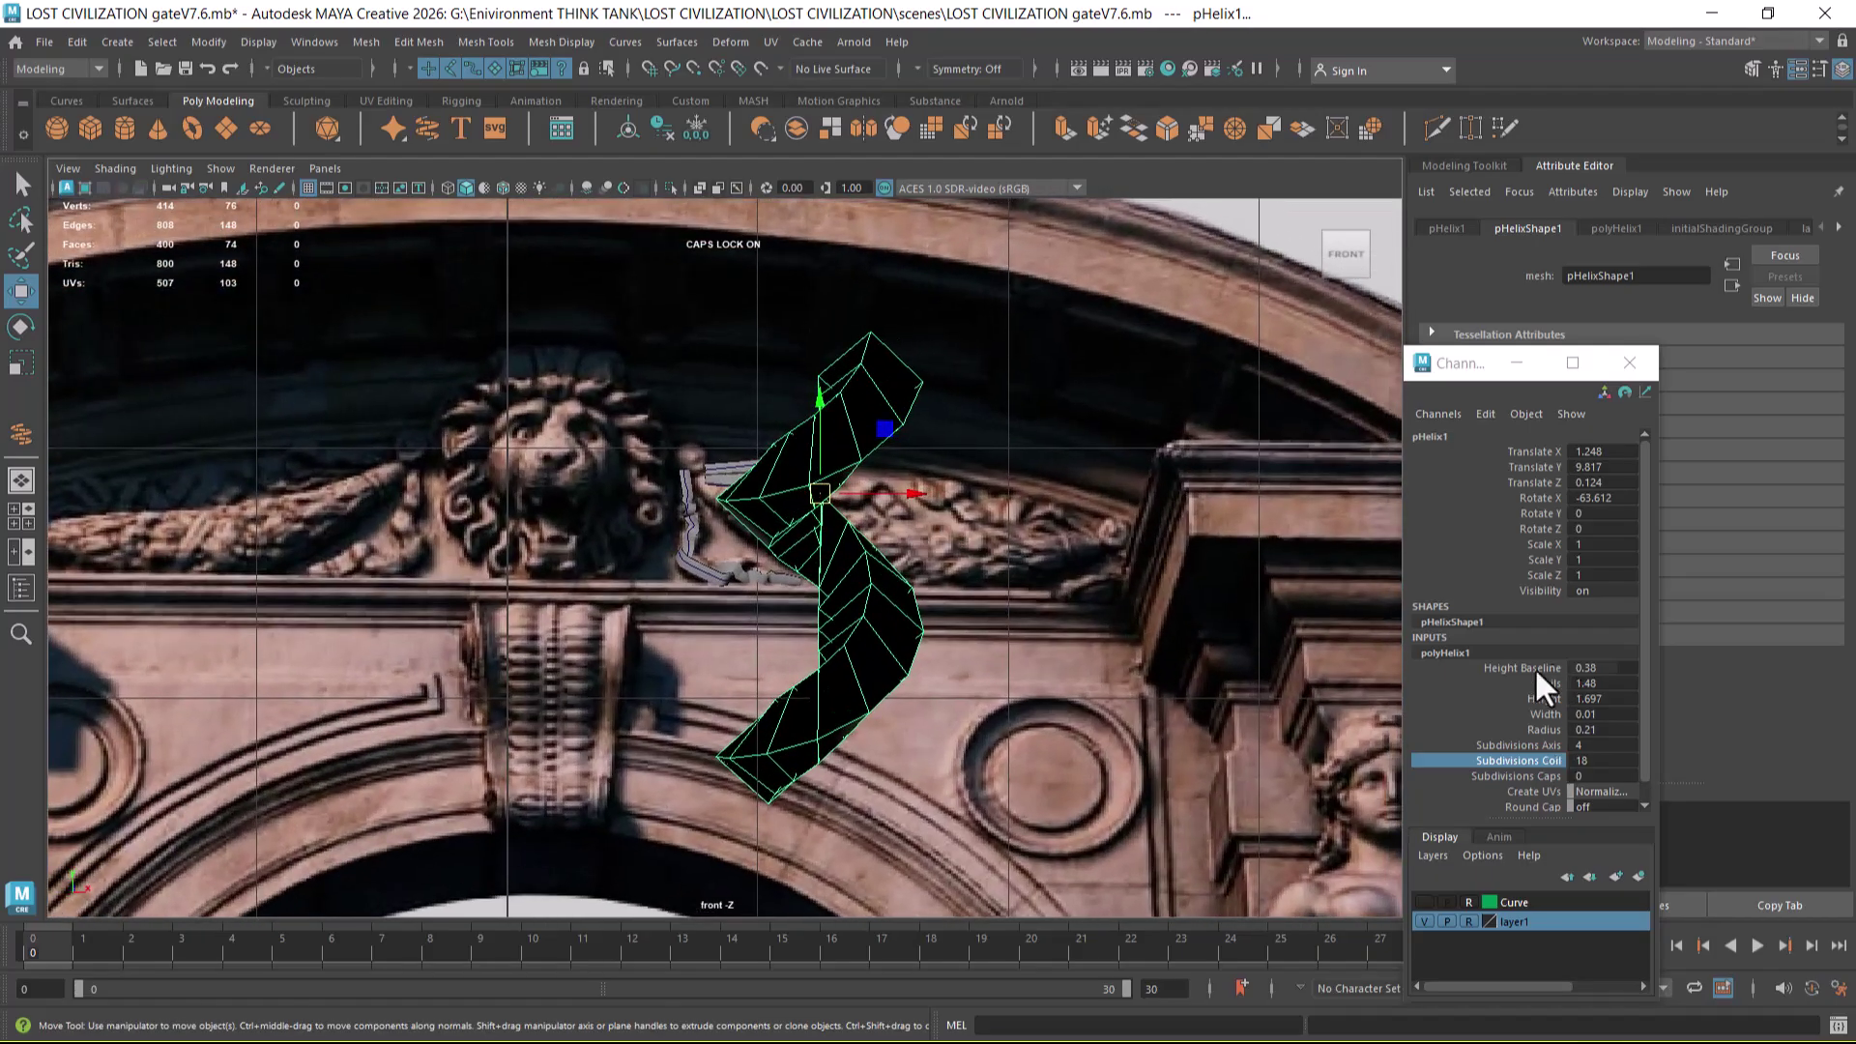
- Reshape the helix with height baseline 0.27, 1.29 coils, height 1.317 and width 0.93
click(1534, 667)
middle_drag(1109, 657, 1058, 638)
click(1525, 684)
mouse_move(1220, 688)
middle_down()
mouse_move(1170, 694)
mouse_move(1227, 706)
mouse_move(1043, 718)
mouse_move(1213, 729)
middle_up()
click(1537, 699)
click(1545, 714)
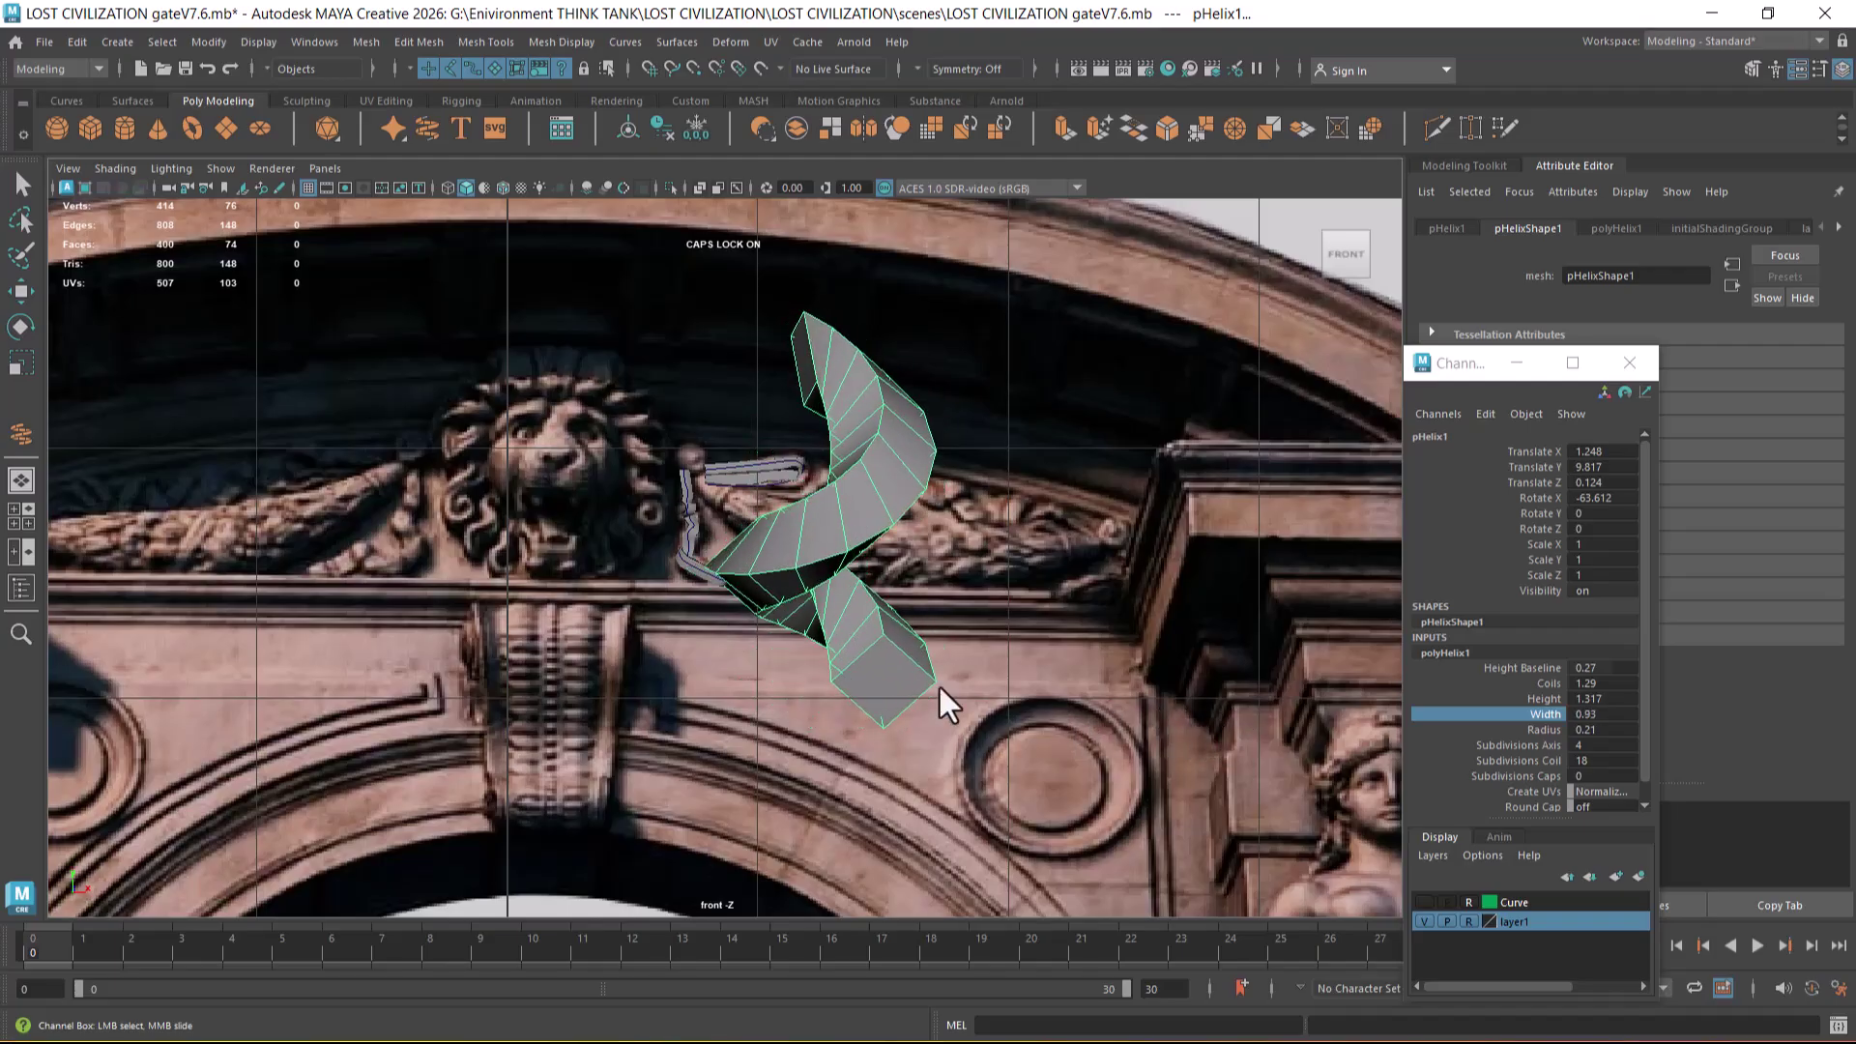
alt+middle_drag(973, 712, 1060, 696)
alt+middle_drag(1044, 588, 903, 592)
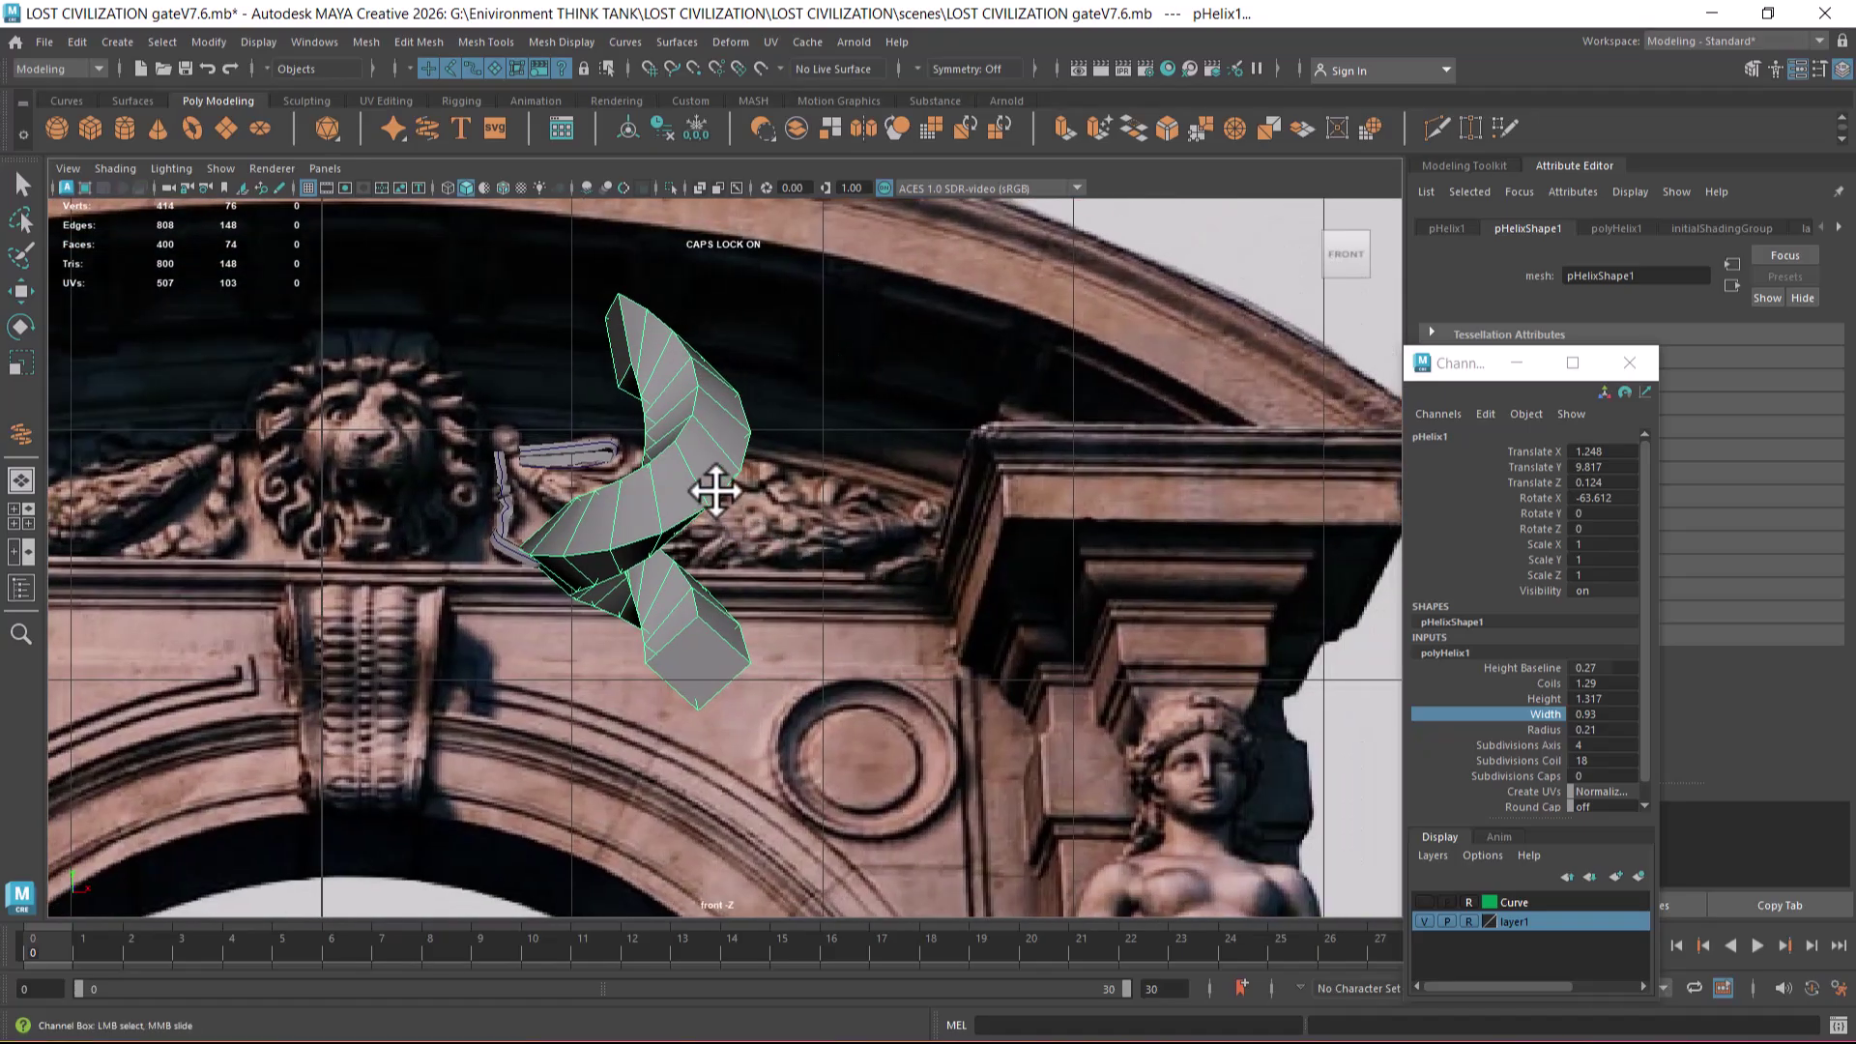
- Bring up the arch reference image beside the viewport, framed on the ornament area next to the lion head
key(super)
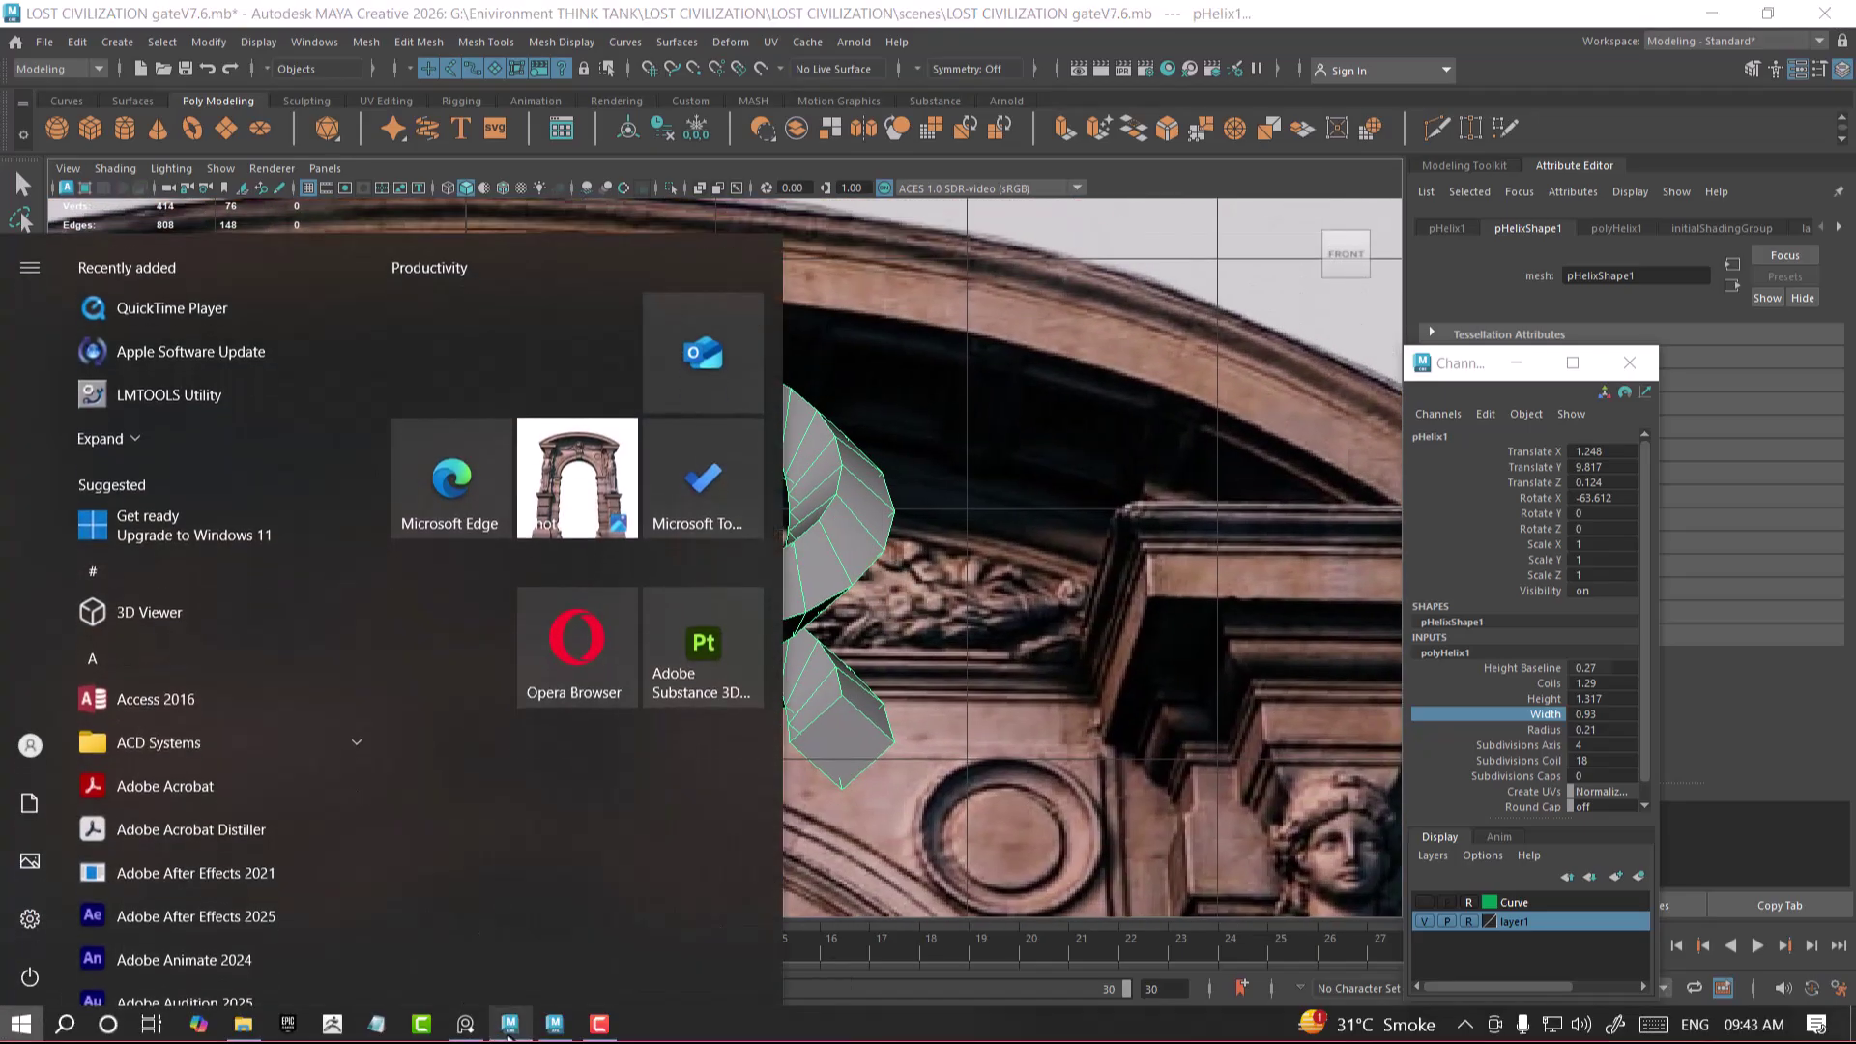
click(506, 1025)
drag(353, 567, 147, 502)
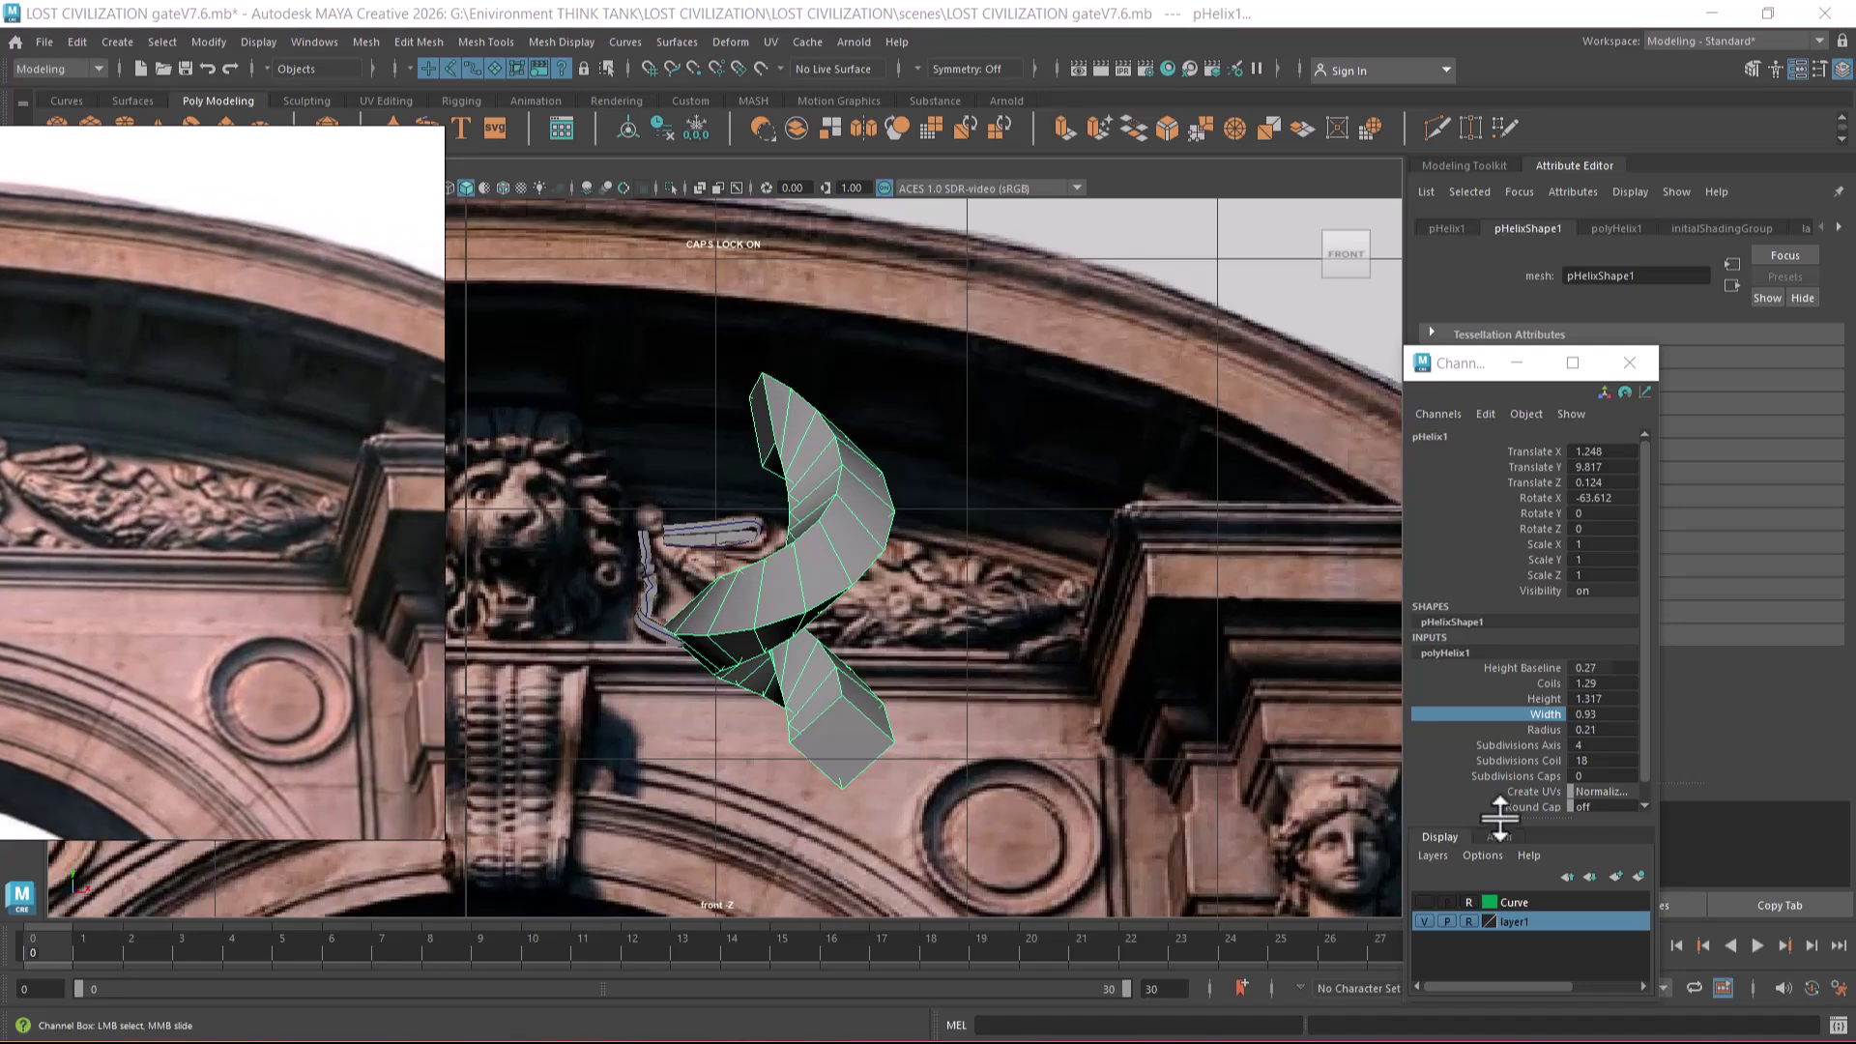
- Set the helix's height baseline to 0.15 and its coils to 1.51, and check the shape in smooth preview
click(1516, 667)
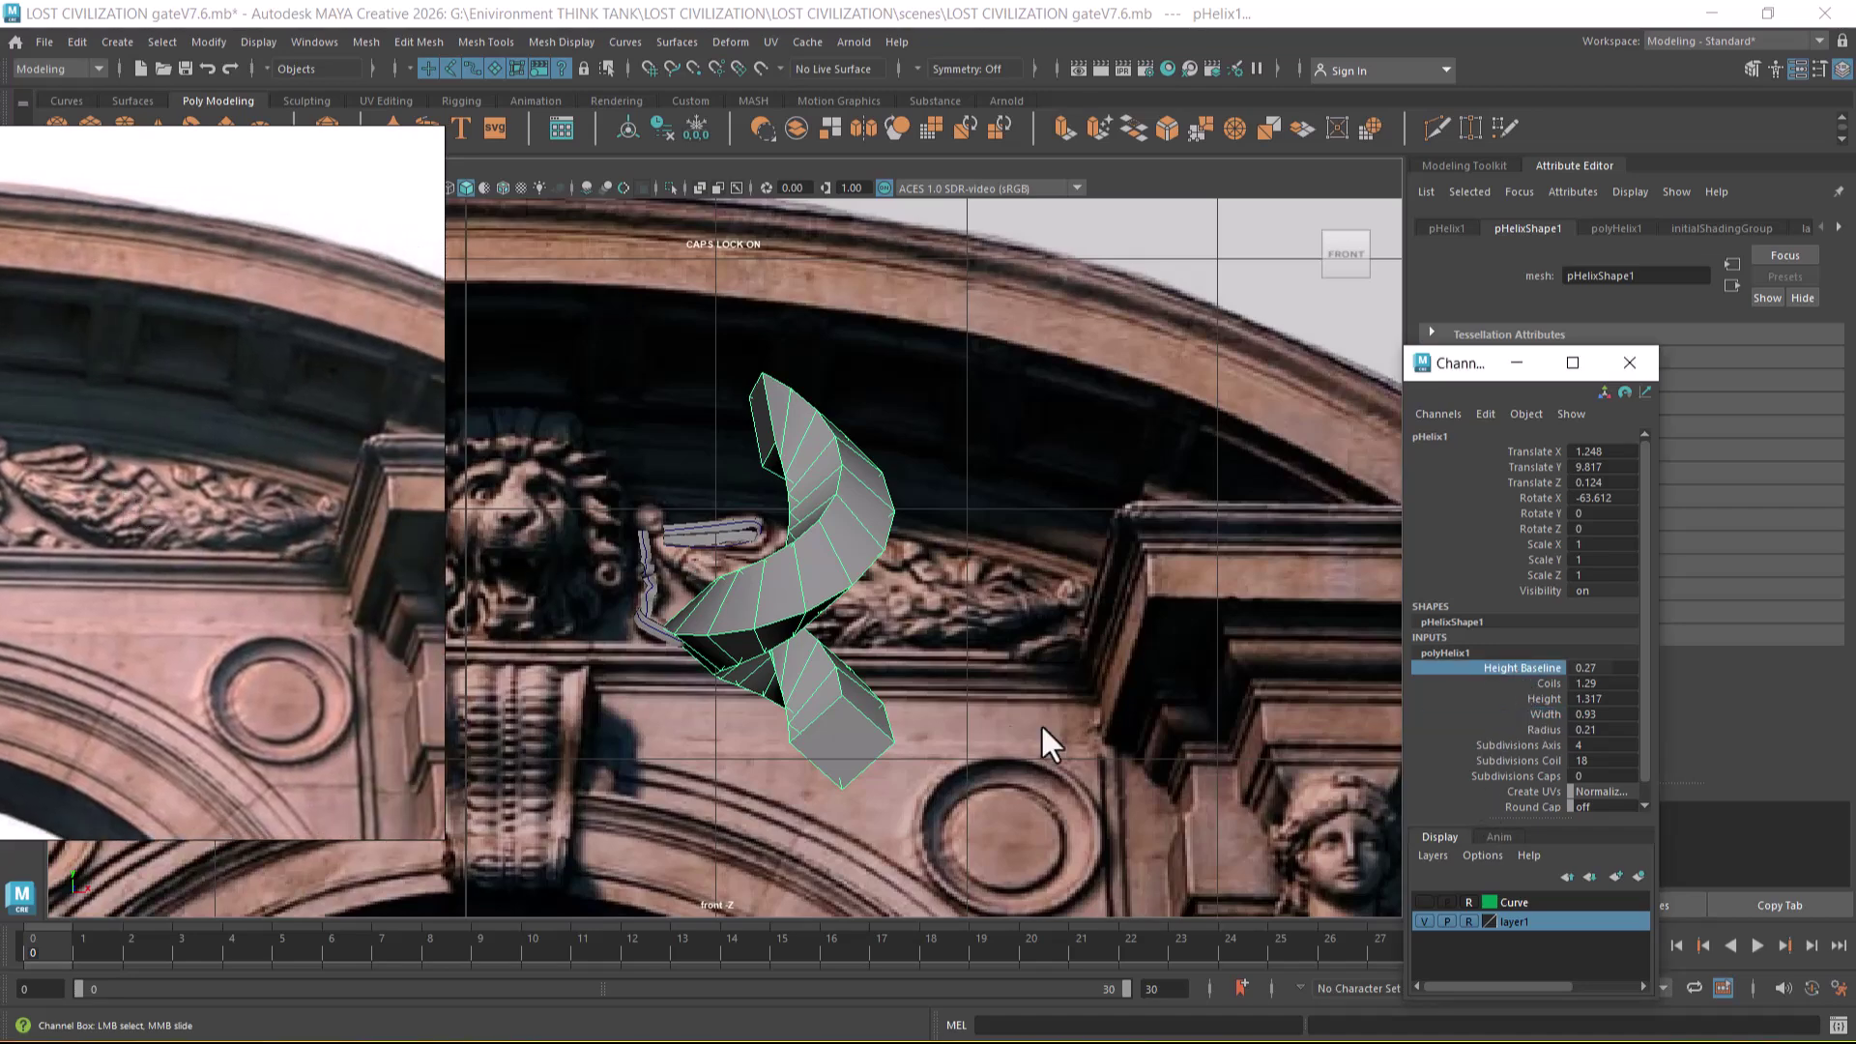
middle_drag(1209, 696, 823, 688)
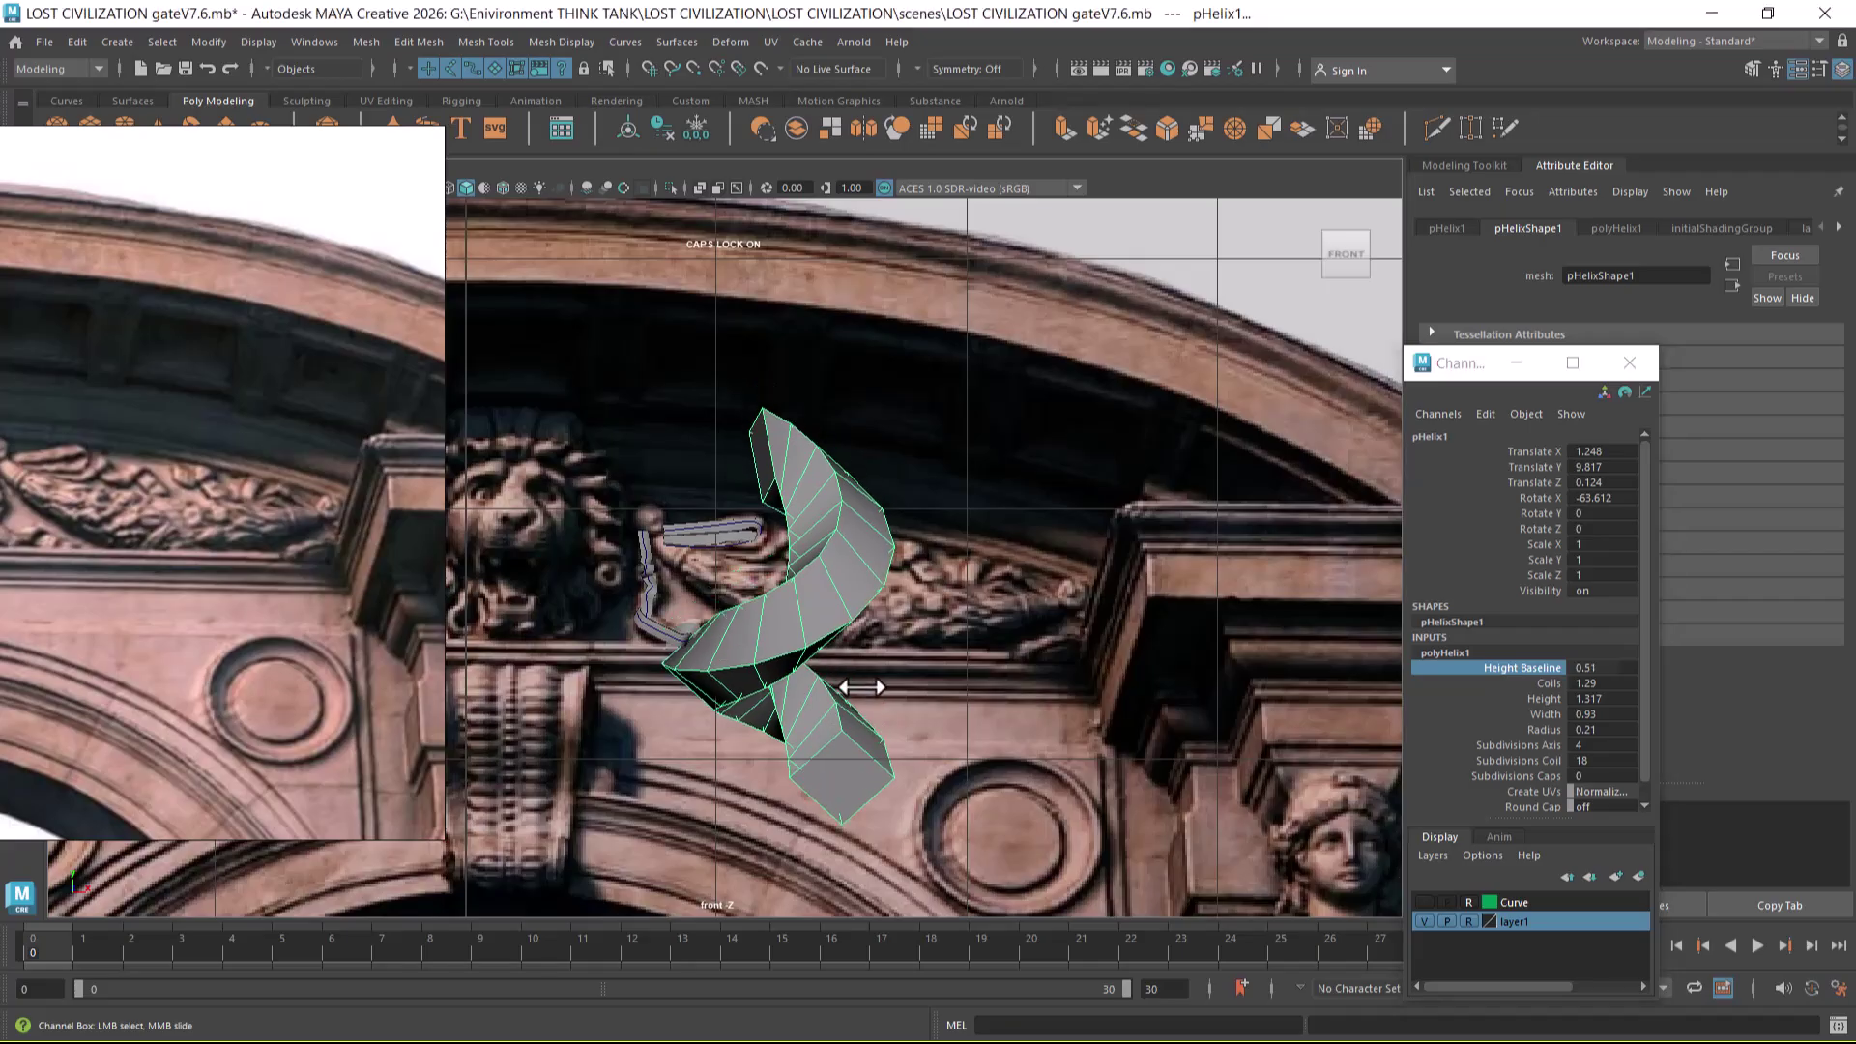
click(1545, 684)
middle_drag(952, 741, 983, 739)
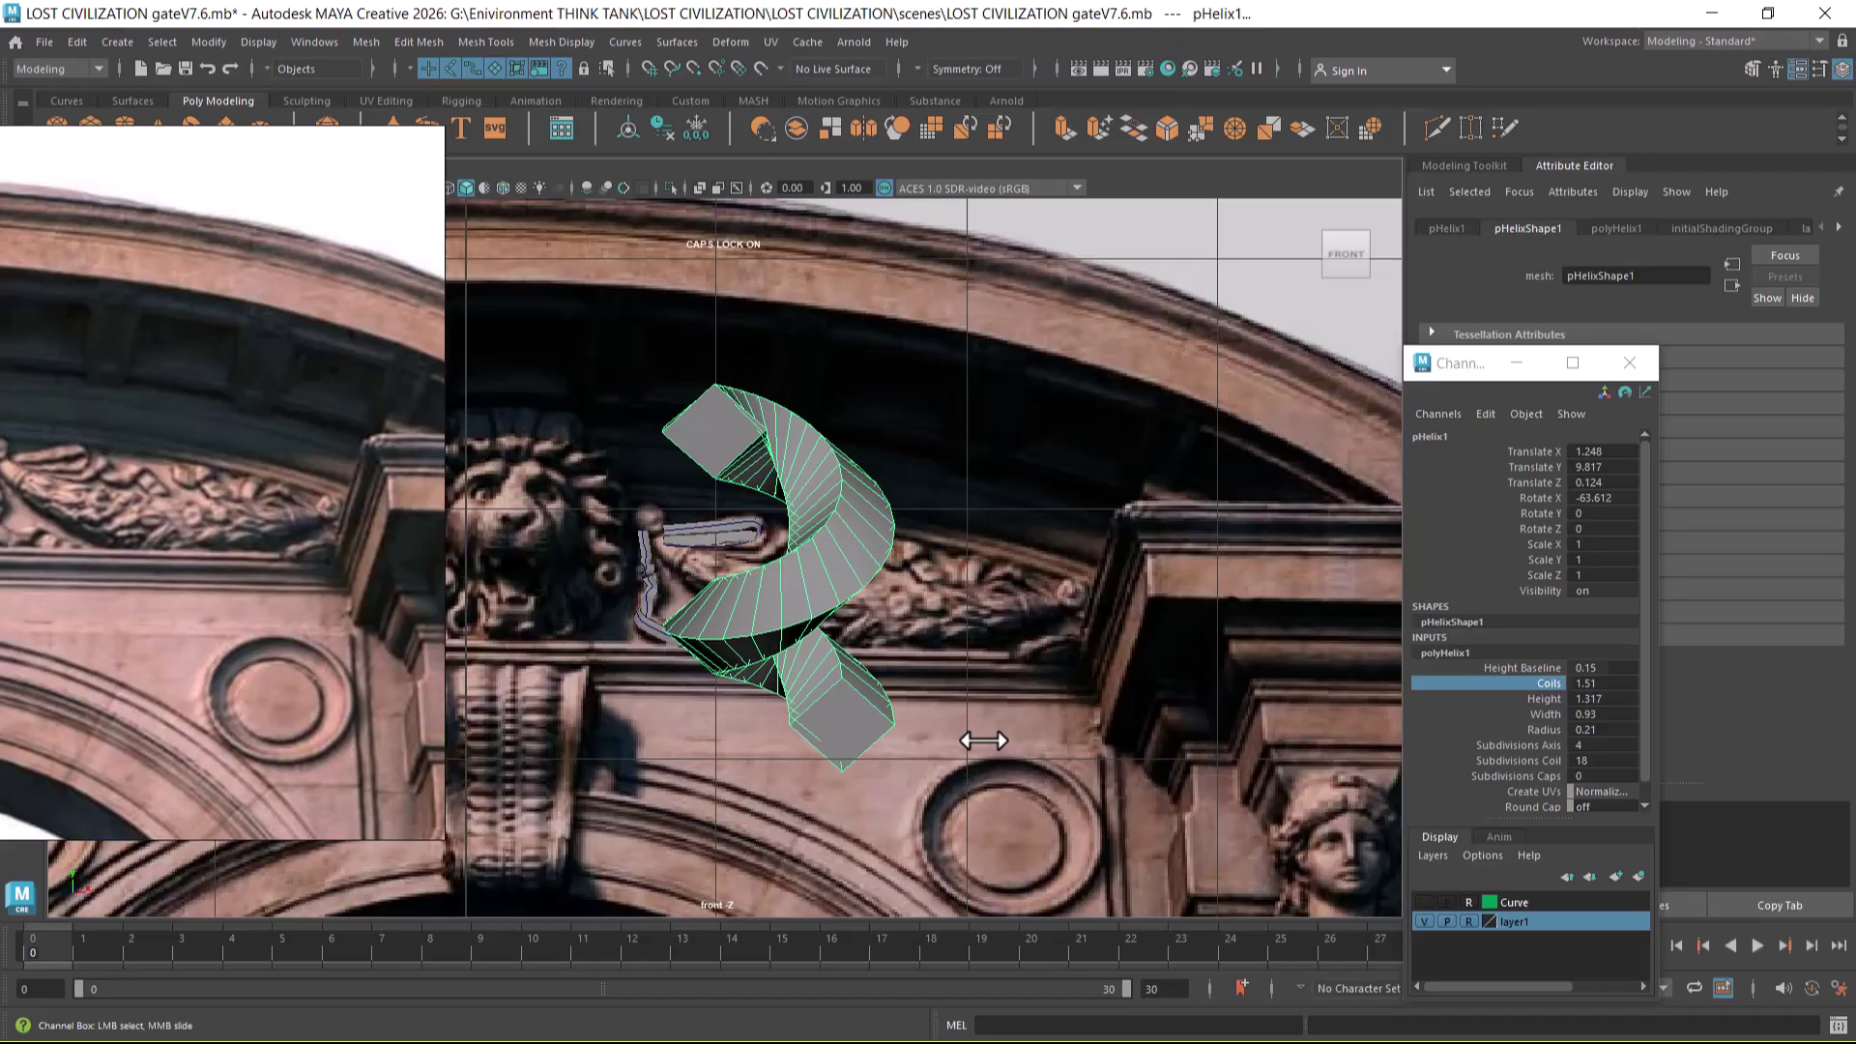
key(3)
alt+drag(969, 750, 929, 695)
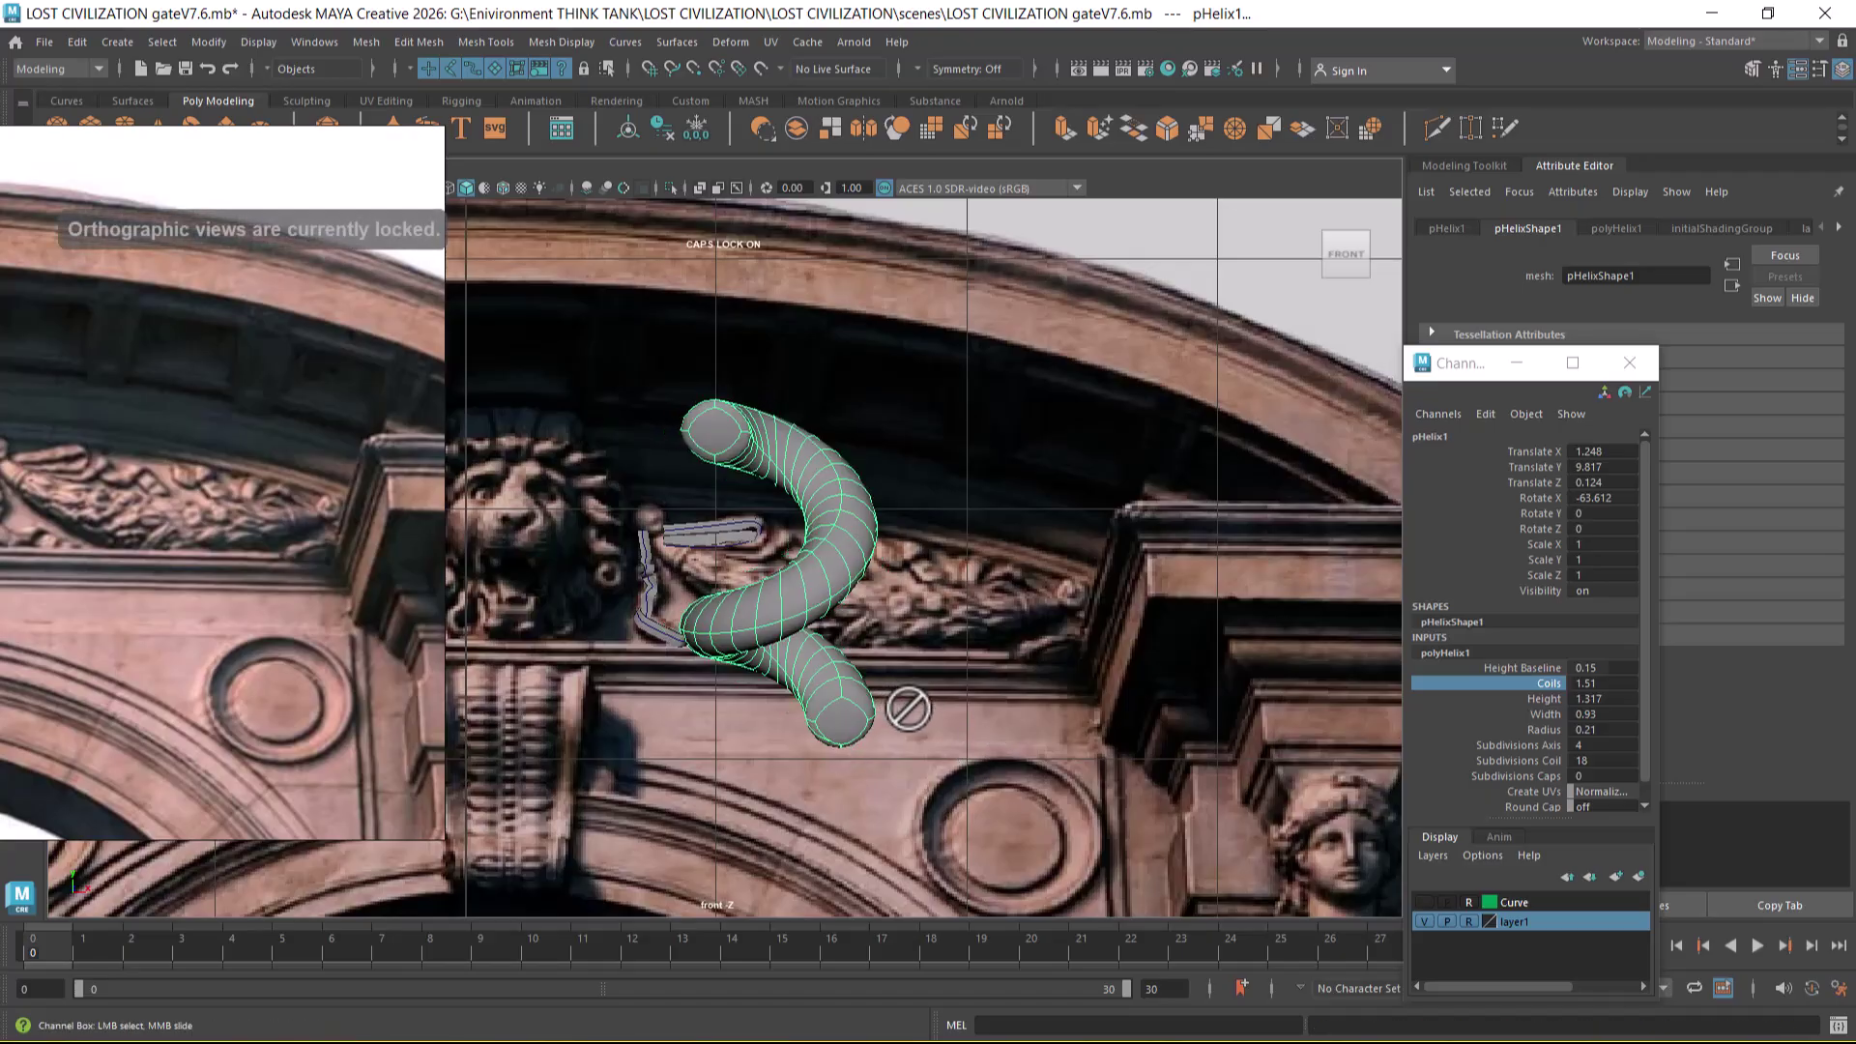
key(1)
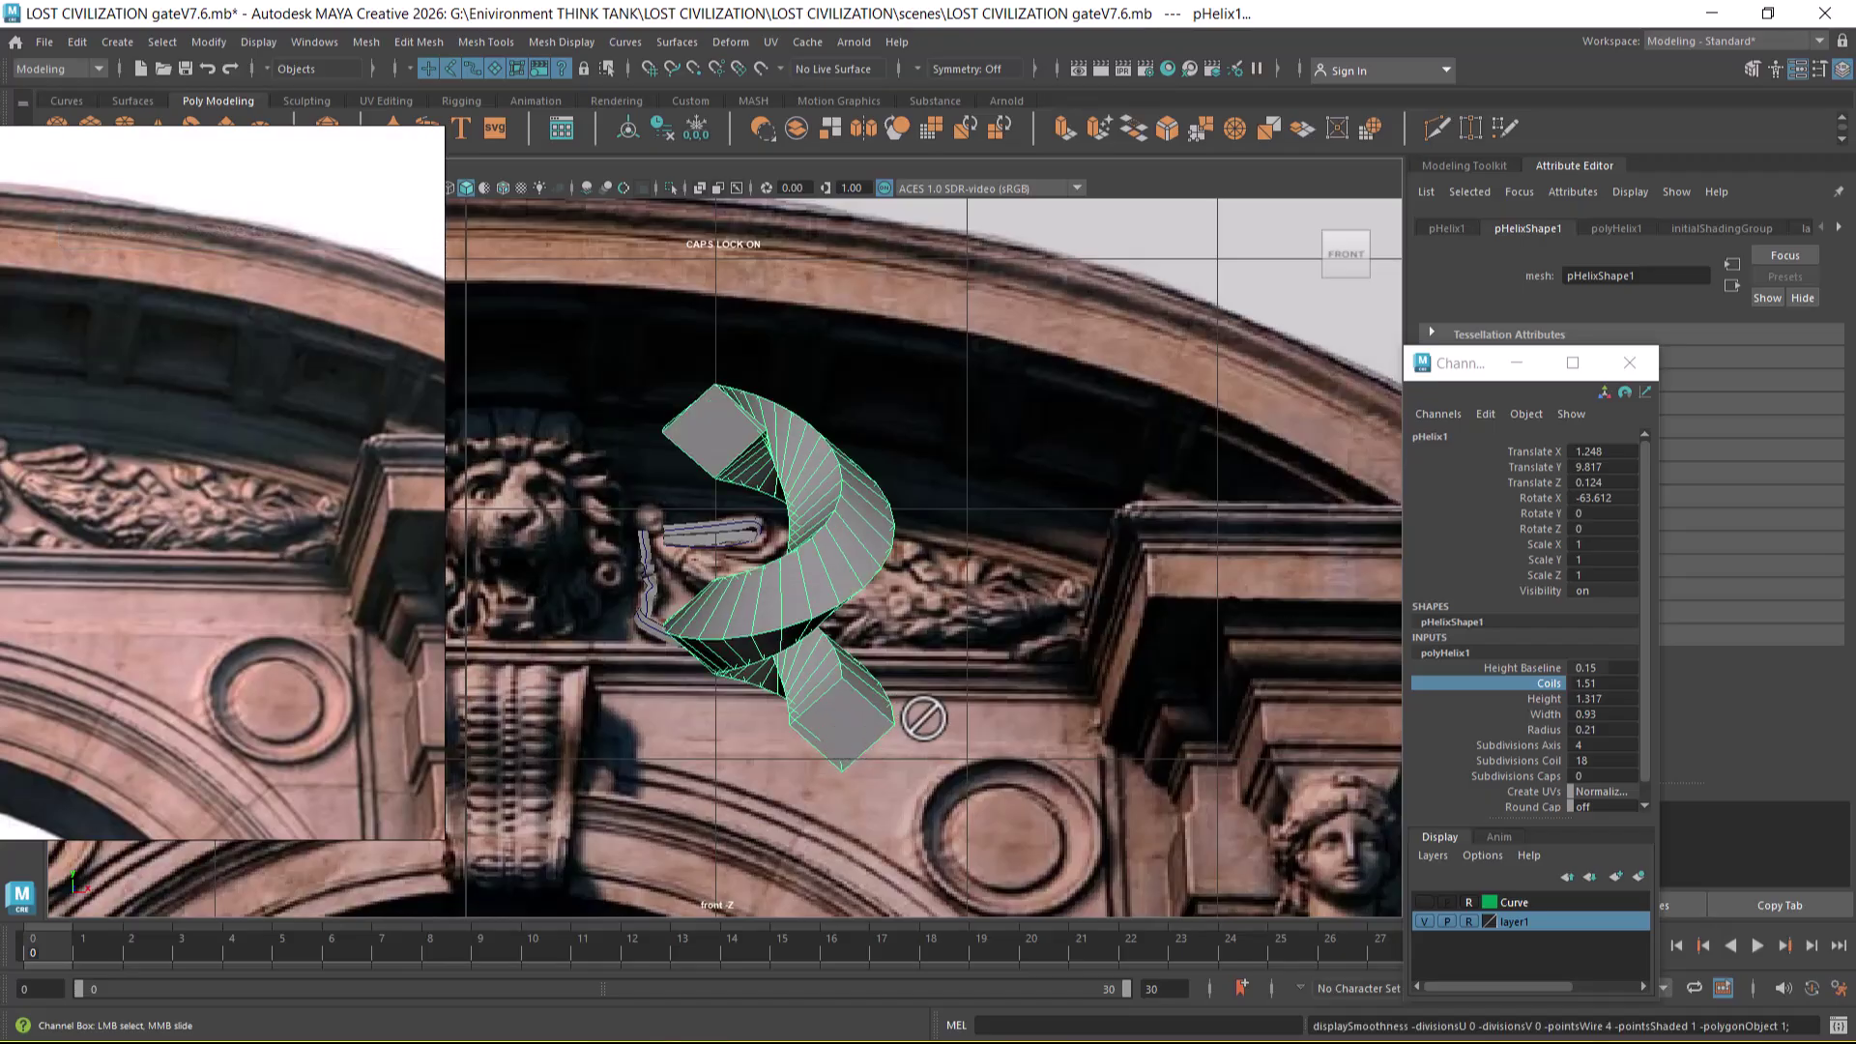
- Set the helix's axis subdivisions to 3 and turn on its smooth preview
double_click(1592, 746)
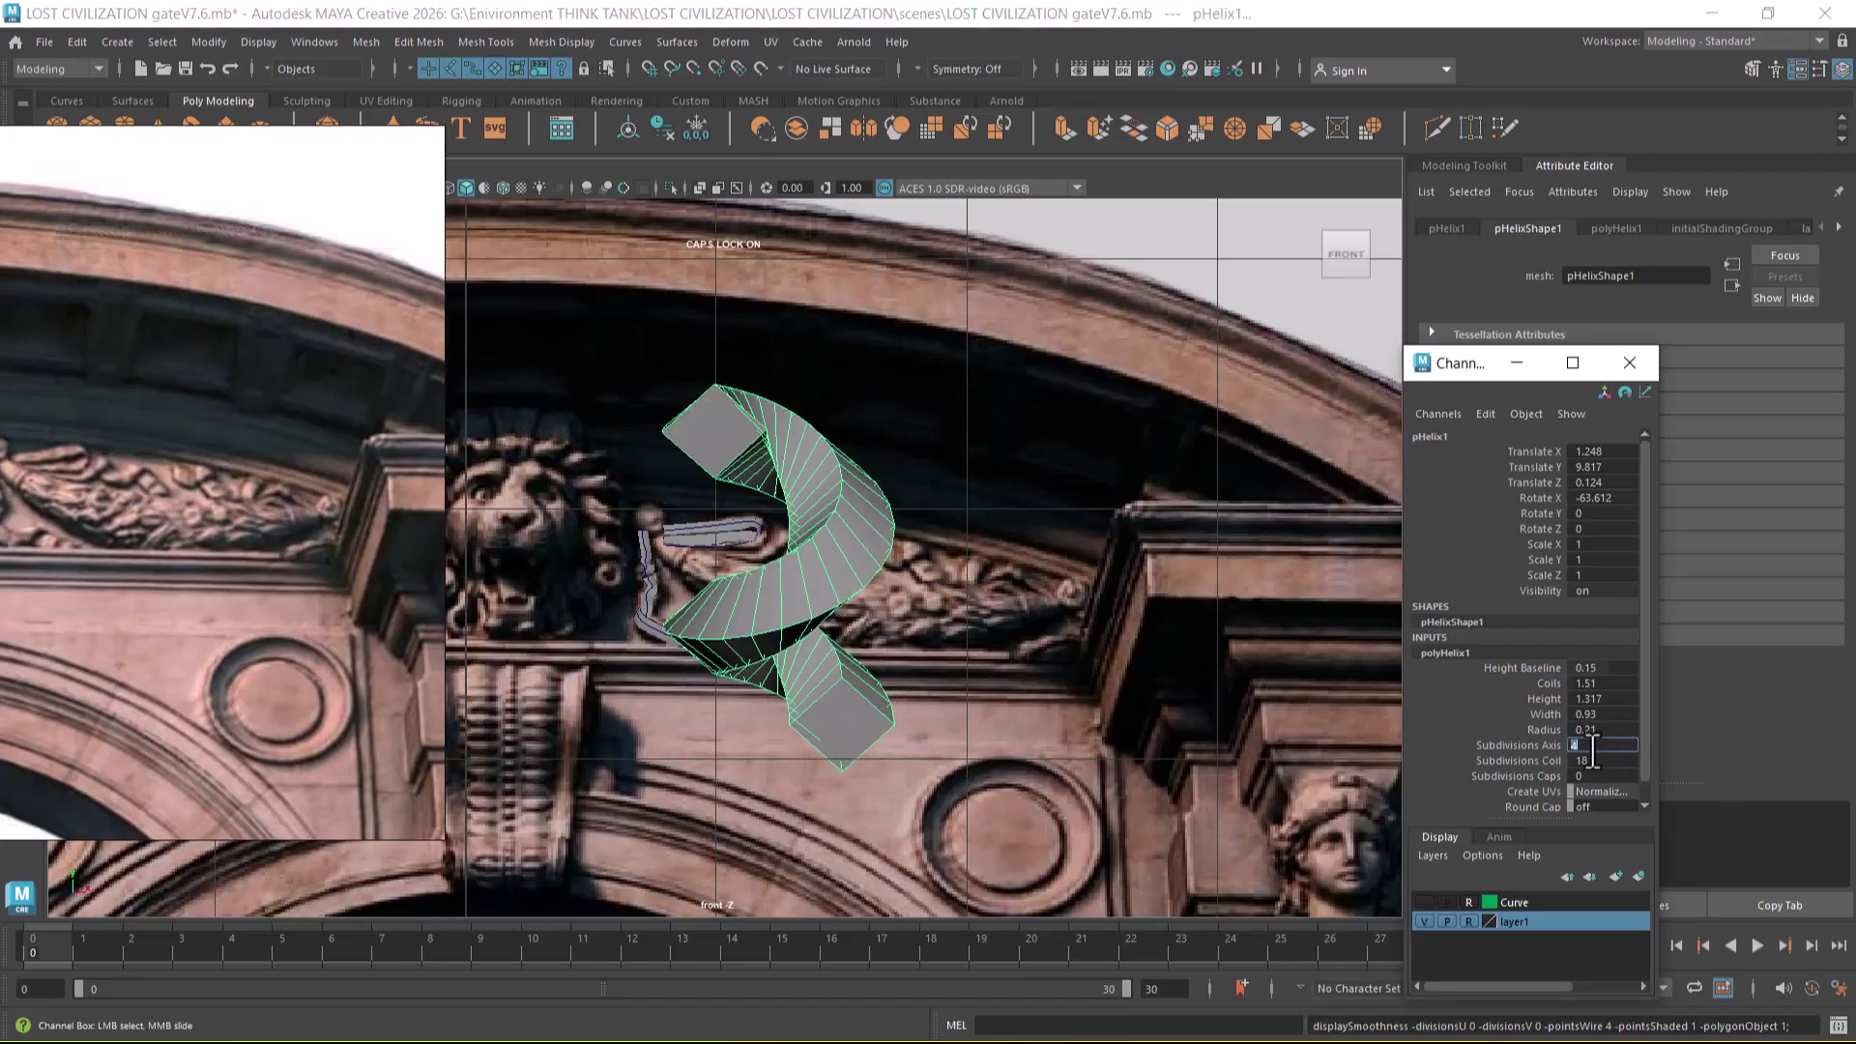
key(Return)
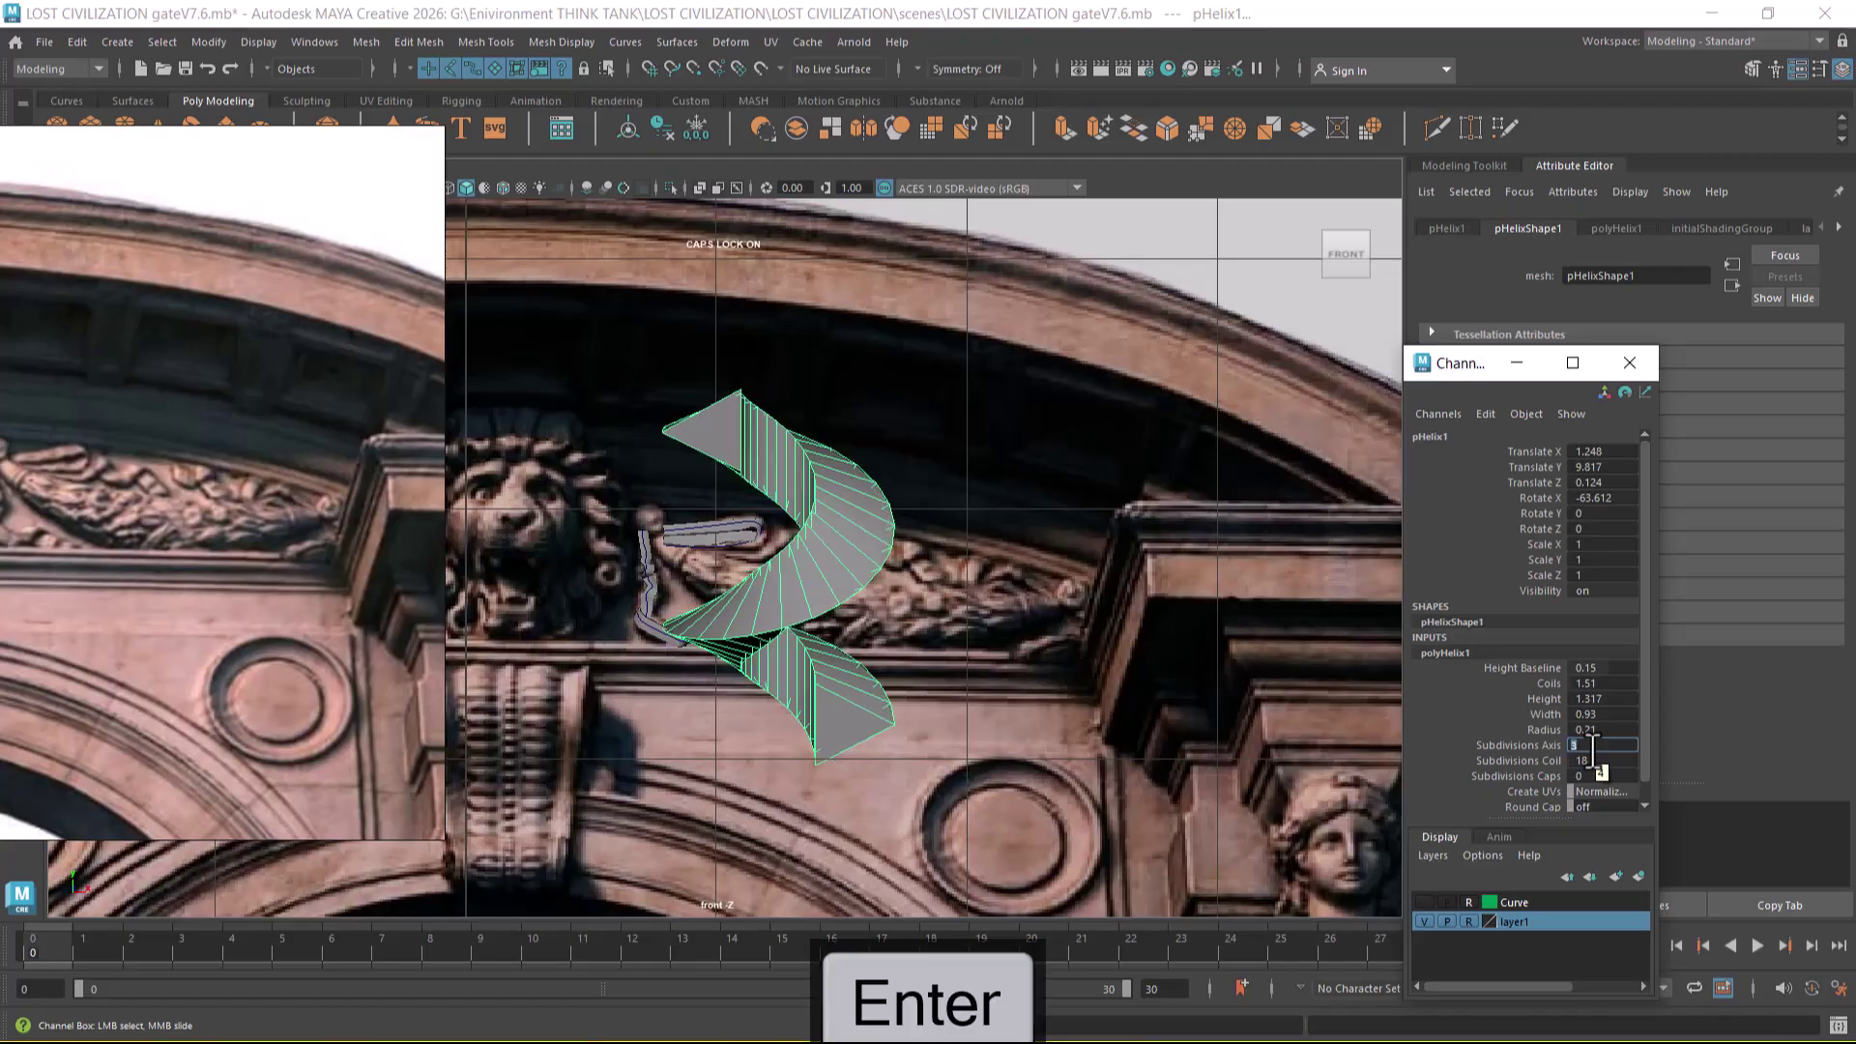
scroll(1112, 643, up, 1)
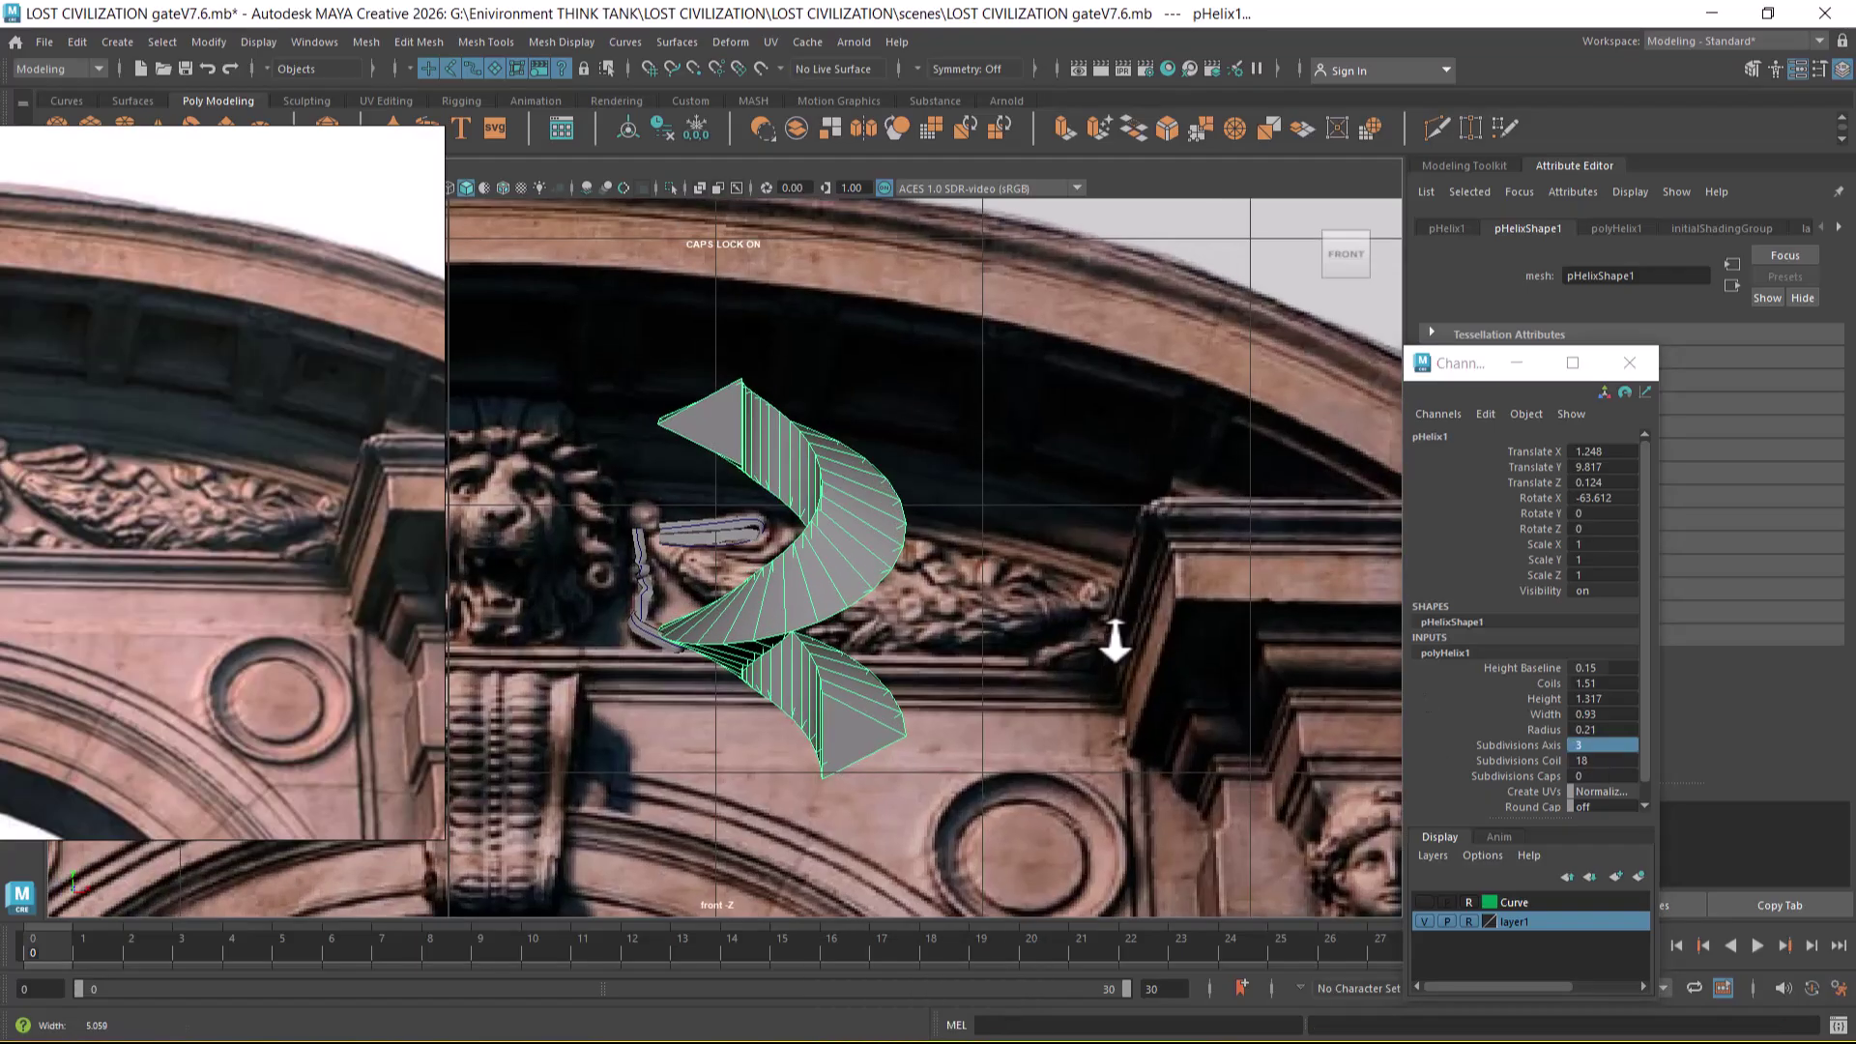
key(3)
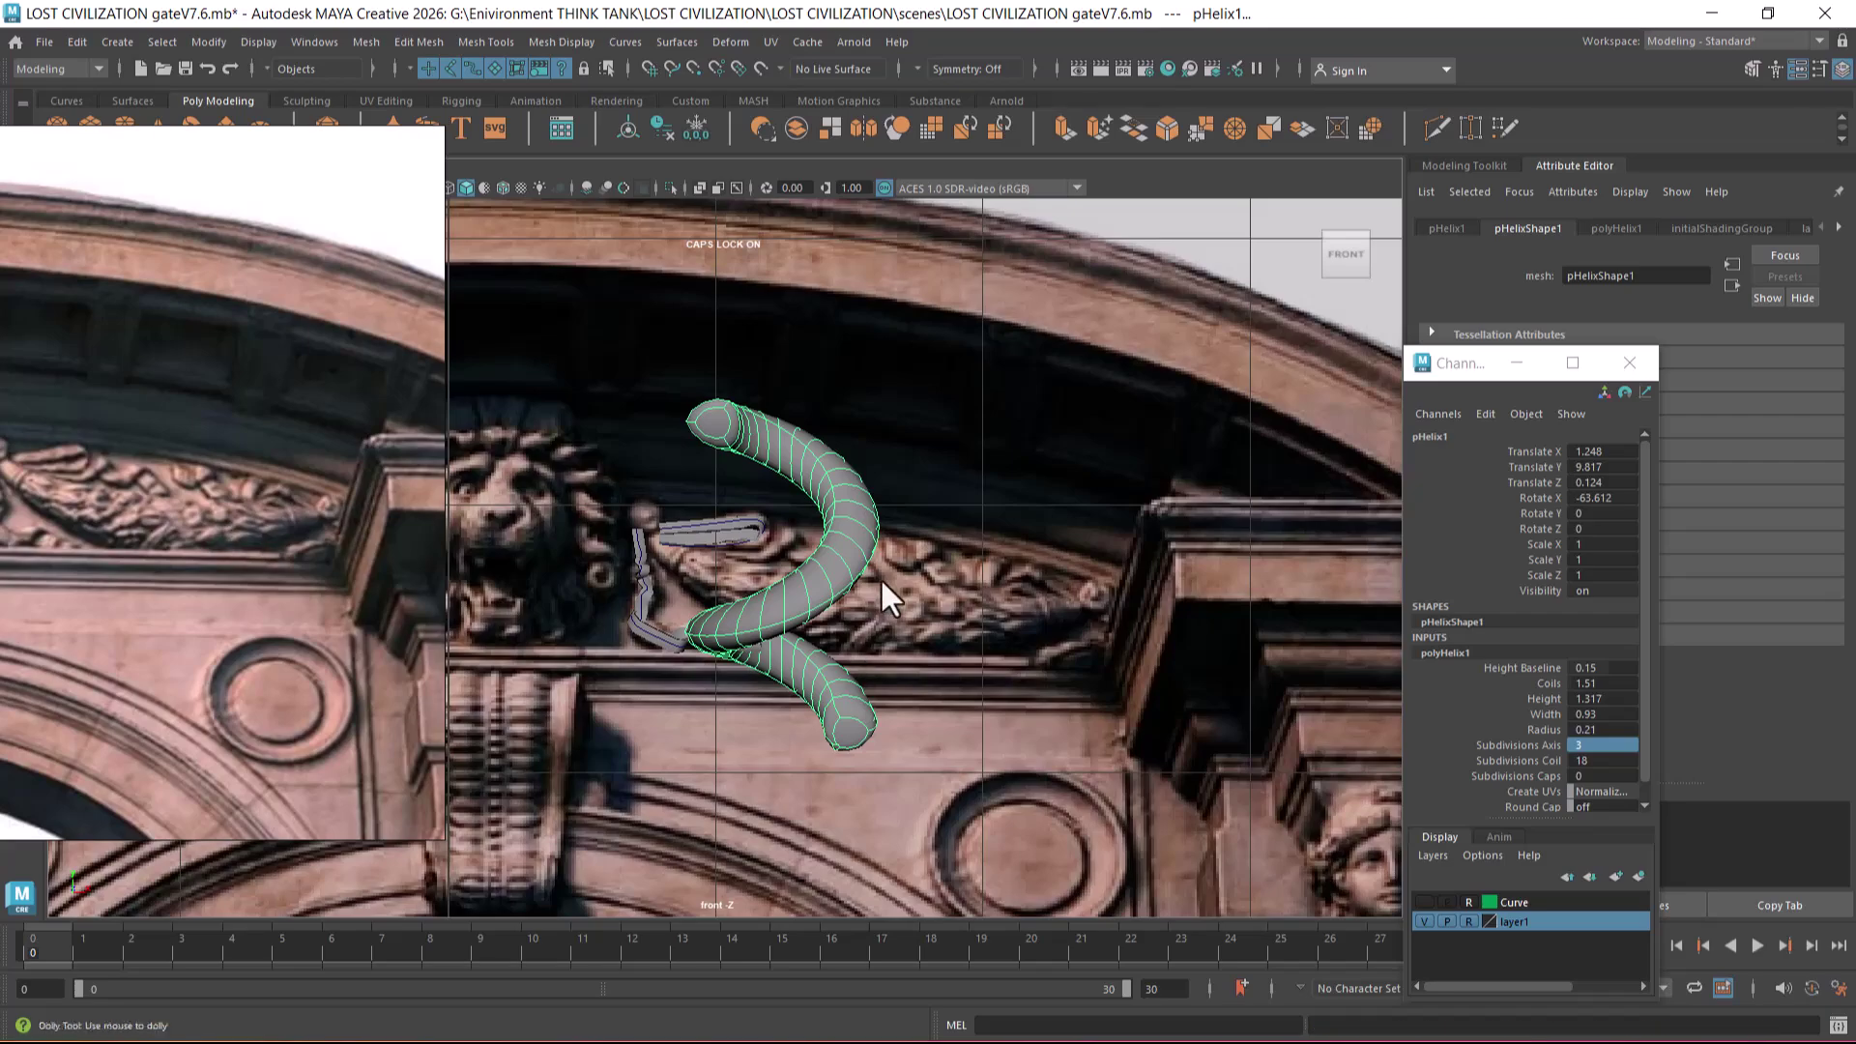
- Rotate the helix freehand to about -81 in X, -32 in Y and 73 in Z so it lies along the garland
scroll(906, 595, up, 1)
key(space)
drag(913, 599, 919, 632)
scroll(916, 621, up, 1)
scroll(918, 630, up, 1)
key(e)
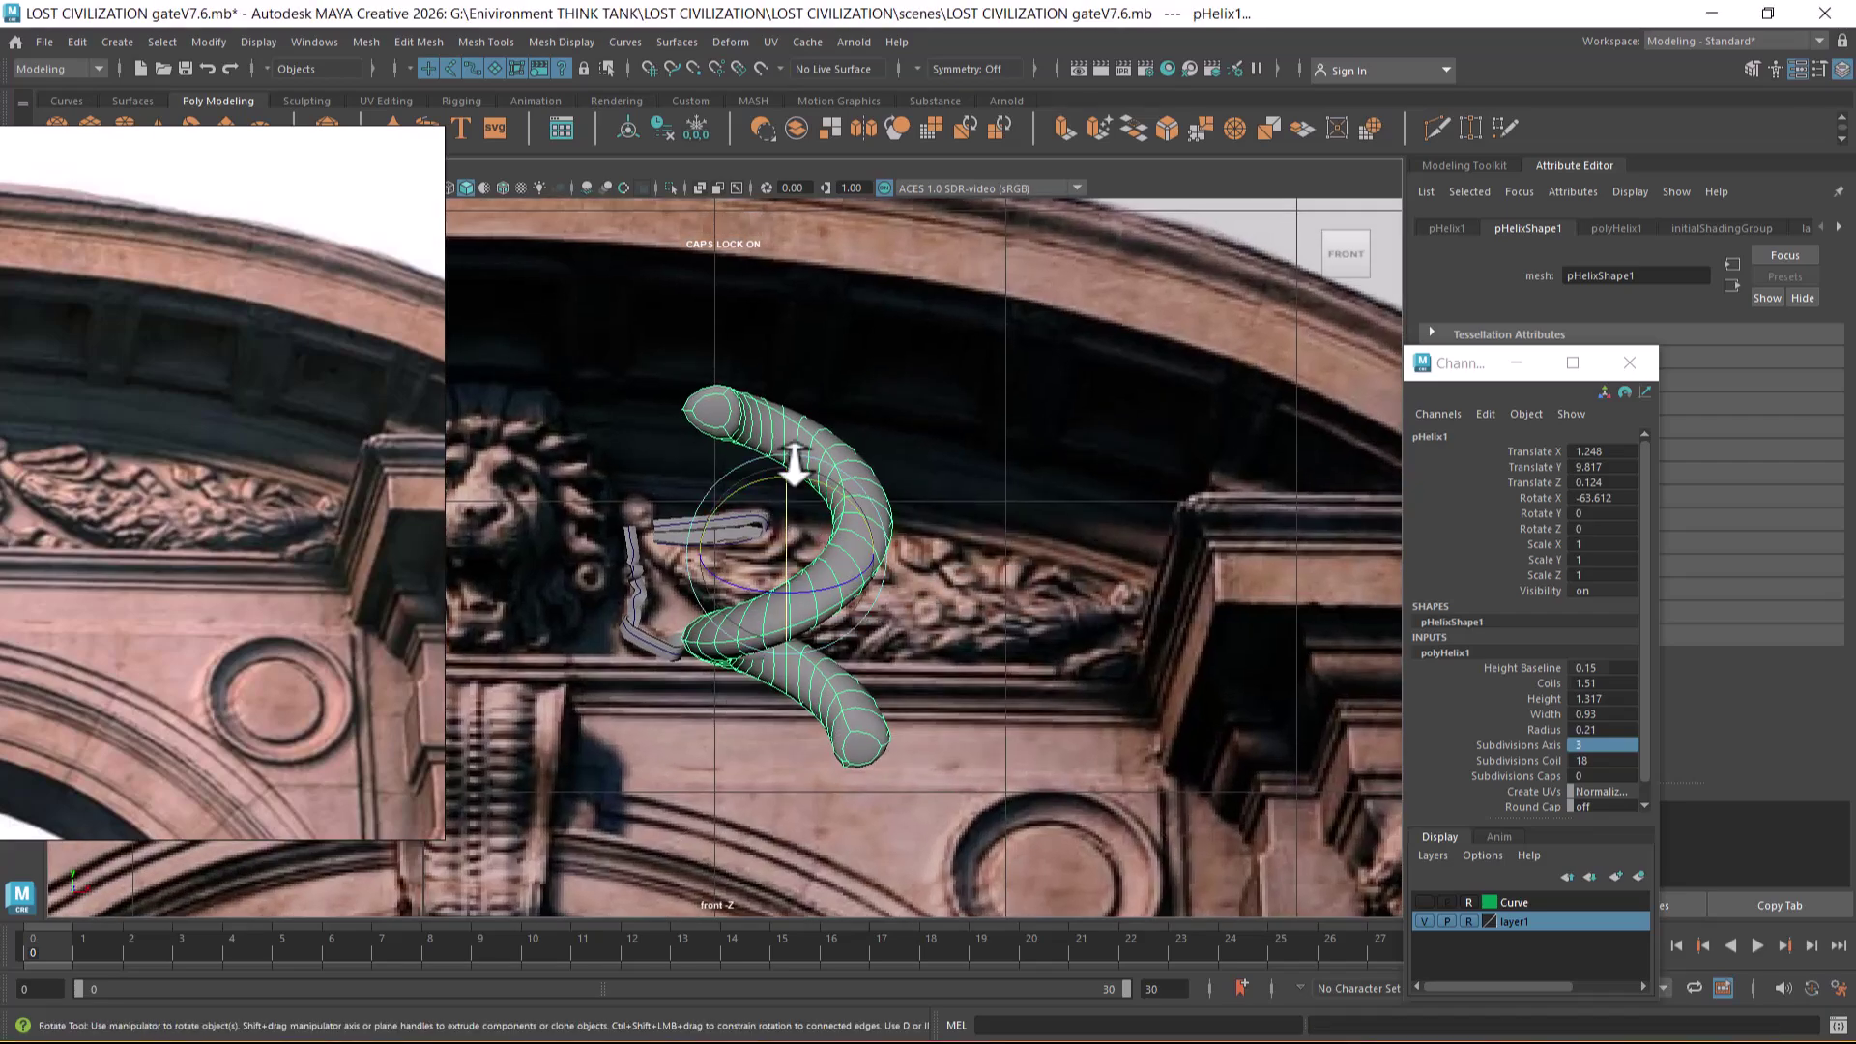
drag(787, 536, 725, 489)
scroll(937, 601, up, 3)
alt+middle_drag(907, 531, 996, 601)
scroll(995, 600, up, 1)
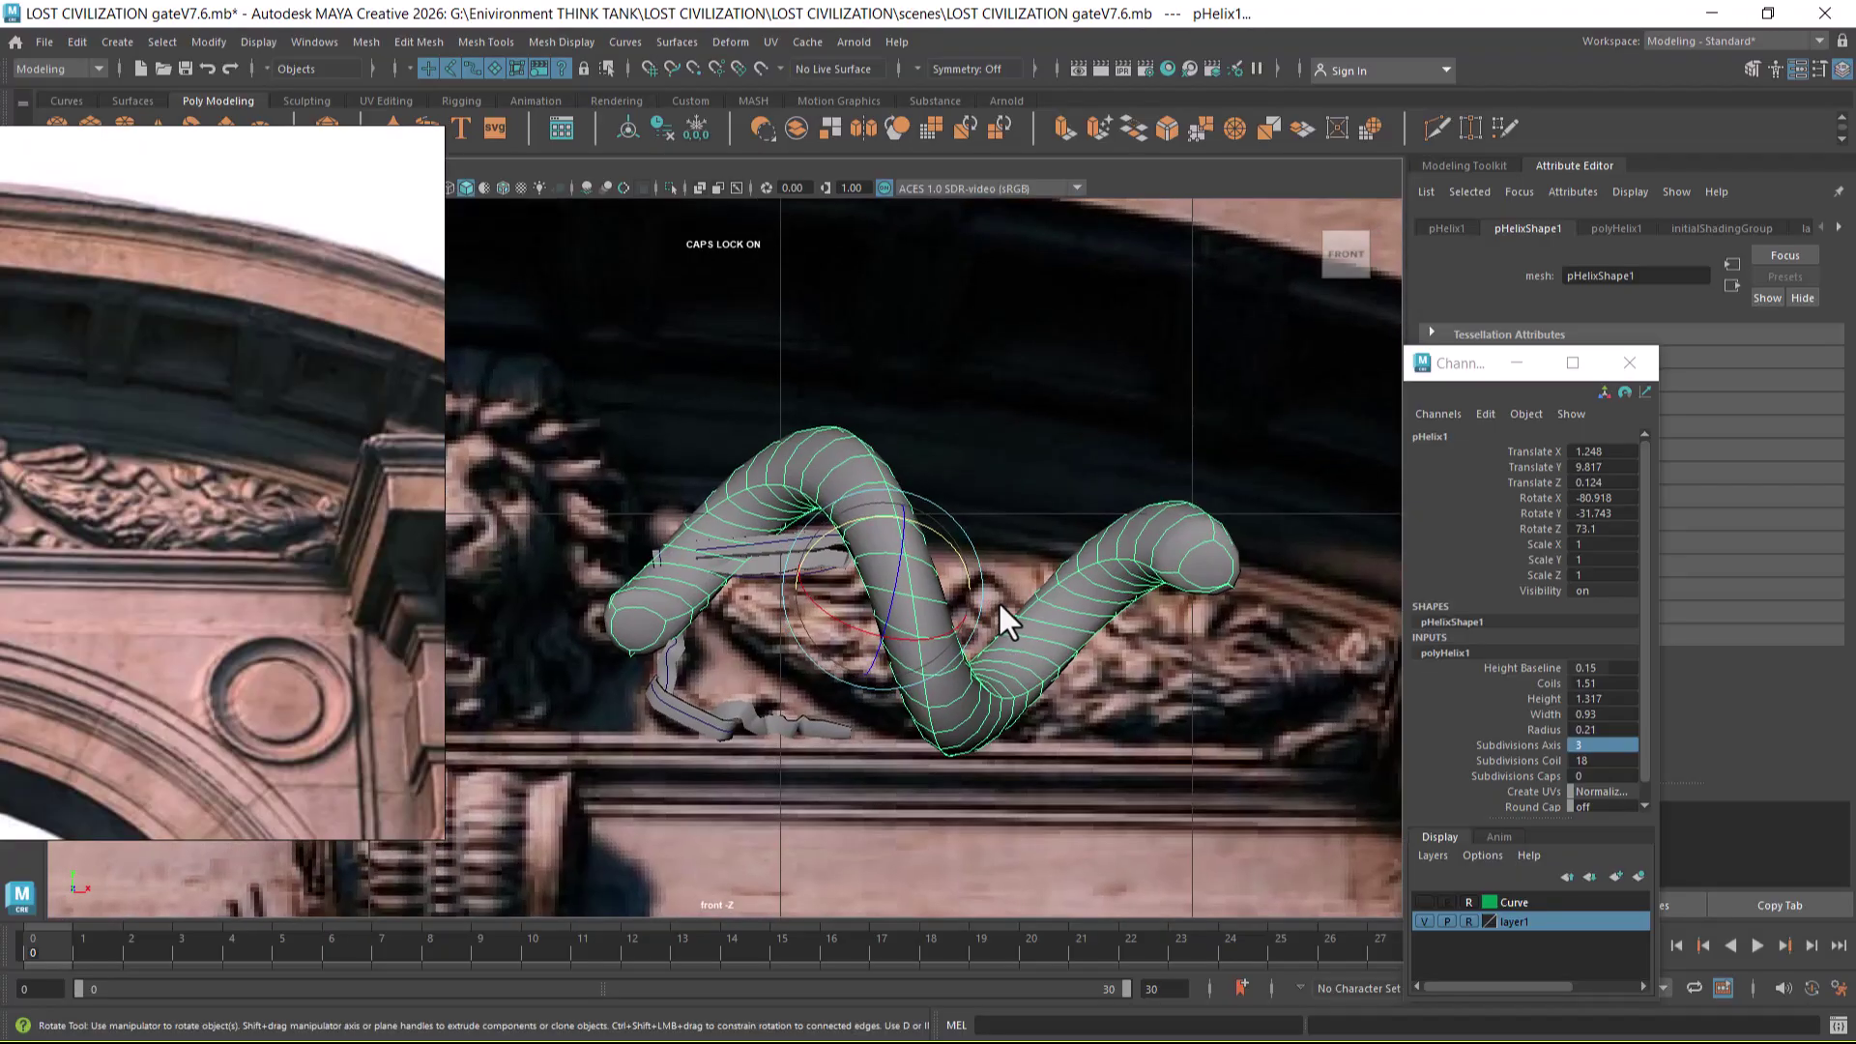
- Reshape the helix with height baseline 0.25, 2.01 coils, height 0.947, width 0.67 and radius 0.07
scroll(1541, 704, down, 1)
click(1525, 649)
middle_drag(1207, 662, 1257, 669)
click(1546, 661)
middle_drag(1090, 714, 1197, 732)
click(1537, 680)
click(1543, 696)
click(1543, 712)
click(1544, 681)
- Compare the helix's coils with the twisted garland carving in a close-up of the reference image
alt+right_drag(1092, 623, 1098, 629)
alt+middle_drag(1098, 630, 1044, 618)
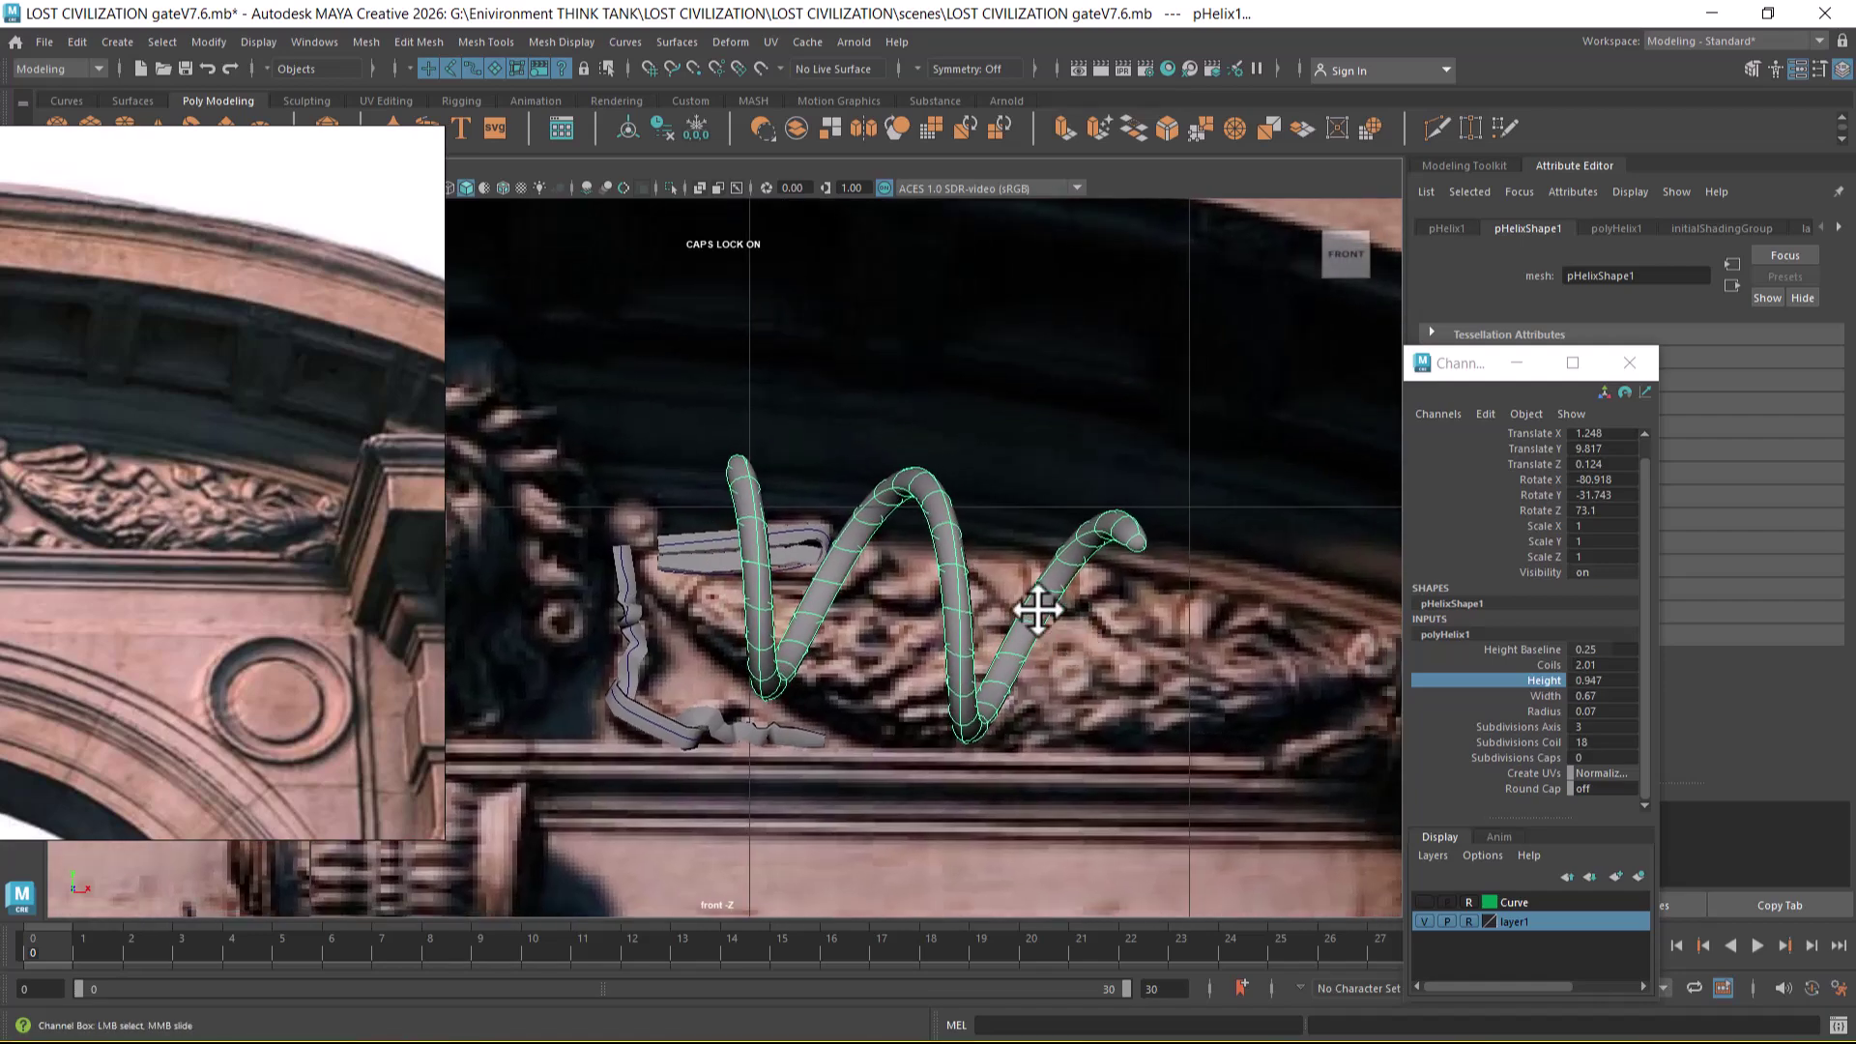
alt+right_drag(1042, 624, 1048, 671)
alt+middle_drag(1015, 662, 955, 645)
alt+right_drag(955, 646, 816, 580)
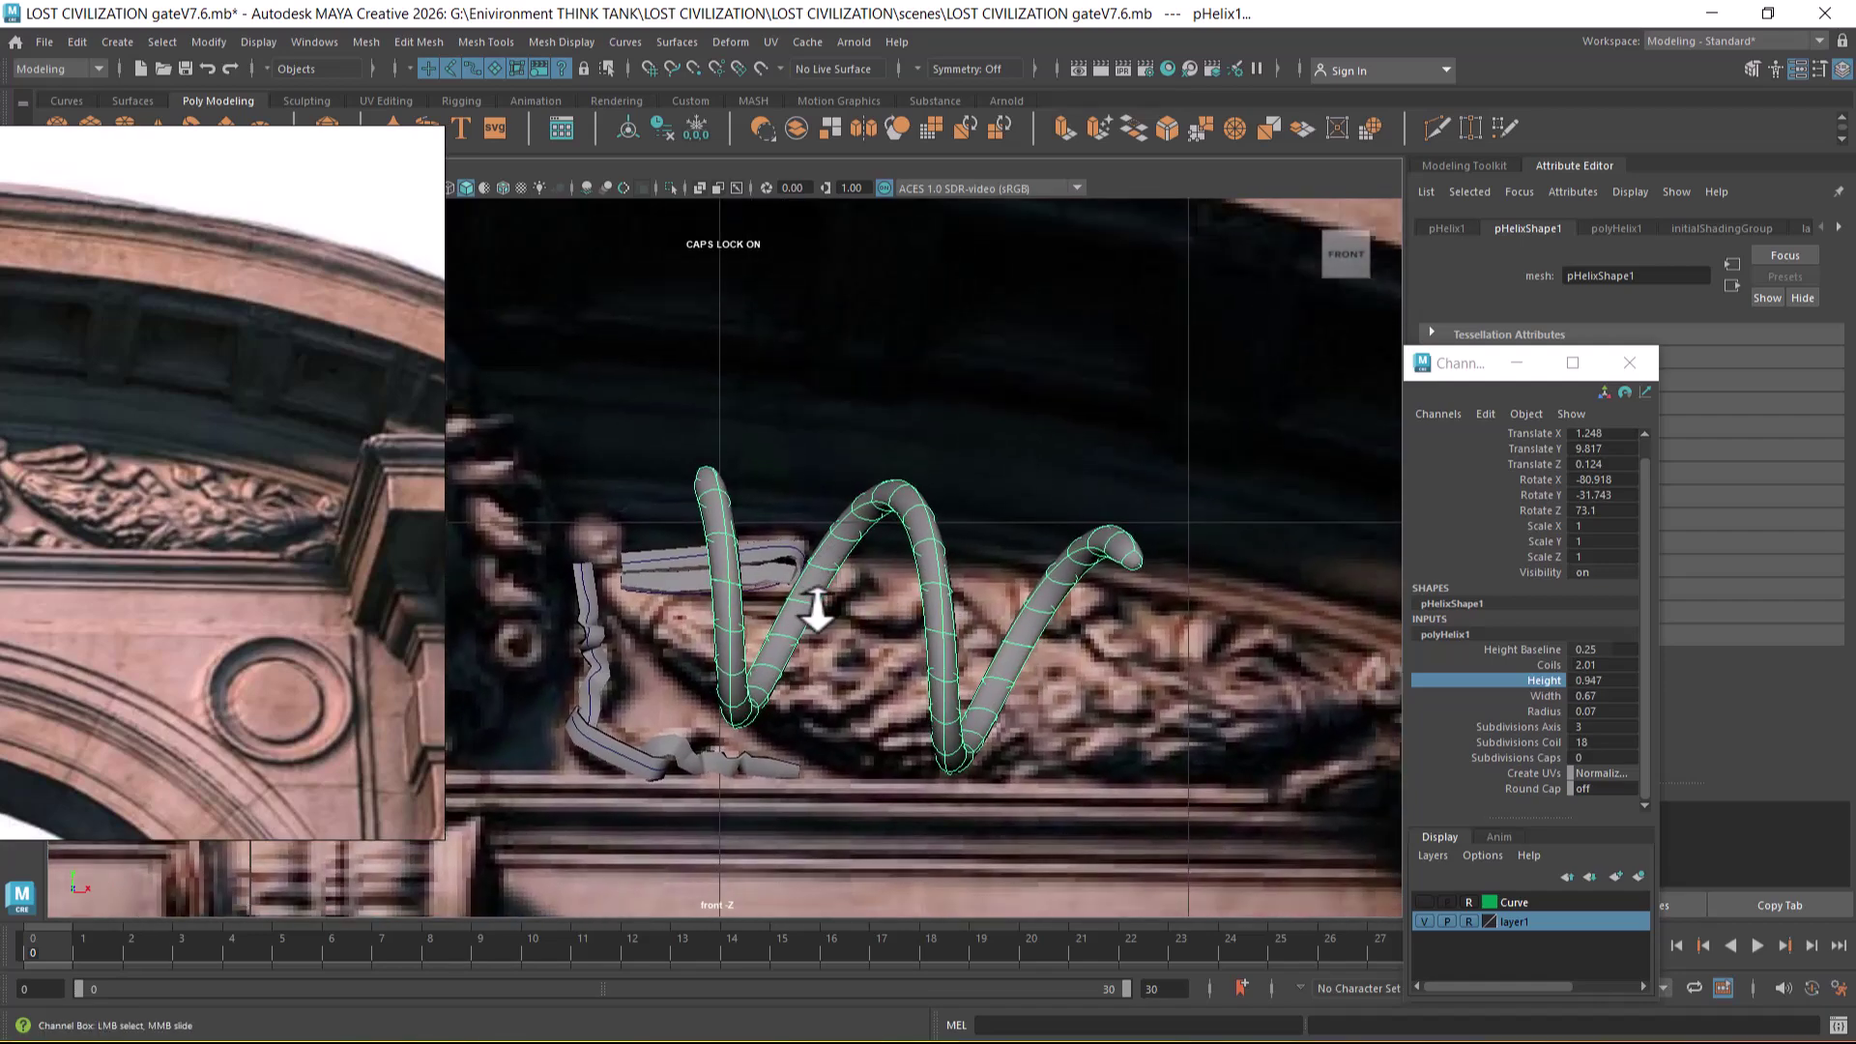
scroll(217, 538, up, 5)
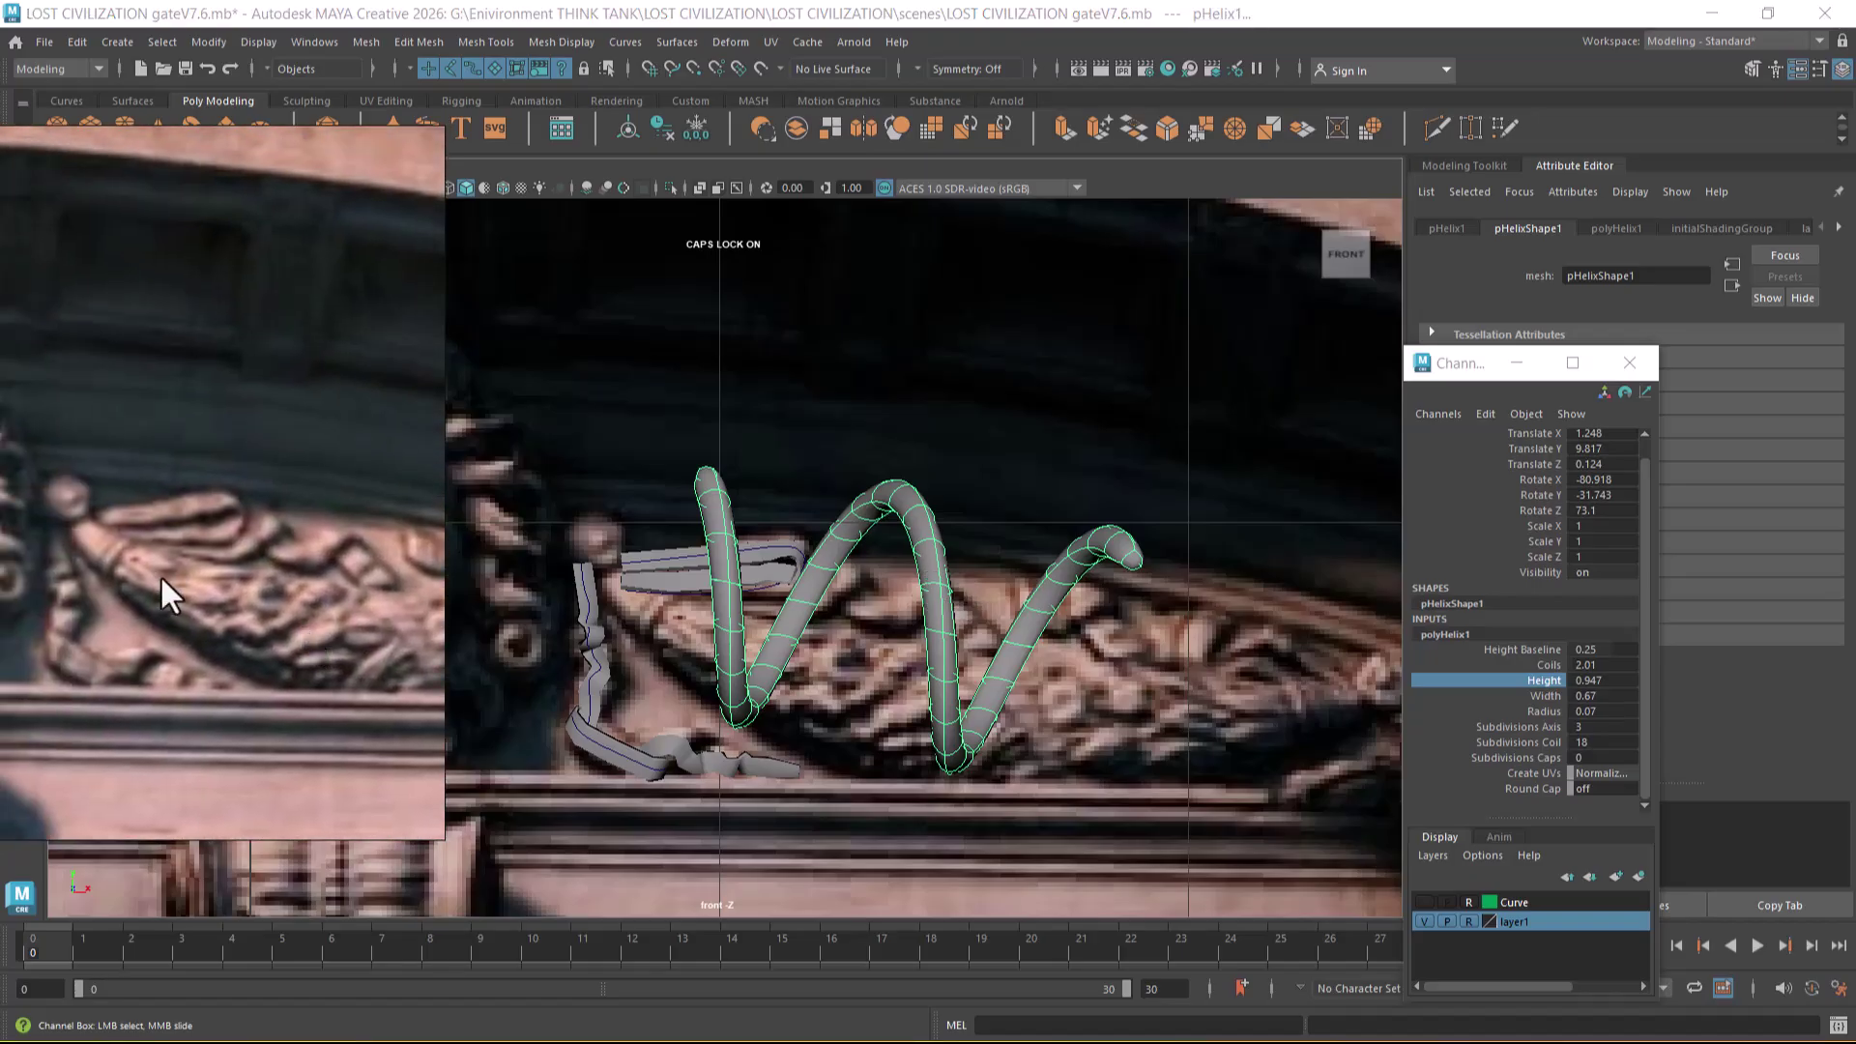
alt+right_drag(820, 628, 783, 640)
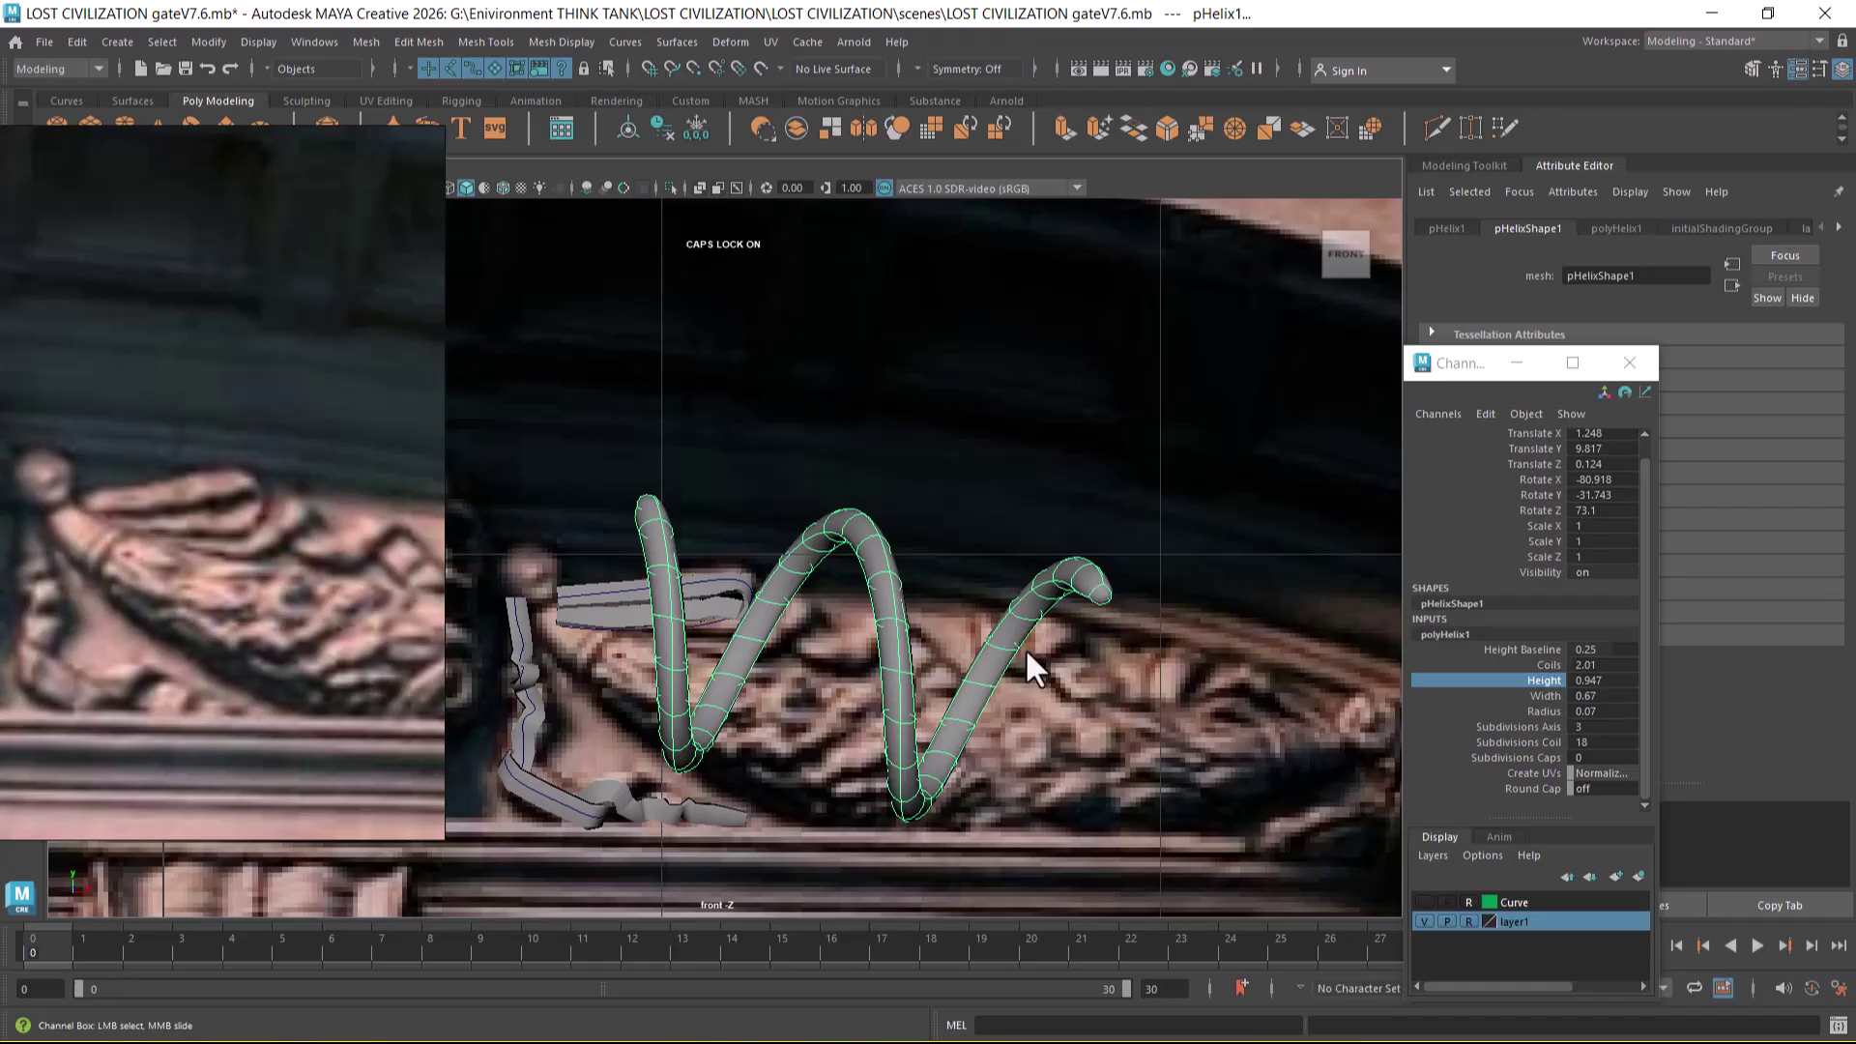
alt+middle_drag(890, 658, 924, 650)
middle_drag(272, 559, 113, 567)
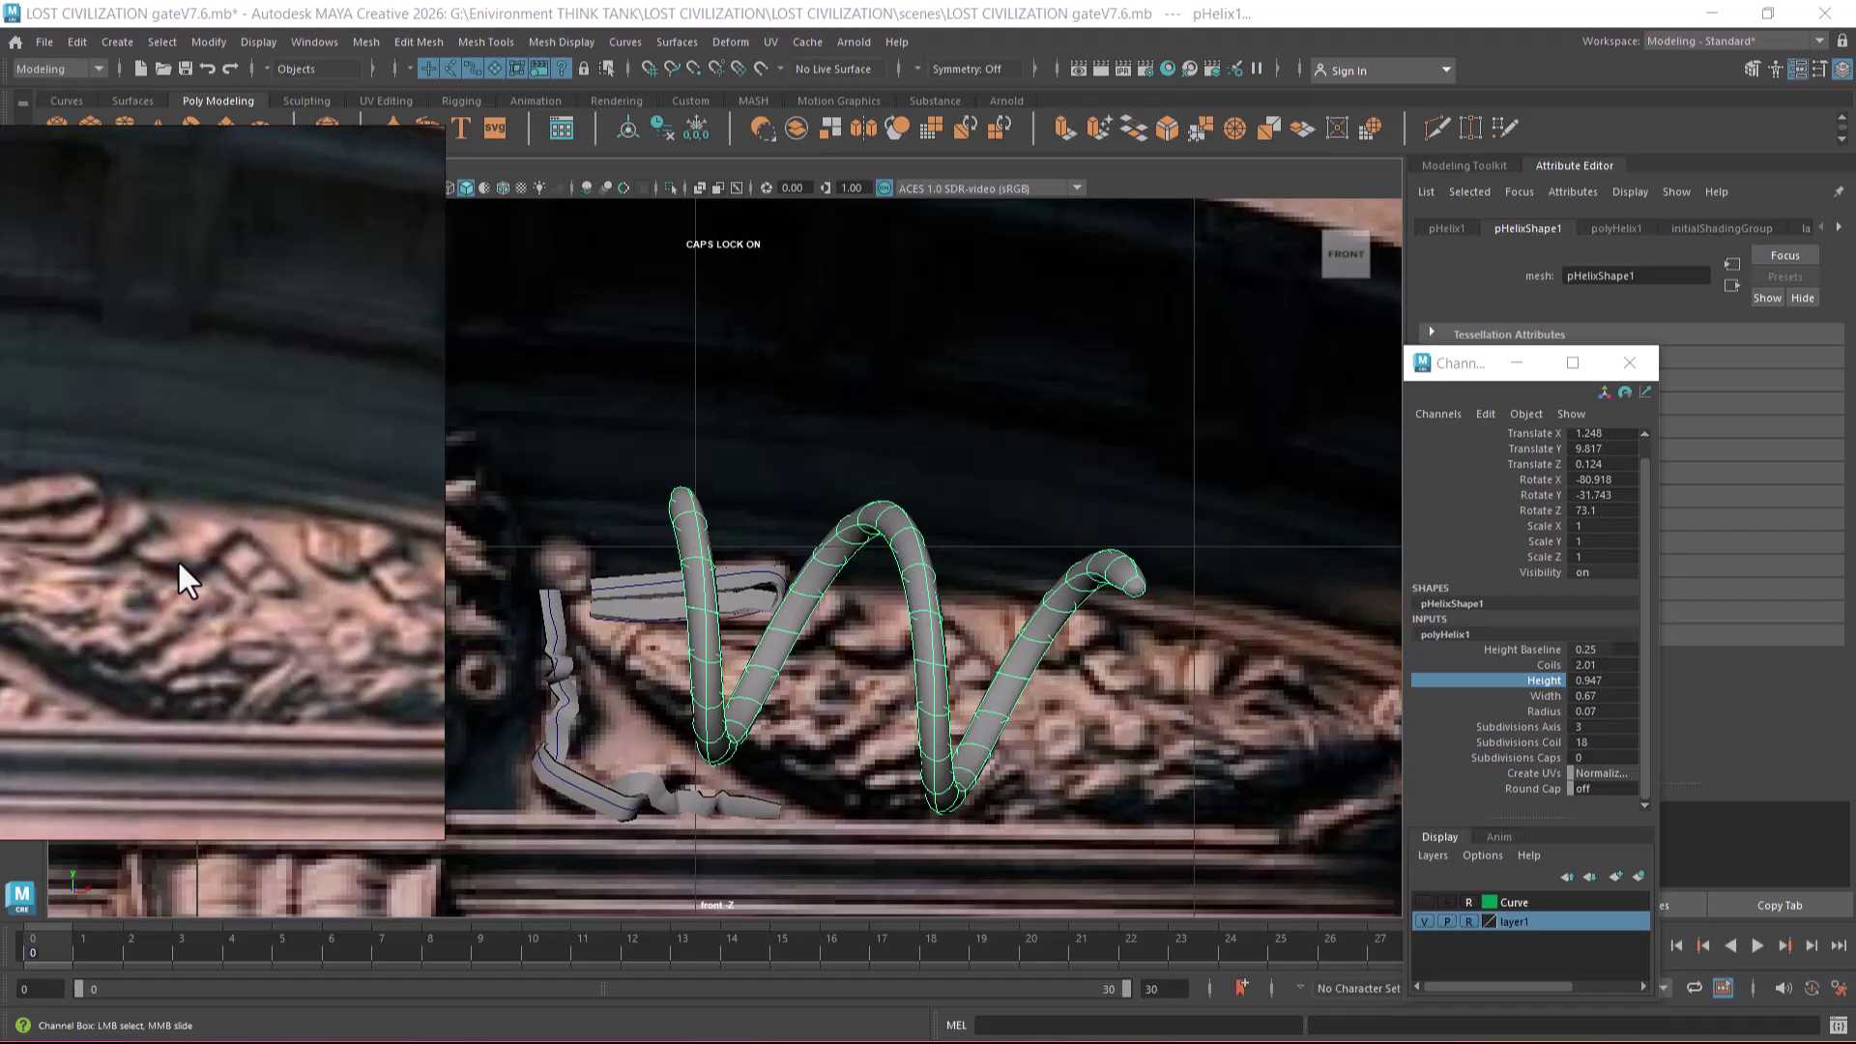
mouse_move(864, 636)
alt+middle_down()
mouse_move(912, 634)
mouse_move(861, 635)
alt+middle_up()
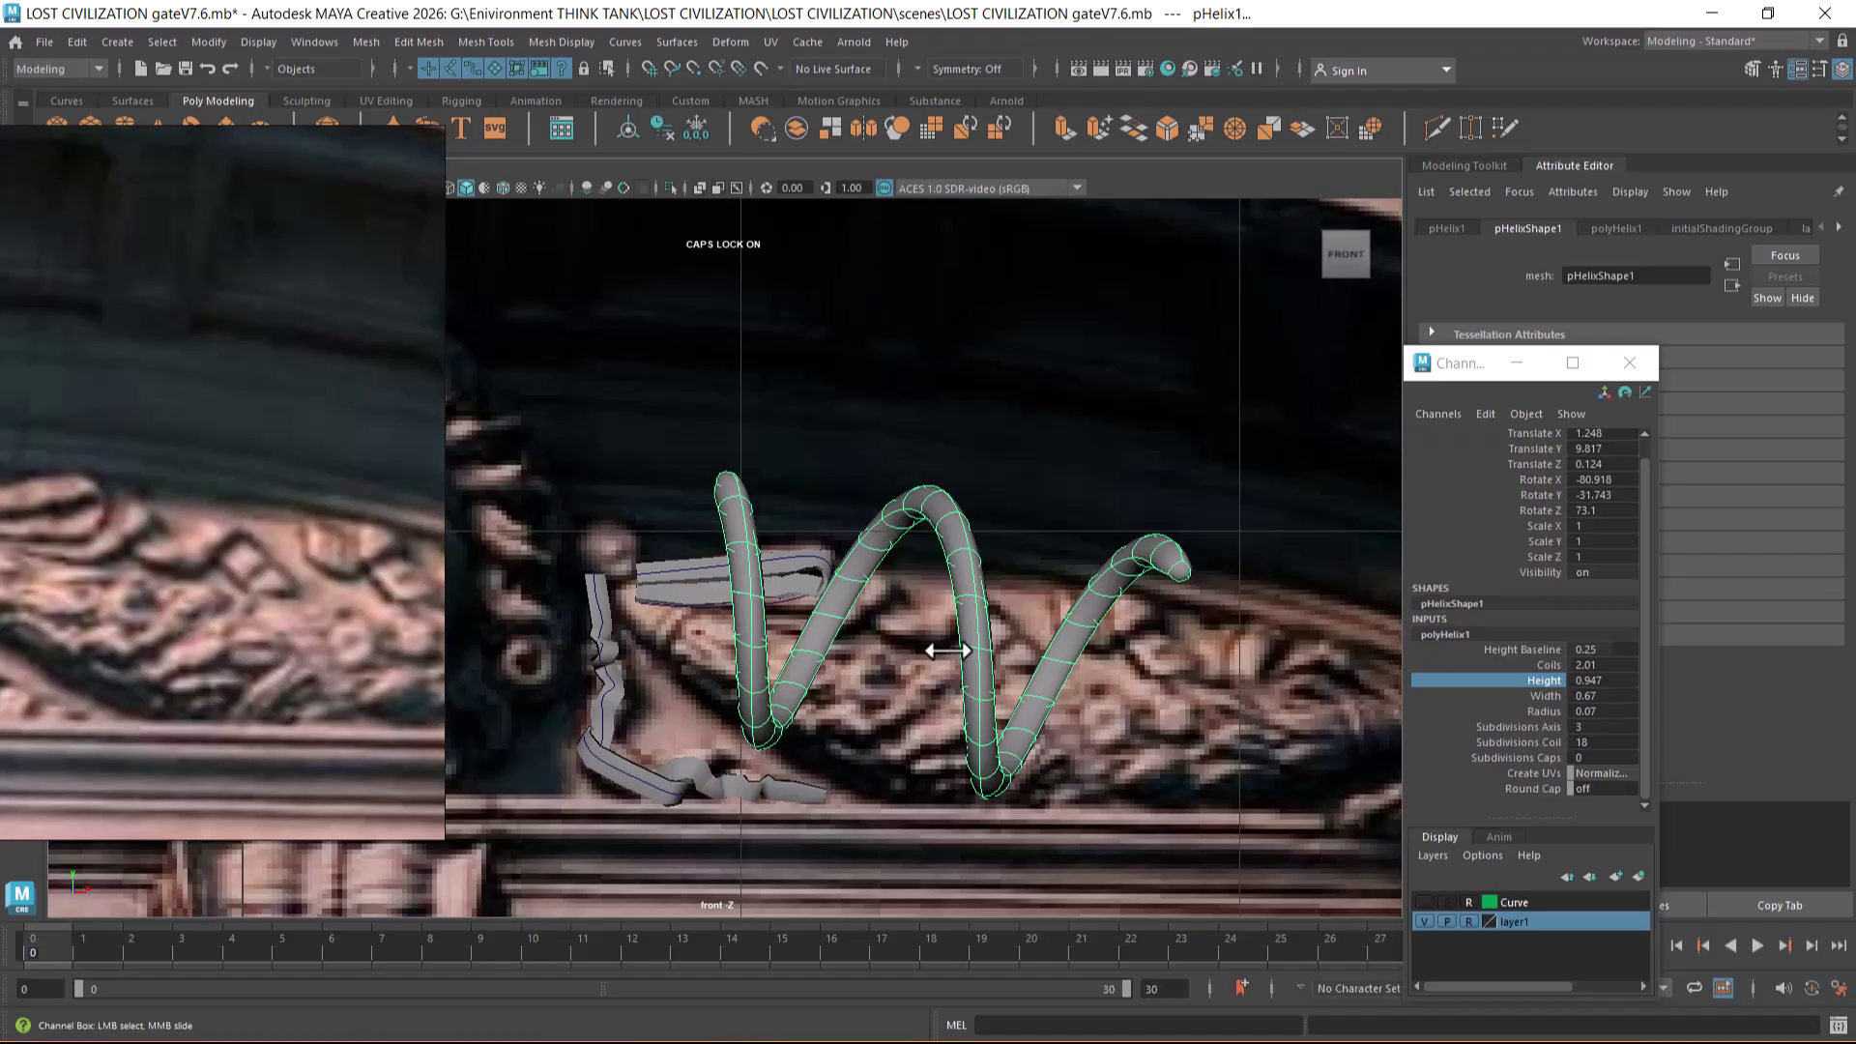
- Straighten the helix by setting its rotation to -90 in X, 0 in Y and 90 in Z
key(e)
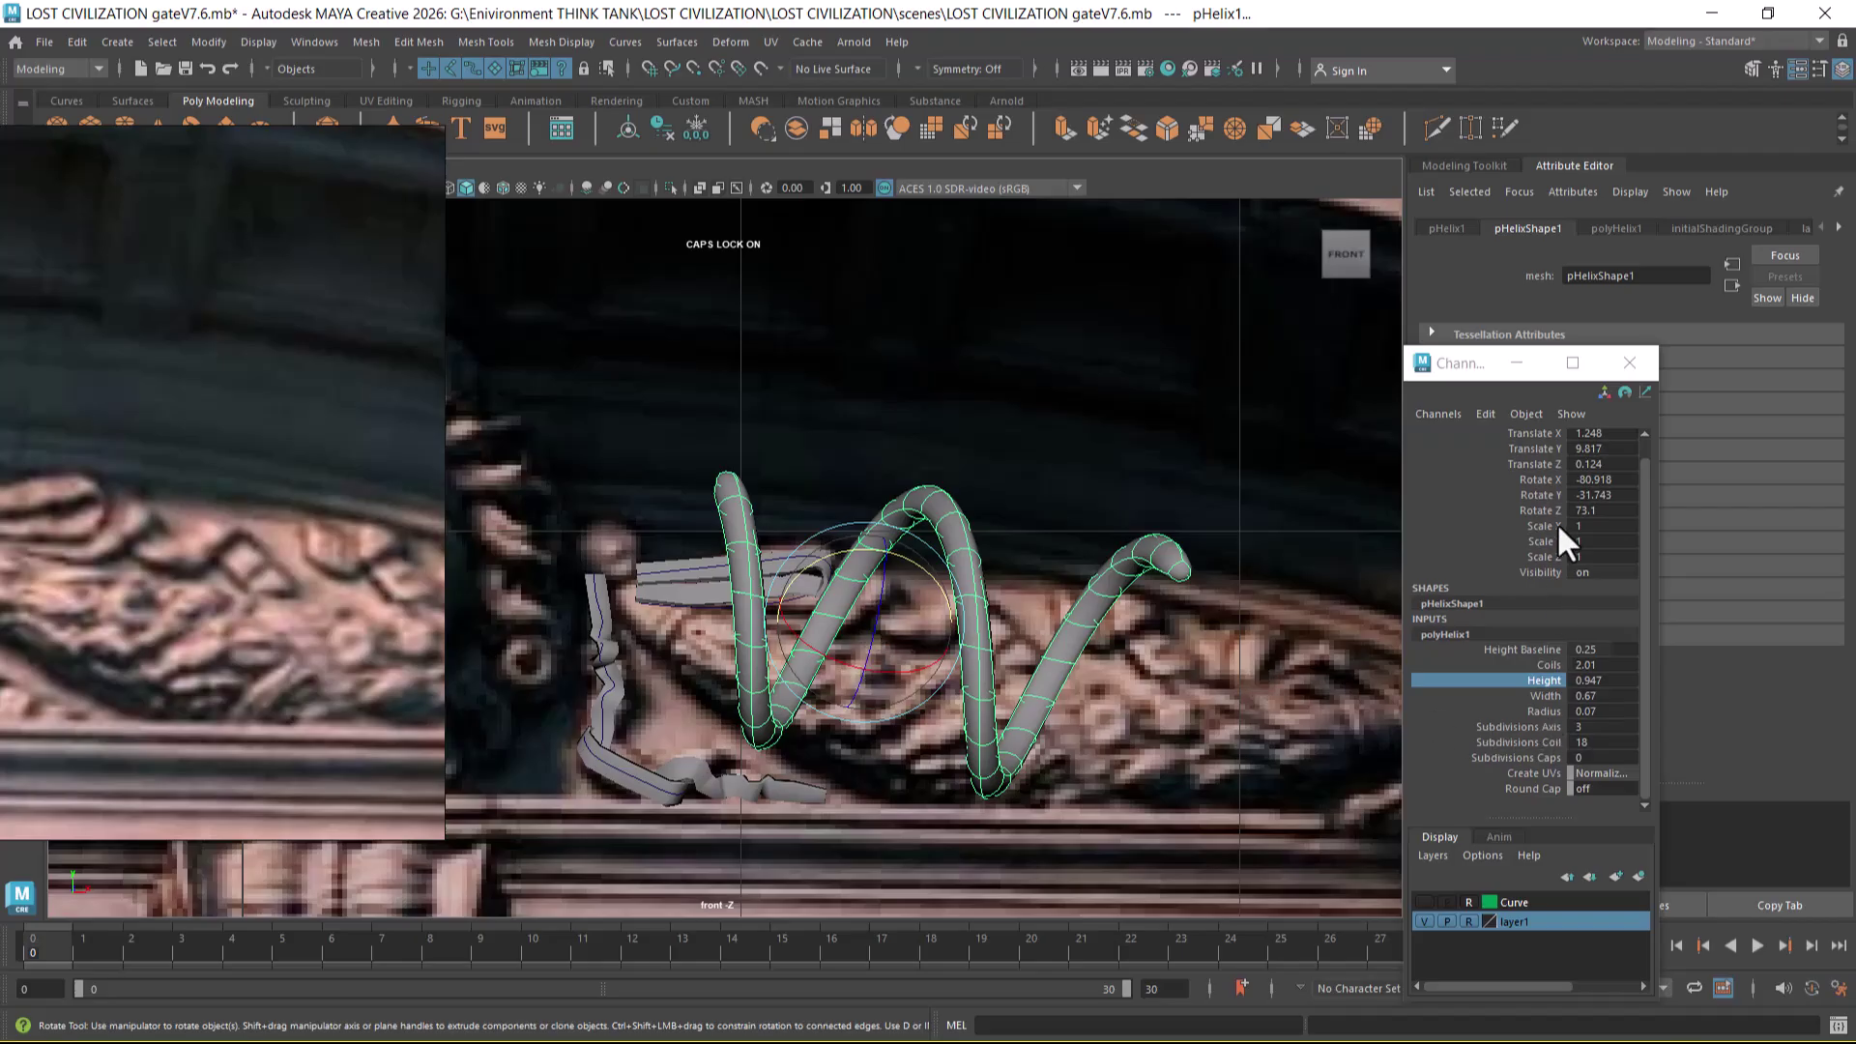
click(1541, 494)
middle_drag(1237, 564, 1100, 476)
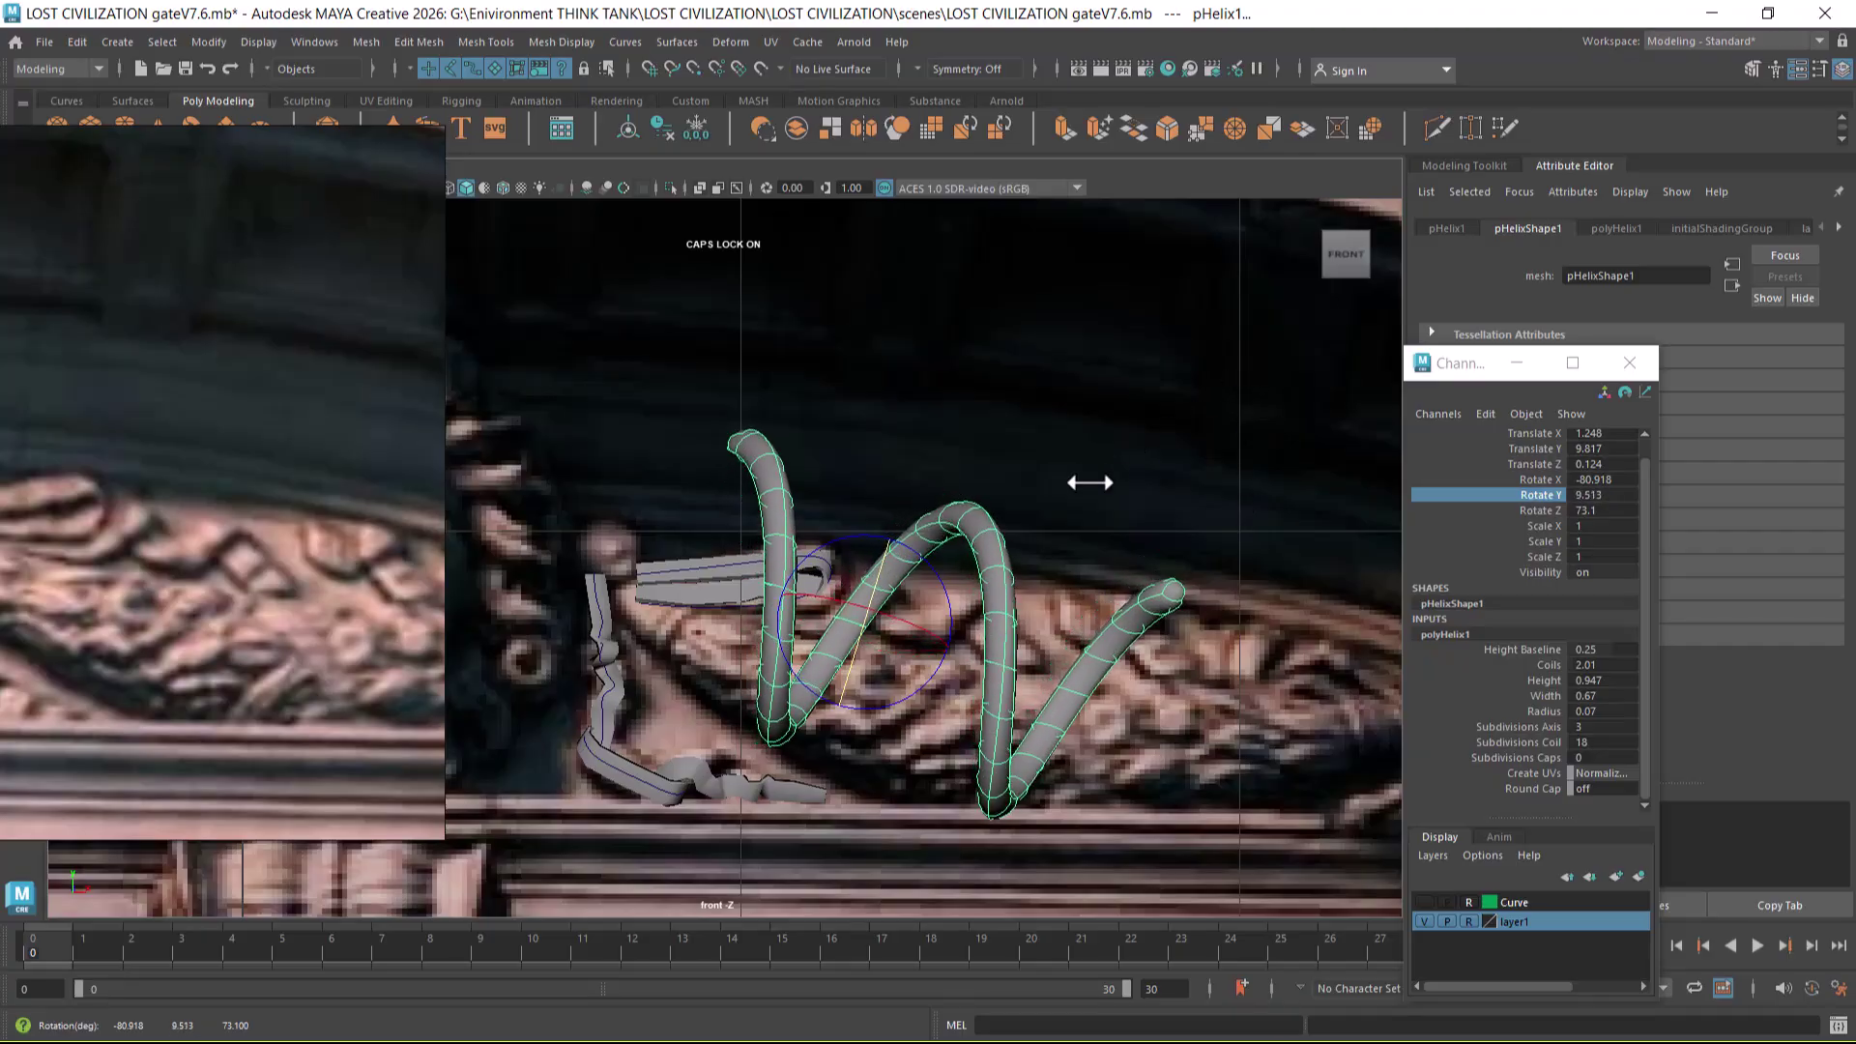
double_click(1600, 498)
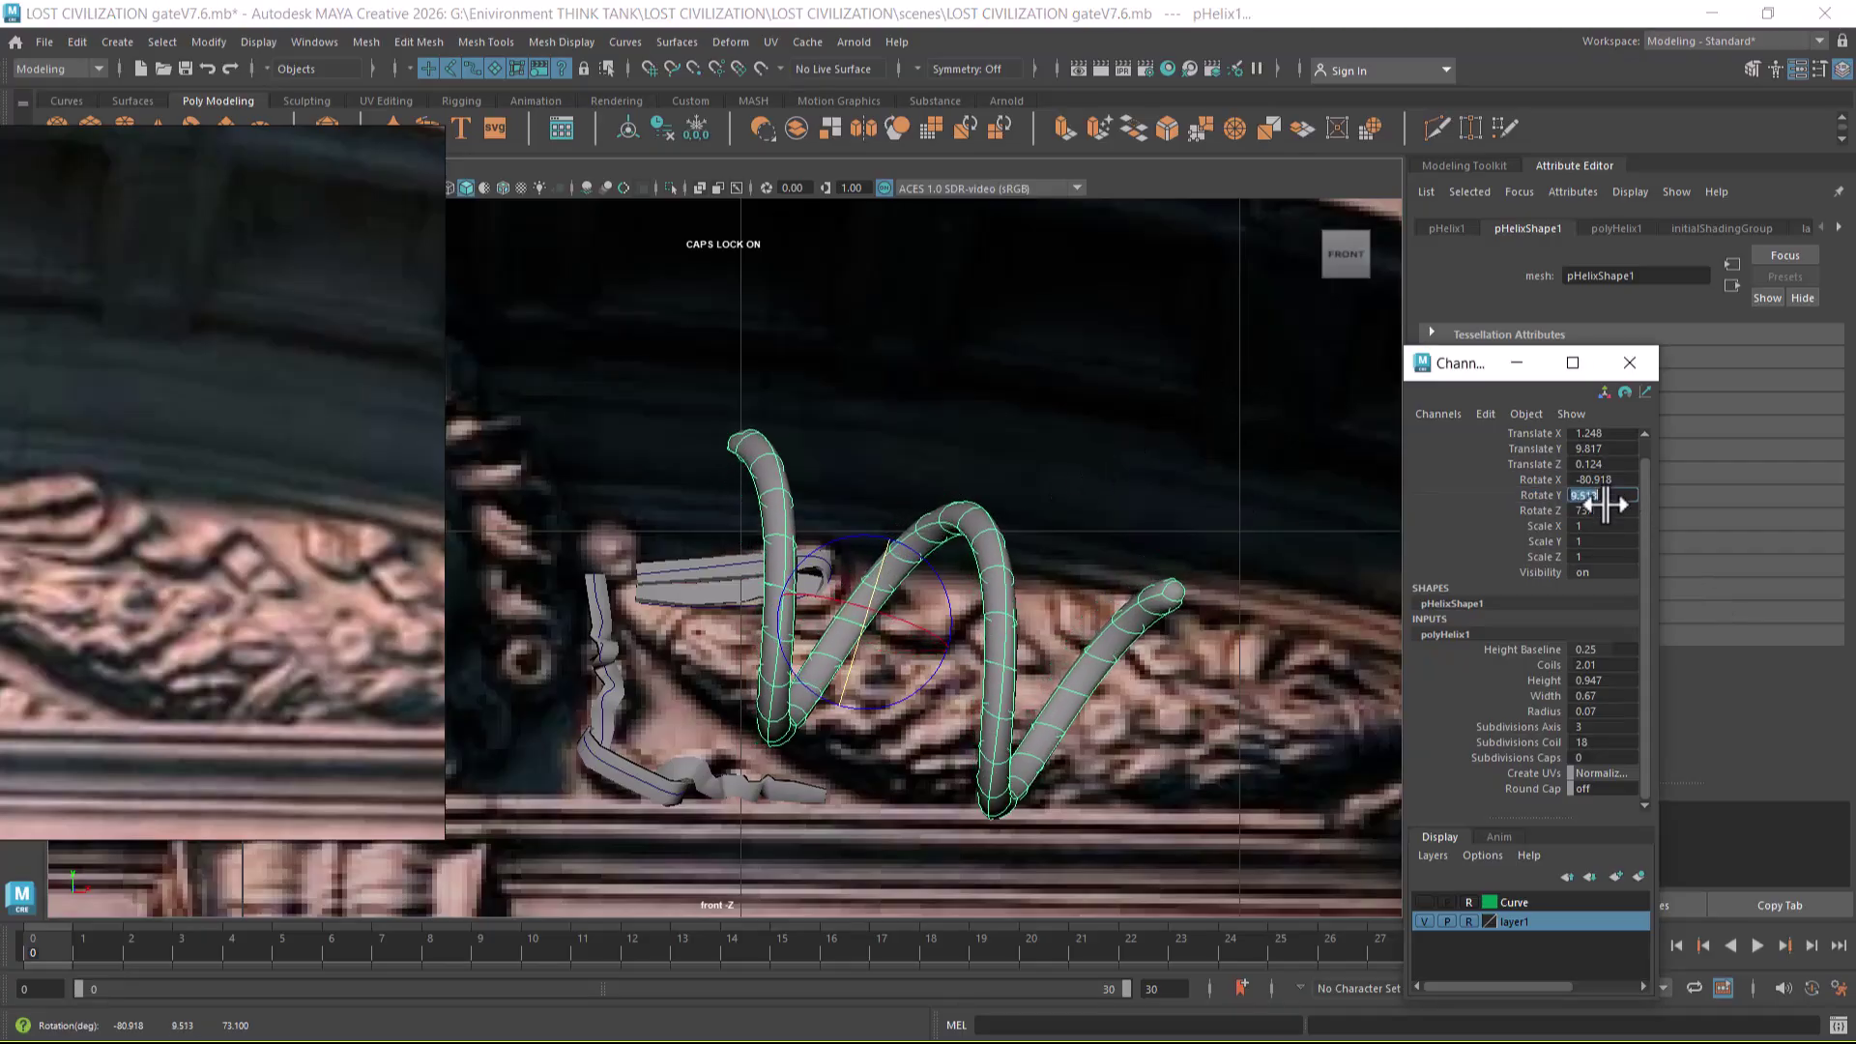
text(0)
key(Return)
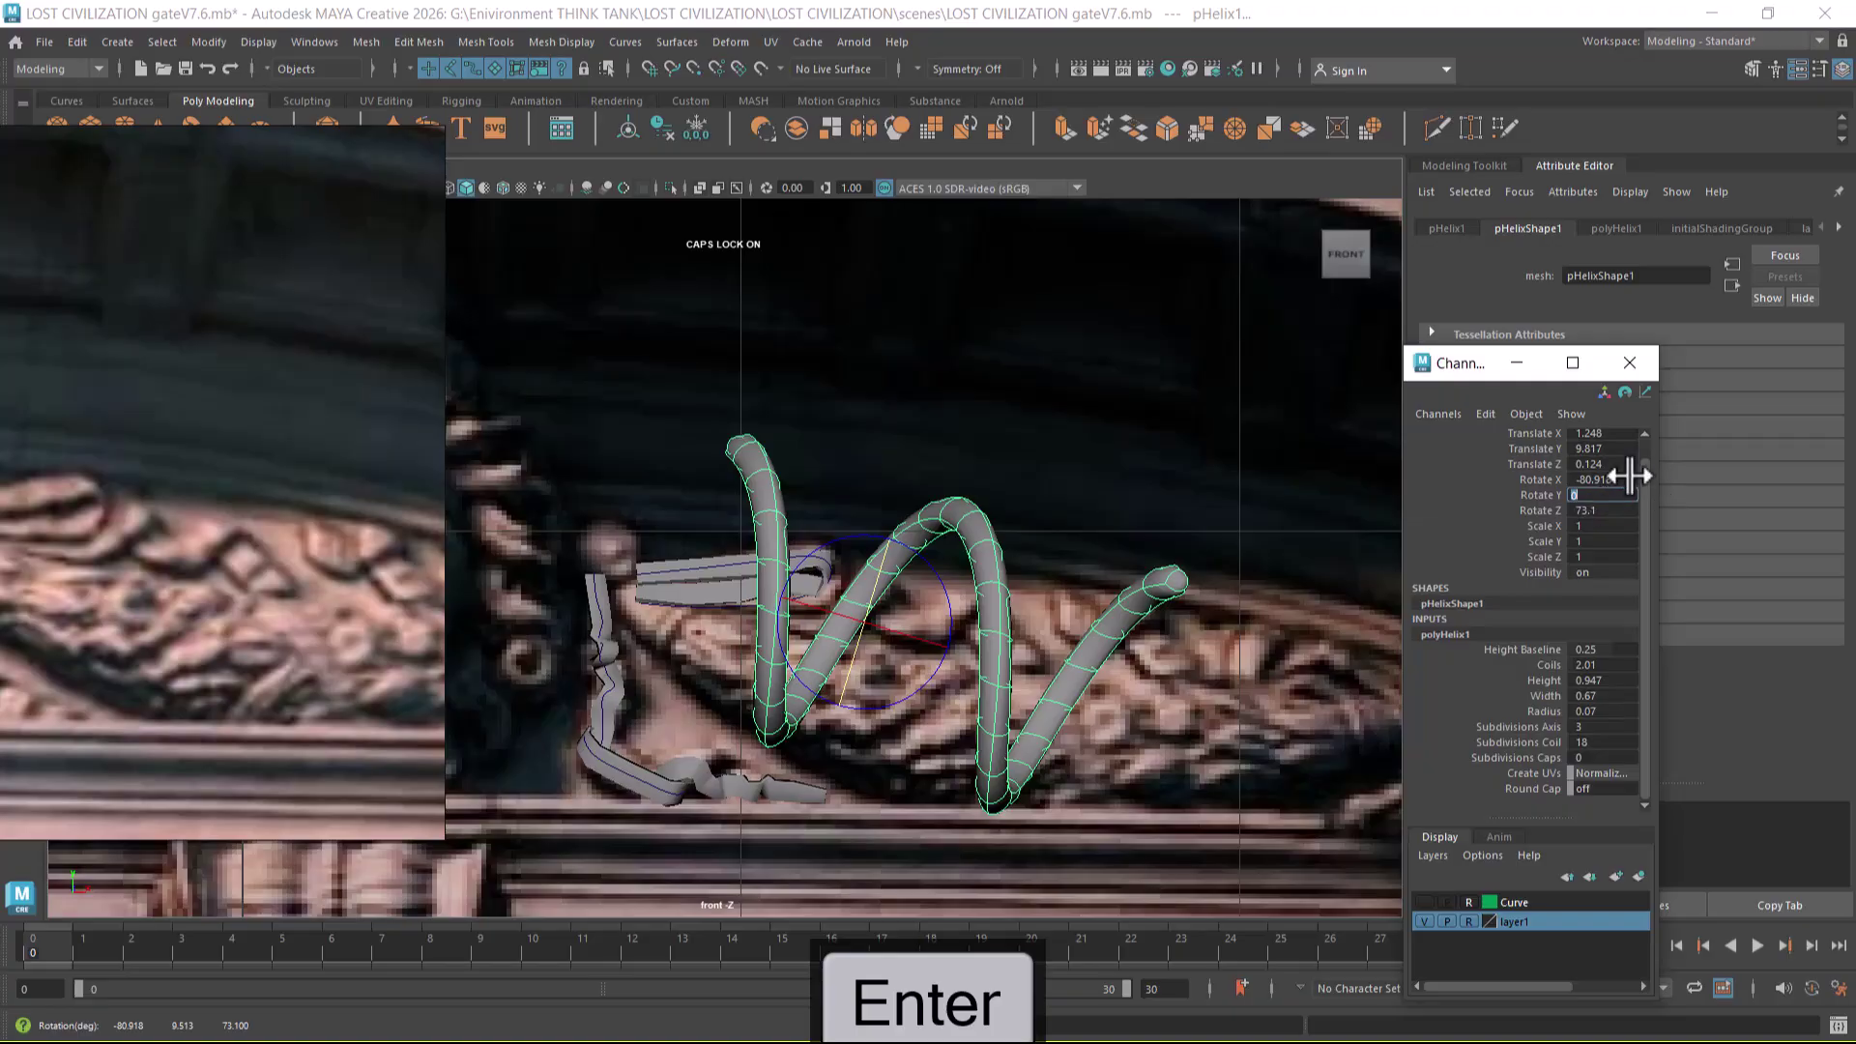
double_click(1602, 481)
text(-90)
key(Return)
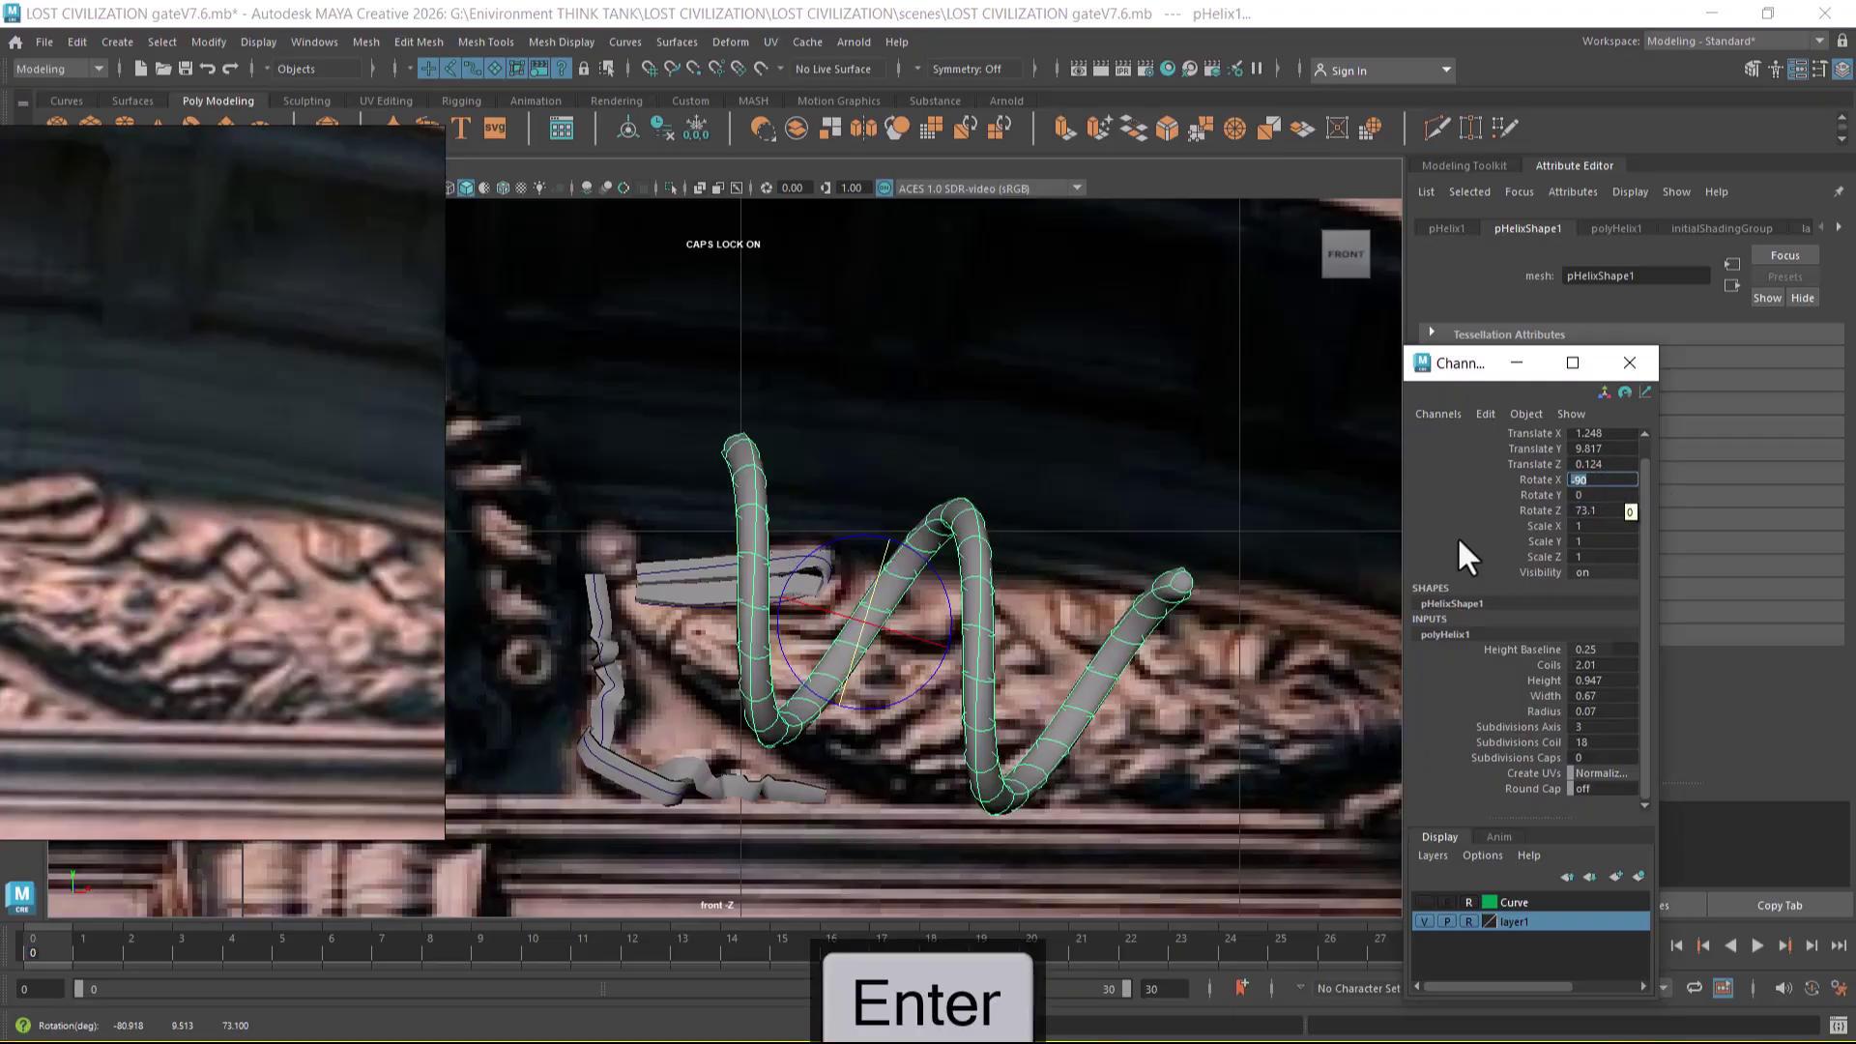
drag(849, 538, 824, 553)
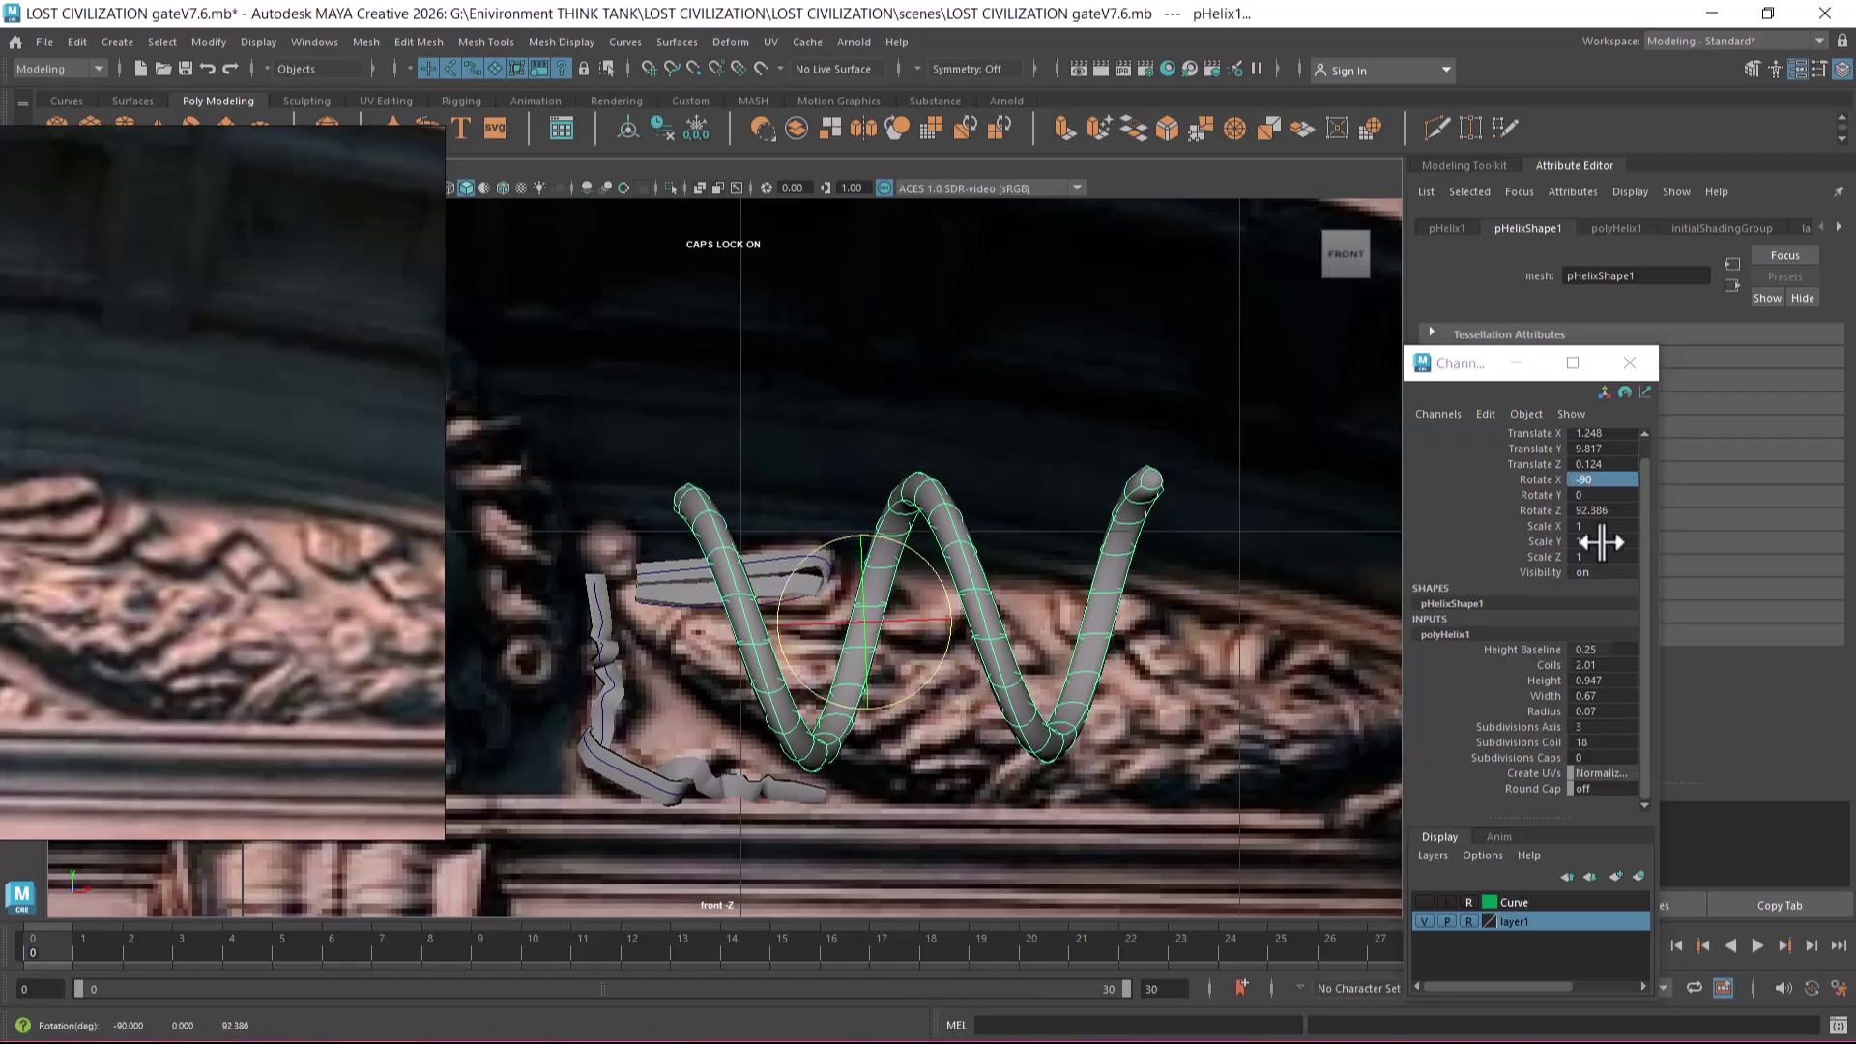
double_click(1600, 511)
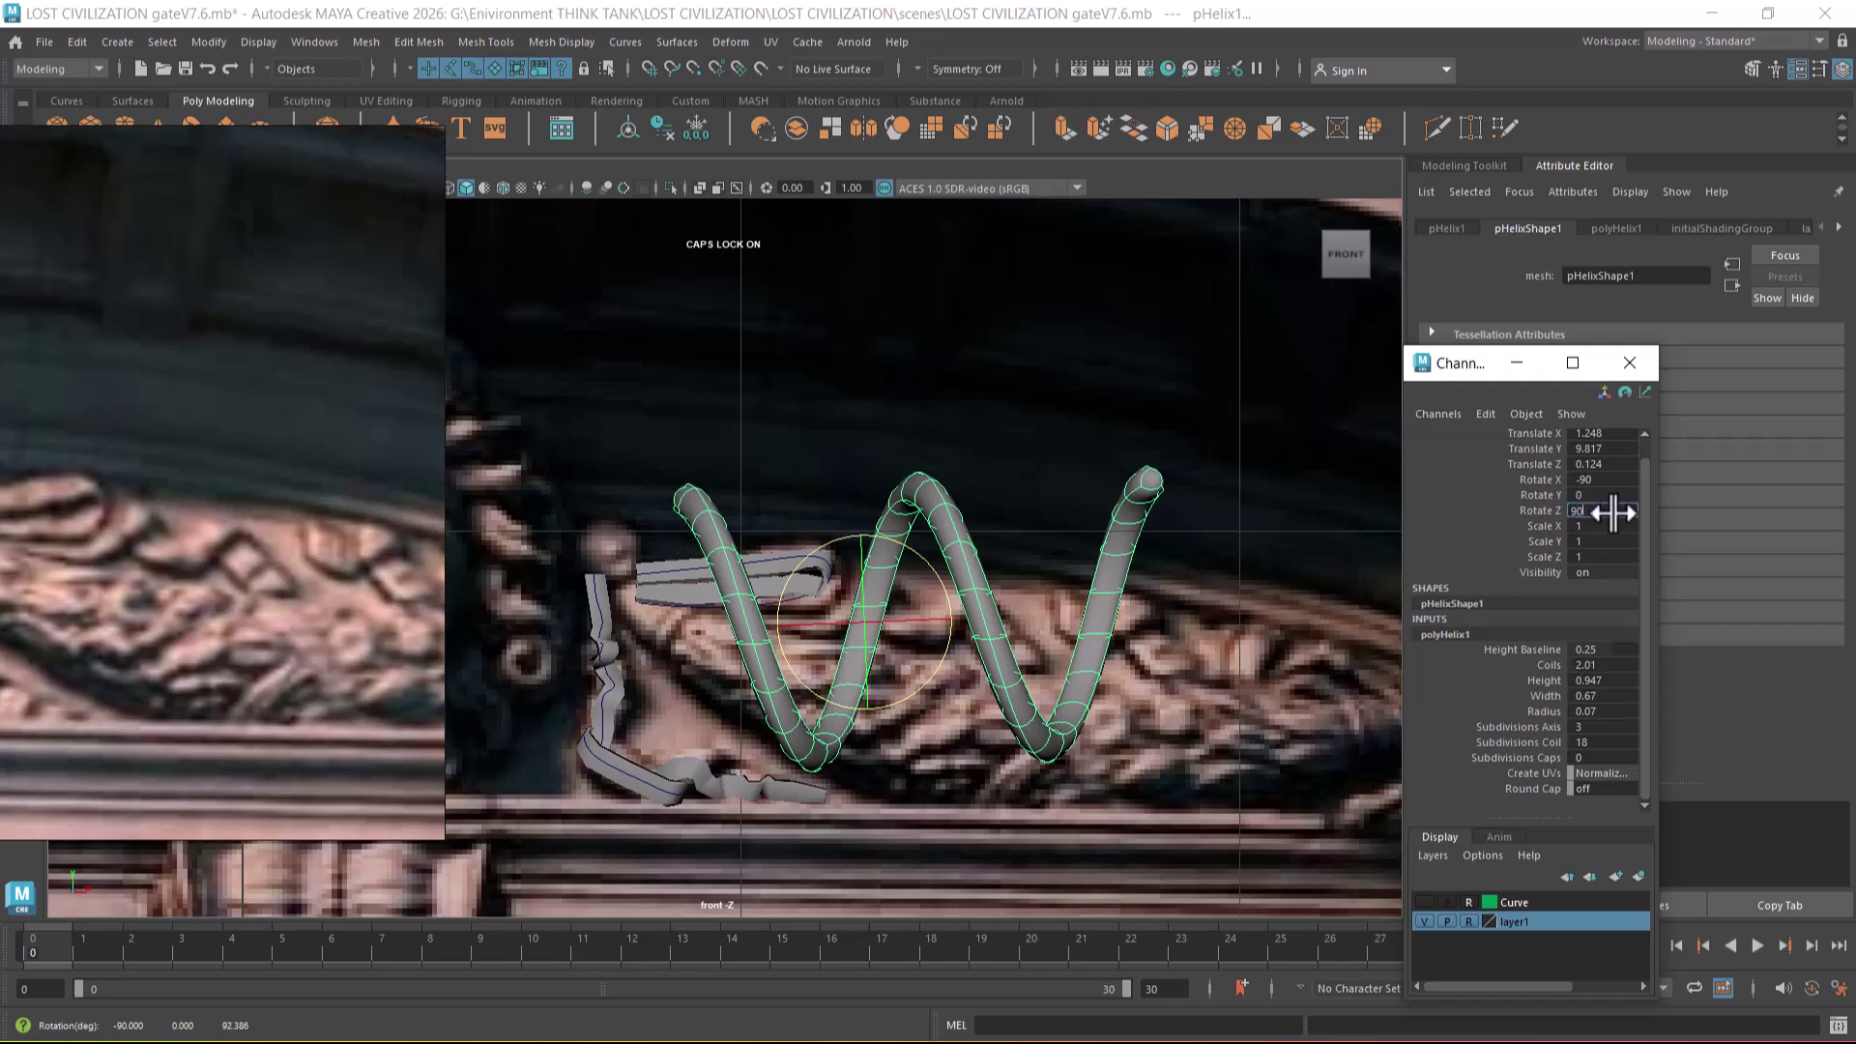
key(Return)
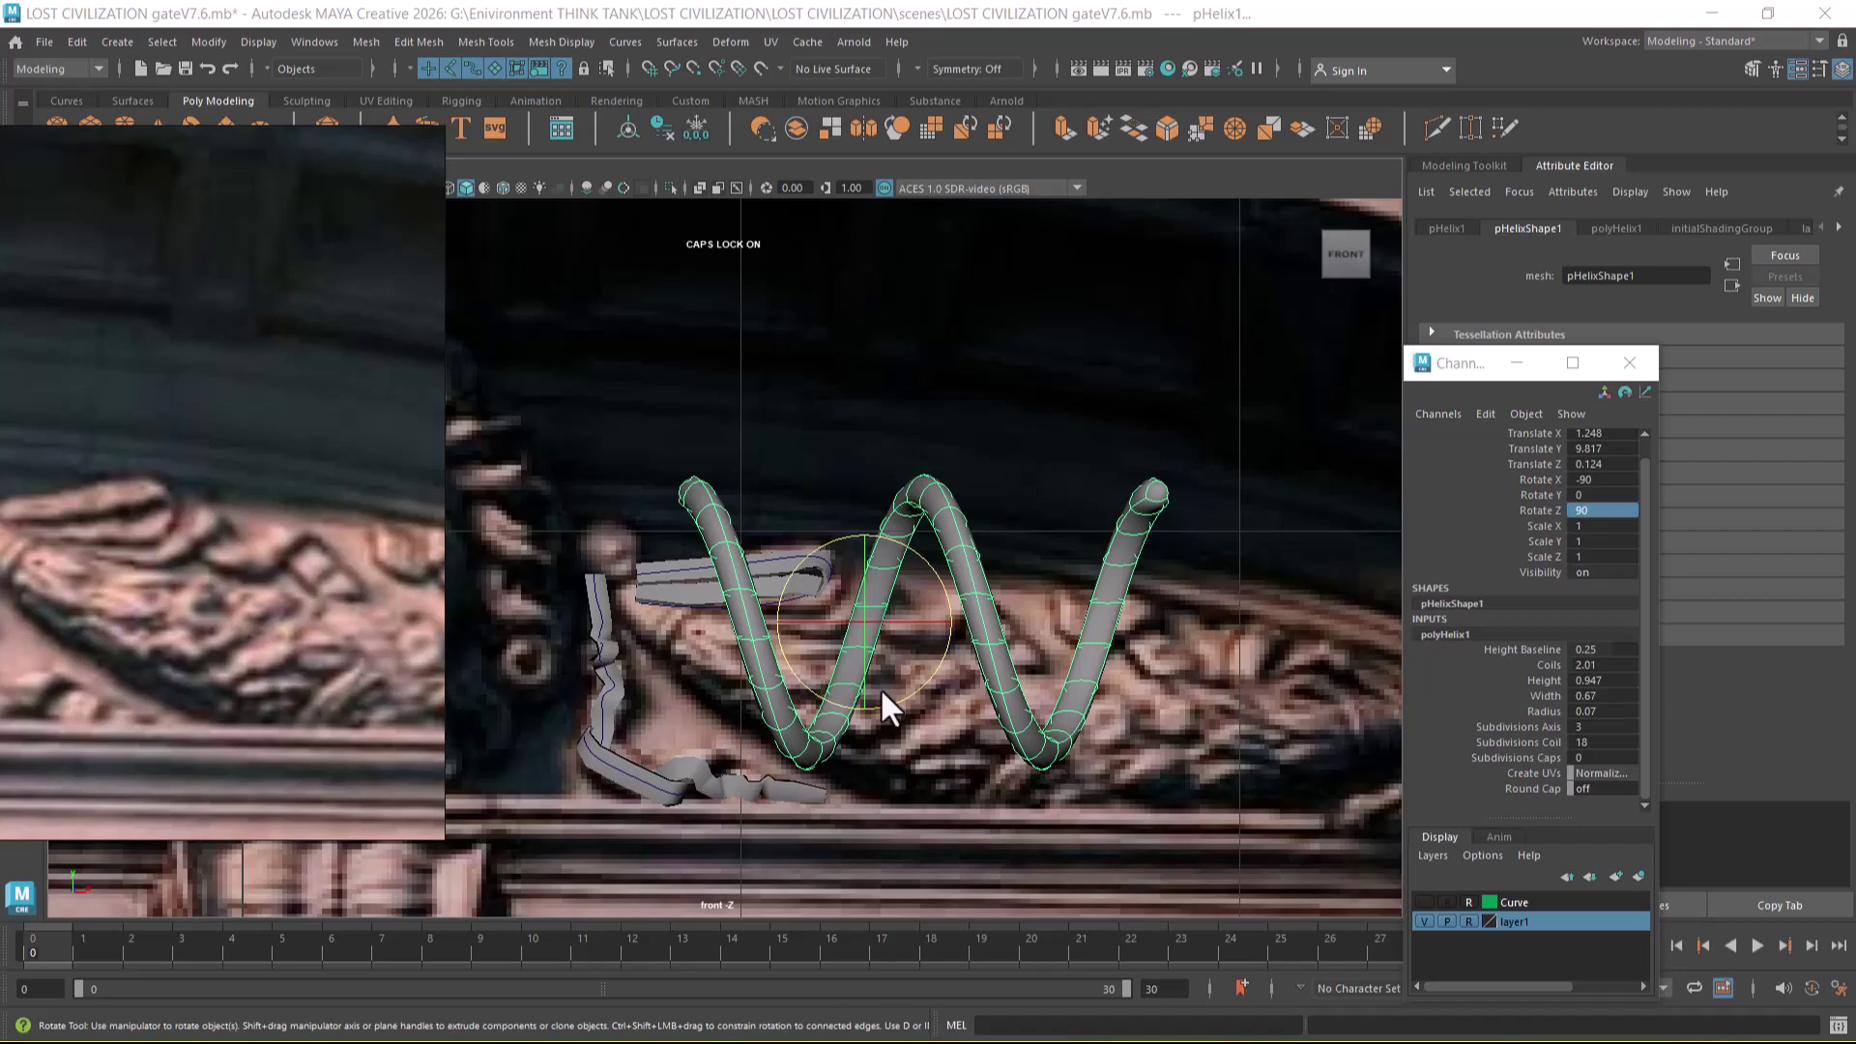
- Try rotating the helix freehand to about 43.6 in X, with Rotate Y at 90 and at 180
drag(868, 673, 862, 584)
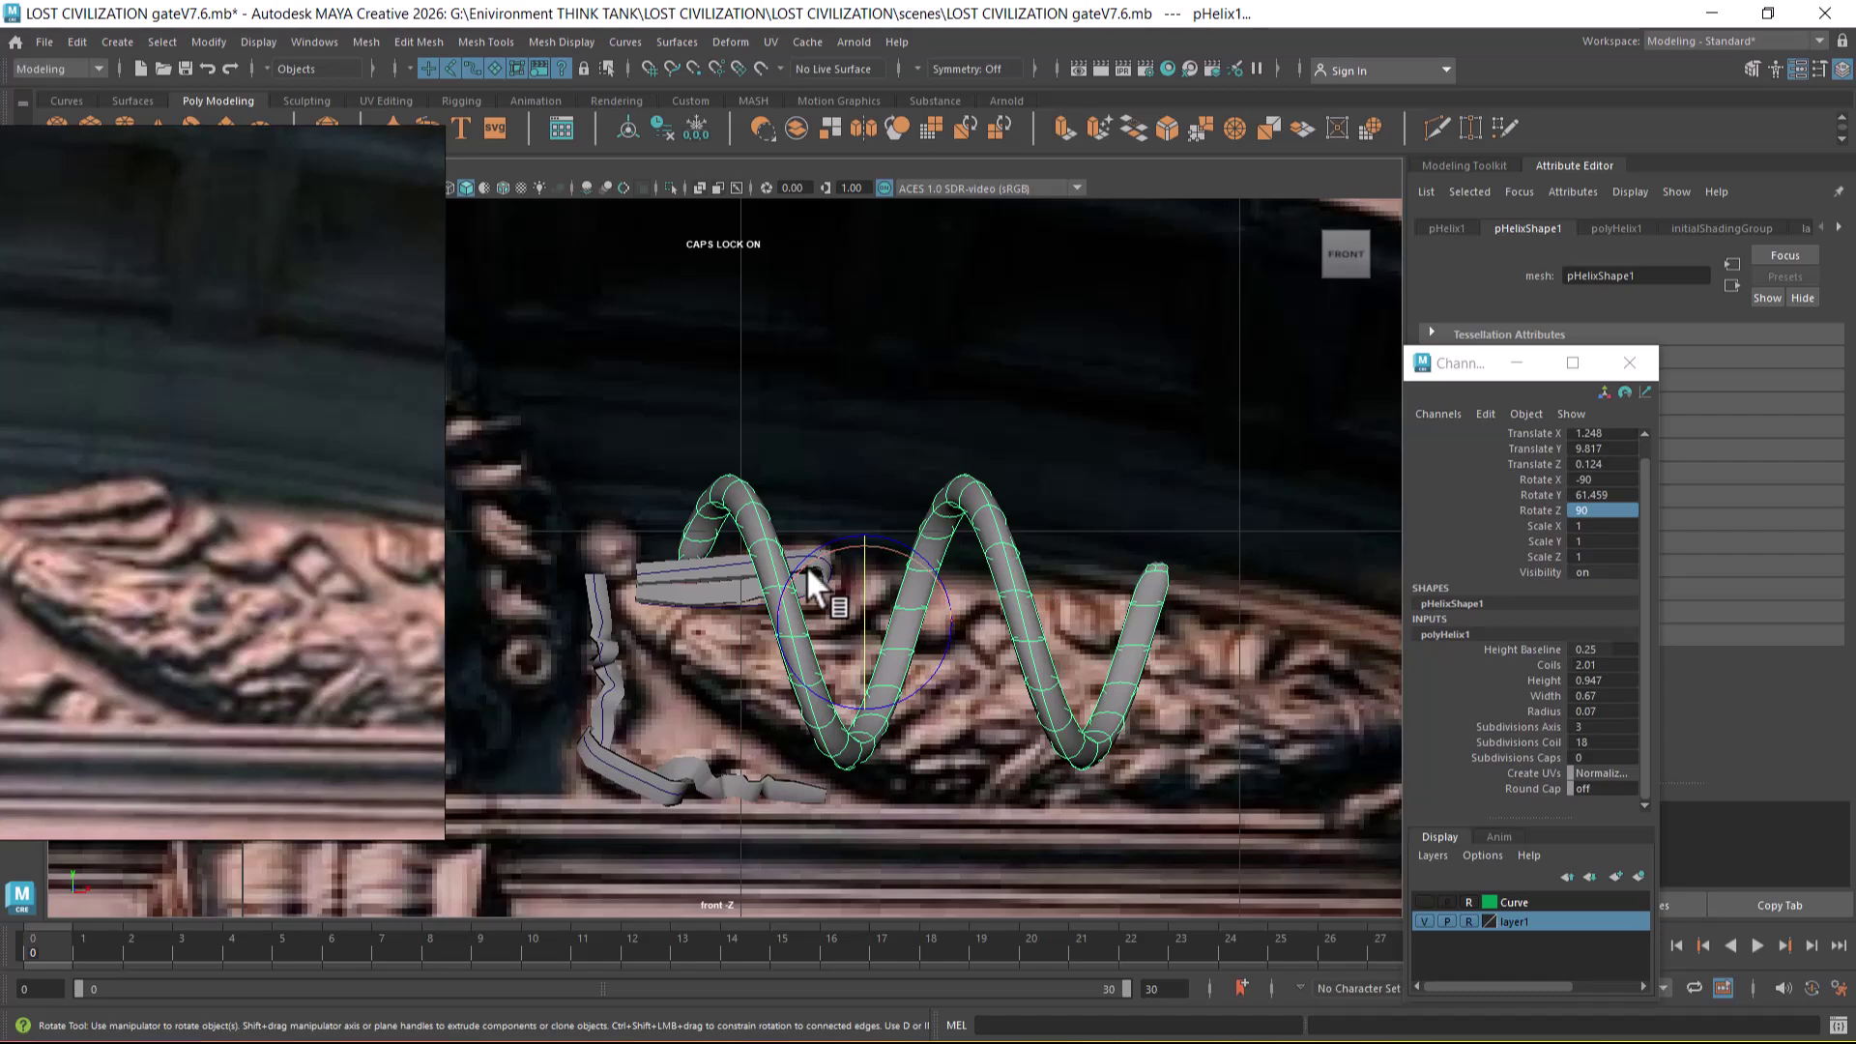
drag(804, 565, 904, 626)
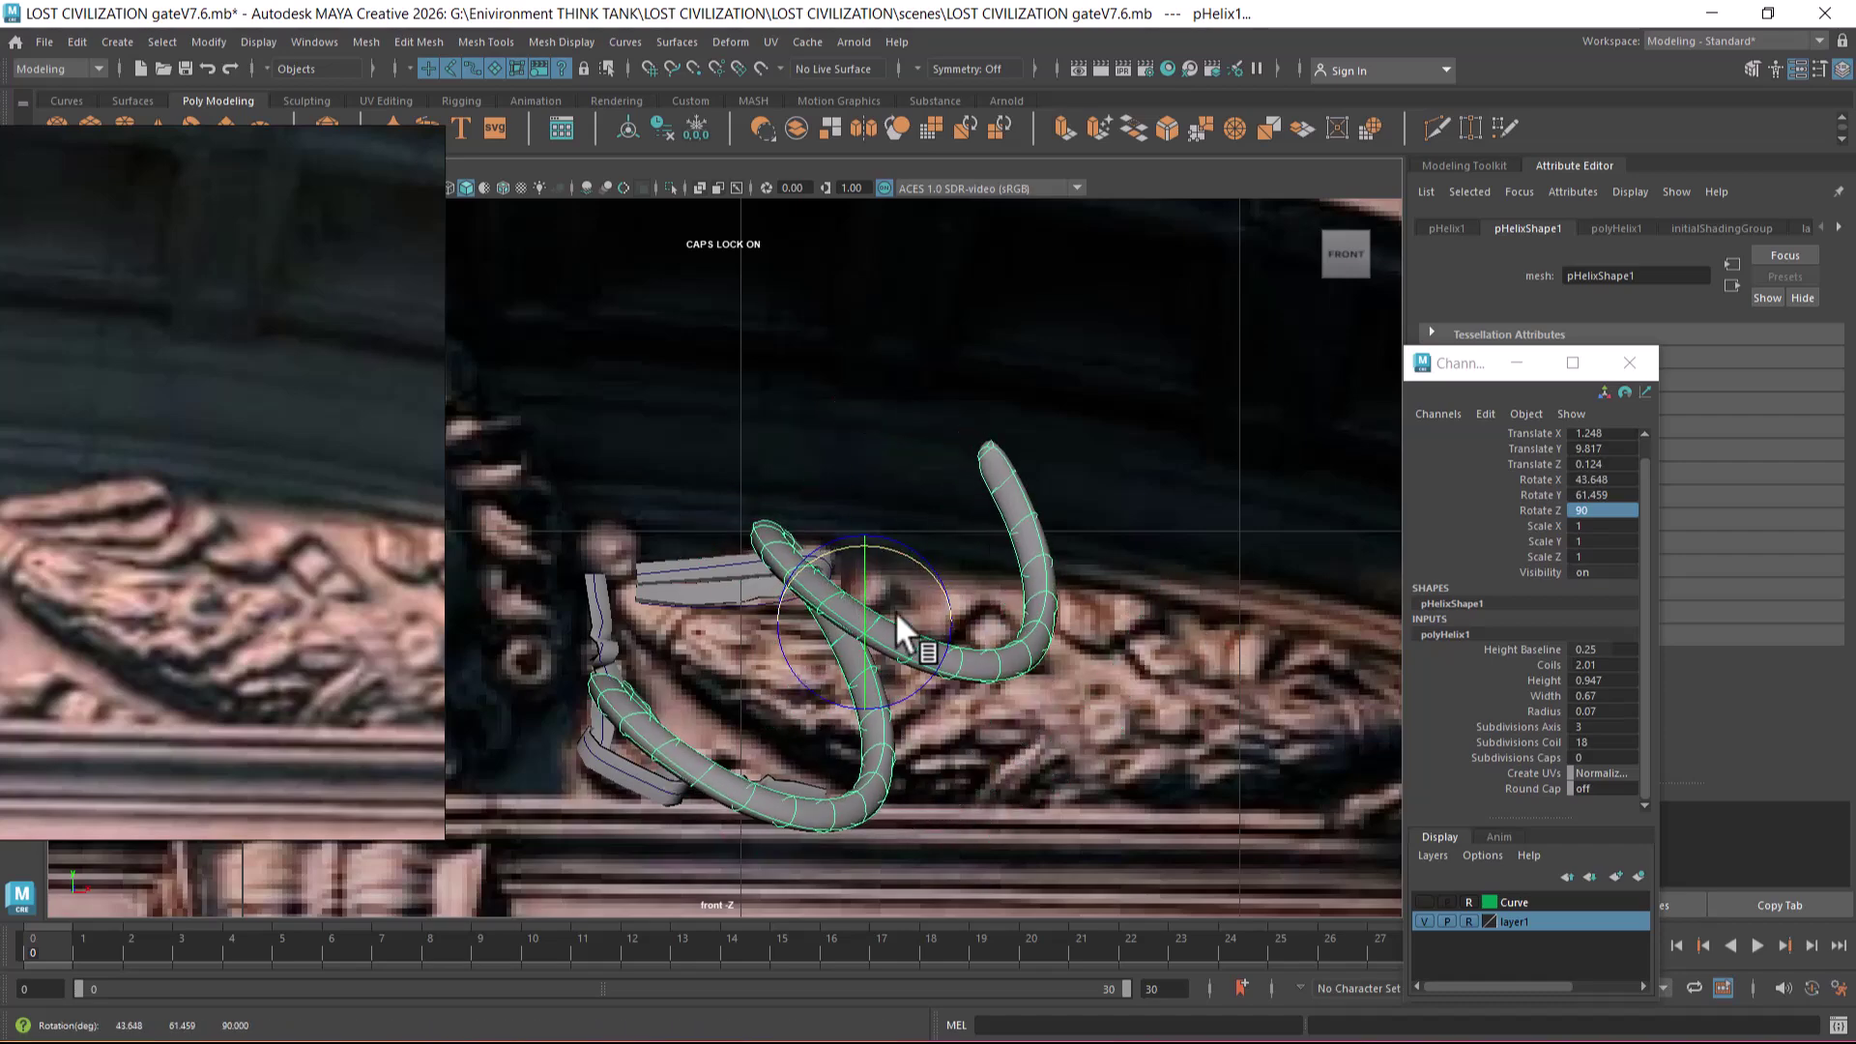
click(1612, 493)
text(90)
key(Return)
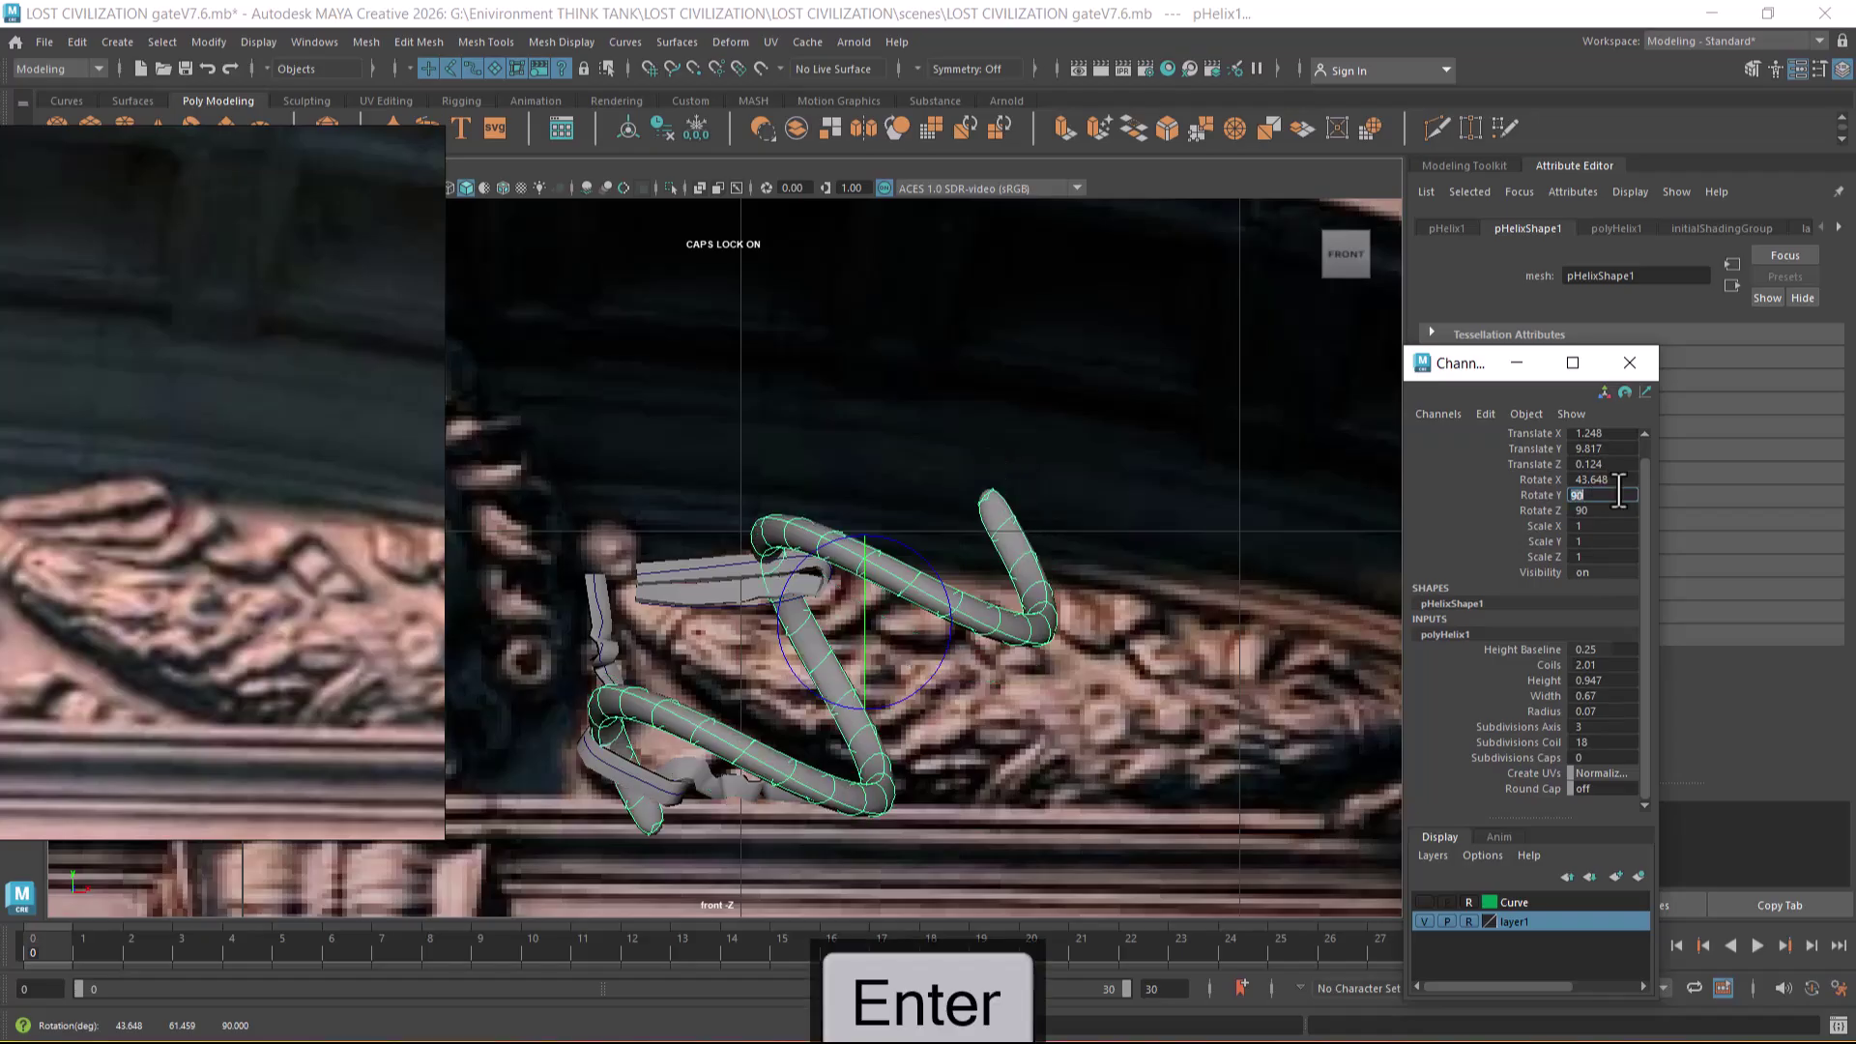
text(180)
key(Return)
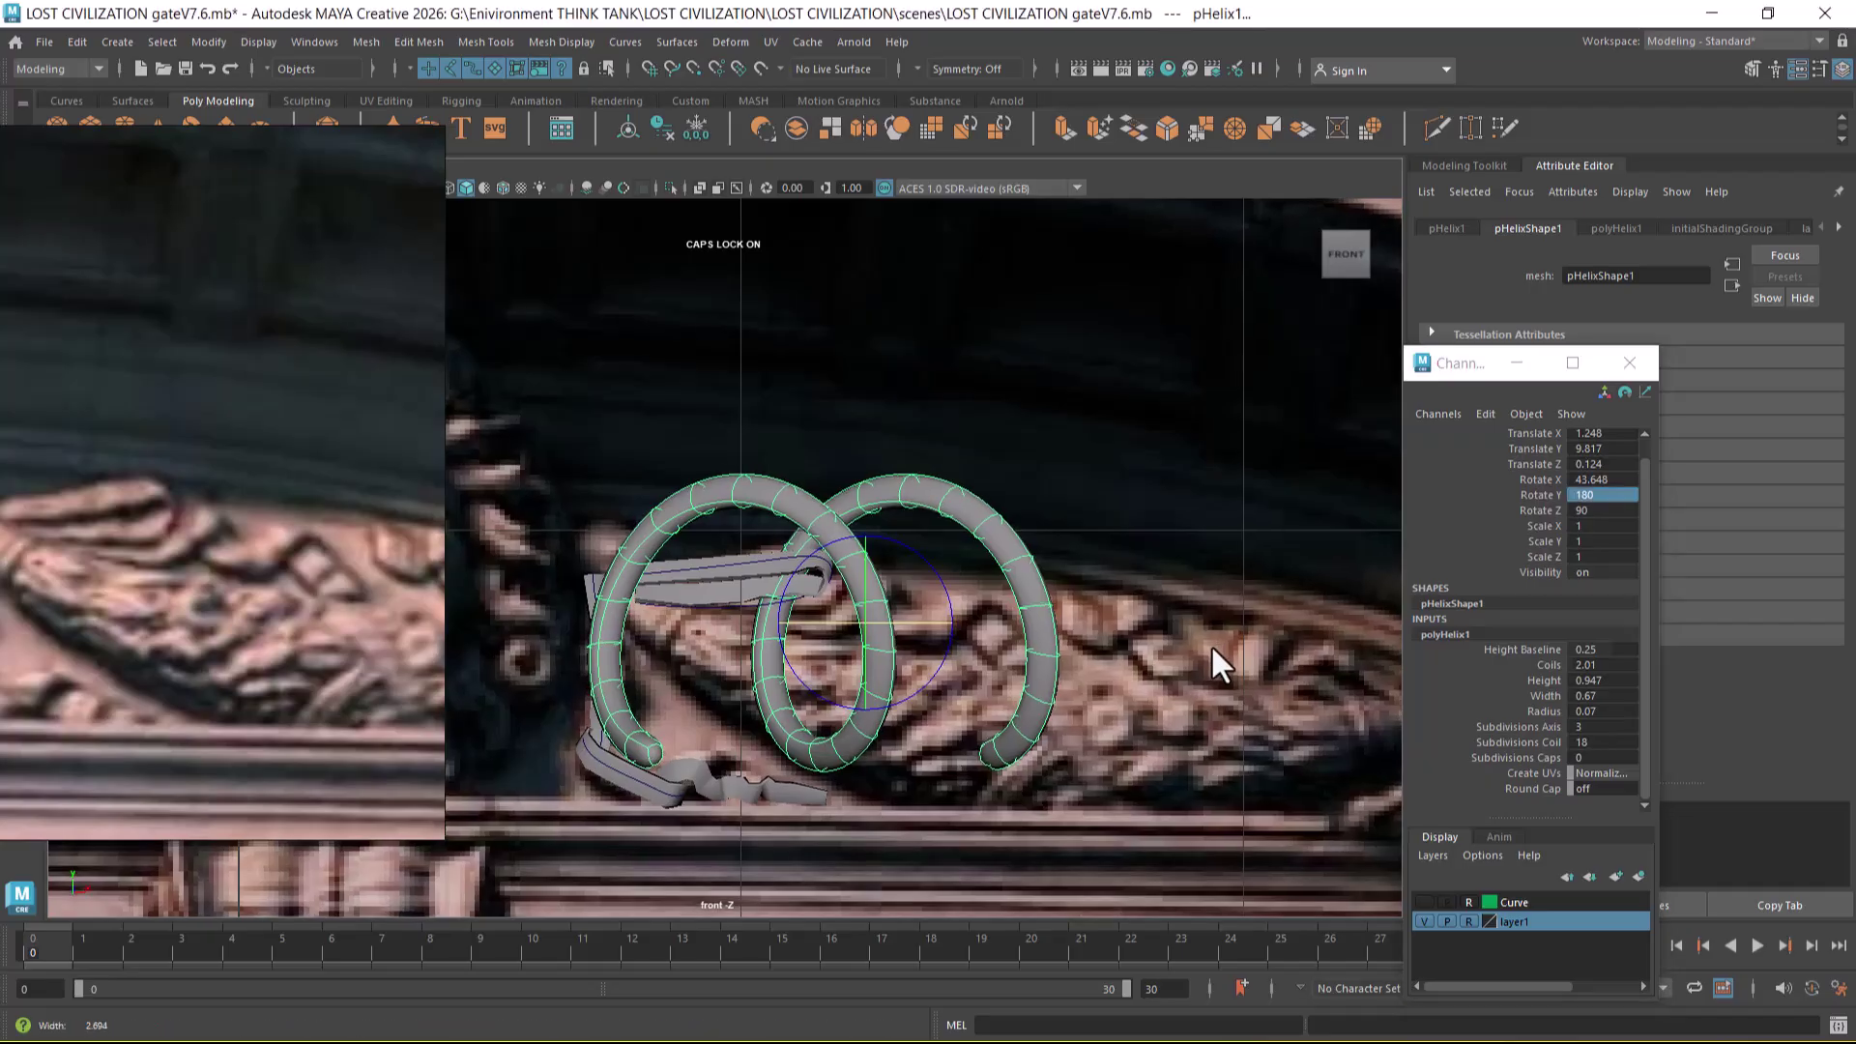
- Switch to the perspective view and set the helix's Rotate Y to 0
key(space)
drag(1210, 645, 1231, 493)
alt+drag(1208, 604, 1181, 694)
click(1617, 496)
text(0)
key(Return)
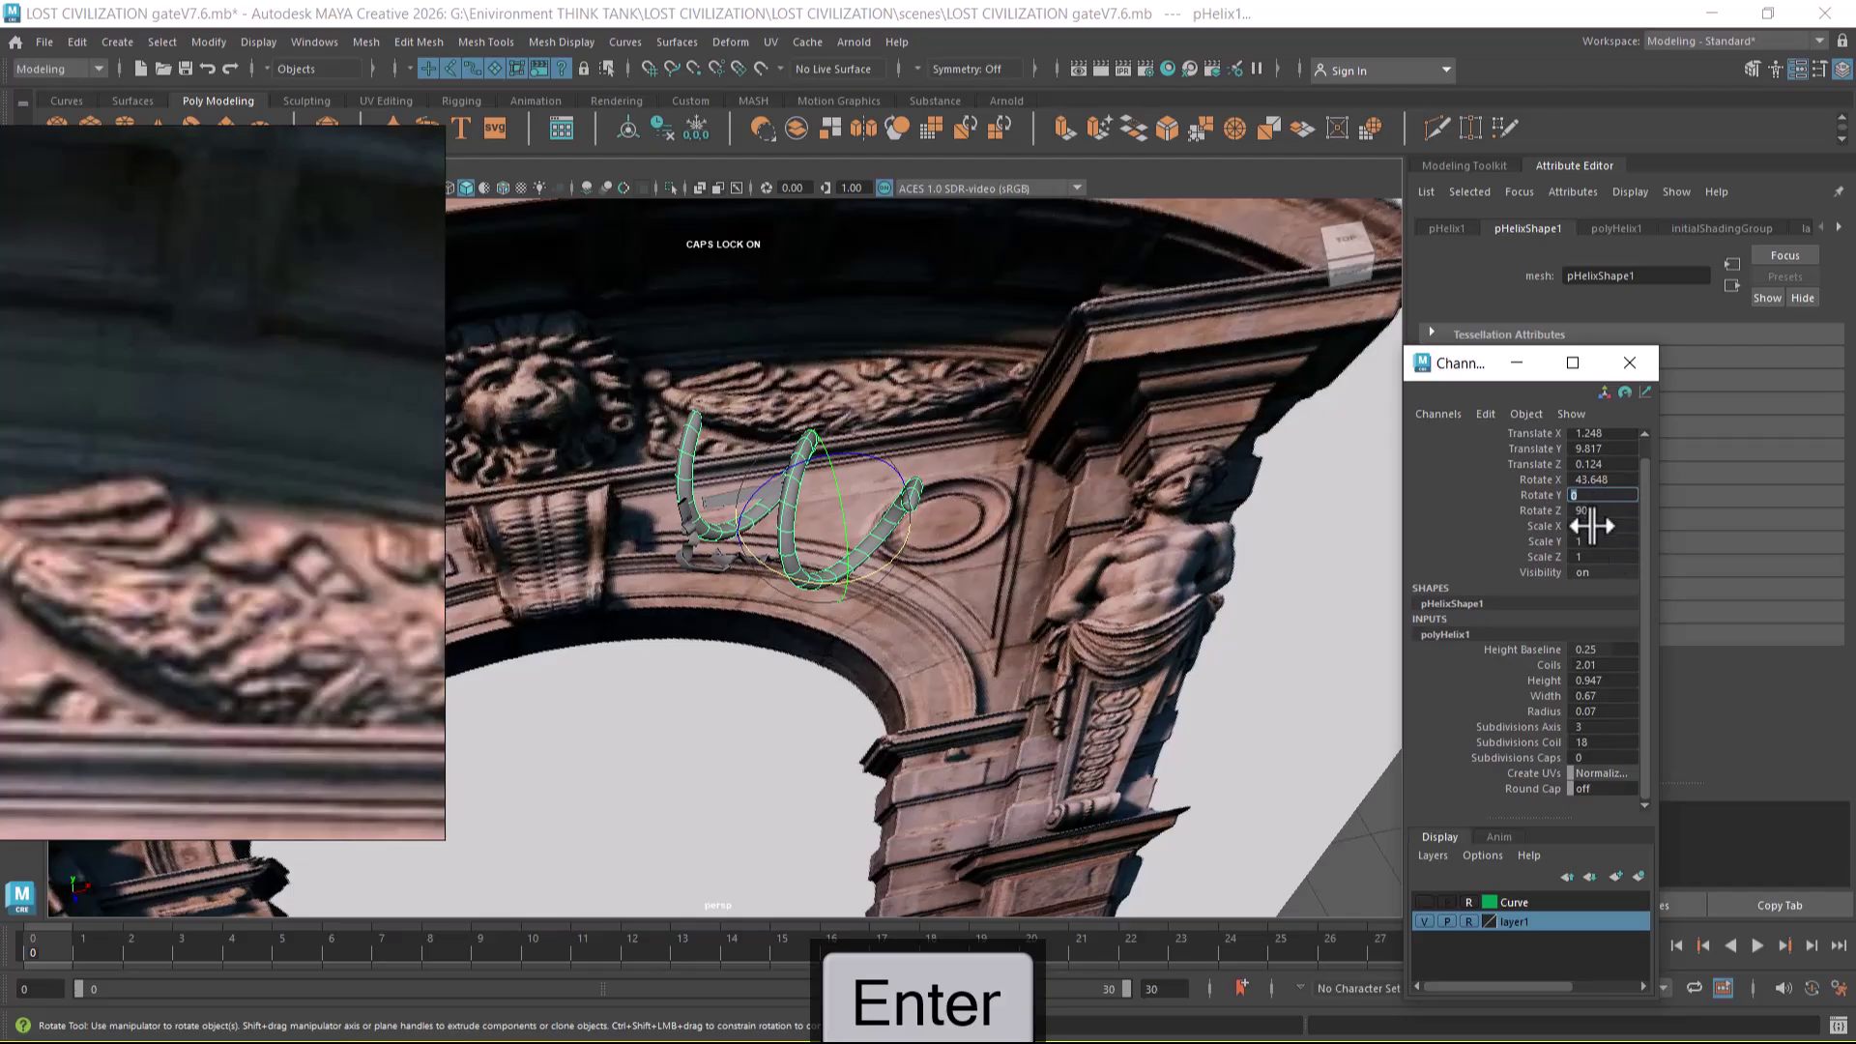
- Try the helix's Rotate X at 180 and set it to 90
click(1593, 482)
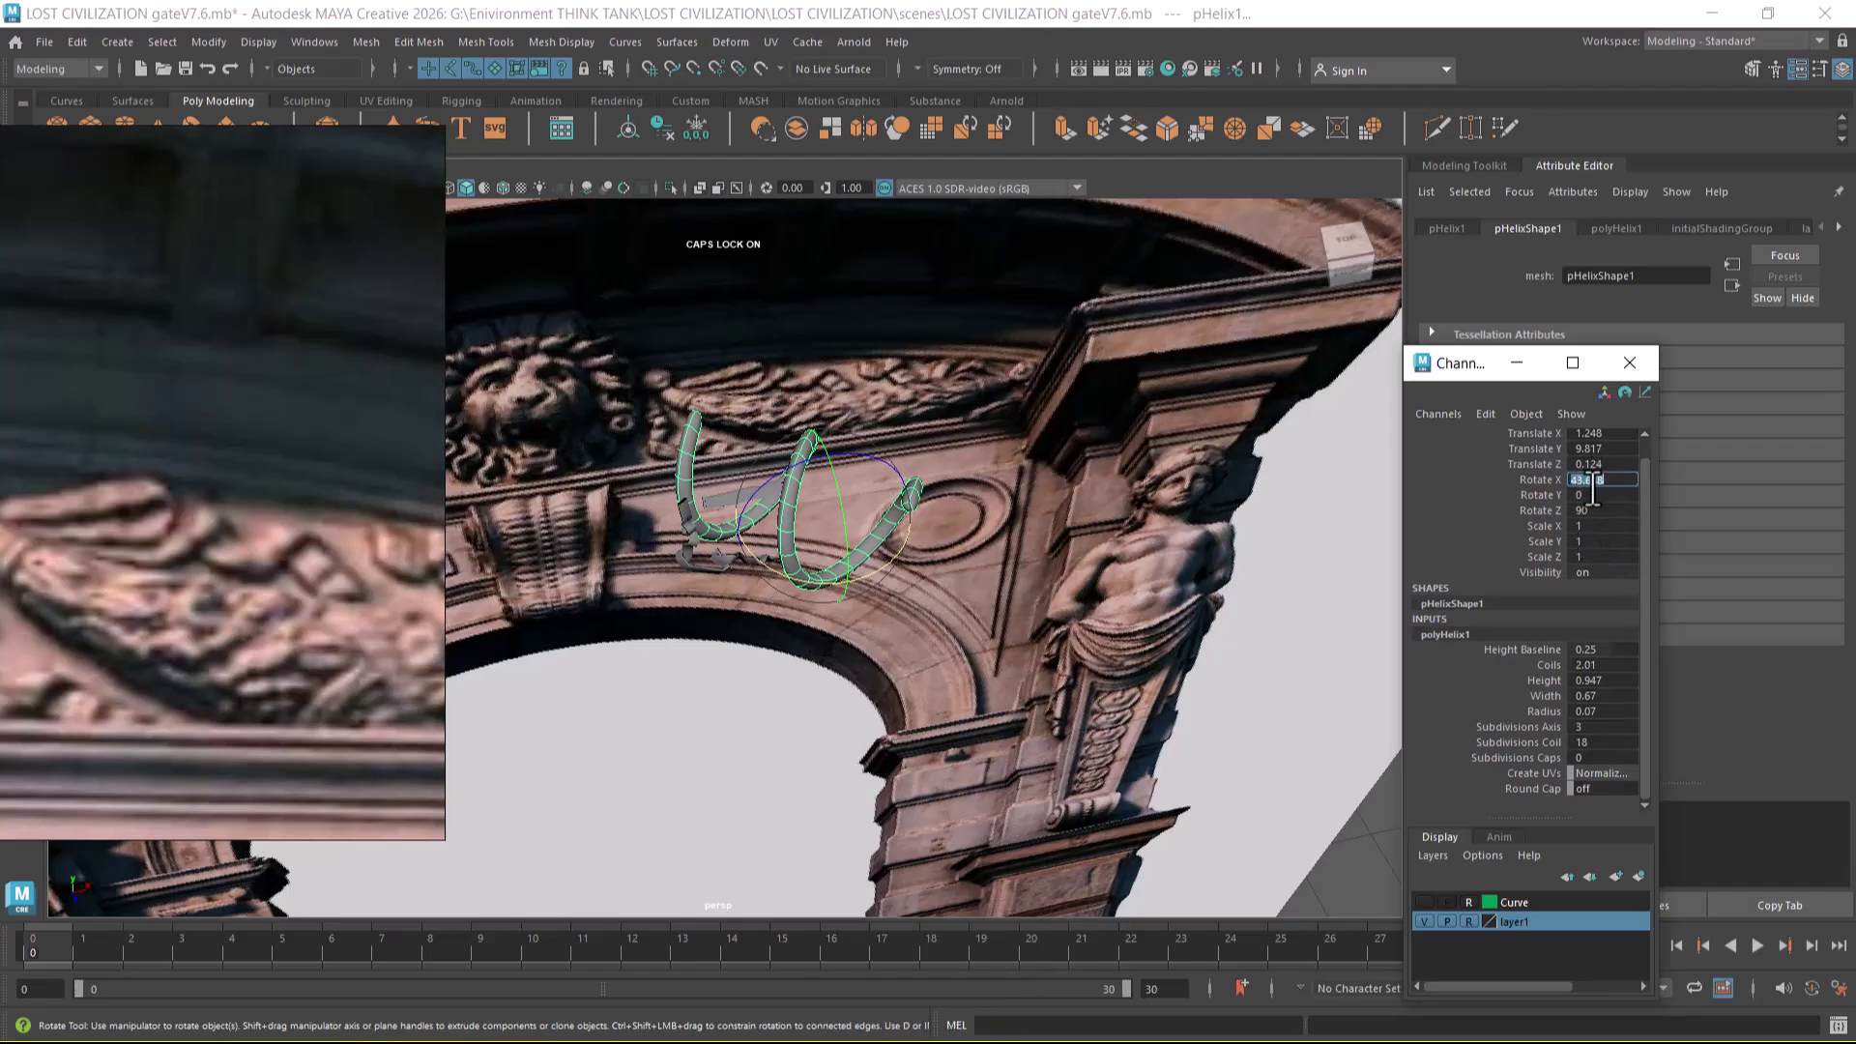
text(180)
key(Return)
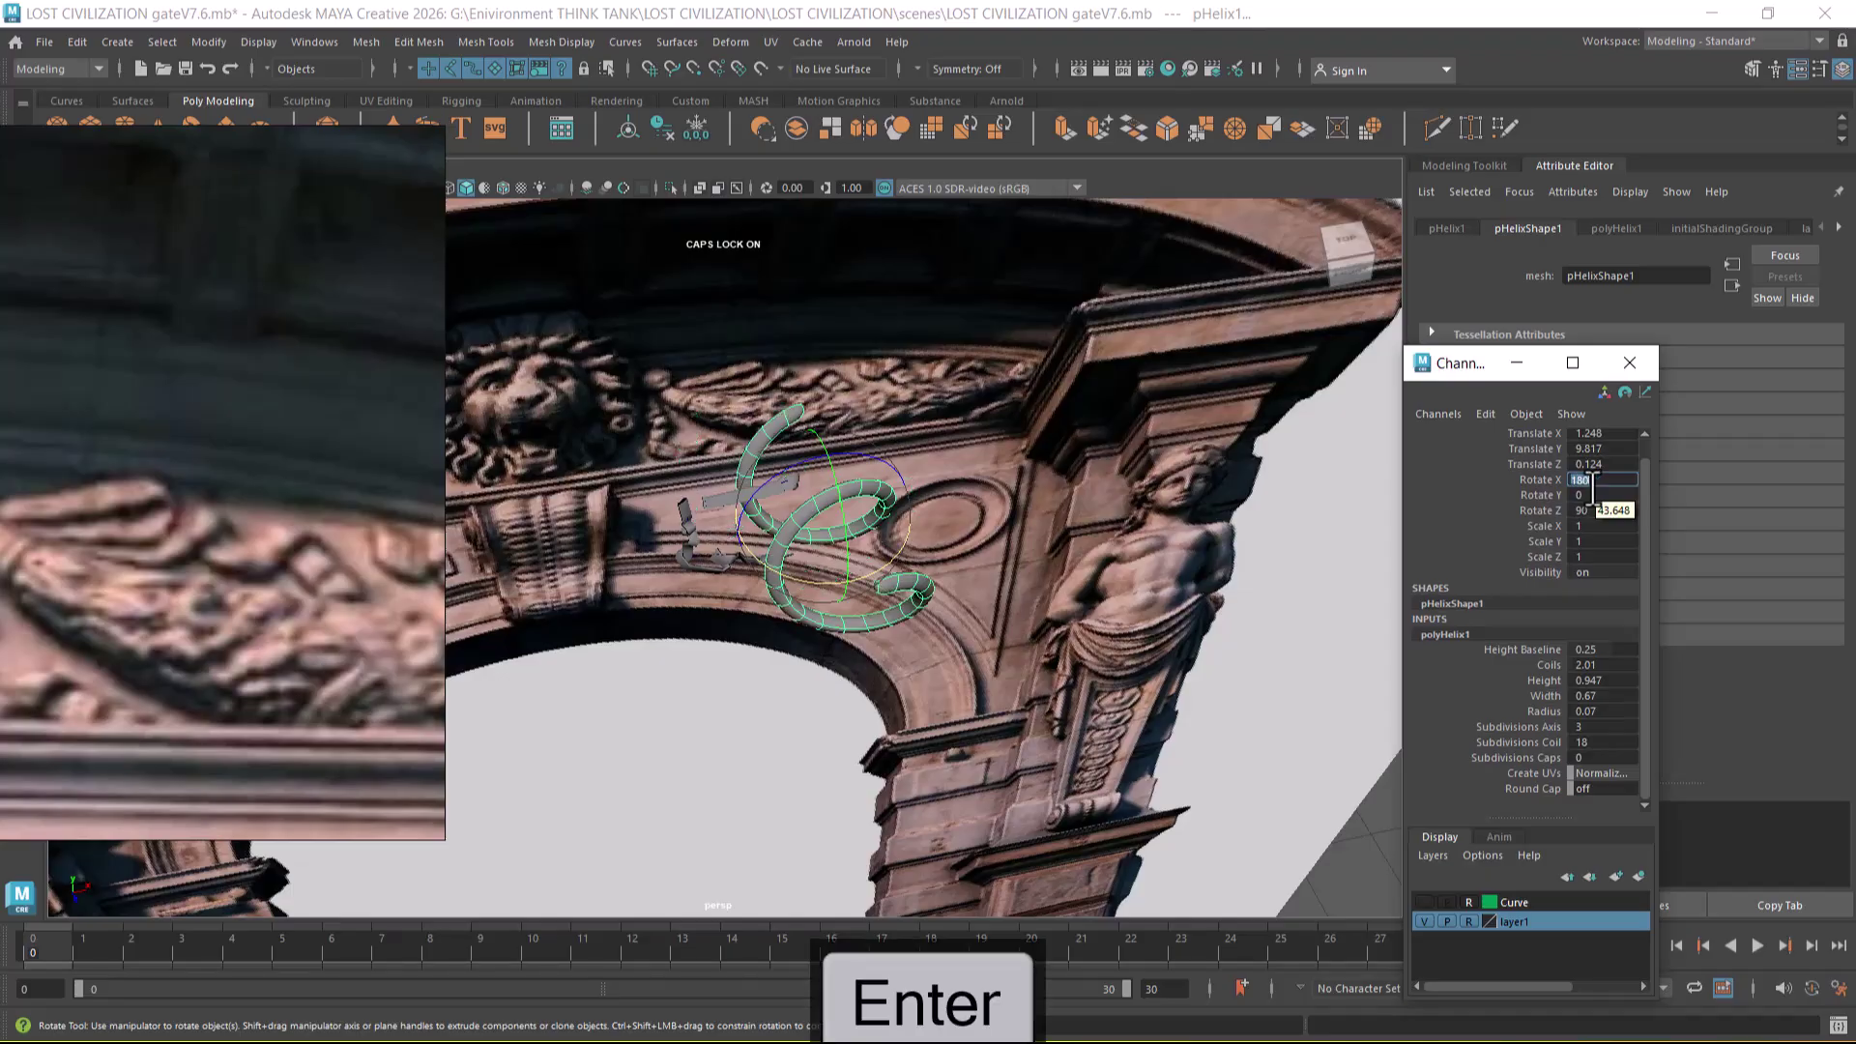
text(90)
key(Return)
key(space)
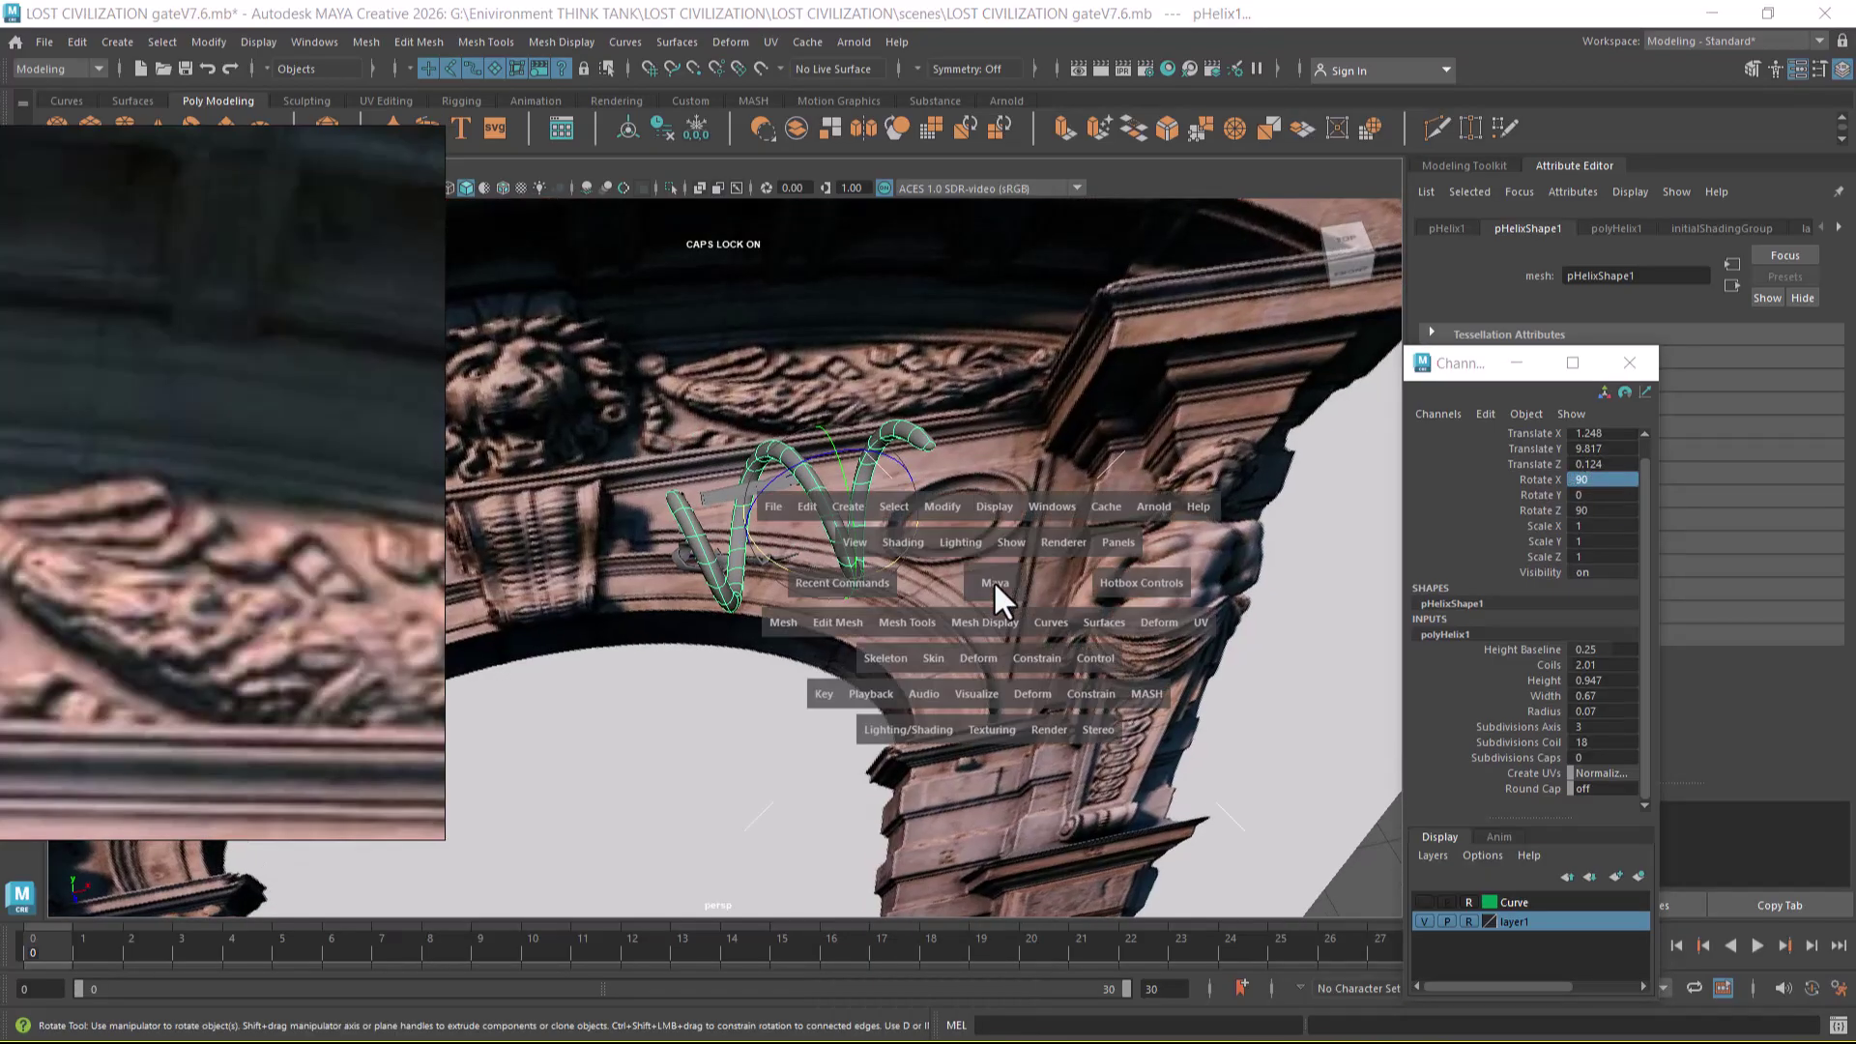
- Switch to the front view, framing the helix against the garland reference
drag(993, 580, 992, 624)
scroll(972, 614, up, 1)
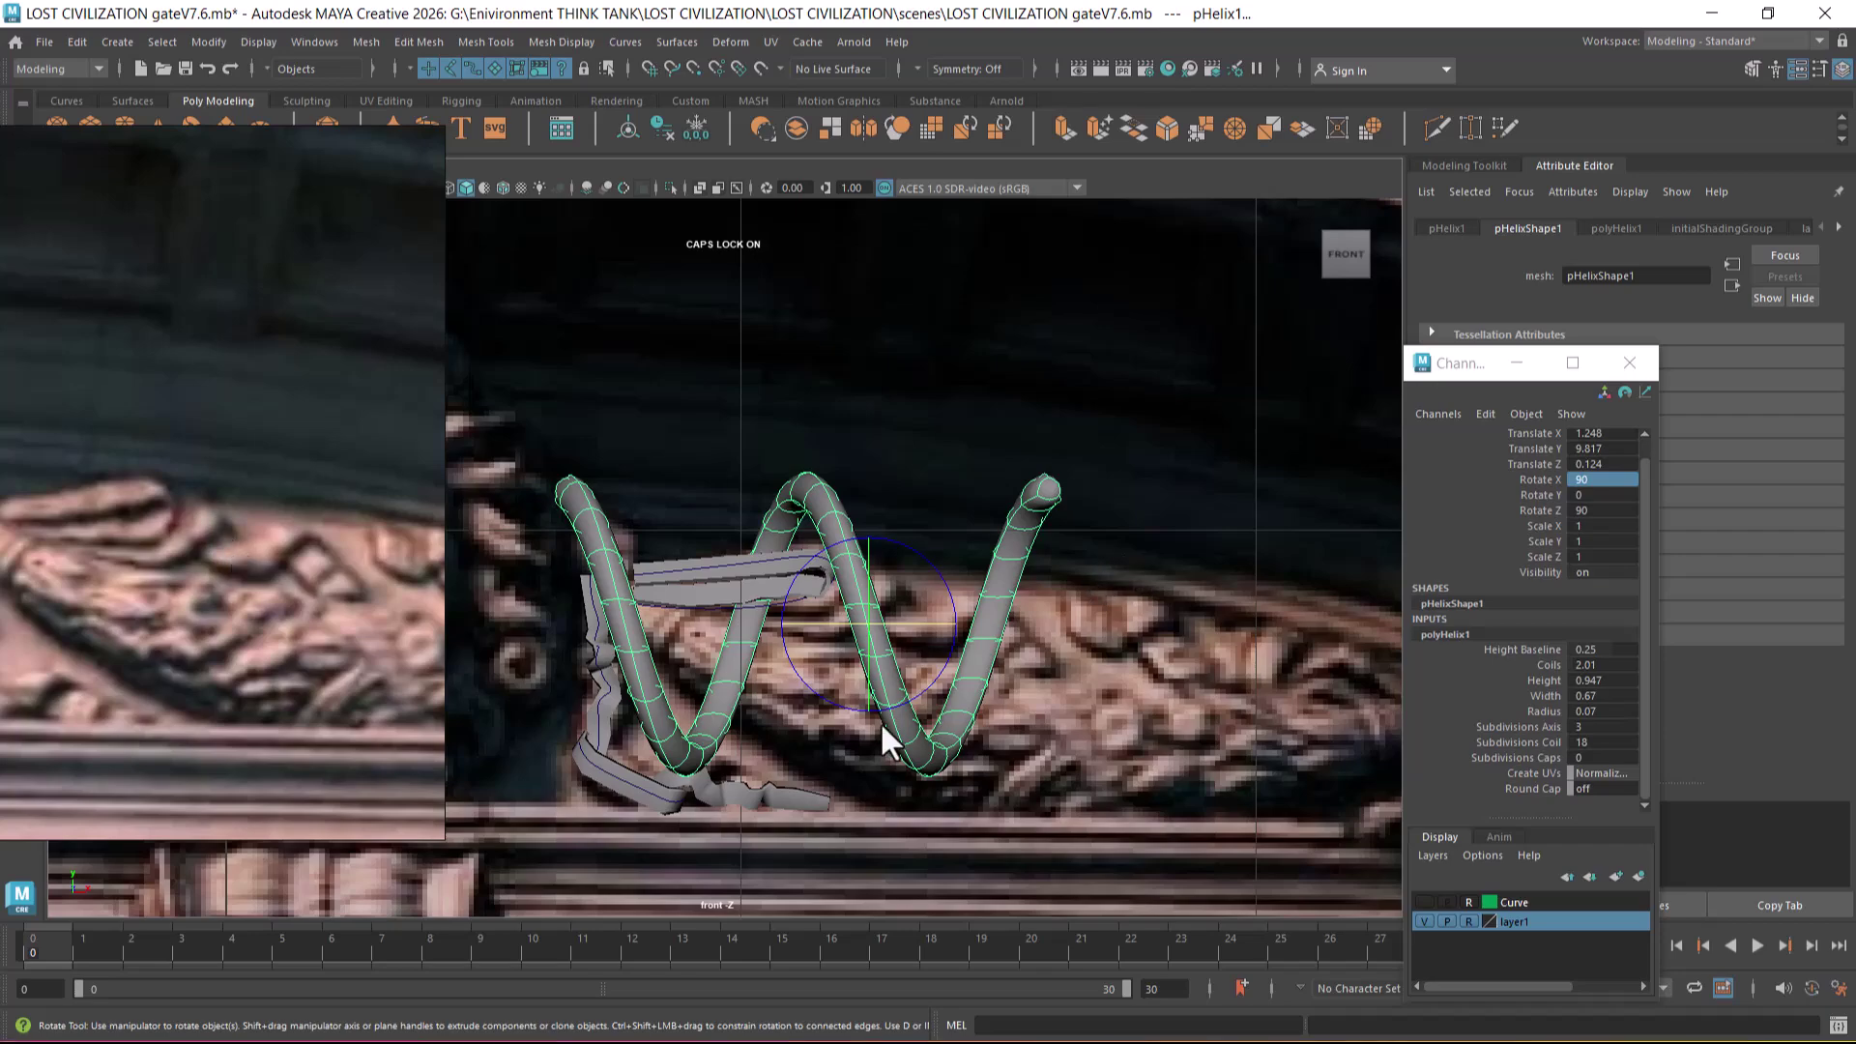
- Try rotating the helix freehand in Z to about -33 and to about 212, and undo both rotations
drag(919, 555, 979, 967)
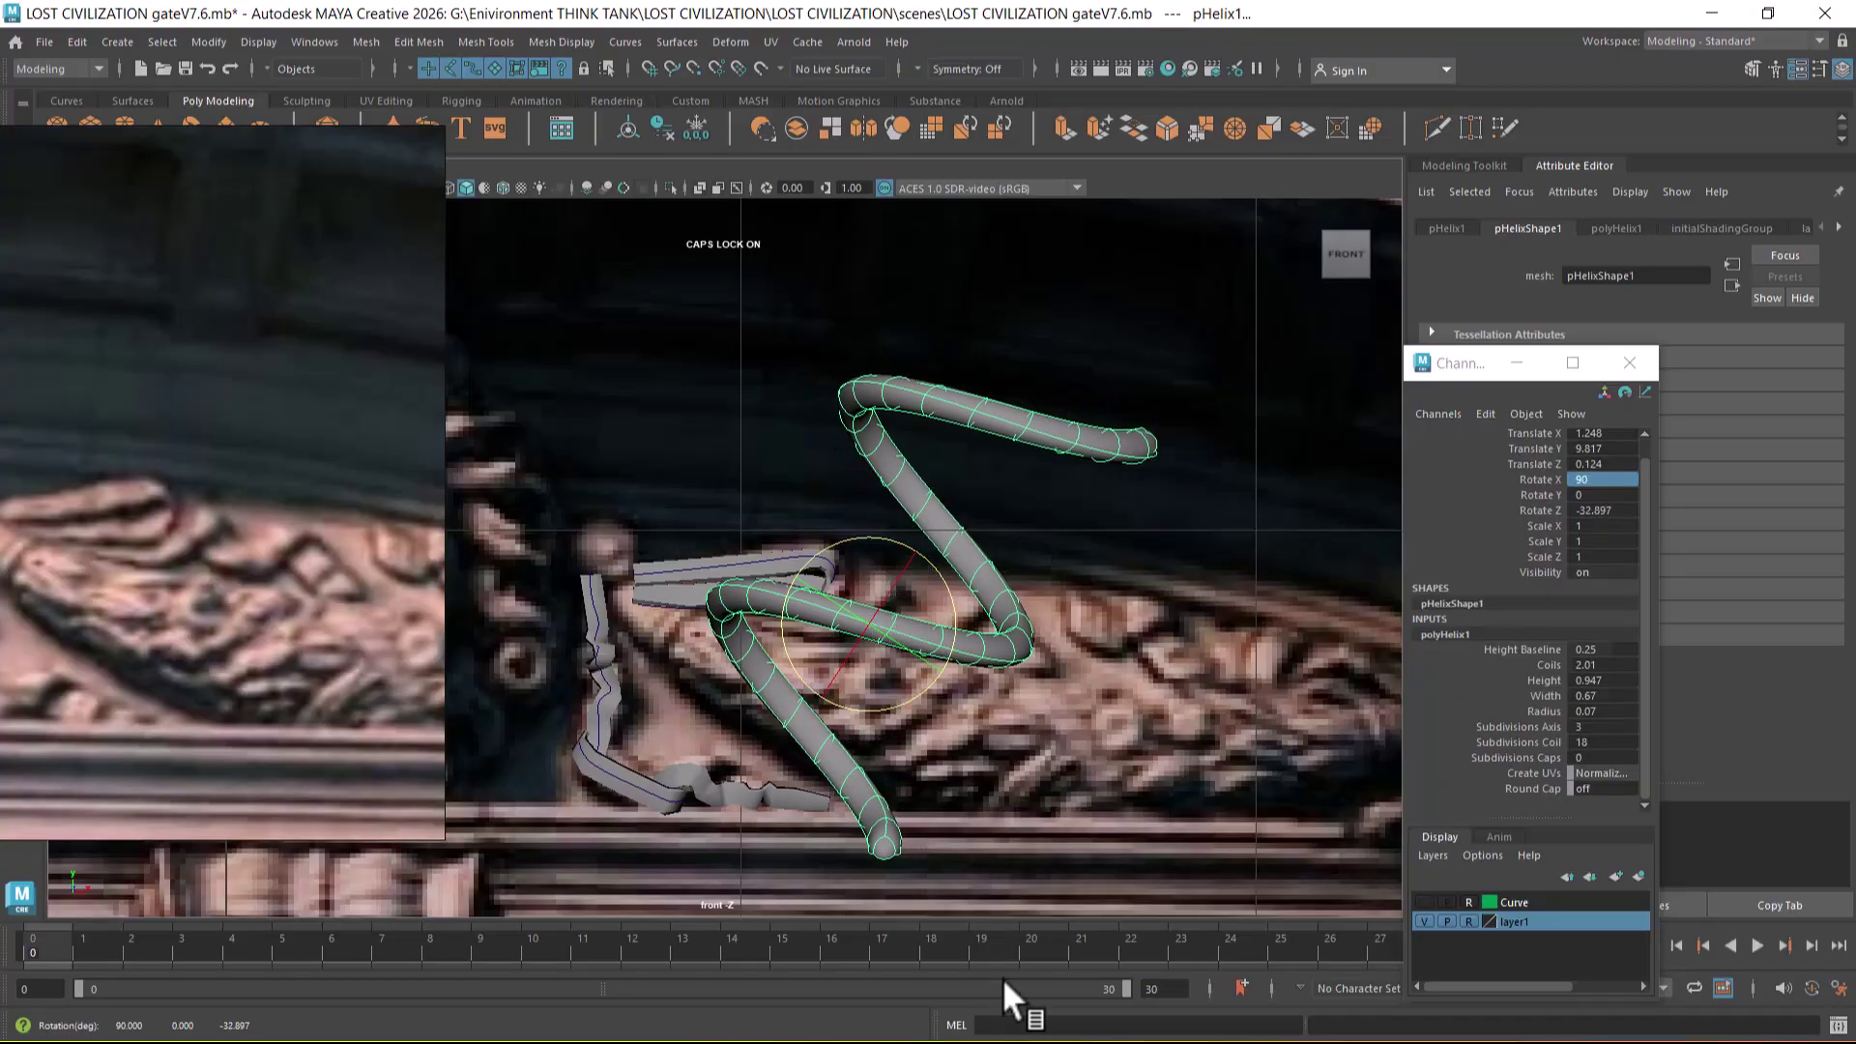
key(ctrl+z)
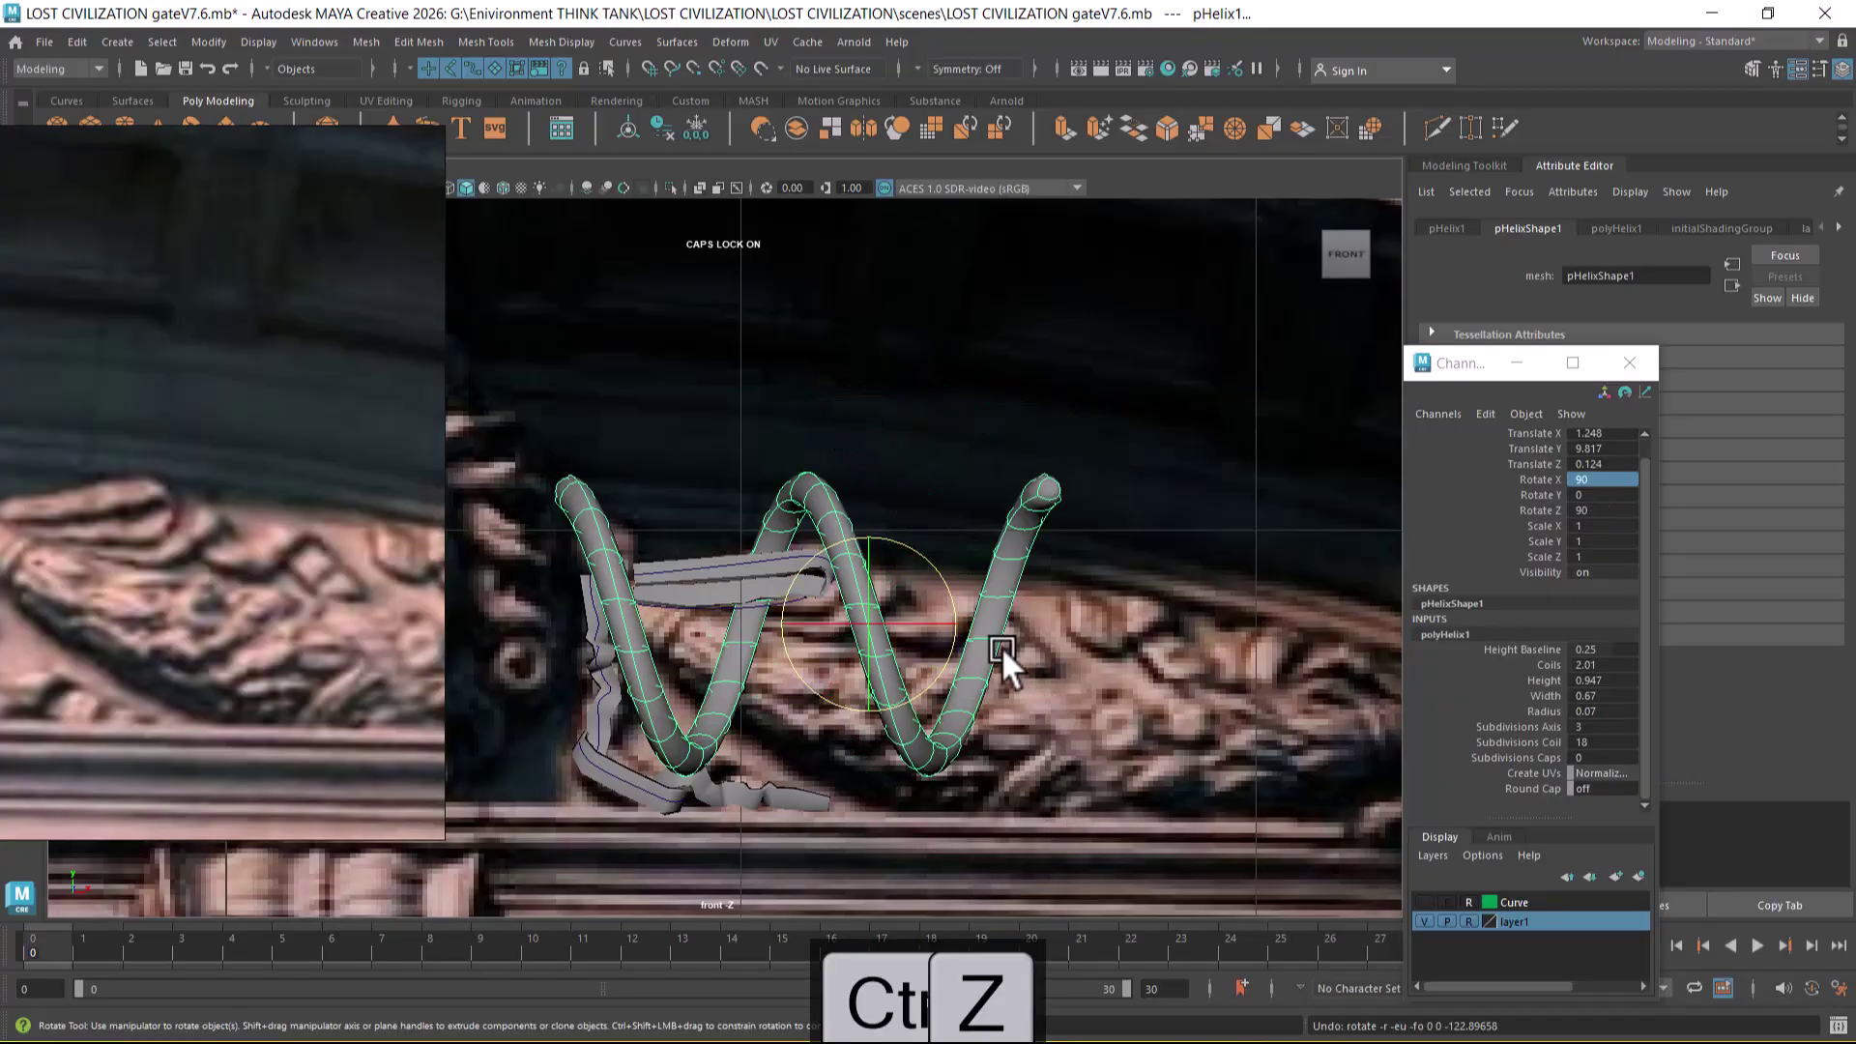
drag(955, 588, 819, 537)
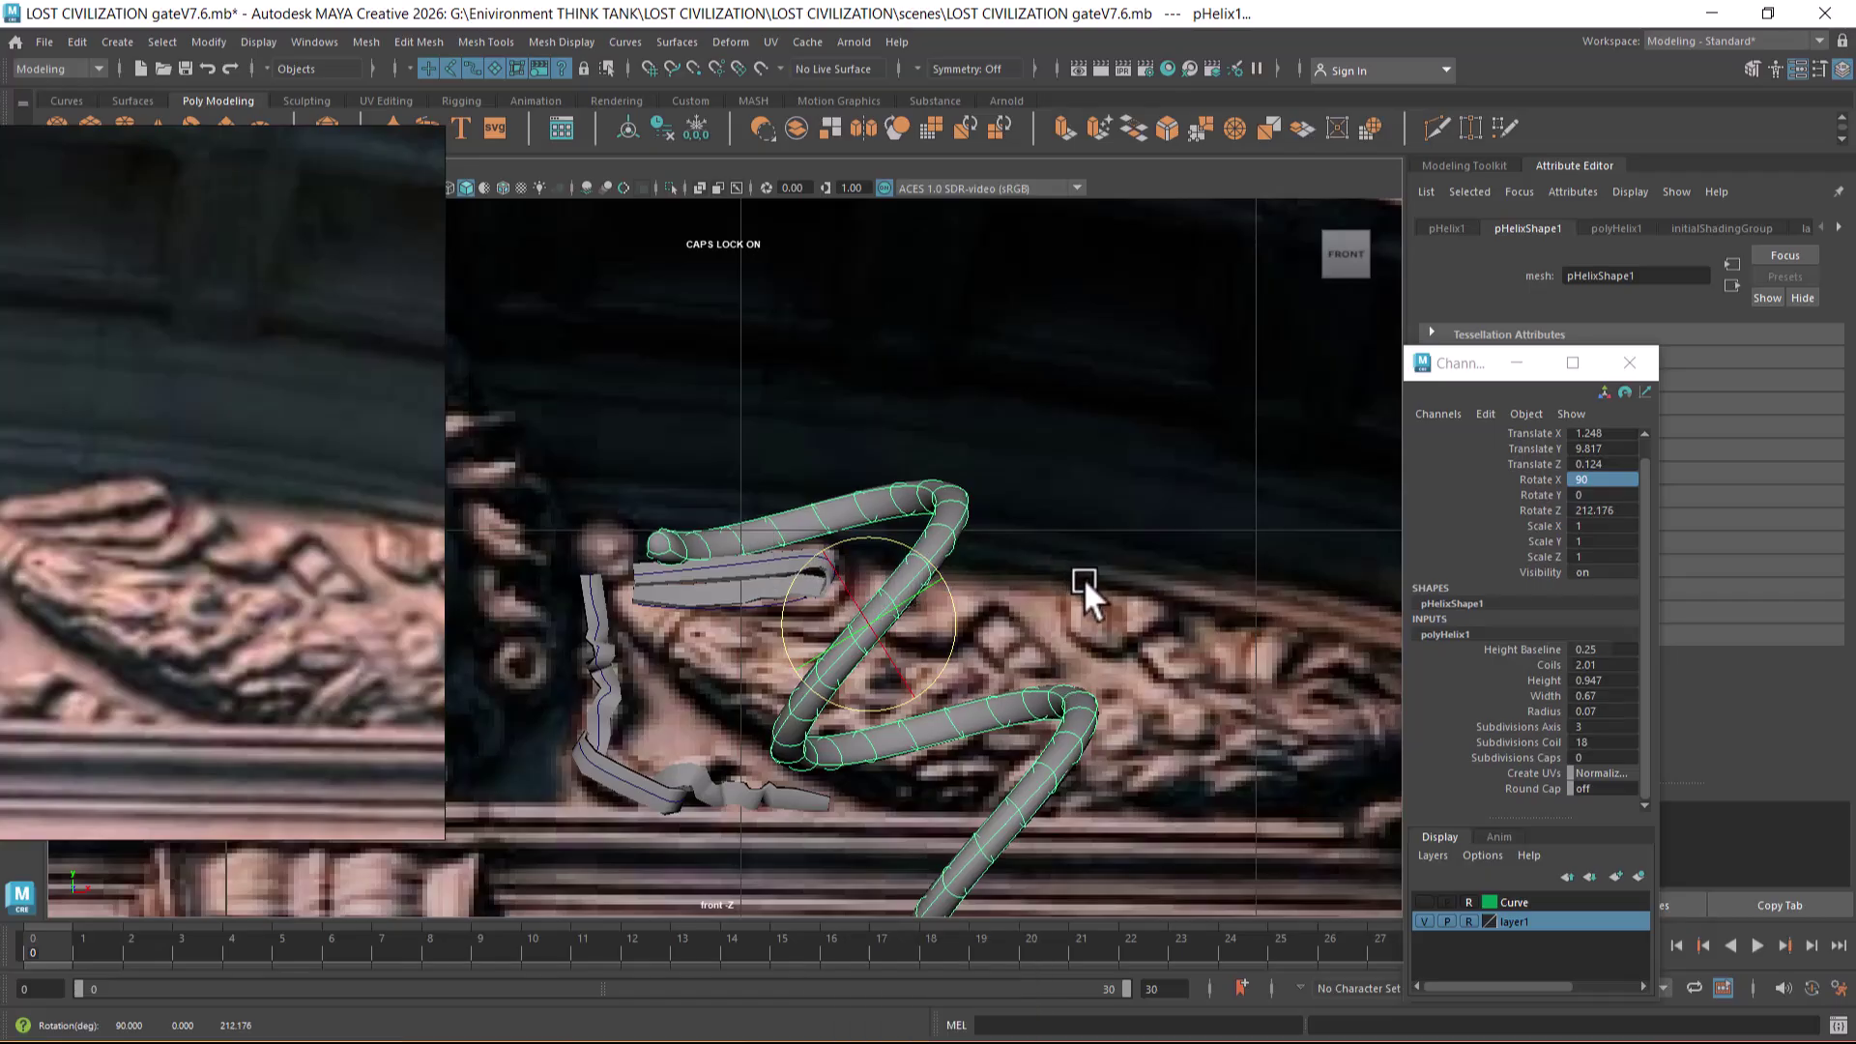
key(ctrl+z)
key(ctrl+z)
key(ctrl+z)
key(ctrl+z)
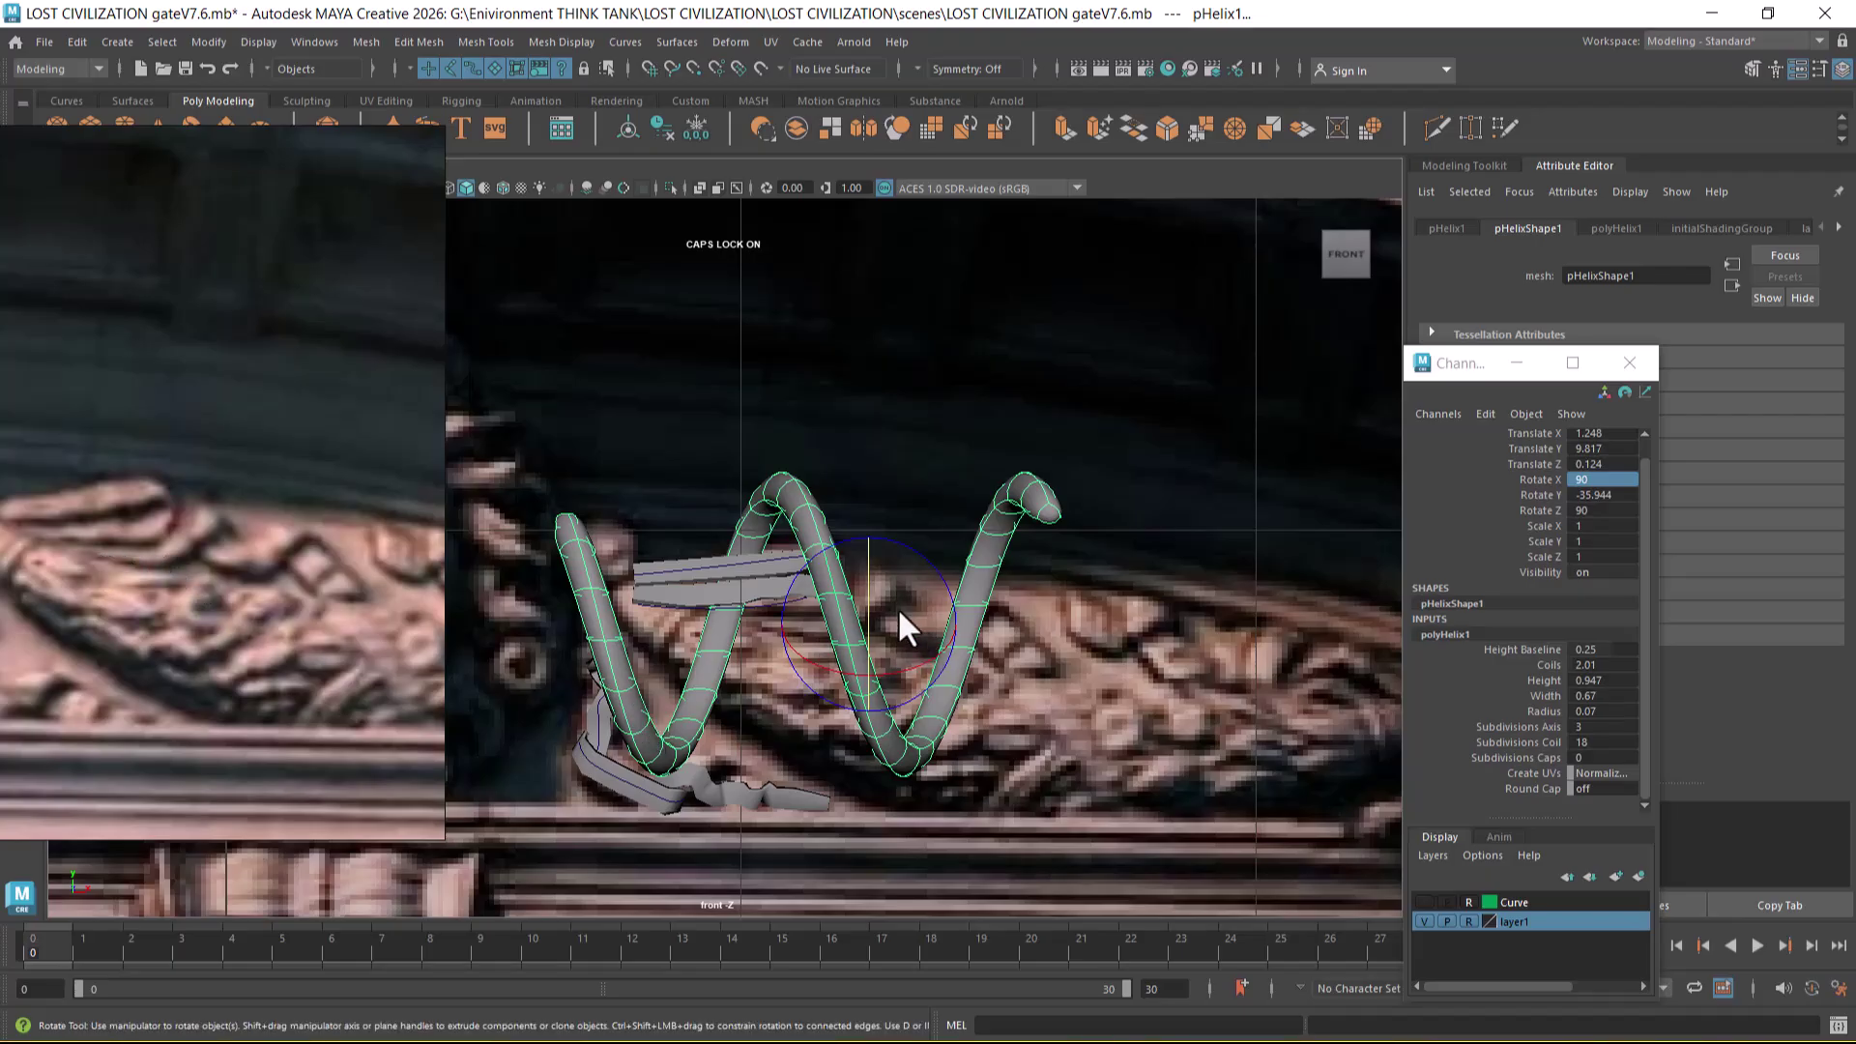
- Try rotating the helix freehand to about -152 in Y and to about -92 and 268 in Z
drag(870, 584, 872, 712)
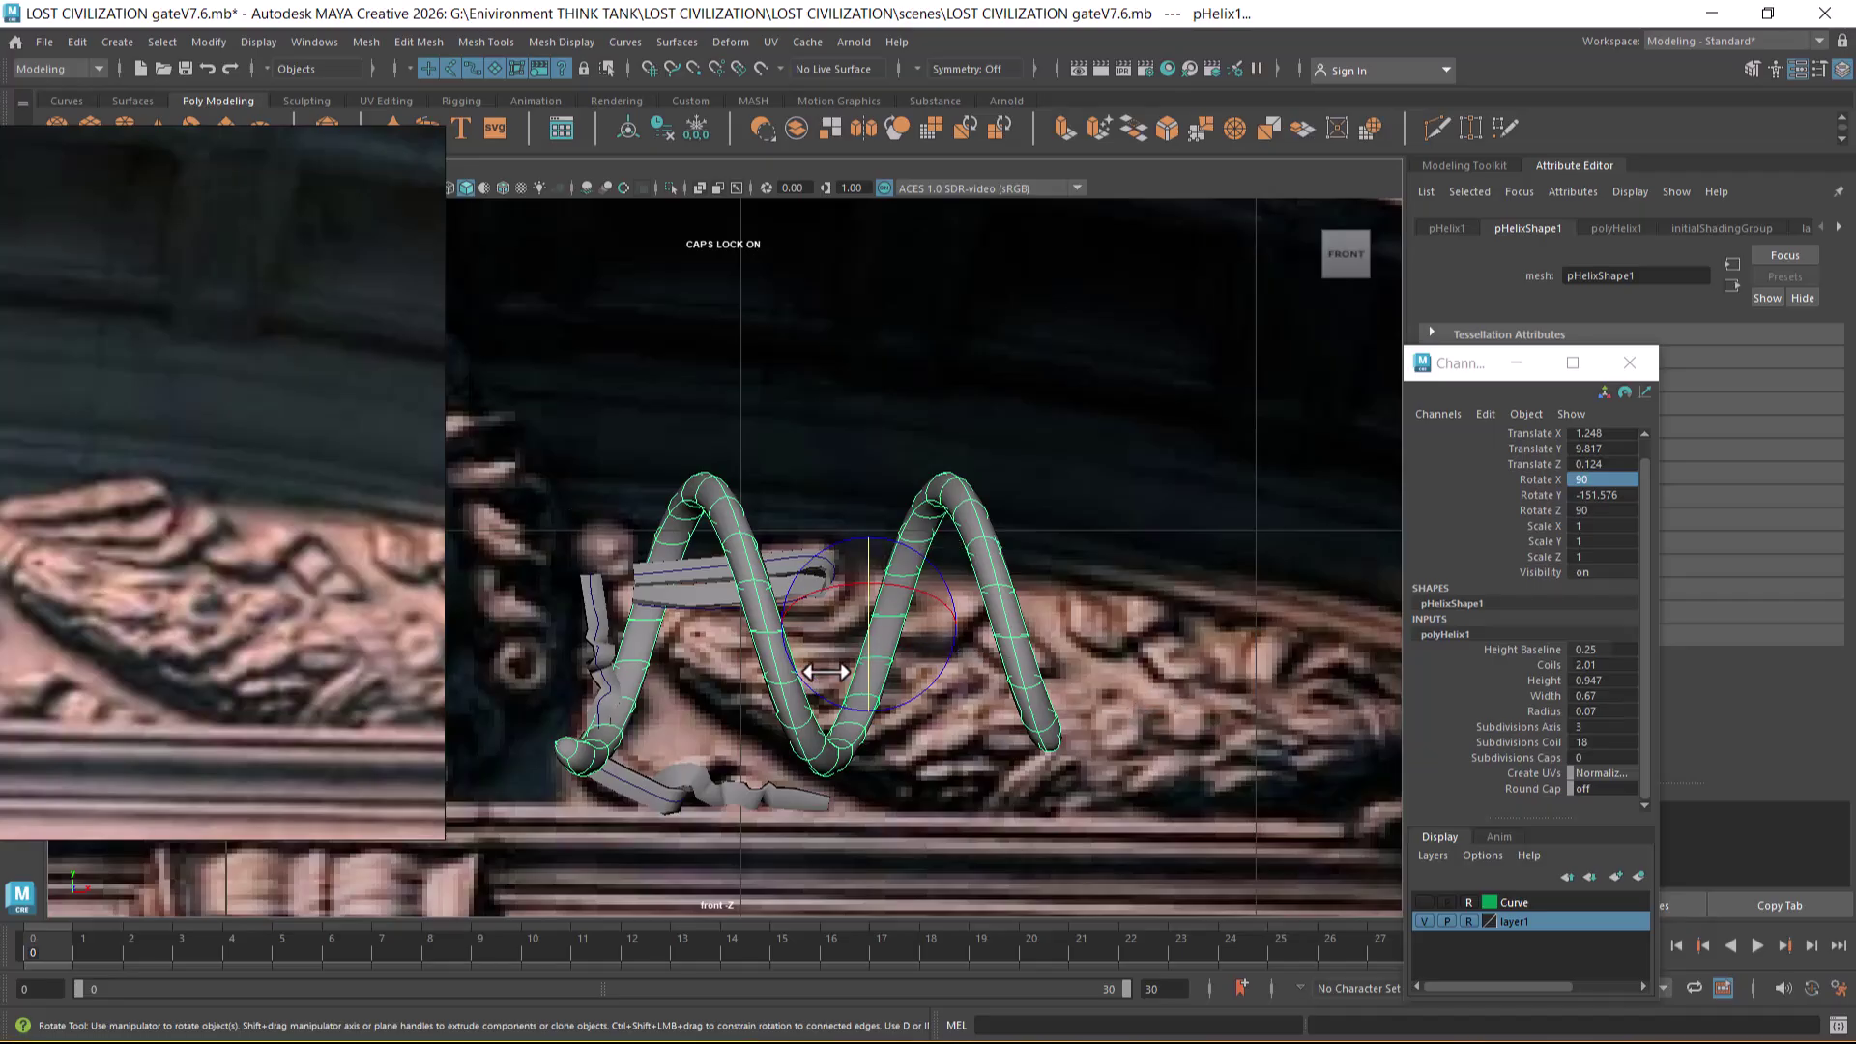
drag(810, 684, 1006, 489)
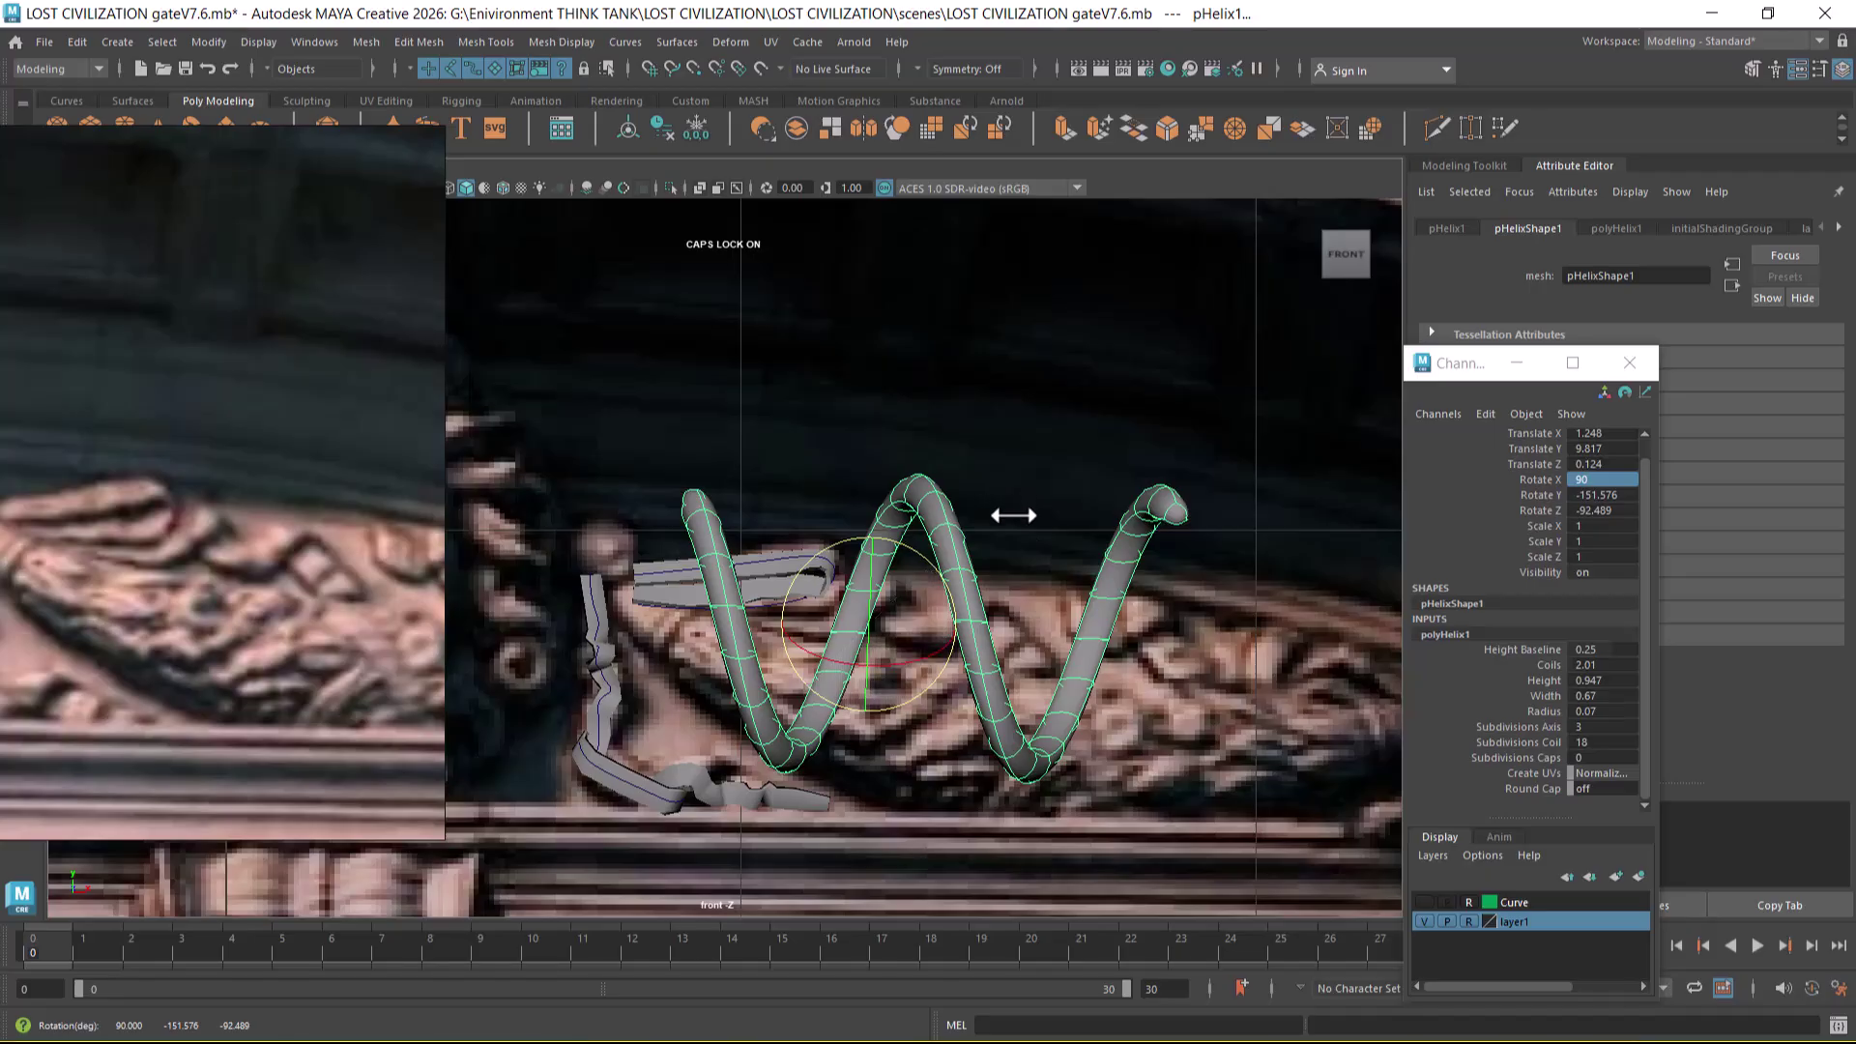
key(ctrl+z)
mouse_move(945, 599)
mouse_down()
mouse_move(870, 576)
mouse_move(766, 654)
mouse_up()
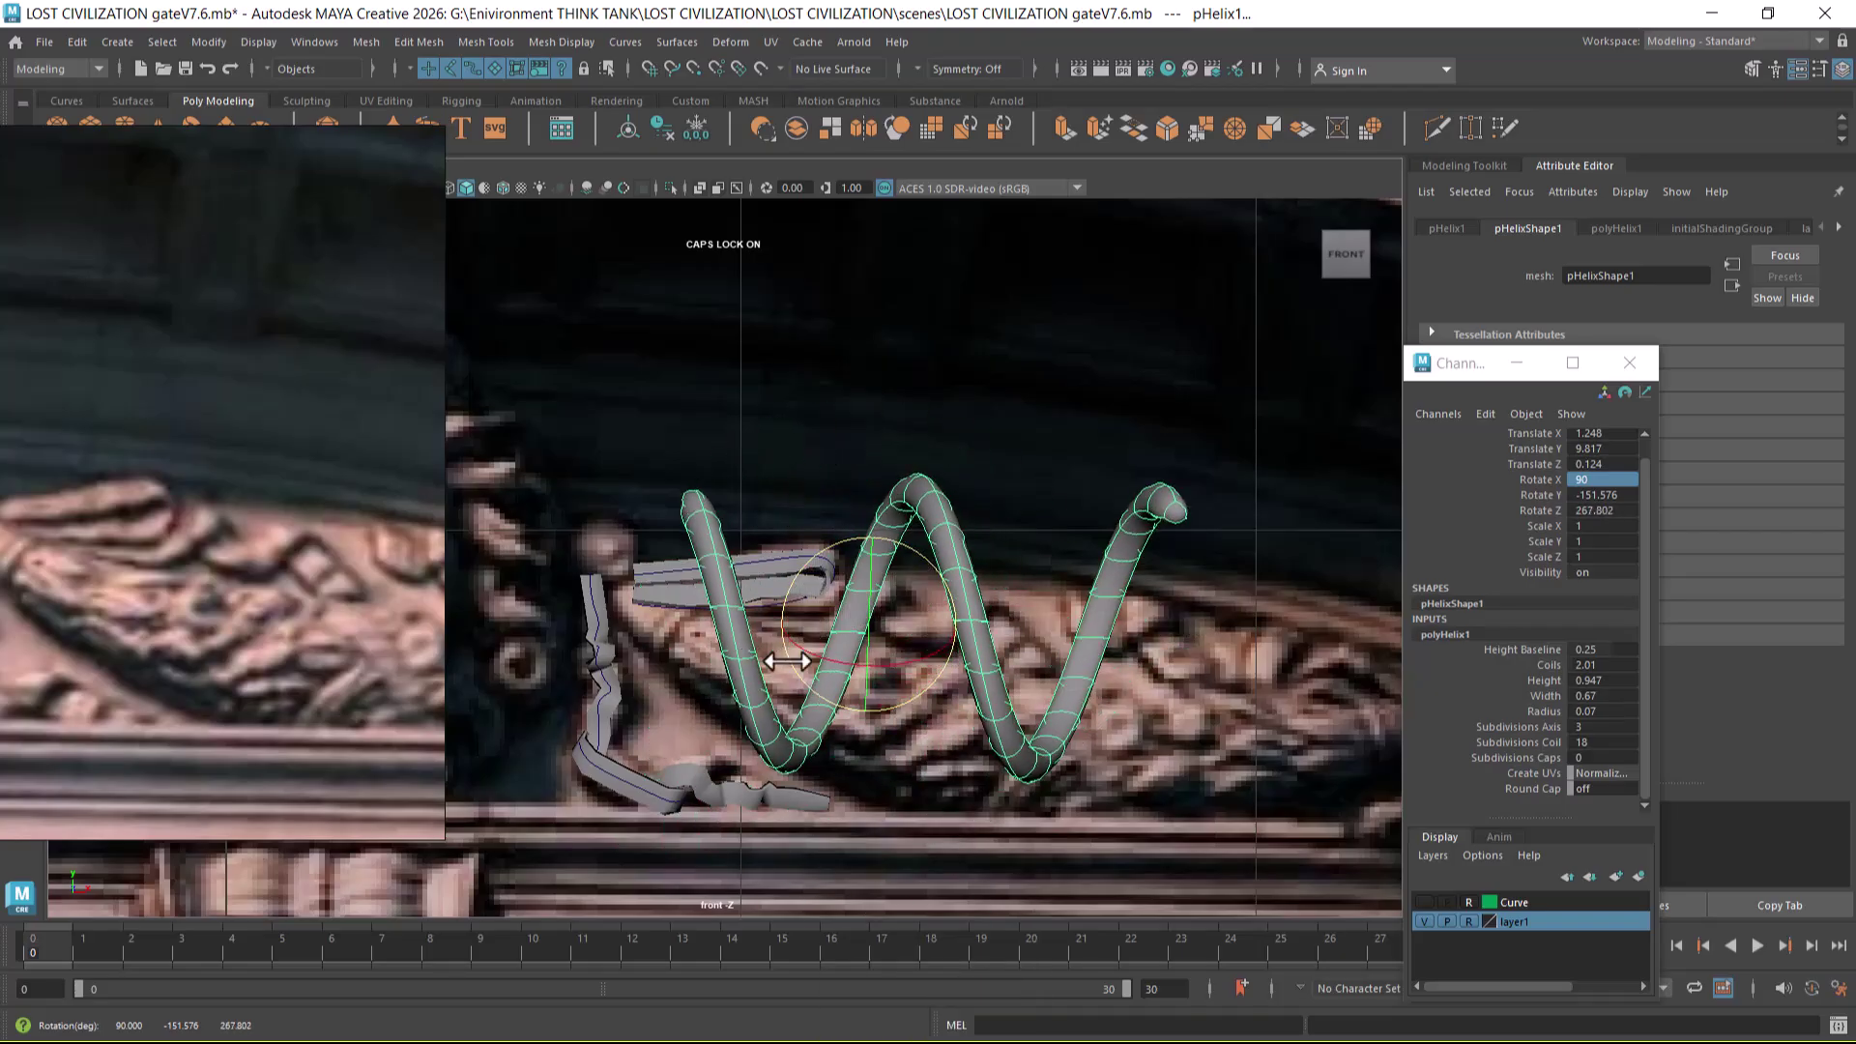
key(ctrl+z)
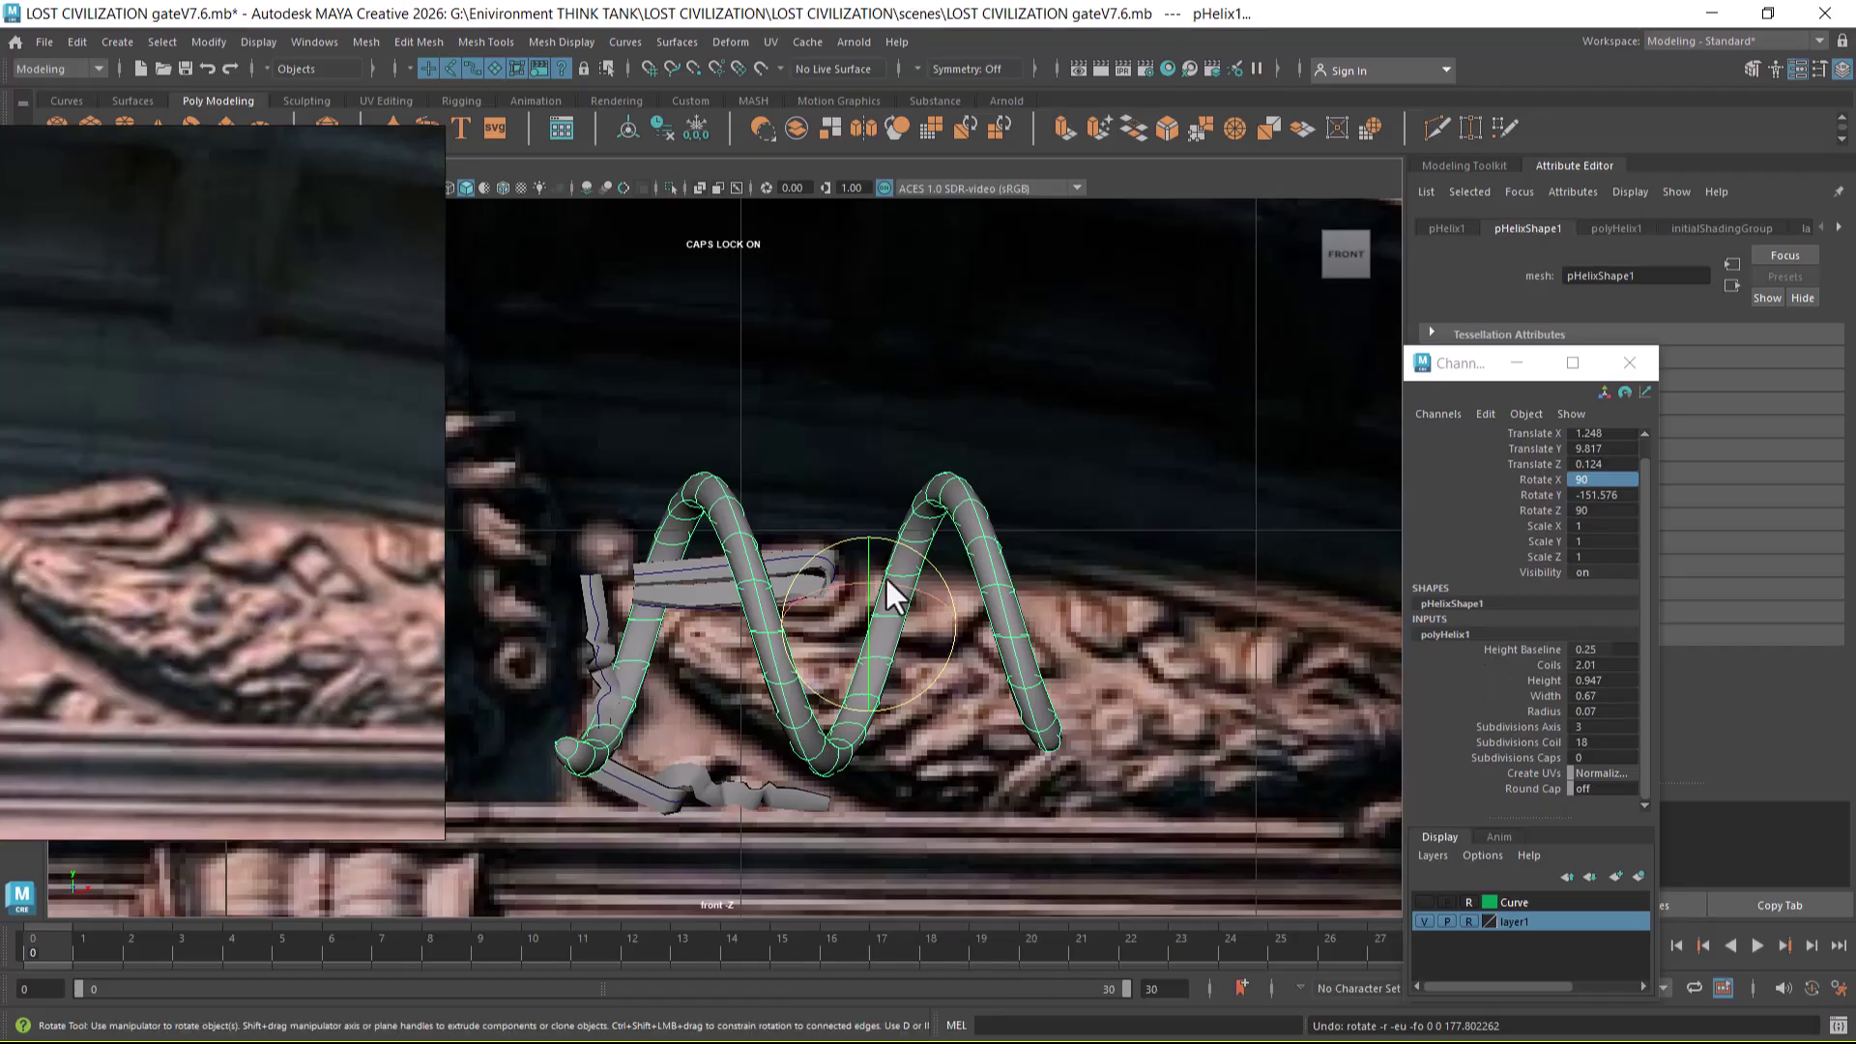
- Set the helix's Rotate X to -90
click(1528, 479)
middle_drag(1496, 469, 1778, 536)
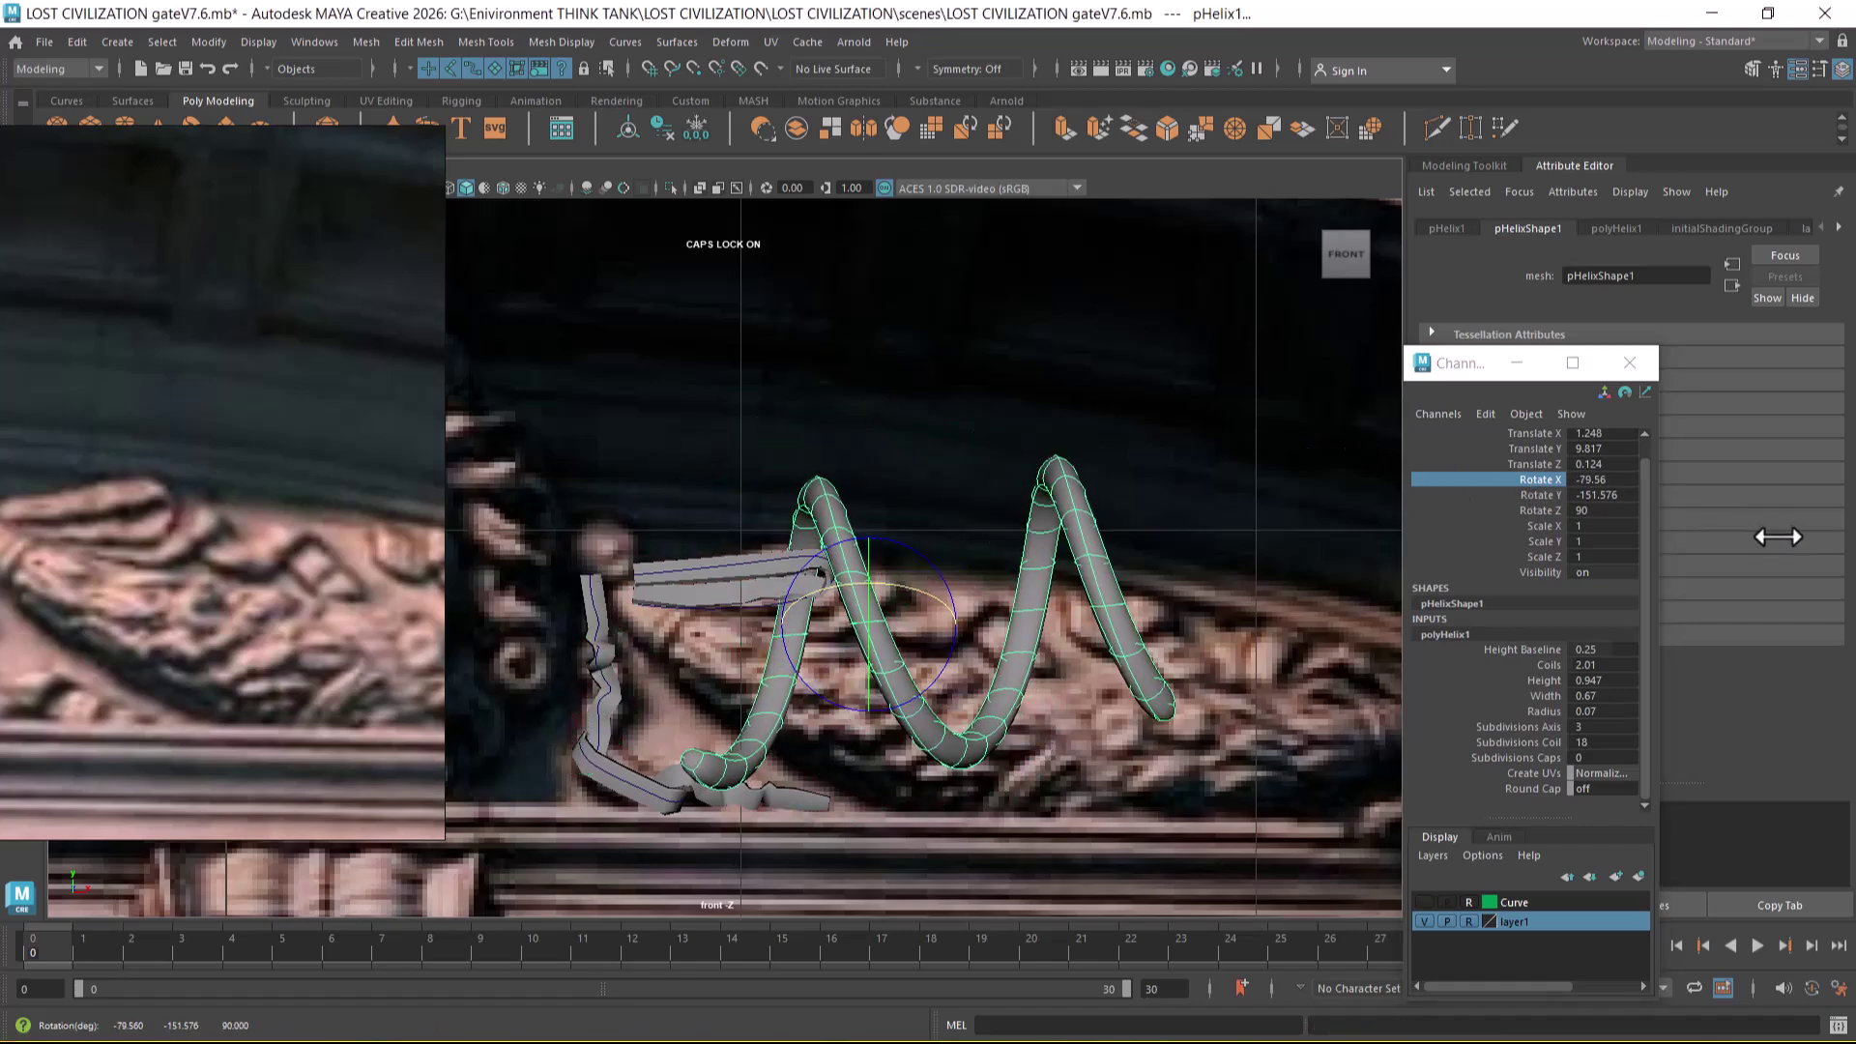
double_click(1612, 475)
text(-90)
key(Return)
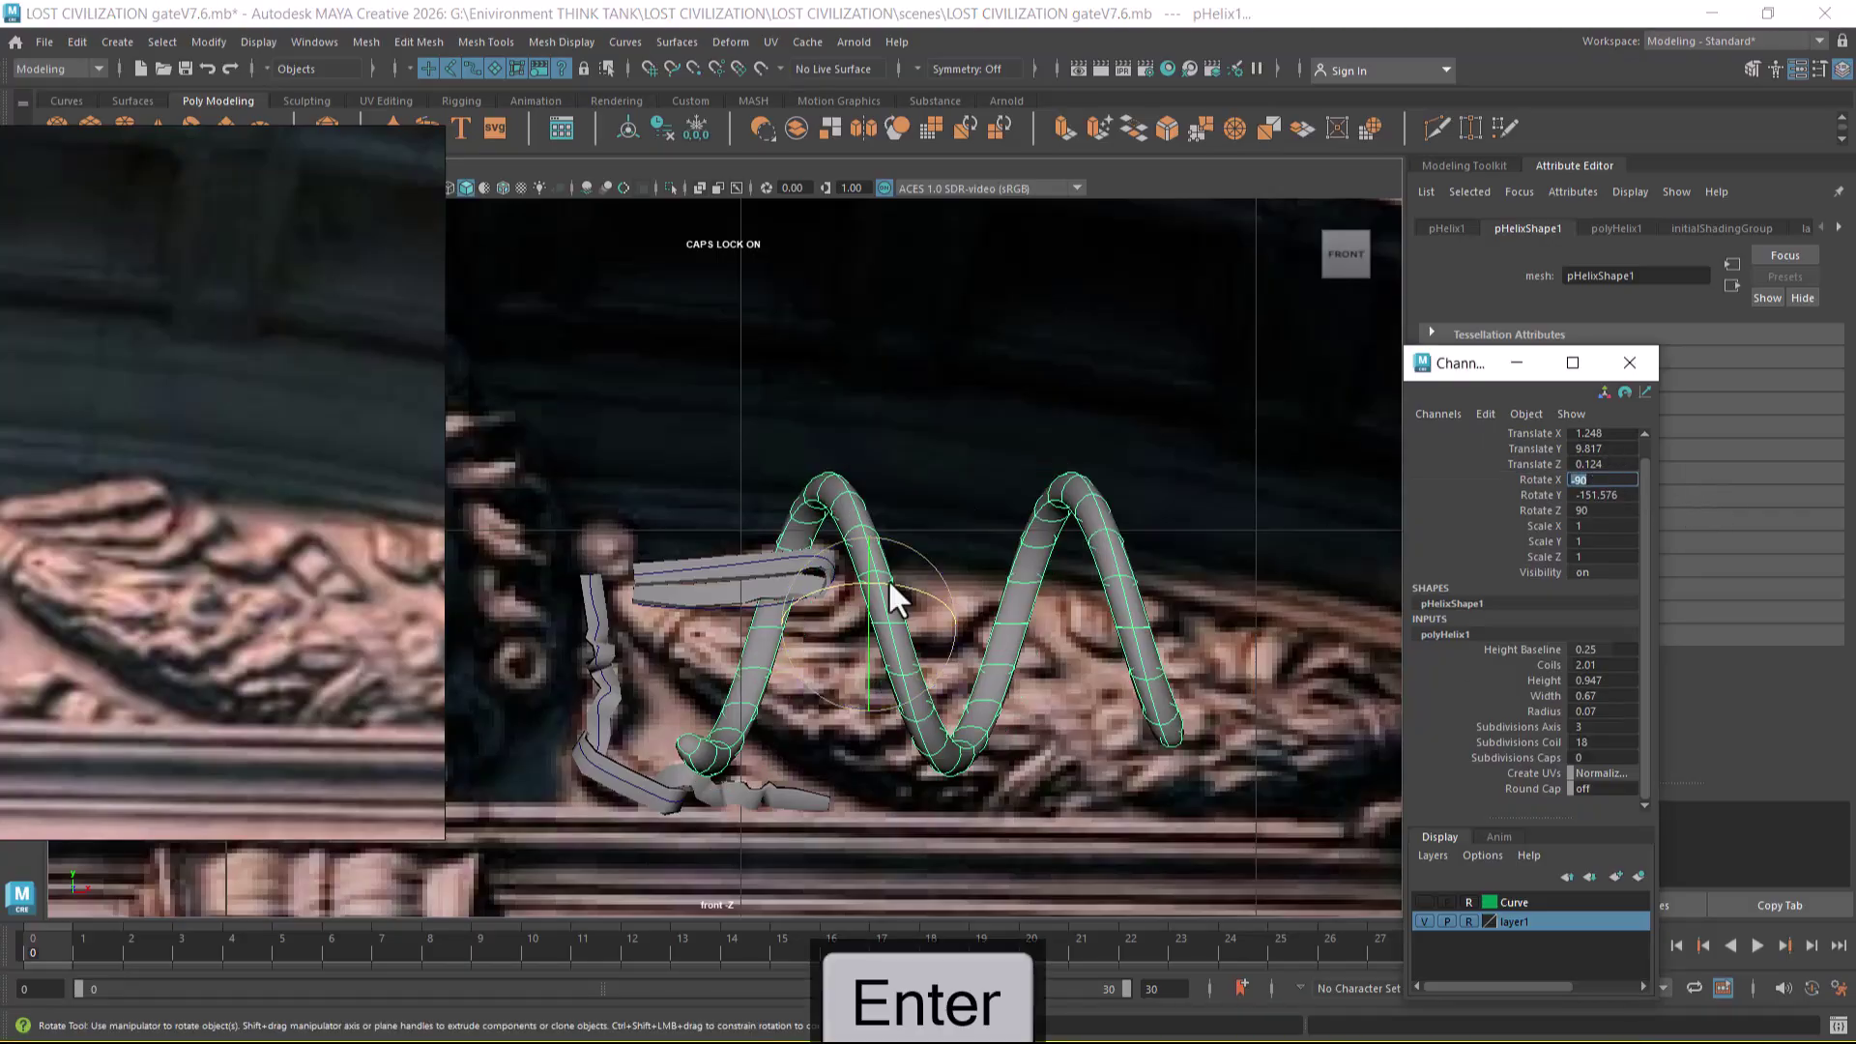
- Reduce the helix's height to 0.847 and rotate it freehand to about -16.3 in Y
scroll(986, 725, up, 1)
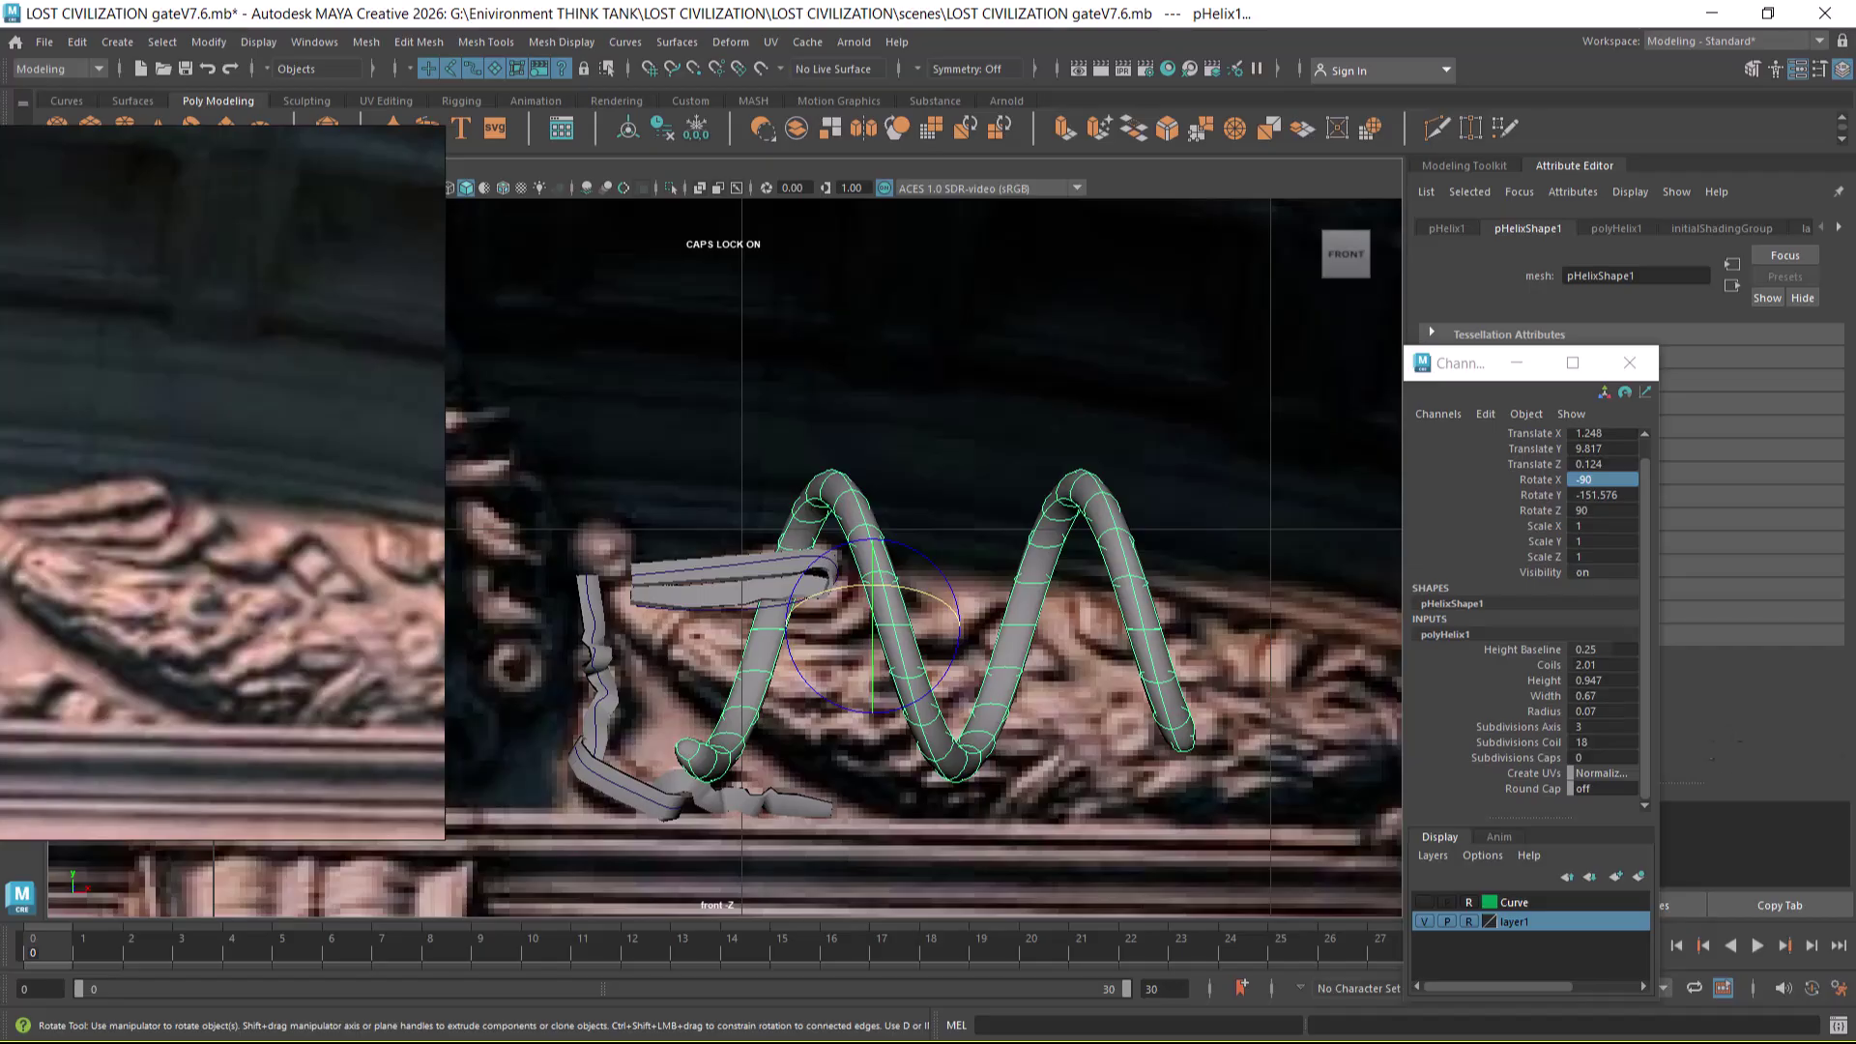
click(1524, 650)
mouse_move(1223, 678)
middle_down()
mouse_move(1236, 663)
mouse_move(1213, 708)
middle_up()
key(ctrl+z)
click(1546, 665)
key(ctrl+z)
click(1545, 680)
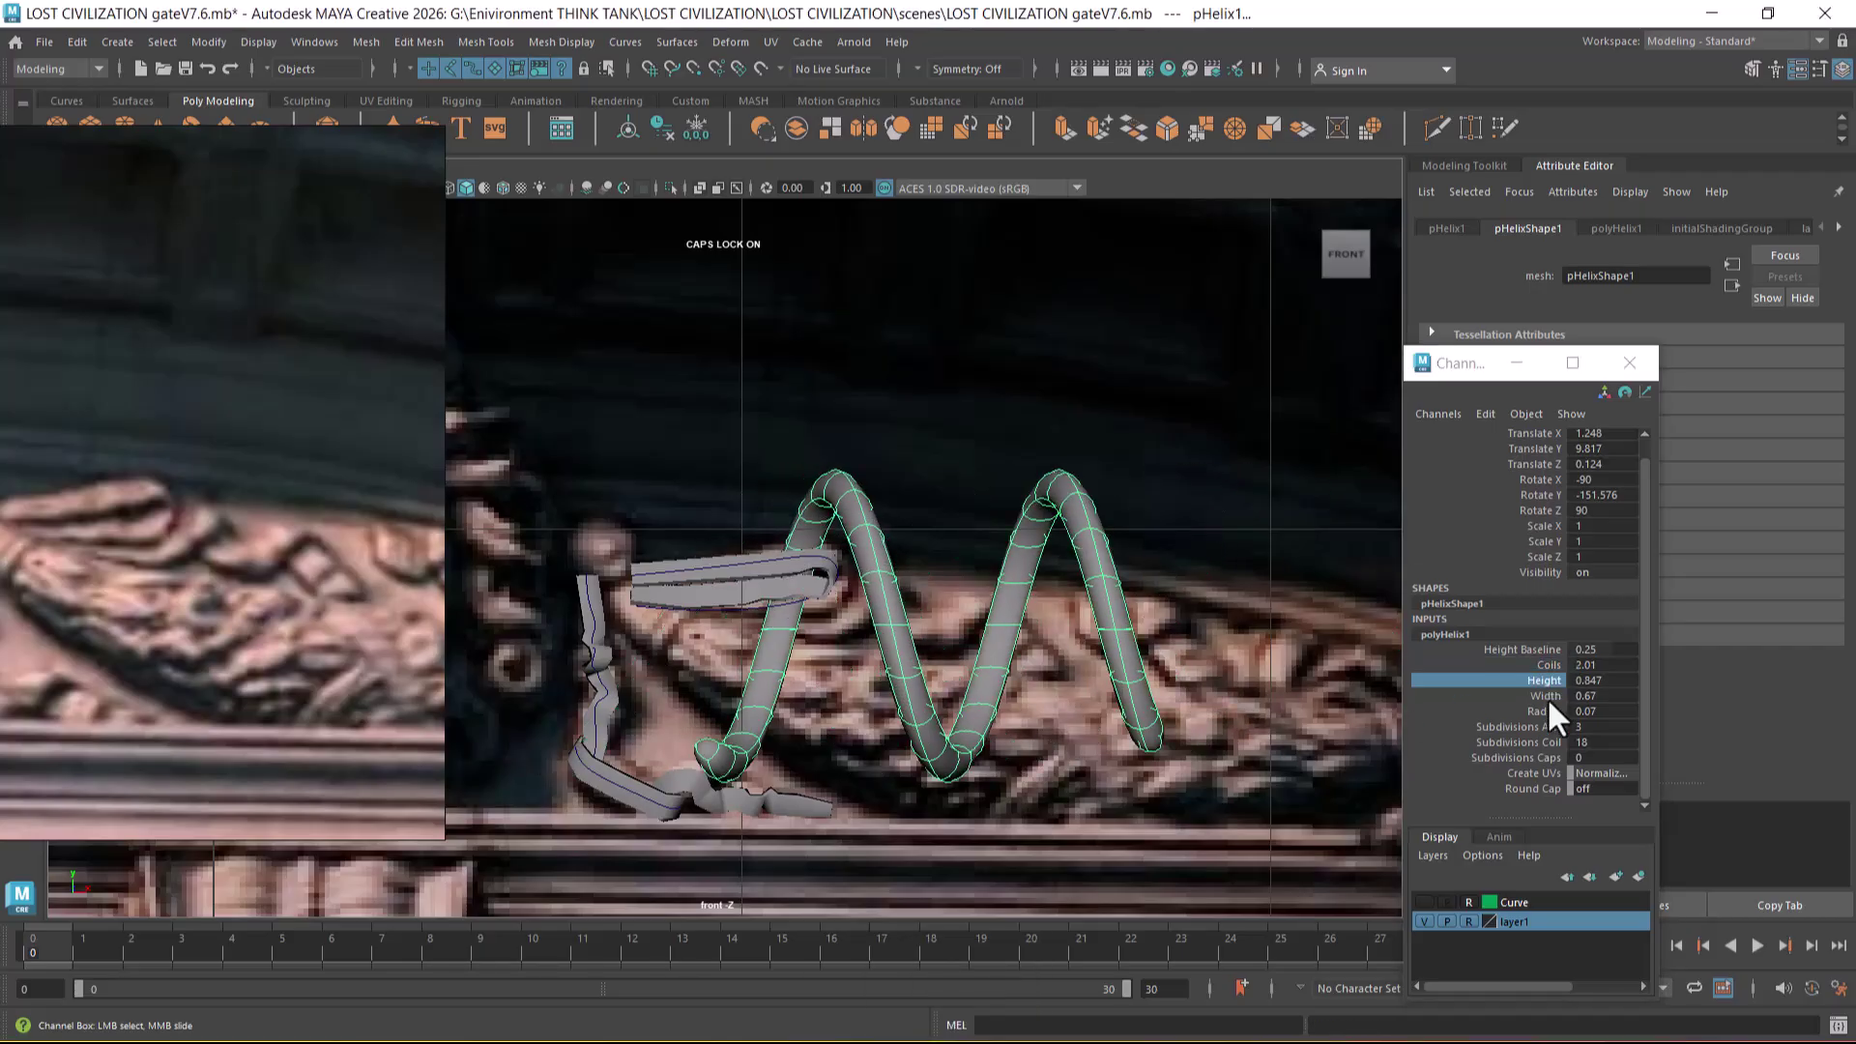
key(e)
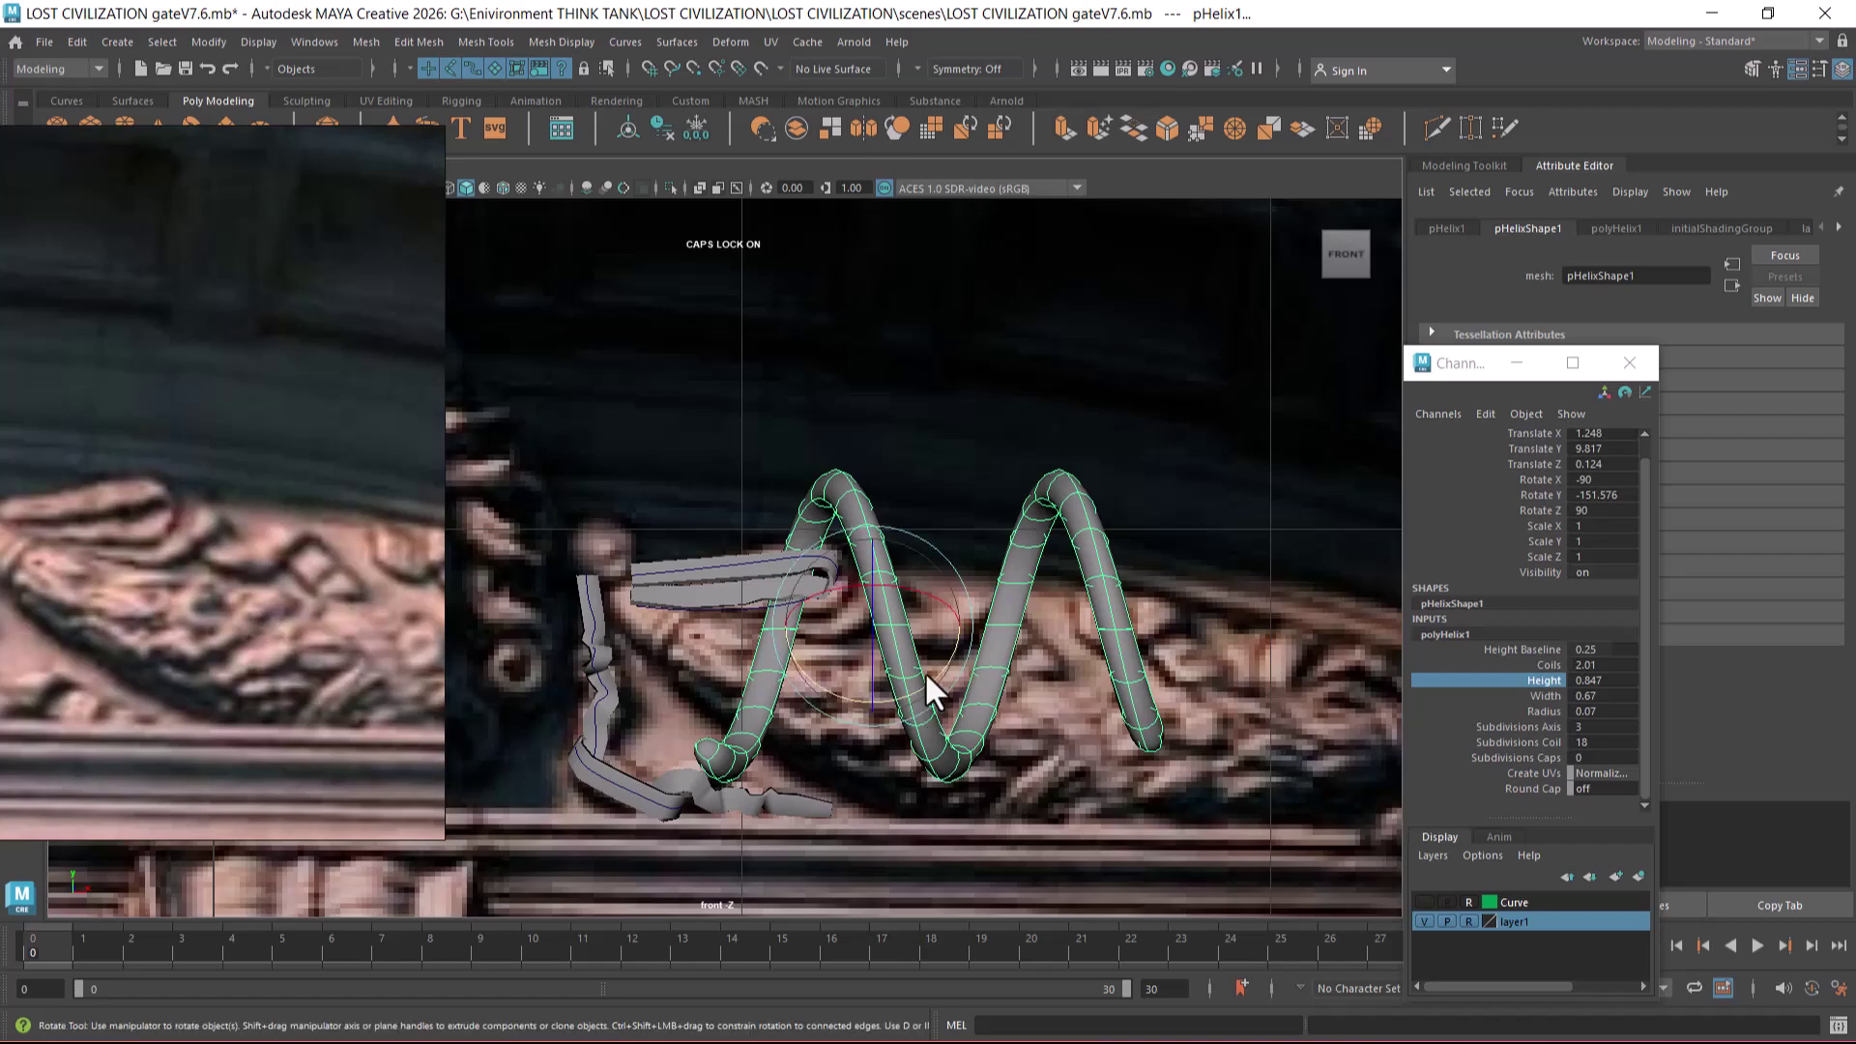
mouse_move(889, 629)
mouse_down()
mouse_move(846, 481)
mouse_move(868, 664)
mouse_move(874, 600)
mouse_up()
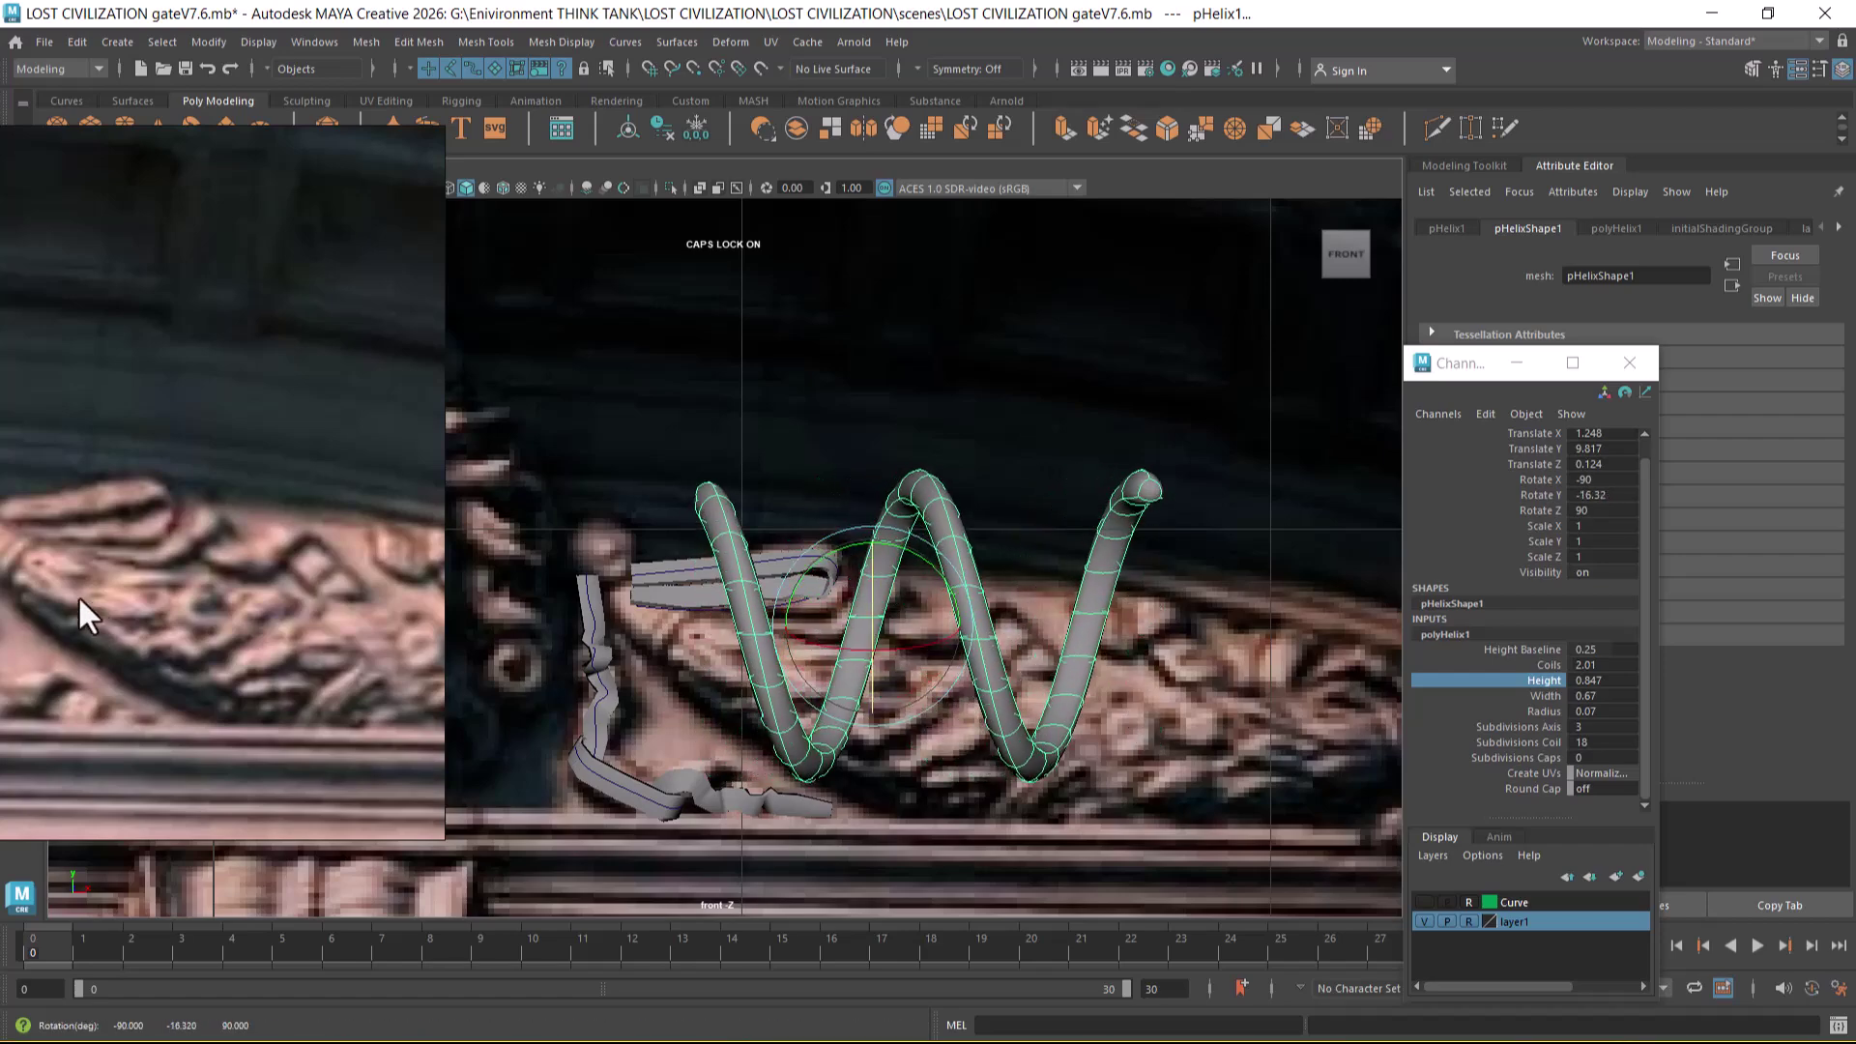
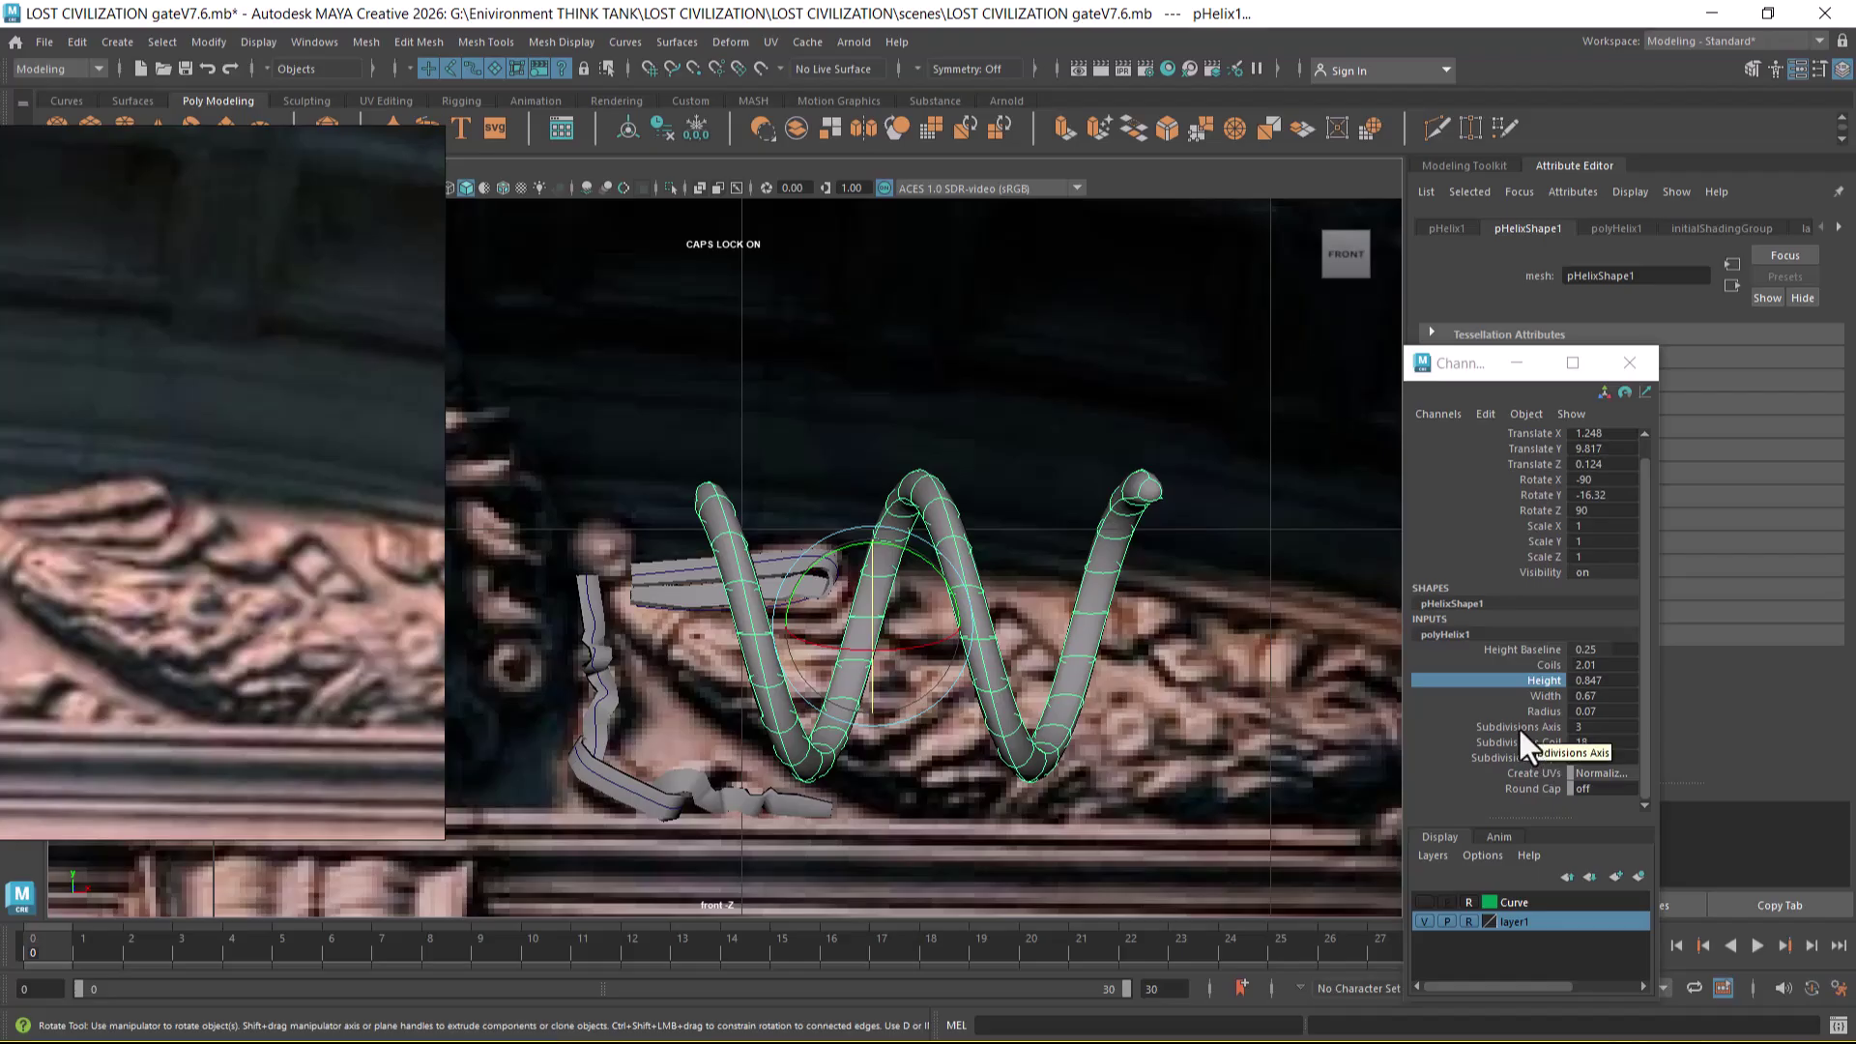
- Try the helix with about 3 coils and set Coils to 2
click(1544, 665)
middle_drag(1193, 652, 1202, 651)
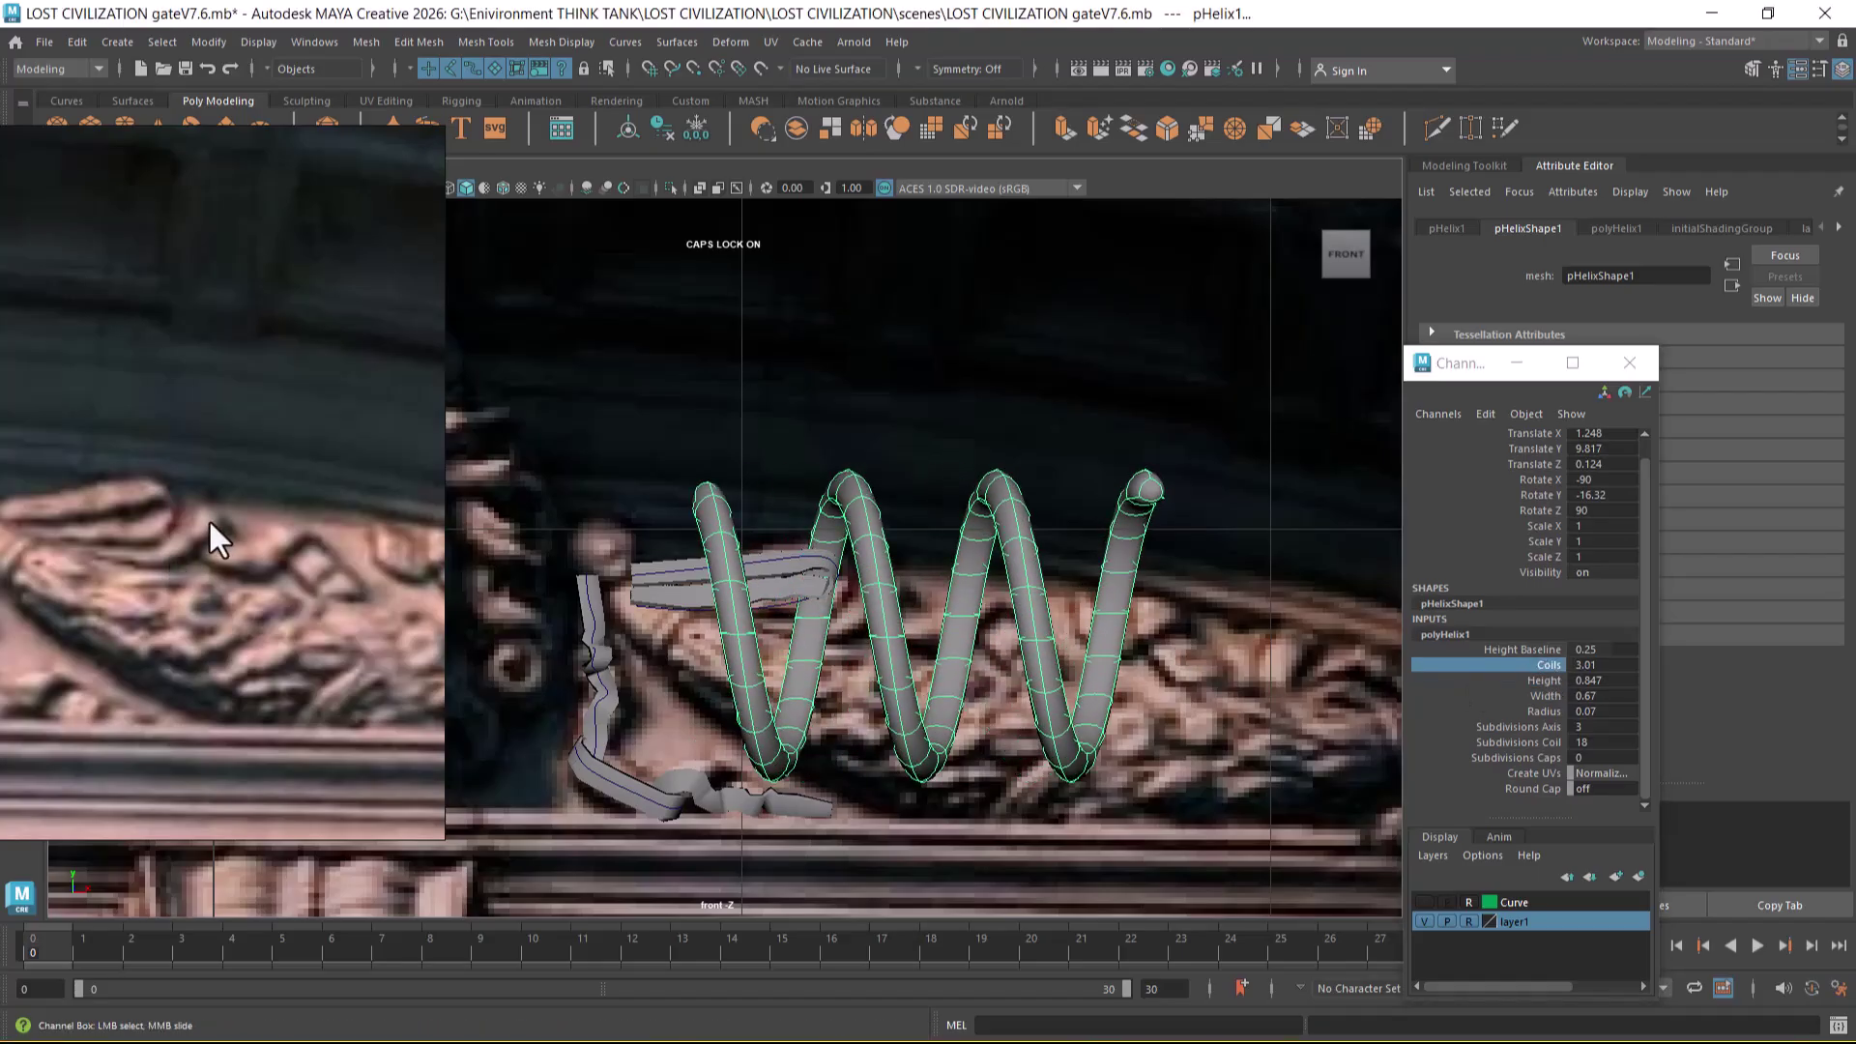
click(1590, 665)
text(2)
key(Return)
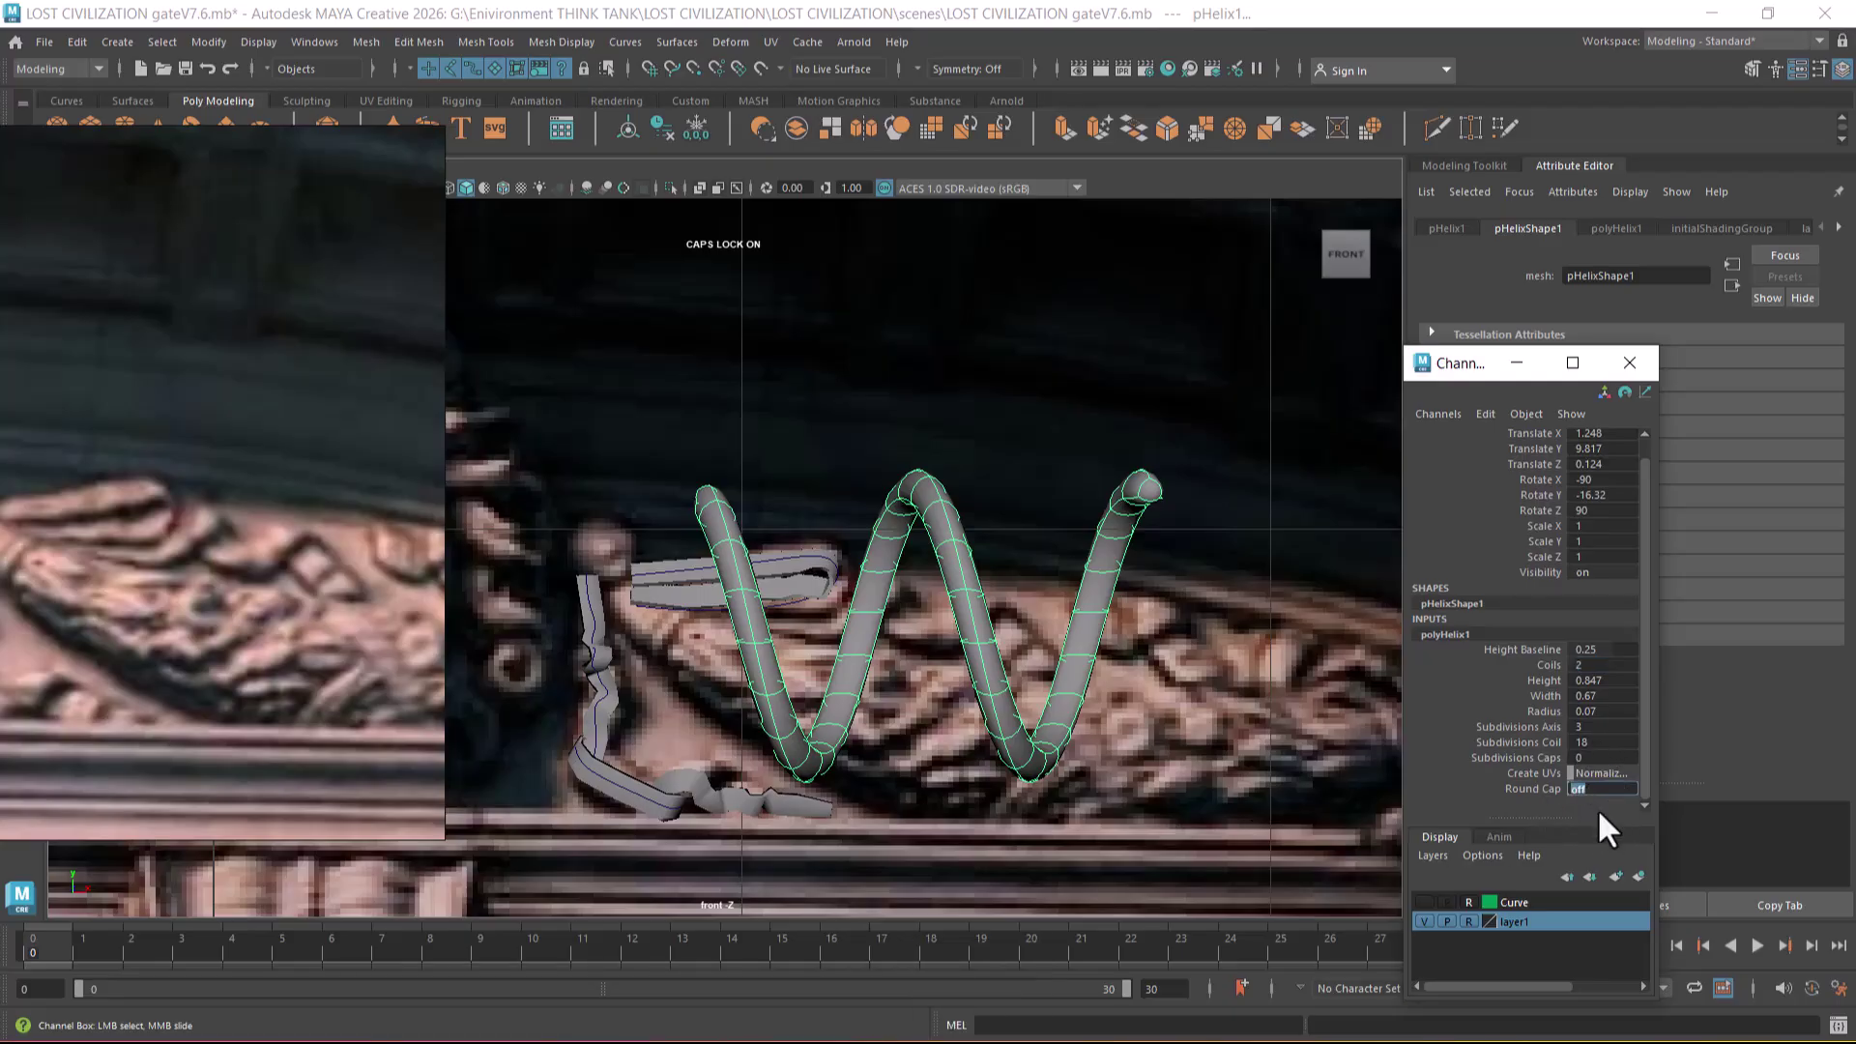
- Try Round Cap on the helix in the unsmoothed display, turning it off again and restoring the smooth preview
click(1534, 790)
middle_drag(1302, 774, 1174, 684)
key(1)
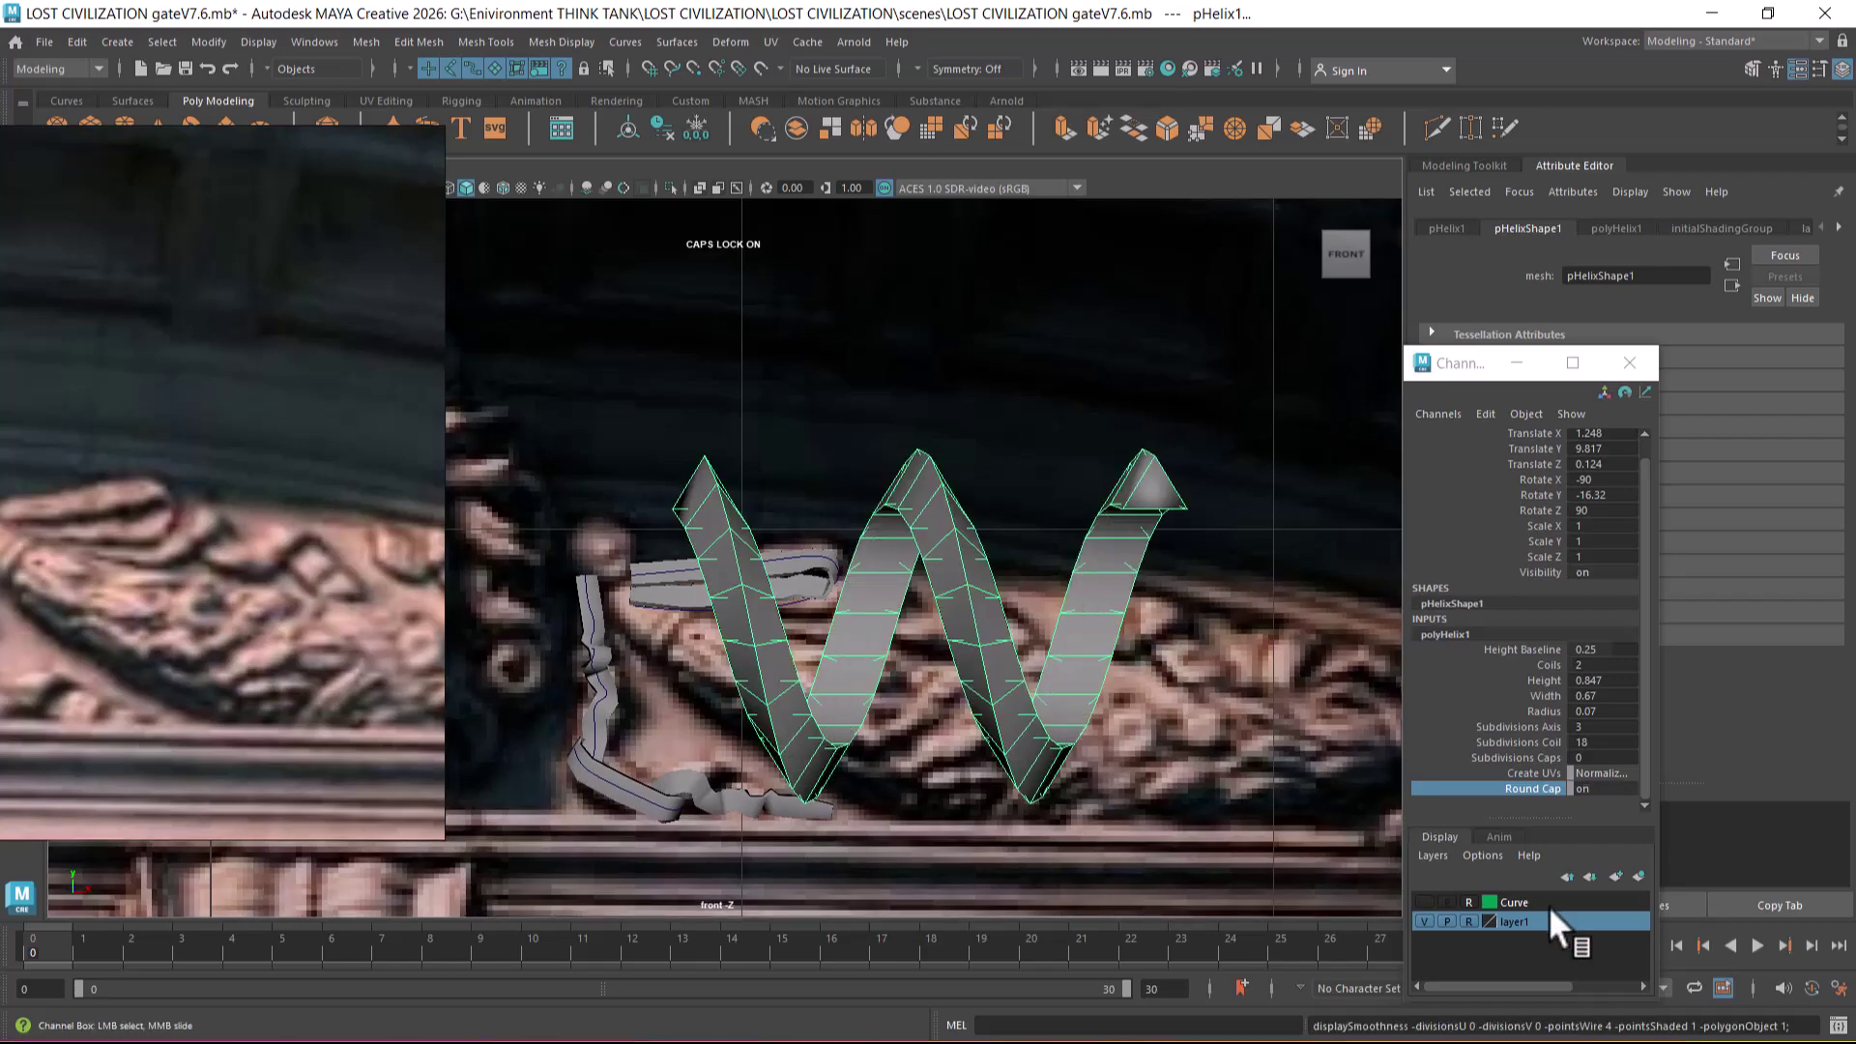
middle_drag(1183, 771, 1094, 627)
scroll(1094, 627, down, 1)
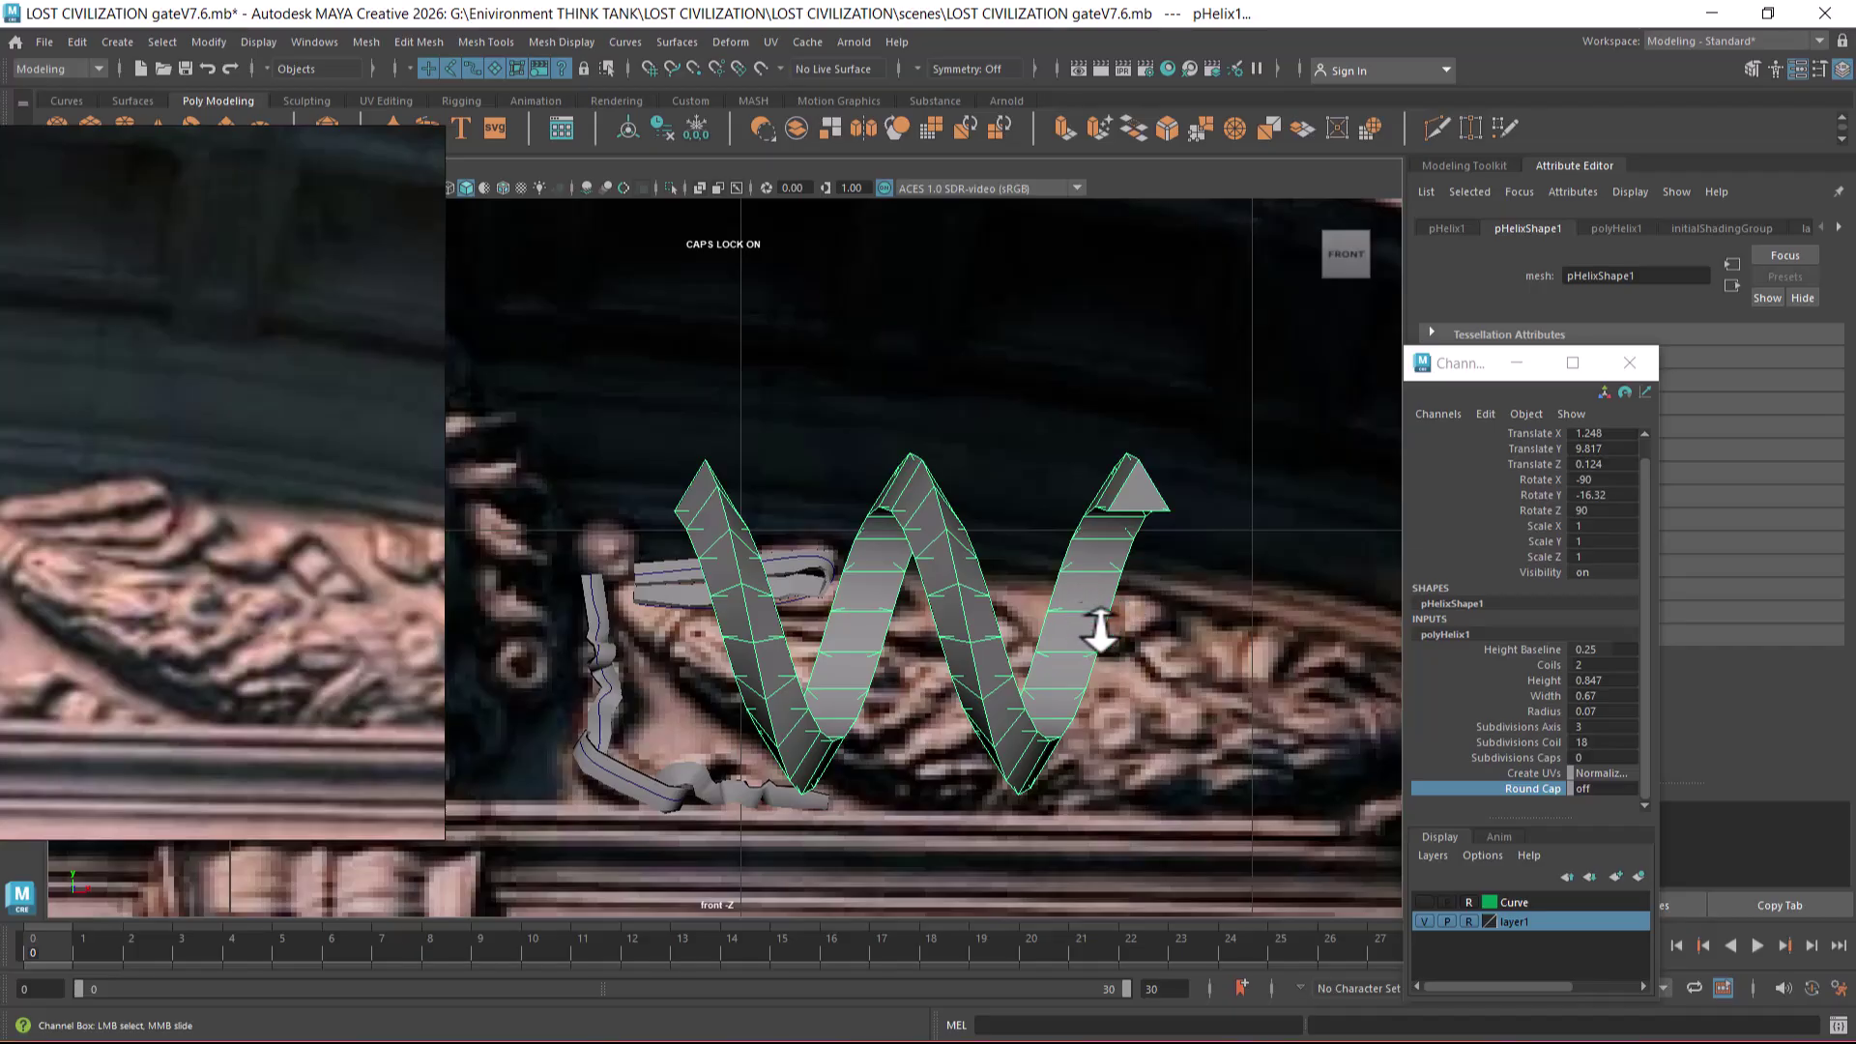
key(3)
scroll(1196, 650, down, 1)
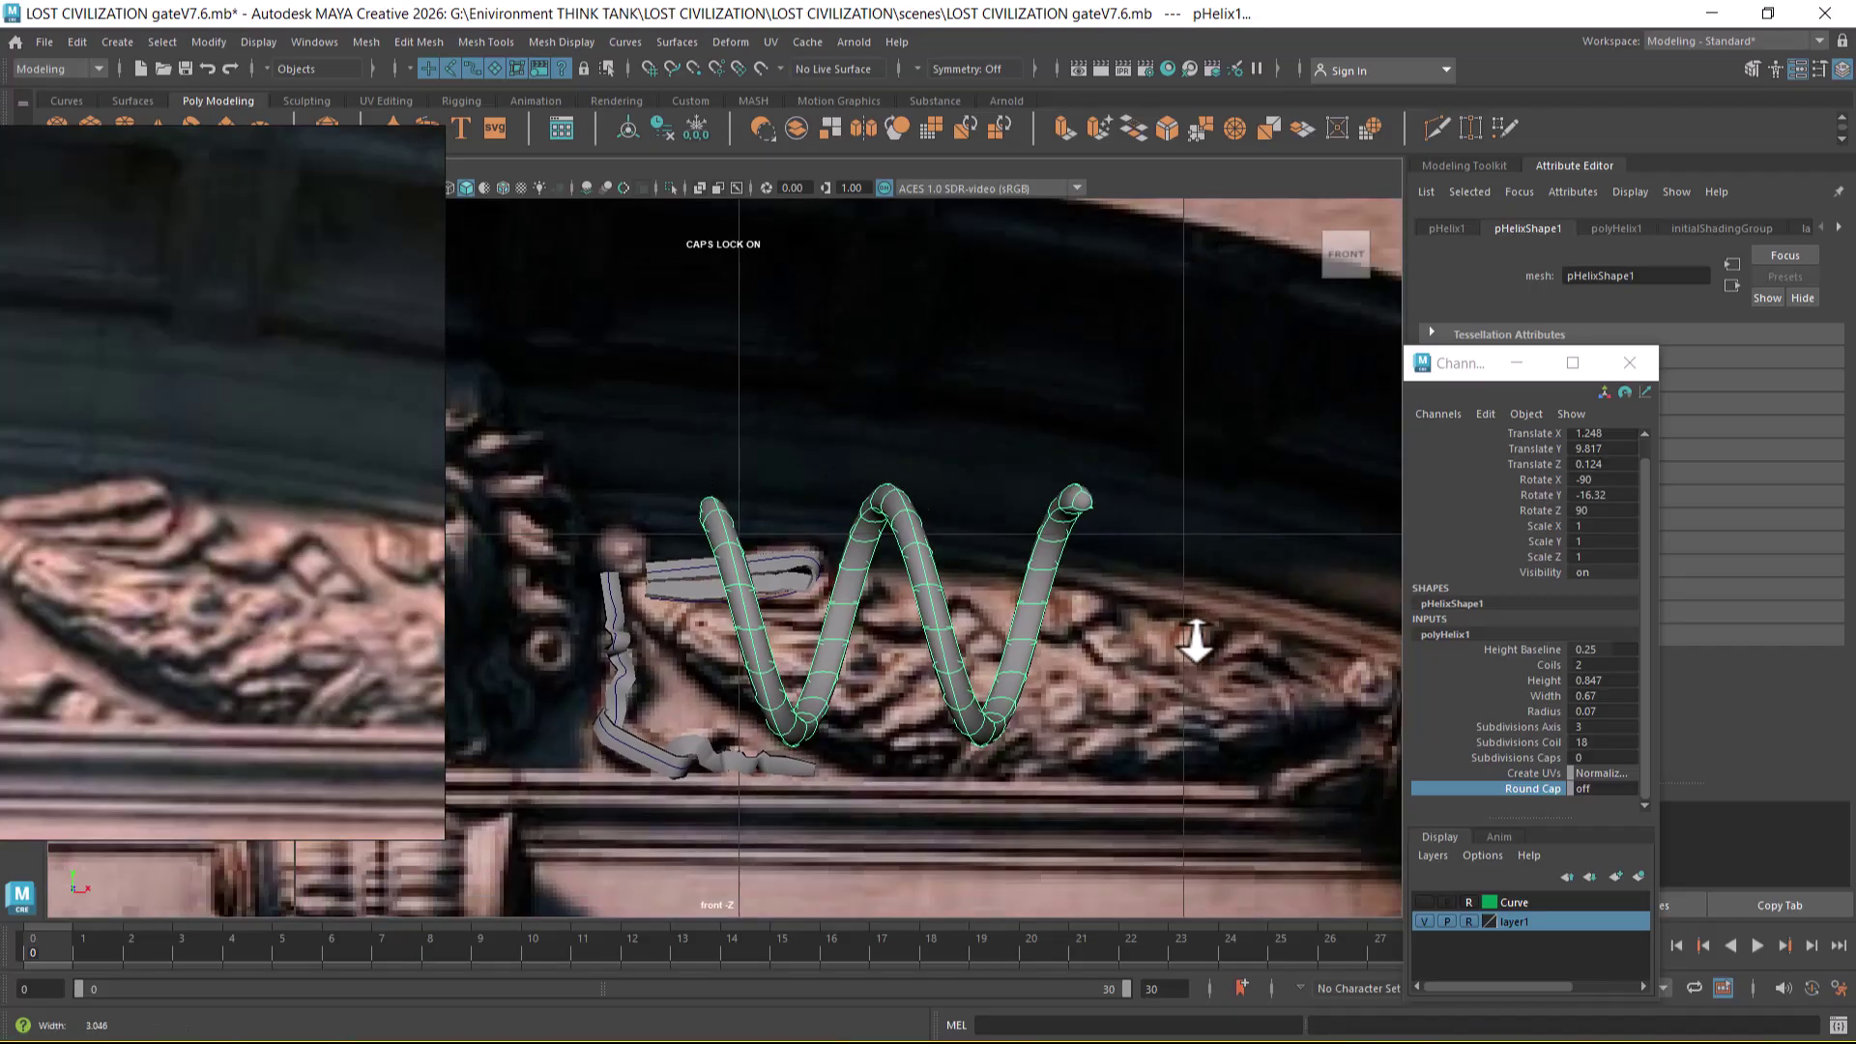
- Create a mirrored copy of the helix with Duplicate Special at an X scale of -1 and delete the original helix
click(79, 41)
click(322, 346)
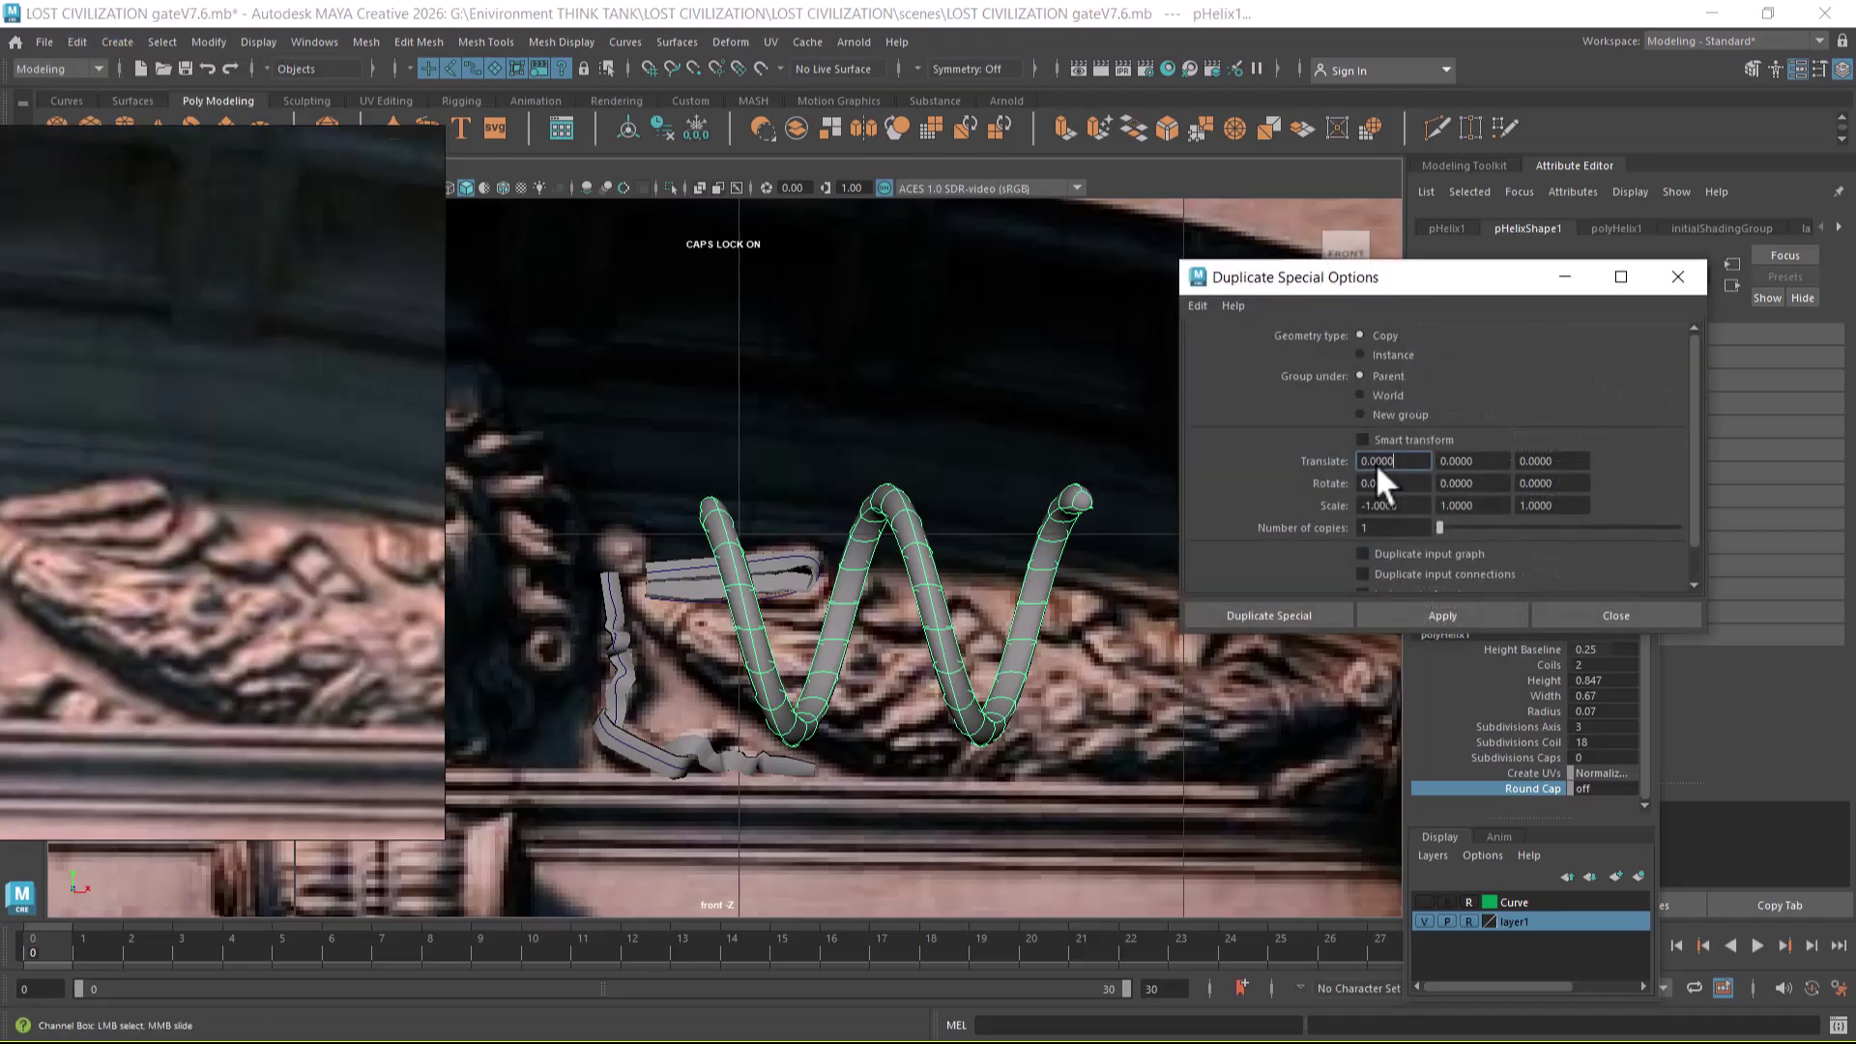
click(1484, 616)
key(e)
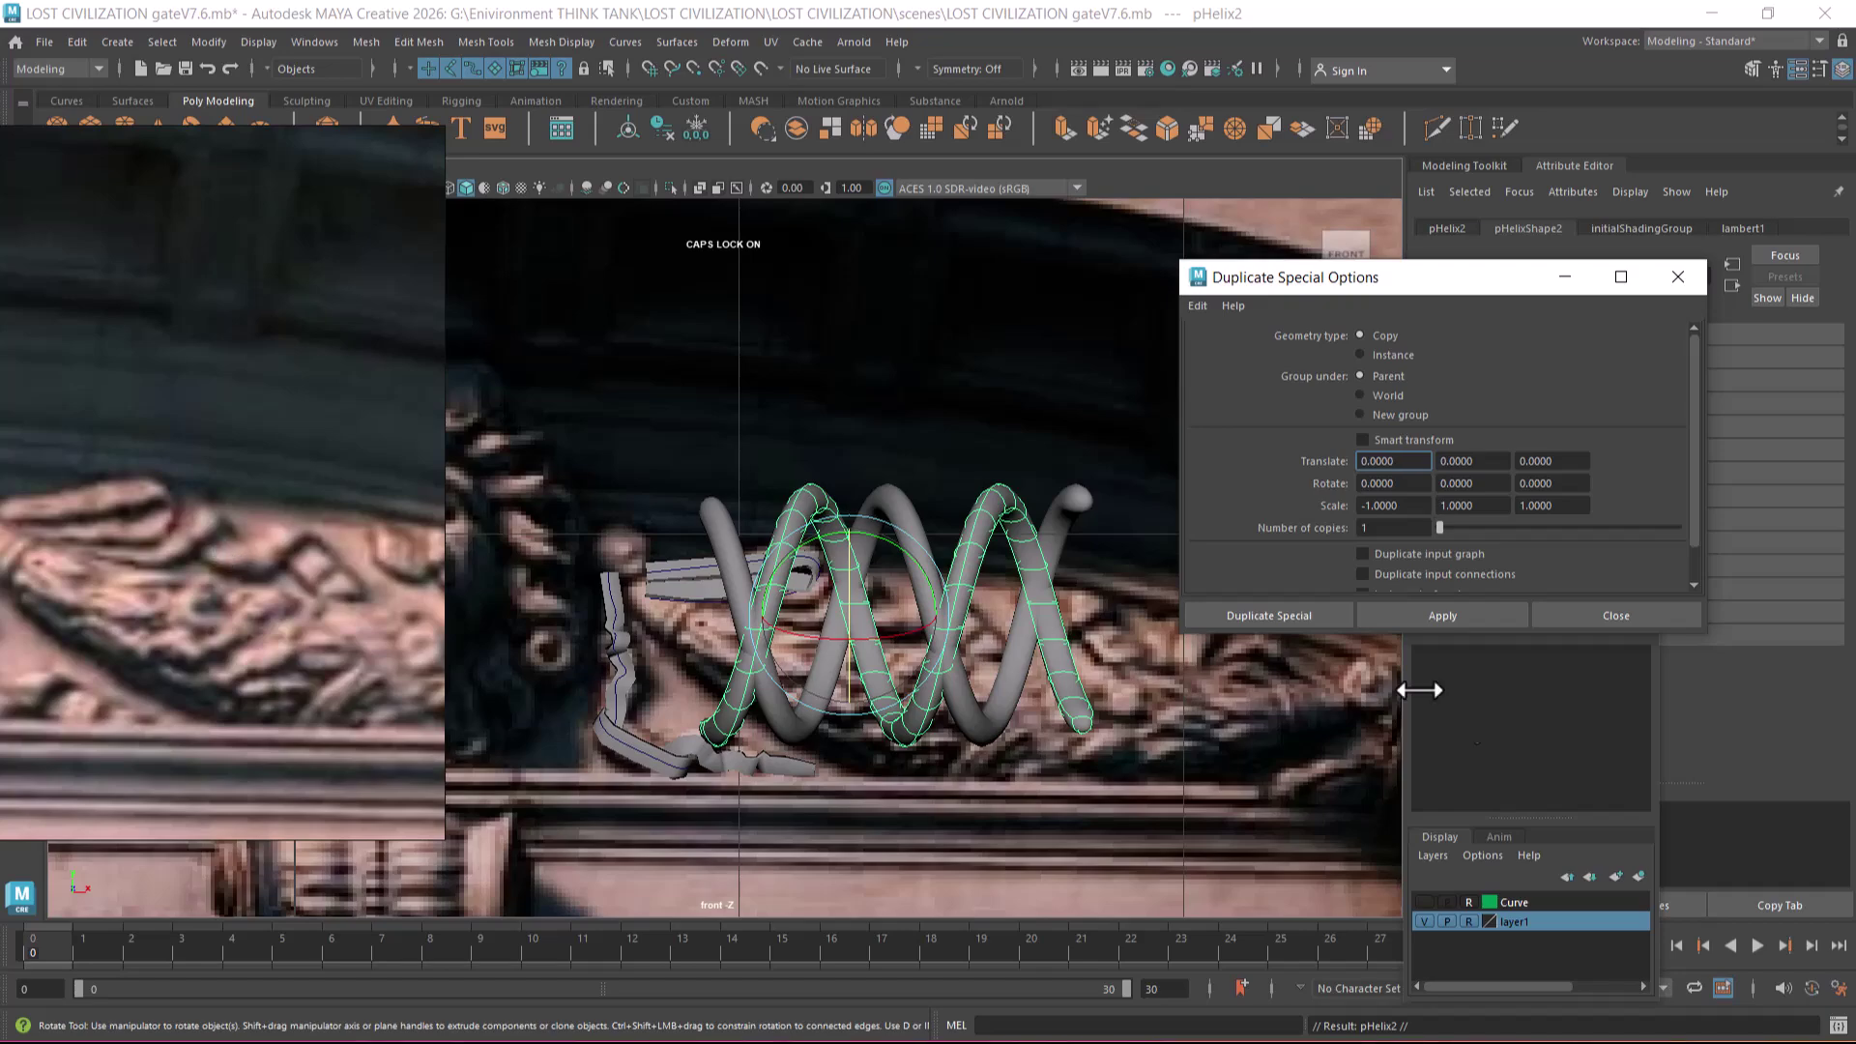
click(1692, 615)
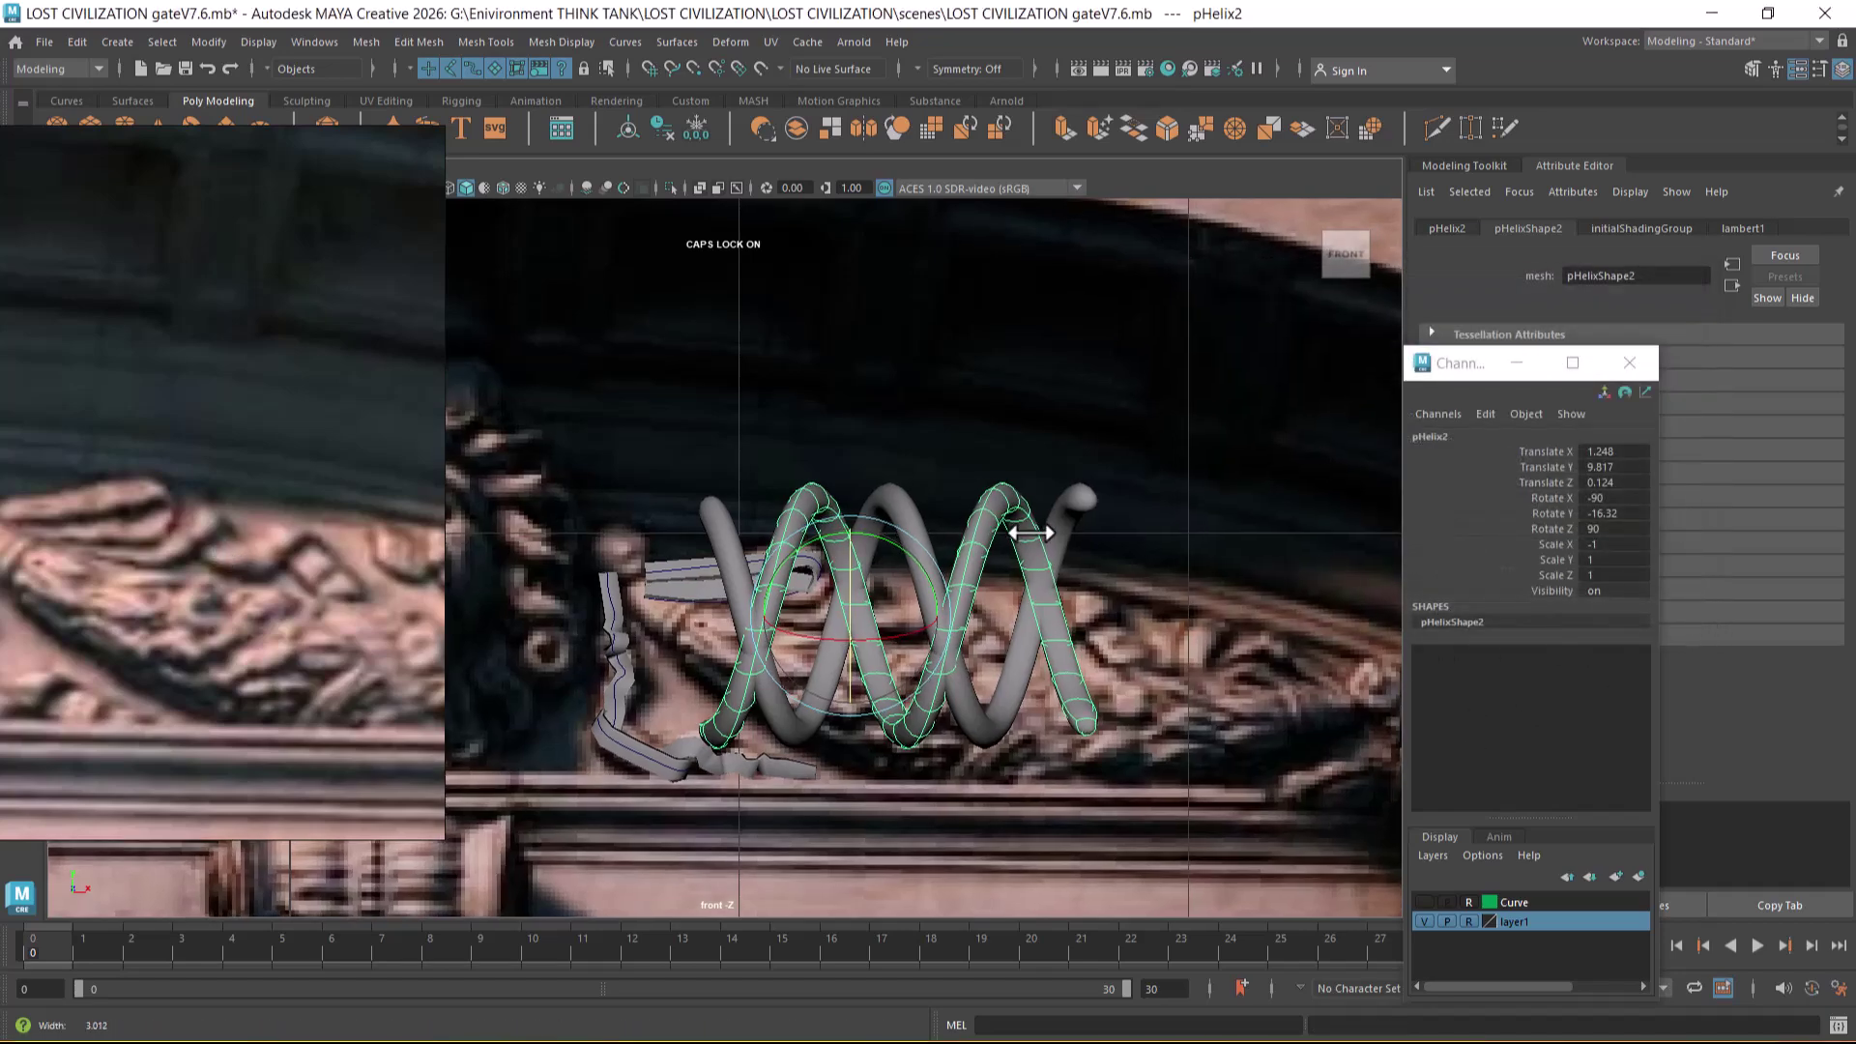
key(w)
key(ctrl+z)
key(Delete)
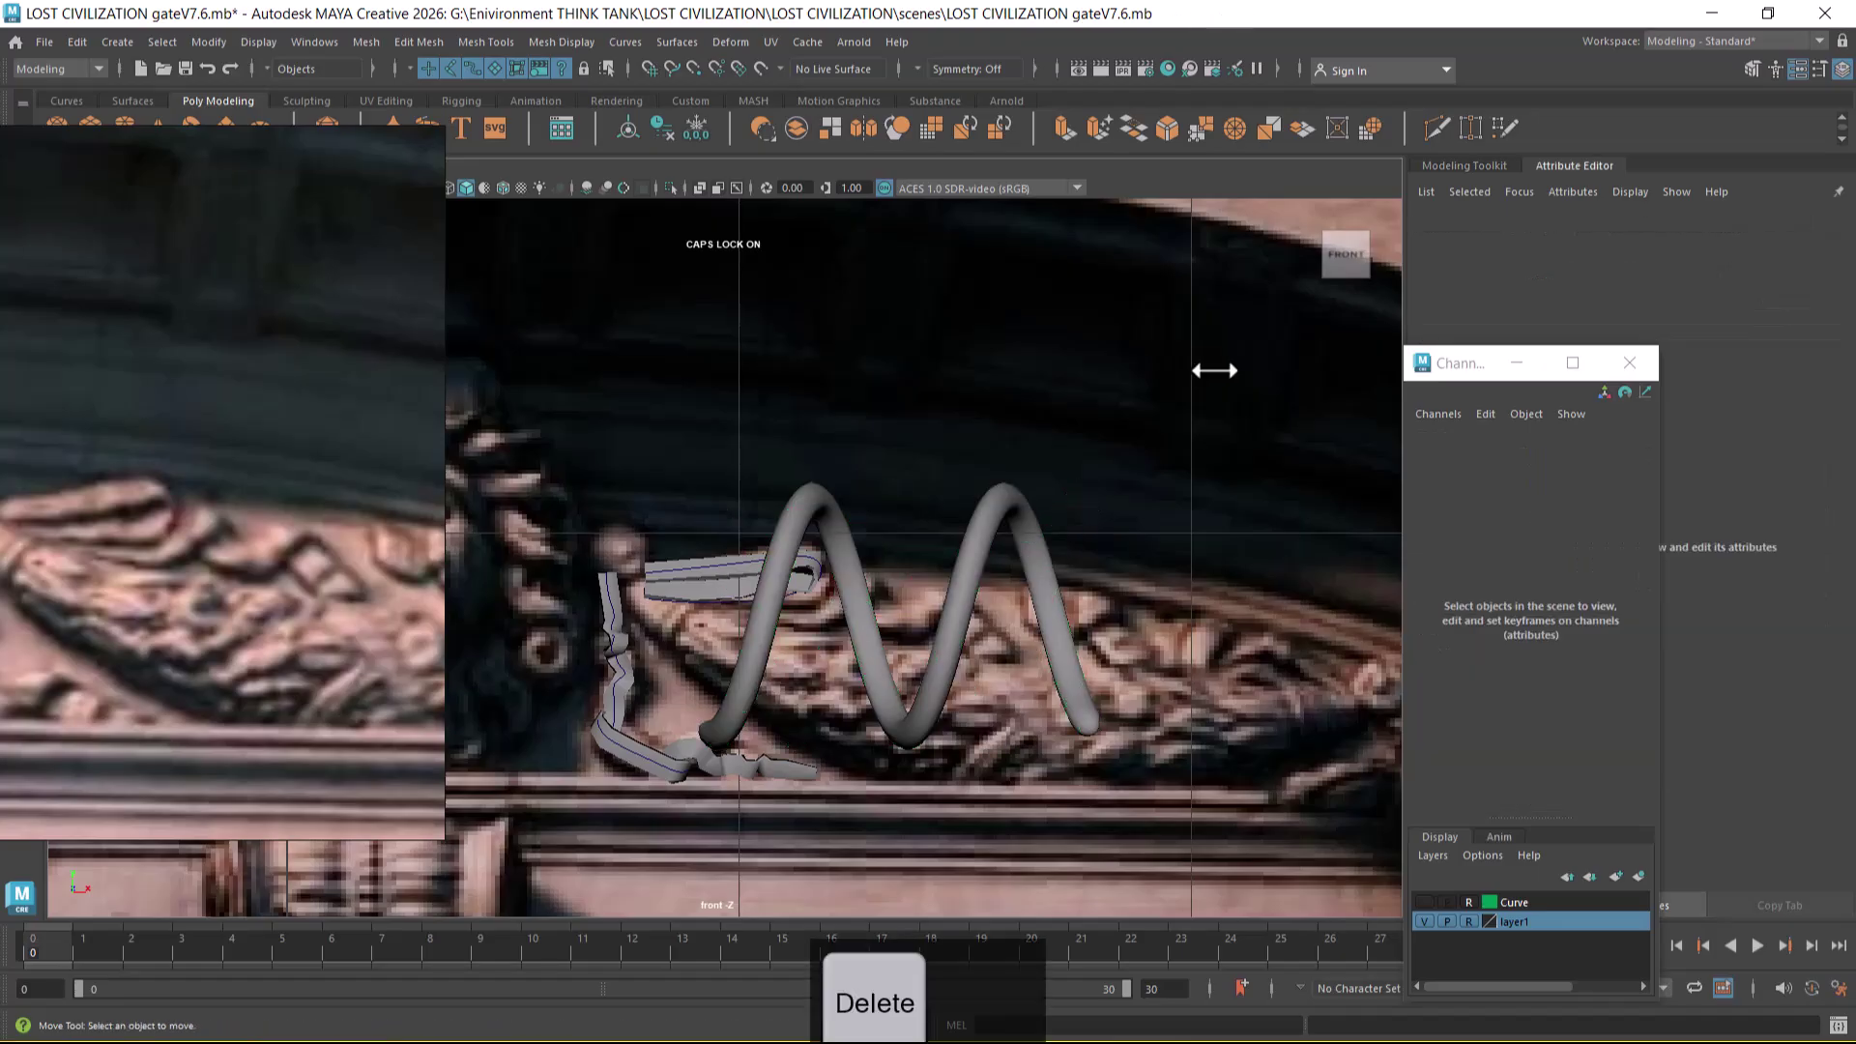
- Scale the mirrored helix down uniformly to about 0.37
scroll(1006, 609, up, 3)
scroll(1012, 629, up, 1)
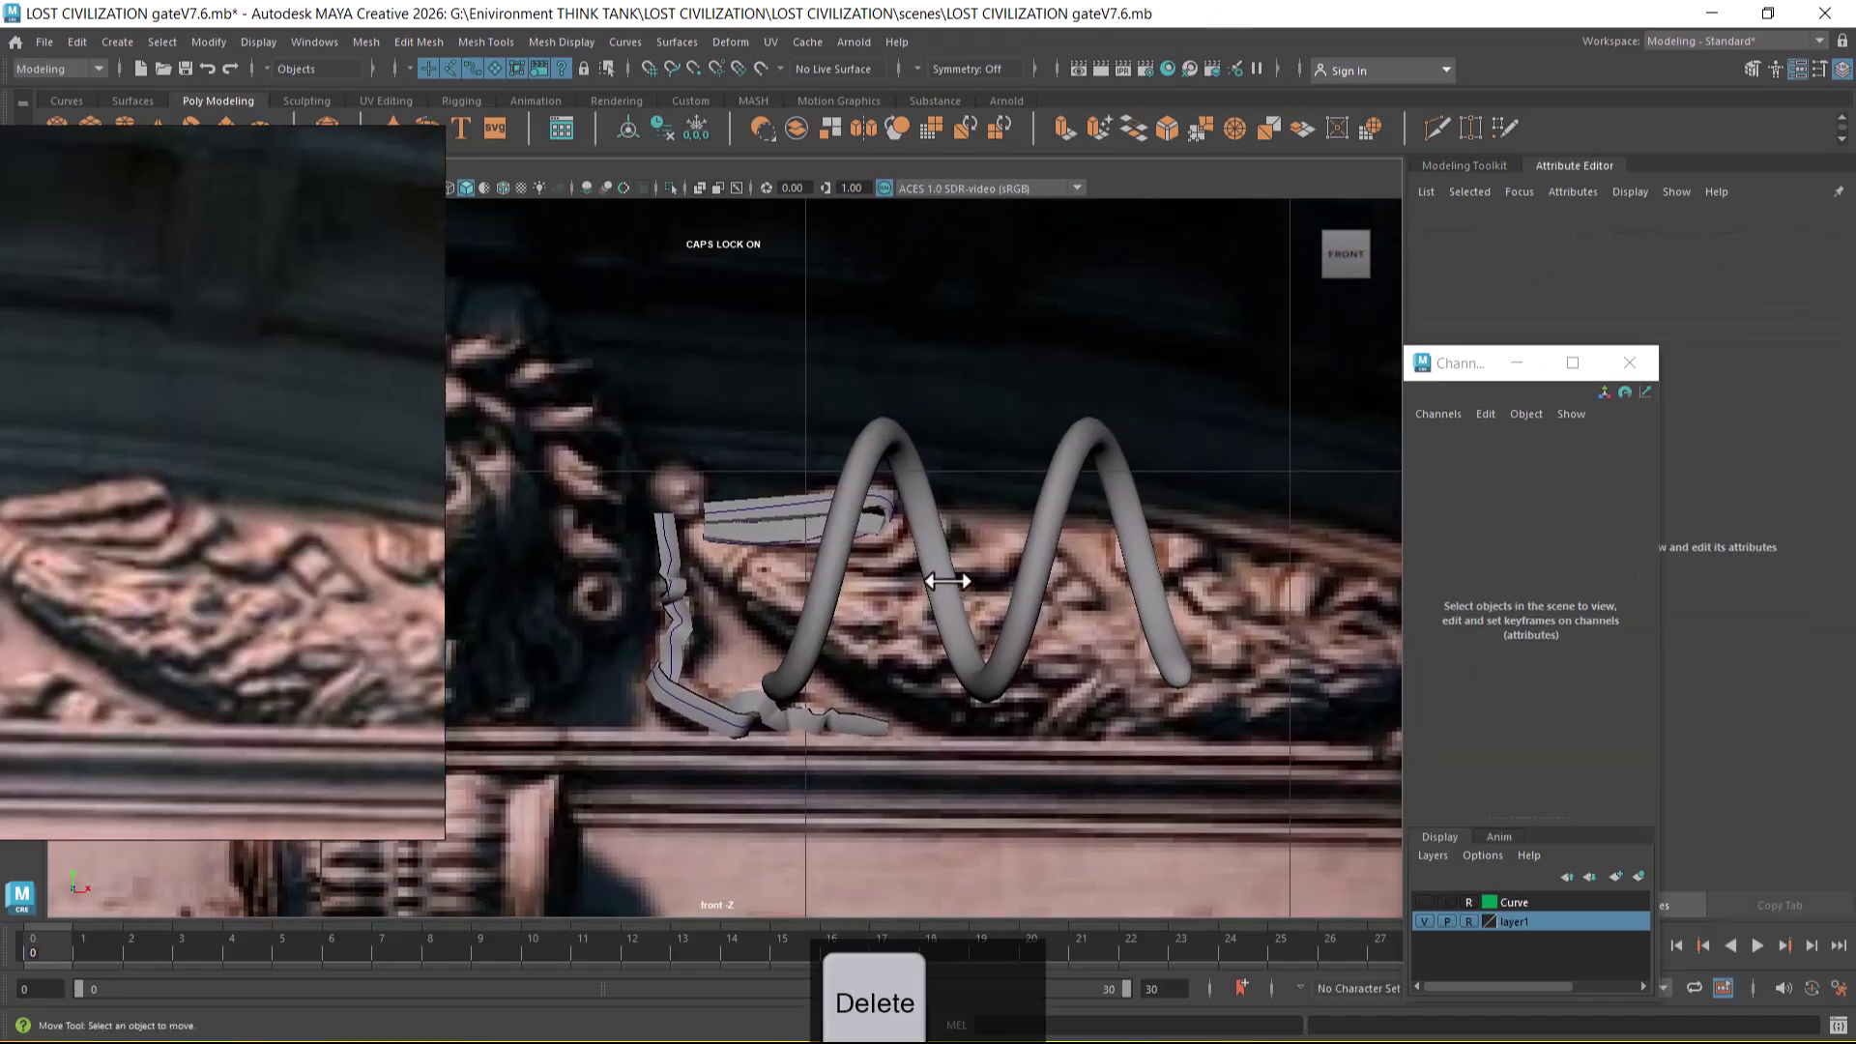
click(1022, 673)
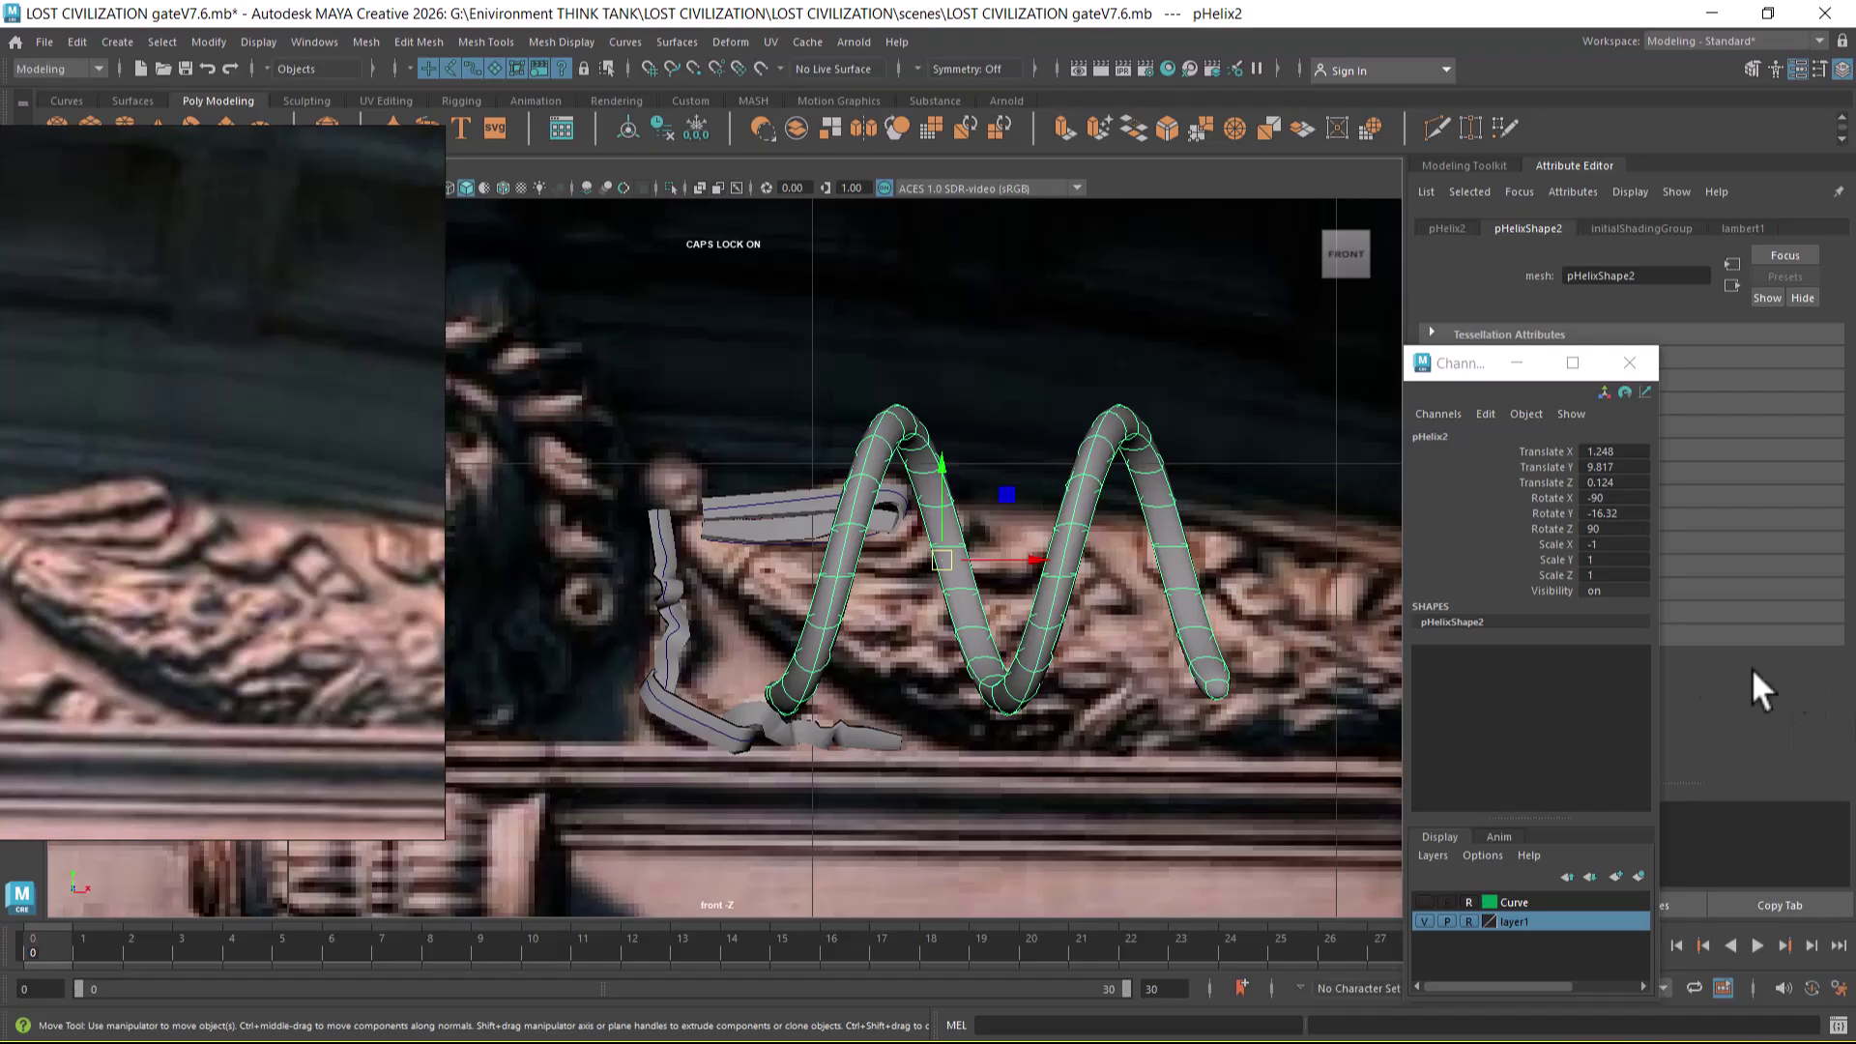
scroll(957, 607, up, 1)
key(r)
drag(970, 548, 704, 814)
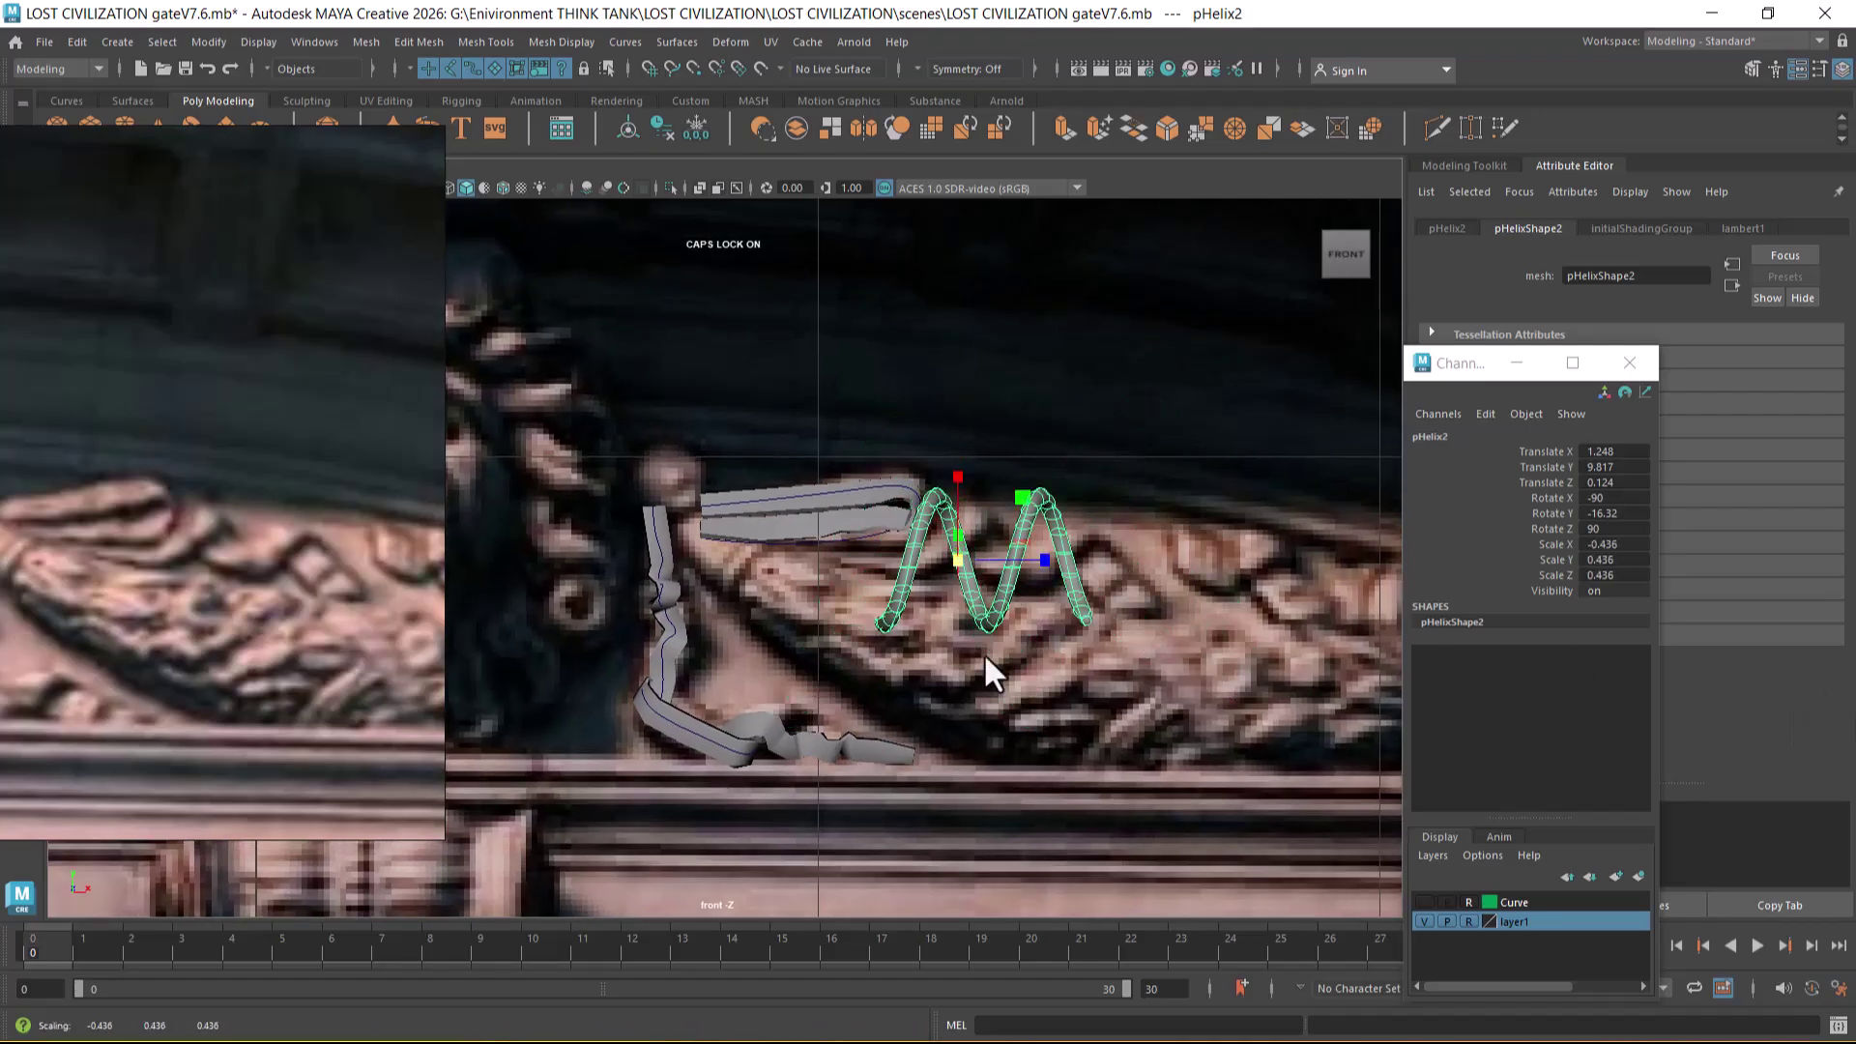
scroll(1129, 527, up, 2)
alt+middle_drag(1128, 528, 847, 729)
mouse_move(702, 606)
mouse_down()
mouse_move(675, 632)
mouse_move(709, 588)
mouse_move(692, 601)
mouse_up()
scroll(820, 584, up, 1)
- Move the small helix beside the tip of the upper leaf strip, to about 1.284 in X and 9.823 in Y
key(w)
alt+middle_drag(883, 566, 991, 652)
scroll(926, 638, up, 1)
drag(826, 584, 860, 578)
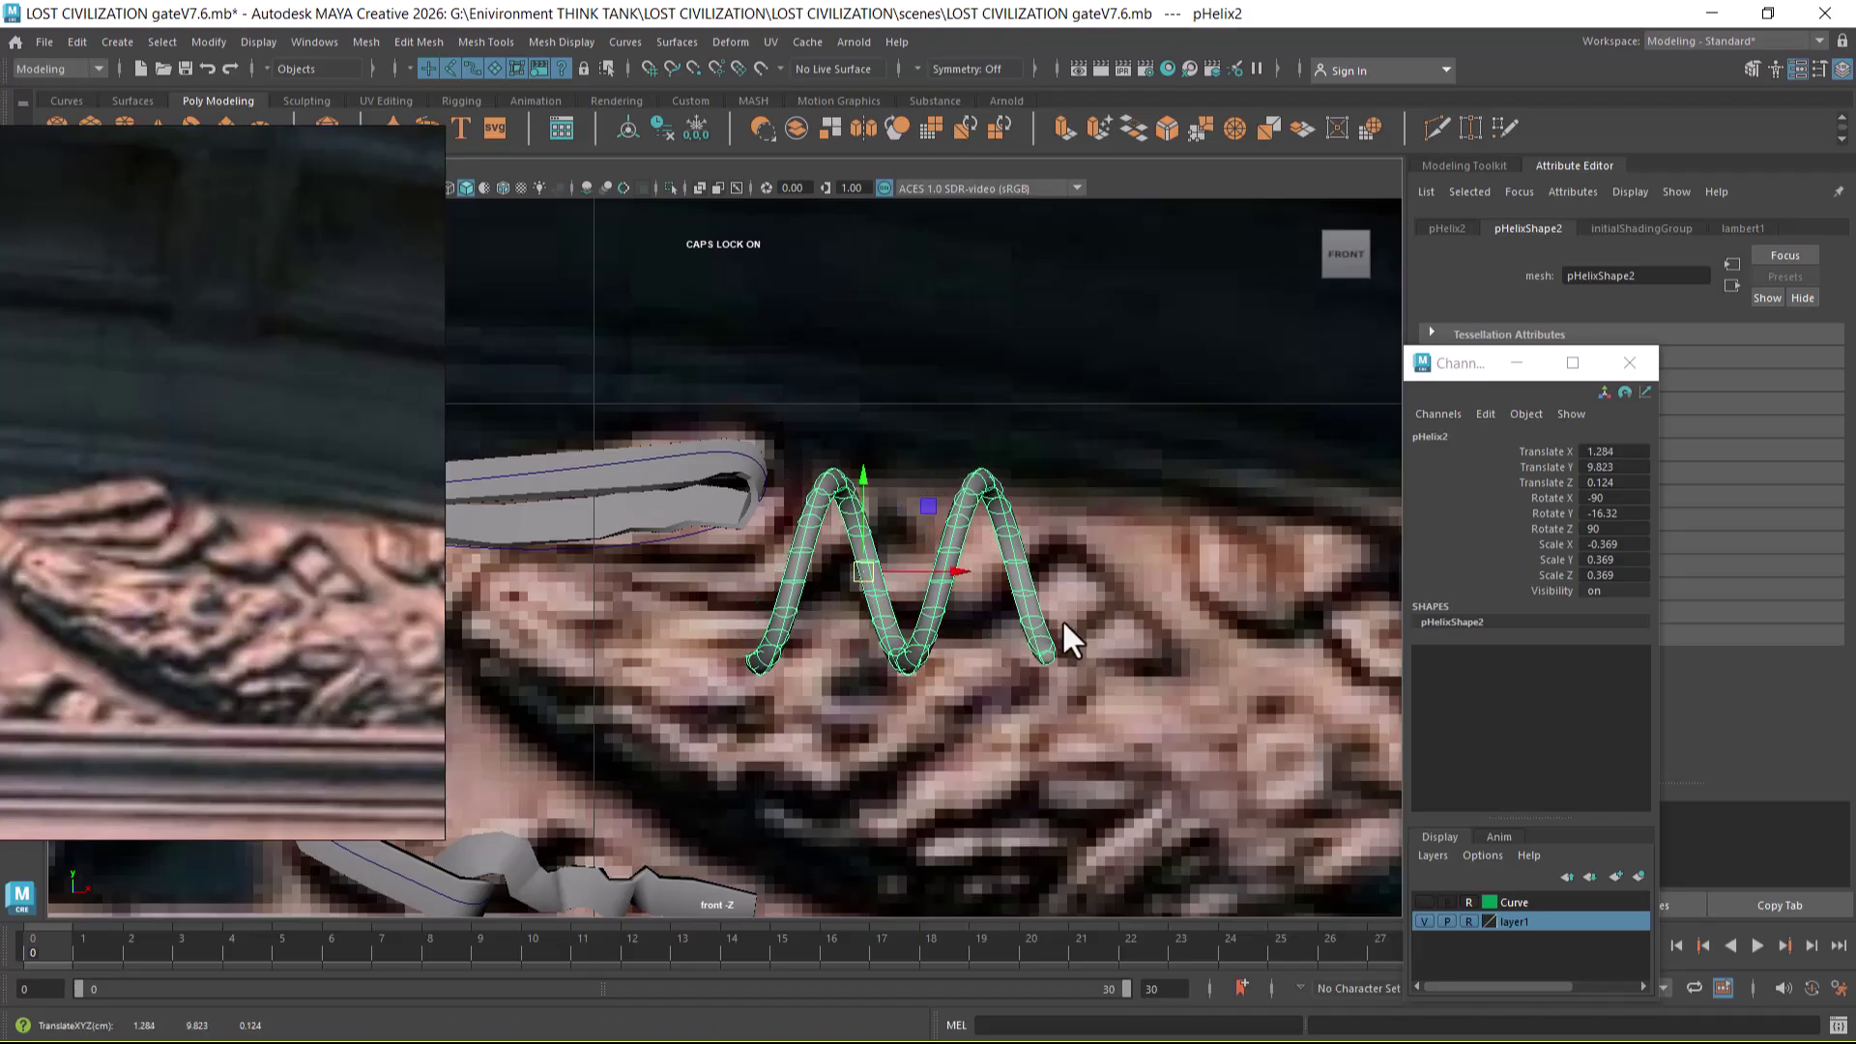
- Select the faces at the small helix's left end using the perspective view, and return to the front view
right_drag(844, 473, 740, 478)
key(space)
drag(810, 567, 894, 513)
alt+drag(878, 373, 953, 327)
right_drag(953, 327, 950, 390)
drag(879, 323, 903, 345)
mouse_move(996, 406)
alt+mouse_down()
mouse_move(764, 328)
mouse_move(1009, 394)
mouse_move(1011, 435)
alt+mouse_up()
key(space)
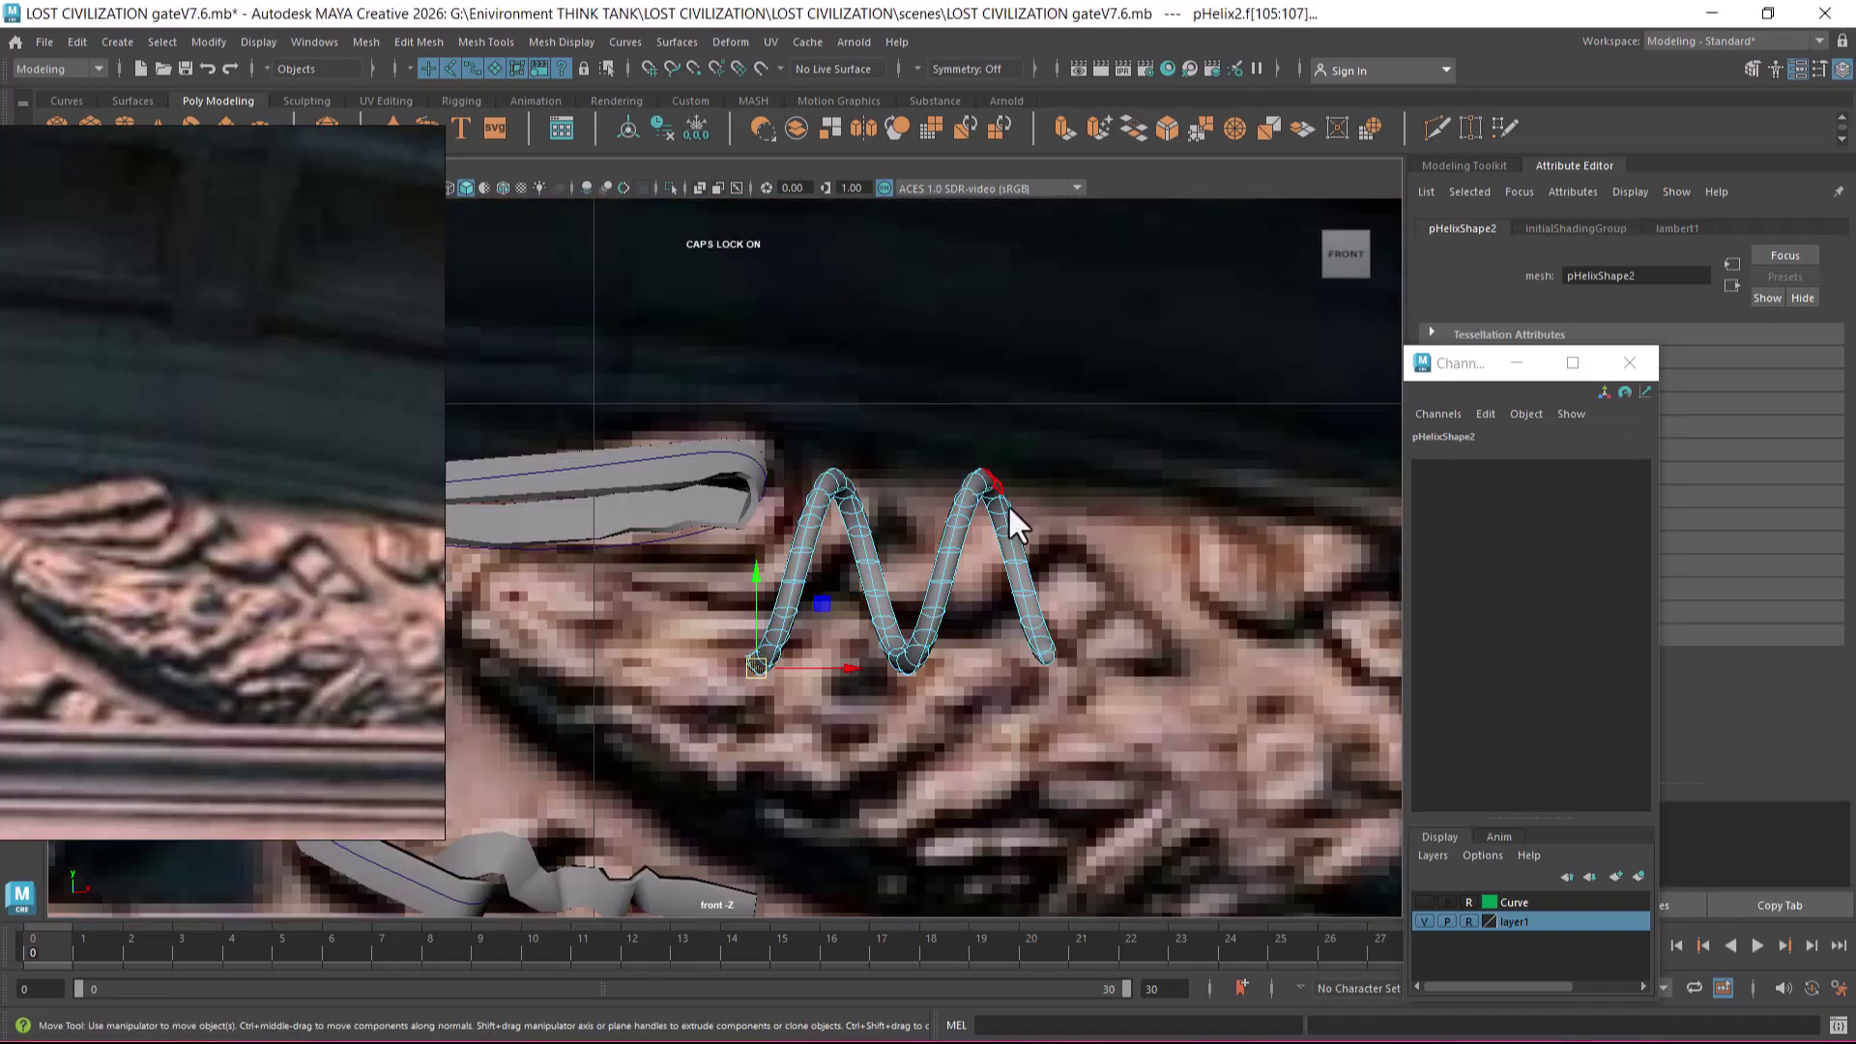
- Turn on Soft Selection and shrink its falloff radius so the influence concentrates on the helix's left end
key(b)
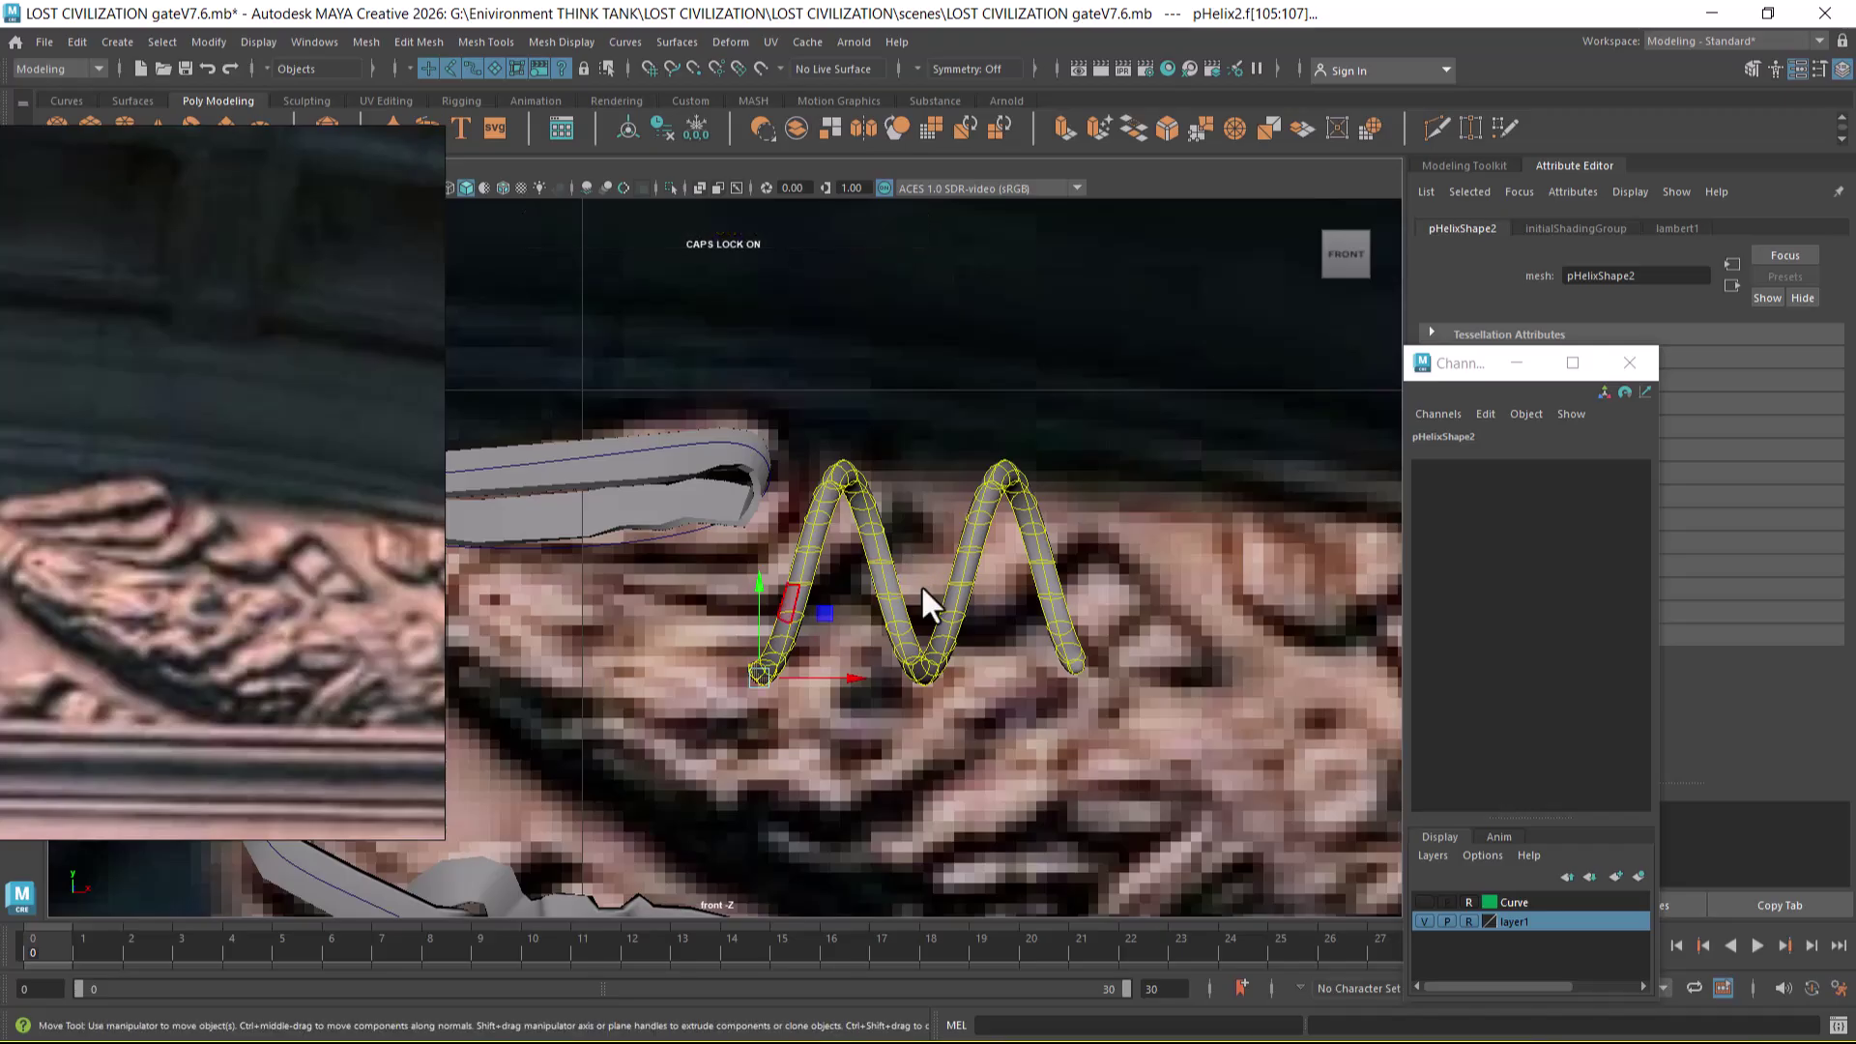
drag(868, 535, 696, 694)
drag(825, 613, 669, 694)
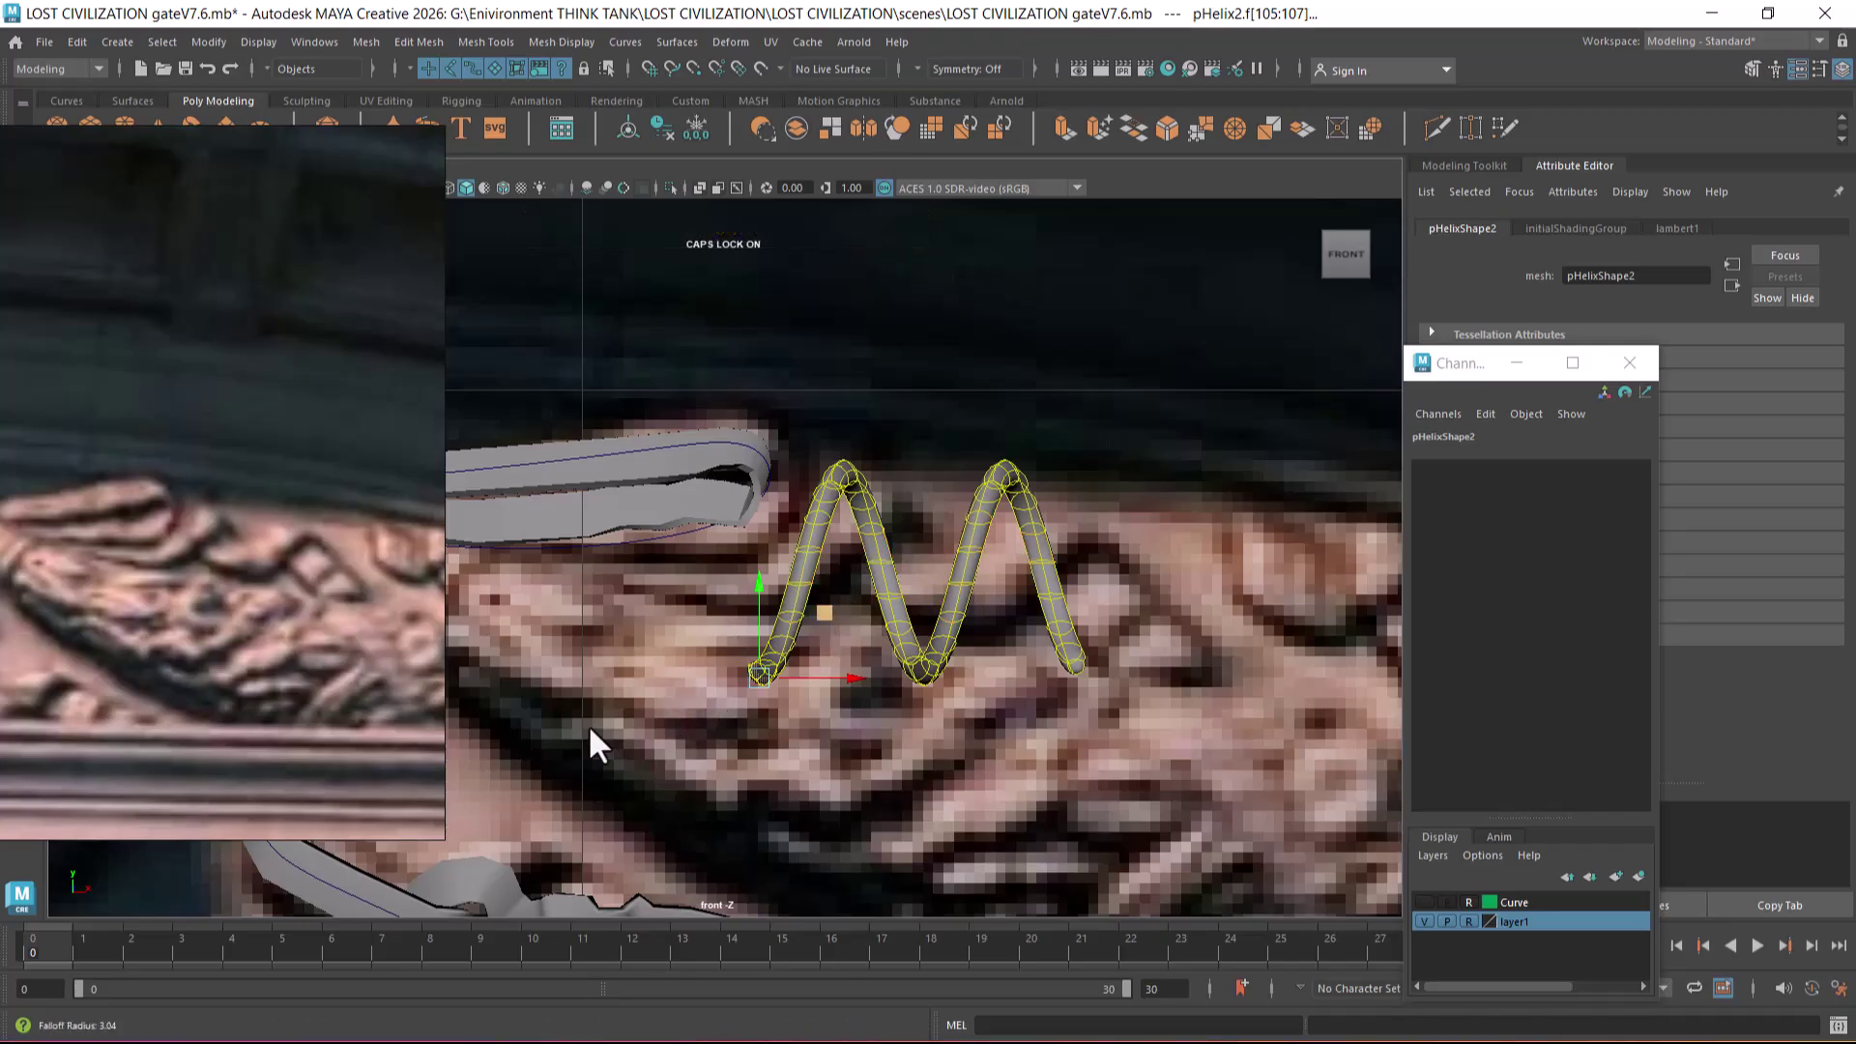
drag(1036, 547, 741, 648)
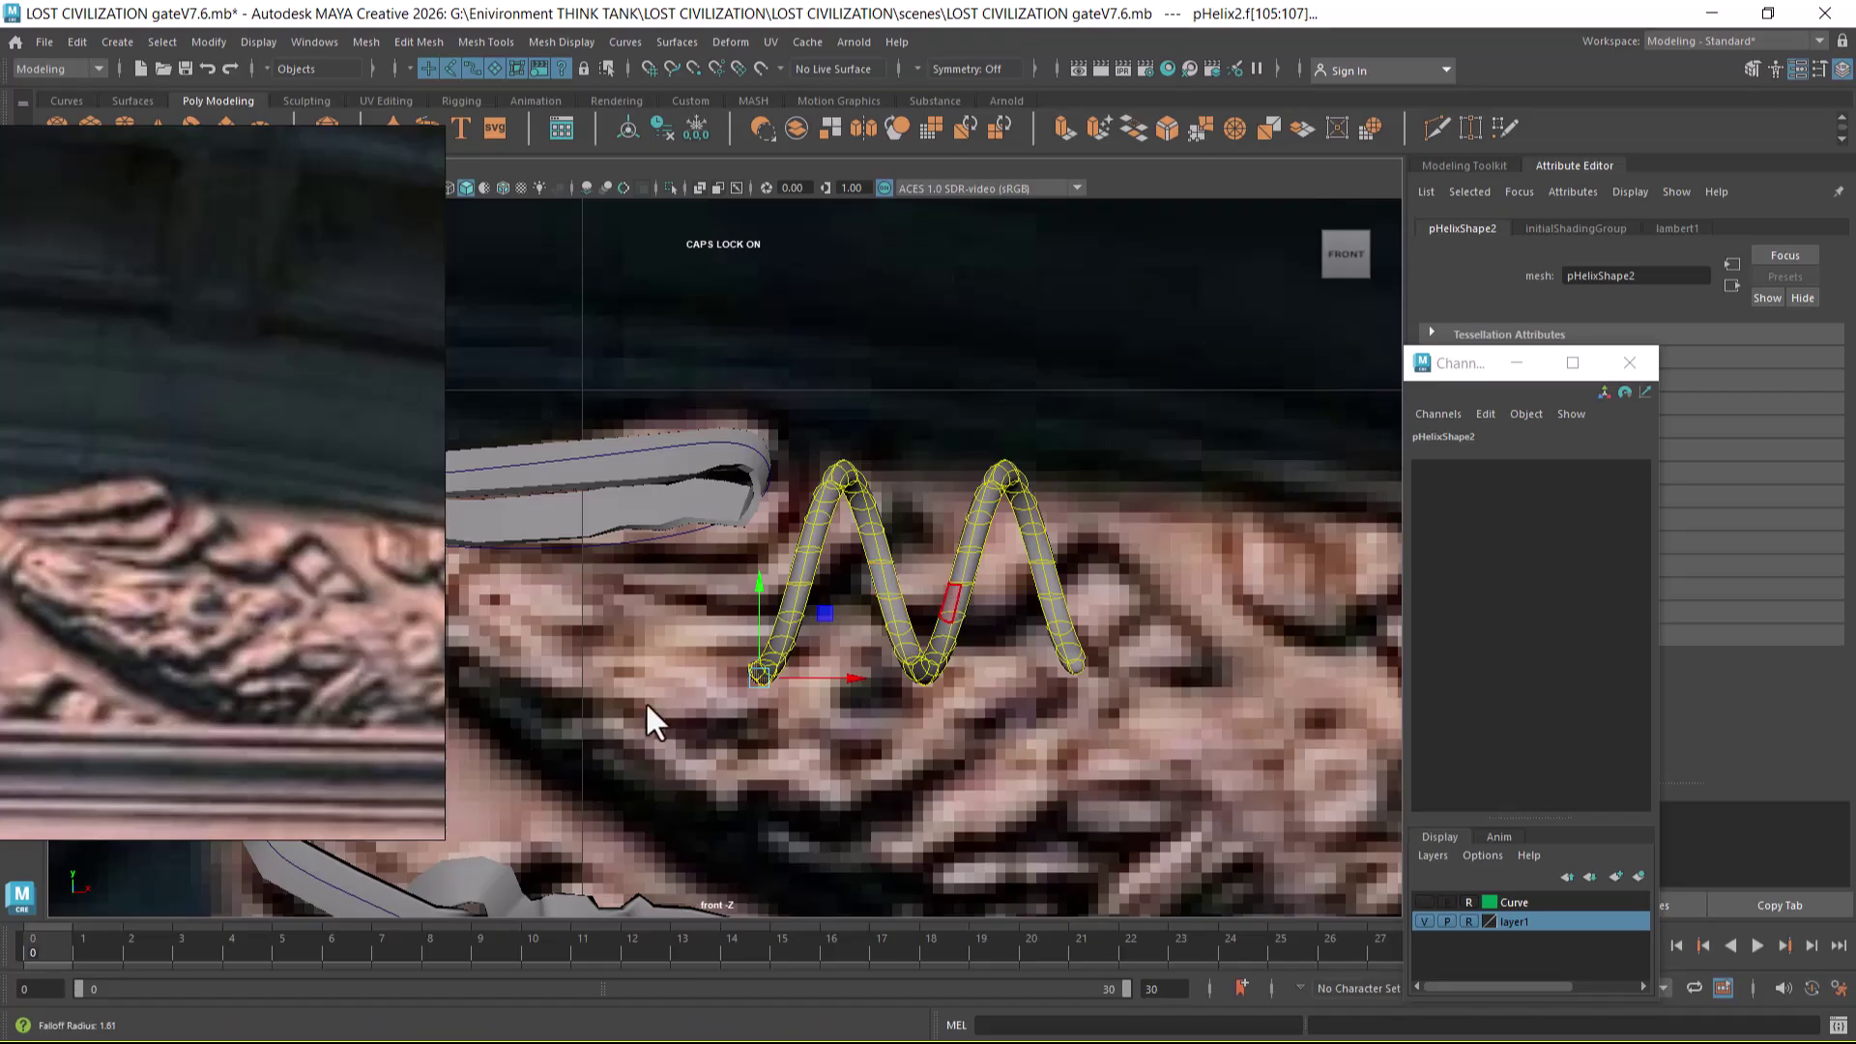
scroll(870, 696, down, 8)
scroll(864, 693, down, 1)
drag(801, 581, 721, 592)
key(f)
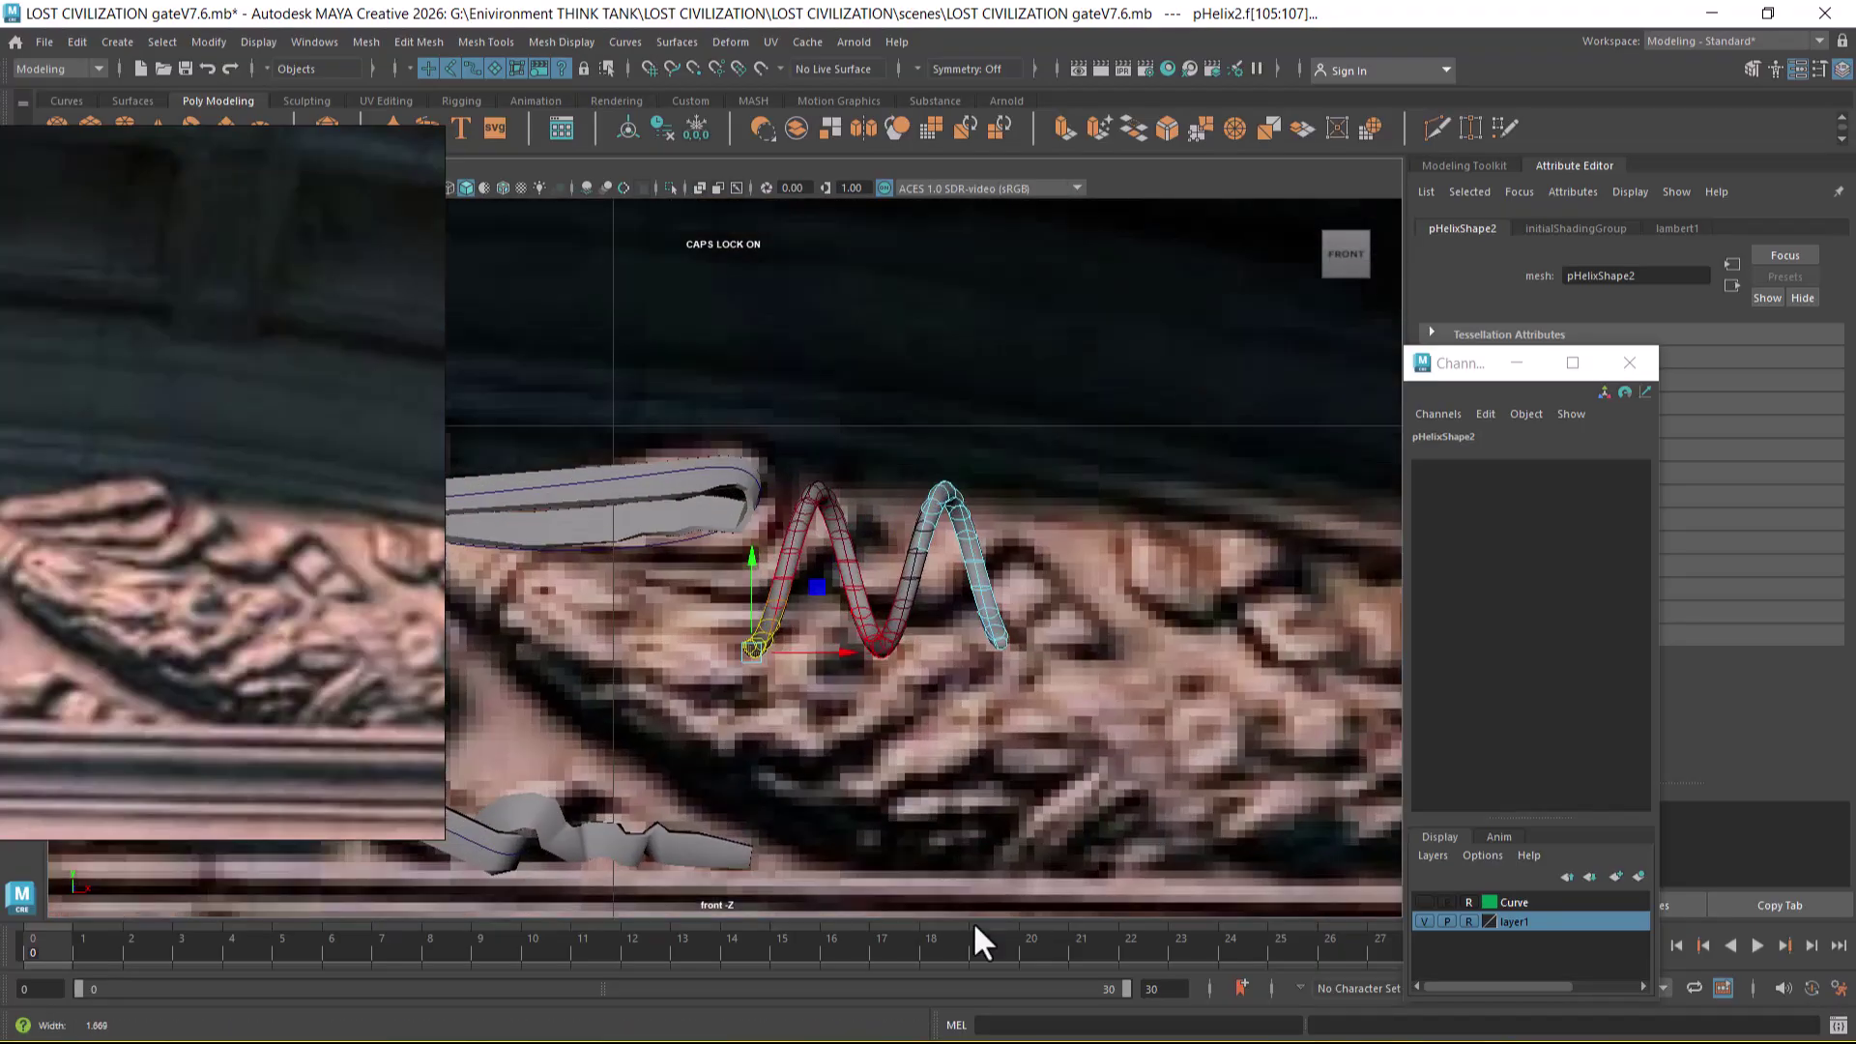
alt+right_drag(771, 745, 810, 522)
alt+middle_drag(810, 522, 825, 437)
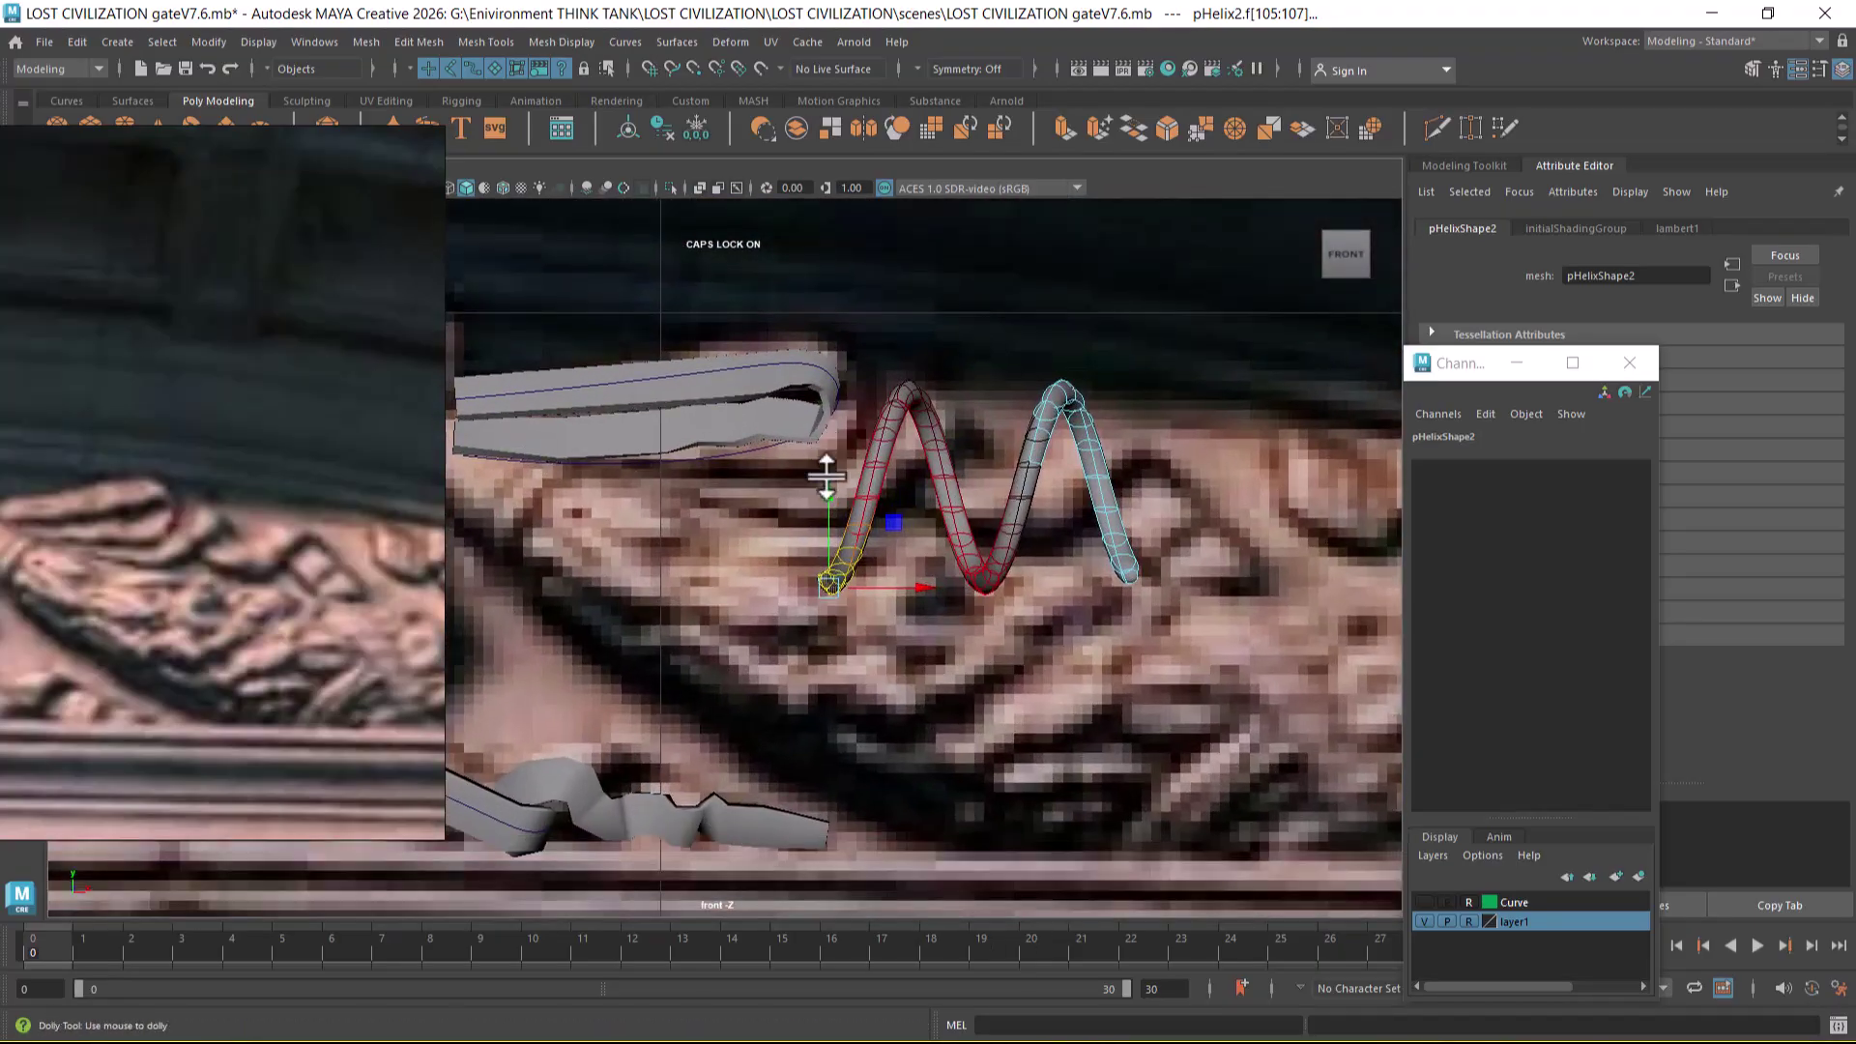
- Reduce the Soft Selection falloff radius to about 0.12 and set its falloff mode to Surface
alt+right_drag(824, 437, 908, 596)
drag(905, 580, 774, 621)
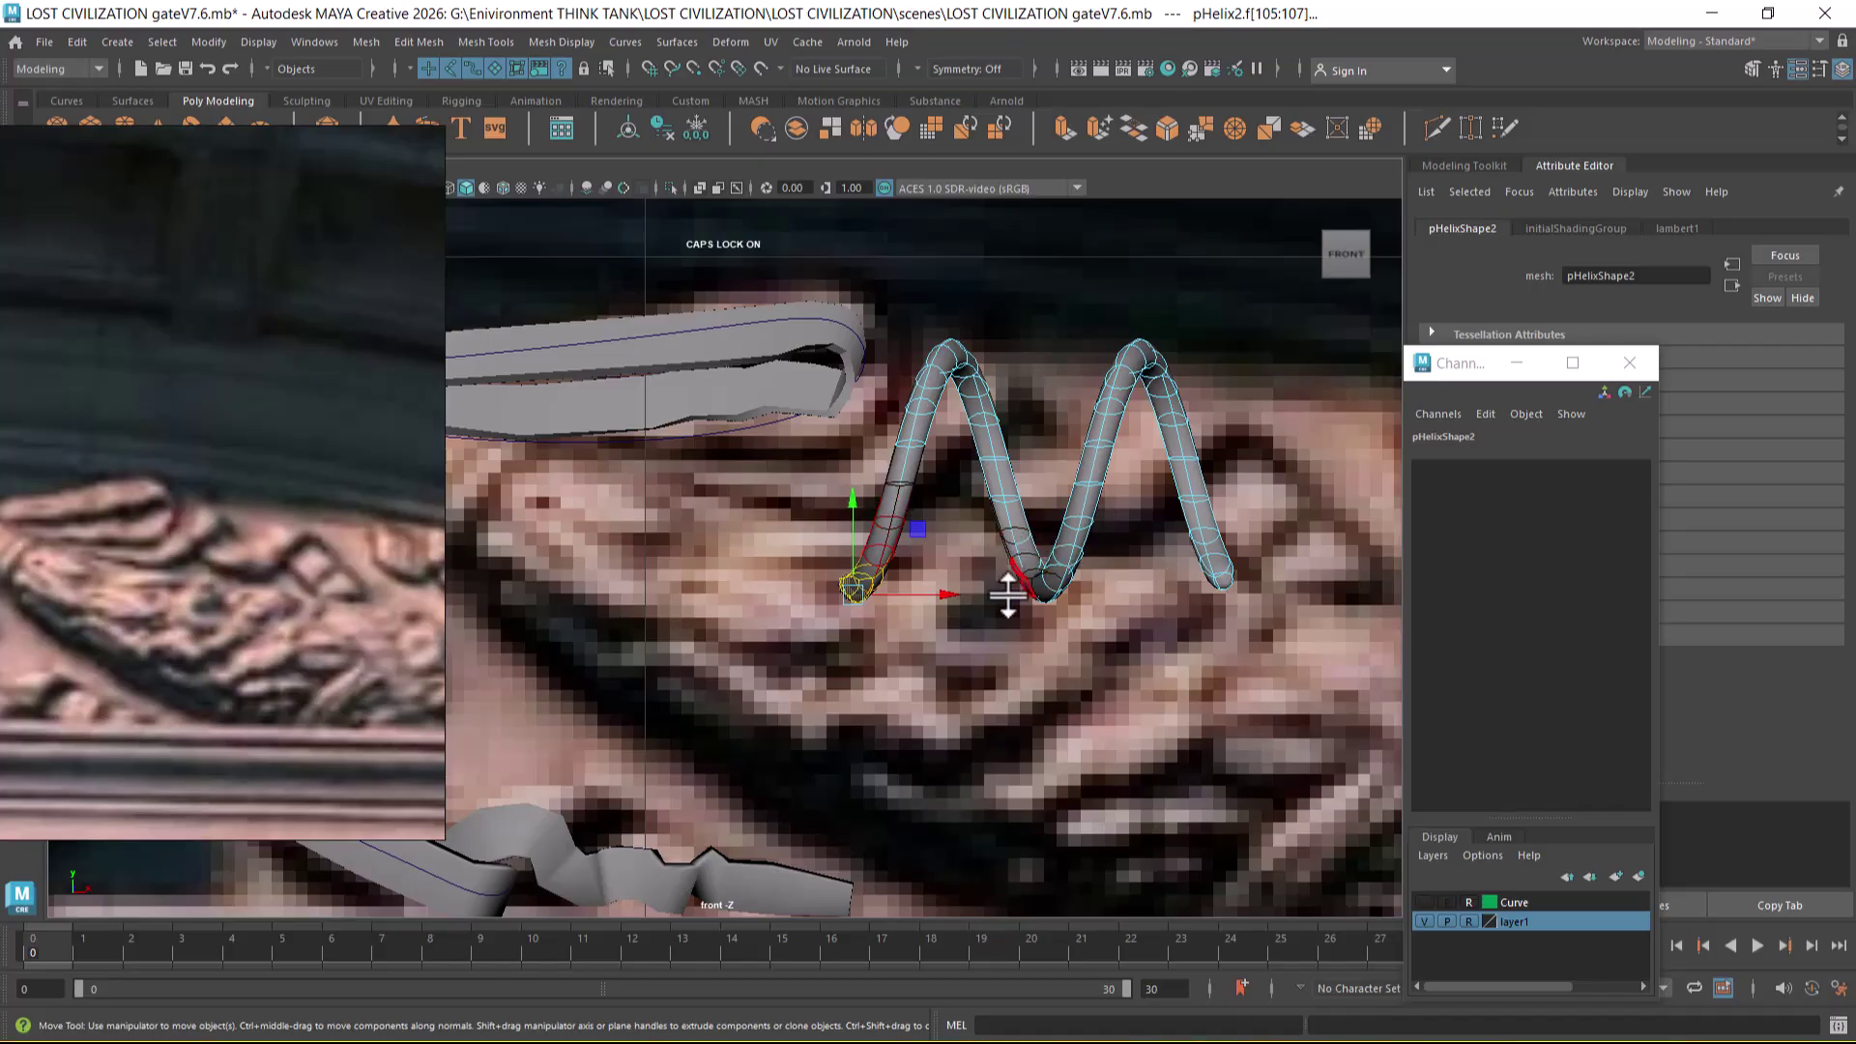
click(1820, 71)
drag(456, 178, 1525, 210)
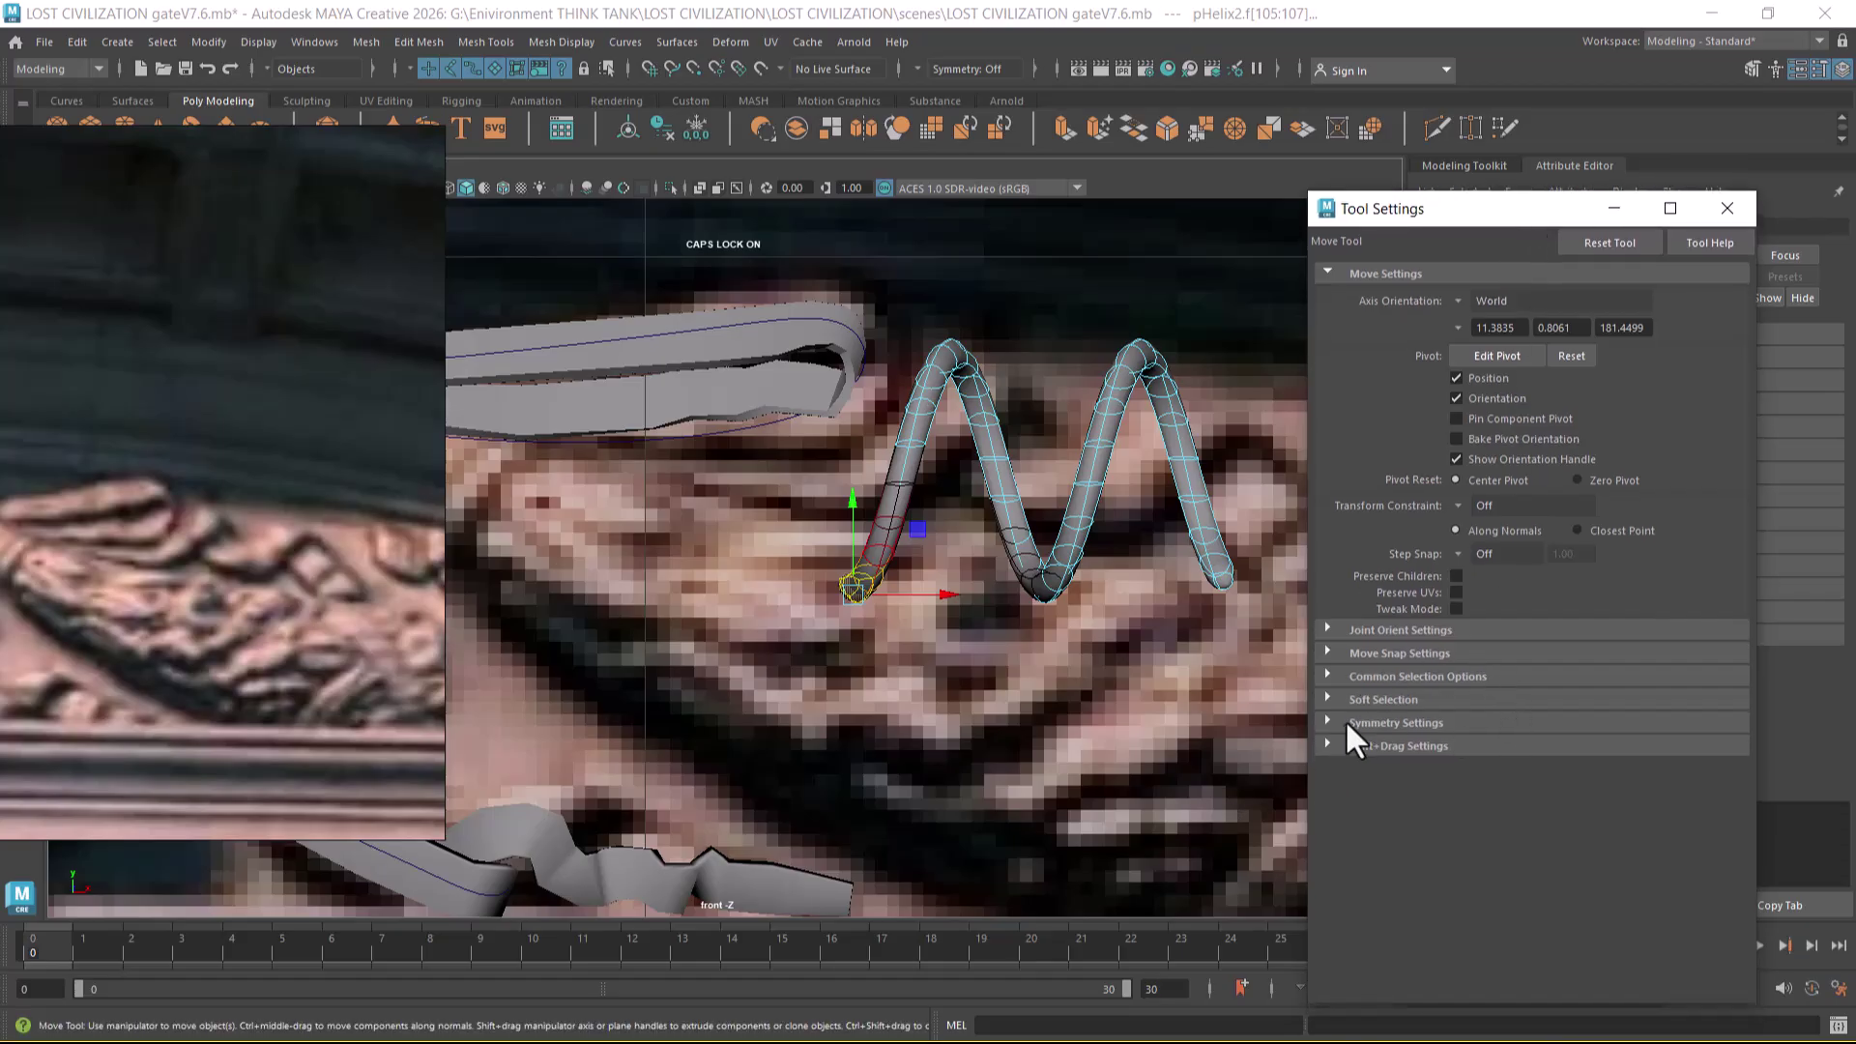
click(1373, 698)
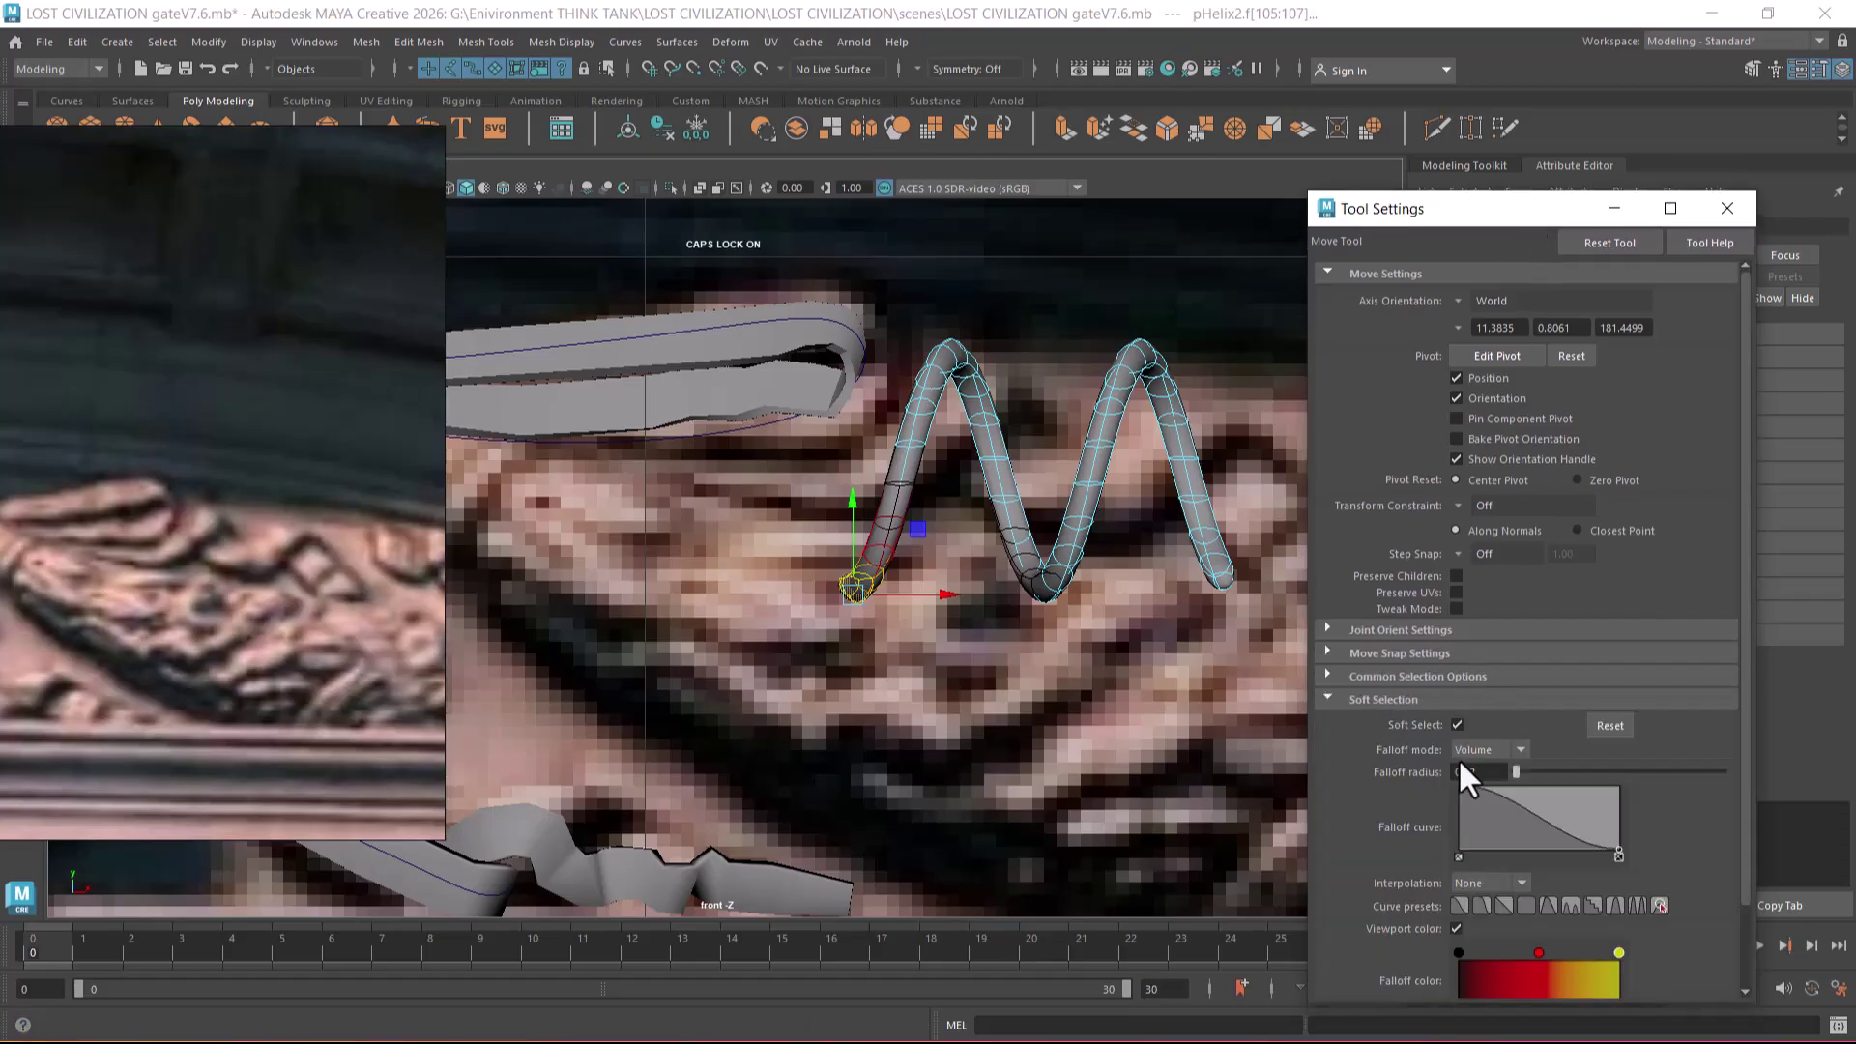
click(1498, 752)
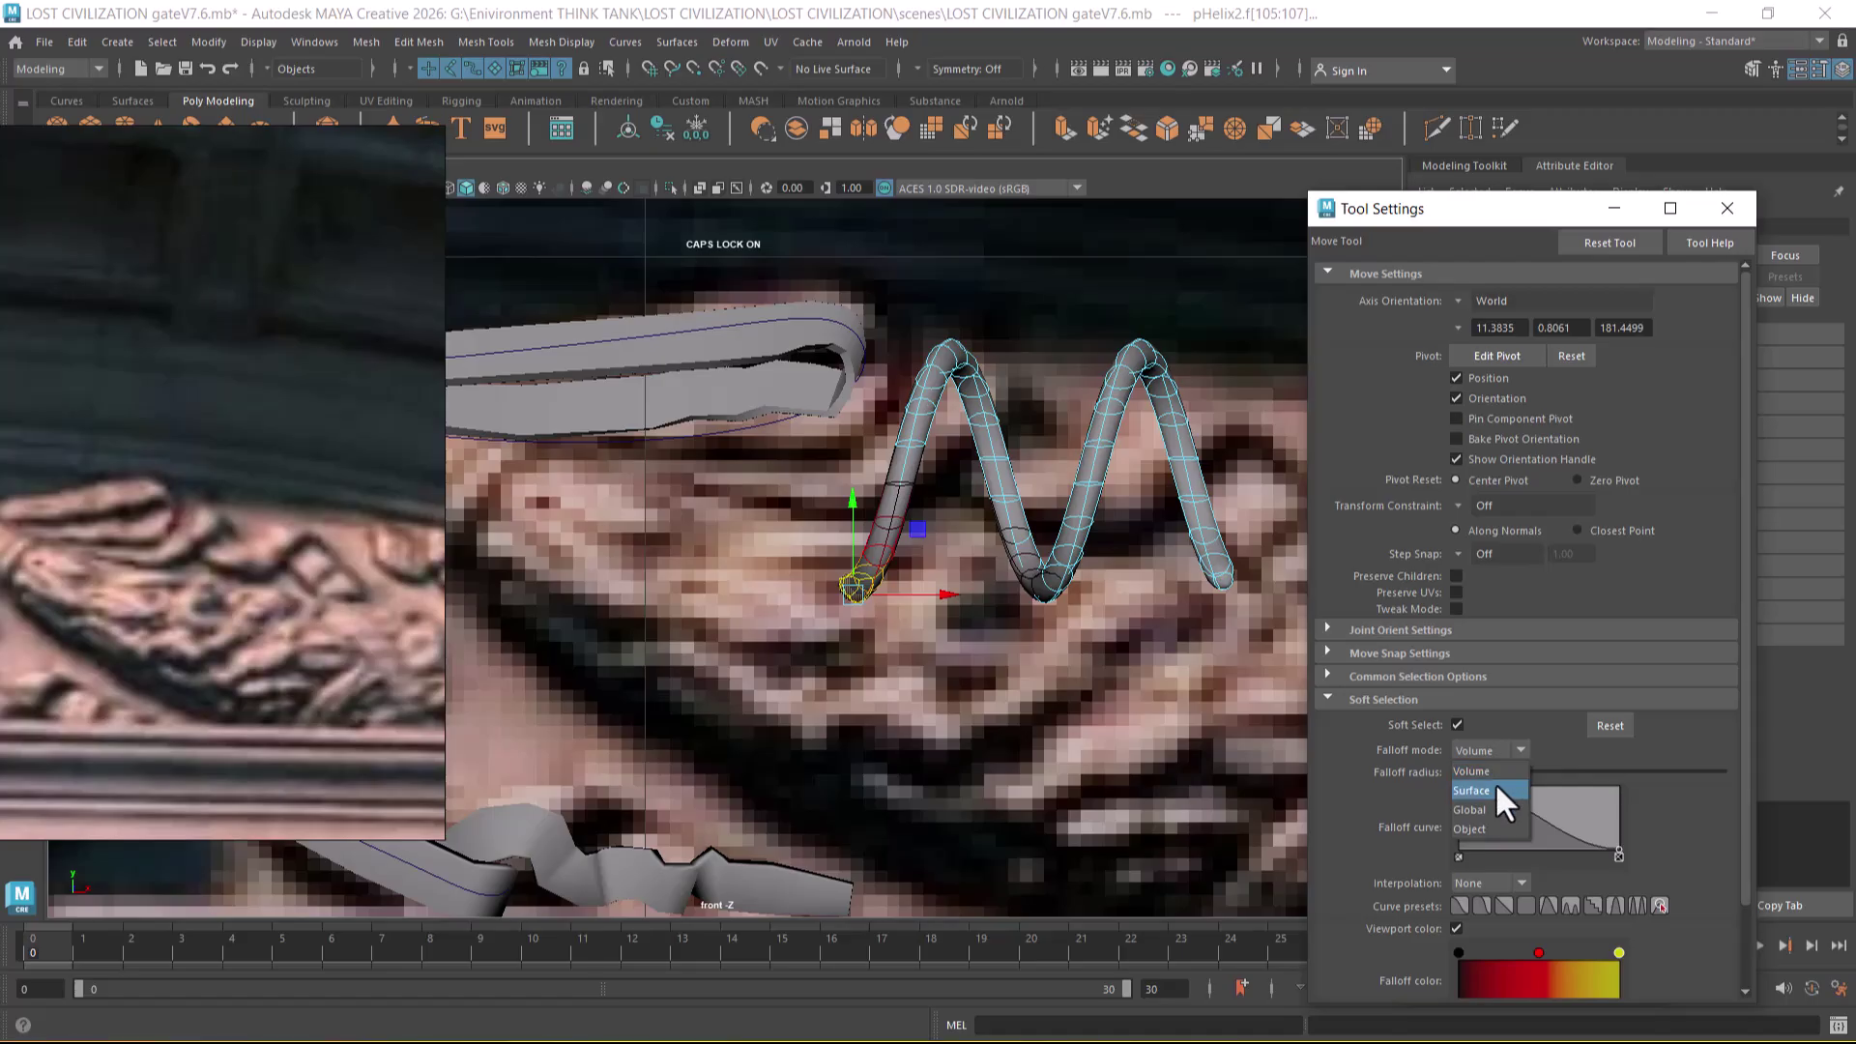
click(1496, 790)
- Pull the helix's left end out beneath the upper leaf strip, to about 1.073 in X and 9.808 in Y, with a falloff radius of 0.17
click(928, 594)
scroll(899, 609, up, 1)
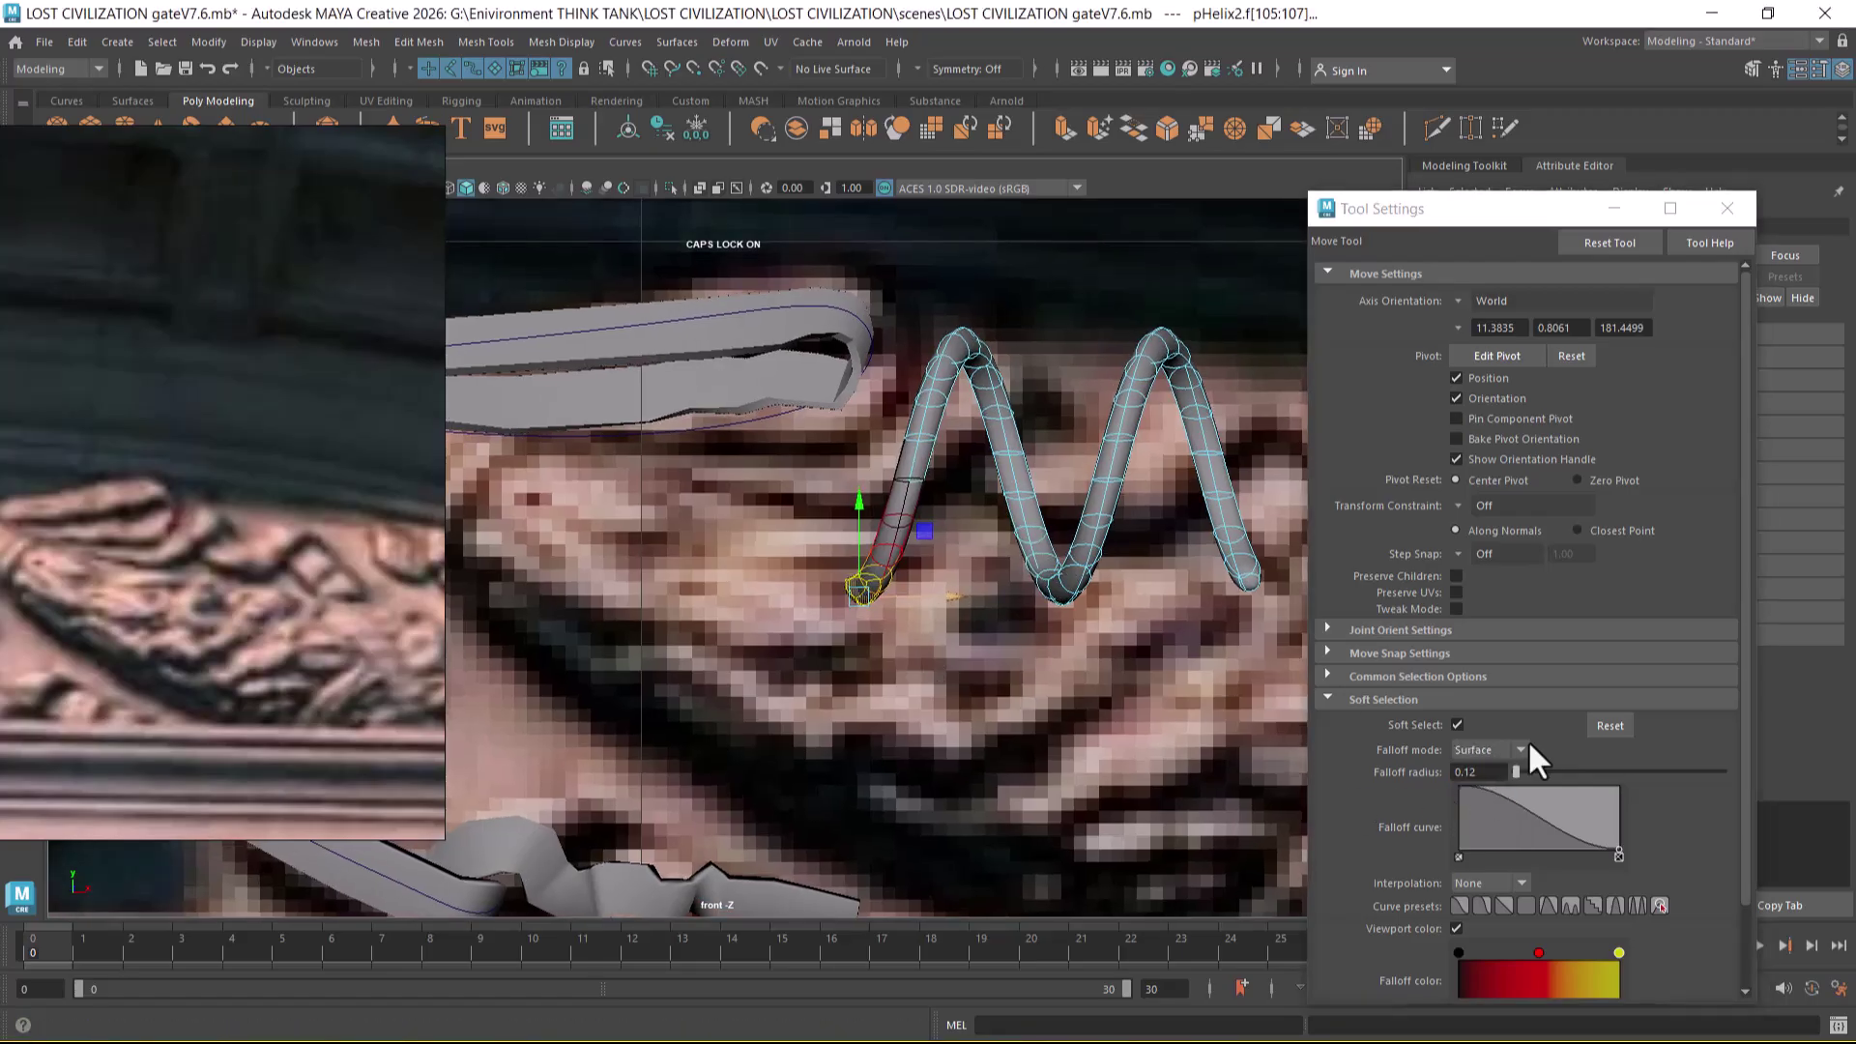
scroll(931, 566, up, 2)
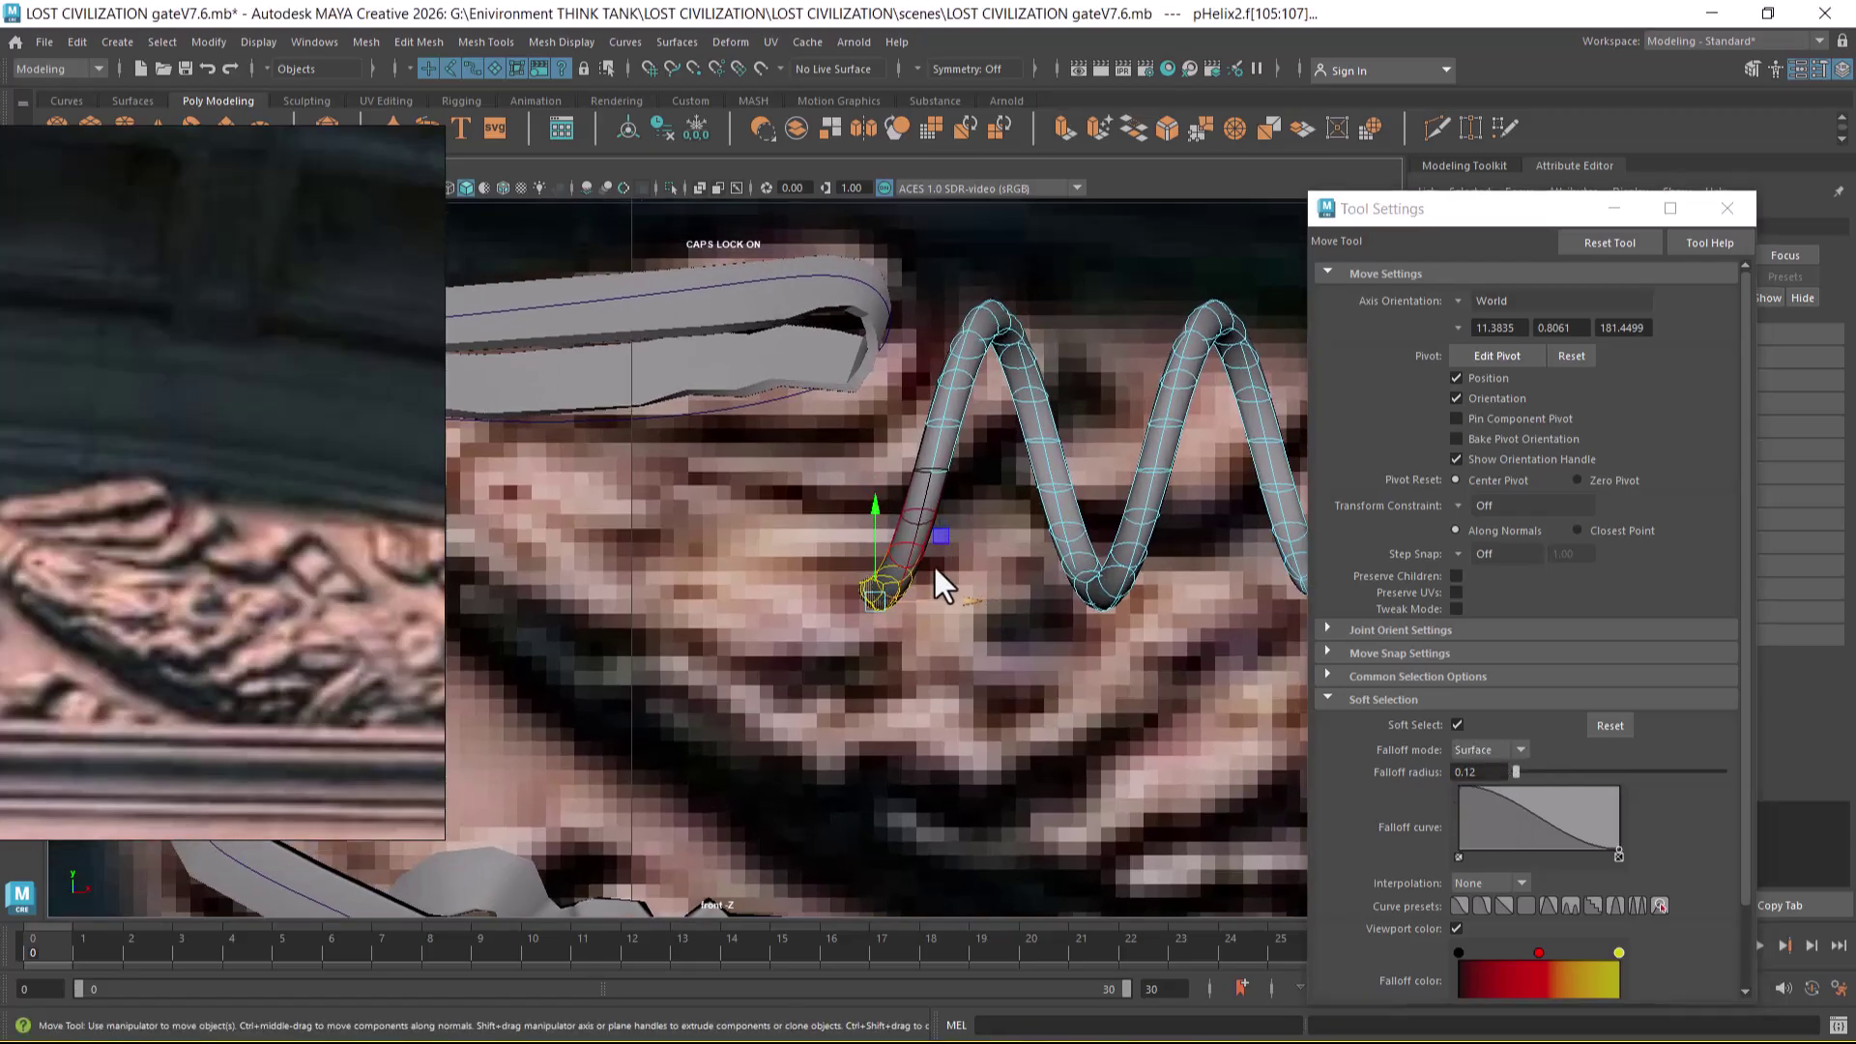
alt+middle_drag(932, 565, 902, 633)
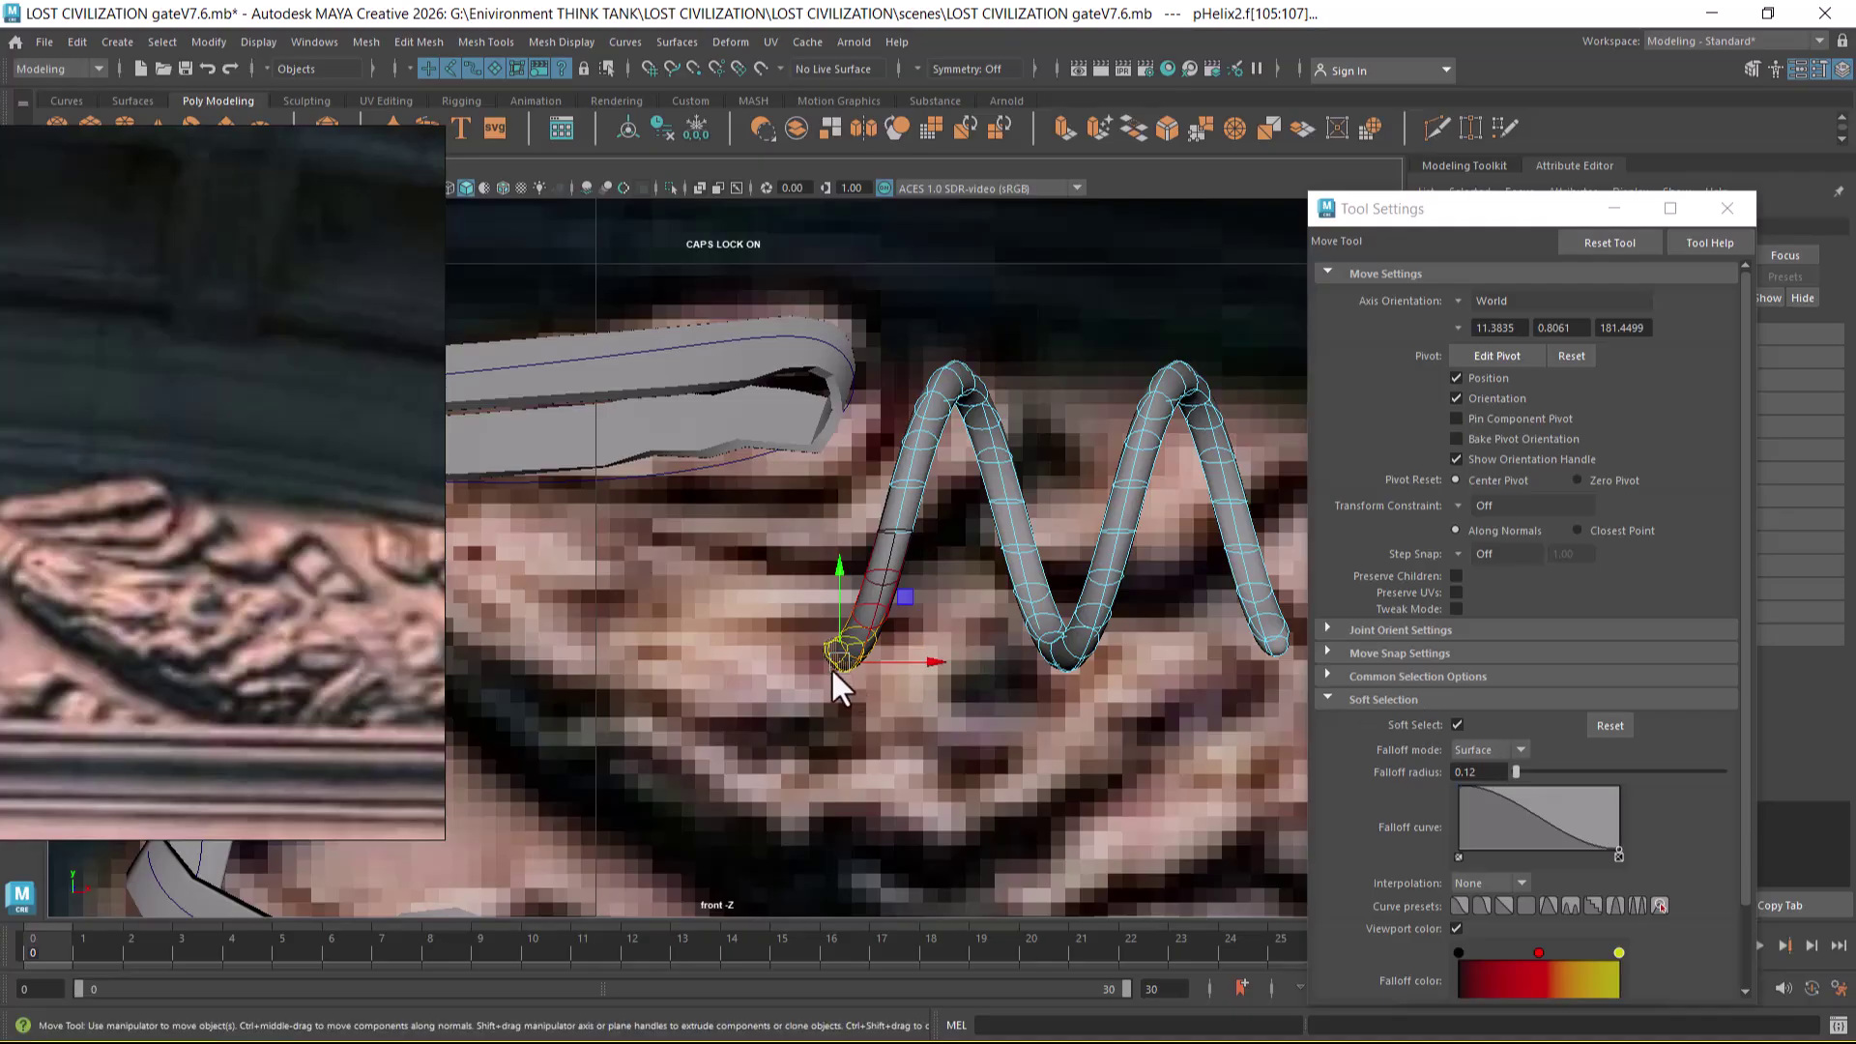
drag(821, 660, 694, 531)
click(877, 558)
scroll(847, 661, up, 1)
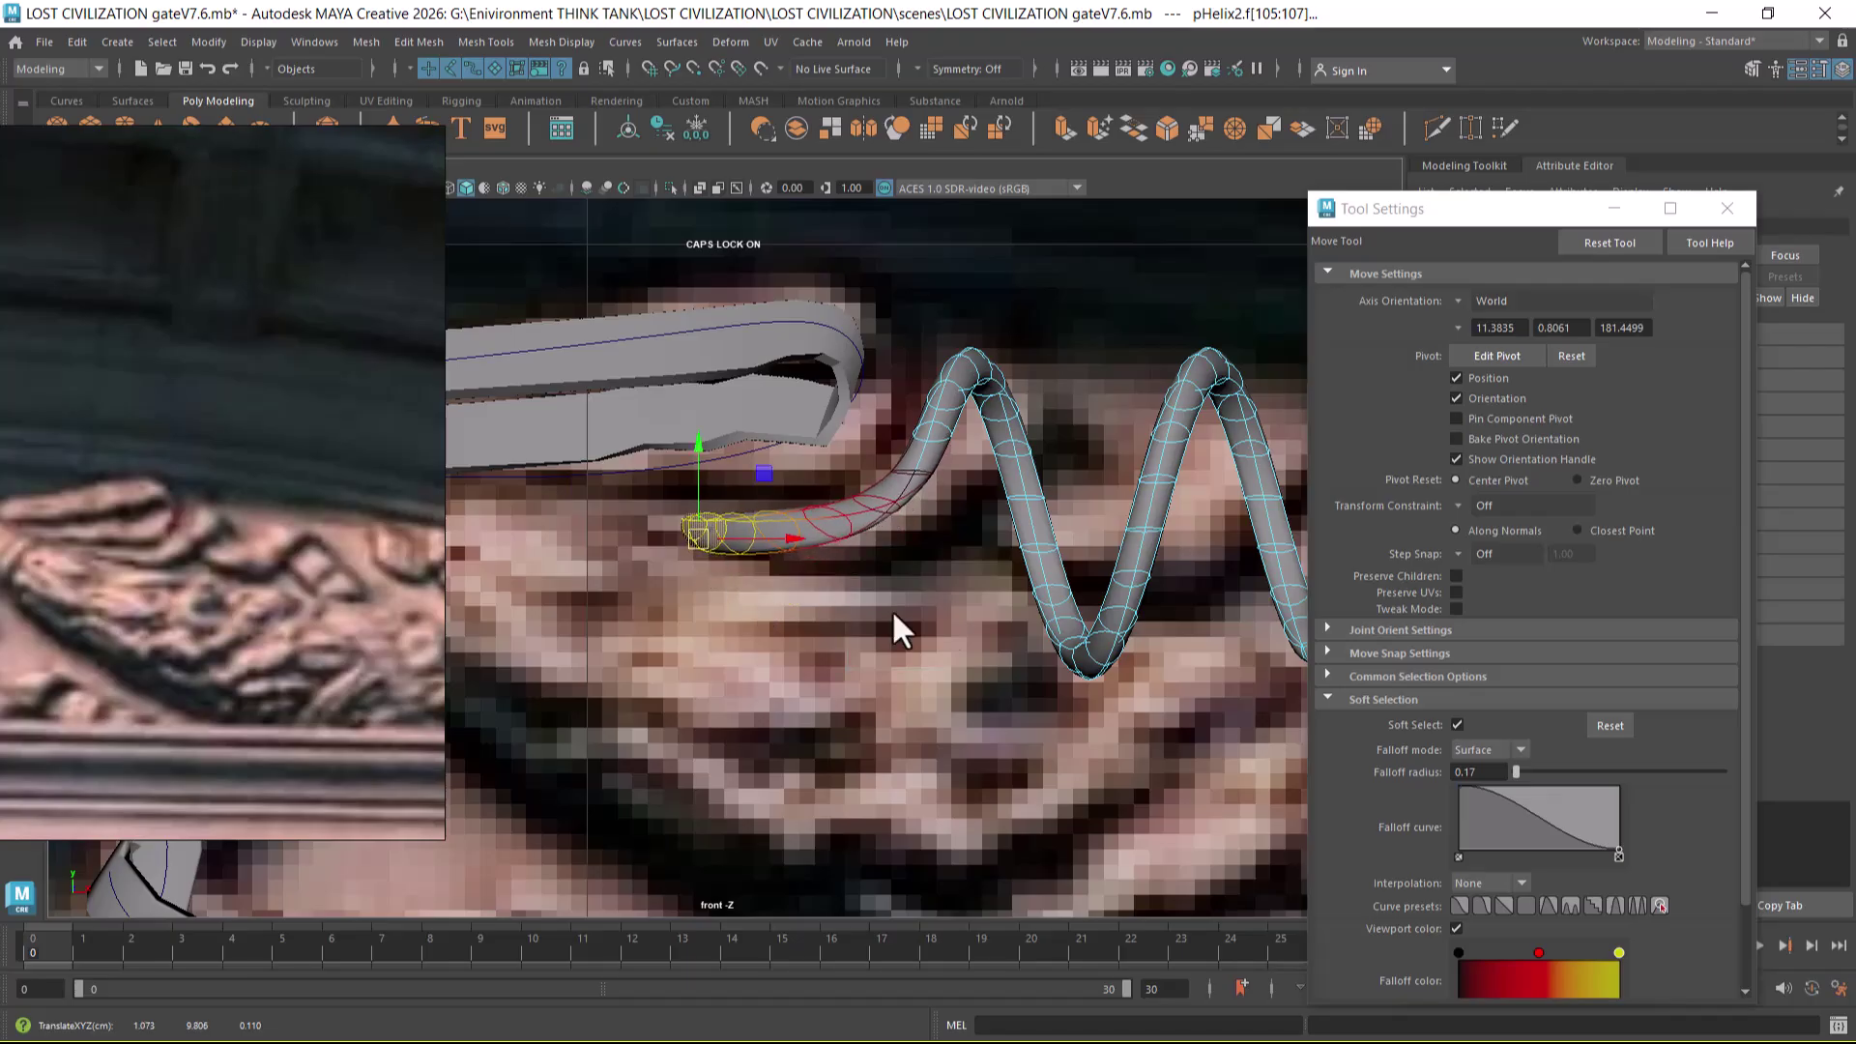
scroll(828, 602, down, 5)
scroll(932, 621, up, 4)
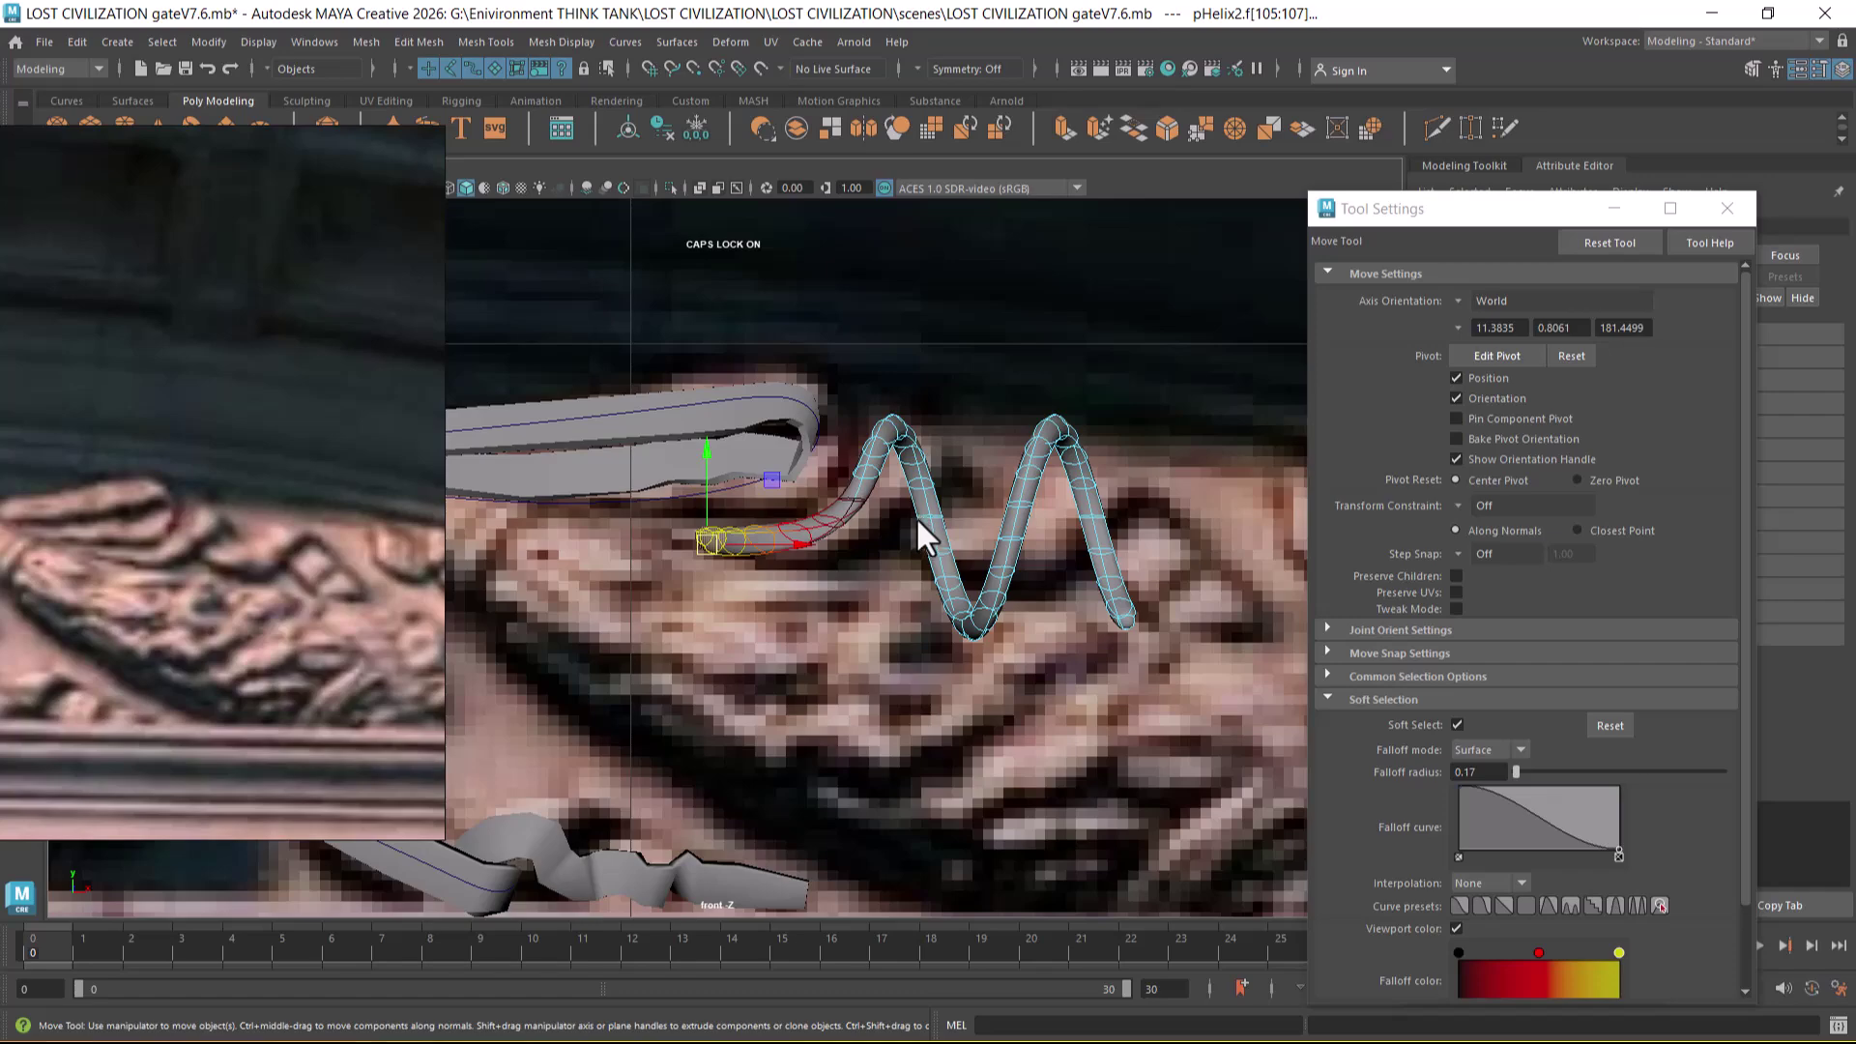
- Stretch the helix's right end outward to about 1.595 in X and 9.727 in Y, with a falloff radius of 0.29
click(1127, 622)
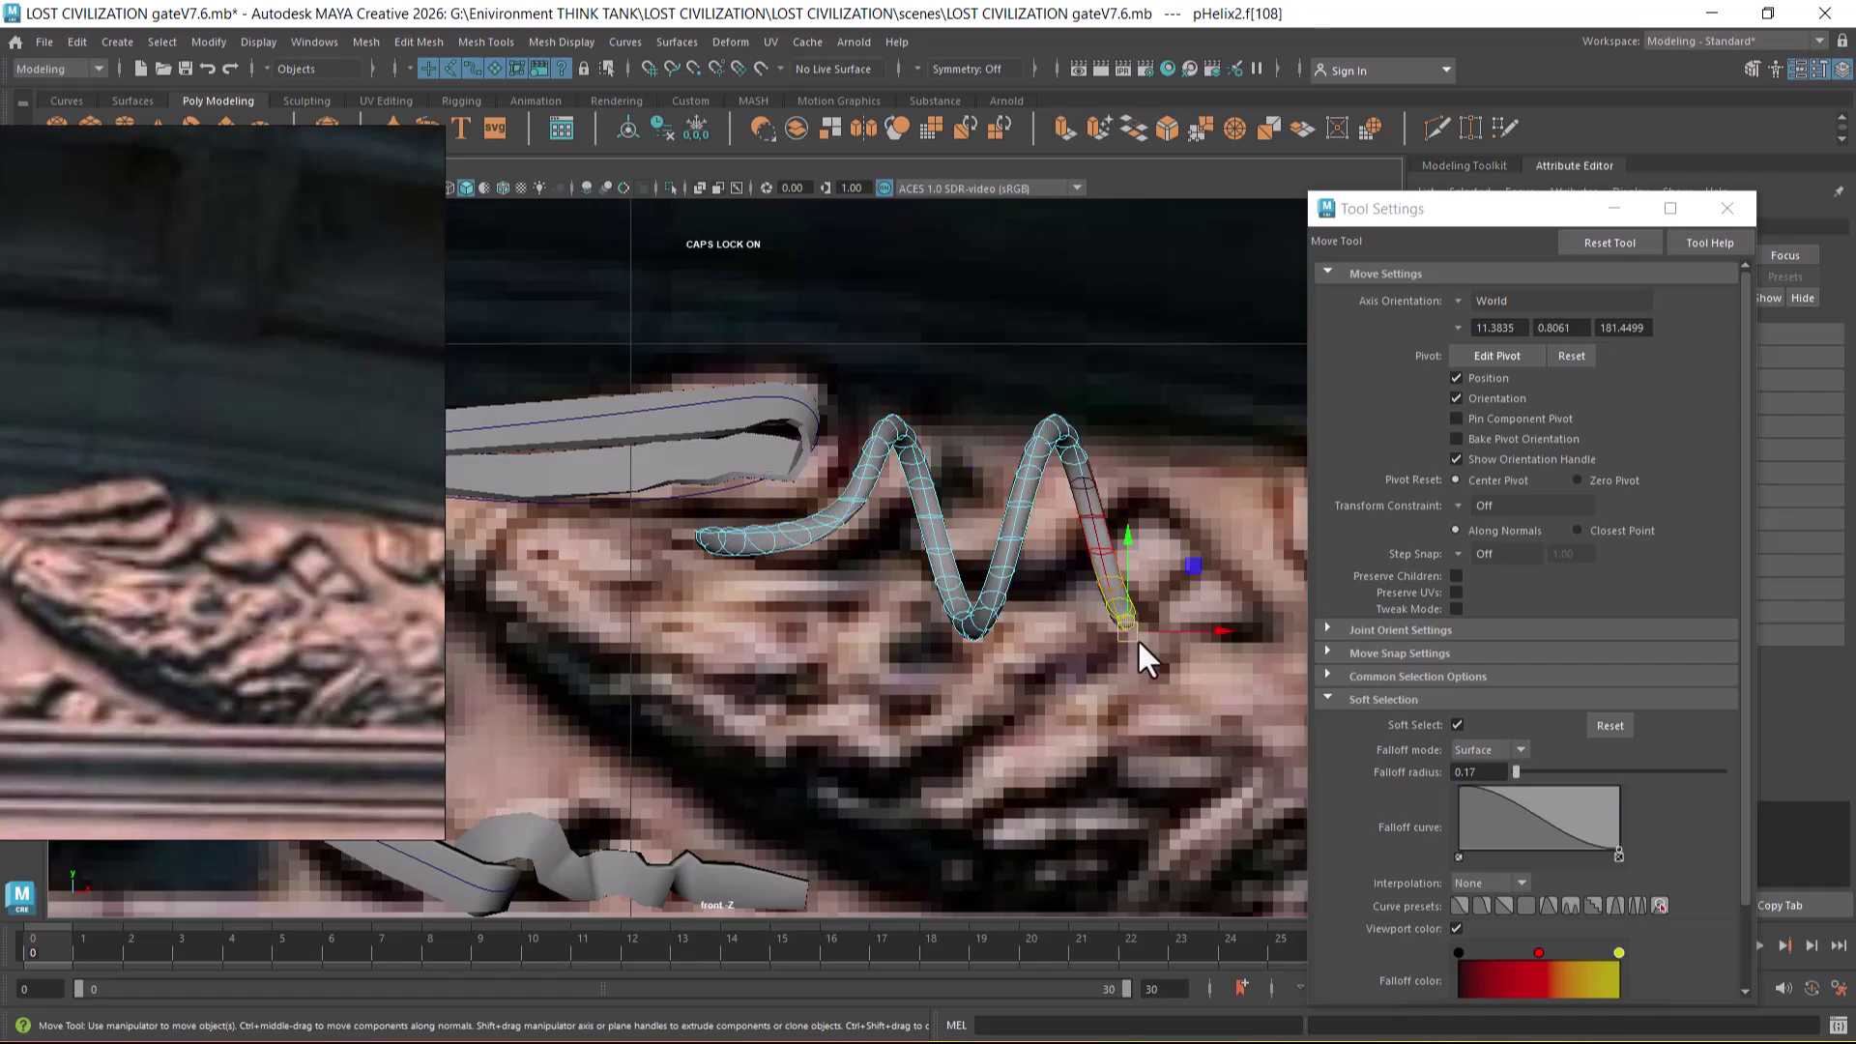
drag(1131, 642, 1243, 632)
key(ctrl+z)
drag(1121, 636, 1238, 628)
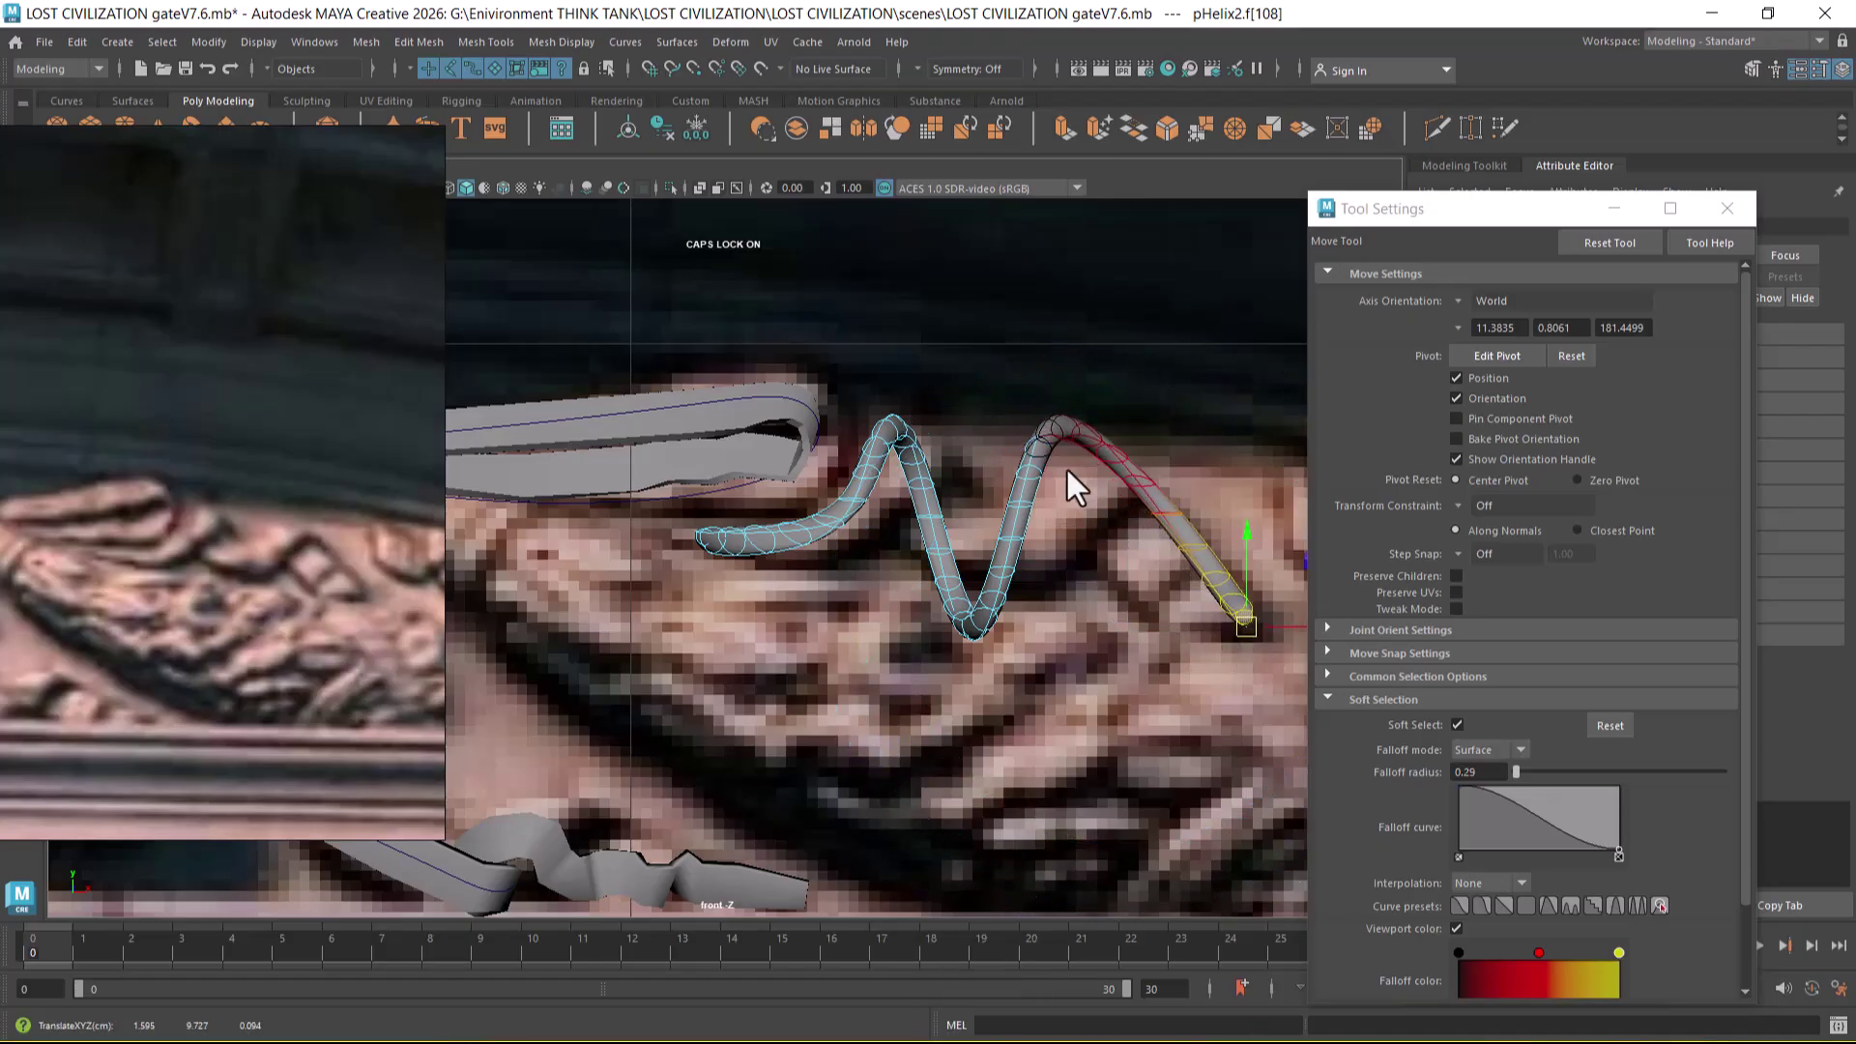
- Lower the helix's right-hand peak by moving its edges to about 1.433 in X and 9.844 in Y
alt+middle_drag(1057, 427, 918, 485)
scroll(918, 484, up, 4)
click(1006, 412)
click(987, 454)
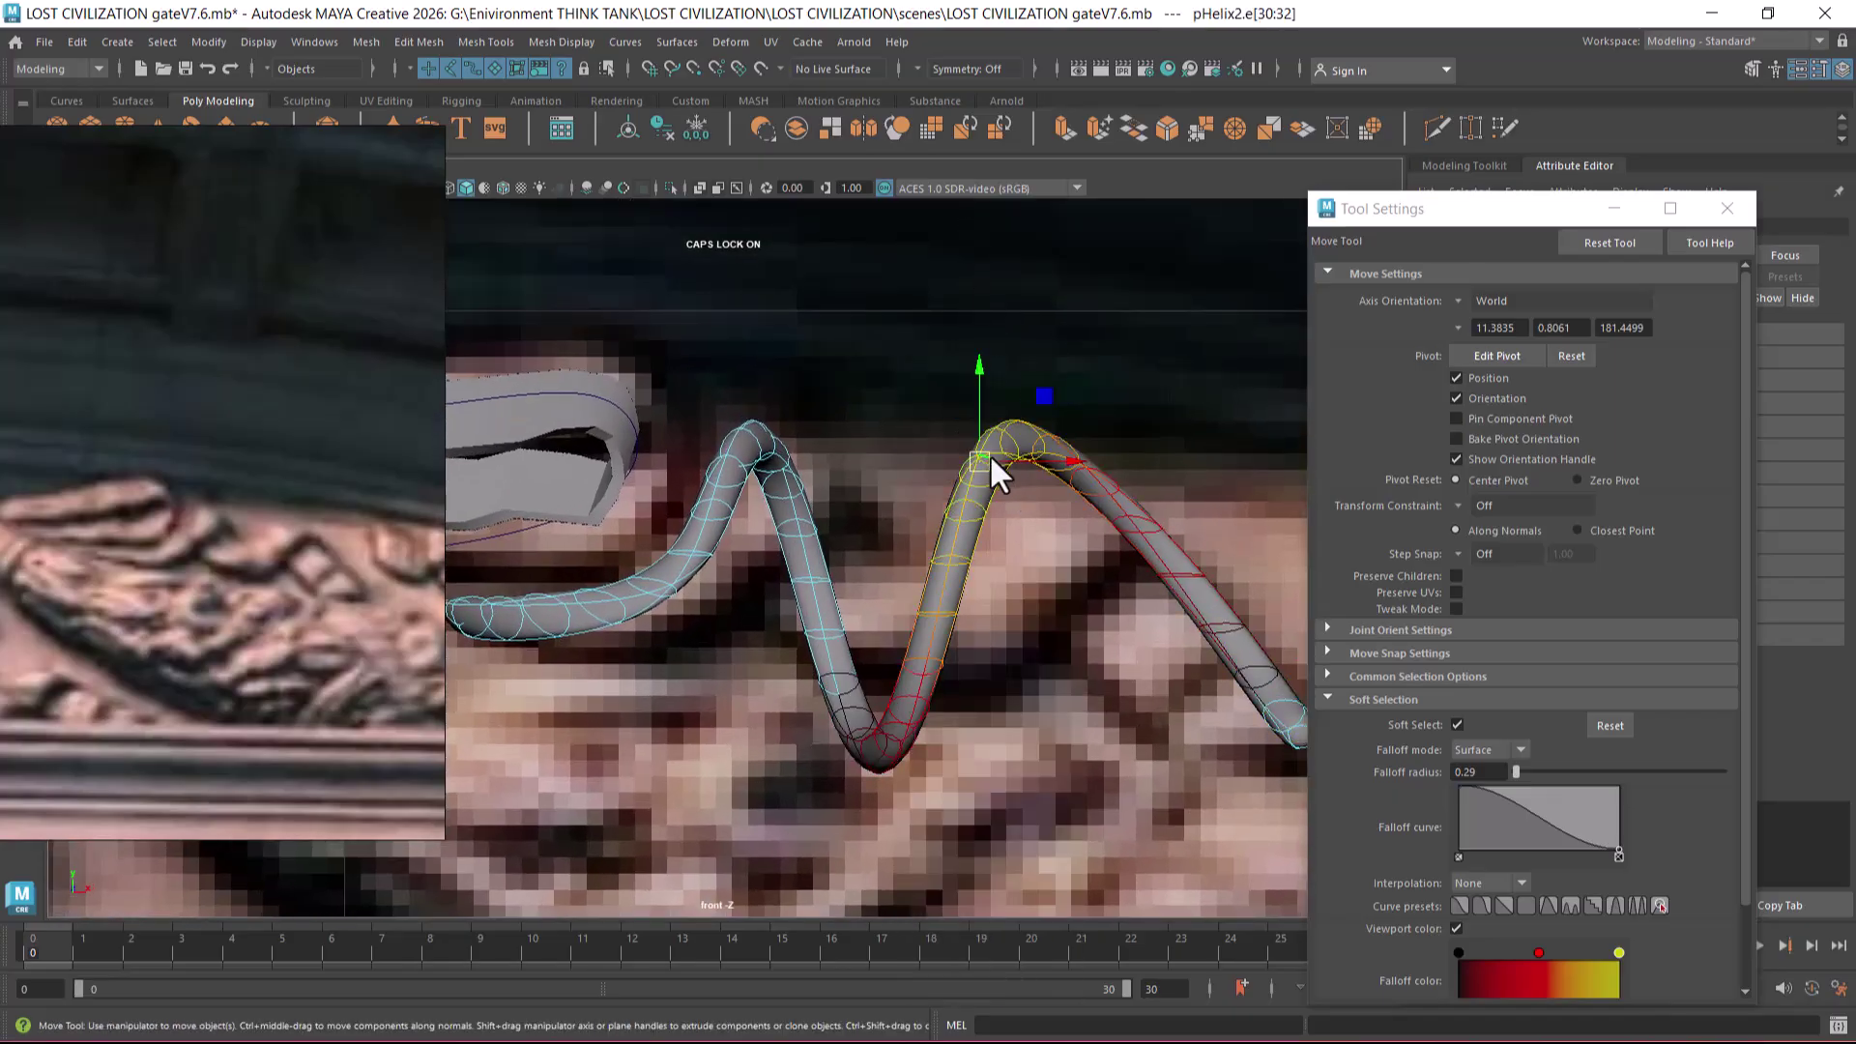
drag(984, 462, 1051, 567)
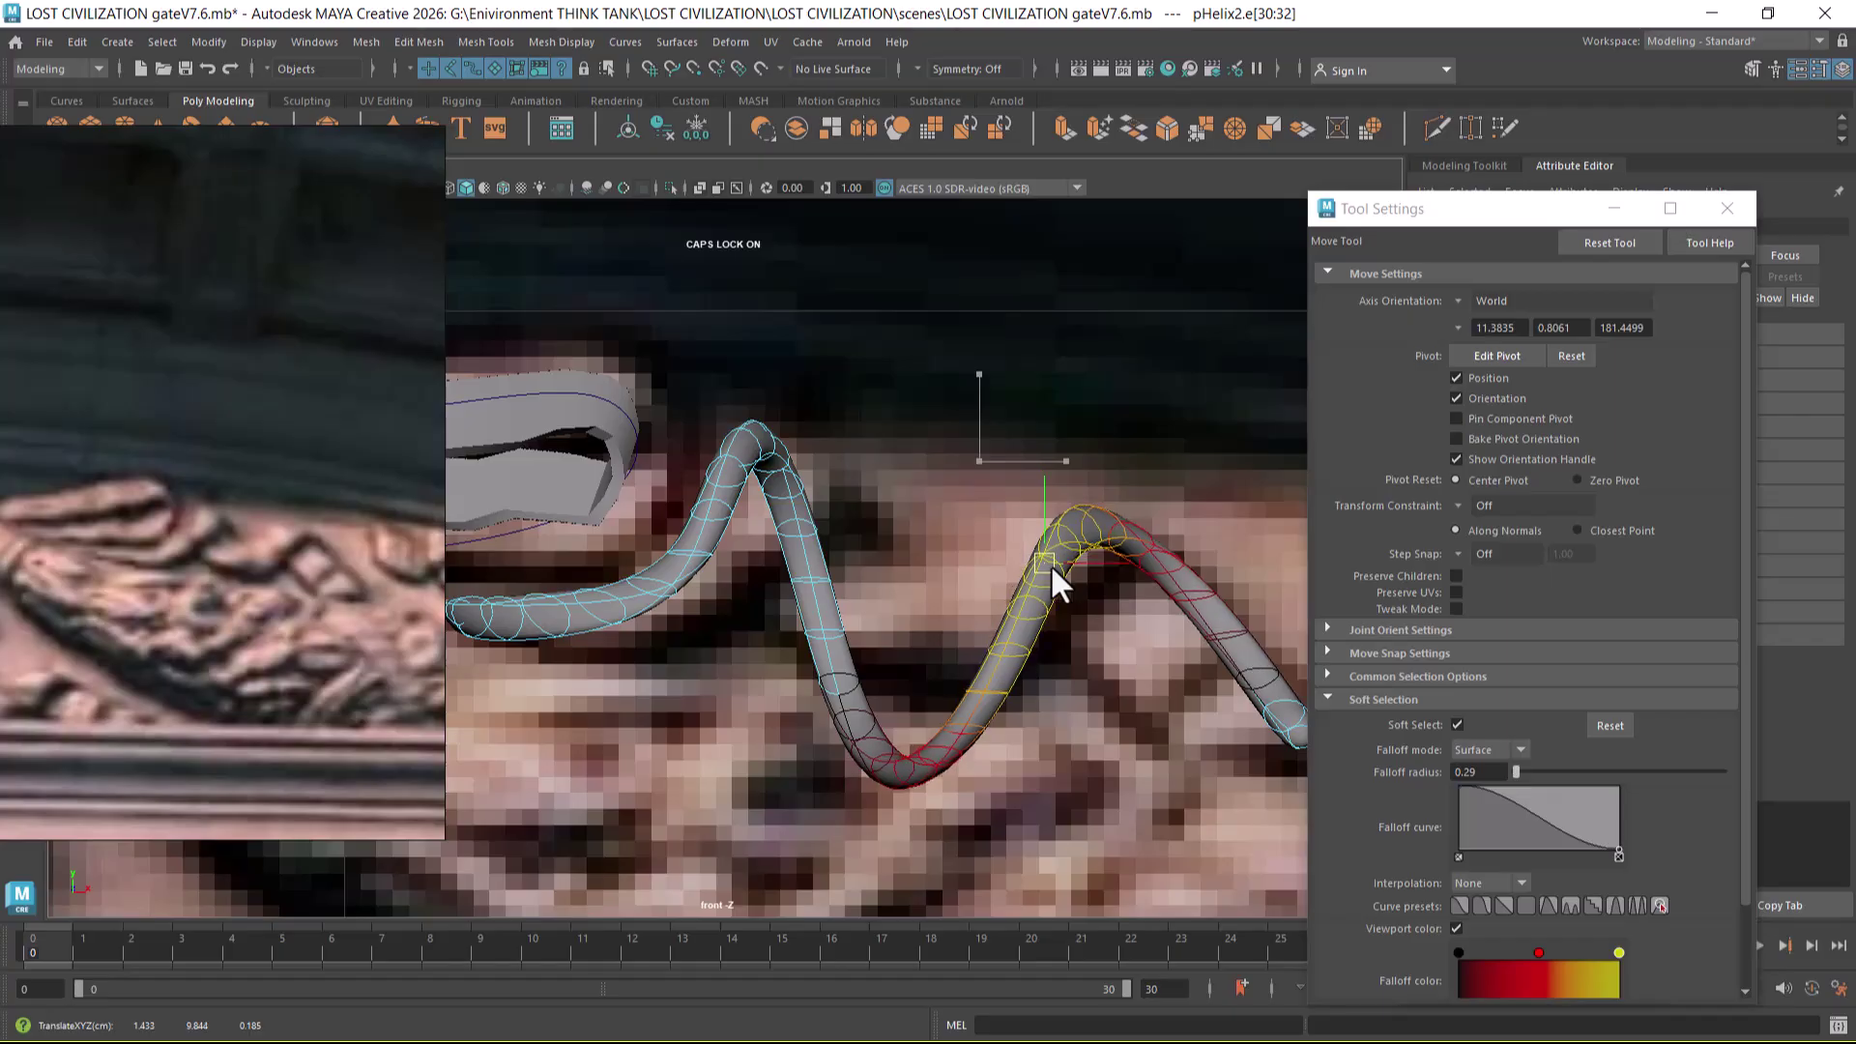
- Reduce the falloff radius to 0.17 and raise both sides of the helix's middle valley into a shallower curve
click(847, 677)
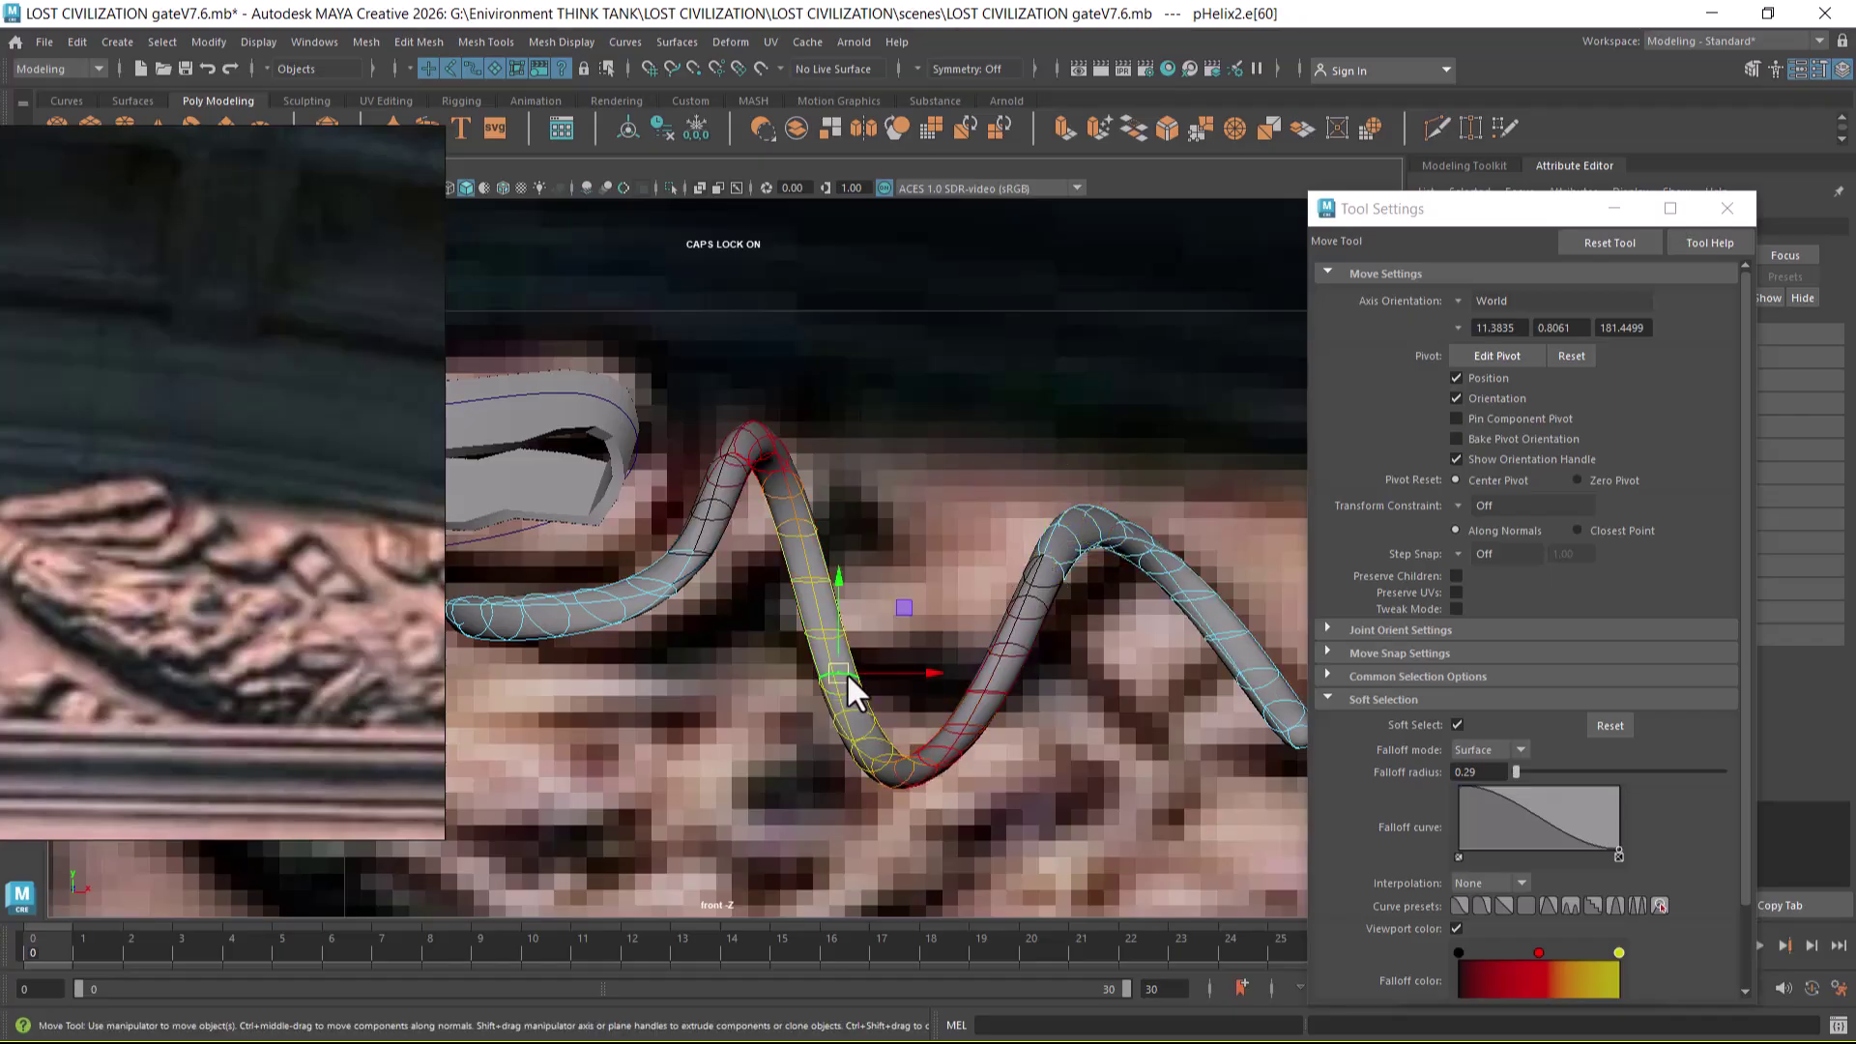
click(883, 725)
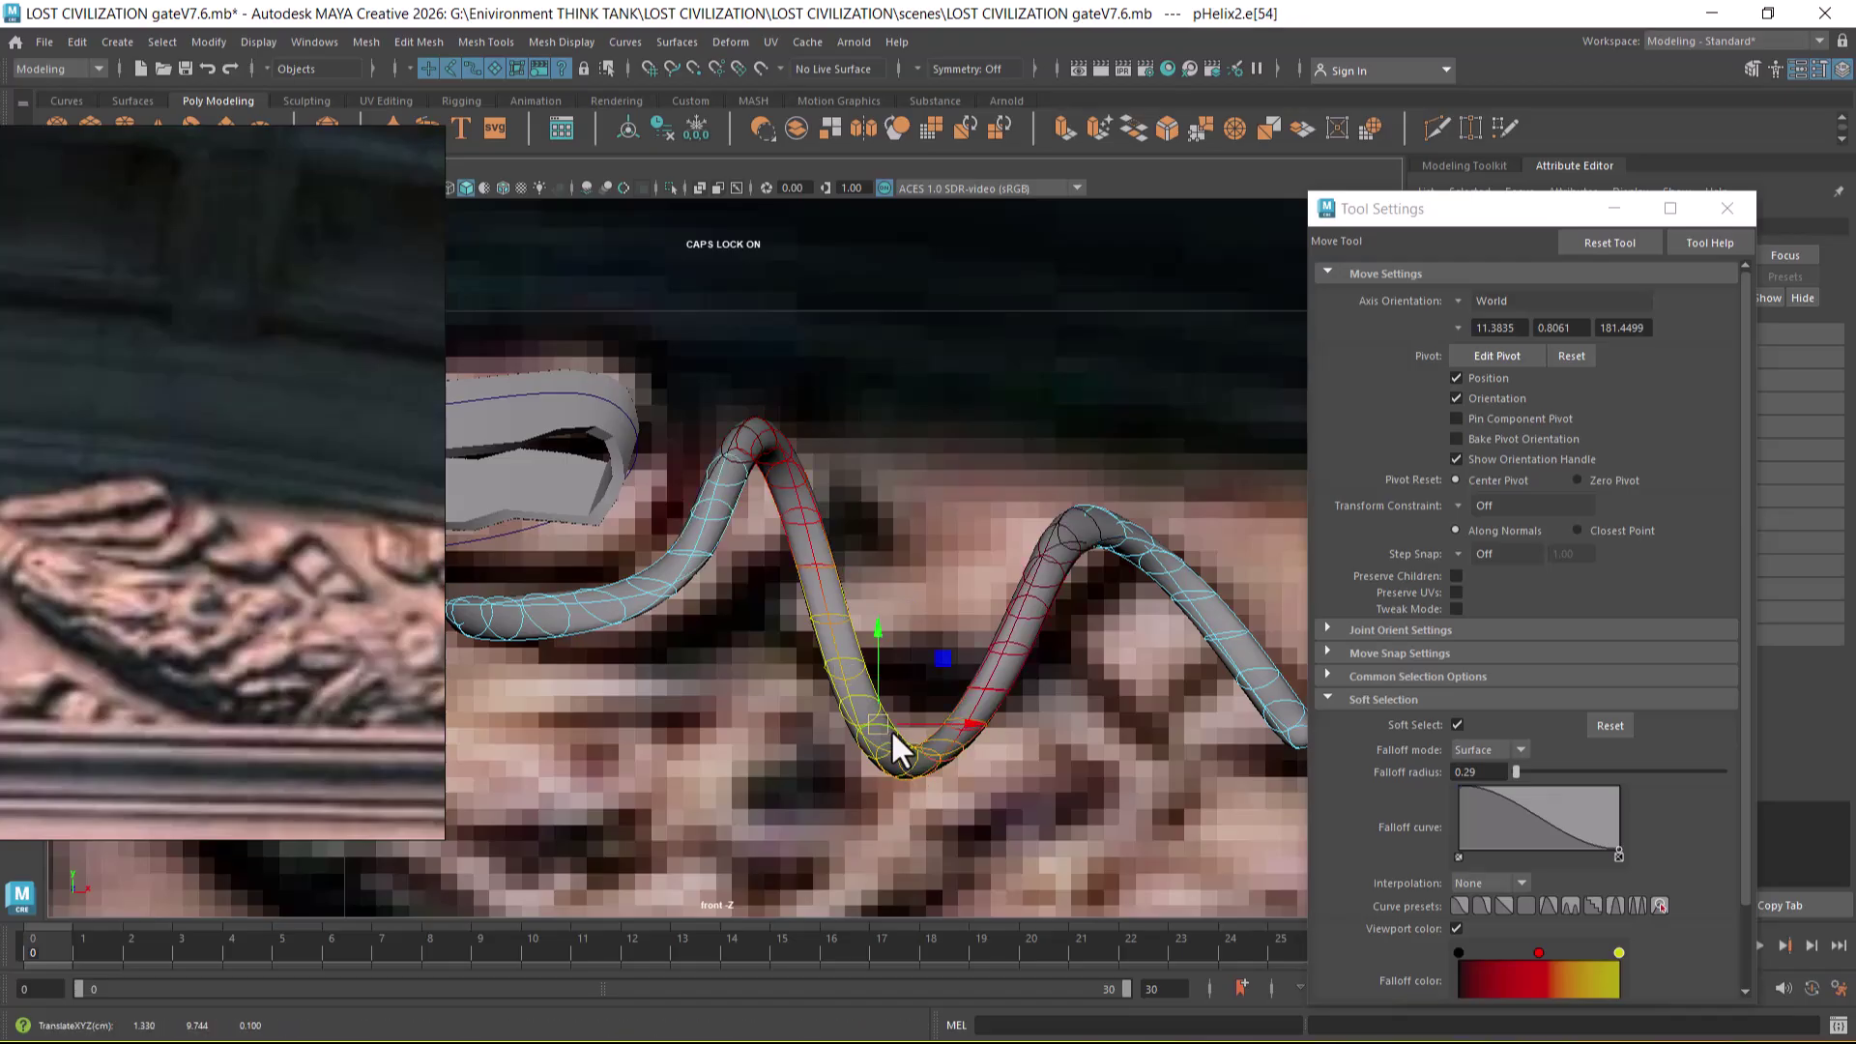
drag(885, 722, 682, 763)
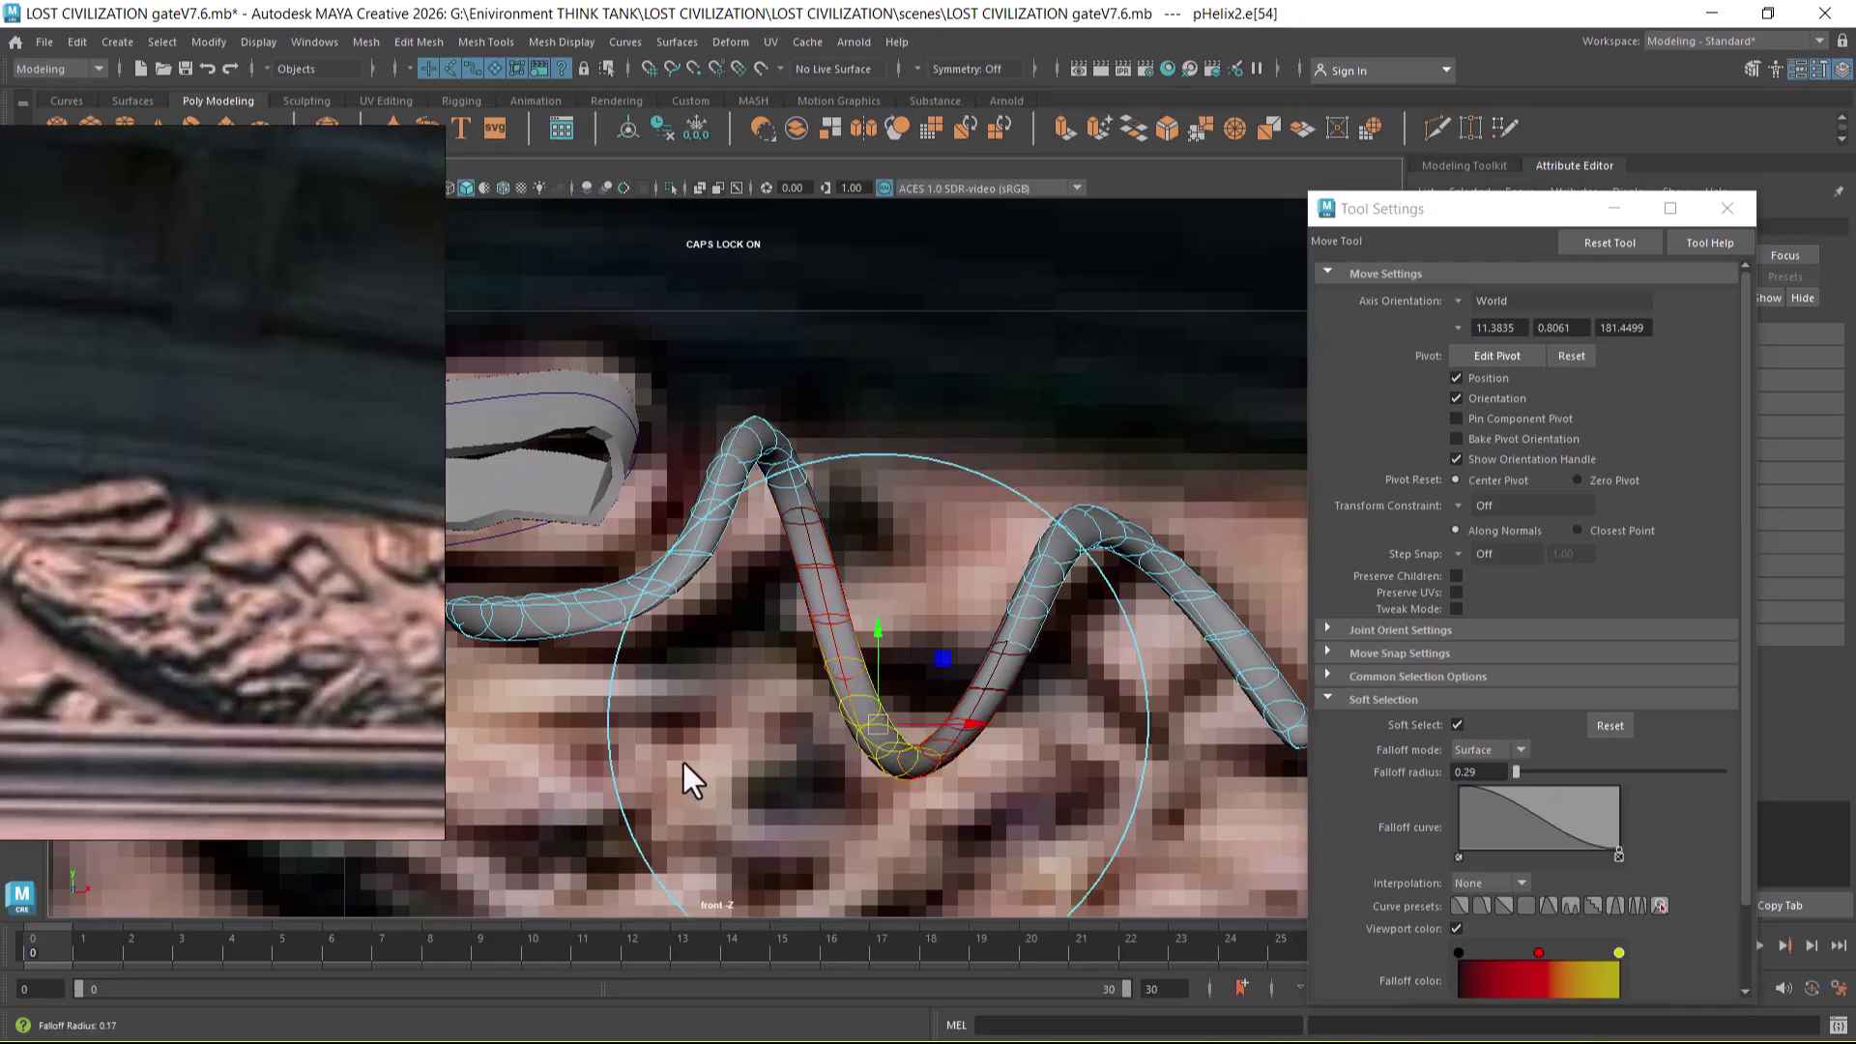
drag(882, 716, 873, 640)
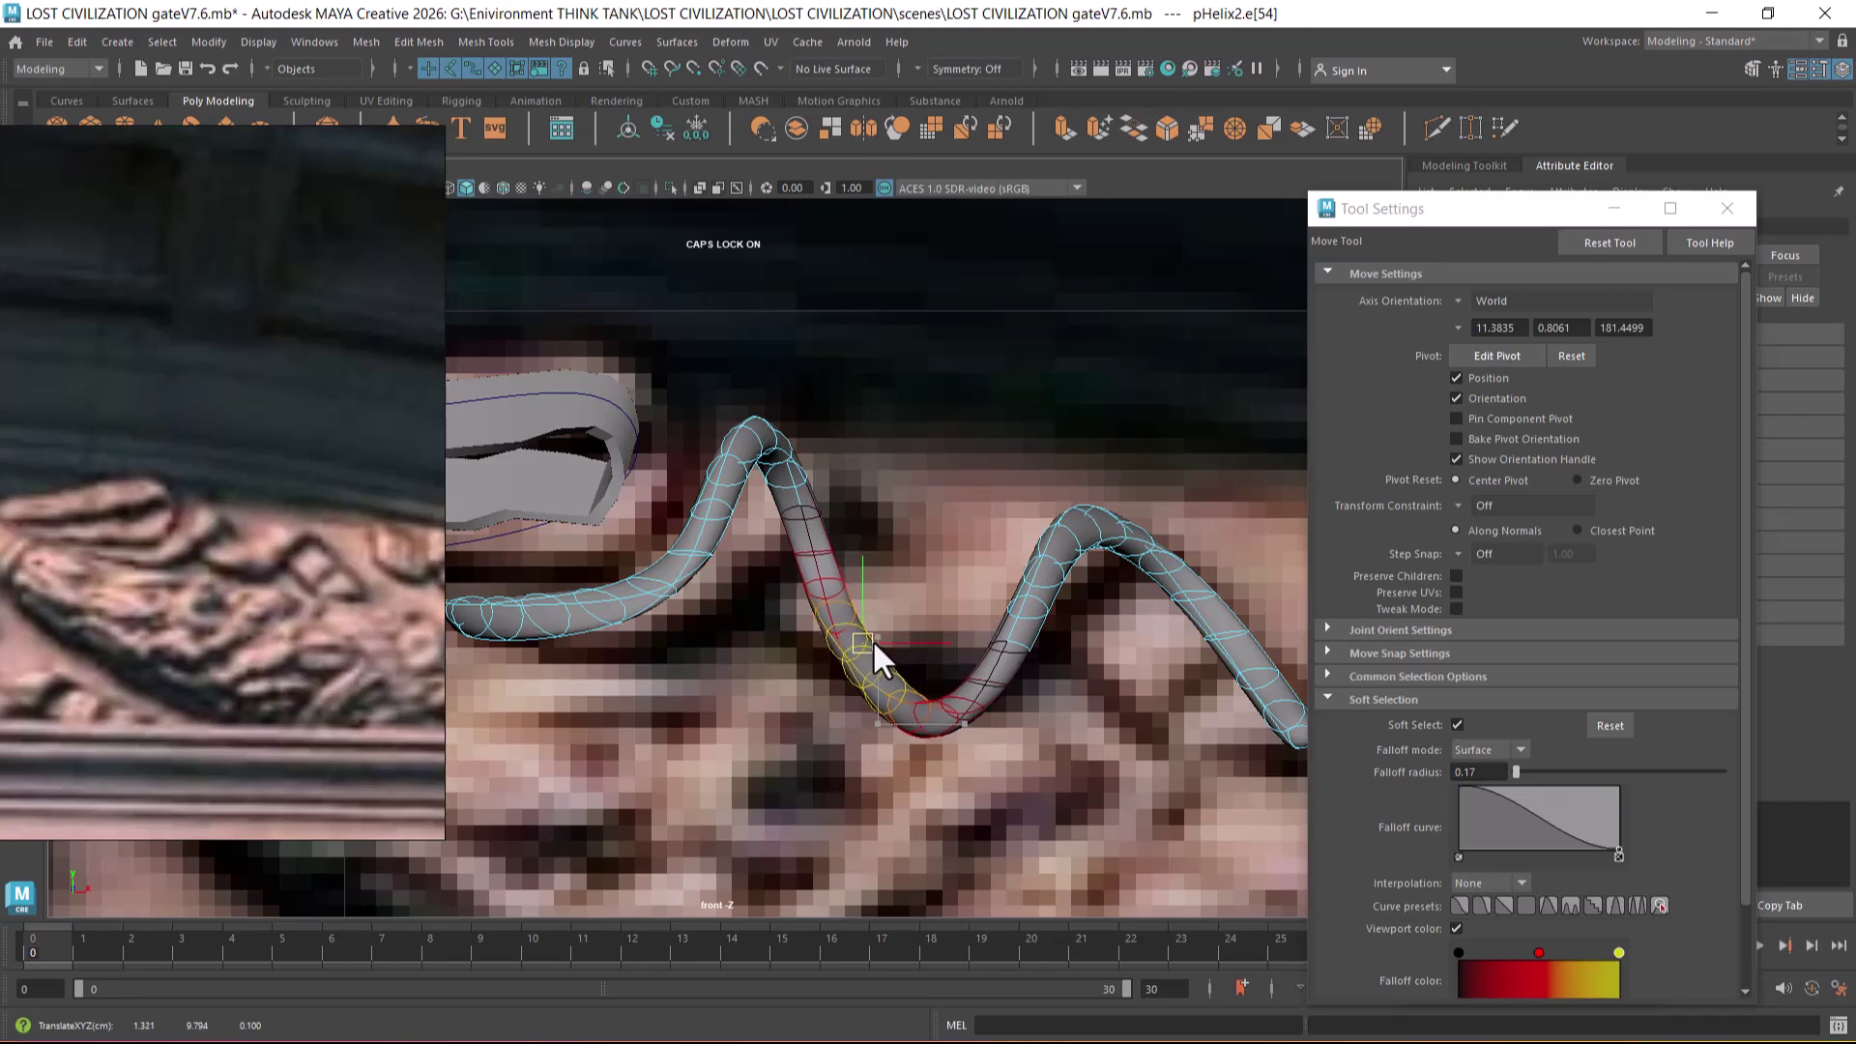
click(951, 713)
drag(960, 715, 972, 637)
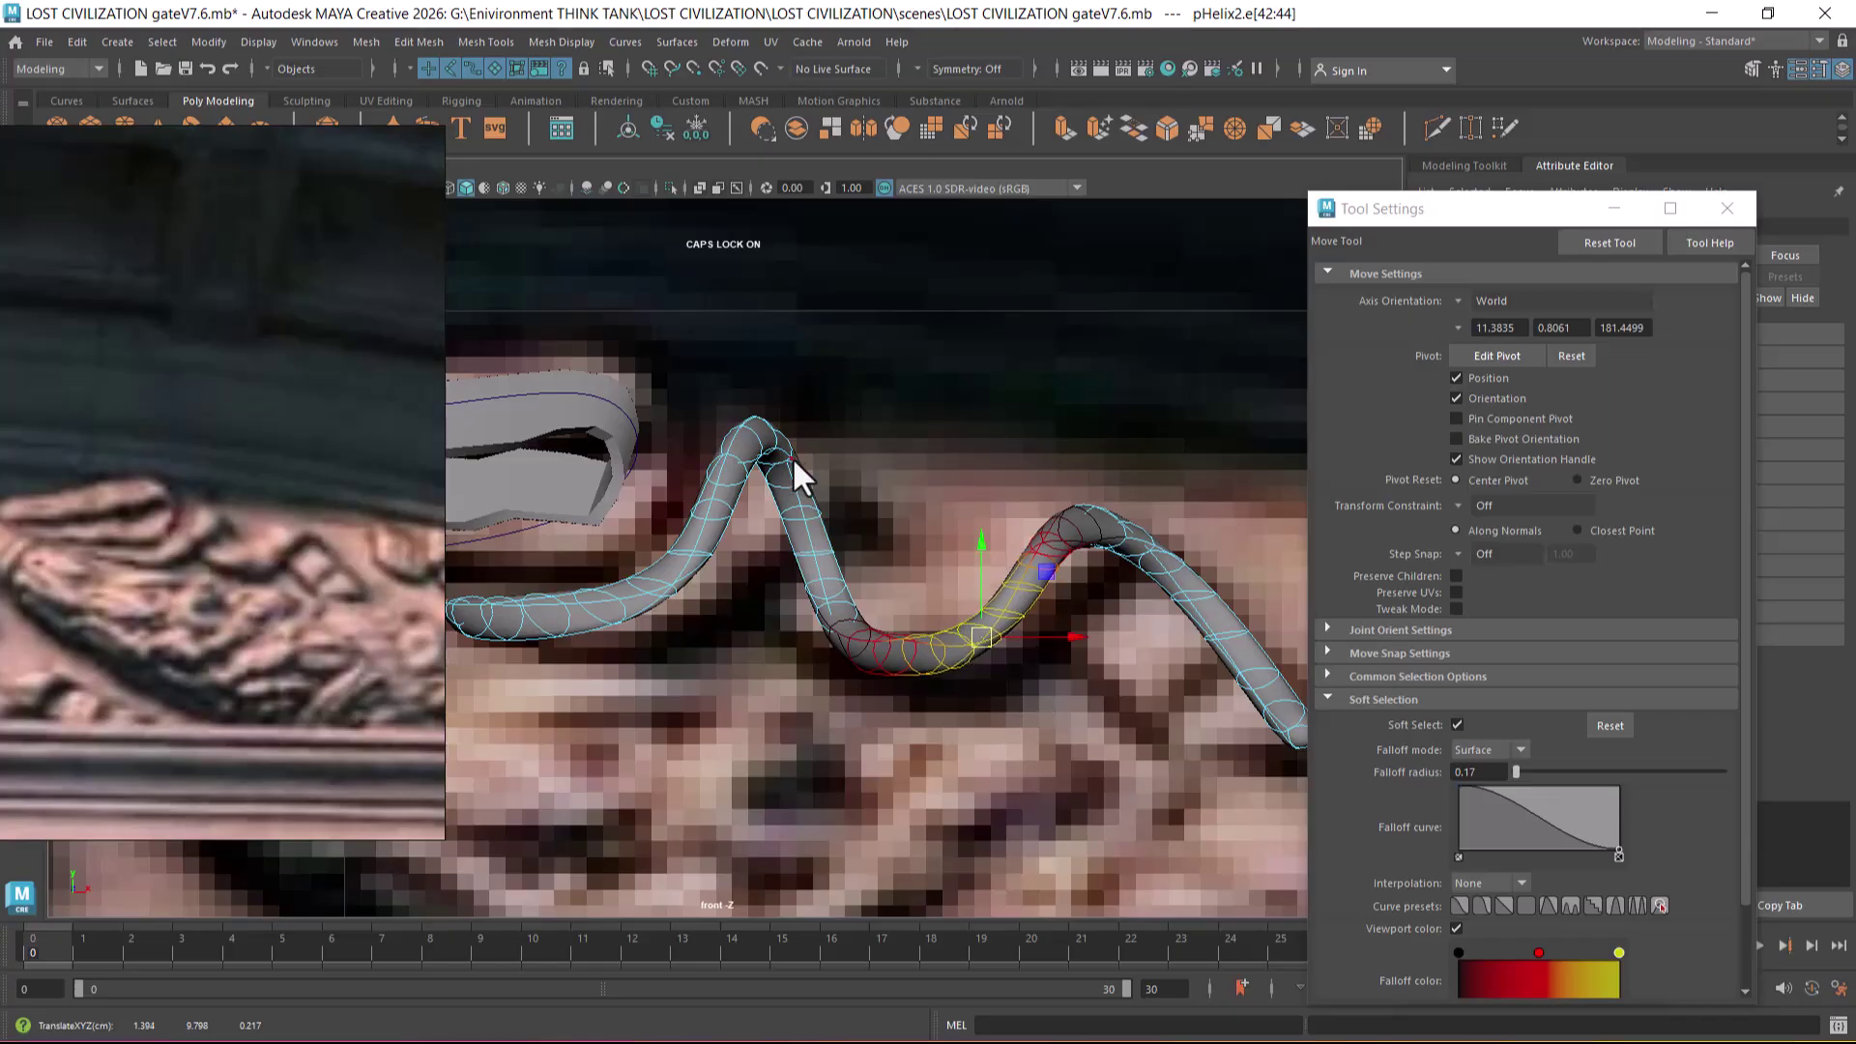
- Lower the helix's left-hand peak slightly and adjust the slope beside it to about 1.287 in X and 9.822 in Y
click(768, 427)
drag(766, 430, 785, 461)
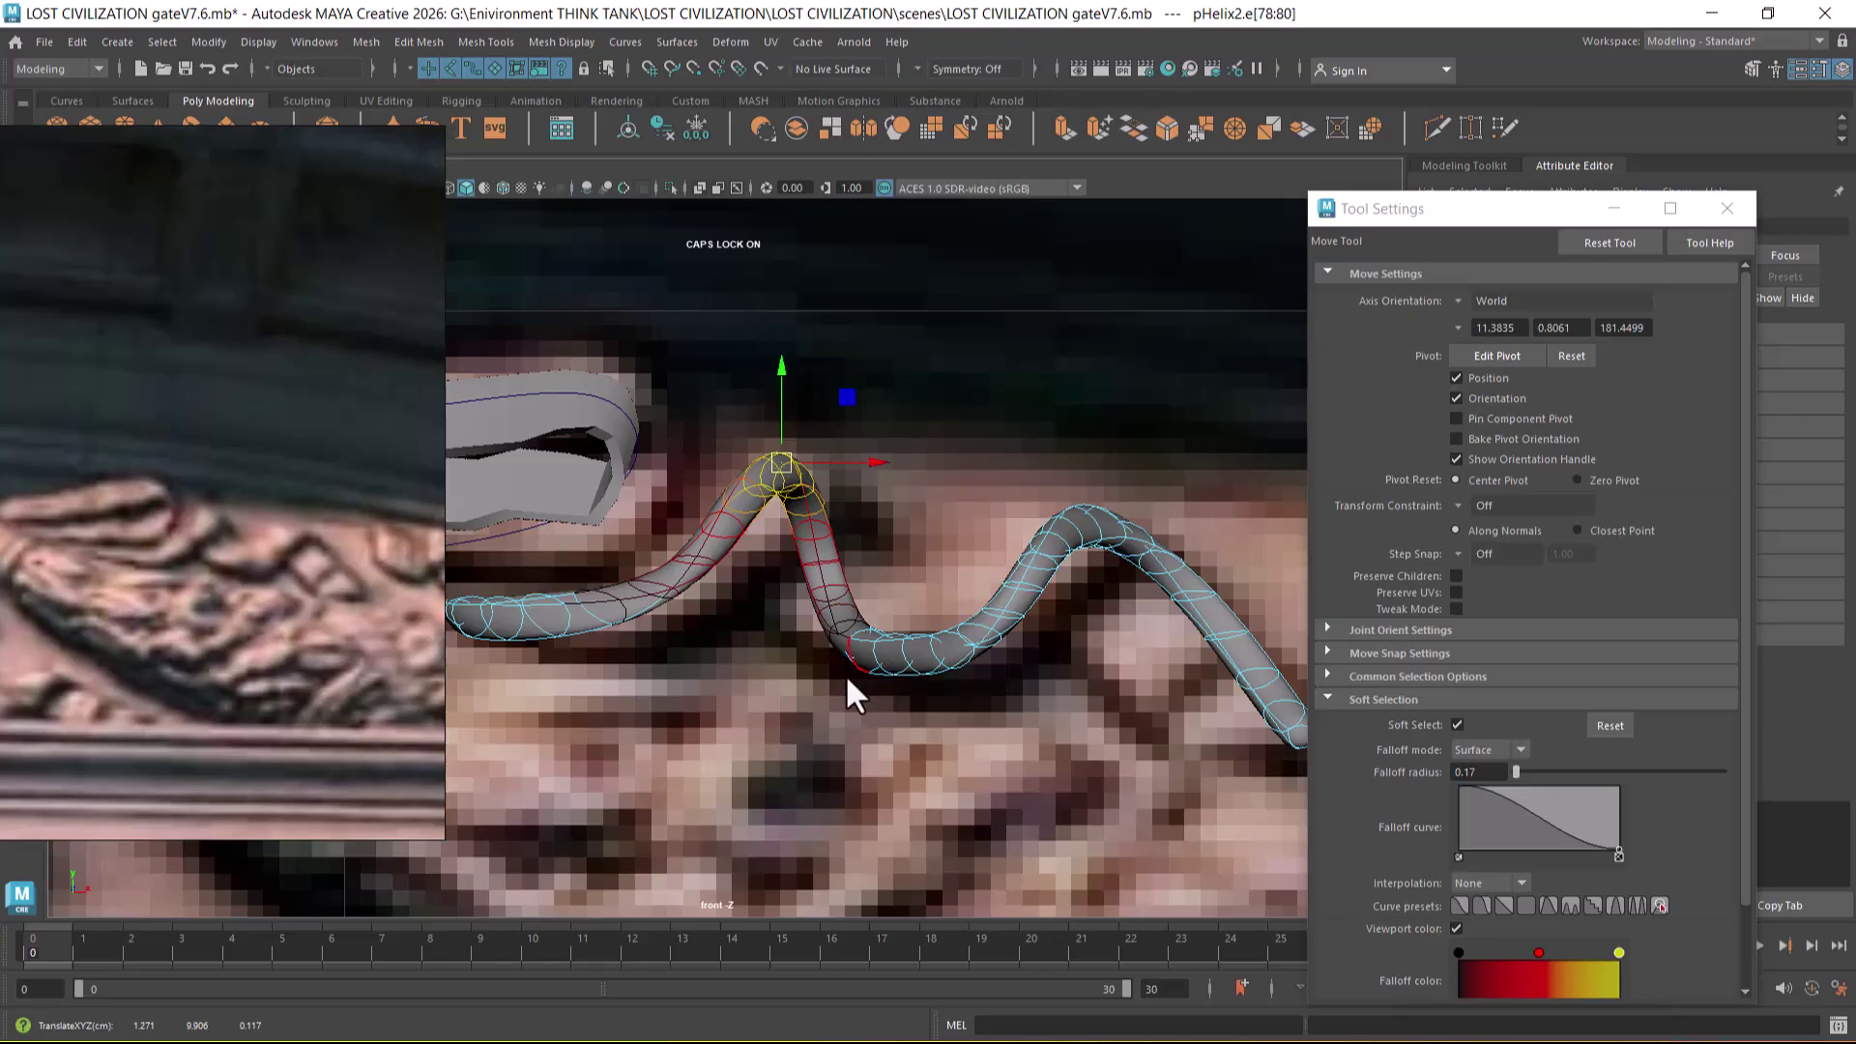
click(829, 586)
drag(827, 587, 823, 596)
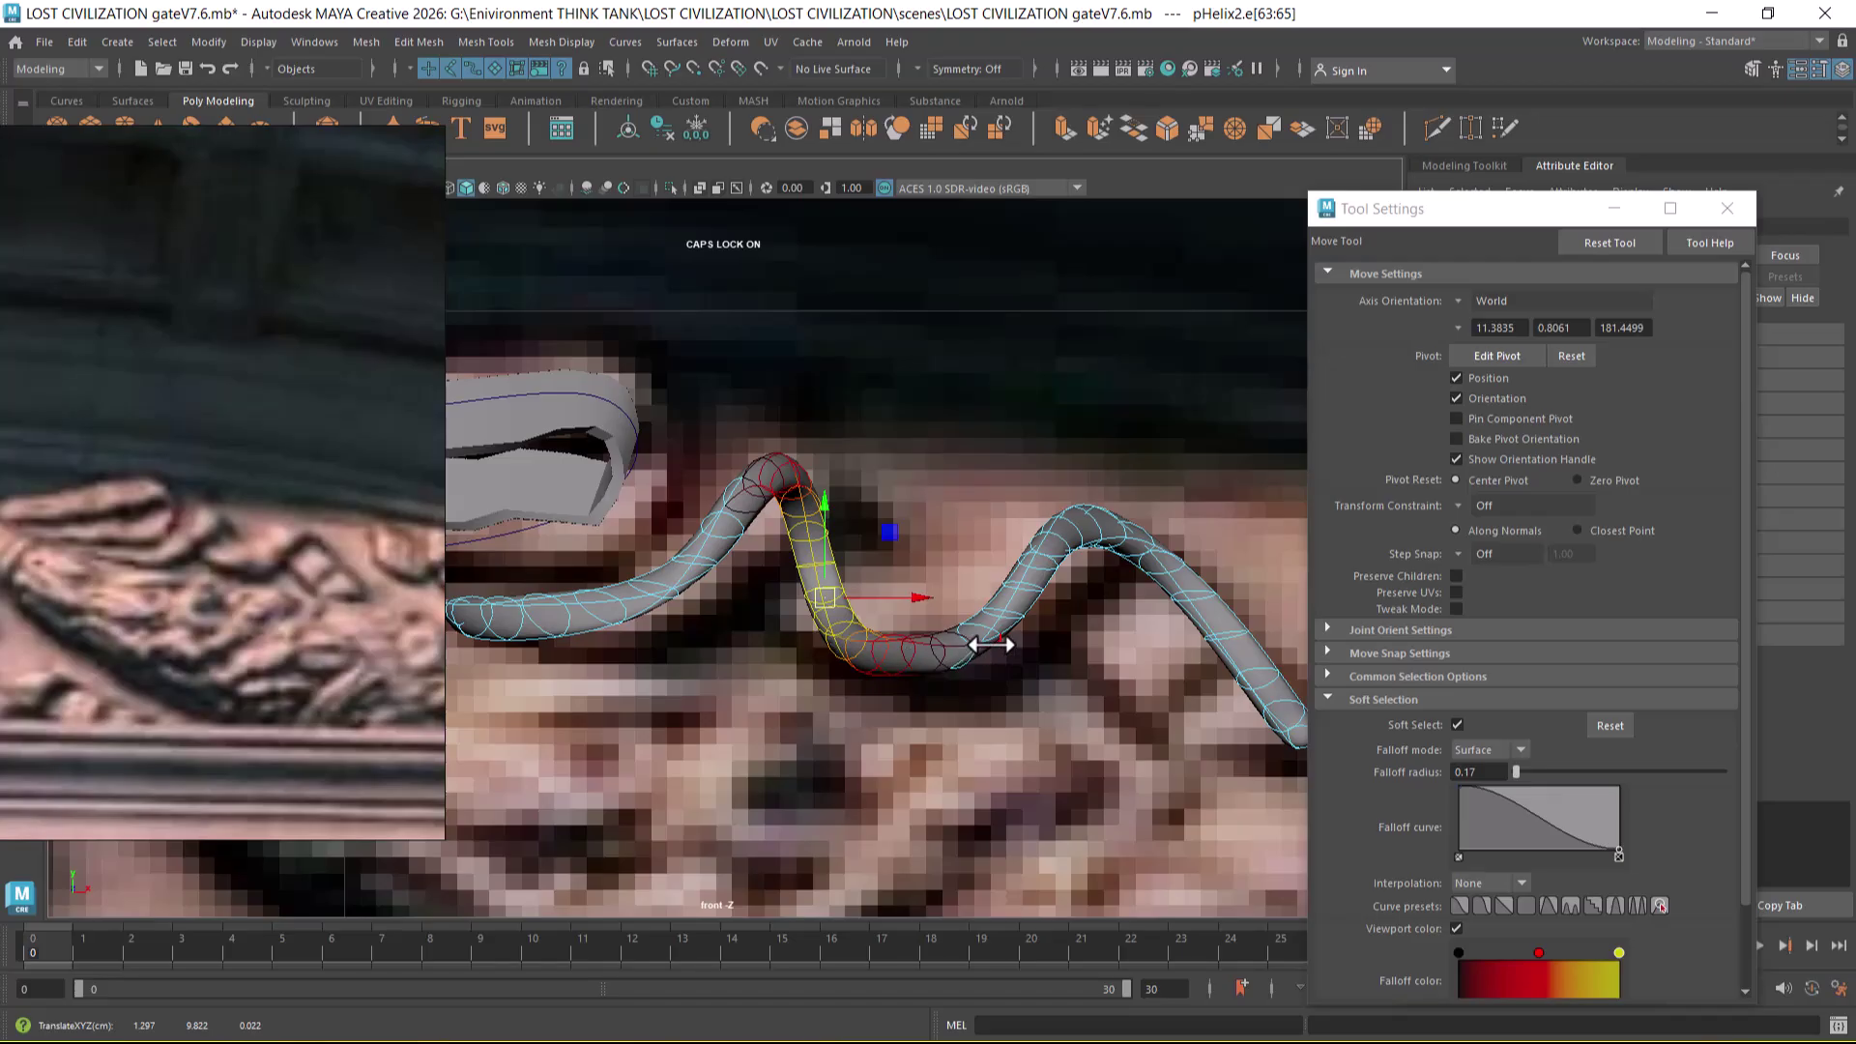
- Adjust the edges on both sides of the helix's right-hand peak to follow the carved reference
scroll(964, 713, down, 6)
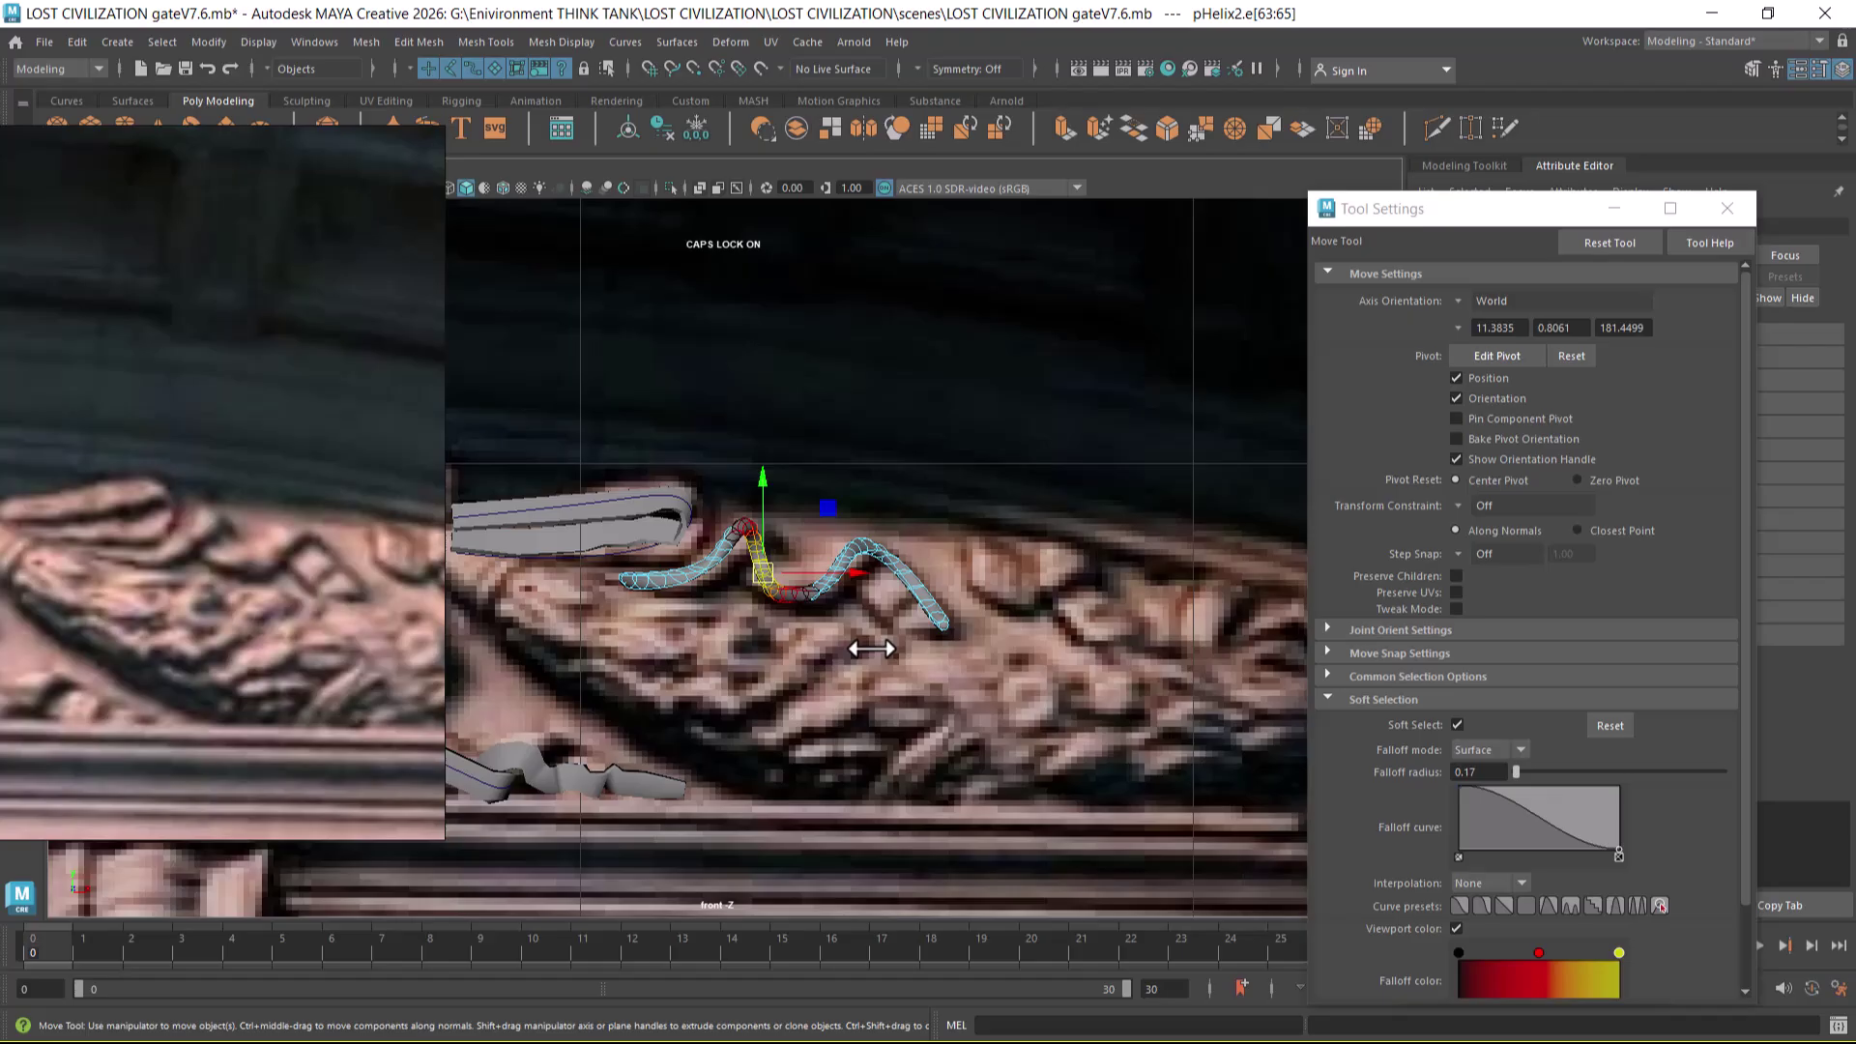
scroll(903, 695, up, 3)
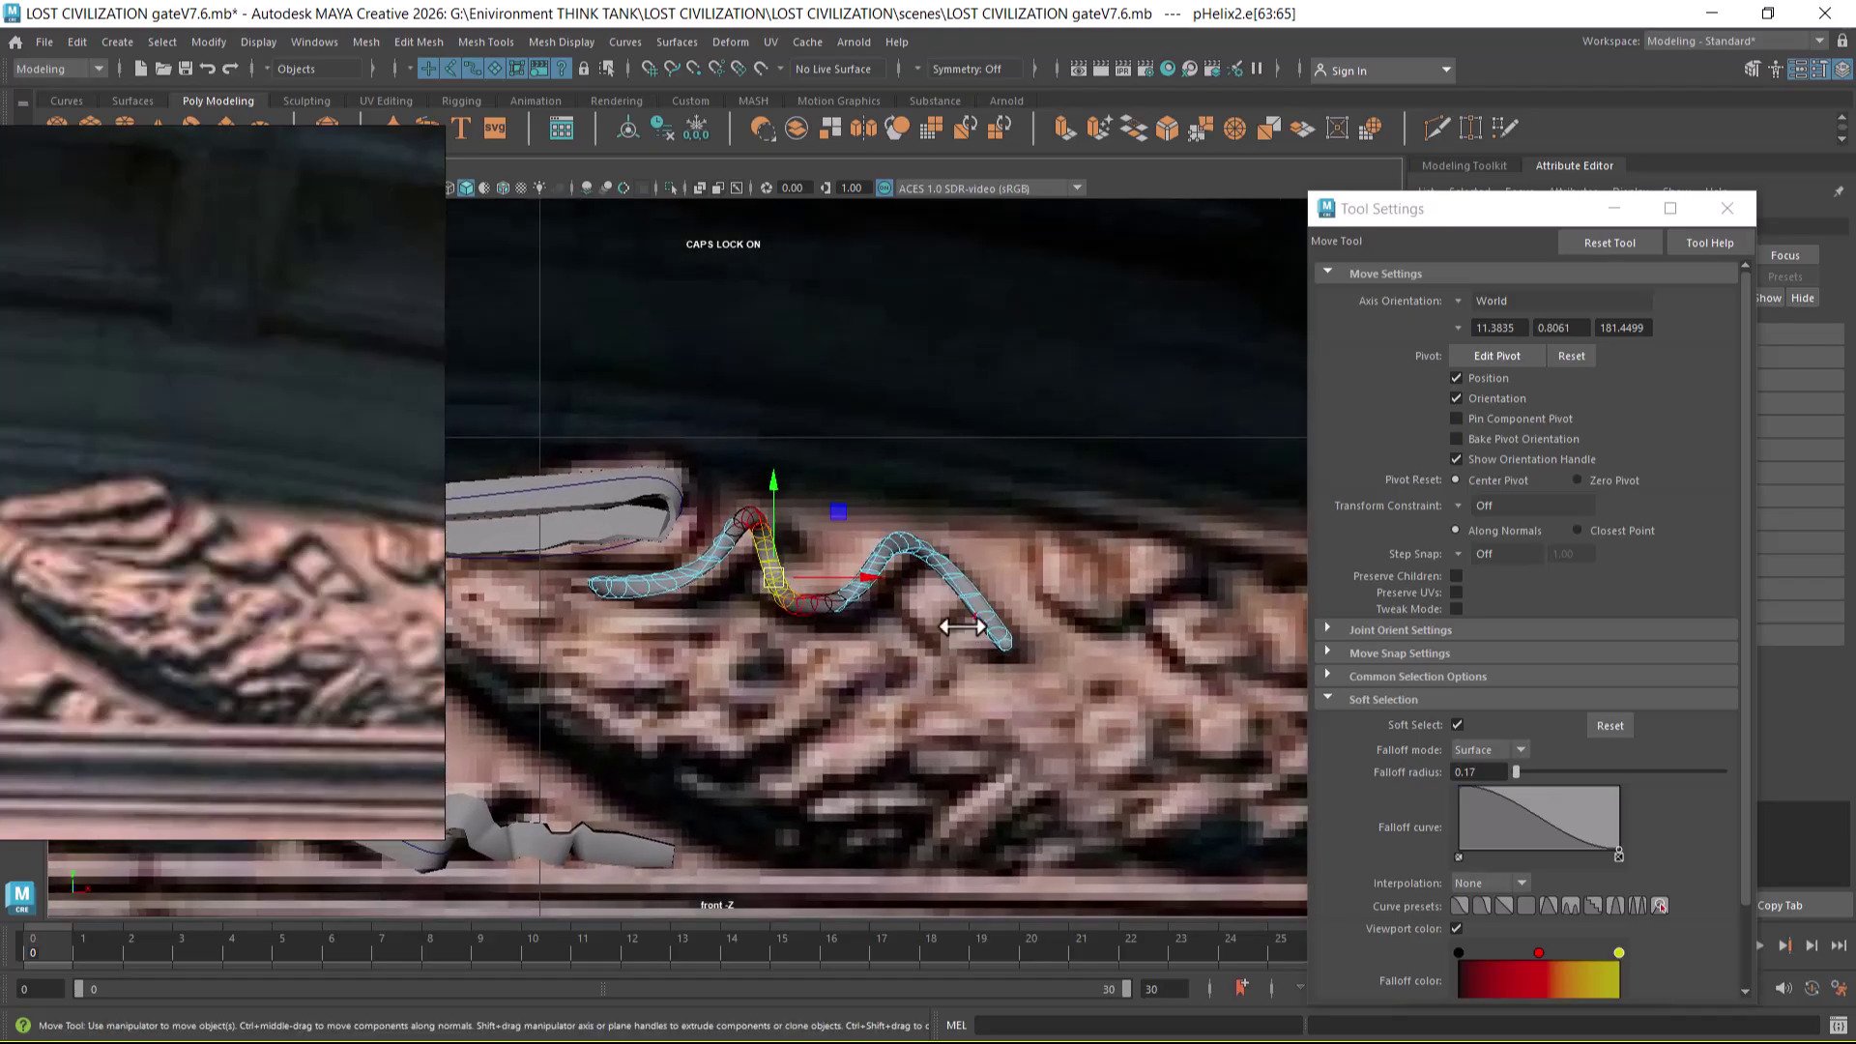
scroll(1060, 770, up, 2)
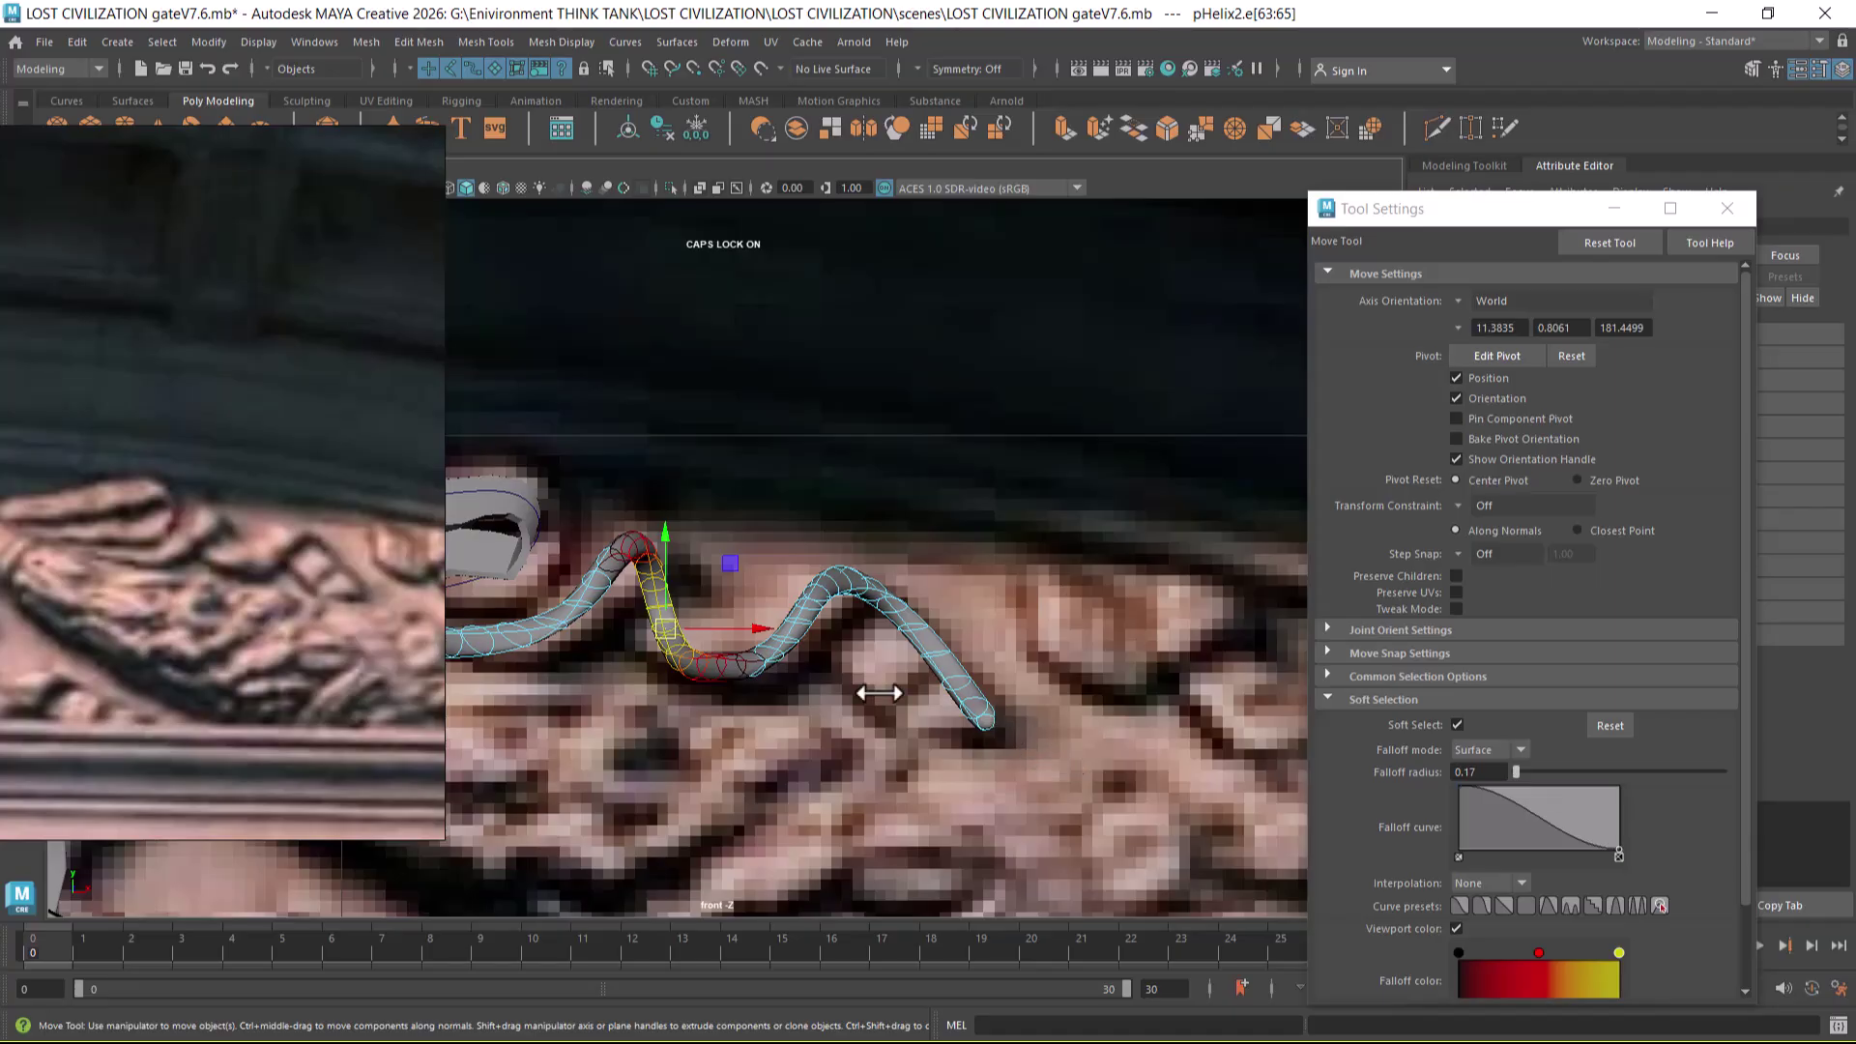
alt+middle_drag(877, 693, 886, 641)
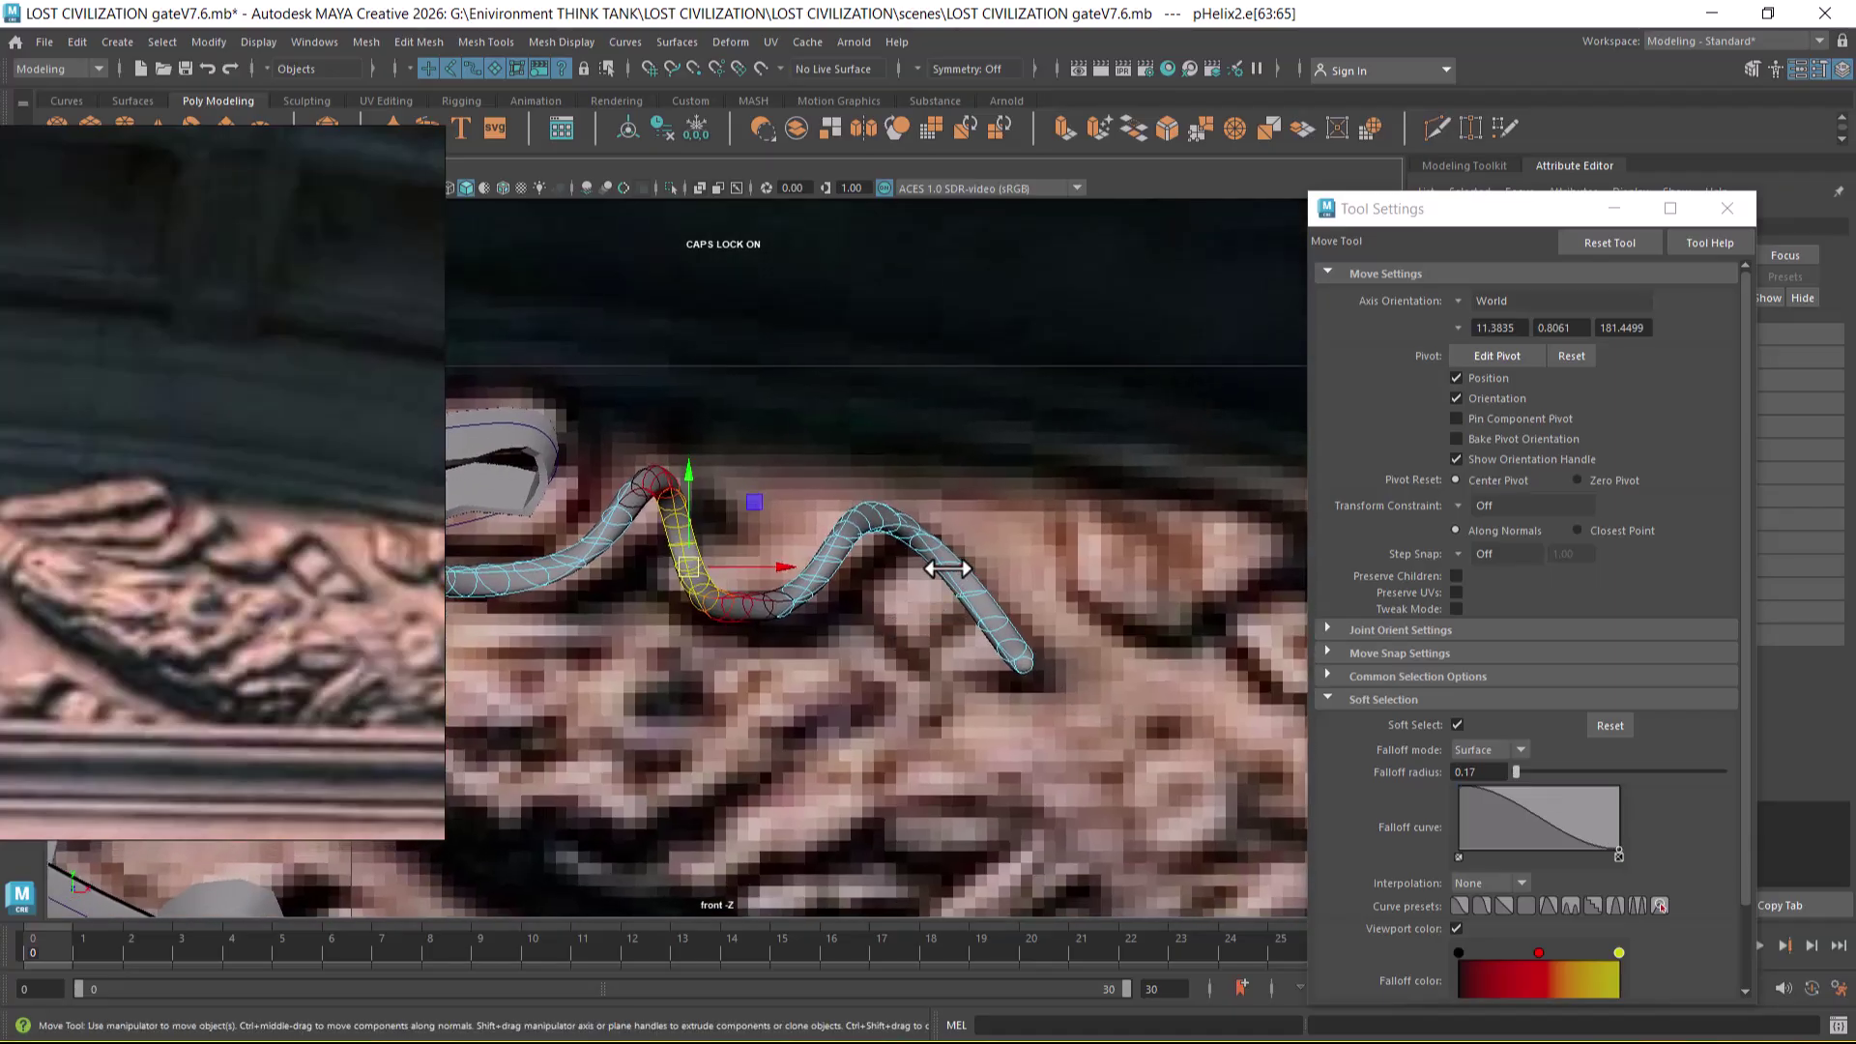
alt+middle_drag(607, 607, 599, 609)
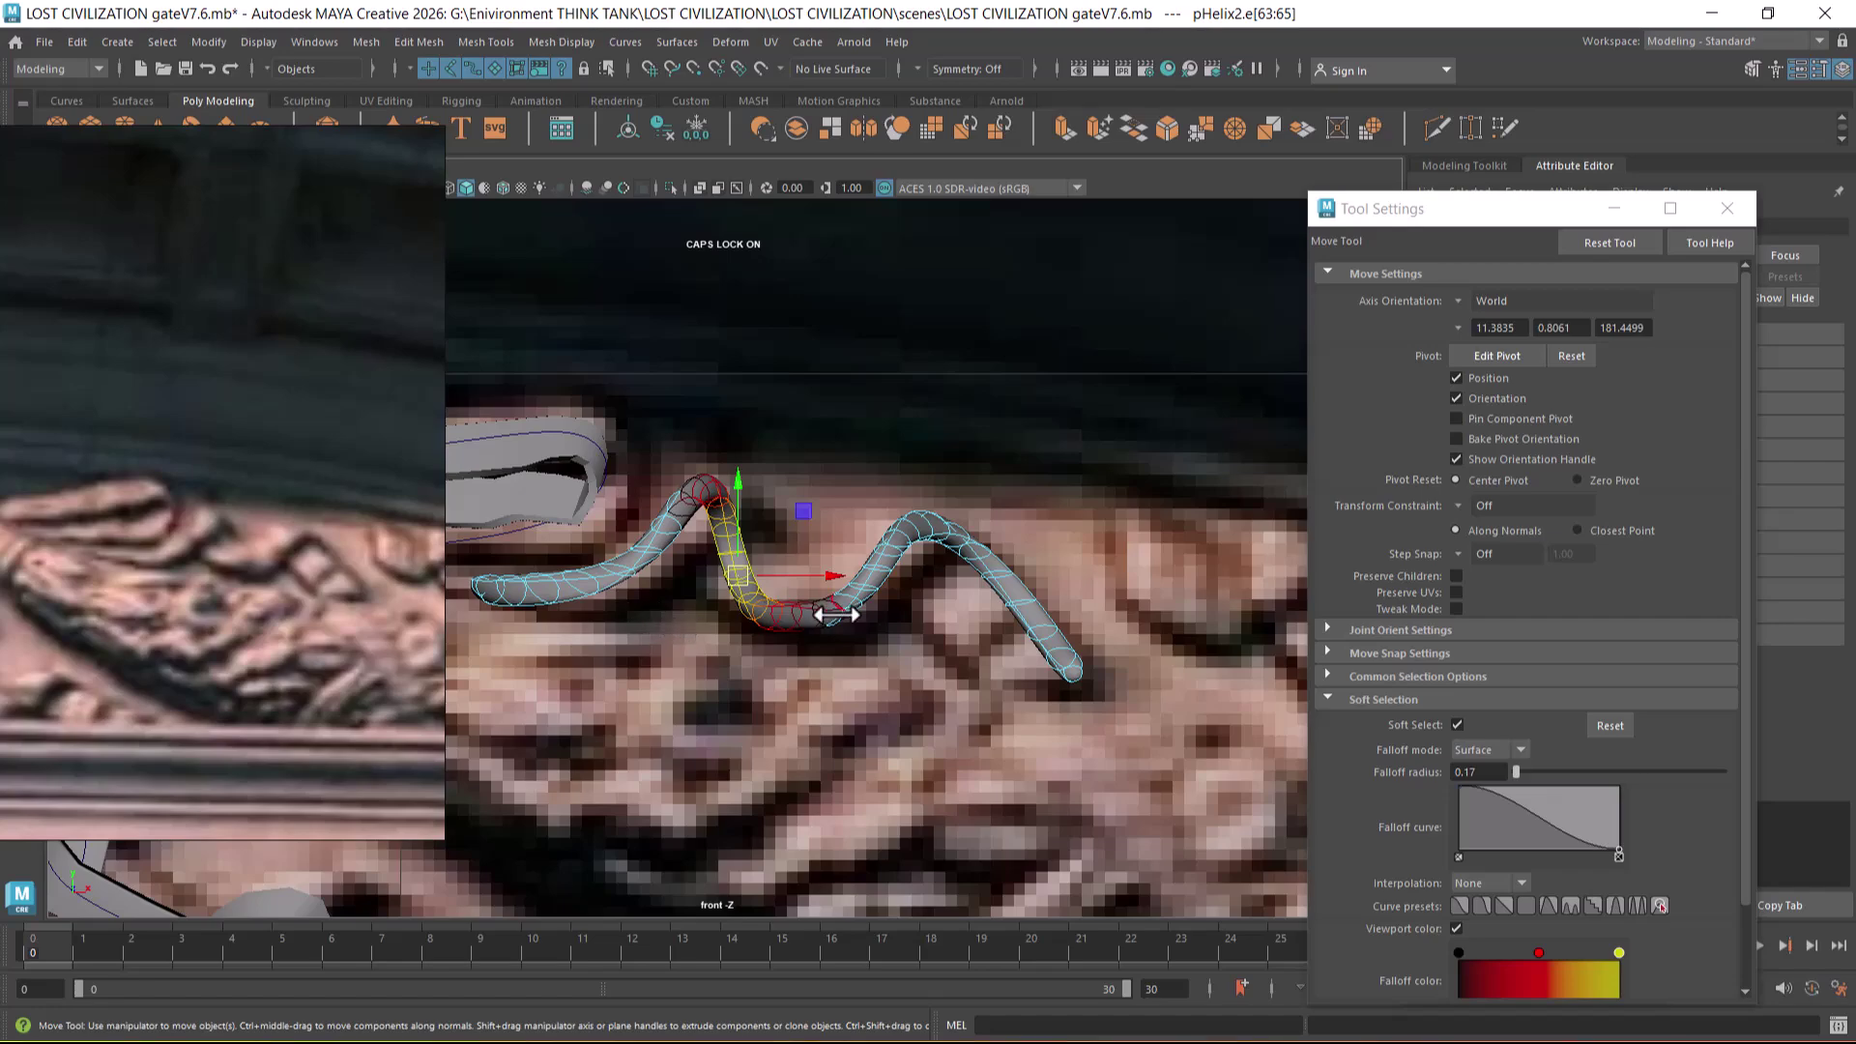
click(883, 556)
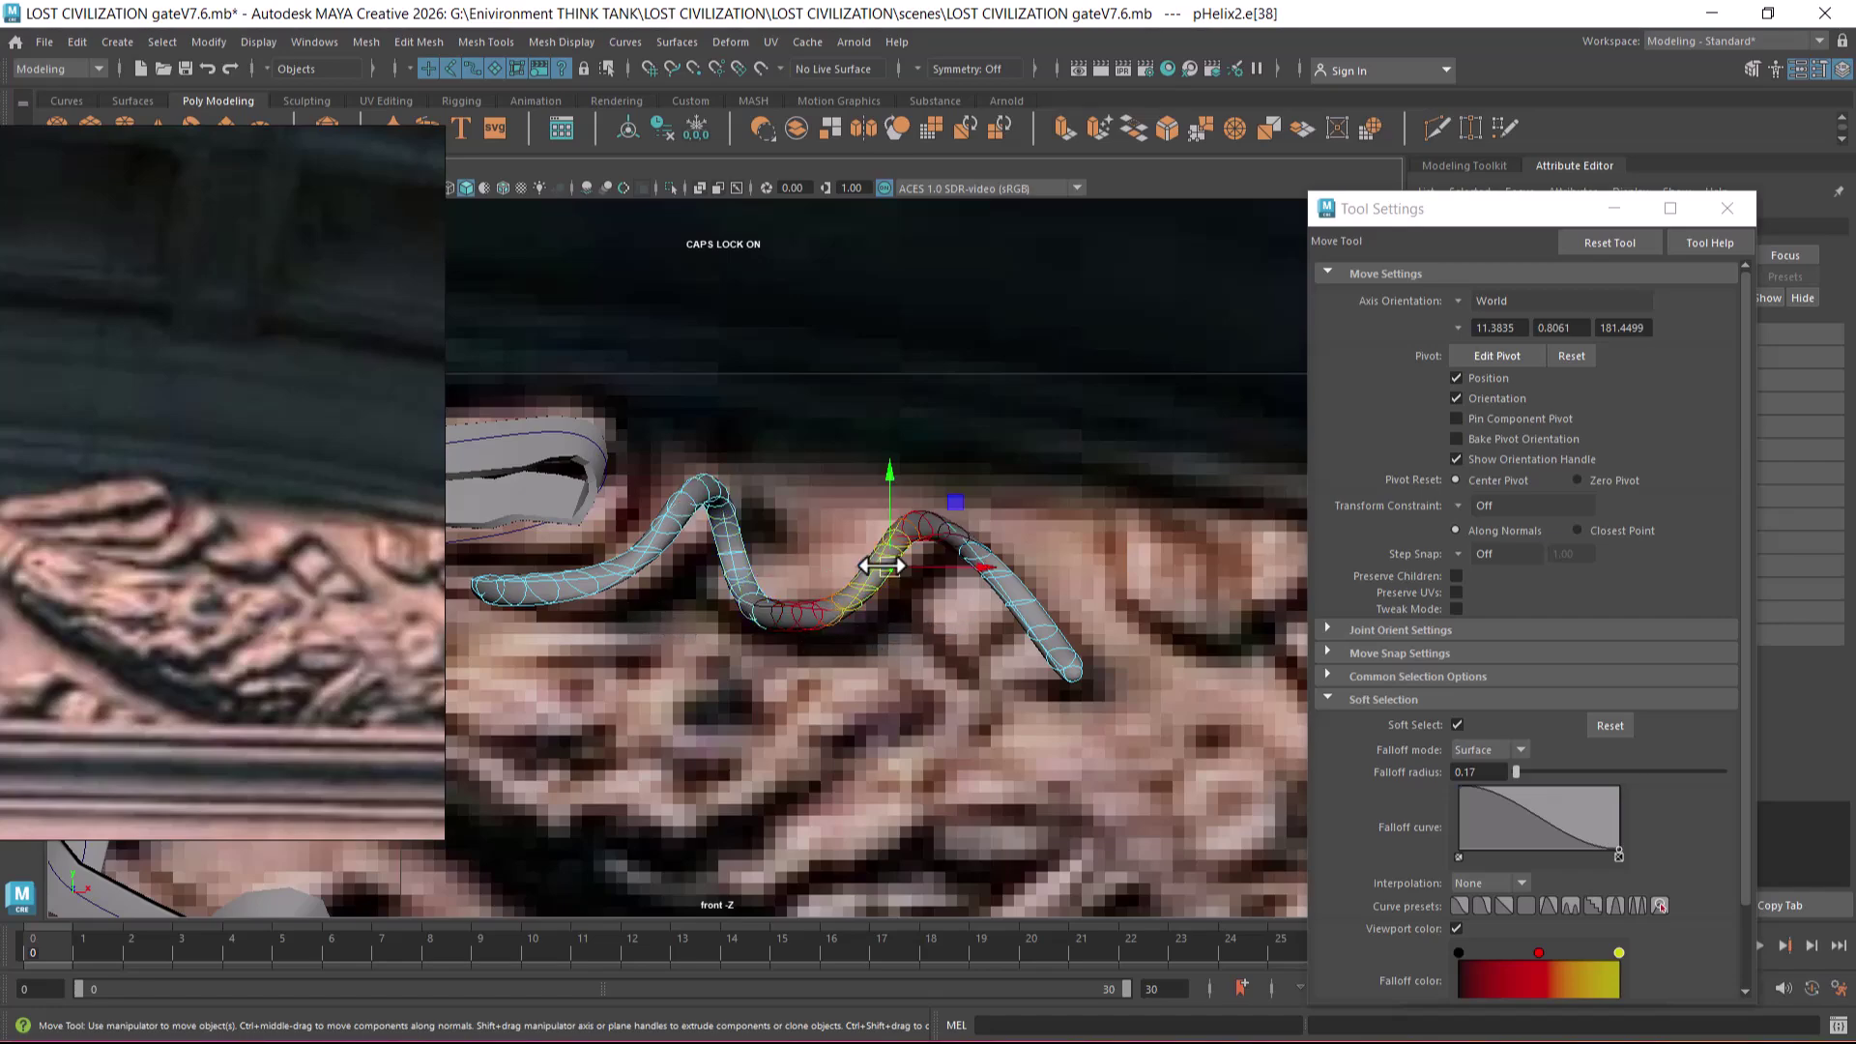
click(994, 581)
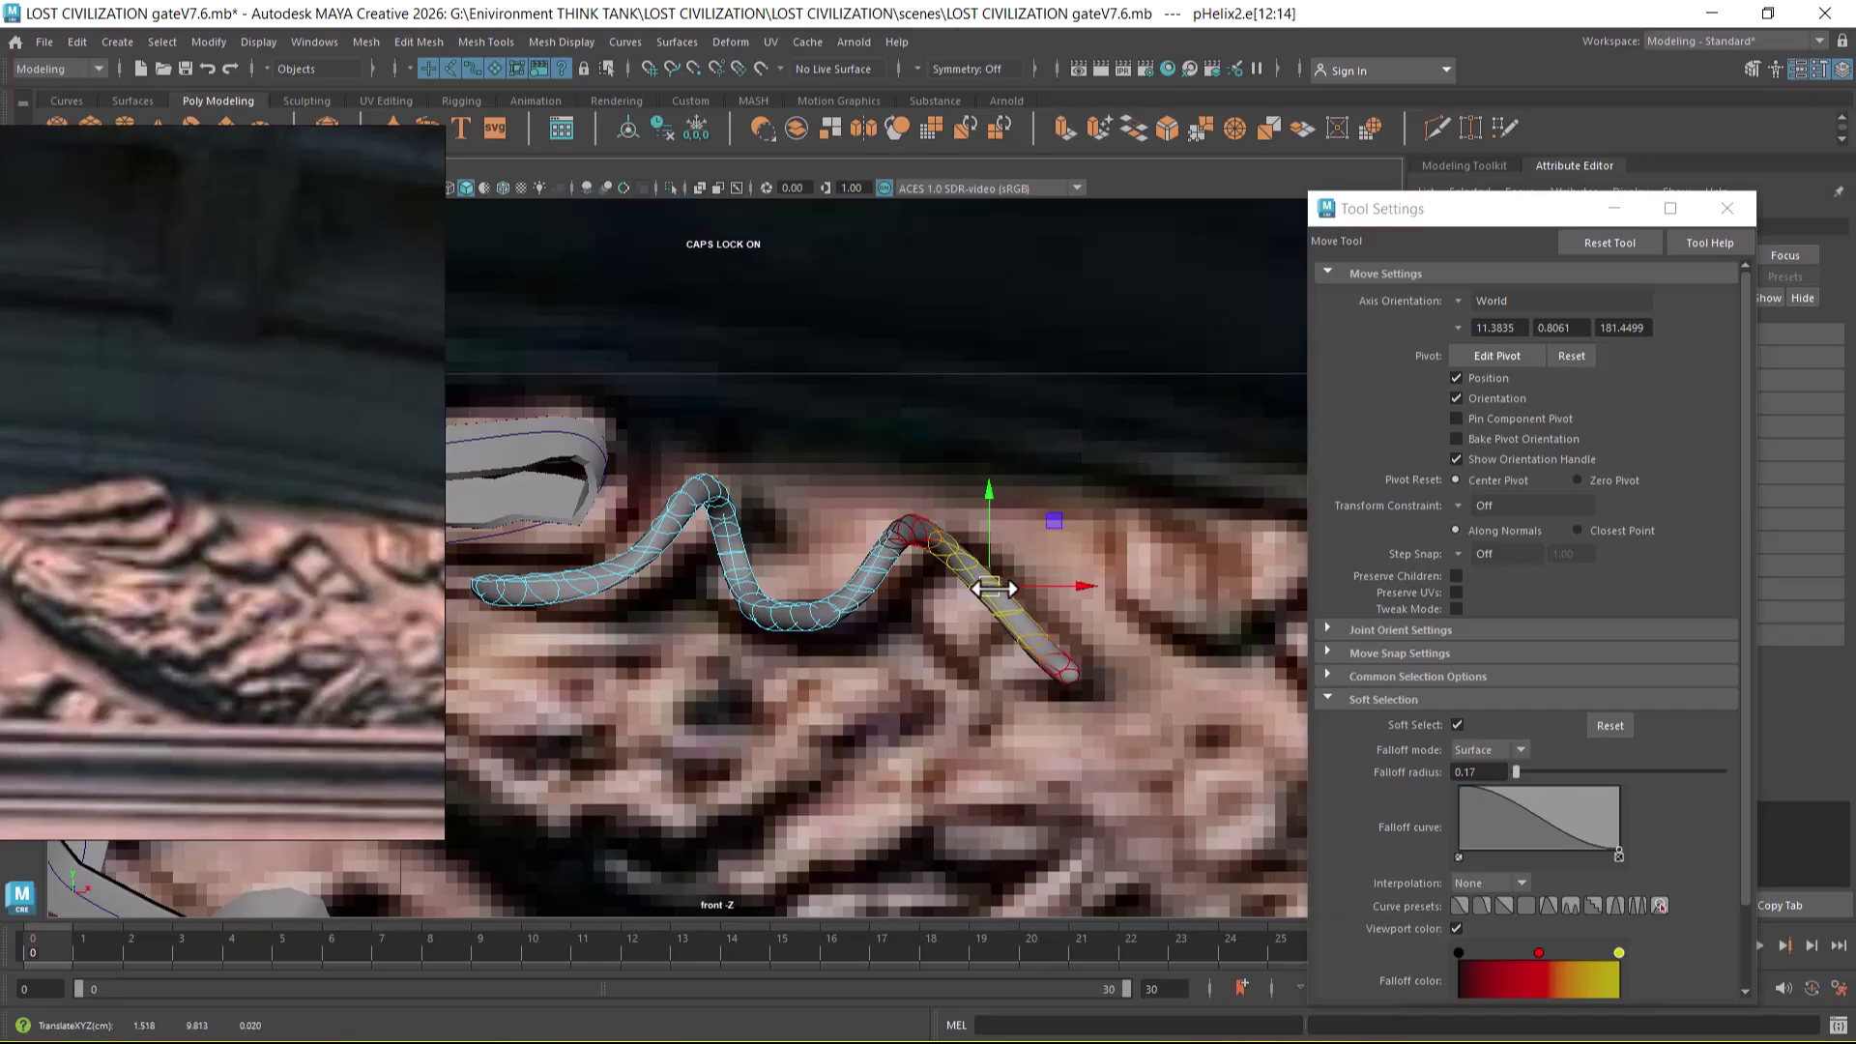
click(1010, 619)
- Turn off the helix's smooth preview and check its depth against the leaf strips in the perspective and side views
scroll(967, 657, down, 3)
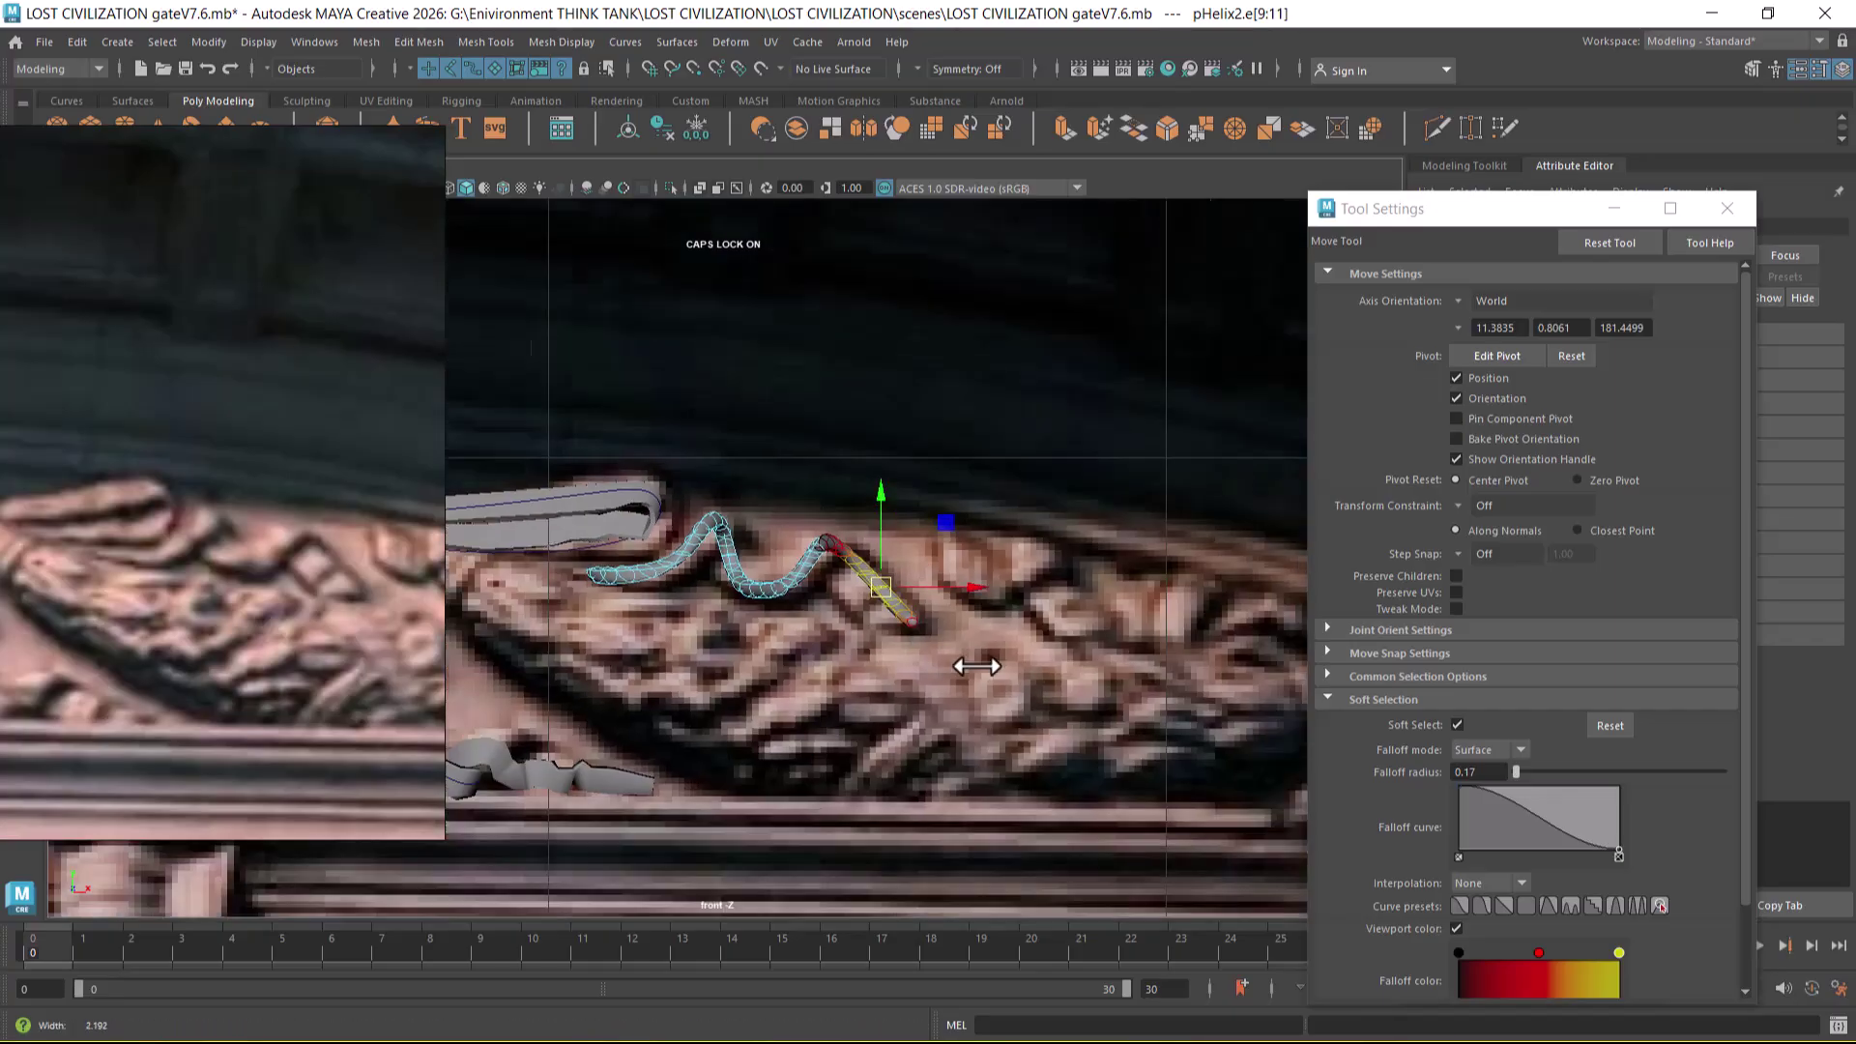
scroll(937, 669, up, 1)
key(1)
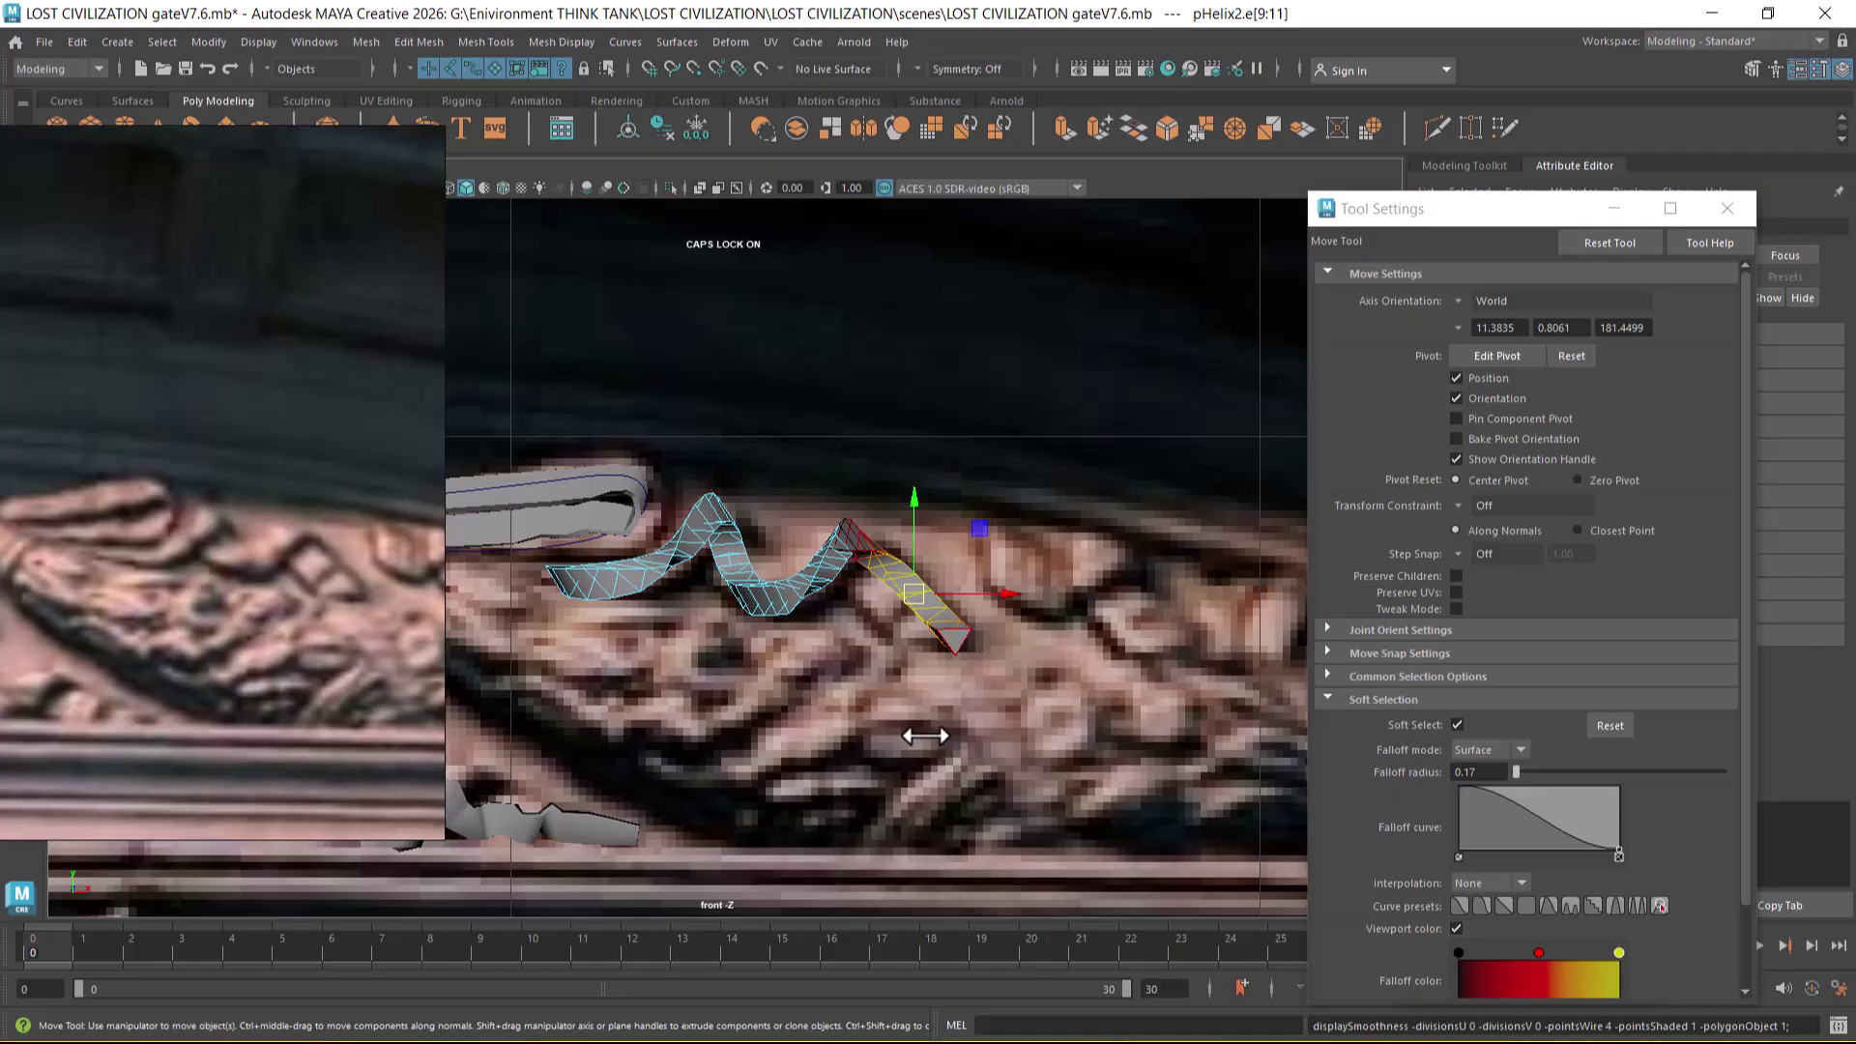
key(space)
drag(904, 723, 914, 432)
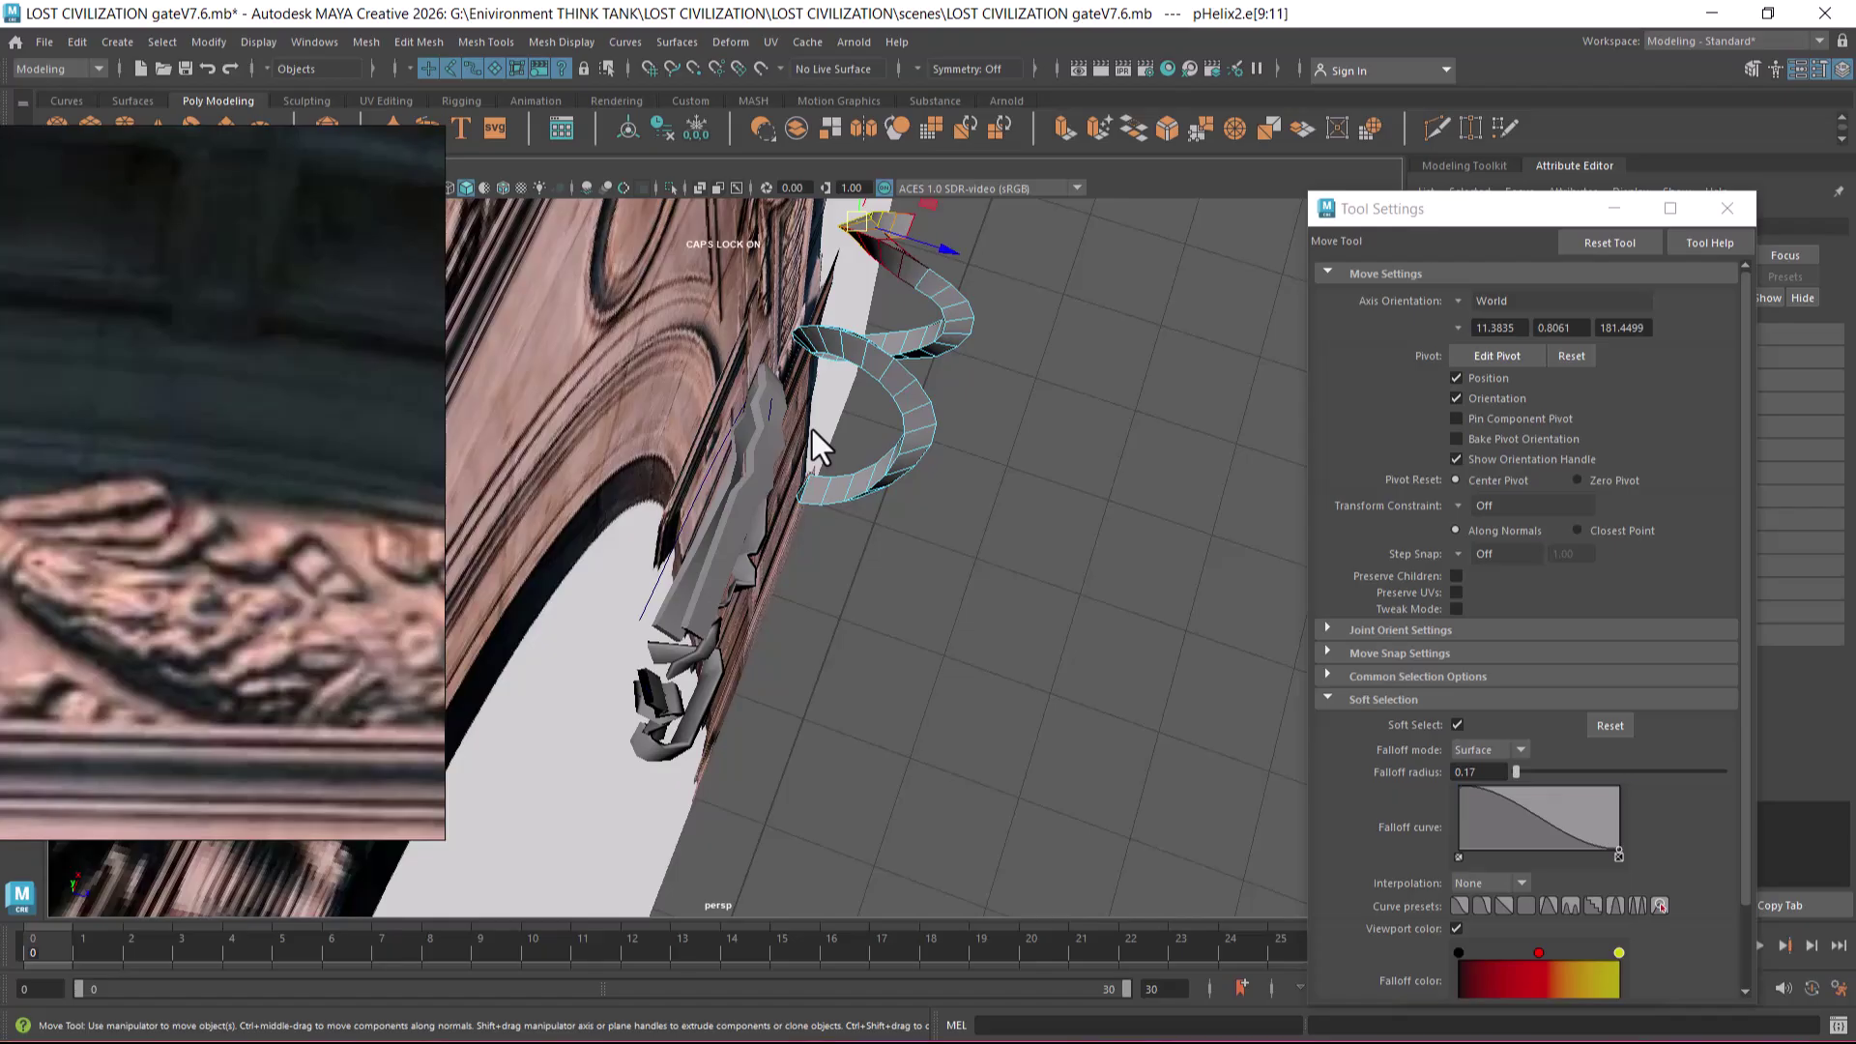
alt+drag(740, 459, 789, 495)
key(space)
key(space)
drag(1040, 562, 937, 526)
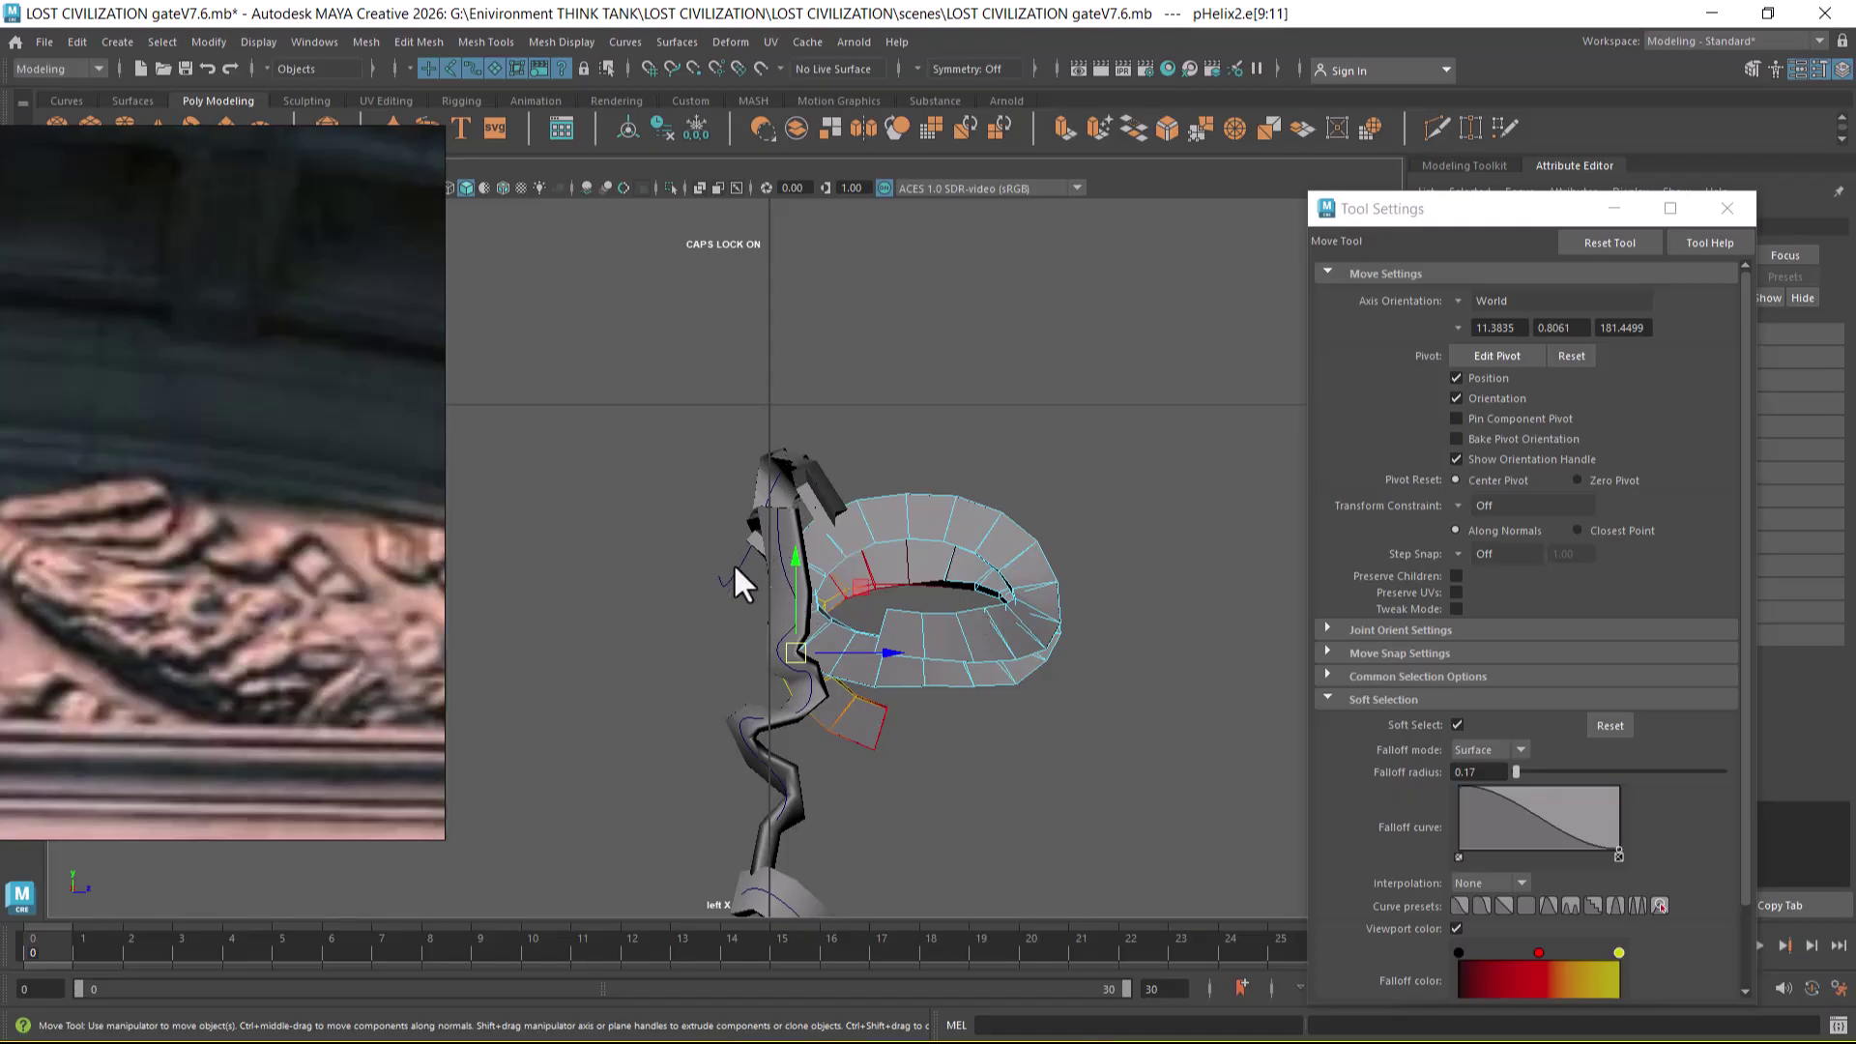
- Select the whole helix as an object and scale it down along its depth to flatten the coils
right_drag(1011, 623, 1071, 564)
key(space)
drag(971, 690, 900, 431)
right_drag(901, 432, 870, 476)
alt+drag(870, 475, 1026, 352)
key(F8)
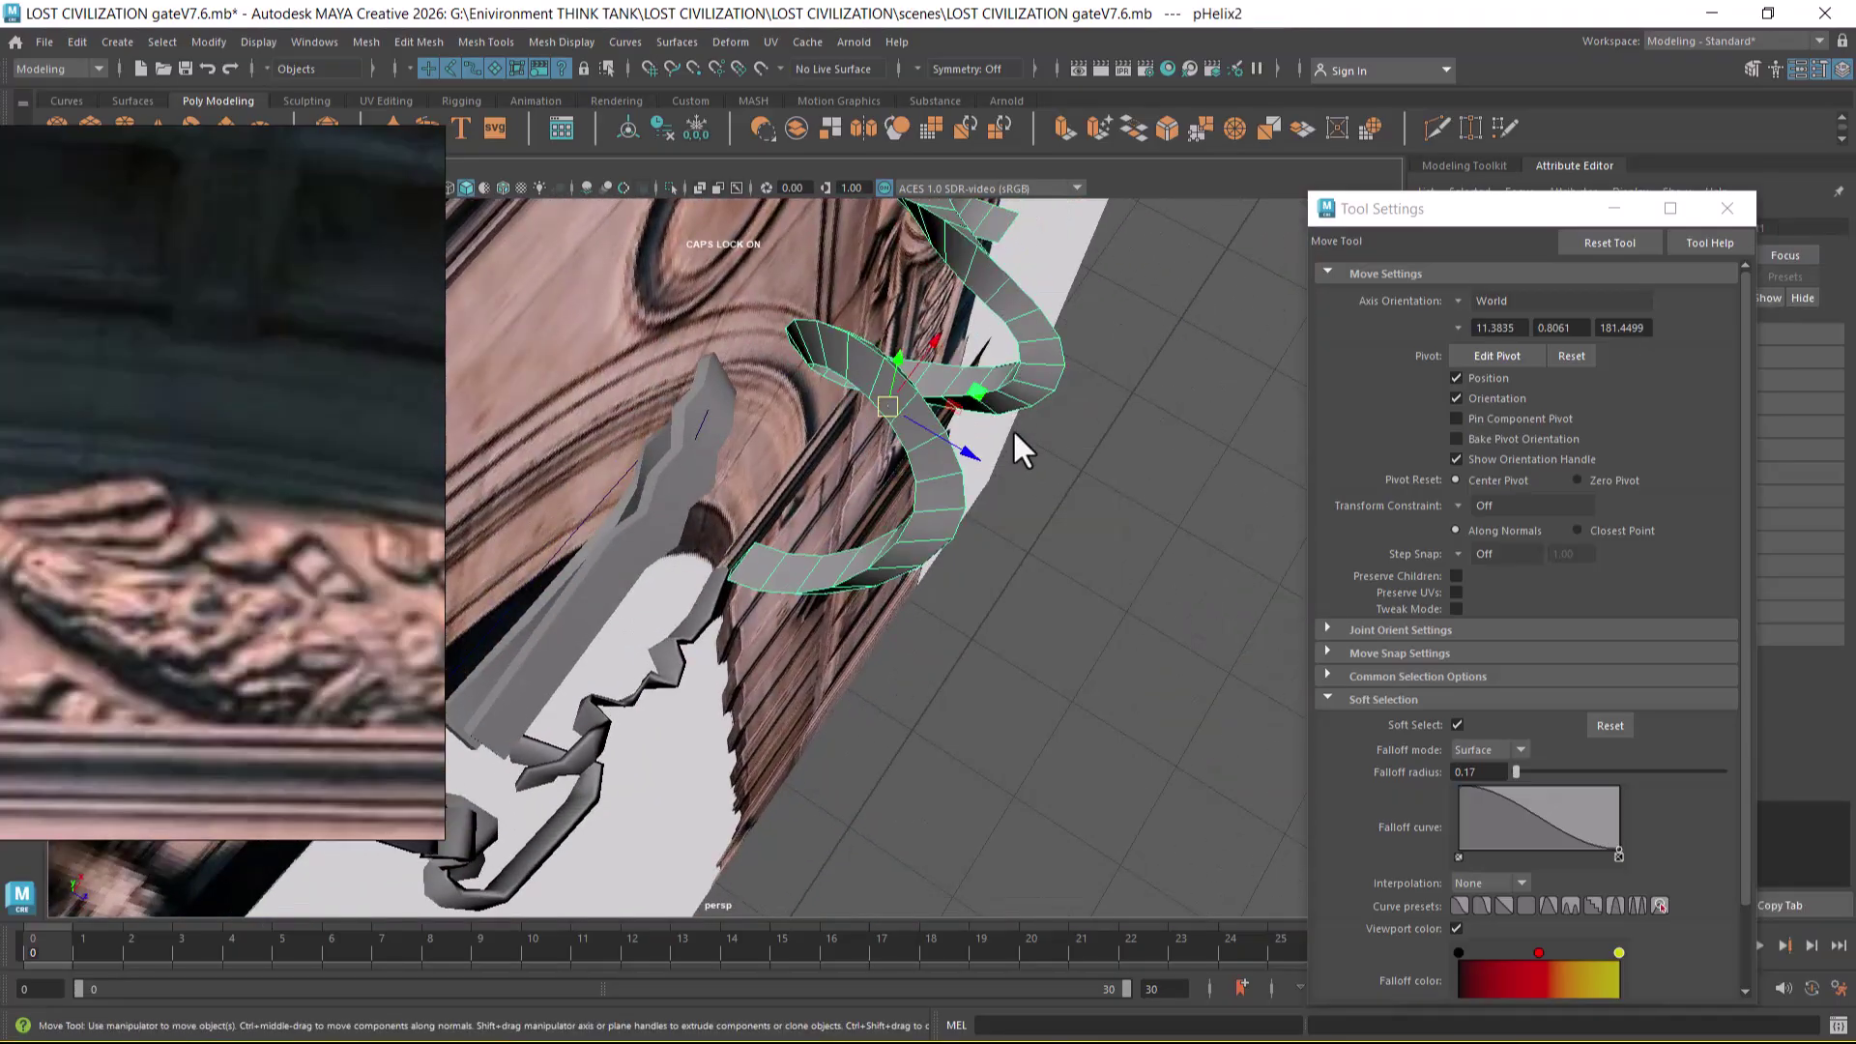
key(r)
mouse_move(850, 385)
mouse_down()
mouse_move(837, 361)
mouse_move(867, 373)
mouse_up()
- Select the helix's lengthwise edge loop and convert it to a curve with Polygon Edges to Curve
alt+drag(1069, 446, 1010, 391)
key(space)
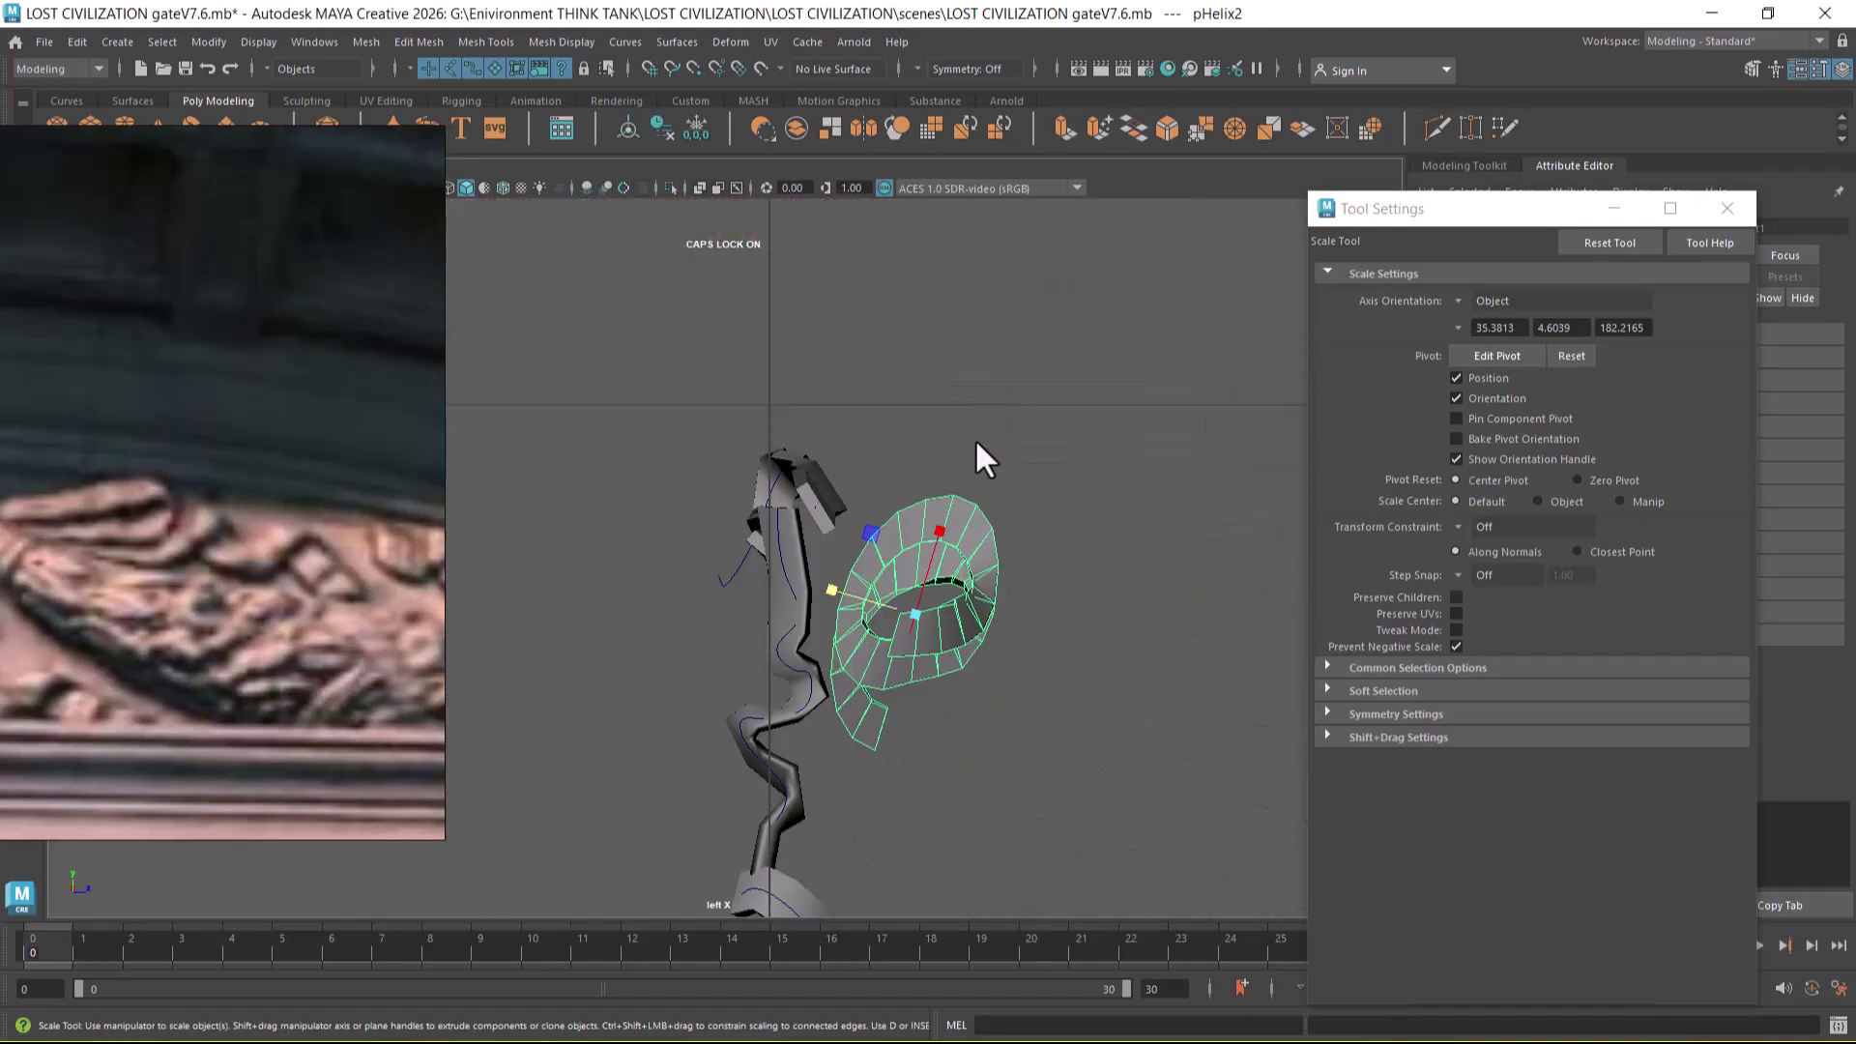
key(space)
drag(951, 613, 907, 464)
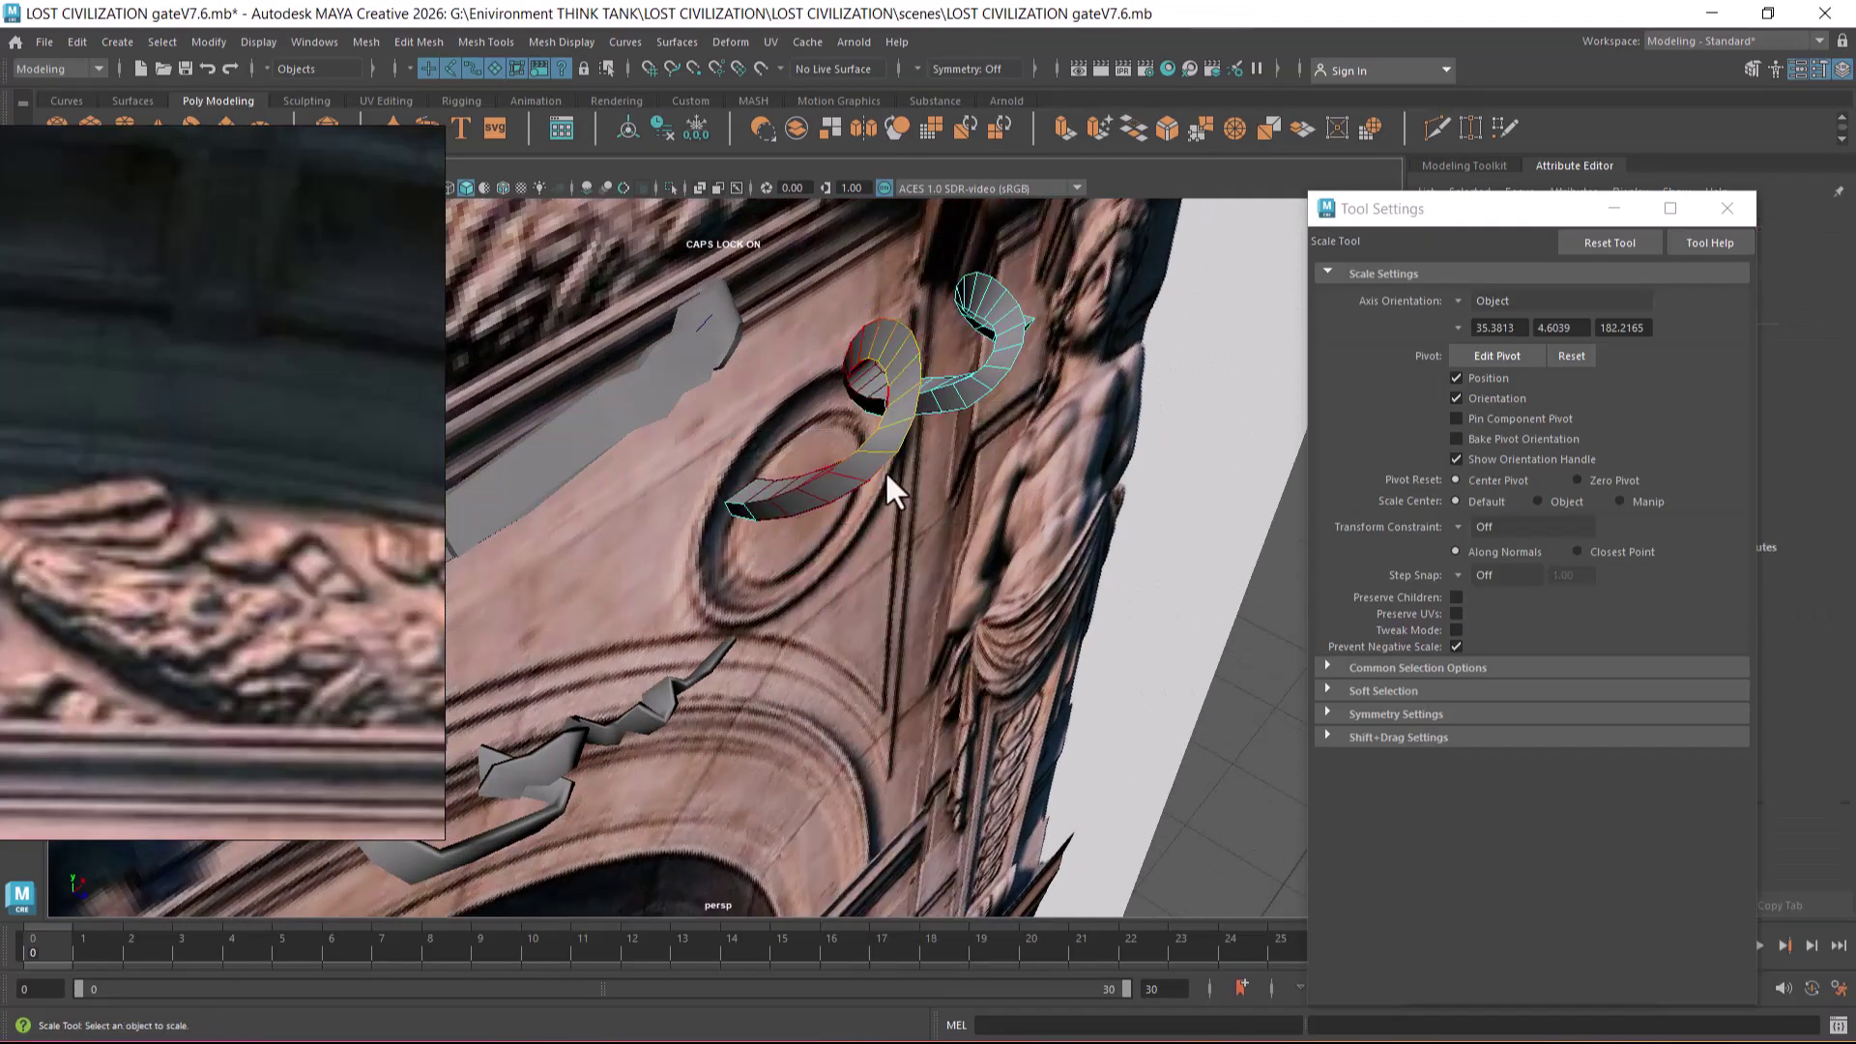
double_click(849, 491)
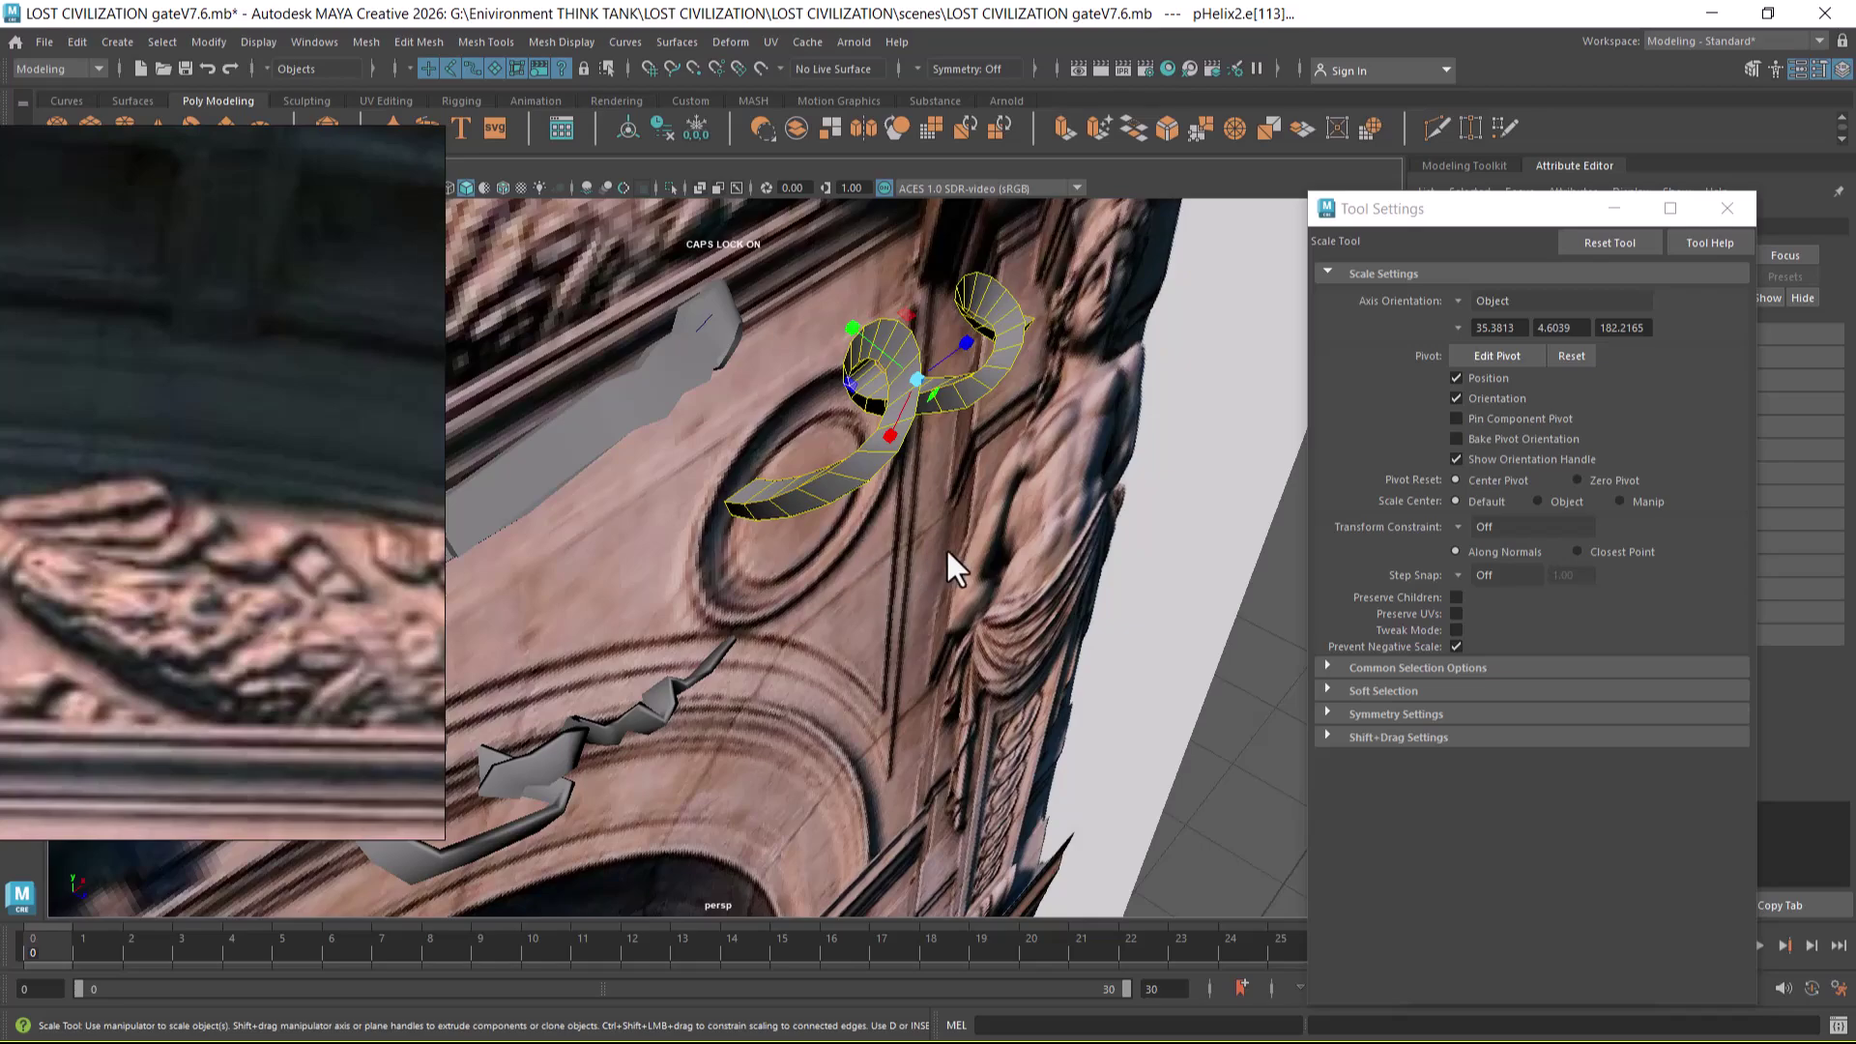
alt+drag(939, 530, 778, 352)
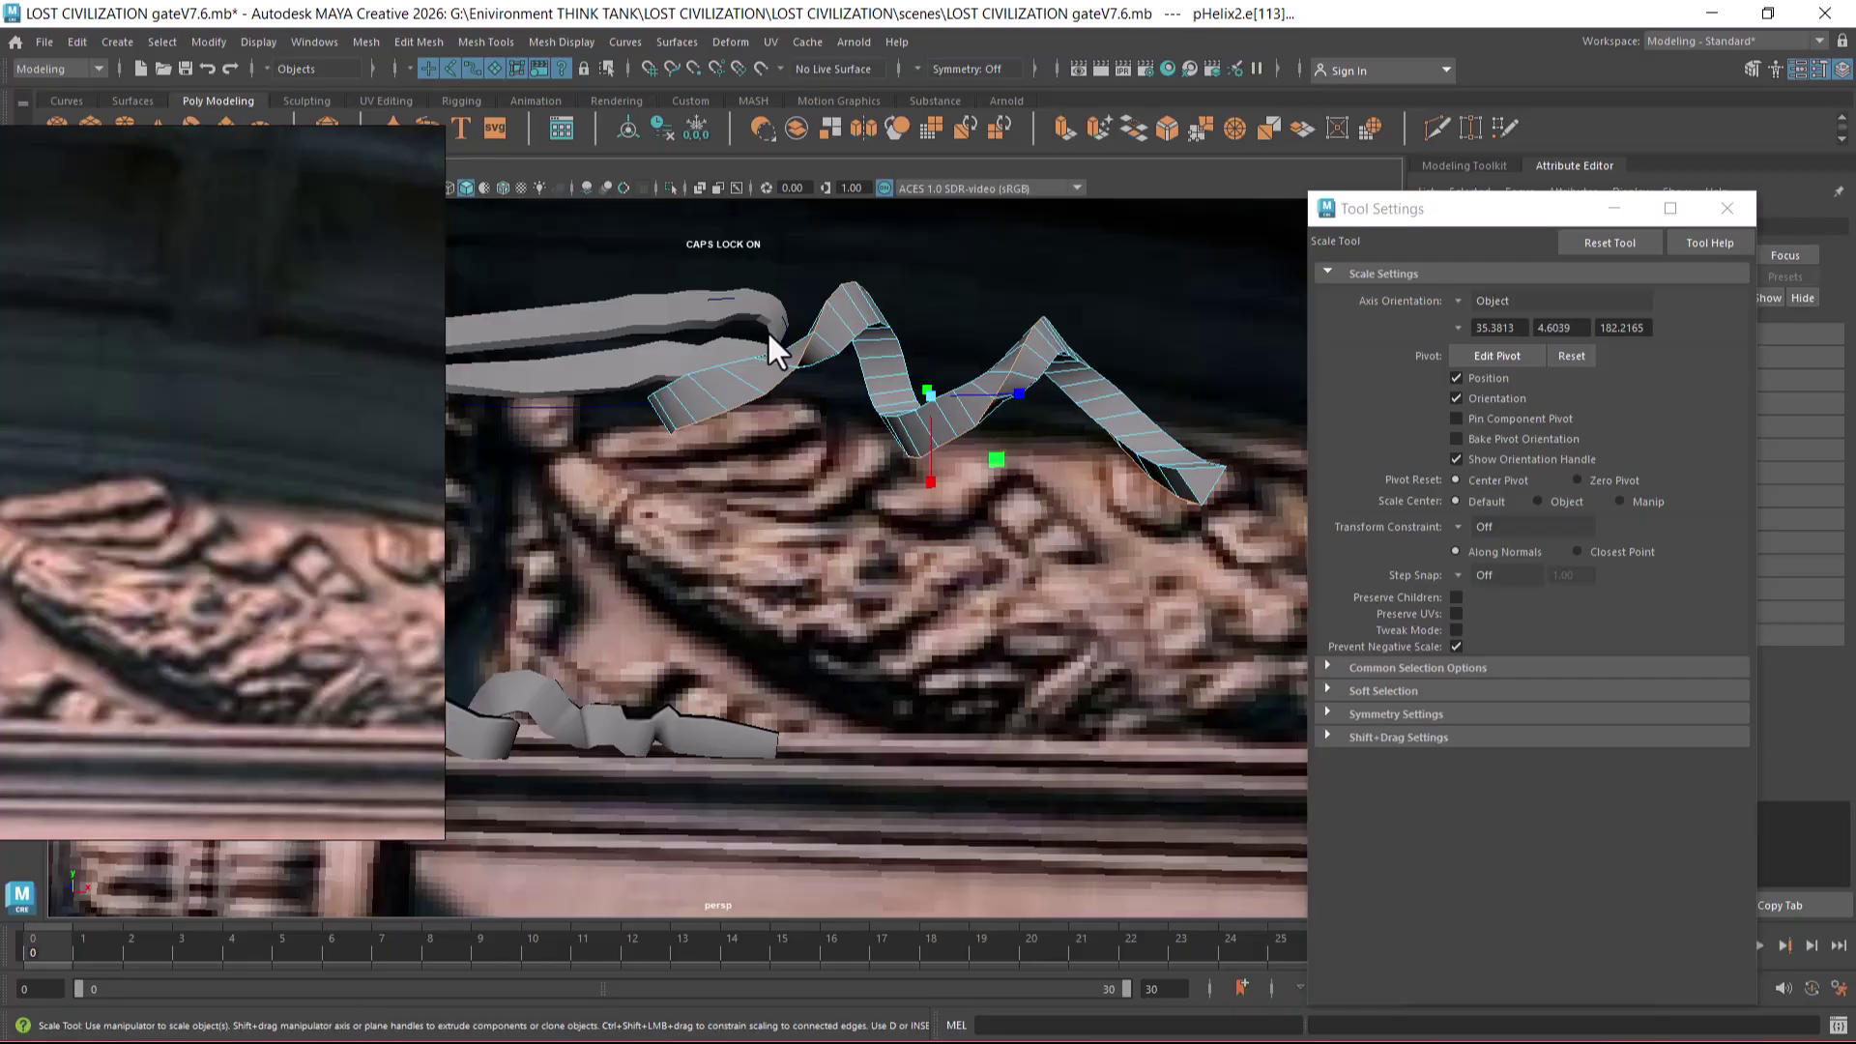
alt+drag(767, 328, 814, 398)
click(205, 41)
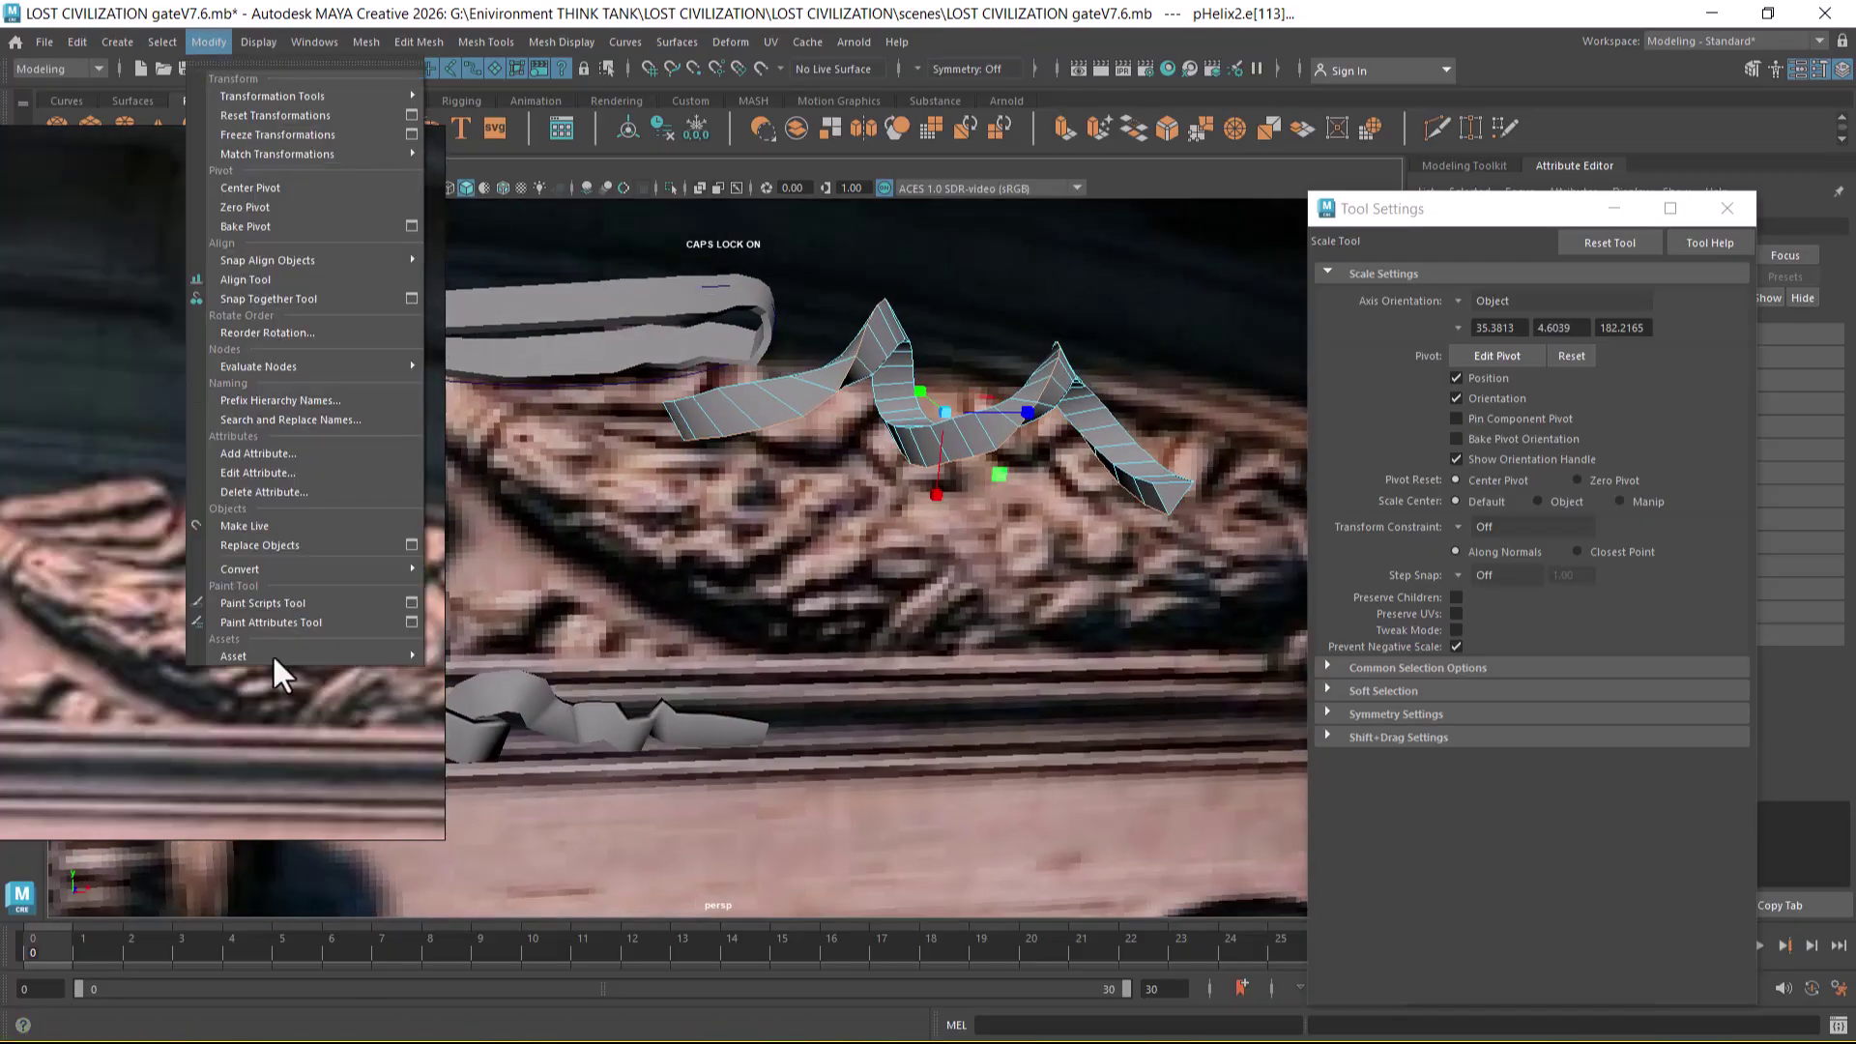
mouse_move(312, 570)
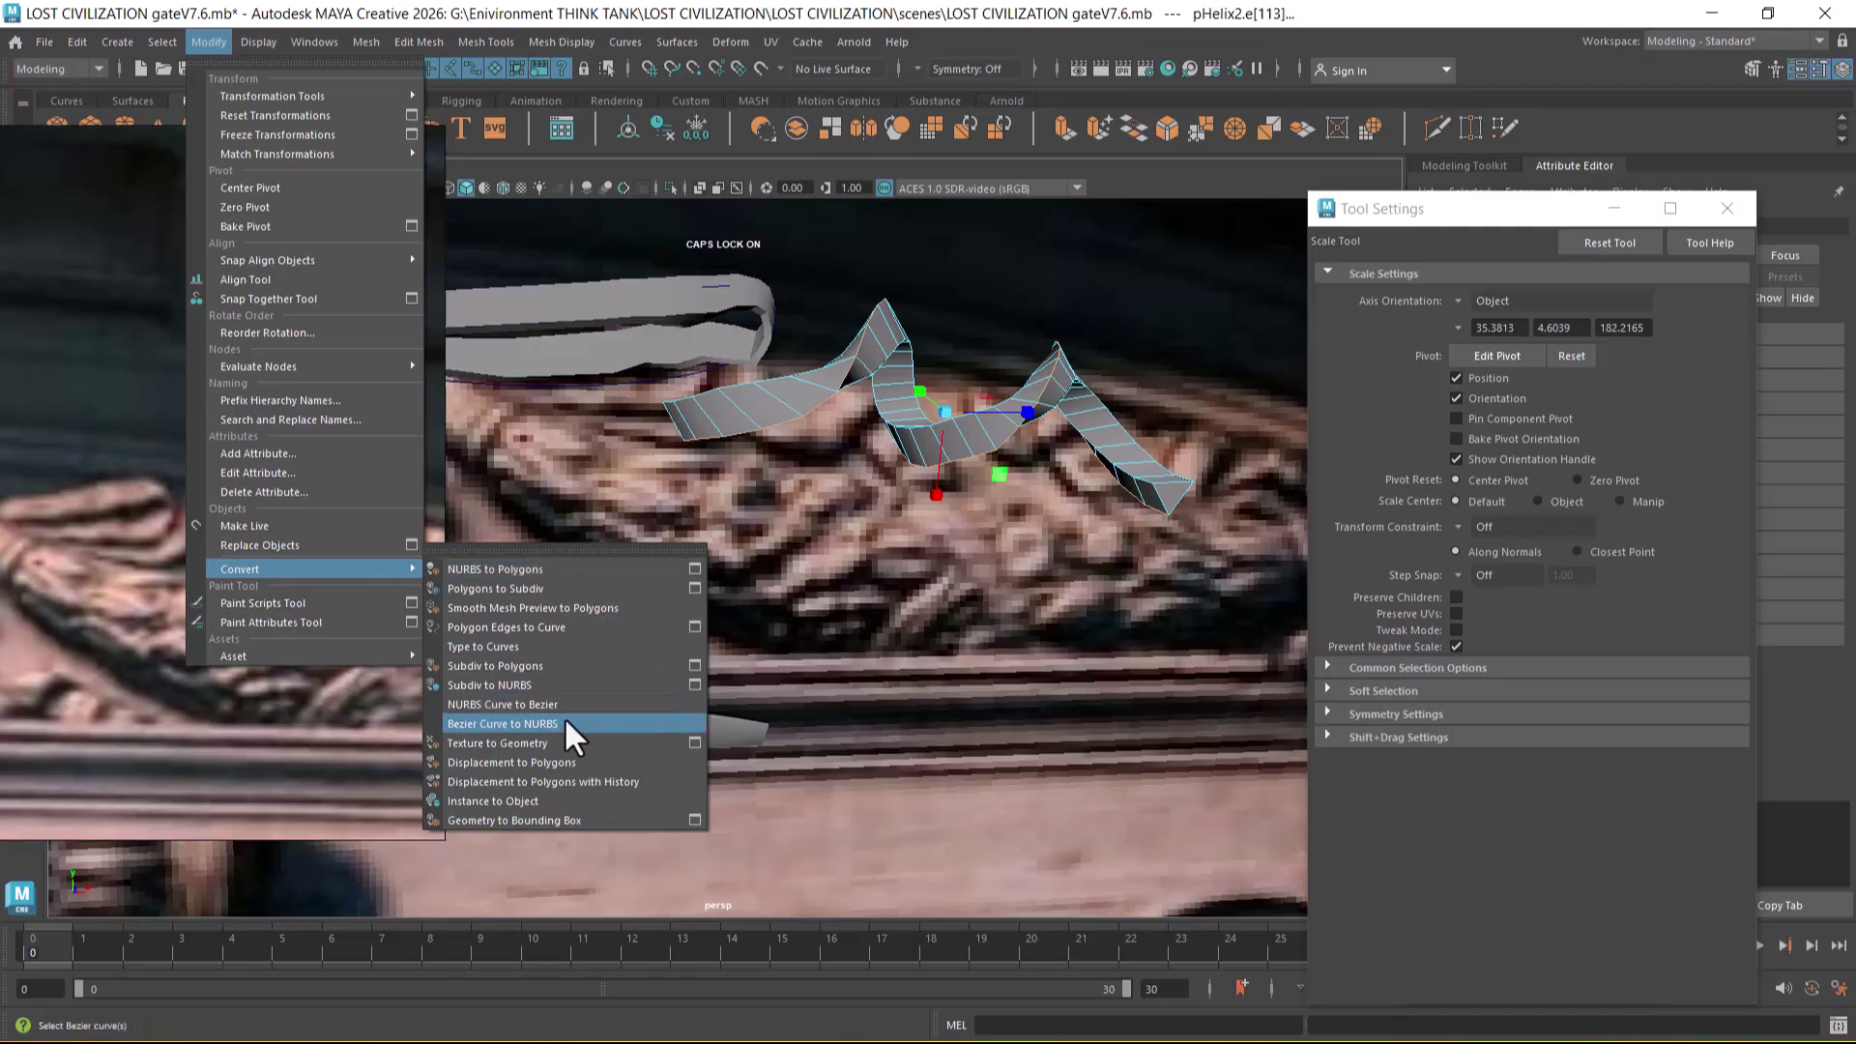
click(555, 629)
- Delete the helix mesh and display the extracted curve's control vertices in the front view
click(889, 333)
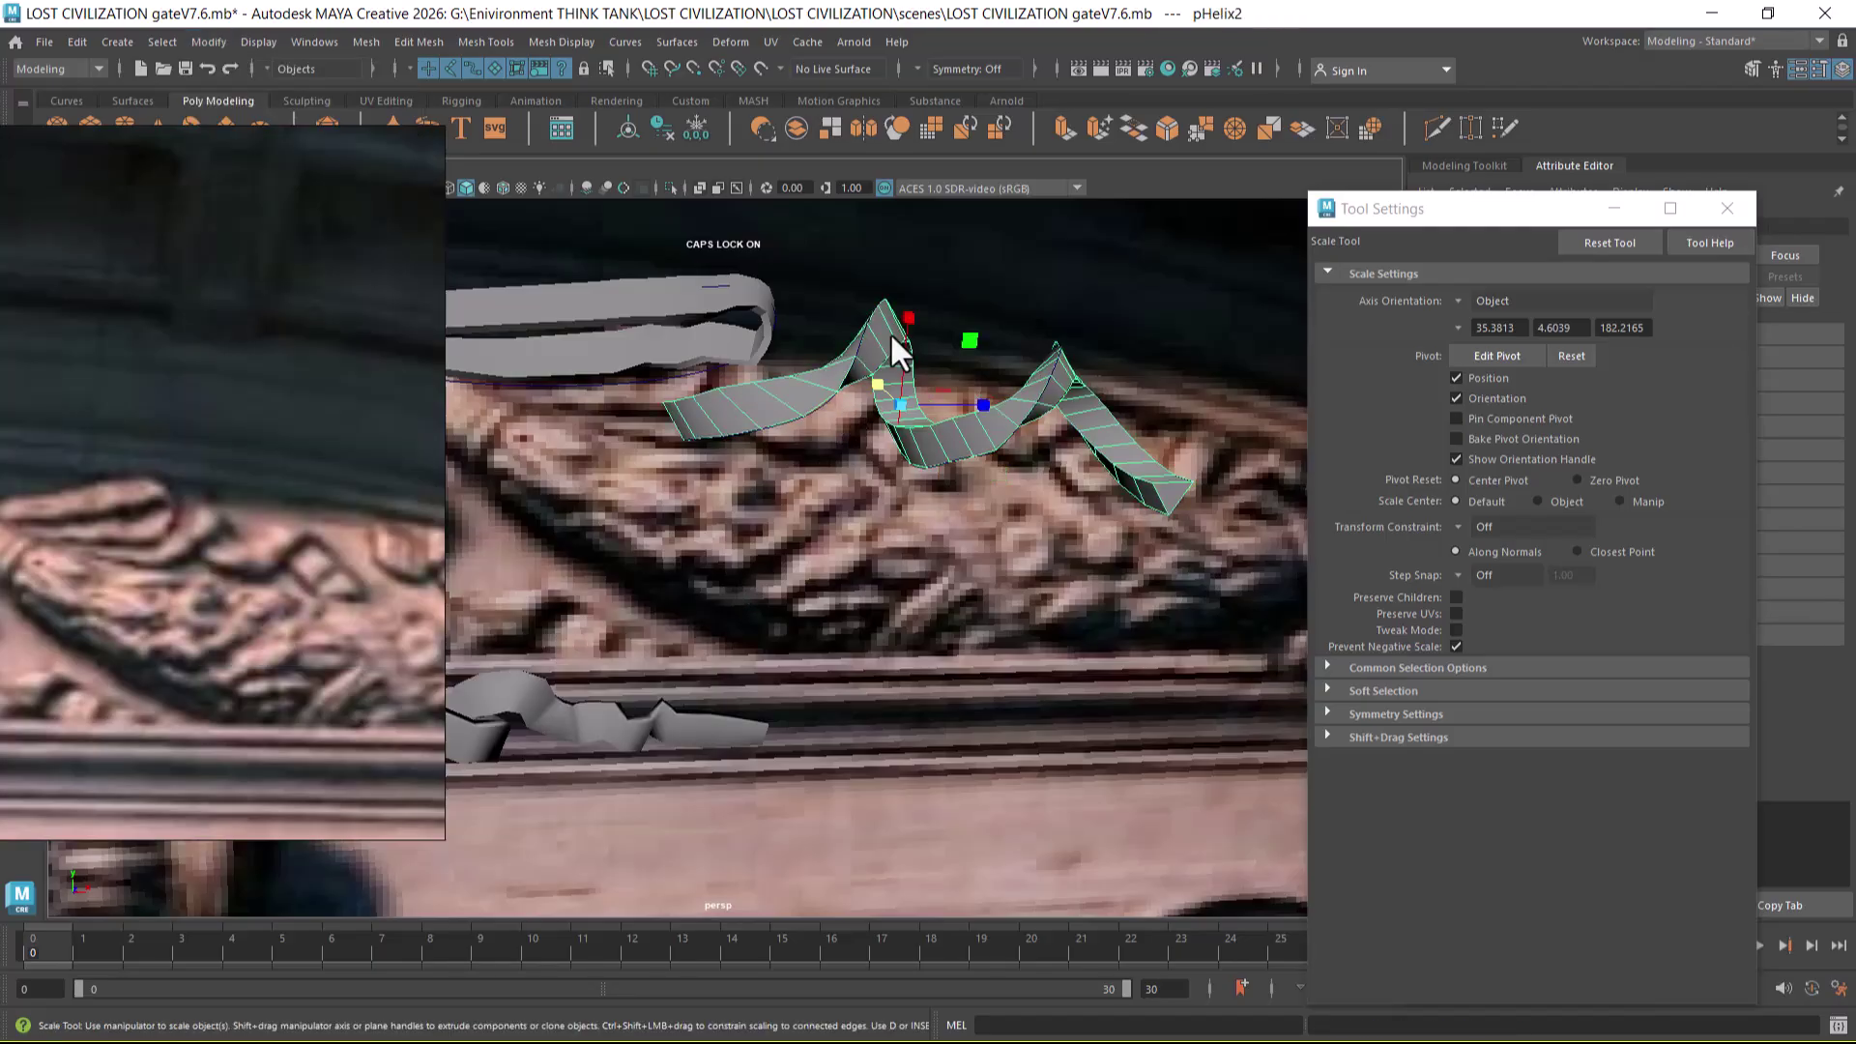
key(Delete)
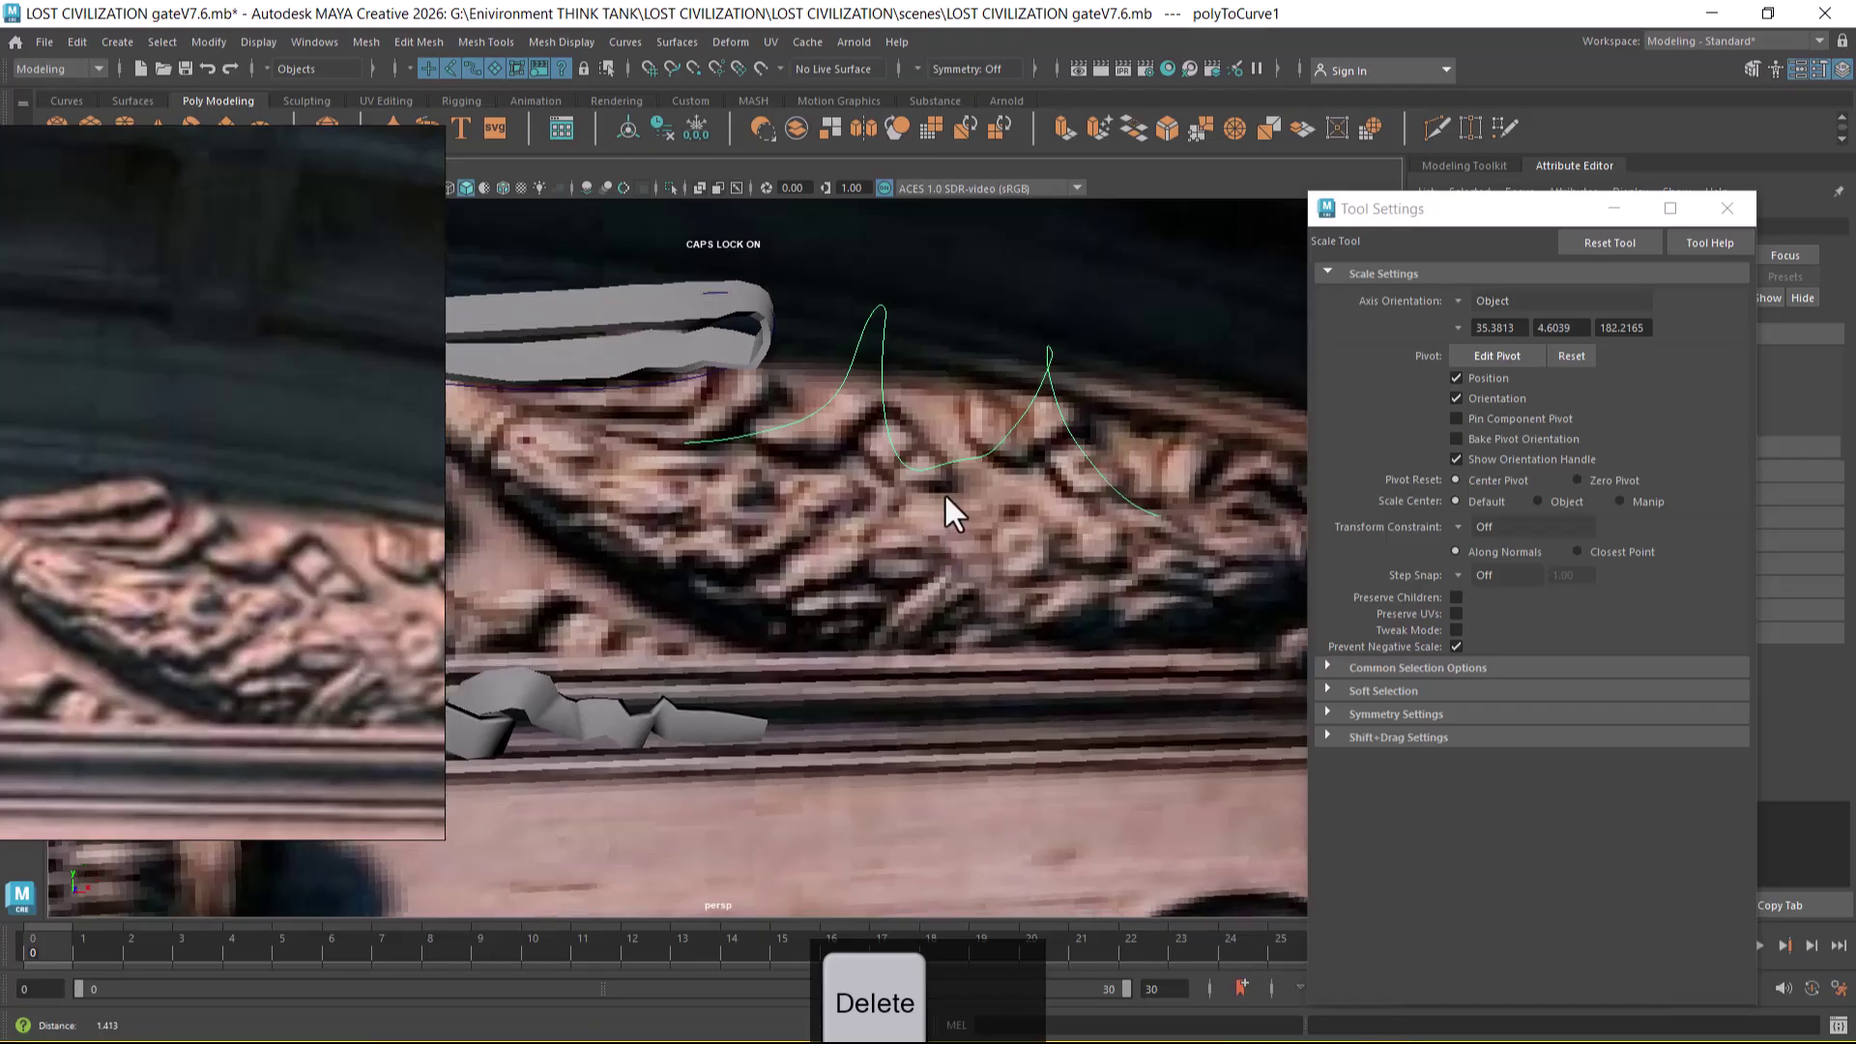
key(space)
drag(948, 538, 764, 451)
alt+right_drag(763, 451, 740, 561)
alt+middle_drag(739, 560, 866, 493)
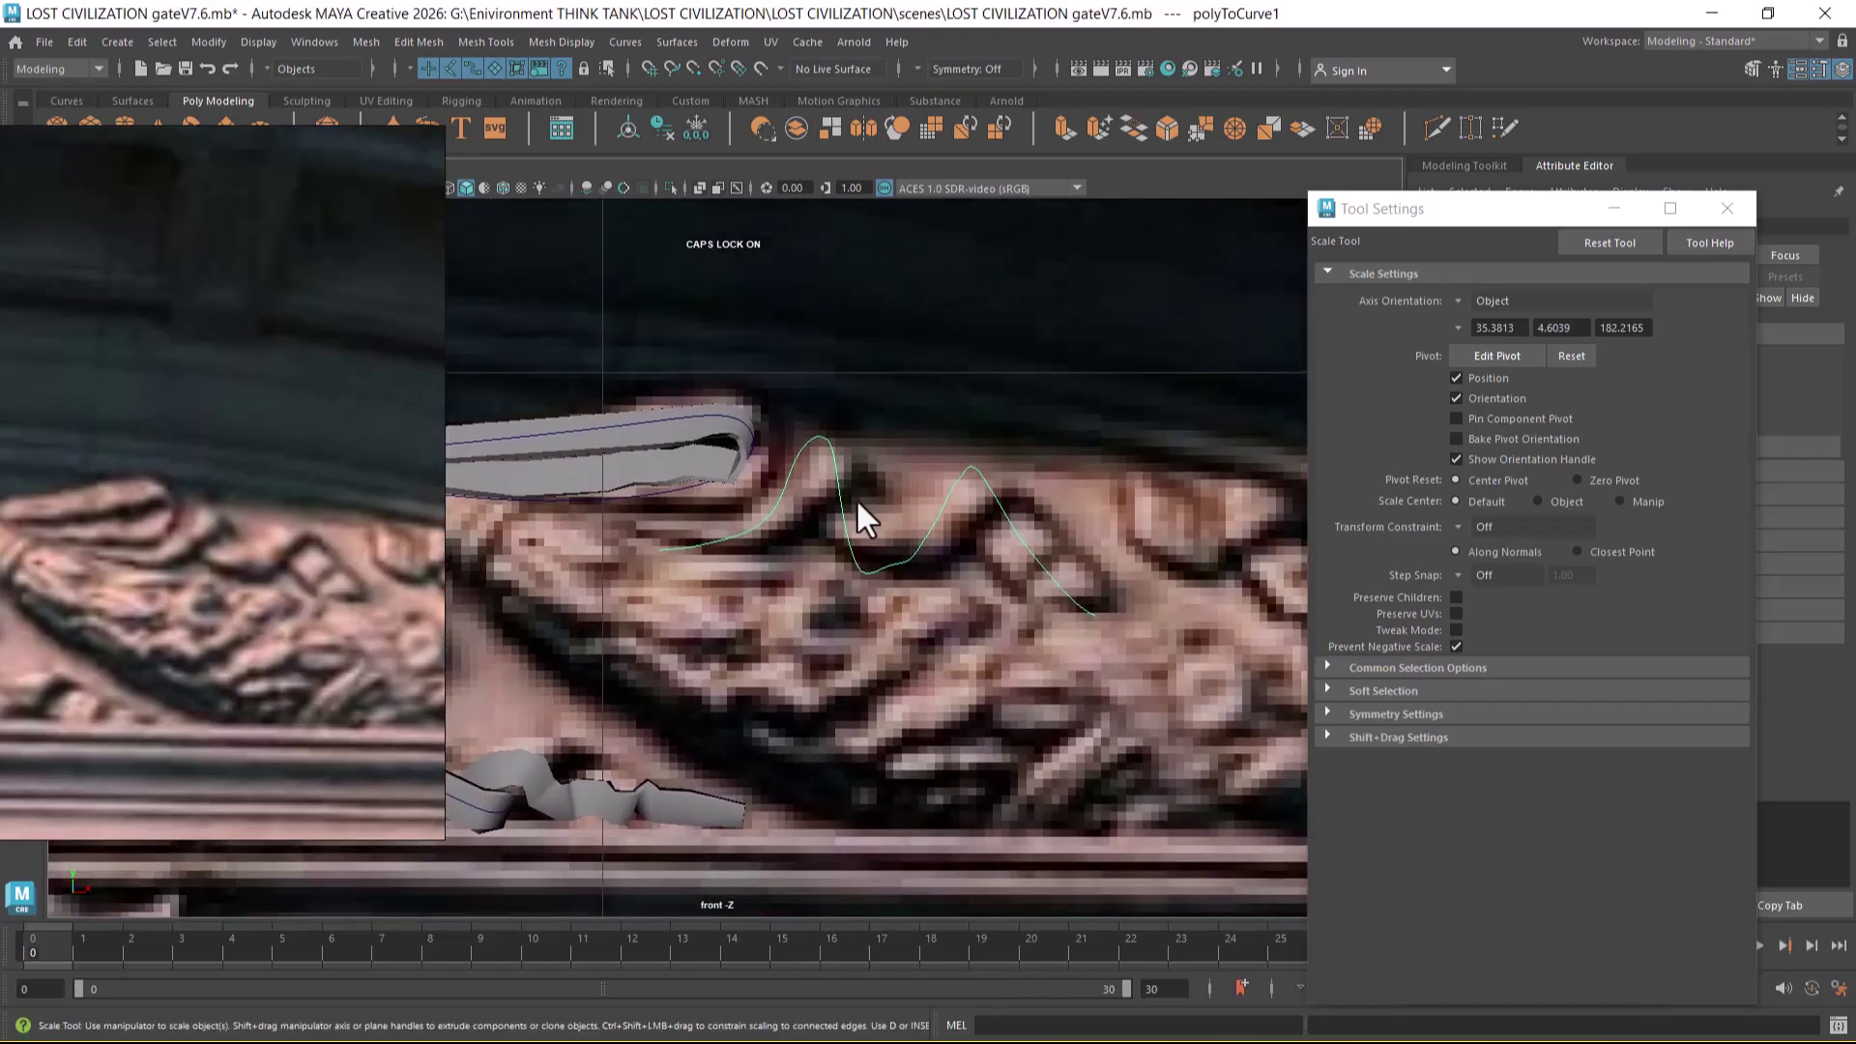
right_drag(837, 464, 843, 503)
alt+middle_drag(843, 503, 837, 521)
alt+right_drag(837, 520, 725, 600)
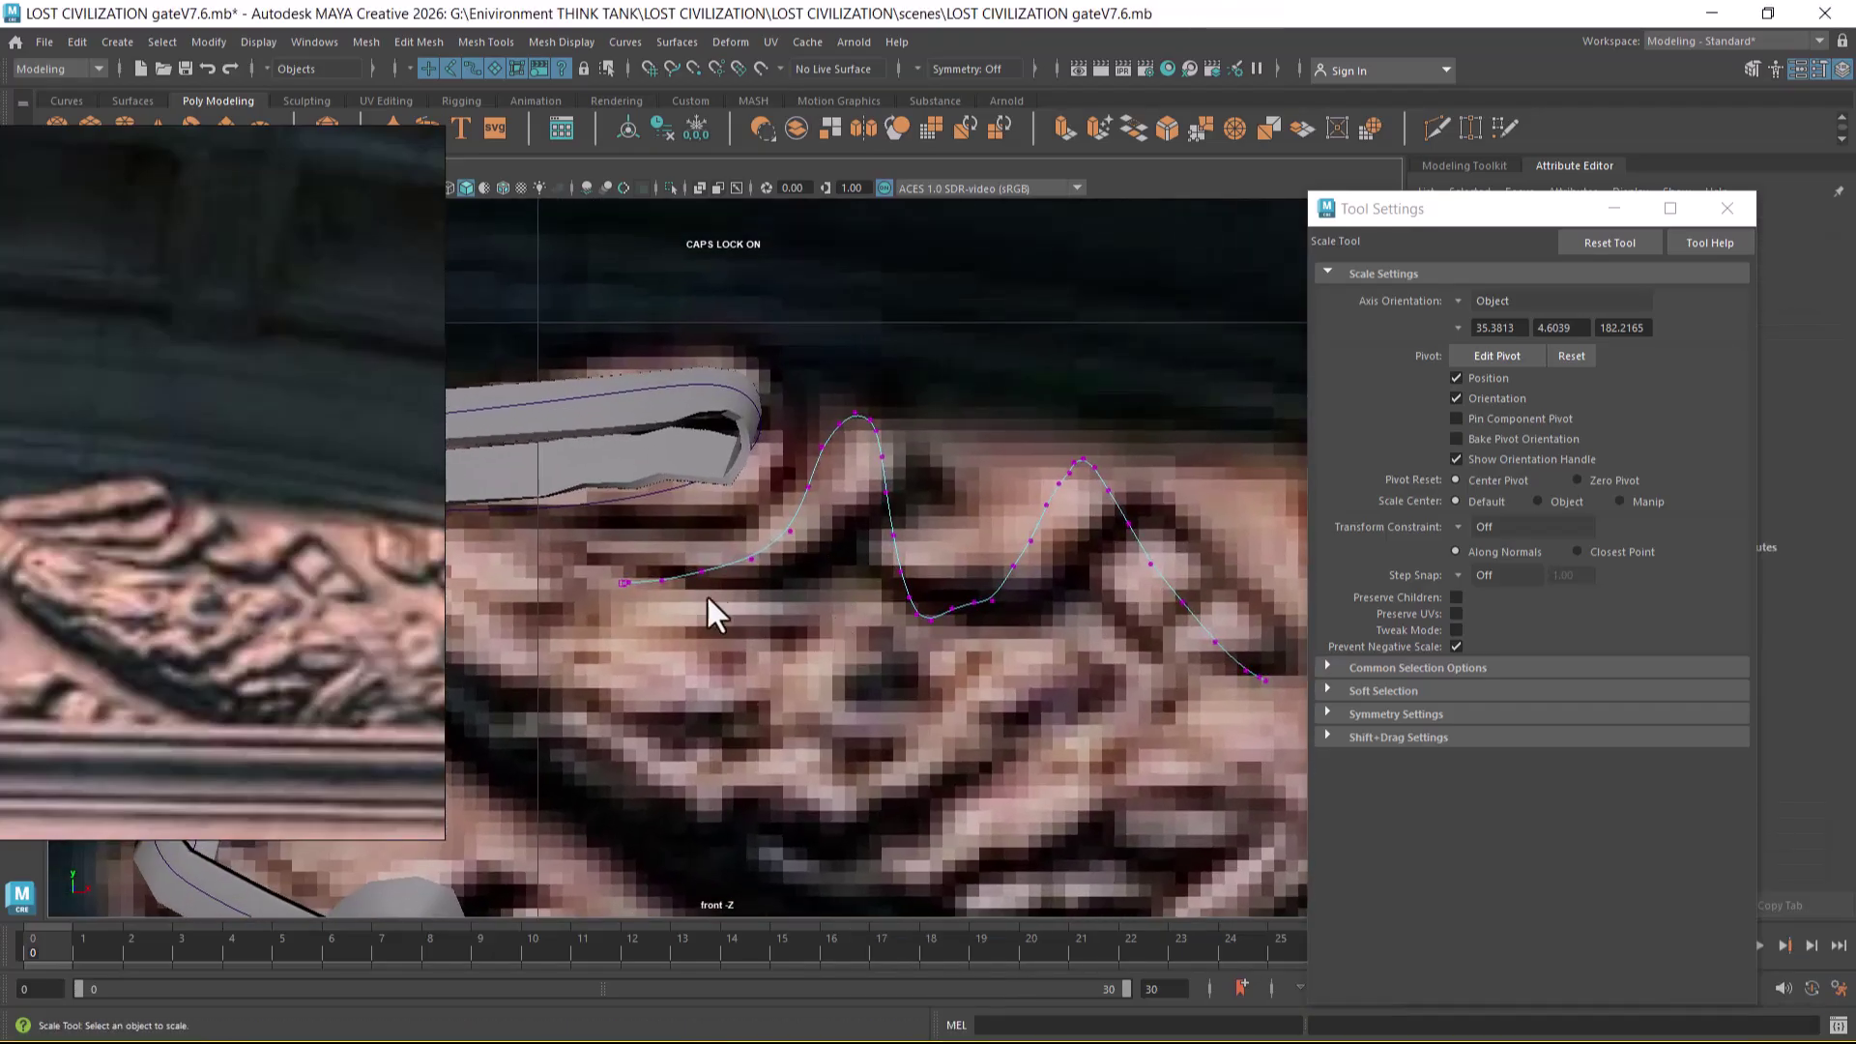
- Move the control vertices at the curve's left end with soft selection to follow the carved outline
drag(630, 607, 599, 560)
key(w)
click(752, 557)
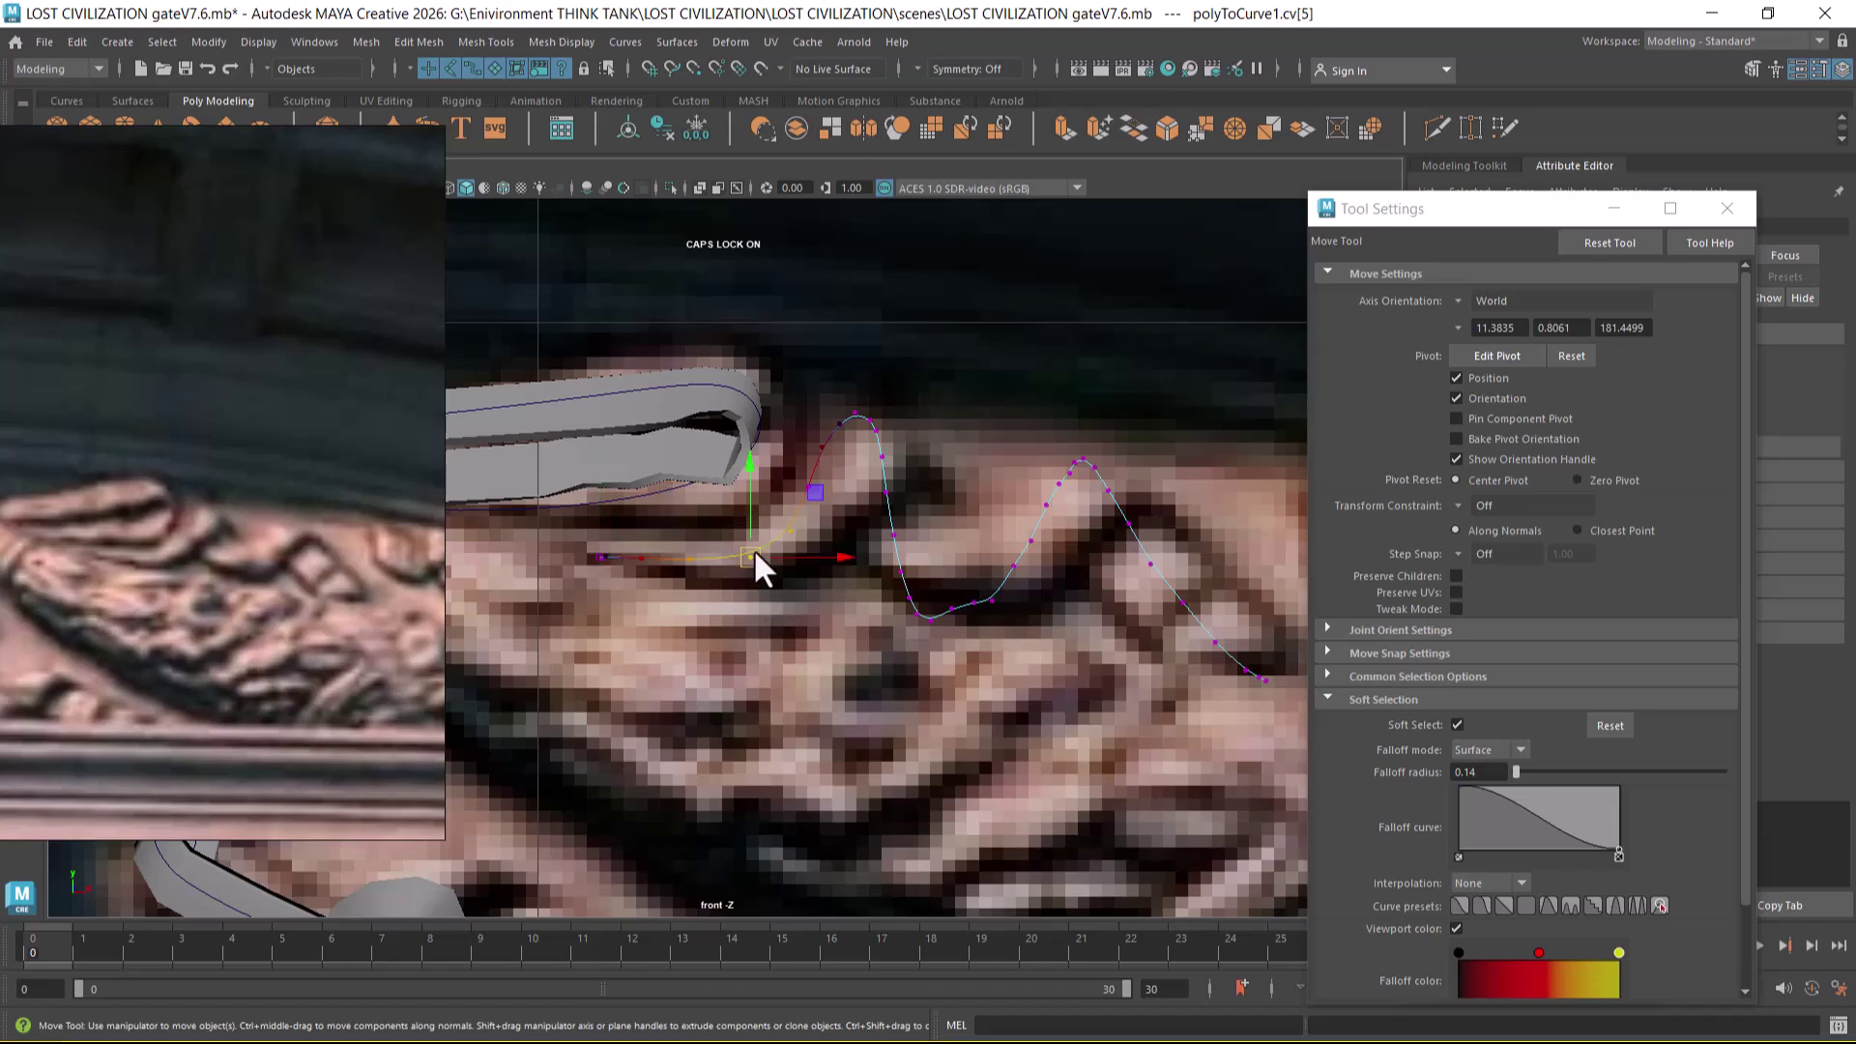
scroll(877, 497, up, 1)
alt+middle_drag(877, 496, 866, 542)
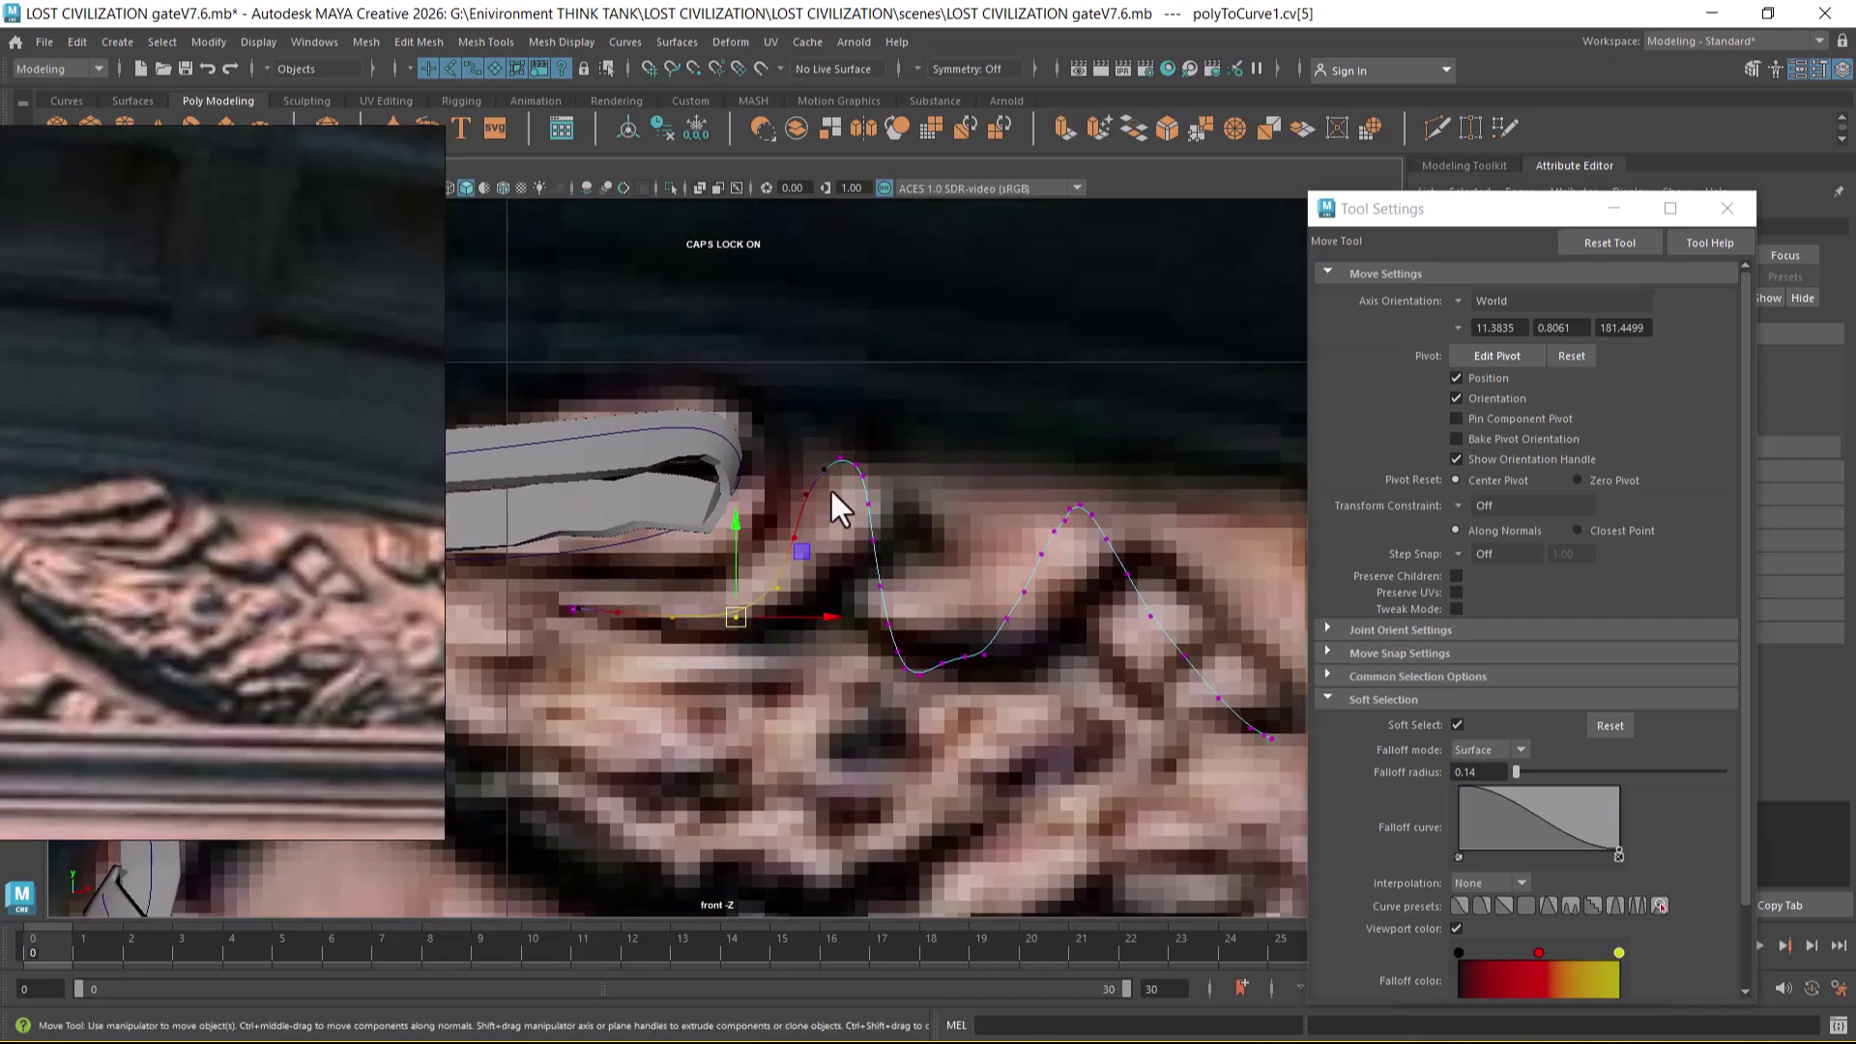
- Adjust the slope after the left-hand peak, turn off soft selection, and delete surplus control vertices from the middle valley
click(875, 539)
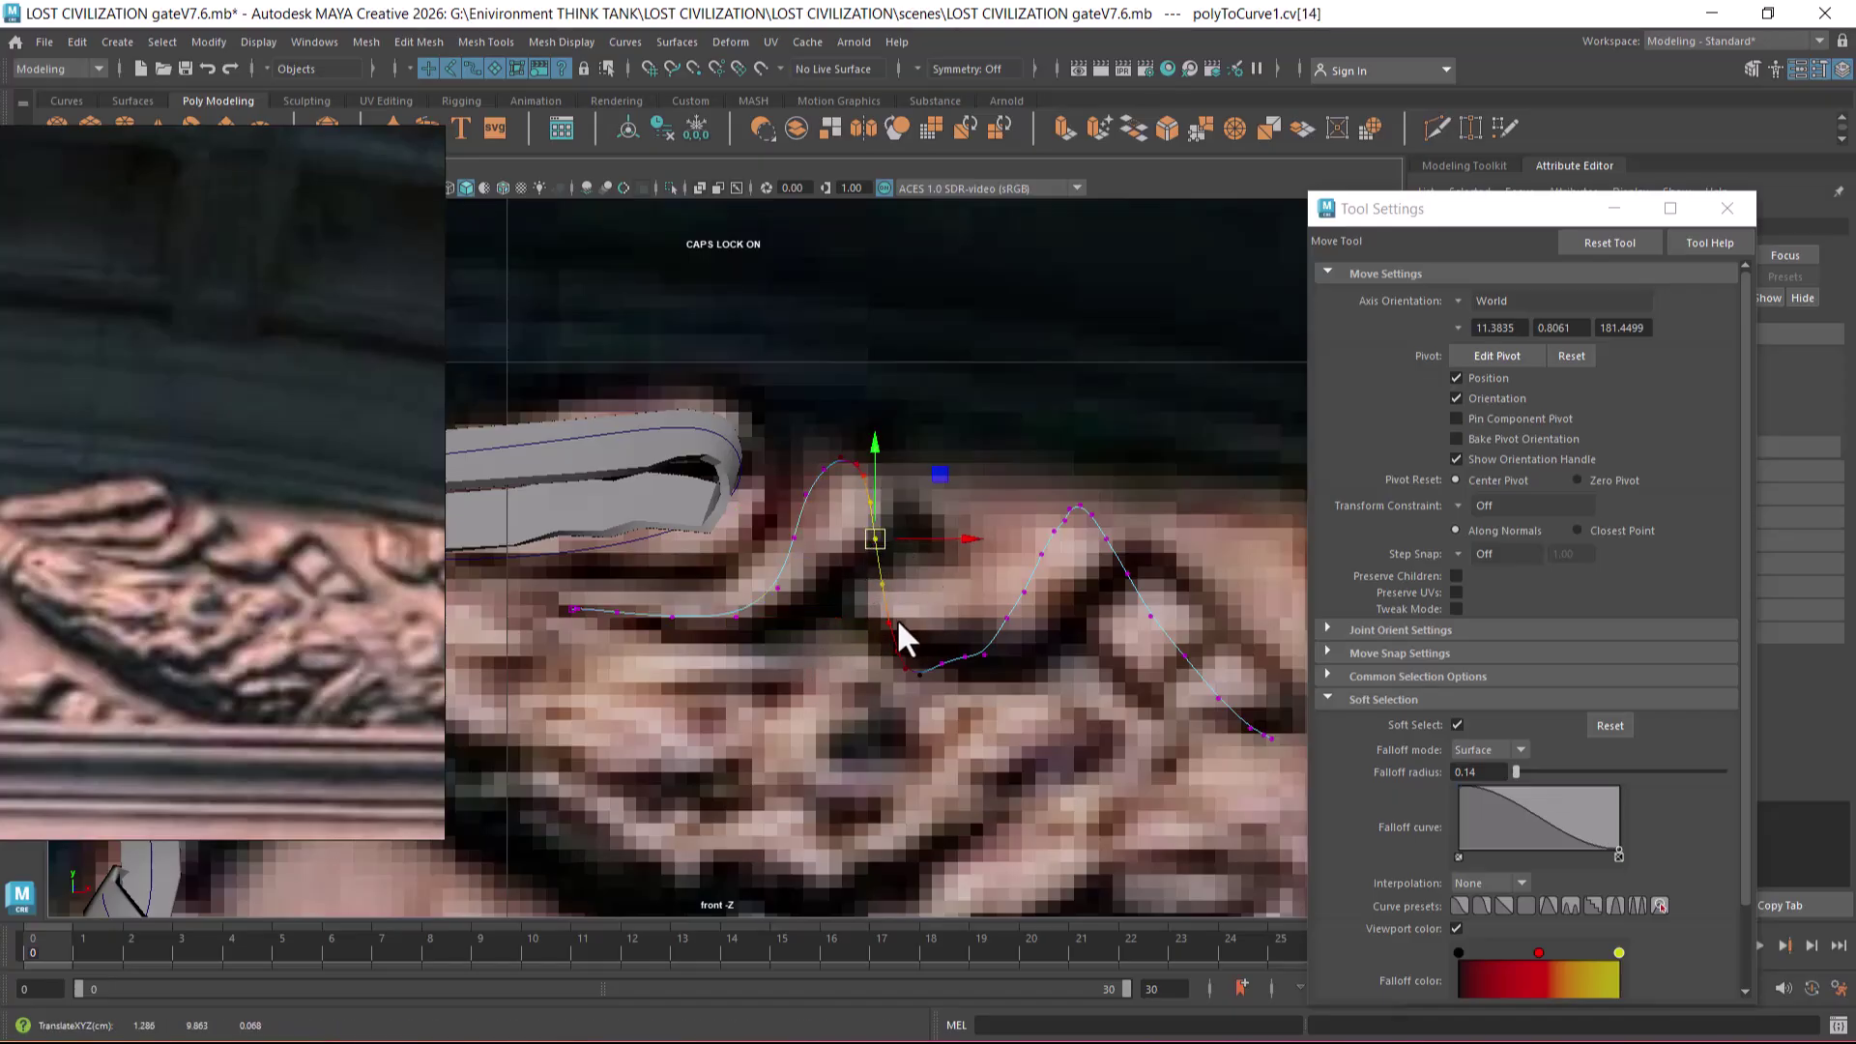
drag(931, 587, 810, 714)
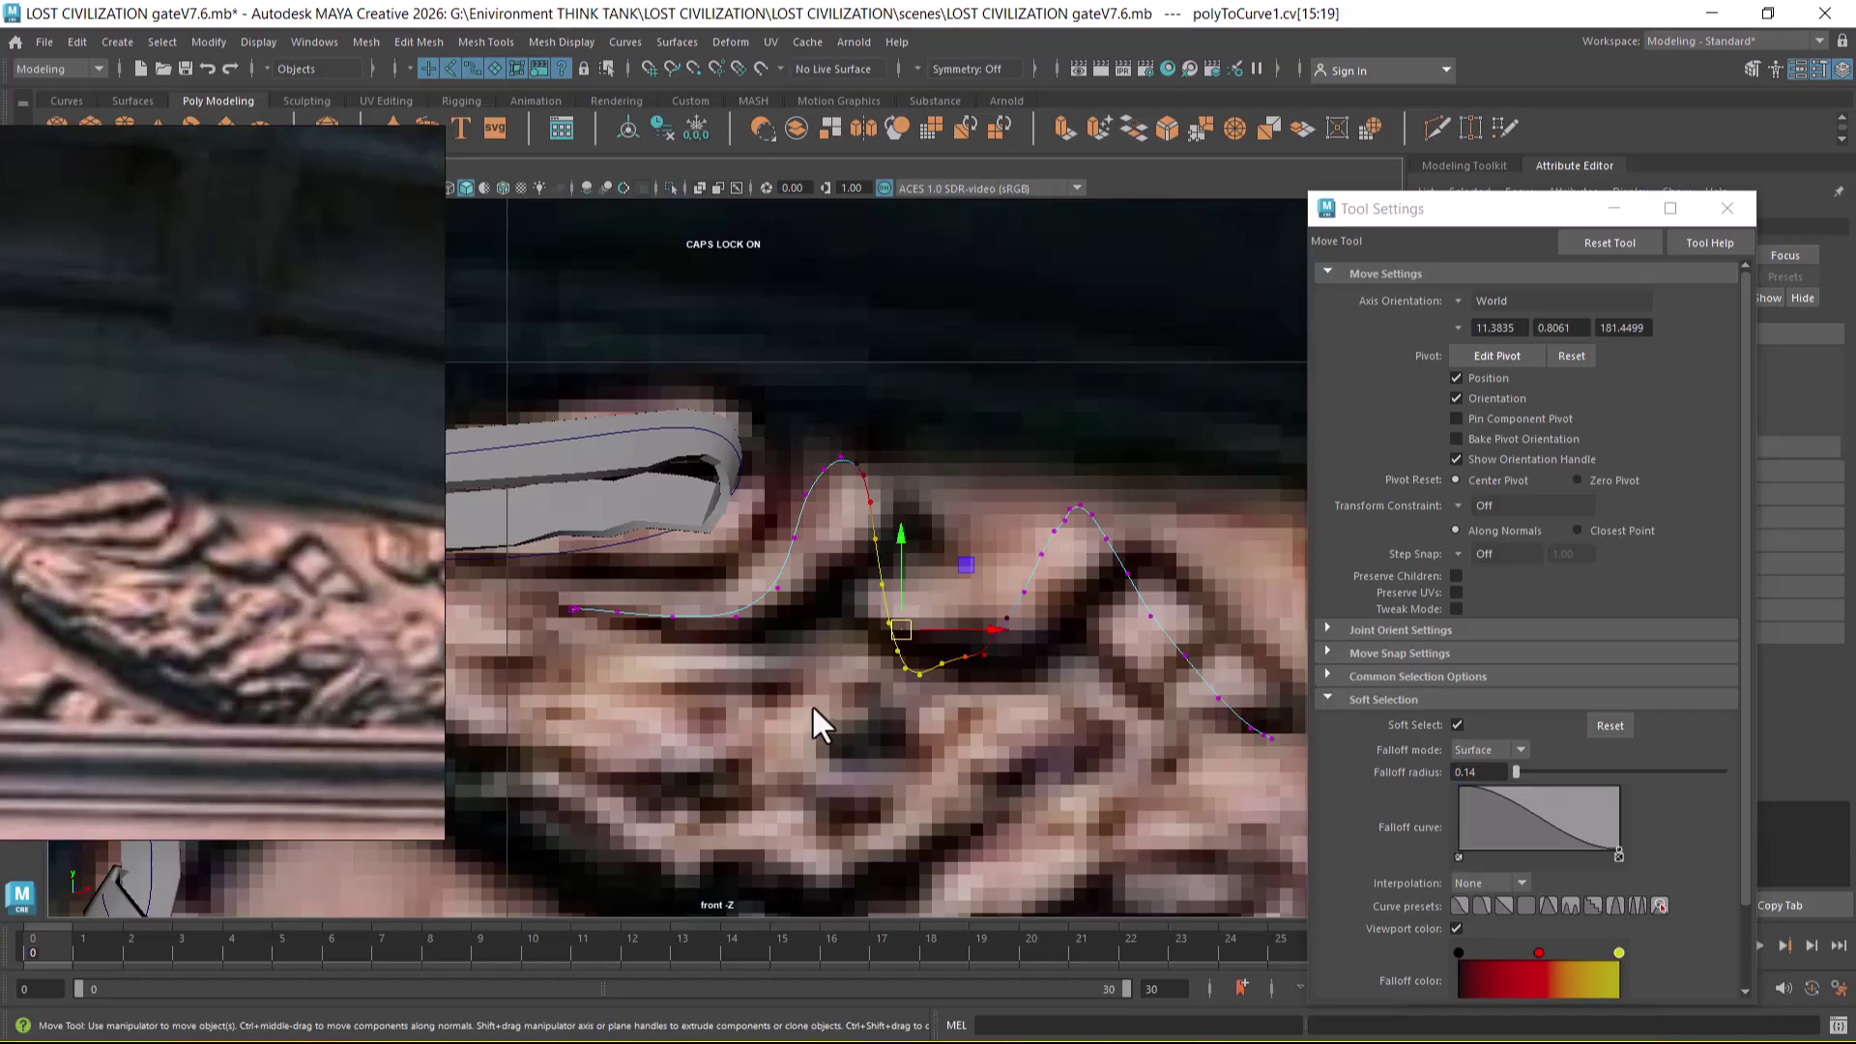
drag(891, 551, 892, 552)
alt+right_drag(875, 568, 953, 649)
key(b)
shift+click(918, 635)
shift+click(936, 688)
shift+click(982, 681)
shift+click(1030, 670)
key(Delete)
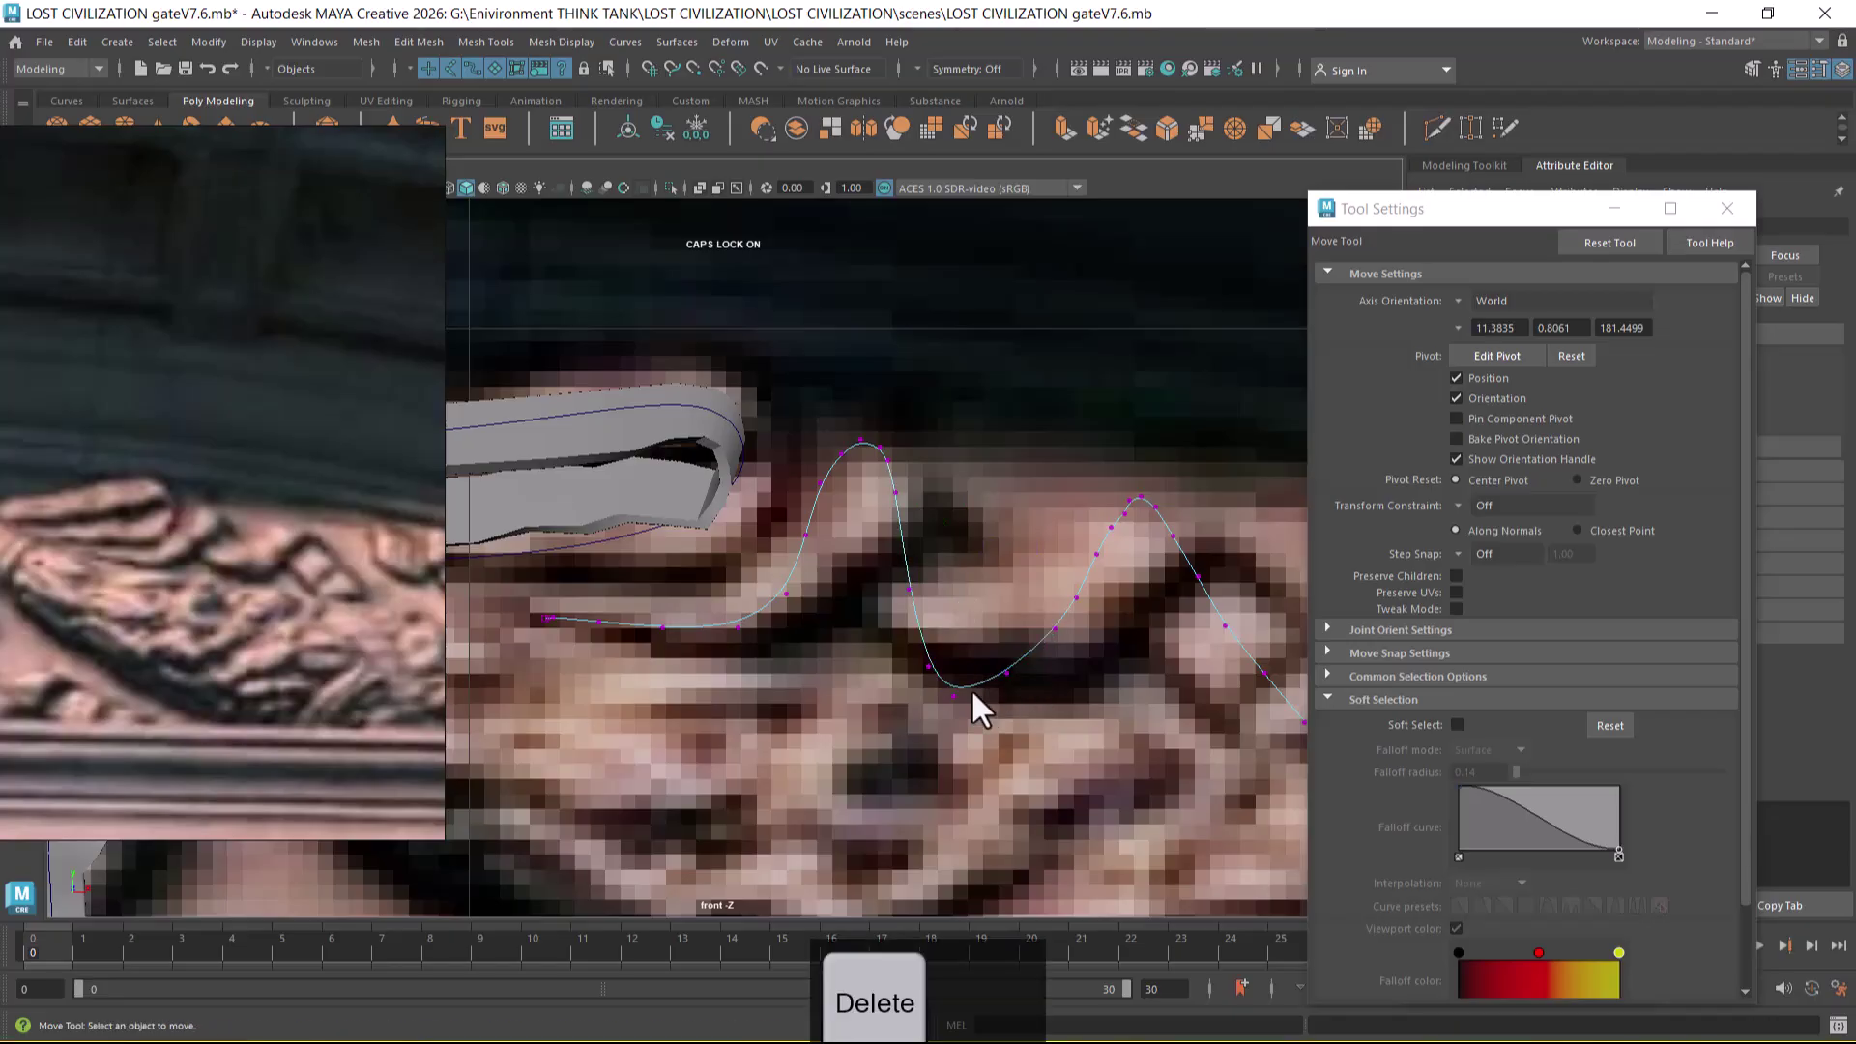
- Delete an extra control vertex beside the middle valley and reposition the remaining ones to round it out
click(1076, 600)
key(Delete)
click(909, 589)
click(928, 667)
mouse_move(925, 669)
mouse_down()
mouse_move(927, 626)
mouse_move(909, 748)
mouse_move(971, 655)
mouse_up()
click(955, 697)
click(976, 670)
mouse_move(1036, 714)
mouse_down()
mouse_move(1015, 658)
mouse_move(997, 669)
mouse_move(1016, 638)
mouse_up()
click(1823, 484)
- Delete the surplus control vertices at the curve's right-hand peak and on its rising slope
mouse_move(986, 643)
alt+middle_down()
mouse_move(970, 640)
mouse_move(1024, 642)
mouse_move(961, 600)
mouse_move(995, 694)
alt+middle_up()
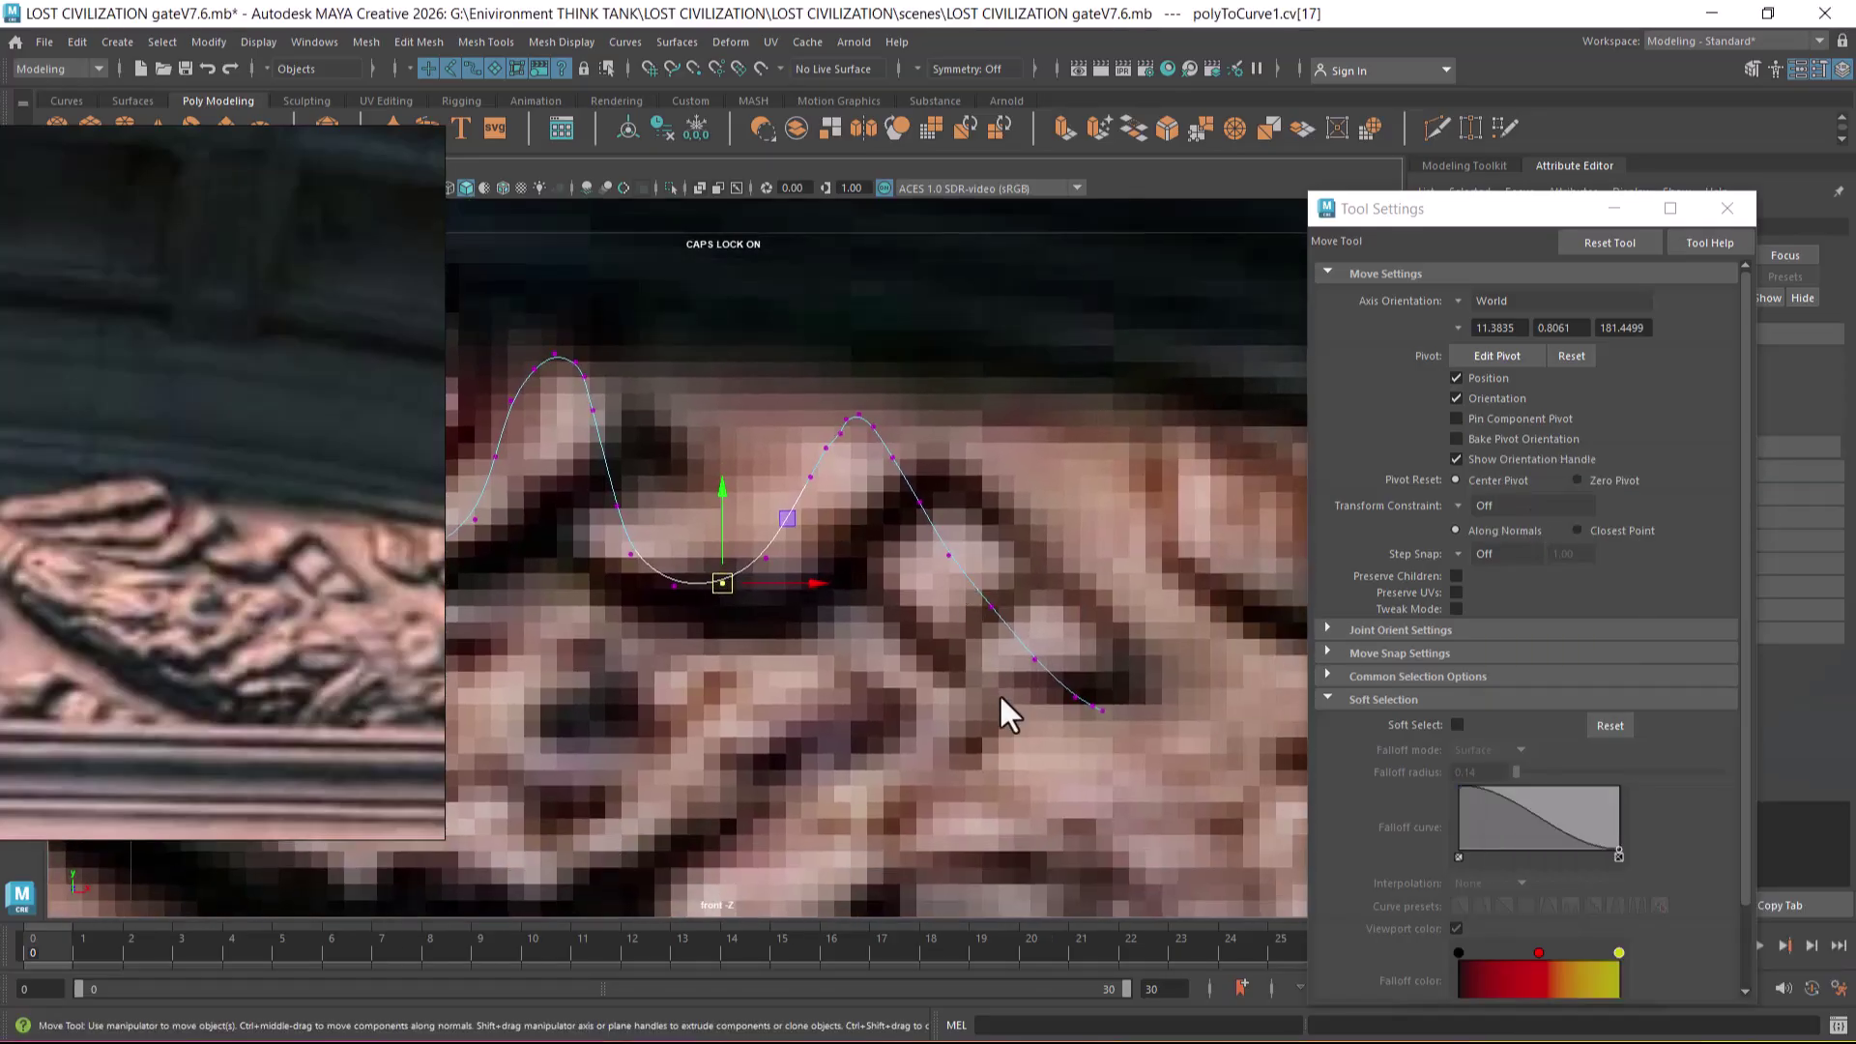
click(1100, 729)
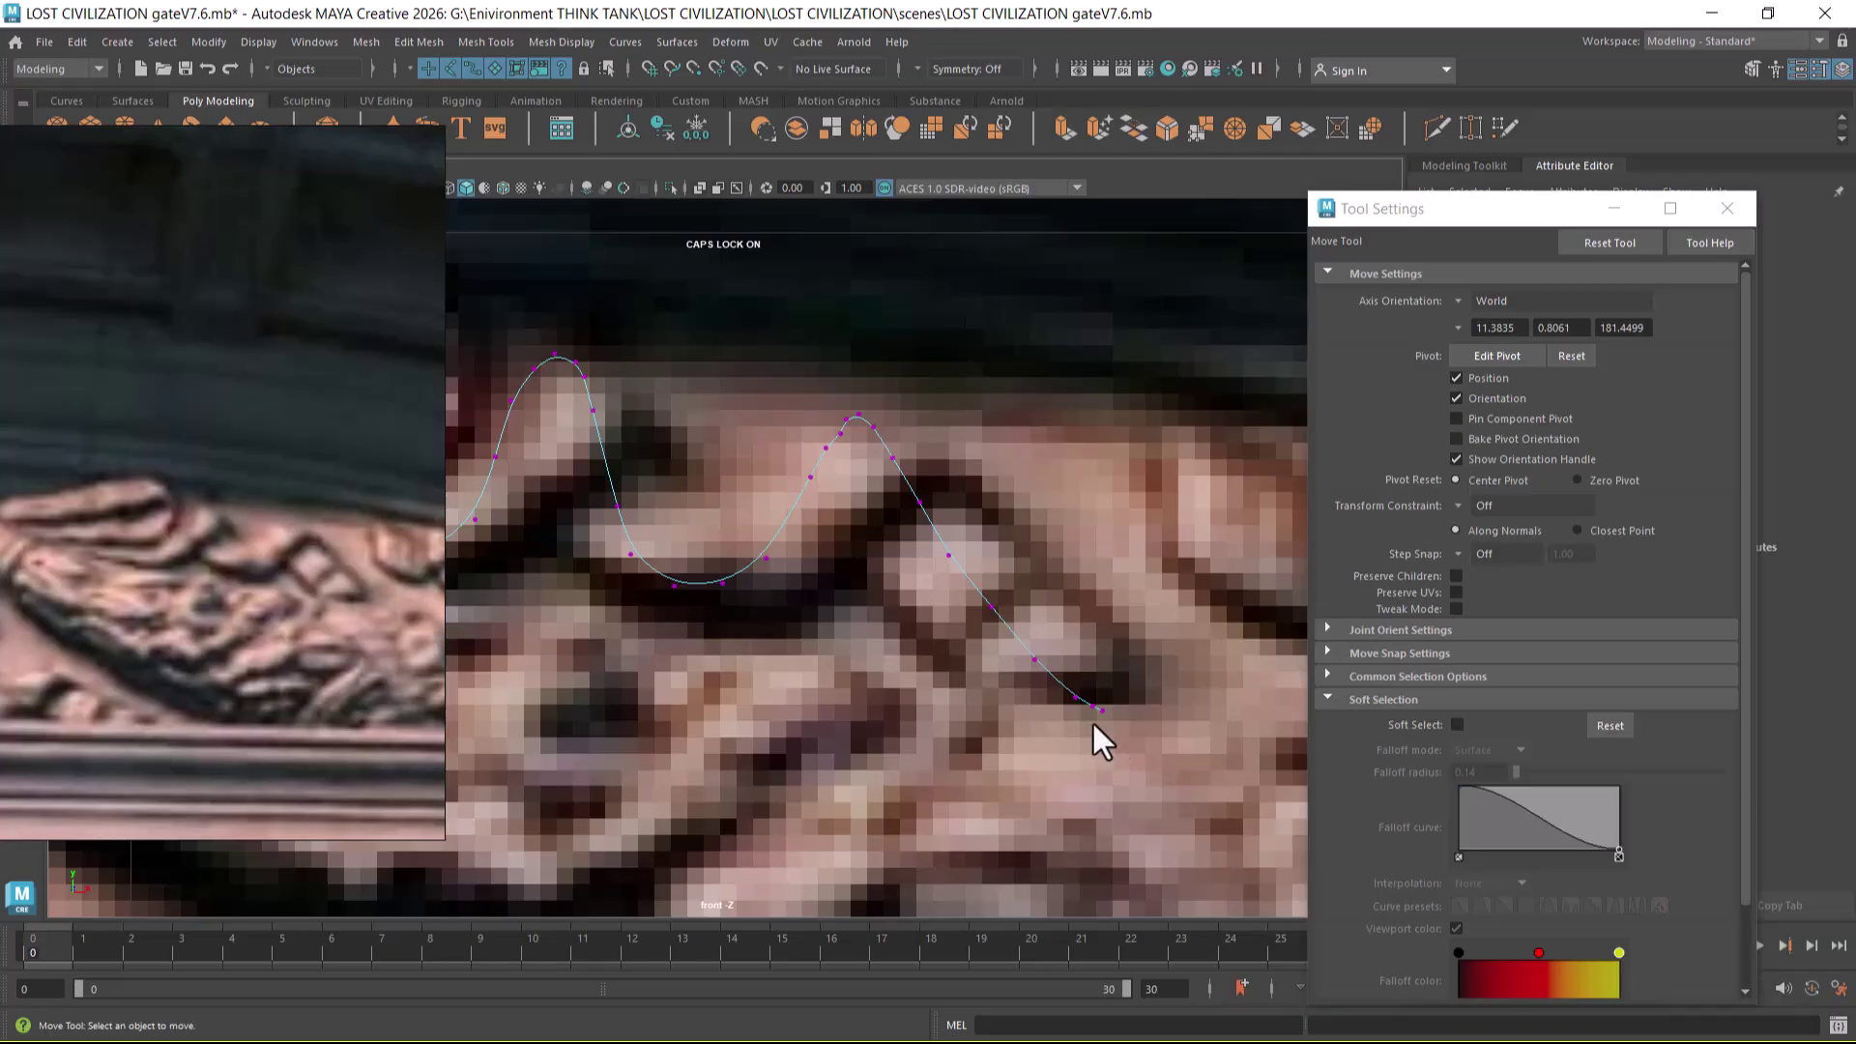
click(839, 433)
key(Delete)
drag(798, 485, 835, 503)
key(Delete)
- Reposition the control vertices around the right-hand peak and its falling slope to match the carving
click(894, 458)
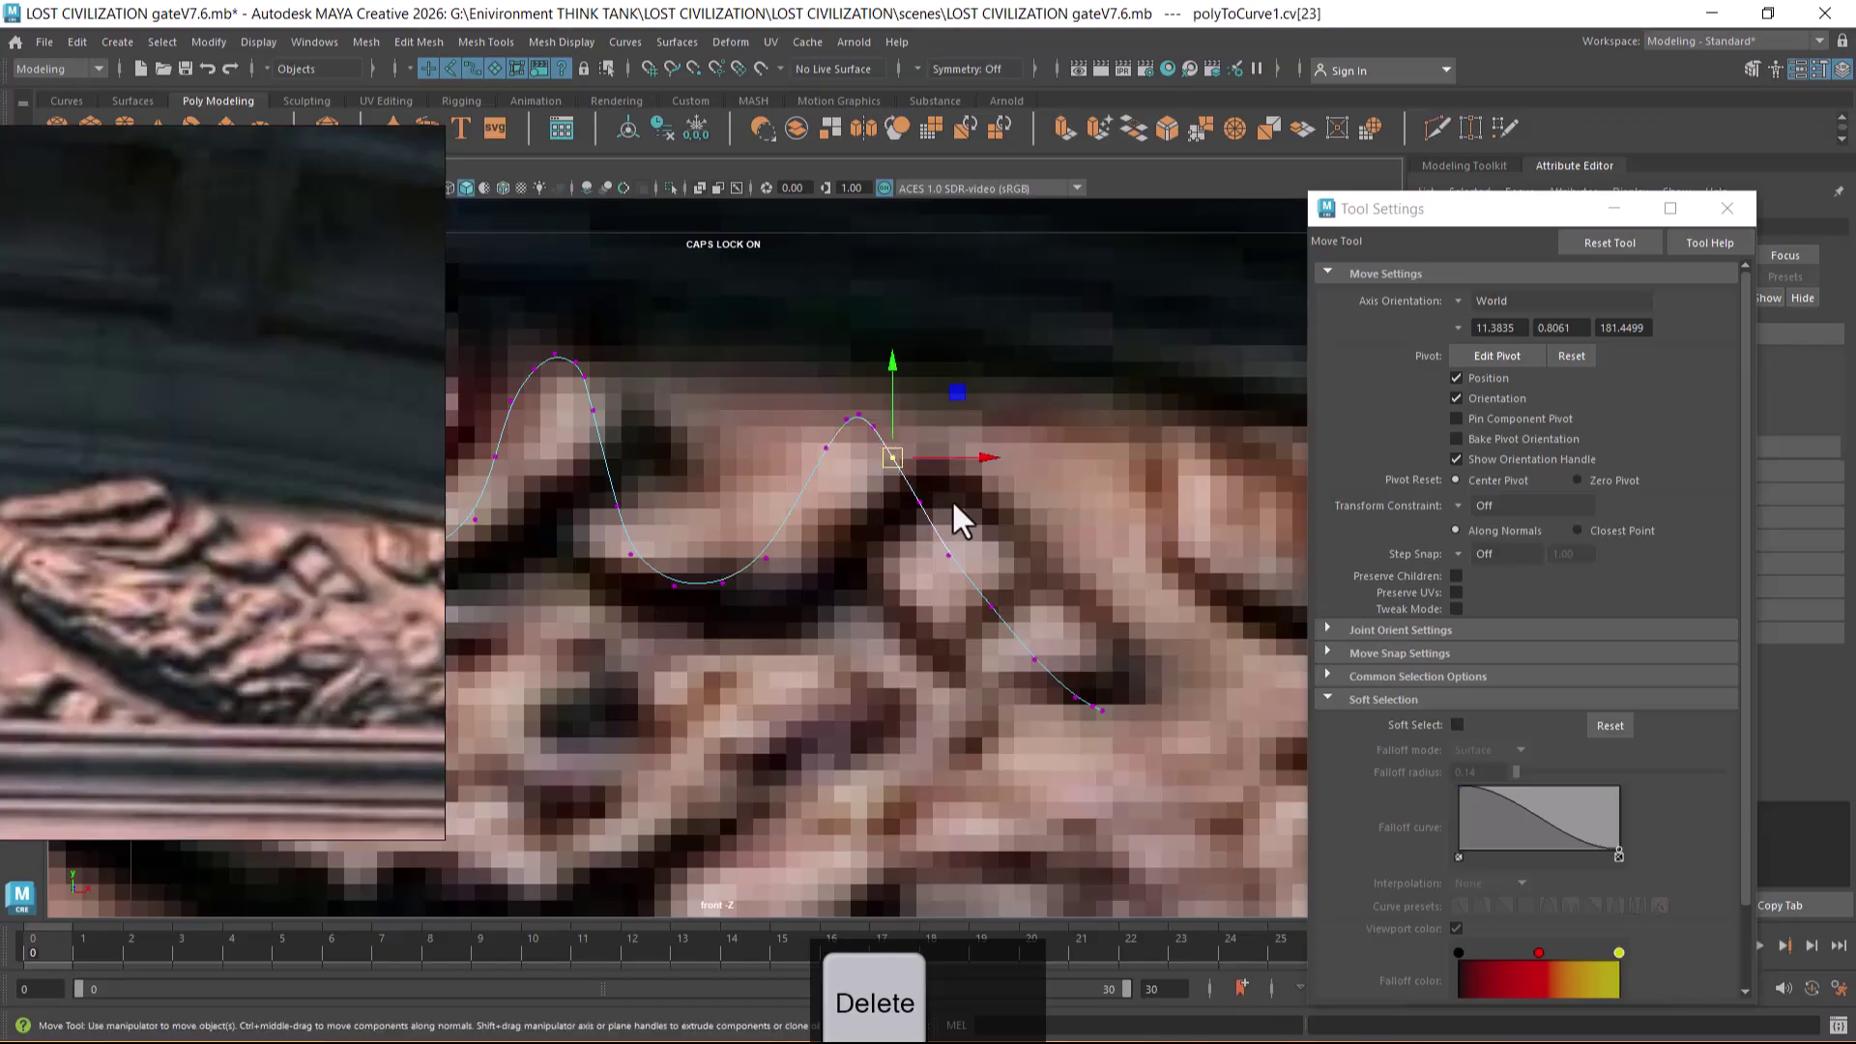
drag(939, 487, 992, 628)
drag(809, 431, 917, 473)
click(902, 457)
scroll(979, 541, down, 2)
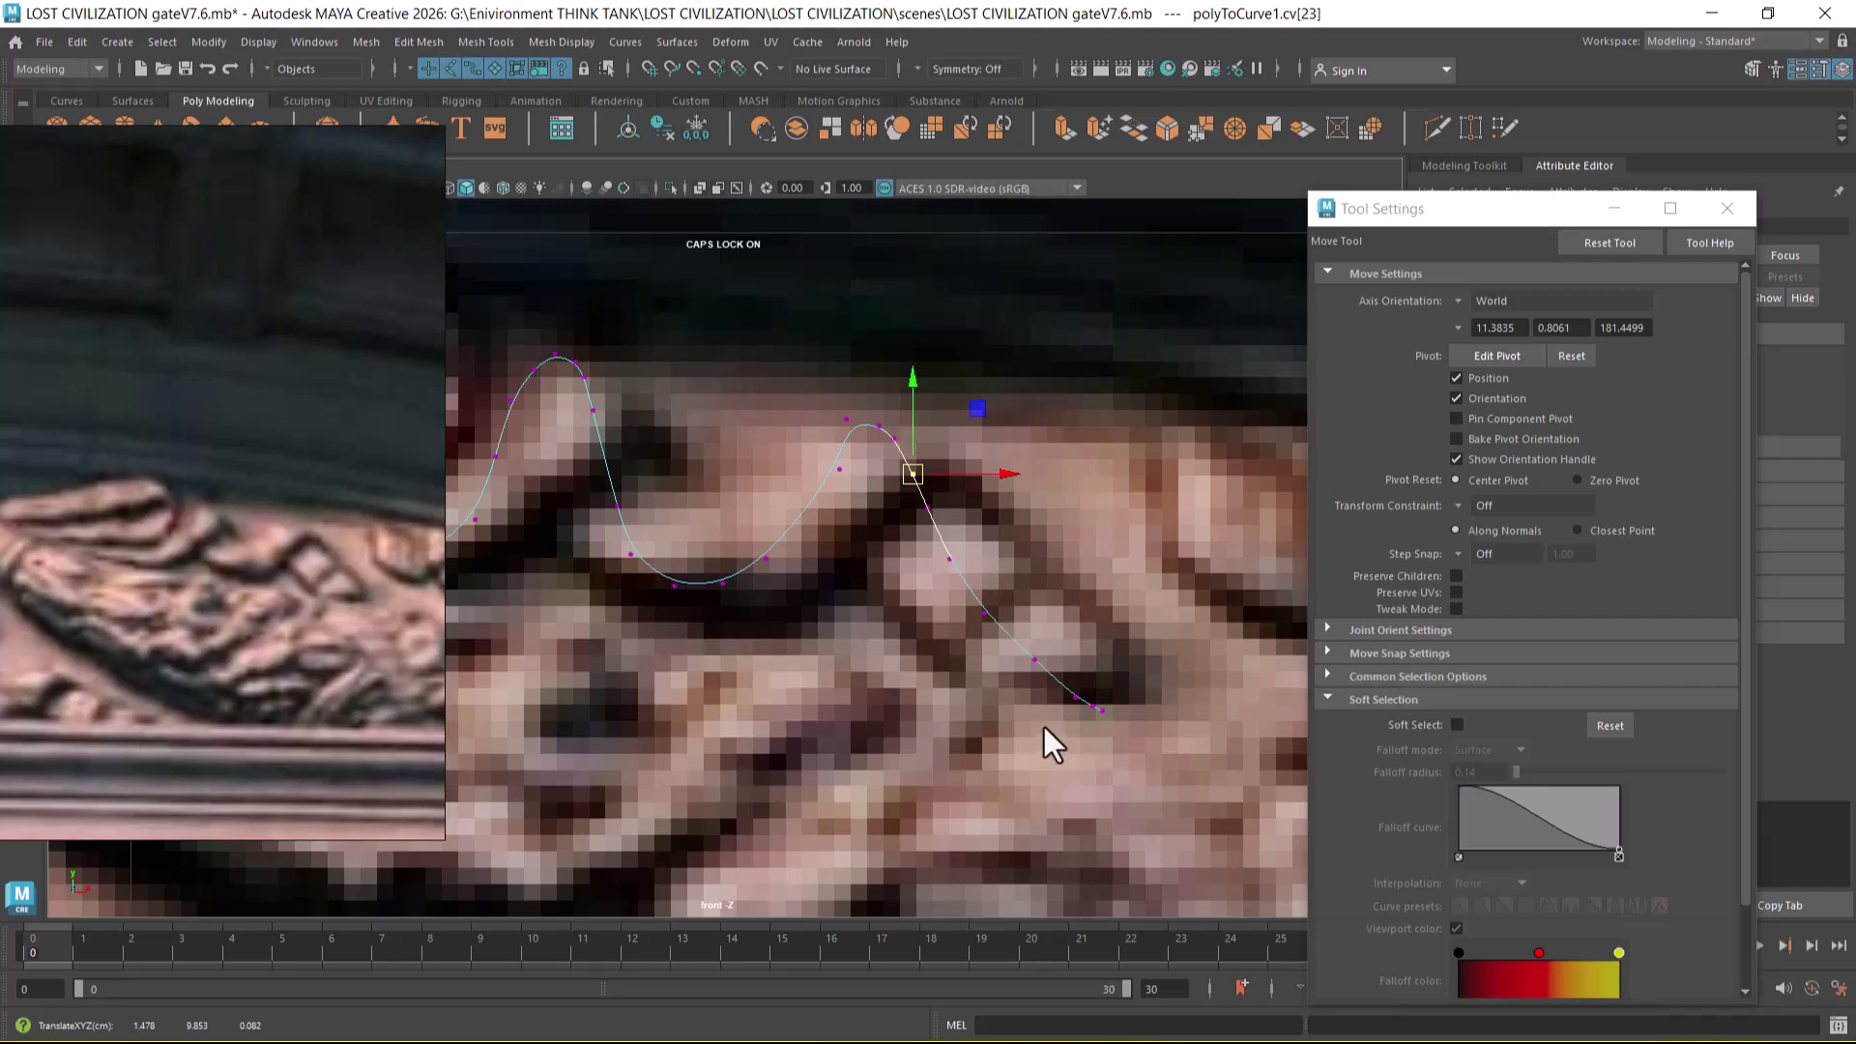
scroll(1040, 686, down, 4)
scroll(893, 619, up, 5)
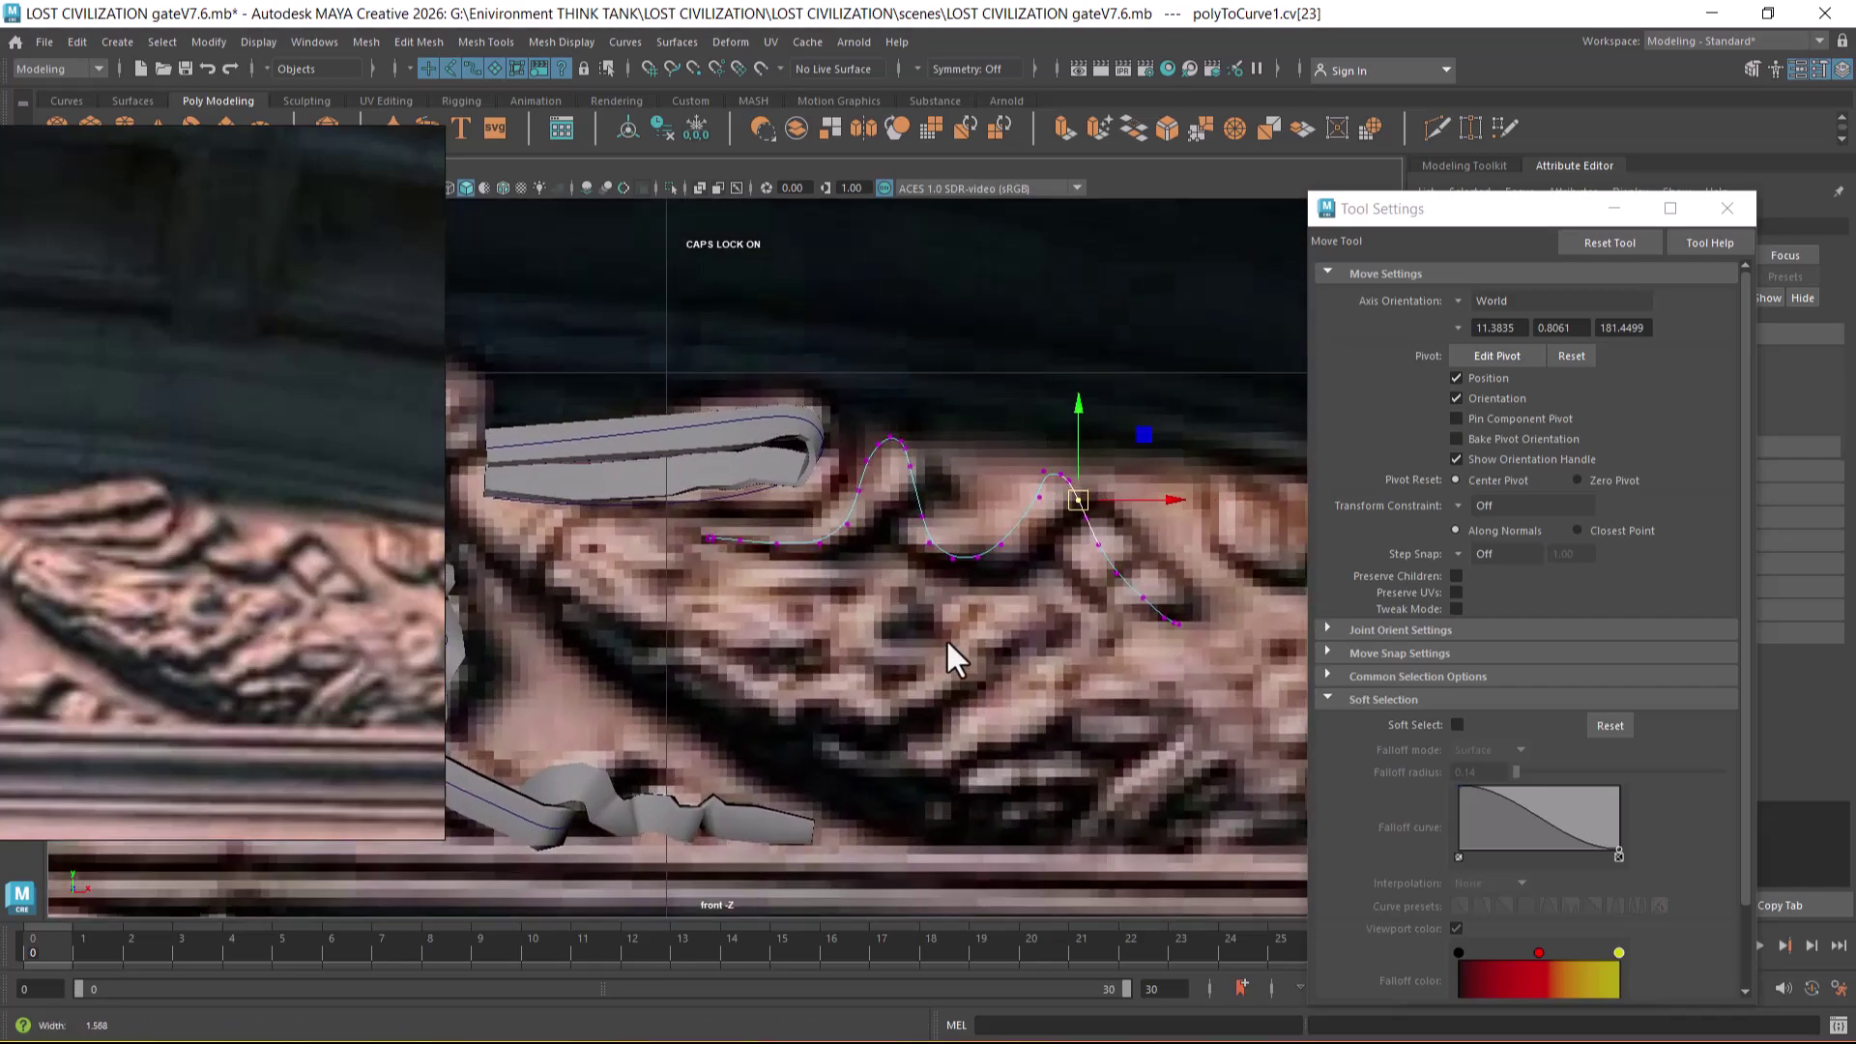
- Delete the crowded control vertices at the curve's first depth bend in the top view
click(871, 490)
key(space)
drag(1003, 592, 576, 593)
scroll(1035, 759, up, 8)
scroll(1001, 754, up, 2)
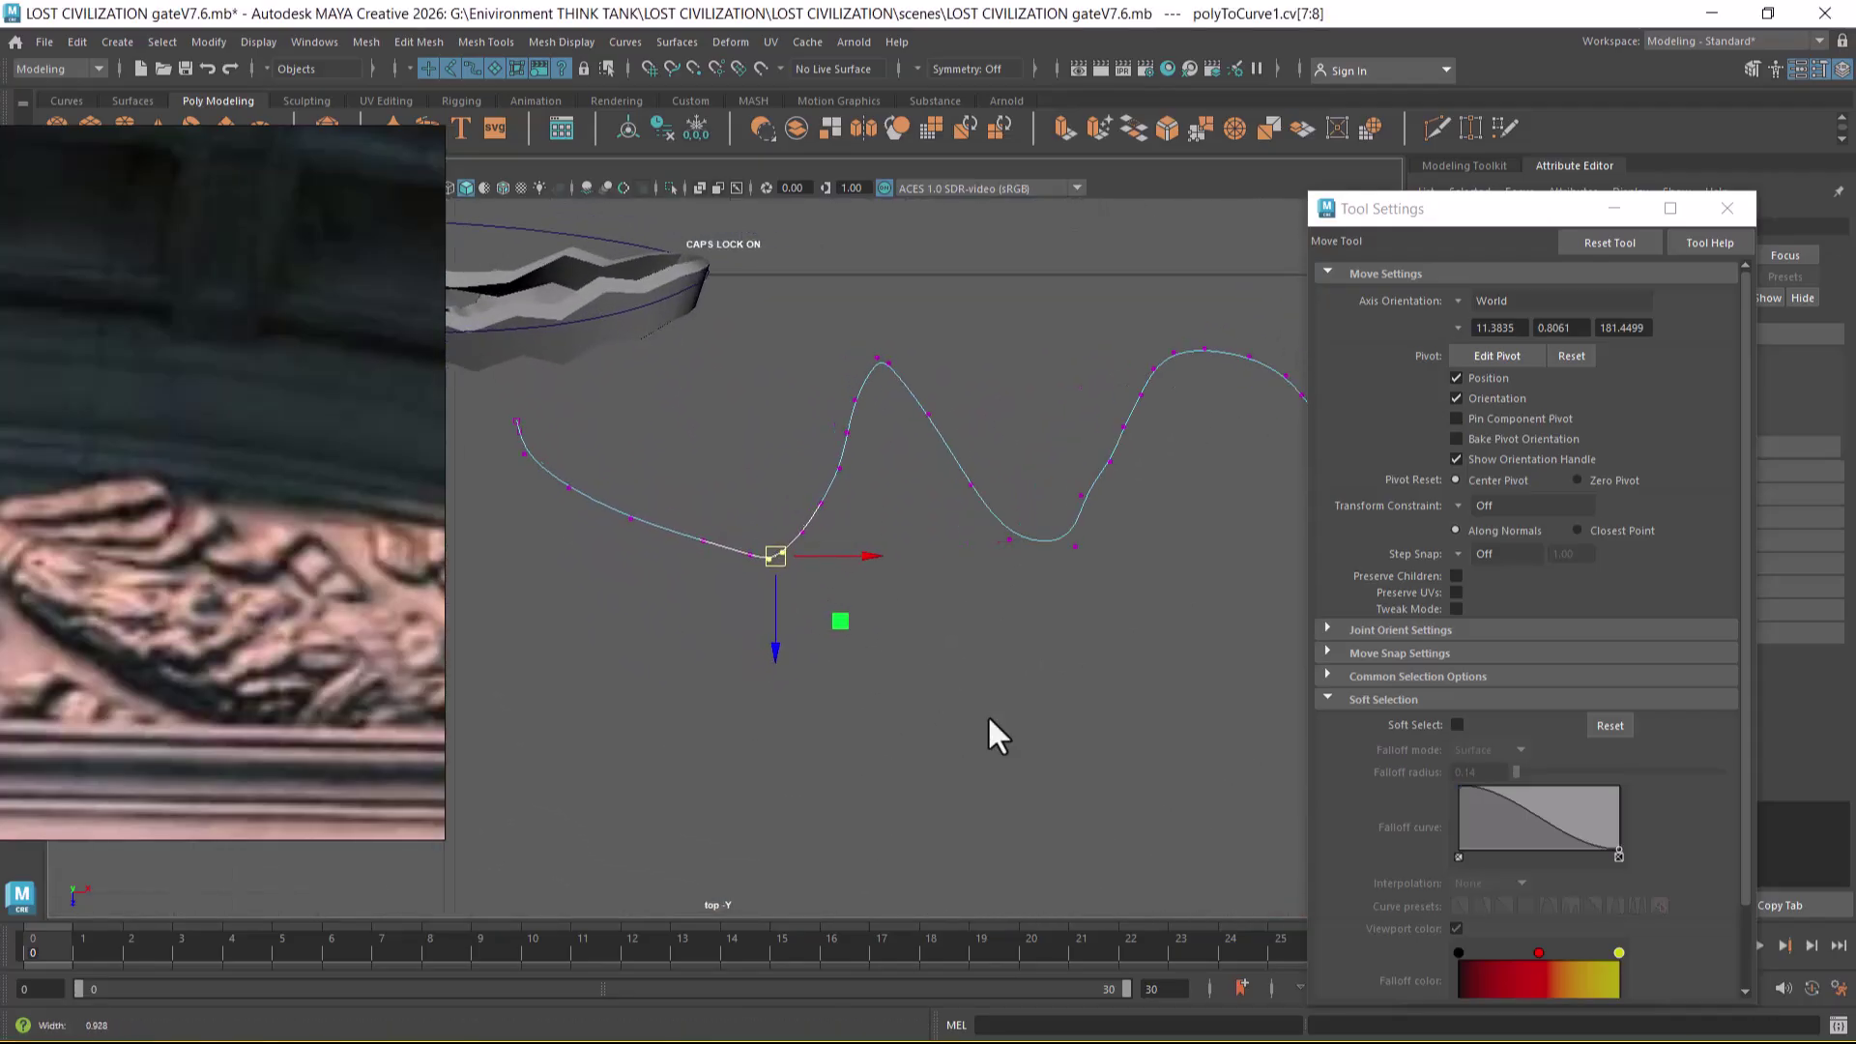
click(970, 689)
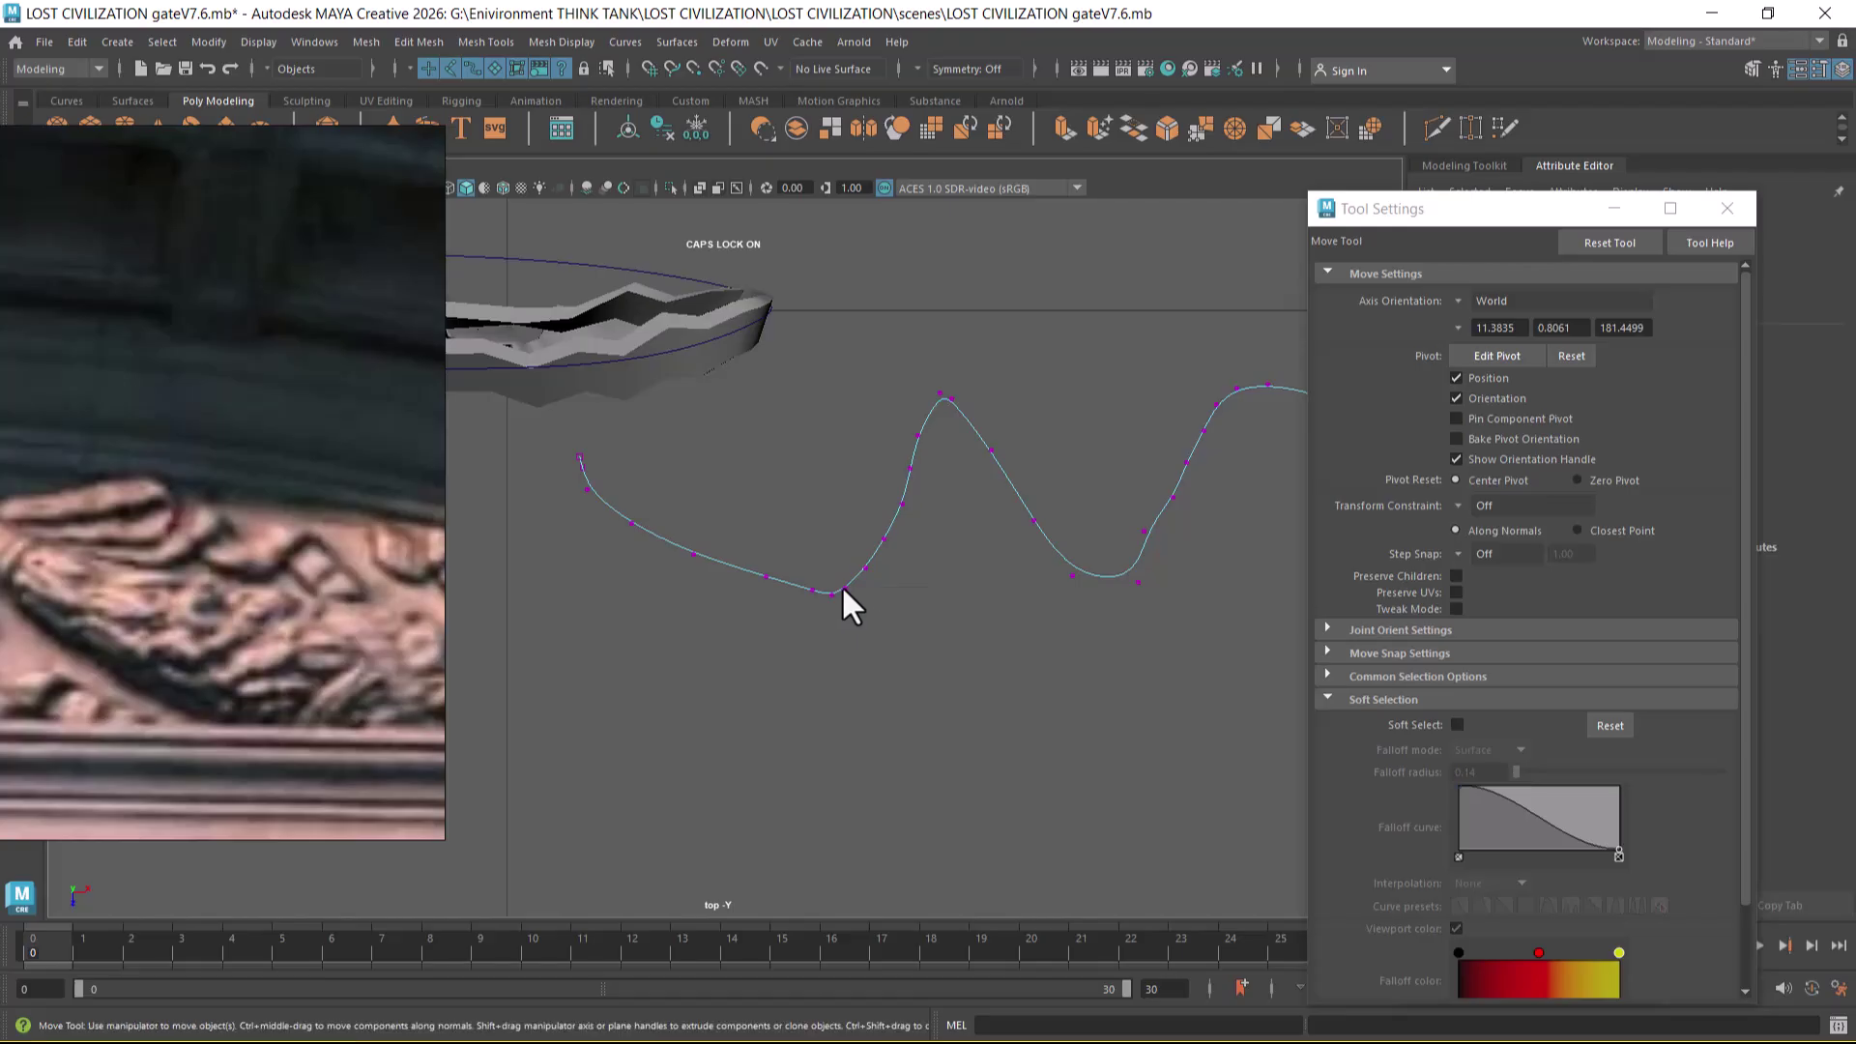
click(841, 584)
key(Delete)
drag(827, 577, 798, 606)
key(Delete)
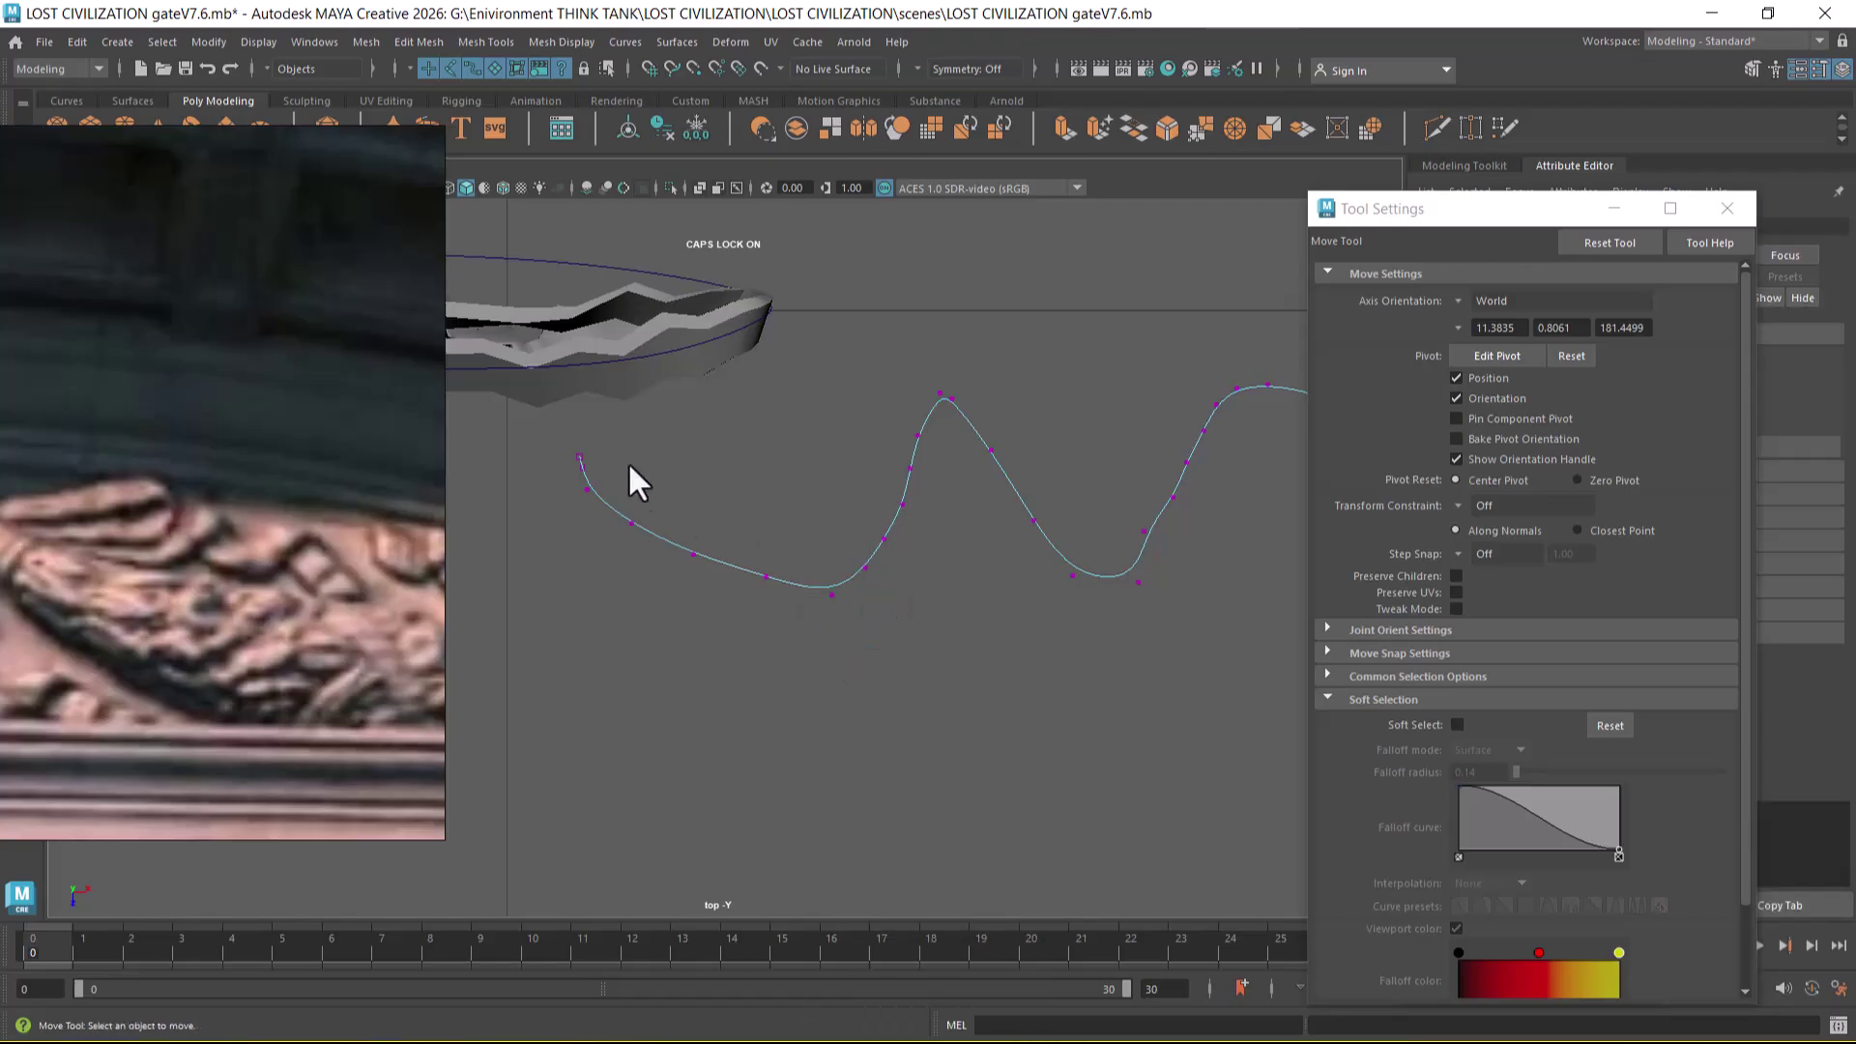
- Shift the curve's starting control vertices outward and pull the first bend back to reduce its depth in the top view
drag(572, 456, 578, 460)
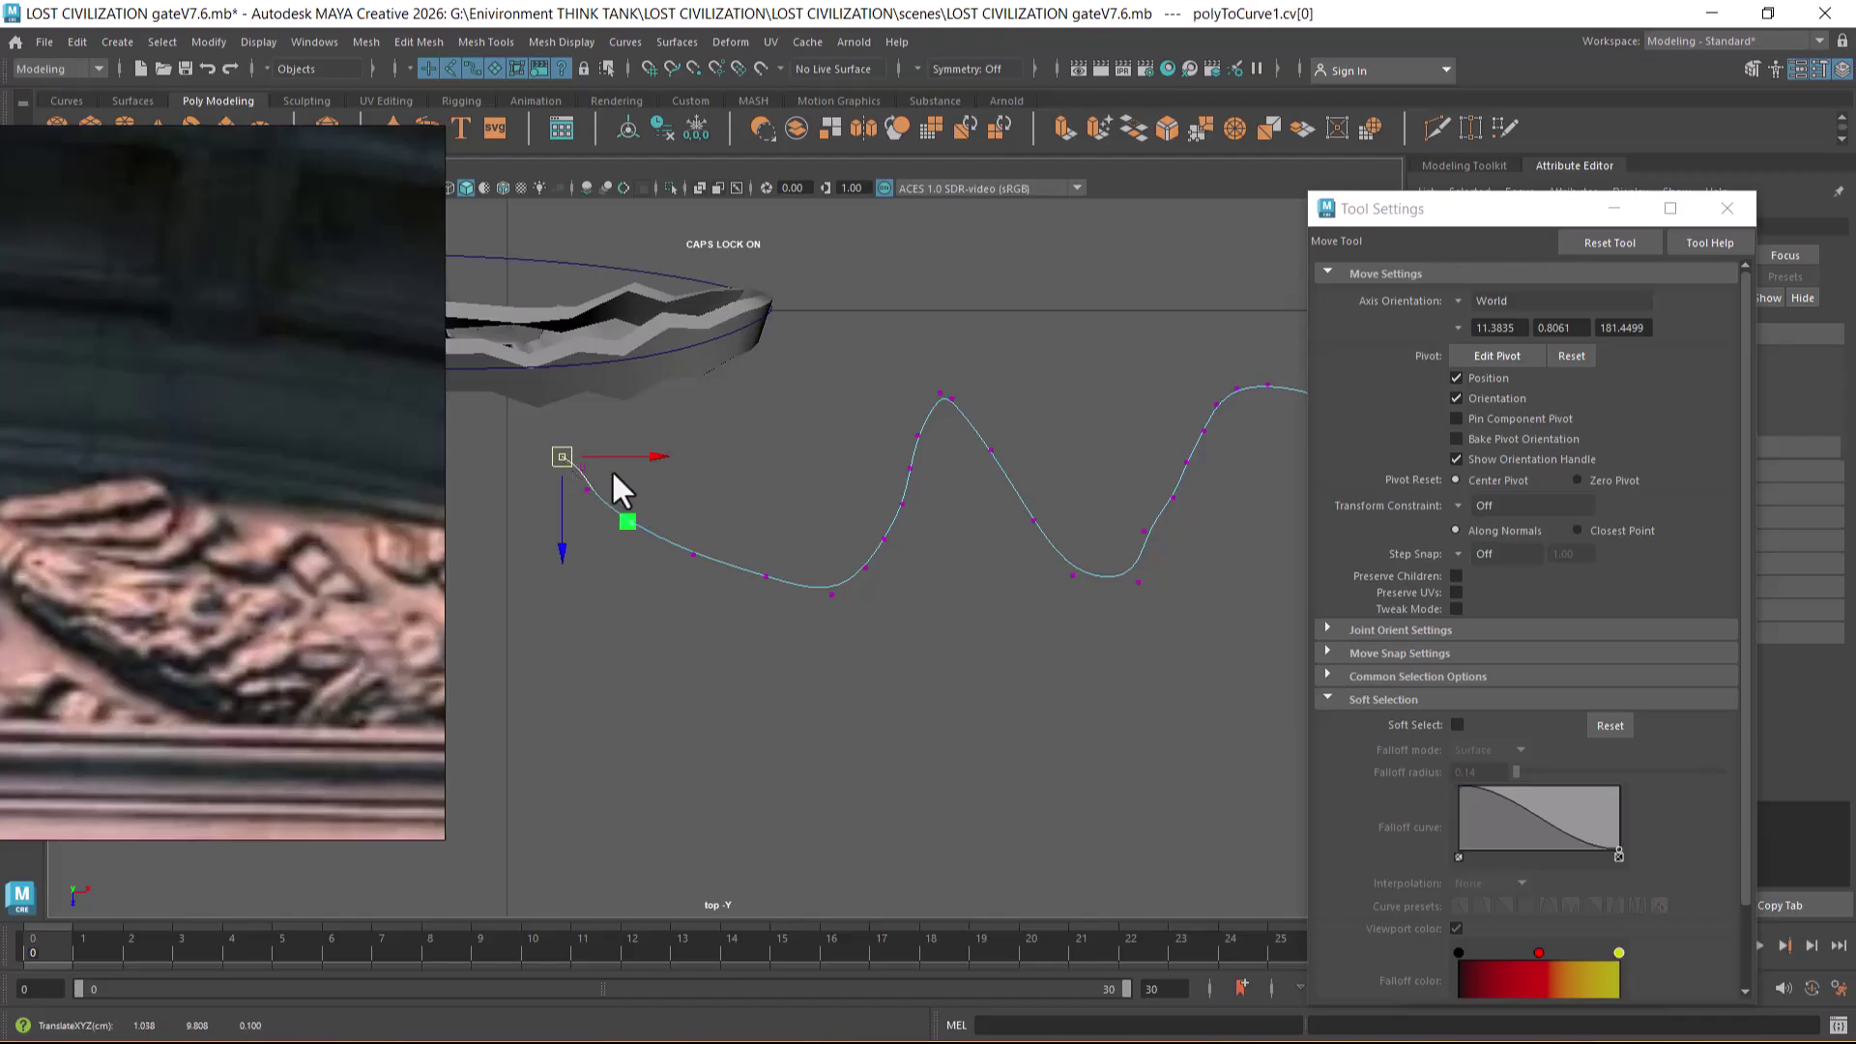
click(576, 462)
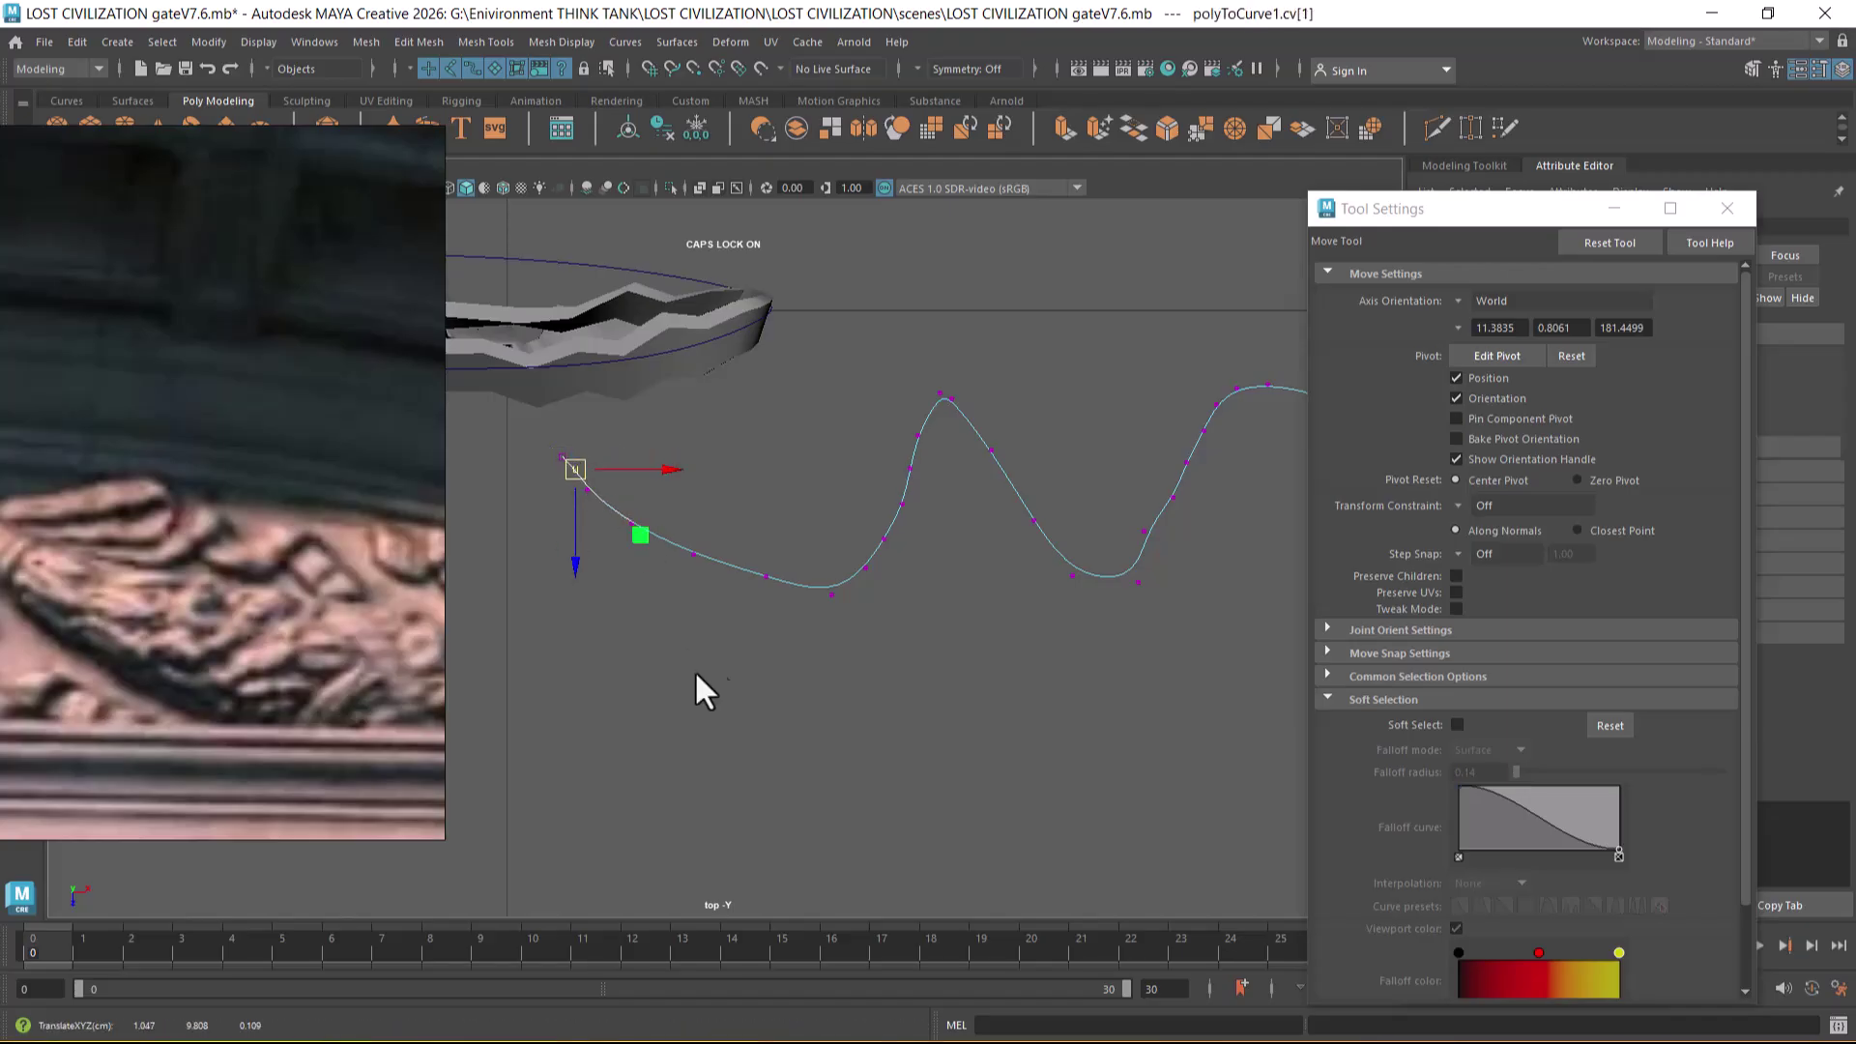
drag(925, 687, 679, 521)
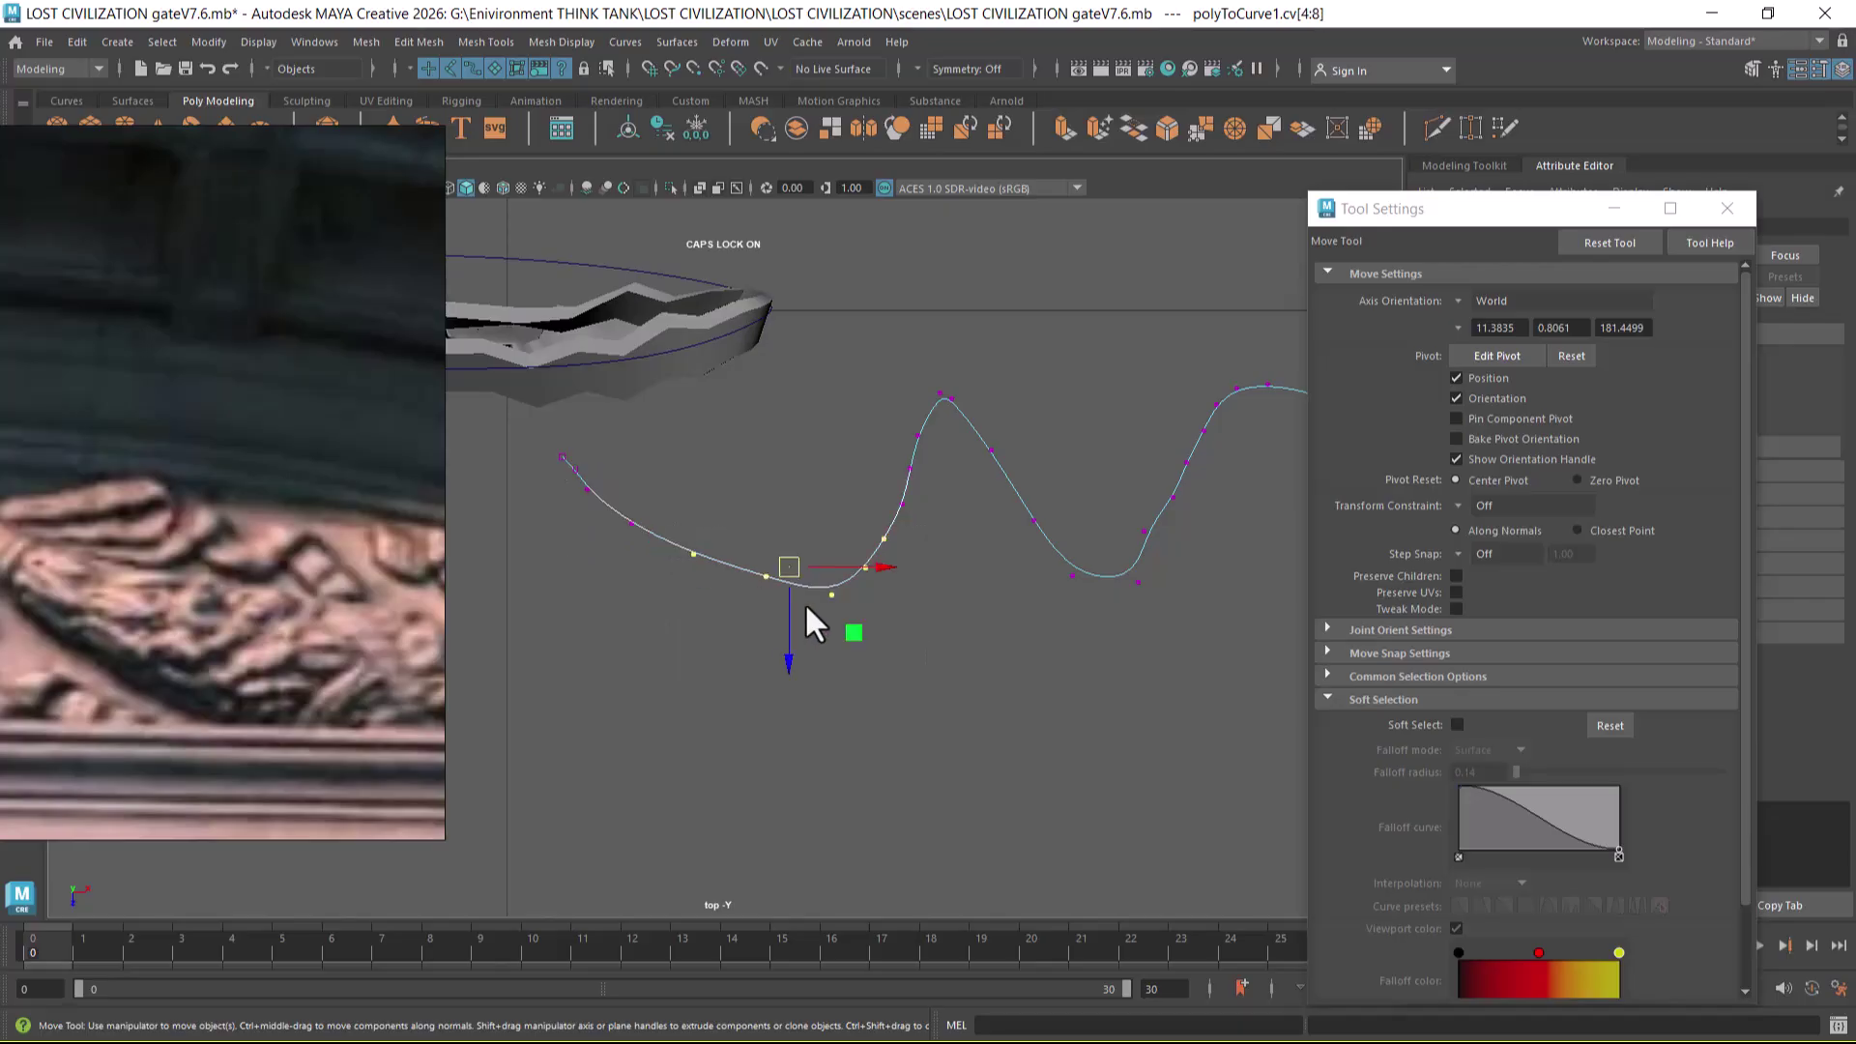
mouse_move(791, 630)
mouse_down()
mouse_move(787, 606)
mouse_move(791, 646)
mouse_up()
key(r)
key(w)
drag(646, 481, 619, 580)
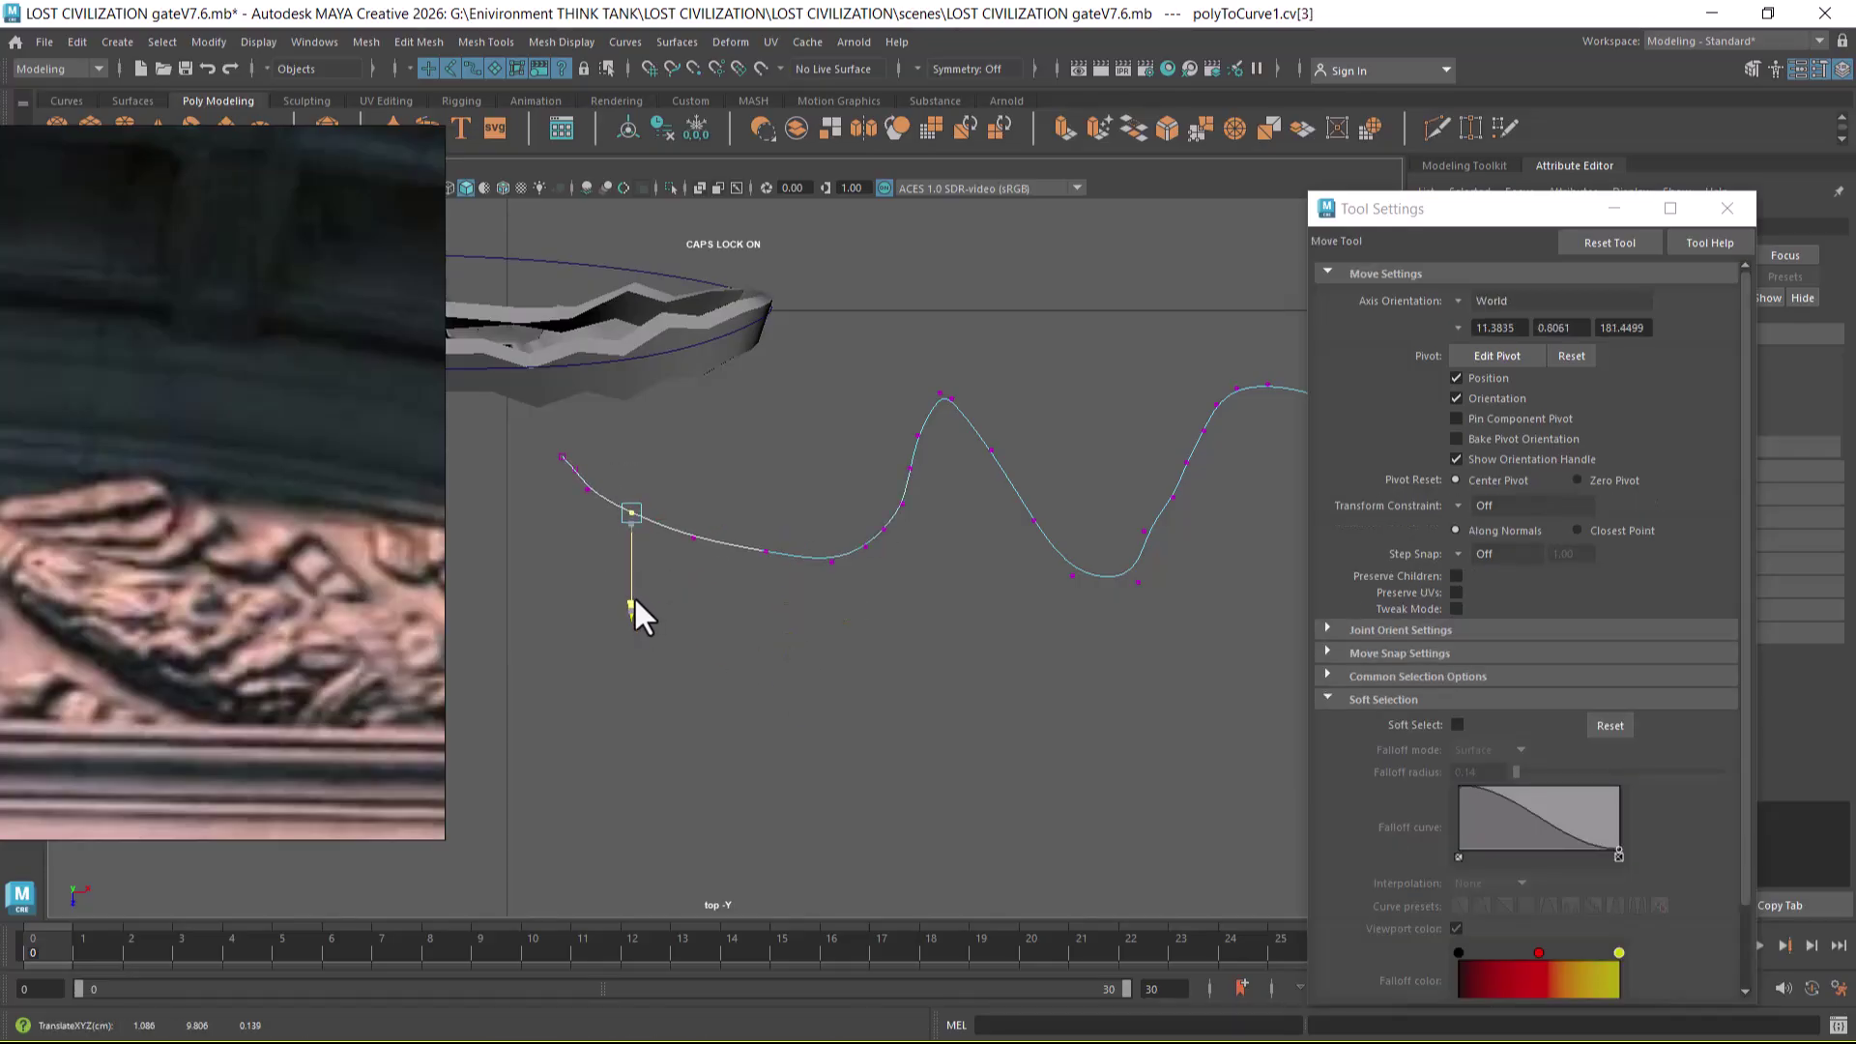
alt+middle_drag(771, 601, 656, 604)
- Flatten the curve's second bend by scaling its control vertices in depth, smooth the kink beside it, and shift the bend back
drag(1071, 690, 863, 440)
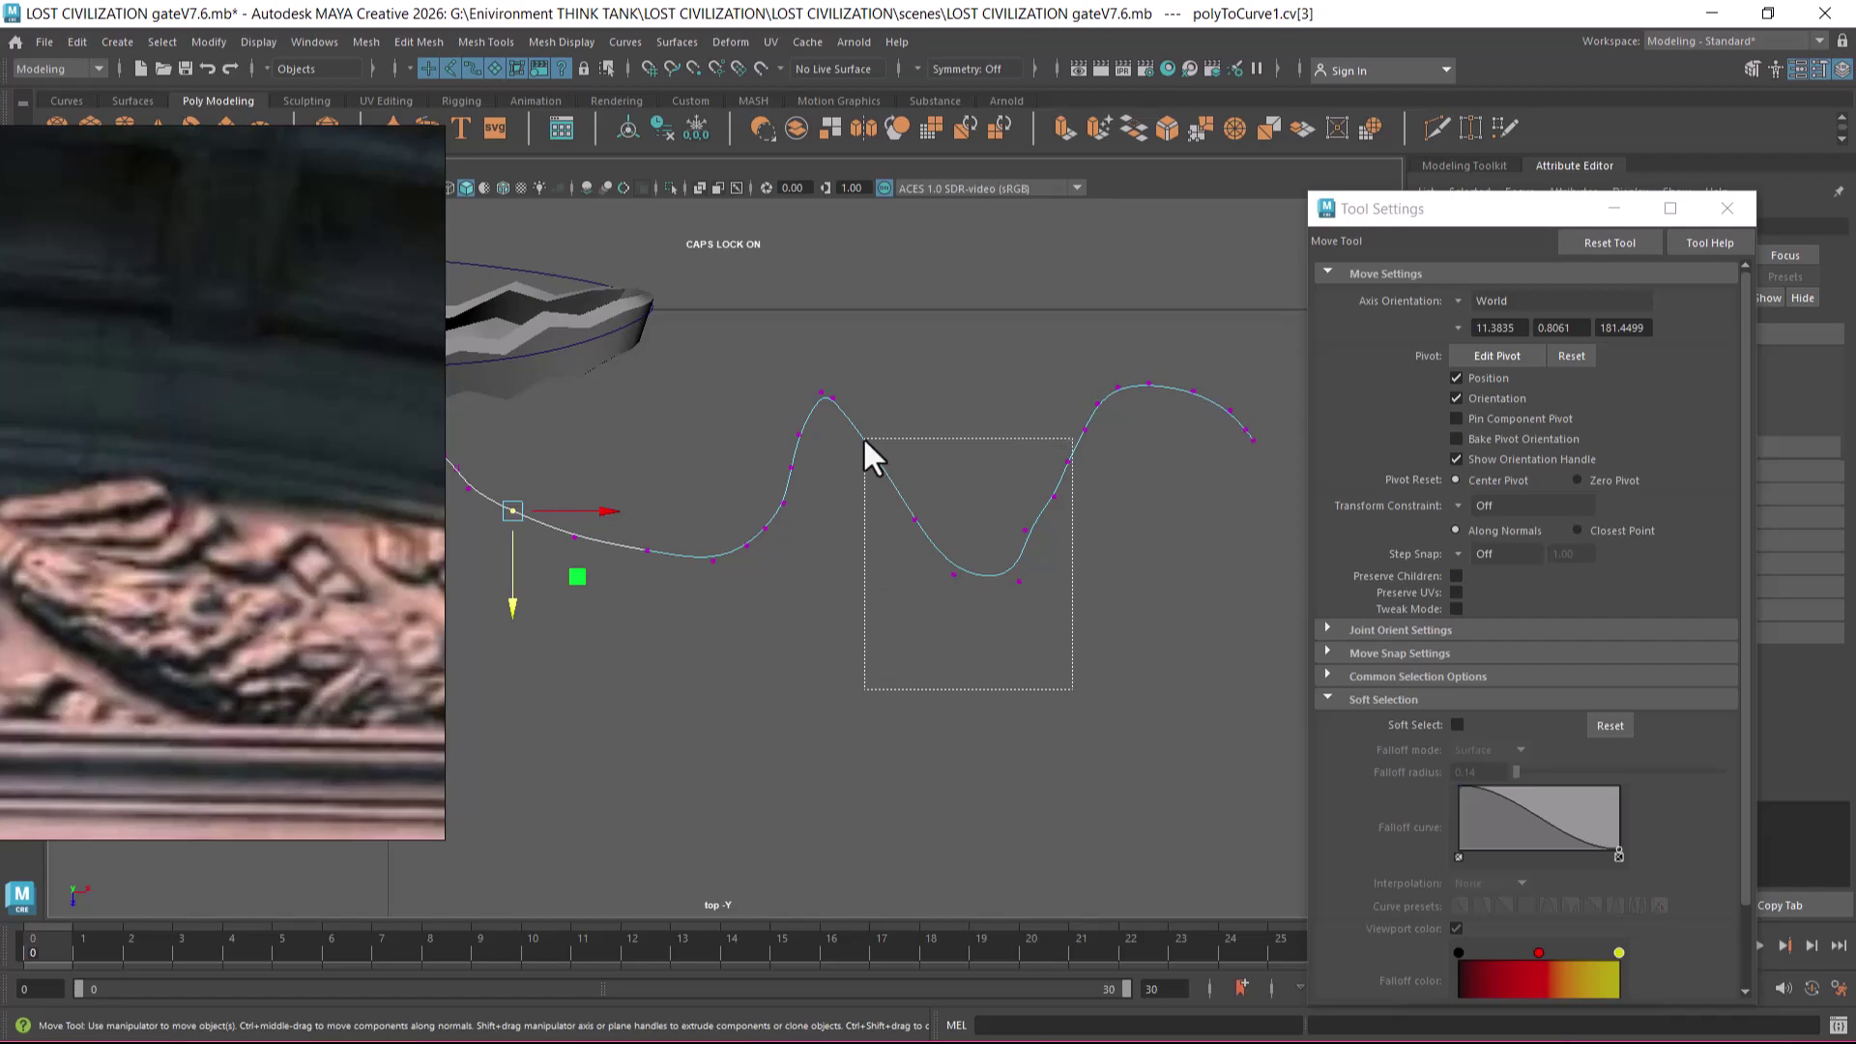
key(r)
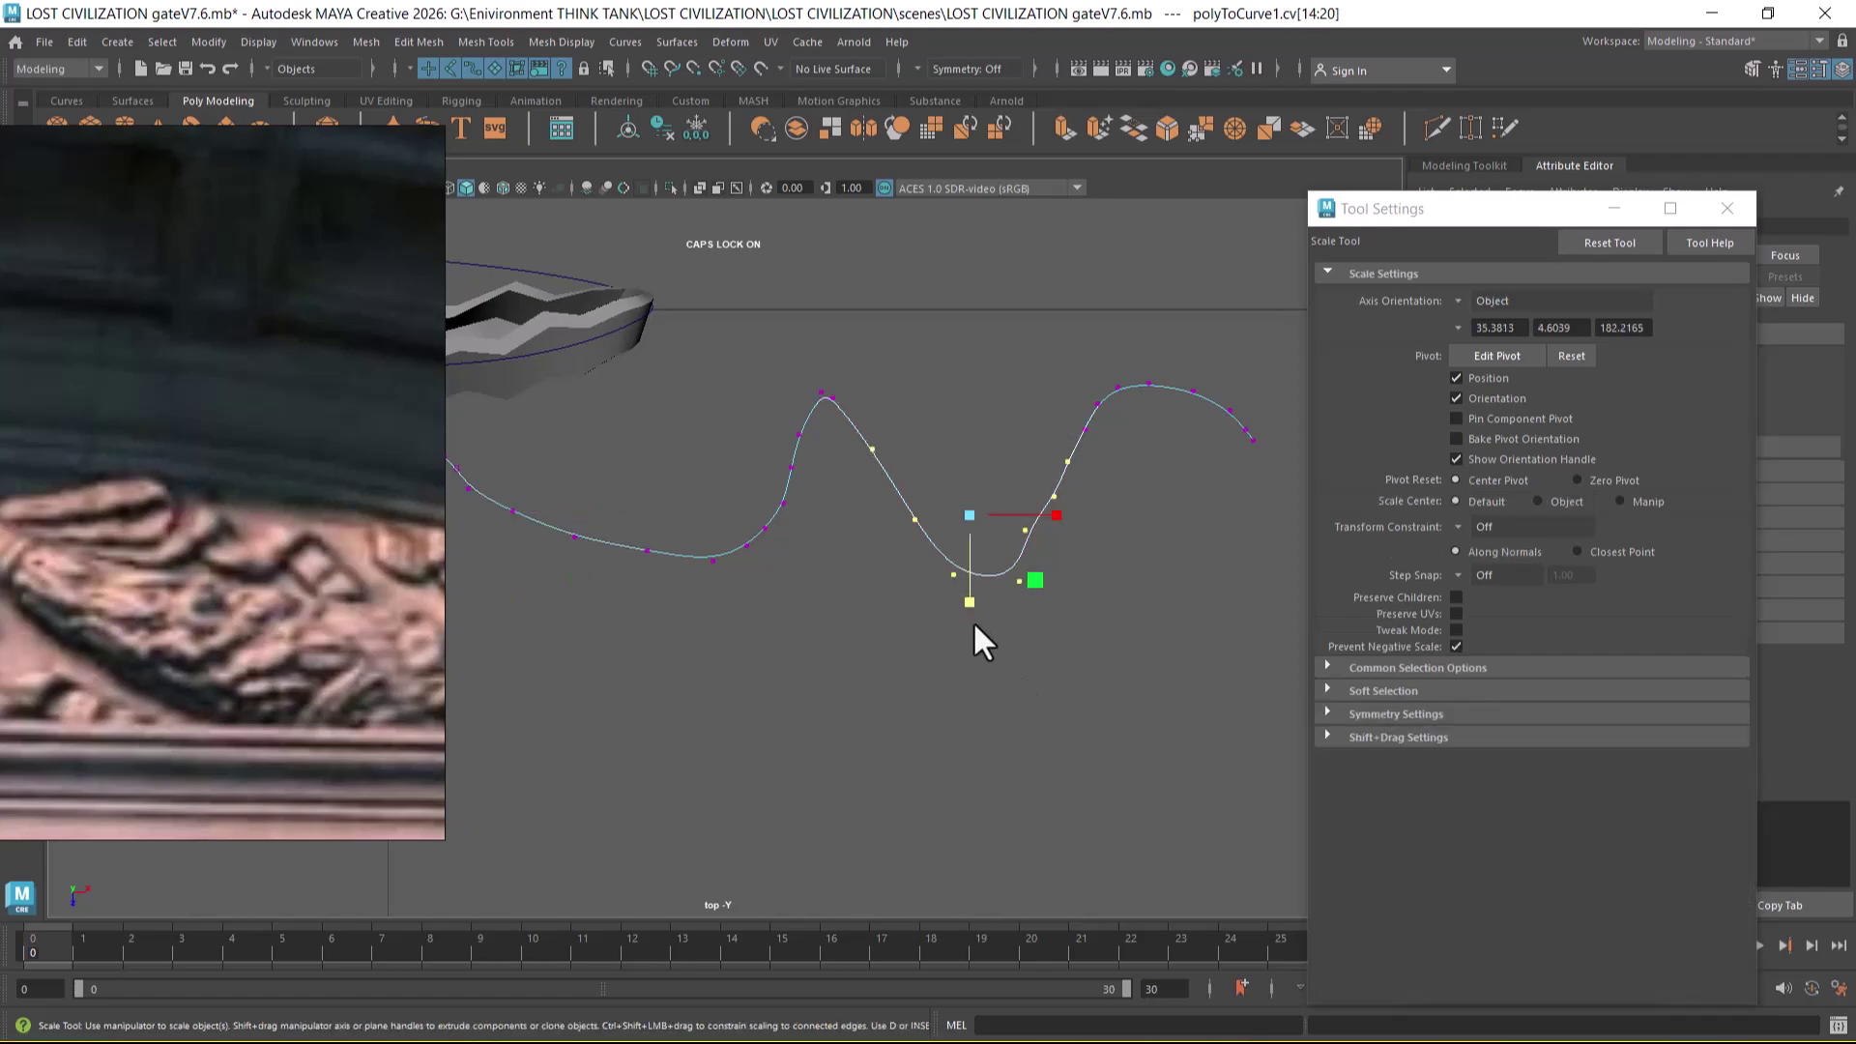
middle_drag(959, 578, 1083, 617)
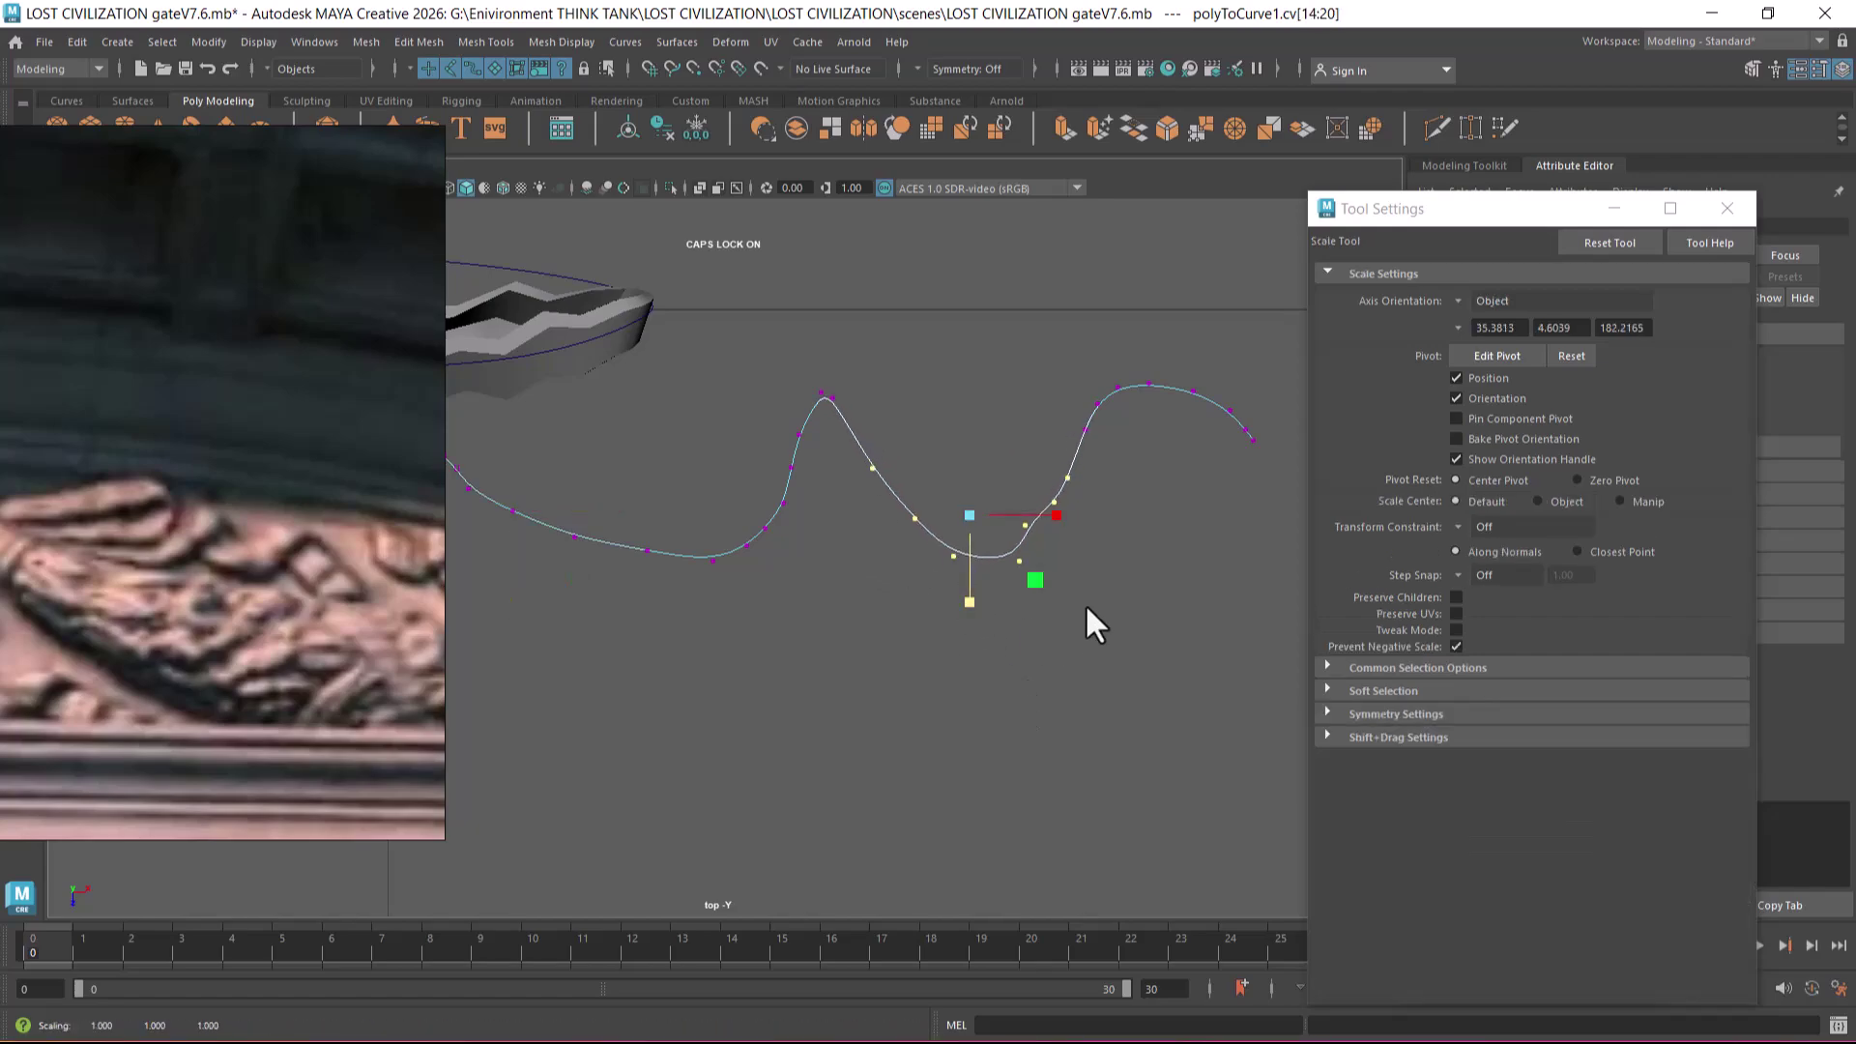
key(w)
click(1001, 503)
drag(1001, 502, 1029, 542)
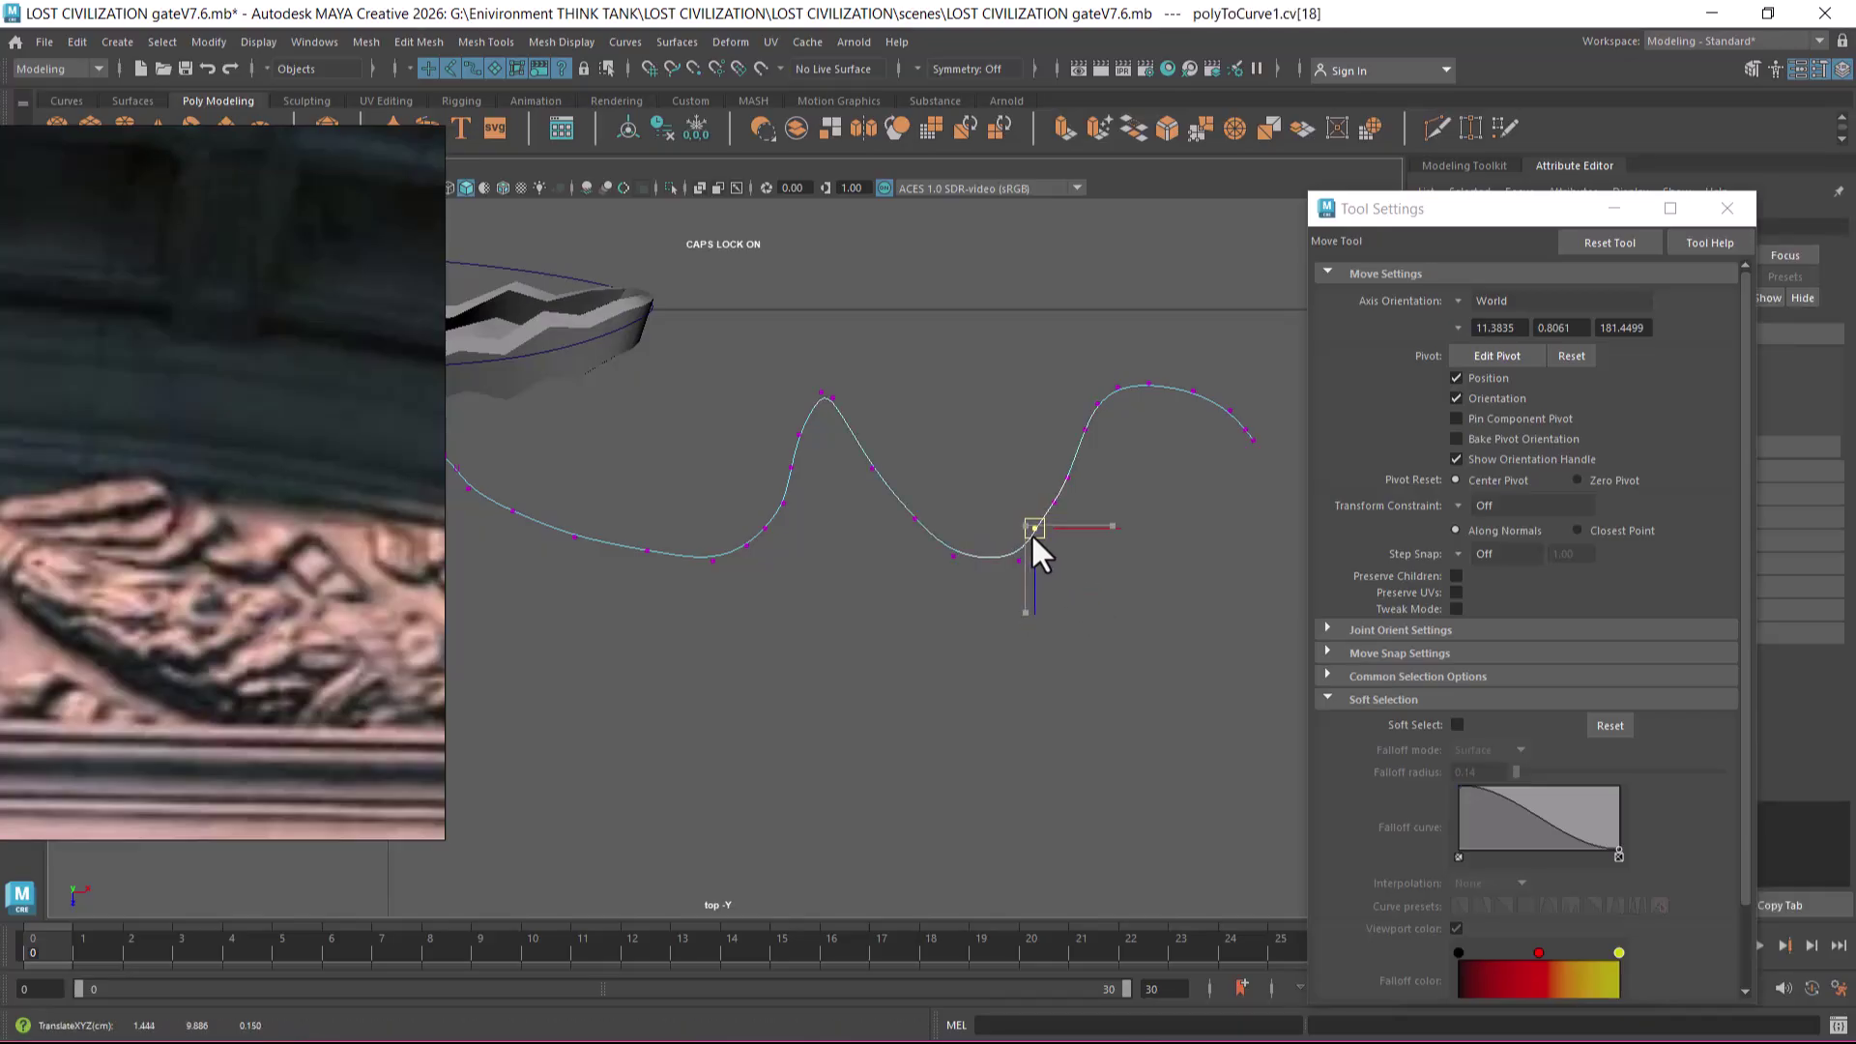
drag(1090, 687, 847, 456)
drag(973, 619, 971, 600)
alt+middle_drag(1076, 498, 943, 519)
alt+right_drag(944, 519, 980, 641)
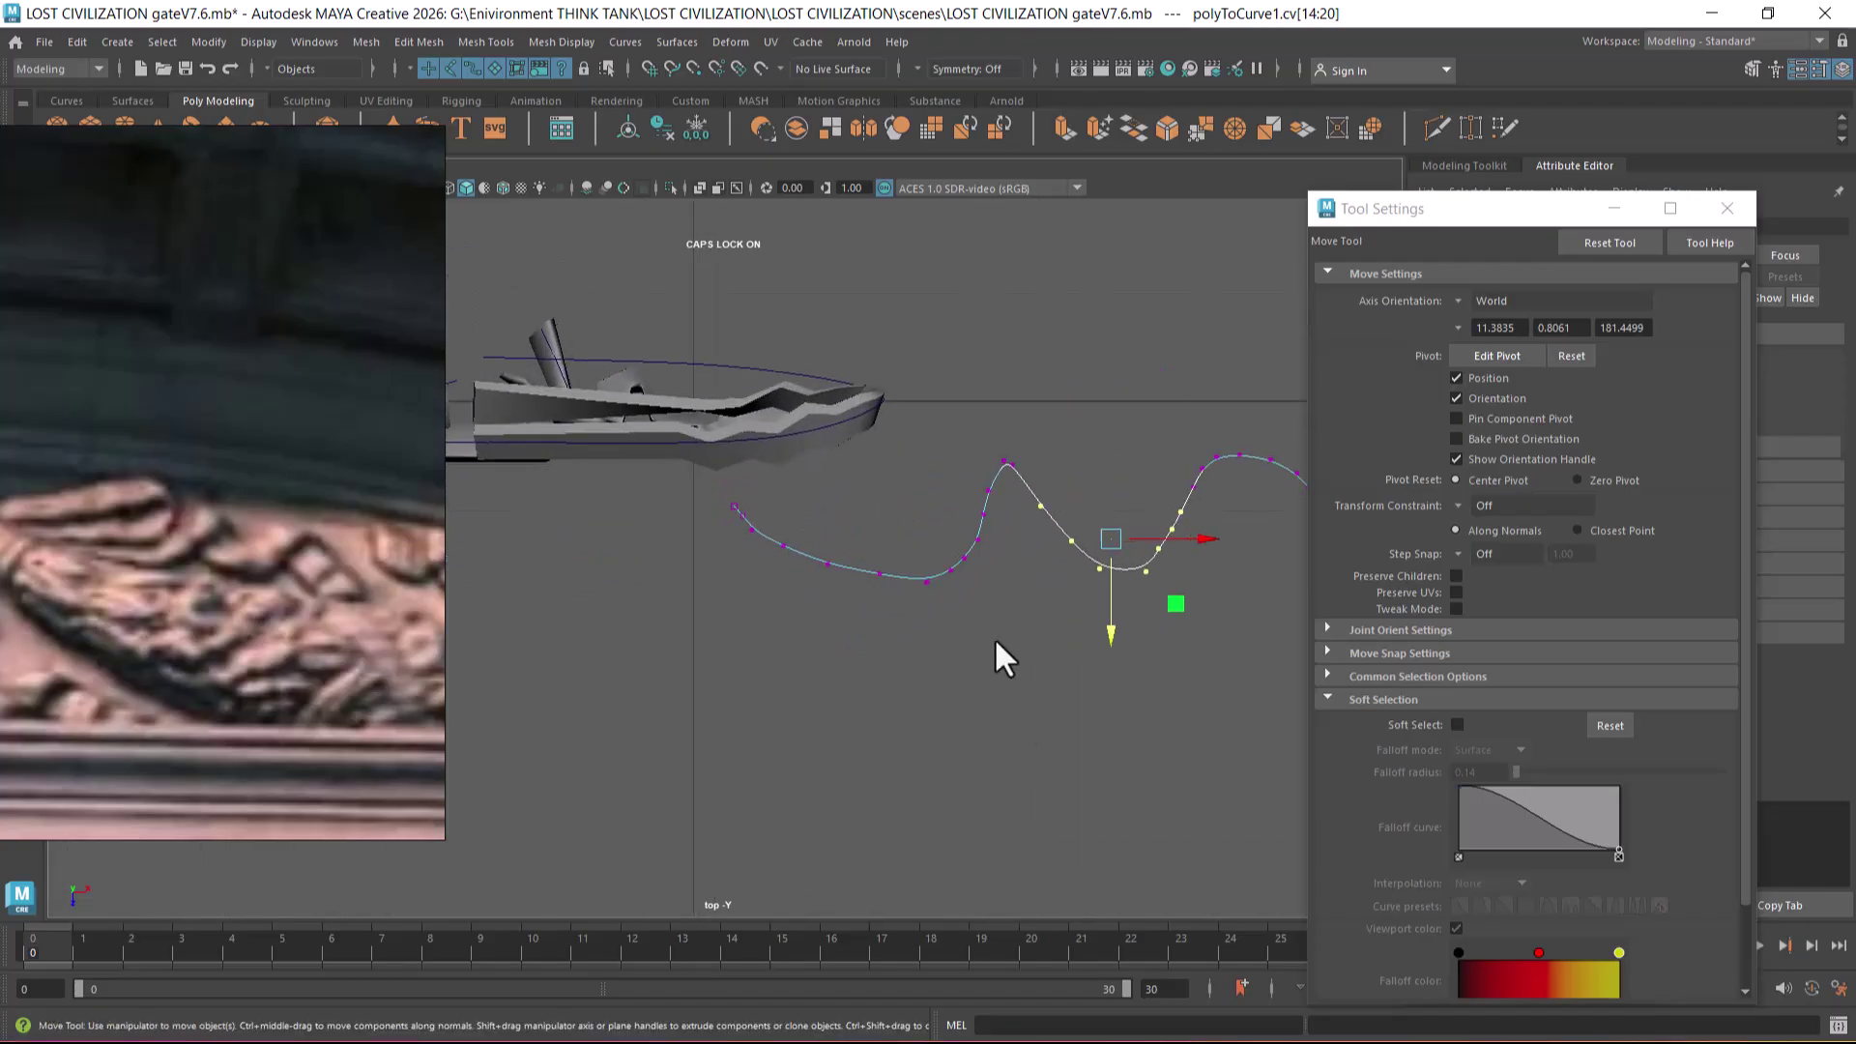
- Select the whole curve, center its pivot, and move it back in depth towards the leaf strips
alt+middle_drag(981, 644, 912, 580)
mouse_move(902, 634)
alt+right_down()
mouse_move(841, 531)
mouse_move(902, 647)
alt+right_up()
click(1089, 435)
click(820, 532)
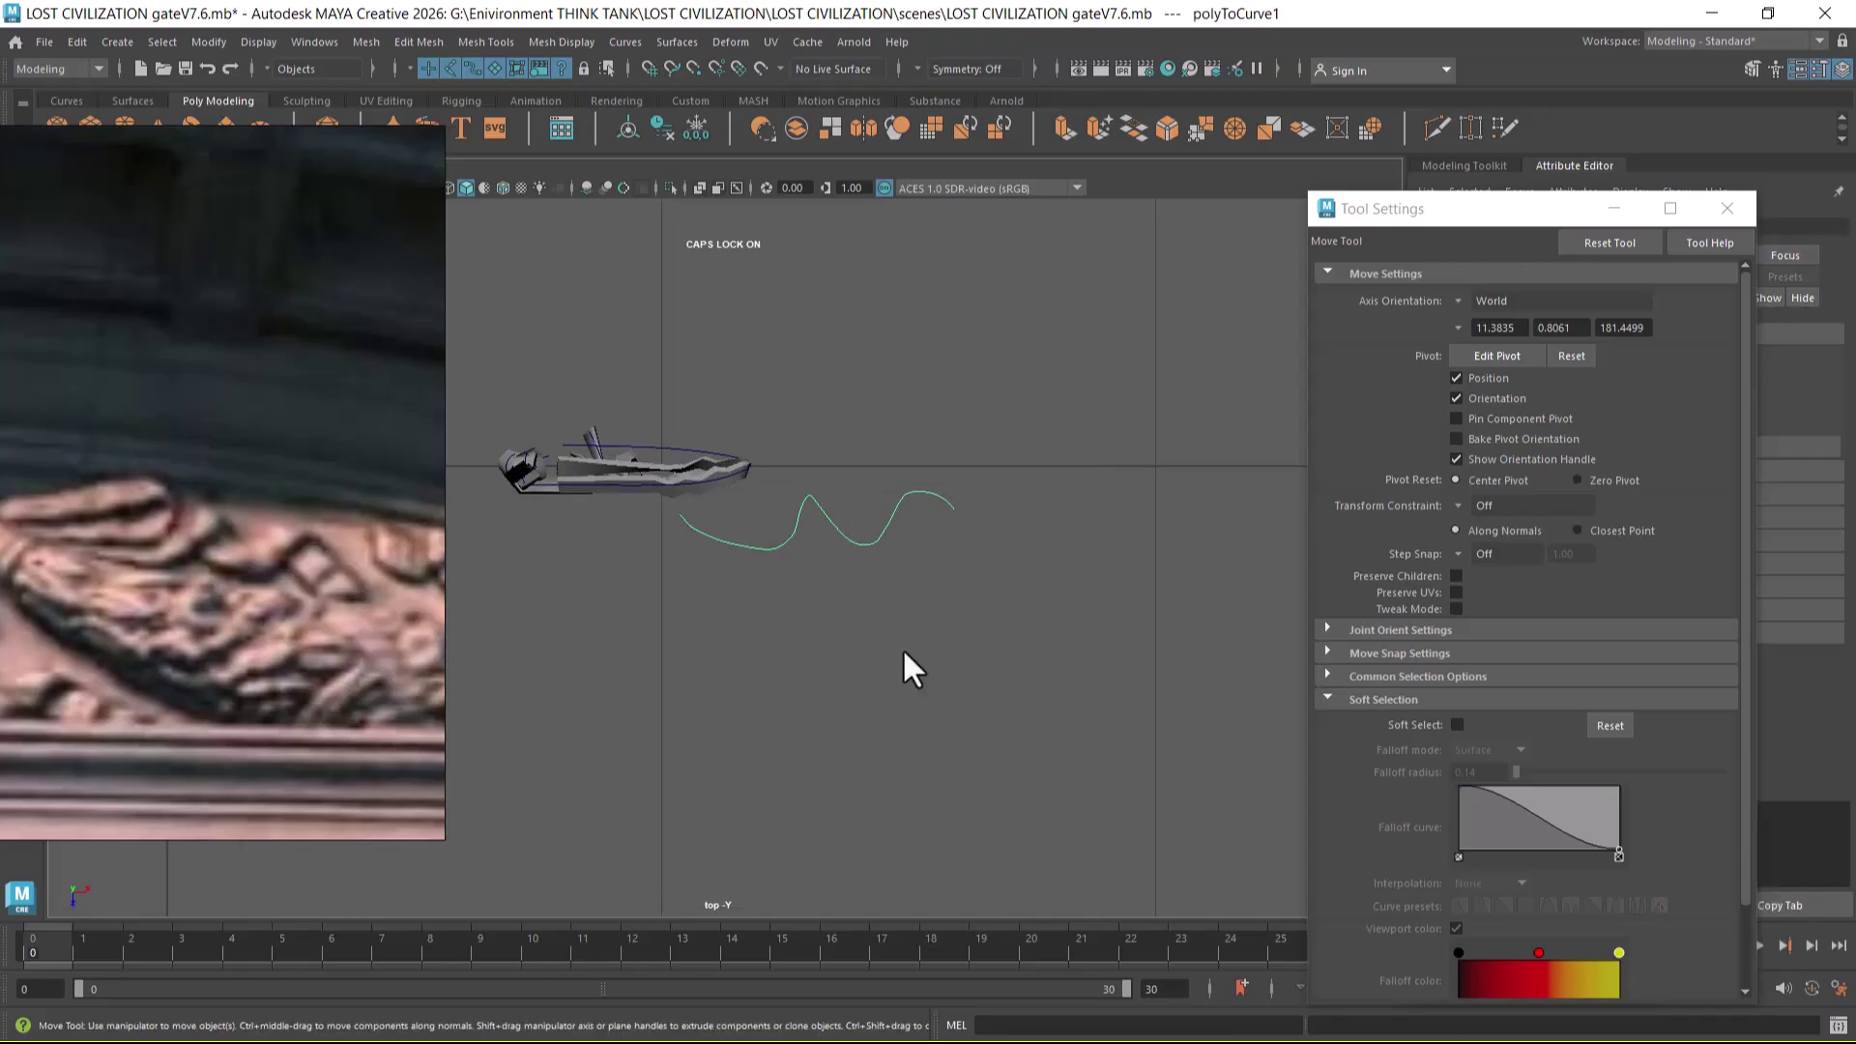
click(246, 45)
click(316, 186)
alt+right_drag(727, 580, 882, 643)
drag(846, 605, 838, 574)
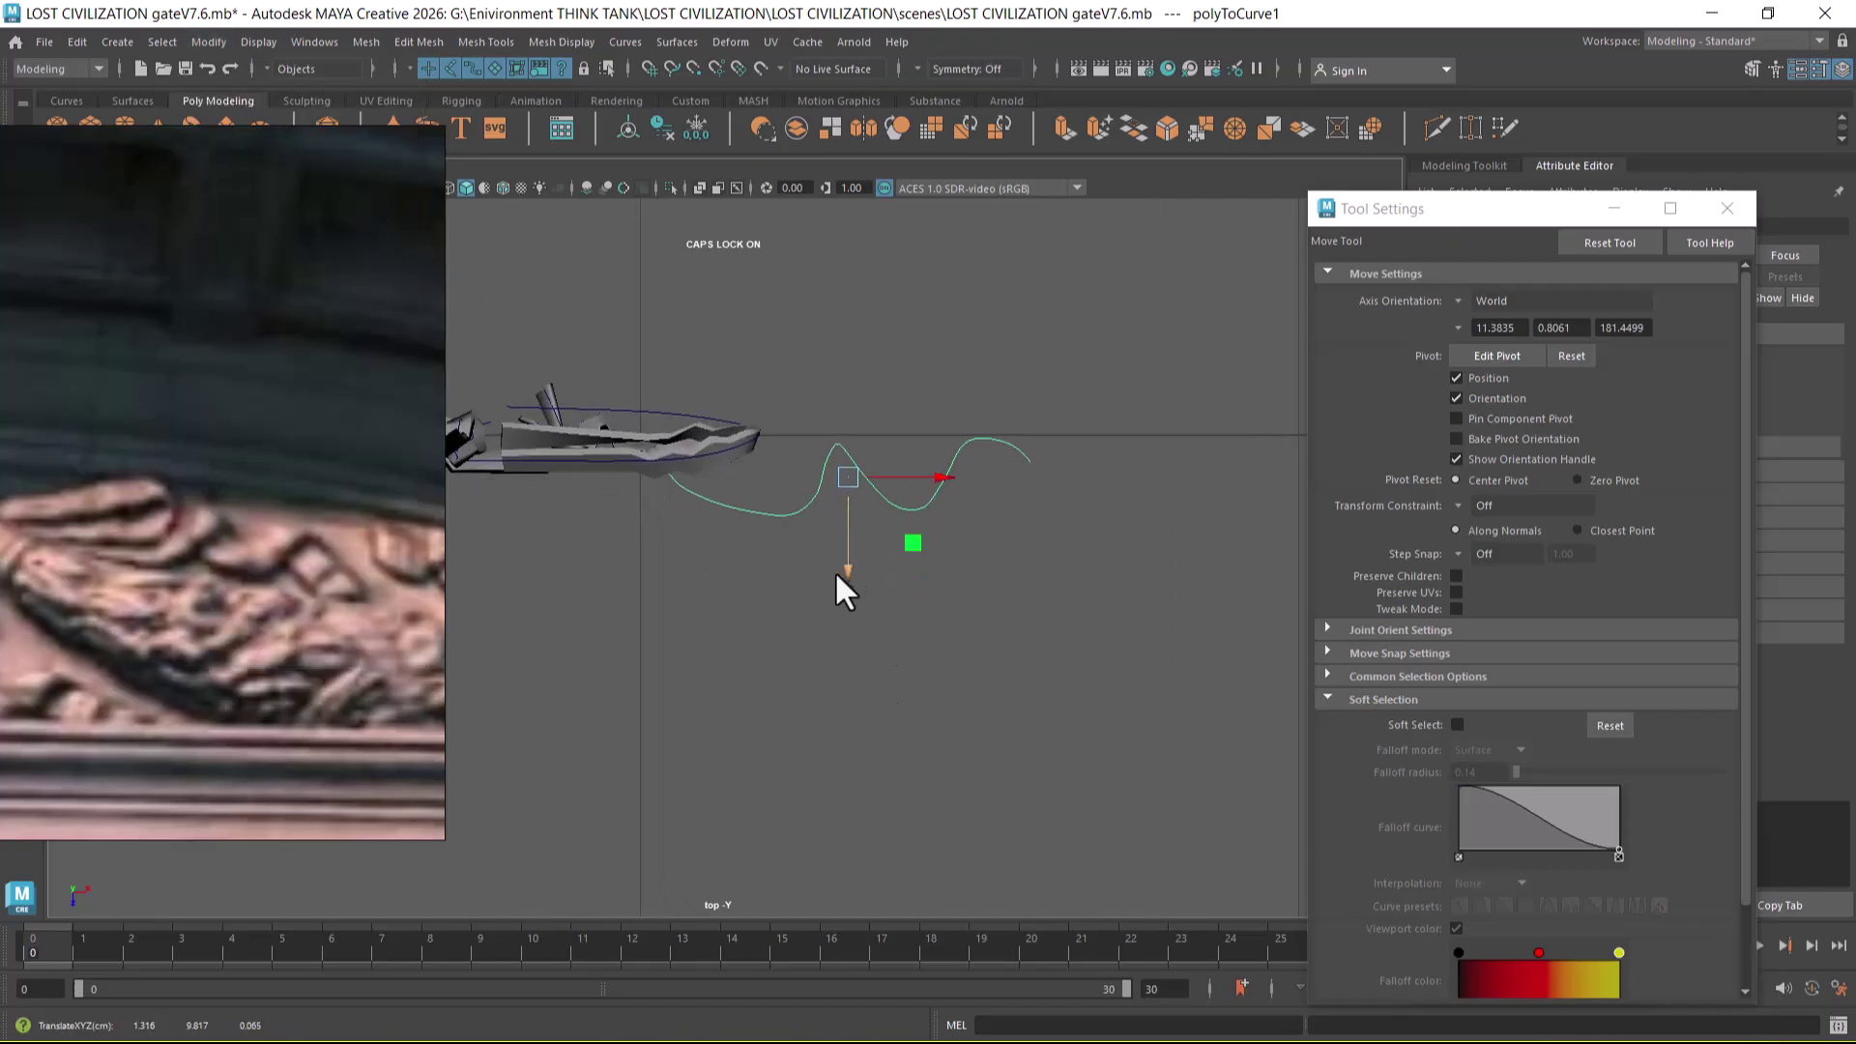
- Switch the curve to control vertex editing and pull its first bend slightly back in depth in the top view
alt+right_drag(845, 570, 901, 688)
right_drag(849, 484, 904, 545)
click(744, 425)
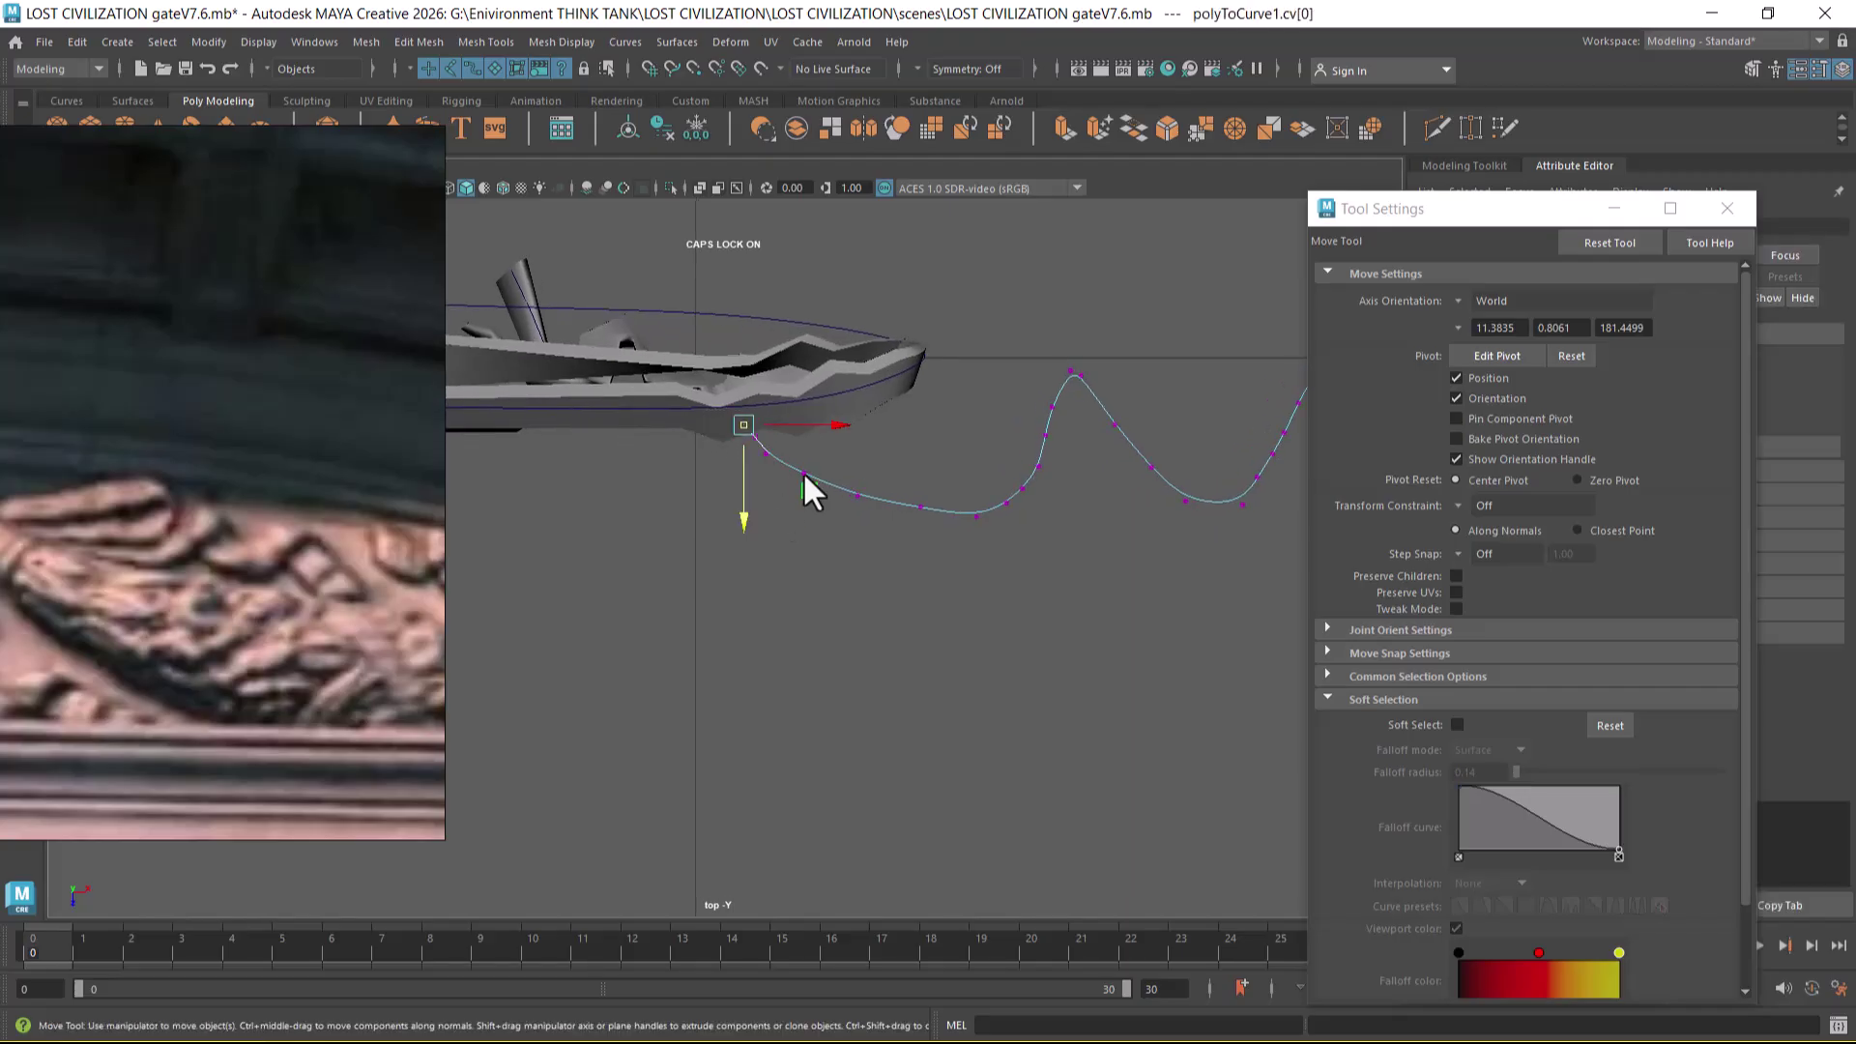
drag(1049, 640, 759, 447)
drag(916, 591, 917, 588)
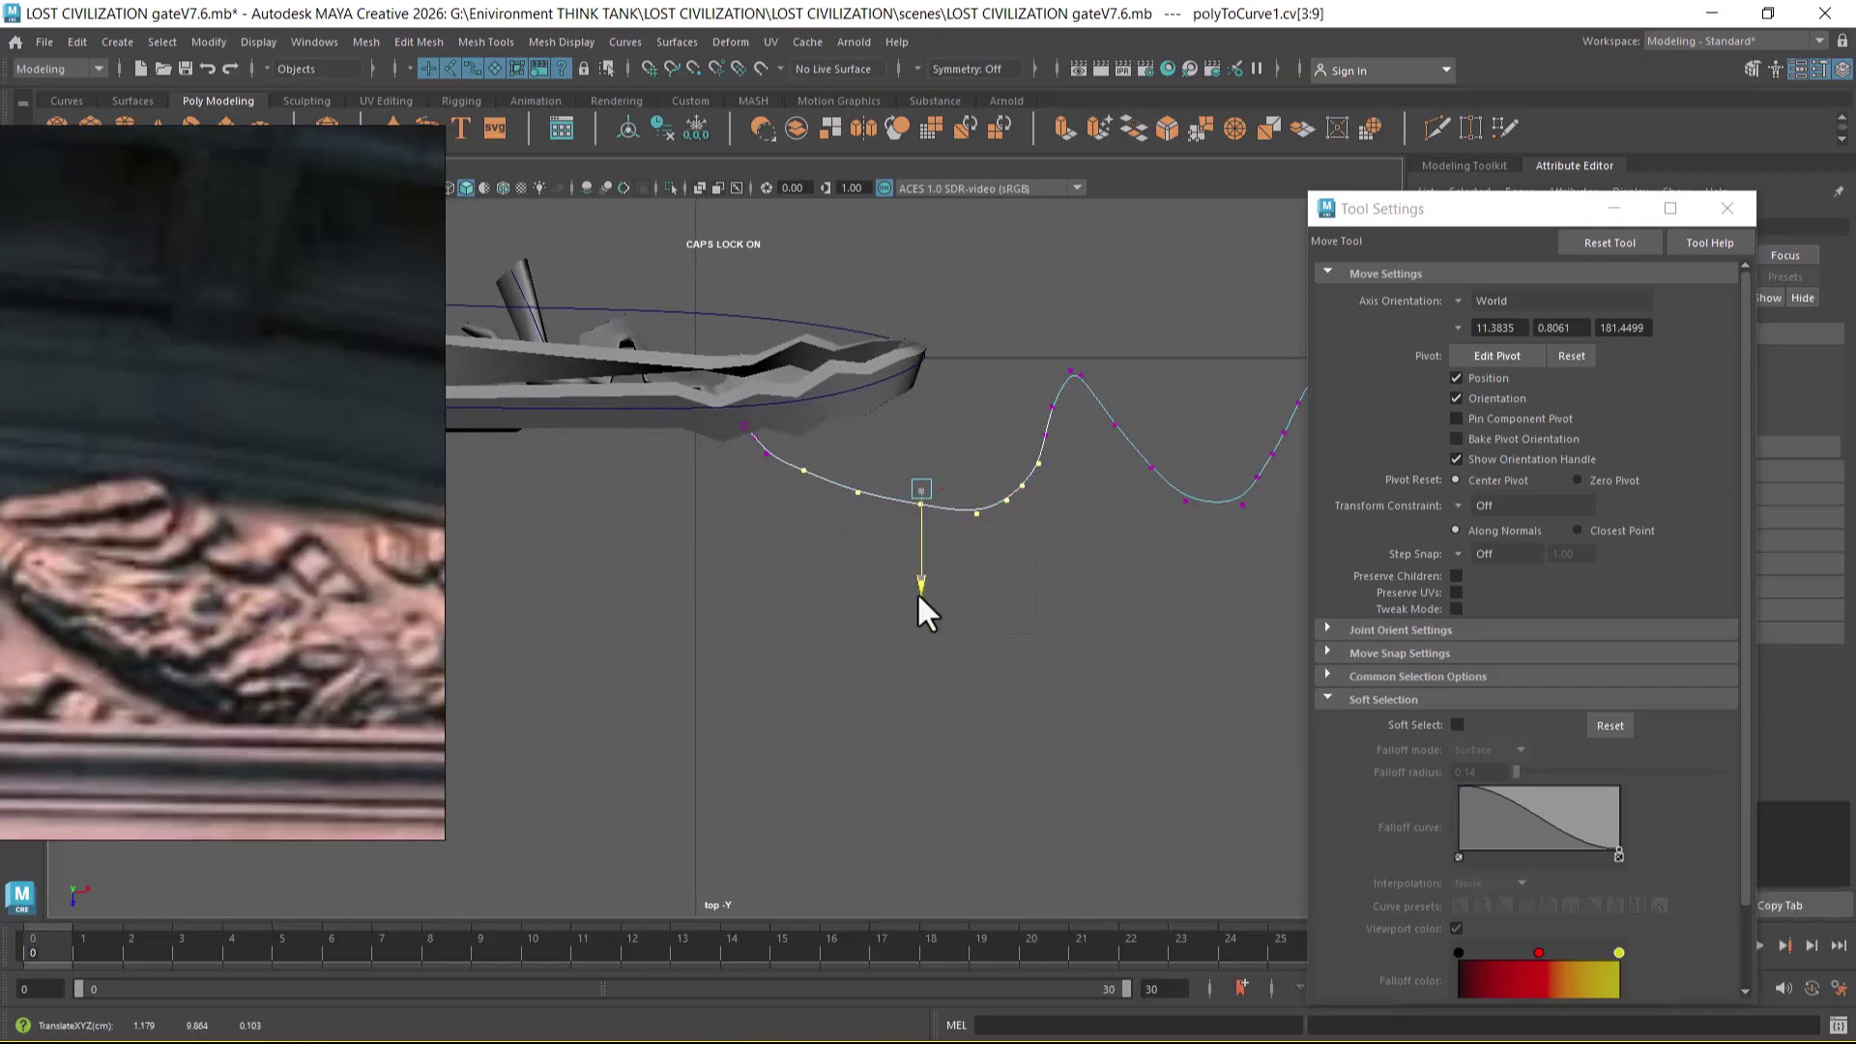
- Adjust the depth of the first bend's control vertices and delete the crowded vertex on its far side
drag(837, 435, 921, 593)
drag(1060, 613, 1023, 508)
click(1054, 507)
scroll(1073, 561, up, 1)
key(Delete)
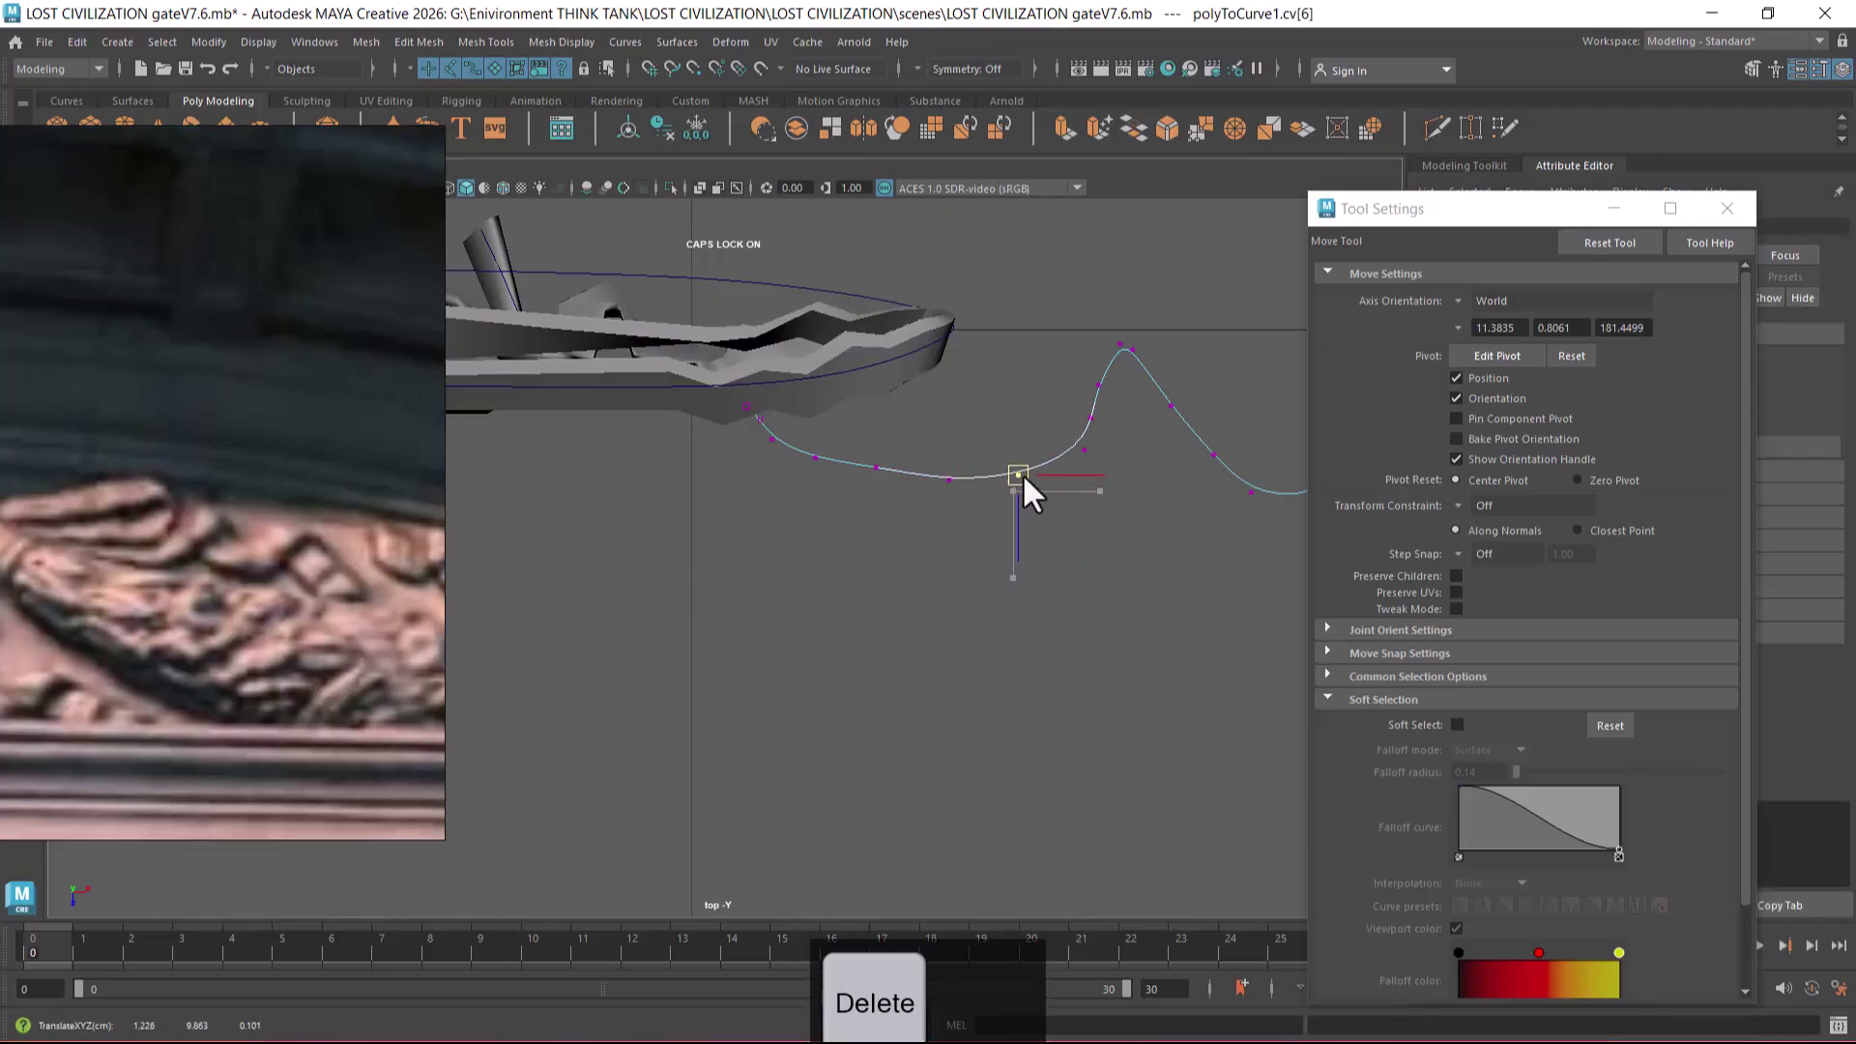
- Smooth the flat stretch of the first bend by nudging the control vertices near the curve's start in depth
click(949, 478)
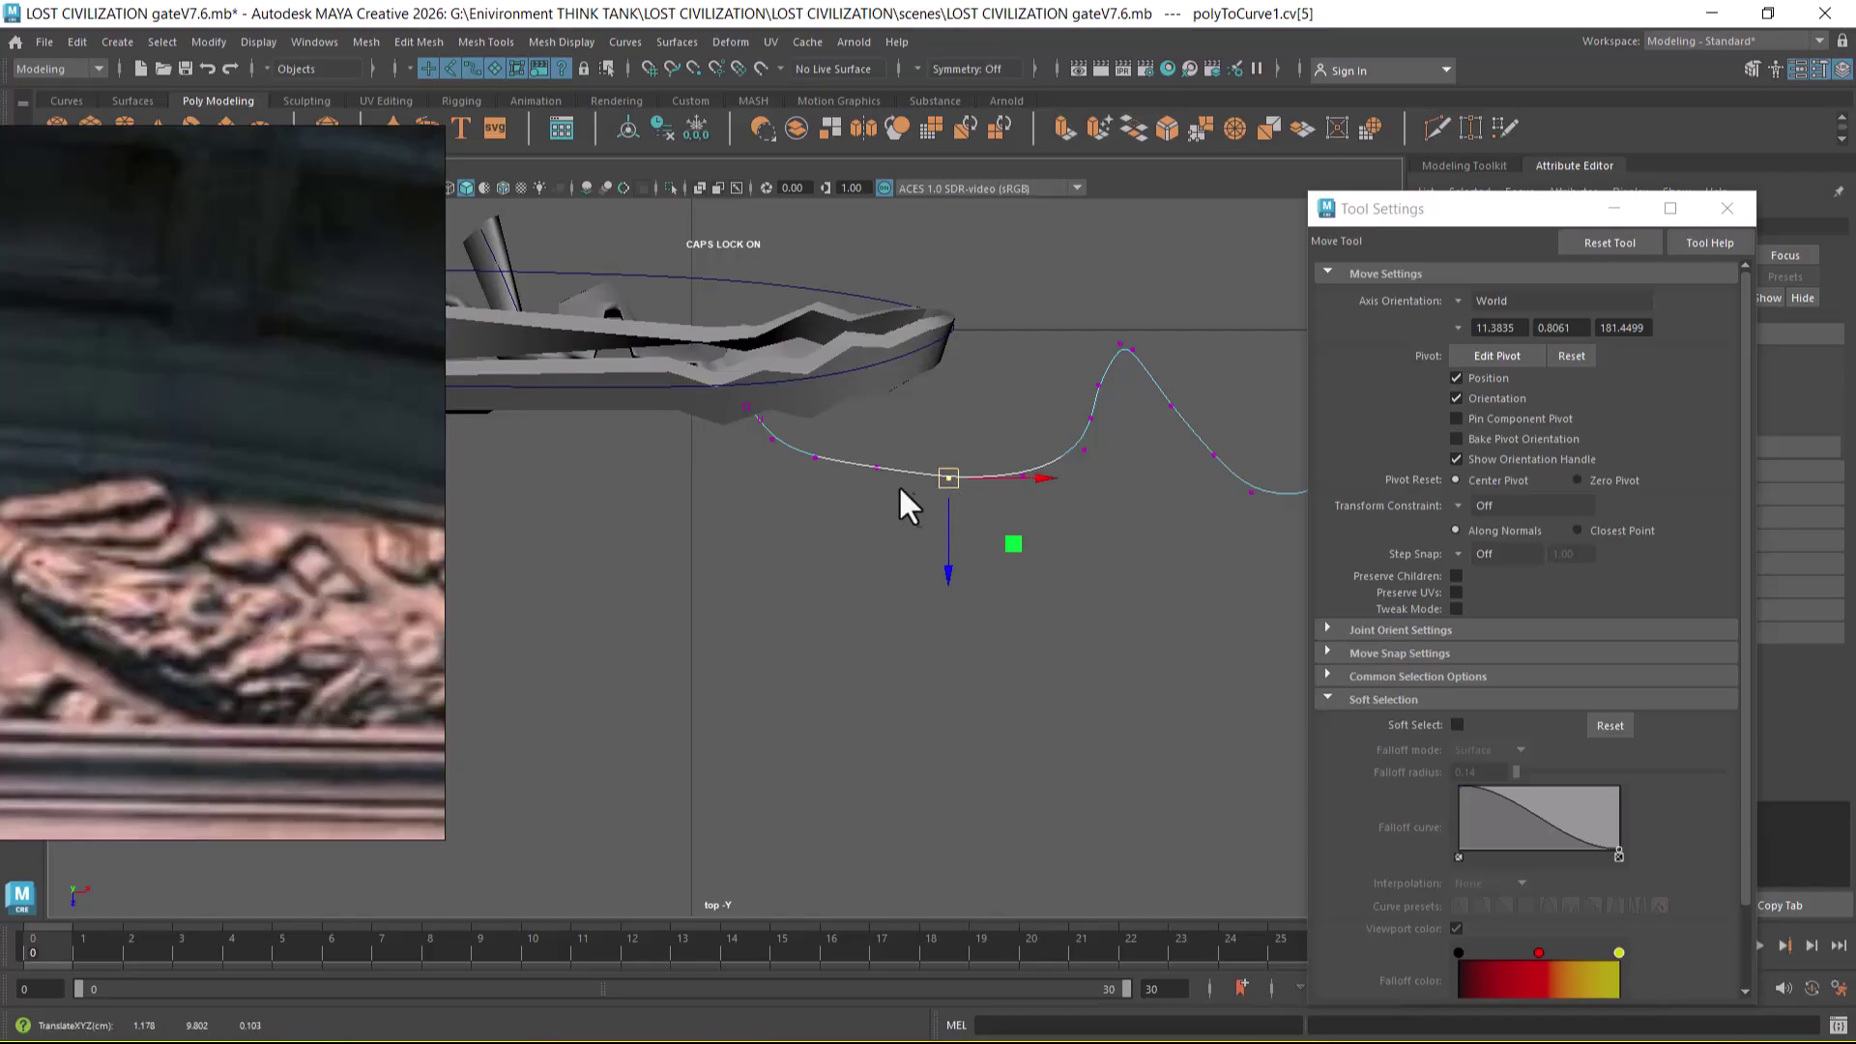
drag(899, 437, 727, 515)
drag(824, 549, 814, 400)
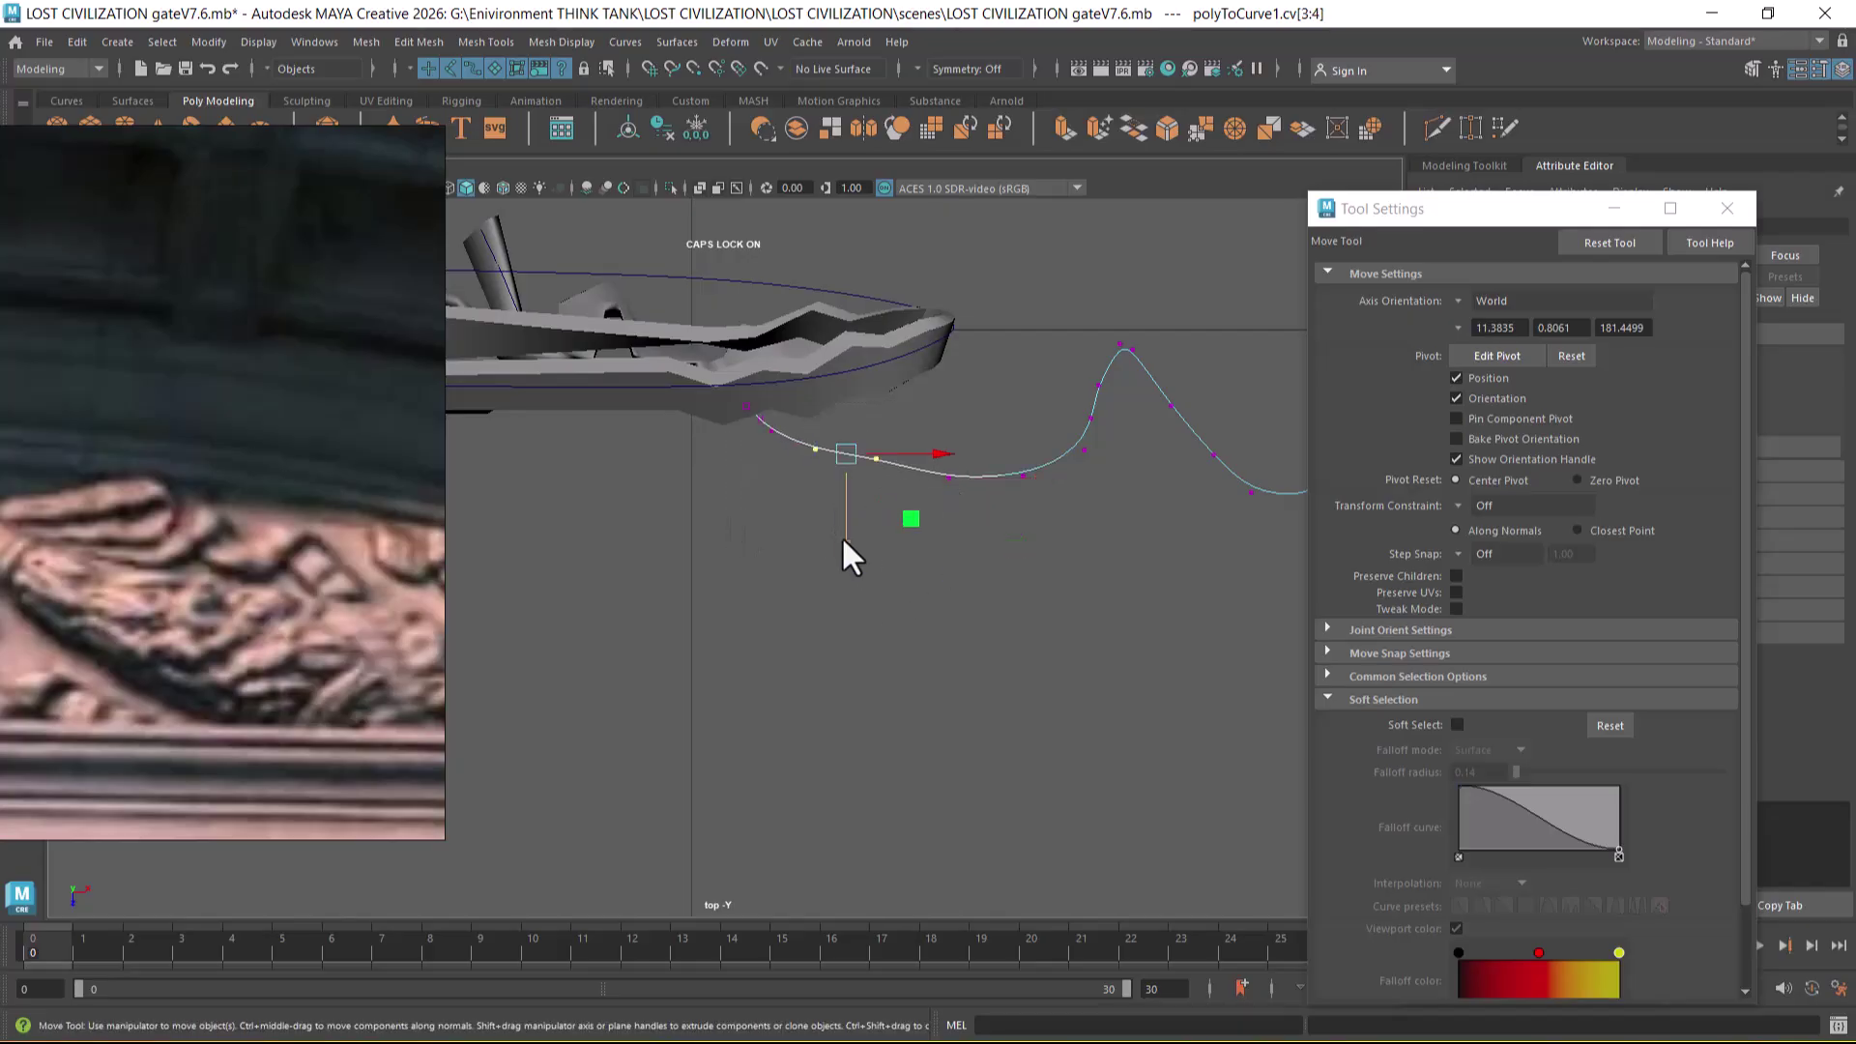
drag(849, 530, 925, 476)
drag(947, 565, 943, 576)
- Pull the curve's second bend back in depth and delete the excess control vertex on its far slope
alt+middle_drag(1170, 667, 837, 645)
drag(1093, 620, 829, 466)
drag(928, 601, 926, 580)
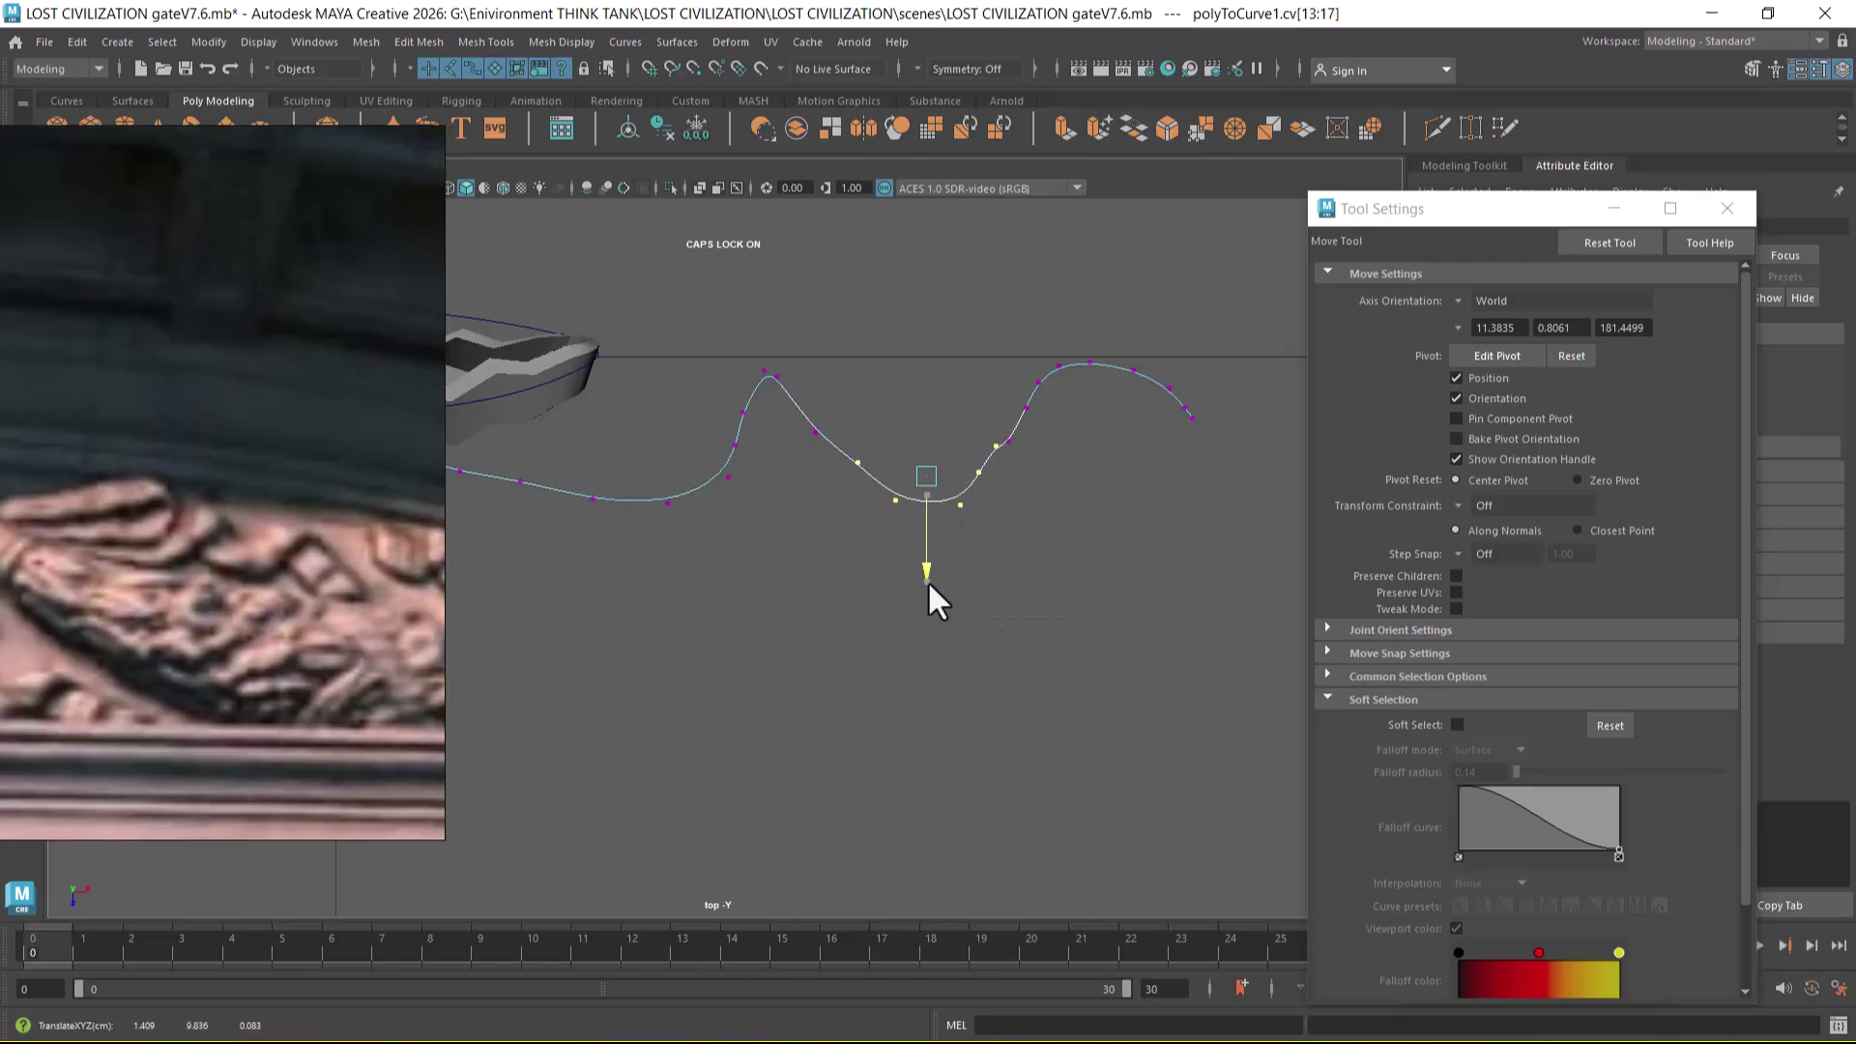
click(998, 451)
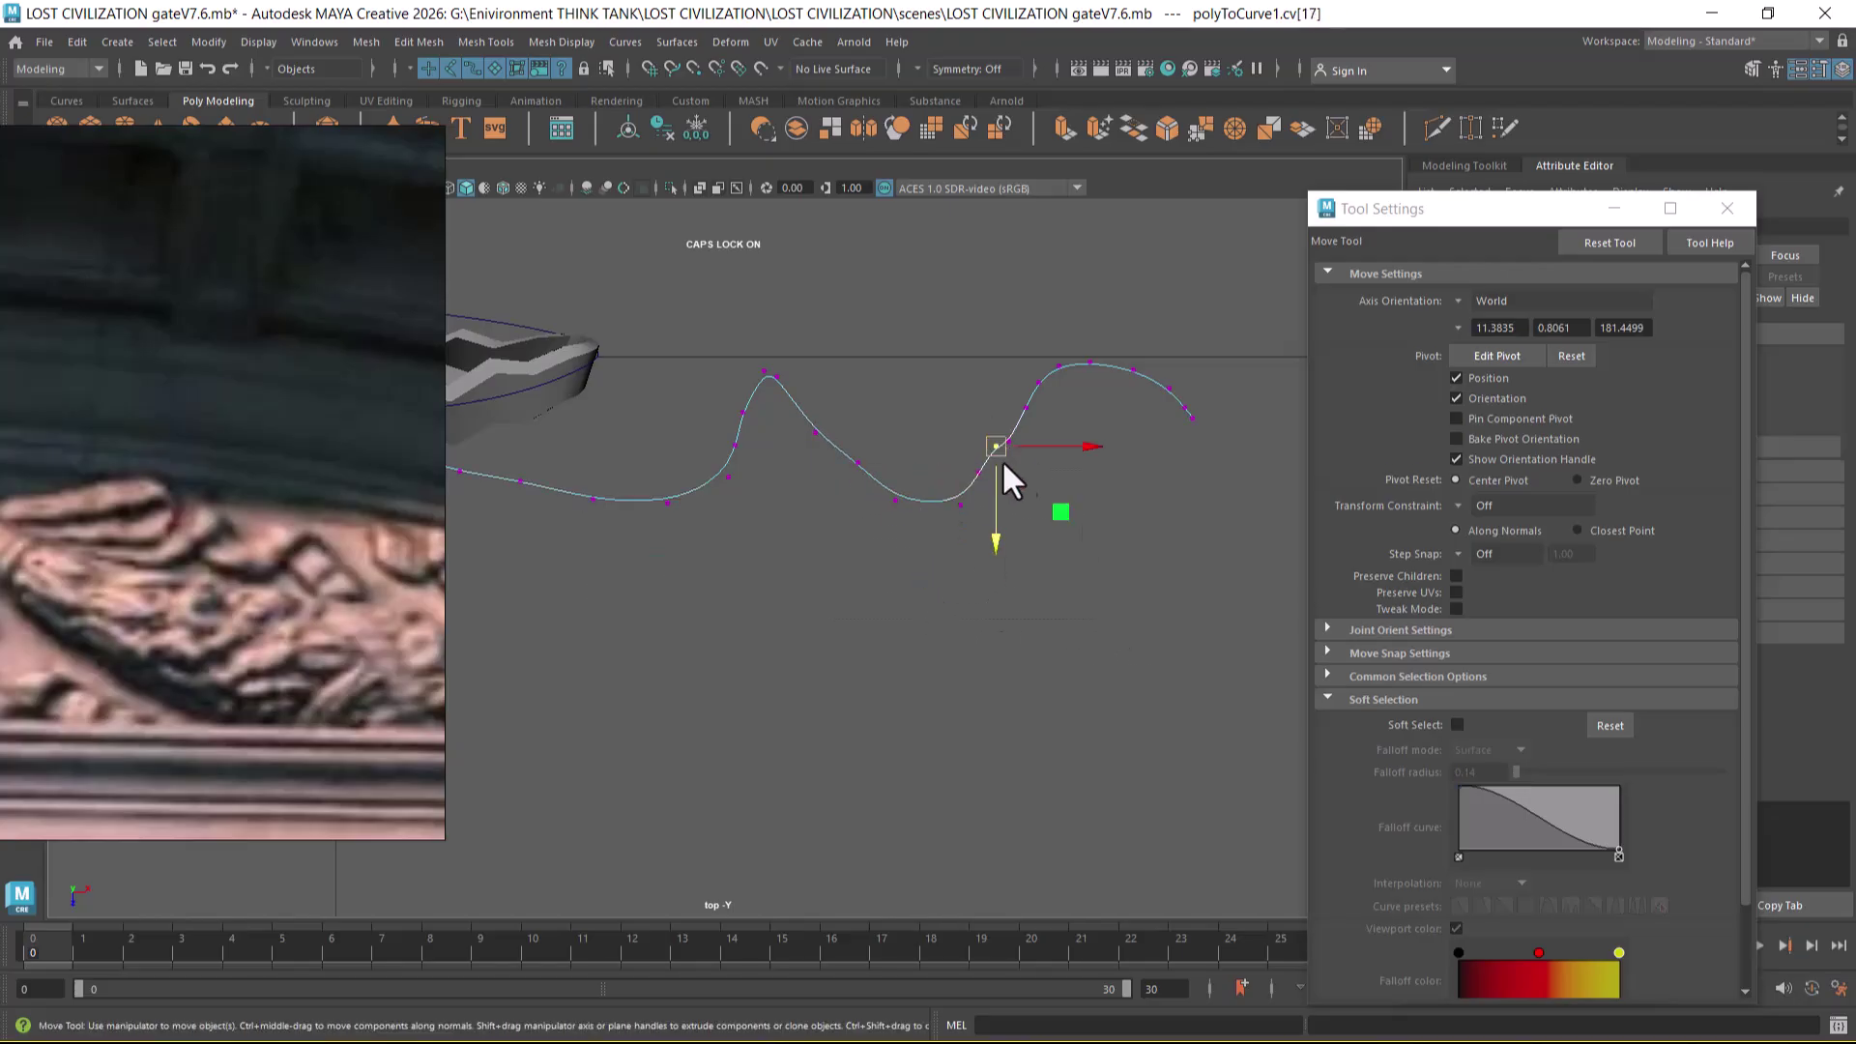
key(Delete)
- Make the second bend shallower by moving its lowest control vertices back, and select the vertex between the first bend and the peak
drag(1015, 568, 845, 458)
drag(919, 553, 914, 555)
drag(984, 621, 882, 474)
drag(936, 588, 932, 568)
click(724, 481)
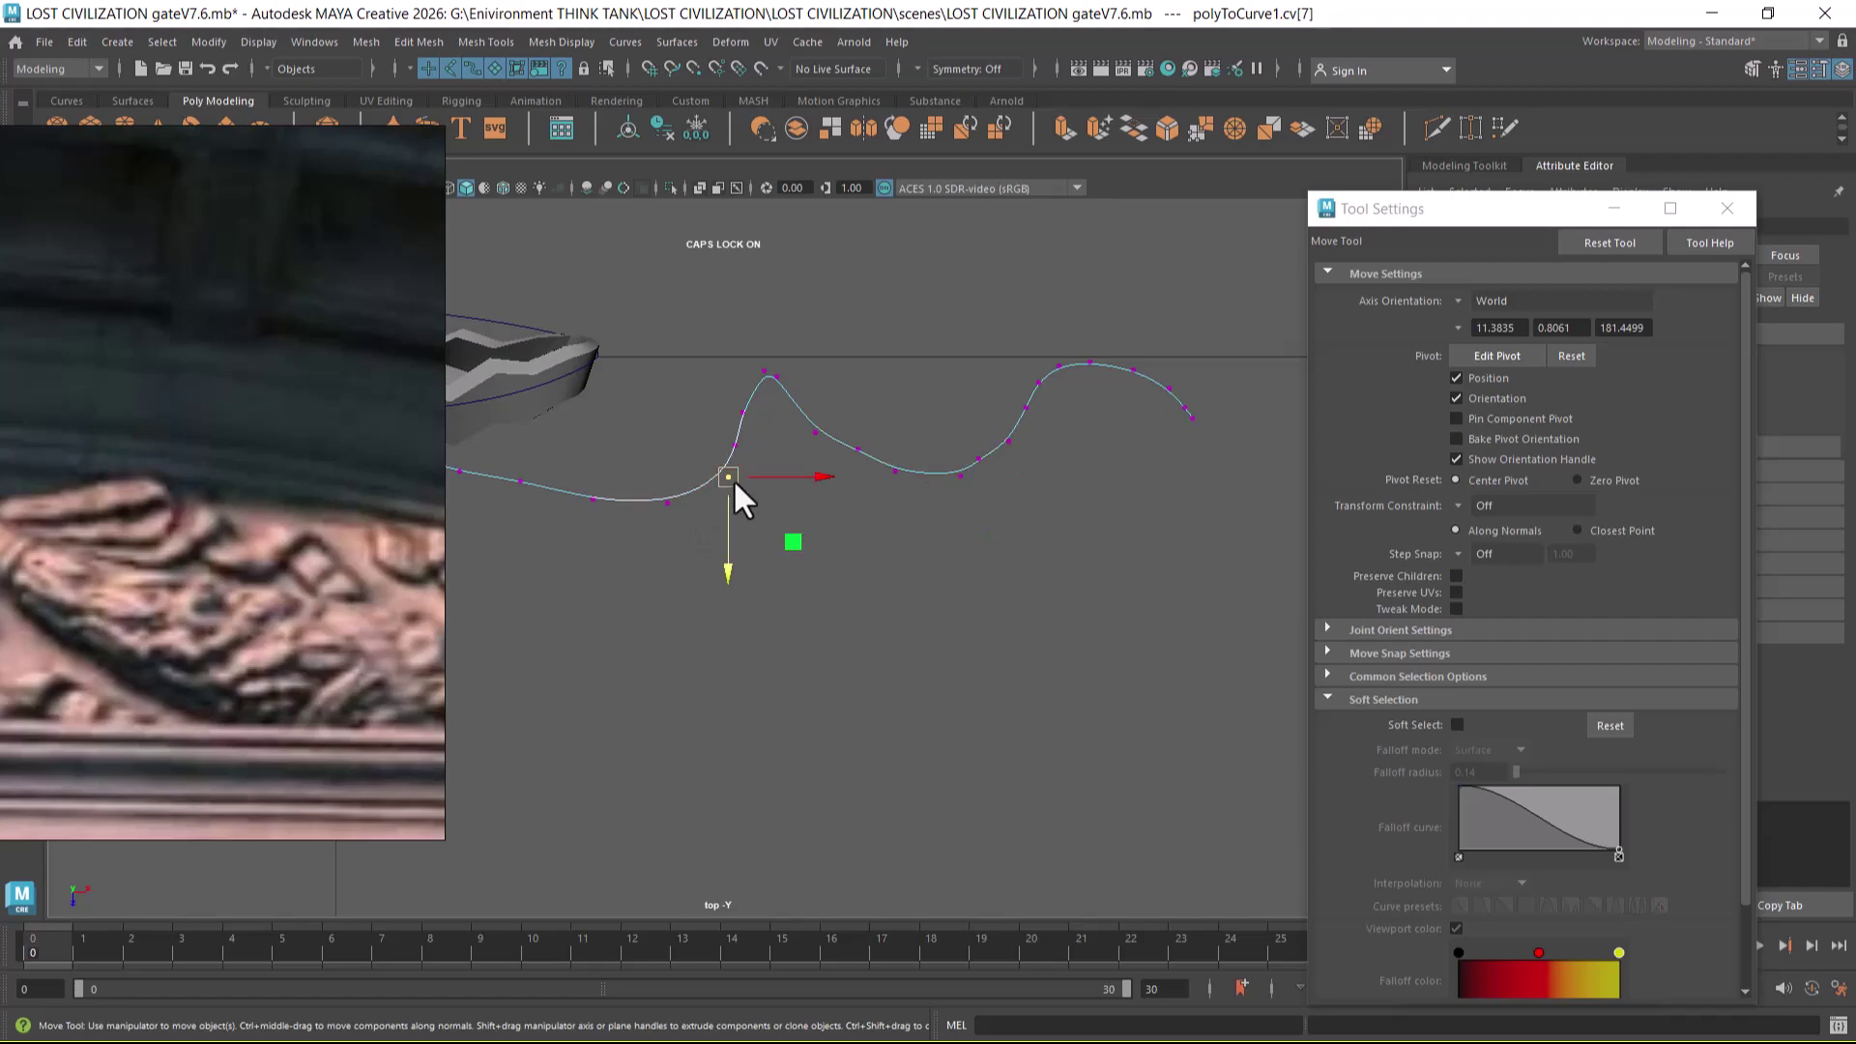
- Delete the surplus control vertices around the second crest of the wavy curve in the top view
click(741, 413)
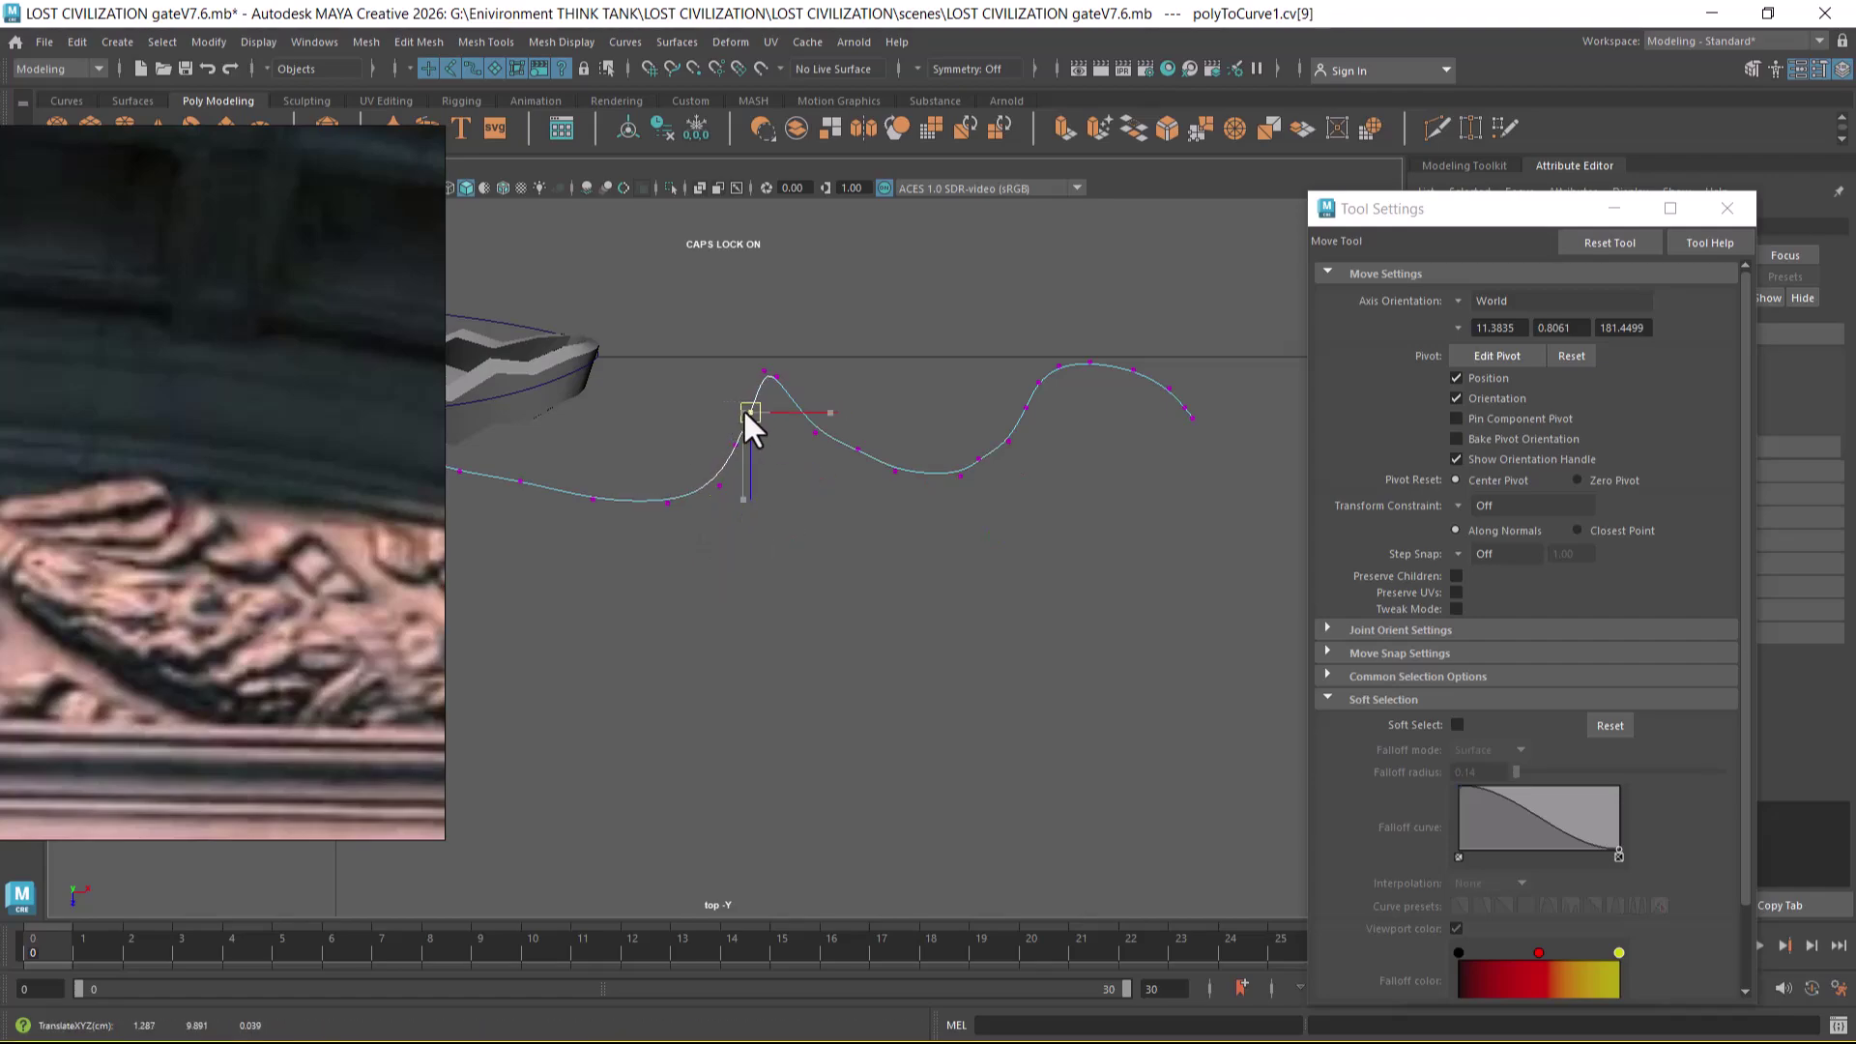
click(1033, 384)
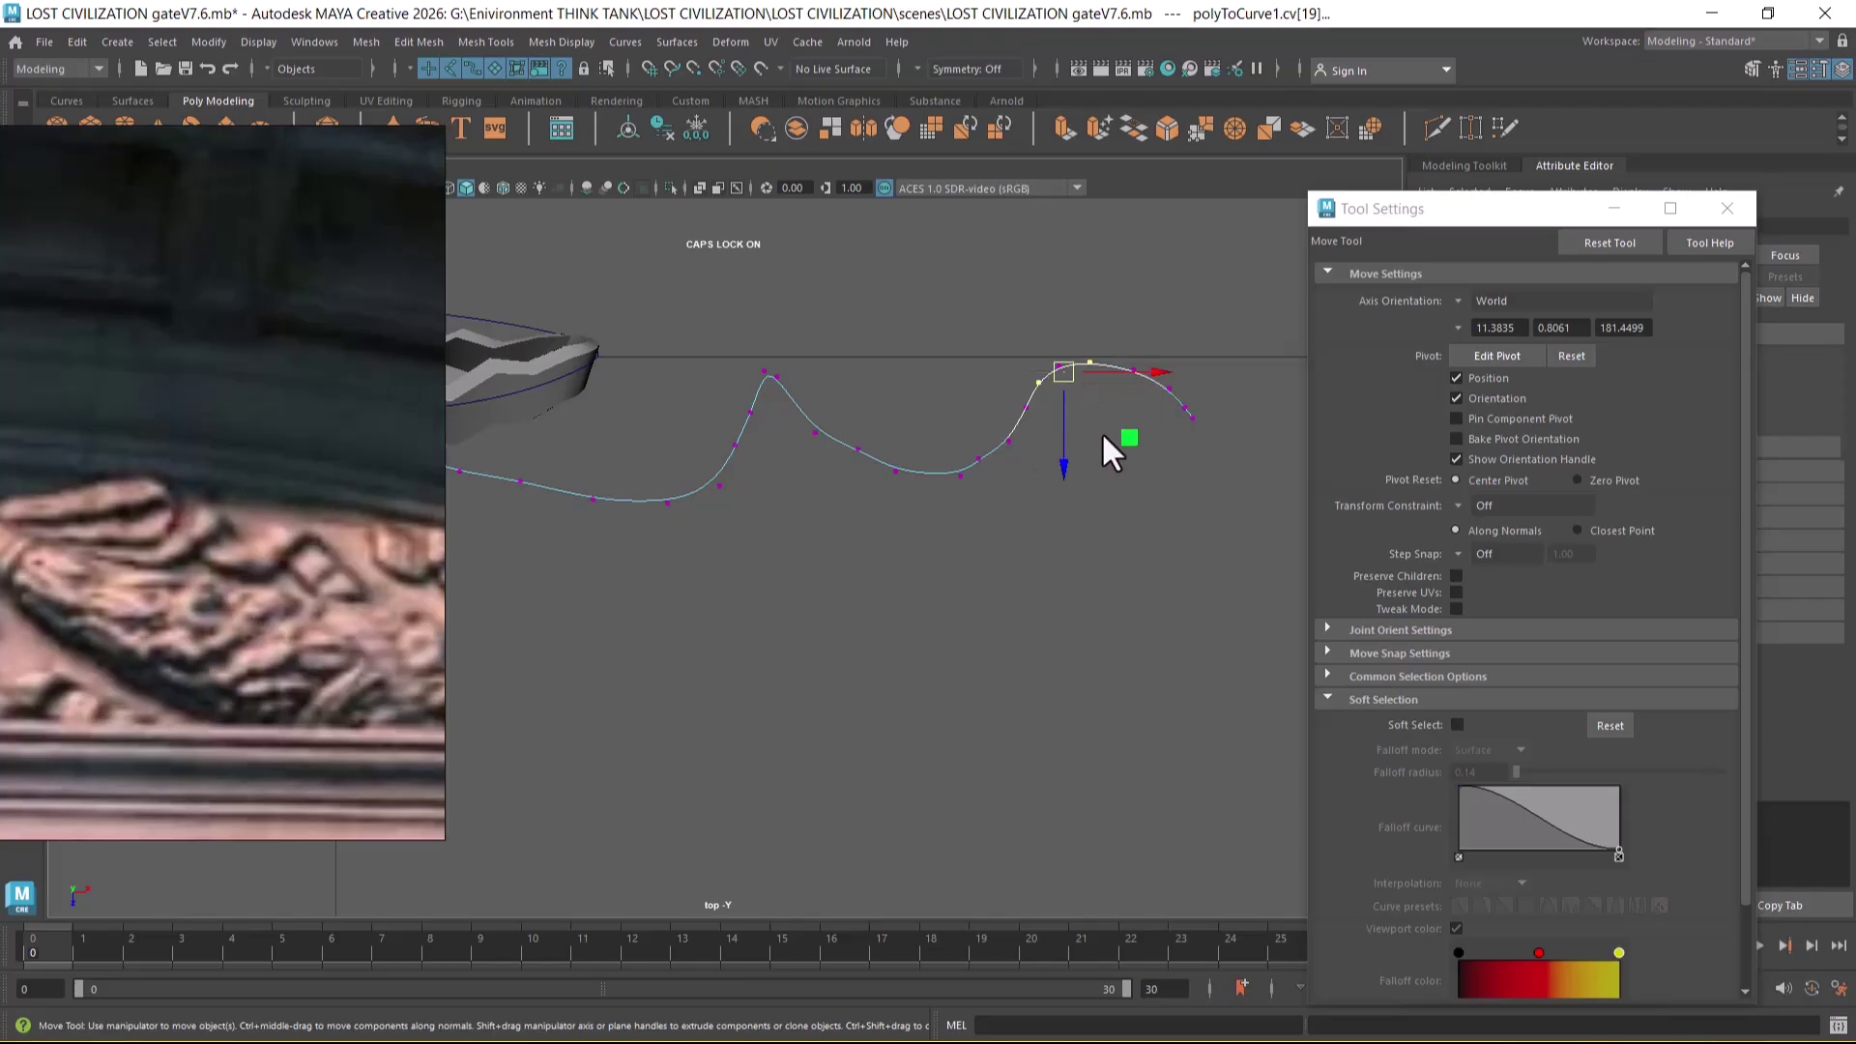
key(Delete)
- Compare the wavy curve with the relief in the front reference image and return it to object selection mode
key(space)
drag(1089, 483, 1083, 602)
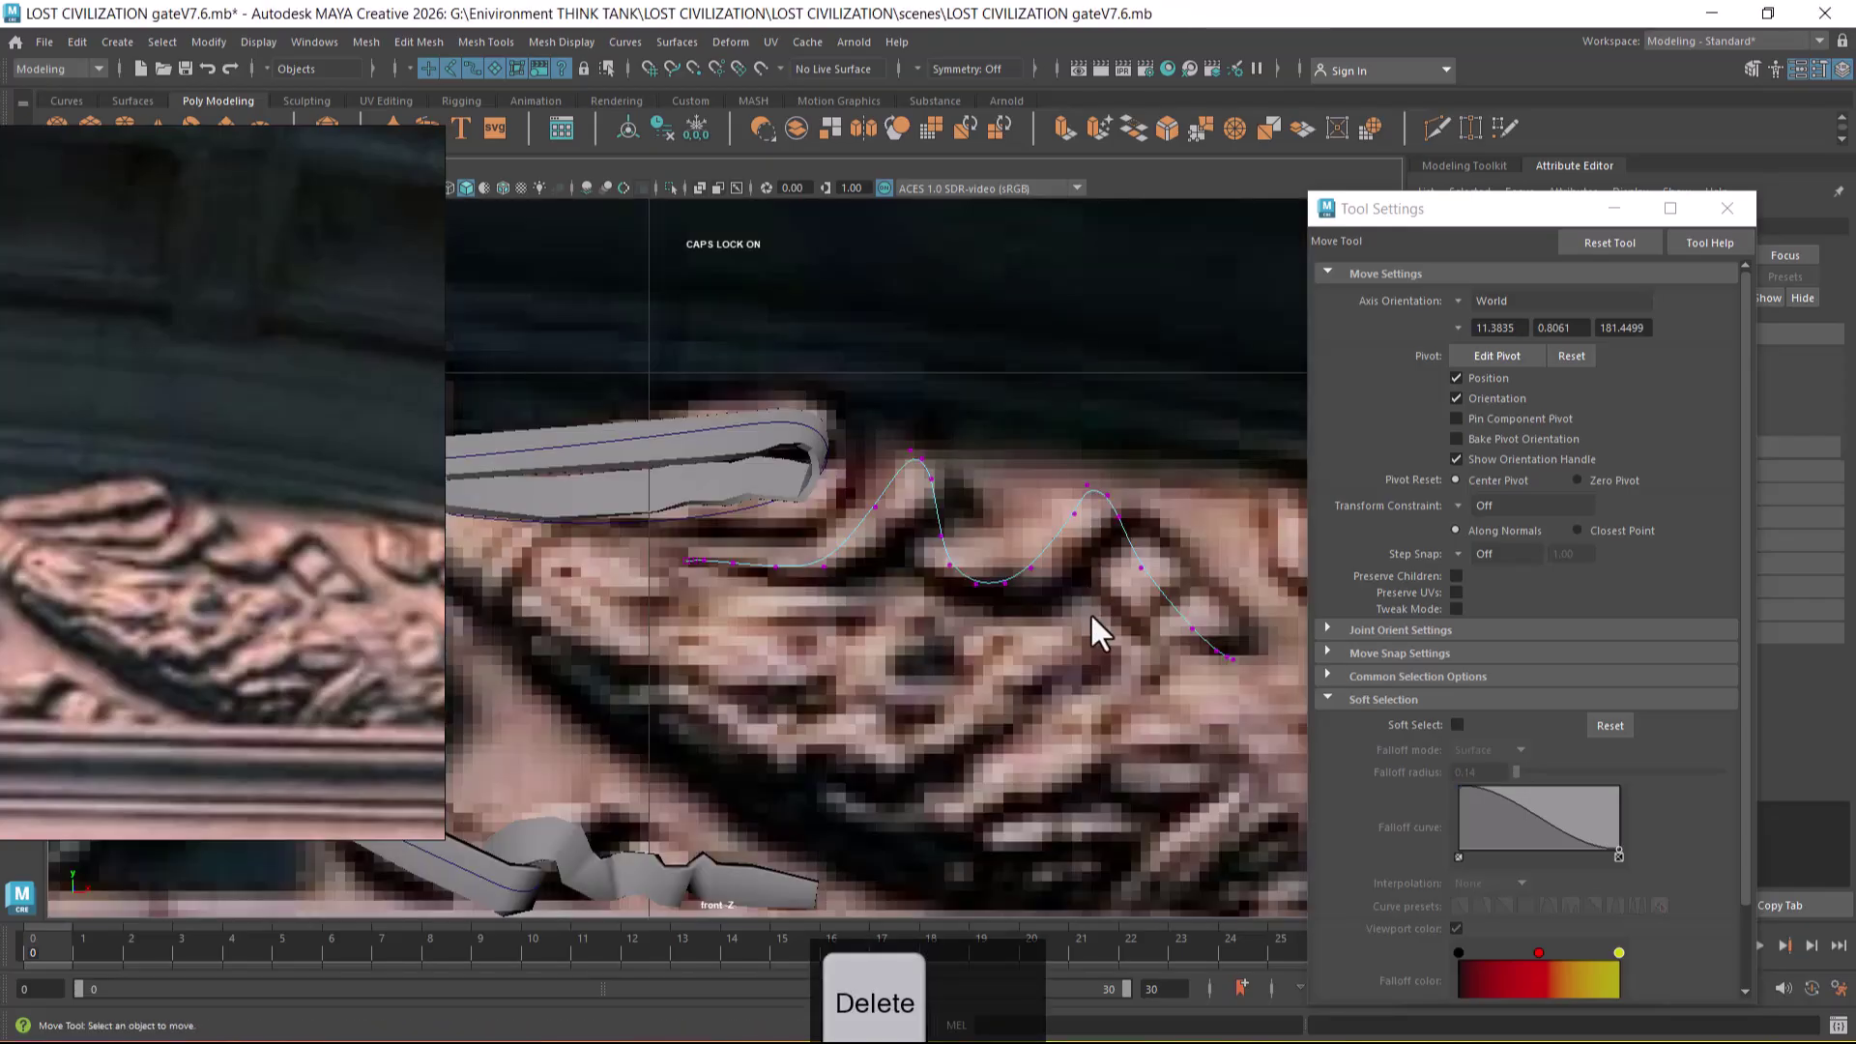
alt+middle_drag(1102, 627, 1052, 582)
click(1002, 538)
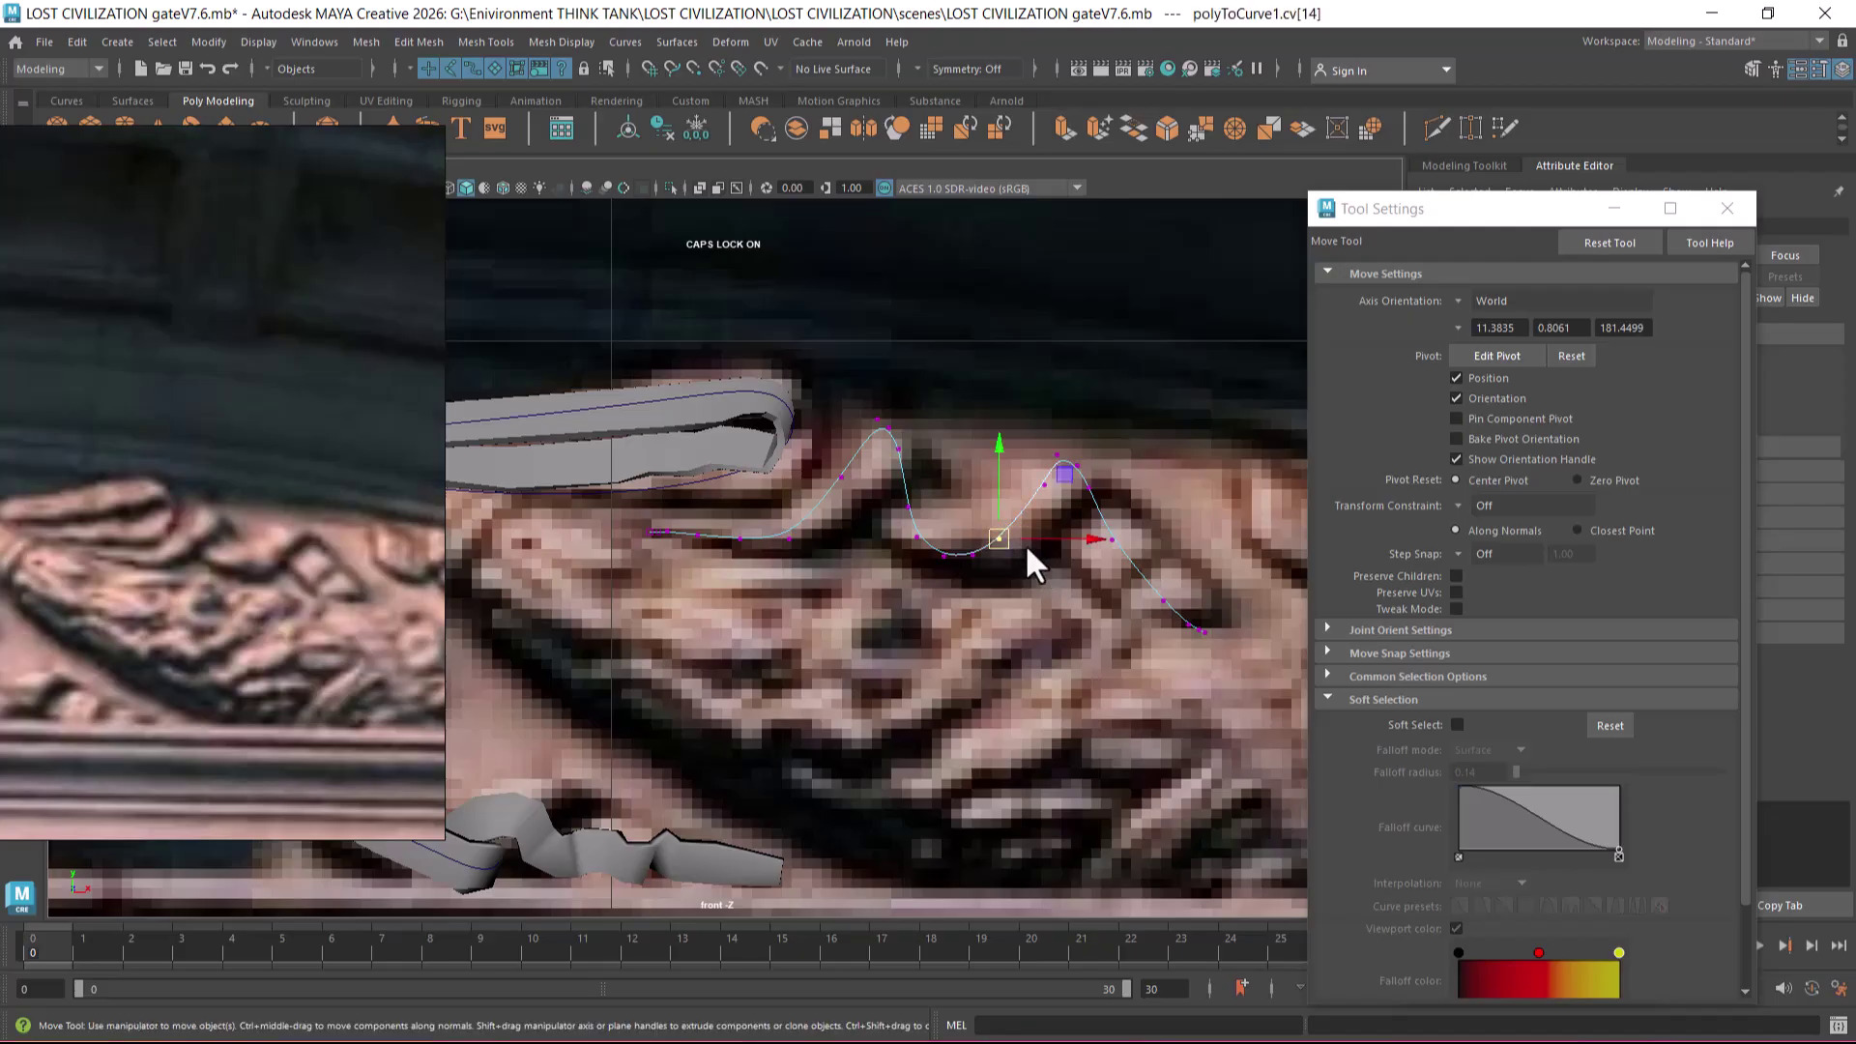
scroll(1042, 601, down, 3)
scroll(1051, 596, down, 6)
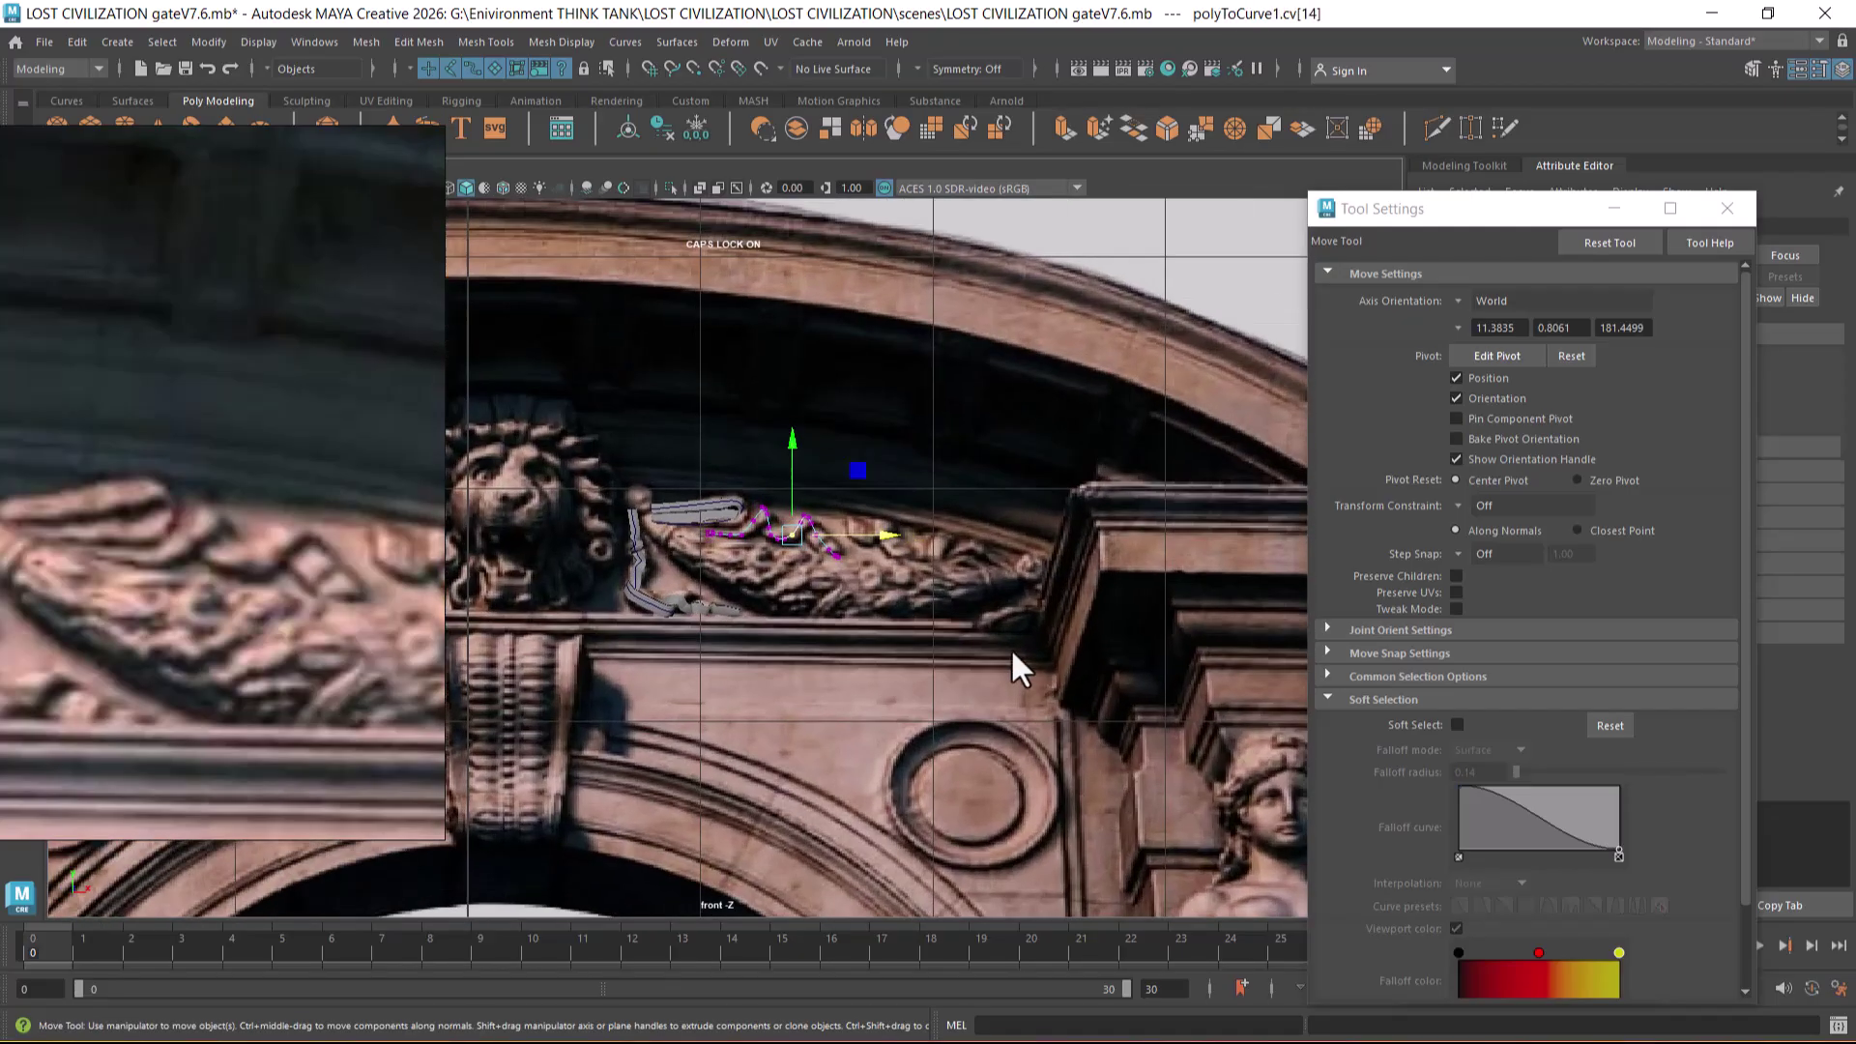
scroll(1023, 669, up, 3)
right_drag(885, 527, 1154, 395)
- Select the small square profile curve on the grid floor, then add the wavy curve to the selection as the path
key(space)
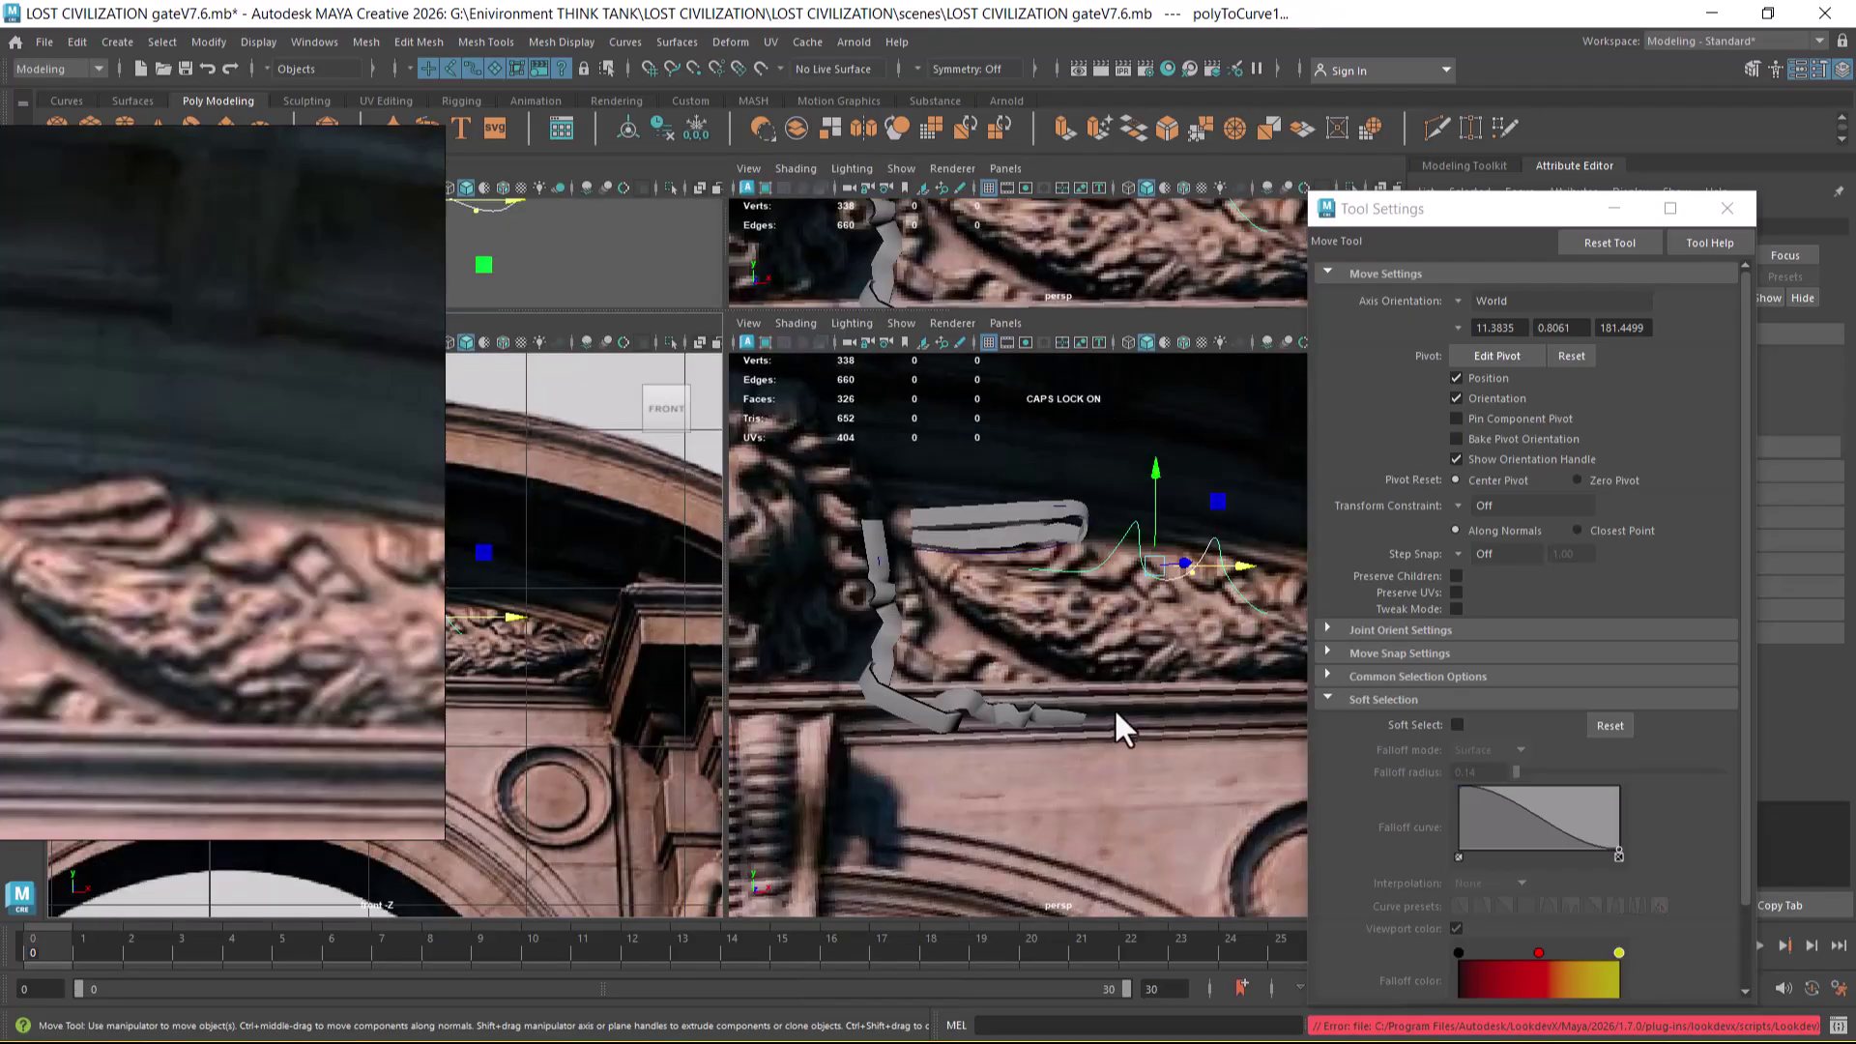
key(space)
alt+drag(1128, 742, 810, 651)
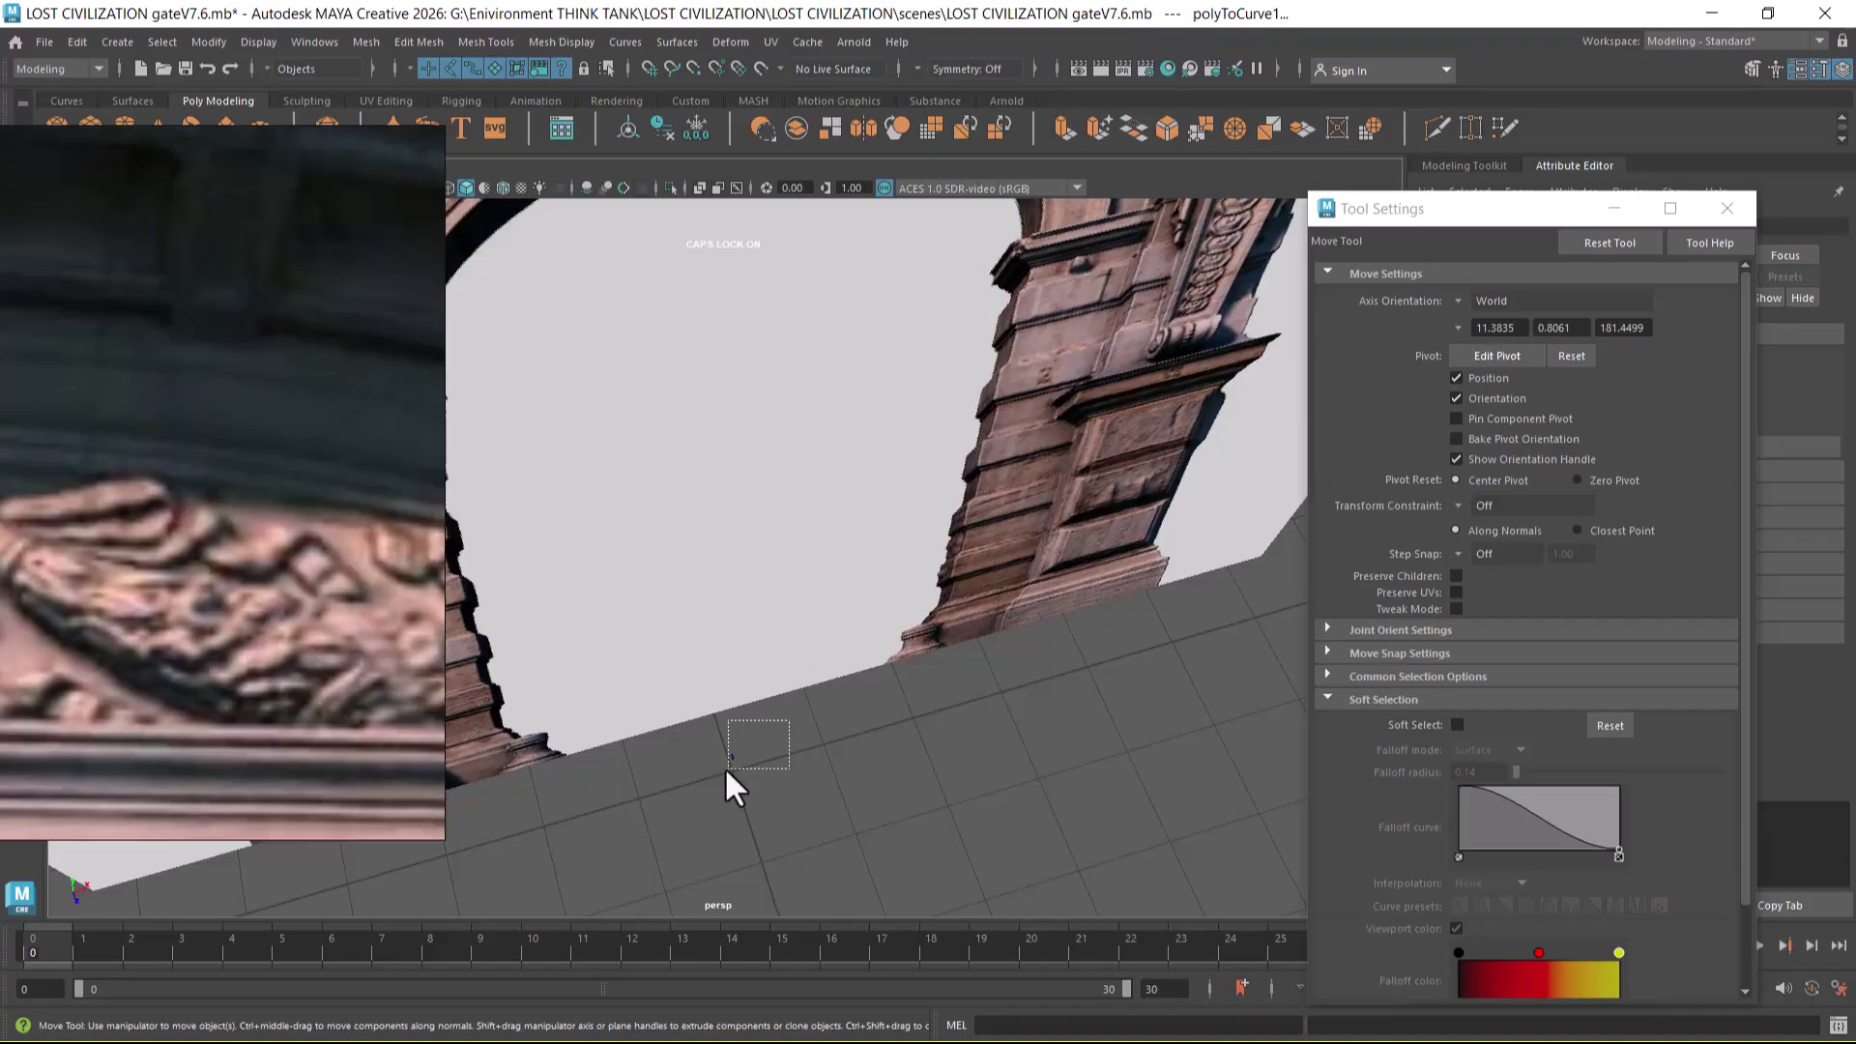
drag(728, 764, 729, 765)
alt+drag(884, 613, 1065, 576)
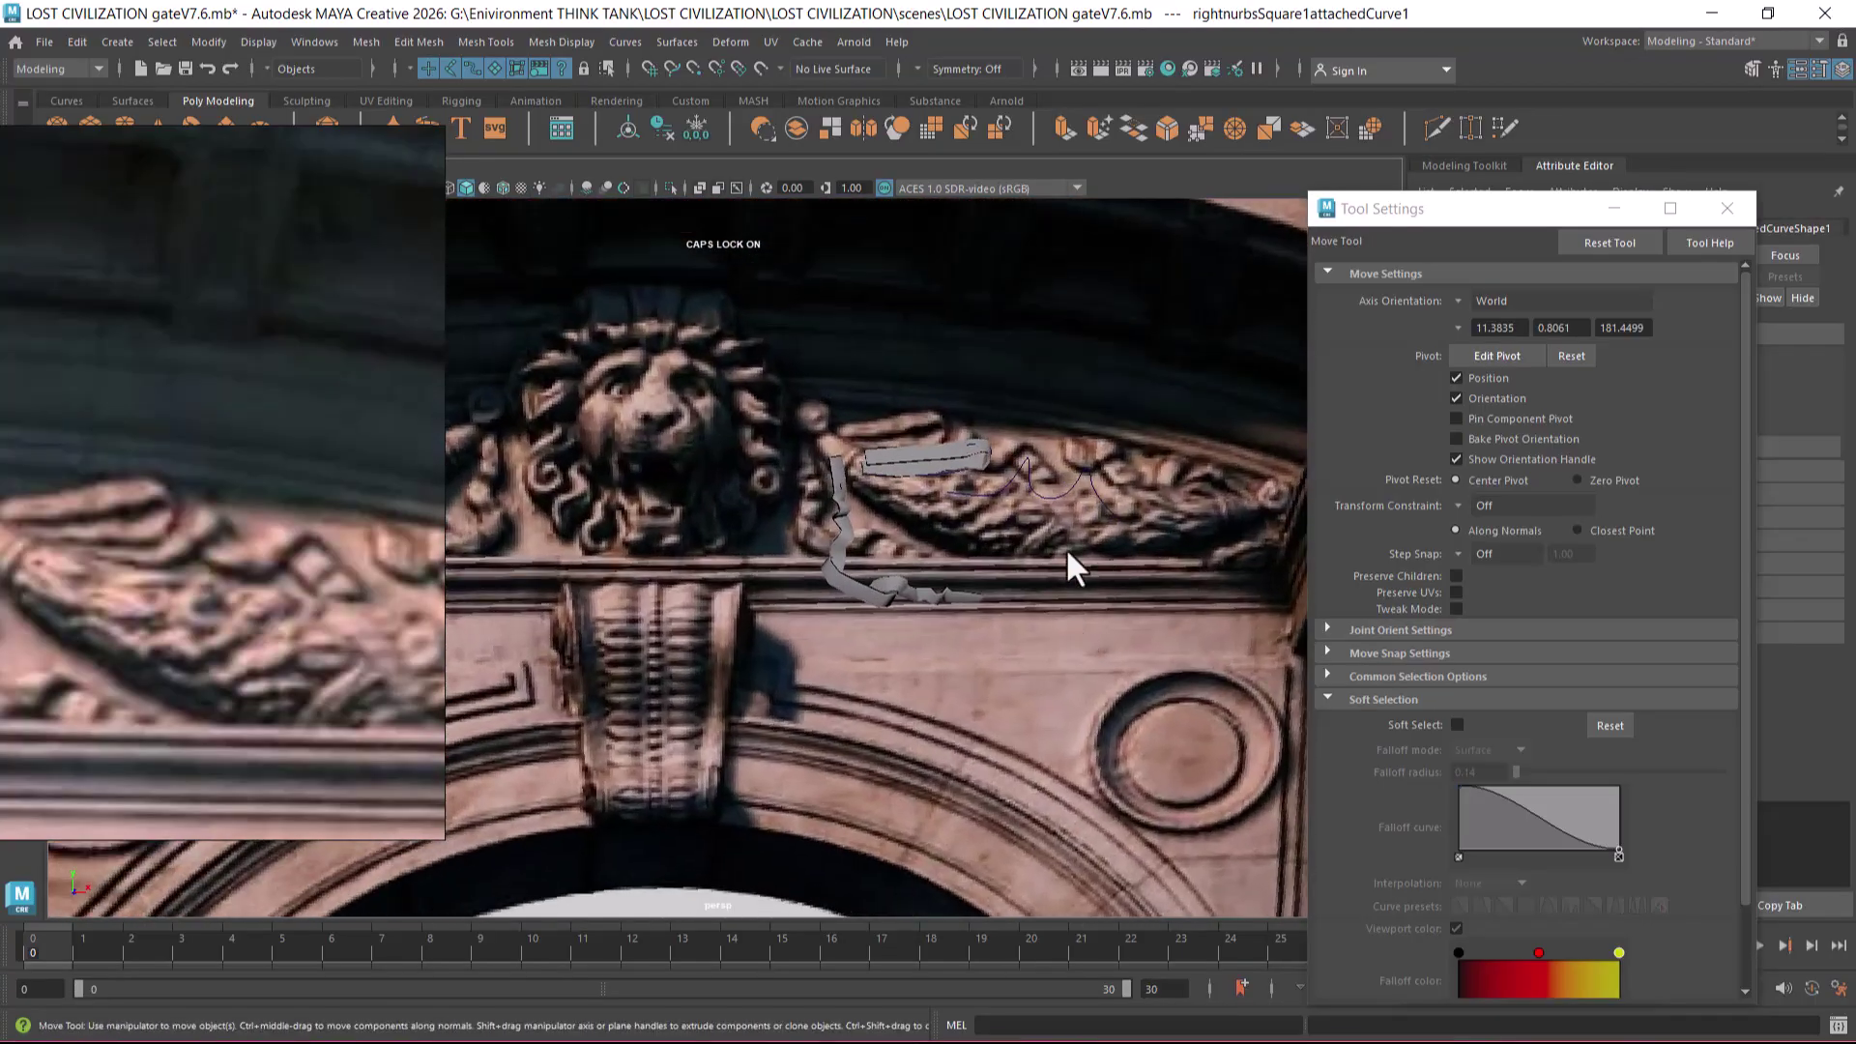
click(1075, 480)
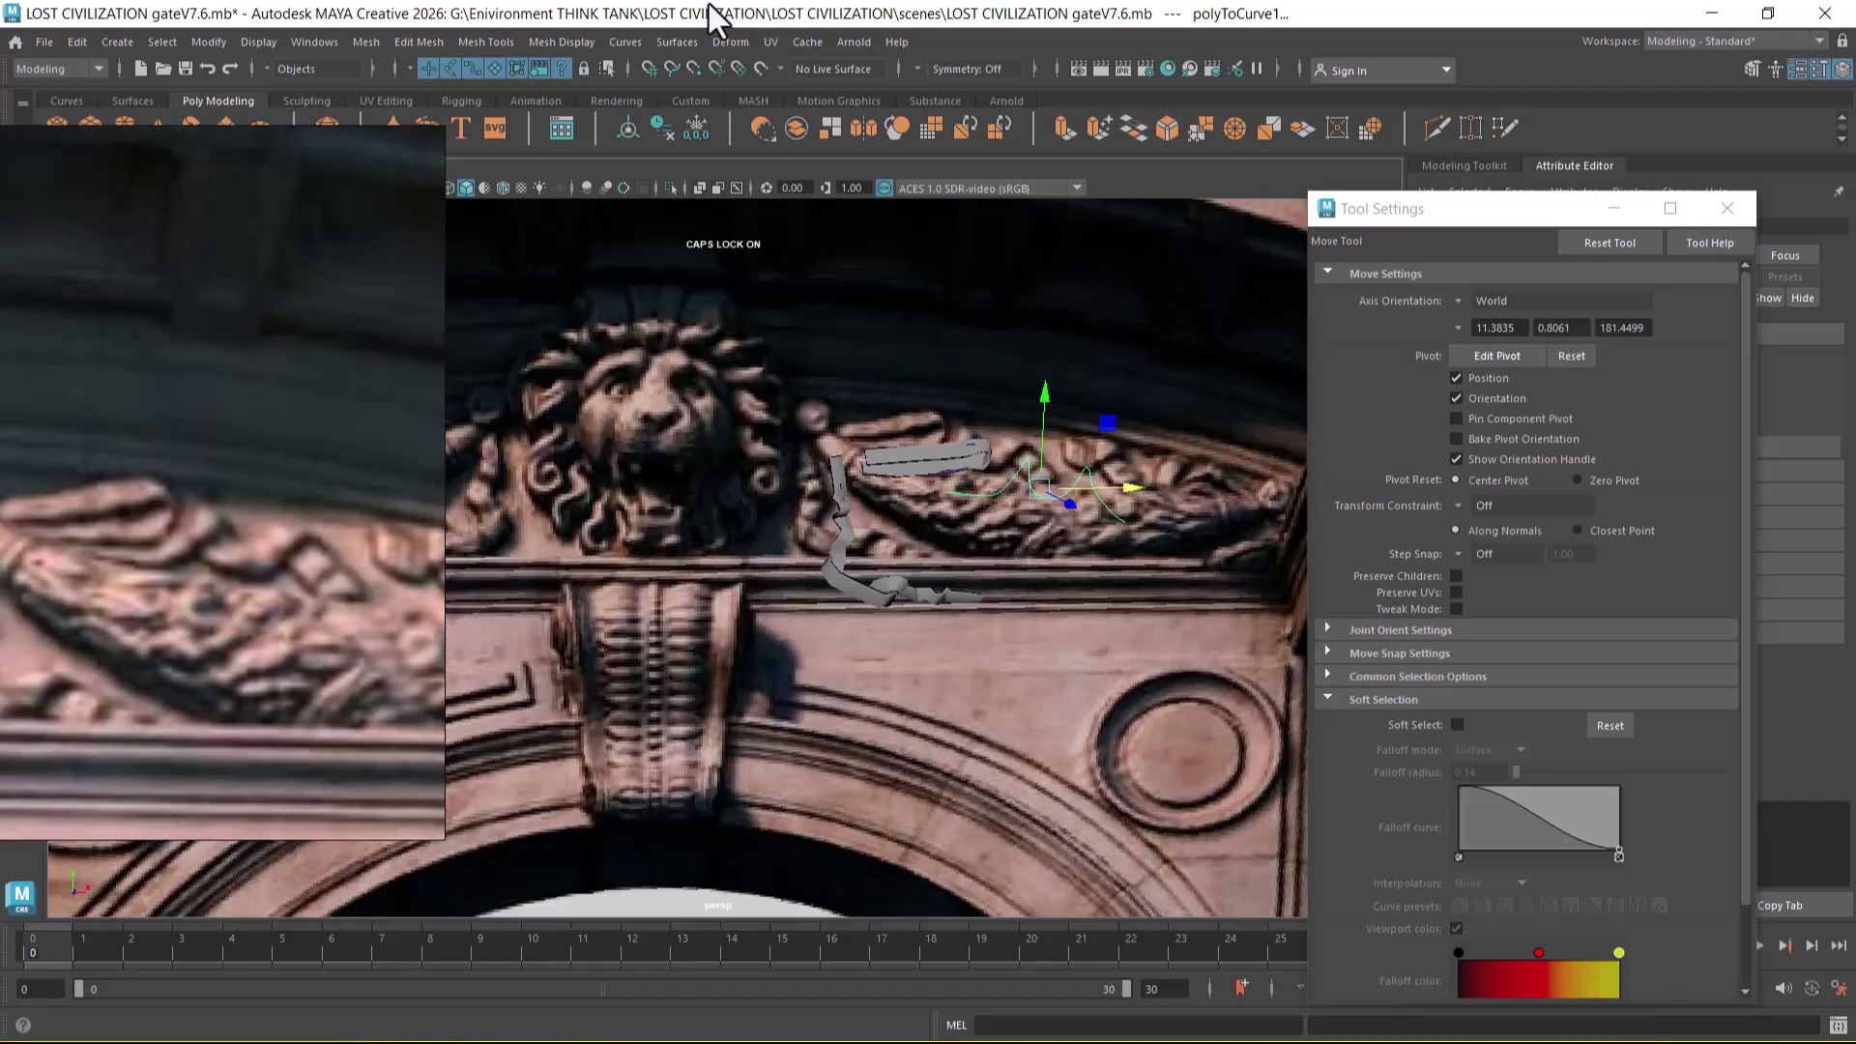
- Extrude the profile along the wavy curve as a complete NURBS tube, at path, with Component pivot, Profile normal orientation, rotation 0 and scale 1
click(688, 43)
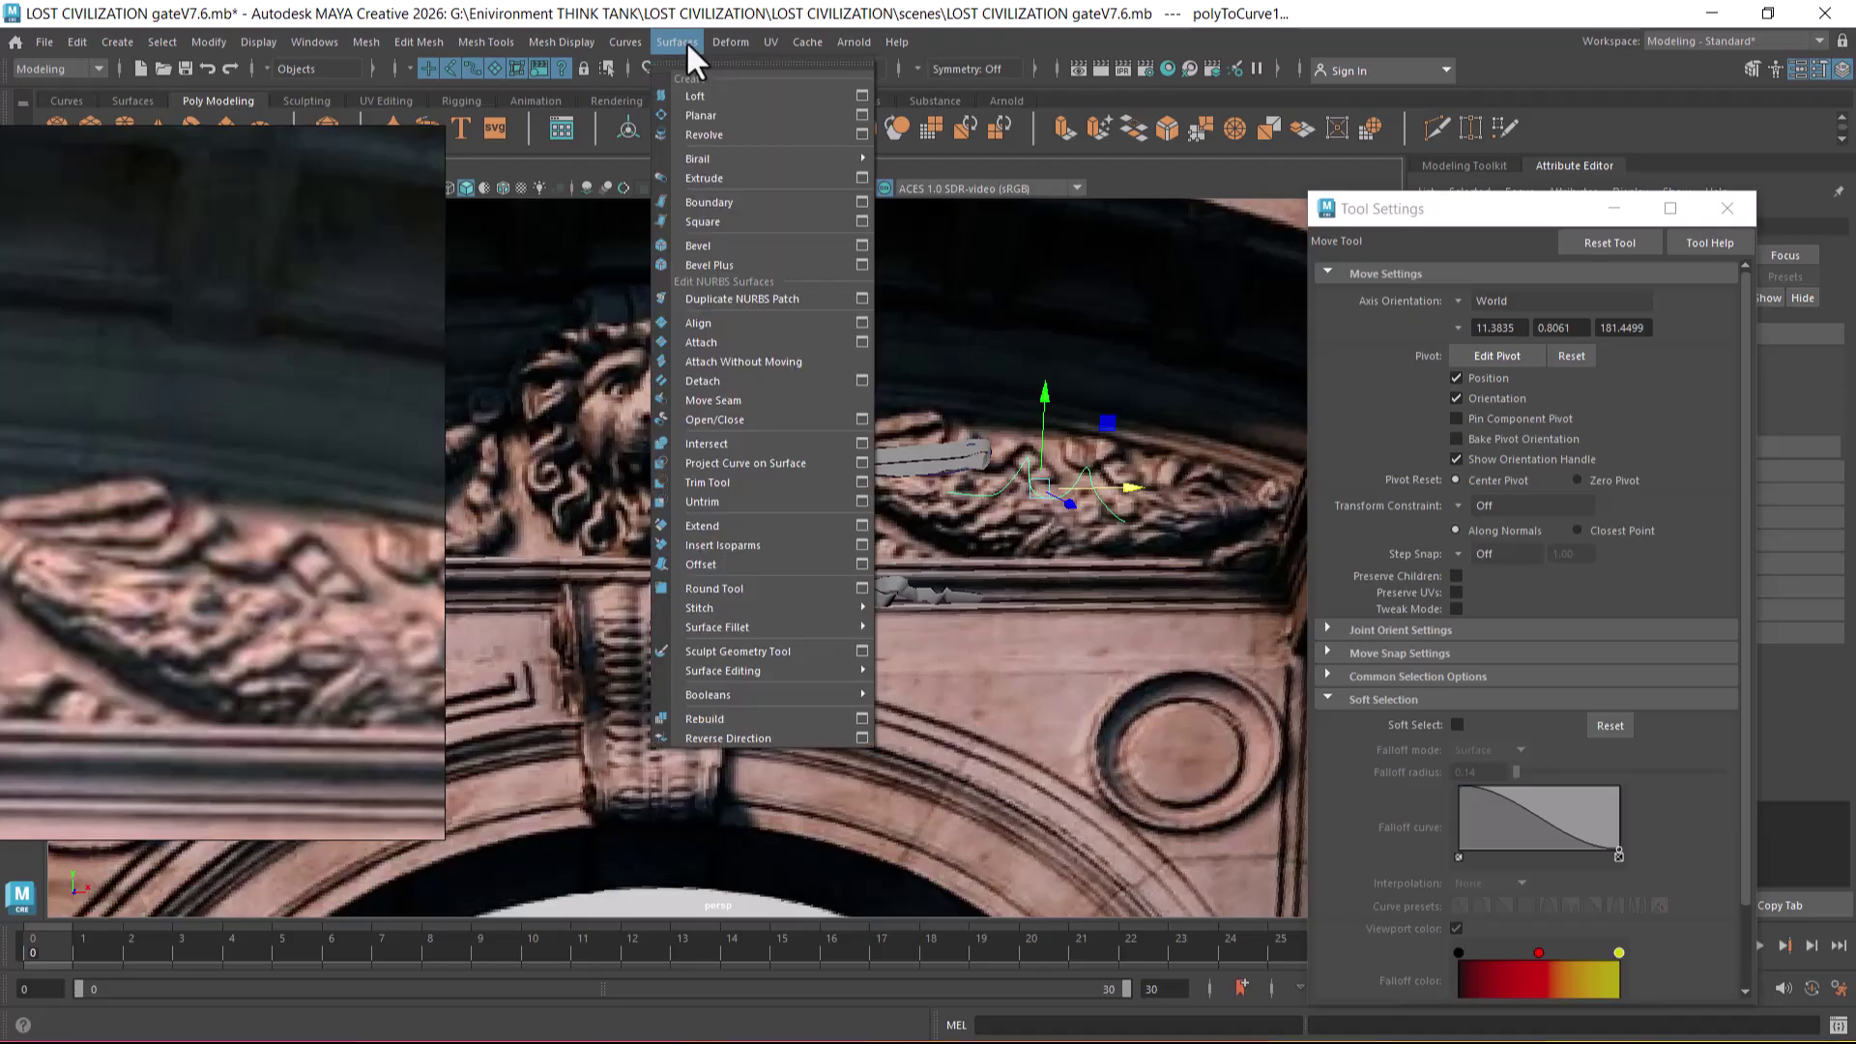
click(861, 178)
click(1197, 304)
click(1209, 348)
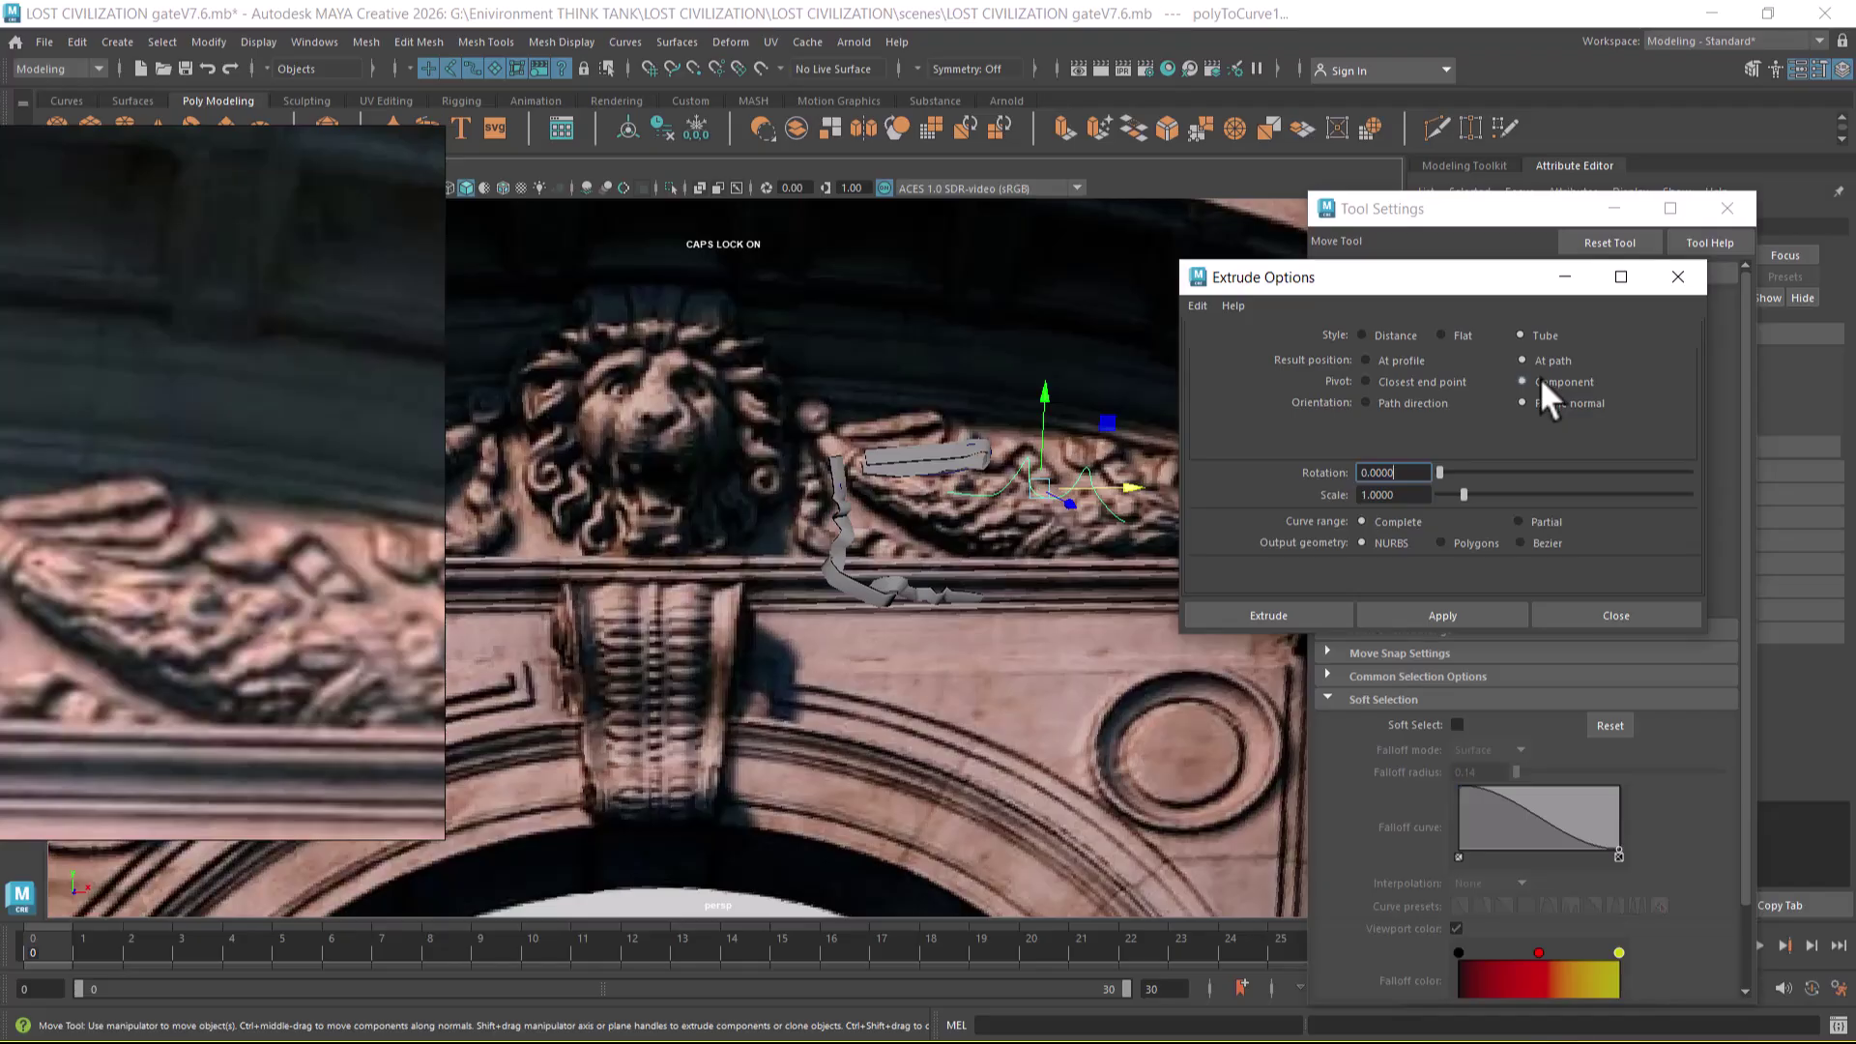
click(1435, 613)
mouse_move(1054, 735)
alt+mouse_down()
mouse_move(898, 735)
mouse_move(965, 704)
mouse_move(870, 615)
mouse_move(920, 567)
mouse_move(1069, 715)
alt+mouse_up()
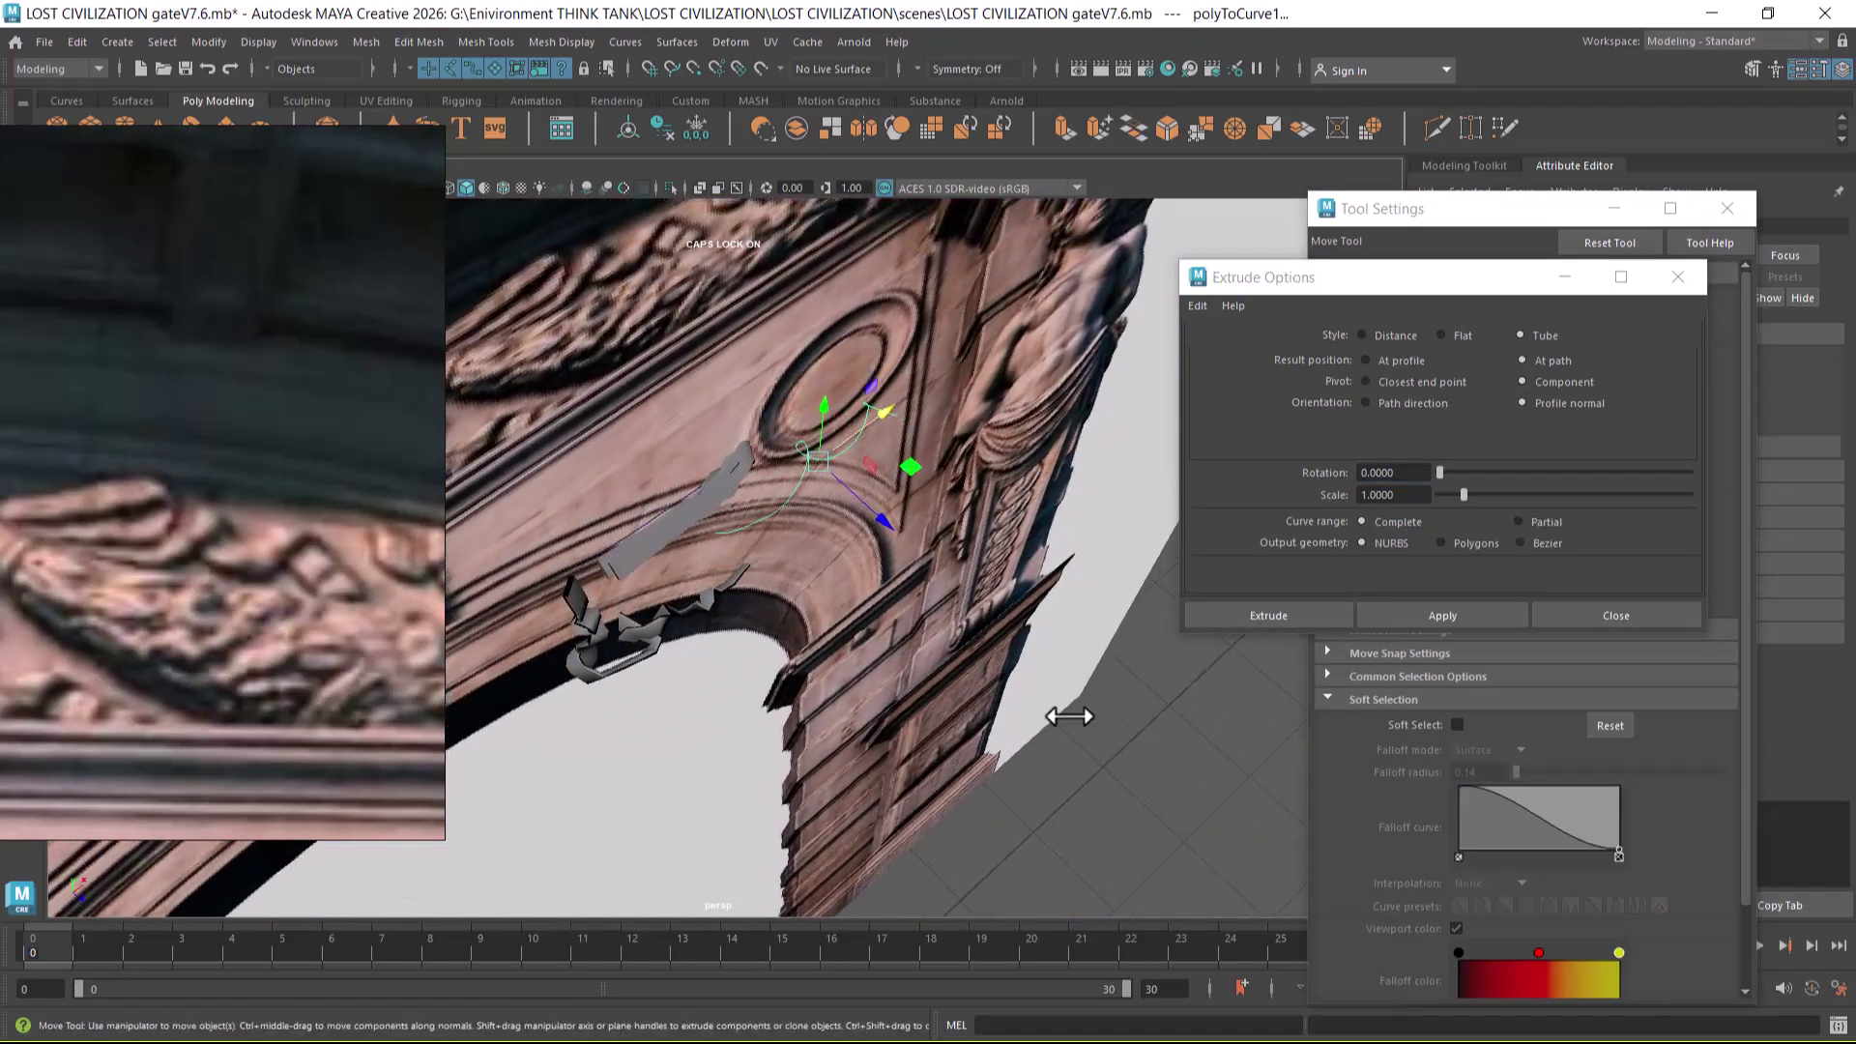
click(1458, 613)
alt+right_drag(1141, 638, 988, 687)
alt+drag(988, 688, 770, 607)
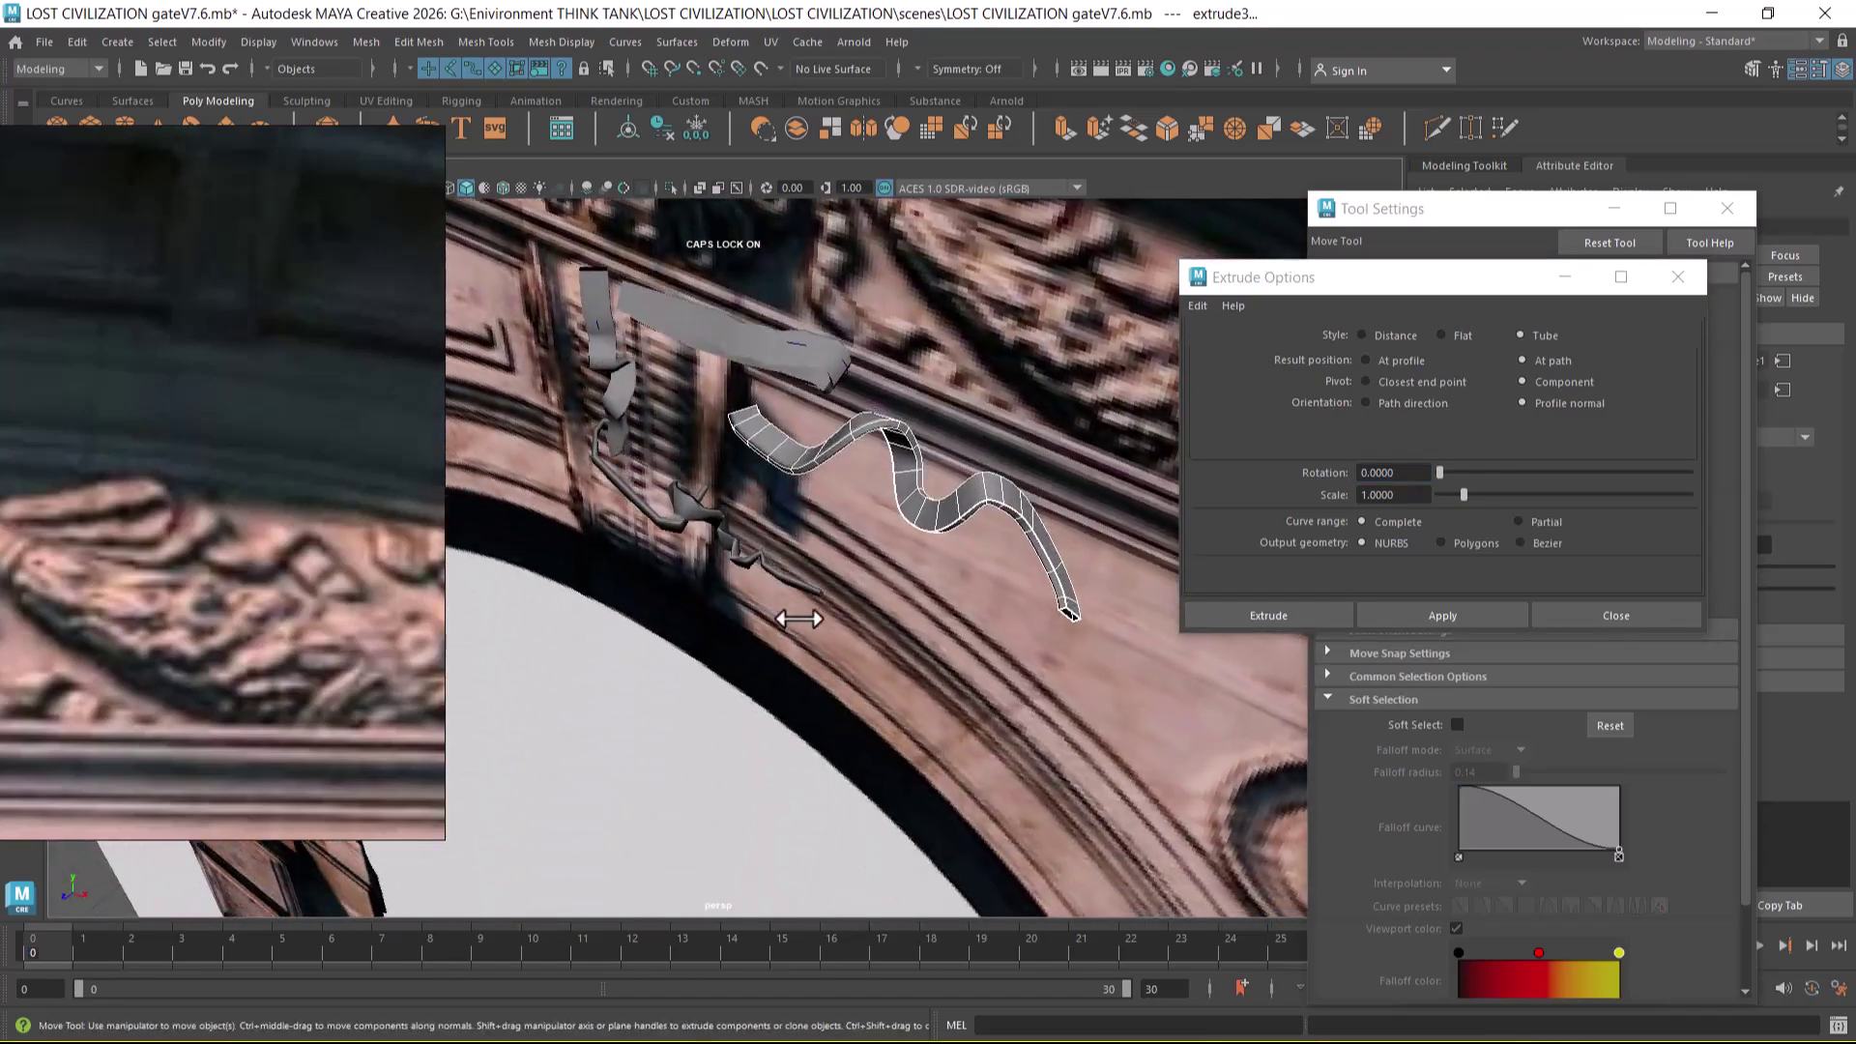
click(1612, 621)
- Examine the extruded ribbon against the carved relief in the front and perspective views
key(space)
drag(1017, 501, 1011, 587)
alt+right_drag(889, 294, 994, 647)
alt+middle_drag(994, 648, 932, 604)
alt+right_drag(880, 527, 899, 551)
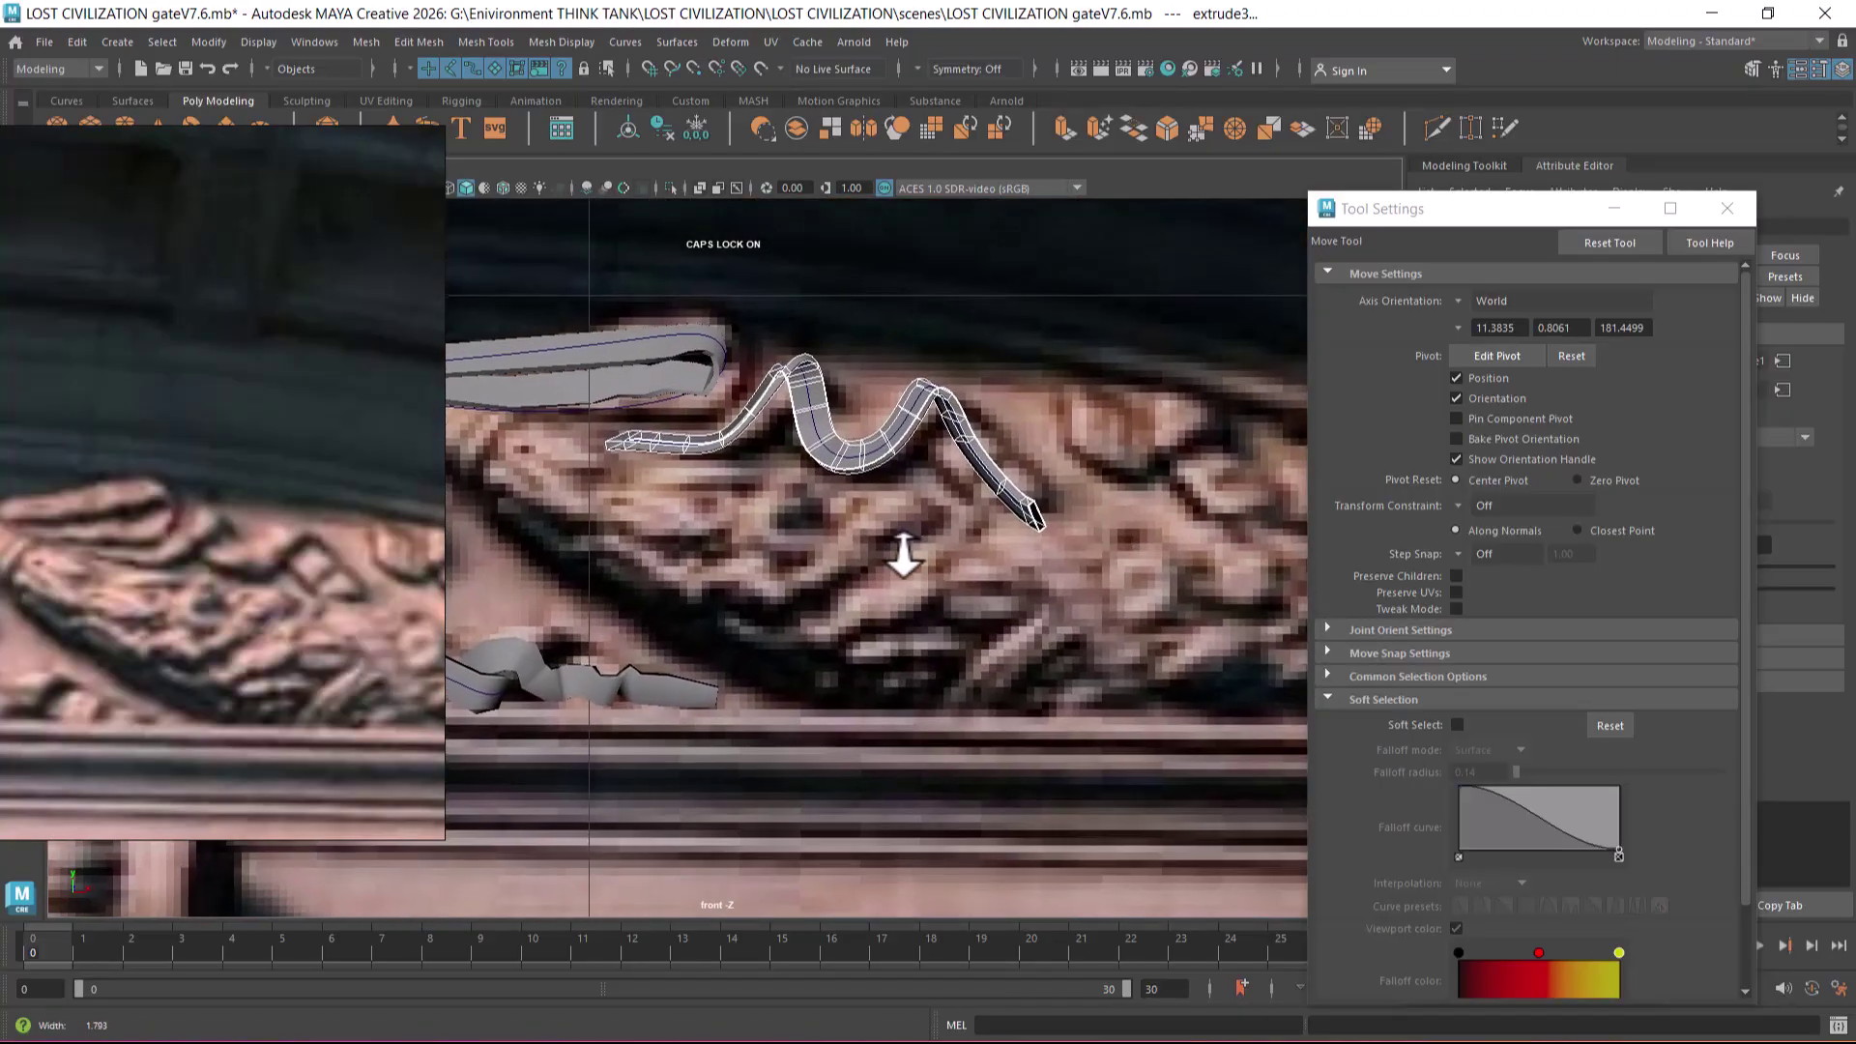
key(space)
key(space)
drag(1053, 551, 1036, 467)
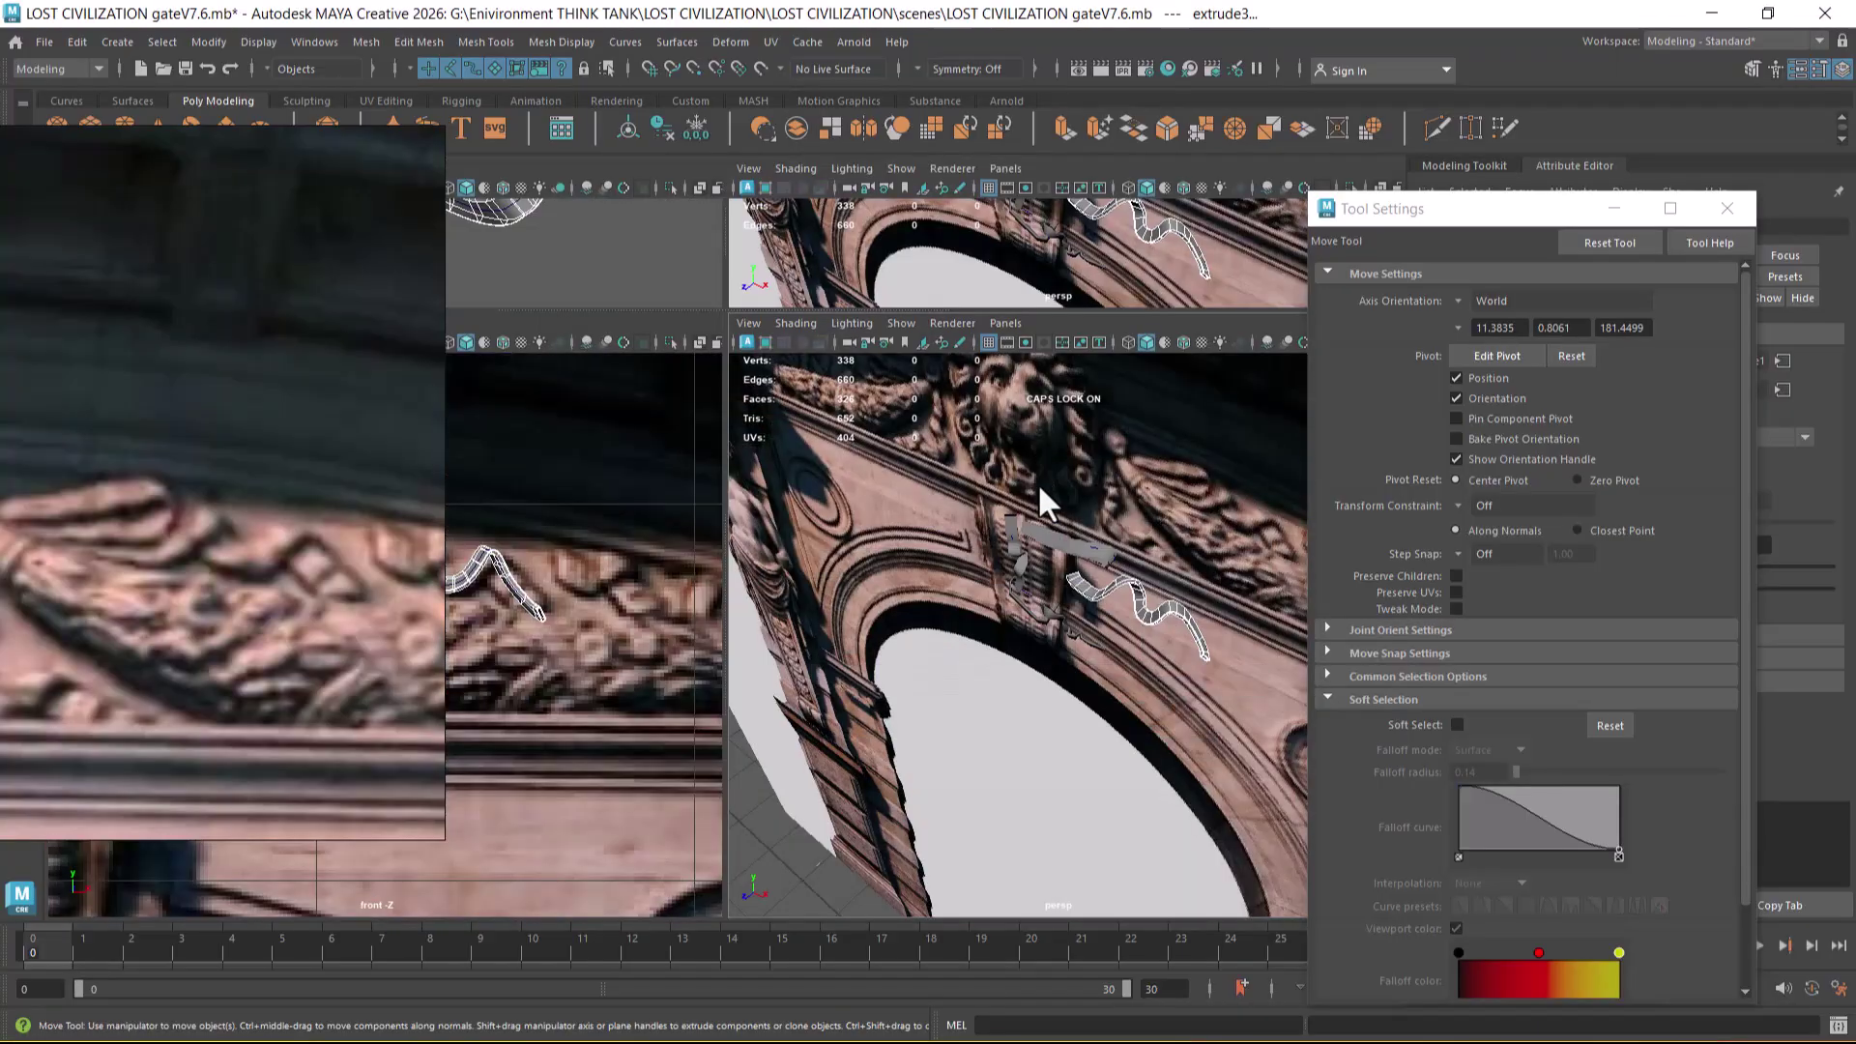
key(space)
alt+drag(1085, 634, 764, 529)
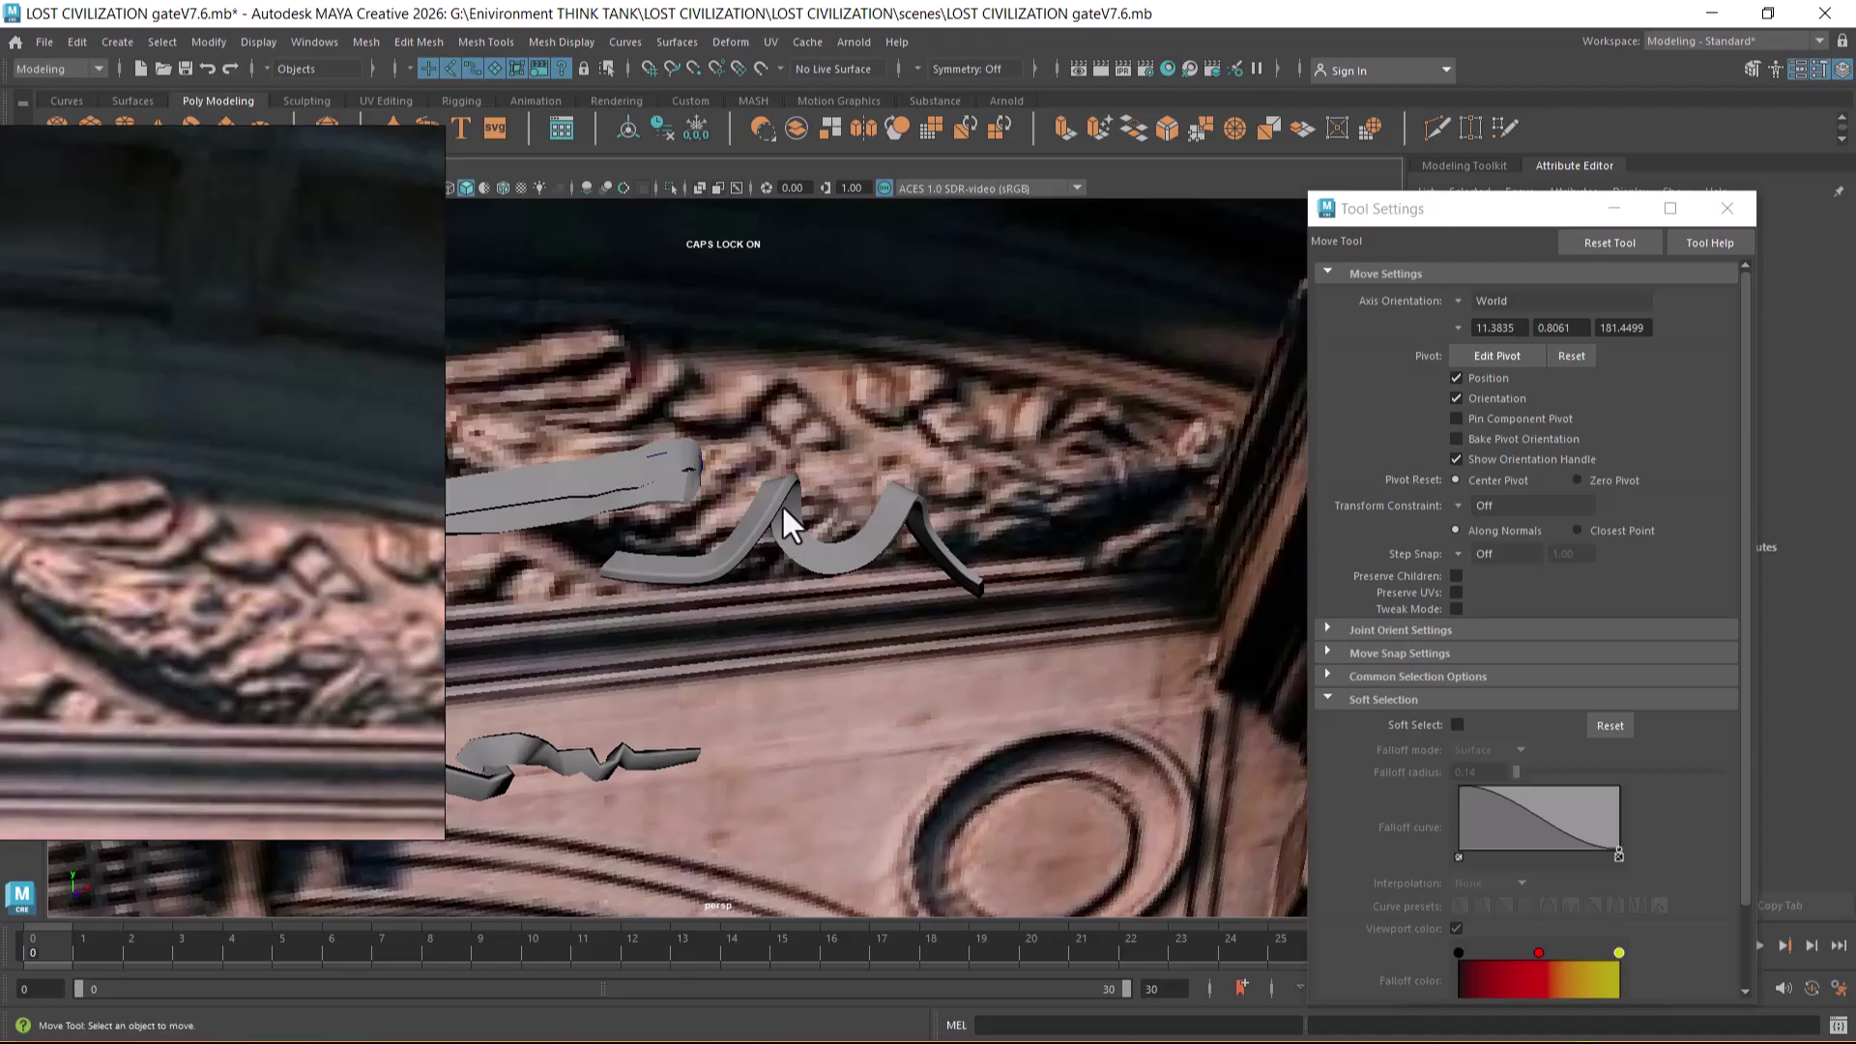
- Select the extruded ribbon surface and check its shape against the reference relief from the front and in perspective
click(779, 508)
alt+drag(756, 547, 753, 495)
key(space)
drag(889, 562, 887, 595)
scroll(857, 543, up, 3)
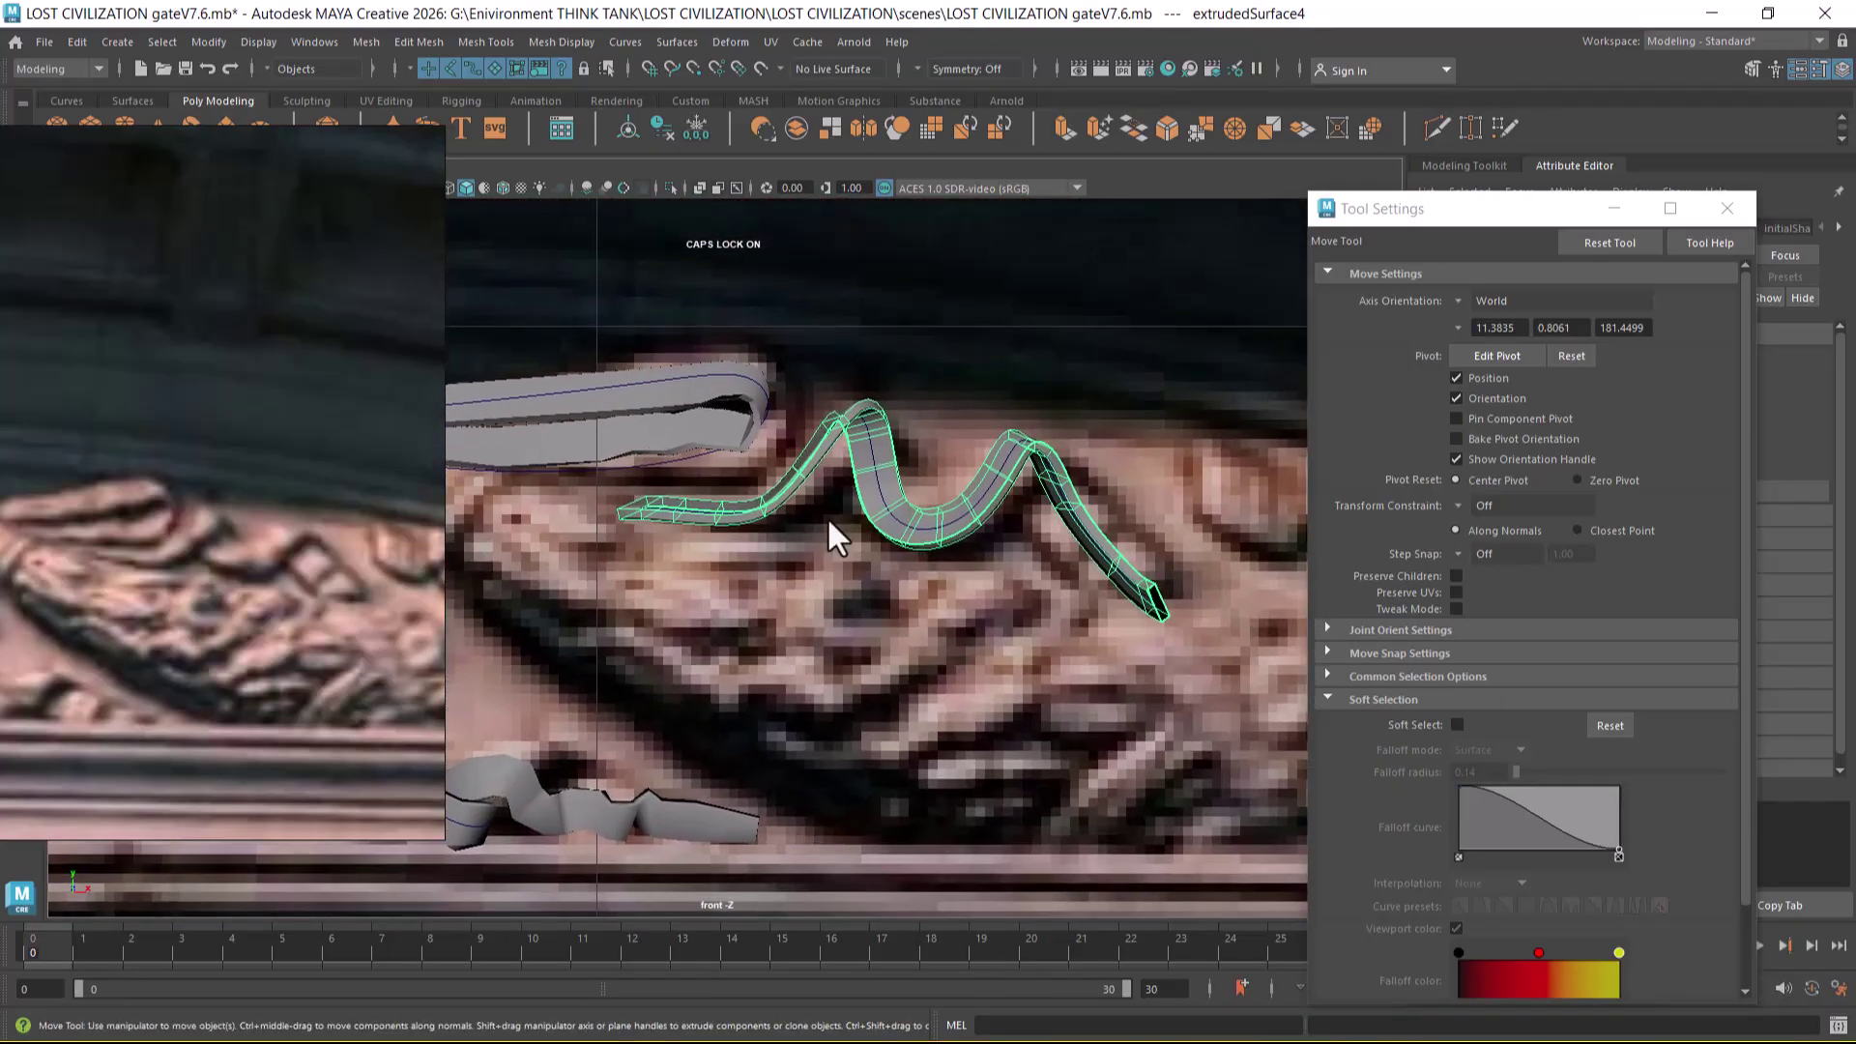
scroll(849, 549, up, 1)
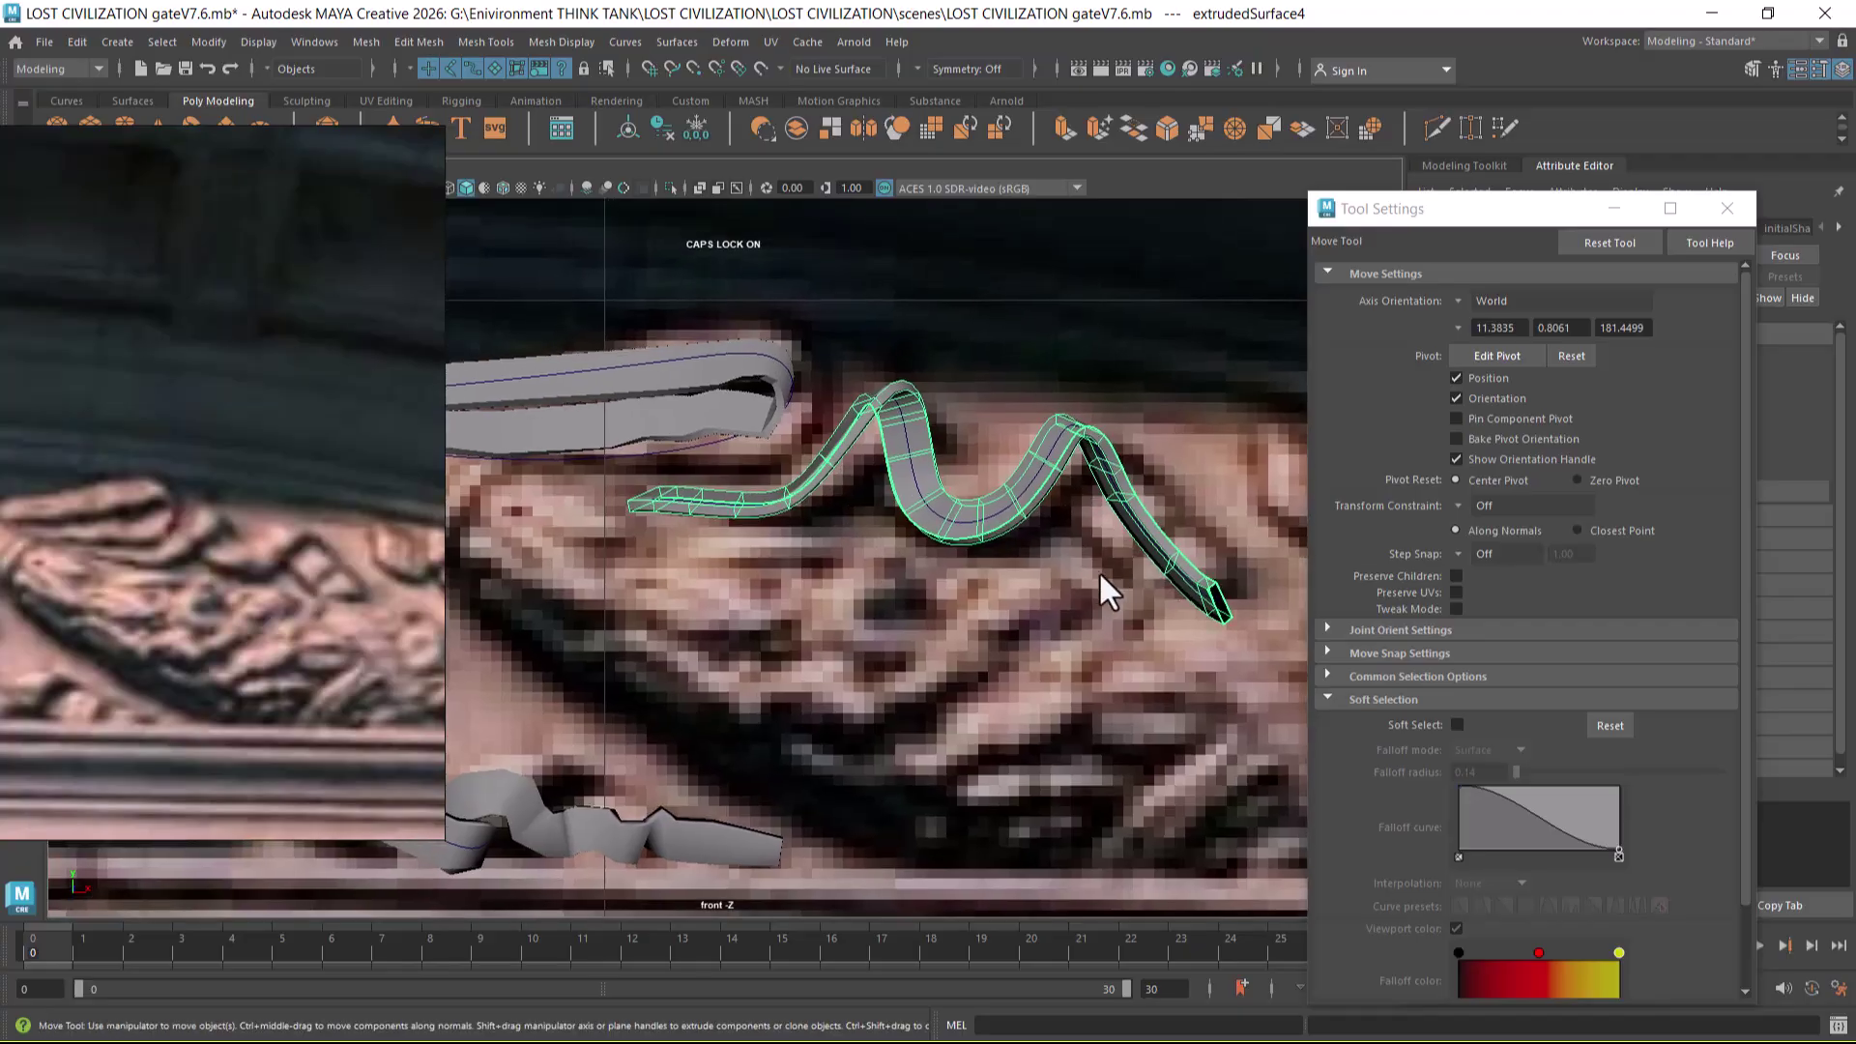
key(space)
drag(1104, 571, 1070, 438)
scroll(972, 559, down, 2)
alt+drag(973, 558, 829, 609)
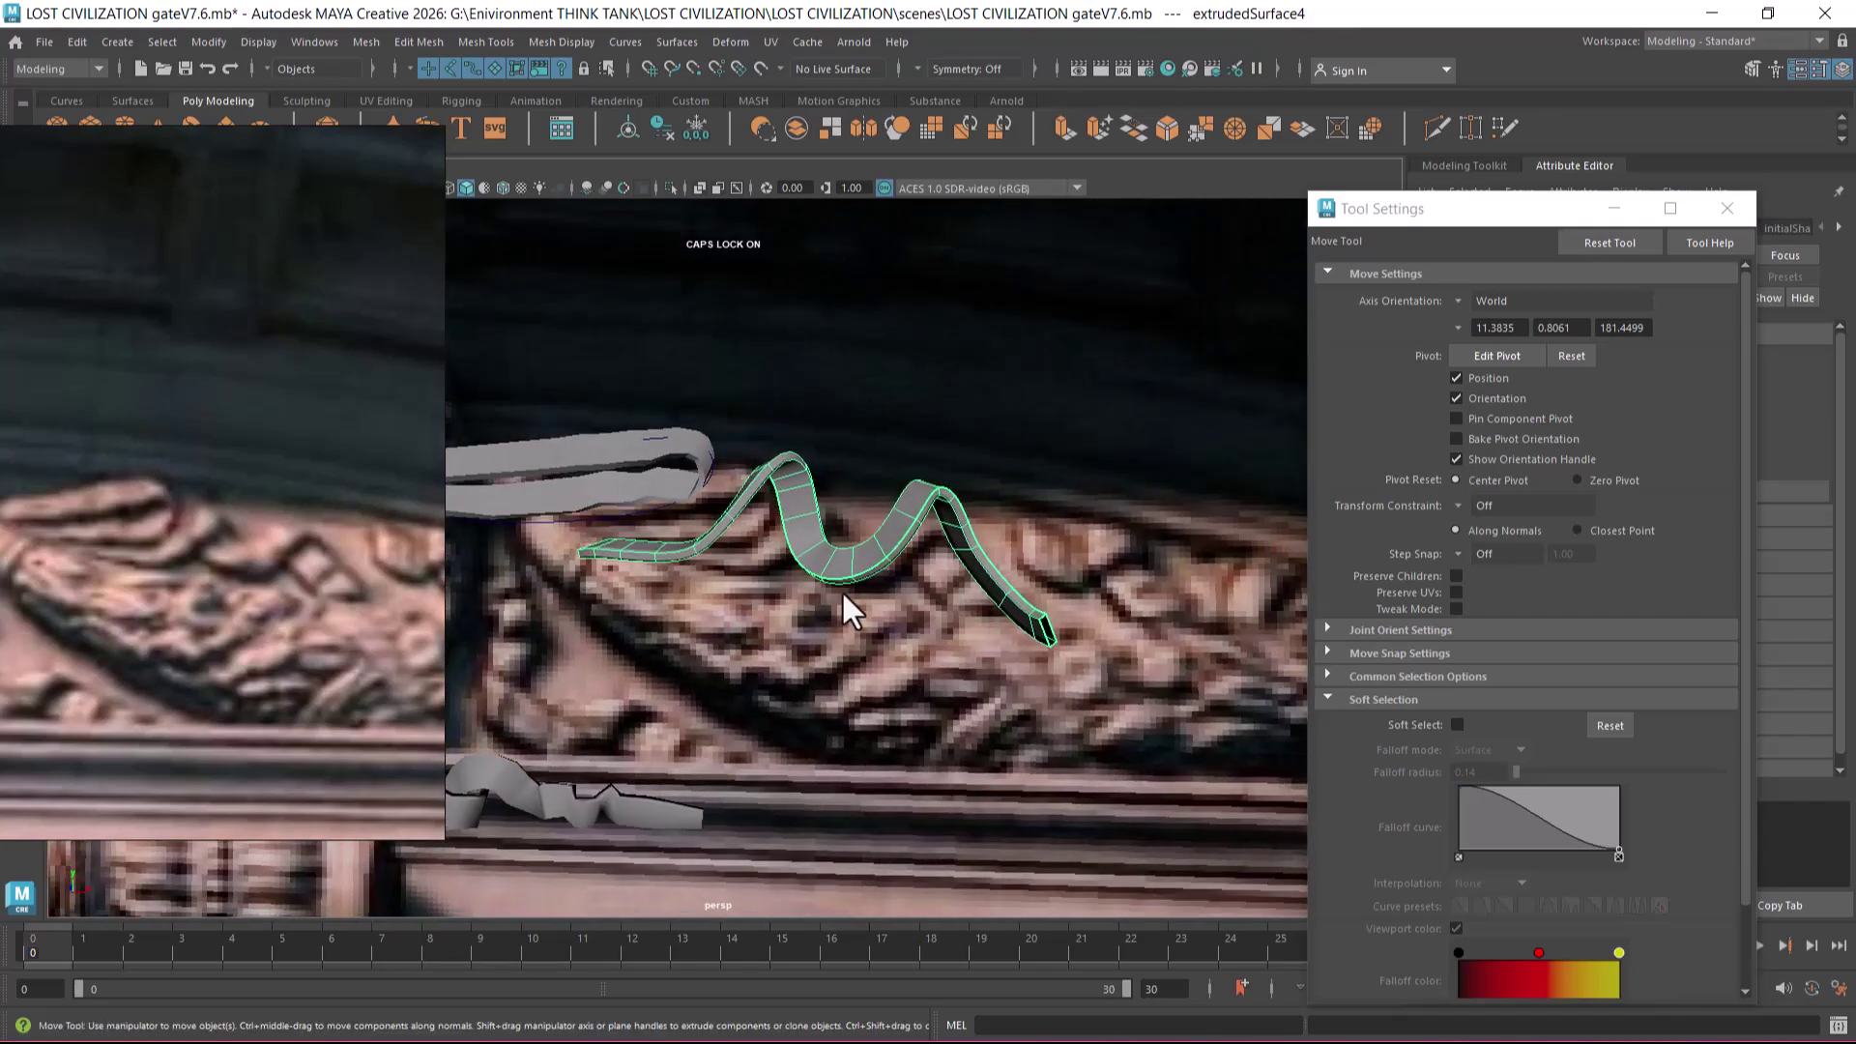
alt+drag(914, 540, 992, 431)
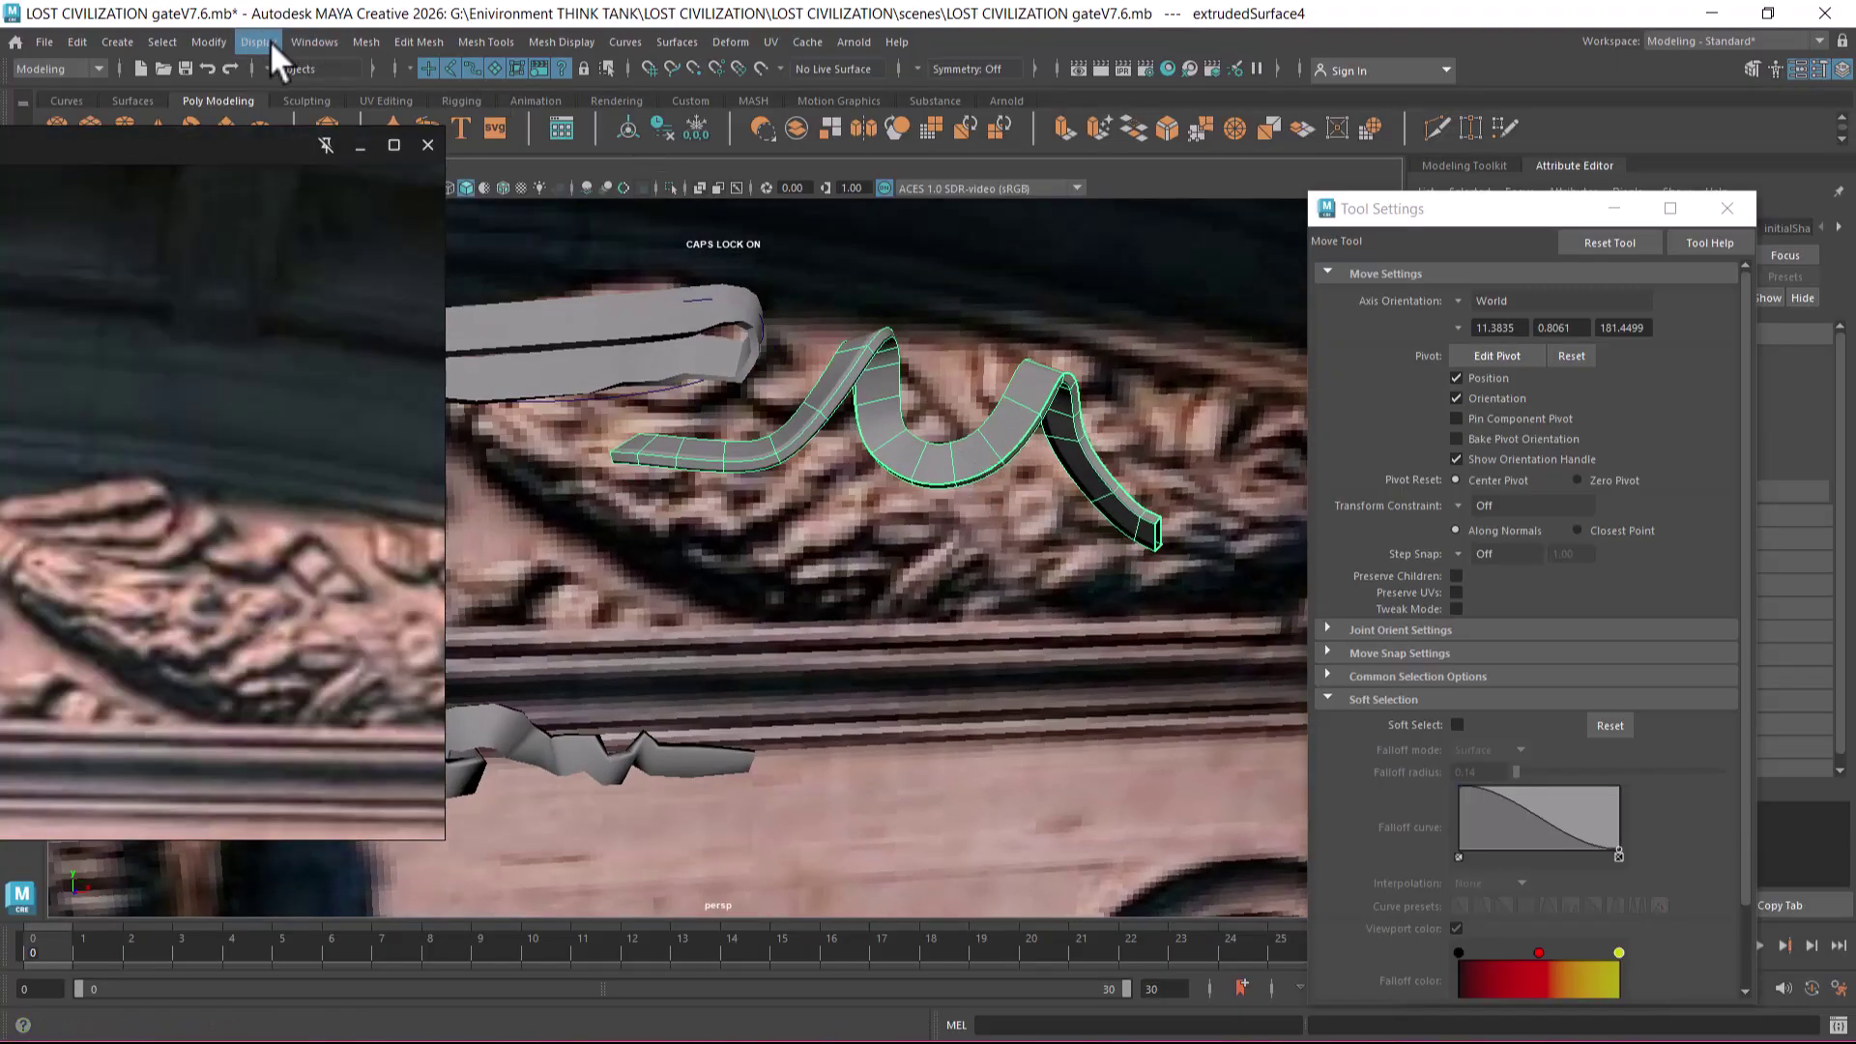
- Convert the extruded NURBS ribbon to quad polygons with General tessellation, using Per span # of iso params and 1 for both U and V
click(209, 42)
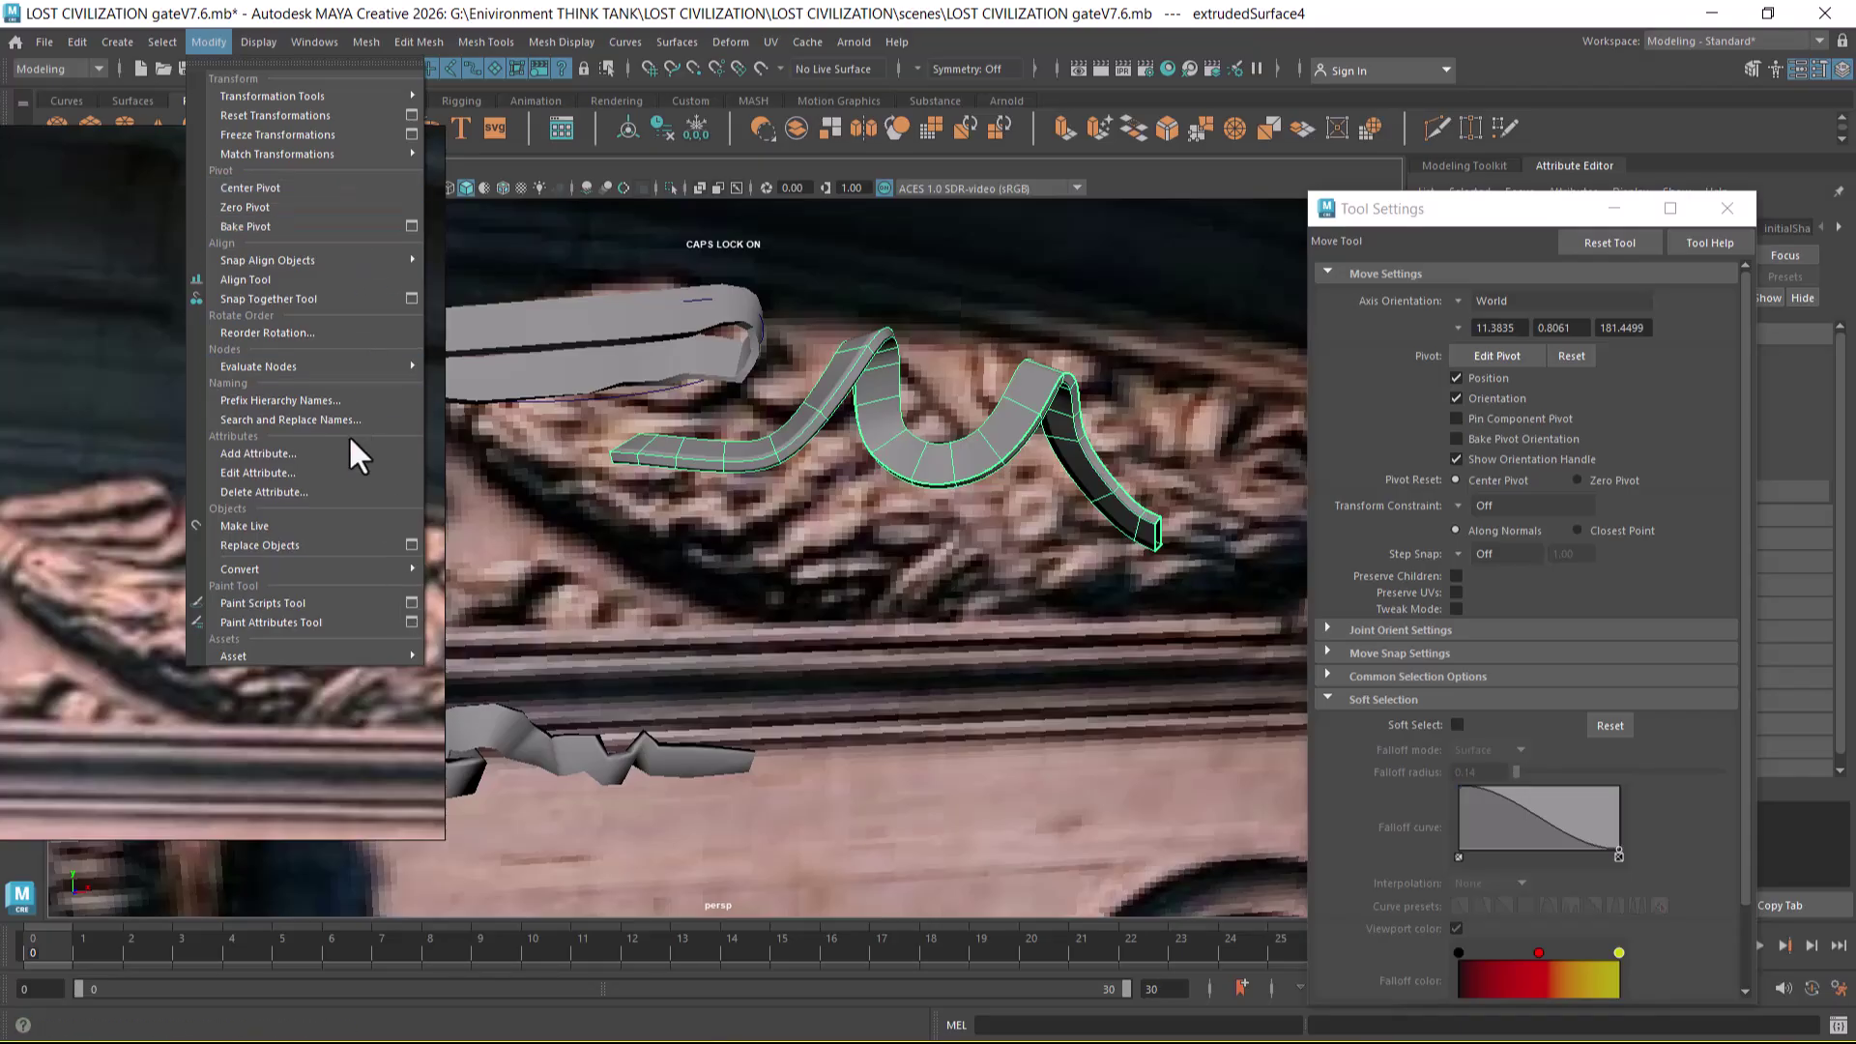
mouse_move(388, 572)
mouse_move(713, 589)
alt+mouse_down()
mouse_move(977, 491)
mouse_move(986, 524)
mouse_move(957, 462)
mouse_move(924, 485)
mouse_move(1098, 597)
mouse_move(979, 456)
mouse_move(944, 553)
mouse_move(816, 470)
mouse_move(855, 519)
mouse_move(551, 440)
mouse_move(532, 348)
mouse_move(514, 431)
mouse_move(776, 510)
mouse_move(886, 426)
mouse_move(825, 513)
mouse_move(812, 419)
mouse_move(834, 447)
alt+mouse_up()
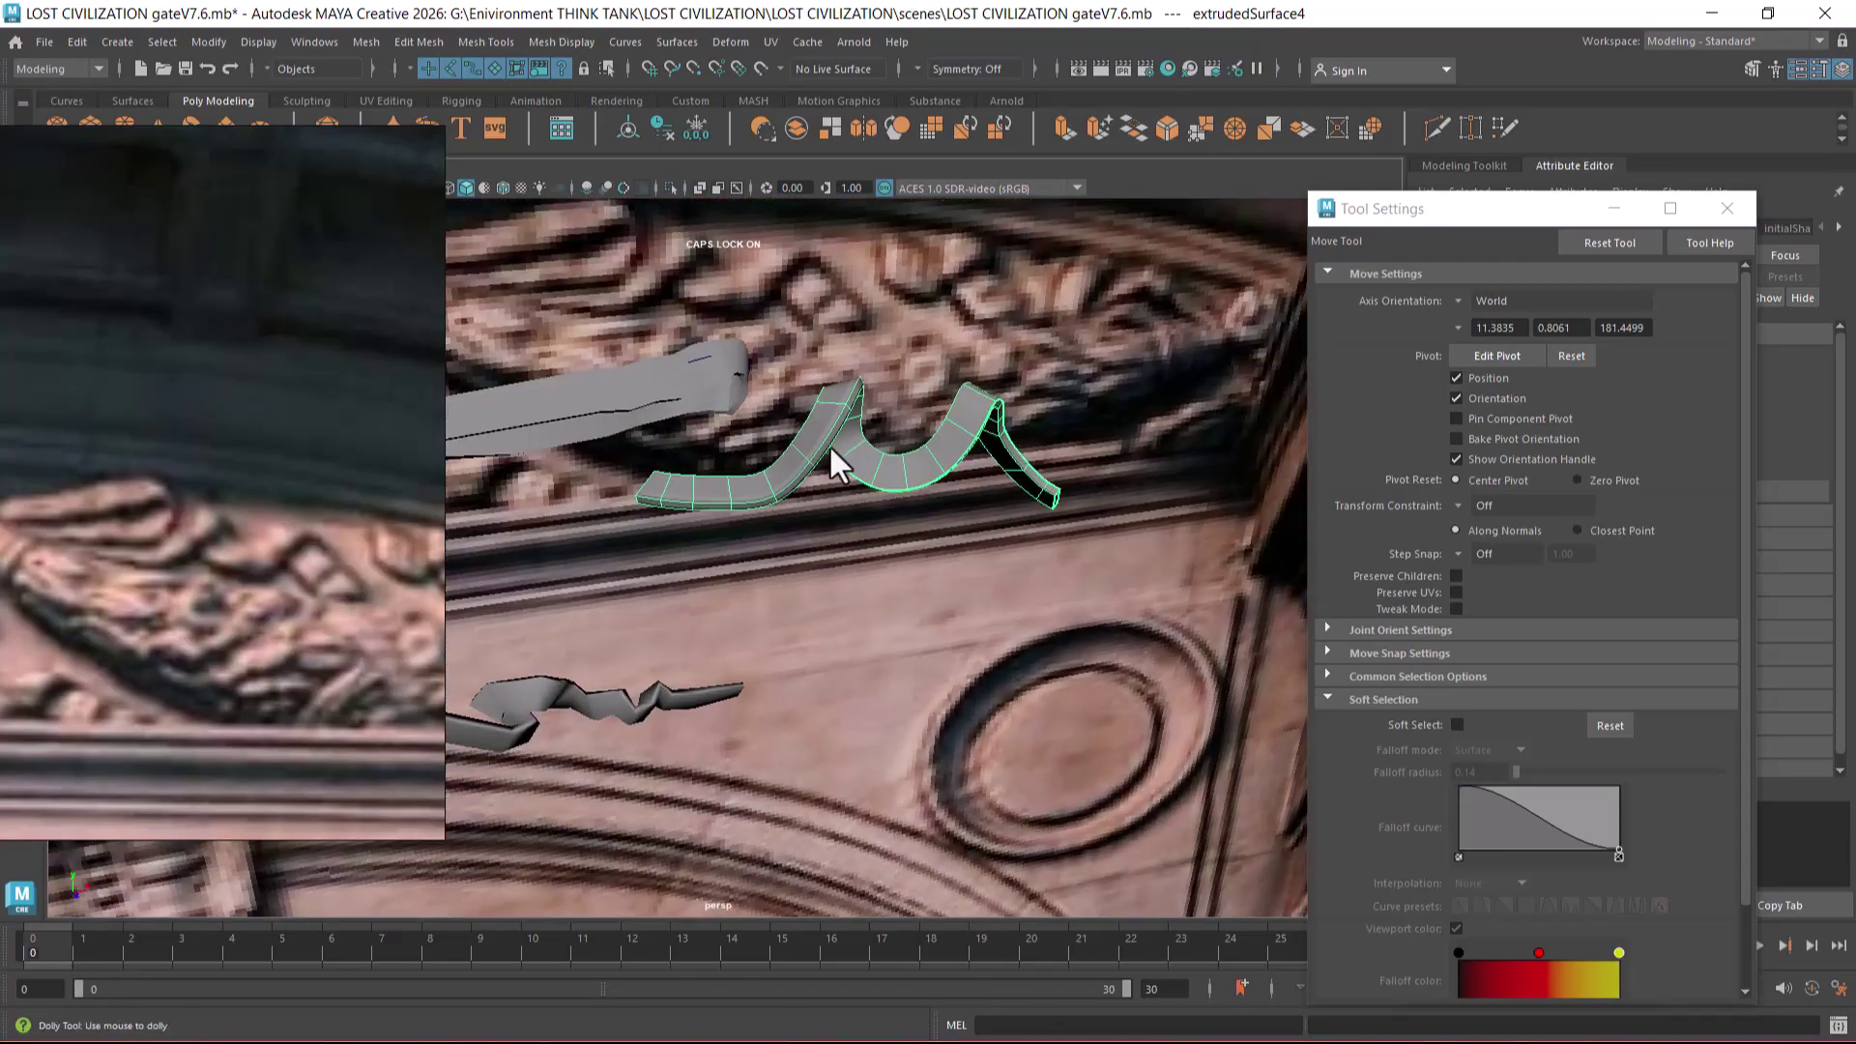
alt+right_drag(831, 443, 919, 571)
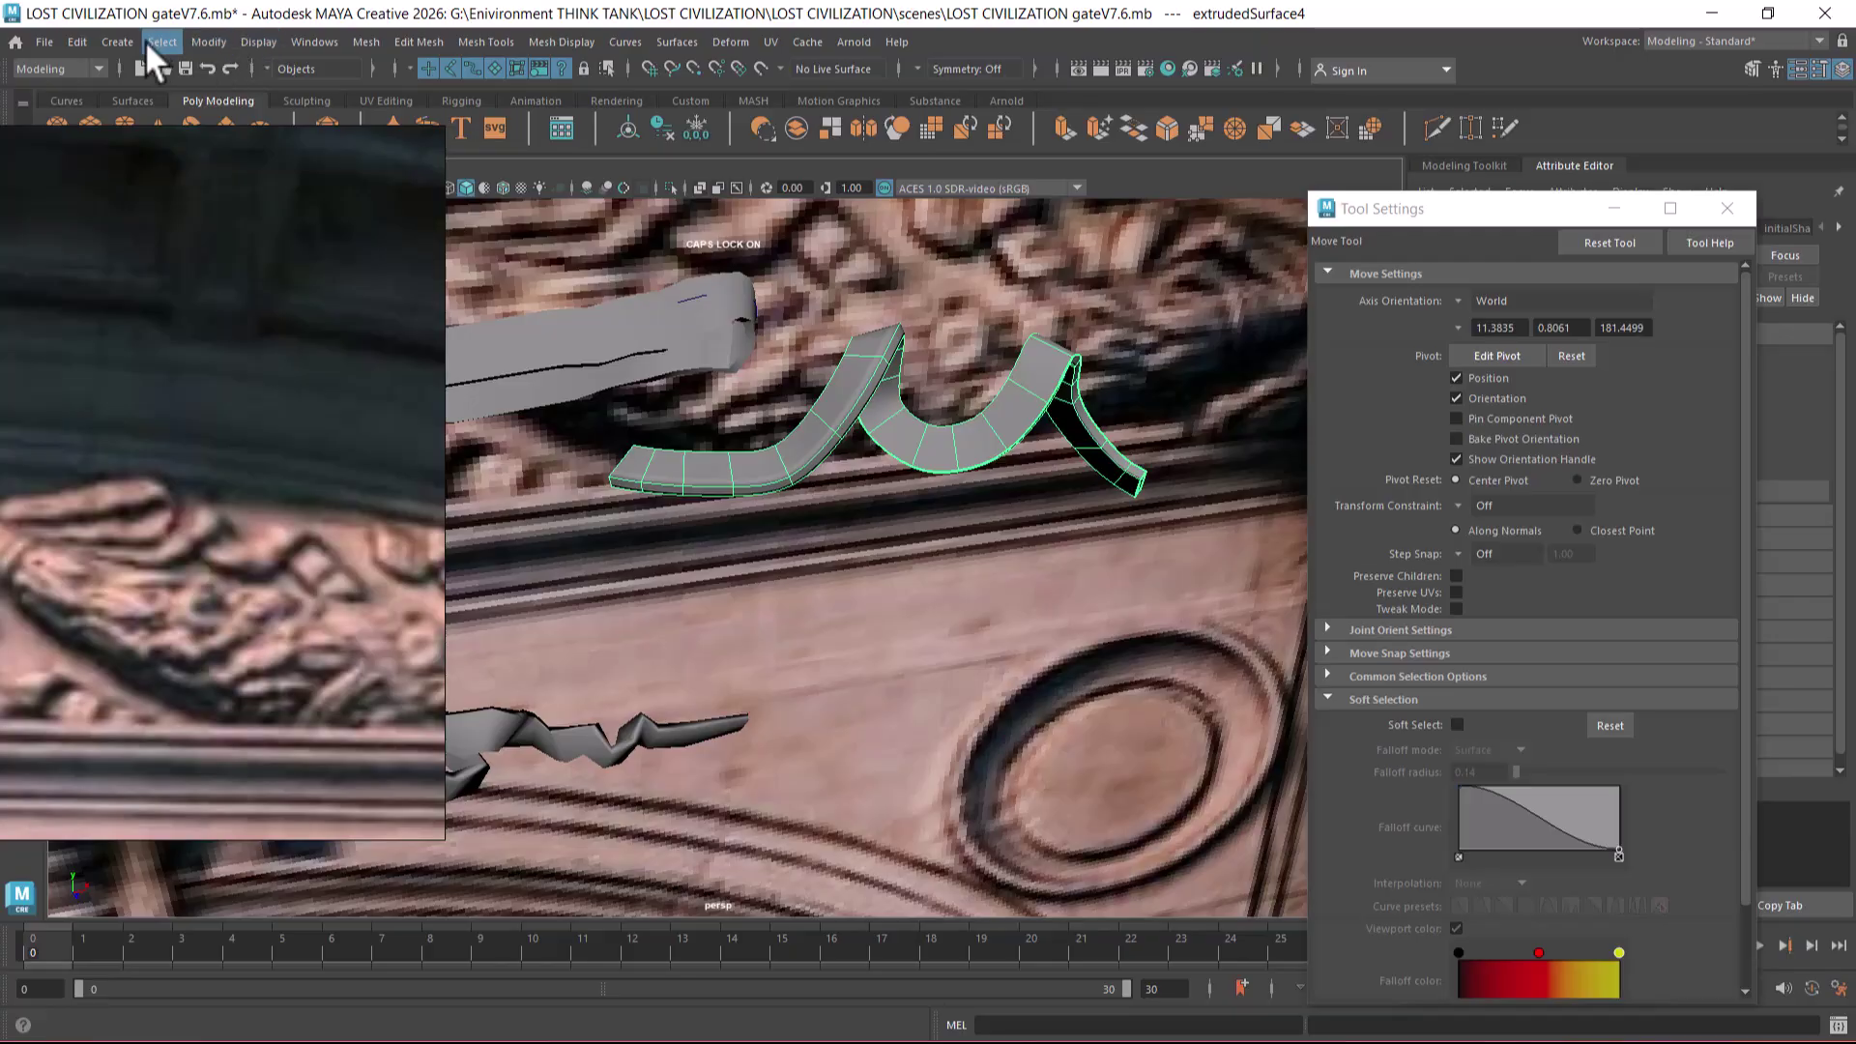
click(205, 42)
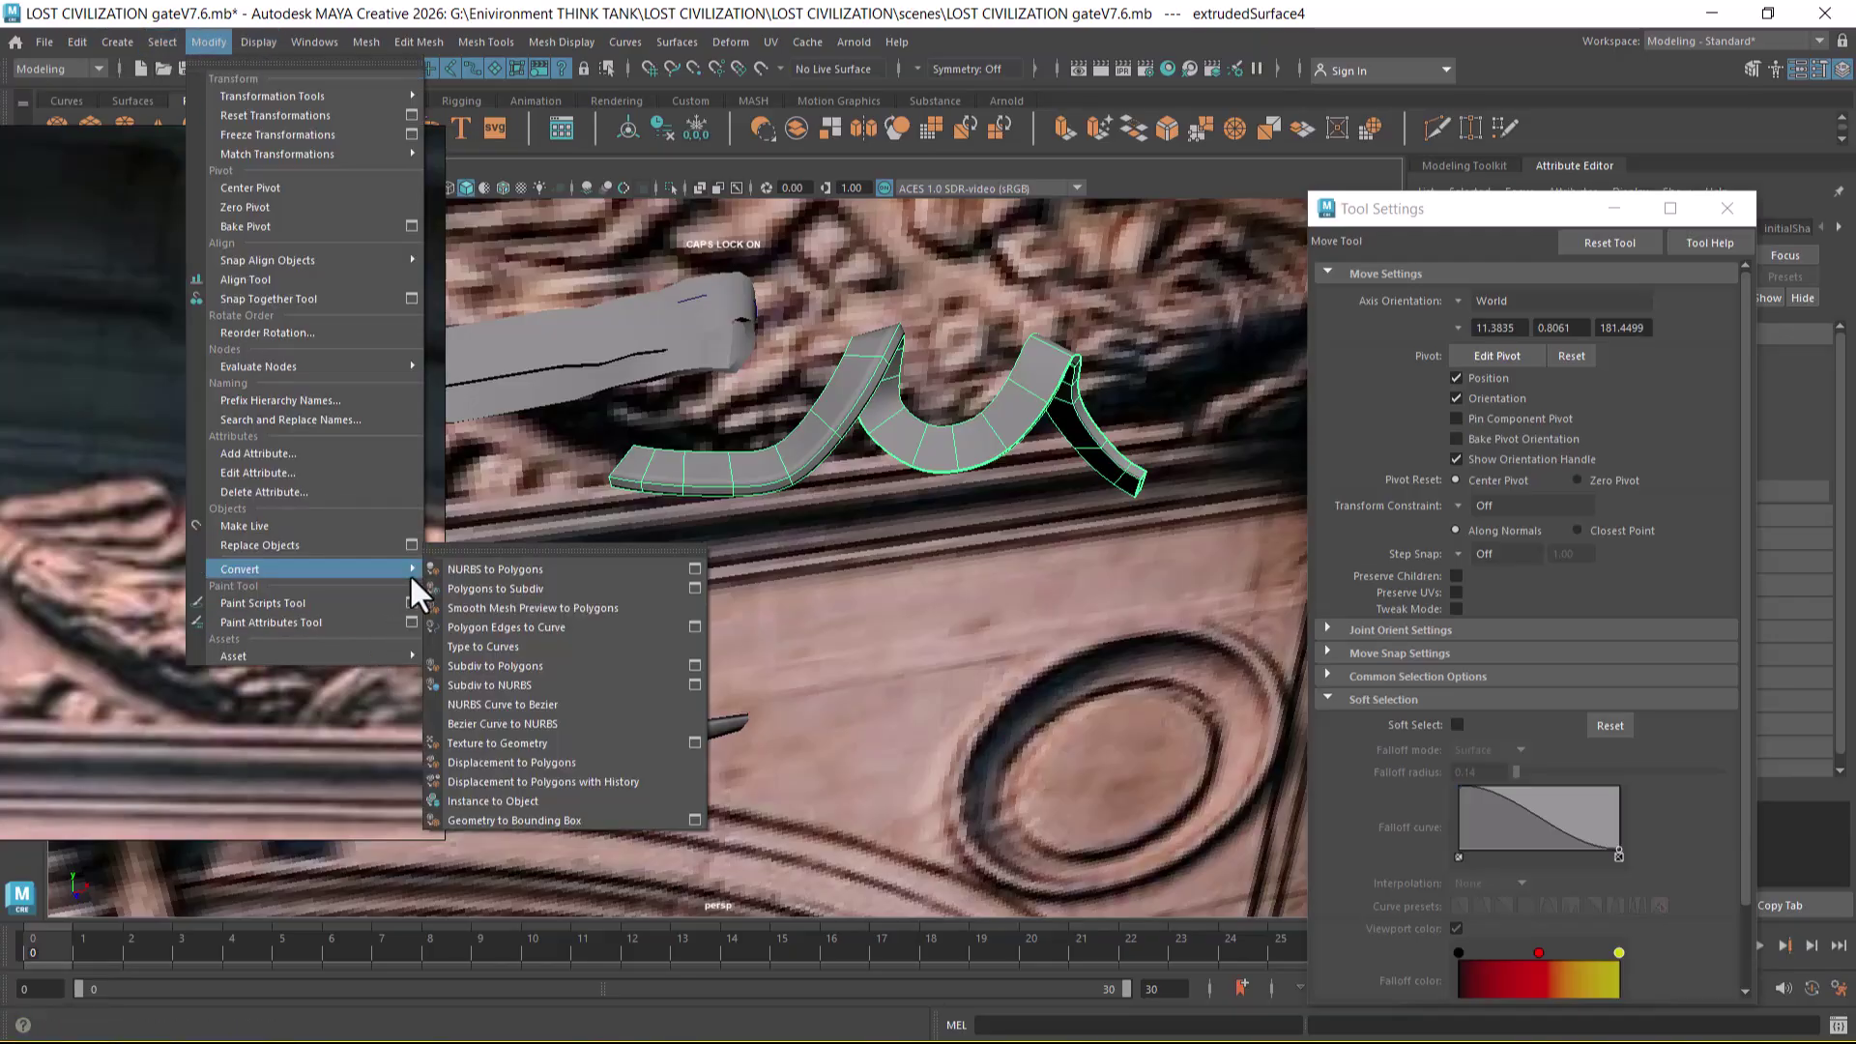
click(694, 569)
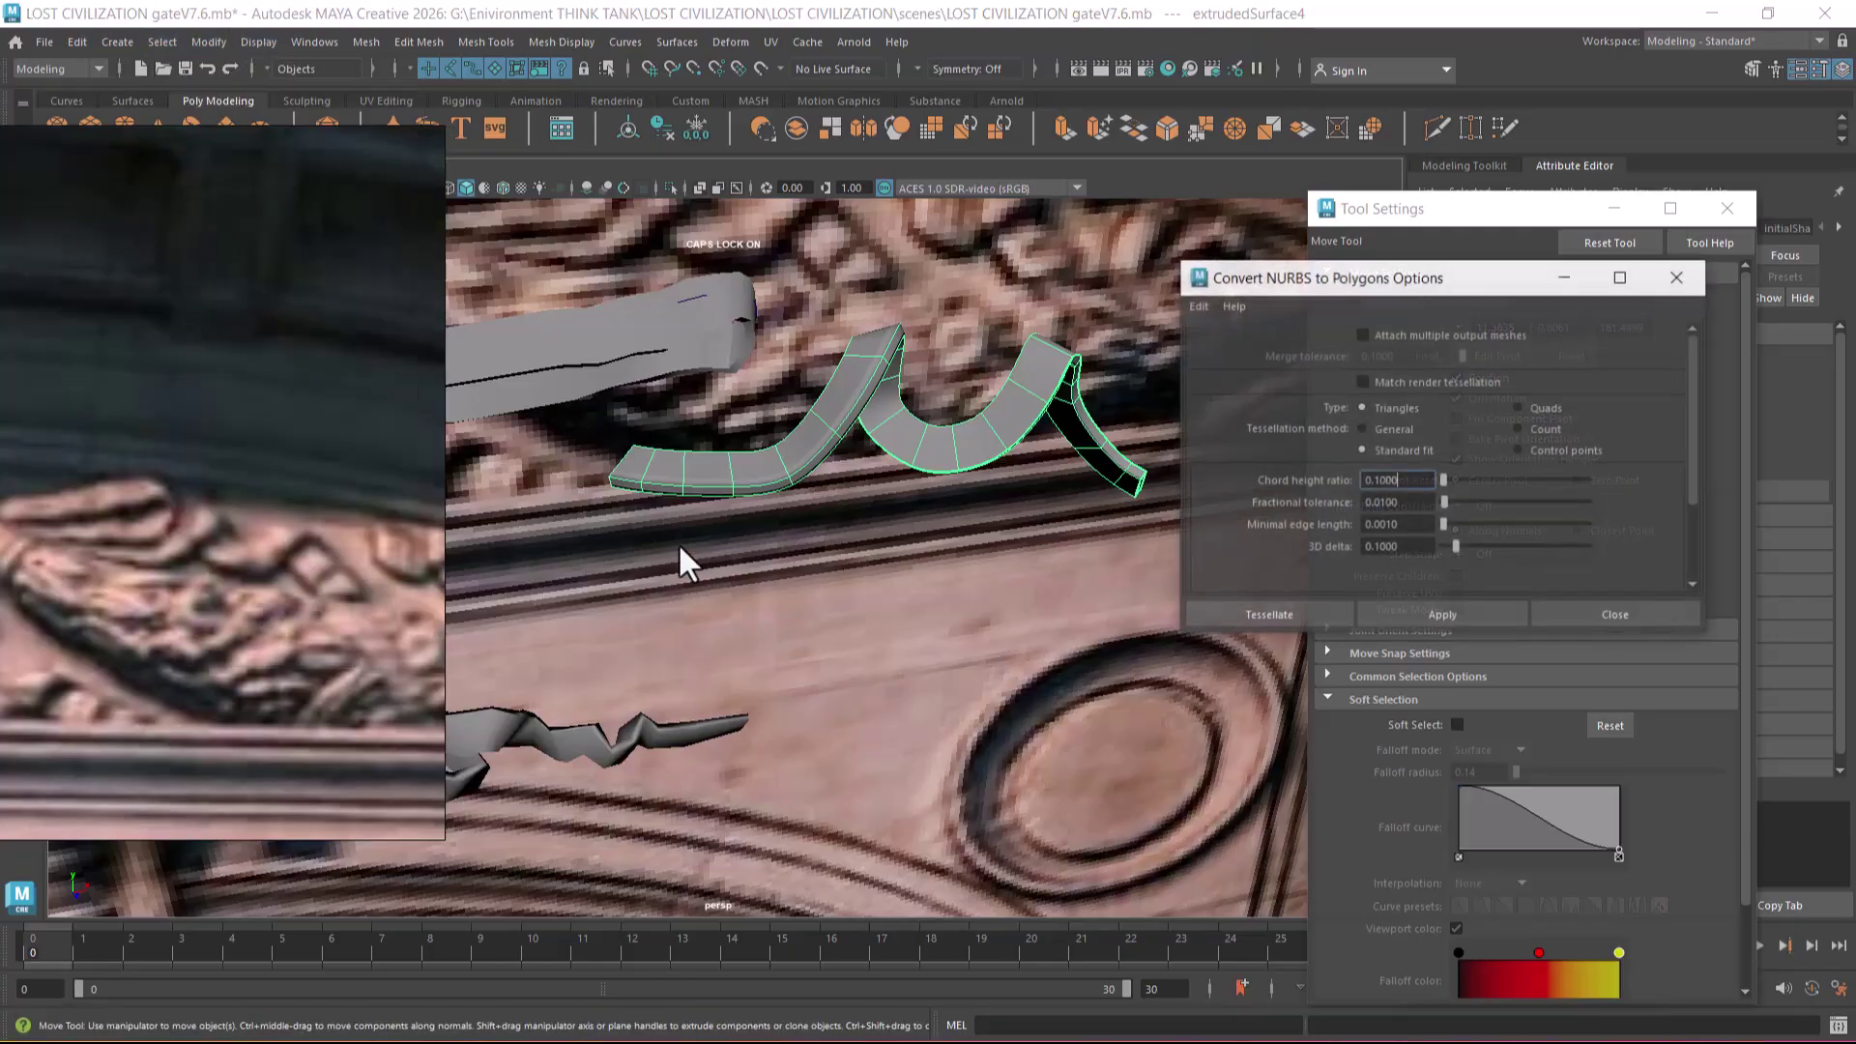
click(1394, 428)
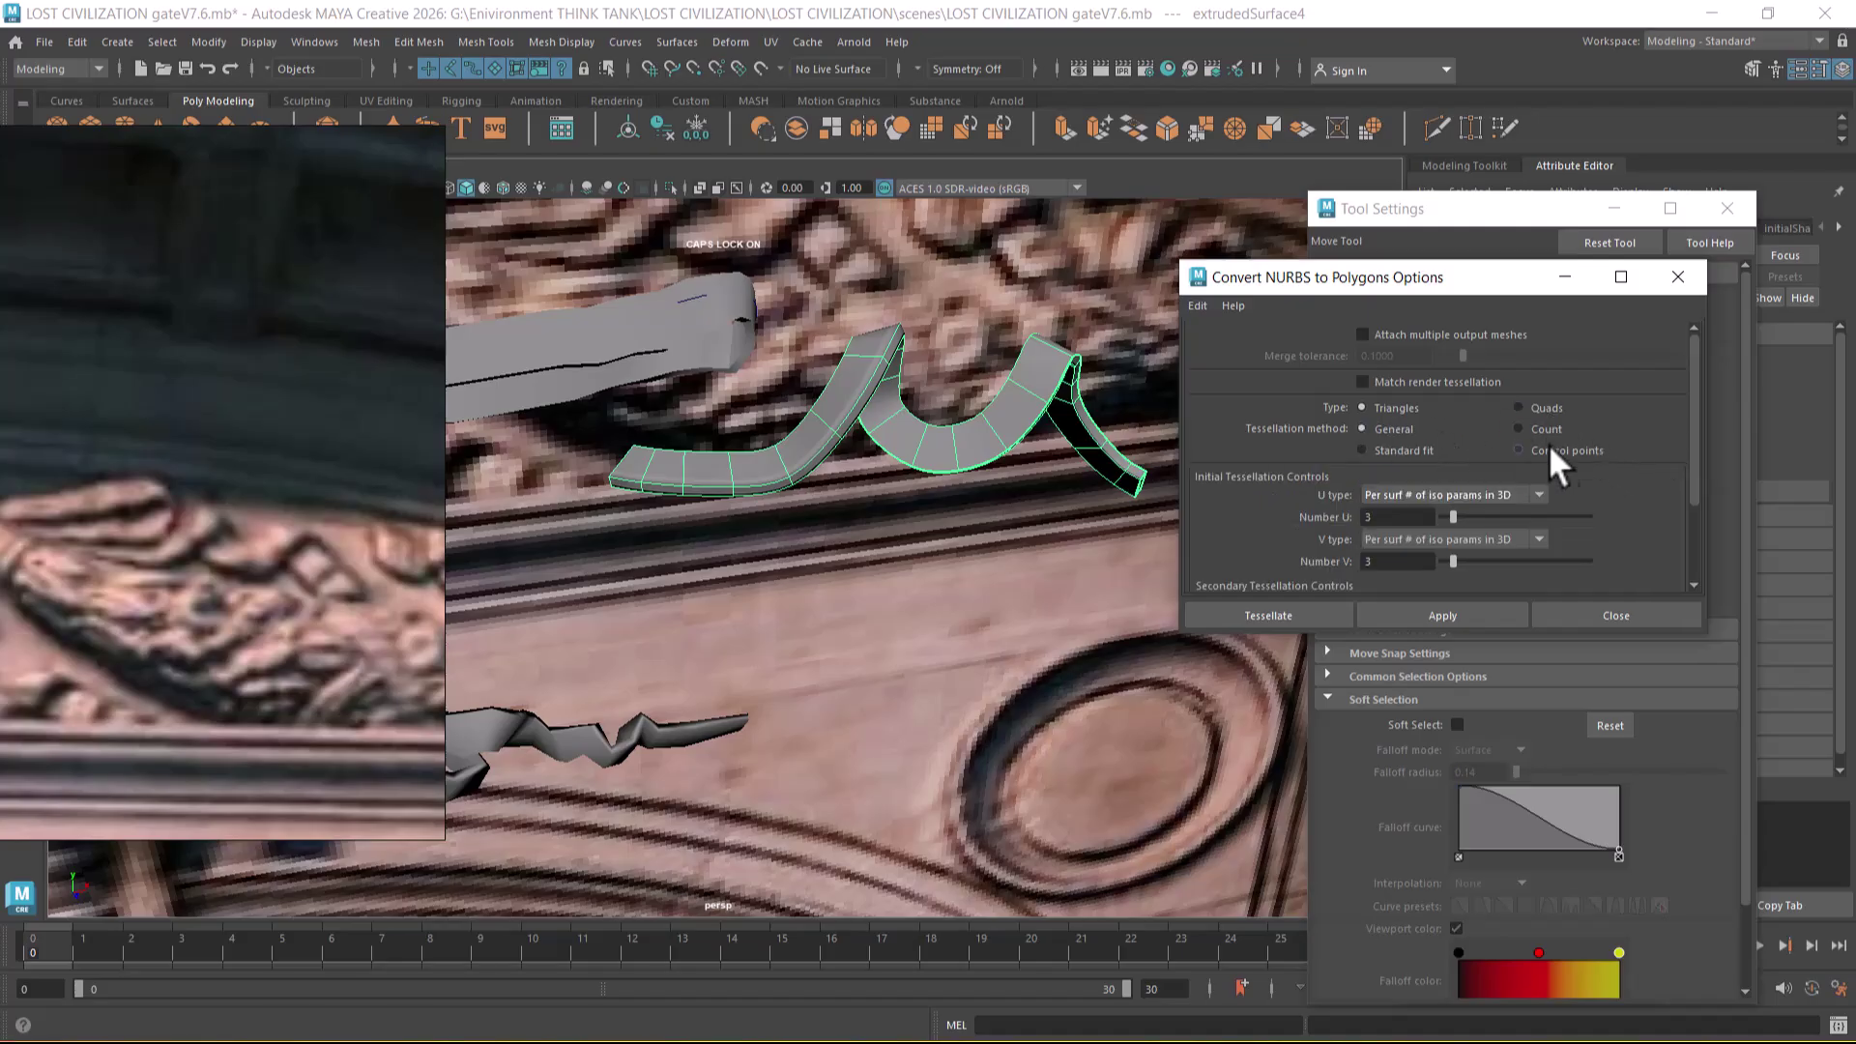
click(1399, 495)
click(1423, 556)
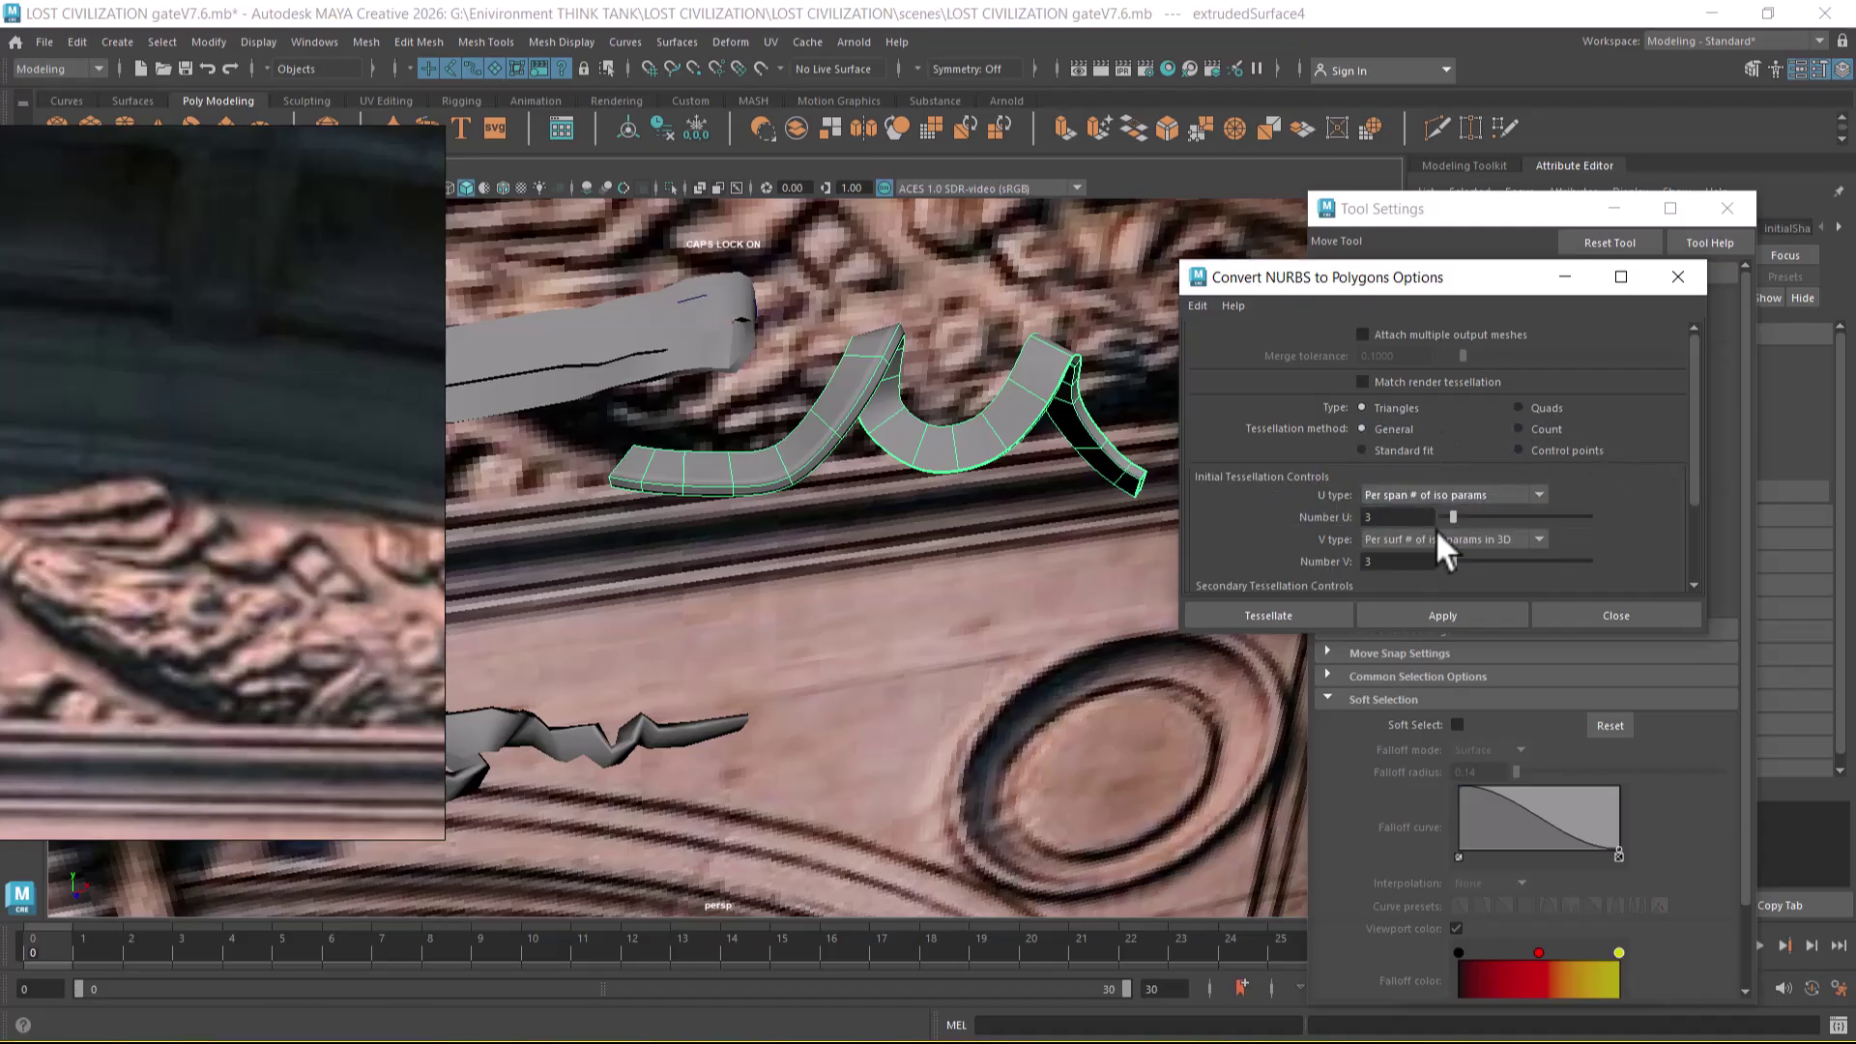
click(1462, 538)
click(1438, 593)
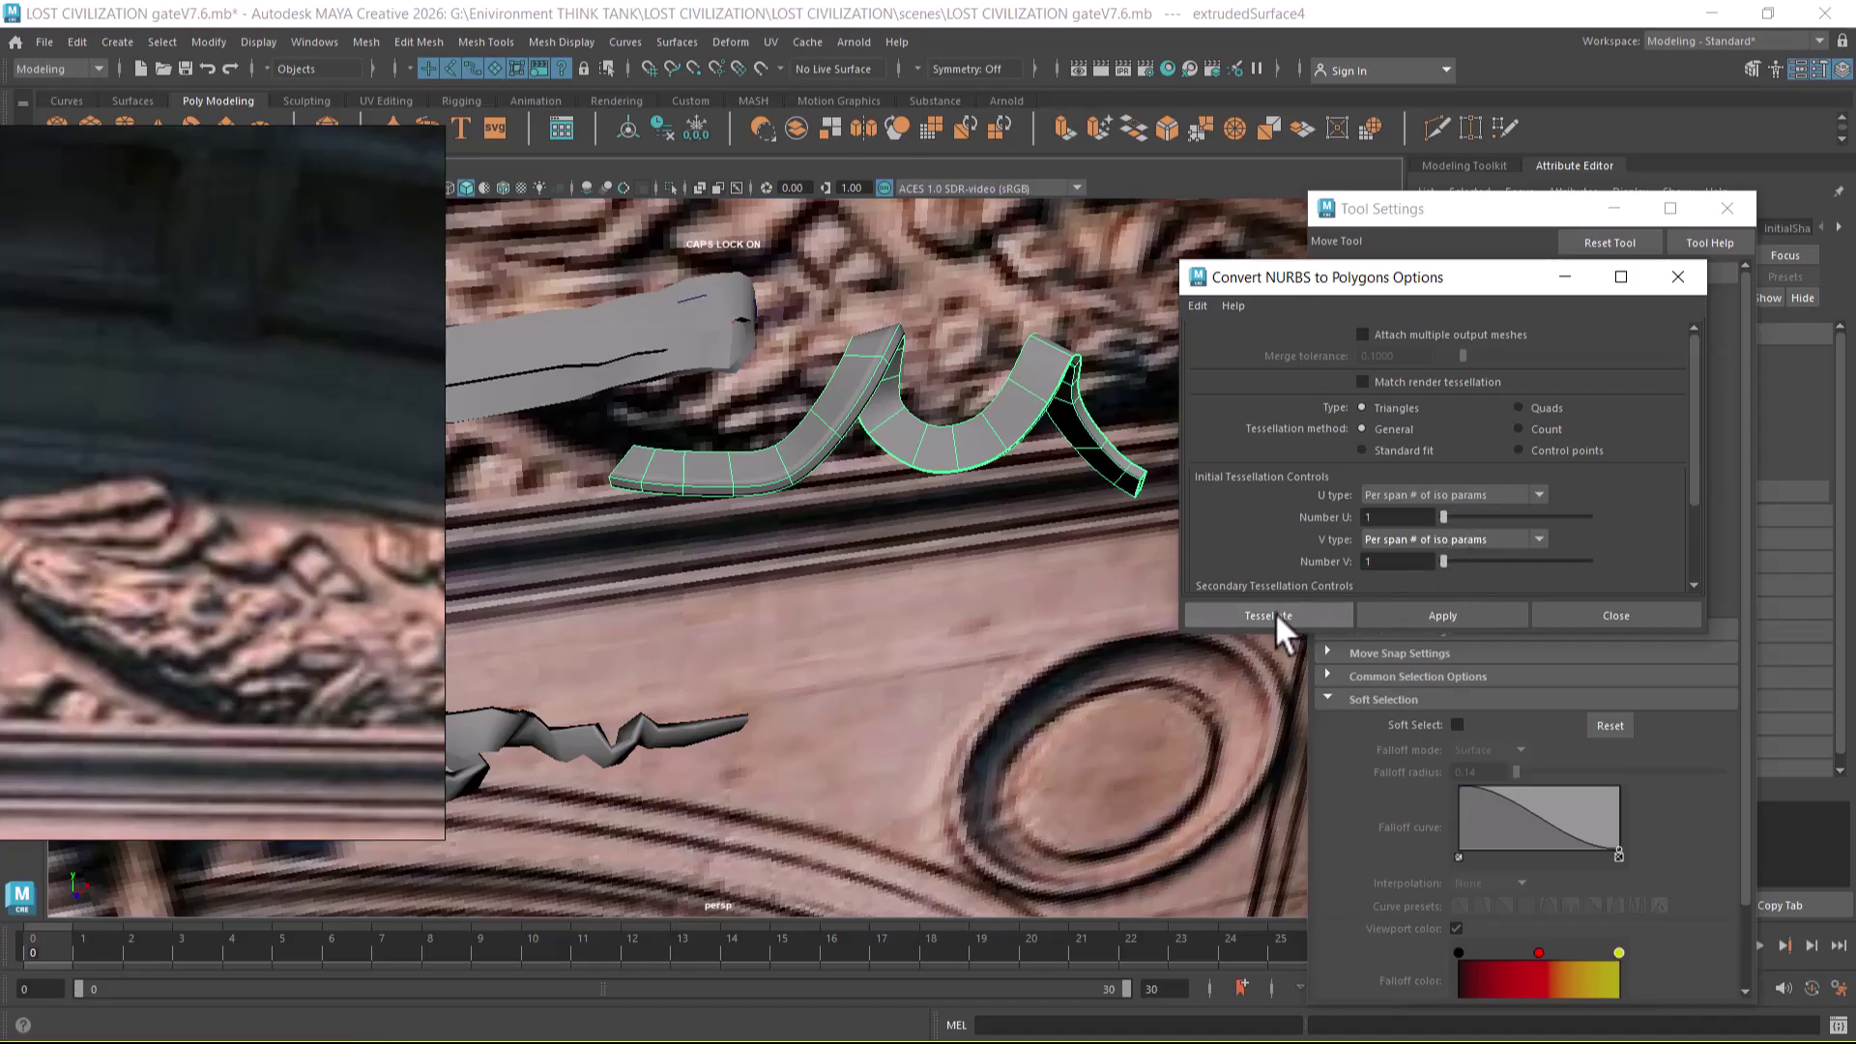
click(1537, 410)
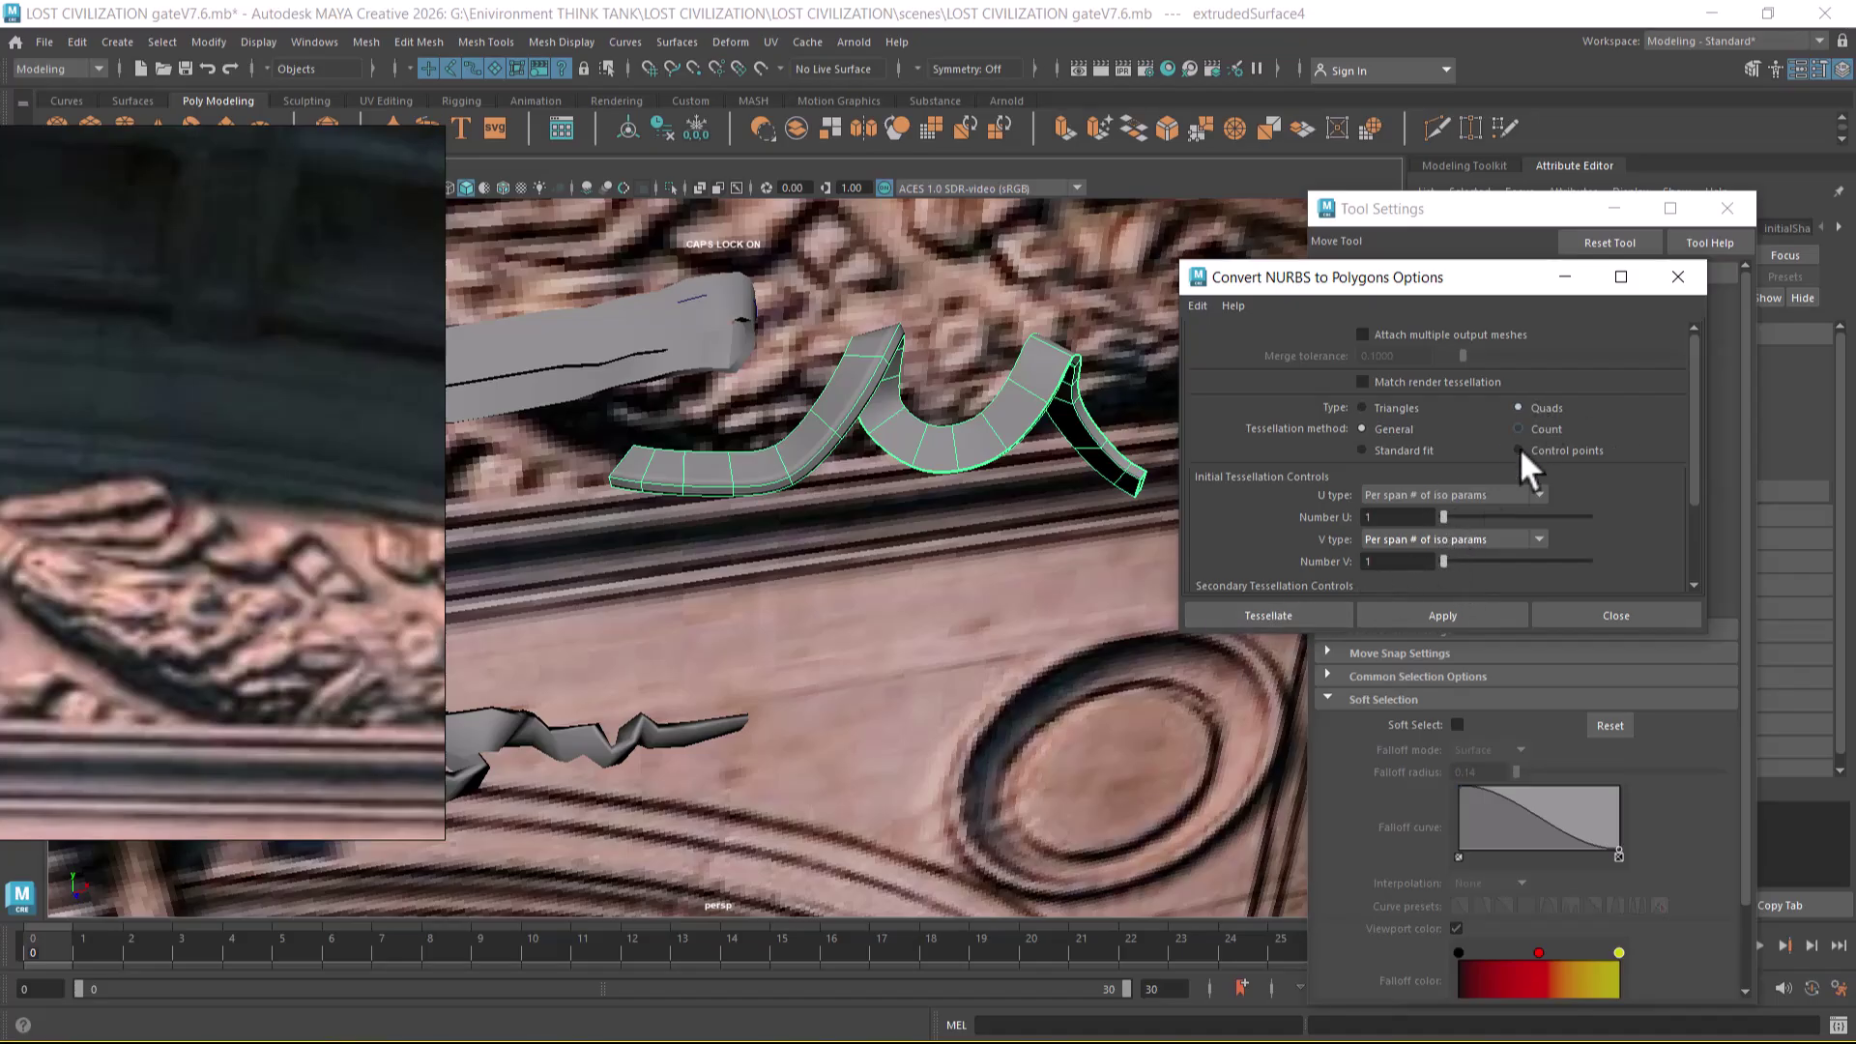
click(1306, 612)
- Select the converted polygon ribbon together with its source surface and delete all construction history
alt+drag(1003, 453, 965, 390)
click(991, 493)
alt+drag(993, 493, 1073, 525)
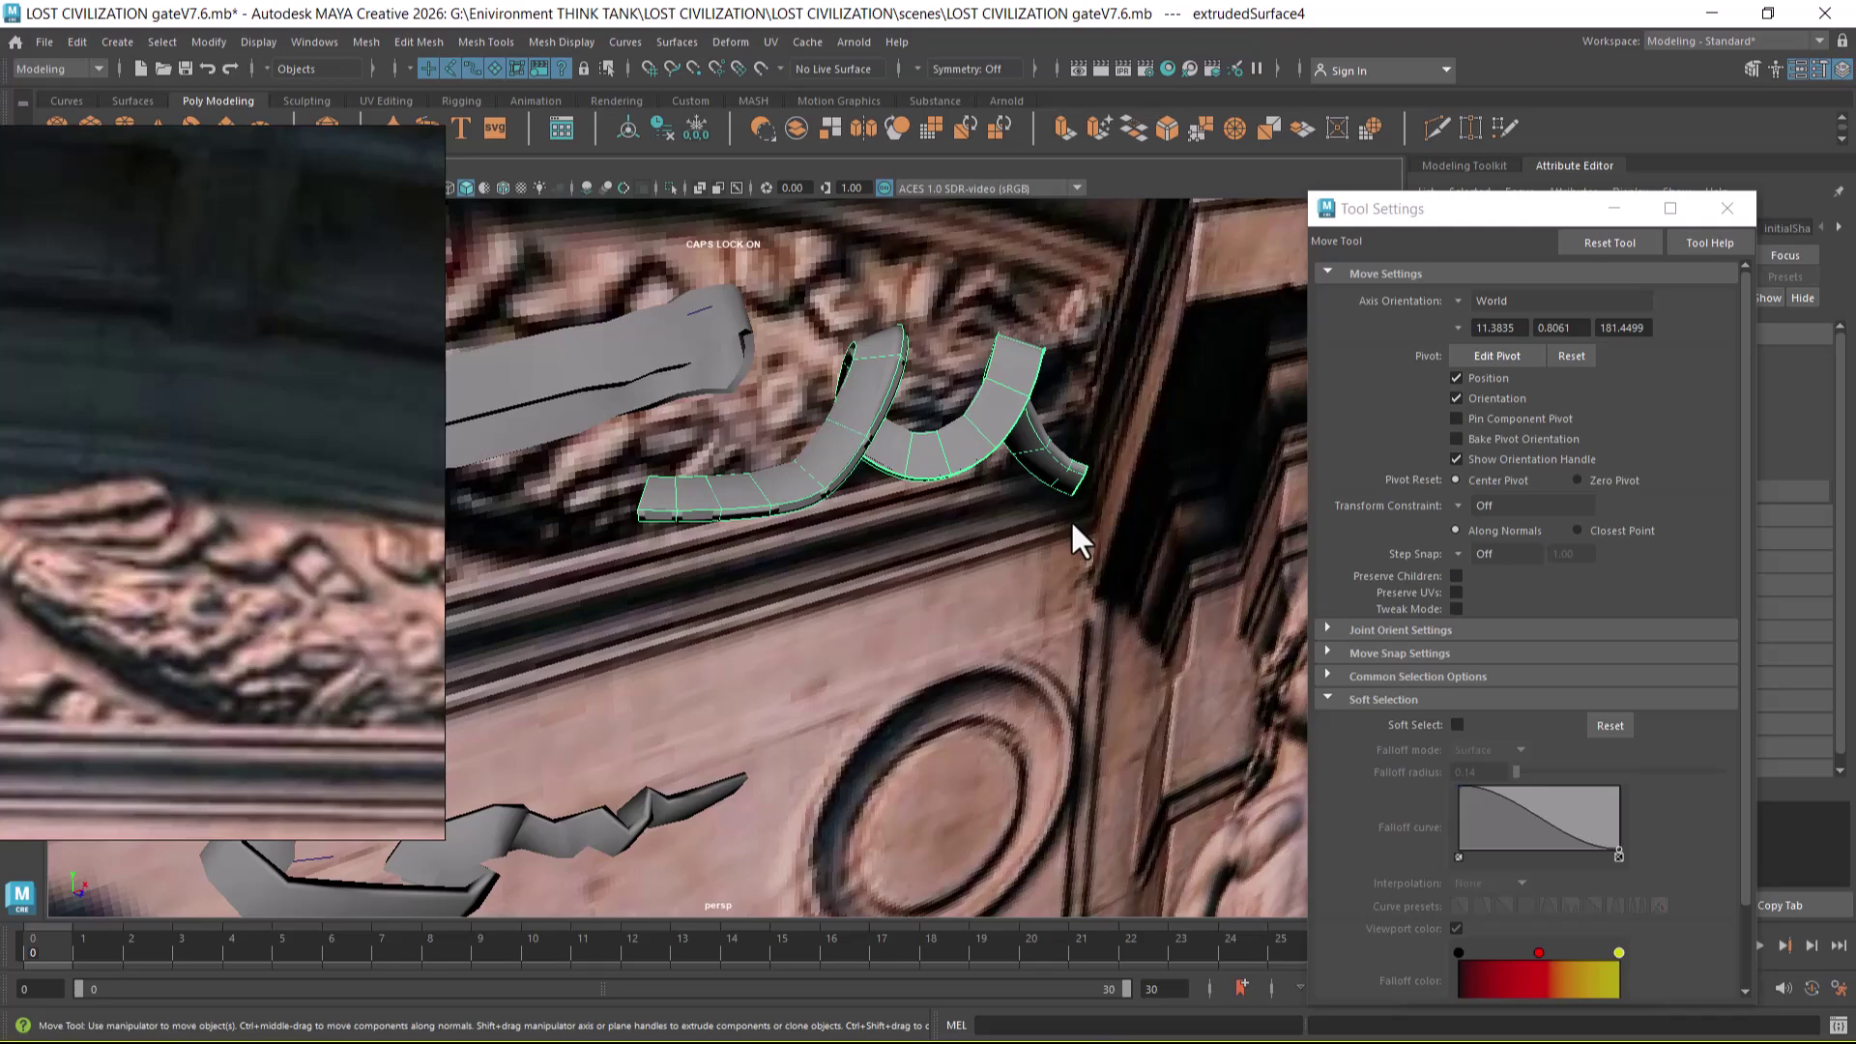
alt+drag(1070, 519, 1042, 567)
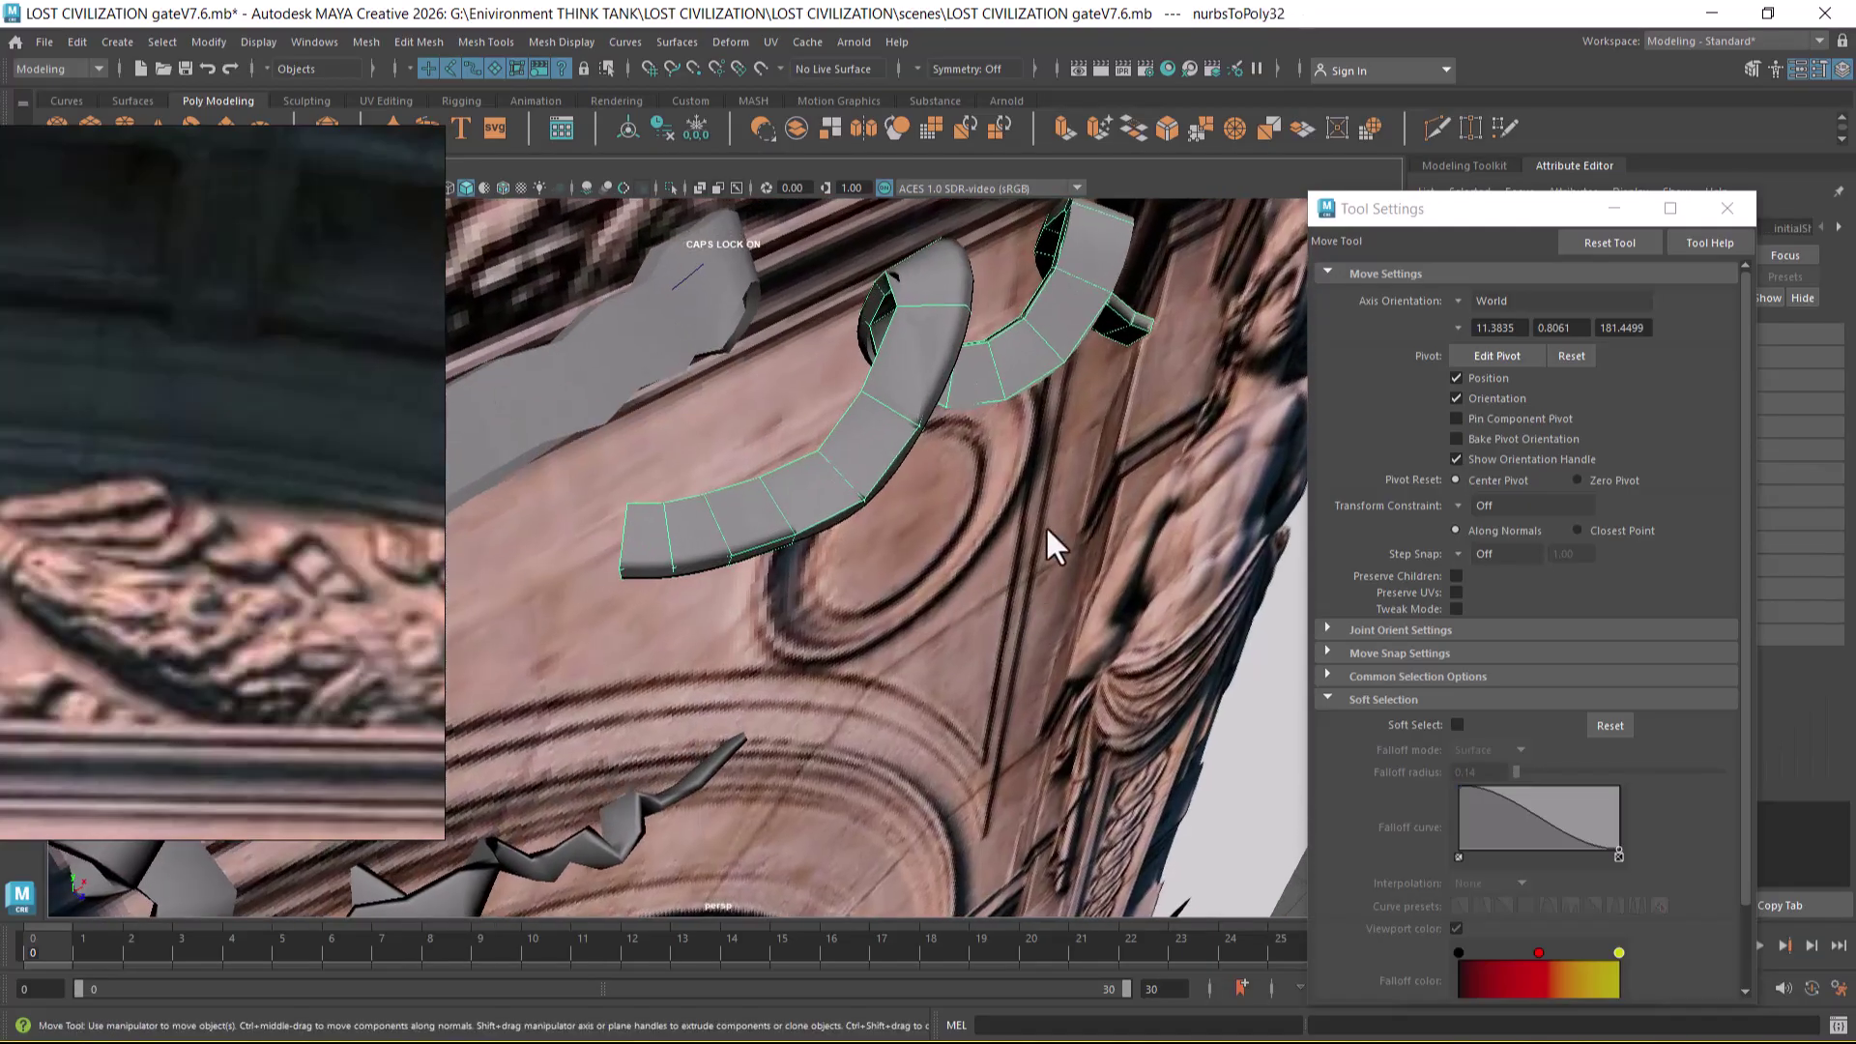
drag(916, 420, 914, 421)
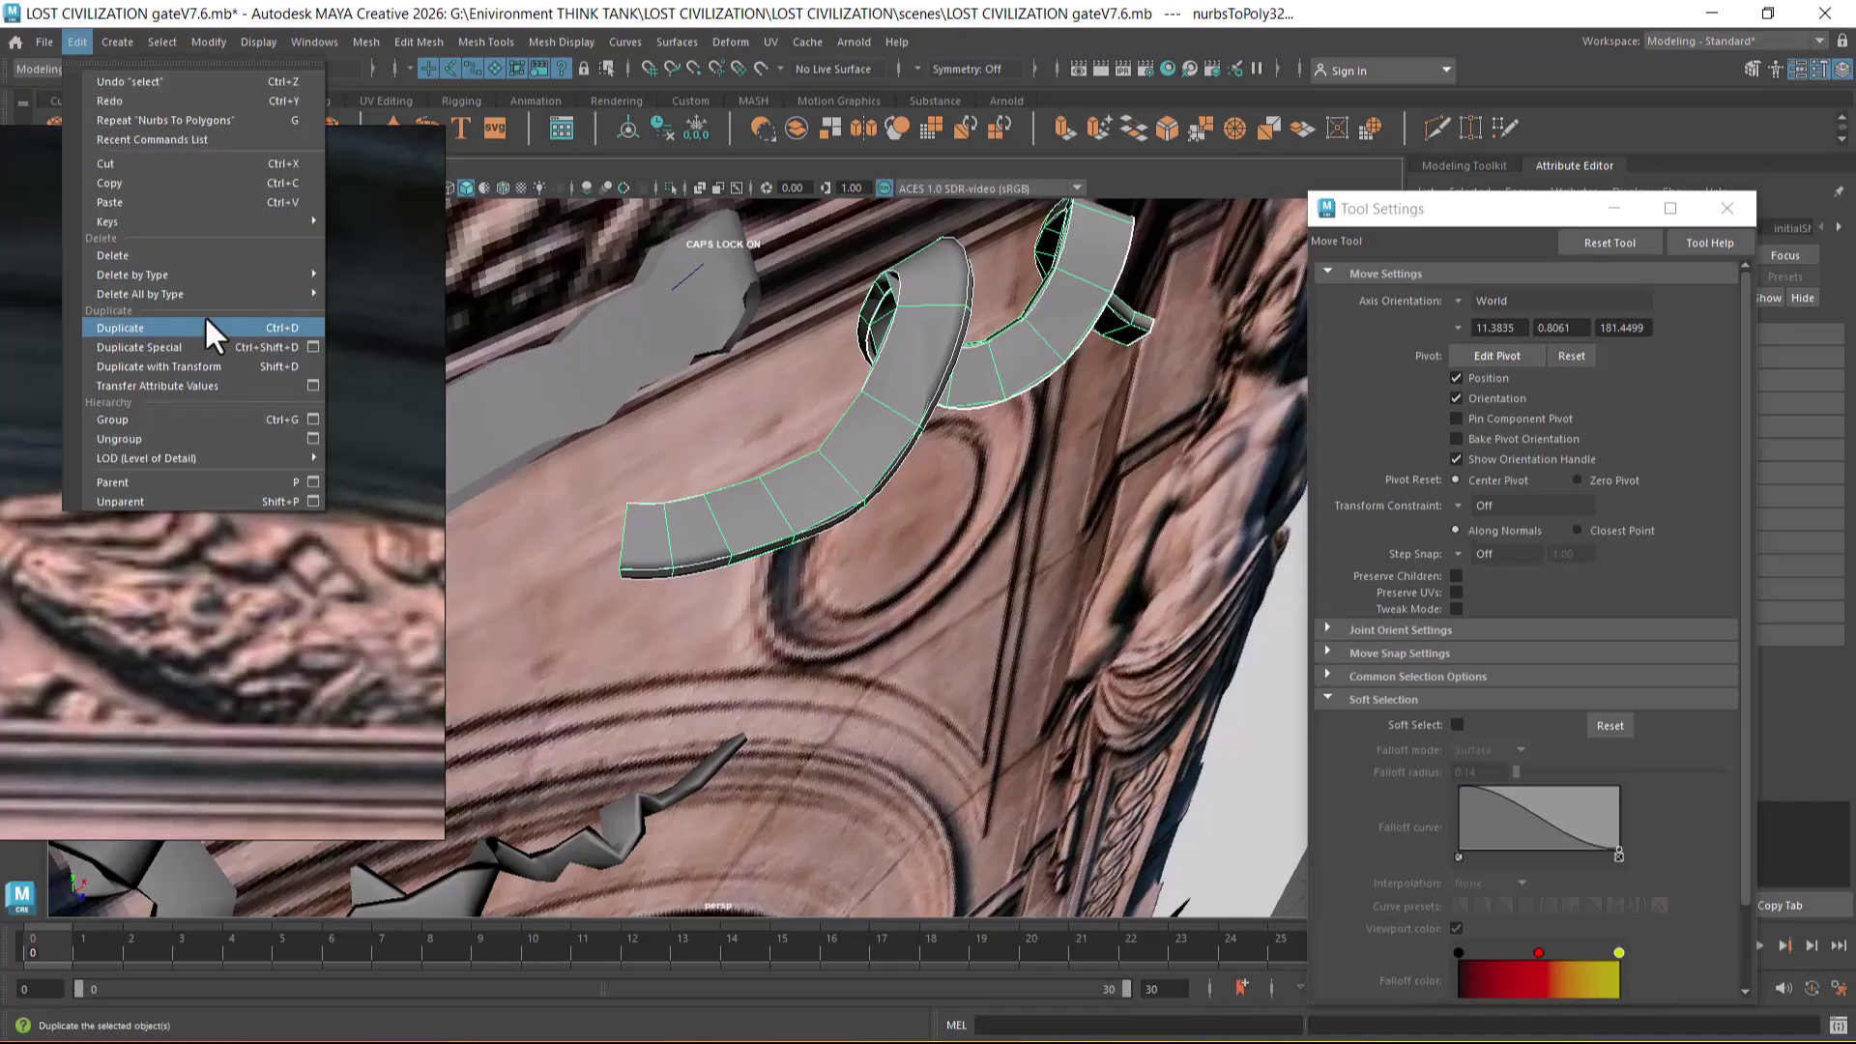
click(77, 42)
mouse_move(237, 290)
click(372, 294)
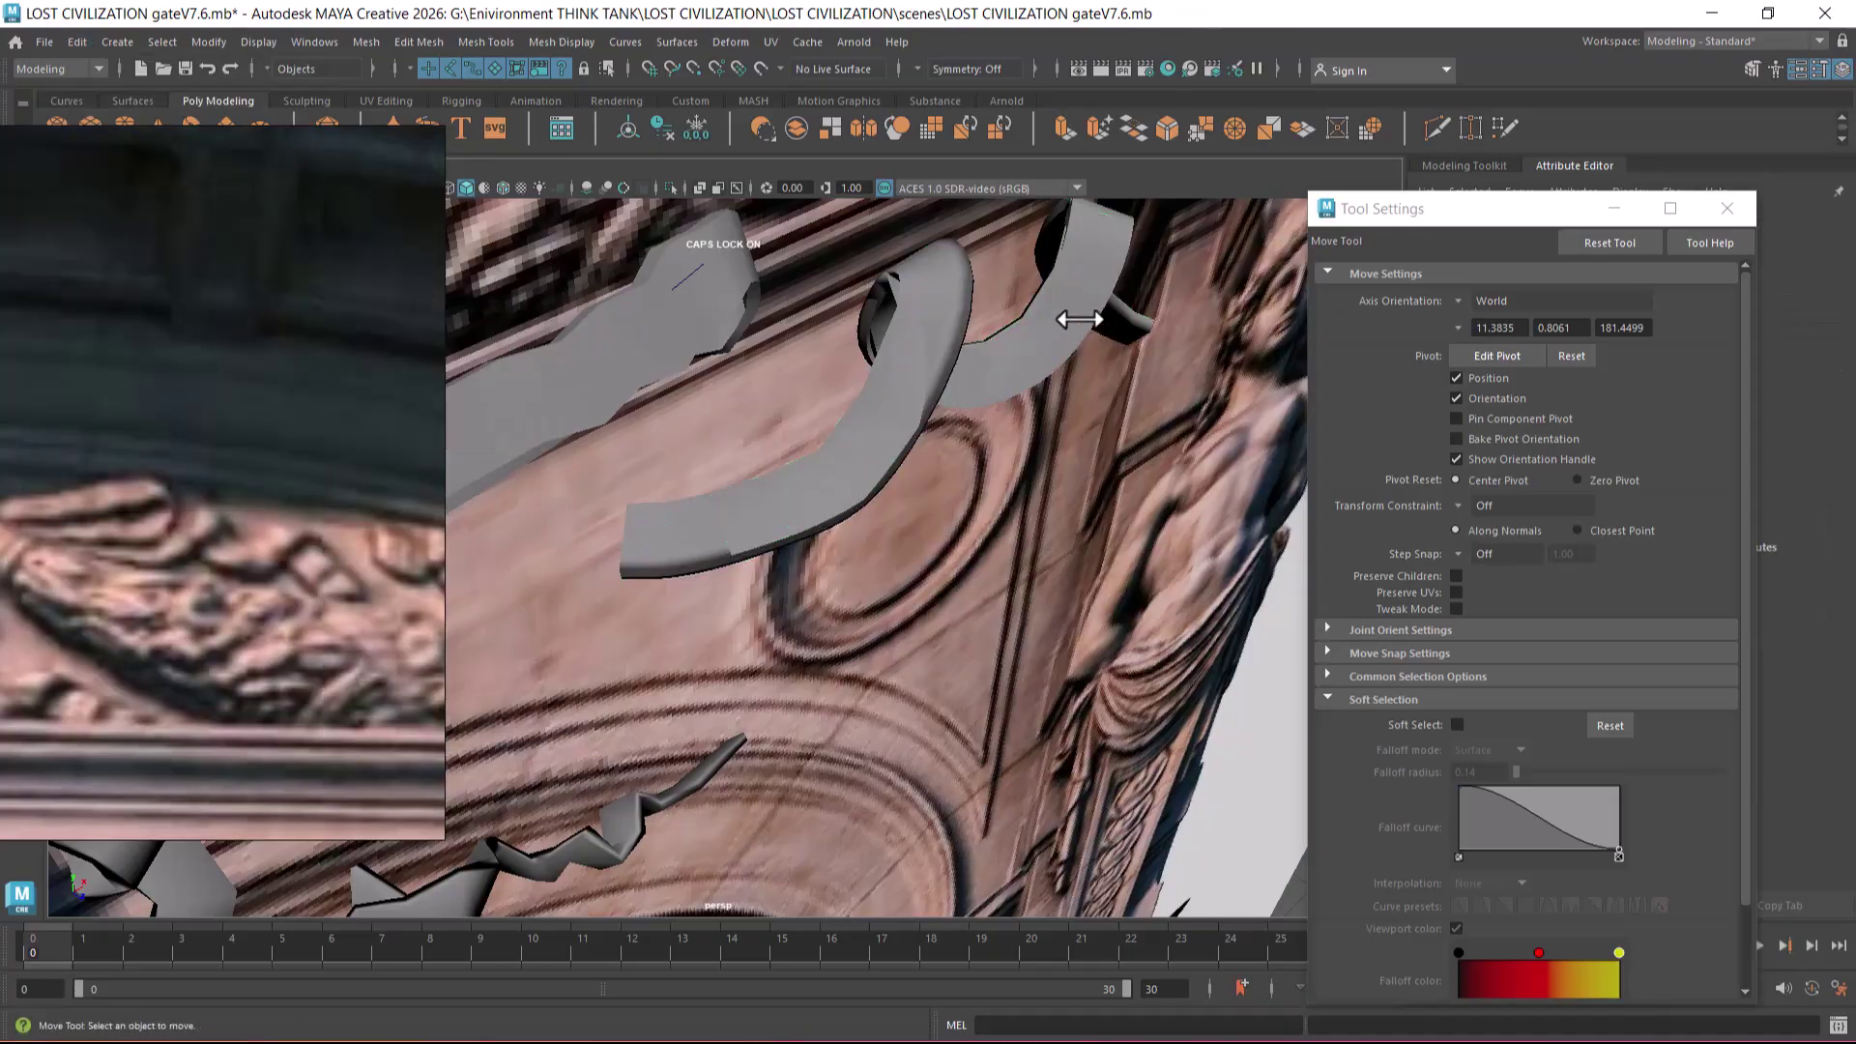
- Select the source NURBS ribbon surface and examine its ends and bends from several angles
alt+drag(1090, 376, 884, 377)
click(961, 370)
key(f)
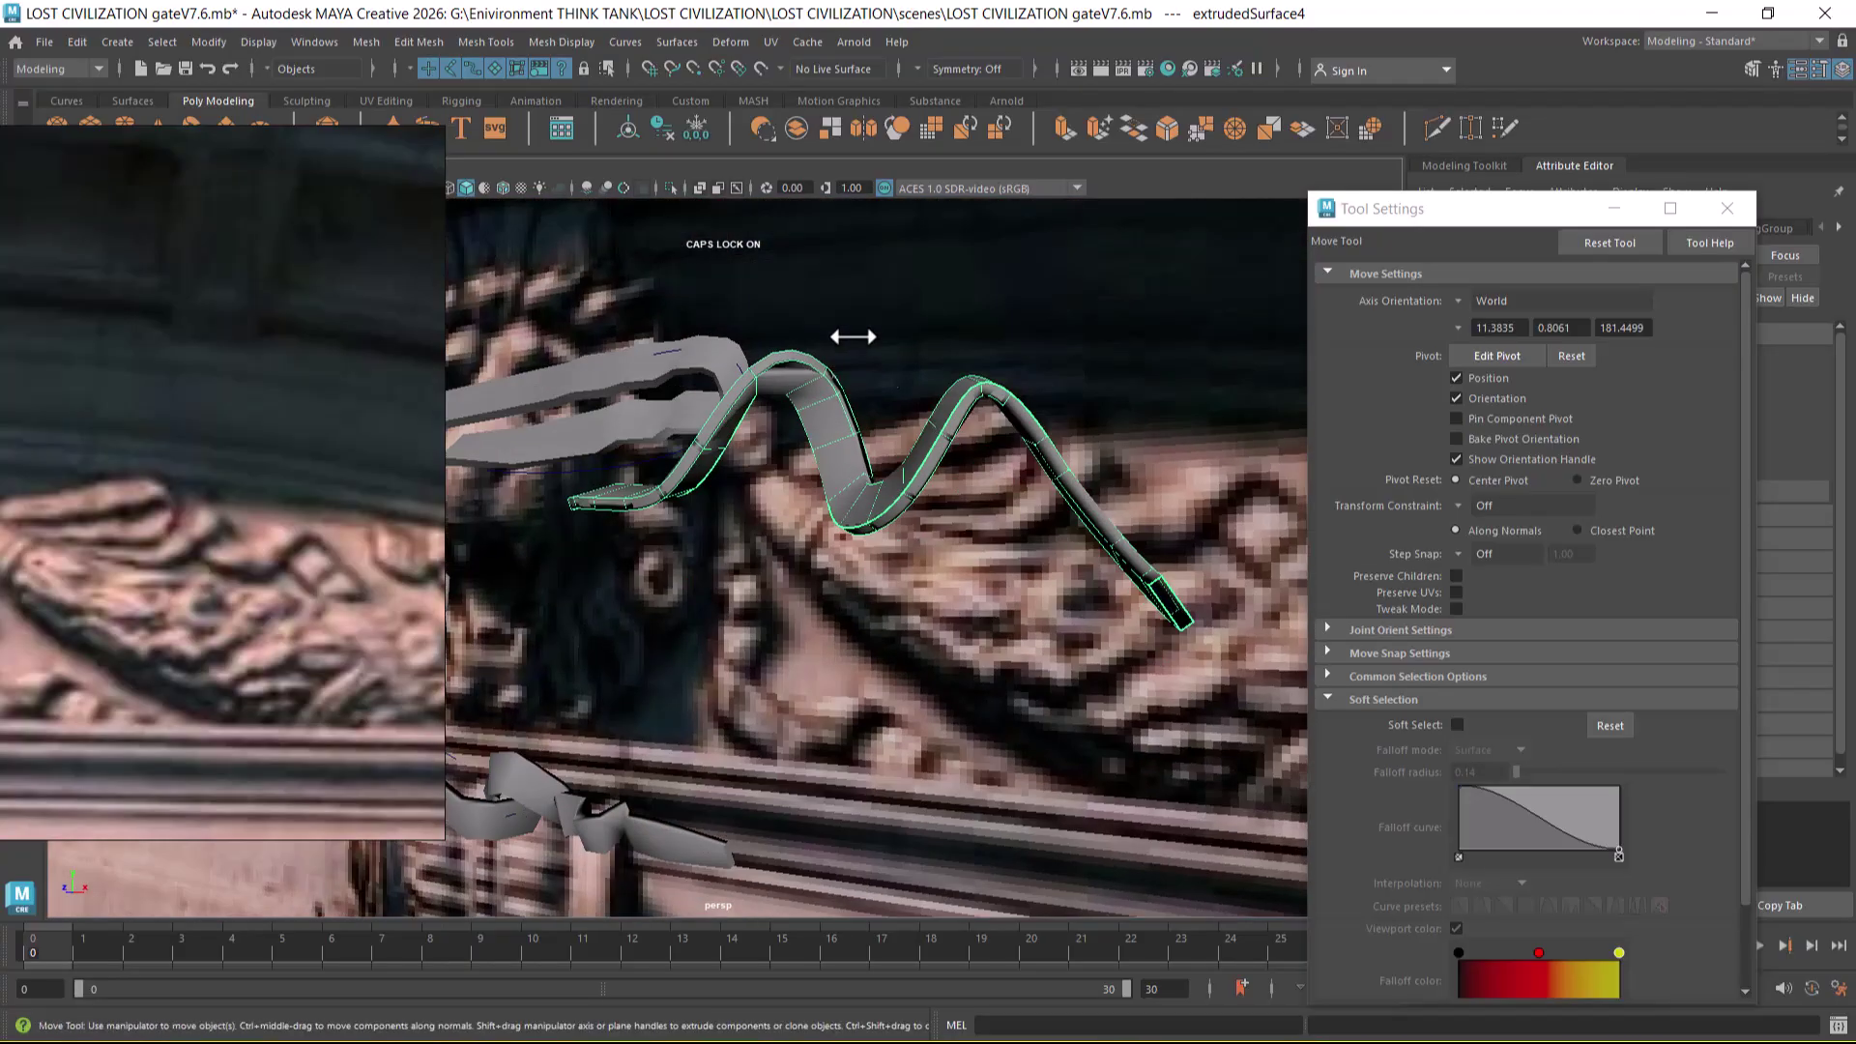
alt+drag(1056, 462, 1000, 437)
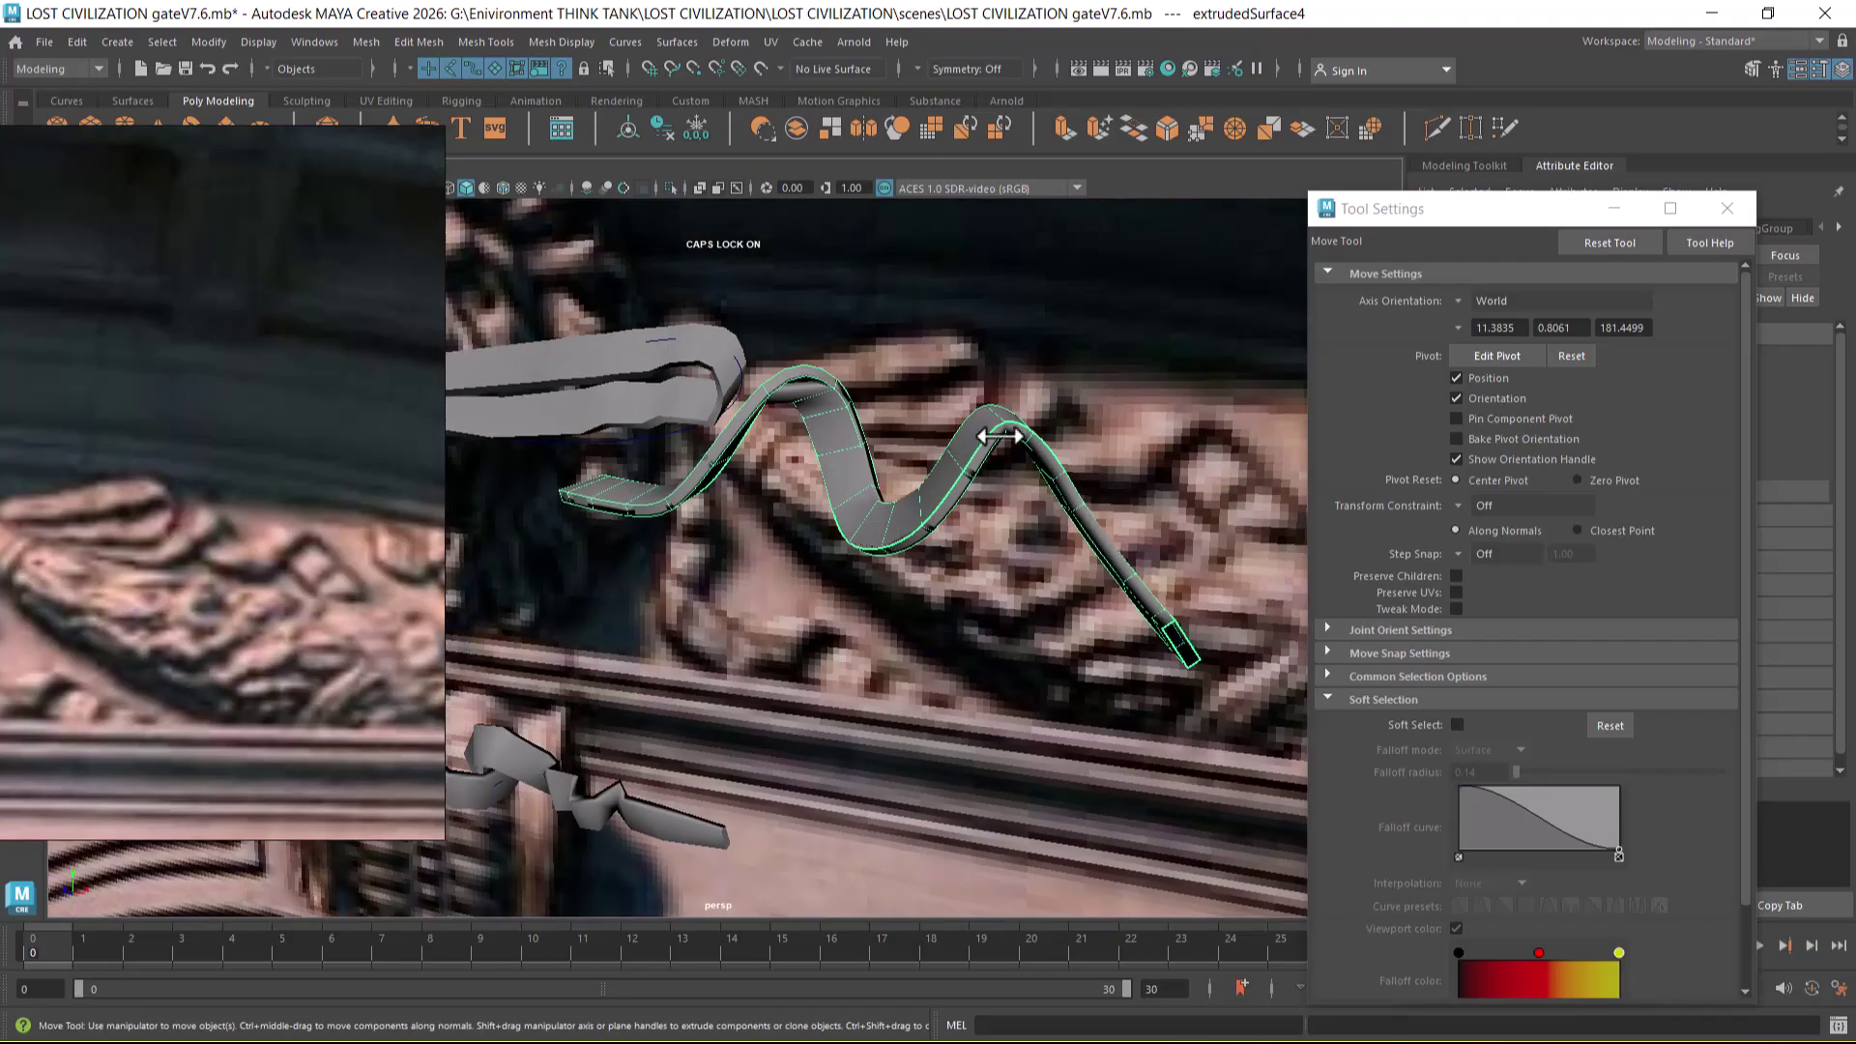
alt+drag(978, 560, 677, 531)
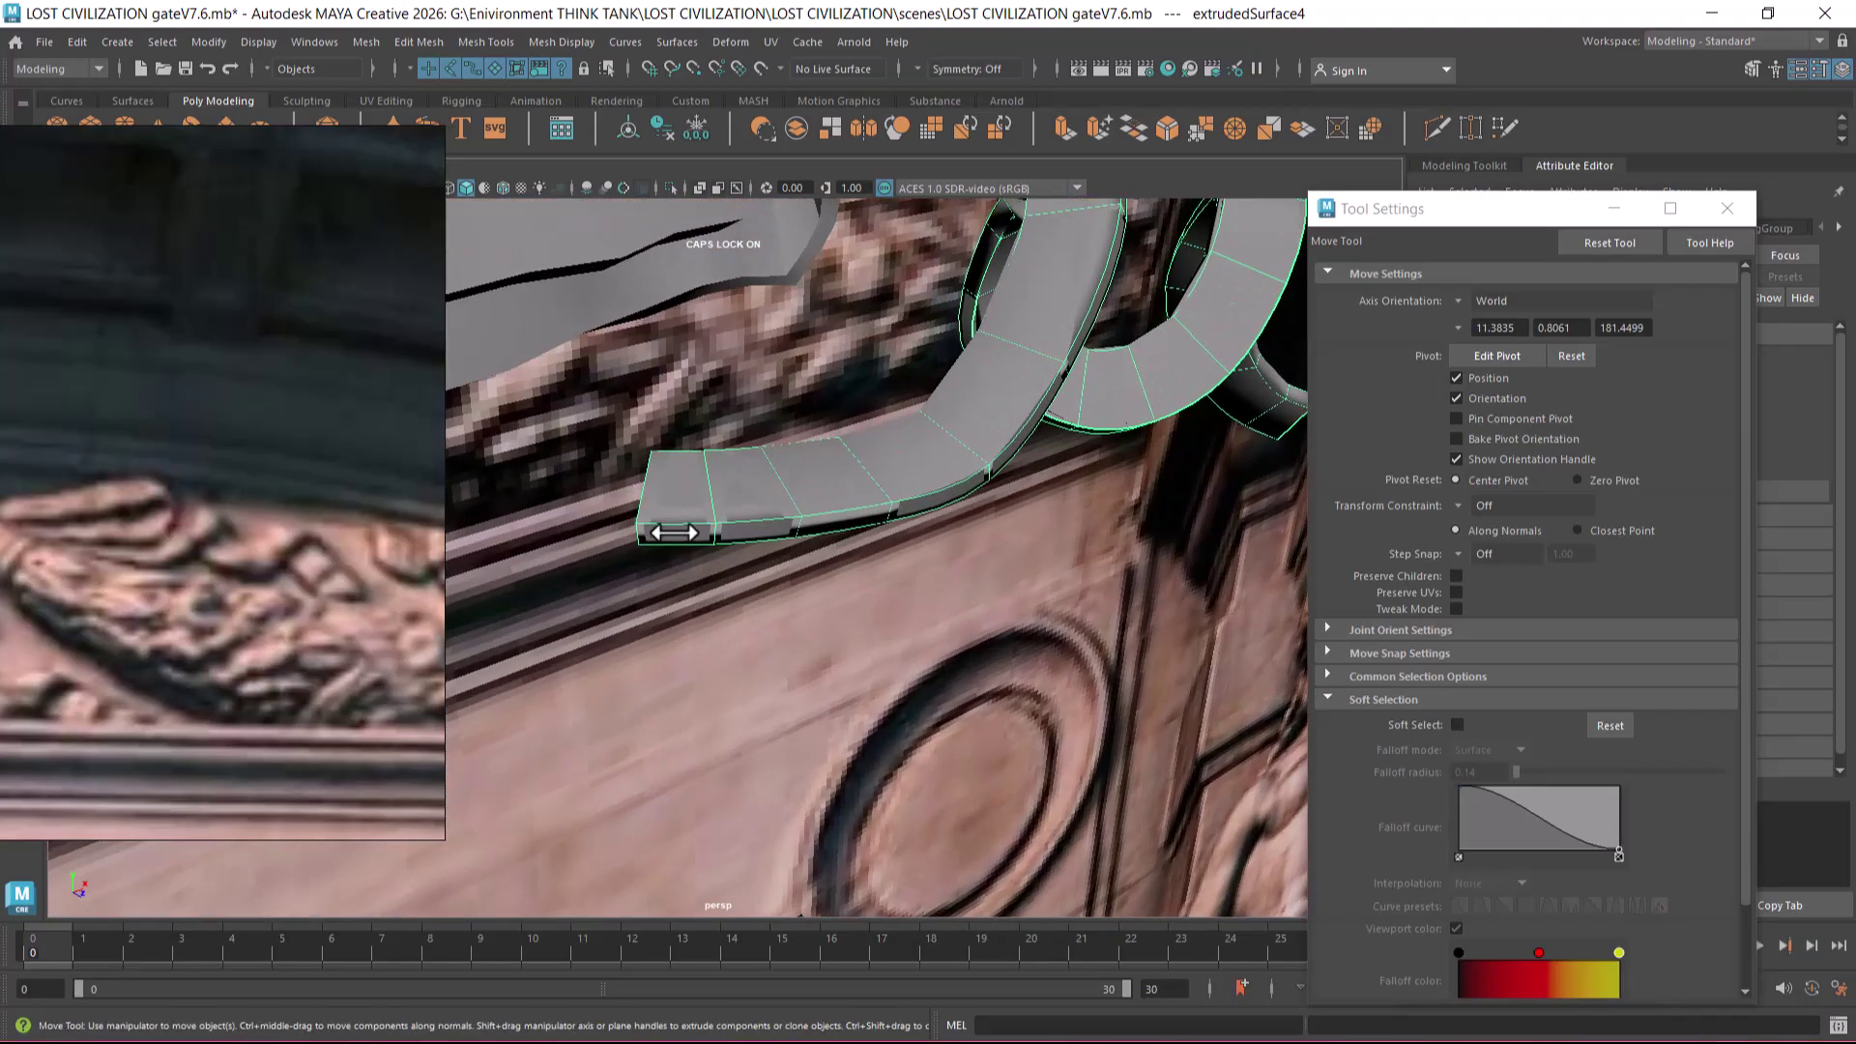
alt+drag(924, 622, 940, 523)
alt+right_drag(940, 523, 1010, 480)
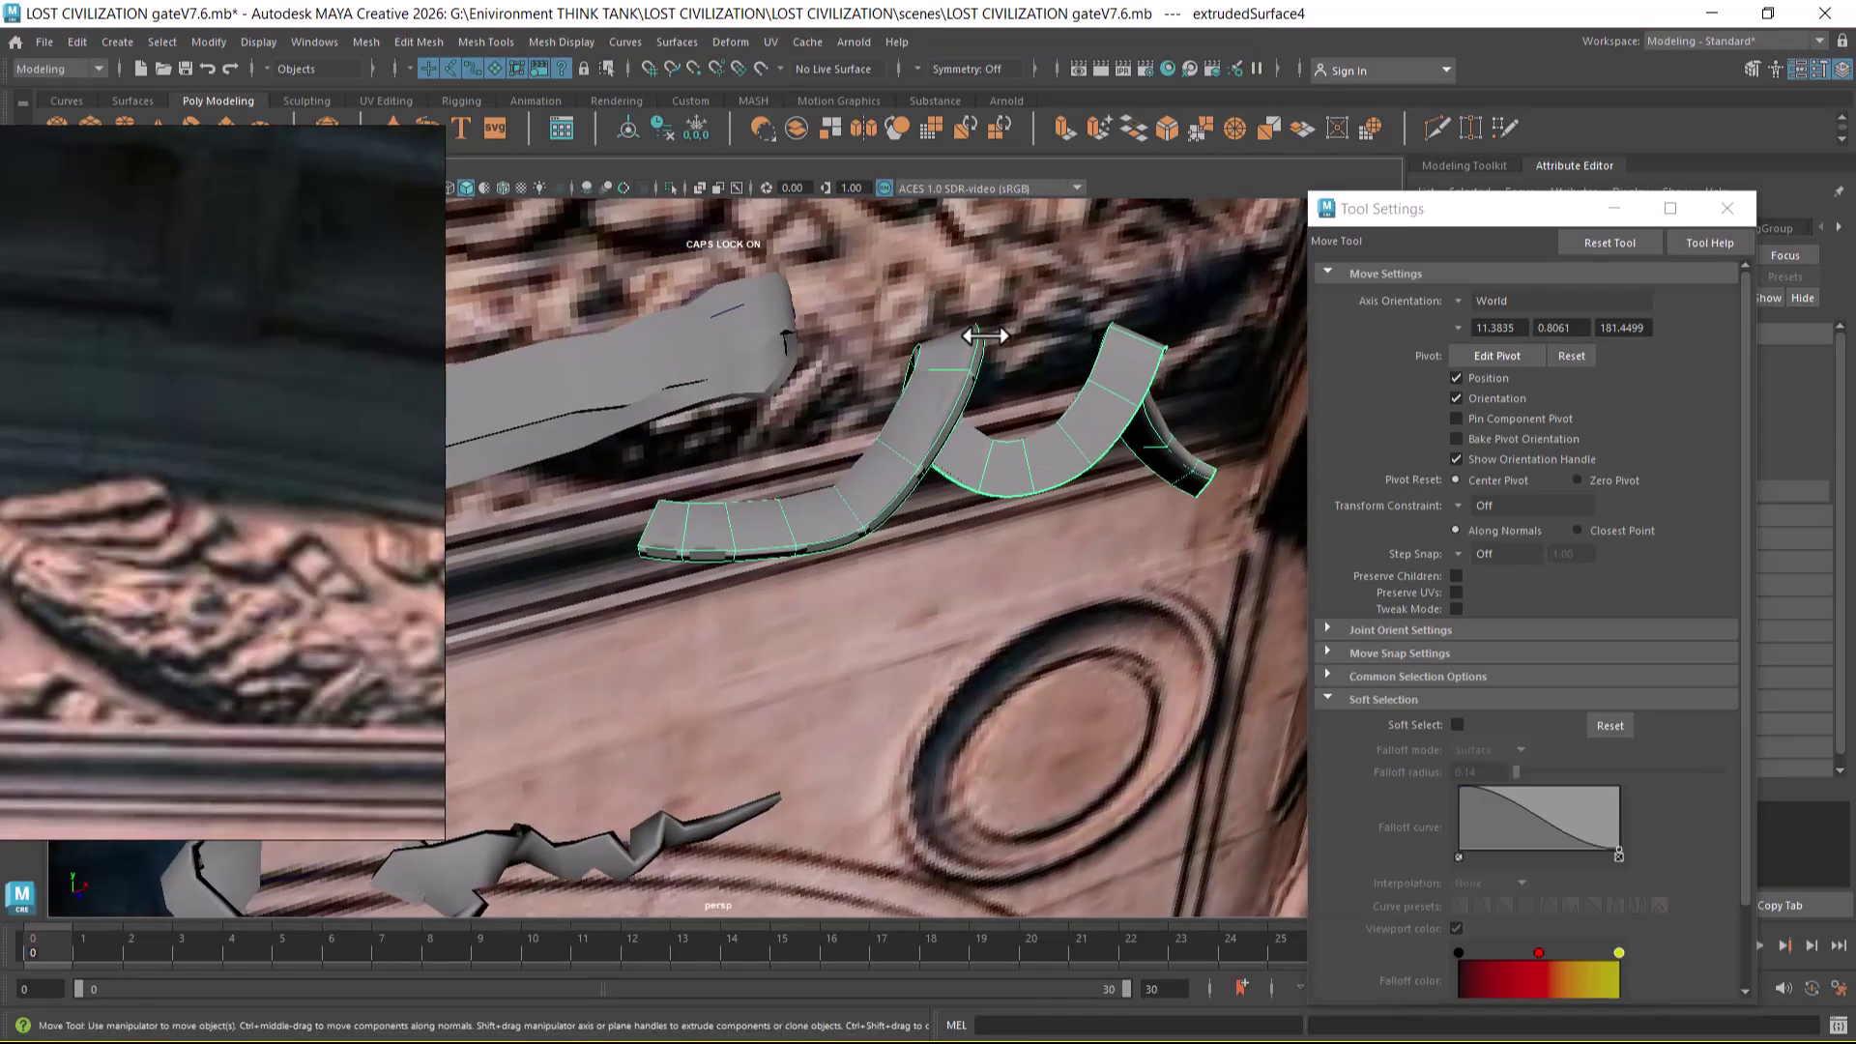
- Select the original extruded NURBS surface overlapping the polygon ribbon and delete it
click(1030, 591)
click(1160, 471)
alt+drag(1082, 495, 886, 394)
alt+right_drag(845, 393, 980, 544)
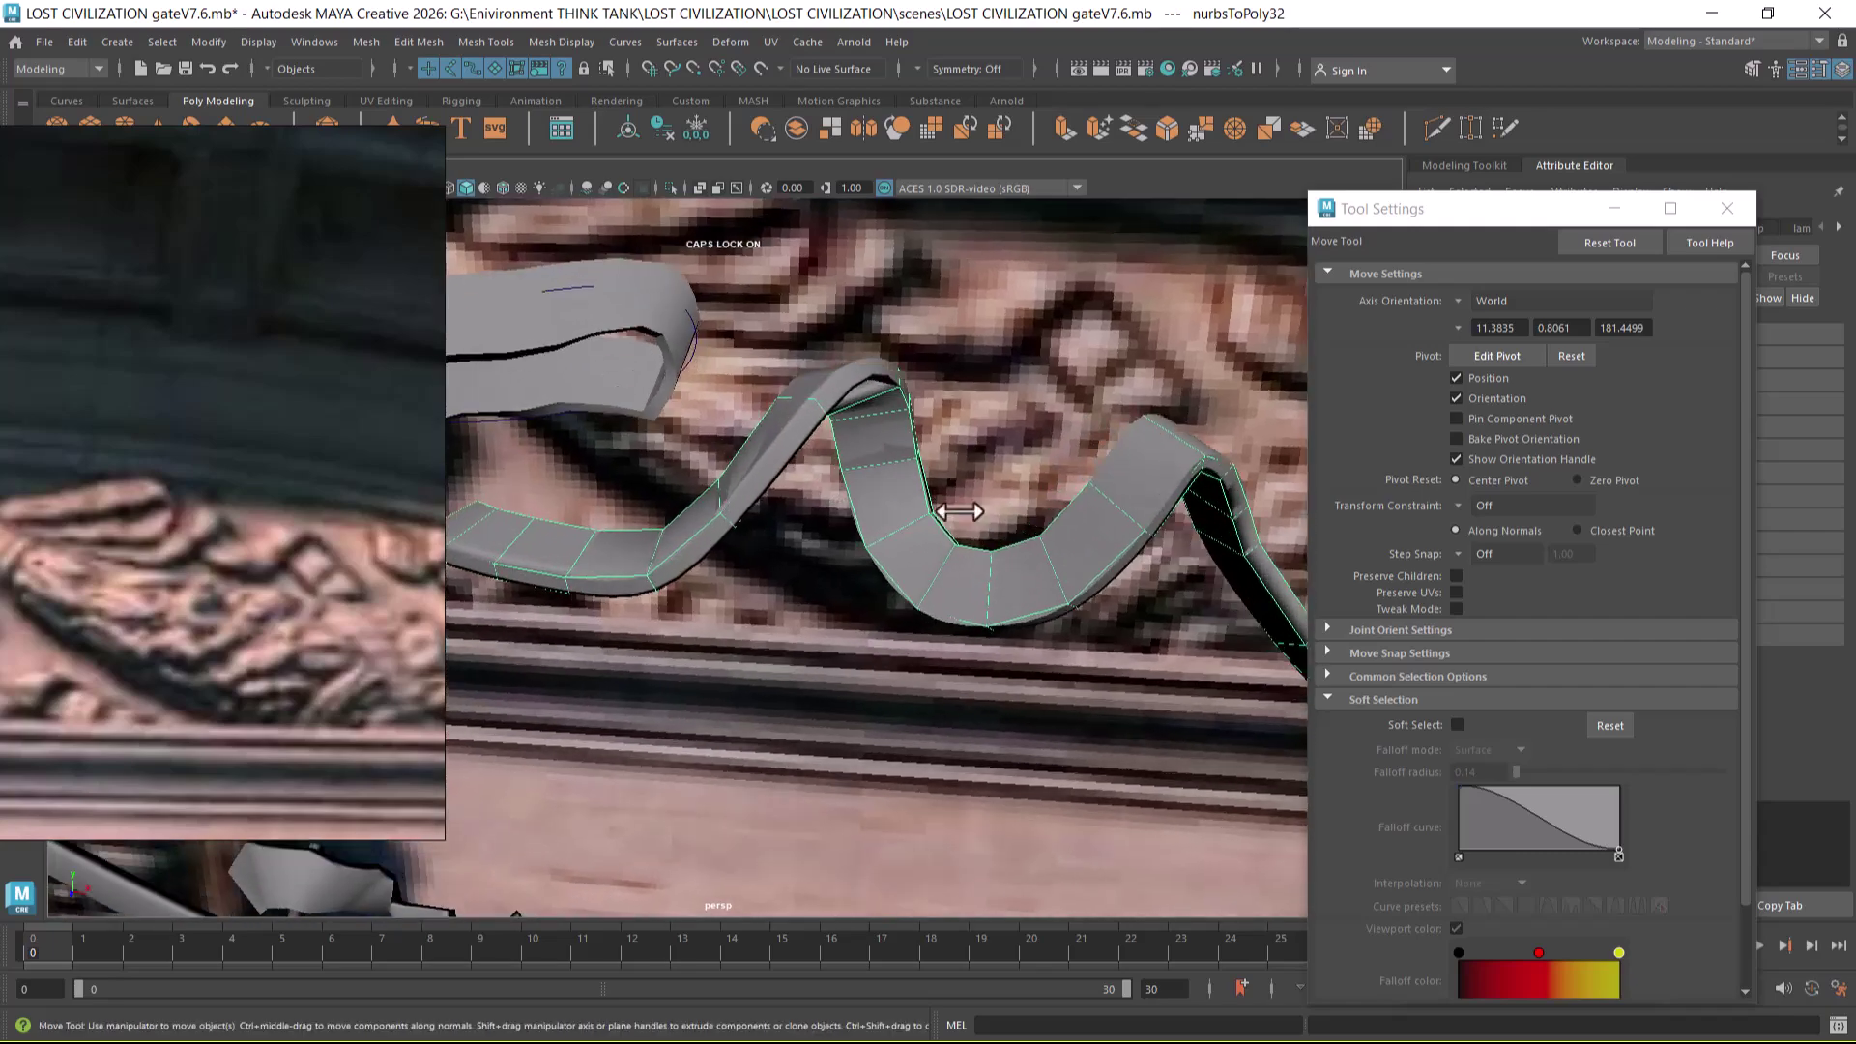
mouse_move(870, 395)
alt+right_down()
mouse_move(850, 426)
mouse_move(896, 415)
alt+right_up()
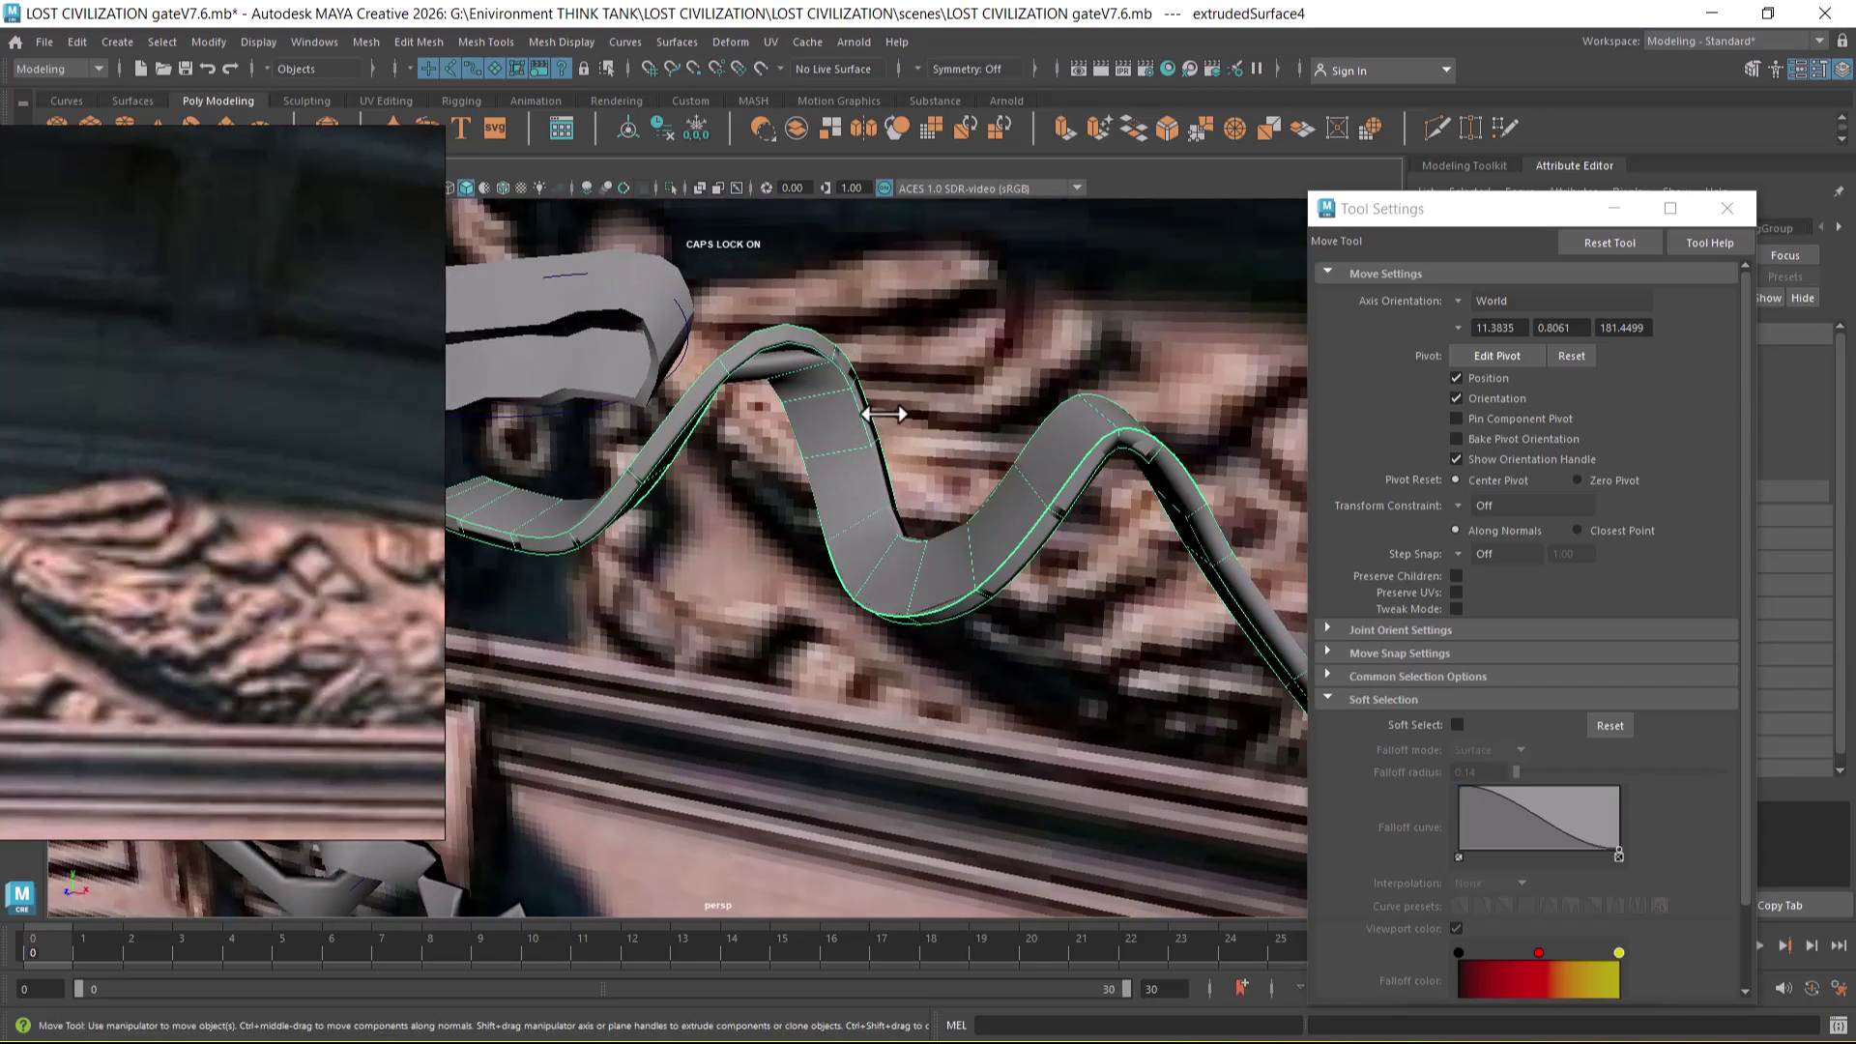
key(Delete)
- Select the polygon ribbon, switch it to edge selection and pick the edge loop on its first rising slope
click(831, 372)
alt+right_drag(869, 551, 903, 510)
key(space)
scroll(601, 651, up, 3)
key(space)
alt+middle_drag(627, 611, 593, 664)
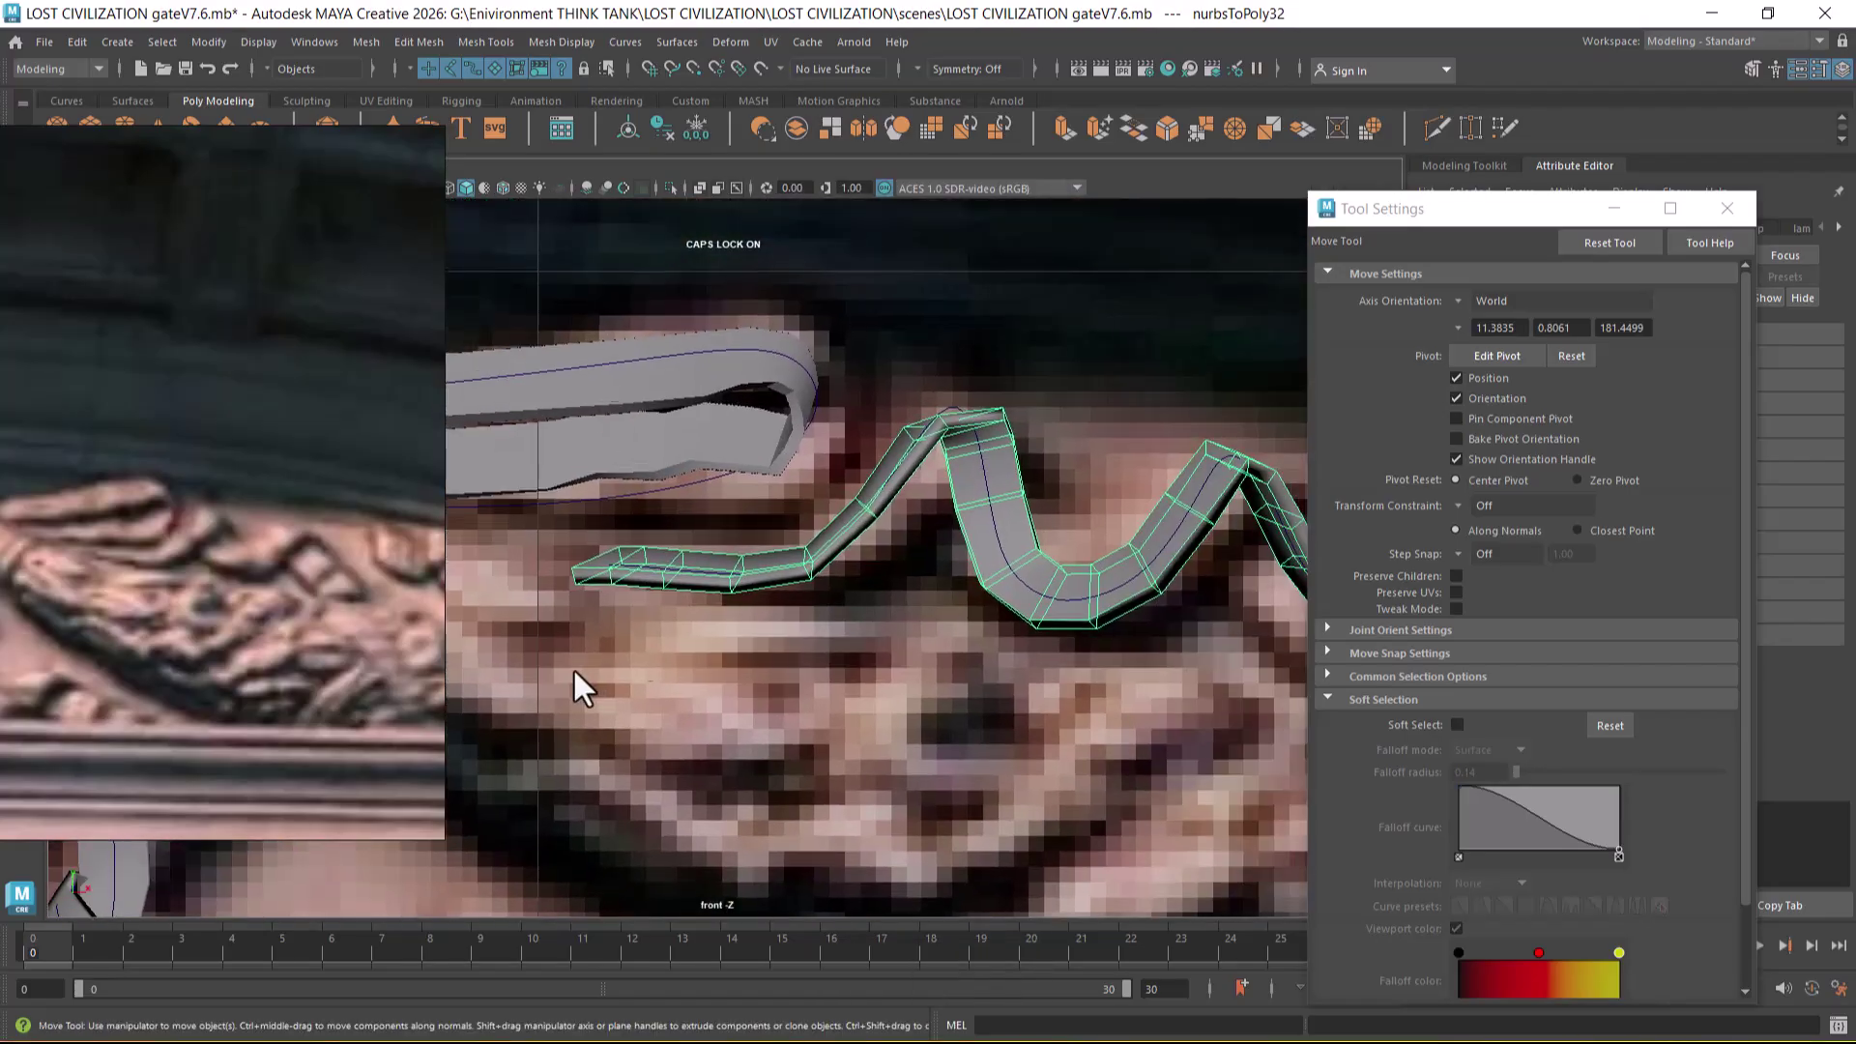
key(F10)
scroll(969, 614, up, 1)
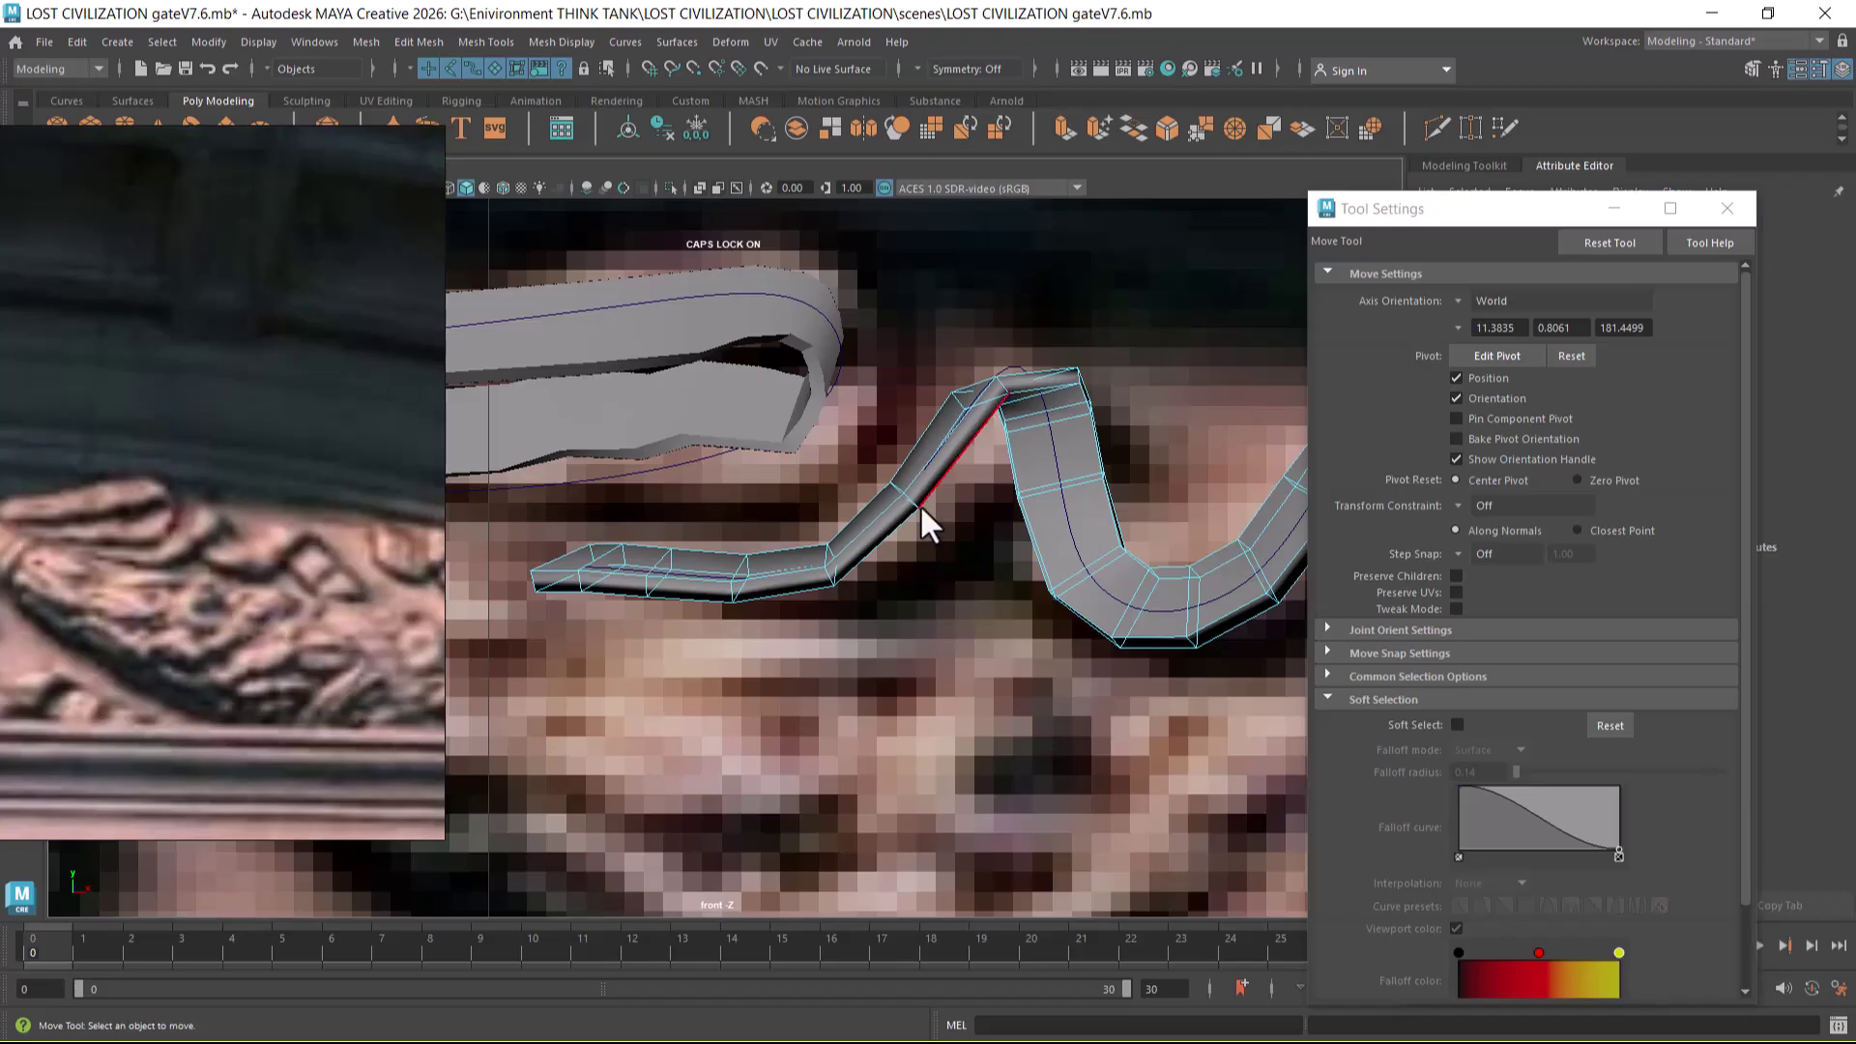
click(911, 501)
right_drag(966, 623, 1023, 570)
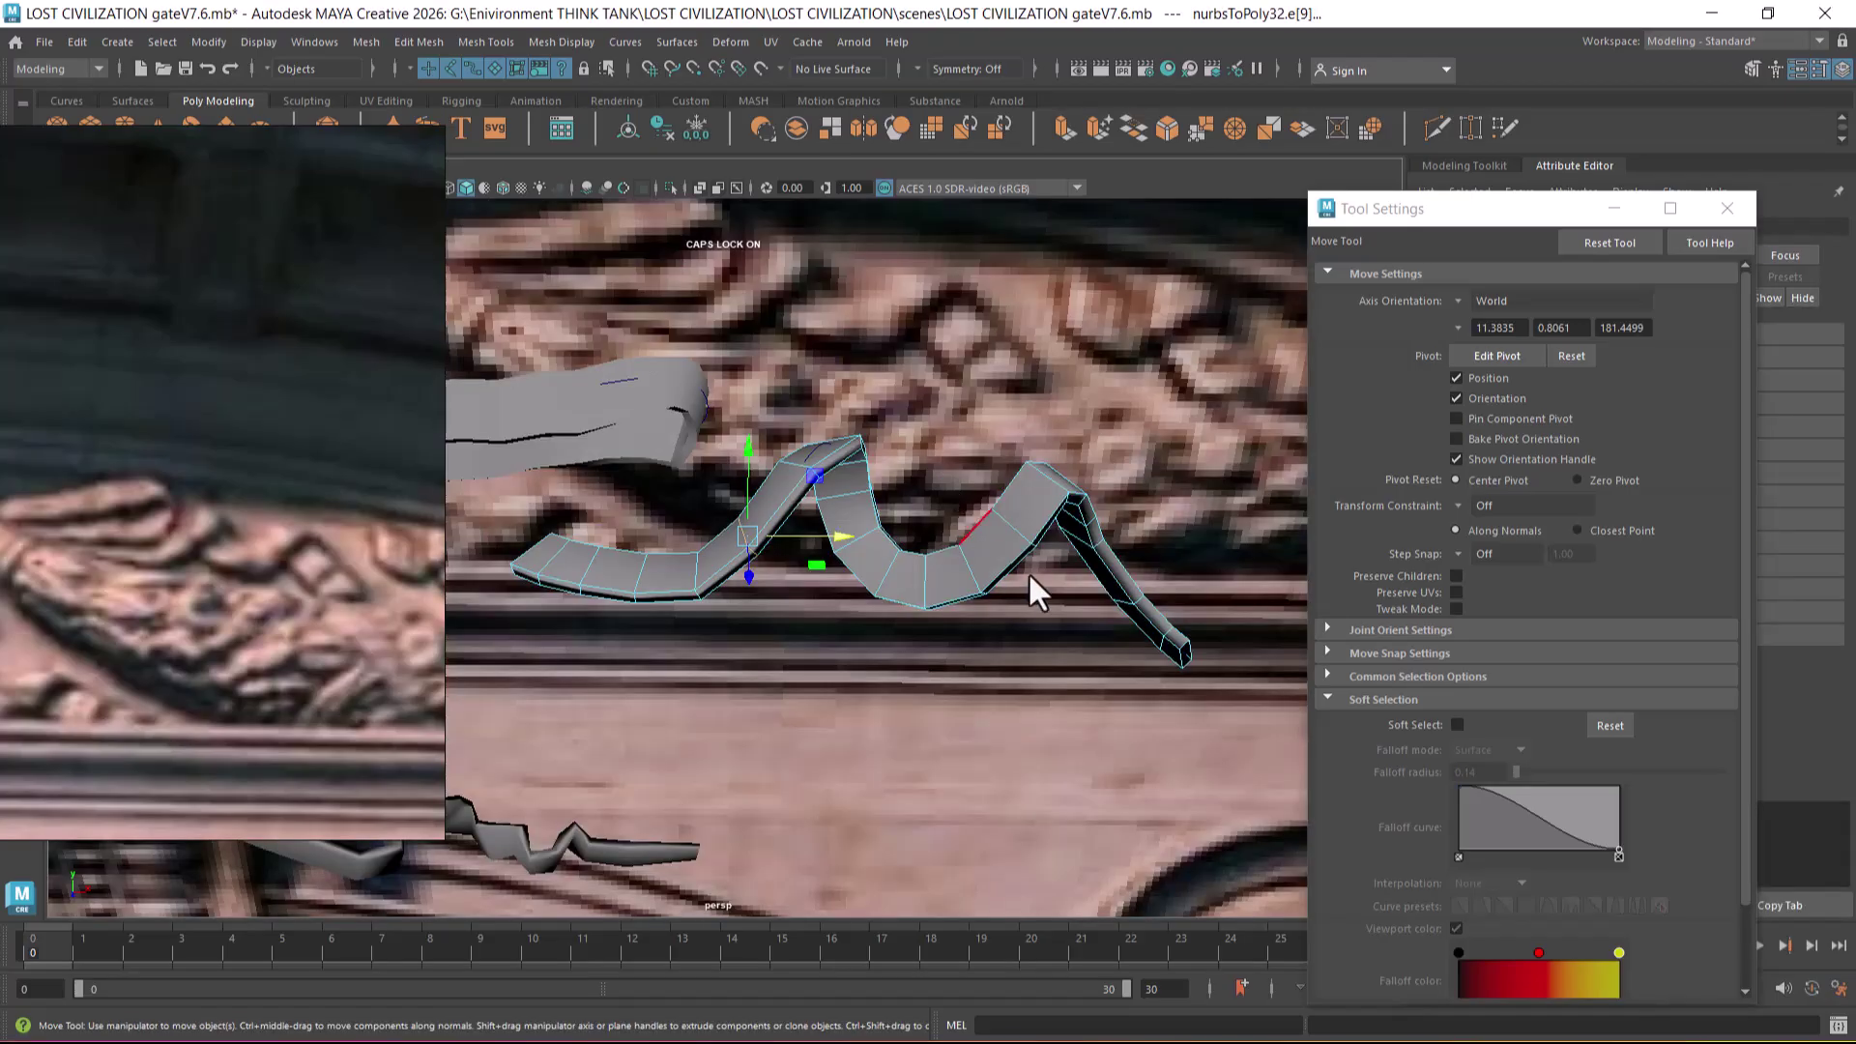
- Return the polygon ribbon to object selection and hide all unselected objects, including the reference image
alt+drag(993, 567, 886, 454)
right_click(951, 490)
click(954, 438)
alt+drag(929, 544, 849, 548)
key(F8)
key(alt+h)
- Select all vertices of the ribbon and merge them with a threshold of 0.005
right_drag(1052, 329, 531, 324)
drag(535, 328, 880, 471)
shift+right_drag(875, 357, 1026, 327)
alt+drag(1001, 502, 1092, 551)
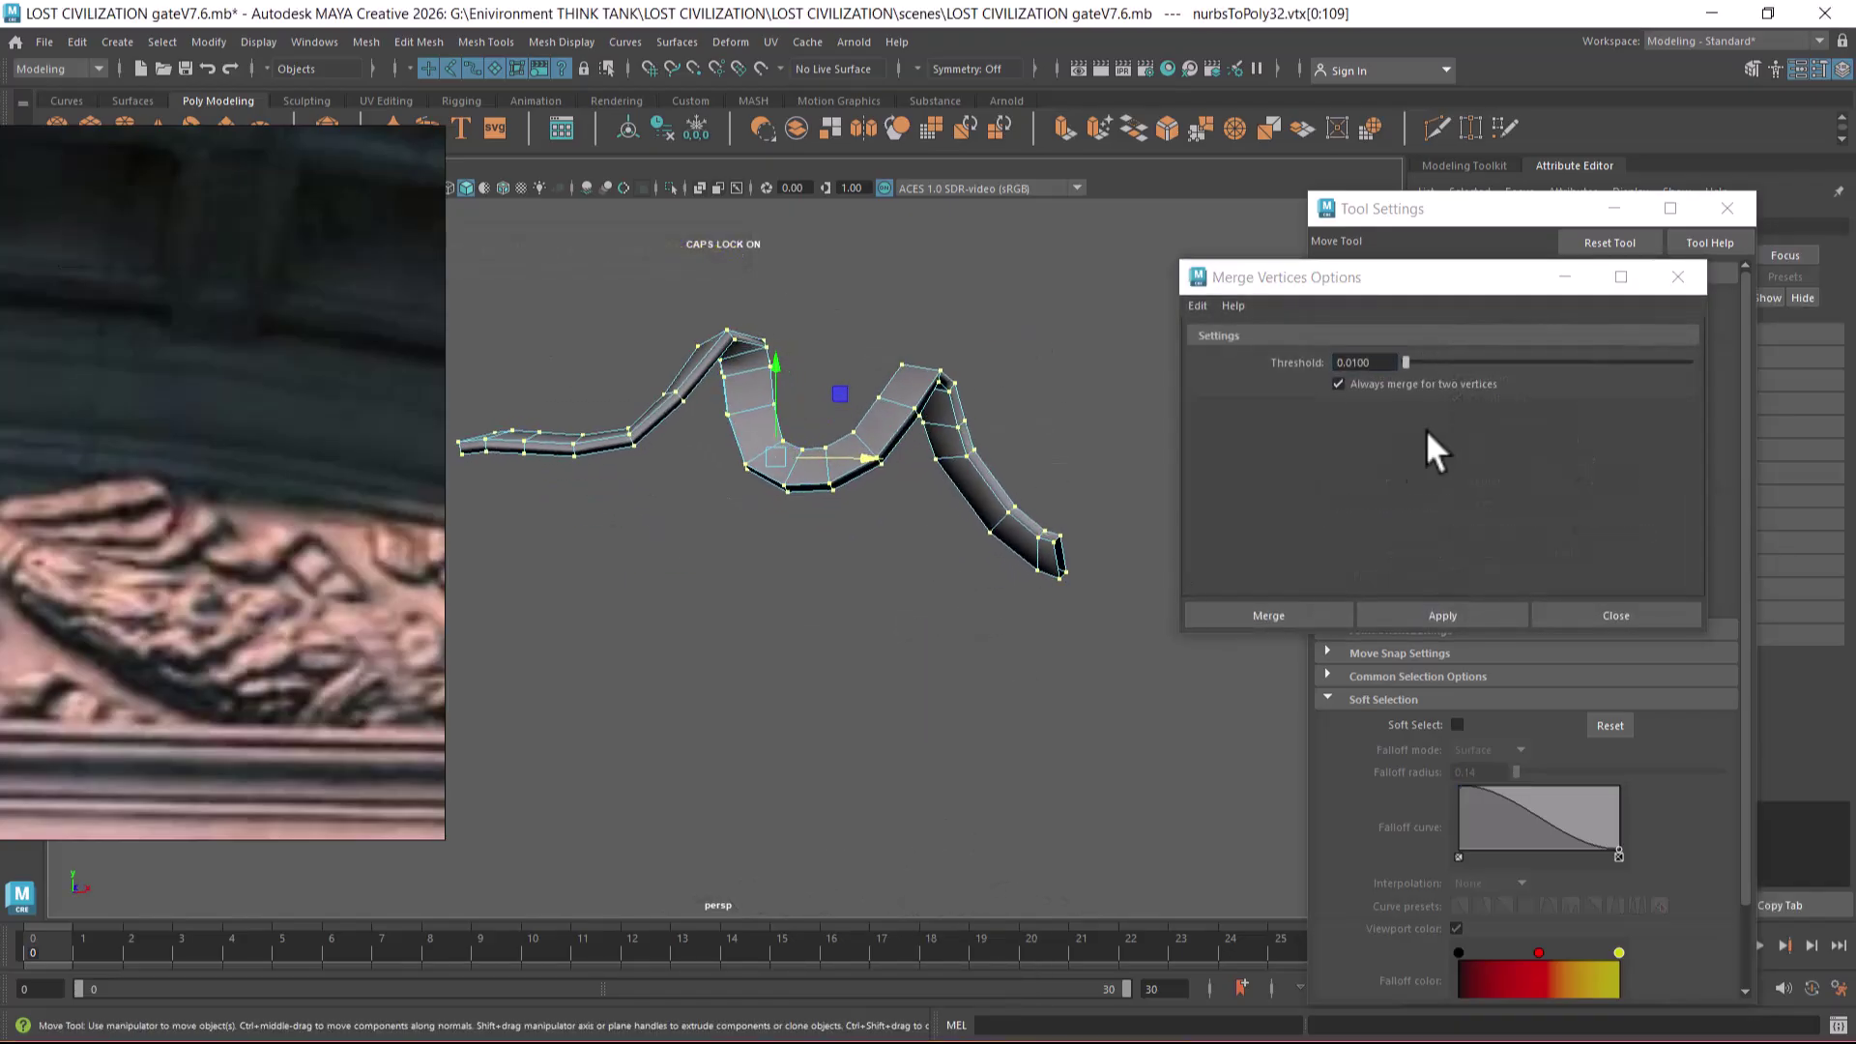
click(1372, 362)
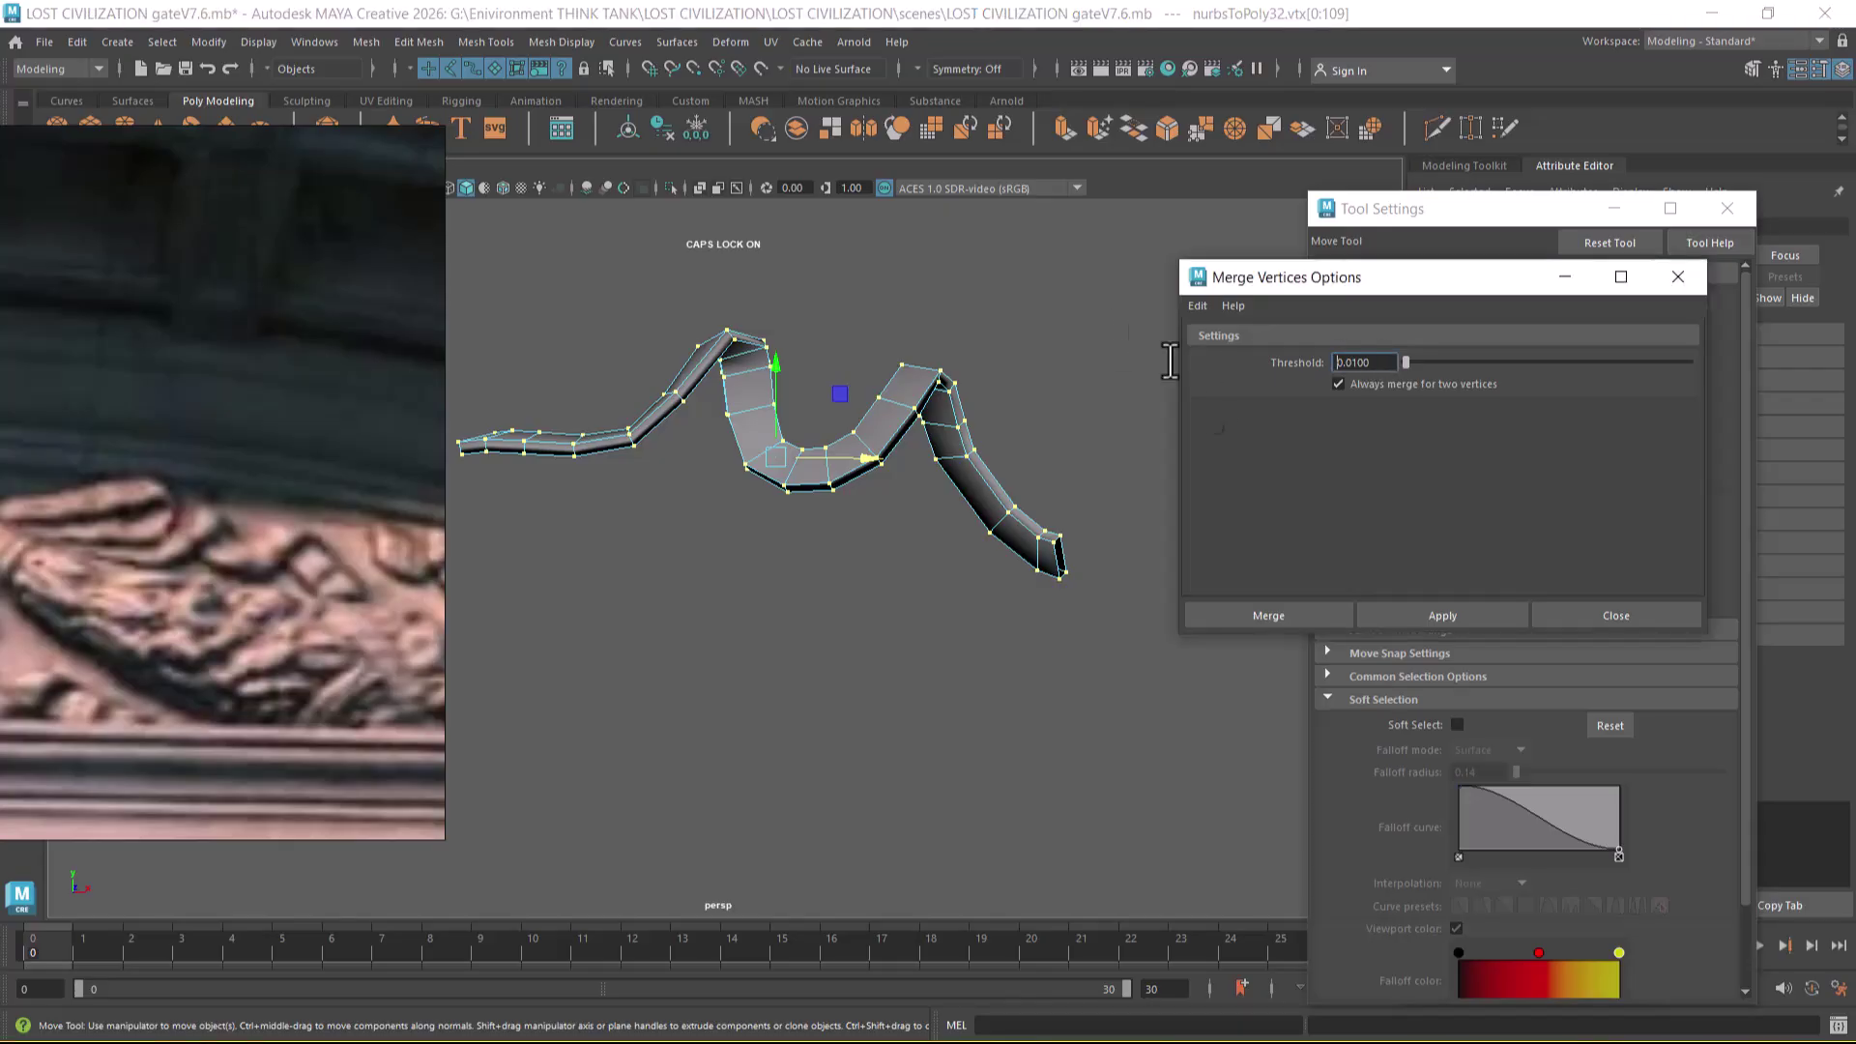
drag(1371, 363, 1345, 363)
text(0.005)
click(1447, 614)
alt+drag(896, 614, 845, 538)
click(1637, 617)
- Switch the ribbon back to edge selection, select the edges at its lower tip and compare their shape with the reference
alt+drag(976, 570, 957, 464)
right_drag(957, 464, 1098, 305)
alt+drag(1073, 522, 1012, 532)
key(w)
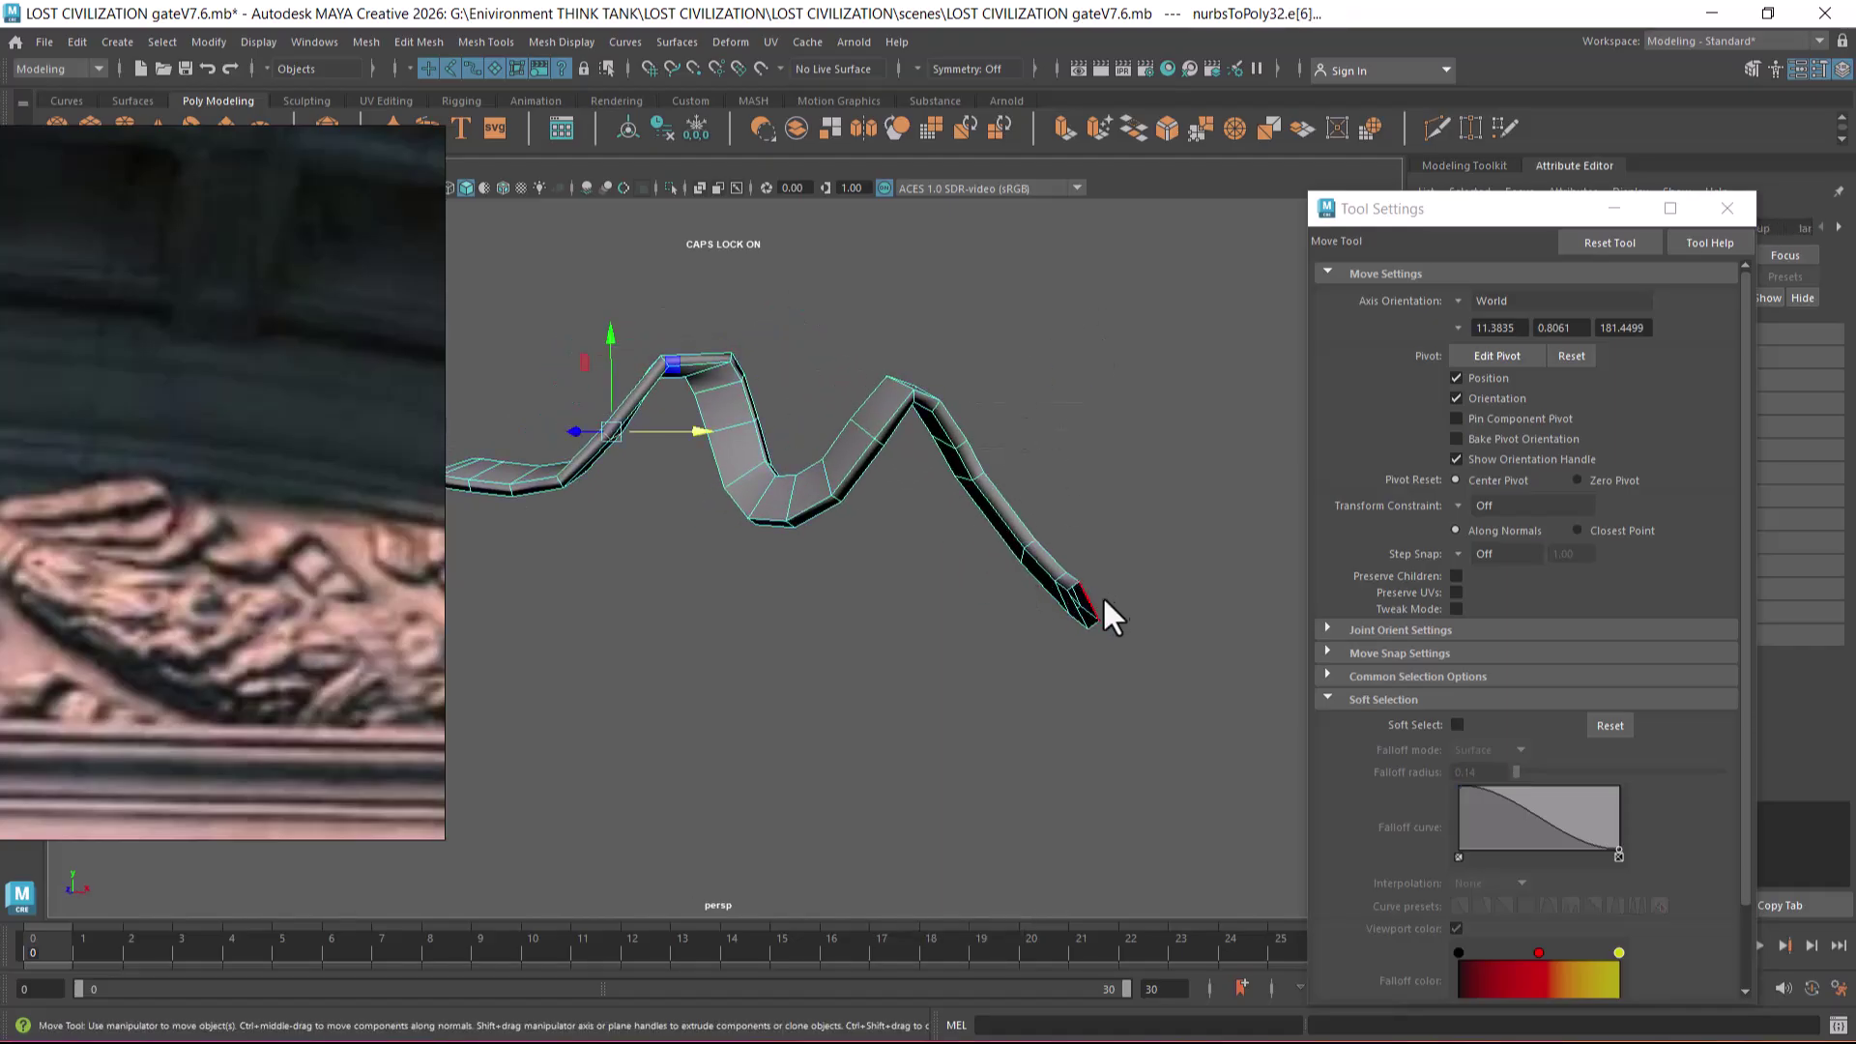
click(1087, 596)
alt+drag(1087, 595, 930, 607)
key(space)
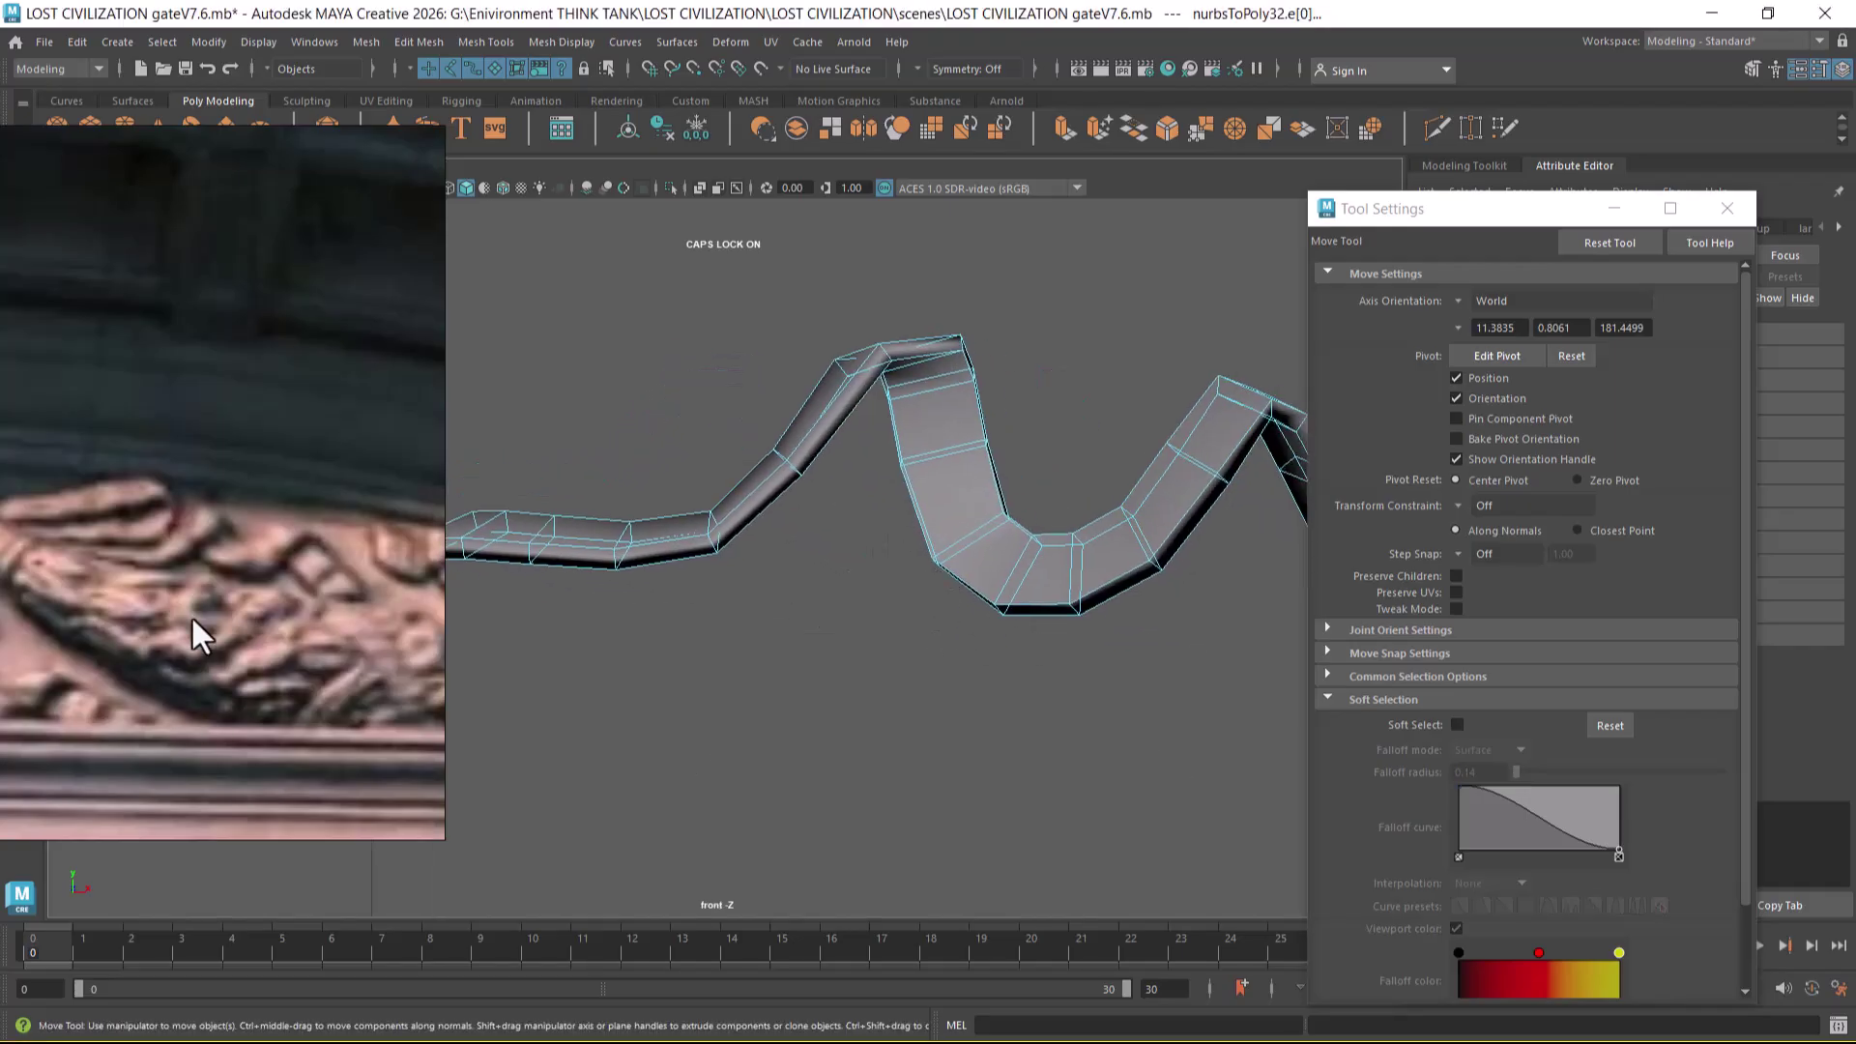
key(space)
drag(972, 511, 975, 248)
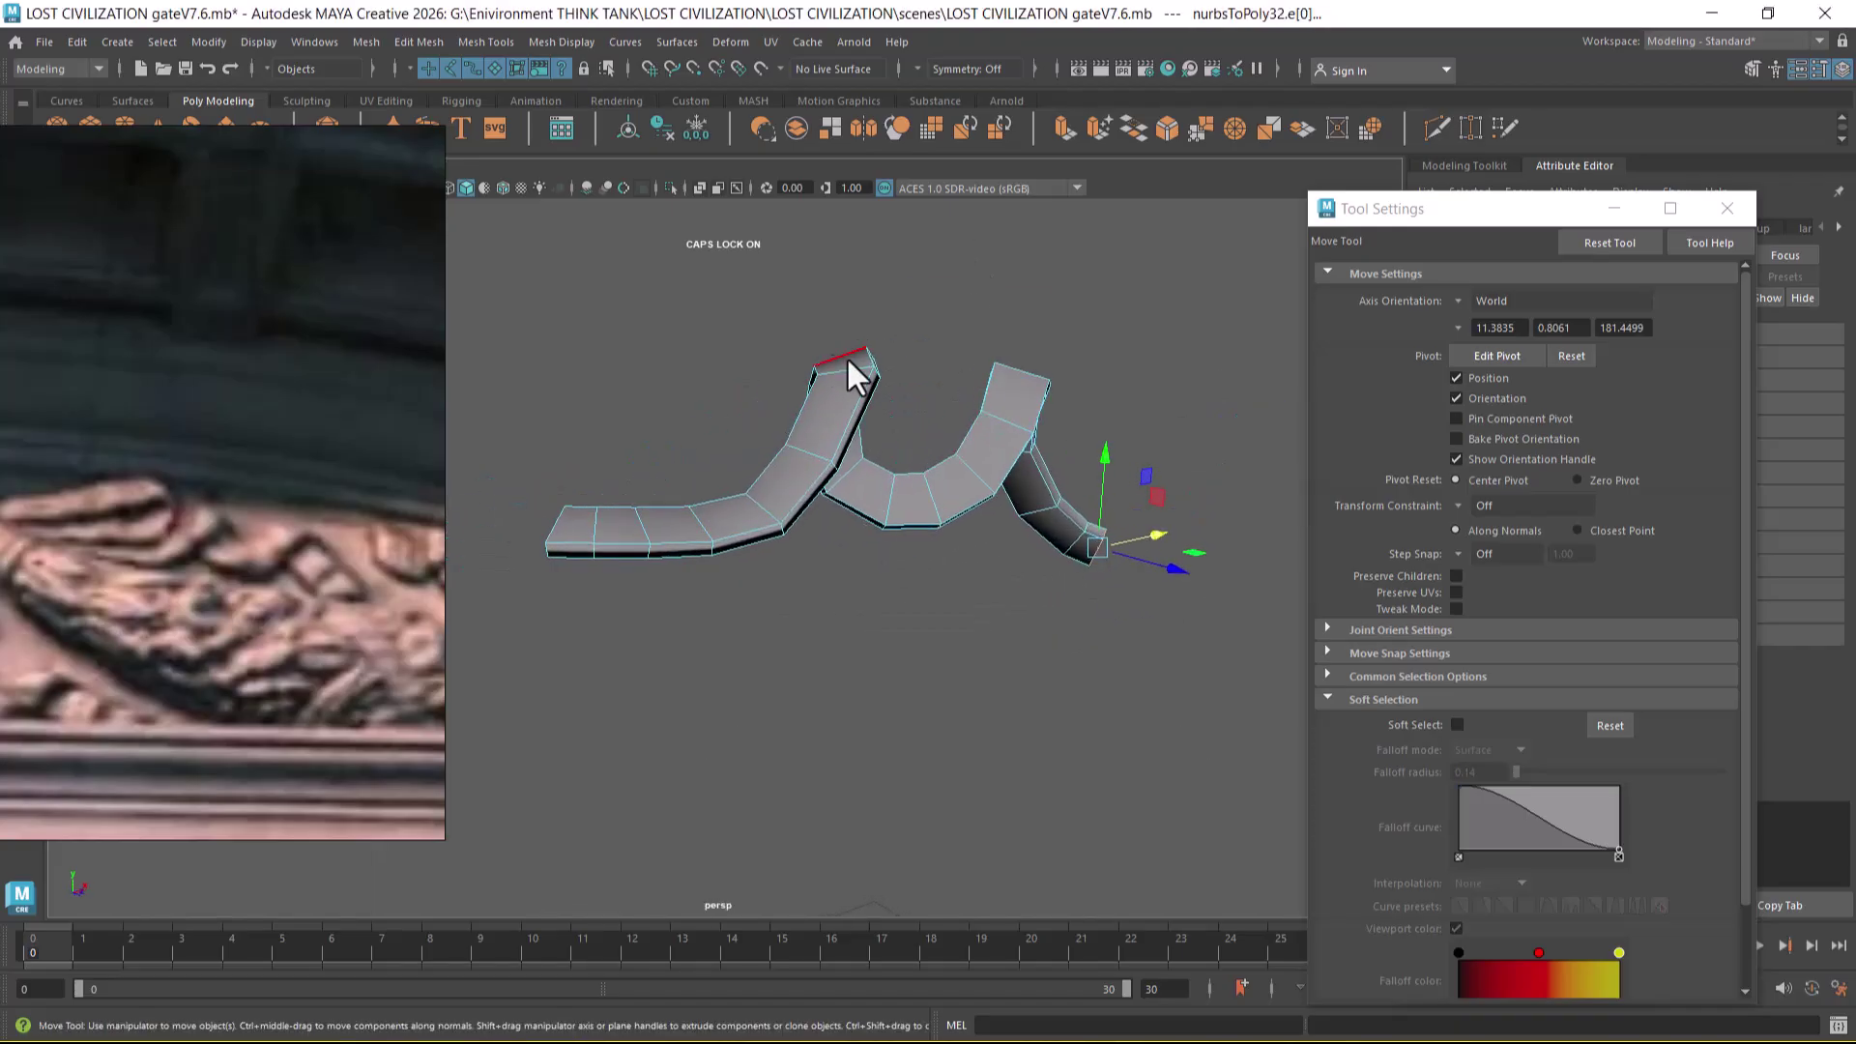
- Select the edge loop at the ribbon's first crest and adjust its position and angle in the front view
click(855, 377)
key(space)
drag(908, 449, 924, 498)
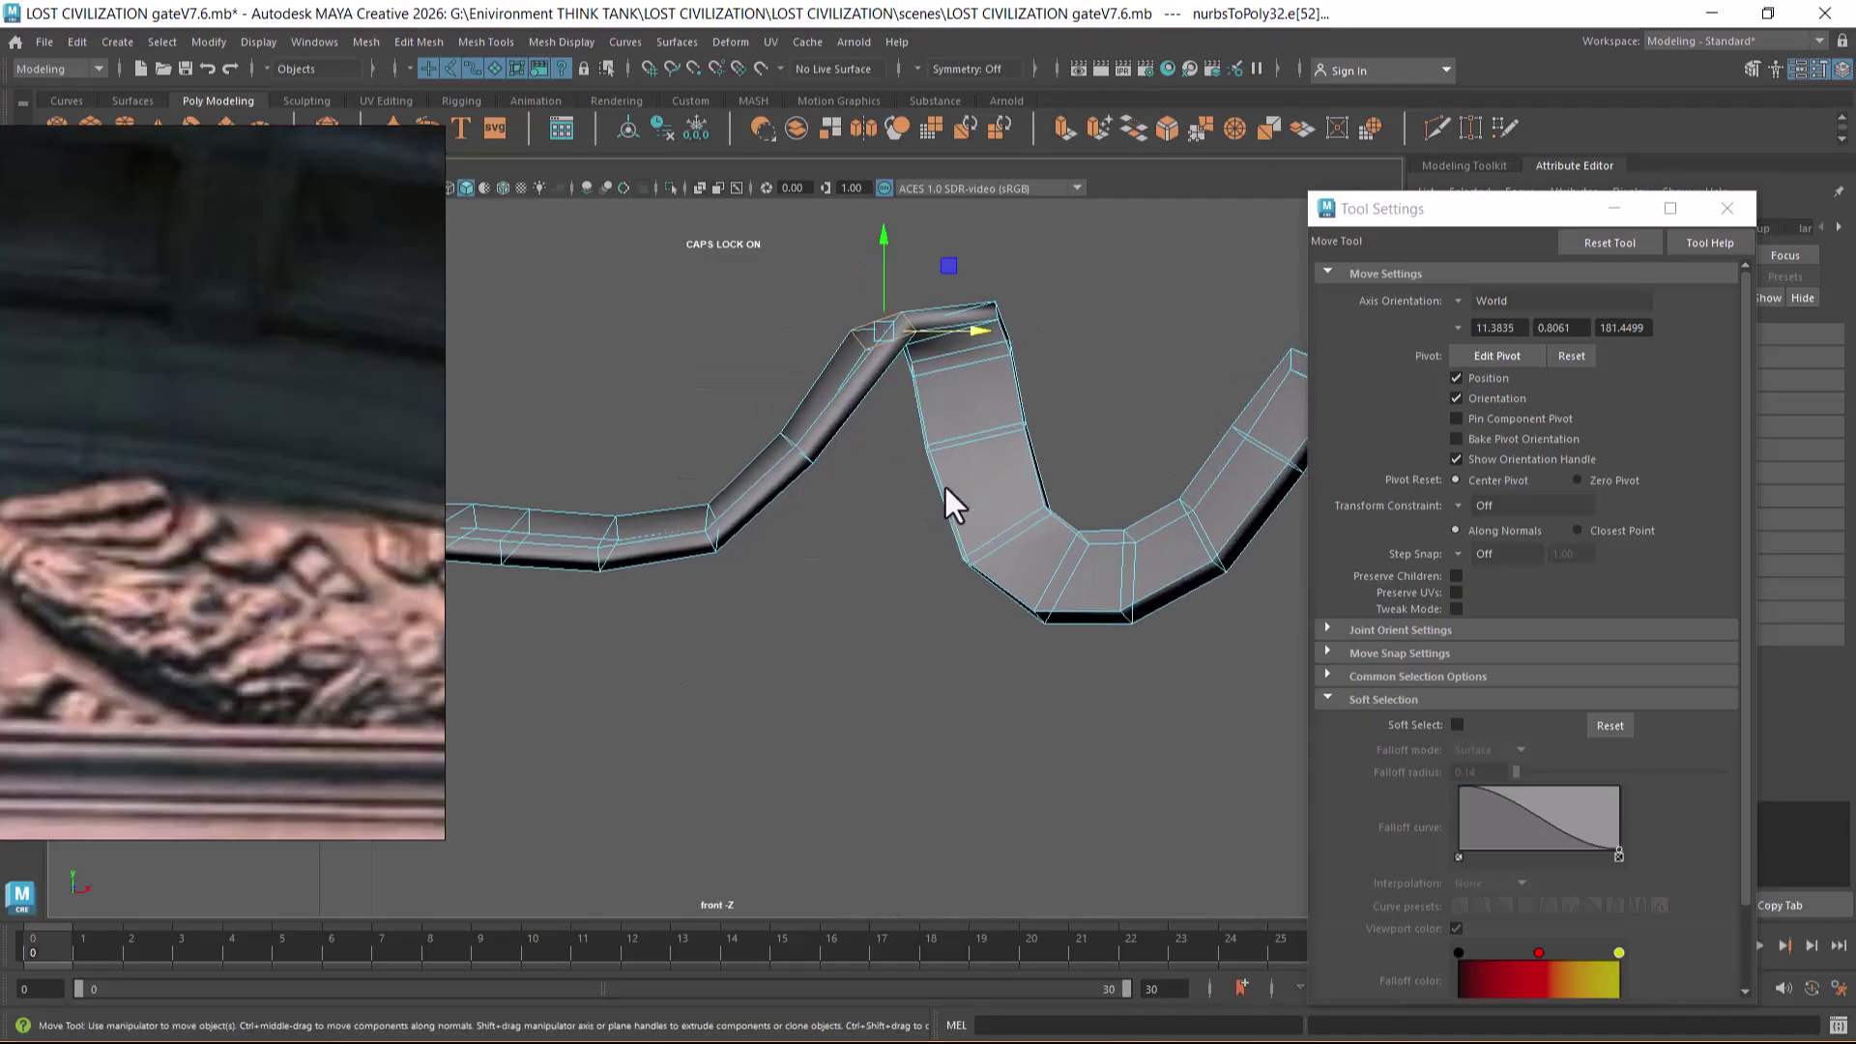
key(e)
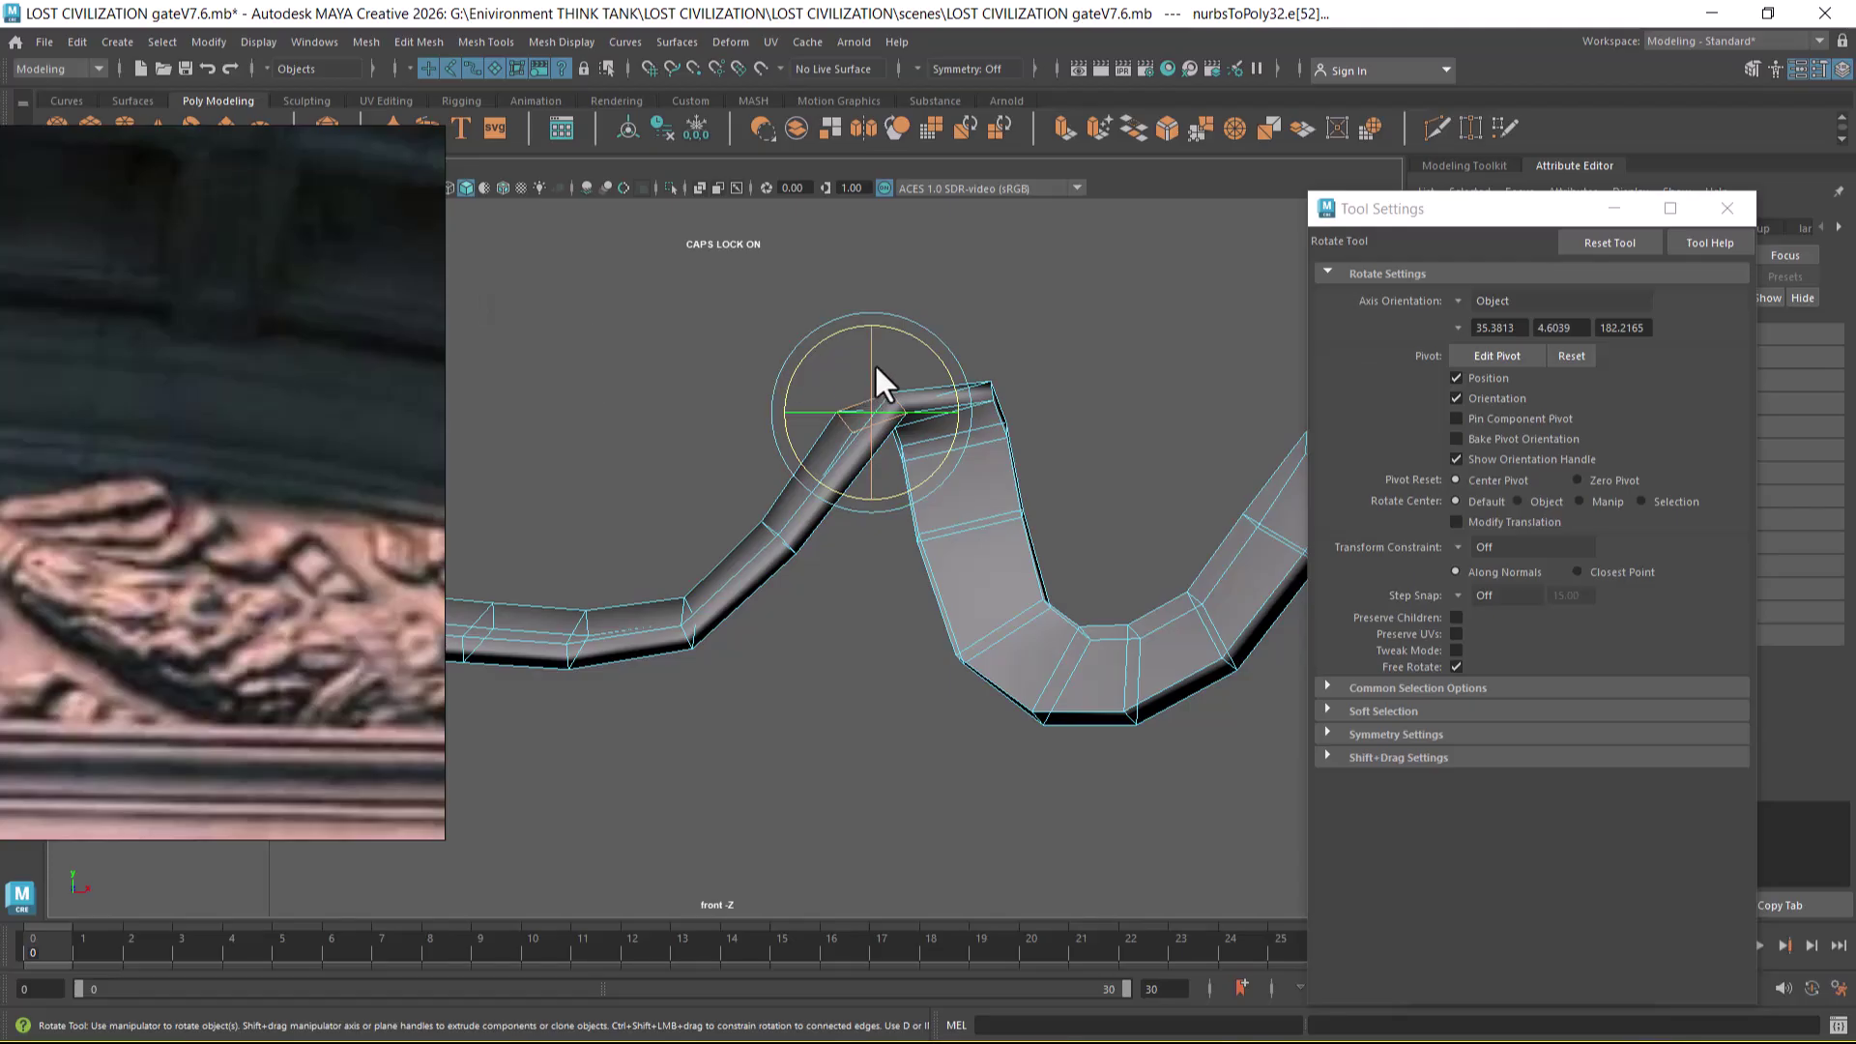
key(w)
alt+middle_drag(866, 375, 938, 471)
alt+right_drag(938, 472, 1013, 535)
- Insert an additional edge loop across the top of the ribbon's first crest by splitting the edge ring
alt+drag(982, 207, 1061, 467)
click(1094, 353)
ctrl+right_drag(1165, 289, 1113, 379)
scroll(1108, 425, up, 2)
key(space)
- Shift the first crest's original edge loop down its rising side and reposition the inserted loop to round the bend
drag(1102, 396, 1098, 468)
click(875, 476)
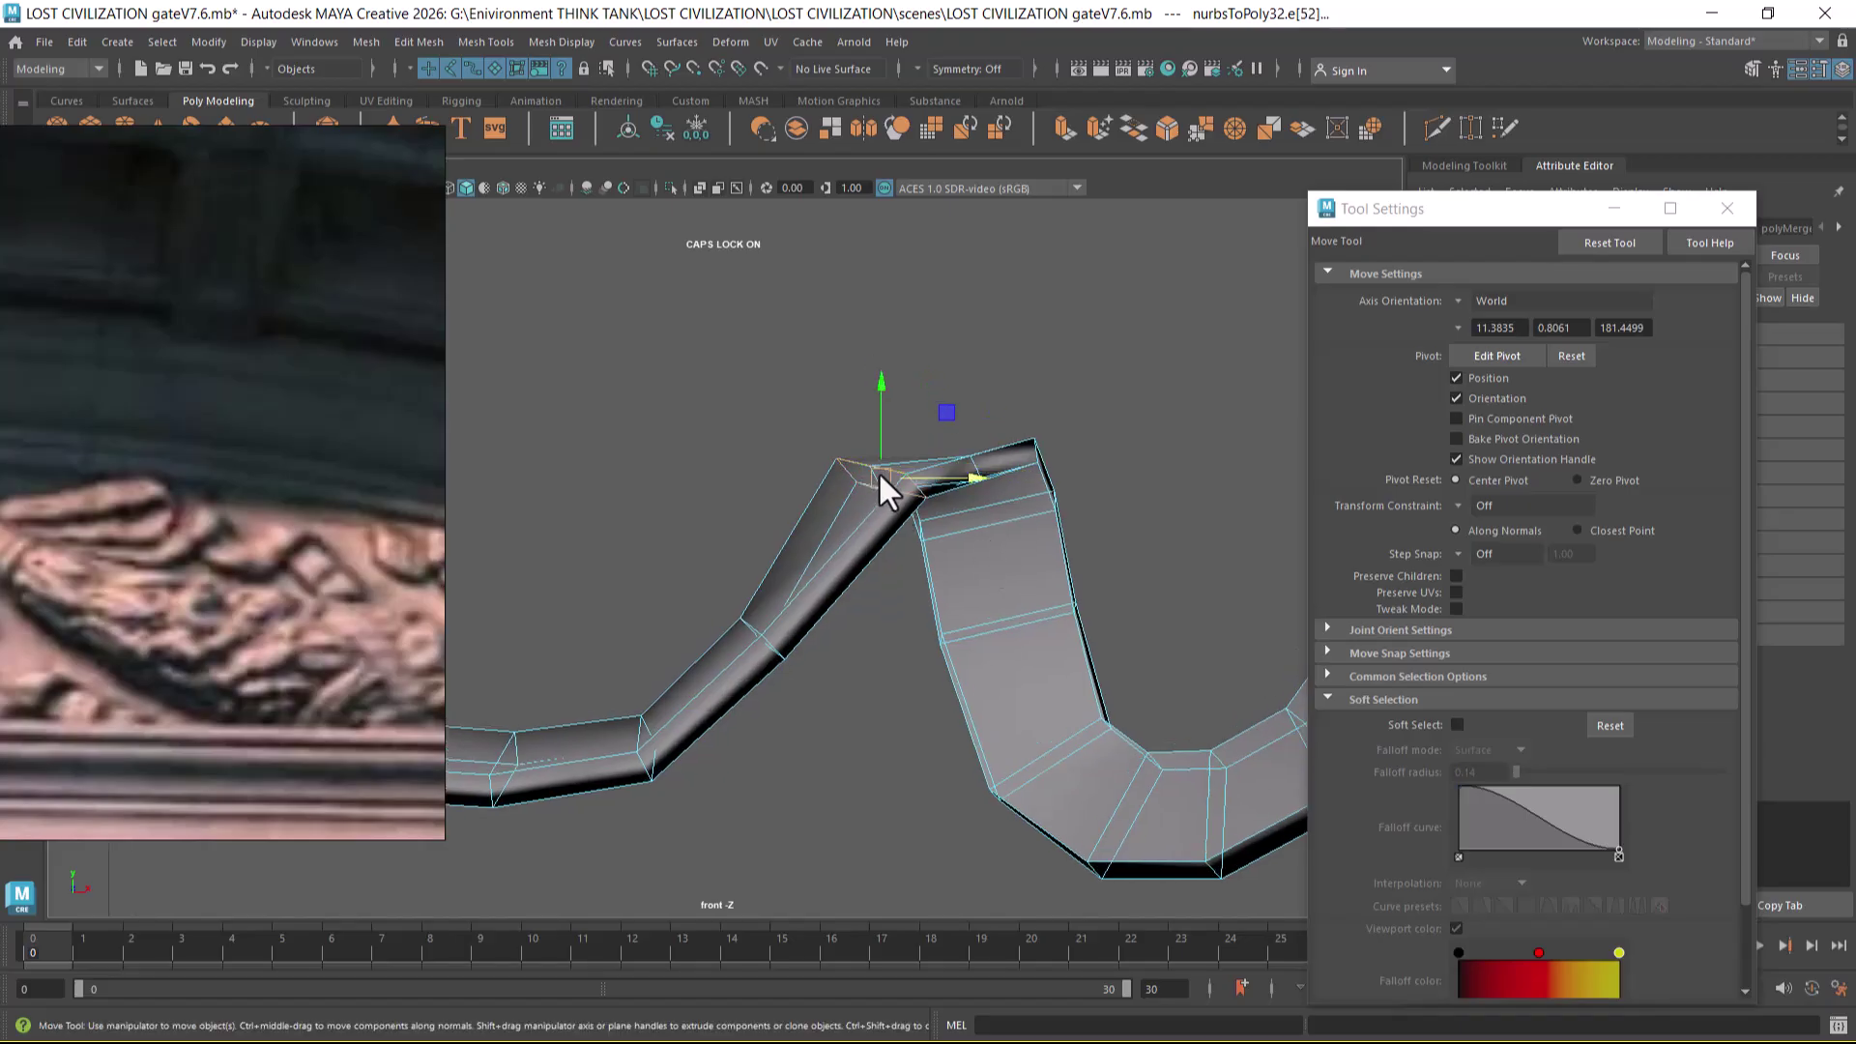
click(978, 461)
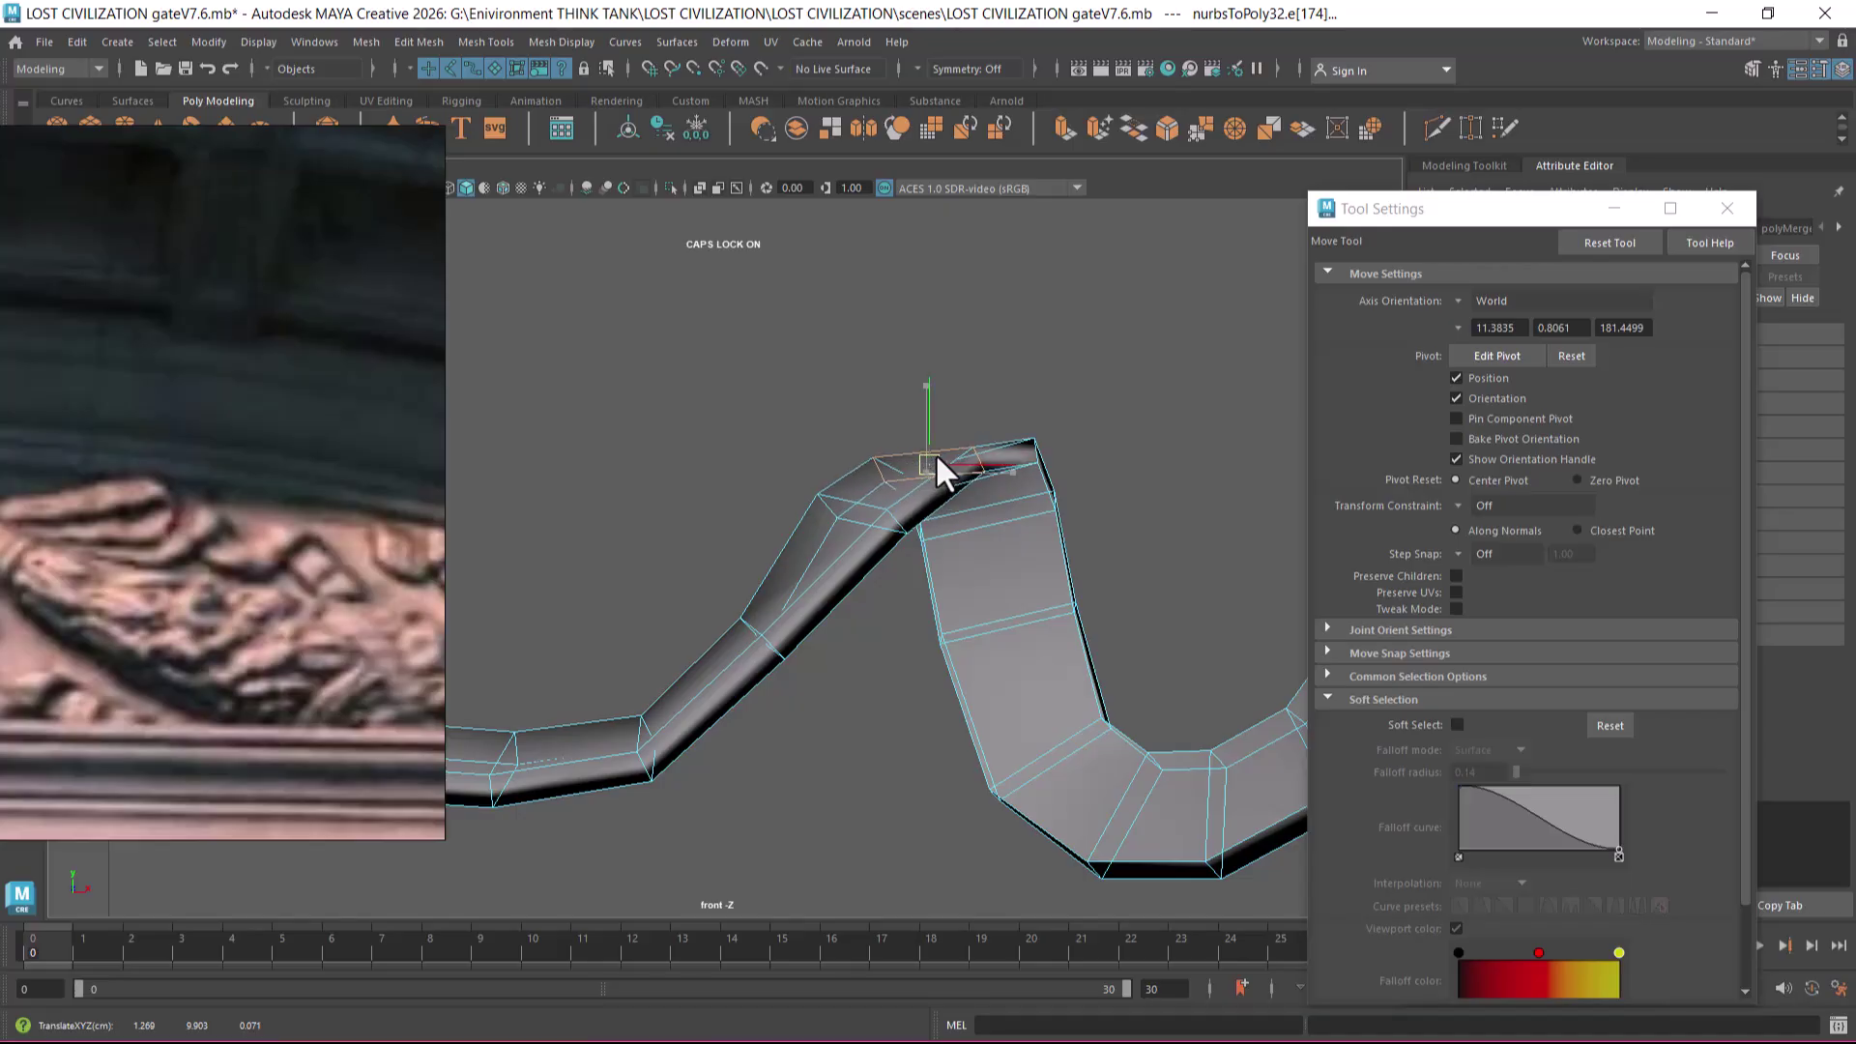
click(866, 506)
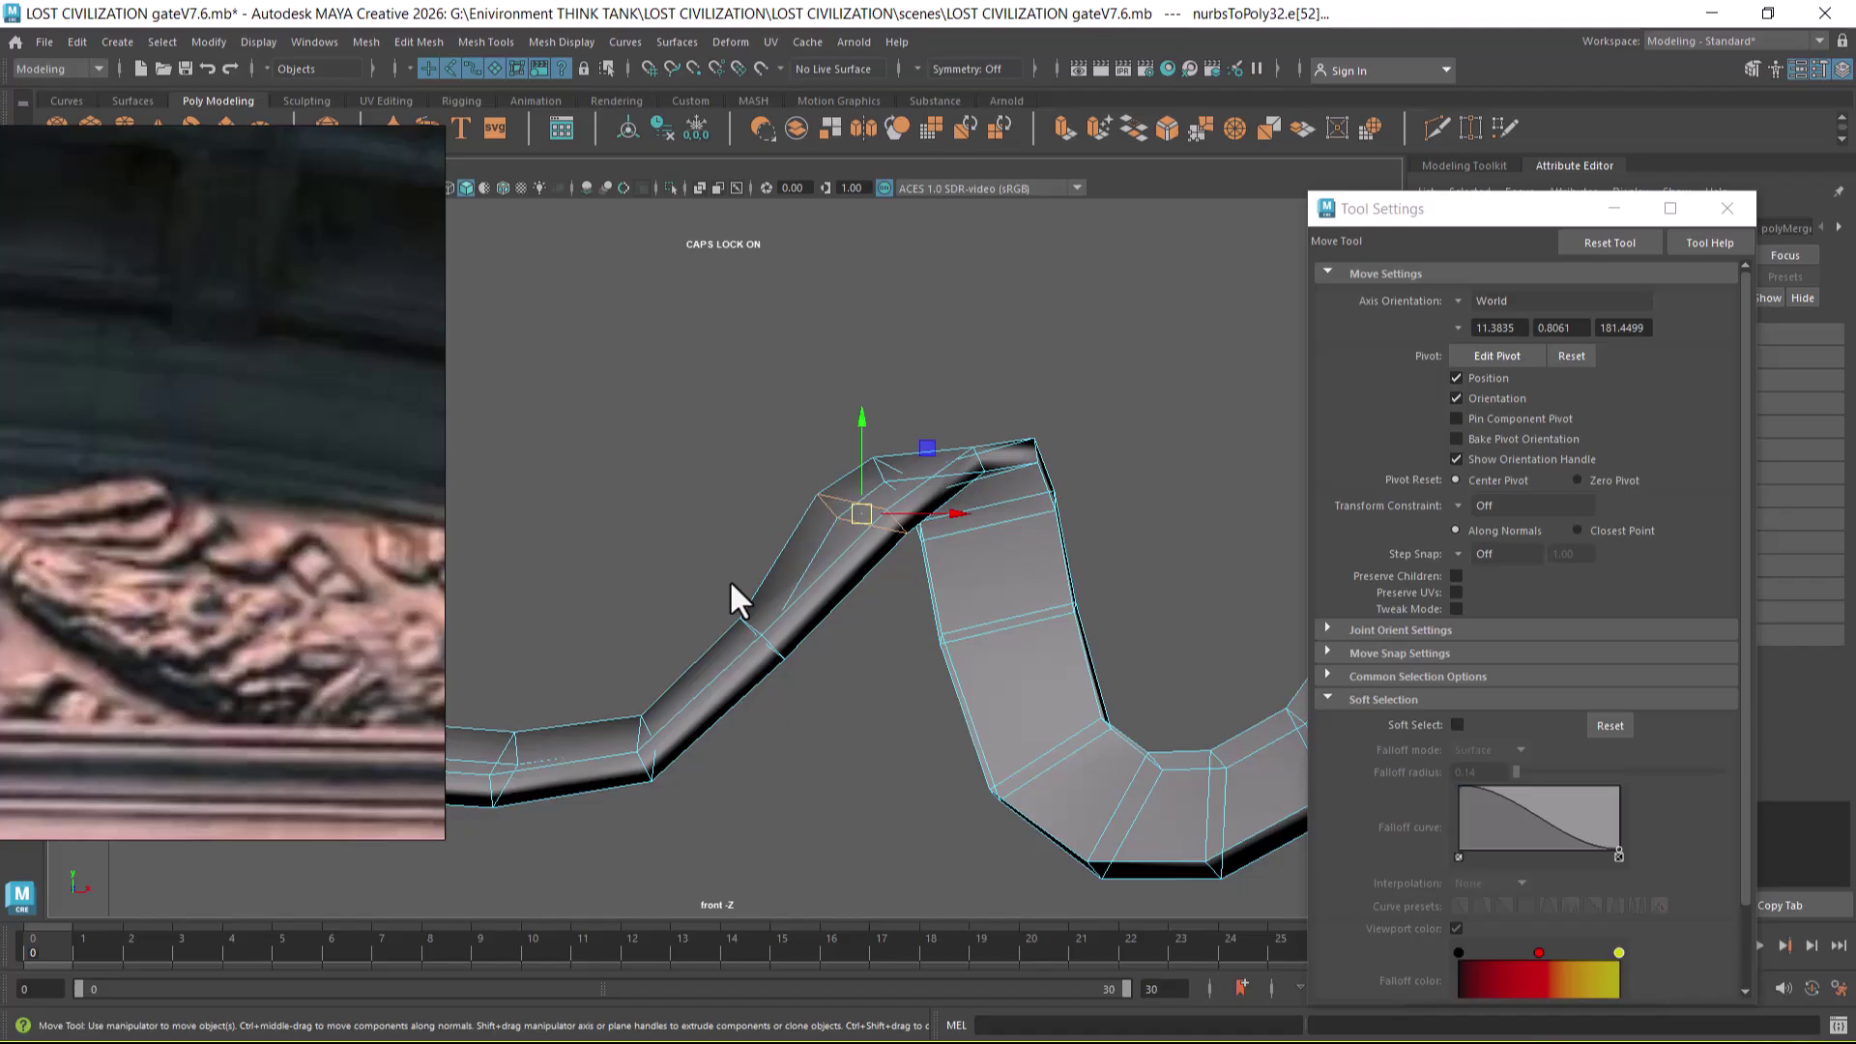
- Rotate the edge loop midway up the first rising slope so it runs square to the ribbon's direction
click(747, 620)
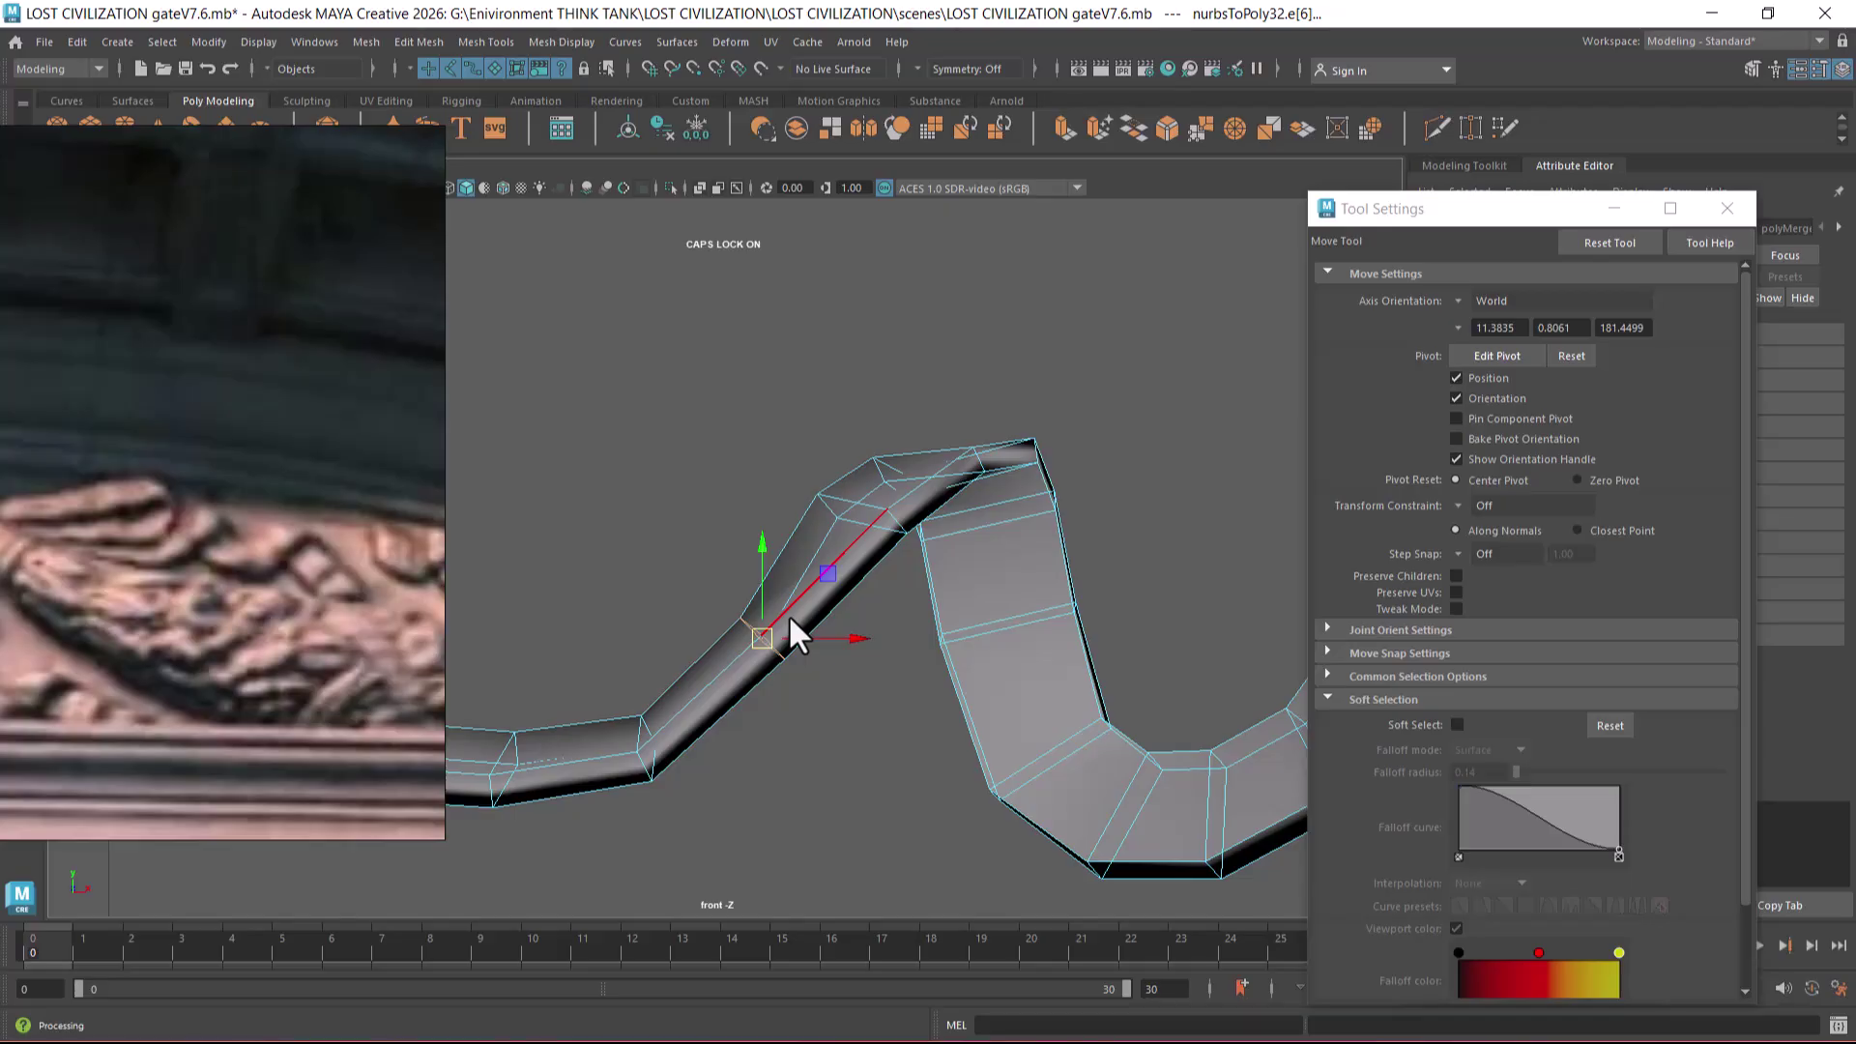
scroll(850, 664, up, 1)
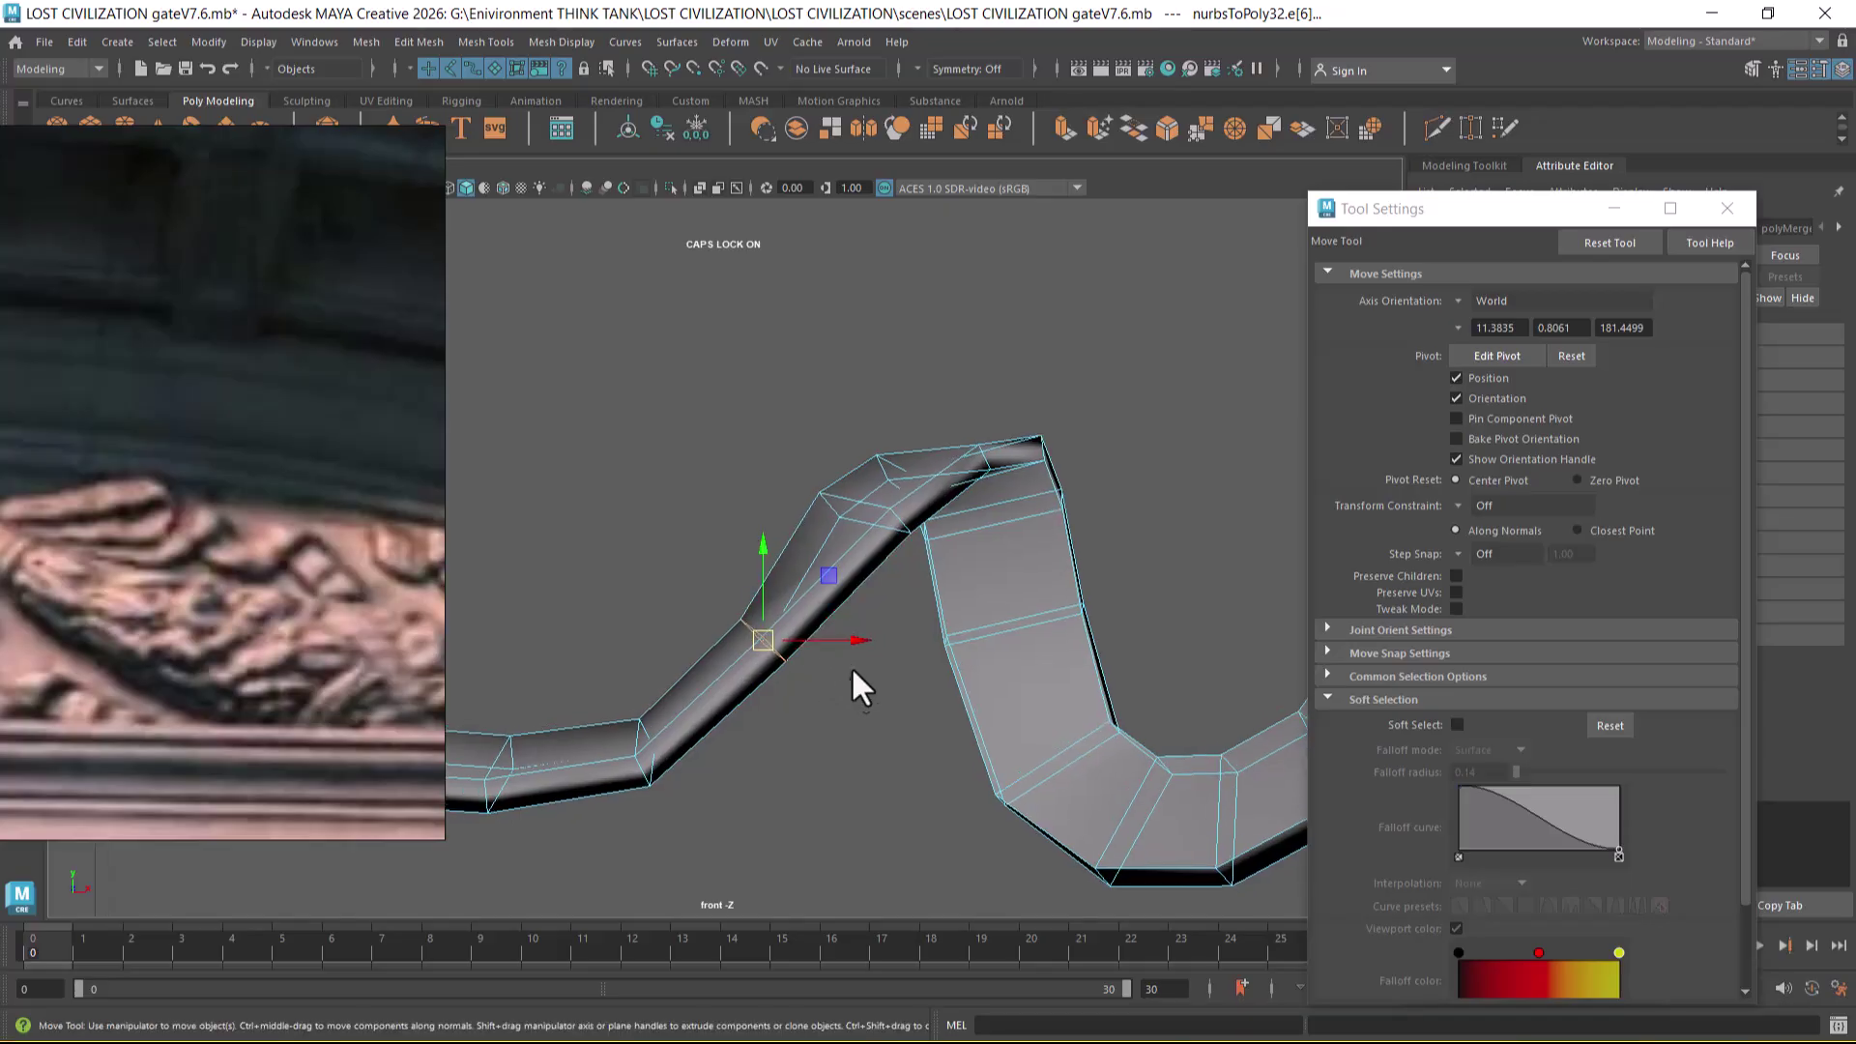
alt+middle_drag(847, 659, 889, 624)
scroll(886, 624, up, 1)
key(e)
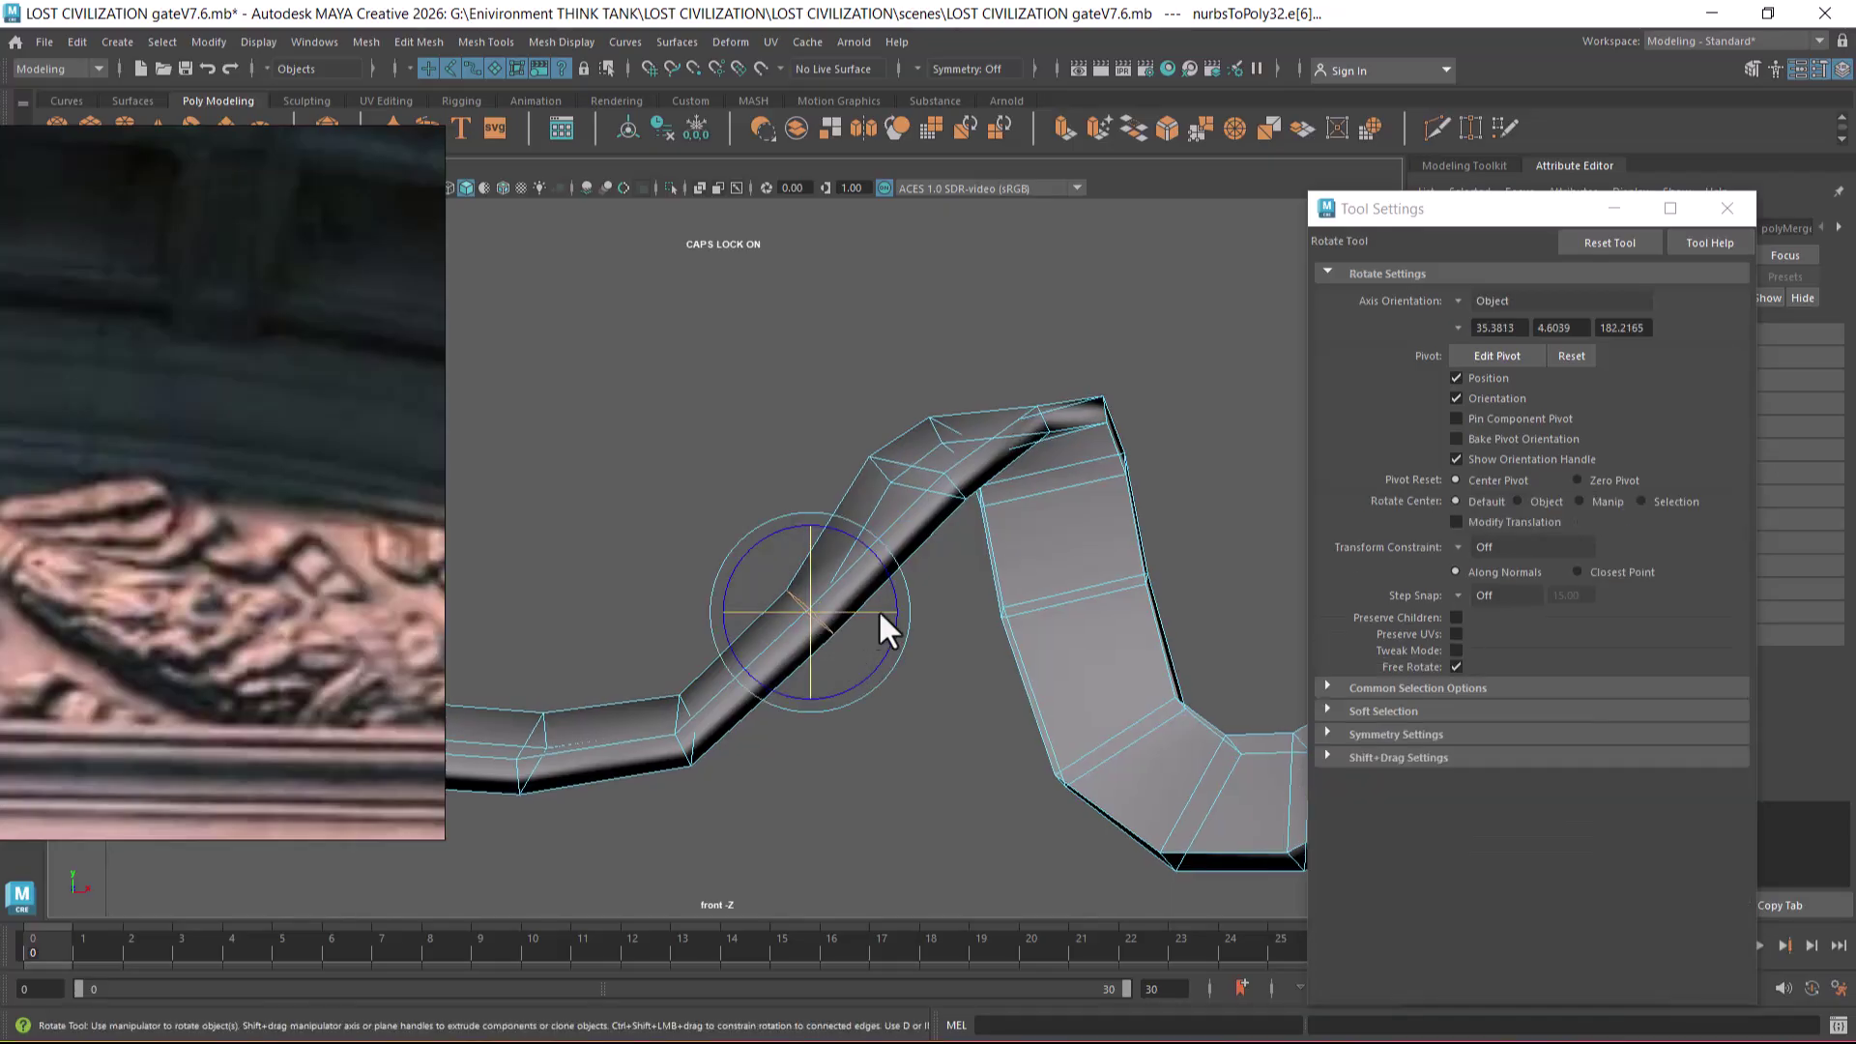
click(905, 588)
drag(905, 585, 808, 591)
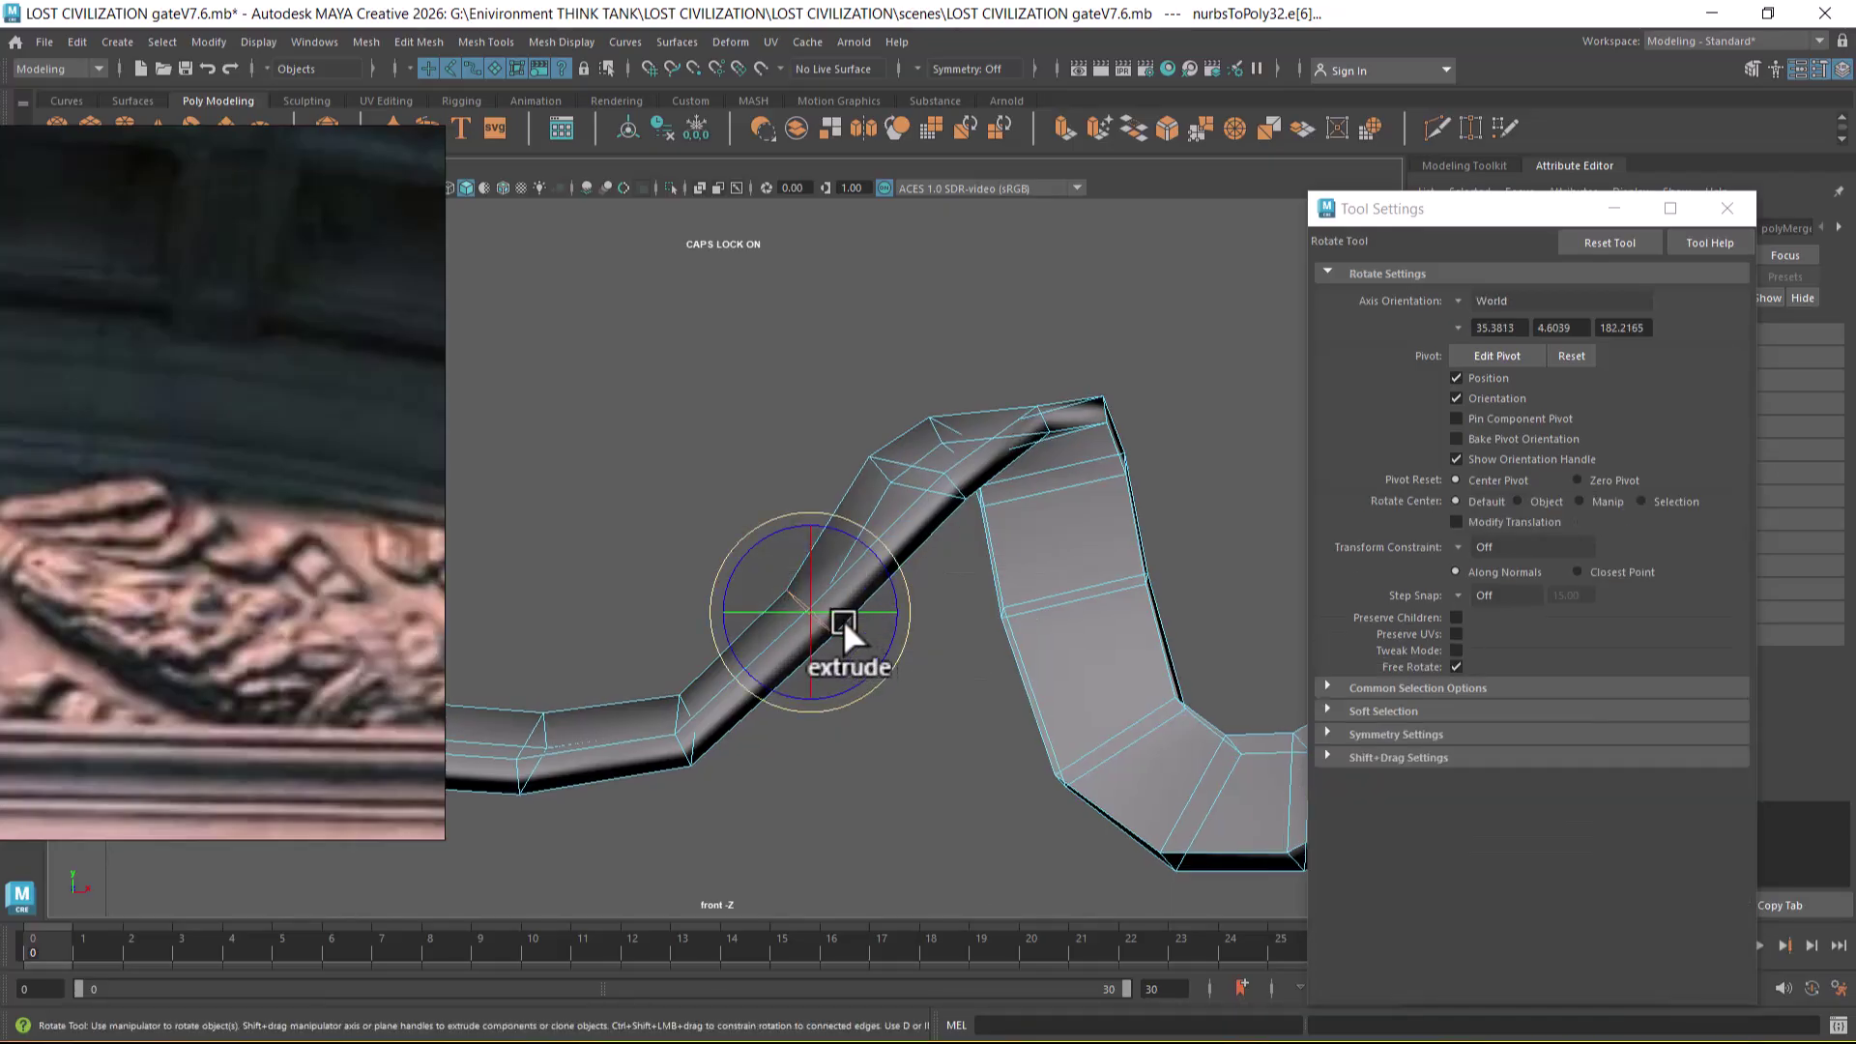
key(w)
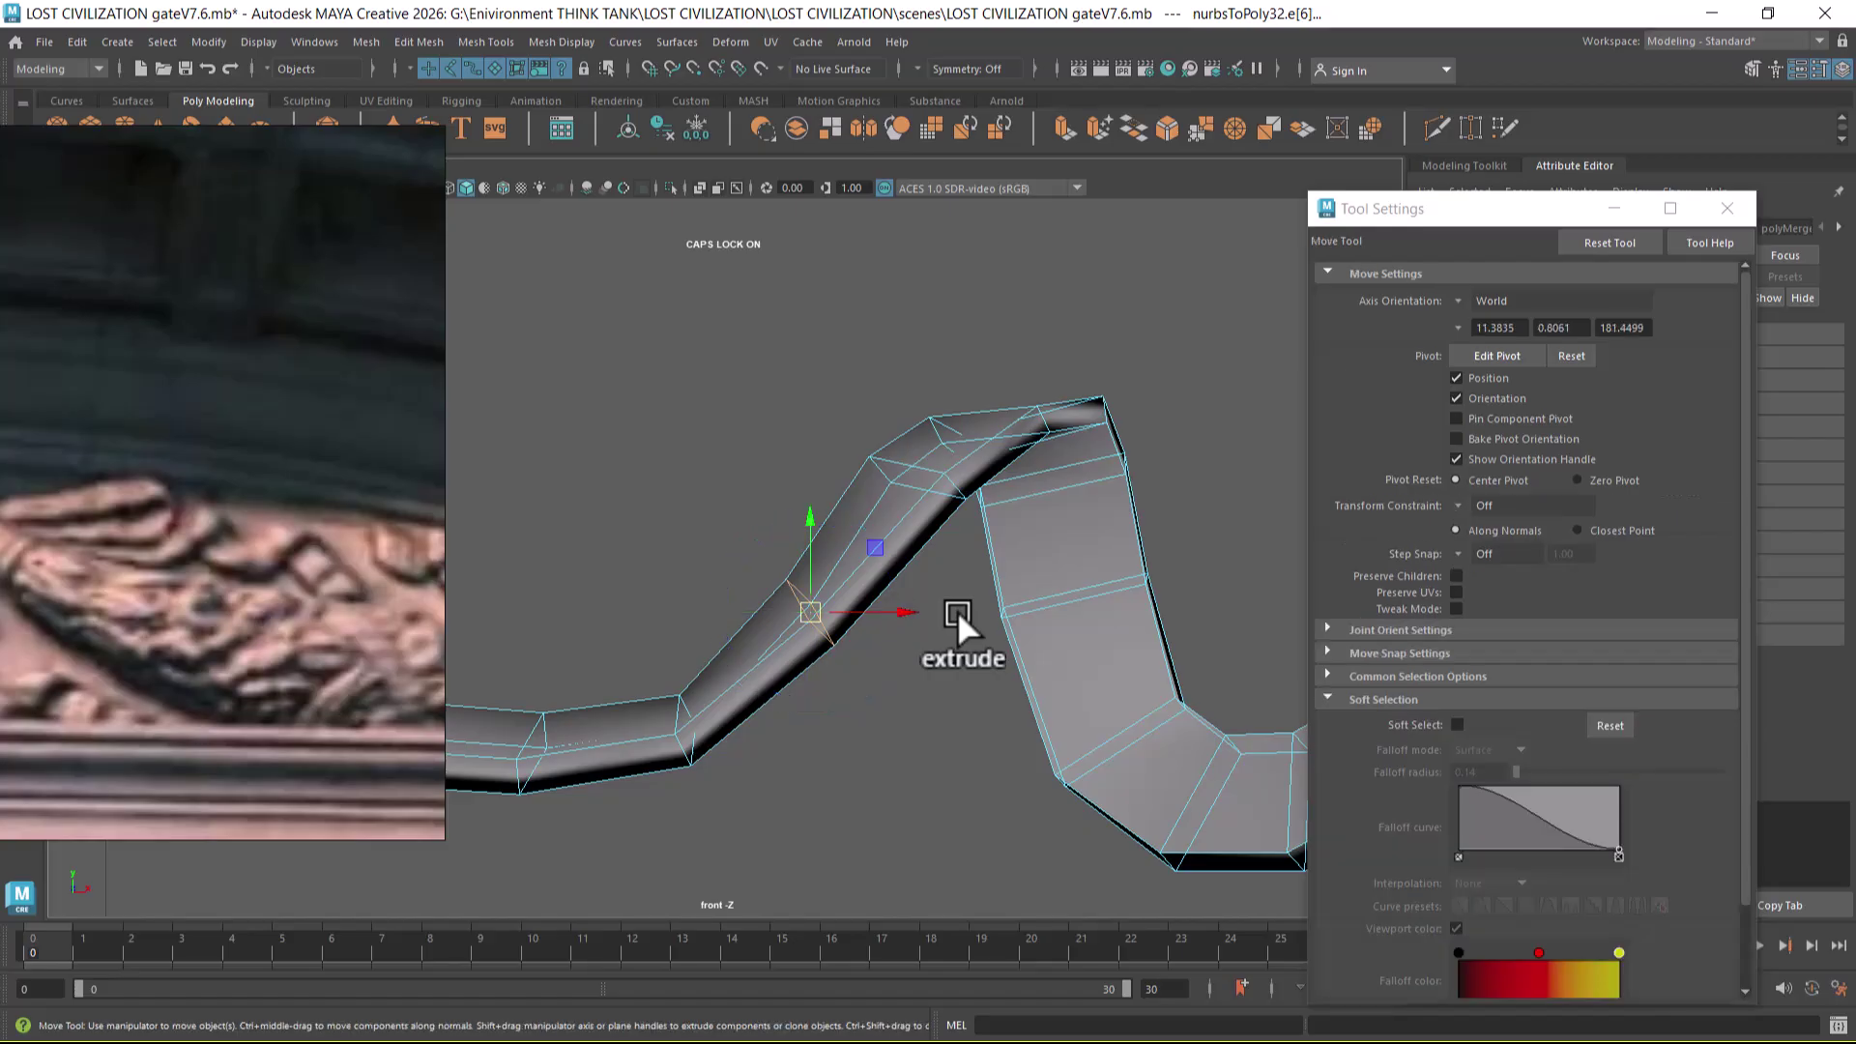
- Select the edge loop just past the first crest, check it in perspective and autosave the scene
alt+middle_drag(1007, 566, 971, 560)
click(1048, 507)
key(space)
drag(1034, 614, 1059, 565)
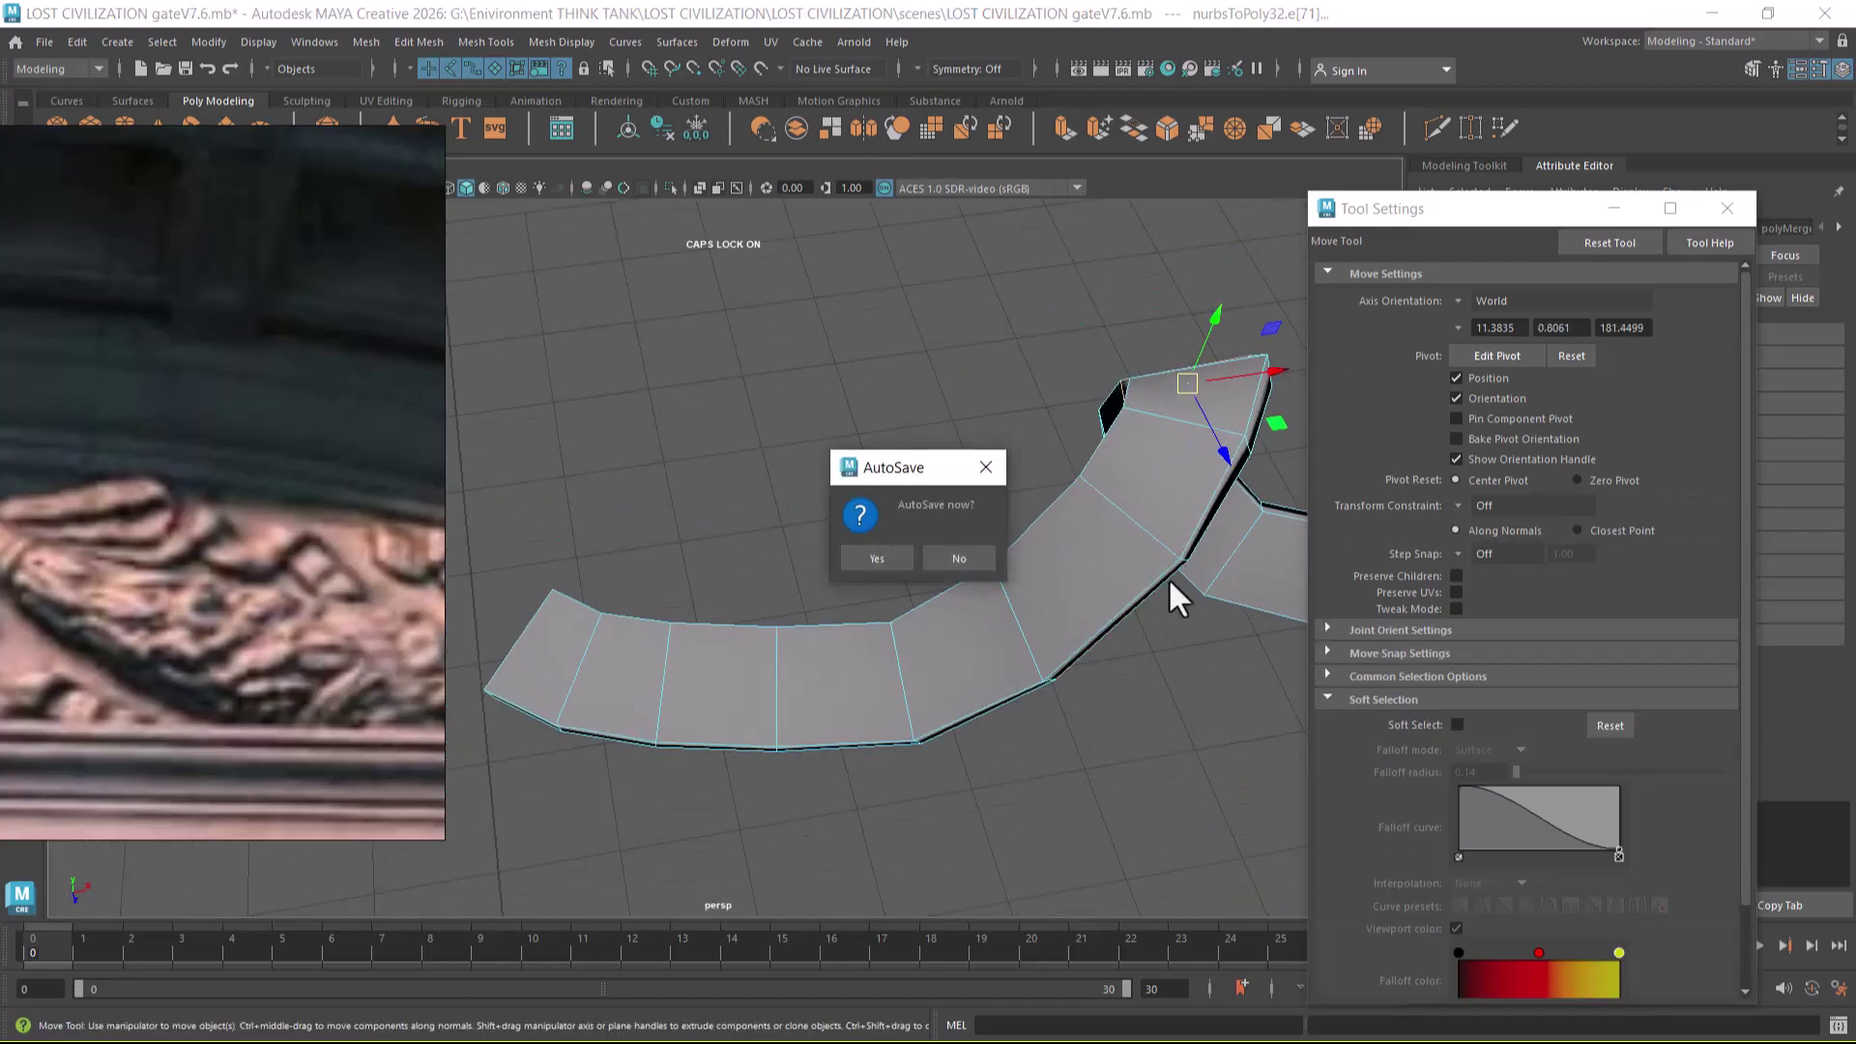
click(876, 558)
alt+drag(879, 560, 1017, 613)
key(space)
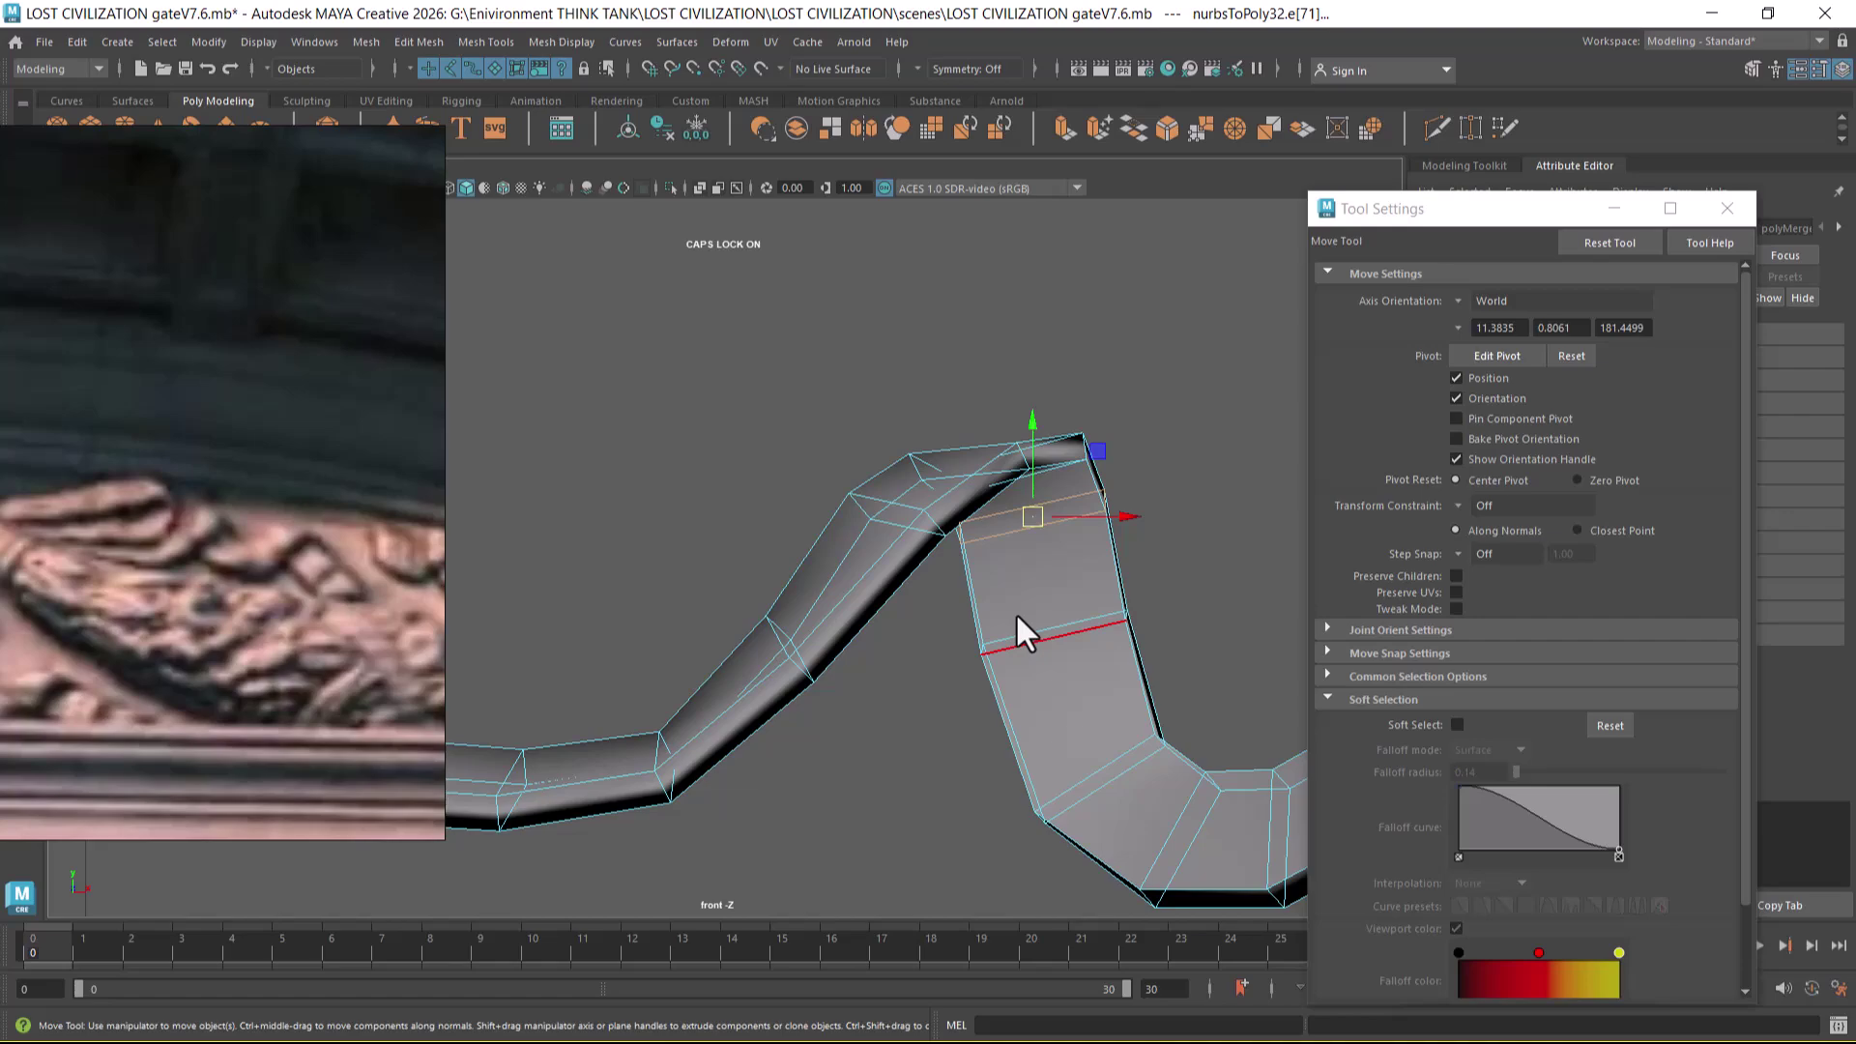
- Select the inserted crest edge loop and the loop midway down the descending side to check their spacing
alt+middle_drag(768, 690, 773, 671)
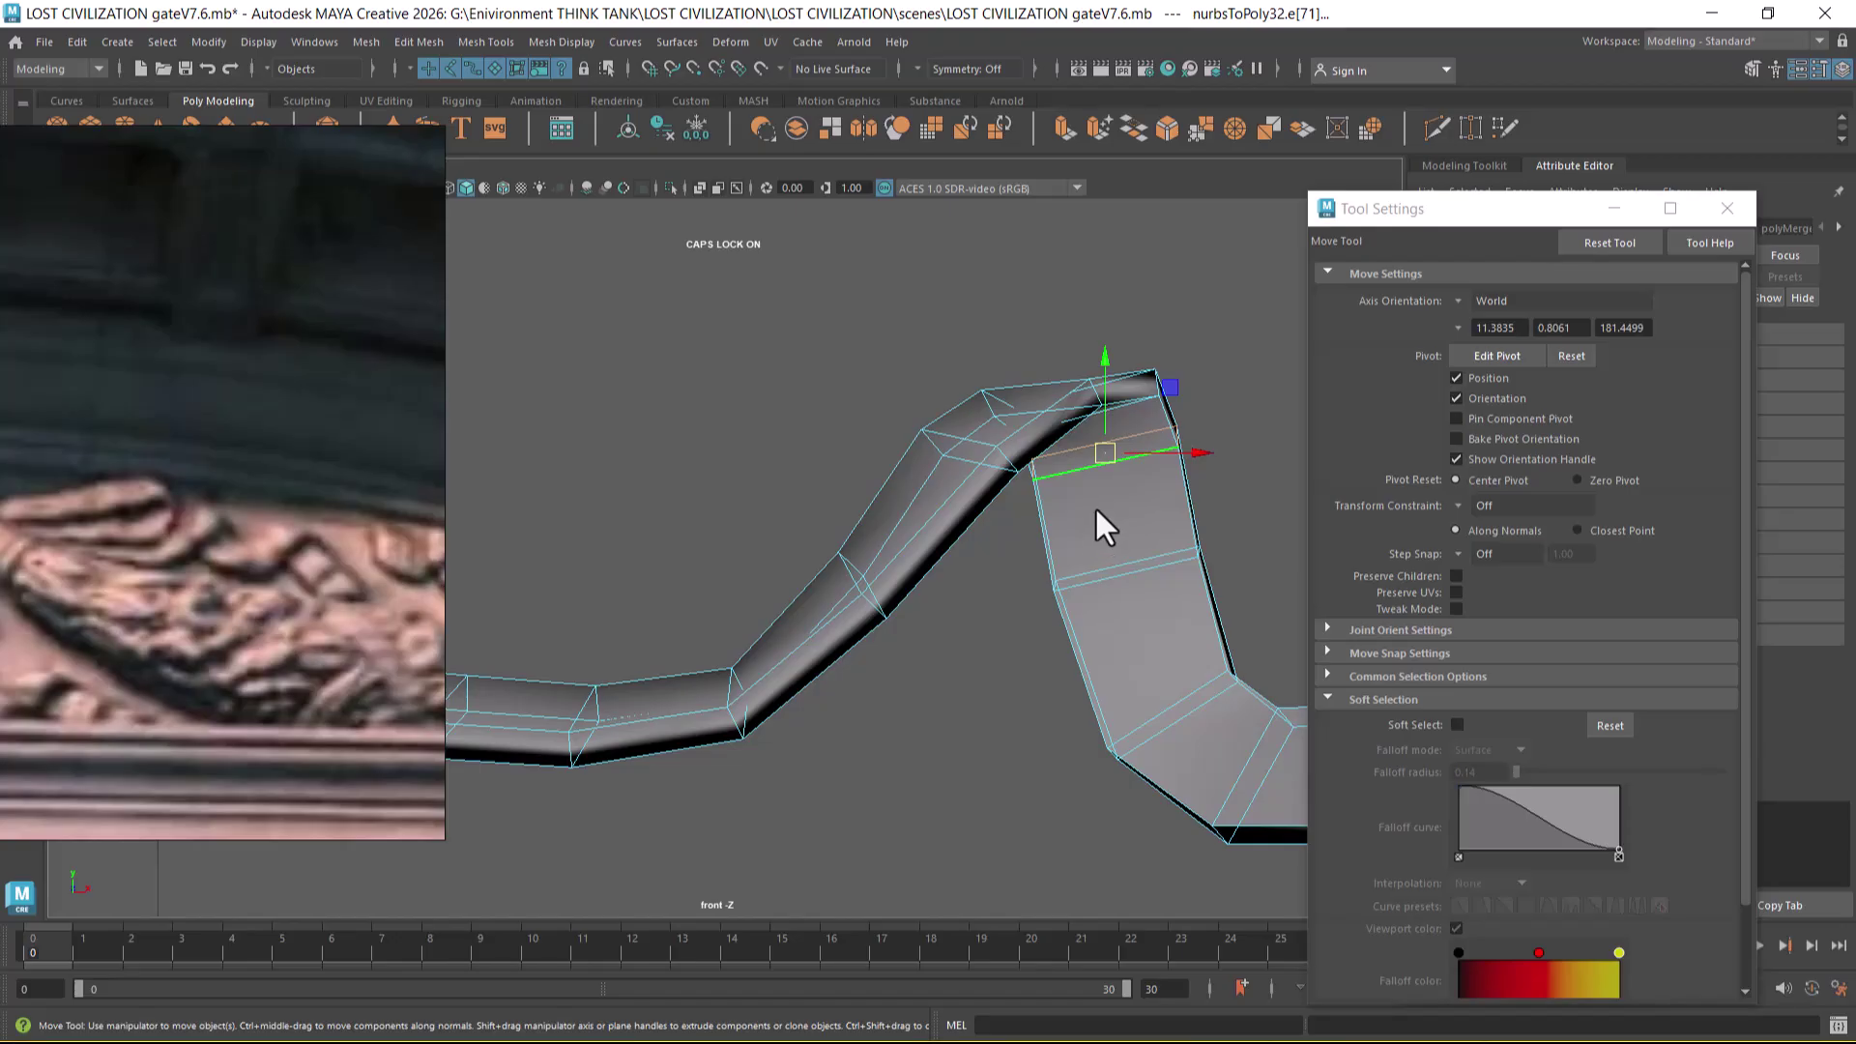
click(1094, 393)
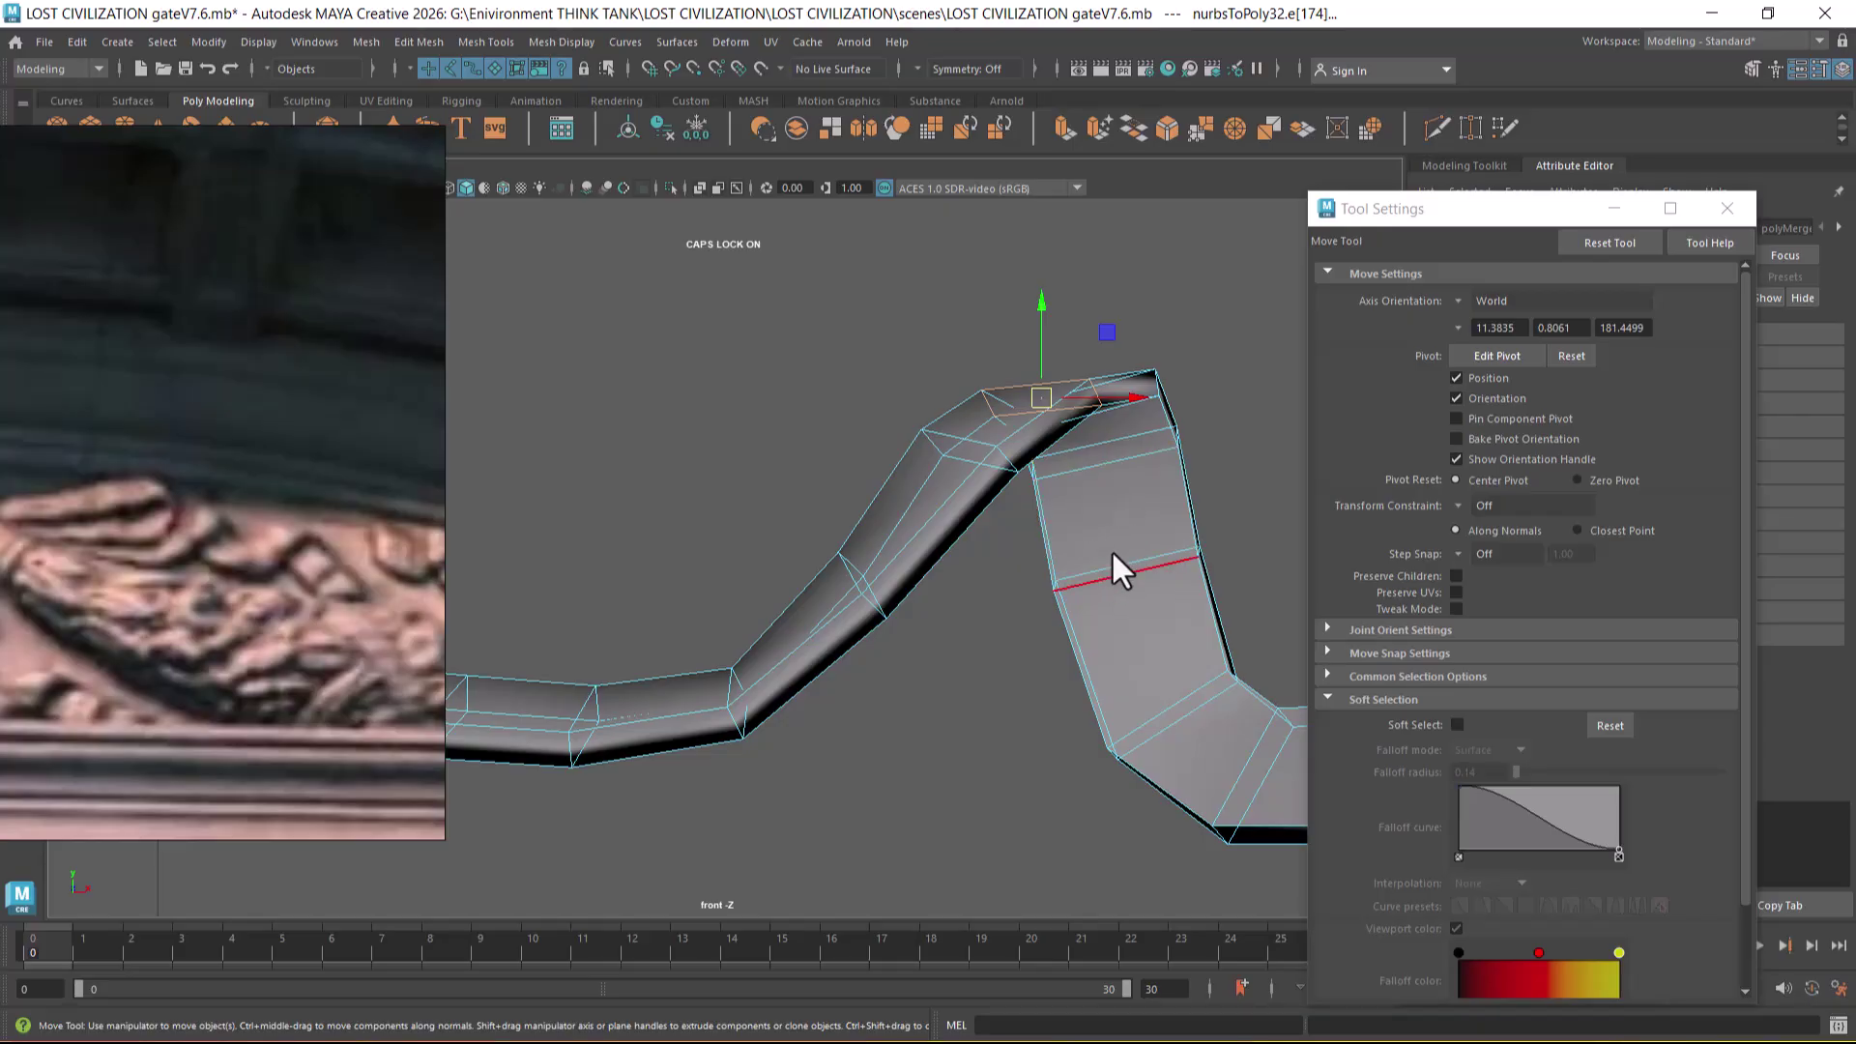
click(1112, 578)
scroll(1123, 648, down, 5)
scroll(882, 721, up, 5)
alt+drag(942, 675, 900, 687)
- Select the edge loop at the ribbon's central trough and adjust its angle and position in the front view
click(888, 664)
key(space)
scroll(879, 667, up, 3)
scroll(880, 653, up, 1)
key(e)
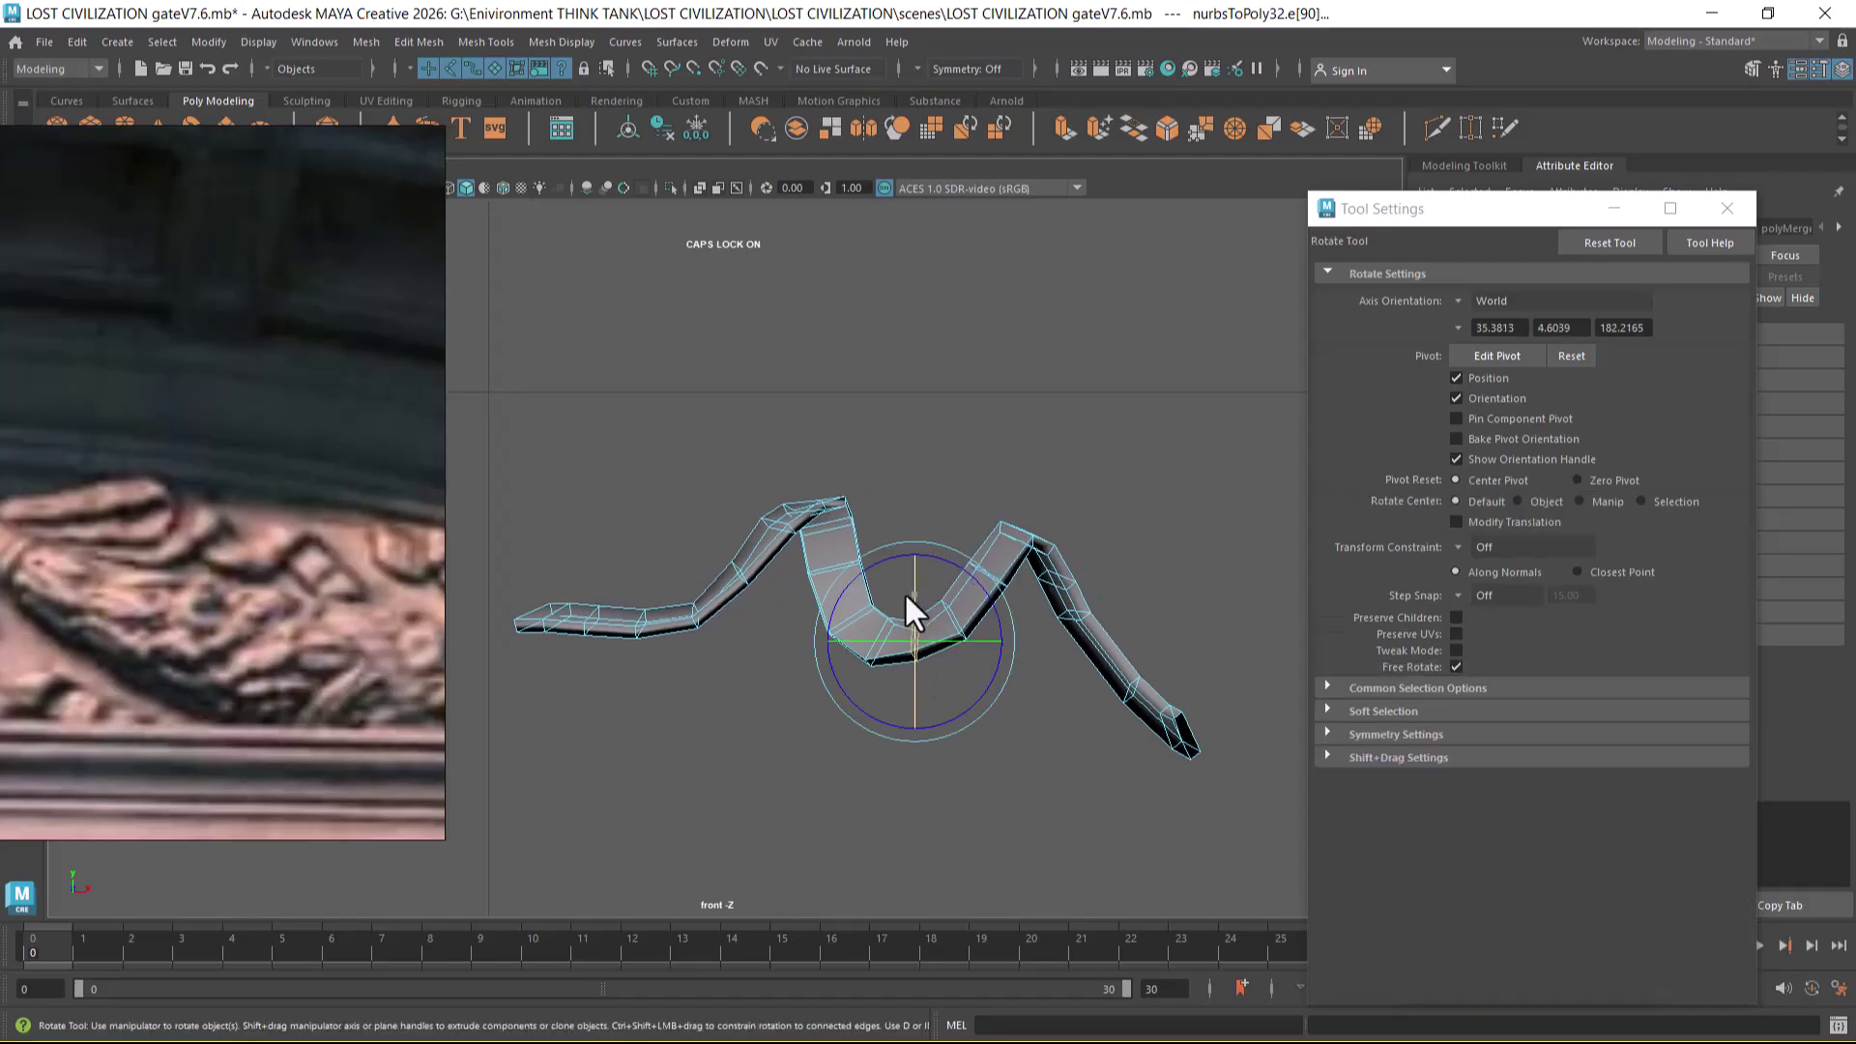
key(w)
drag(922, 654, 912, 647)
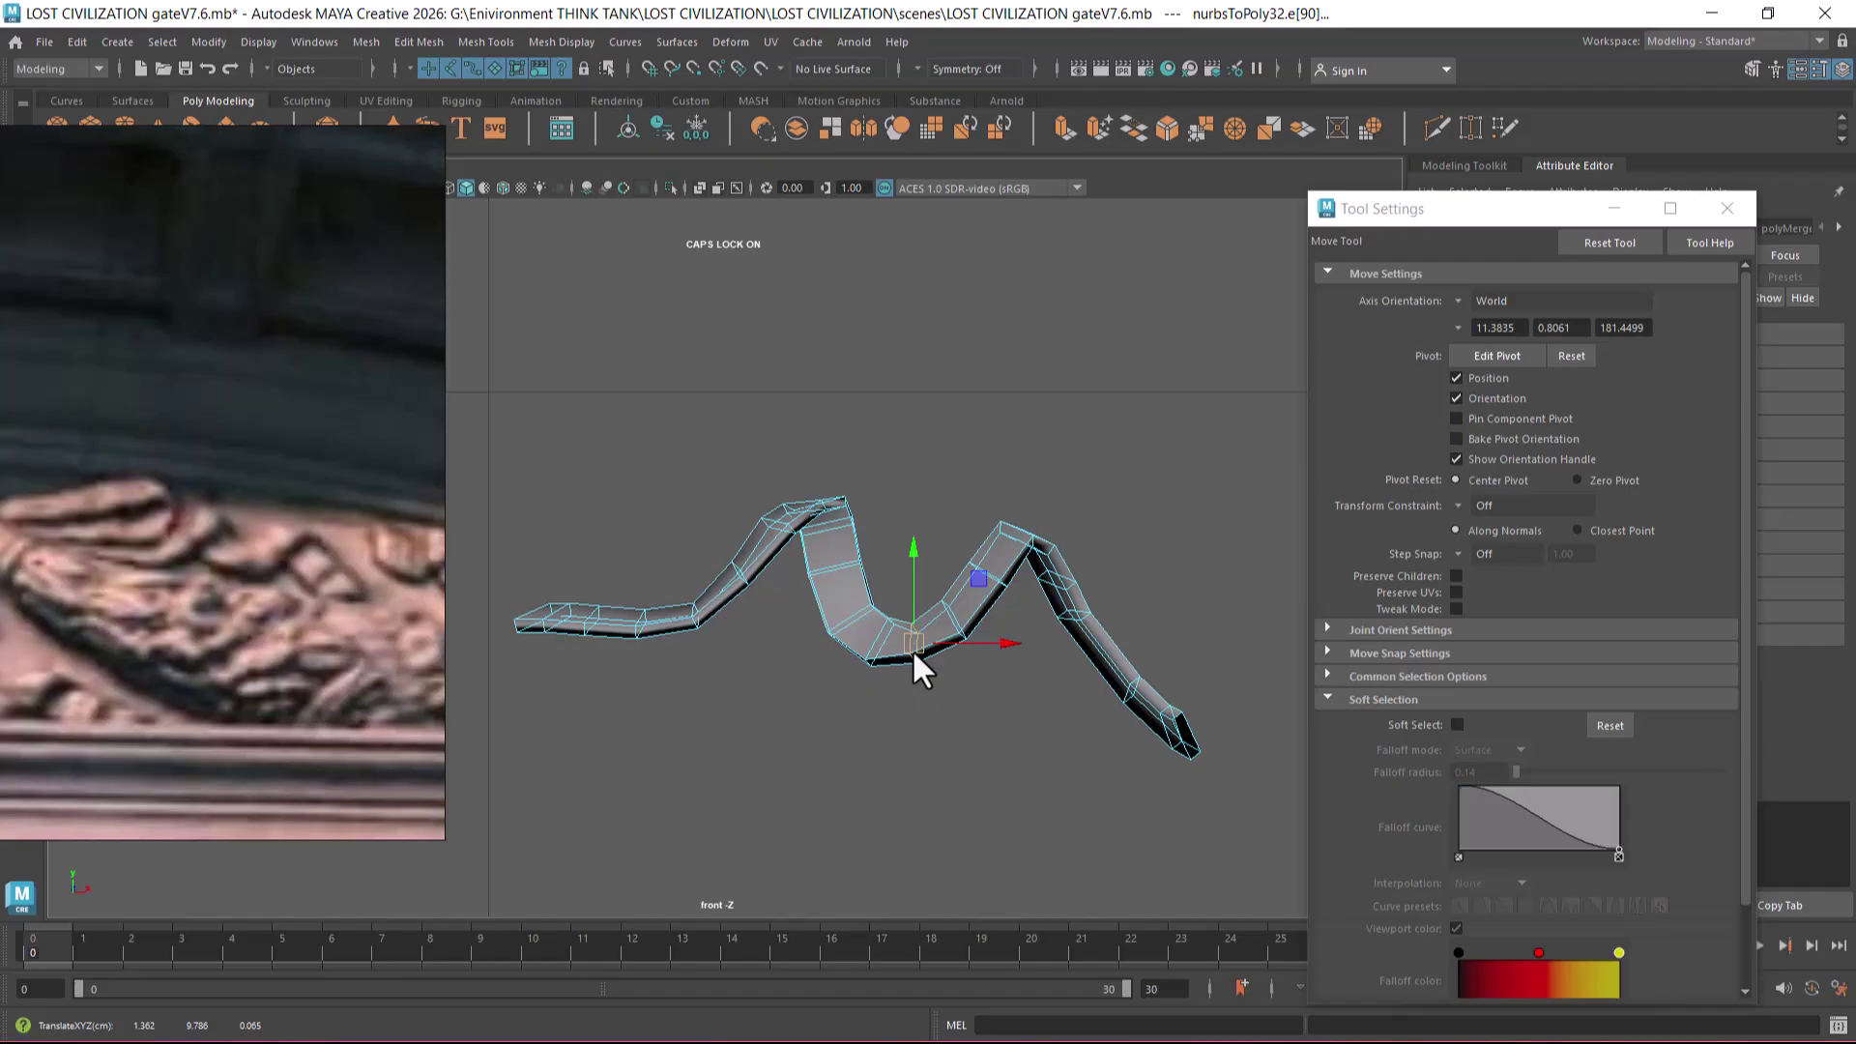
- Select the edge loop where the trough starts rising and adjust its angle to follow the curve
click(953, 623)
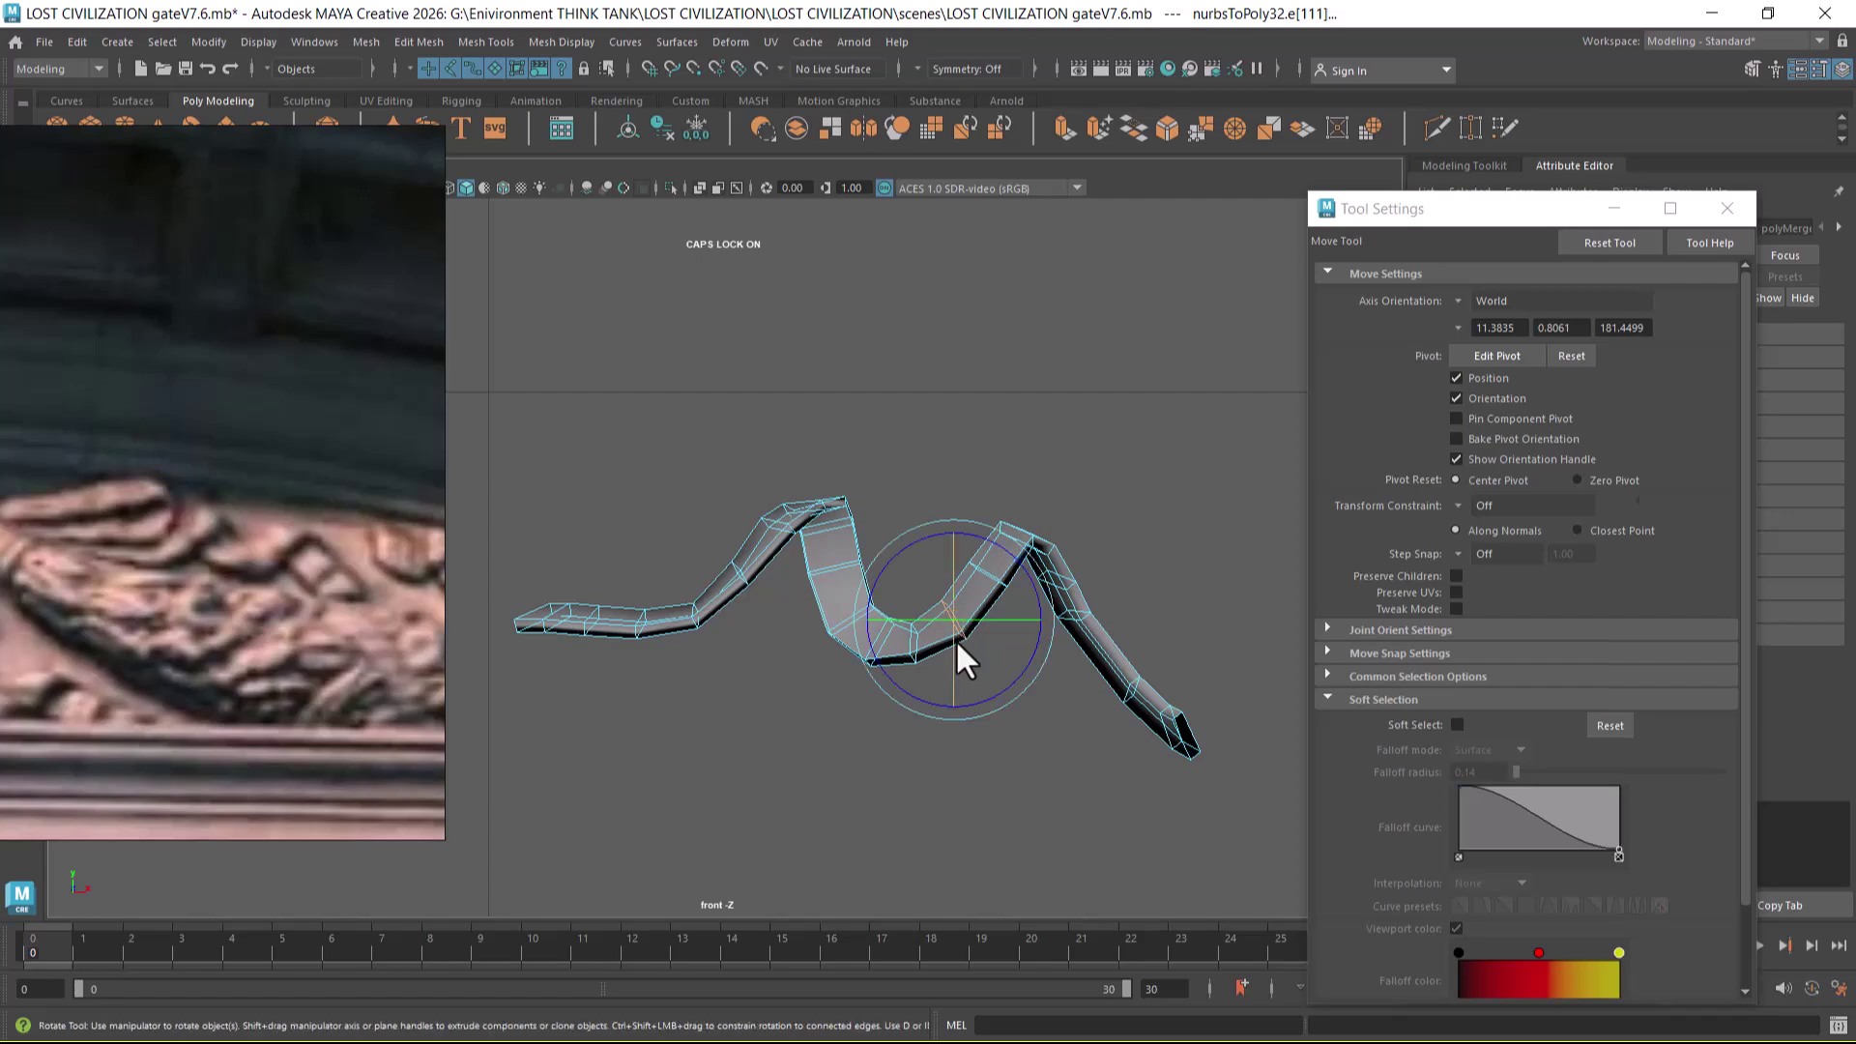
key(e)
key(w)
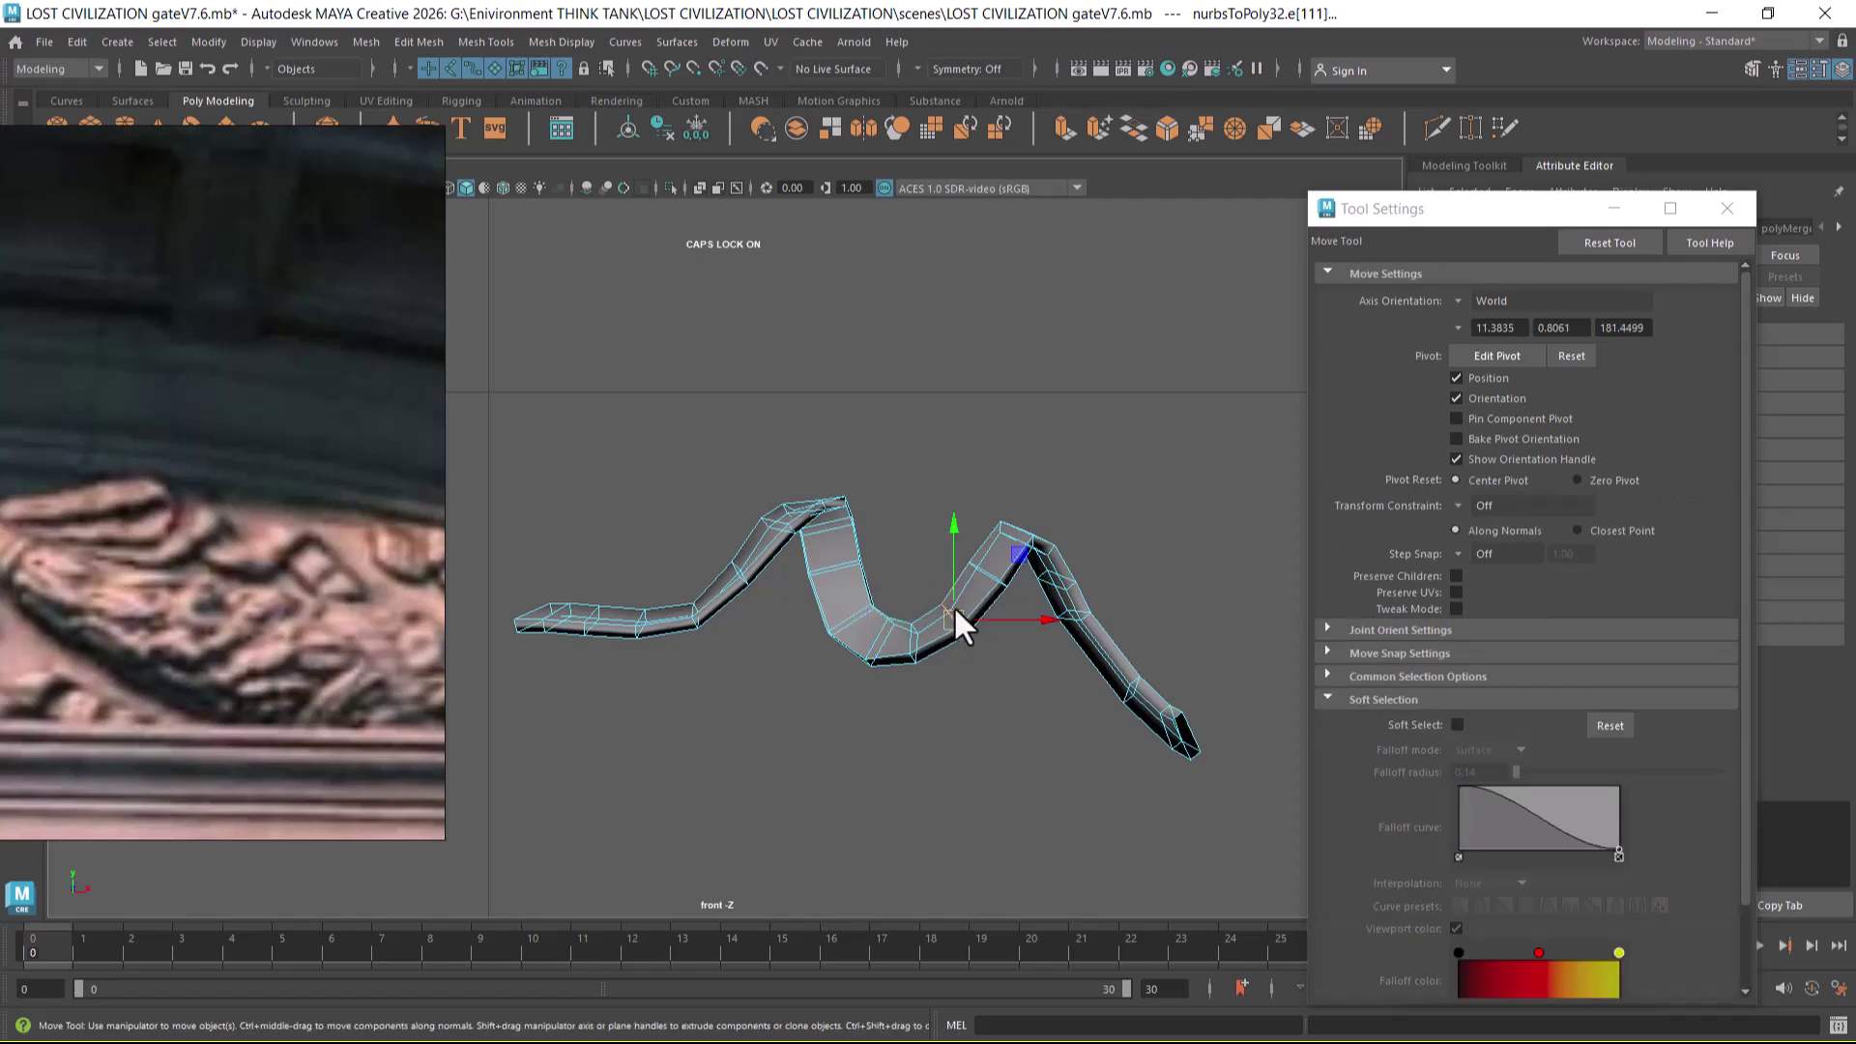
- Reposition the edge loop on the slope leading up to the second crest, working in the front and perspective views
click(978, 577)
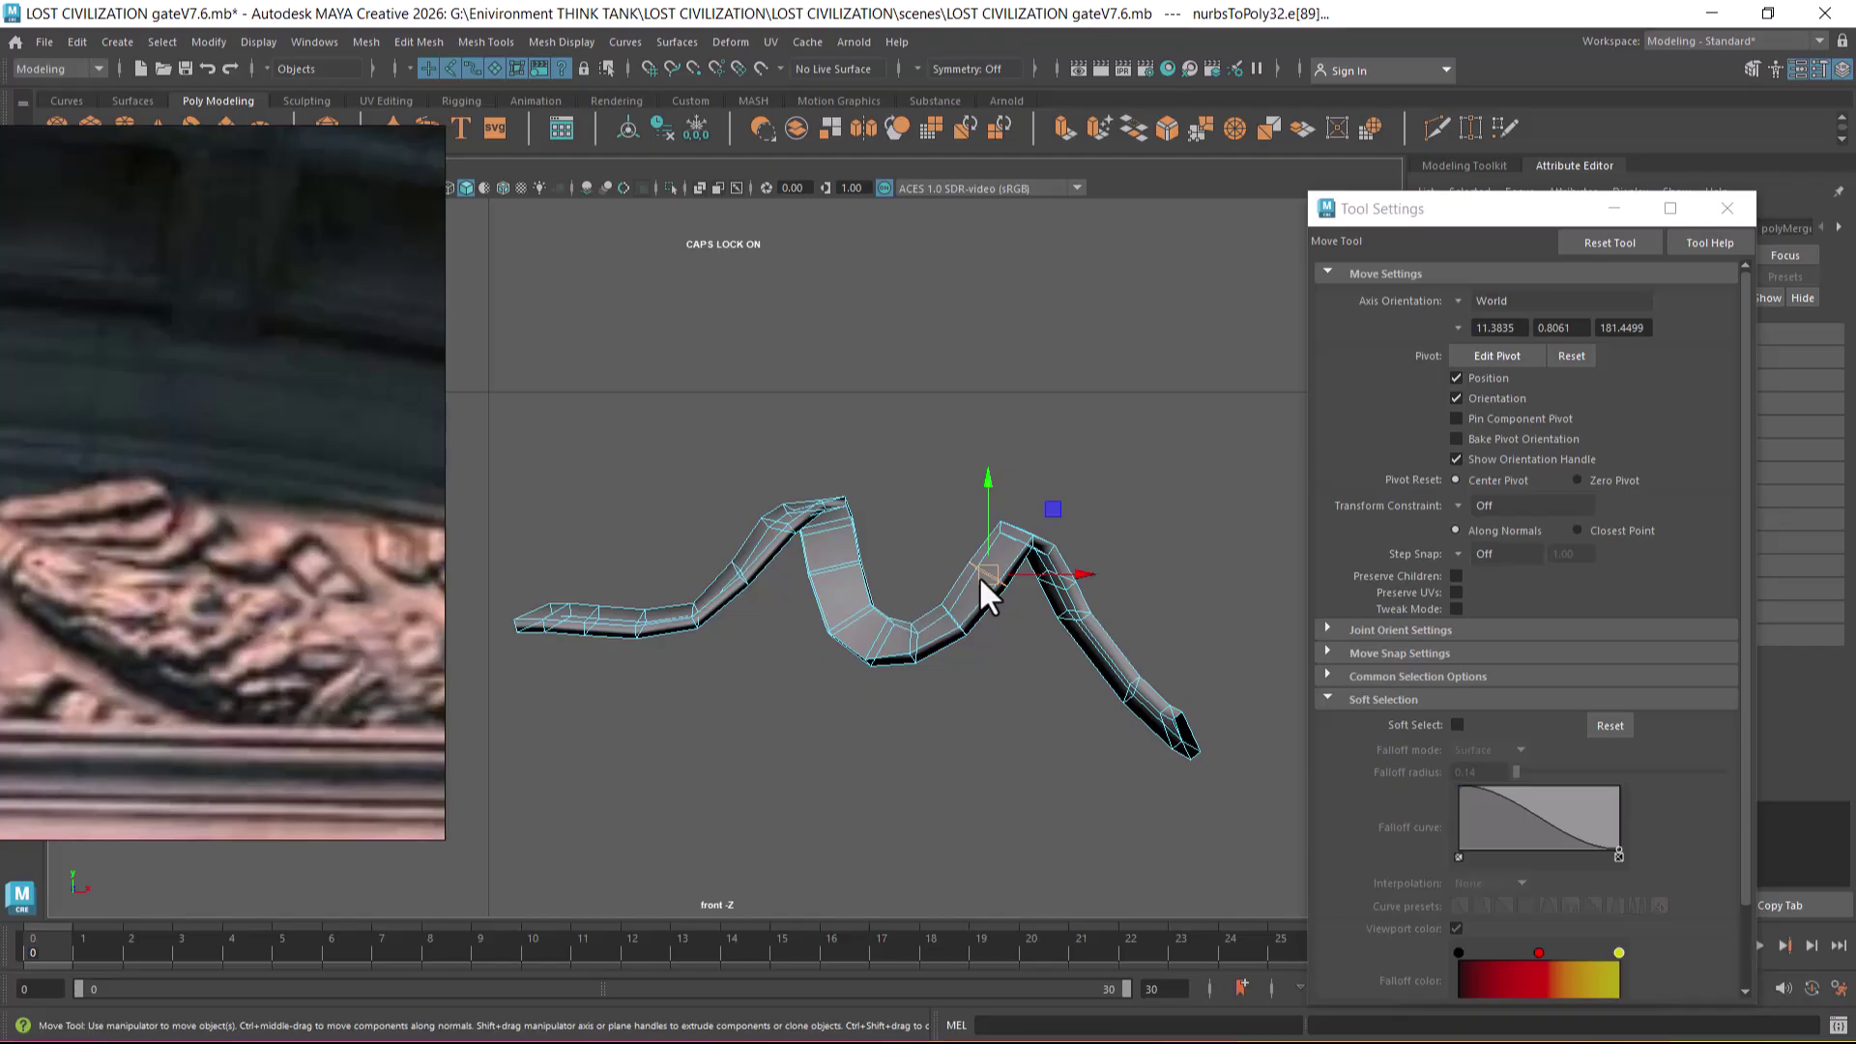
alt+drag(1030, 641, 1001, 663)
scroll(1017, 519, up, 5)
alt+drag(1020, 522, 1060, 651)
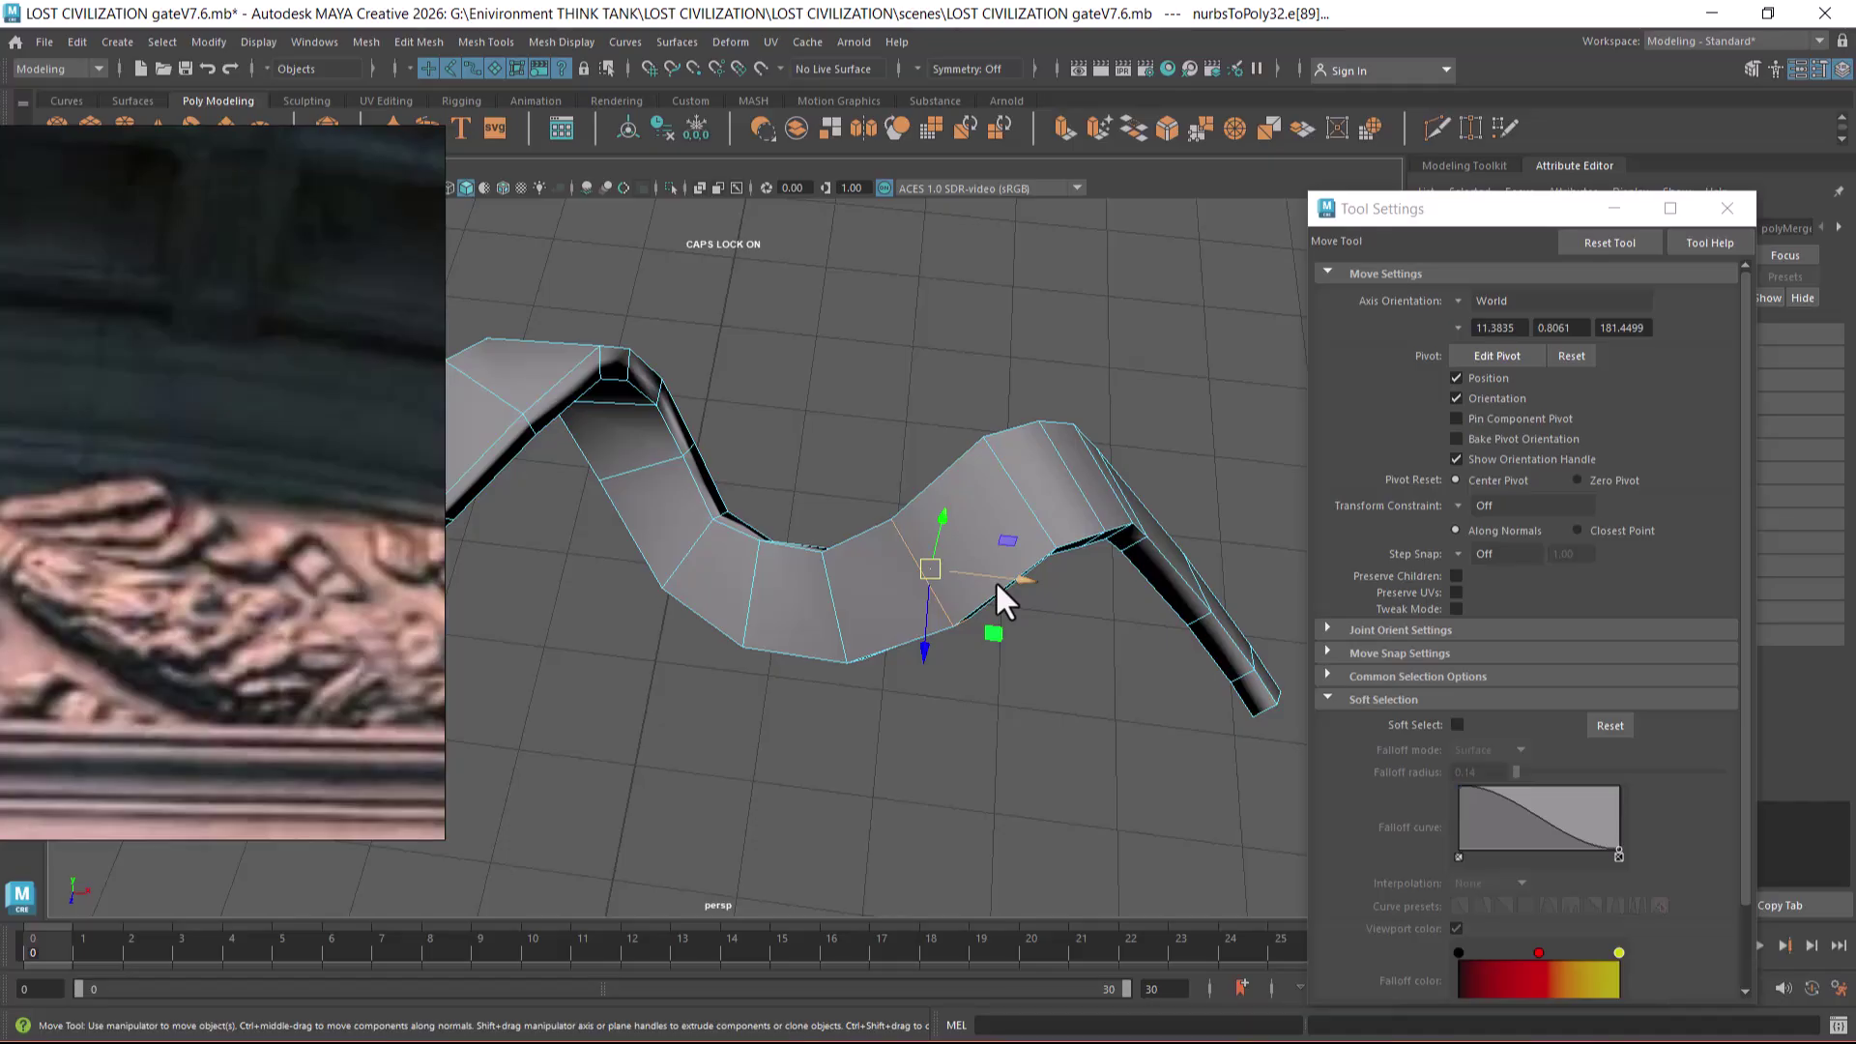
mouse_move(998, 585)
mouse_down()
mouse_move(1015, 618)
mouse_move(988, 611)
mouse_up()
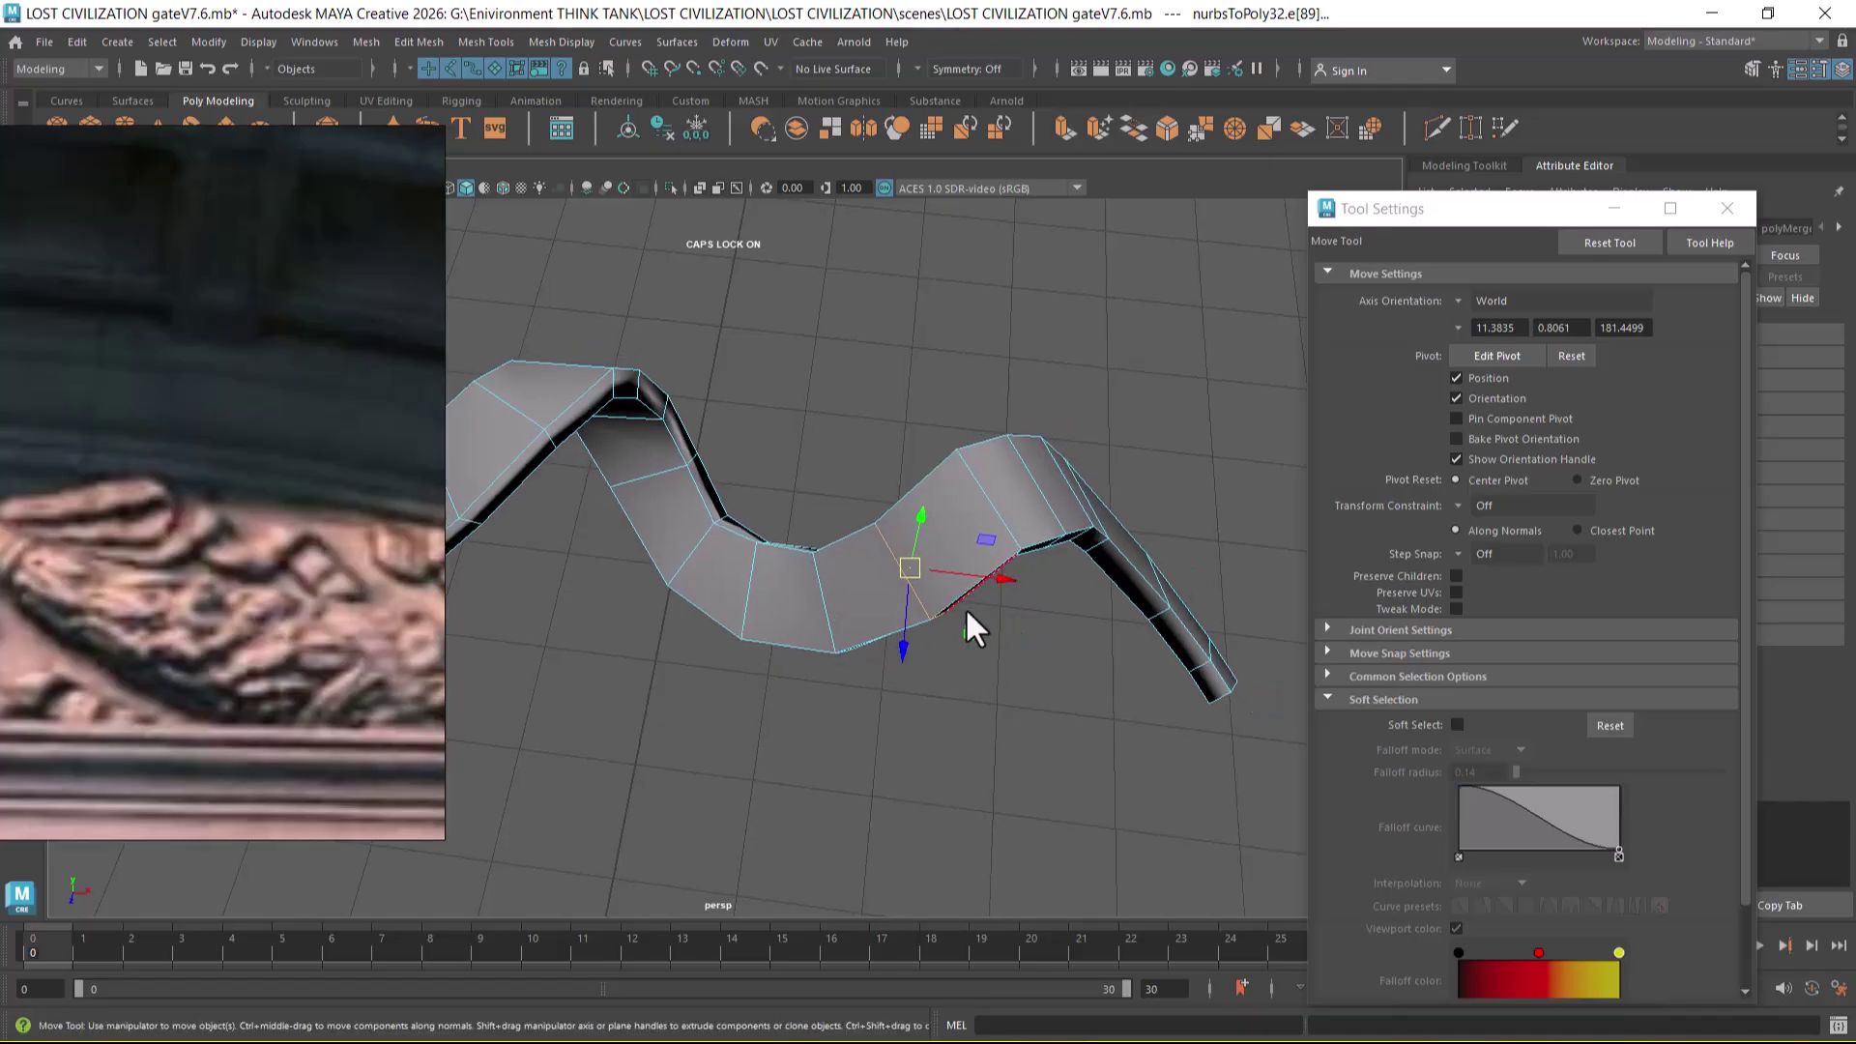
- Check the angle of the edge loop on the slope up to the second crest, undo its last change and compare the front and perspective views
key(e)
alt+drag(900, 563, 996, 623)
key(ctrl+z)
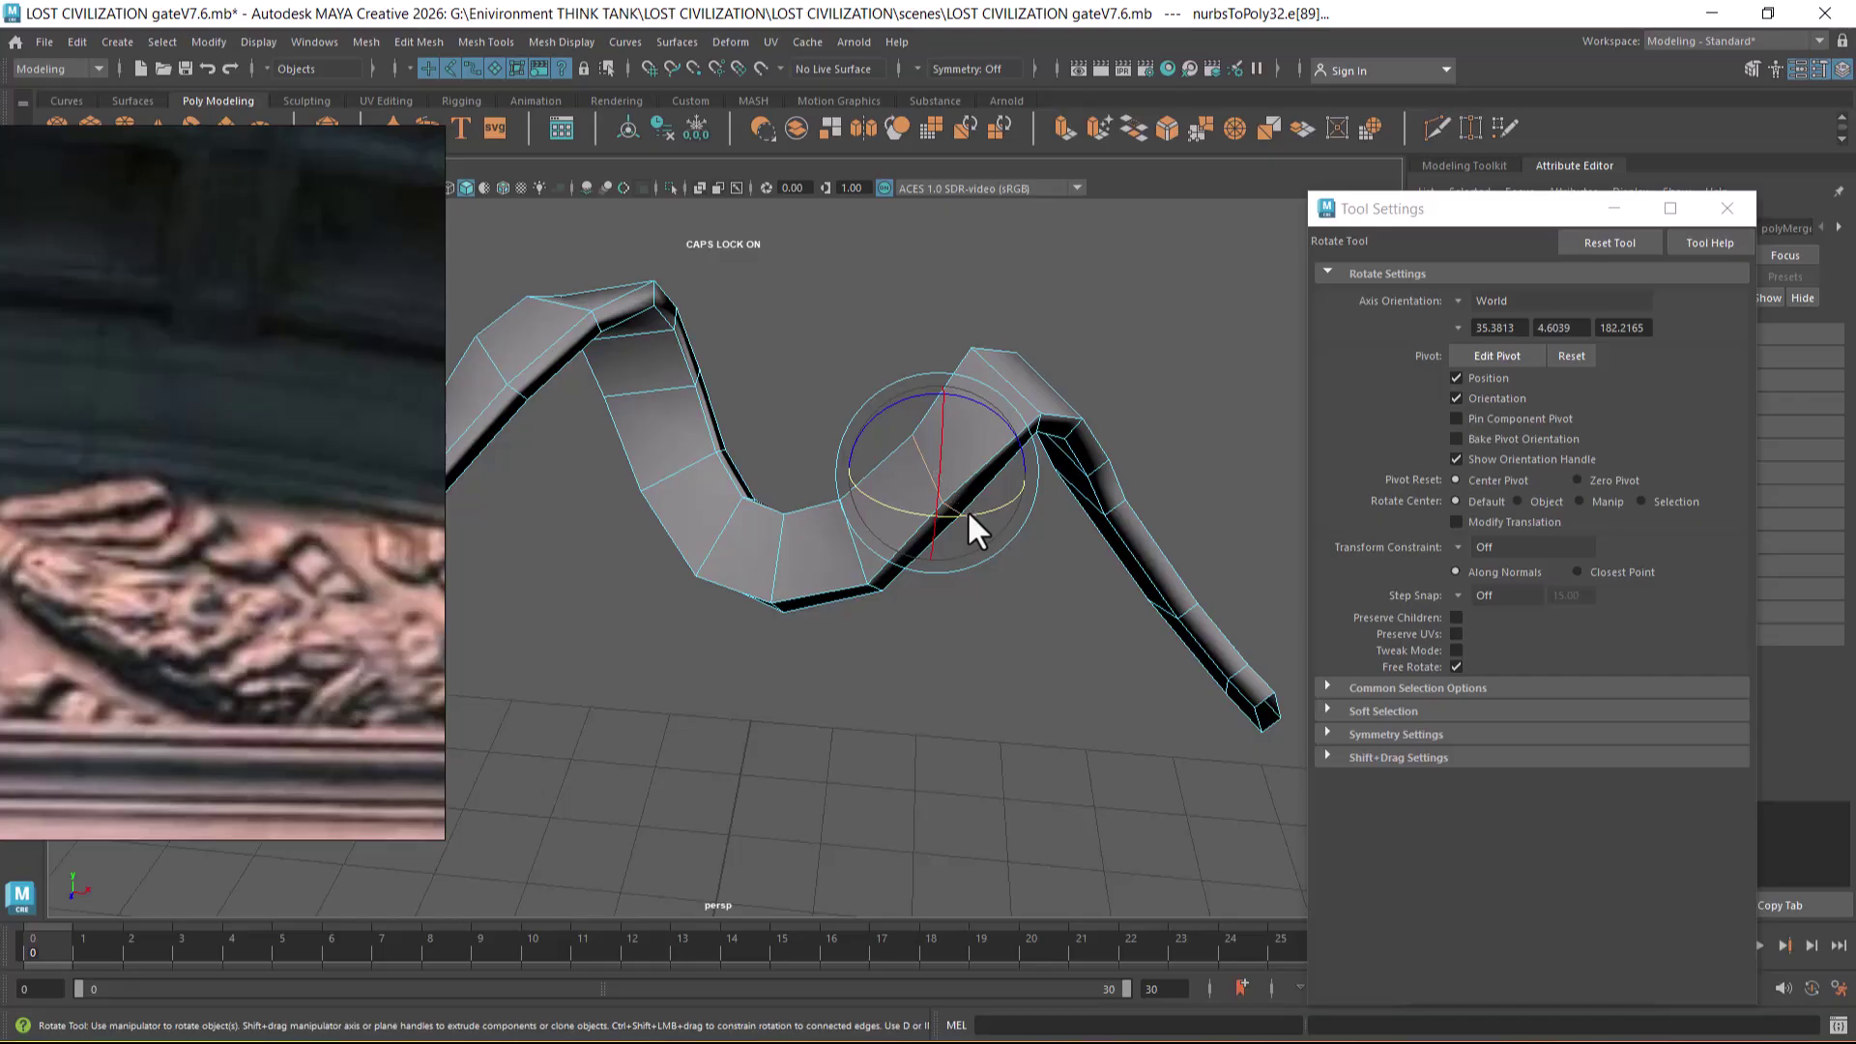
drag(950, 477, 1007, 658)
key(space)
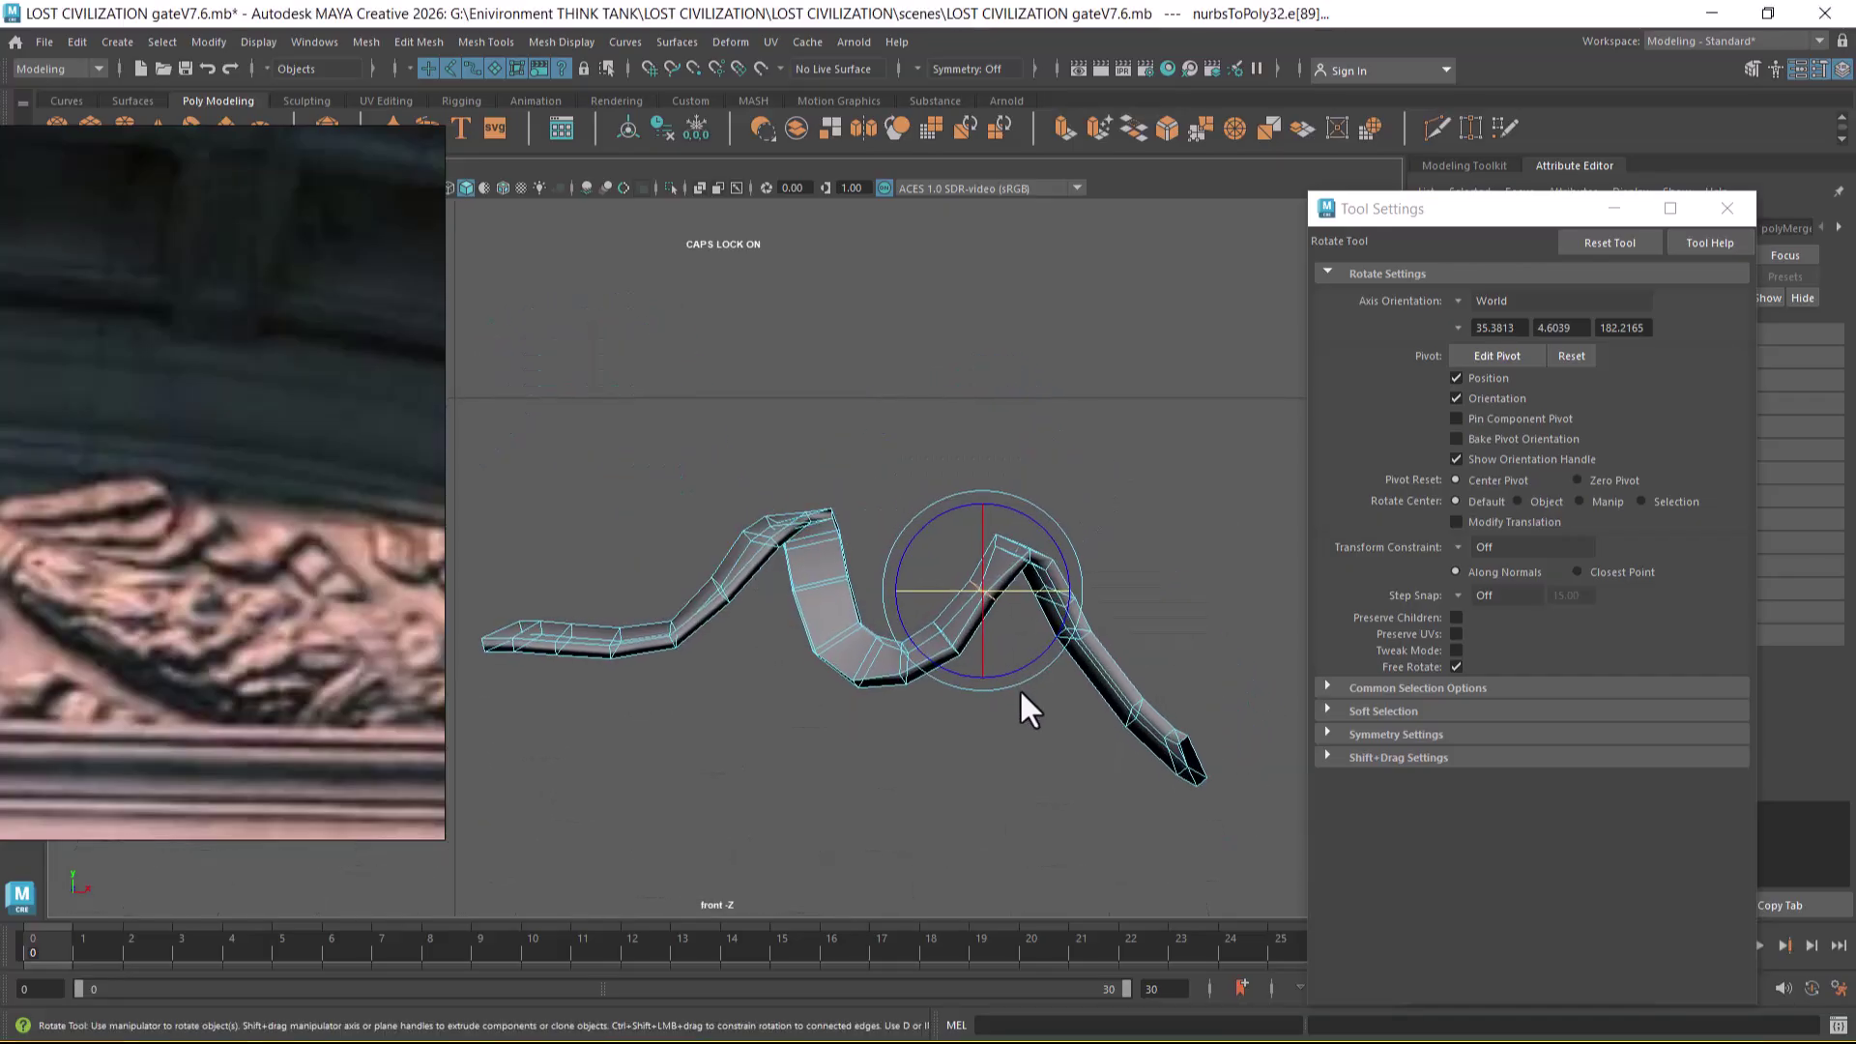
key(space)
drag(1032, 754, 1040, 590)
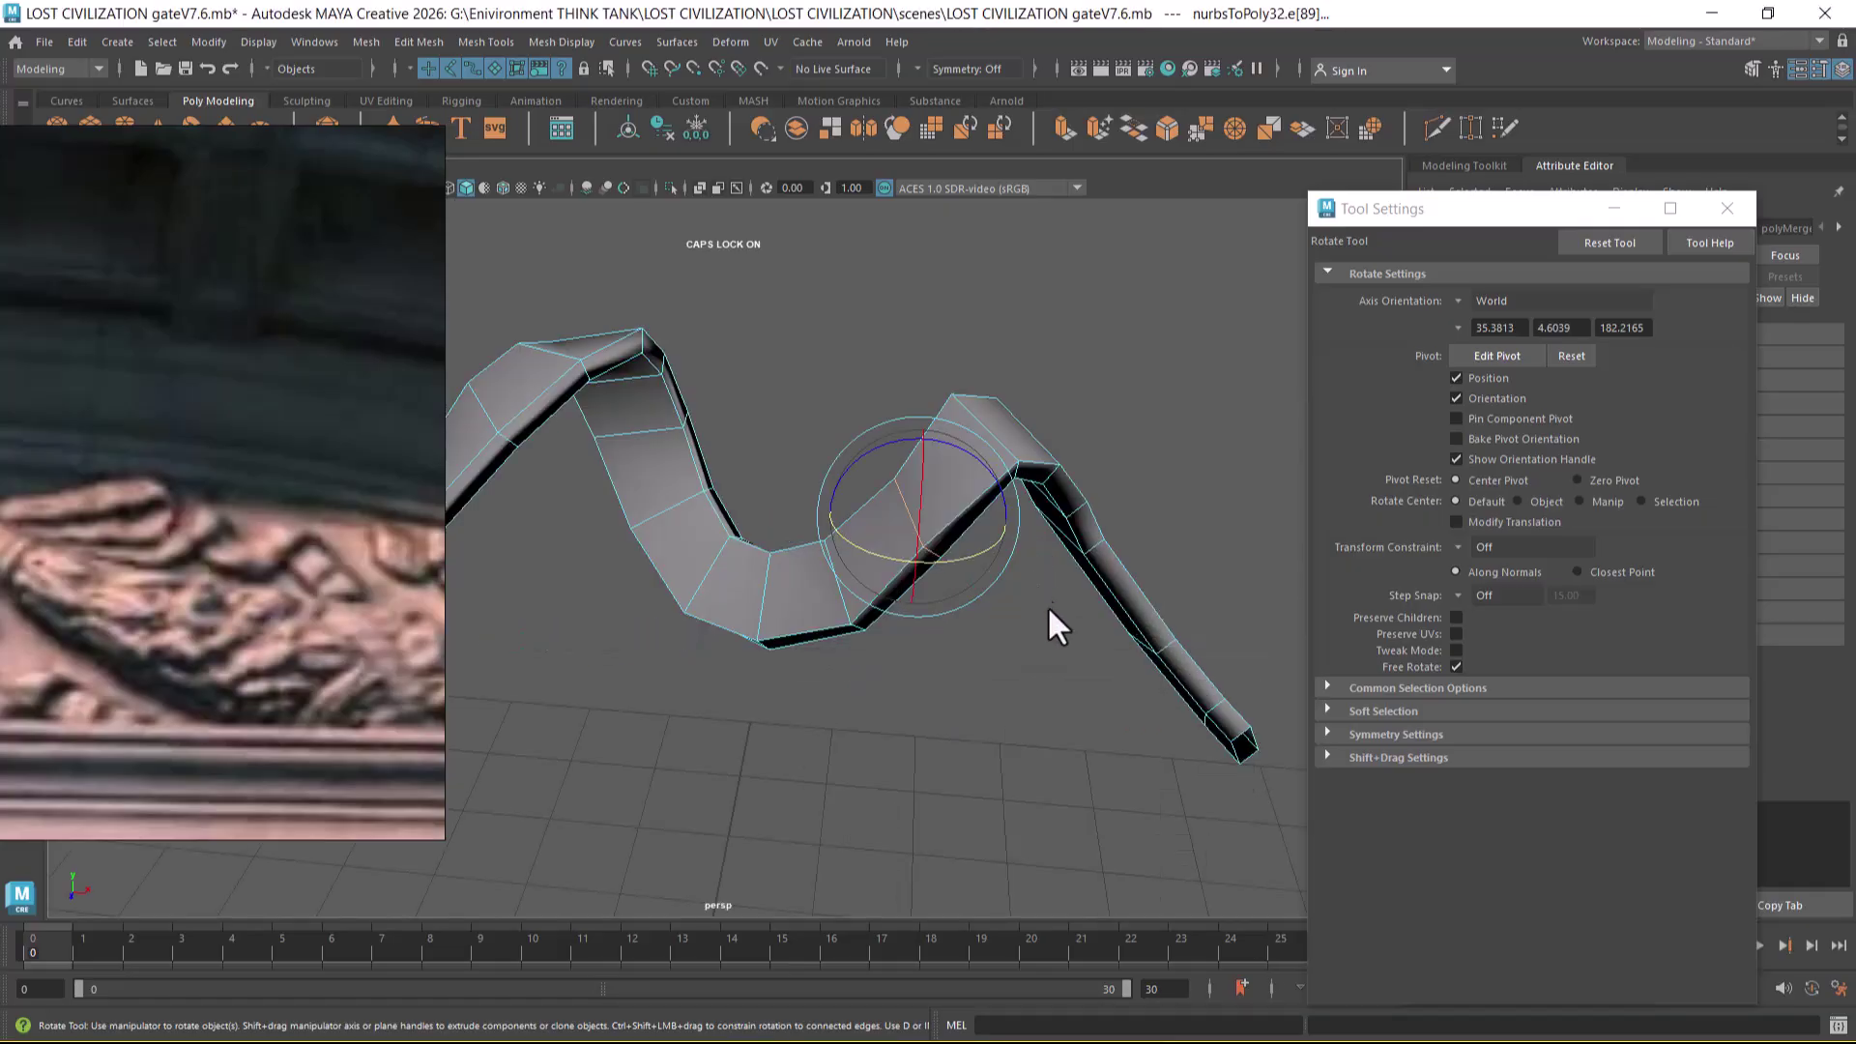
- Select the edge loop at the second crest and adjust its angle, comparing the front and perspective views
click(912, 423)
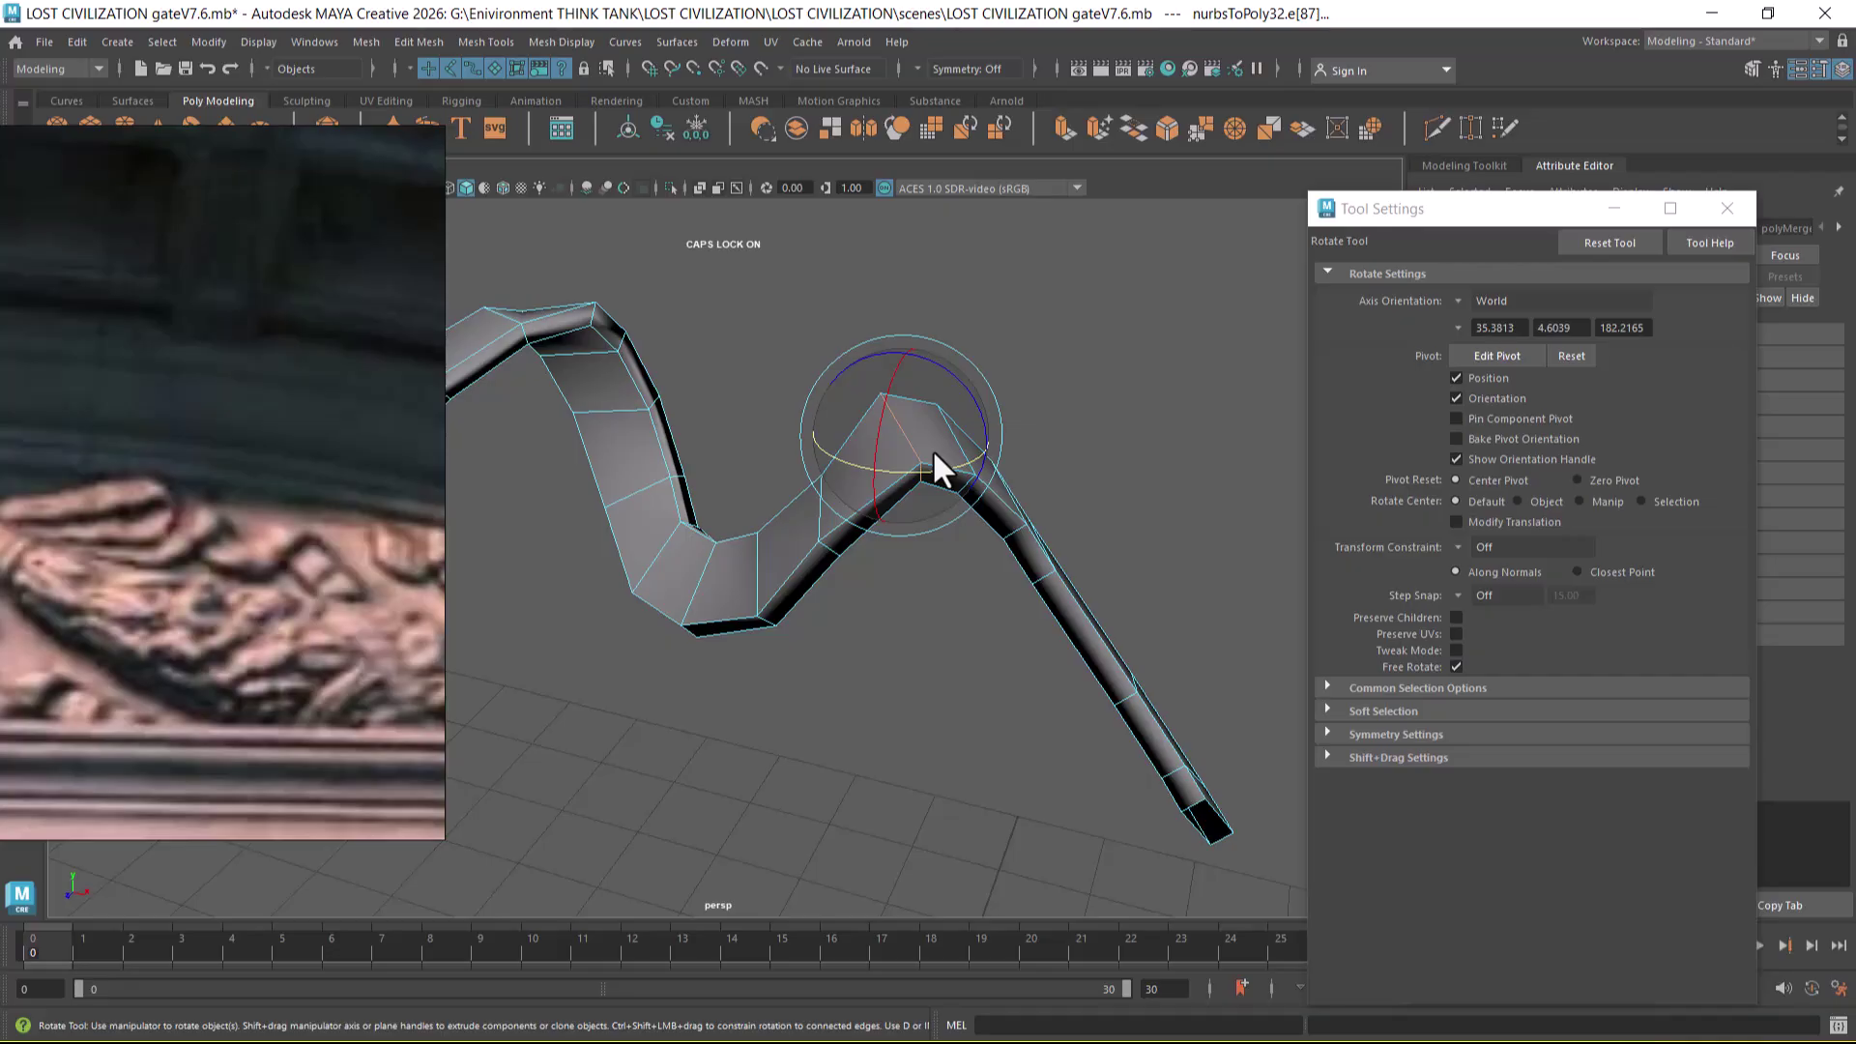
drag(954, 449, 889, 638)
key(space)
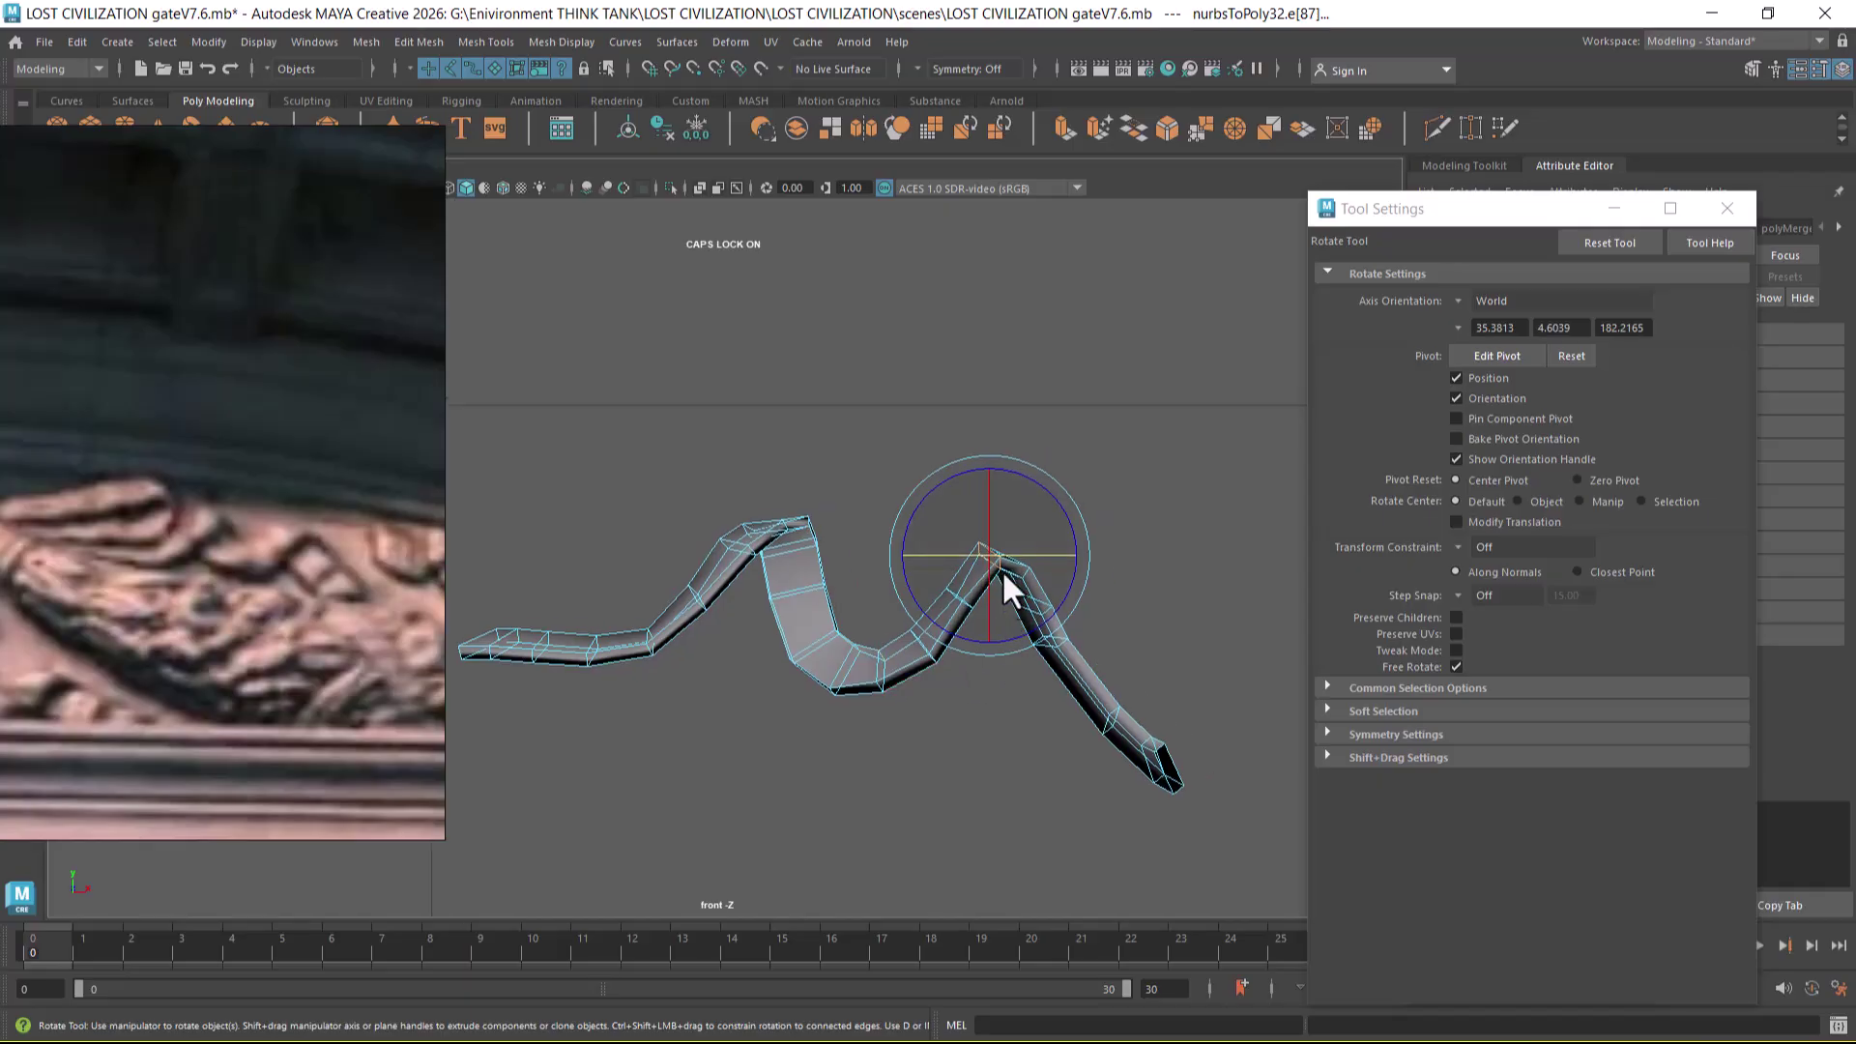
key(space)
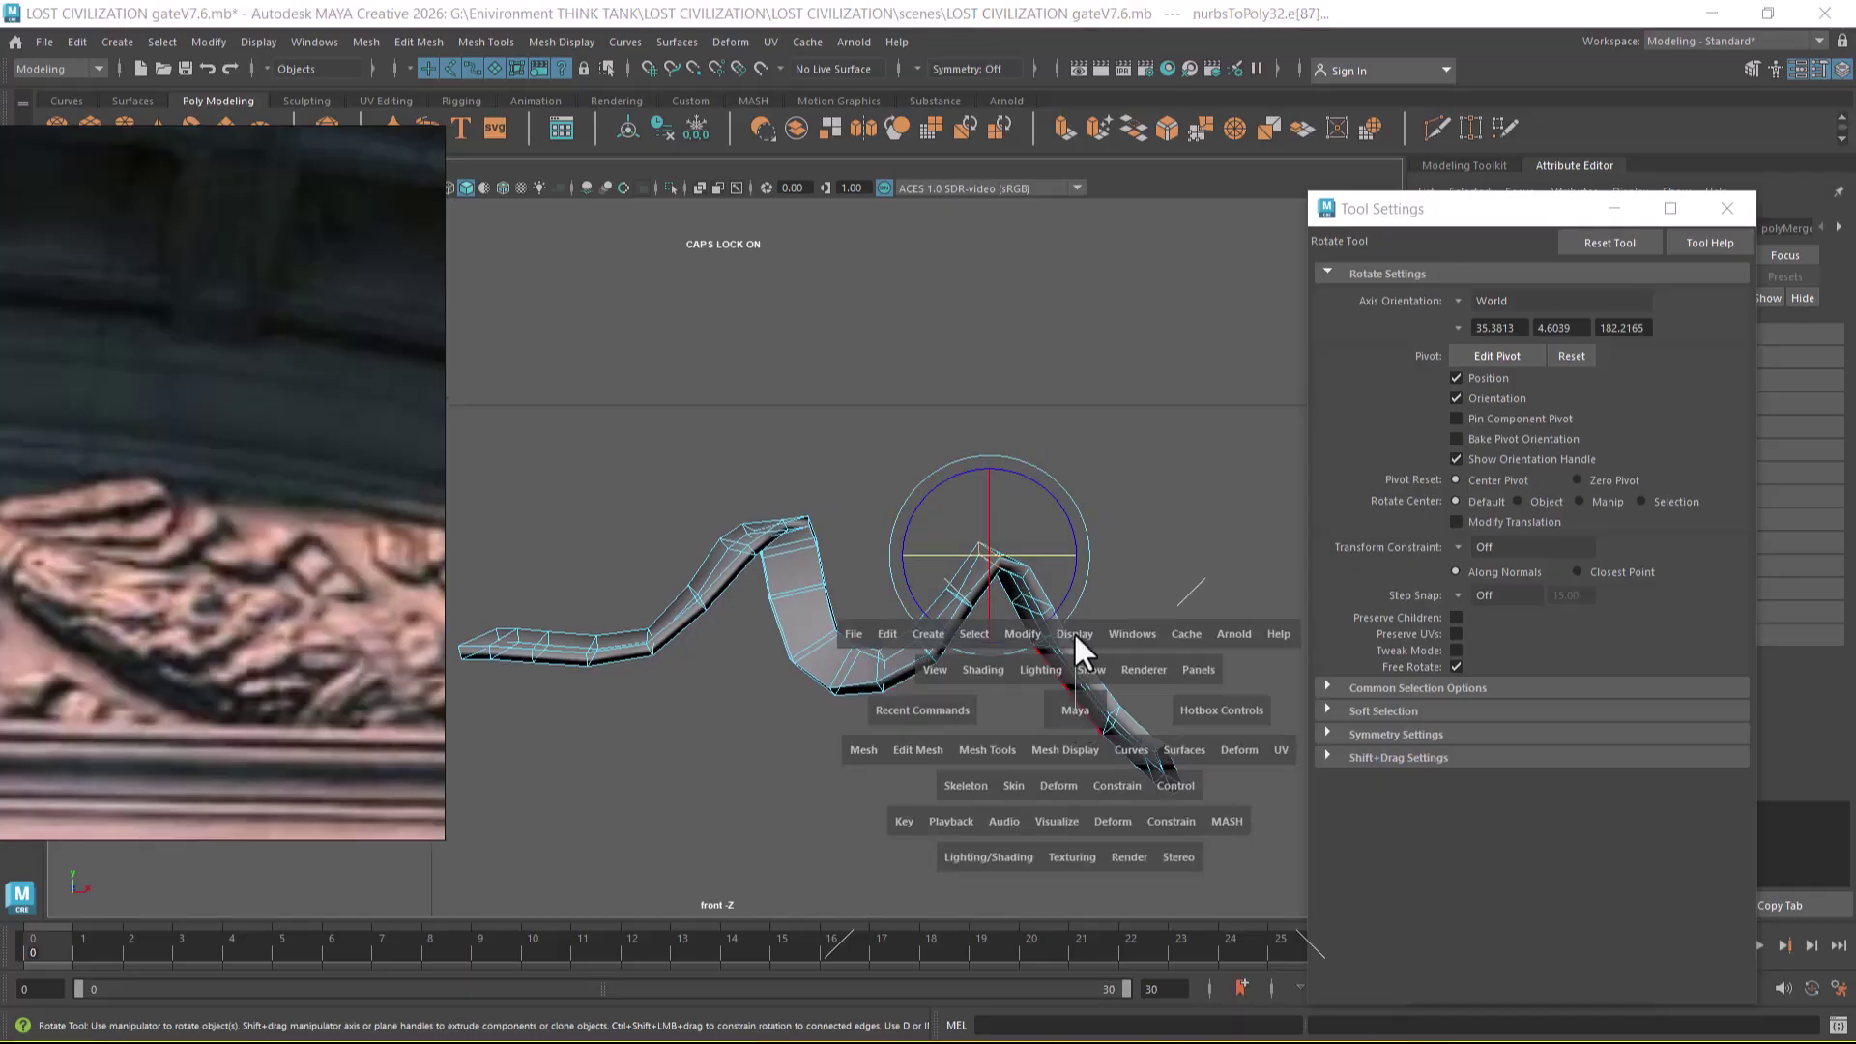
drag(1075, 706, 1070, 580)
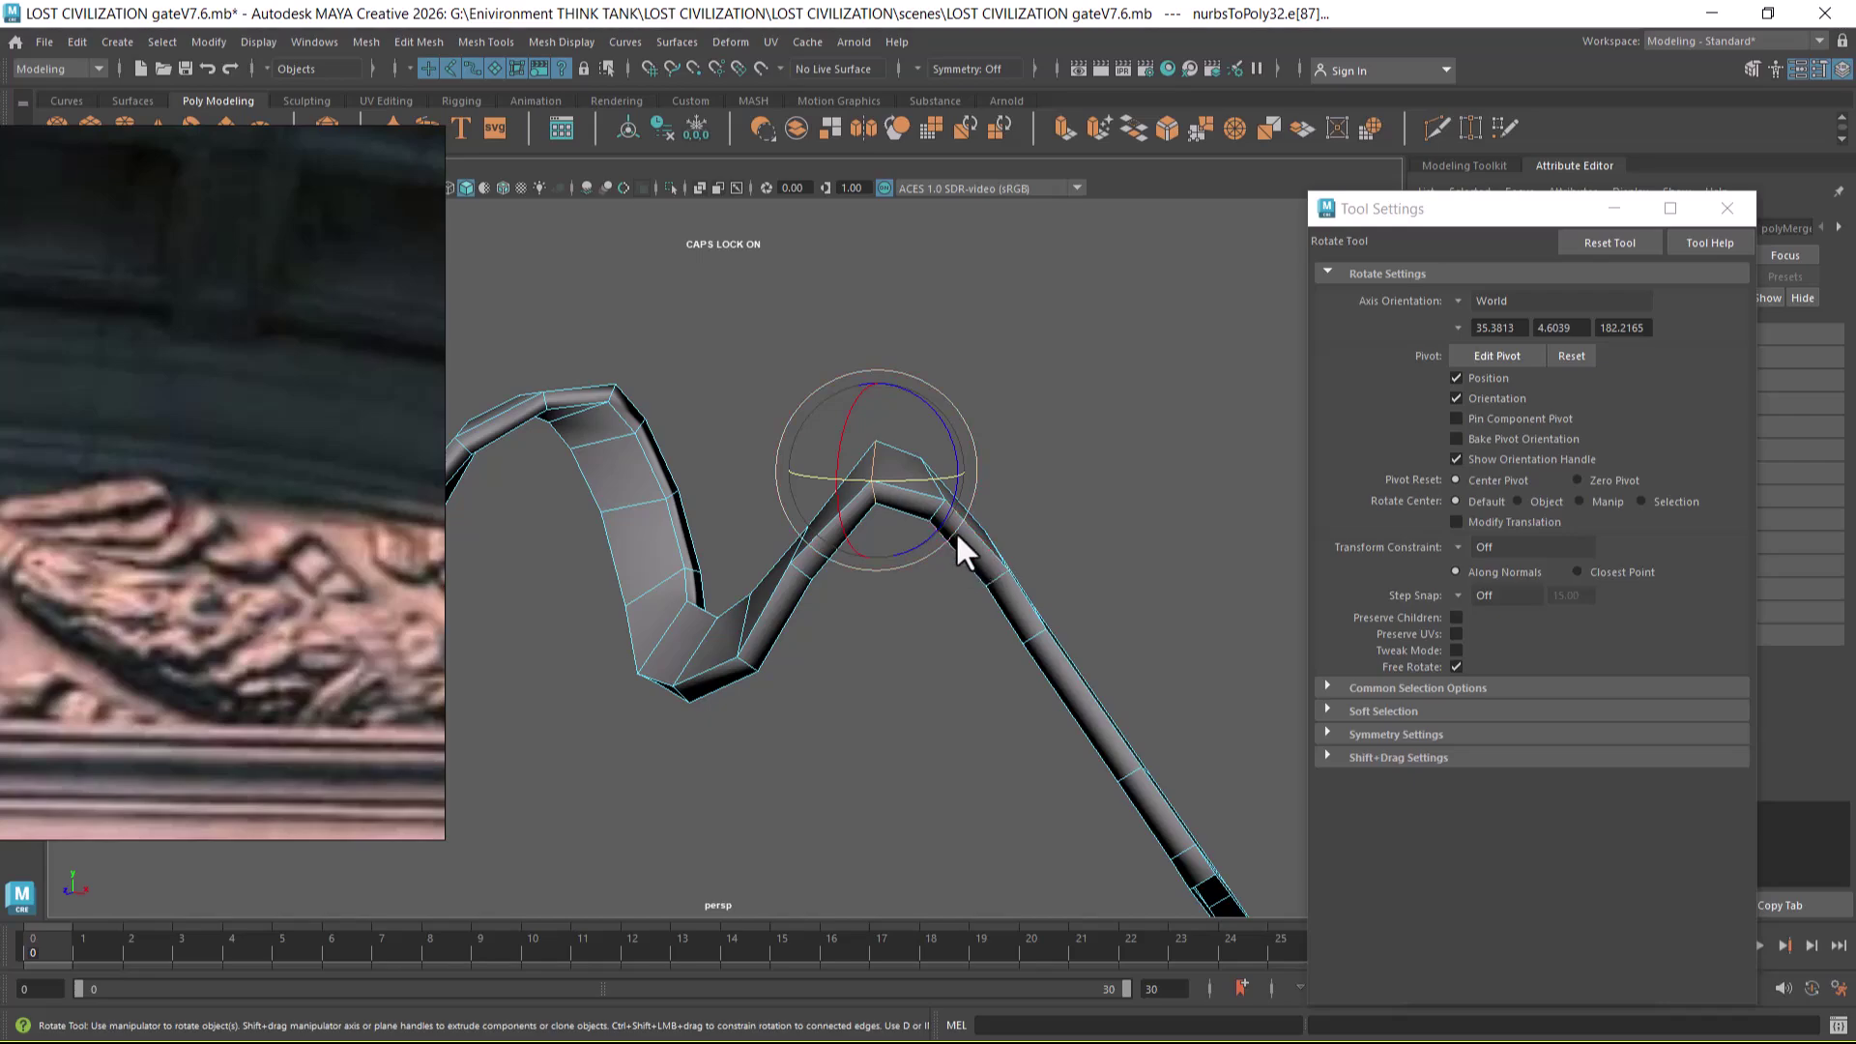
- Adjust the position and angle of the edge loop just past the second crest in the perspective view
click(1003, 489)
key(w)
click(938, 485)
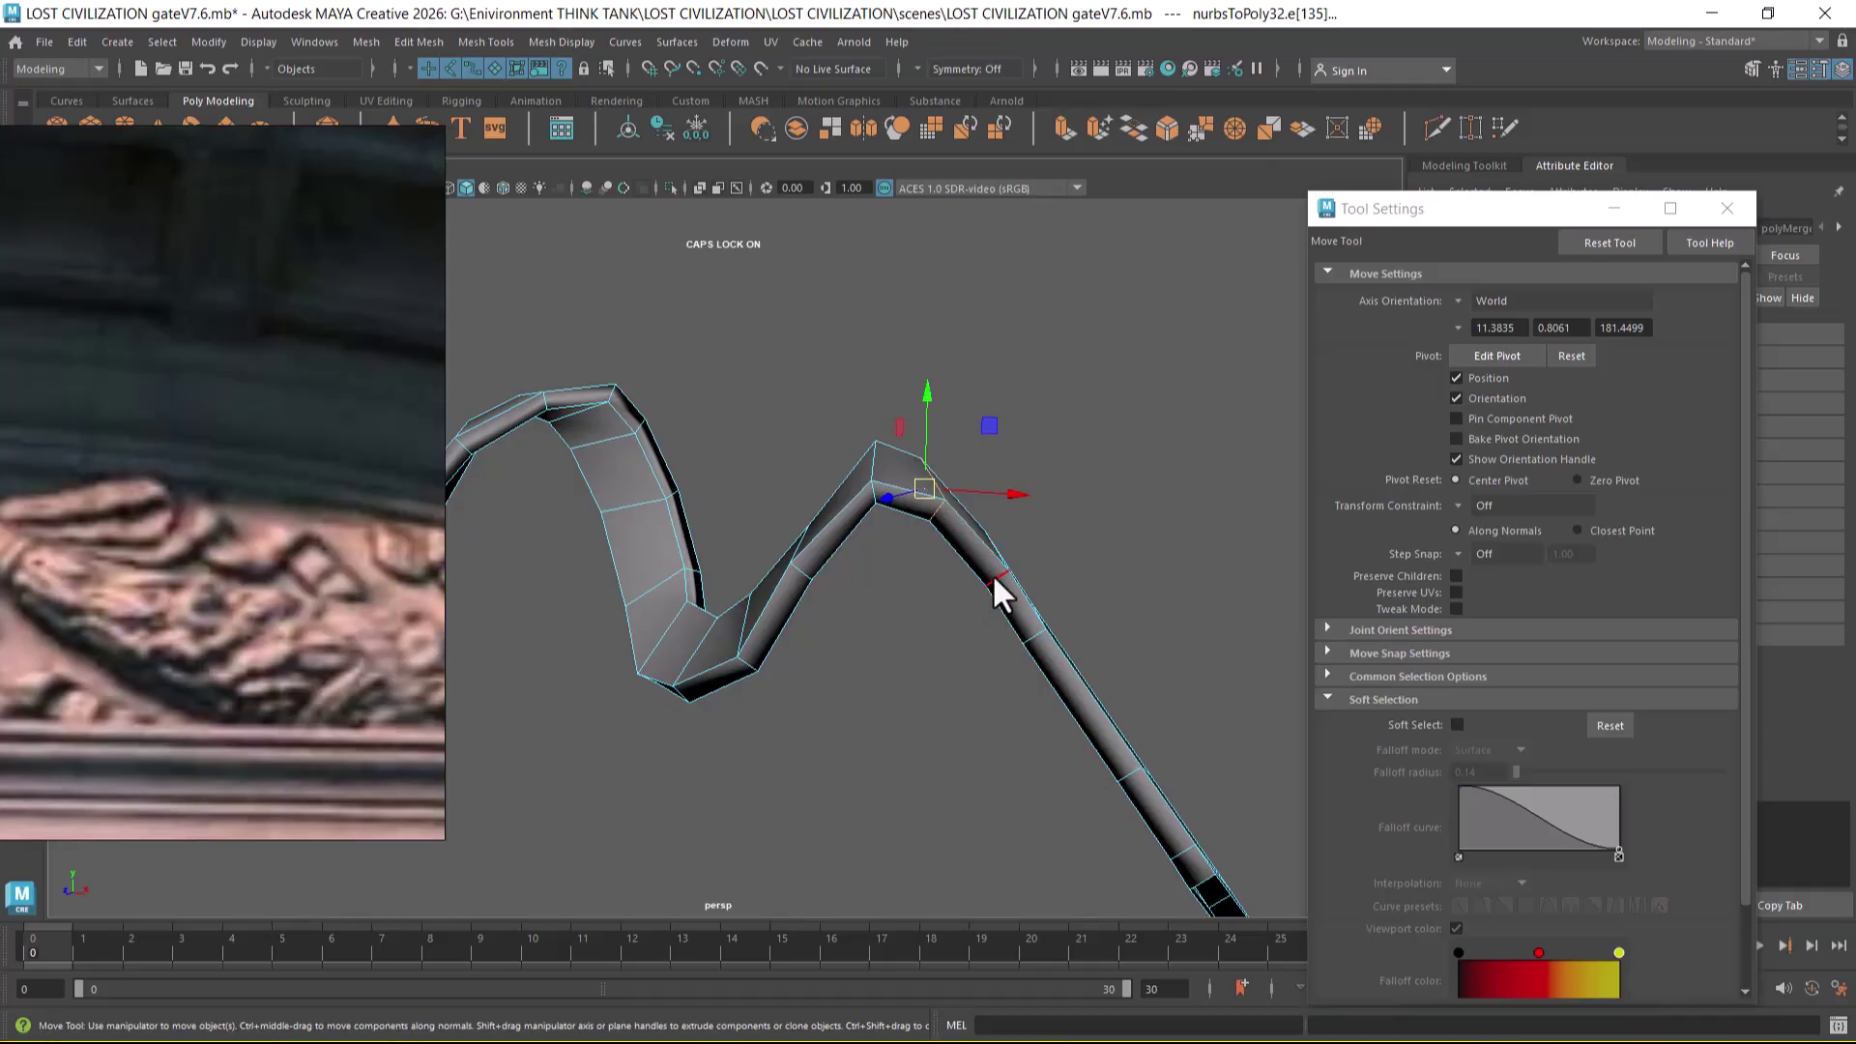
alt+drag(943, 581, 954, 566)
key(e)
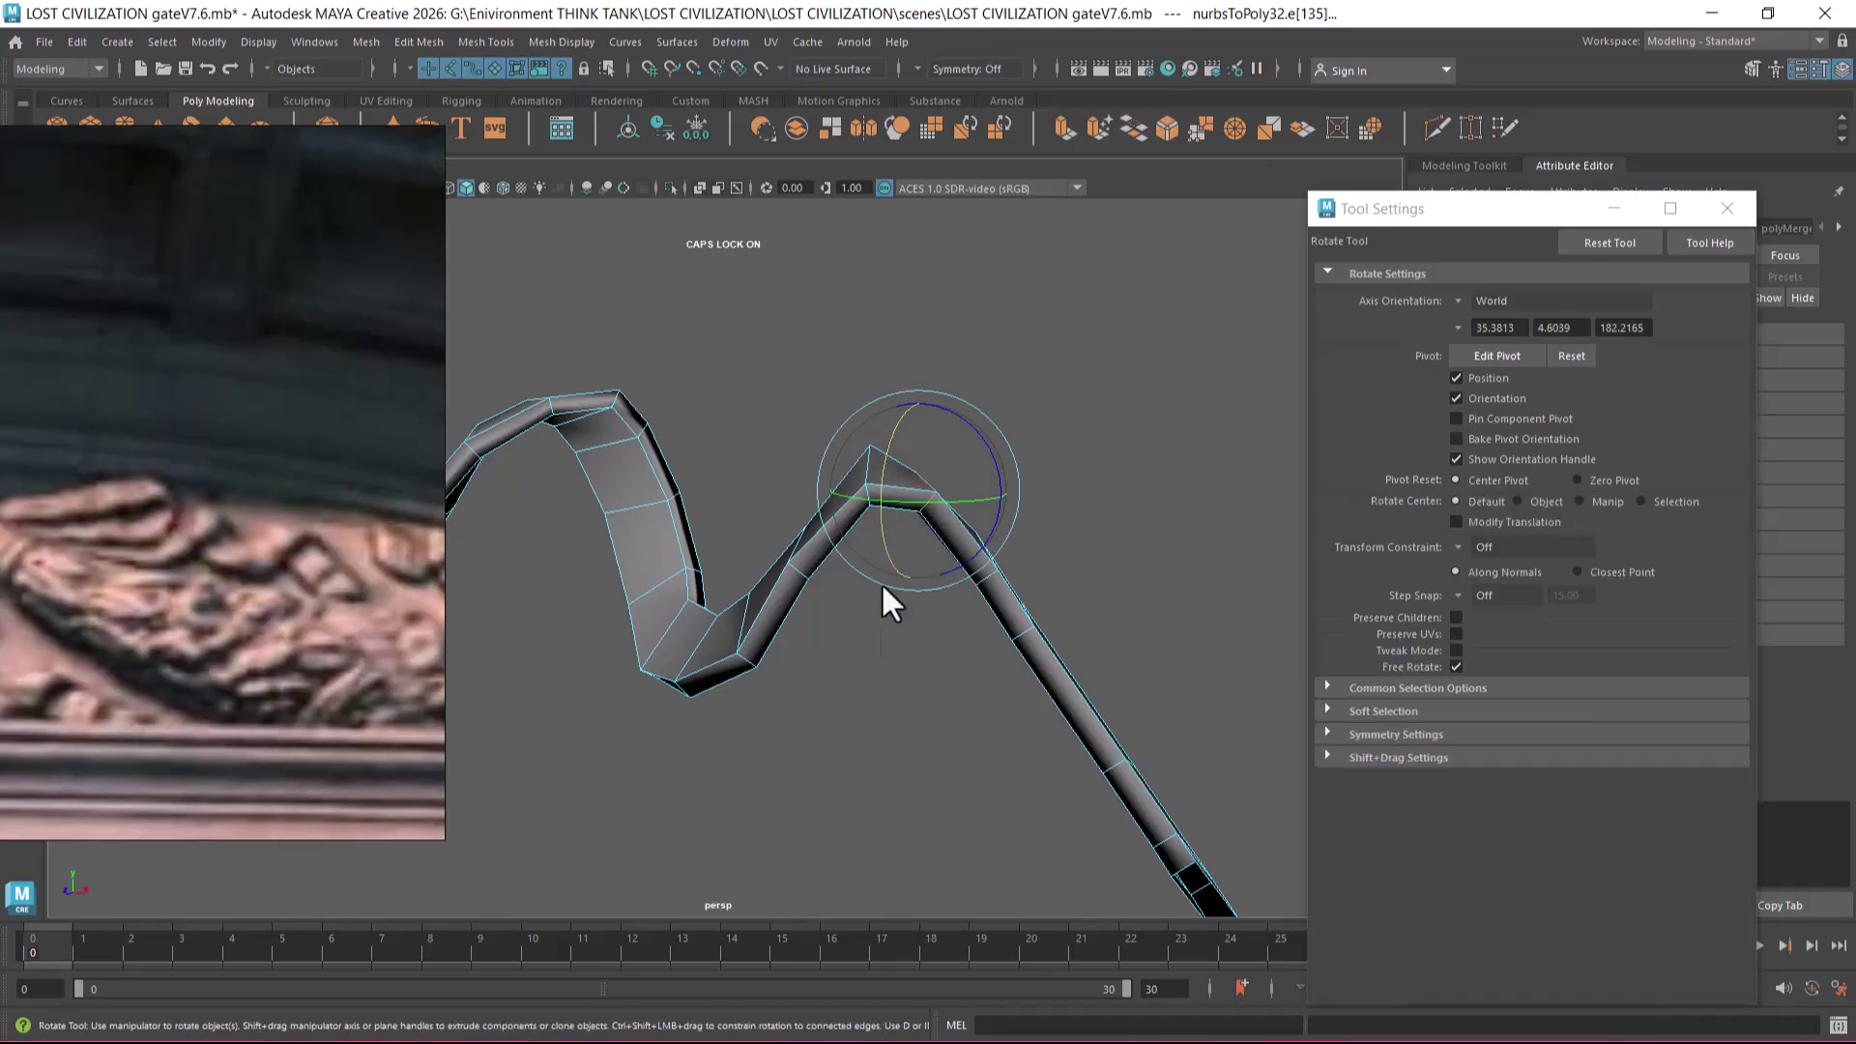
alt+drag(907, 667, 1058, 745)
alt+drag(1134, 593, 1001, 491)
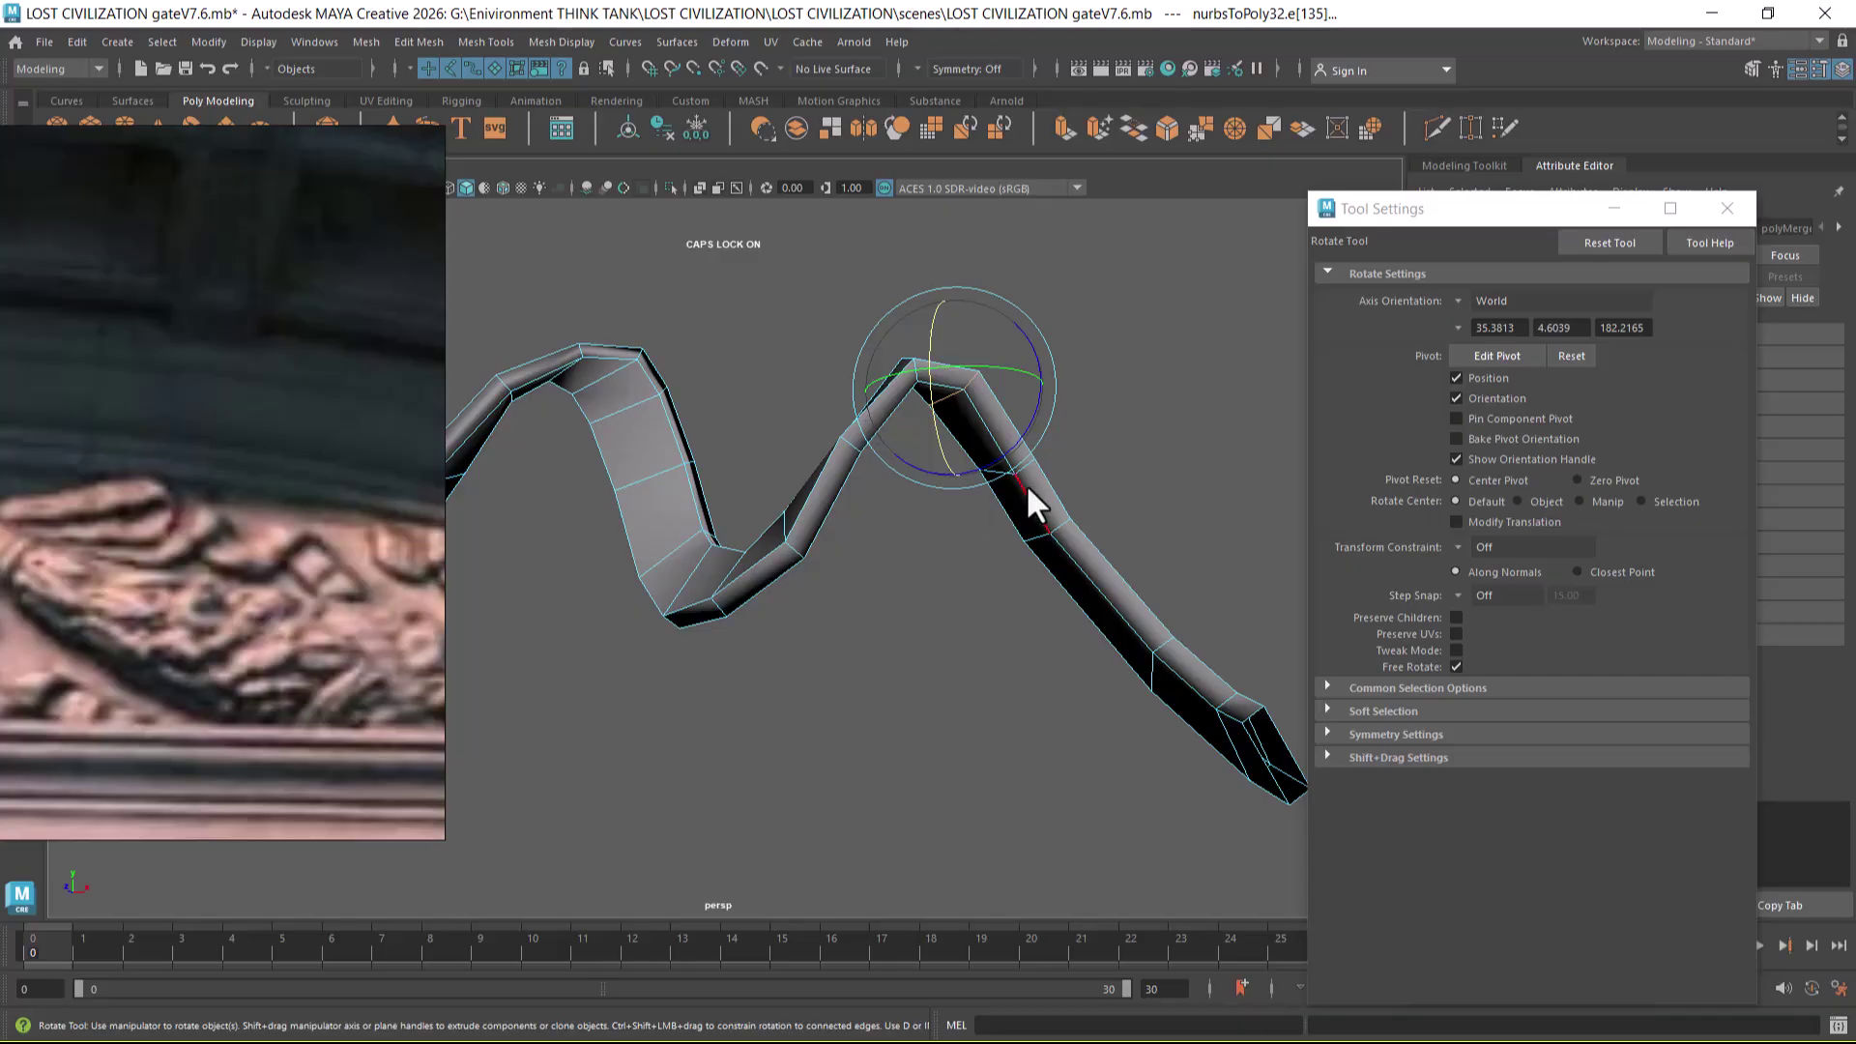
- Adjust the position and angle of the first edge loop on the ribbon's final descending side
alt+drag(1023, 497, 982, 528)
key(w)
click(955, 490)
key(e)
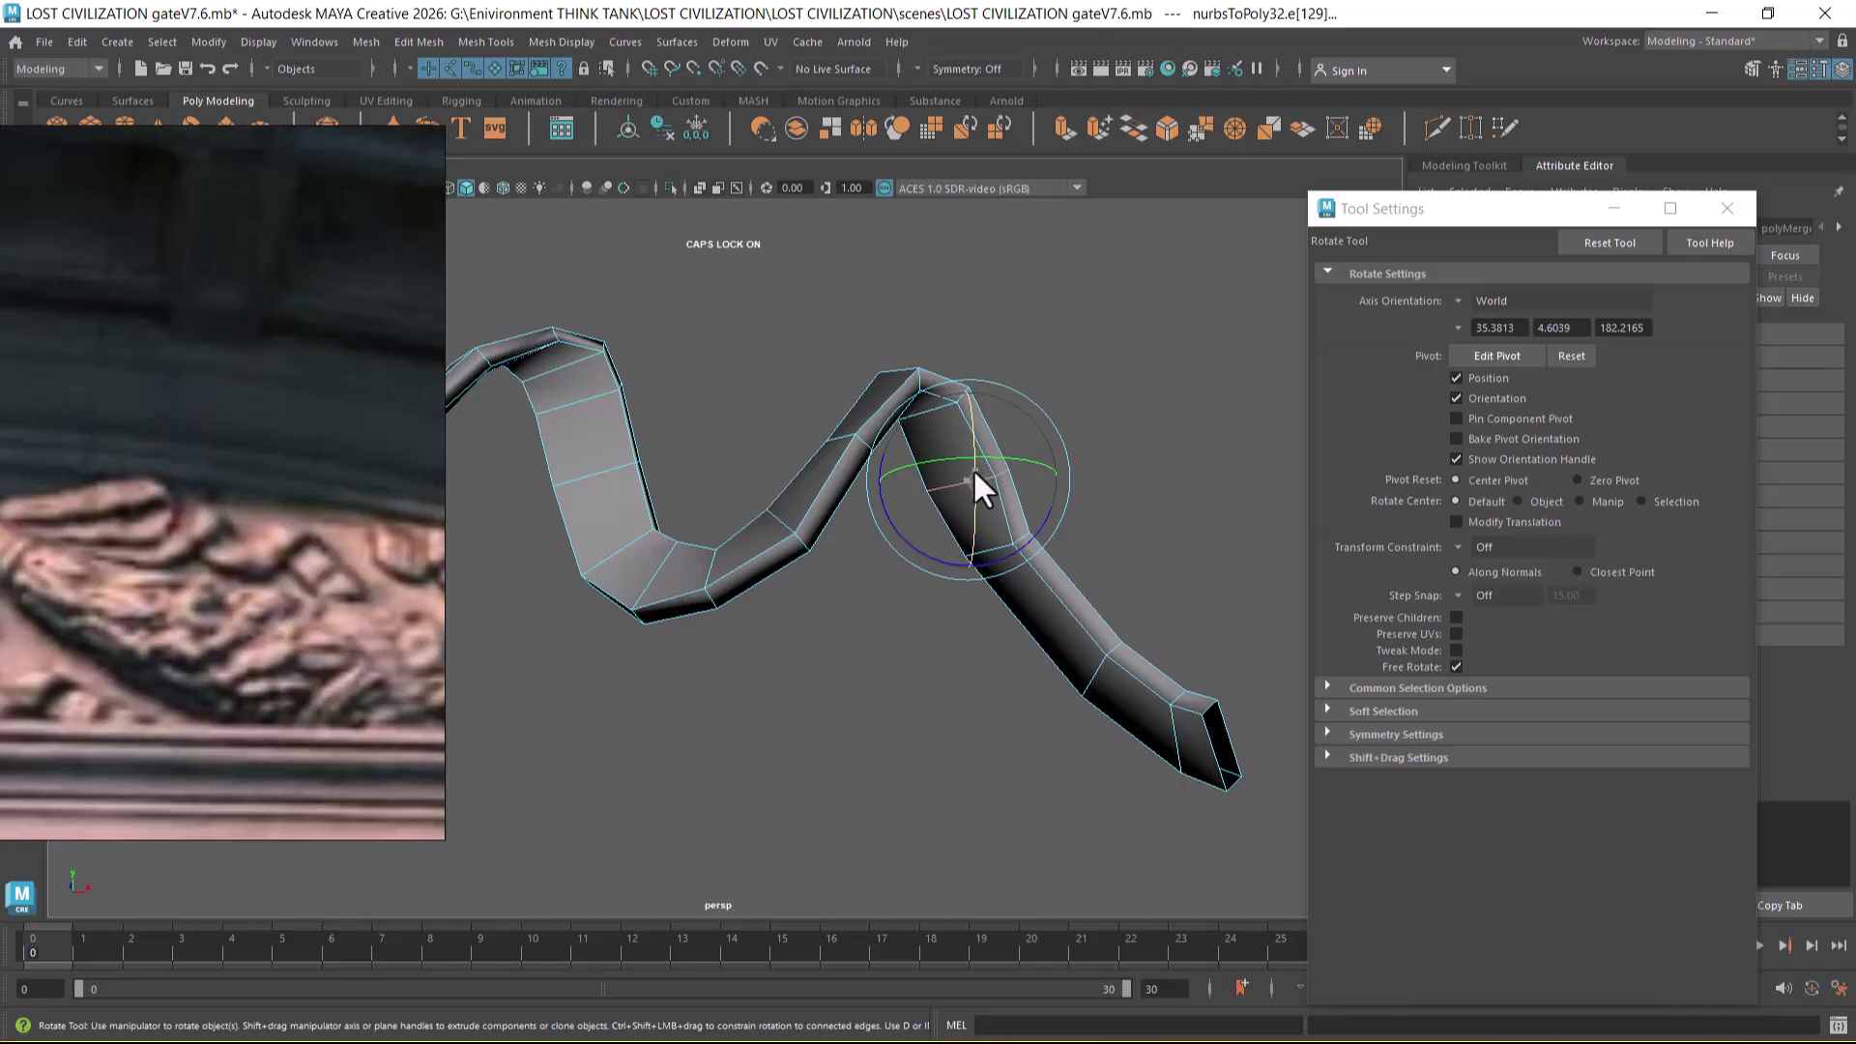
key(space)
drag(1039, 501, 1042, 536)
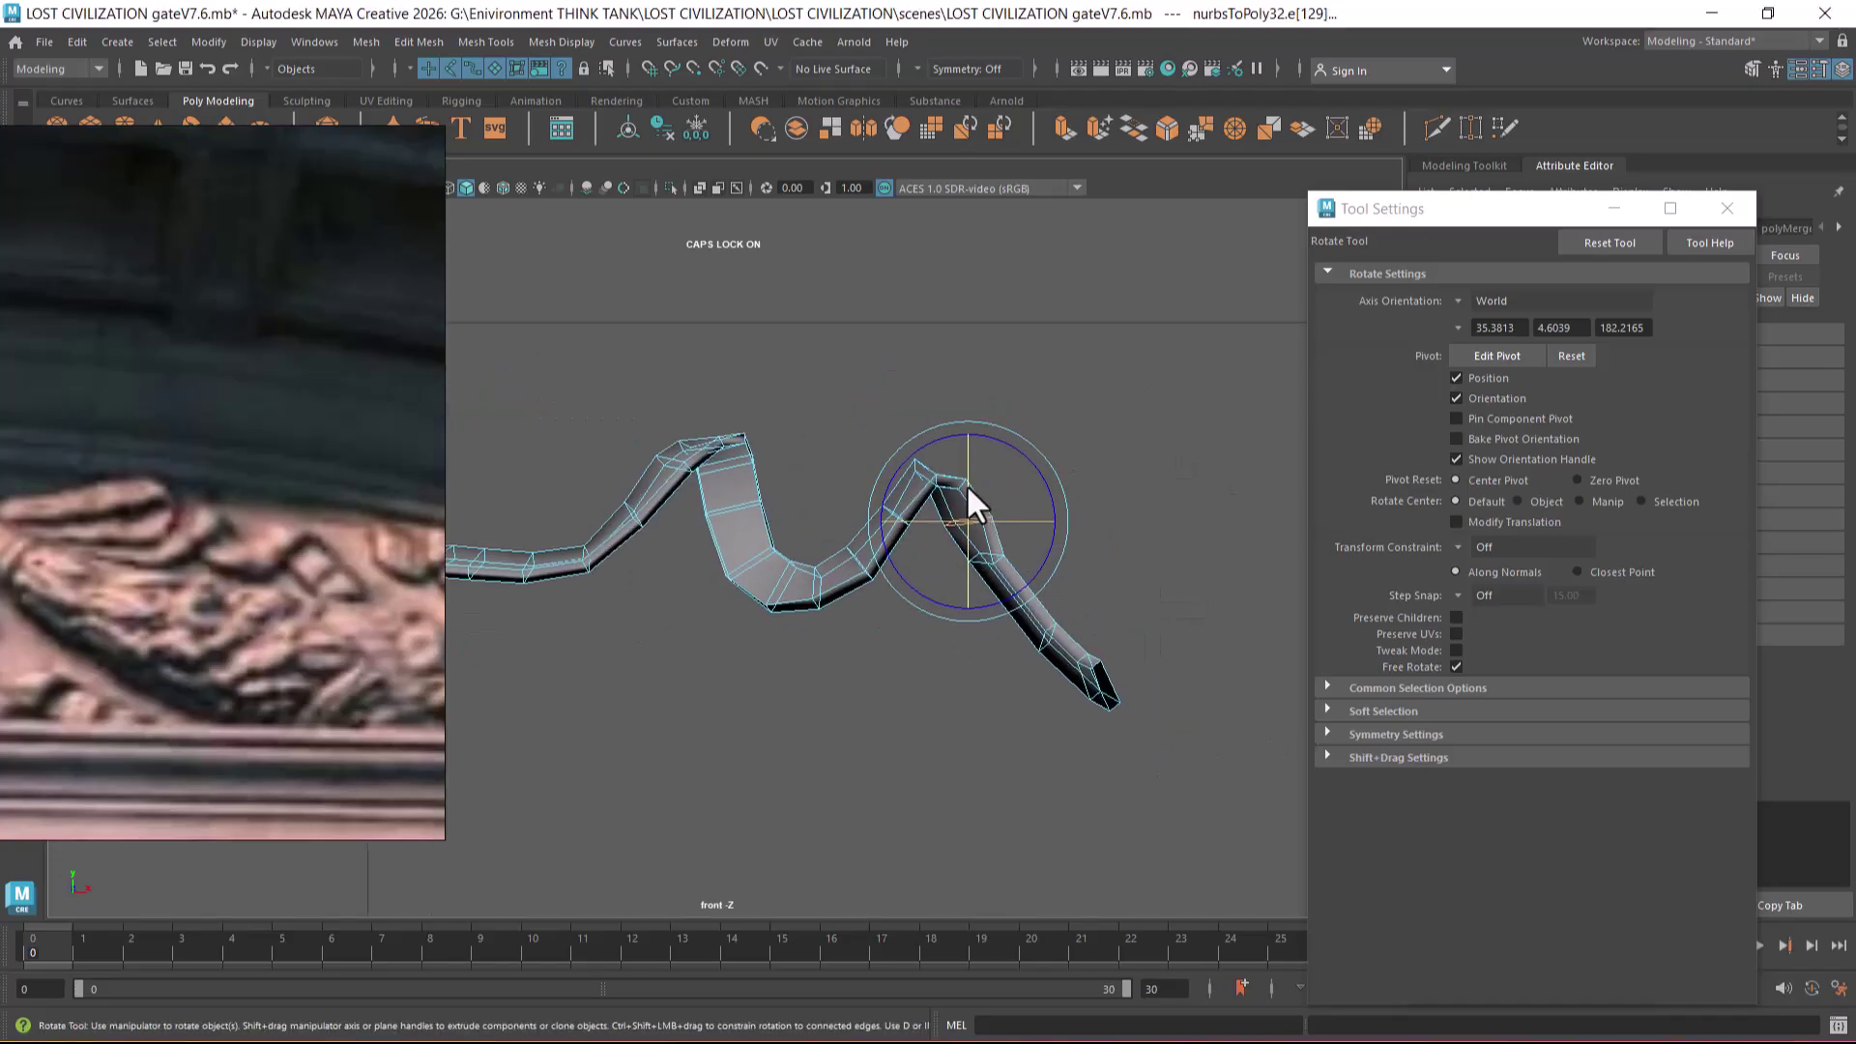
alt+right_drag(963, 524, 1000, 542)
- Refine the second crest's edge loop and the loop just past it in the front view
click(995, 455)
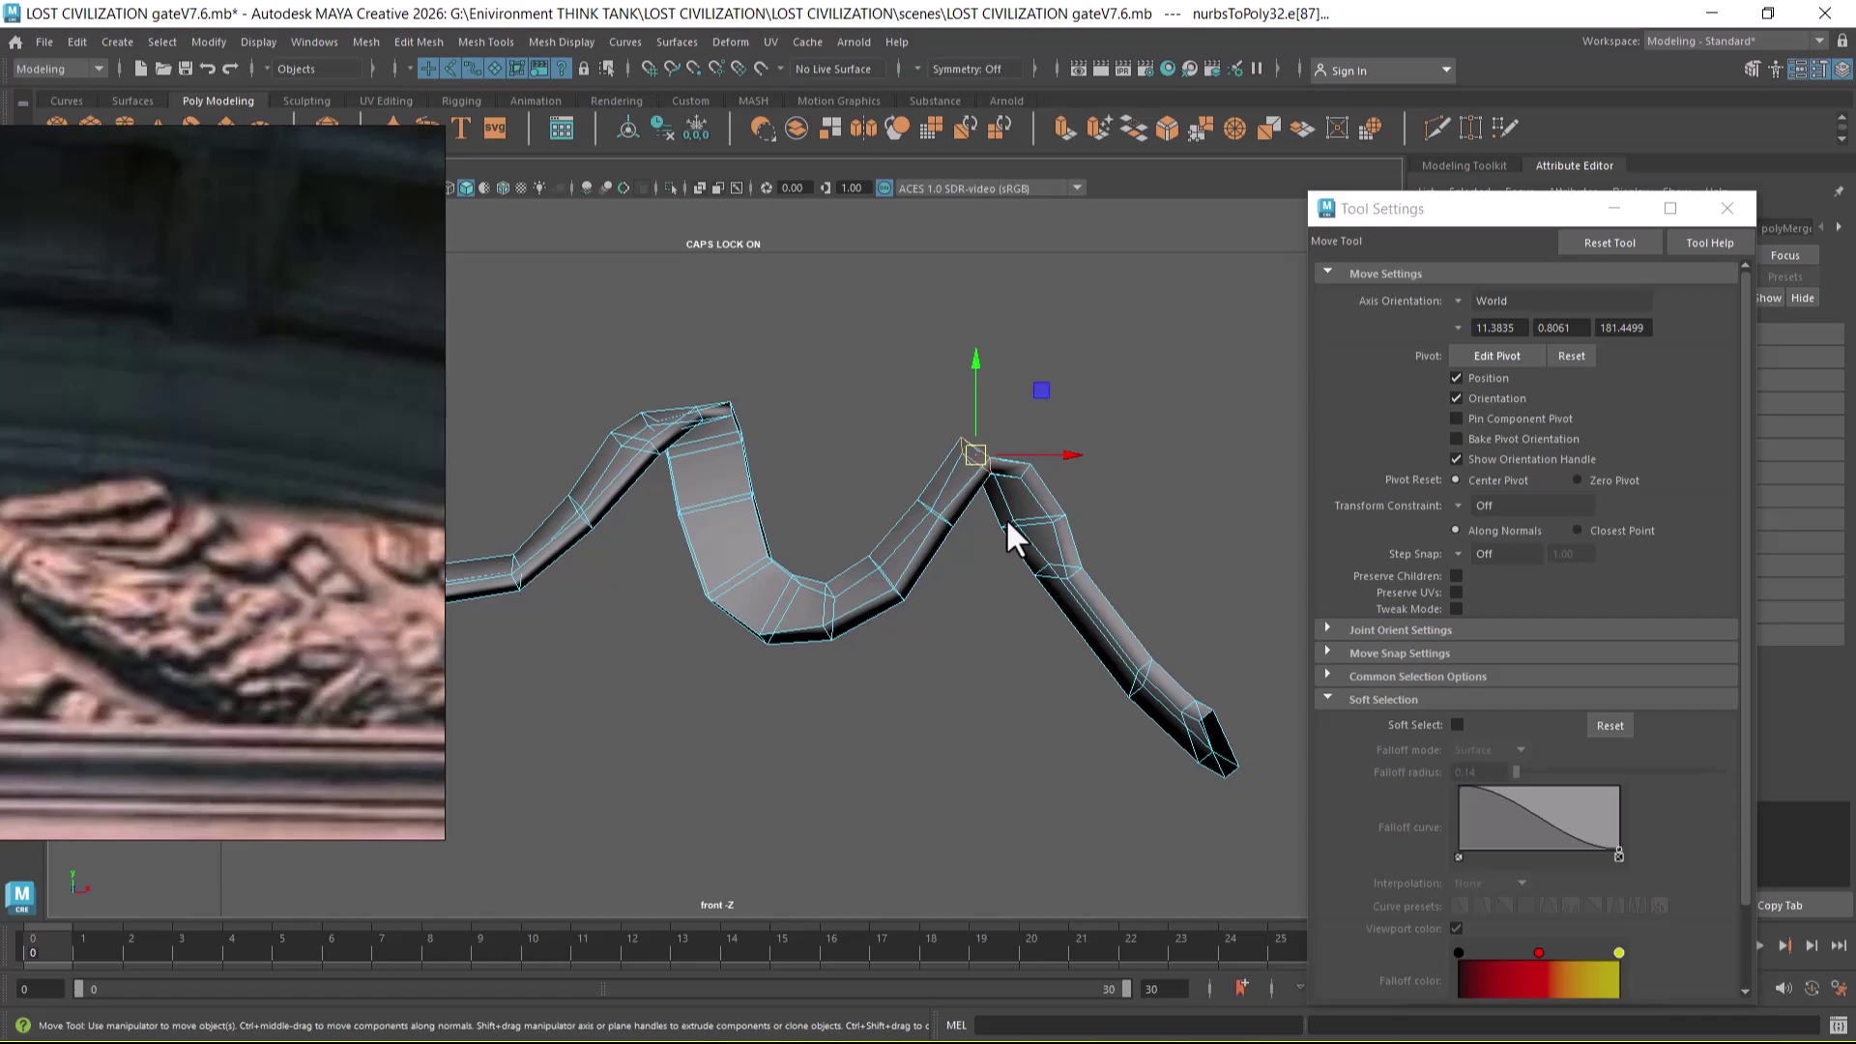
alt+right_drag(1013, 506, 1038, 495)
click(1030, 467)
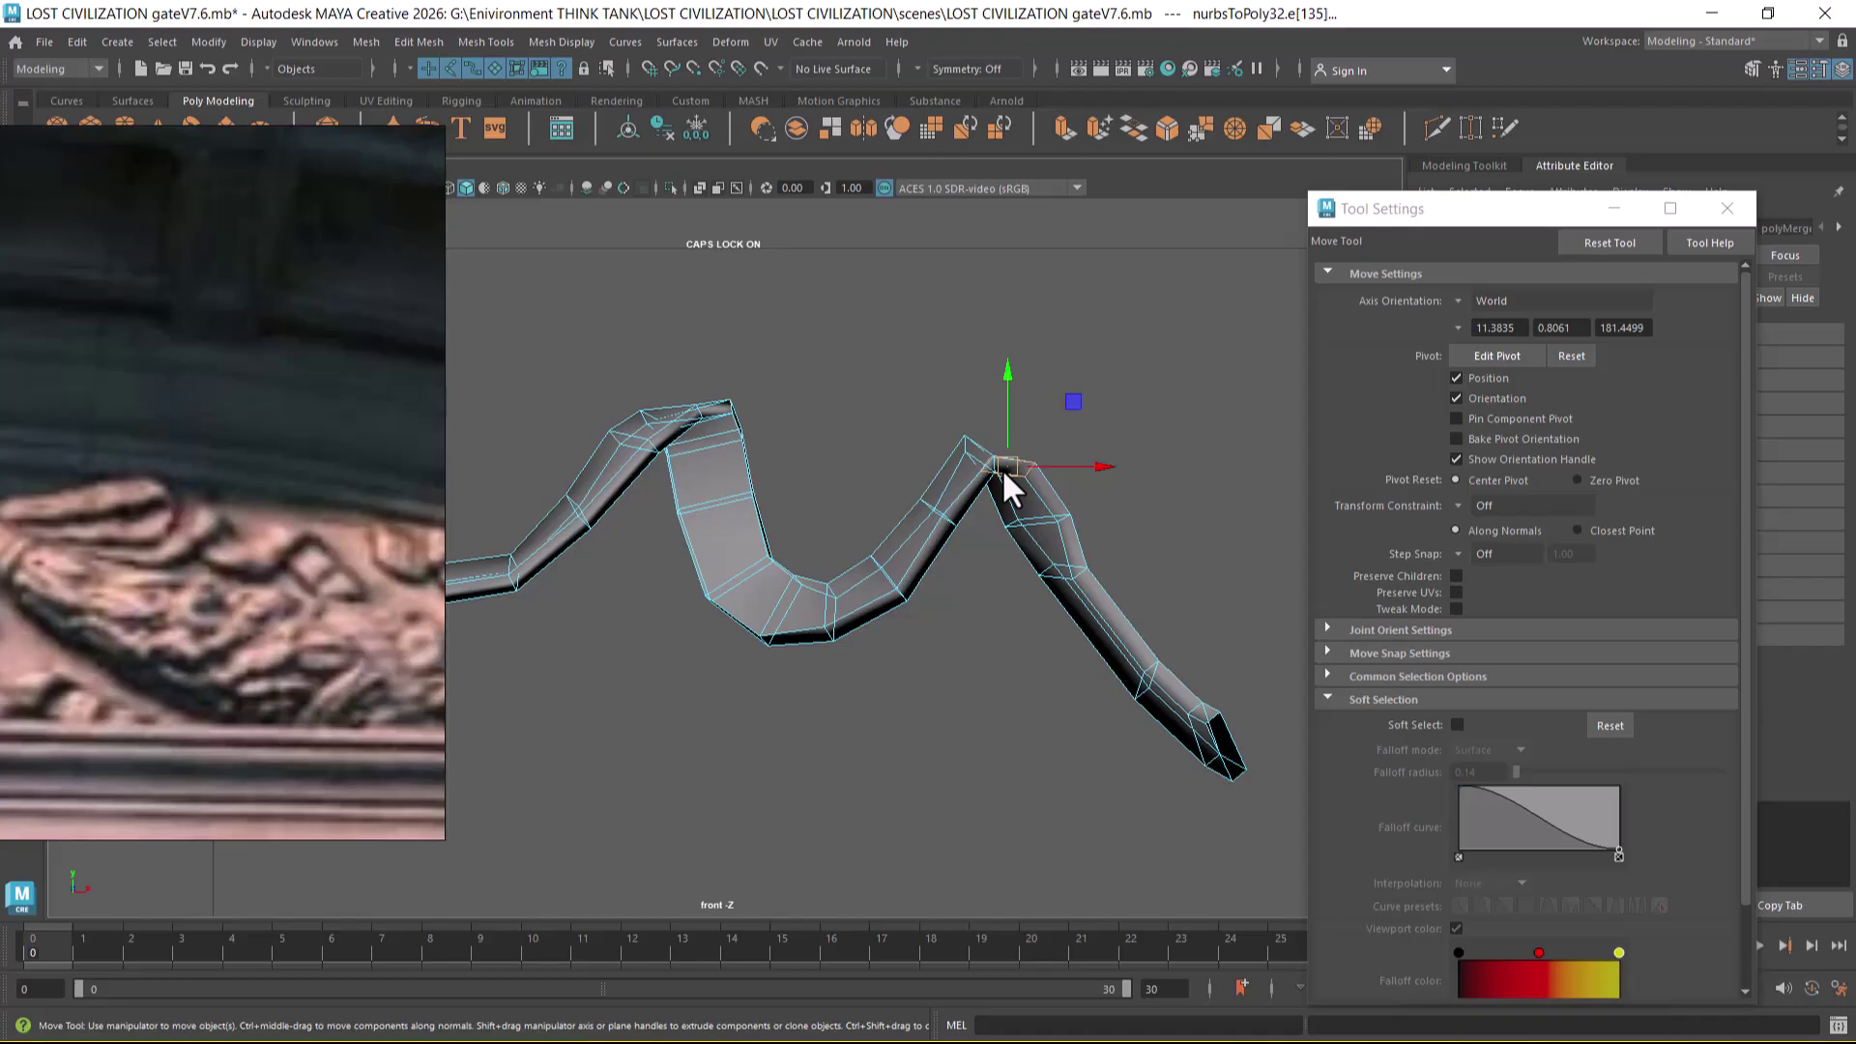
key(e)
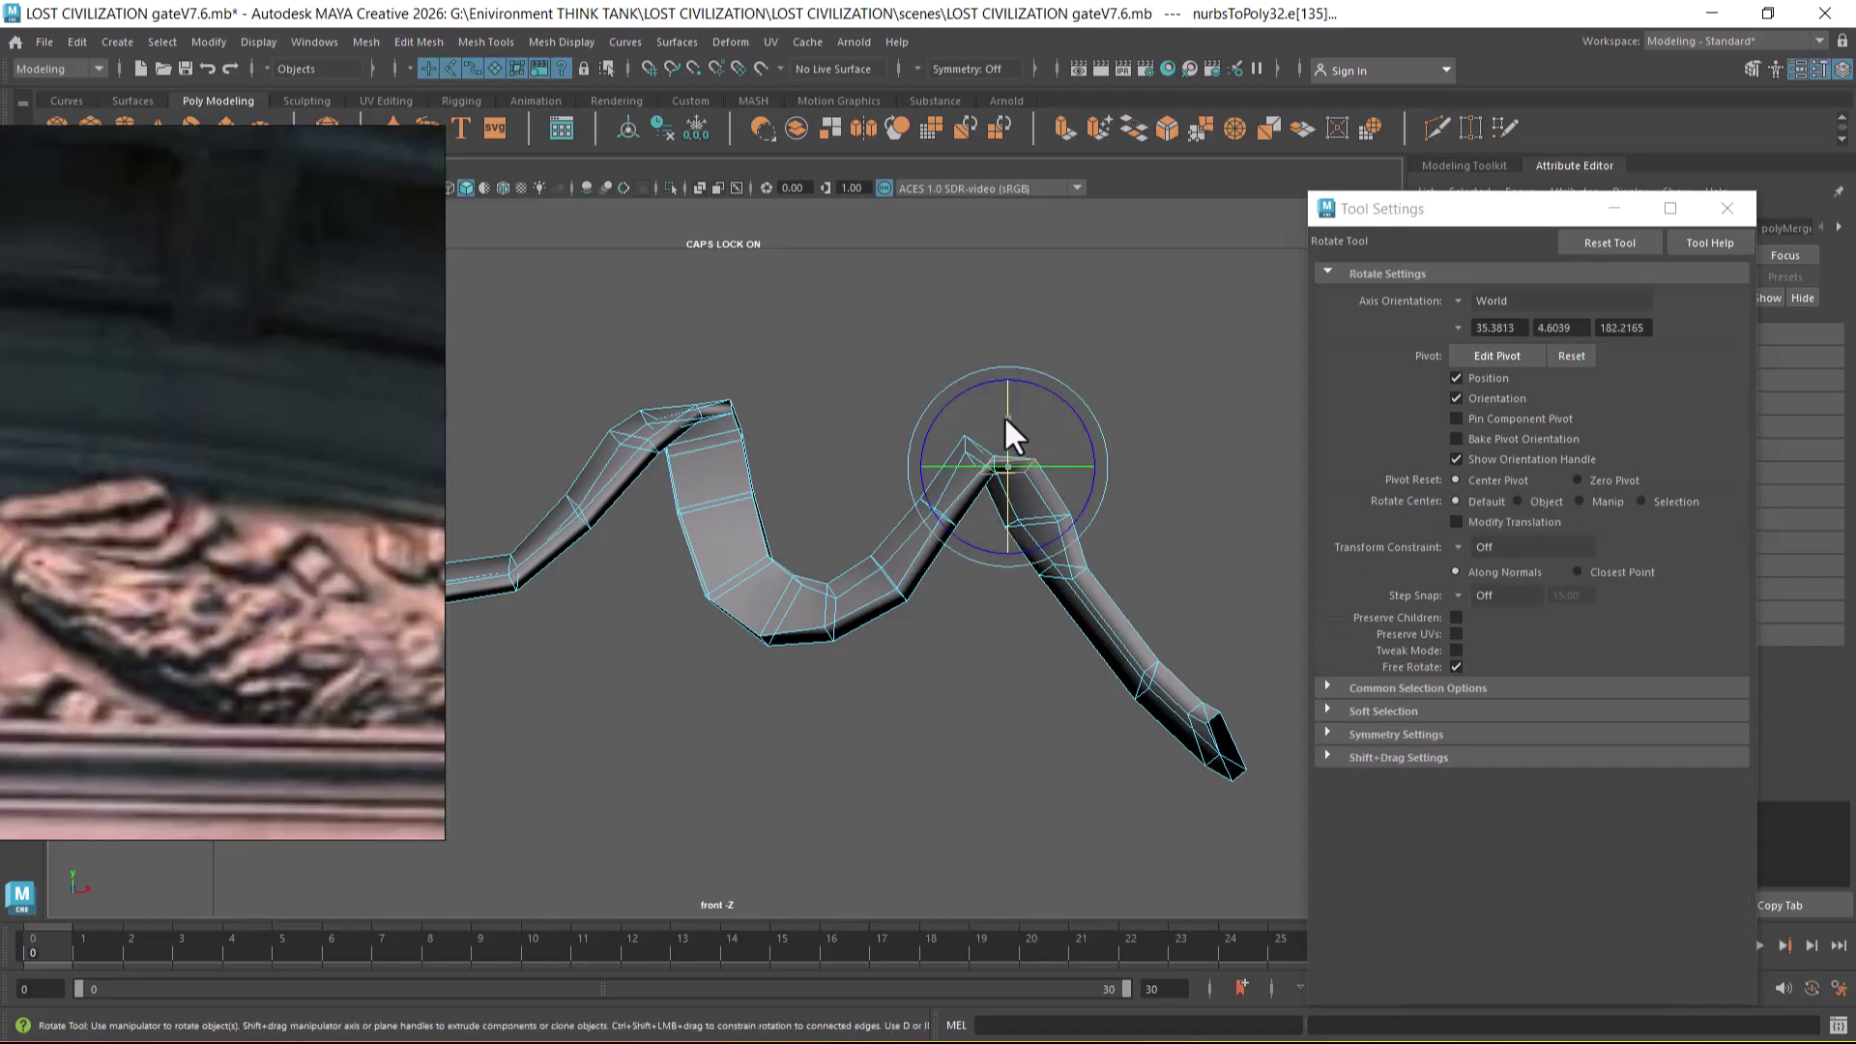
- Rotate and reposition the edge loop midway down the ribbon's final descending side in the front view
alt+middle_drag(1093, 543, 1056, 582)
click(1049, 580)
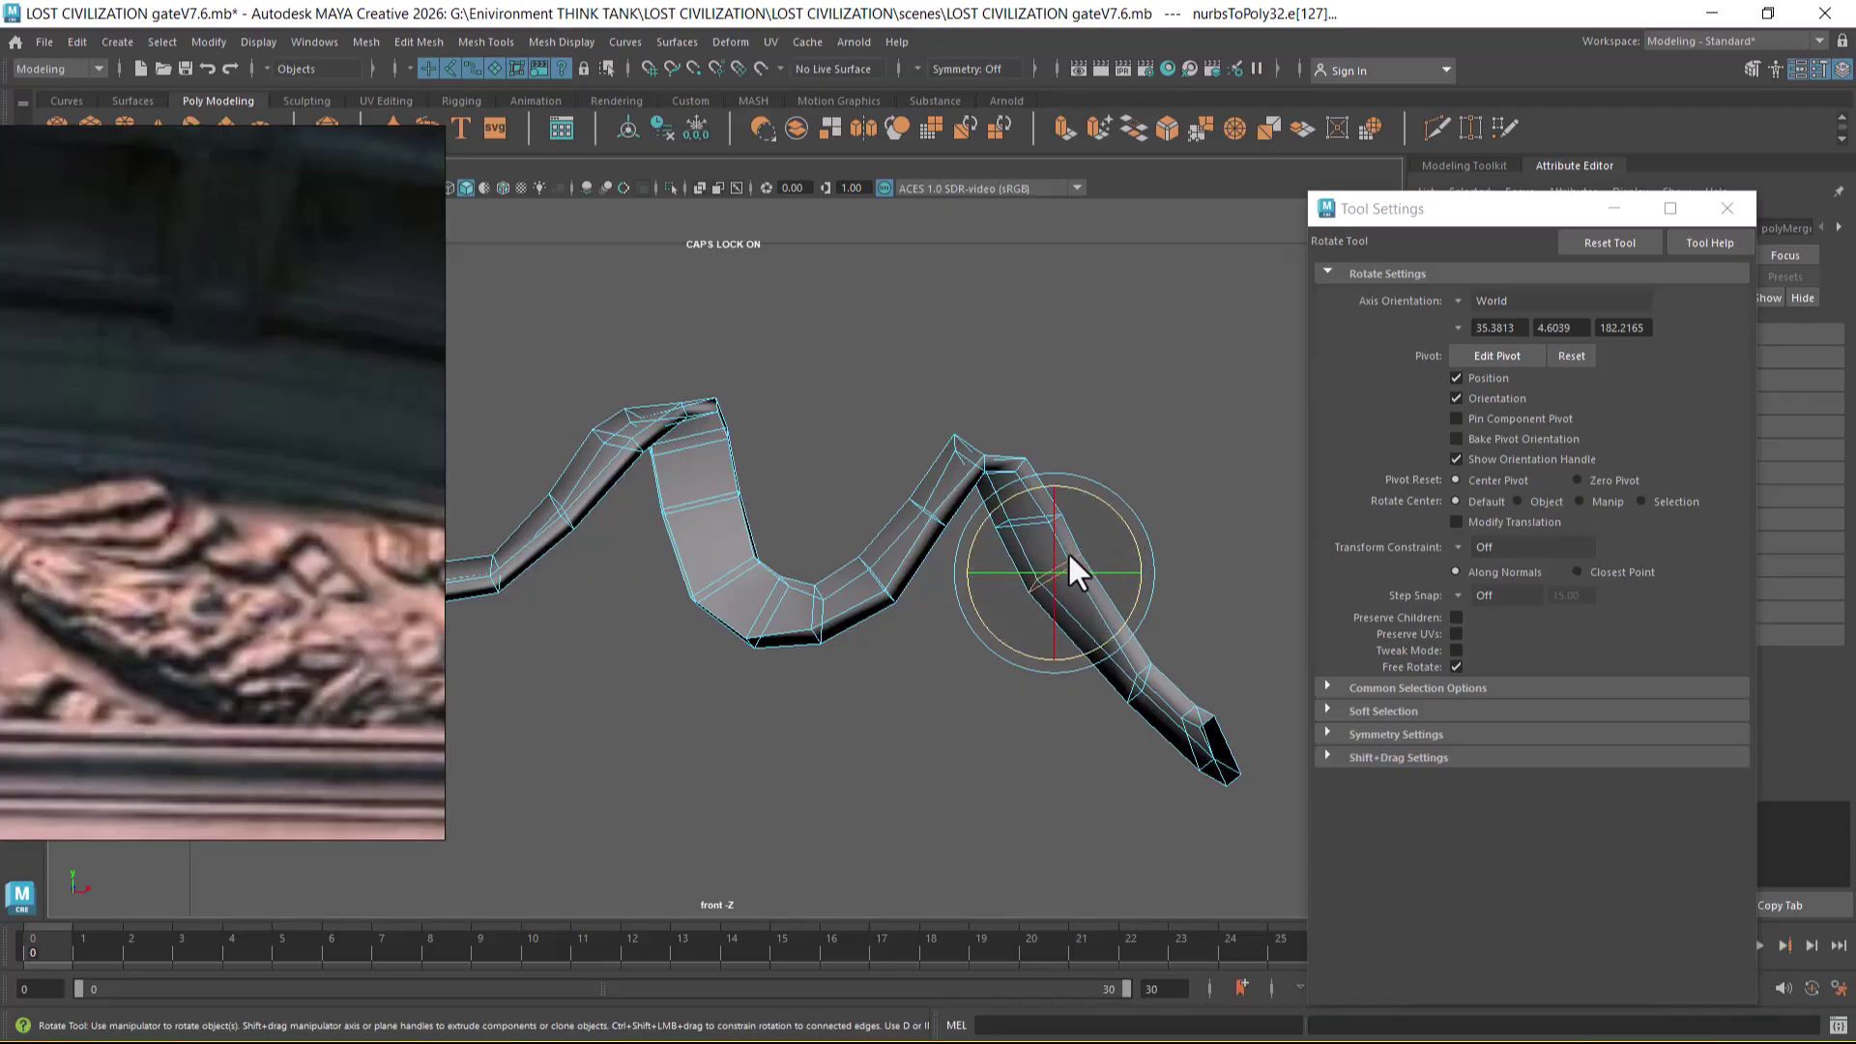
key(w)
alt+middle_drag(1092, 650, 1044, 605)
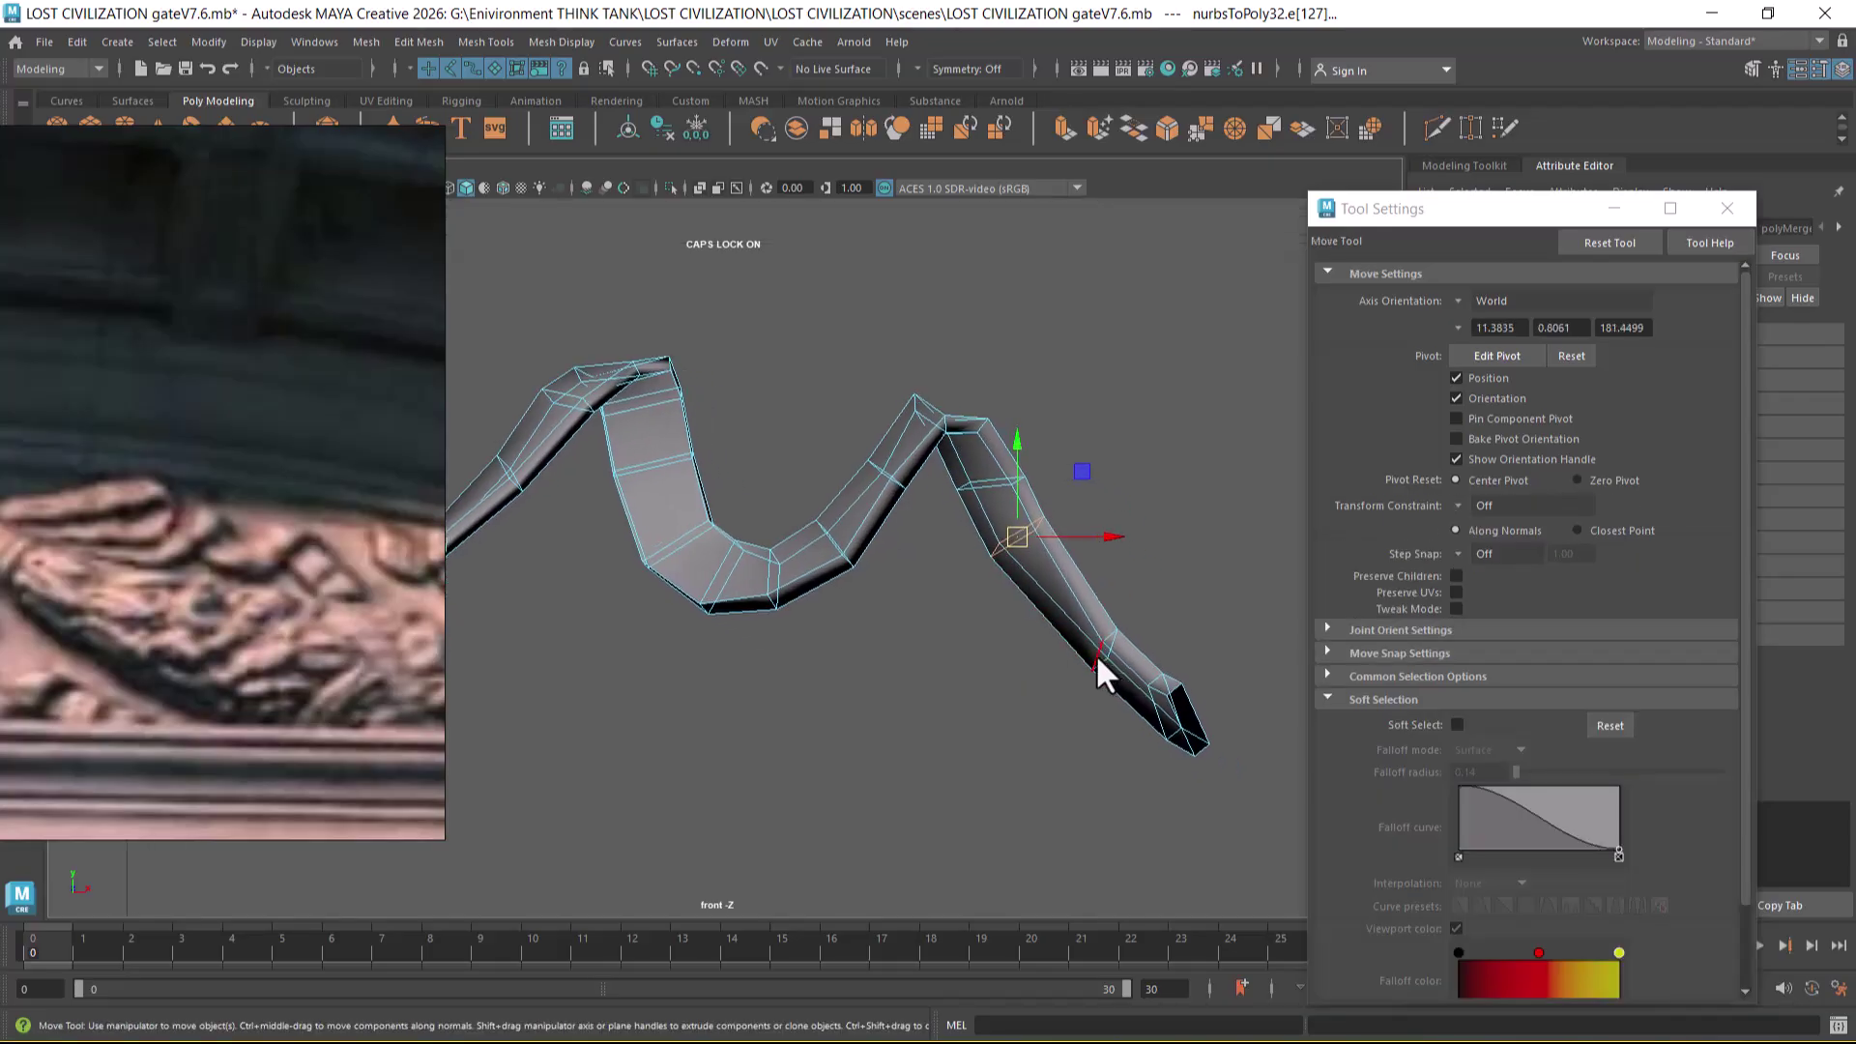
- Move the edge loop lower on the final descending side up along the ribbon and adjust its angle
click(1094, 654)
key(e)
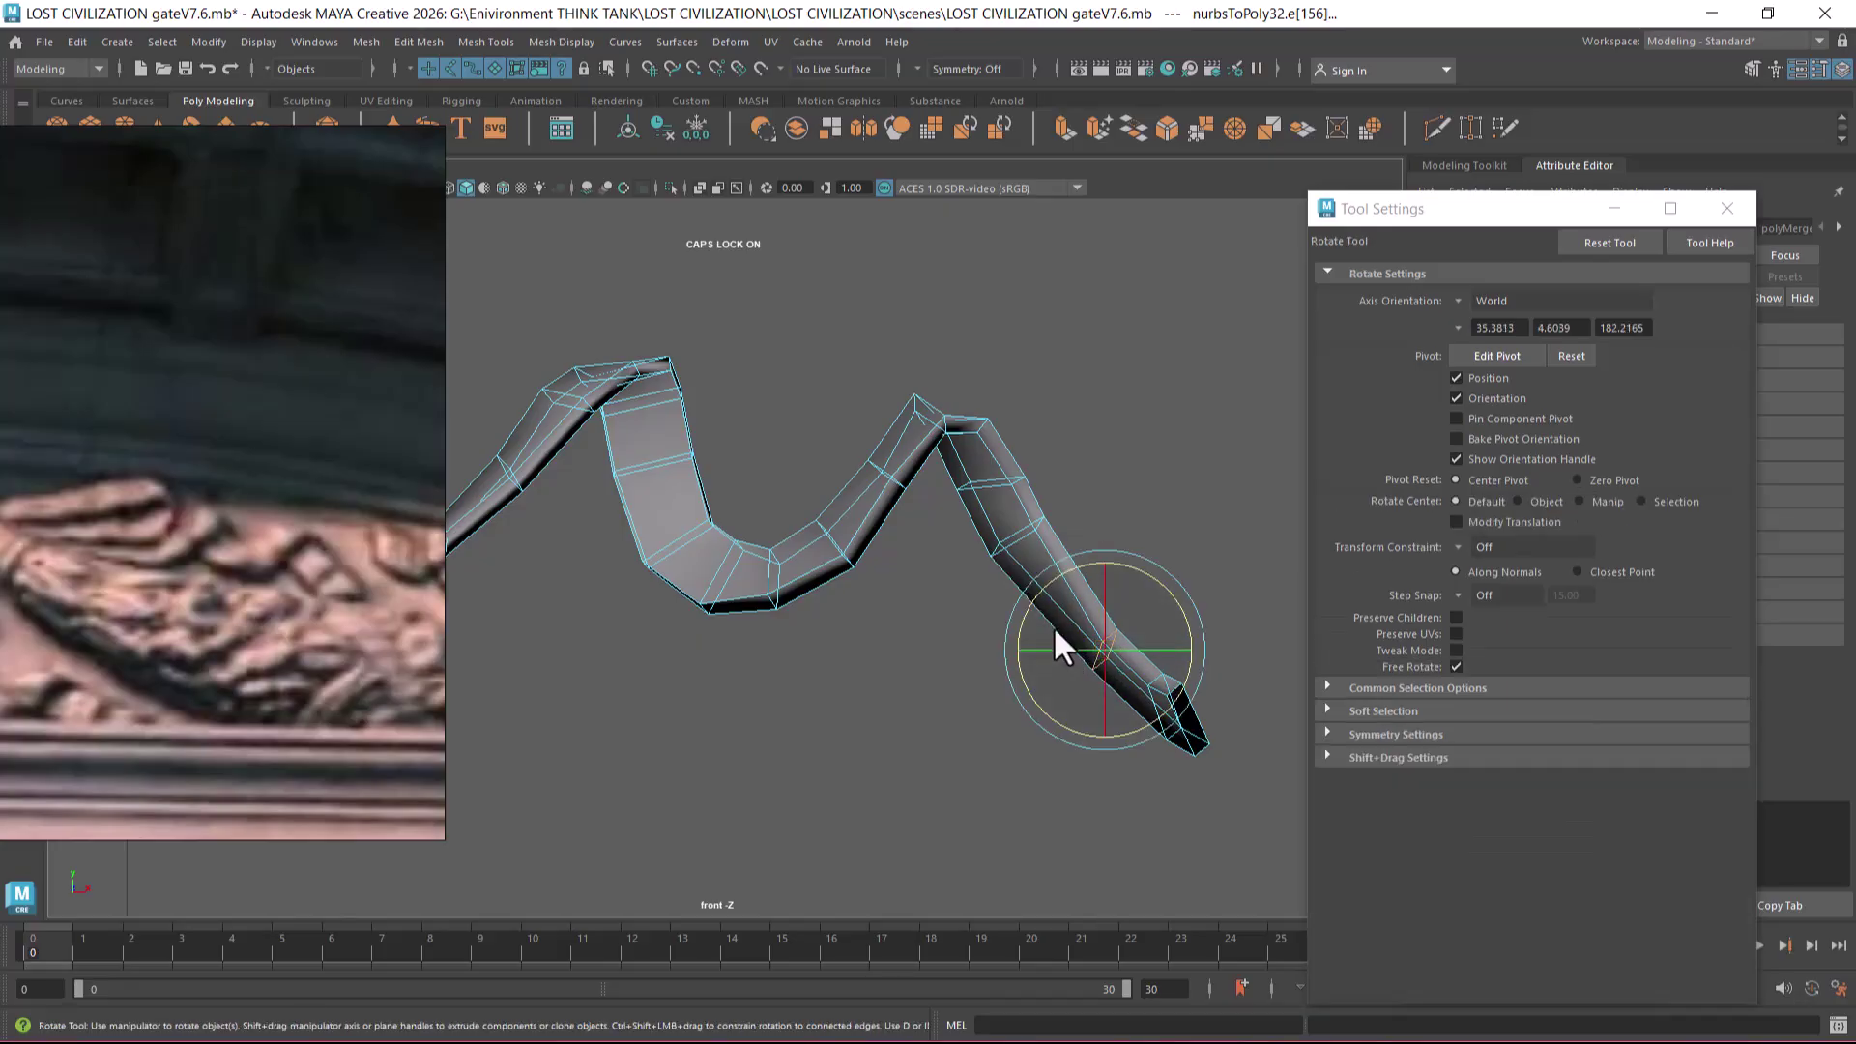
key(w)
drag(1105, 651, 1086, 636)
key(e)
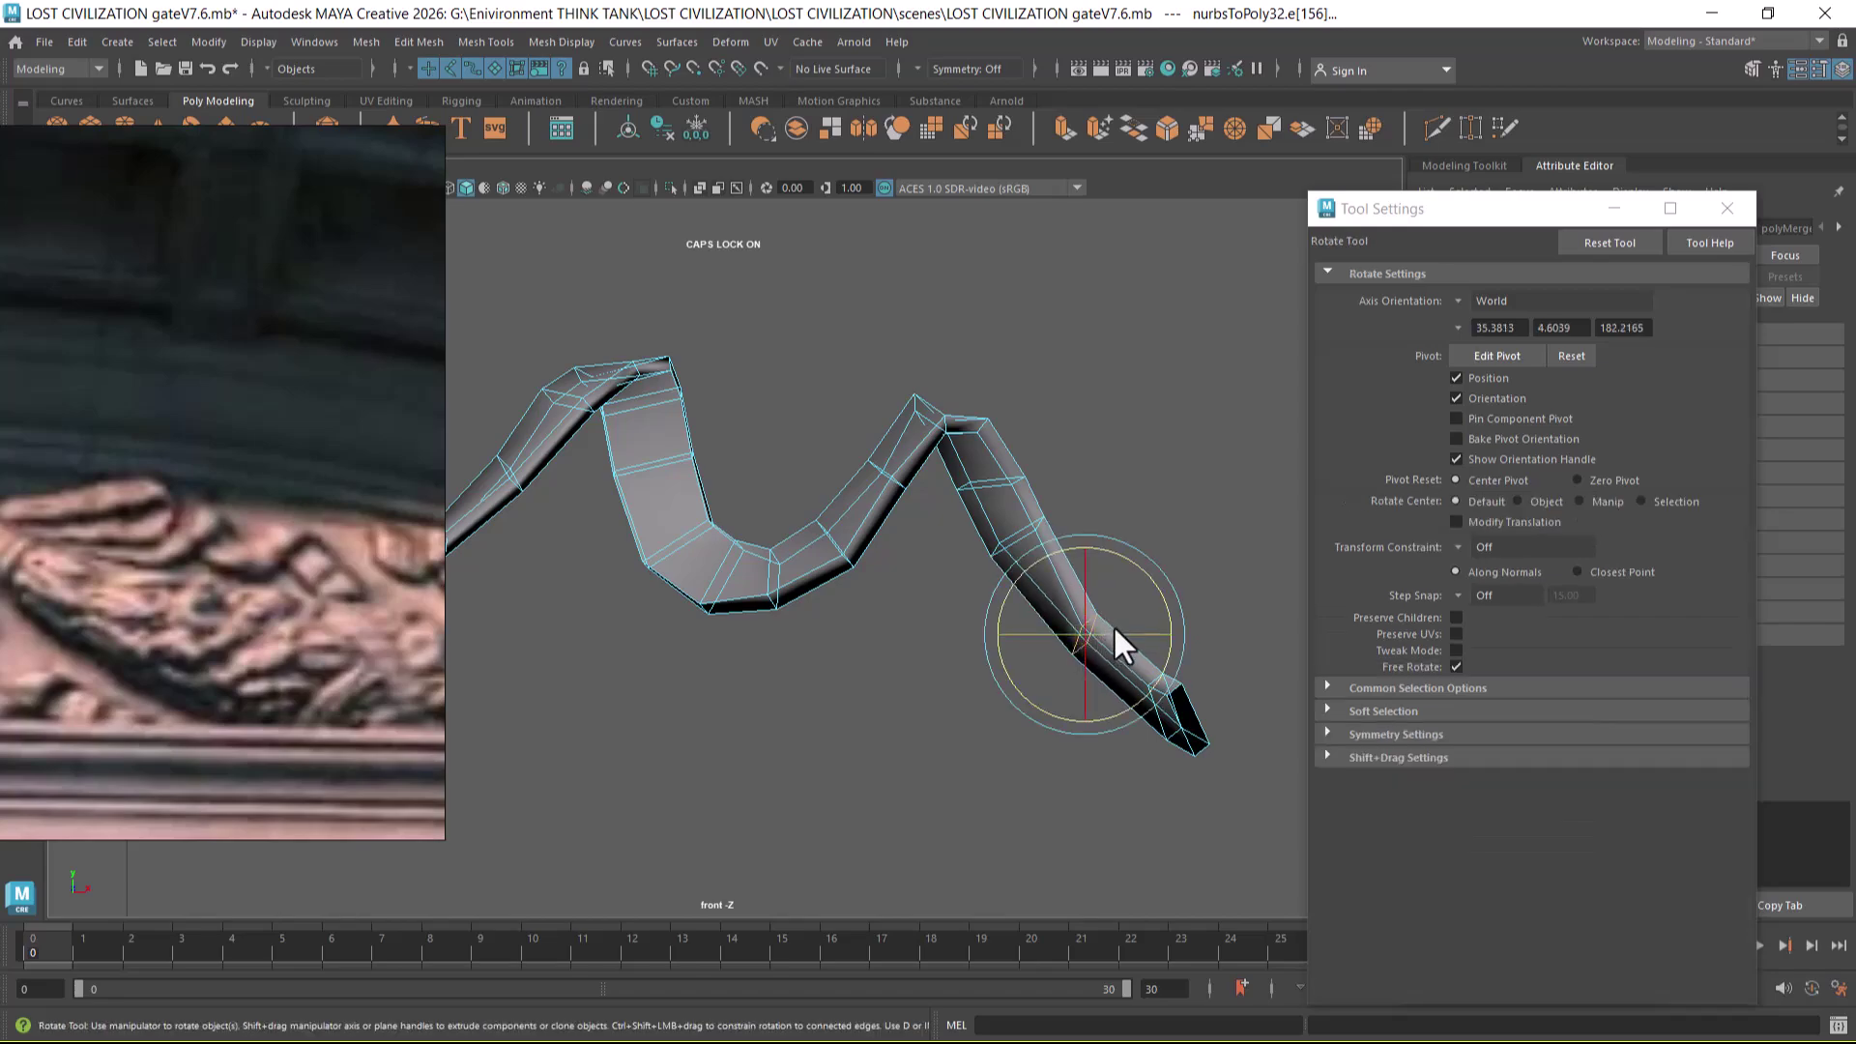
key(w)
alt+middle_drag(1079, 708, 1028, 675)
key(space)
drag(1027, 675, 1019, 617)
- Move the last edge loop before the ribbon's tip up along the slope in the front view and rotate it to follow the curve
alt+middle_drag(1141, 756, 1071, 676)
click(1101, 665)
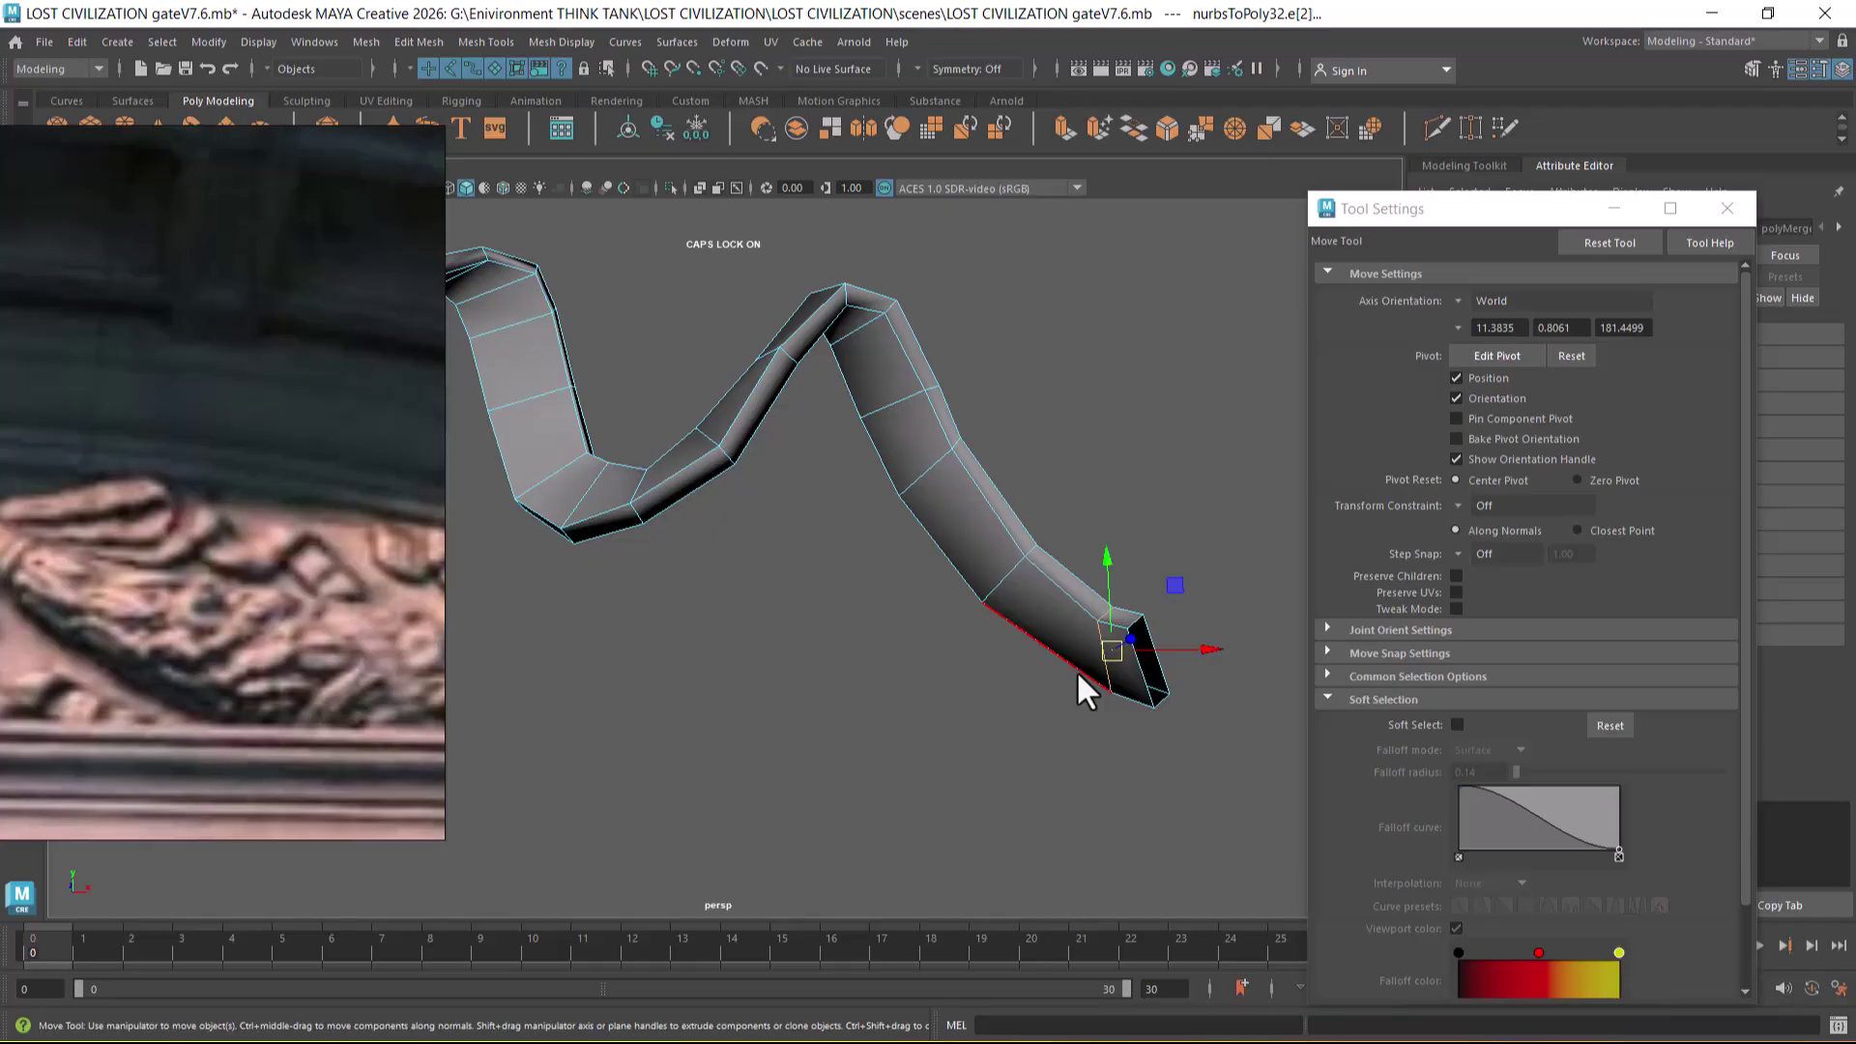
key(space)
drag(1095, 612, 1086, 671)
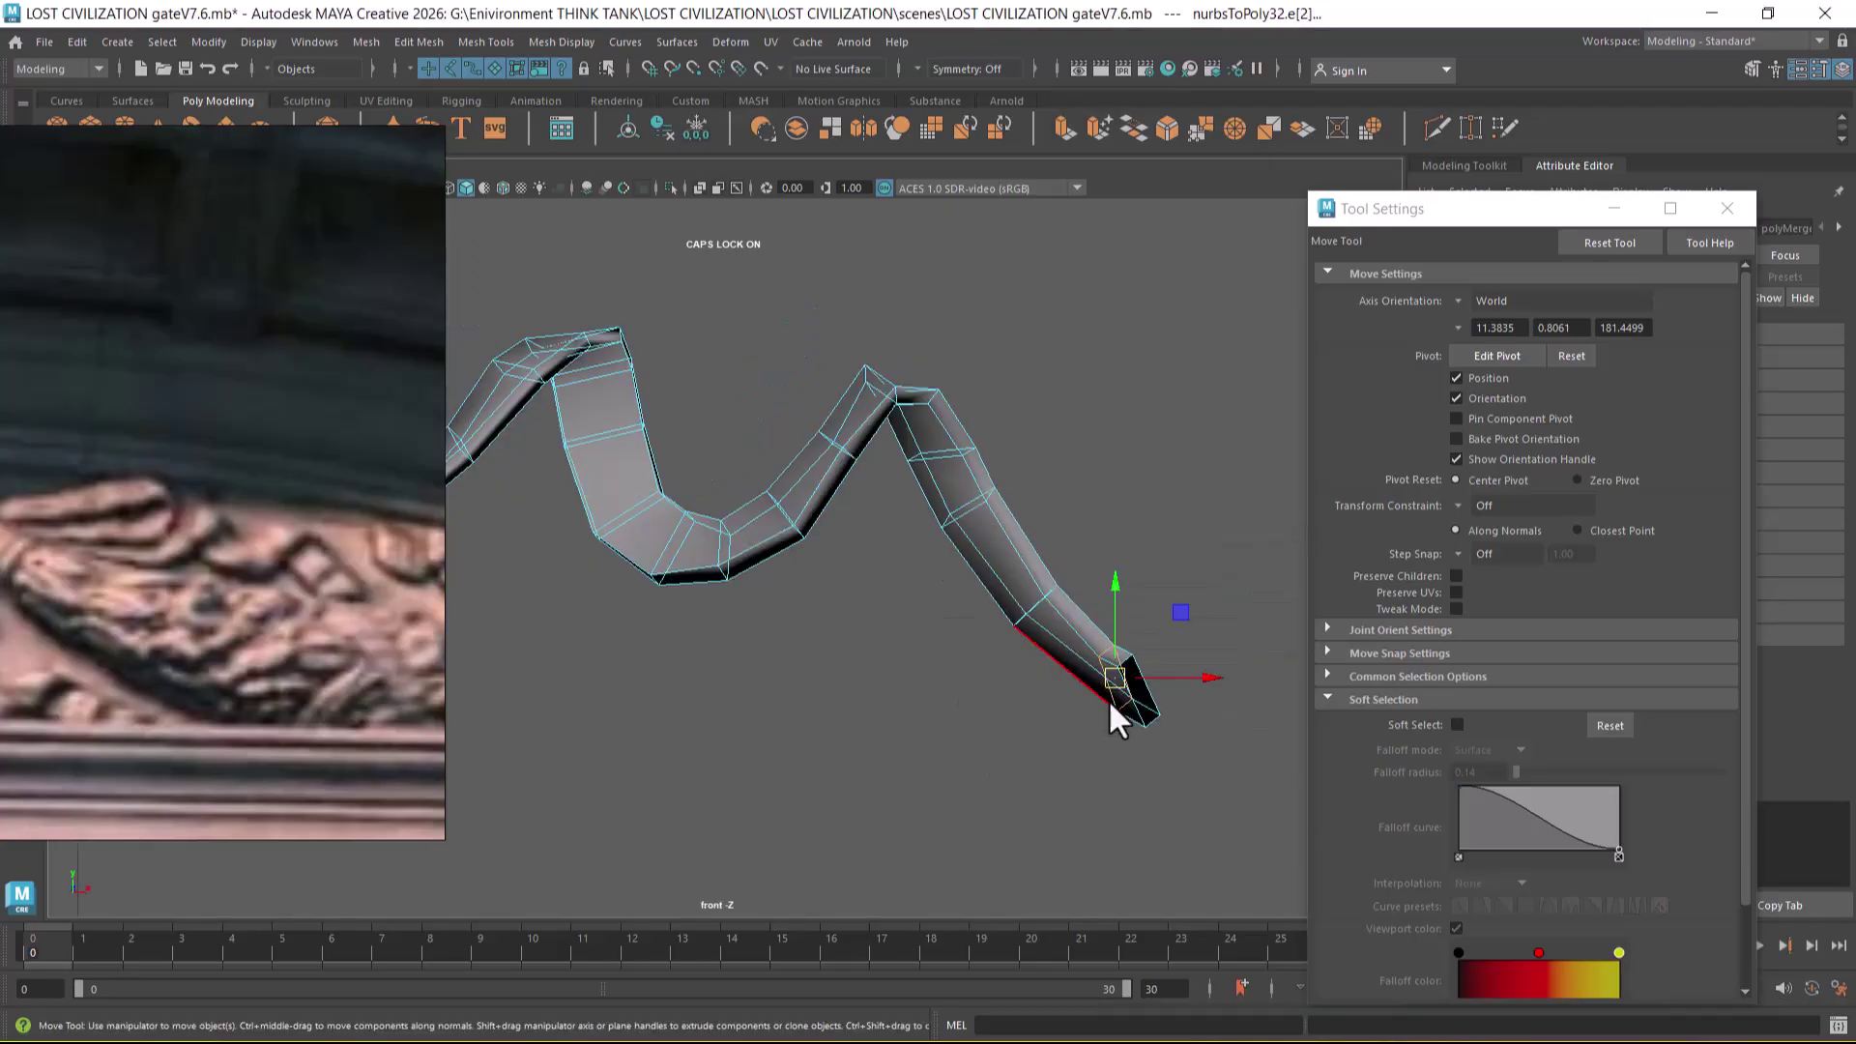
alt+middle_drag(1110, 702, 1086, 671)
drag(1090, 649, 1067, 633)
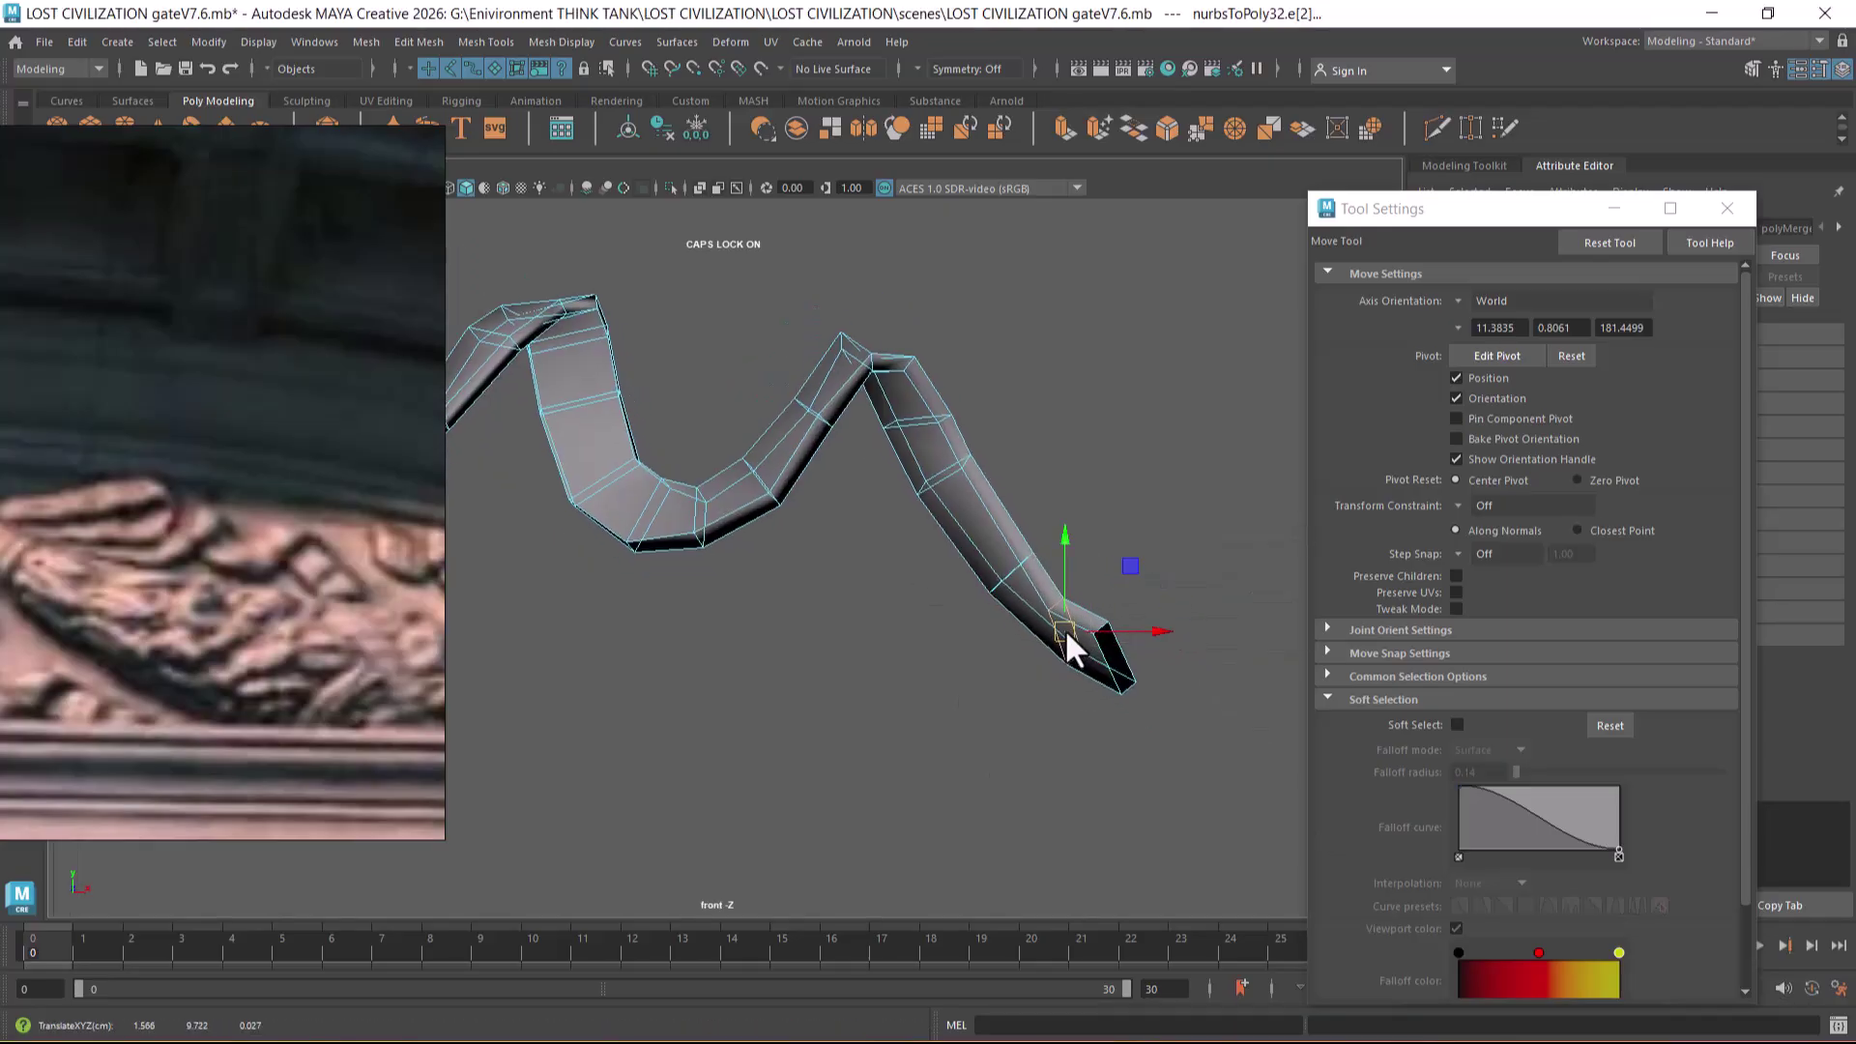
key(e)
drag(1104, 554, 1115, 599)
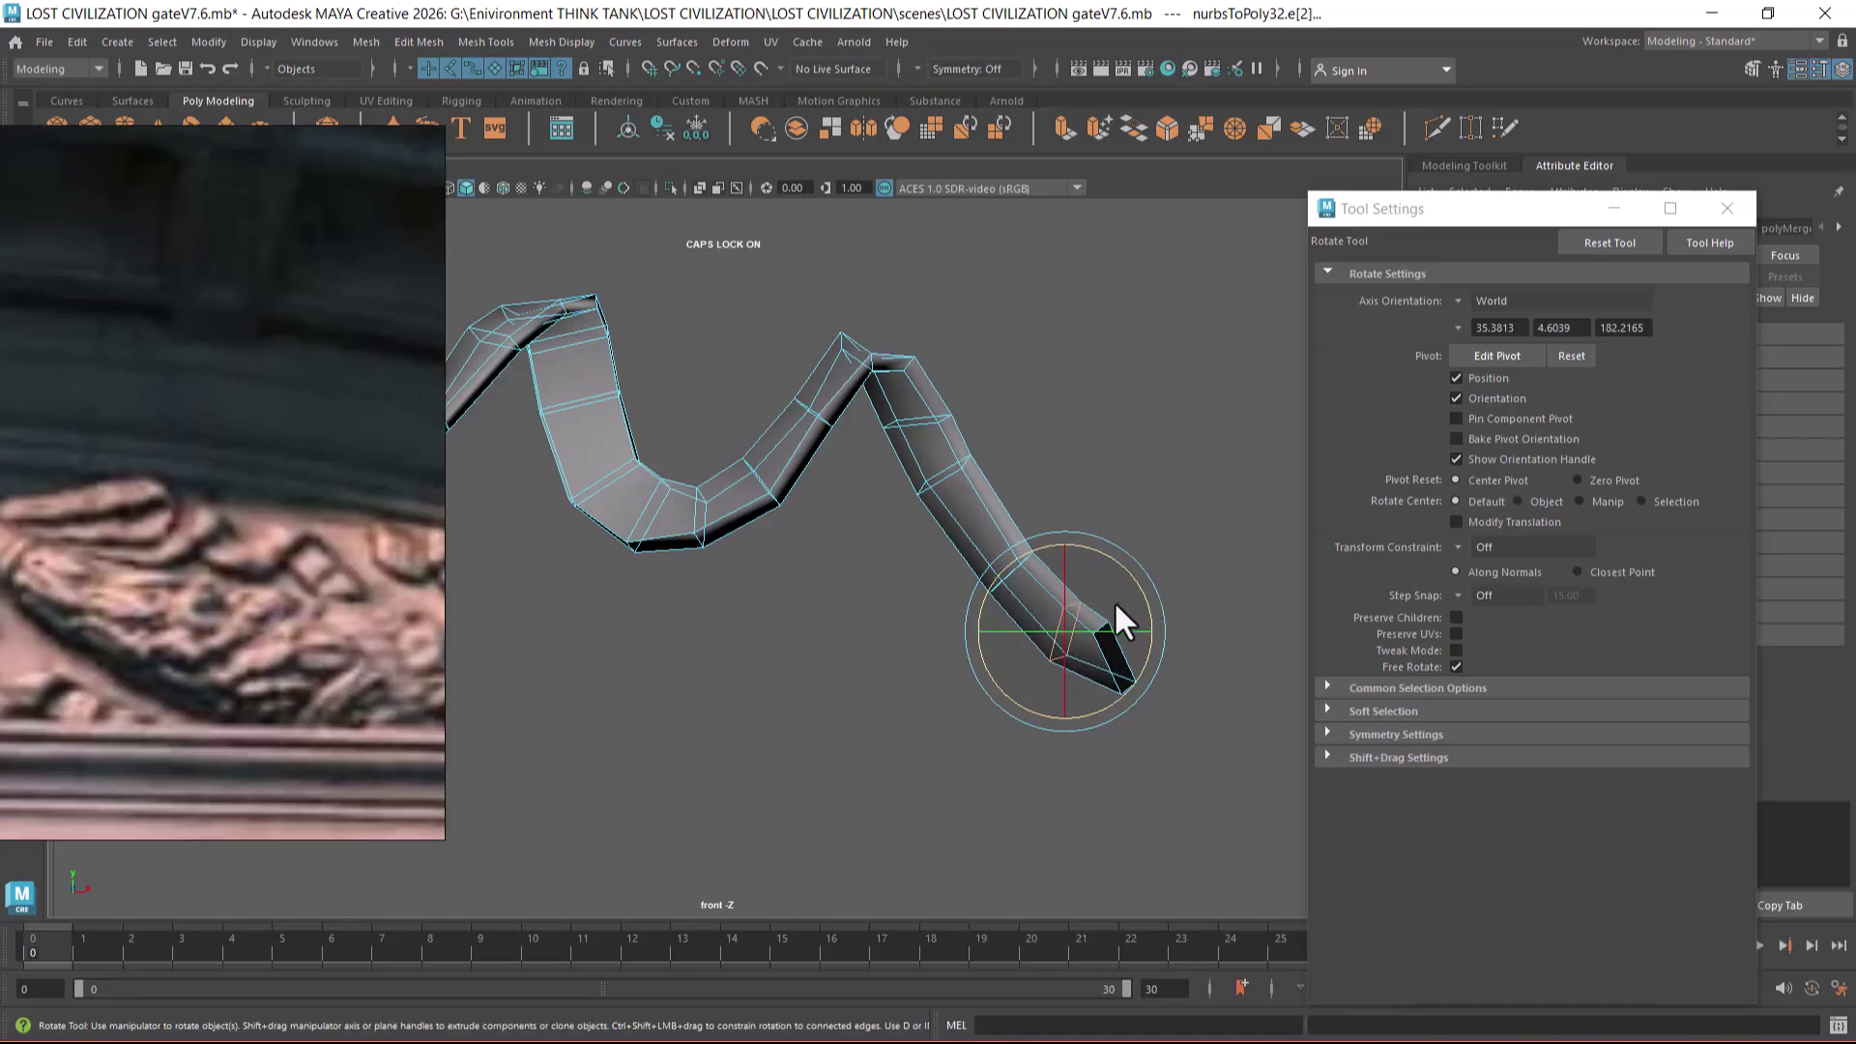
key(w)
- Inspect the second crest's edge loop, then move the loop on the rising slope below it outward in the front view
mouse_move(901, 416)
alt+mouse_down()
mouse_move(931, 479)
mouse_move(990, 502)
mouse_move(928, 421)
alt+mouse_up()
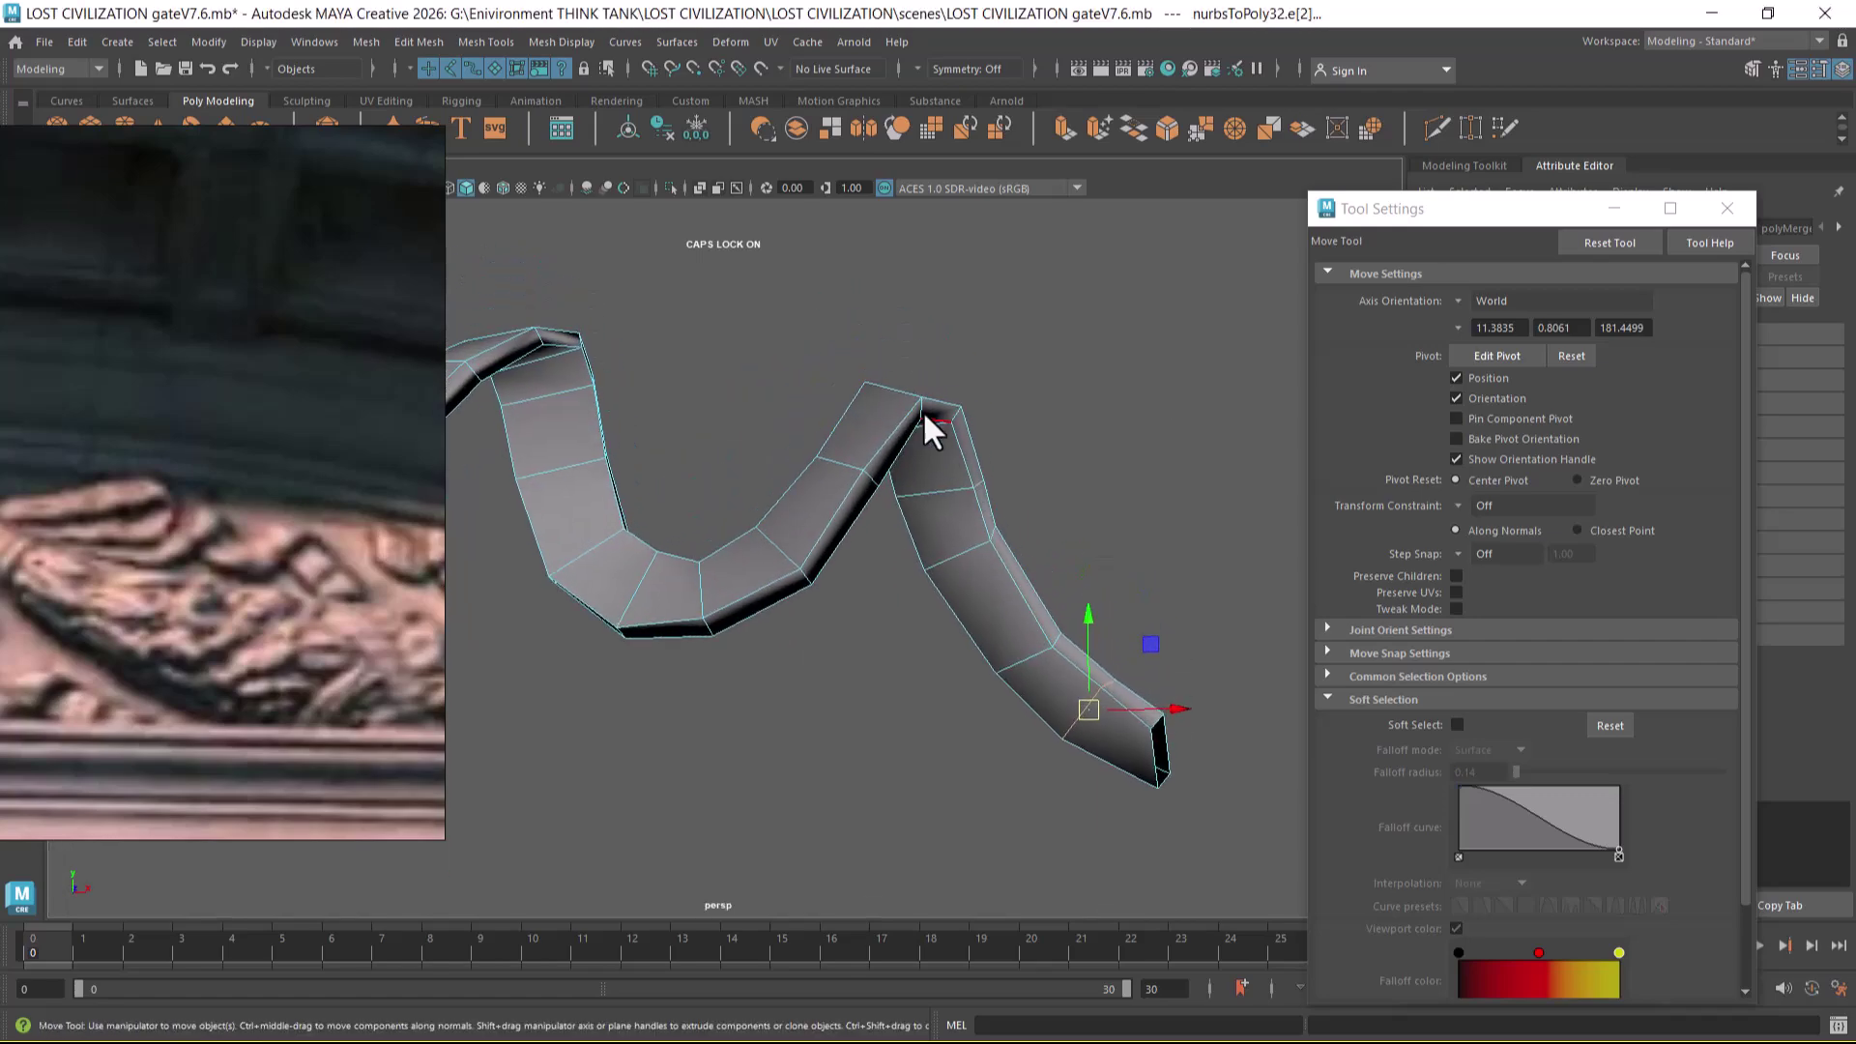
click(922, 410)
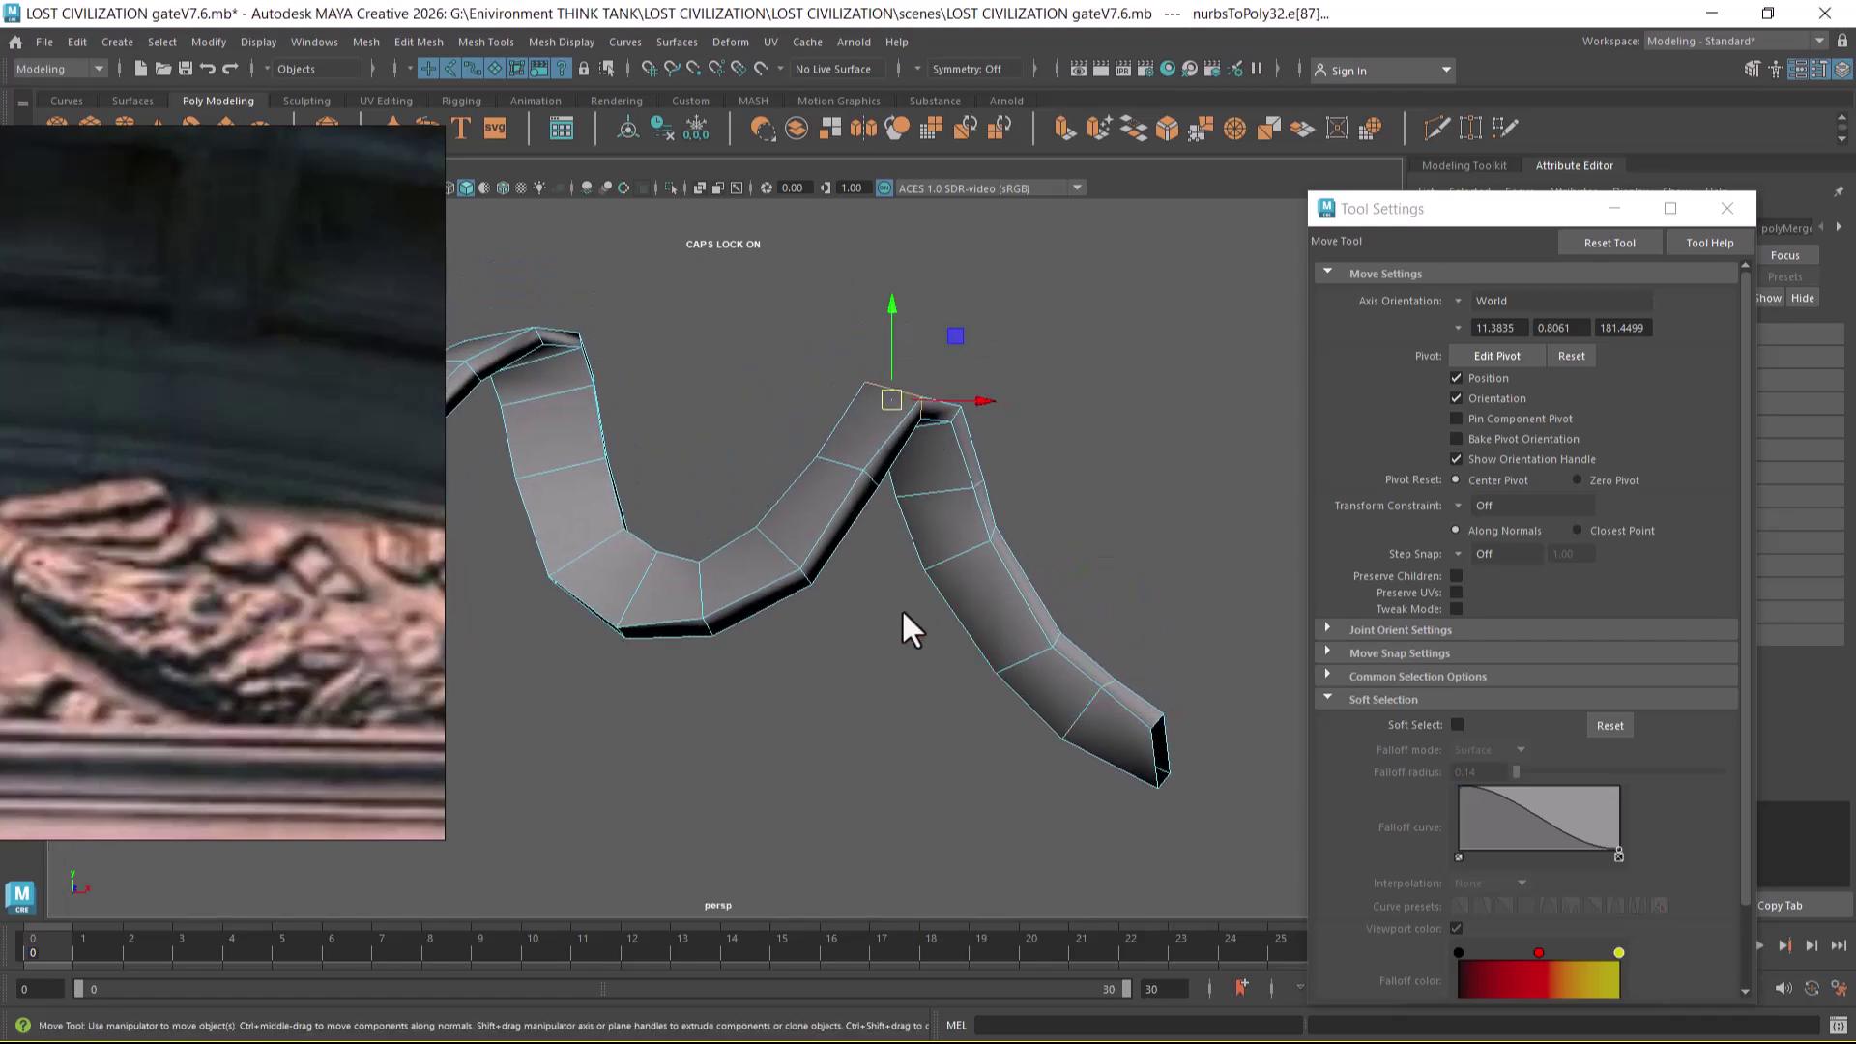
alt+middle_drag(684, 589, 818, 607)
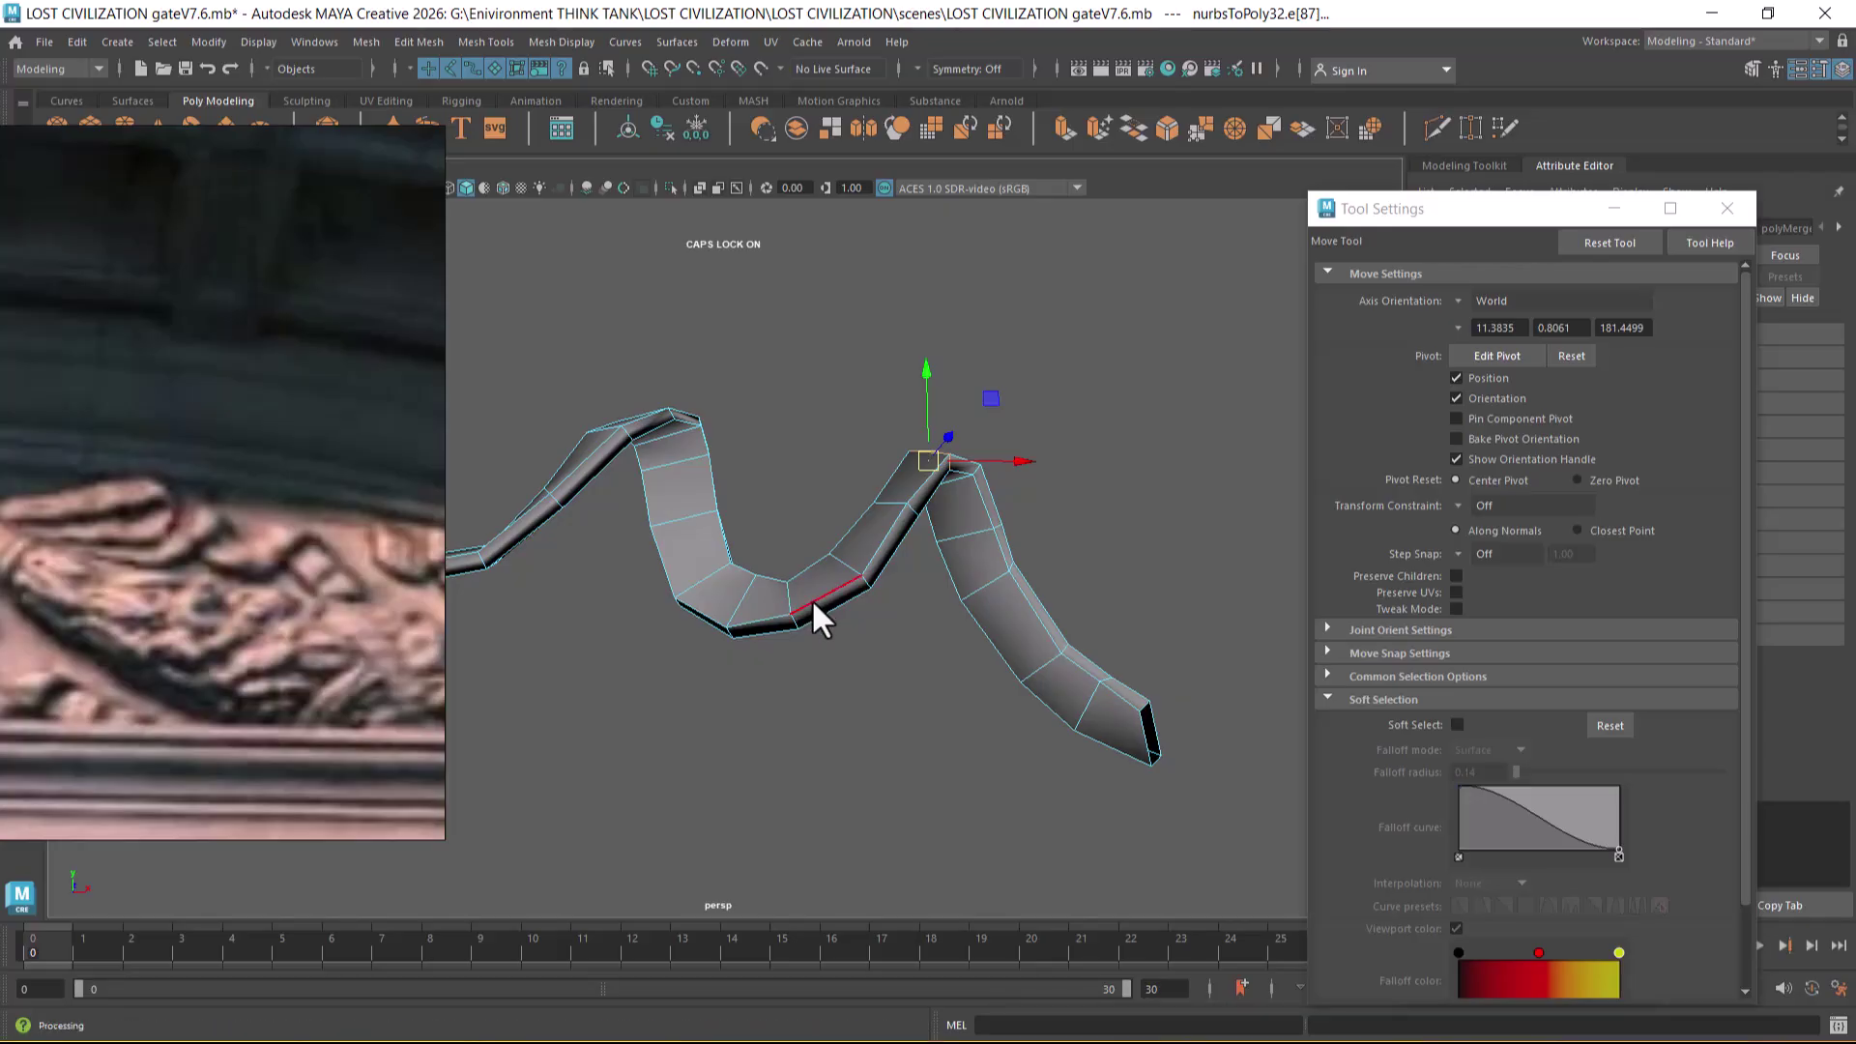
scroll(843, 628, up, 3)
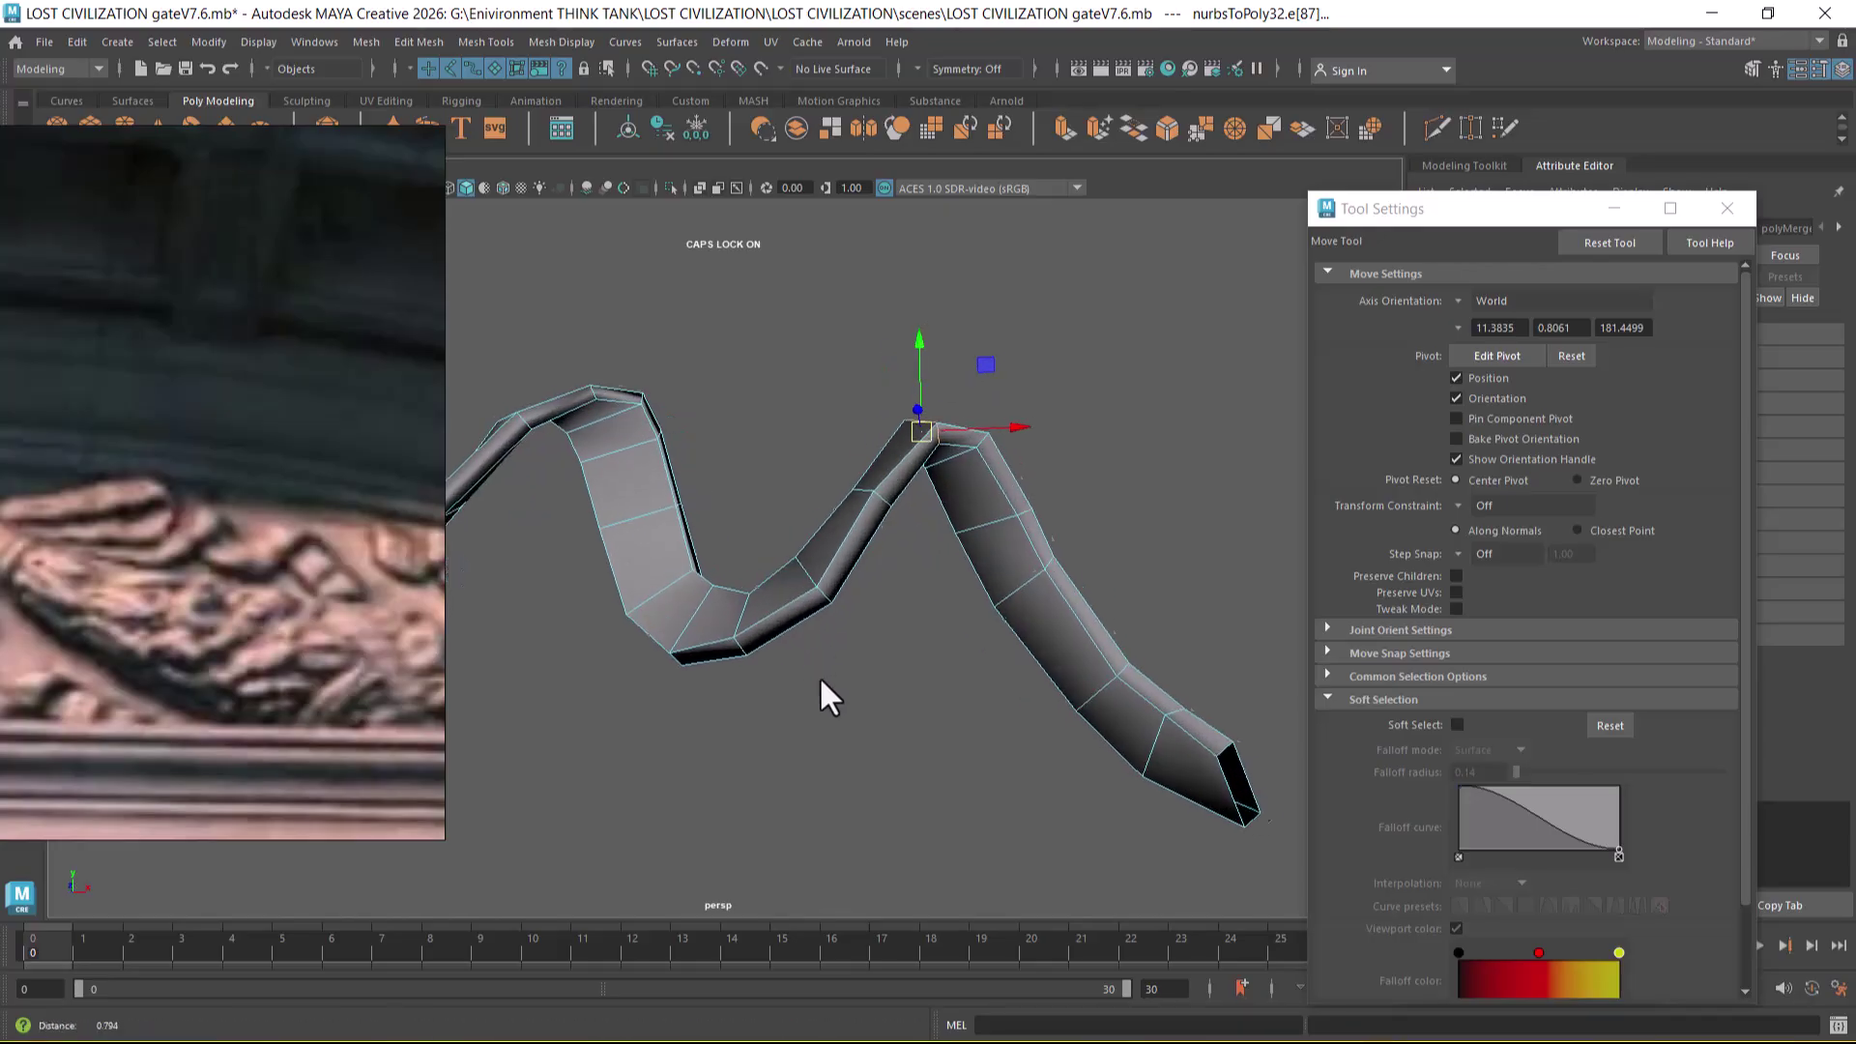
key(space)
drag(925, 536, 924, 577)
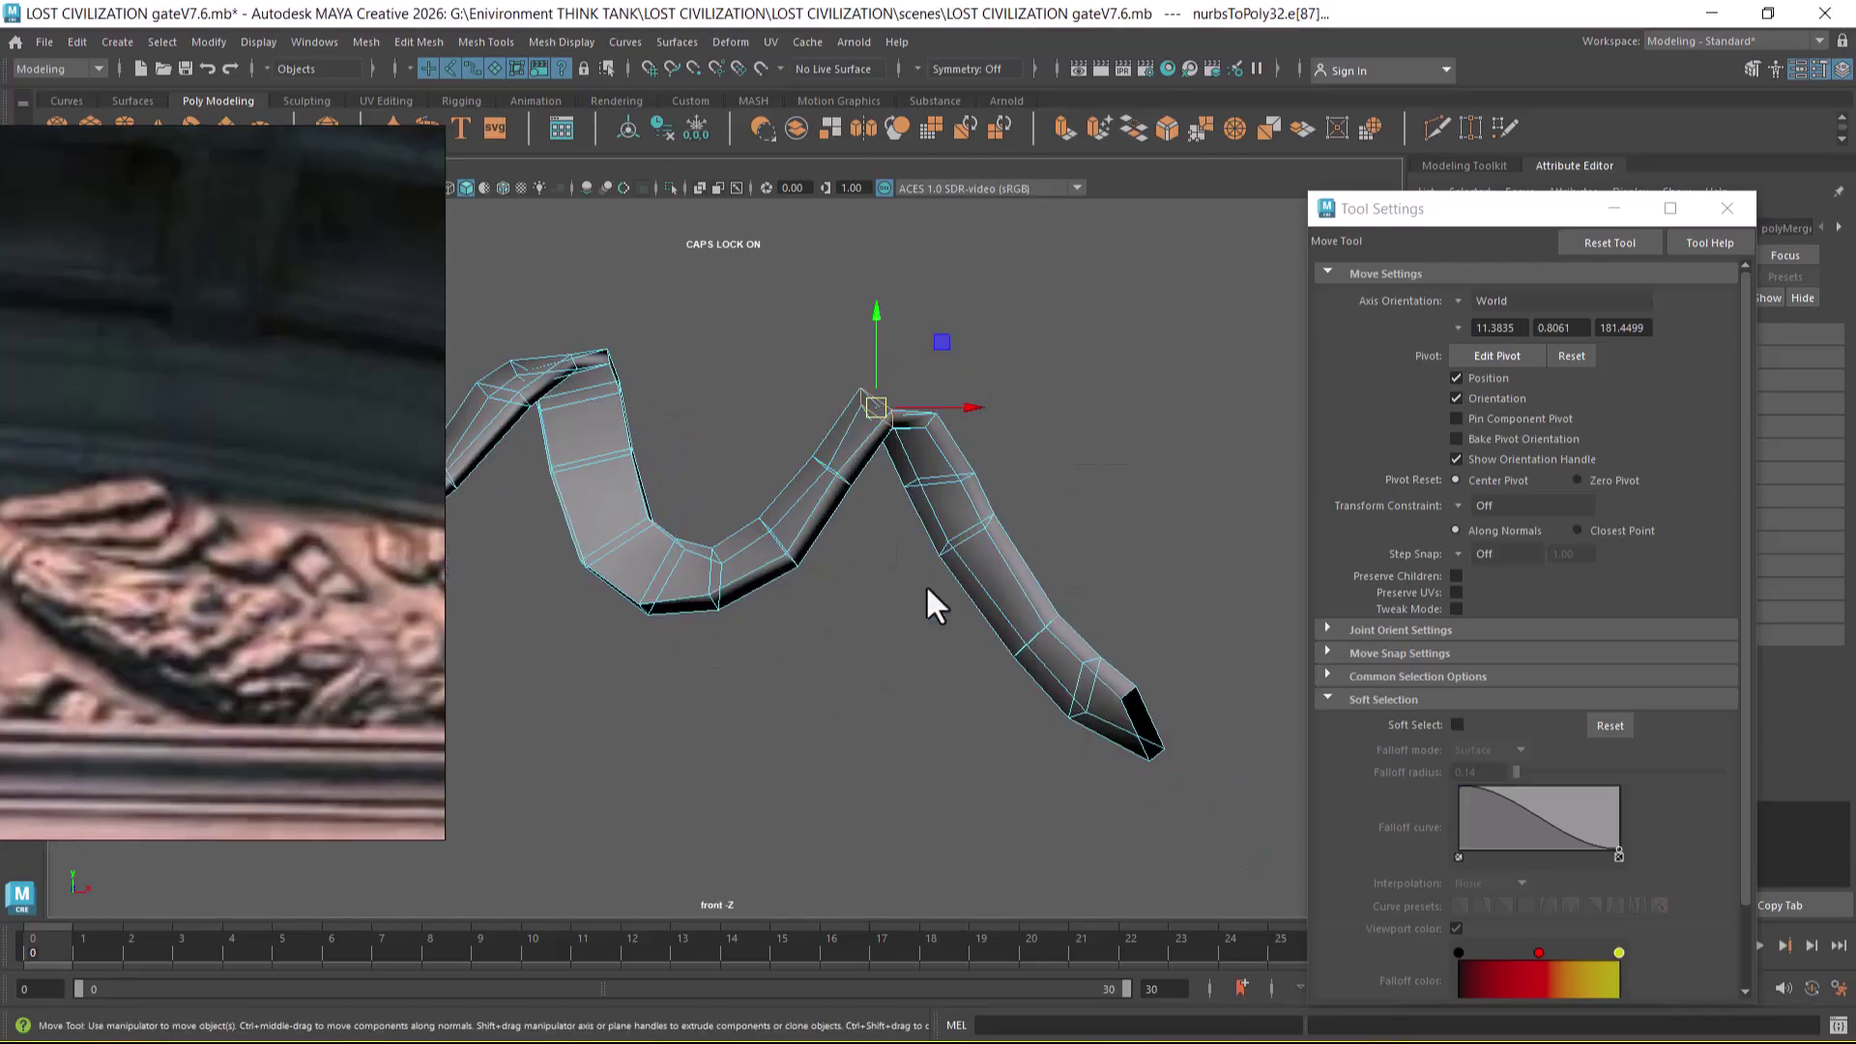
click(823, 465)
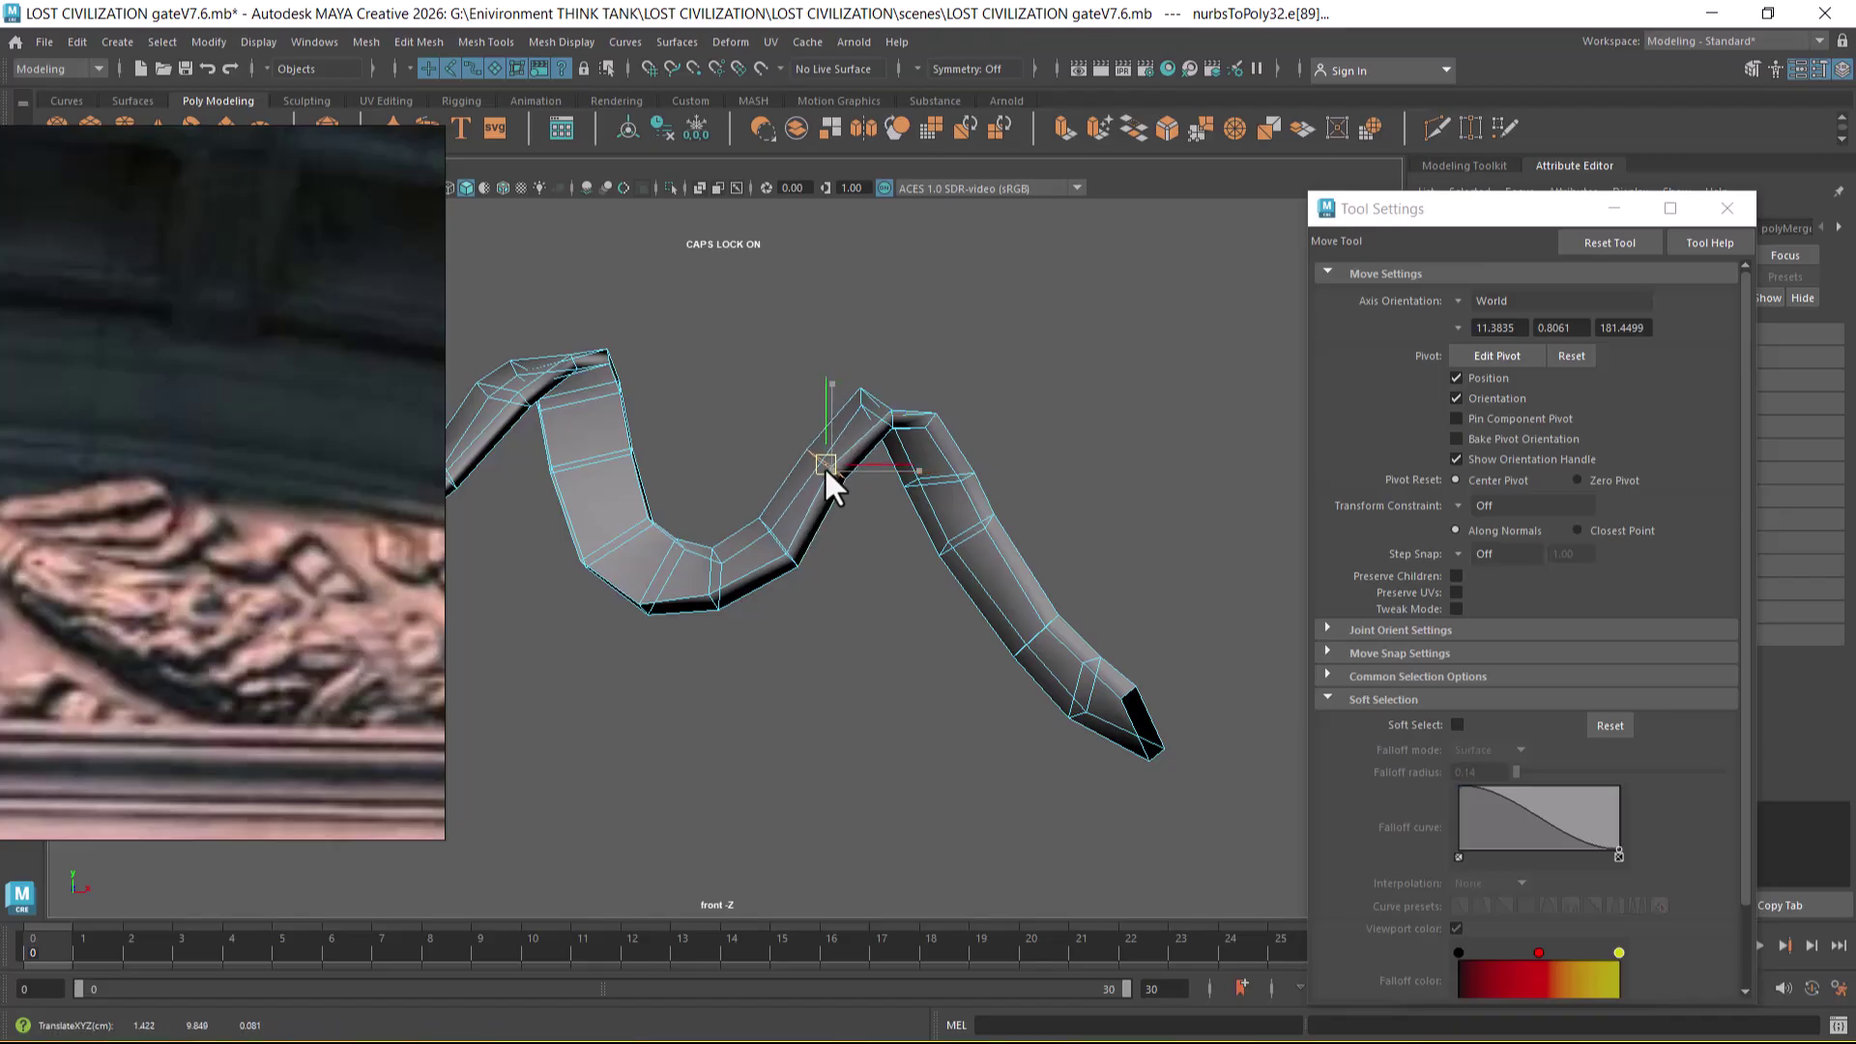
- Refine the spacing and angle of the upper two edge loops on the final descending side in the front view
click(938, 480)
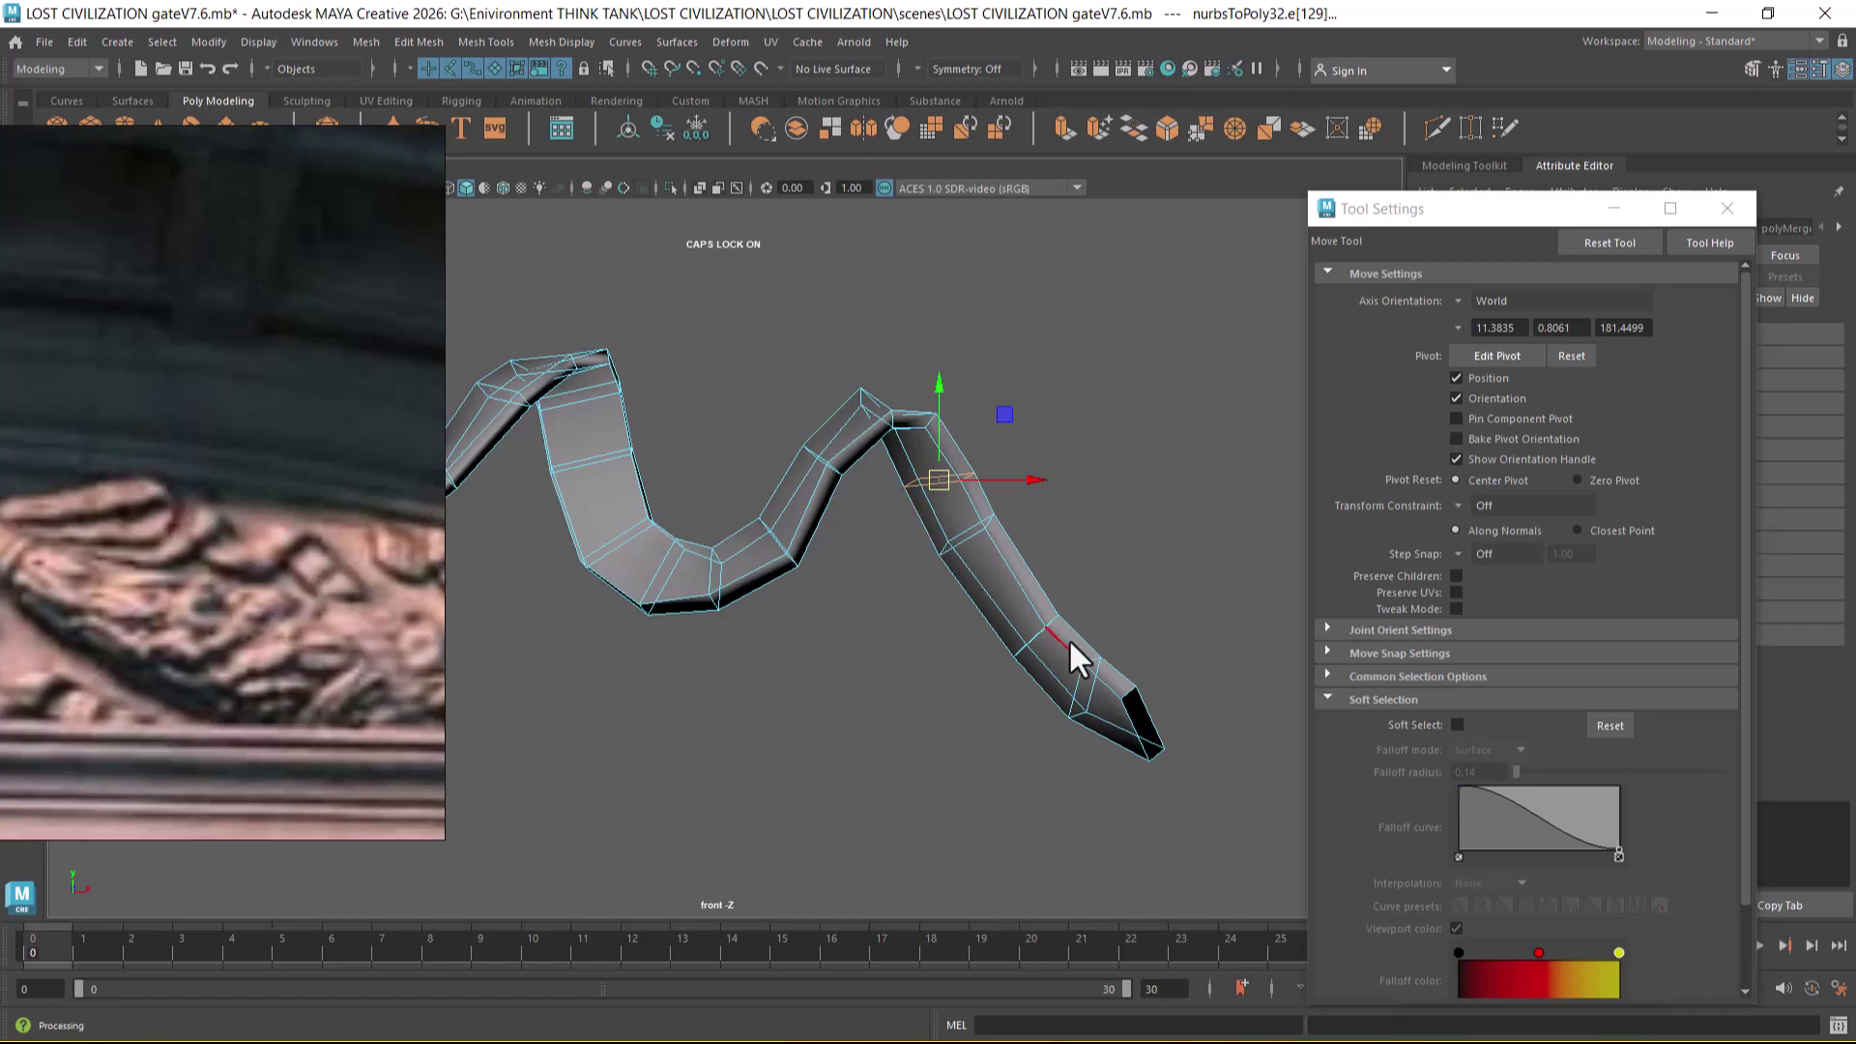
click(966, 531)
alt+drag(965, 561, 968, 496)
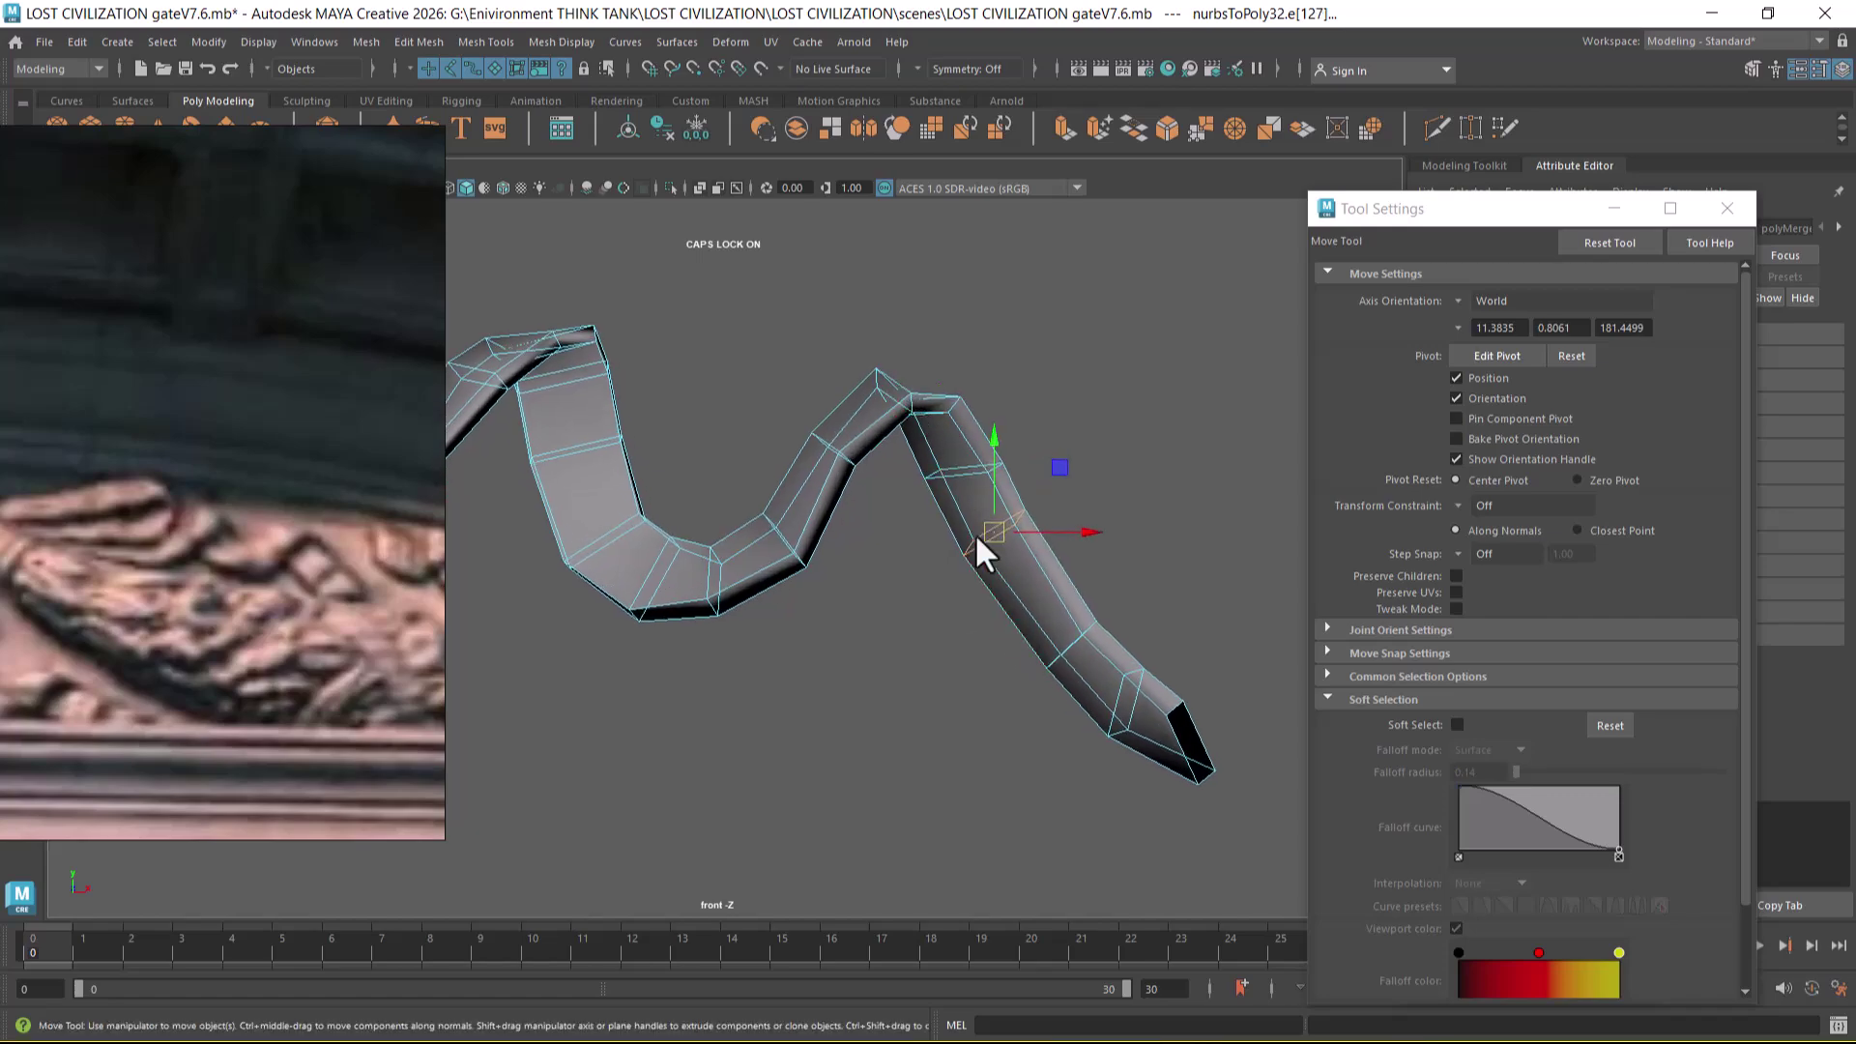
click(966, 472)
click(979, 543)
key(e)
click(988, 522)
key(w)
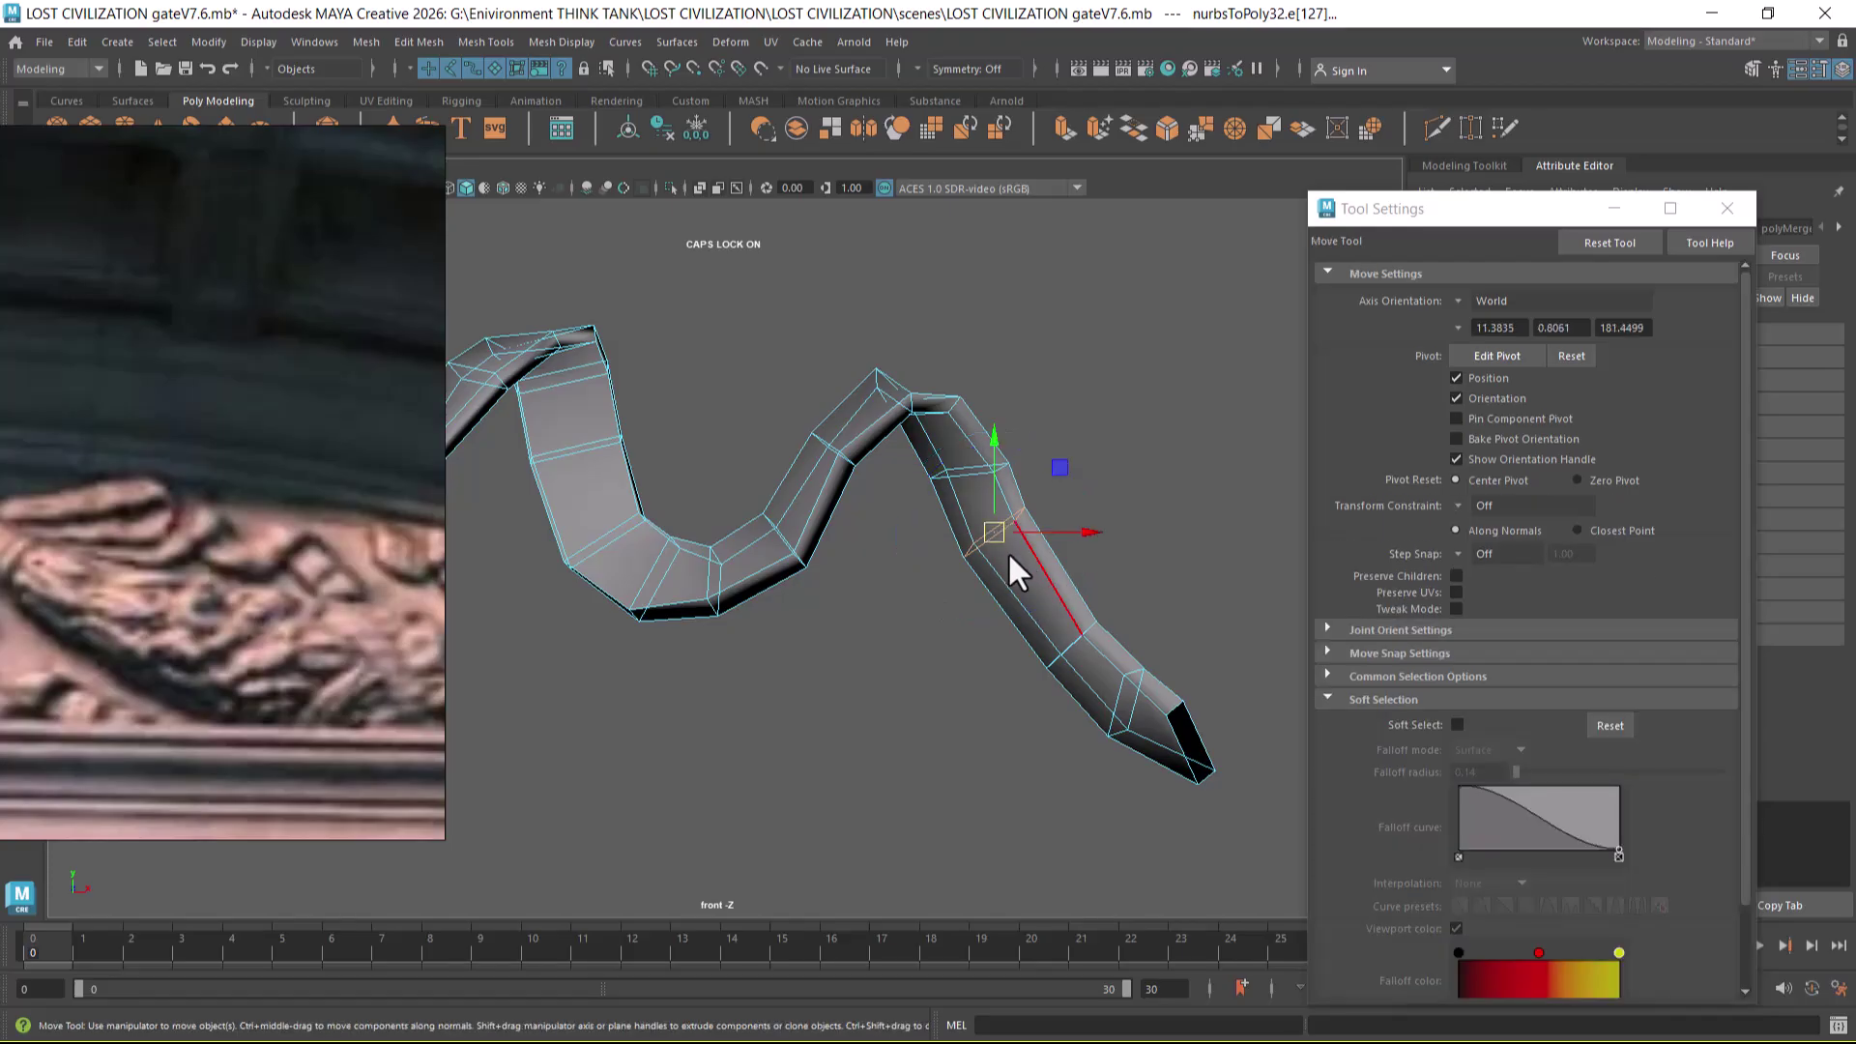
- Reposition the lower edge loop on the final descending side and select the loop nearest the tip
click(1064, 645)
click(1064, 628)
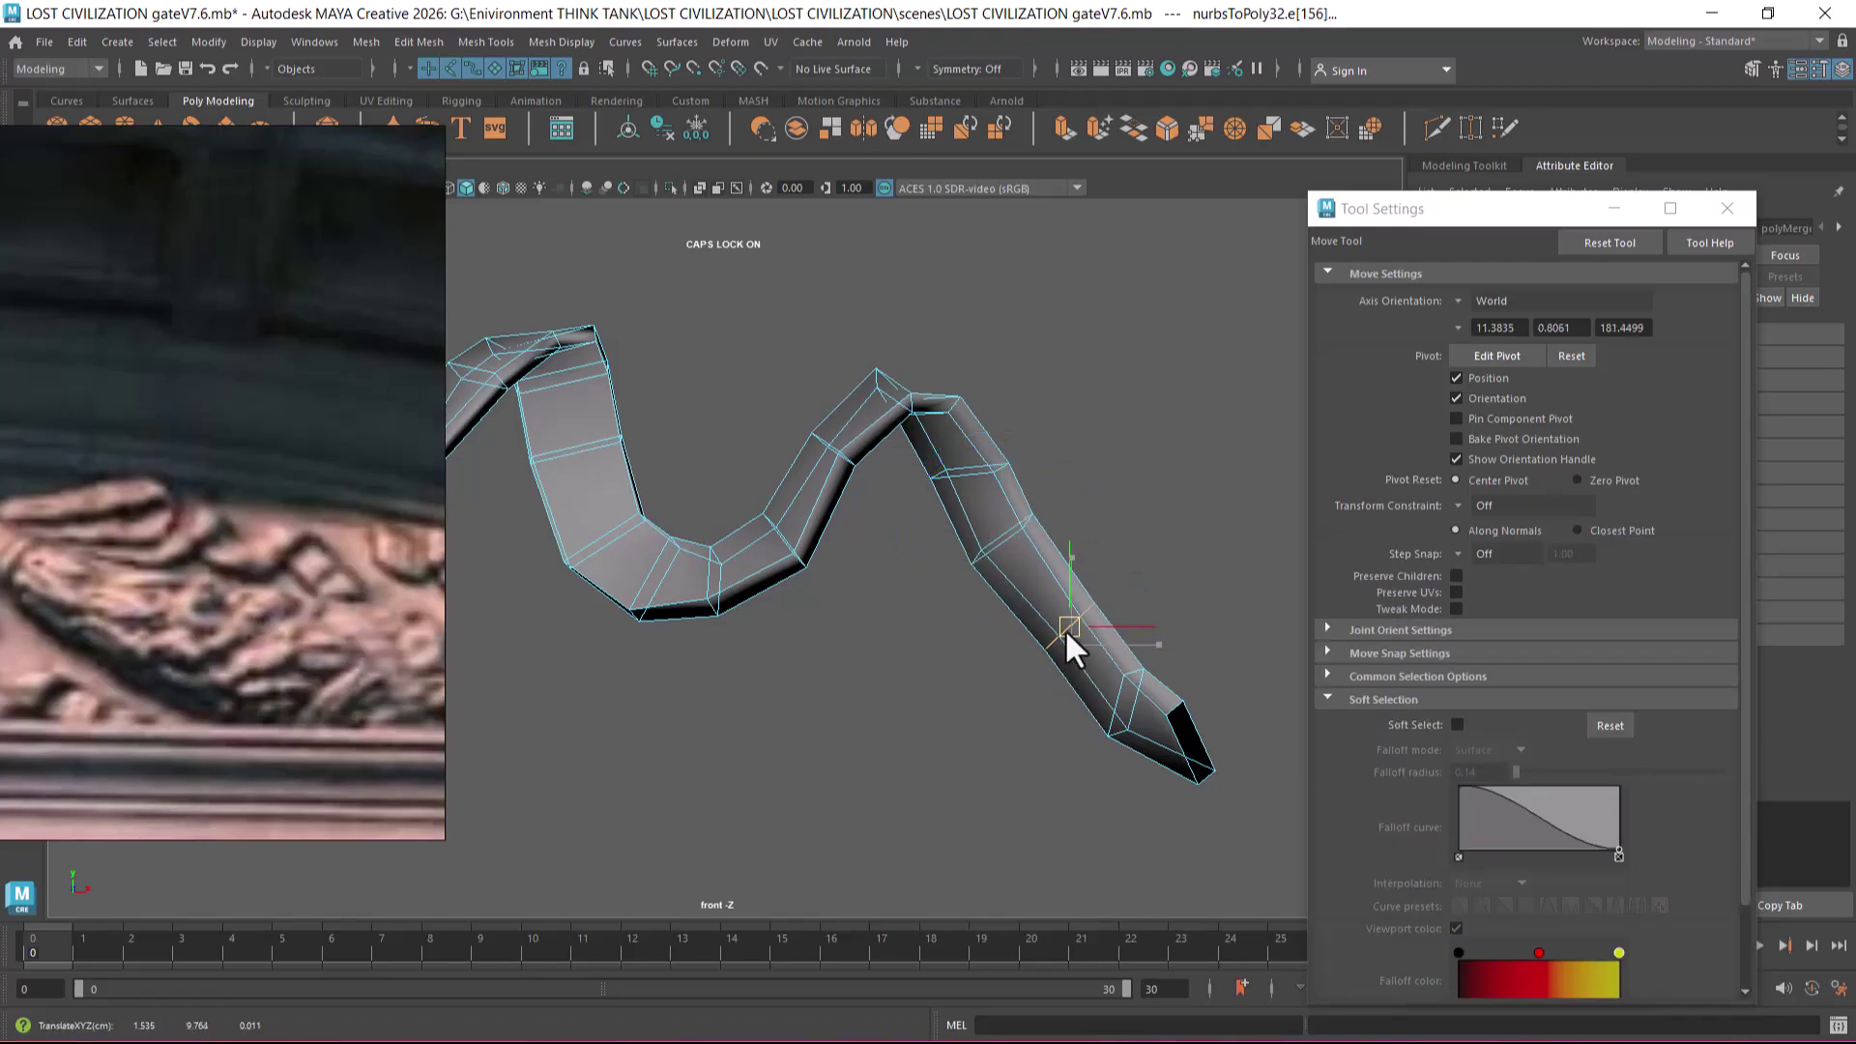
click(1117, 694)
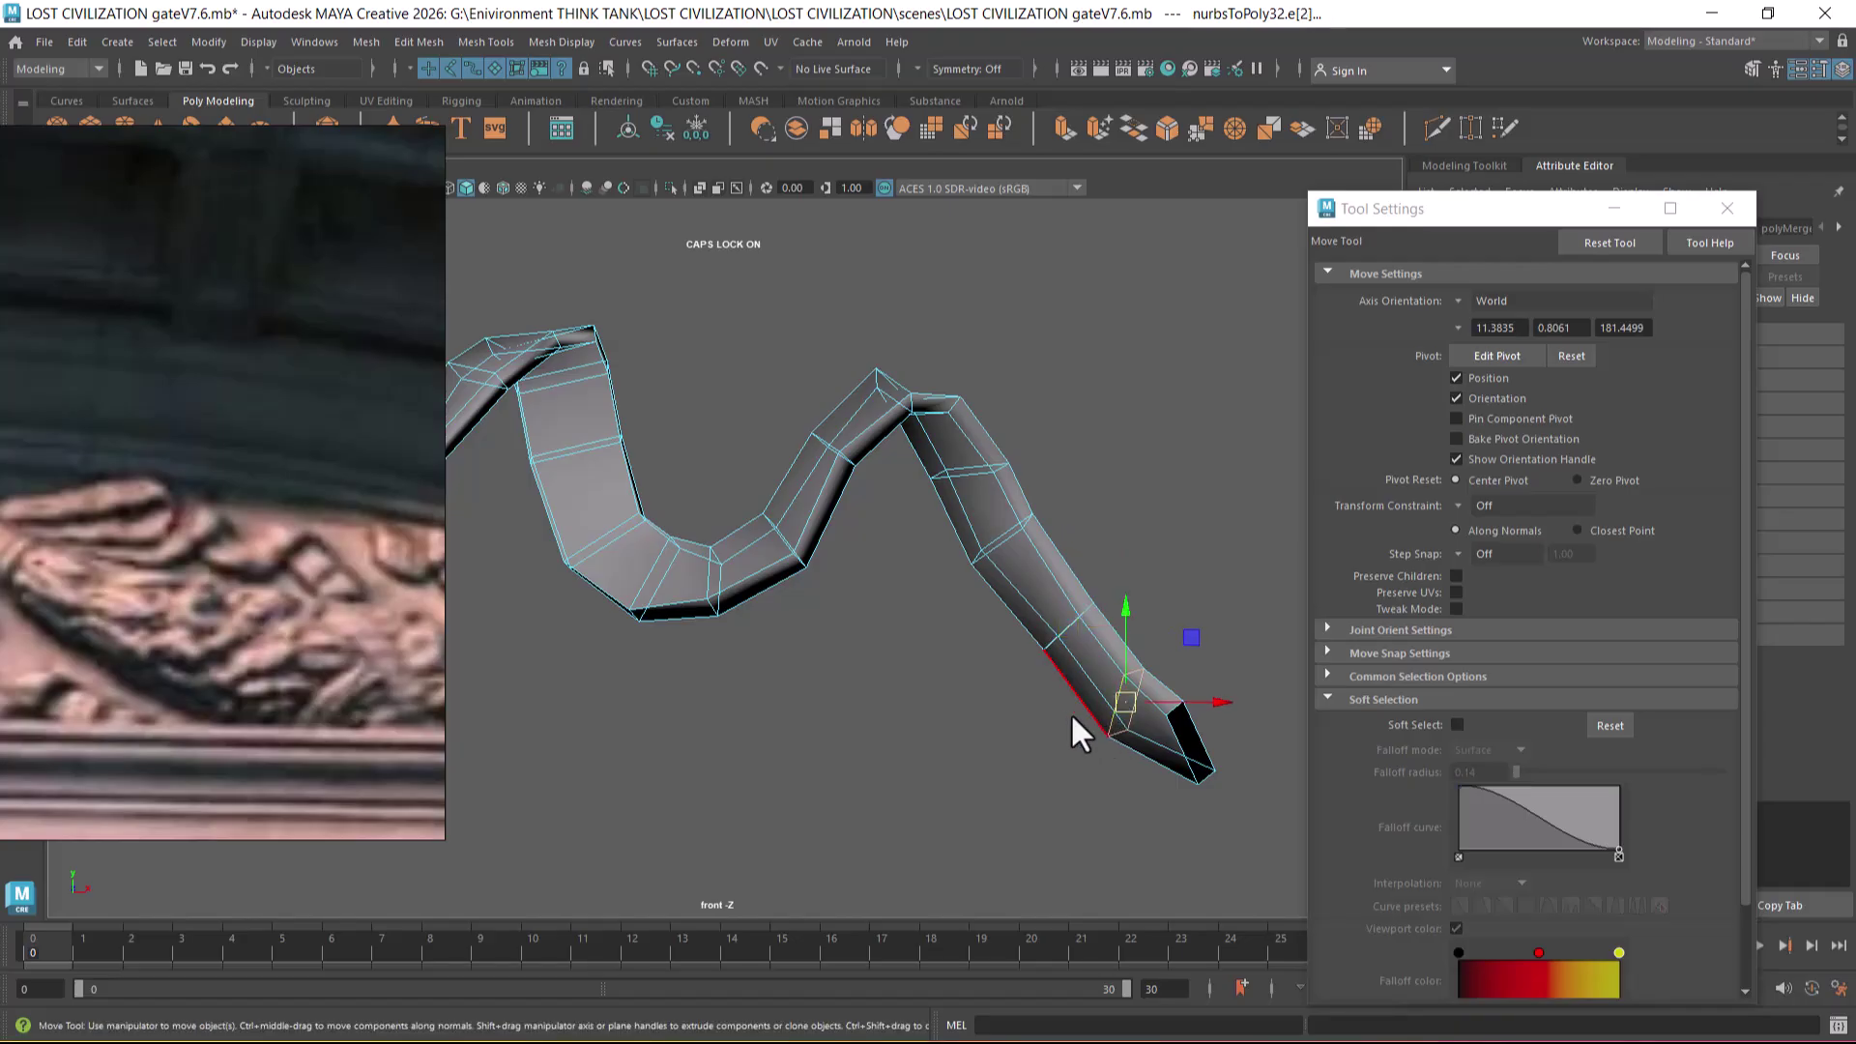
alt+middle_drag(1053, 681, 1051, 602)
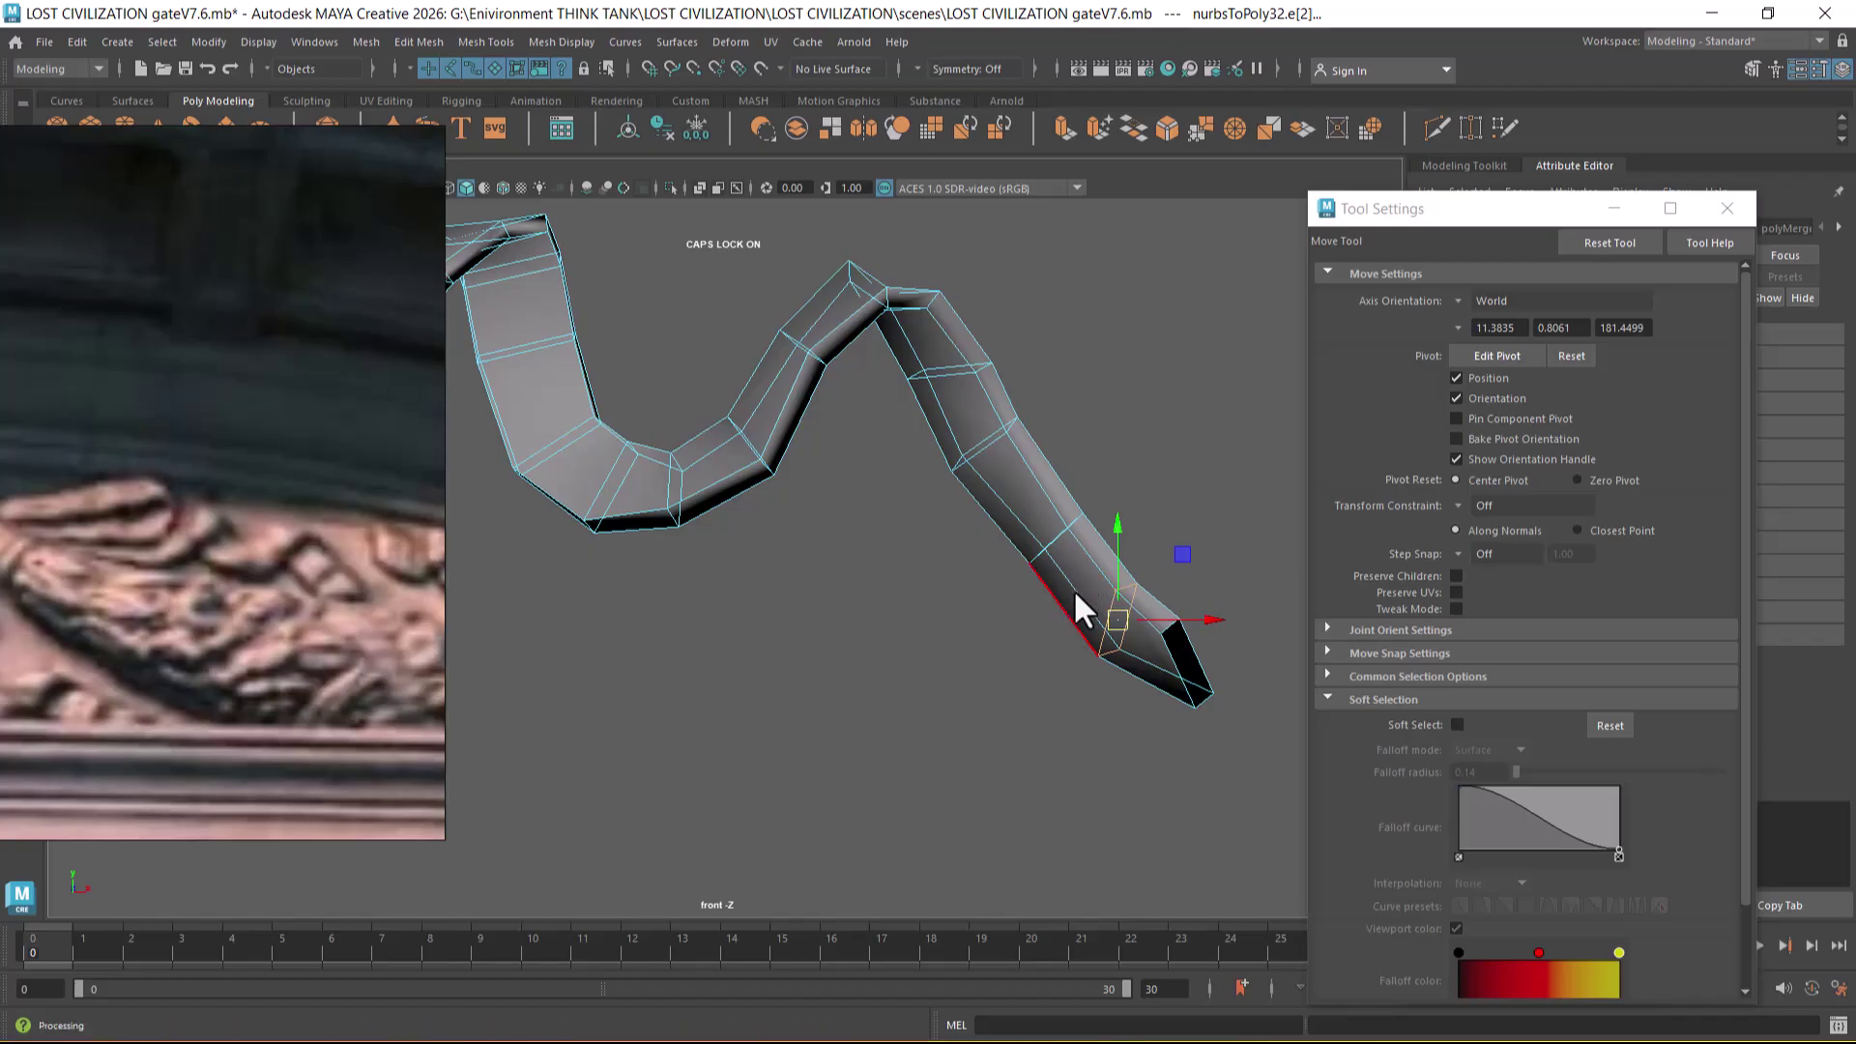
- Examine the ribbon's bends and edge-loop spacing in the perspective and front views
key(space)
drag(986, 601, 961, 647)
alt+right_drag(961, 648, 837, 421)
mouse_move(837, 421)
alt+mouse_down()
mouse_move(915, 542)
mouse_move(961, 508)
mouse_move(969, 556)
alt+mouse_up()
key(space)
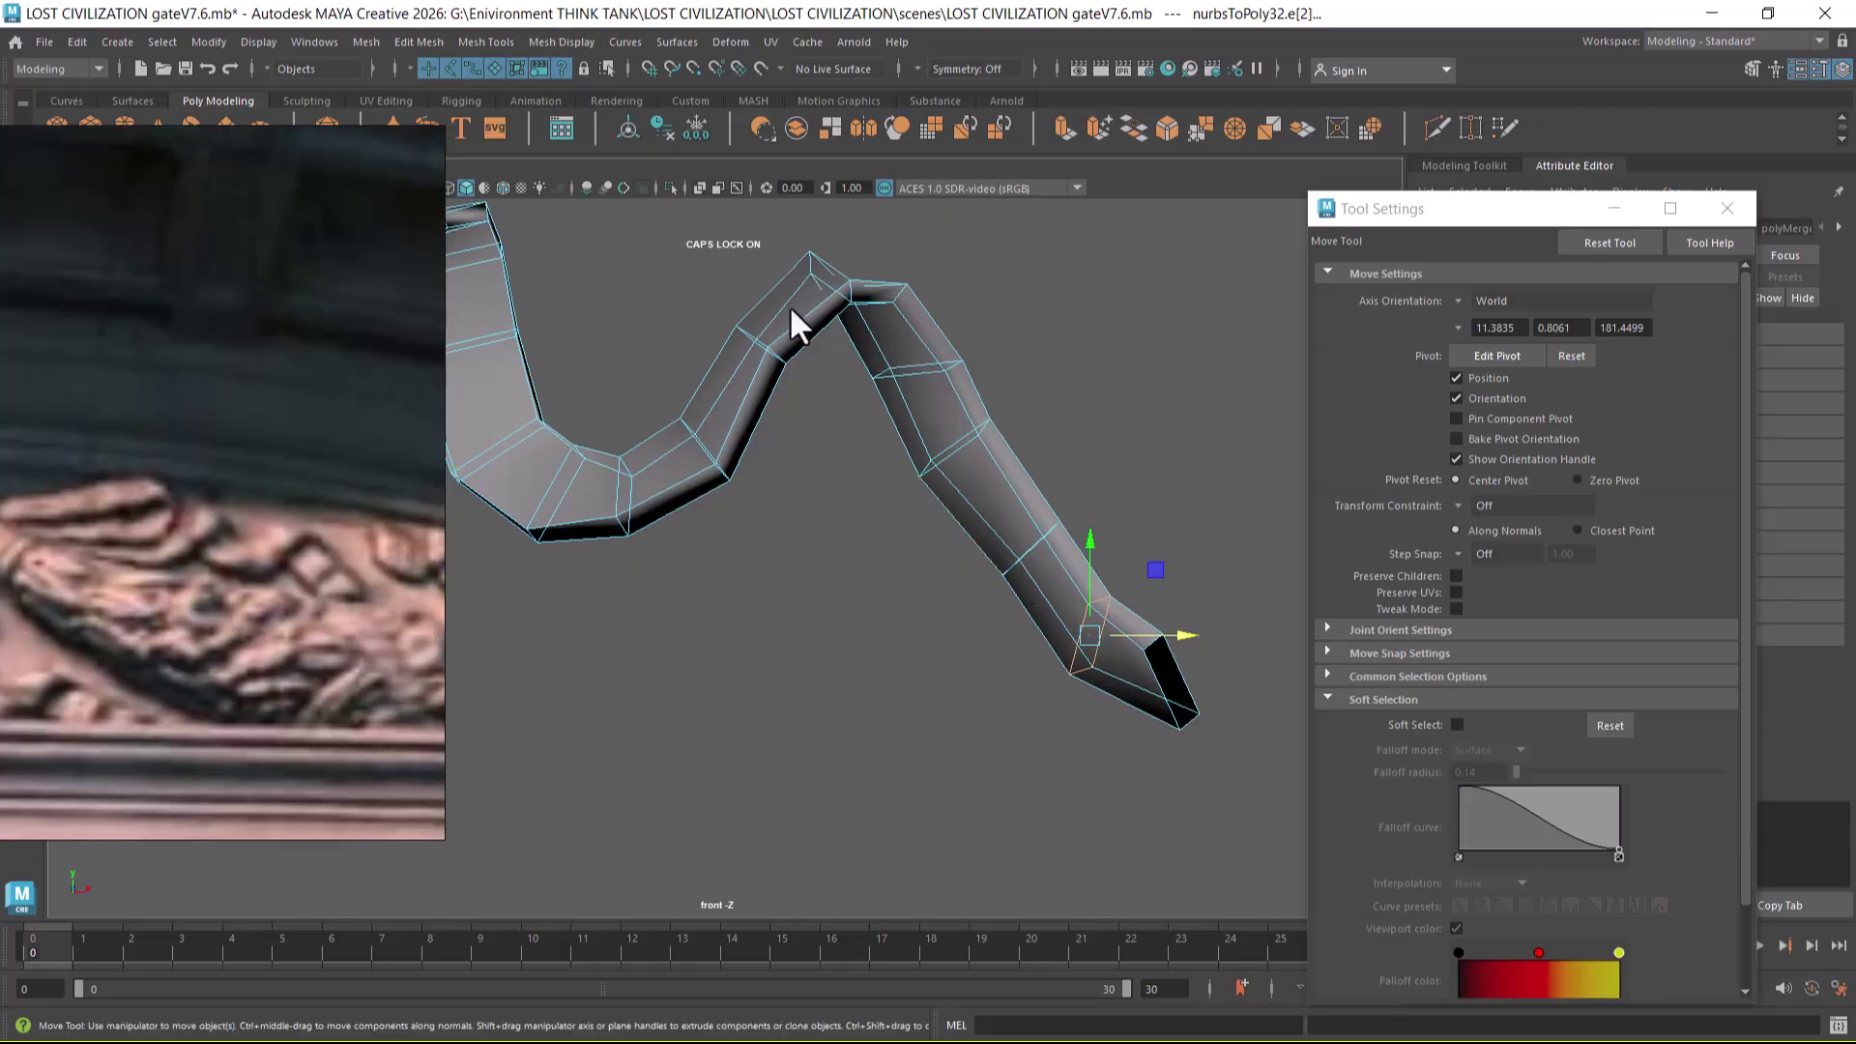
click(775, 352)
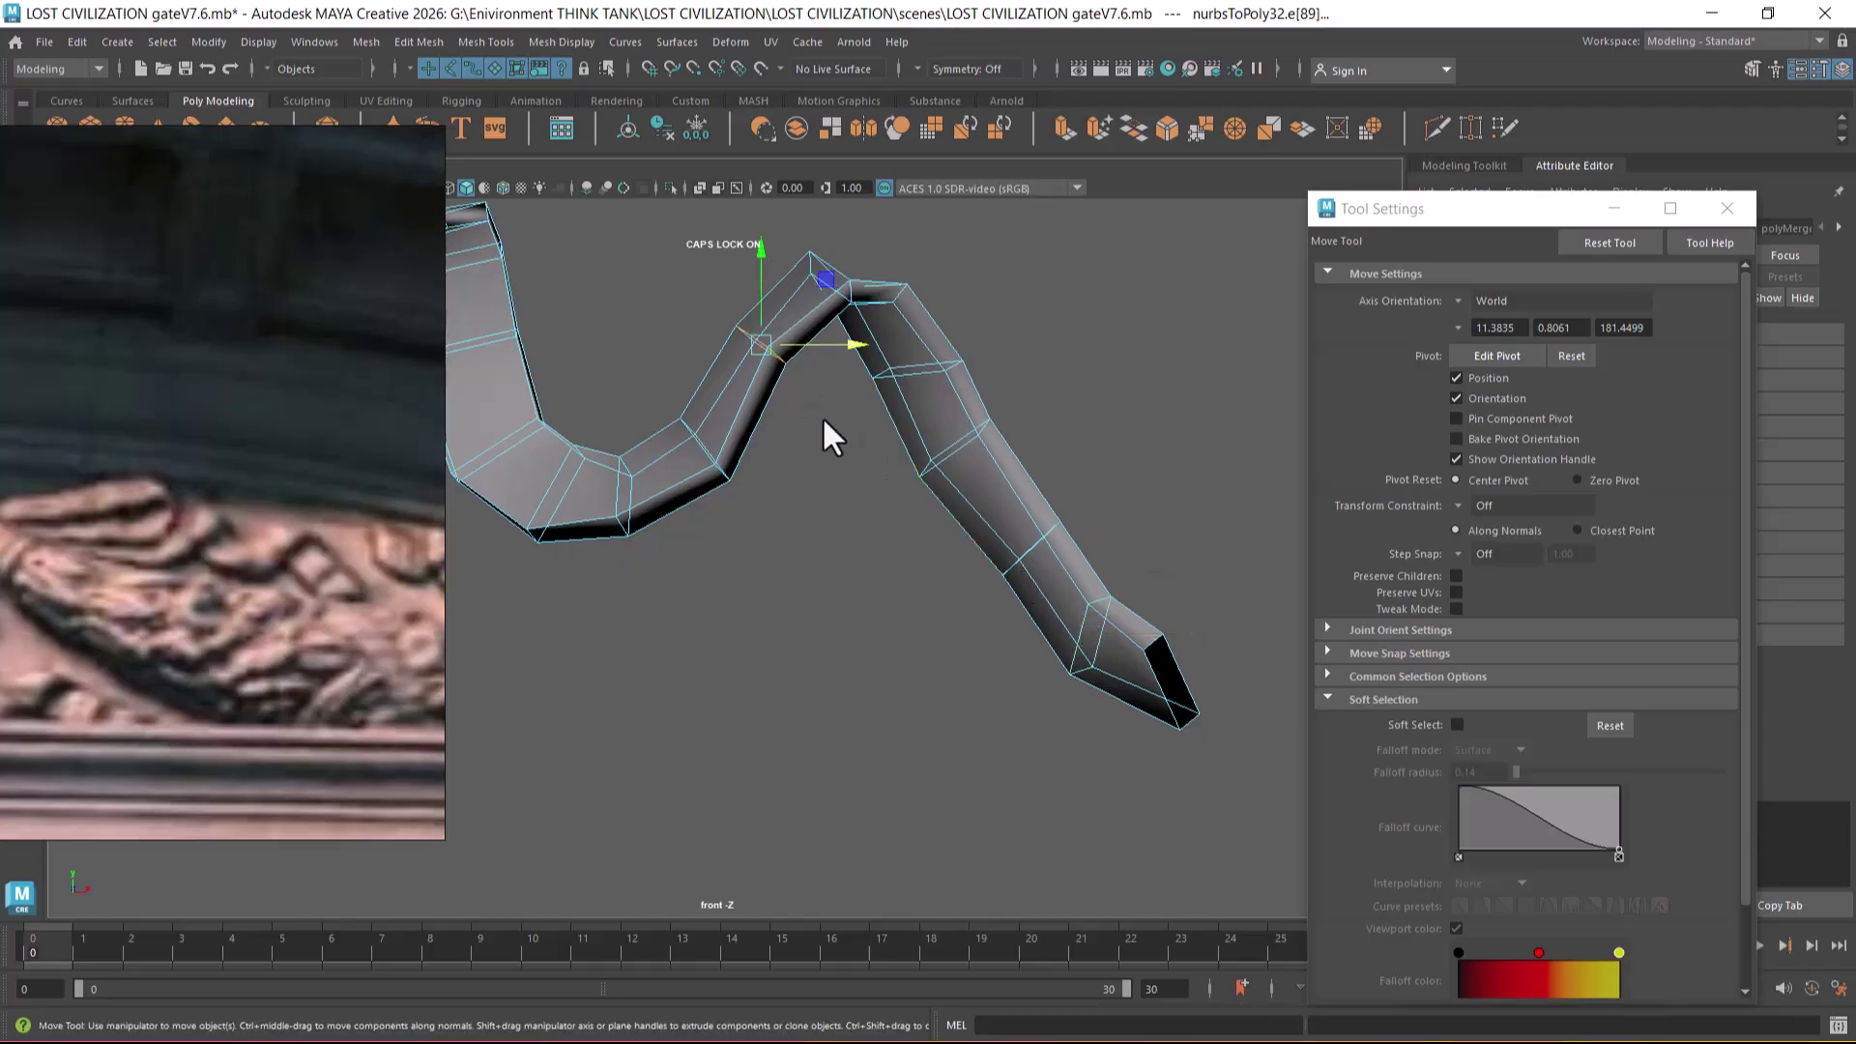
alt+drag(857, 443, 915, 551)
key(space)
scroll(739, 521, up, 3)
alt+middle_drag(740, 528, 836, 533)
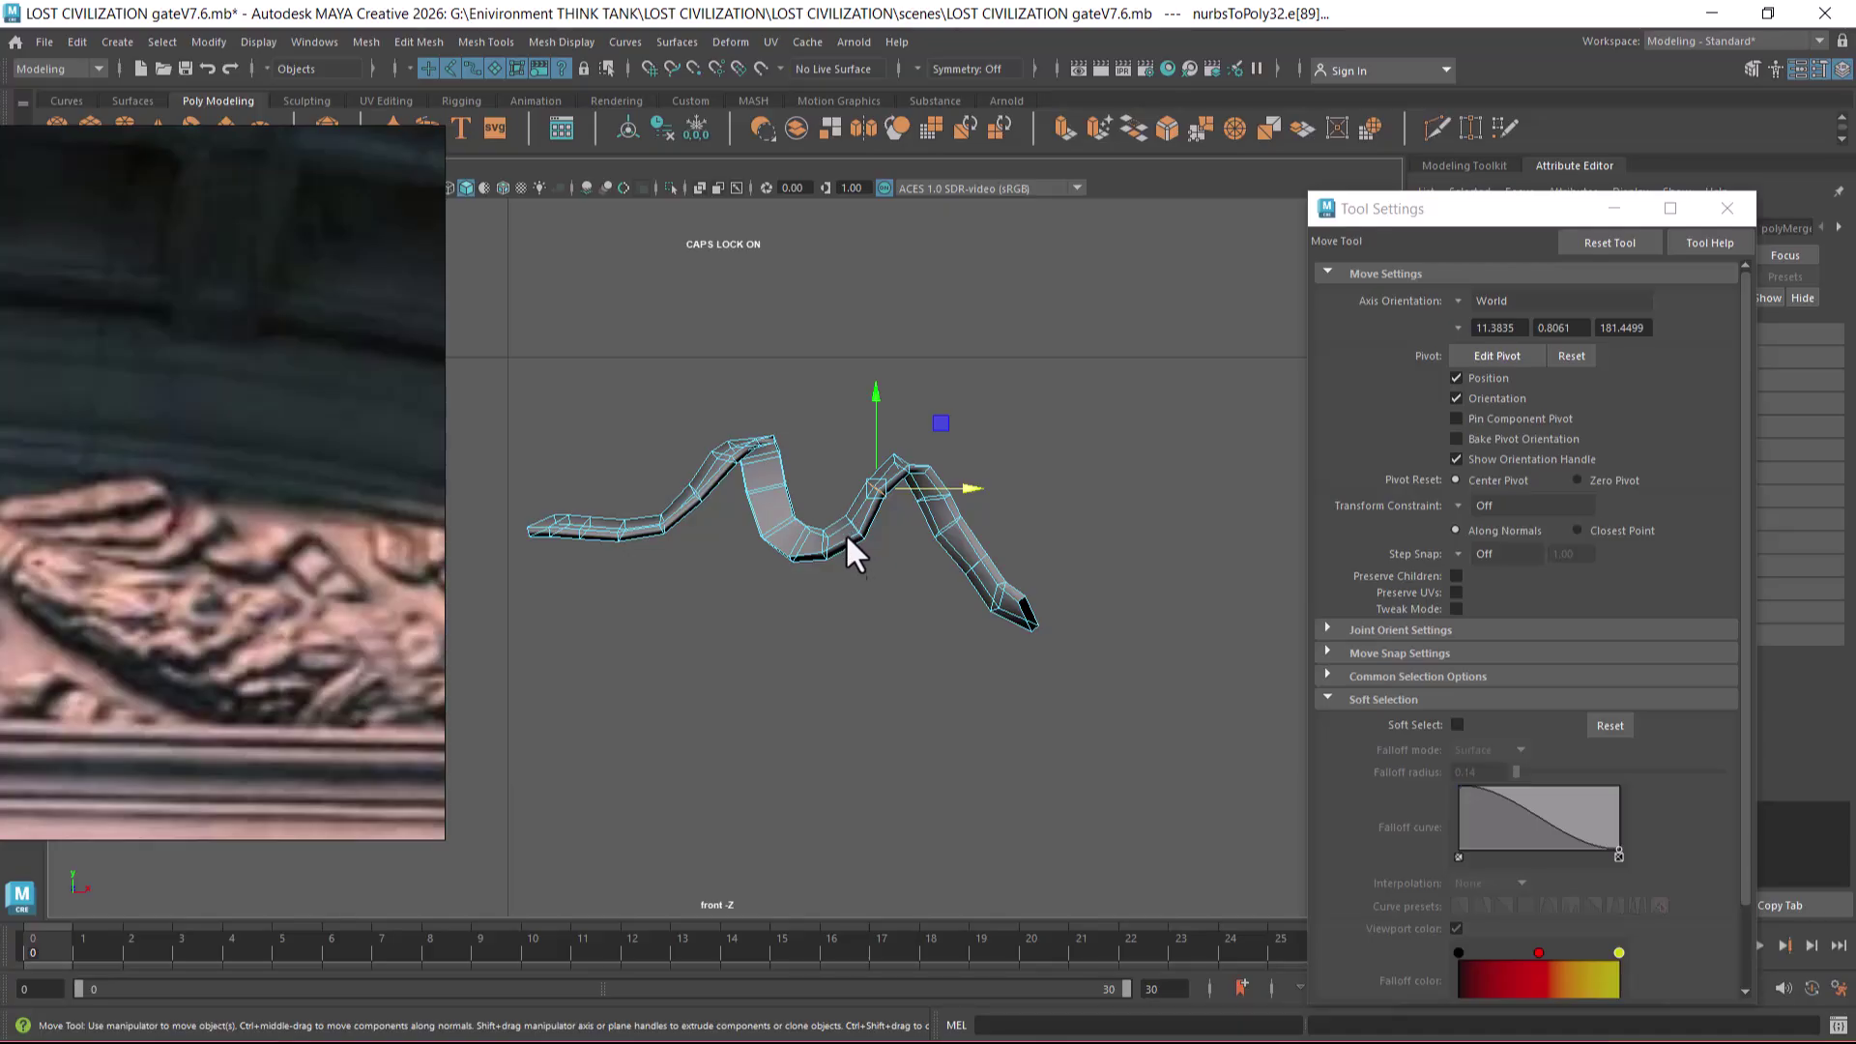
alt+right_drag(826, 555, 878, 584)
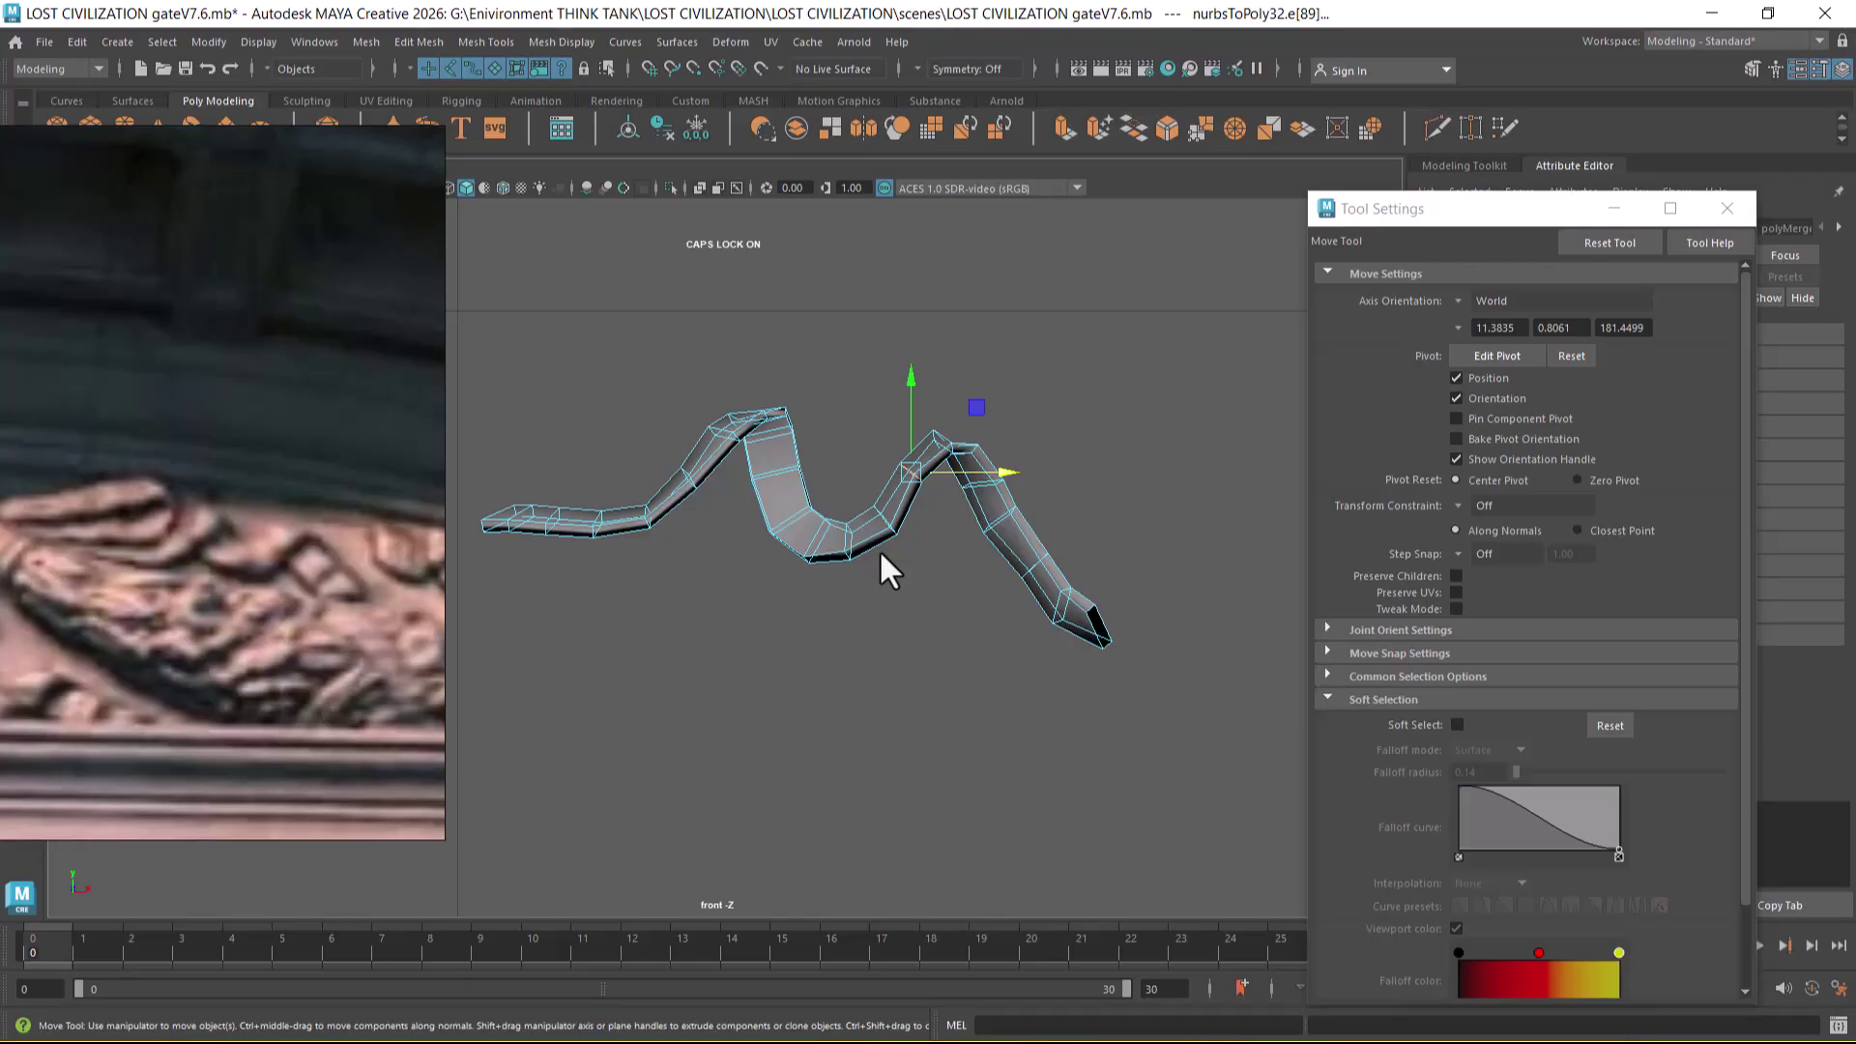
alt+right_drag(938, 490, 1005, 575)
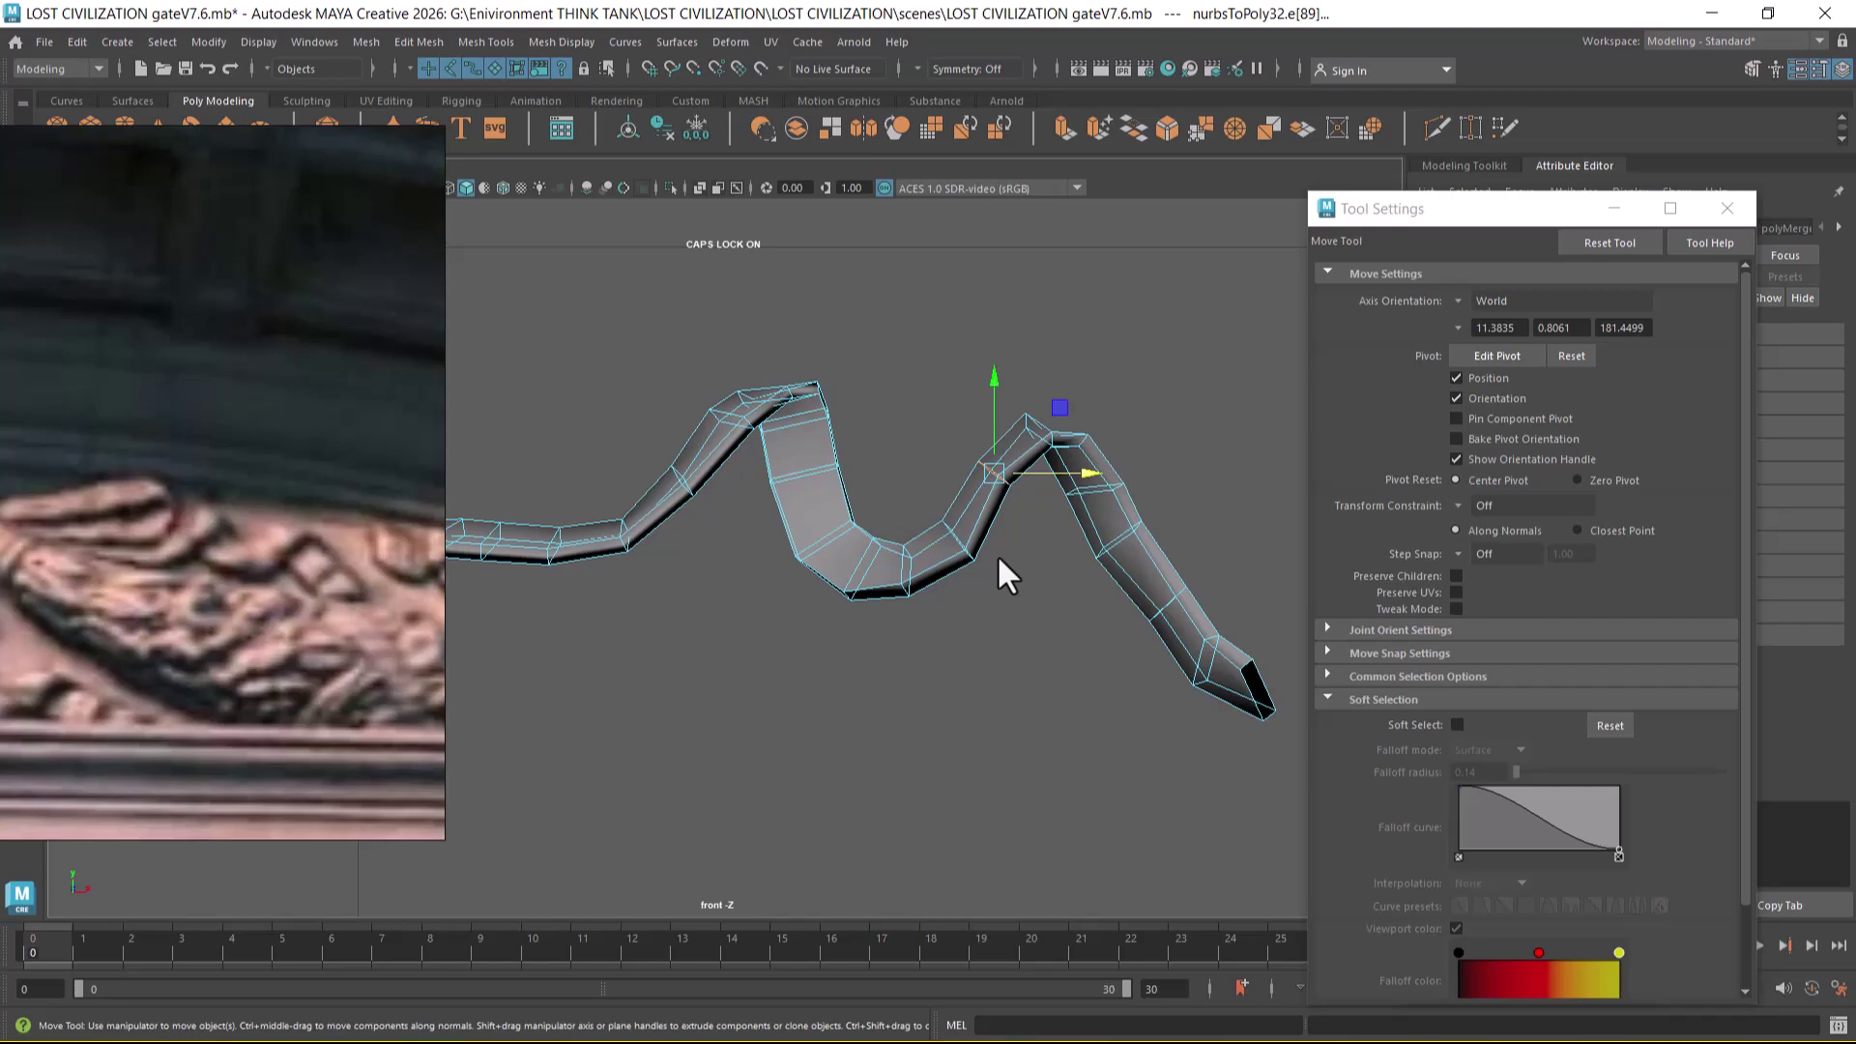
- Nudge the upper two edge loops on the ribbon's final descending side to smooth the curve in the front view
mouse_move(982, 609)
alt+right_down()
mouse_move(1006, 600)
mouse_move(973, 588)
alt+right_up()
click(957, 419)
alt+right_drag(976, 454, 1035, 435)
click(1028, 439)
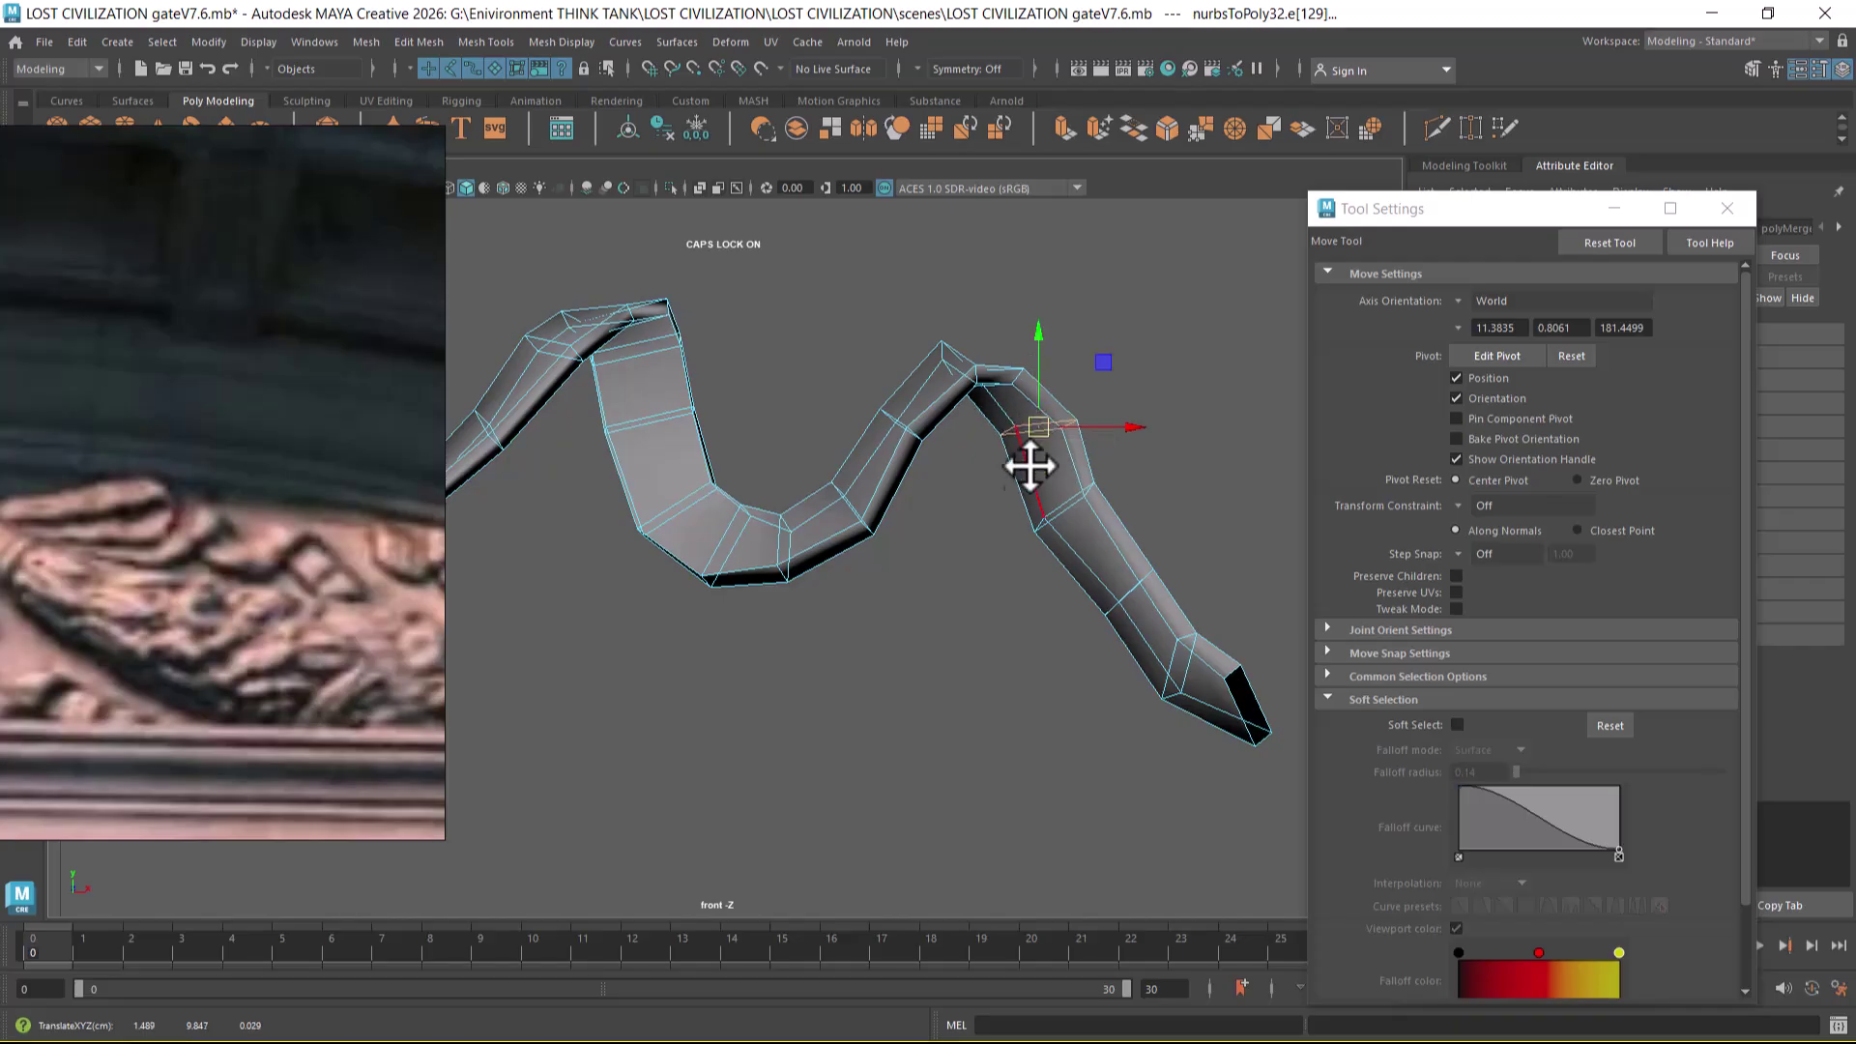
click(1062, 510)
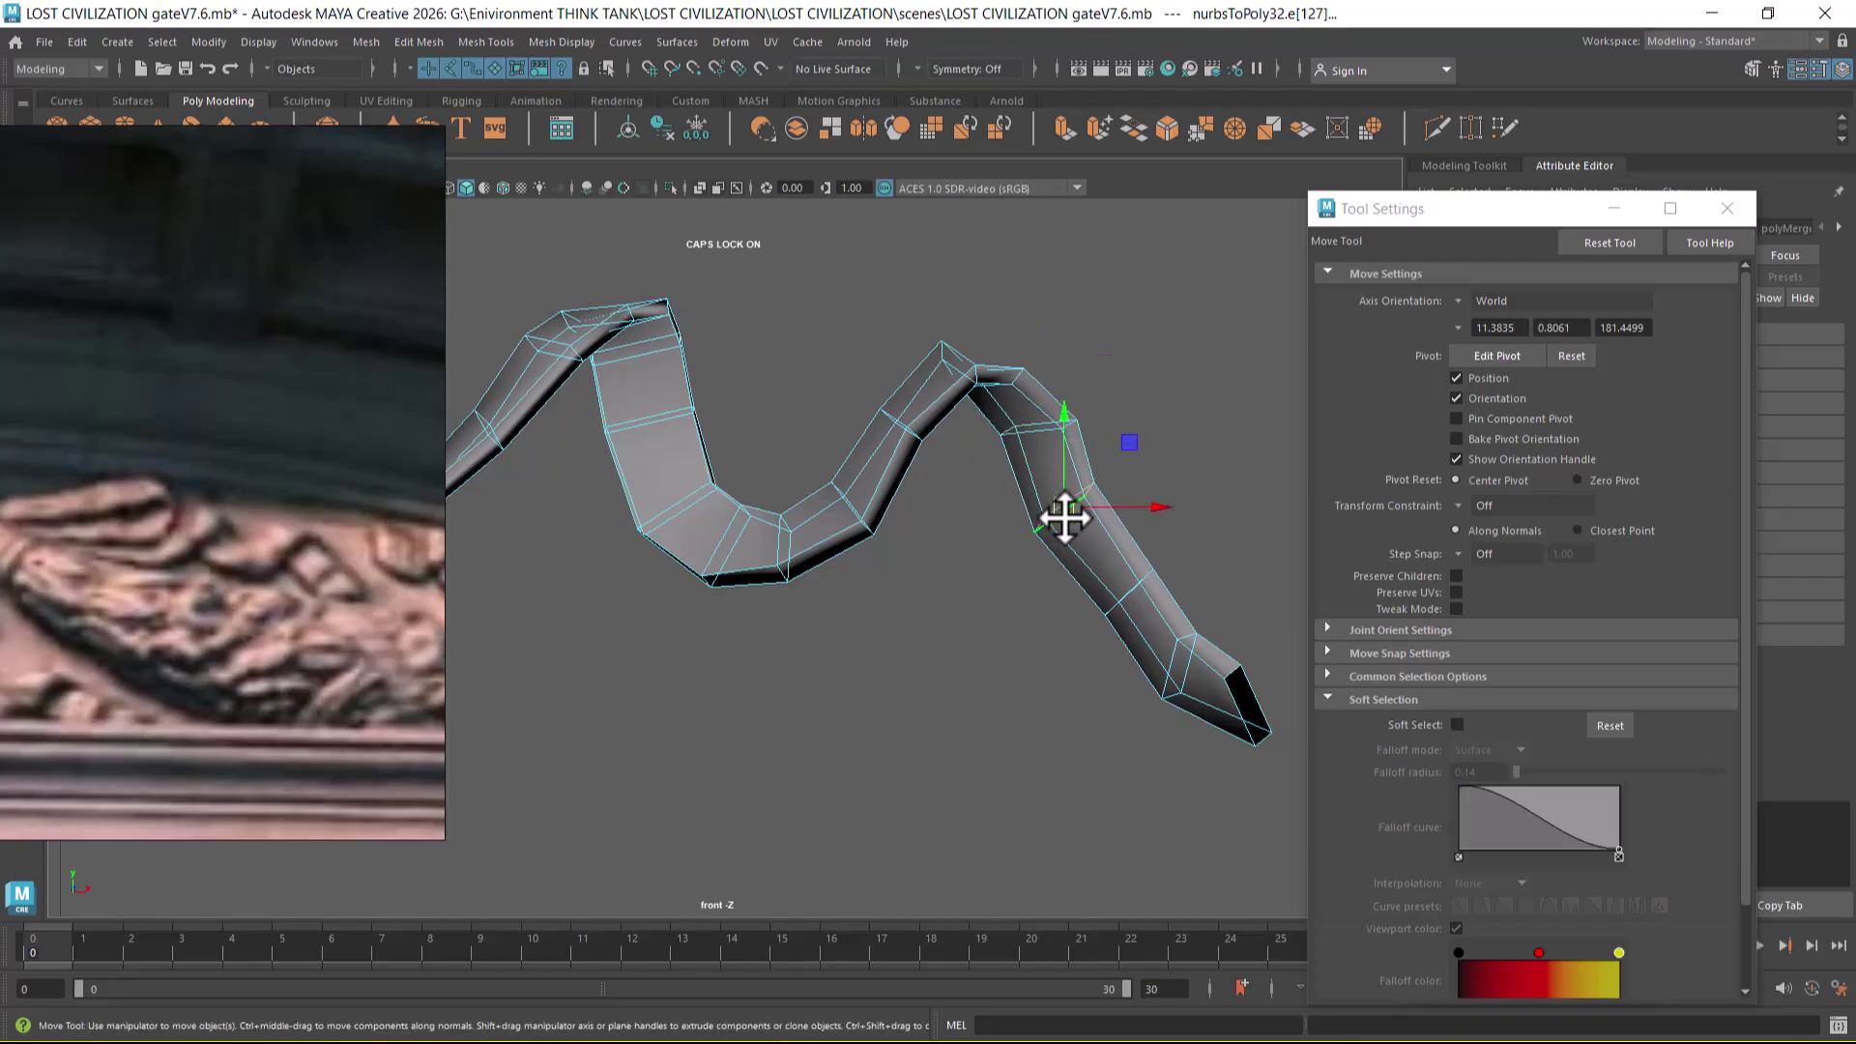
click(1122, 607)
click(1123, 583)
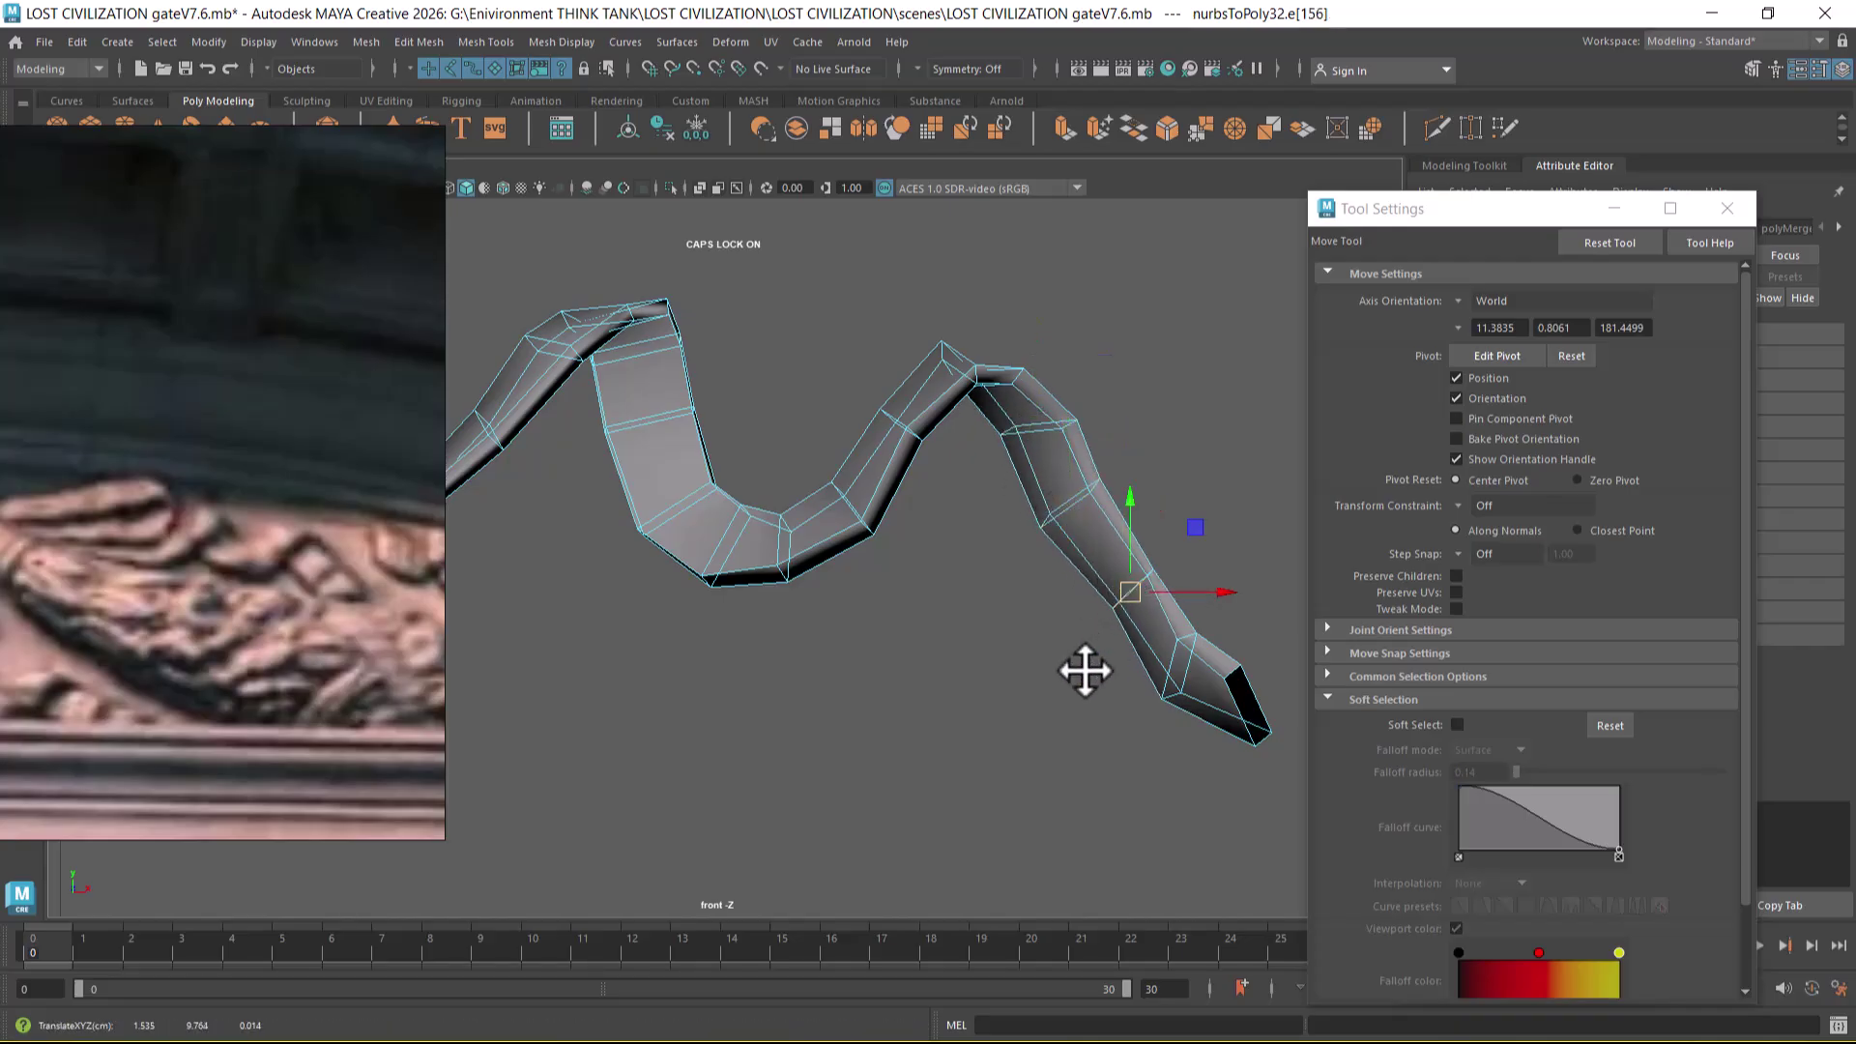
key(ctrl+z)
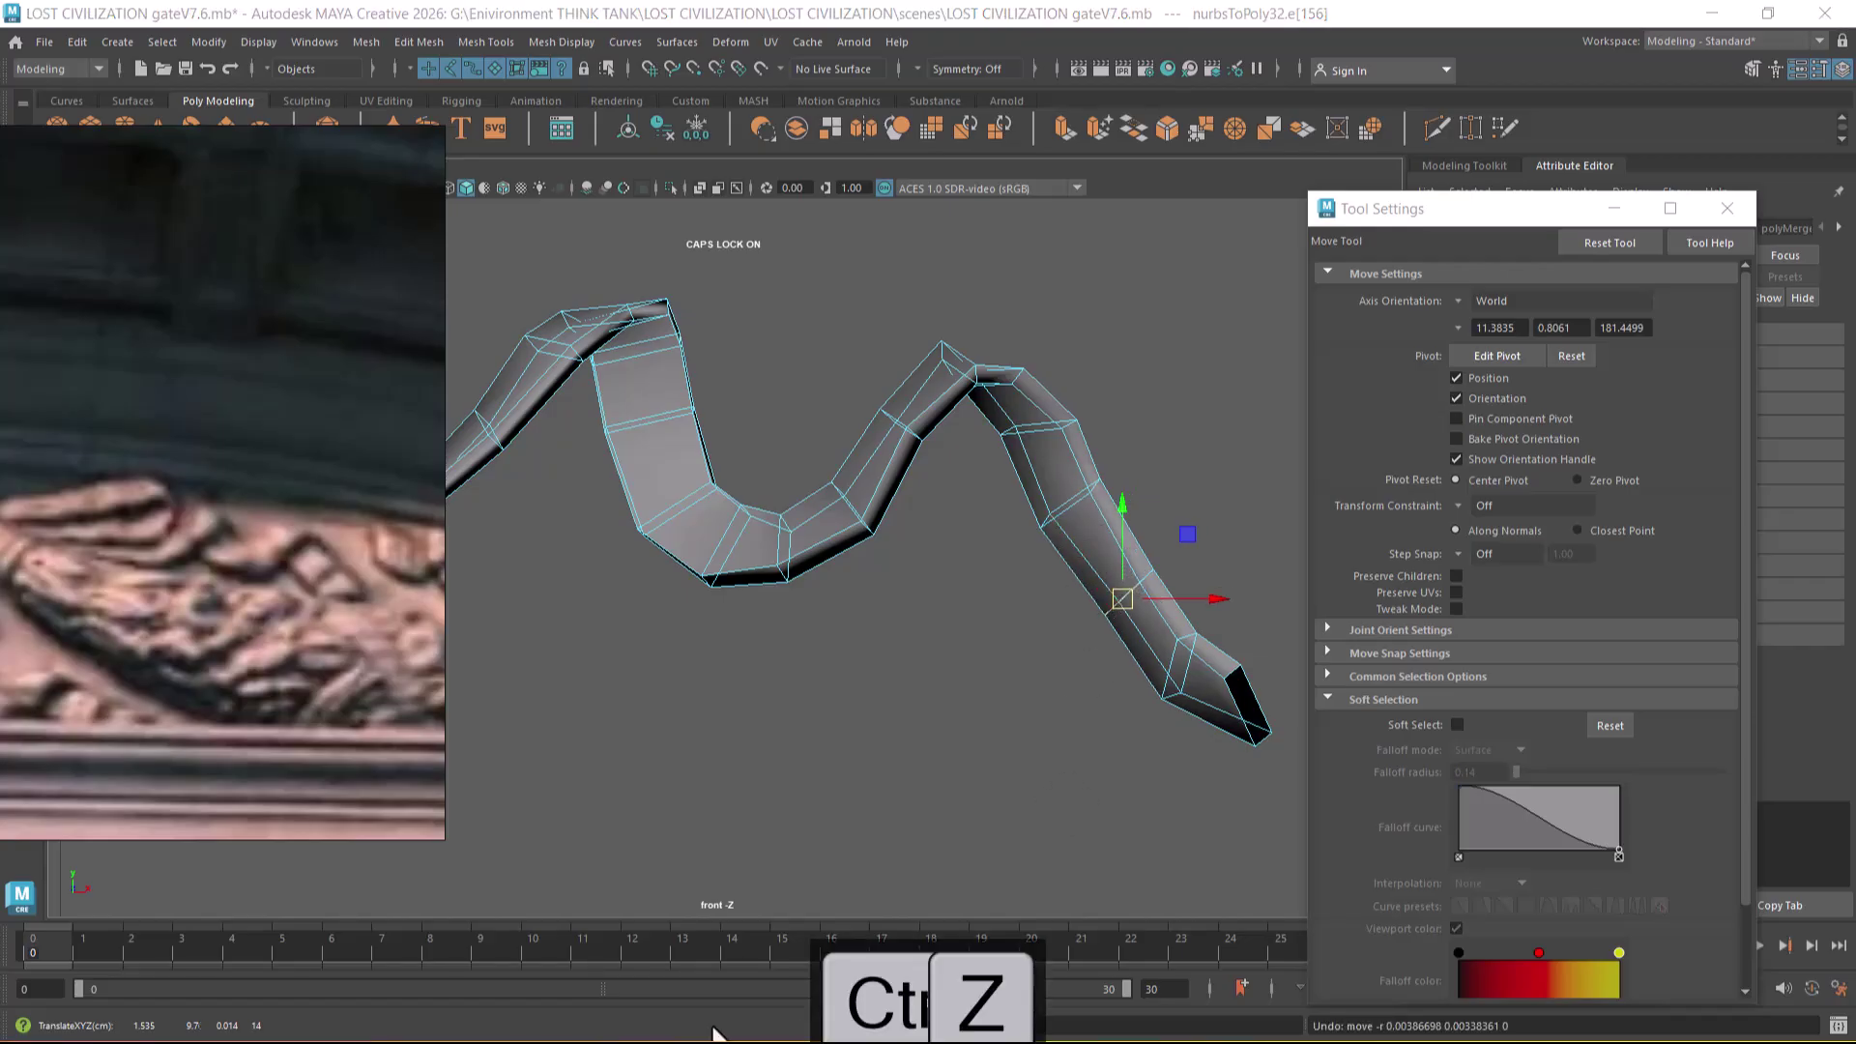
- Unhide the reference image behind the ribbon in the front view
key(super)
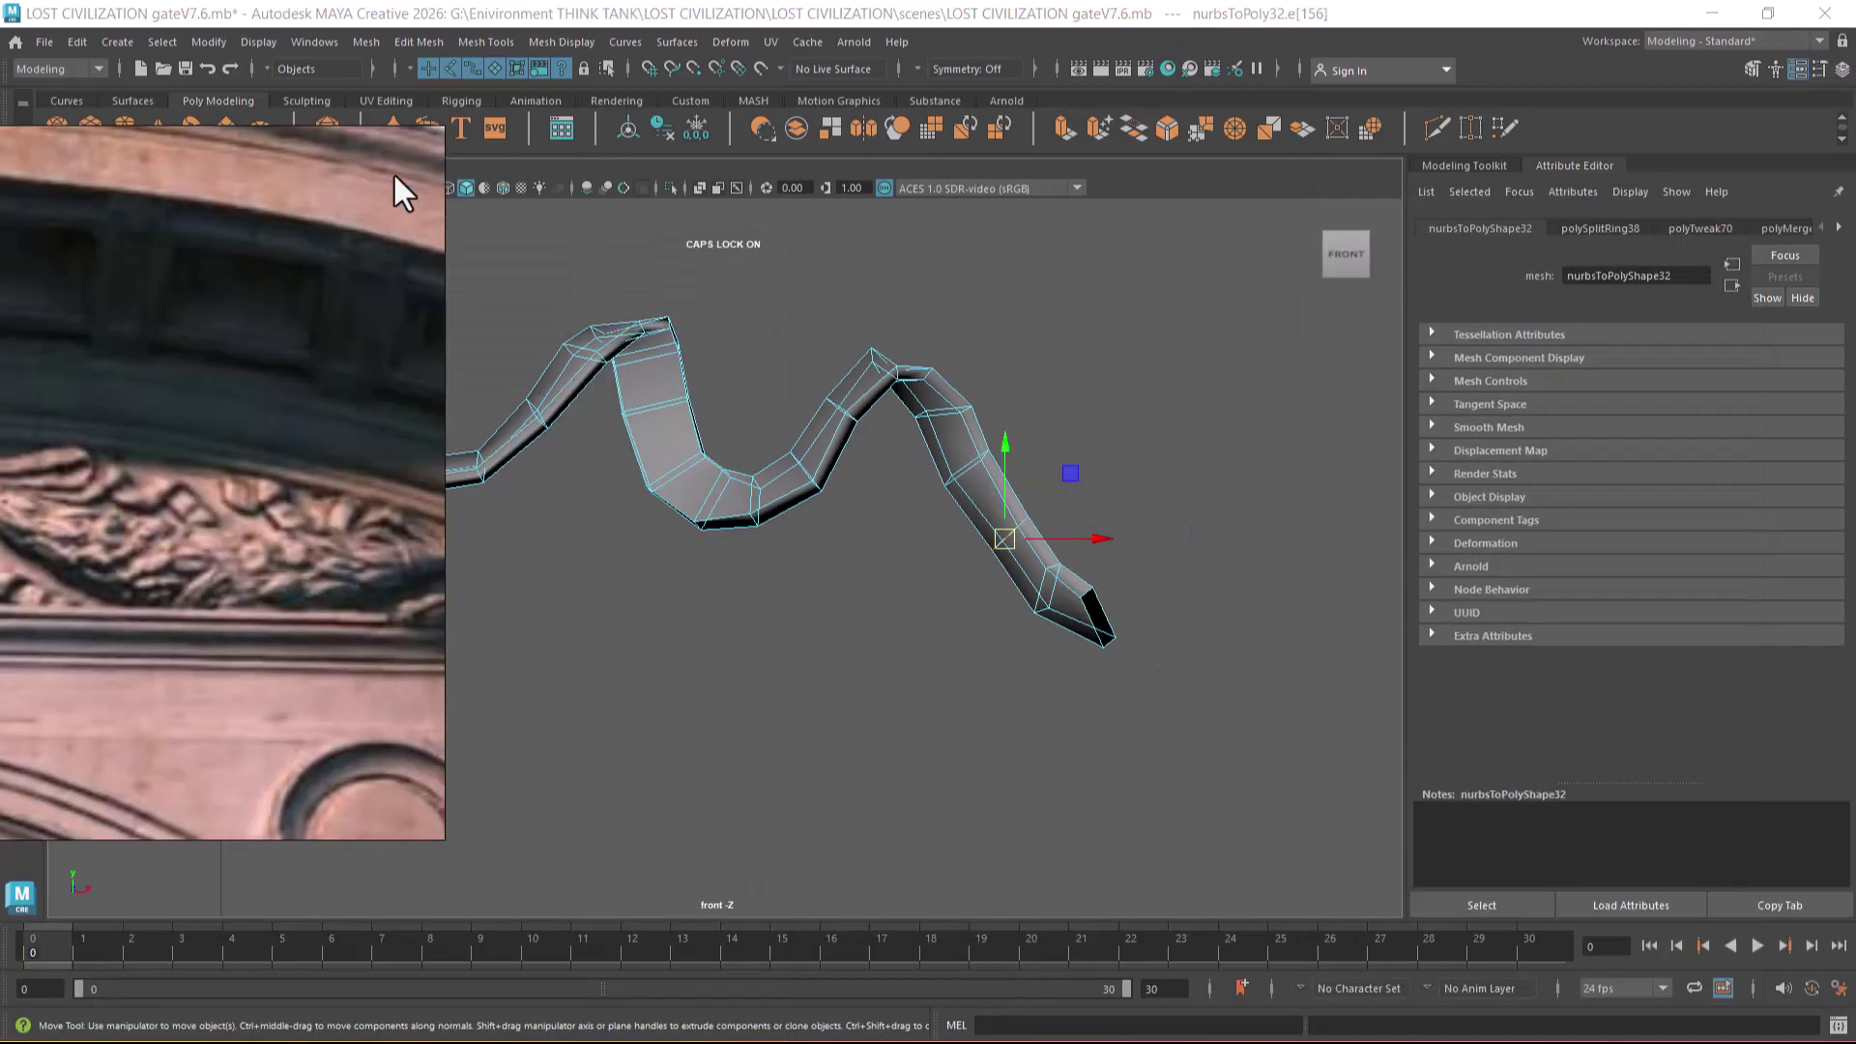
scroll(903, 631, up, 3)
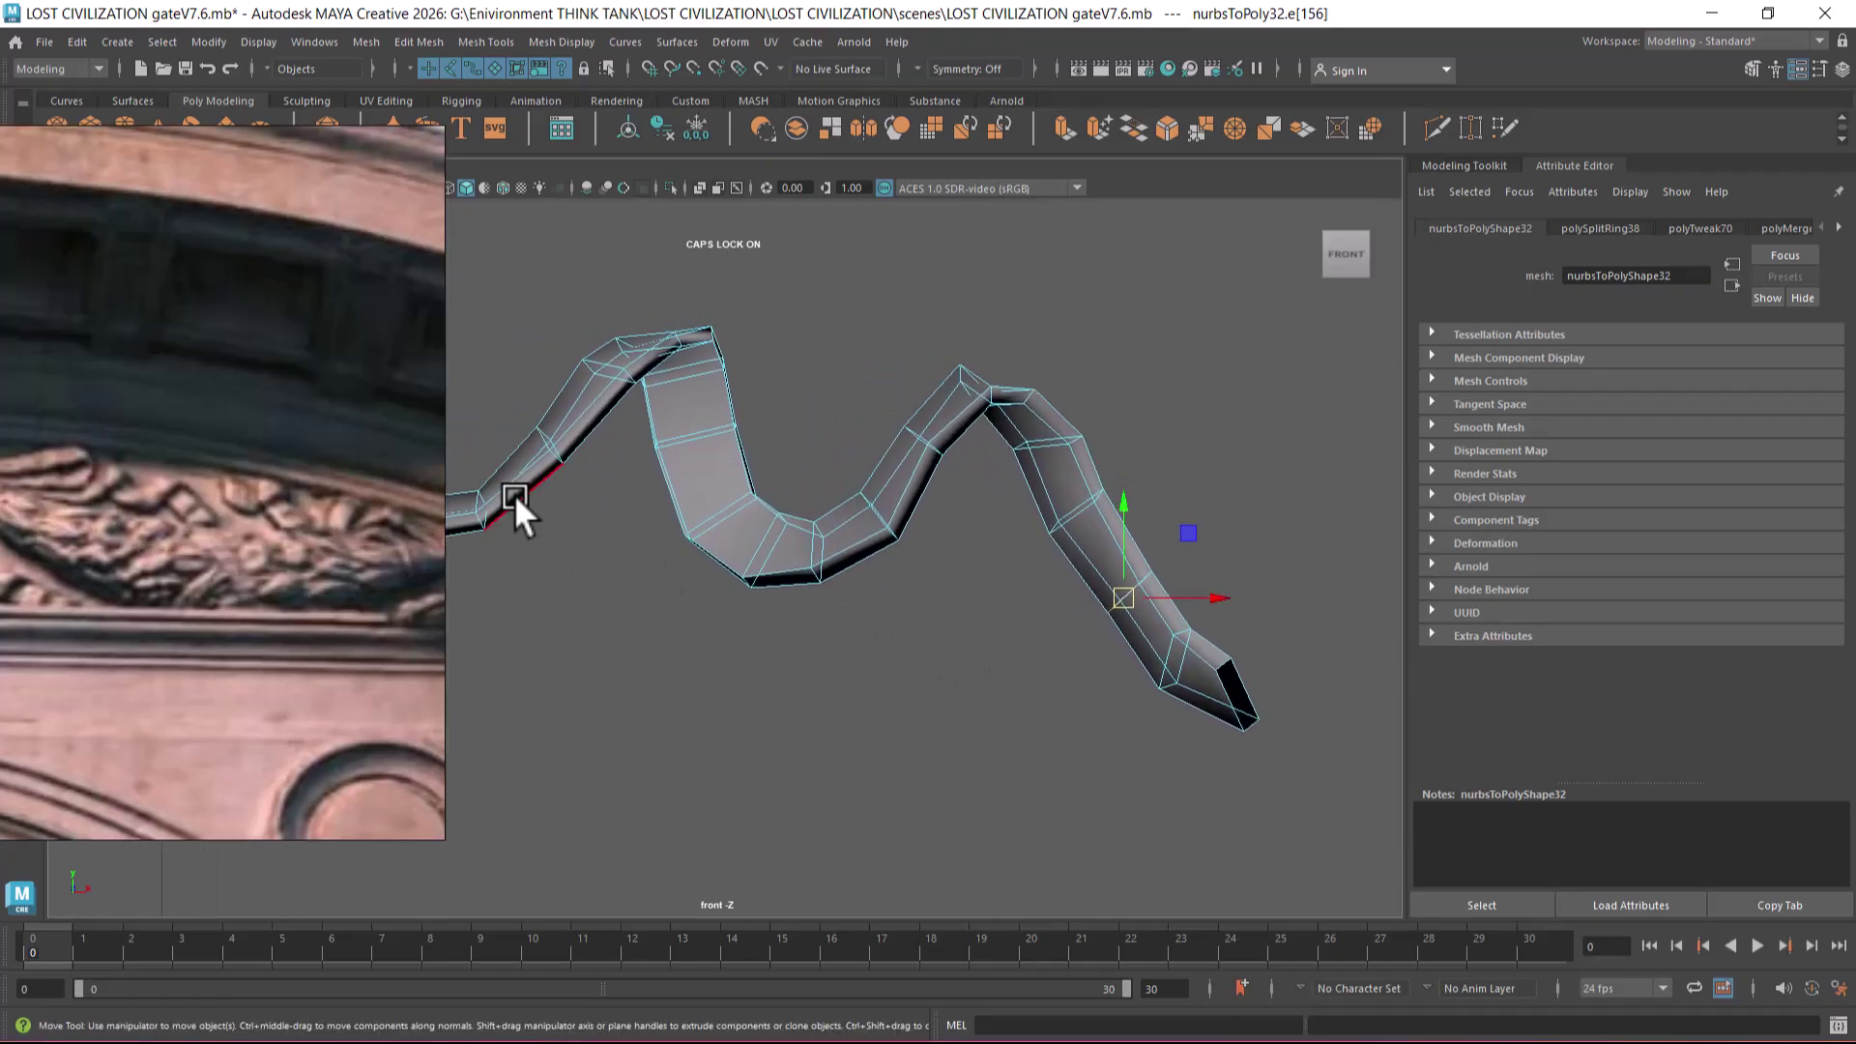
click(690, 443)
key(space)
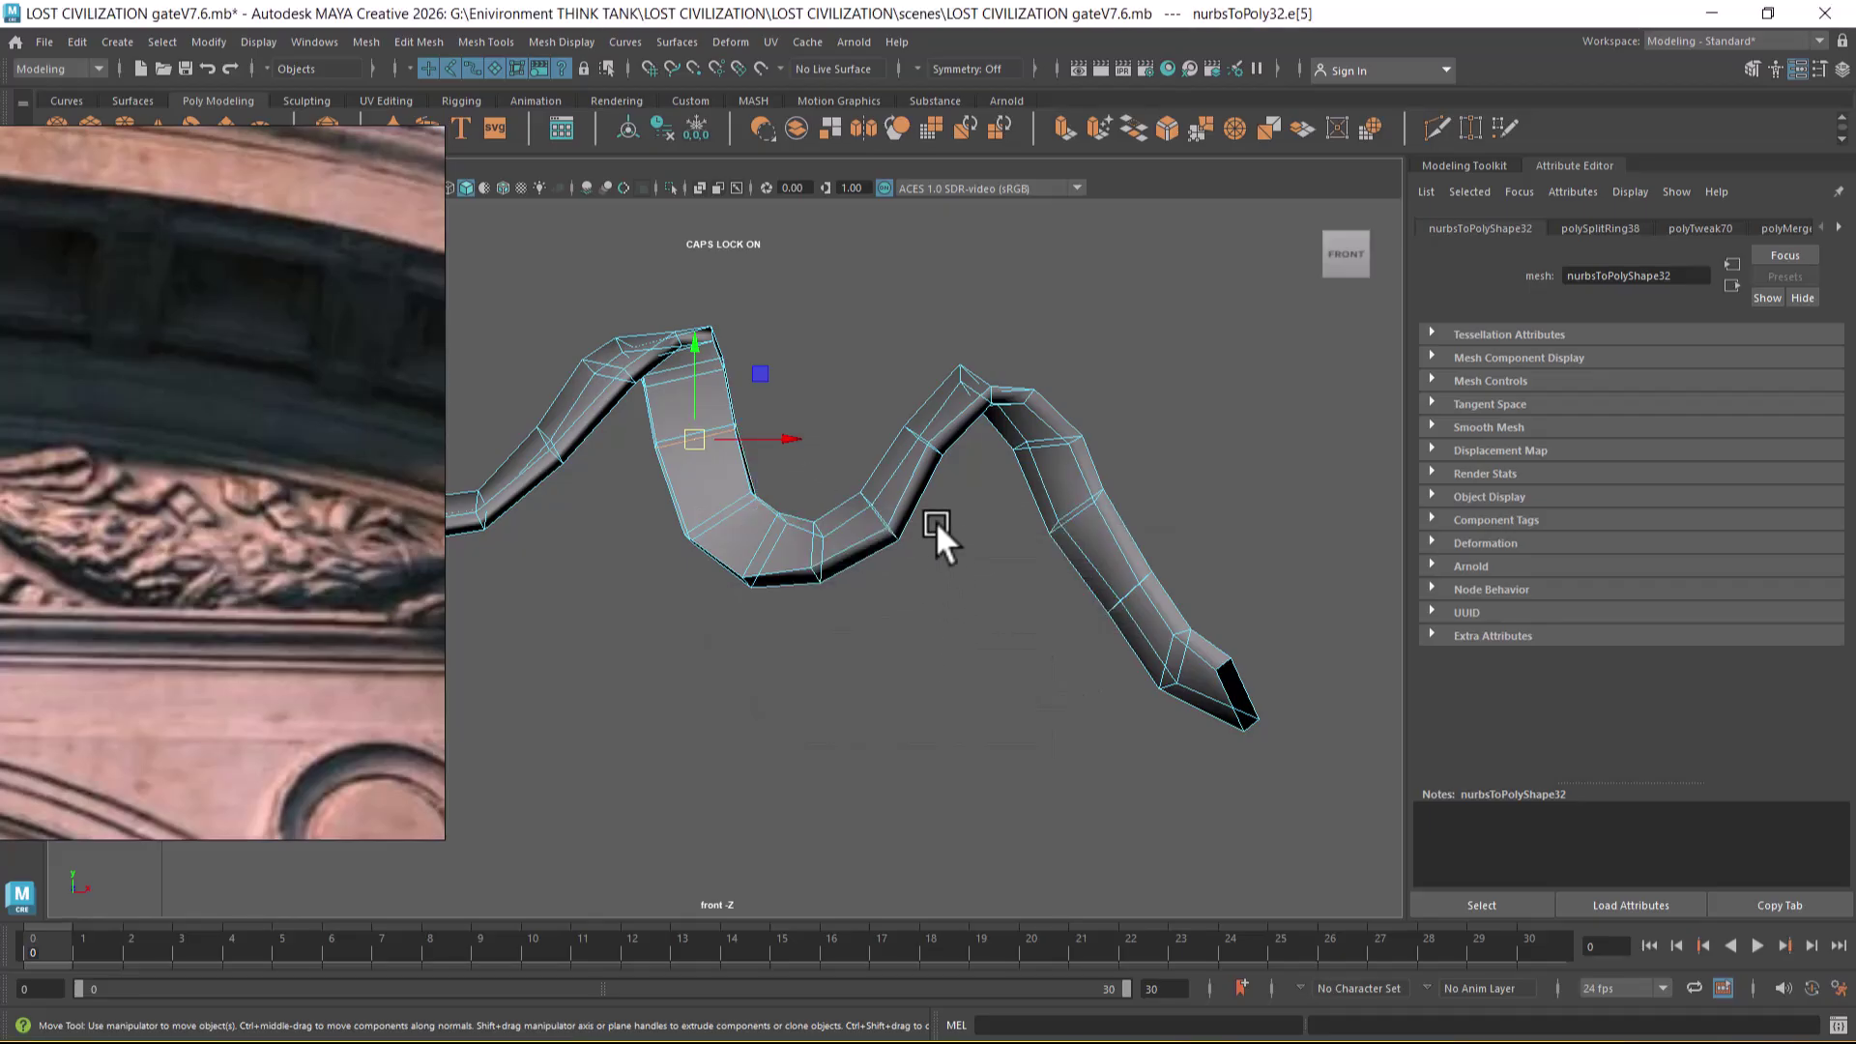
key(shift+h)
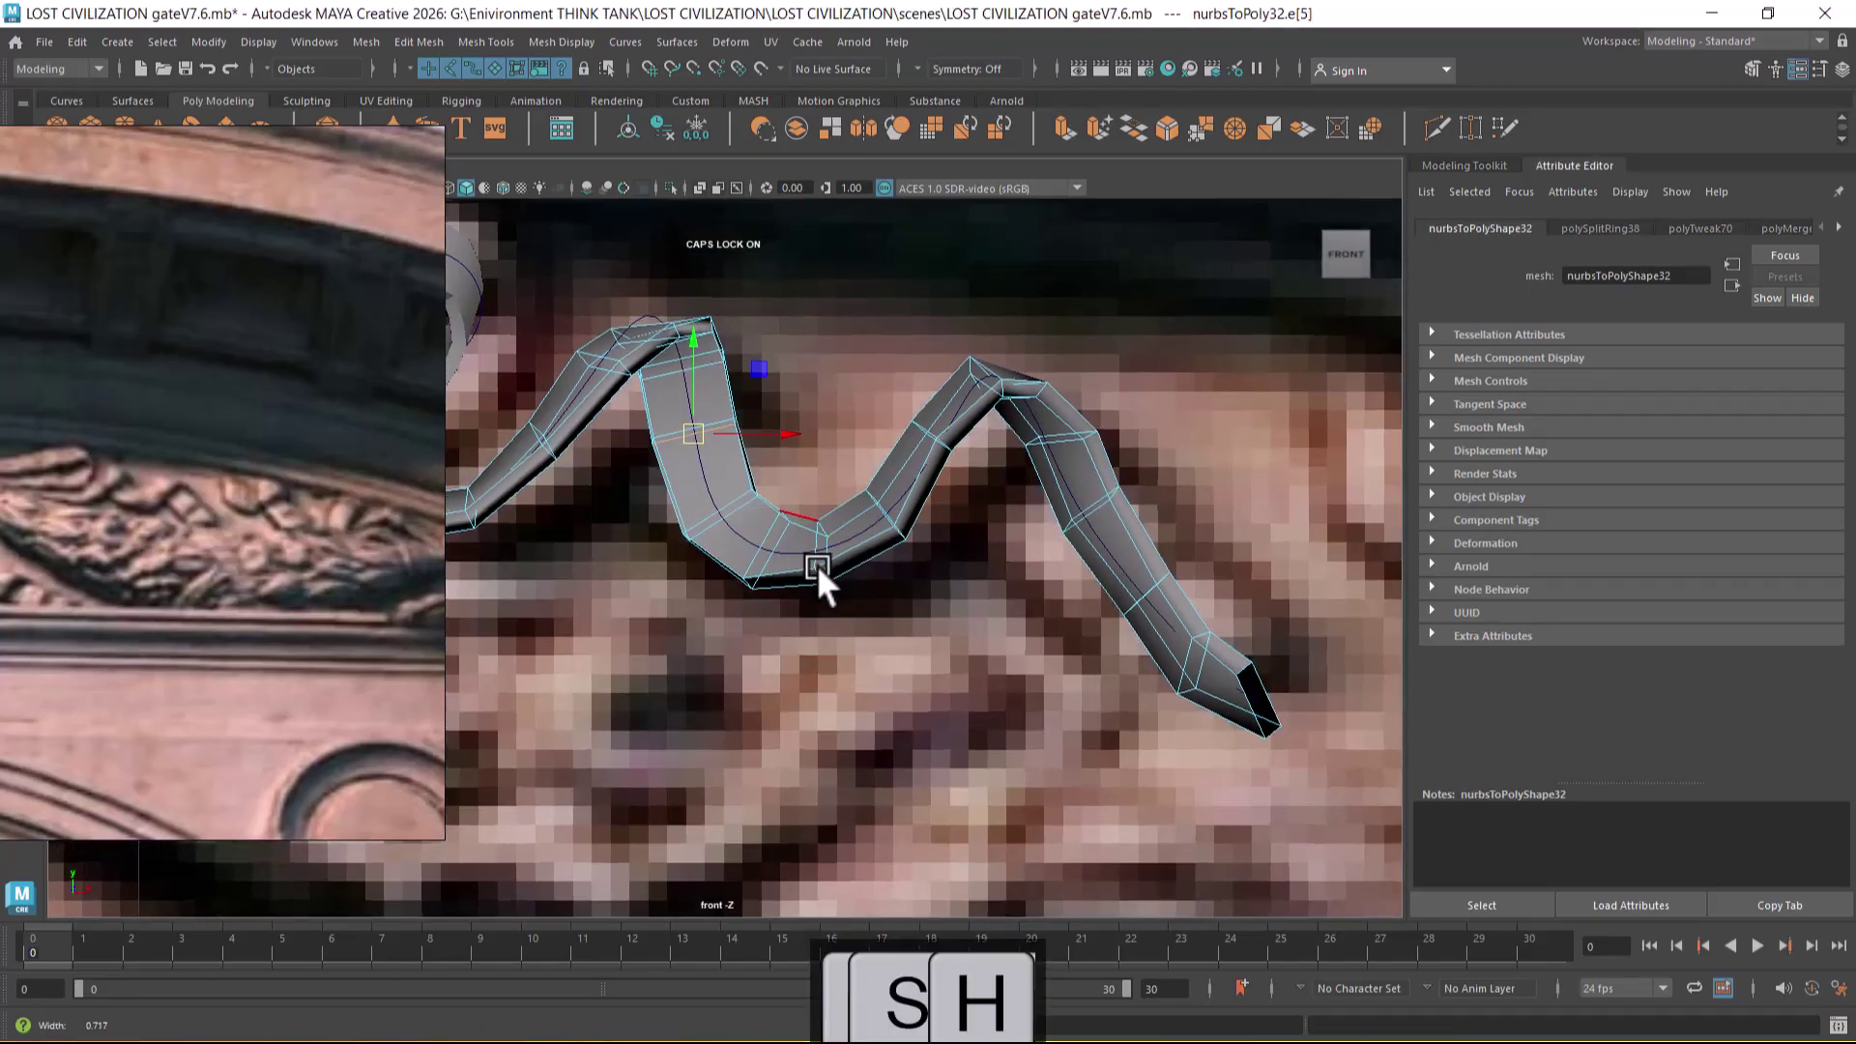
scroll(727, 500, up, 1)
- Rotate the edge loops along the first rising slope, from just below the first crest to the slope's foot
double_click(664, 366)
key(e)
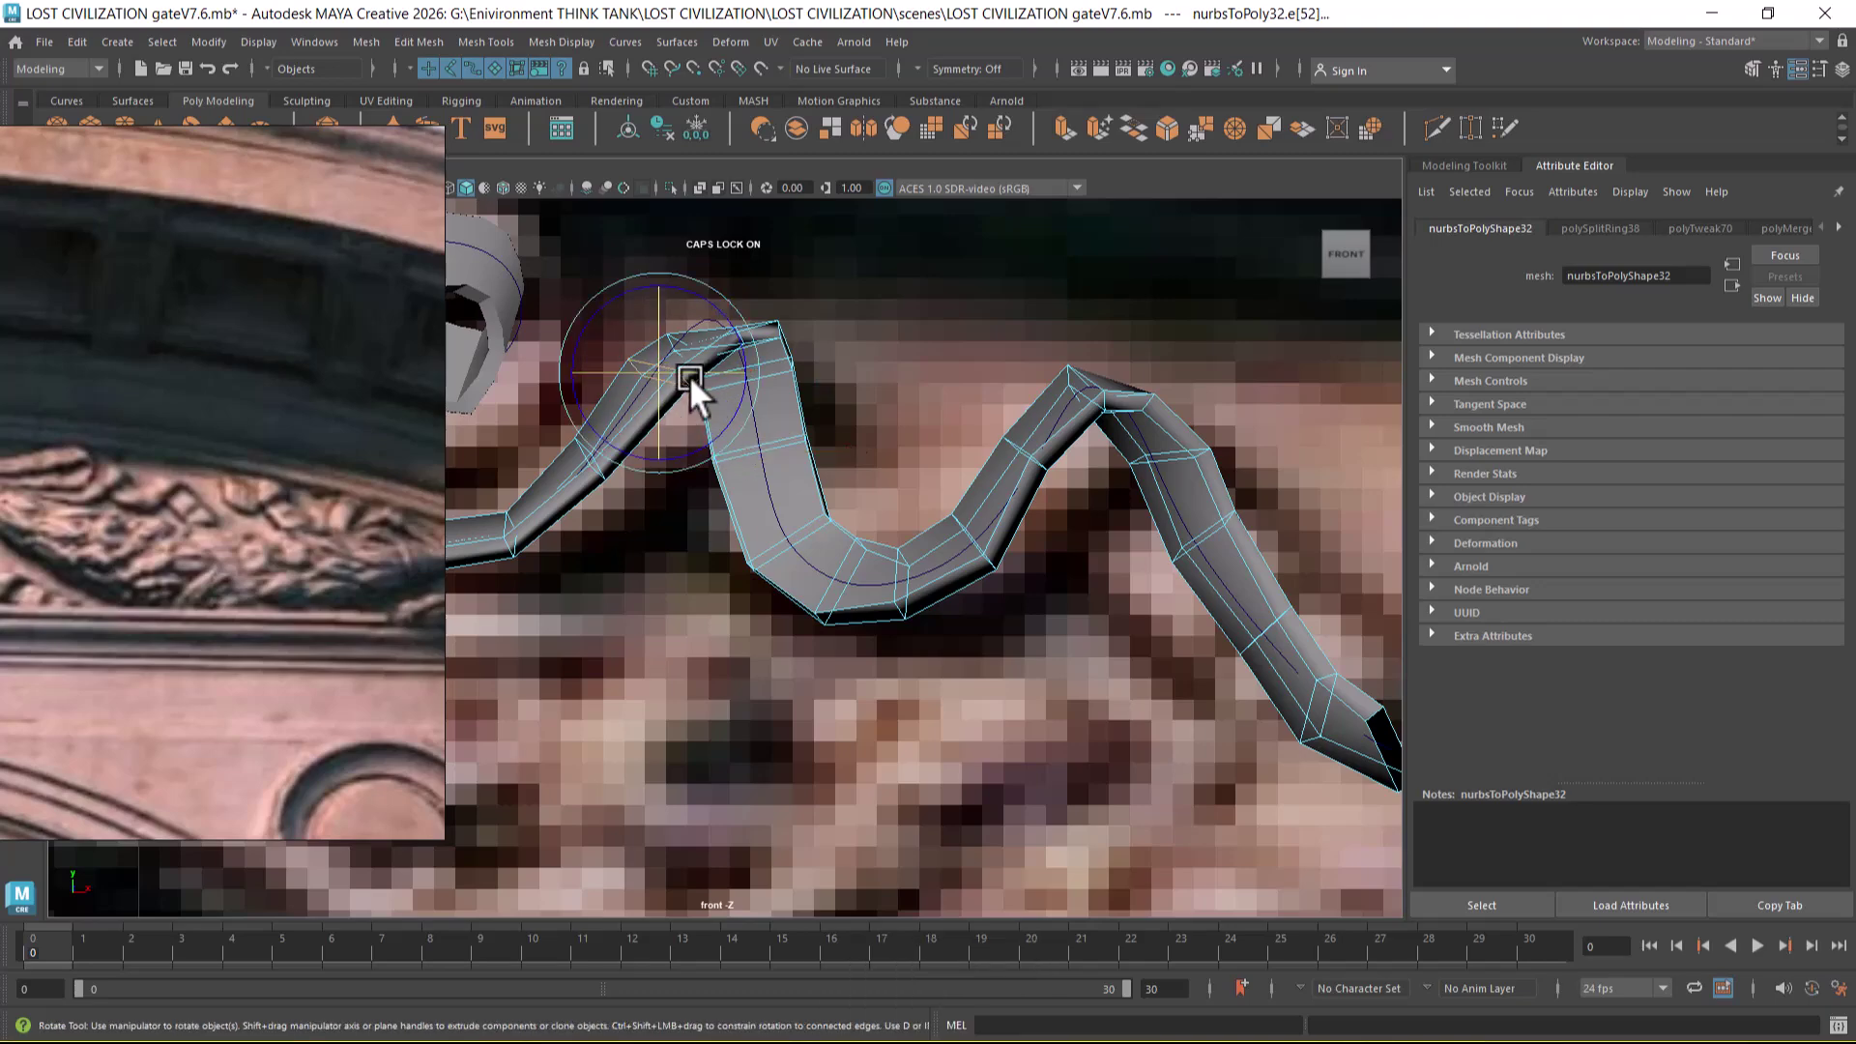
drag(713, 370, 721, 369)
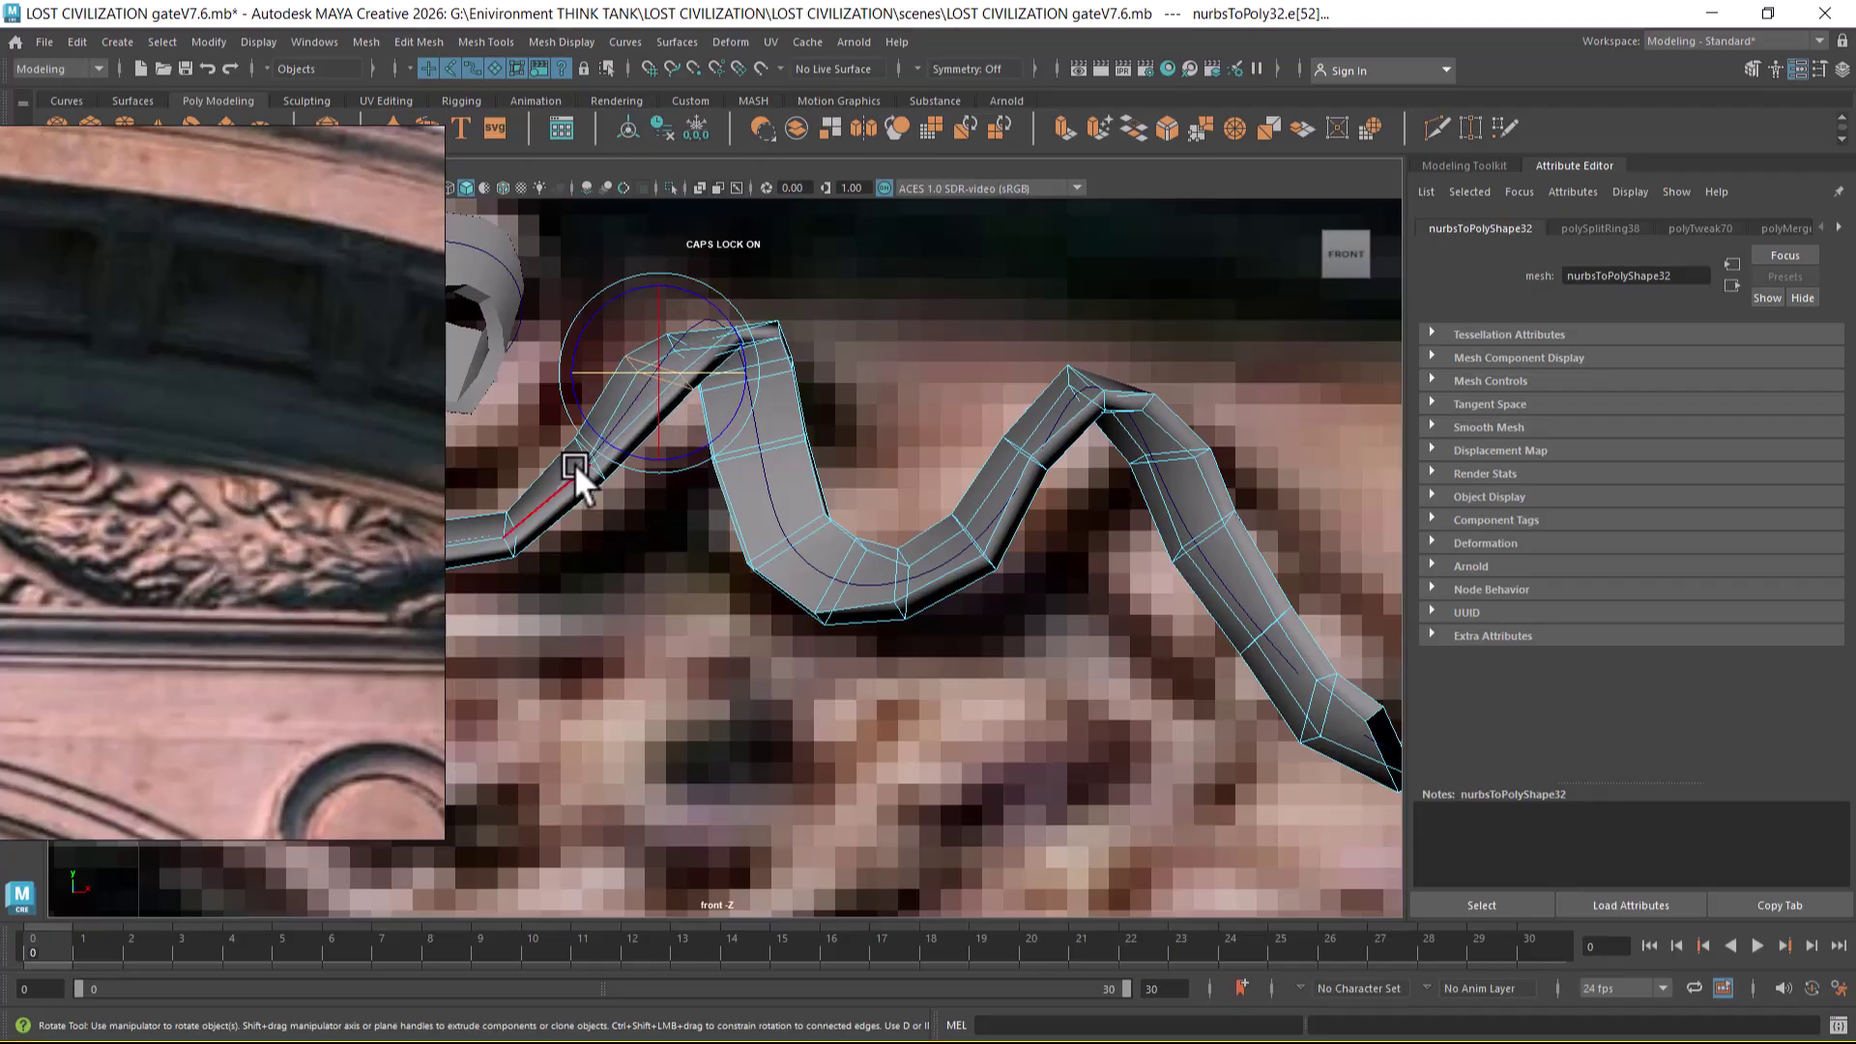
drag(600, 483, 513, 547)
click(508, 547)
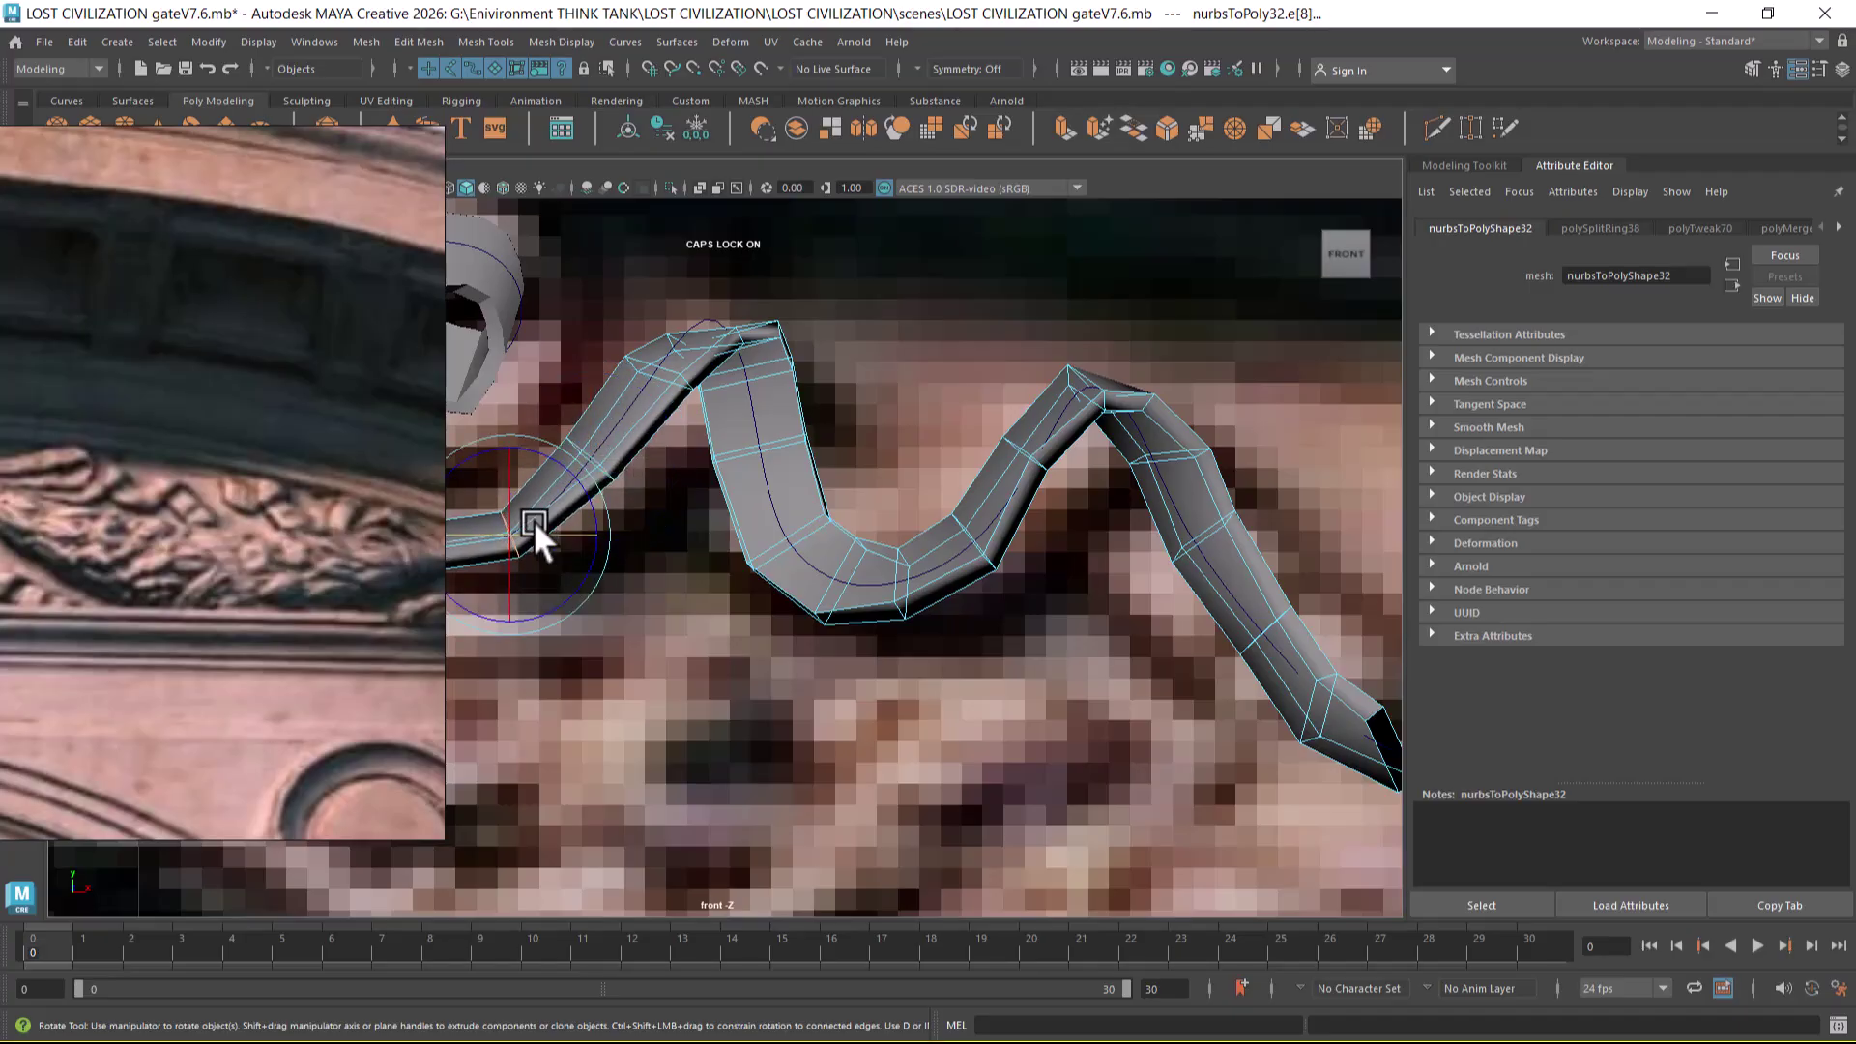
drag(509, 501, 516, 507)
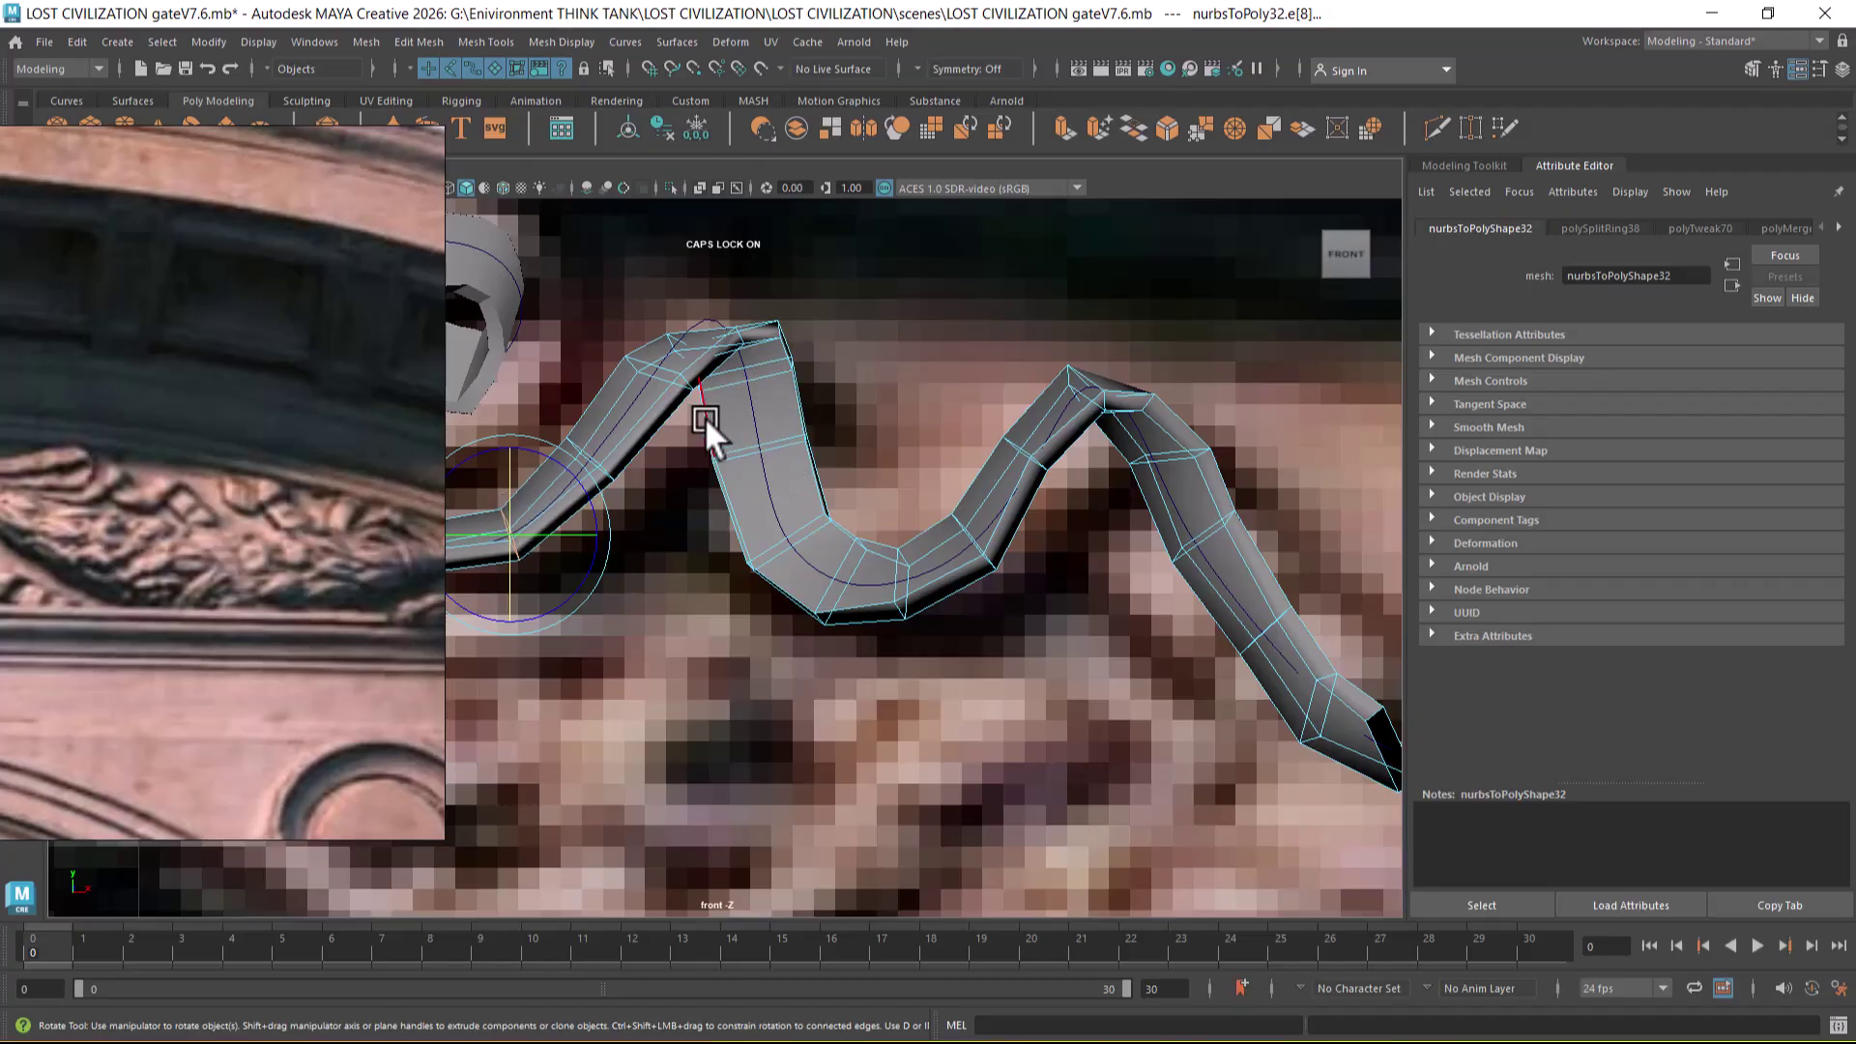
- Move the edge loop just below the first crest on the rising slope downward in the front view
click(675, 373)
click(655, 365)
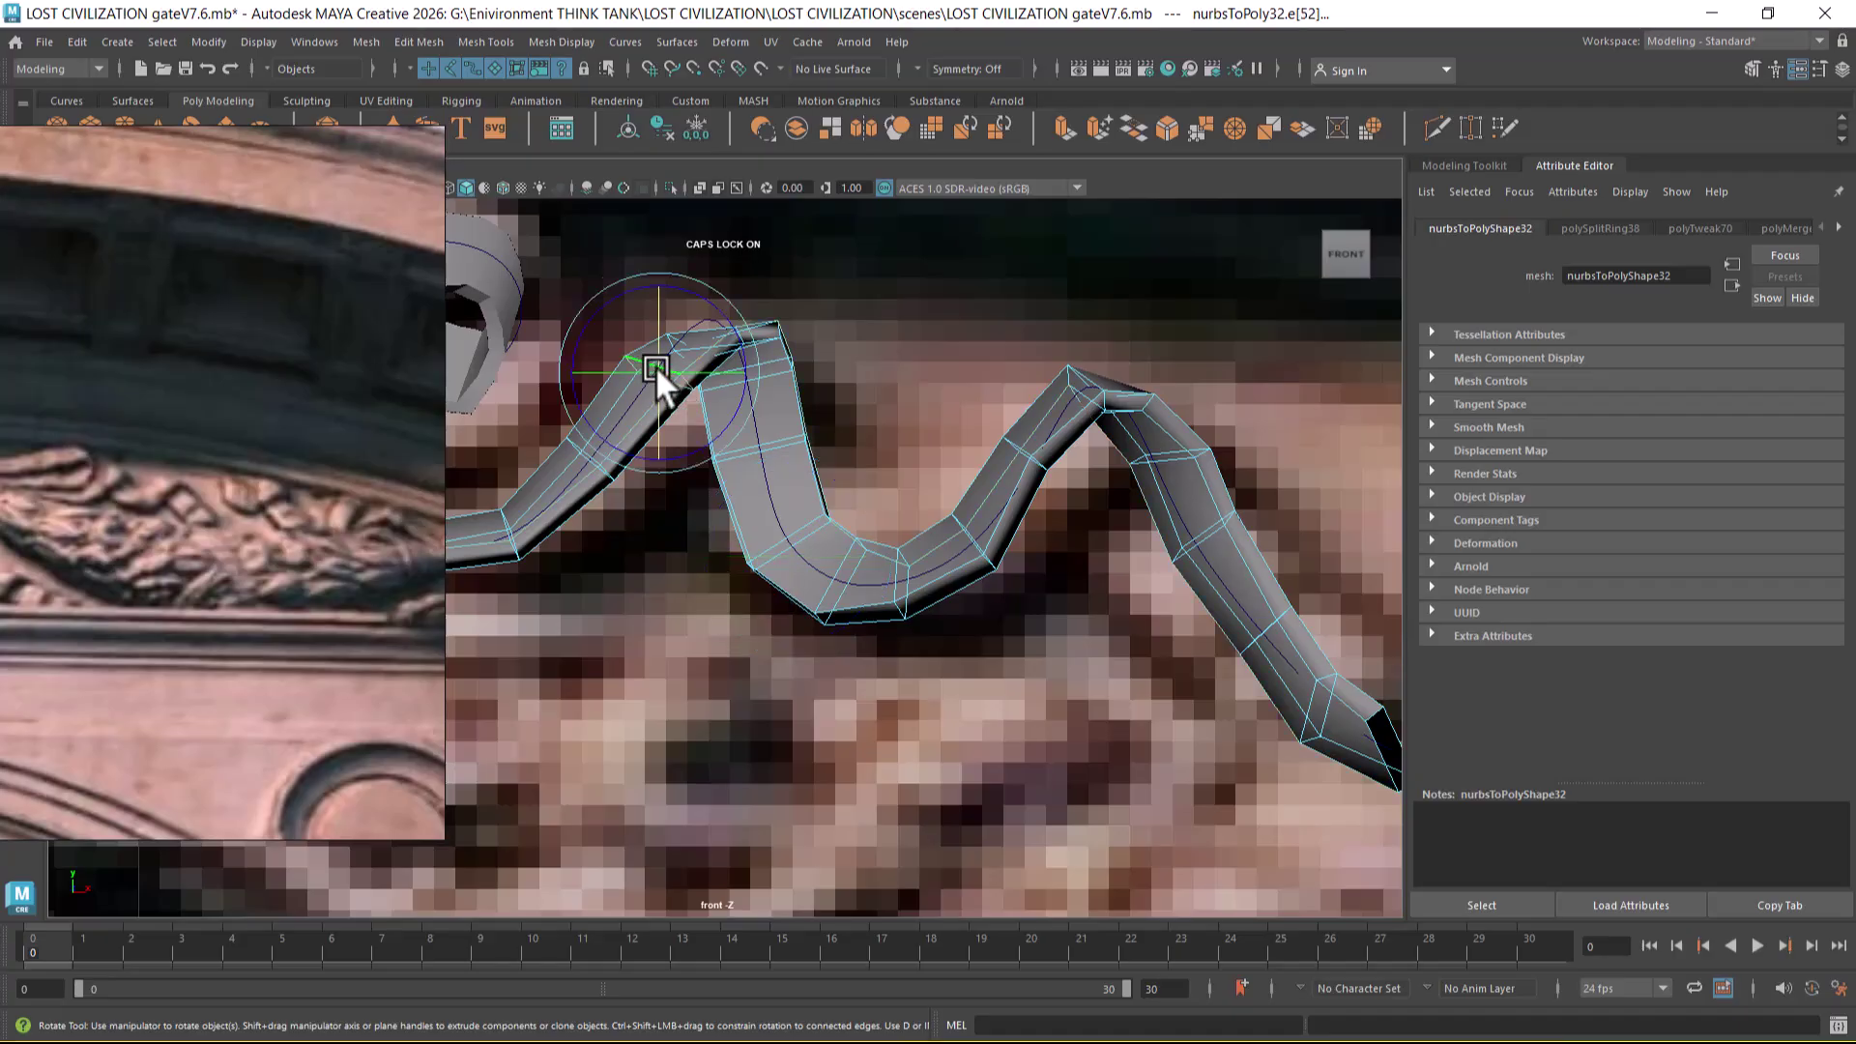
key(w)
drag(670, 377, 670, 399)
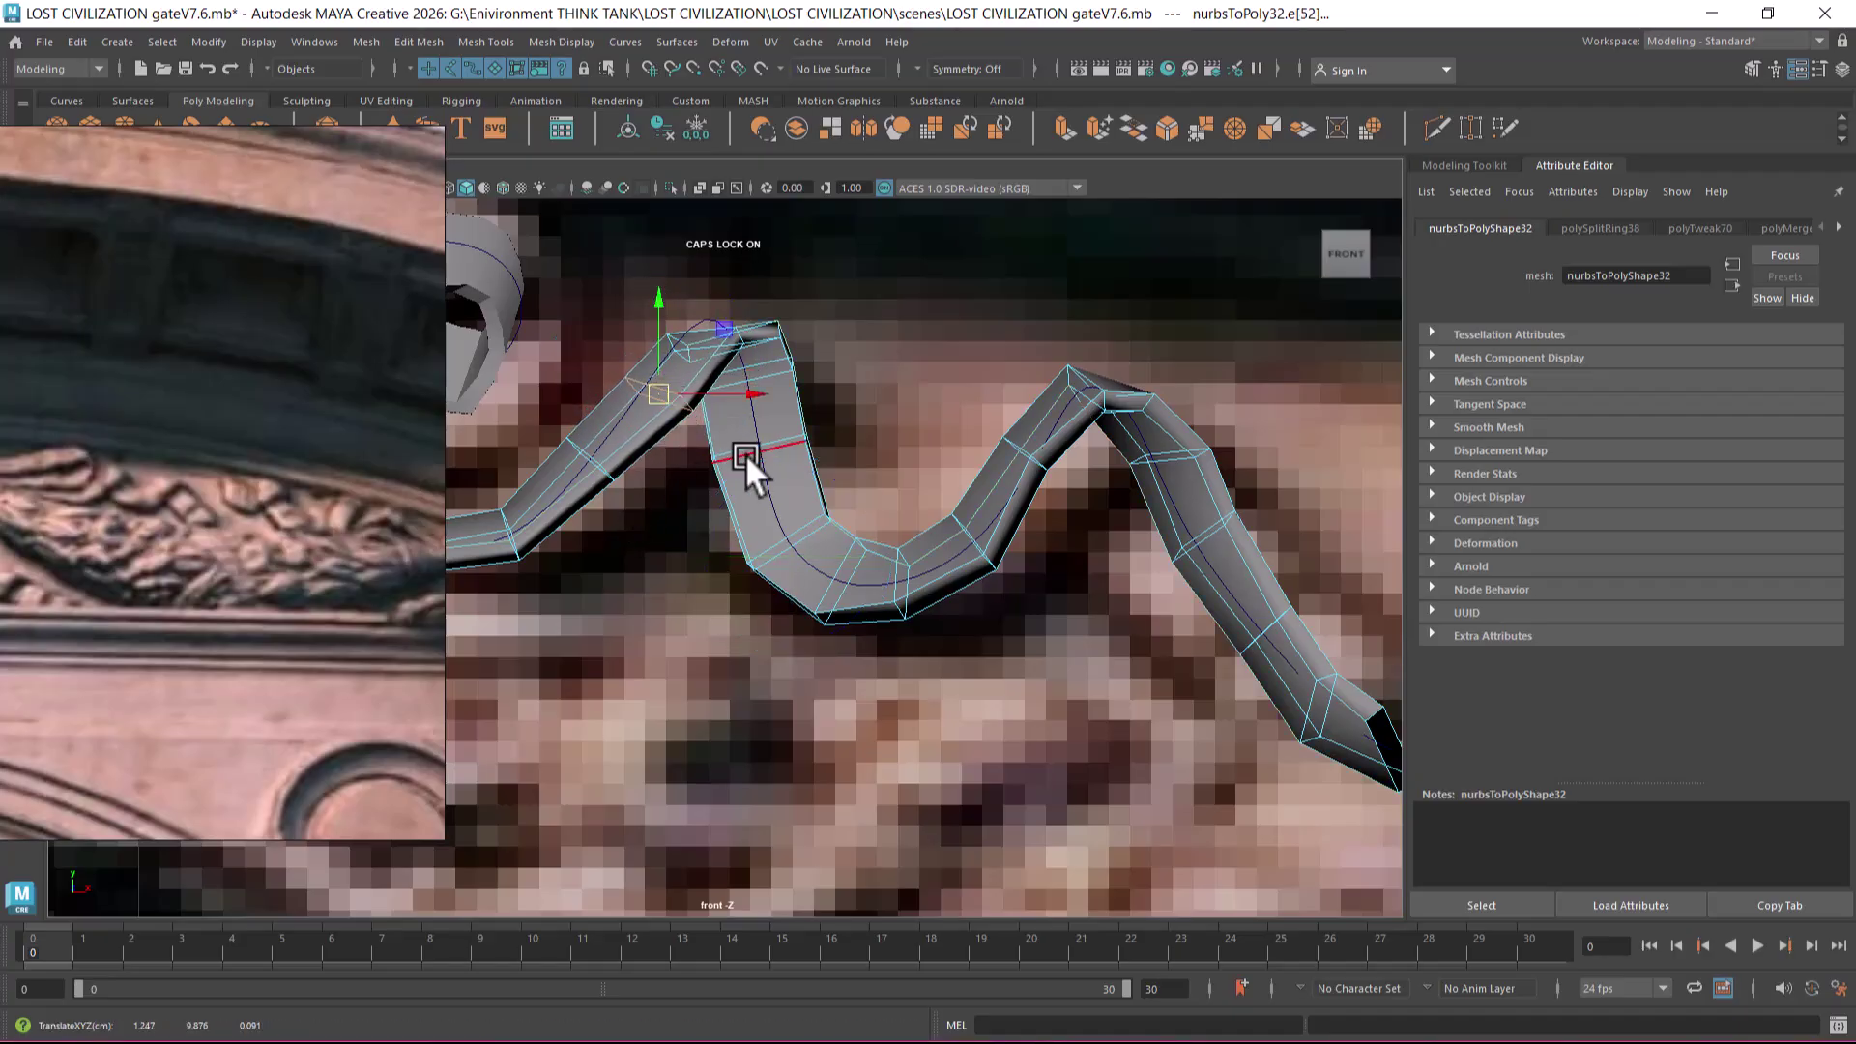
- Switch to wireframe display and adjust the edge loops leading into the valley between the two crests to match the reference
click(775, 443)
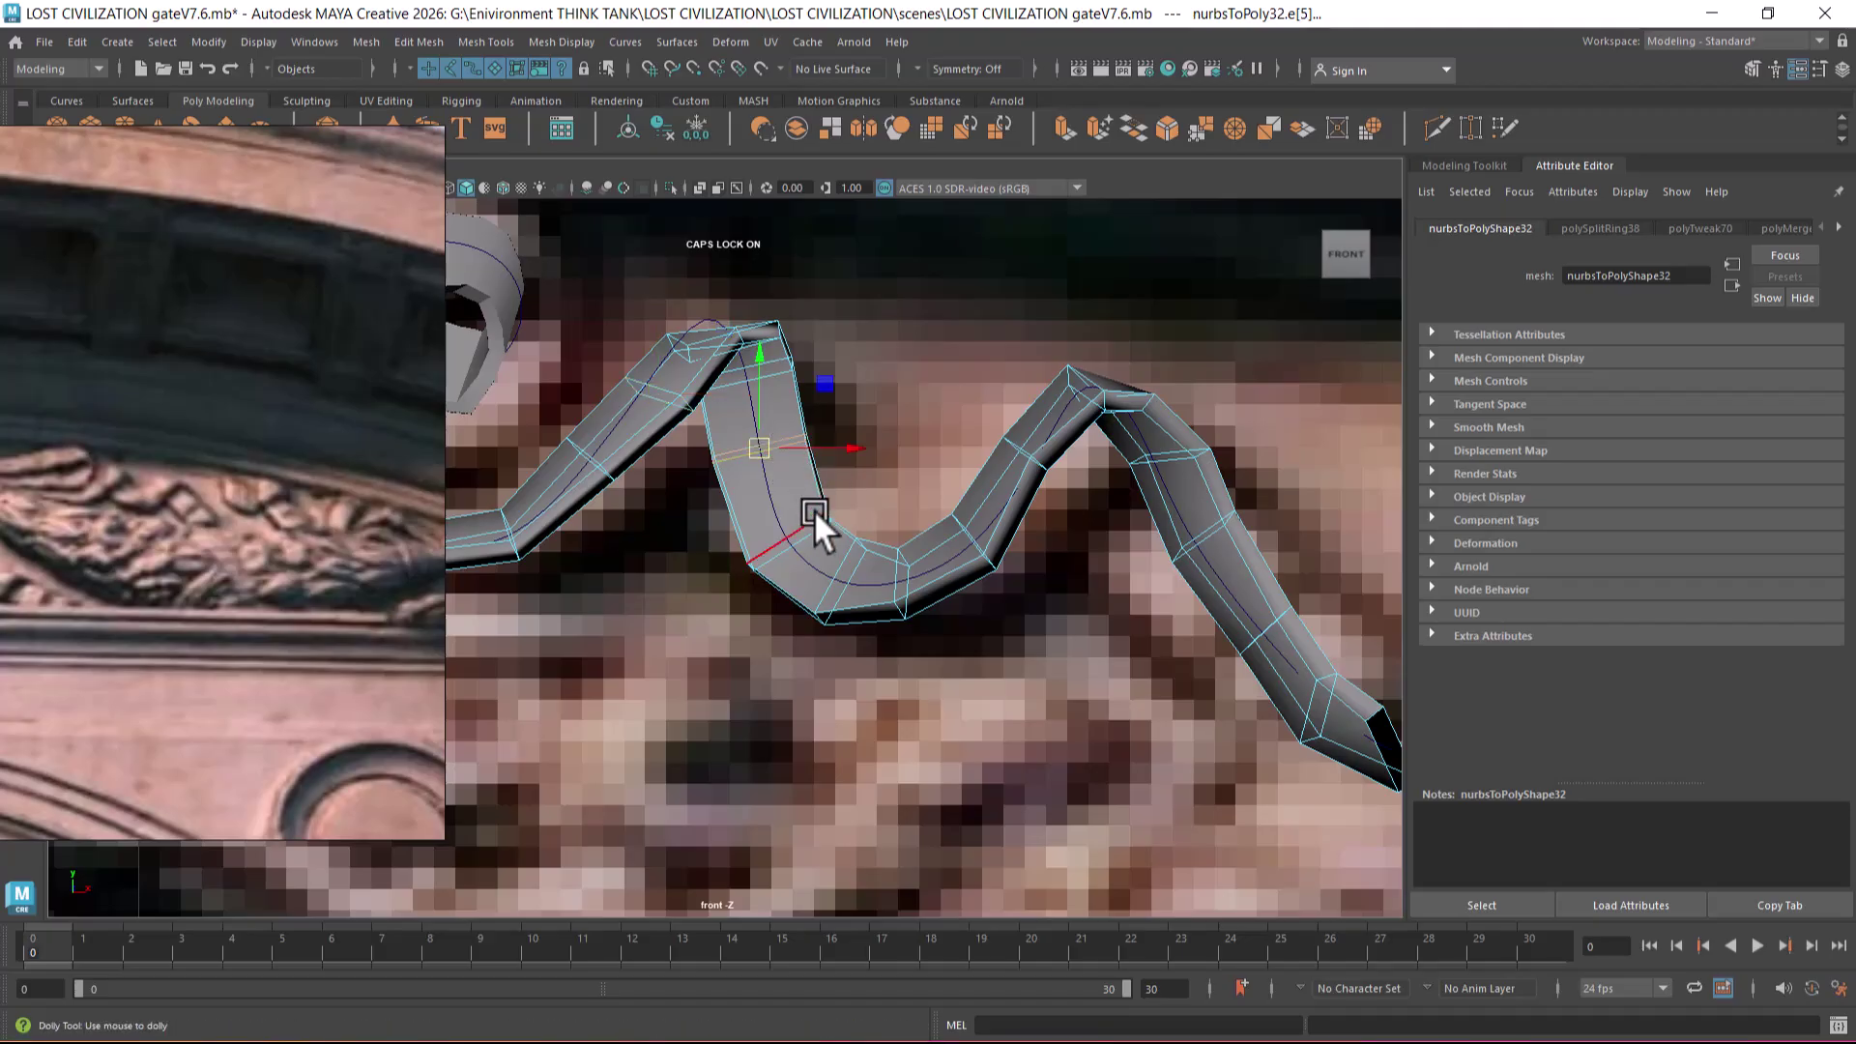
scroll(814, 506, down, 4)
scroll(812, 498, up, 4)
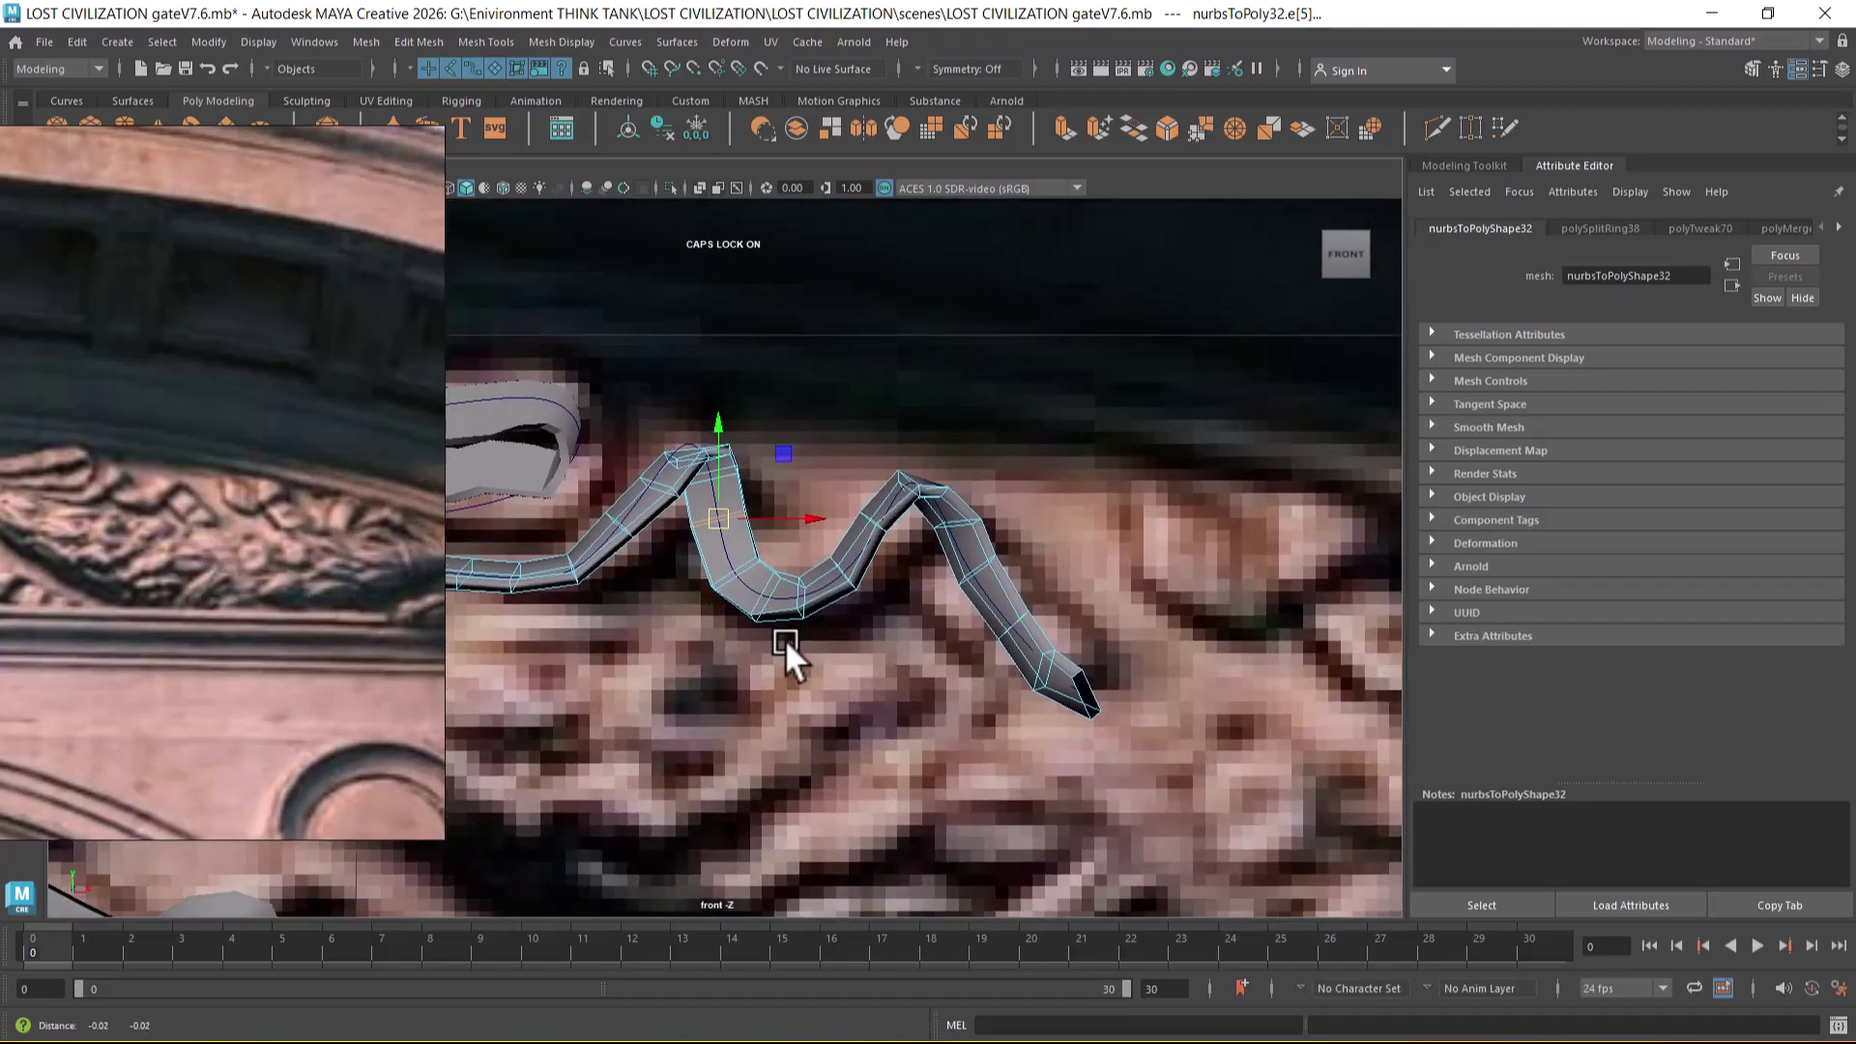
key(4)
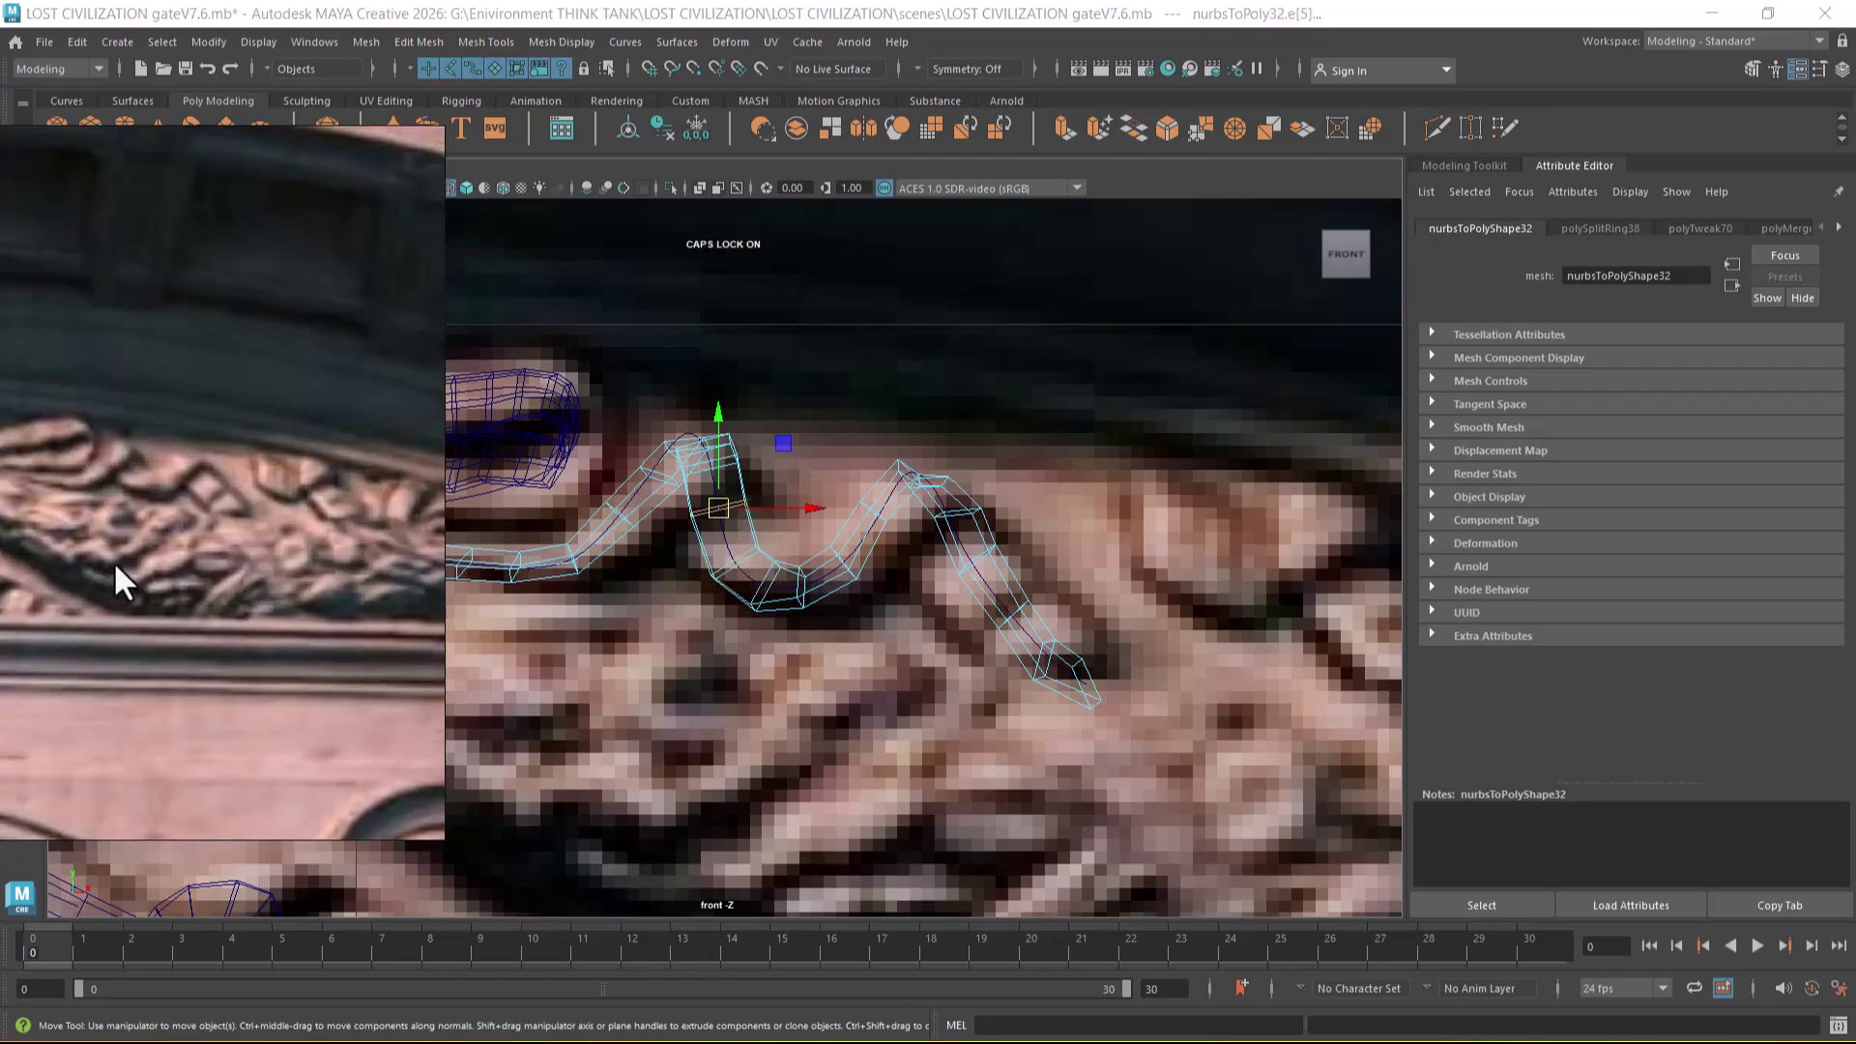
click(746, 563)
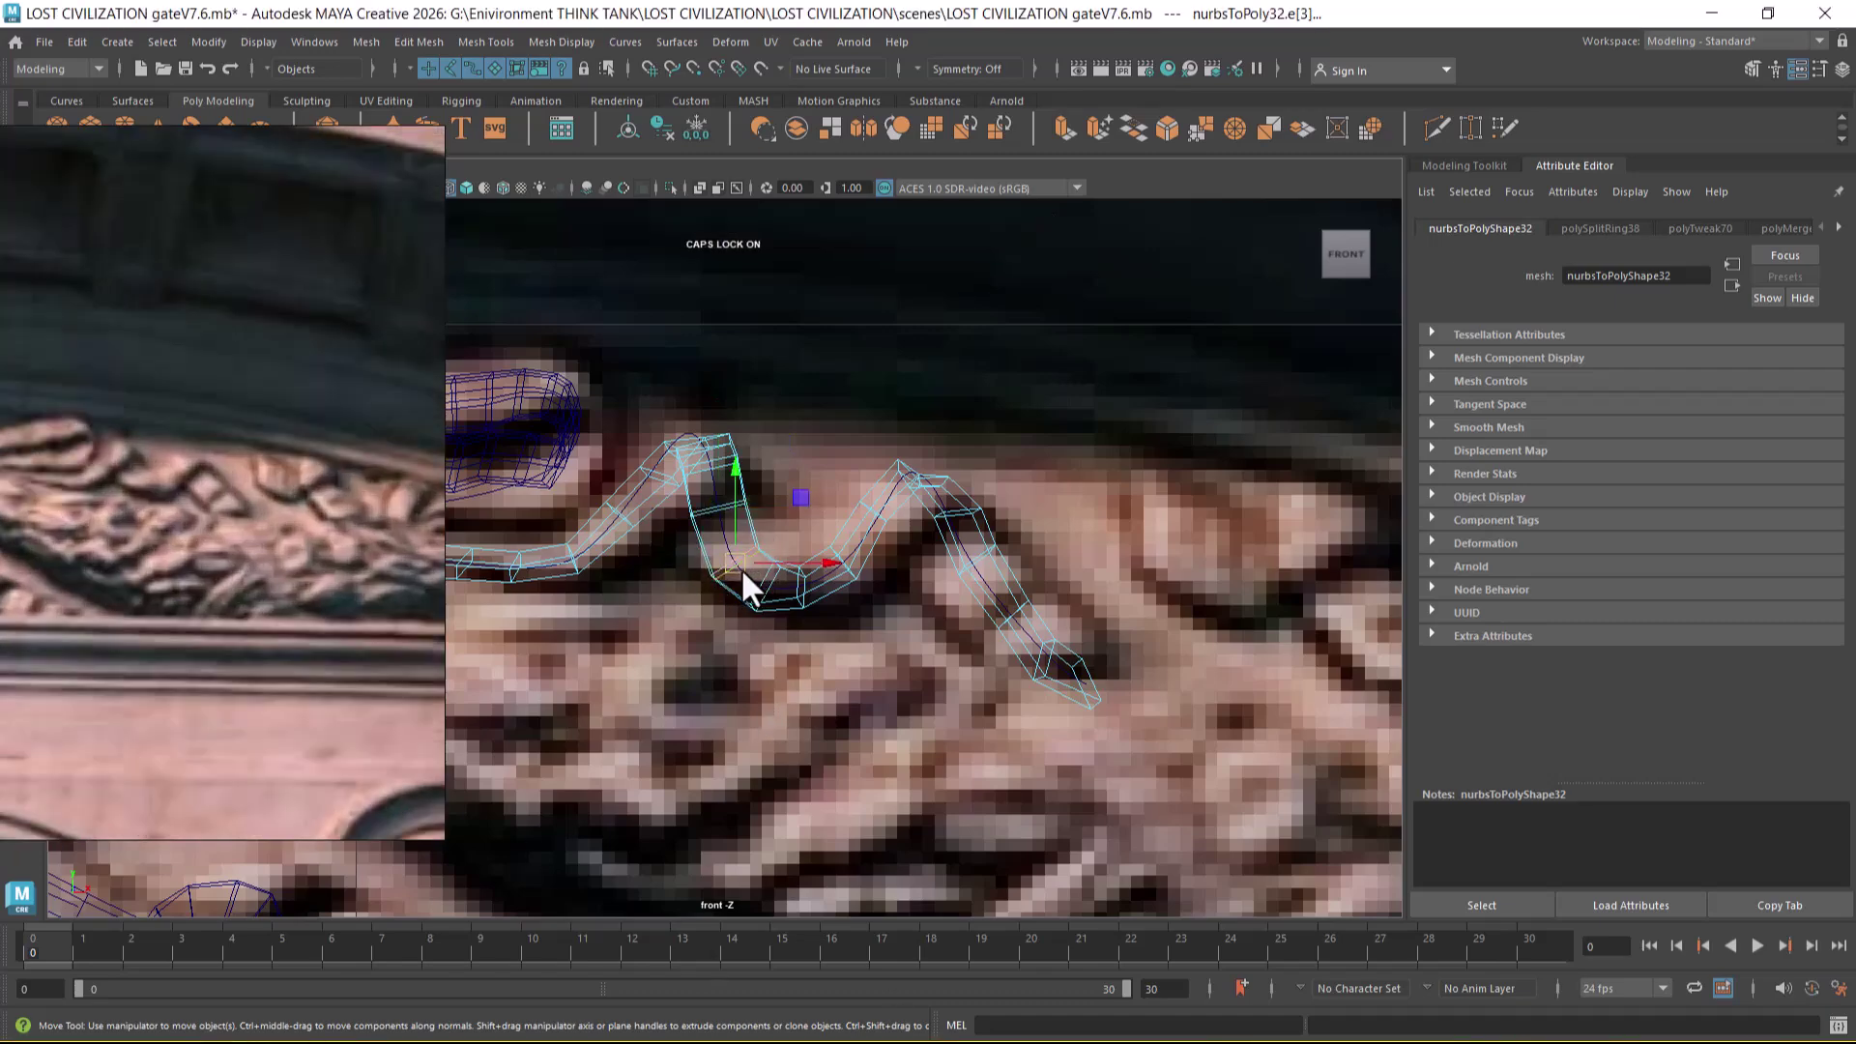
click(768, 591)
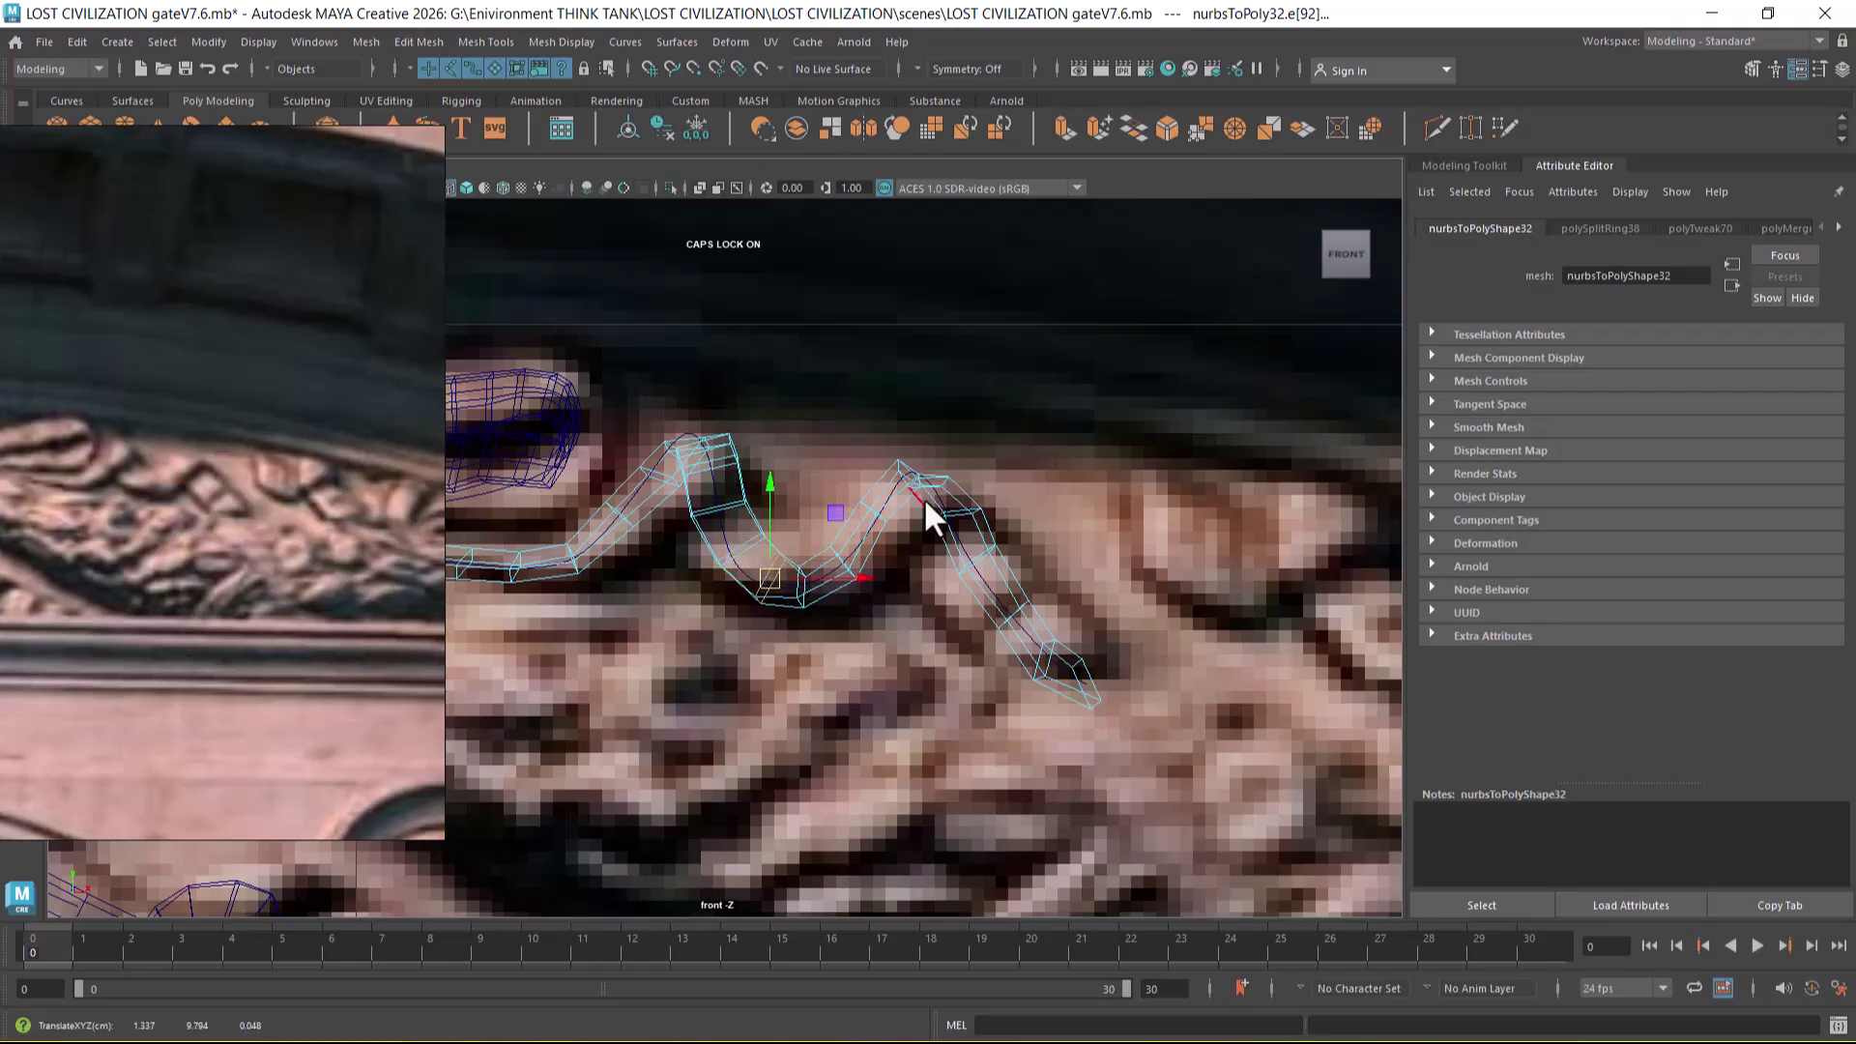
click(955, 530)
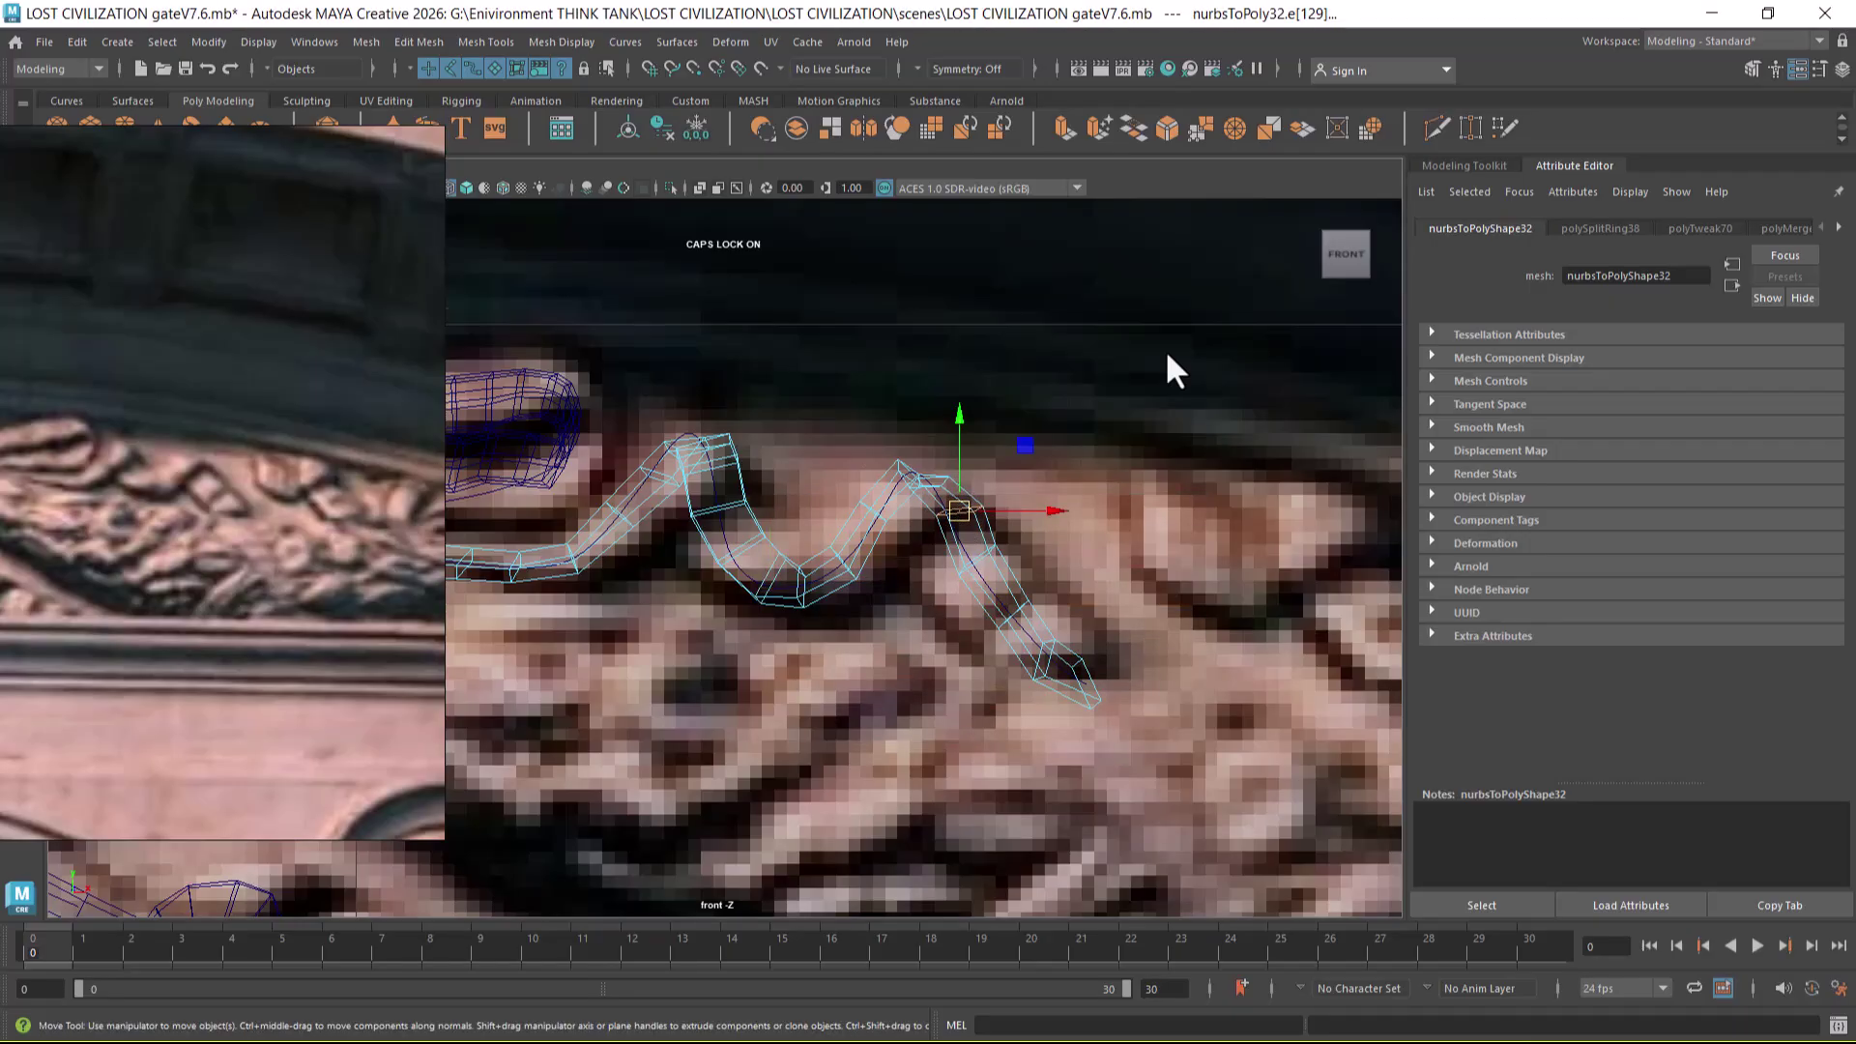
- Compare the ribbon with the reference in perspective, then rotate the edge loop where the valley starts rising to twist the ribbon
key(space)
alt+drag(1247, 547, 1239, 584)
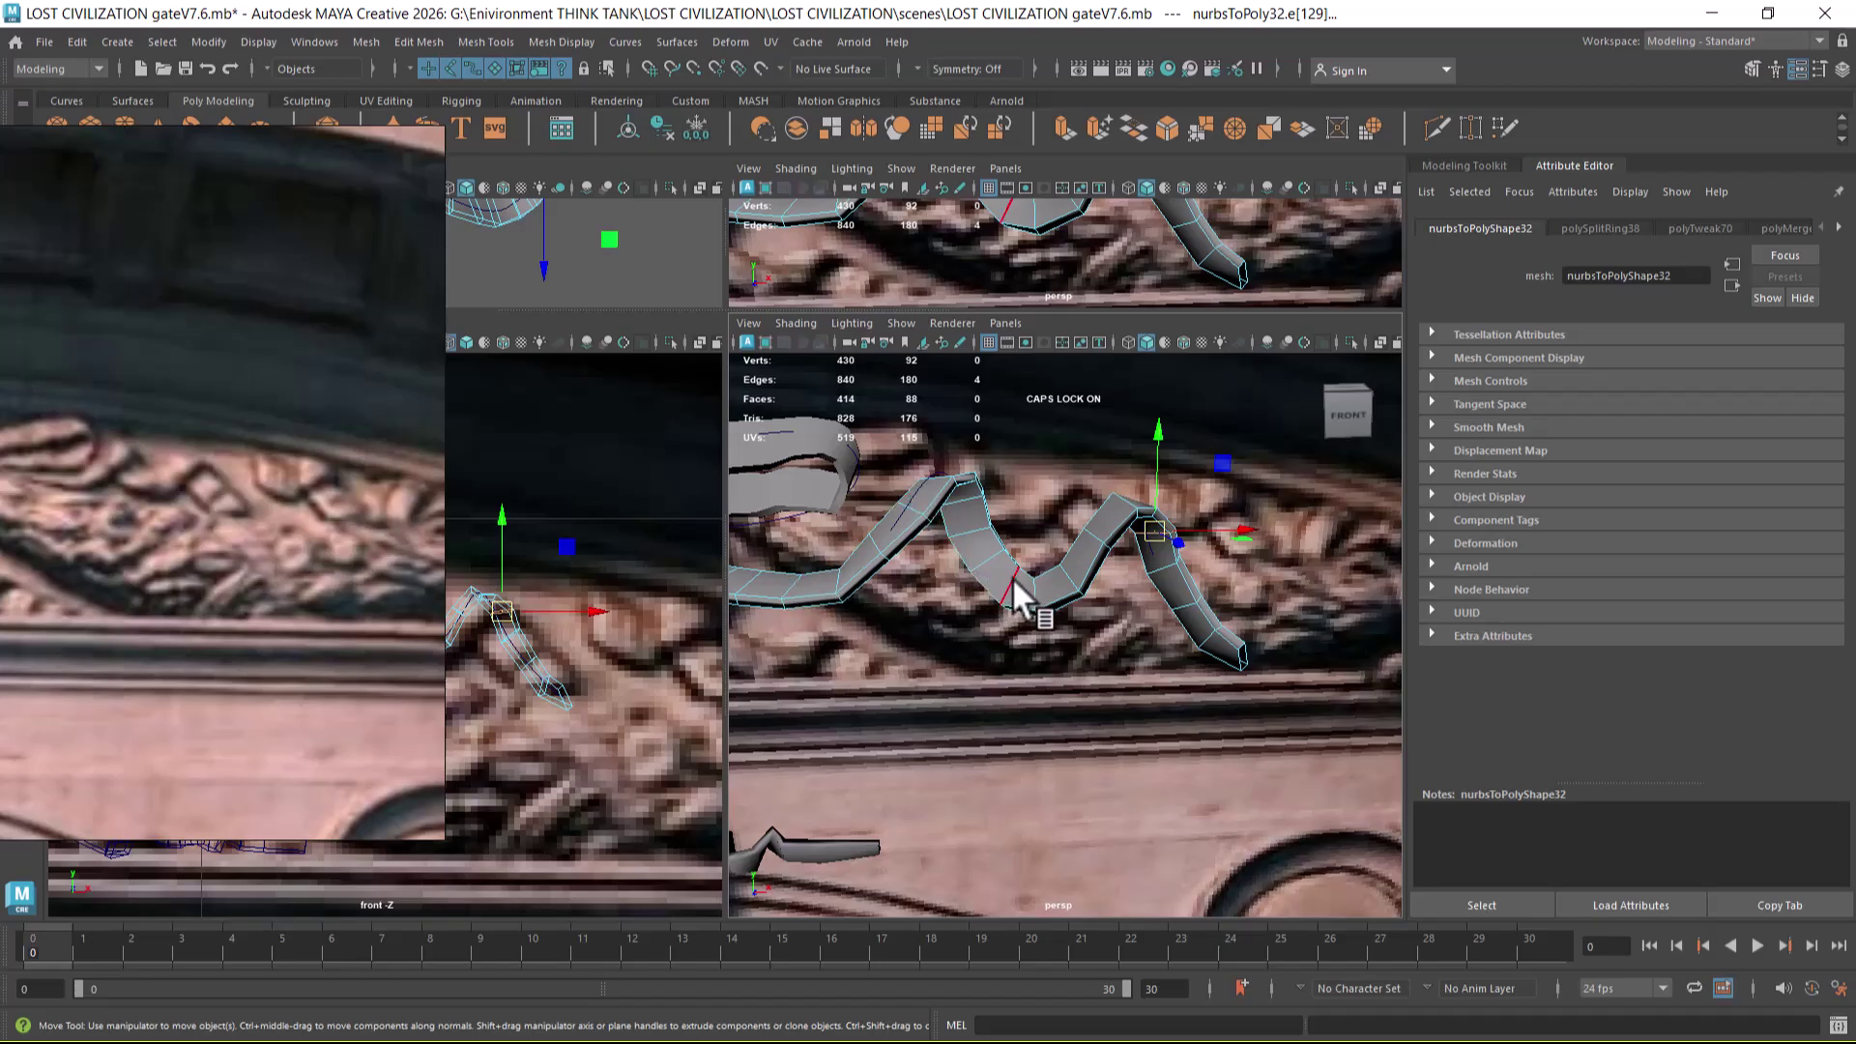
click(1071, 578)
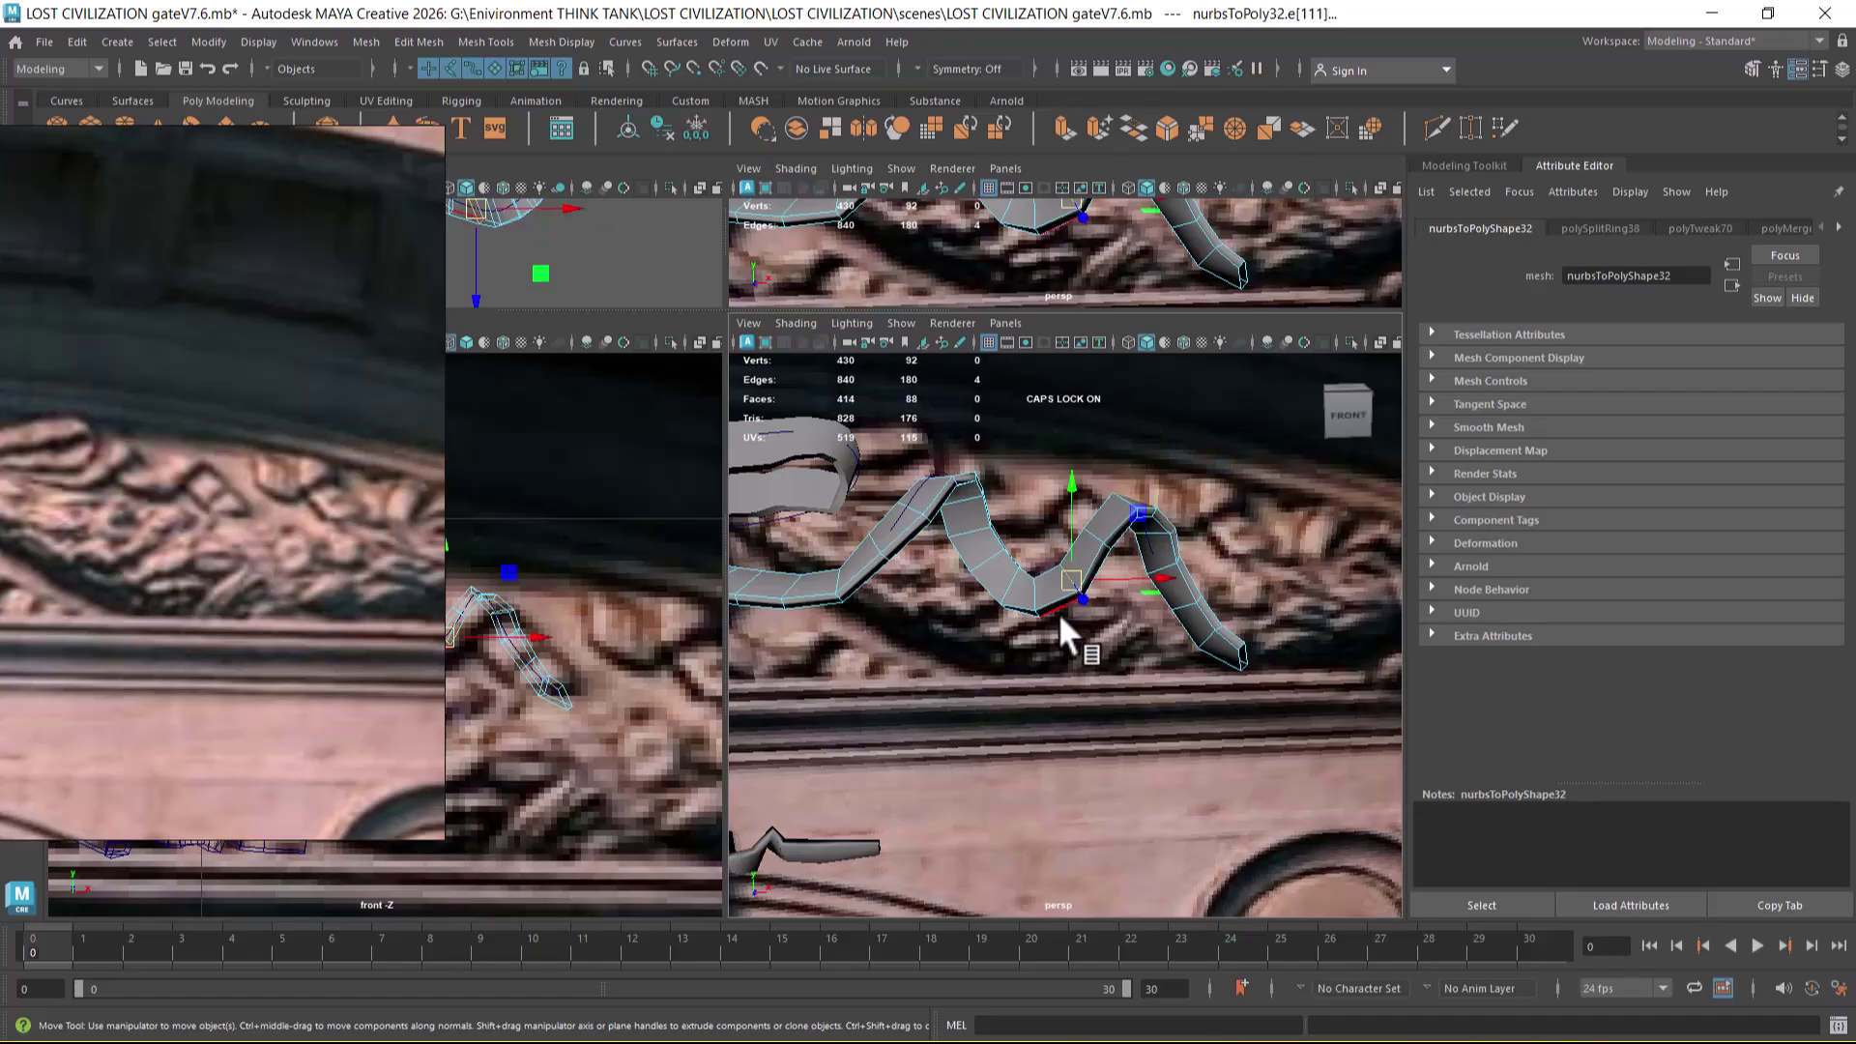
scroll(184, 500, down, 5)
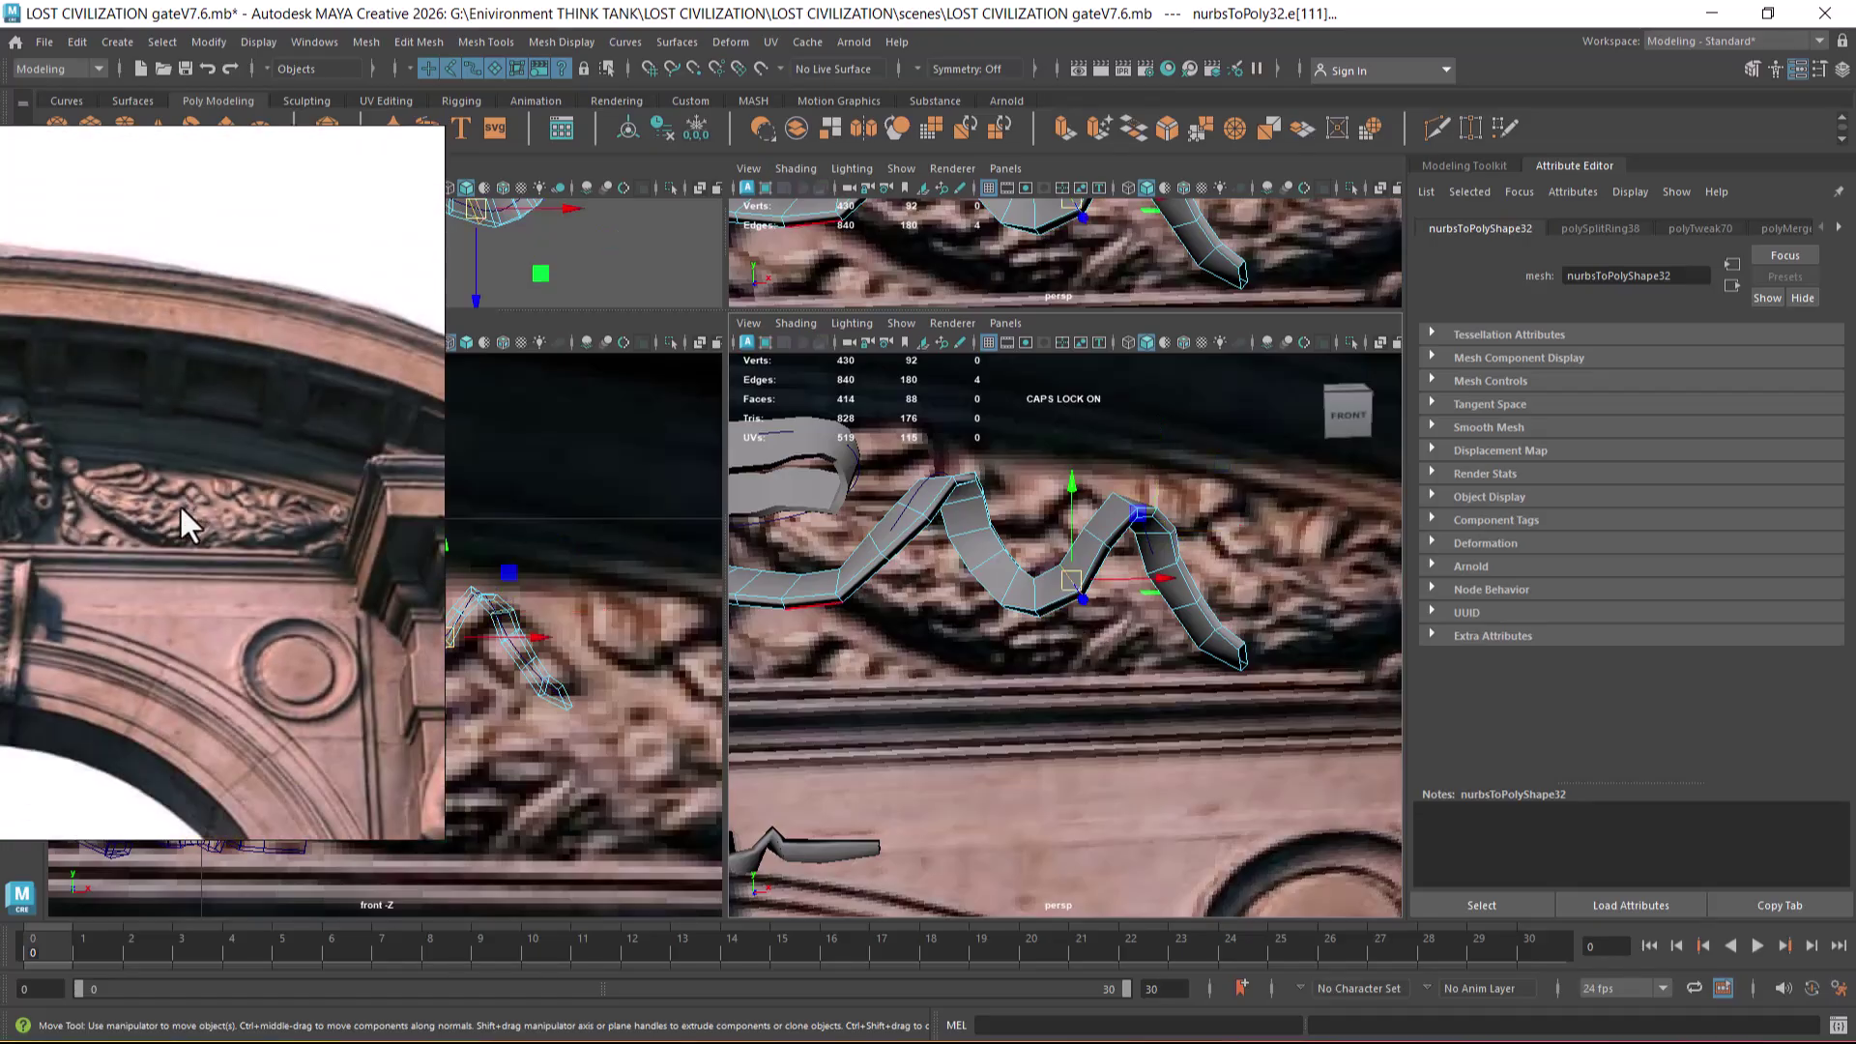
mouse_move(1068, 603)
mouse_down()
mouse_move(1082, 595)
mouse_move(1083, 629)
mouse_up()
scroll(1126, 715, up, 5)
key(e)
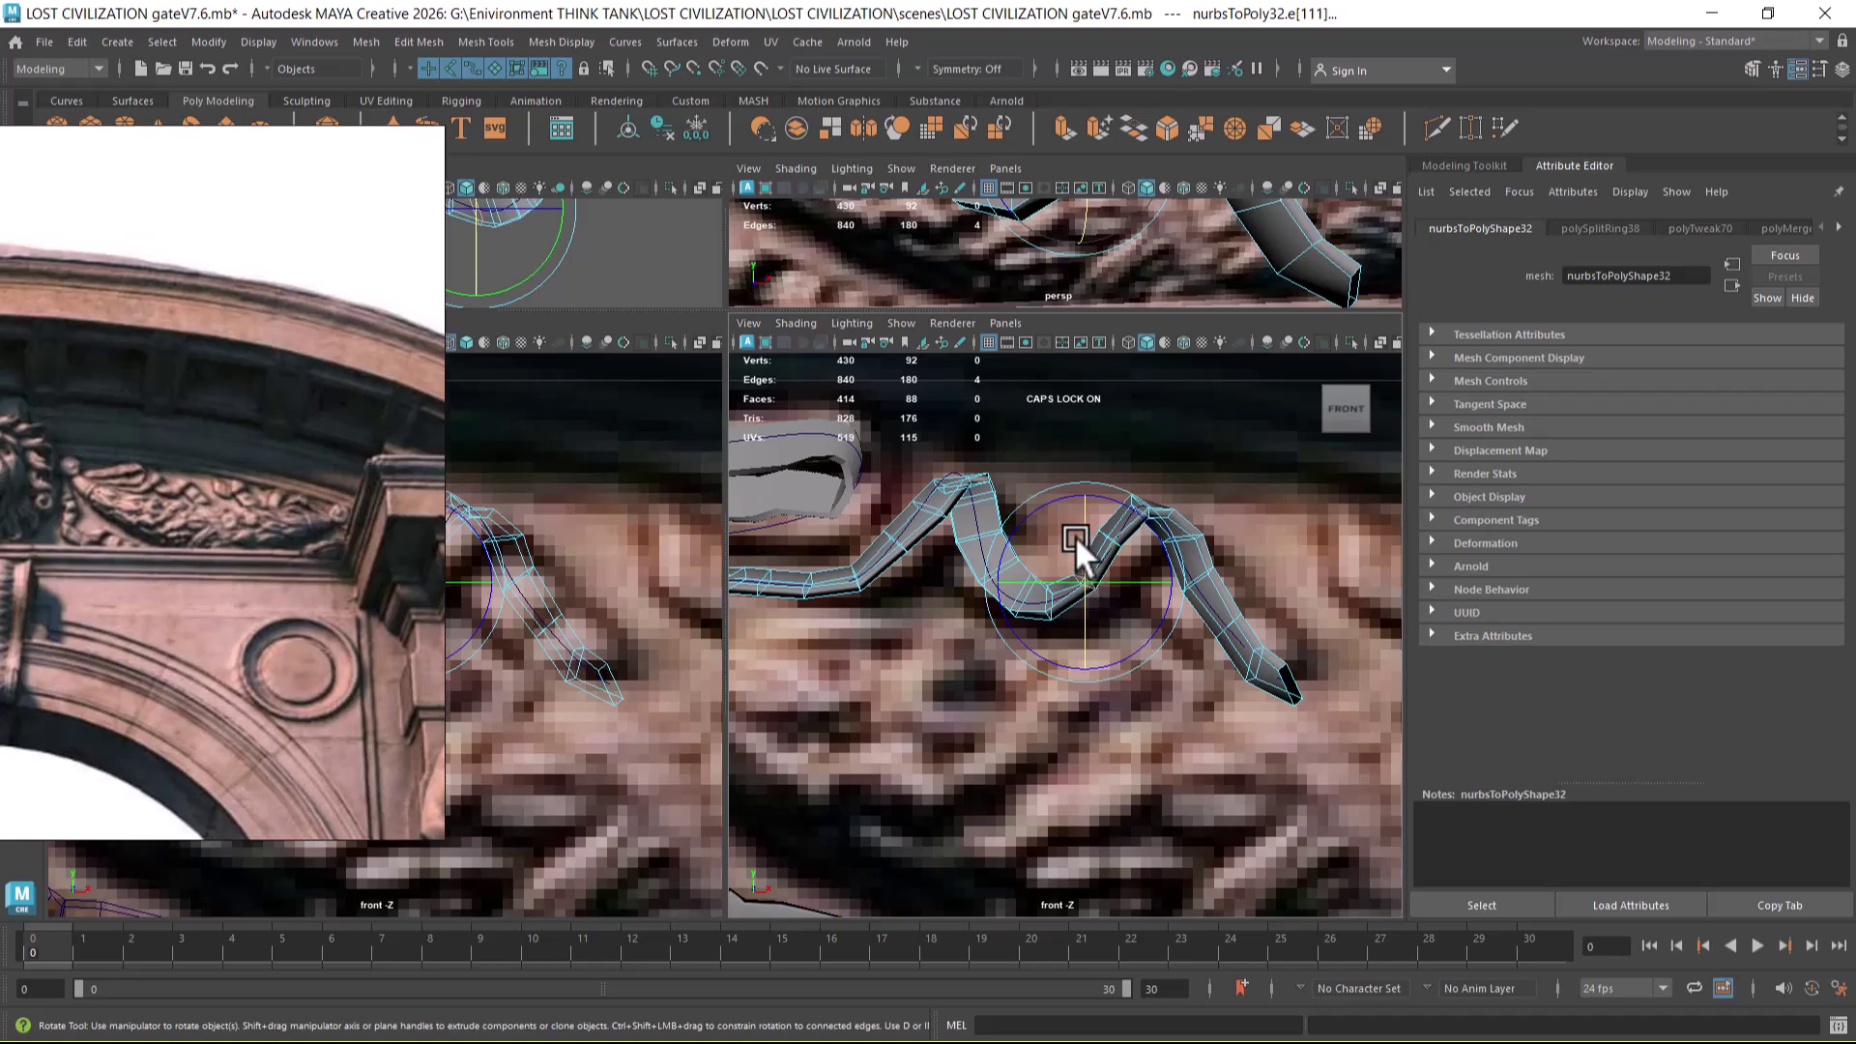
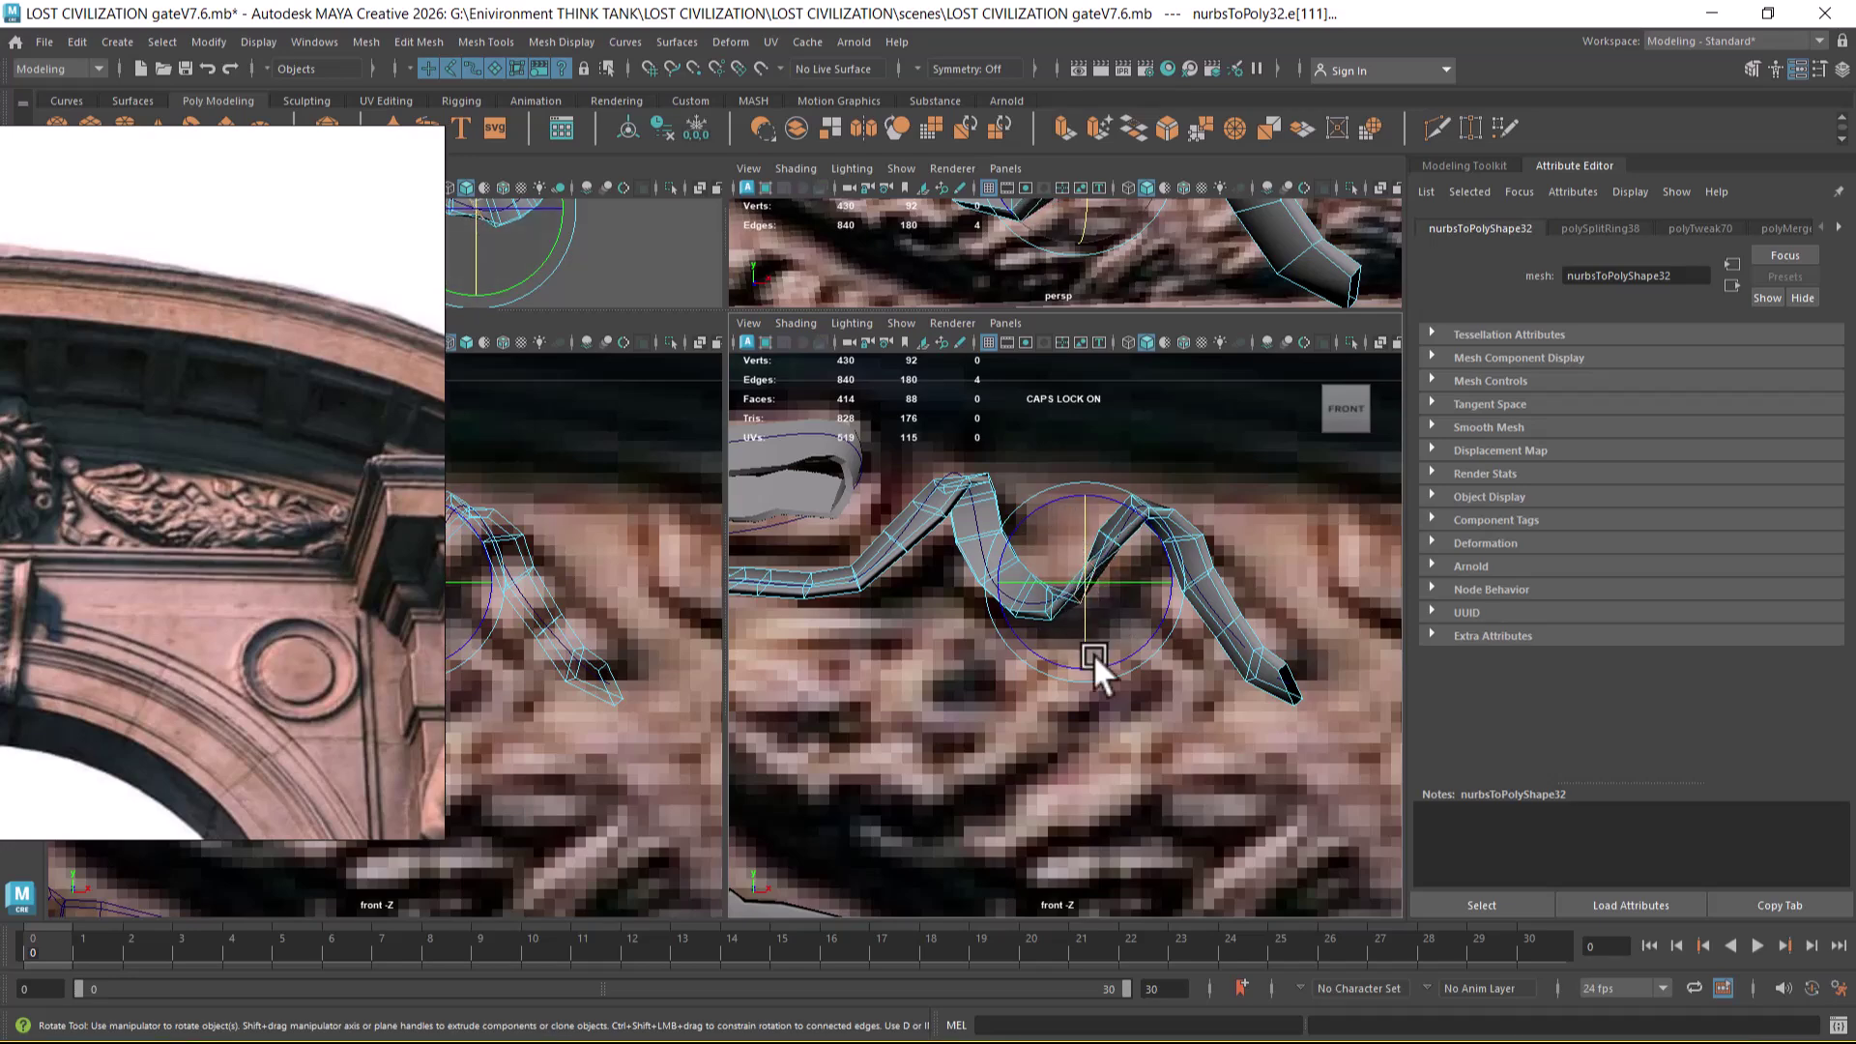
scroll(1102, 662, up, 2)
drag(1135, 565, 1086, 576)
scroll(1068, 744, up, 3)
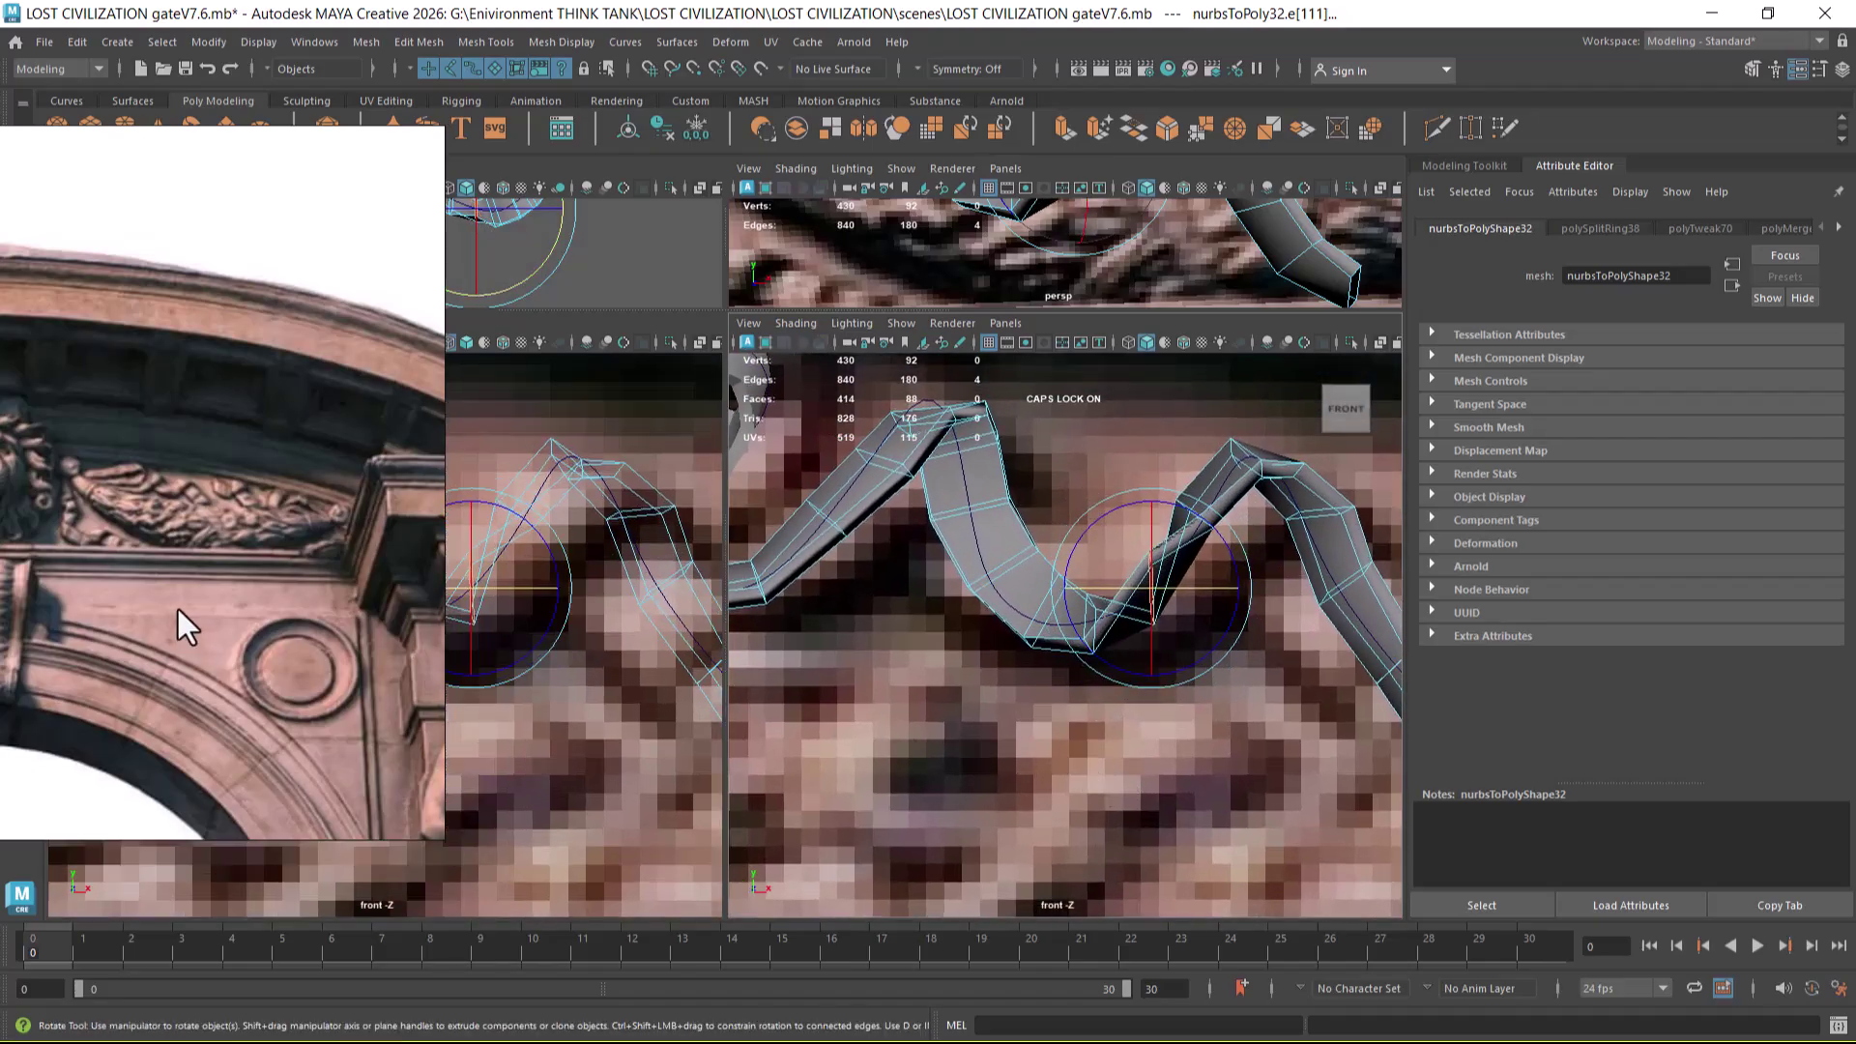
scroll(177, 613, up, 1)
alt+middle_drag(1081, 679, 1065, 681)
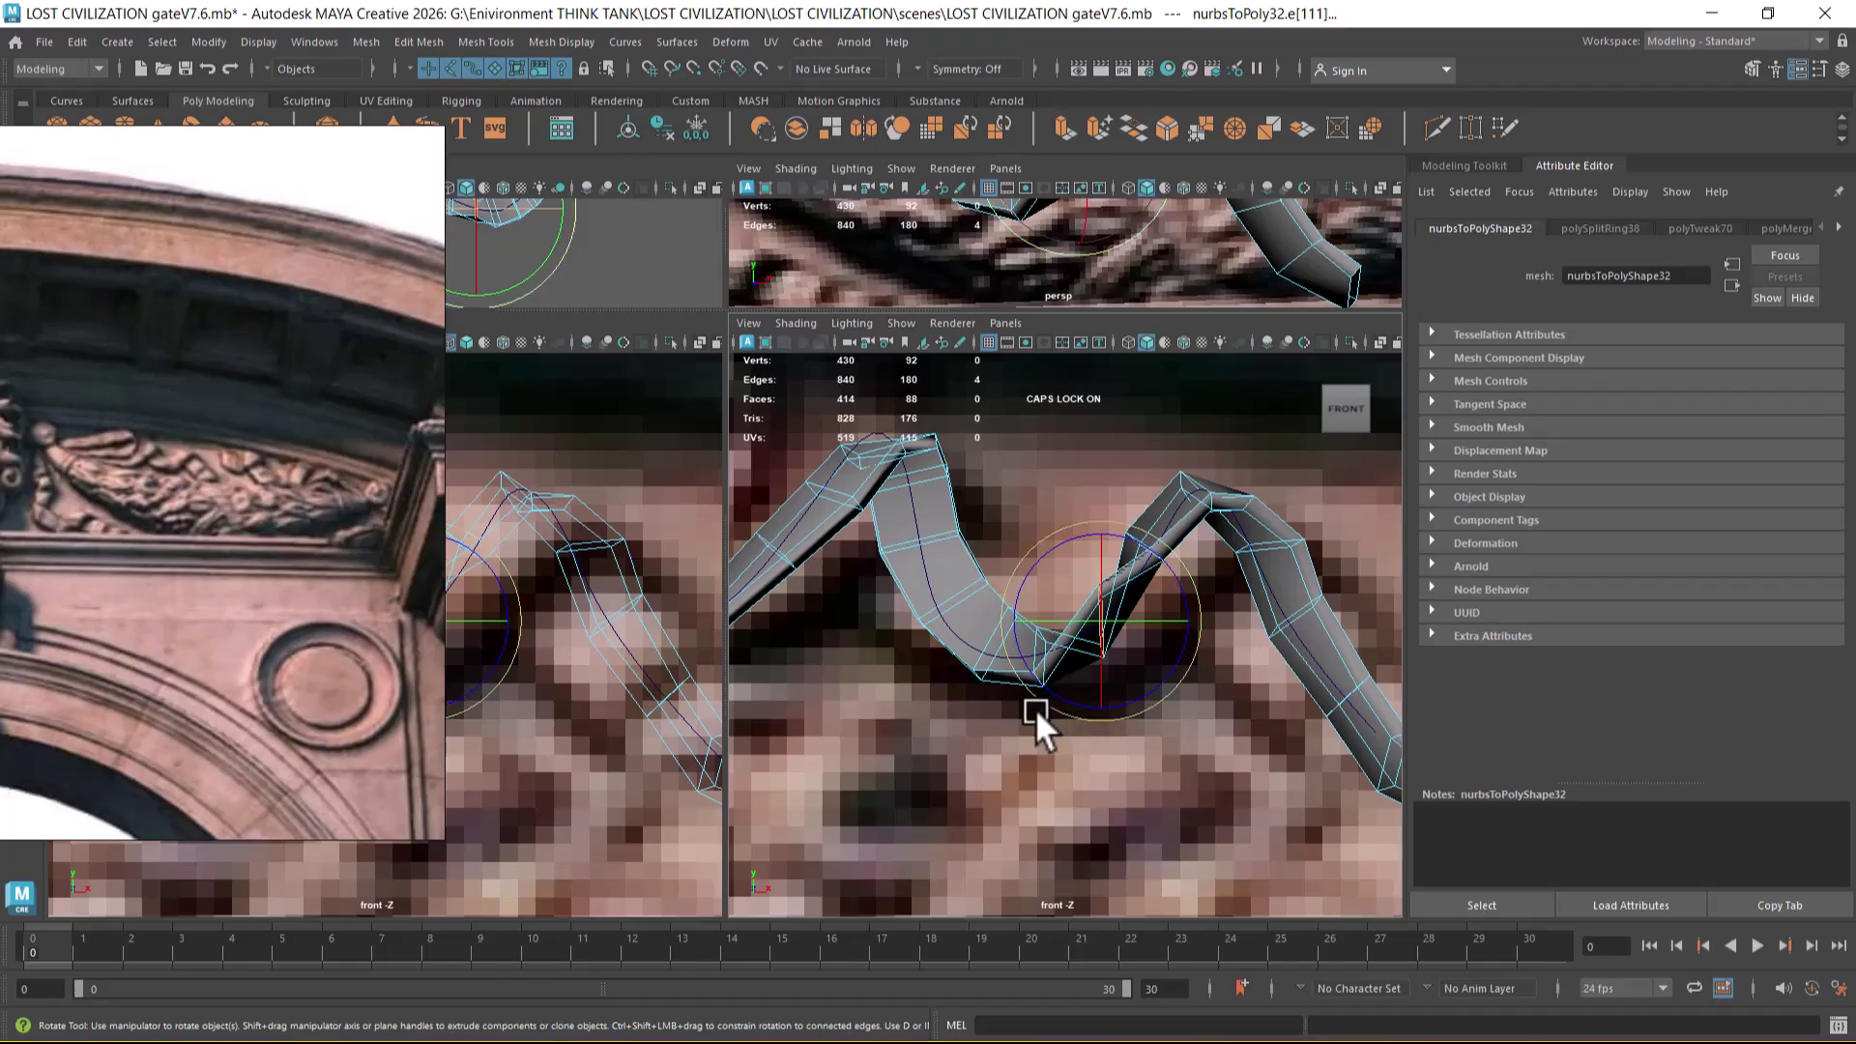
- Rotate the edge loop at the bottom of the valley between the two crests in the front view
click(1026, 713)
double_click(1038, 667)
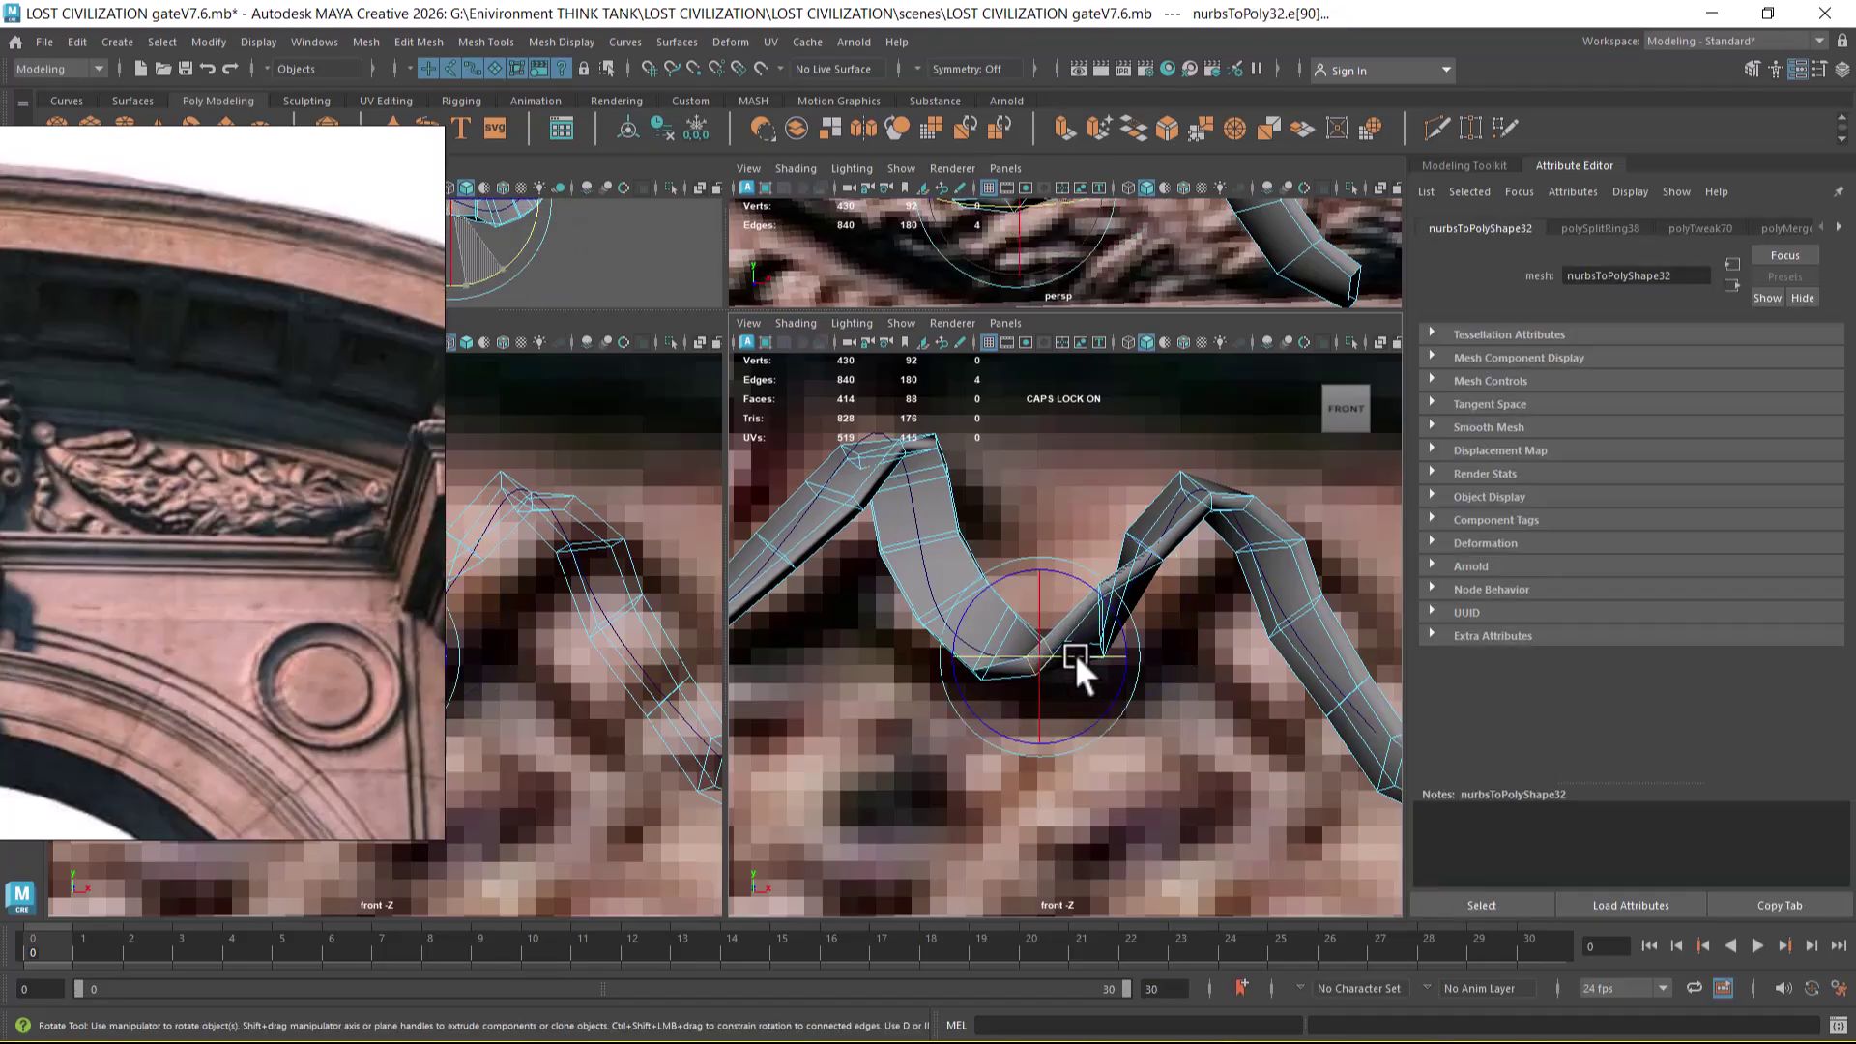
drag(1026, 594, 1221, 630)
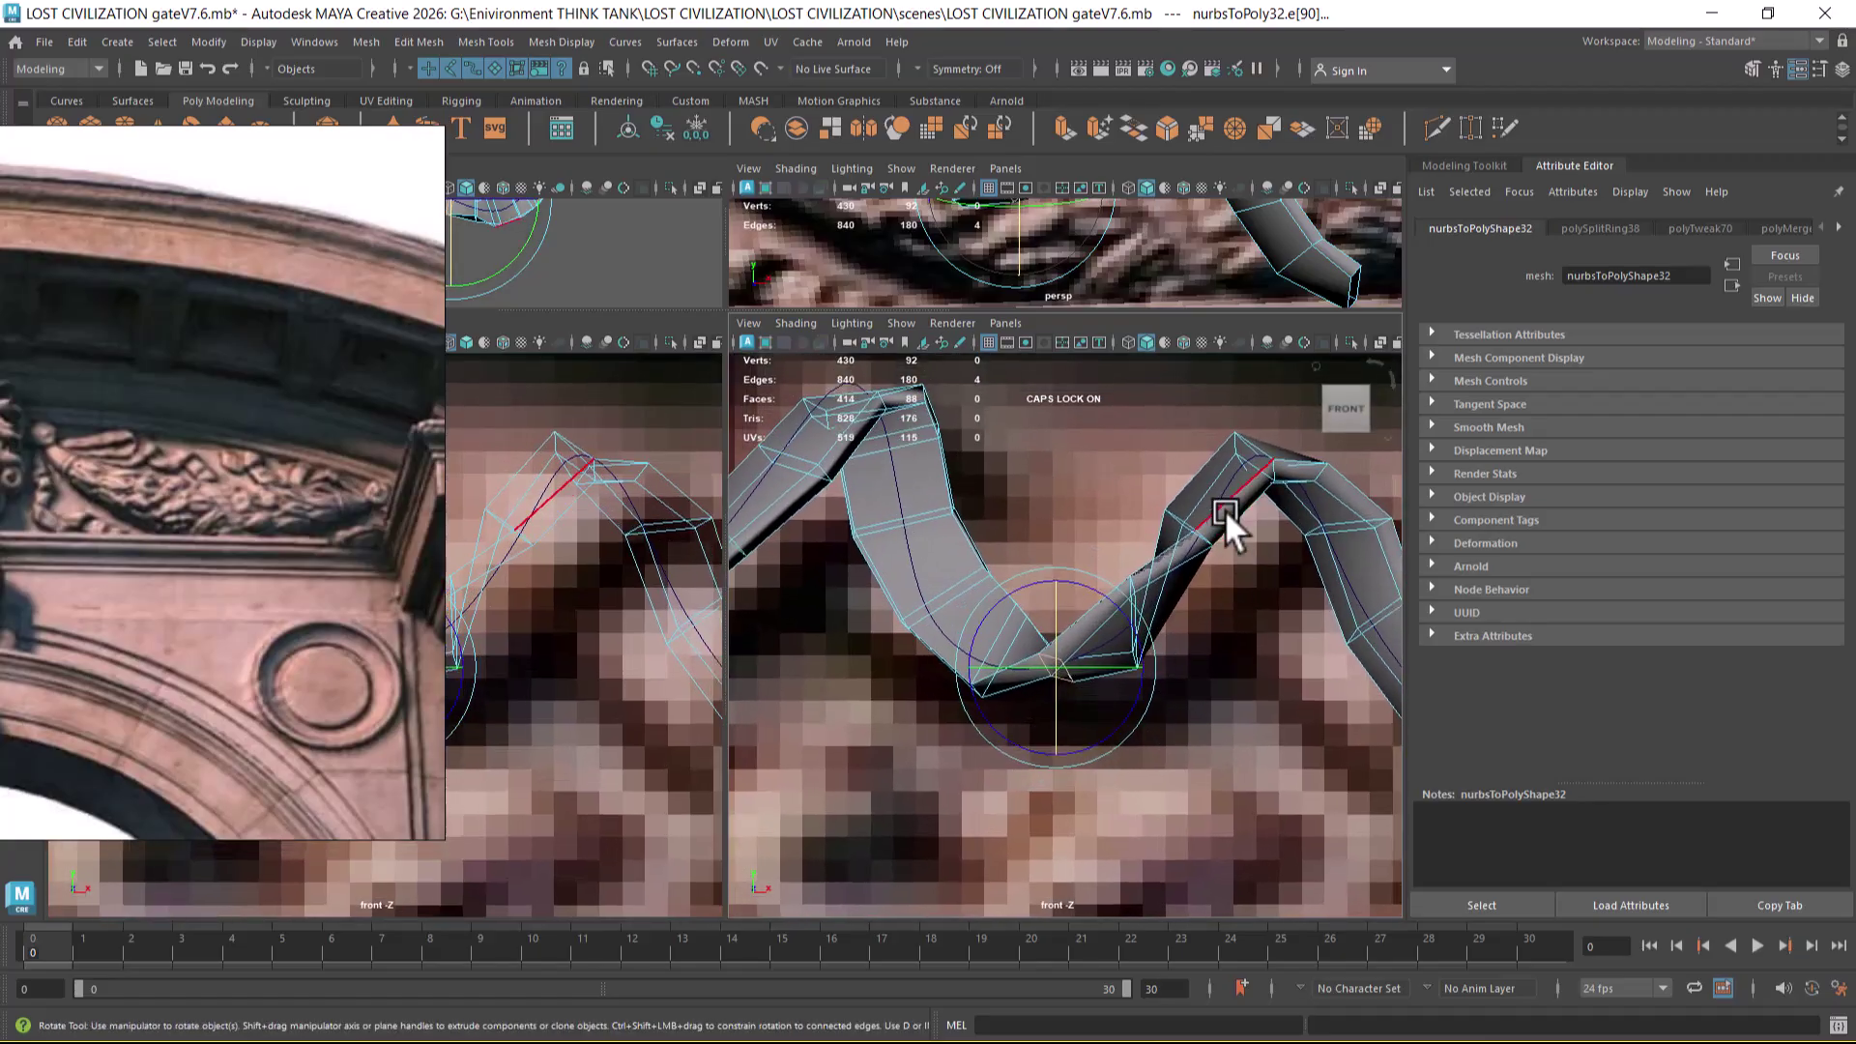
- Rotate the edge loops midway up the second rising slope and at the second crest to twist the ribbon
double_click(1173, 510)
drag(1181, 497, 1251, 547)
click(1261, 443)
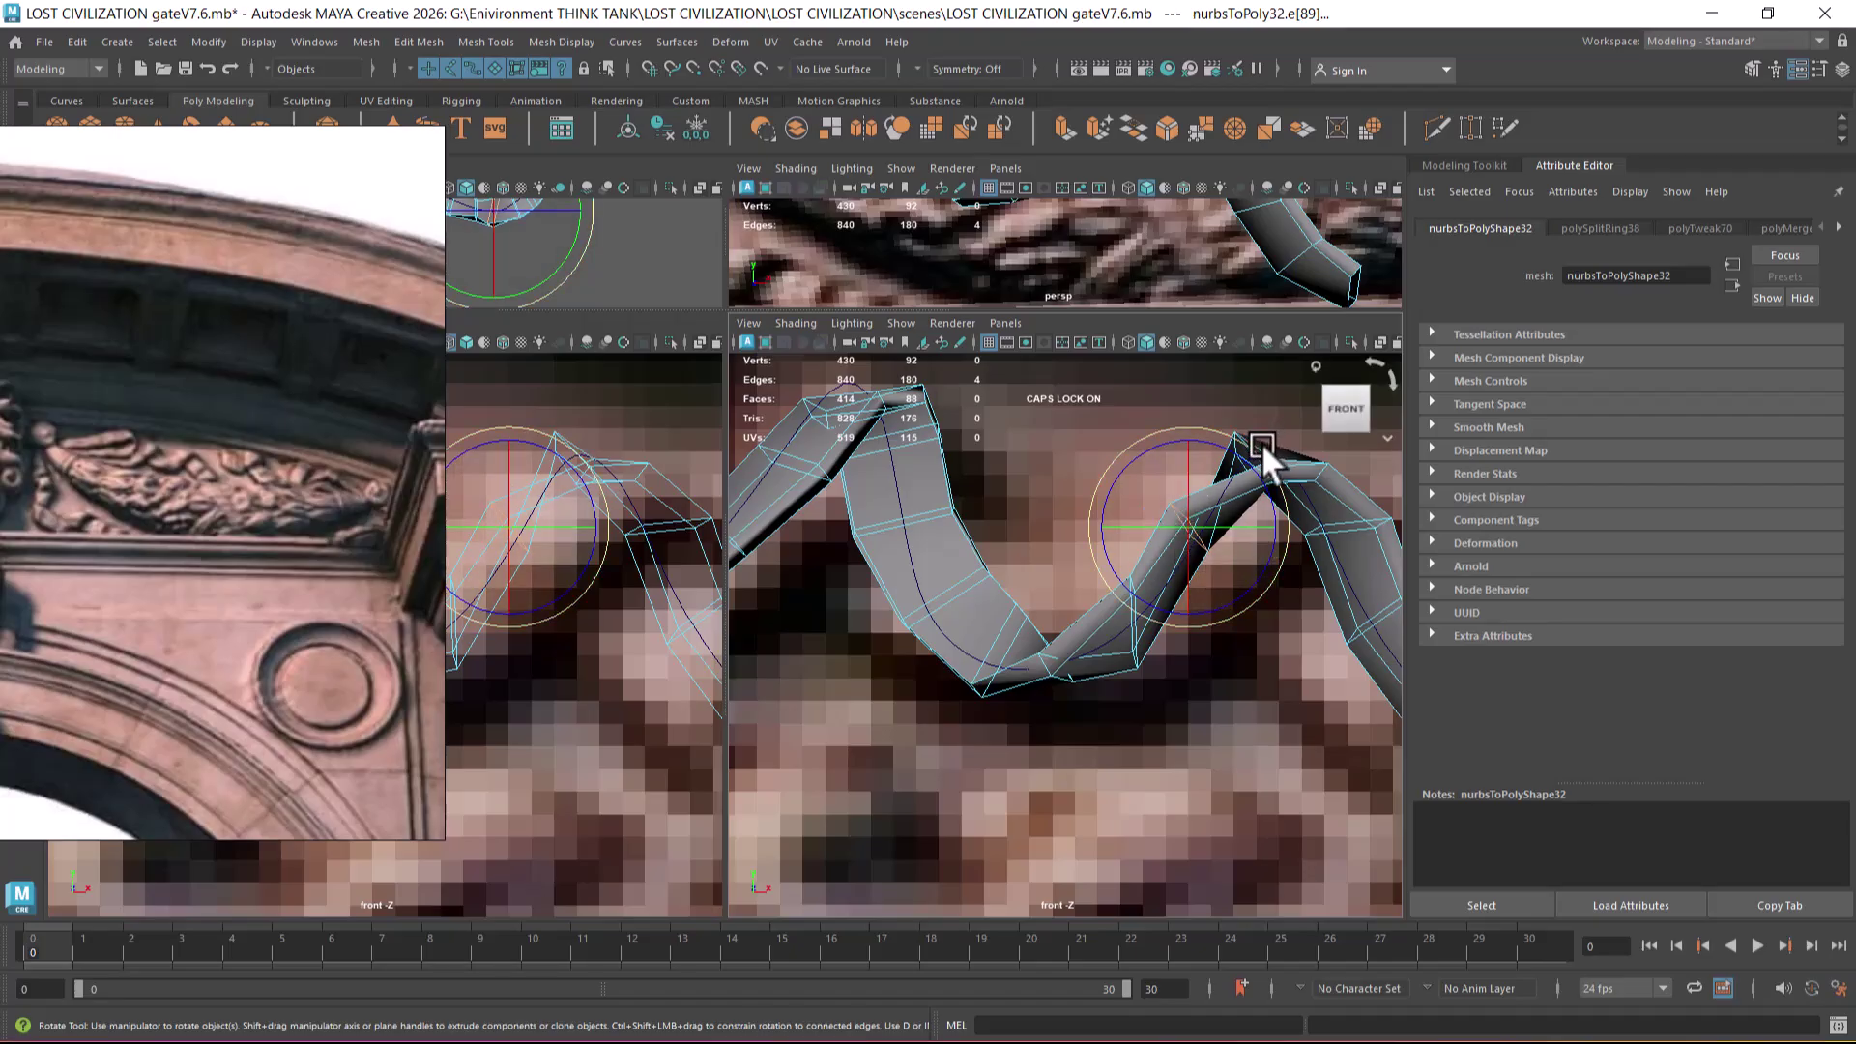
double_click(1261, 446)
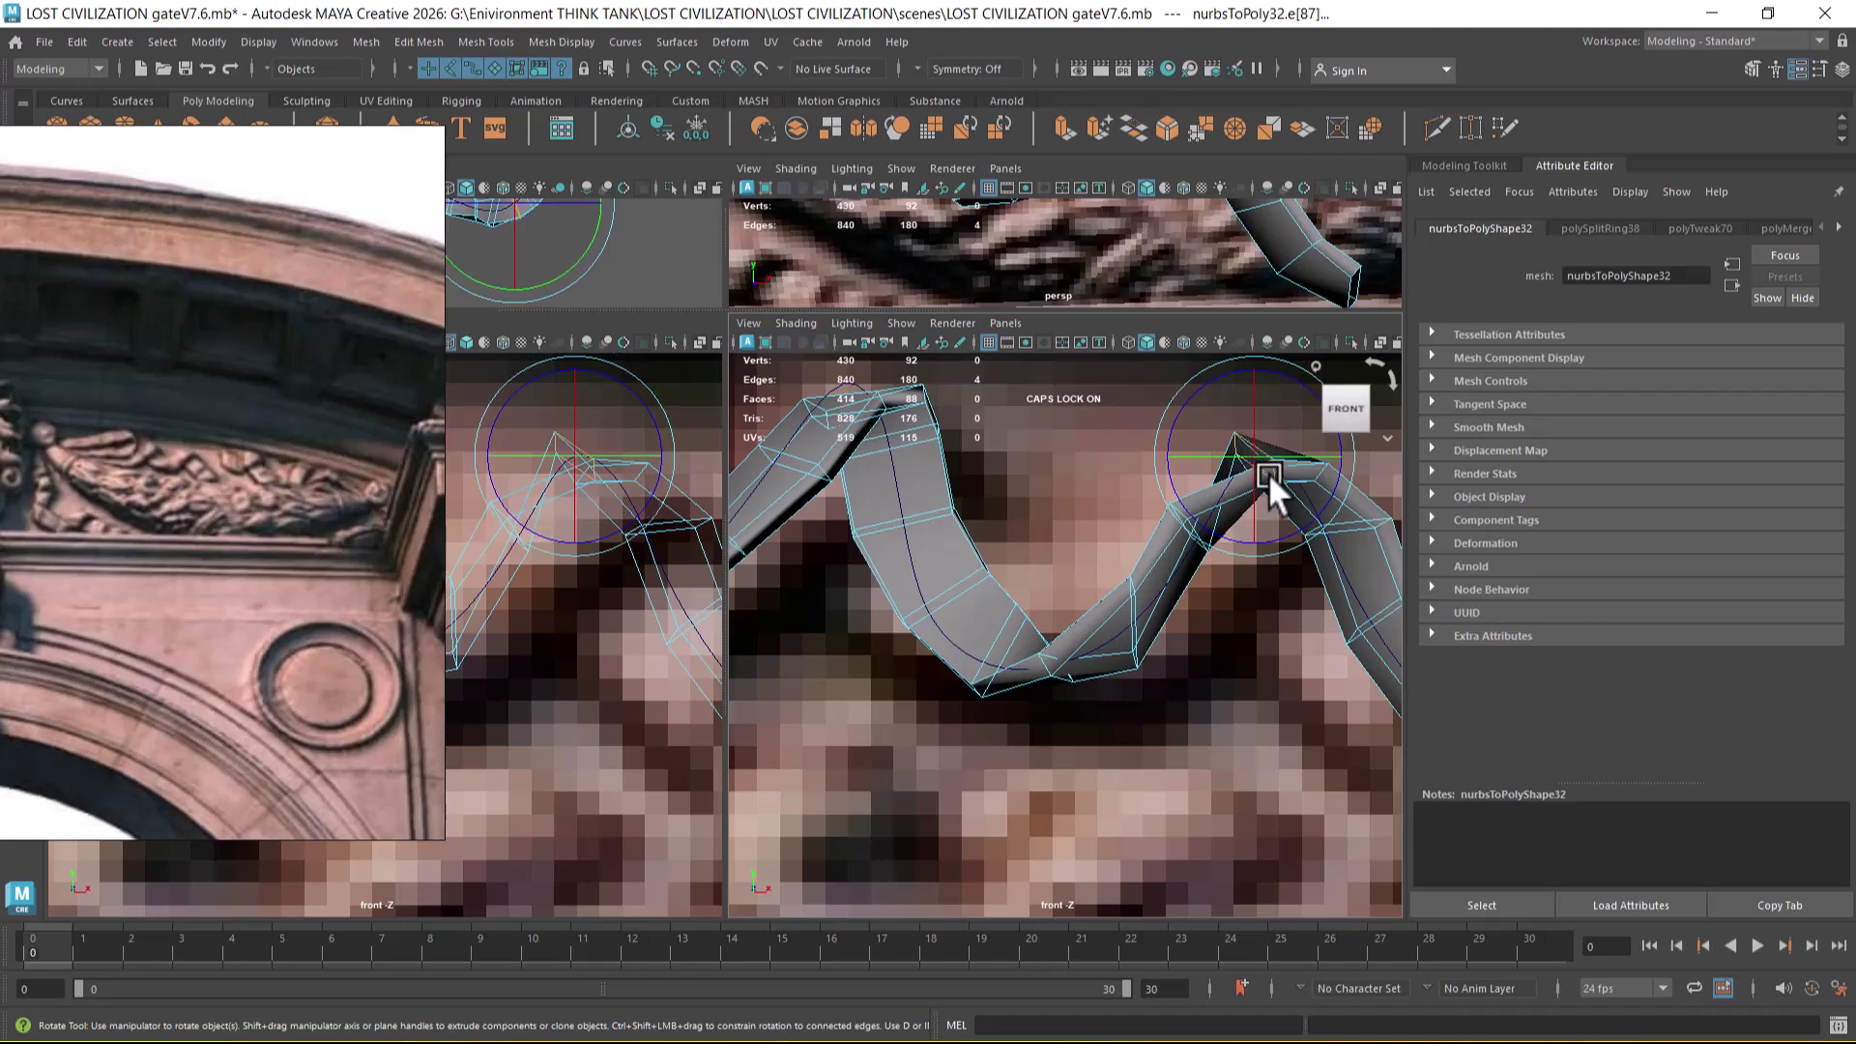
drag(1256, 479, 1243, 386)
alt+middle_drag(1289, 580, 1180, 605)
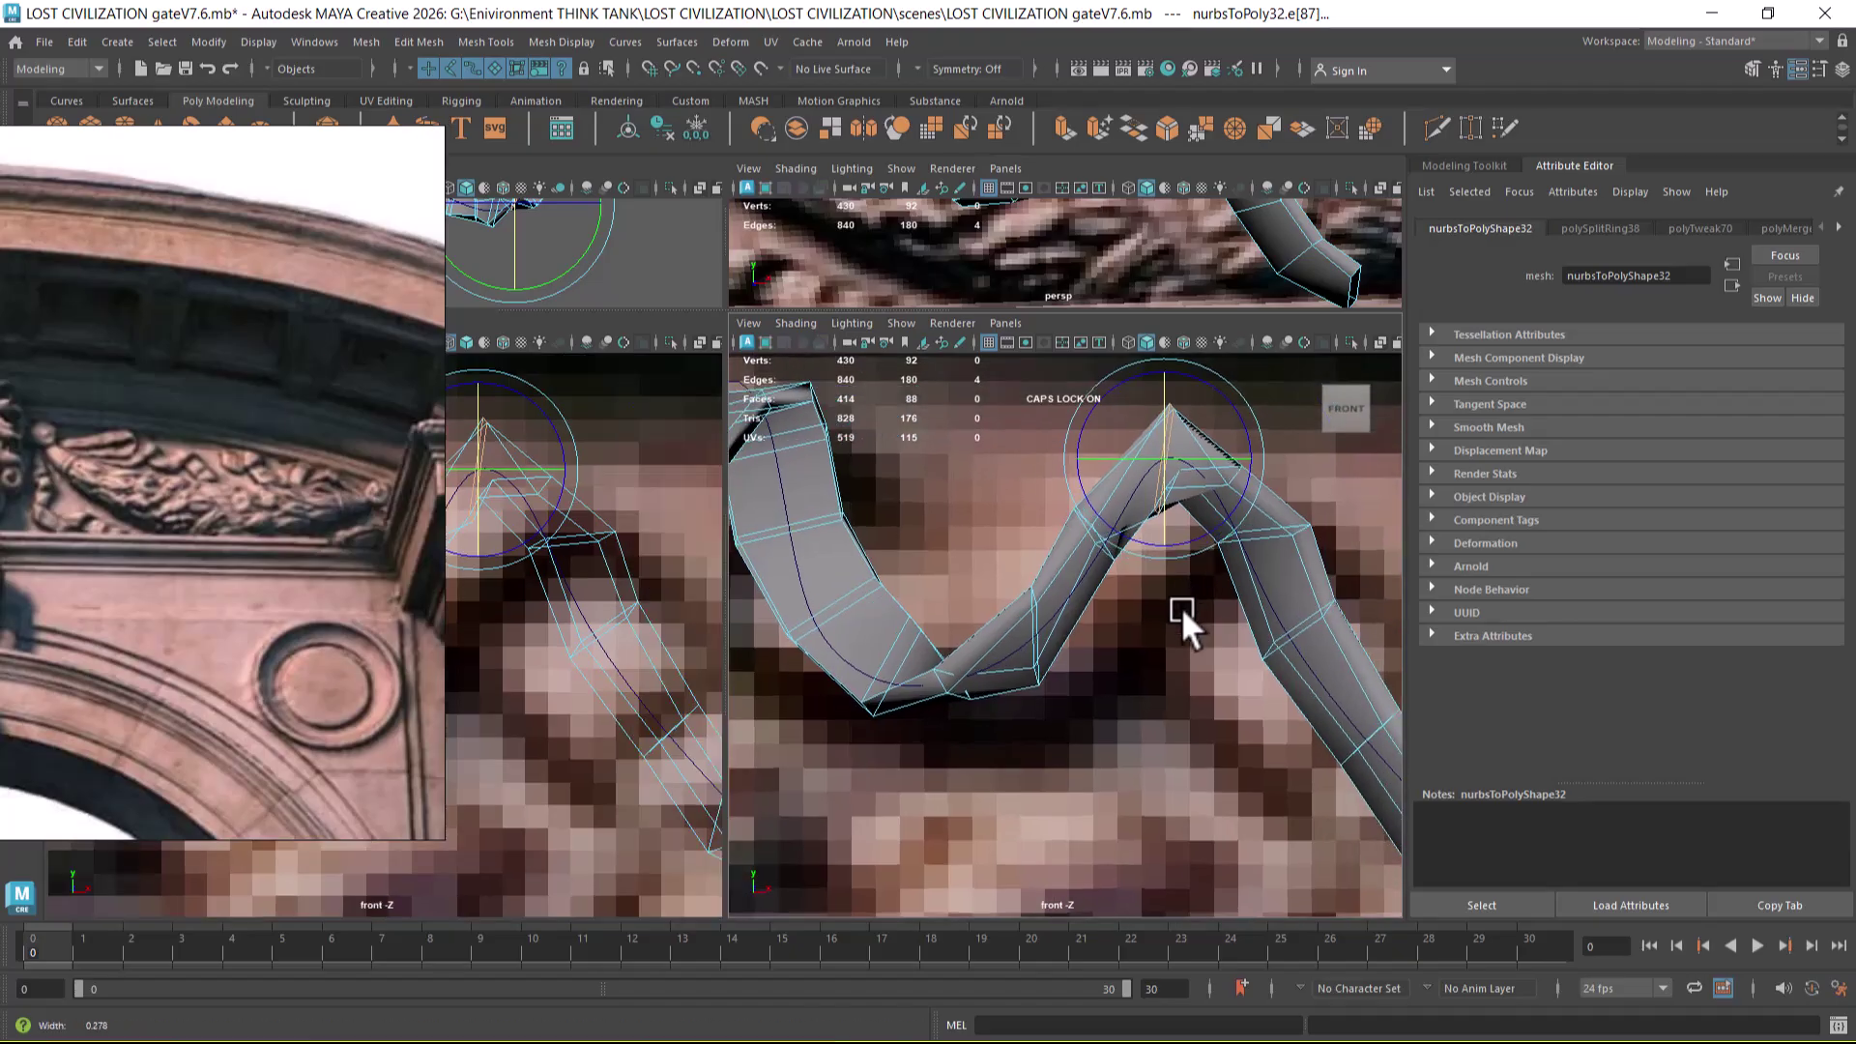
- Rotate the edge loop just past the second crest in the front view
click(1273, 538)
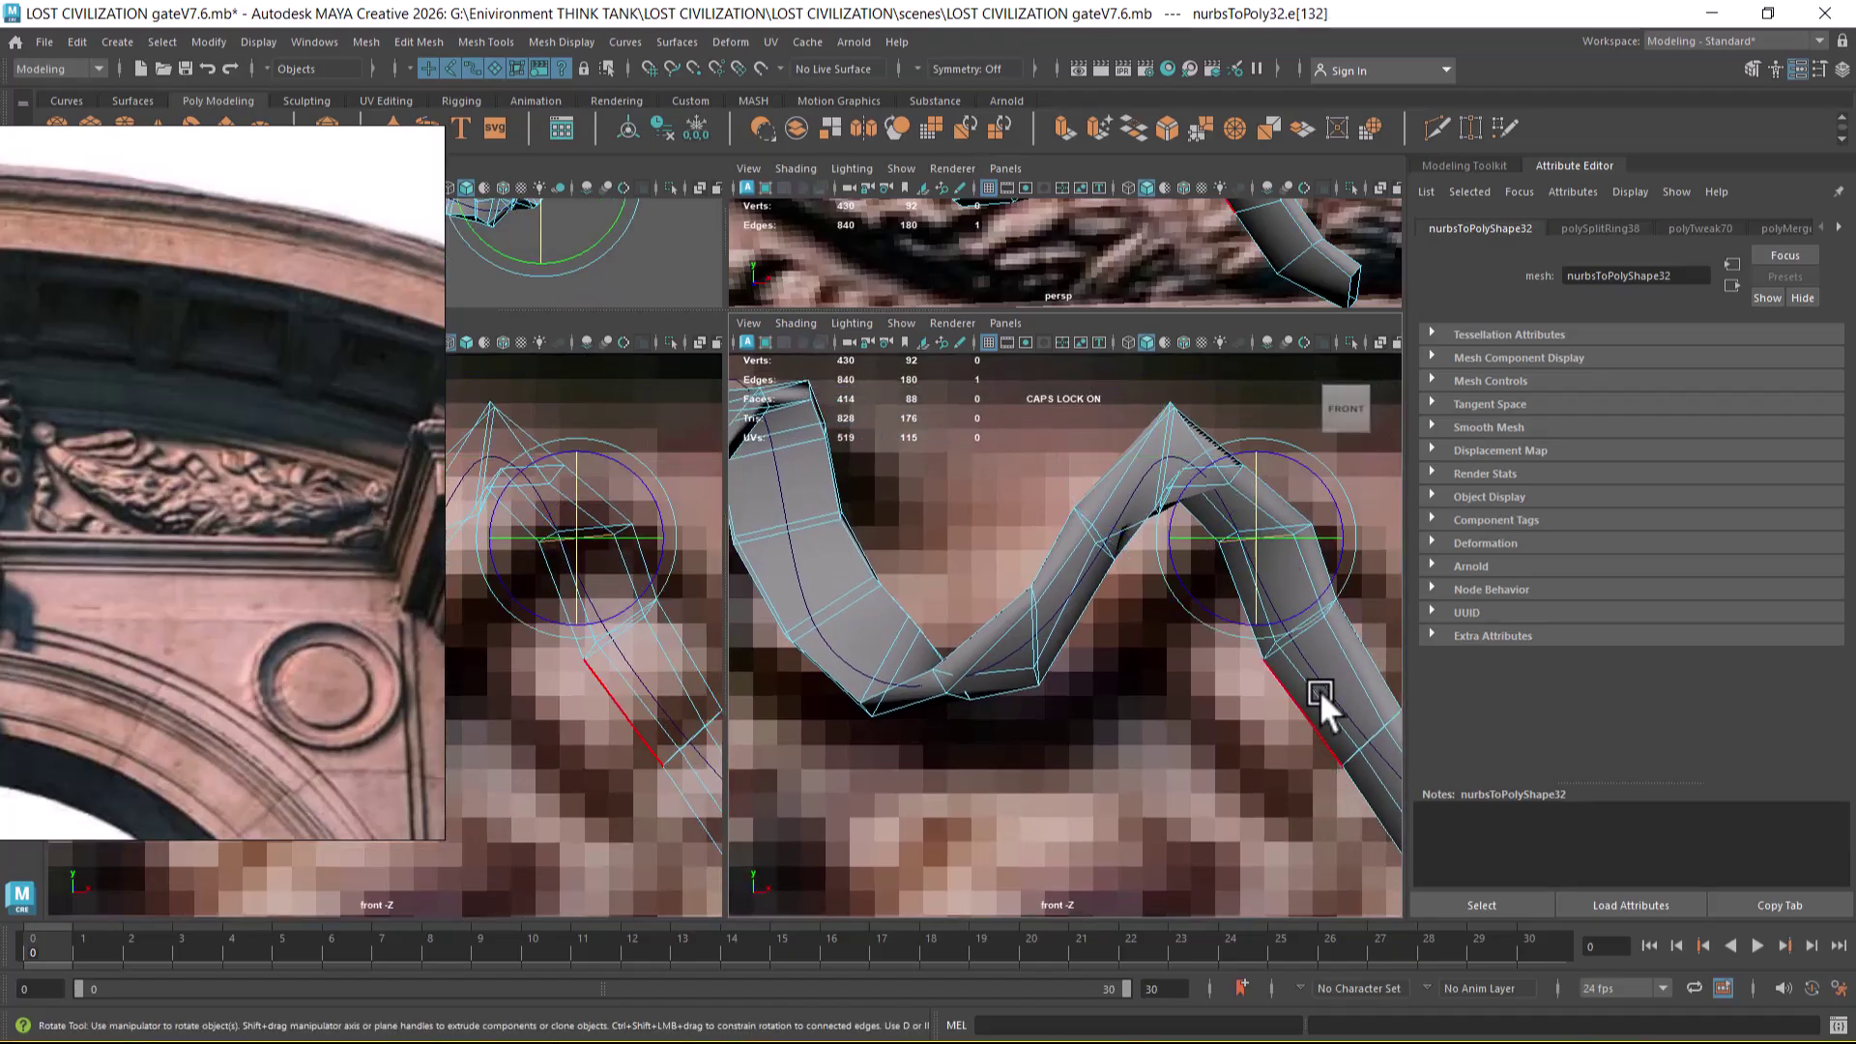
click(1291, 653)
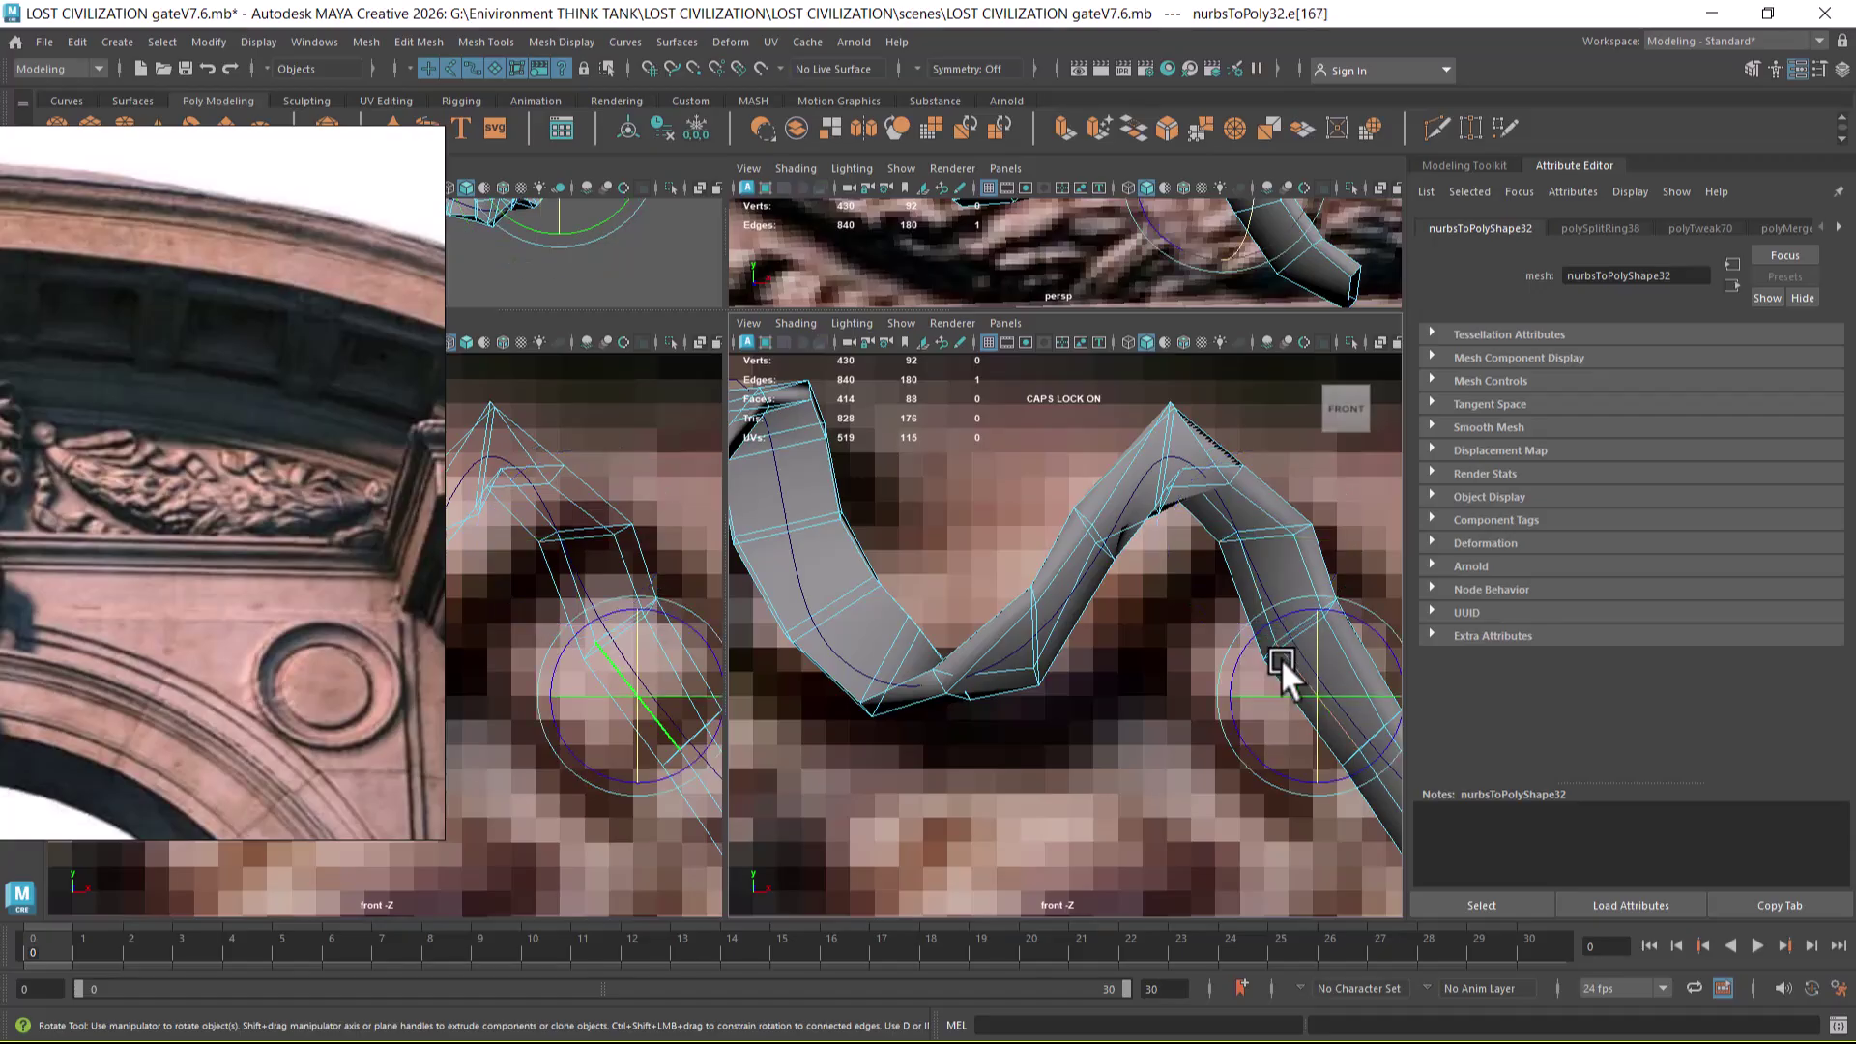
double_click(1232, 470)
drag(1262, 474, 1187, 457)
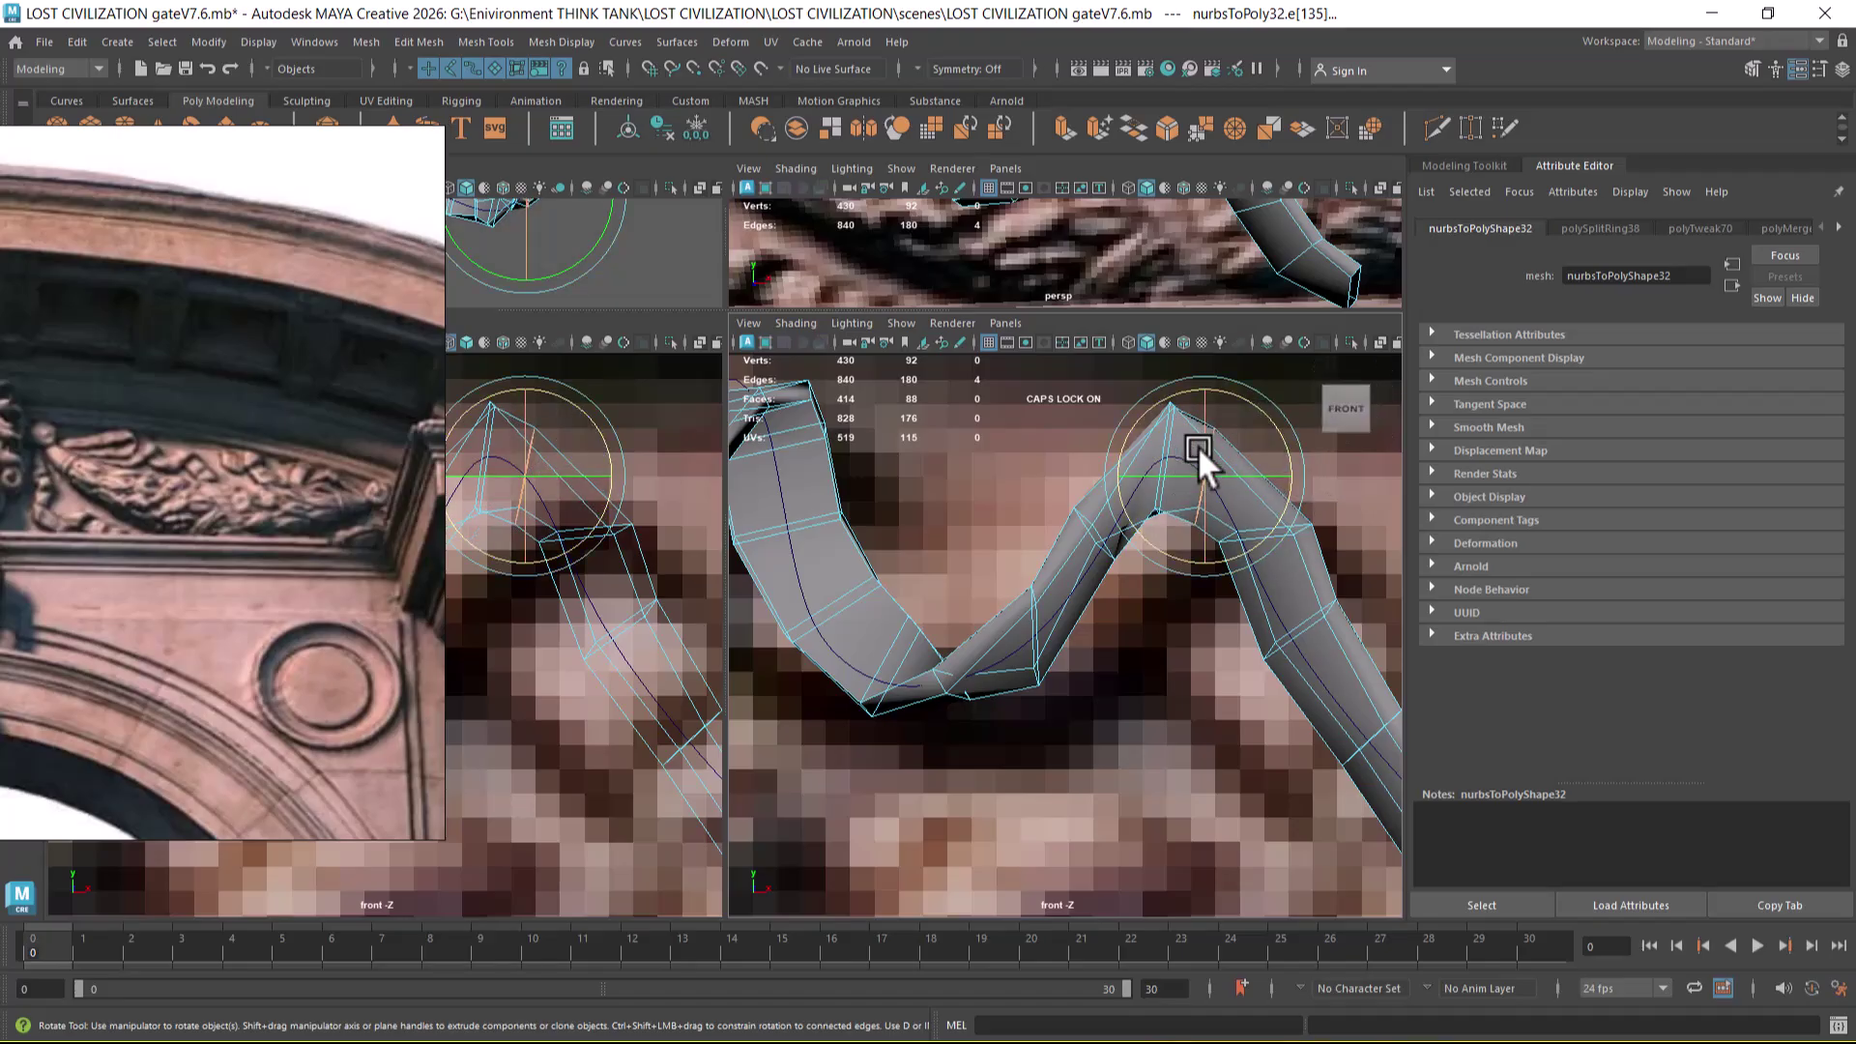
click(1200, 410)
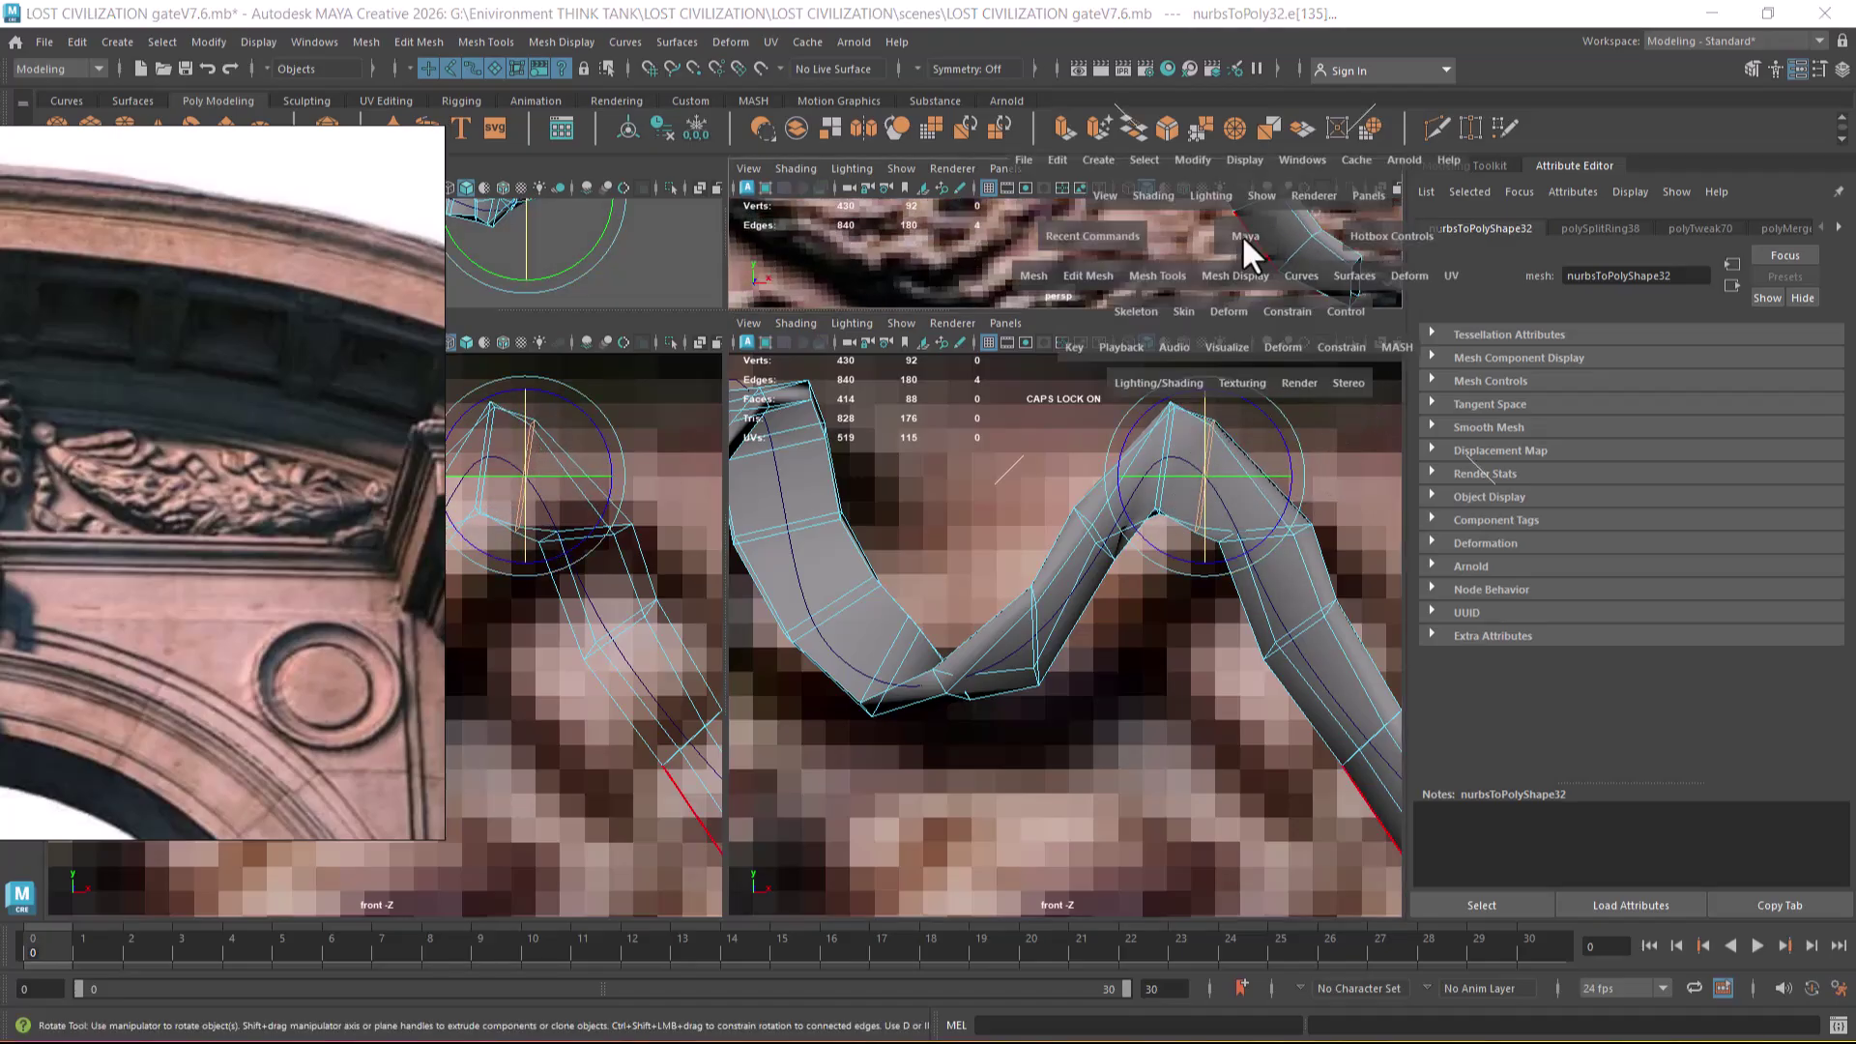
- Try to rotate the edge loop midway up the second rising slope in the perspective view
key(space)
alt+drag(1147, 393, 1024, 609)
click(1141, 530)
click(960, 566)
click(972, 542)
drag(971, 541, 855, 640)
click(845, 606)
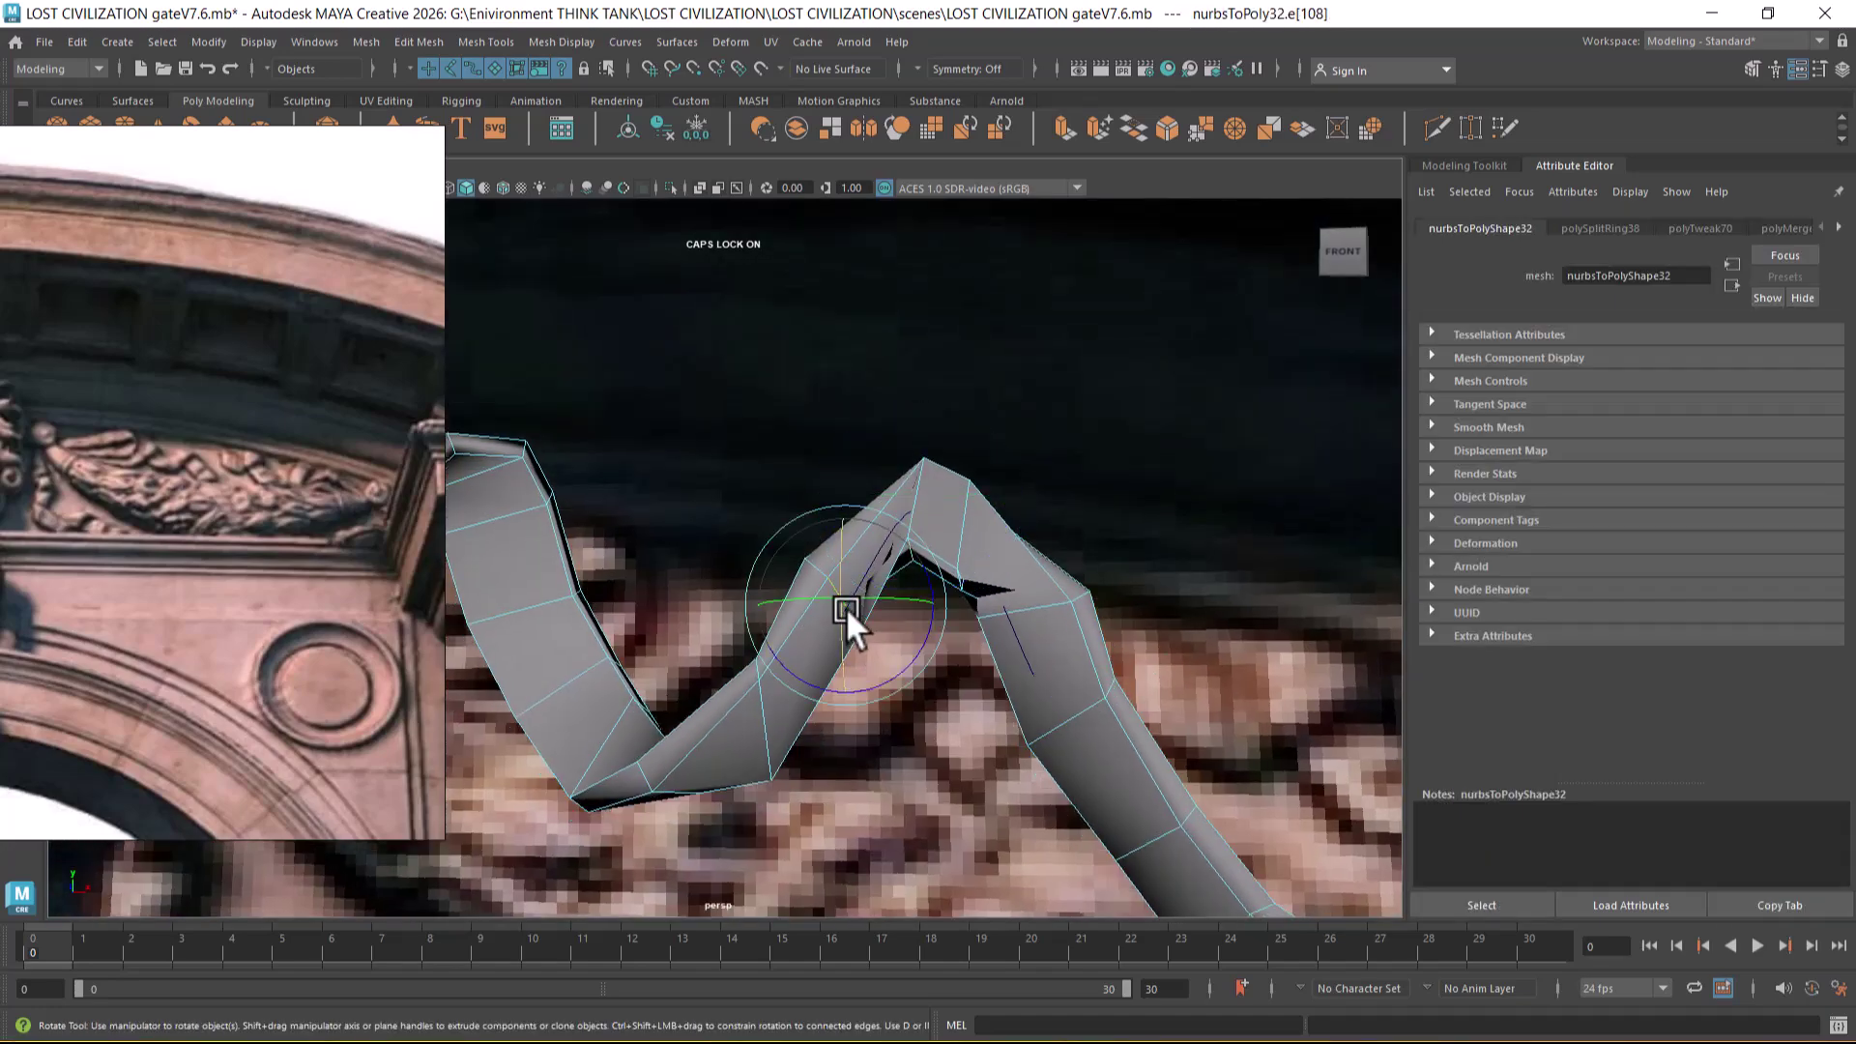
key(ctrl+z)
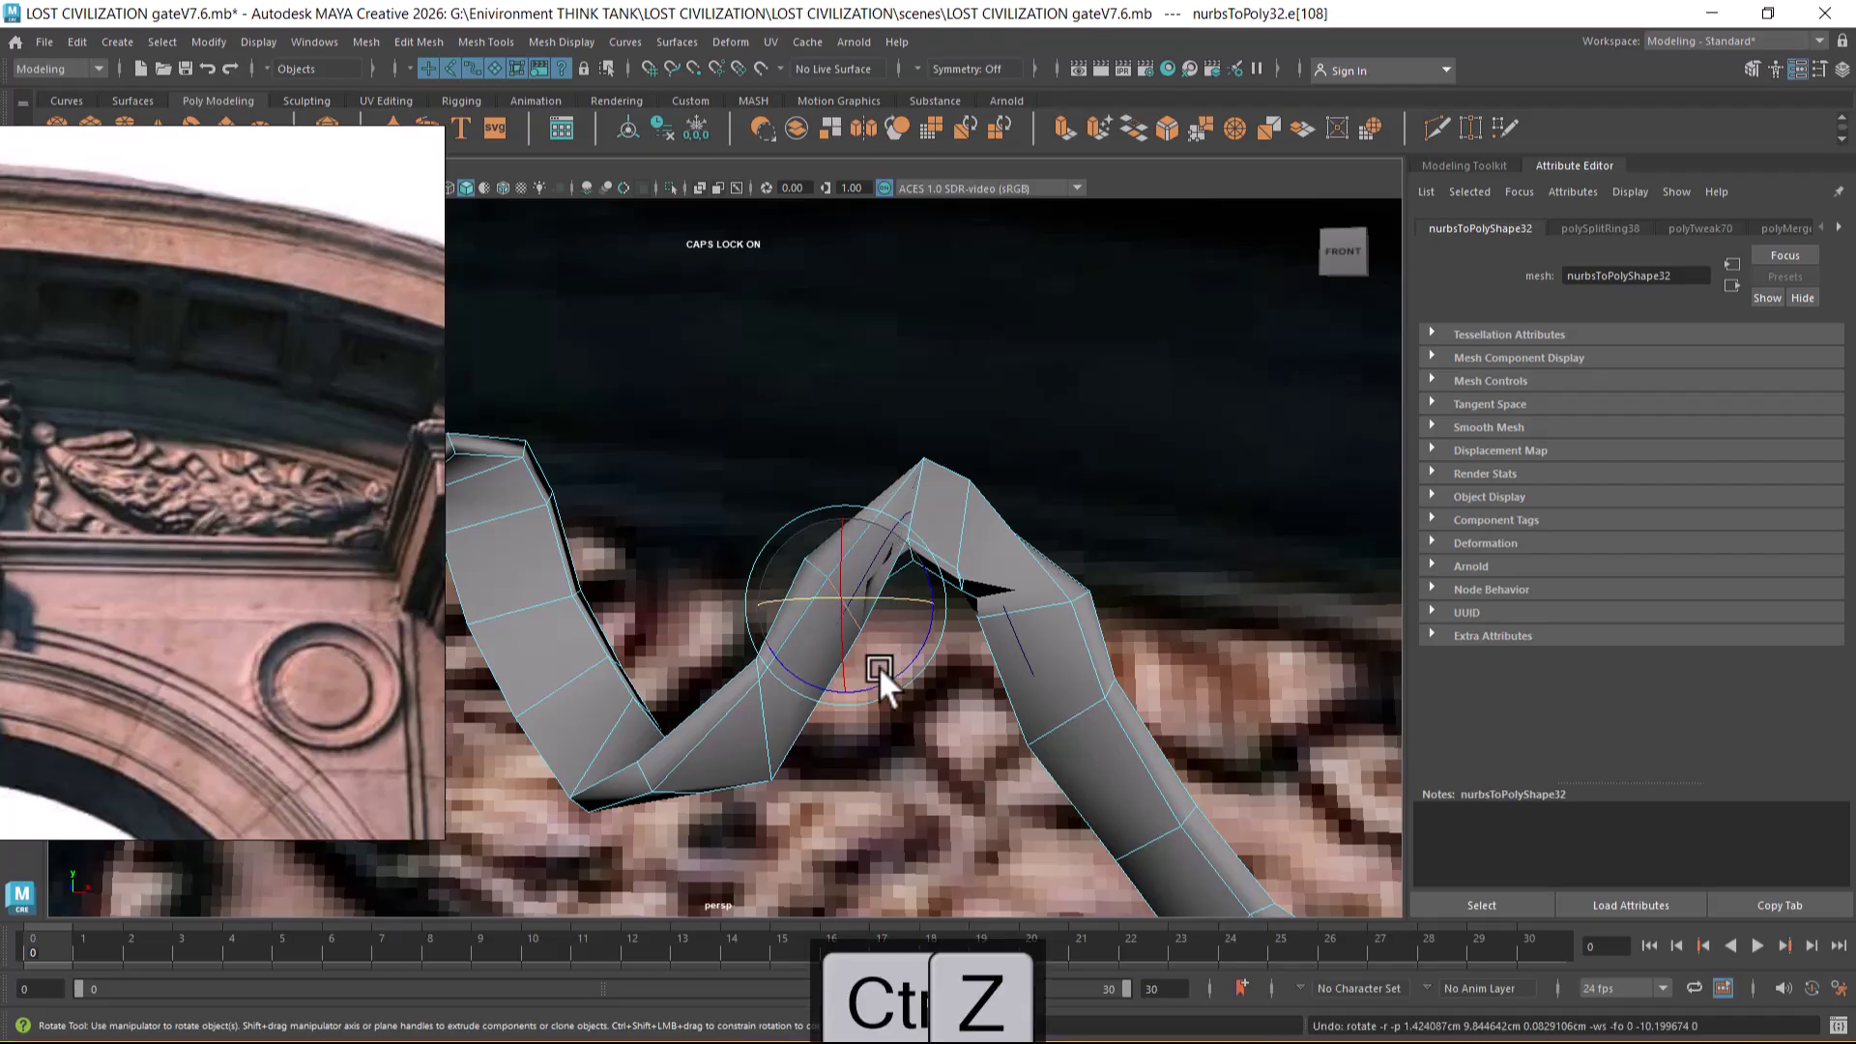
- Rotate the edge loops at the second crest and just beyond it in the perspective view
click(841, 600)
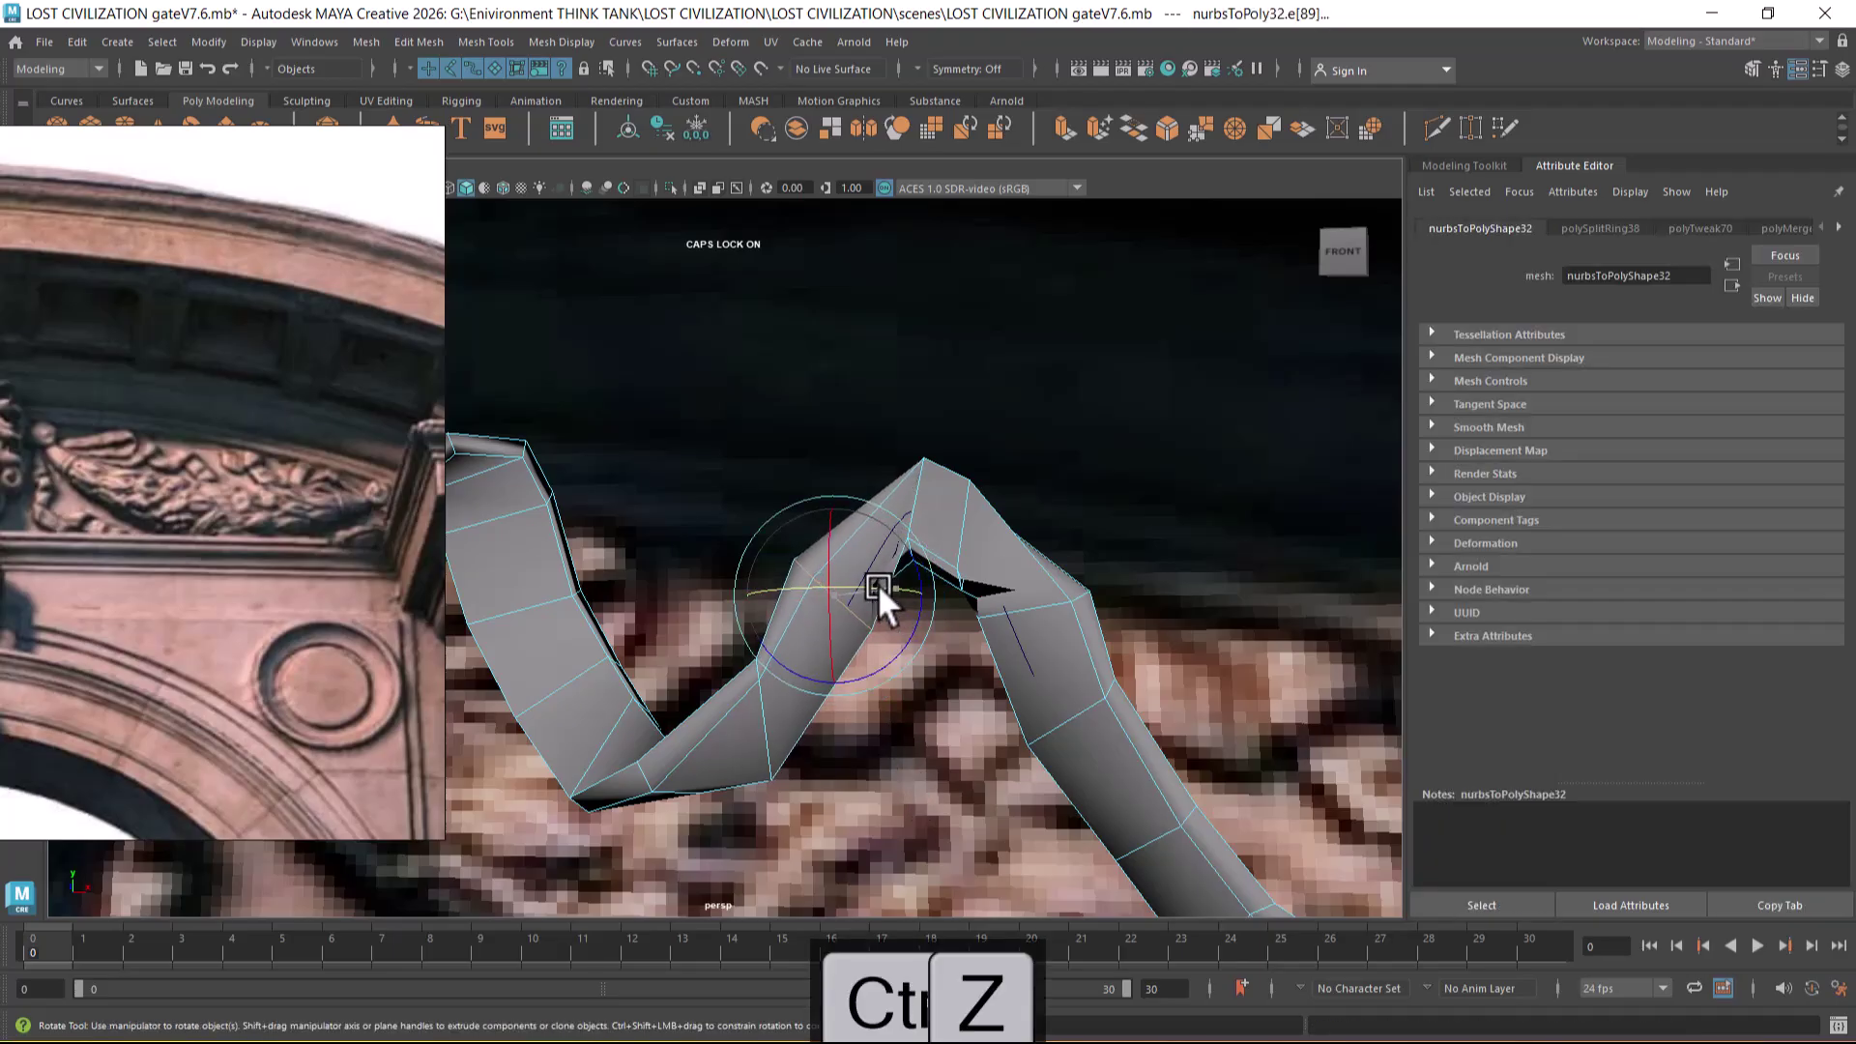
alt+drag(827, 530, 1029, 646)
click(1009, 666)
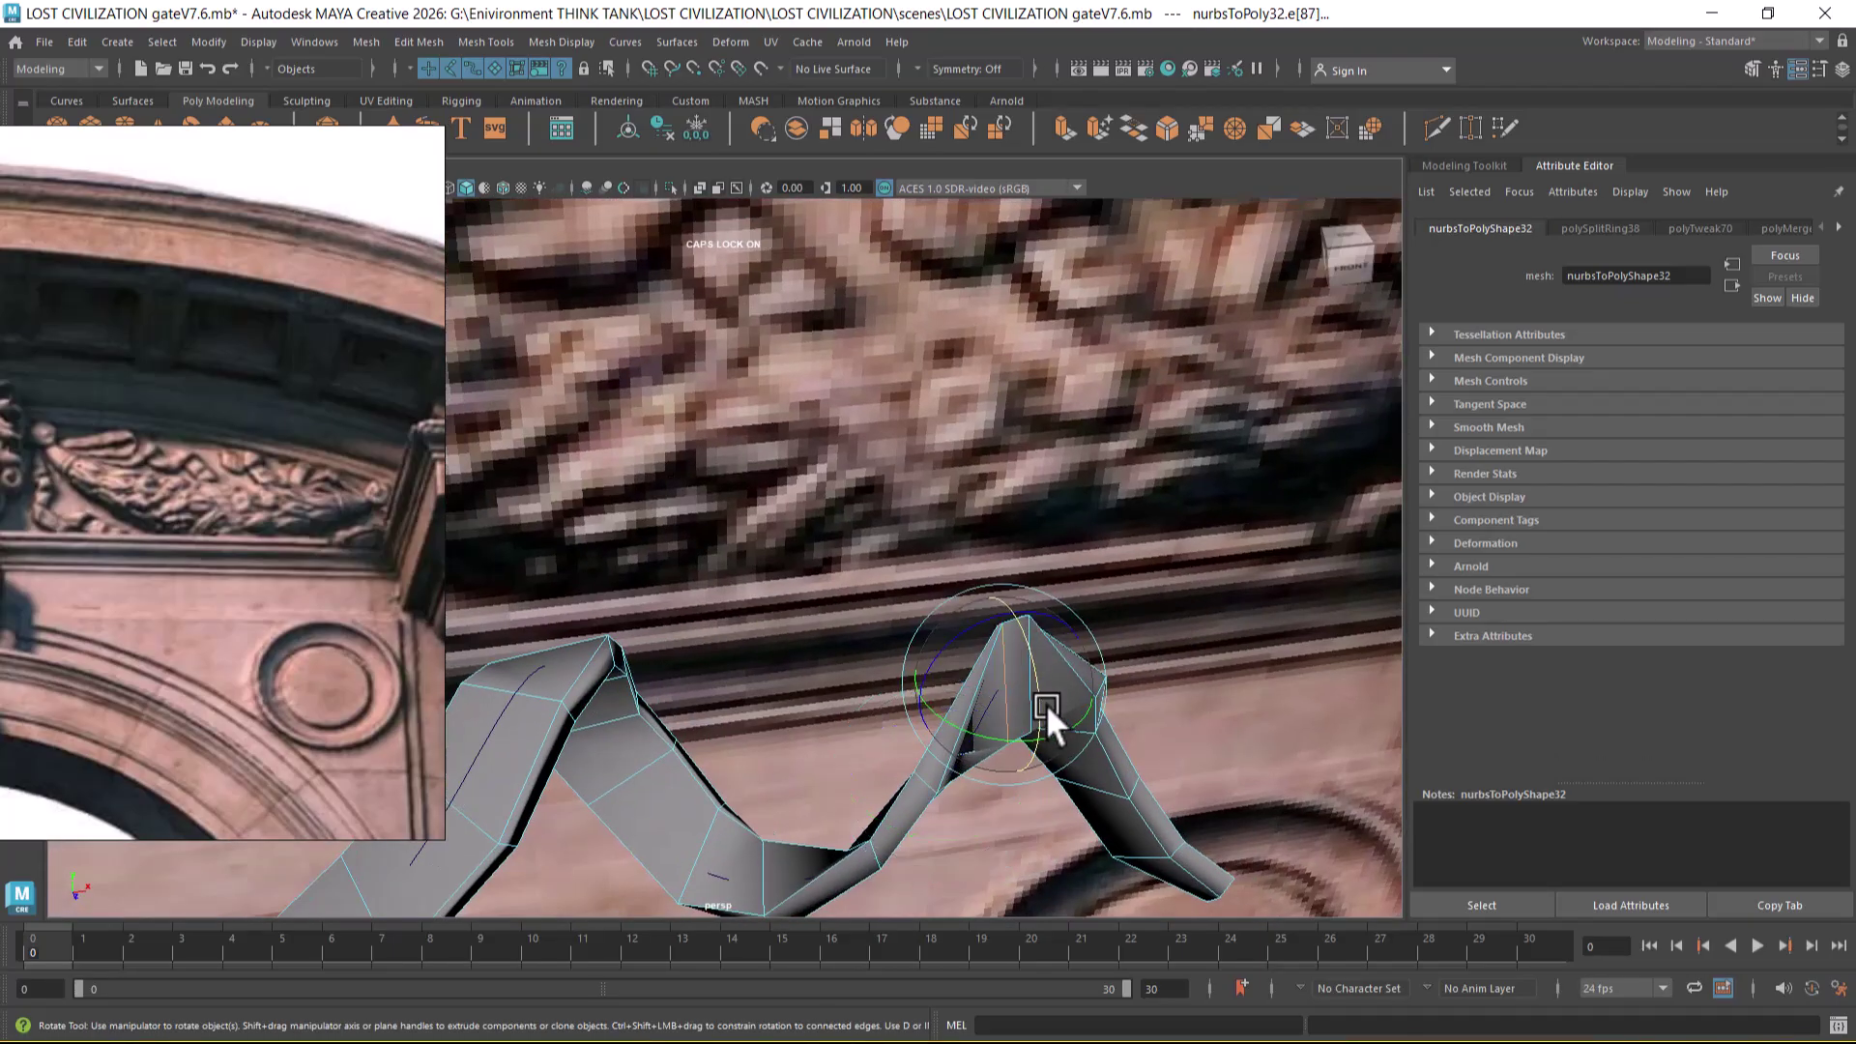
alt+drag(1013, 644, 1061, 684)
key(w)
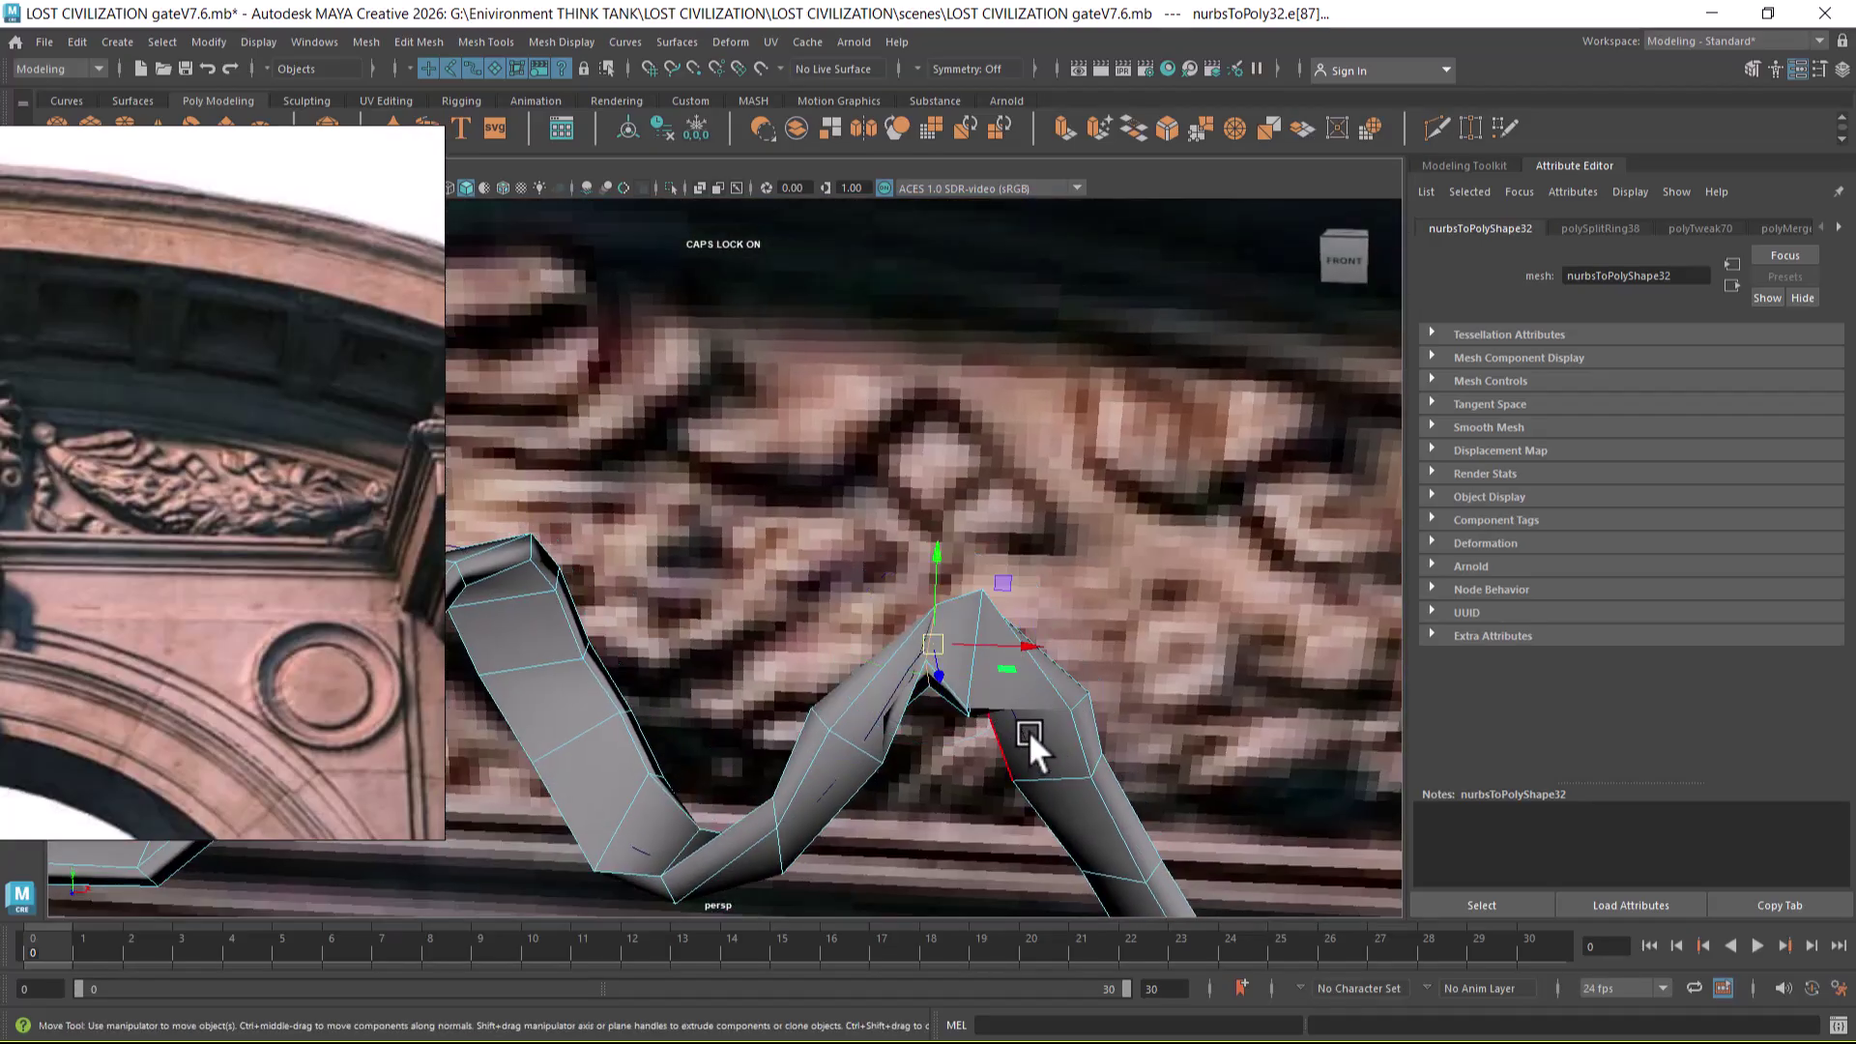
click(974, 683)
key(e)
drag(994, 665, 1082, 727)
click(1091, 645)
drag(1053, 646, 1156, 621)
click(1013, 654)
drag(1013, 653, 1111, 632)
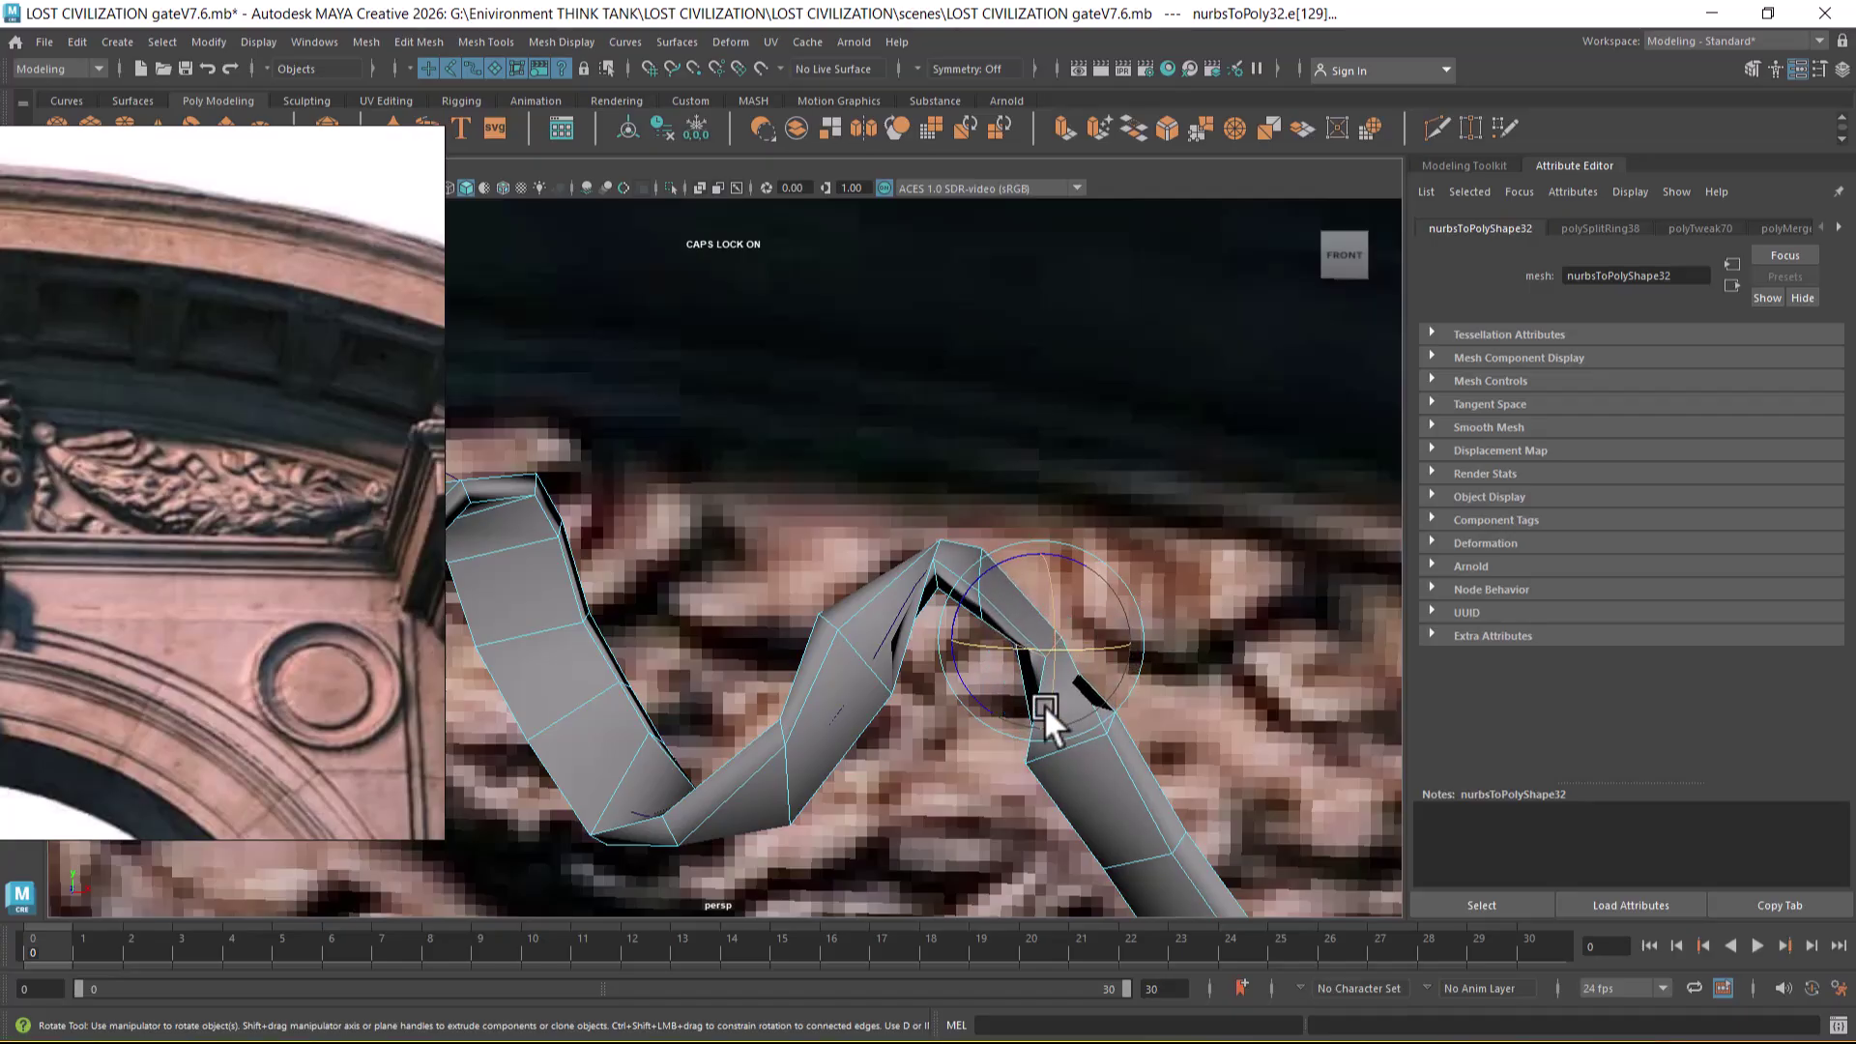
- Try to twist the final descending slope in the front view by rotating its middle edge loop with Soft Select on
key(space)
drag(1053, 717, 1065, 762)
mouse_move(1170, 350)
mouse_down()
mouse_move(1202, 332)
mouse_move(1181, 339)
mouse_up()
click(1193, 551)
alt+middle_drag(1193, 555, 1076, 628)
click(1197, 692)
key(b)
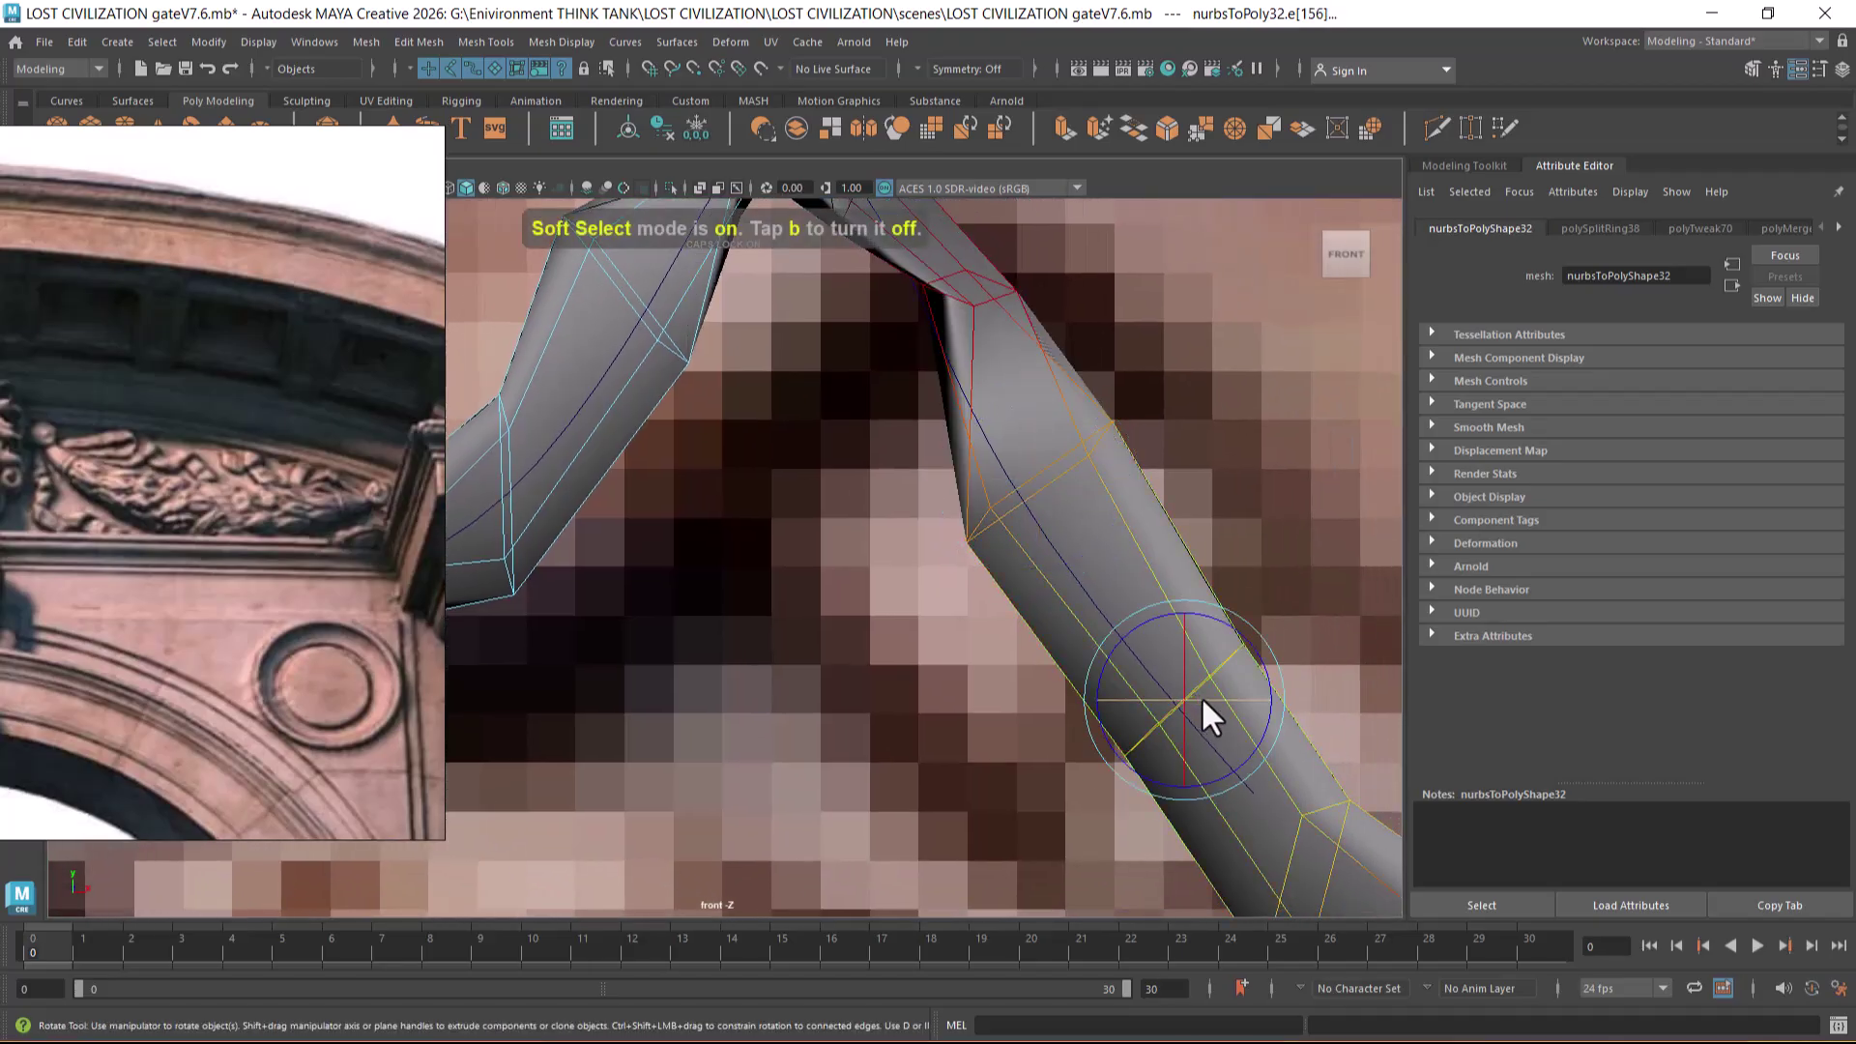
drag(1233, 680, 1170, 697)
scroll(1106, 754, down, 8)
scroll(918, 724, up, 10)
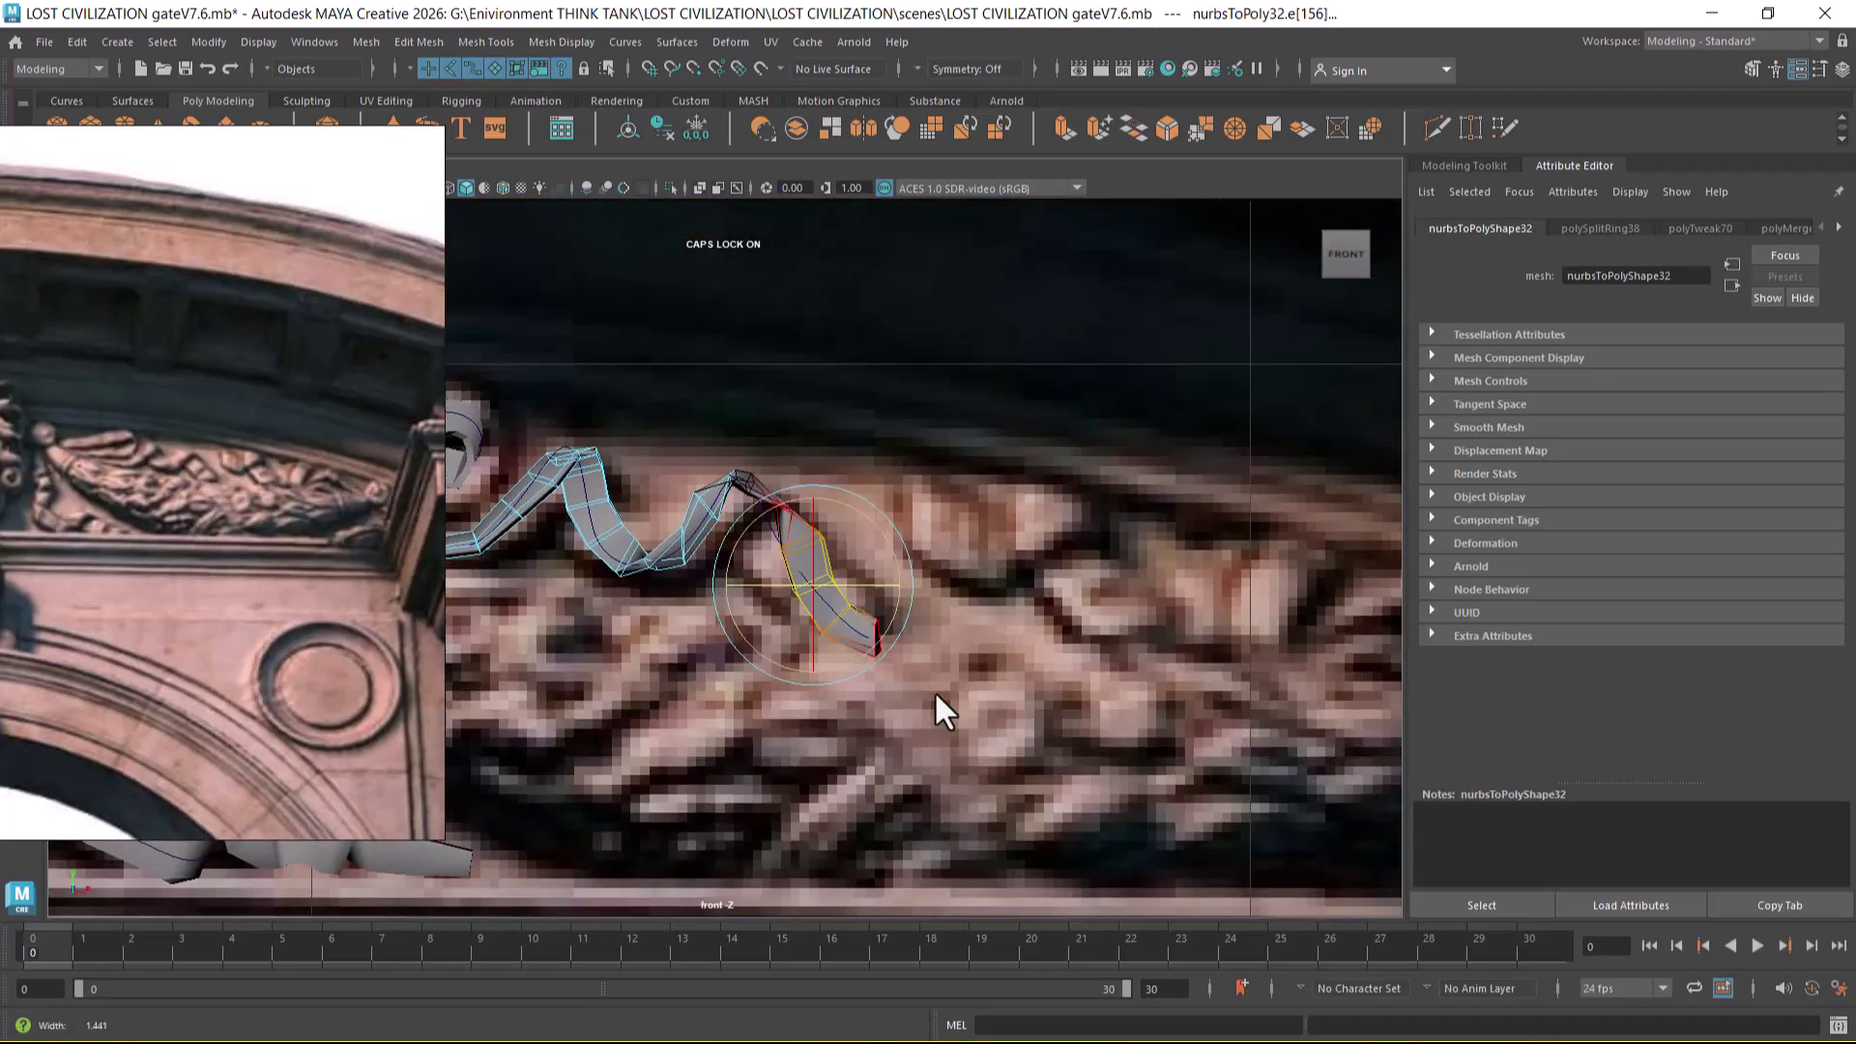
scroll(819, 607, up, 4)
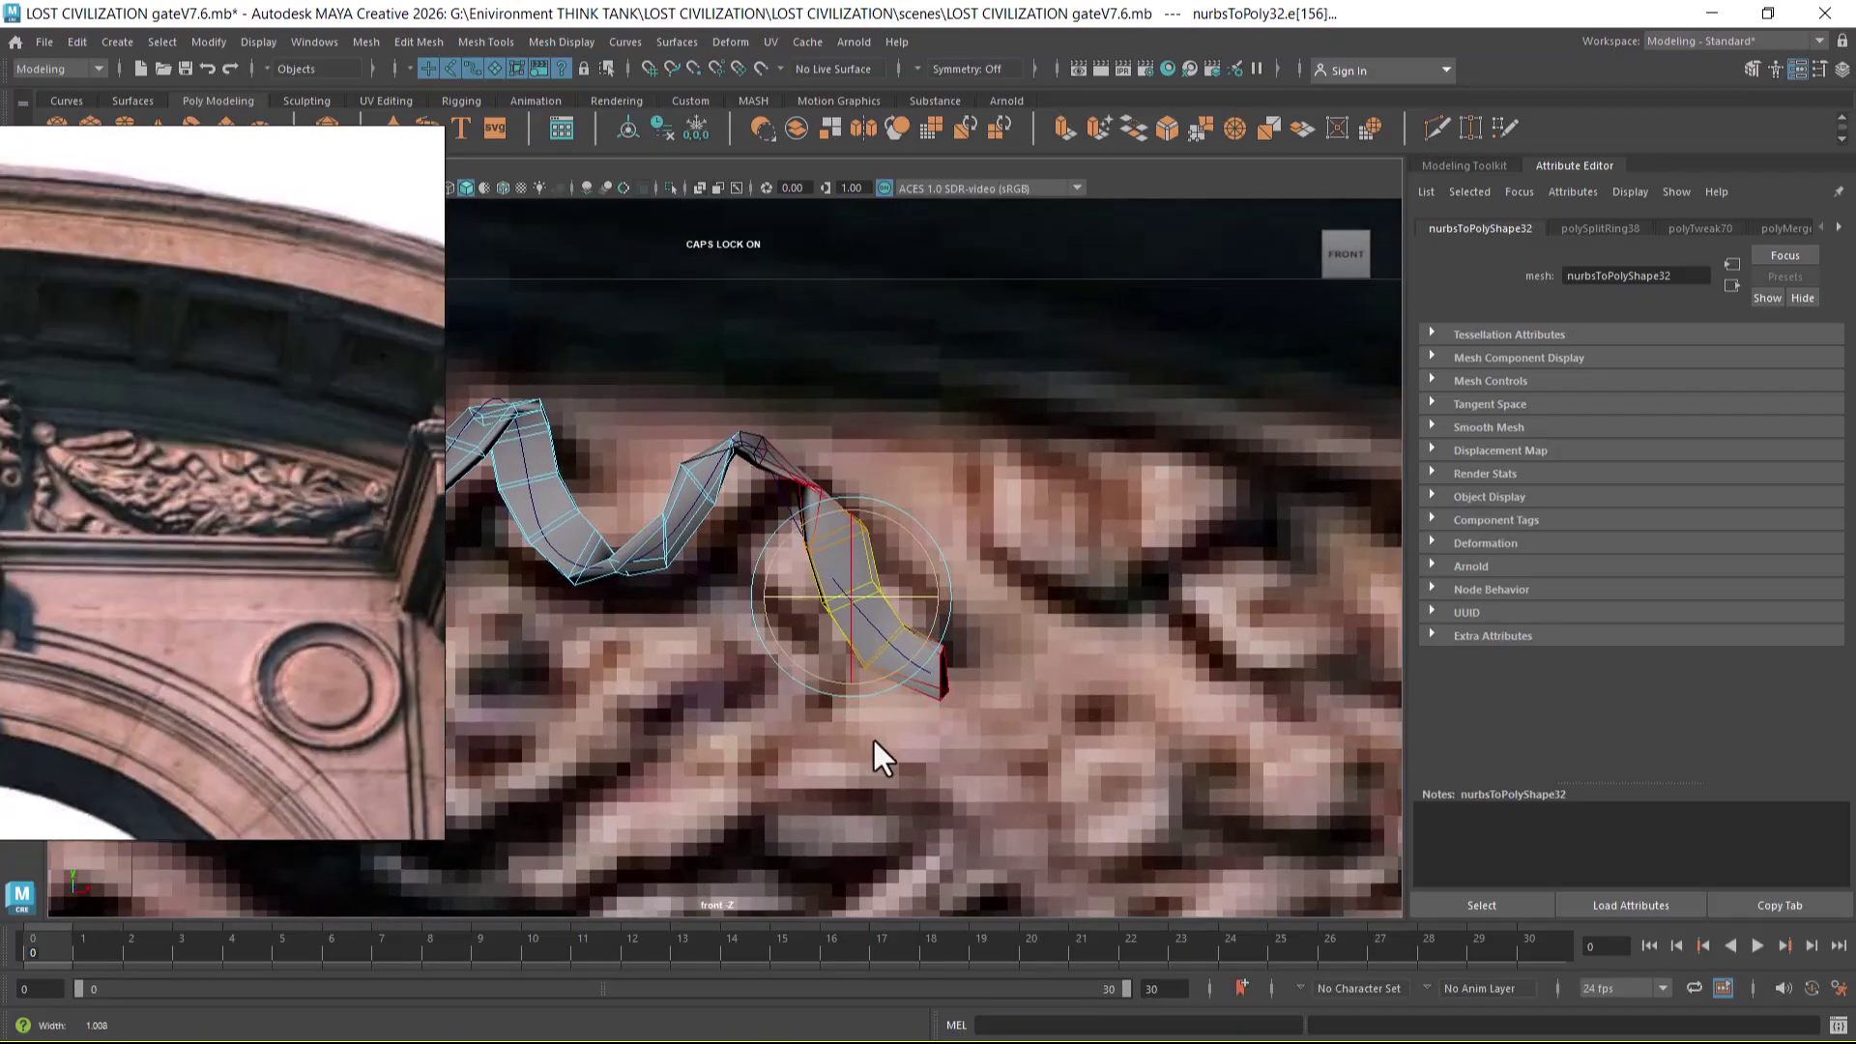
alt+middle_drag(558, 504, 576, 543)
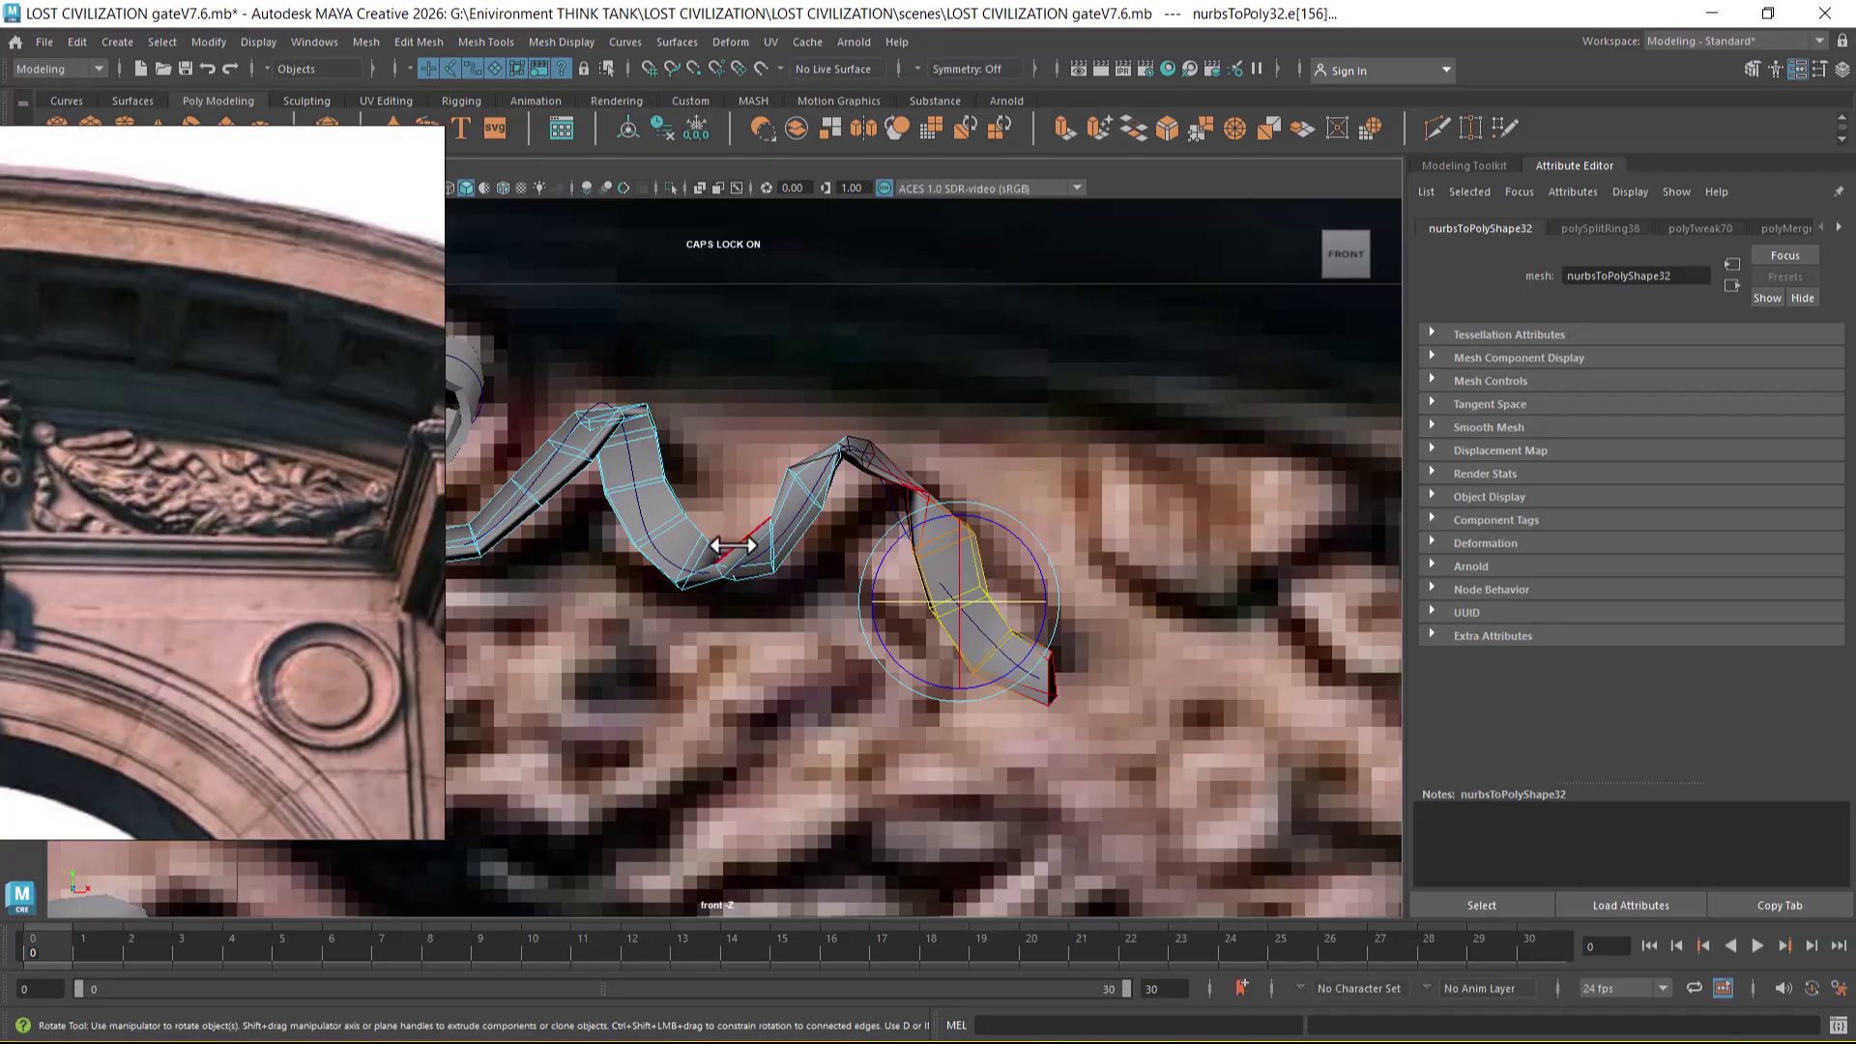
drag(1005, 621, 1013, 601)
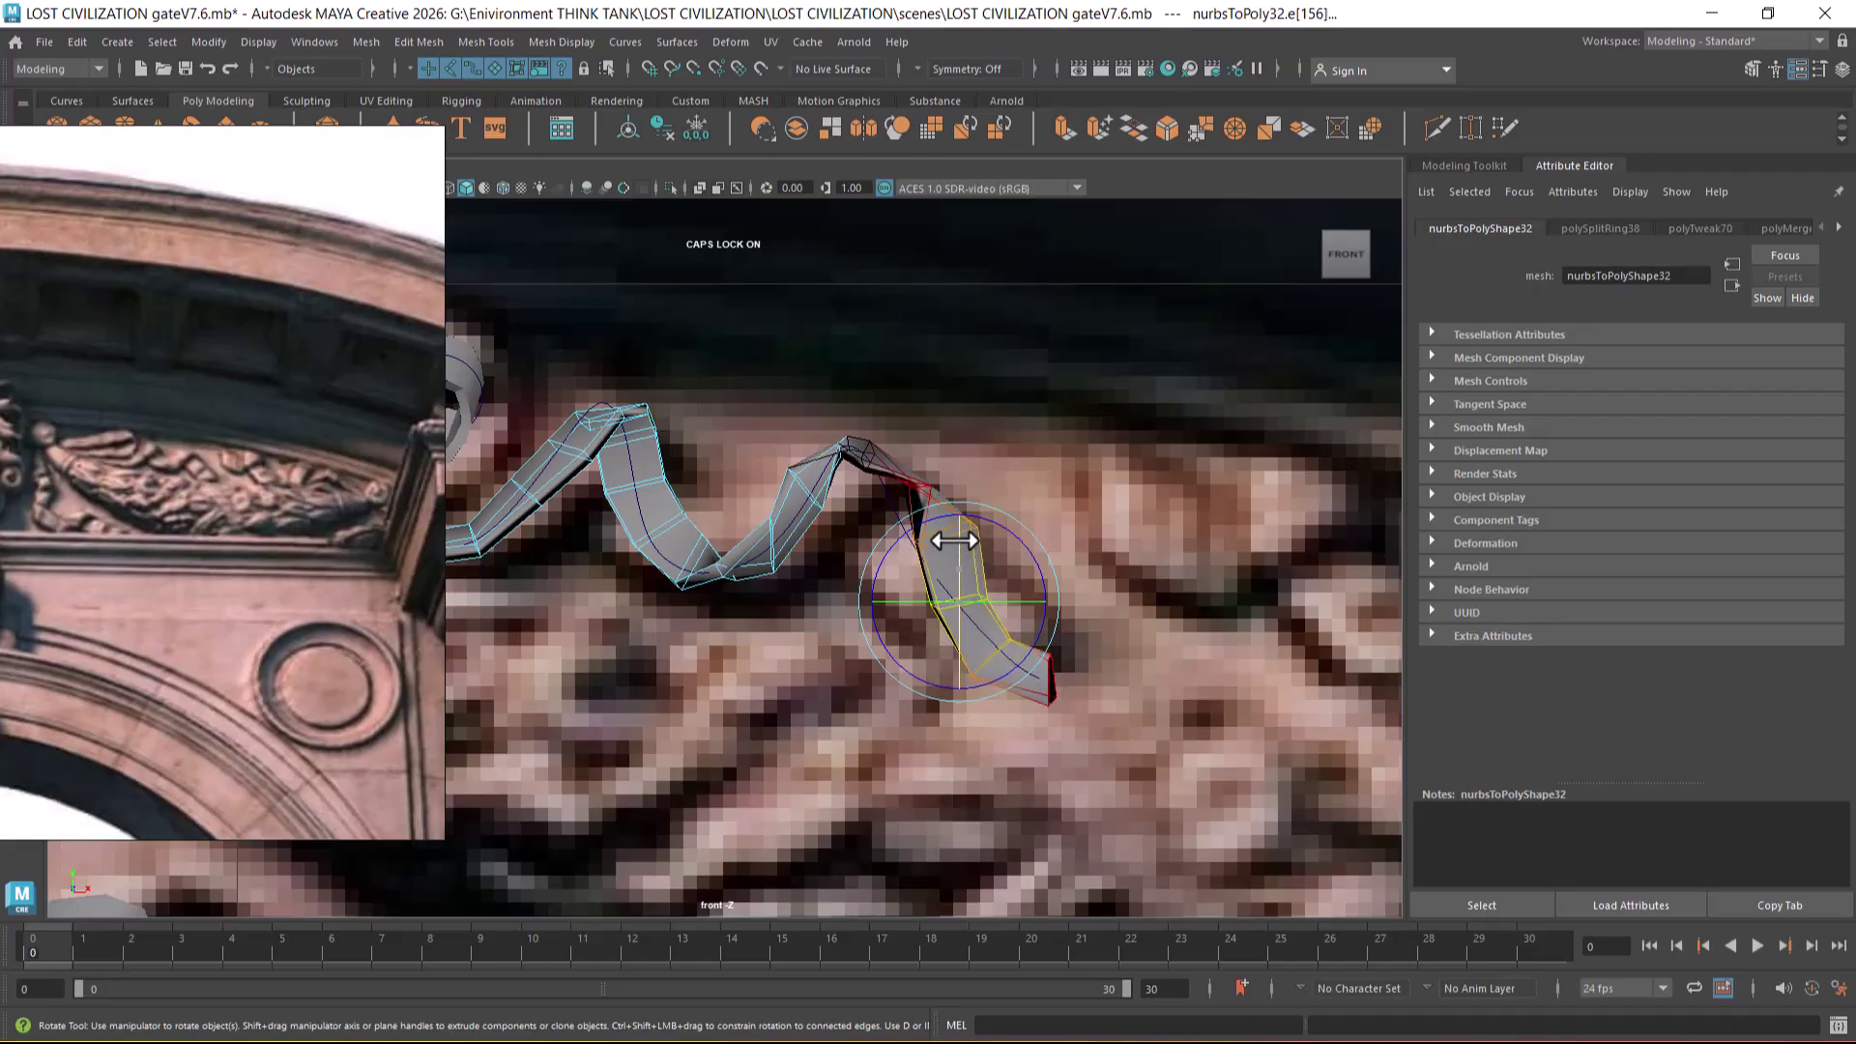
- Undo the Soft Select rotations of the final descending slope
scroll(1002, 698, up, 1)
scroll(1003, 698, up, 1)
key(w)
scroll(1006, 667, up, 1)
click(1124, 556)
scroll(970, 560, up, 2)
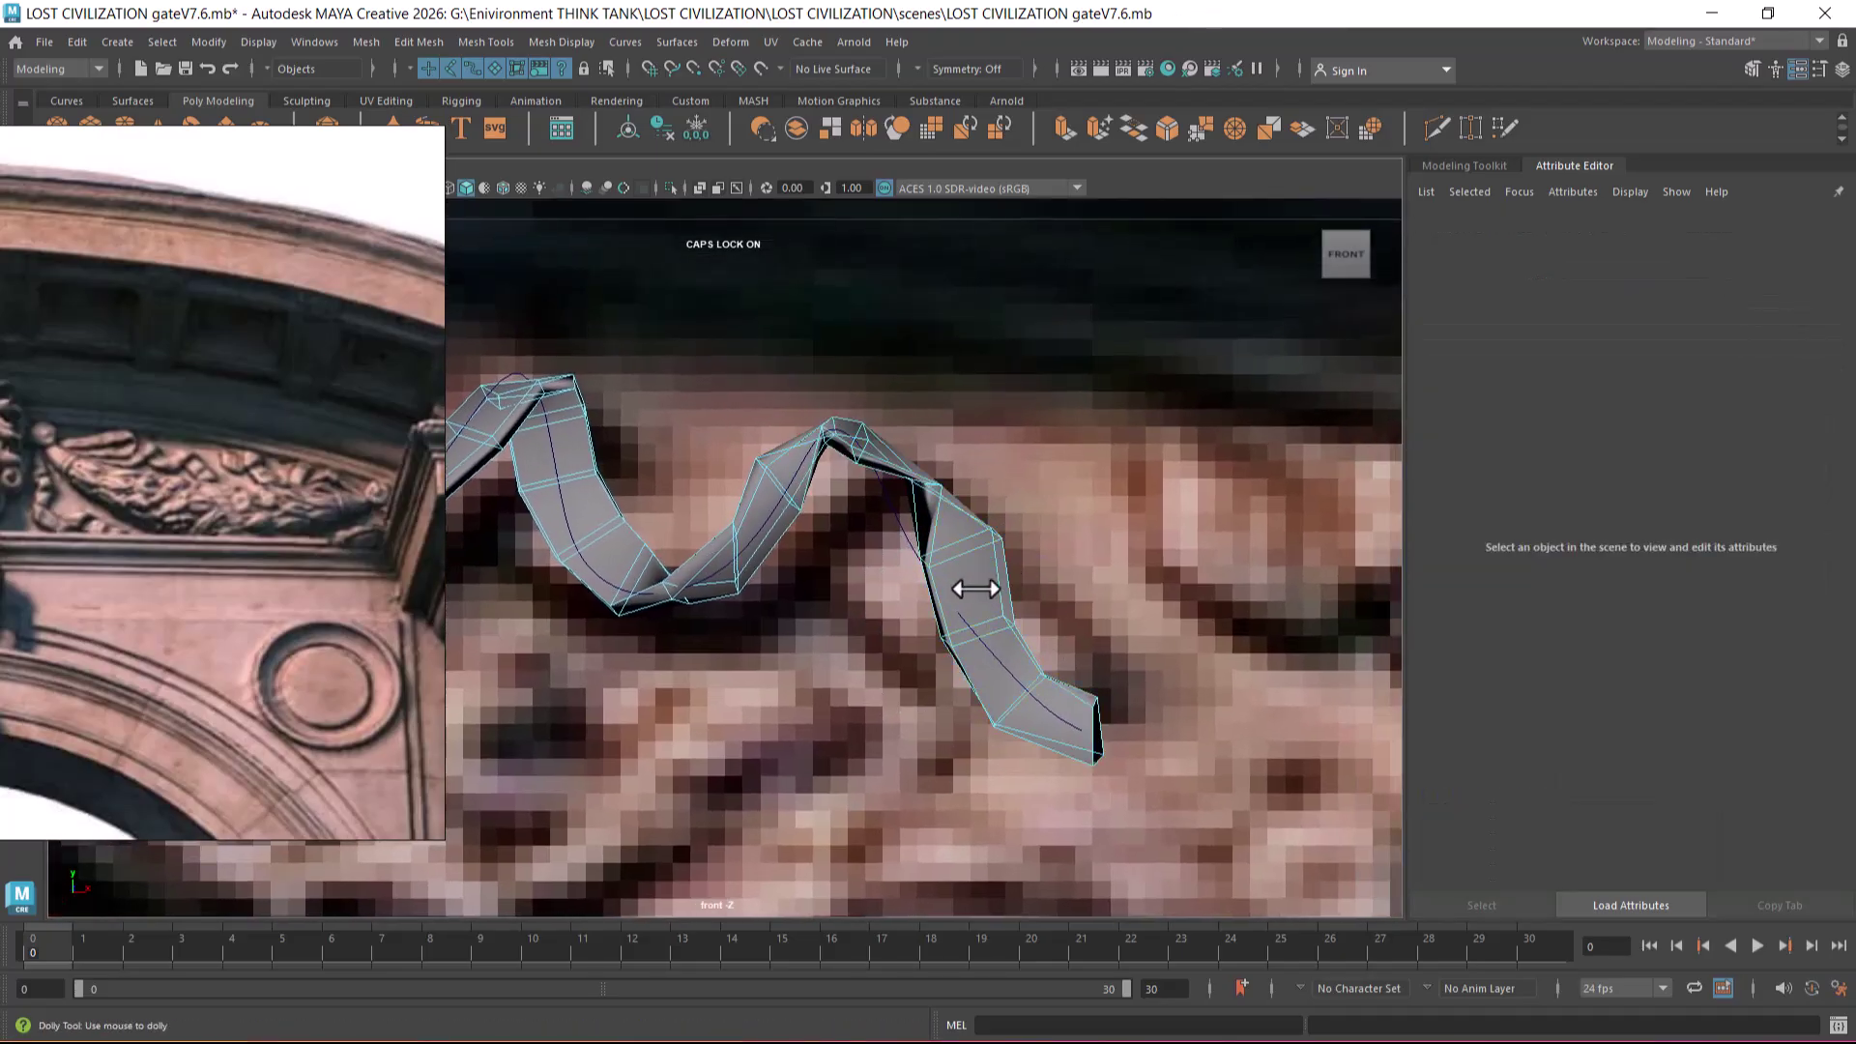
key(ctrl+z)
key(ctrl+z)
key(ctrl+z)
key(ctrl+z)
key(ctrl+z)
key(ctrl+z)
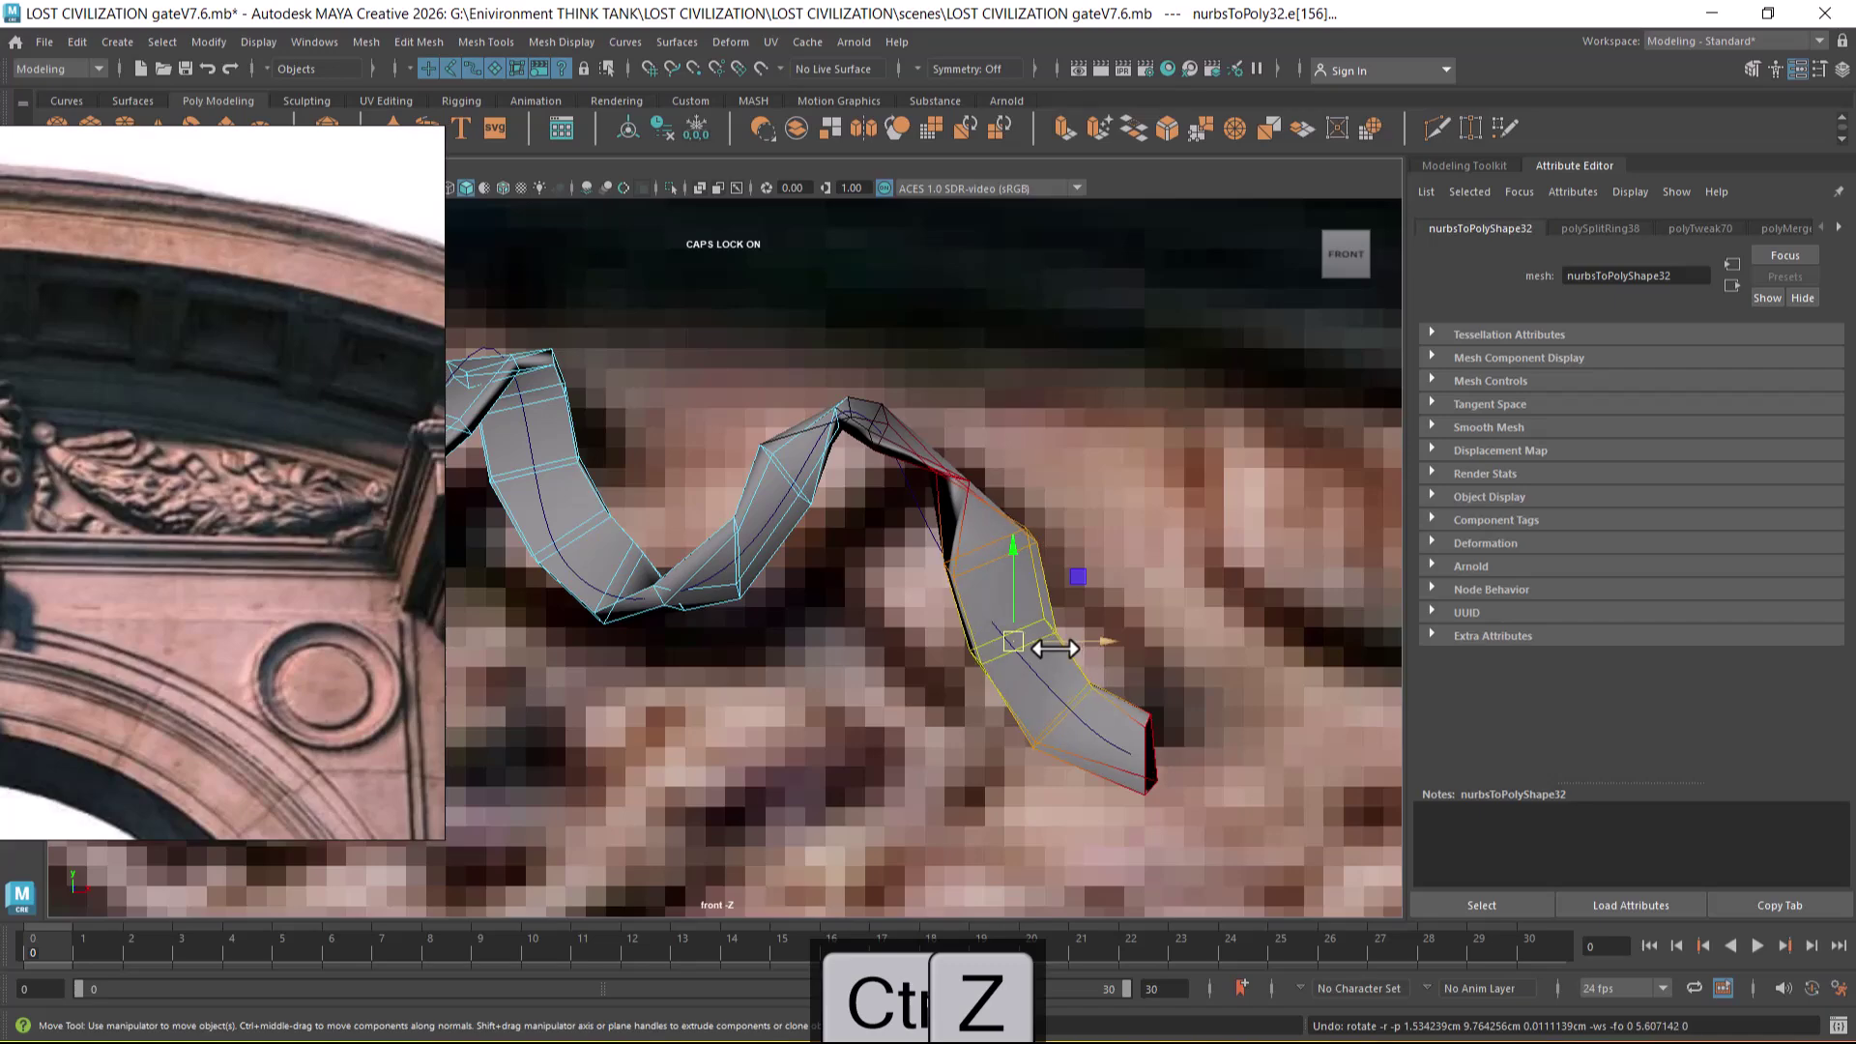
key(ctrl+z)
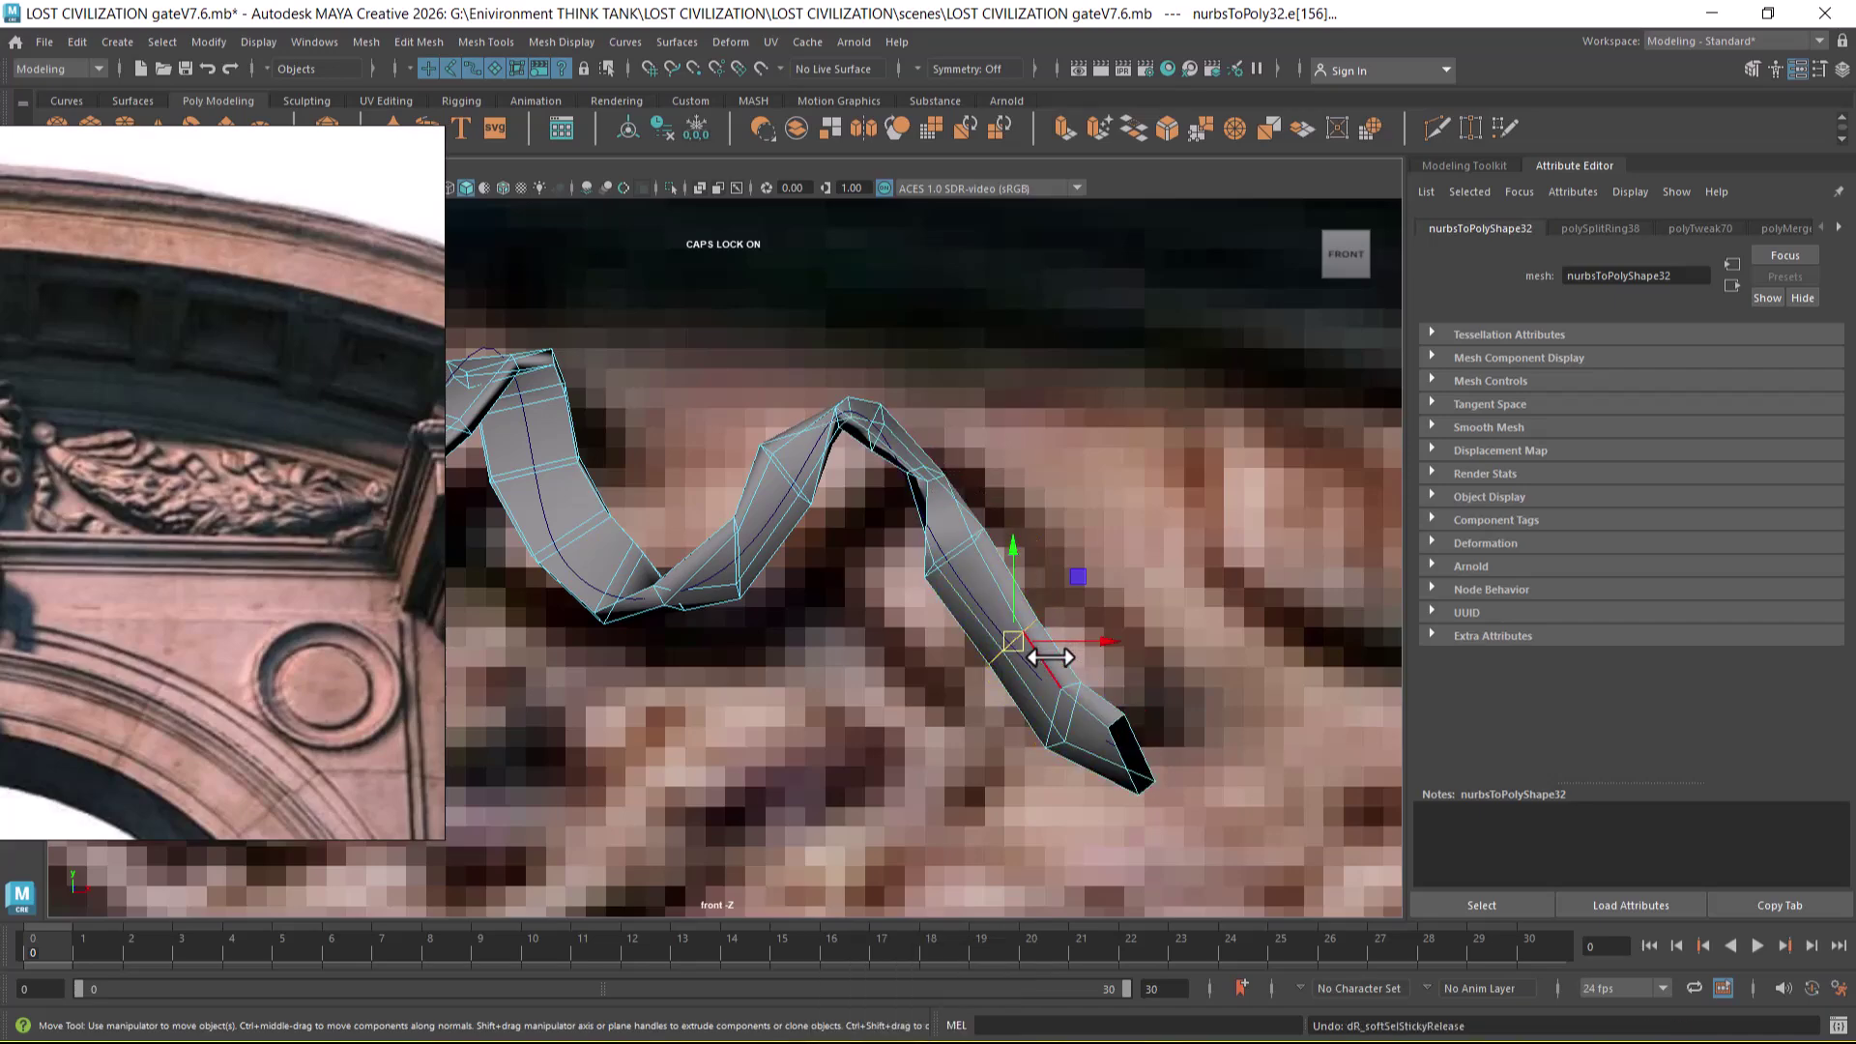
- Turn on Soft Select and rotate the edge loop nearest the ribbon's free end to twist the last section
click(1061, 712)
key(b)
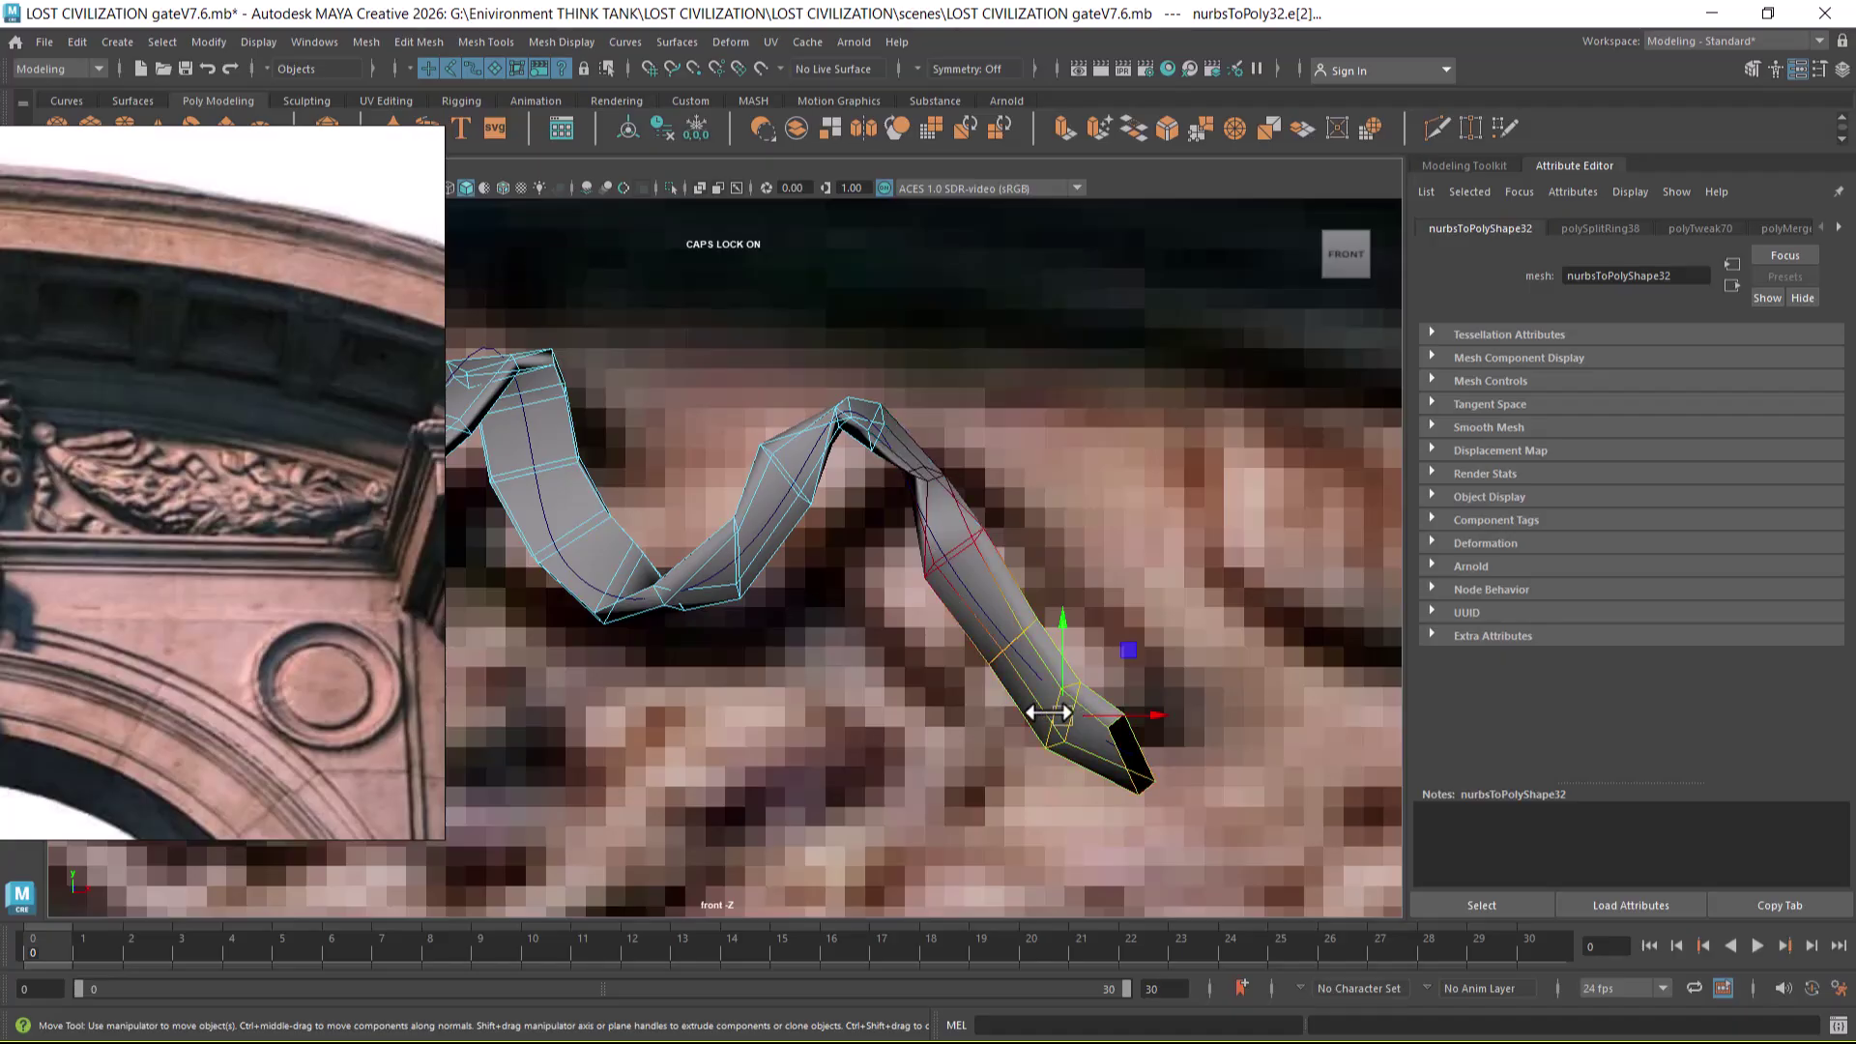
key(e)
drag(1060, 704, 1168, 570)
key(w)
key(space)
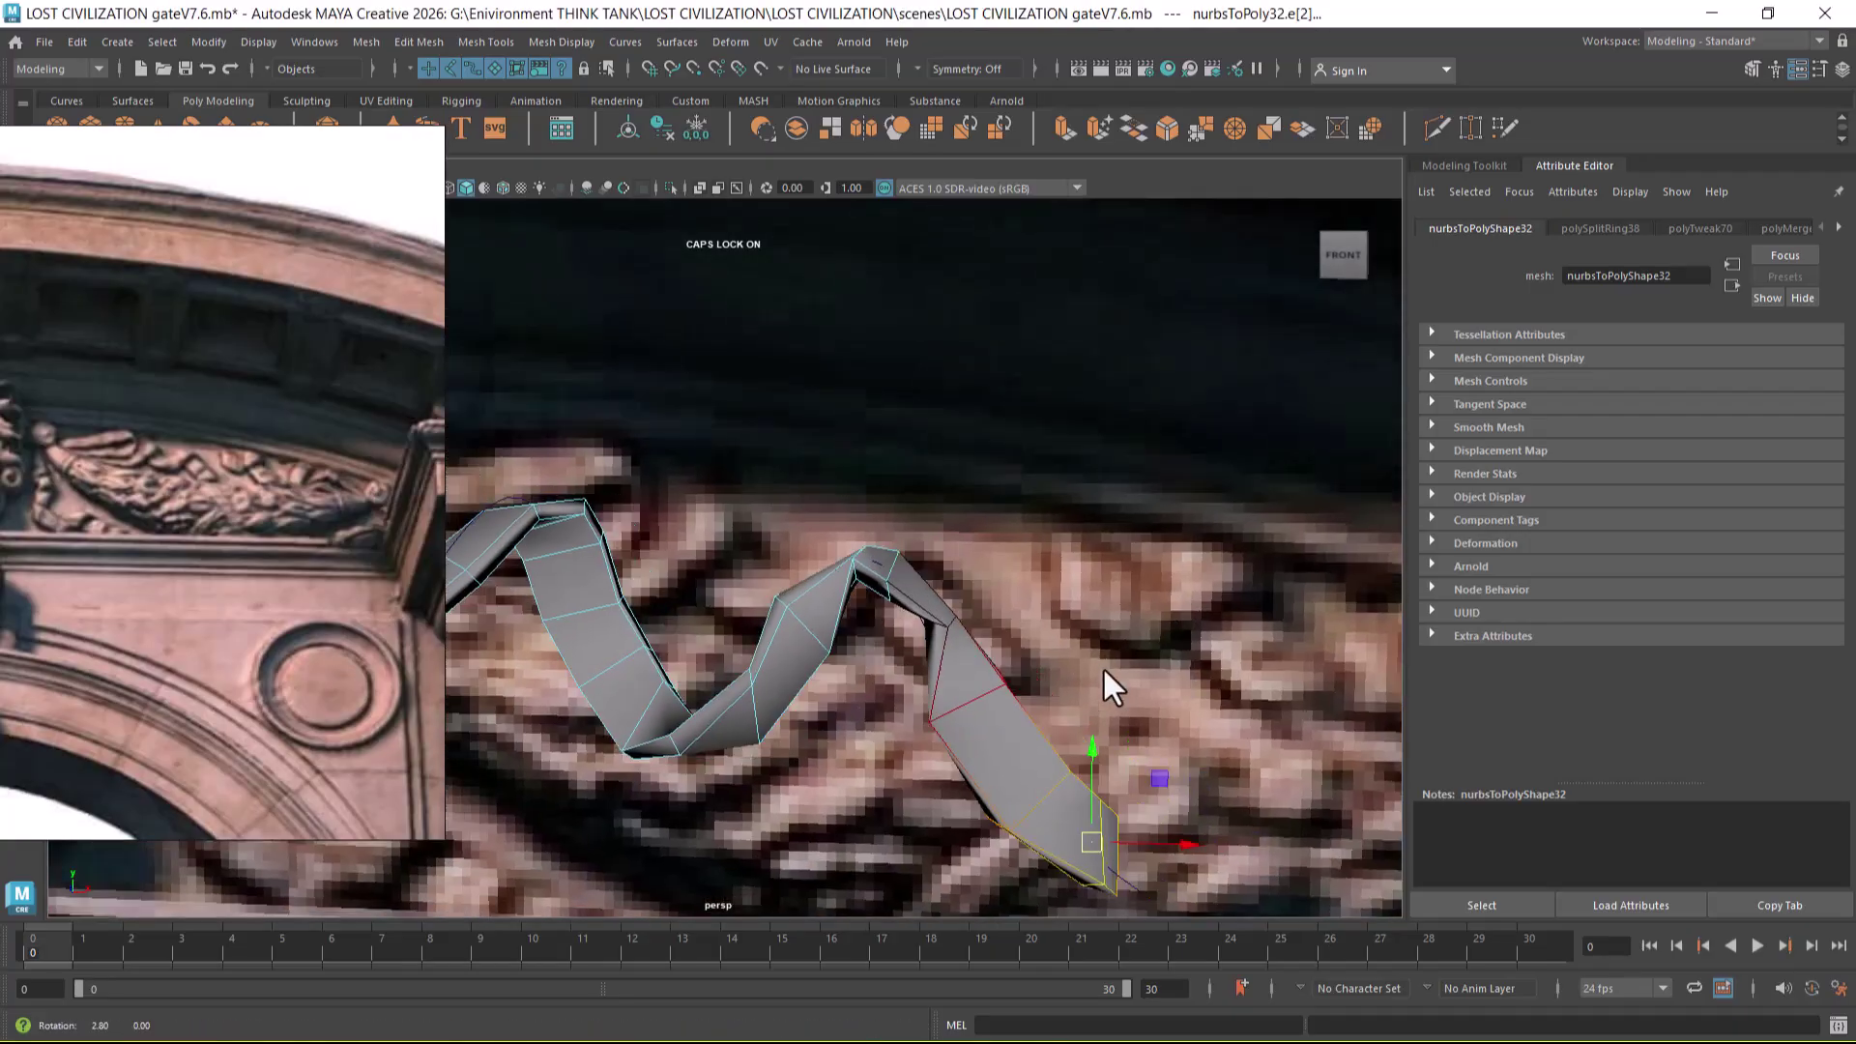
- Turn off Soft Select and rotate the edge loop just past the second crest in the perspective view
click(891, 599)
alt+drag(891, 599, 1007, 684)
key(b)
alt+drag(860, 710, 810, 707)
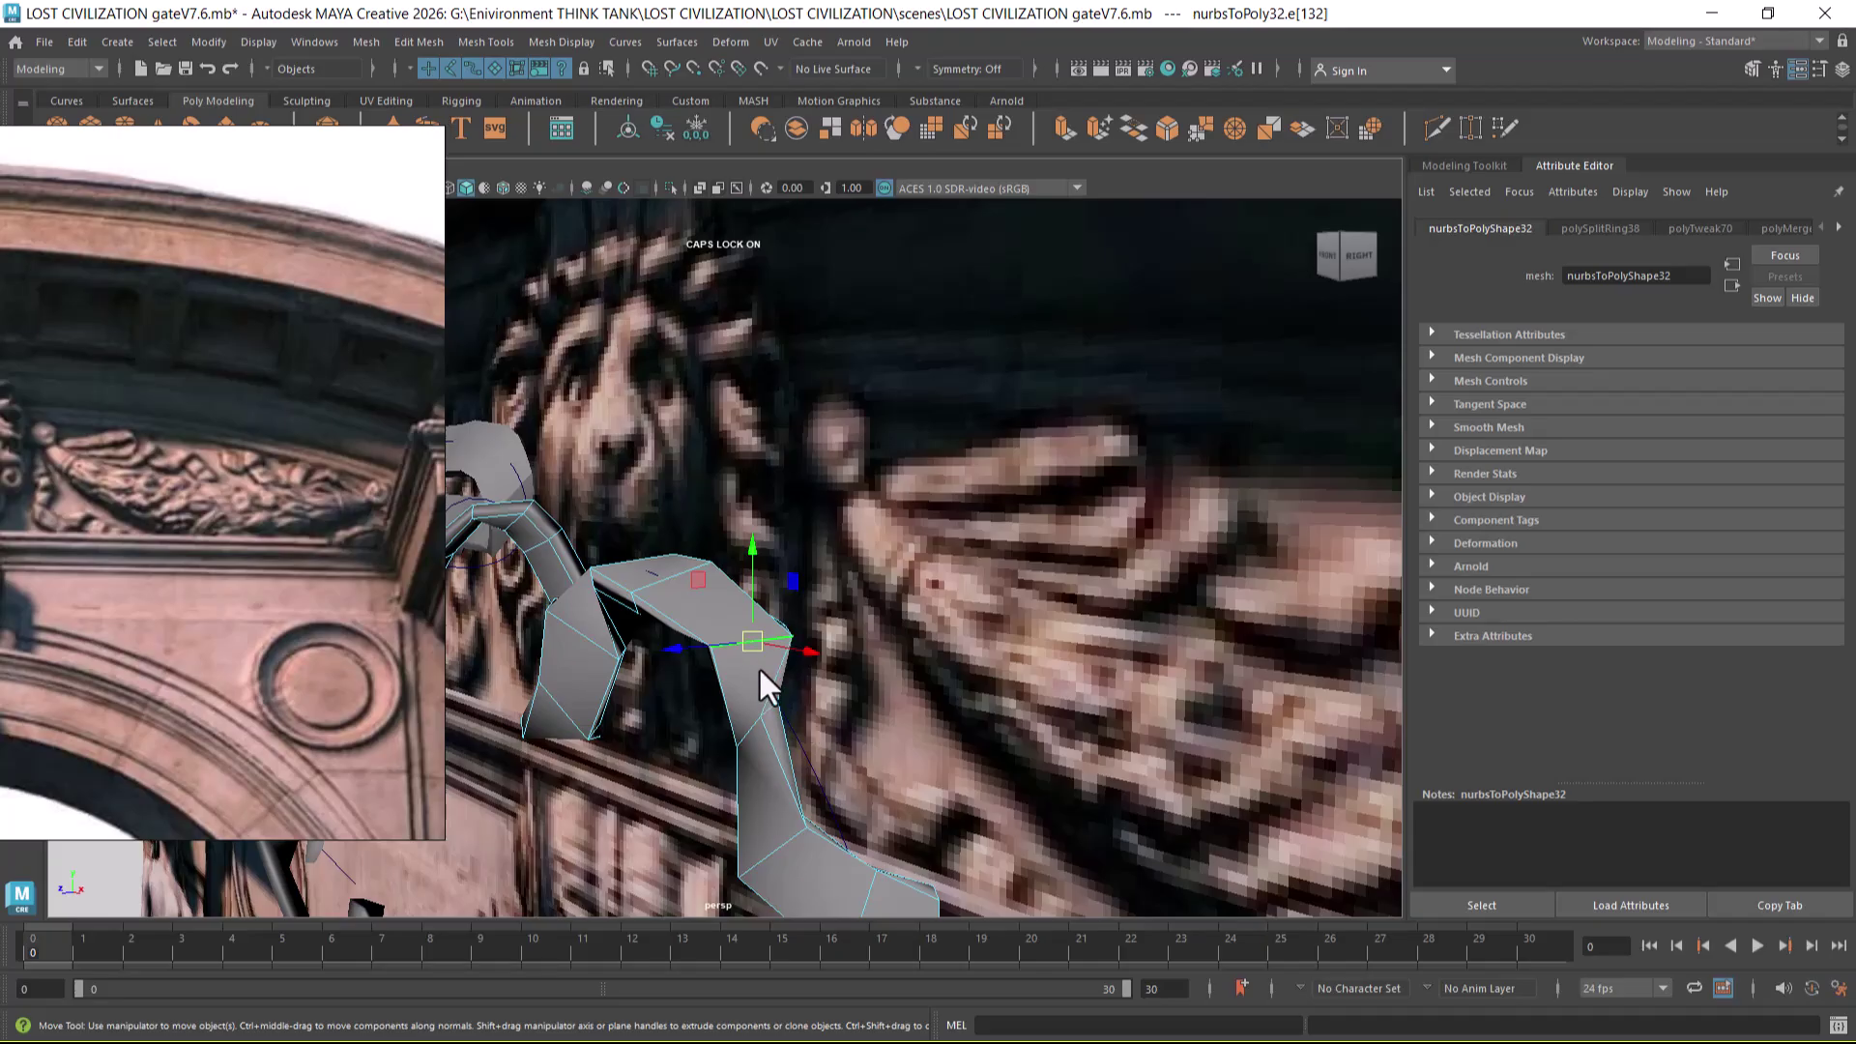
click(848, 700)
click(757, 645)
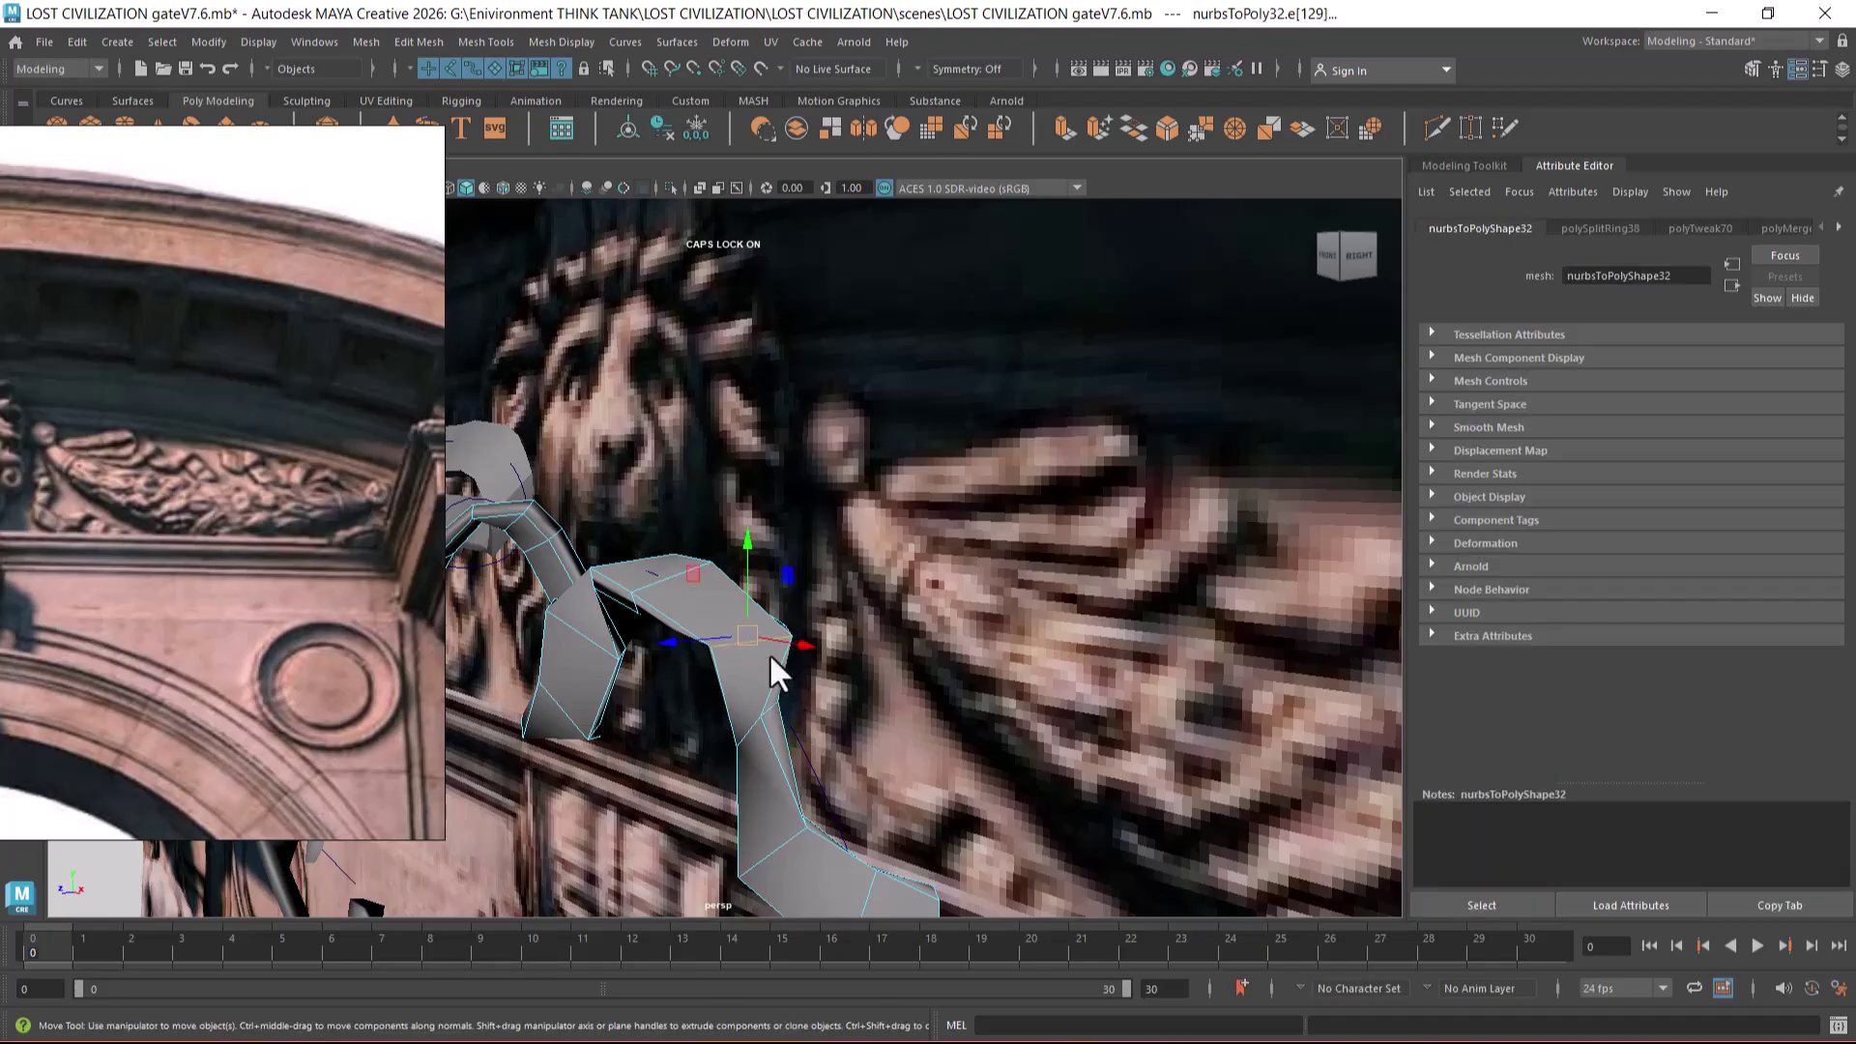
key(e)
alt+drag(802, 639, 947, 685)
click(791, 513)
key(e)
drag(776, 497, 791, 448)
- Rotate the edge loops on the upper and middle parts of the final descending slope
click(896, 669)
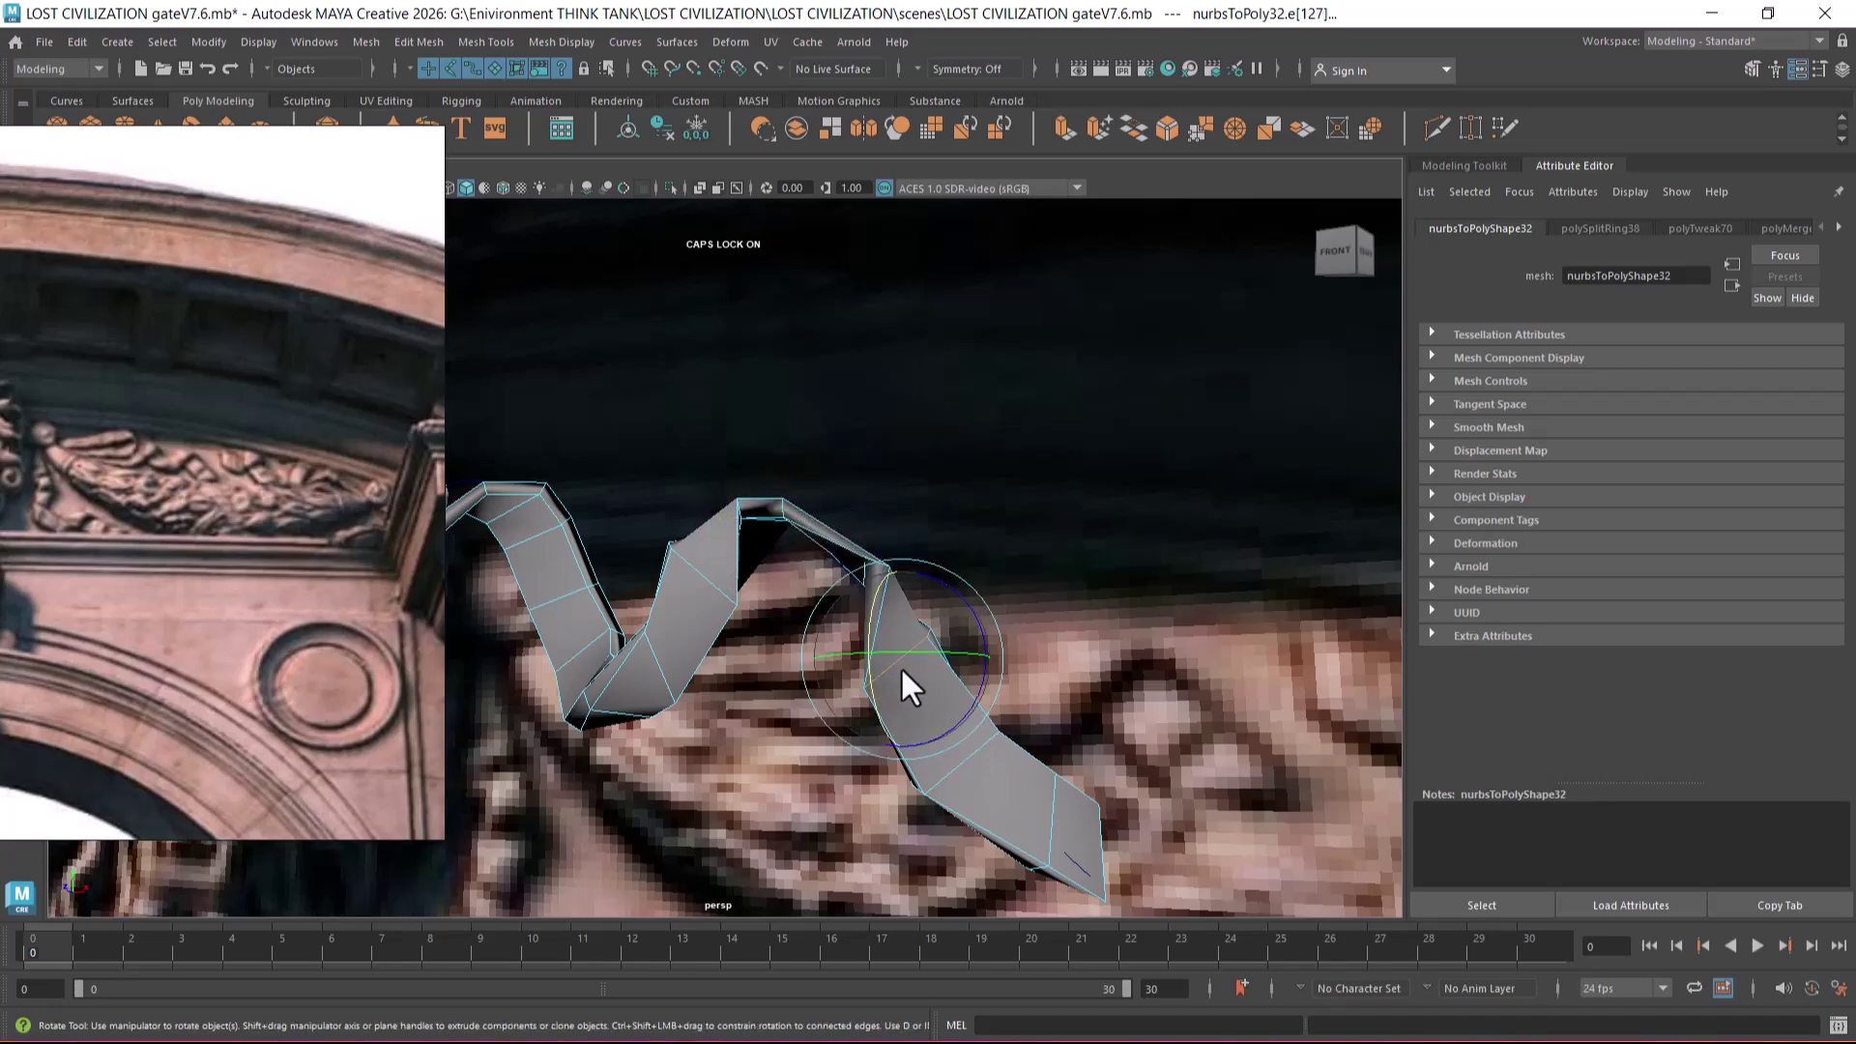
drag(980, 642, 959, 642)
alt+drag(958, 725, 1094, 721)
drag(957, 664, 1021, 628)
alt+drag(1082, 683, 1156, 662)
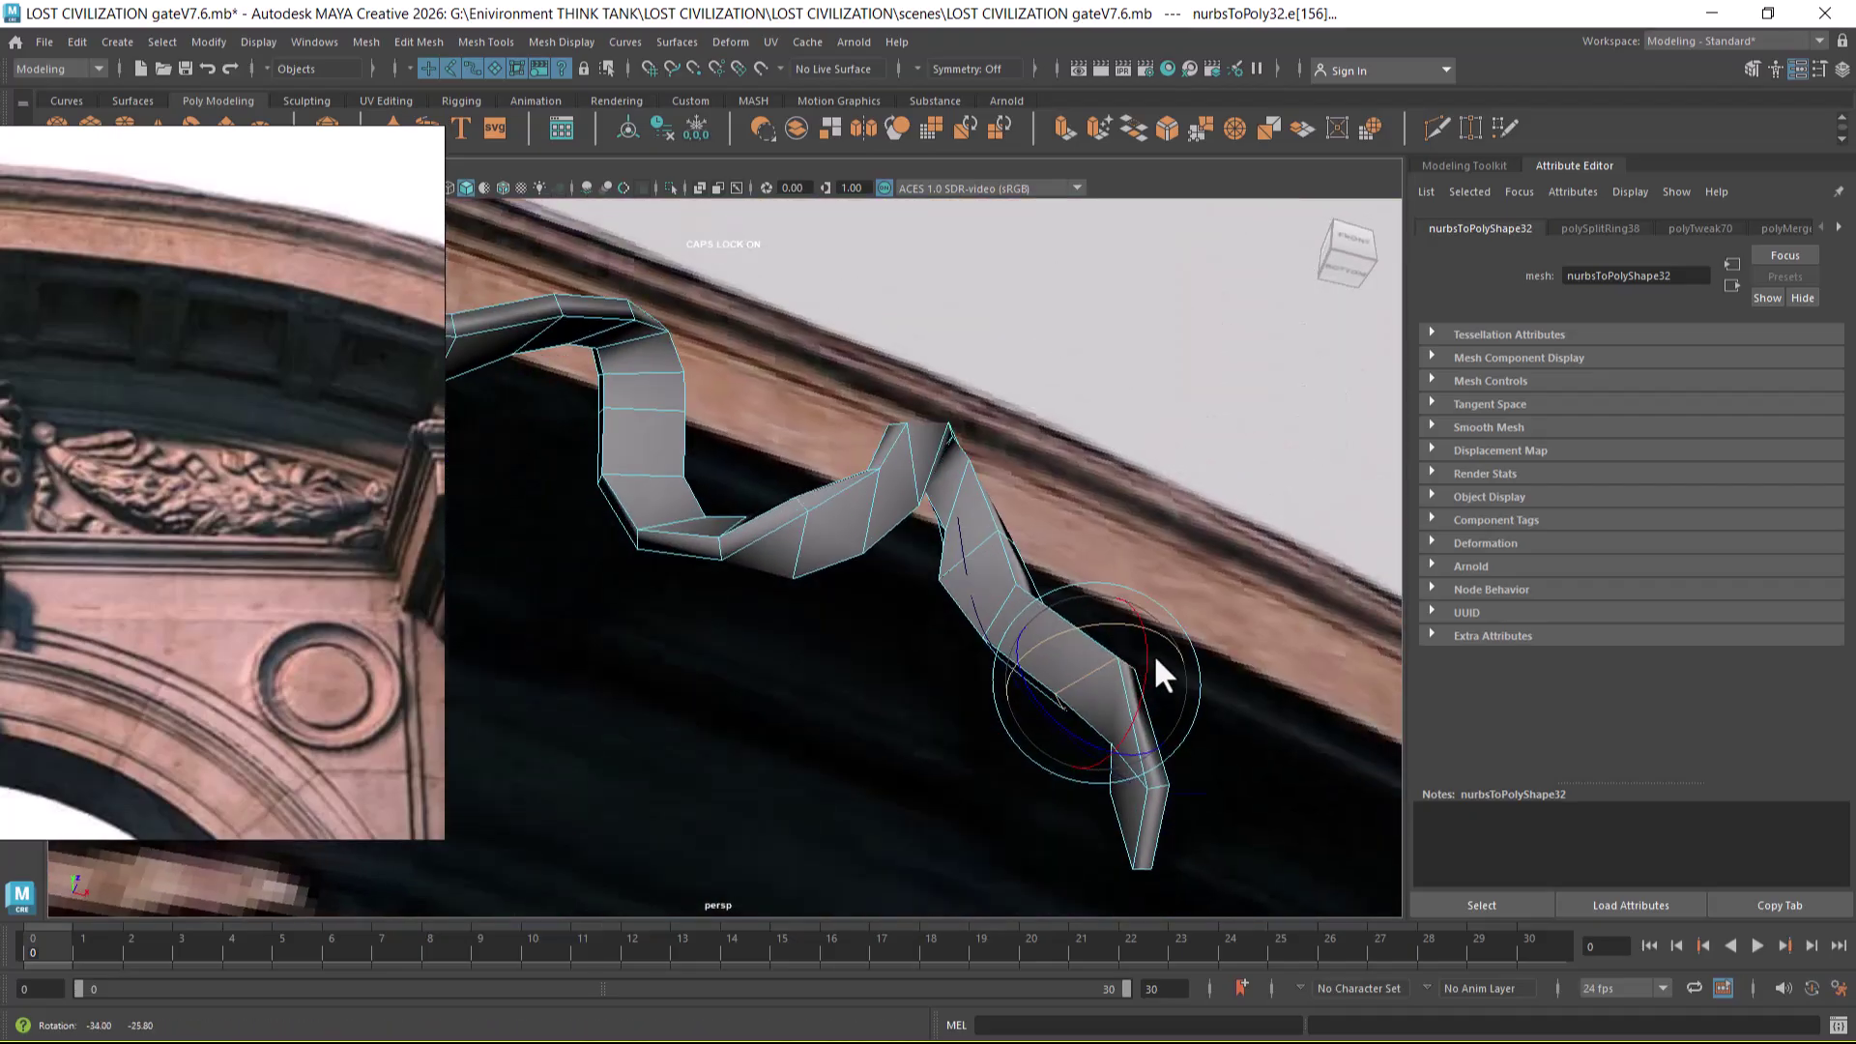
- Rotate and move the edge loop on the upper part of the final descending slope
click(1001, 606)
drag(1036, 571, 949, 694)
key(w)
click(965, 686)
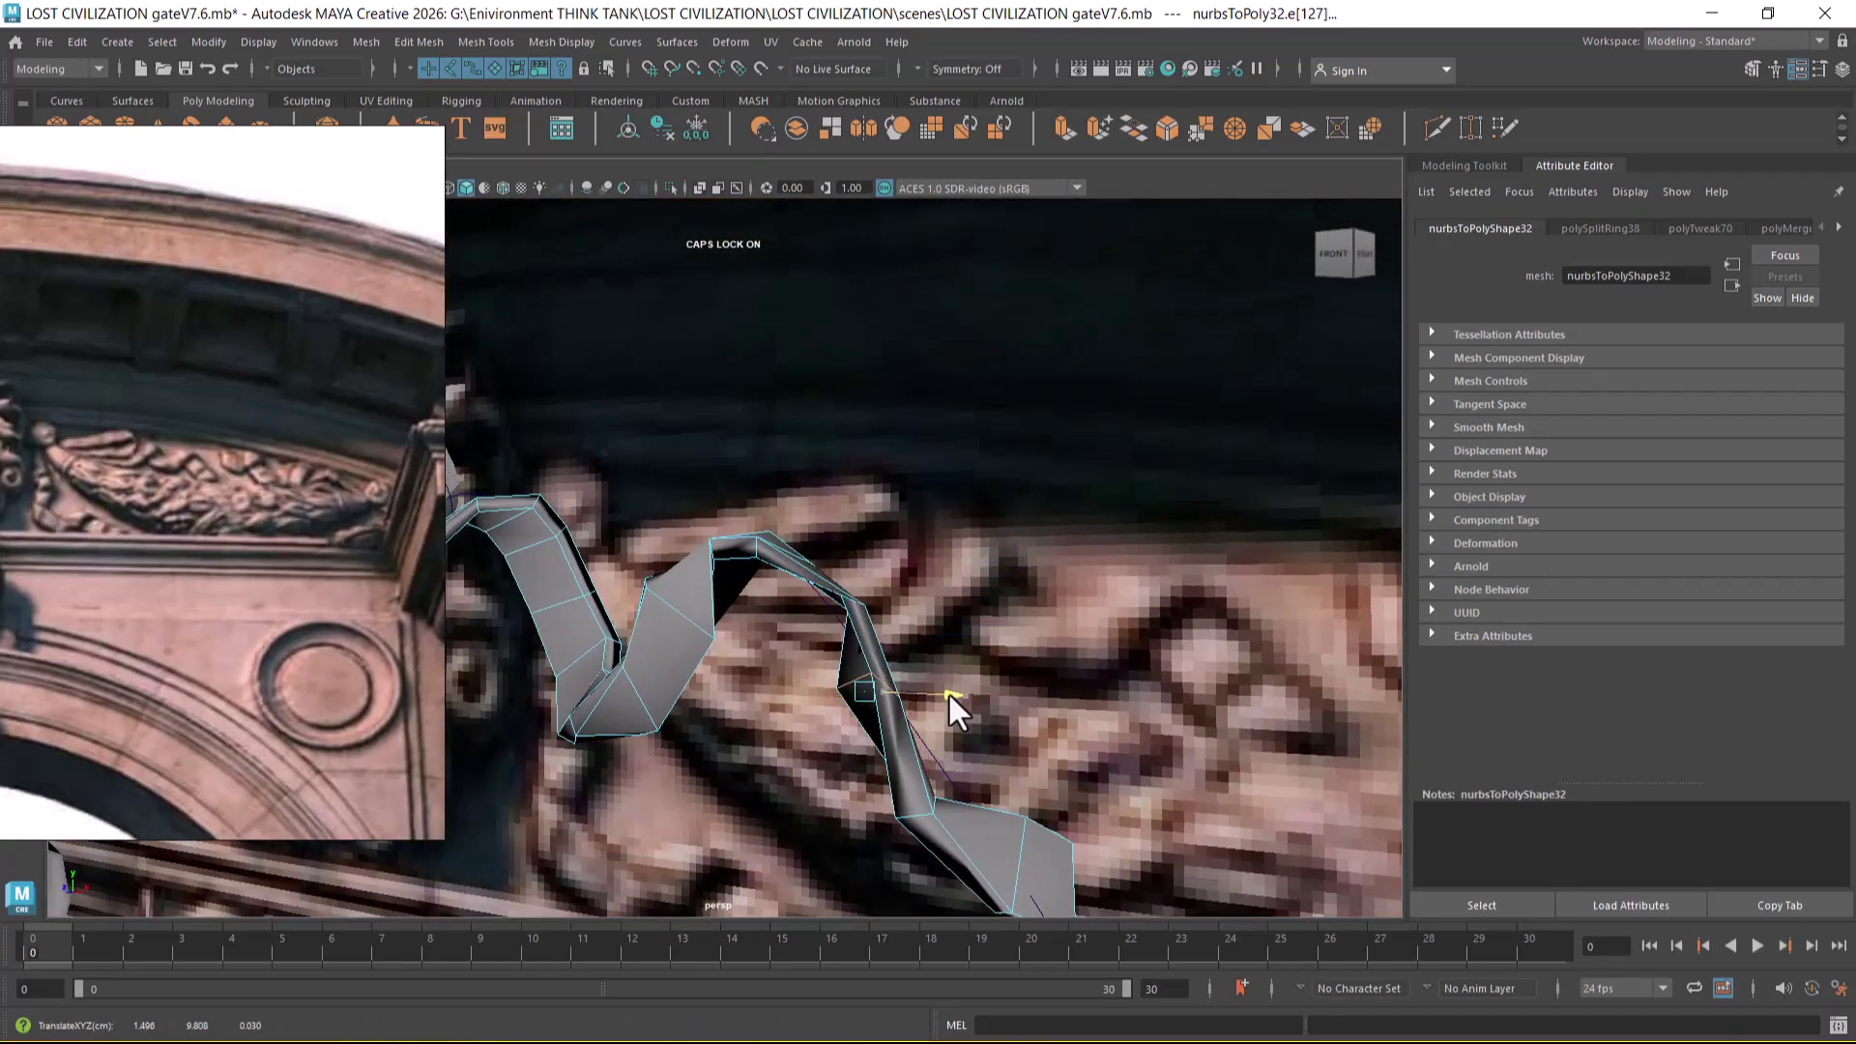
- Rotate the edge loops near and at the ribbon's free end to twist its tip
alt+drag(971, 809, 1051, 735)
click(1052, 735)
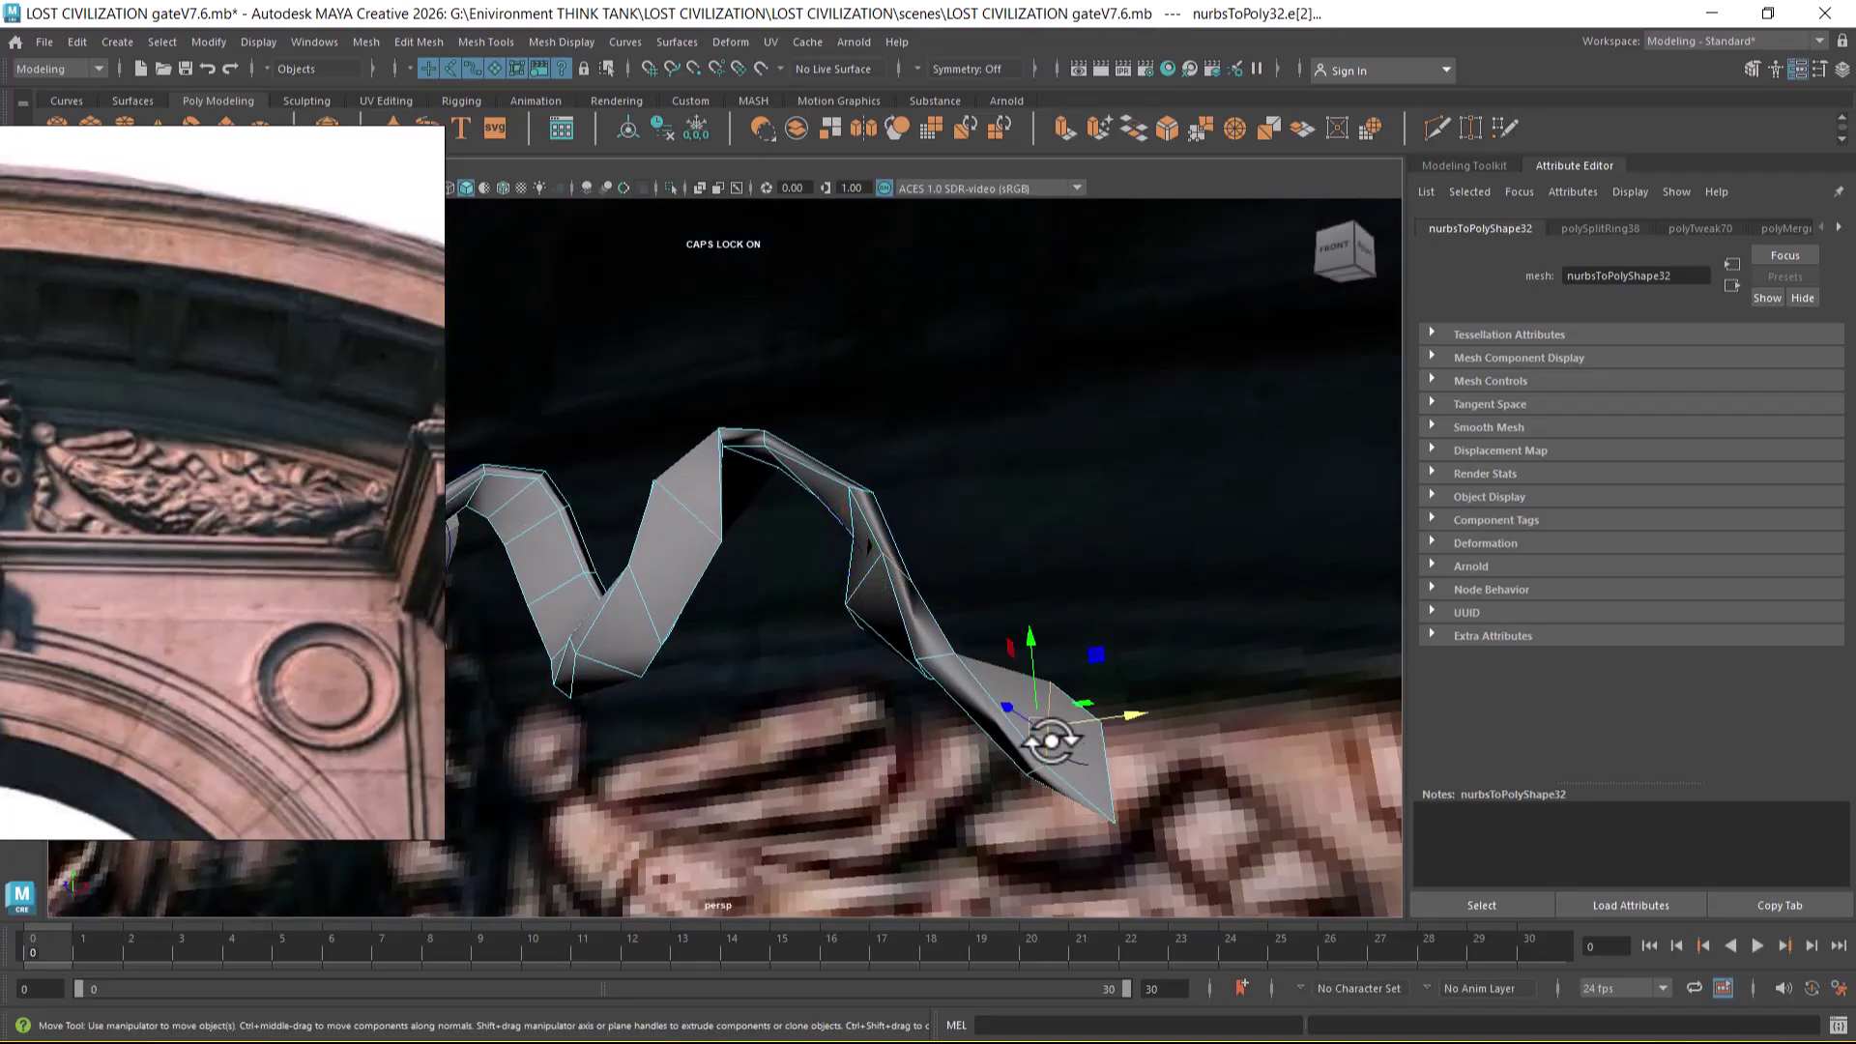
key(e)
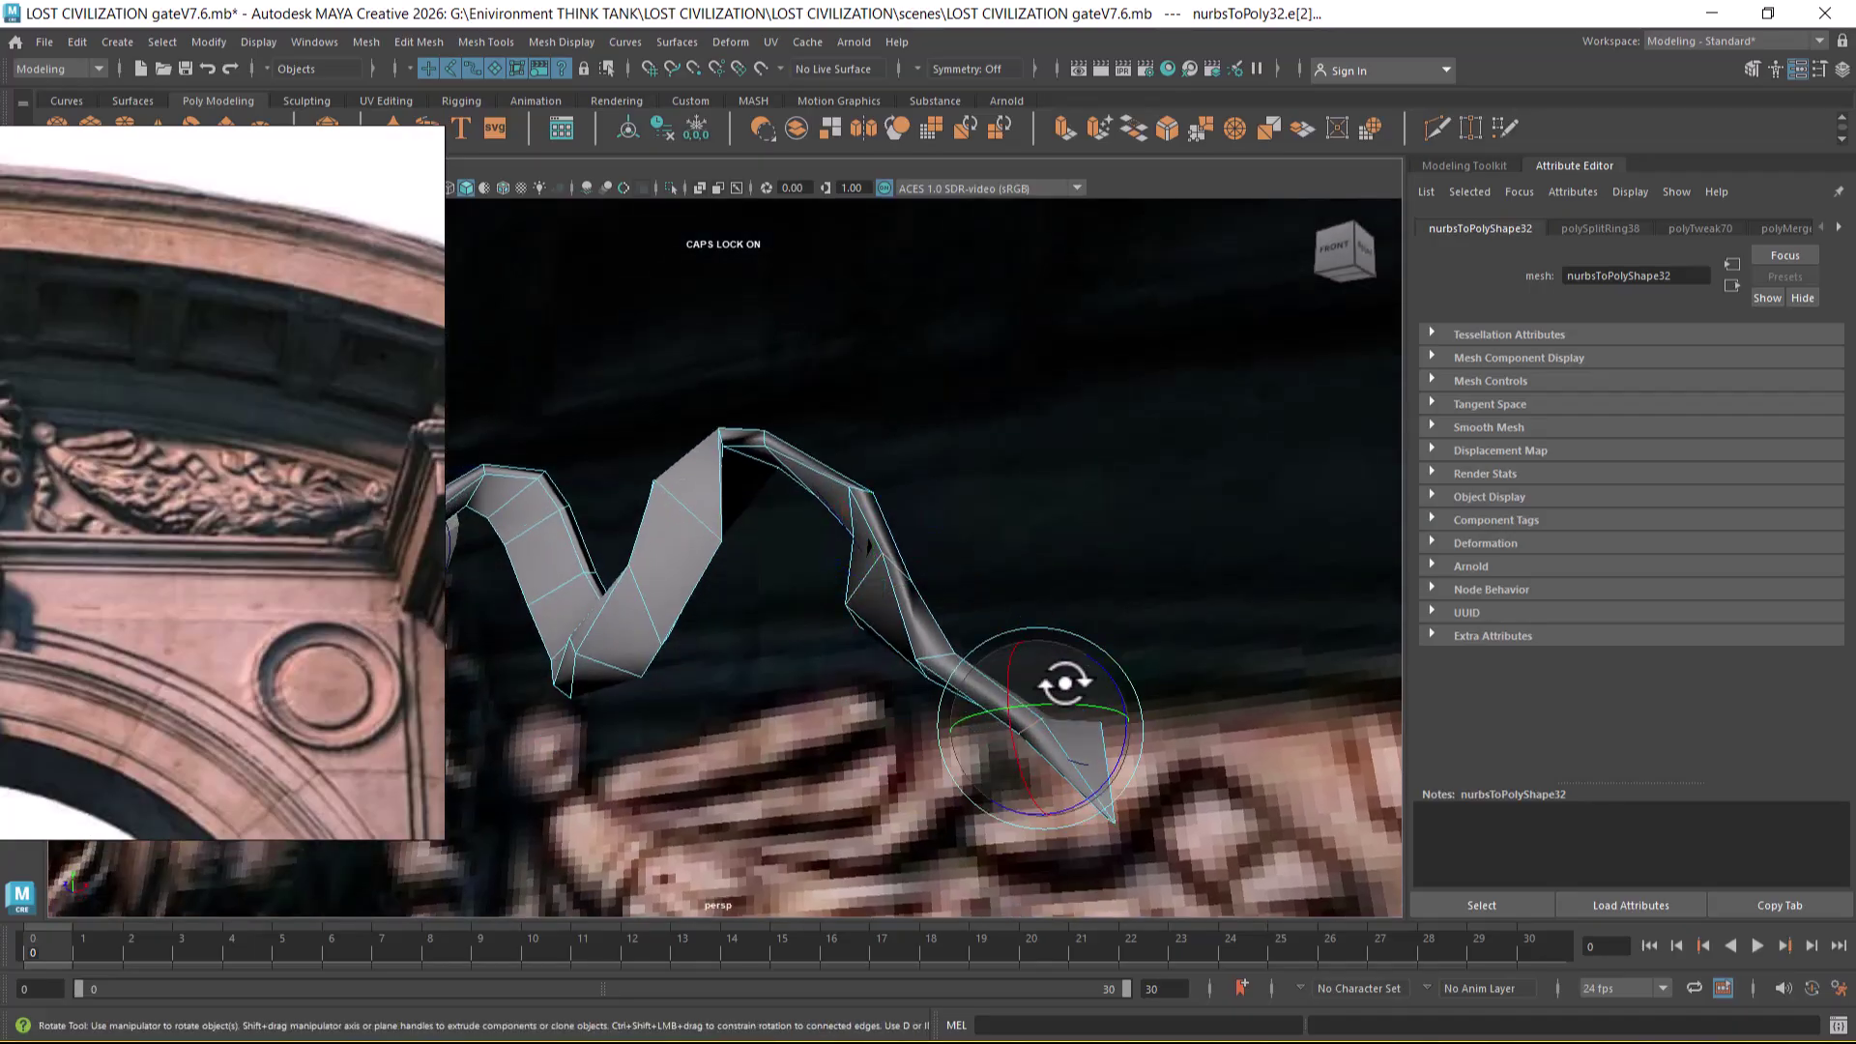
alt+drag(1106, 680, 1035, 712)
click(960, 552)
key(space)
key(space)
drag(1173, 831, 1118, 716)
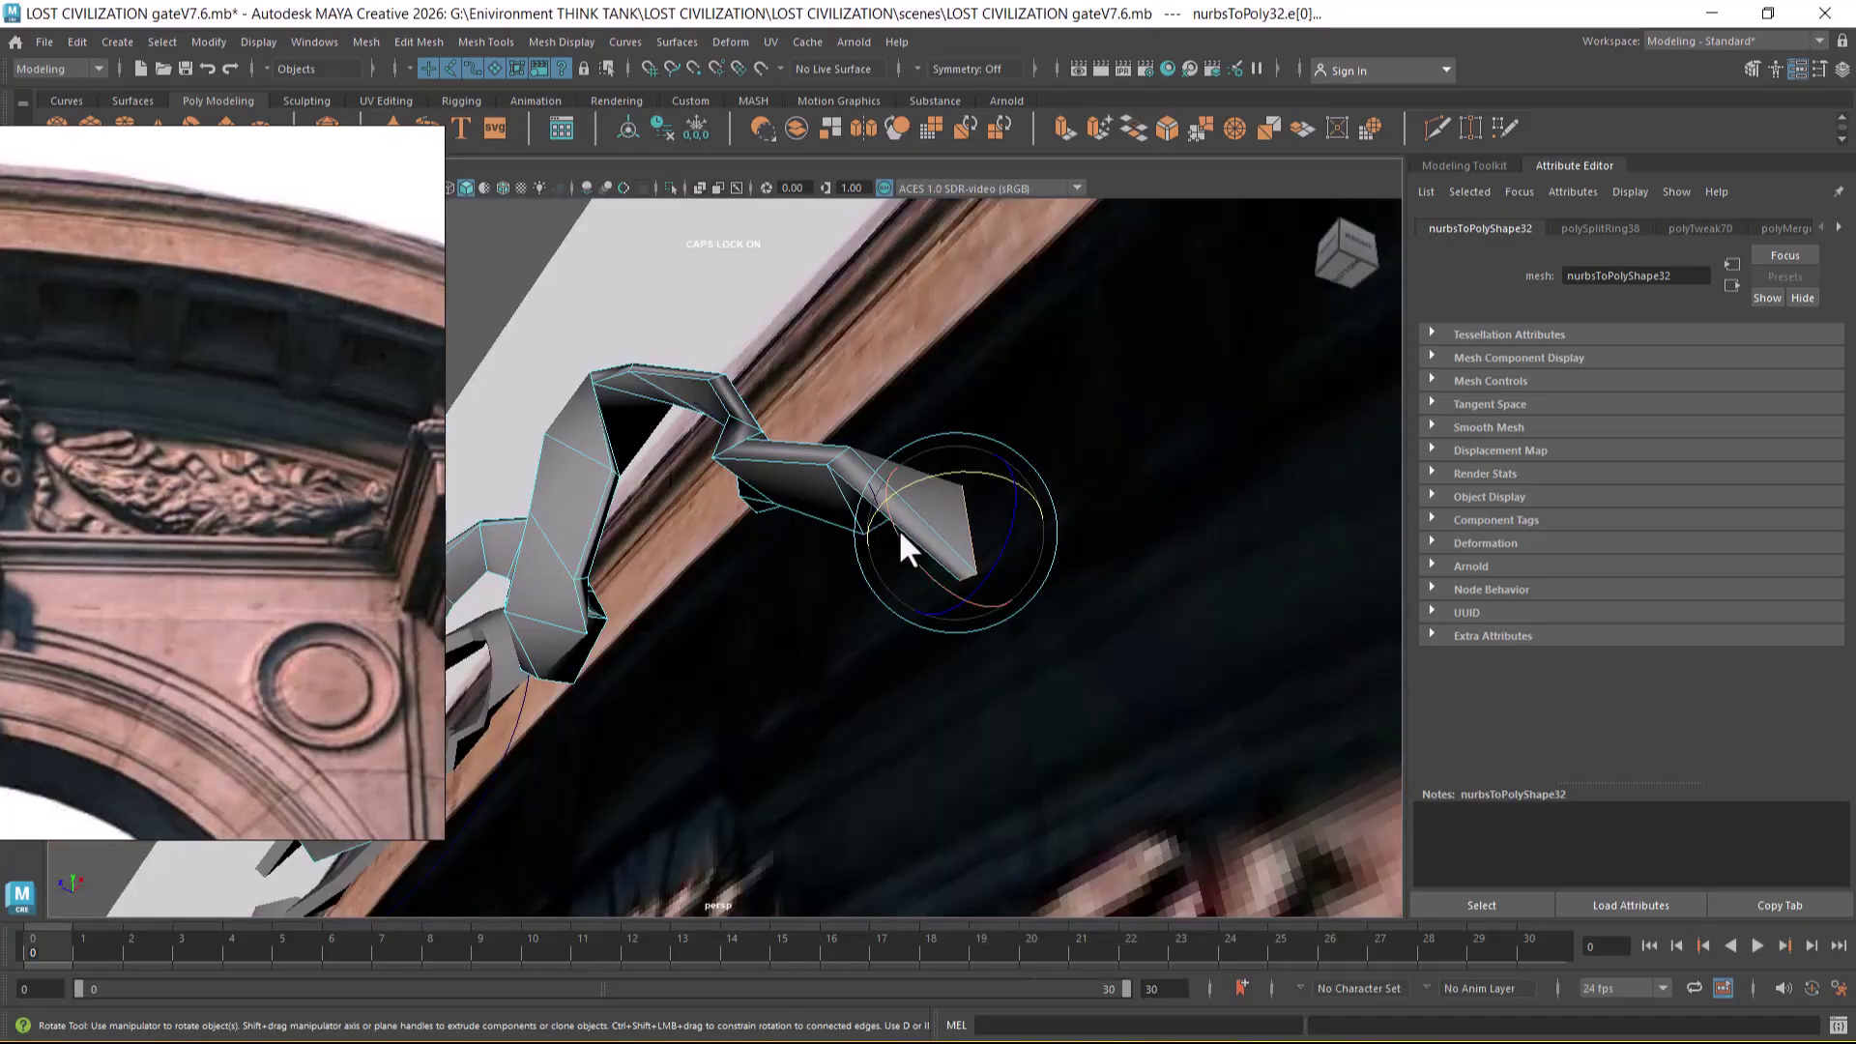
drag(964, 473, 996, 627)
key(space)
drag(1106, 705, 1071, 596)
- Rotate the edge loop on the lower part of the wavy ribbon's final descending slope in the perspective view
key(w)
key(space)
double_click(1110, 577)
click(1080, 704)
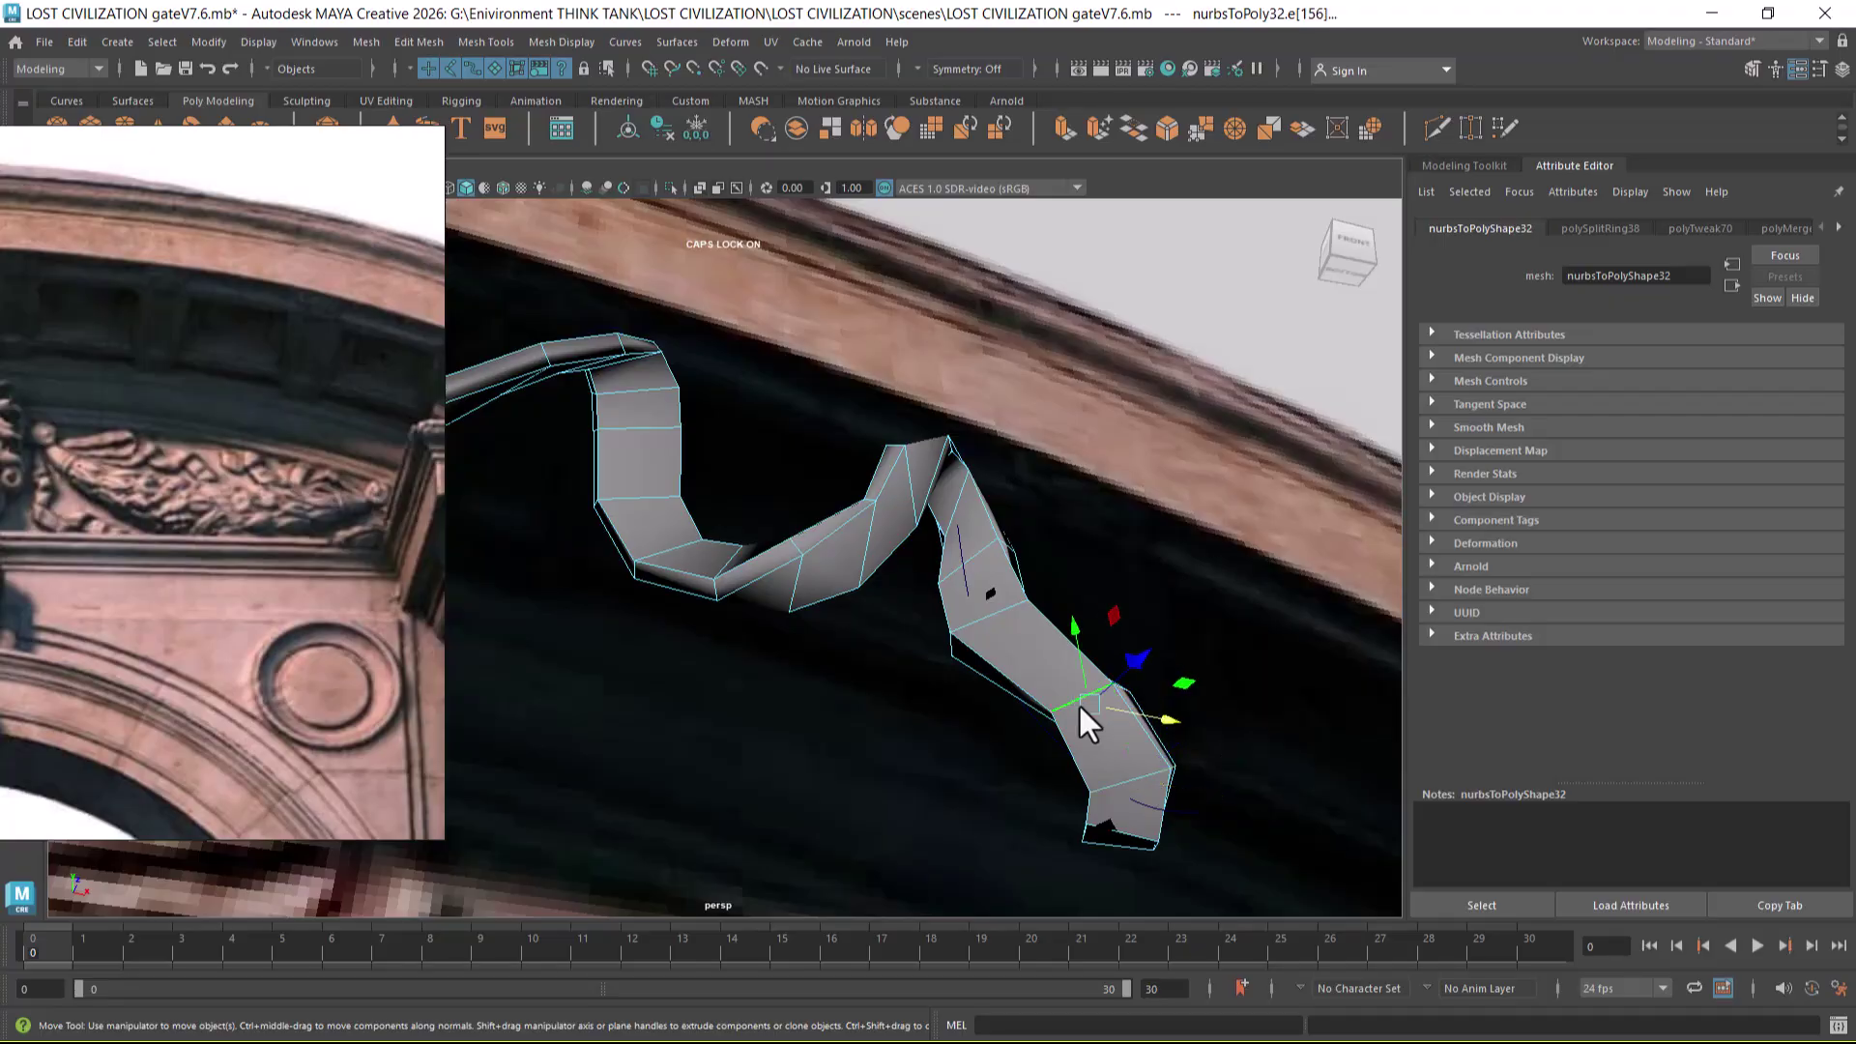
key(e)
mouse_move(1139, 723)
mouse_down()
mouse_move(1100, 661)
mouse_move(1152, 646)
mouse_up()
- Rotate the edge loop at the ribbon's free end and adjust the one just before it
click(1135, 849)
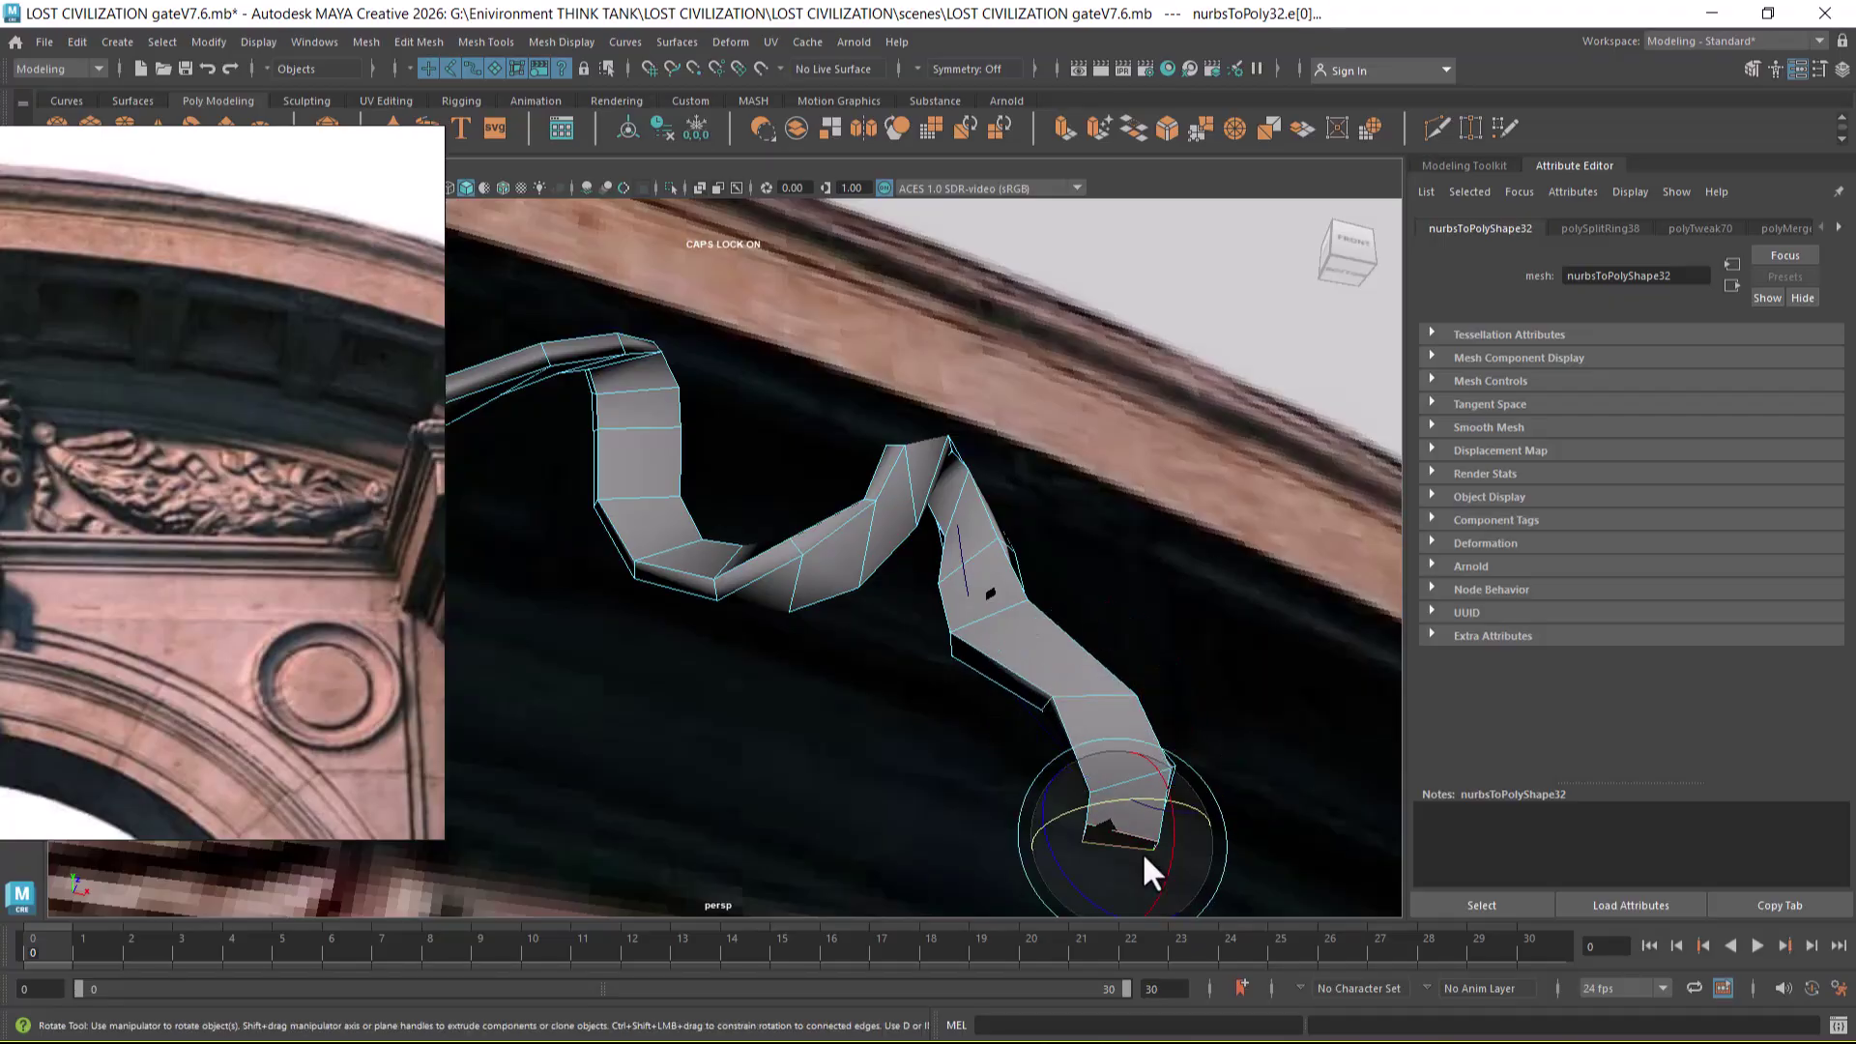
mouse_move(1128, 804)
mouse_down()
mouse_move(1165, 793)
mouse_move(1168, 731)
mouse_move(1197, 736)
mouse_up()
click(1128, 783)
click(1156, 785)
- Rotate the edge loops on the upper part of the final descending slope to even out the twist
alt+drag(1086, 688, 860, 607)
click(791, 671)
click(839, 654)
alt+drag(966, 655, 1025, 588)
alt+middle_drag(1025, 589, 1006, 652)
alt+right_drag(1006, 650, 988, 613)
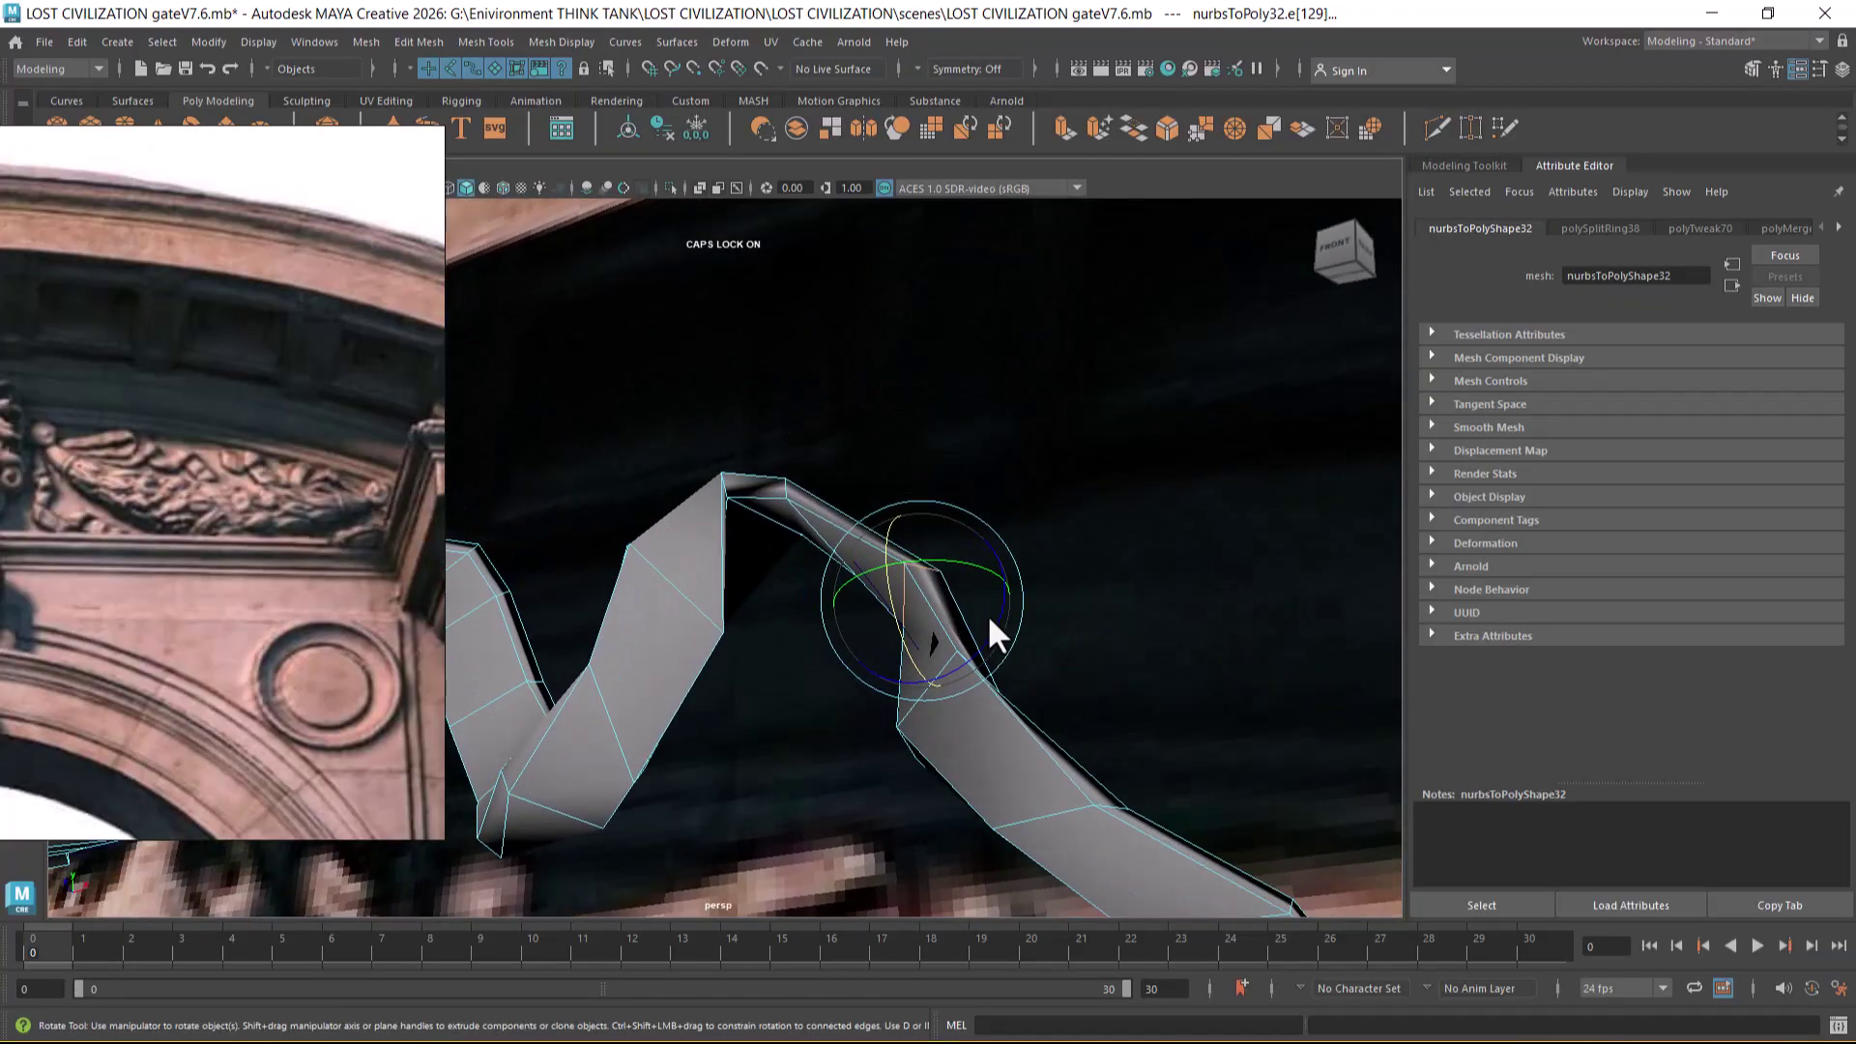
click(948, 548)
mouse_move(994, 551)
alt+mouse_down()
mouse_move(1044, 663)
mouse_move(1069, 634)
mouse_move(1015, 580)
alt+mouse_up()
- Rotate the edge loops at and around the ribbon's second crest
click(924, 470)
drag(959, 449, 1075, 709)
click(1081, 715)
click(866, 501)
drag(912, 455, 943, 460)
click(827, 608)
click(812, 582)
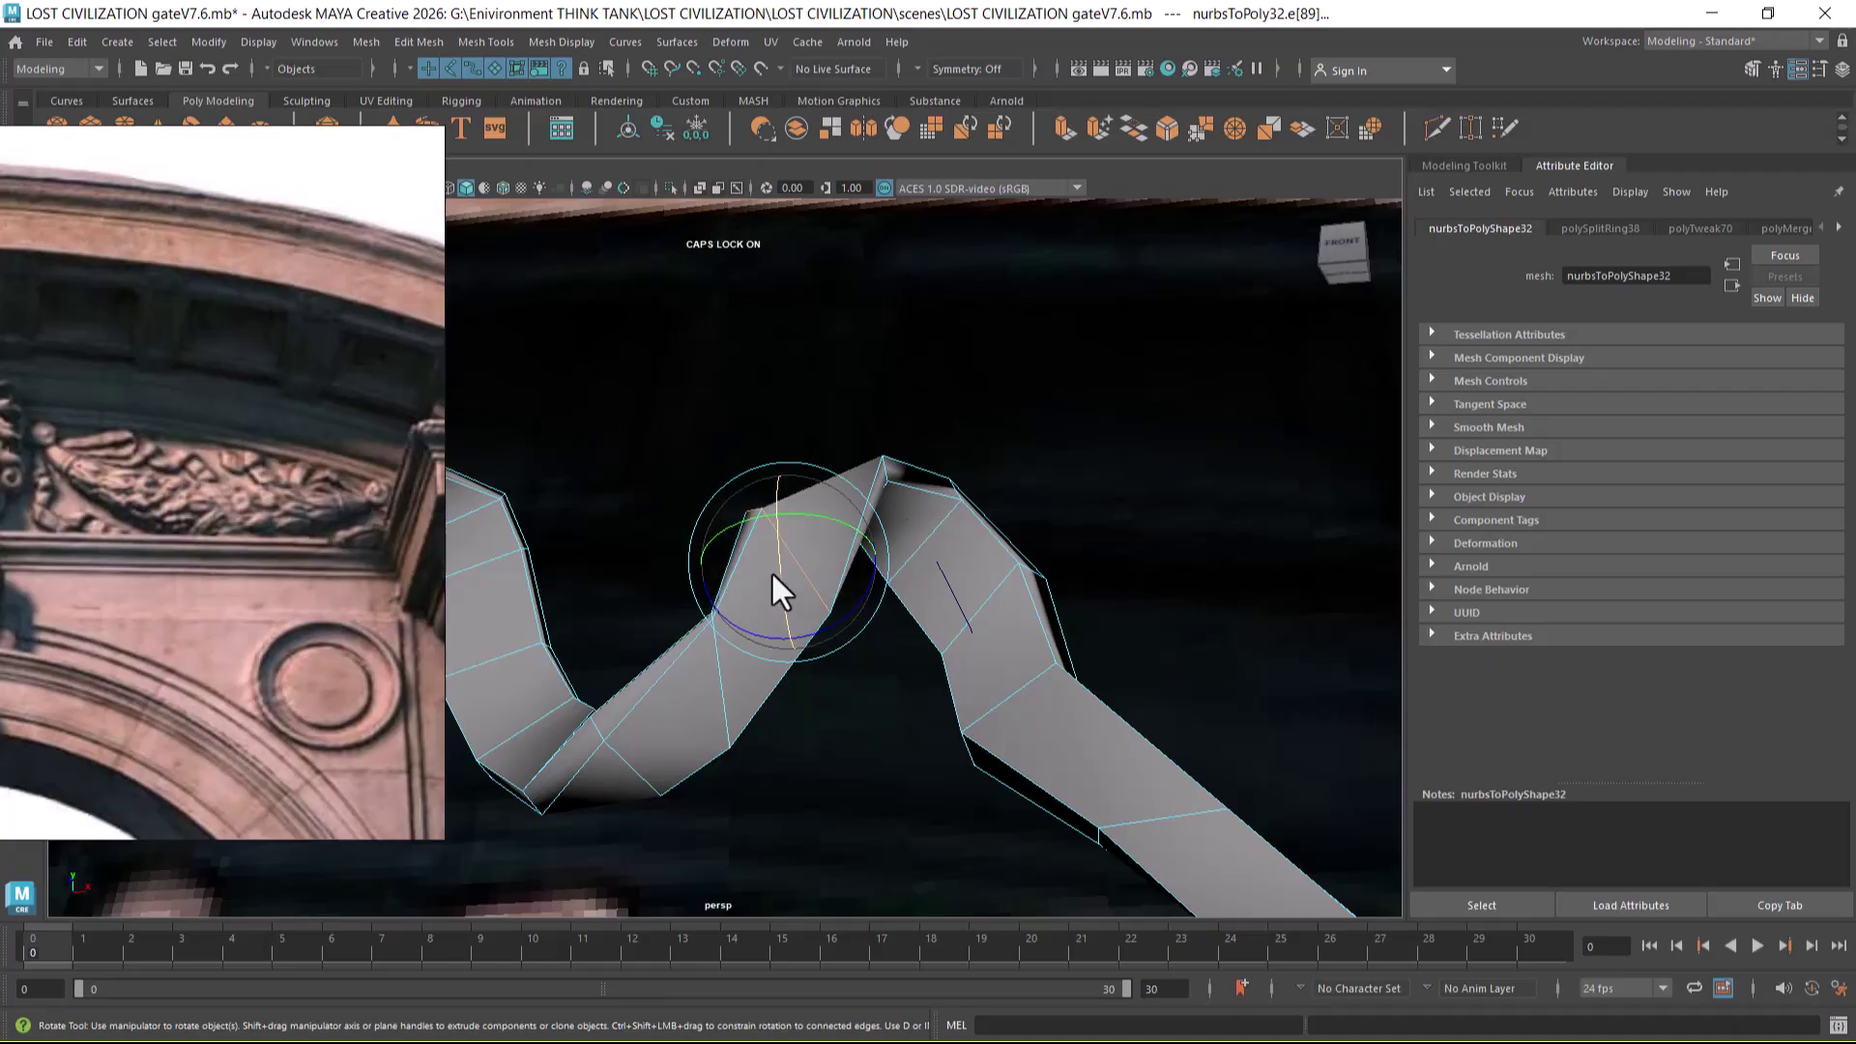
- Rotate the edge loop on the rise leading up to the second crest
alt+drag(822, 523, 736, 658)
drag(614, 480, 1018, 746)
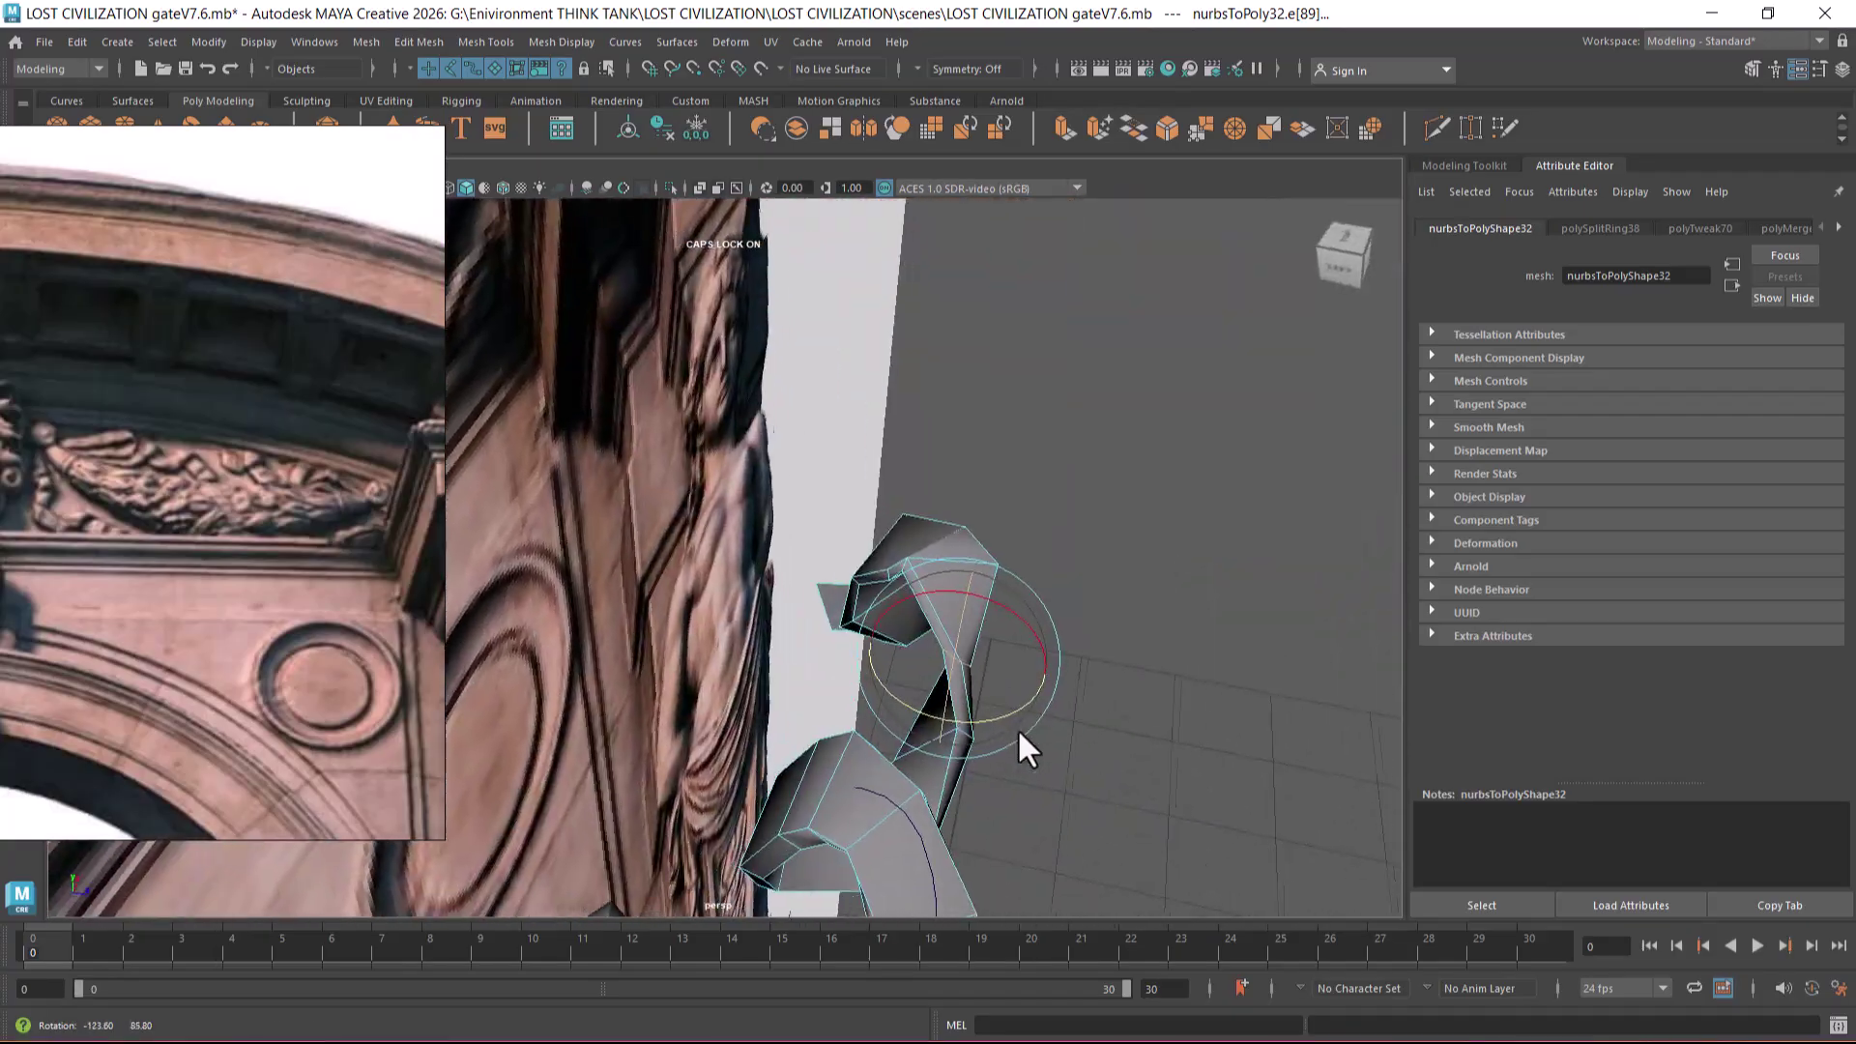
key(w)
alt+drag(1044, 669, 912, 696)
- Preview the ribbon smoothed and compare it with the carved relief reference in the front view
key(3)
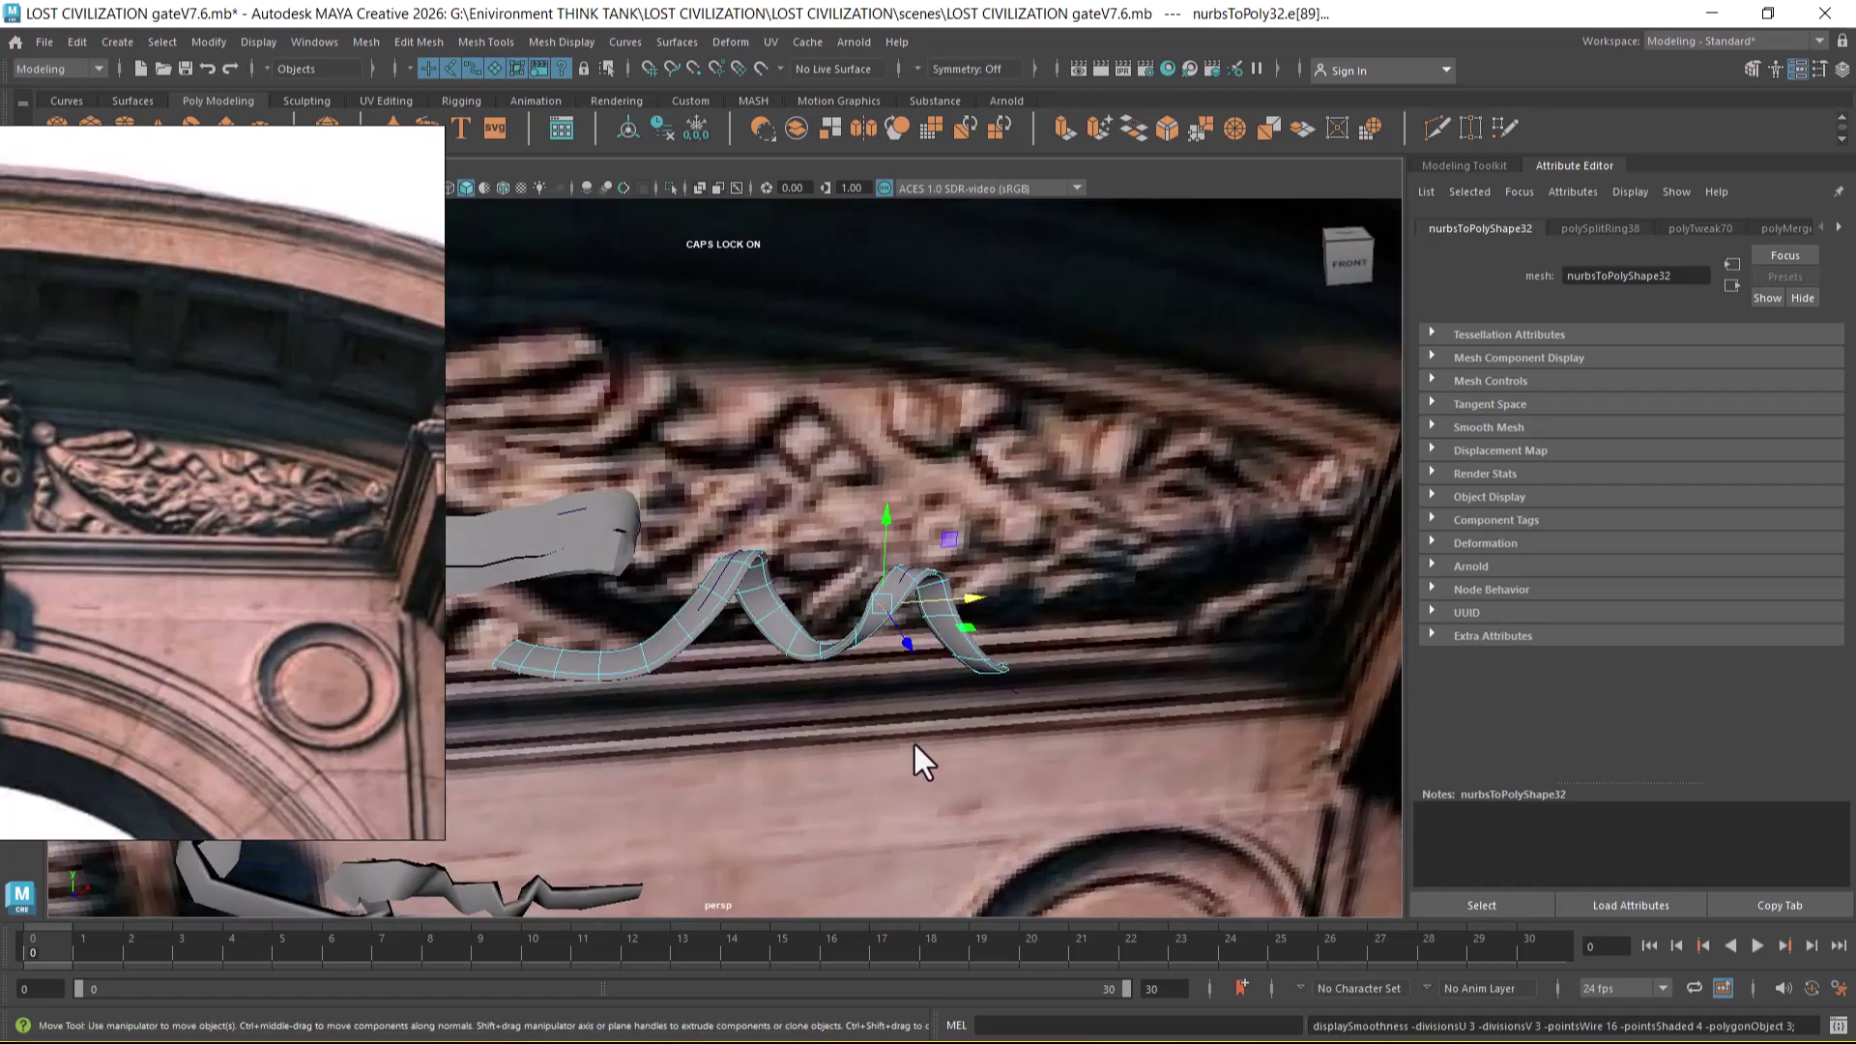
key(space)
drag(890, 735, 890, 778)
scroll(764, 671, down, 5)
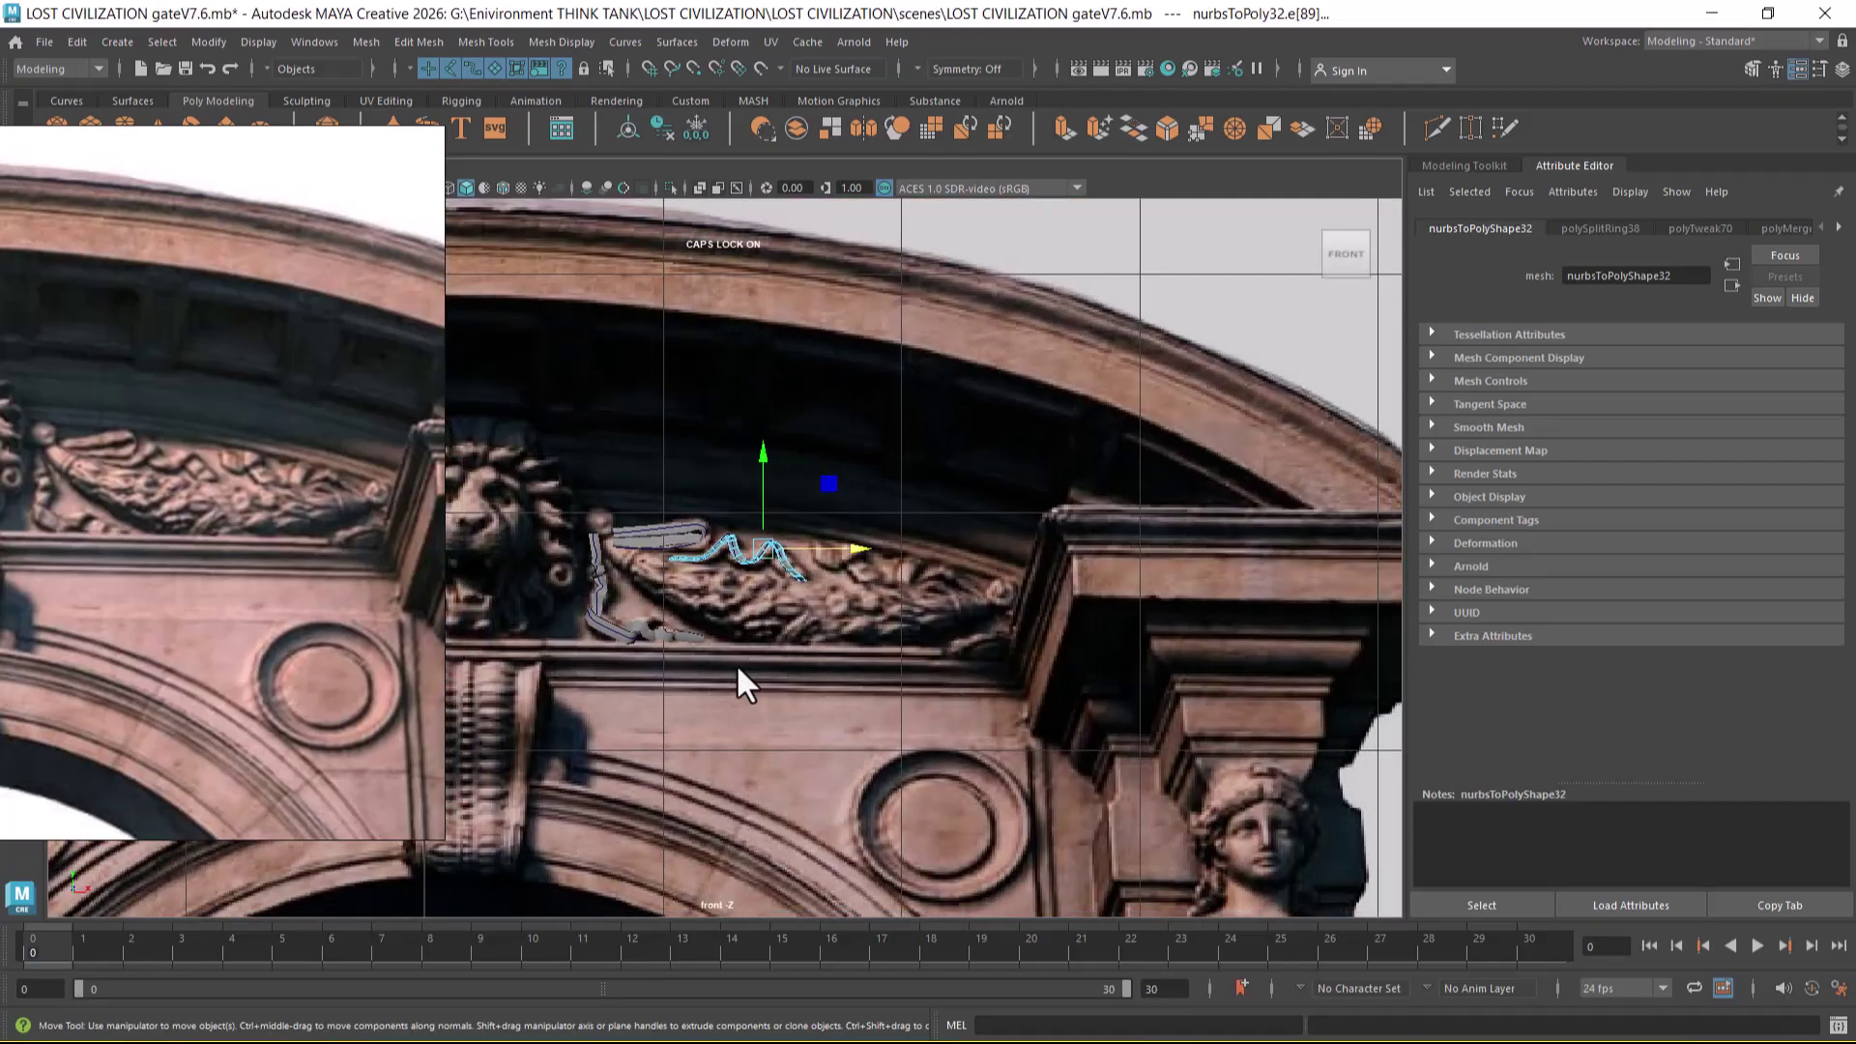
scroll(756, 508, up, 4)
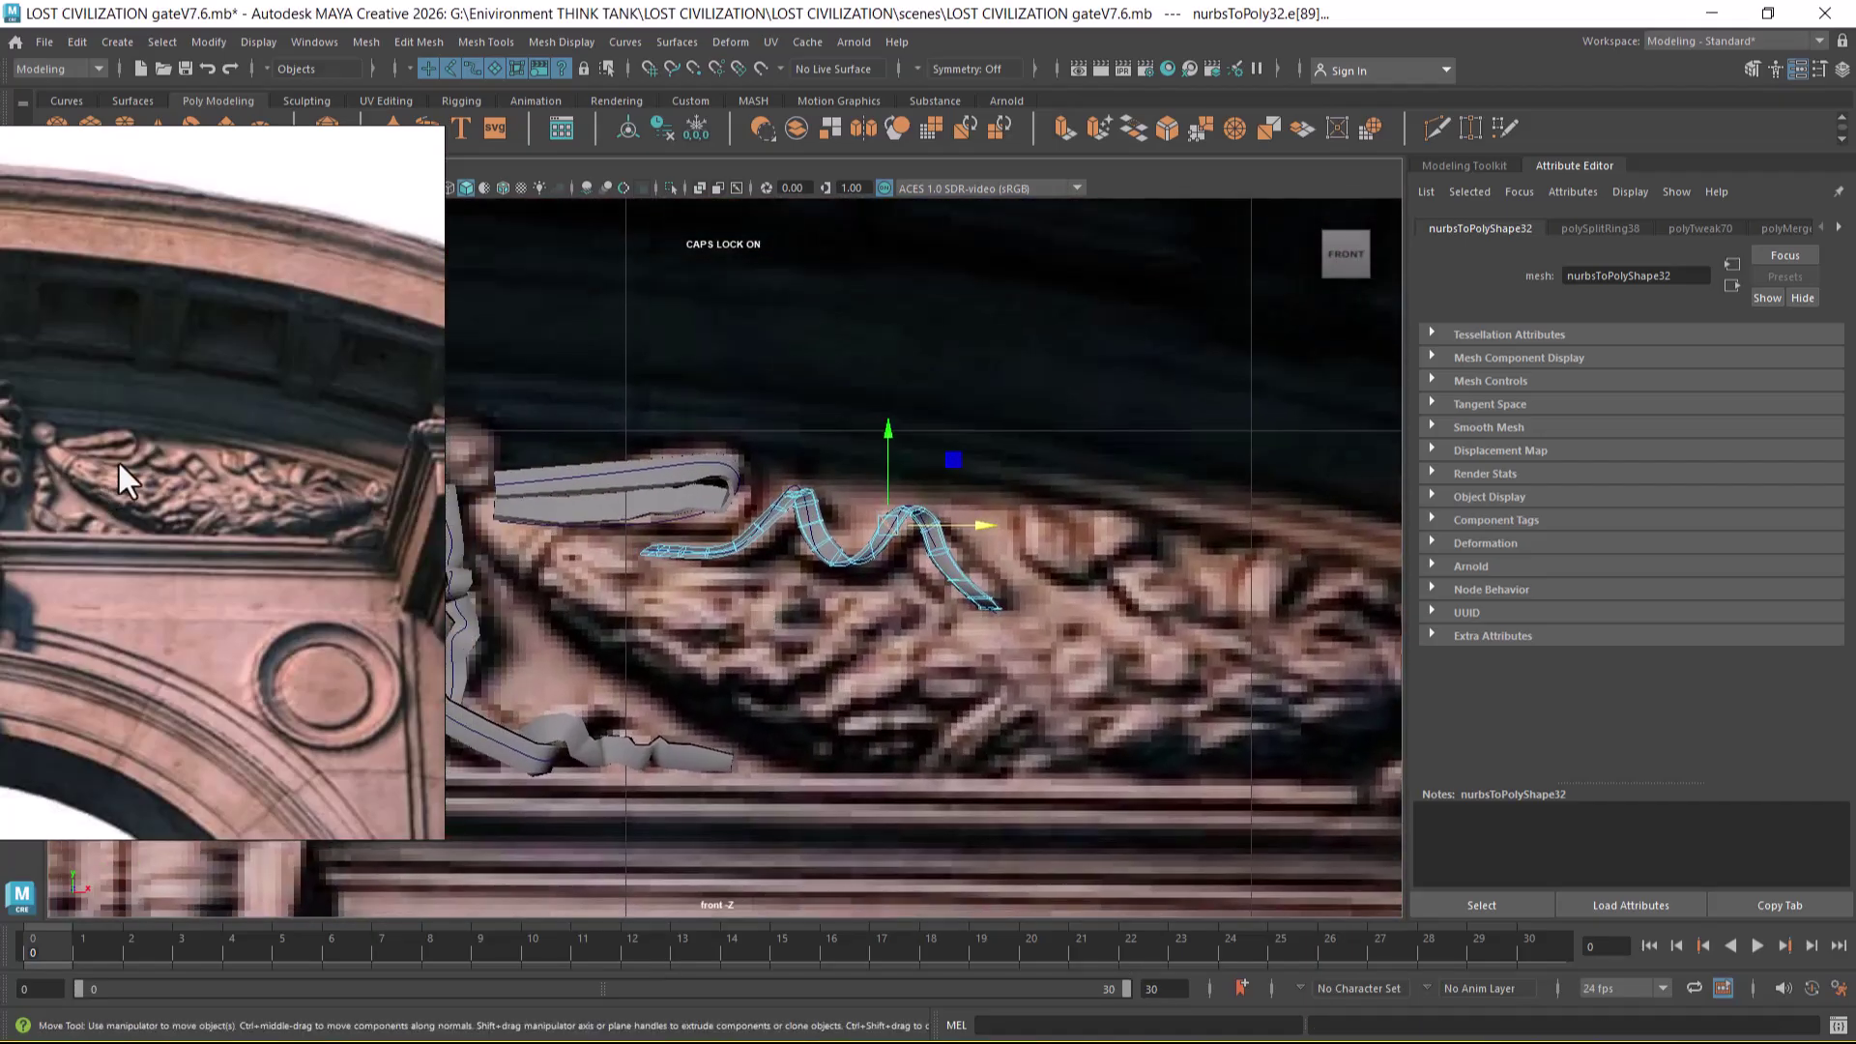
scroll(738, 580, up, 2)
click(810, 644)
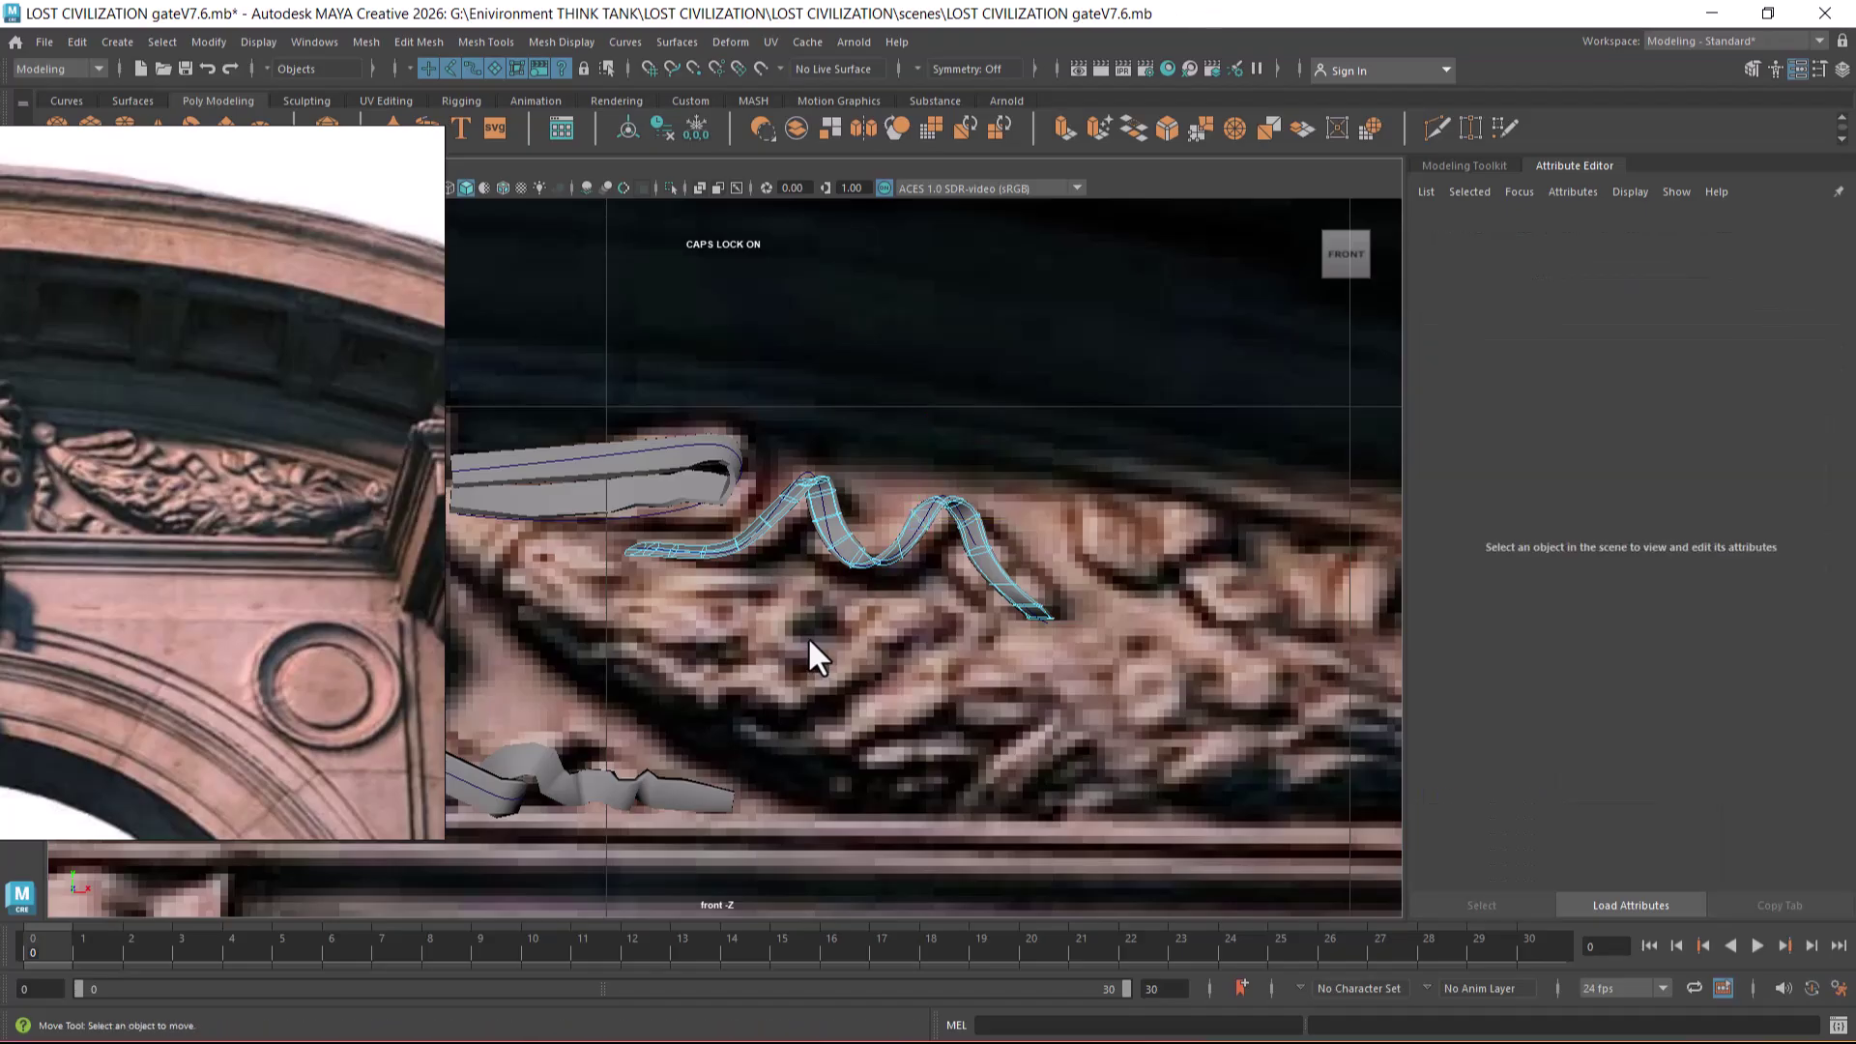
- Turn off the smooth preview and soft-move the vertices at the wavy ribbon's starting end beneath the folded ribbon
key(1)
right_click(700, 553)
click(595, 484)
drag(578, 500, 663, 607)
scroll(745, 671, up, 2)
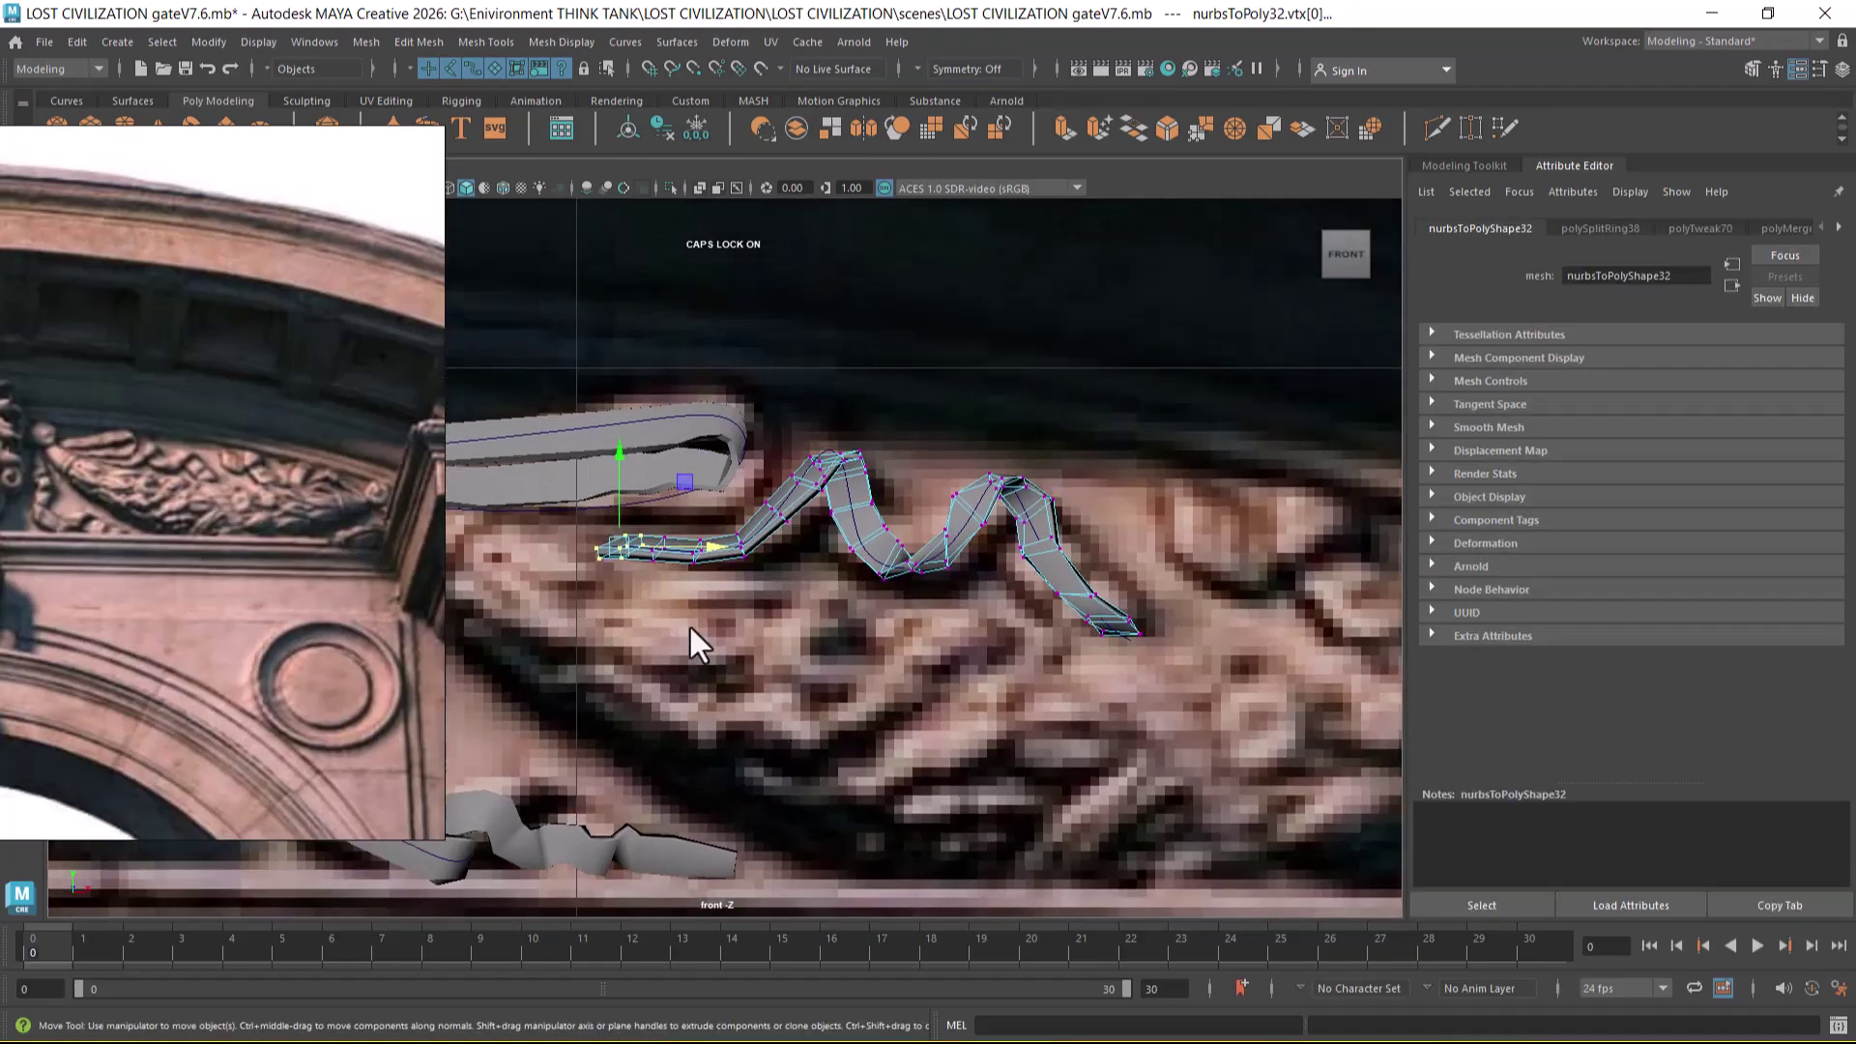
alt+middle_drag(620, 568, 744, 553)
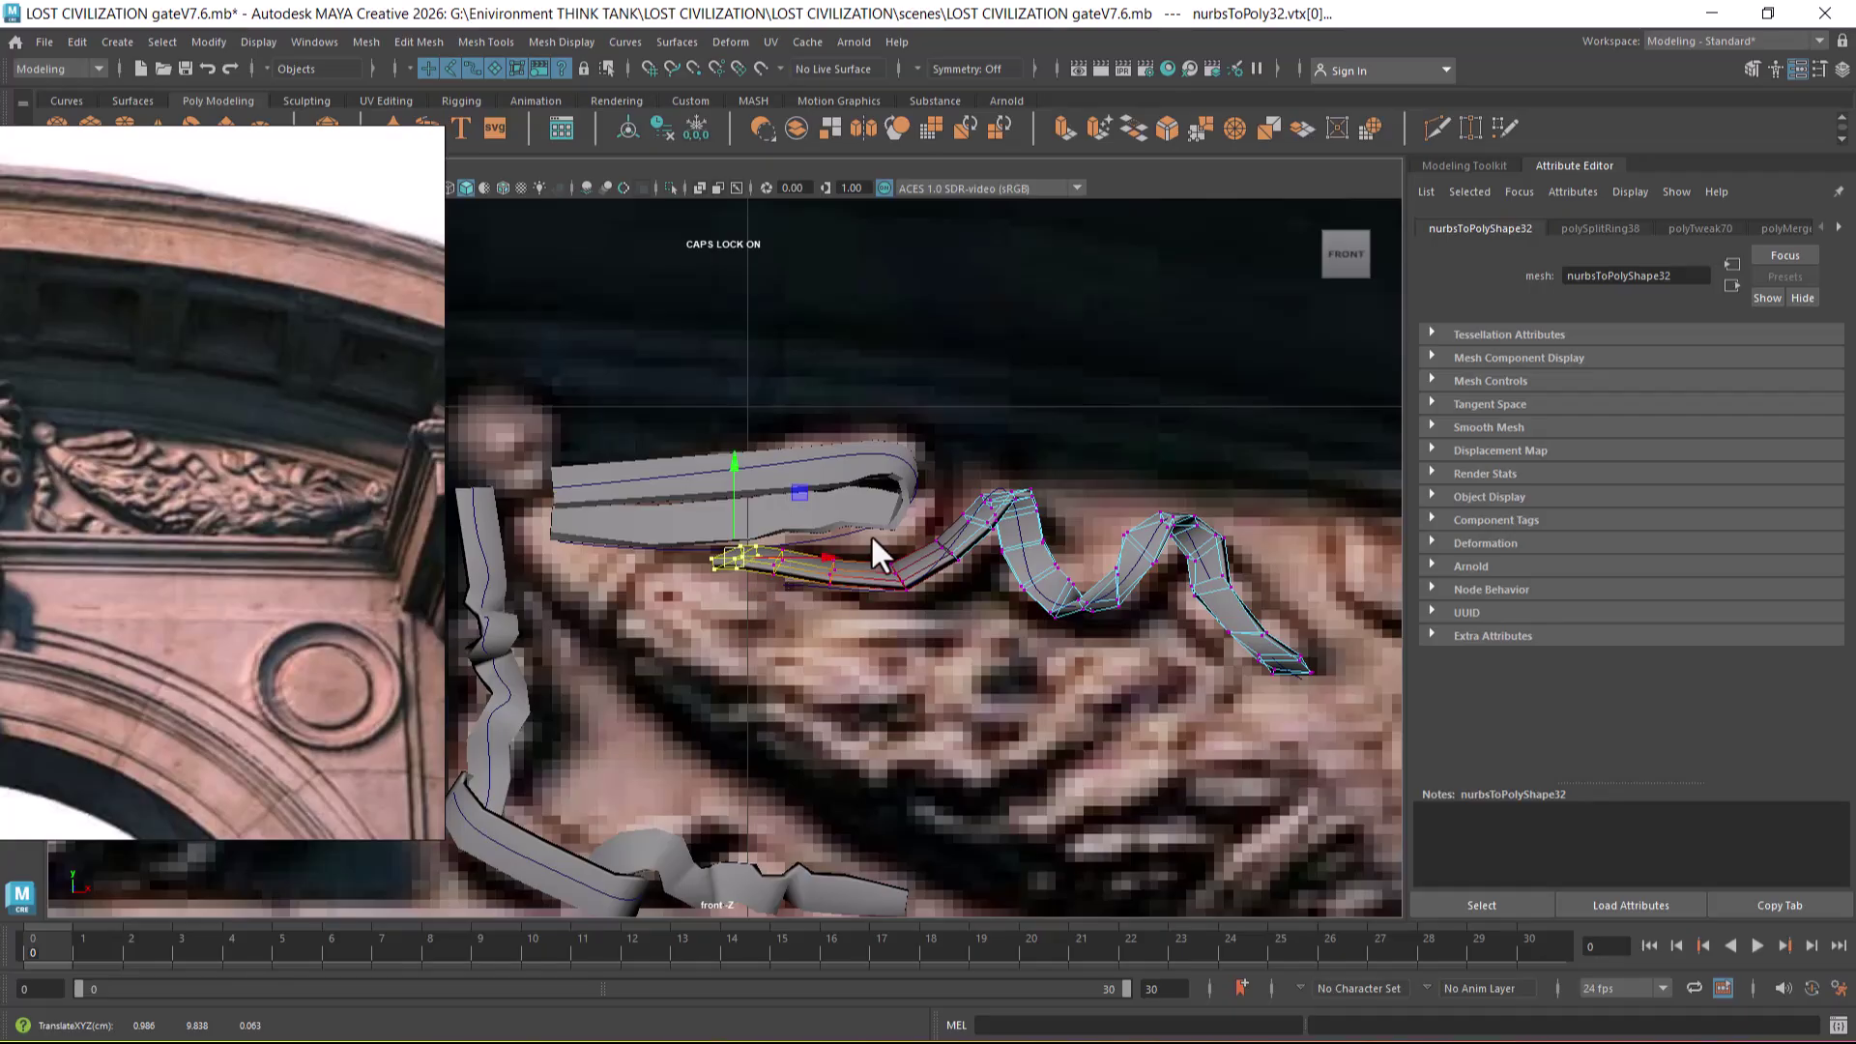
- Select the folded ribbon above the wavy one as an object and center its pivot
click(888, 514)
scroll(862, 528, up, 2)
right_click(915, 493)
click(914, 506)
key(F8)
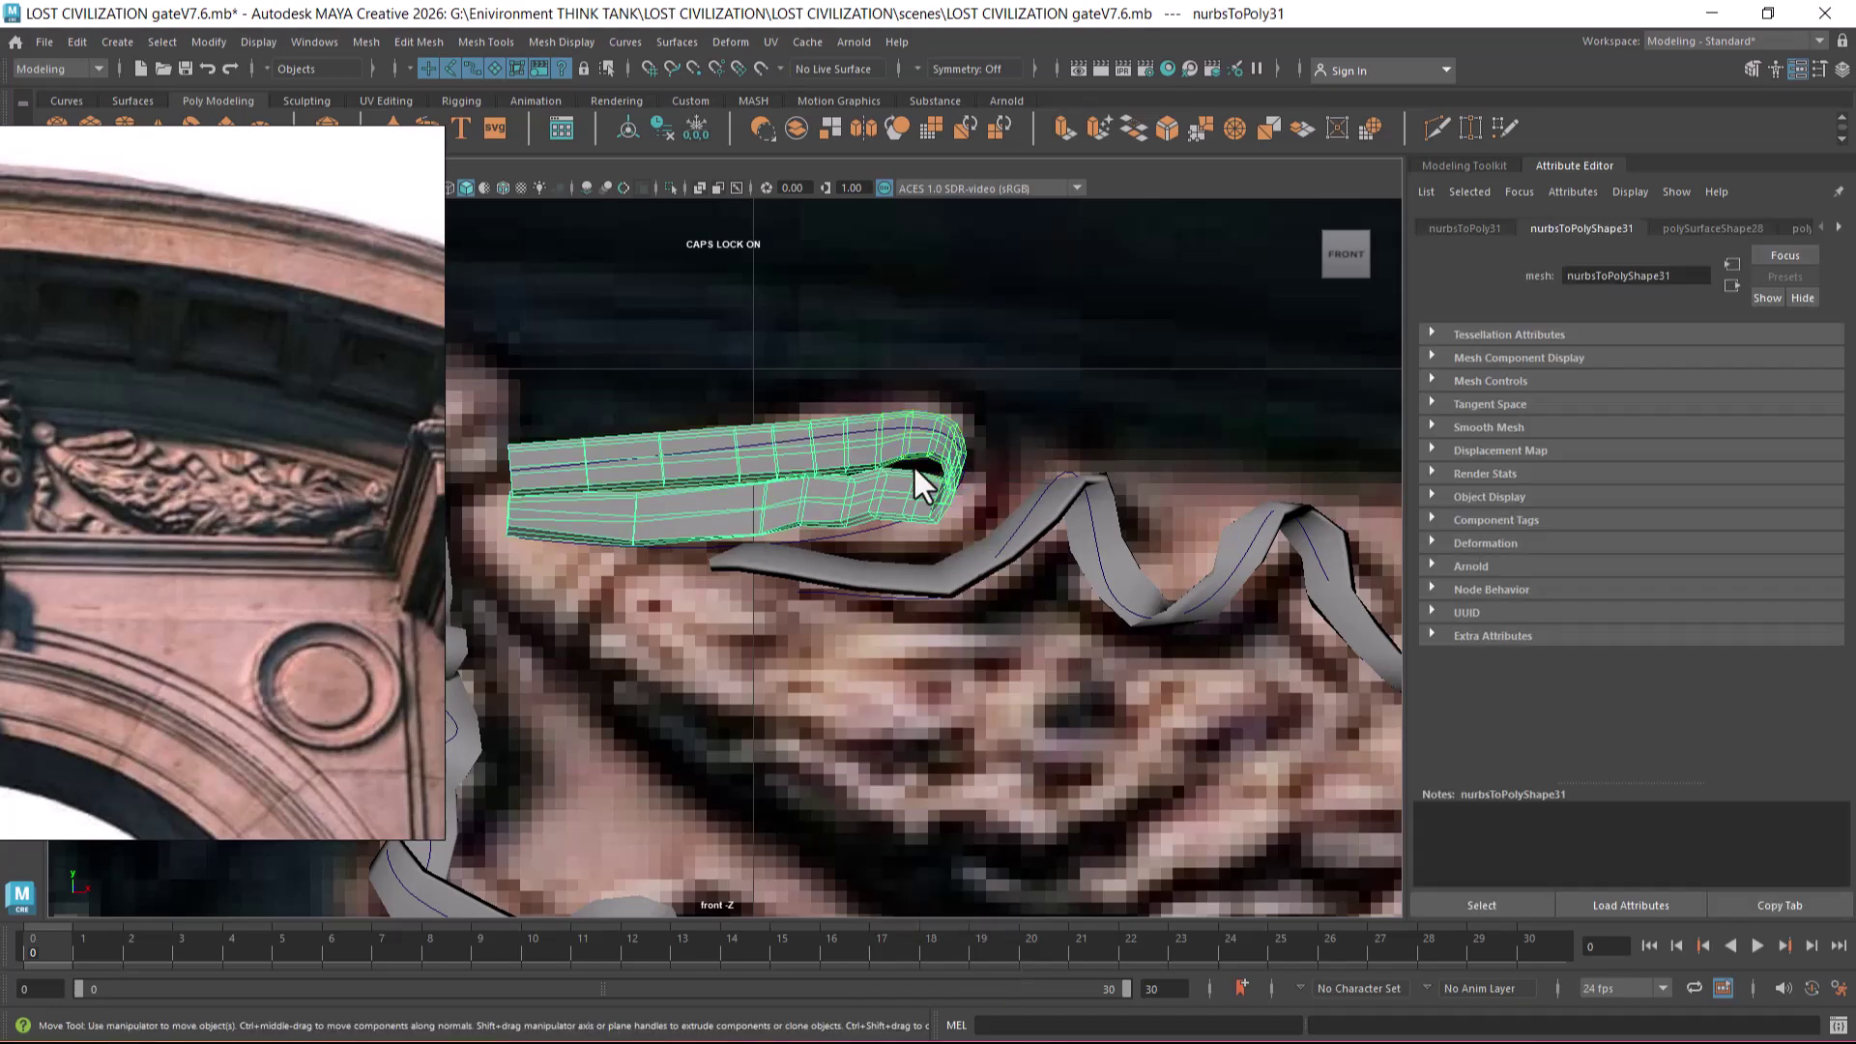
scroll(926, 584, down, 3)
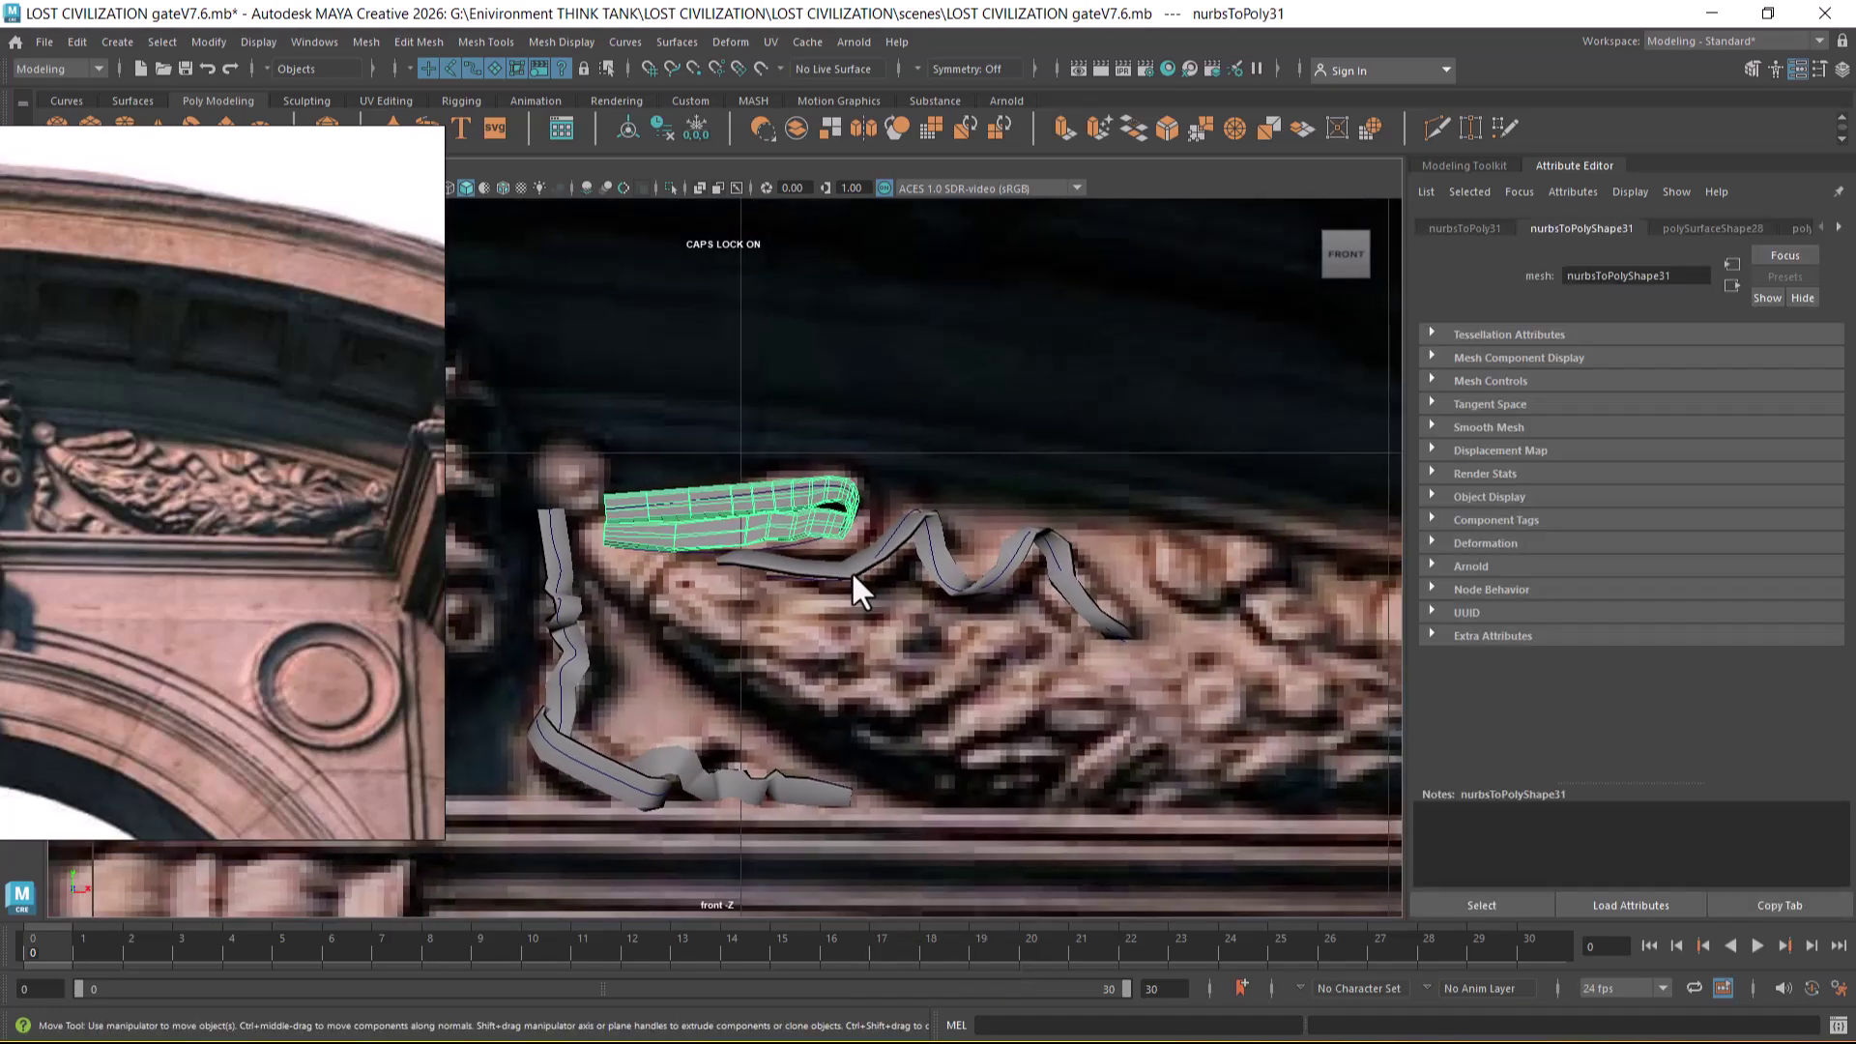
click(205, 42)
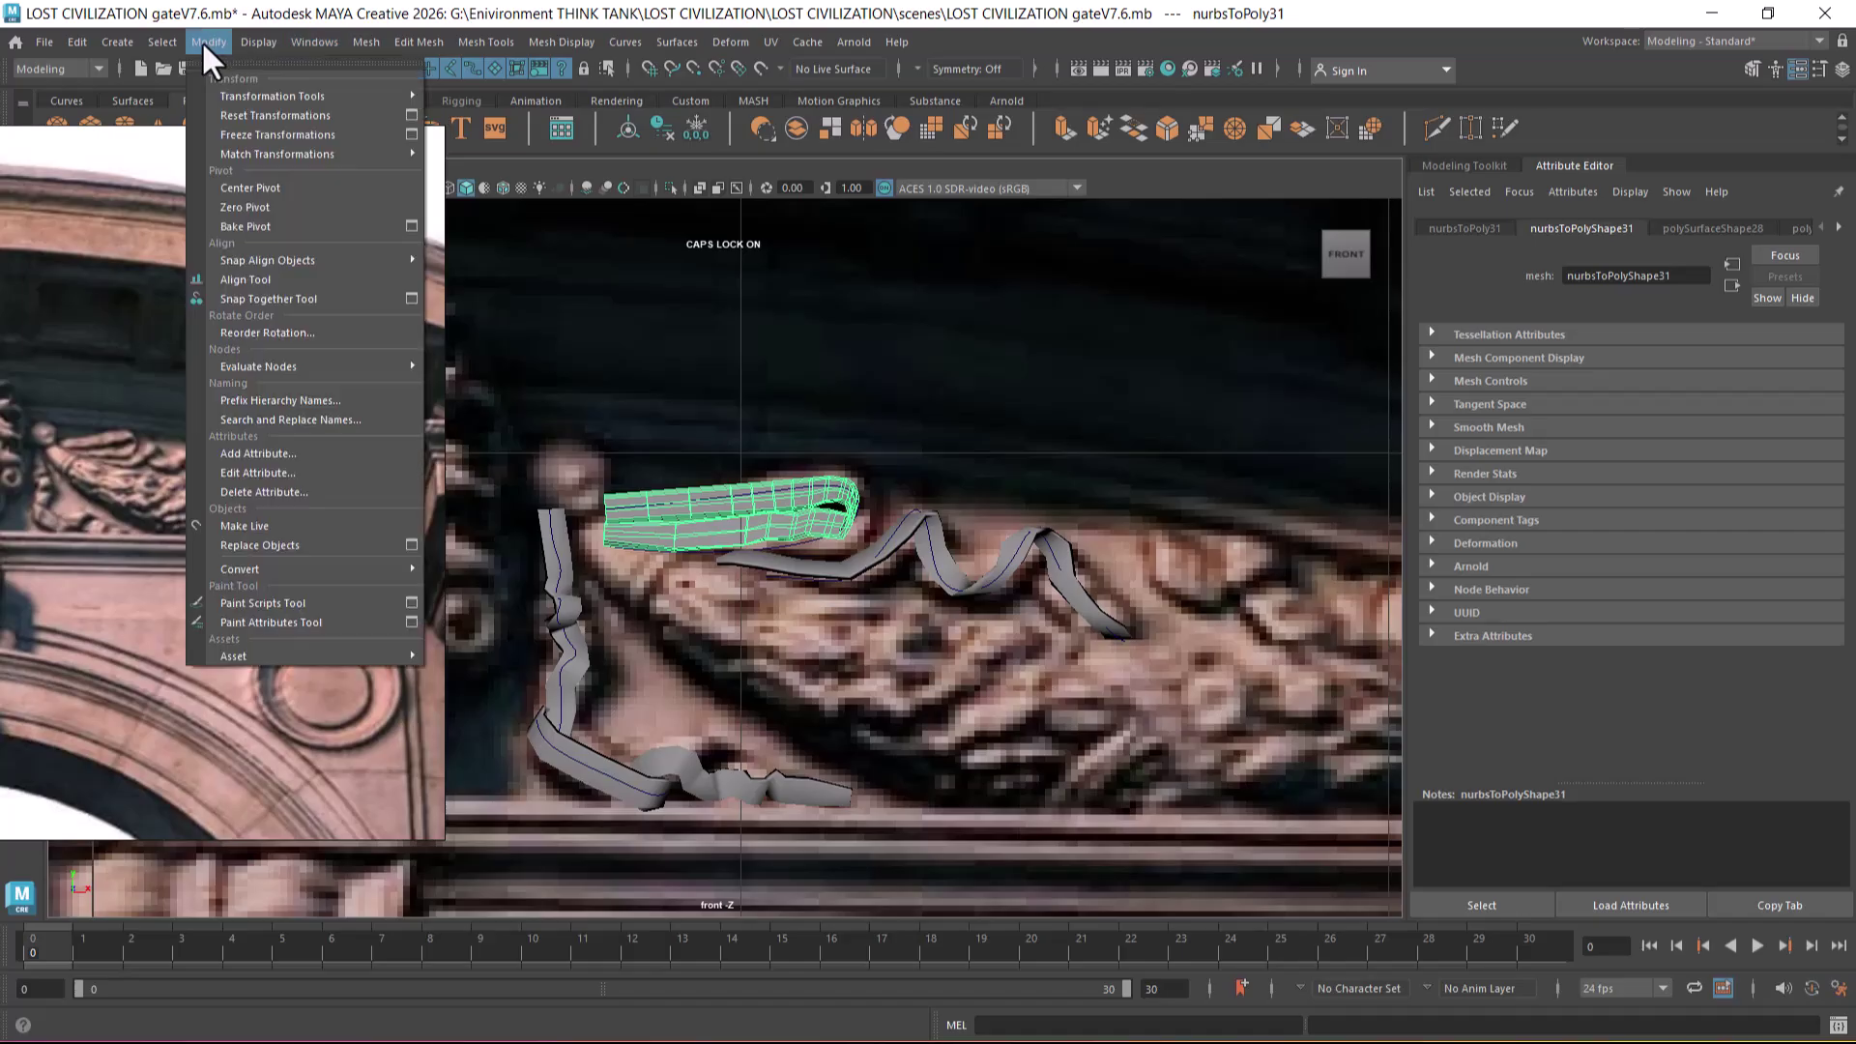
click(281, 187)
- Scale the folded ribbon uniformly to about 1.15 and rotate it about -4 degrees in the front view
scroll(895, 675, up, 3)
key(r)
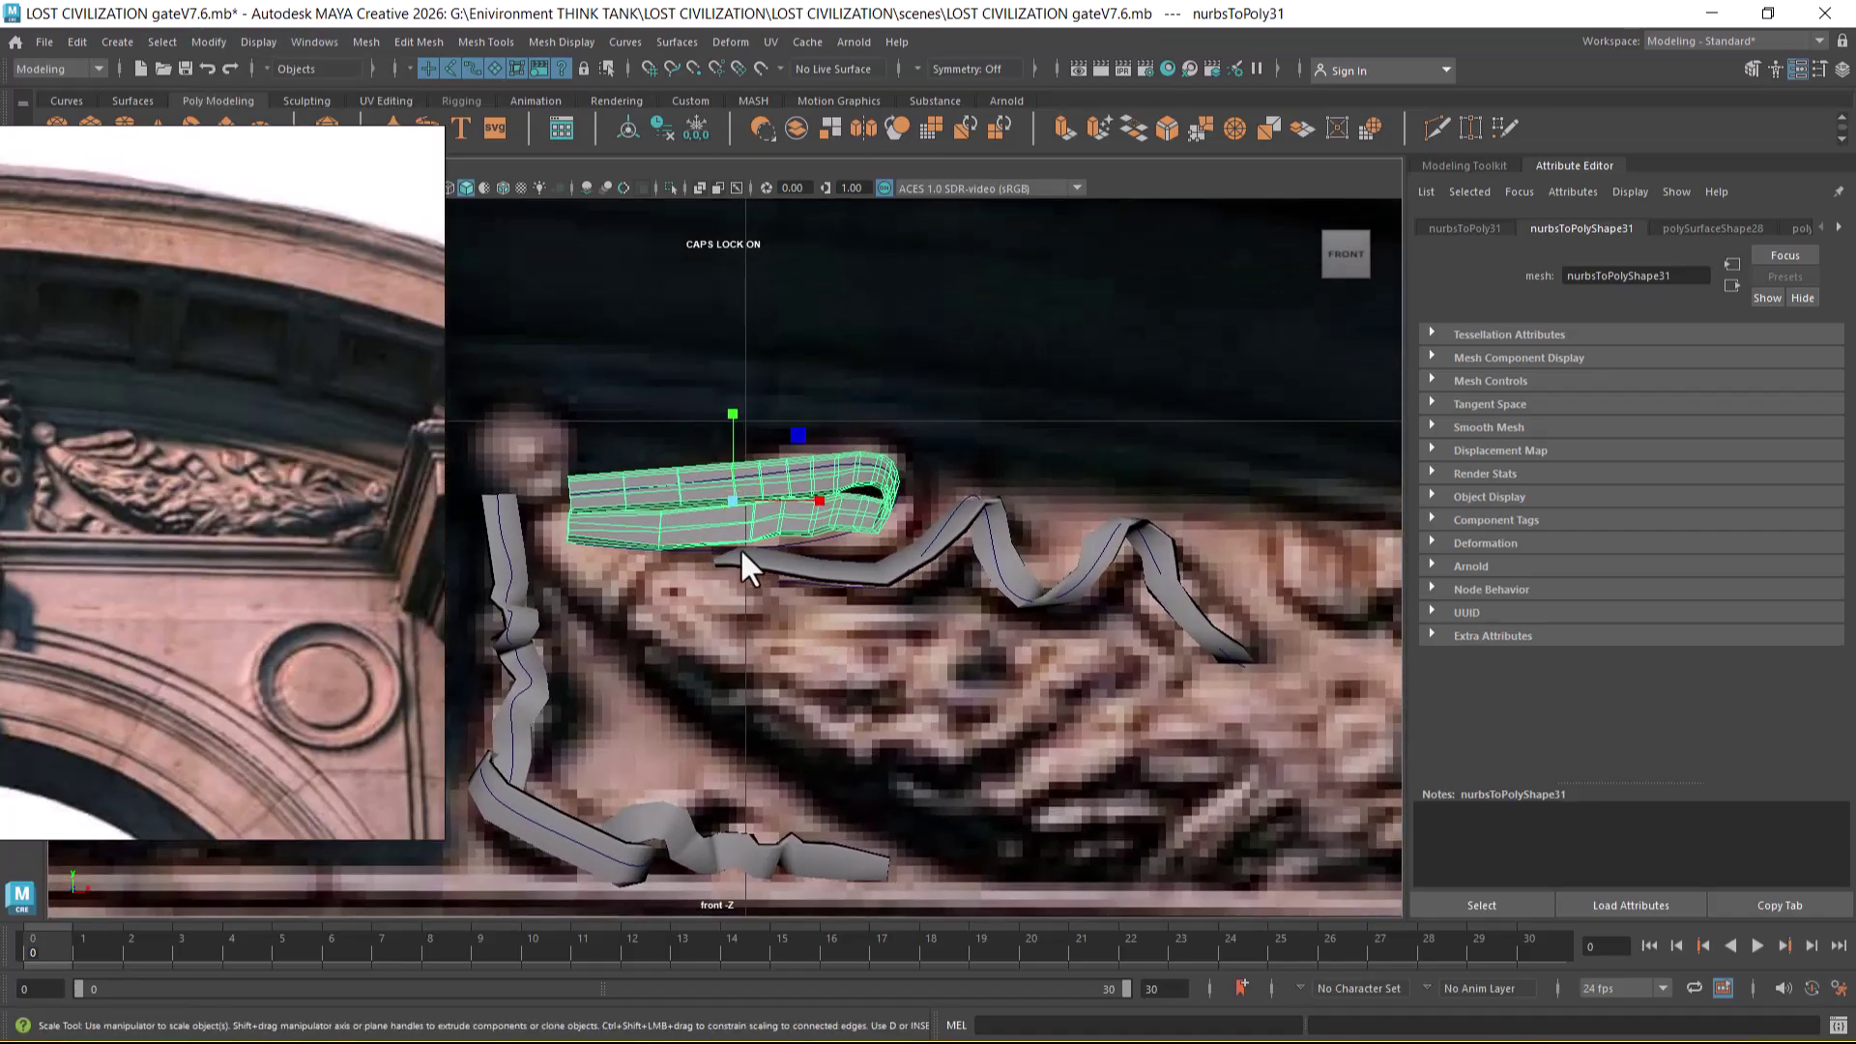
drag(734, 499, 767, 505)
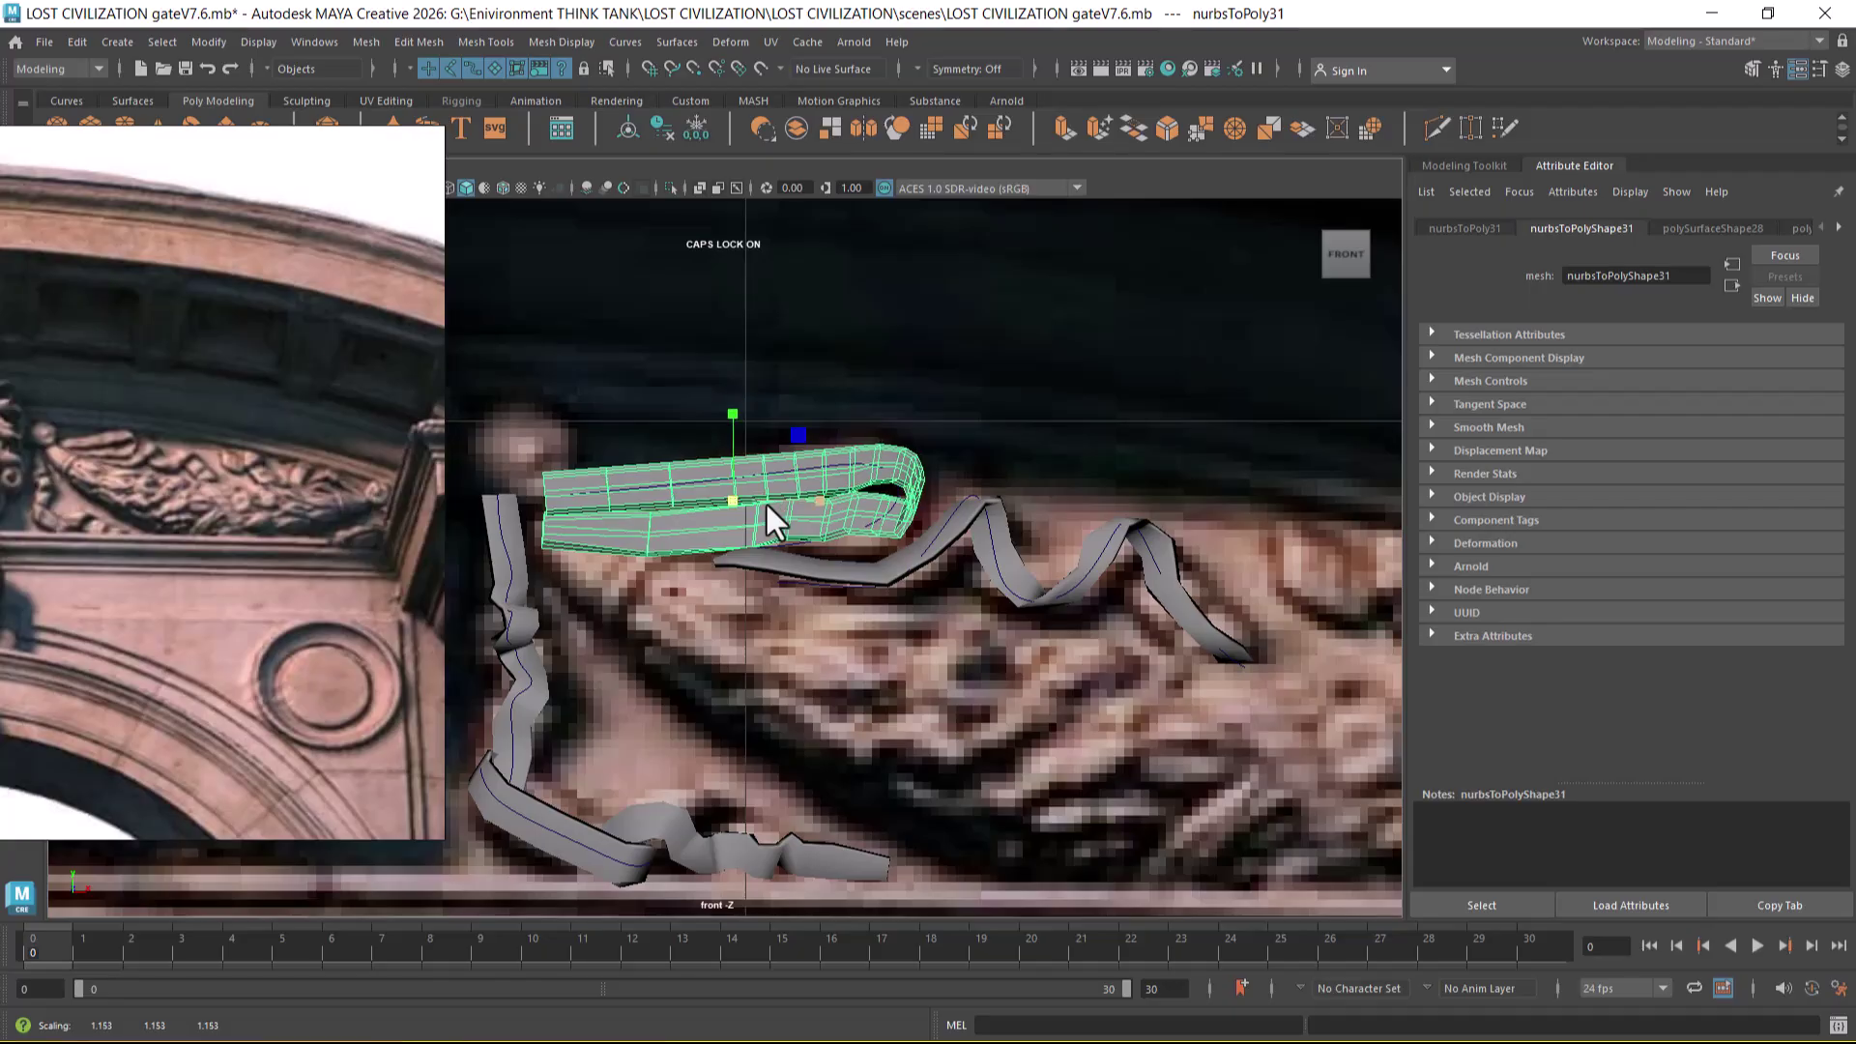
key(e)
drag(812, 460, 812, 467)
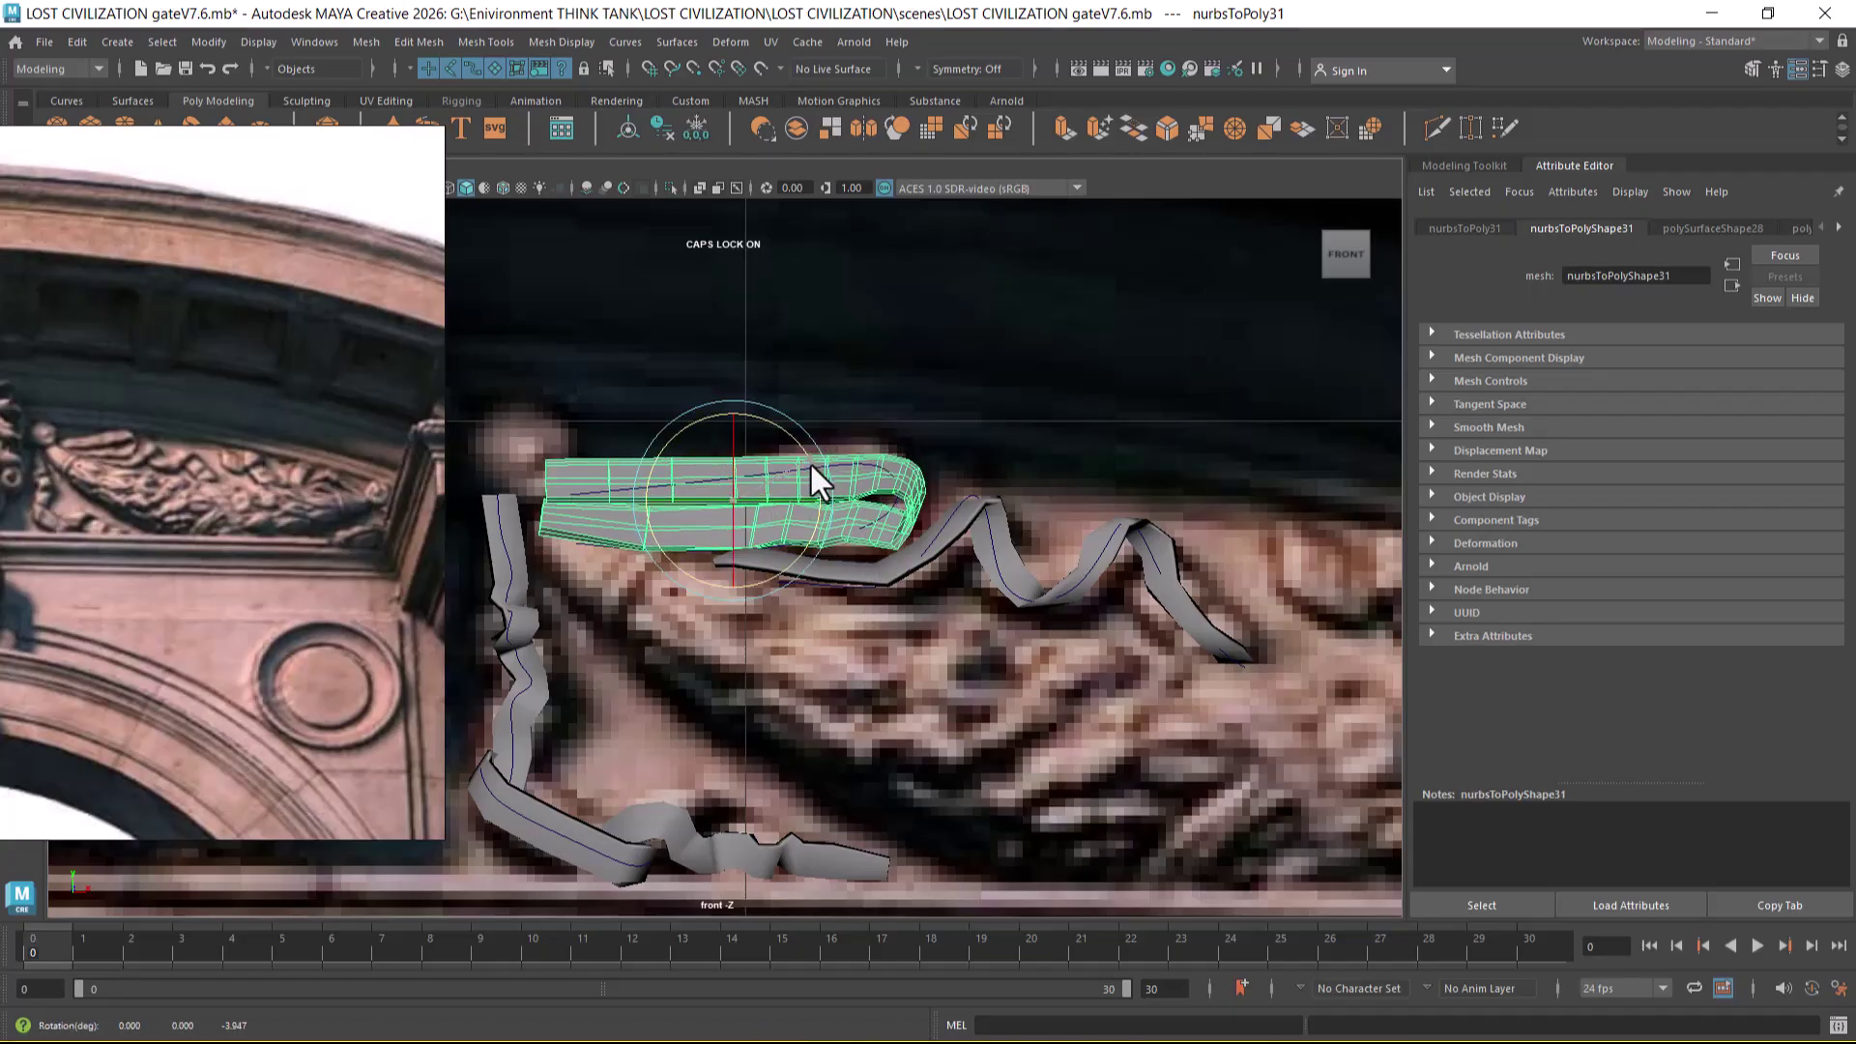
key(w)
- Turn off Soft Select and rotate the wavy ribbon's edge loop just after the trough between the two crests
scroll(899, 594, up, 1)
click(912, 580)
scroll(932, 619, up, 2)
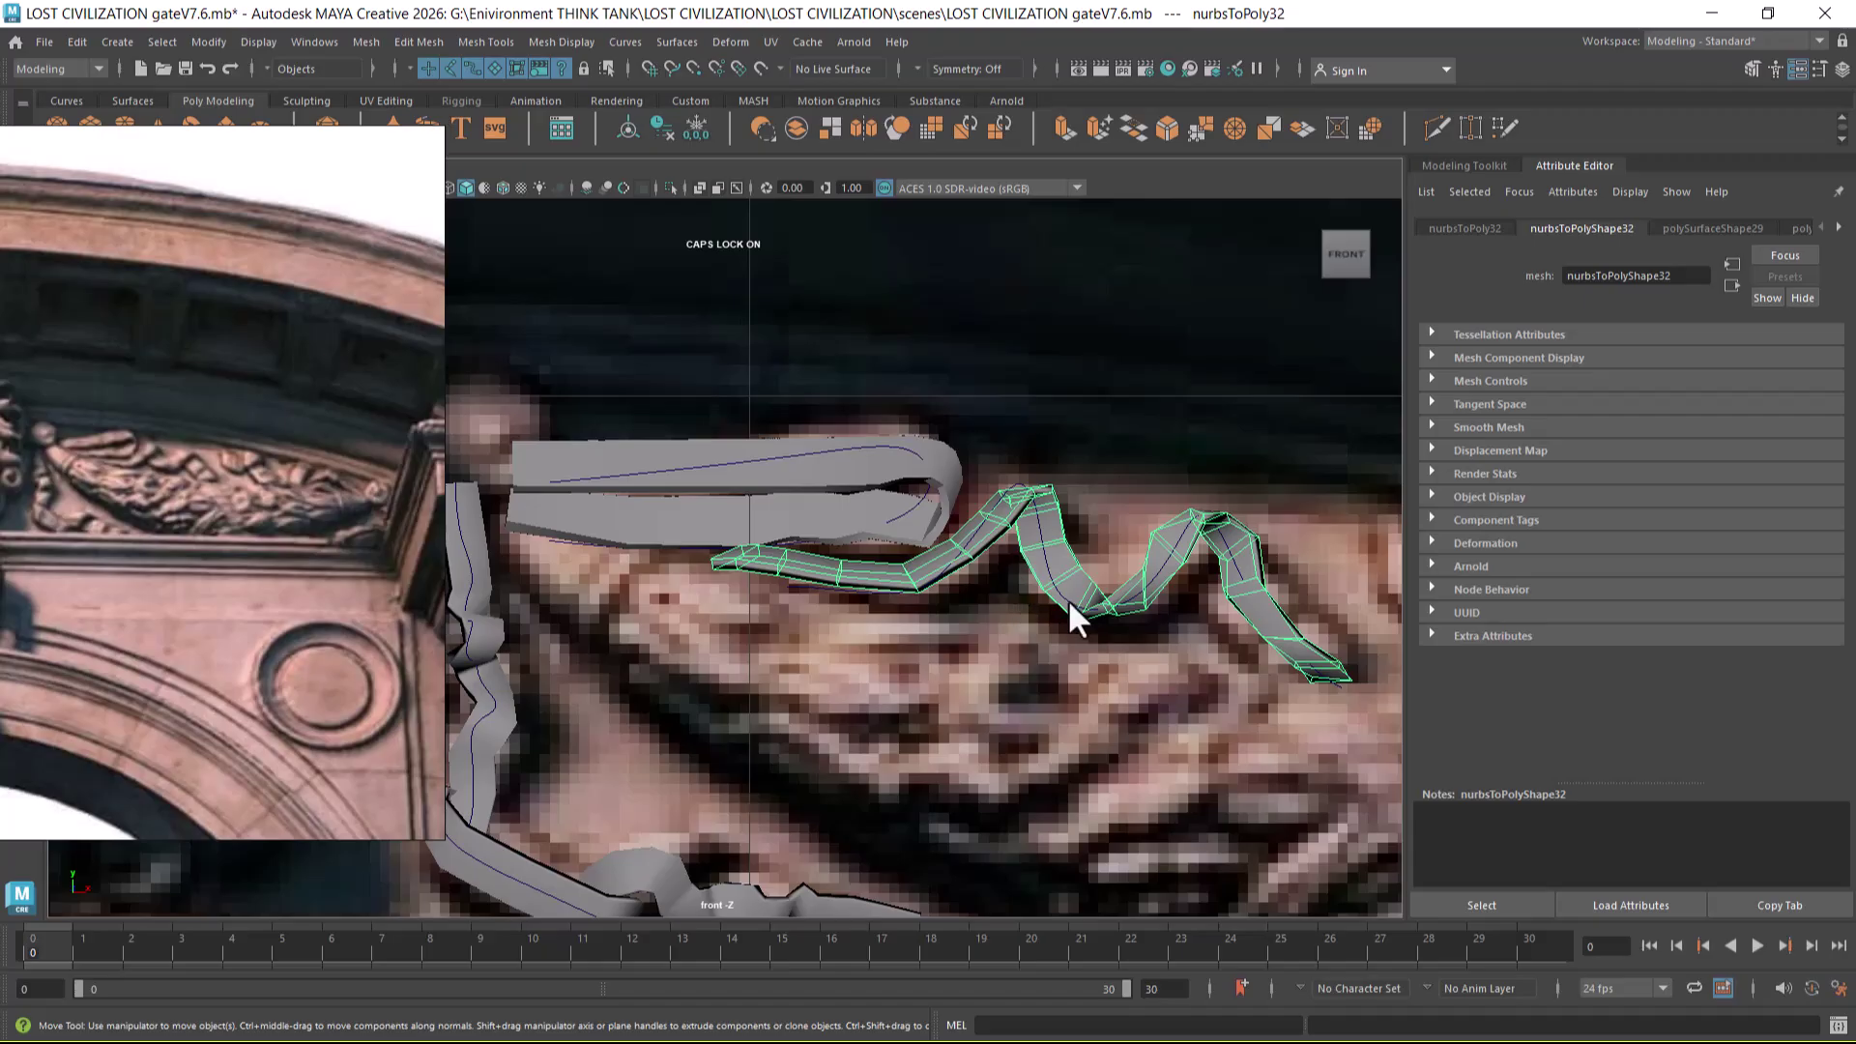
scroll(1117, 535, up, 2)
alt+middle_drag(1175, 668, 1059, 677)
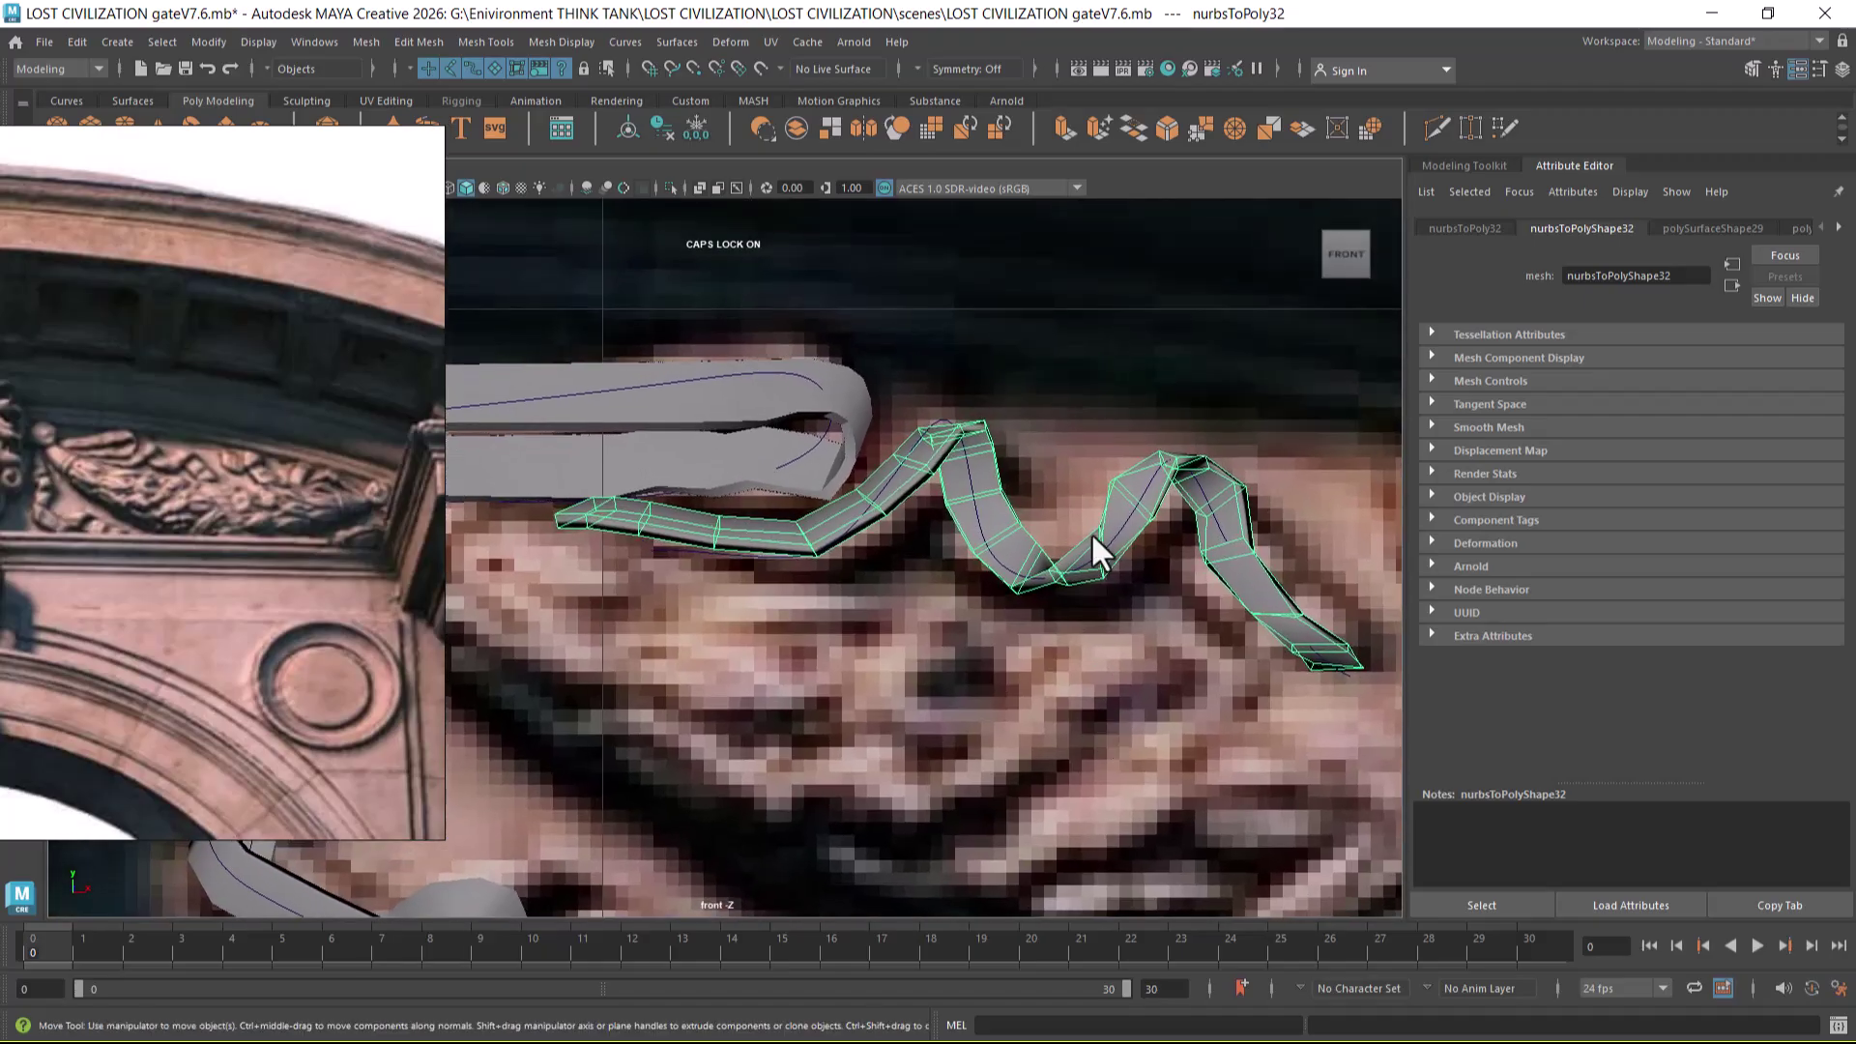
key(F10)
double_click(1115, 538)
double_click(1099, 549)
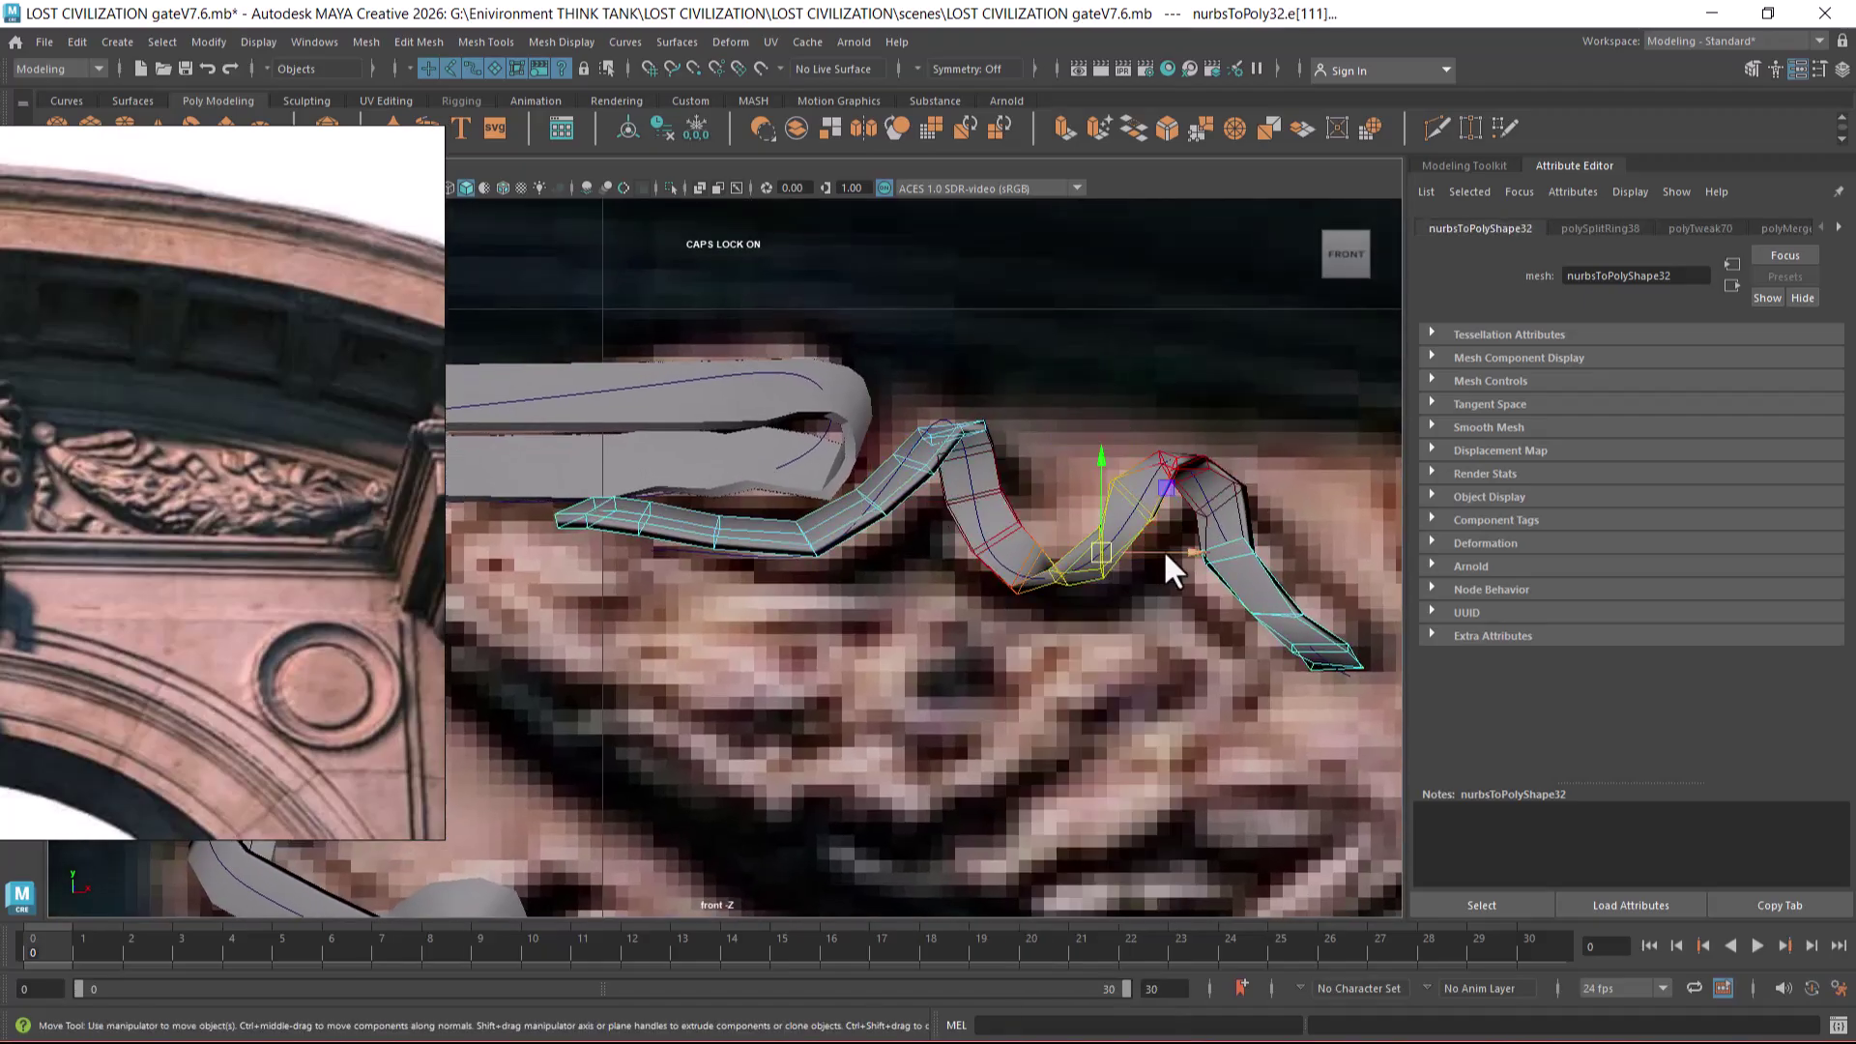
key(b)
key(e)
mouse_move(1117, 497)
mouse_down()
mouse_move(1134, 473)
mouse_move(1100, 475)
mouse_up()
key(w)
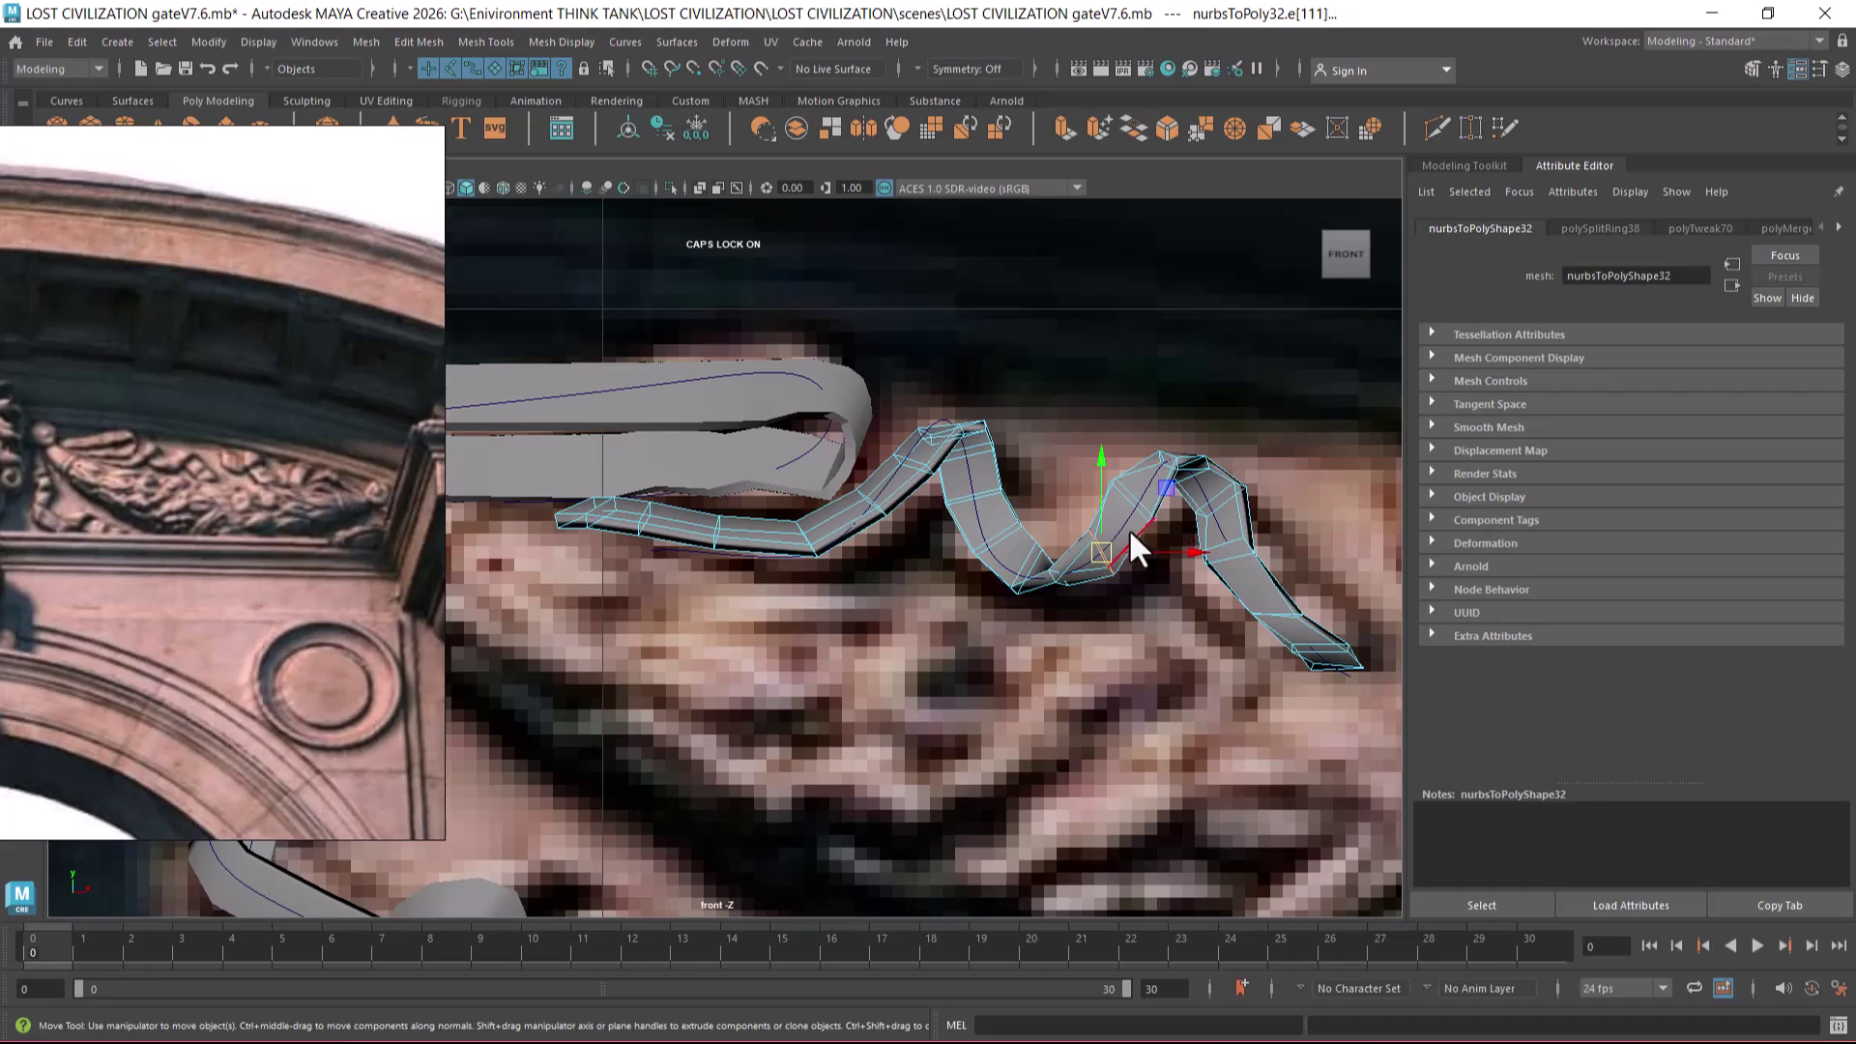
- Insert two edge loops along the wavy ribbon's final descending slope
click(1272, 588)
shift+right_drag(1306, 533, 1386, 681)
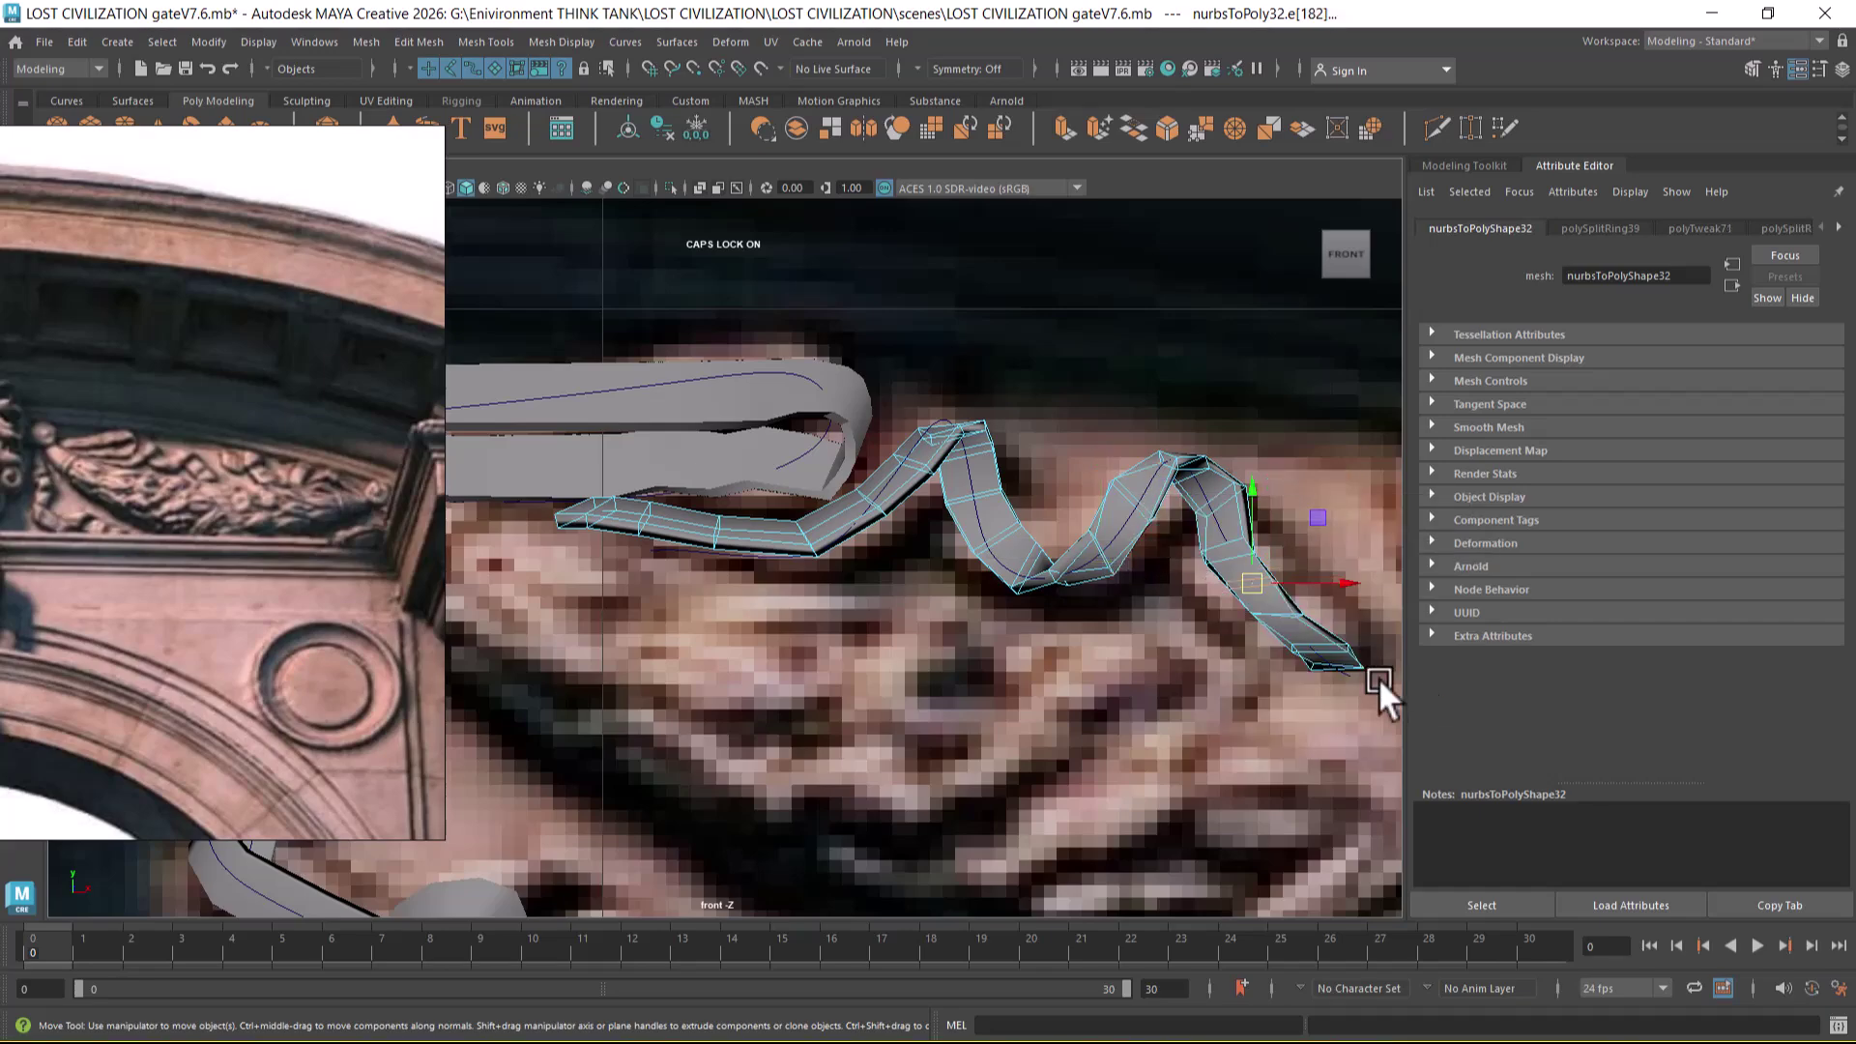
shift+right_drag(1346, 526, 1359, 624)
drag(1270, 612, 868, 703)
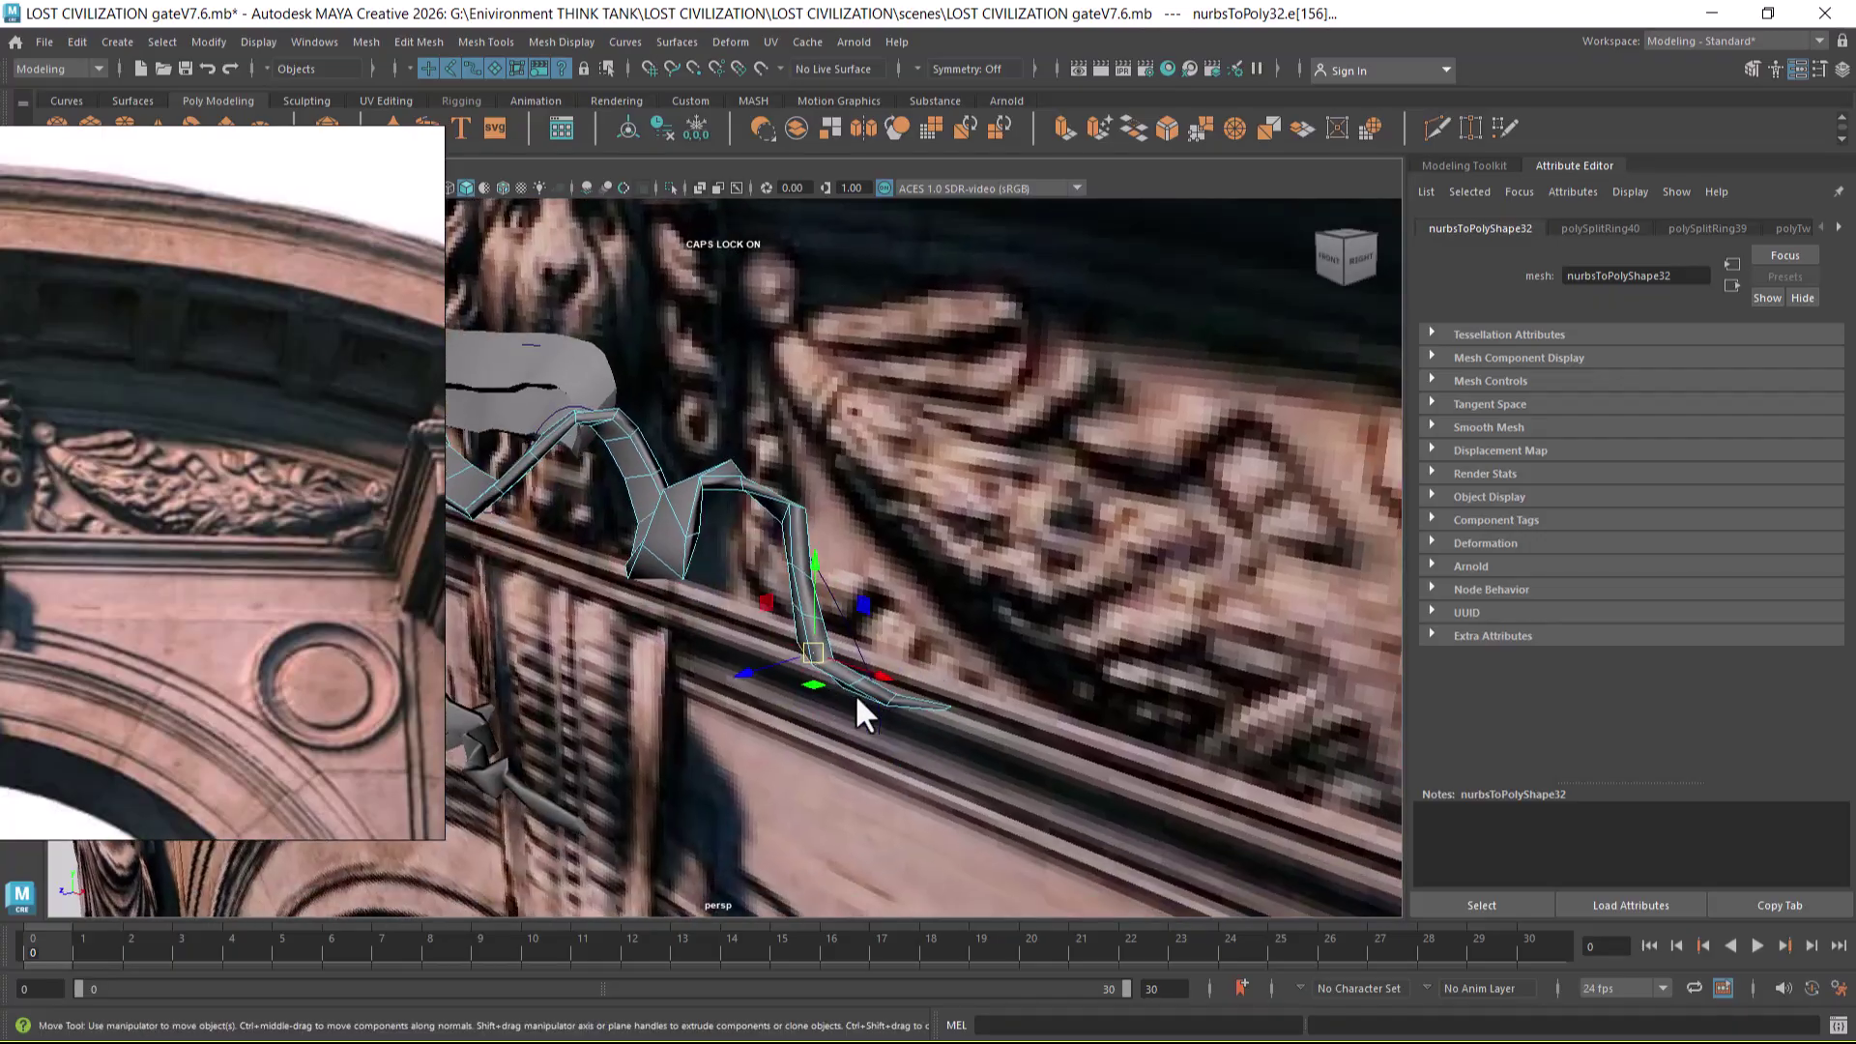
- Move the edge loop near the ribbon's free end to round its bend in depth
alt+drag(744, 671, 937, 565)
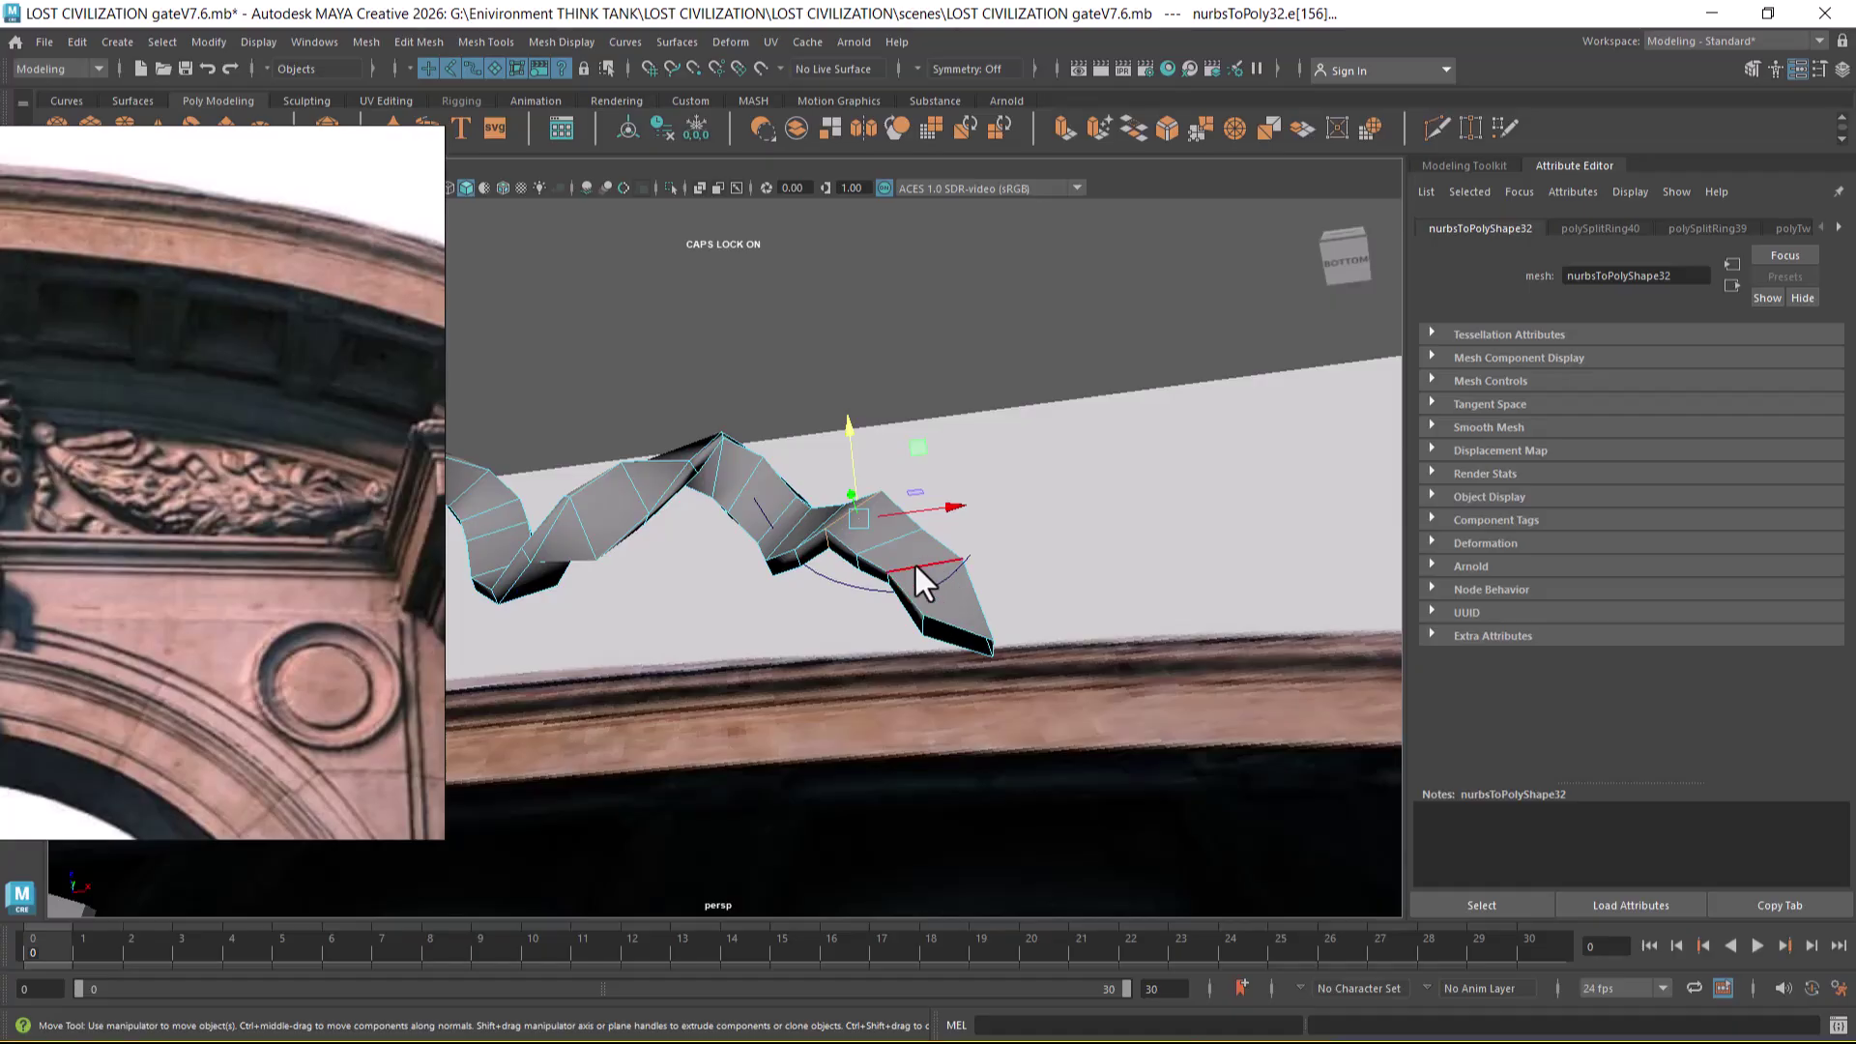
click(953, 551)
alt+drag(953, 561, 894, 417)
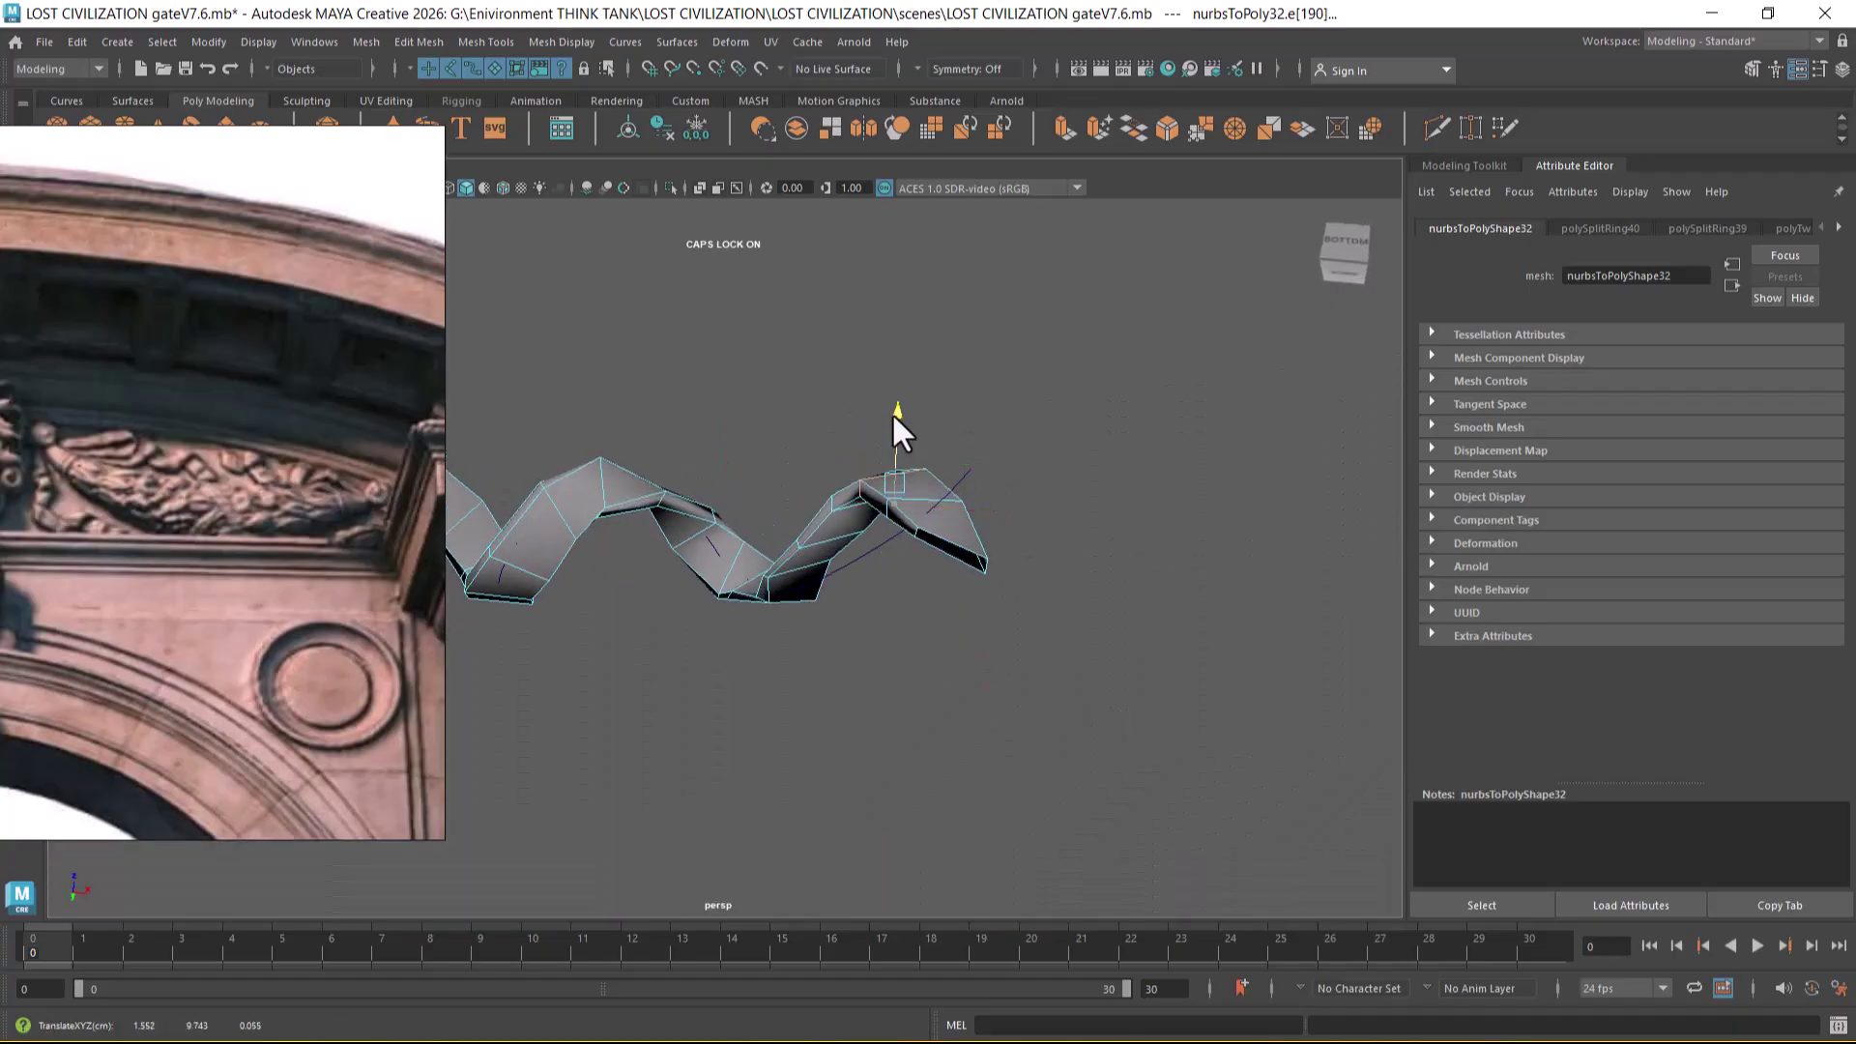
- Fill the open holes at both ends of the wavy ribbon
click(955, 548)
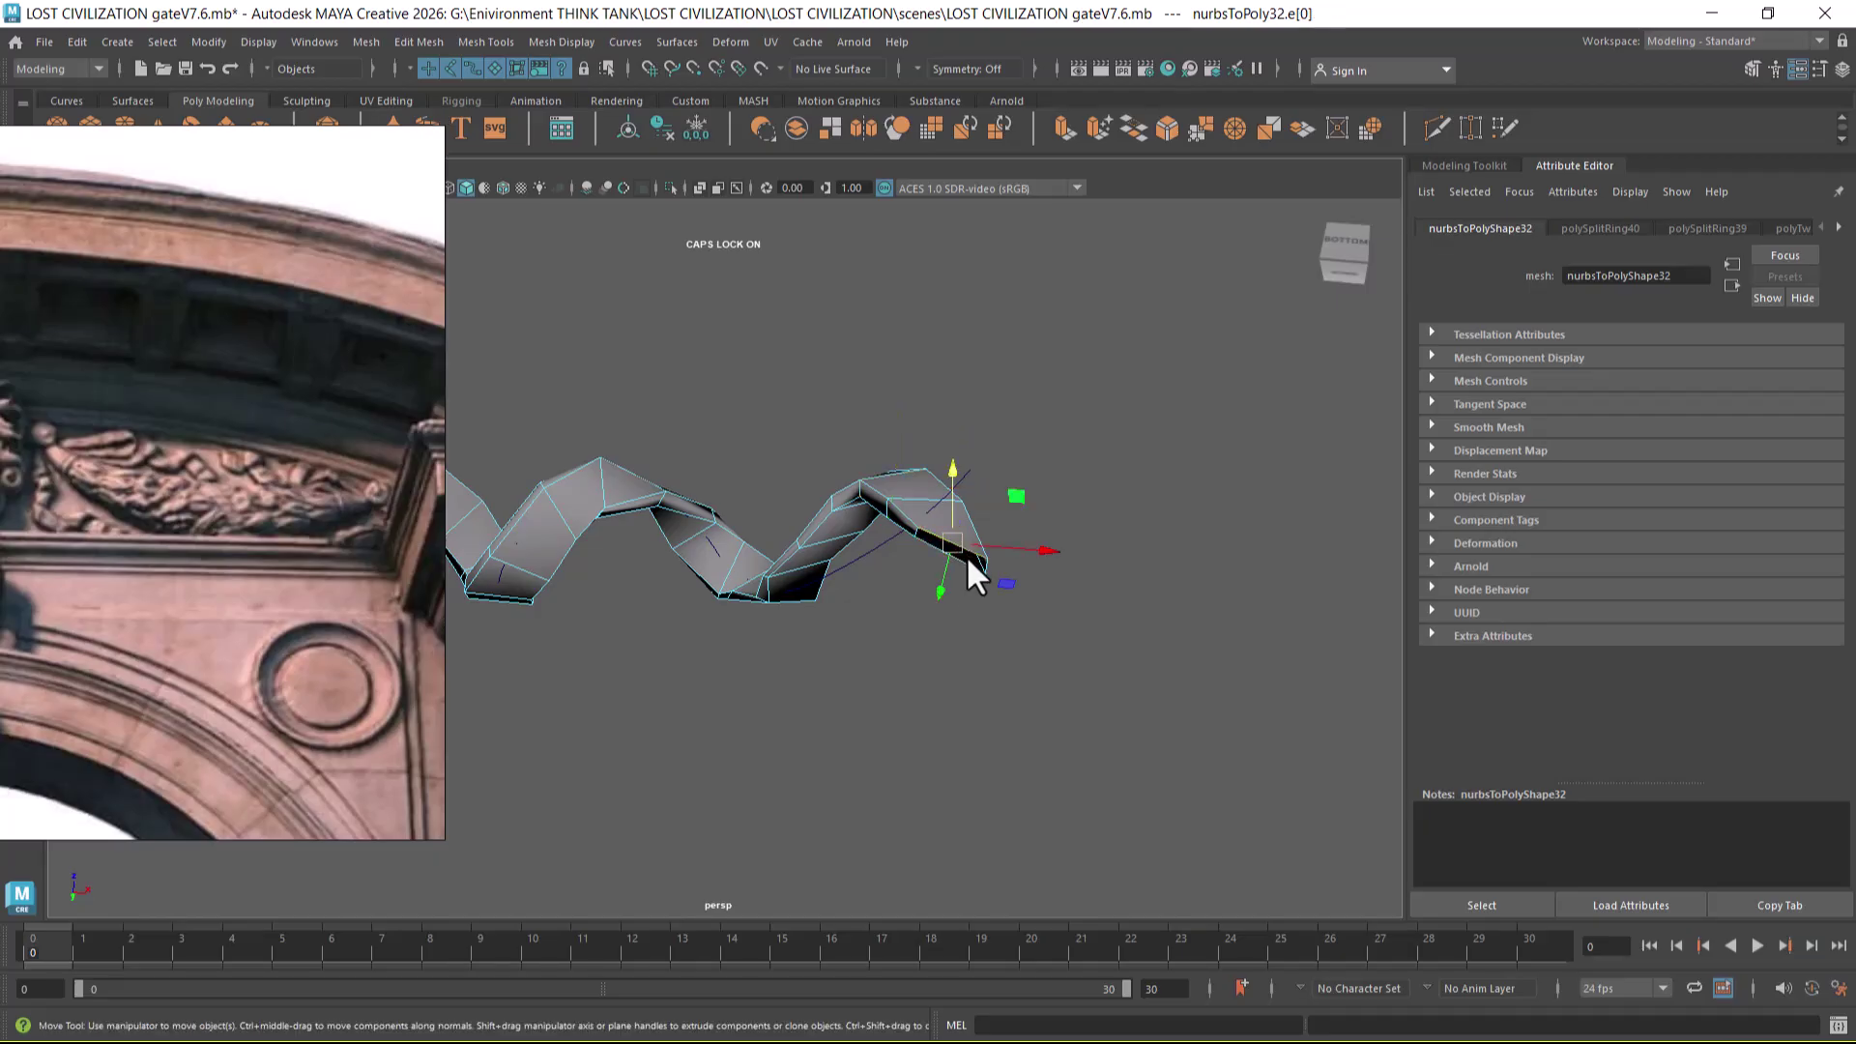
shift+right_drag(1085, 488, 1079, 740)
alt+drag(1079, 739, 793, 613)
click(831, 582)
shift+right_drag(875, 538, 878, 795)
- Turn on Soft Select with a smaller radius and move the vertices on both sides of the first crest
key(space)
drag(990, 633, 1005, 683)
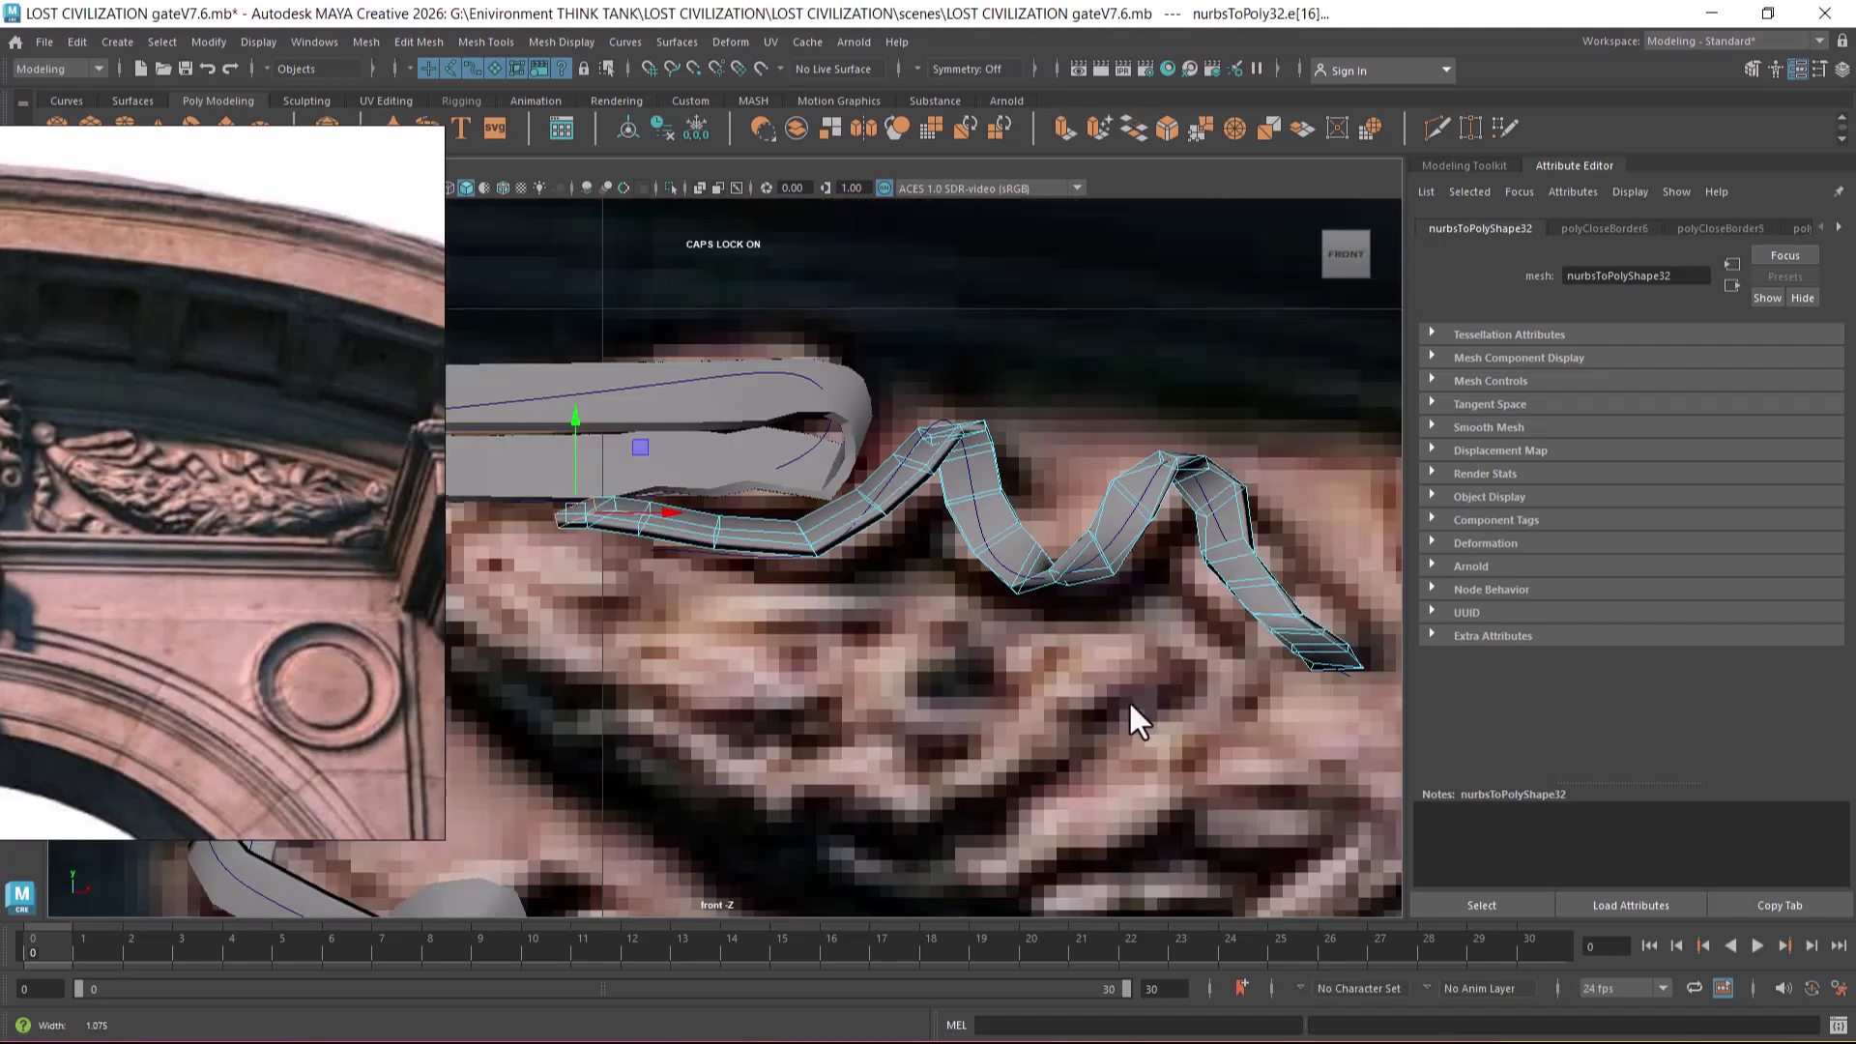
scroll(1069, 659, up, 3)
right_drag(1042, 524, 840, 473)
click(1058, 531)
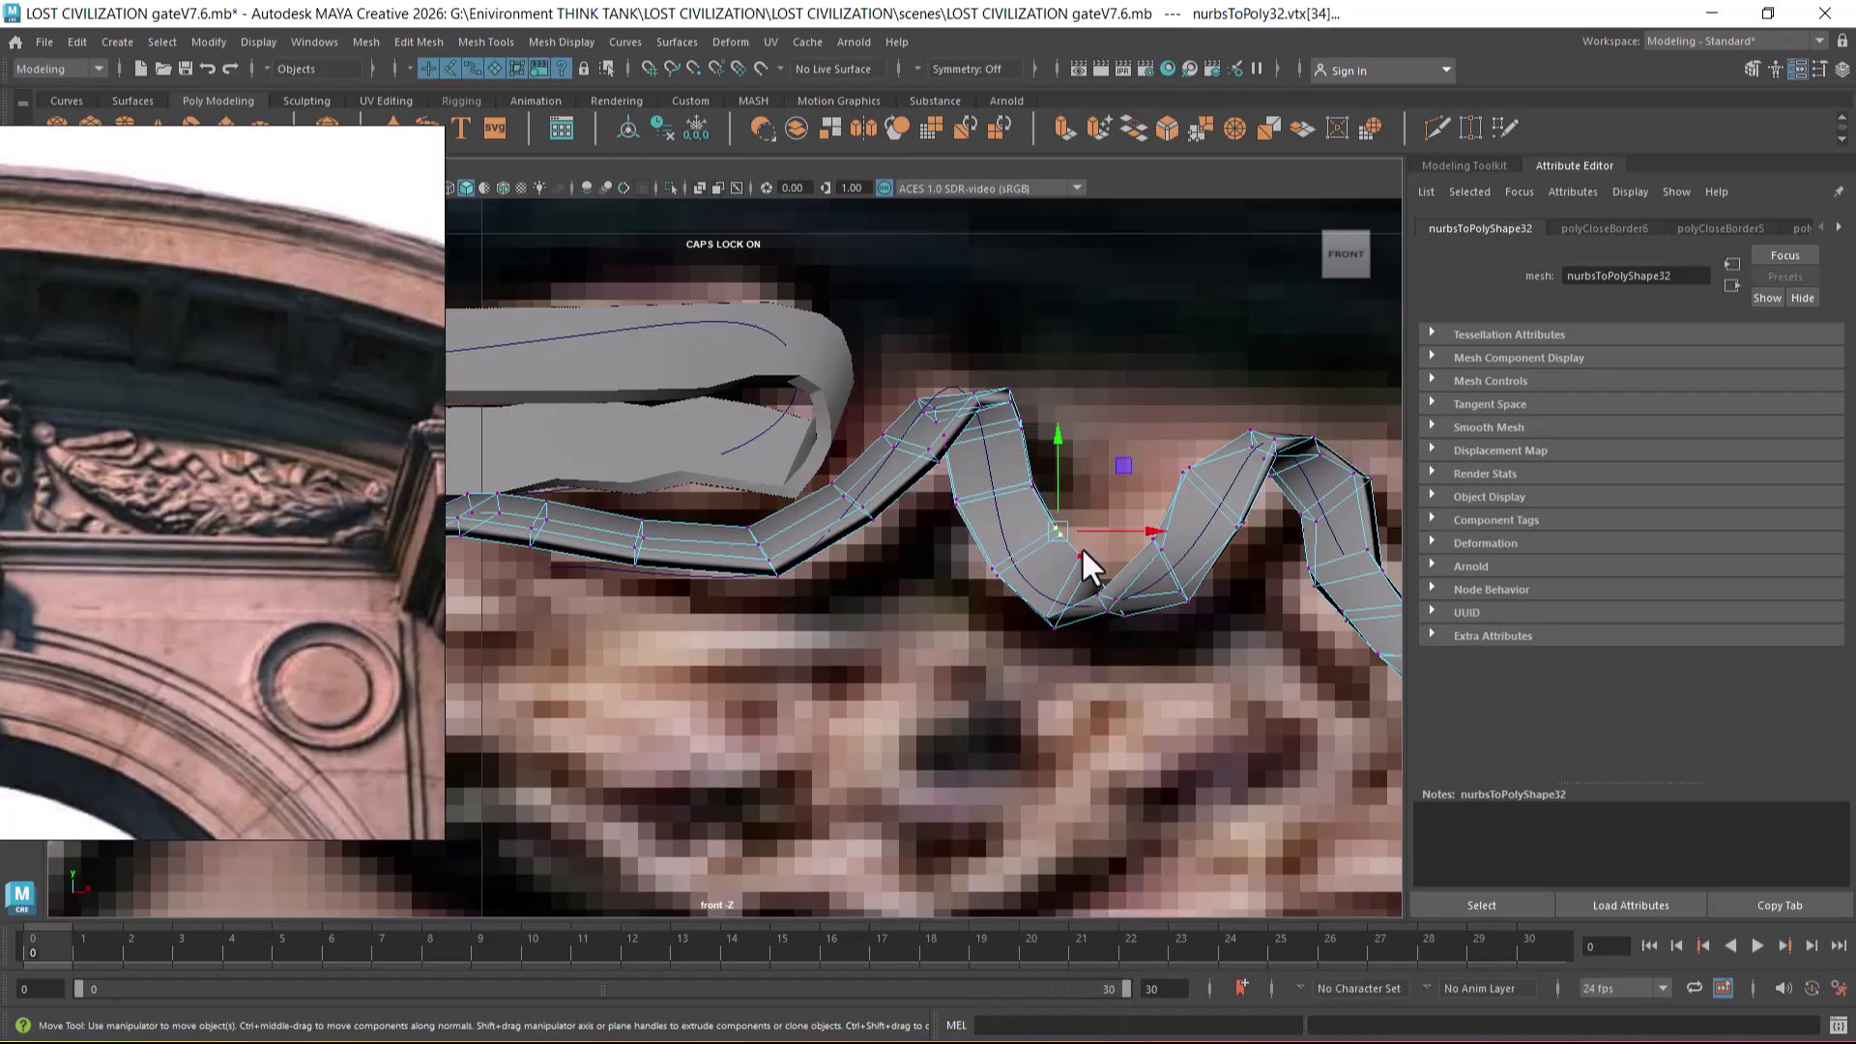
key(b)
drag(1059, 536, 916, 599)
drag(1064, 530, 1072, 524)
click(948, 505)
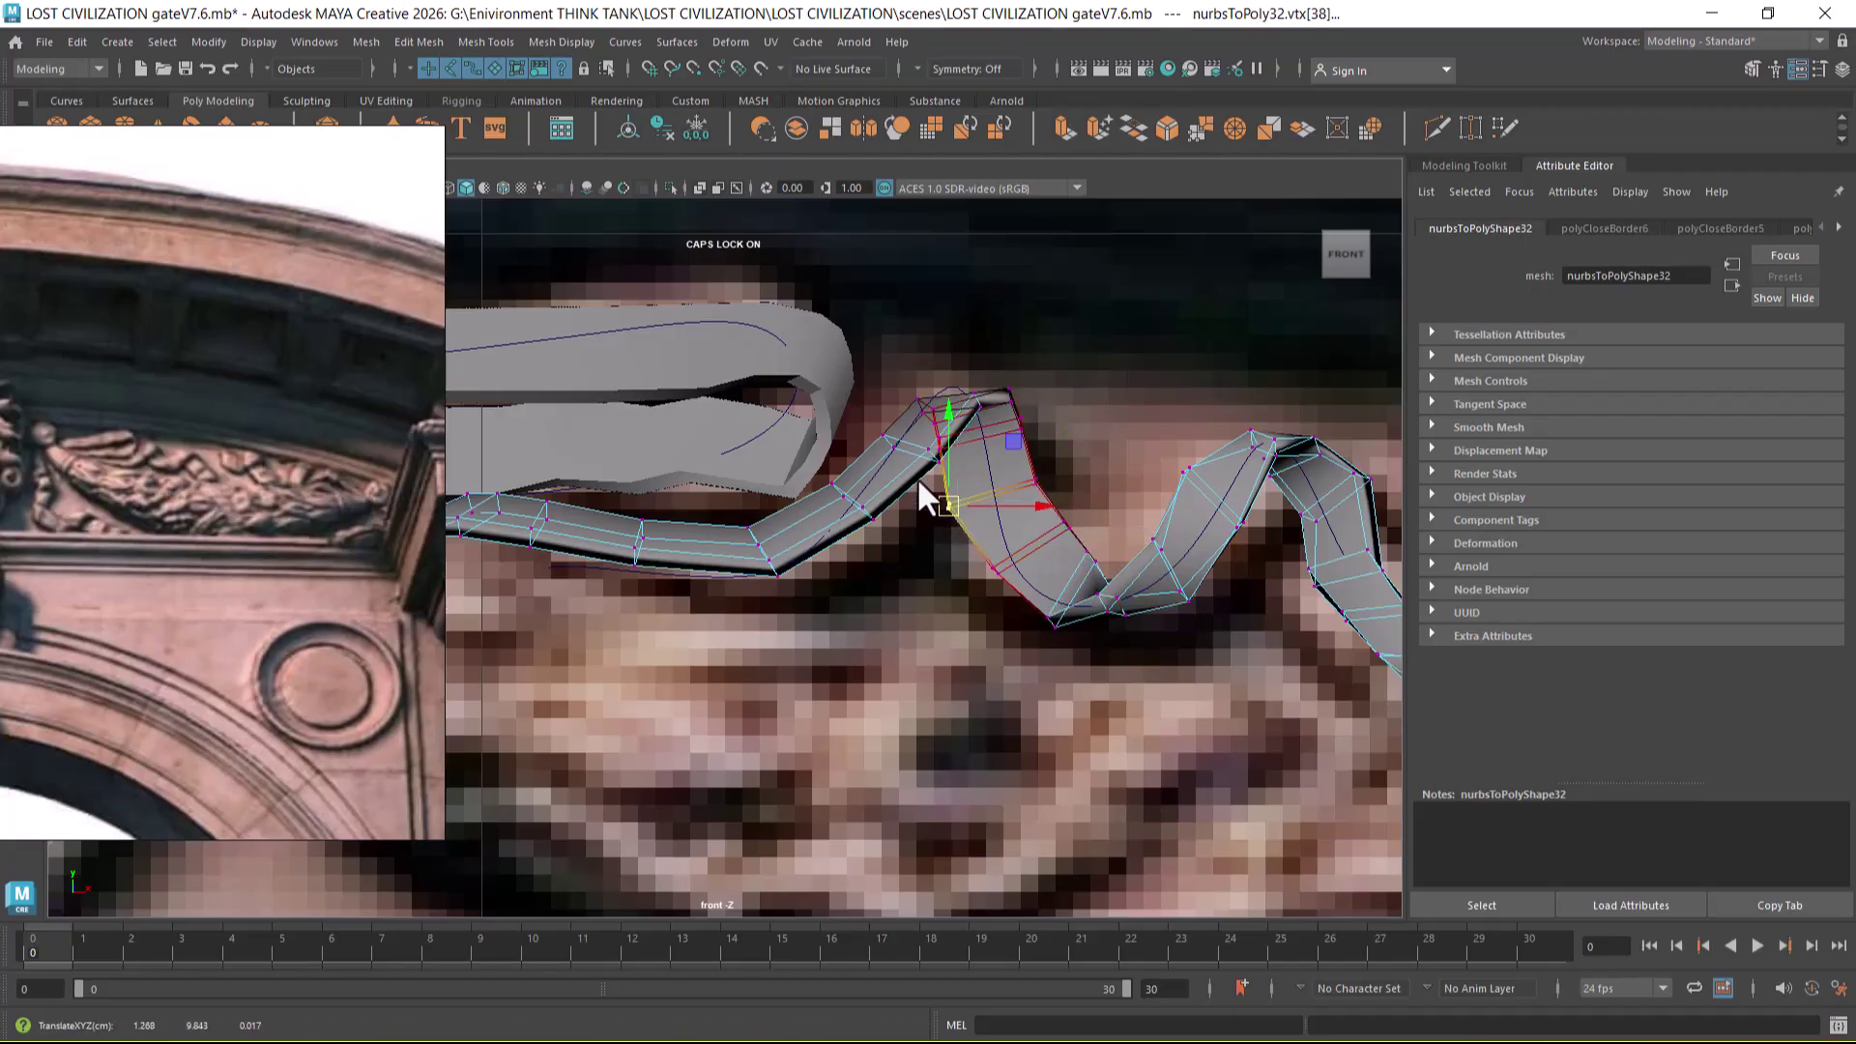
click(940, 460)
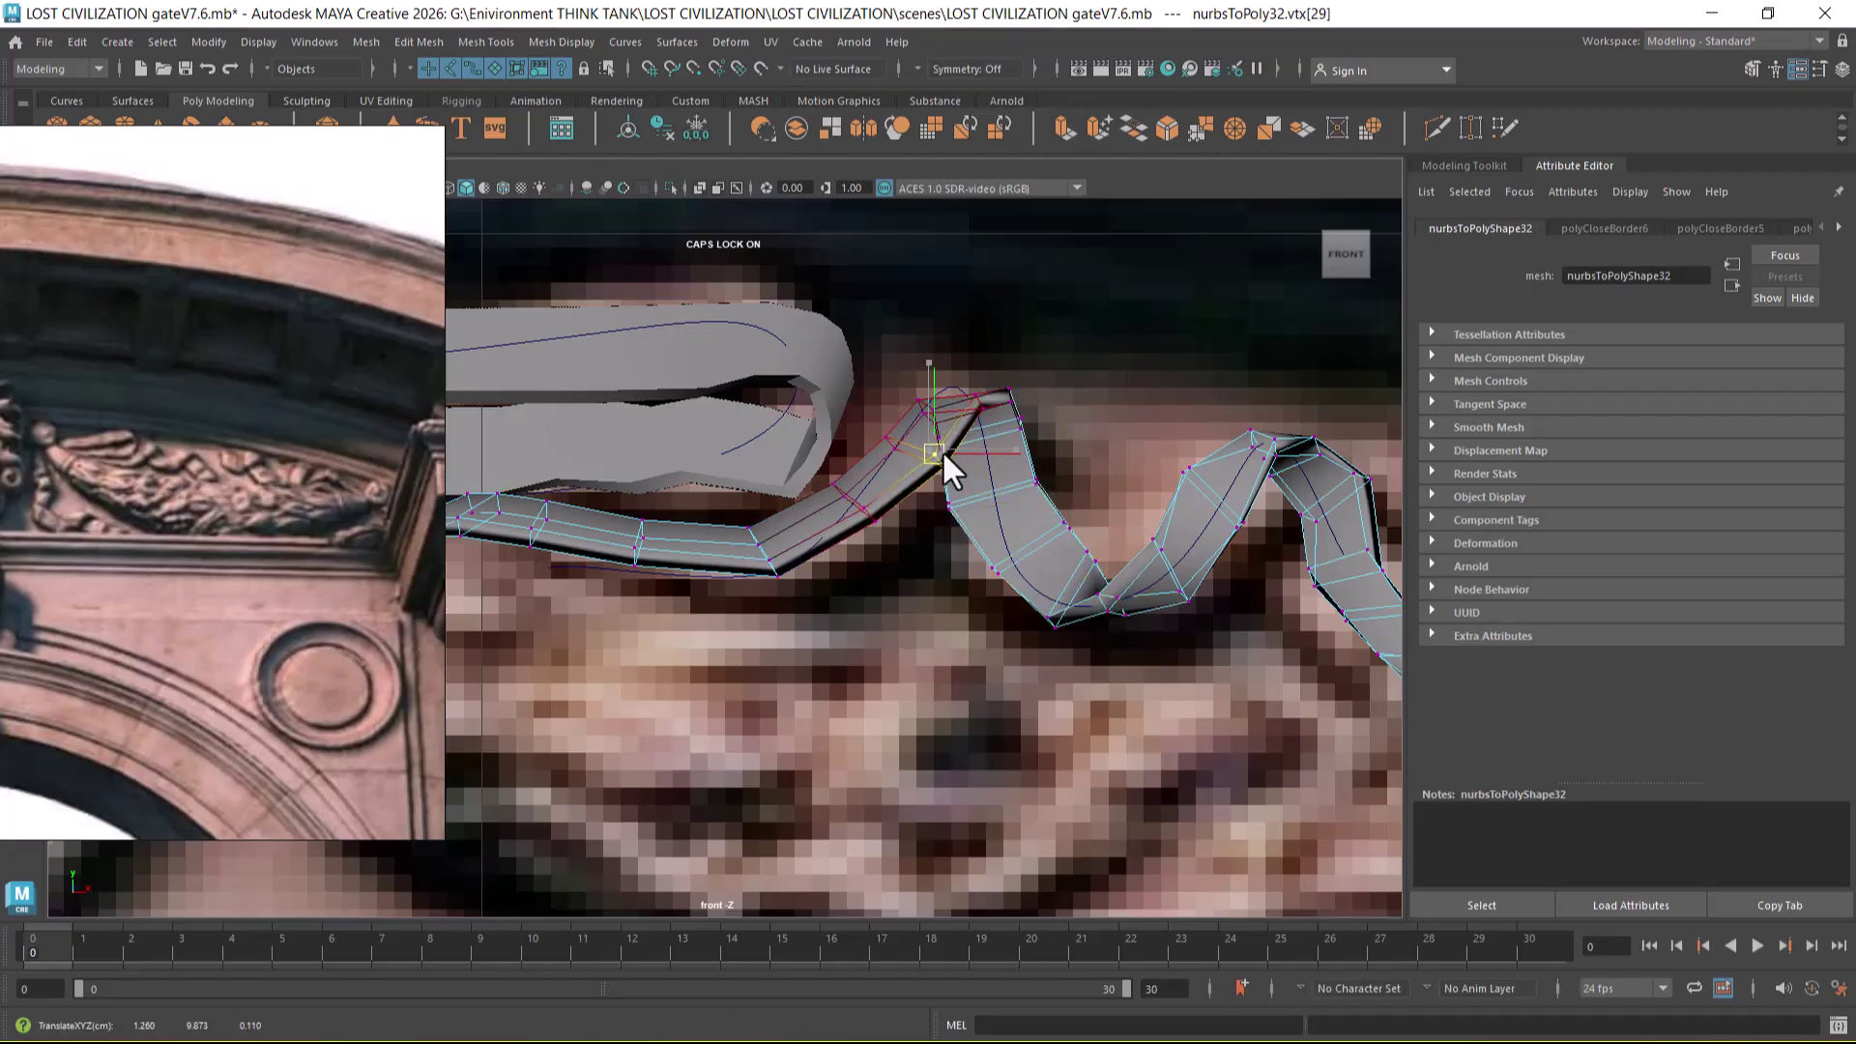
- Bevel the edge loop on the rise to the second crest with a fraction of 0.5
alt+middle_drag(1232, 567, 1054, 569)
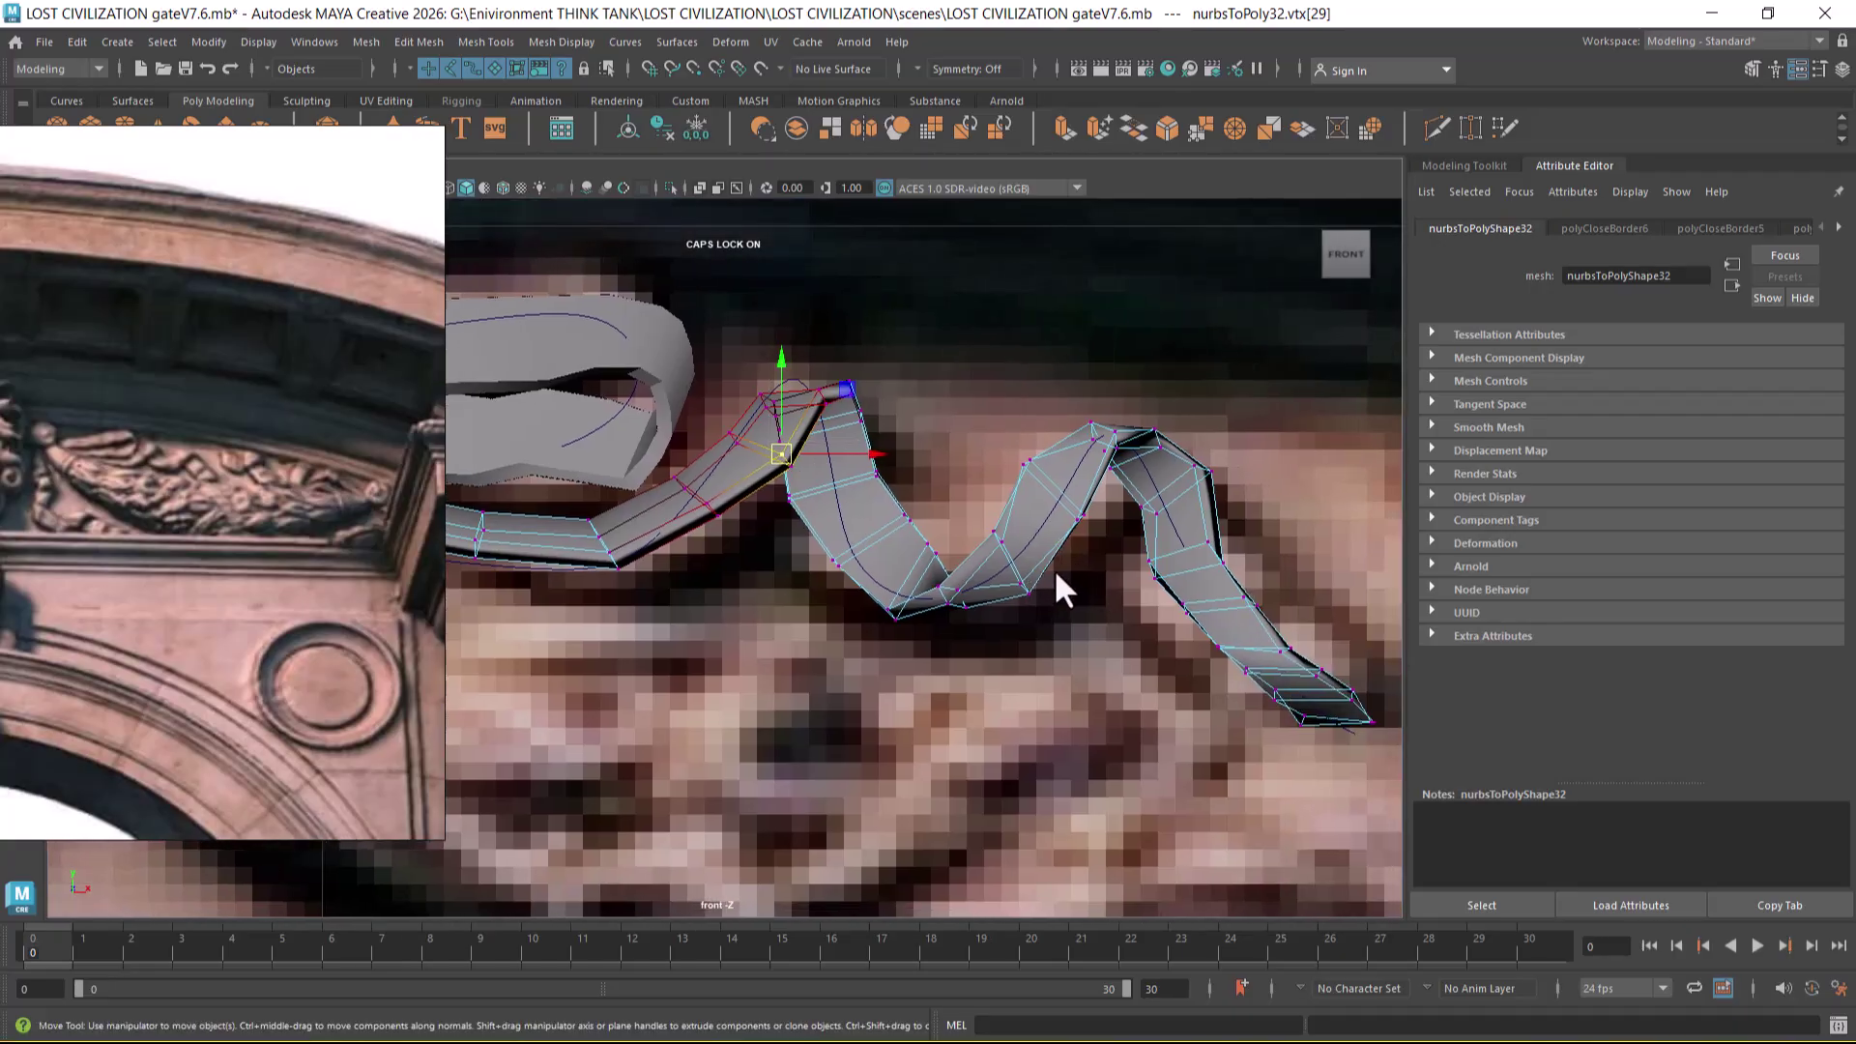
key(F10)
click(1053, 480)
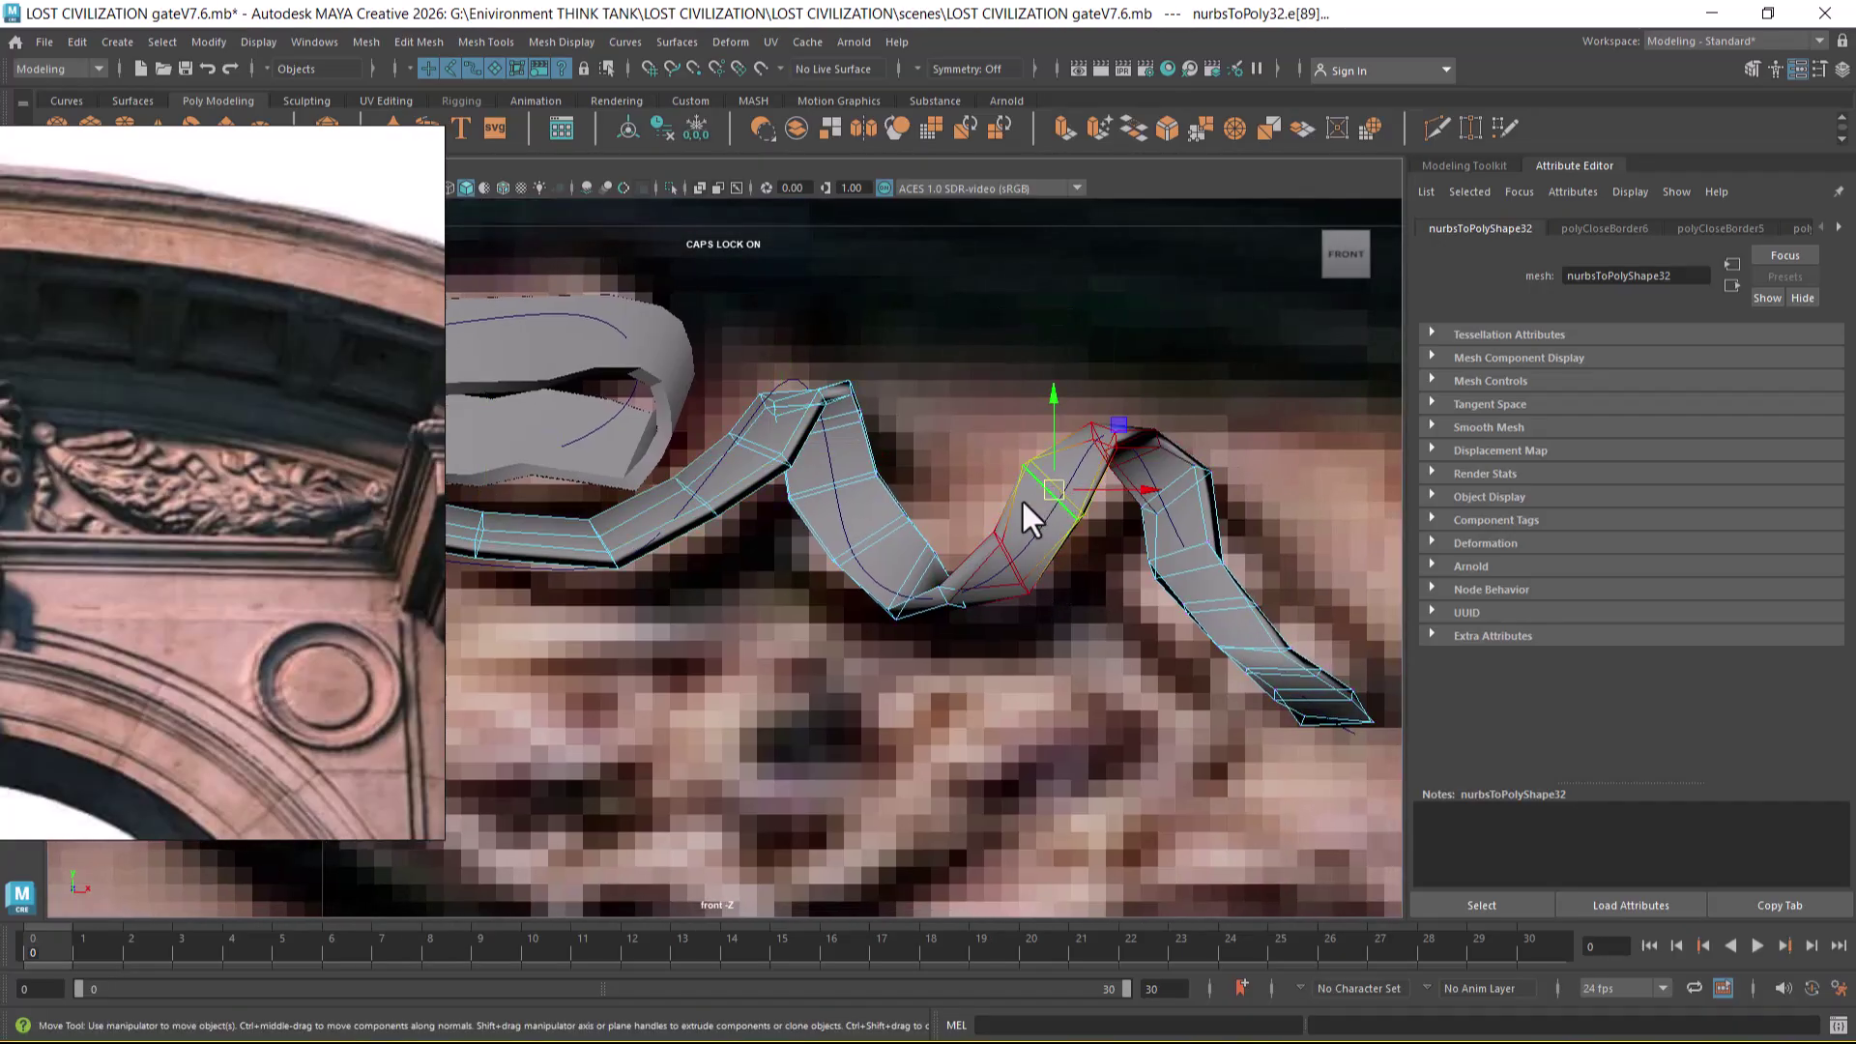
shift+right_click(1020, 498)
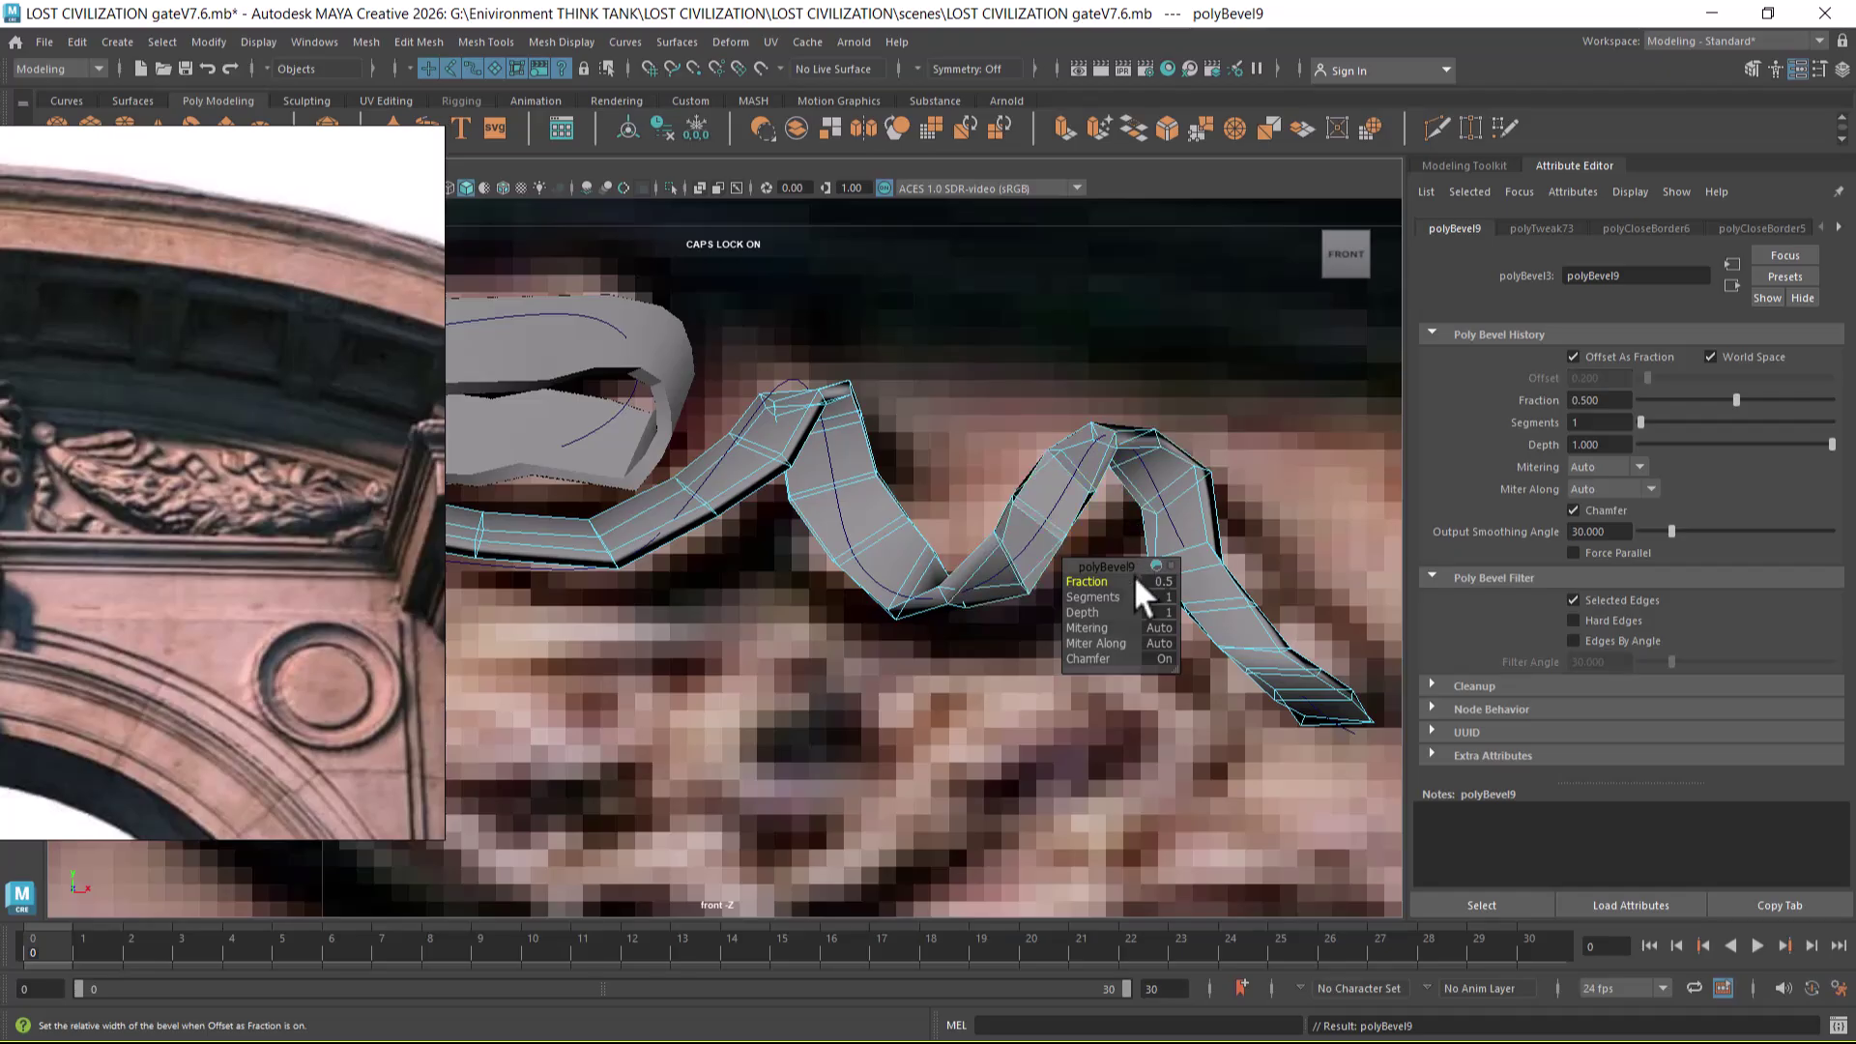
click(998, 659)
- Move the edge loop just past the second crest in the front view to refine the bend
key(5)
mouse_move(1069, 646)
alt+mouse_down()
mouse_move(1056, 489)
mouse_move(1292, 734)
mouse_move(1069, 738)
mouse_move(998, 704)
mouse_move(915, 525)
mouse_move(935, 457)
mouse_move(758, 560)
mouse_move(816, 580)
mouse_move(873, 506)
mouse_move(883, 416)
mouse_move(845, 480)
mouse_move(808, 473)
mouse_move(816, 348)
mouse_move(996, 479)
mouse_move(1214, 484)
mouse_move(1209, 506)
mouse_move(1032, 522)
mouse_move(1021, 561)
alt+mouse_up()
click(857, 407)
key(w)
key(space)
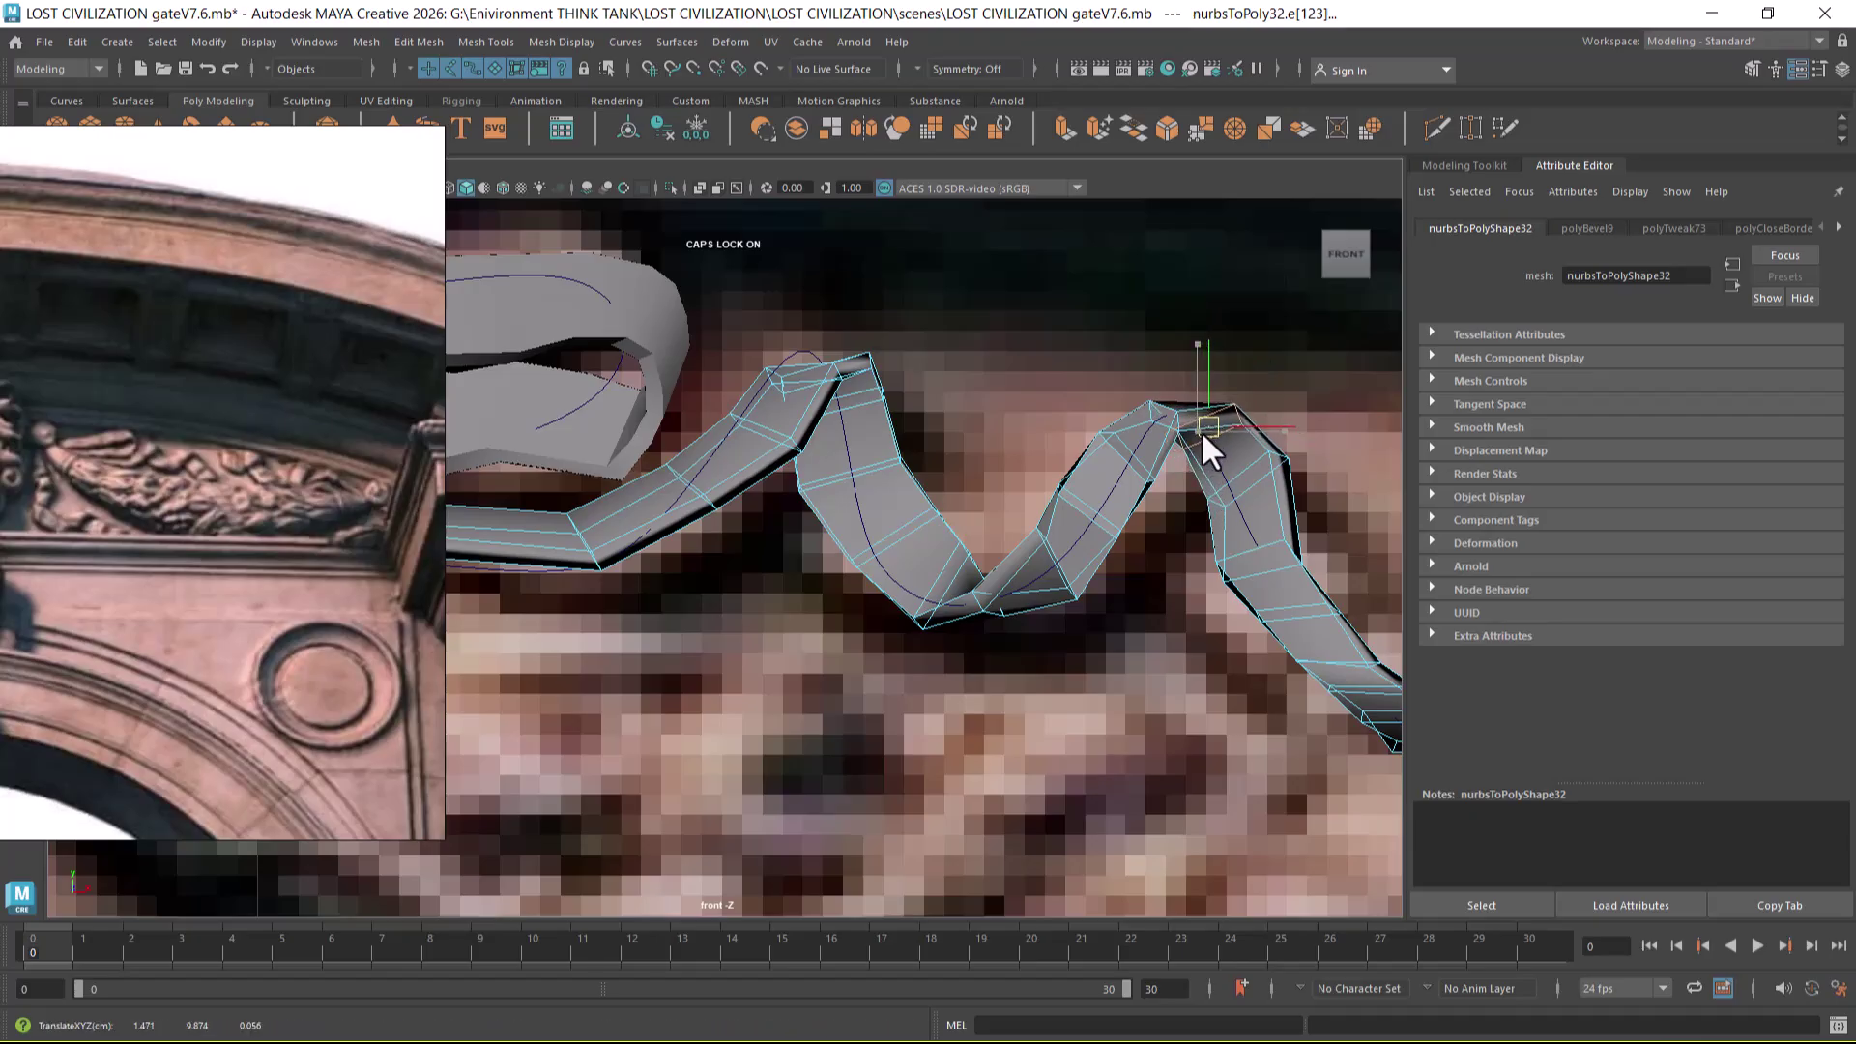
key(space)
drag(1197, 502, 1006, 568)
- Return the wavy ribbon to object mode and compare it with the relief reference in the front view
right_drag(997, 501, 1257, 359)
alt+drag(1098, 757, 955, 682)
key(space)
scroll(955, 681, down, 8)
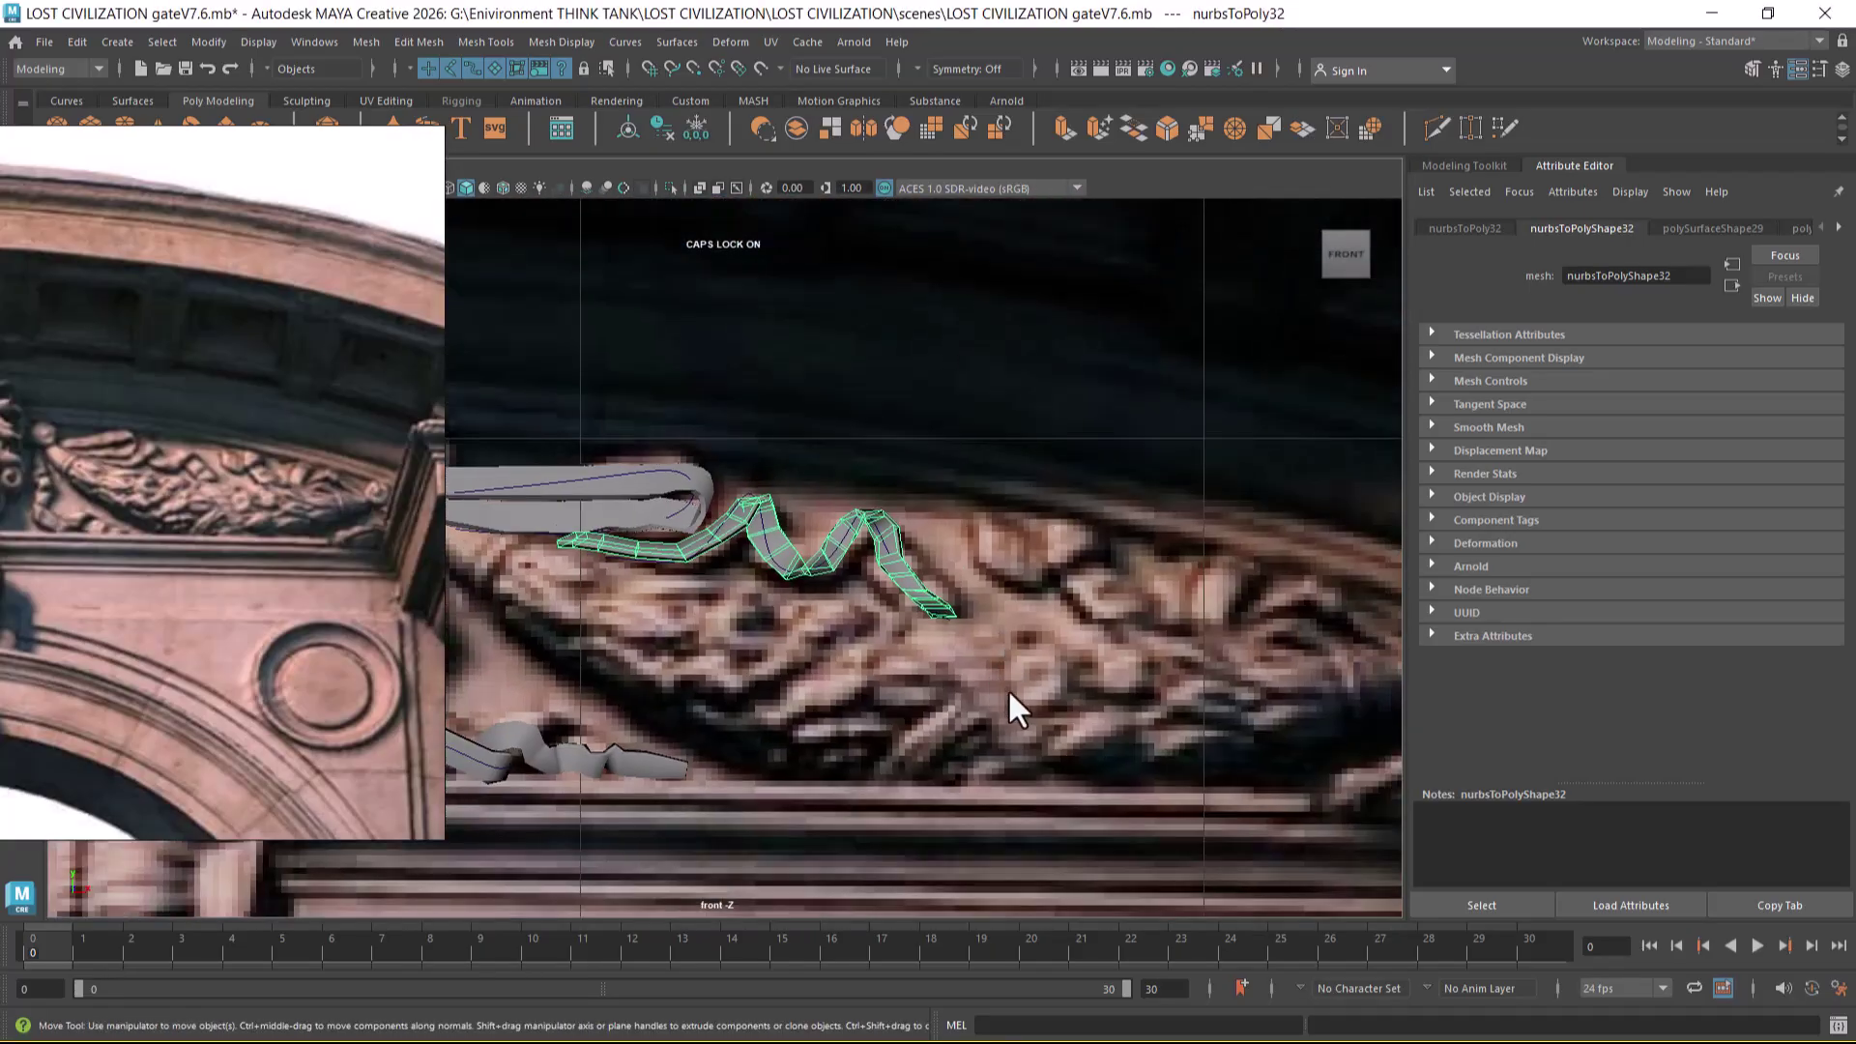
- Examine how far the wavy ribbon projects from the reference plane in the side and perspective views
key(space)
key(space)
drag(566, 713, 518, 758)
drag(432, 831, 307, 616)
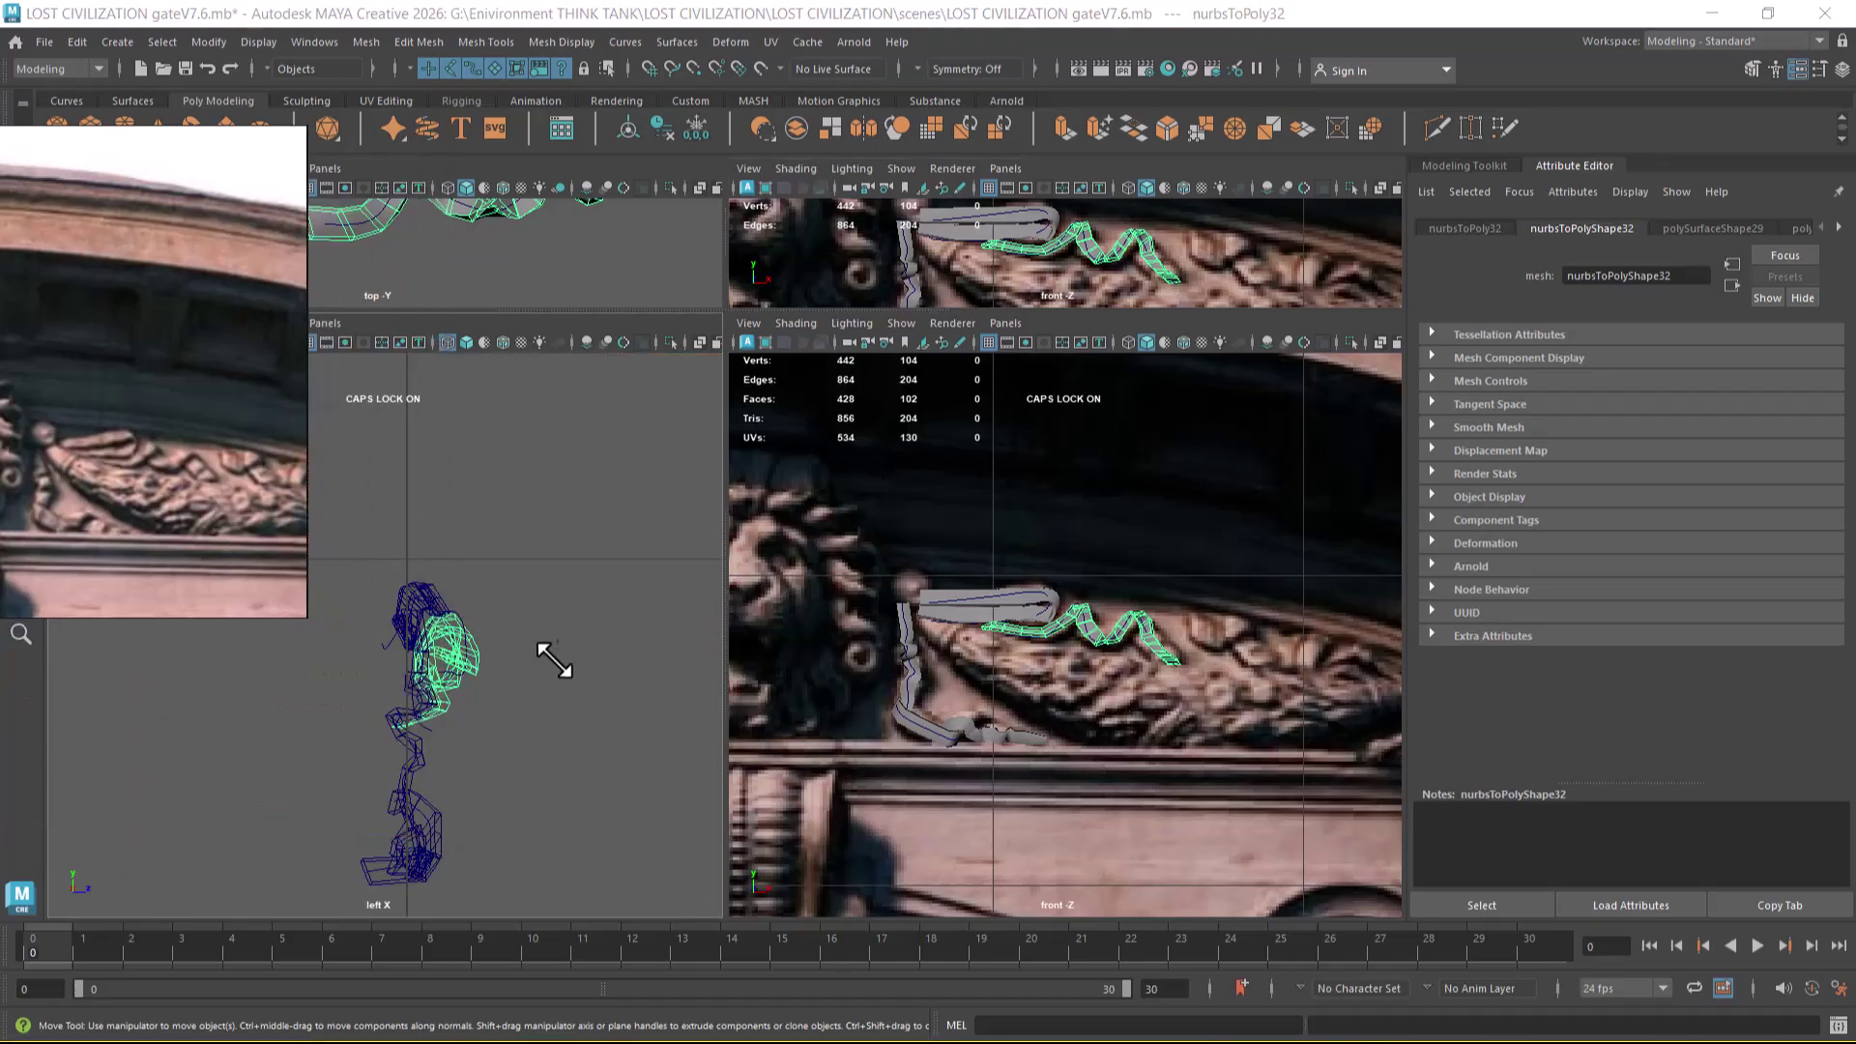
alt+middle_drag(986, 701, 1042, 681)
key(space)
drag(1042, 682, 1068, 435)
alt+drag(1220, 653, 1063, 625)
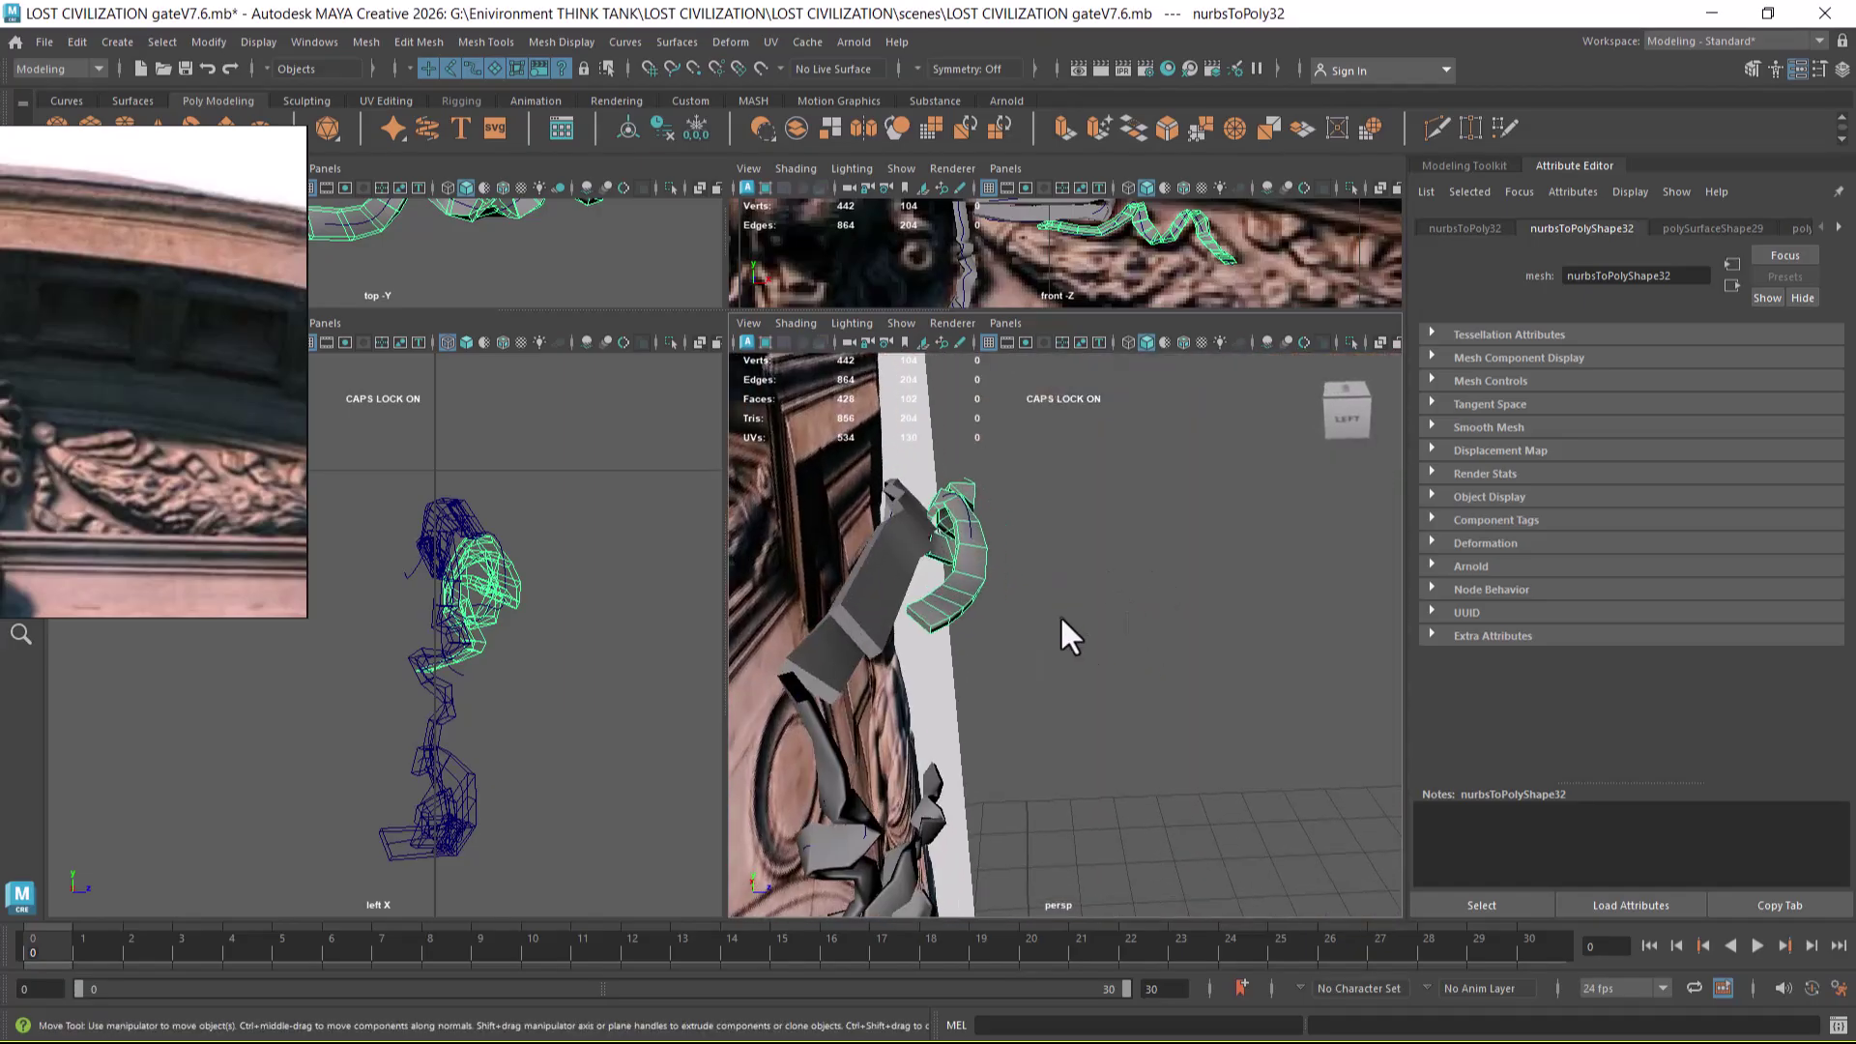
- Switch the left view to shaded display and reselect the wavy ribbon
key(space)
click(868, 609)
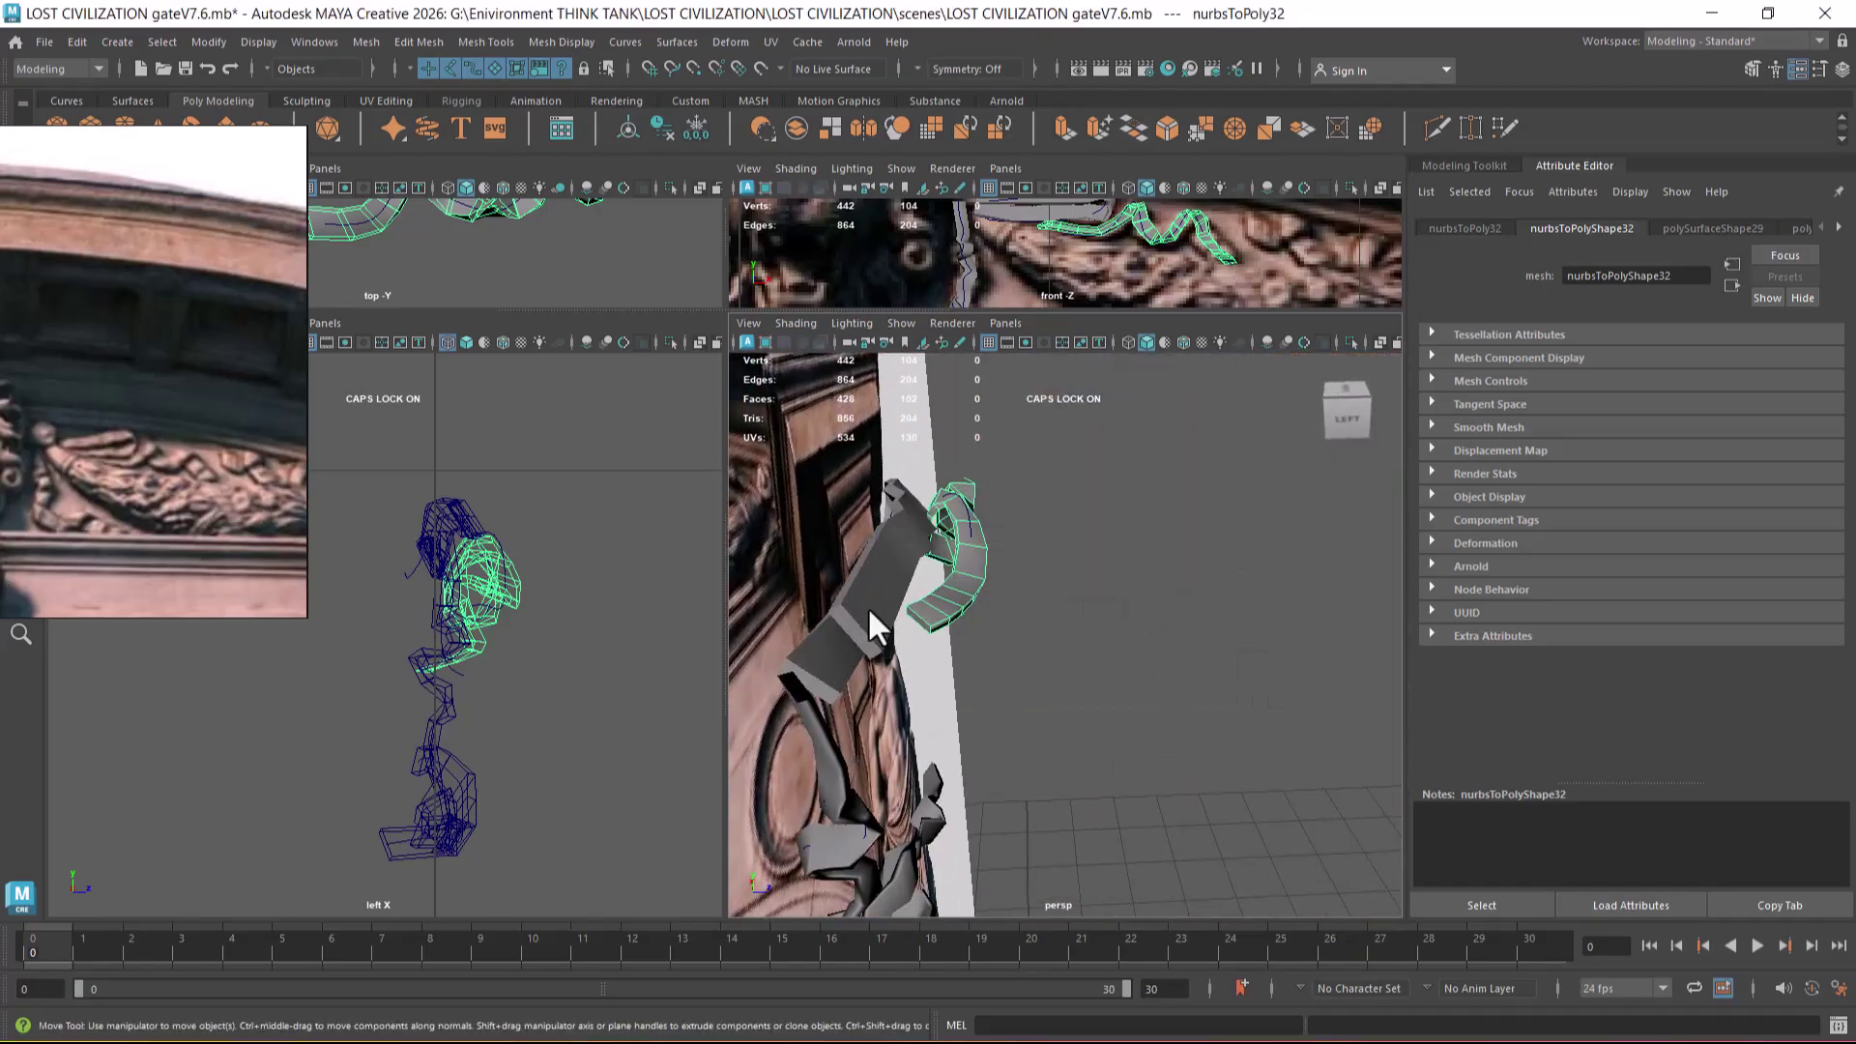
key(5)
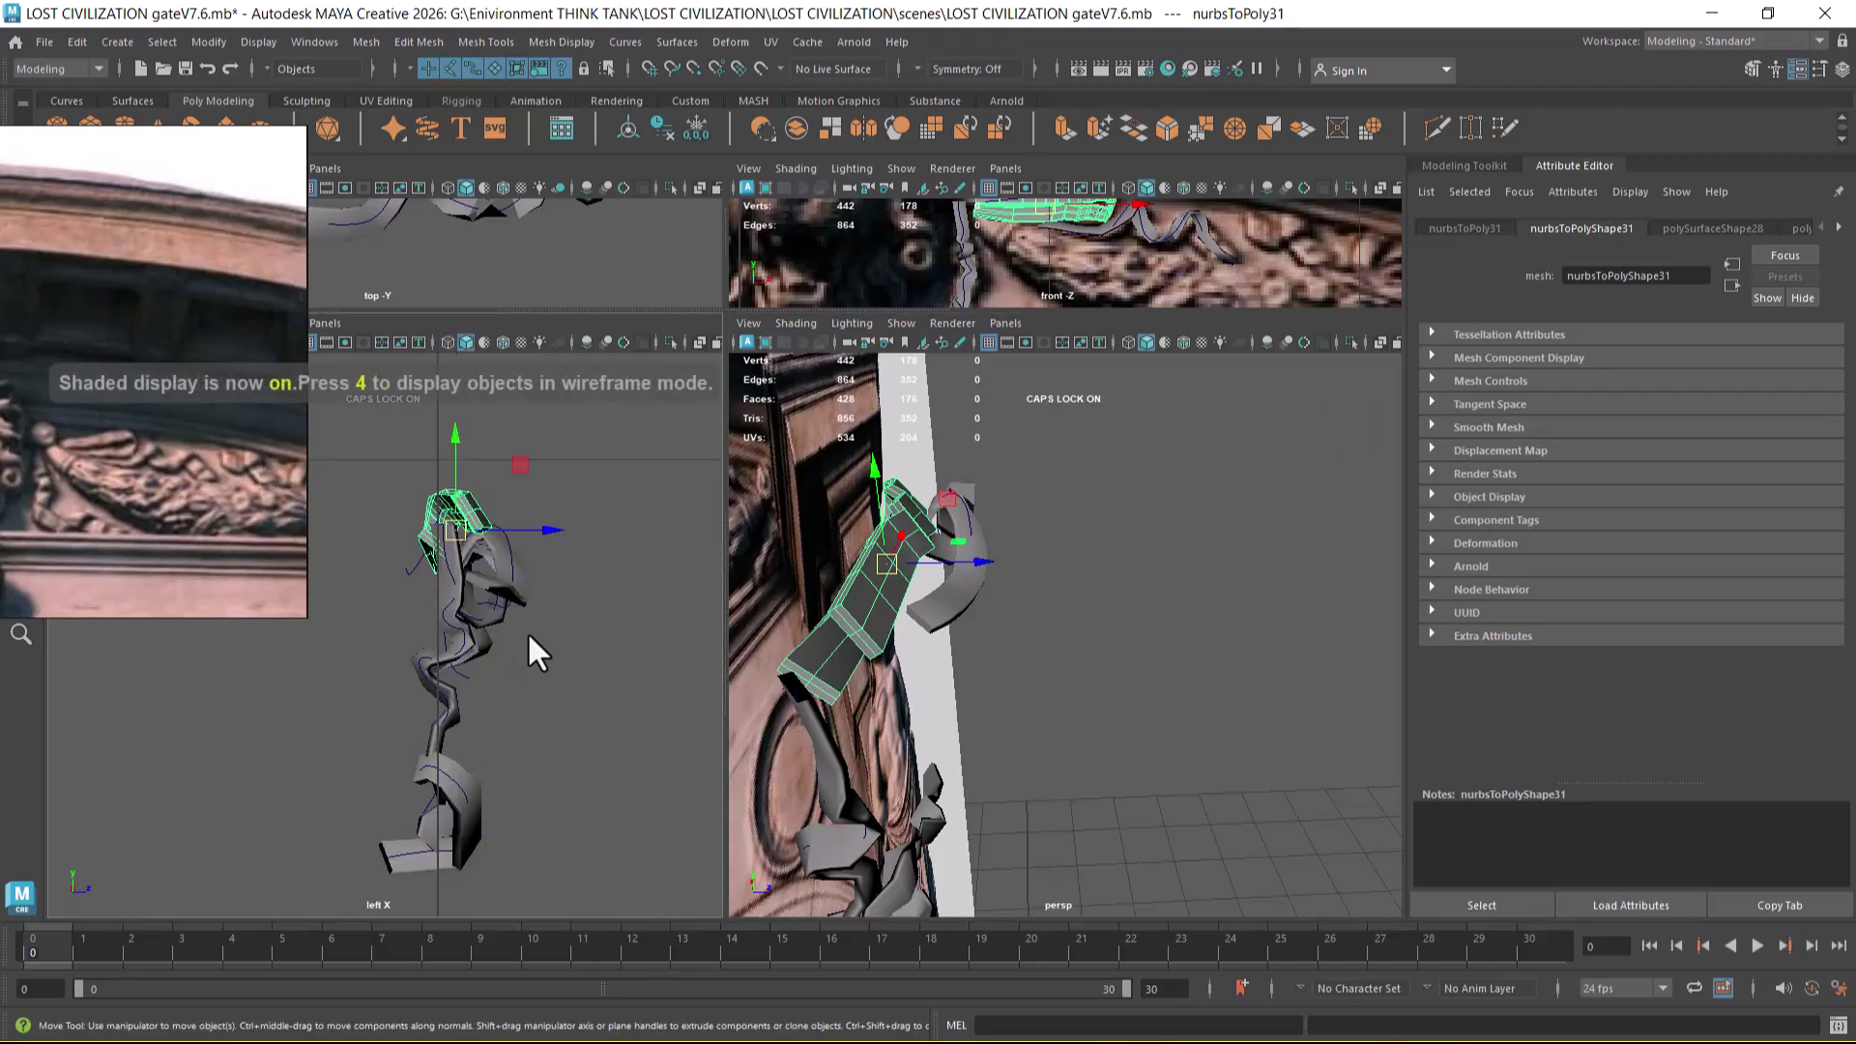
click(964, 606)
key(5)
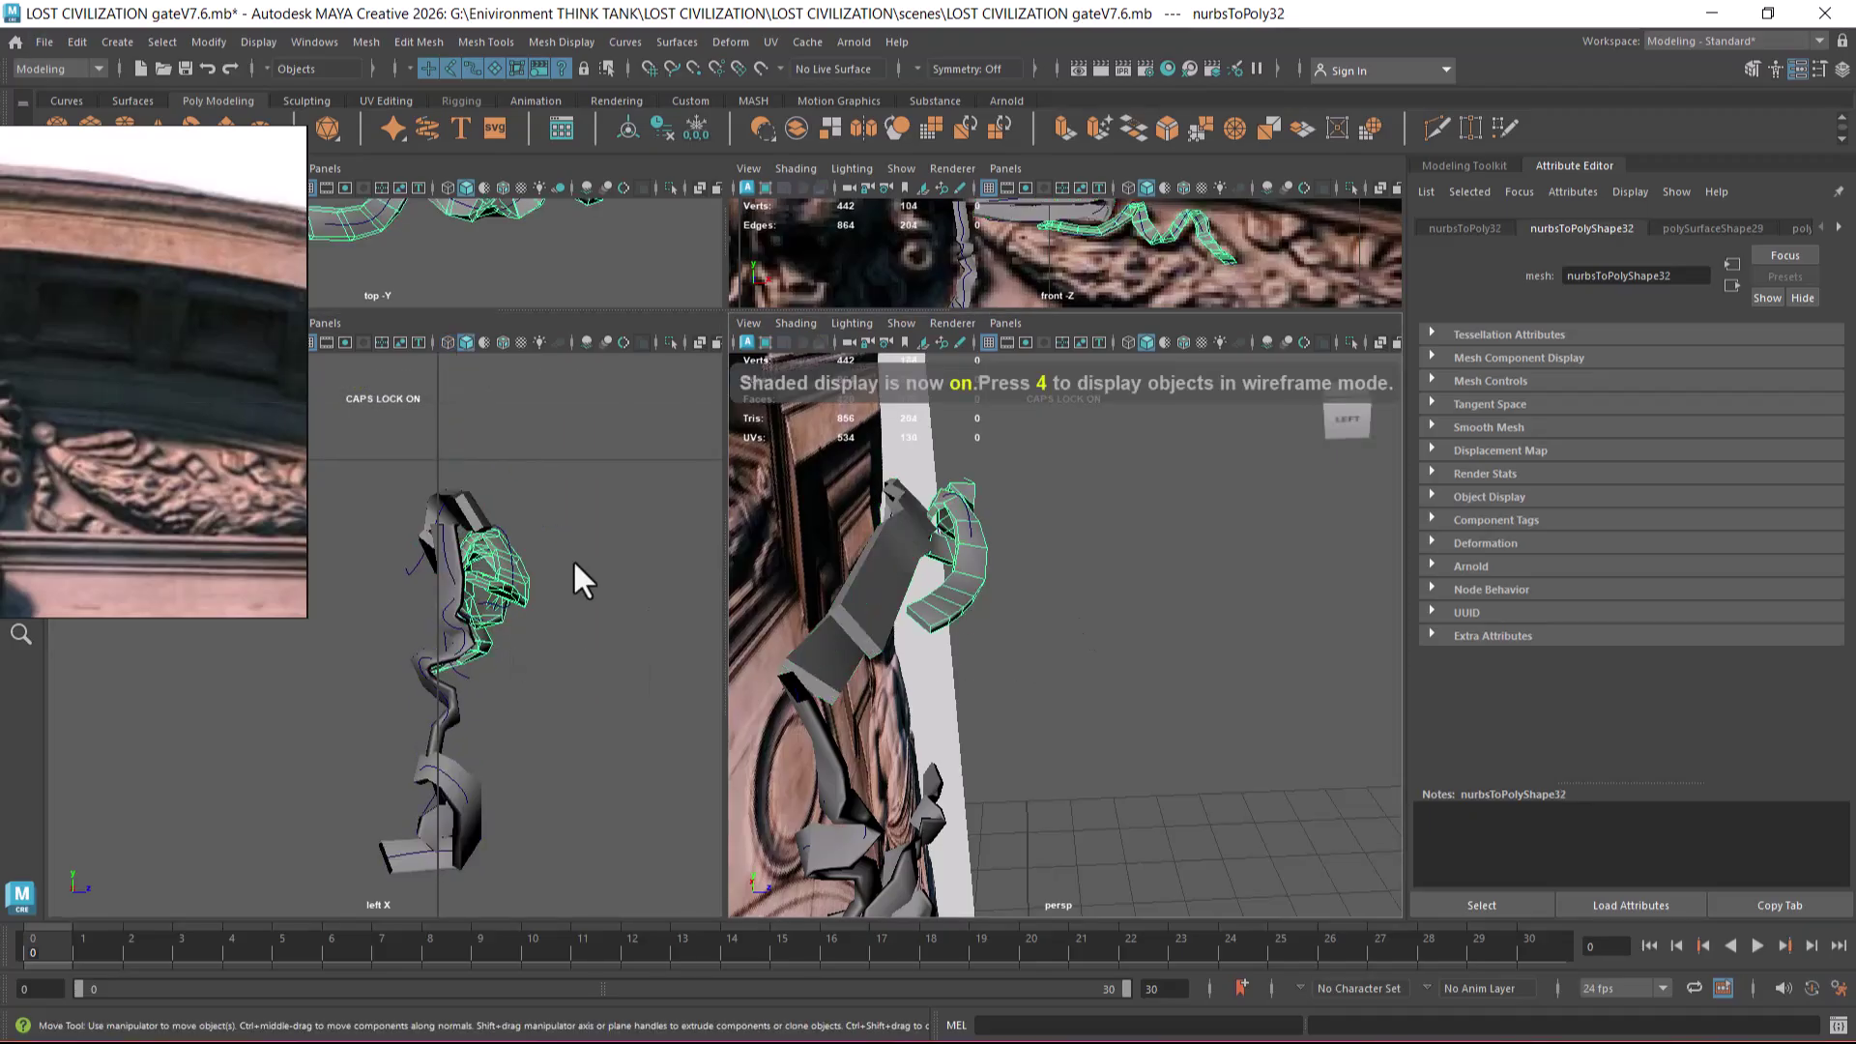
scroll(1117, 671, down, 2)
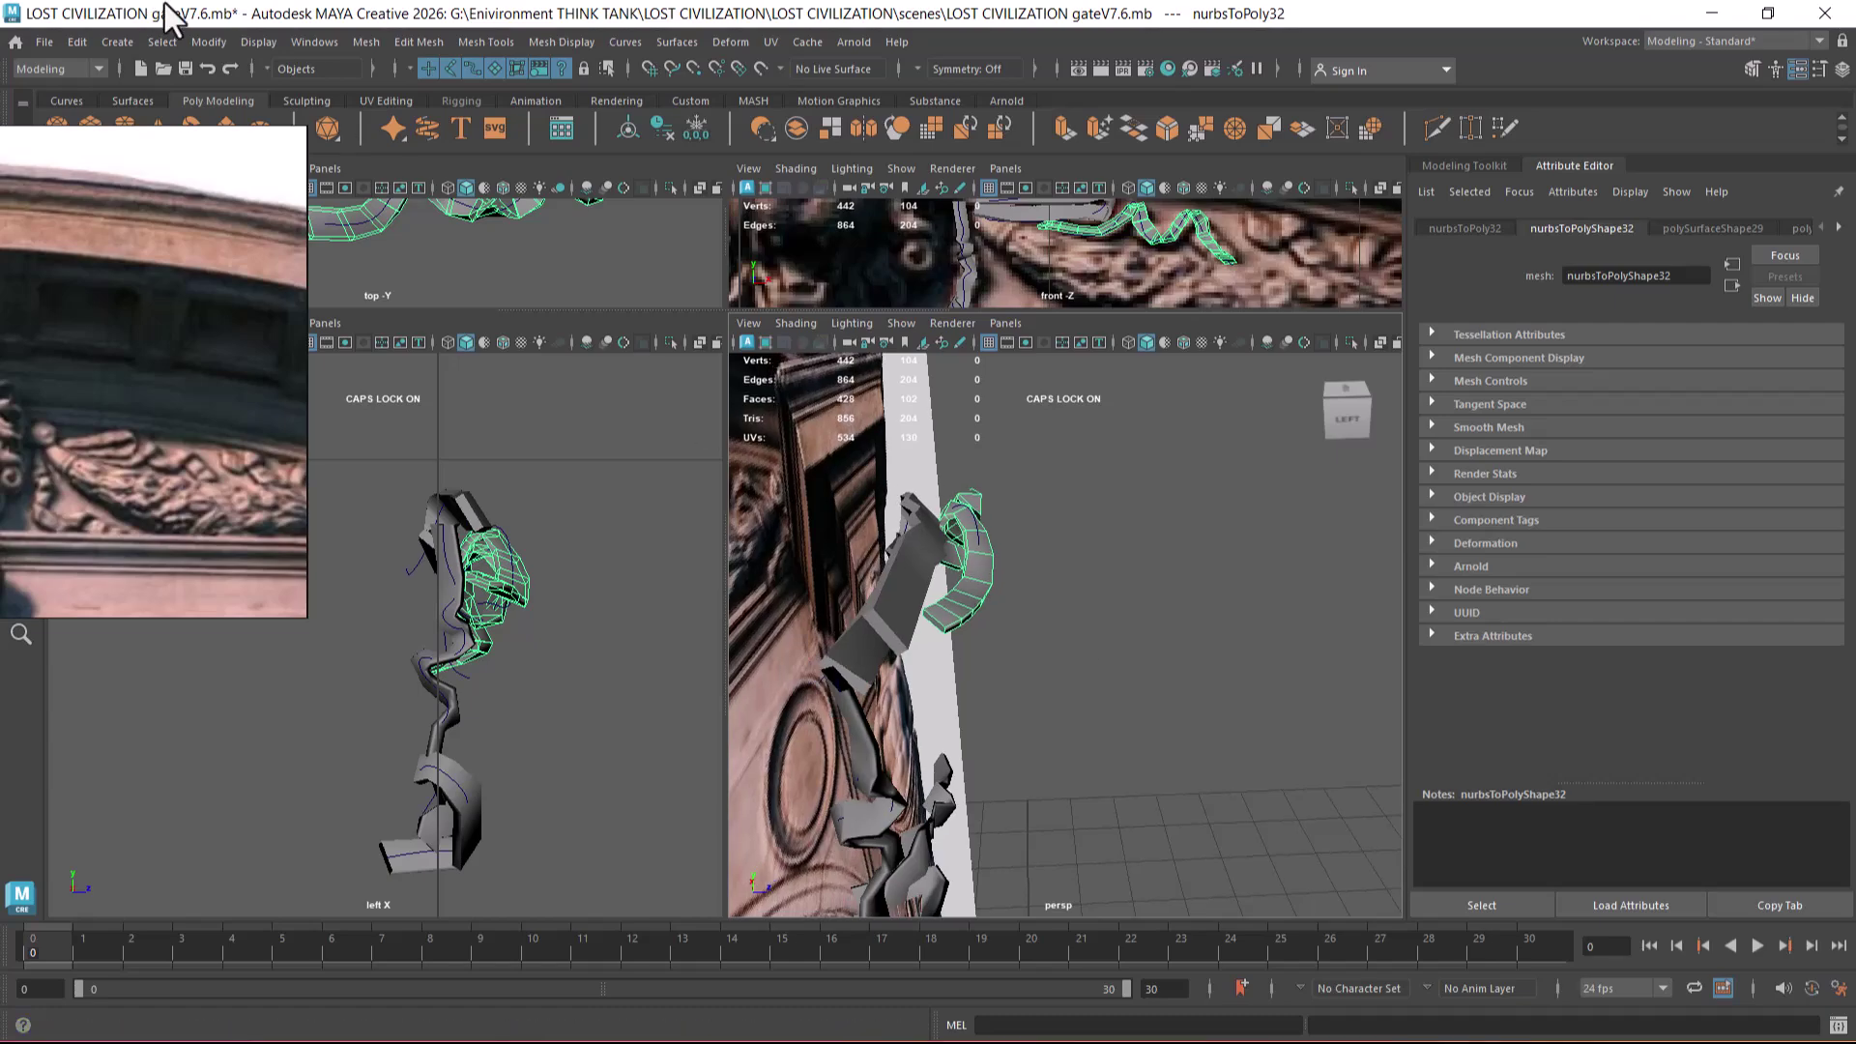
- Center the wavy ribbon's pivot and move the ribbon back in depth to line up with the other ornament pieces
click(228, 47)
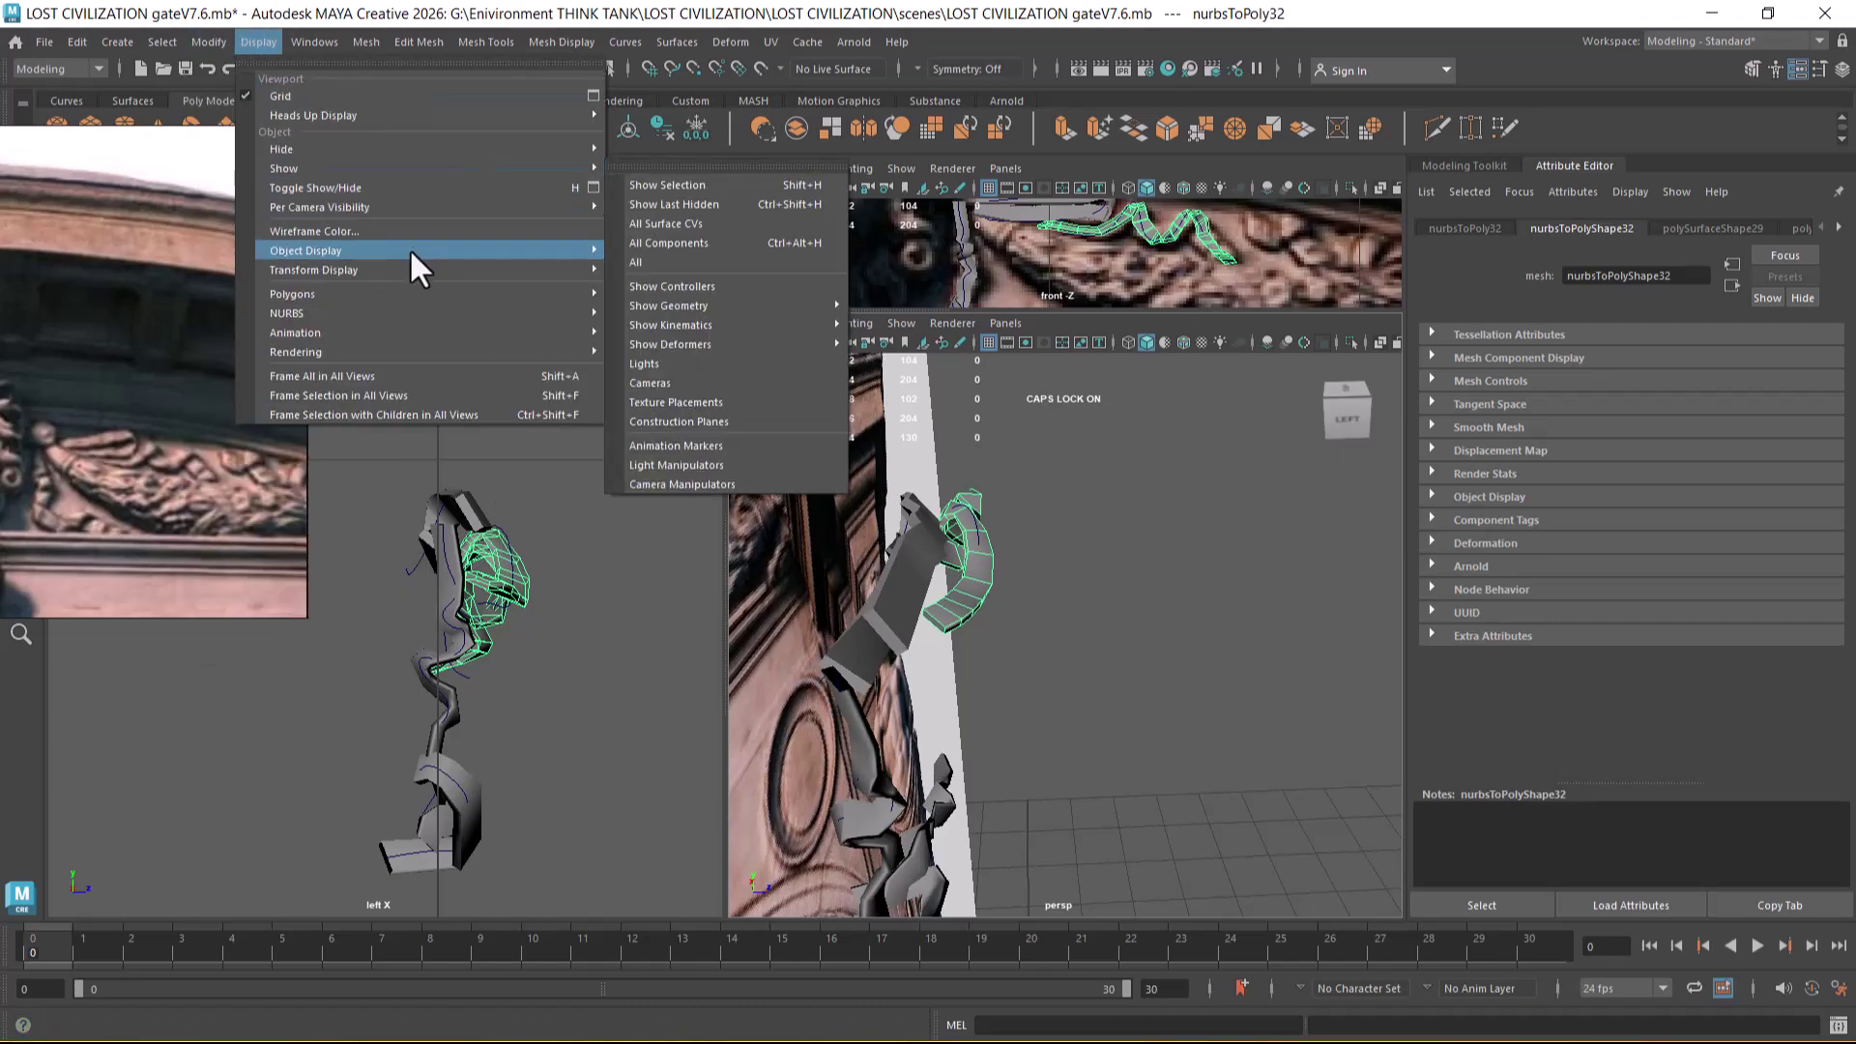
mouse_move(367, 151)
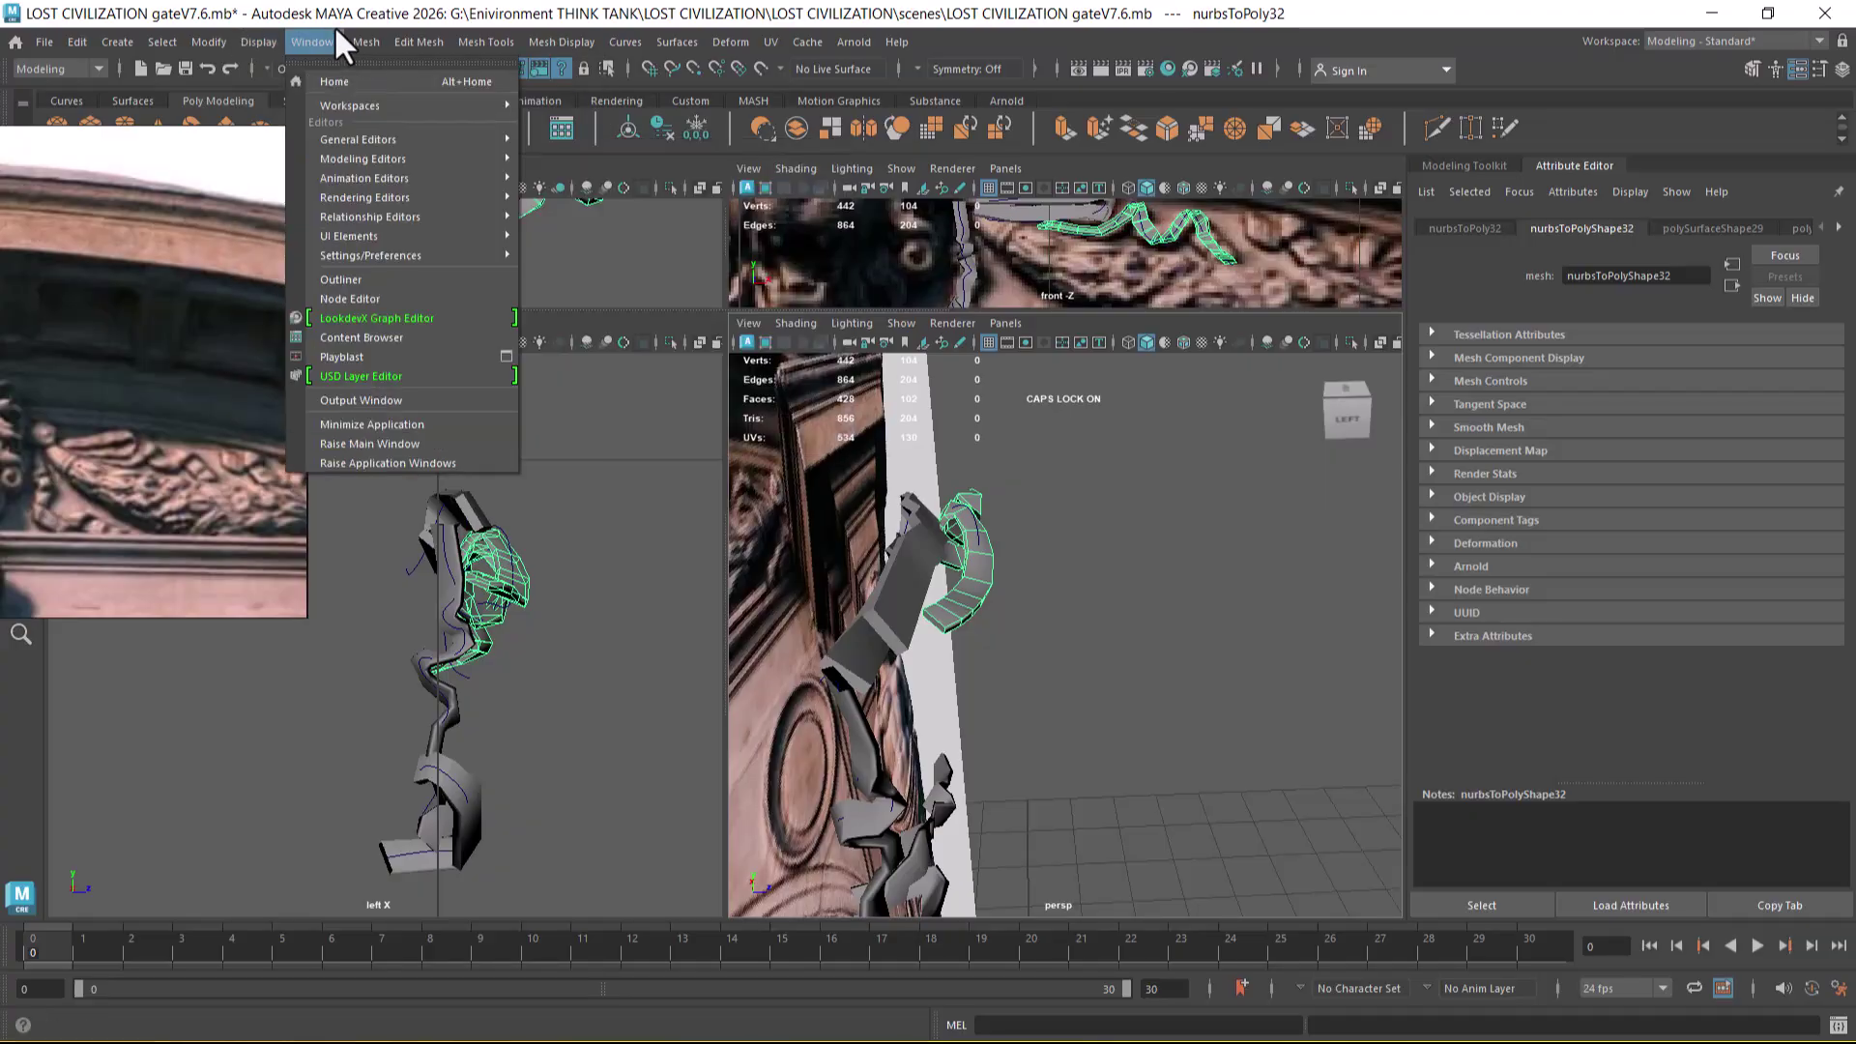
mouse_move(211, 43)
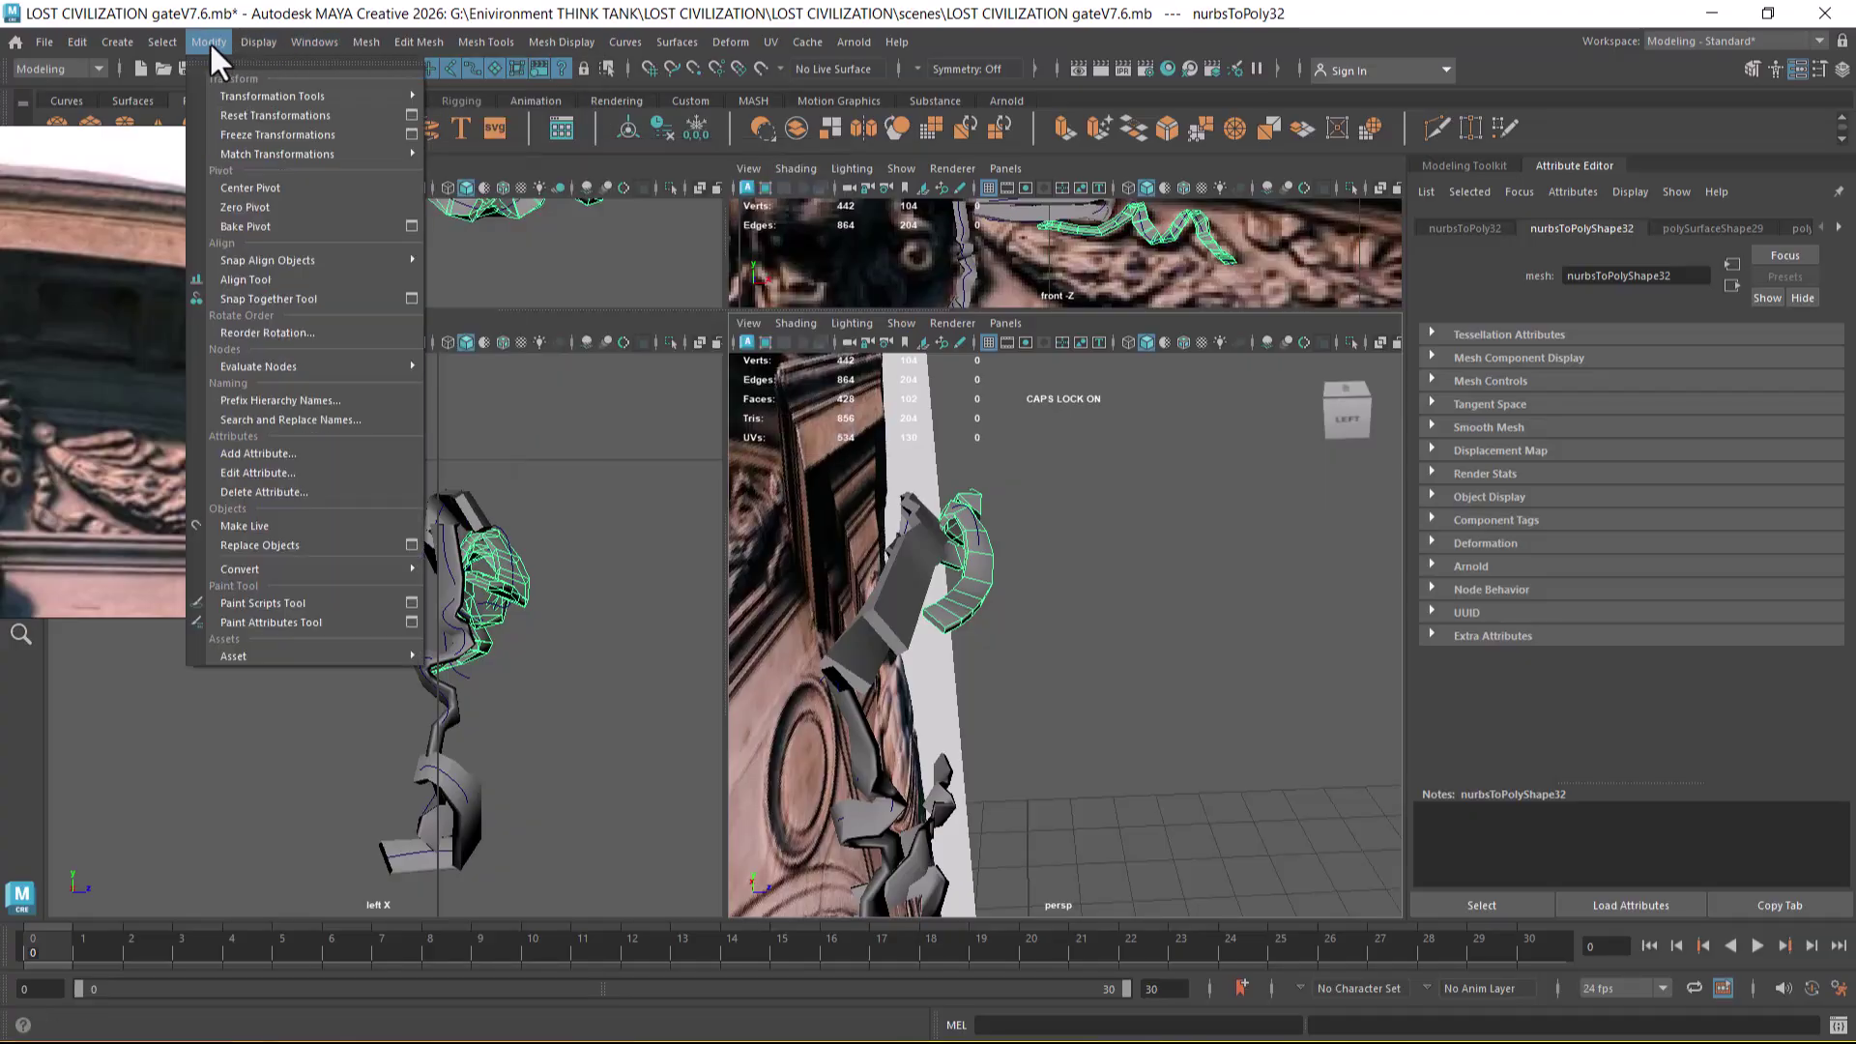
click(304, 190)
alt+drag(1181, 685, 1144, 593)
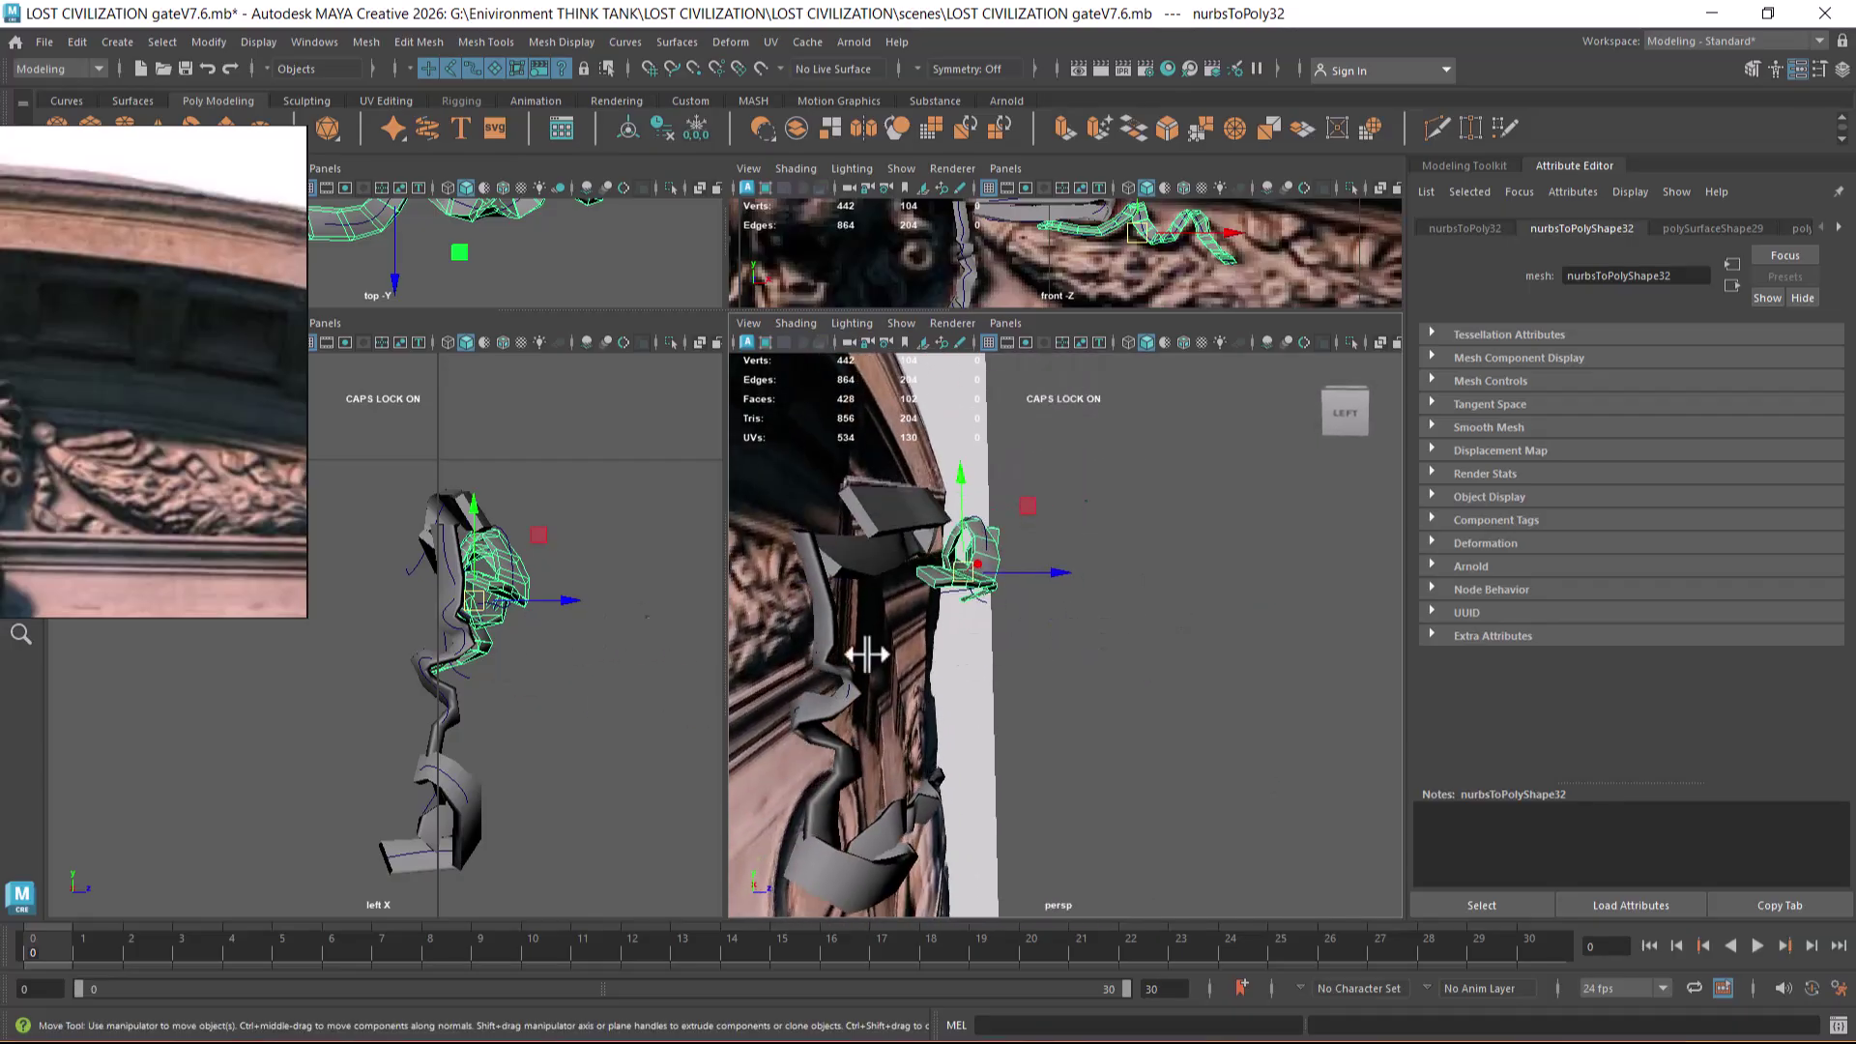
alt+drag(1087, 678, 1192, 633)
key(space)
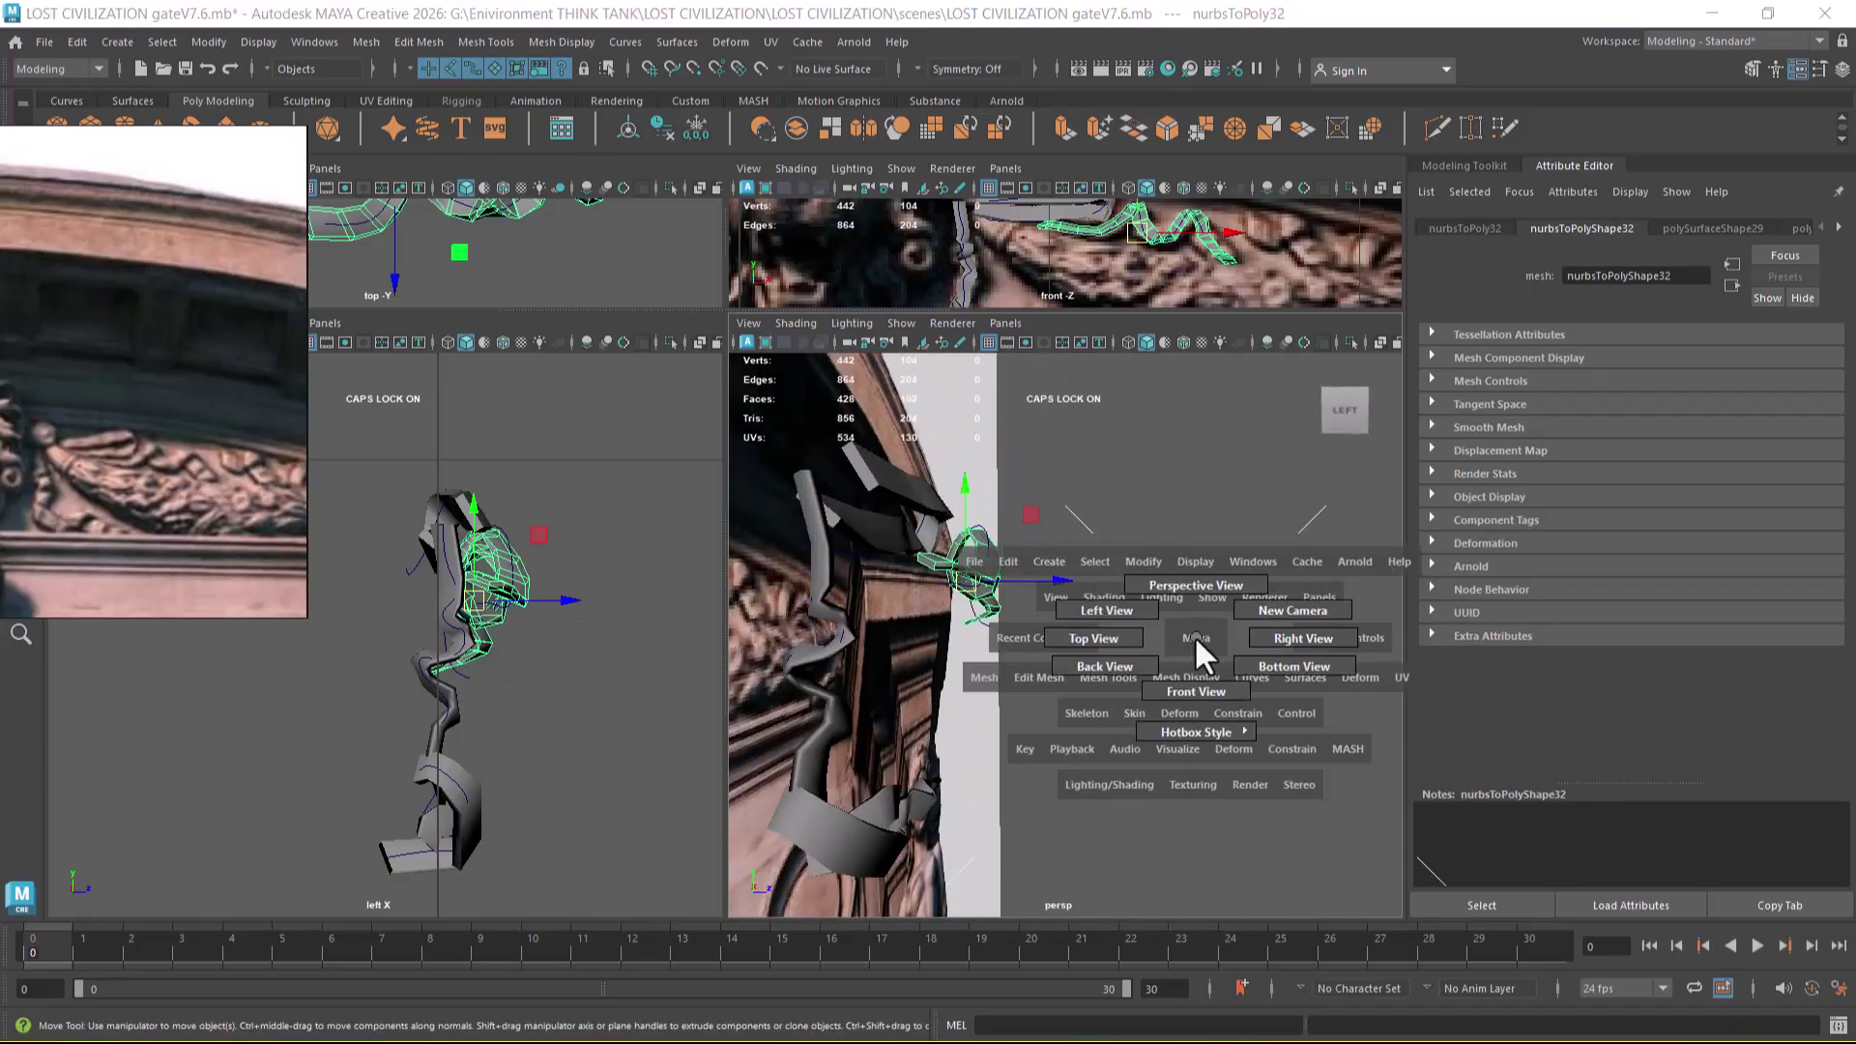
drag(566, 601, 527, 598)
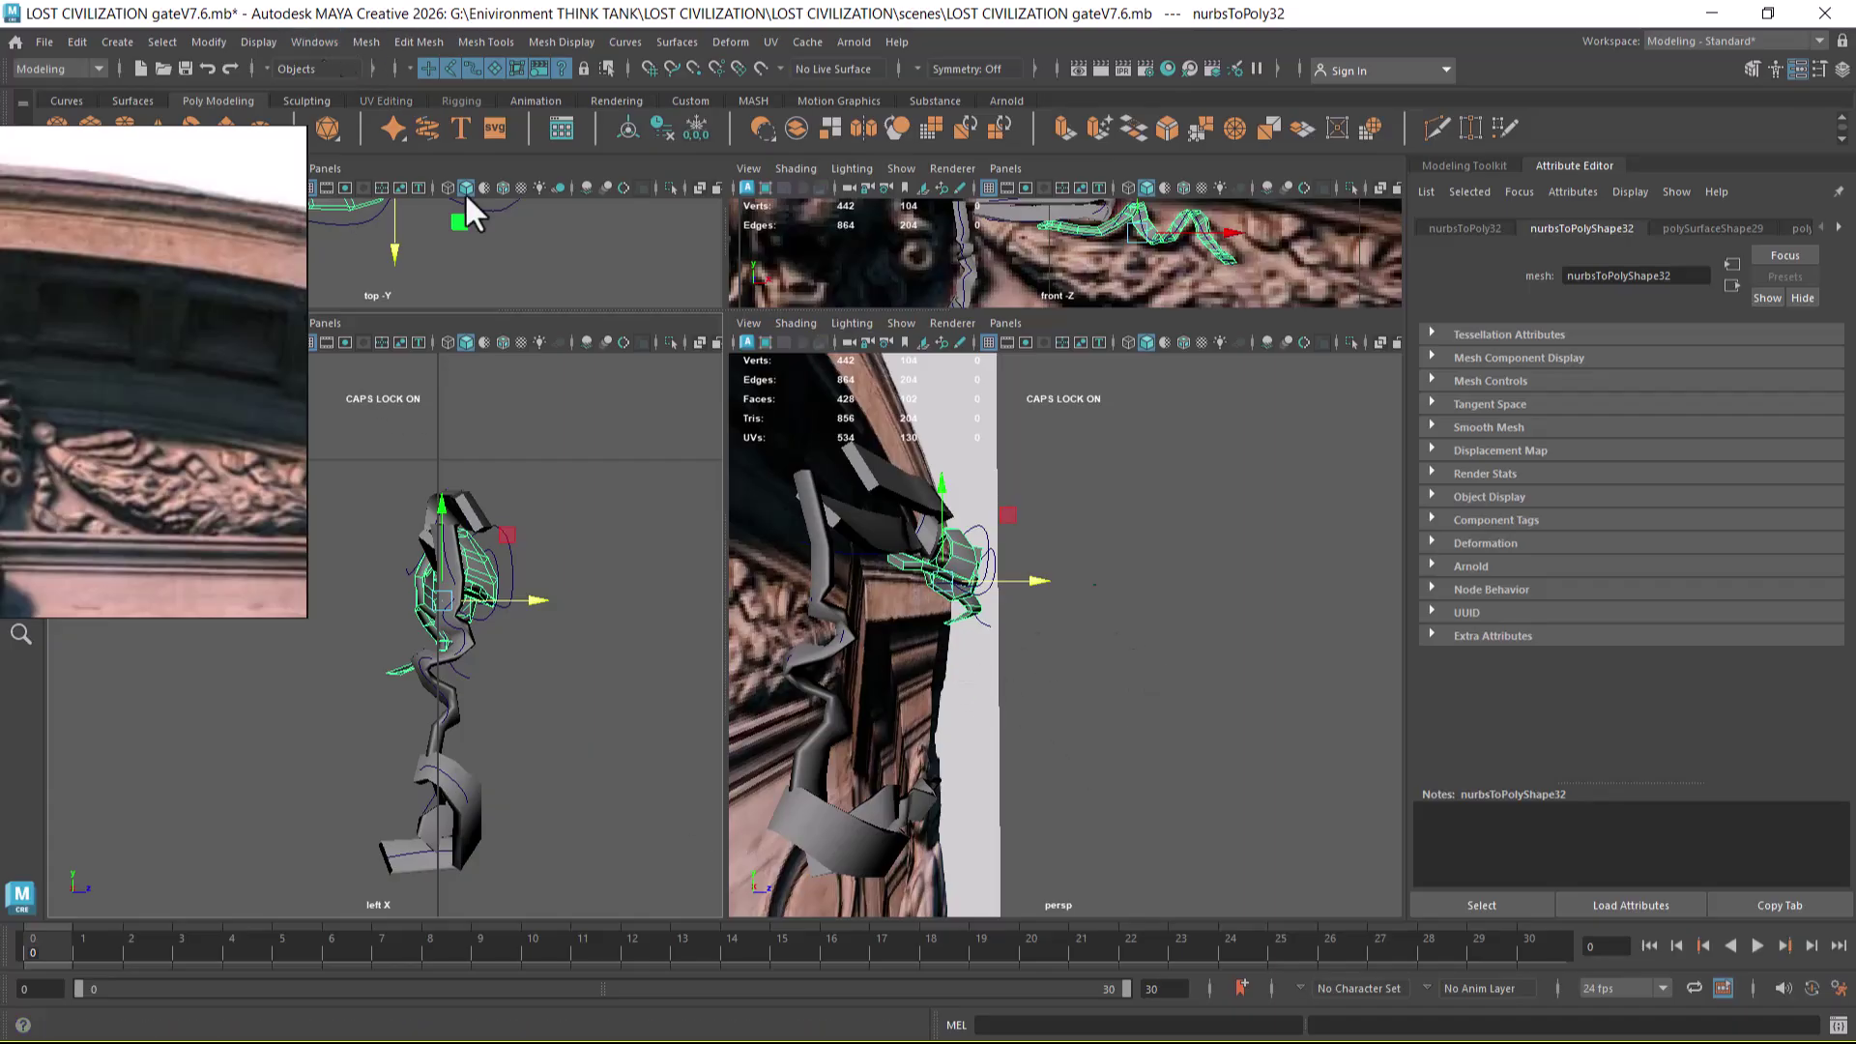
- Inspect the ornament pieces in the front and left views, select the lower curved strip and accept the autosave
key(space)
drag(1104, 587, 1114, 648)
scroll(1127, 587, up, 6)
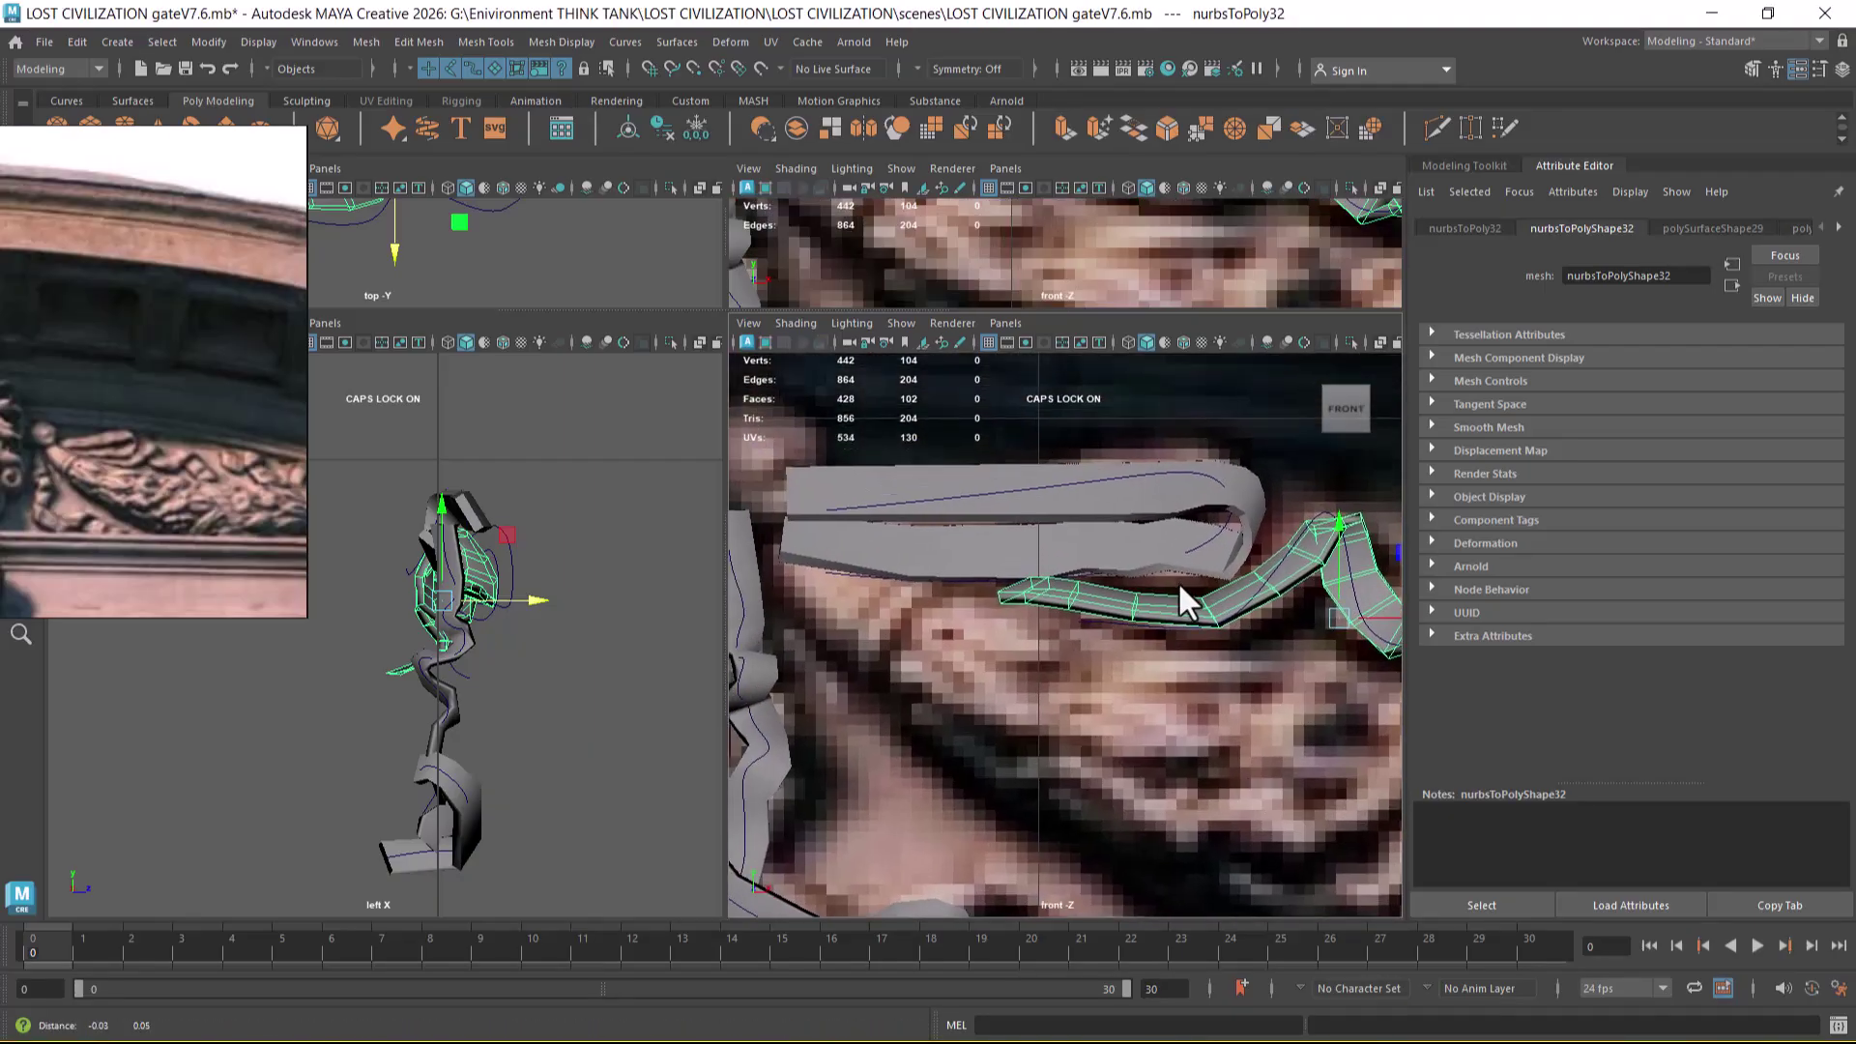
click(1162, 555)
key(space)
drag(1194, 558, 1137, 580)
key(space)
alt+middle_drag(1036, 549, 1138, 513)
click(1109, 647)
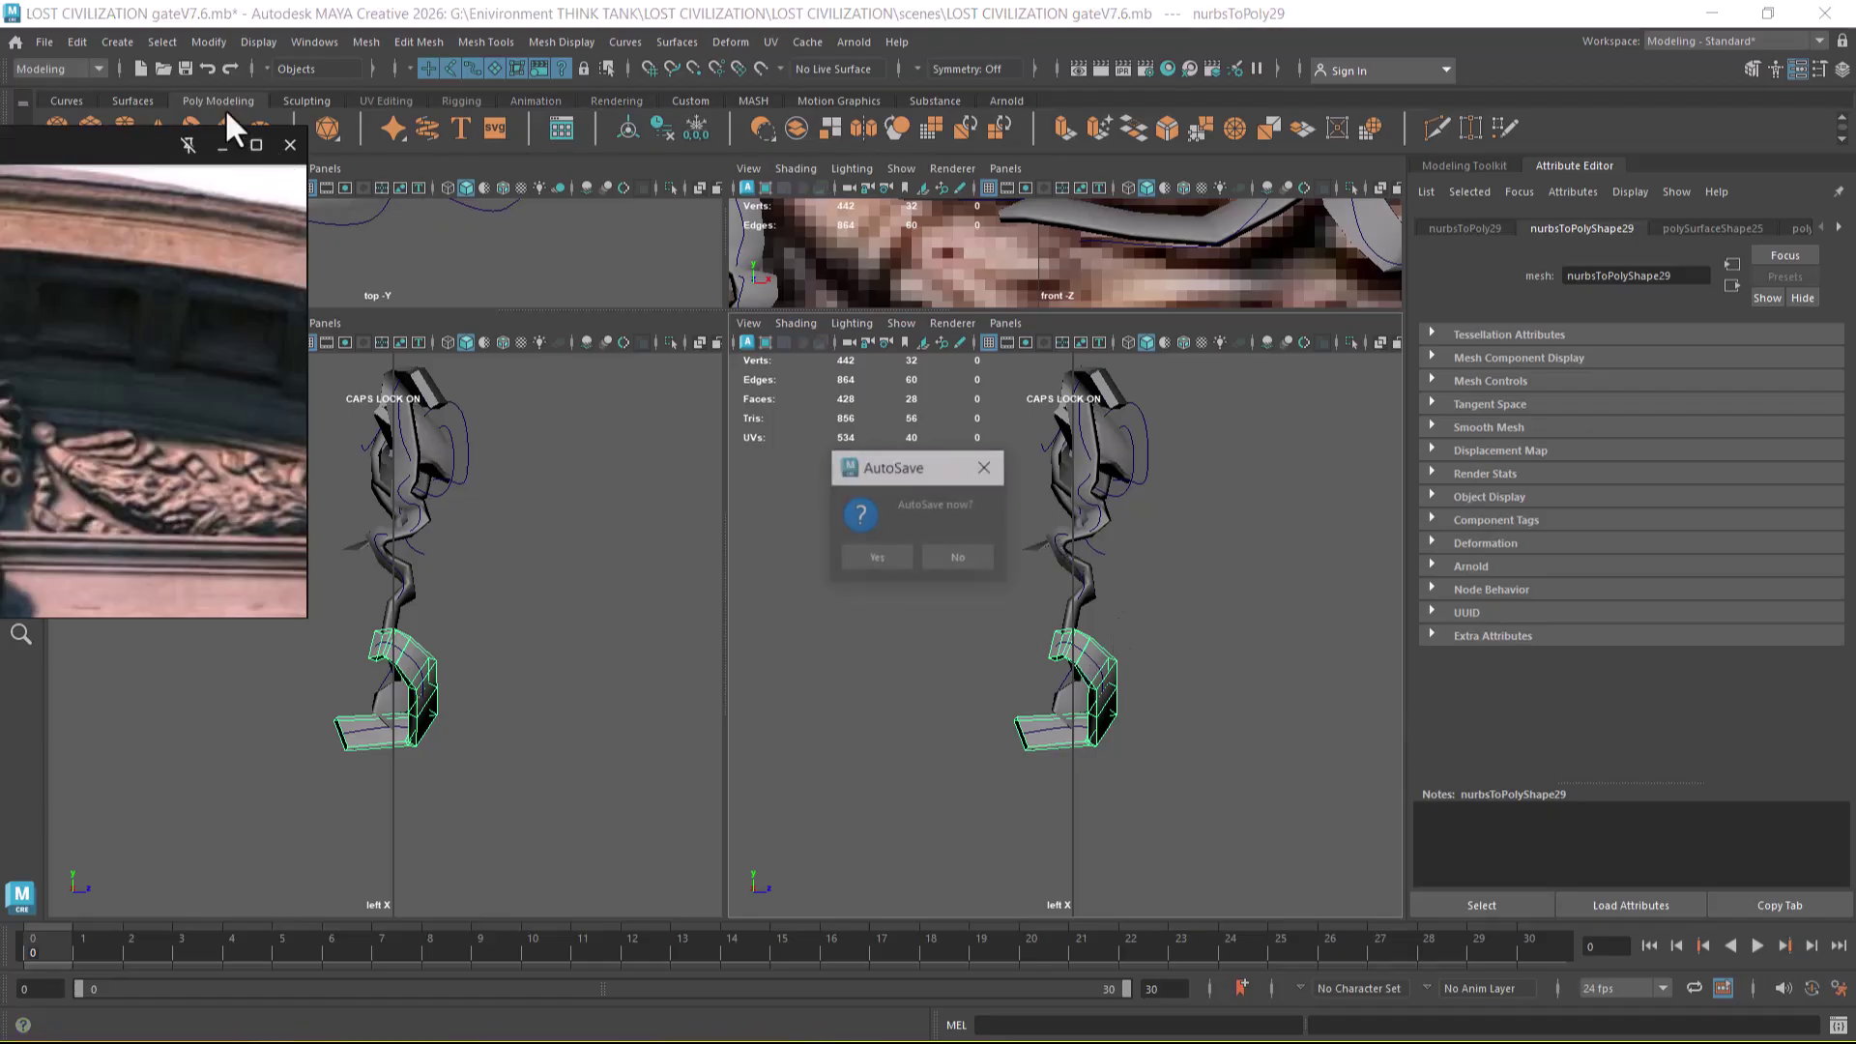
click(876, 558)
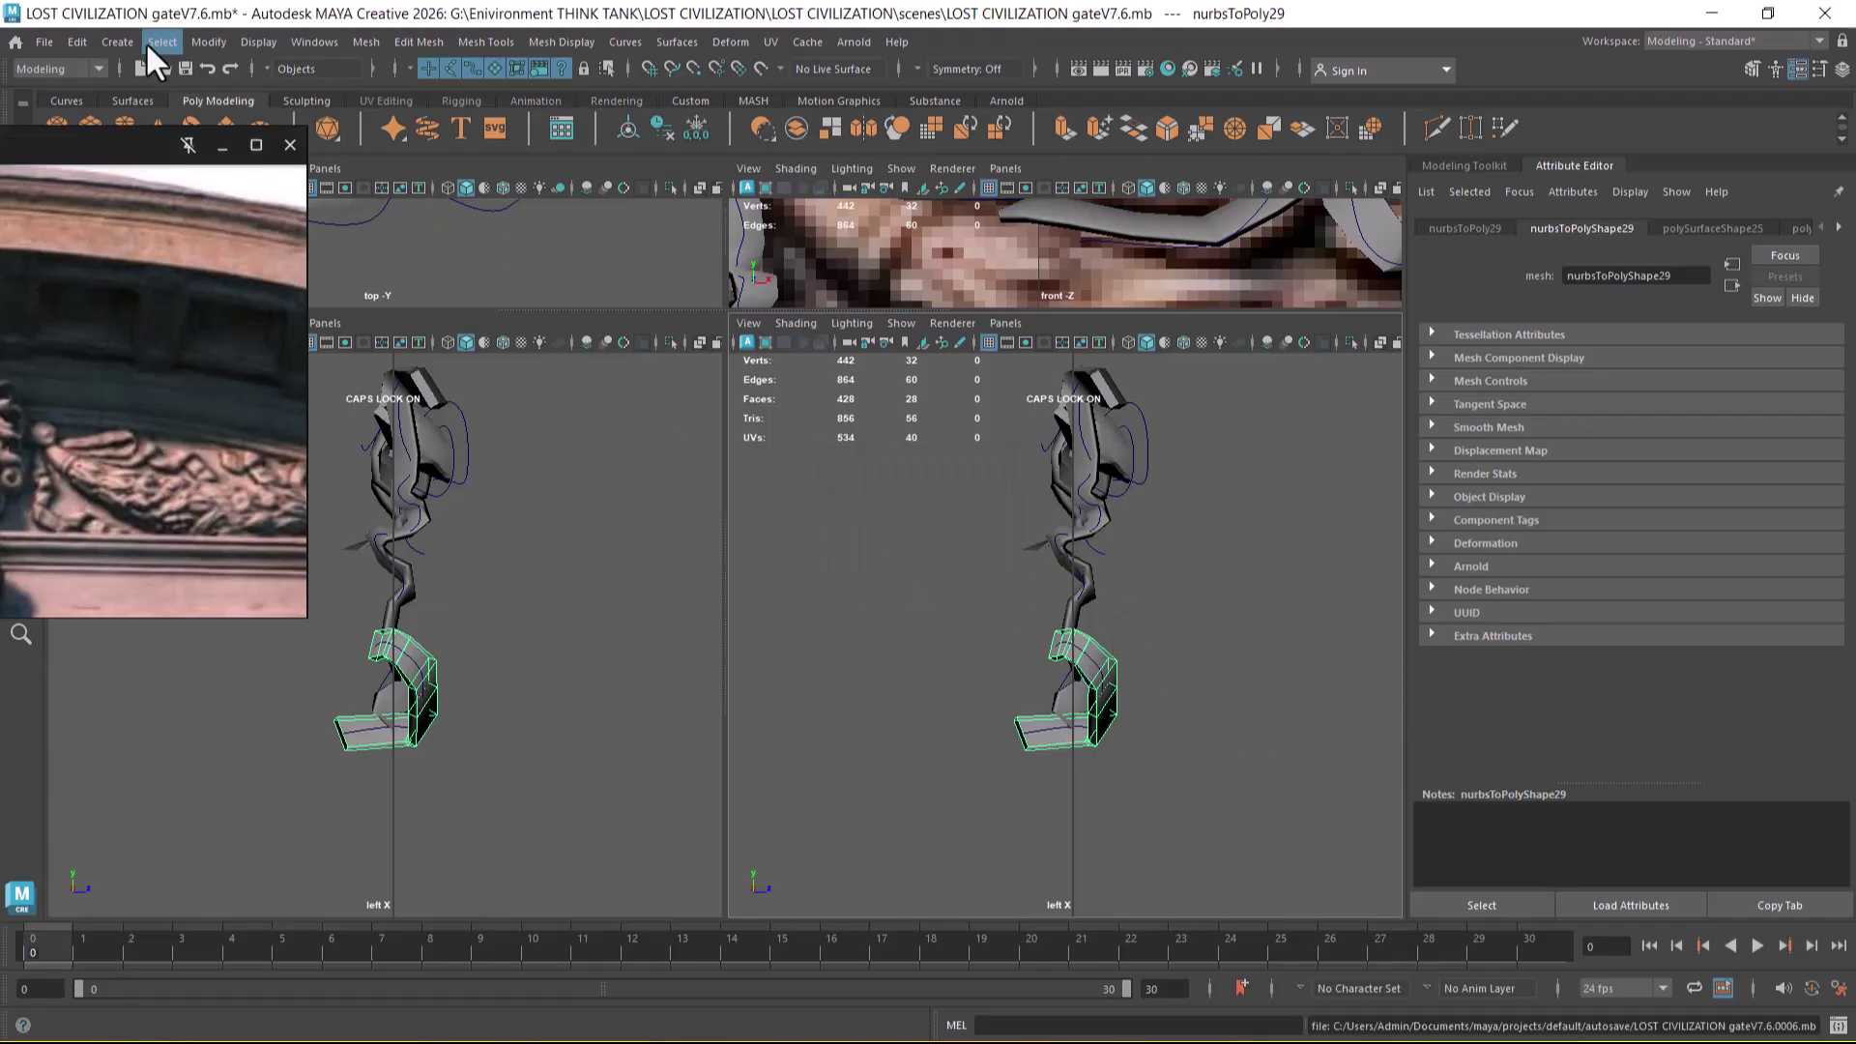
- Show all hidden objects and examine the gate's frieze around the ornament in perspective
click(270, 41)
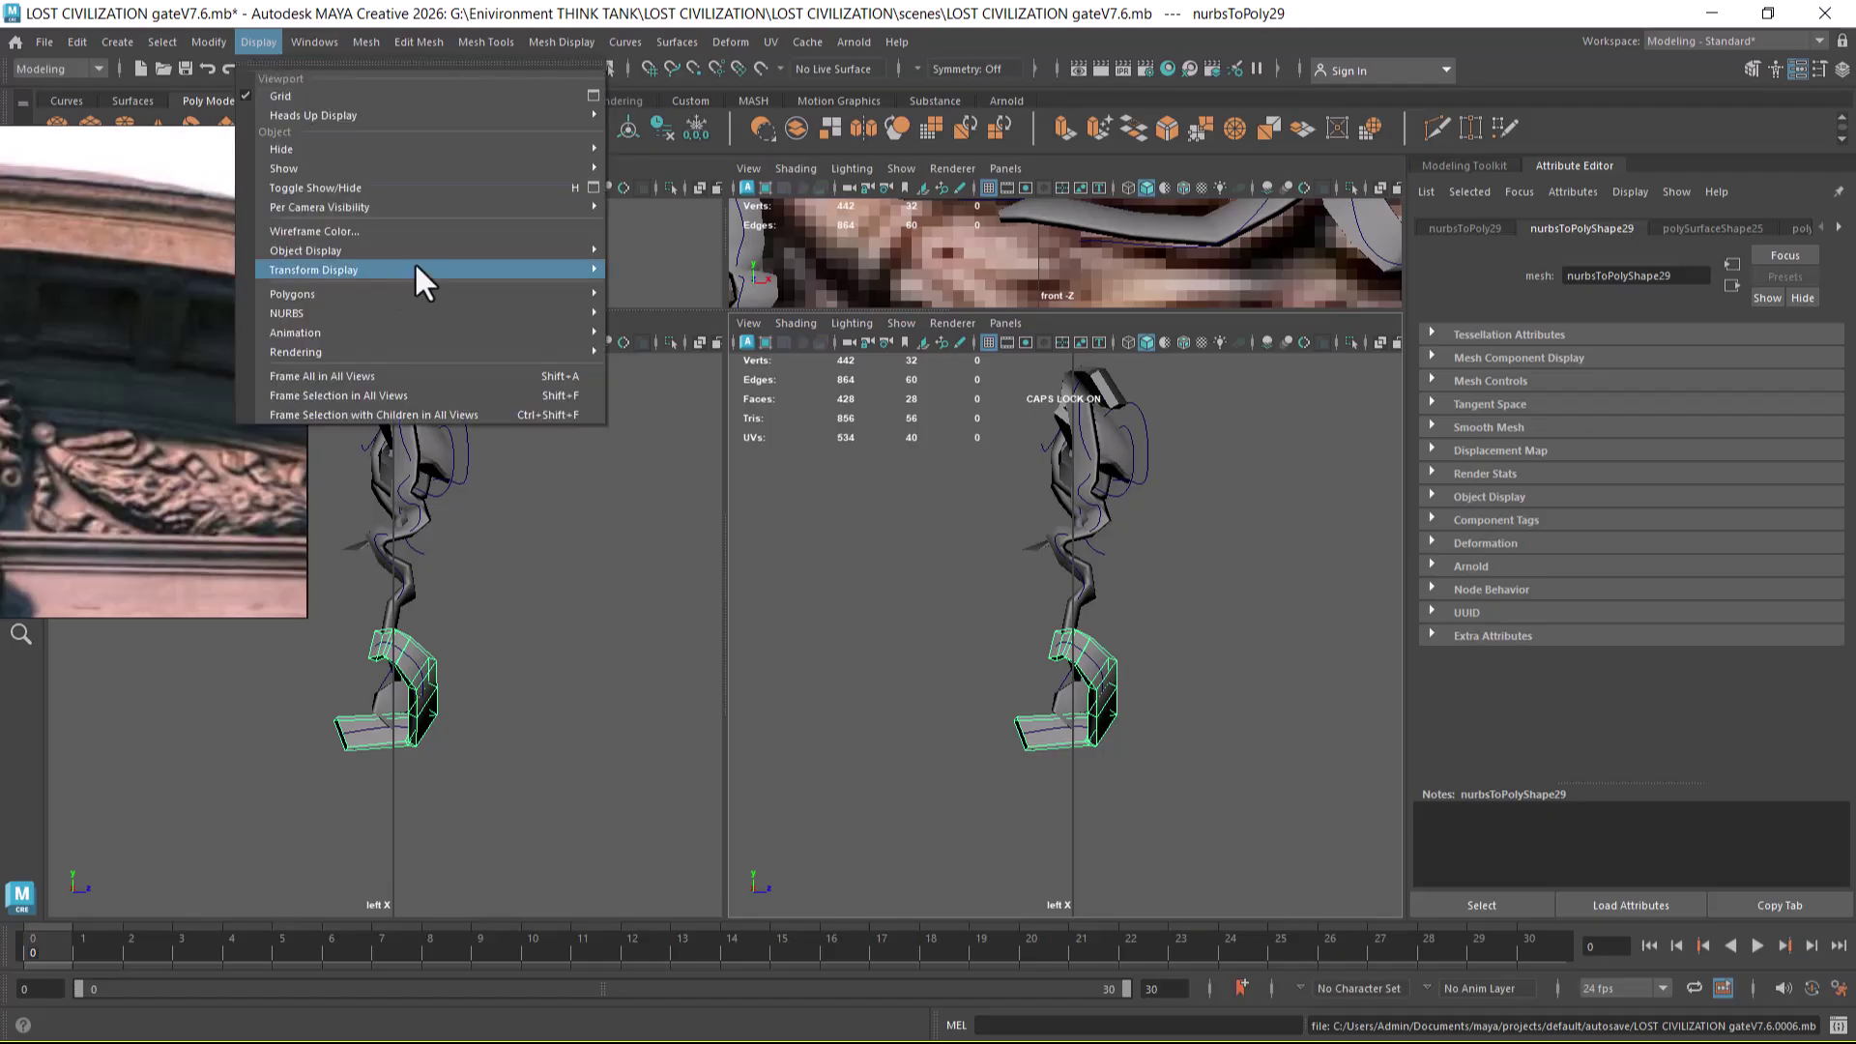
mouse_move(469, 169)
click(716, 246)
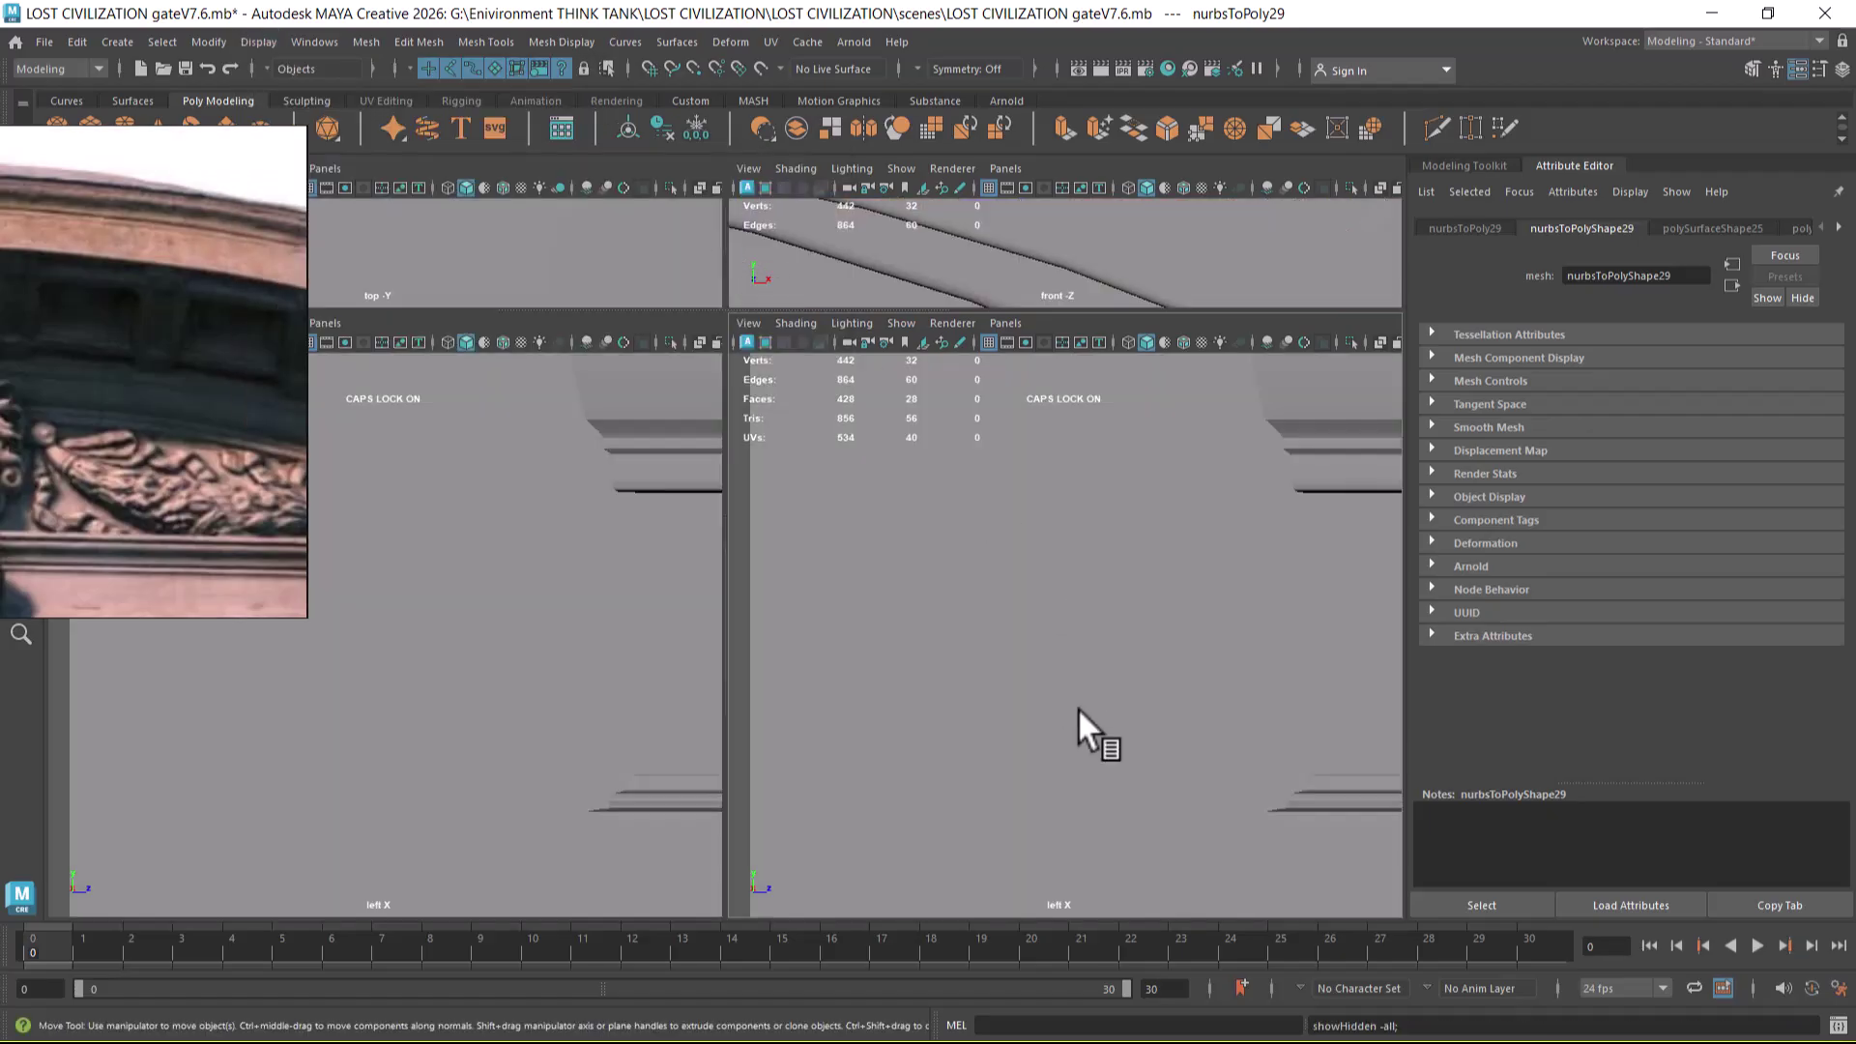
scroll(1133, 705, down, 4)
key(space)
drag(1147, 682, 1042, 555)
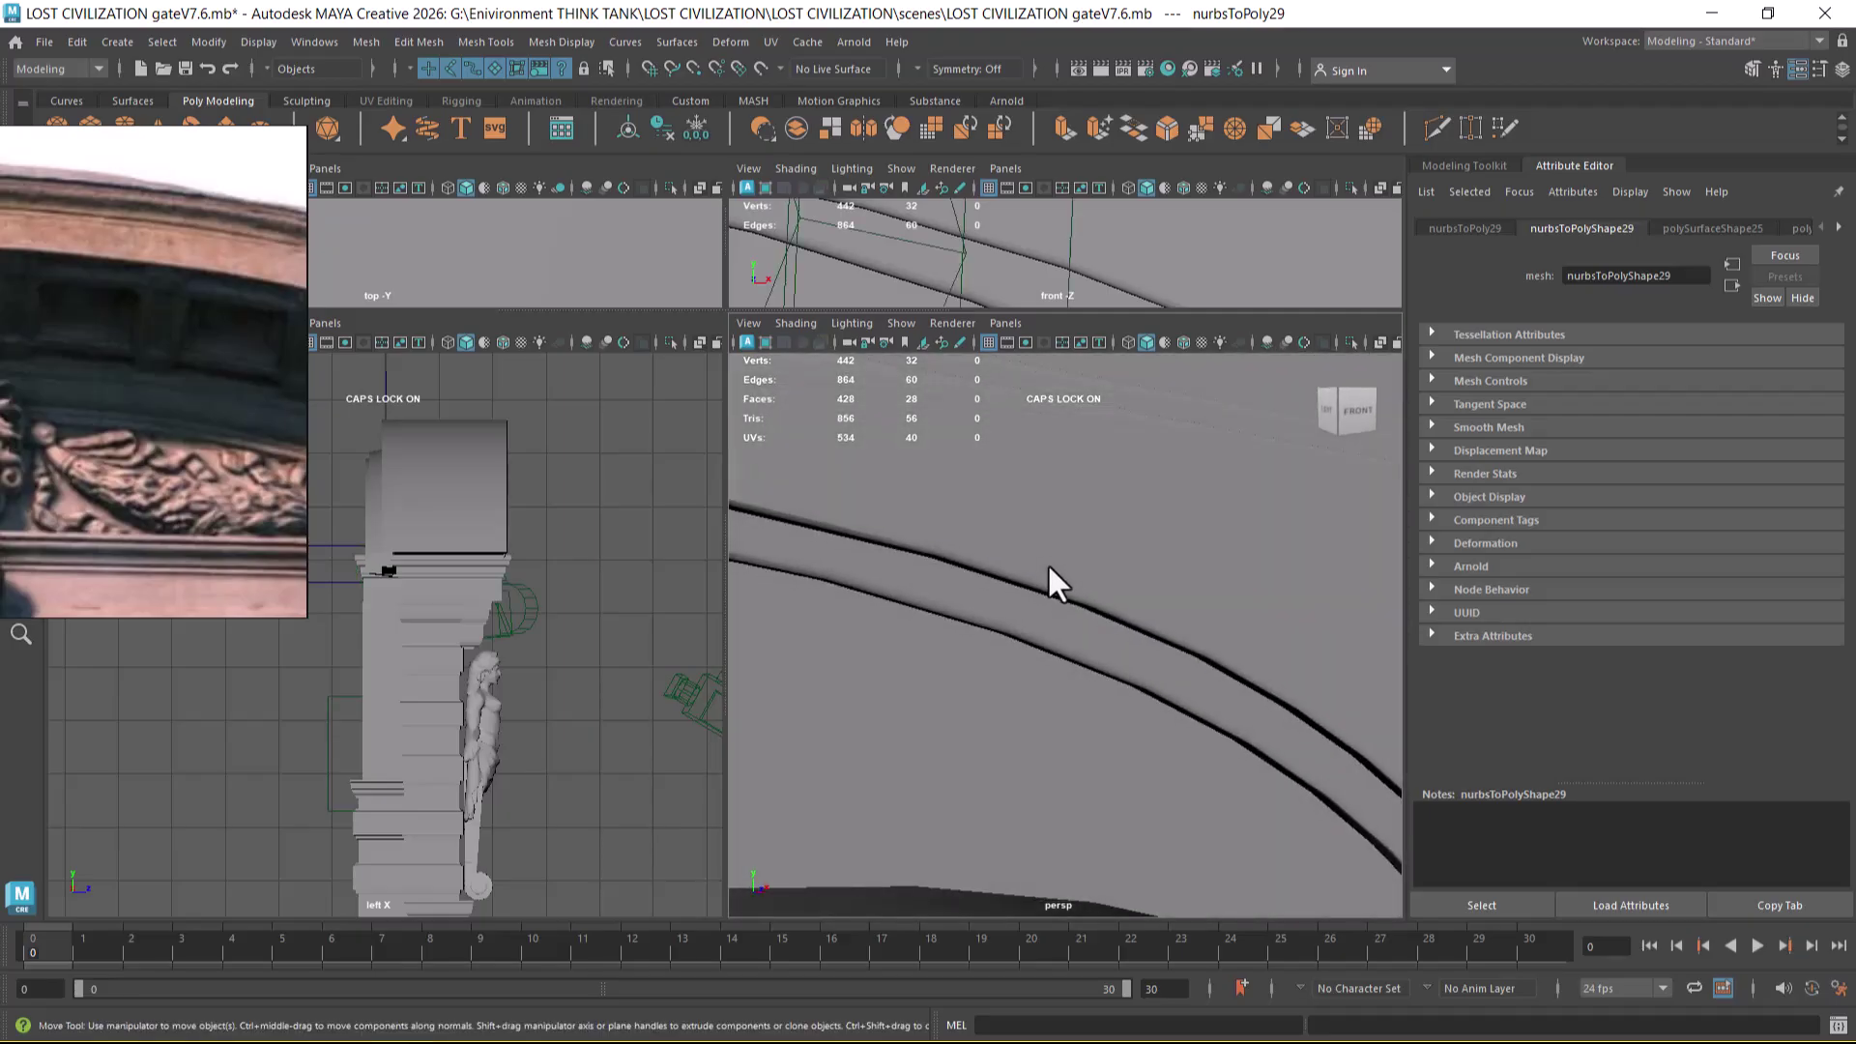
scroll(1060, 687, down, 5)
alt+drag(1060, 687, 1007, 571)
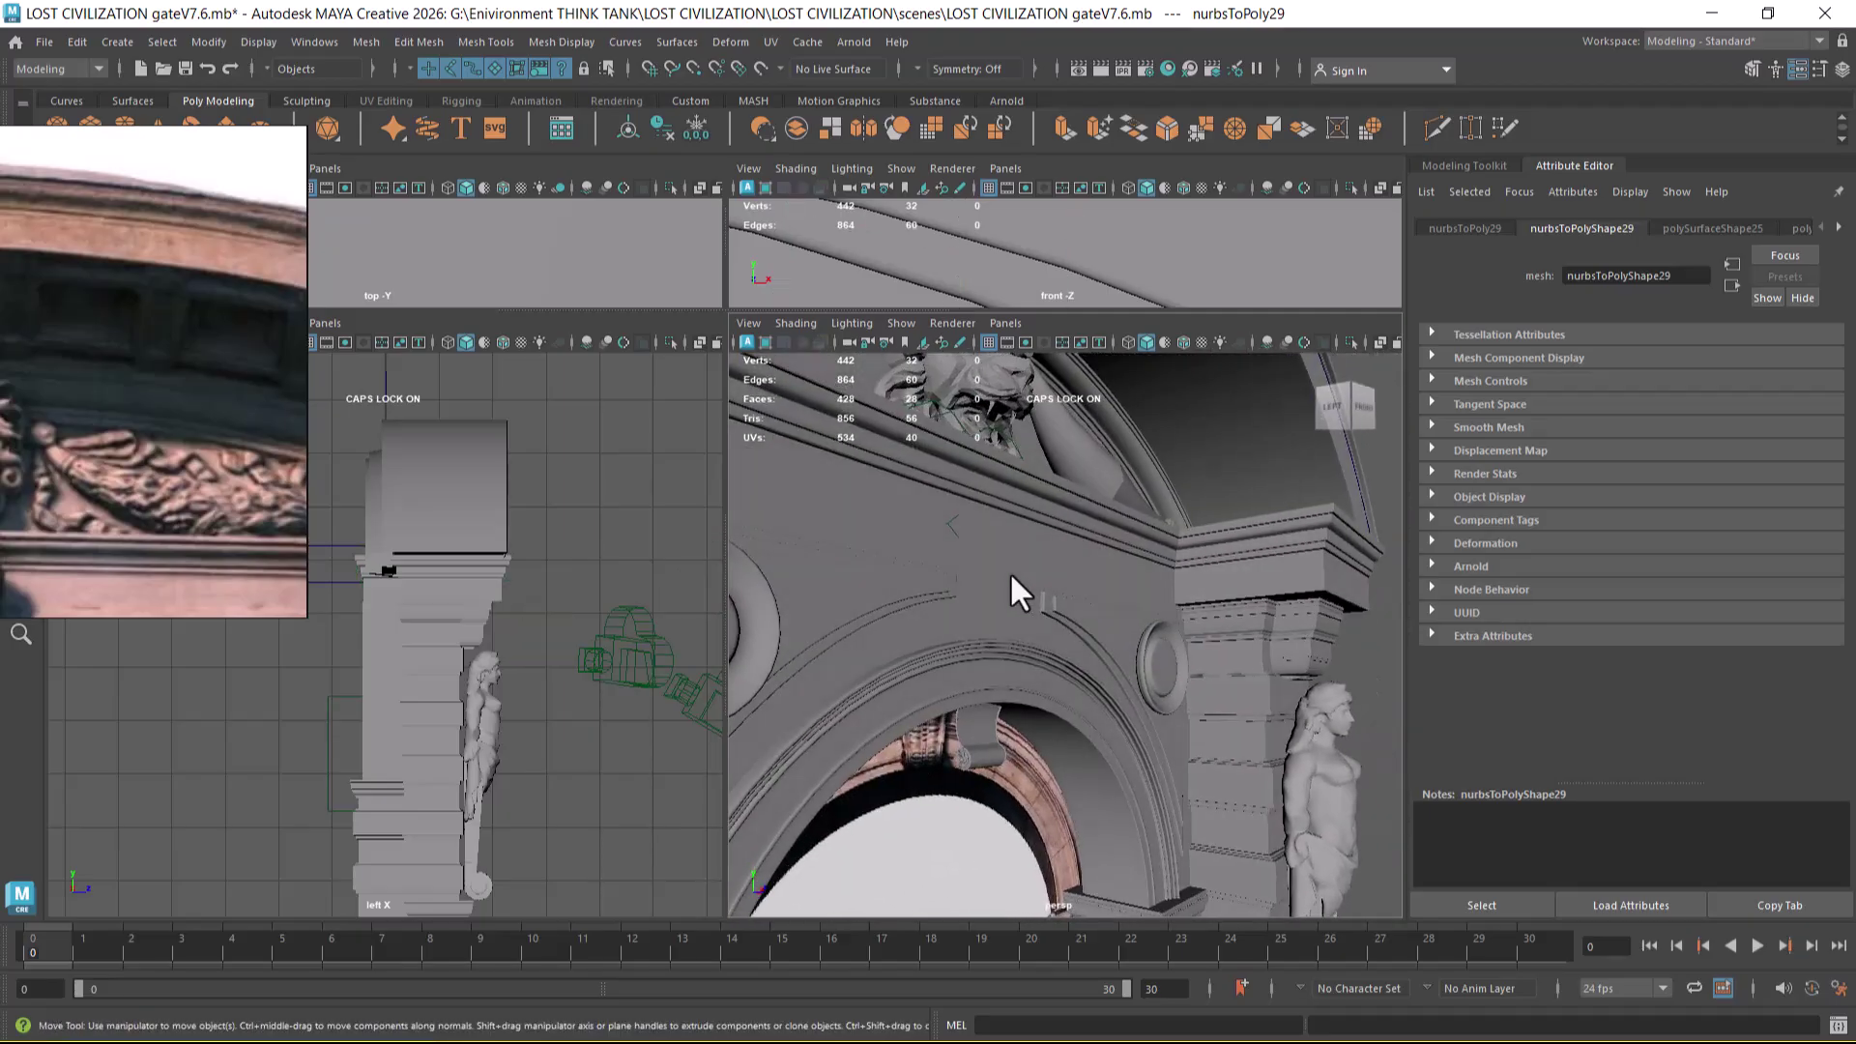
- Undo the unhiding so only the ornament pieces and reference image are shown
key(ctrl+z)
key(ctrl+z)
key(ctrl+z)
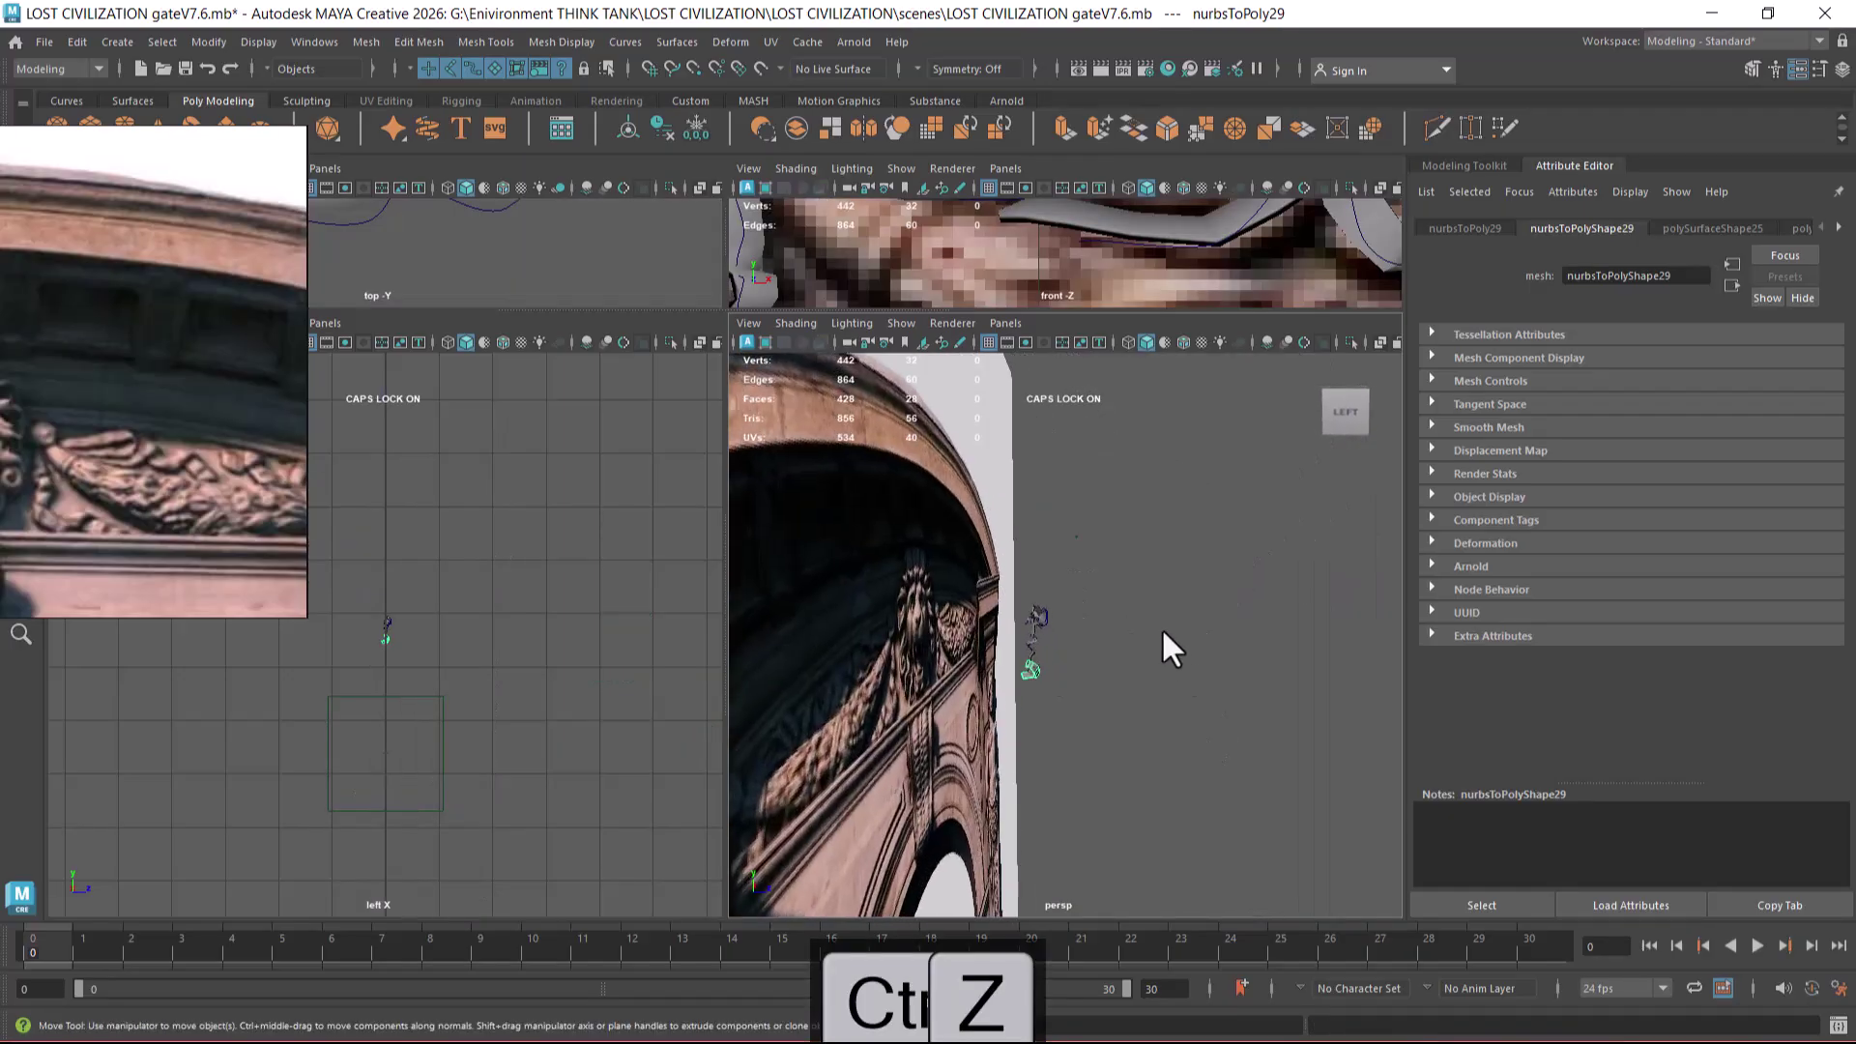
- Create a thin polygon cube over the frieze in the front view and move it back behind the ornament pieces
key(space)
drag(1099, 715, 1098, 761)
scroll(1081, 706, down, 5)
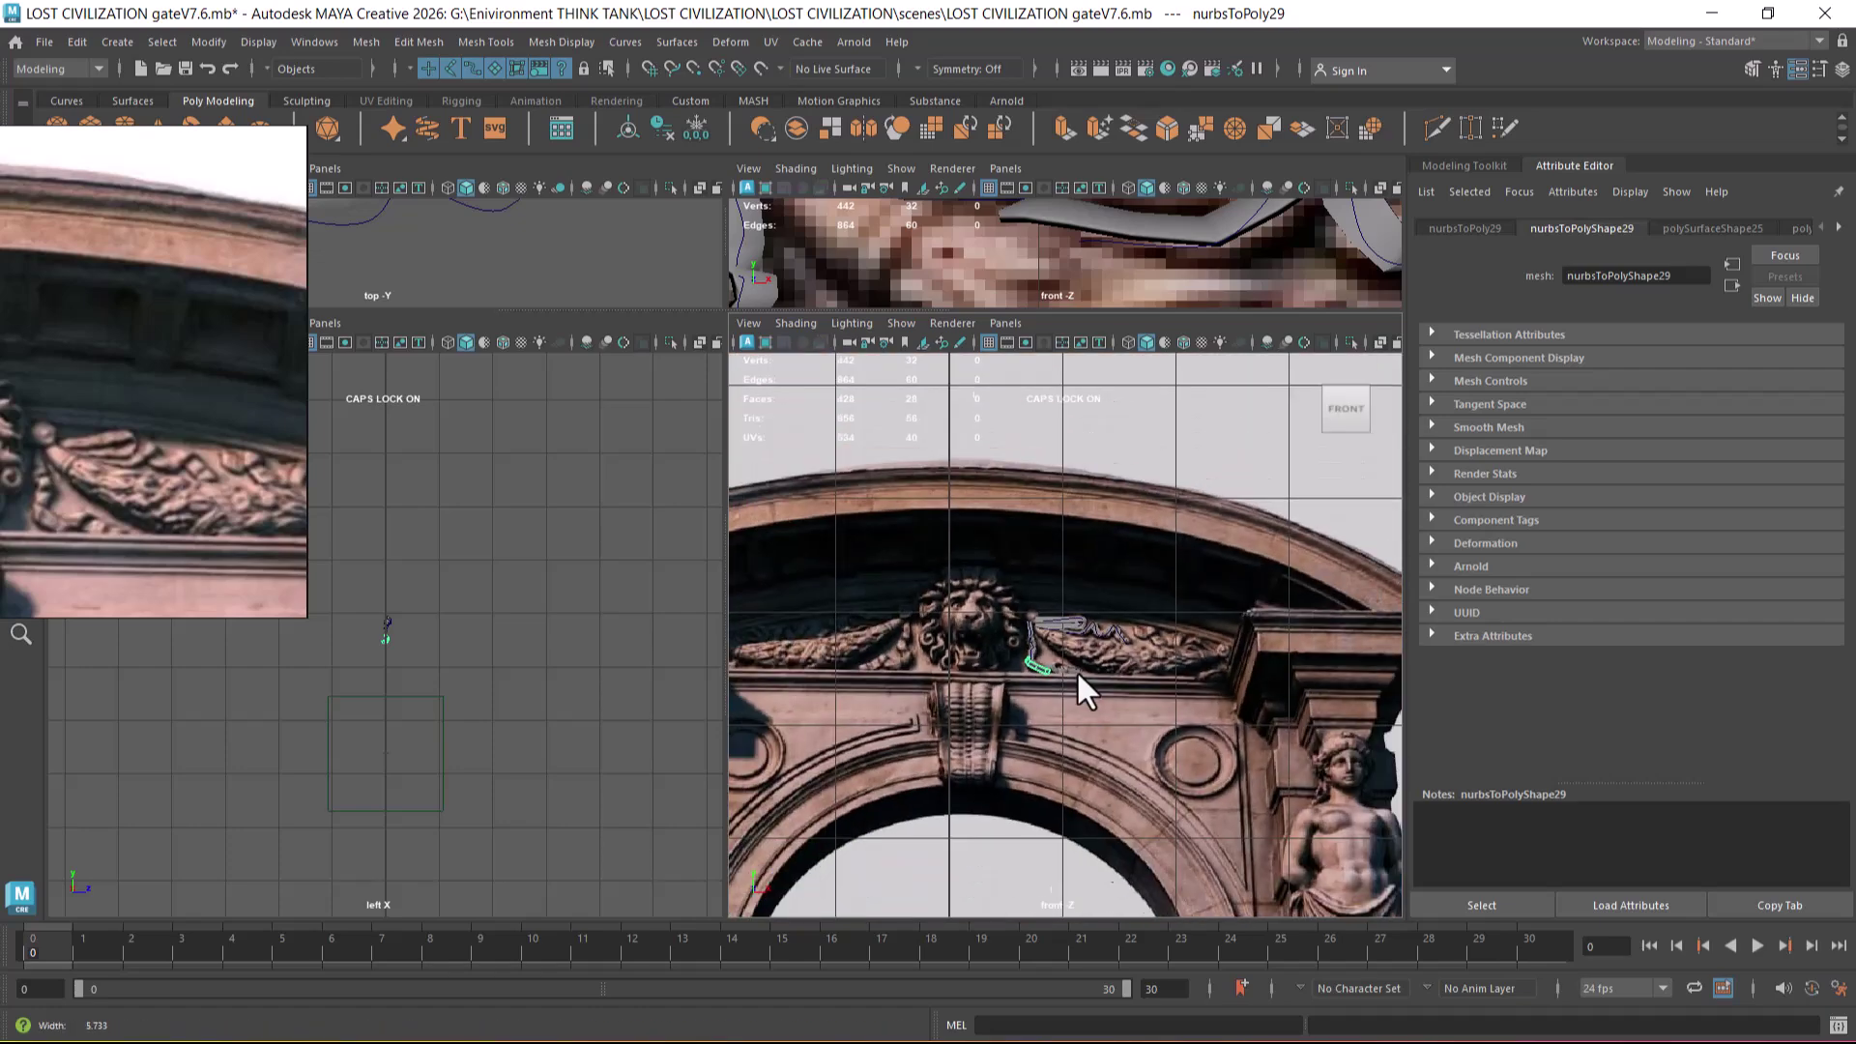
click(1214, 458)
shift+right_click(1203, 459)
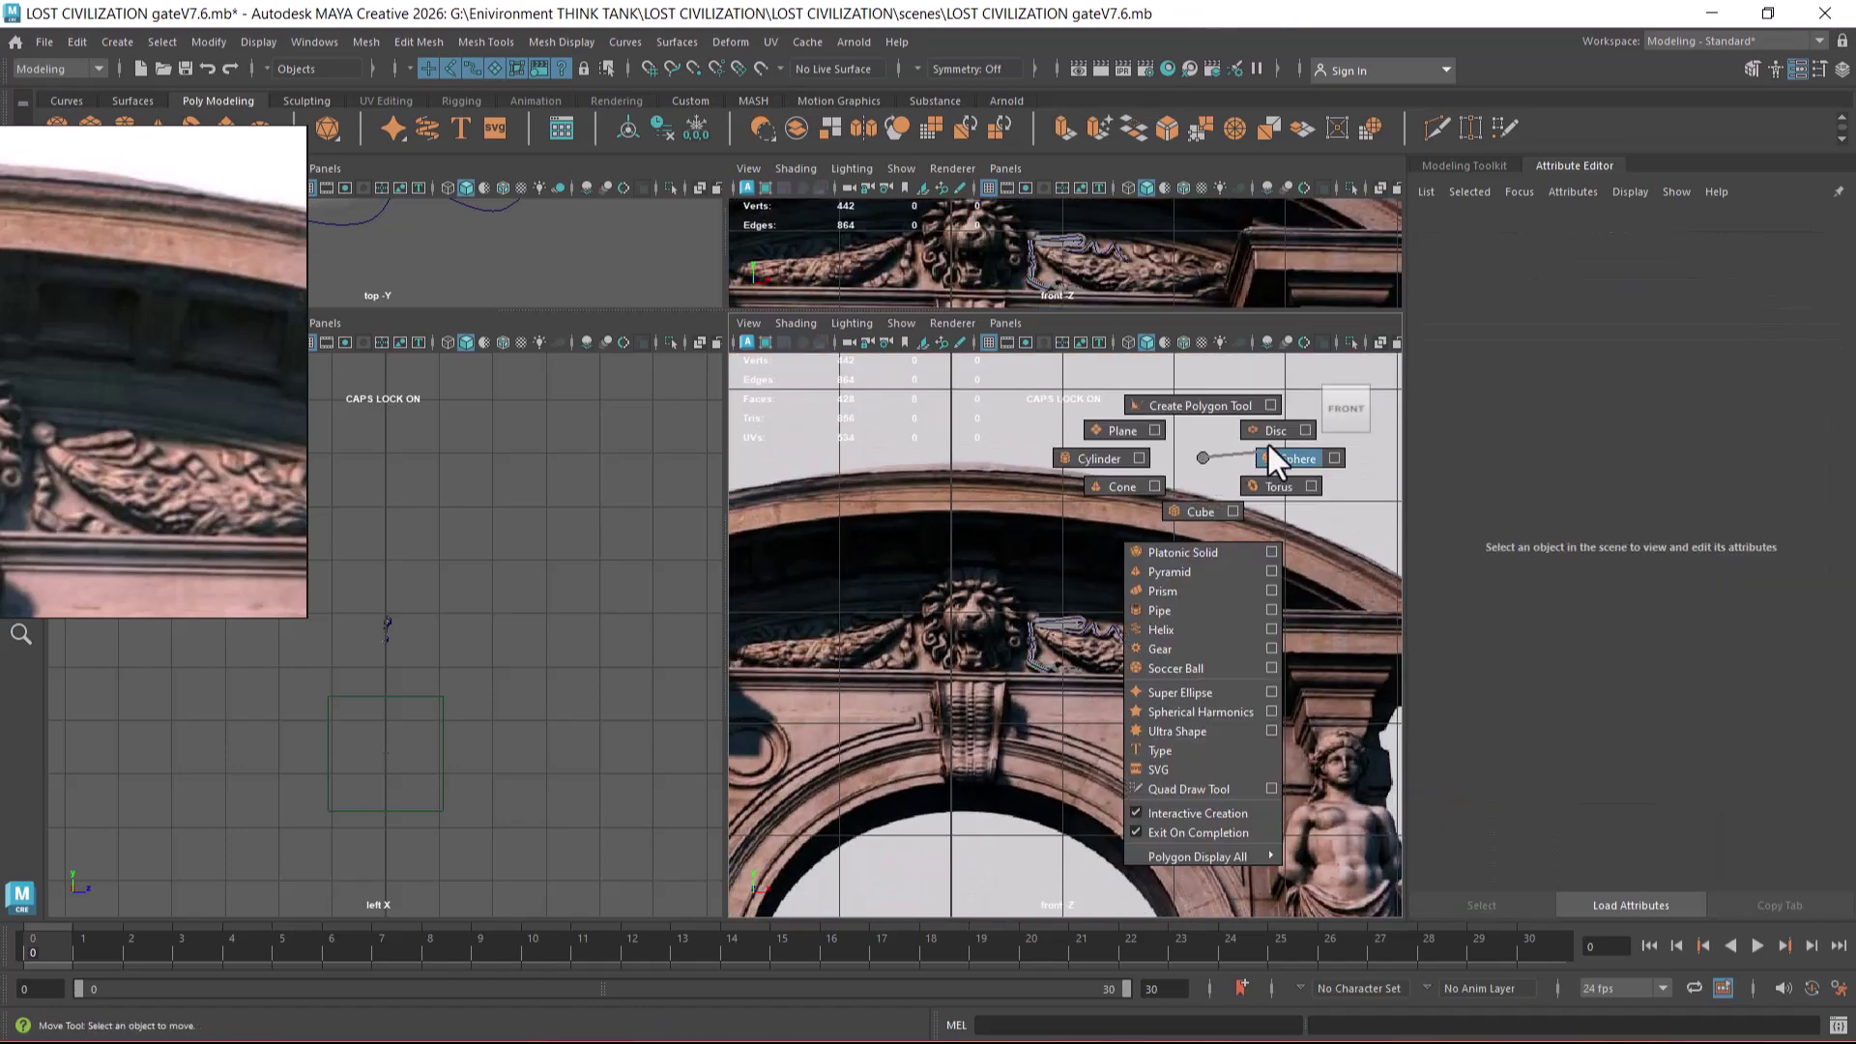
click(1191, 511)
drag(900, 546, 1261, 691)
drag(1257, 682, 1221, 629)
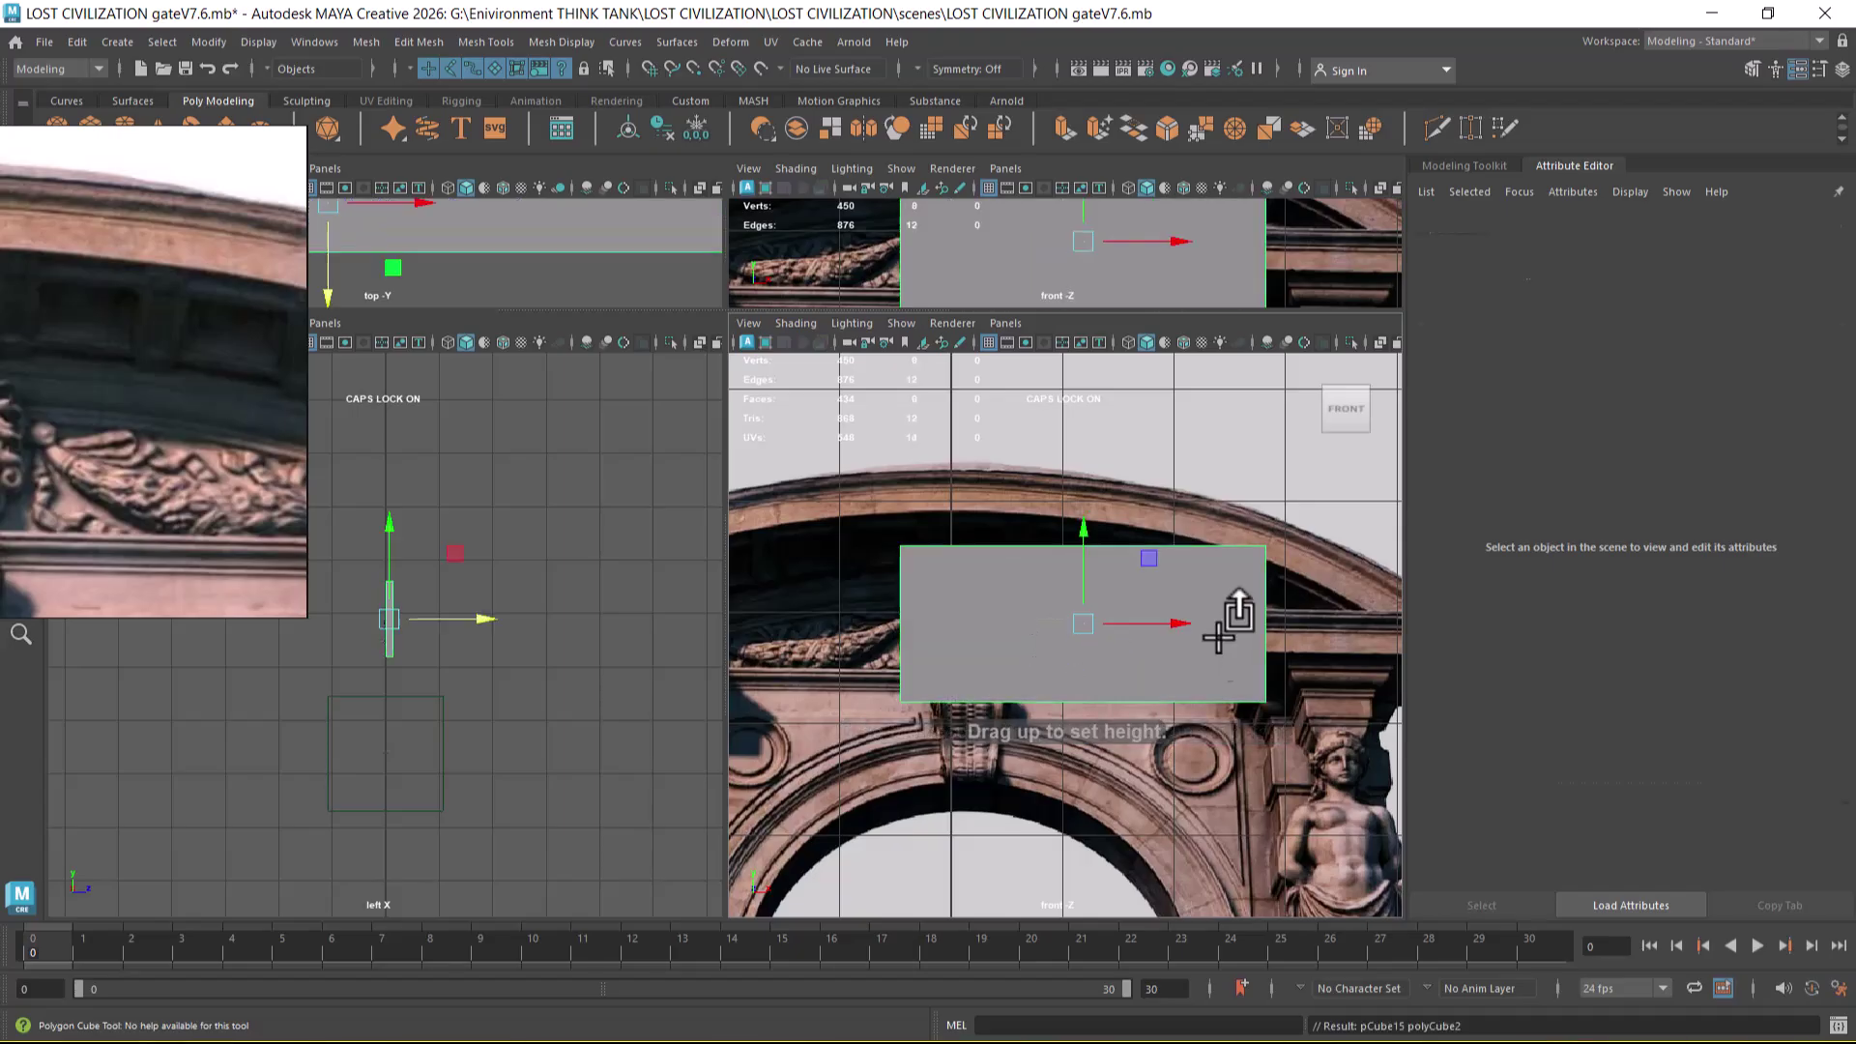
scroll(483, 677, up, 6)
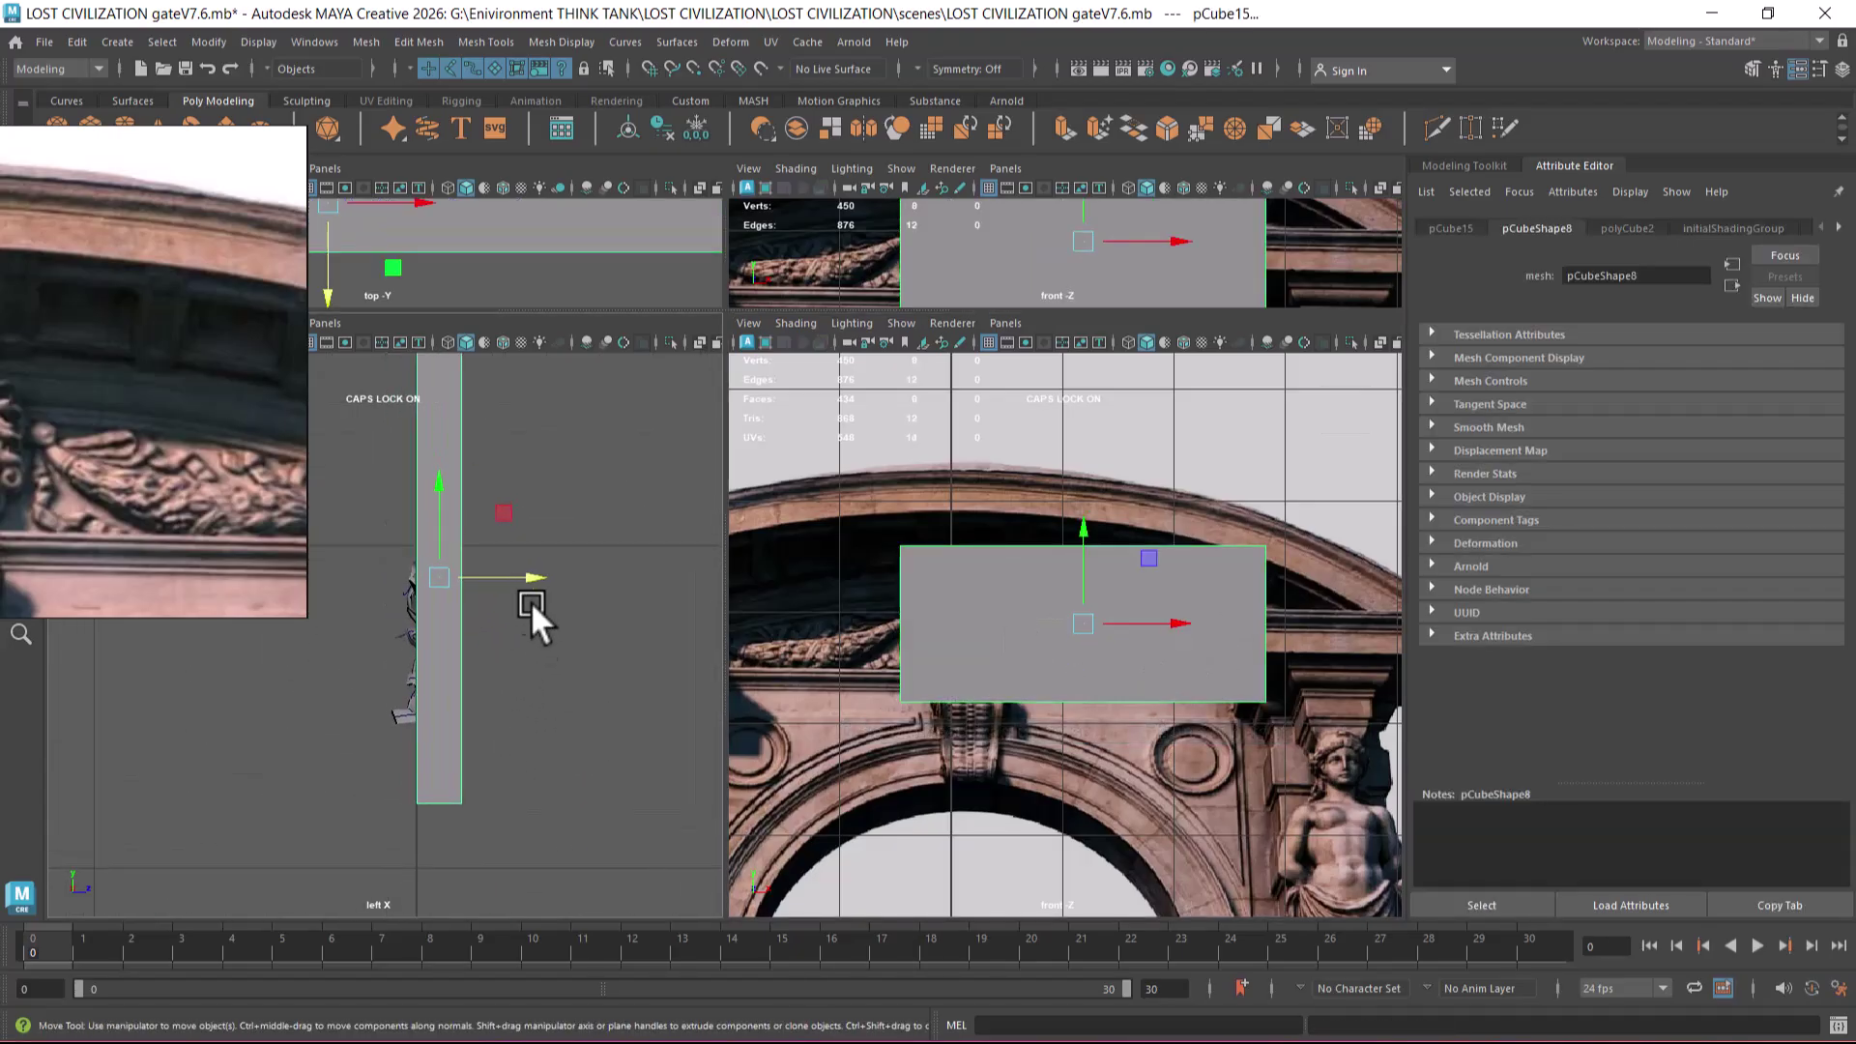
drag(525, 578, 479, 578)
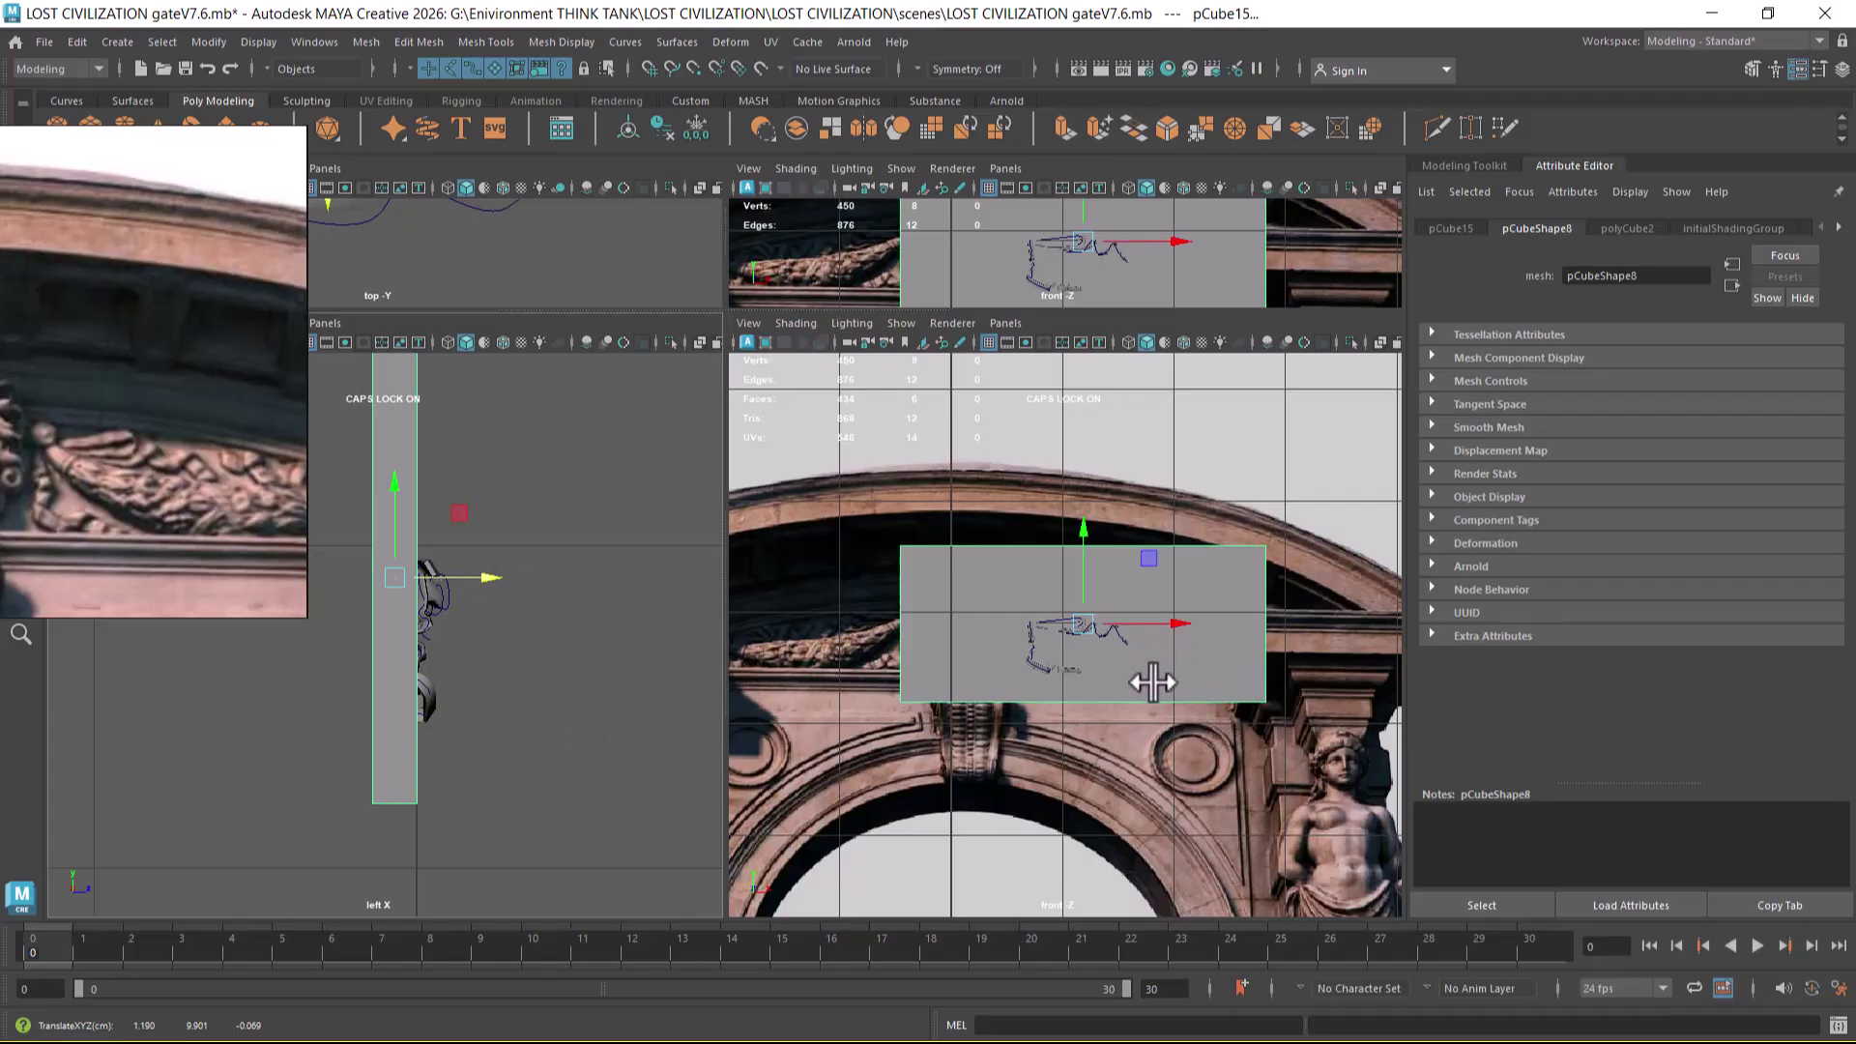
- Select the upright strips and the lower pieces together and move them forward onto the face of the backing slab
key(space)
drag(1150, 698, 1151, 454)
alt+drag(1104, 640, 1060, 638)
scroll(1059, 638, up, 3)
alt+drag(1075, 719, 1215, 694)
click(940, 630)
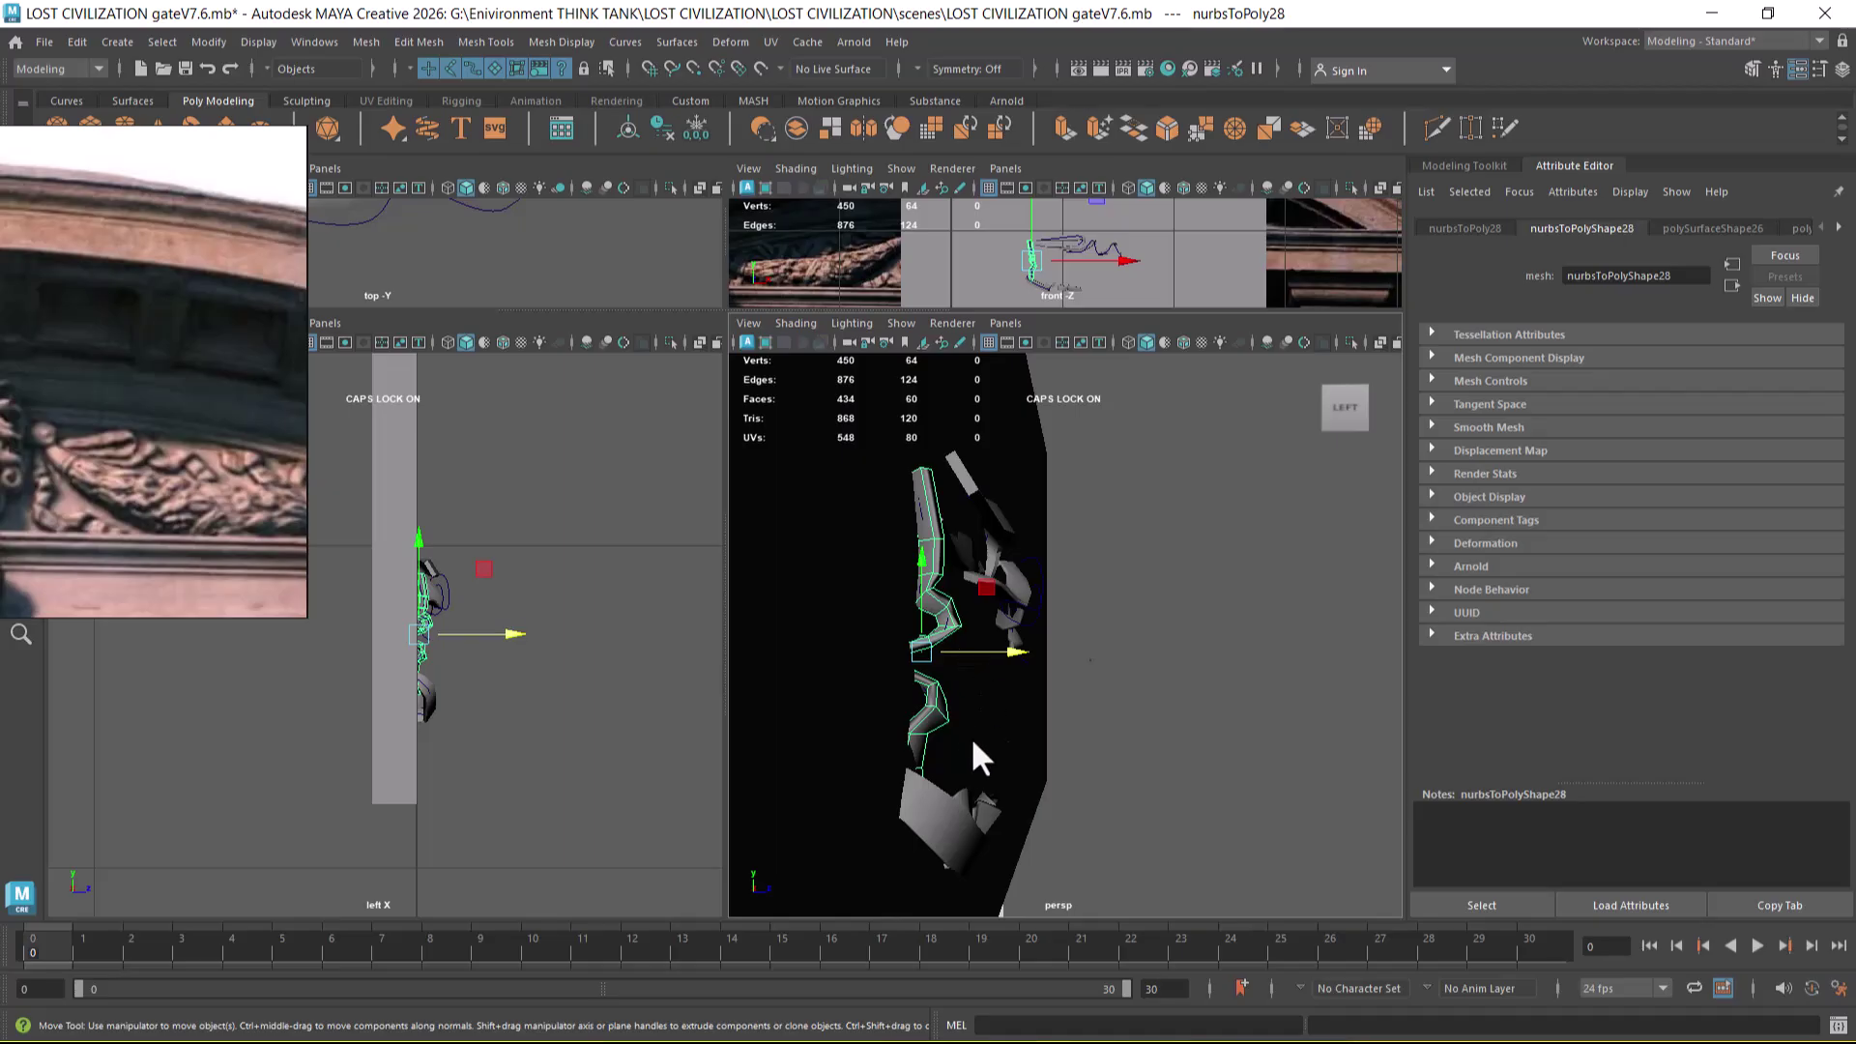
alt+drag(962, 735, 913, 734)
click(902, 806)
mouse_move(1059, 774)
alt+mouse_down()
mouse_move(1077, 742)
mouse_move(1047, 734)
alt+mouse_up()
scroll(525, 669, up, 1)
shift+drag(519, 722, 520, 723)
scroll(1186, 582, down, 2)
alt+drag(1186, 582, 907, 600)
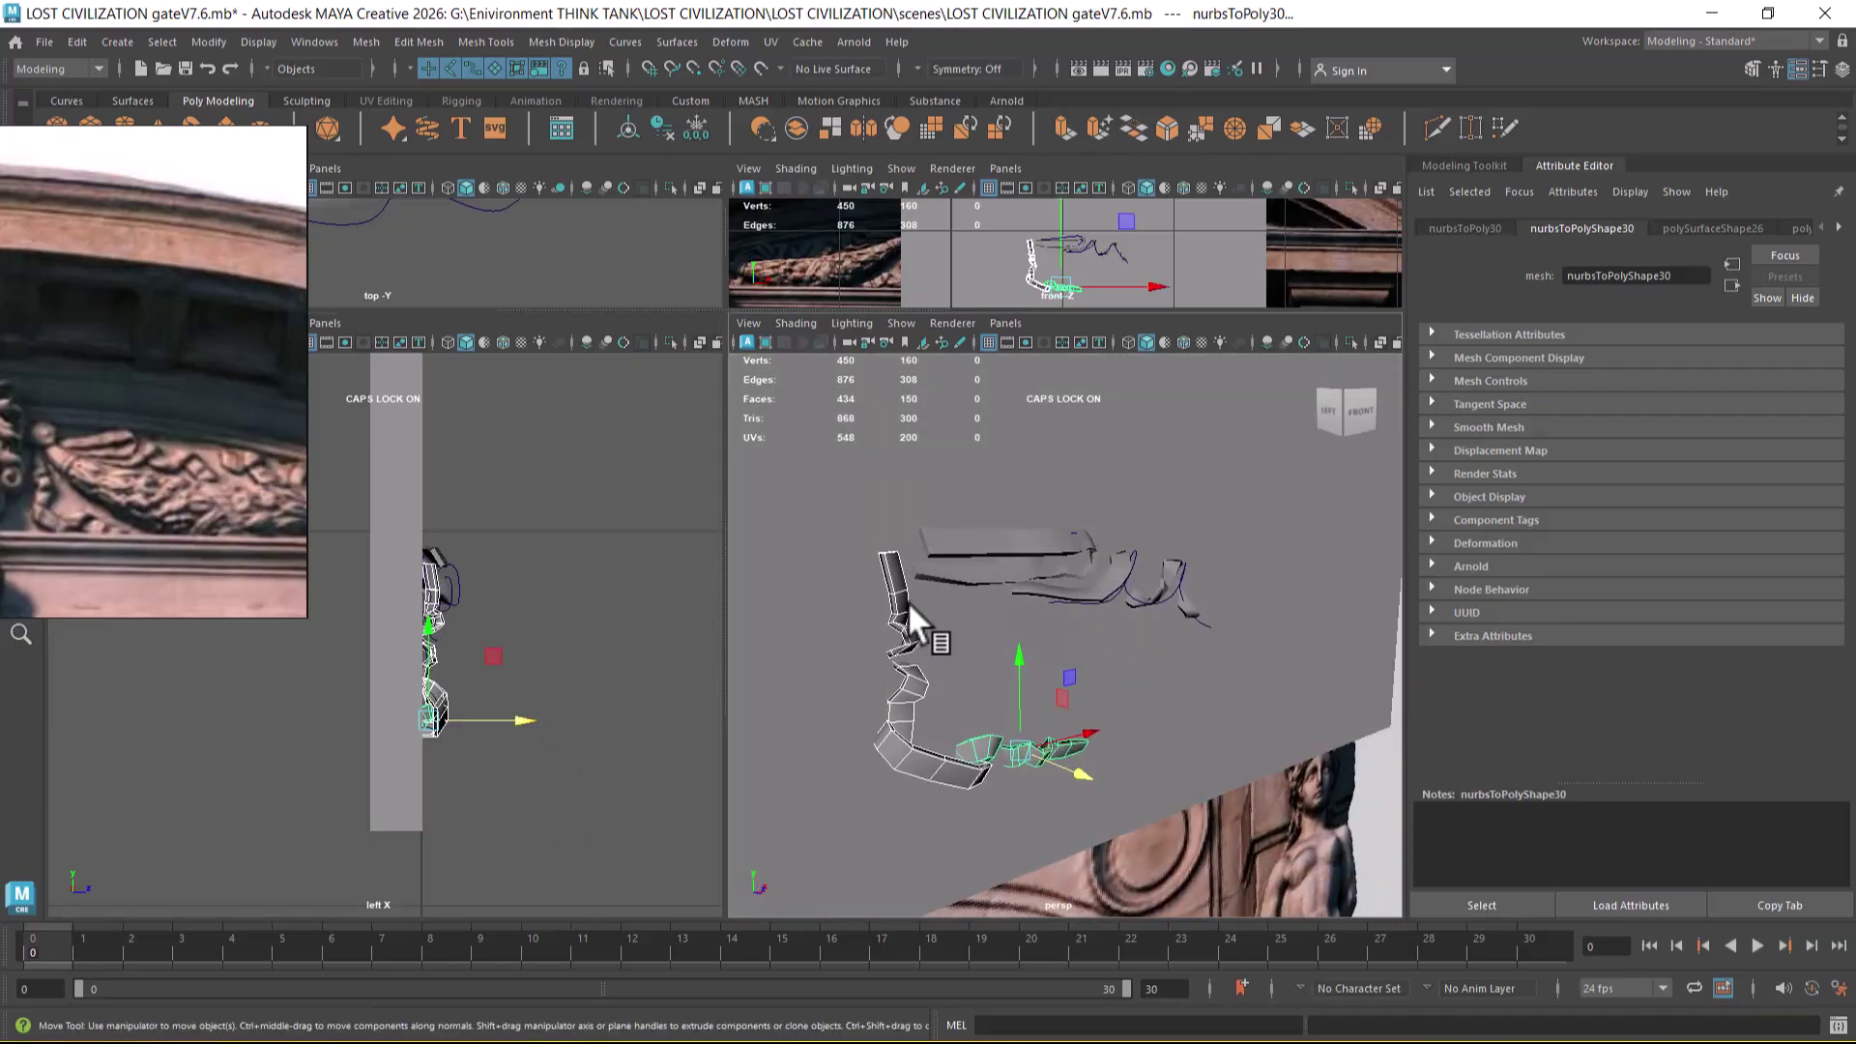
- Move the upper folded strip forward out of the backing slab
click(1044, 554)
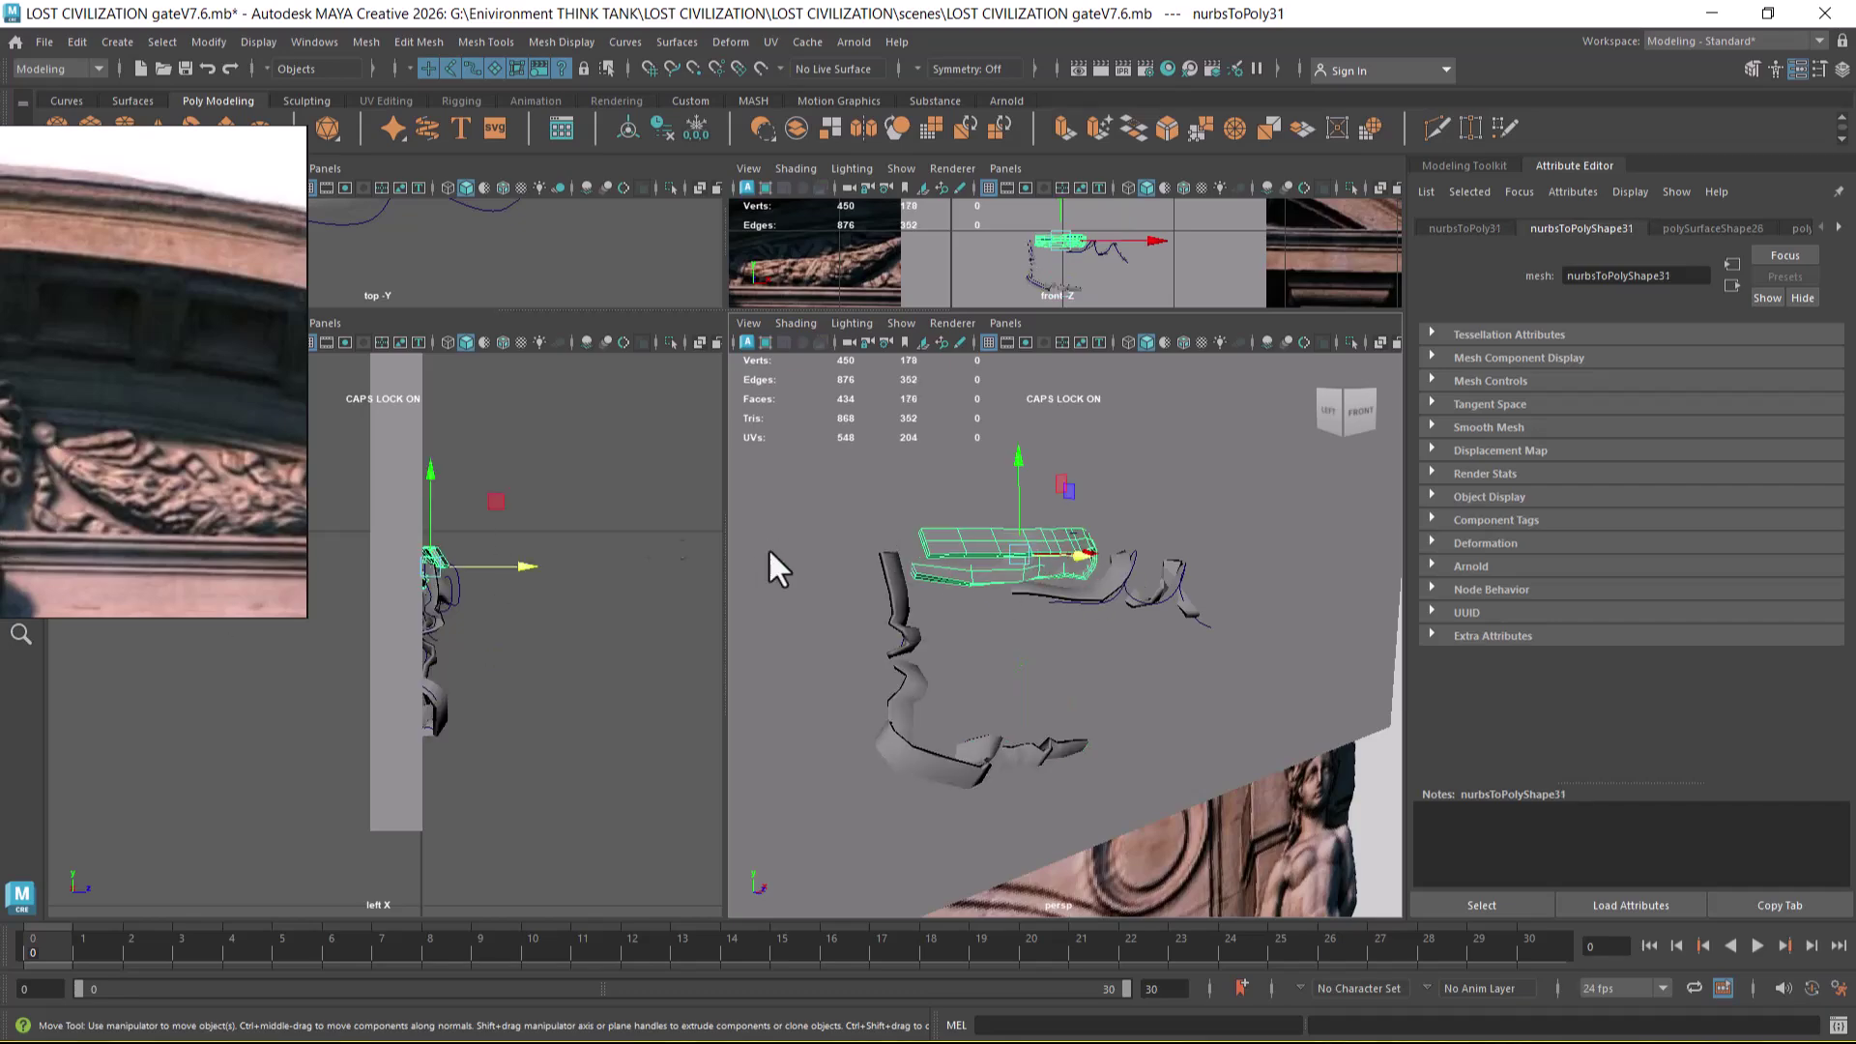
alt+drag(1172, 611, 1245, 609)
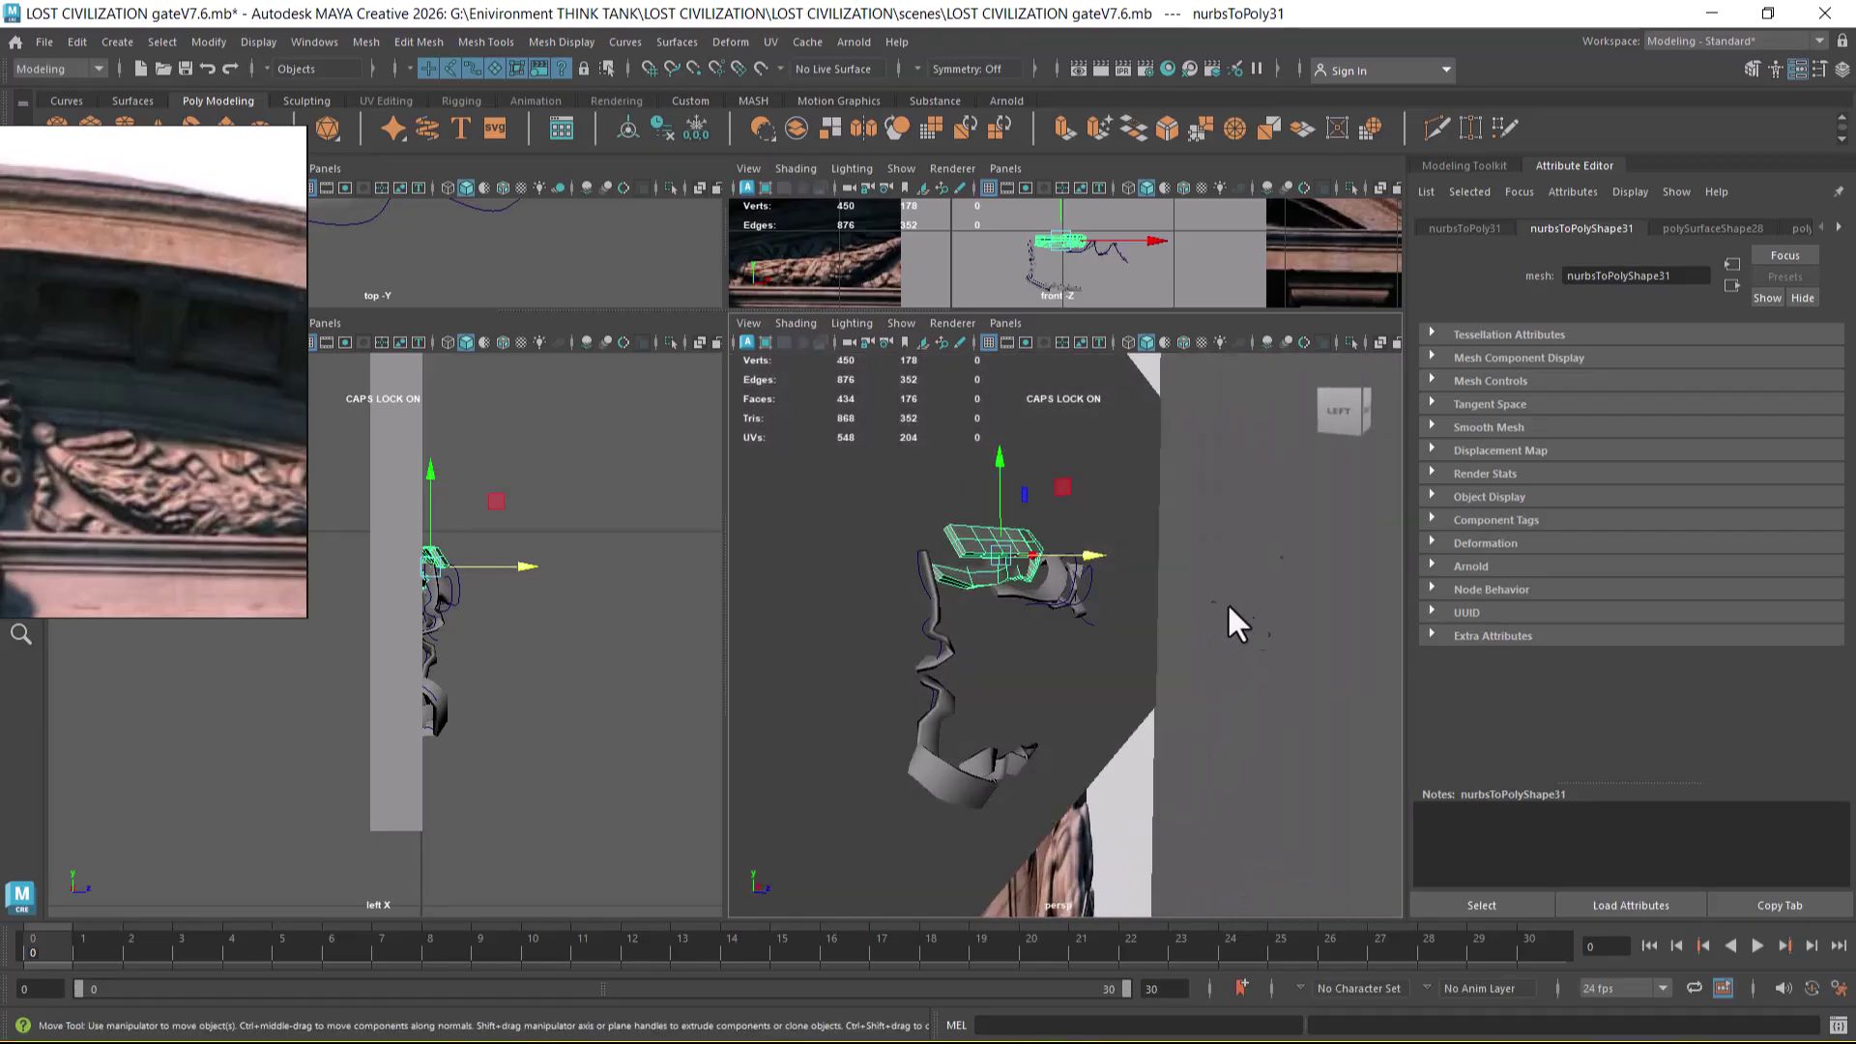
drag(1088, 555, 1176, 638)
alt+right_drag(515, 667, 660, 774)
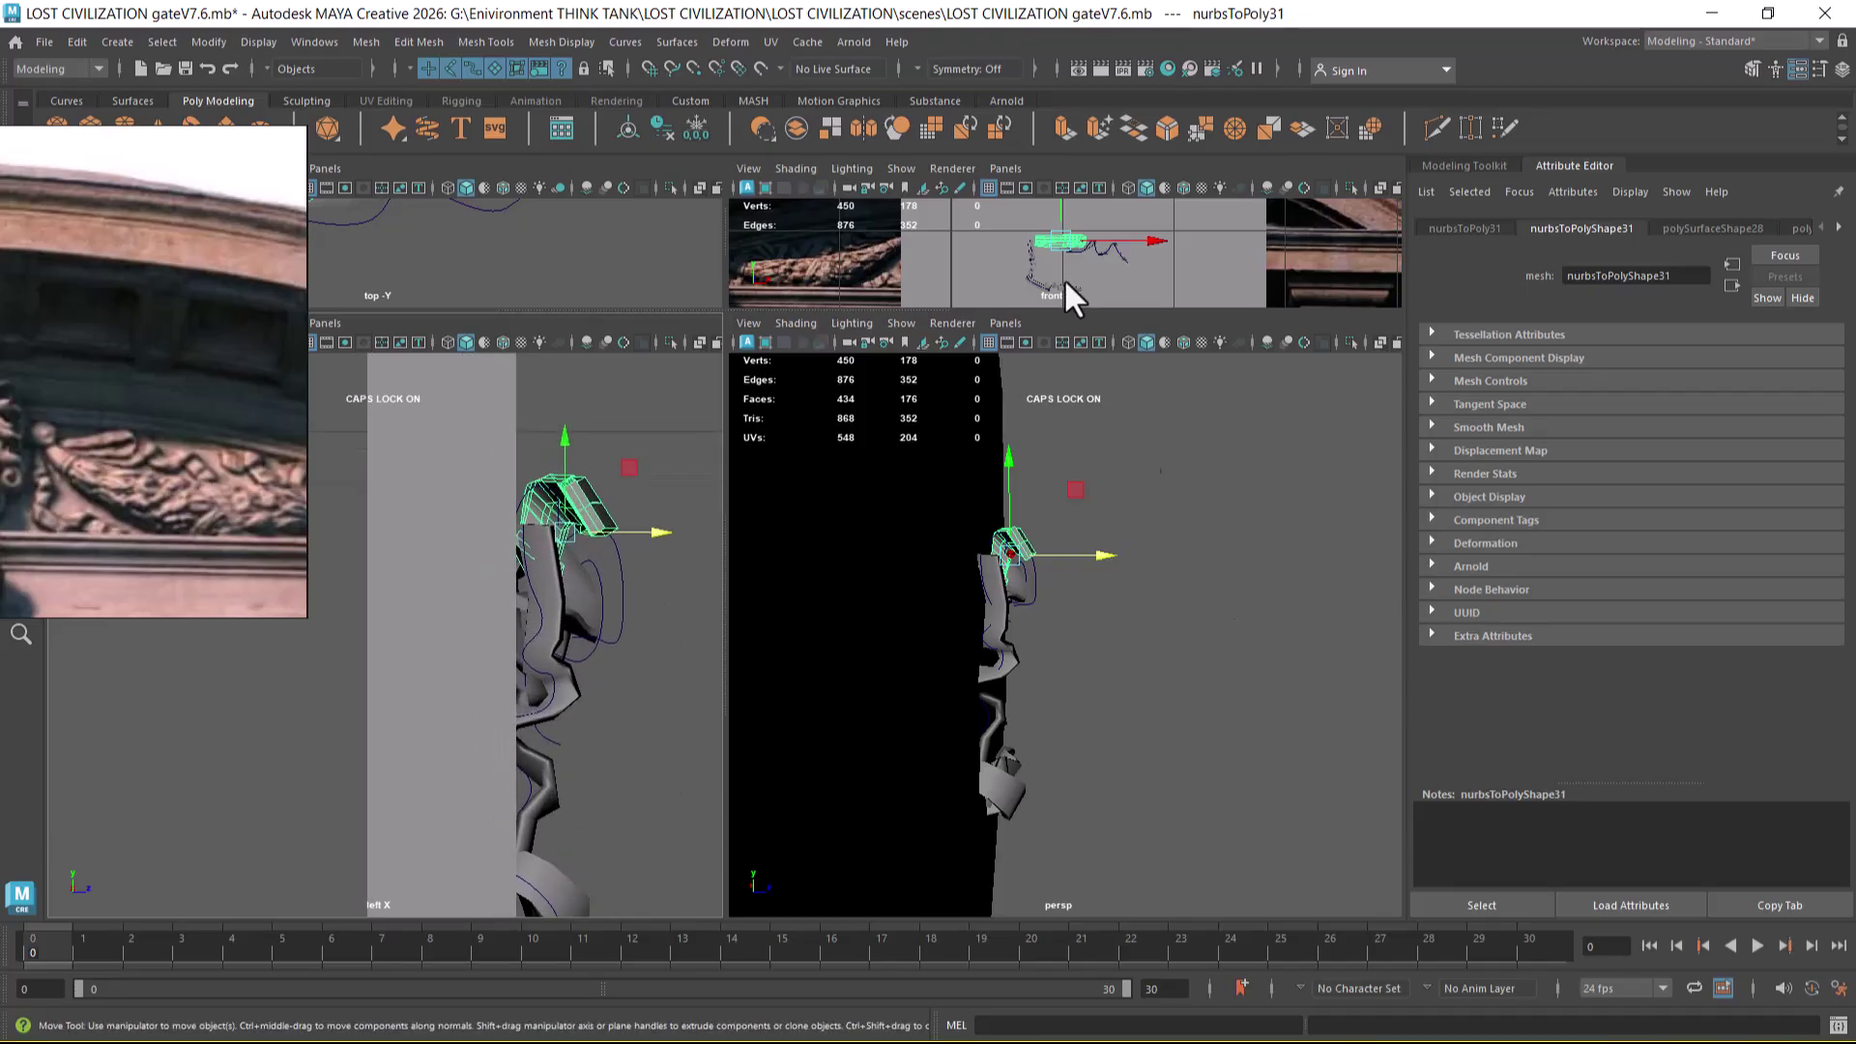
- Apply a lattice deformer to the upper folded strip and enter lattice point mode
click(715, 43)
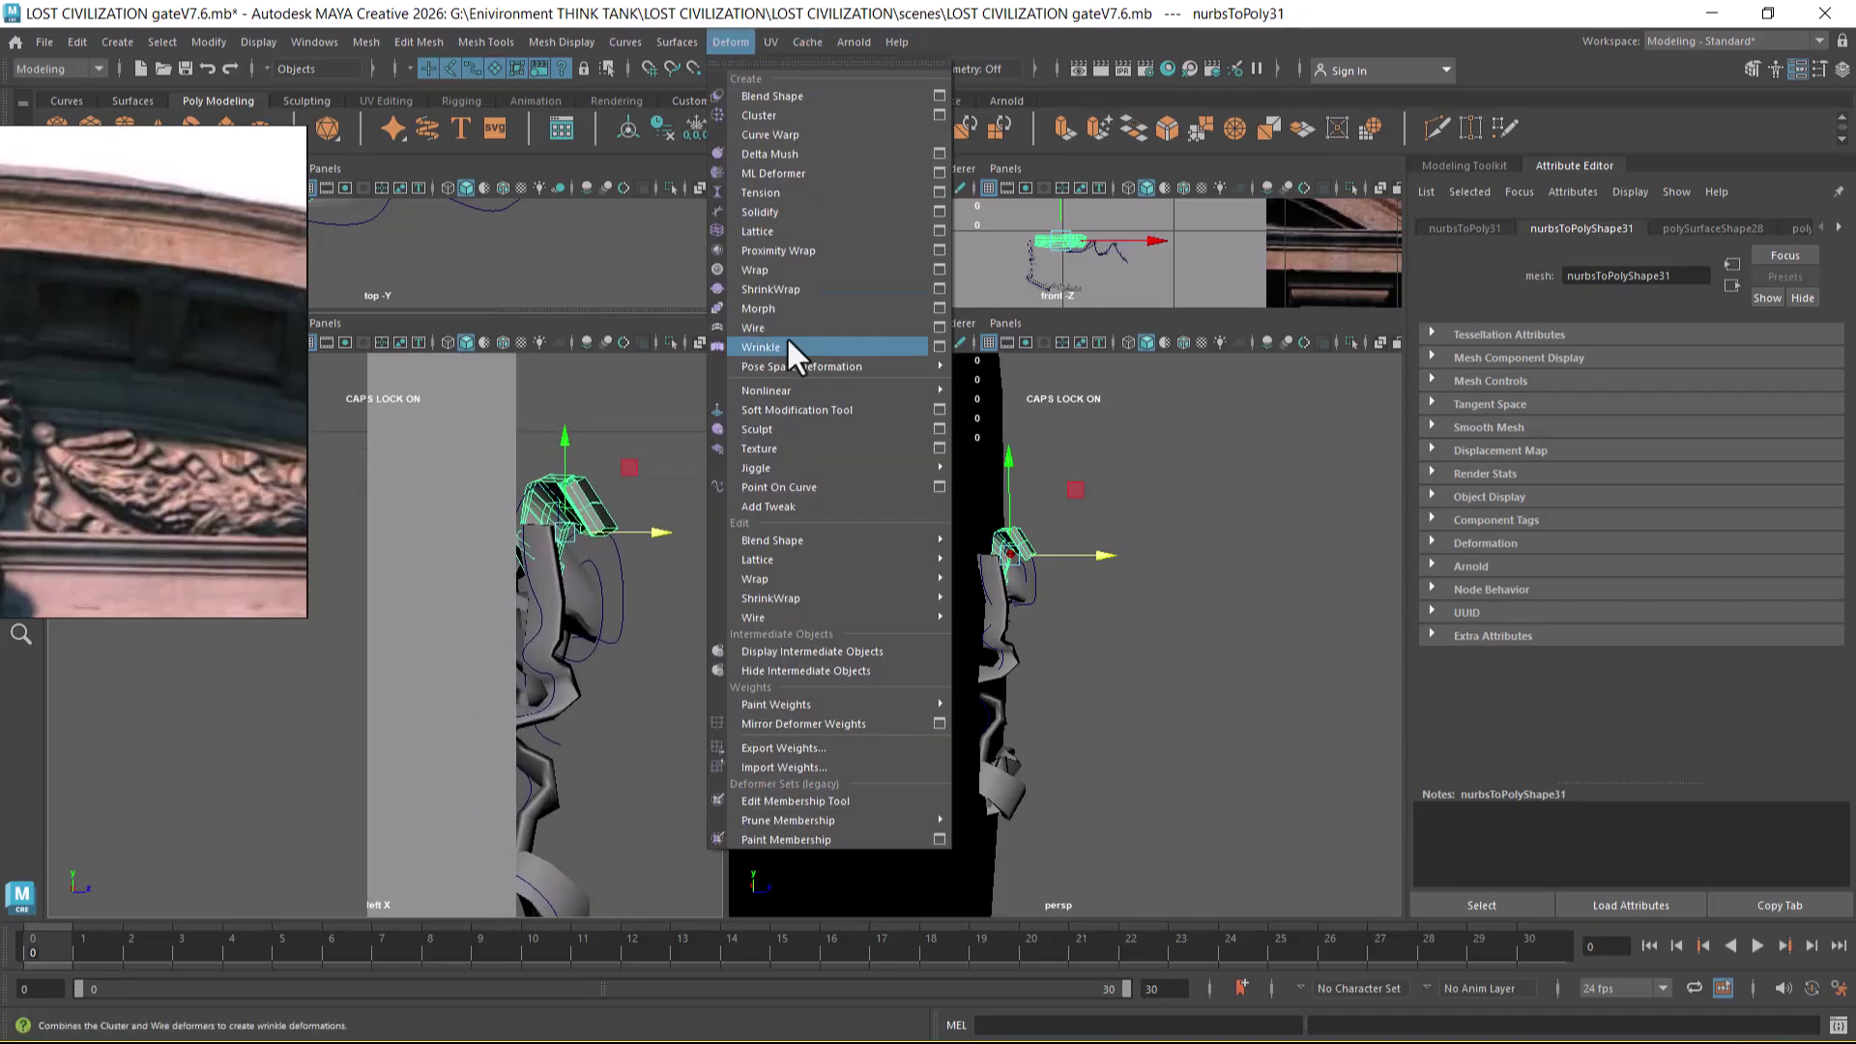
click(792, 218)
right_click(1276, 524)
click(1247, 471)
key(space)
drag(1205, 628, 1139, 642)
key(f)
- Select all the wall-side lattice points in the top view and push them back into the slab in the left view
drag(1200, 499, 1075, 655)
key(space)
key(shift+f)
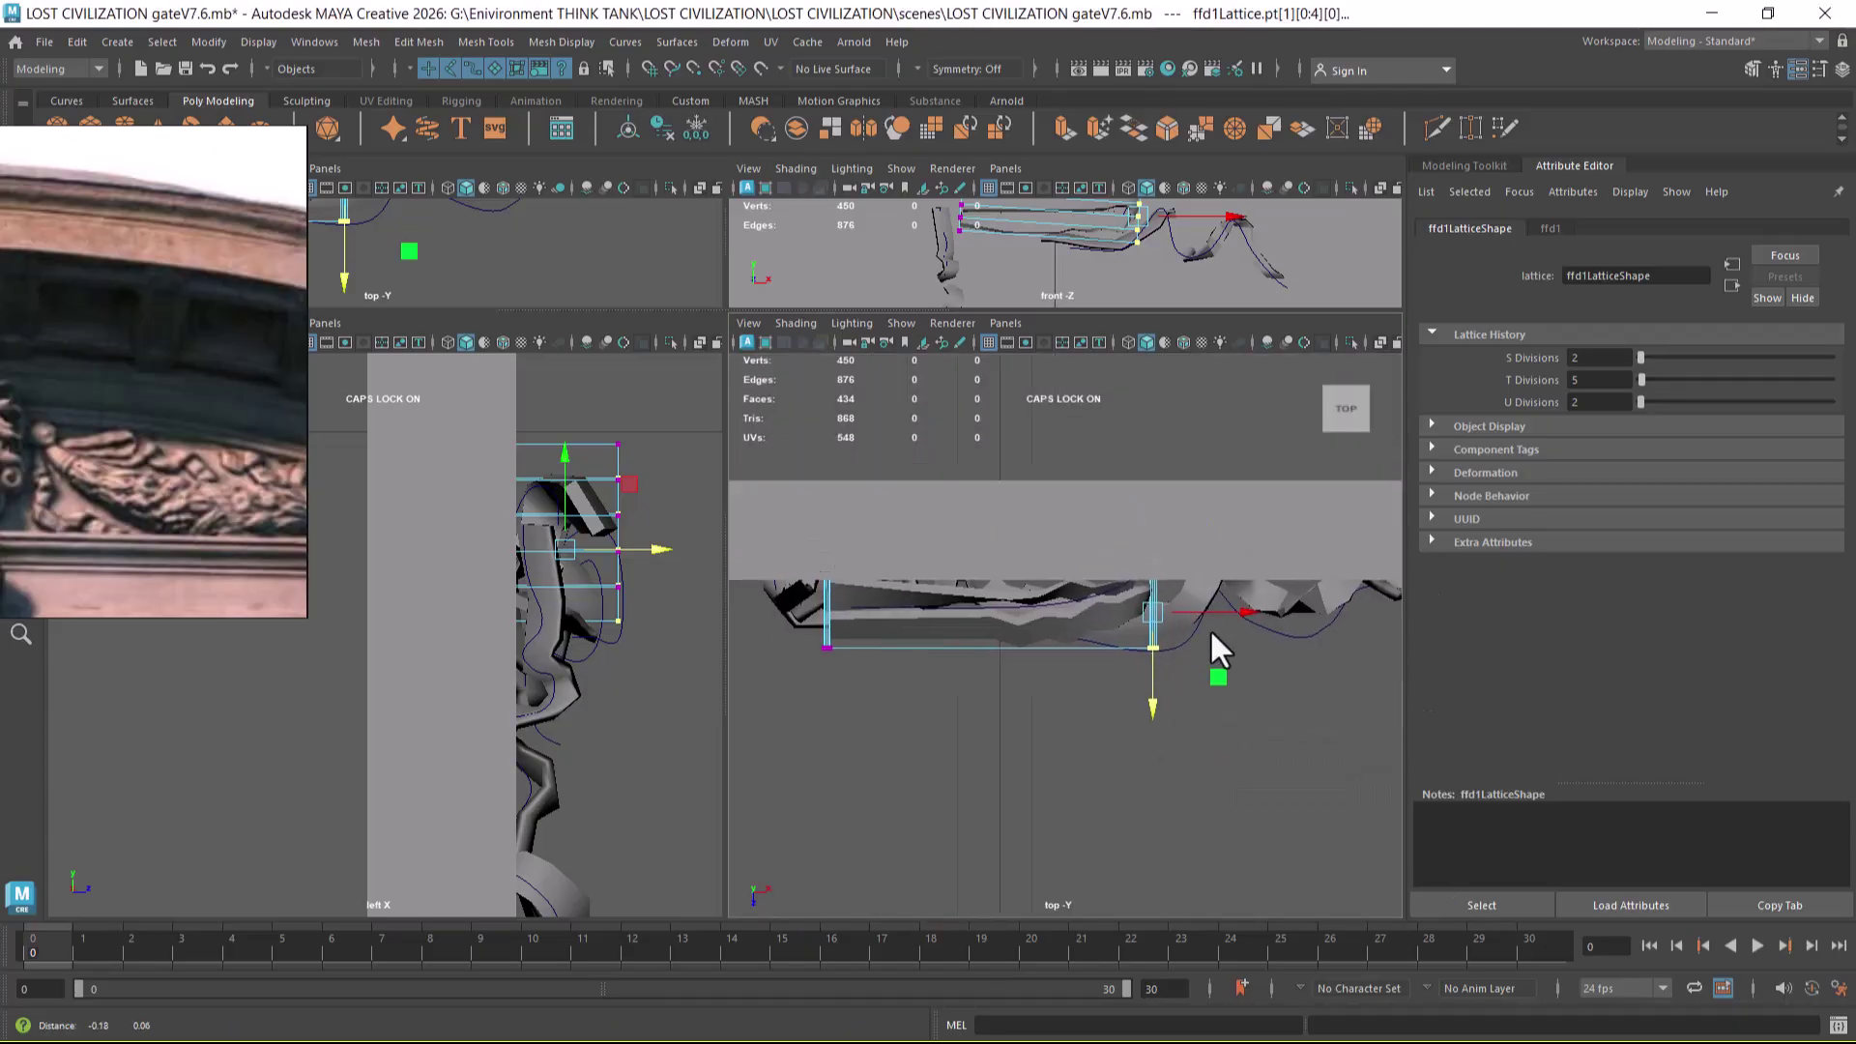
key(4)
drag(1280, 565, 866, 622)
key(space)
drag(1064, 722, 1129, 588)
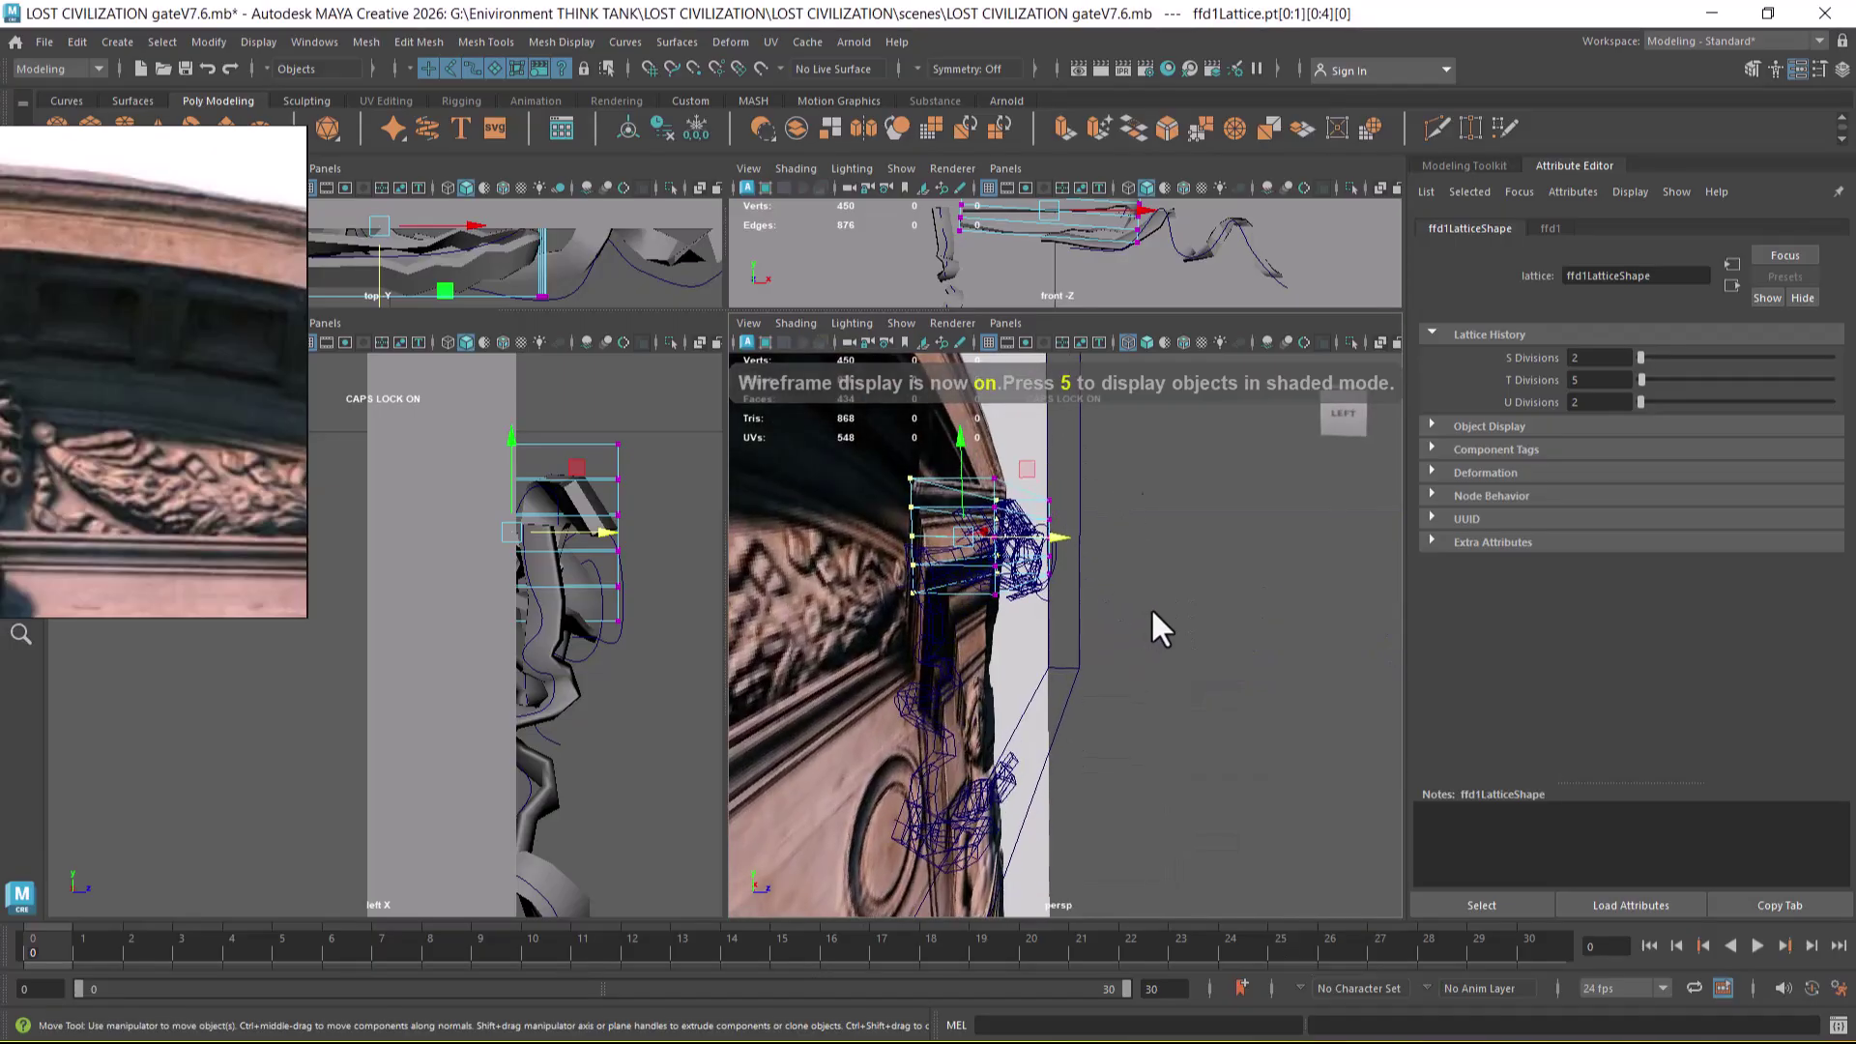
key(5)
key(5)
drag(651, 539, 613, 526)
- Adjust the lattice points at the ends of the upper strip and select the wavy ribbon beneath it
alt+drag(1298, 600, 807, 572)
drag(882, 455, 974, 605)
key(r)
key(w)
alt+drag(1111, 653, 1238, 617)
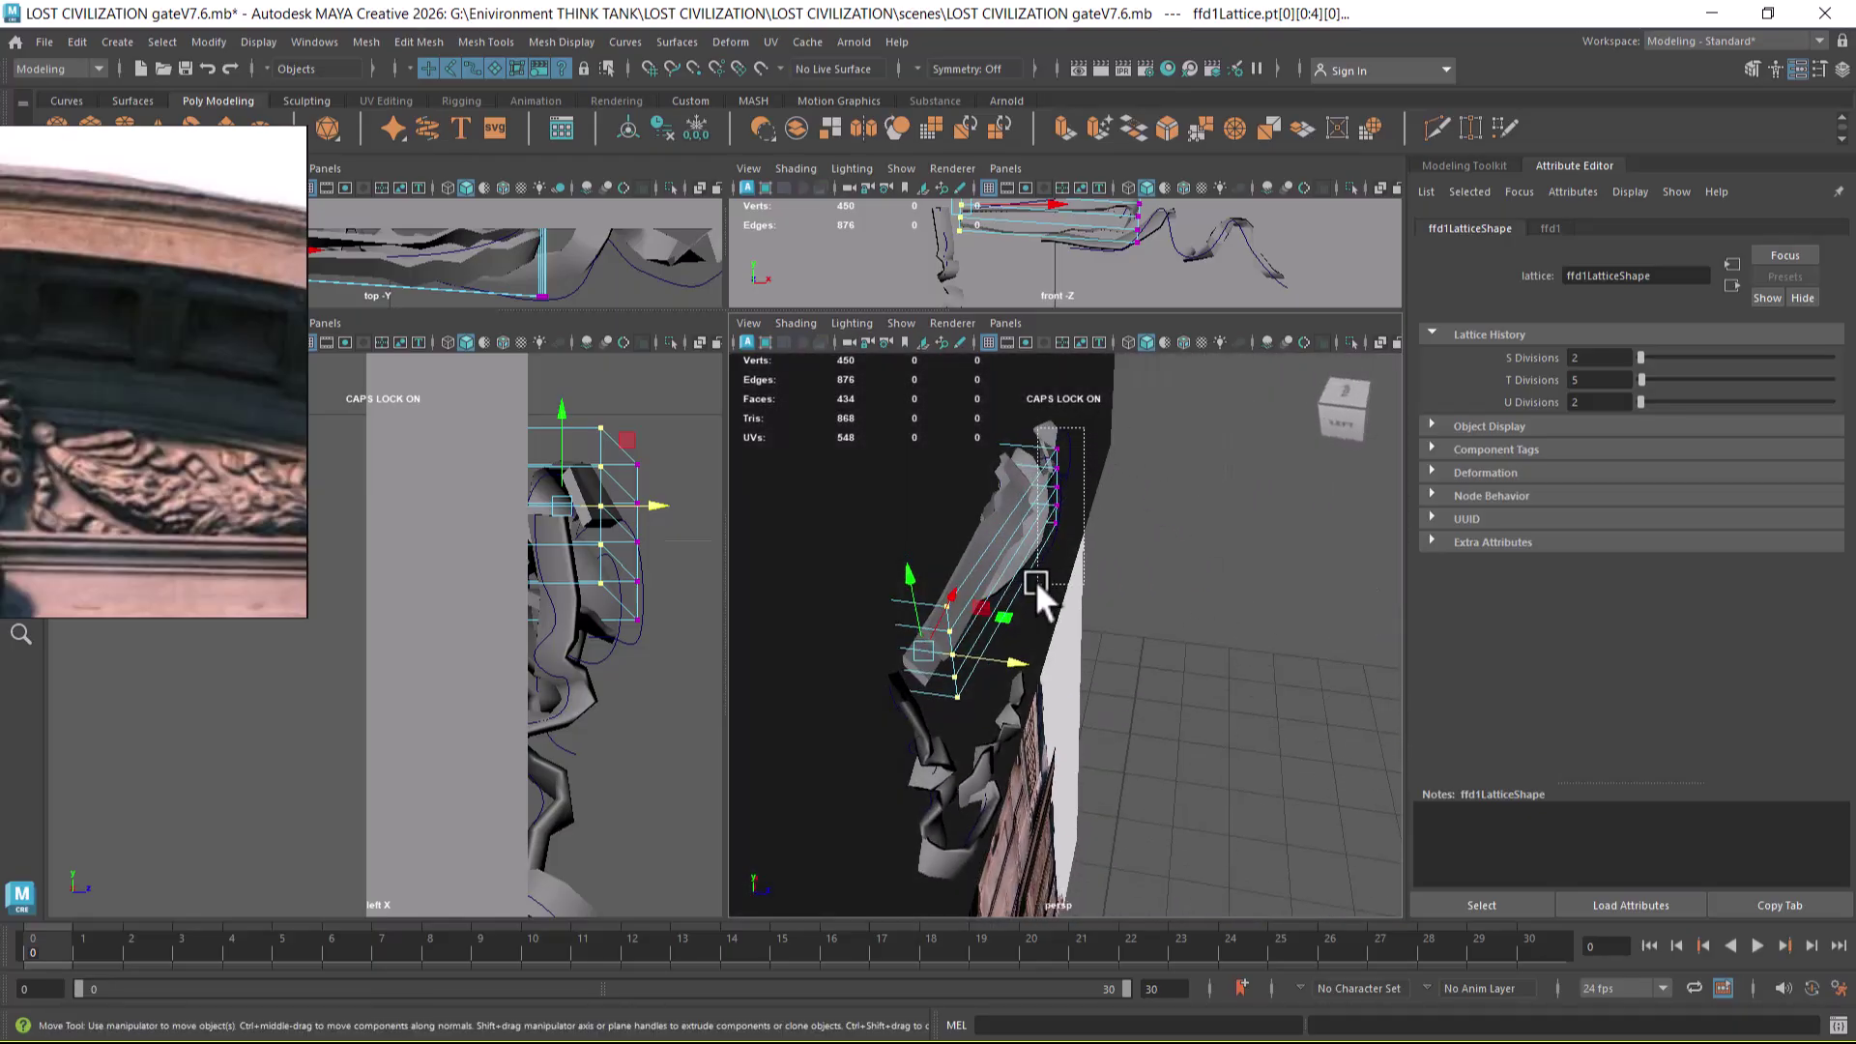
alt+drag(1034, 578, 1175, 553)
drag(1115, 490, 1182, 681)
click(1181, 661)
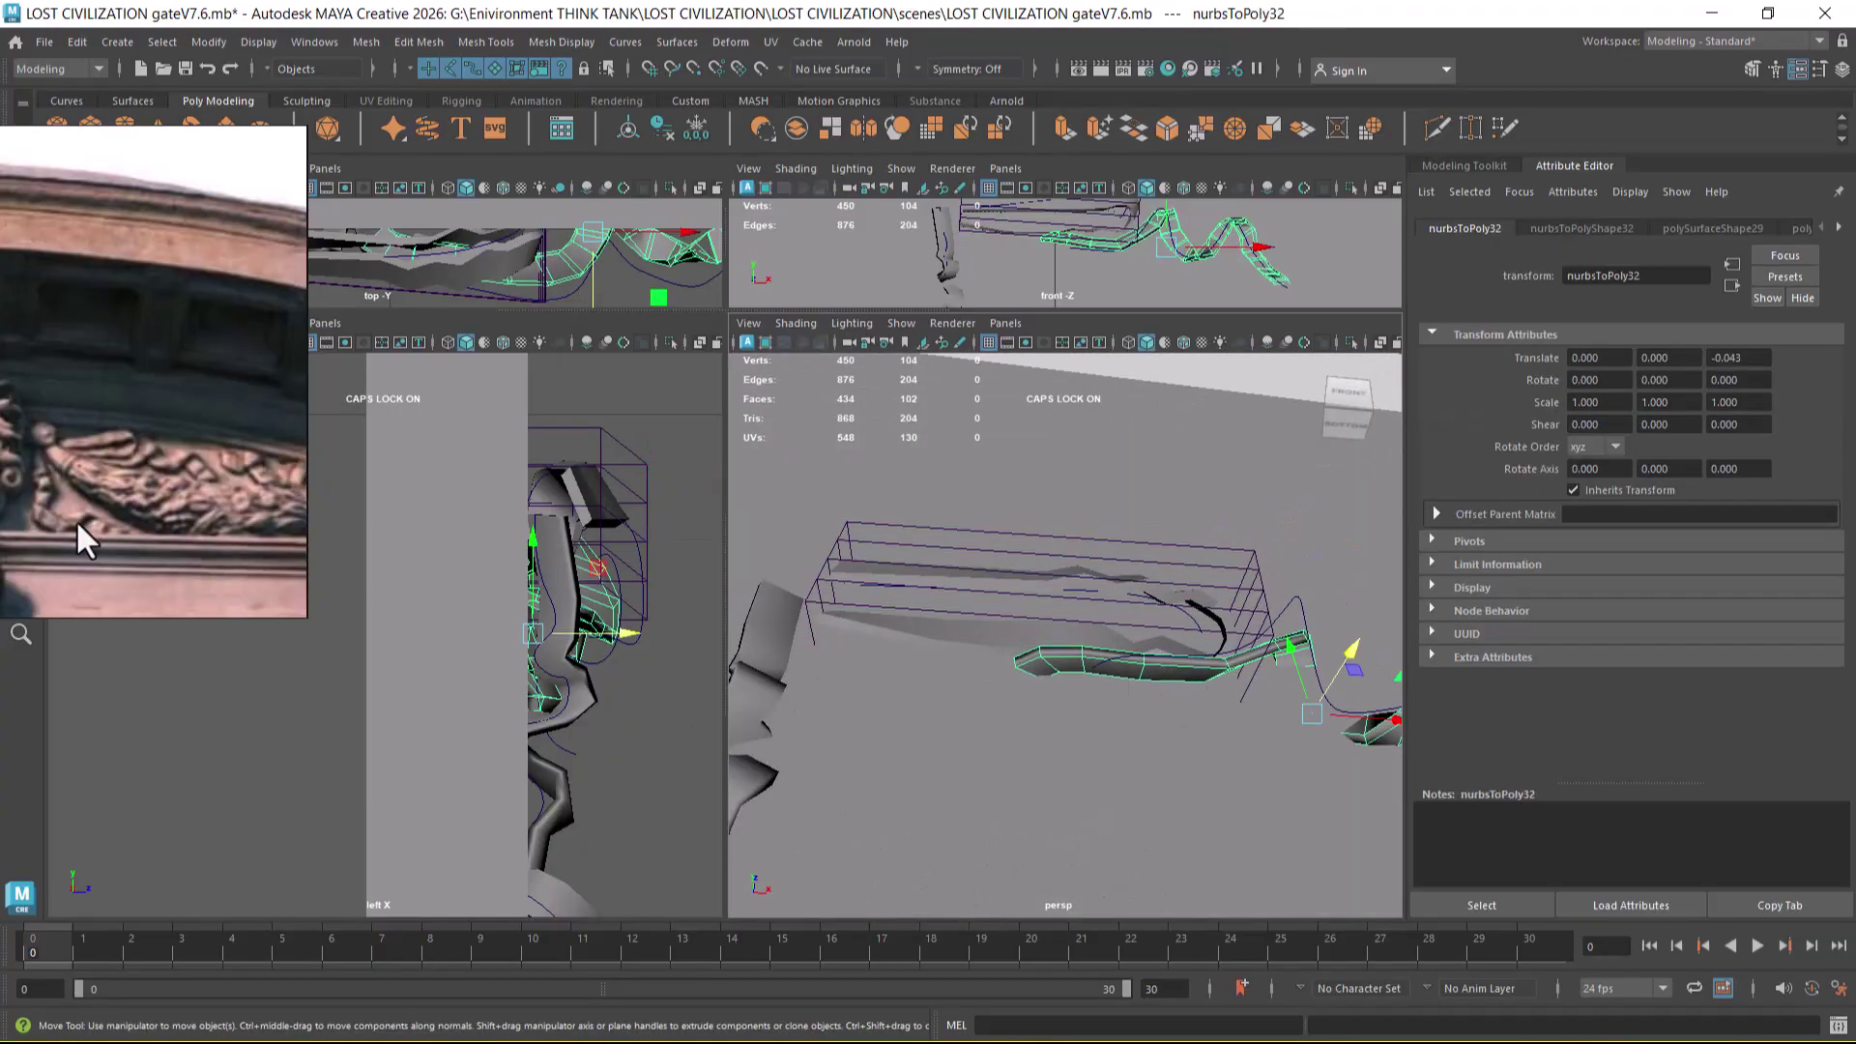
- Enter vertex mode on the wavy ribbon and select the vertices of its flat end beneath the upper folded strip
drag(1041, 698, 1054, 740)
scroll(1151, 667, up, 5)
right_drag(1127, 629, 1044, 490)
drag(857, 477, 1117, 693)
alt+right_drag(647, 619, 661, 631)
key(space)
drag(1167, 669, 1071, 686)
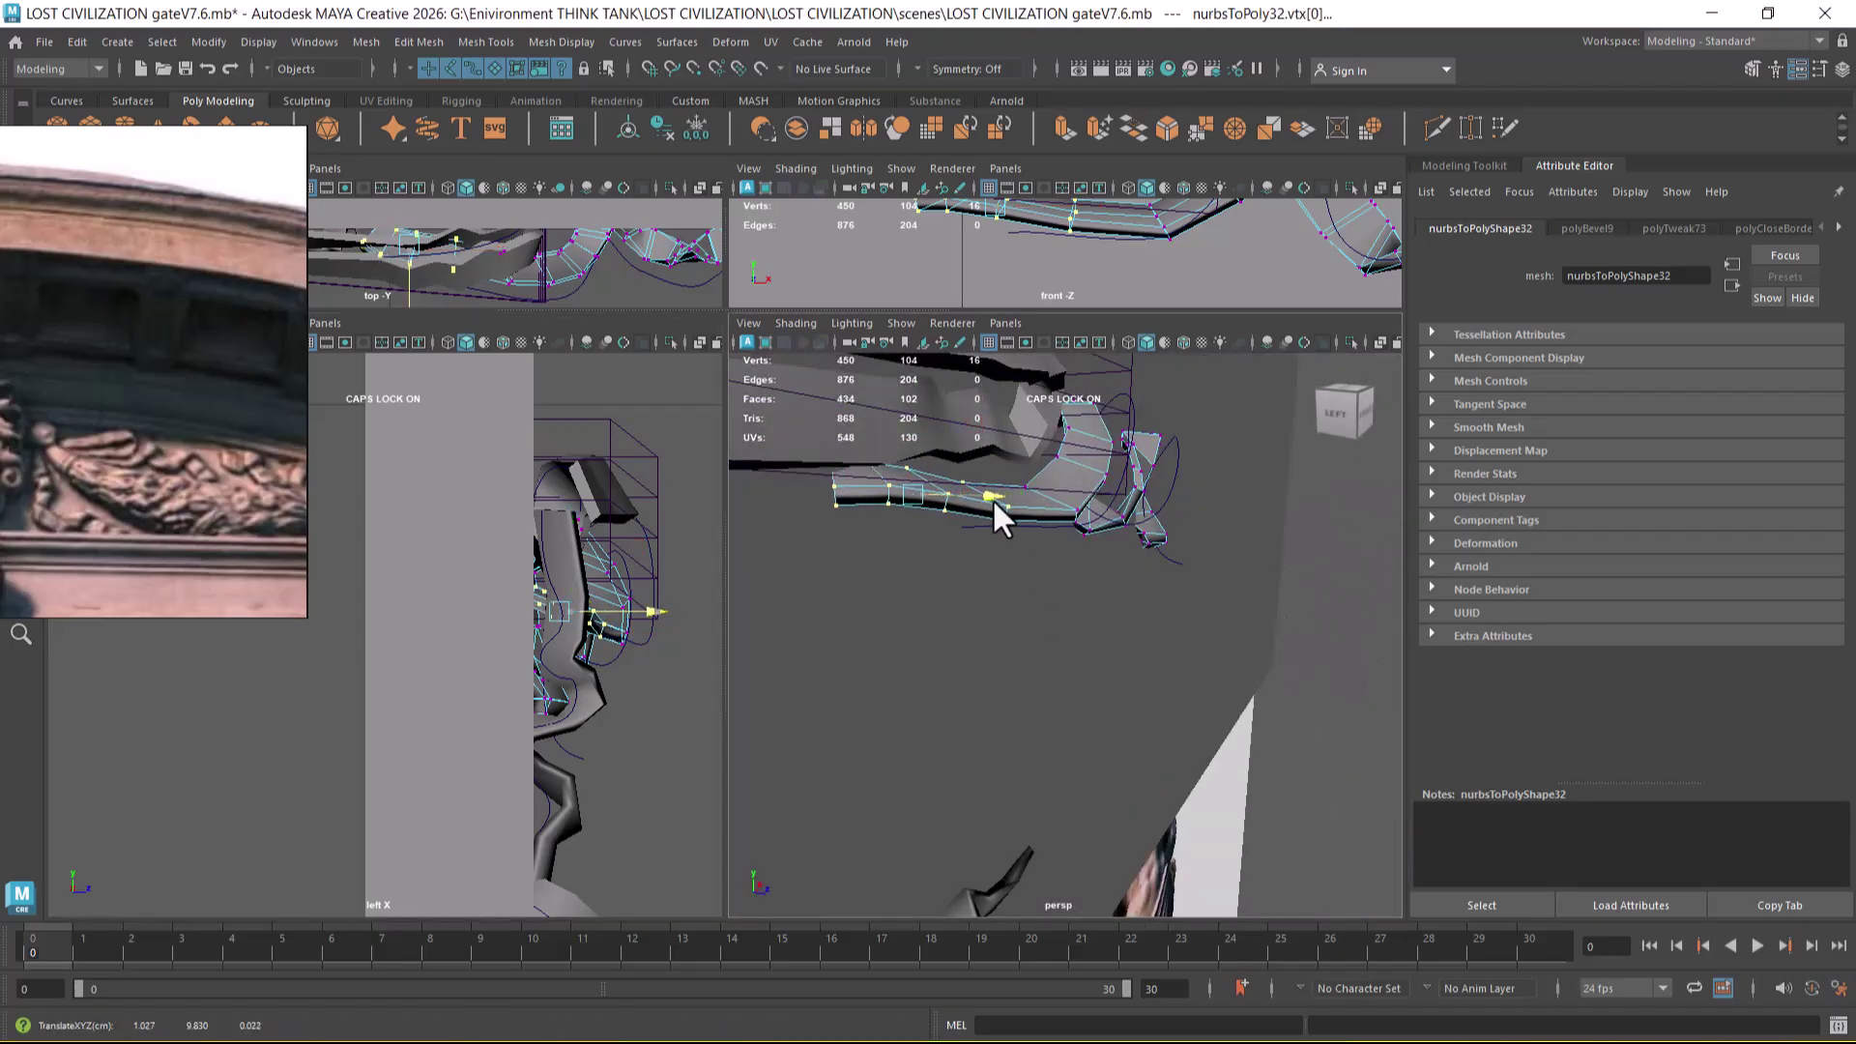
- Rotate the selected flat-end vertices of the wavy ribbon to tilt that section relative to the backing slab
key(e)
drag(969, 456, 1007, 551)
scroll(1007, 551, up, 4)
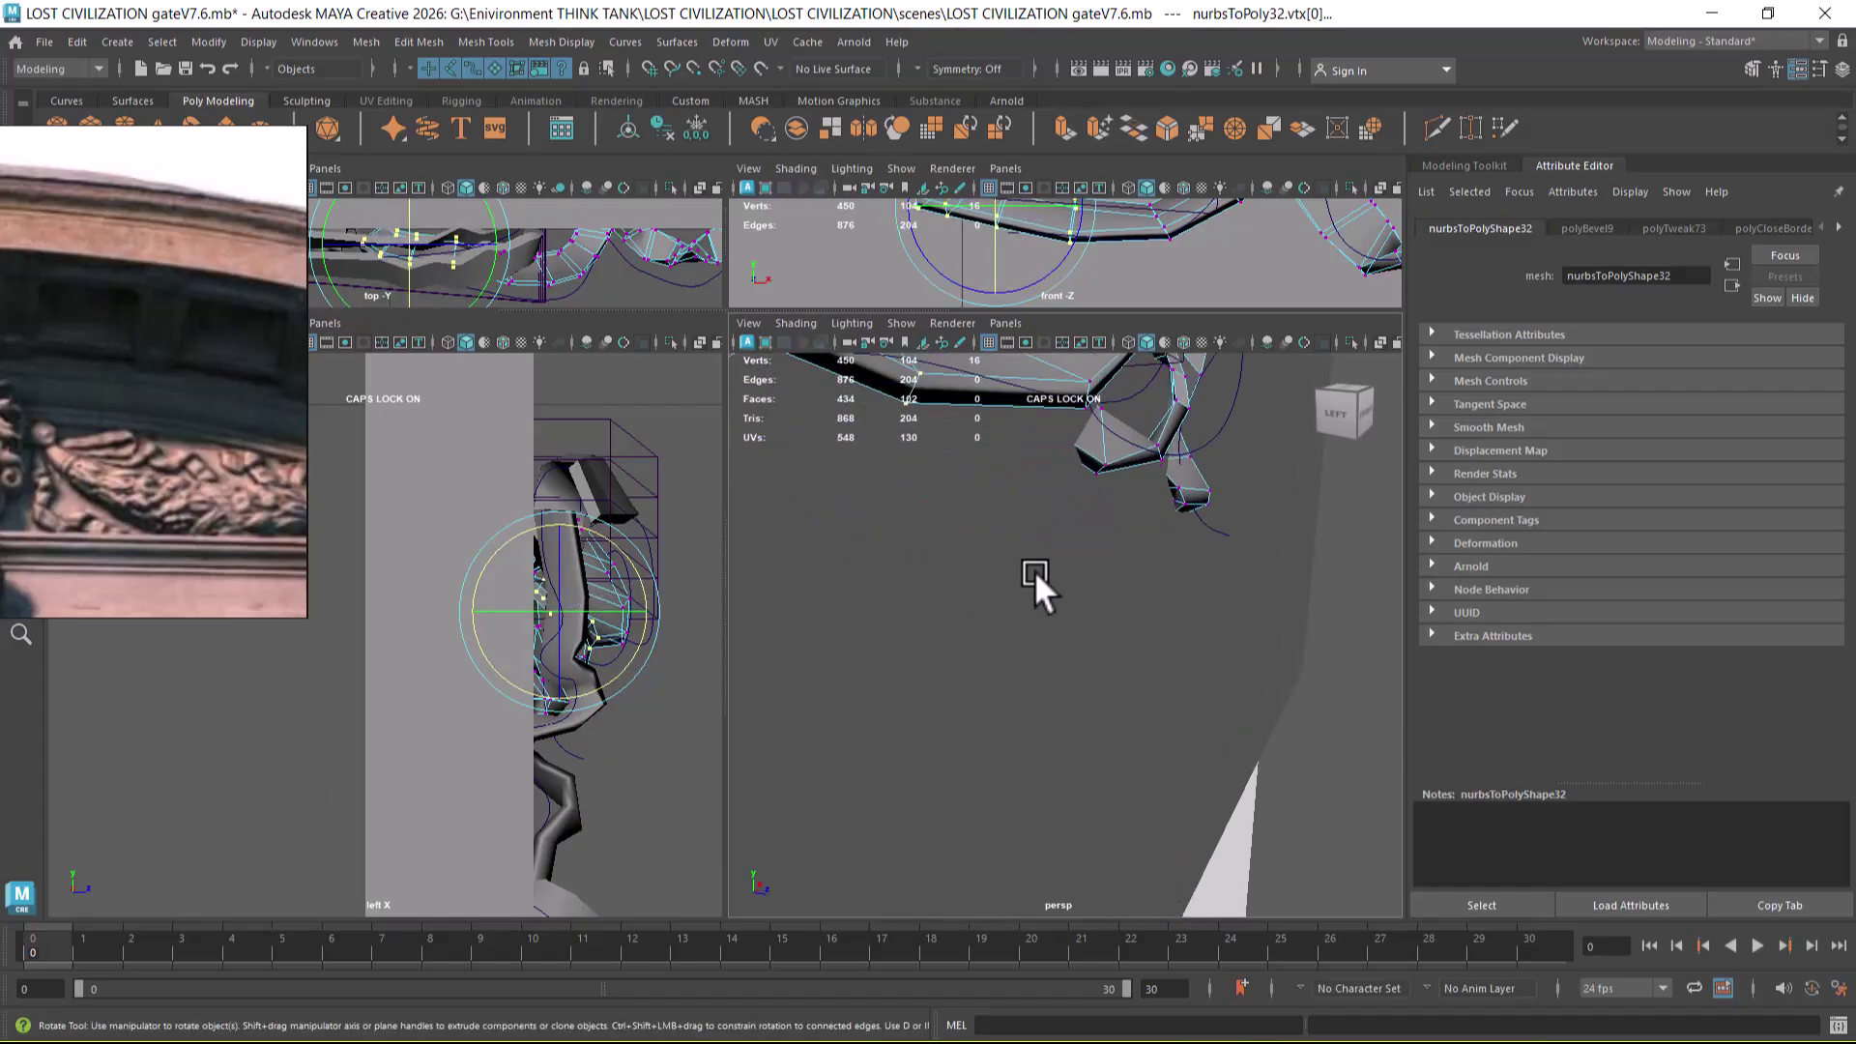
alt+middle_drag(1034, 570, 1094, 636)
scroll(1094, 628, down, 2)
key(w)
mouse_move(1116, 638)
alt+mouse_down()
mouse_move(1054, 616)
mouse_move(1143, 659)
alt+mouse_up()
- In the front view, fit the outermost vertices of the wavy ribbon's flat end to the carving in the reference image
key(space)
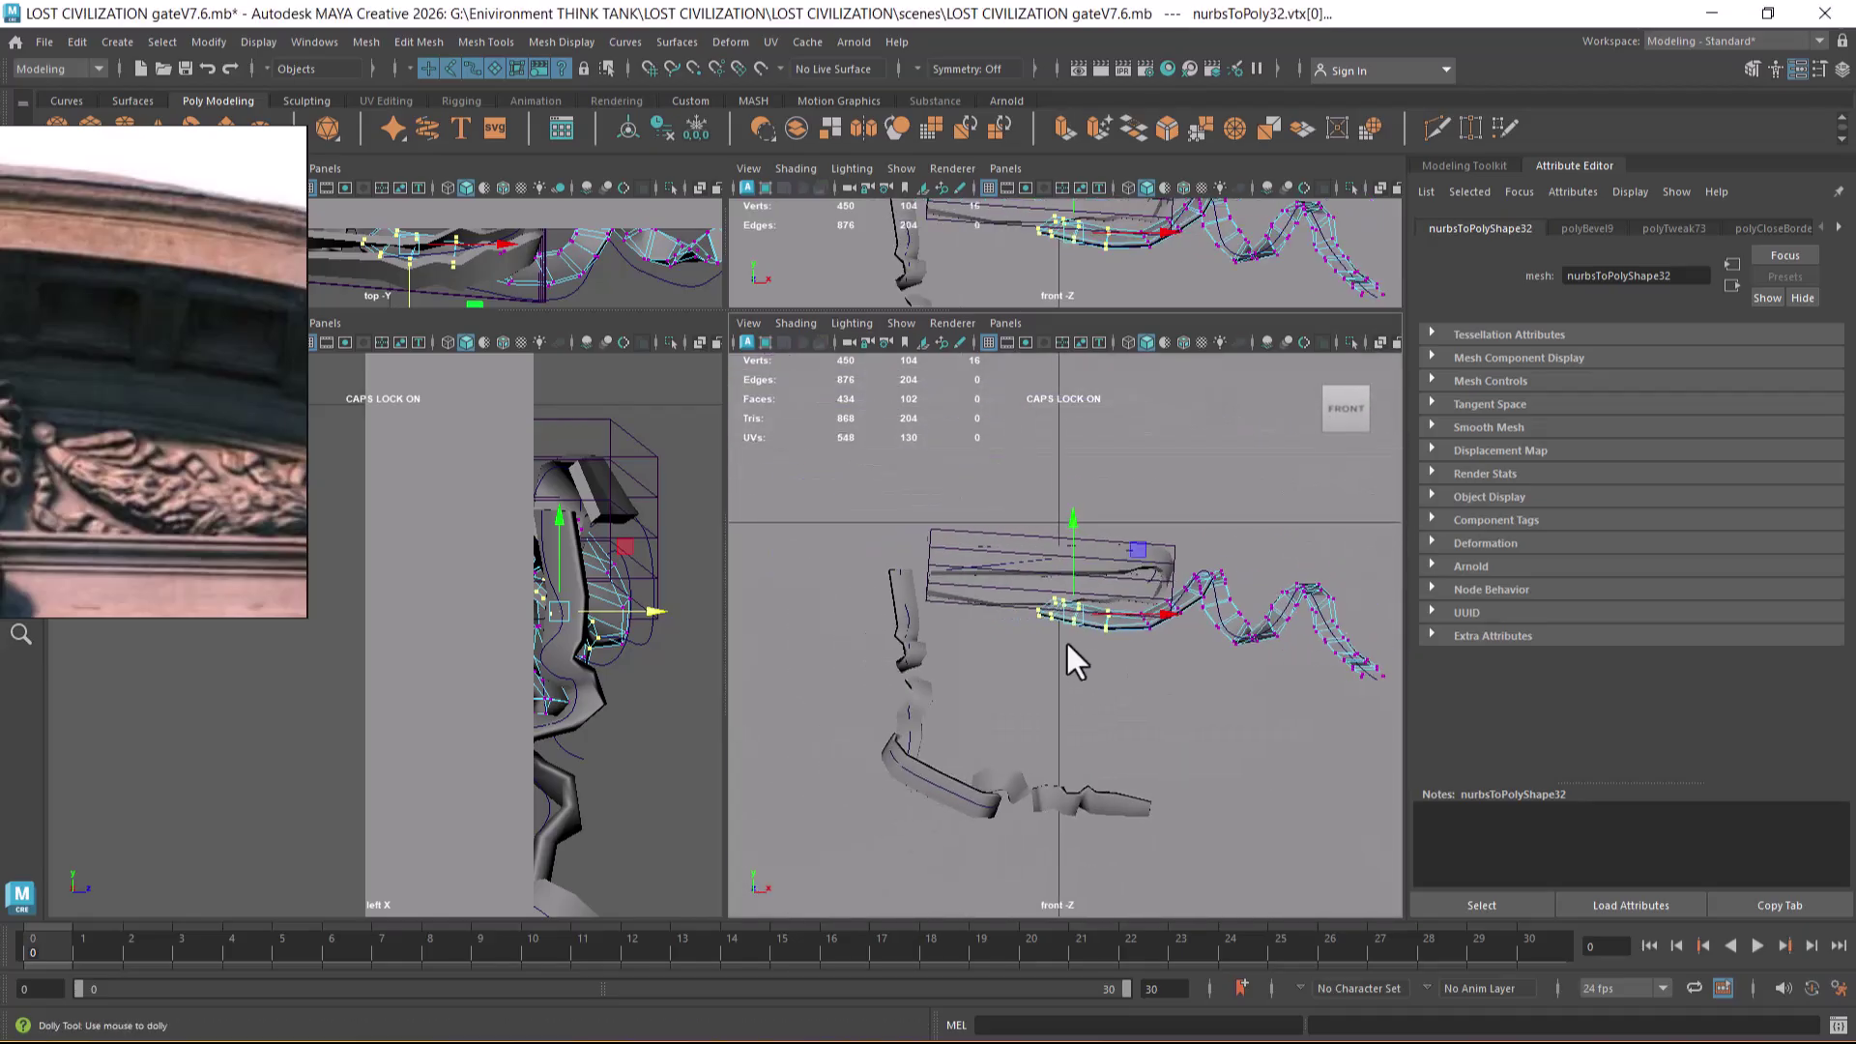
key(4)
key(5)
key(4)
scroll(1065, 665, up, 4)
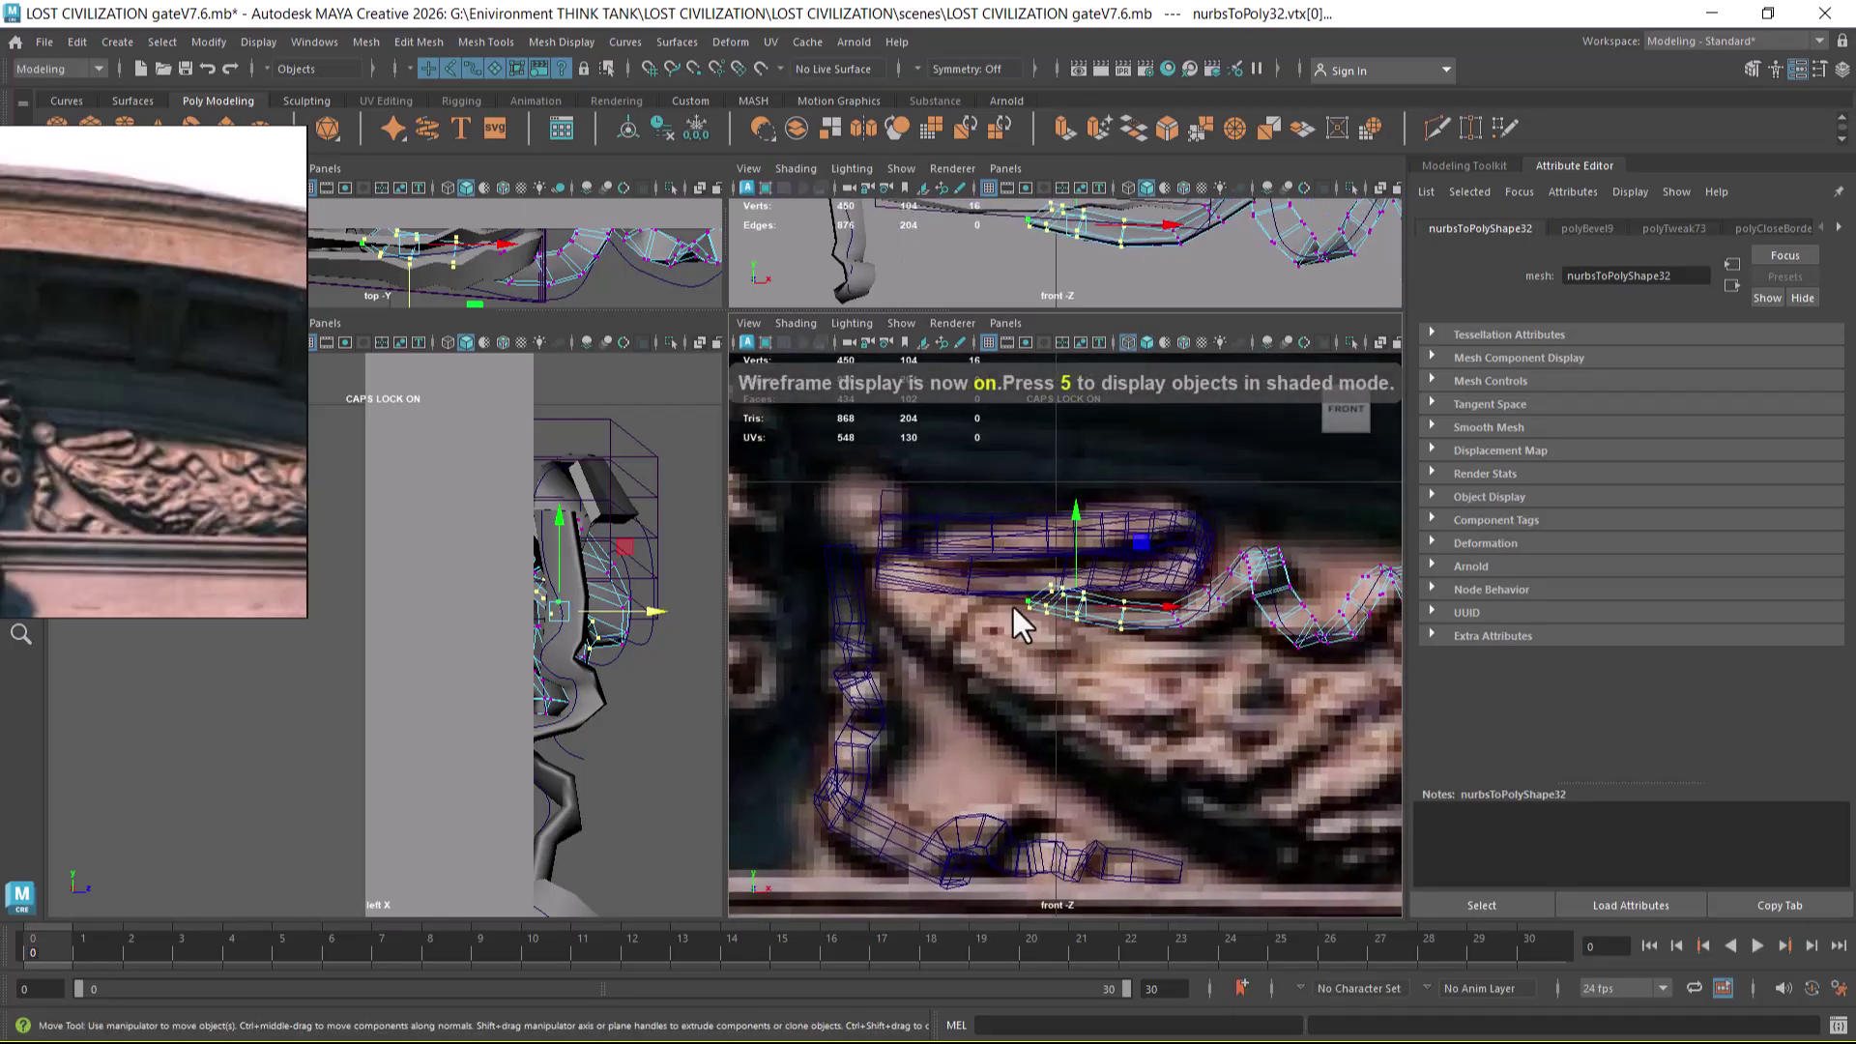
drag(993, 550, 1090, 595)
key(b)
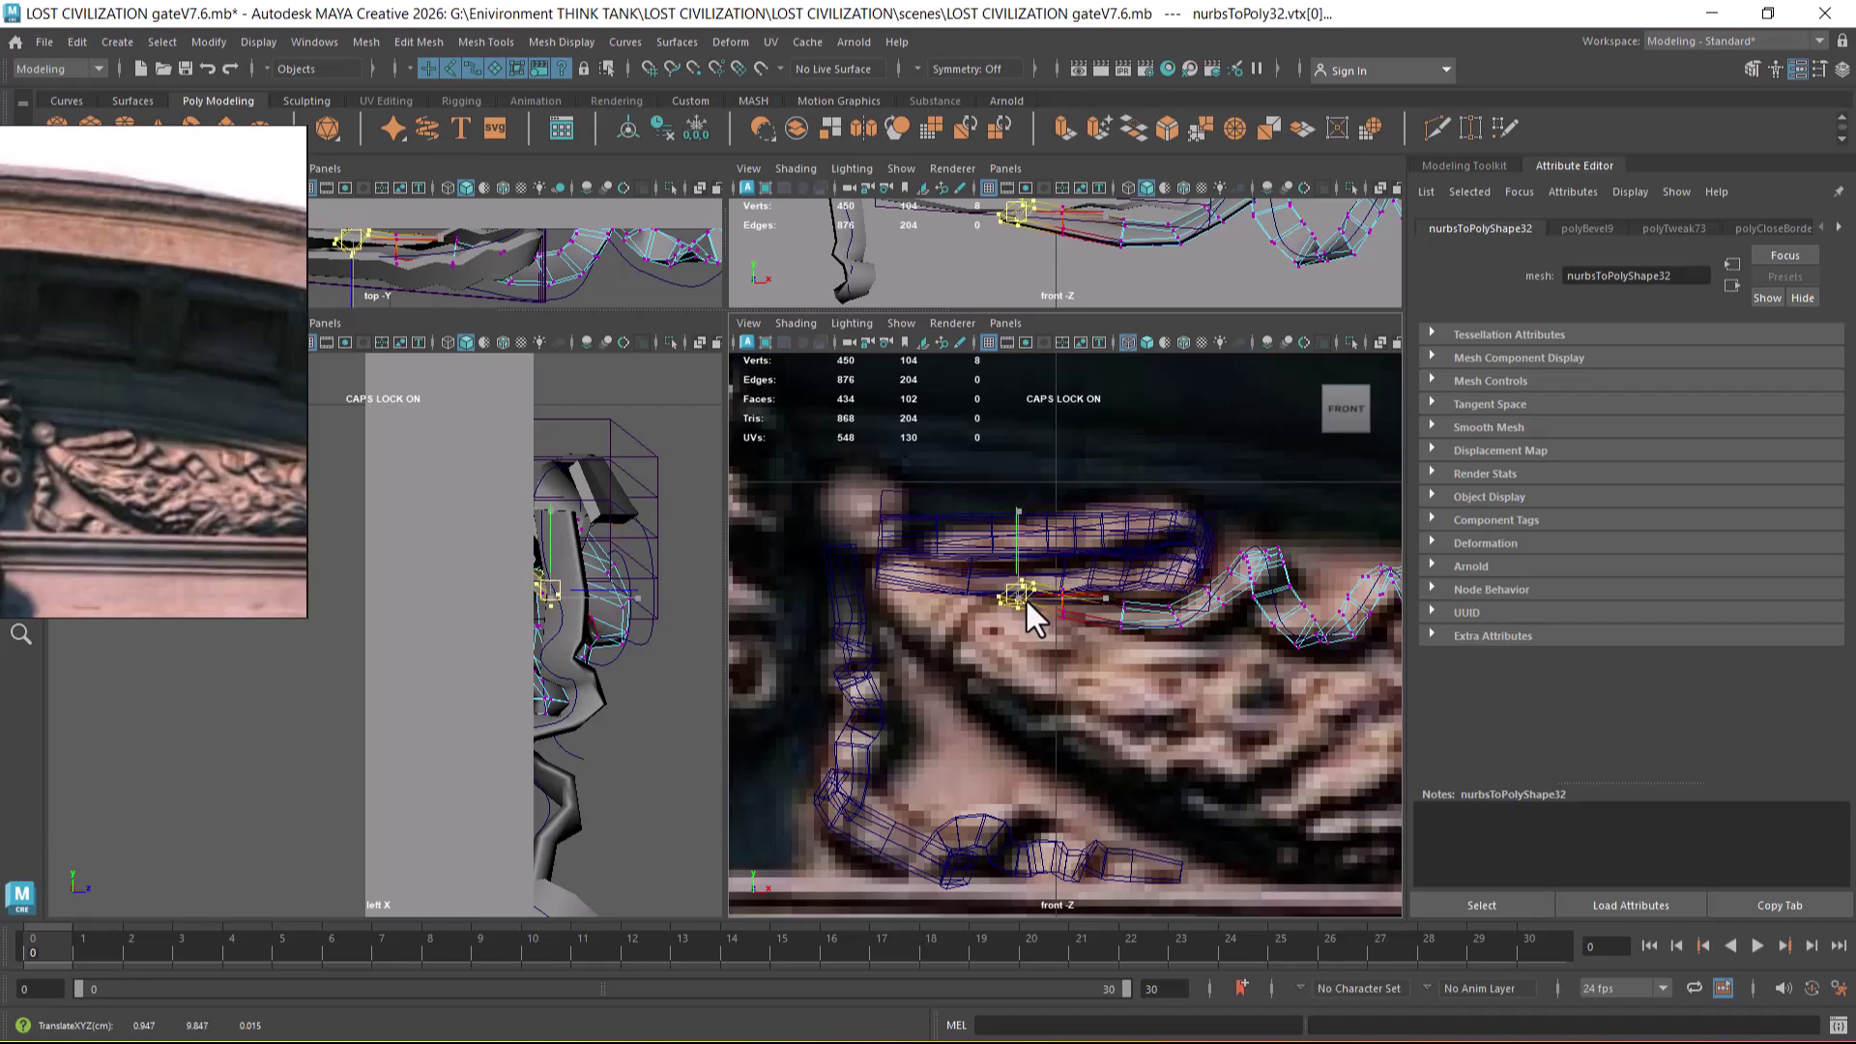
key(5)
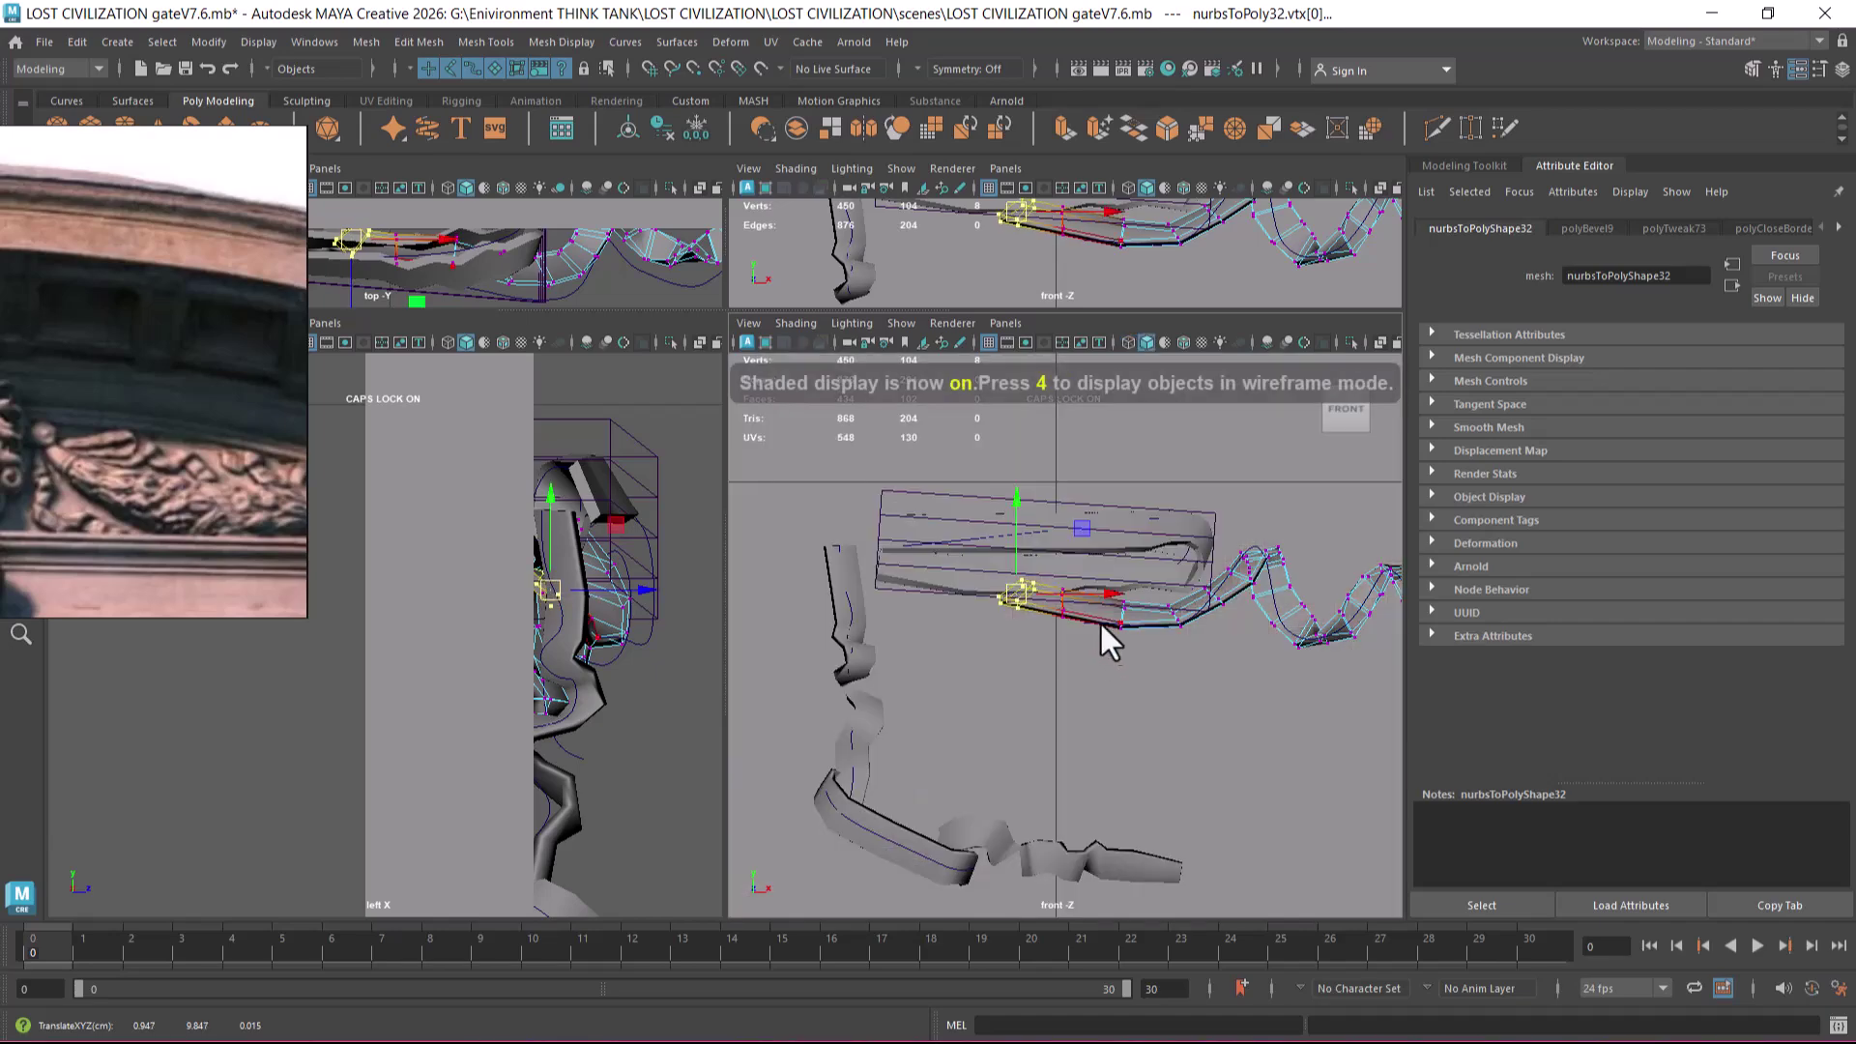
- Select the vertices of the ribbon's wavy half and move them in depth in the top view
key(space)
drag(1129, 609, 1129, 464)
scroll(1069, 615, down, 5)
mouse_move(1069, 613)
alt+right_down()
mouse_move(1117, 739)
mouse_move(1050, 669)
alt+right_up()
alt+drag(1050, 669, 1163, 607)
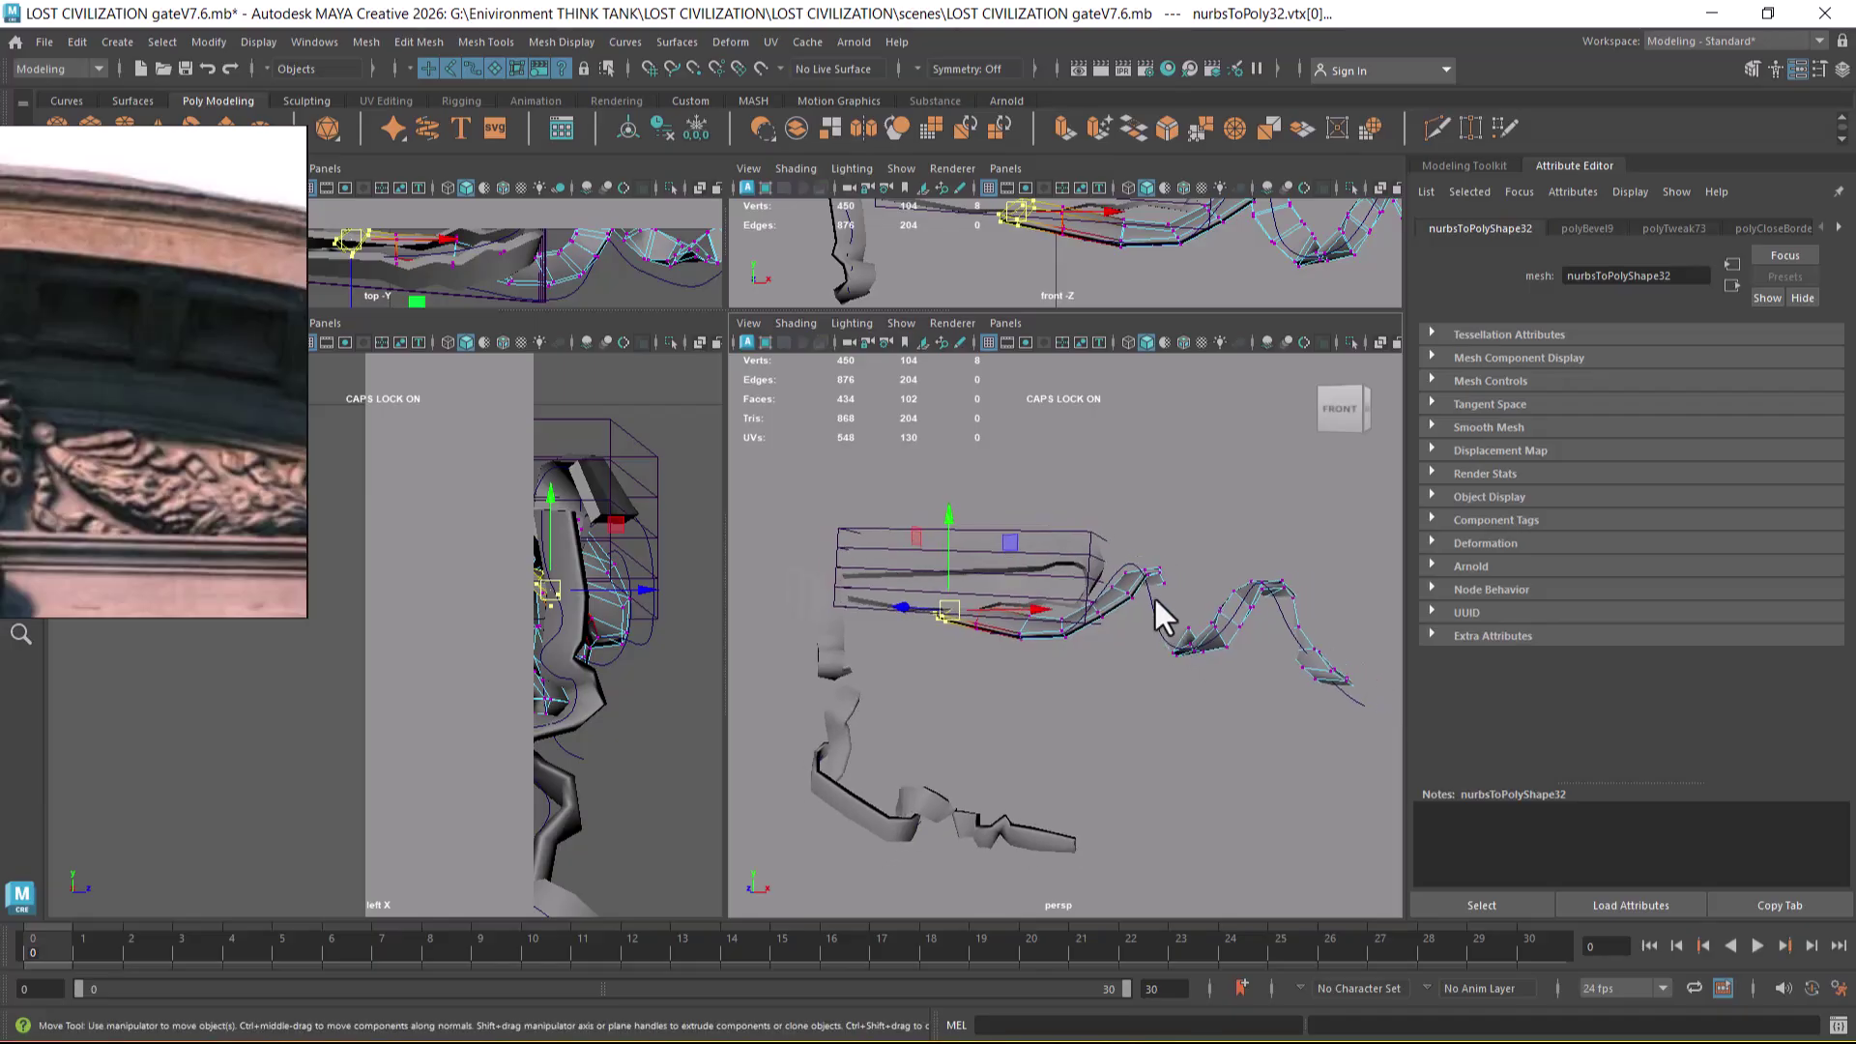
drag(1301, 737, 1172, 638)
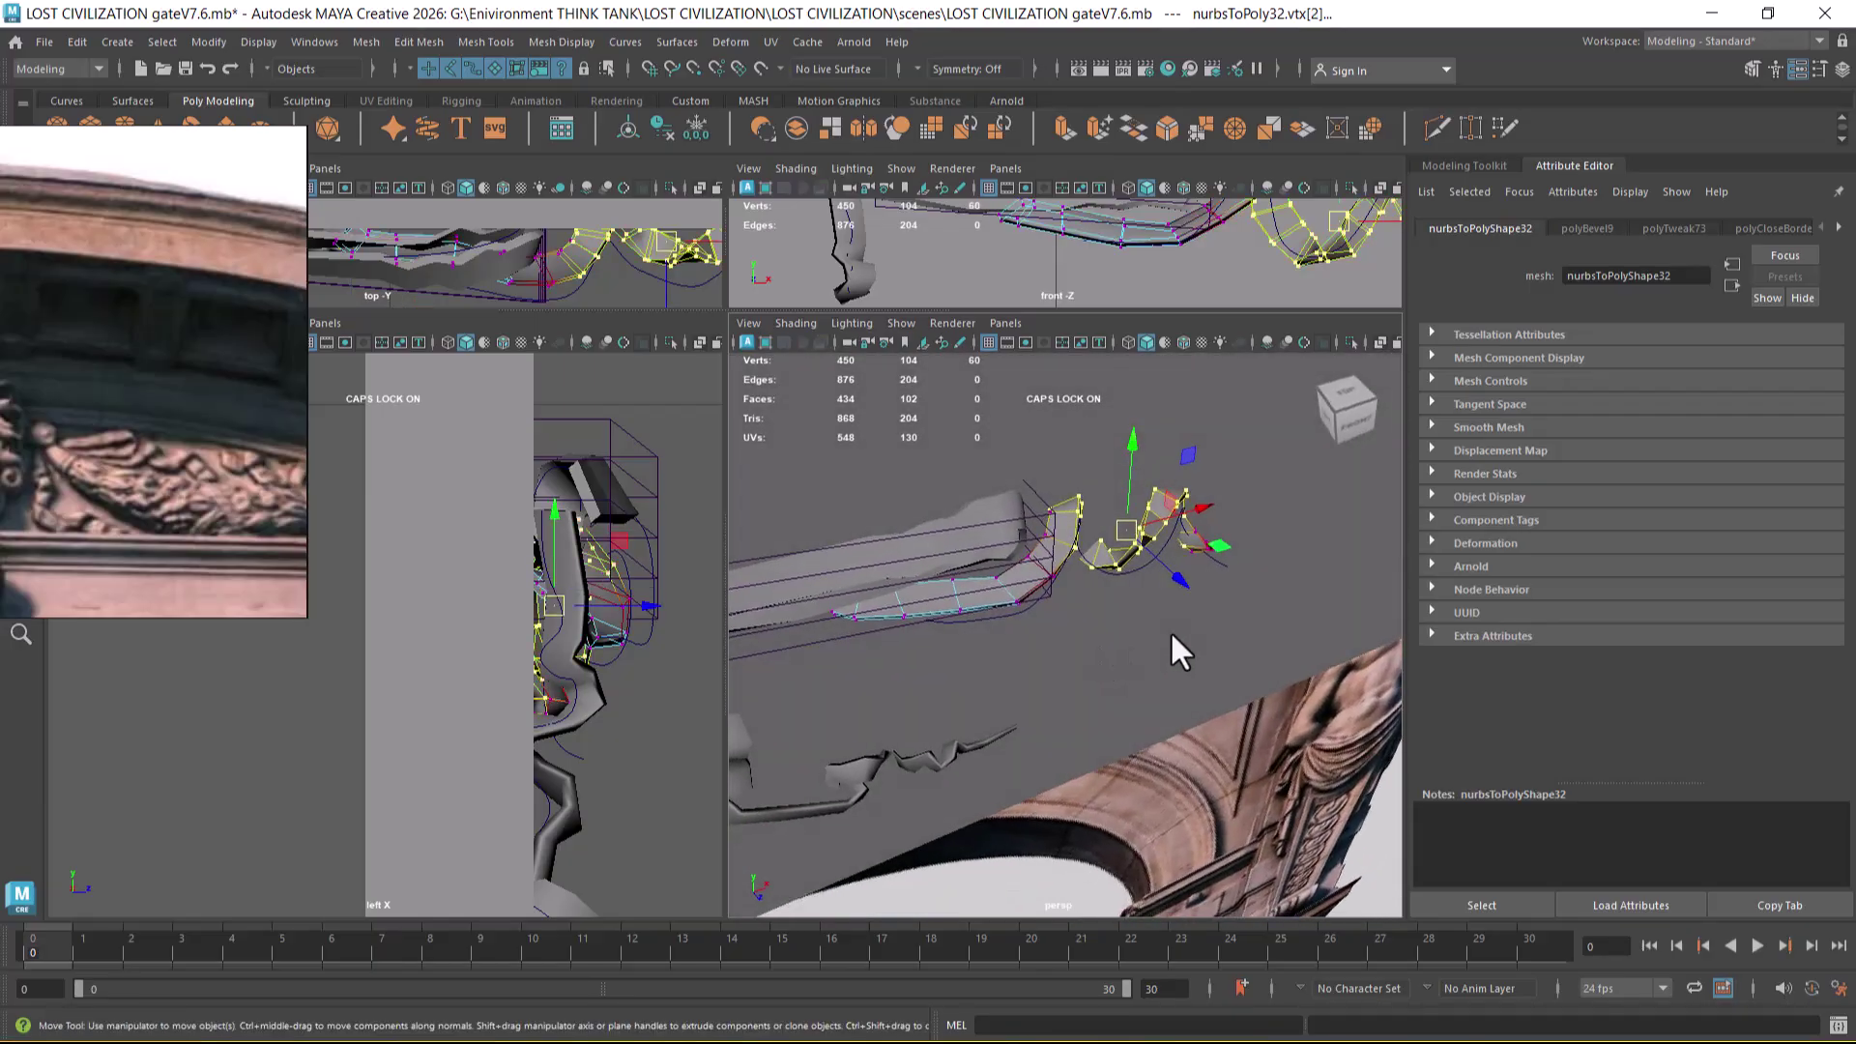
scroll(564, 261, up, 3)
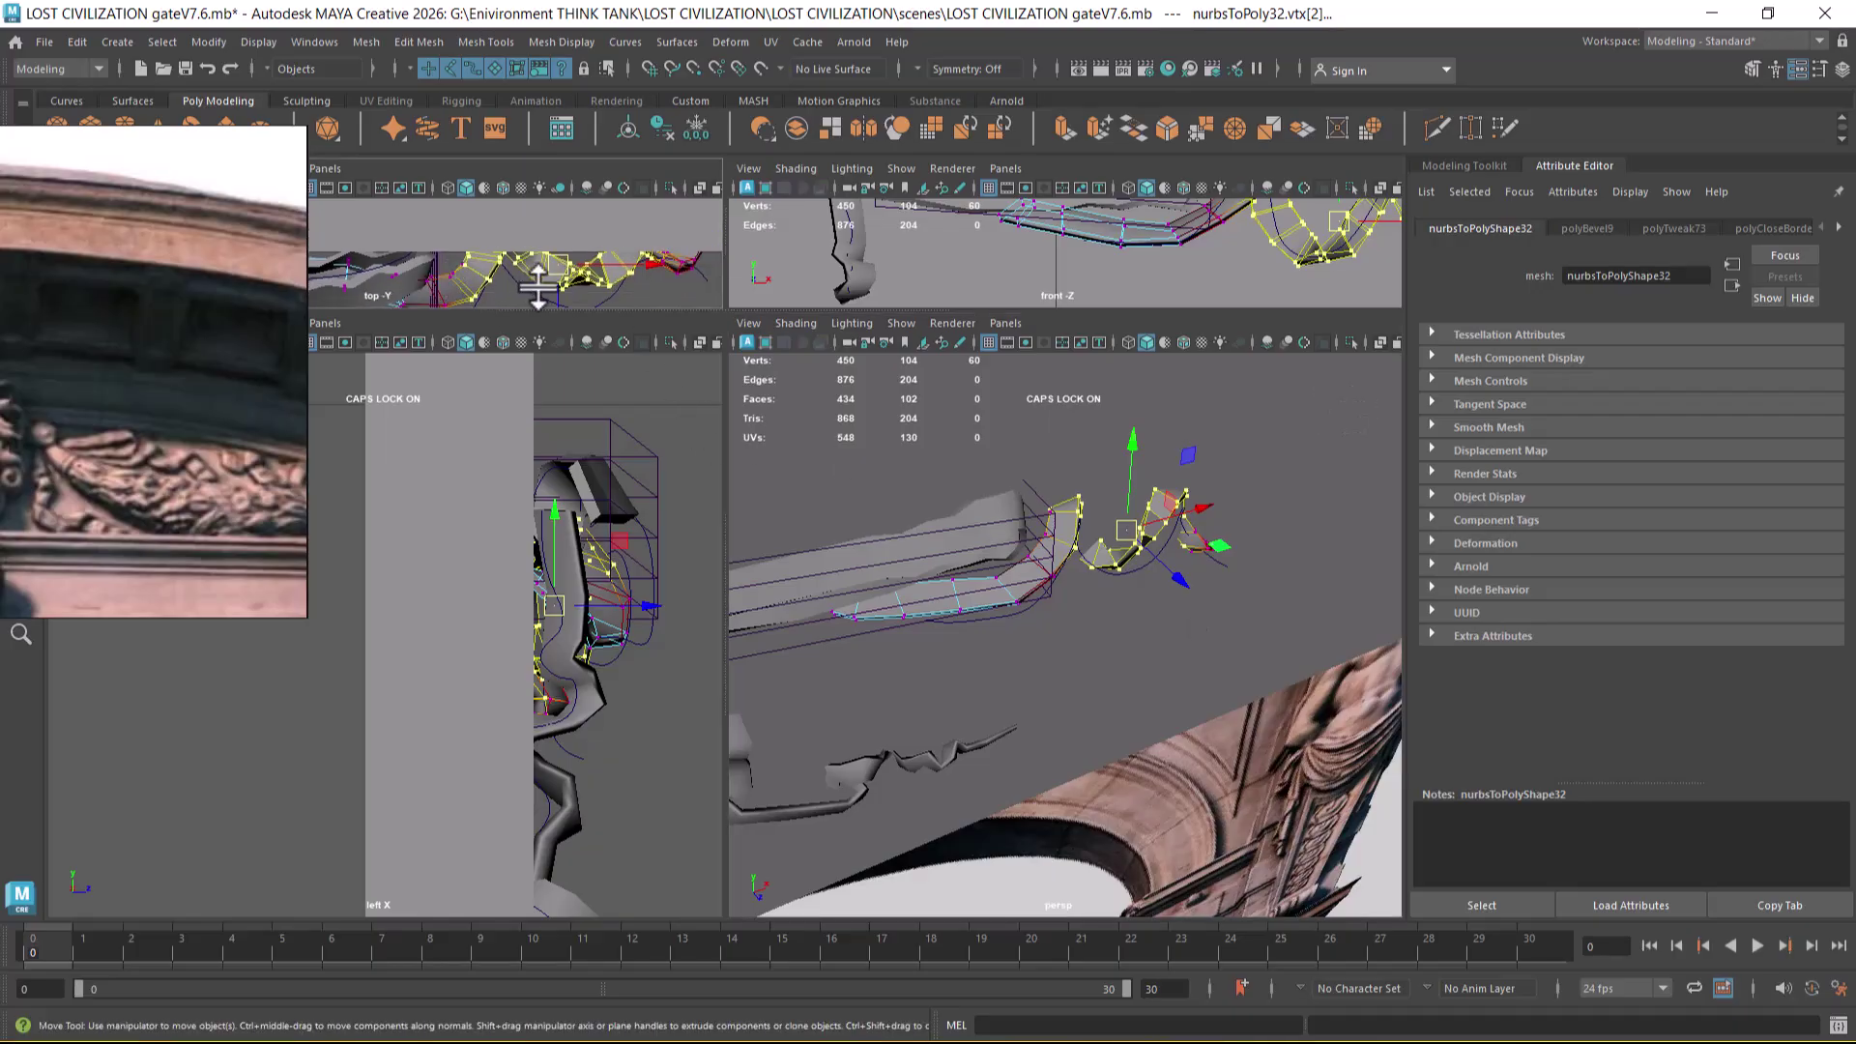
scroll(538, 271, up, 3)
drag(559, 256, 569, 305)
alt+click(635, 244)
scroll(1203, 575, down, 1)
mouse_move(1203, 575)
alt+mouse_down()
mouse_move(1119, 452)
mouse_move(1246, 663)
mouse_move(1095, 860)
mouse_move(1028, 857)
mouse_move(1169, 825)
mouse_move(1164, 708)
mouse_move(1053, 654)
mouse_move(1163, 738)
mouse_move(1218, 660)
alt+mouse_up()
- Pull the vertices at the wavy ribbon's free tip out of the backing slab and lower them in the side view
drag(1257, 598, 1102, 729)
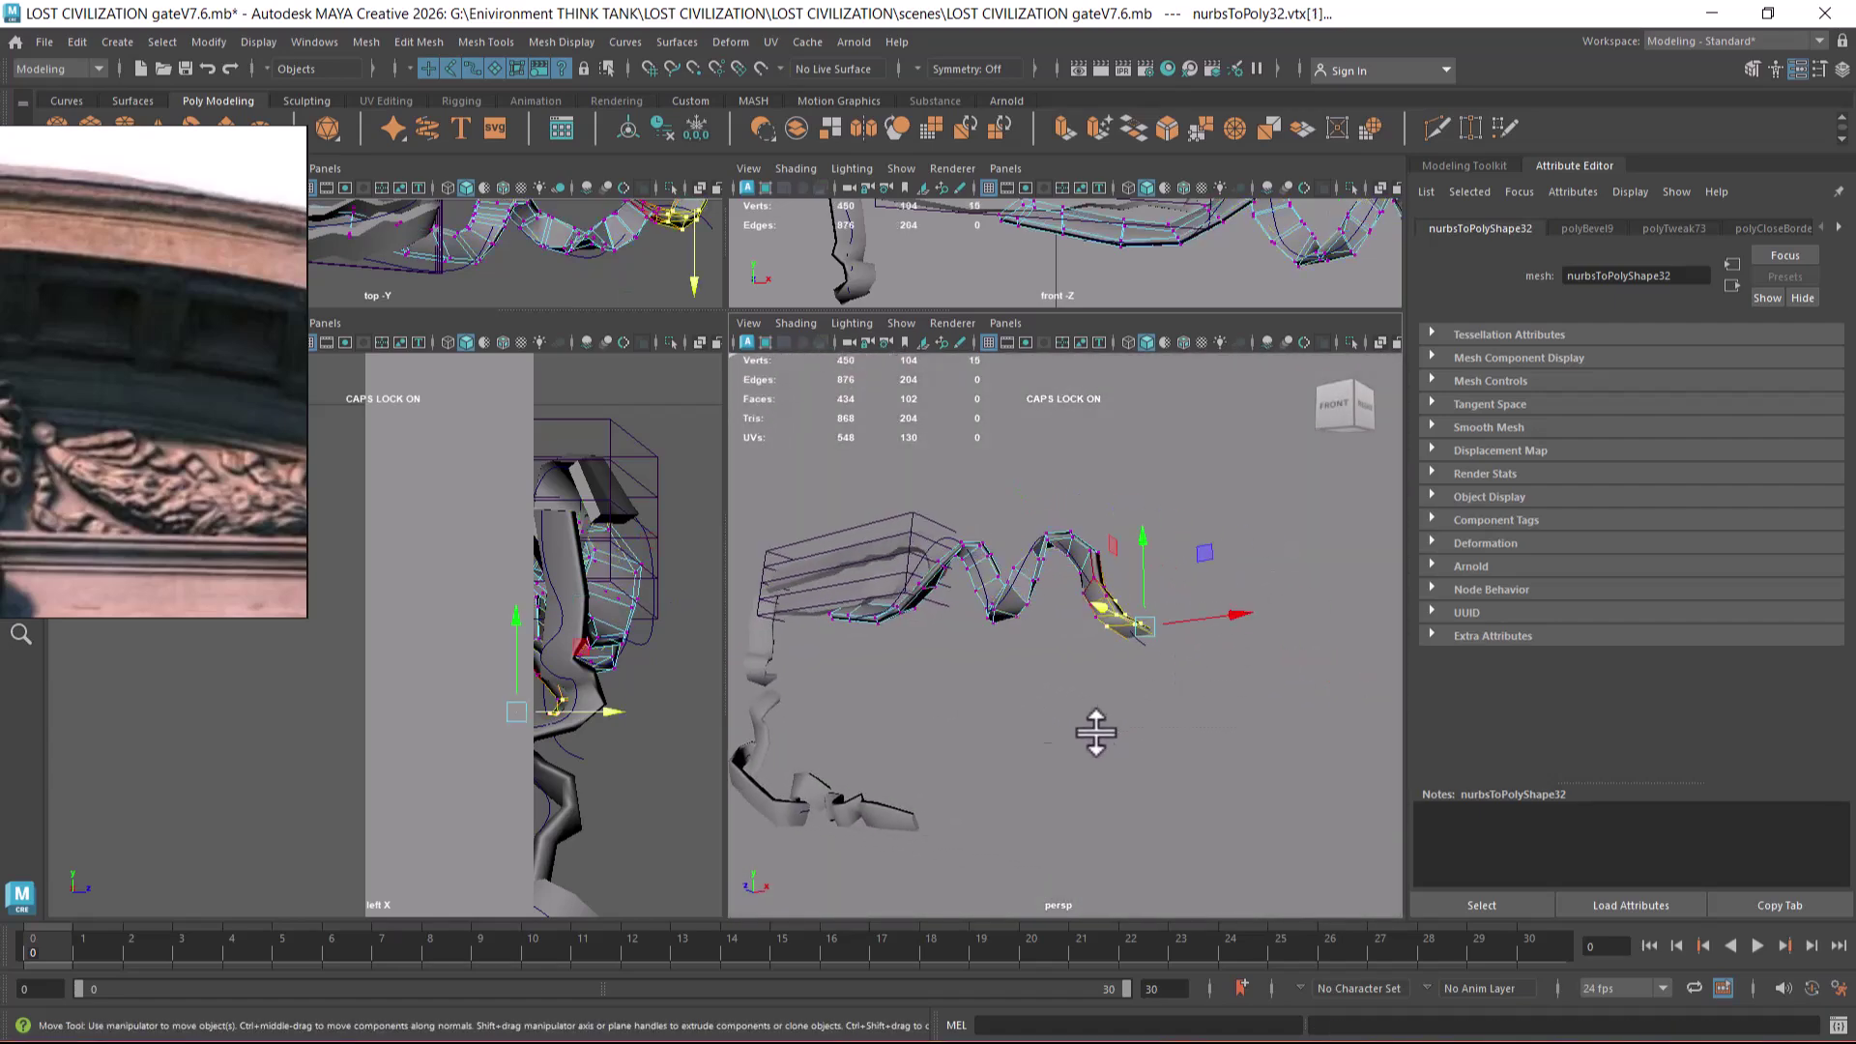
alt+middle_drag(1156, 584, 1102, 660)
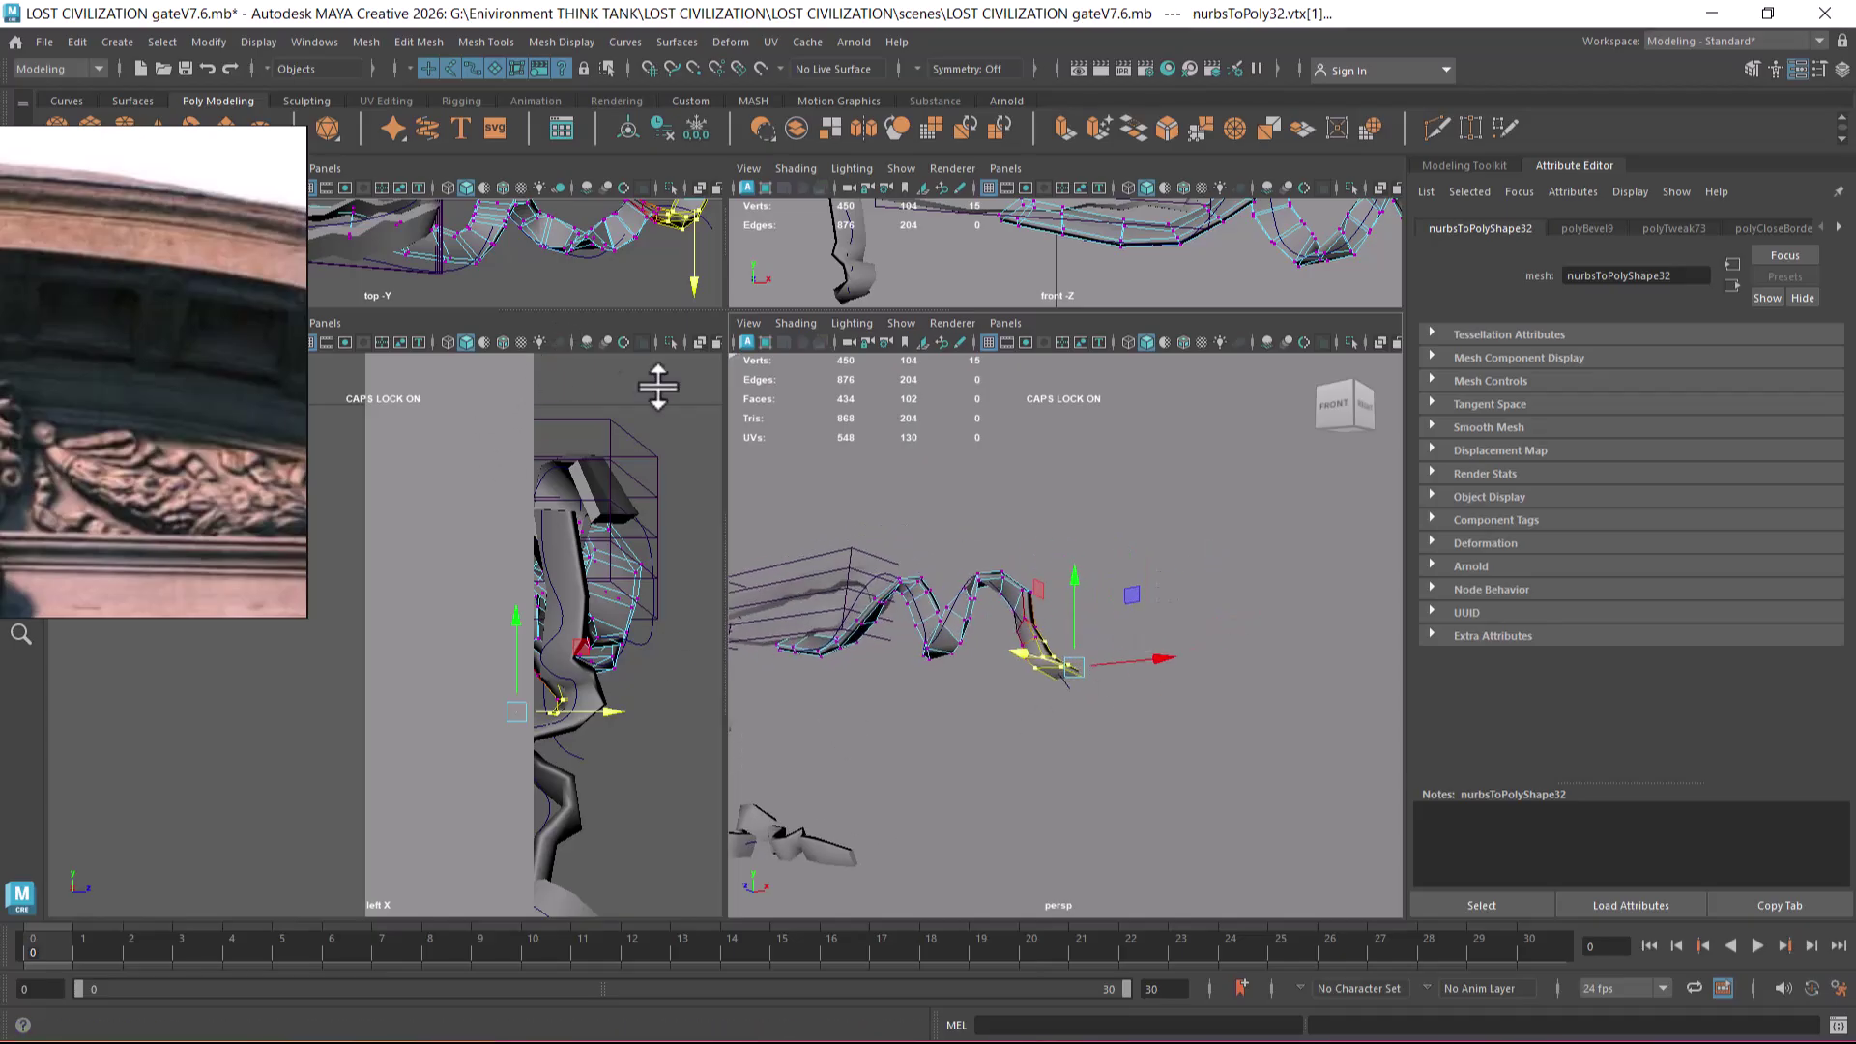
alt+middle_drag(604, 247, 517, 336)
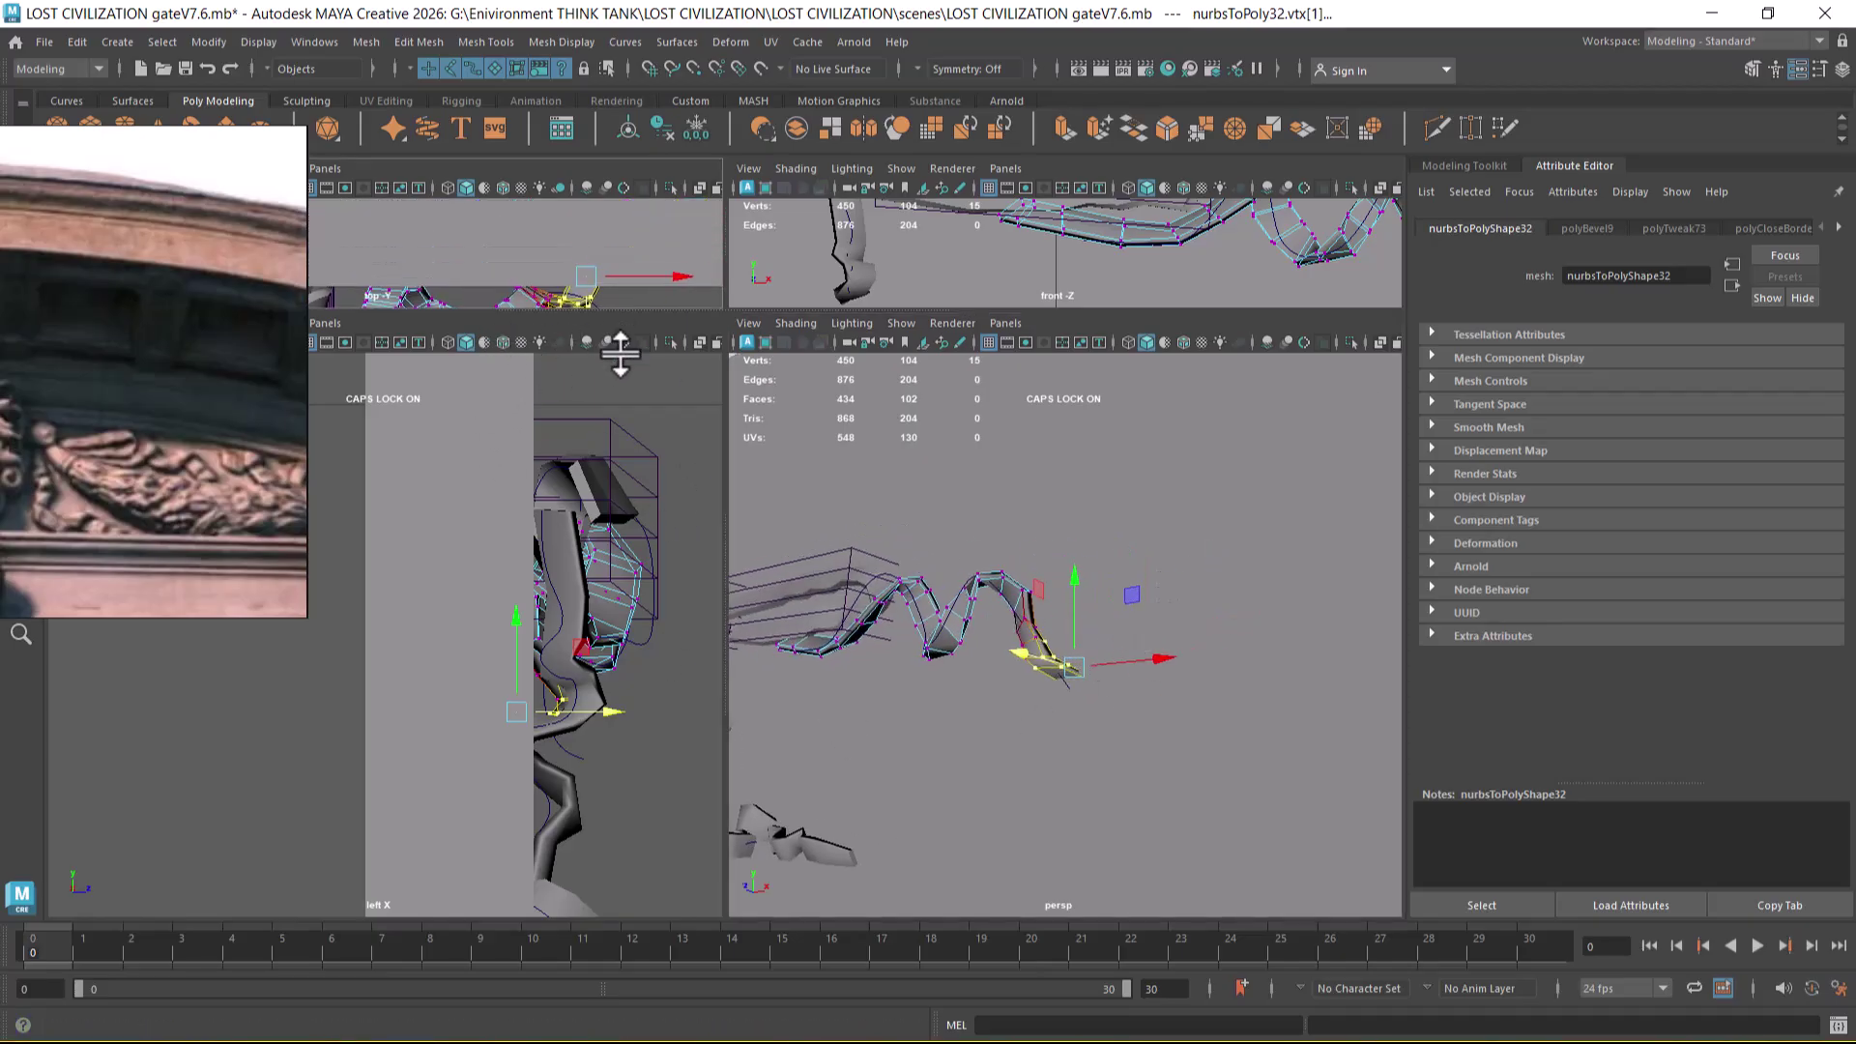
key(4)
key(4)
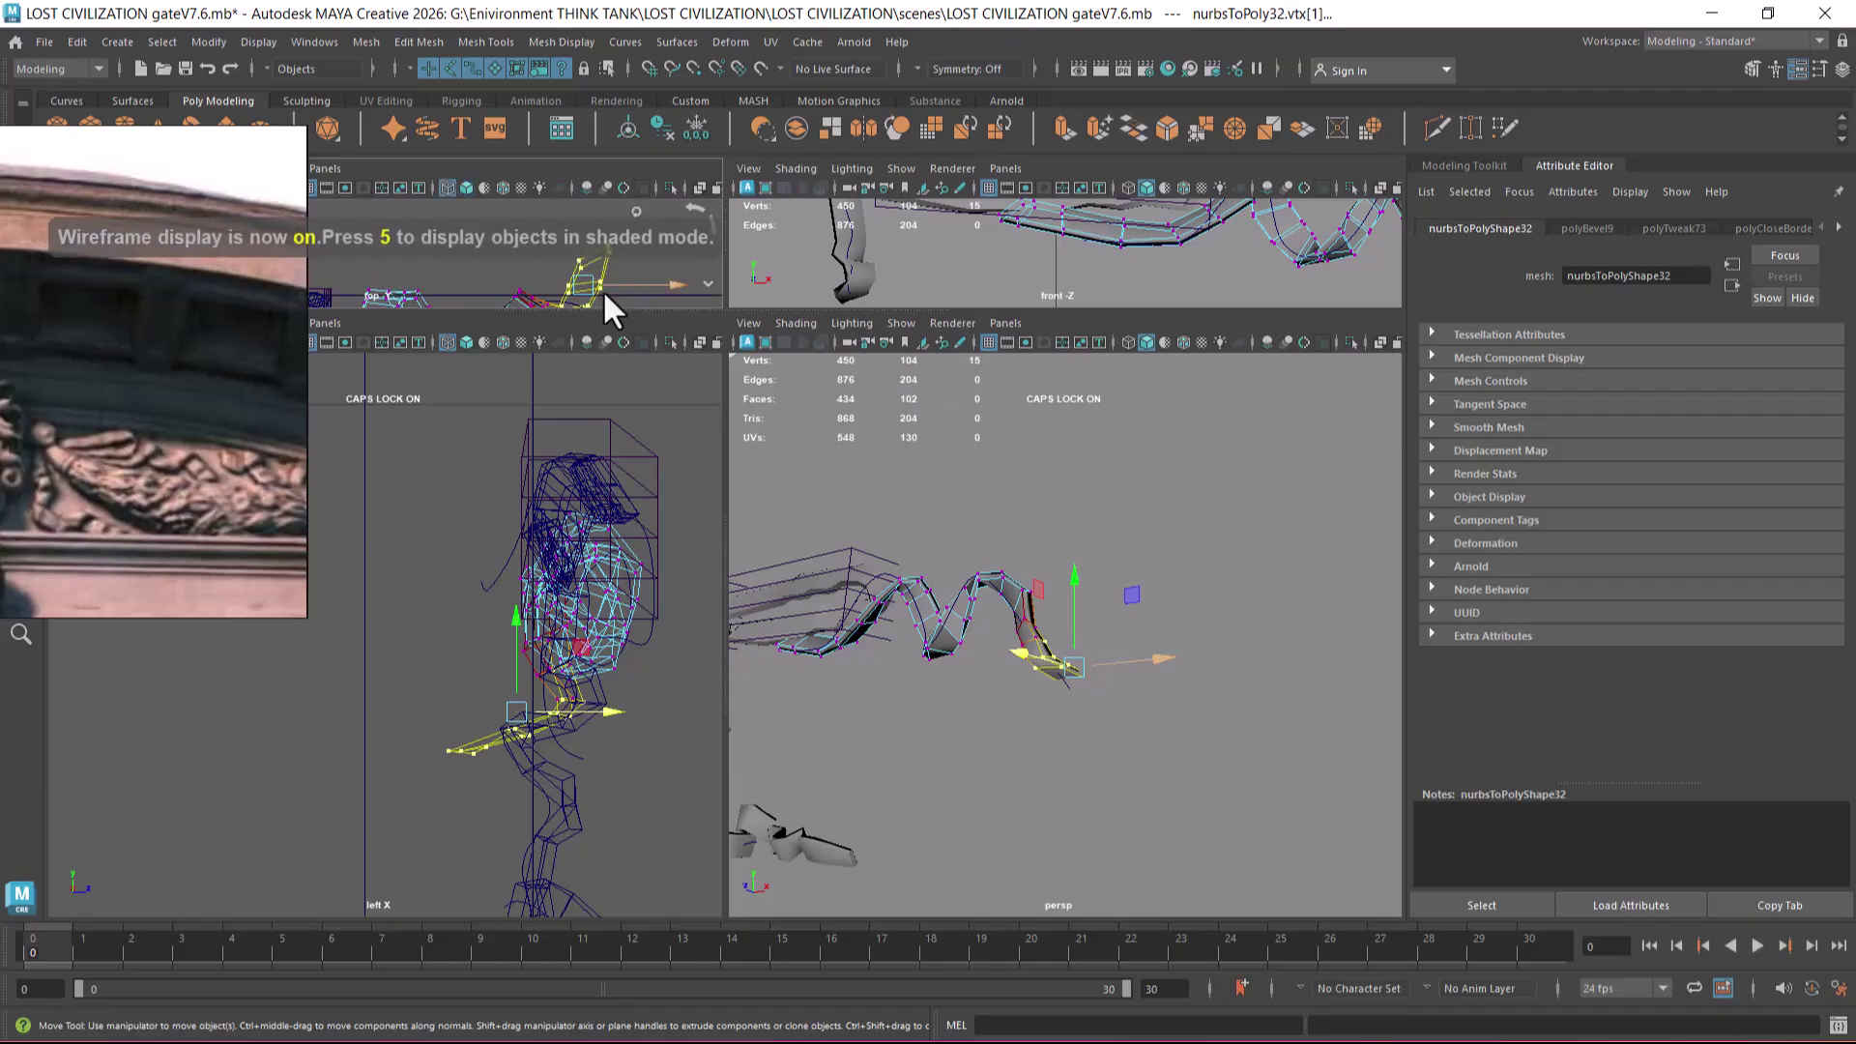
alt+right_drag(559, 278, 638, 319)
key(space)
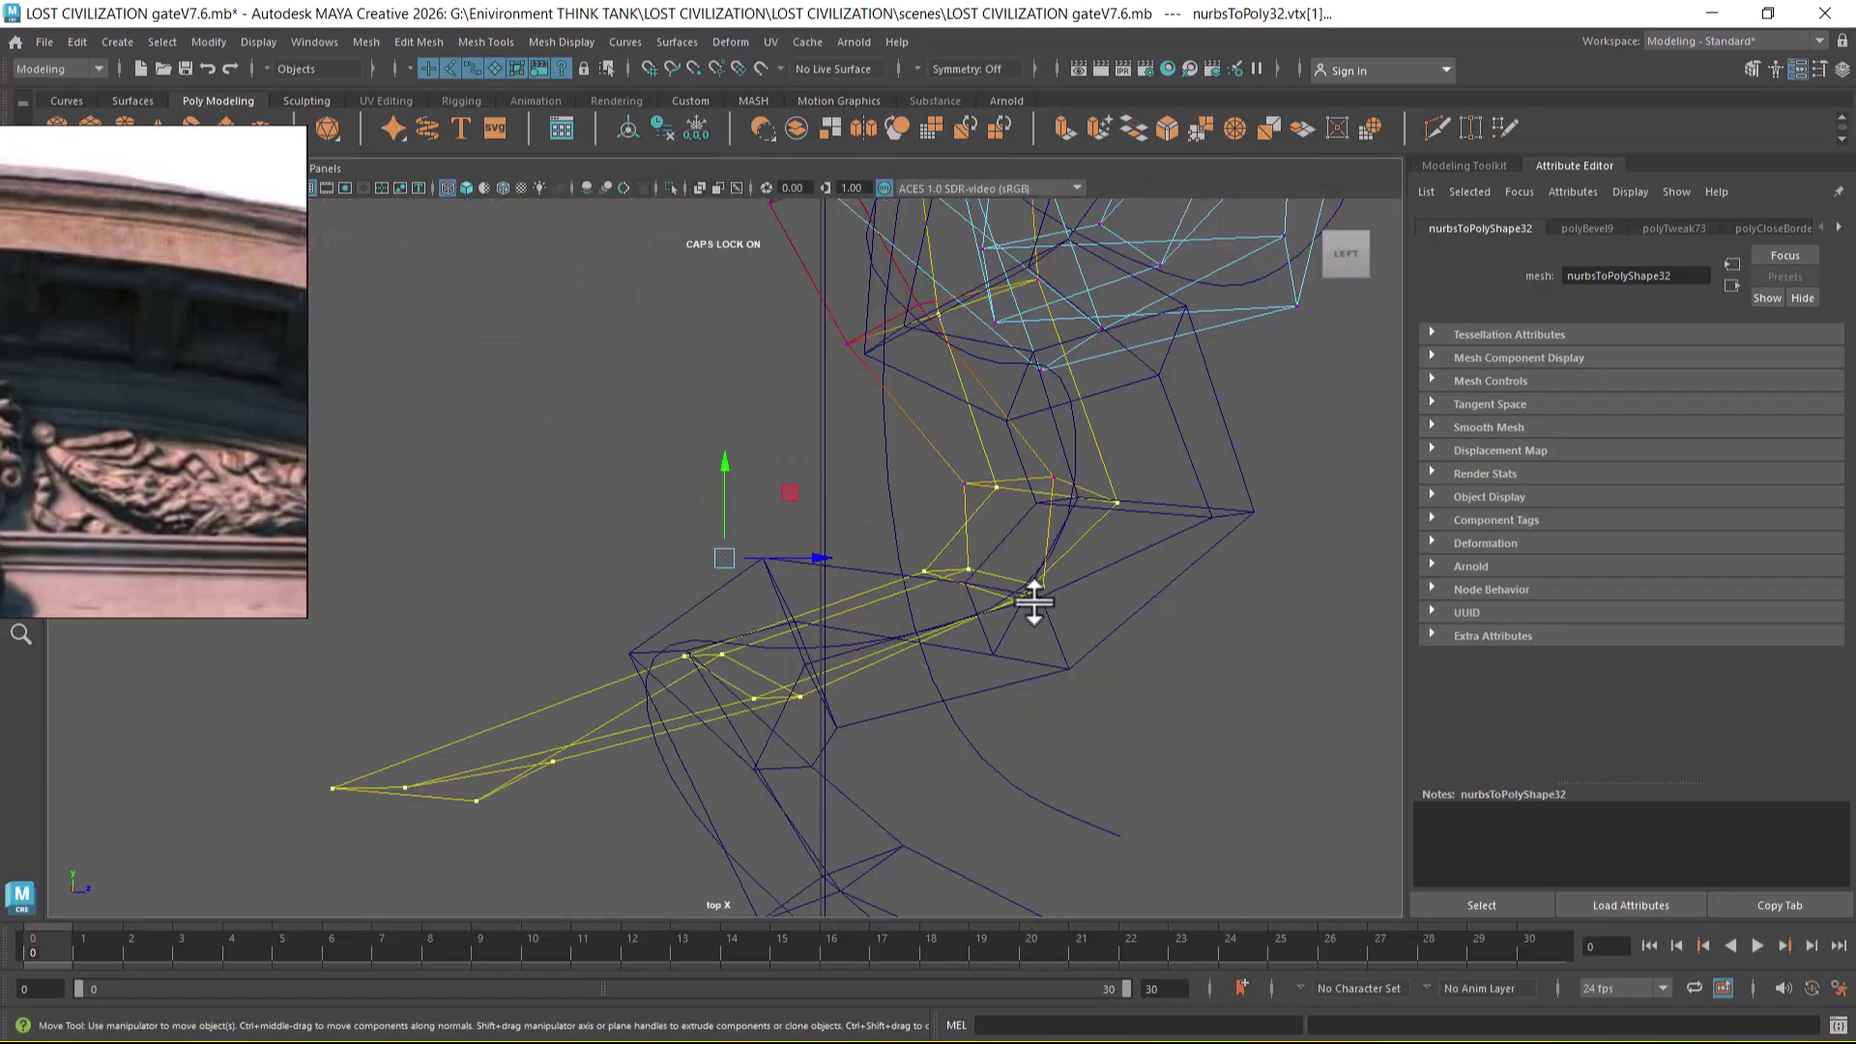
key(space)
alt+right_drag(1061, 473, 854, 645)
scroll(822, 503, up, 8)
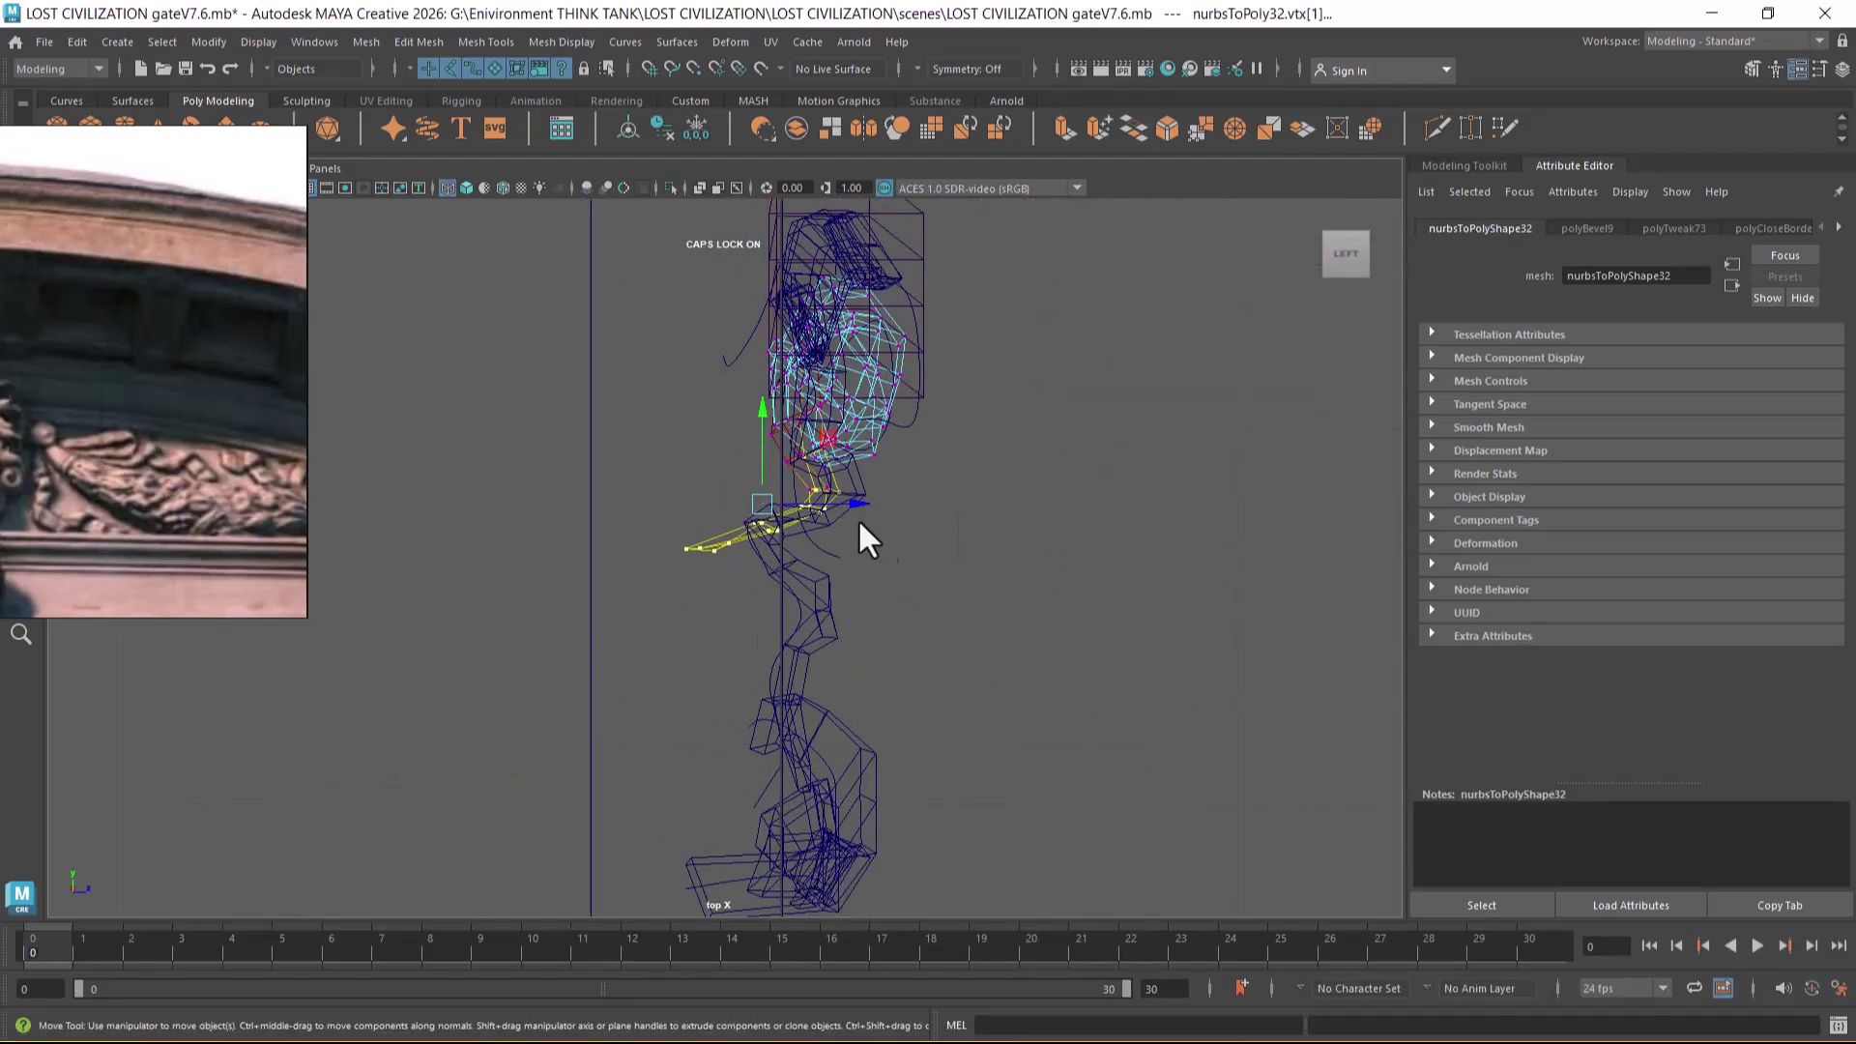
drag(640, 493, 812, 607)
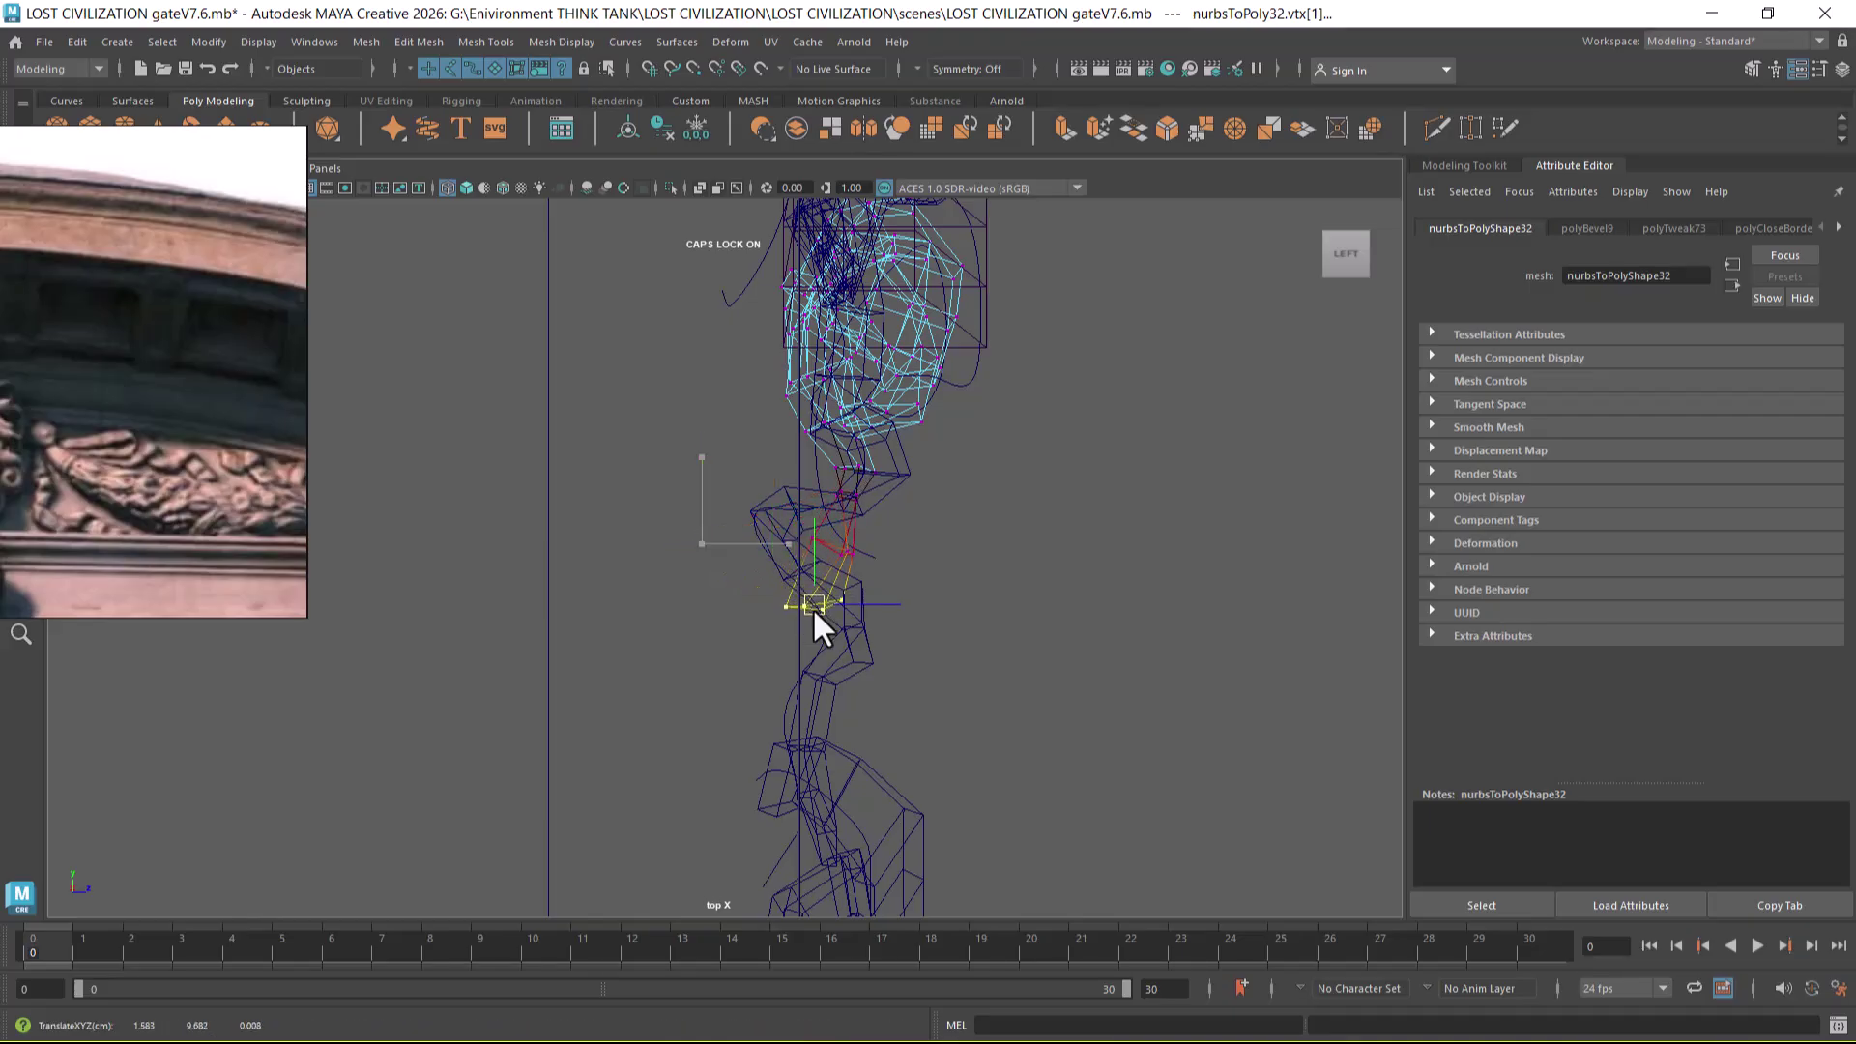
key(space)
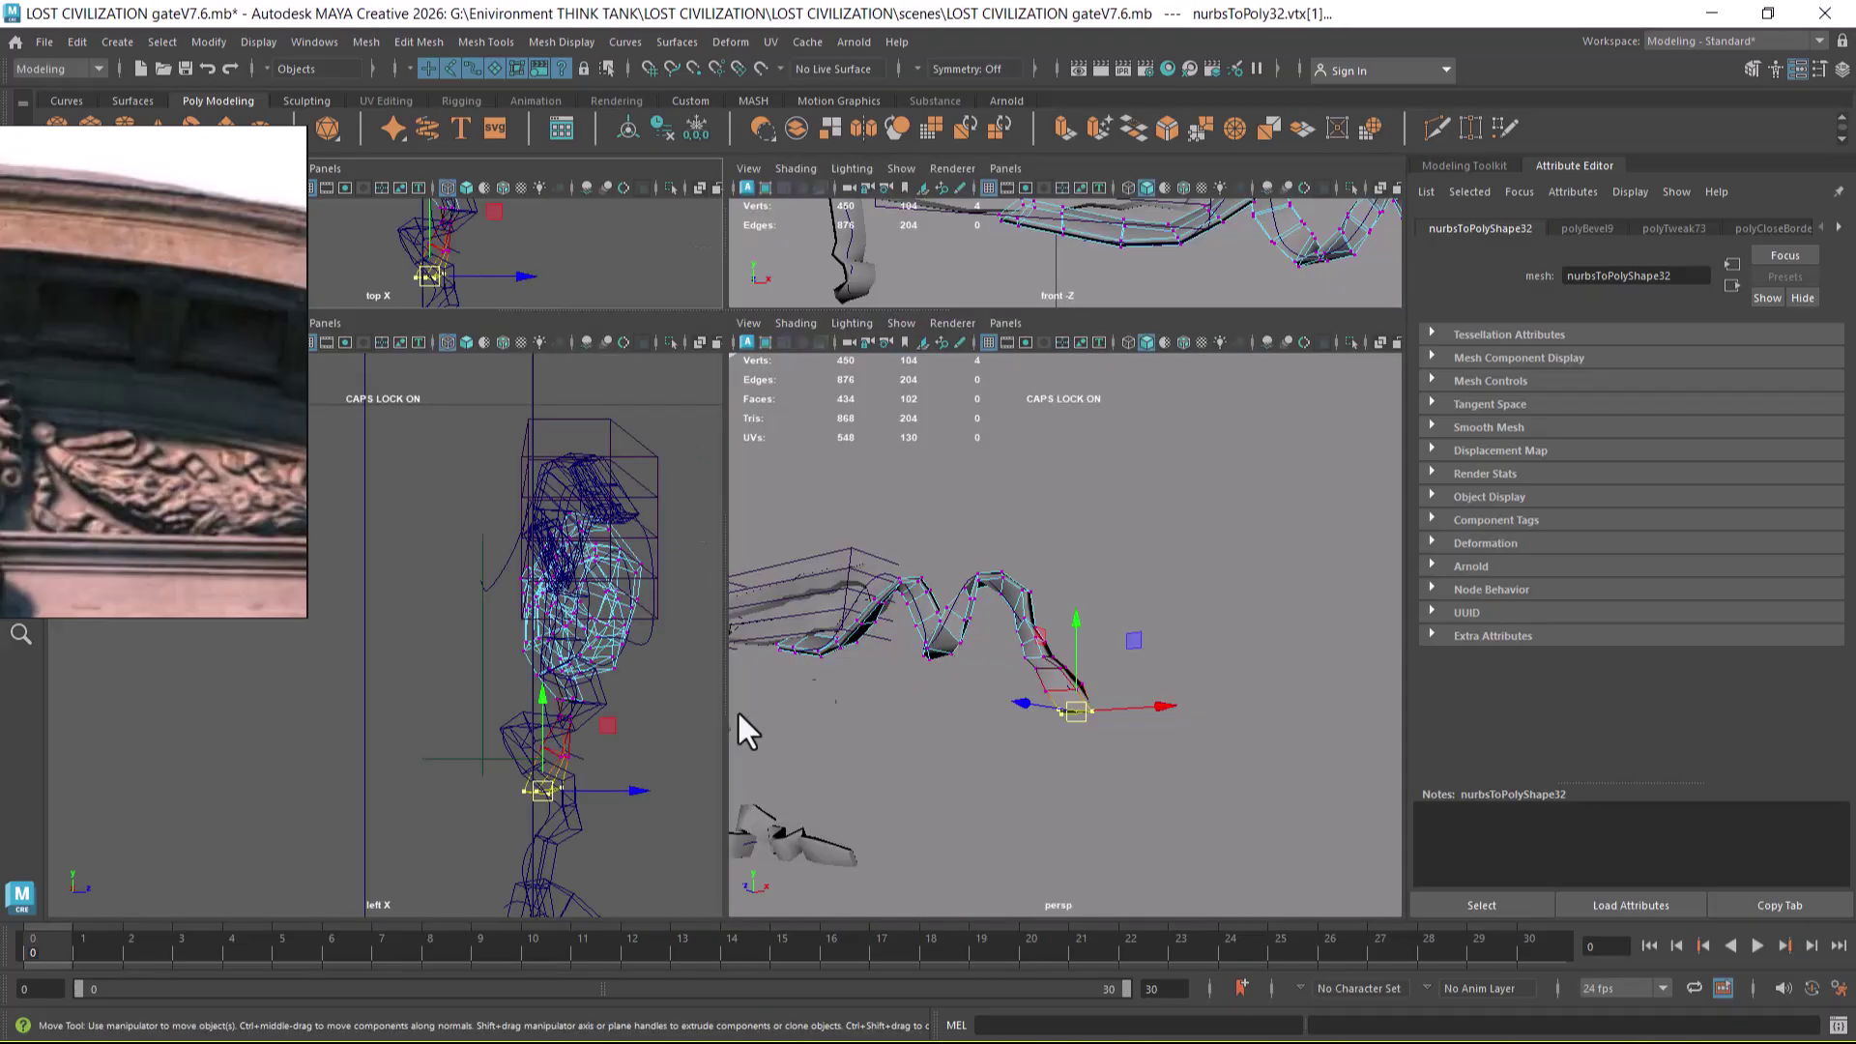
- Select the vertices of the ribbon's descending tip section in the front view and scale them against the reference
alt+right_drag(1112, 744, 1135, 757)
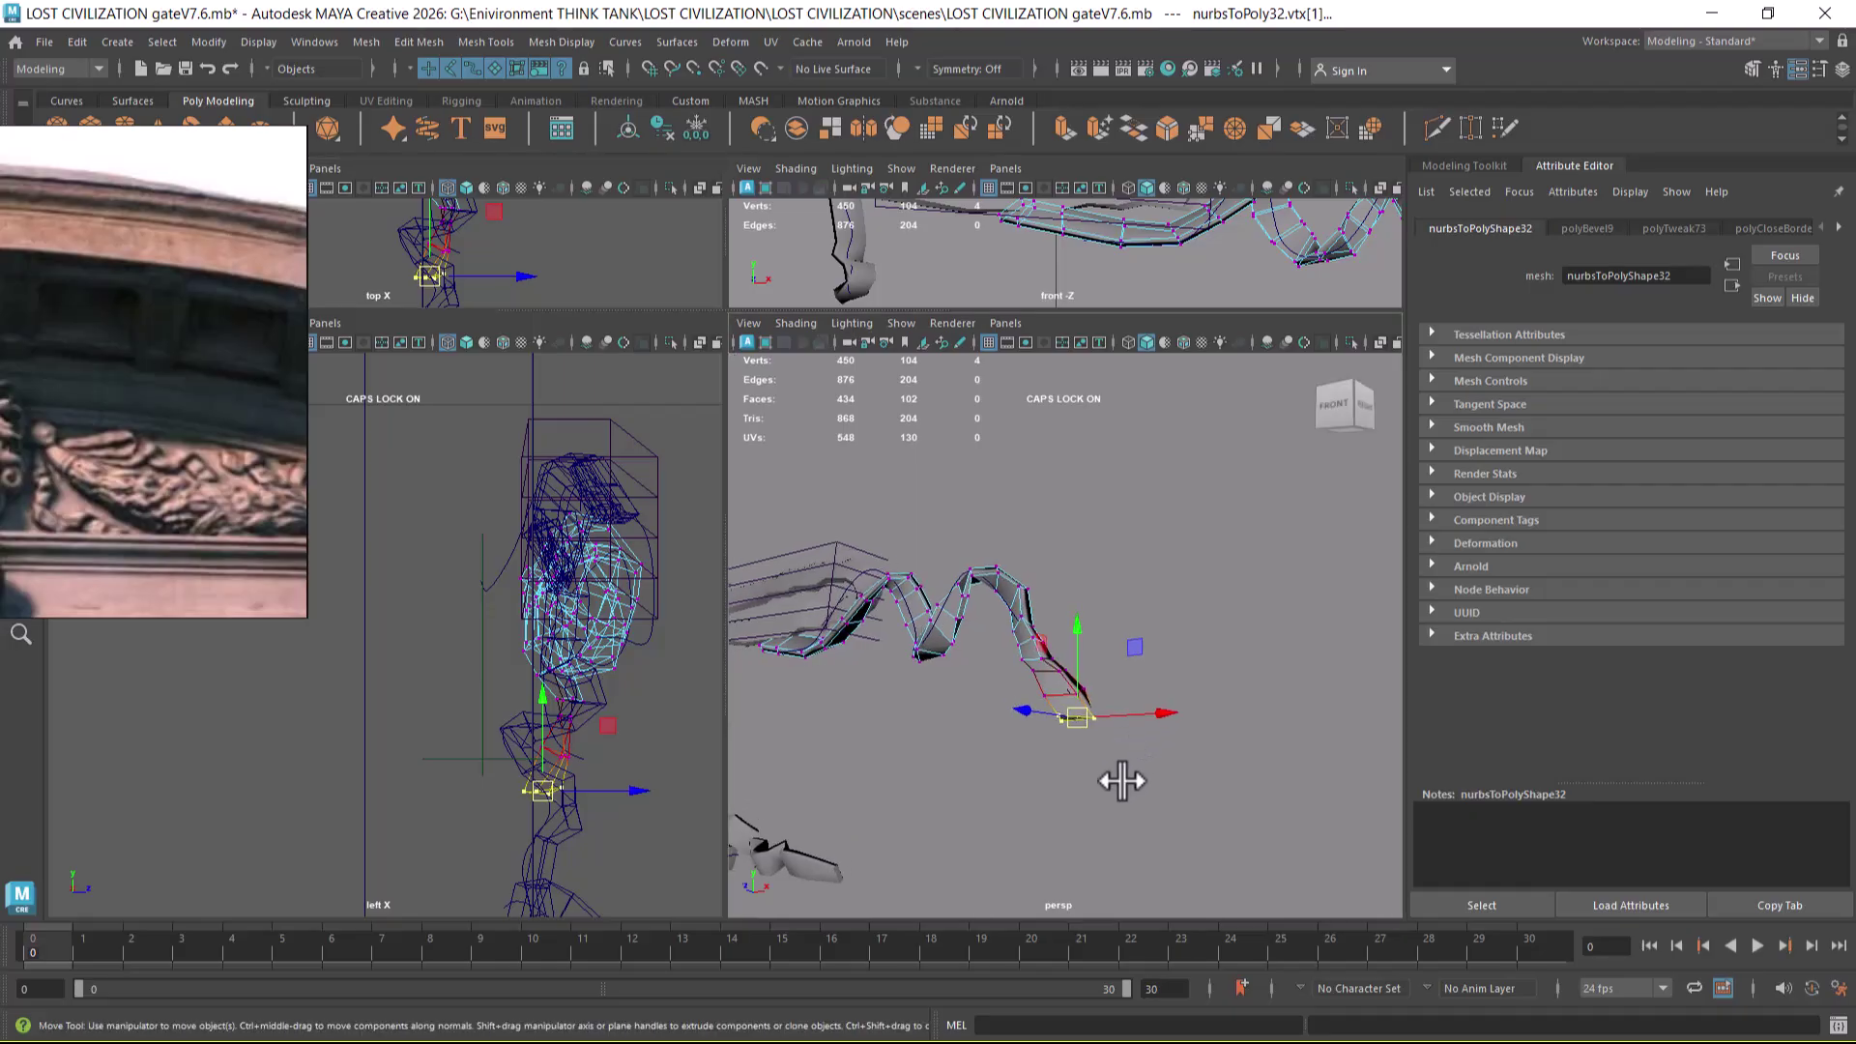
alt+drag(1176, 763, 965, 740)
drag(1133, 715, 1131, 763)
key(4)
alt+middle_drag(1152, 721, 1009, 574)
key(w)
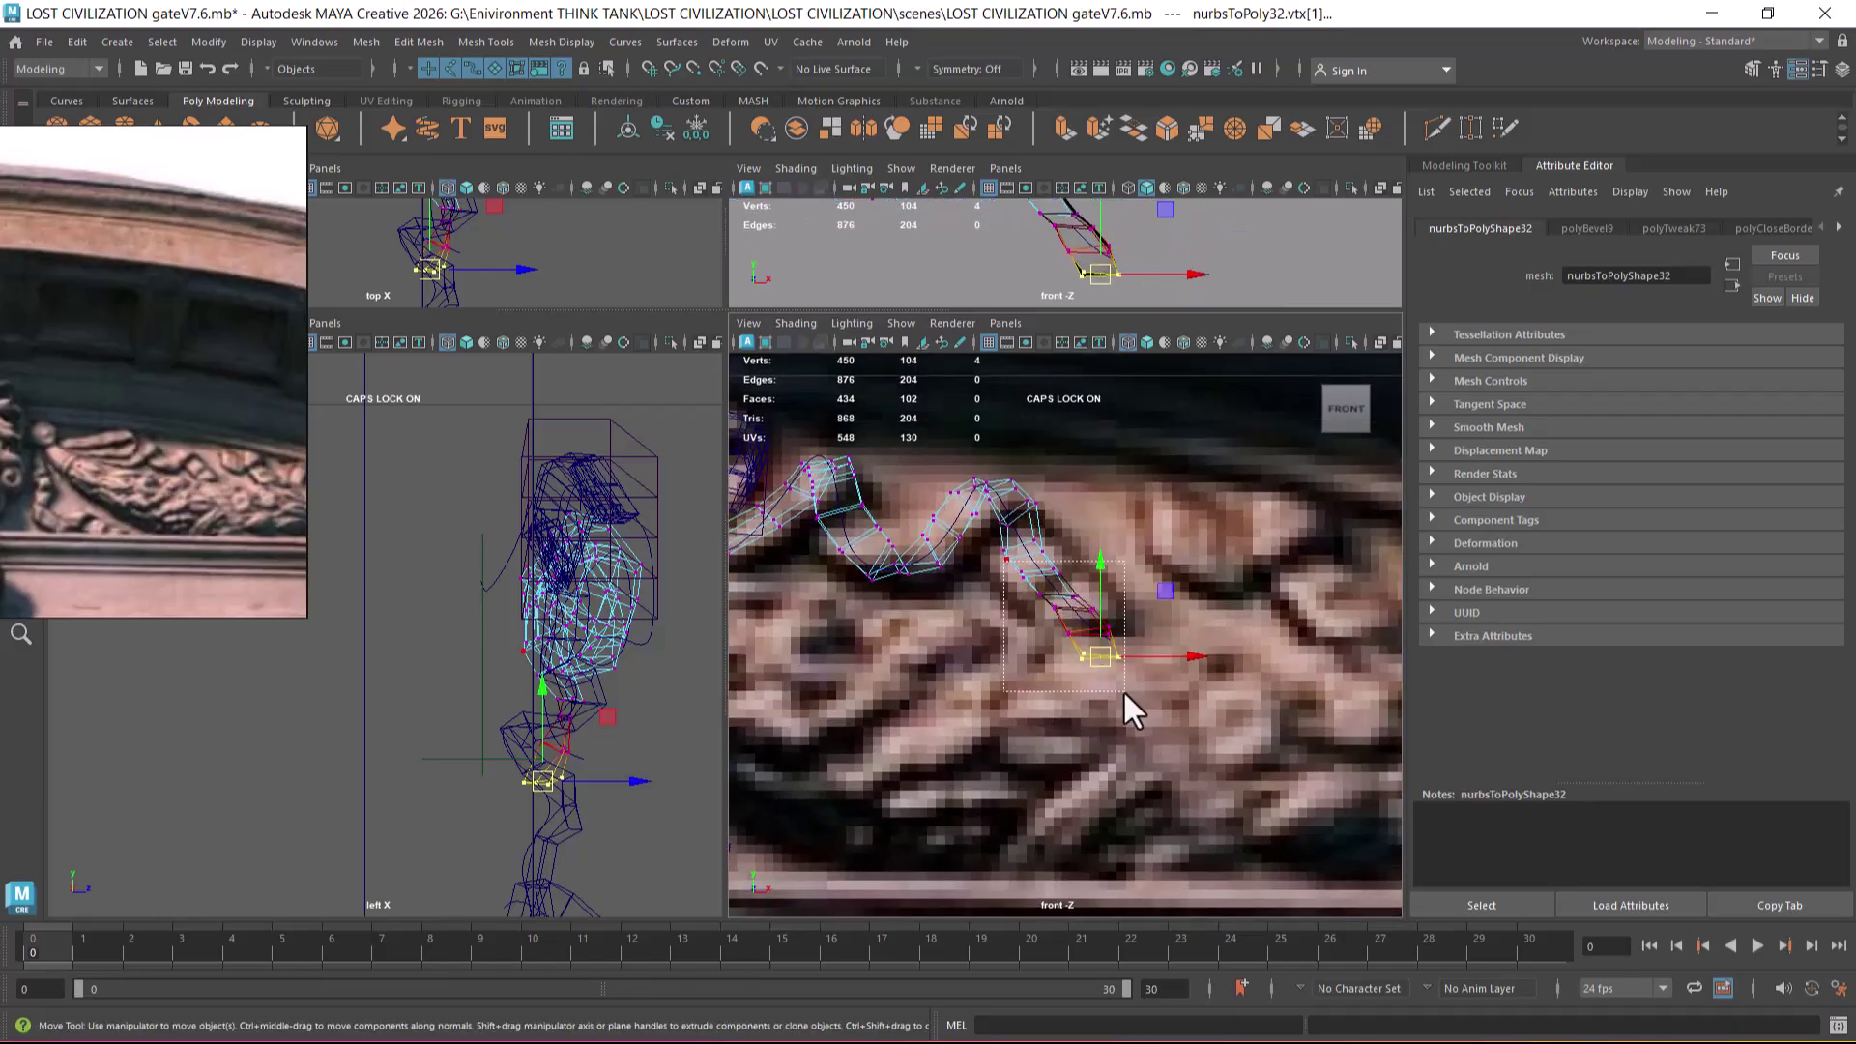
drag(1119, 688, 1118, 682)
key(r)
drag(1152, 617, 1158, 613)
key(w)
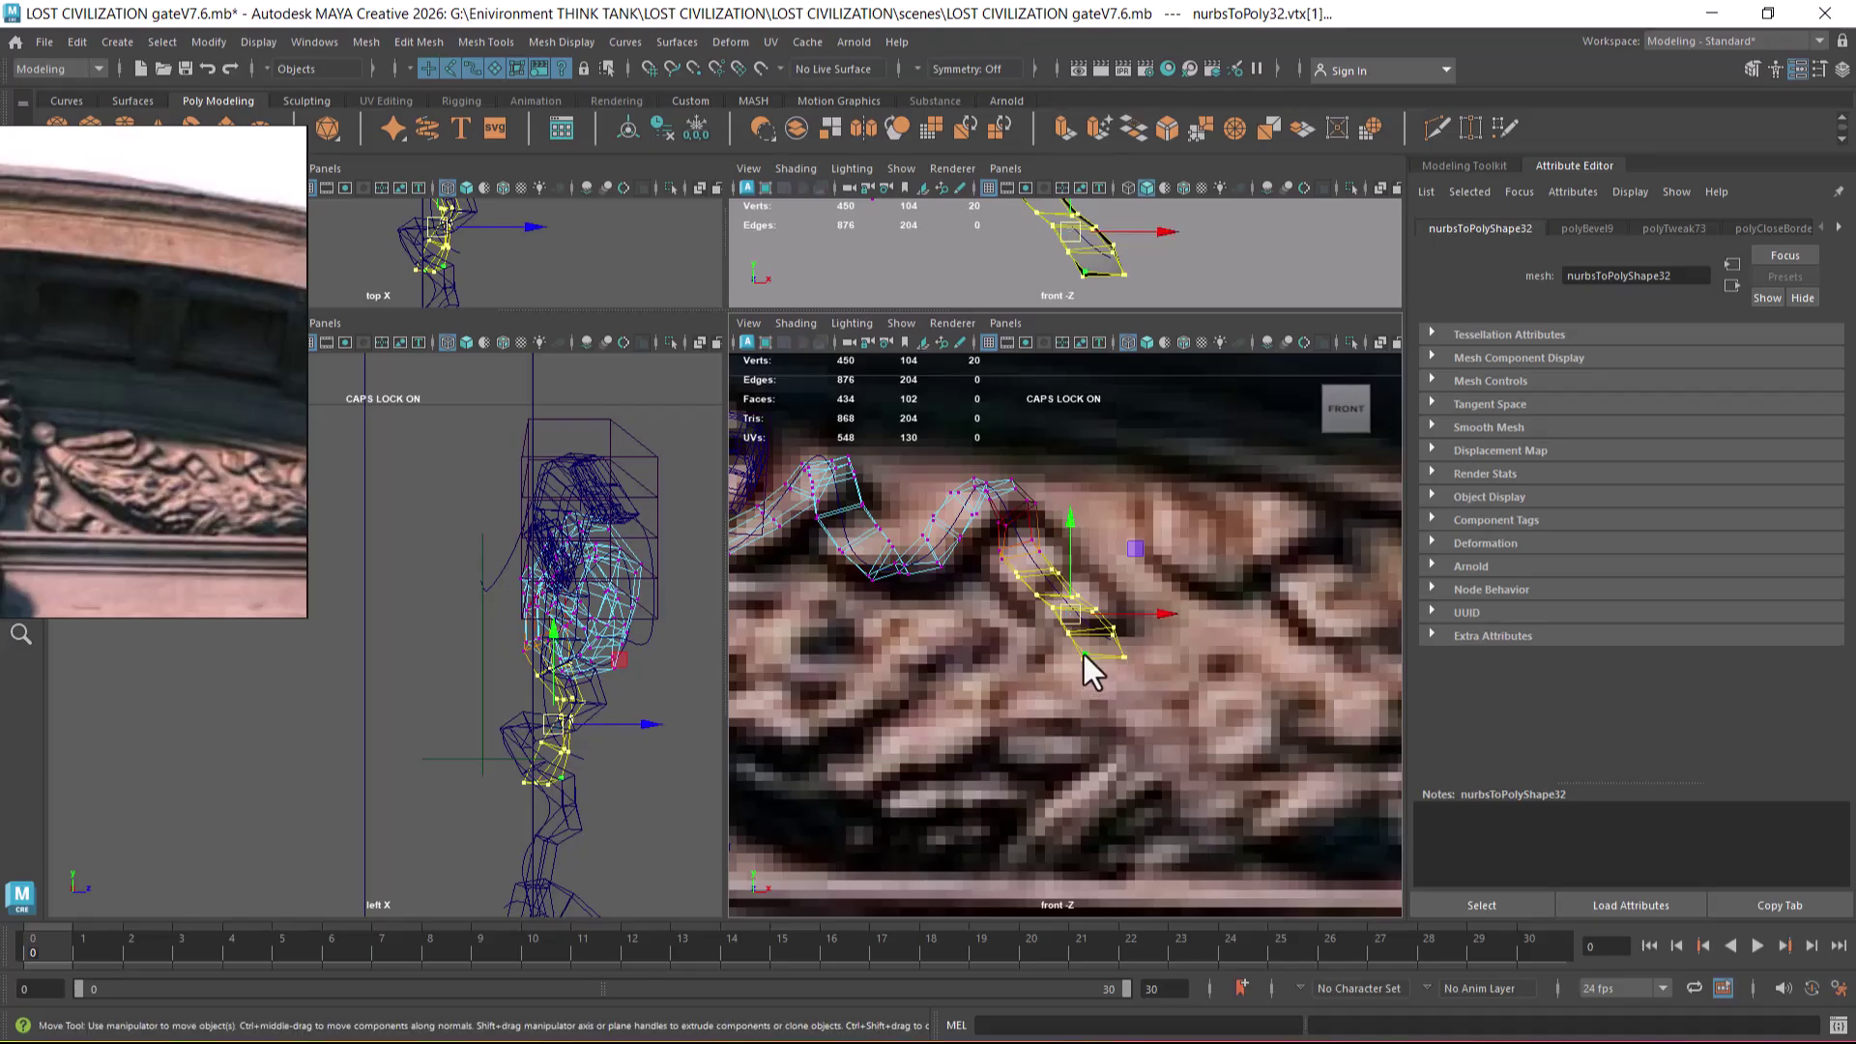
- Raise the end vertices of the ribbon tip slightly, then try shifting the vertices above them and undo that shift
alt+right_drag(1081, 659, 1146, 659)
drag(1179, 628, 1025, 704)
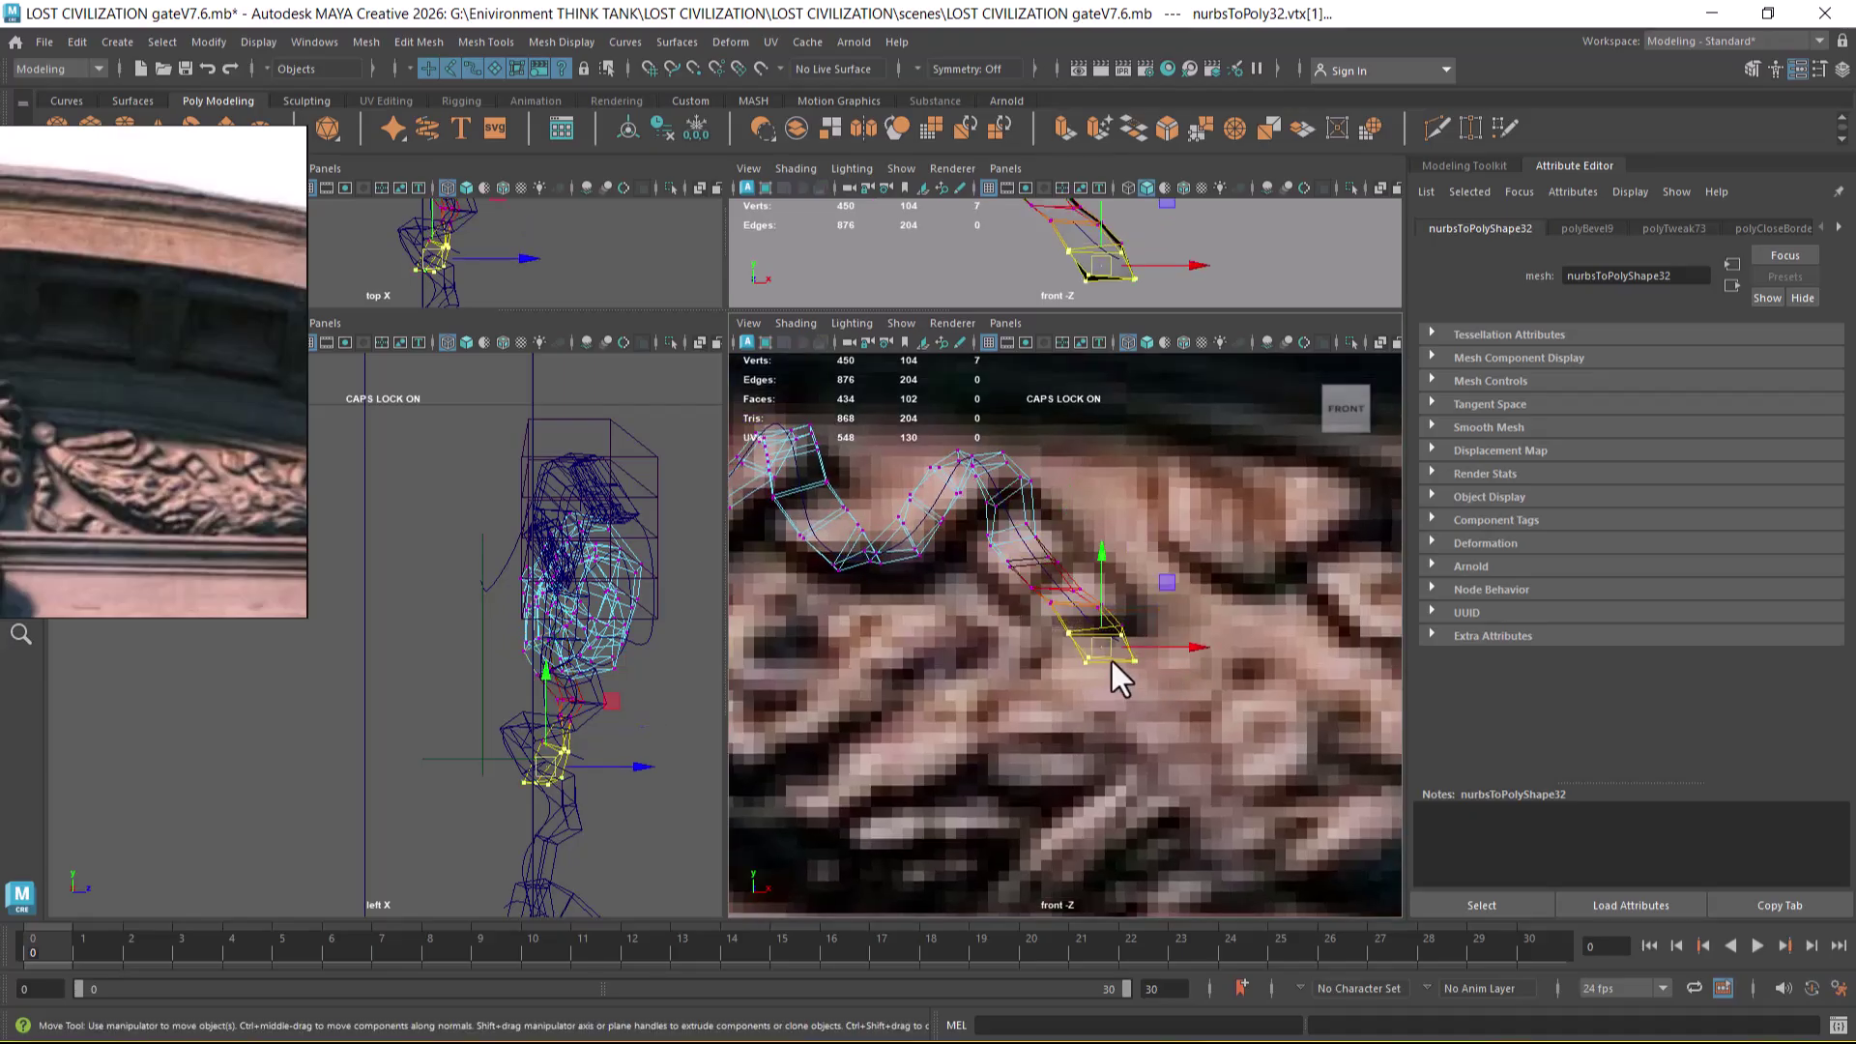
drag(1109, 659, 1104, 631)
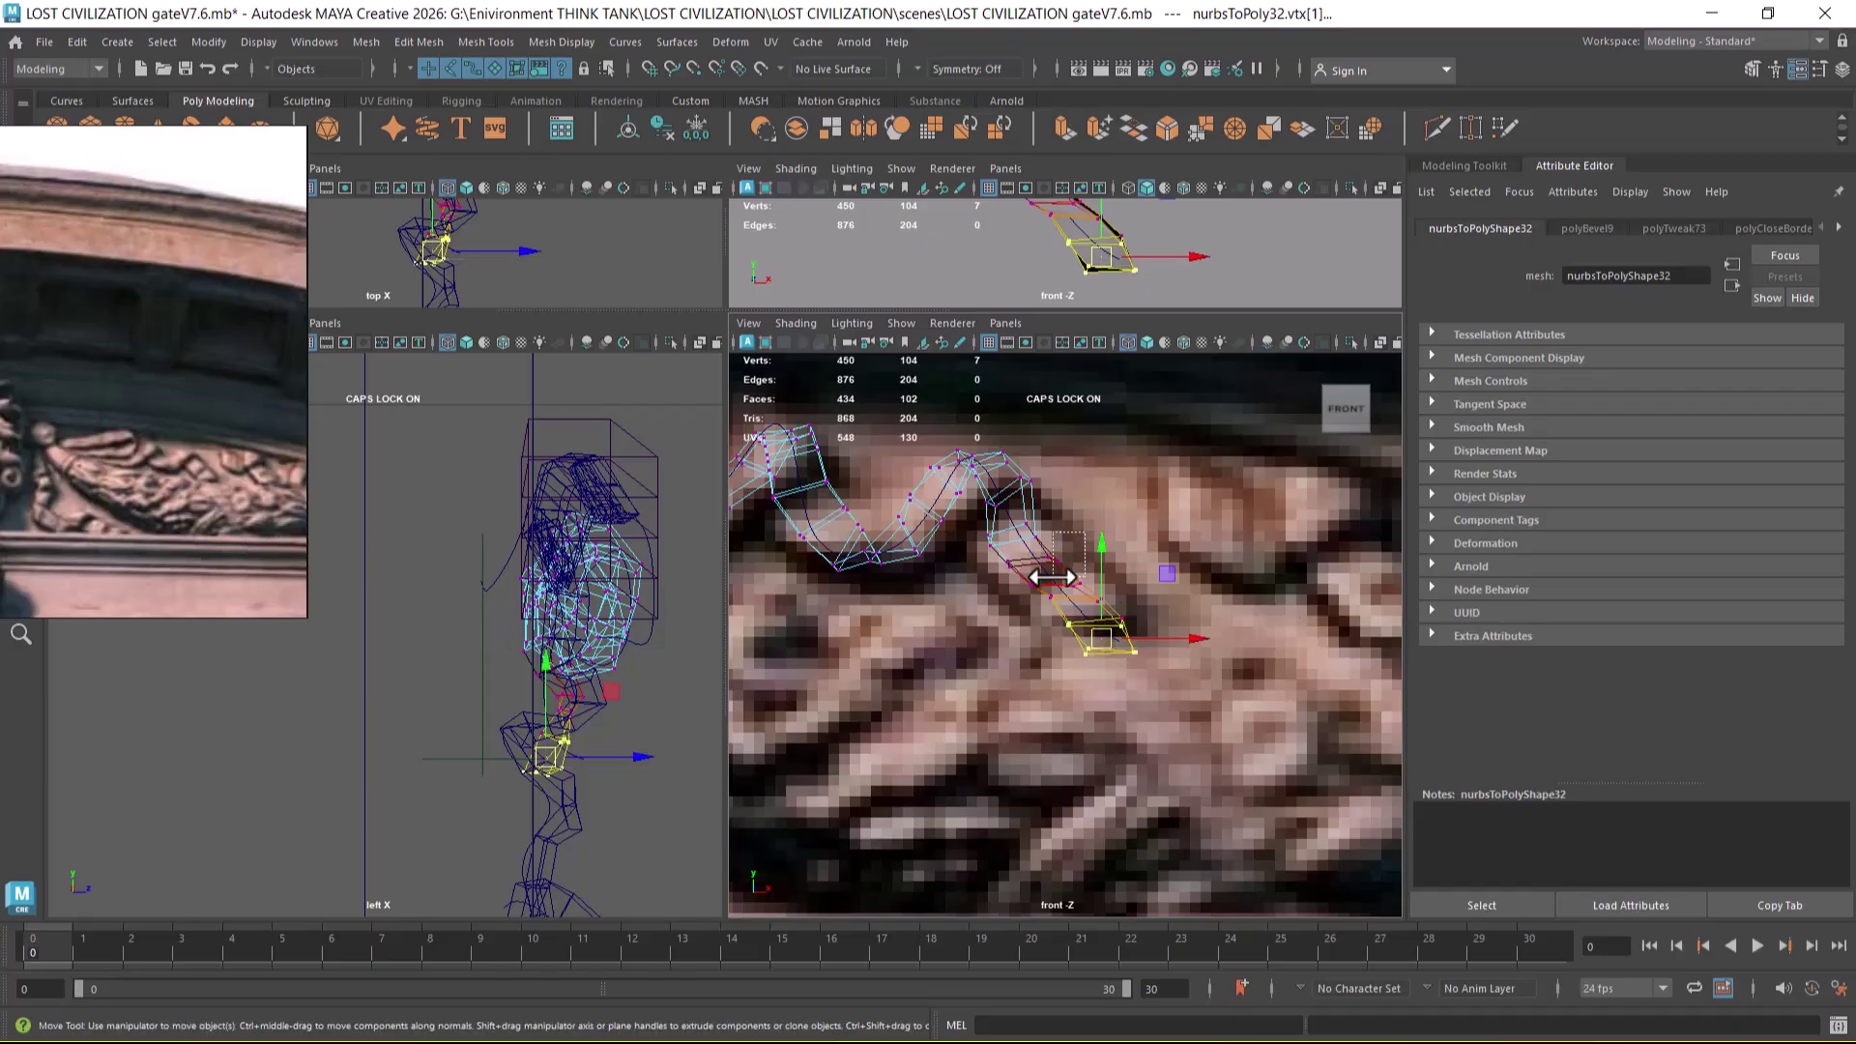
drag(1050, 575, 1053, 571)
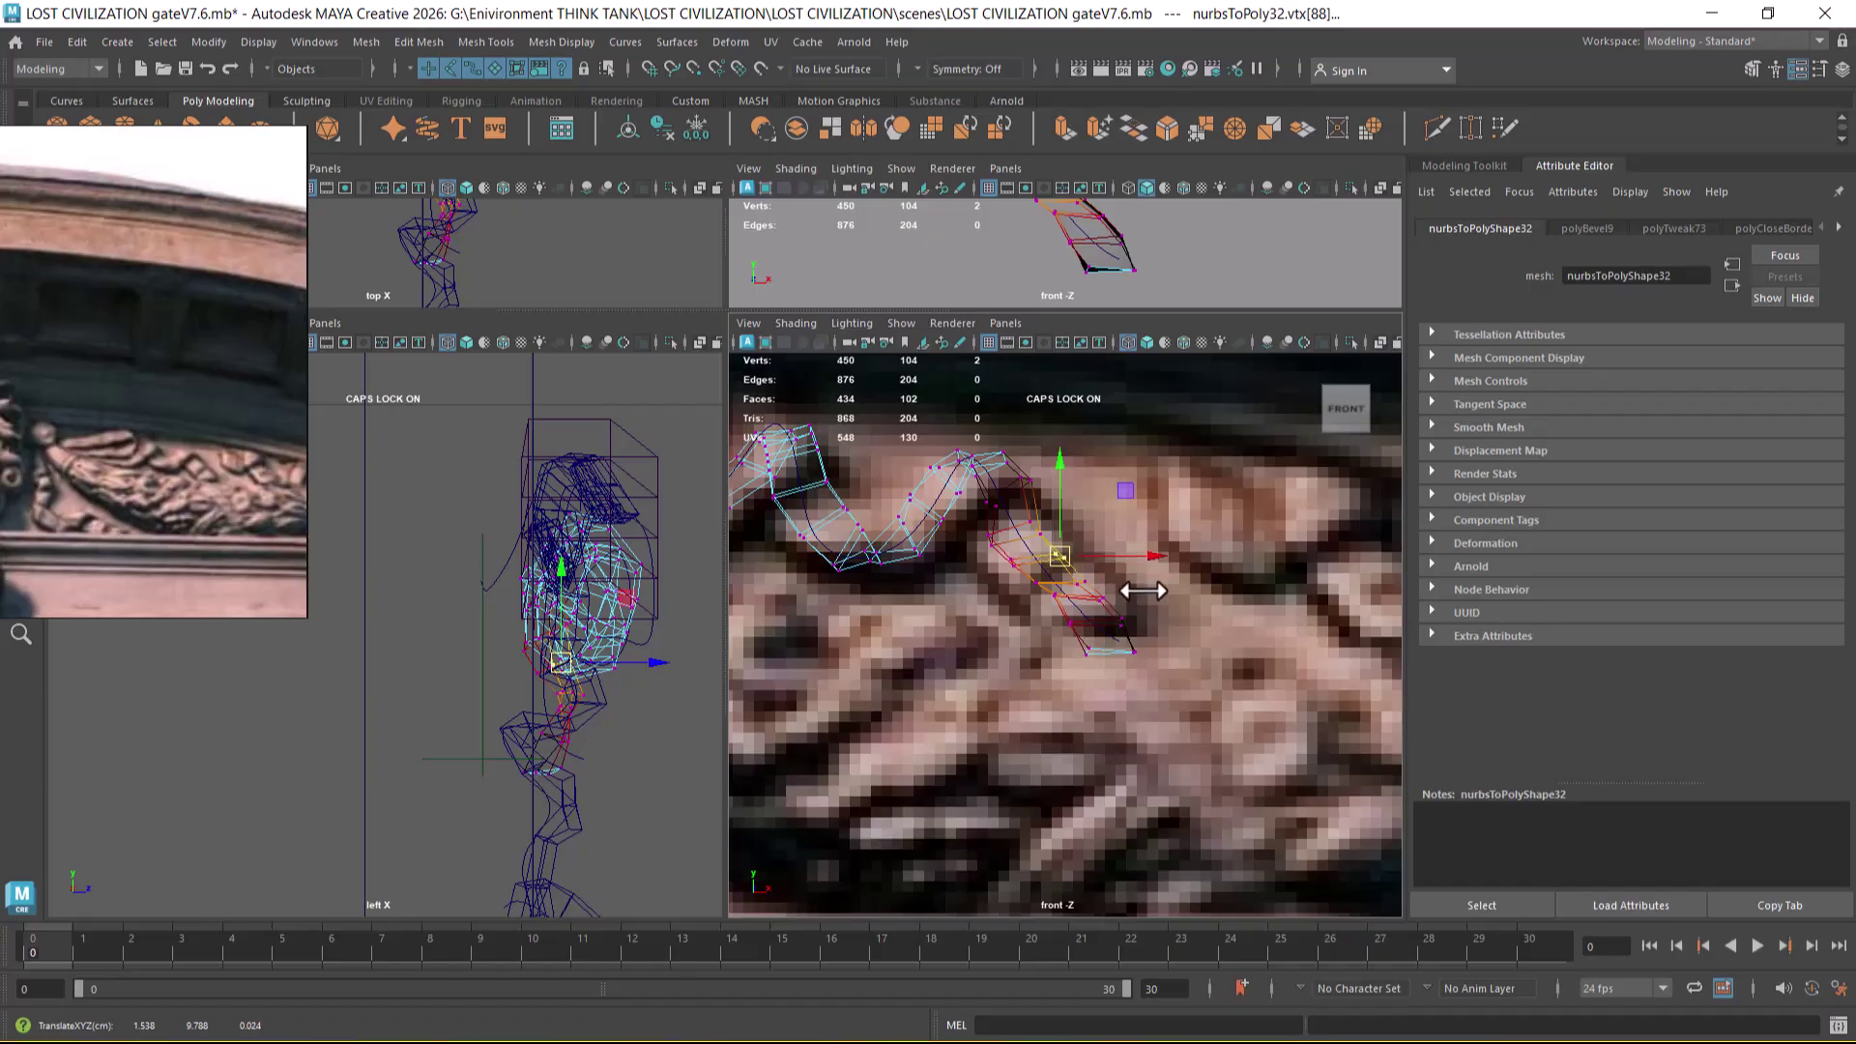
key(ctrl+z)
key(ctrl+z)
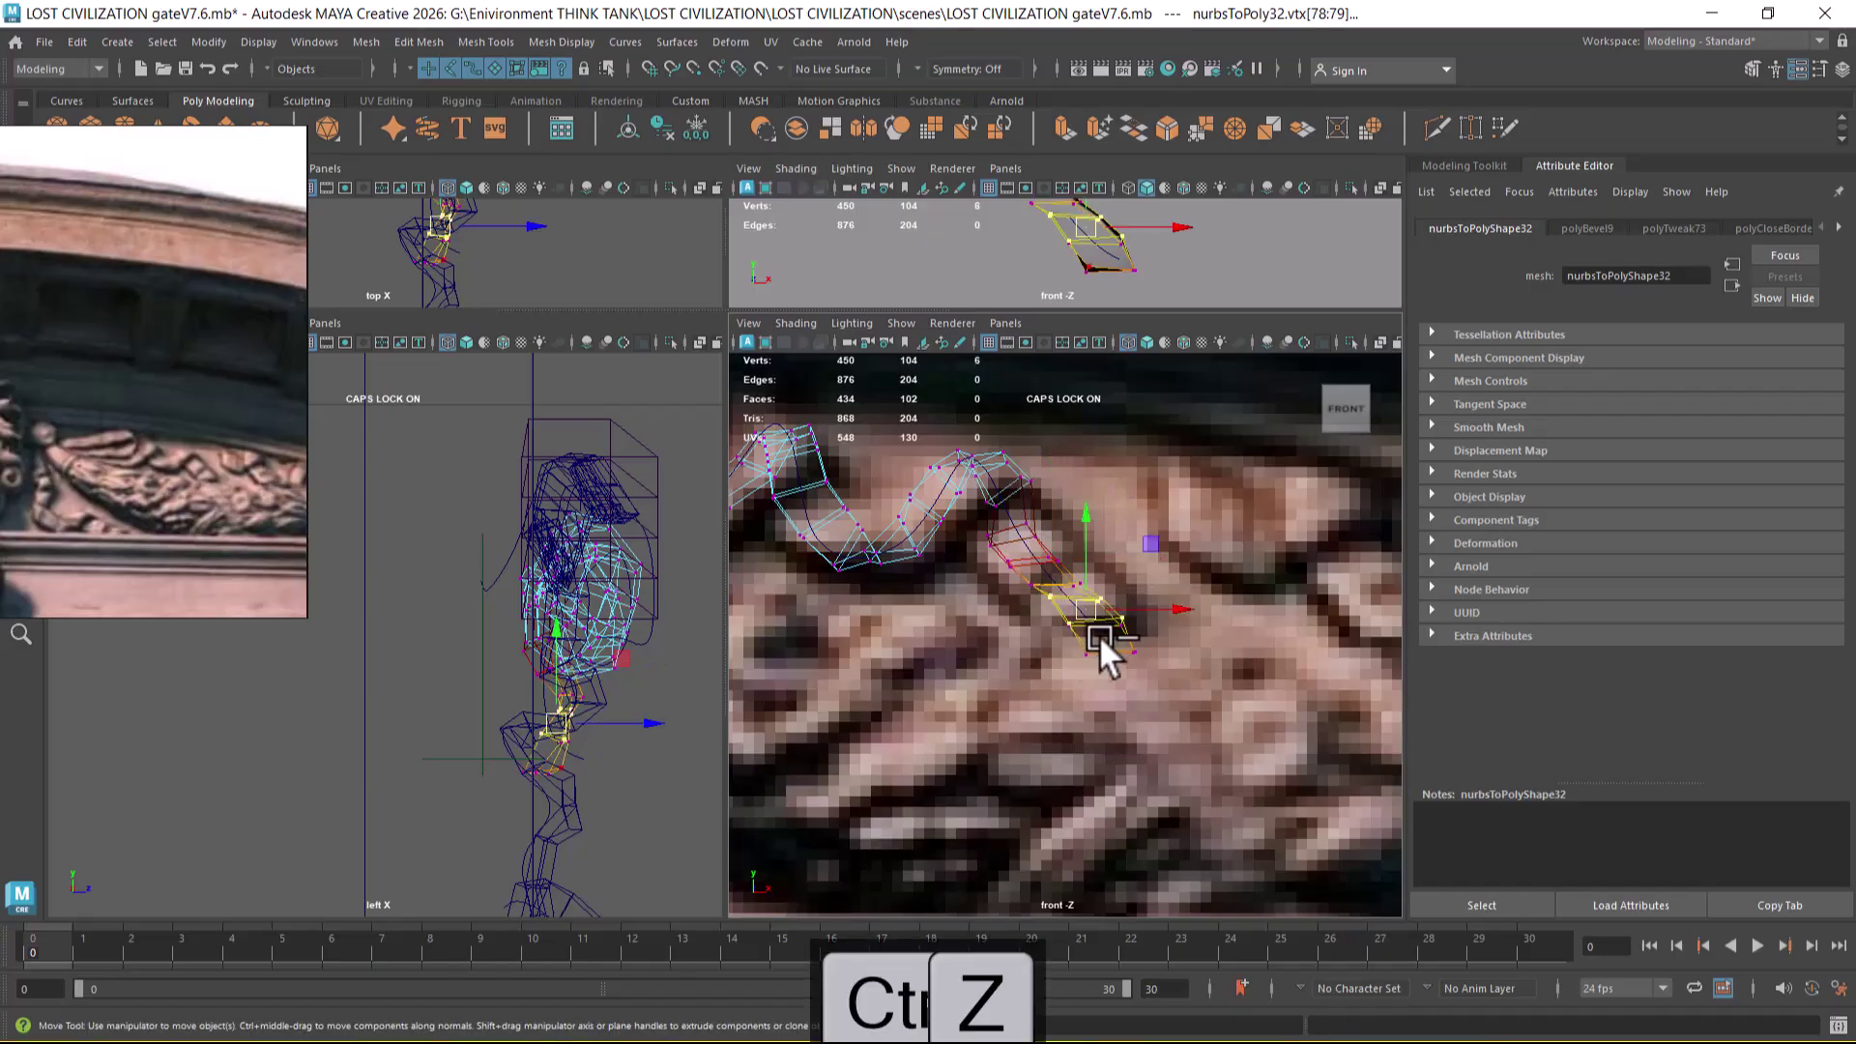
- Widen the ribbon's descending tip section horizontally by scaling its vertices to match the reference carving
drag(1210, 705, 980, 588)
key(r)
mouse_move(1168, 623)
mouse_down()
mouse_move(1212, 628)
mouse_move(1180, 623)
mouse_move(1197, 619)
mouse_up()
drag(1184, 696, 983, 534)
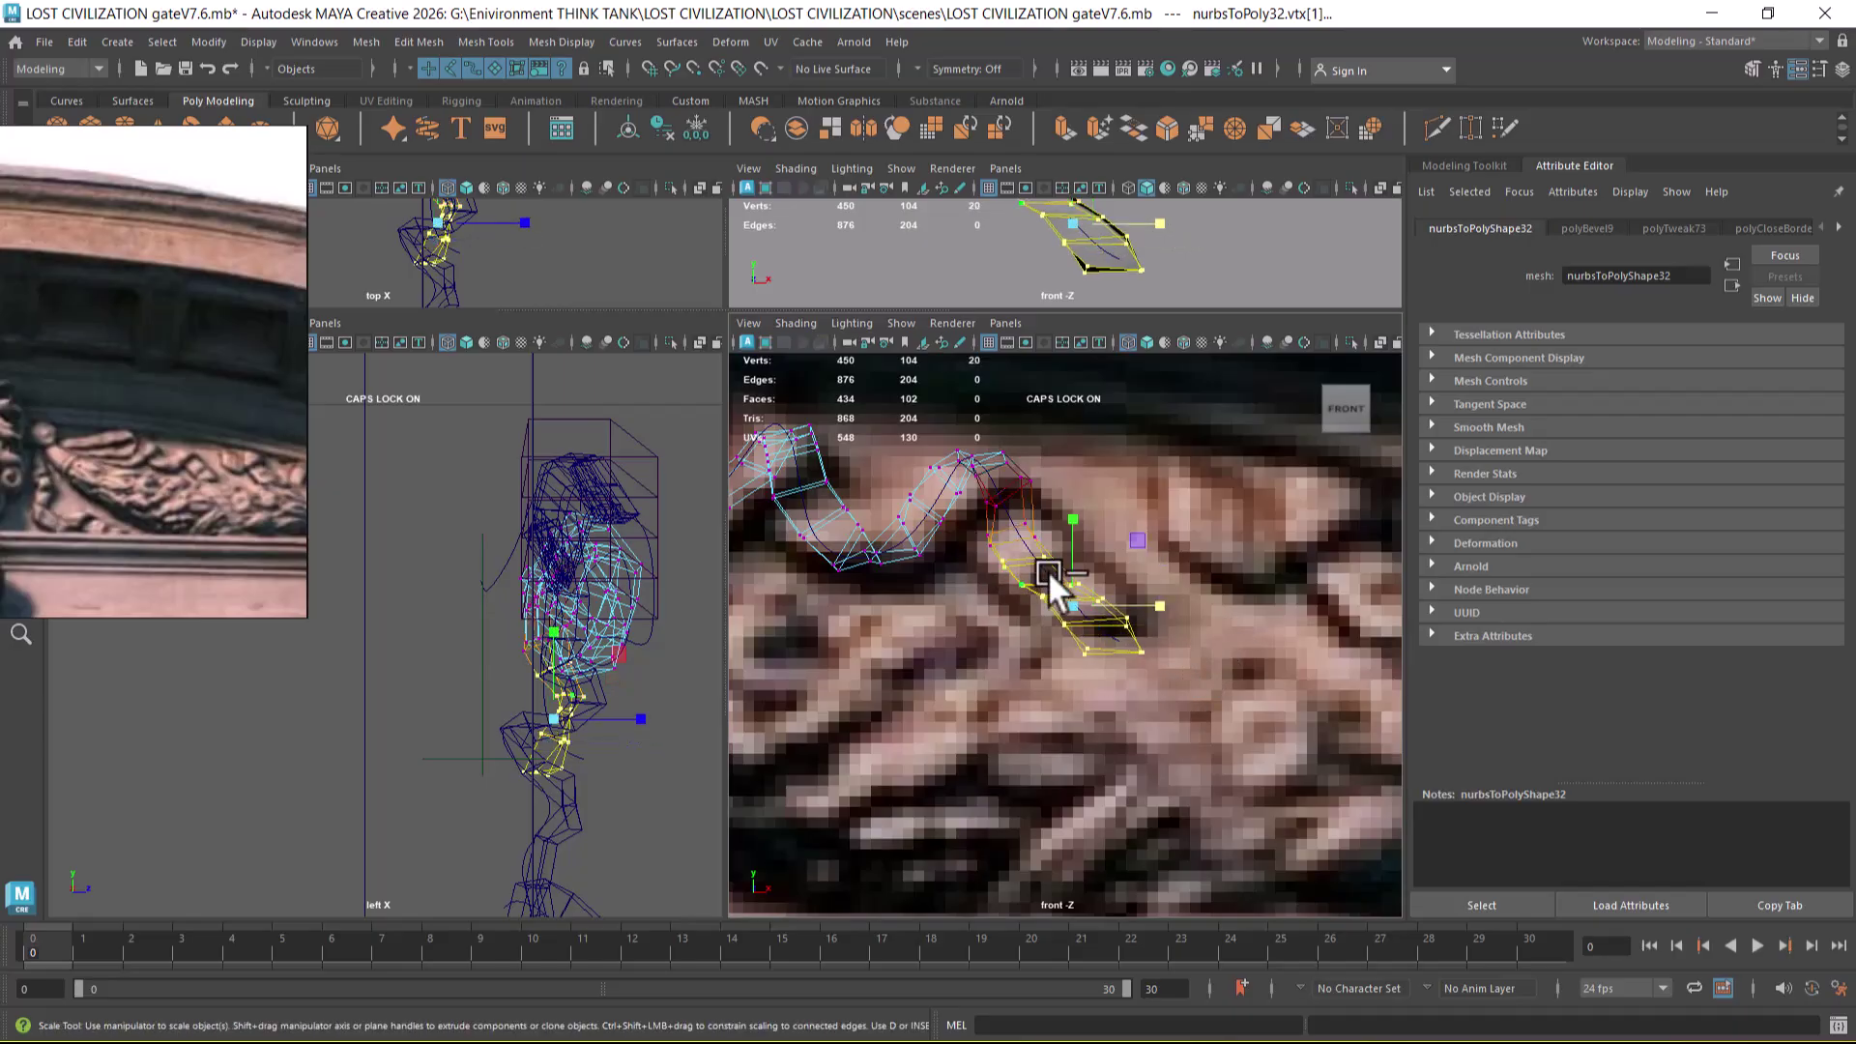
drag(1173, 605, 1047, 590)
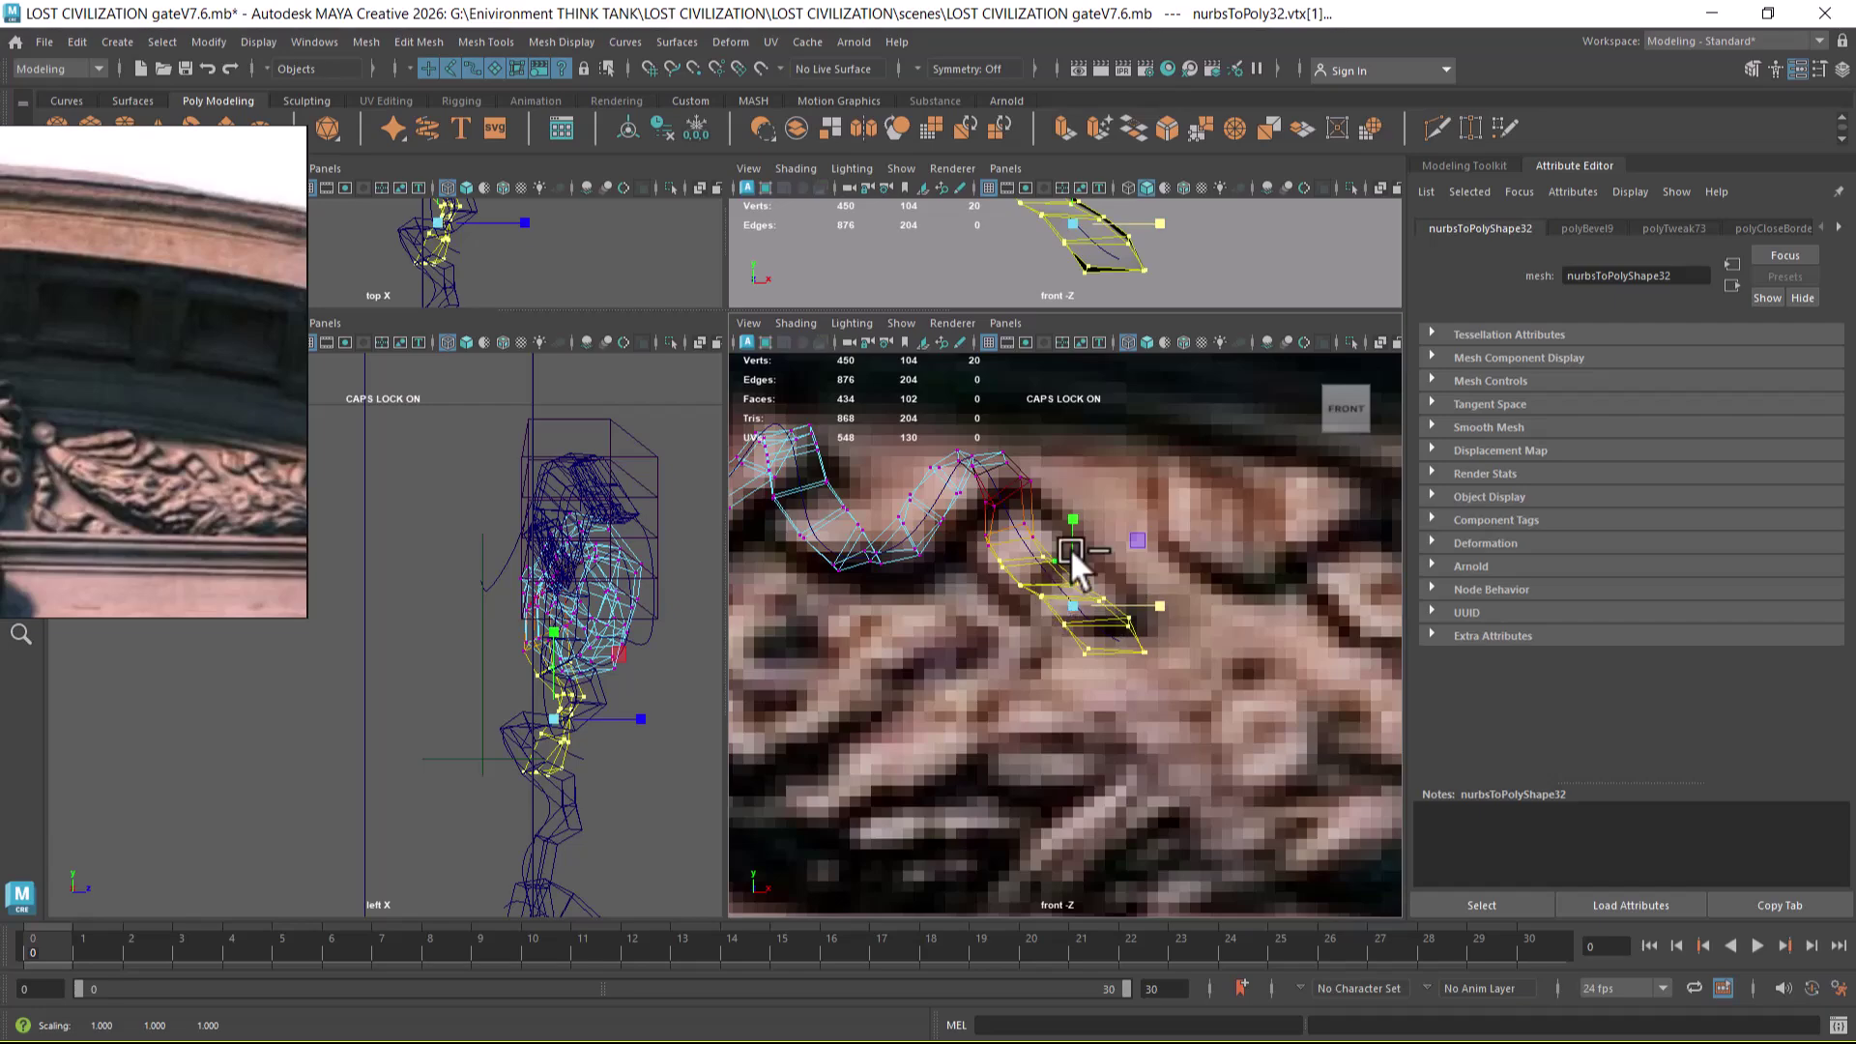
- Leave vertex mode and select the guide curve running through the wavy ribbon
key(space)
alt+drag(1118, 352, 870, 468)
alt+middle_drag(870, 468, 961, 567)
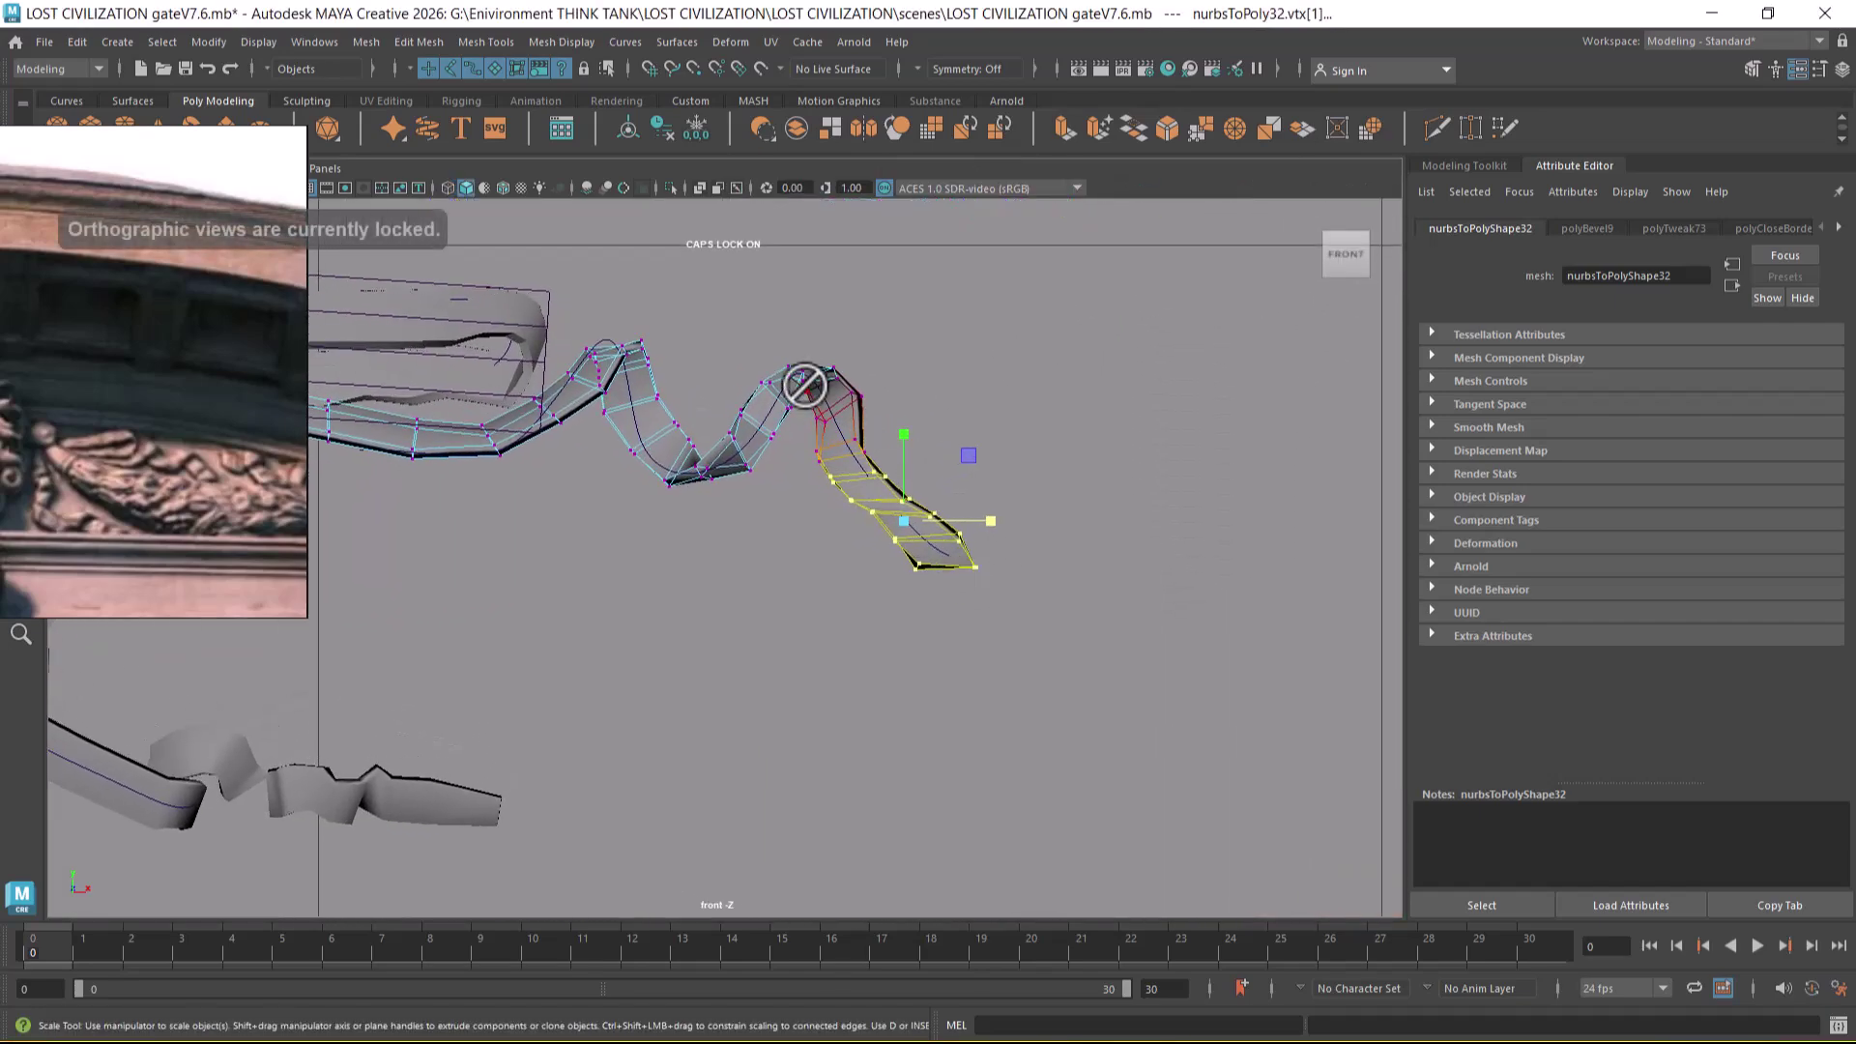
key(F8)
double_click(770, 413)
key(g)
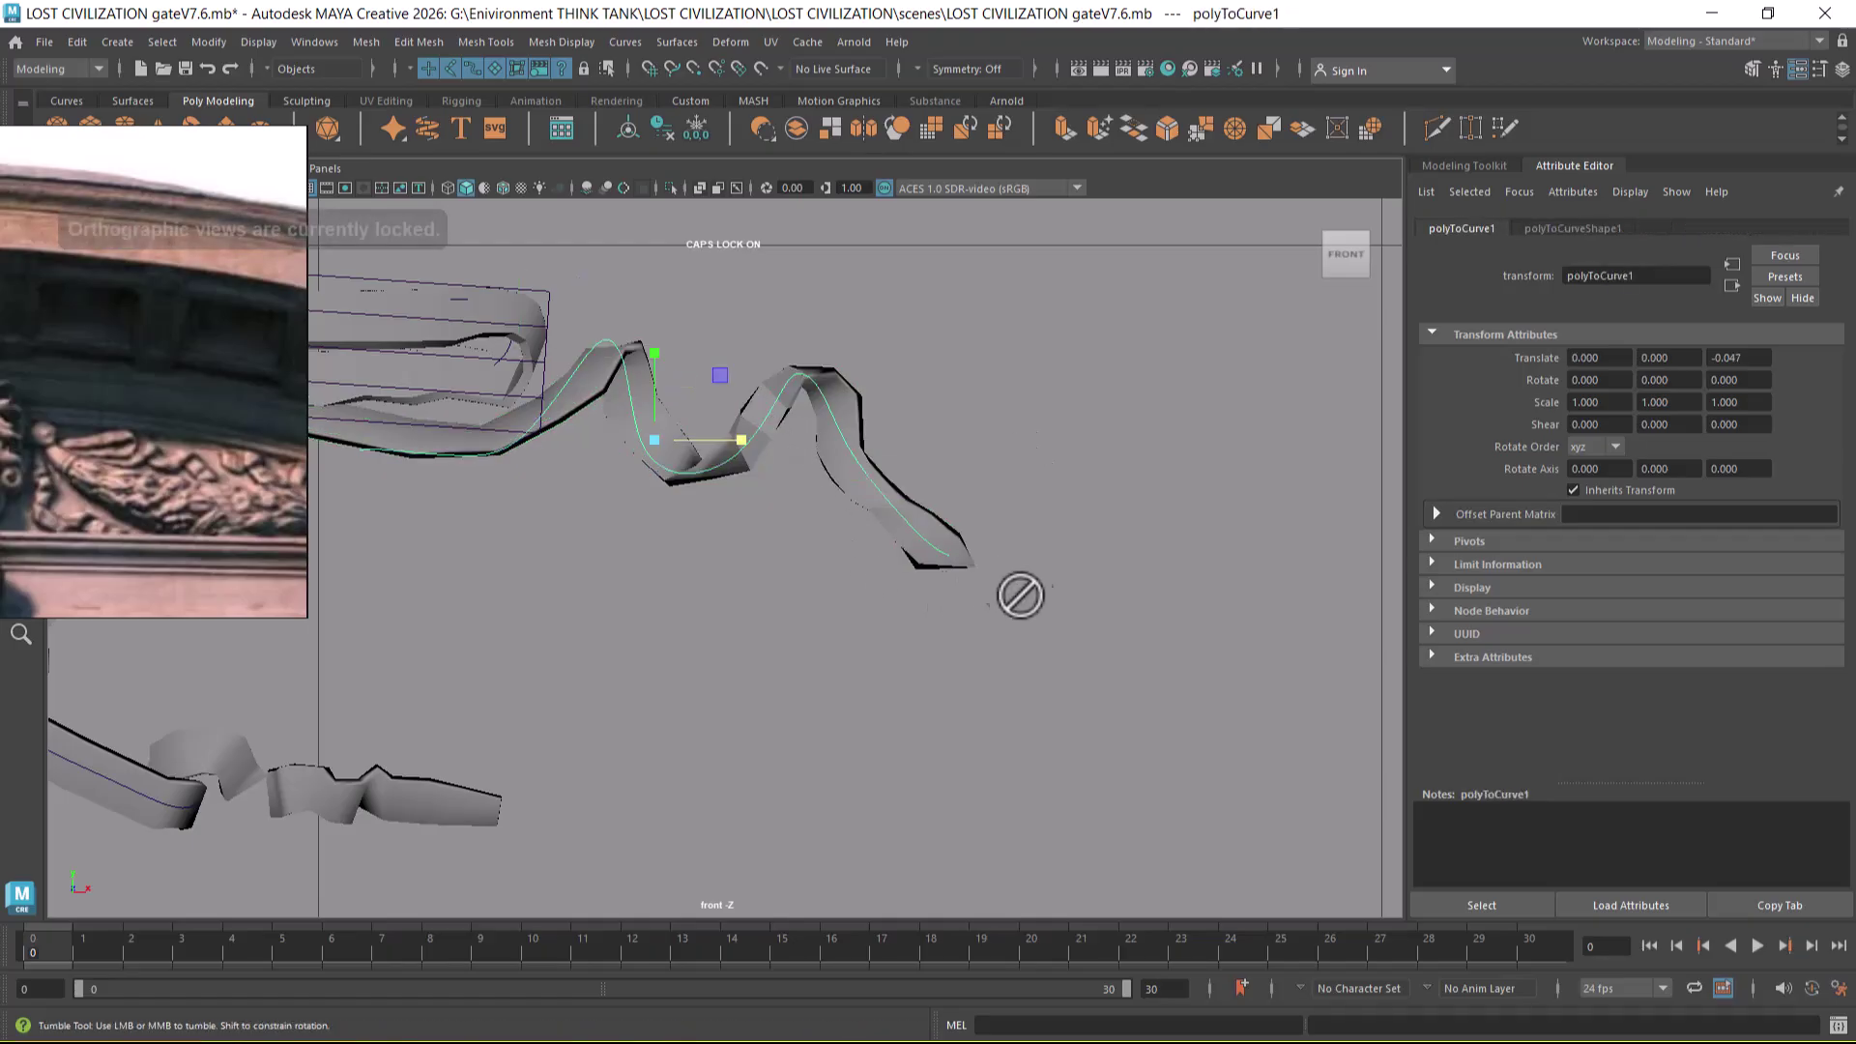
mouse_move(919, 472)
alt+mouse_down()
mouse_move(965, 530)
mouse_move(953, 485)
mouse_move(1110, 567)
mouse_move(837, 513)
mouse_move(837, 542)
mouse_move(857, 544)
mouse_move(803, 623)
mouse_move(934, 565)
mouse_move(907, 632)
alt+mouse_up()
key(4)
key(5)
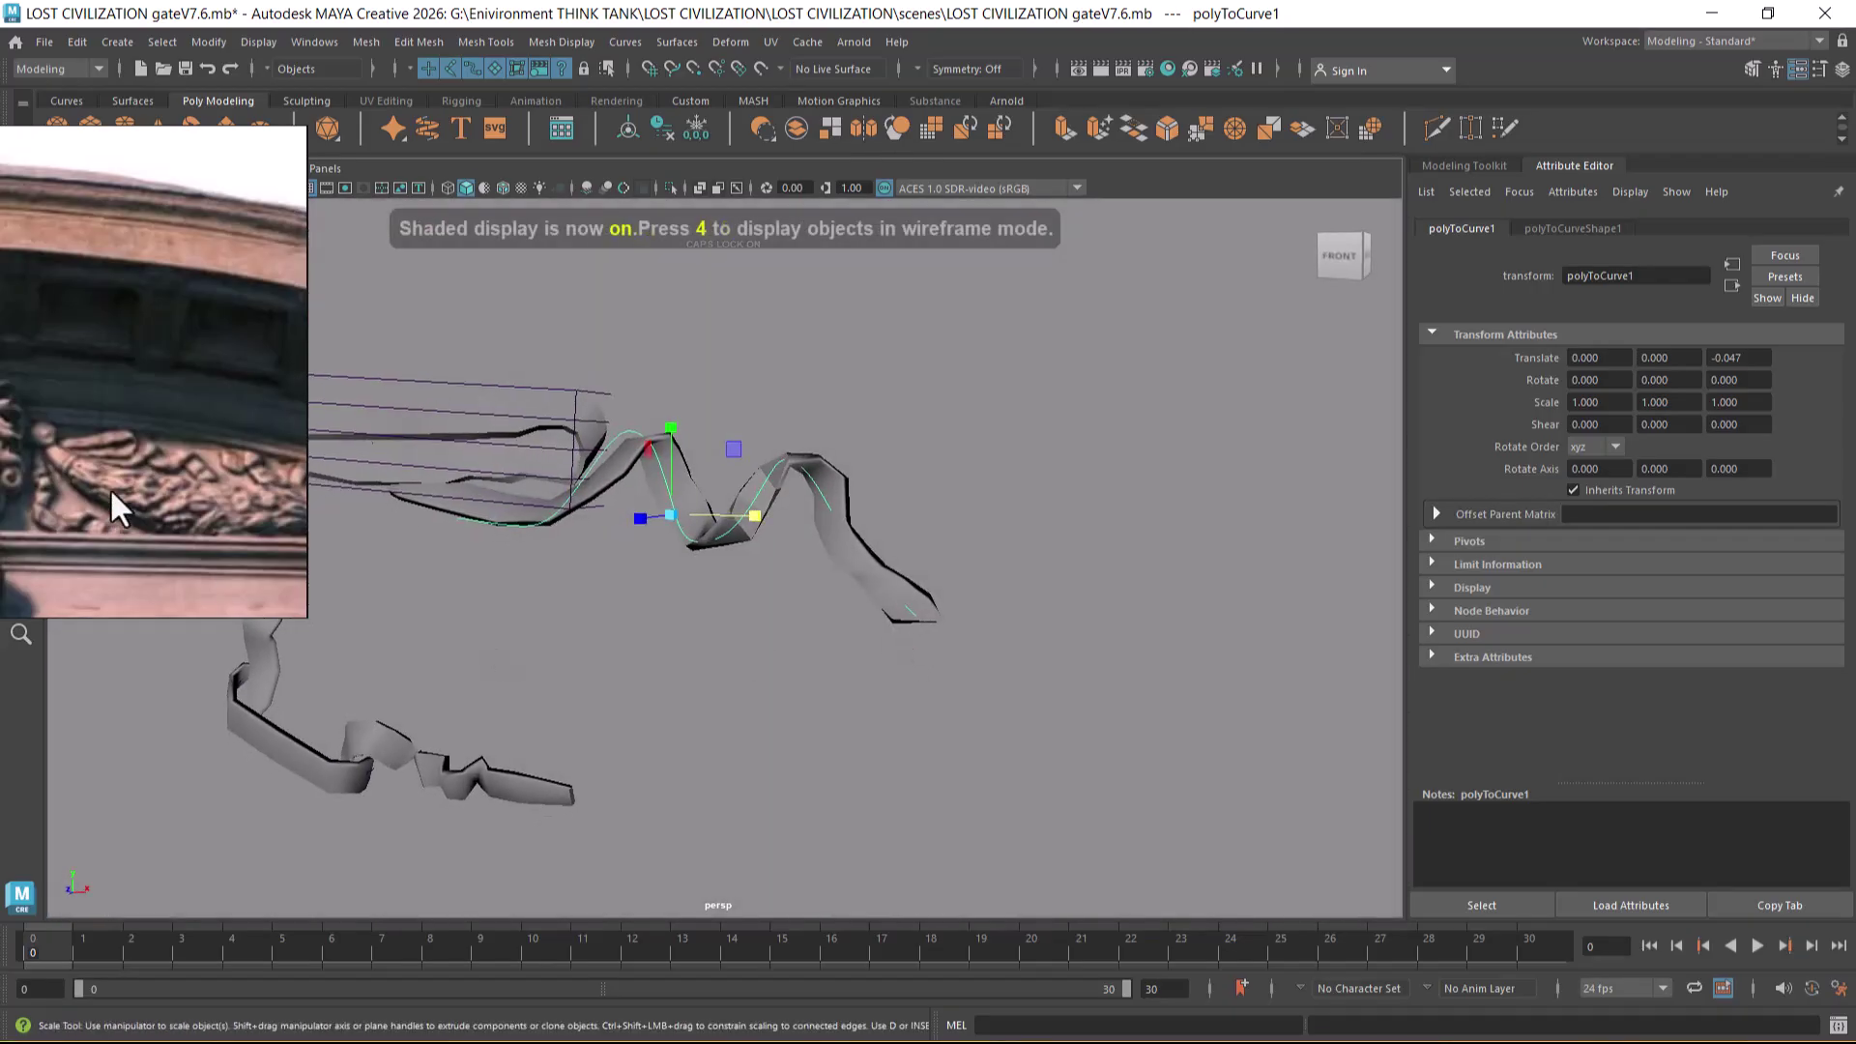
- Examine the reference photo around the lion head and relief panel, and compare it with the ribbons in front wireframe view
middle_drag(108, 493, 95, 344)
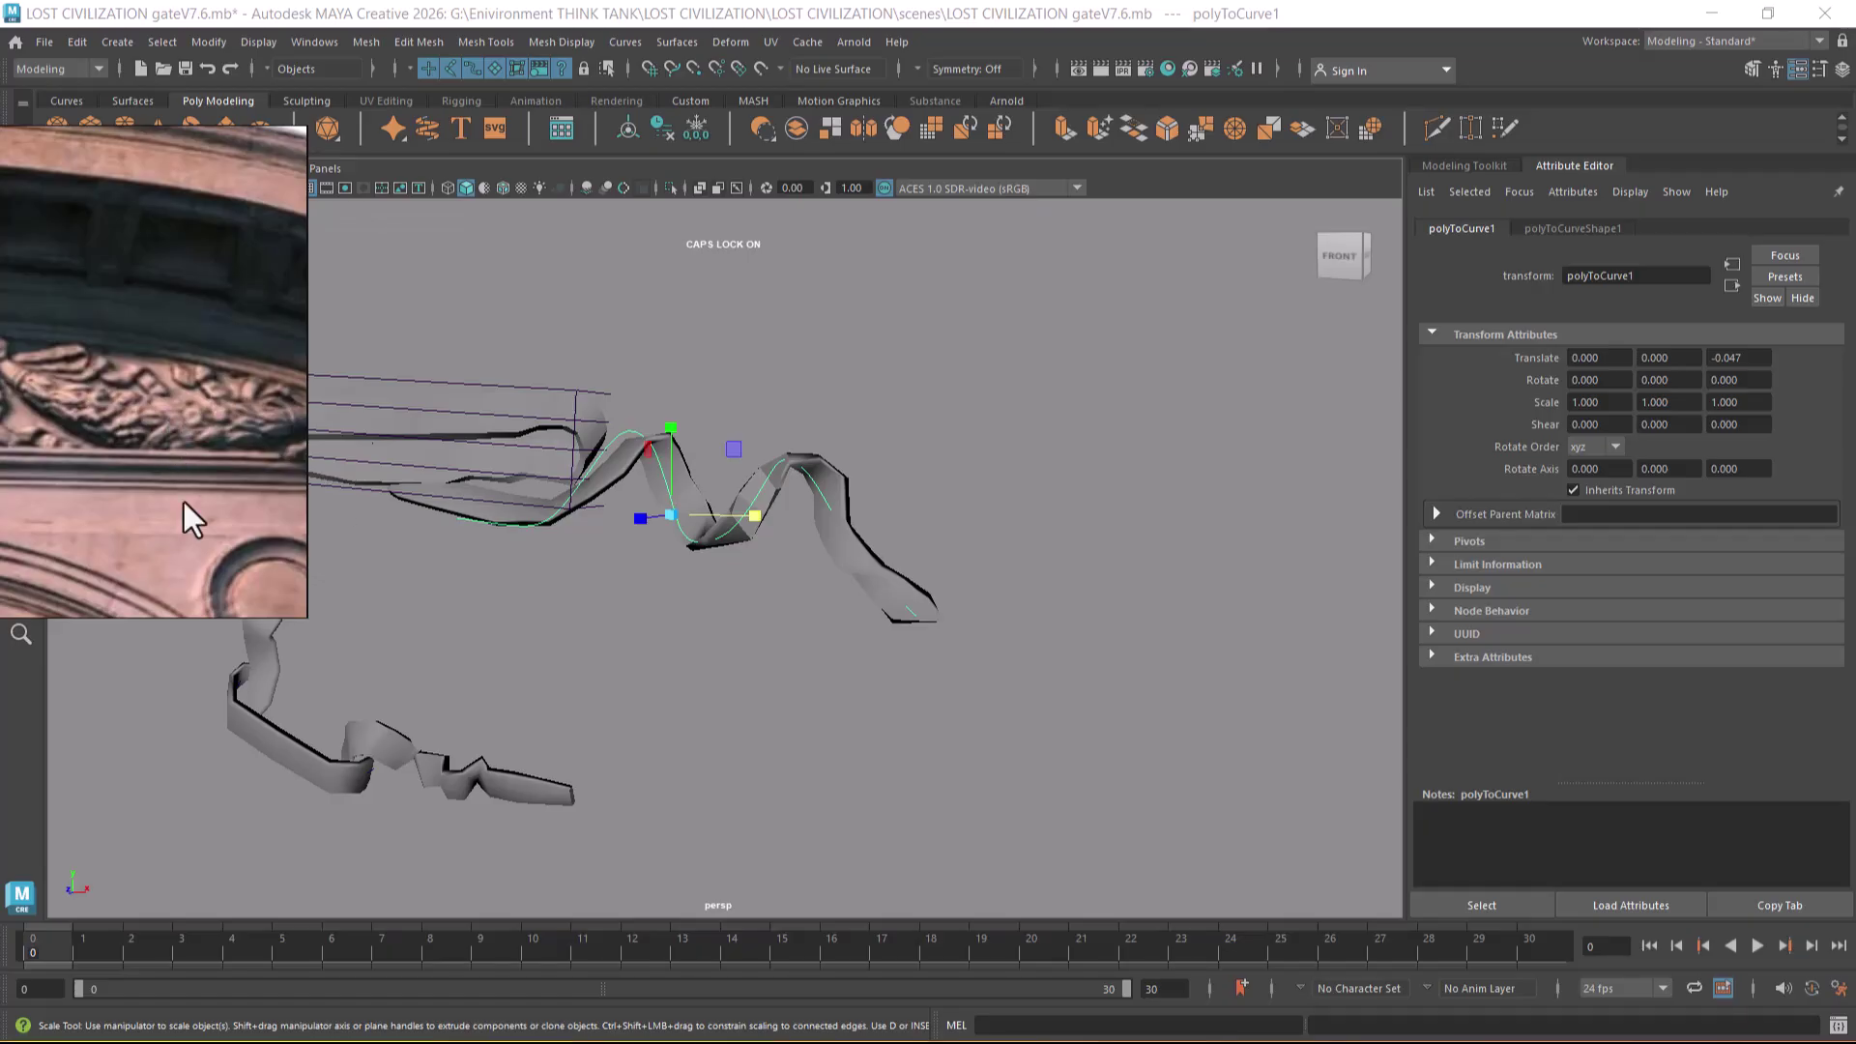
middle_drag(190, 459, 308, 431)
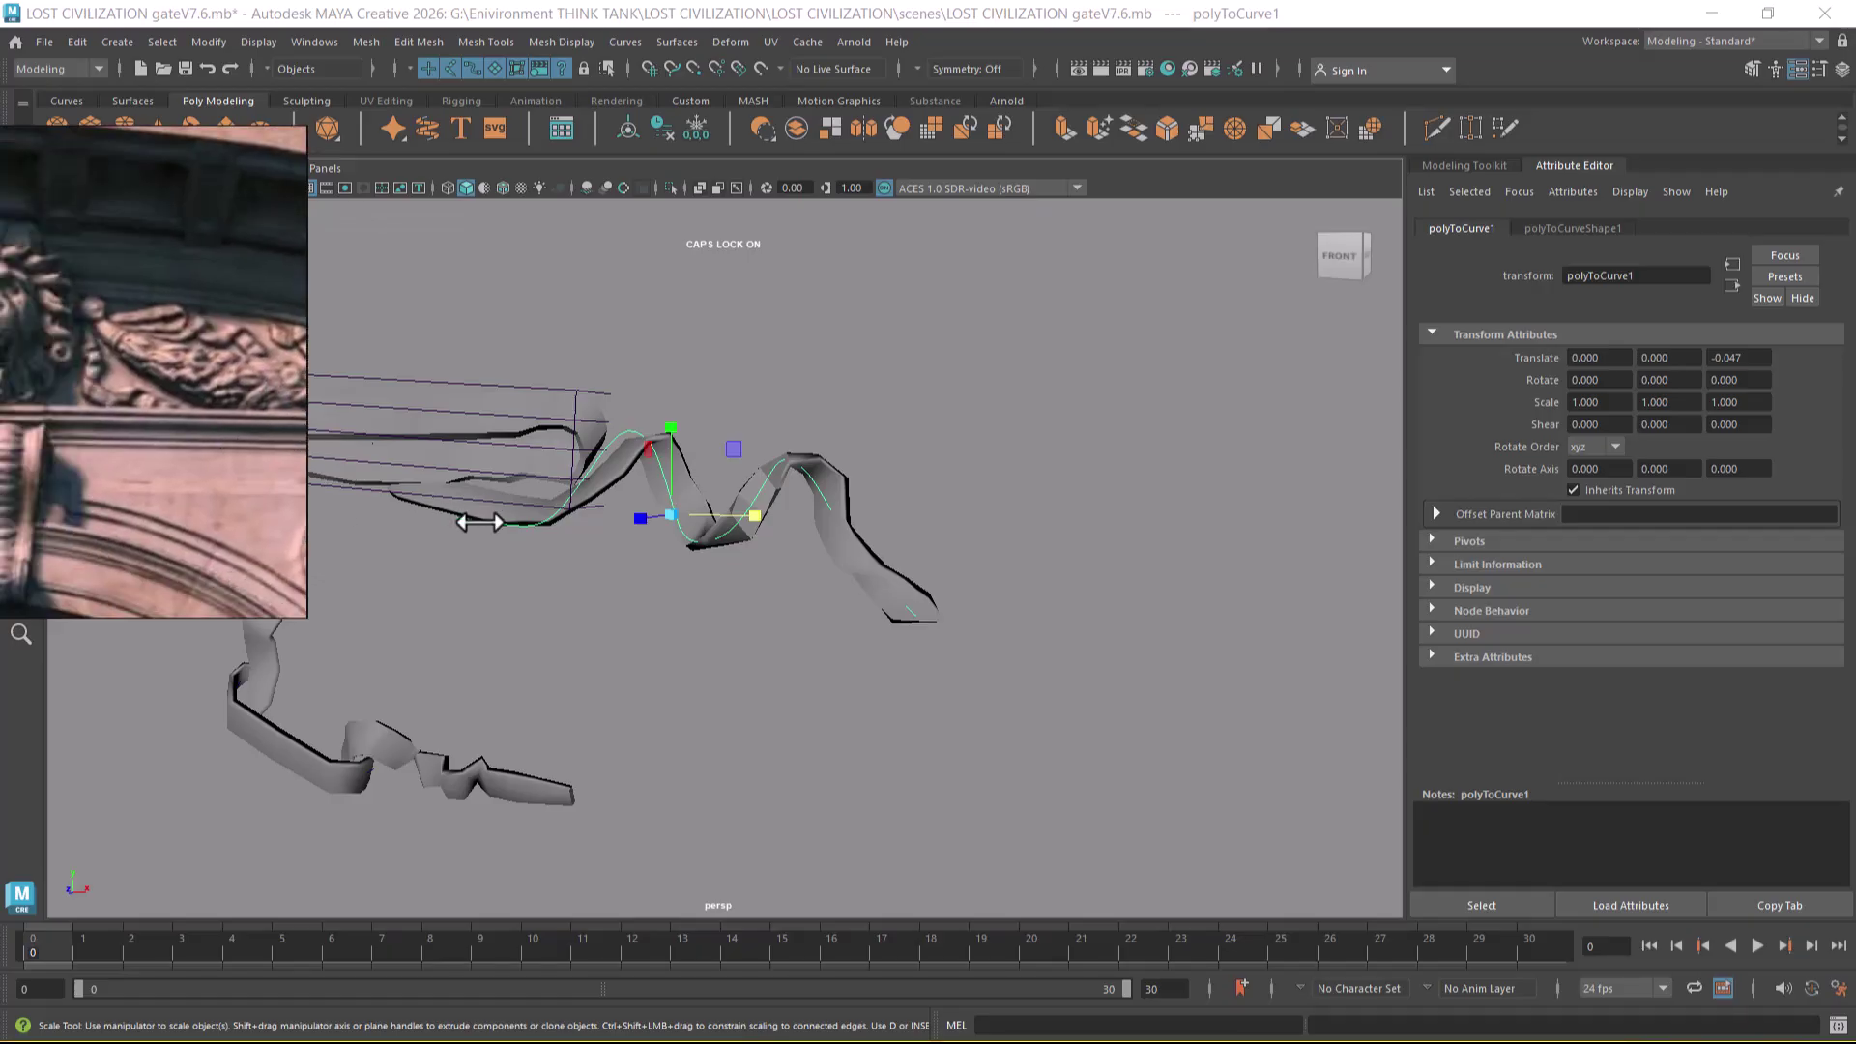
middle_drag(136, 435, 179, 456)
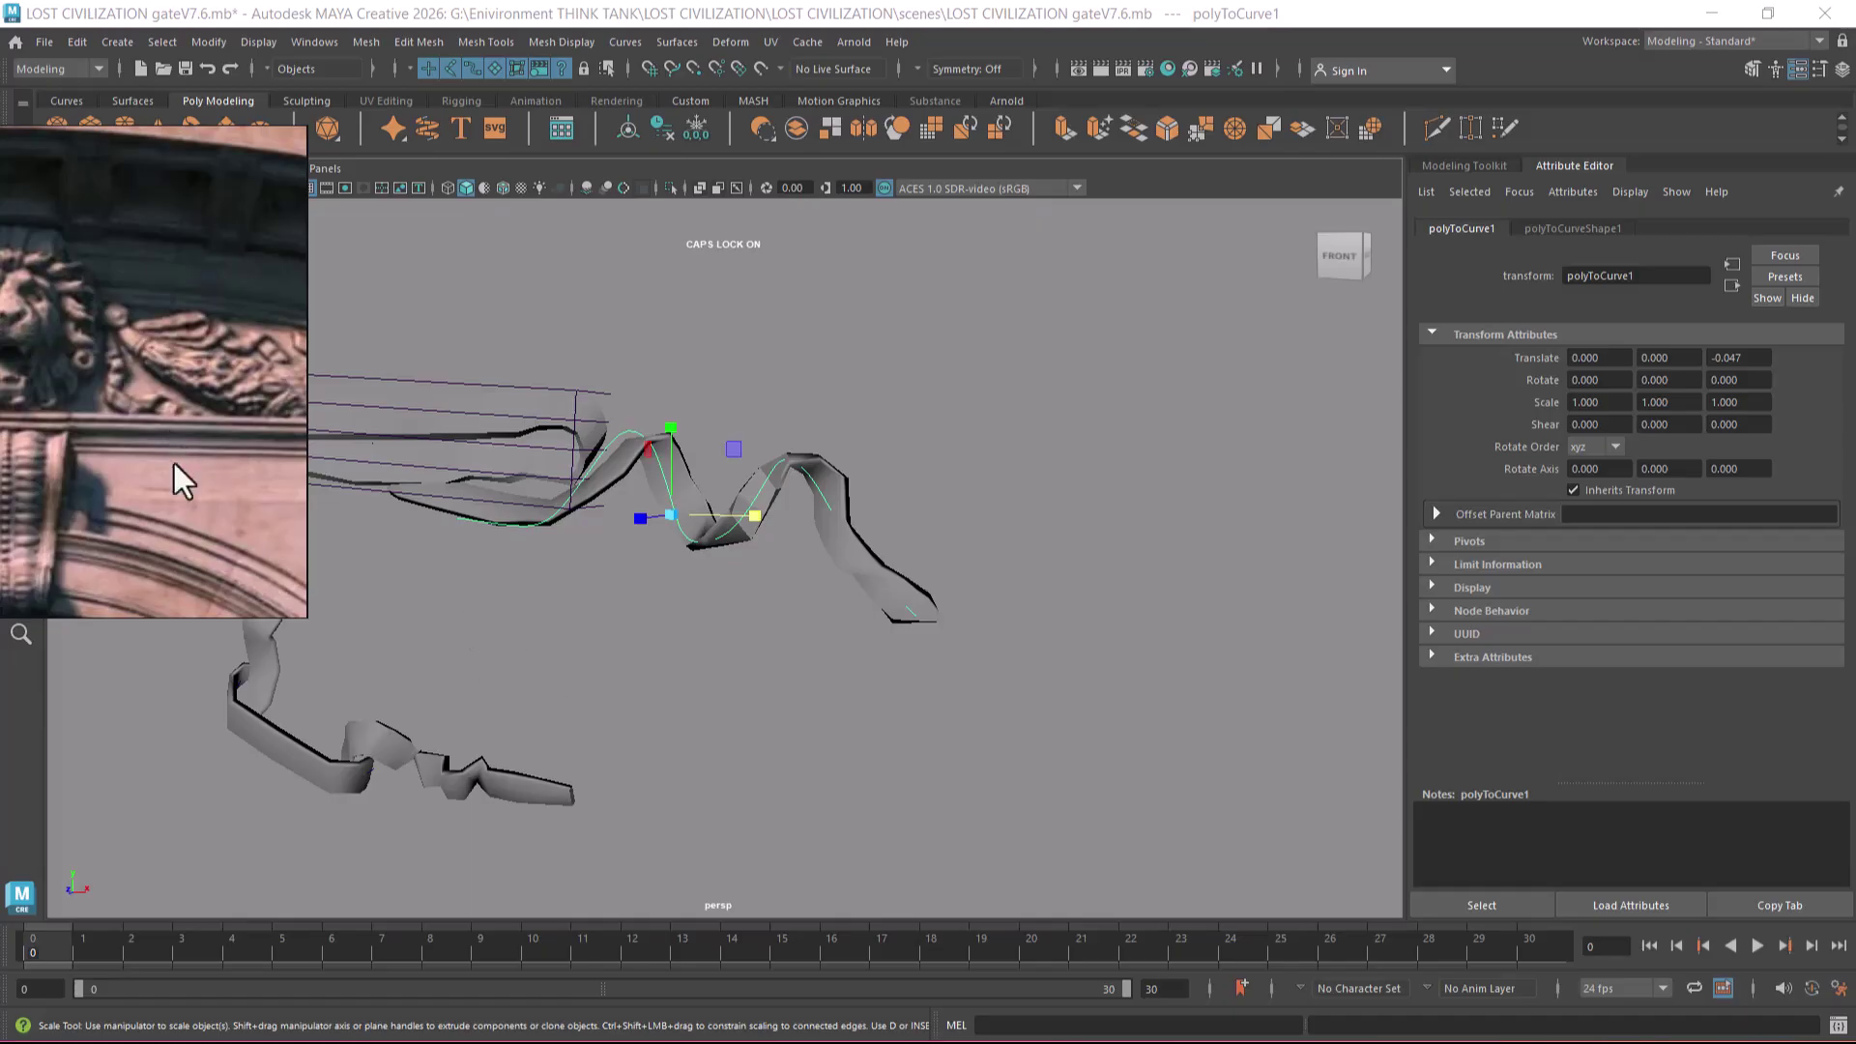
key(space)
drag(879, 609, 885, 661)
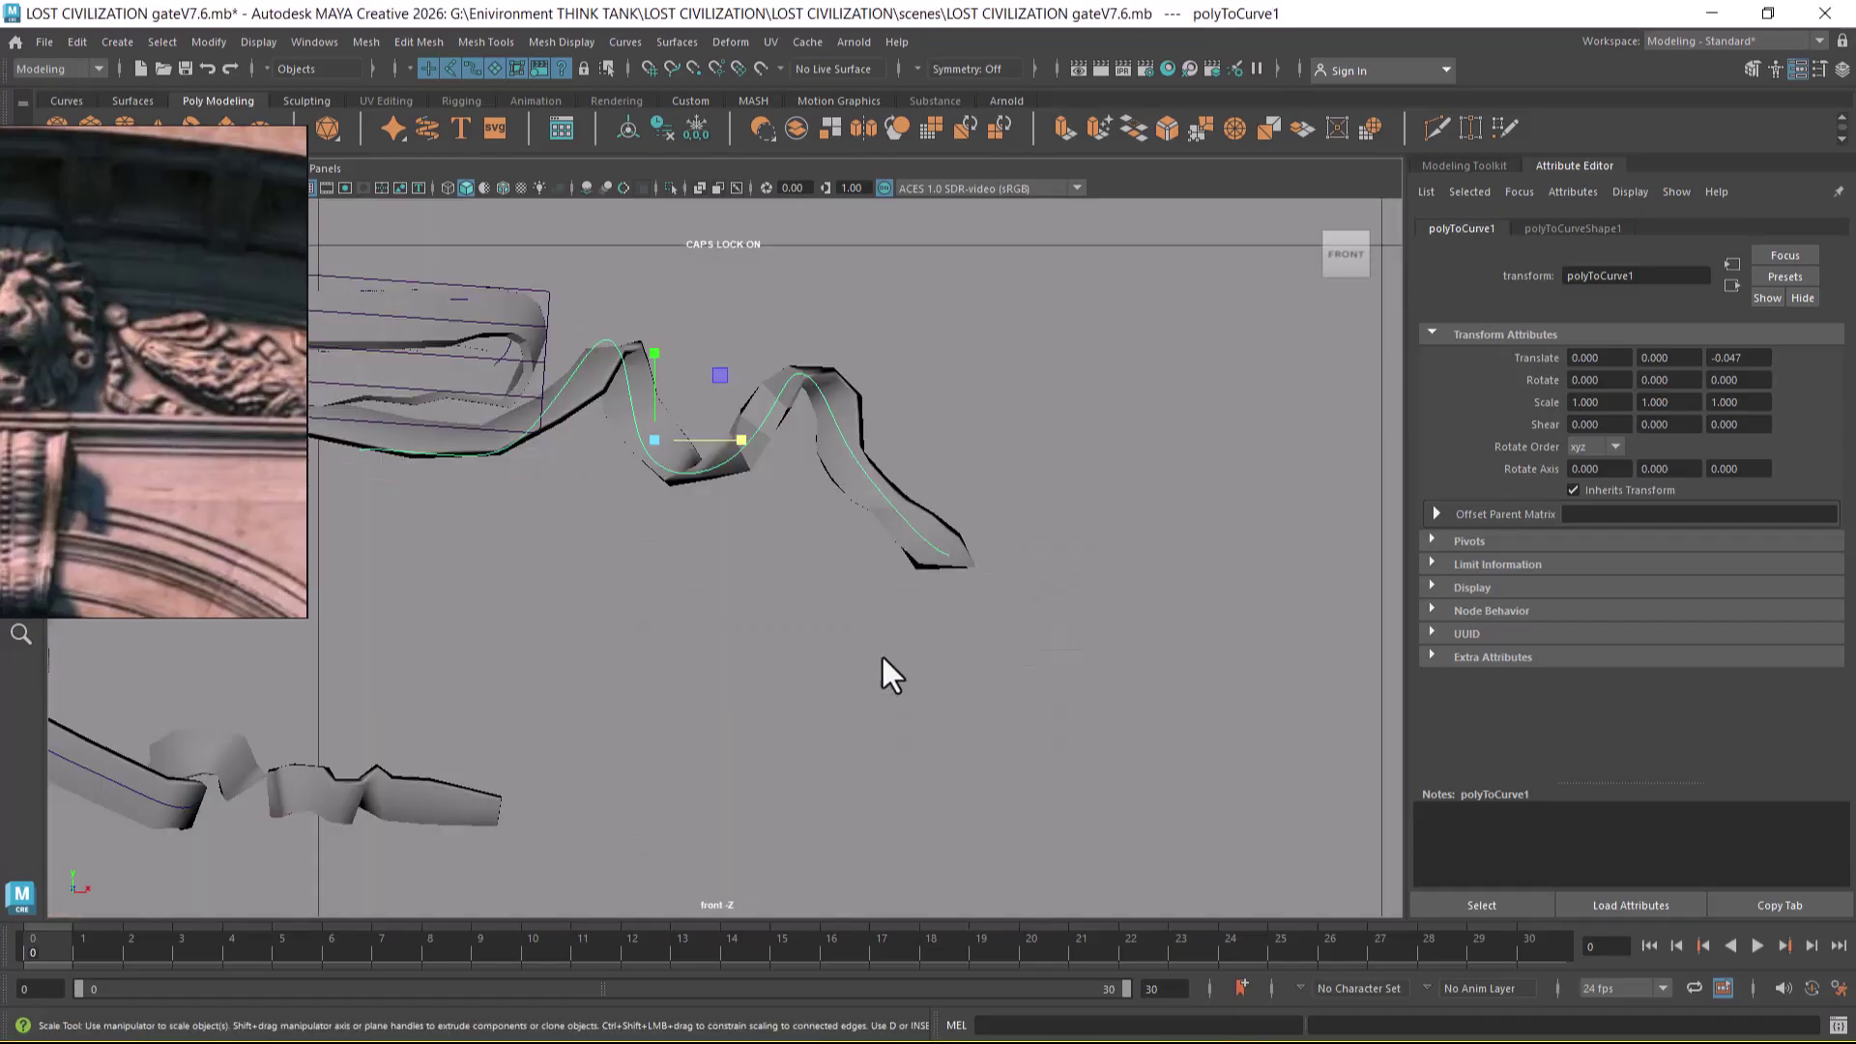
key(4)
scroll(883, 639, down, 5)
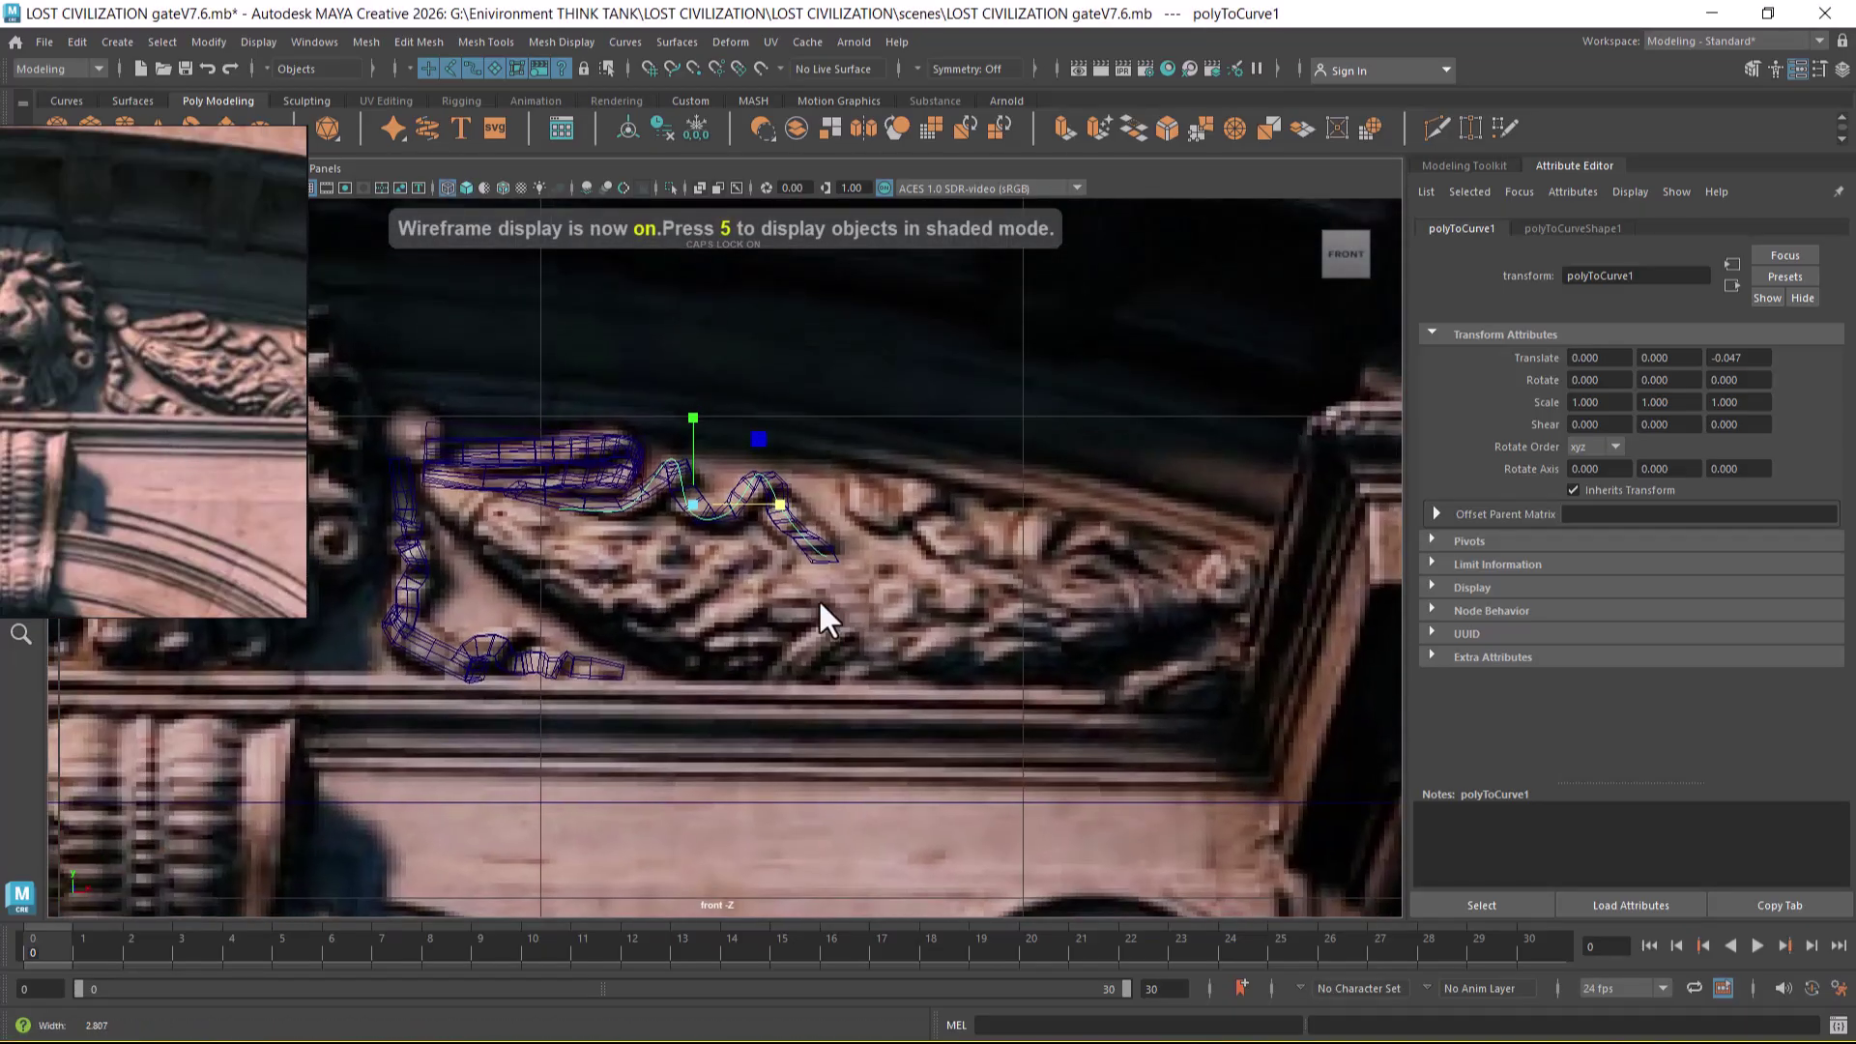
middle_drag(226, 462, 95, 479)
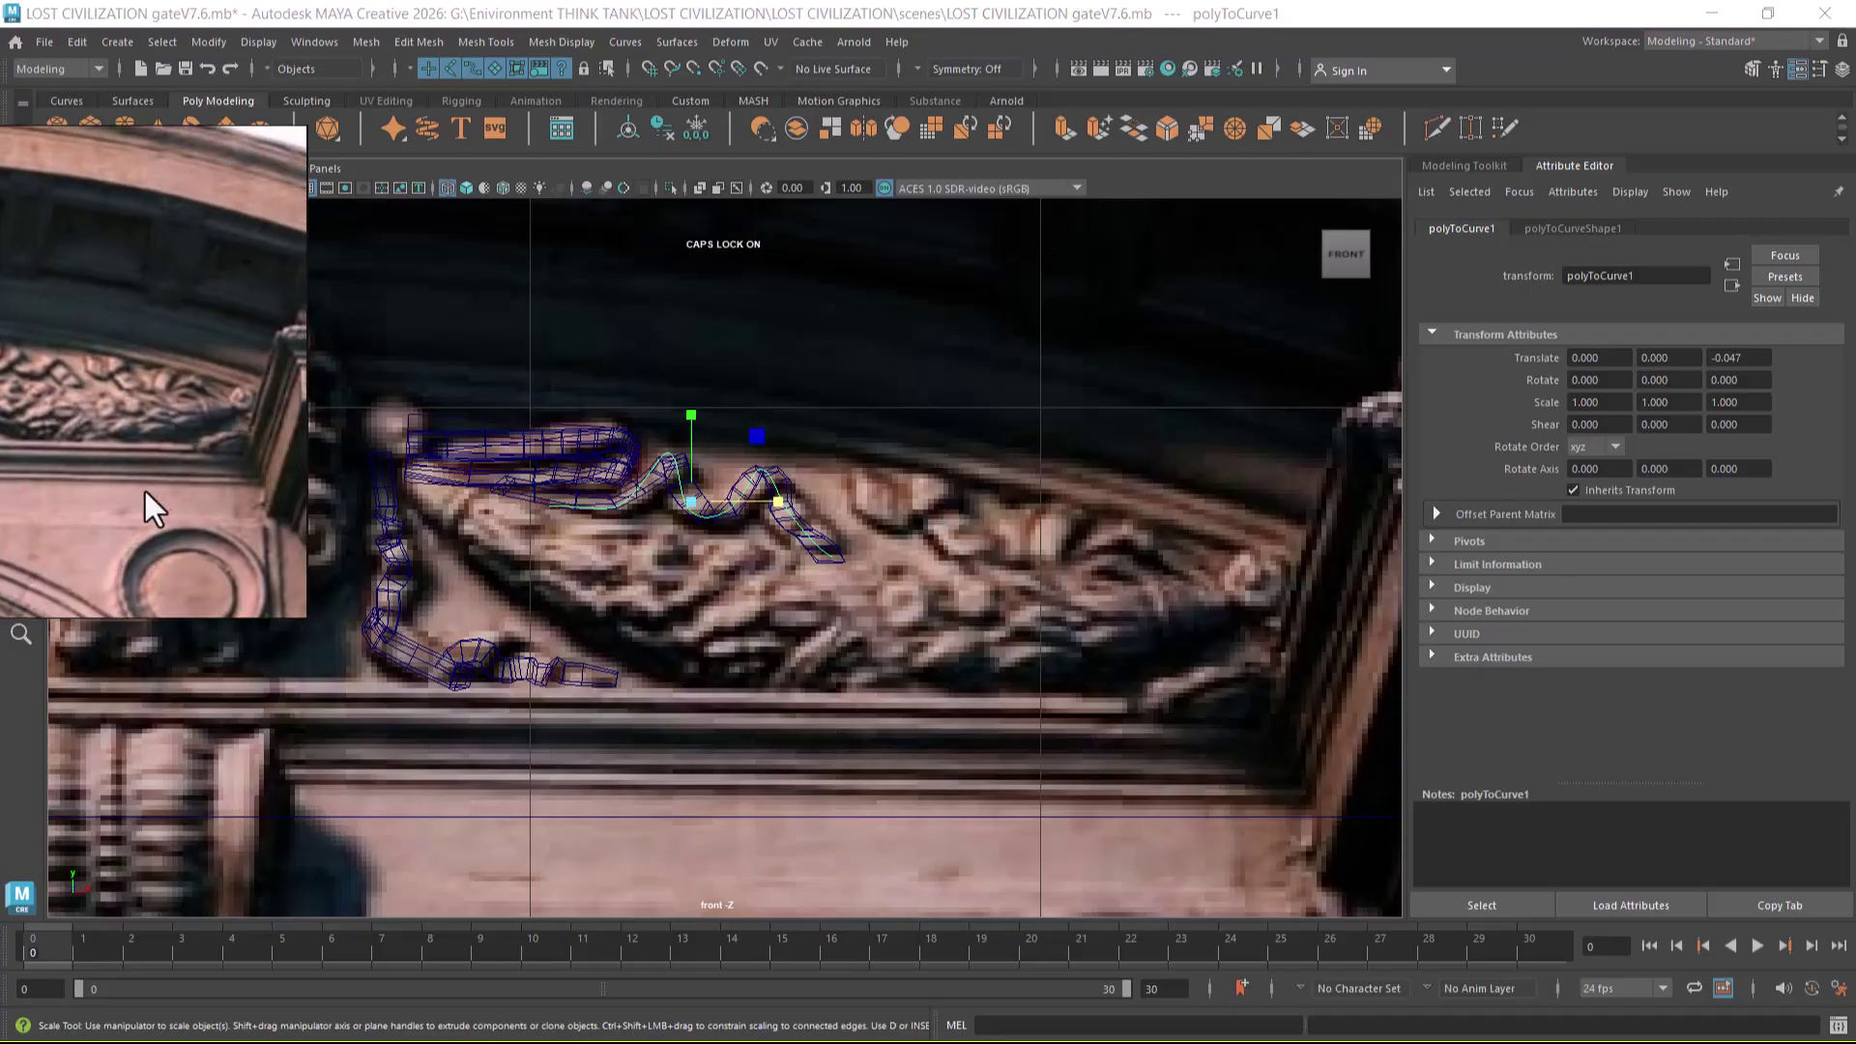
- Enlarge the reference photo to study the lion head and its flanking relief, and restore the photo's window size
middle_drag(43, 416, 101, 439)
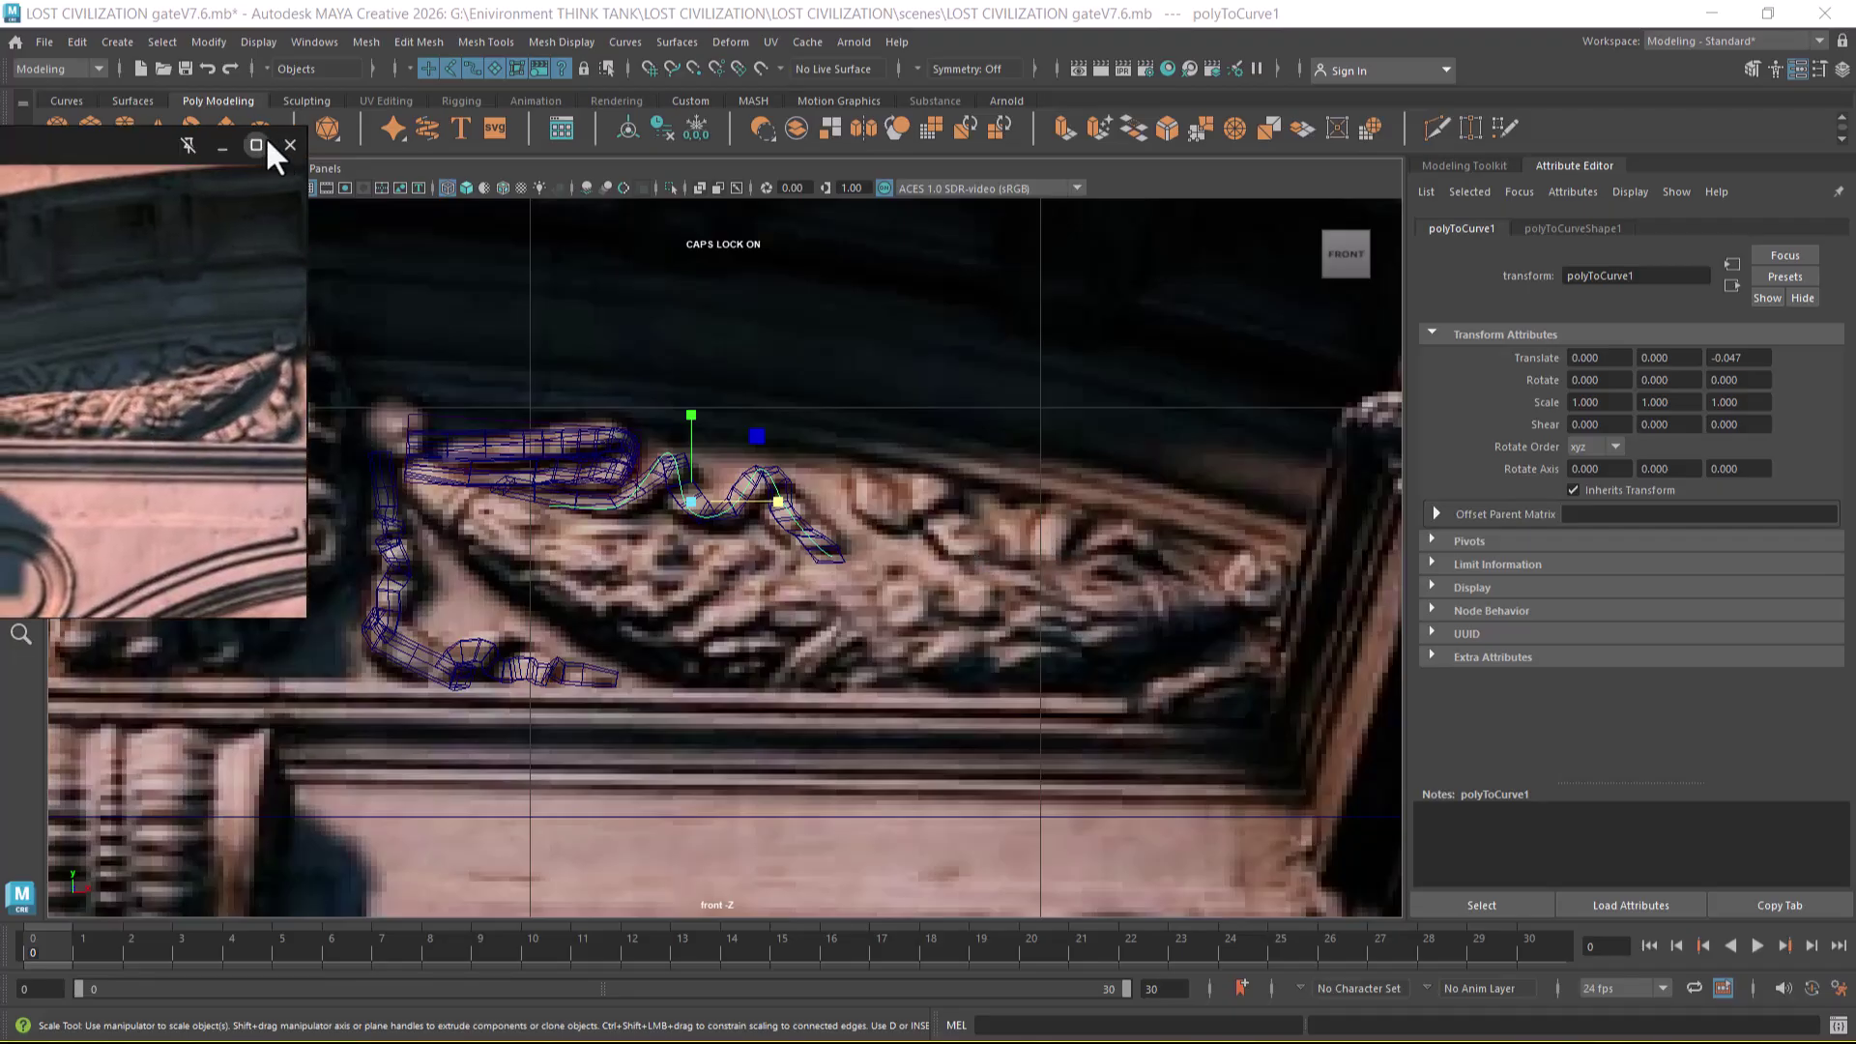
click(256, 145)
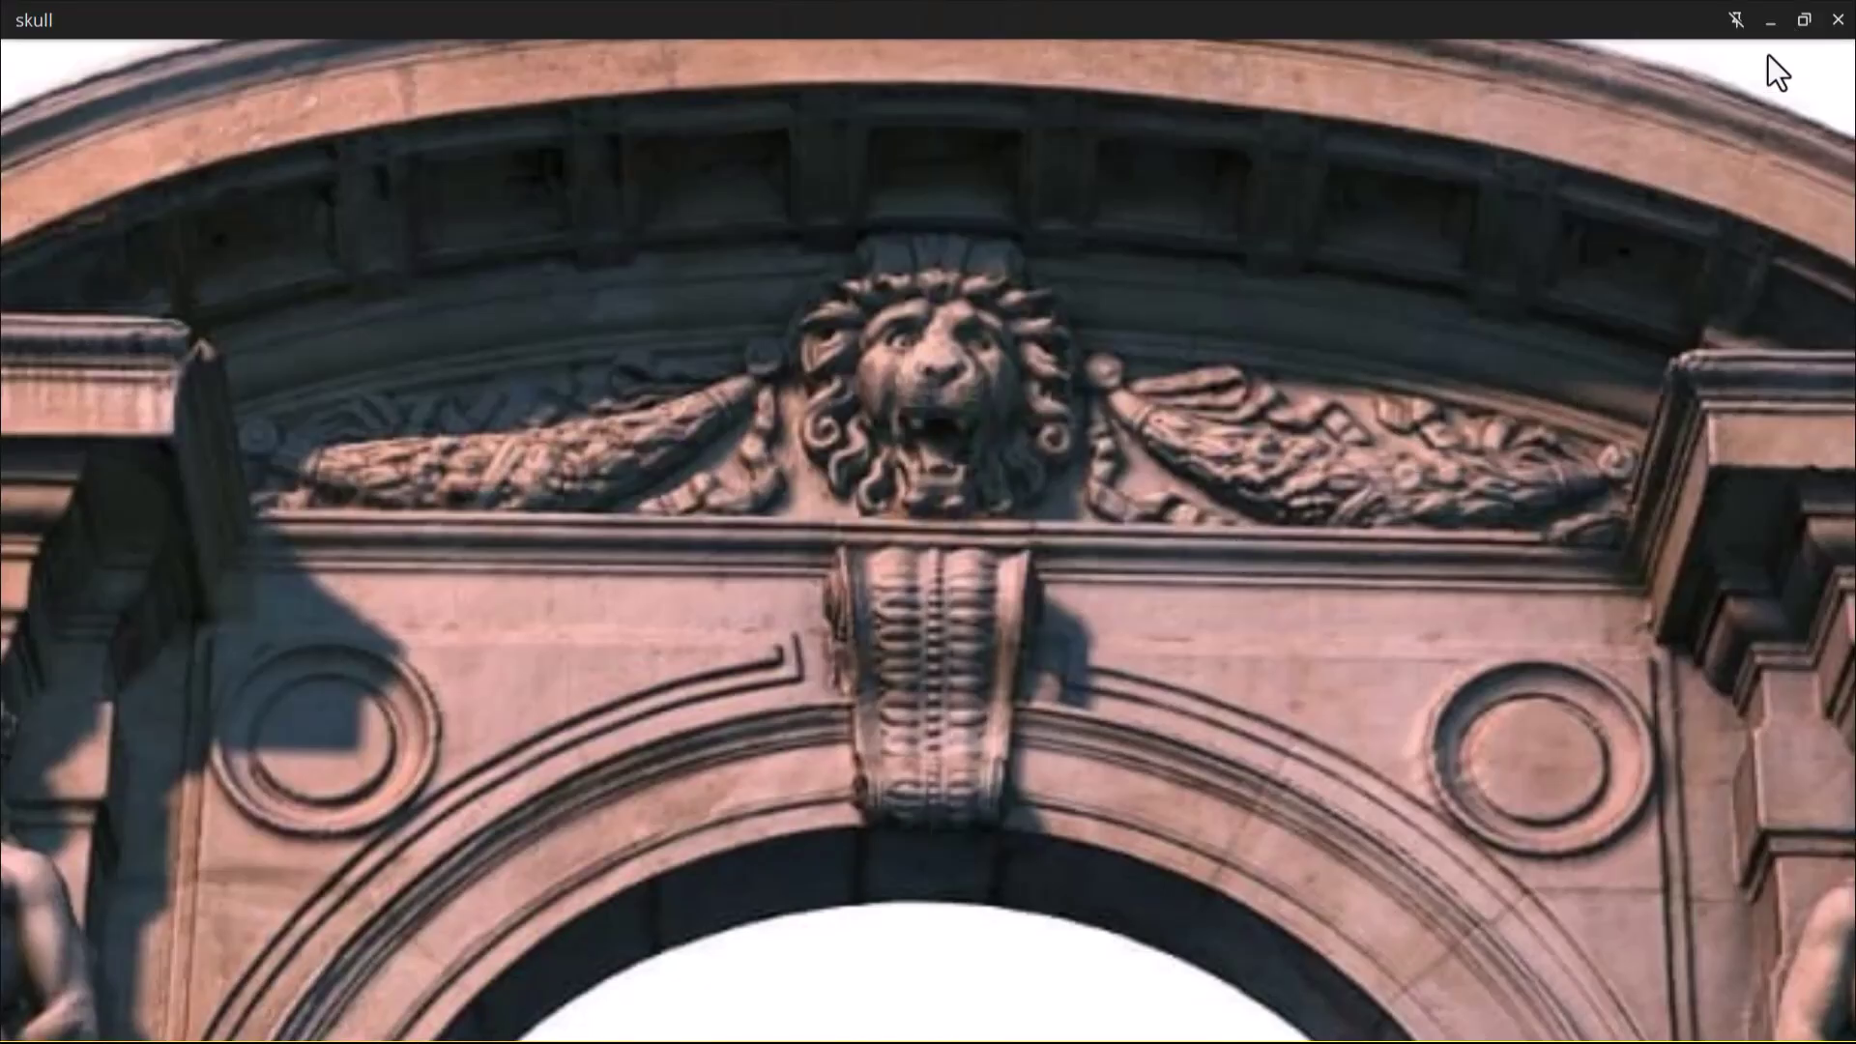
click(1792, 22)
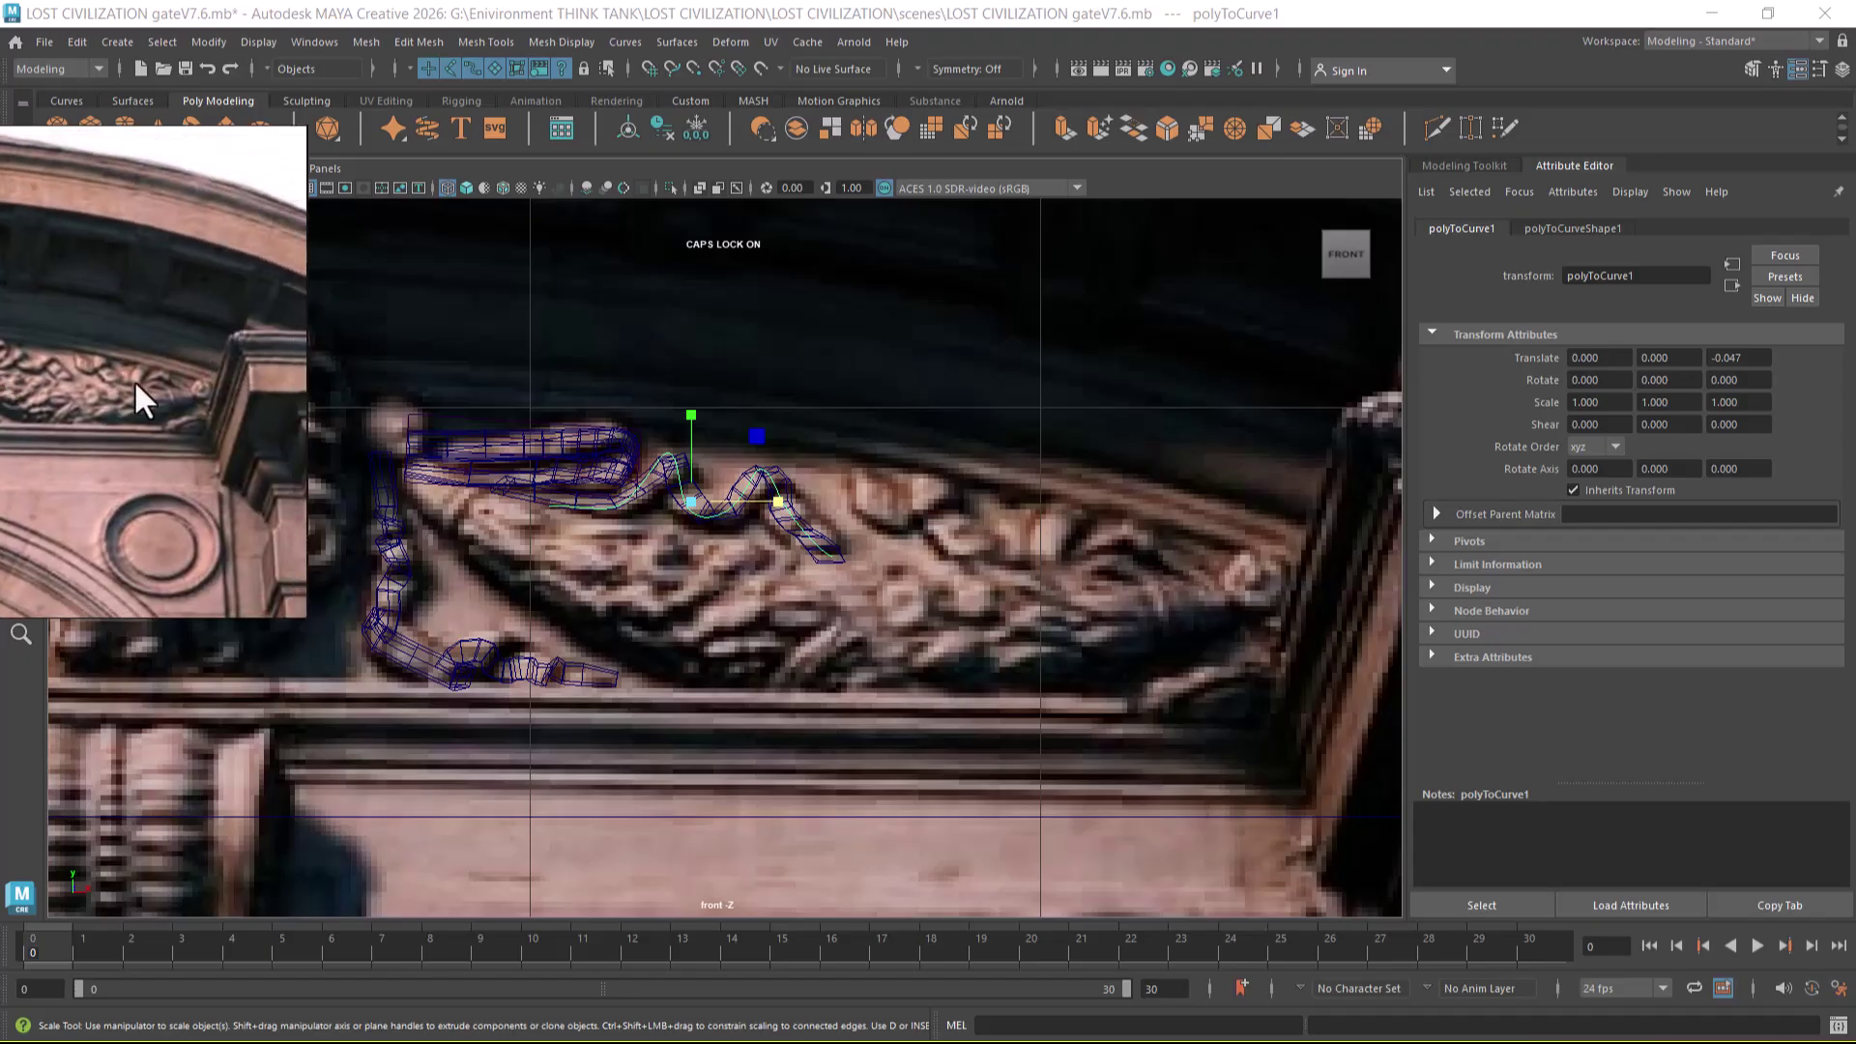
scroll(1092, 585, down, 5)
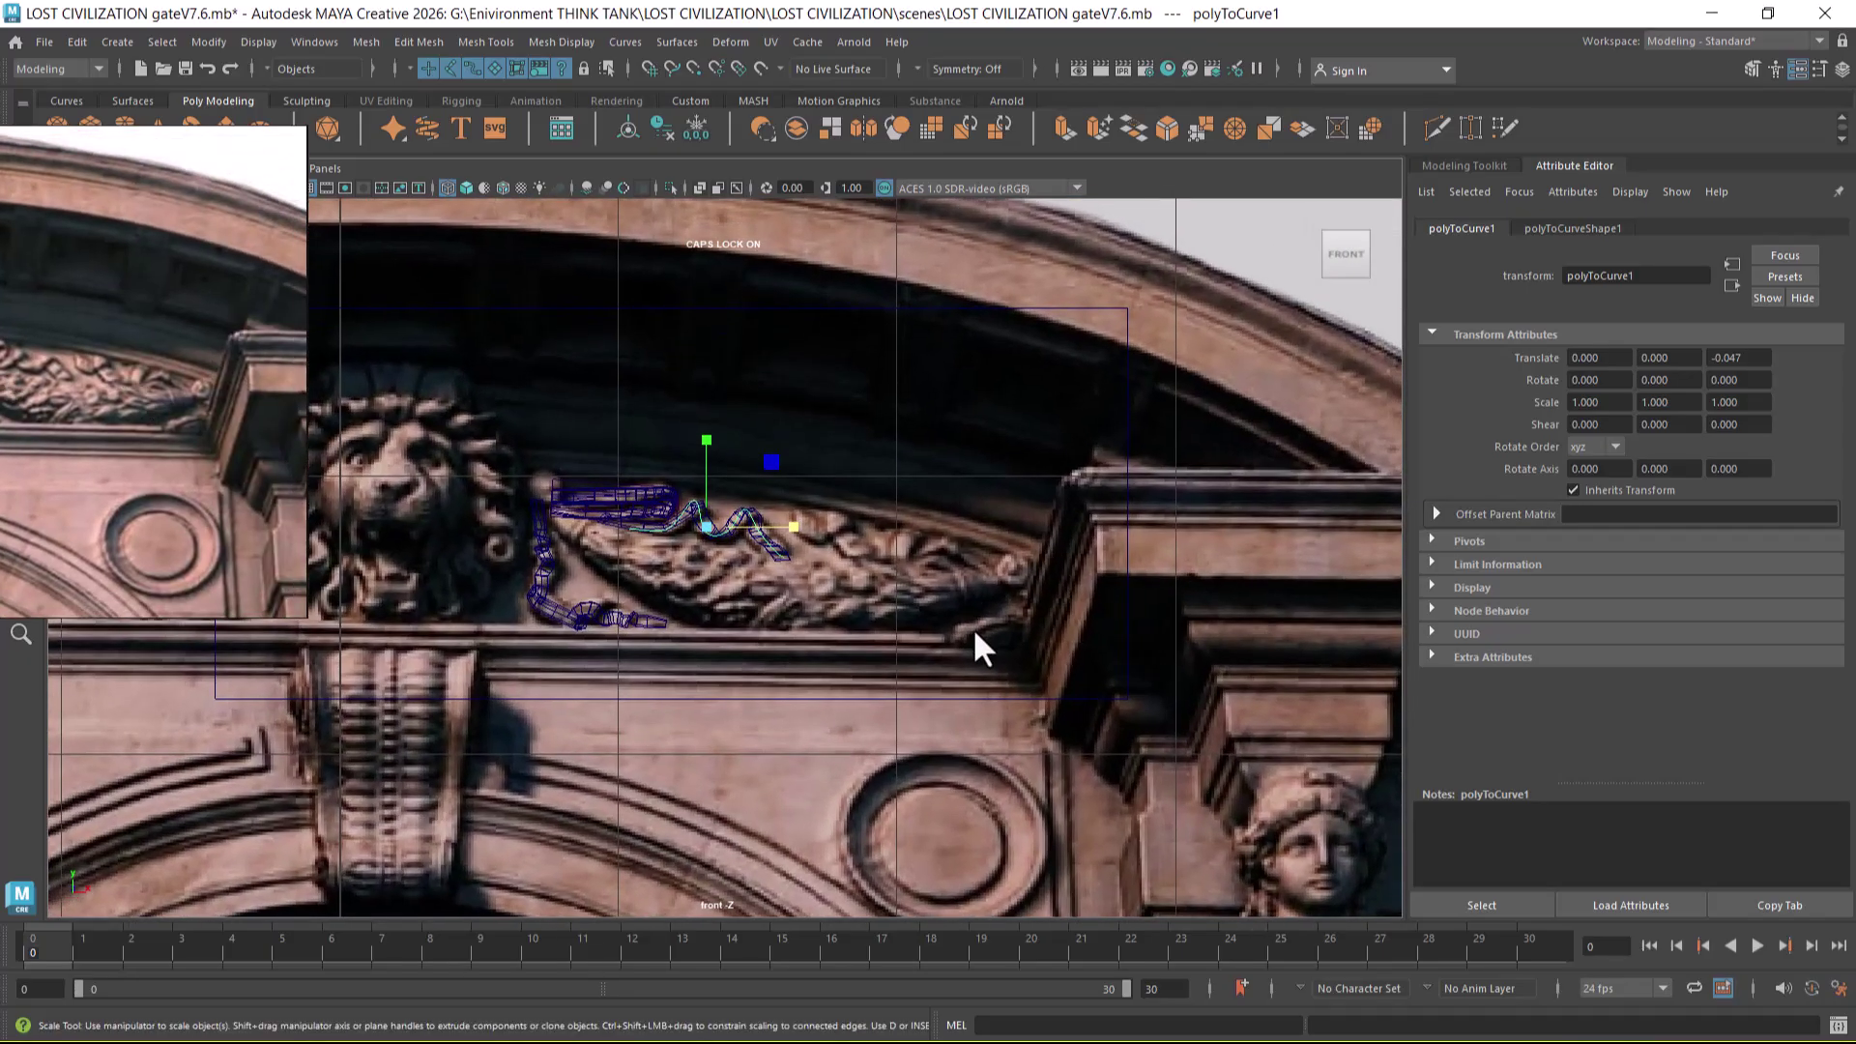
- Show the ribbons shaded with textures in perspective and preview the wavy ribbon smoothed
key(space)
drag(966, 609, 961, 431)
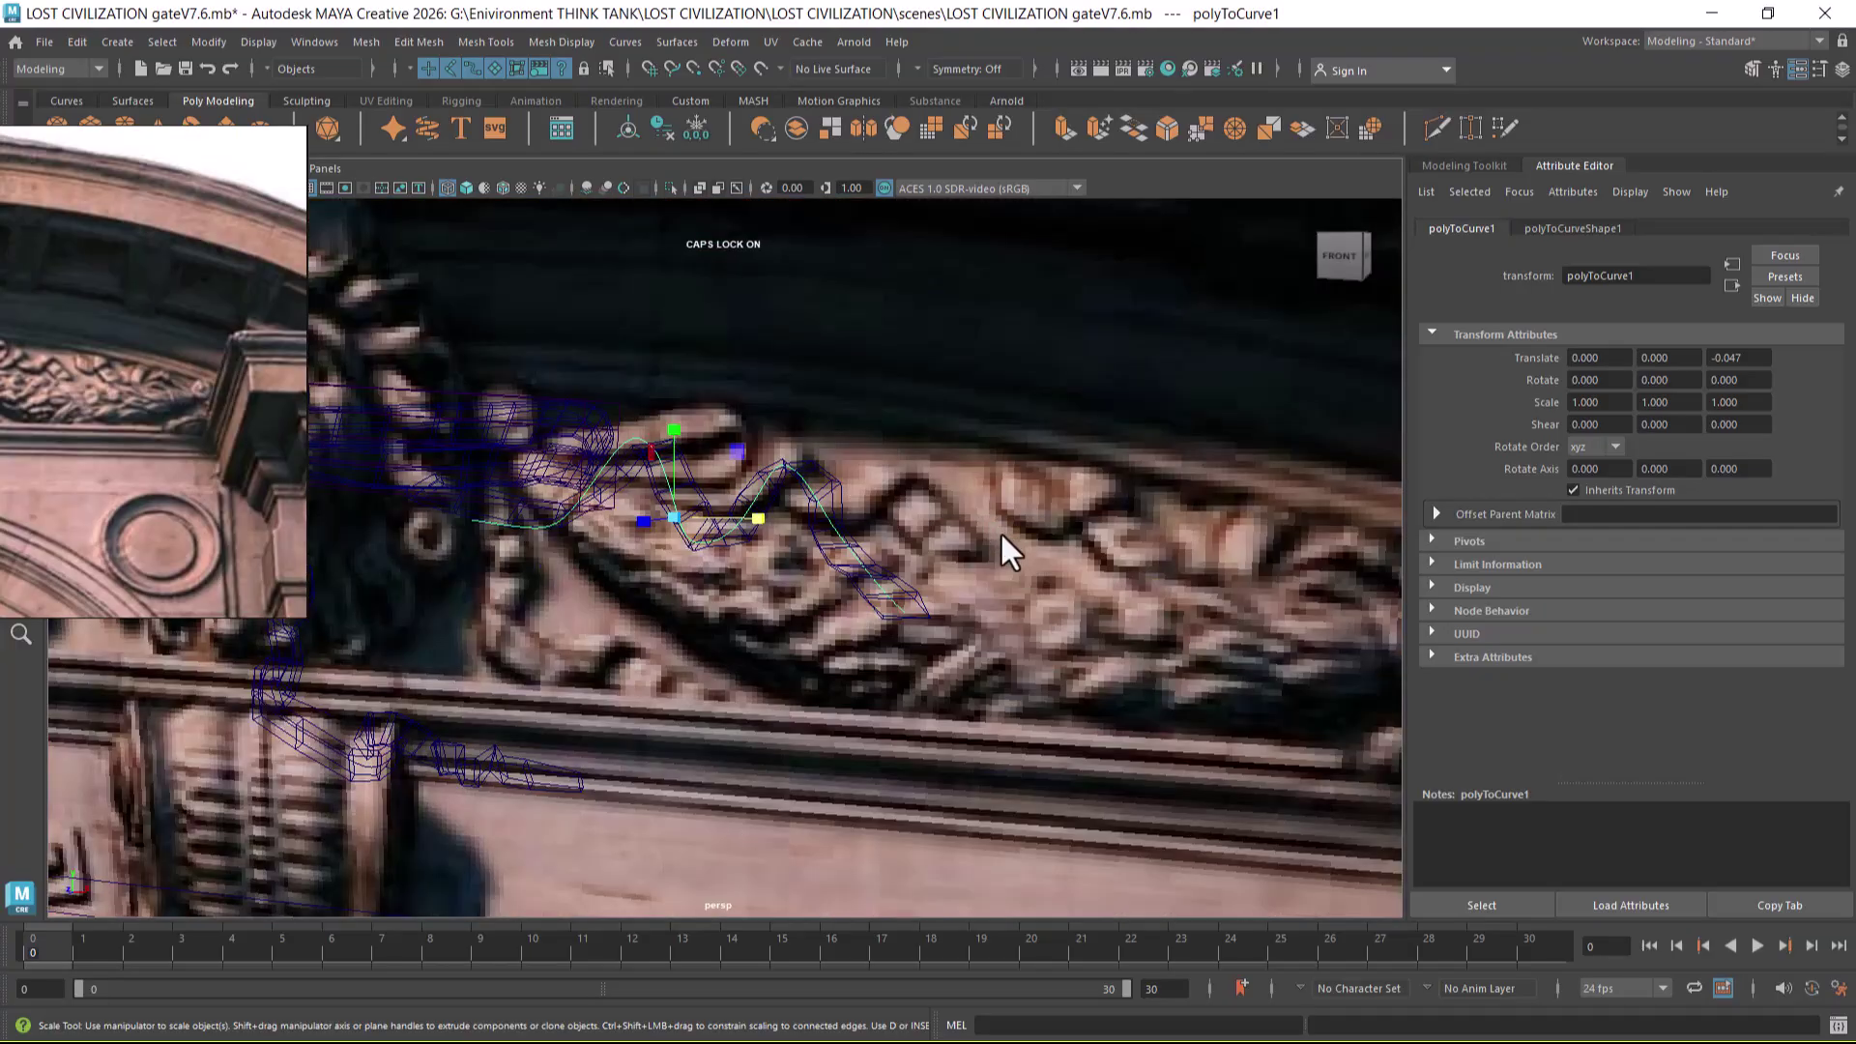
key(4)
key(5)
key(6)
alt+drag(890, 651, 891, 605)
right_drag(834, 491, 850, 547)
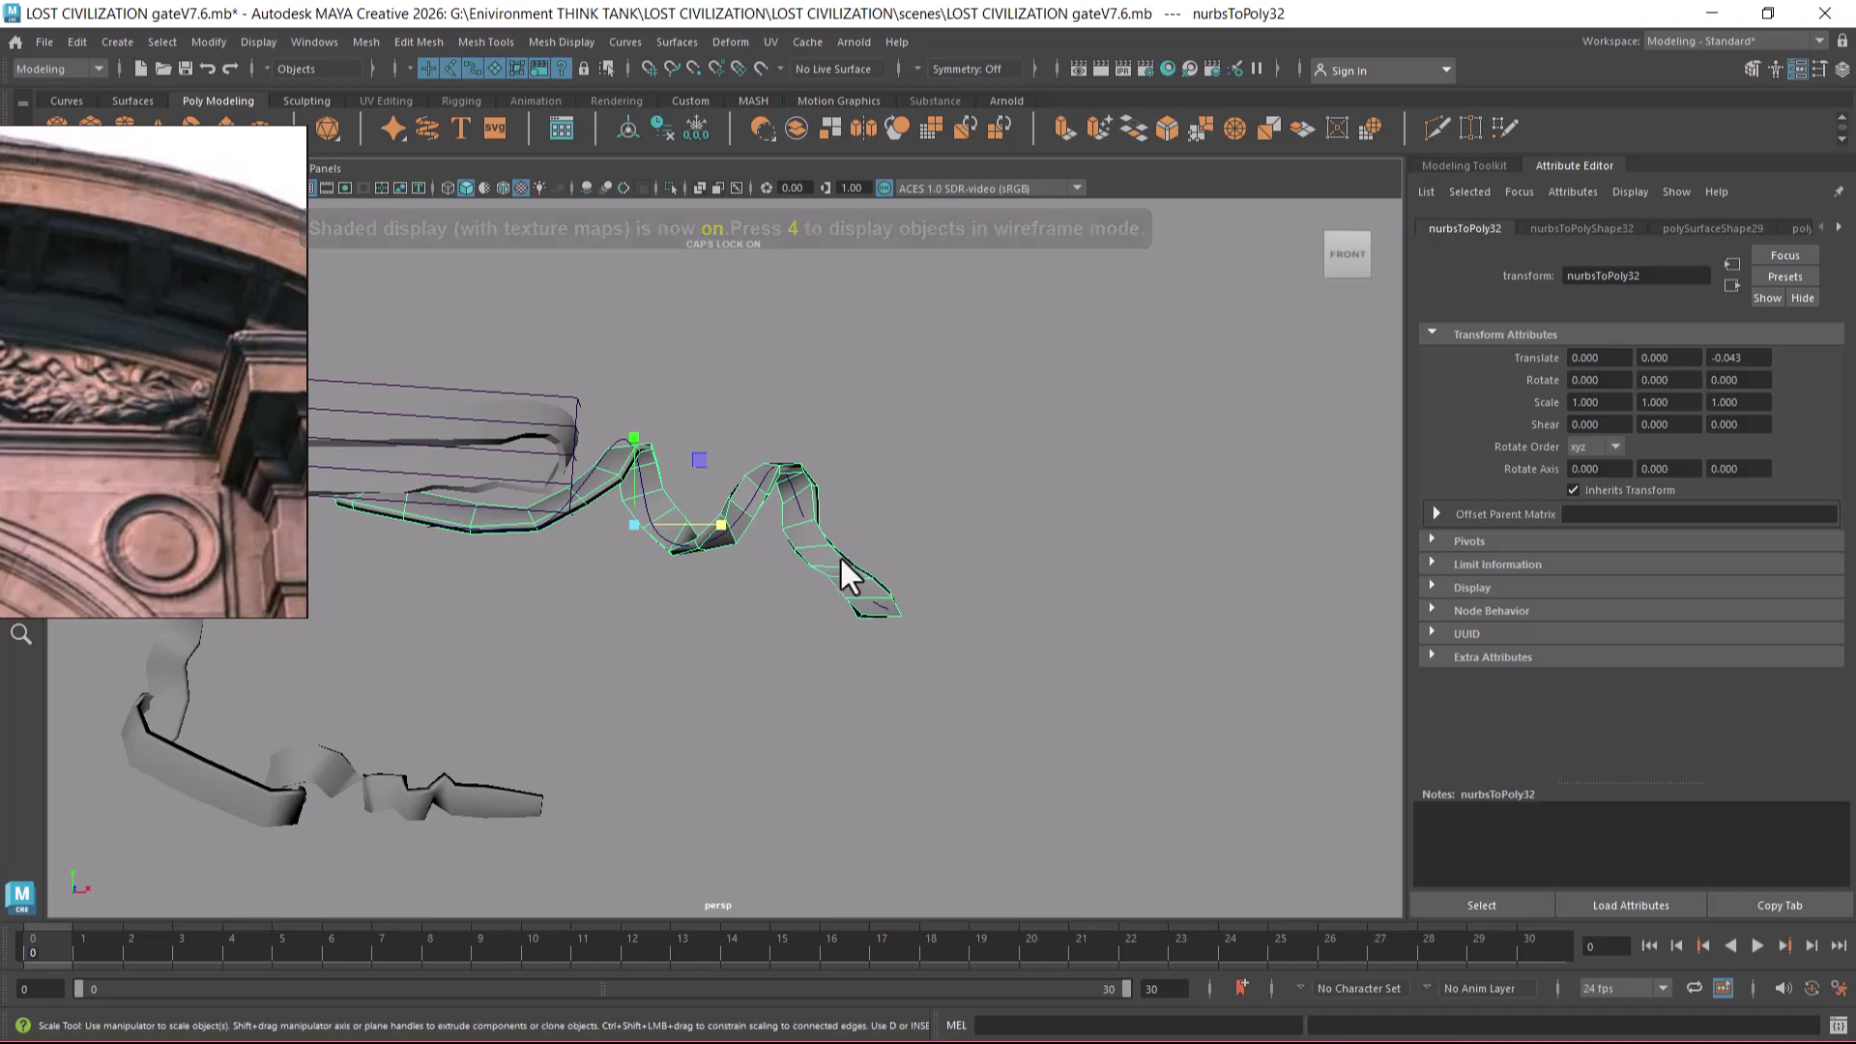
key(3)
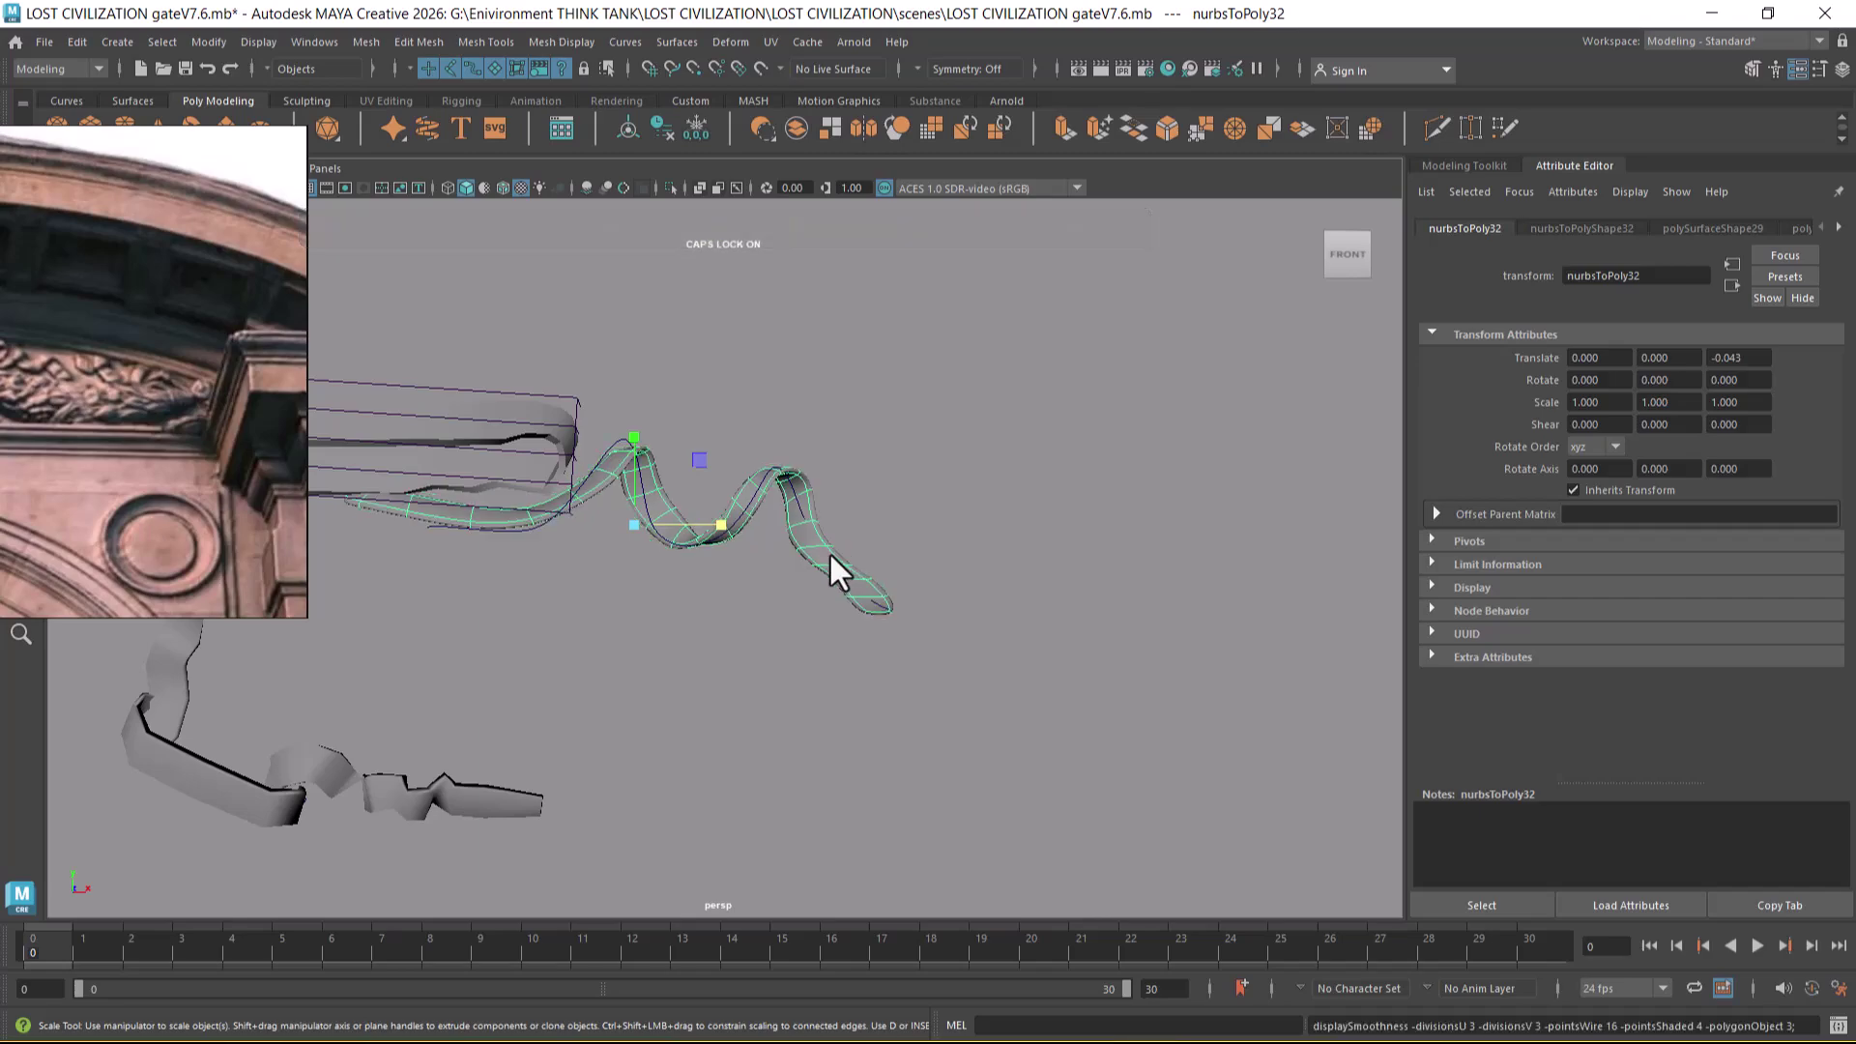
- Select all the ribbons together with the backing slab and delete their construction history
click(519, 450)
alt+right_drag(1029, 437, 694, 523)
drag(984, 423, 287, 777)
click(78, 42)
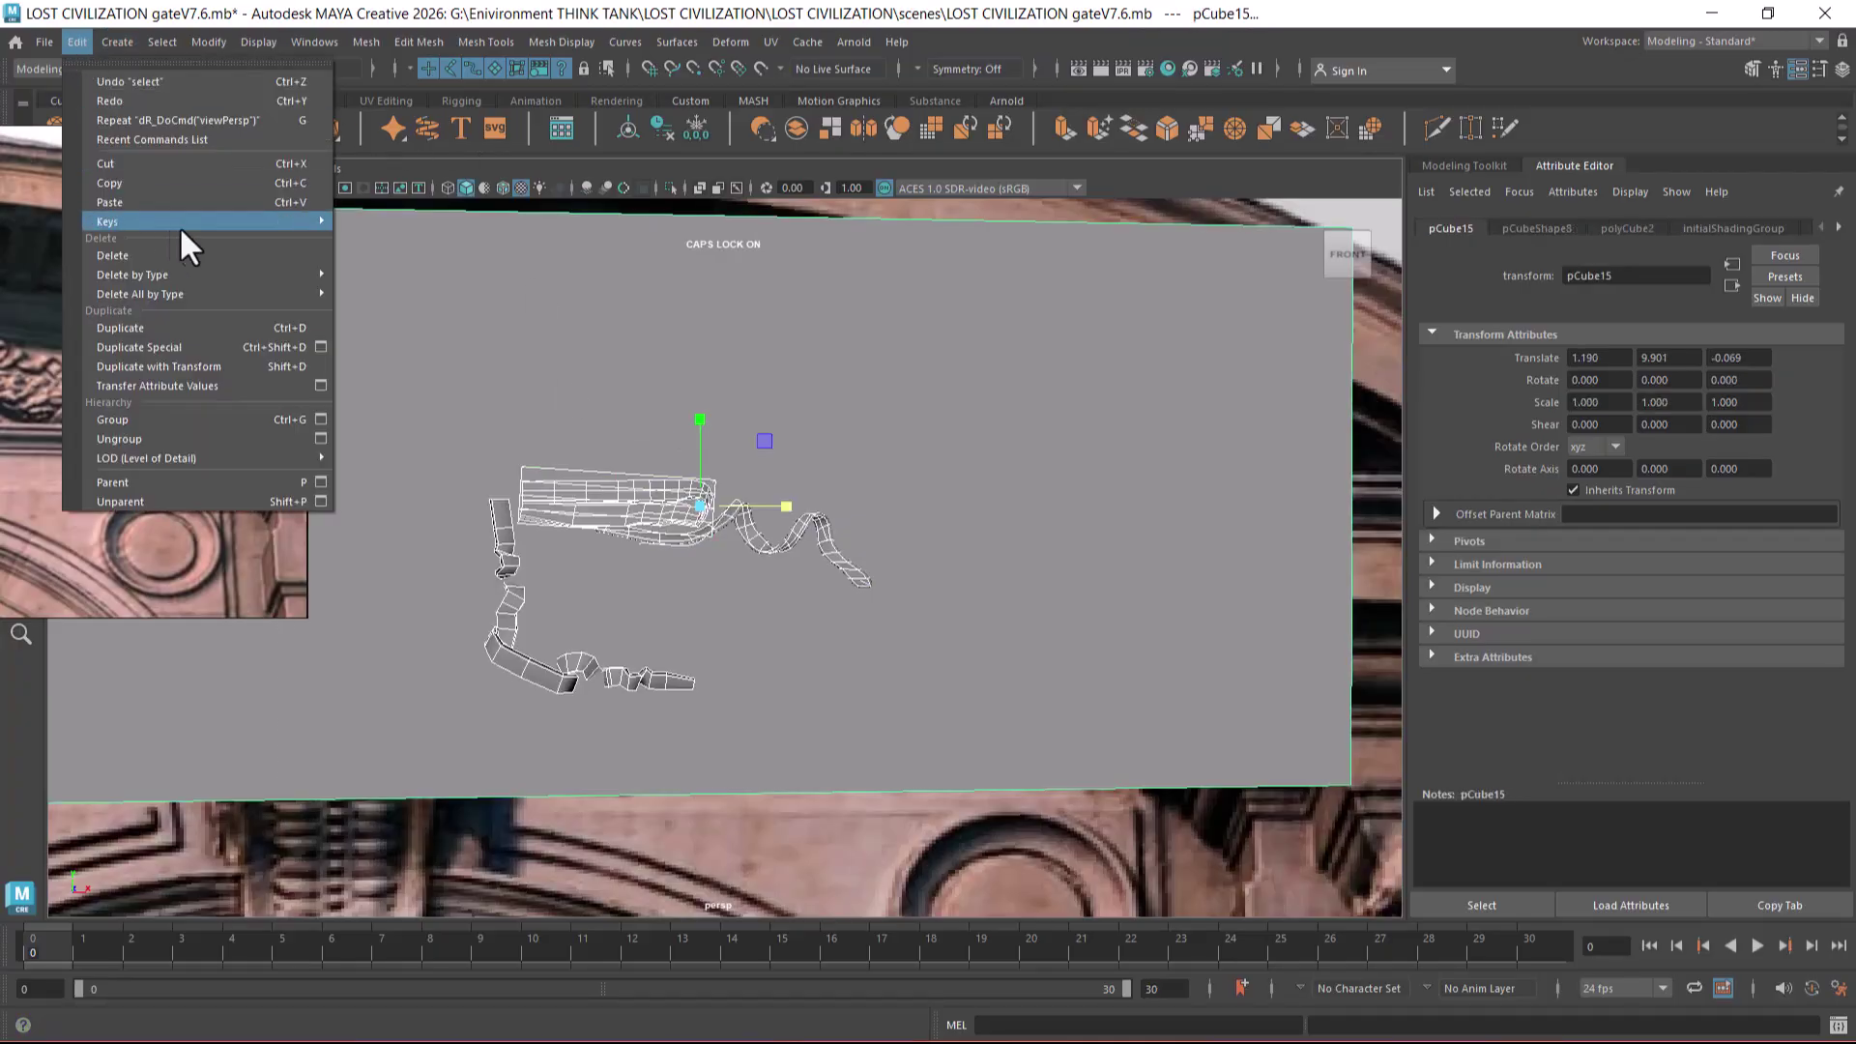
mouse_move(211, 274)
click(455, 276)
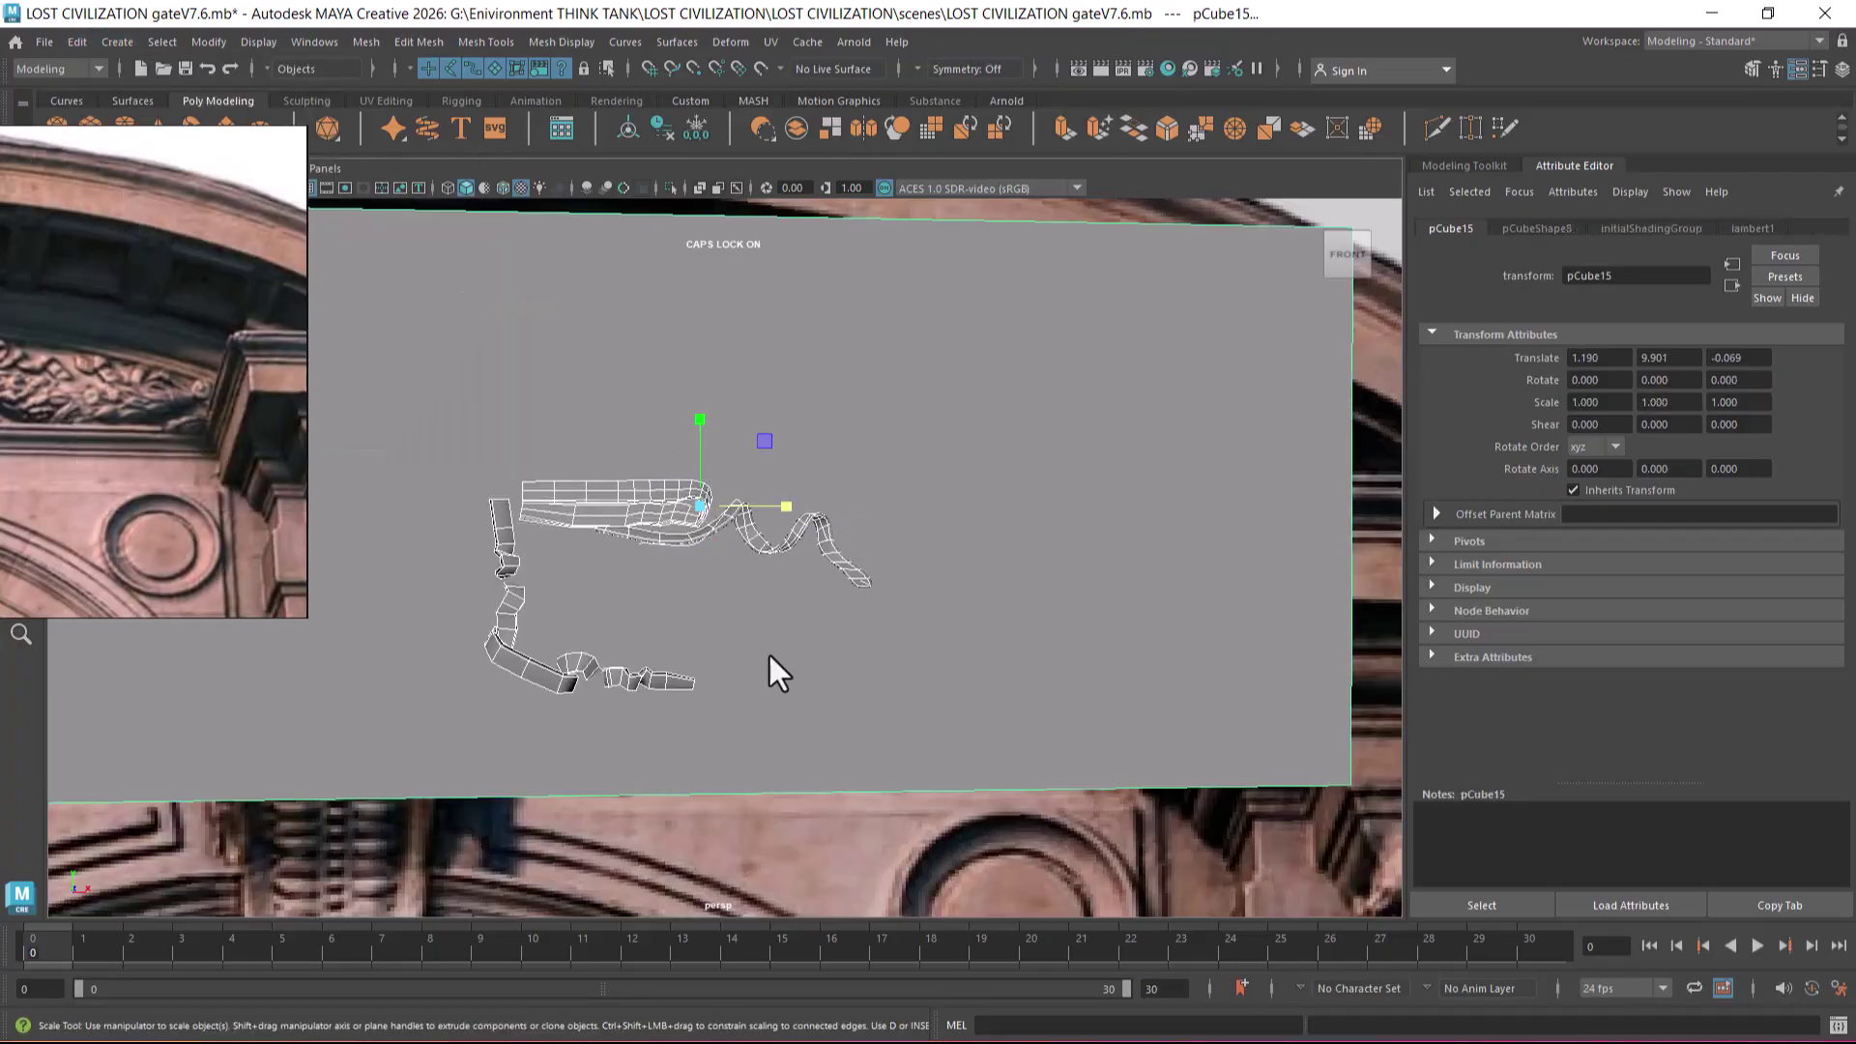
- Turn off the wavy ribbon's smooth preview and add an edge loop along it in edge mode
click(785, 559)
scroll(938, 709, up, 3)
click(945, 595)
scroll(1005, 657, up, 3)
scroll(960, 614, up, 2)
key(1)
scroll(978, 530, up, 2)
right_drag(955, 447, 1009, 554)
click(944, 504)
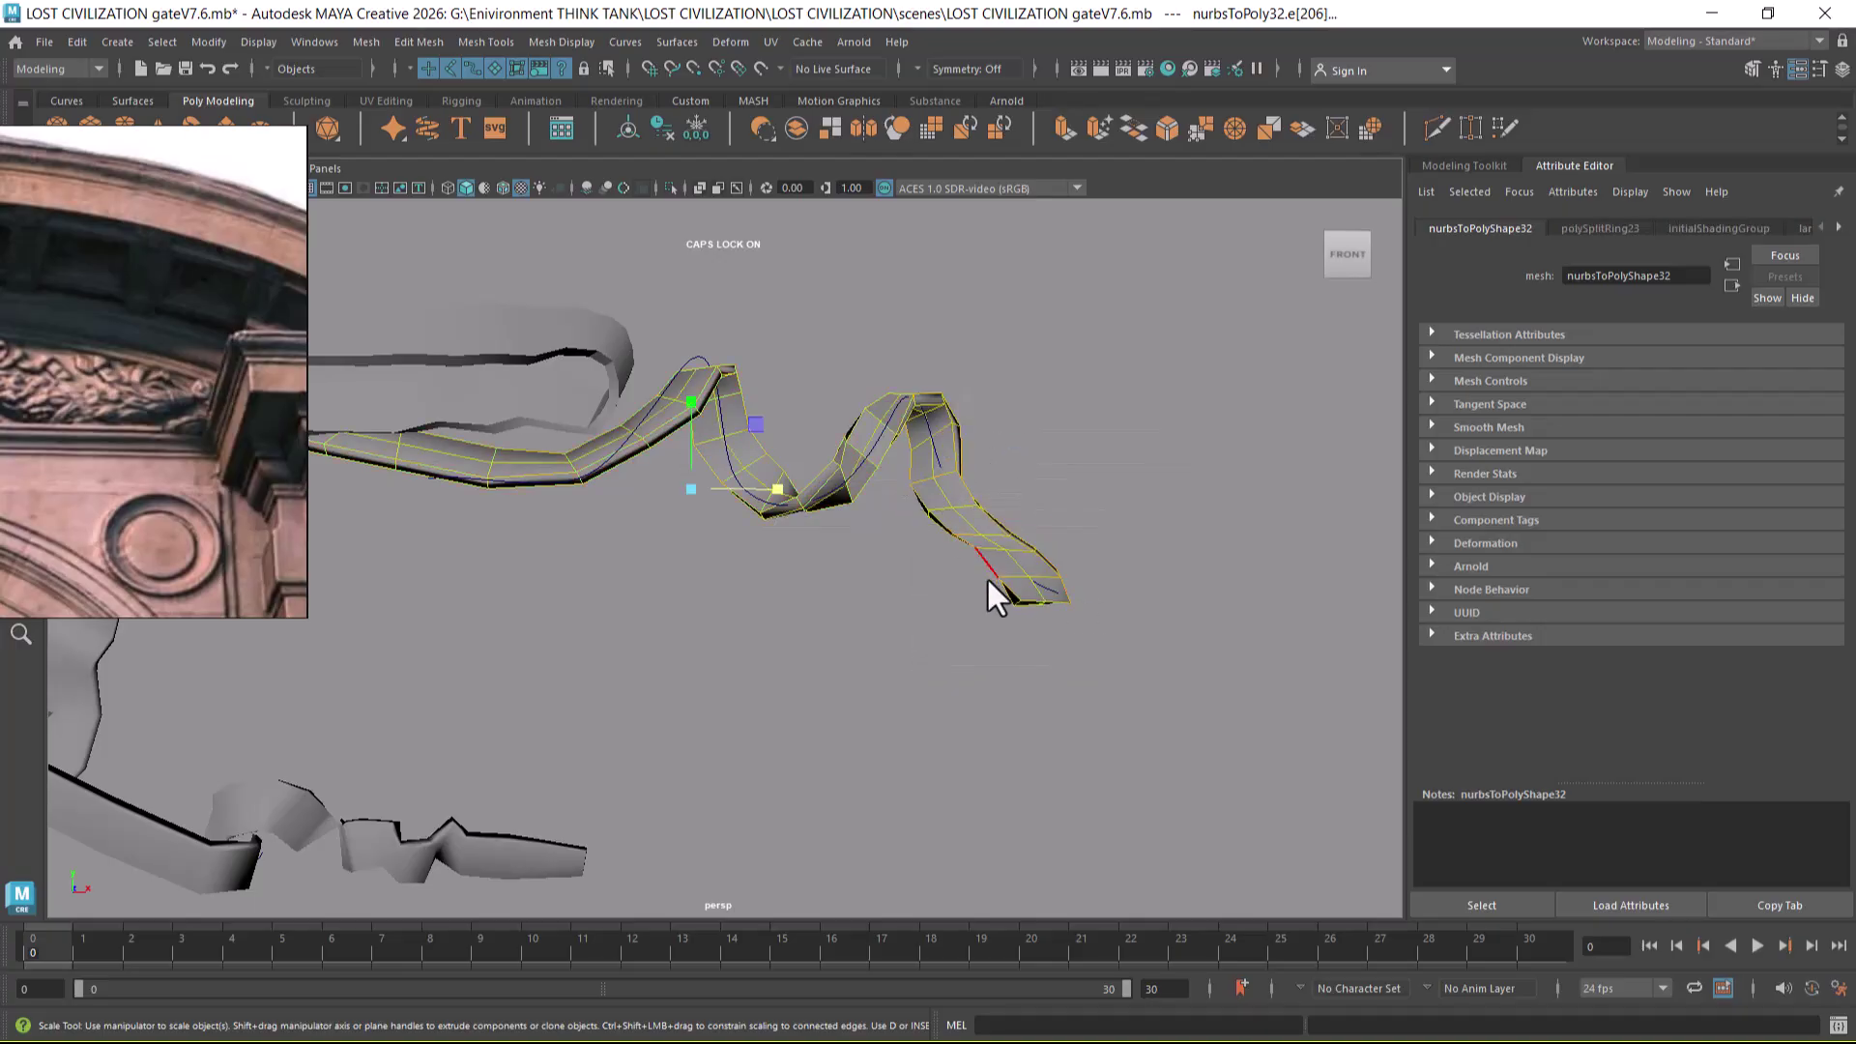
- Split another edge ring of the wavy ribbon, starting from the dip between its waves, to insert a further loop
mouse_move(906, 537)
alt+mouse_down()
mouse_move(839, 485)
mouse_move(820, 498)
mouse_move(893, 536)
alt+mouse_up()
click(817, 491)
click(843, 462)
click(926, 448)
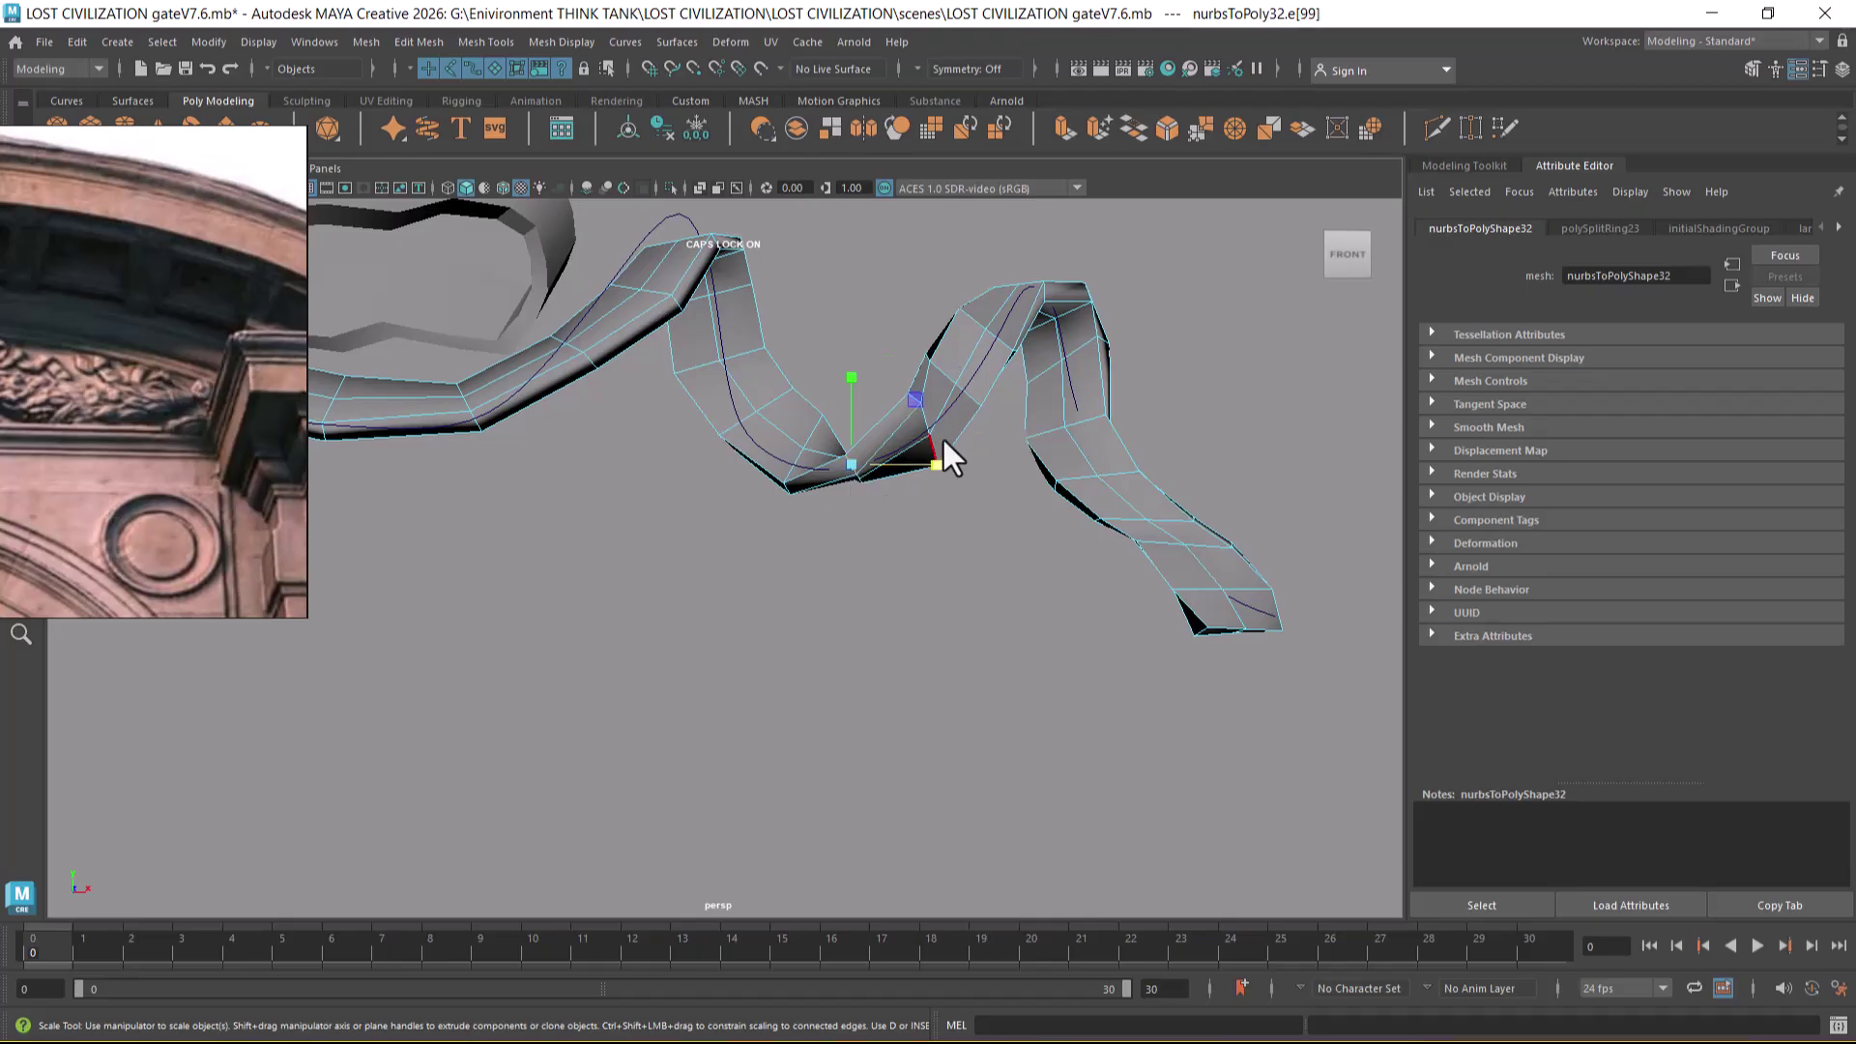
shift+click(591, 358)
ctrl+right_drag(752, 323, 491, 438)
ctrl+right_drag(675, 411, 1046, 584)
- Bevel the selected edge loop of the wavy ribbon with a fraction of 1
shift+right_drag(864, 404, 972, 408)
mouse_move(1097, 583)
mouse_down()
mouse_move(1158, 576)
mouse_move(1059, 575)
mouse_move(1107, 576)
mouse_up()
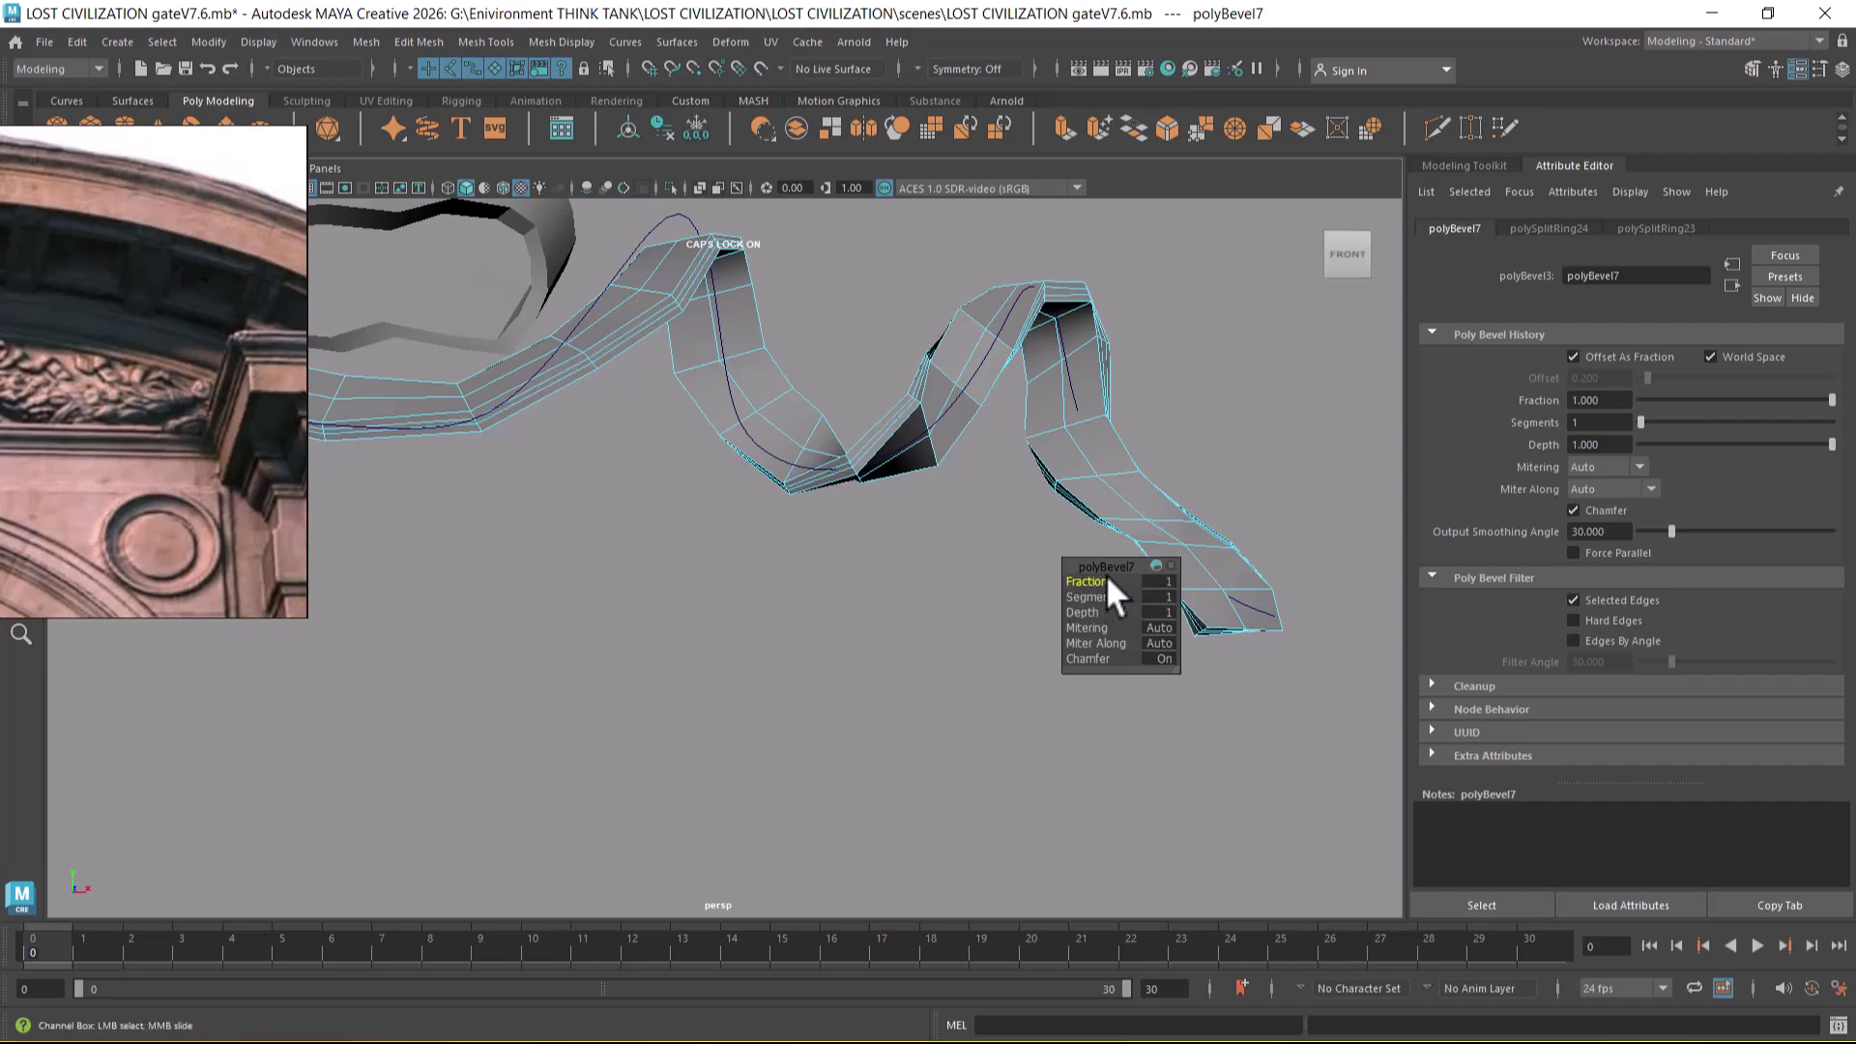
click(1240, 607)
- Bevel the lengthwise edge loop on the wavy ribbon's face with a fraction of 0.7 and 2 segments
right_drag(1174, 506, 1169, 493)
shift+right_click(1139, 497)
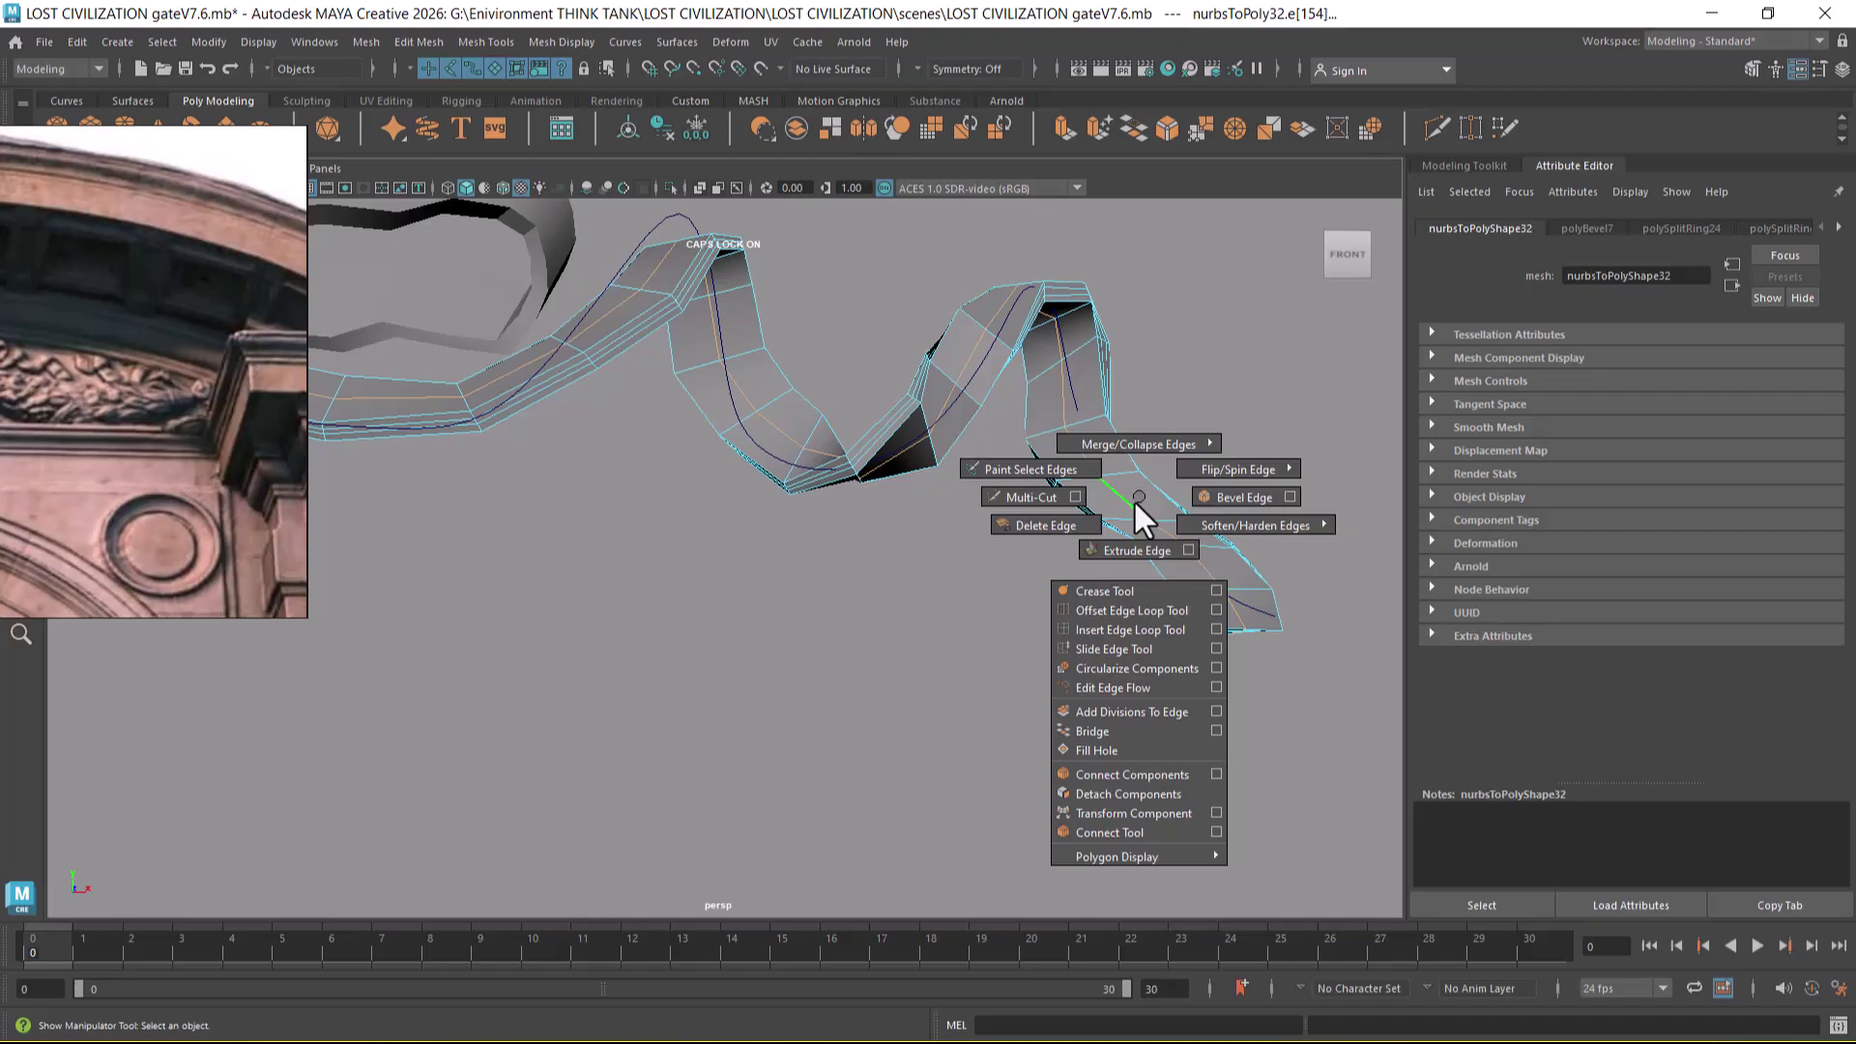
click(1210, 491)
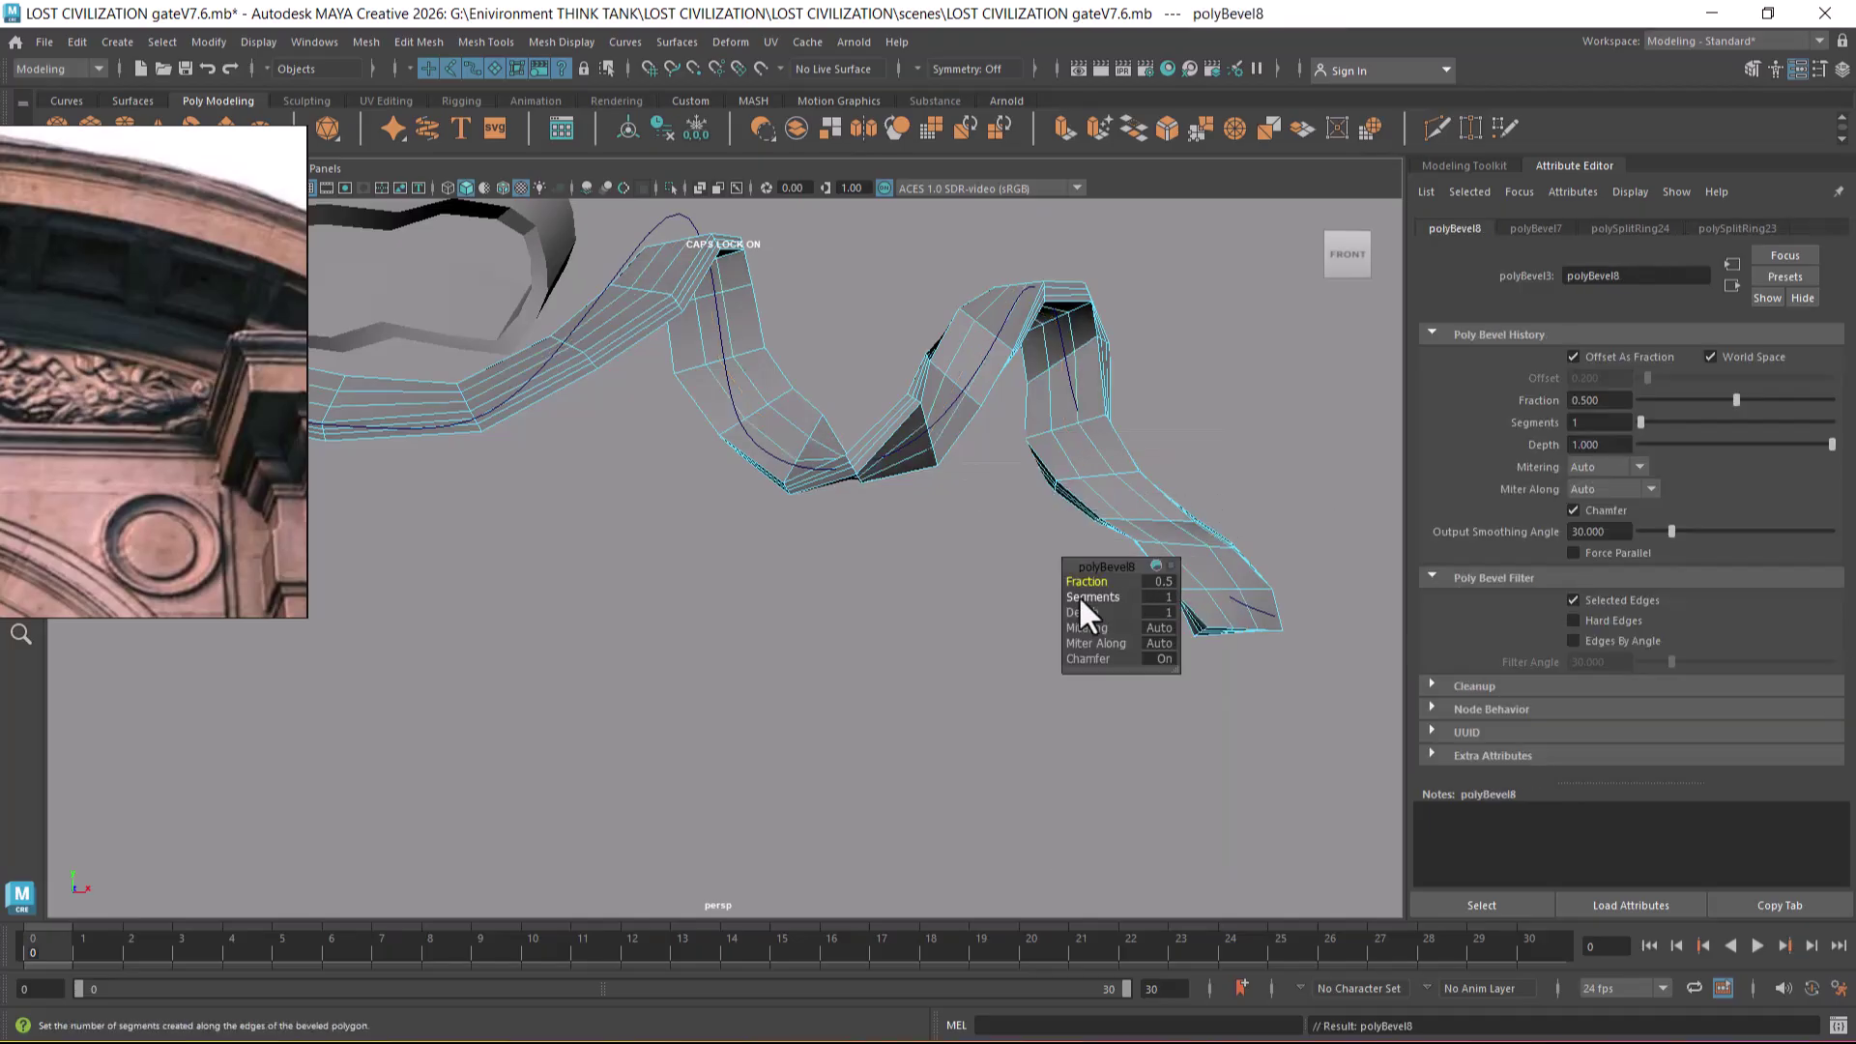
middle_drag(1071, 581, 1109, 598)
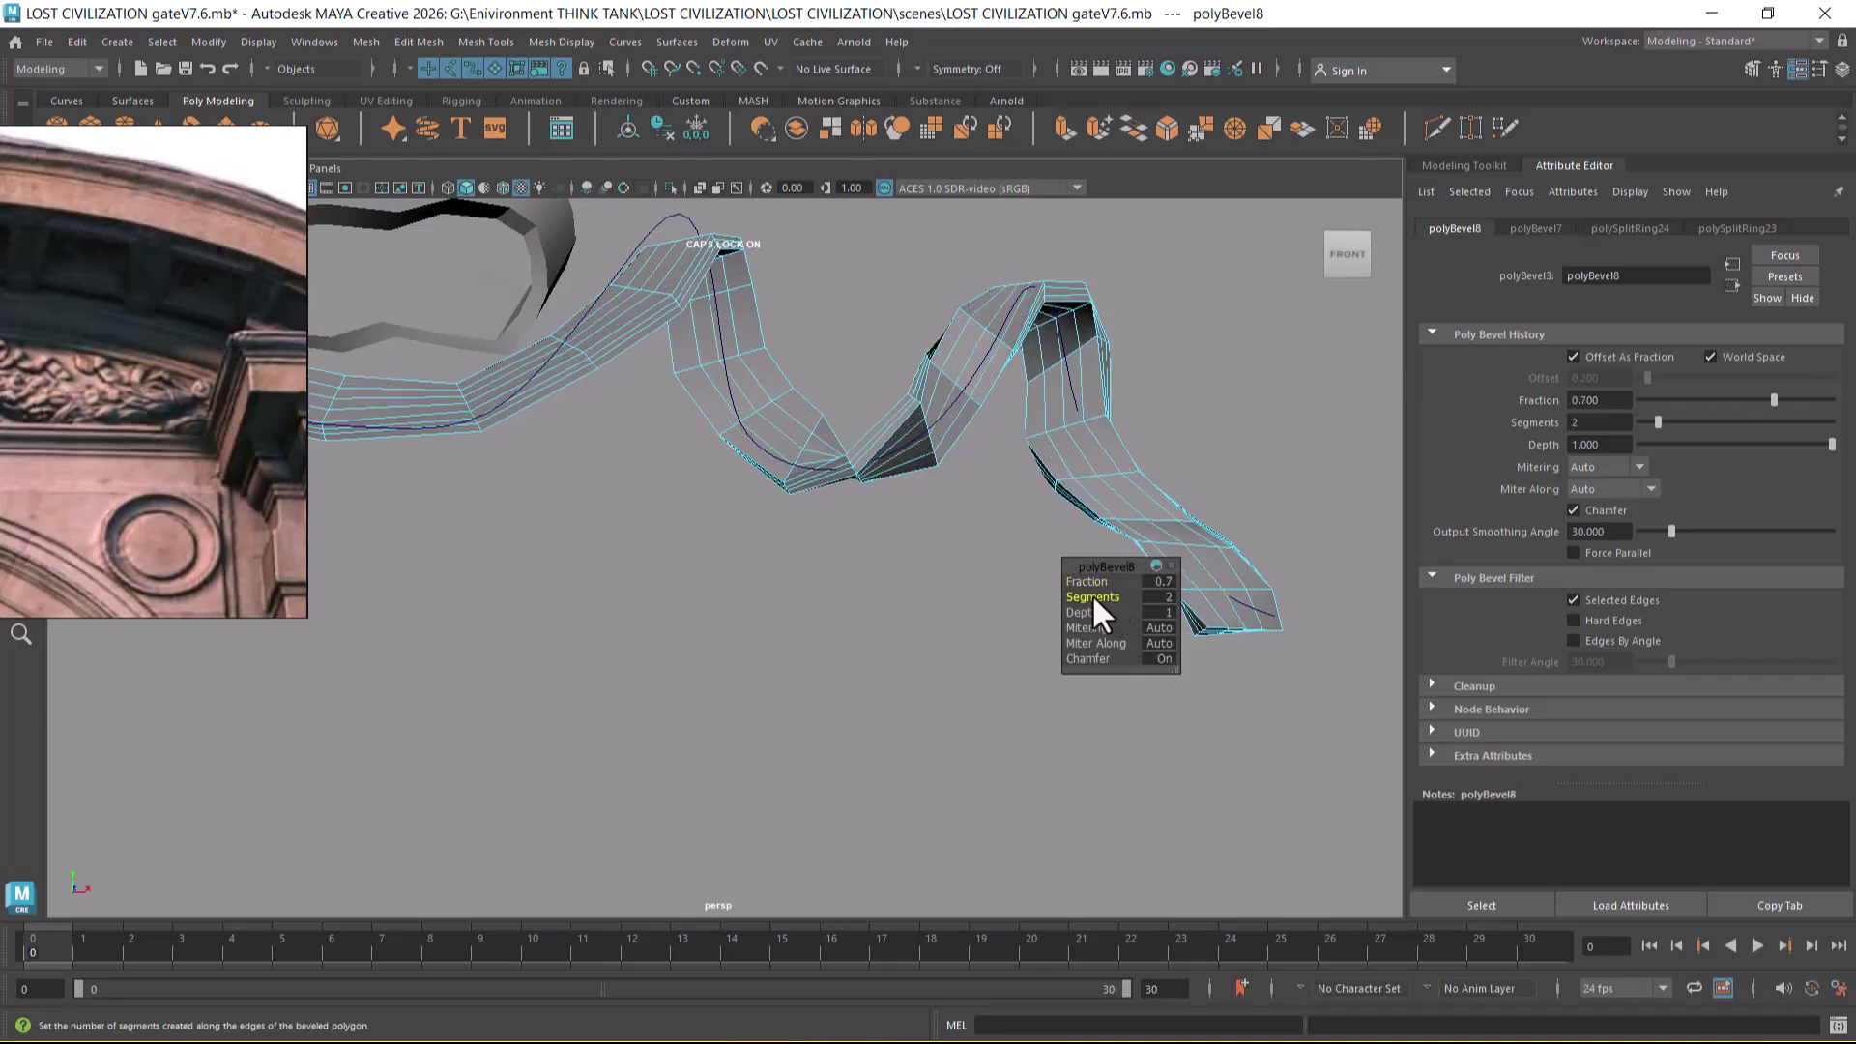
scroll(865, 502, down, 1)
- Leave edge editing on the wavy ribbon and display it with smooth preview
right_drag(912, 422, 1010, 367)
key(3)
click(1001, 681)
scroll(952, 626, down, 4)
alt+middle_drag(823, 590, 833, 604)
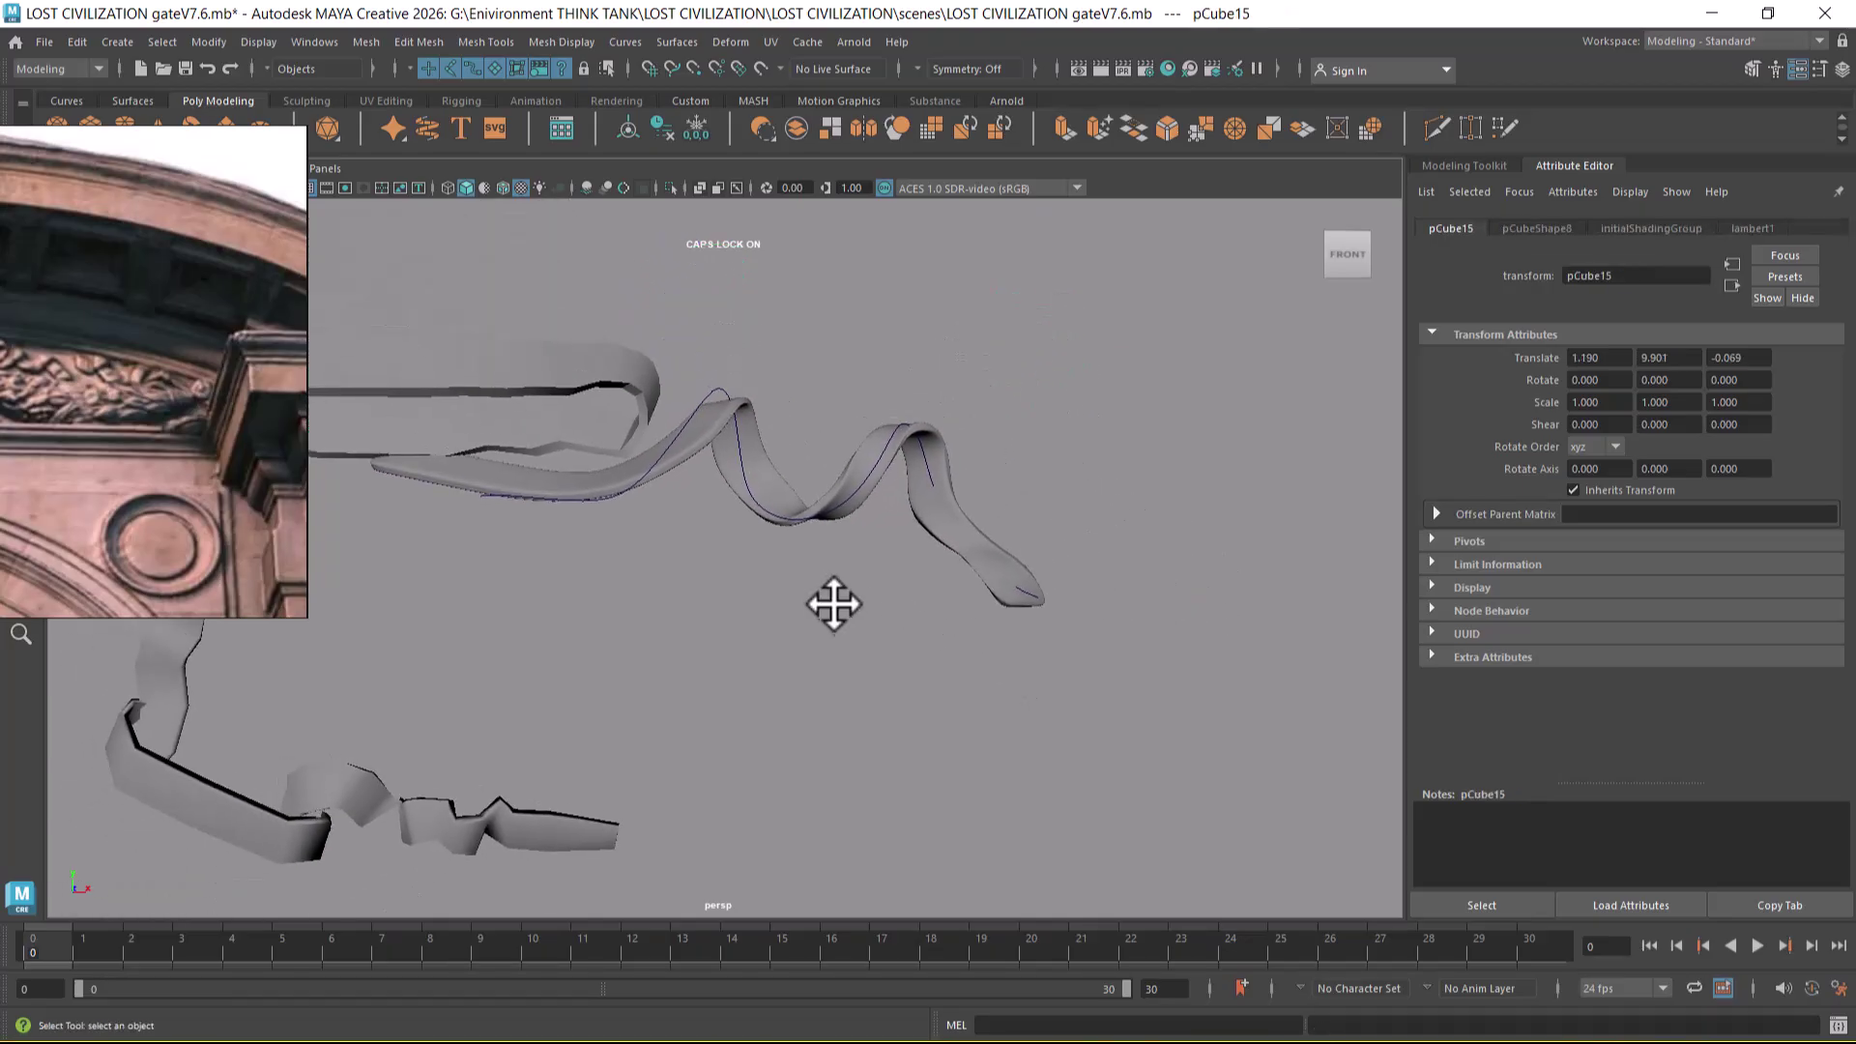
- Bevel the lengthwise edge loop of the folded upper ribbon with a fraction of 1 and 2 segments
click(621, 382)
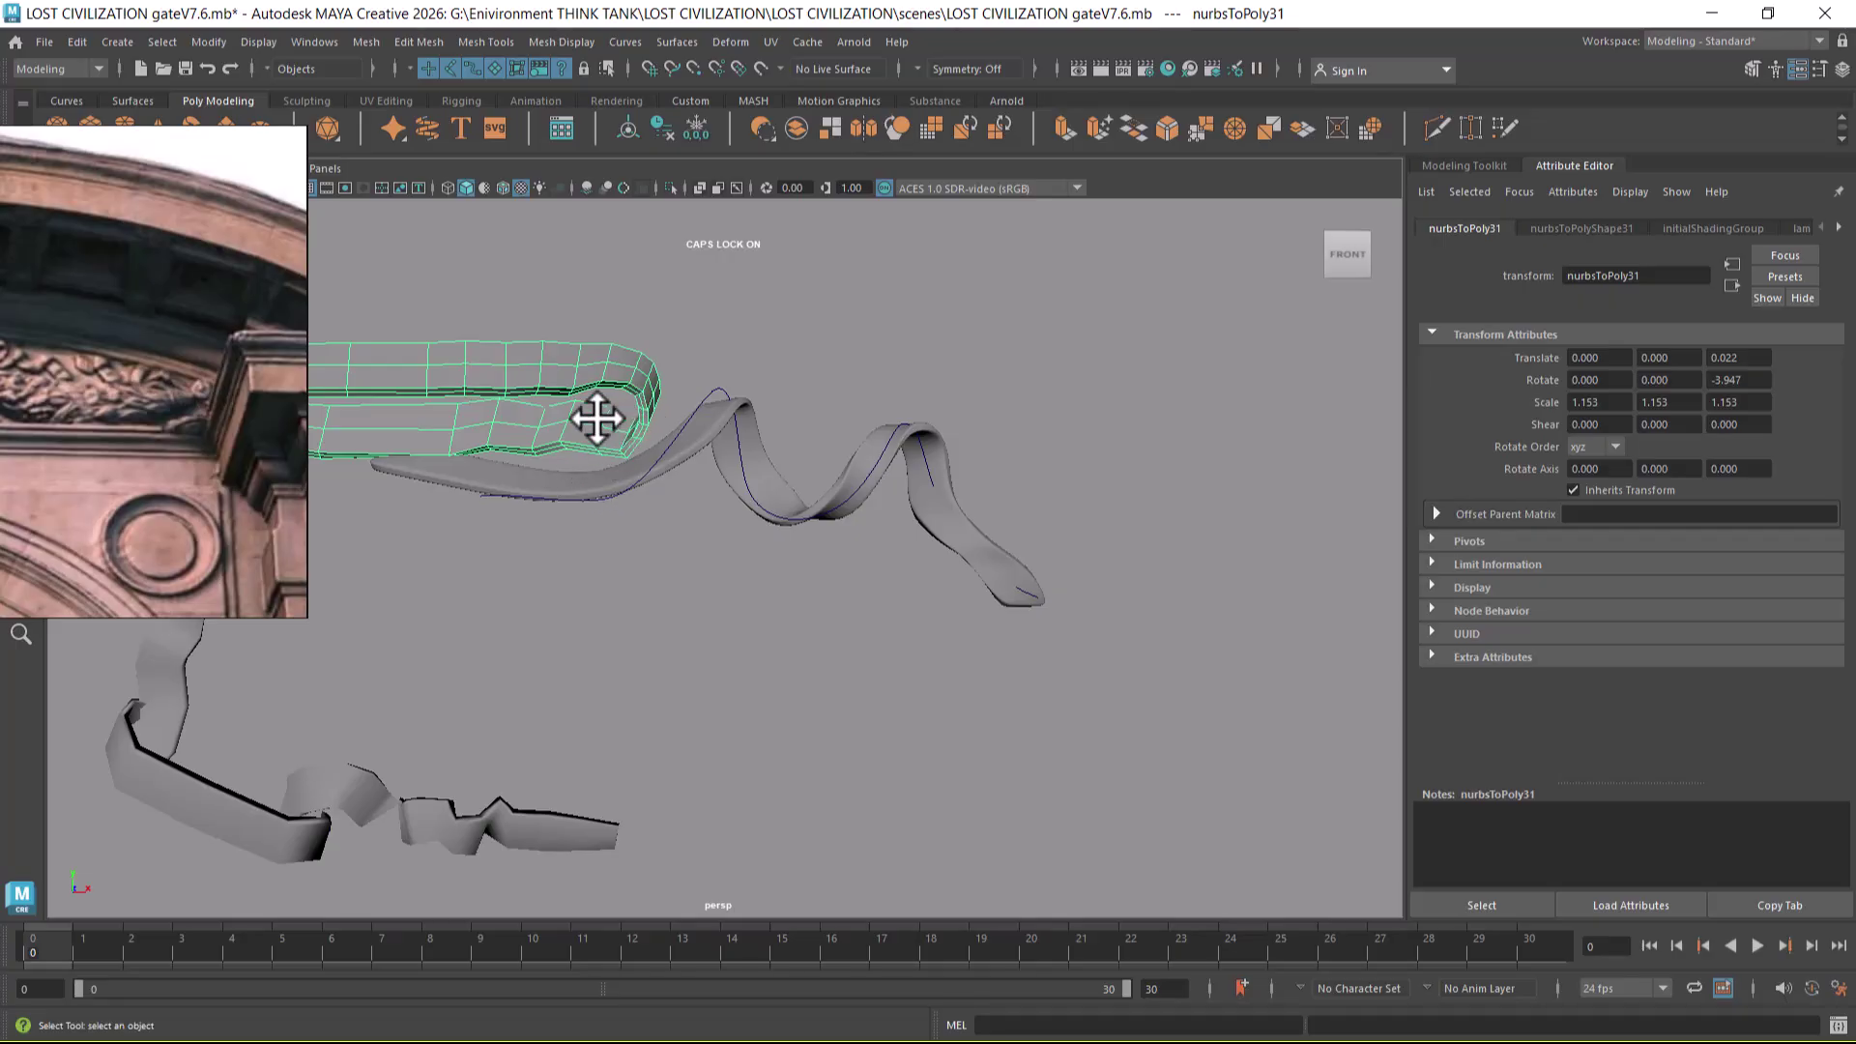
right_drag(564, 344, 564, 289)
click(559, 363)
shift+right_drag(570, 374, 649, 383)
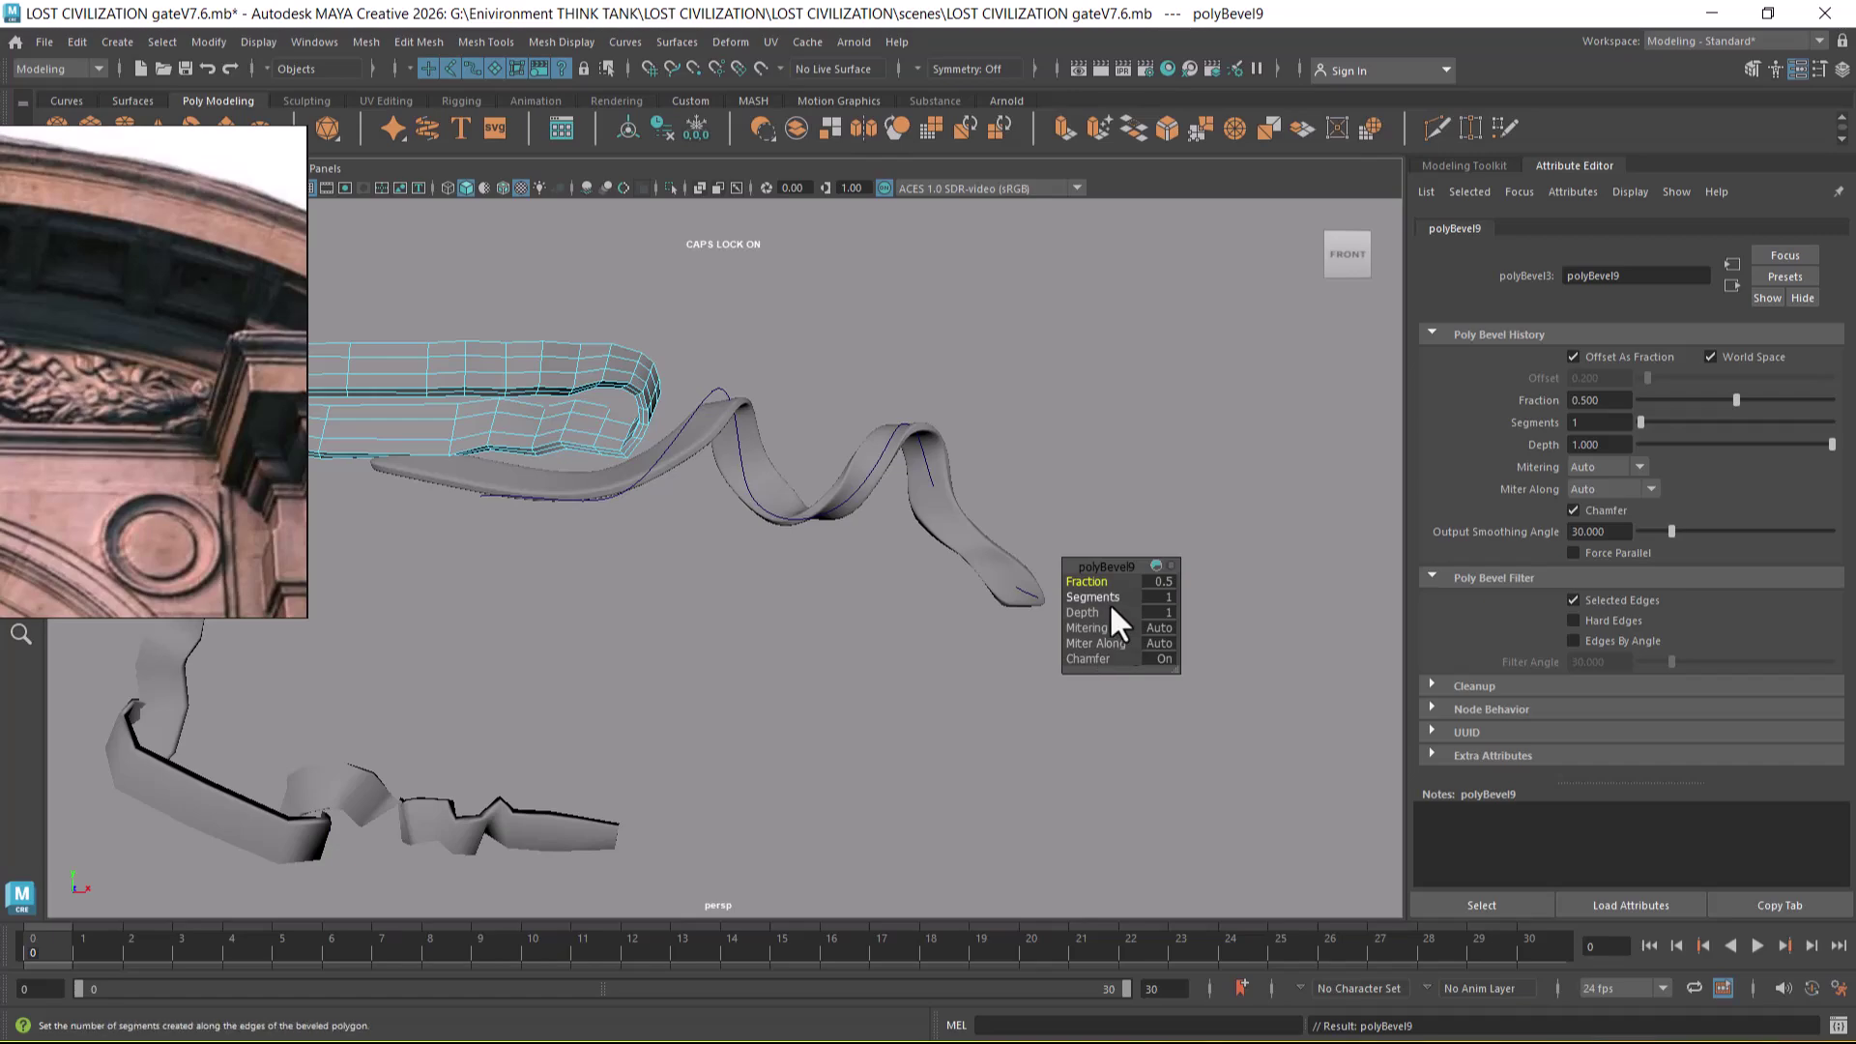
drag(1109, 603, 1102, 583)
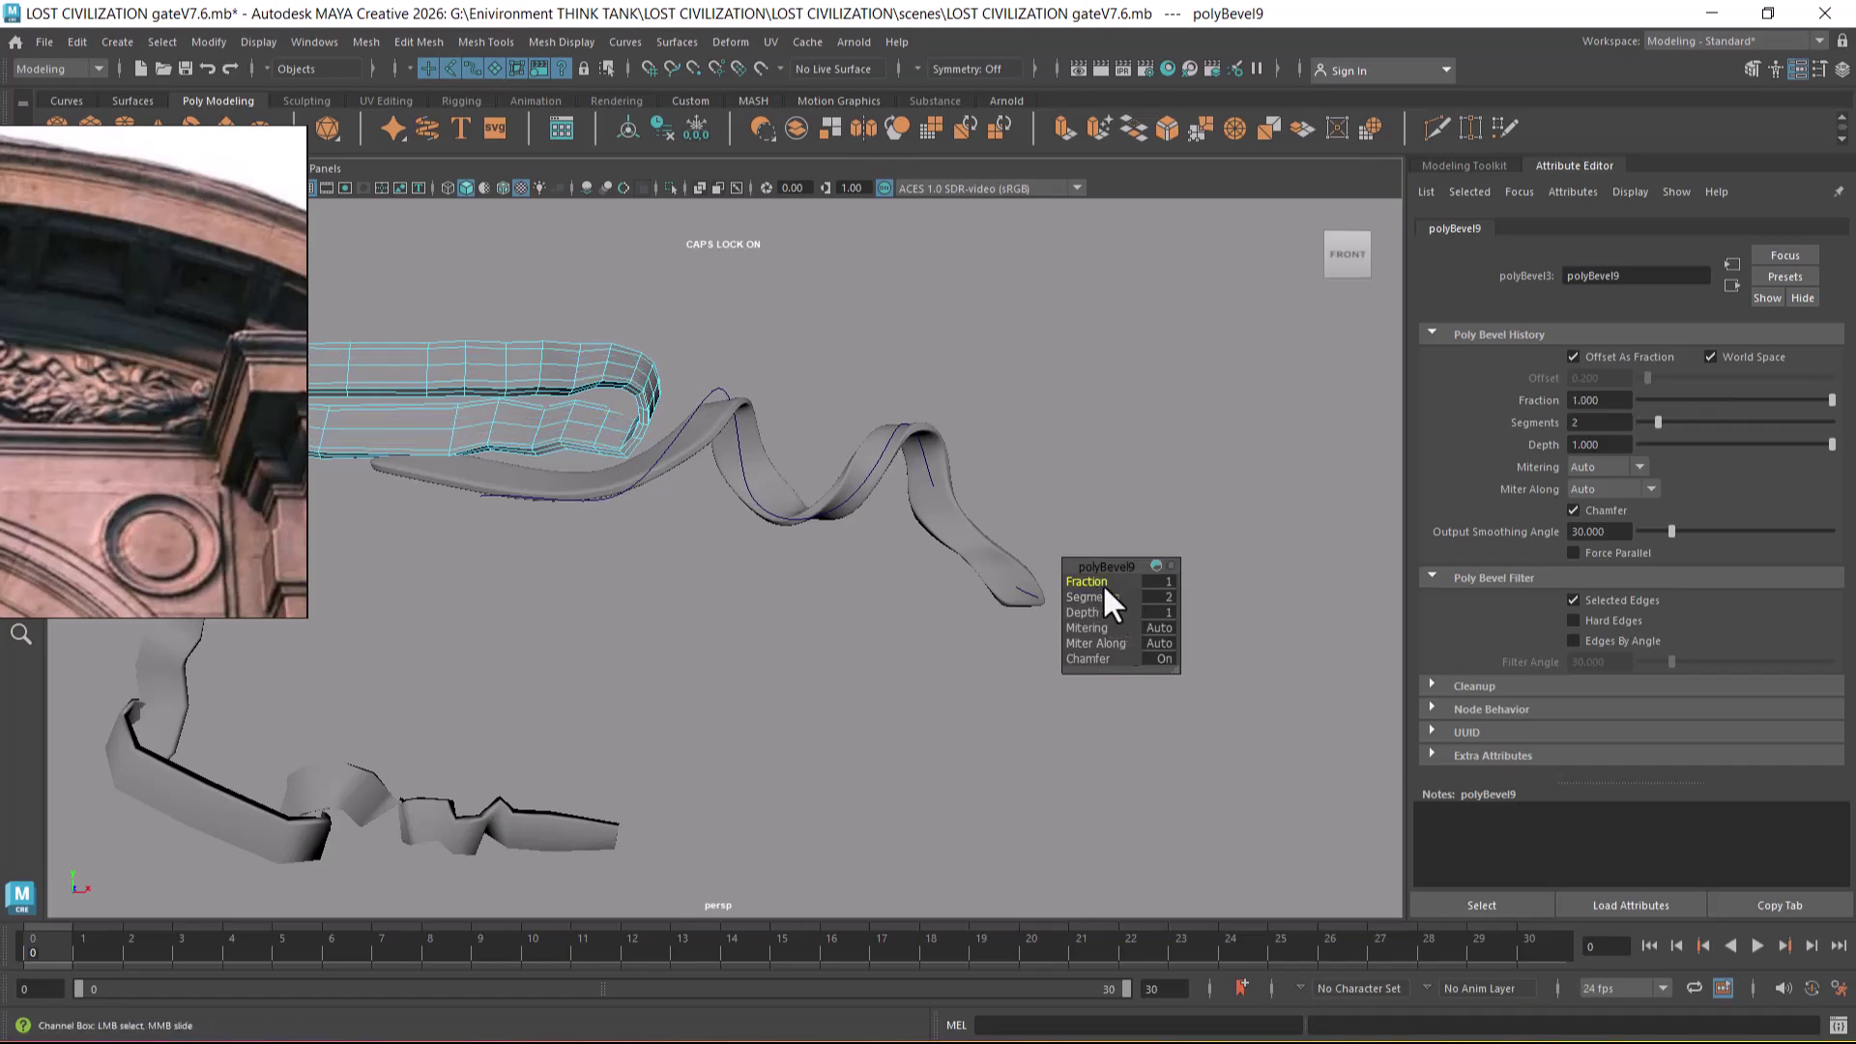
alt+middle_drag(1093, 598, 655, 400)
click(777, 409)
key(q)
- Select the vertical ribbon together with the horizontal lower ribbon and apply one lattice deformer to both
click(207, 716)
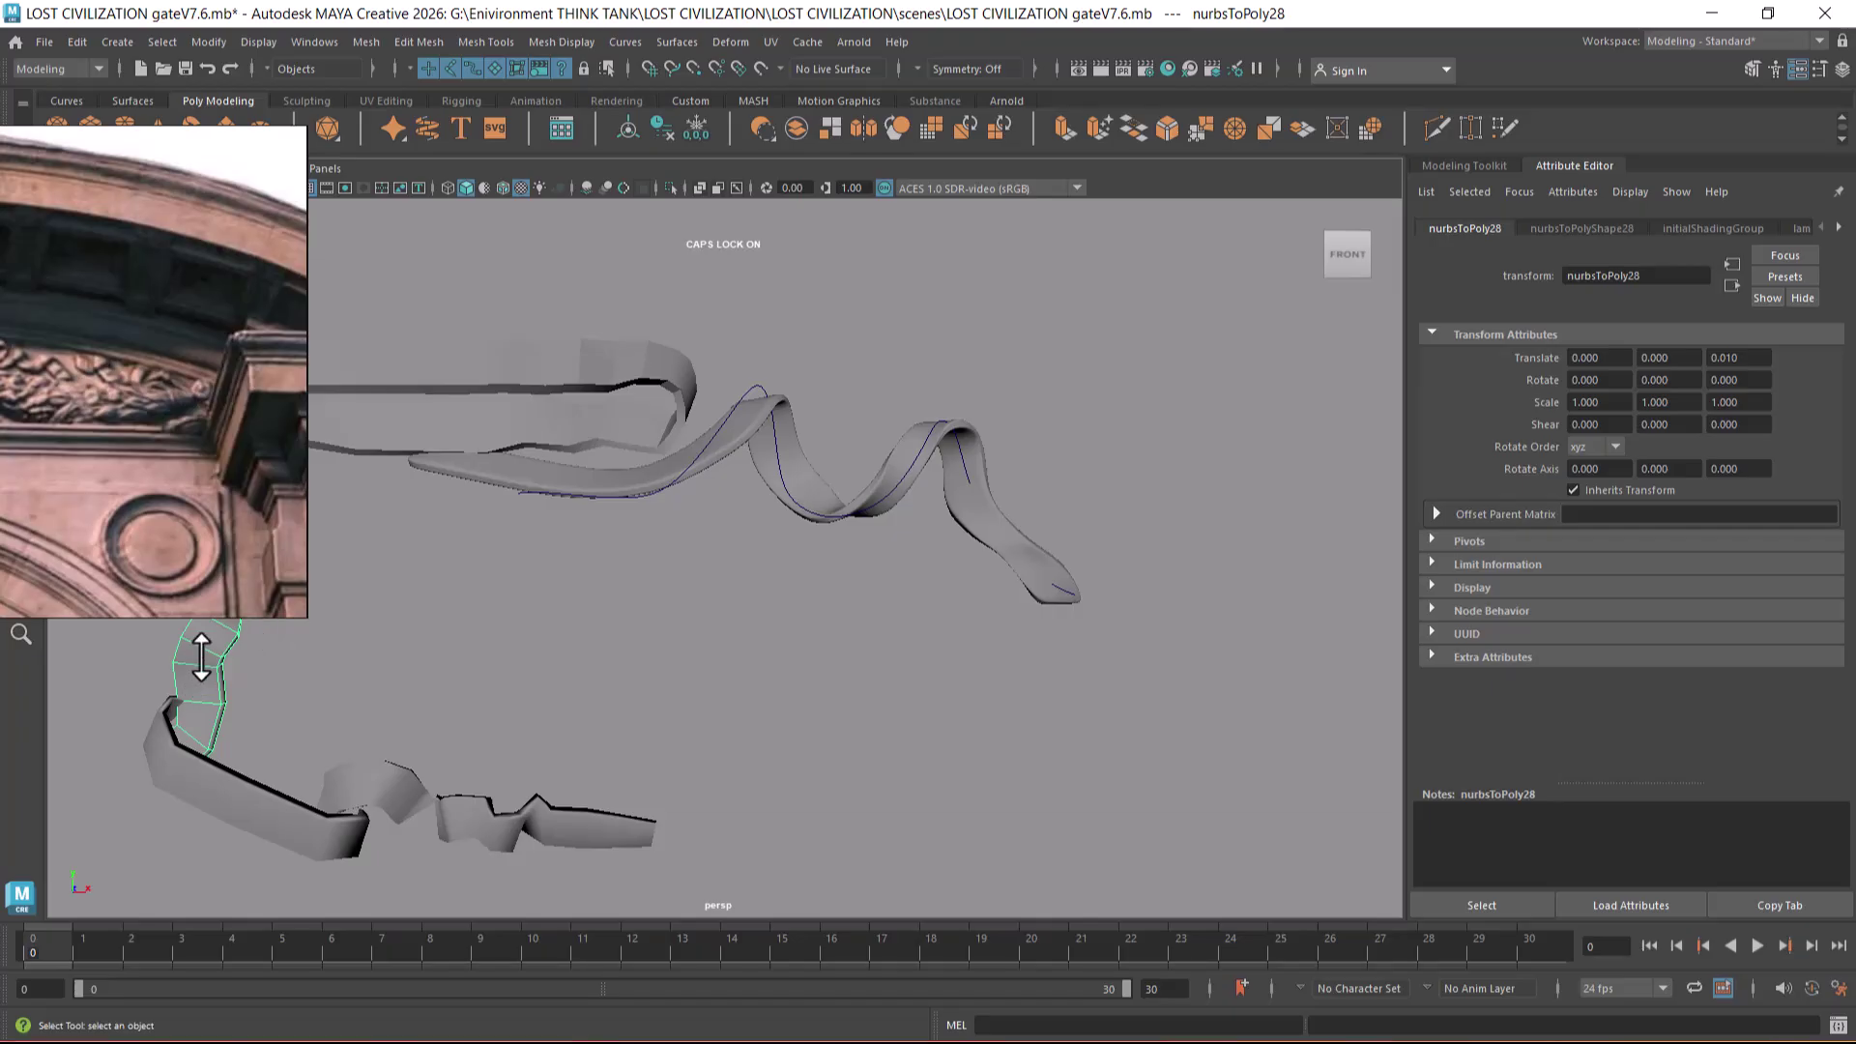
key(ctrl+z)
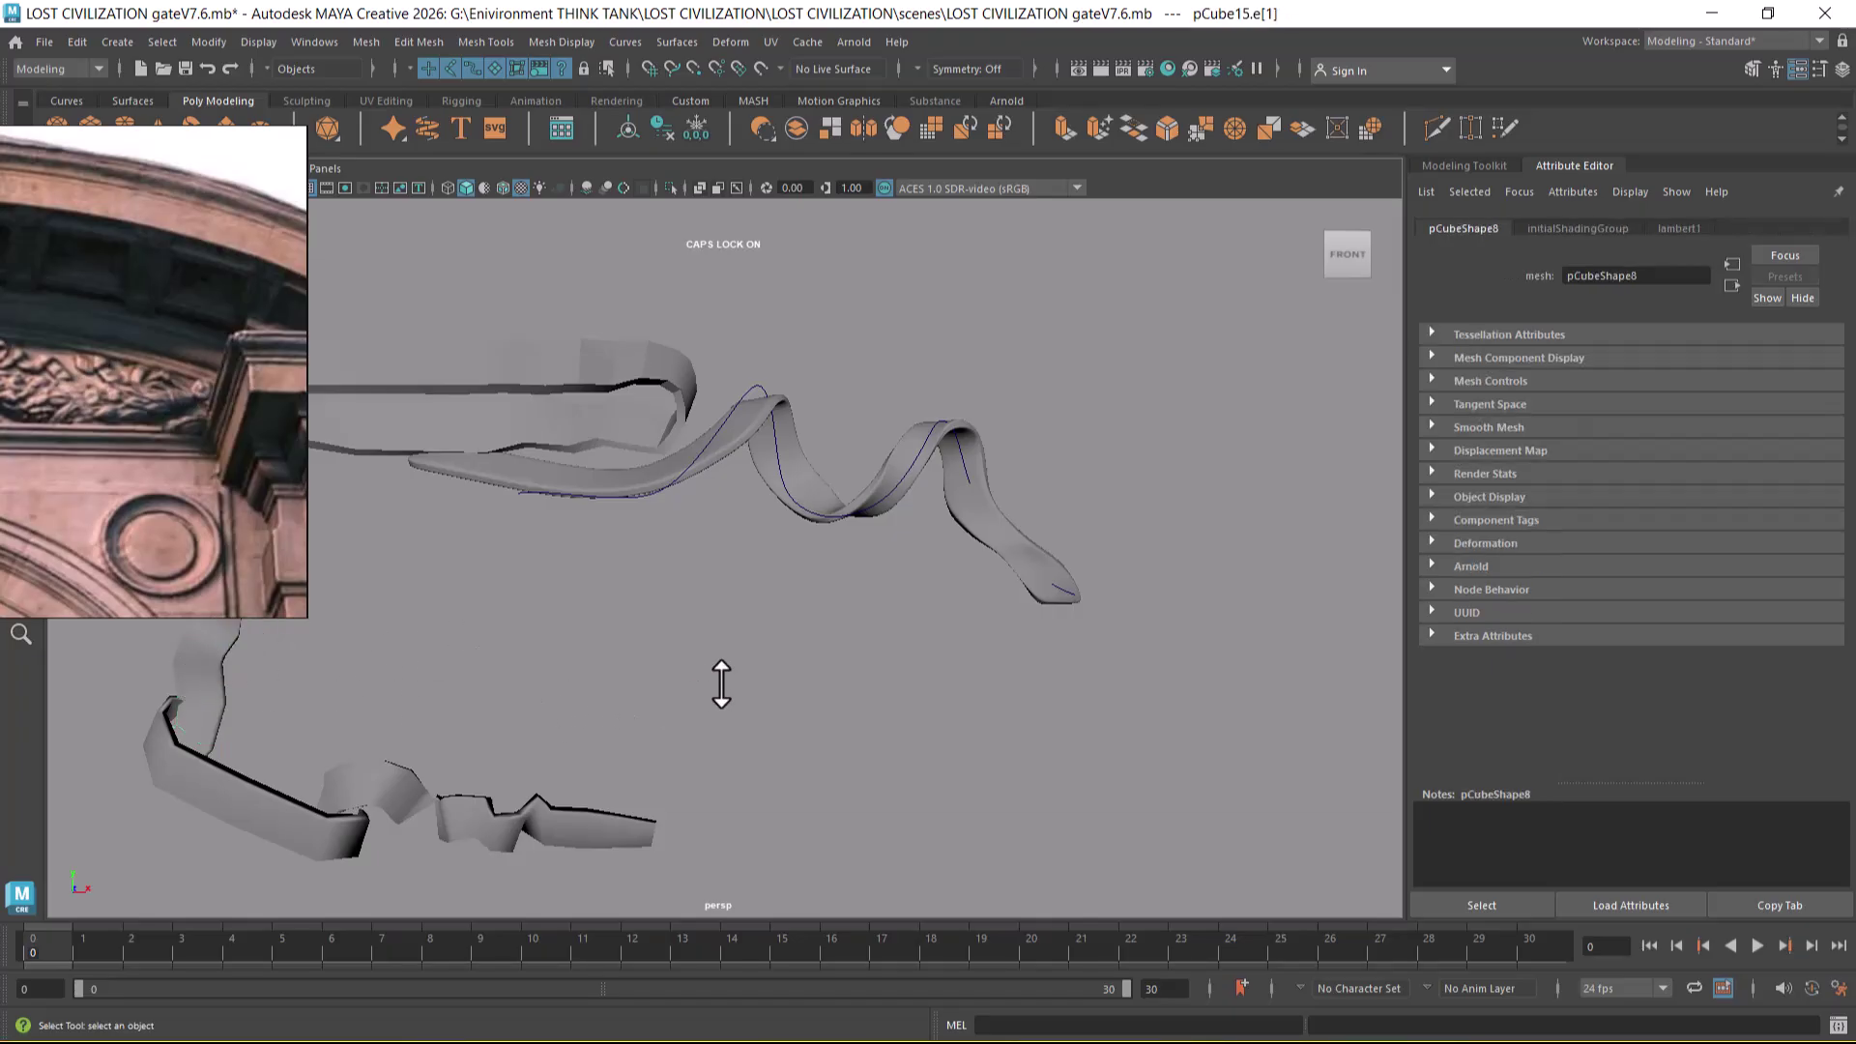
alt+right_drag(721, 702, 694, 544)
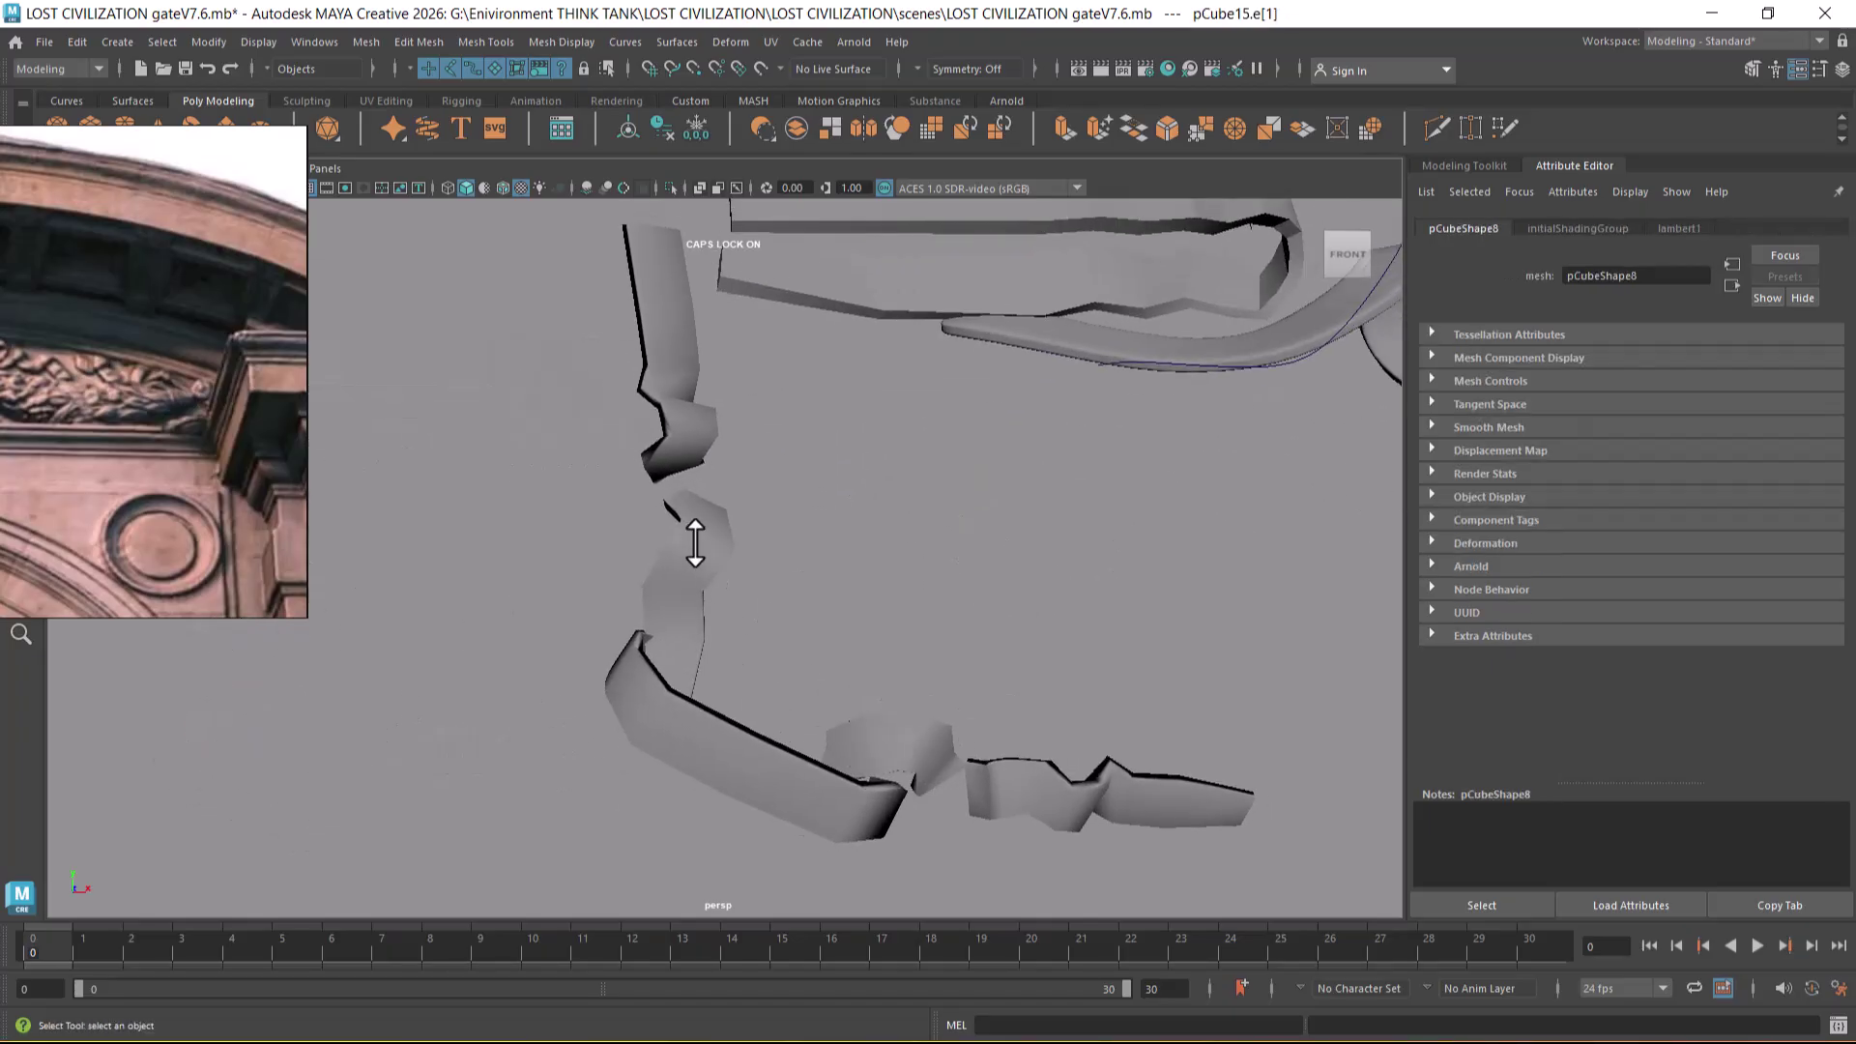
key(space)
alt+drag(866, 367, 734, 542)
key(w)
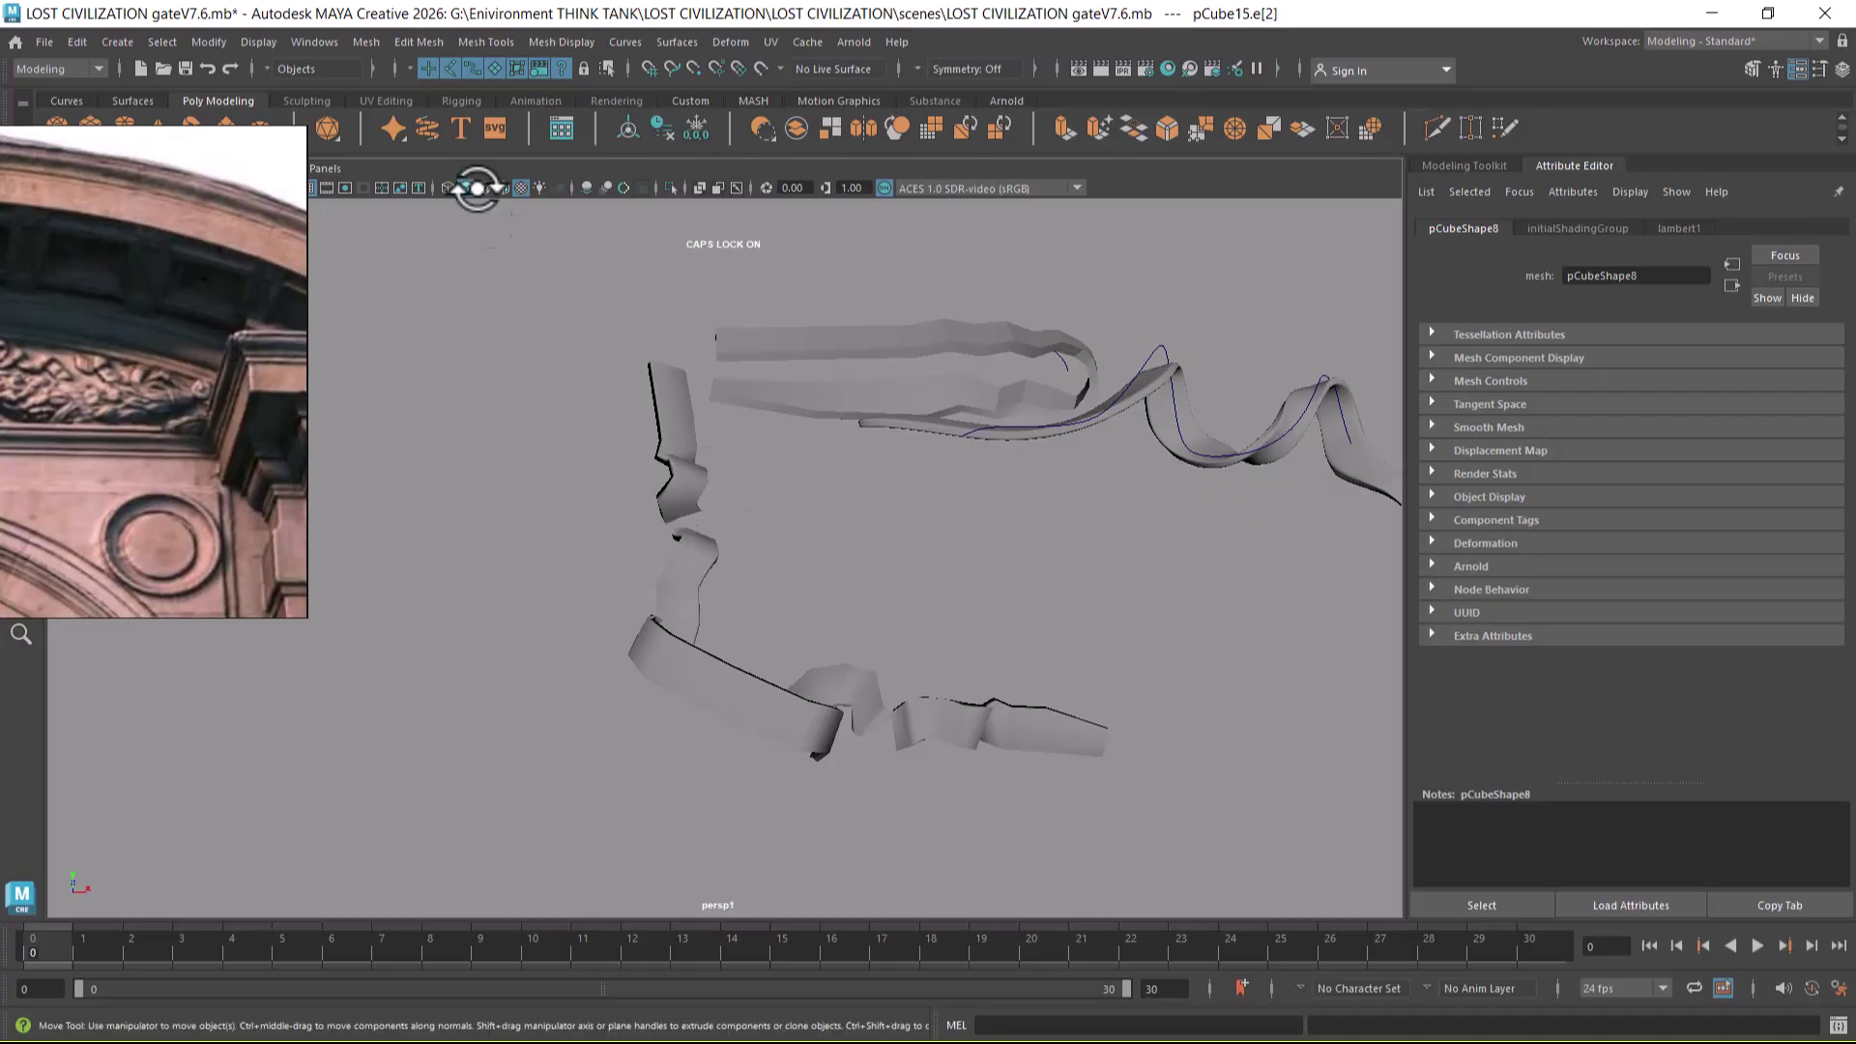
click(884, 355)
click(677, 460)
alt+drag(717, 563, 578, 603)
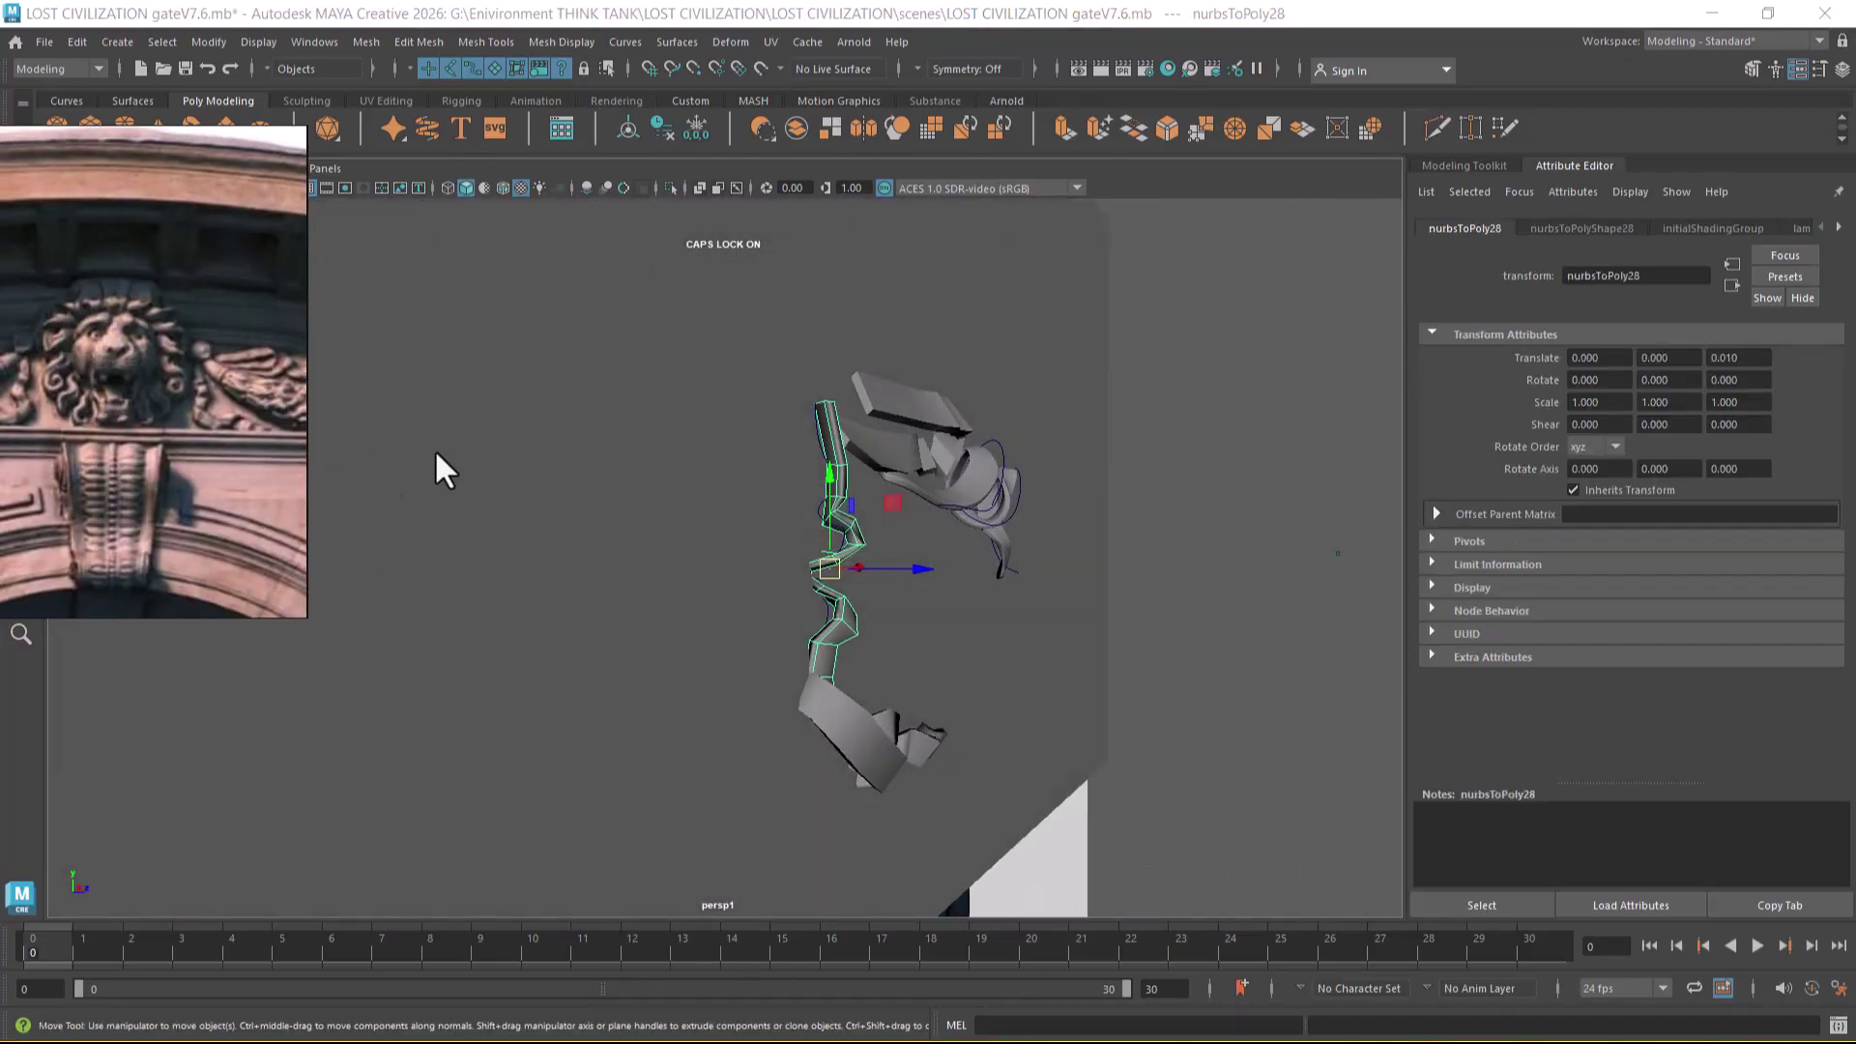
alt+drag(874, 641, 863, 590)
click(986, 596)
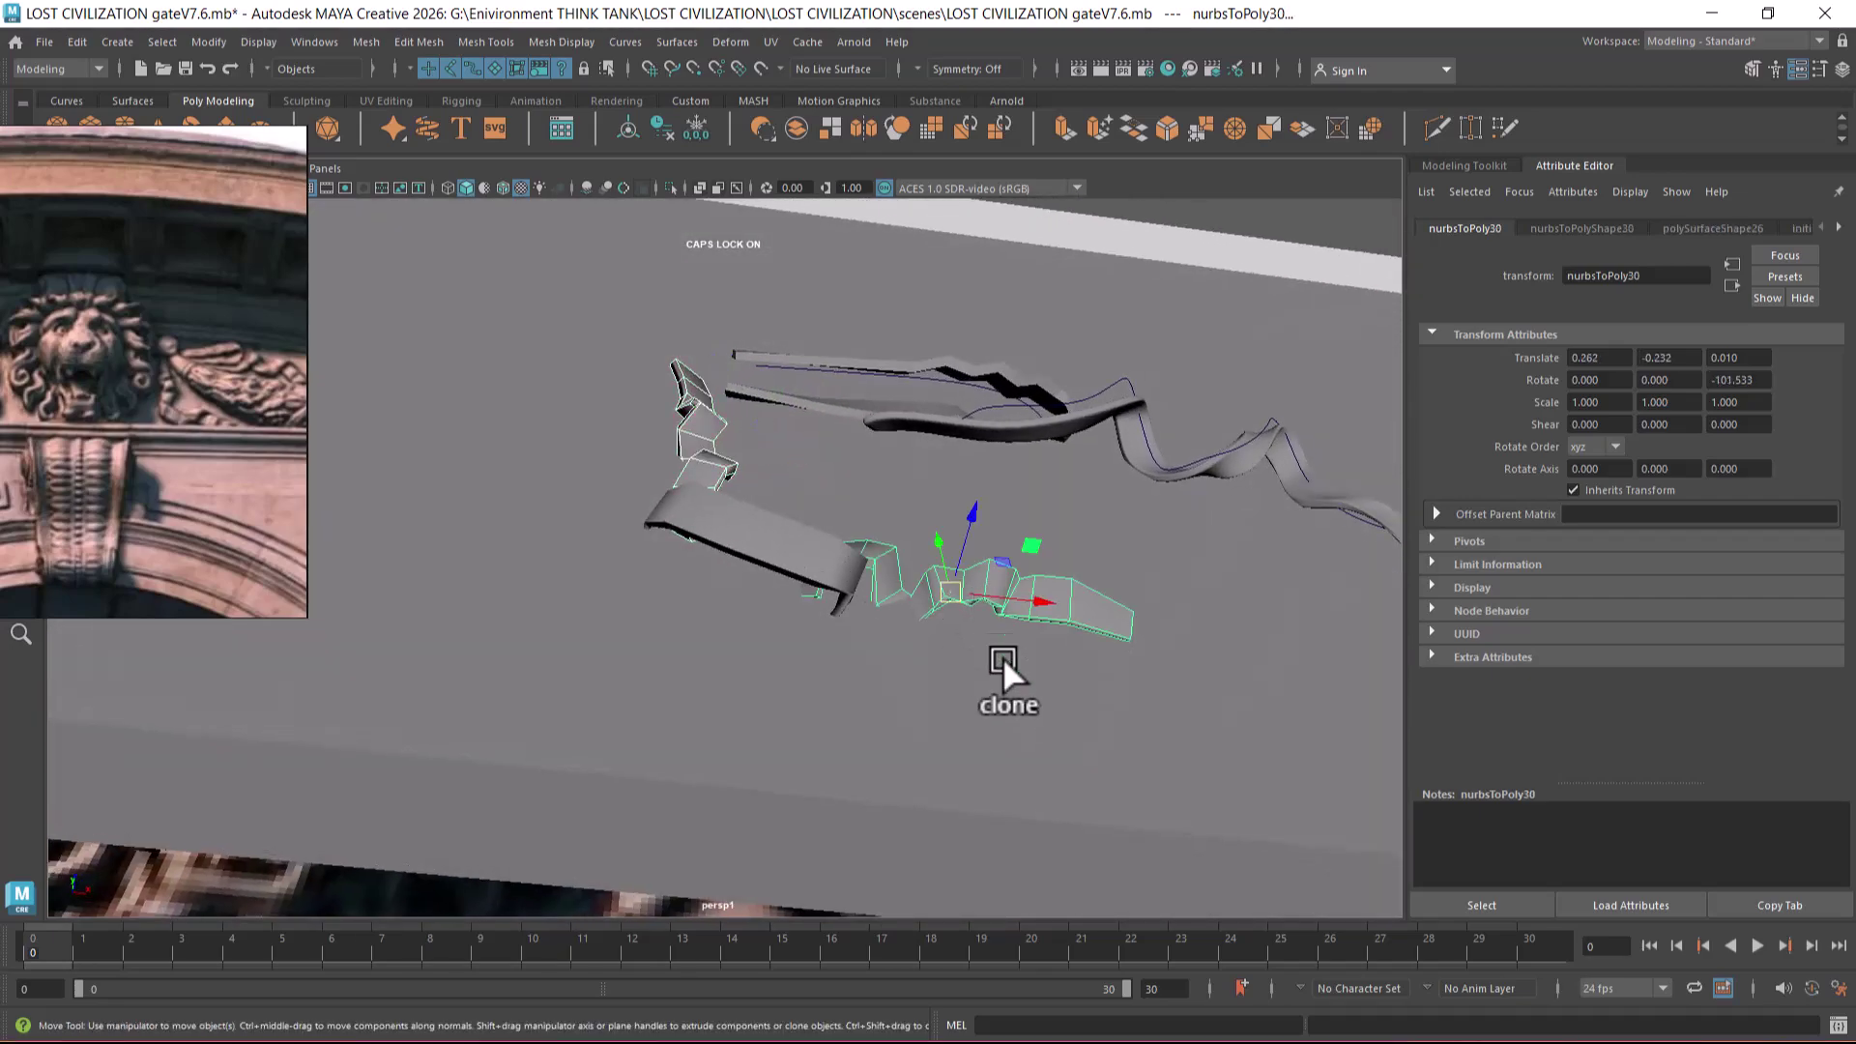
click(727, 43)
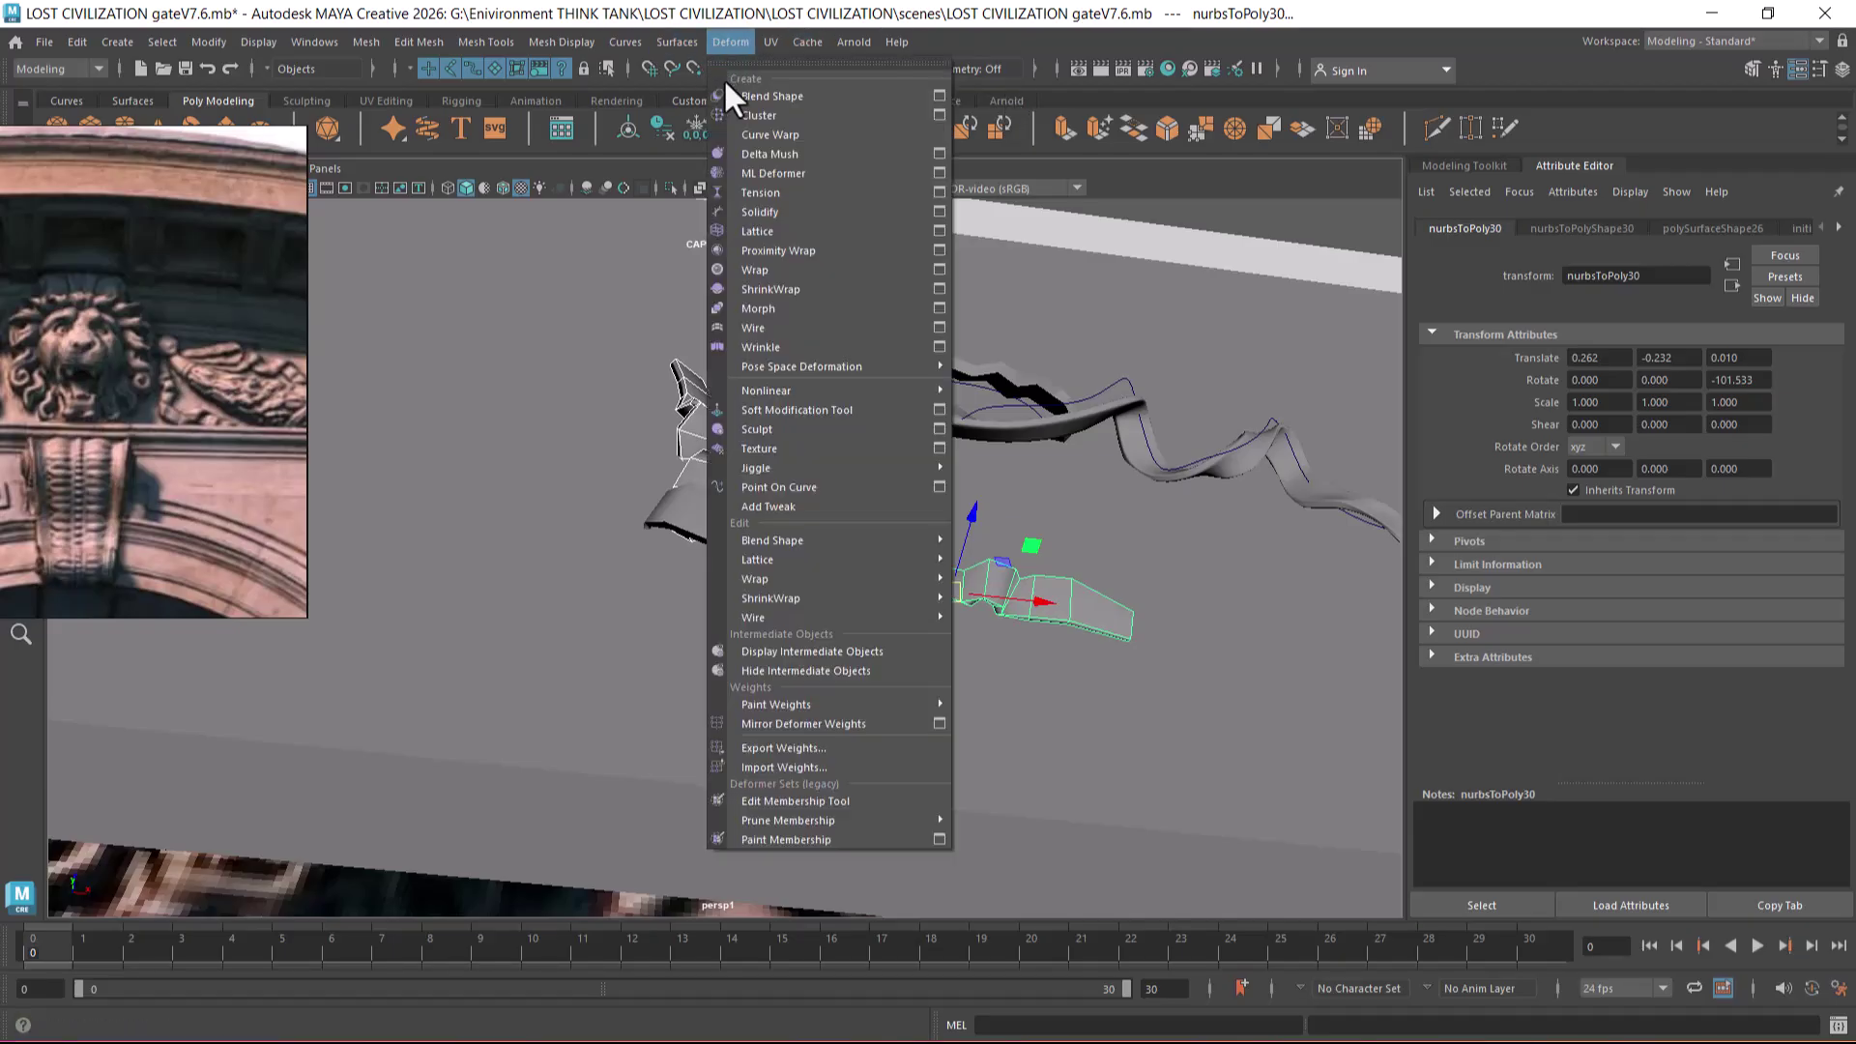
click(792, 230)
- Adjust the lattice's middle control points in depth to bring the vertical ribbon clear of the slab, and leave point editing
alt+drag(887, 432, 903, 623)
key(space)
mouse_move(1125, 526)
alt+right_down()
mouse_move(1046, 441)
mouse_move(974, 410)
mouse_move(1030, 382)
alt+right_up()
key(space)
drag(889, 569, 905, 460)
mouse_move(937, 592)
alt+mouse_down()
mouse_move(812, 593)
mouse_move(1163, 571)
mouse_move(1080, 567)
alt+mouse_up()
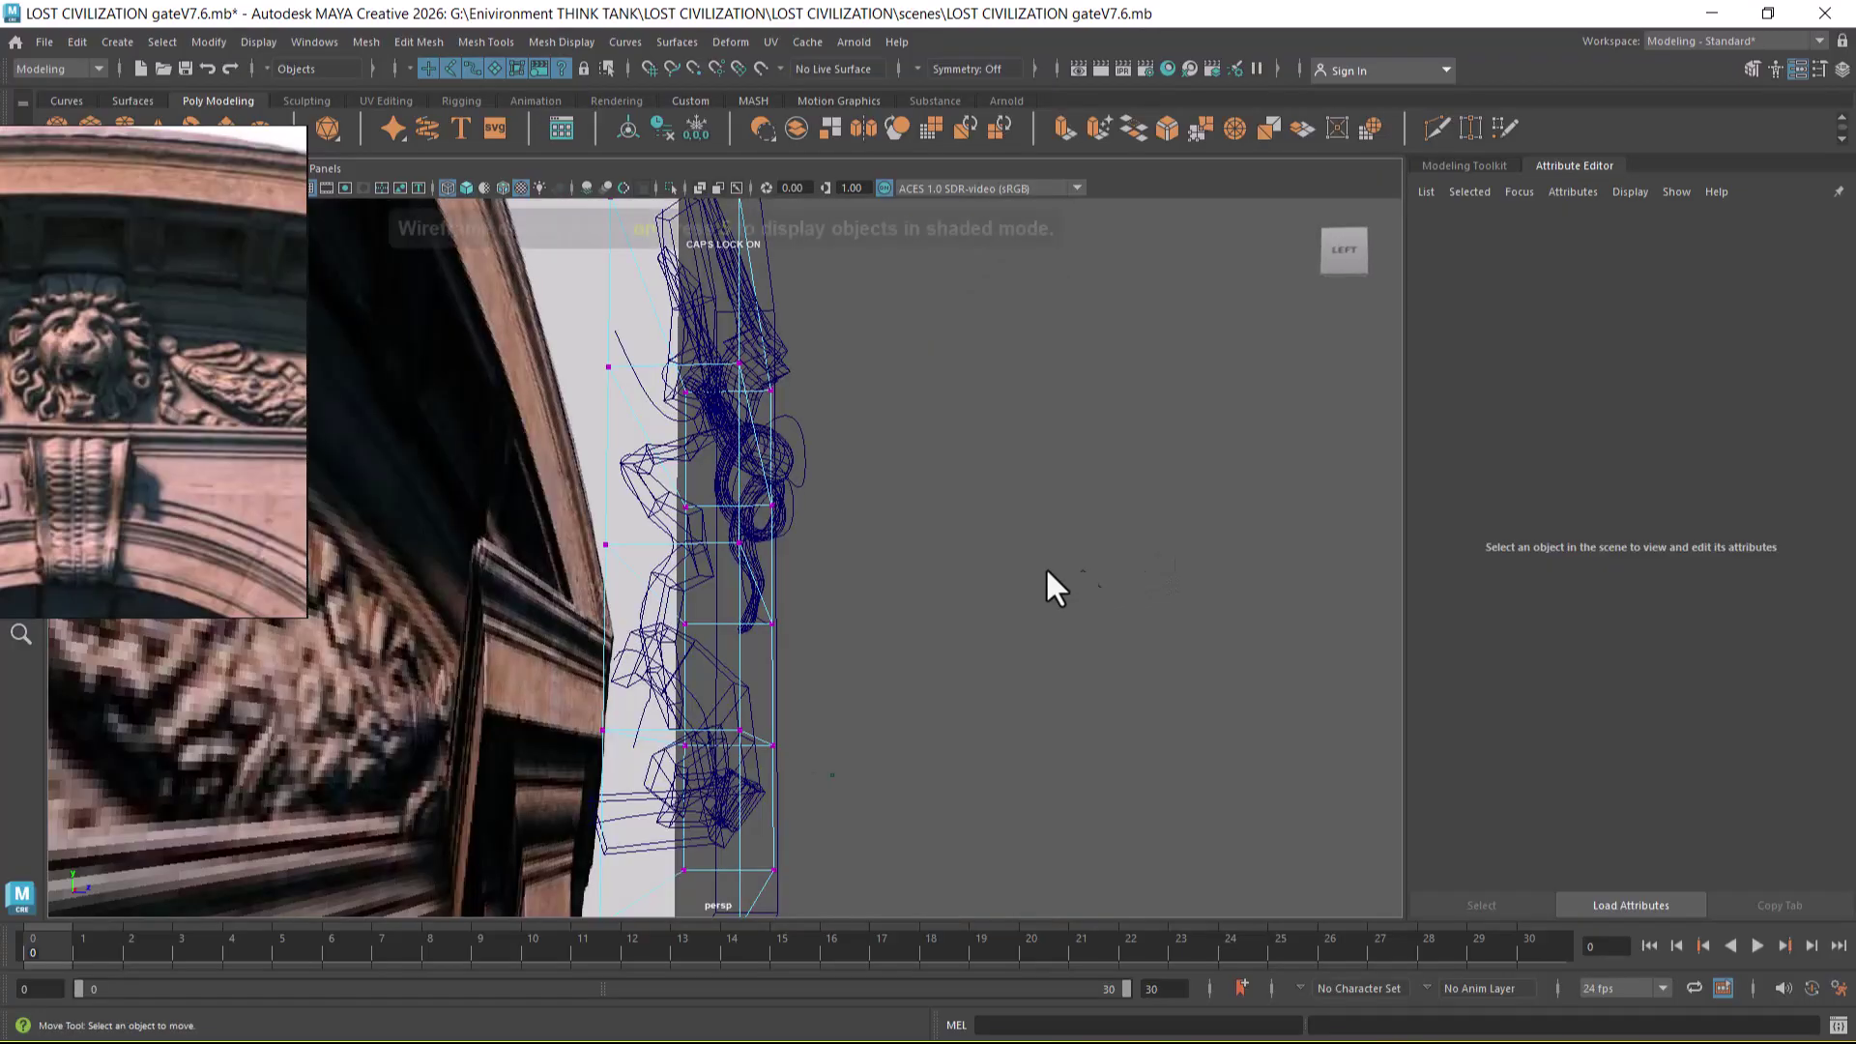
key(4)
alt+drag(725, 531, 599, 462)
drag(673, 606, 710, 578)
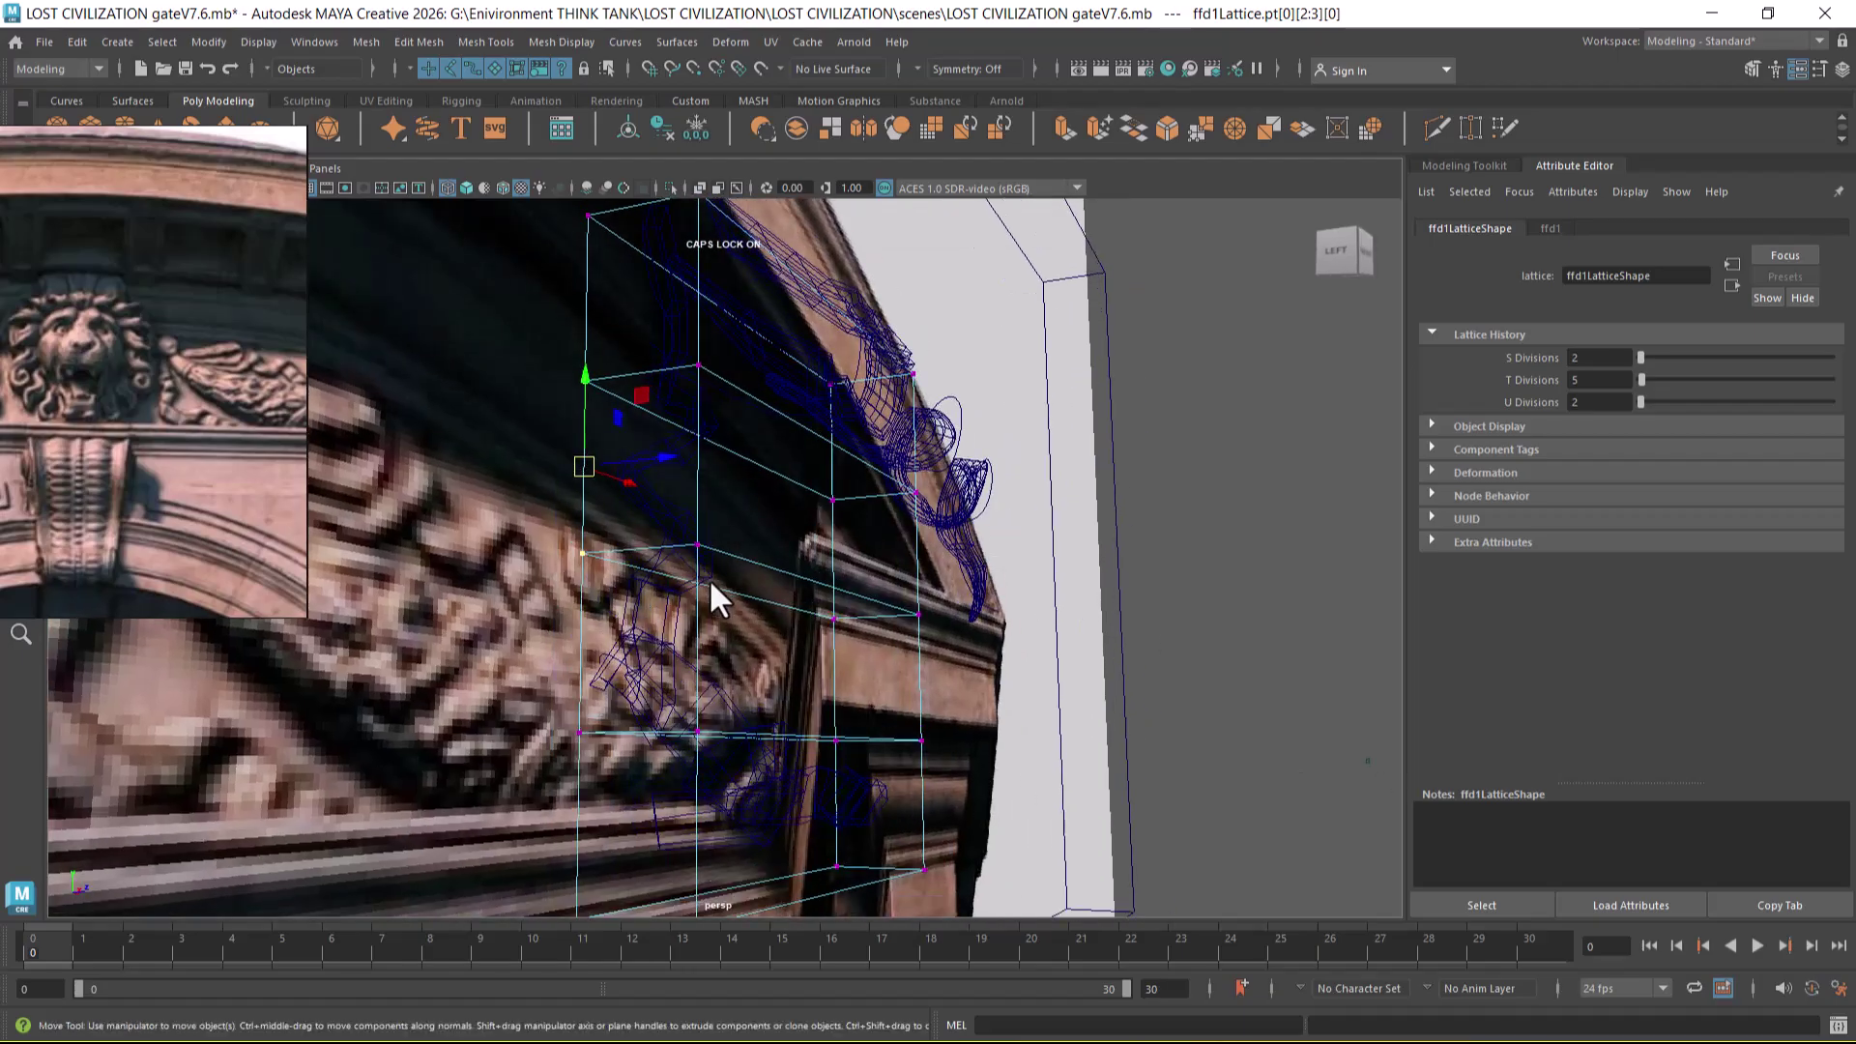
key(5)
mouse_move(854, 630)
alt+mouse_down()
mouse_move(910, 661)
mouse_move(899, 701)
mouse_move(838, 448)
alt+mouse_up()
alt+drag(889, 517, 940, 650)
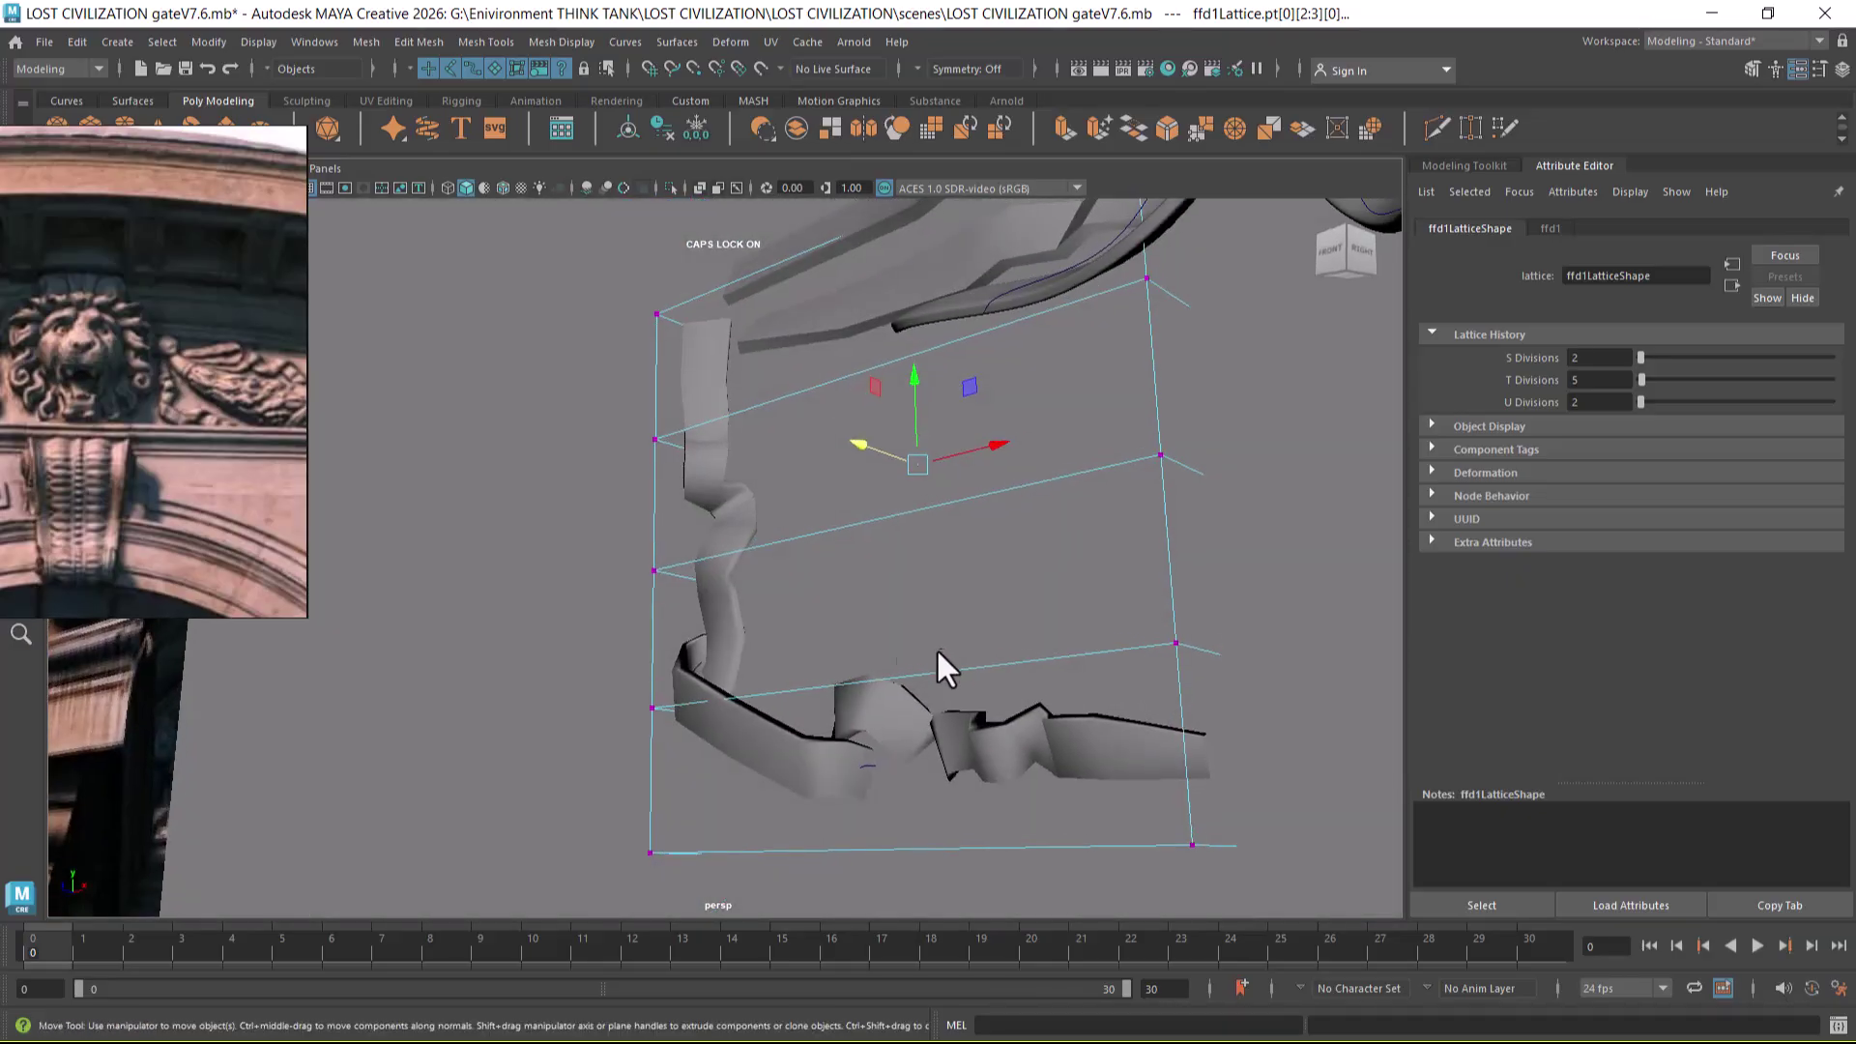
alt+drag(835, 516, 1025, 669)
right_drag(715, 484, 770, 464)
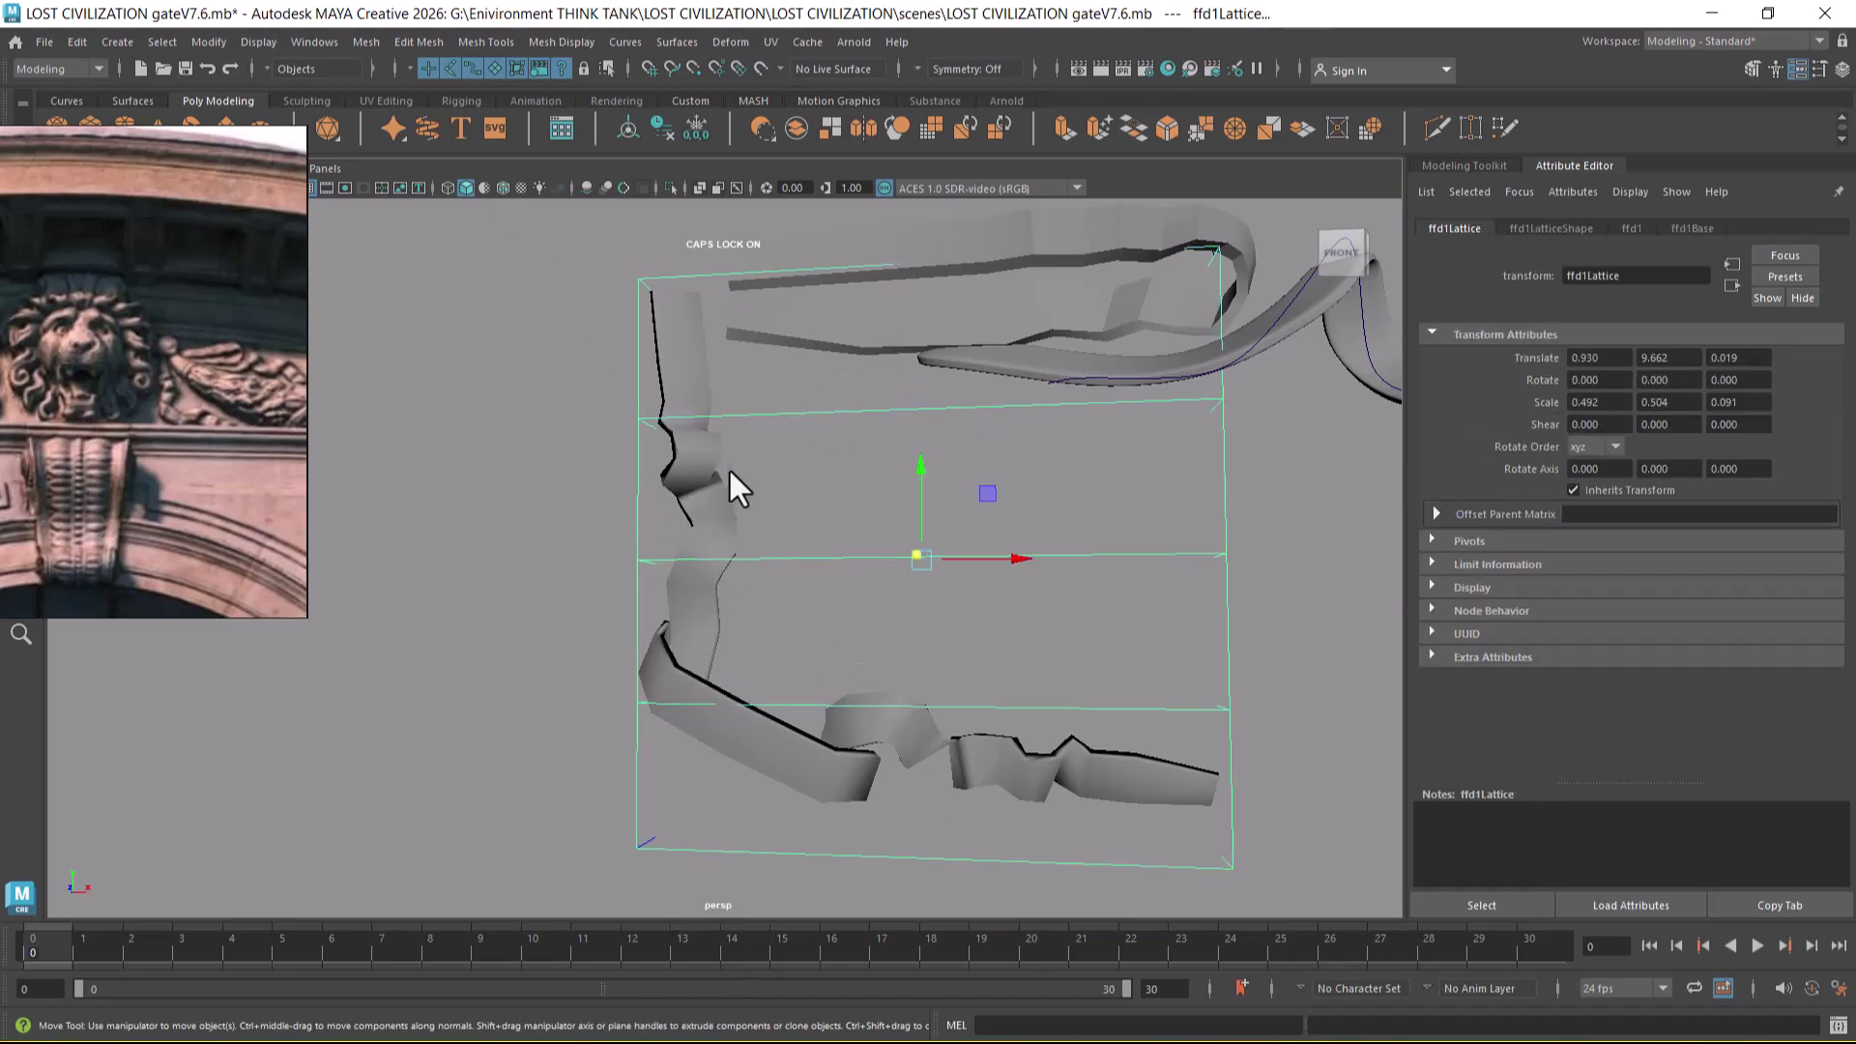
- Select the lattice, ribbons and slab and delete their history to bake in the lattice deformation
scroll(734, 488, down, 3)
click(820, 299)
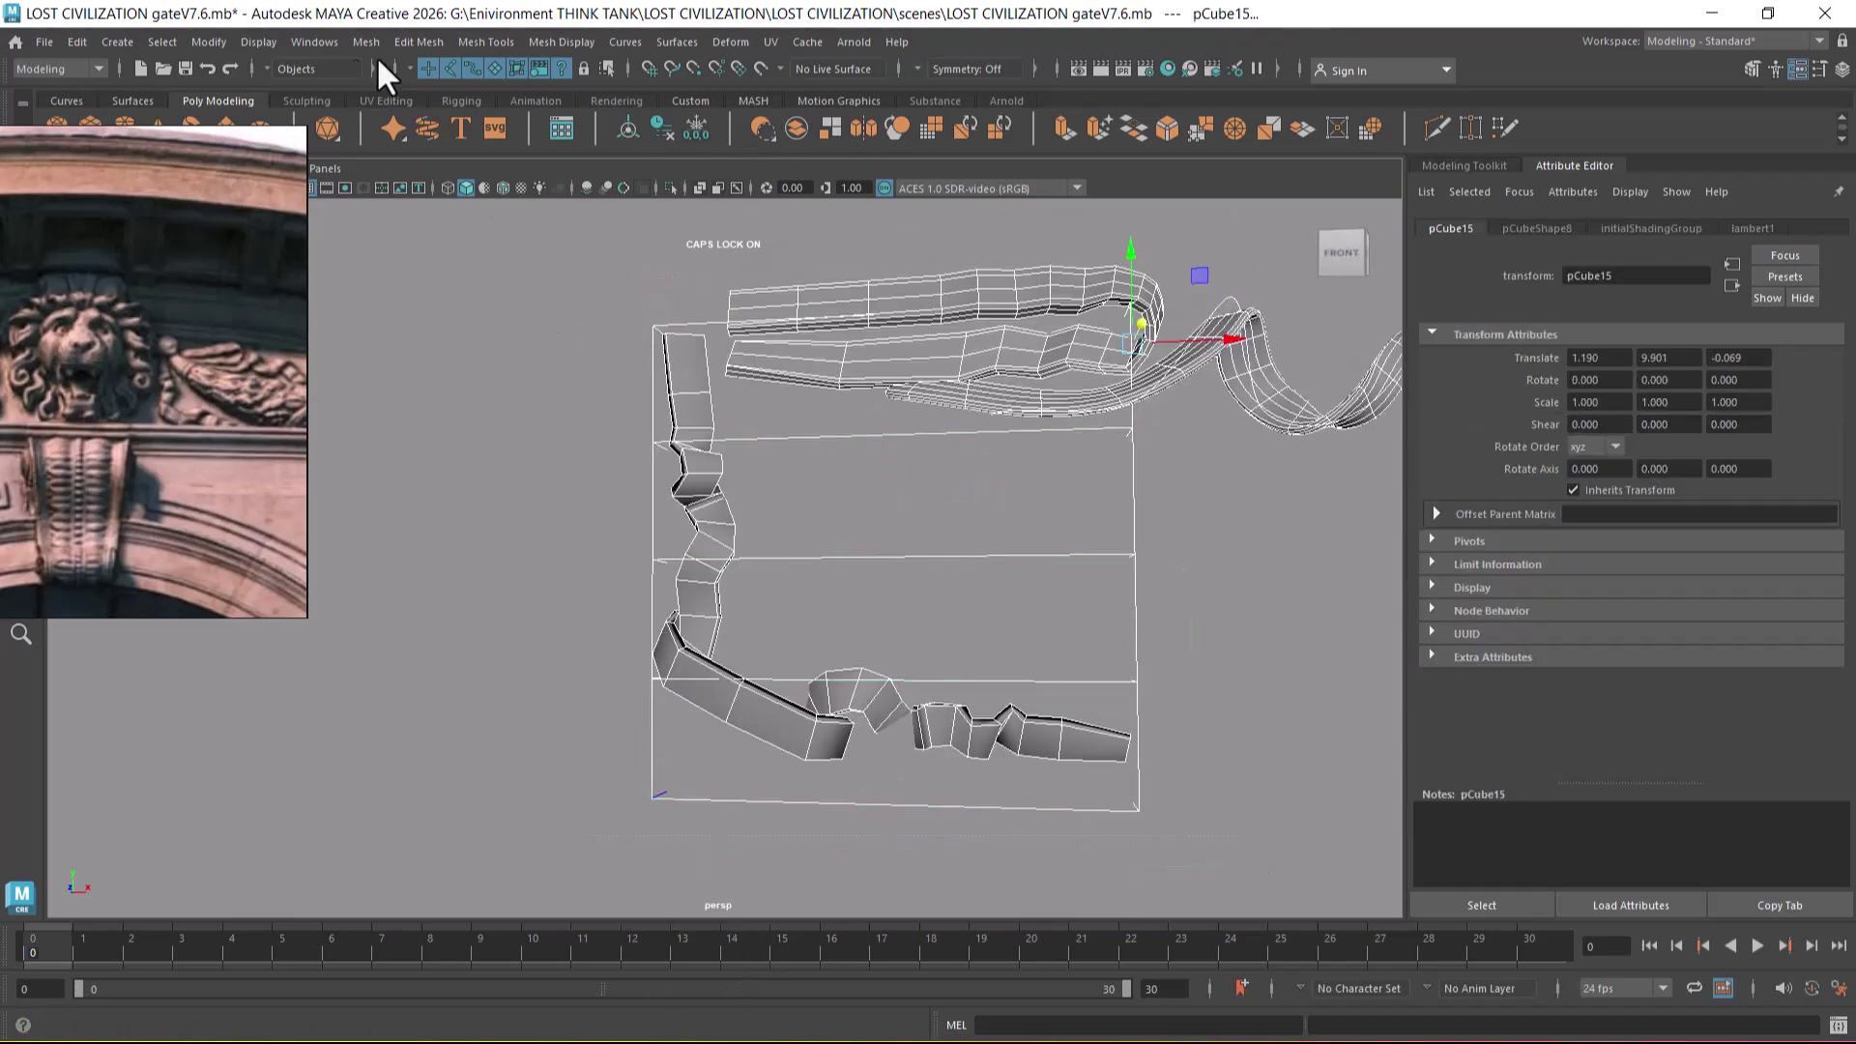
click(77, 42)
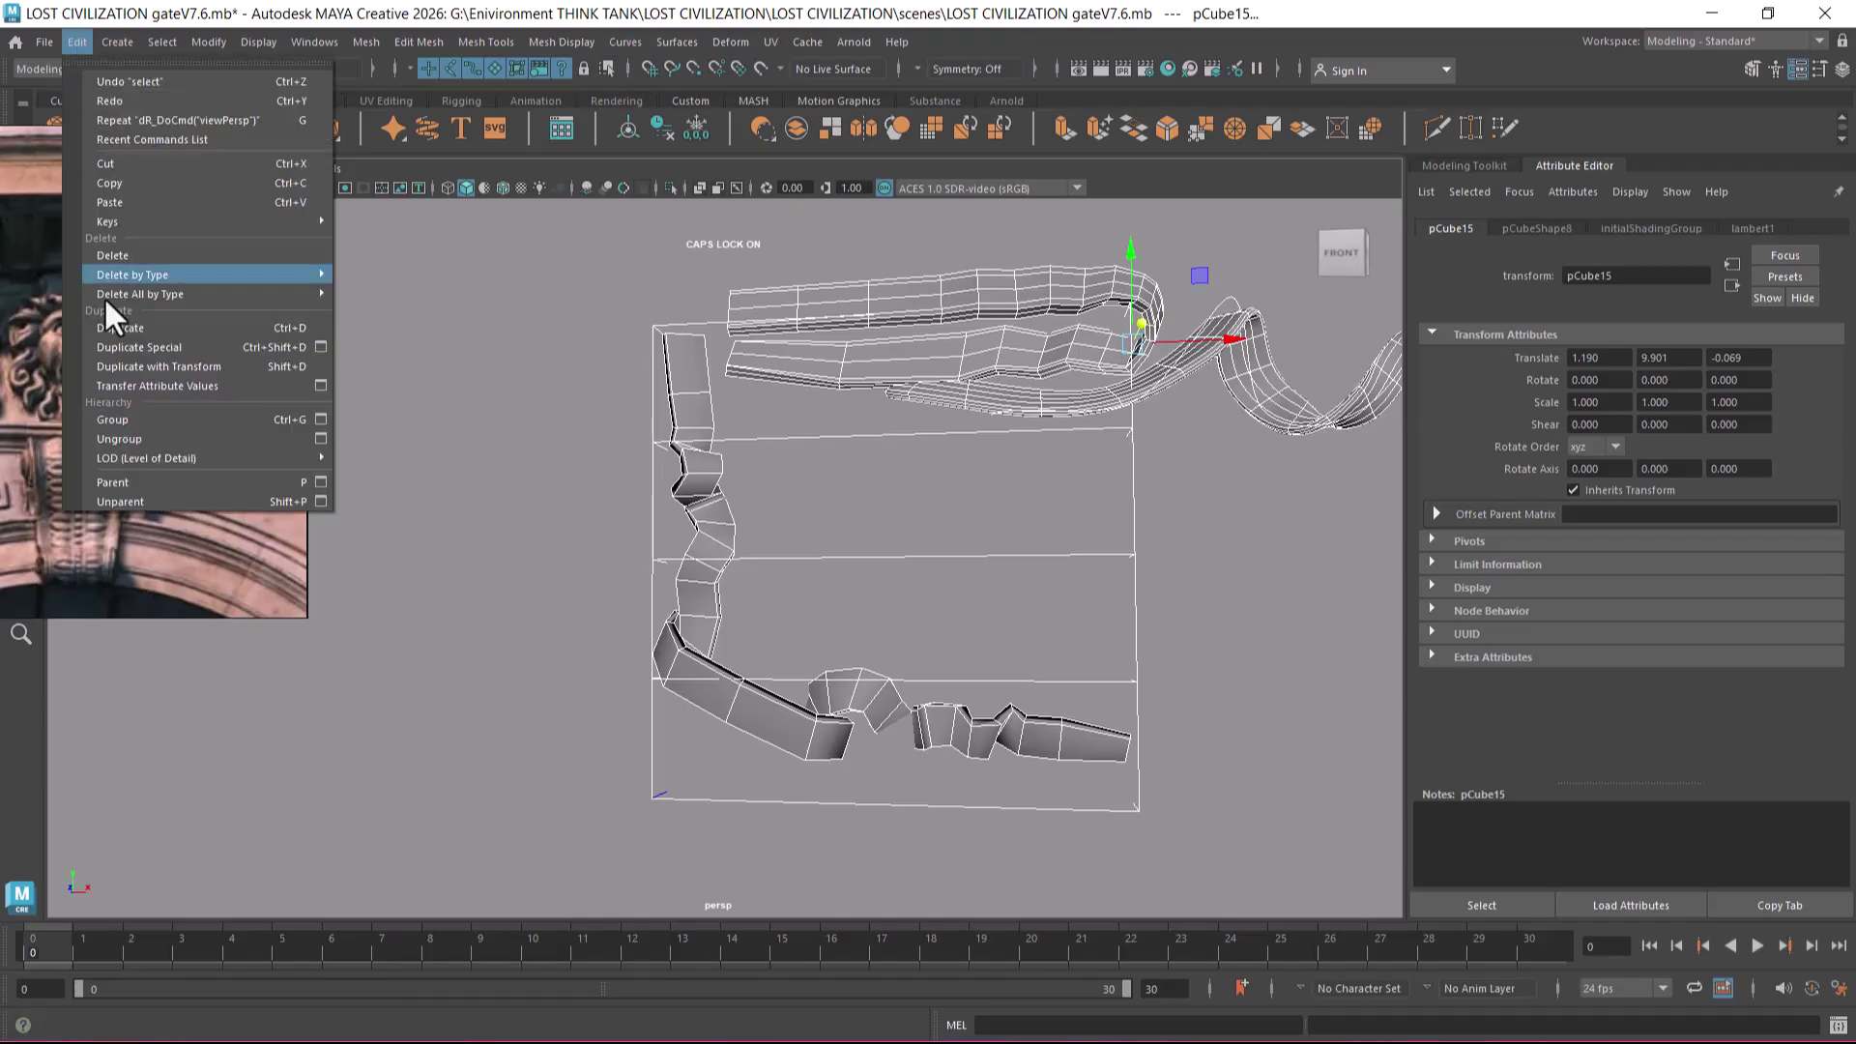
mouse_move(245, 280)
click(427, 275)
- Apply a separate lattice deformer to the horizontal lower ribbon and switch to editing its lattice points
click(1009, 738)
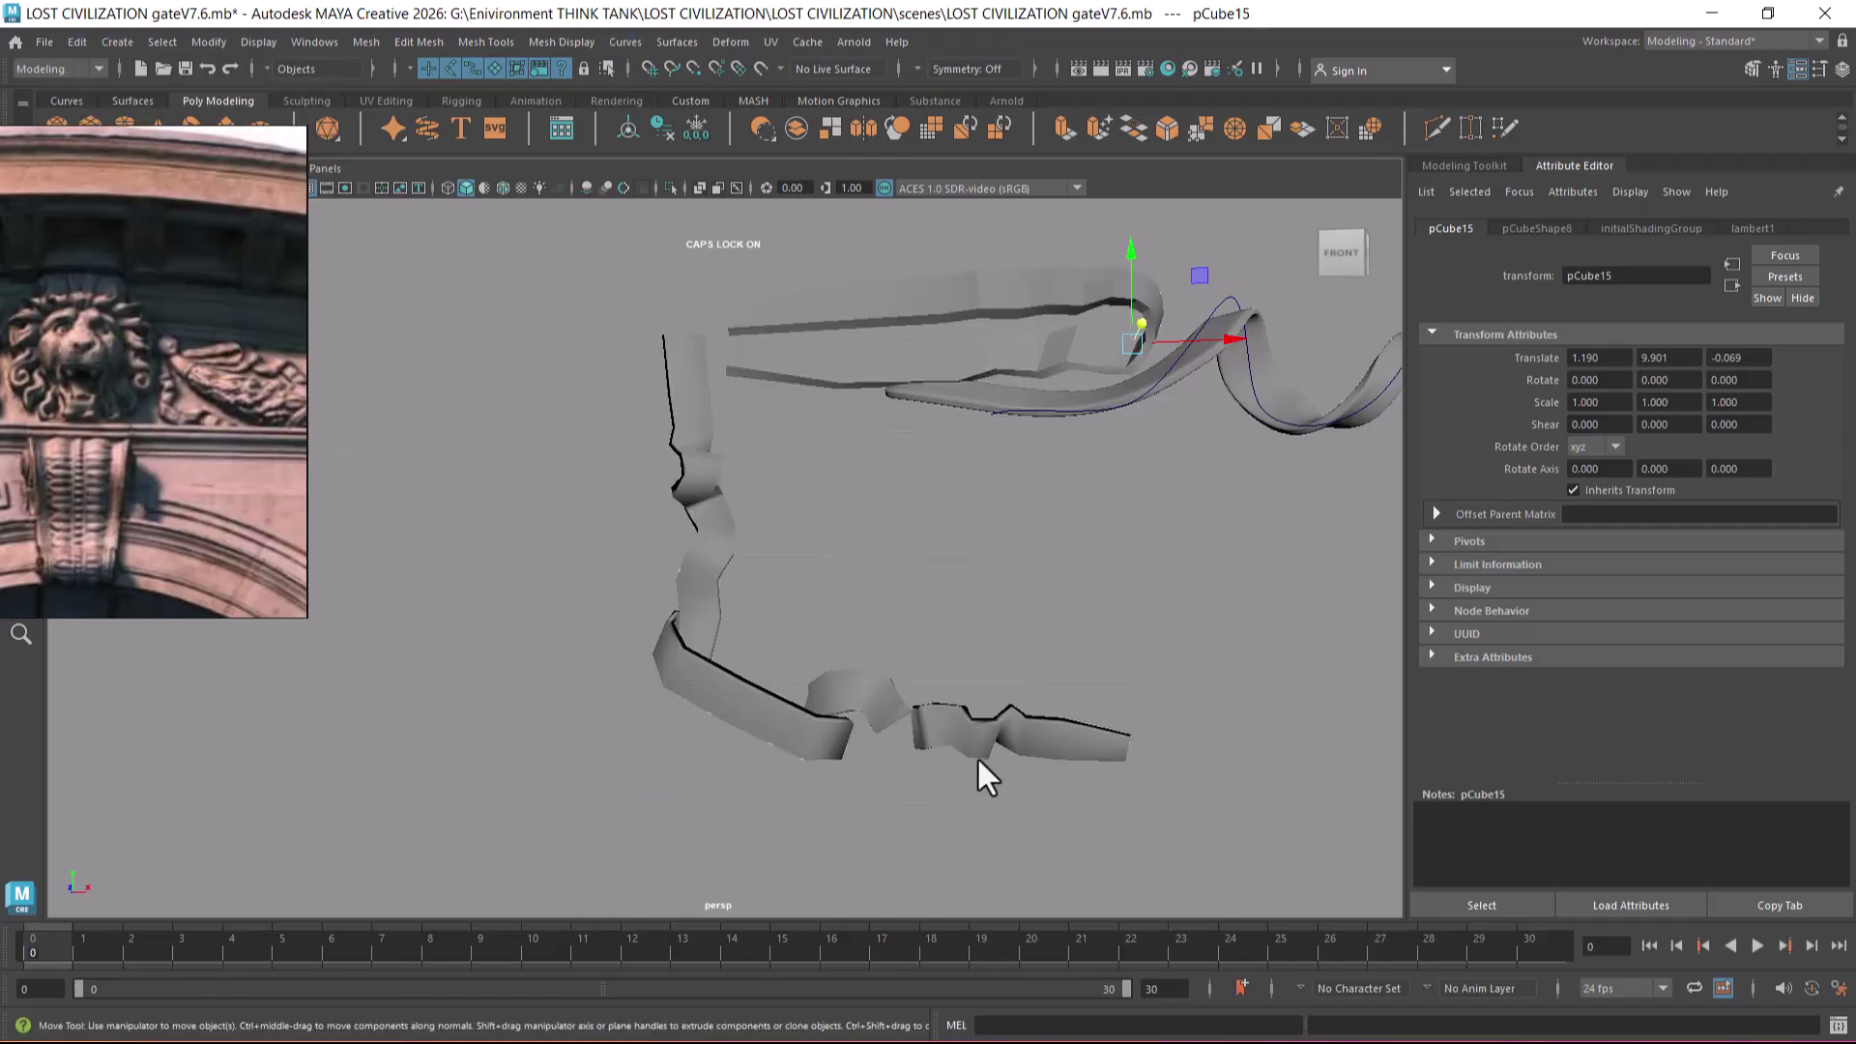
right_drag(1023, 735, 1161, 443)
alt+drag(976, 735, 901, 851)
click(731, 41)
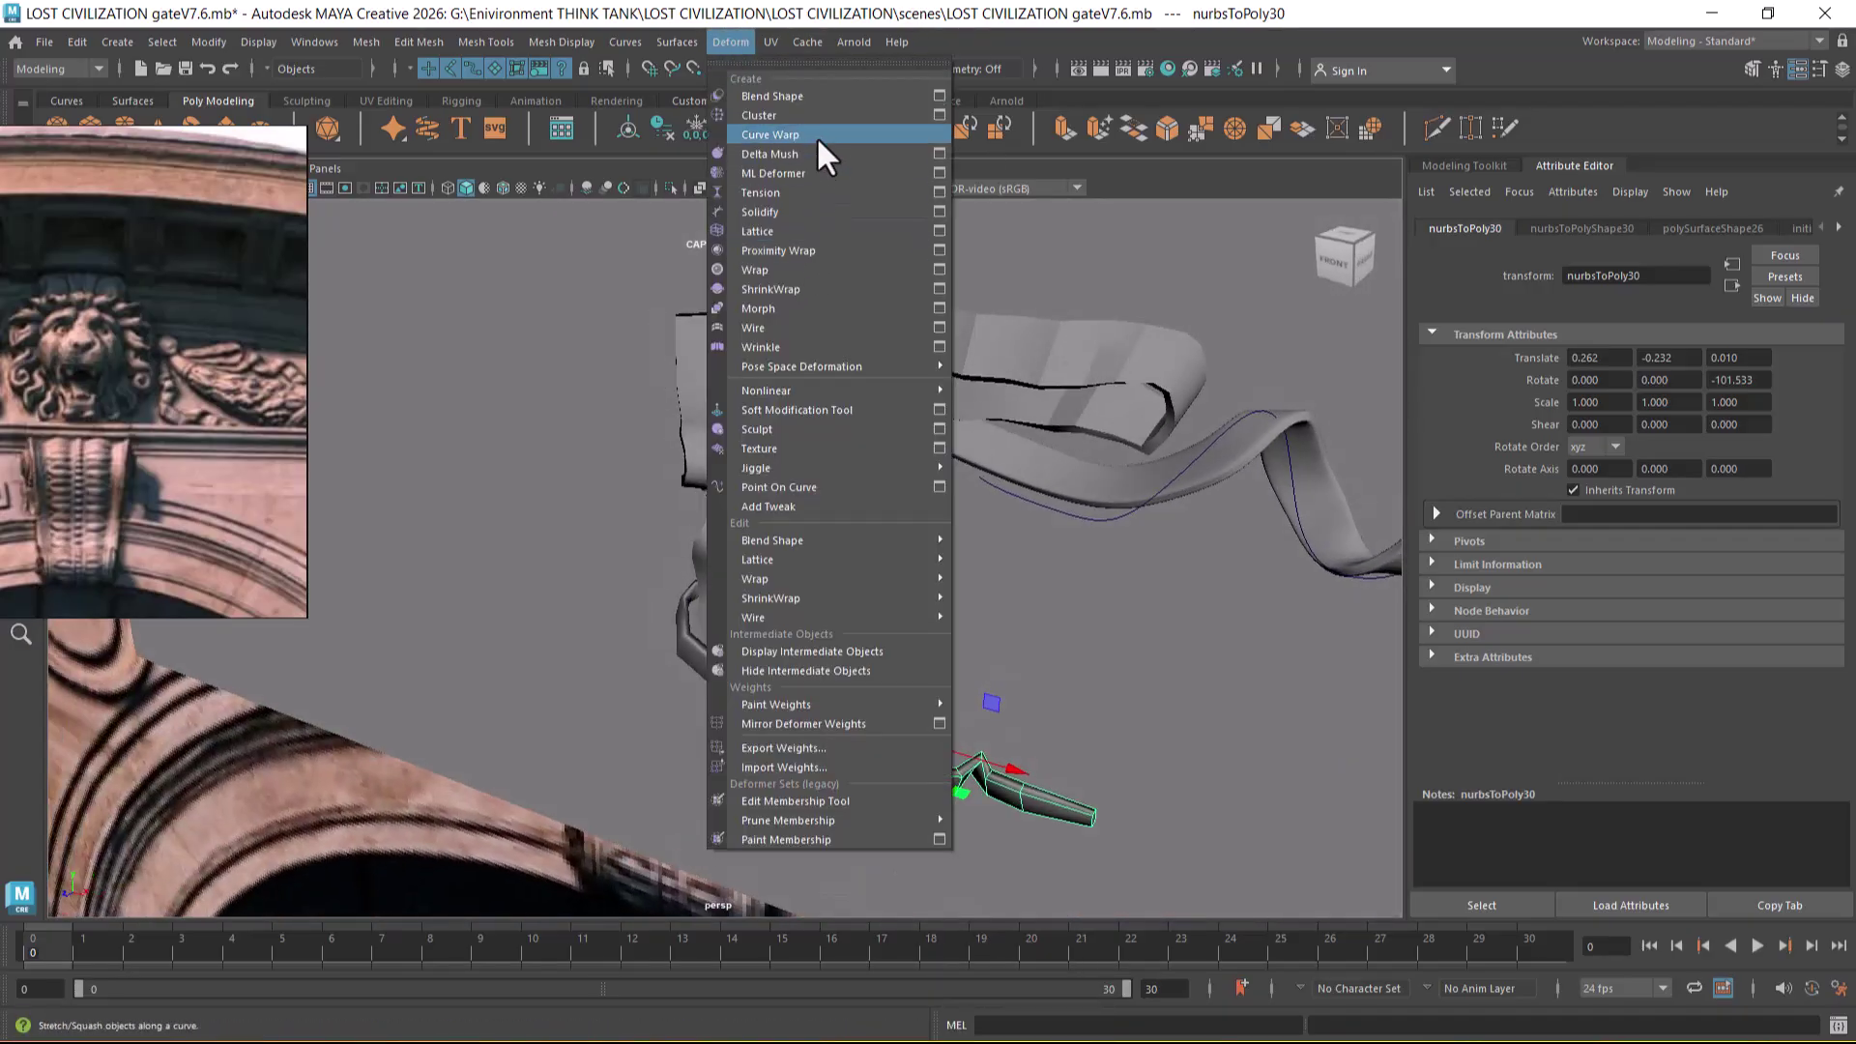
click(809, 230)
alt+drag(824, 443, 981, 522)
right_drag(964, 329, 957, 281)
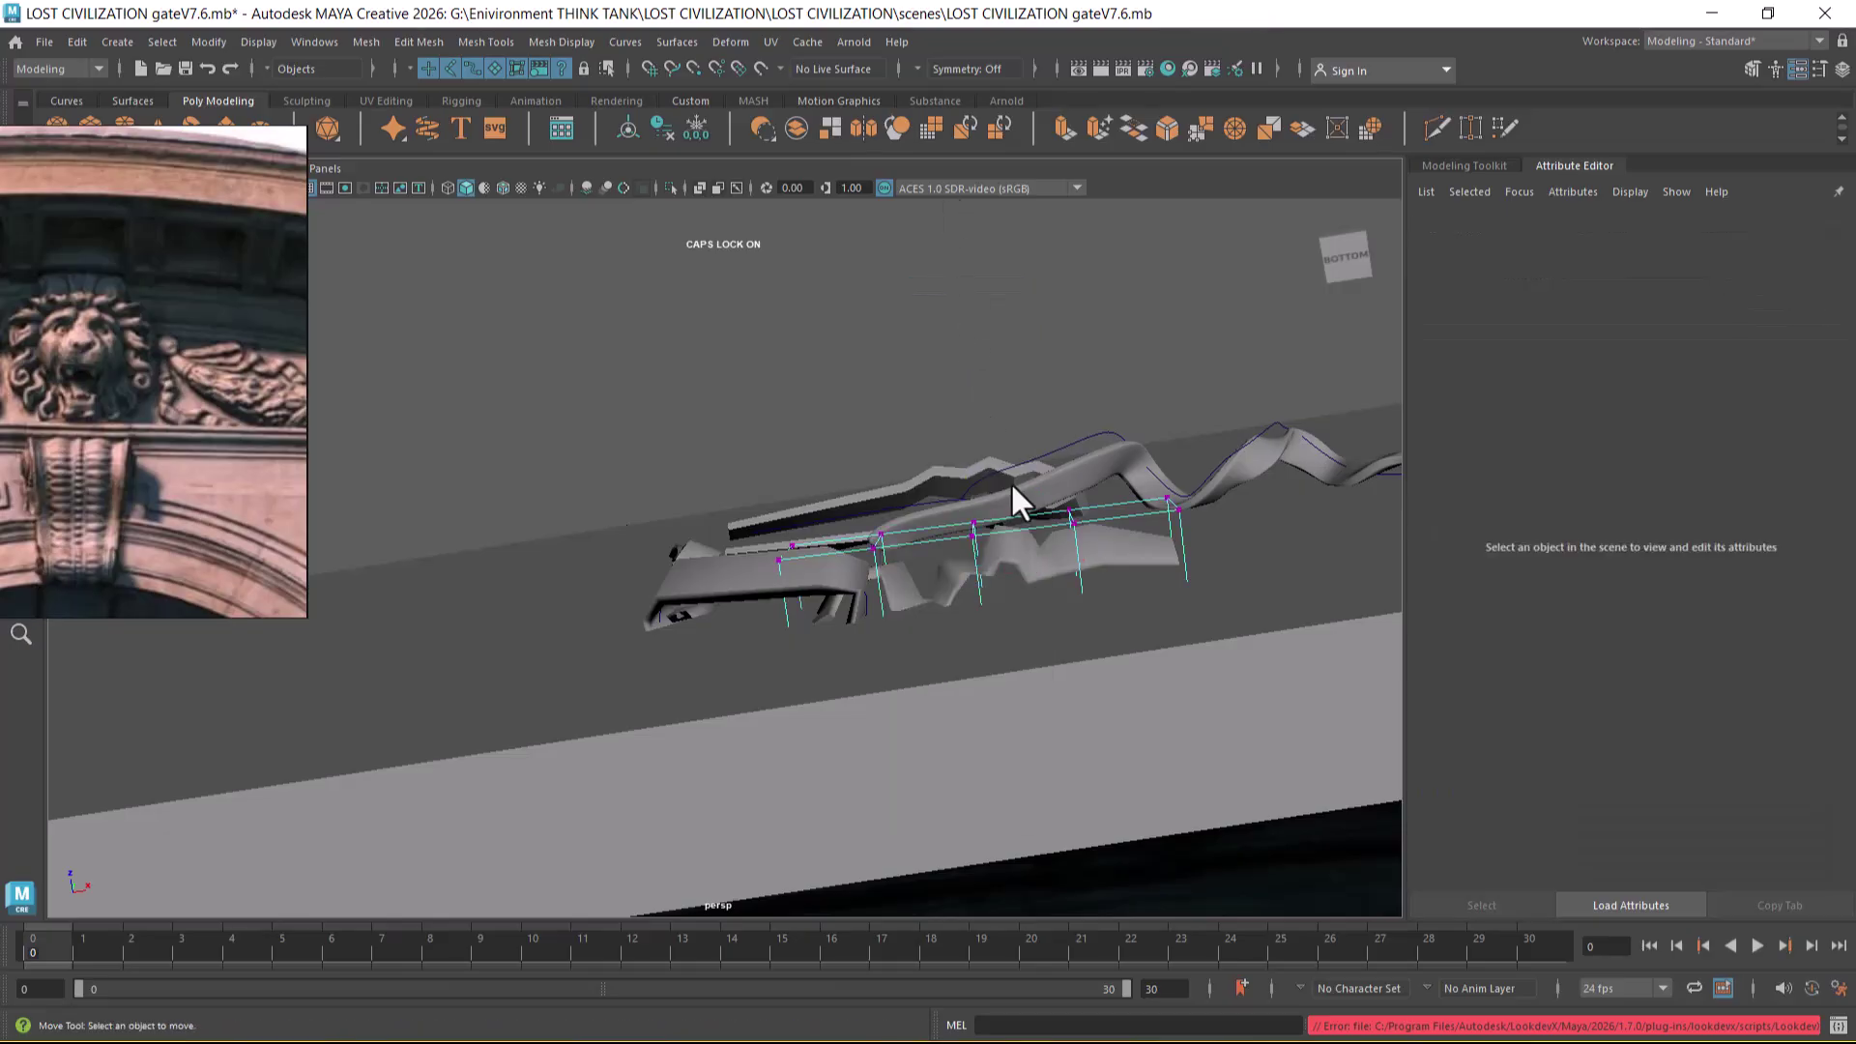
- Adjust the horizontal lower ribbon's lattice points against the slab, and leave point editing
key(4)
drag(1052, 730, 867, 601)
key(5)
mouse_move(1127, 654)
alt+mouse_down()
mouse_move(1070, 787)
mouse_move(868, 807)
mouse_move(876, 843)
alt+mouse_up()
mouse_move(784, 785)
mouse_down()
mouse_move(762, 785)
mouse_move(987, 736)
mouse_move(1141, 636)
mouse_move(1151, 564)
mouse_move(1210, 671)
mouse_move(1194, 763)
mouse_move(1152, 663)
mouse_move(1040, 738)
mouse_move(703, 536)
mouse_up()
right_drag(703, 537, 723, 727)
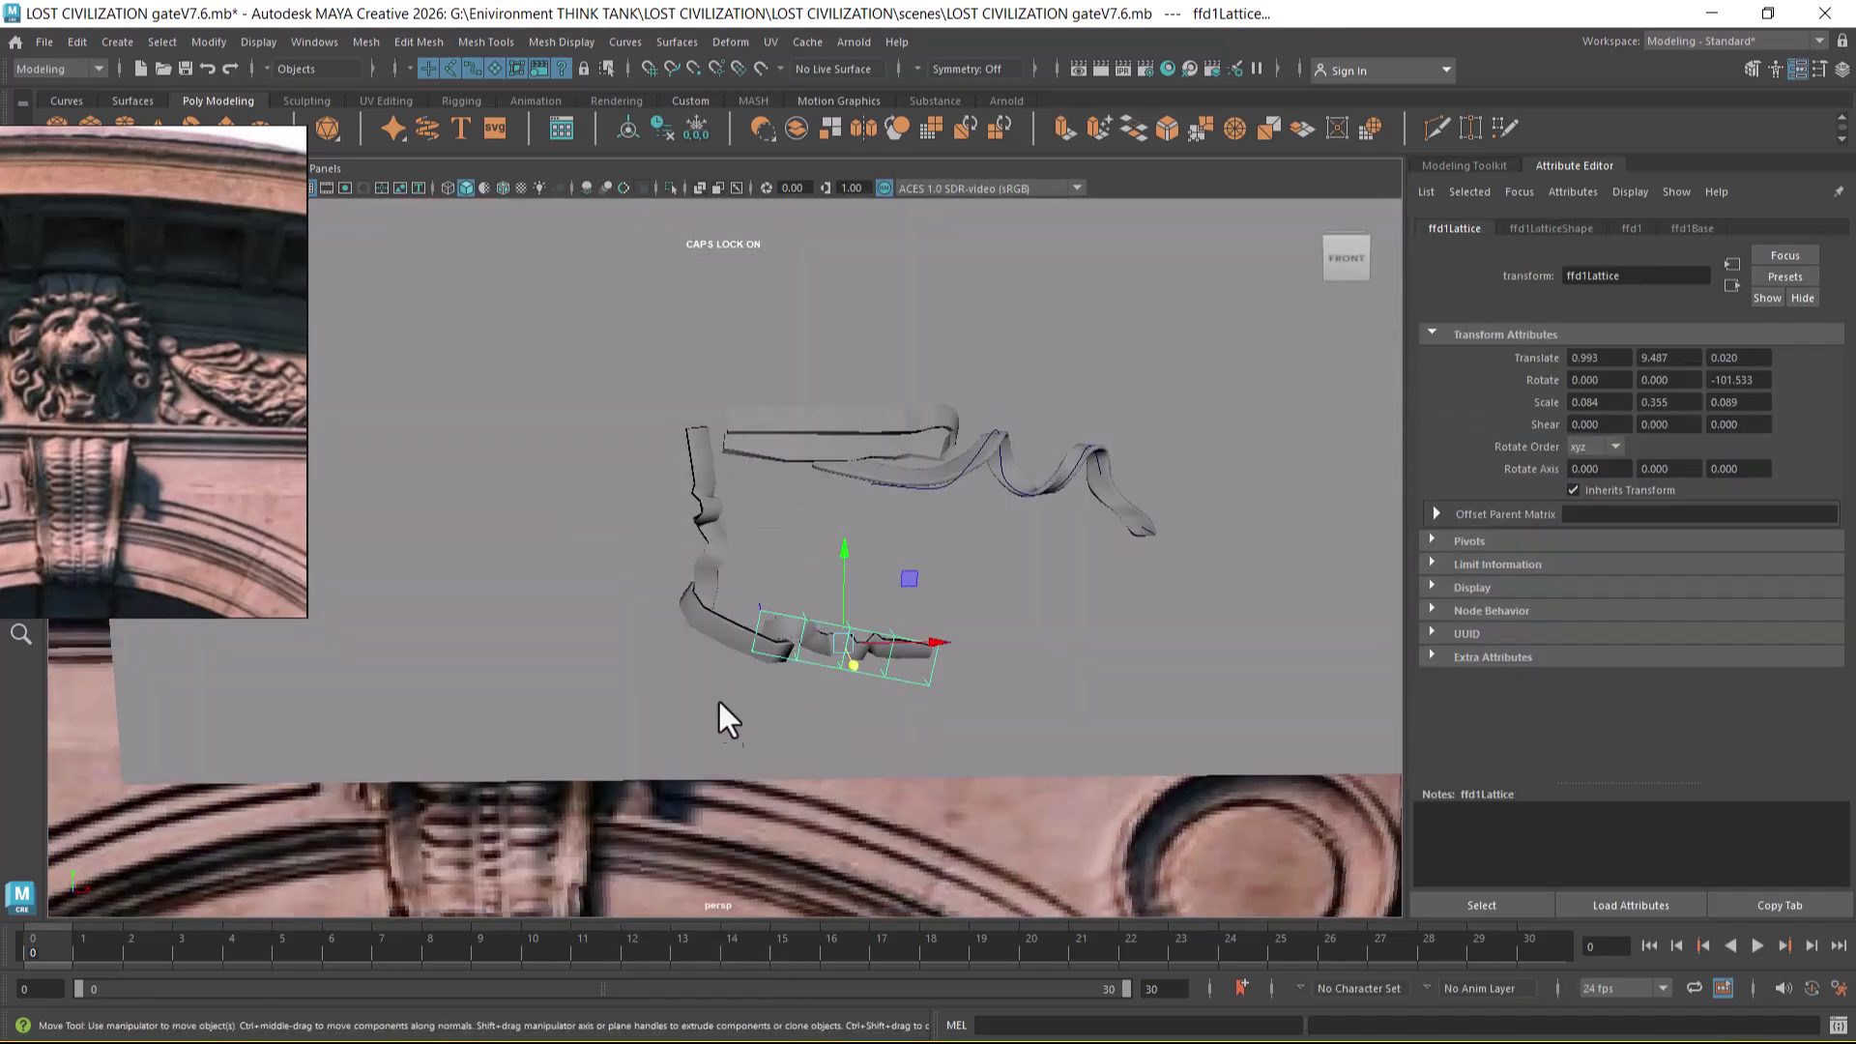
- Select the slab together with the ribbons and lattice and delete their history to bake in the deformation
click(704, 572)
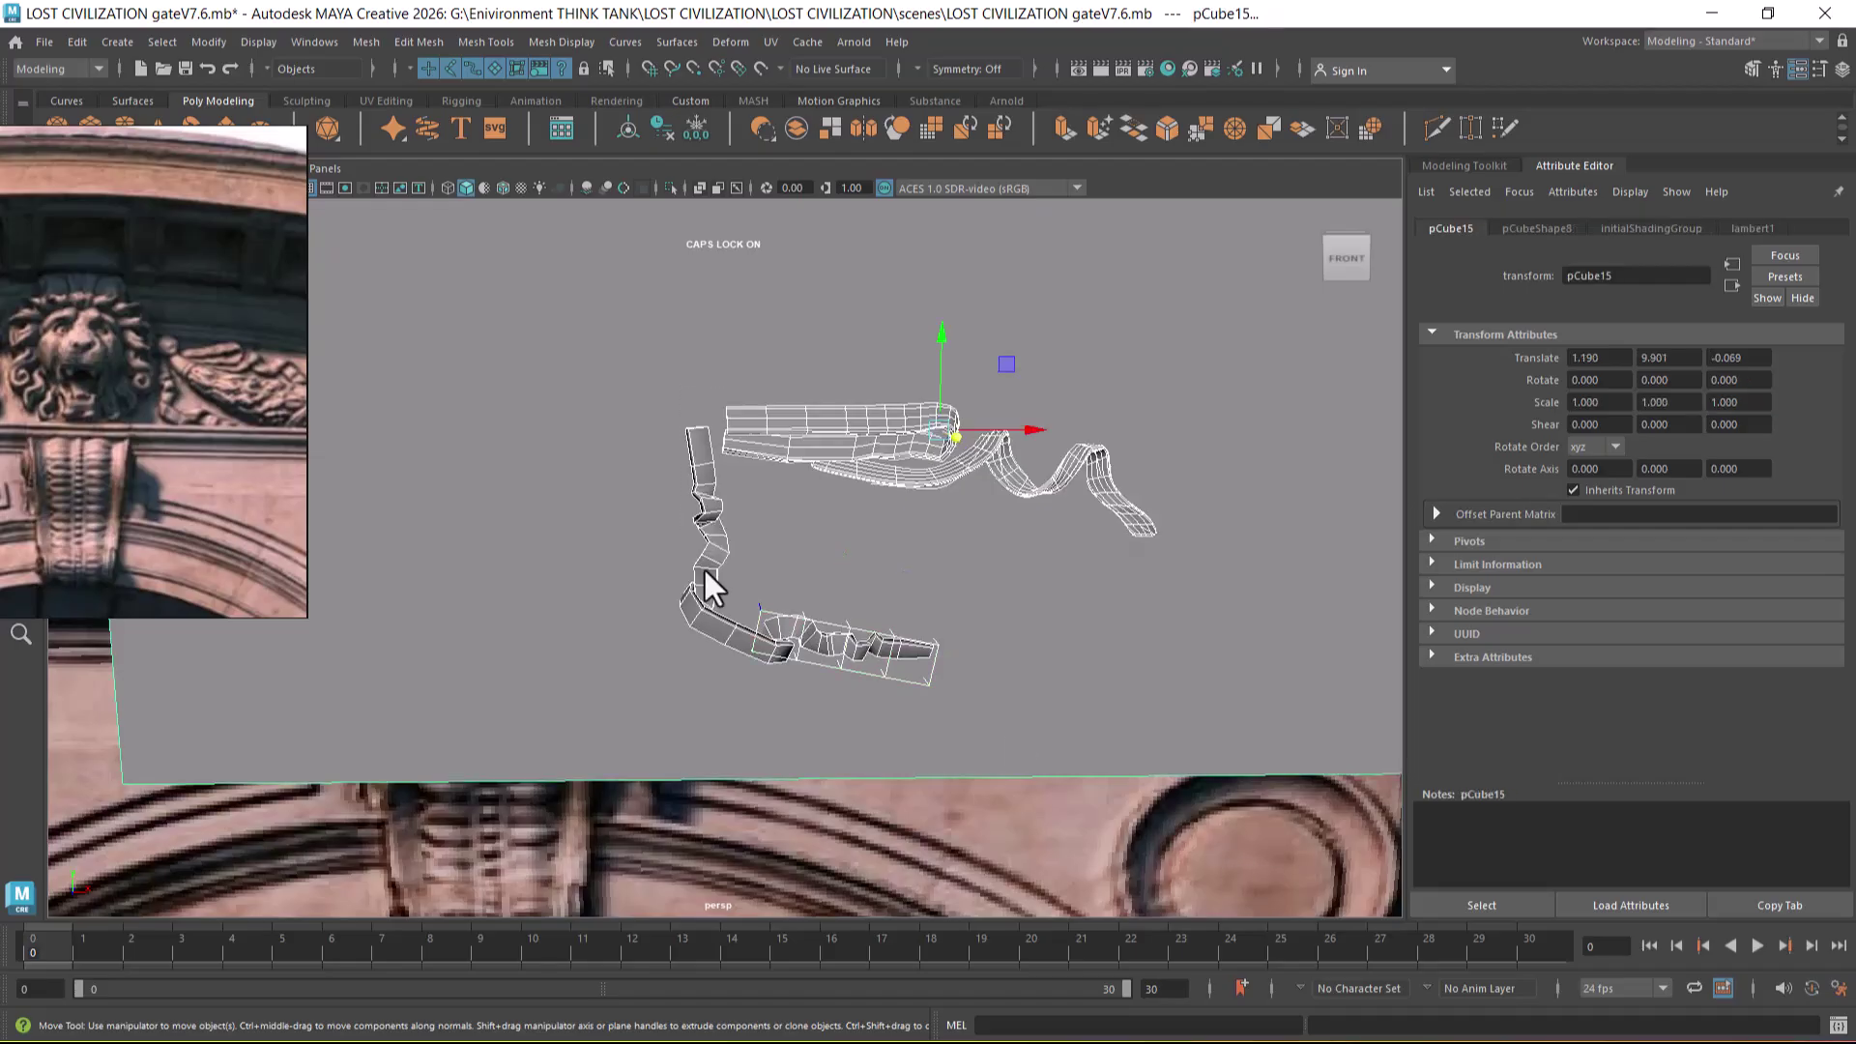
click(78, 41)
mouse_move(197, 274)
click(382, 259)
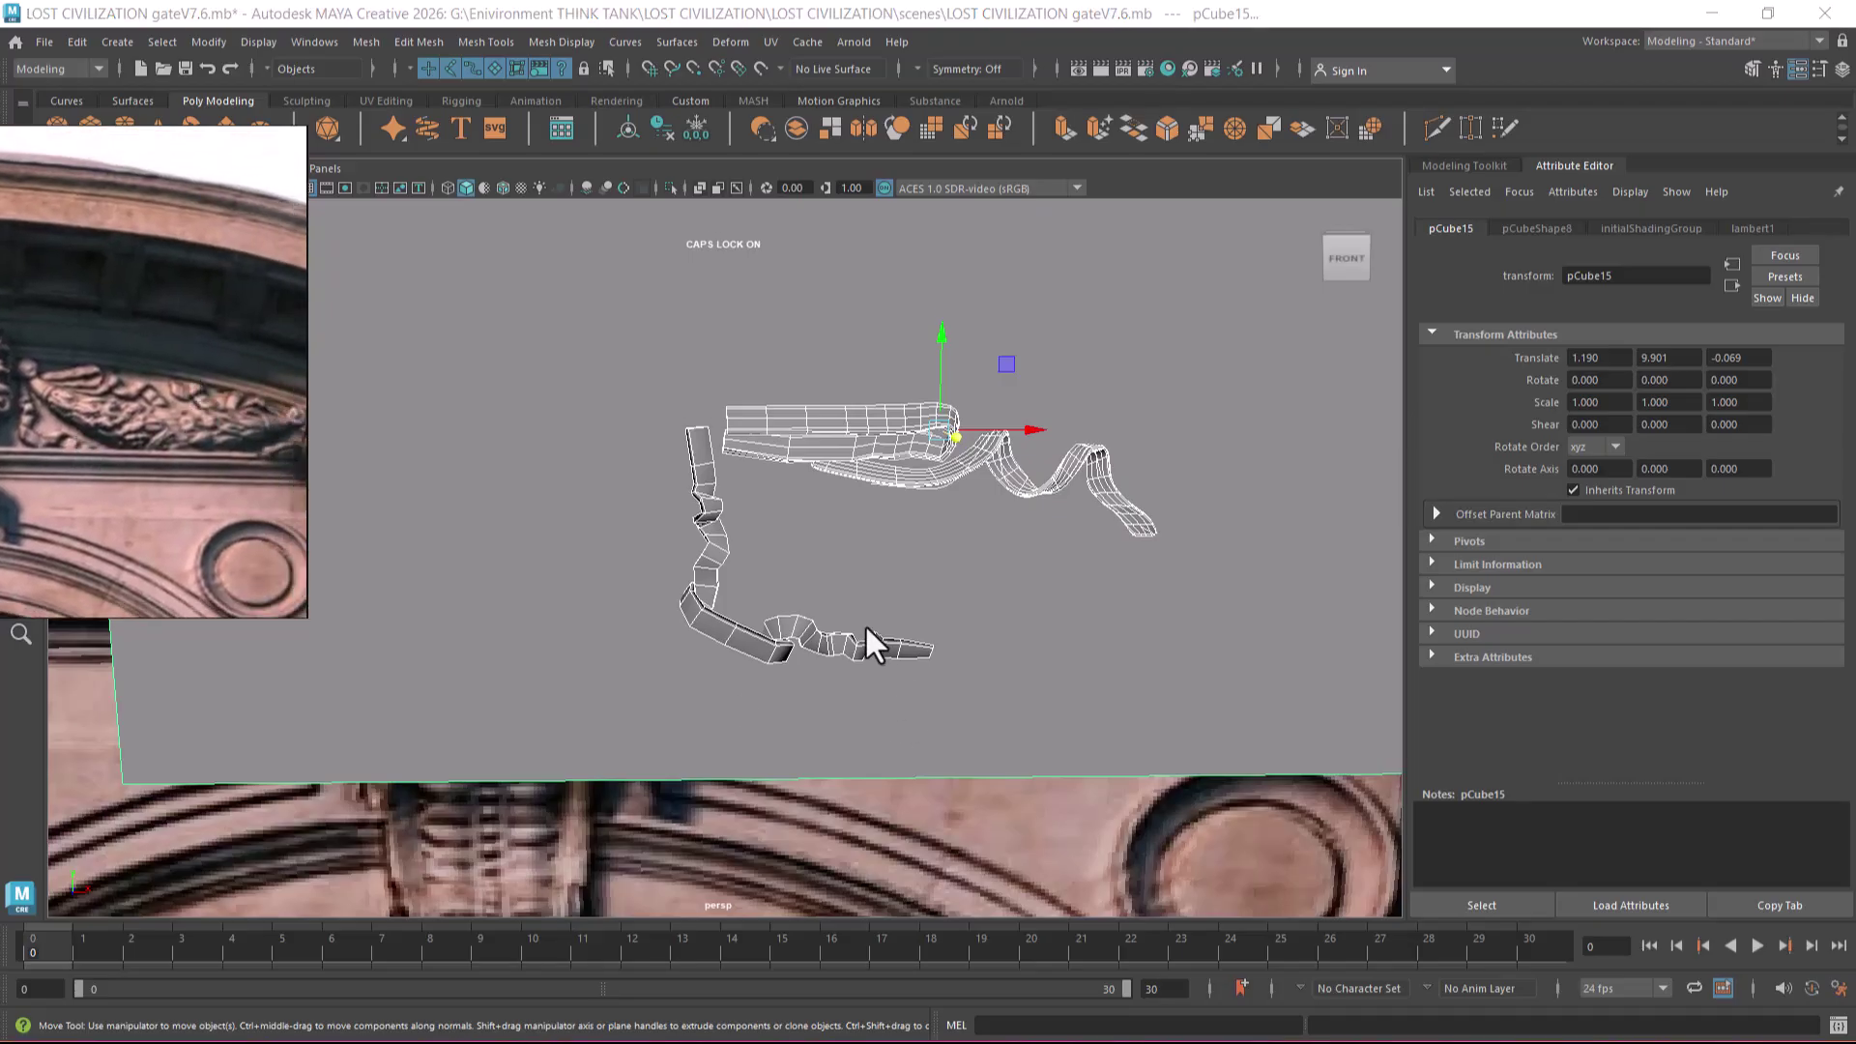
- Duplicate the horizontal lower ribbon in the front view and place the copy over the carving's upper right part
click(849, 646)
key(space)
drag(1040, 600, 1048, 646)
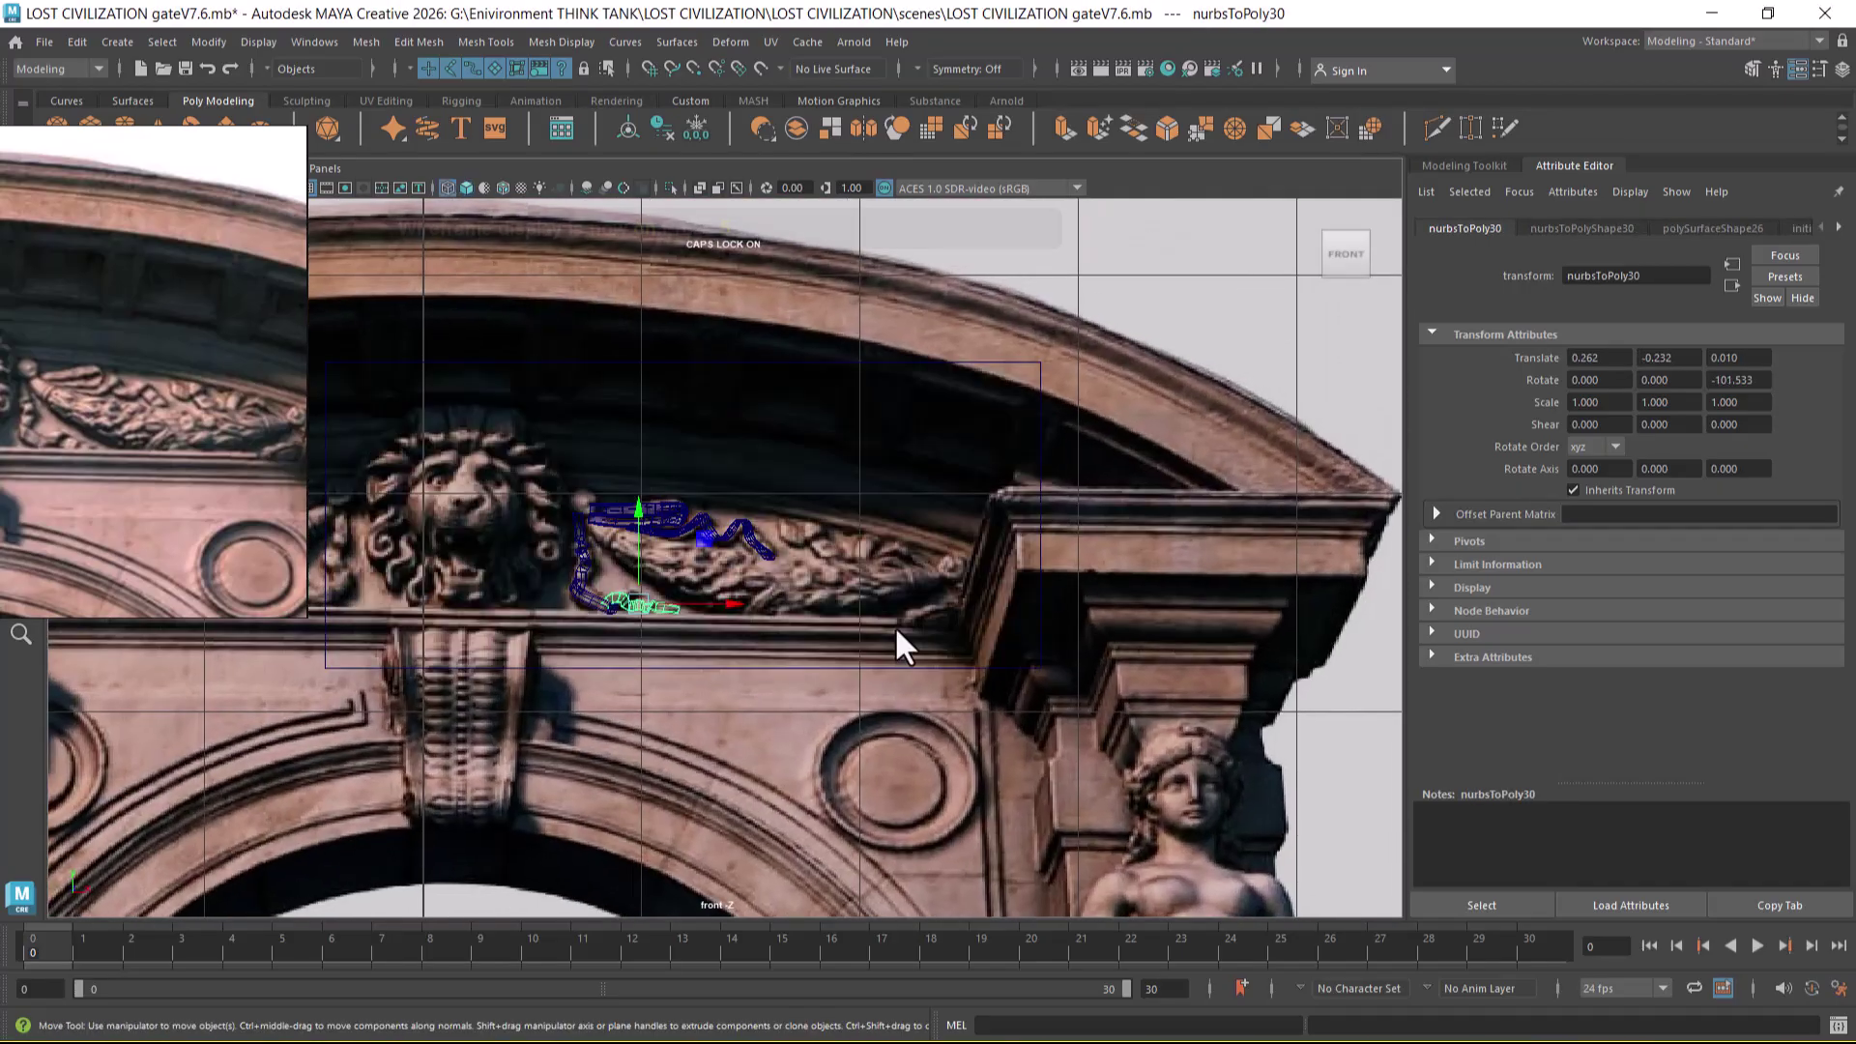
key(4)
alt+right_drag(735, 659, 825, 669)
key(ctrl+d)
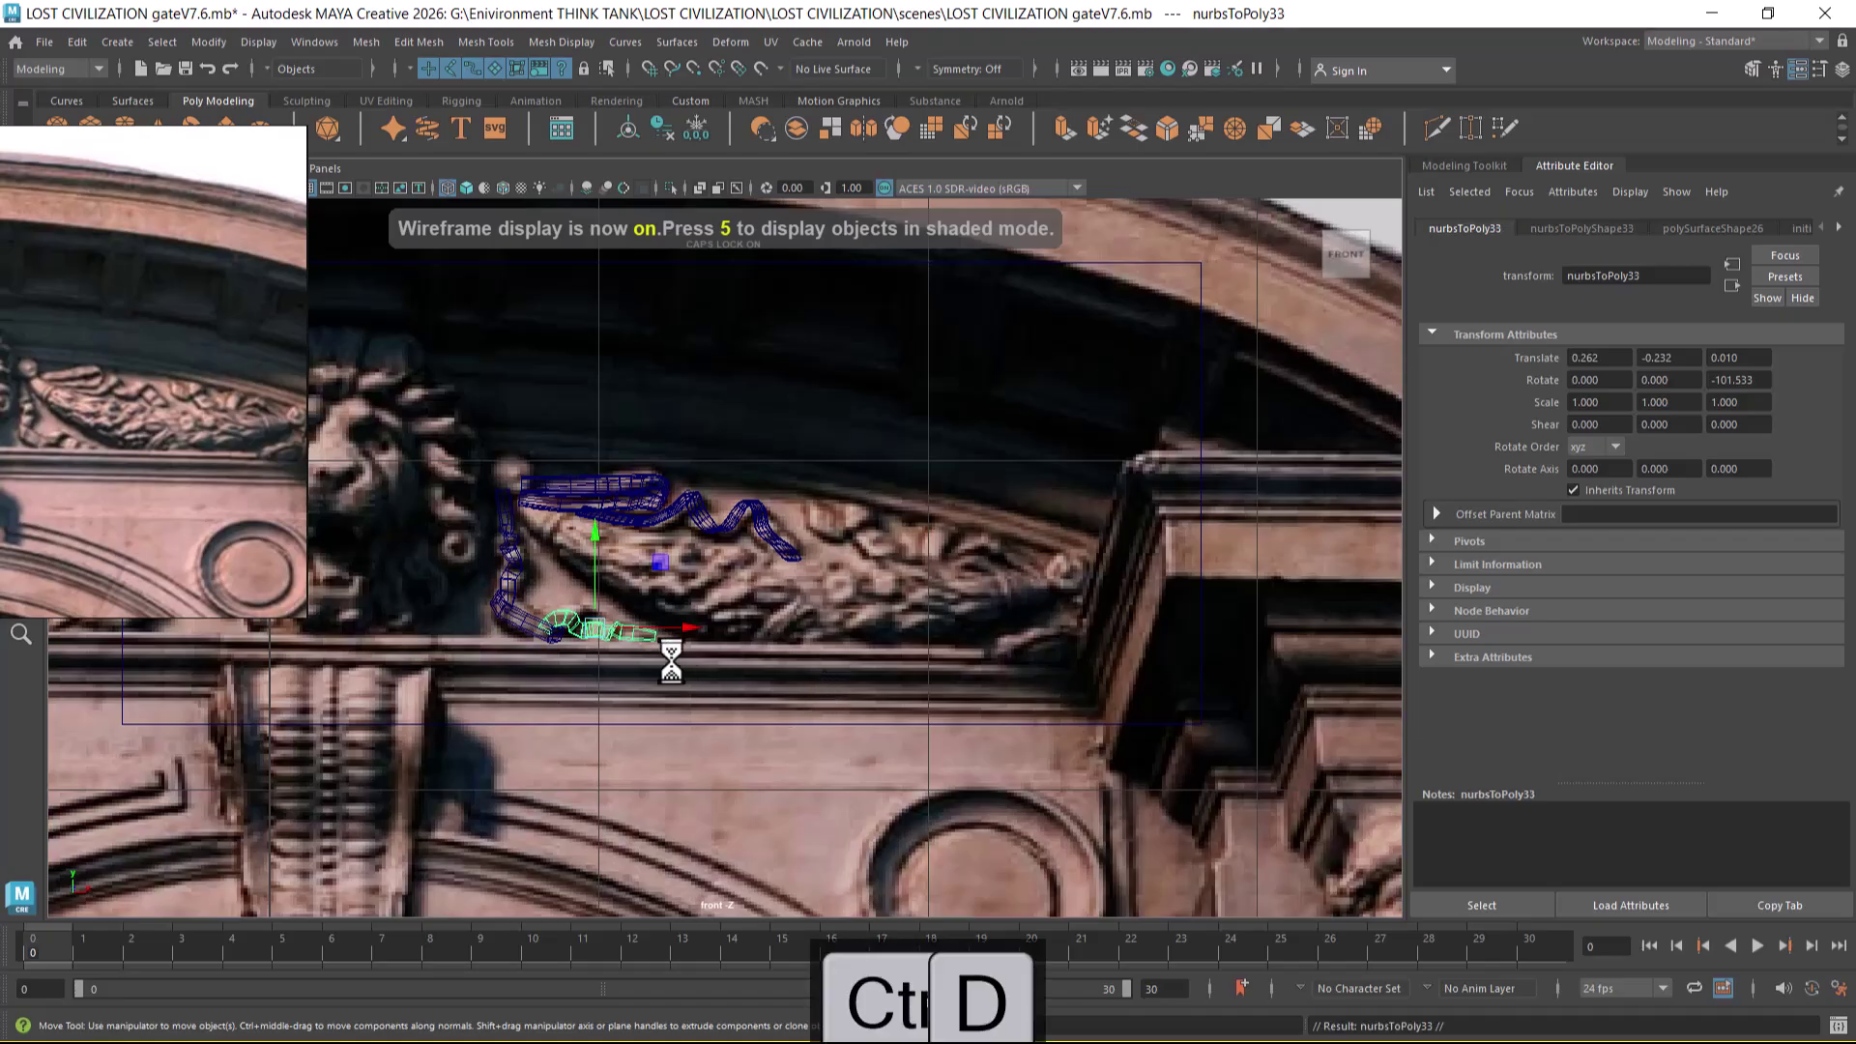
drag(592, 629, 870, 518)
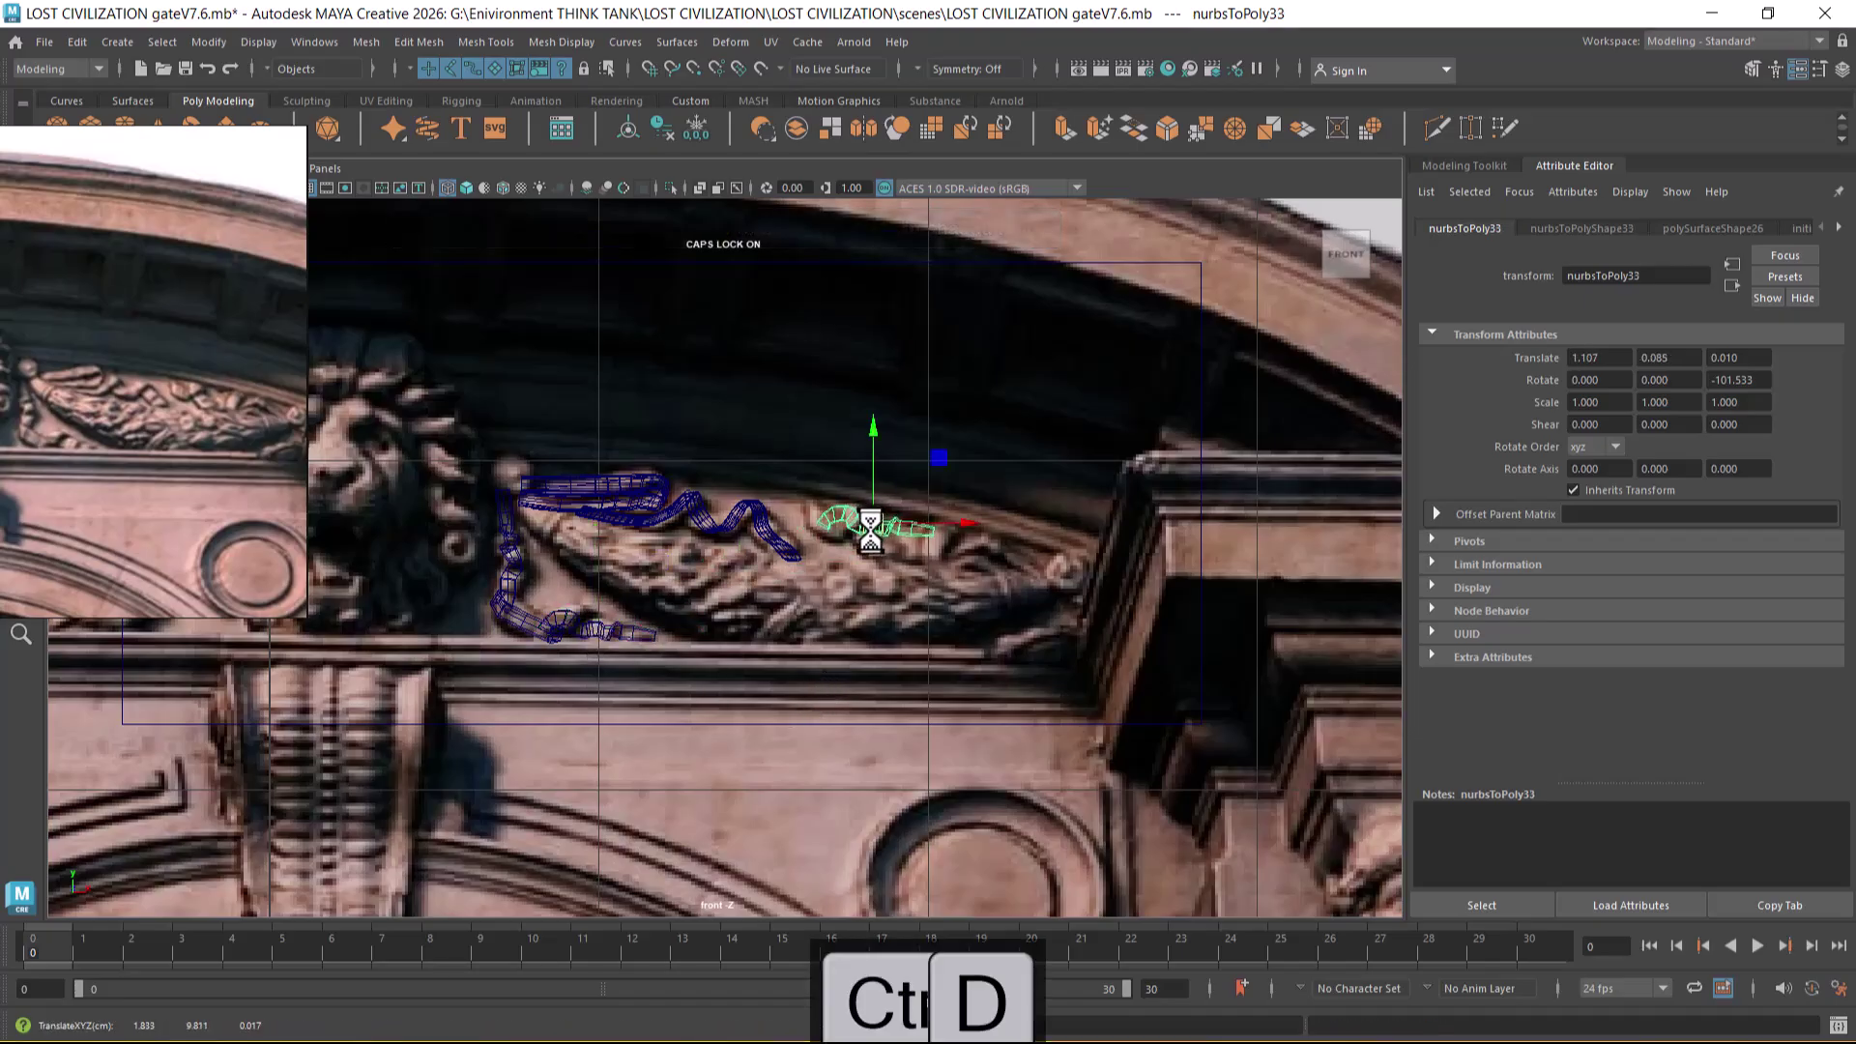
- Scale the copied lower ribbon up uniformly to about 1.27 and reposition it along the carving's upper edge
alt+right_drag(869, 518, 1060, 641)
key(r)
mouse_move(957, 519)
mouse_down()
mouse_move(936, 513)
mouse_move(951, 492)
mouse_up()
key(w)
mouse_move(961, 497)
alt+right_down()
mouse_move(1015, 642)
mouse_move(986, 517)
alt+right_up()
drag(986, 517, 983, 525)
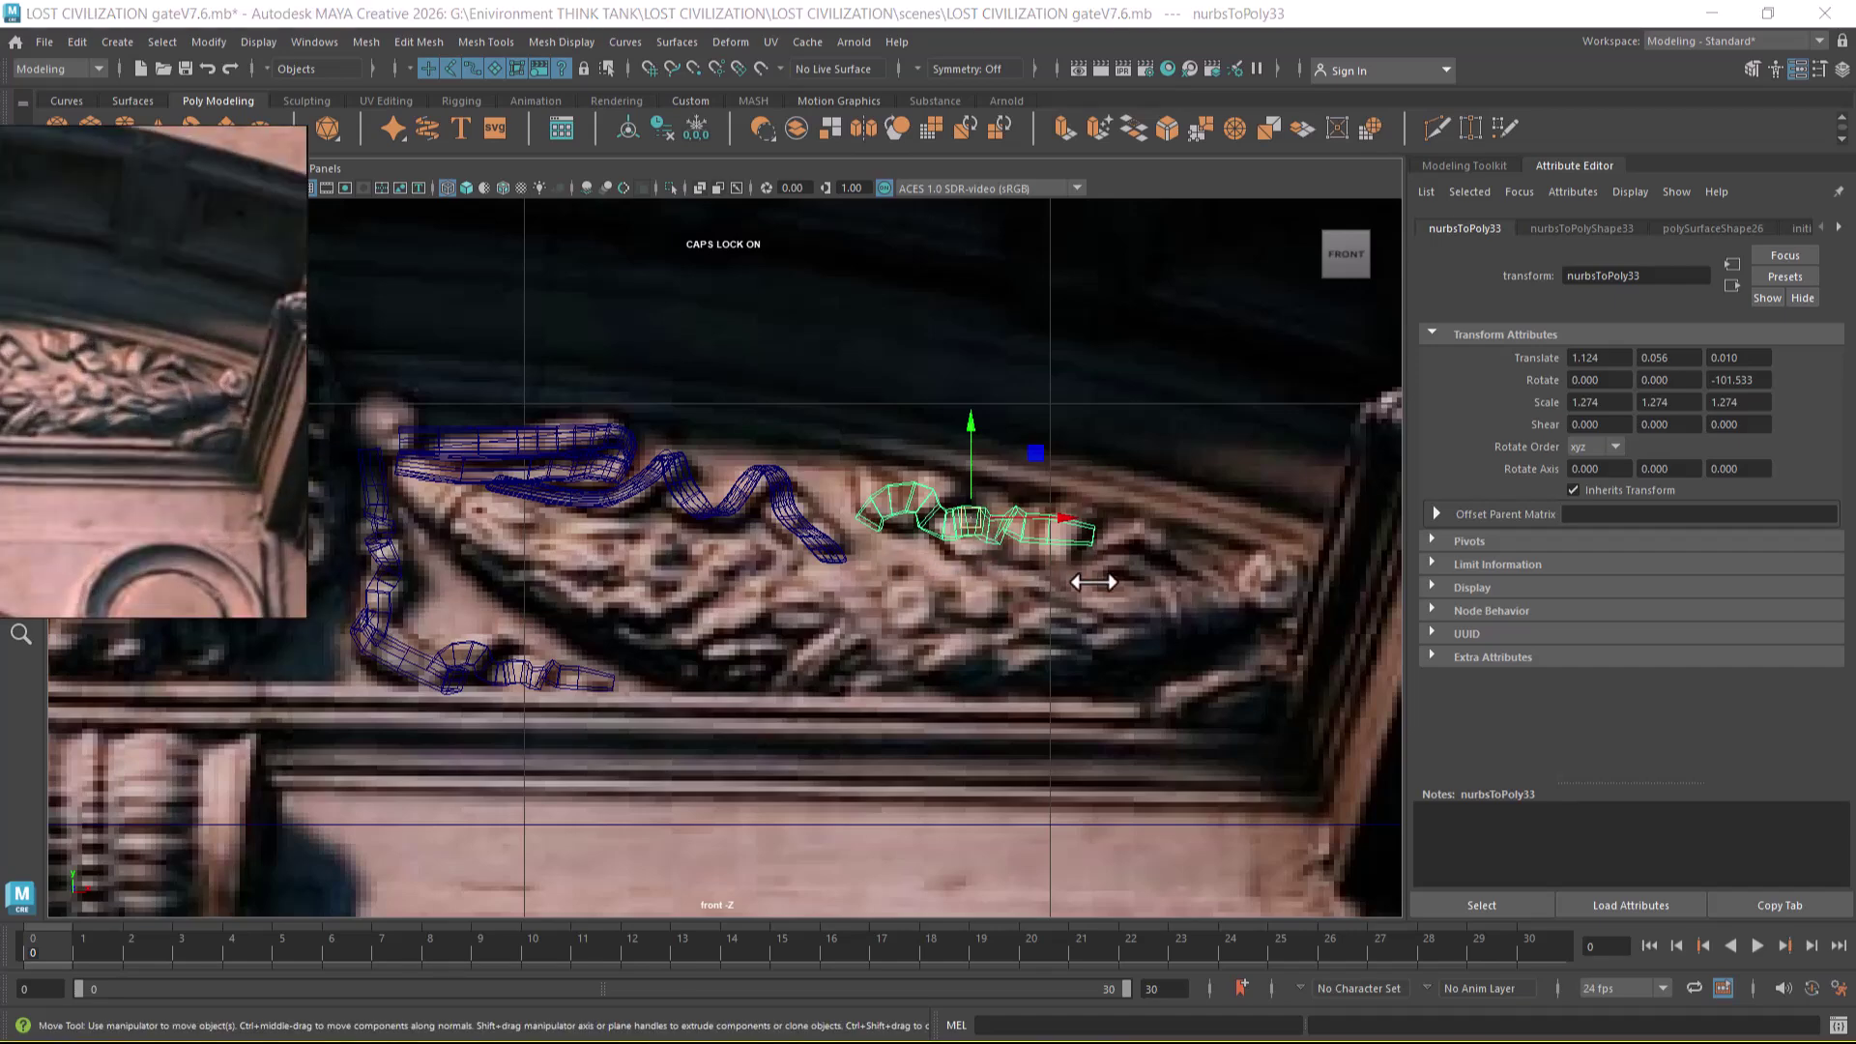
- Rotate the copied lower ribbon to about 73 degrees in Z so it follows the arch's slope, and deselect it
scroll(1061, 504, down, 3)
scroll(1015, 576, up, 3)
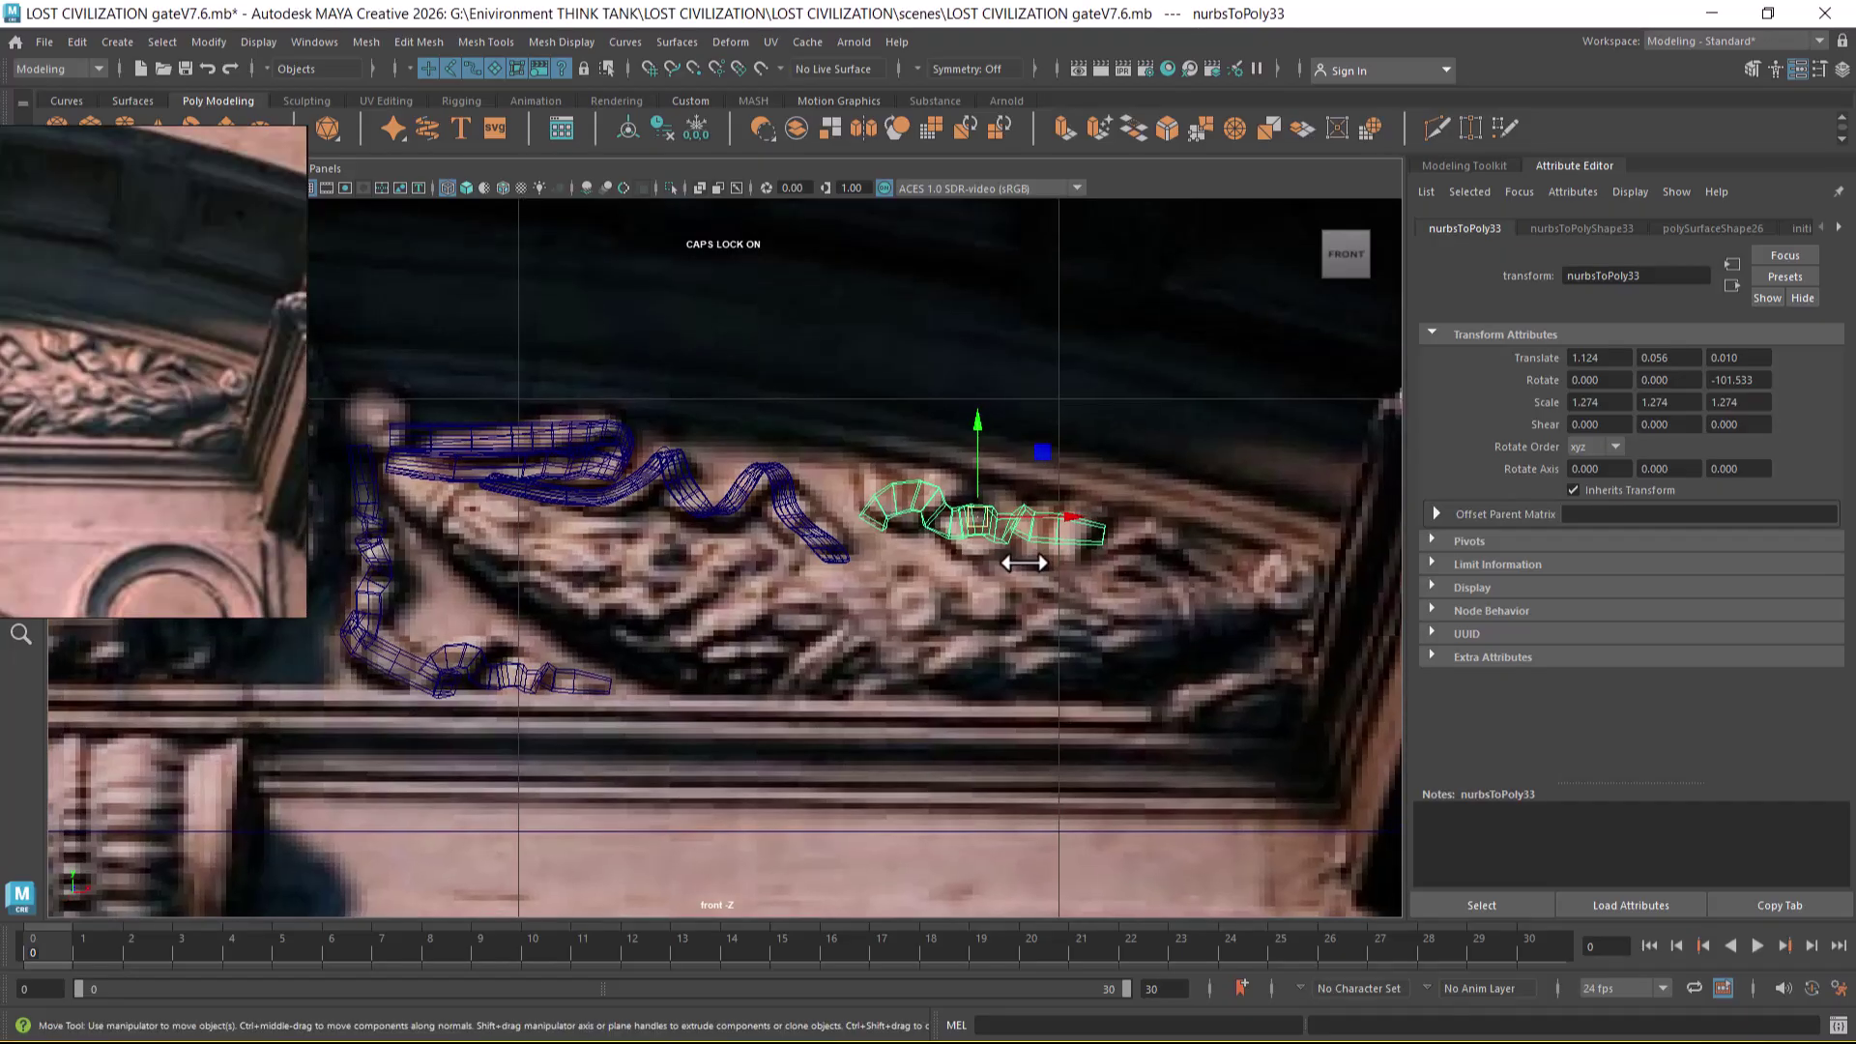
key(e)
drag(1048, 469, 663, 684)
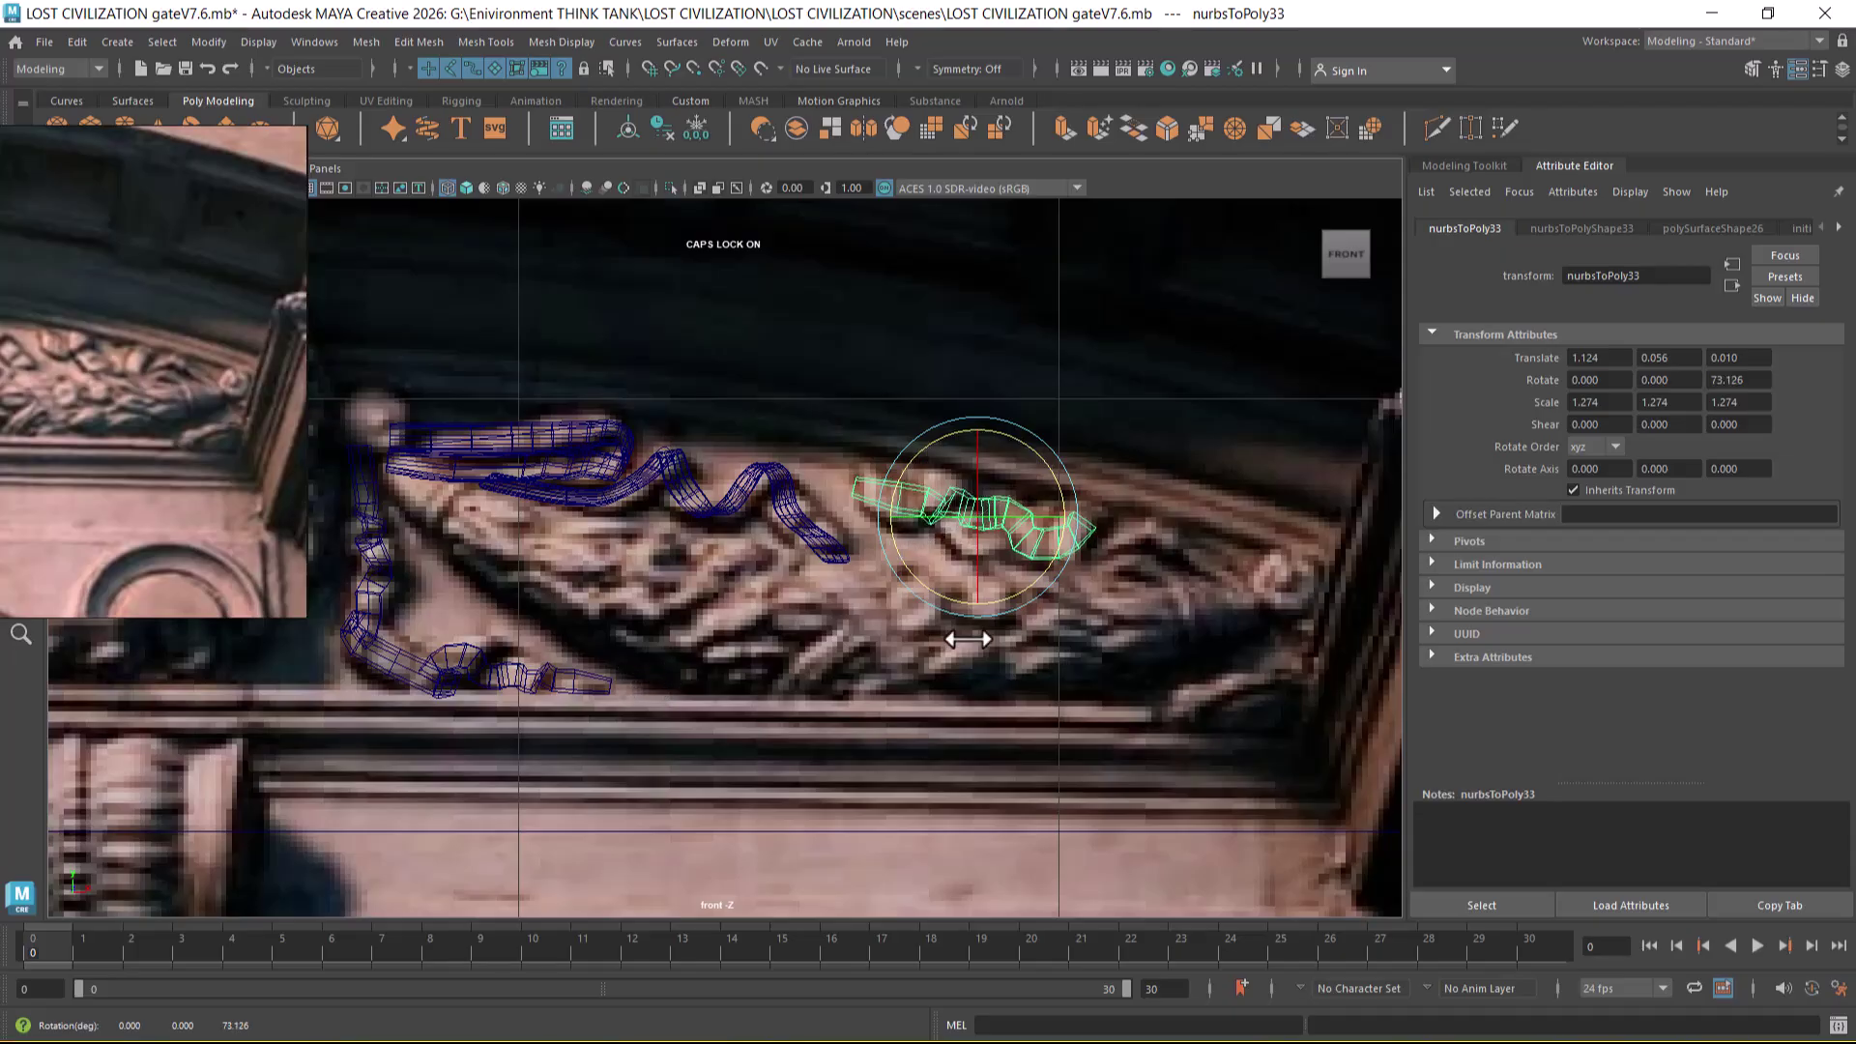
click(1065, 619)
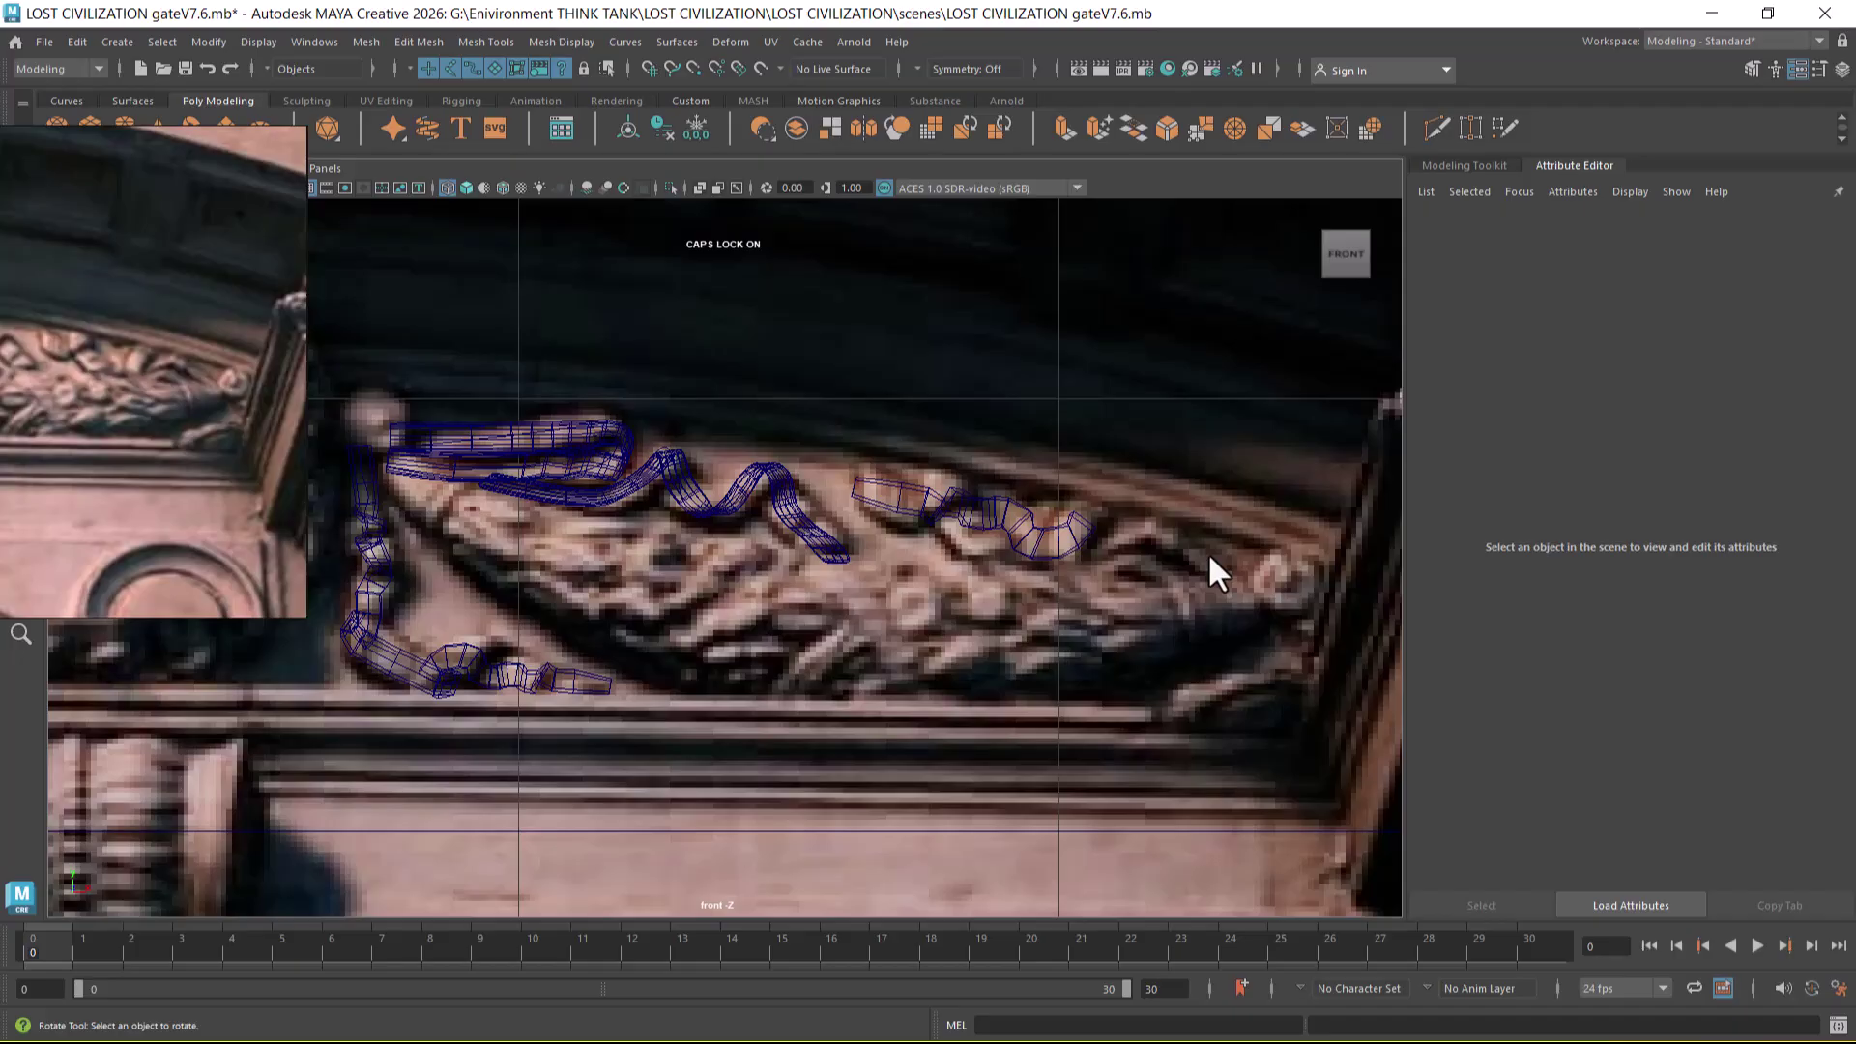
- Scale the vertices at the copied lower ribbon's left end slightly wider, and return to object selection
click(936, 513)
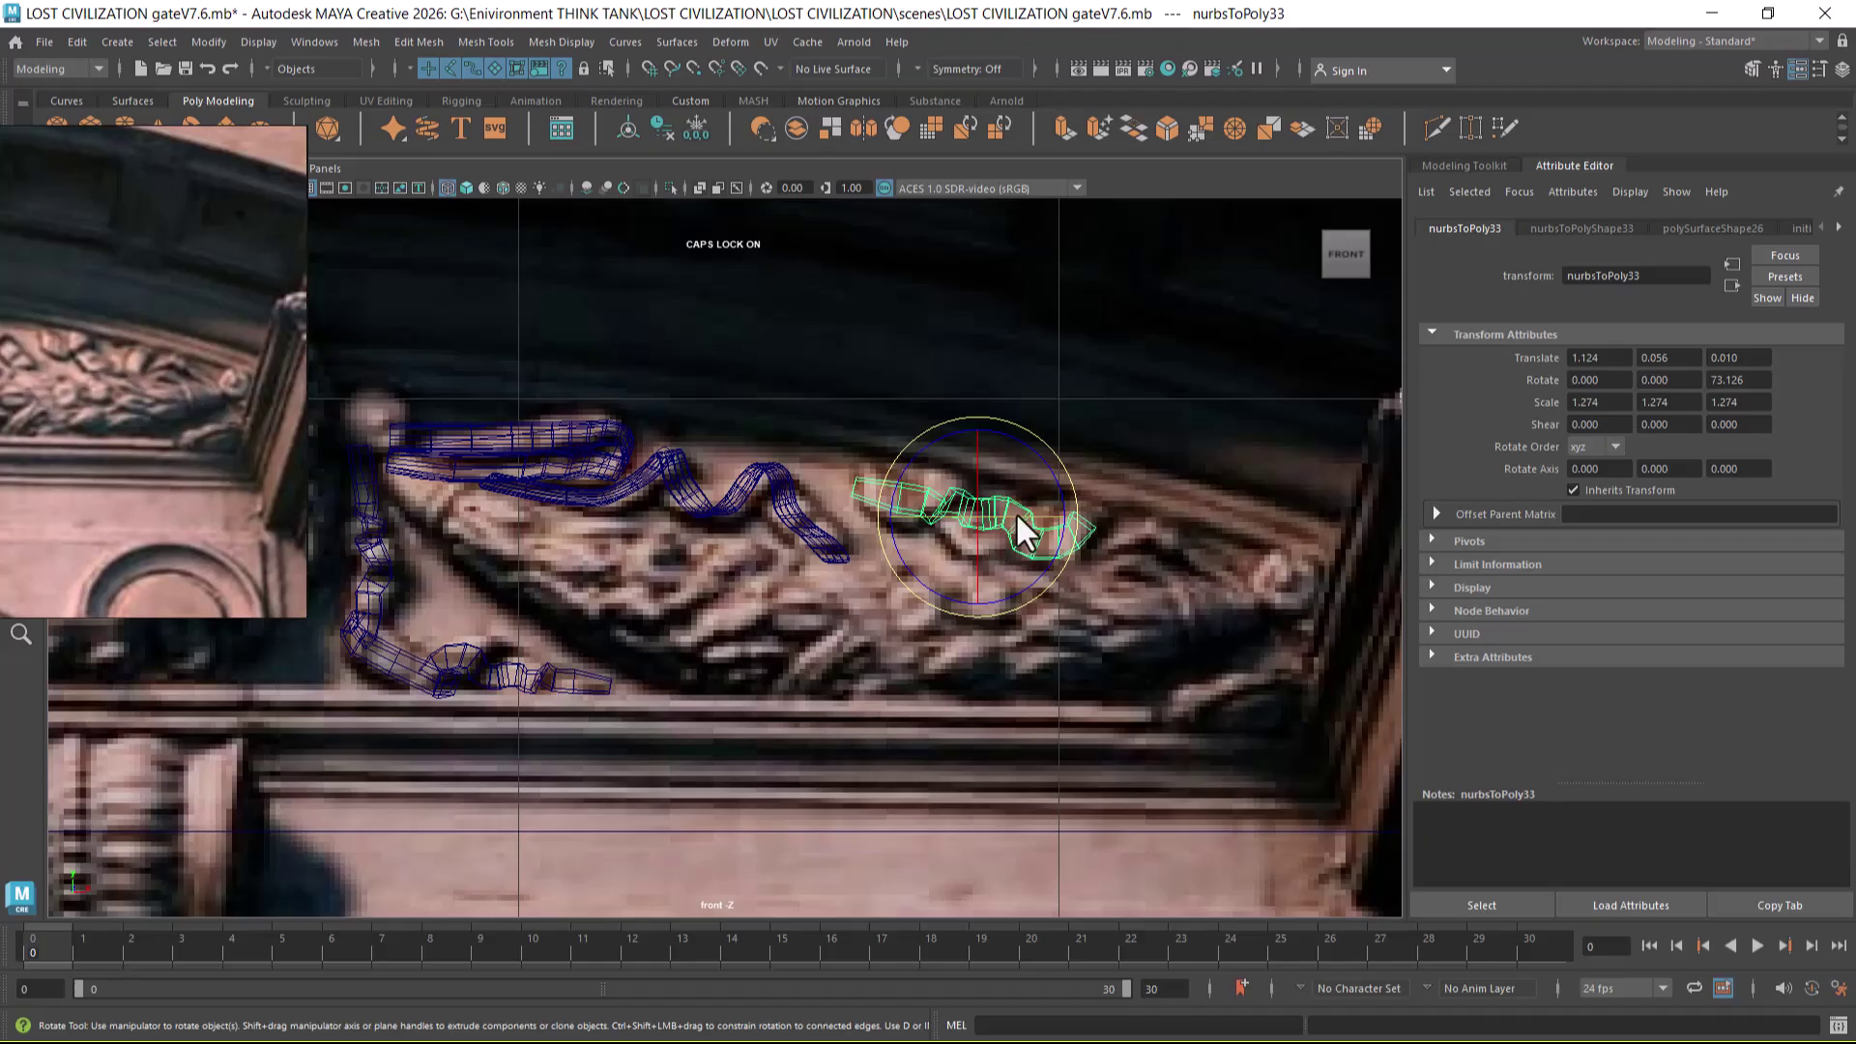
key(5)
scroll(1064, 647, up, 3)
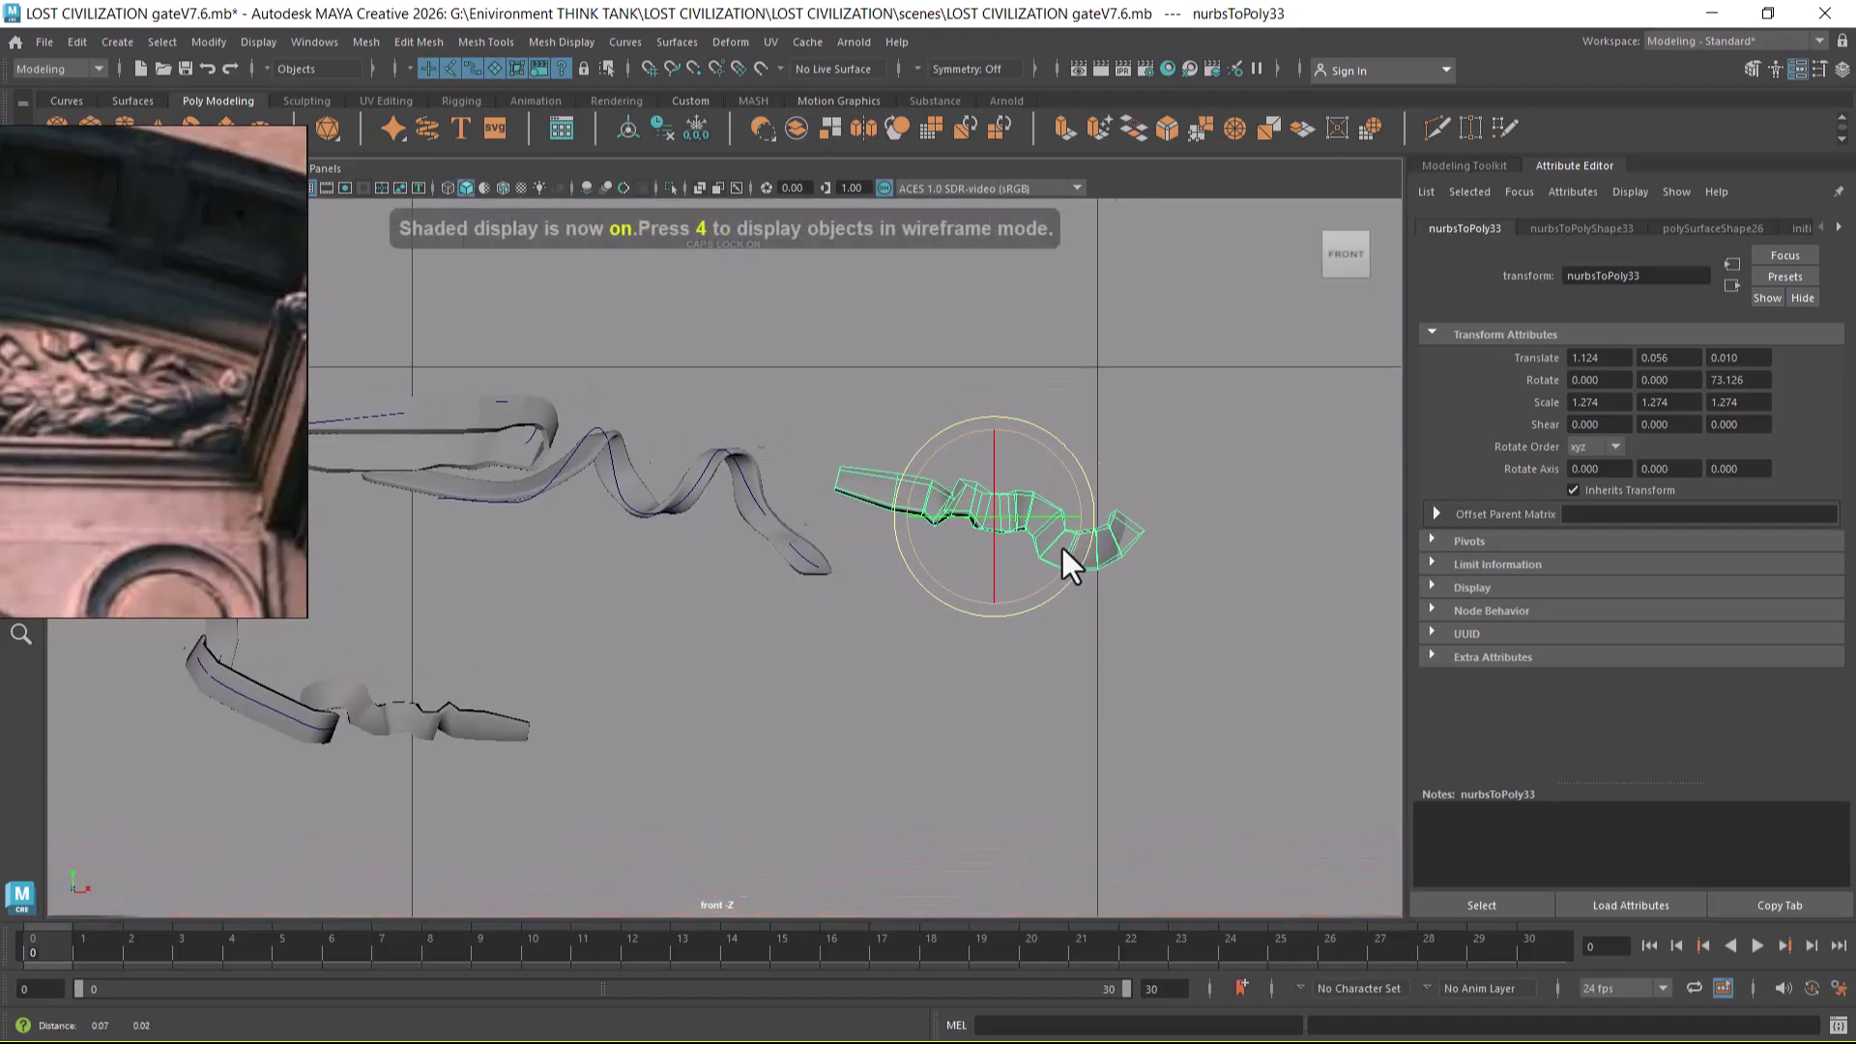
scroll(1093, 628, up, 2)
right_click(911, 448)
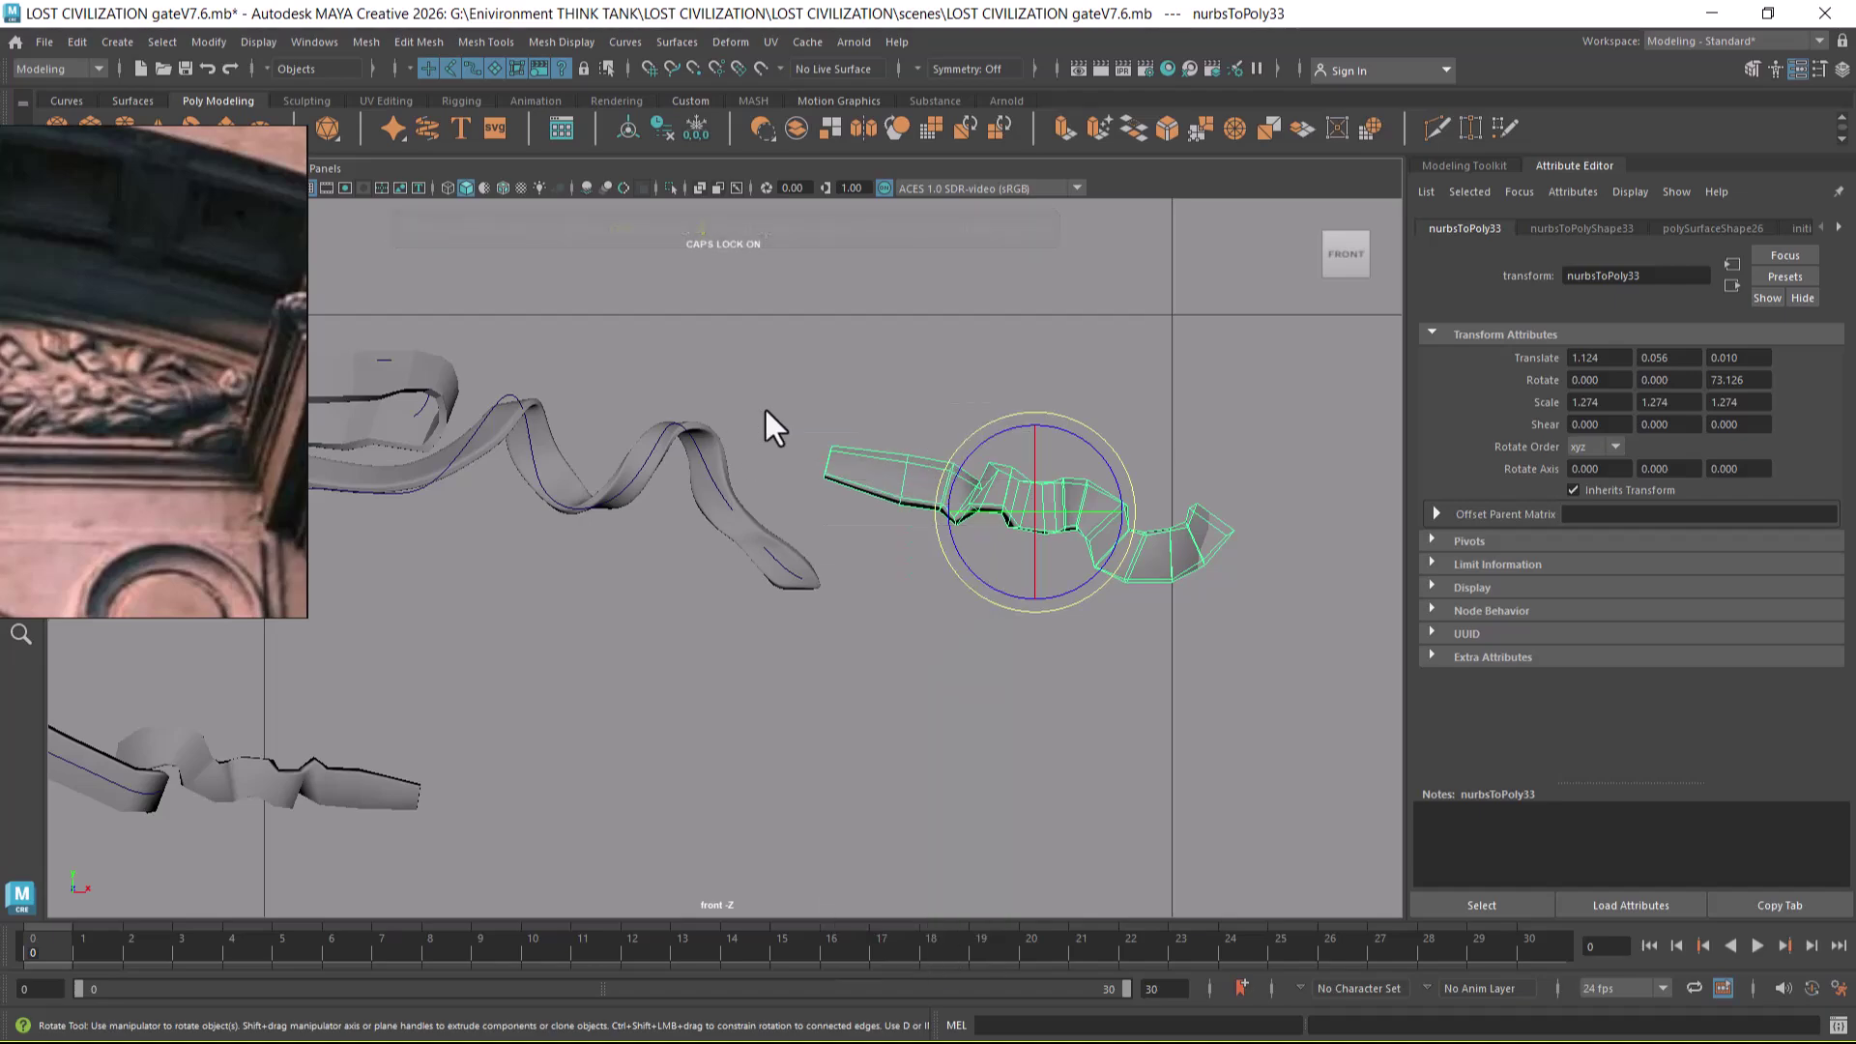
right_drag(876, 472, 789, 454)
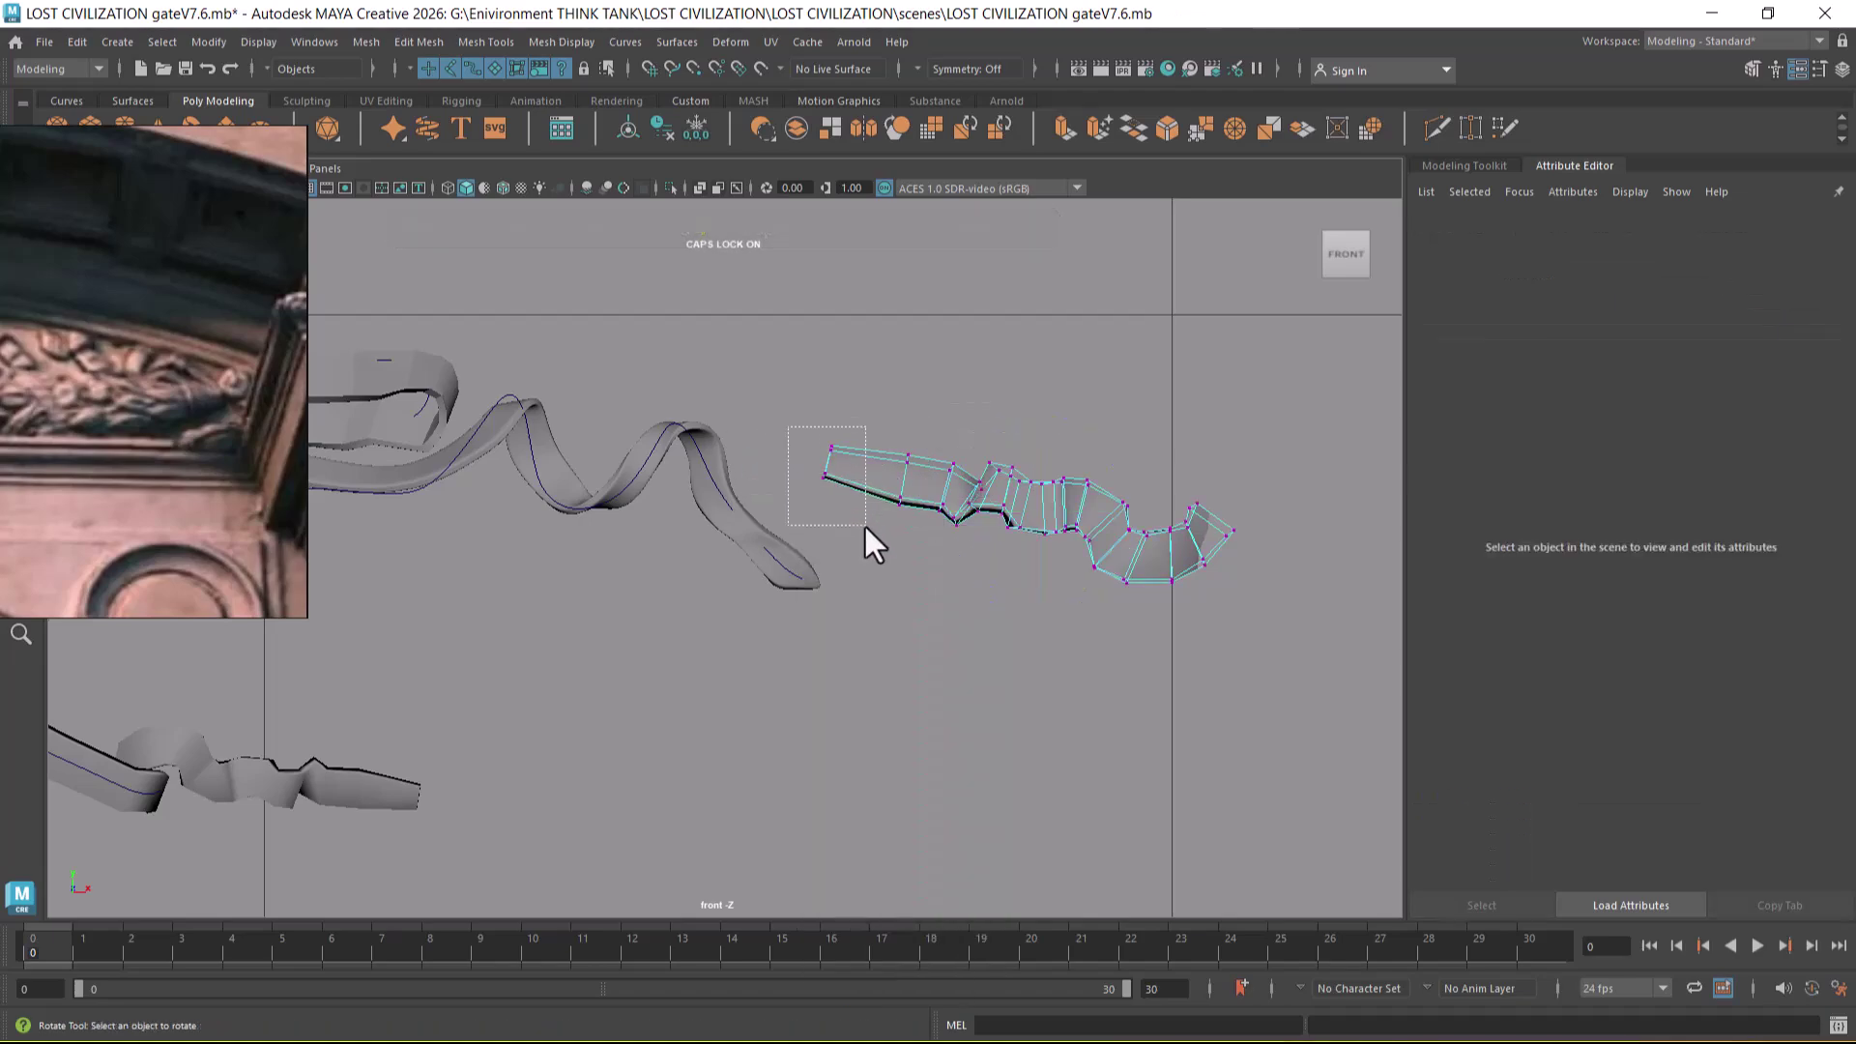
drag(862, 524, 865, 525)
key(r)
drag(855, 458, 838, 444)
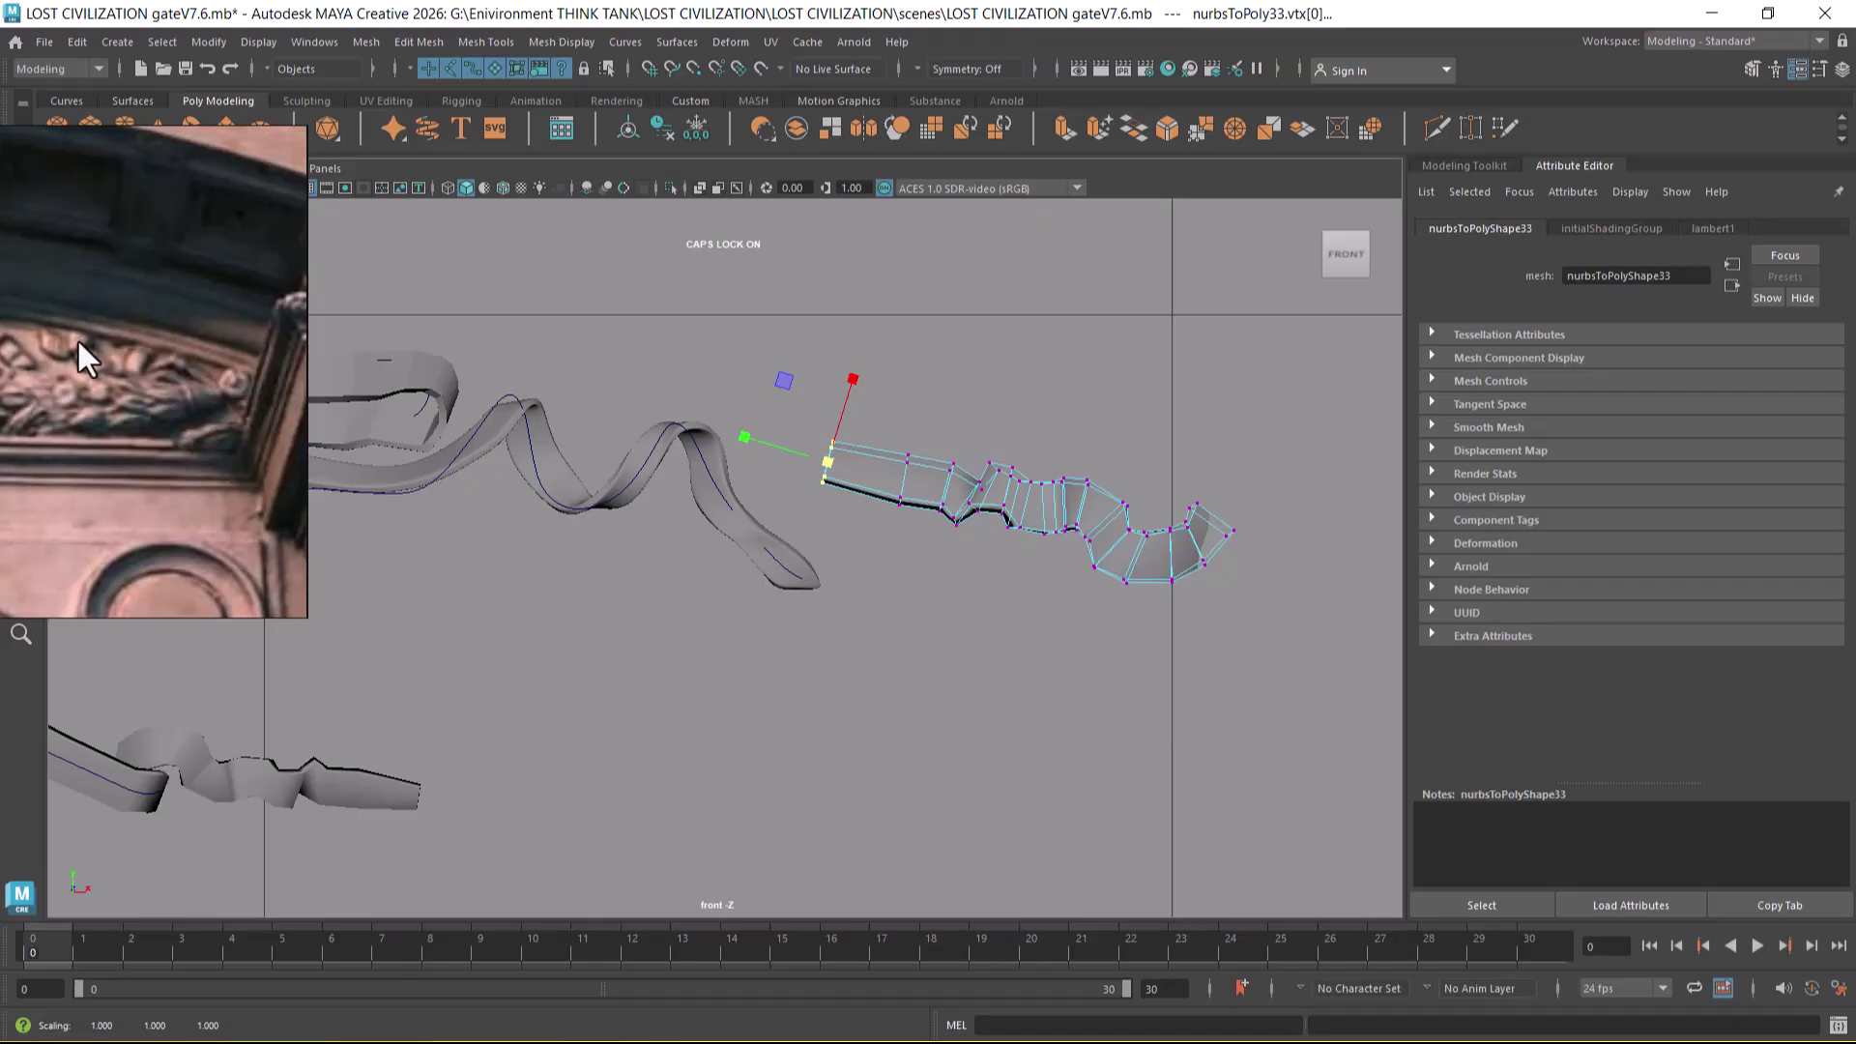
key(alt)
alt+middle_drag(381, 444, 928, 425)
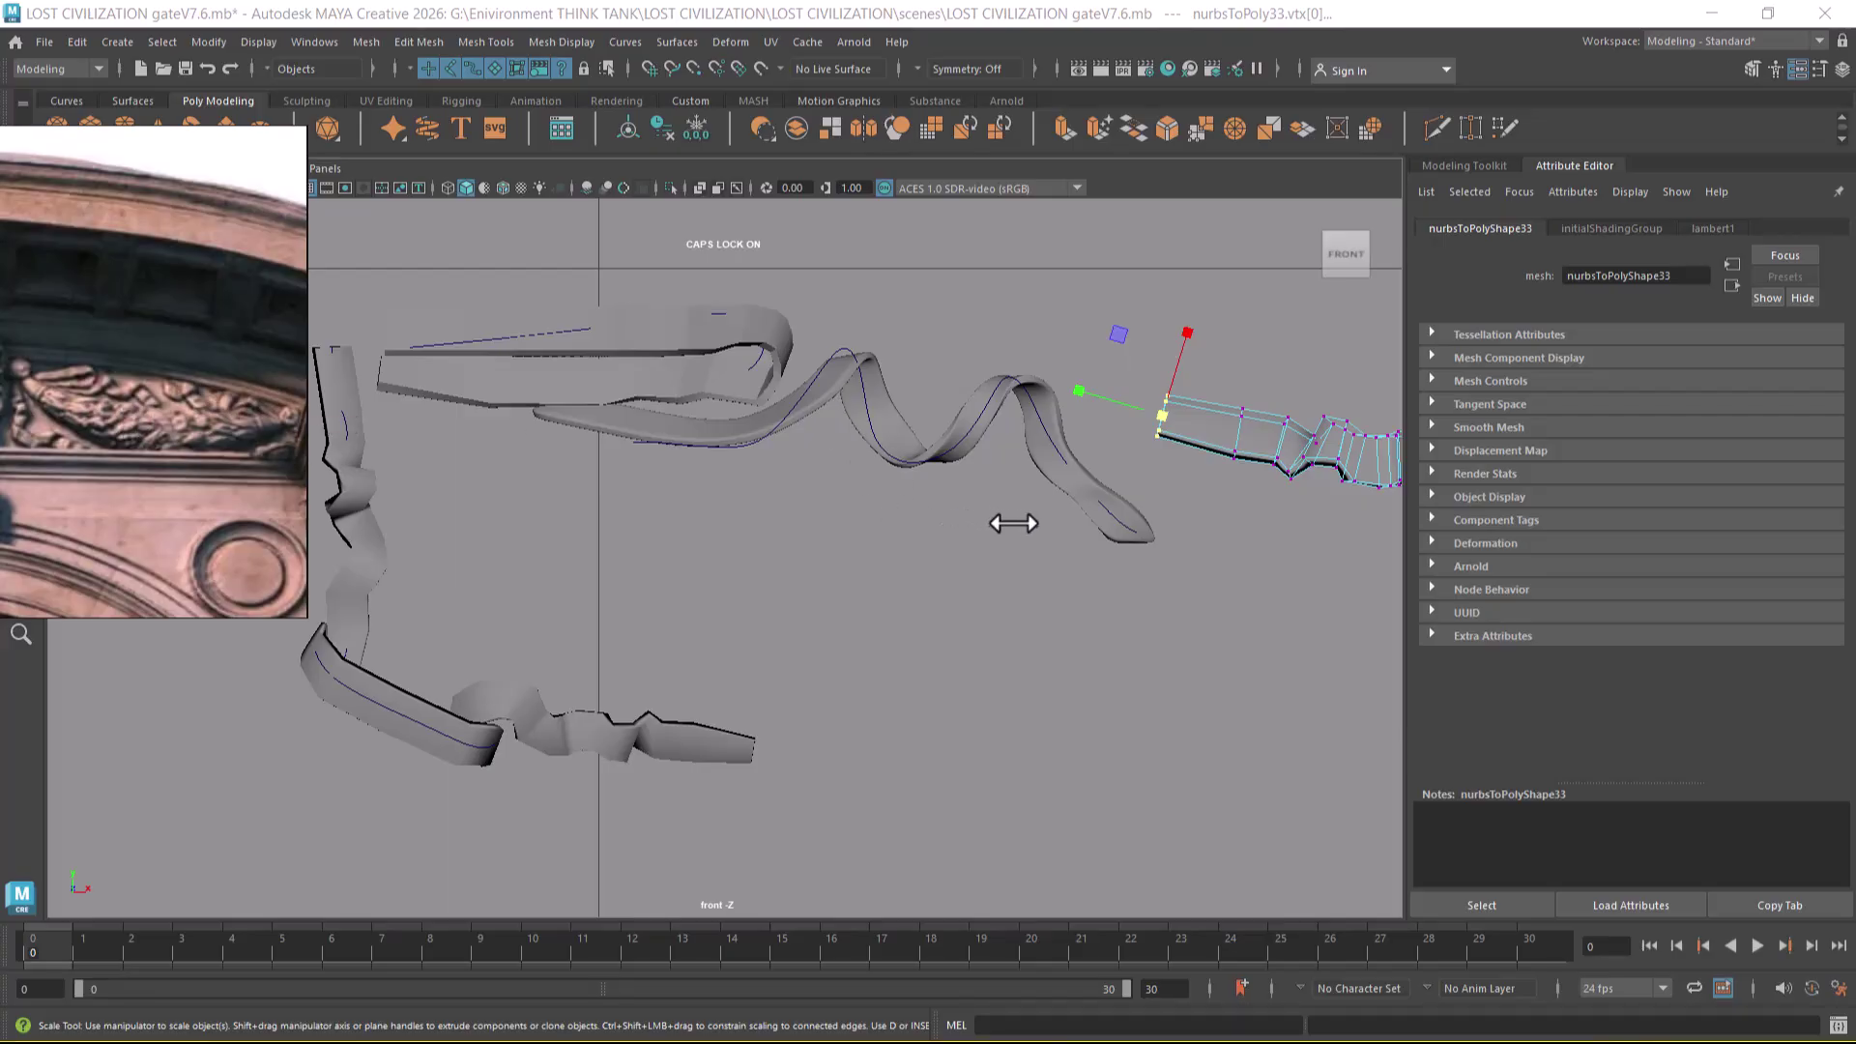
right_drag(1252, 438, 1363, 361)
- Duplicate the wavy upper ribbon and rotate the copy about half a turn in the front view
click(1099, 495)
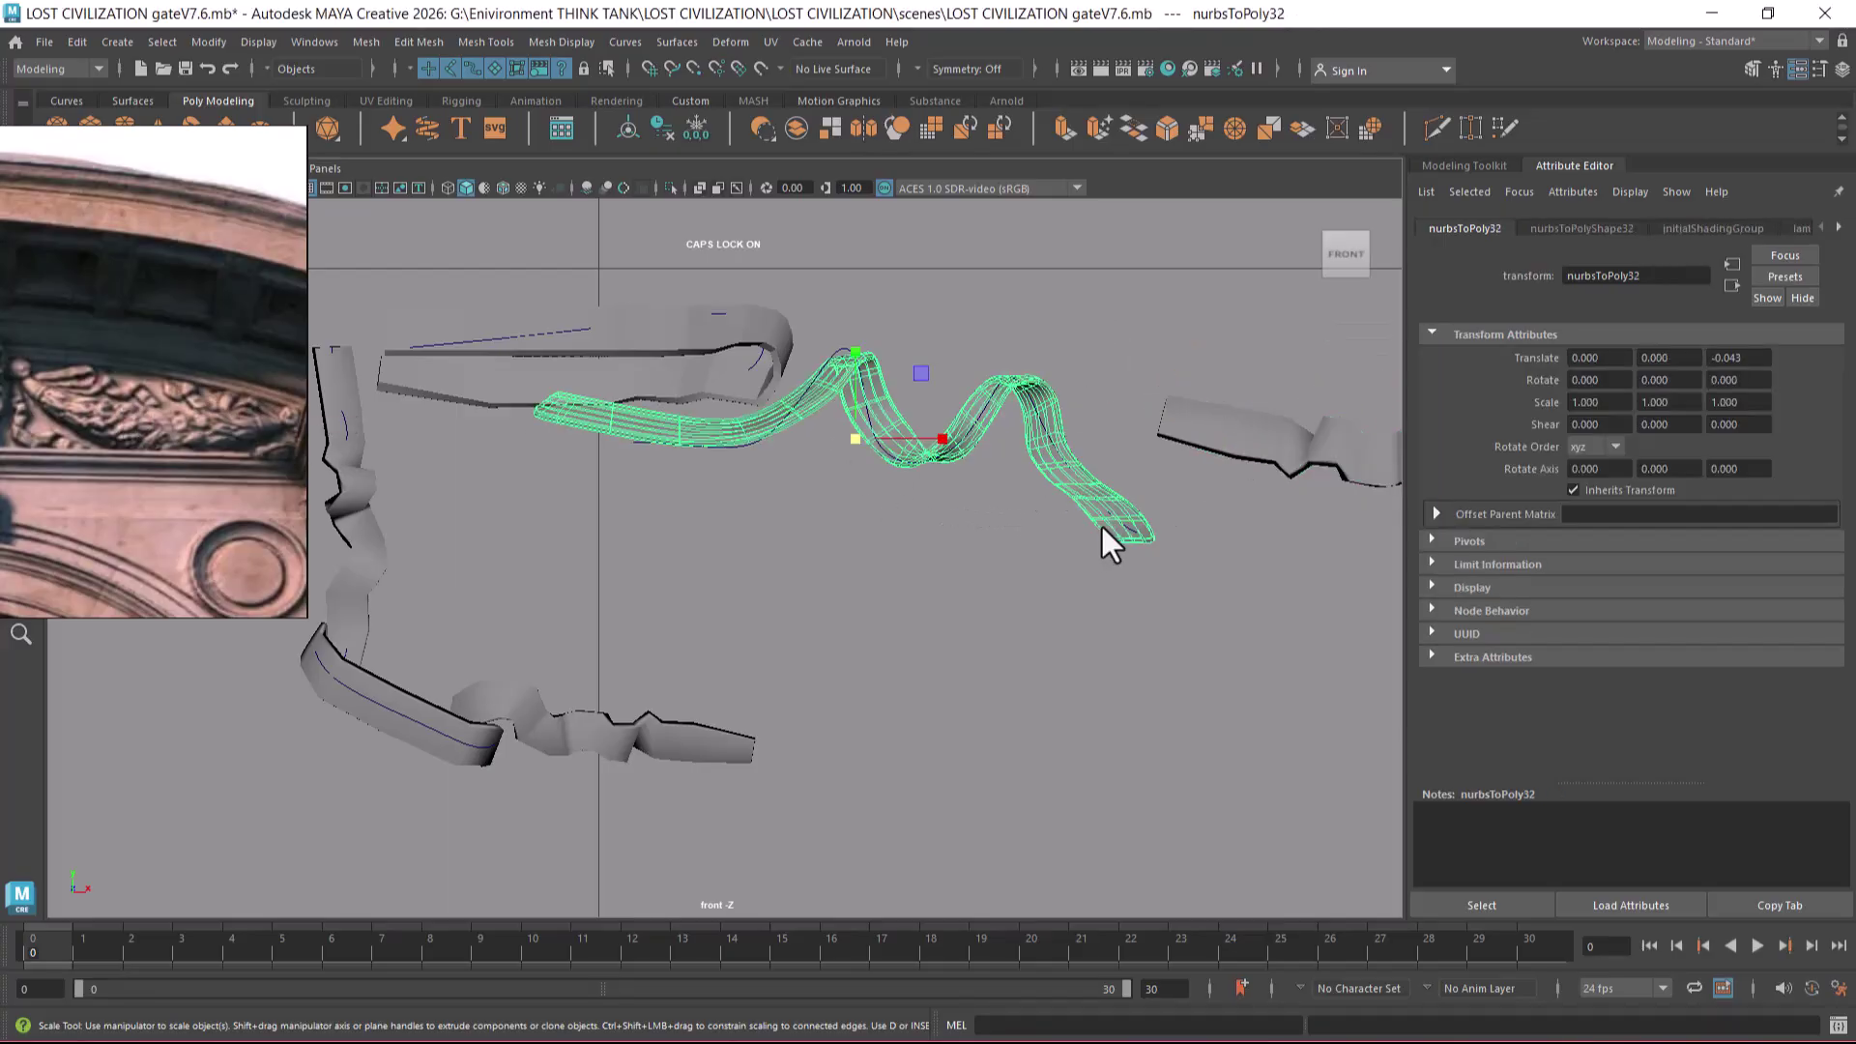
key(ctrl+d)
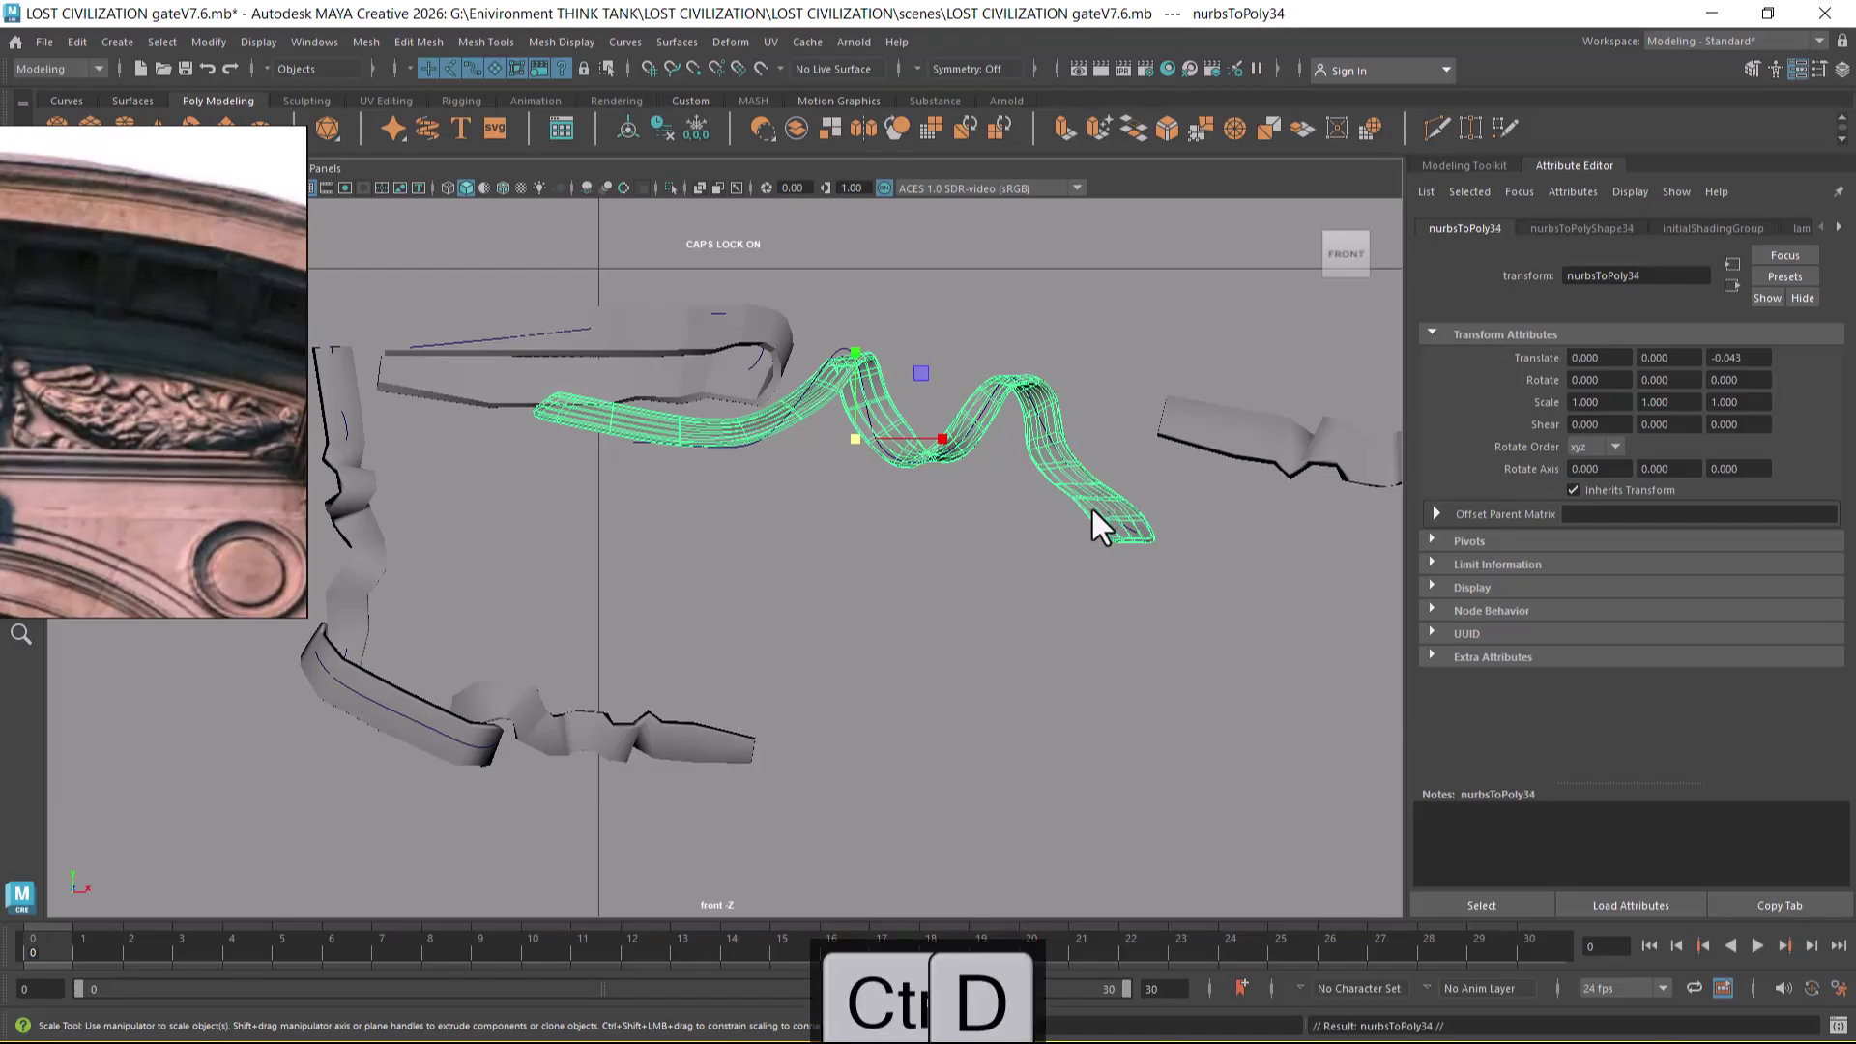
key(e)
drag(957, 413, 626, 588)
key(w)
alt+middle_drag(692, 537, 891, 525)
scroll(892, 525, down, 5)
scroll(959, 495, up, 4)
- Delete the copied lower ribbon and move the rotated wavy copy into its place over the carving
click(1061, 502)
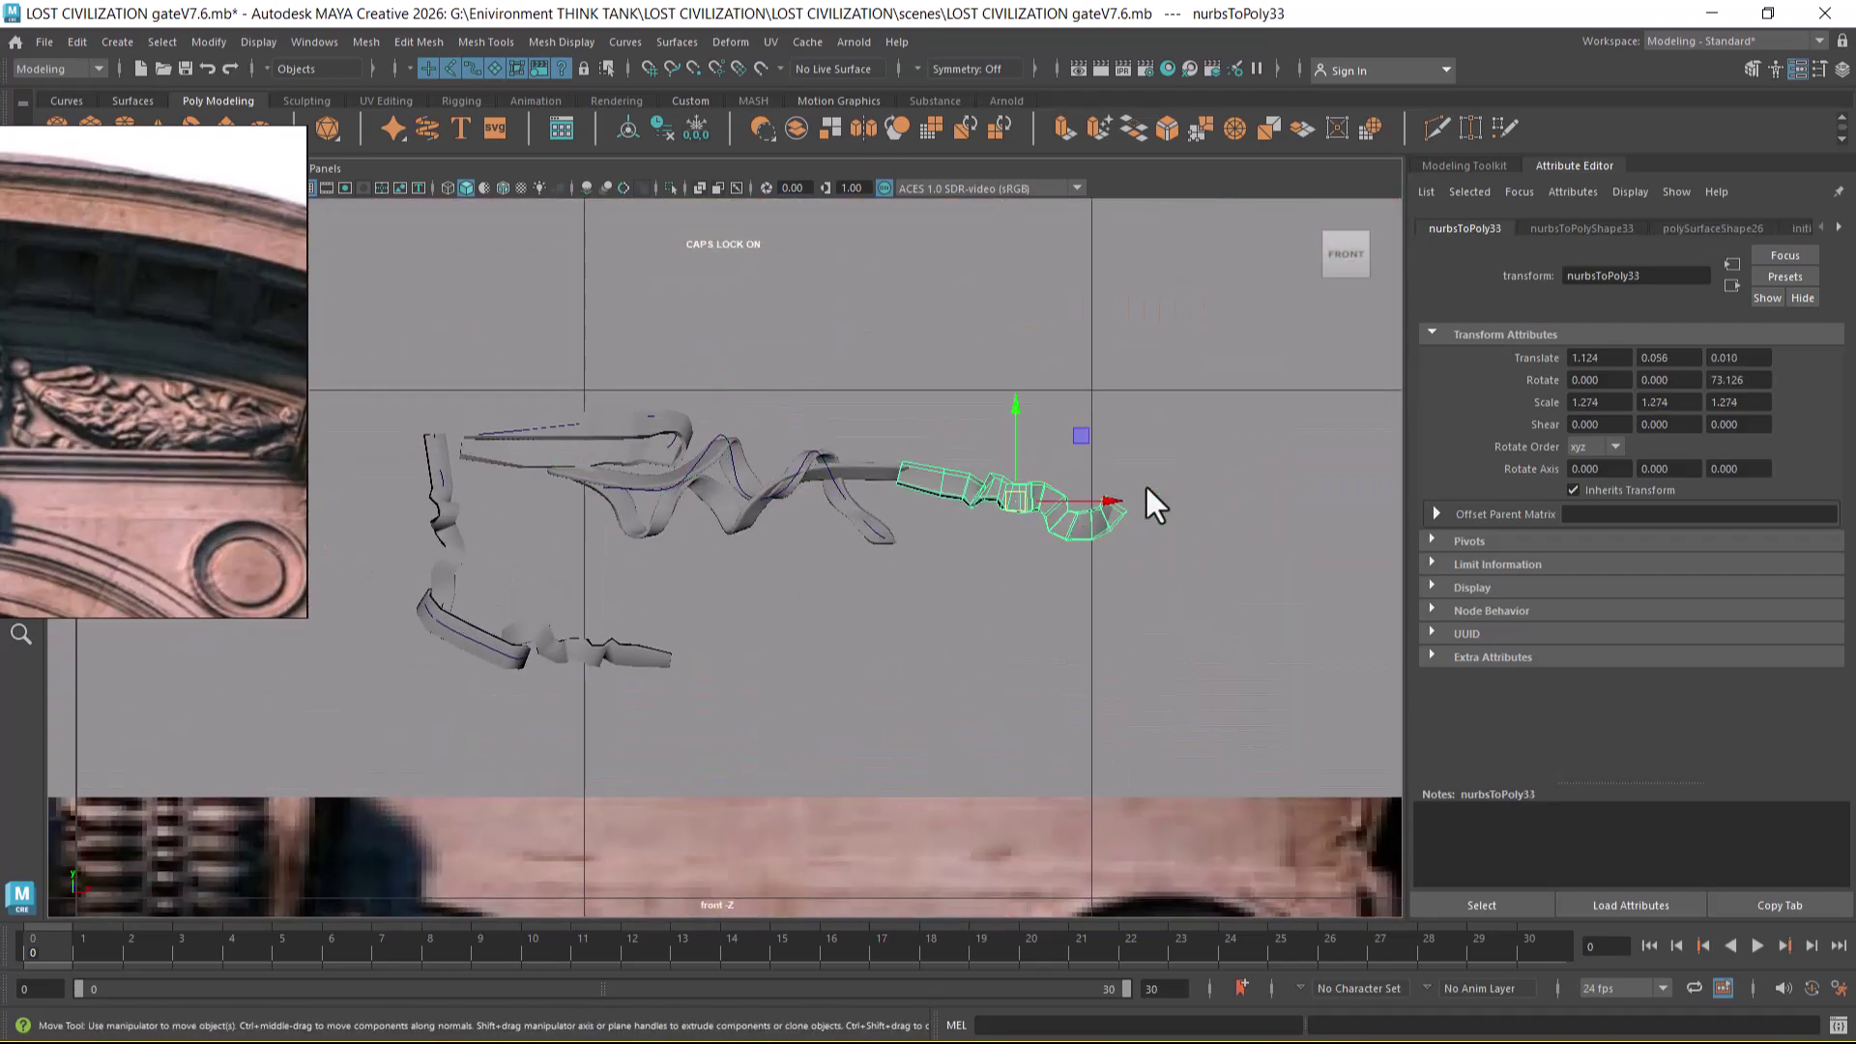
key(Delete)
click(695, 520)
drag(728, 495, 1024, 429)
key(4)
scroll(960, 520, up, 2)
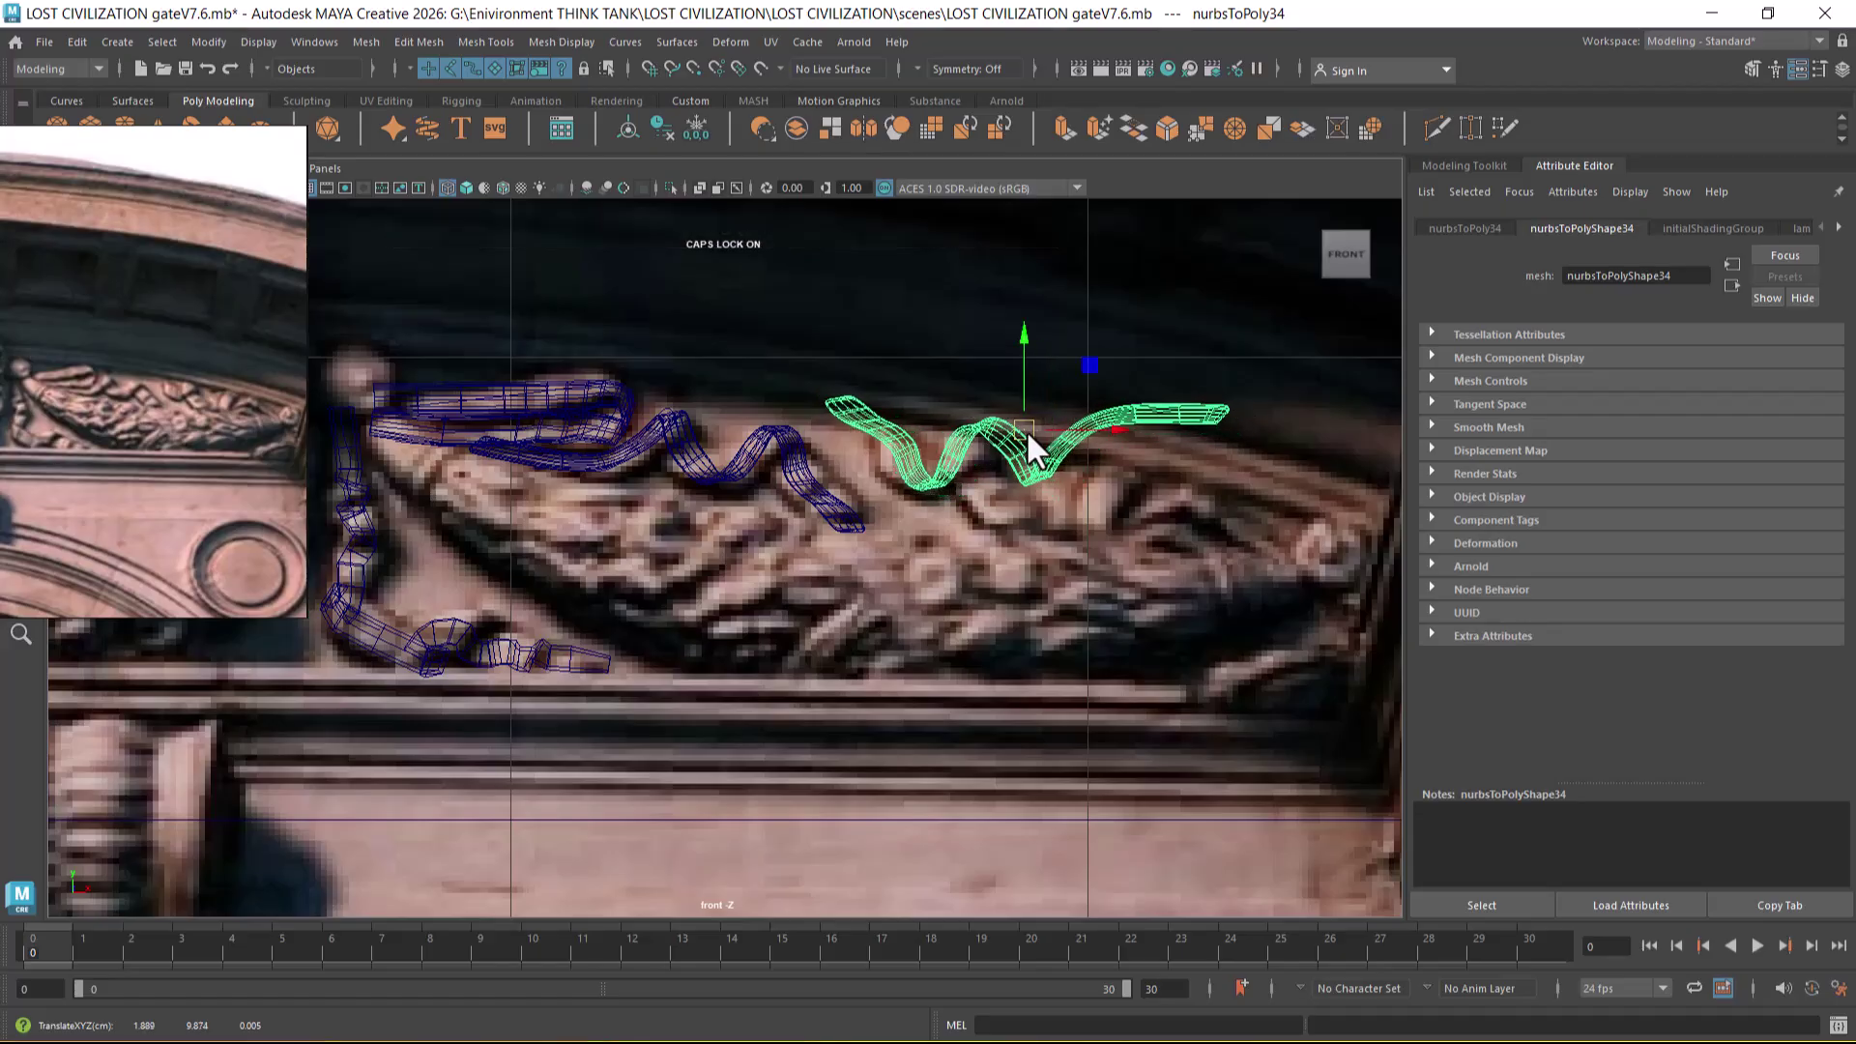
- Tilt the copied wavy ribbon clockwise to follow the arch's slope and shift it right along the carving
key(5)
key(4)
scroll(1025, 513, up, 2)
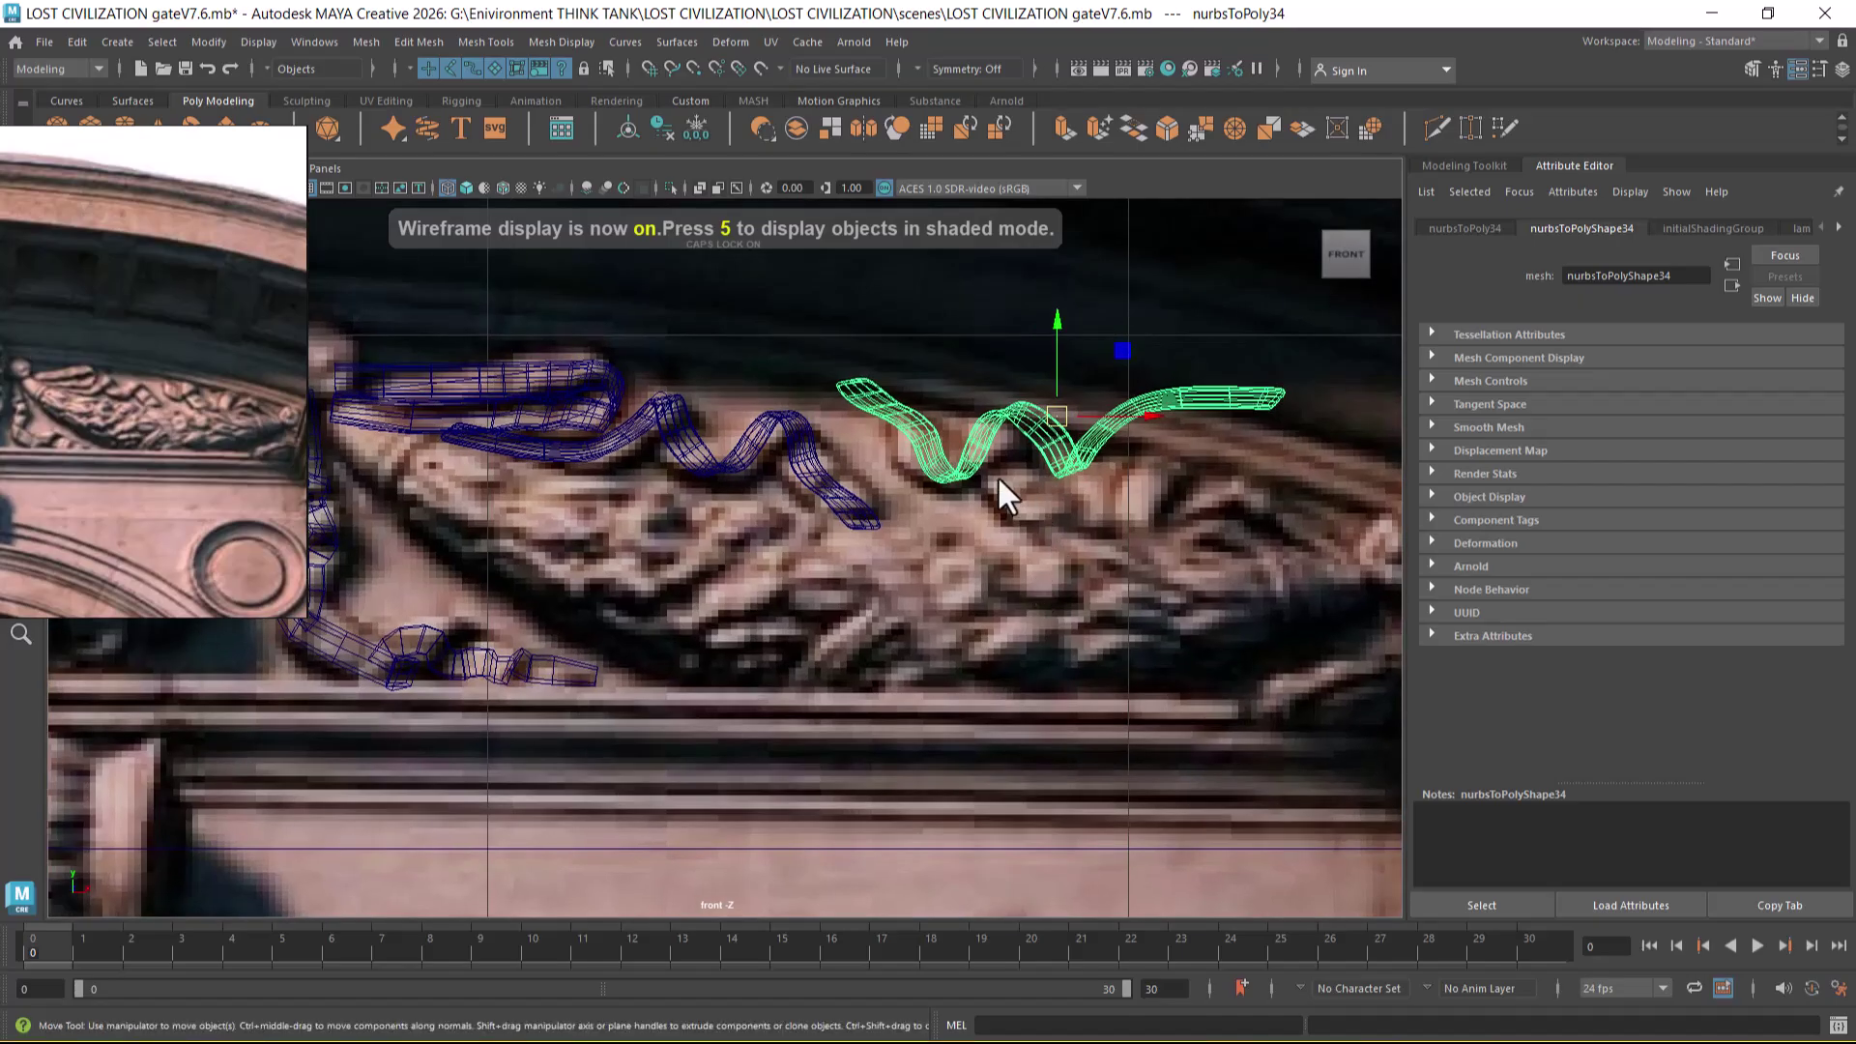
scroll(1000, 477, up, 1)
key(e)
drag(1155, 377, 1083, 439)
key(w)
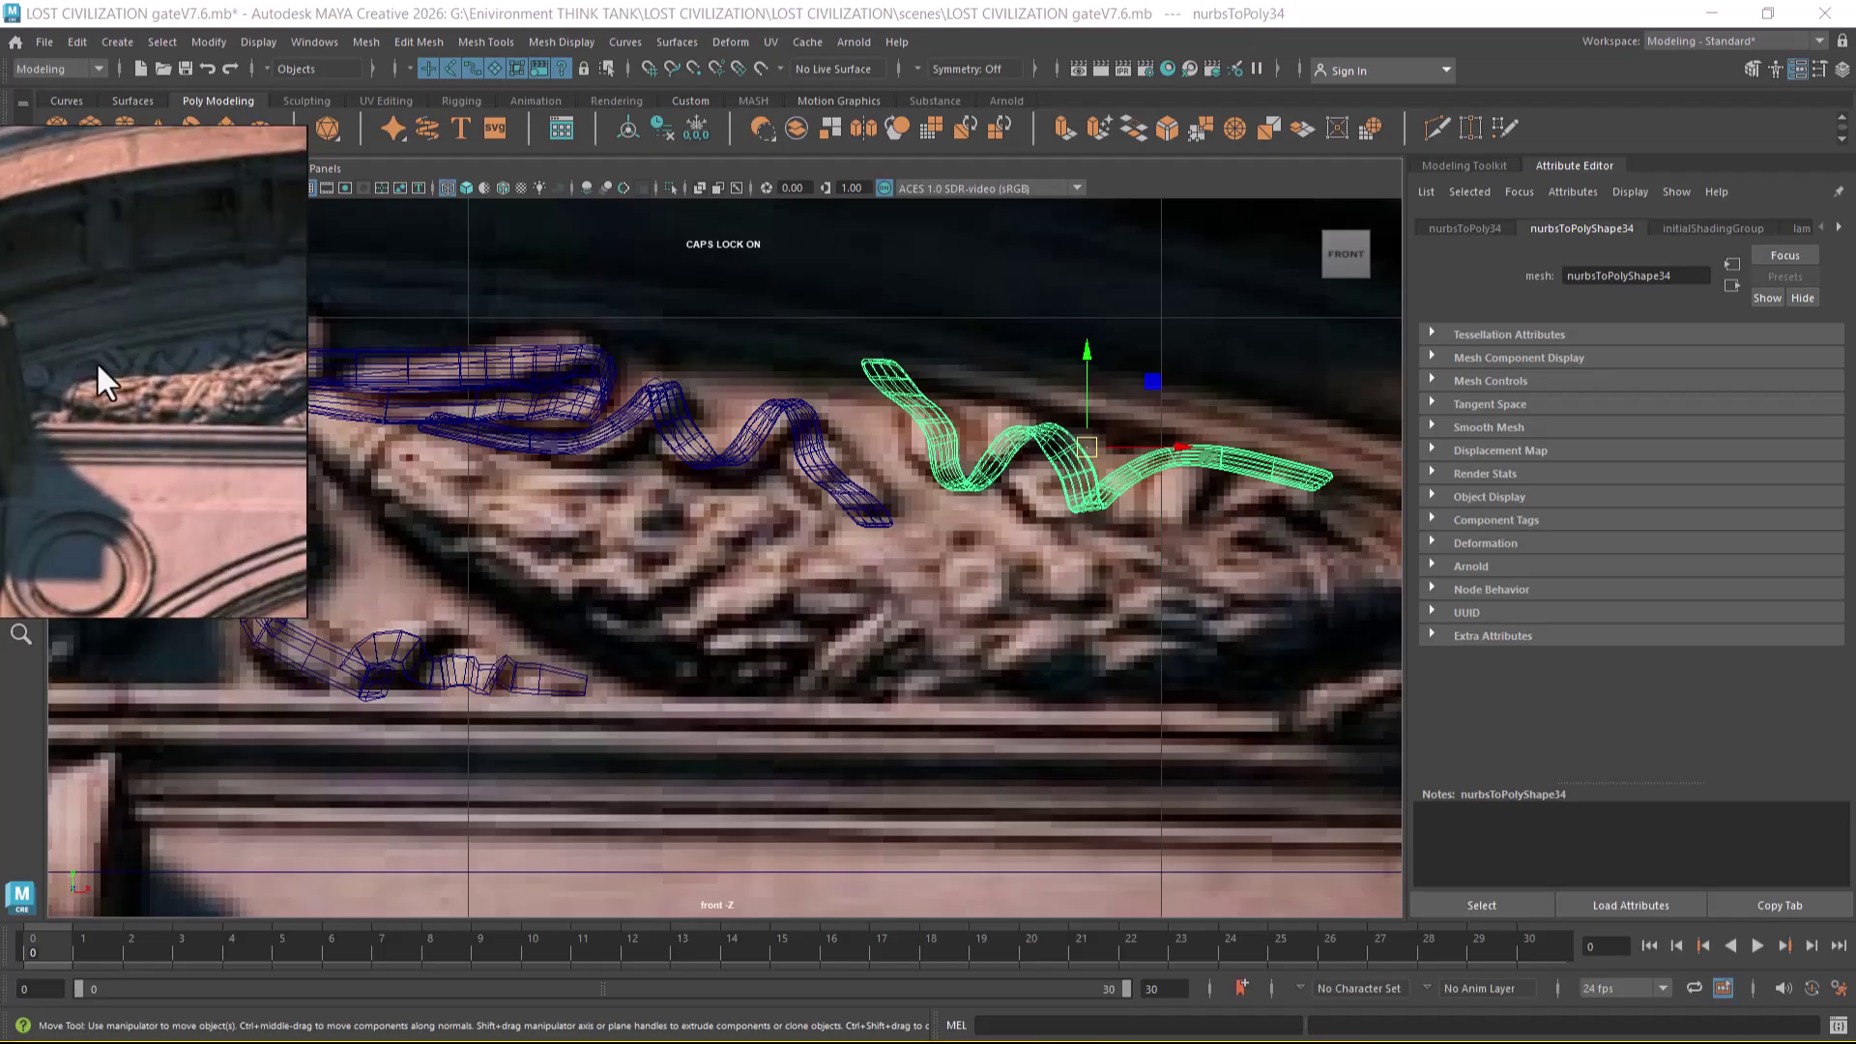
drag(1133, 467, 1170, 472)
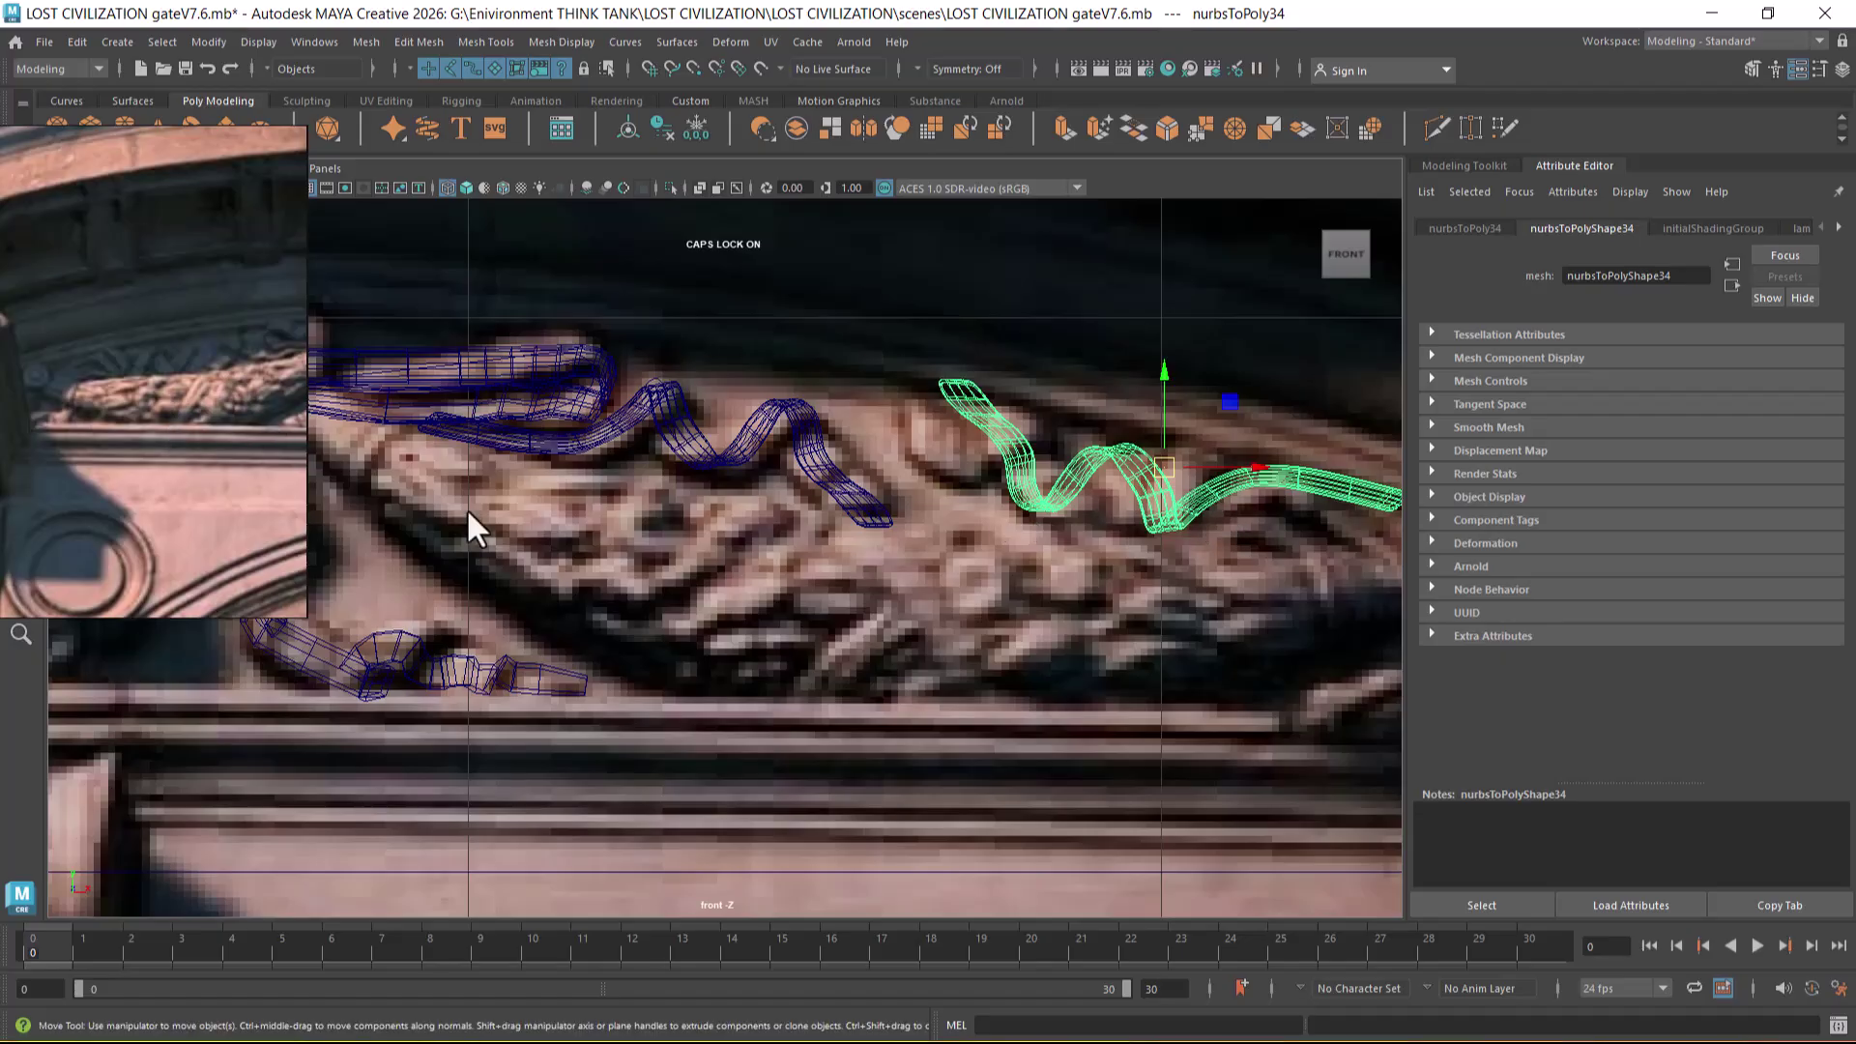
- Accept the scene autosave and deselect the copied wavy ribbon
scroll(953, 485, down, 6)
scroll(779, 536, up, 3)
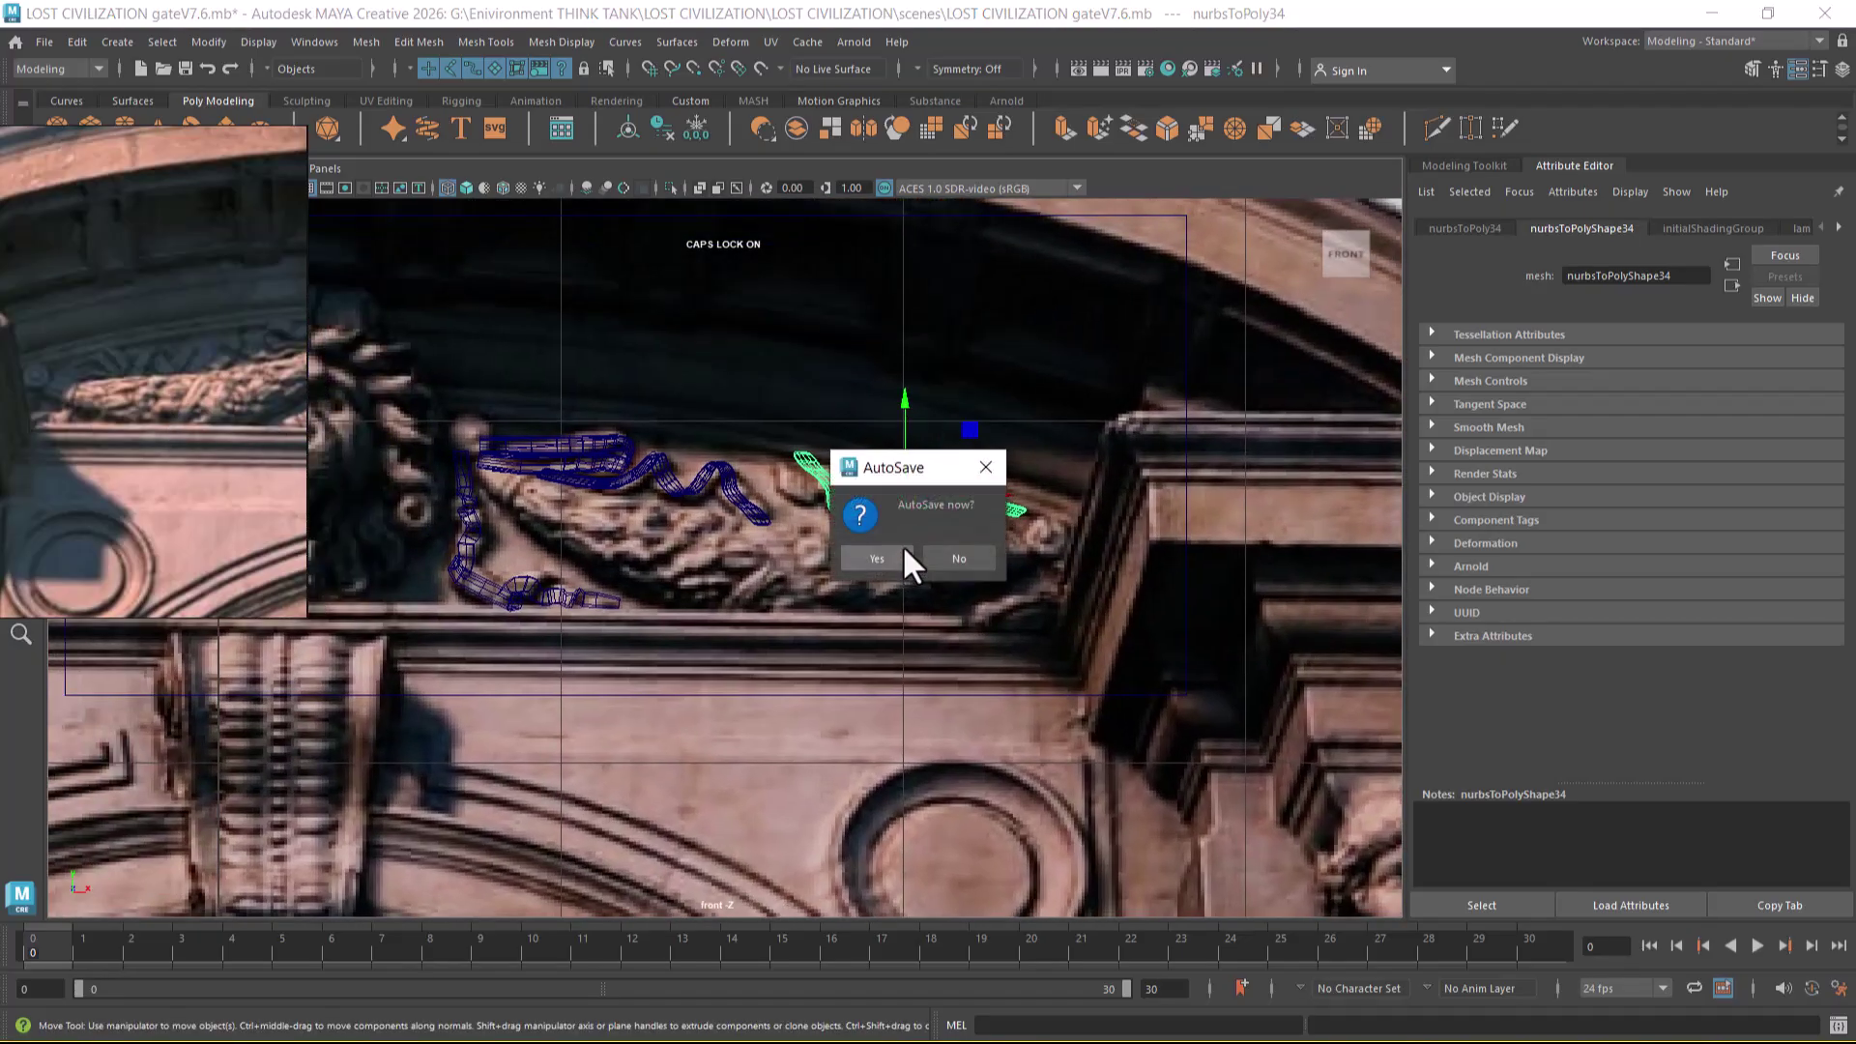
click(870, 558)
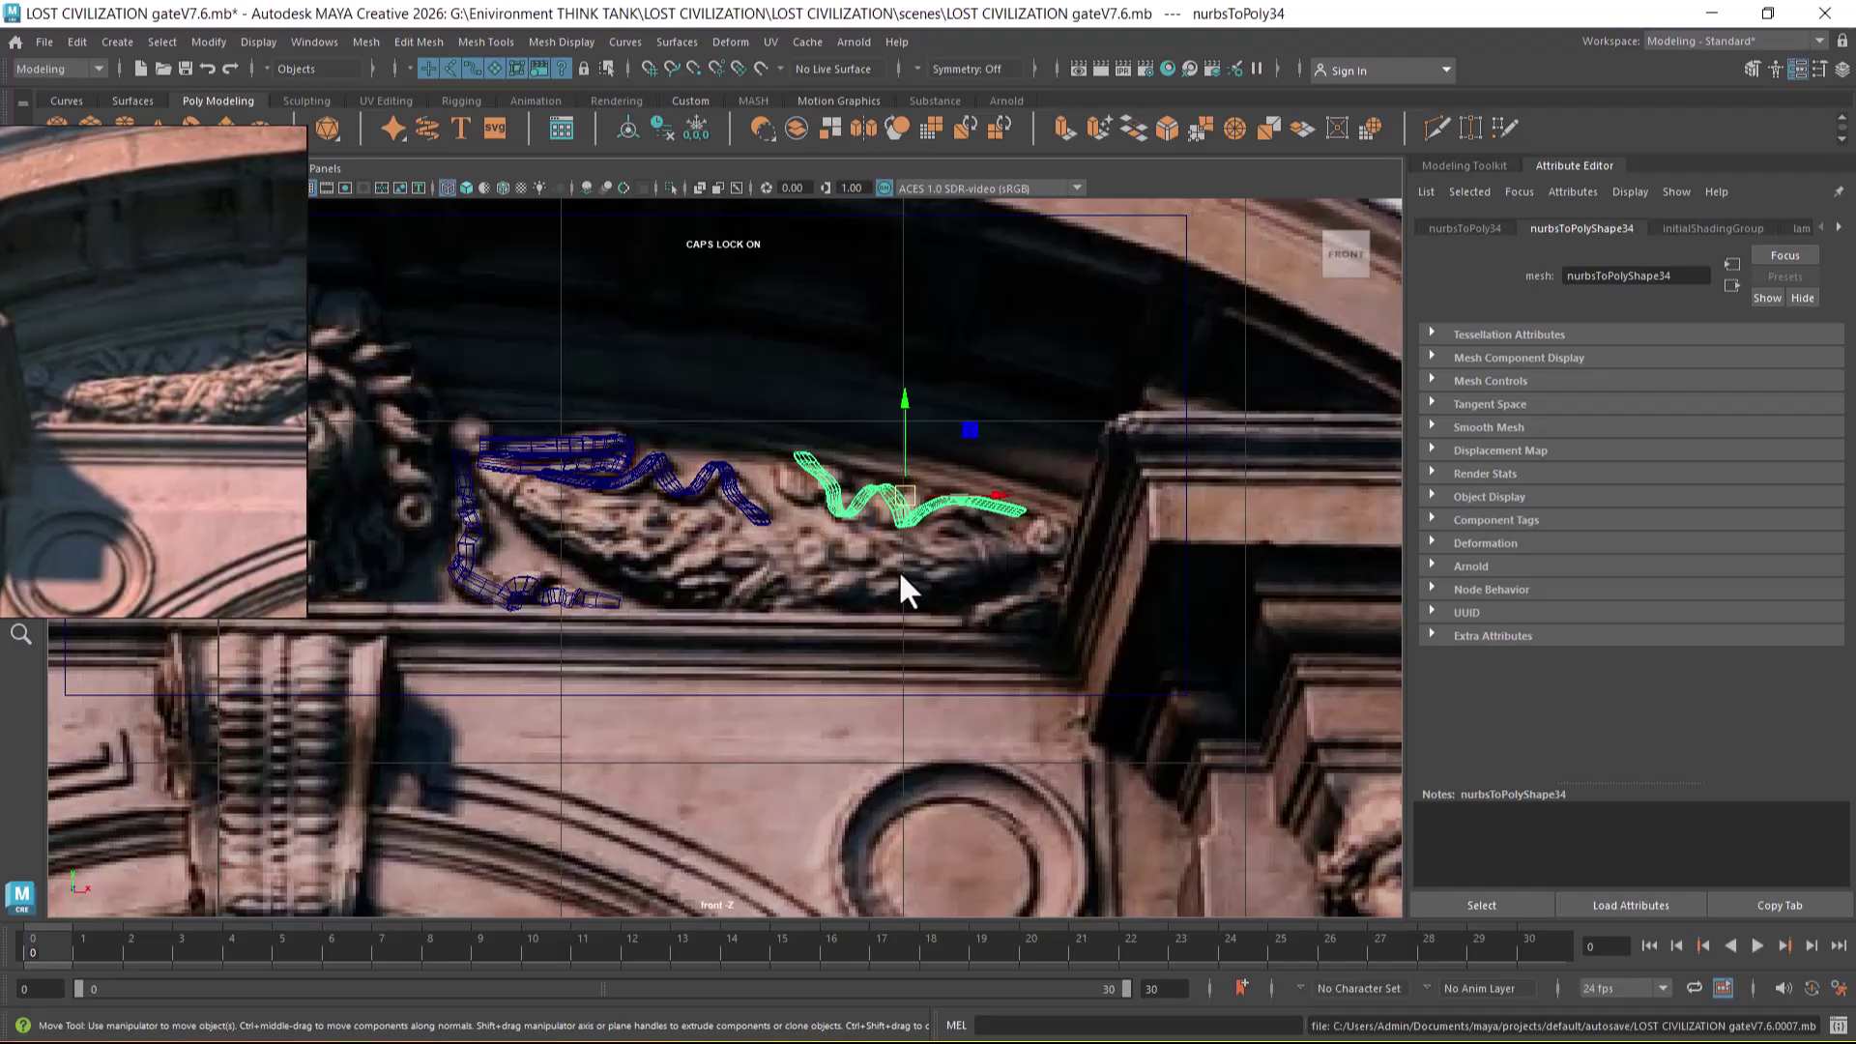
click(899, 575)
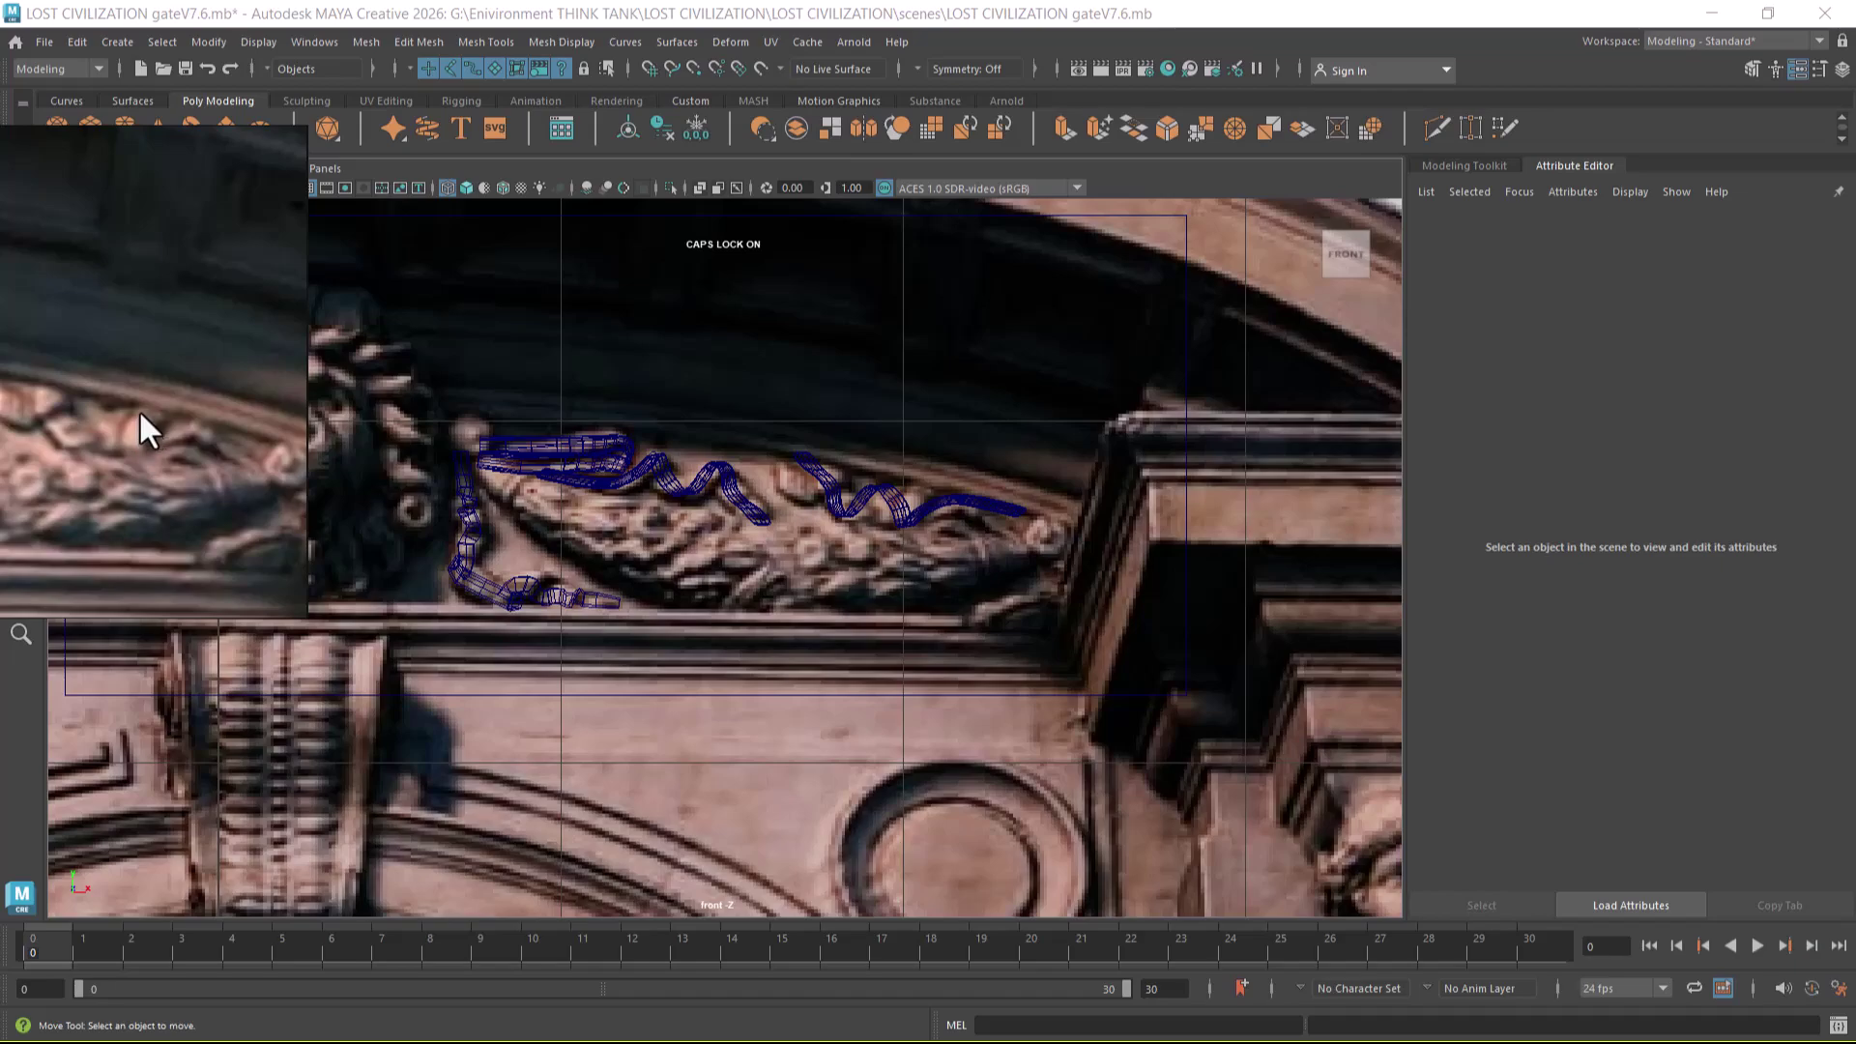
- Select the copied wavy ribbon and nudge it slightly up and left to match the carved leaves
scroll(875, 495, up, 3)
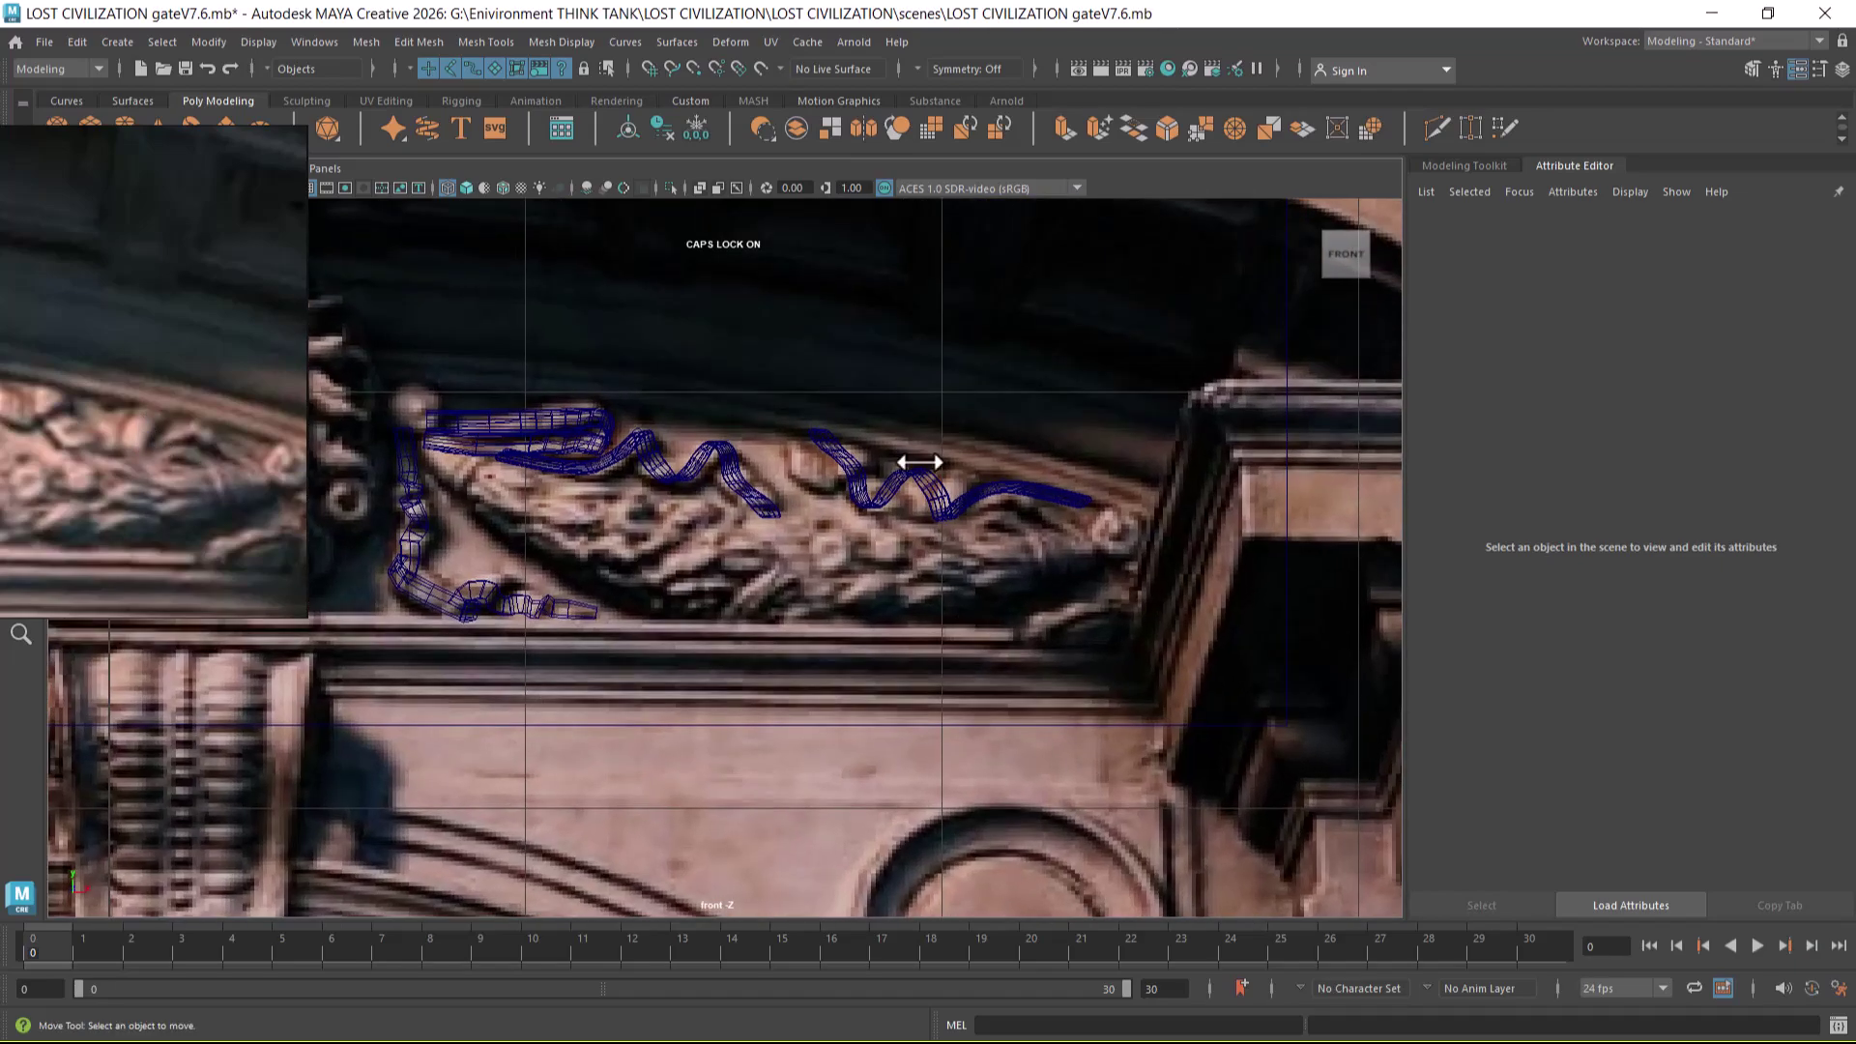
click(890, 493)
scroll(889, 493, up, 2)
drag(920, 492, 911, 468)
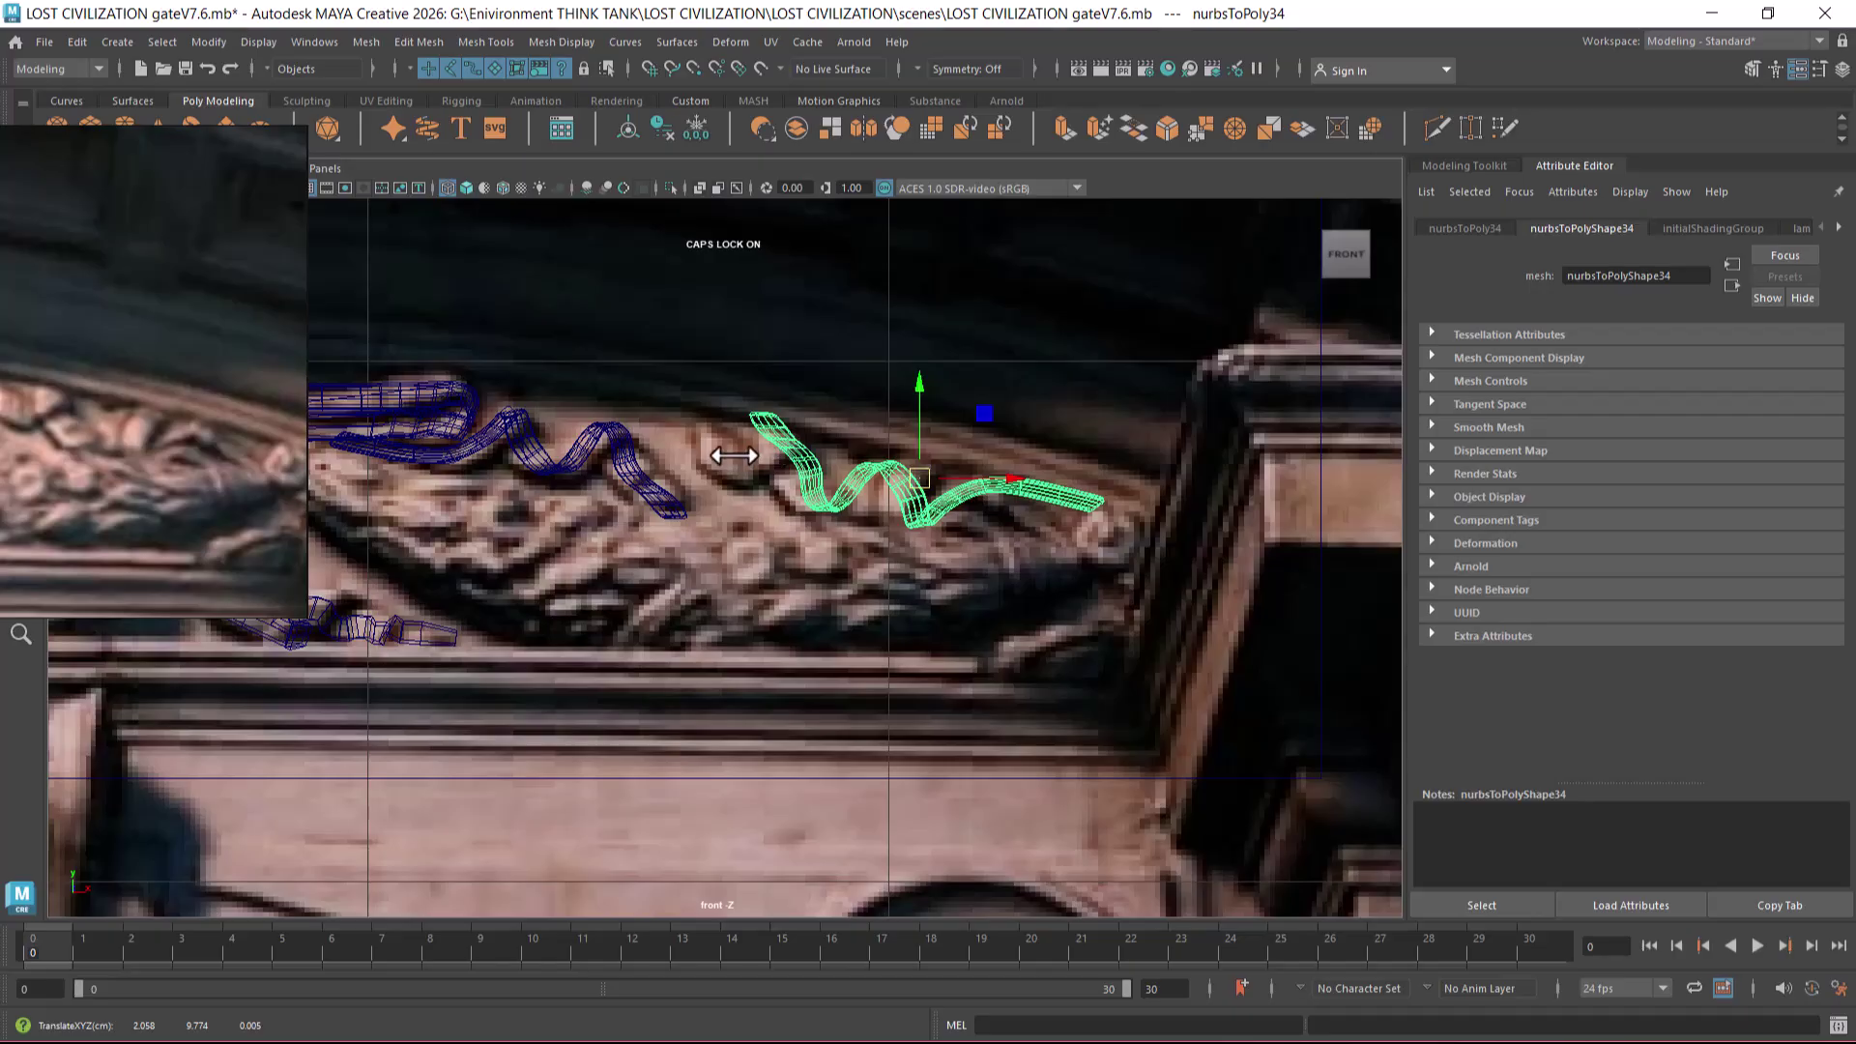
scroll(819, 512, down, 2)
scroll(911, 527, up, 2)
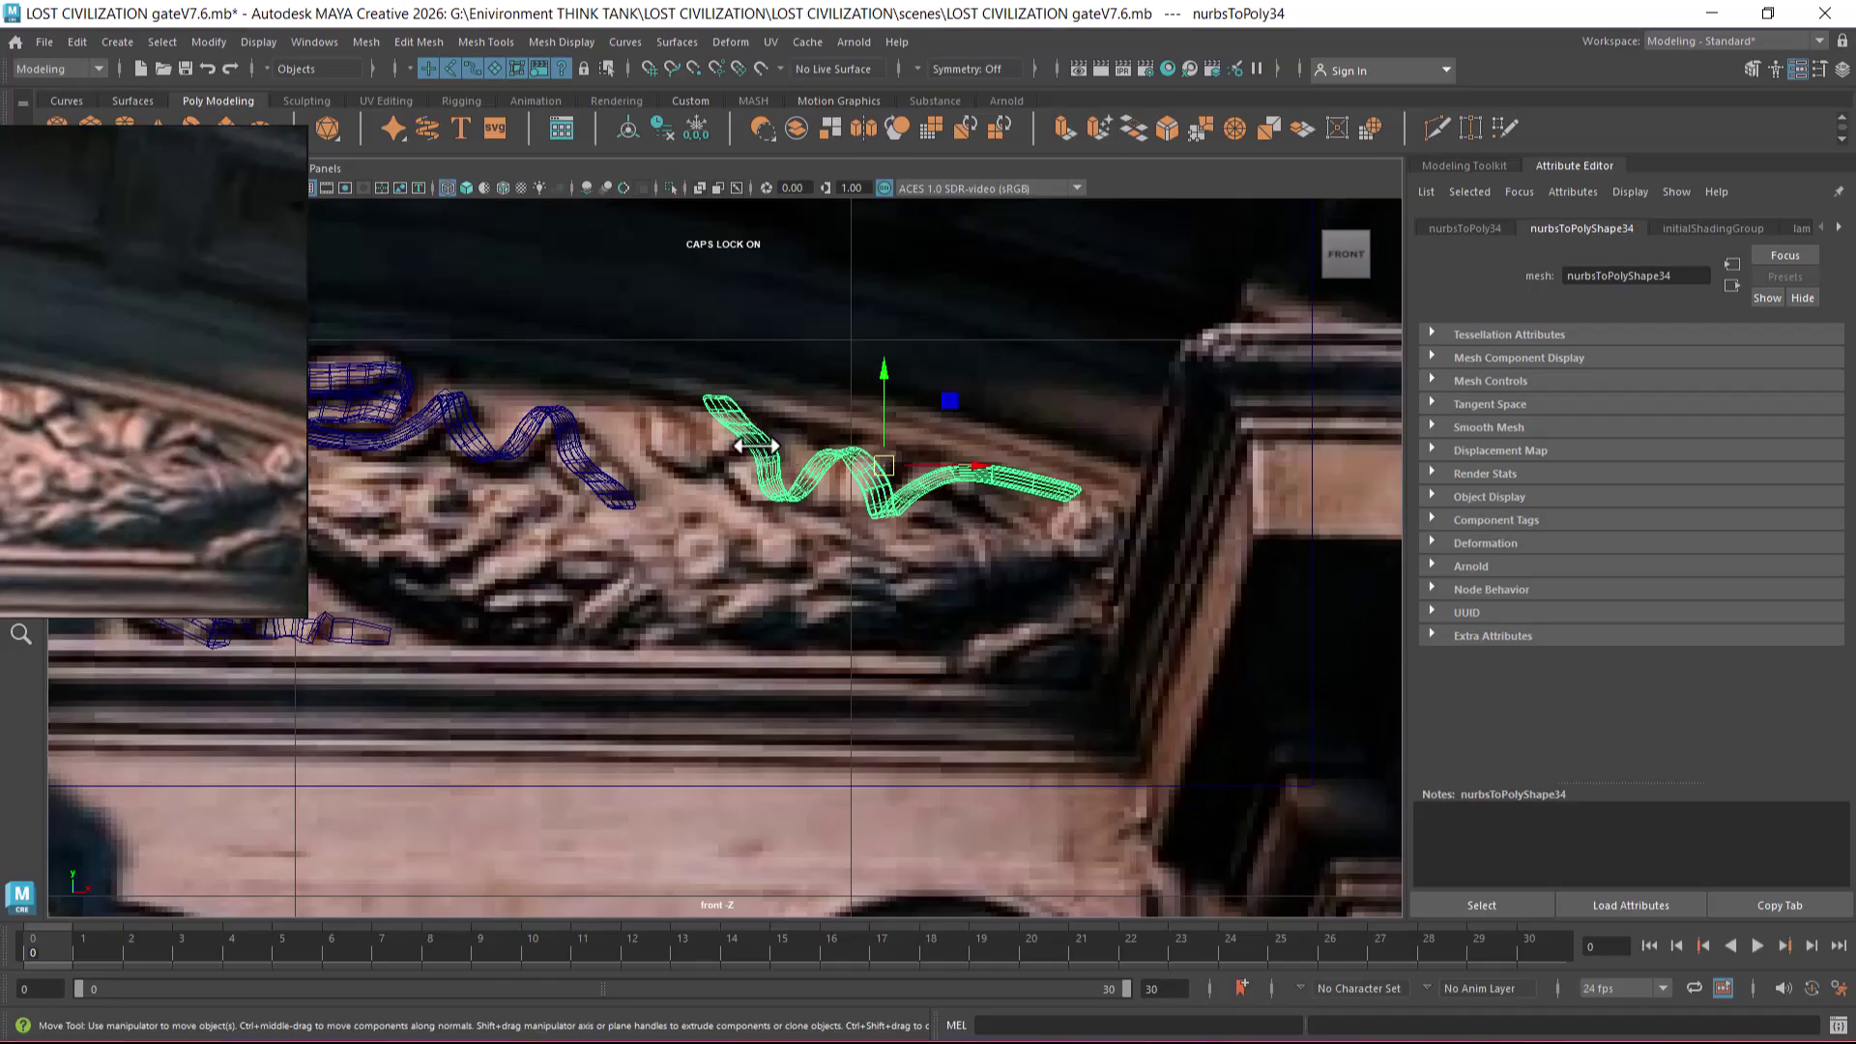
scroll(756, 446, up, 6)
key(4)
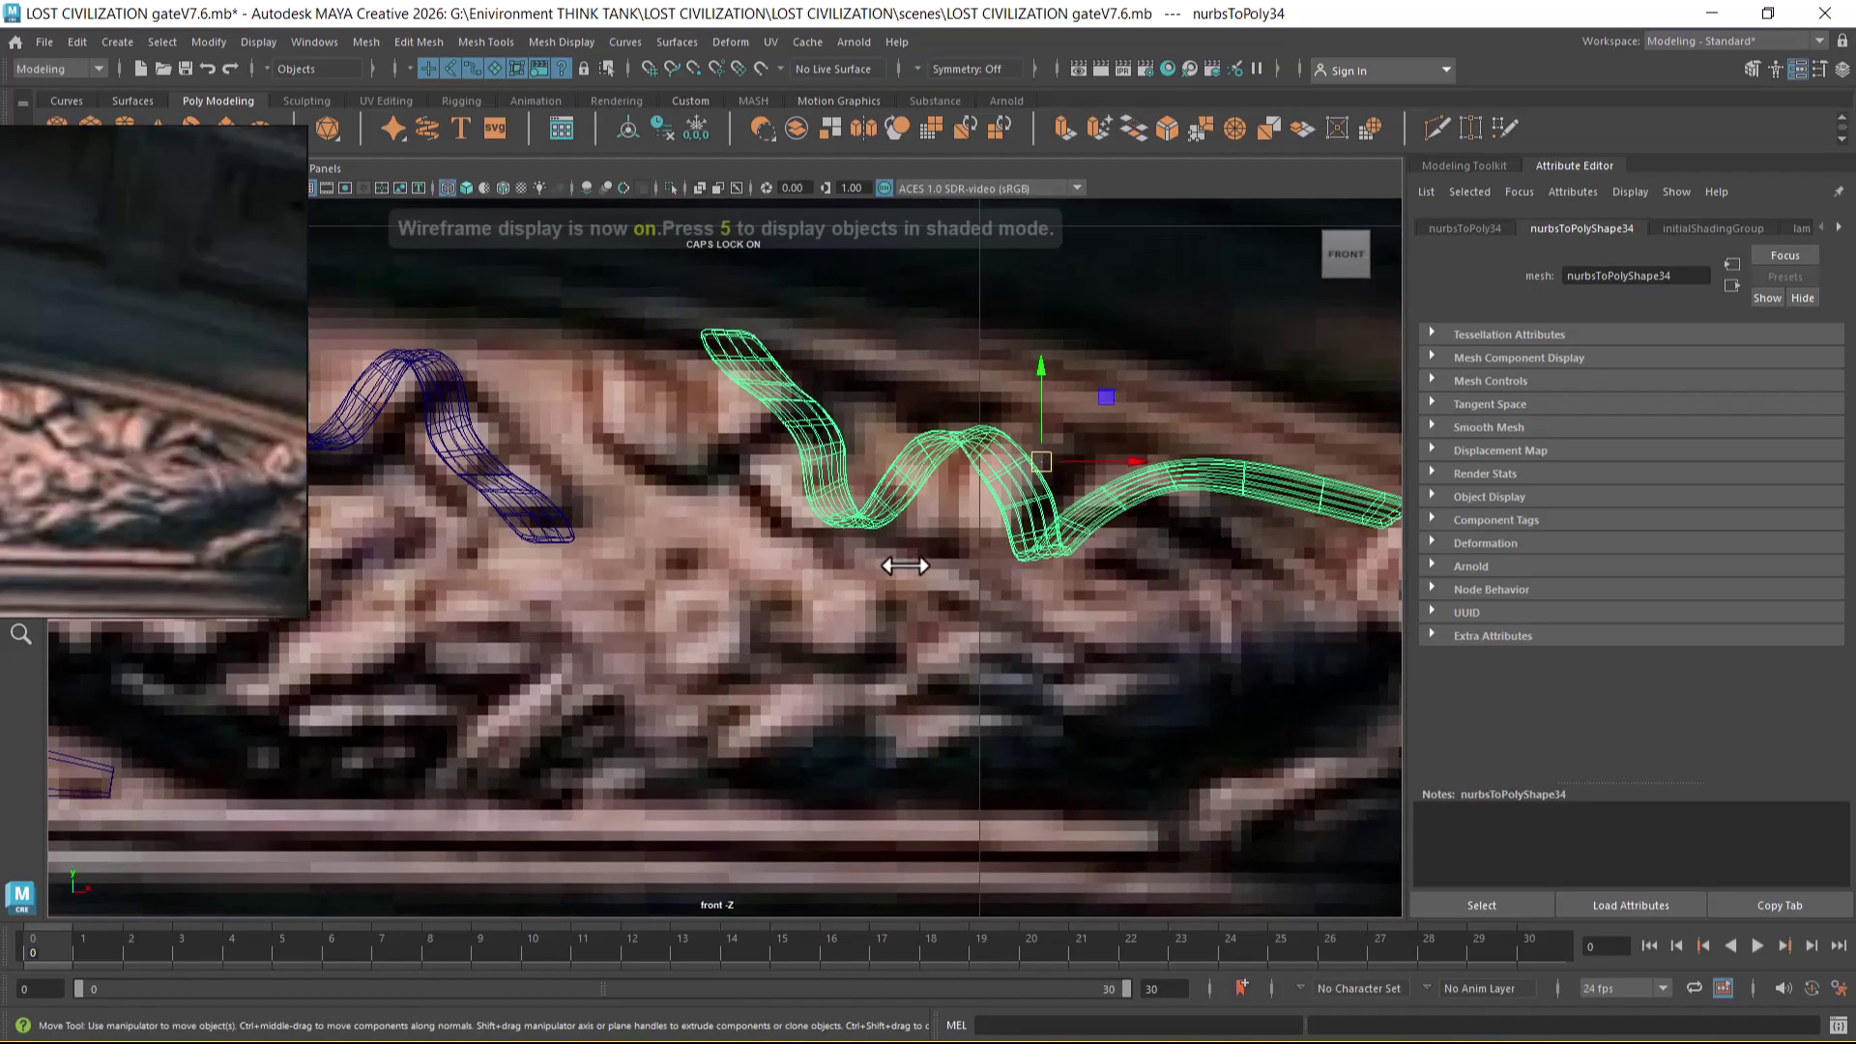
key(5)
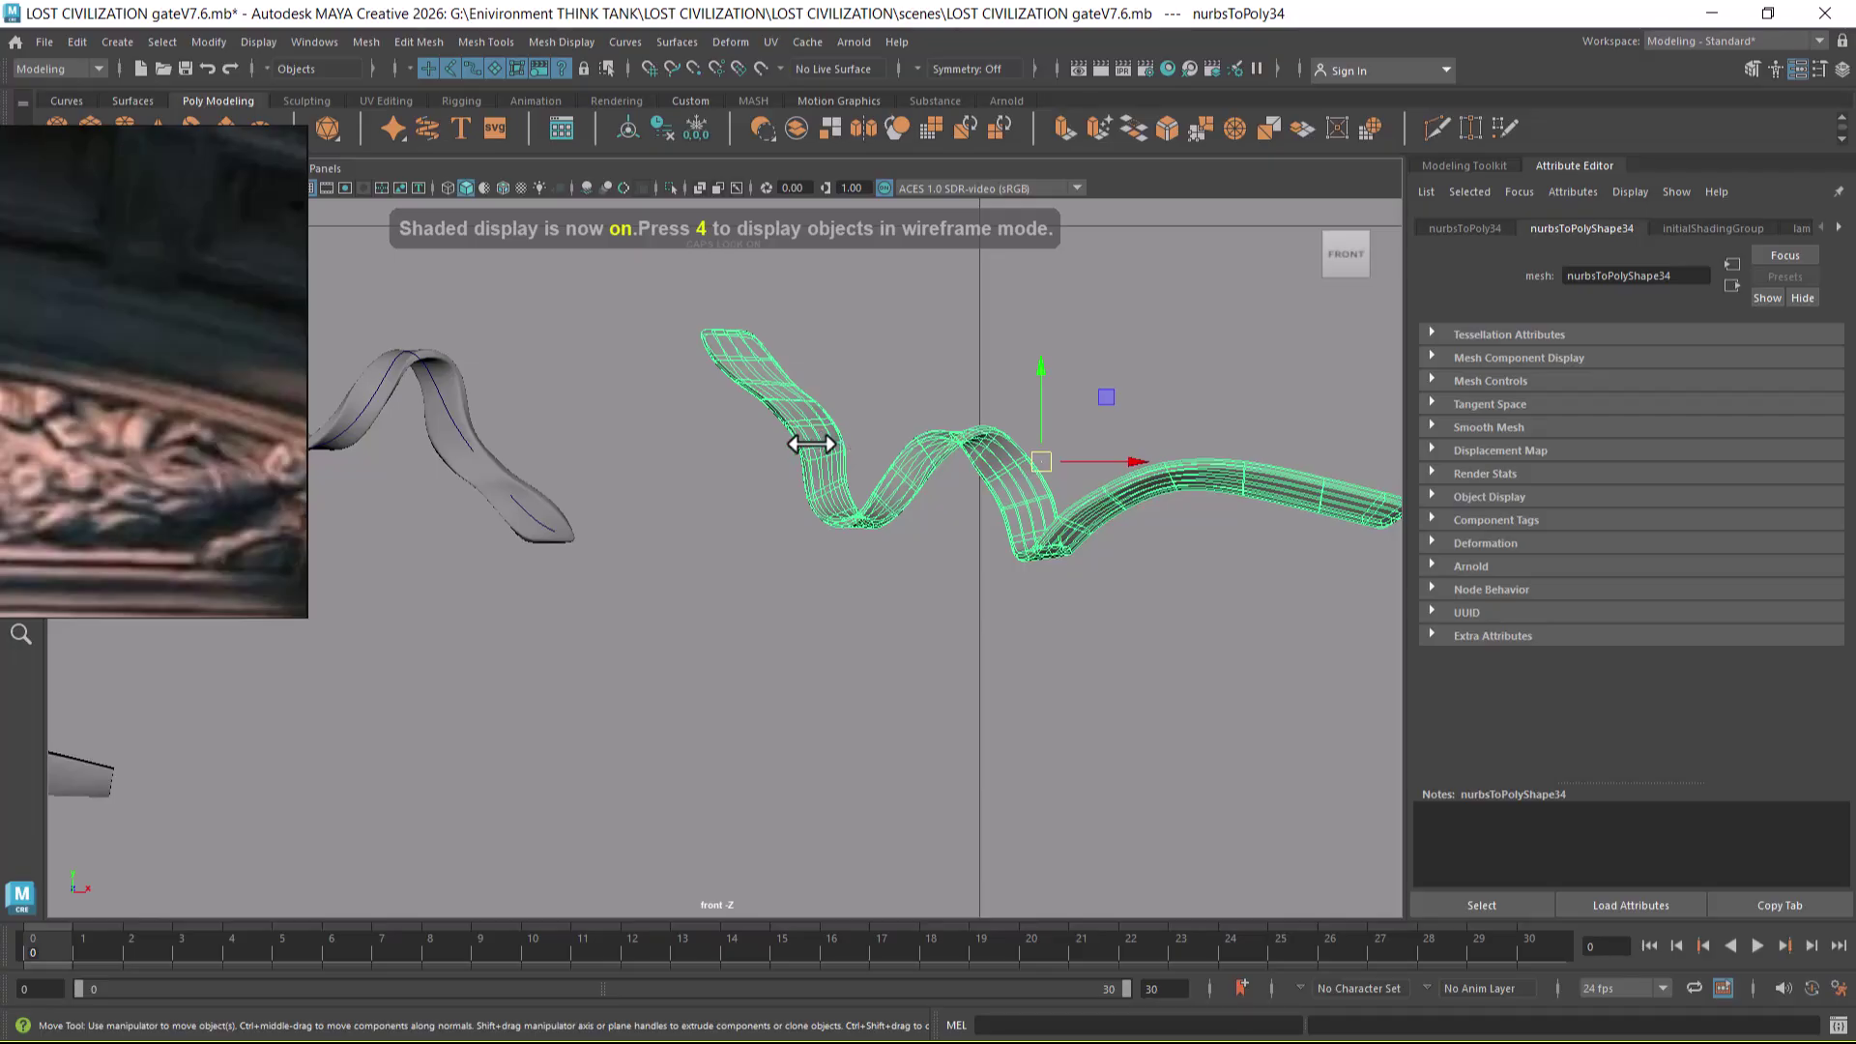
key(4)
right_drag(765, 362, 851, 415)
right_drag(916, 484, 1043, 375)
- Select the lengthwise inner edges of the copied wavy ribbon in the perspective view and delete them to simplify its mesh
key(space)
drag(983, 503, 1007, 344)
alt+middle_drag(1046, 479, 839, 468)
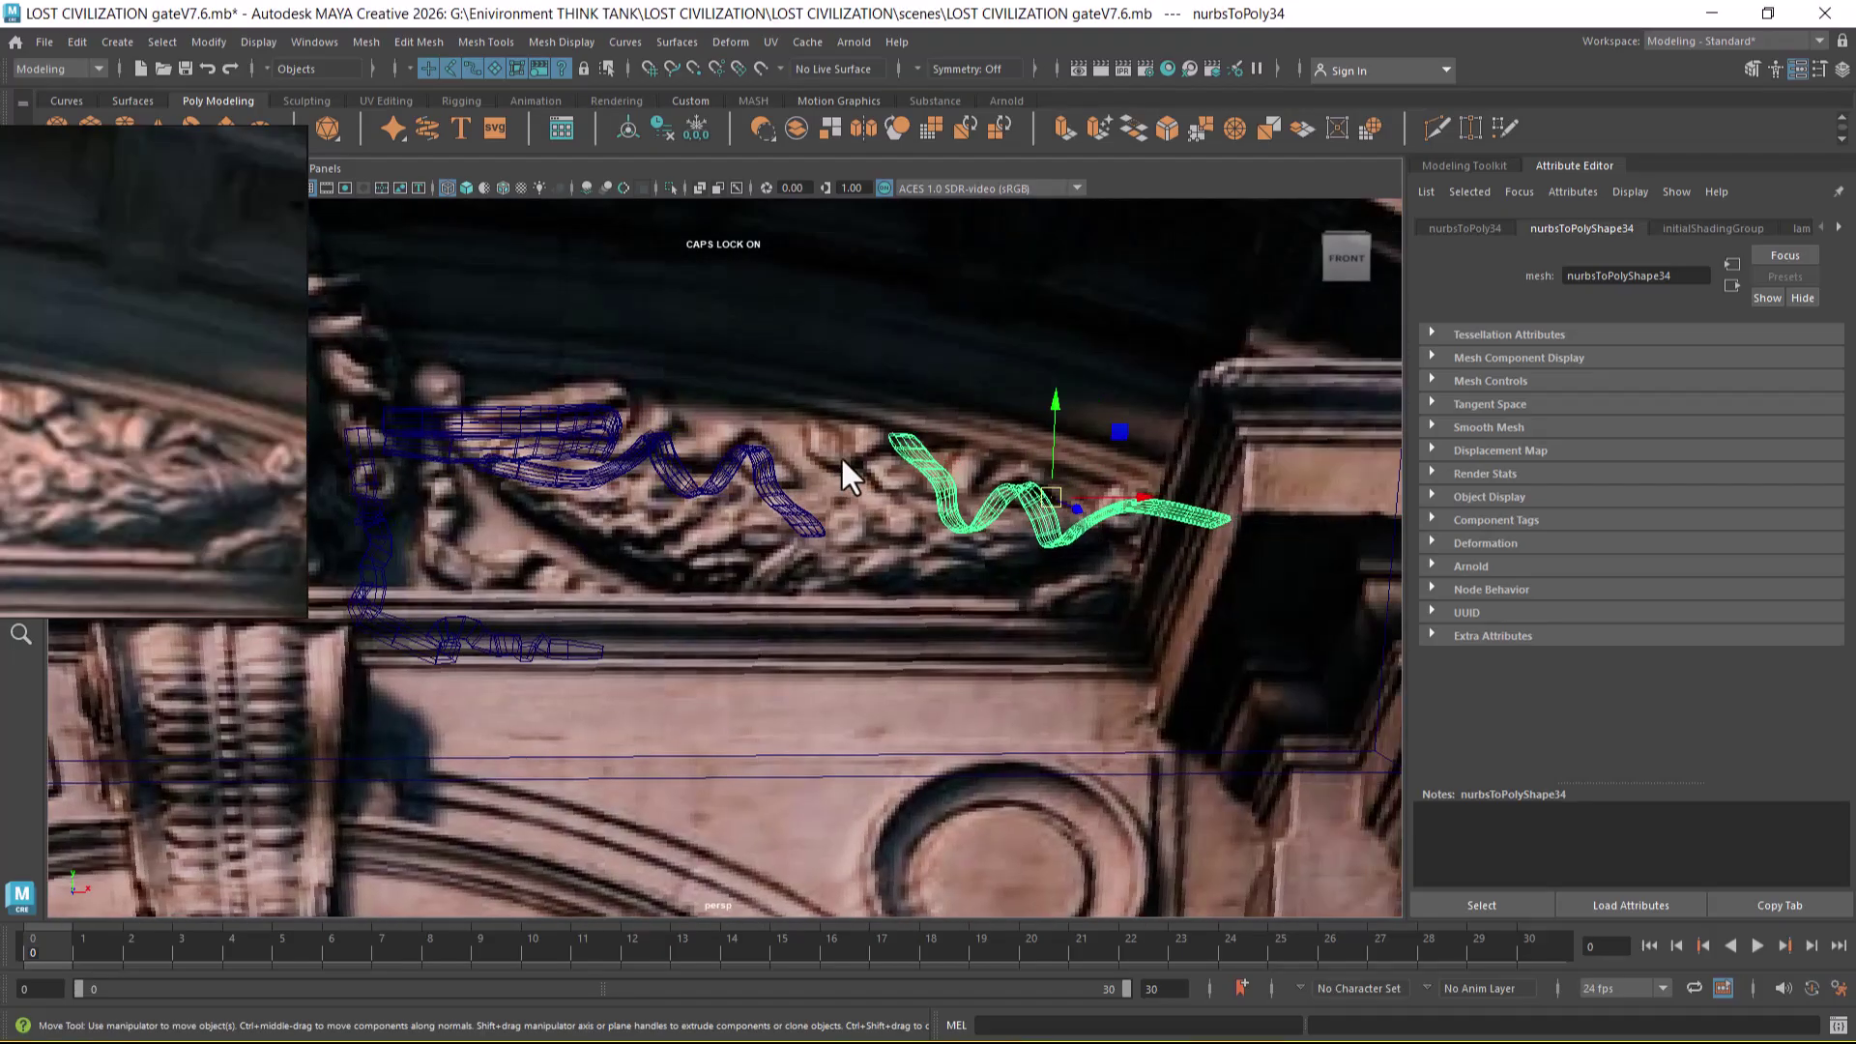
key(5)
alt+middle_drag(903, 584, 658, 612)
scroll(715, 542, up, 3)
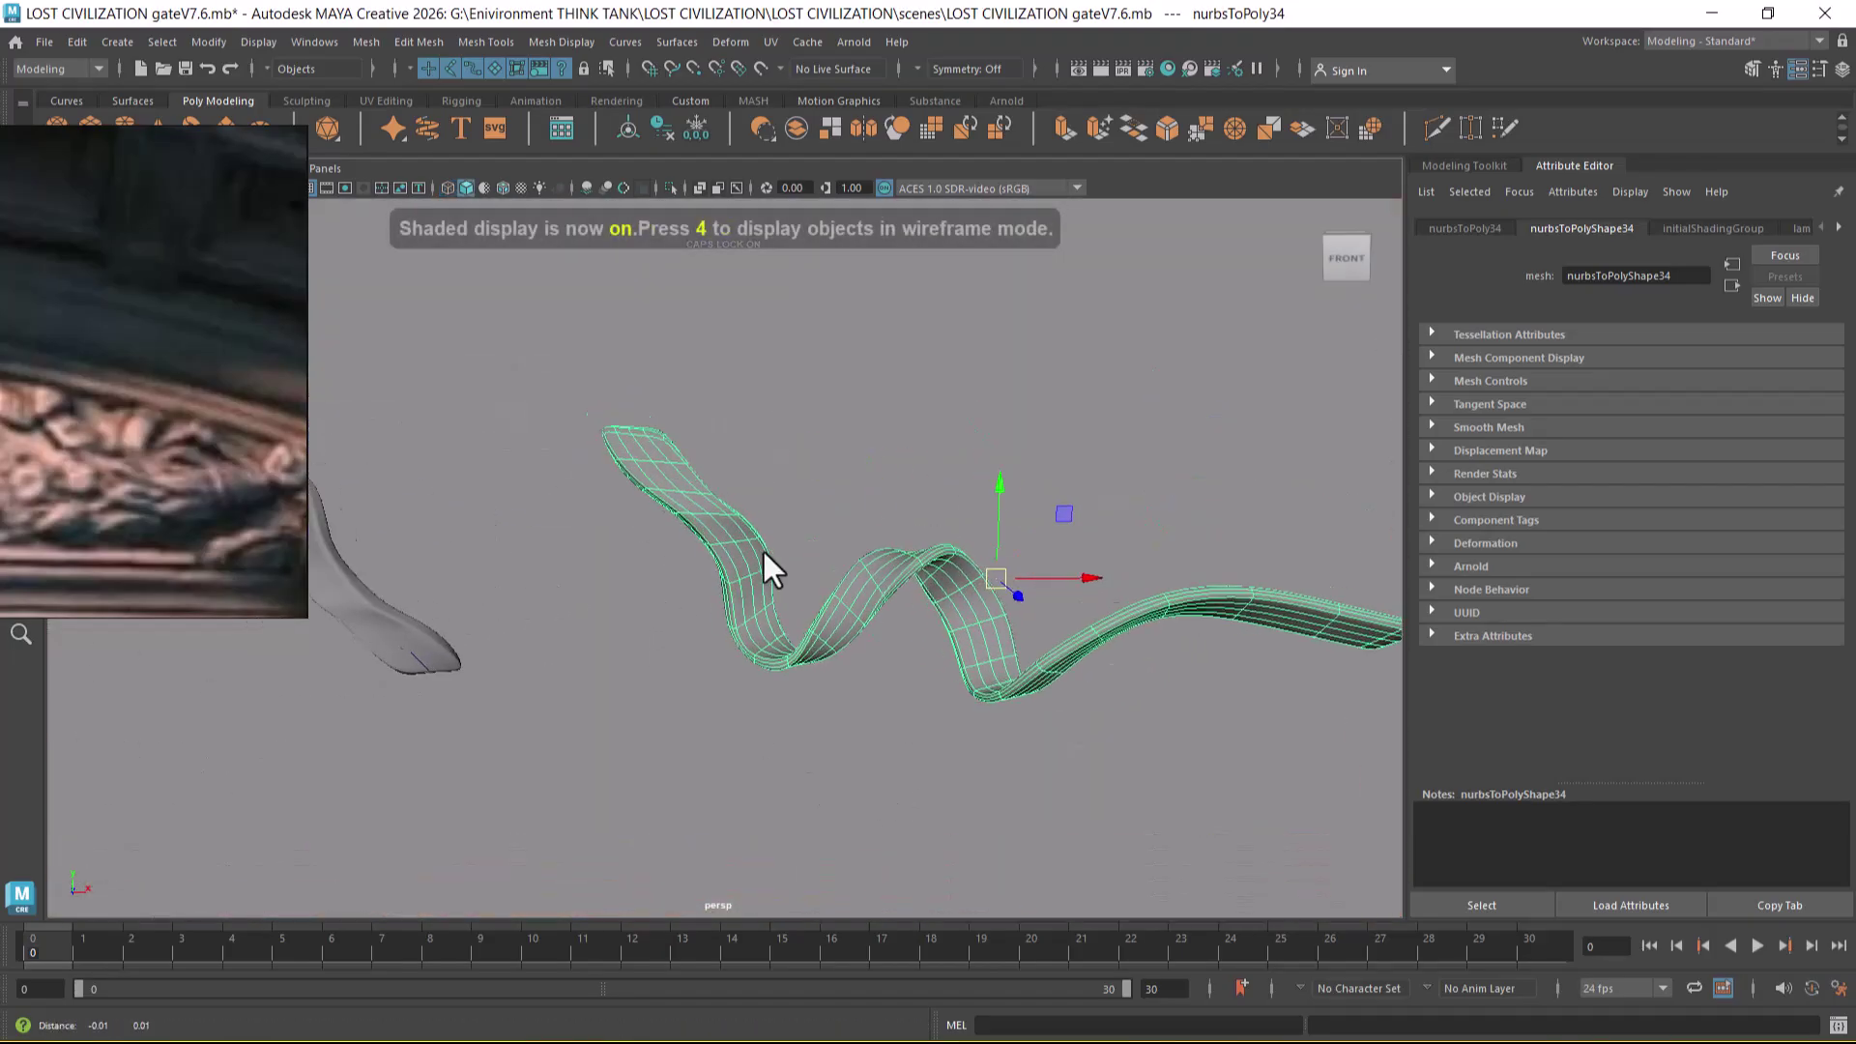
scroll(733, 527, up, 6)
alt+drag(744, 589, 757, 536)
key(F10)
click(783, 501)
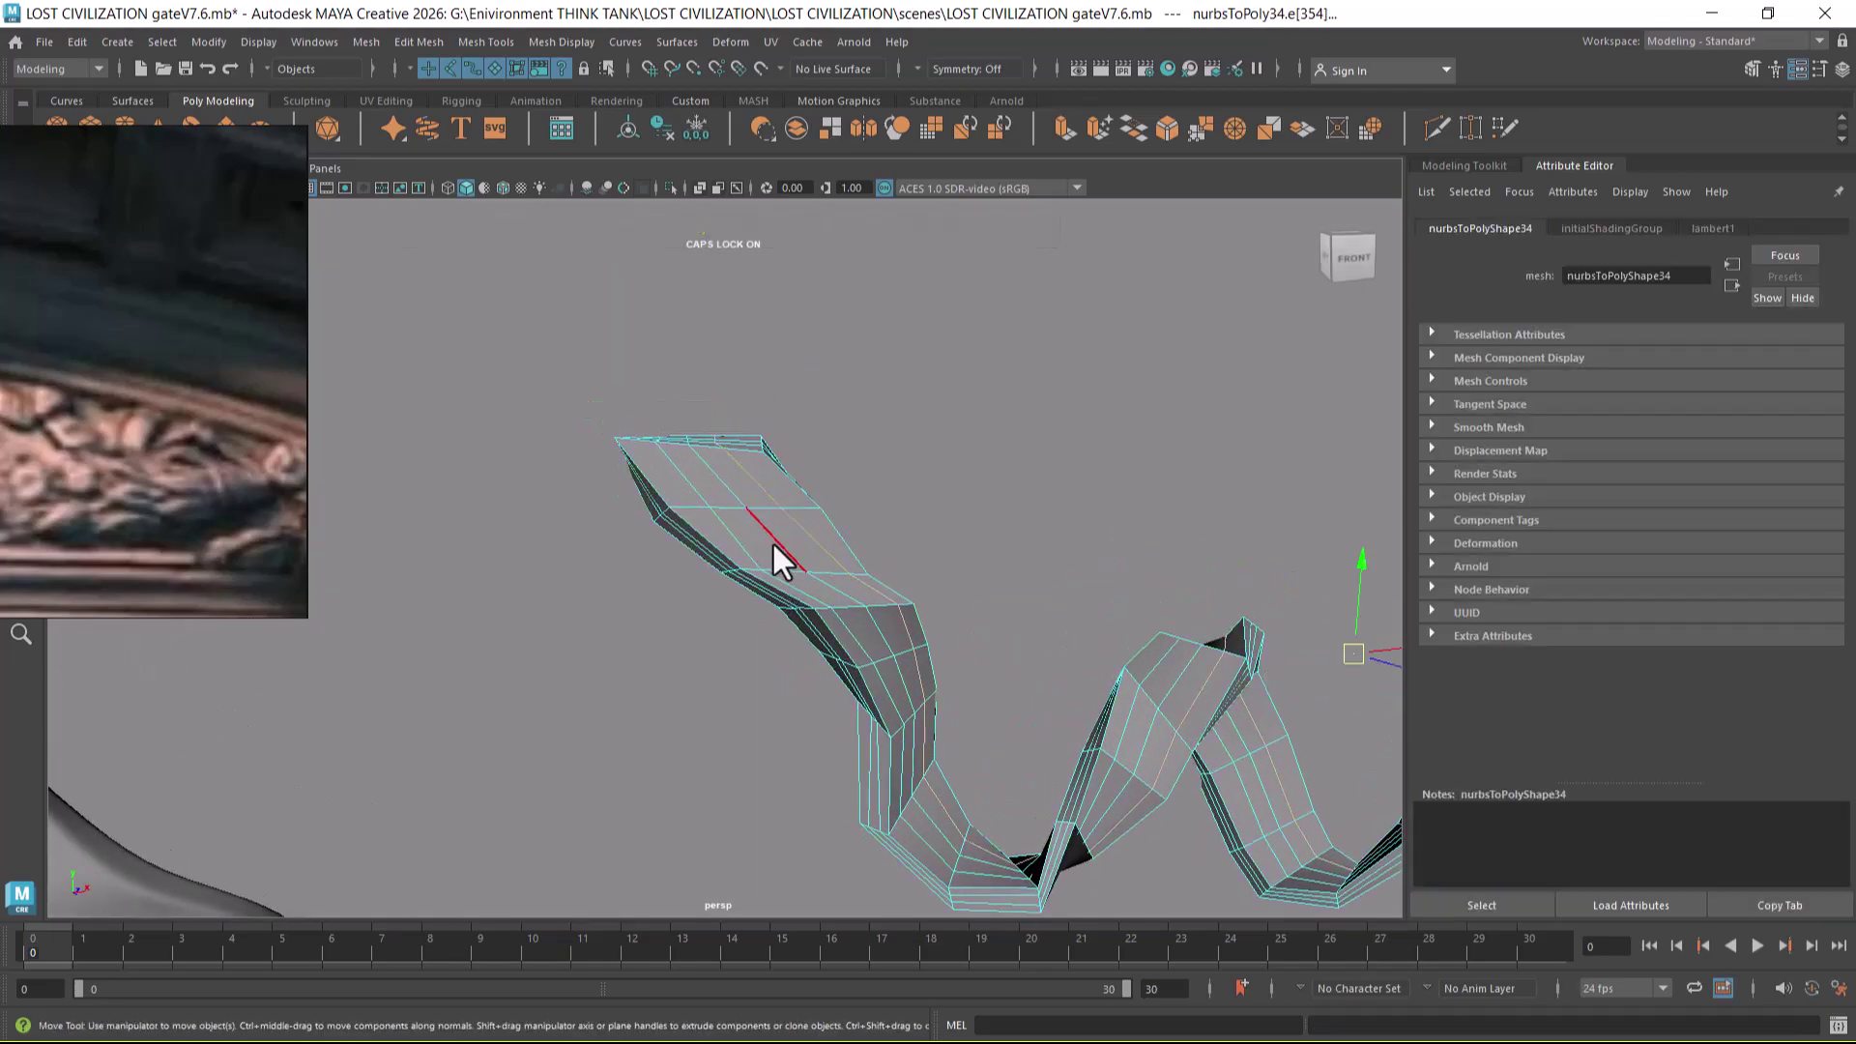
shift+click(722, 547)
click(700, 543)
shift+right_drag(777, 495, 649, 543)
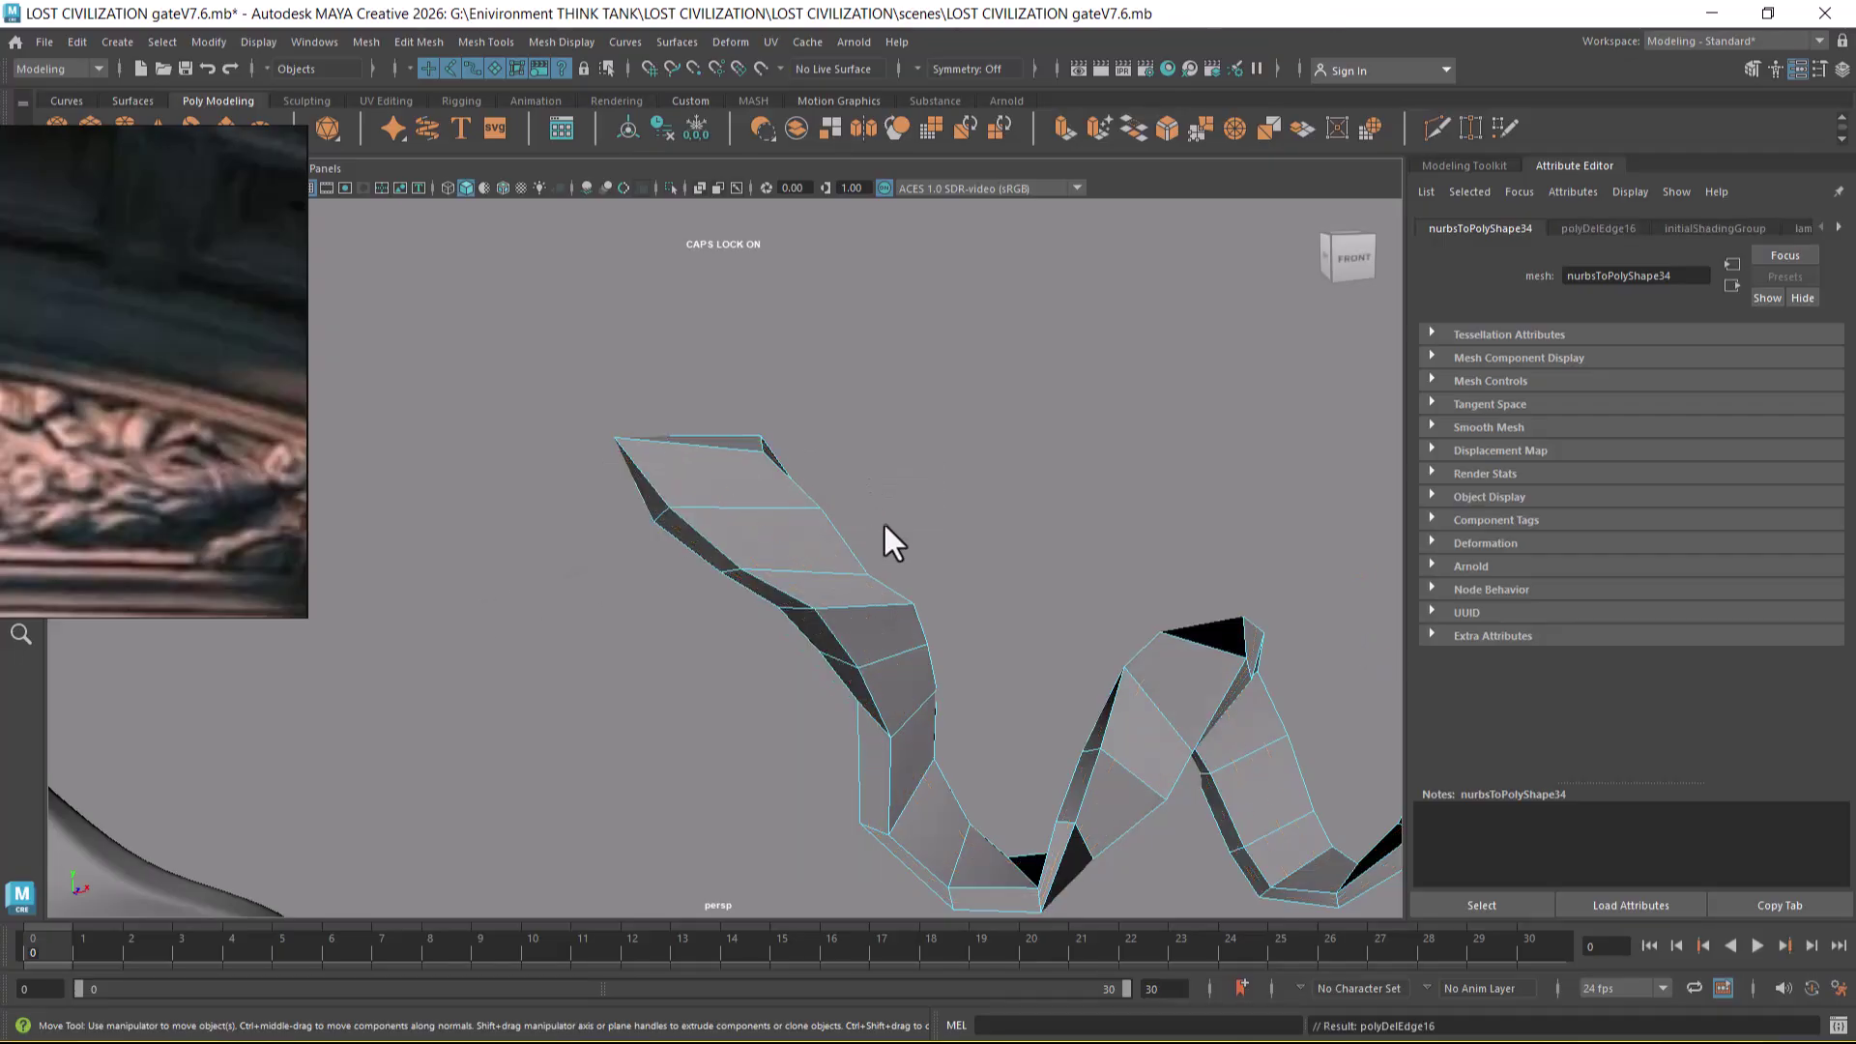
- Pull the upper left end vertices of the copied wavy ribbon leftward with soft selection in the front view and prepare to rotate them
alt+drag(762, 541, 763, 503)
key(space)
drag(928, 511, 929, 559)
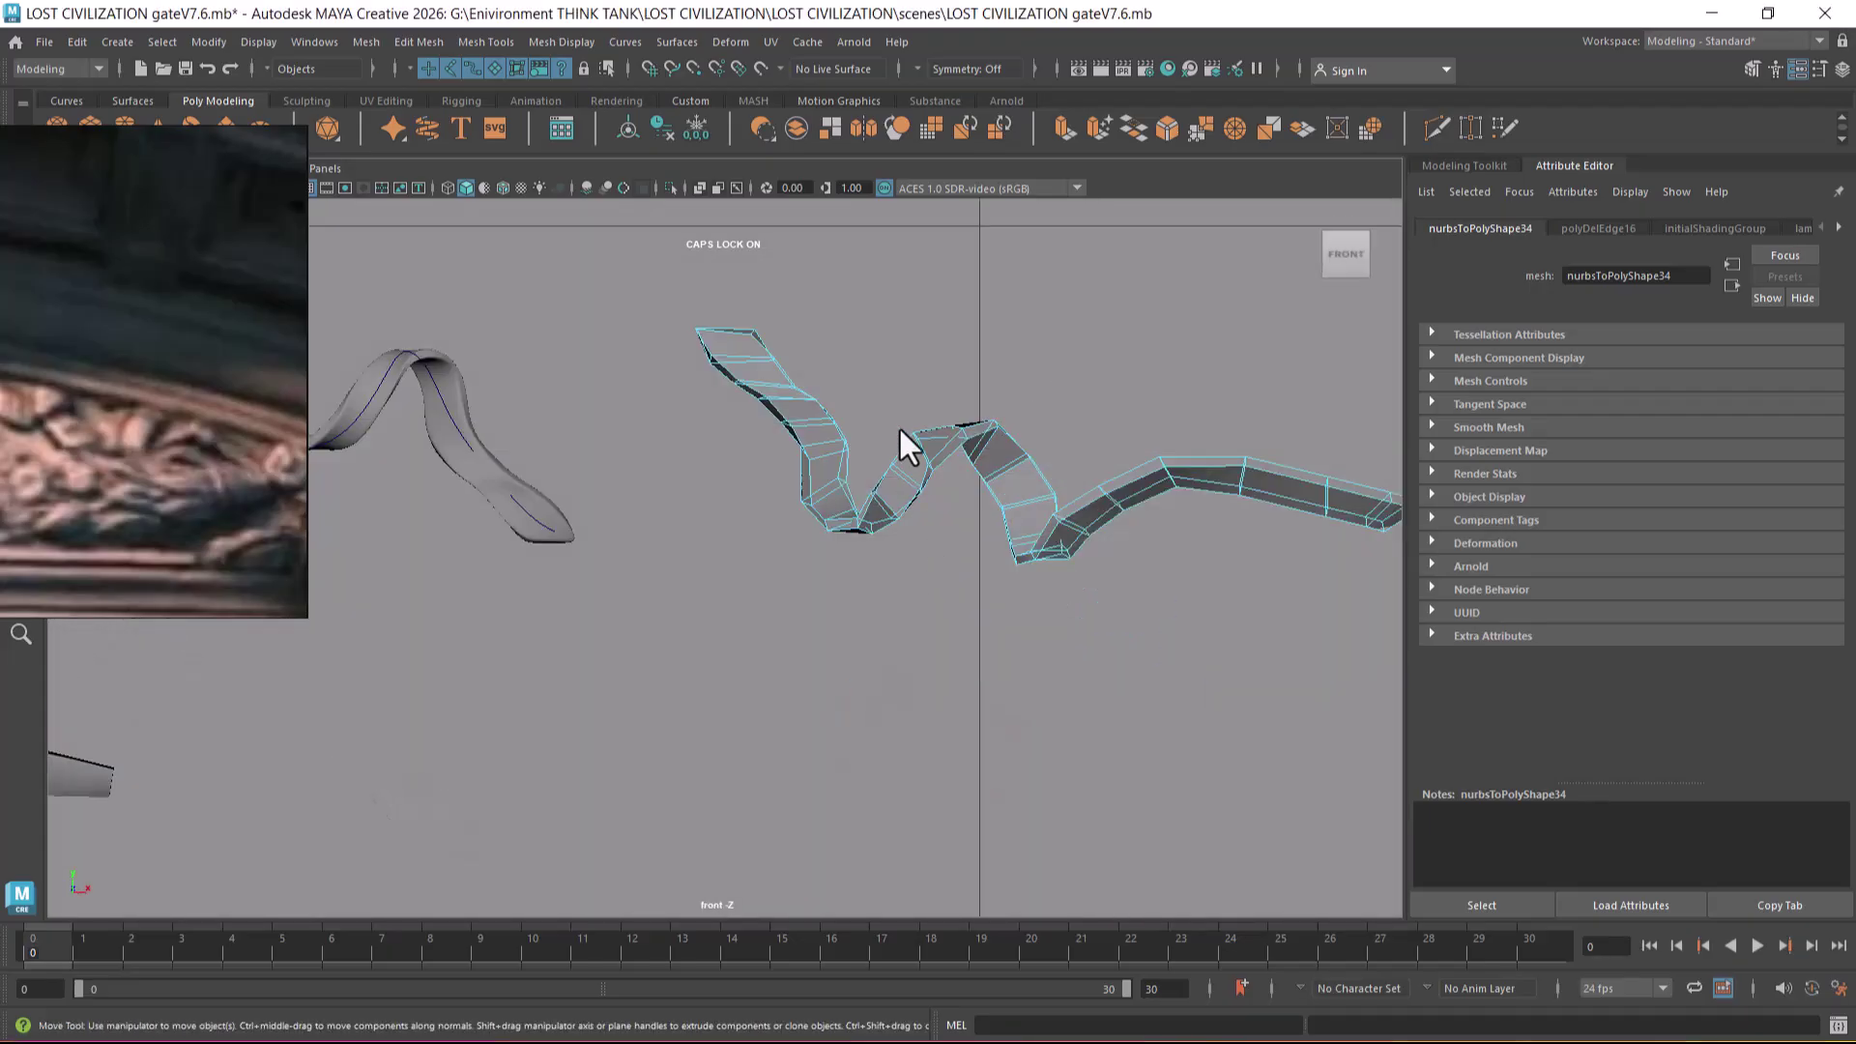
key(4)
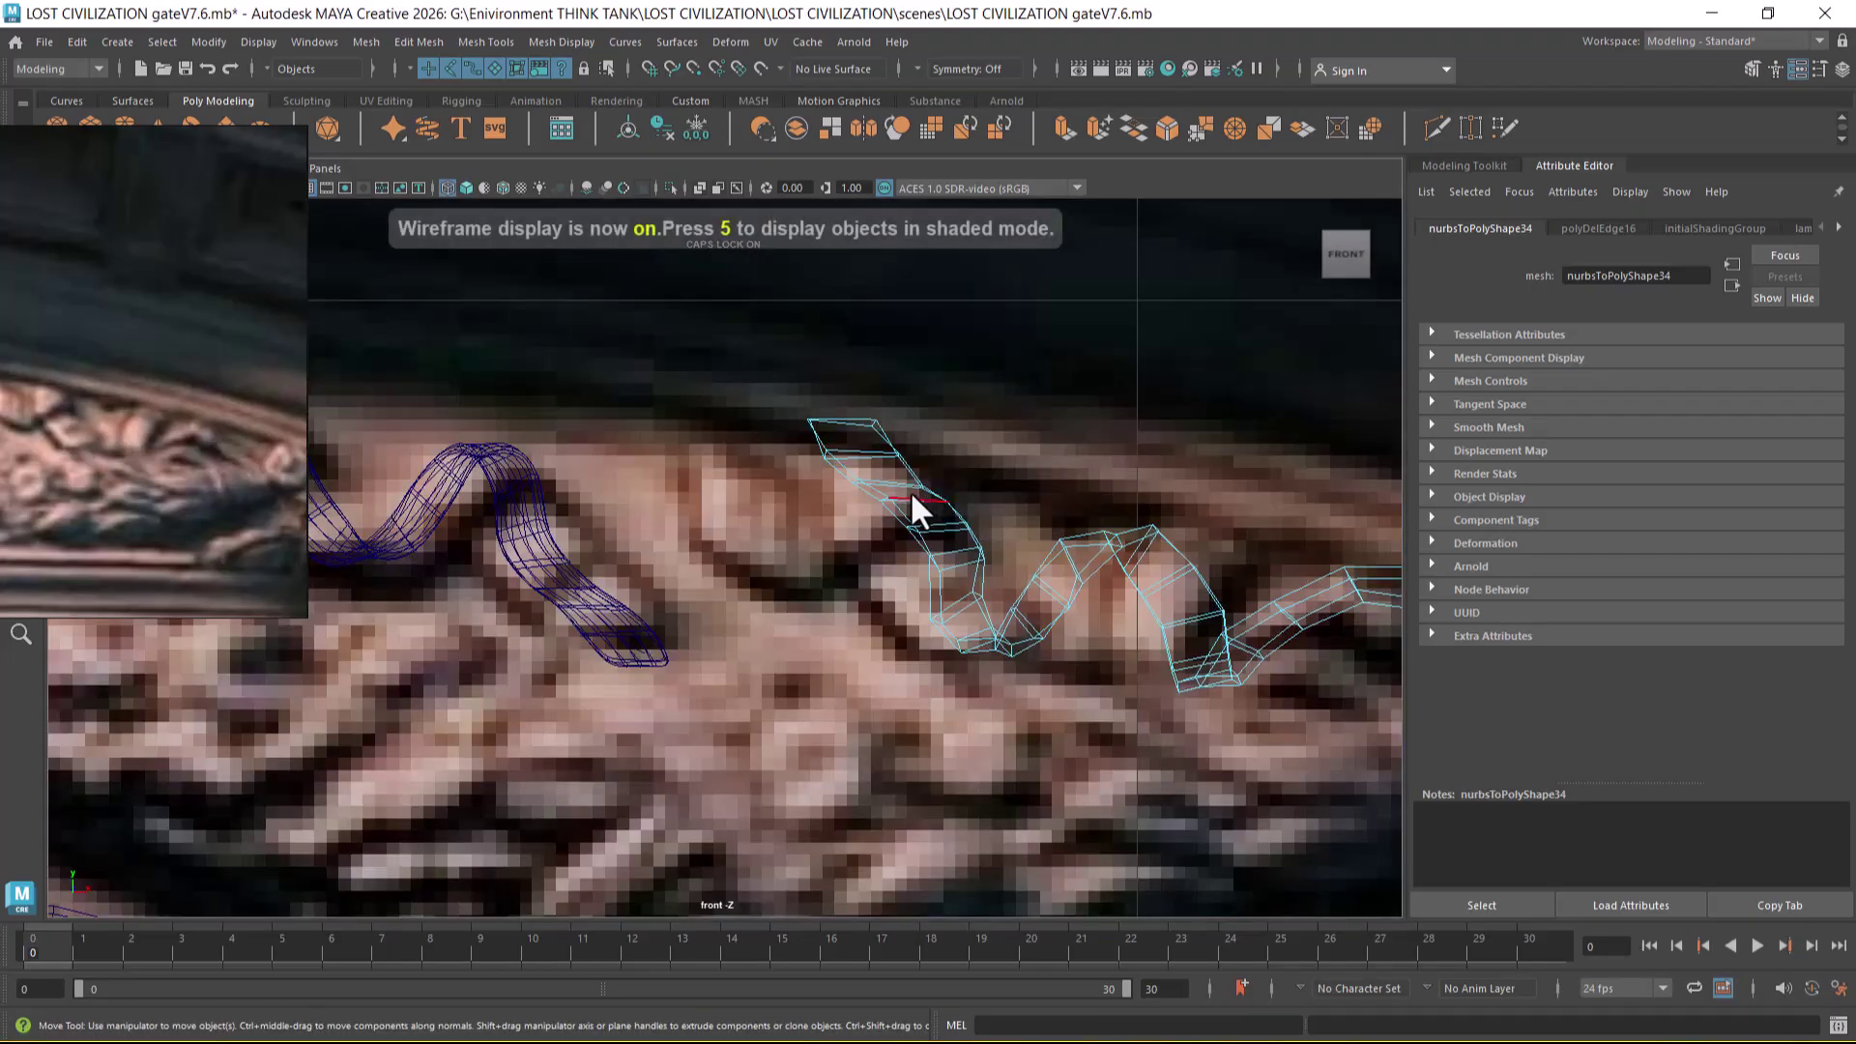
right_drag(889, 420, 753, 398)
mouse_move(764, 372)
mouse_down()
mouse_move(905, 431)
mouse_move(698, 446)
mouse_move(779, 406)
mouse_move(753, 402)
mouse_up()
key(b)
key(e)
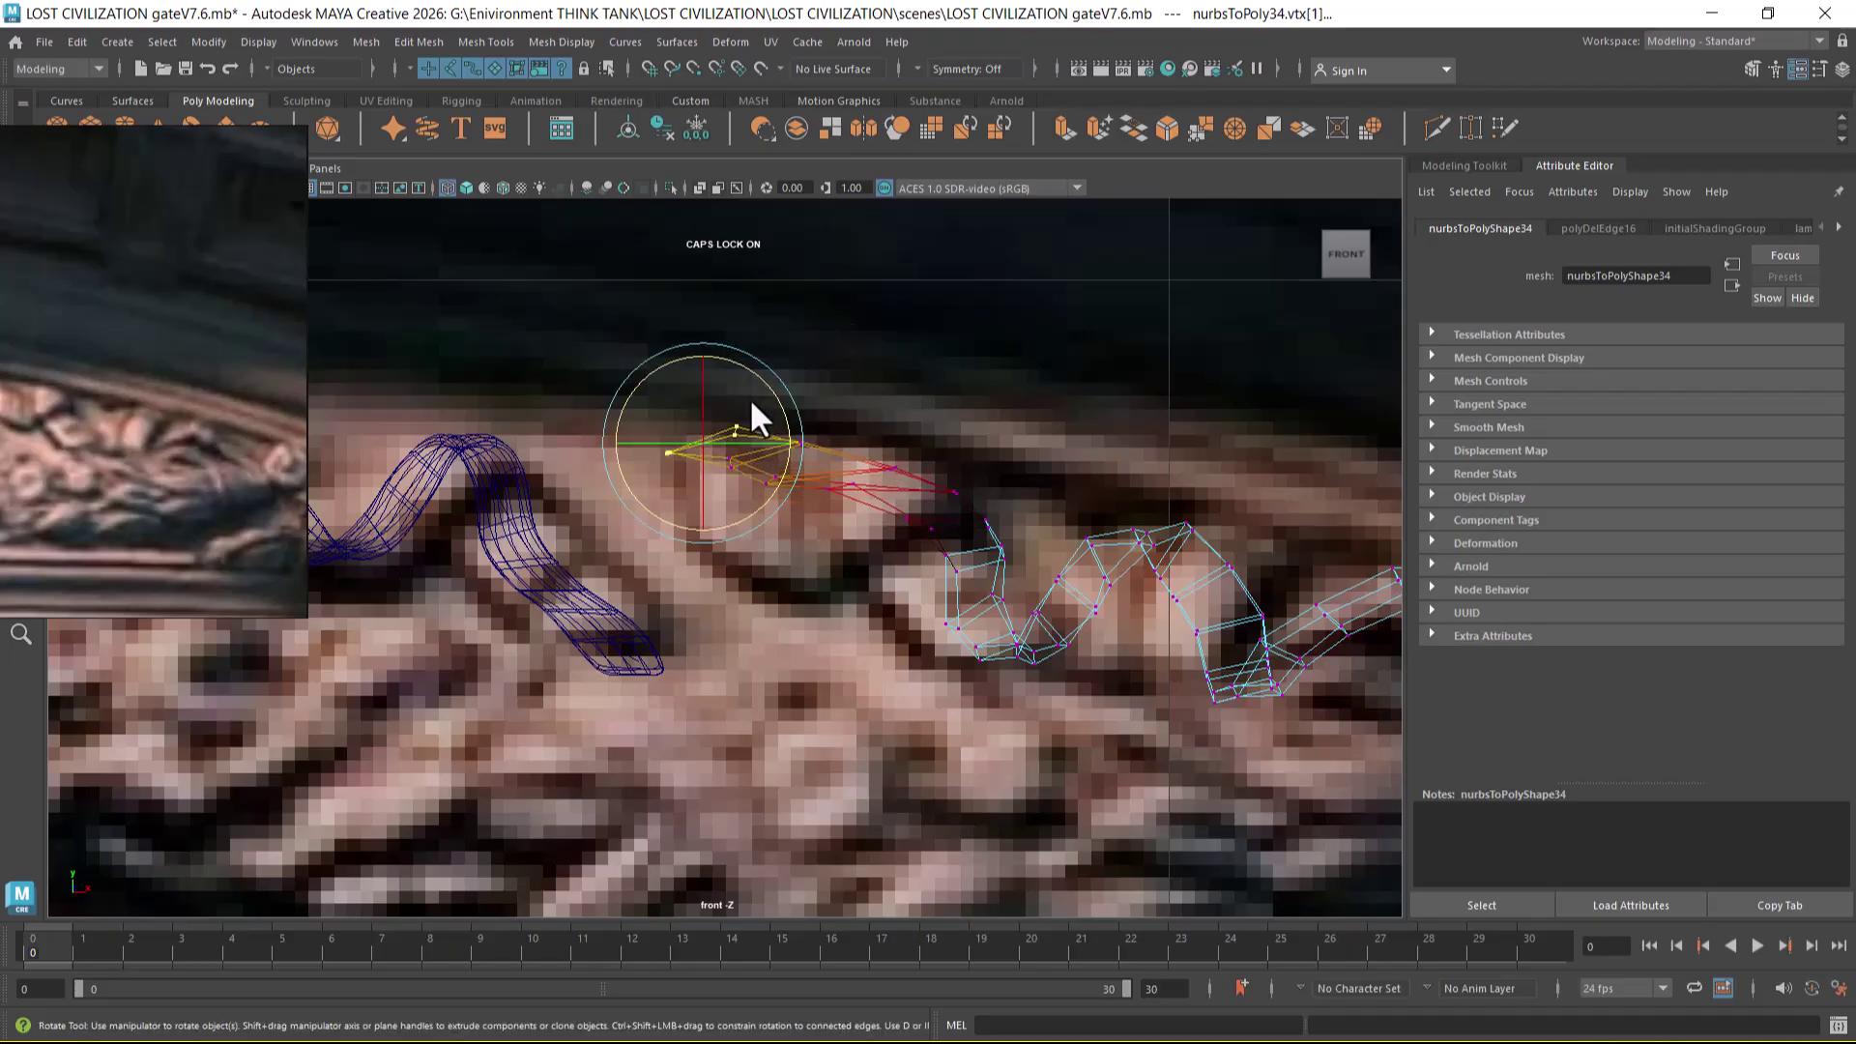
- Turn off soft selection, rotate the vertices at the ribbon's tip, and lower the neighbouring edge loop in edge mode
key(b)
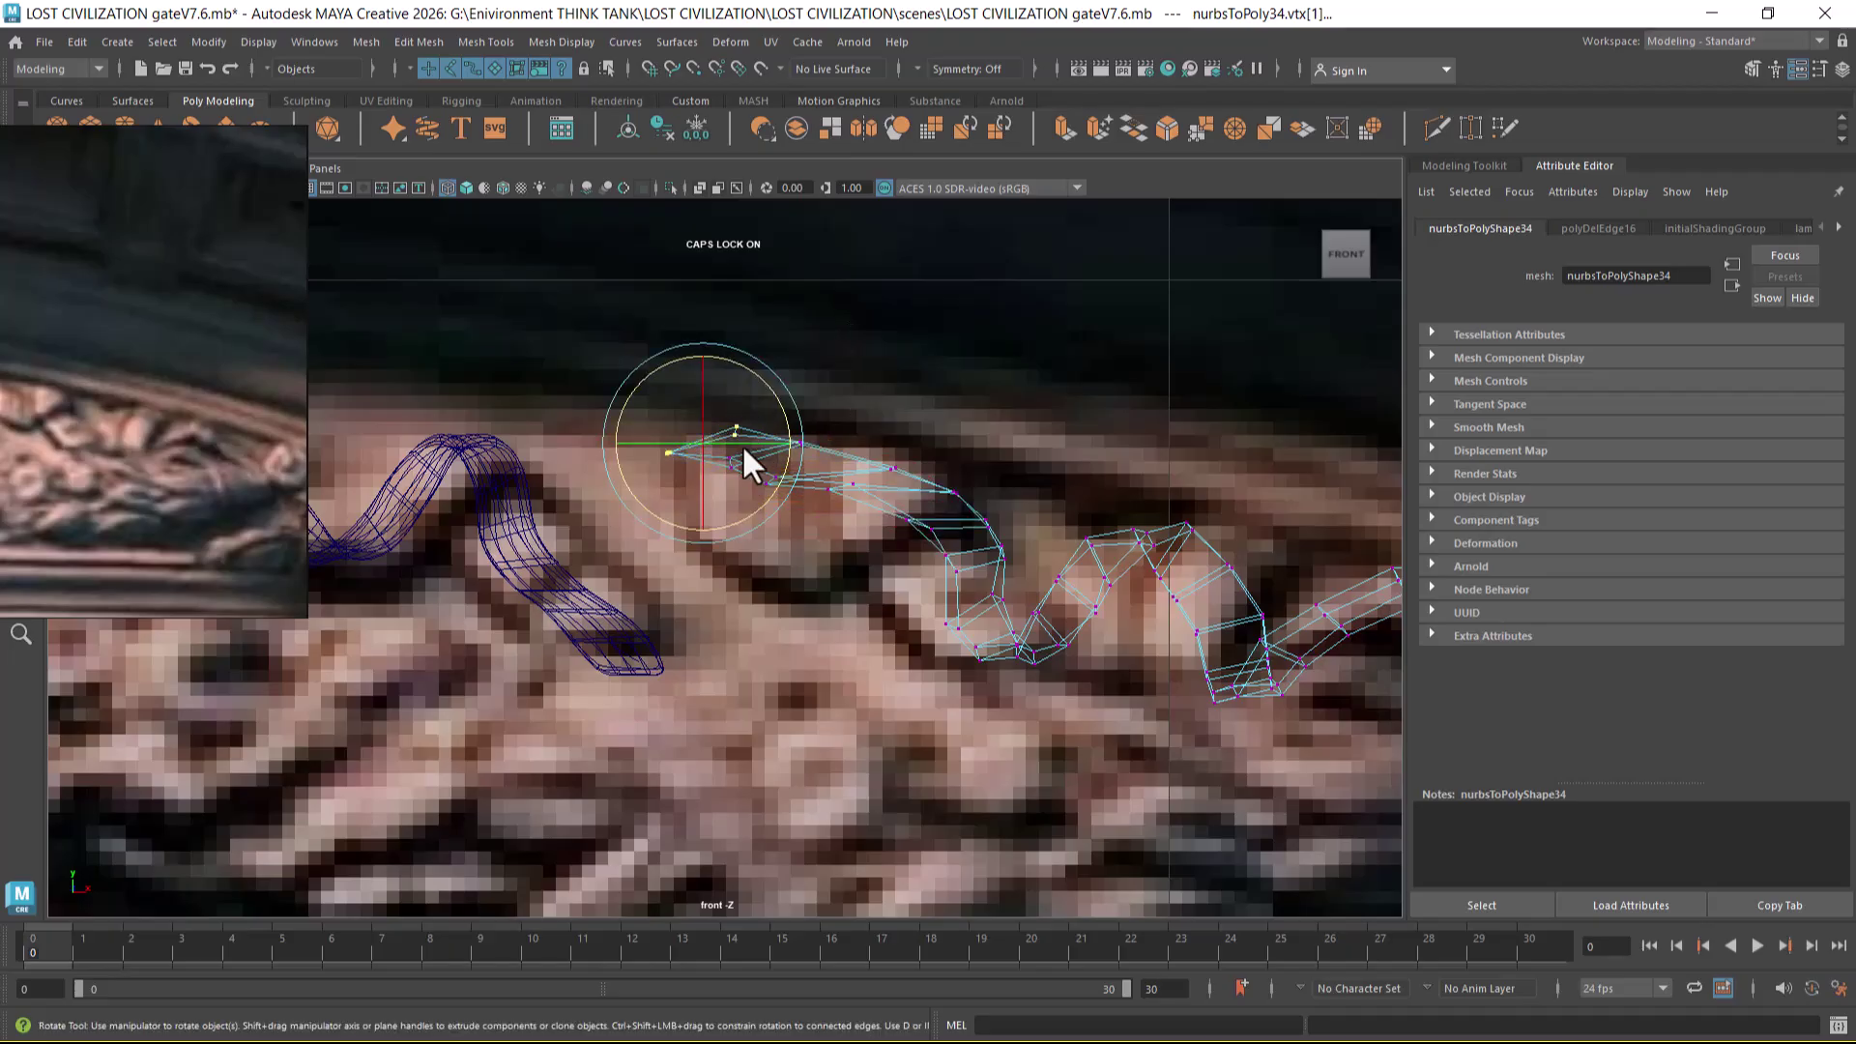
alt+right_drag(744, 452, 788, 551)
drag(783, 415, 746, 370)
right_drag(897, 512, 864, 261)
click(785, 427)
key(w)
drag(776, 429, 765, 497)
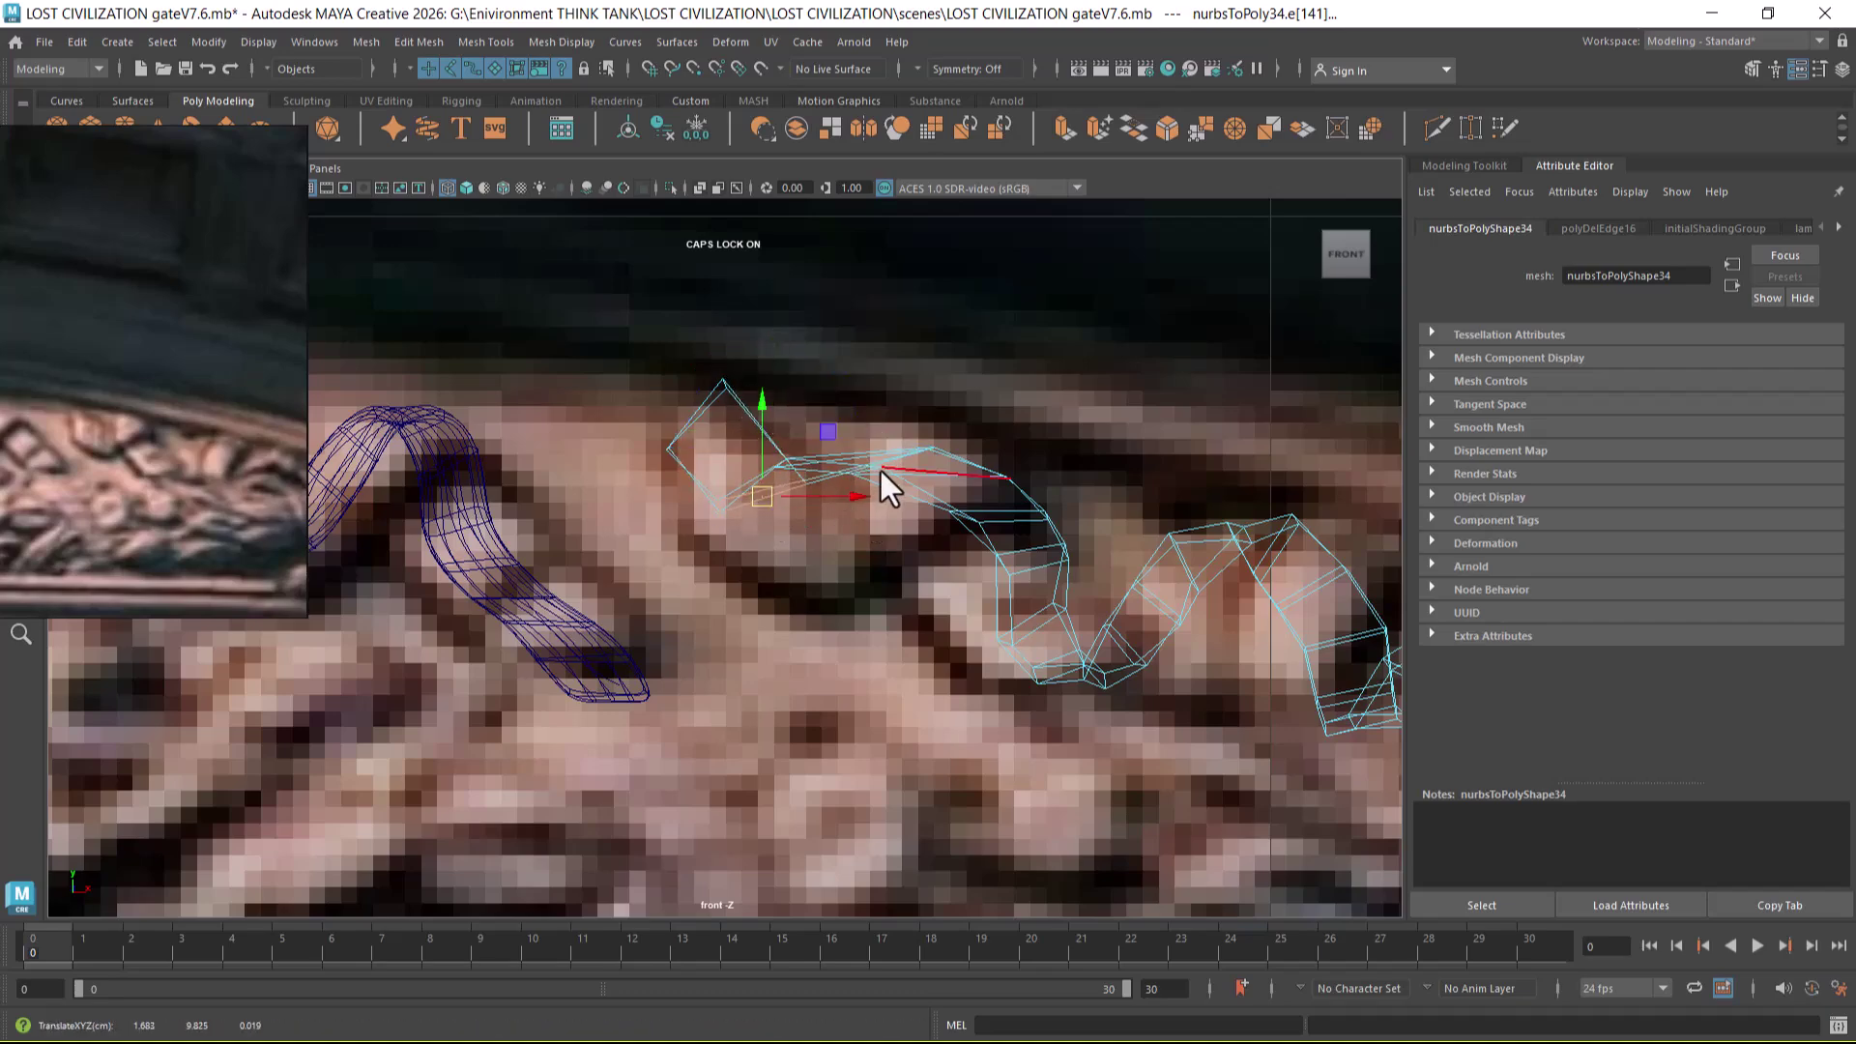
alt+right_drag(889, 466, 966, 593)
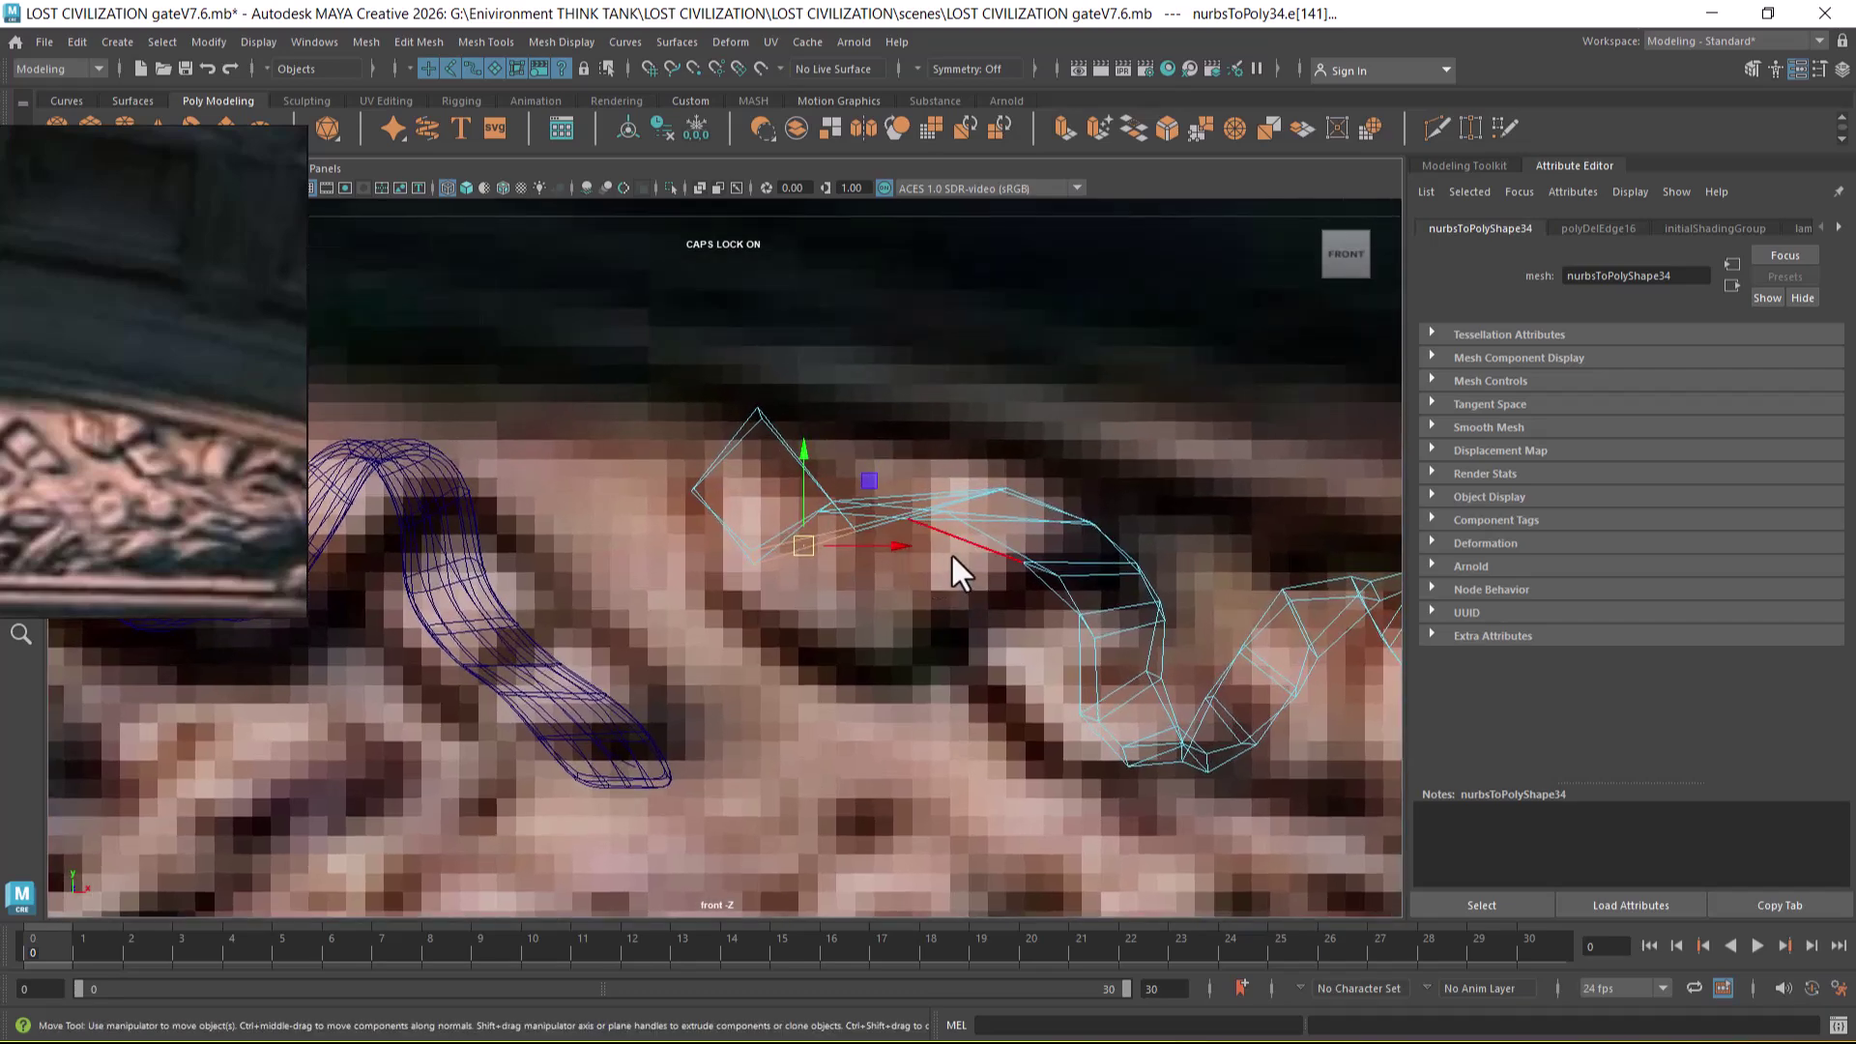
- Show the four-view layout and replace the left view with a shaded perspective view of the ribbon
key(space)
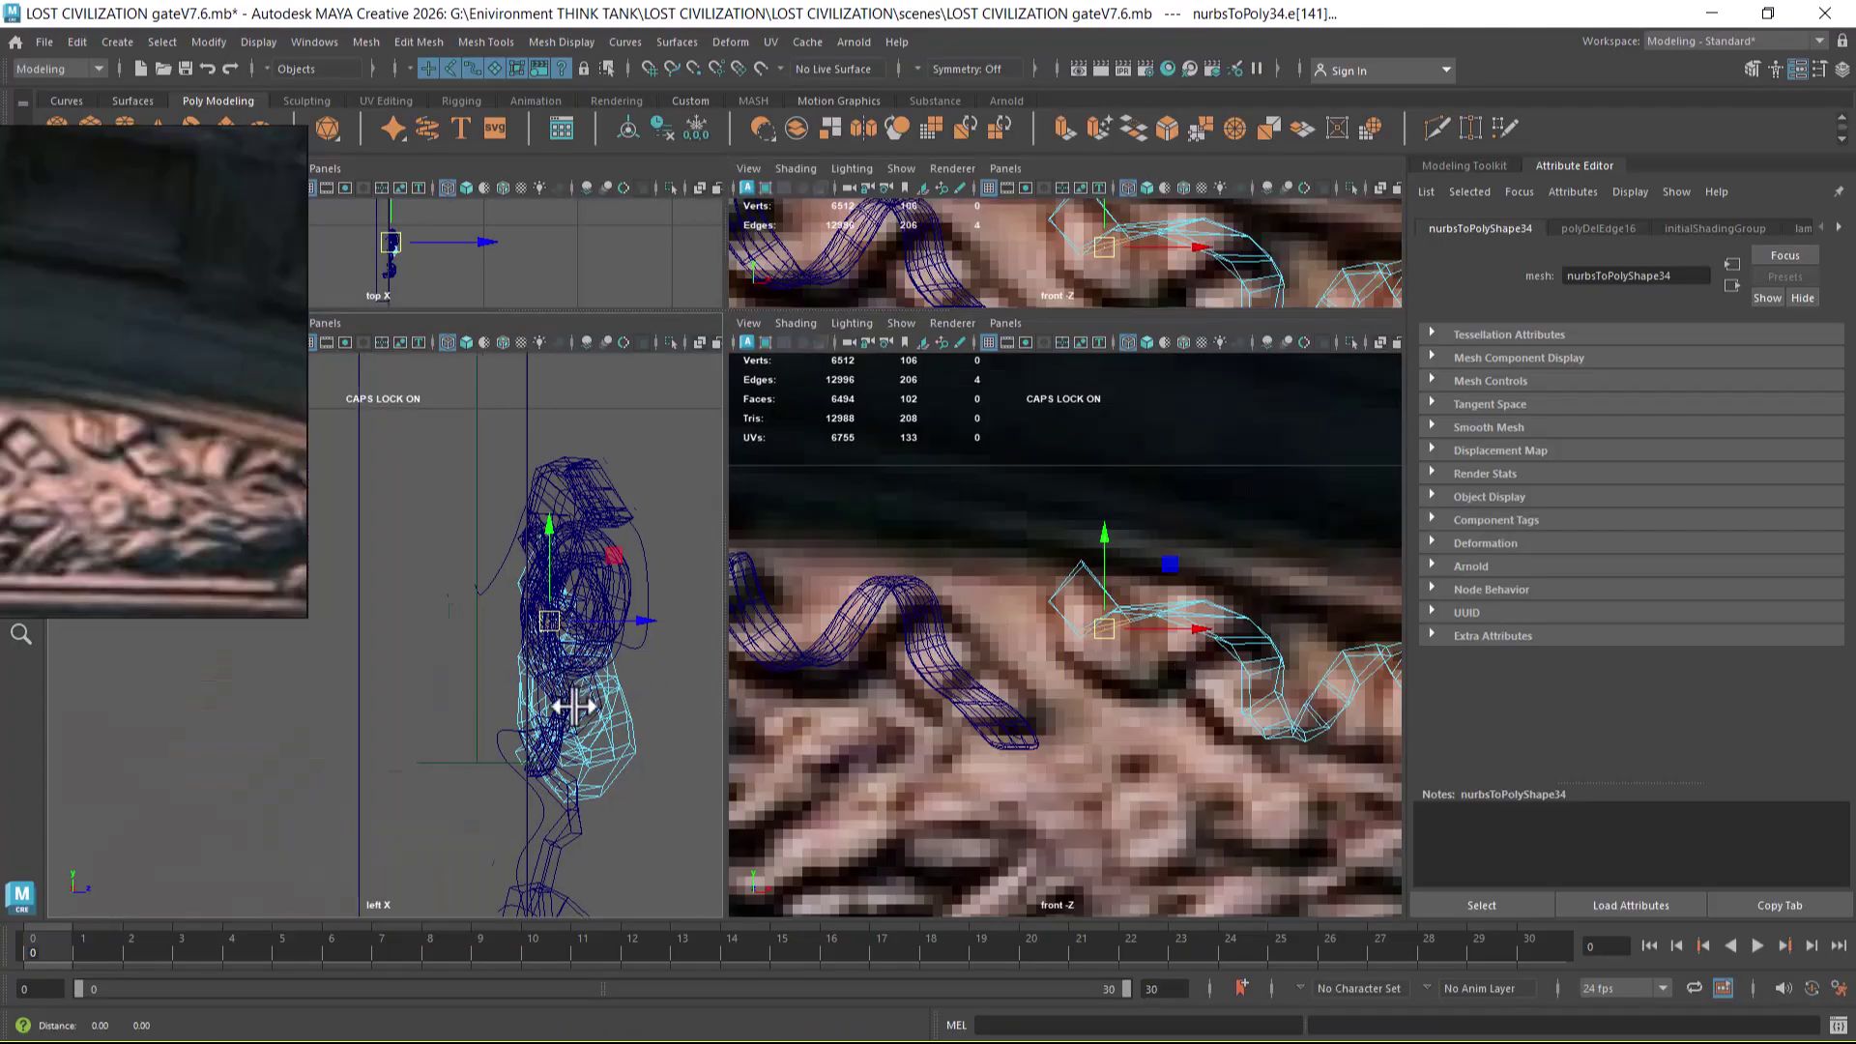
drag(571, 731, 630, 664)
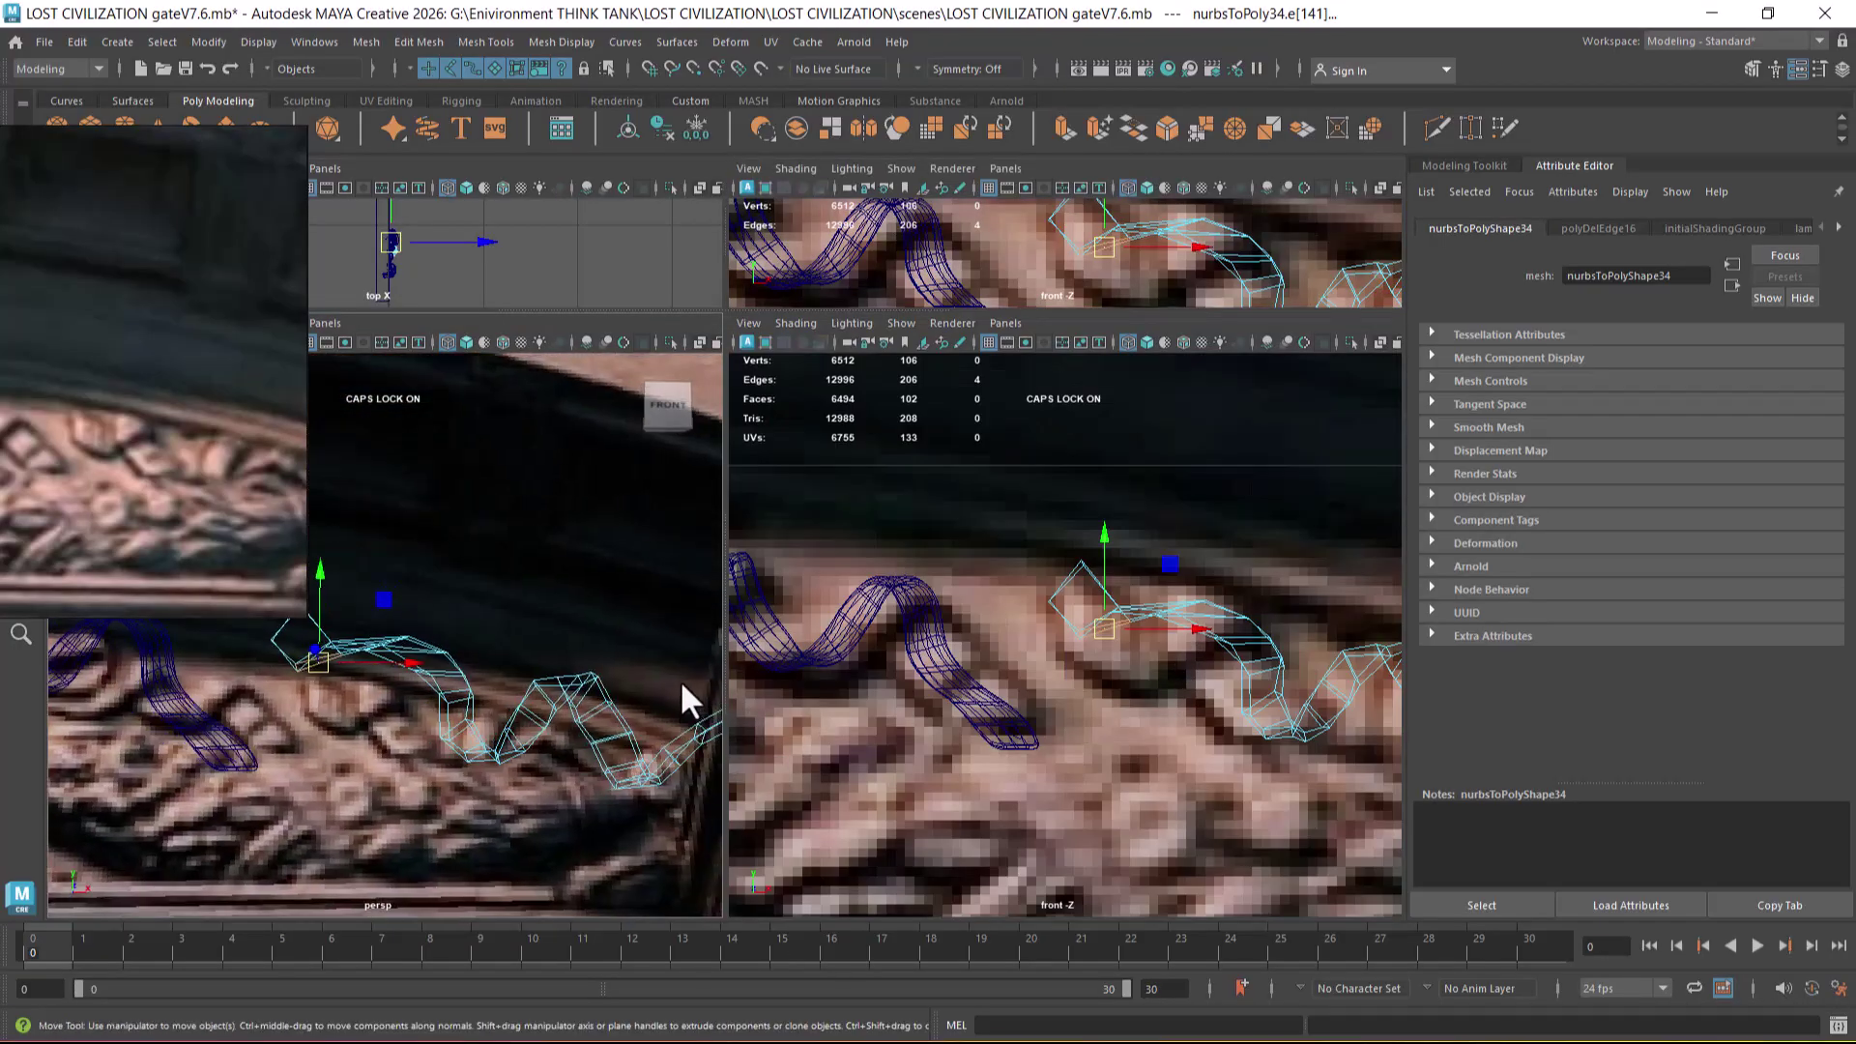
key(5)
mouse_move(503, 687)
alt+mouse_down()
mouse_move(420, 729)
mouse_move(528, 739)
mouse_move(468, 733)
alt+mouse_up()
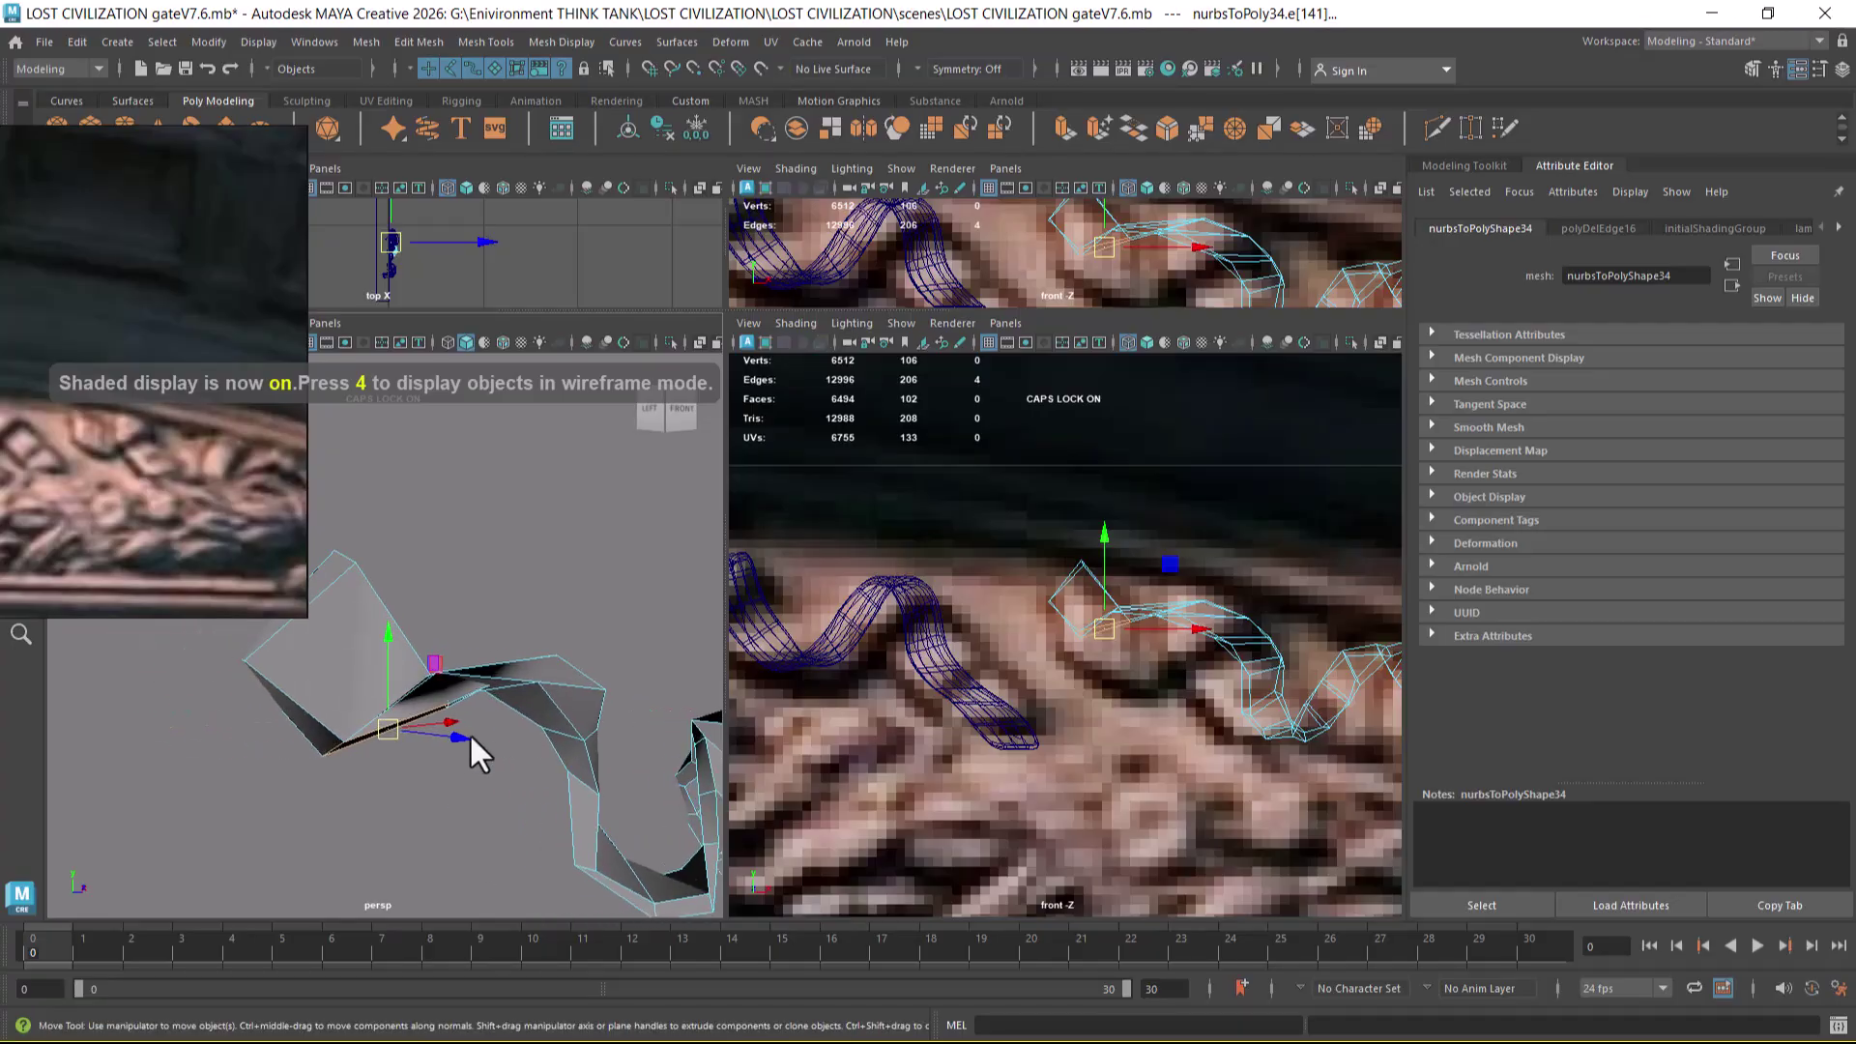
- Undo the last edge move and lower the edge loop beside the ribbon's tip to follow the reference carving
key(ctrl+z)
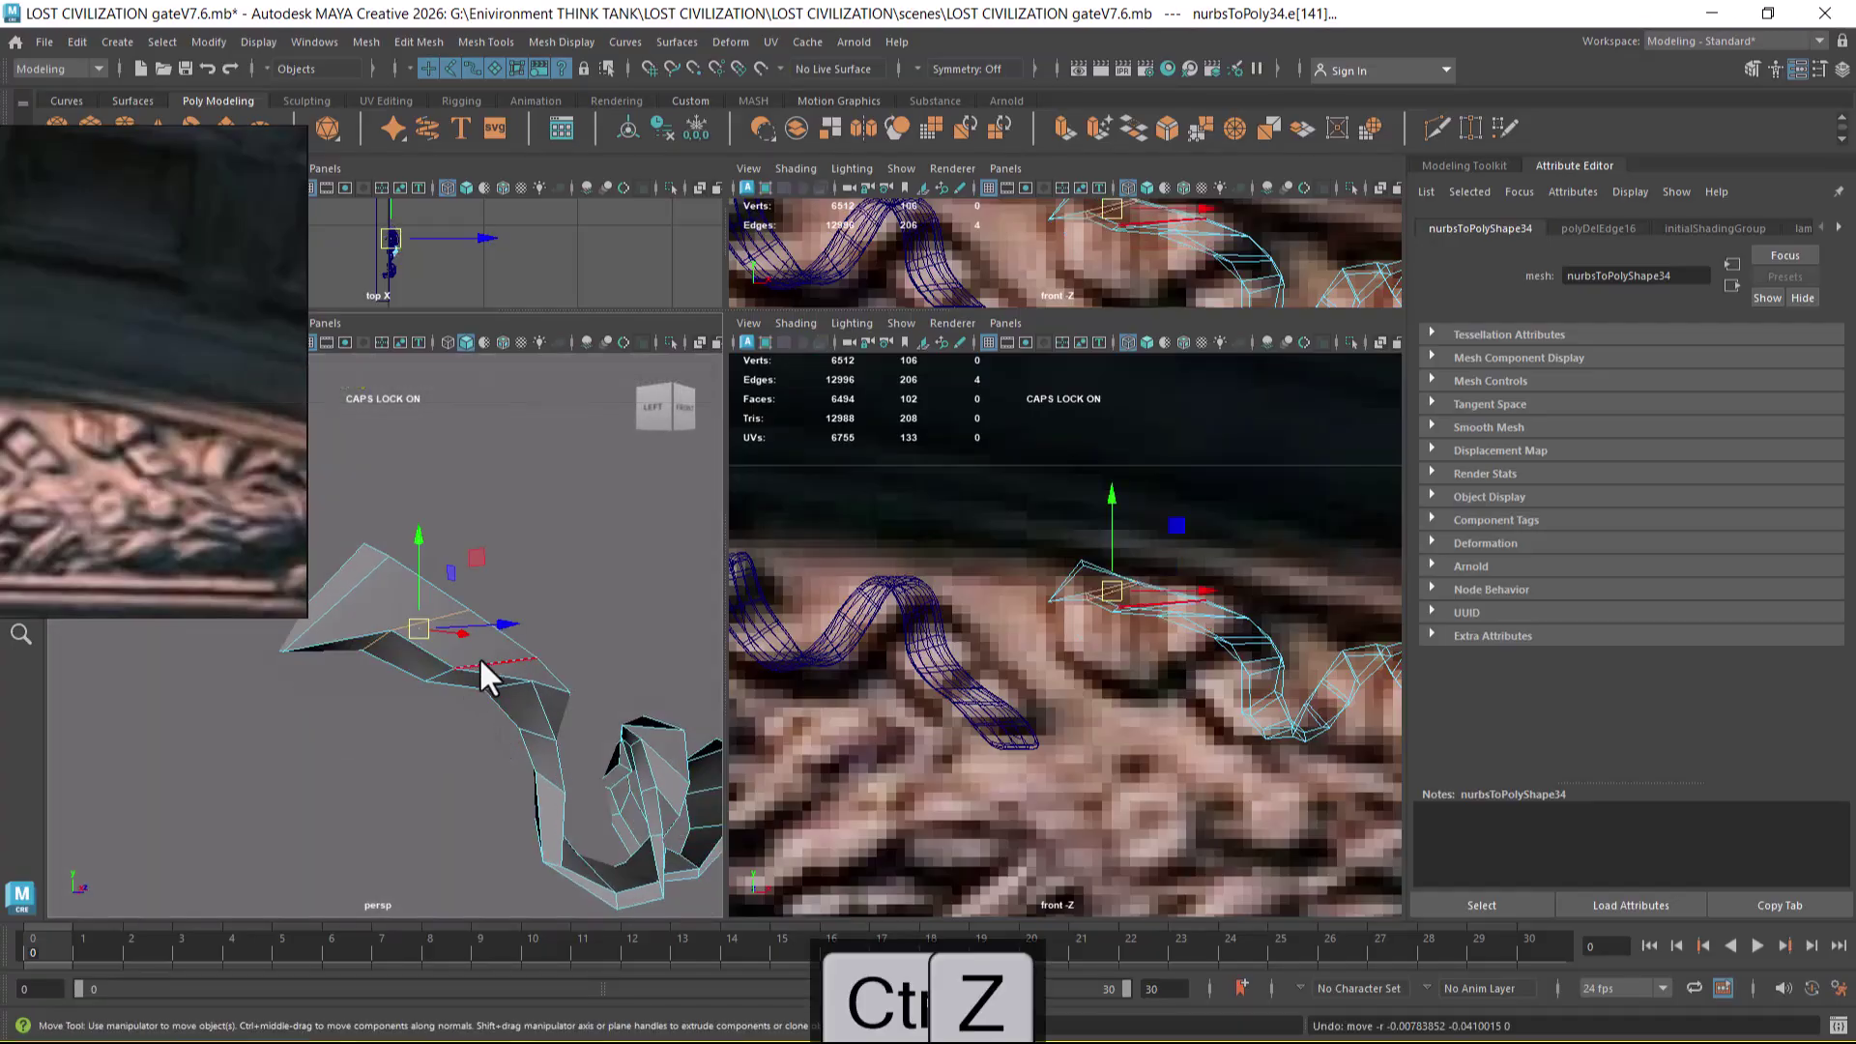
drag(409, 629, 408, 669)
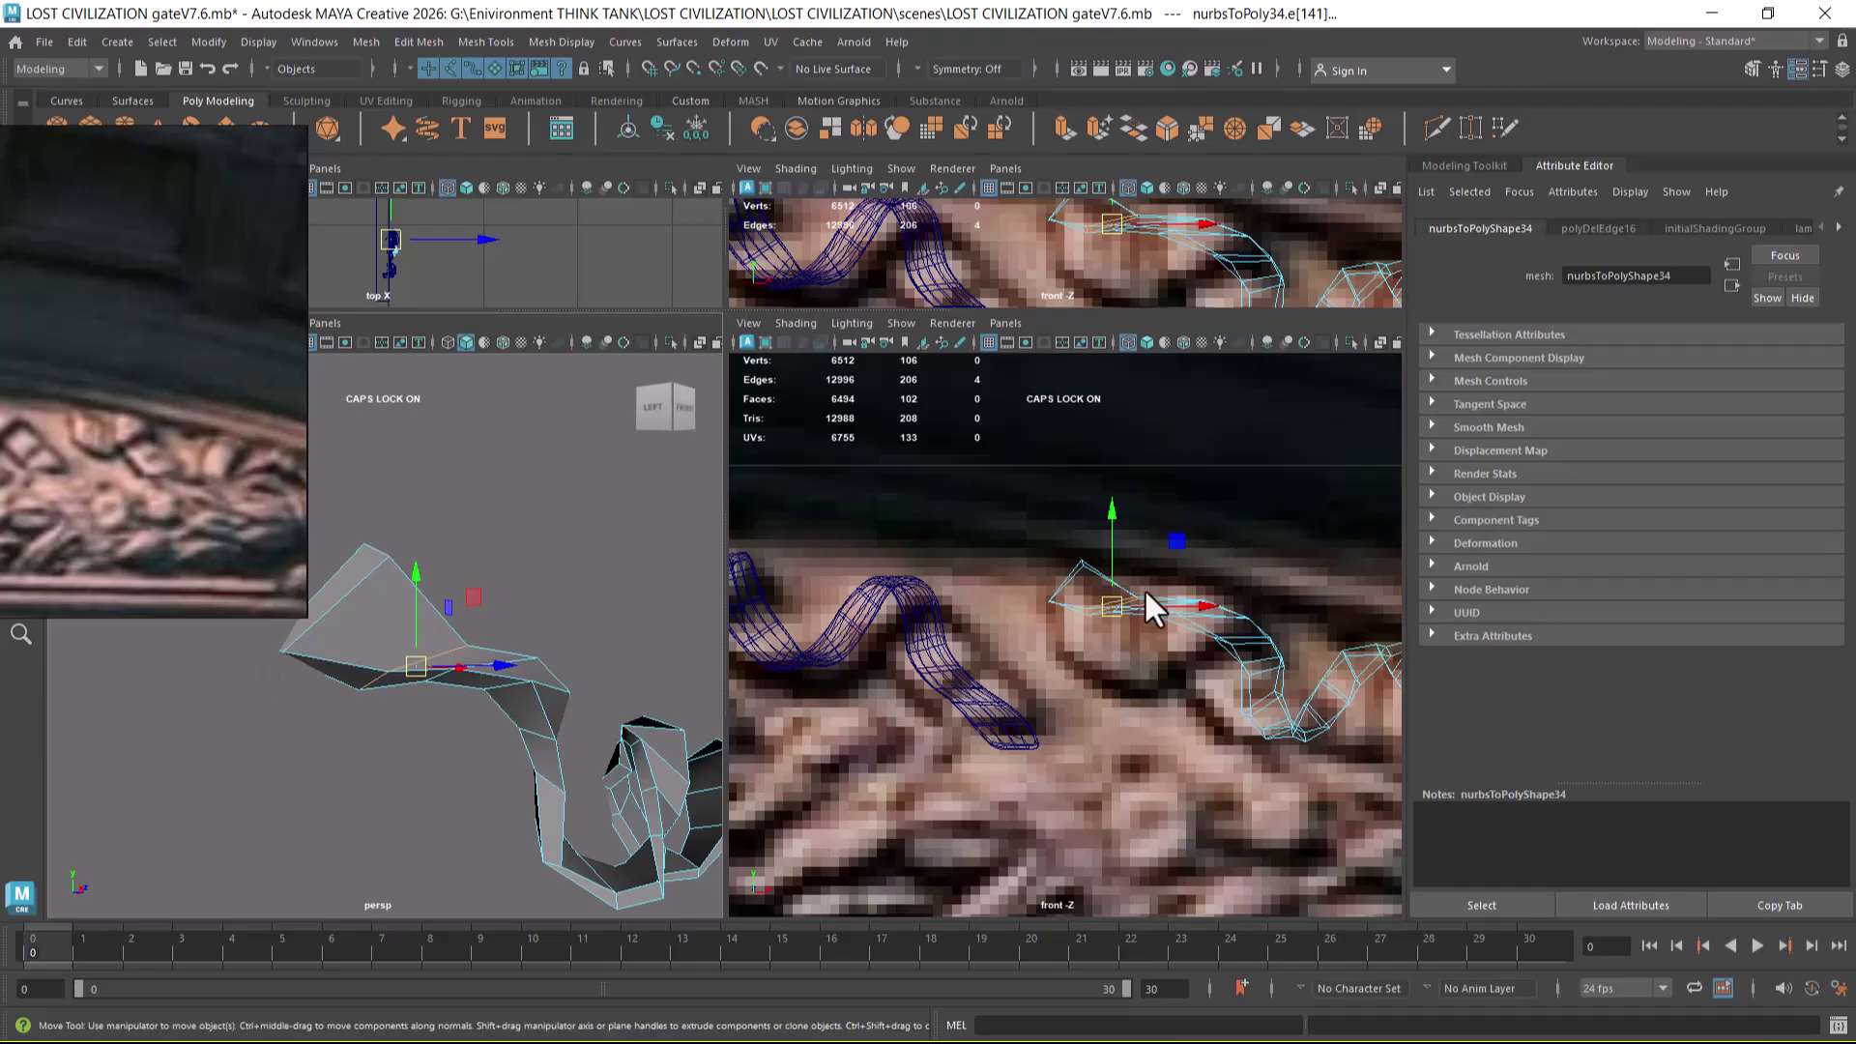
drag(1134, 607, 1123, 641)
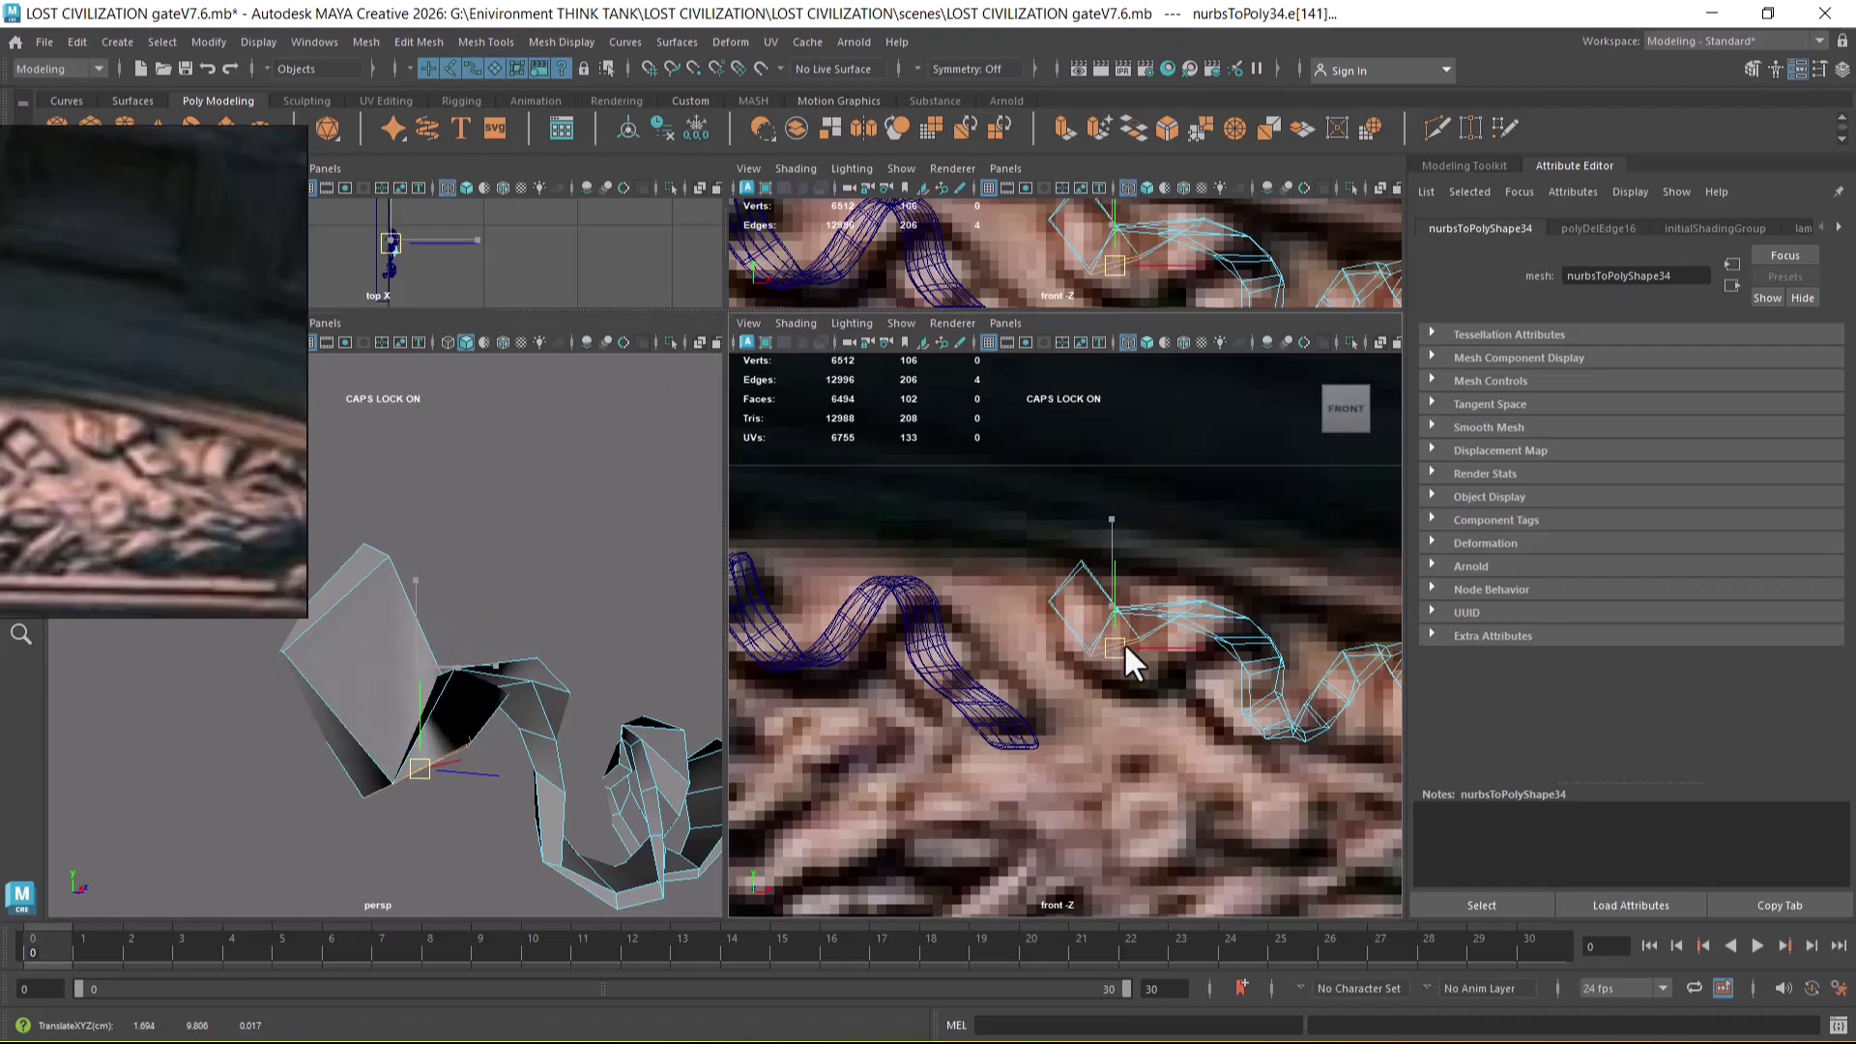
- Select the next edge loop along the ribbon from the tip and move it in depth
alt+drag(500, 734, 497, 642)
click(531, 676)
alt+drag(531, 712, 595, 837)
alt+drag(506, 654, 580, 658)
click(503, 662)
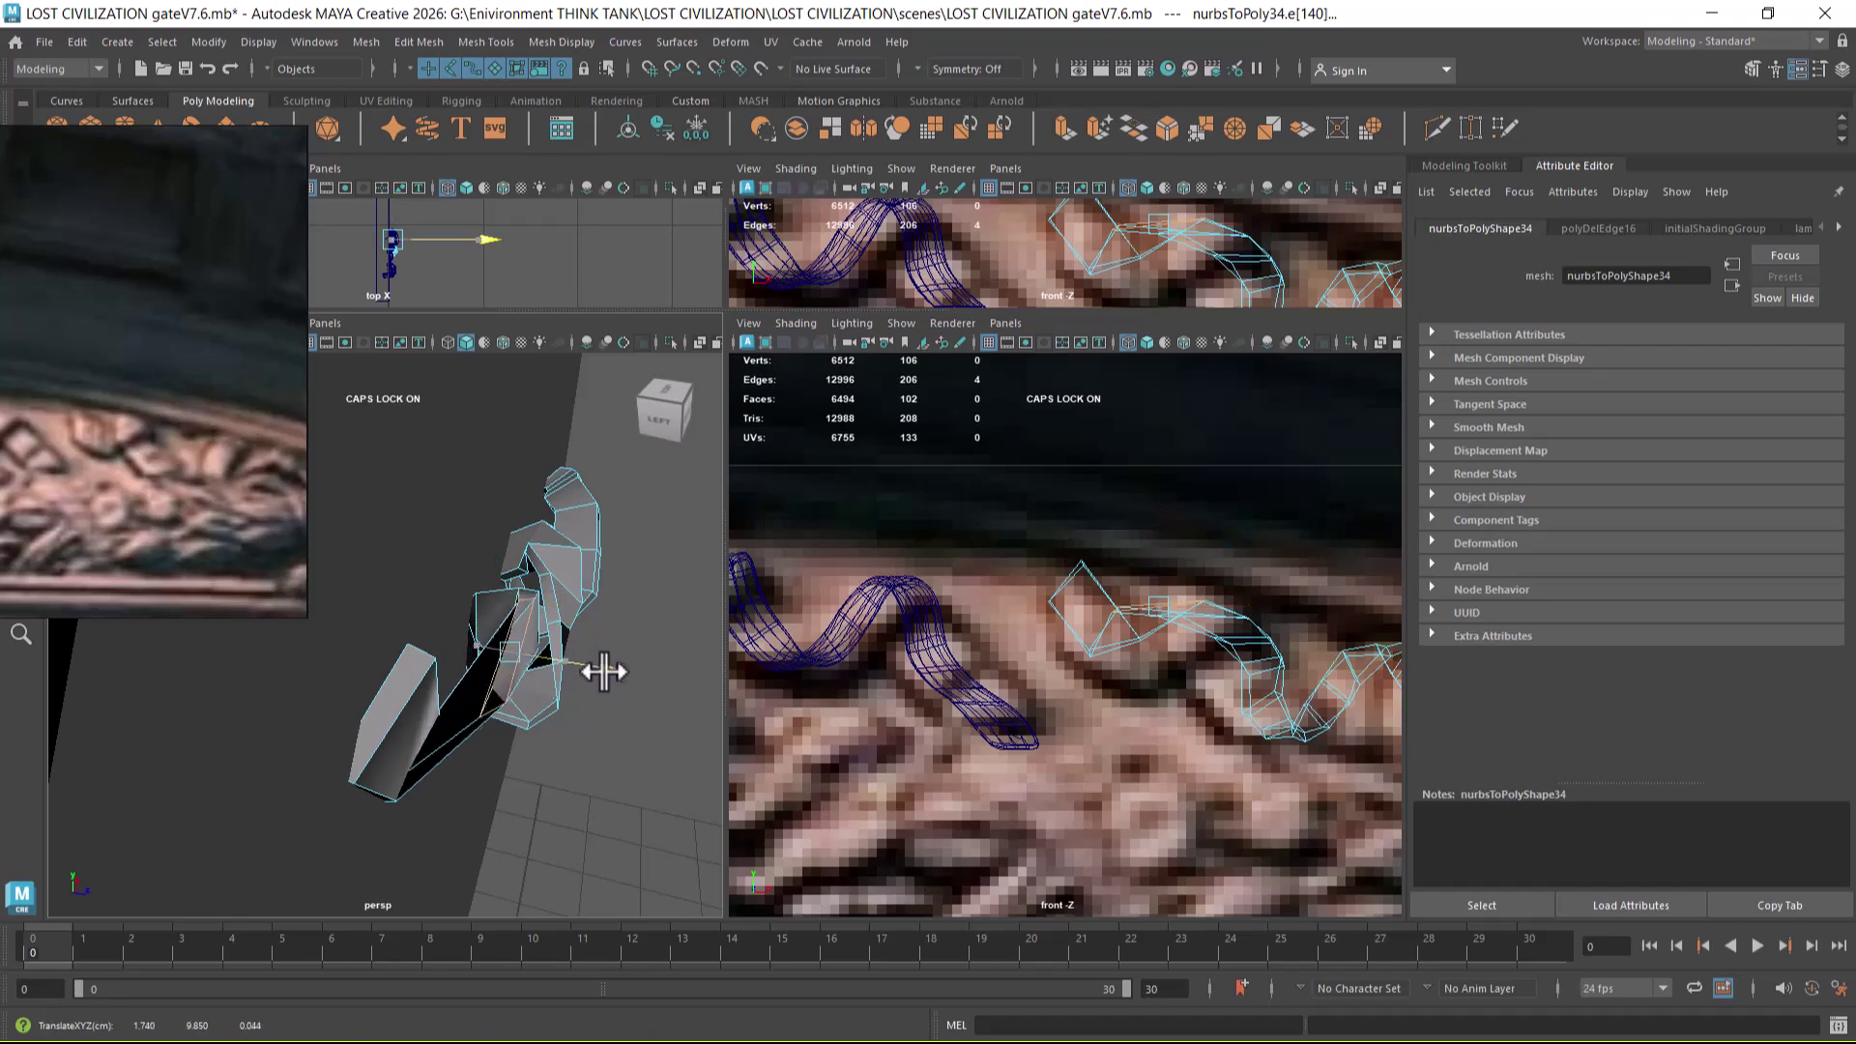
- Rotate the selected edge loop so the ribbon stands taller across the first arch
alt+drag(597, 723, 525, 675)
key(e)
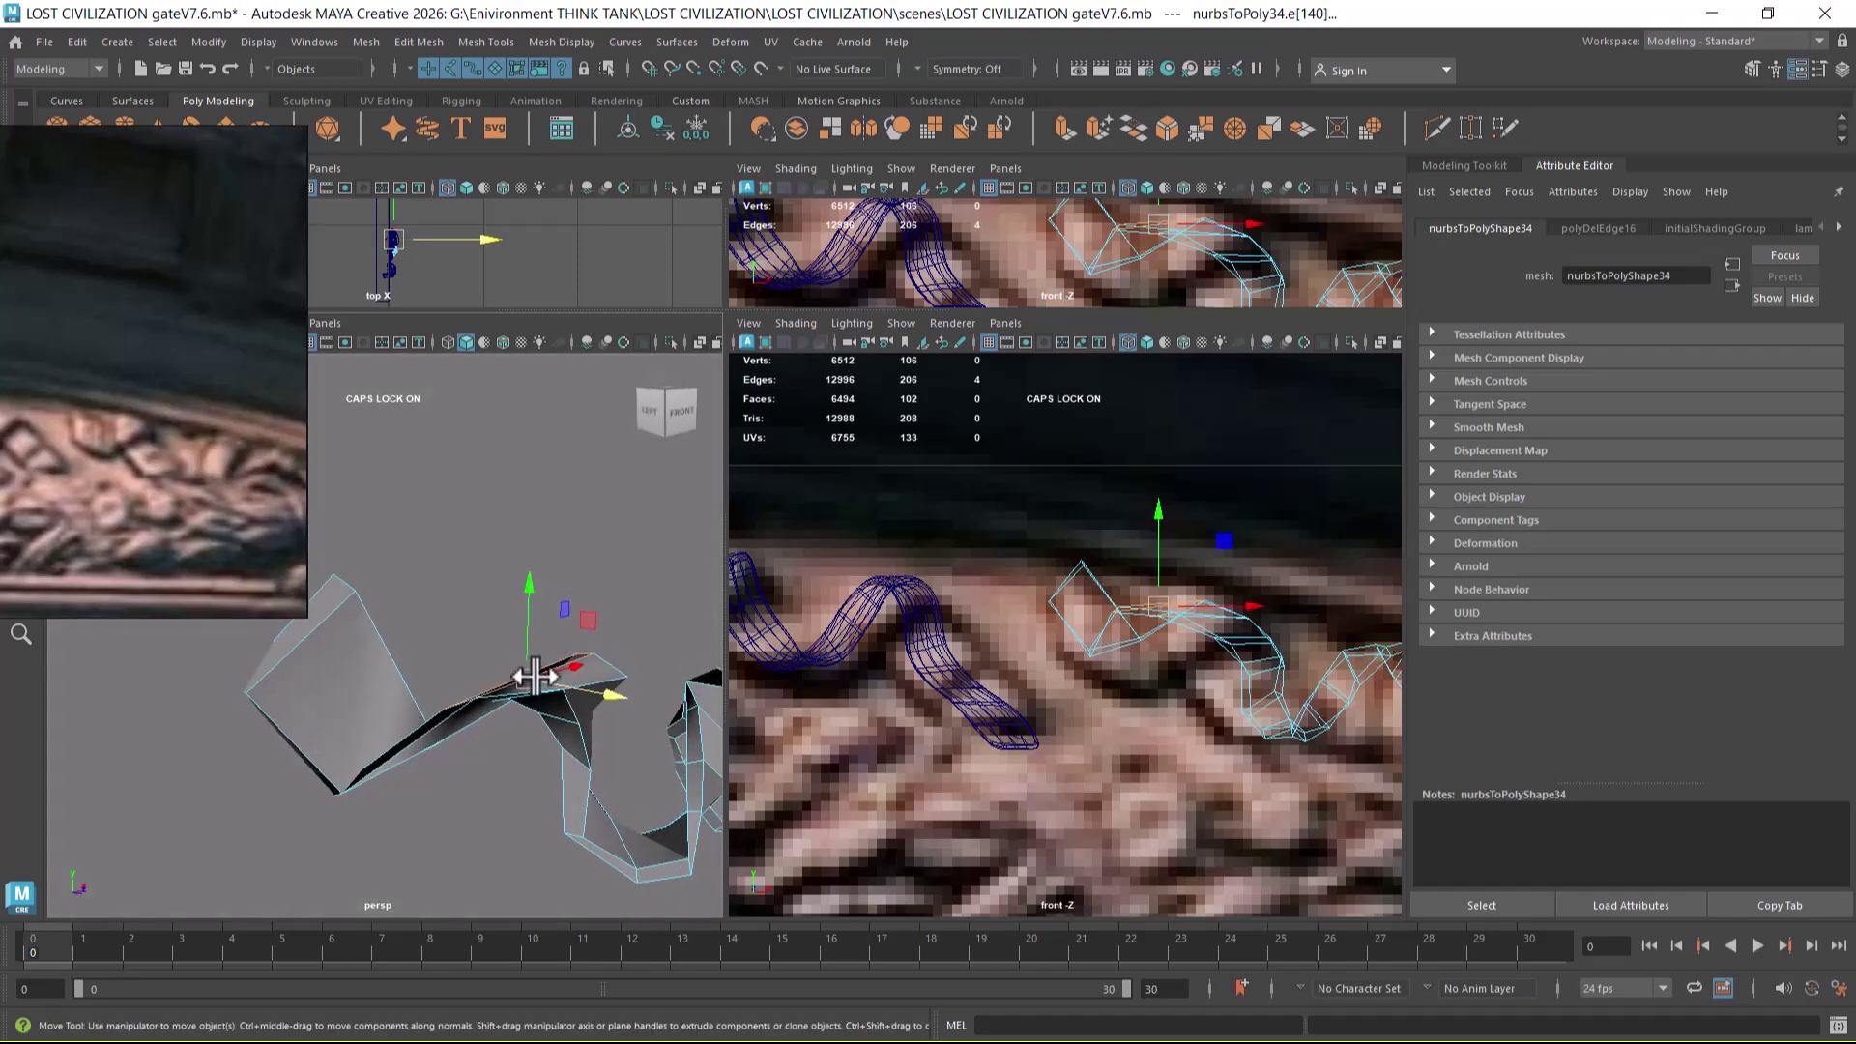
alt+drag(622, 746, 500, 675)
alt+drag(554, 719, 555, 750)
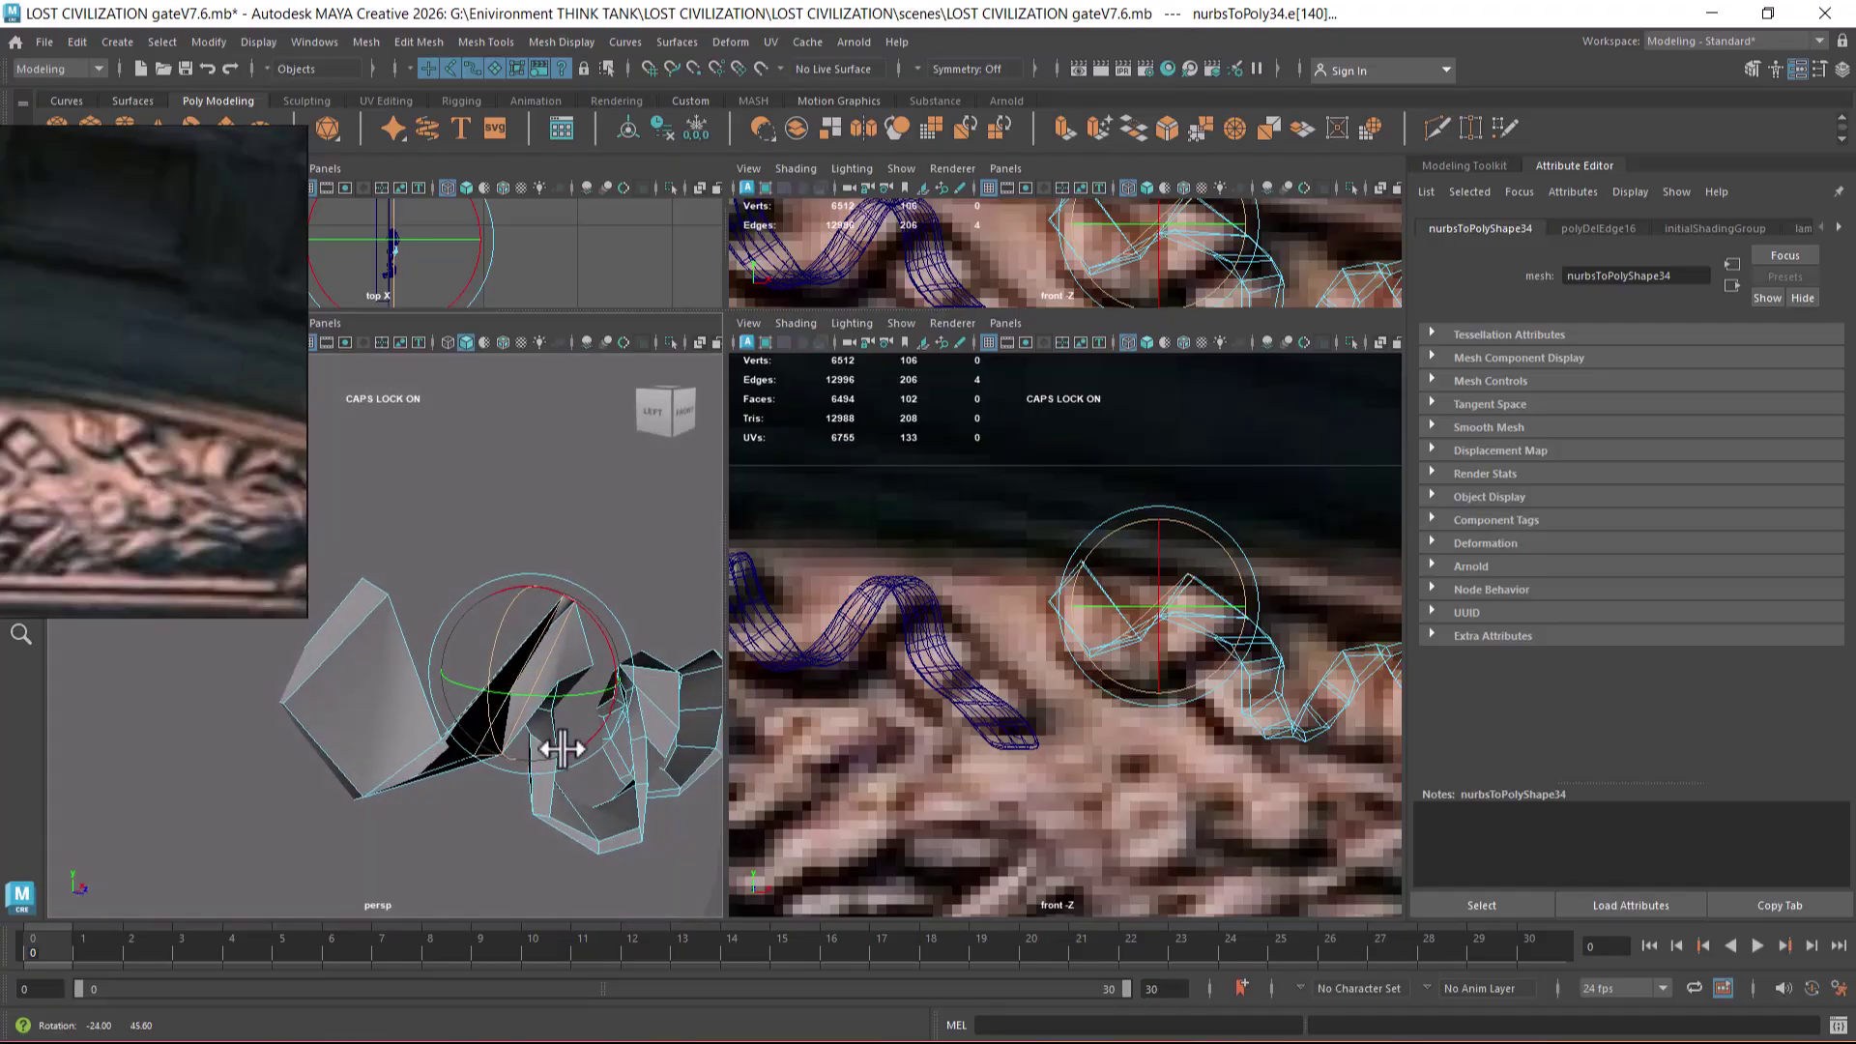
drag(492, 648, 532, 710)
alt+drag(537, 764, 589, 680)
- Insert an edge loop in the ribbon span beside the rotated loop and adjust it
key(w)
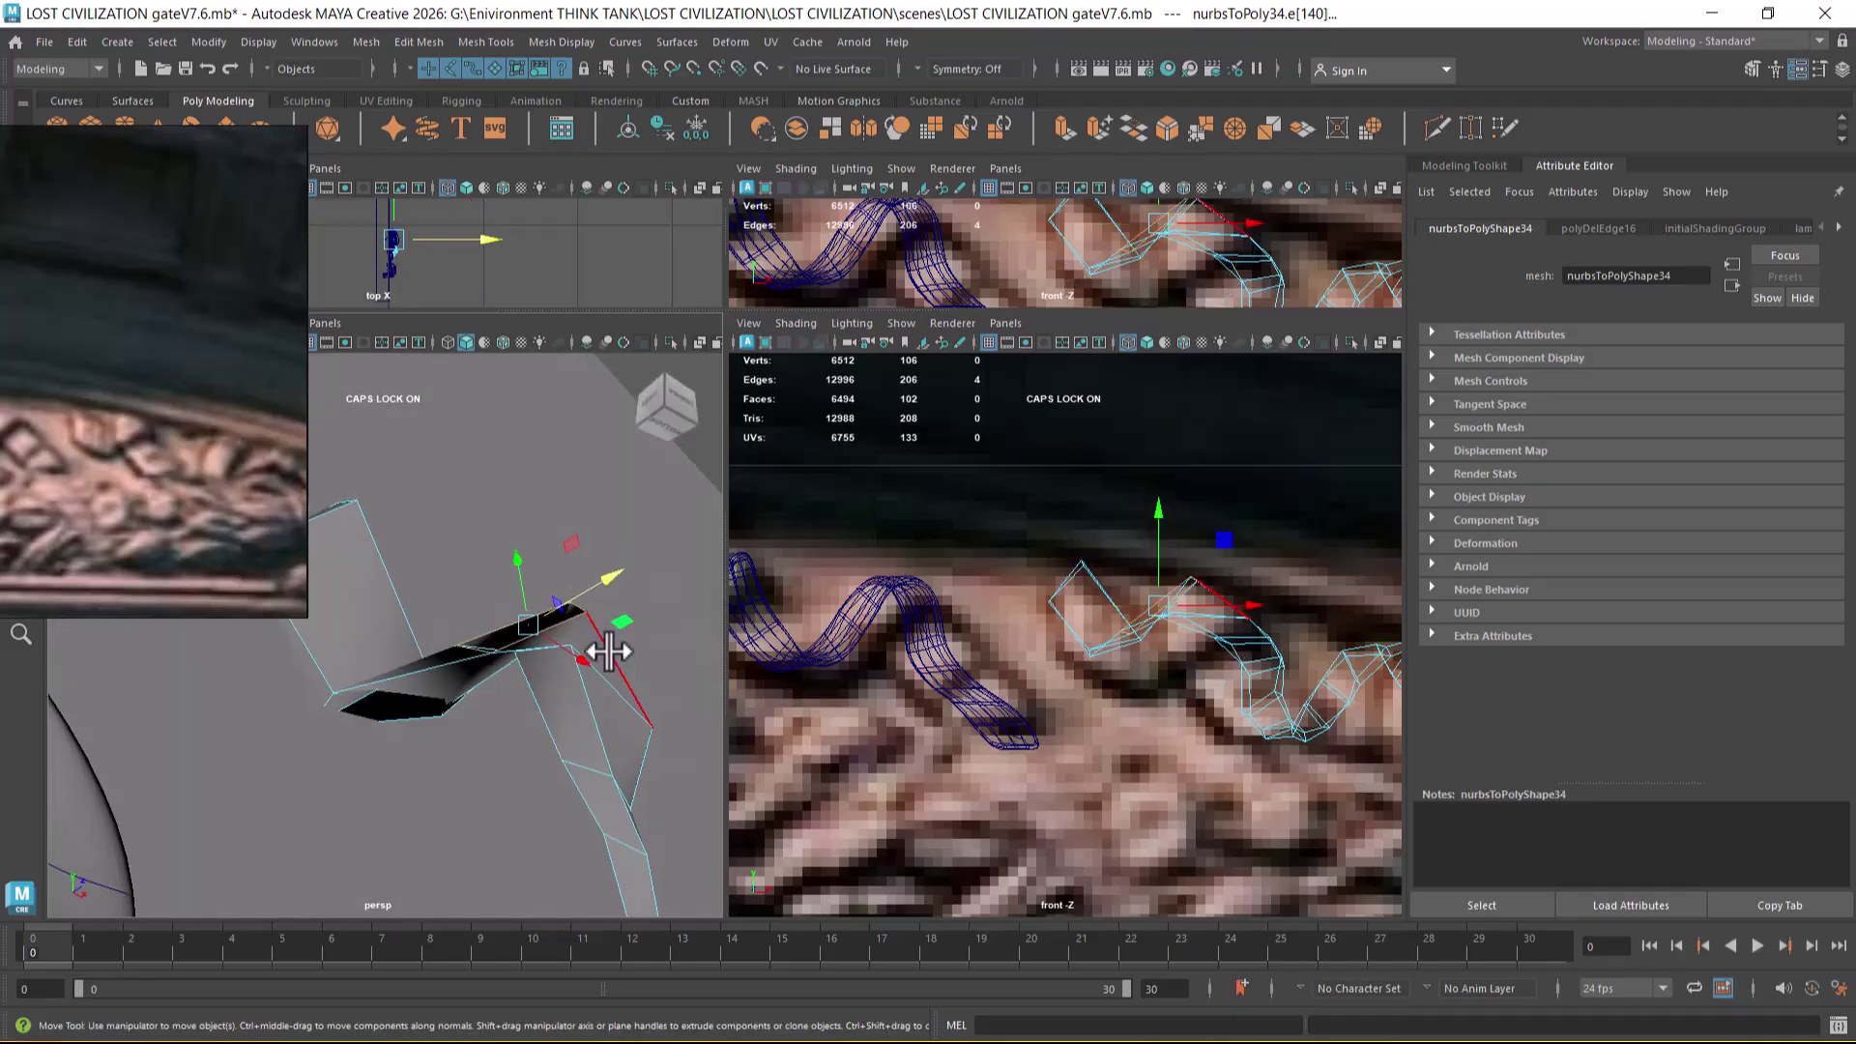
shift+right_drag(605, 623, 586, 669)
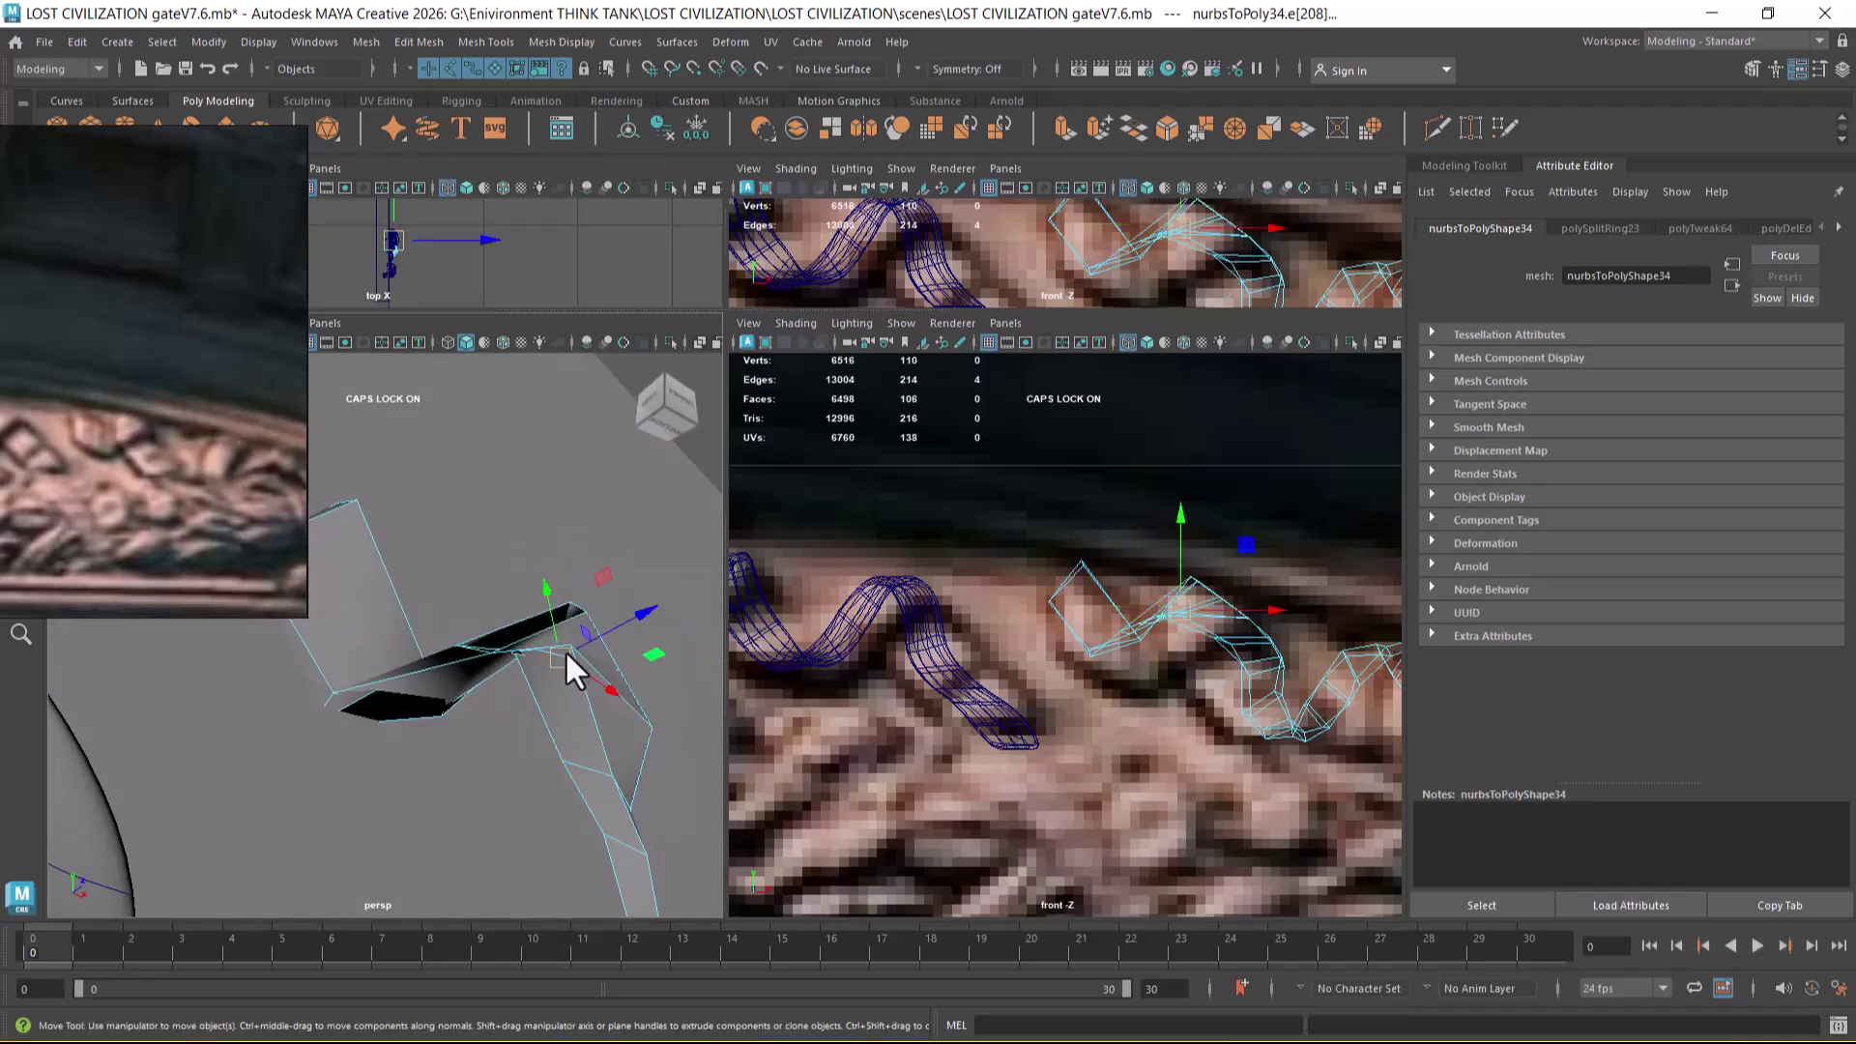
drag(580, 626, 629, 723)
- Select the edge loop nearest the ribbon's tip and reposition the arch beside it against the reference
click(501, 715)
key(e)
key(w)
scroll(1180, 615, up, 2)
drag(1185, 606, 1158, 595)
- Rotate the edge loop nearest the ribbon's tip and move it to straighten the twisted end section
alt+drag(667, 681, 530, 606)
key(e)
click(458, 578)
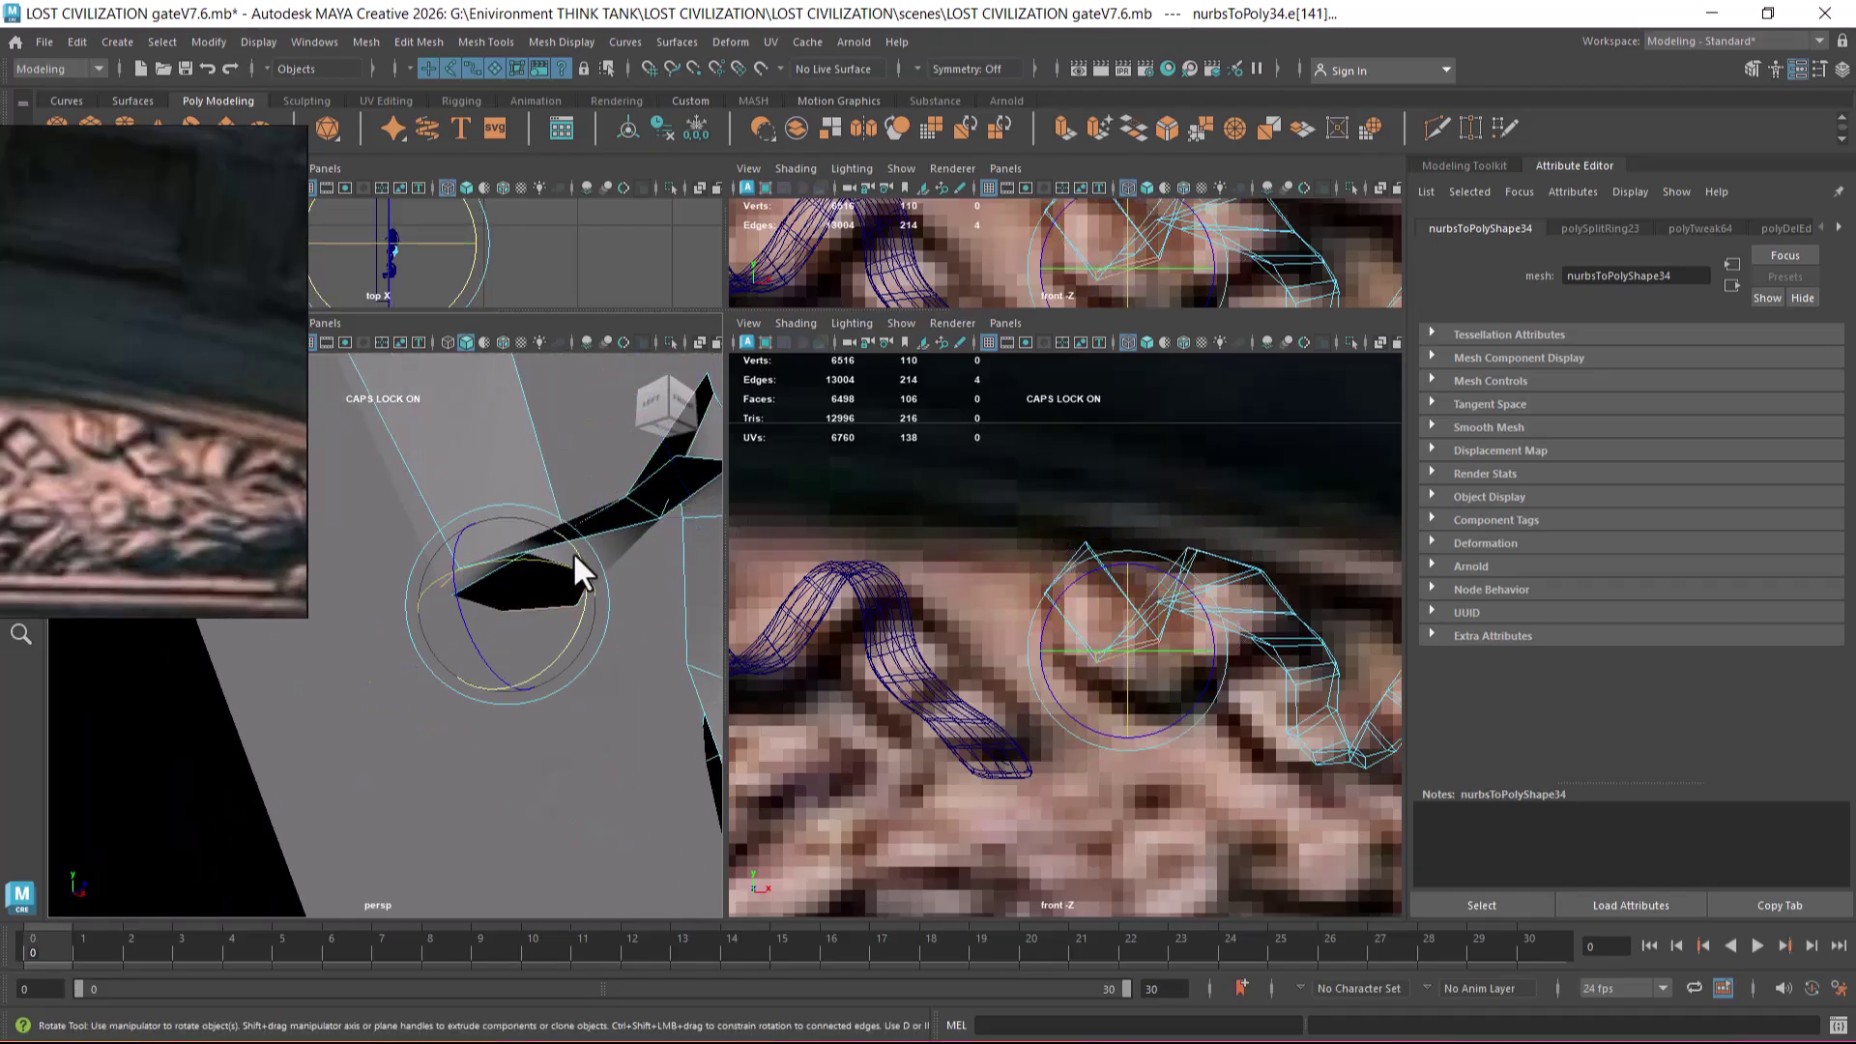
drag(582, 577, 553, 674)
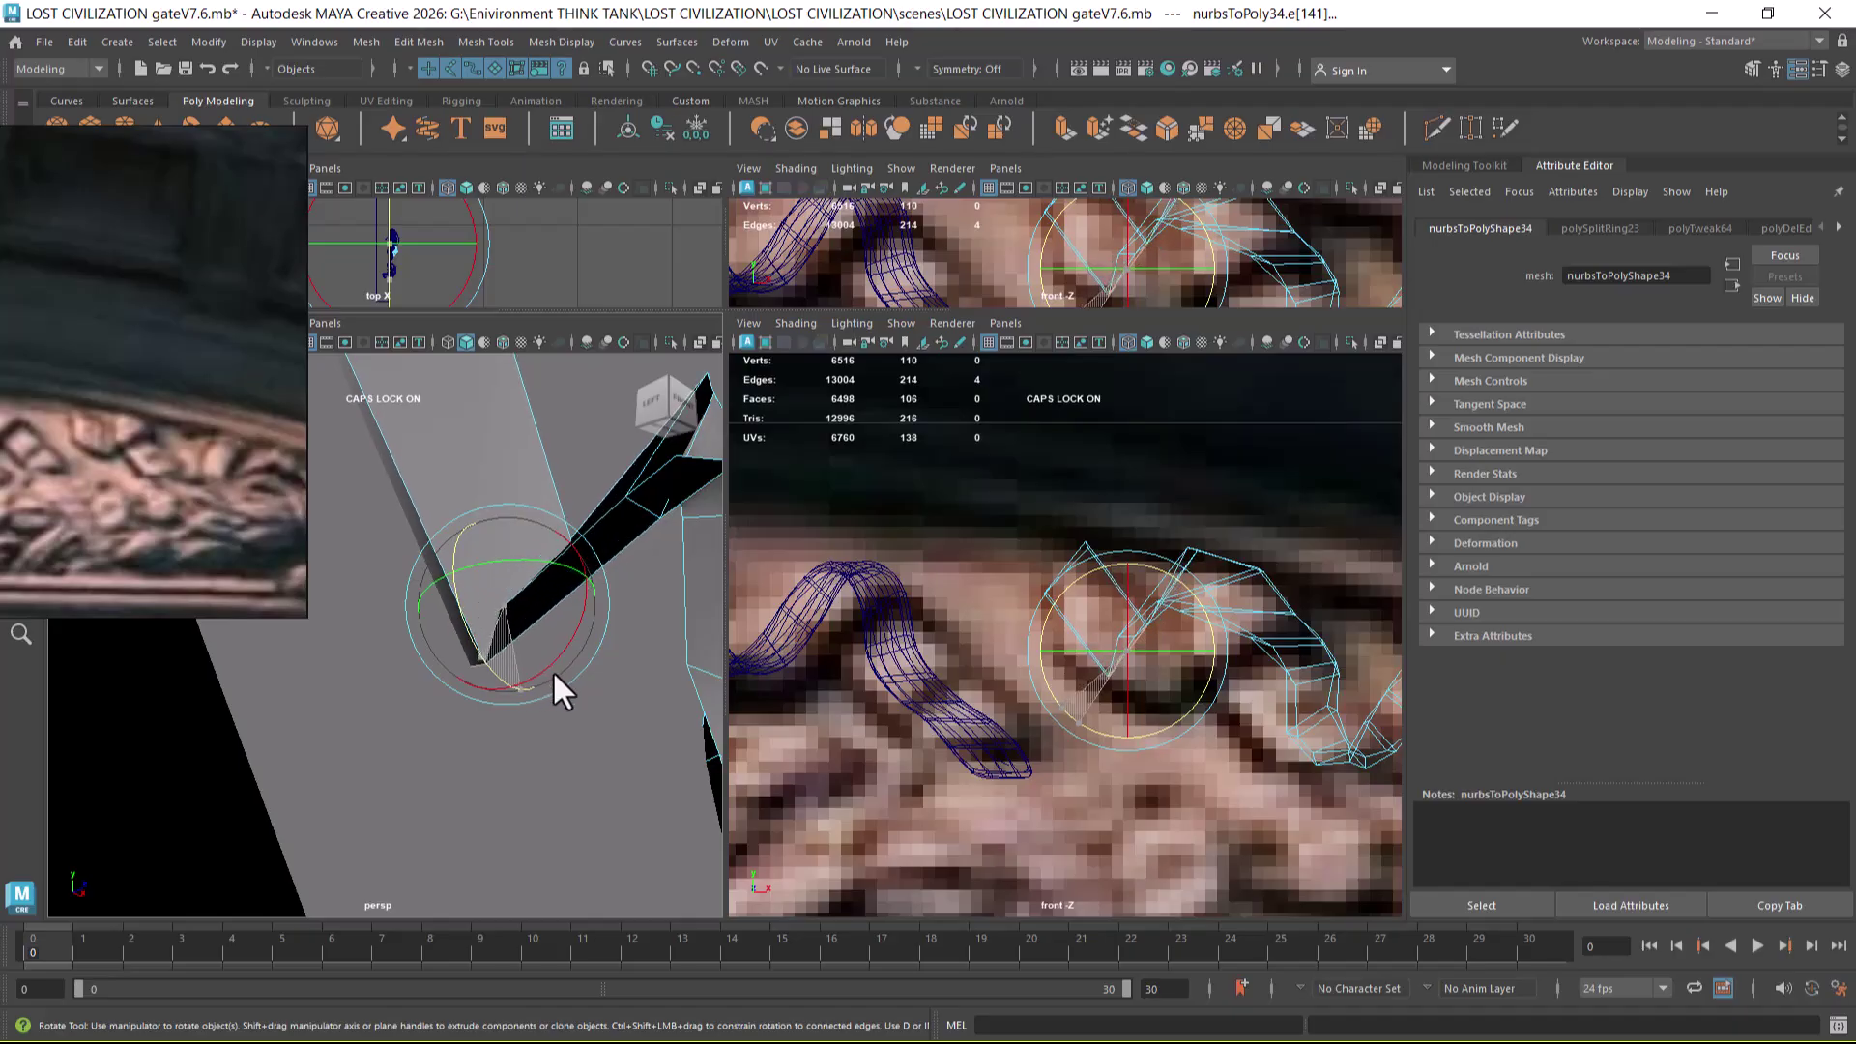
key(w)
drag(501, 611, 526, 683)
- Preview the ribbon smoothed, delete the surplus edge loop in the twisted arch, and return to the unsmoothed display
key(3)
click(532, 567)
shift+right_drag(578, 481, 392, 549)
scroll(578, 652, down, 5)
alt+drag(578, 652, 665, 636)
scroll(493, 677, up, 2)
scroll(522, 679, up, 3)
key(1)
- Select the edge loop at the ribbon's first arch and rotate it to reduce the twist
double_click(572, 542)
double_click(592, 562)
key(e)
mouse_move(543, 613)
mouse_down()
mouse_move(553, 653)
mouse_move(601, 676)
mouse_move(542, 576)
mouse_move(531, 611)
mouse_move(599, 669)
mouse_move(599, 694)
mouse_move(549, 531)
mouse_move(598, 700)
mouse_move(573, 667)
mouse_up()
key(w)
- Select the edge loop on the tip side of the arch, rotate it, and delete it
click(557, 562)
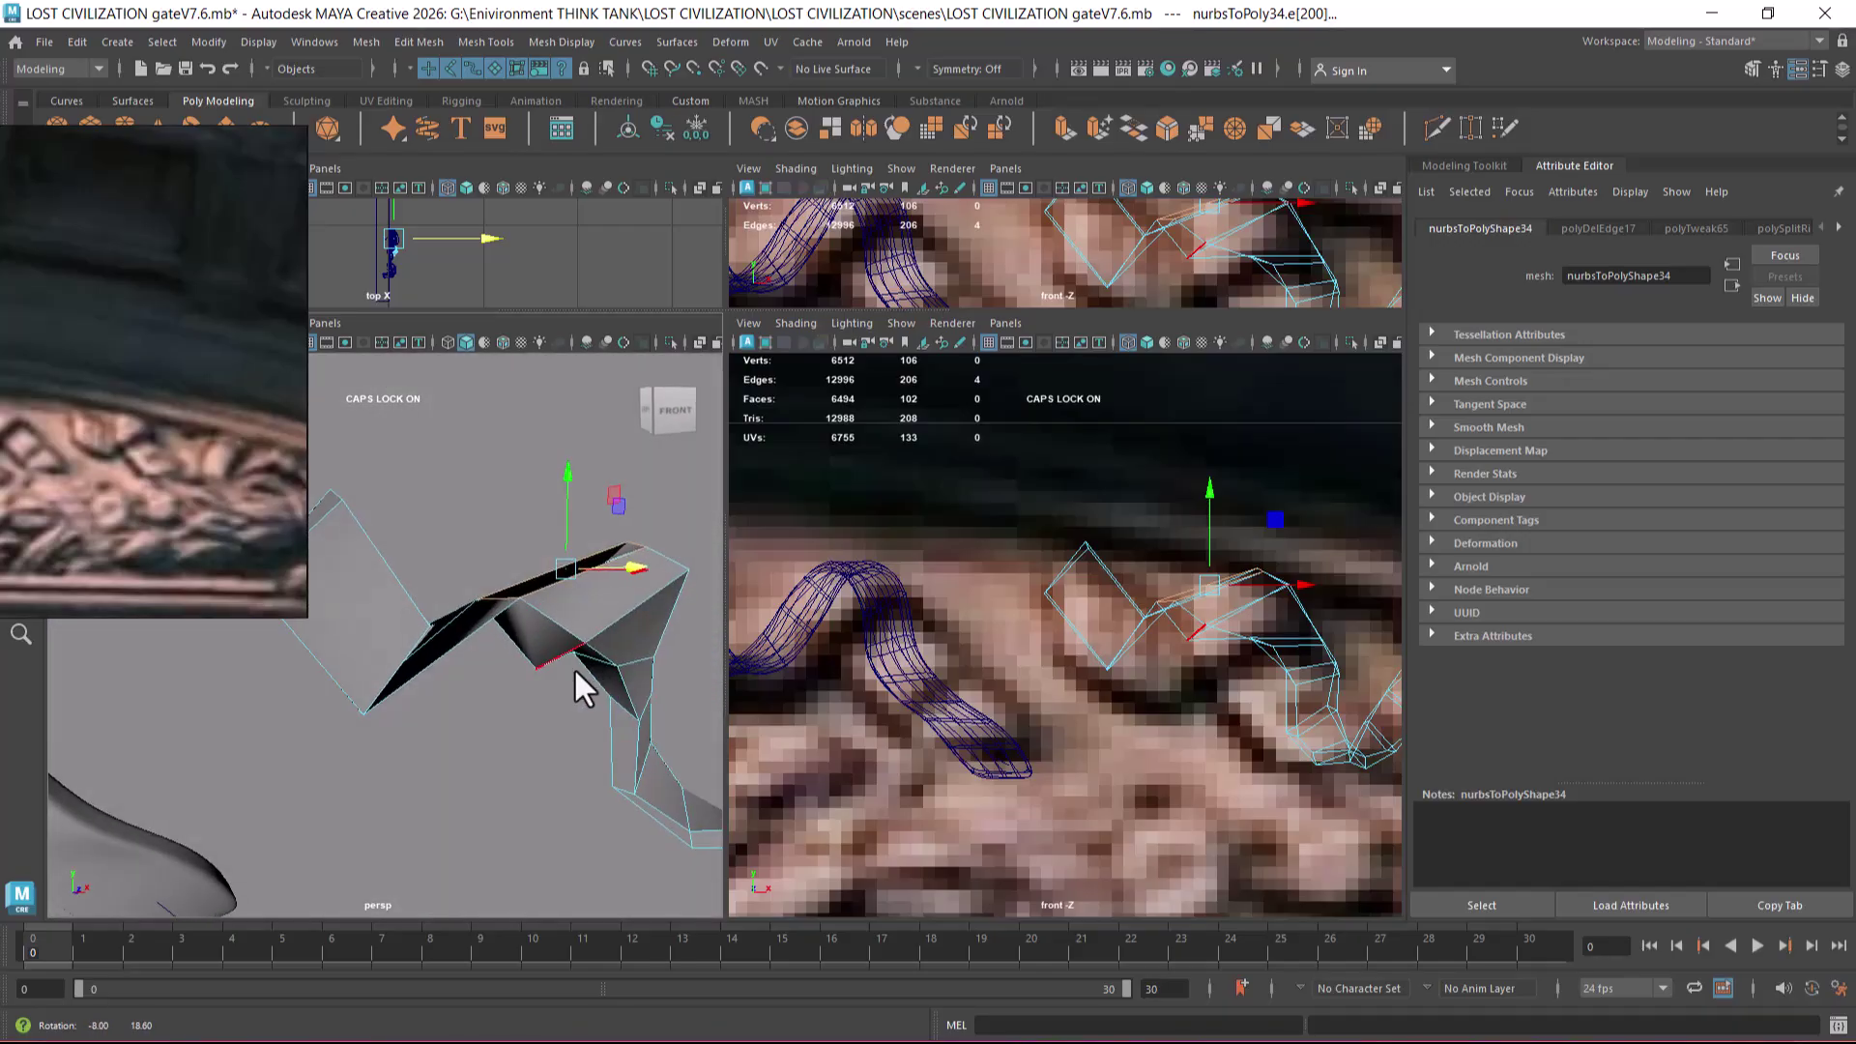
key(e)
drag(580, 497, 589, 450)
shift+right_drag(590, 466, 551, 586)
- Insert a new edge loop across the span between the ribbon's tip and the arch, and reposition and rotate it
alt+drag(551, 586, 509, 569)
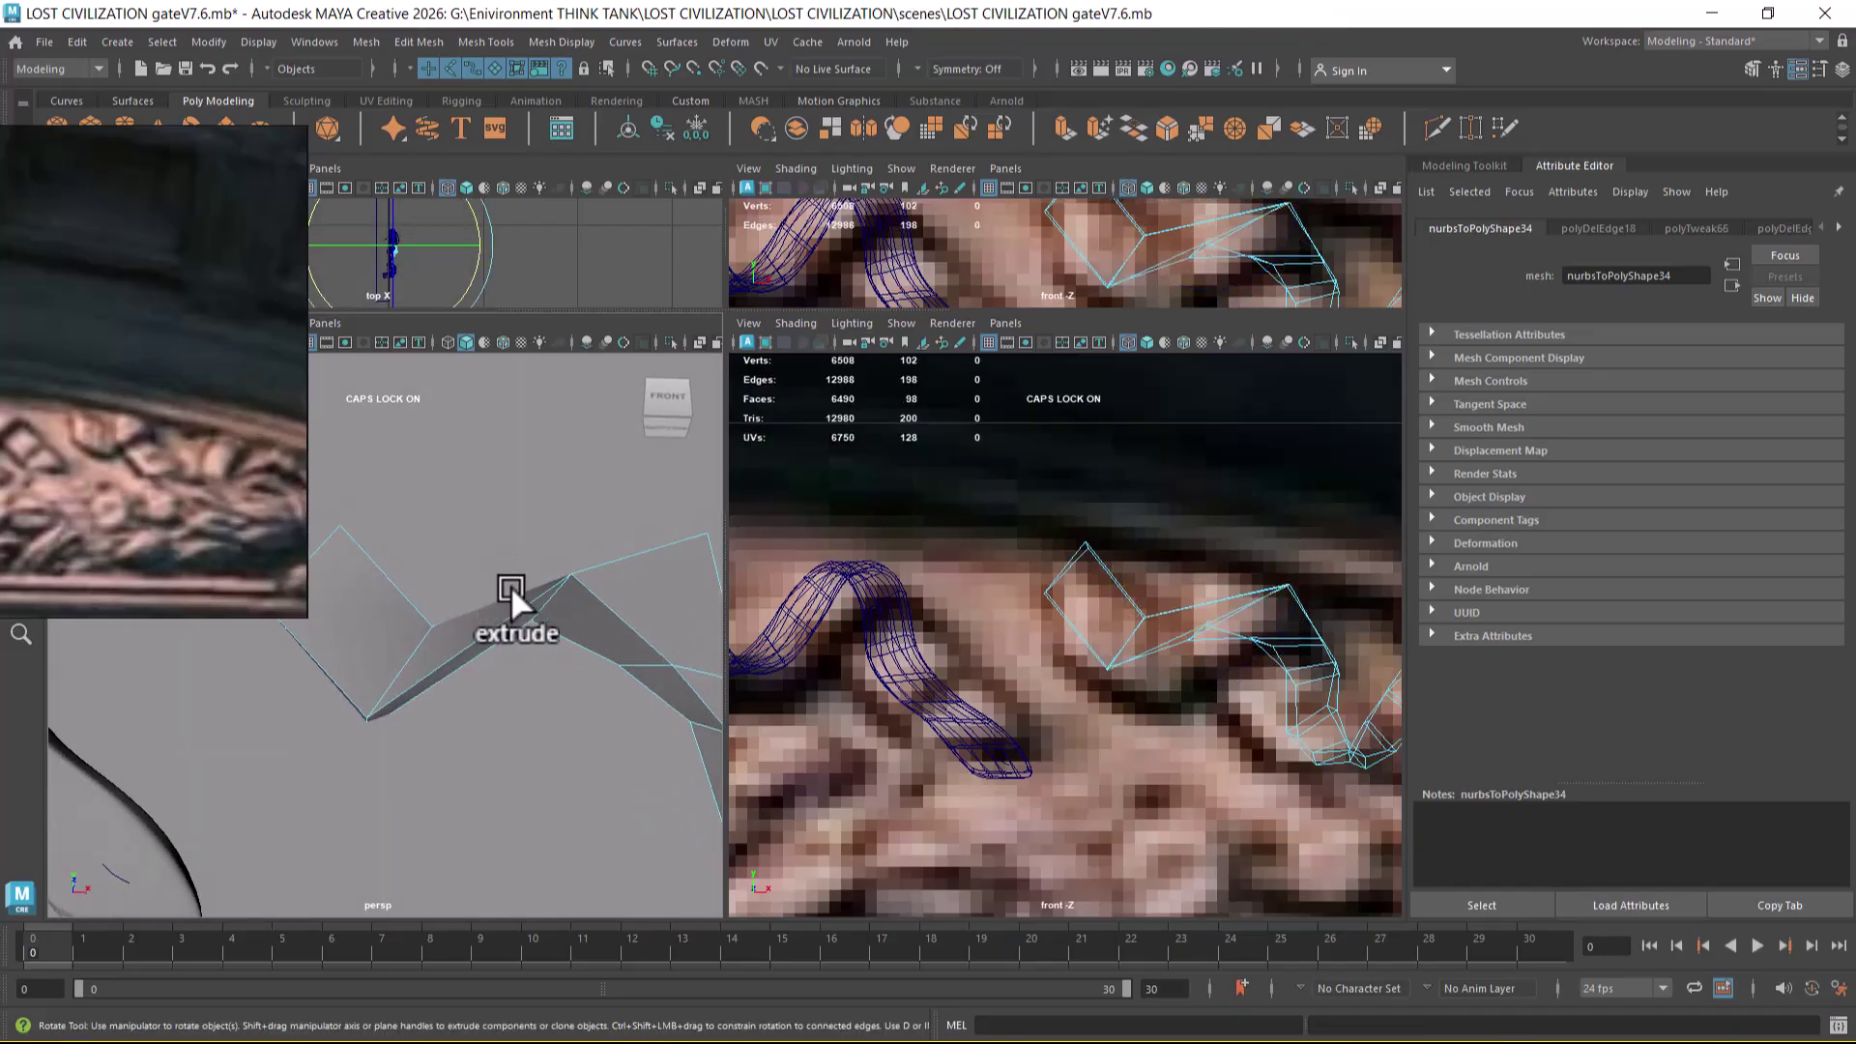
click(497, 624)
shift+right_drag(462, 601, 560, 622)
key(w)
alt+middle_drag(1253, 630, 1140, 642)
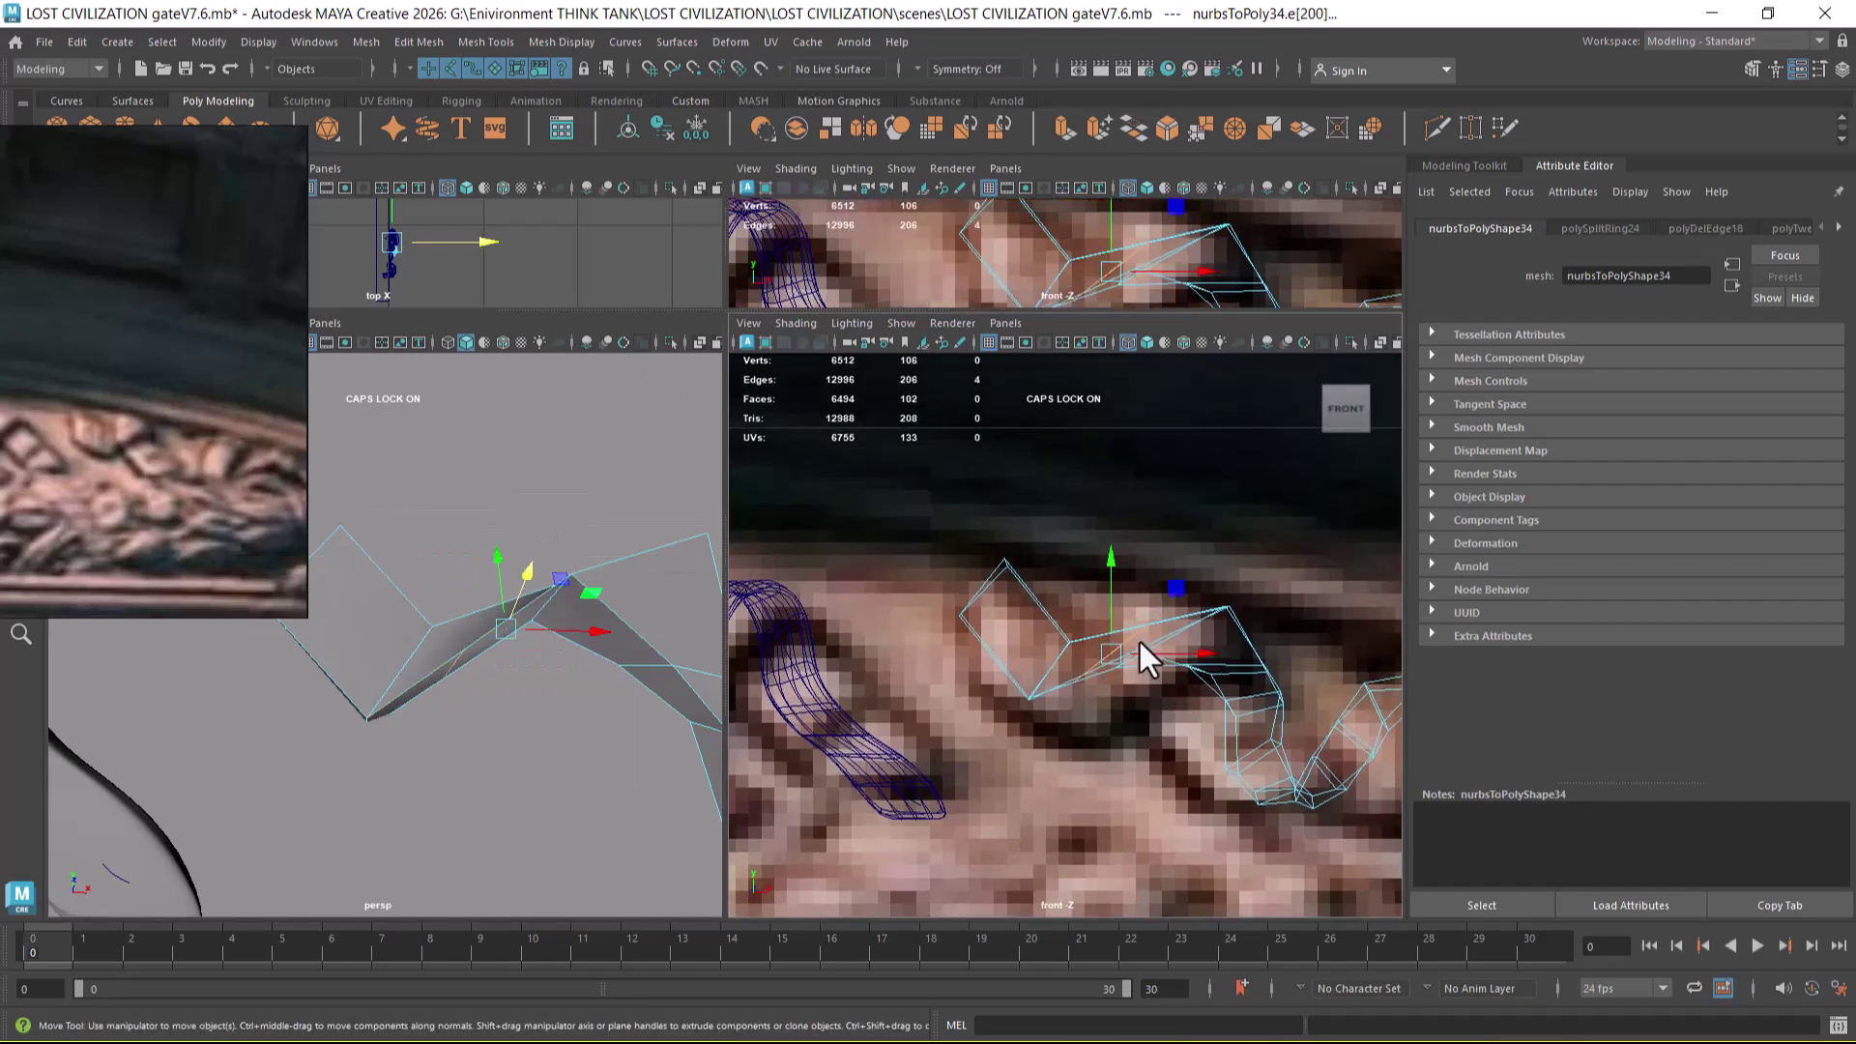
mouse_move(1136, 647)
mouse_down()
mouse_move(1102, 634)
mouse_move(1127, 664)
mouse_up()
key(e)
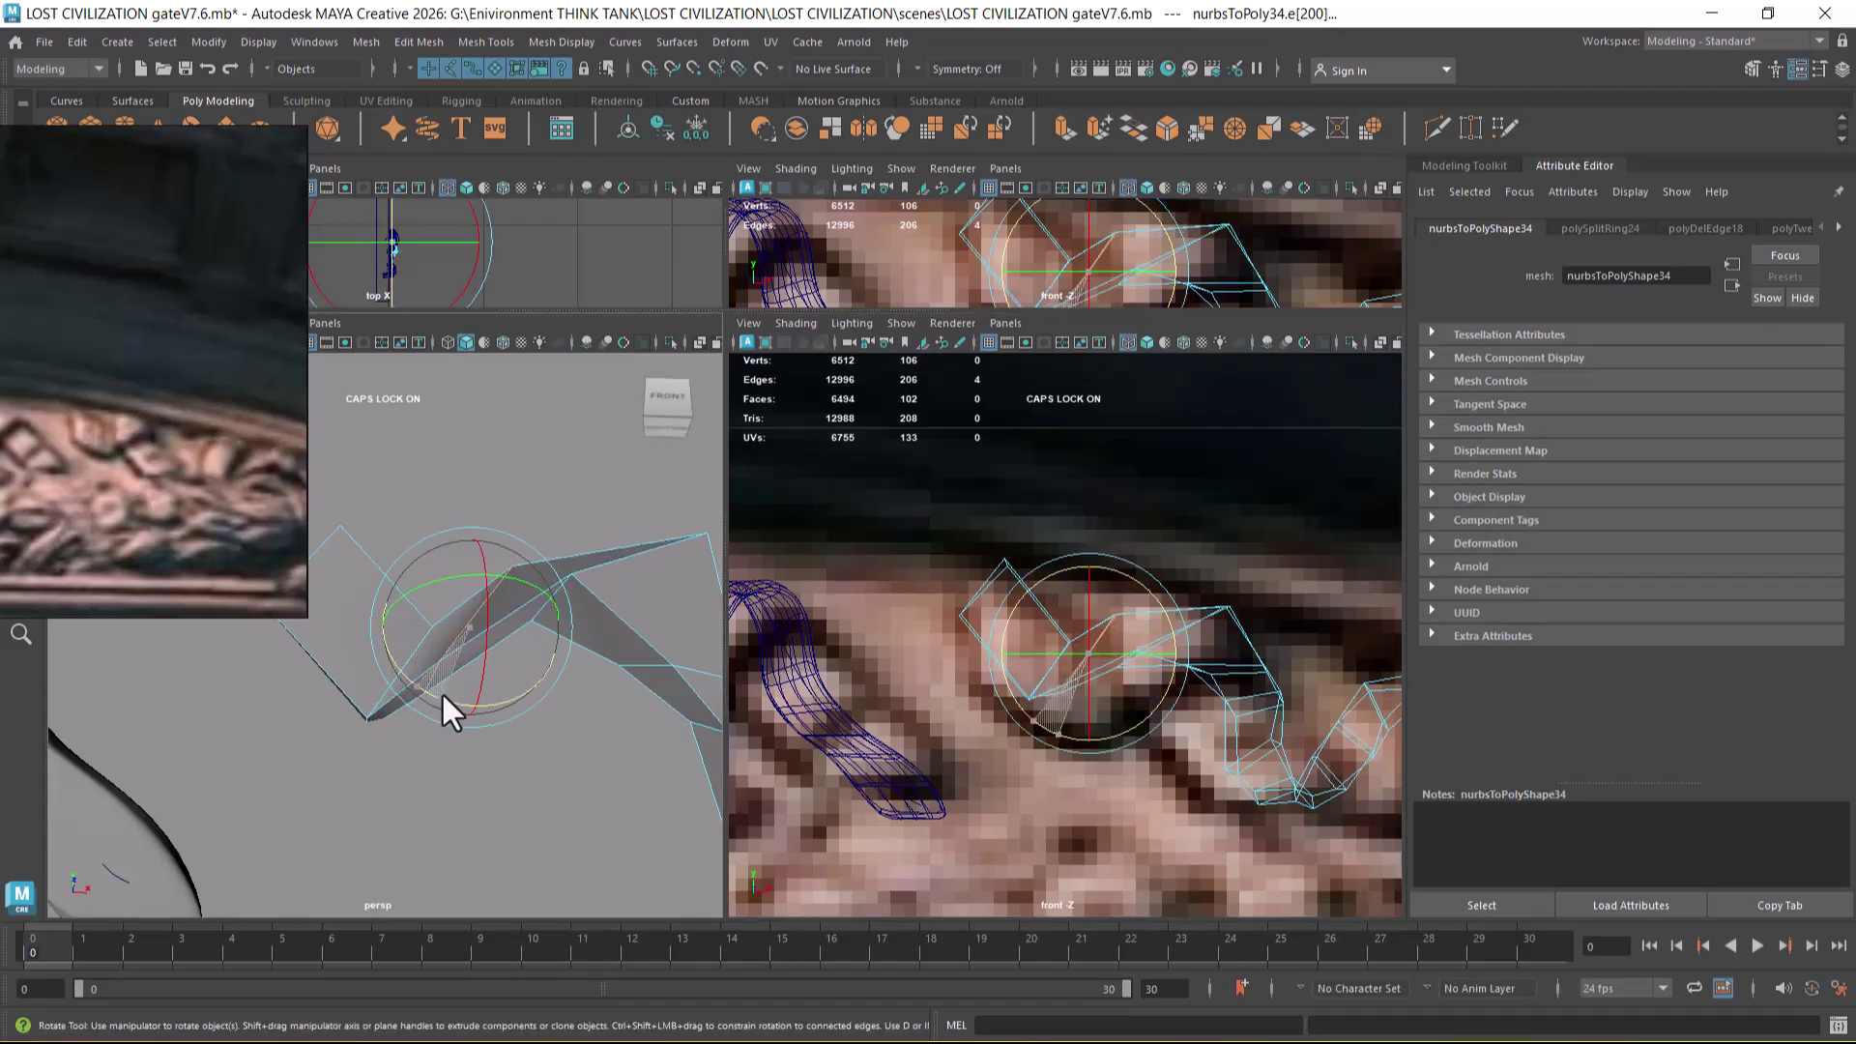
- Rotate the edge loop at the crest of the arch and check the ribbon with a smooth preview
click(611, 572)
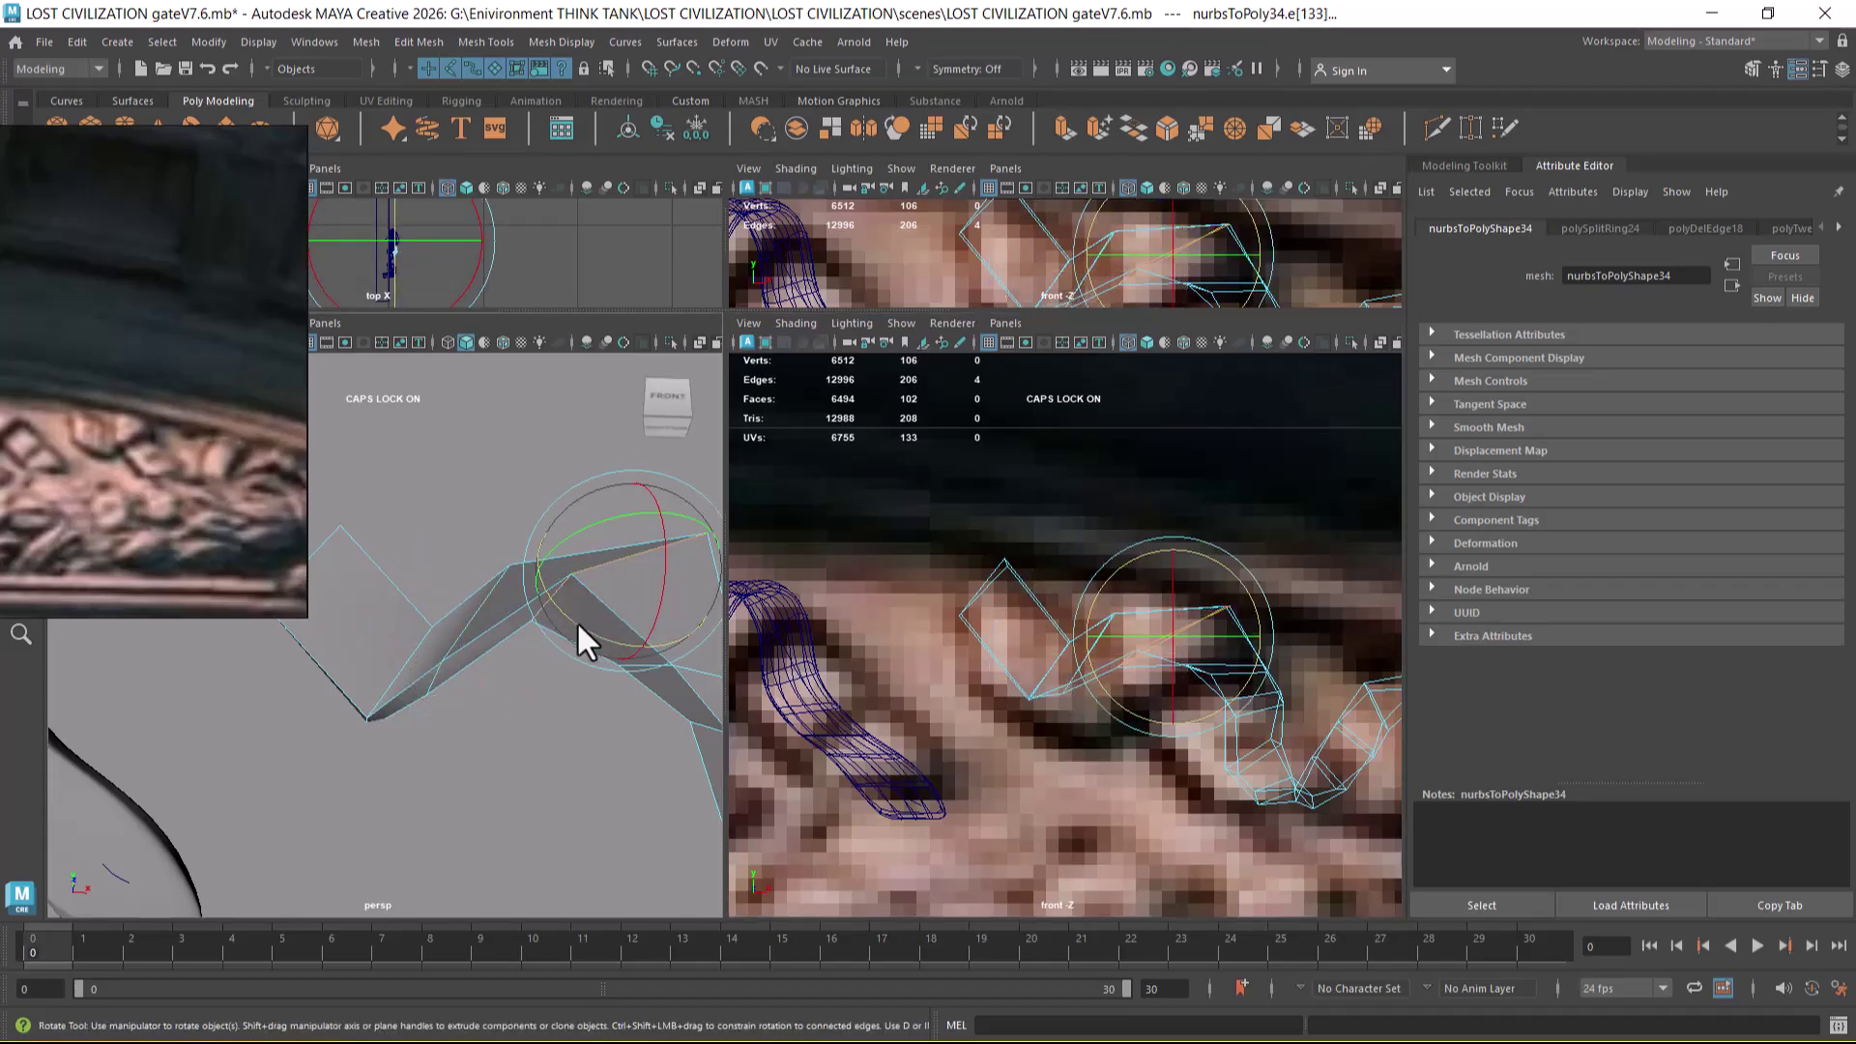
drag(602, 638, 473, 669)
key(3)
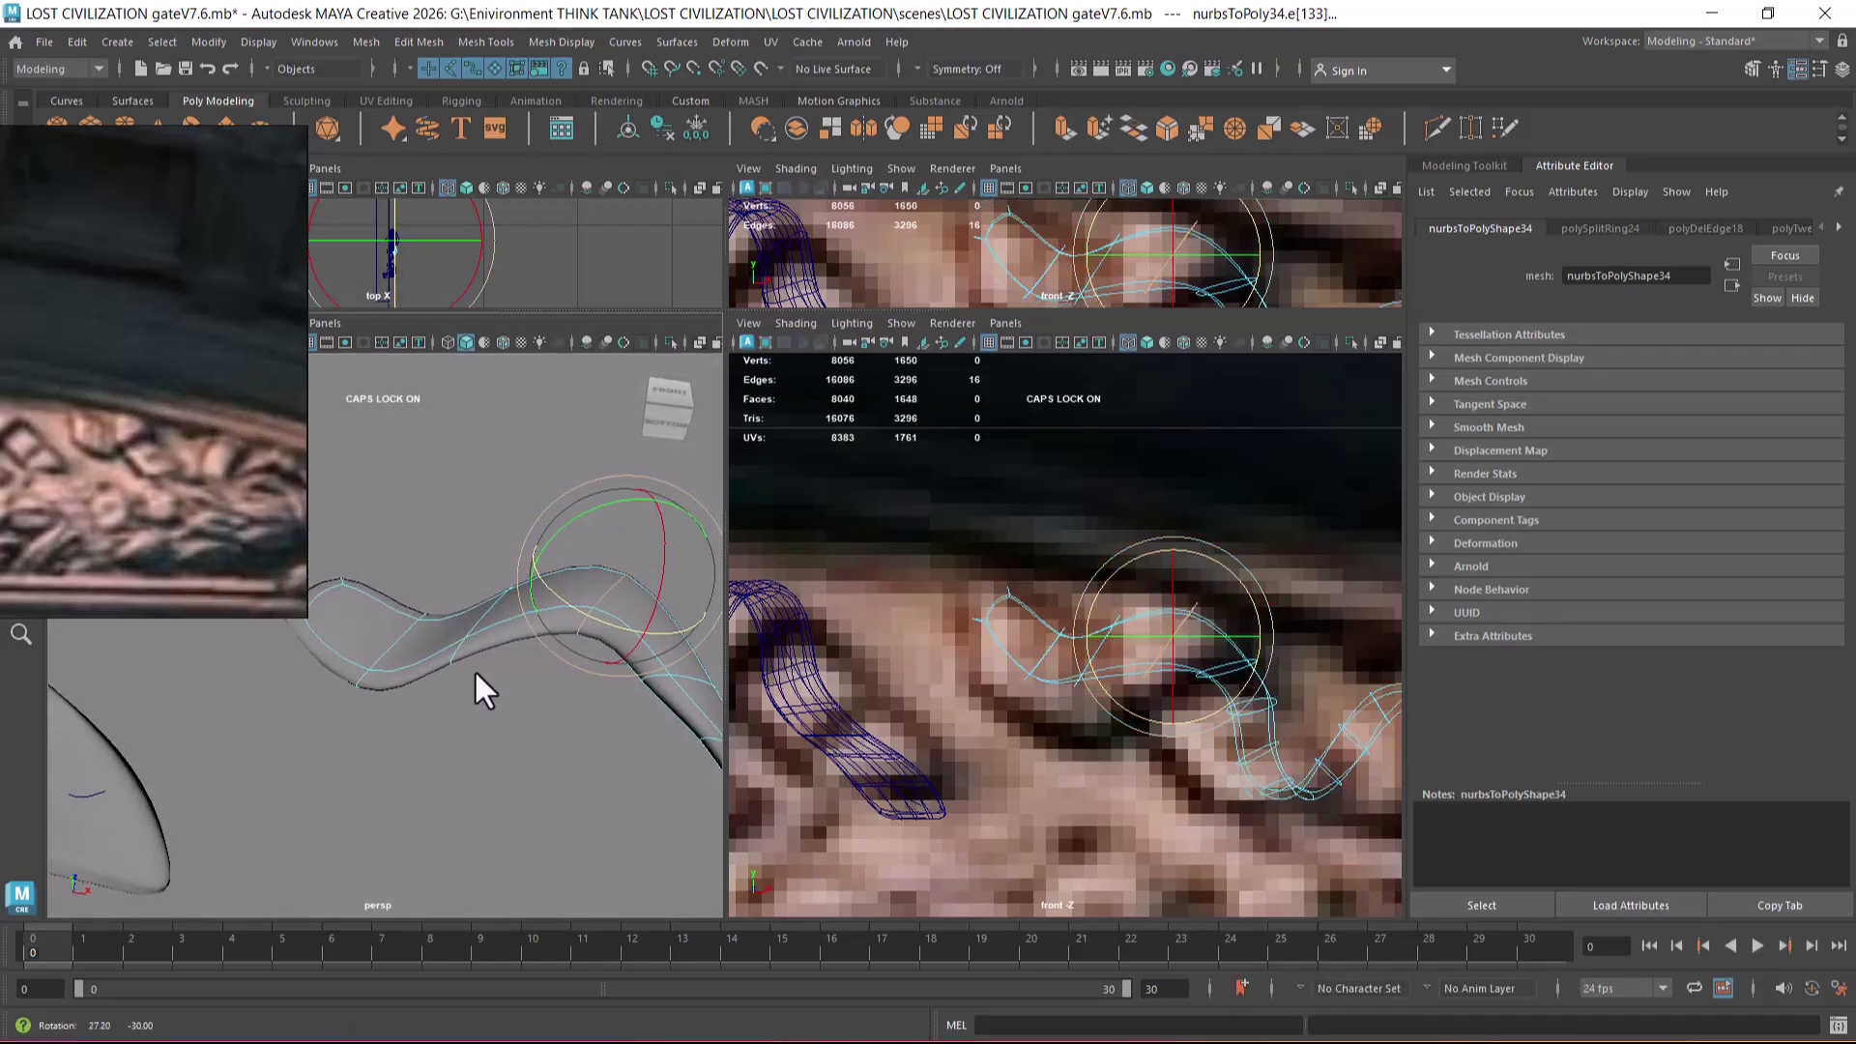
key(1)
- Bevel the edge loop at the crest of the ribbon's first arch
alt+right_drag(532, 665, 601, 693)
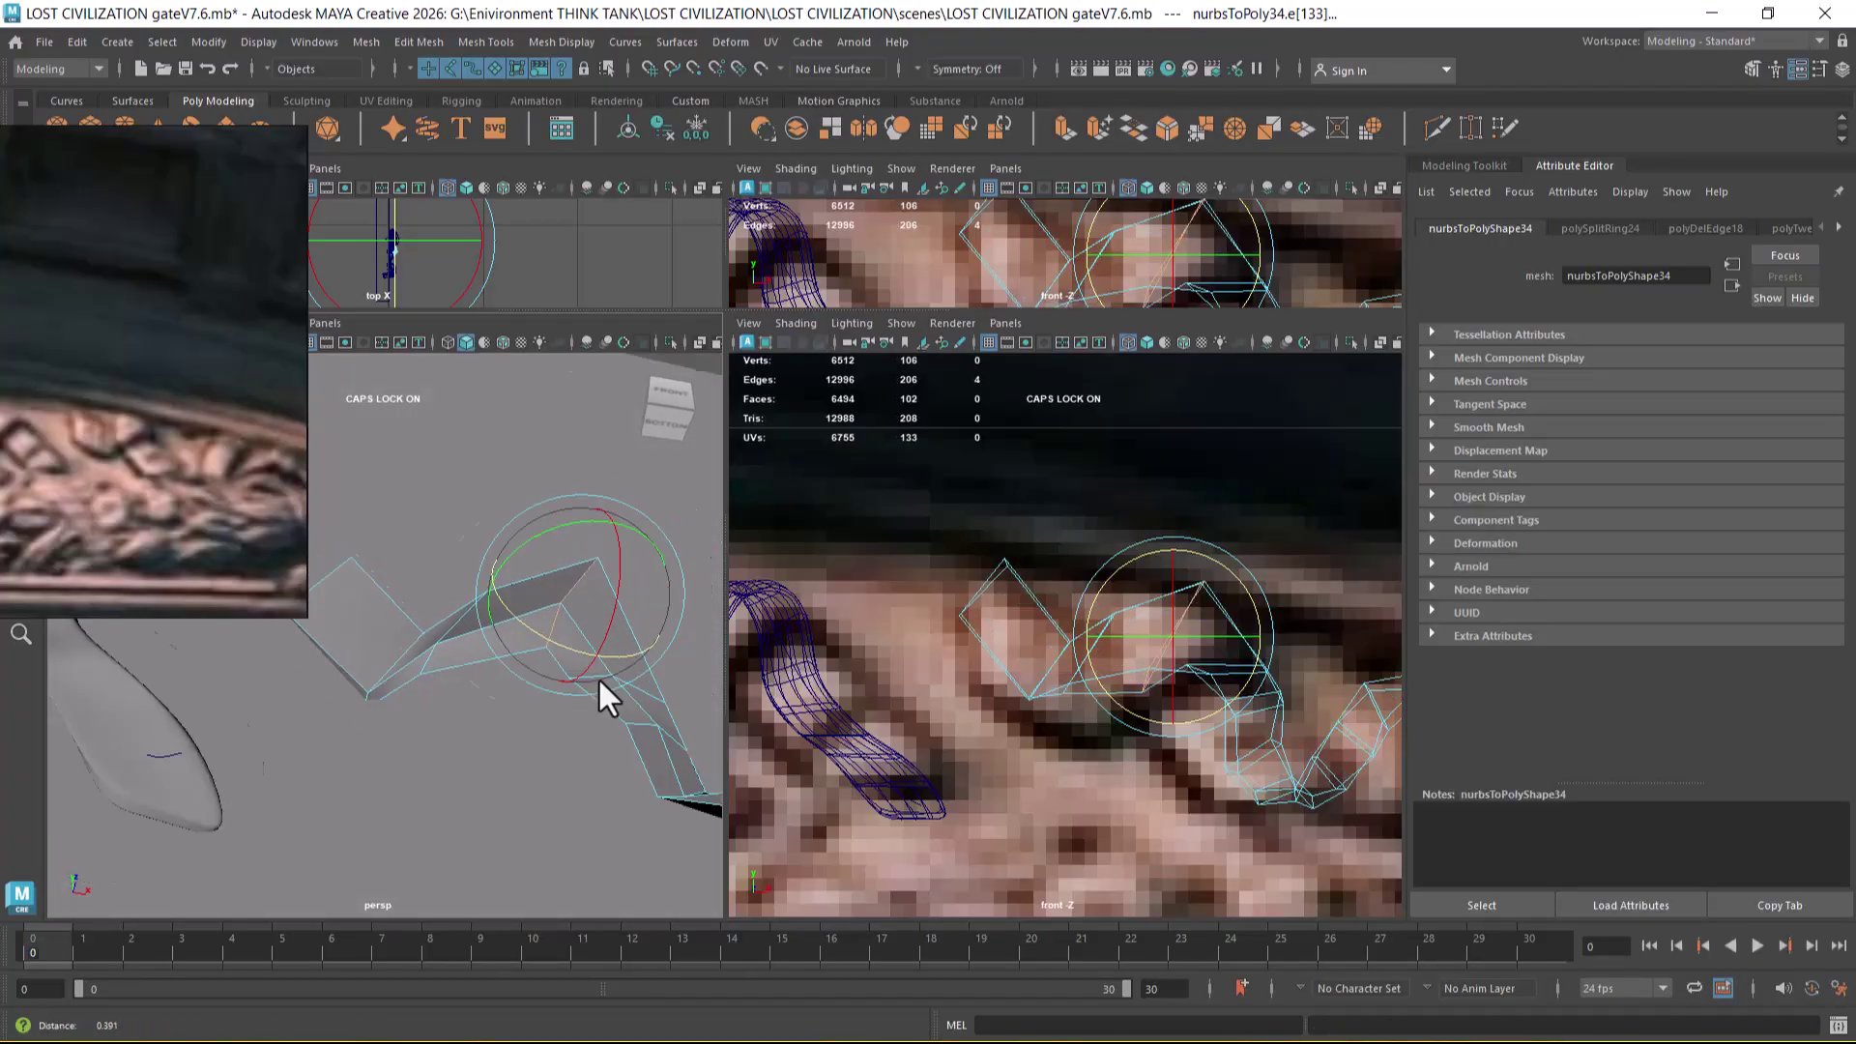
alt+drag(601, 693, 676, 667)
mouse_move(580, 726)
alt+mouse_down()
mouse_move(526, 745)
mouse_move(465, 683)
mouse_move(493, 687)
mouse_move(480, 705)
mouse_move(564, 708)
mouse_move(538, 725)
mouse_move(530, 665)
mouse_move(466, 676)
mouse_move(508, 712)
alt+mouse_up()
click(528, 635)
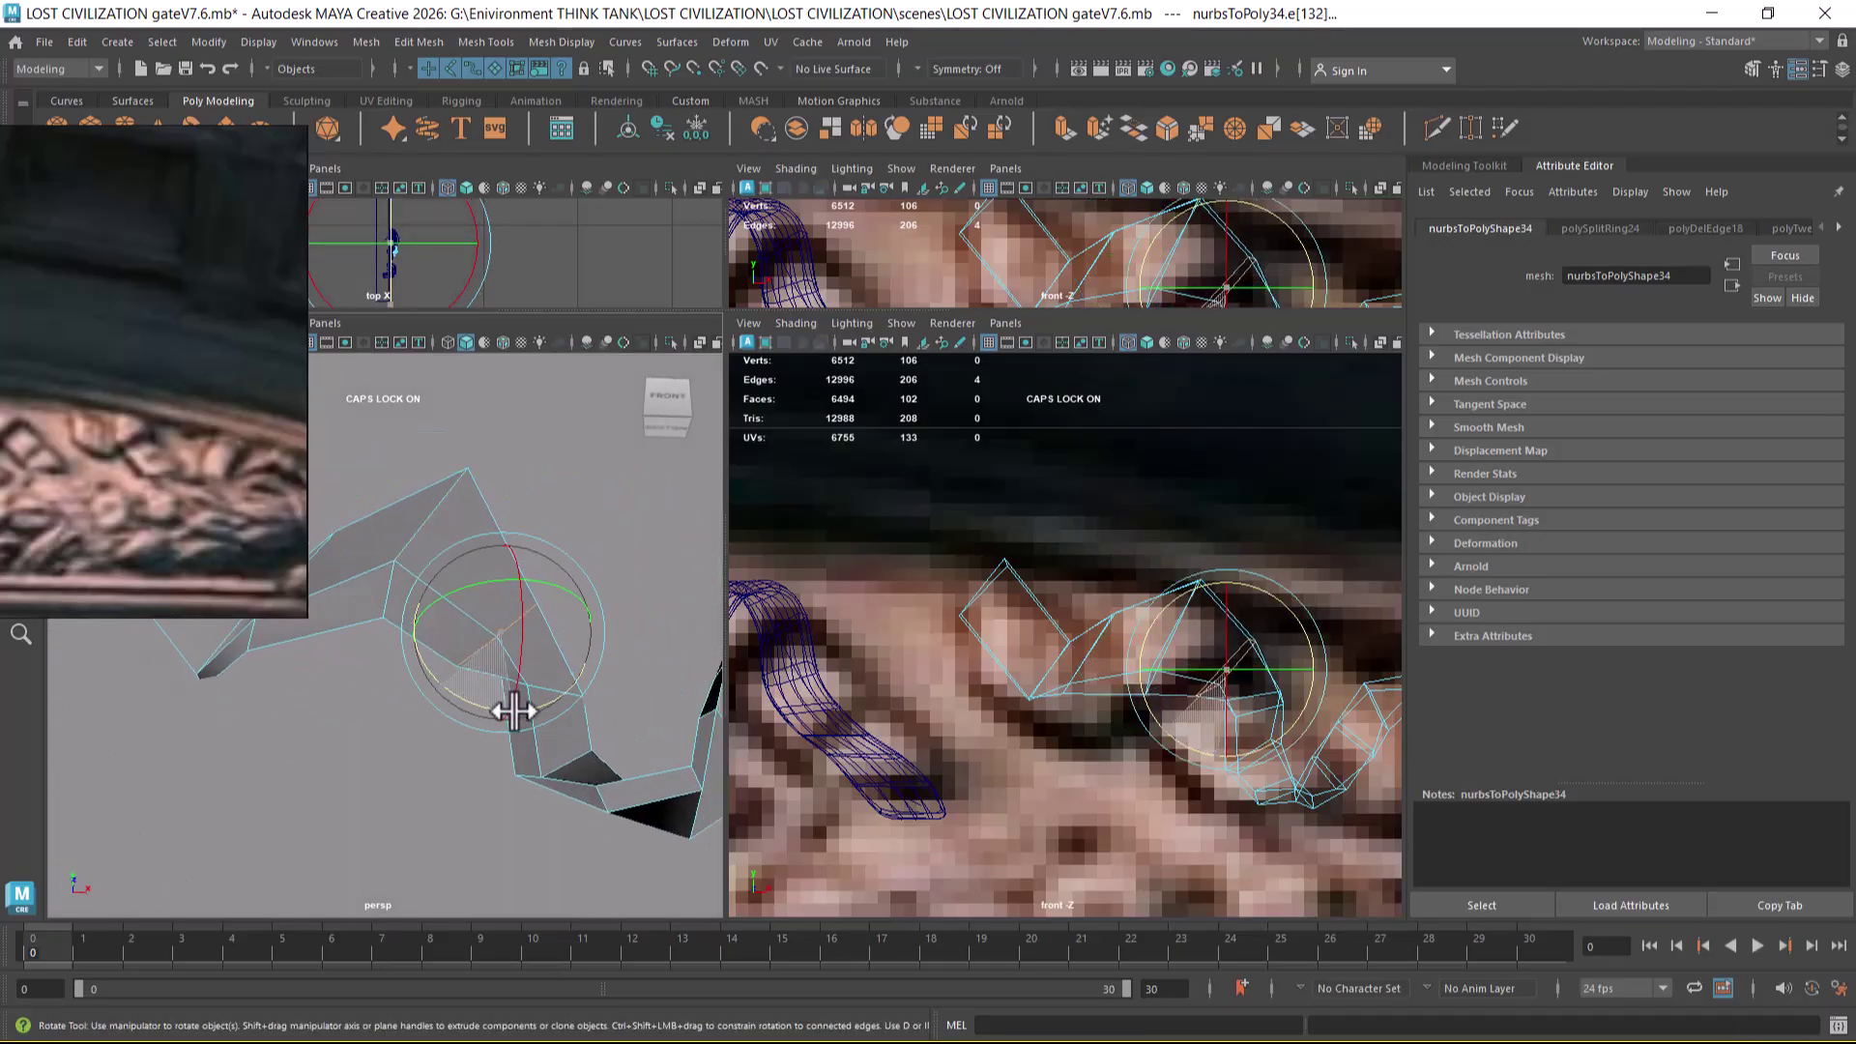
click(426, 505)
key(w)
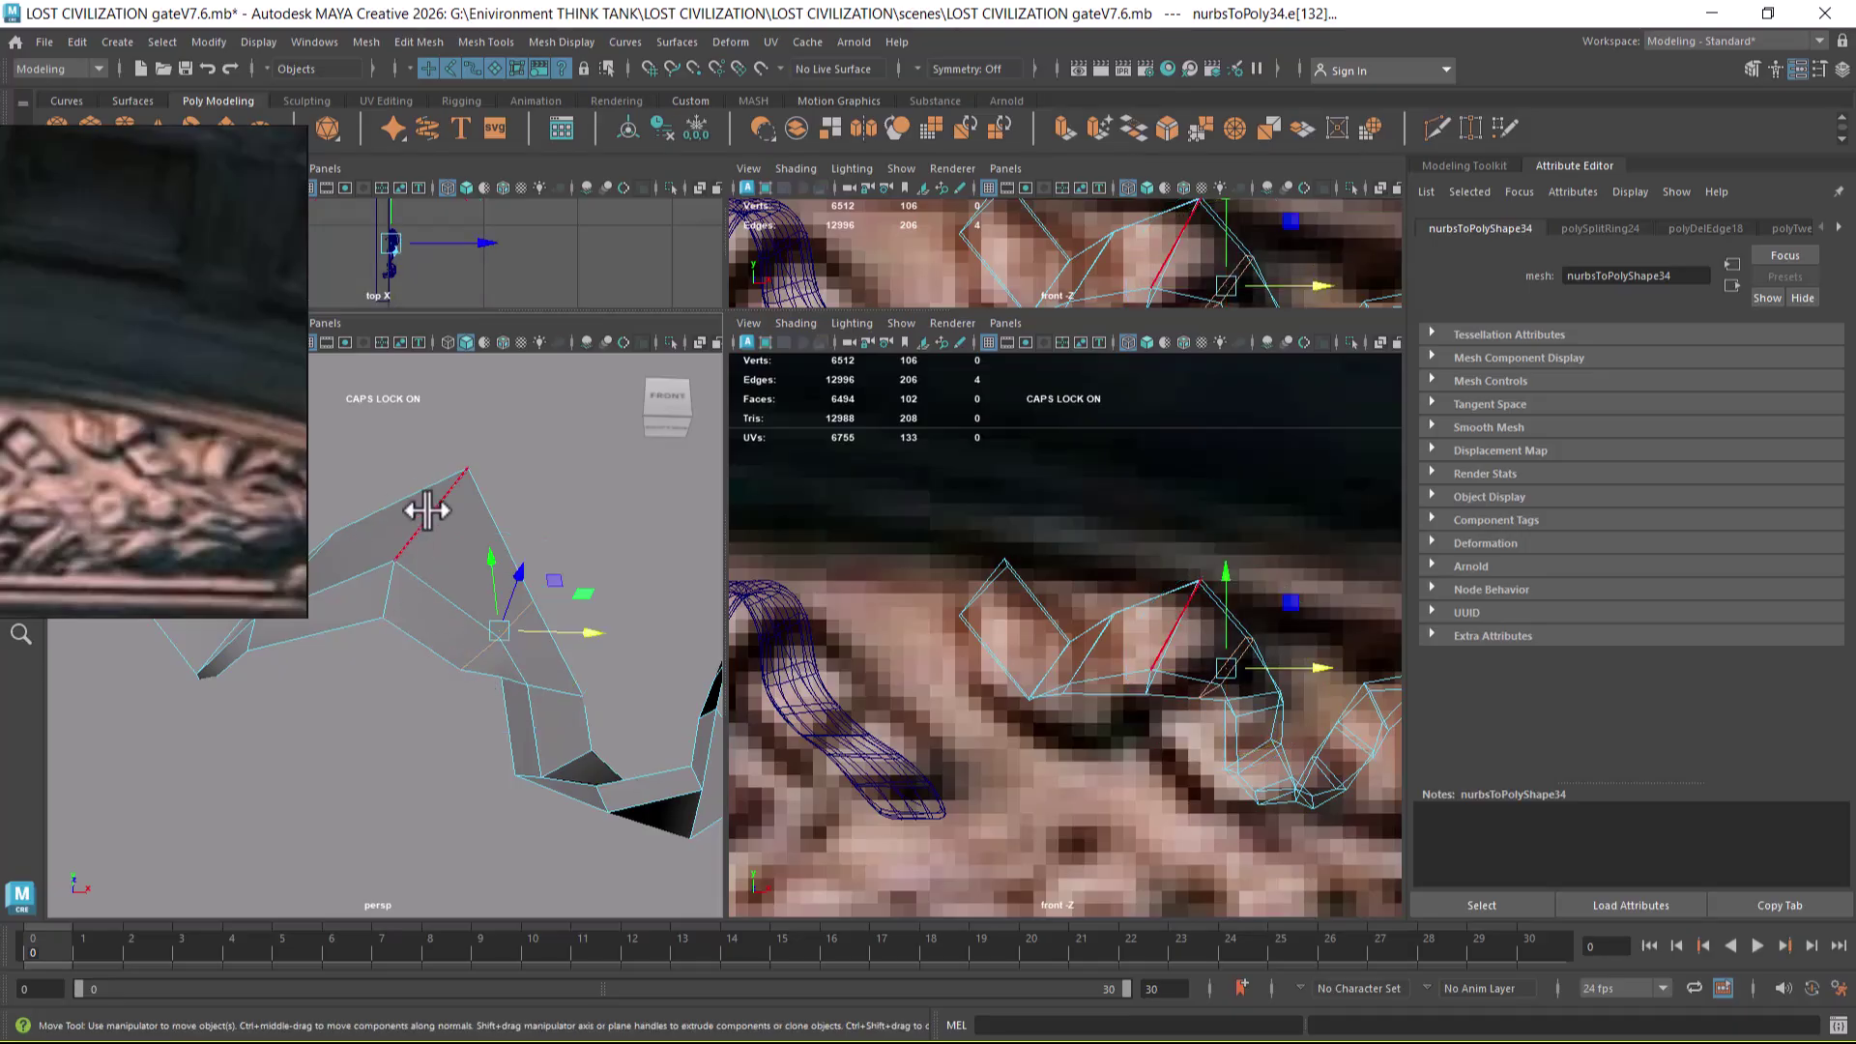
shift+right_click(405, 553)
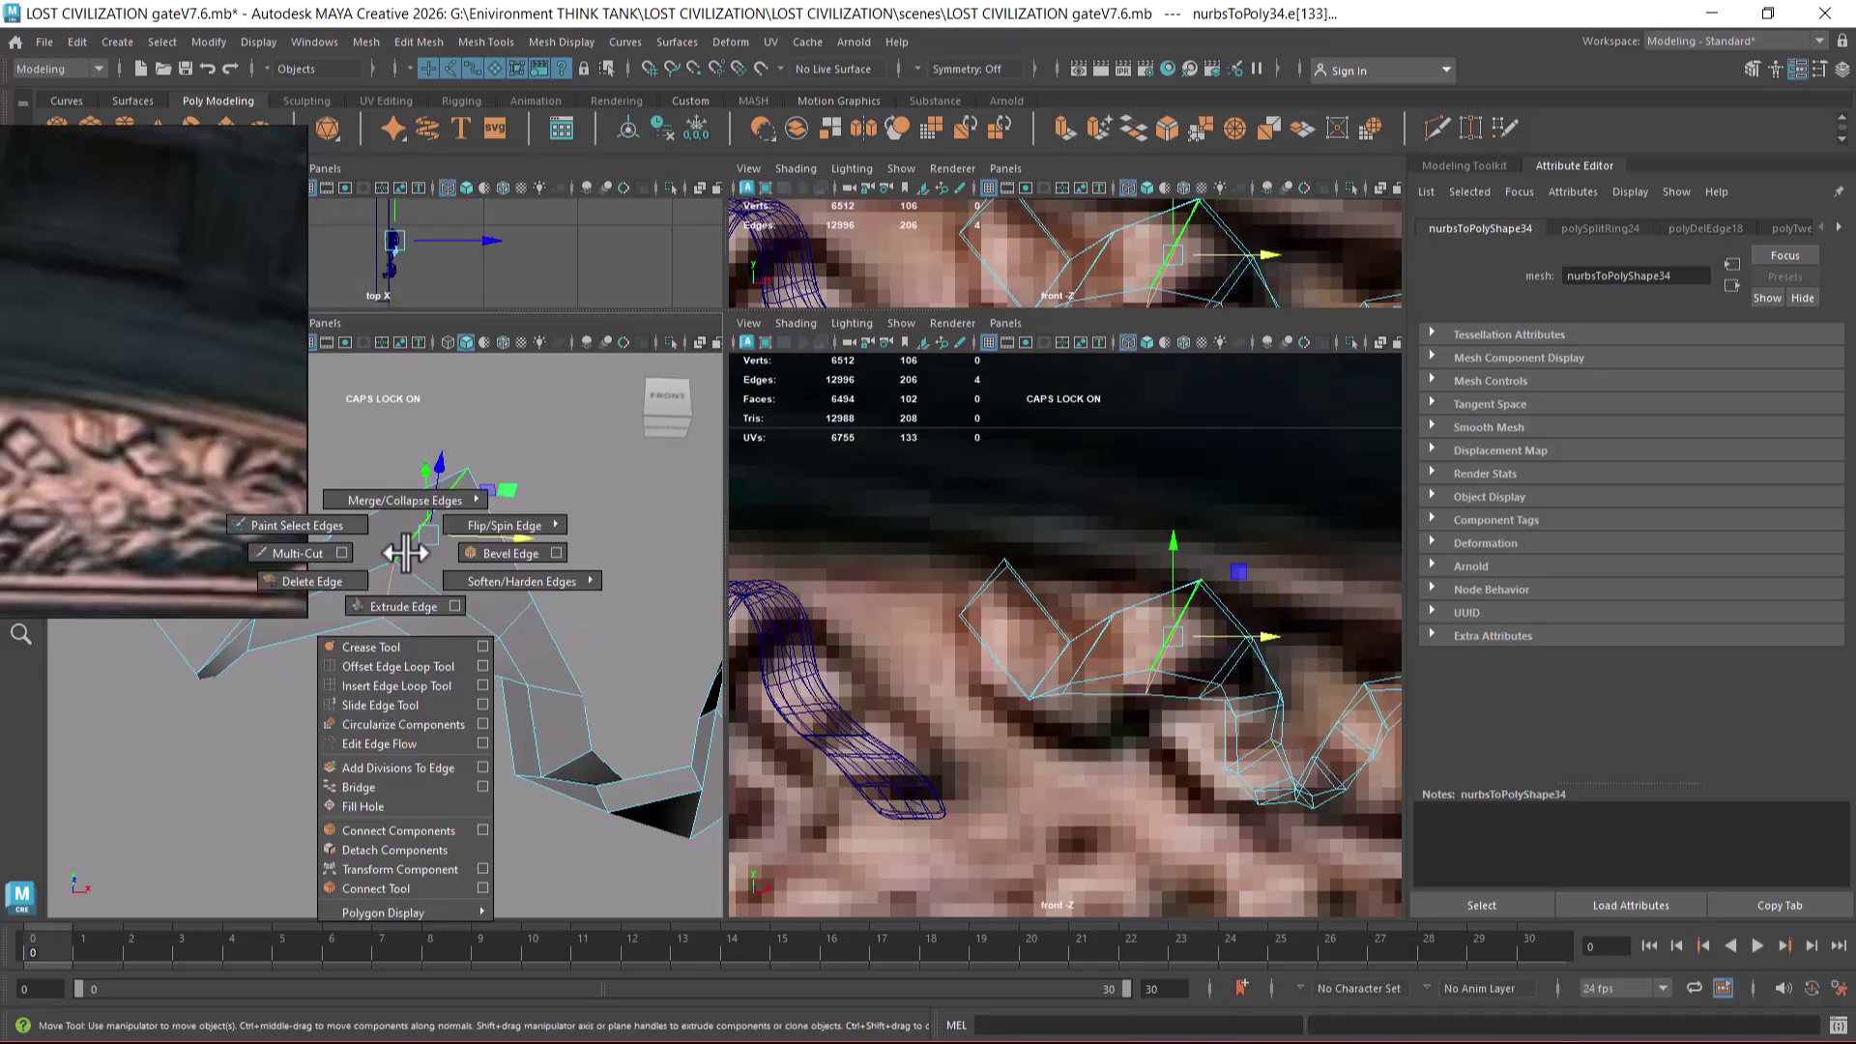
click(506, 550)
alt+drag(462, 667, 488, 656)
- Split the edge rings on both sides of the bevelled crest to add an edge loop in each span
click(534, 616)
ctrl+right_drag(548, 587, 477, 613)
ctrl+right_drag(496, 541, 514, 605)
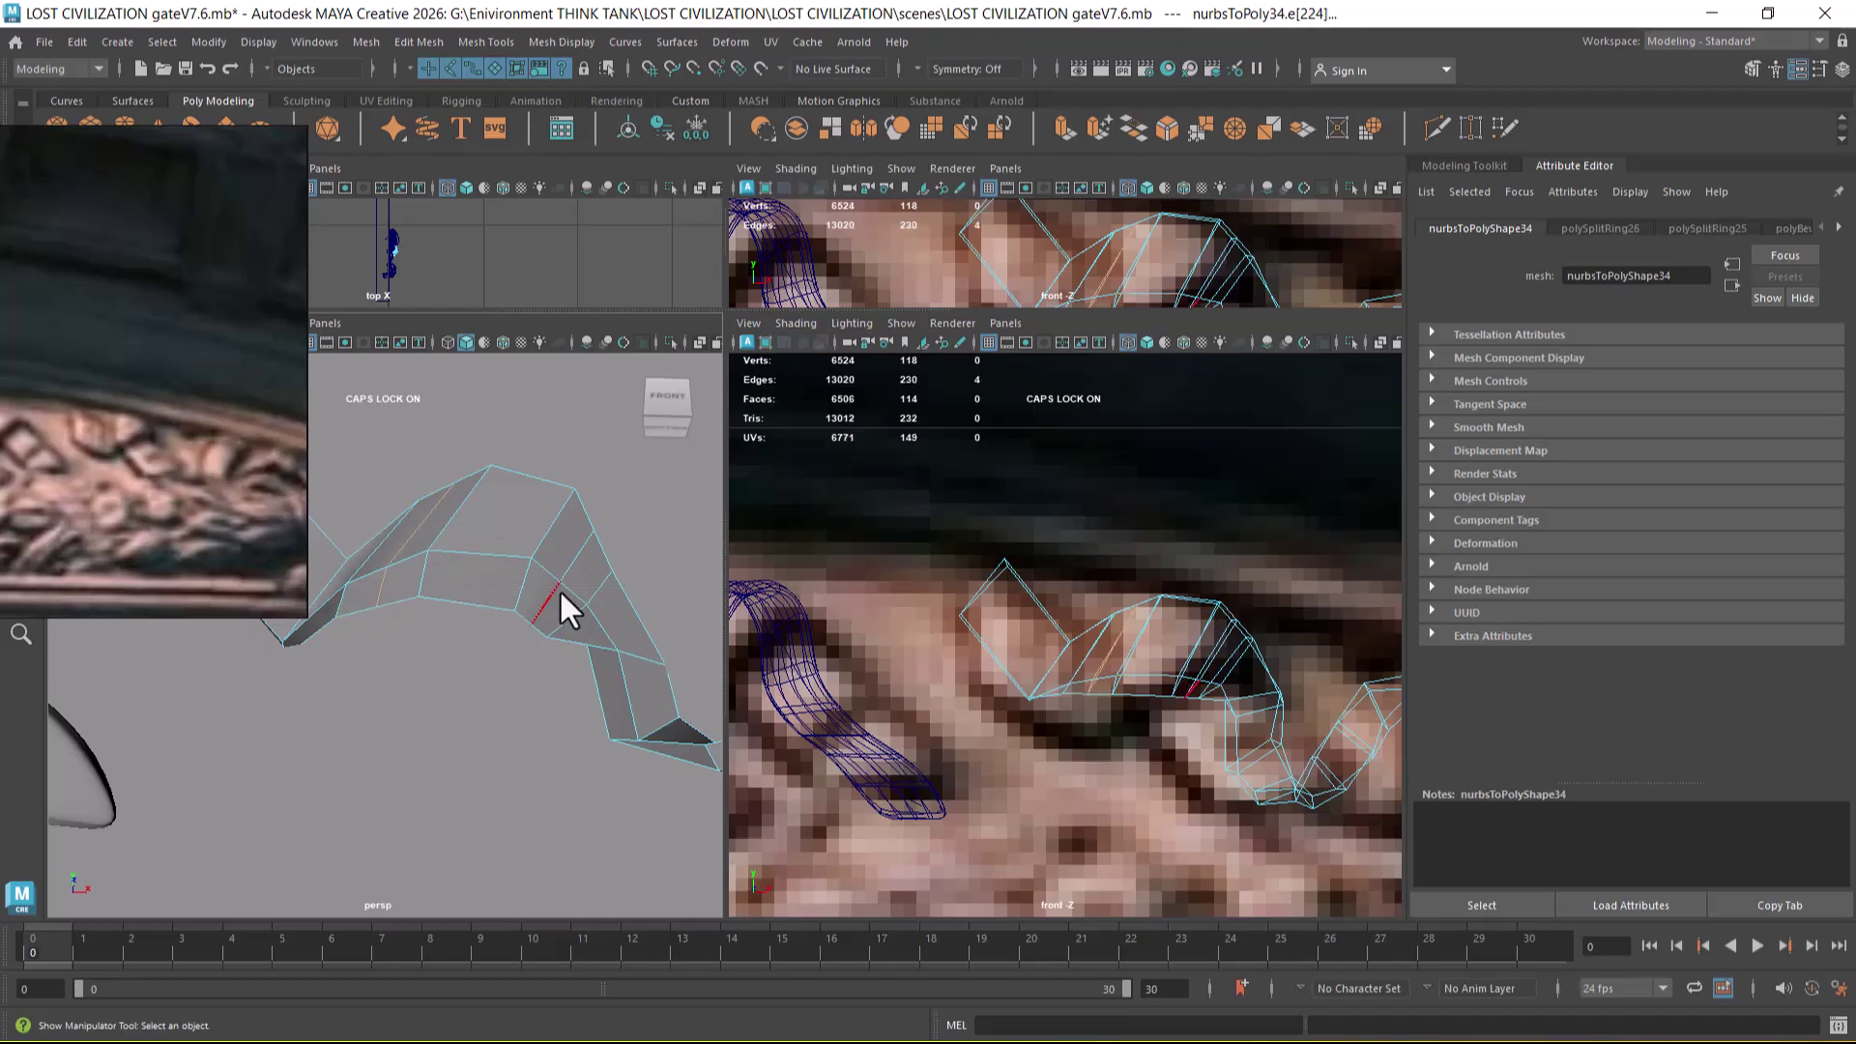
- Scale and move the edge loop on the tip side of the crest, and turn on the smooth preview
click(408, 582)
key(r)
drag(496, 560, 560, 721)
key(w)
alt+drag(542, 612, 530, 522)
click(447, 655)
key(3)
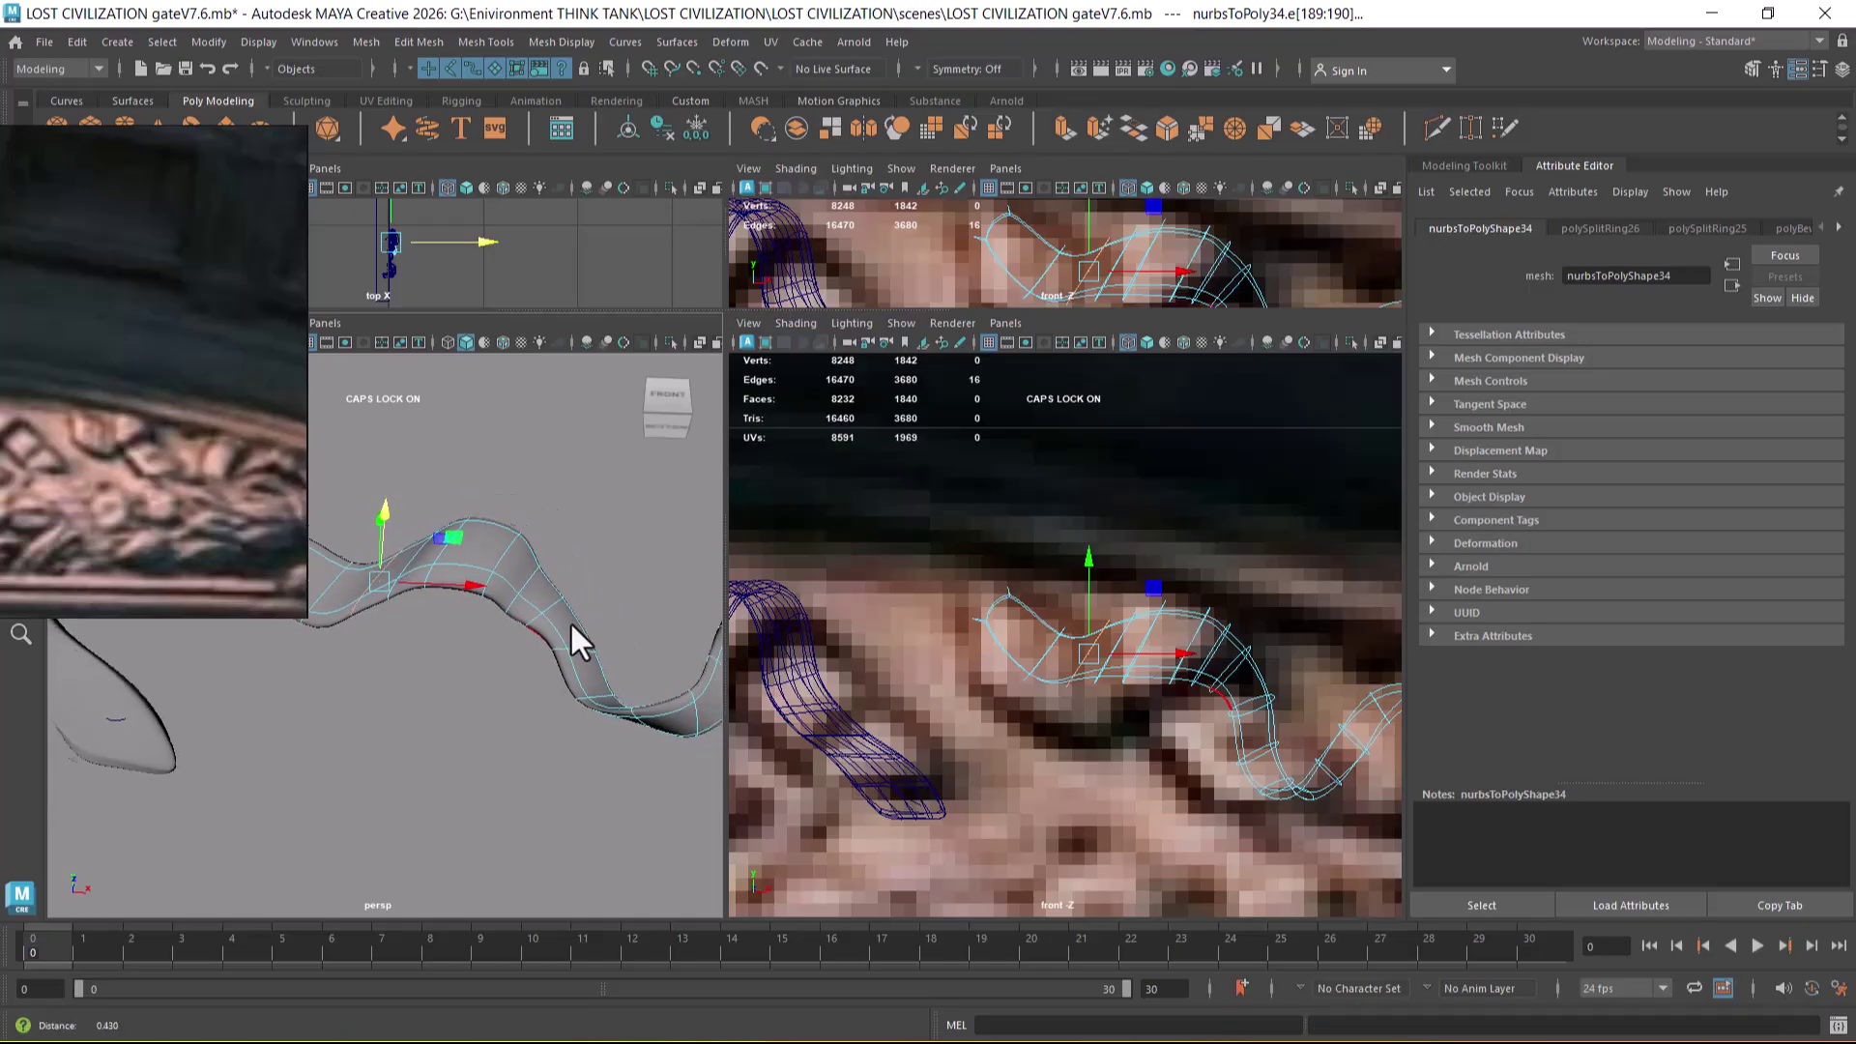
alt+drag(572, 620, 566, 692)
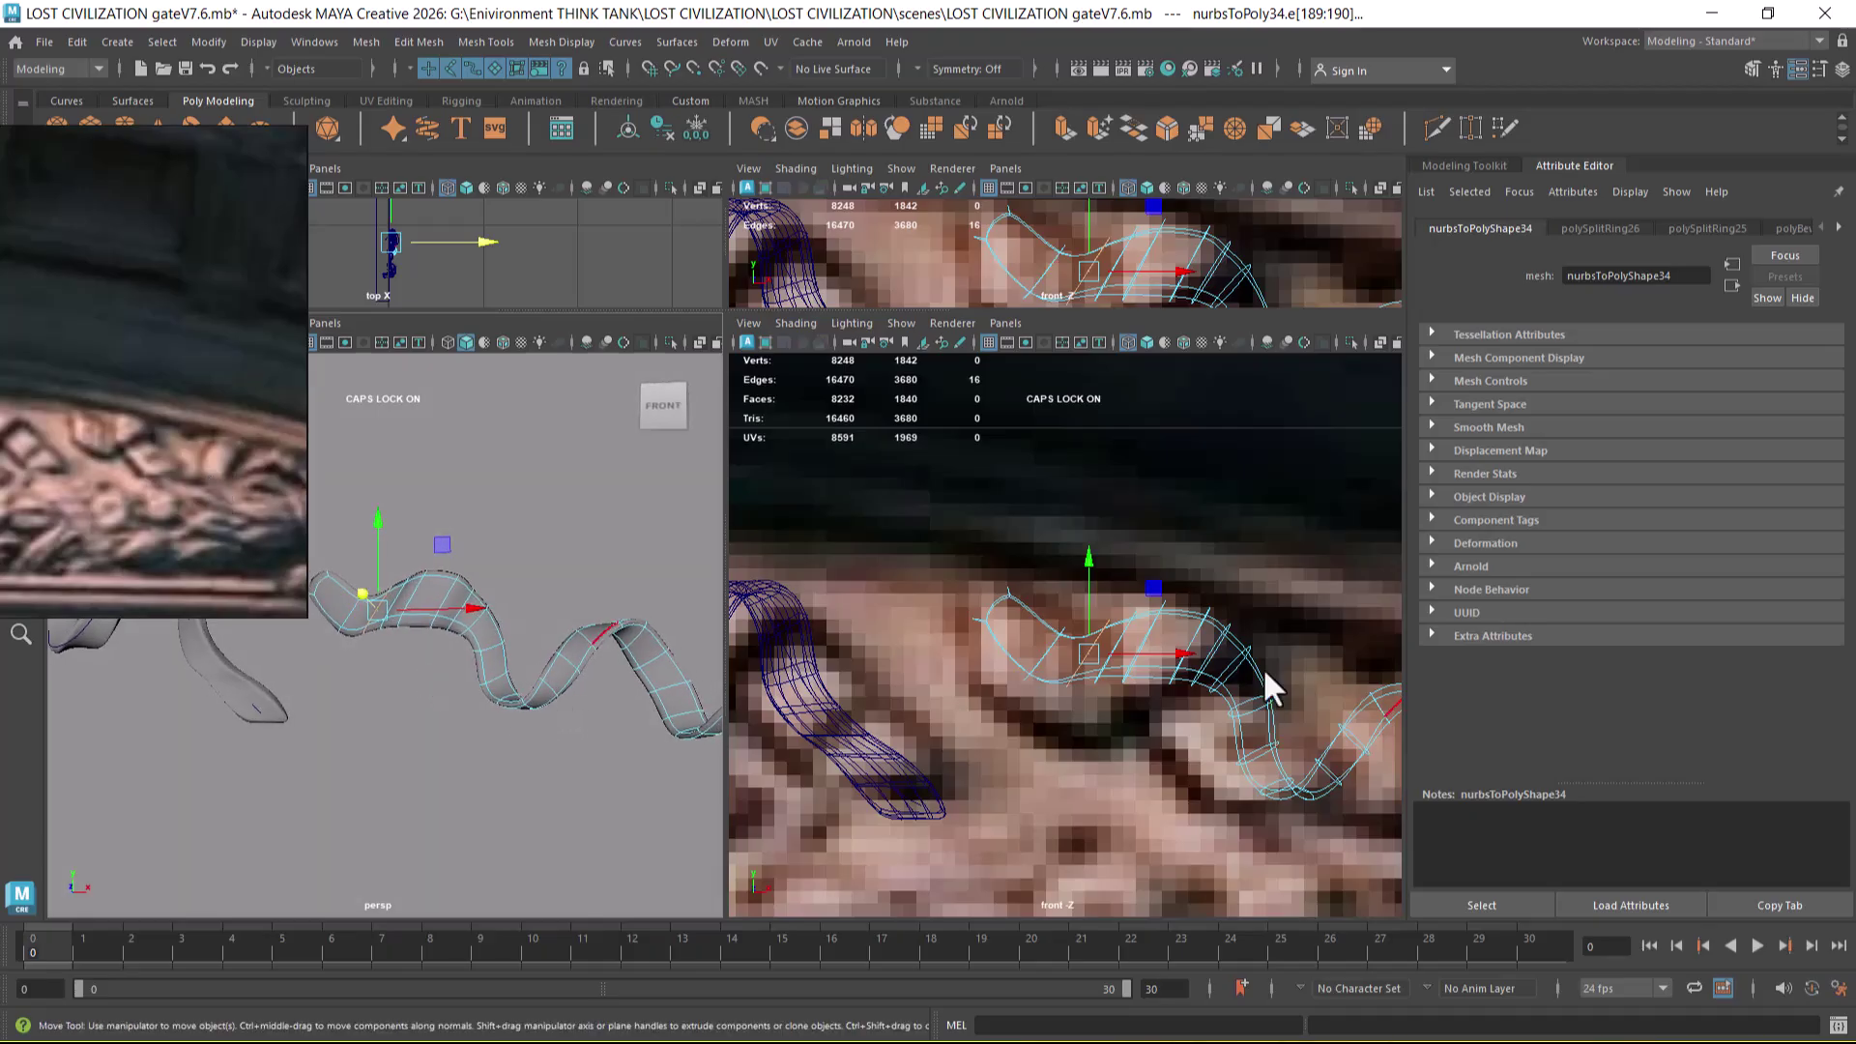
- Turn on soft selection and move the edge loop on the arch's descending side down toward the tip to match the reference
alt+middle_drag(1203, 704, 1147, 677)
click(1144, 640)
double_click(1140, 660)
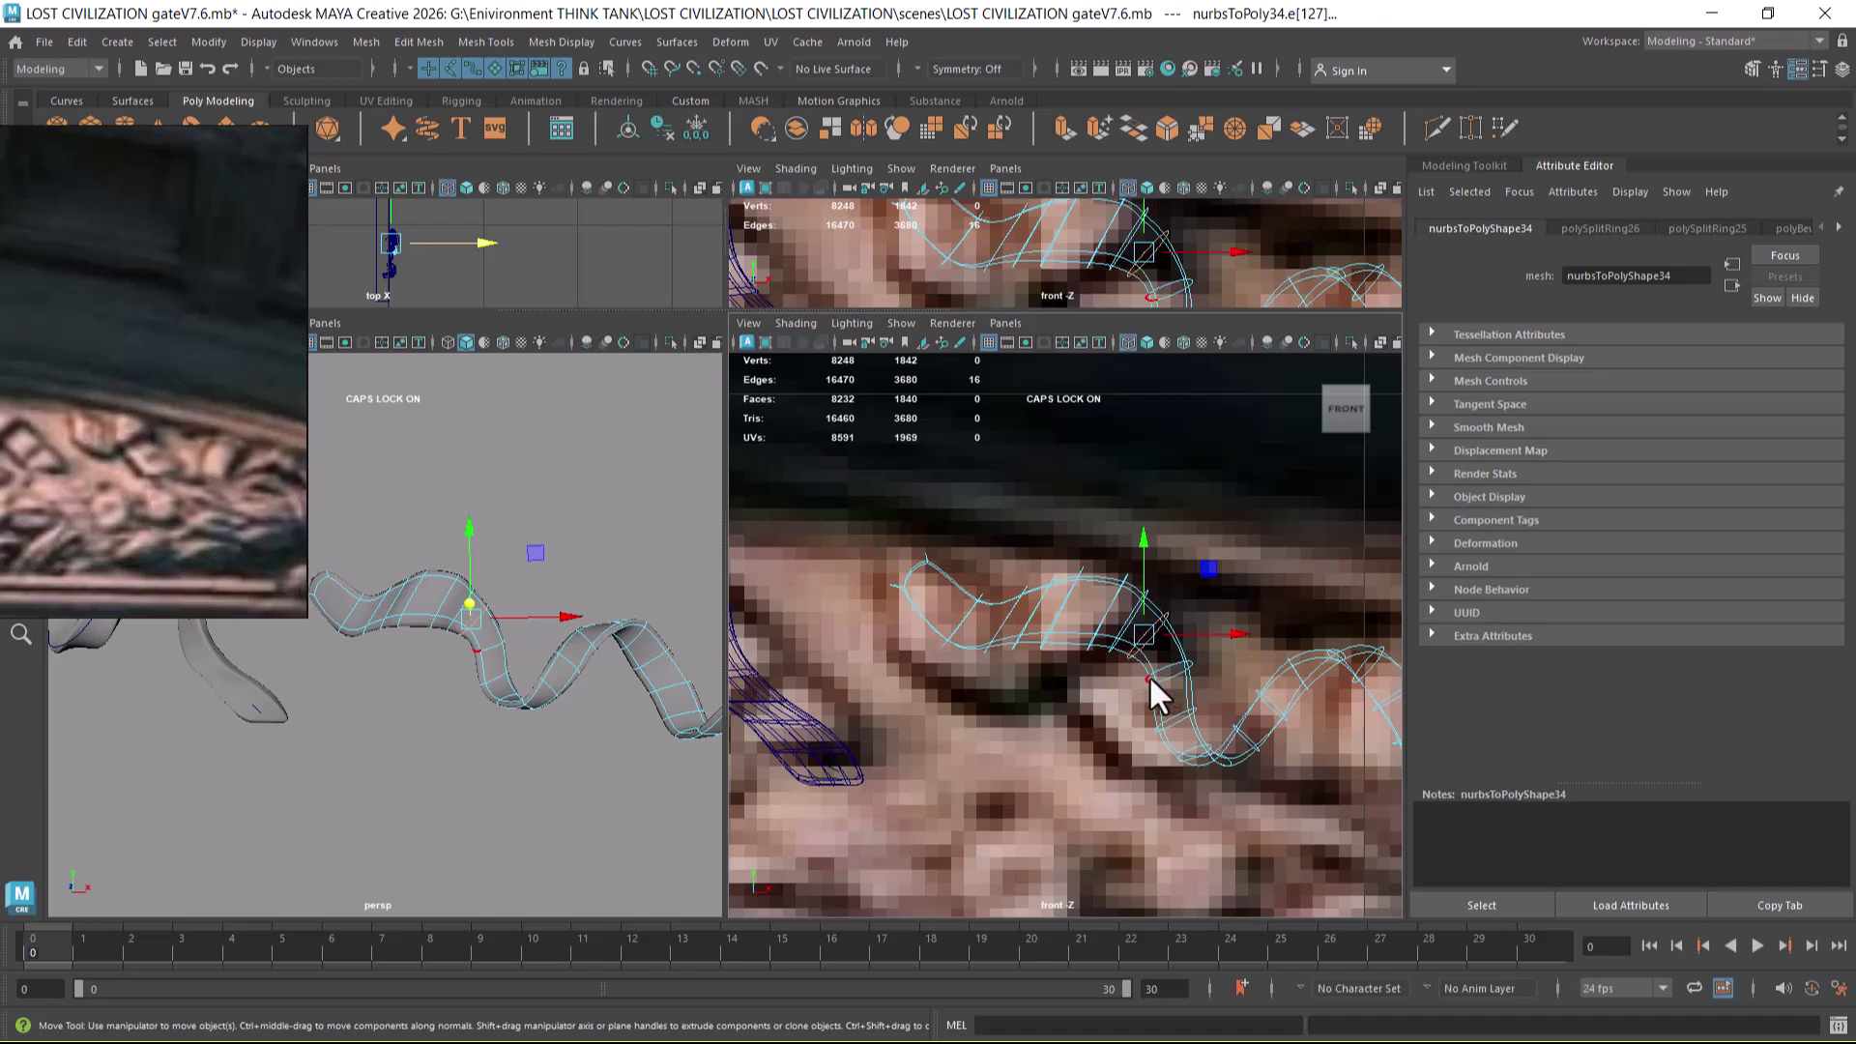
key(b)
drag(1155, 648, 1126, 683)
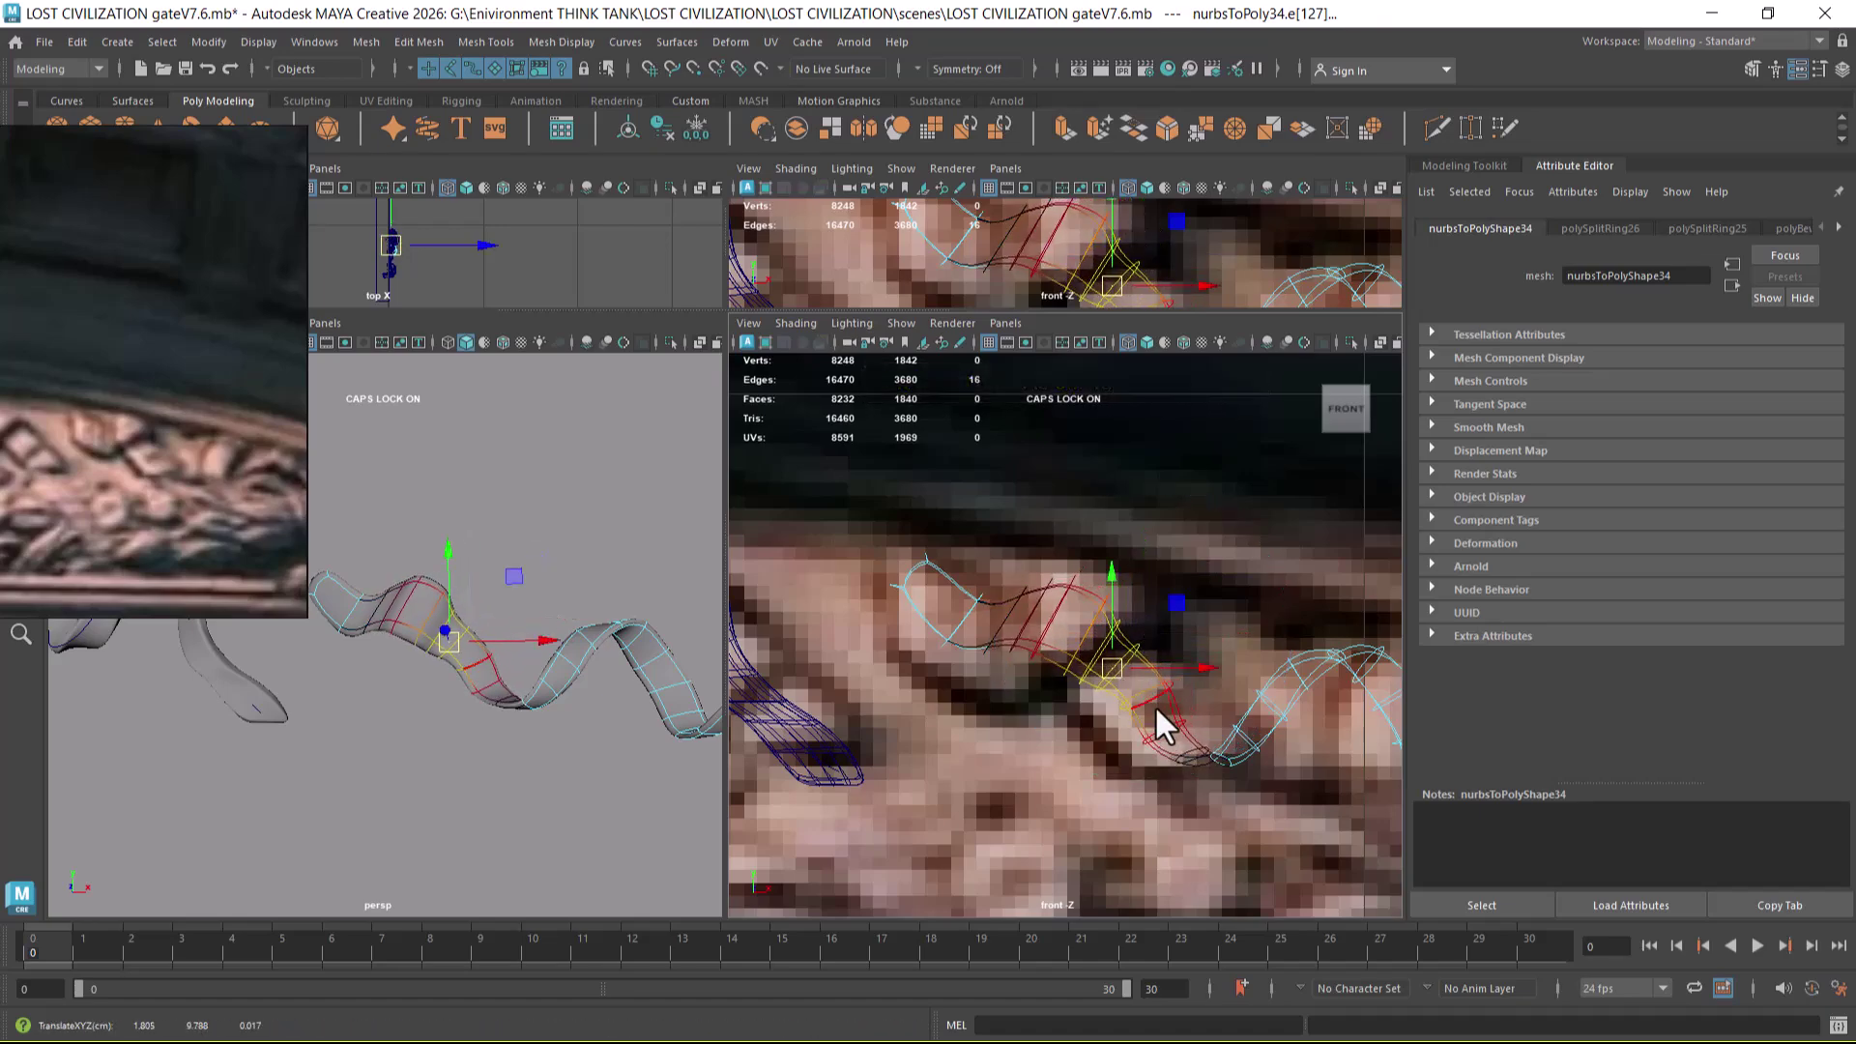
- Adjust the next edge loops down the descending side with soft selection, and turn soft selection off
double_click(1158, 709)
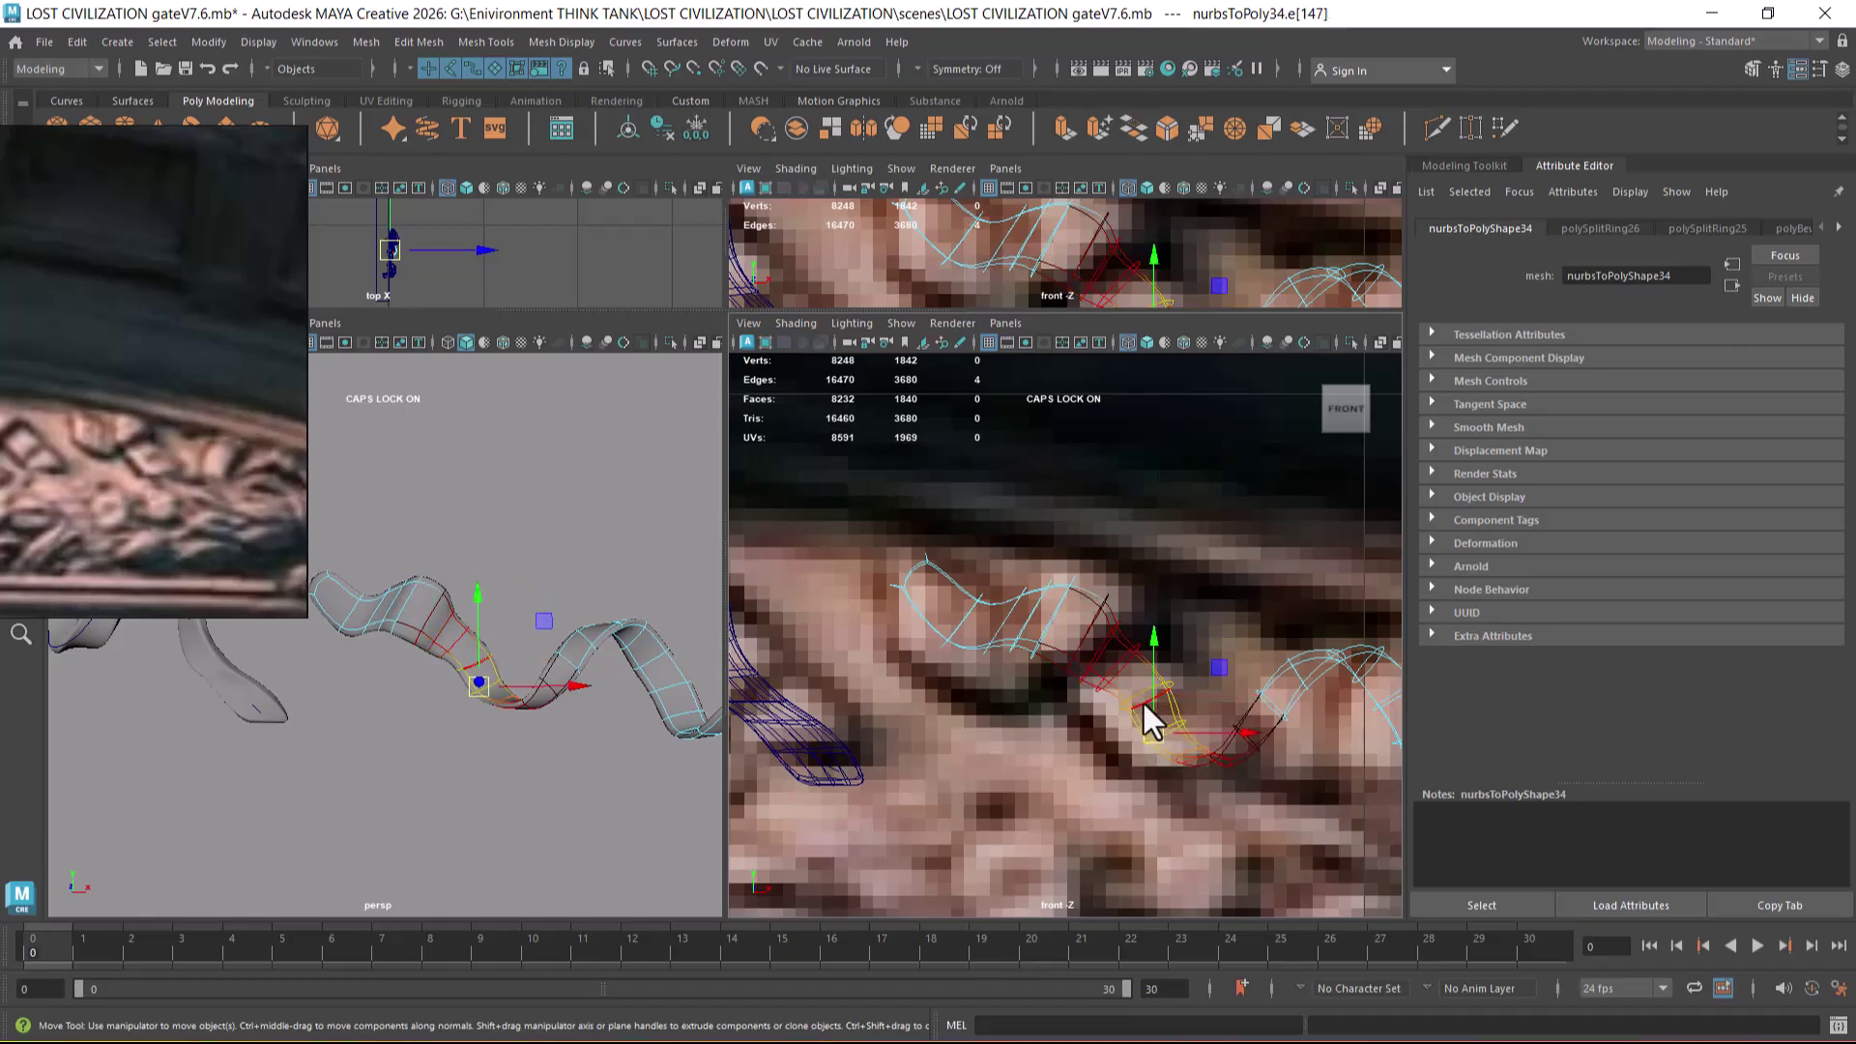
click(1158, 740)
click(1148, 707)
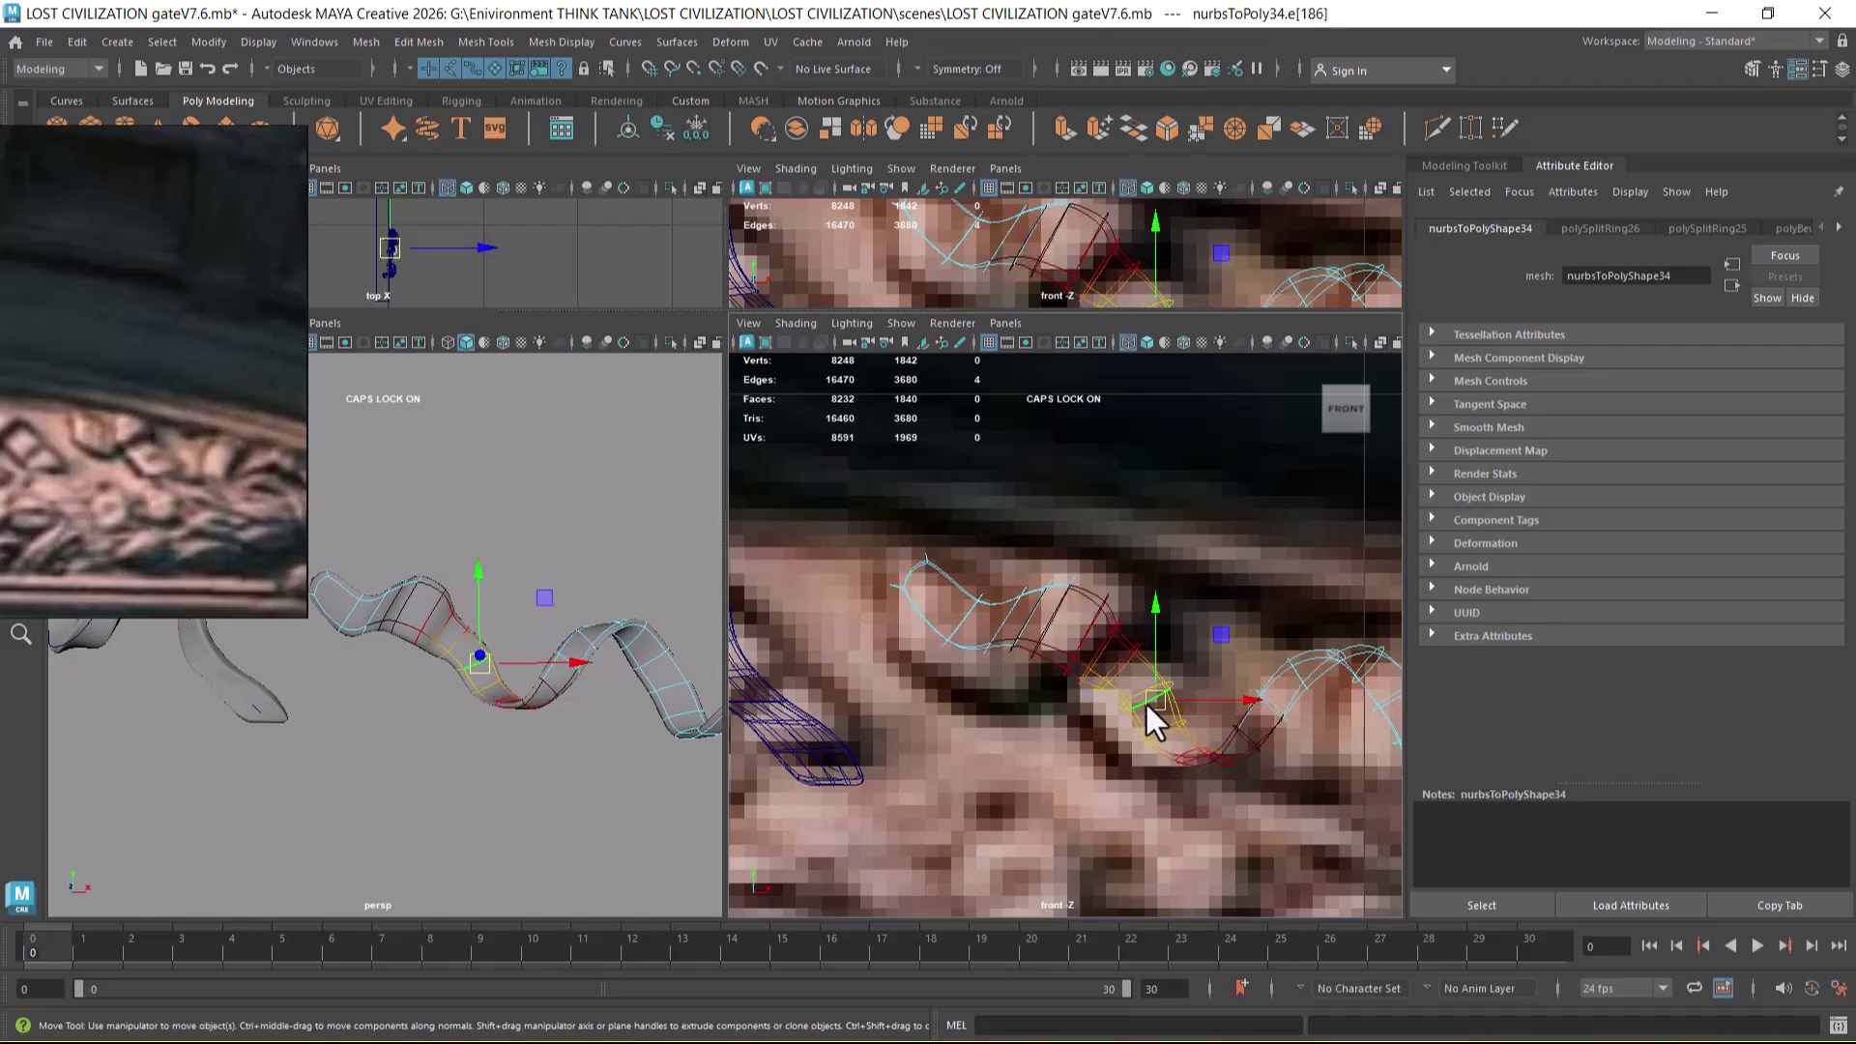
key(b)
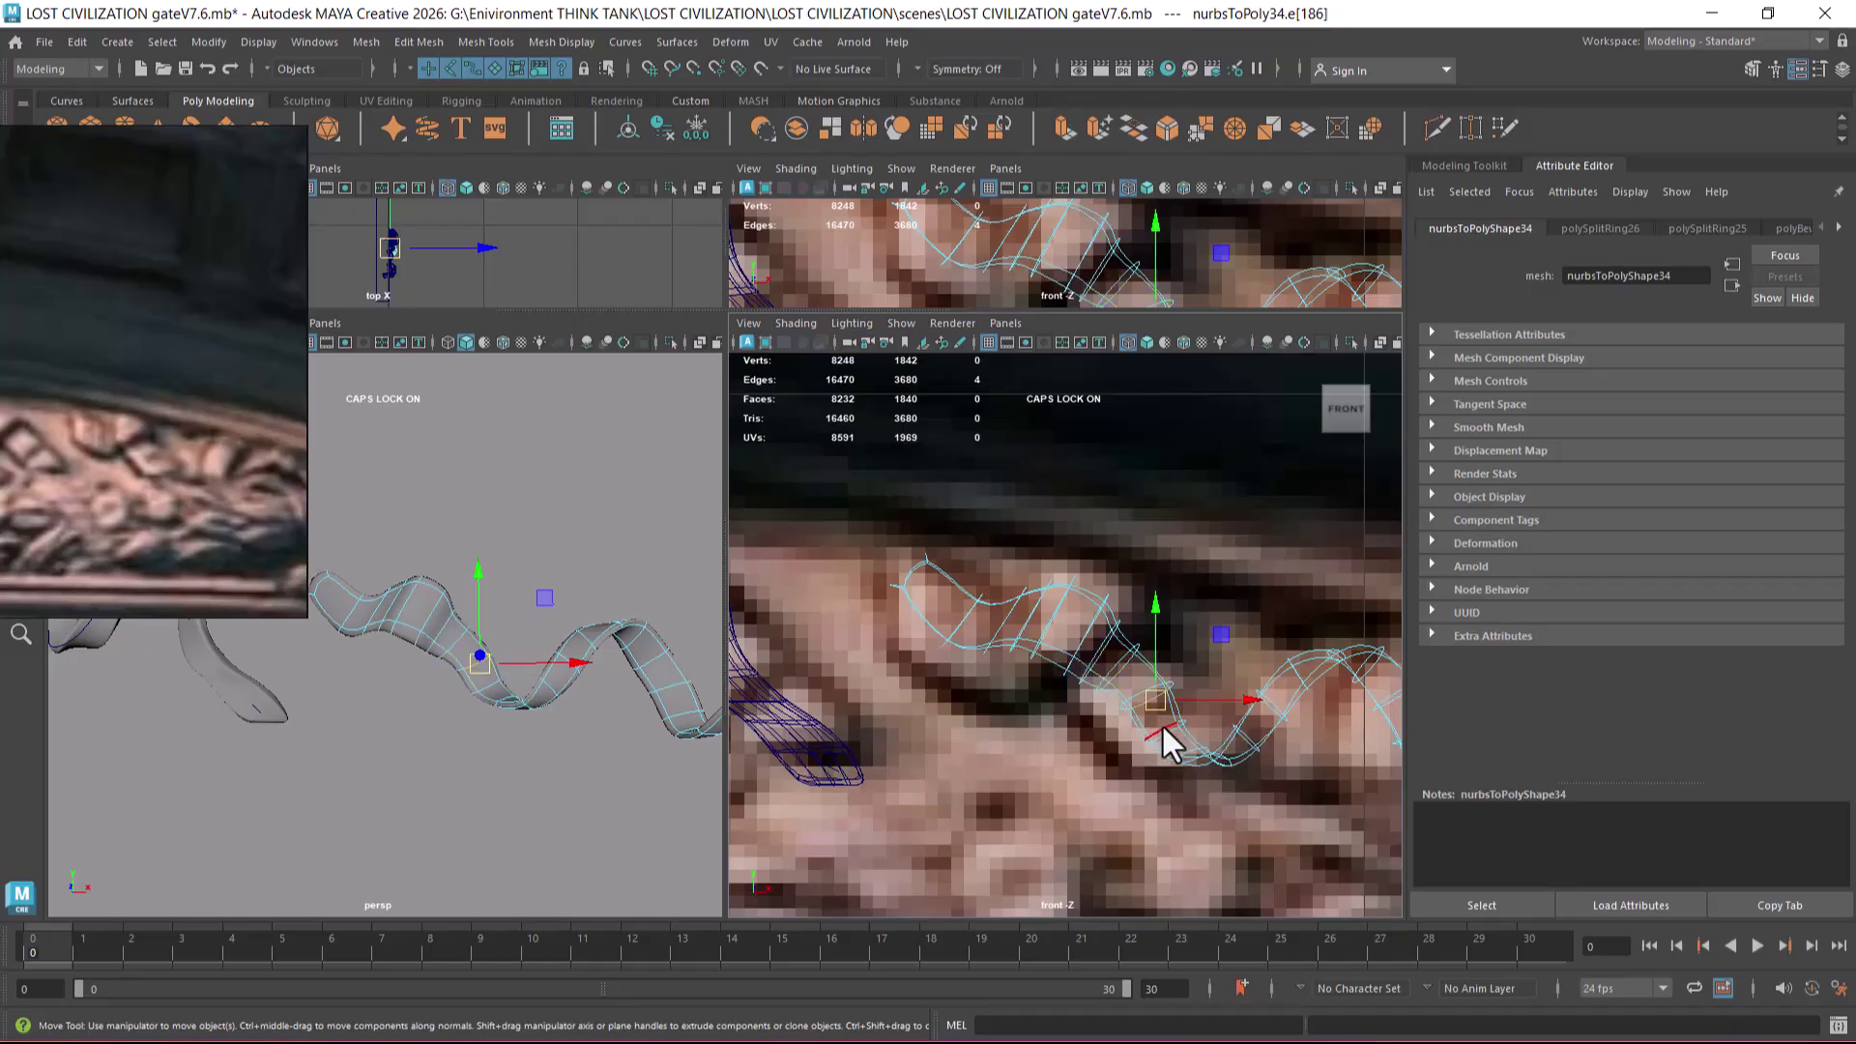
alt+right_drag(489, 676, 549, 705)
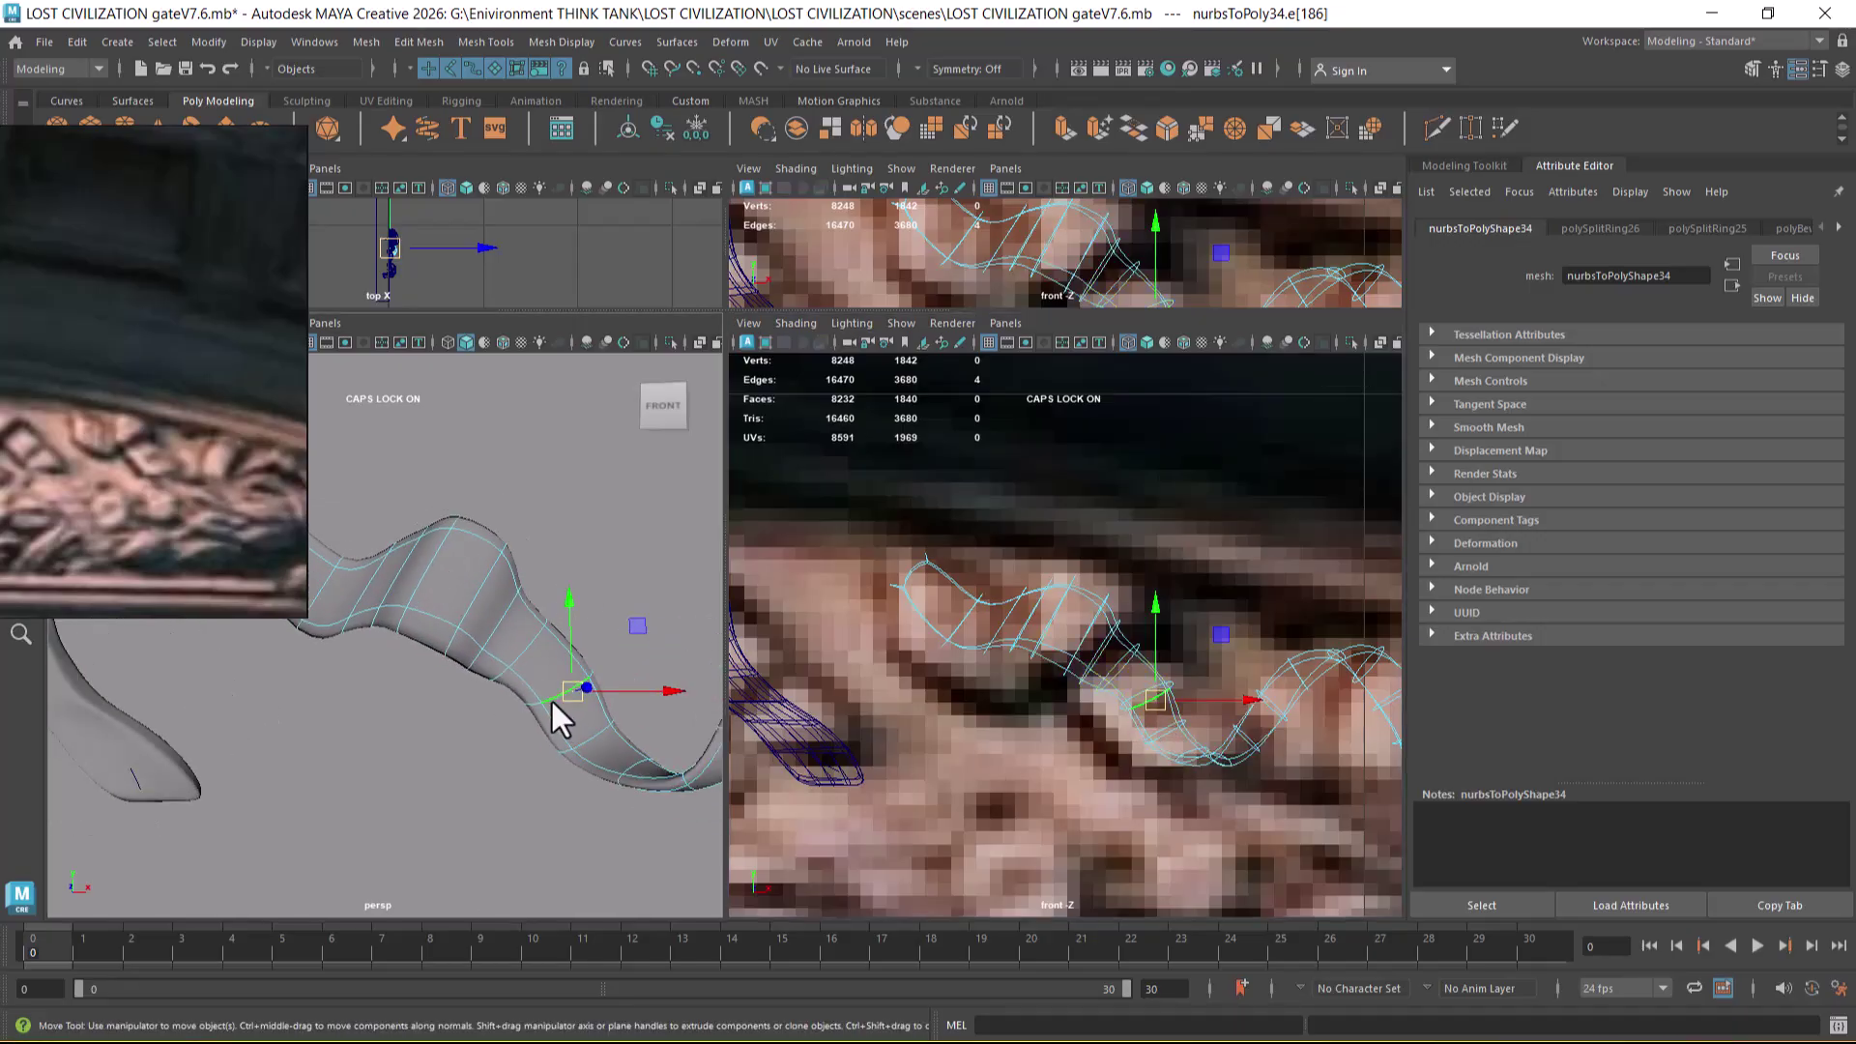
- Scale the edge loops on the lower descending side of the arch to match the ribbon's width in the reference
double_click(545, 710)
click(1240, 680)
key(r)
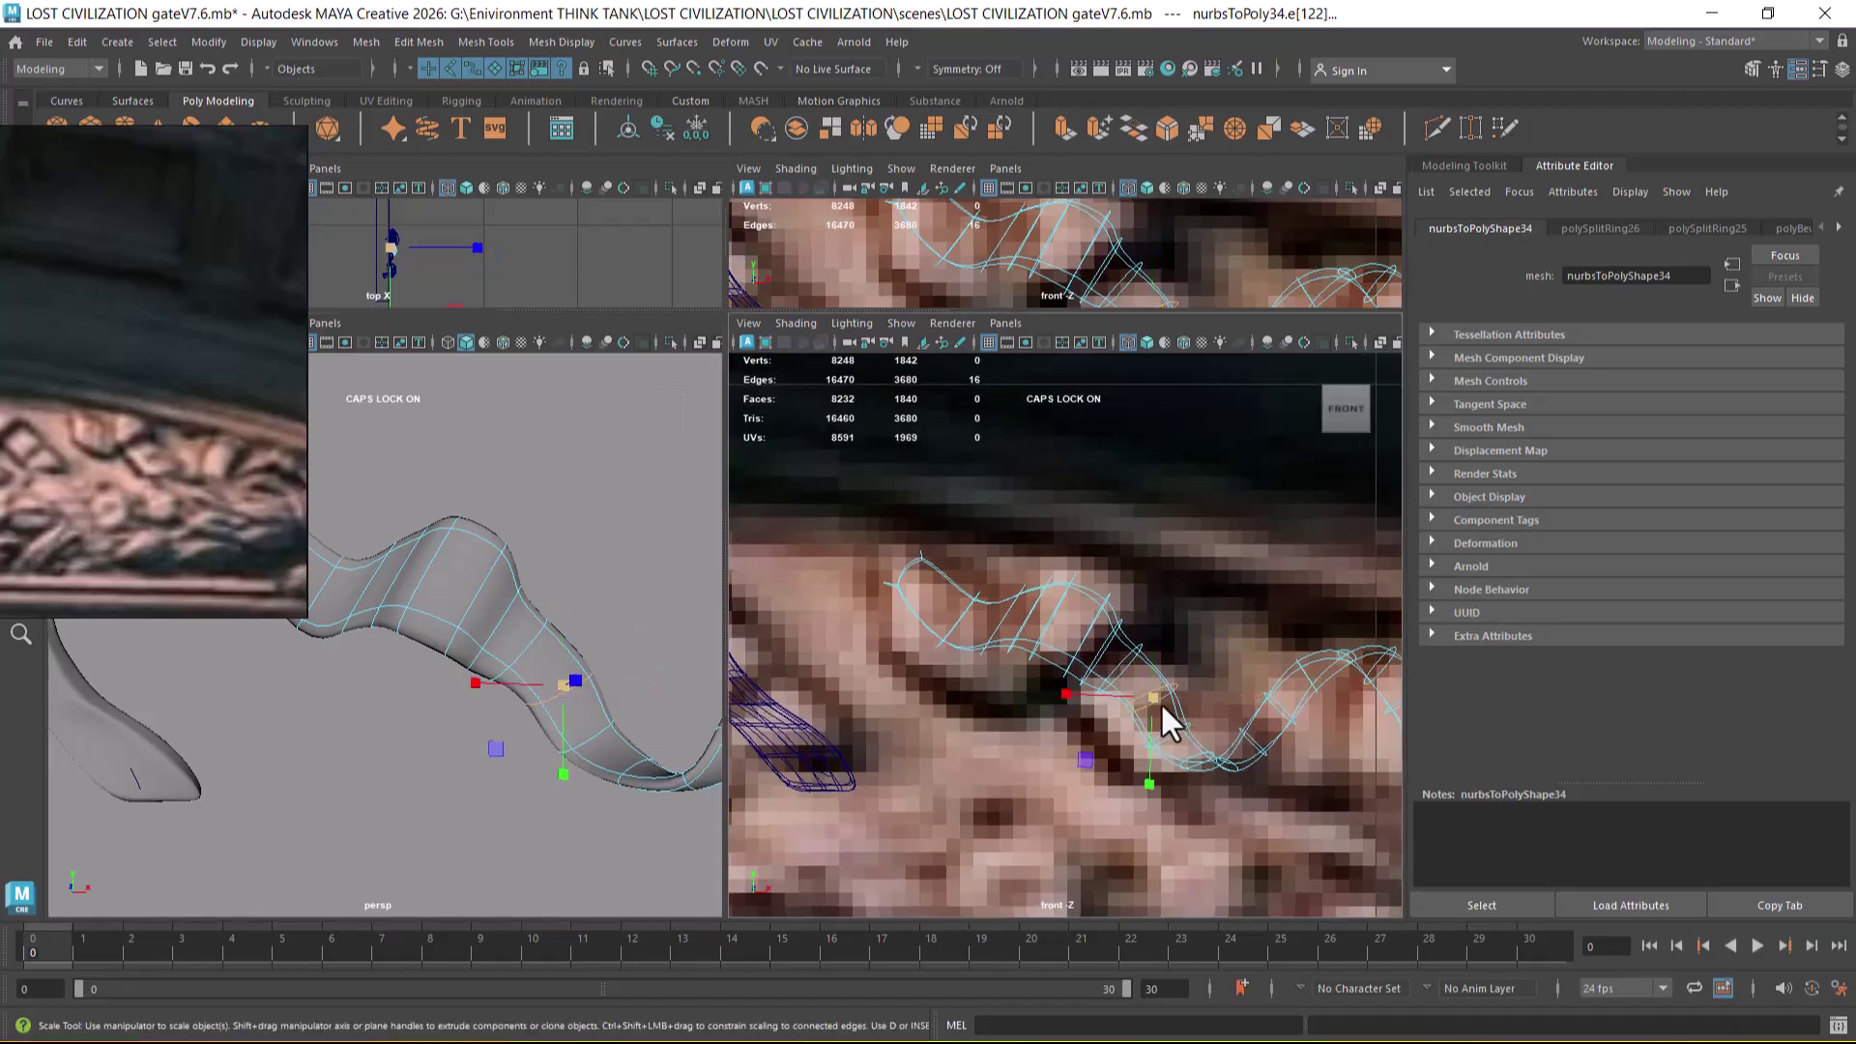
click(1163, 707)
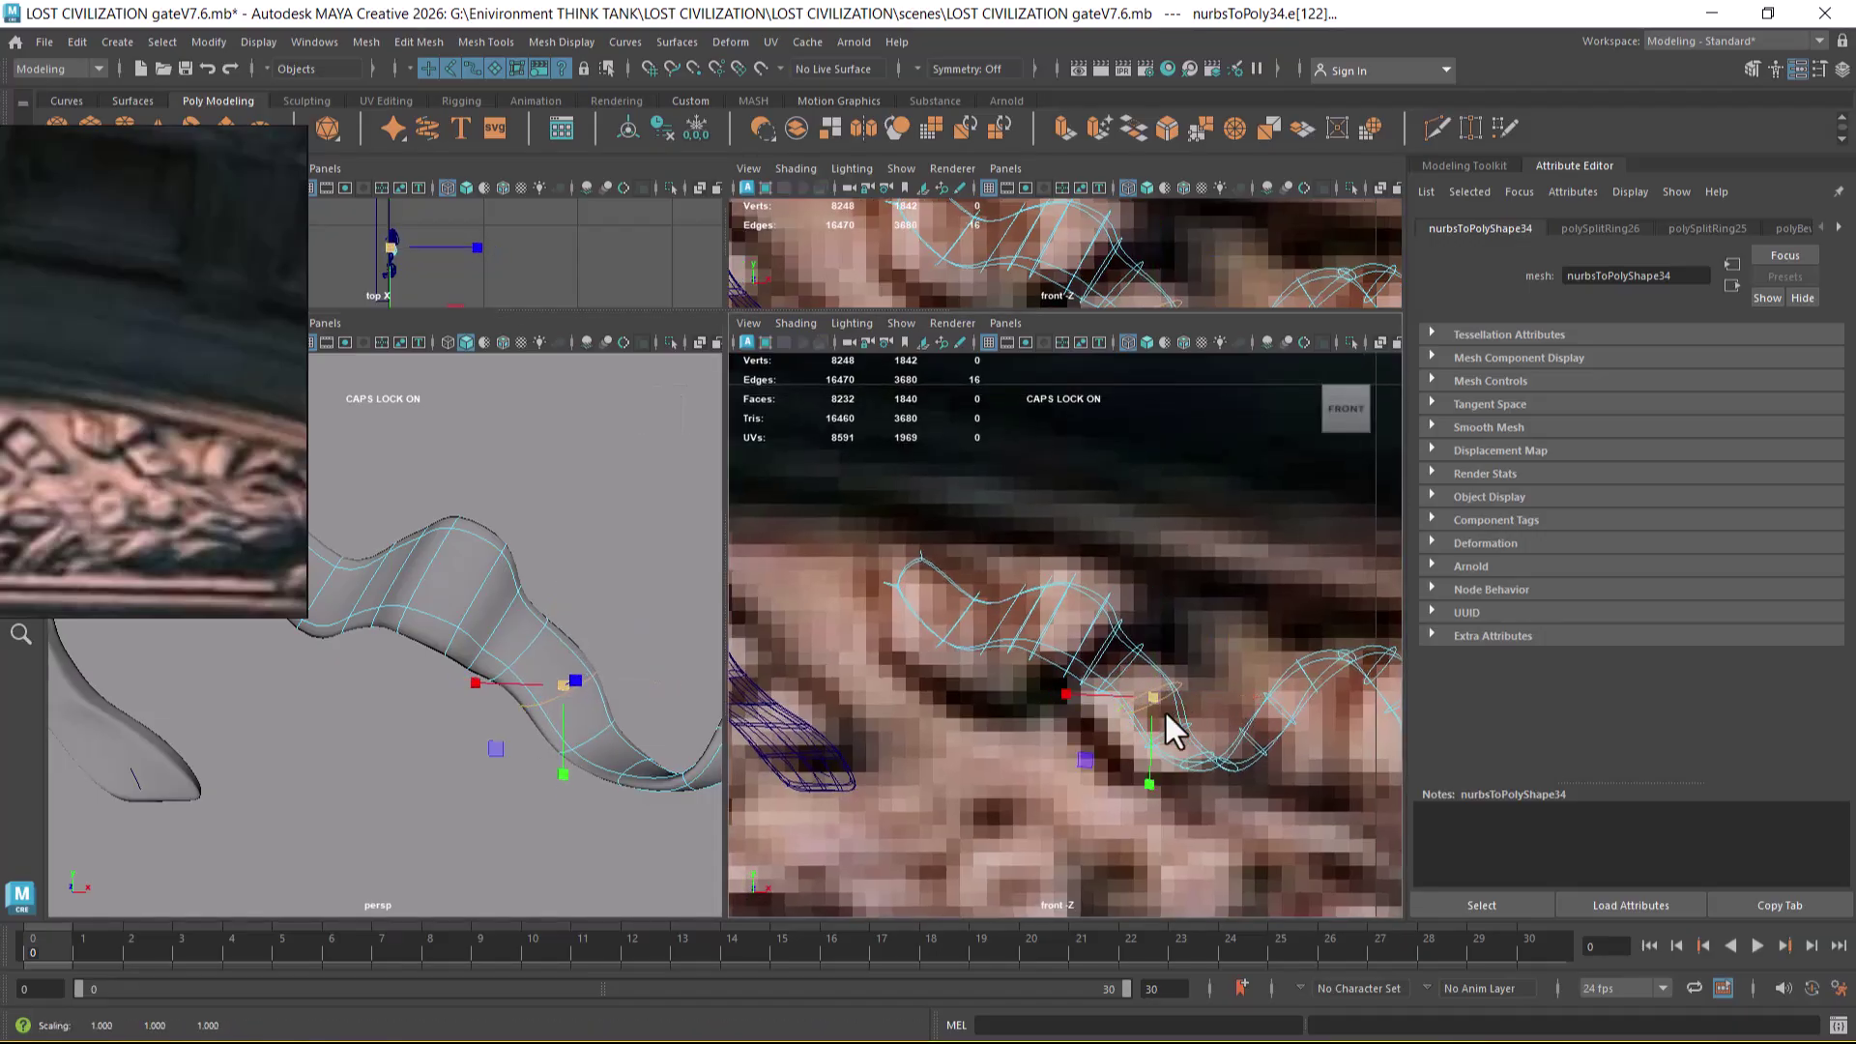
click(1170, 688)
drag(1169, 682, 1034, 688)
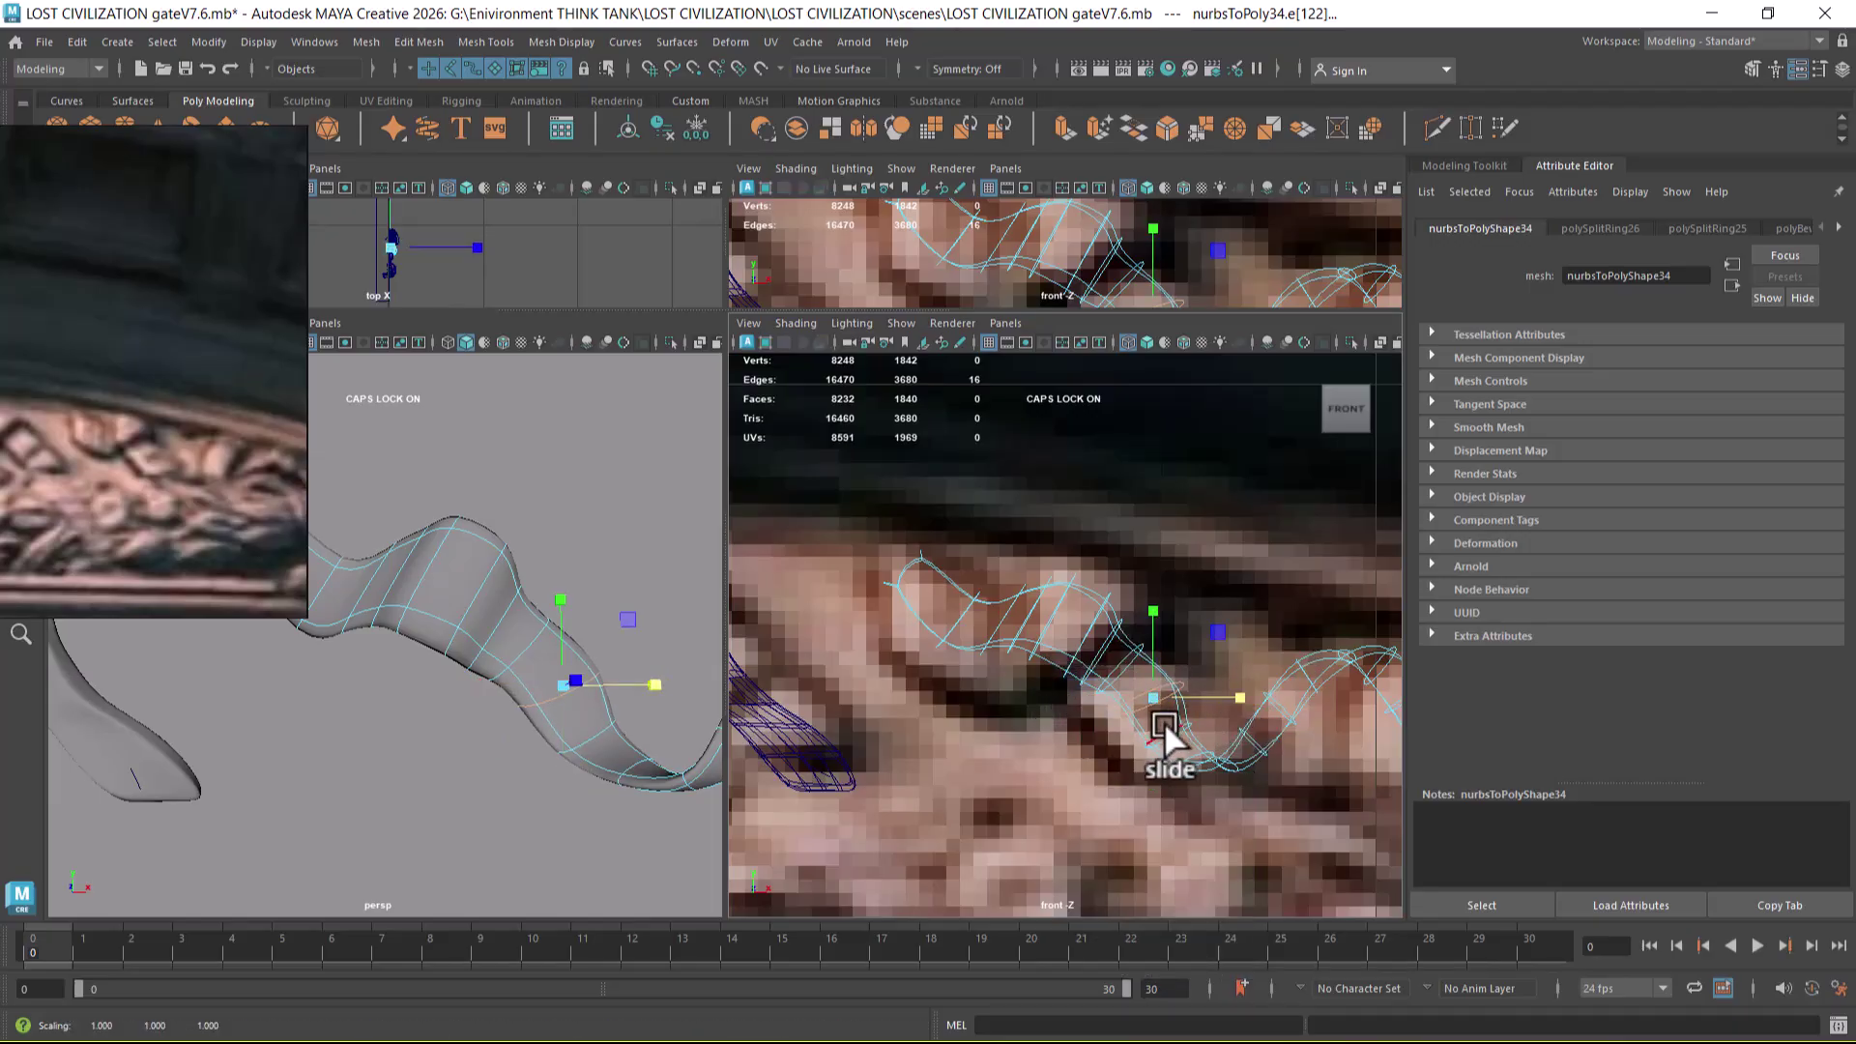
click(1172, 738)
click(1250, 737)
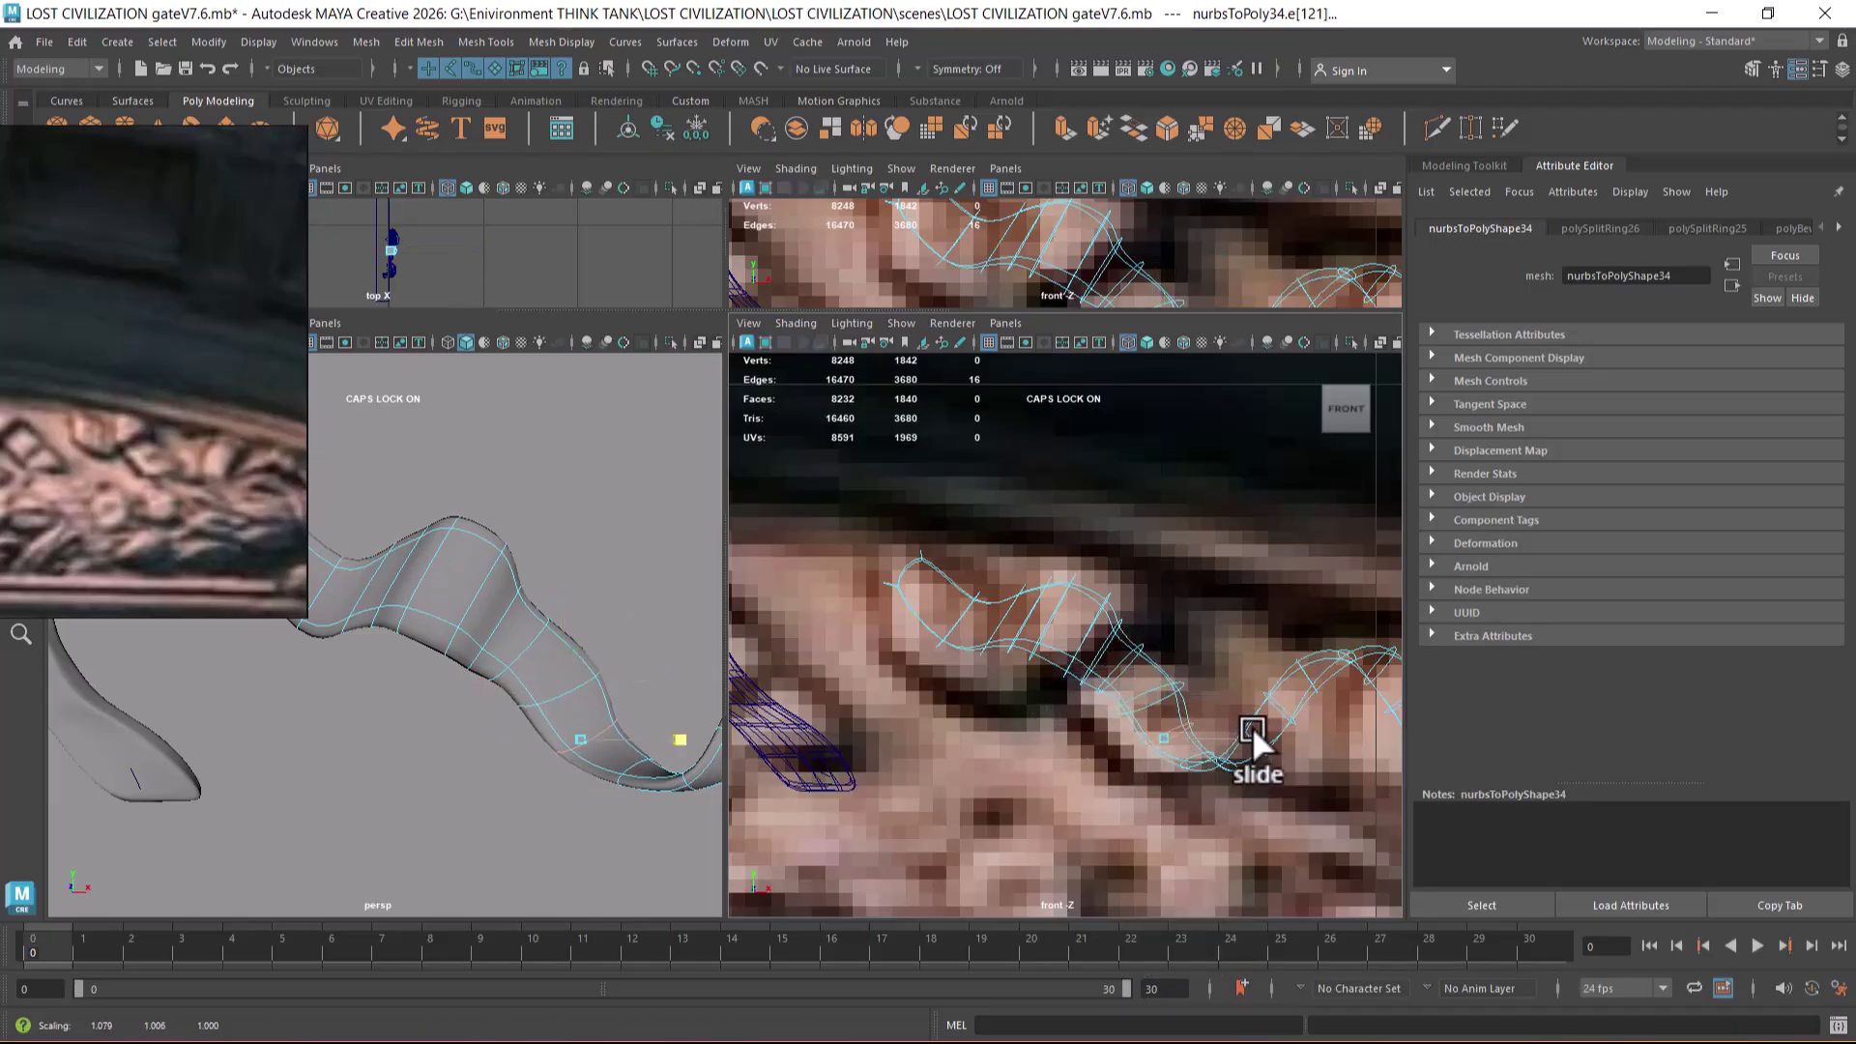
- Rotate the edge loops just above the first valley to refine the ribbon's twist in depth
mouse_move(527, 725)
alt+mouse_down()
mouse_move(594, 680)
mouse_move(538, 716)
alt+mouse_up()
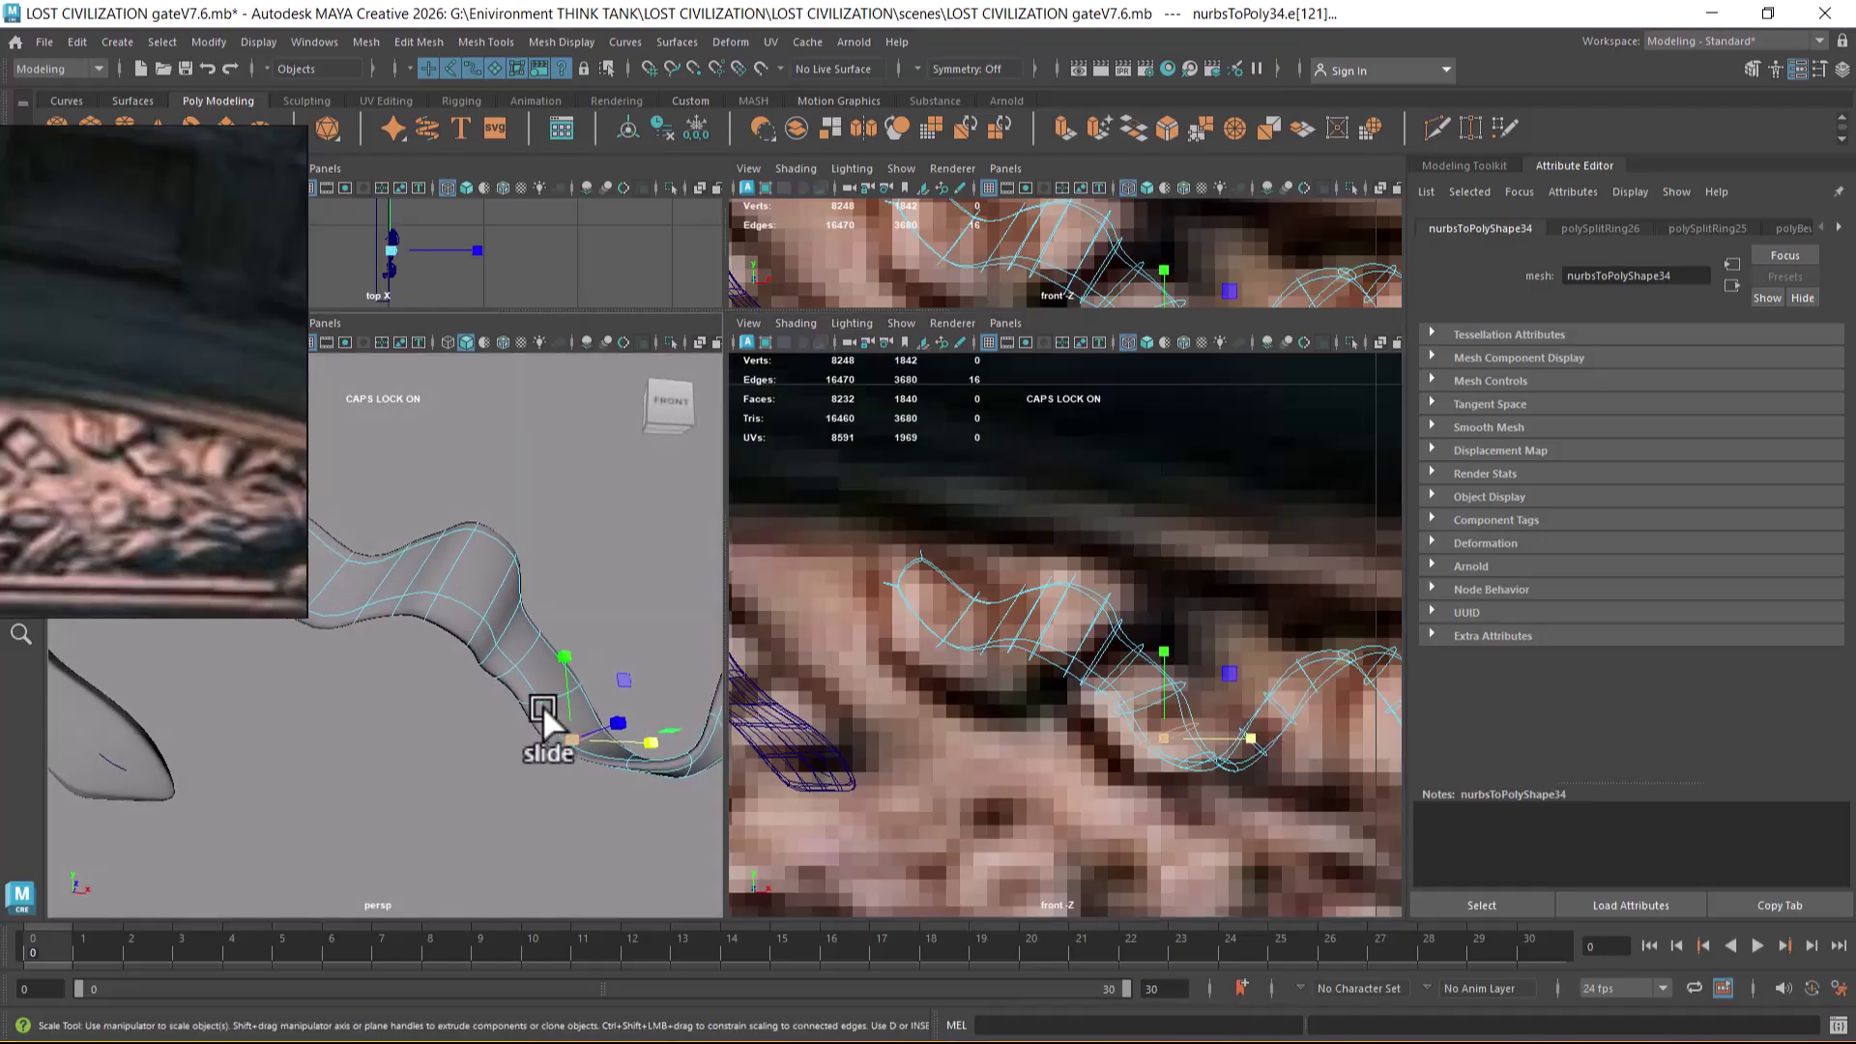
key(e)
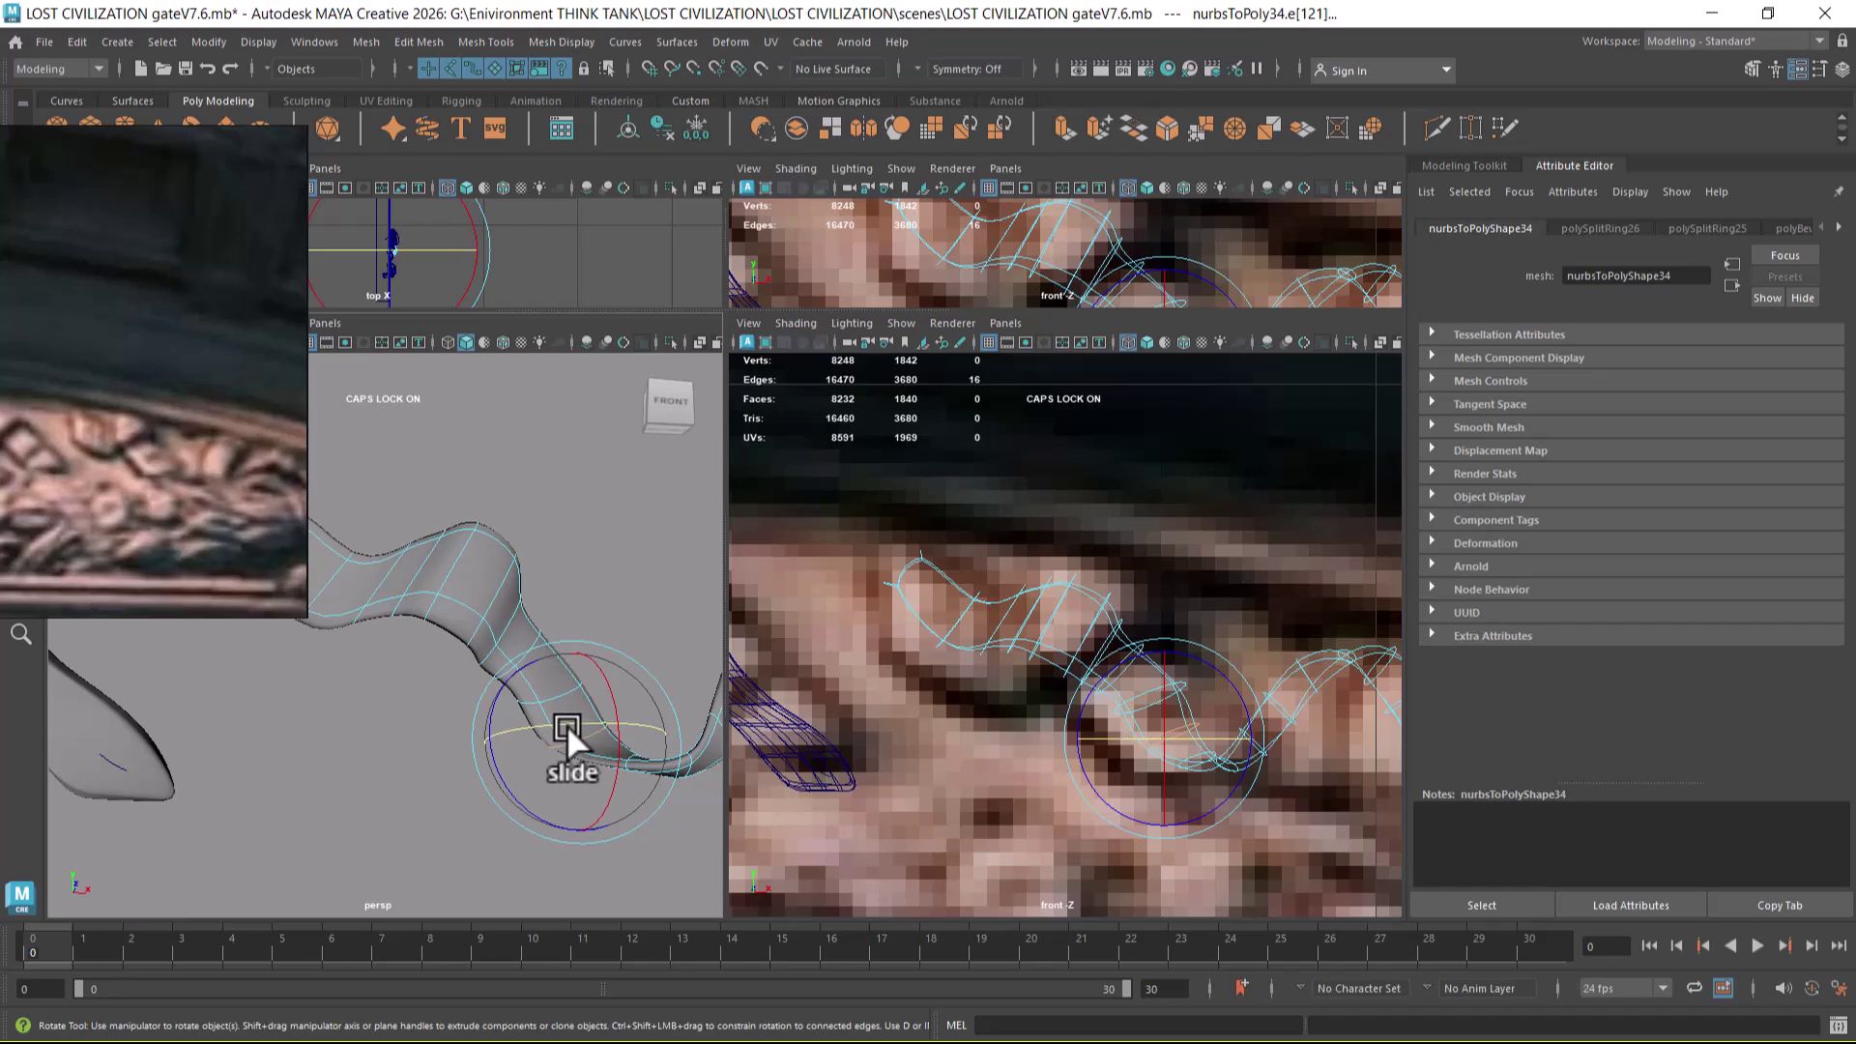
key(w)
alt+drag(551, 741, 572, 740)
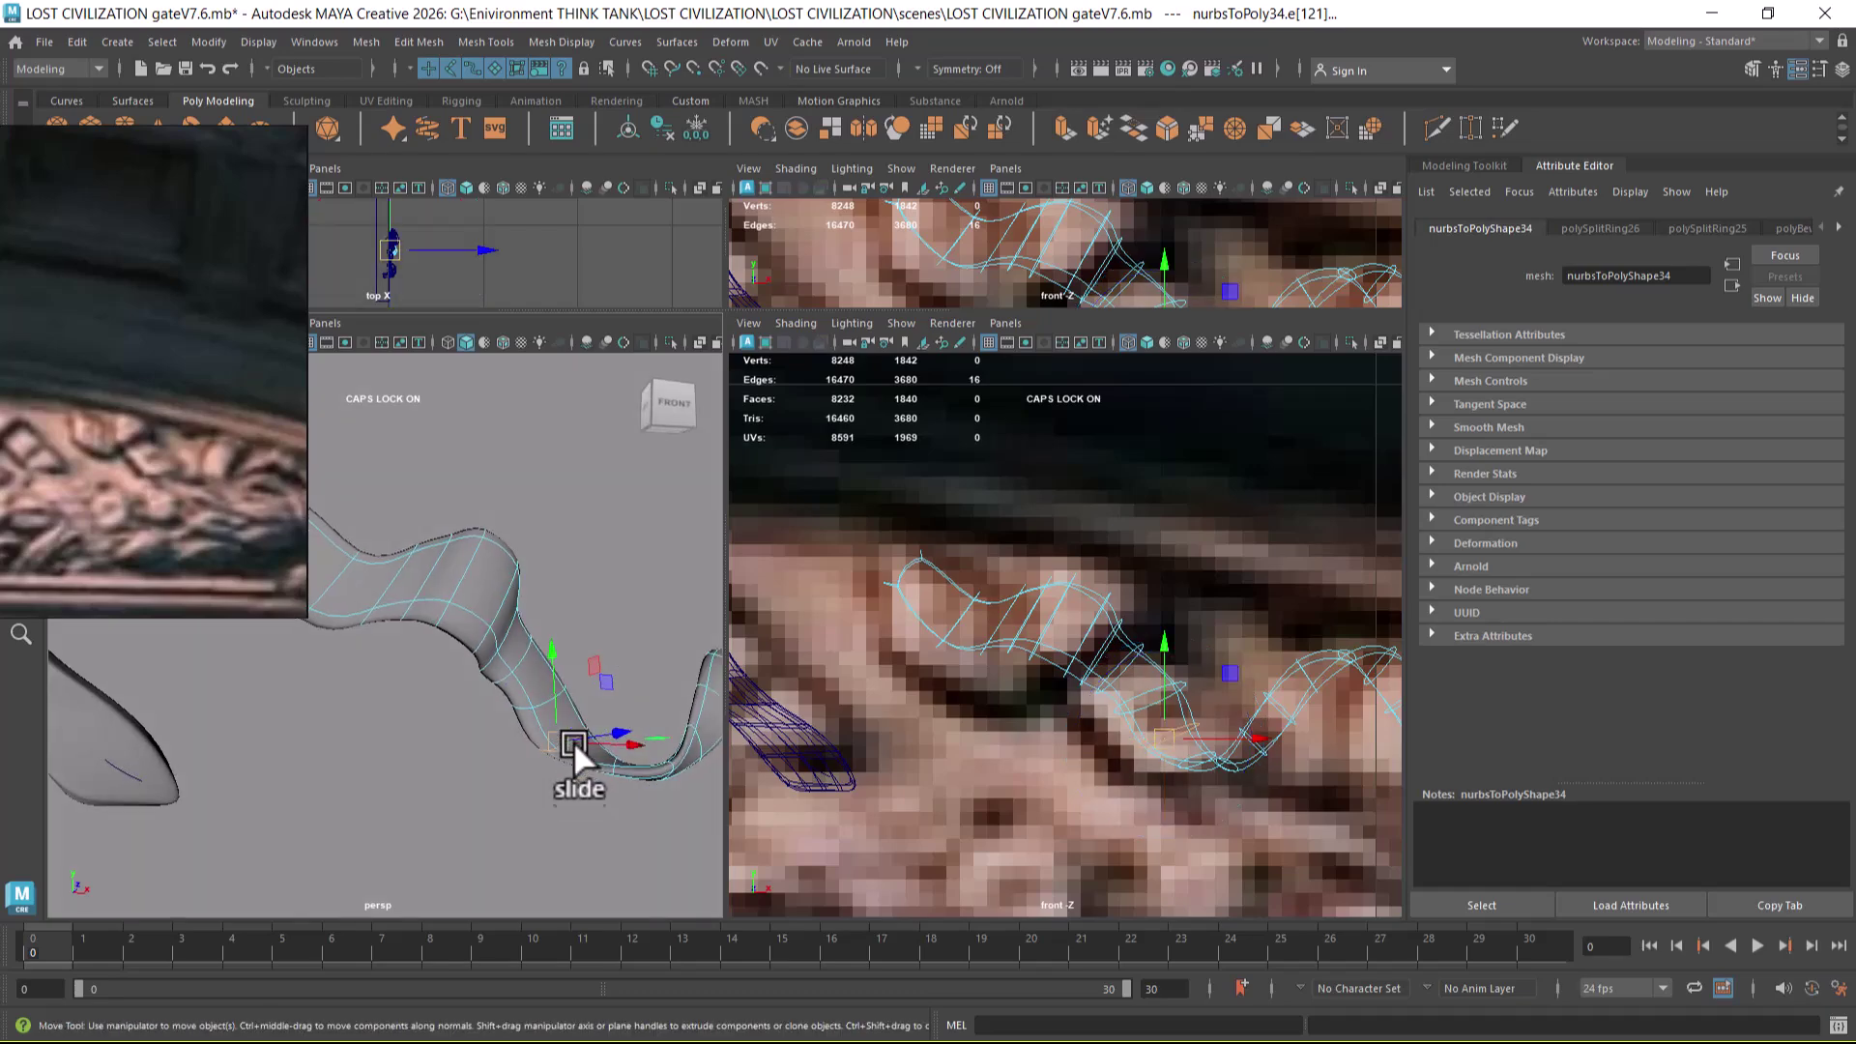
click(538, 699)
key(e)
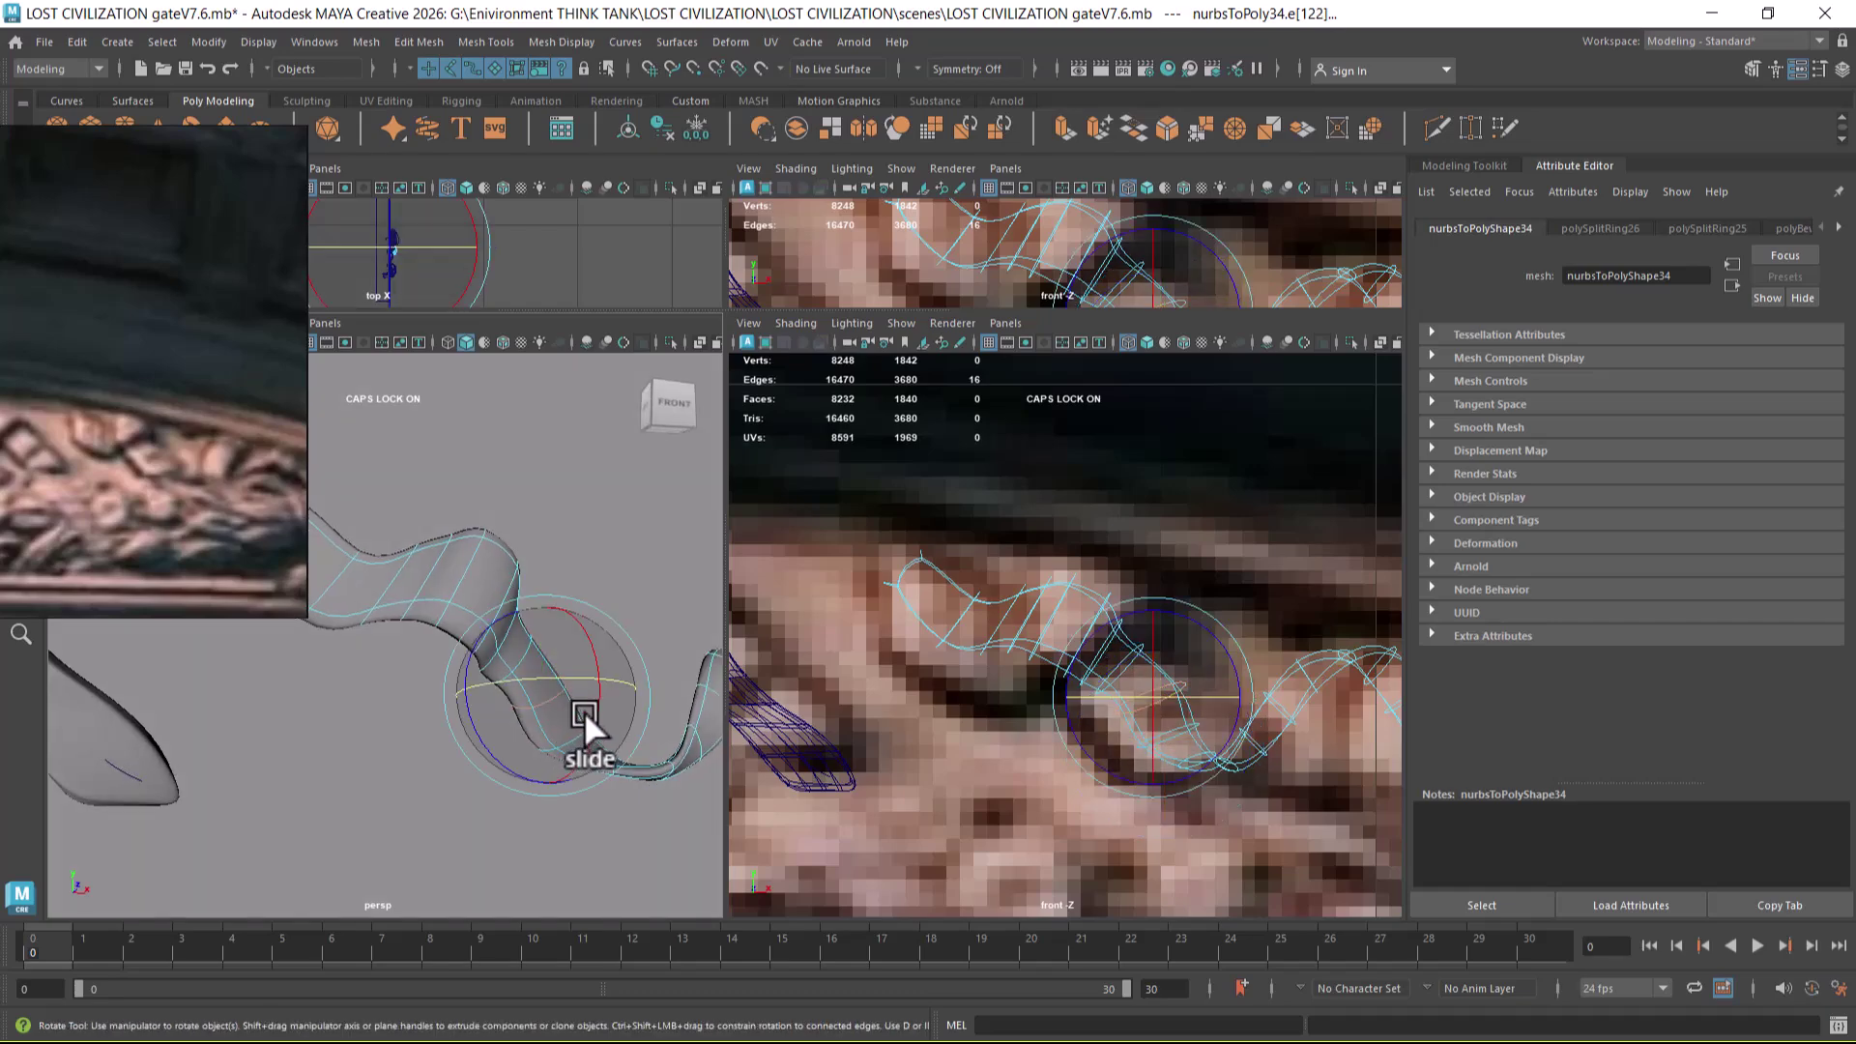
click(578, 727)
key(w)
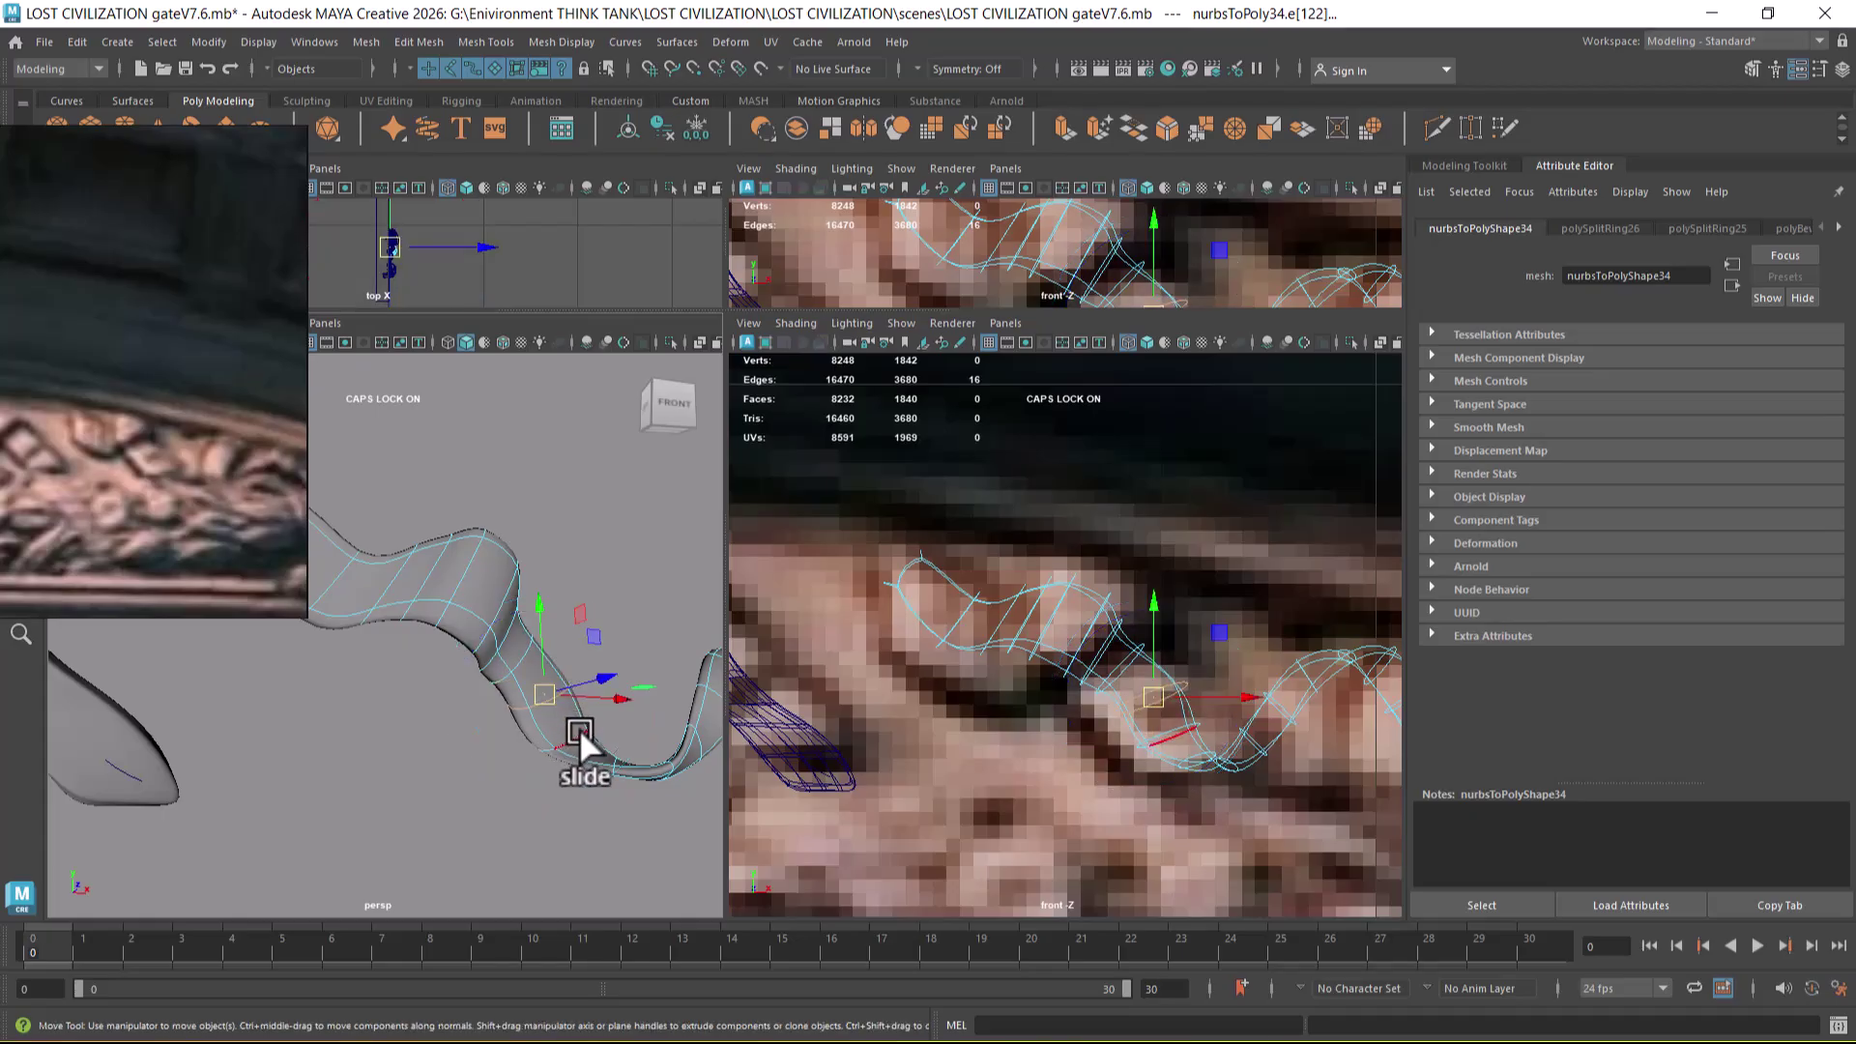
- Move the edge loop nearest the first valley in depth and adjust its rotation
mouse_move(578, 729)
alt+mouse_down()
mouse_move(663, 802)
mouse_move(588, 717)
alt+mouse_up()
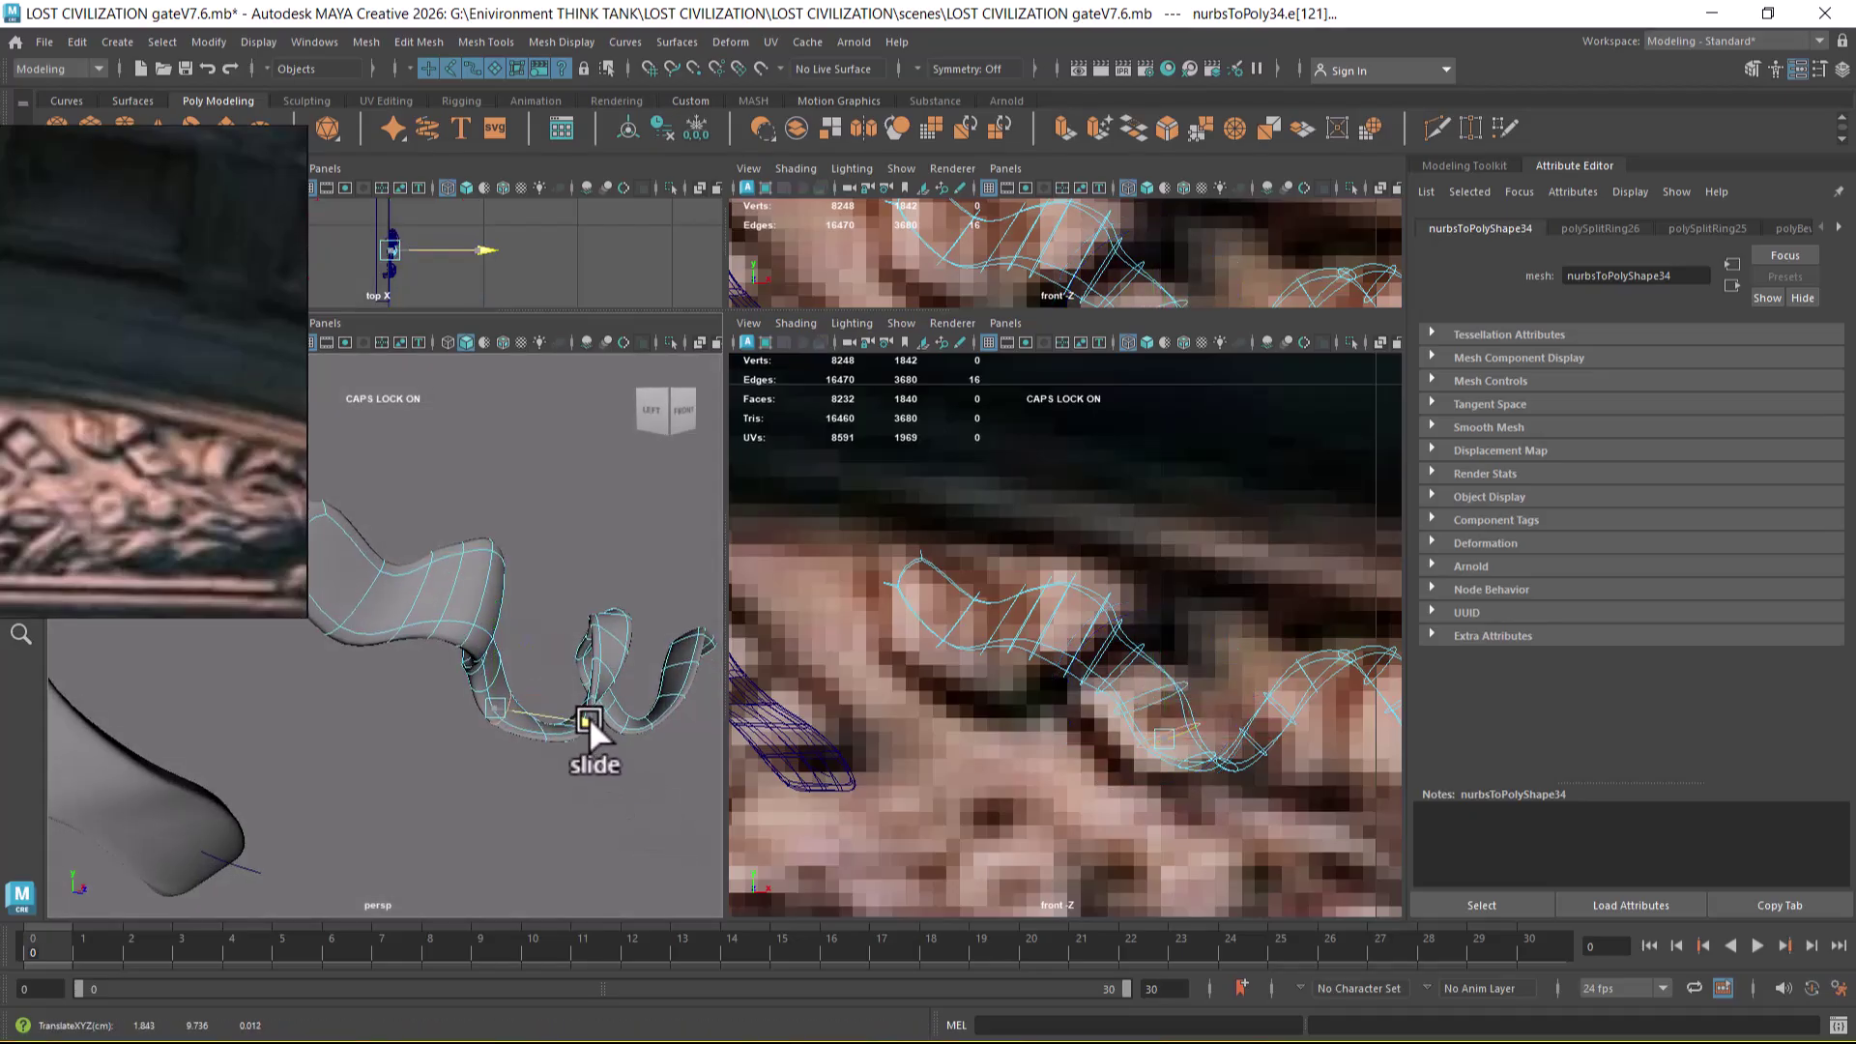
key(e)
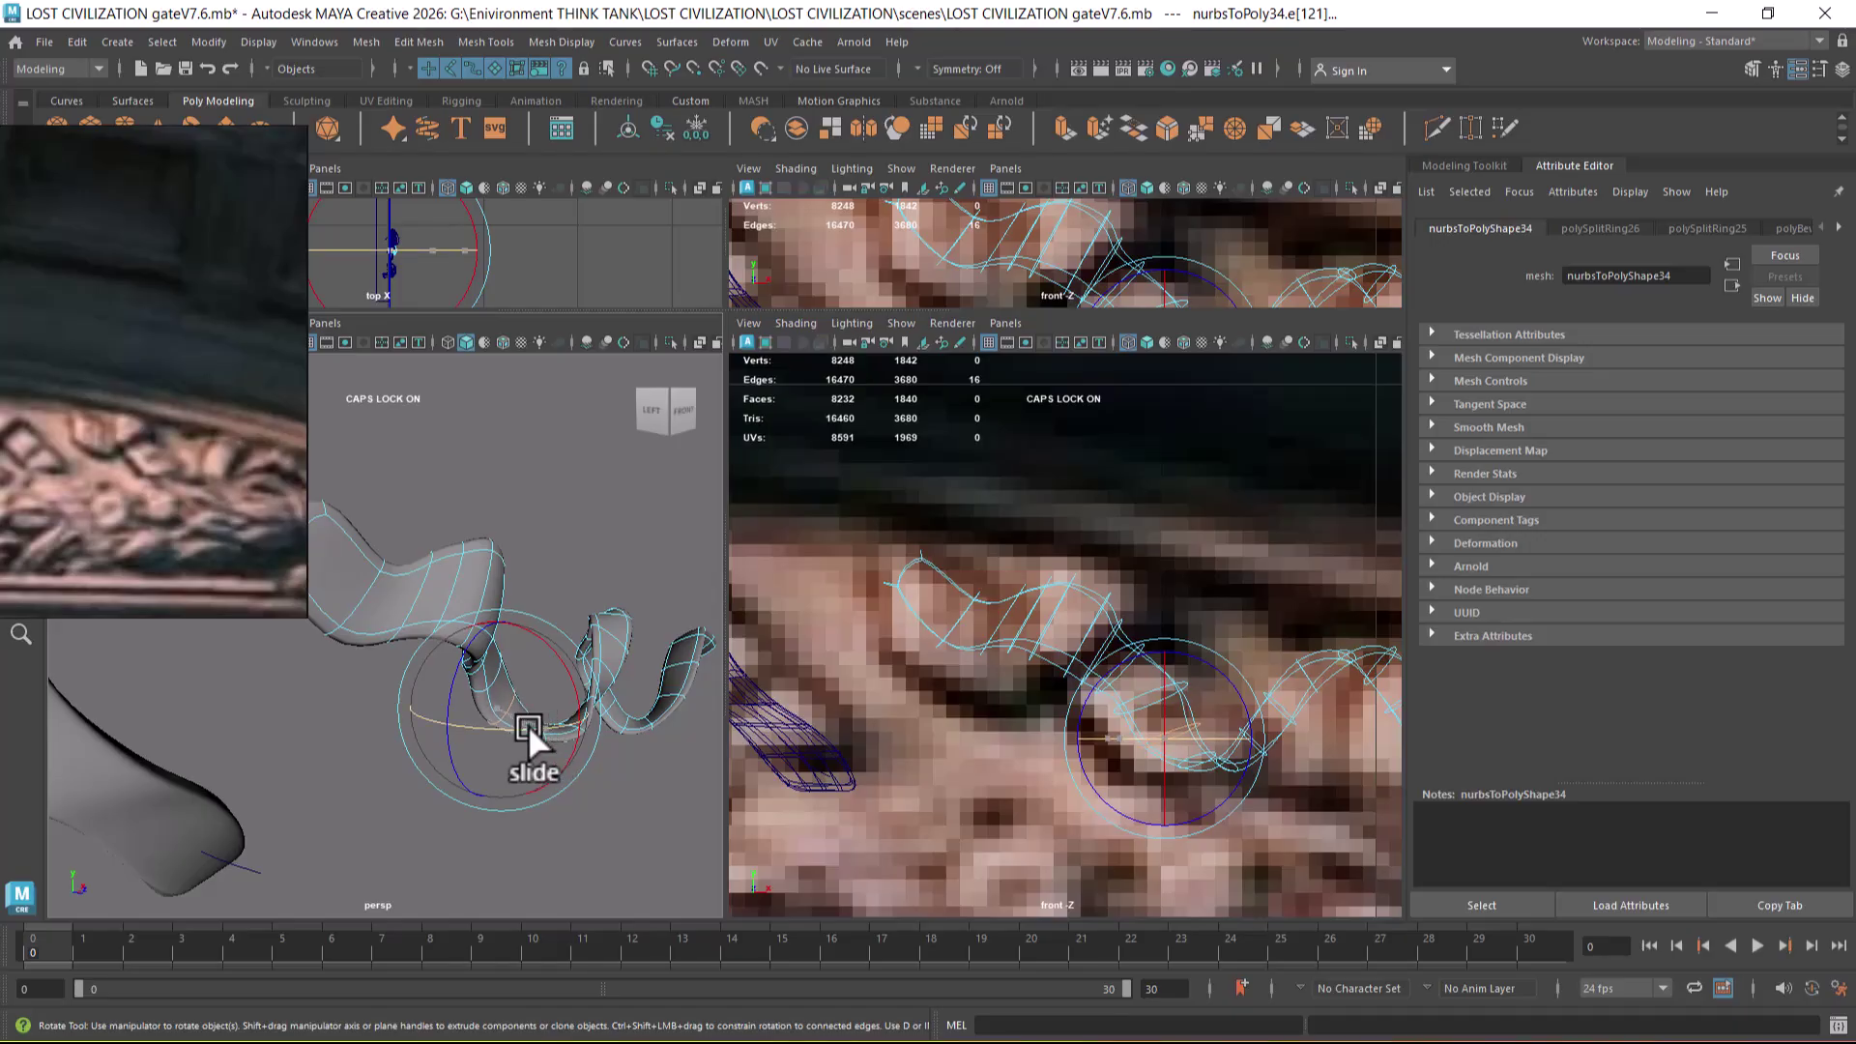
alt+drag(609, 737, 501, 737)
key(w)
- Compare the ribbon with the reference and scale the edge loop on the second arch's descending side uniformly to about 1.22
mouse_move(977, 771)
alt+middle_down()
mouse_move(948, 742)
mouse_move(952, 771)
alt+middle_up()
alt+middle_drag(606, 720, 520, 694)
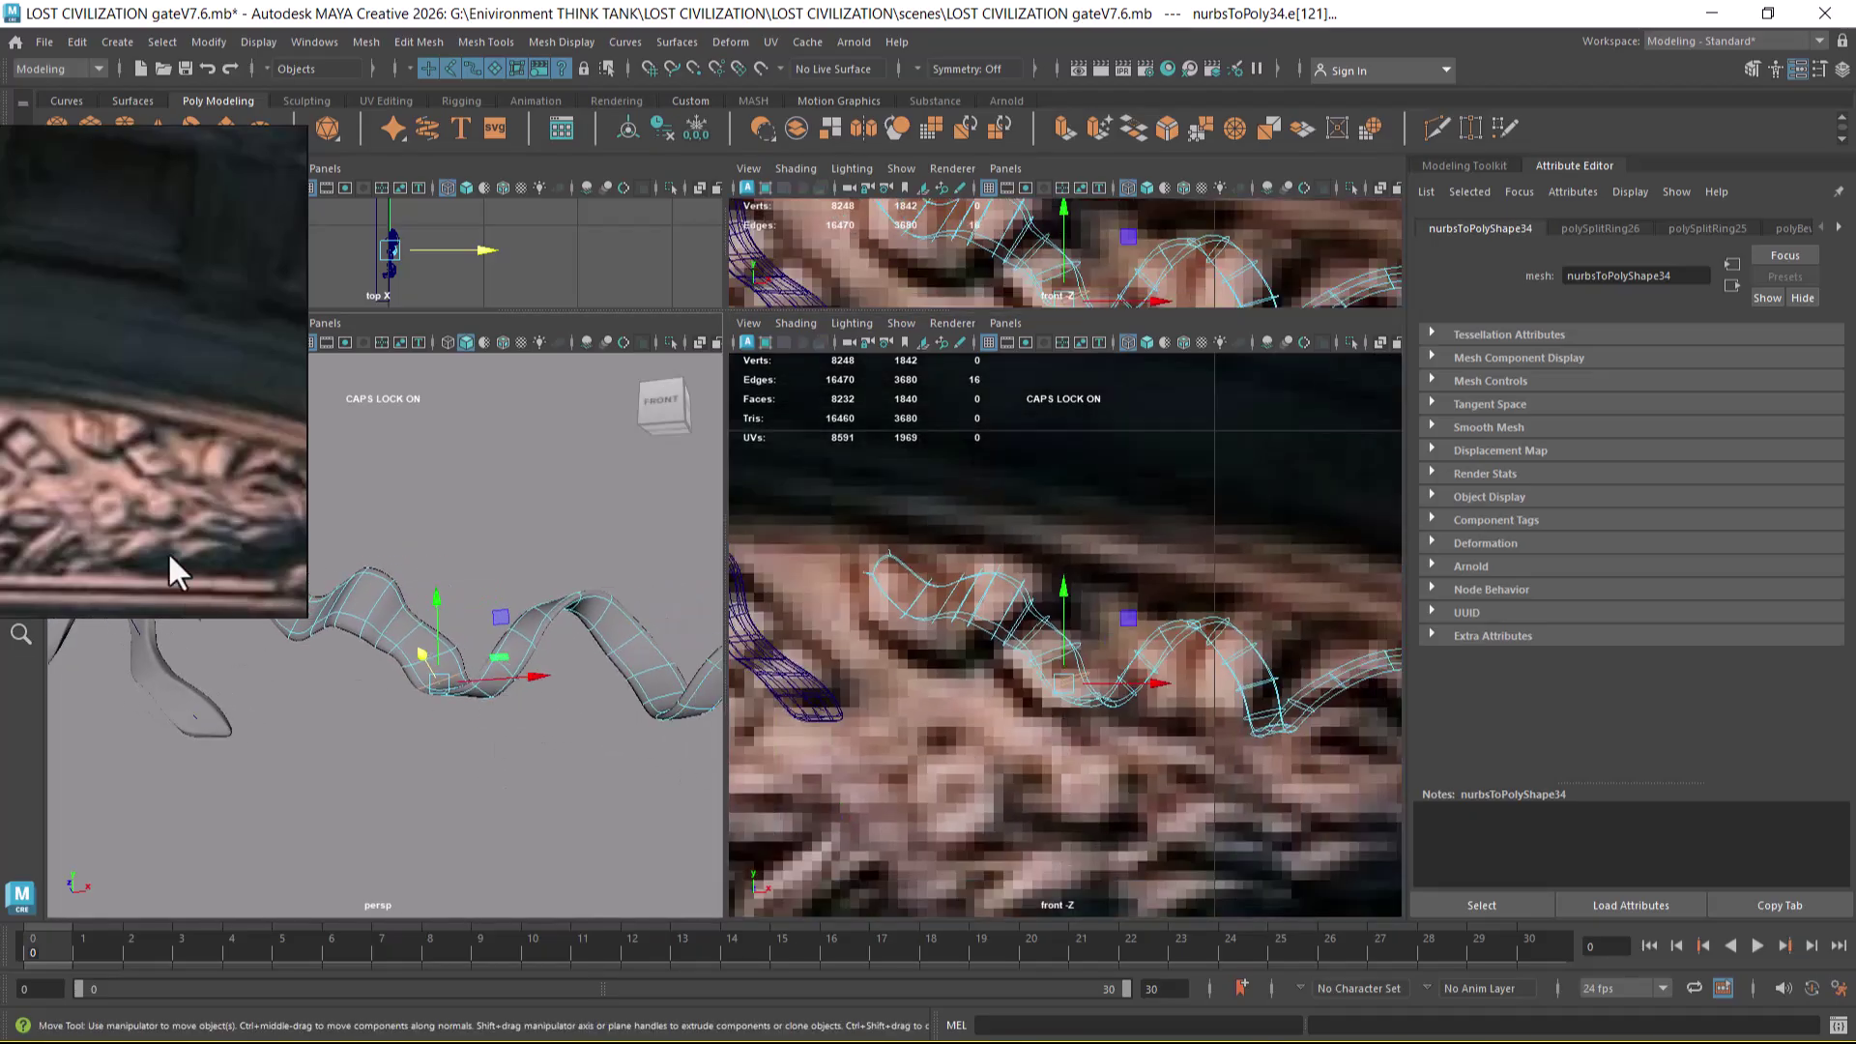
scroll(1198, 694, down, 6)
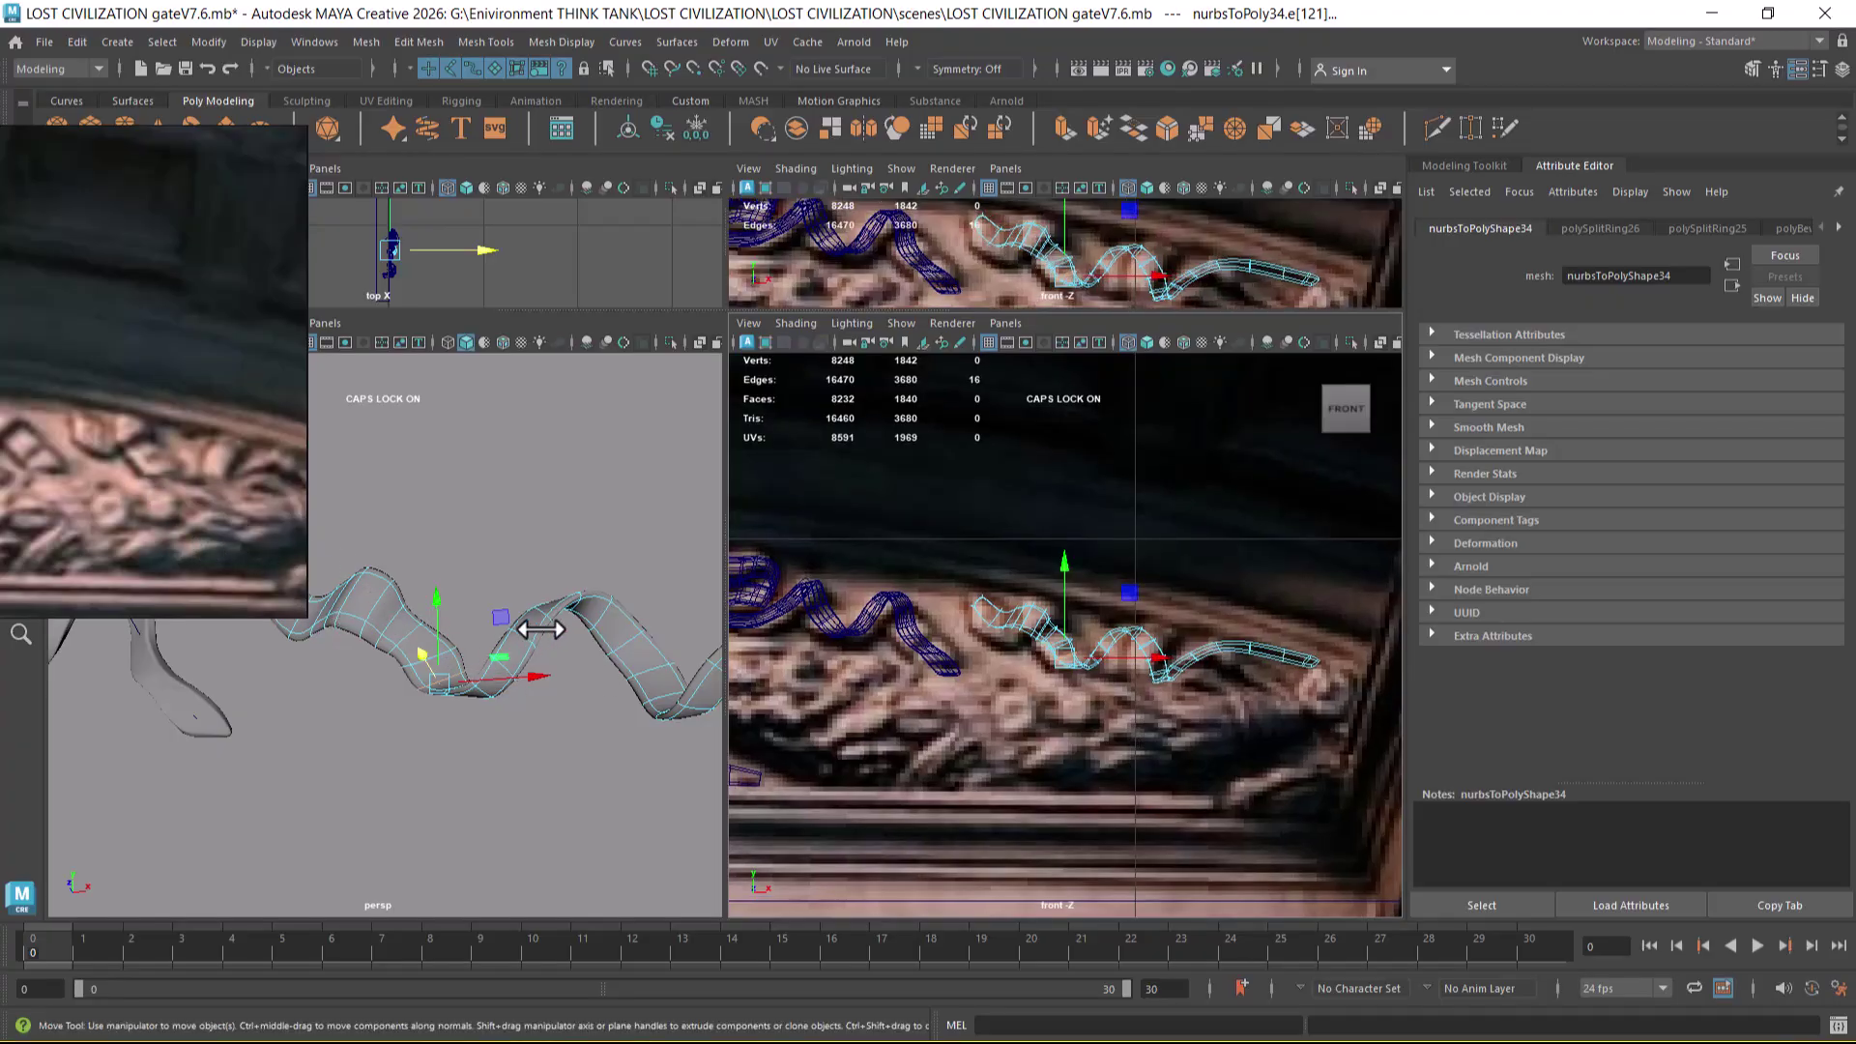
scroll(1116, 719, up, 2)
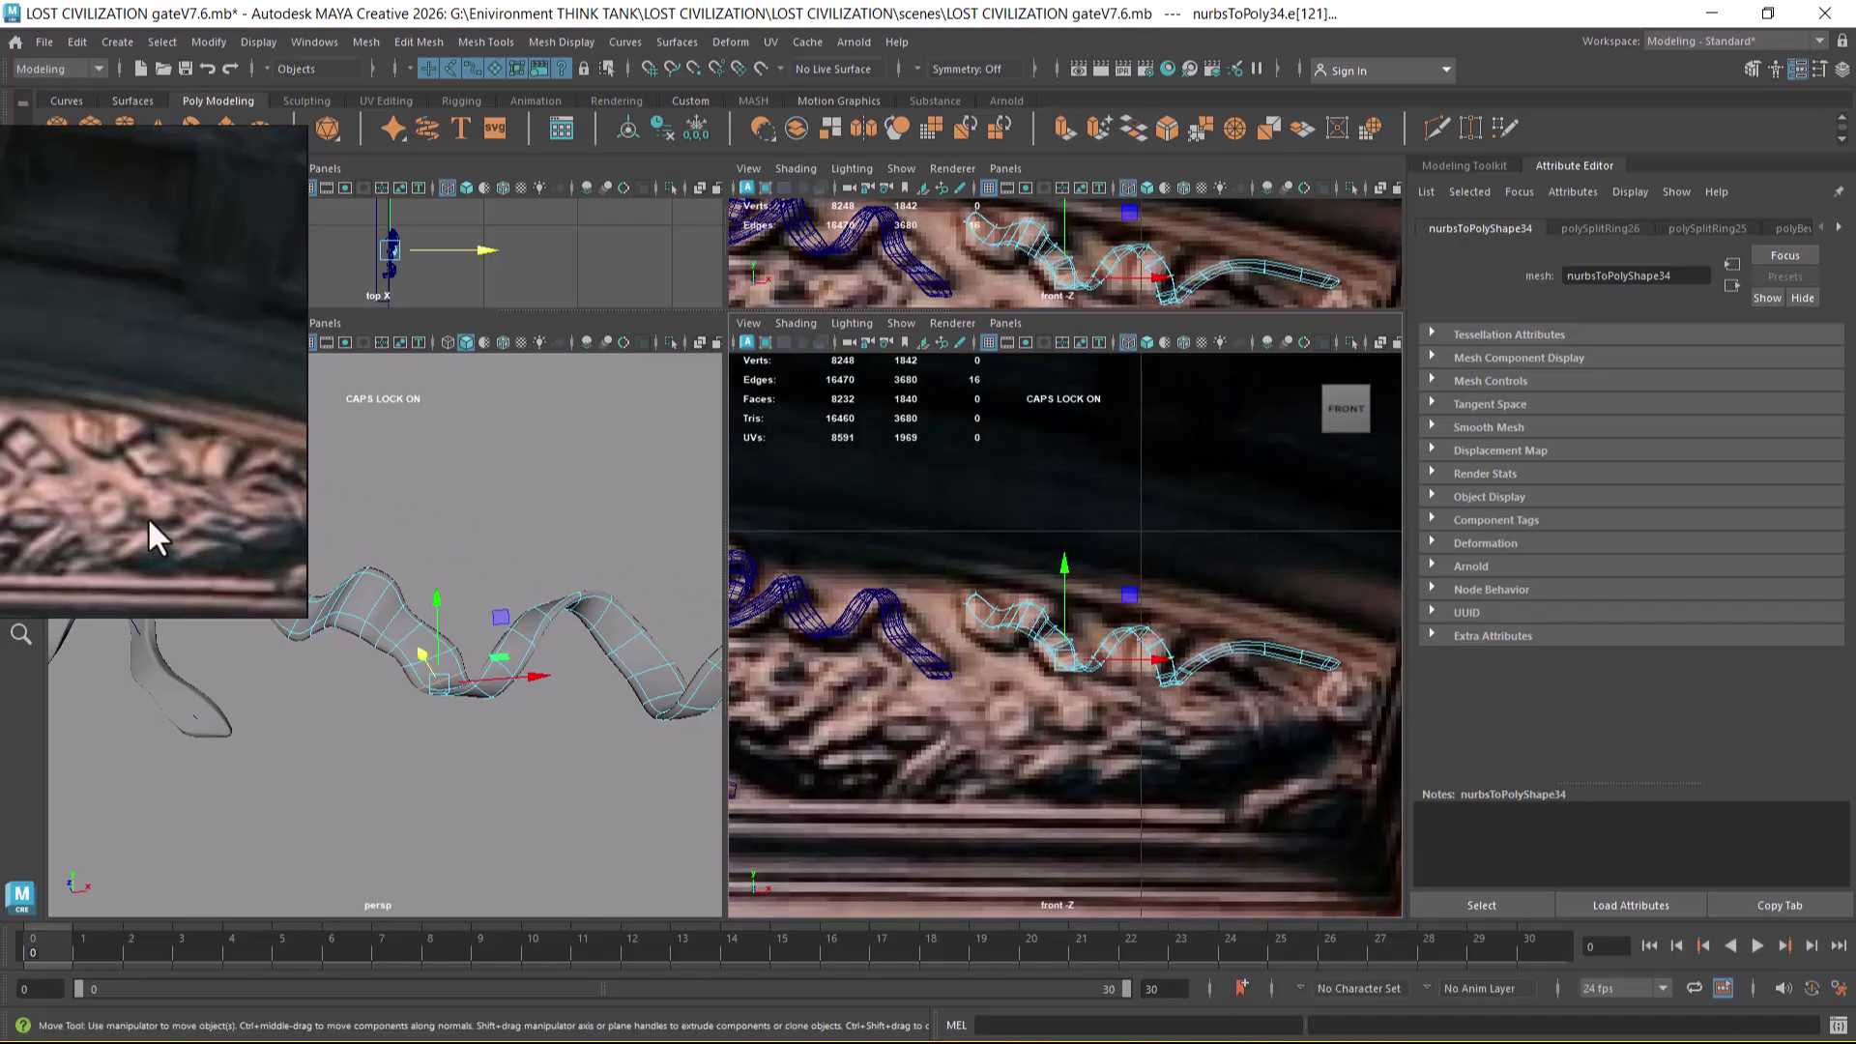
scroll(1175, 642, up, 2)
click(1184, 636)
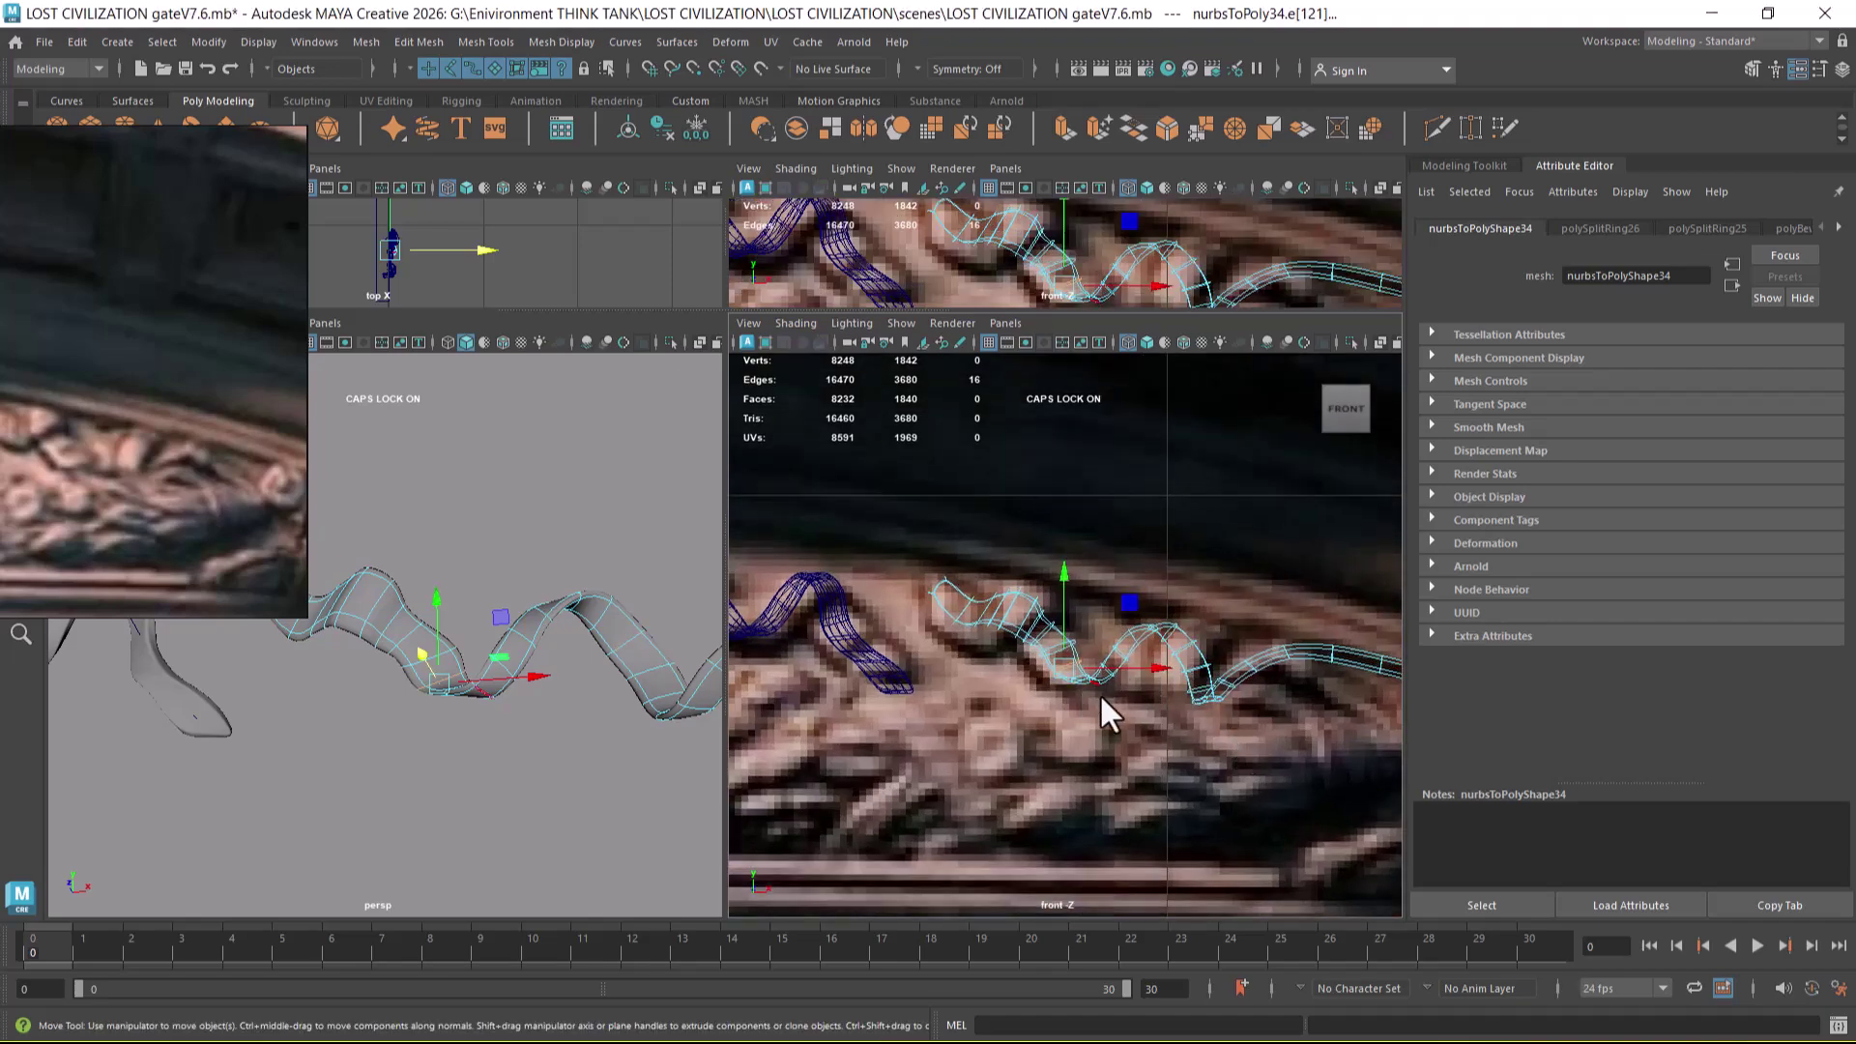
double_click(1125, 653)
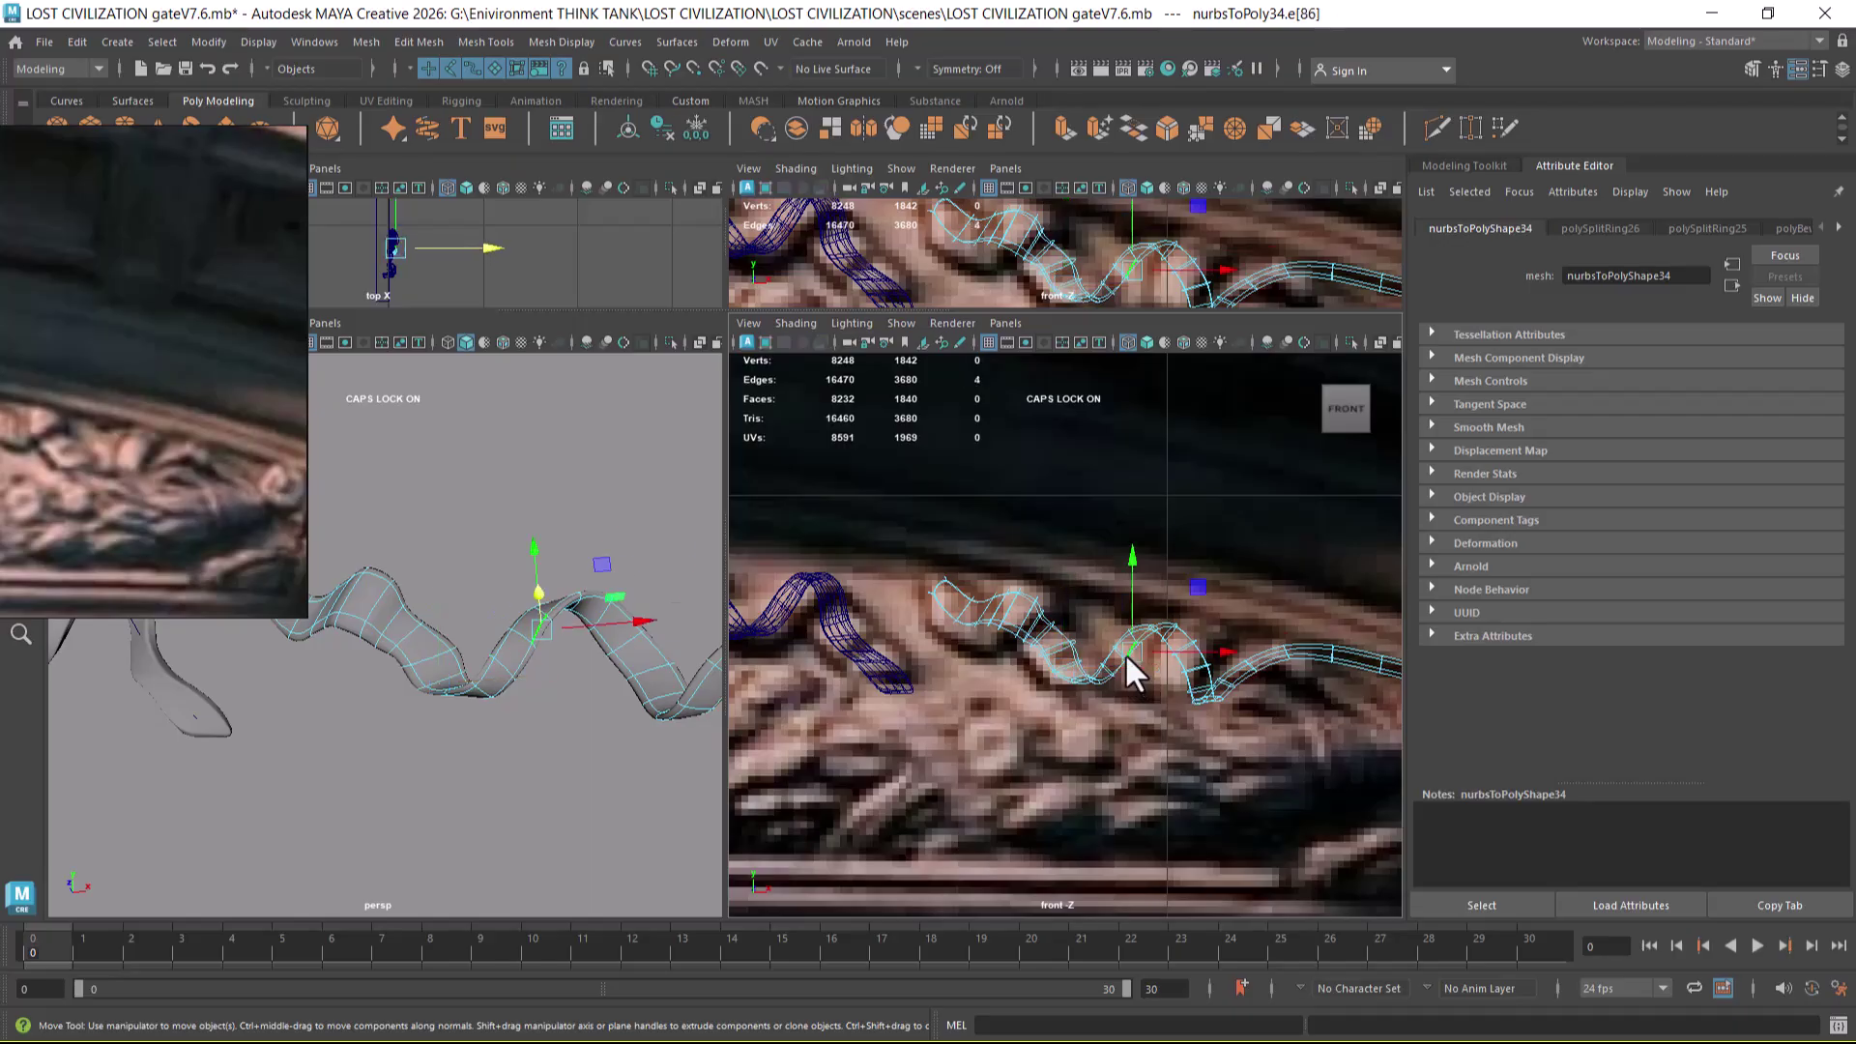
scroll(1146, 614, up, 3)
click(1013, 541)
double_click(1020, 549)
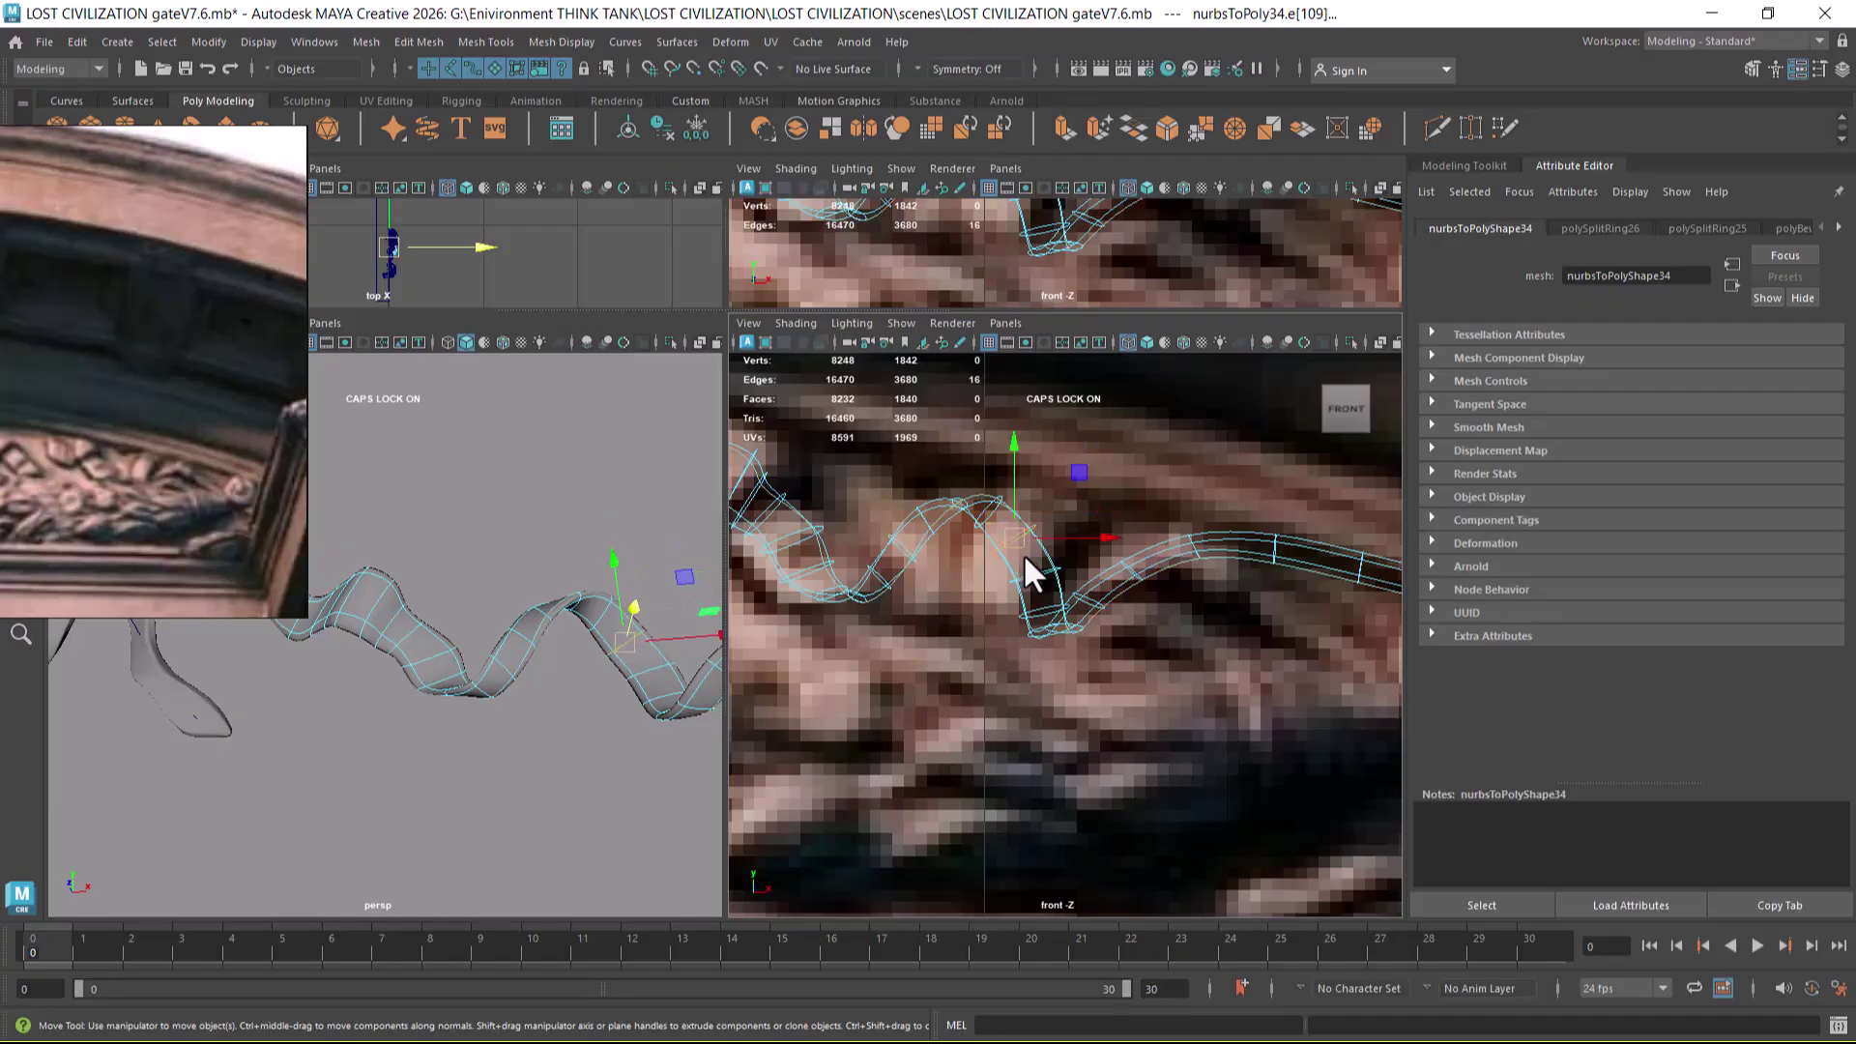
key(r)
click(1016, 534)
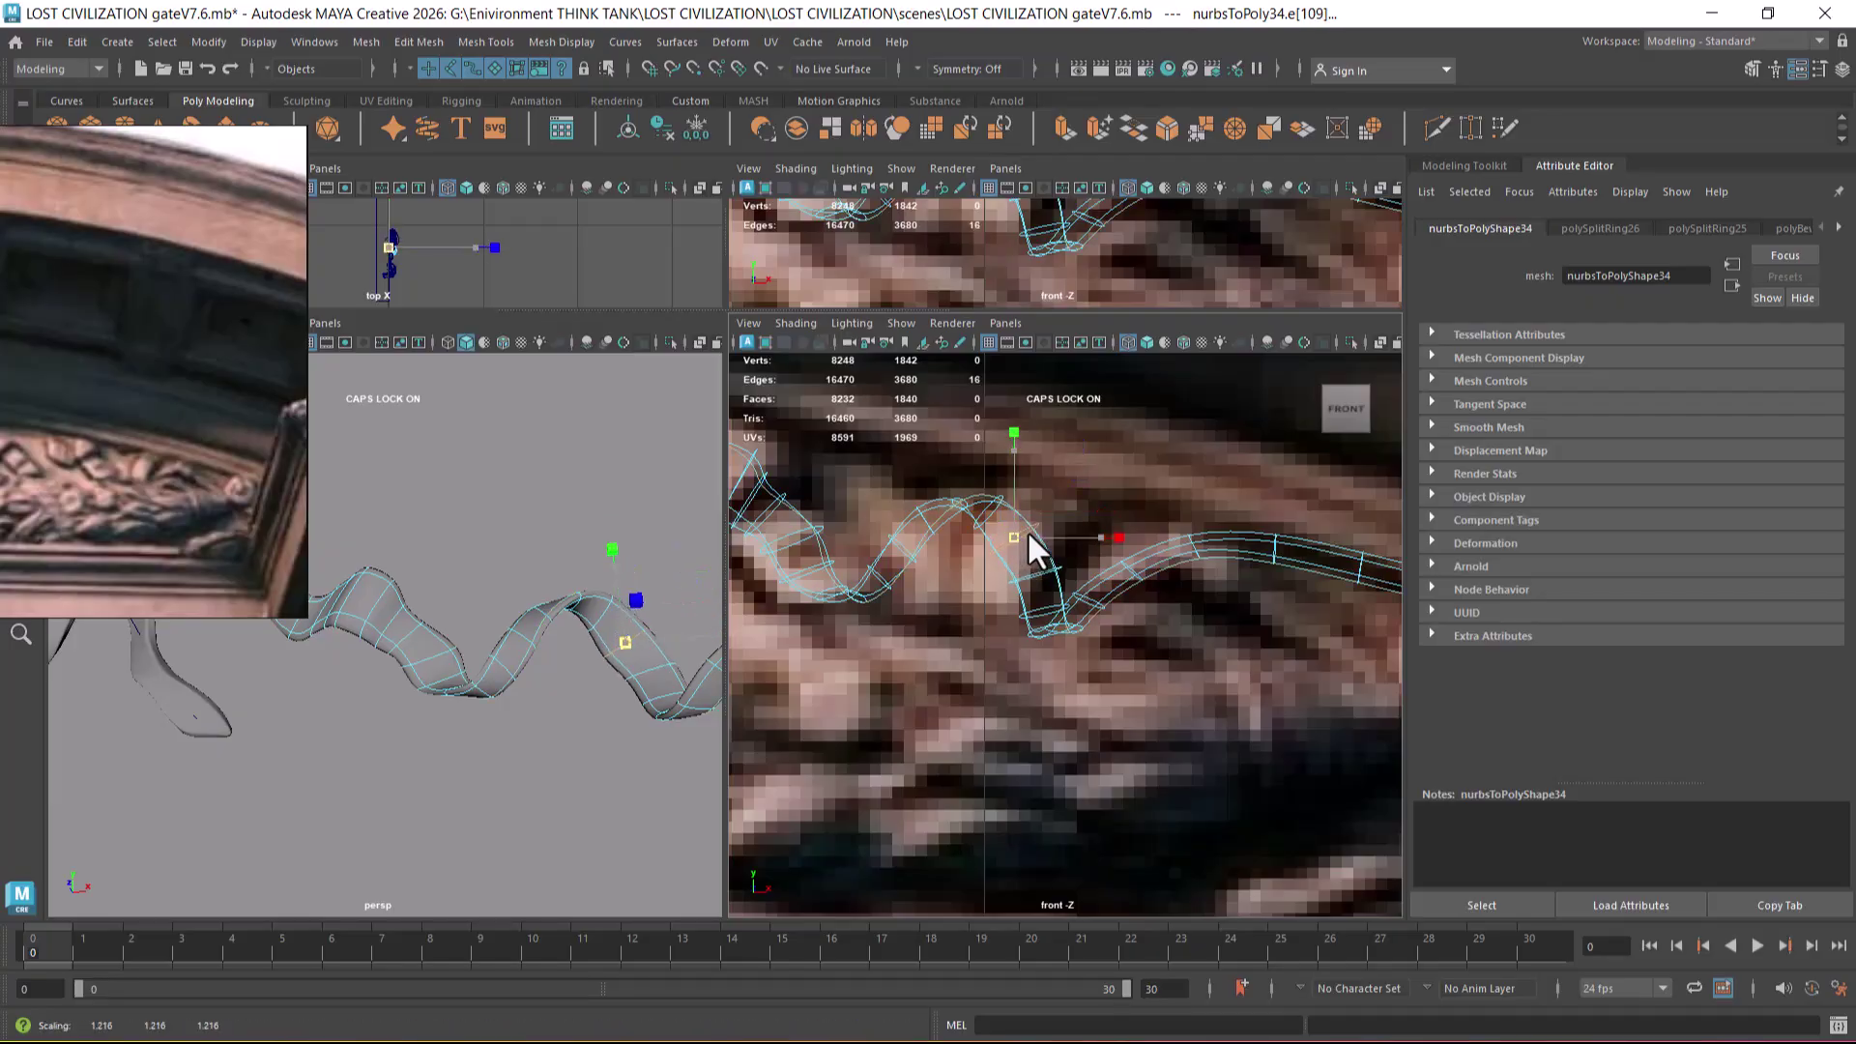
- Turn on soft selection and move the edge loops along the second arch's rising side, crest and descending side to follow the carving
double_click(923, 522)
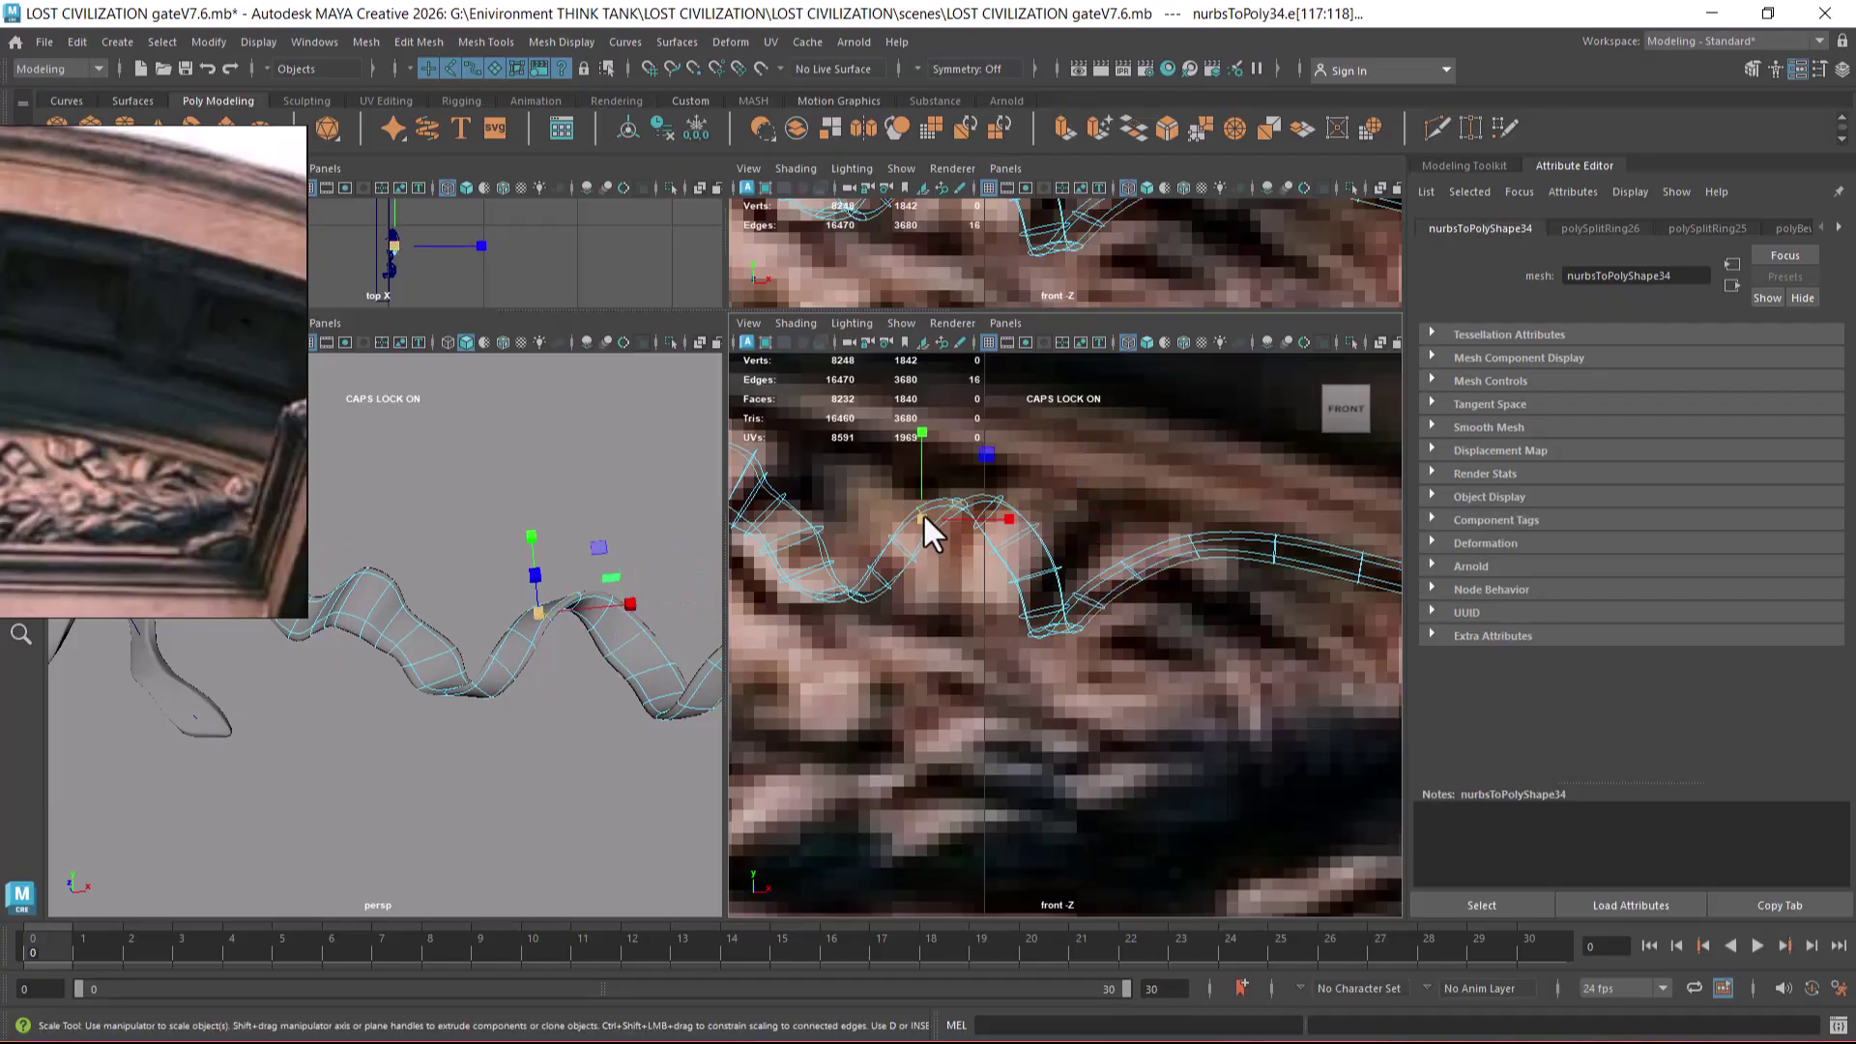
key(b)
key(w)
drag(917, 524, 938, 534)
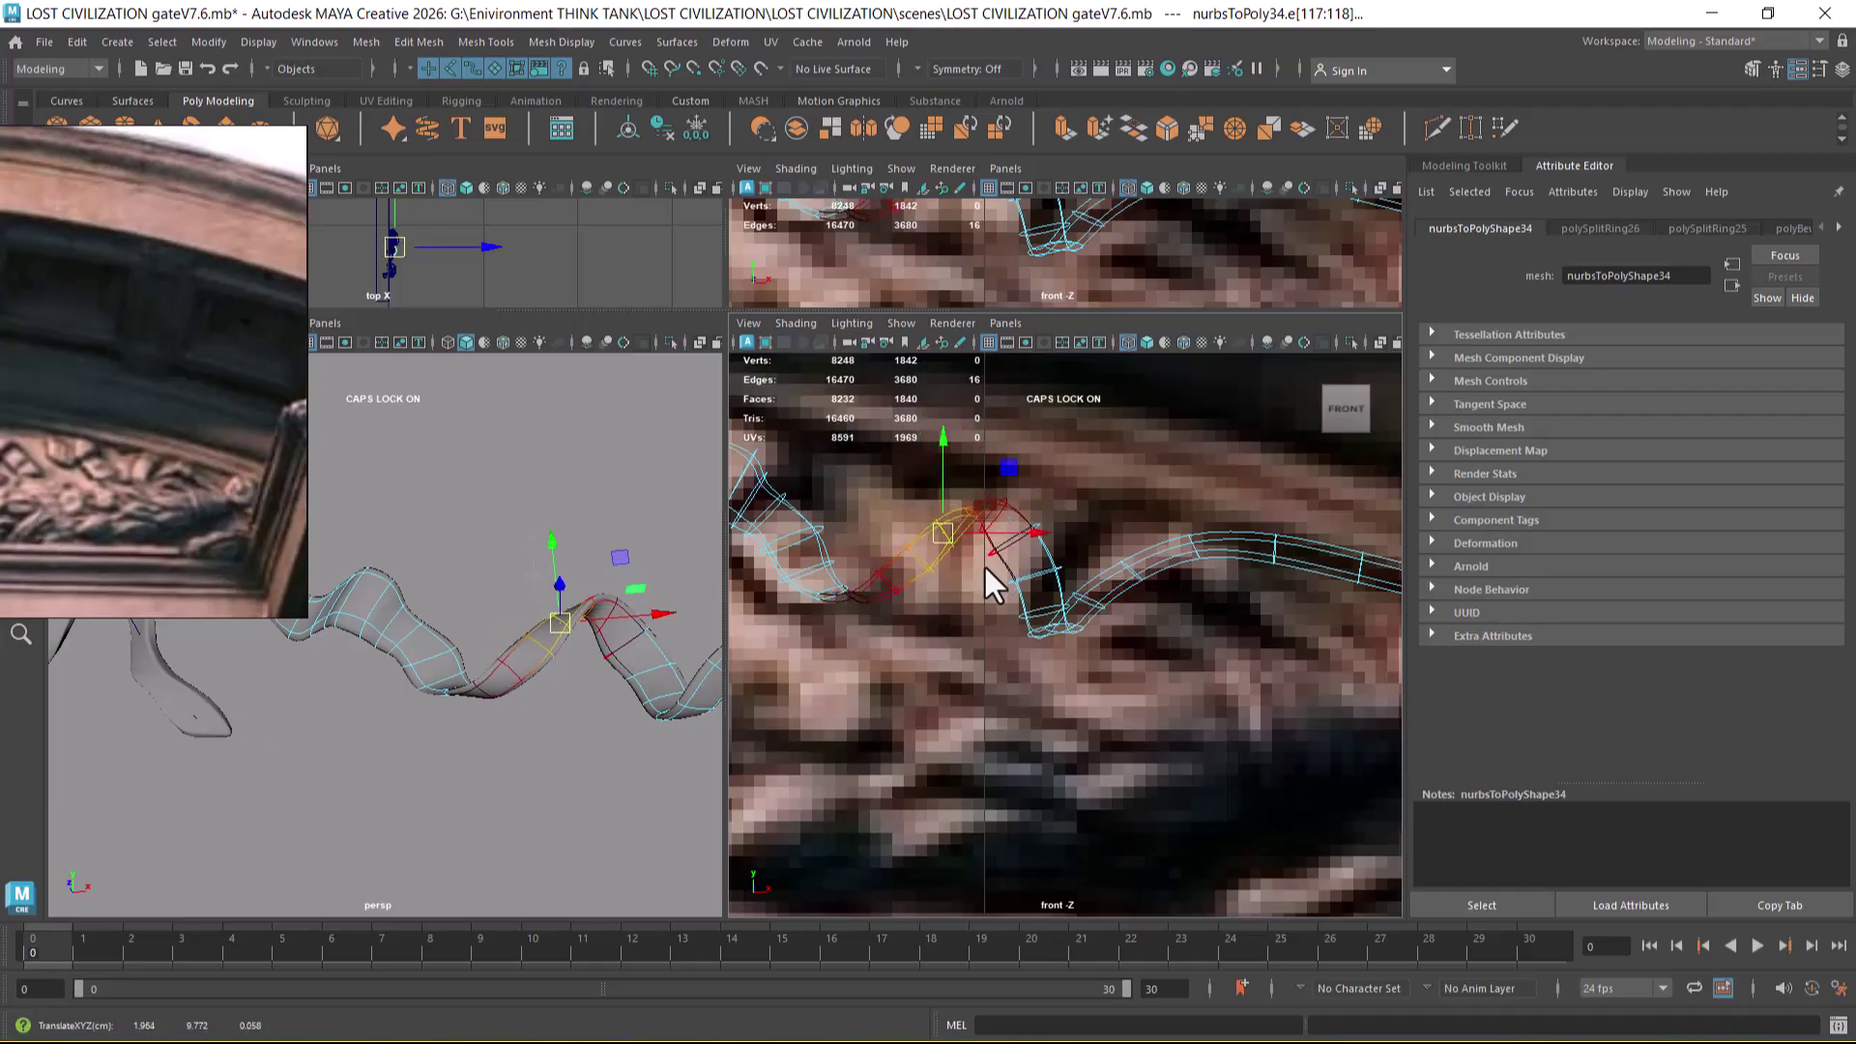
double_click(1019, 543)
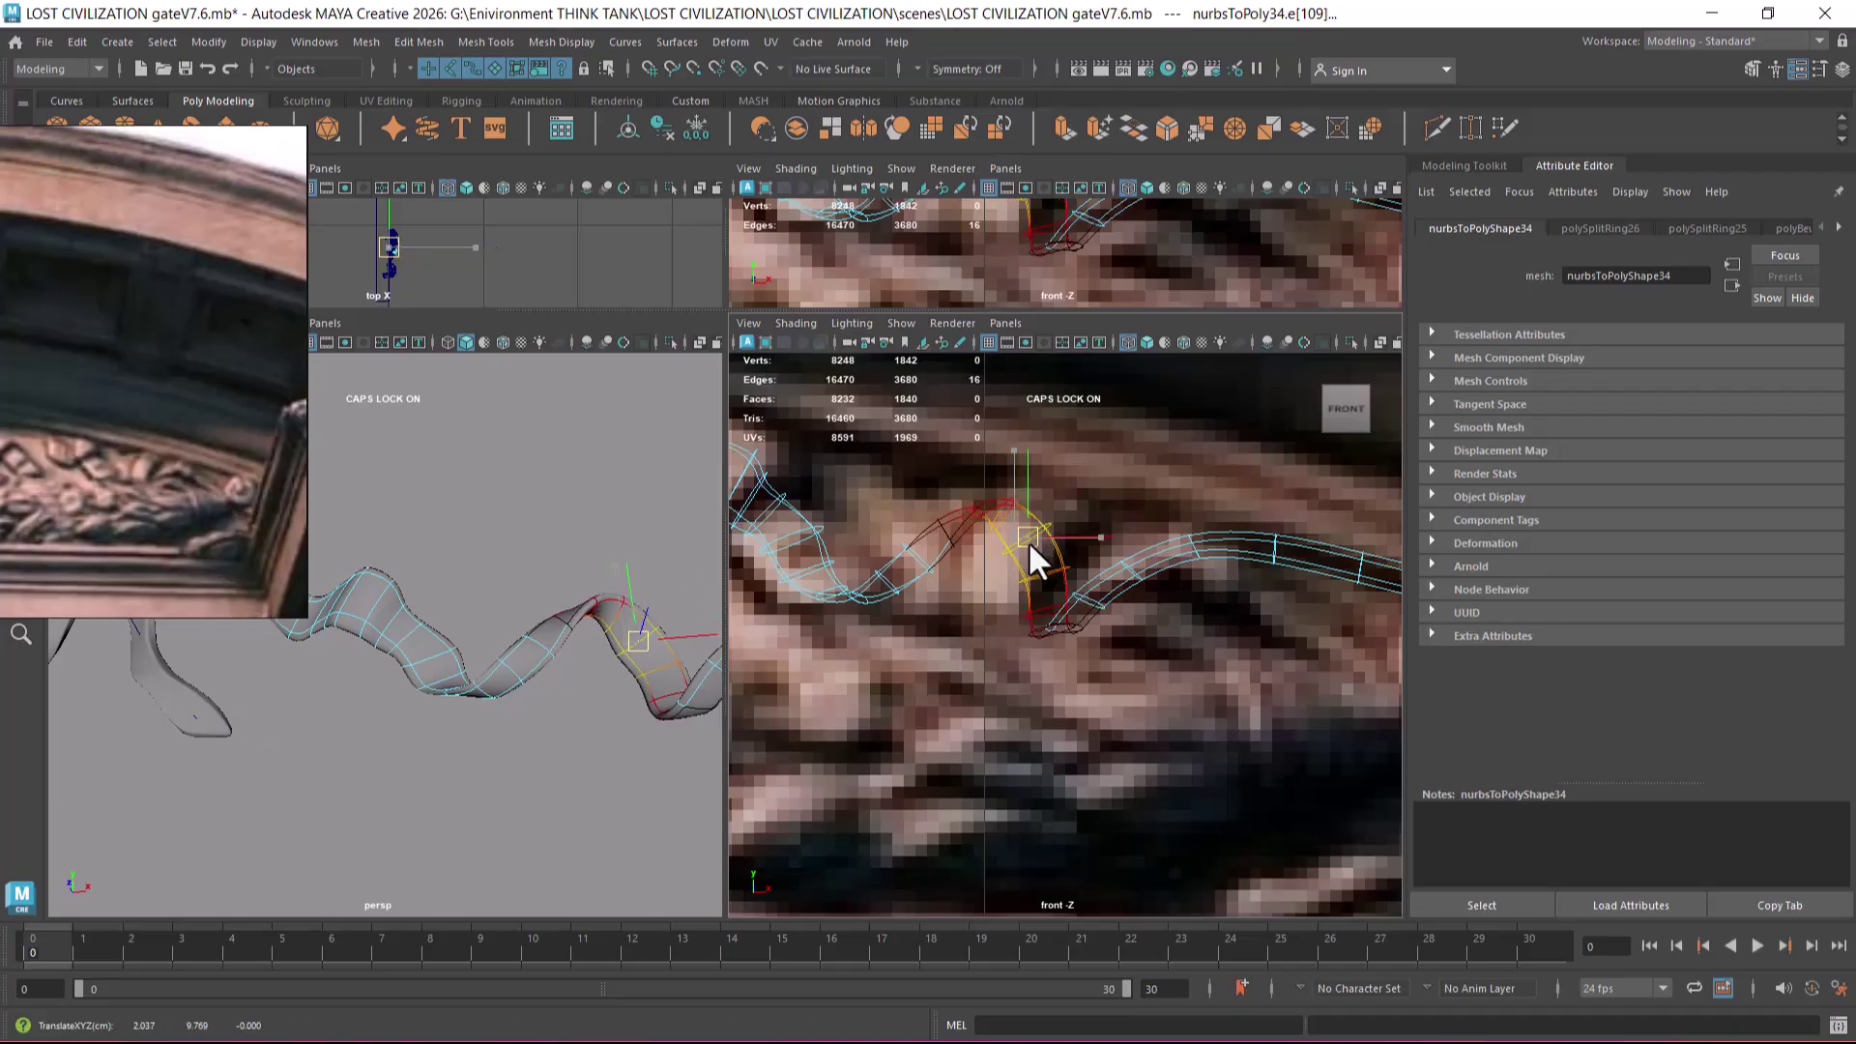
double_click(1000, 512)
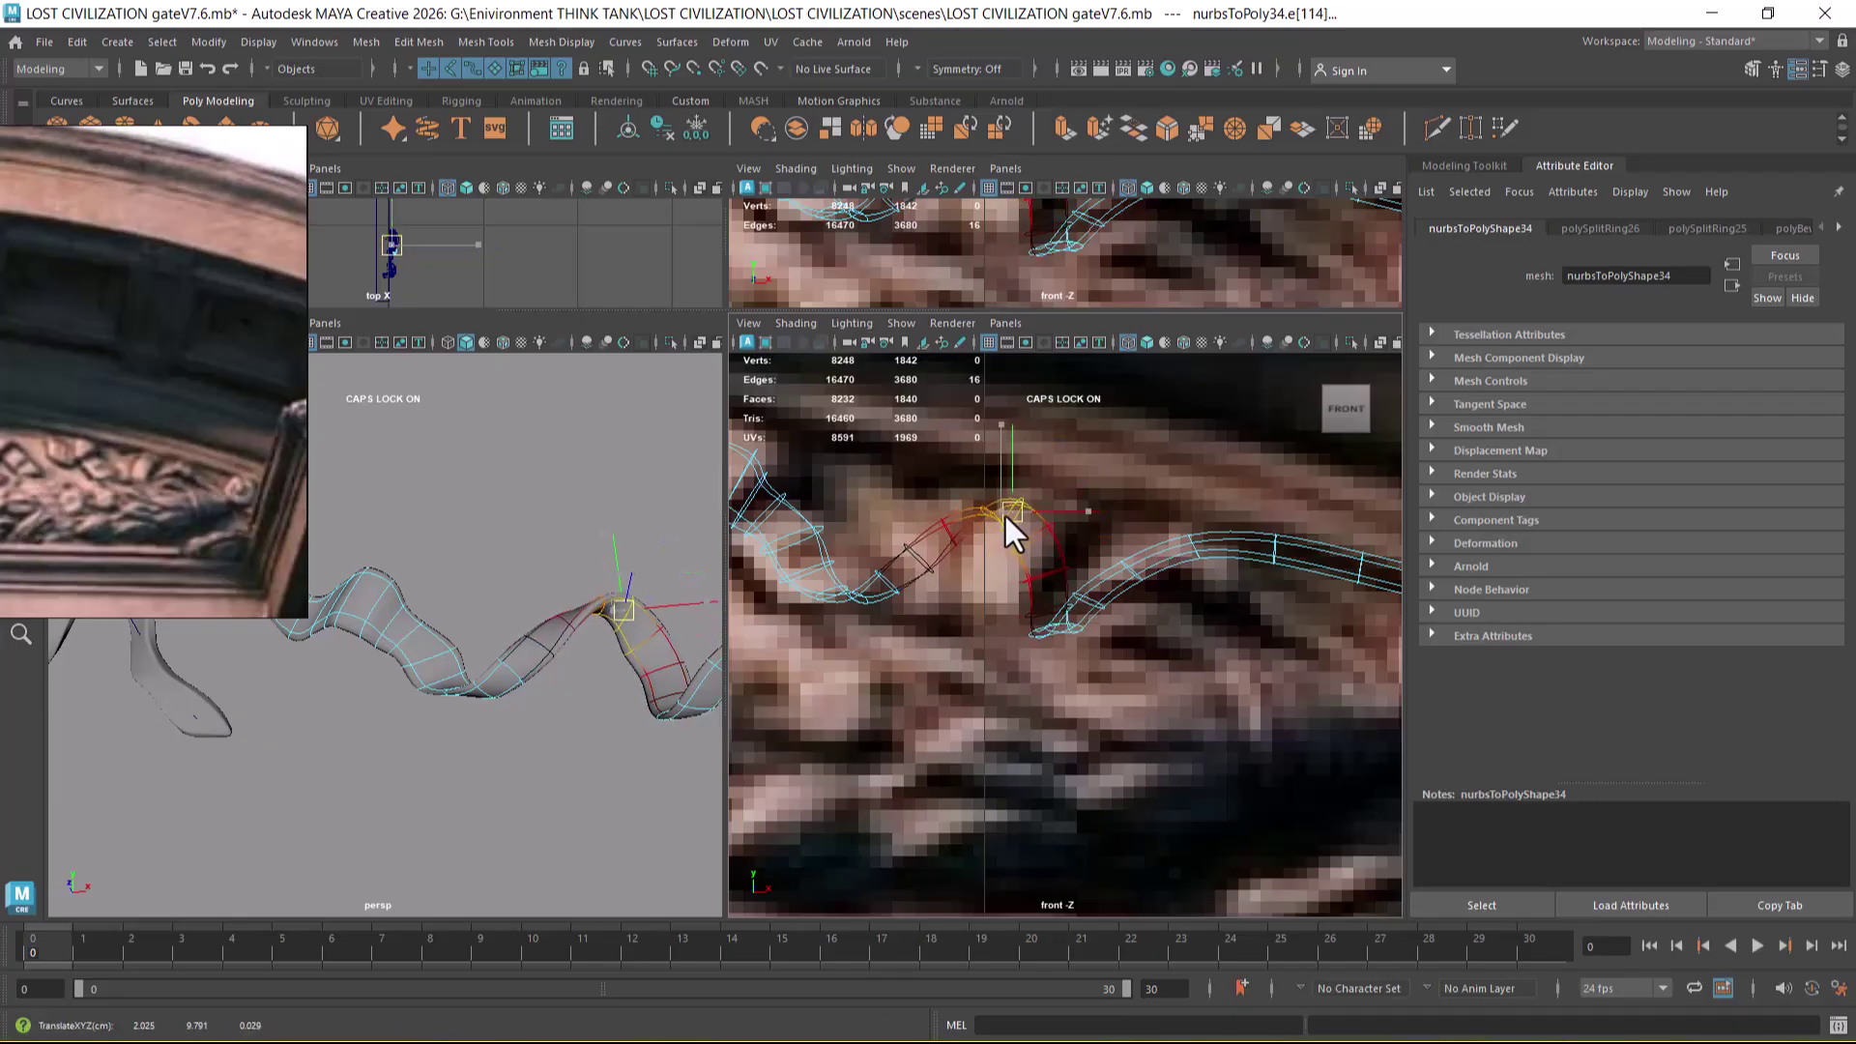
double_click(918, 558)
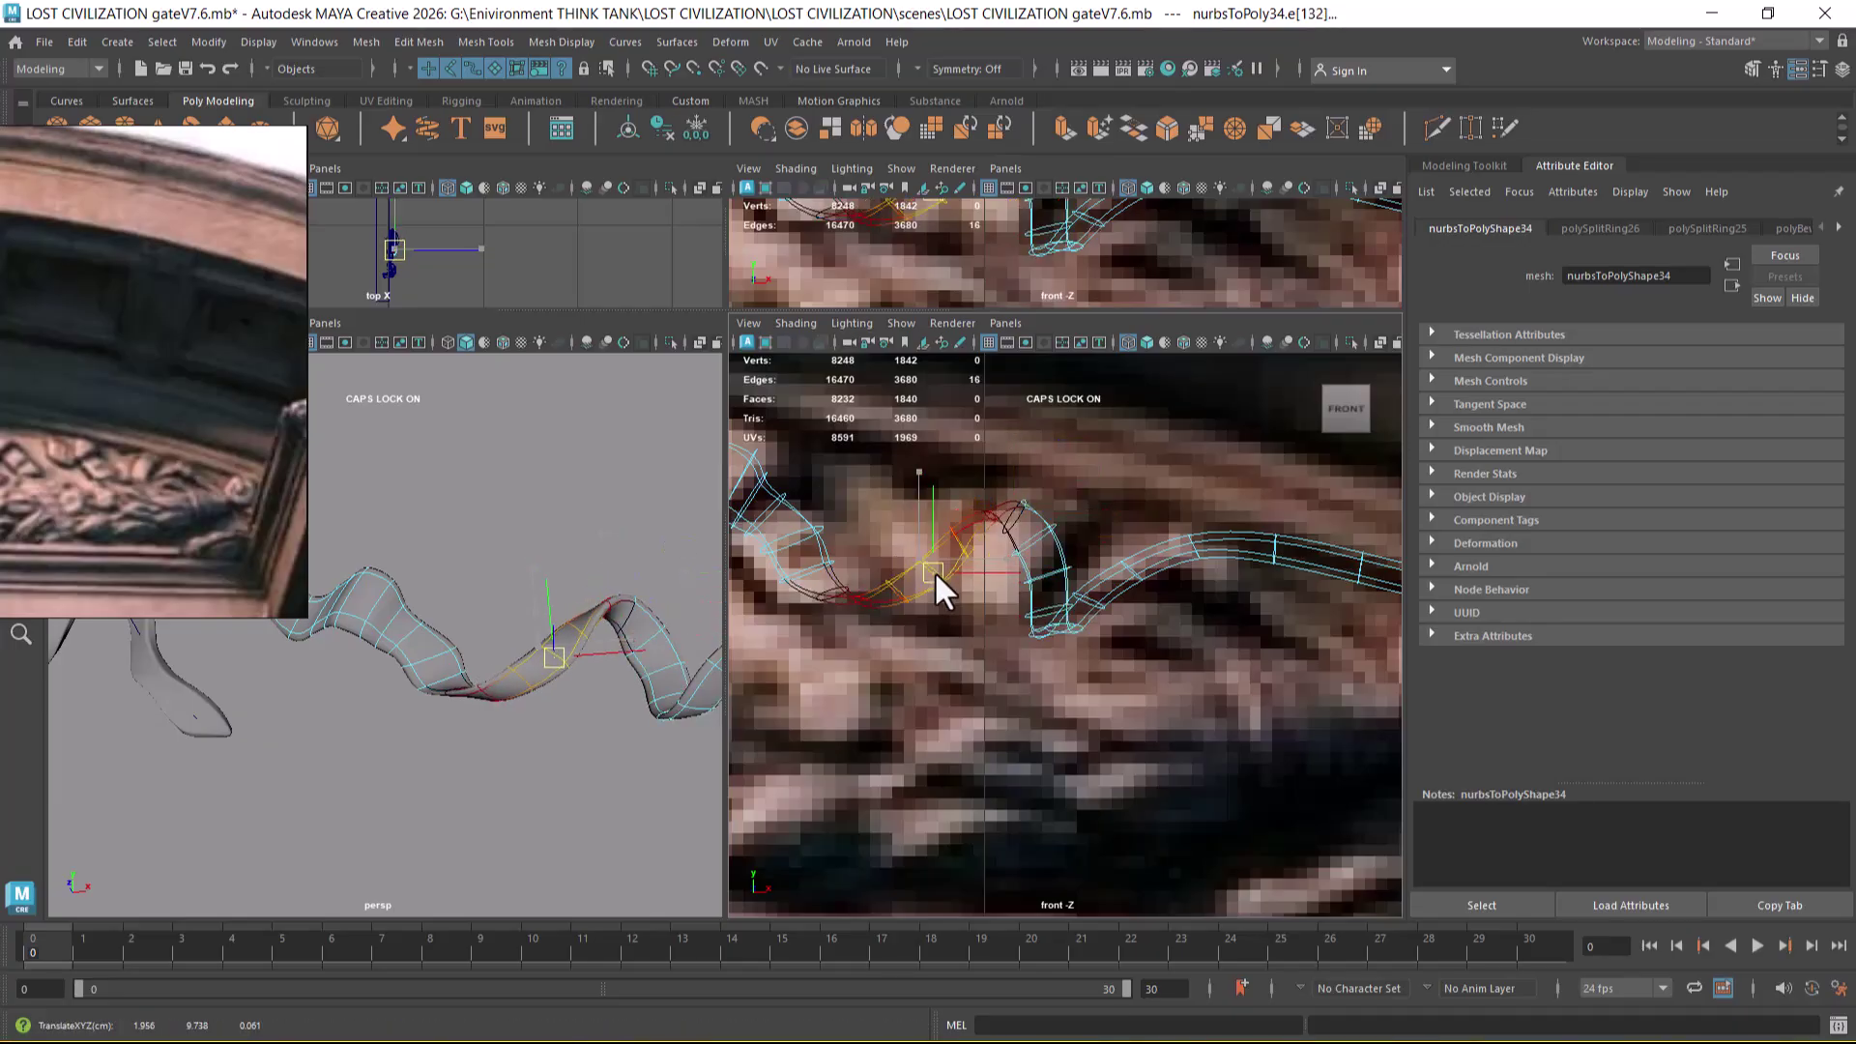
- Move the edge loops around the second valley with soft selection to round its bend and match the reference
alt+drag(558, 700, 594, 770)
double_click(1047, 615)
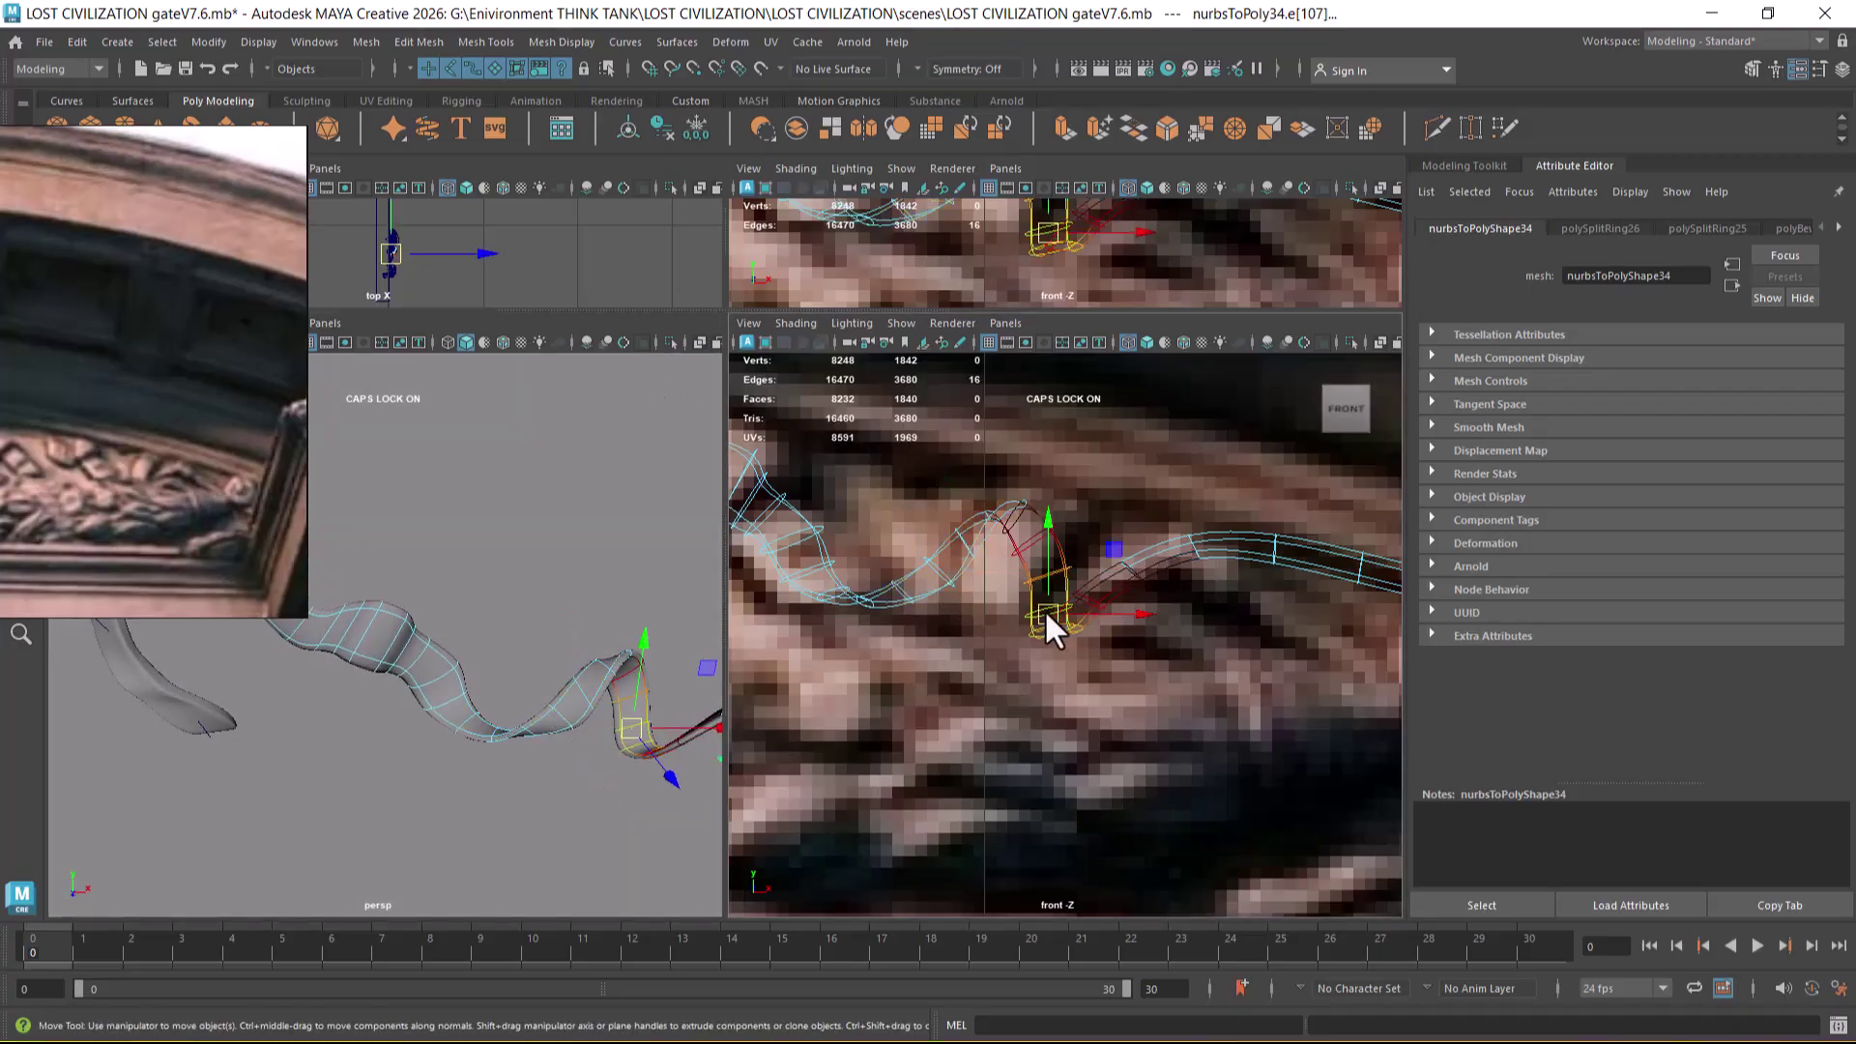
alt+drag(562, 720, 528, 696)
drag(1047, 615, 1043, 611)
double_click(1135, 575)
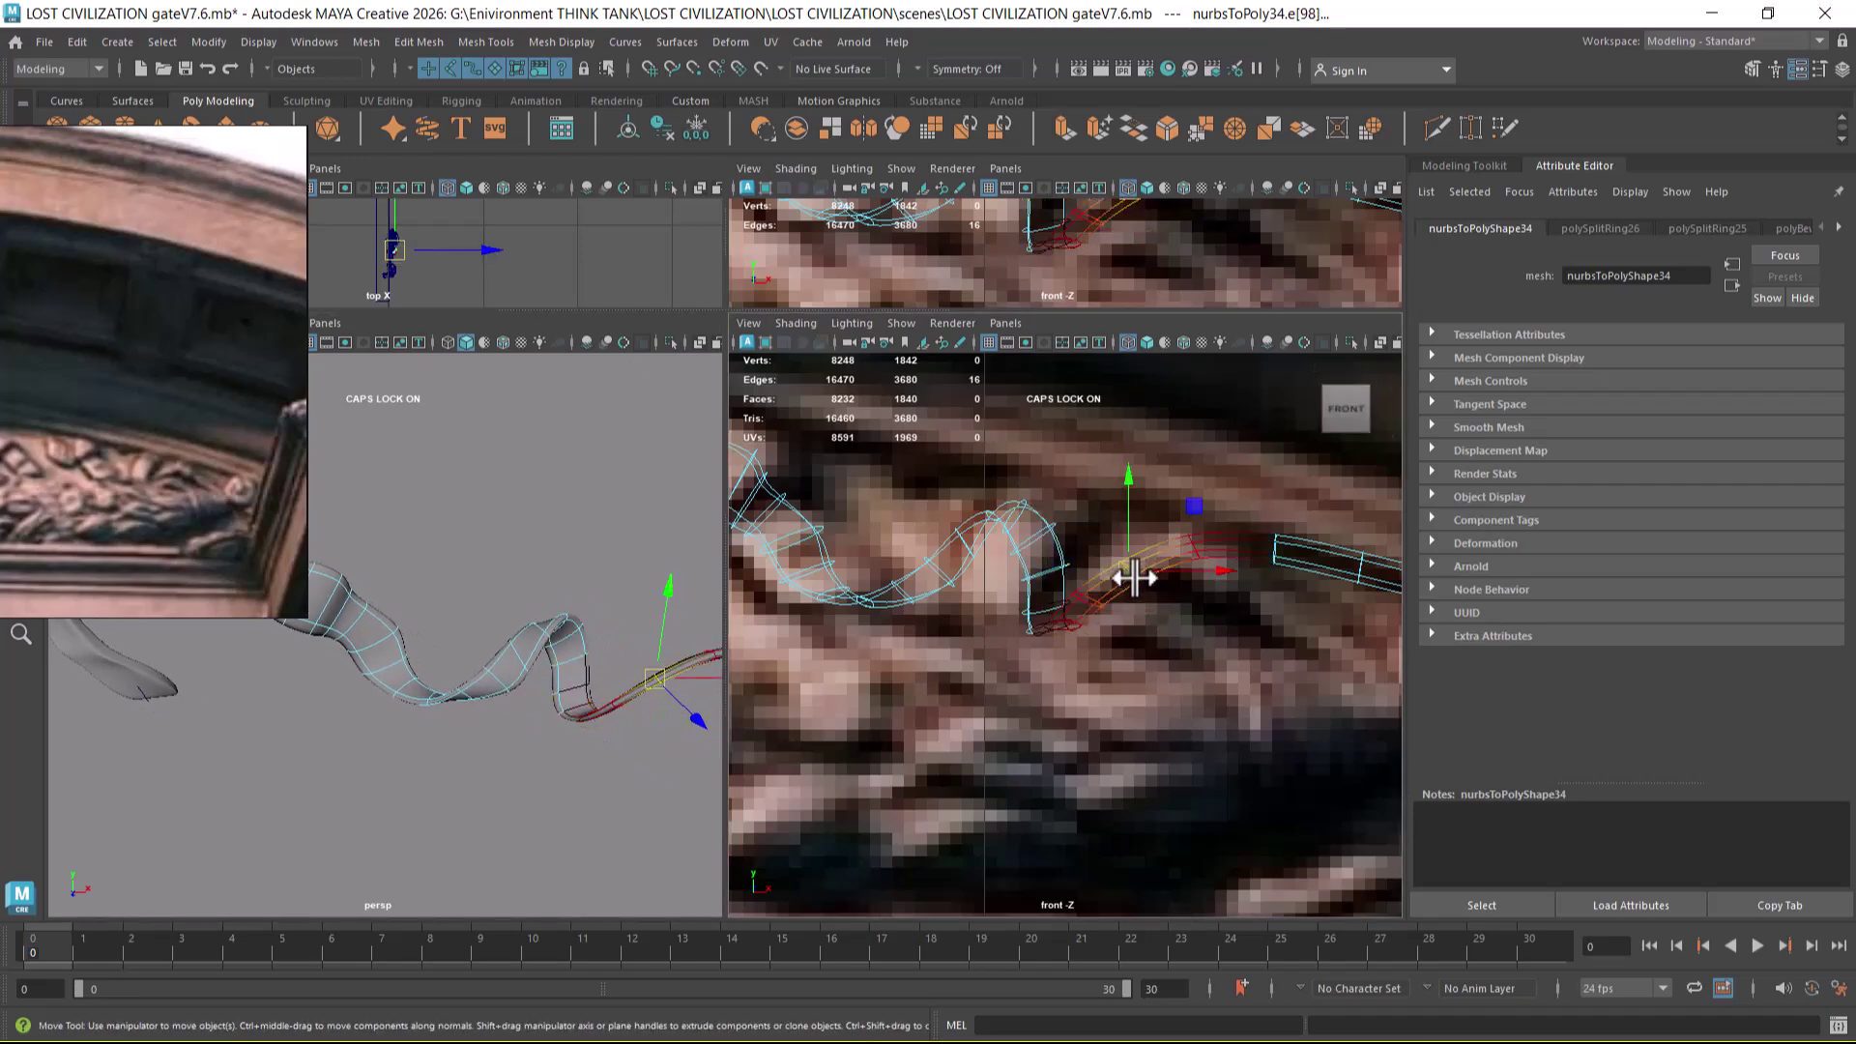
double_click(1102, 611)
double_click(1055, 572)
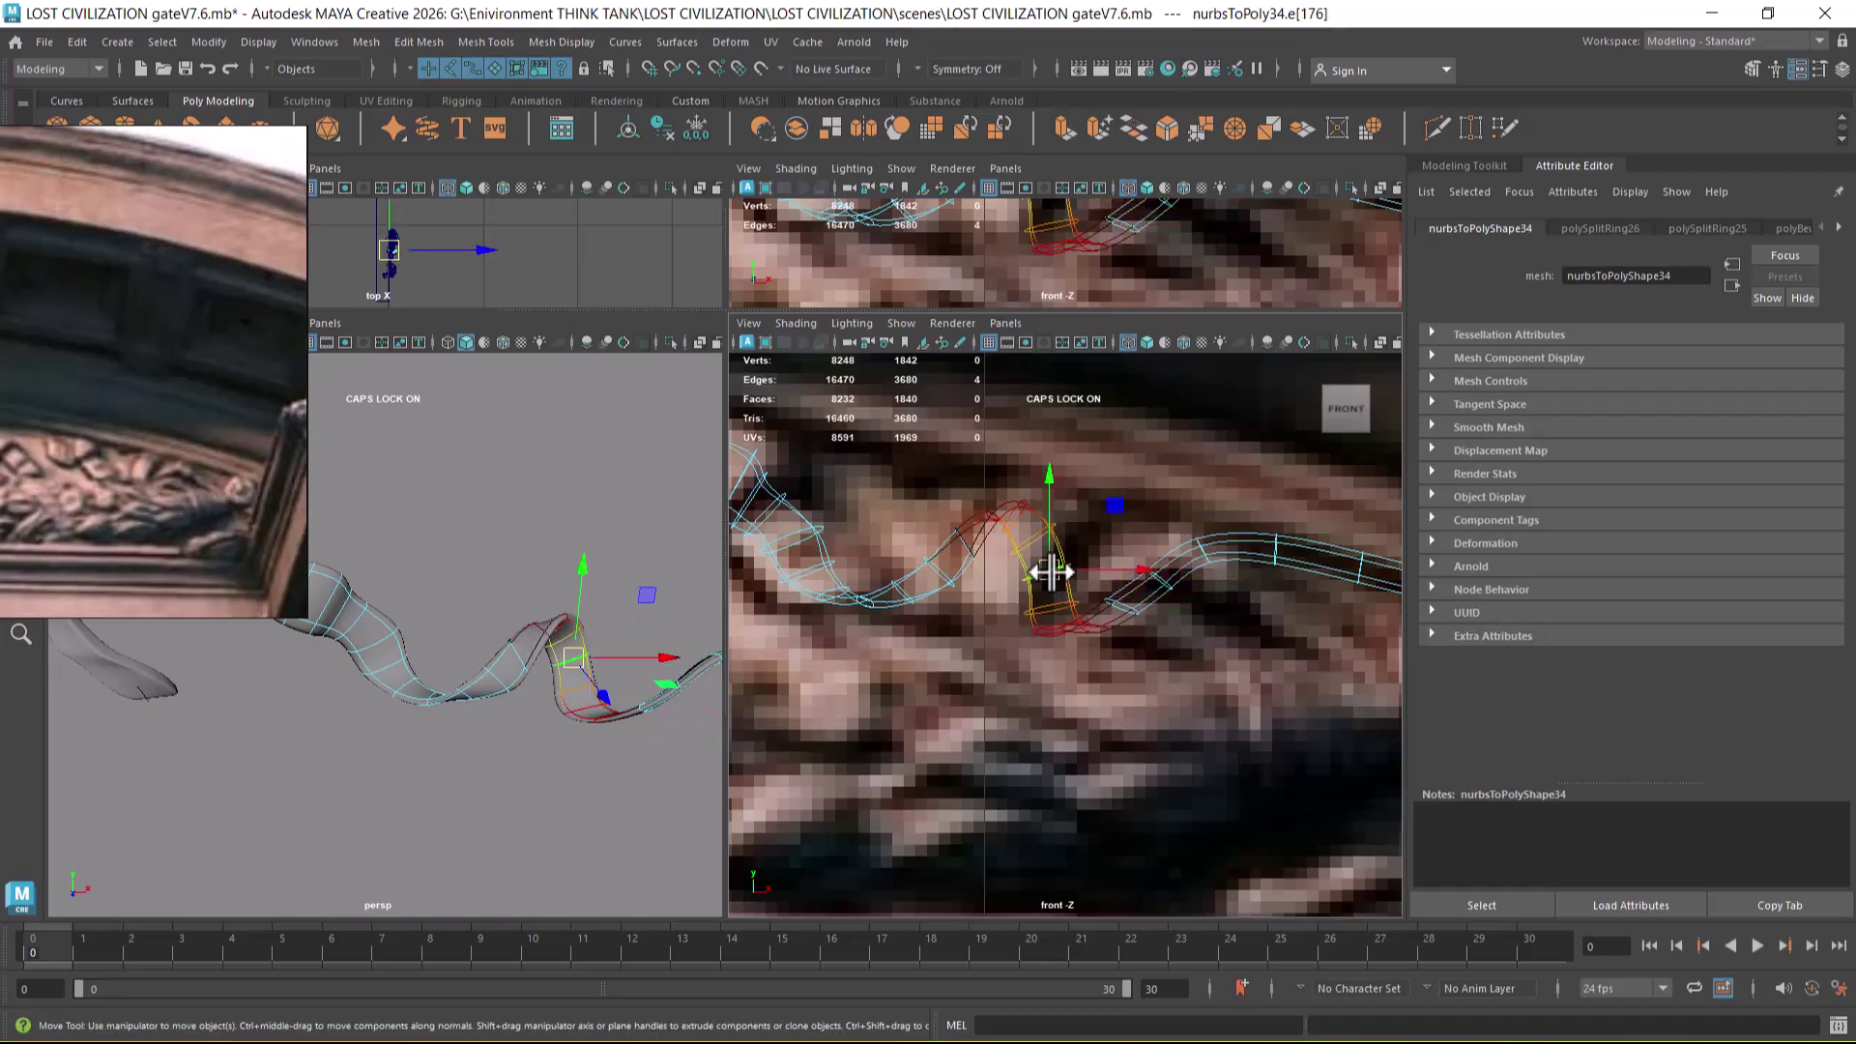
double_click(1025, 561)
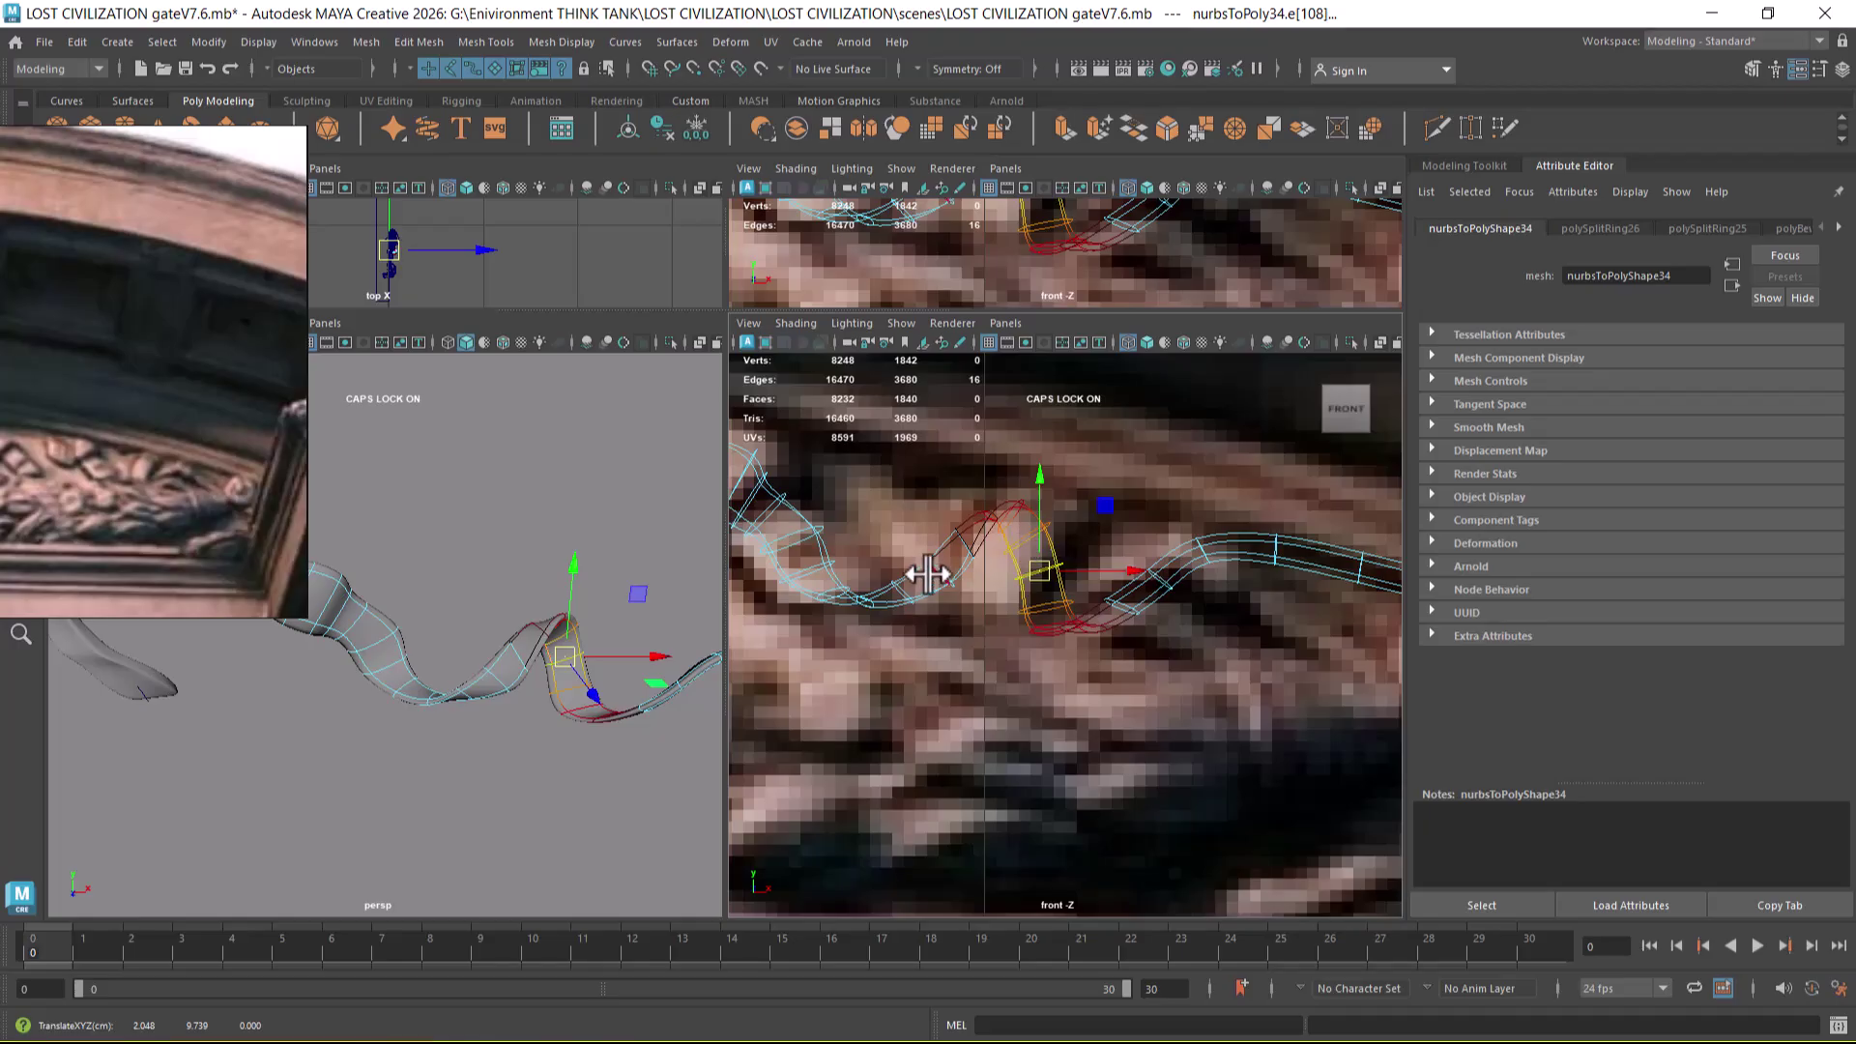
- Move the edge loop at the ribbon's tail tip down and inward with soft selection to bend the tail
scroll(545, 741, up, 1)
scroll(541, 735, down, 4)
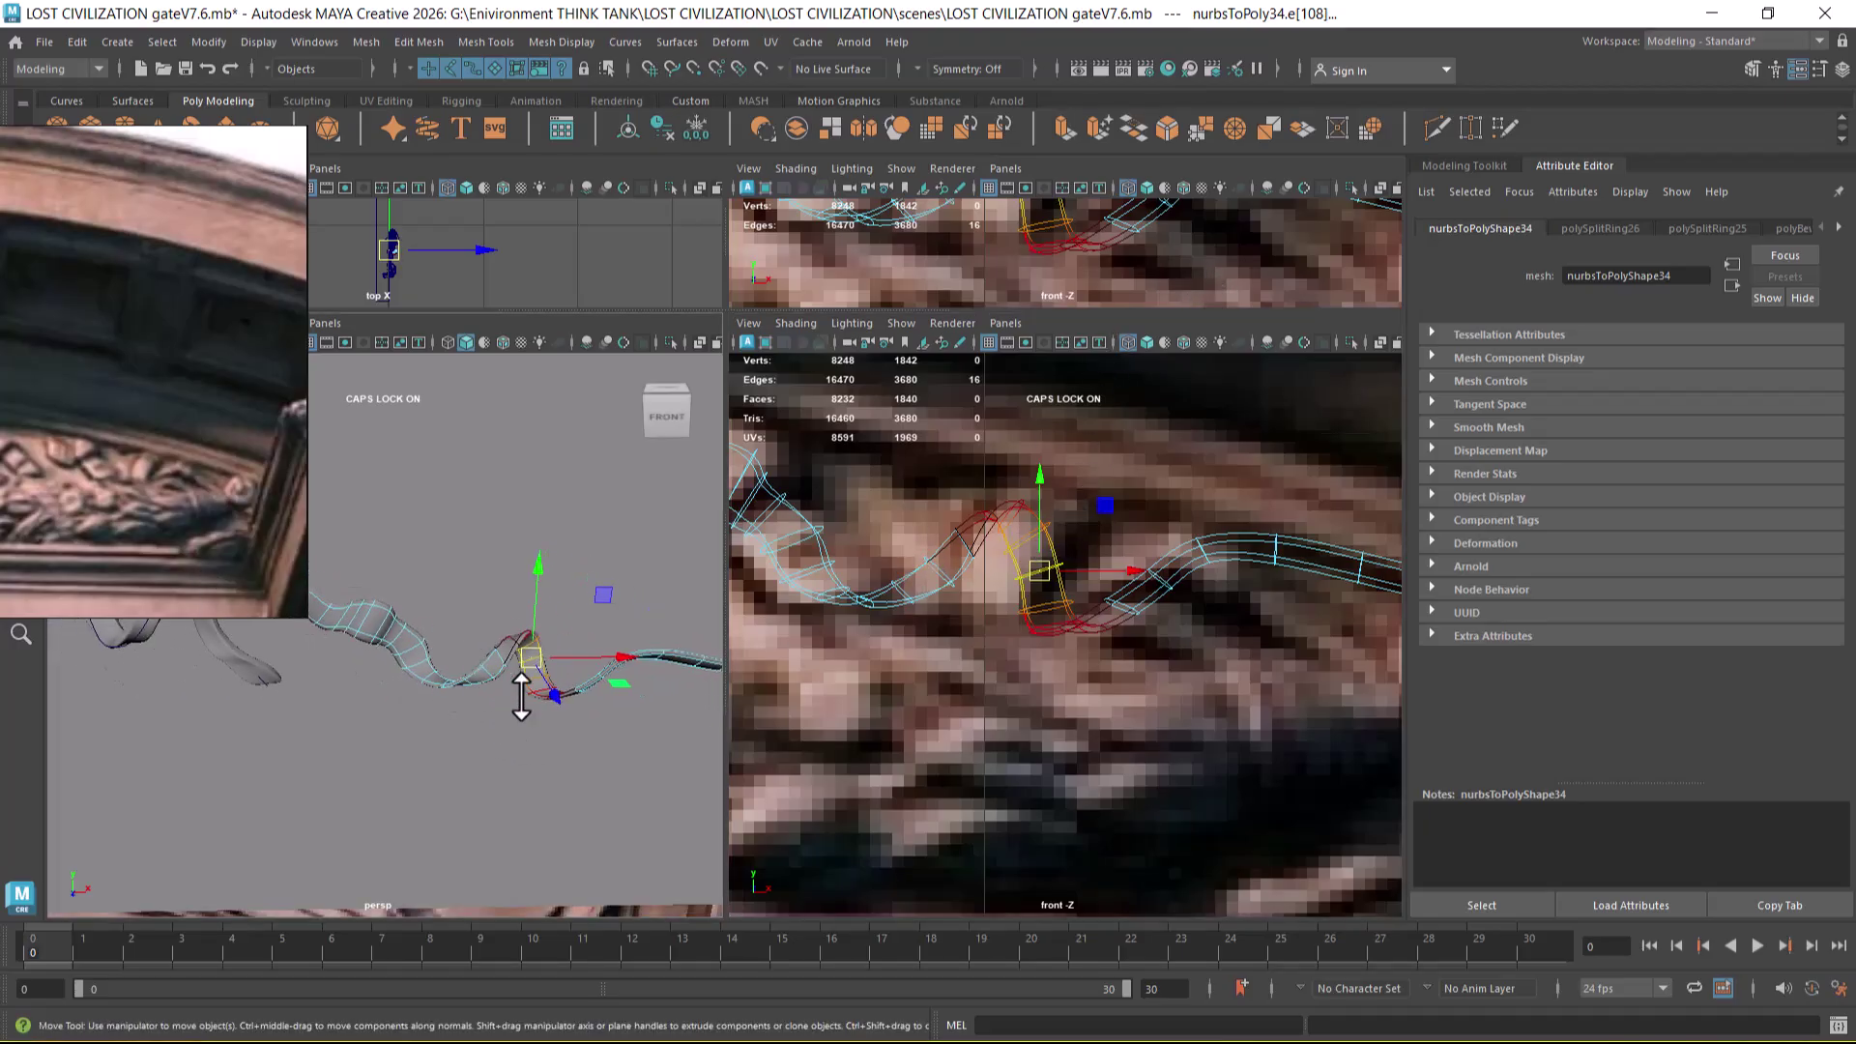
alt+middle_drag(564, 686, 480, 601)
alt+drag(559, 586, 568, 600)
scroll(575, 629, up, 2)
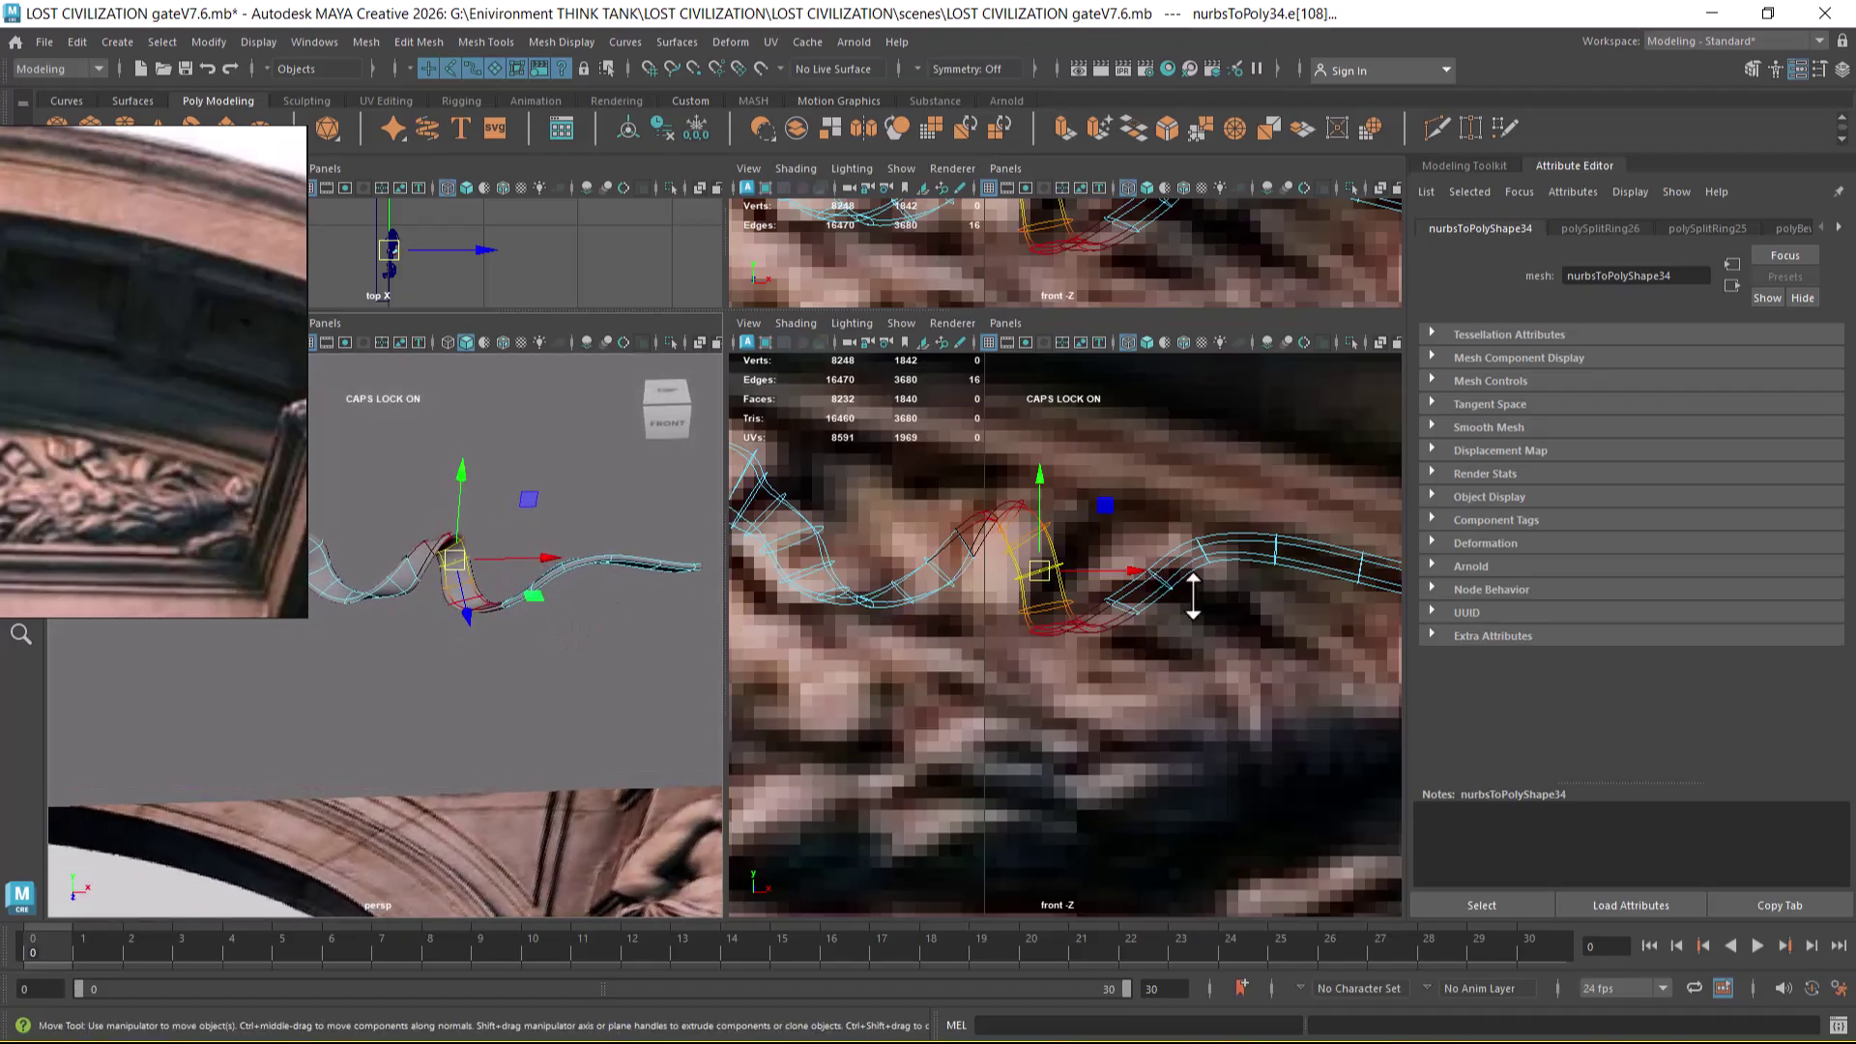
alt+middle_drag(1142, 589, 1112, 599)
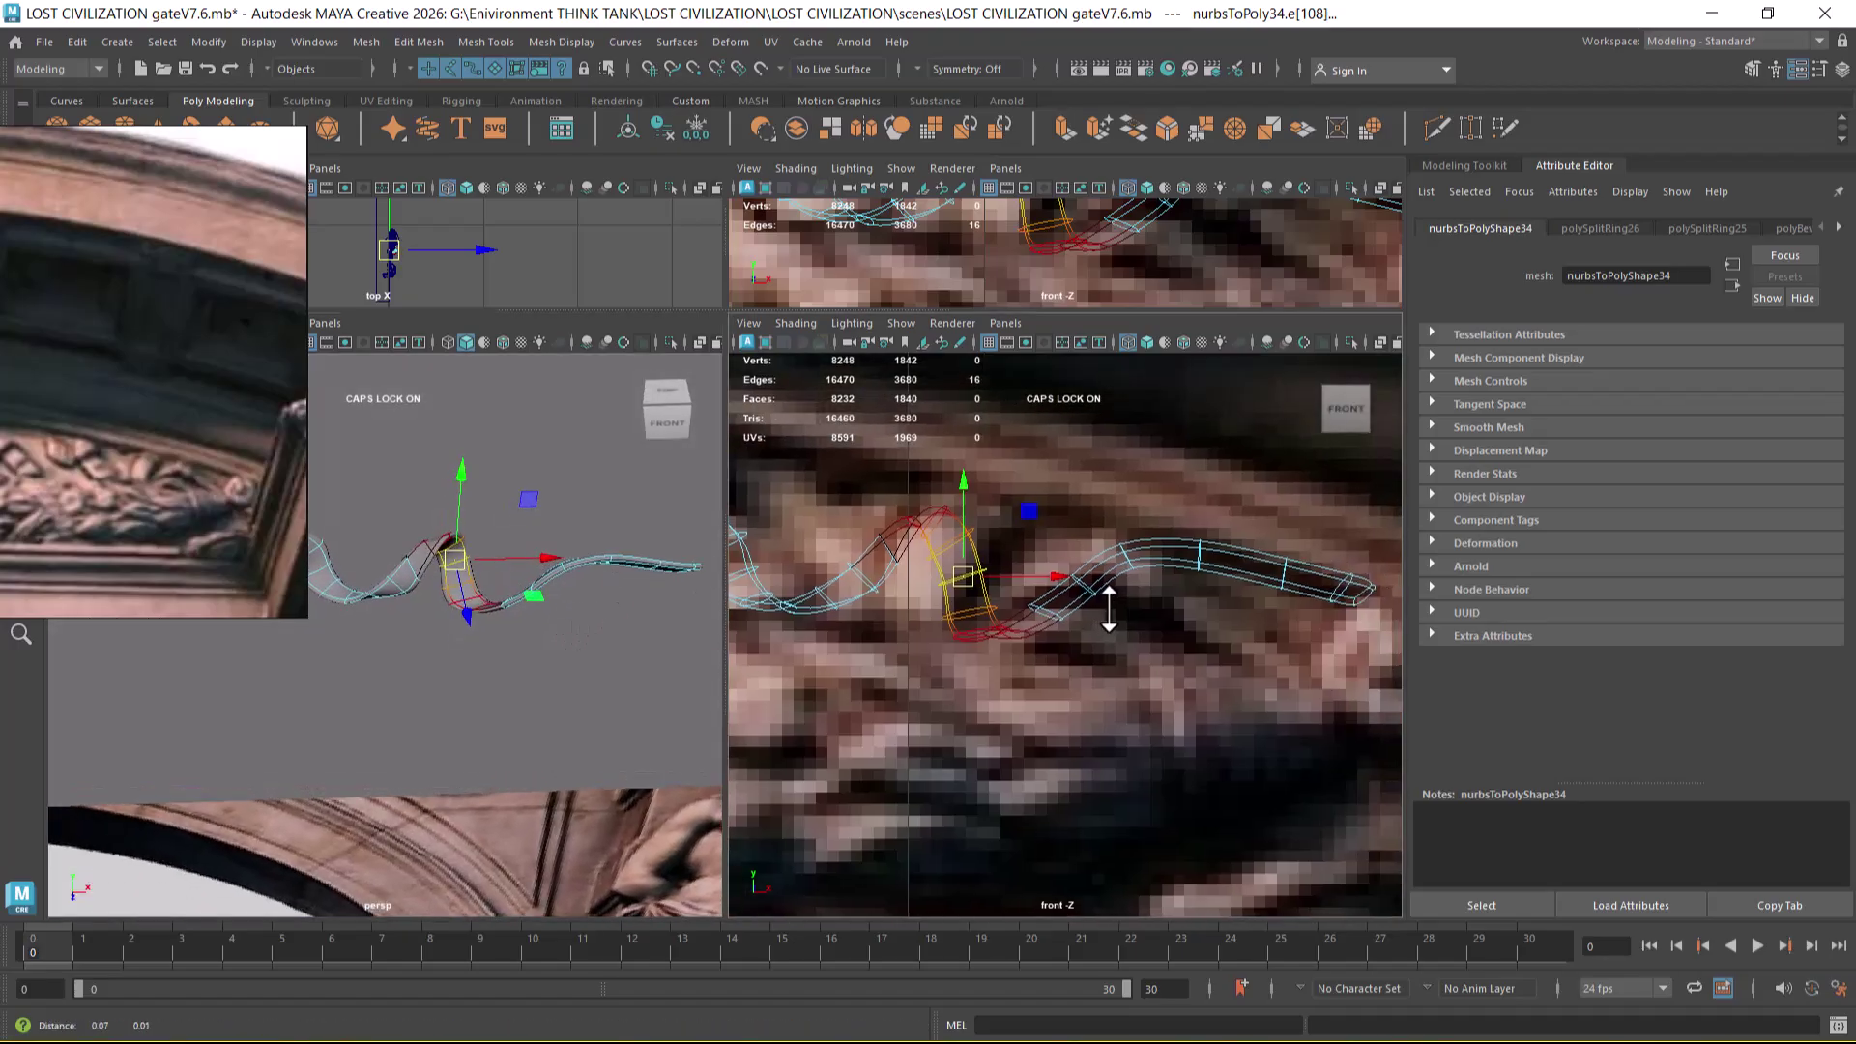
click(1348, 591)
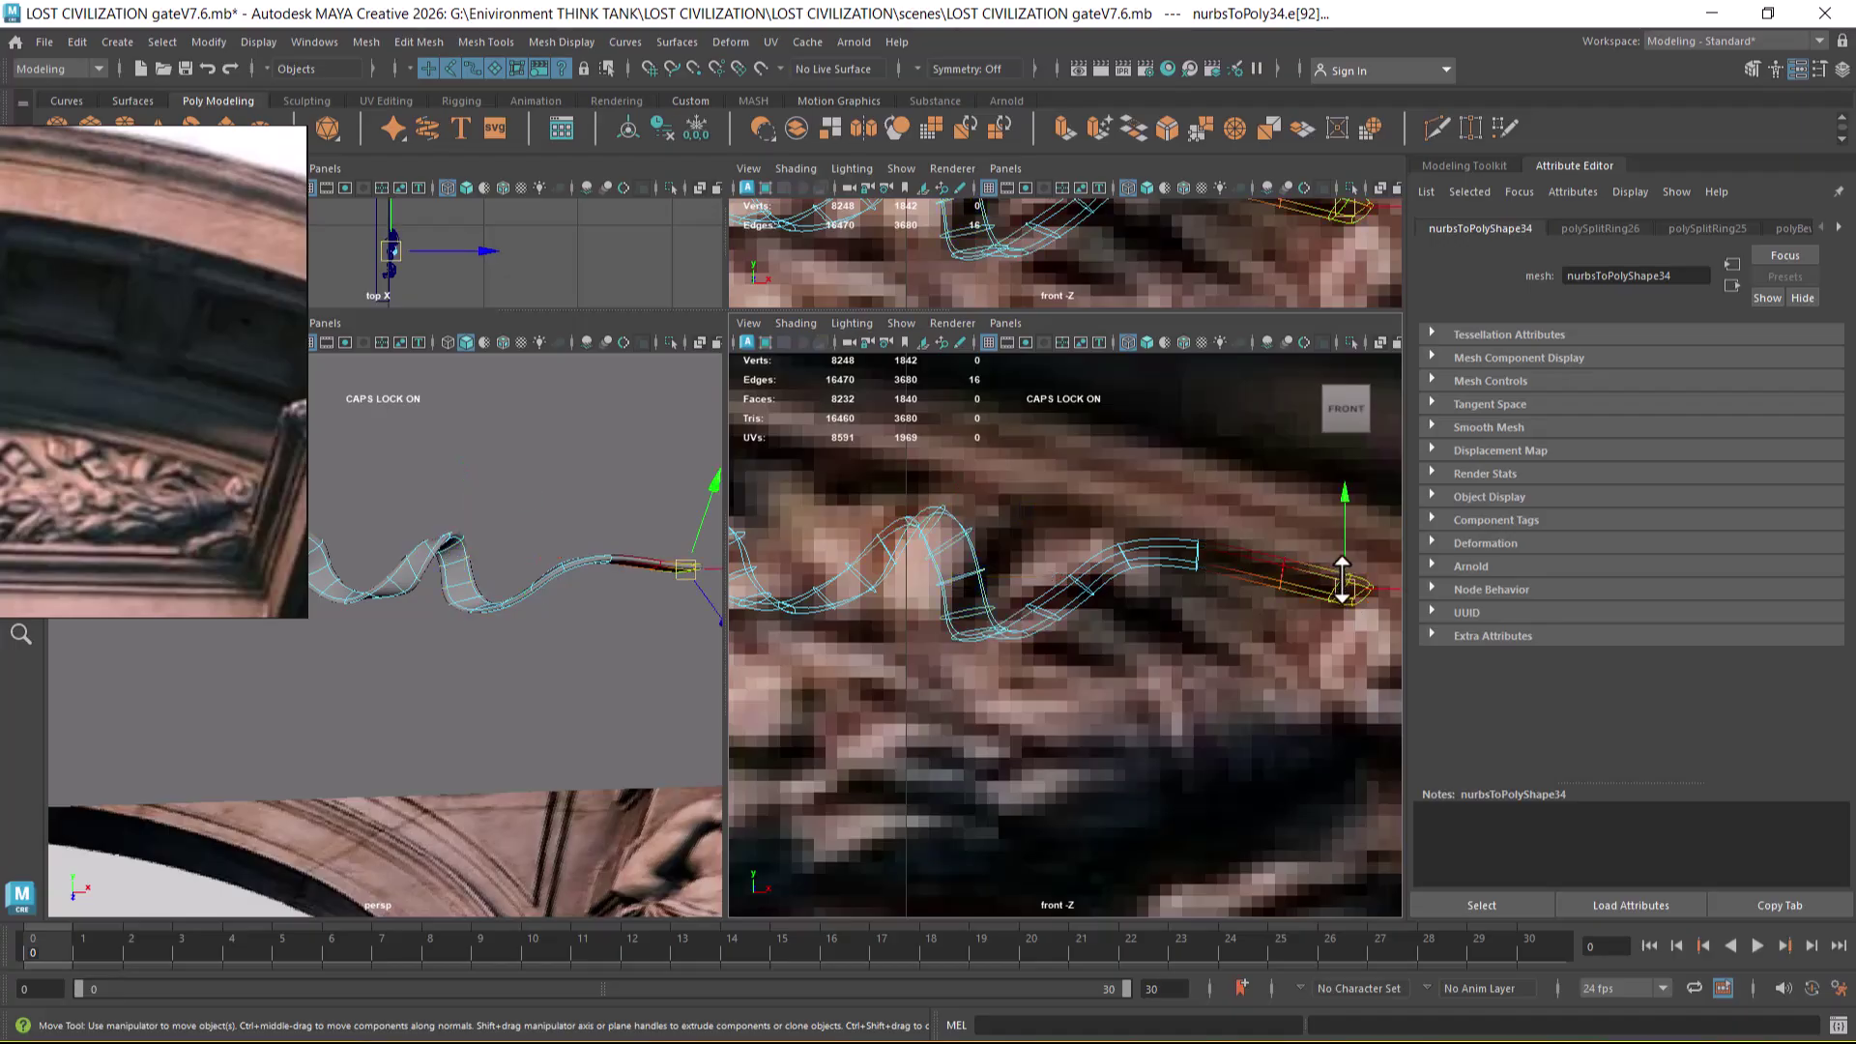
drag(1348, 586, 1278, 612)
- Move the edge loops from the tail tip back toward the second valley with soft selection to smooth the tail's curve
click(1251, 618)
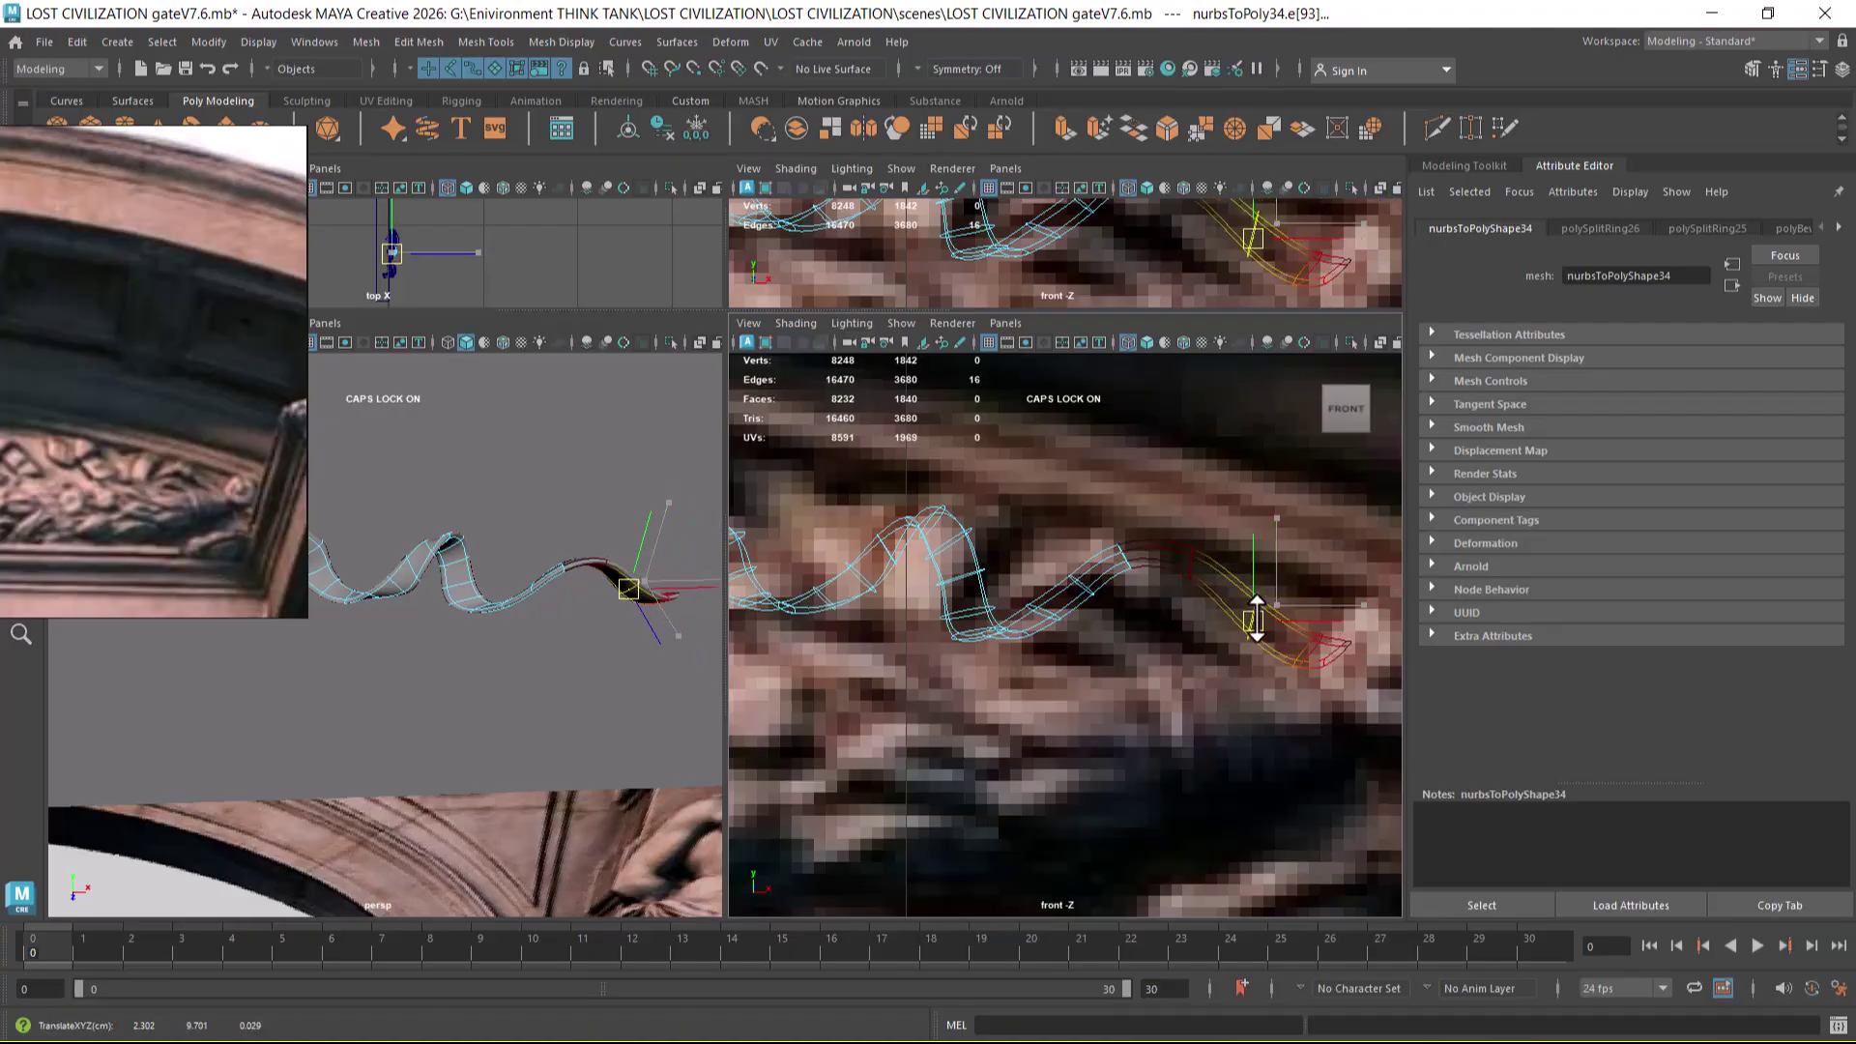
click(1185, 570)
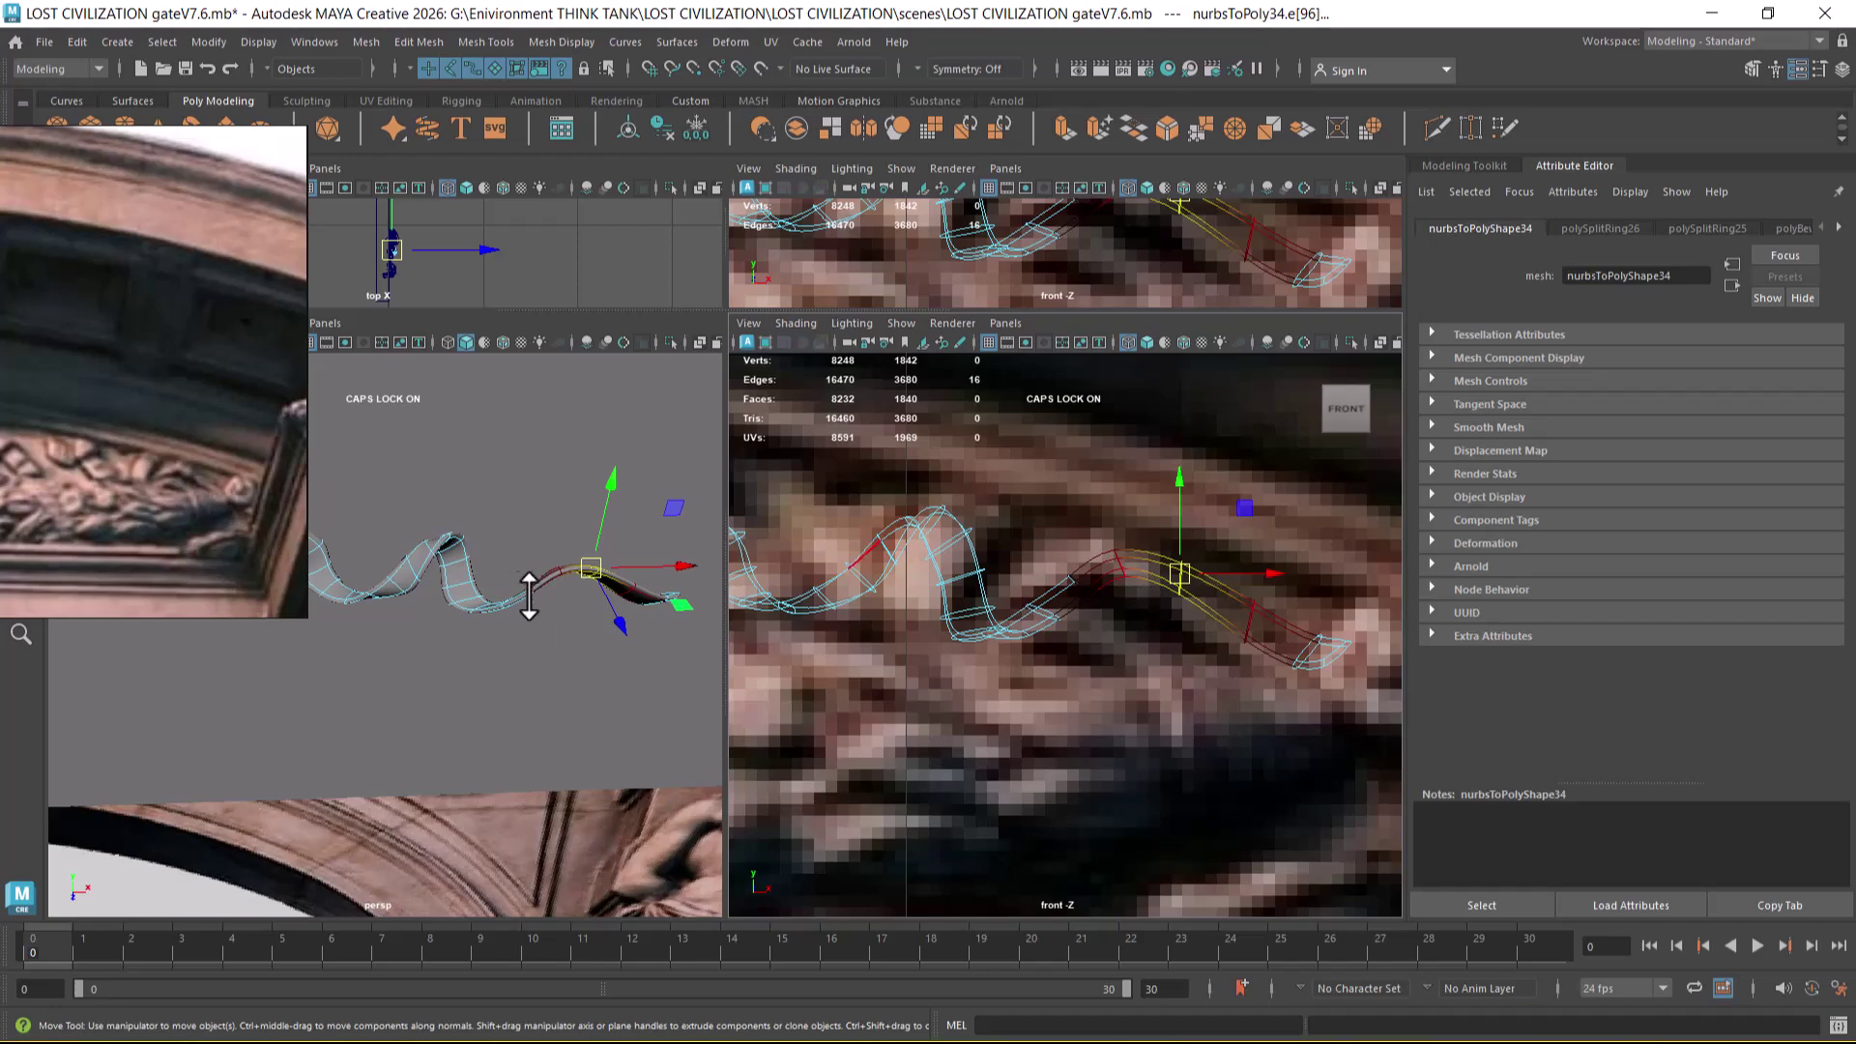
click(1083, 589)
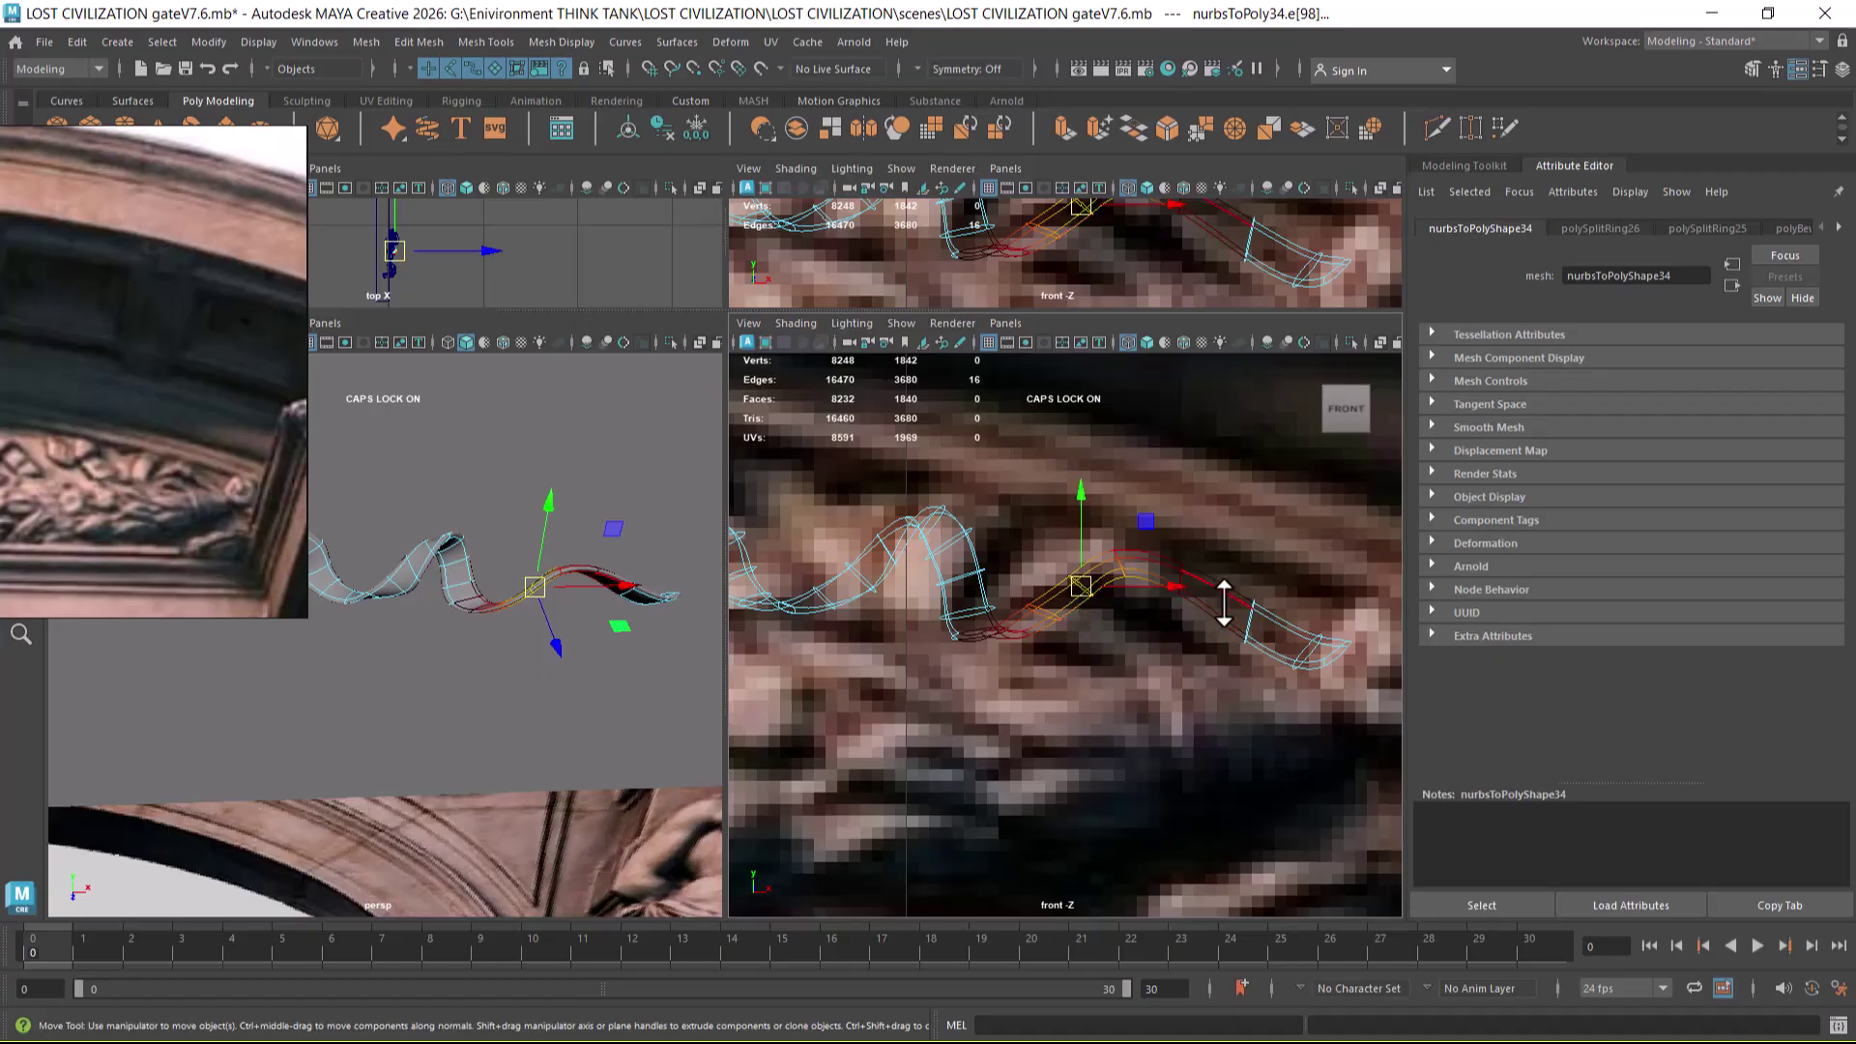
- Rotate the edge loop and vertices at the ribbon's tail tip with soft selection to twist its end, and return to object mode
click(1254, 623)
key(e)
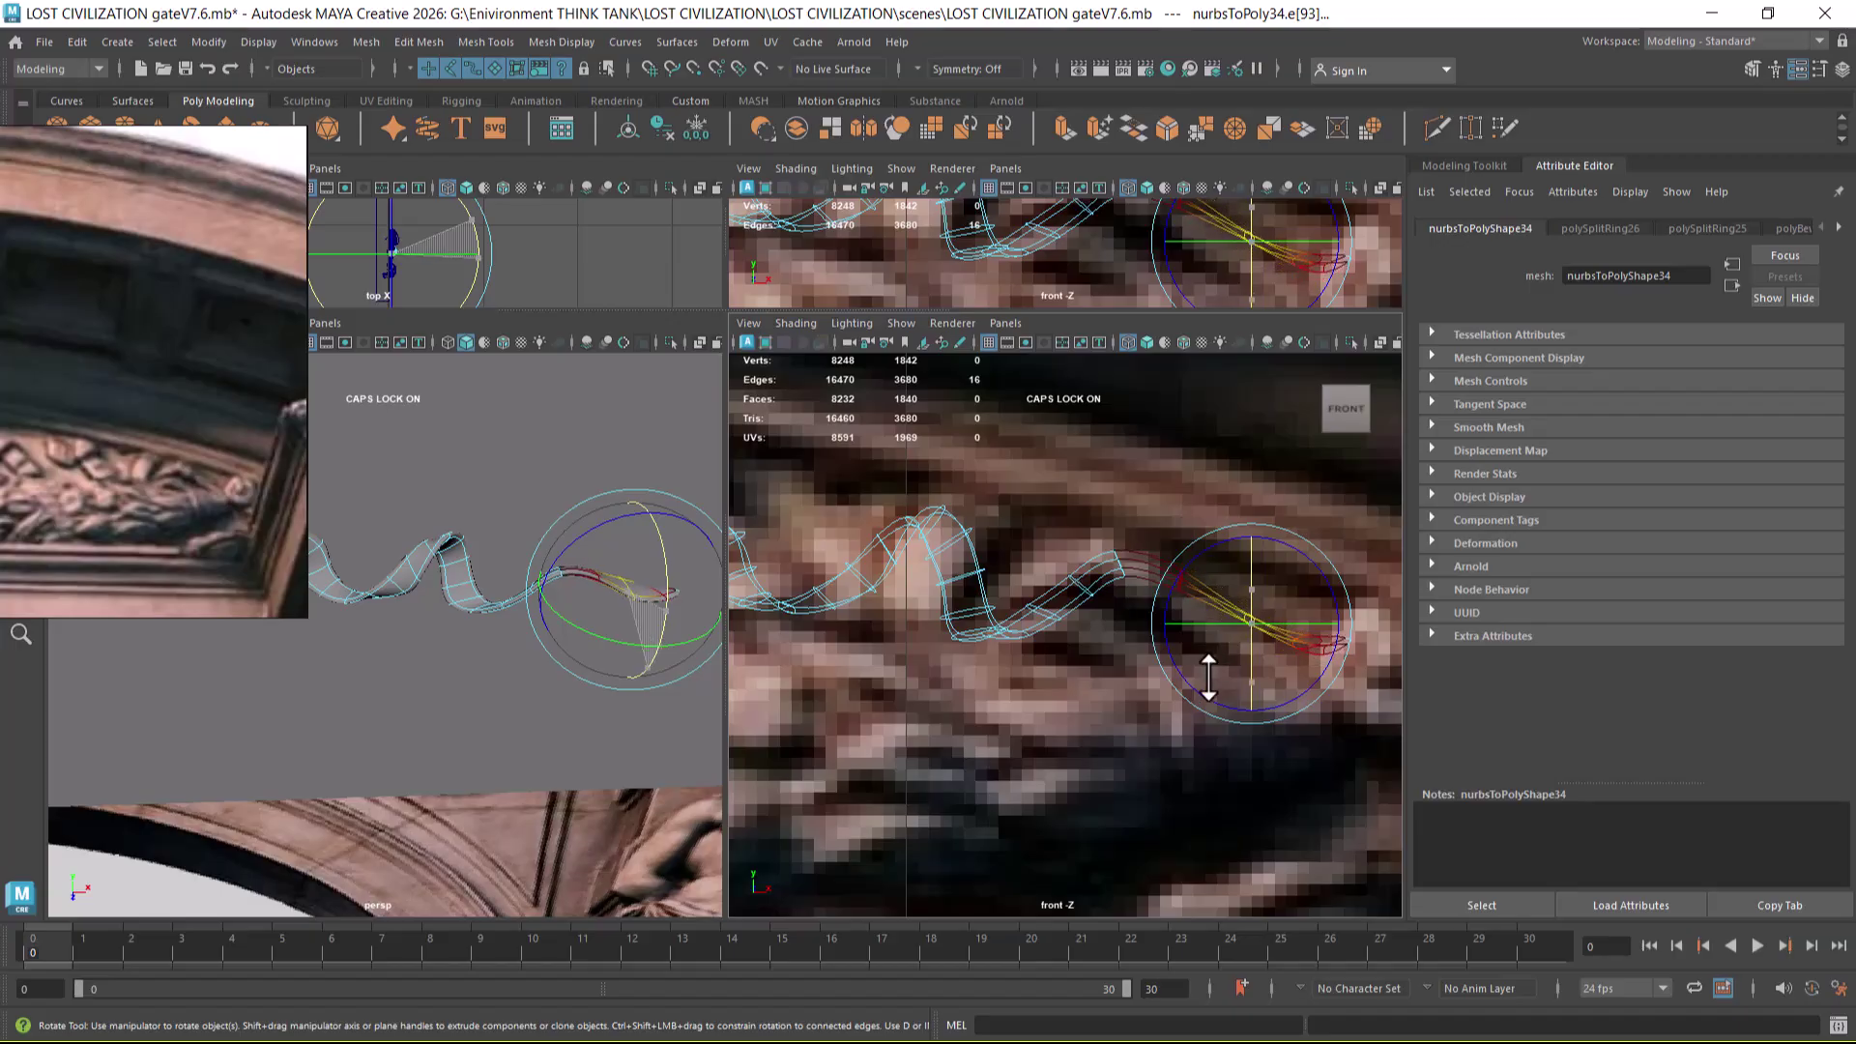
alt+middle_drag(1208, 673, 1264, 651)
alt+drag(601, 551, 483, 601)
right_drag(416, 488, 344, 482)
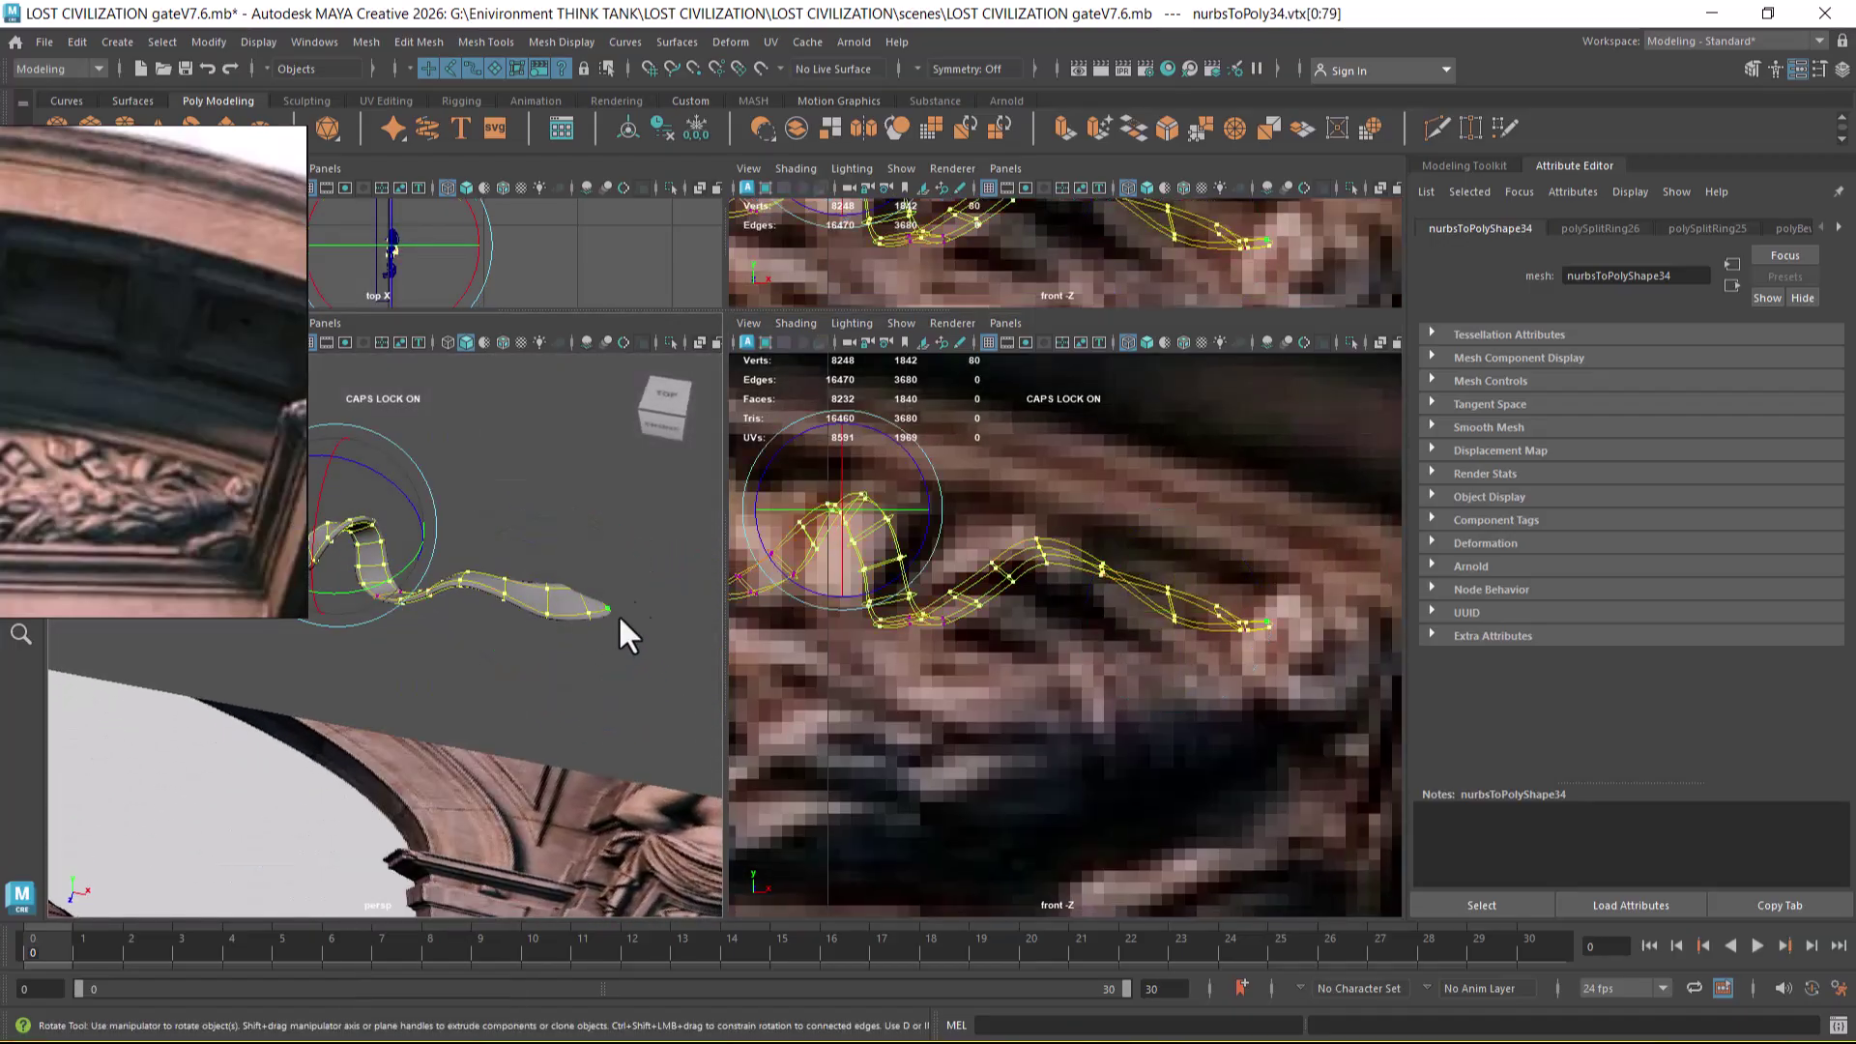
drag(566, 693, 567, 697)
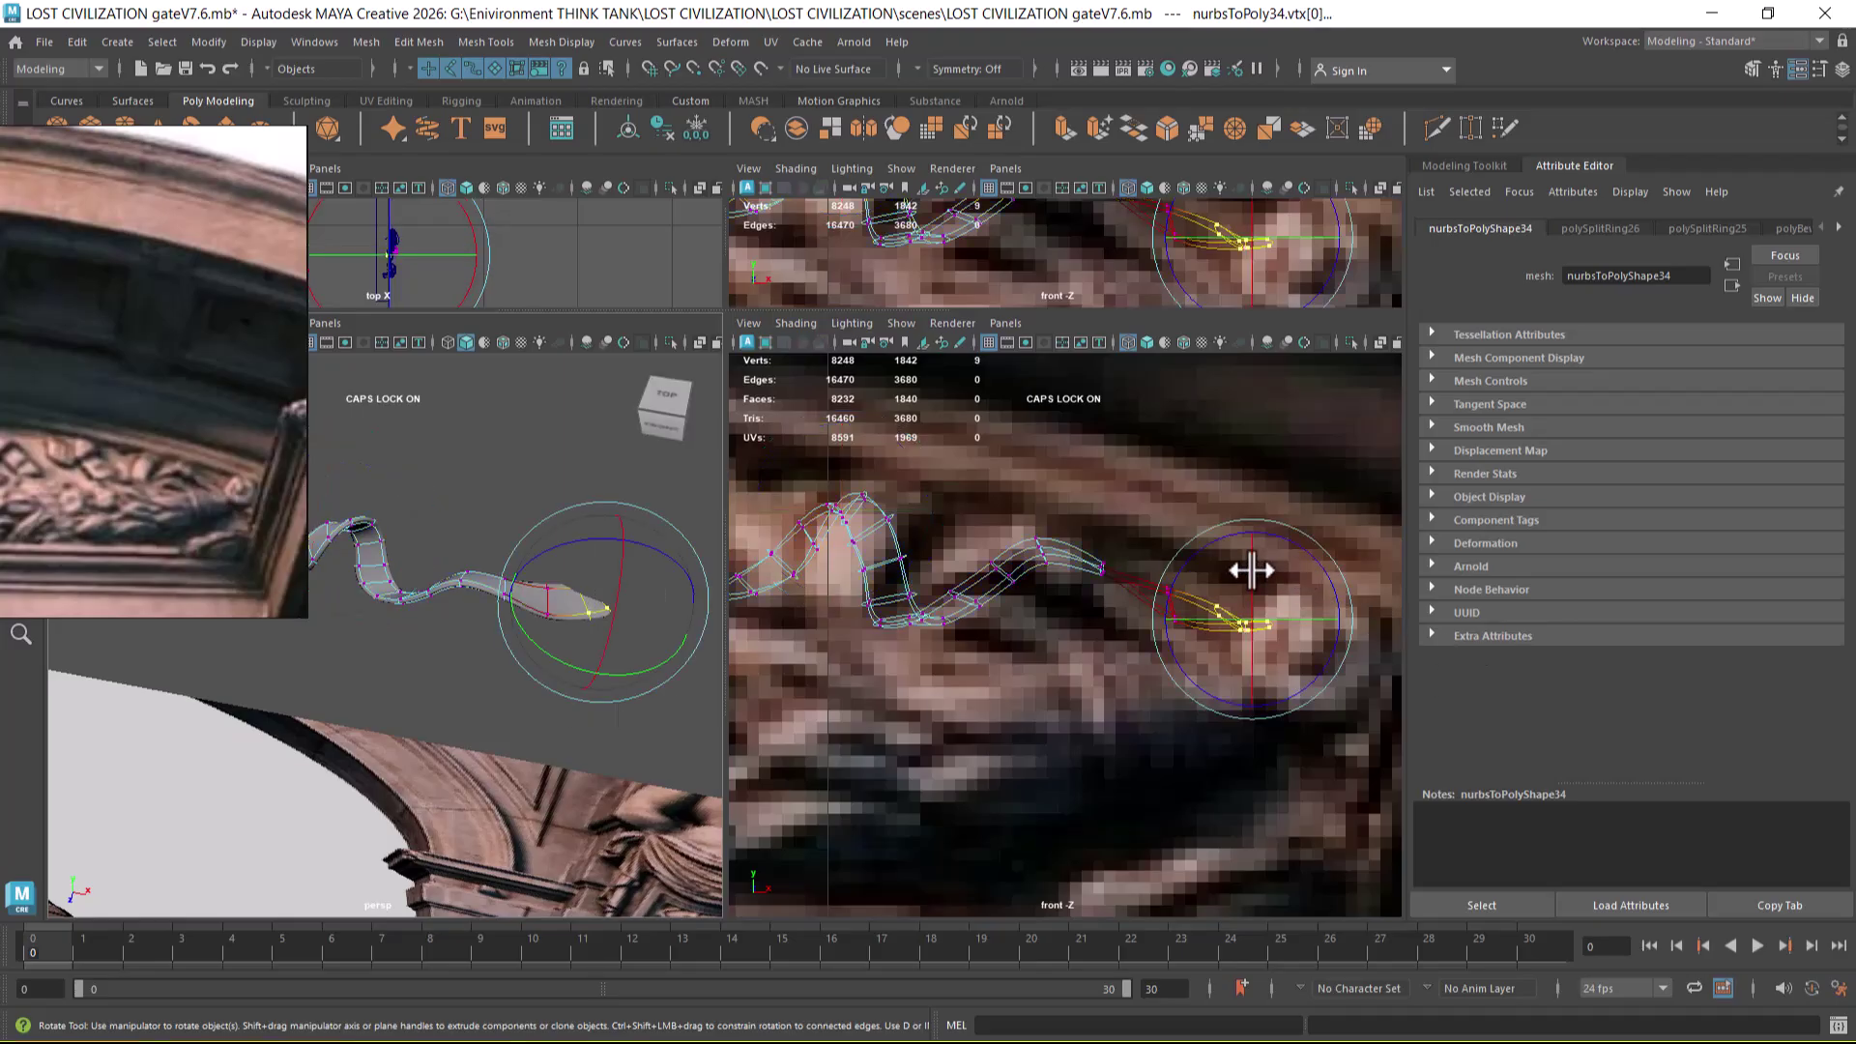
drag(1251, 569, 1250, 637)
key(w)
alt+drag(531, 667, 556, 577)
right_drag(546, 554, 634, 466)
alt+drag(568, 648, 613, 618)
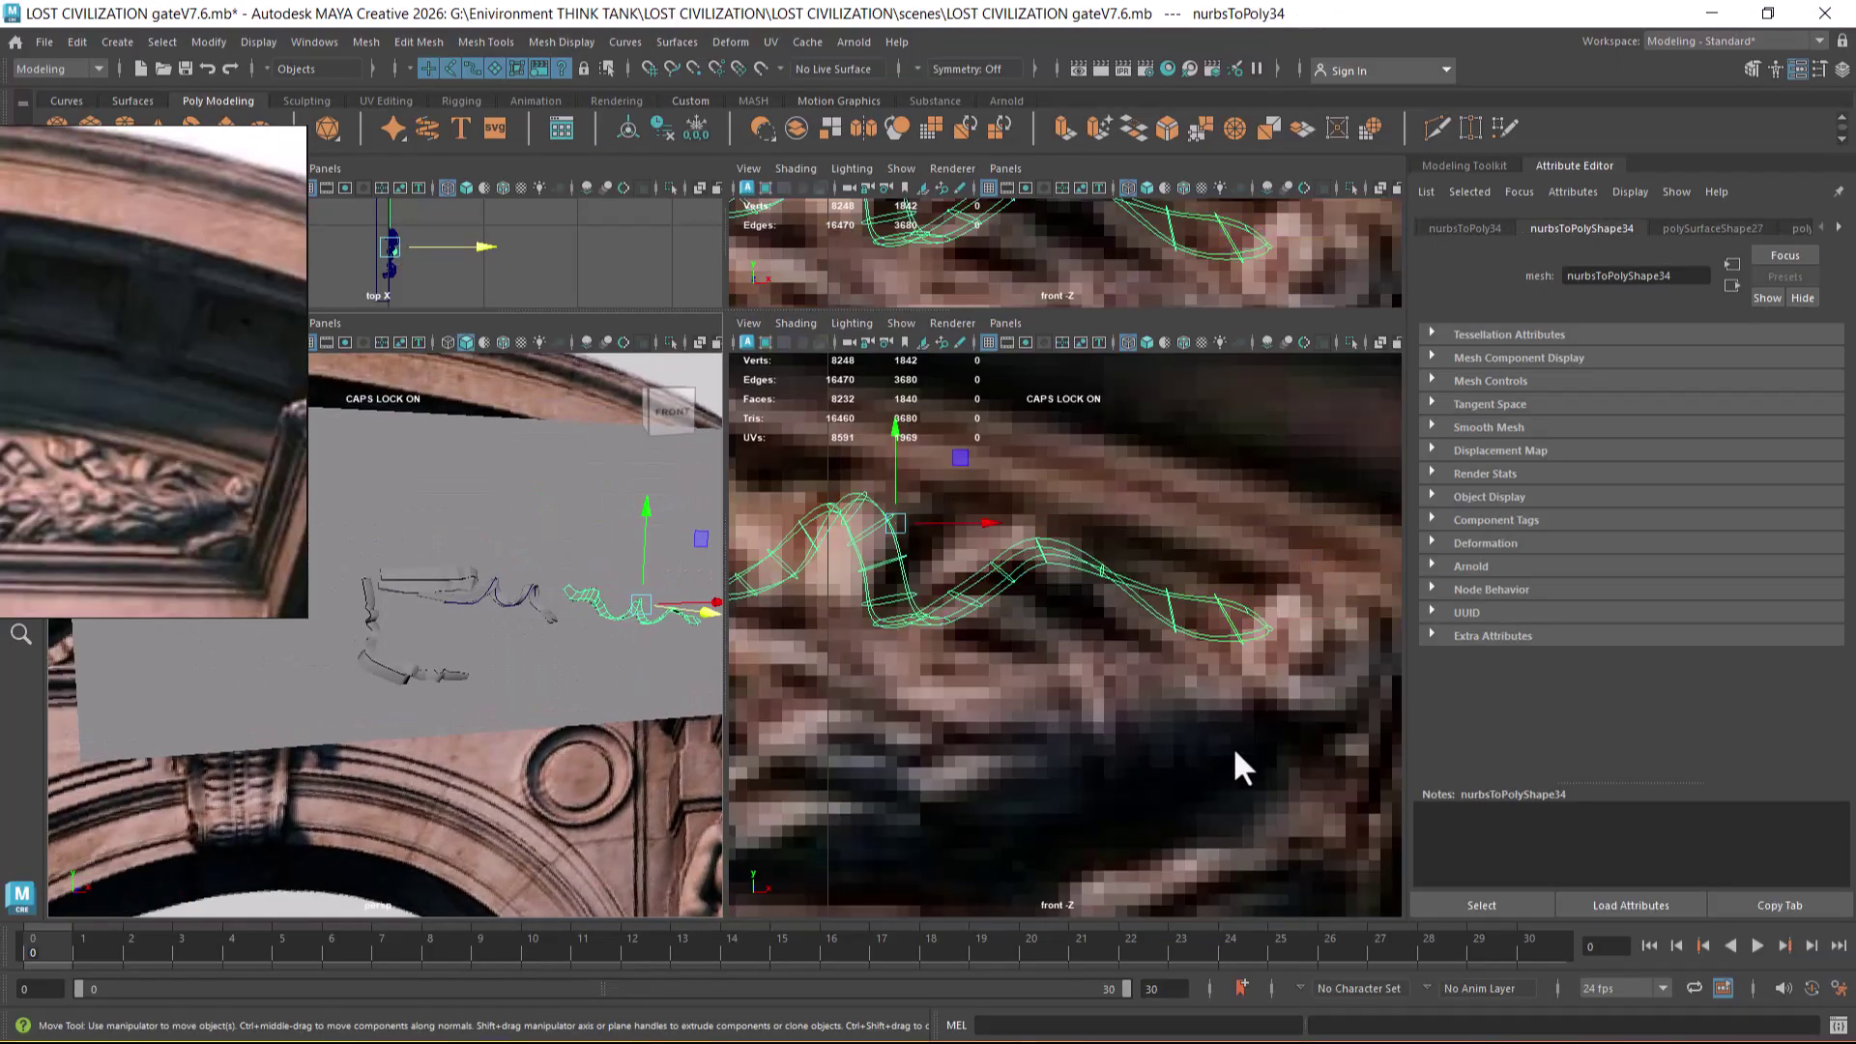
- Review the ribbon ornament pieces against the whole gate elevation in the reference image
scroll(1198, 752, down, 10)
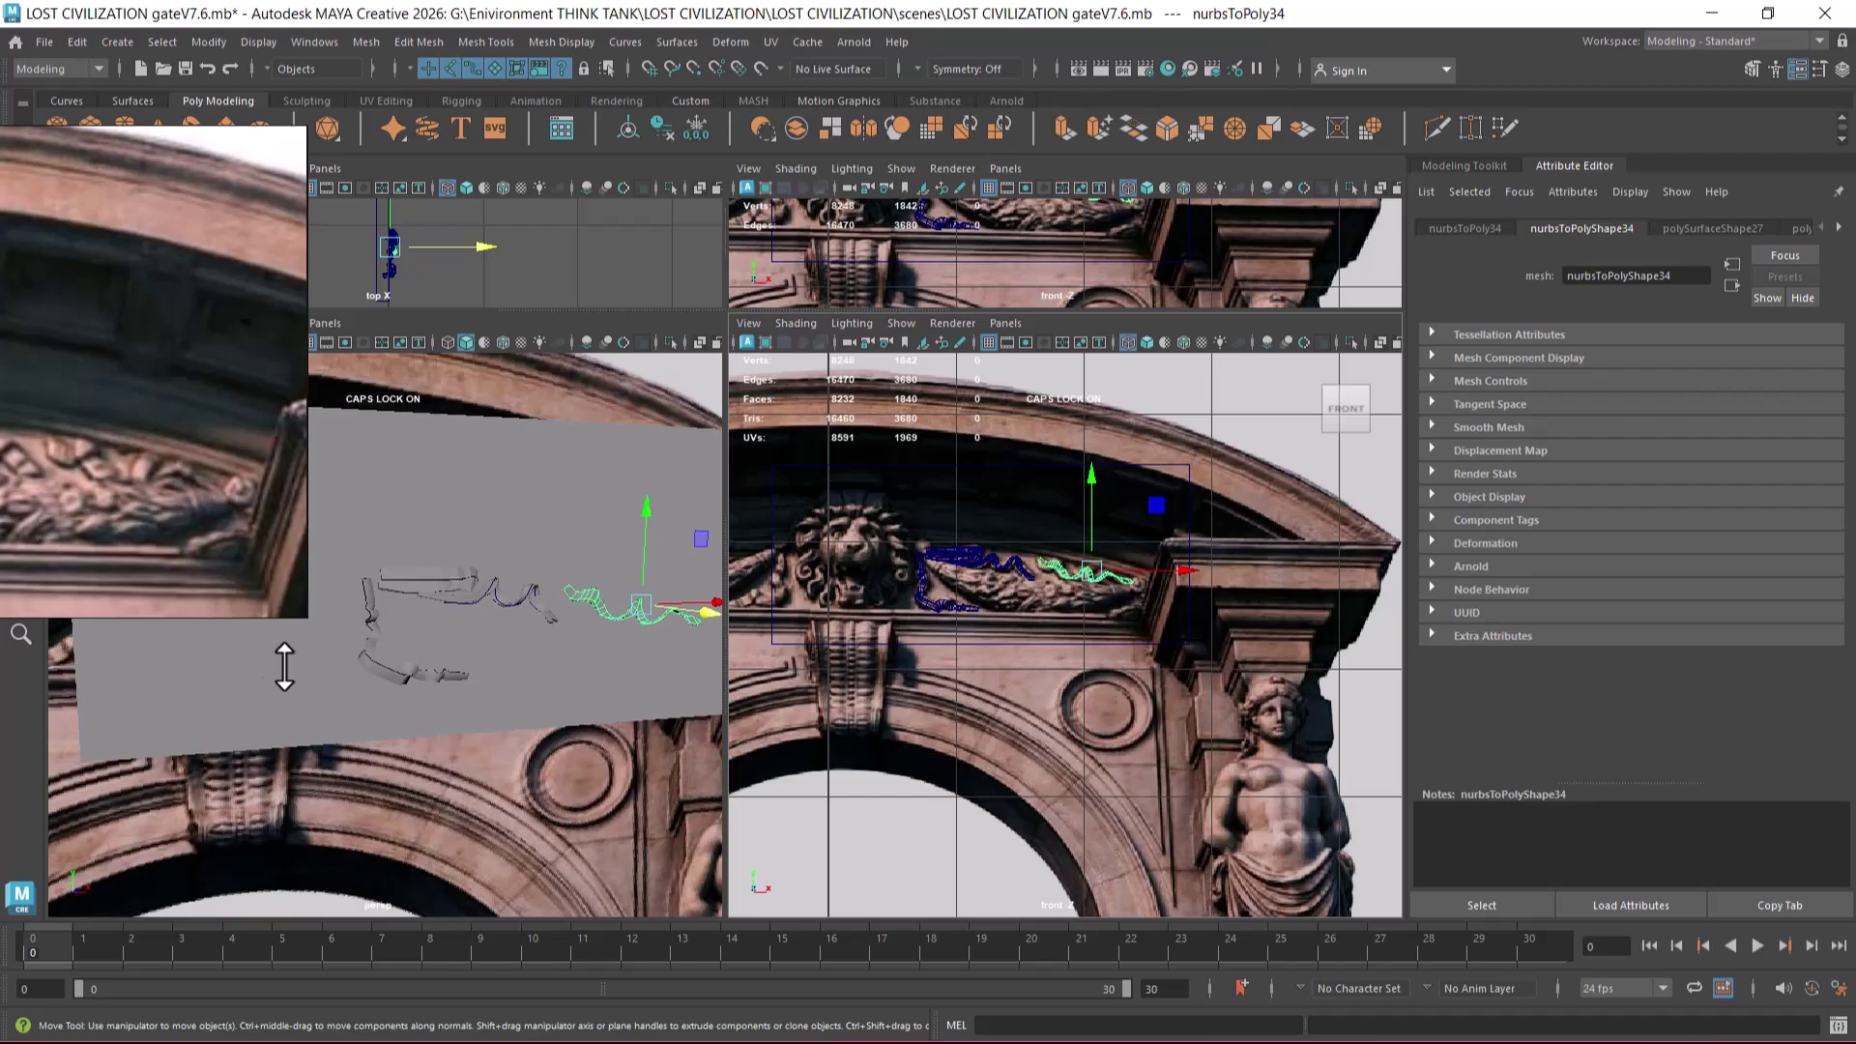
alt+middle_drag(462, 658, 474, 560)
scroll(1156, 601, up, 1)
scroll(1156, 602, down, 2)
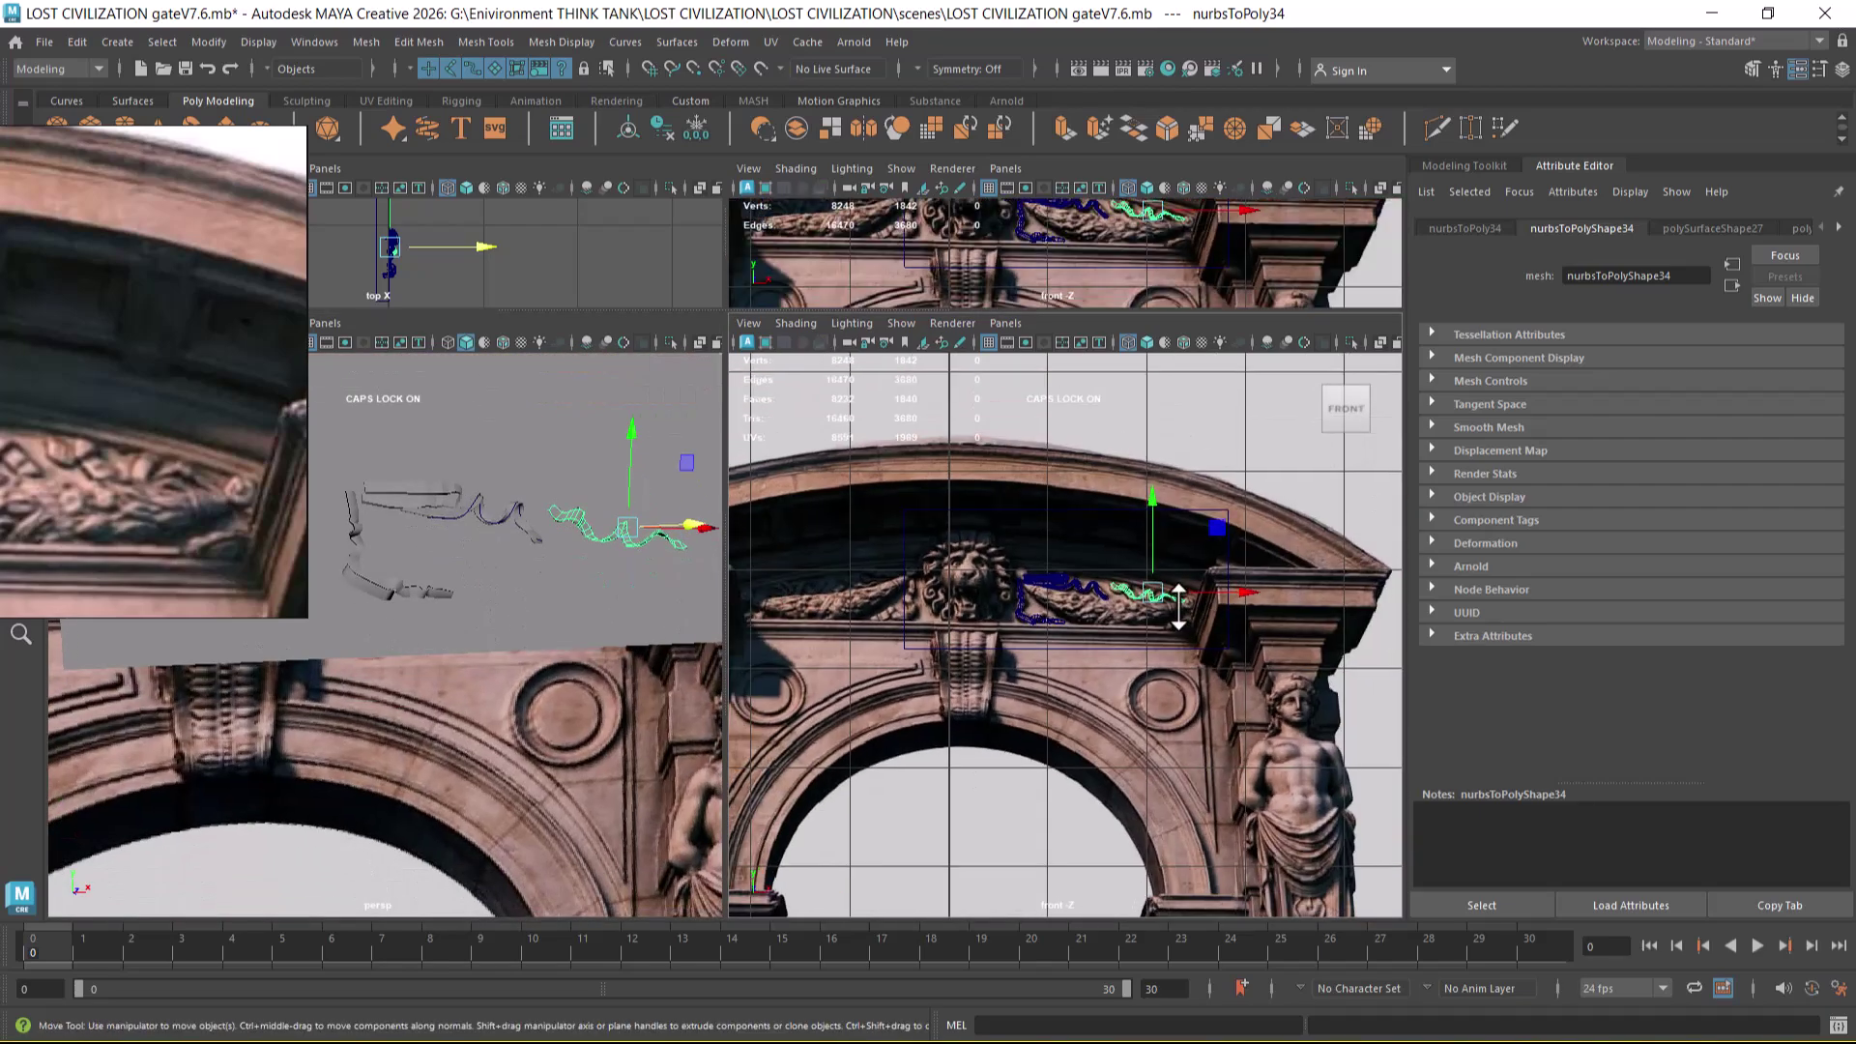
scroll(1164, 619, down, 3)
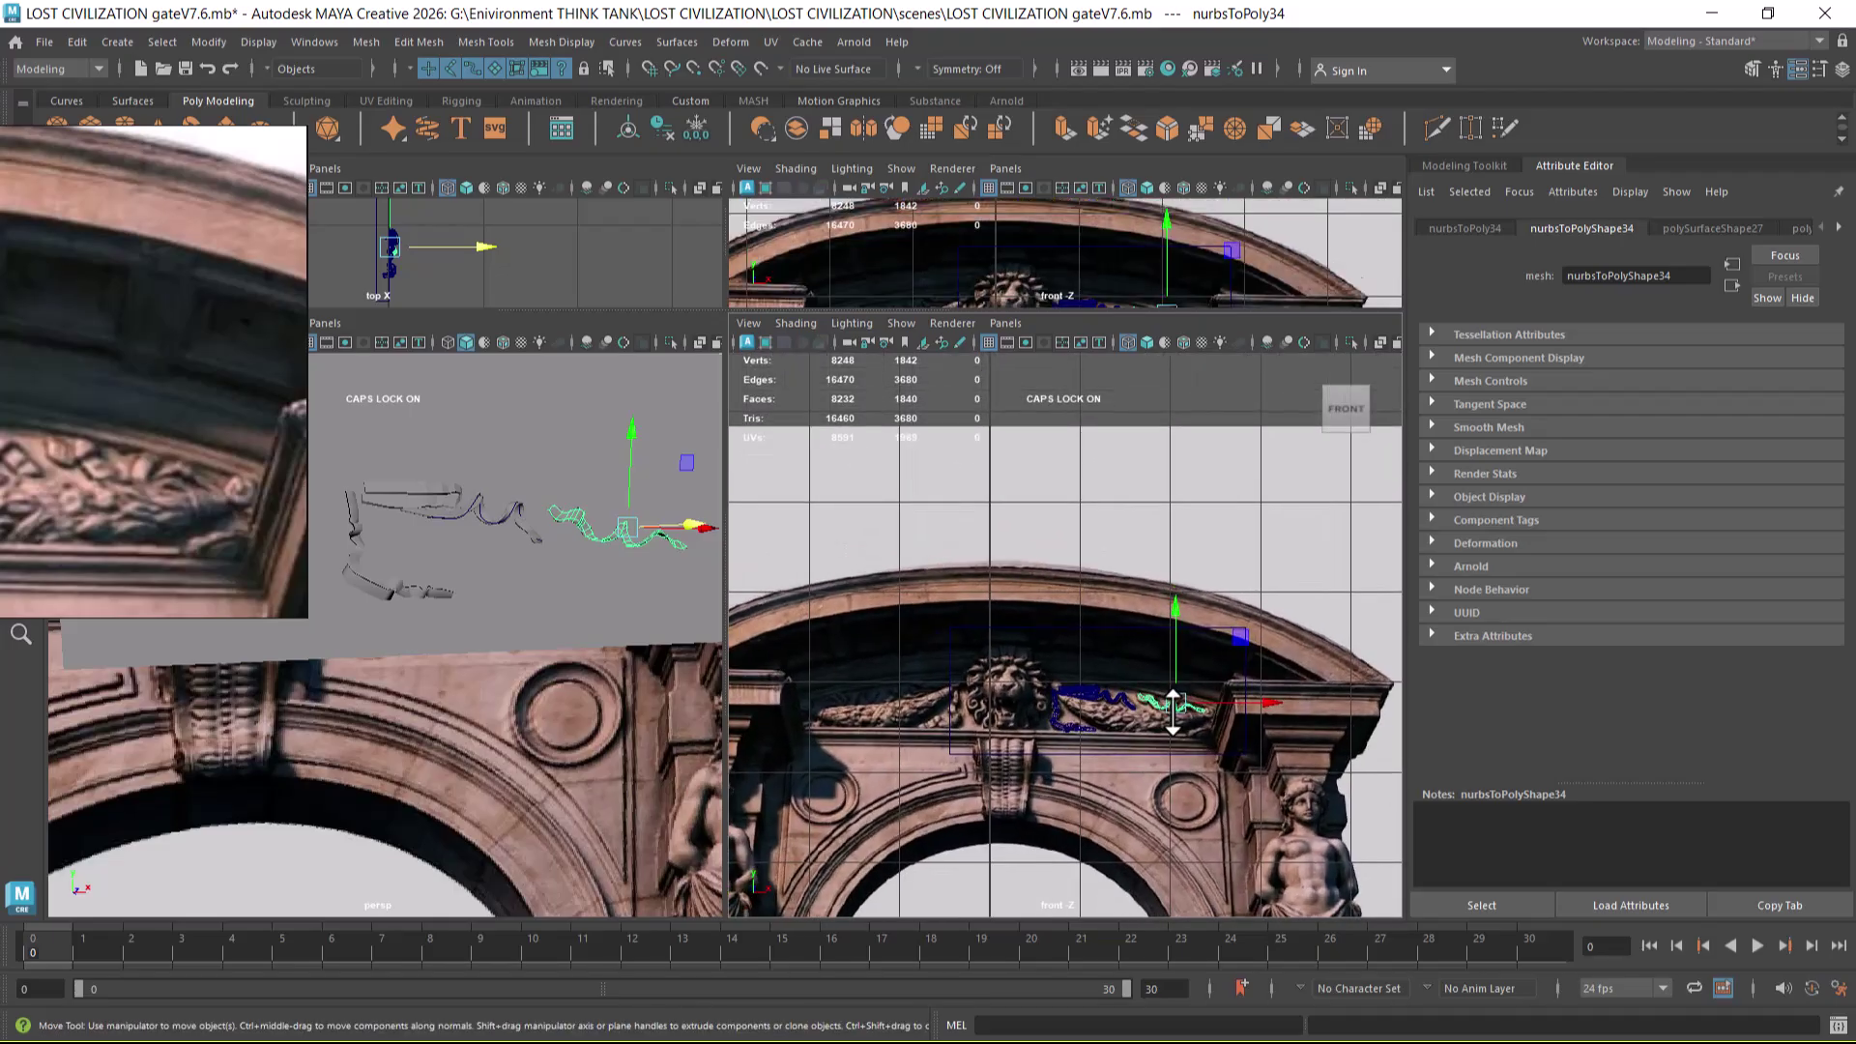
scroll(1183, 686, up, 1)
drag(995, 633, 1252, 792)
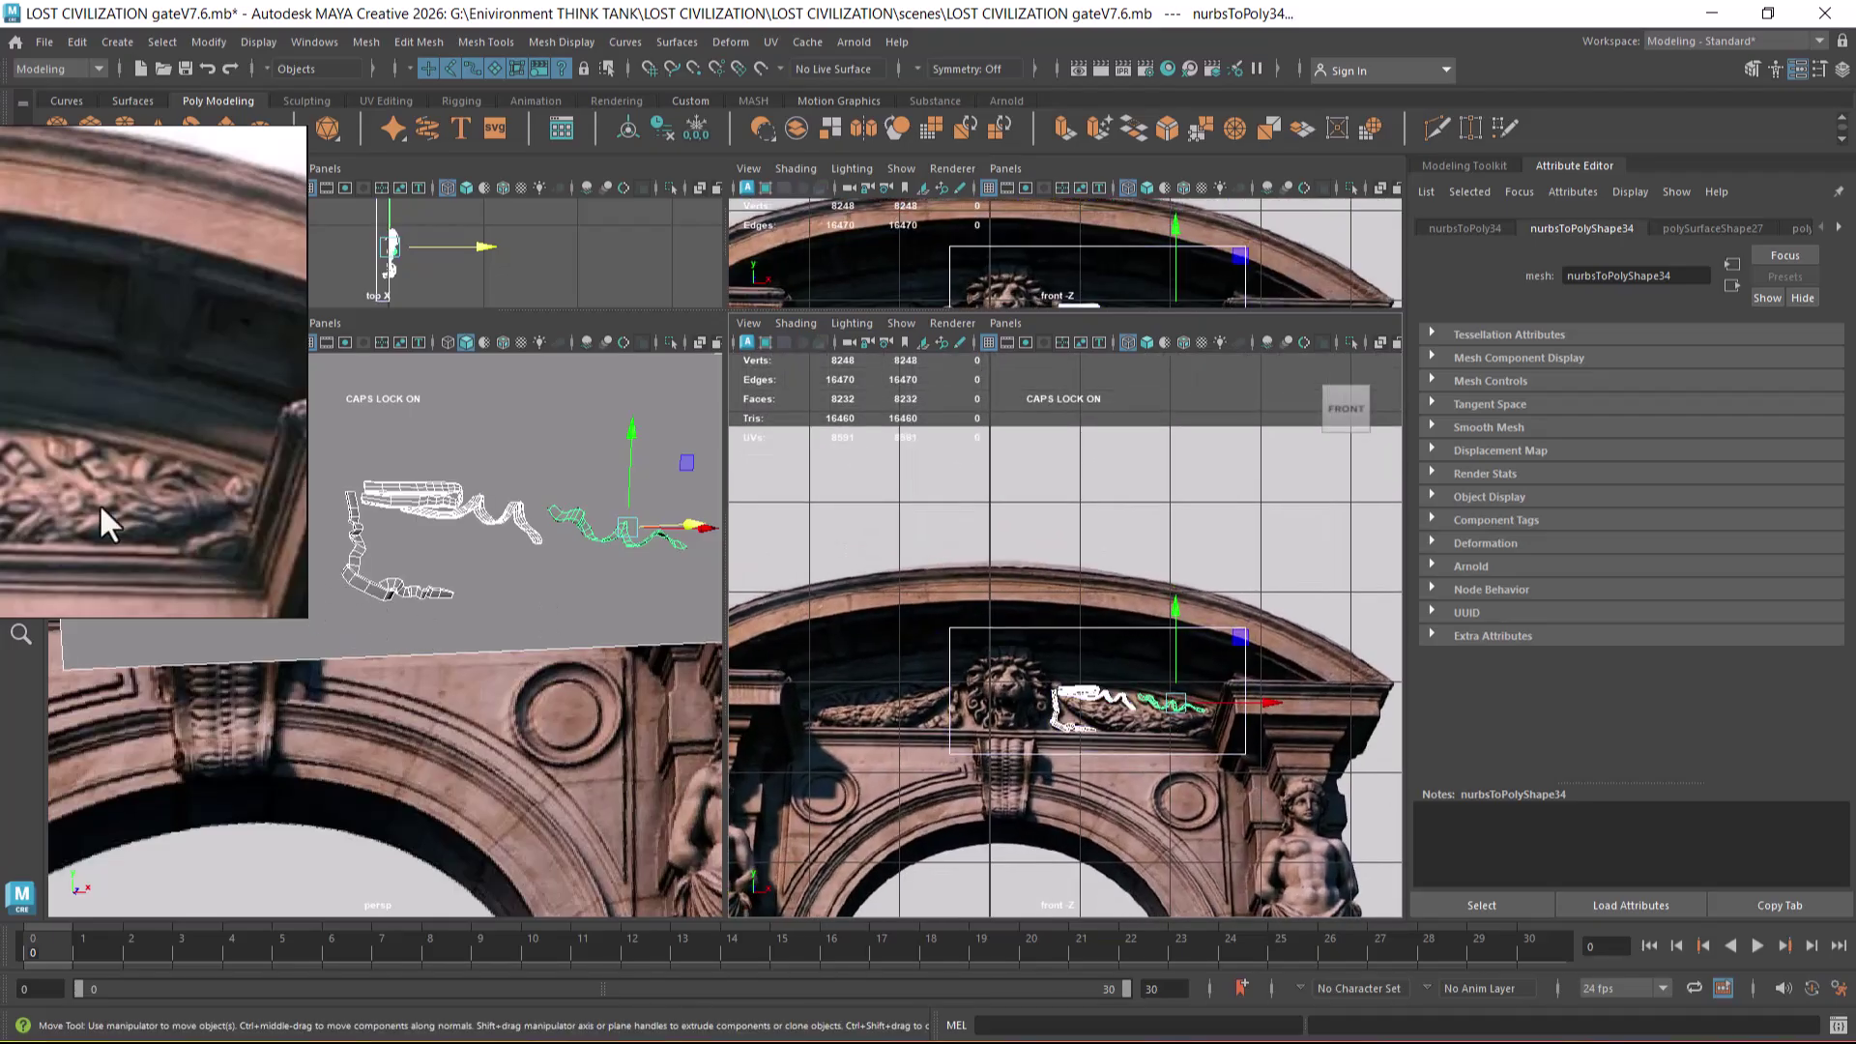
scroll(1276, 735, down, 2)
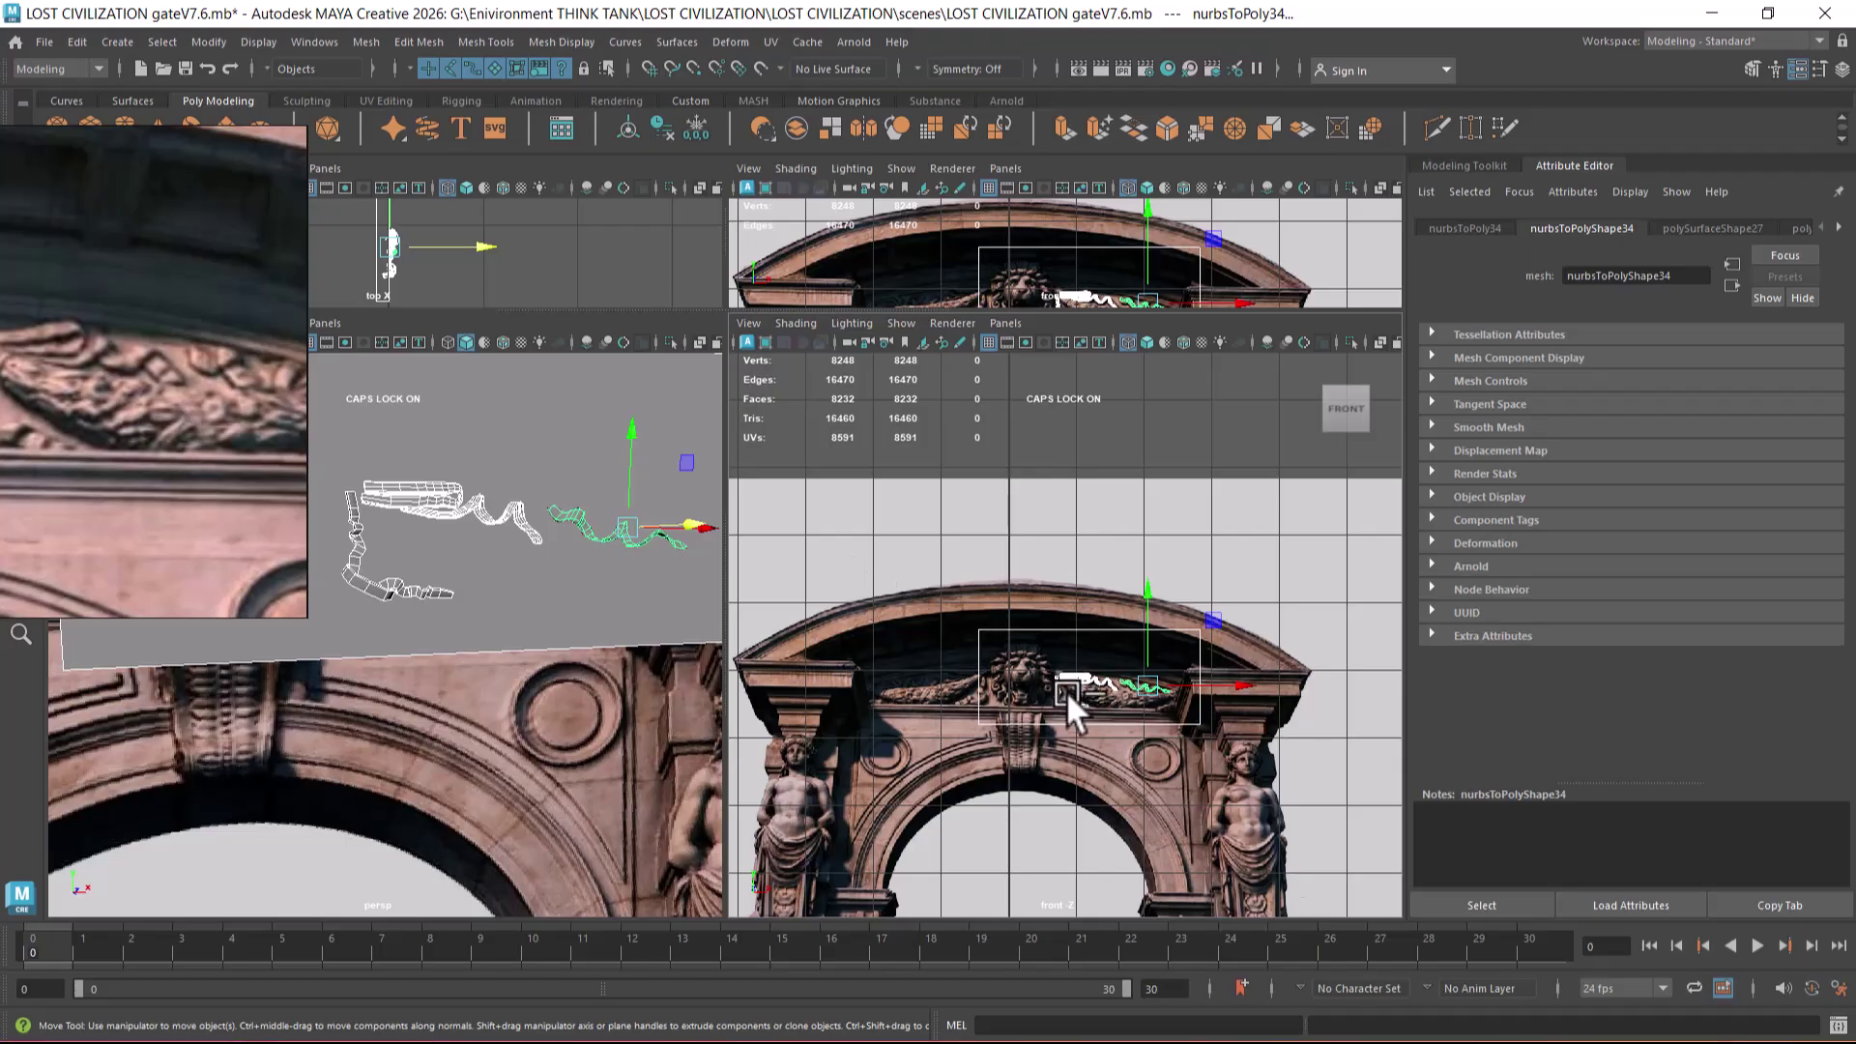
- Unhide all objects in the scene and switch to wireframe display
key(shift+h)
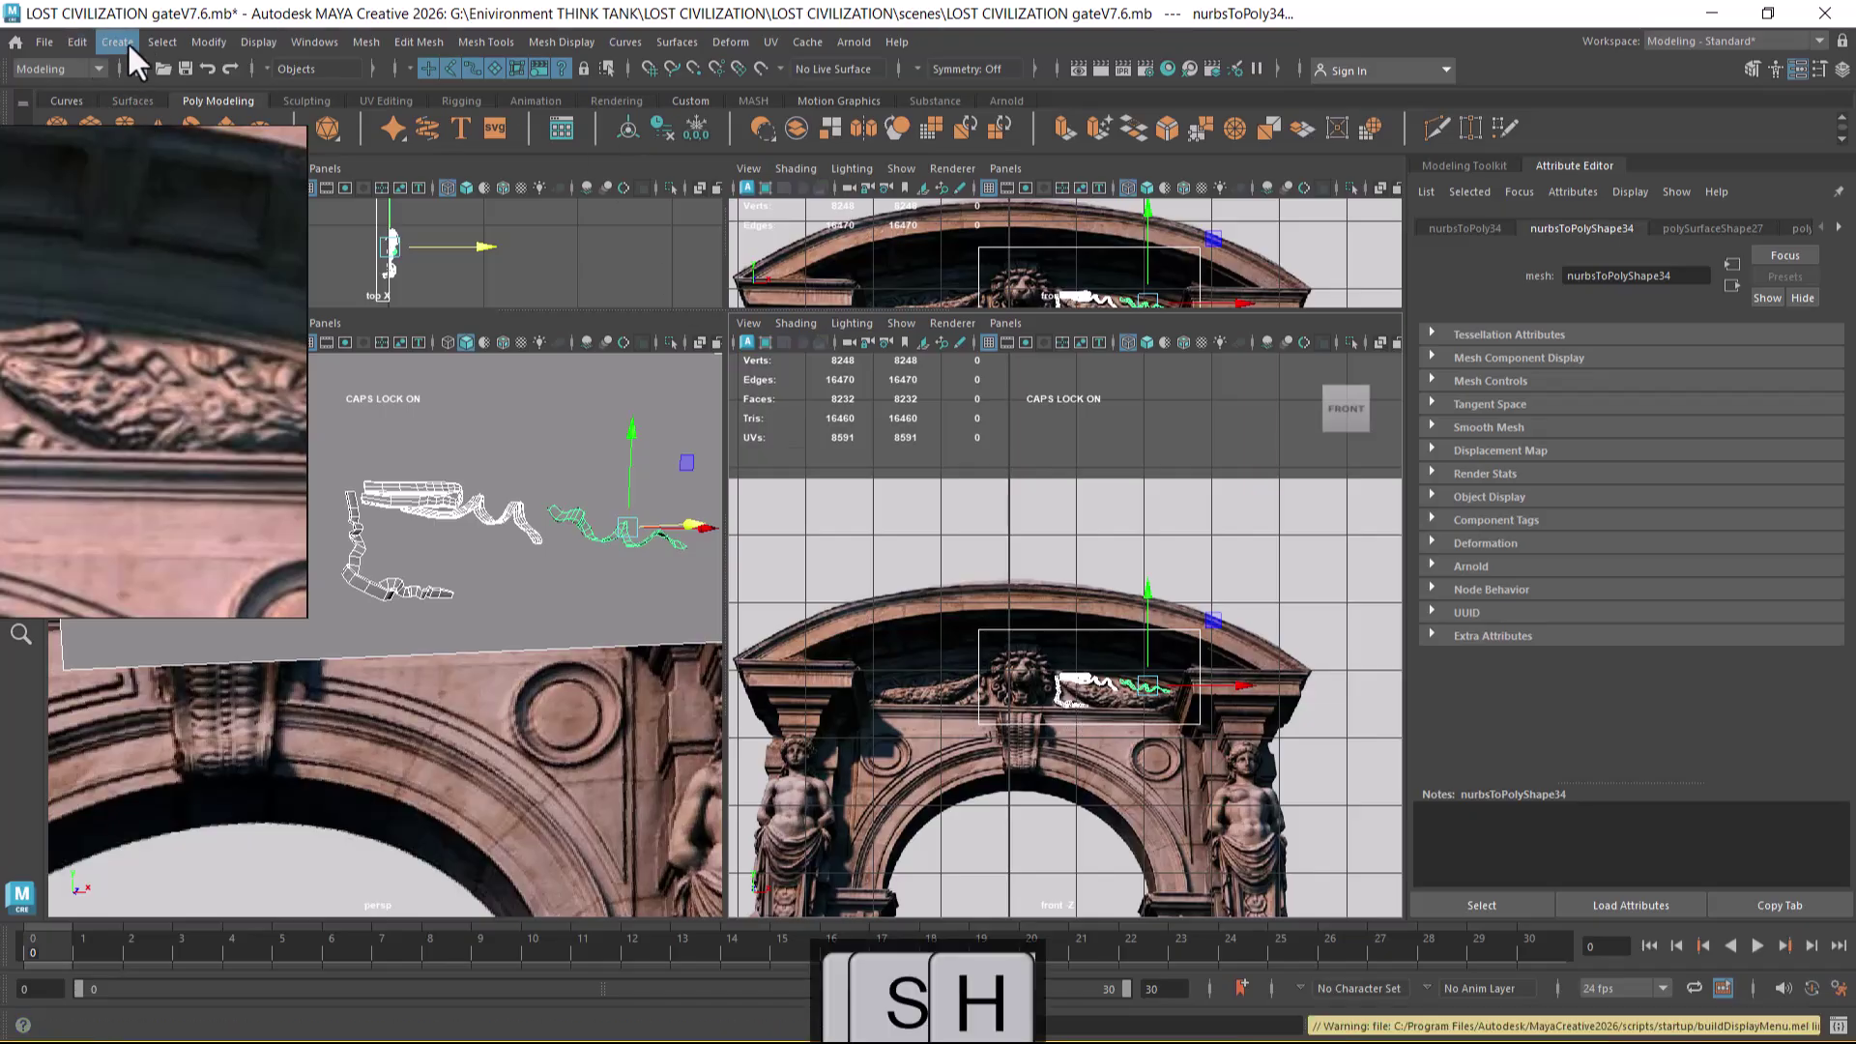
click(246, 36)
mouse_move(294, 182)
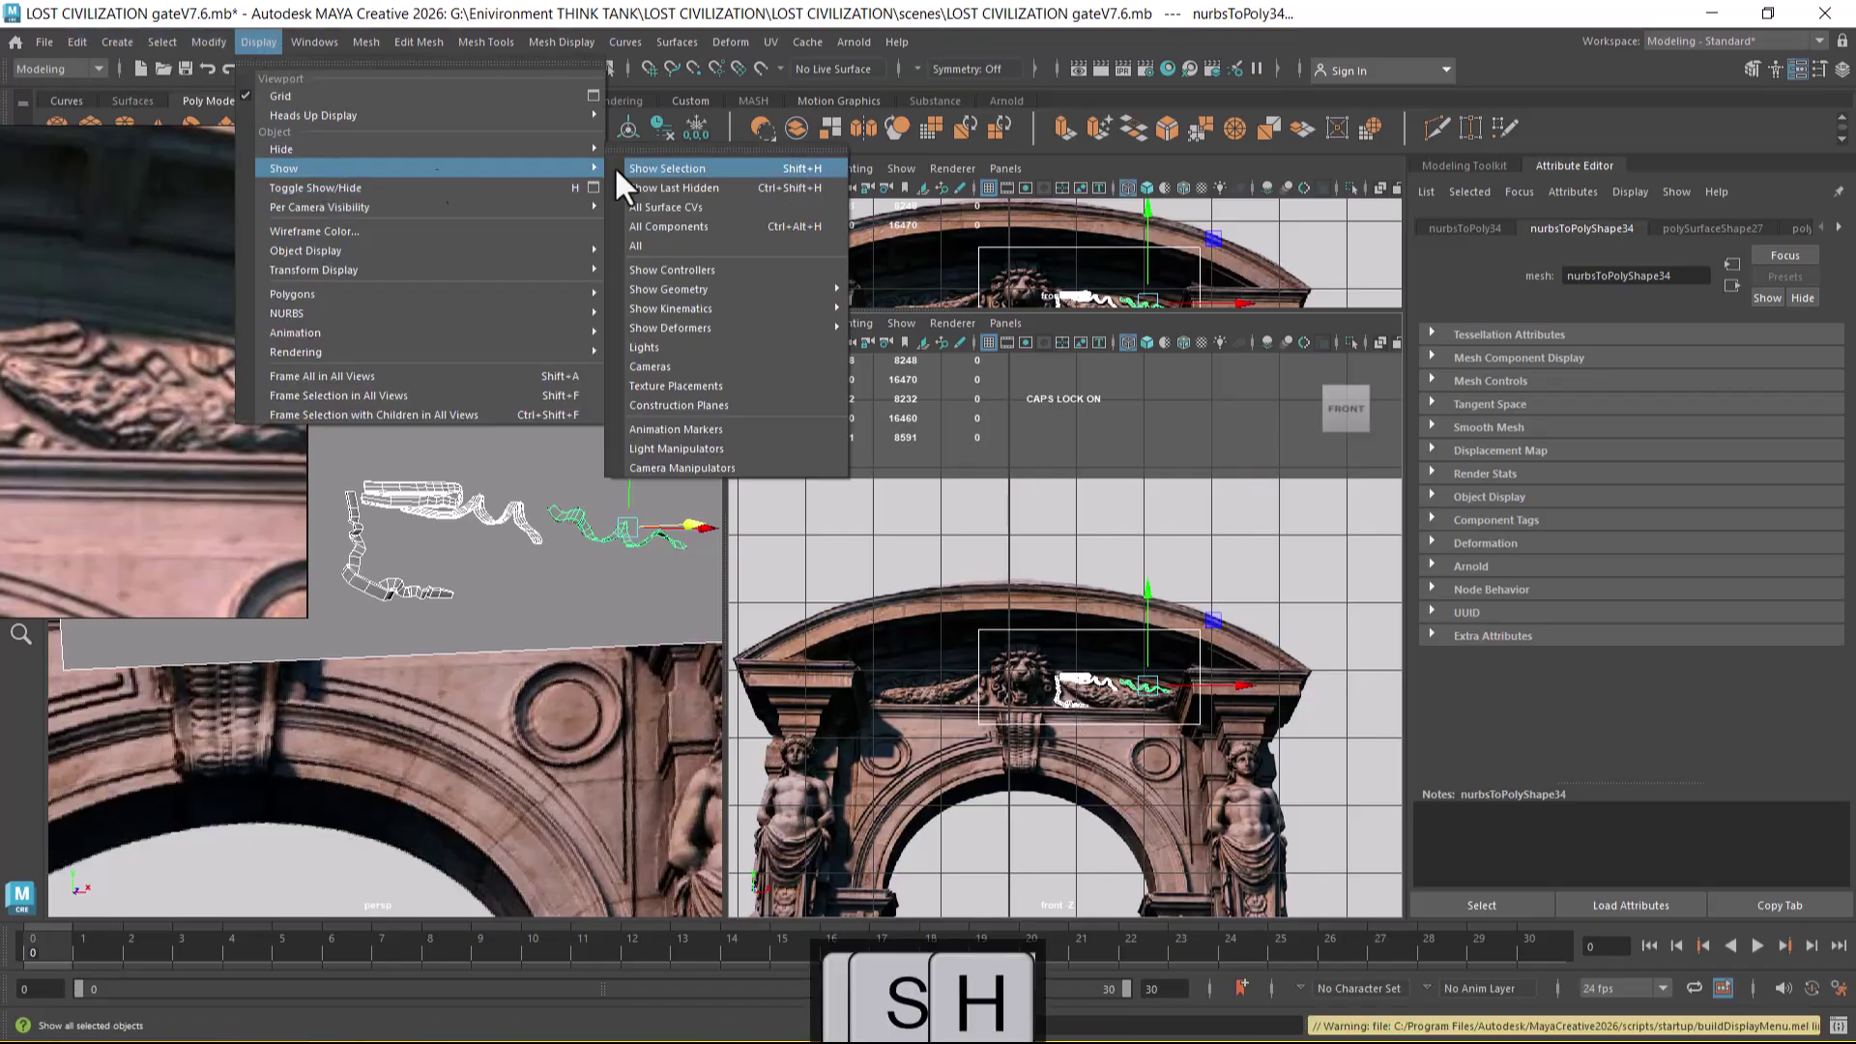
click(783, 254)
mouse_move(299, 773)
alt+right_down()
mouse_move(292, 613)
mouse_move(523, 710)
mouse_move(538, 685)
alt+right_up()
key(4)
alt+middle_drag(1153, 714, 1156, 859)
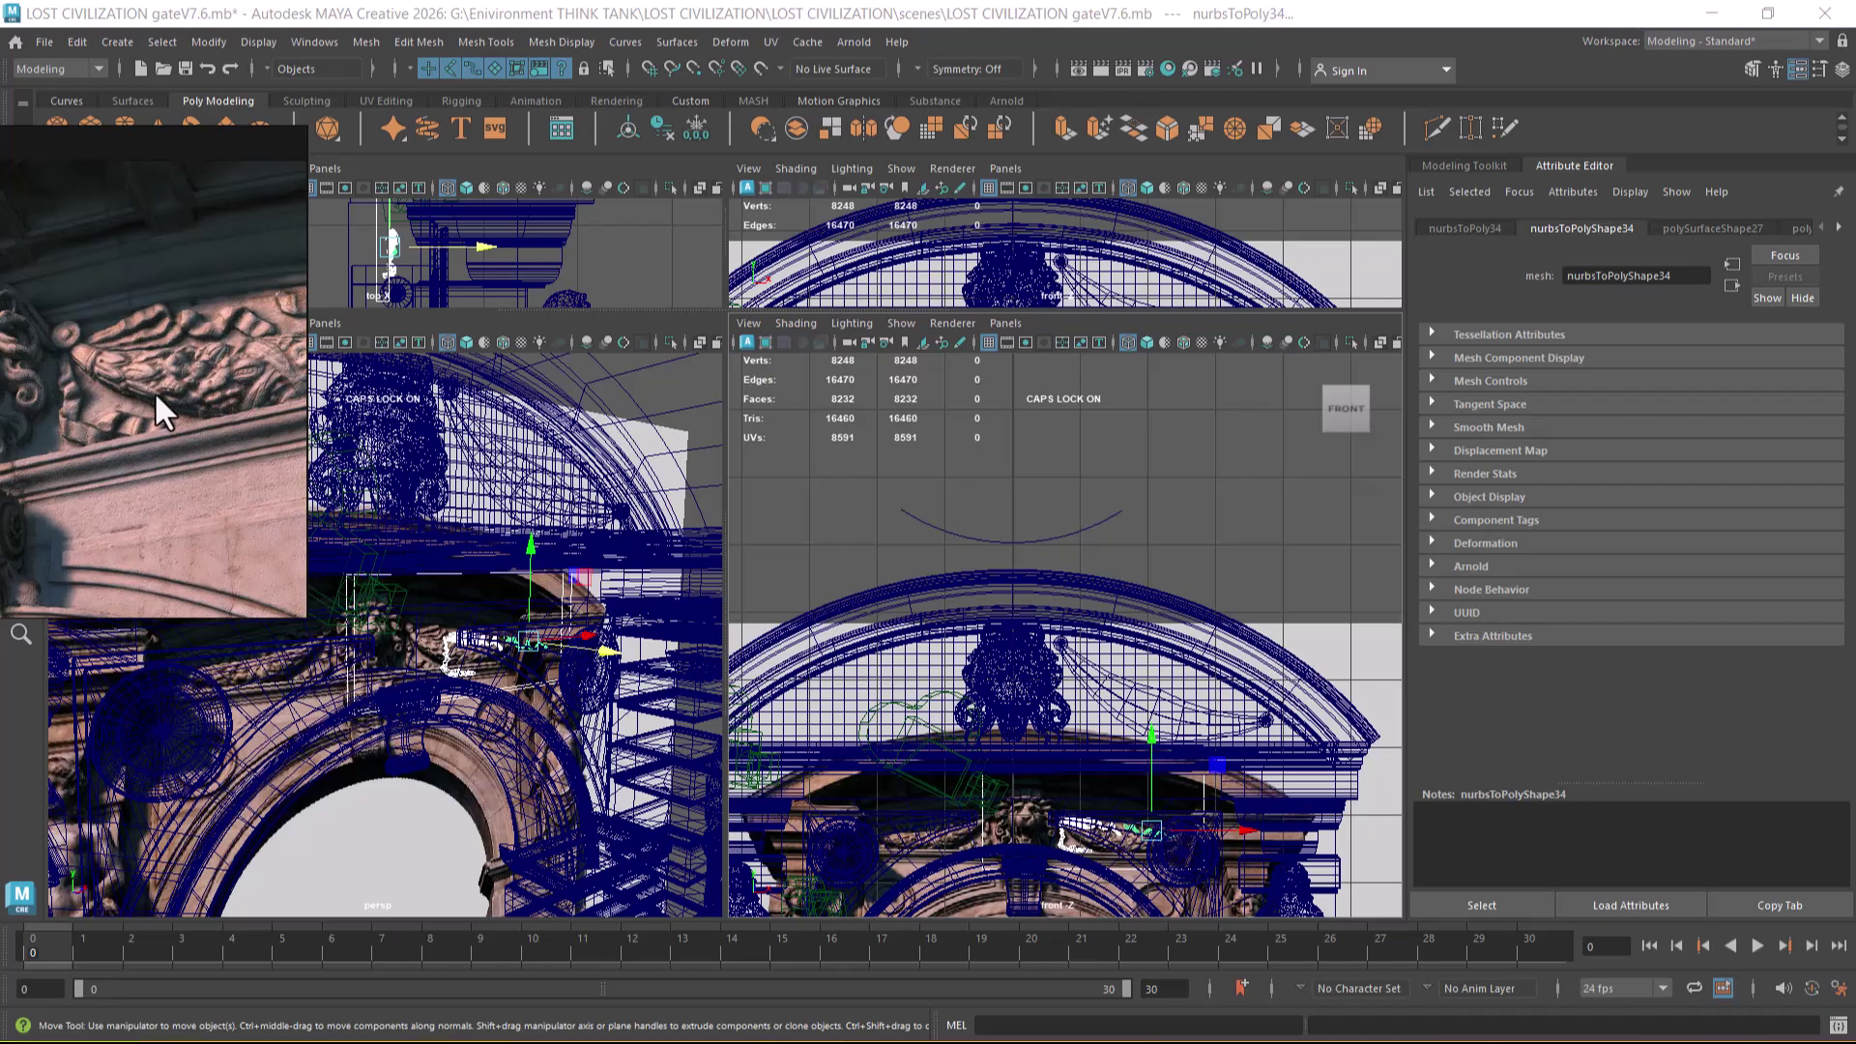
scroll(1083, 551, up, 3)
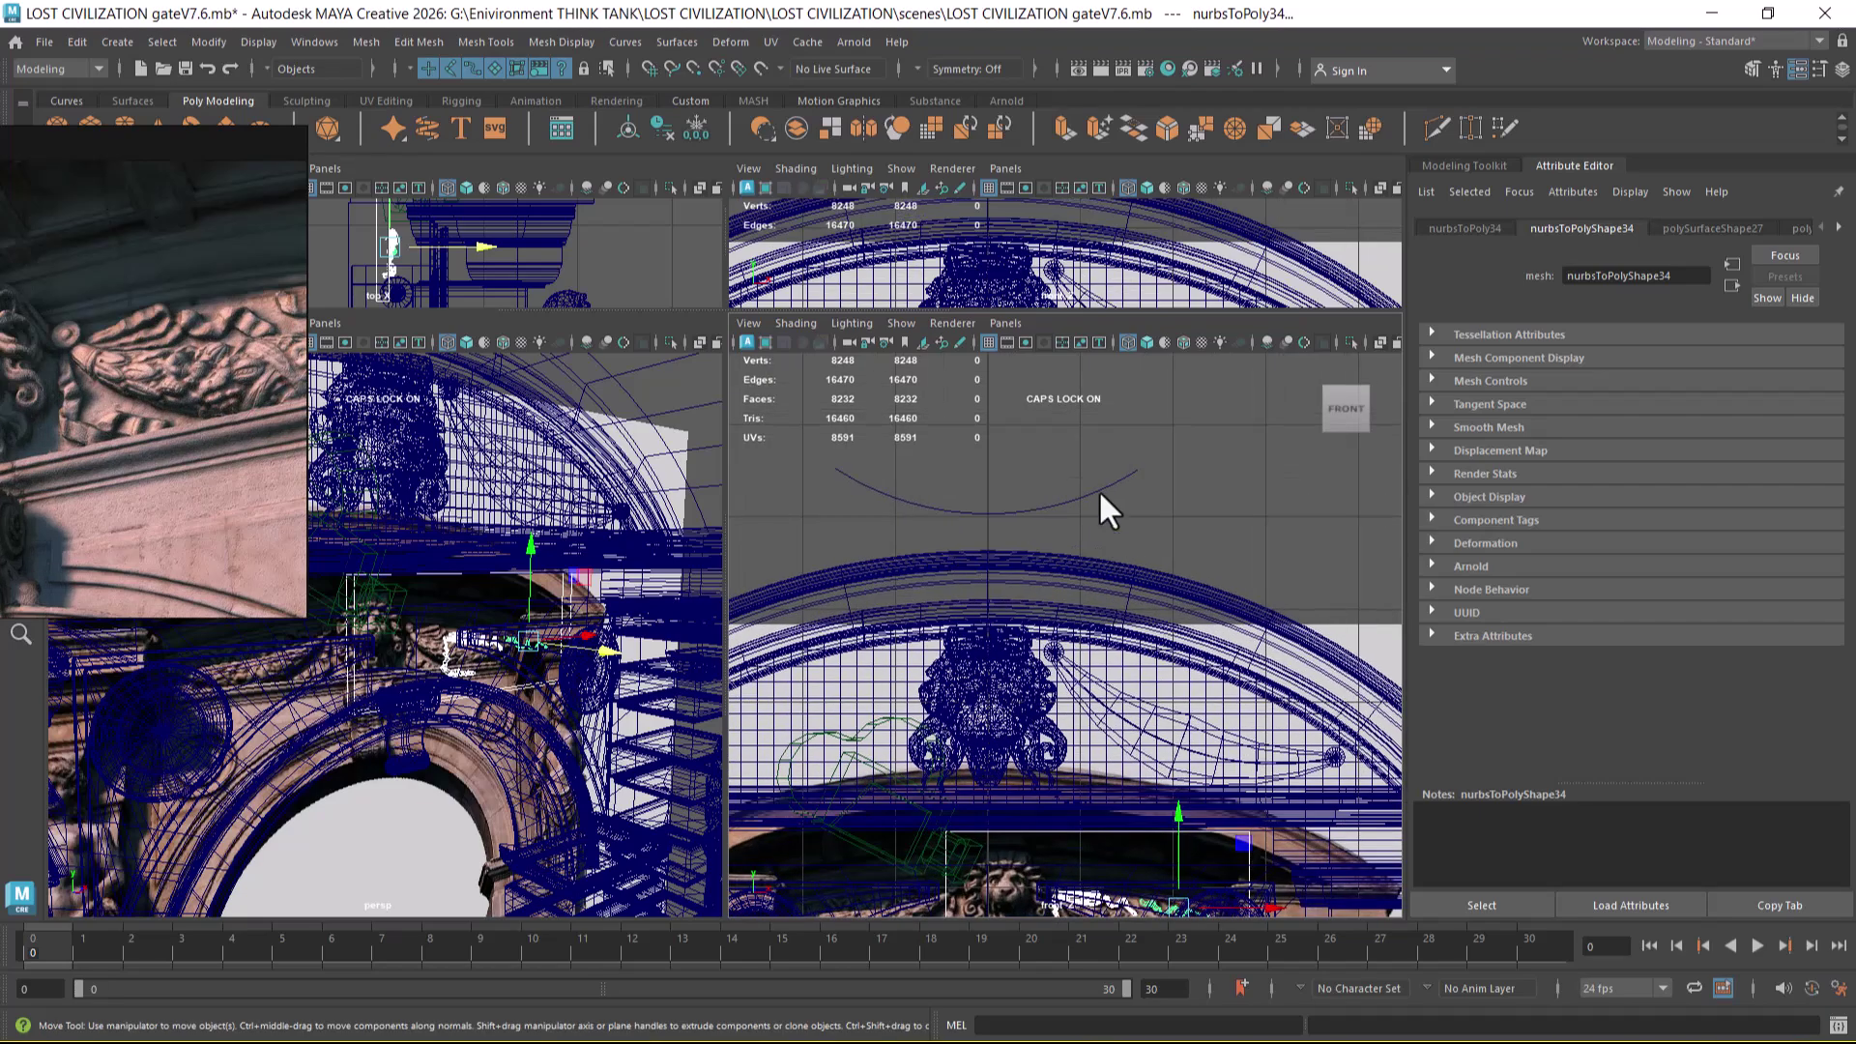
- Isolate the two halves of the swag beside the pediment's lion head in shaded display, hiding everything else
click(1097, 485)
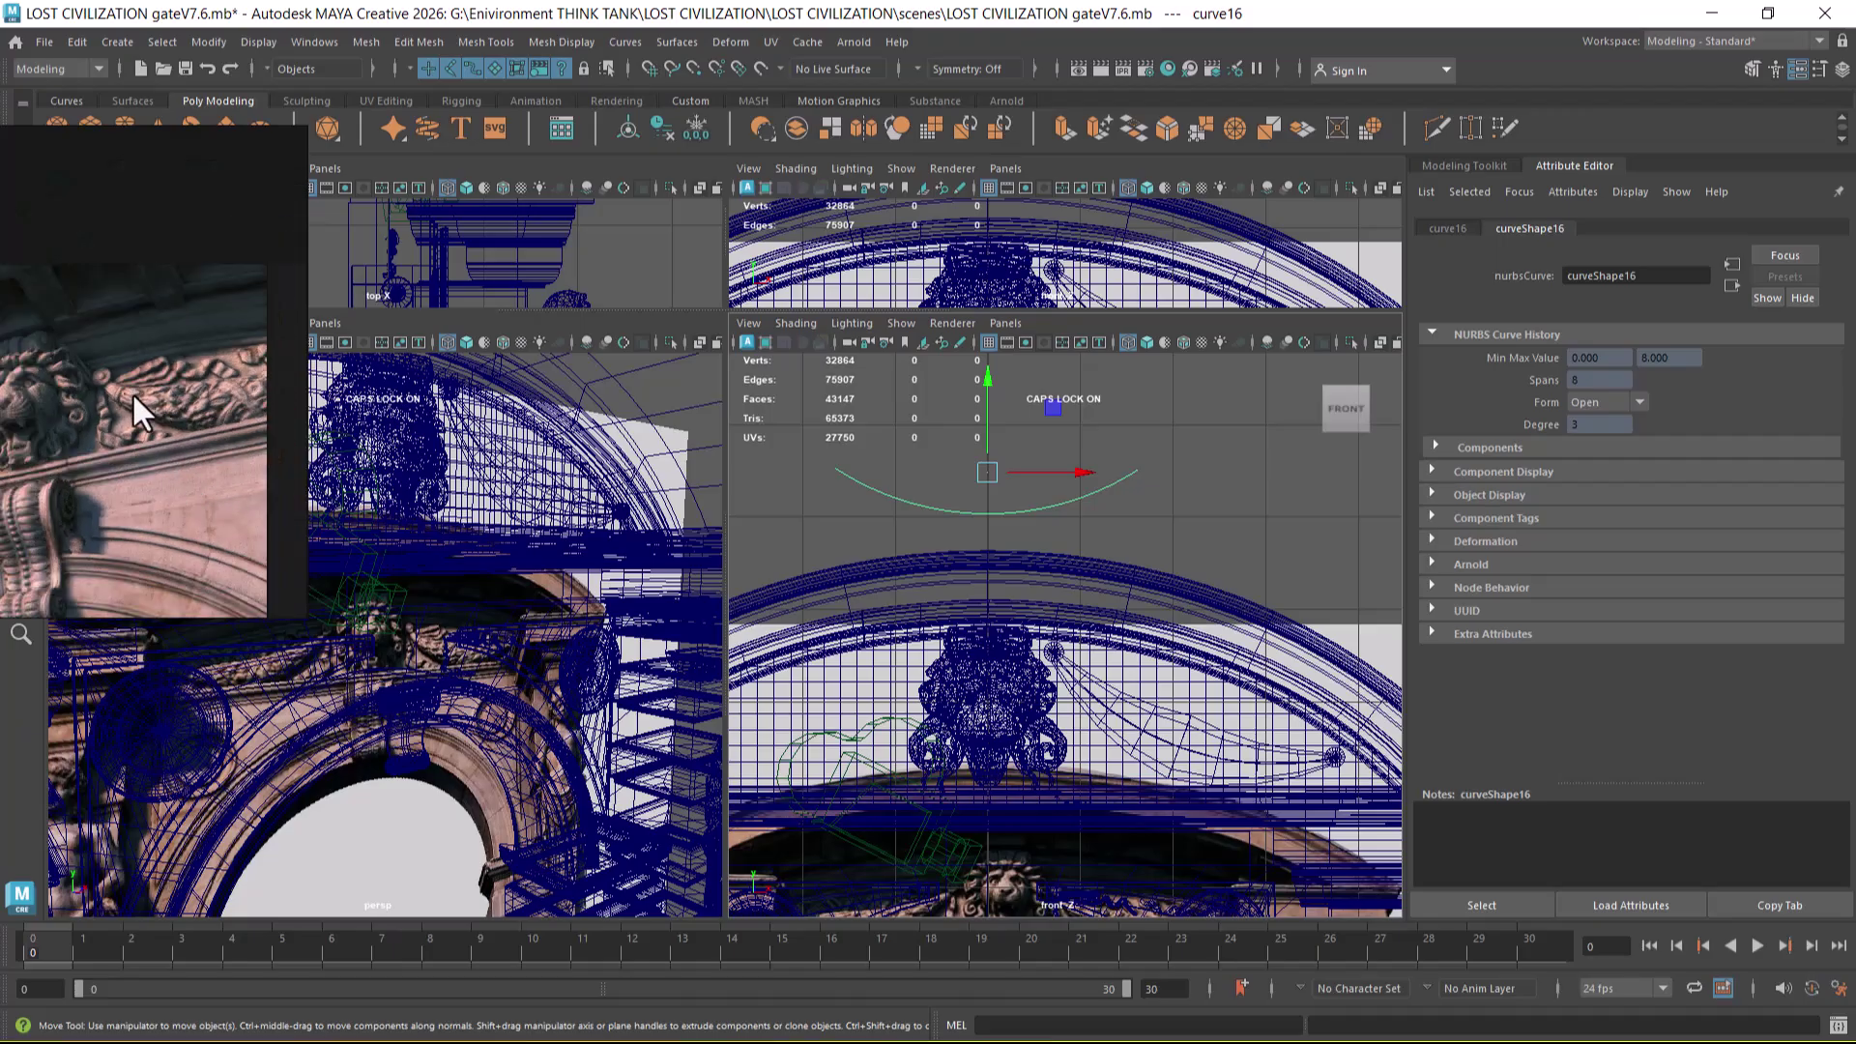
scroll(1143, 596, up, 2)
key(g)
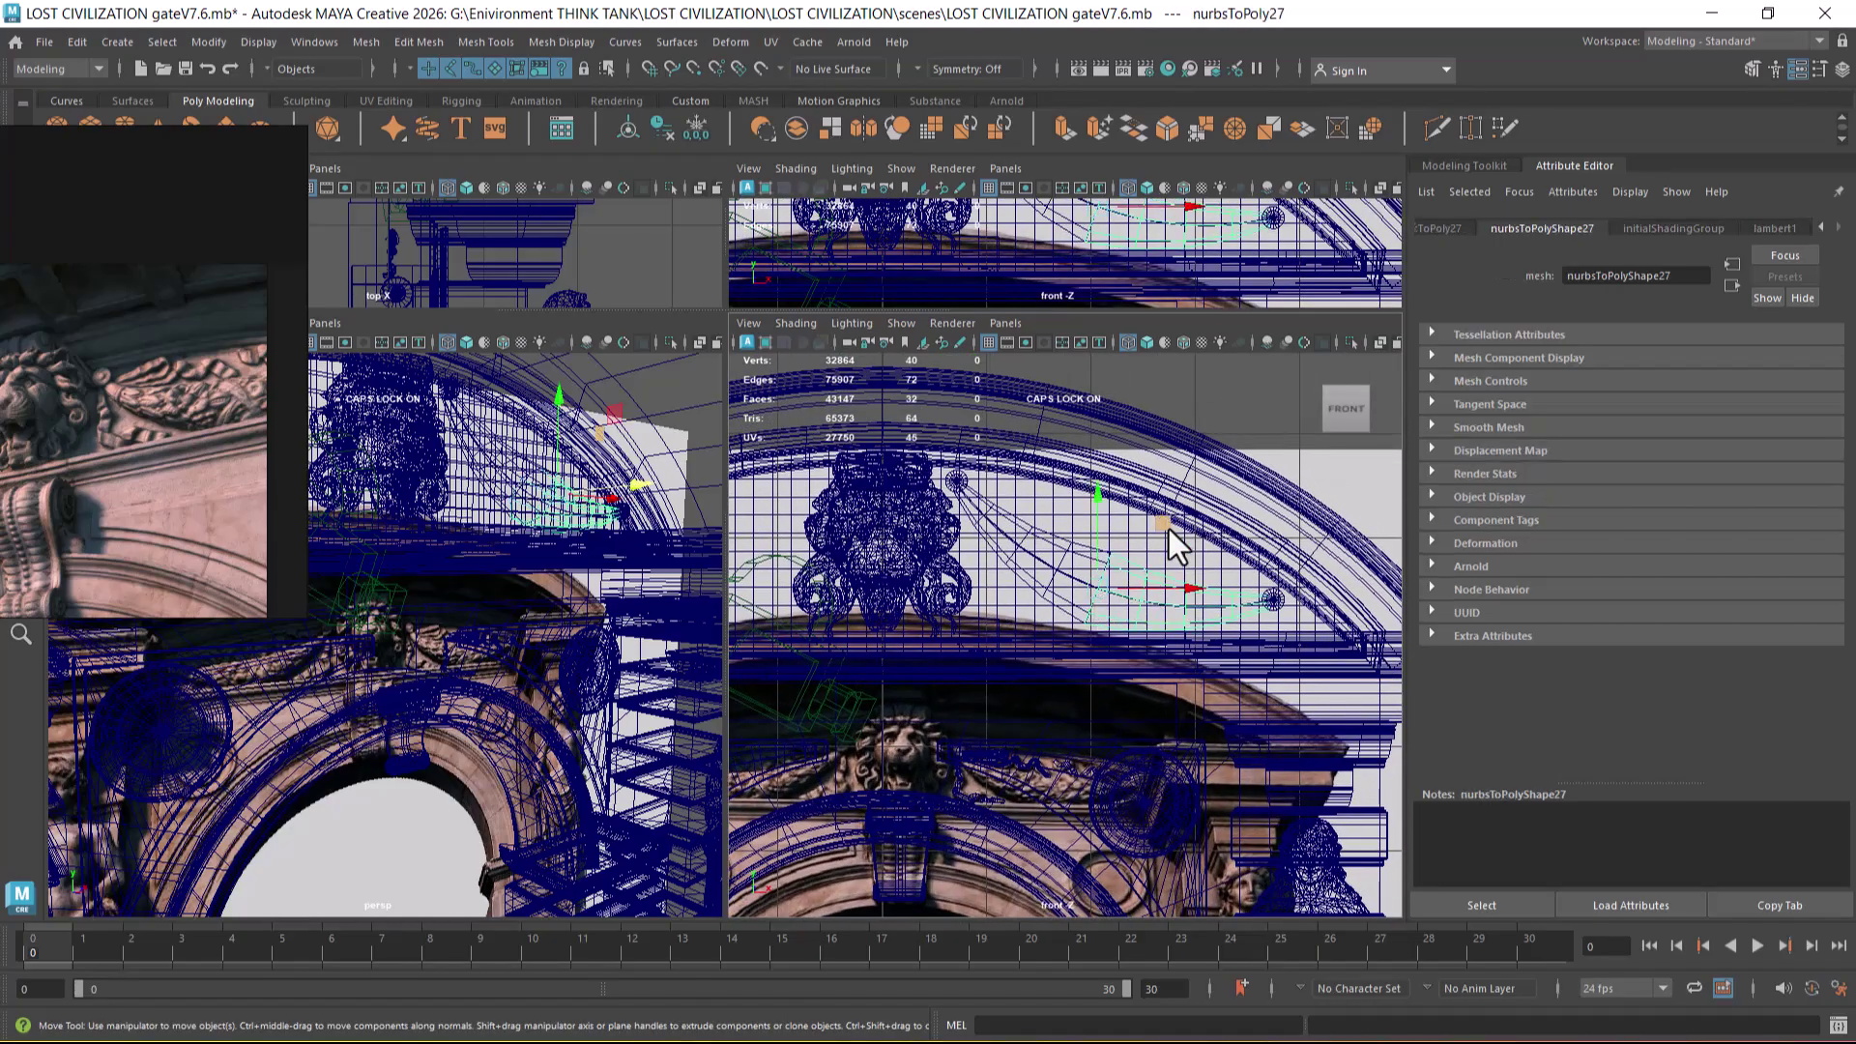
key(5)
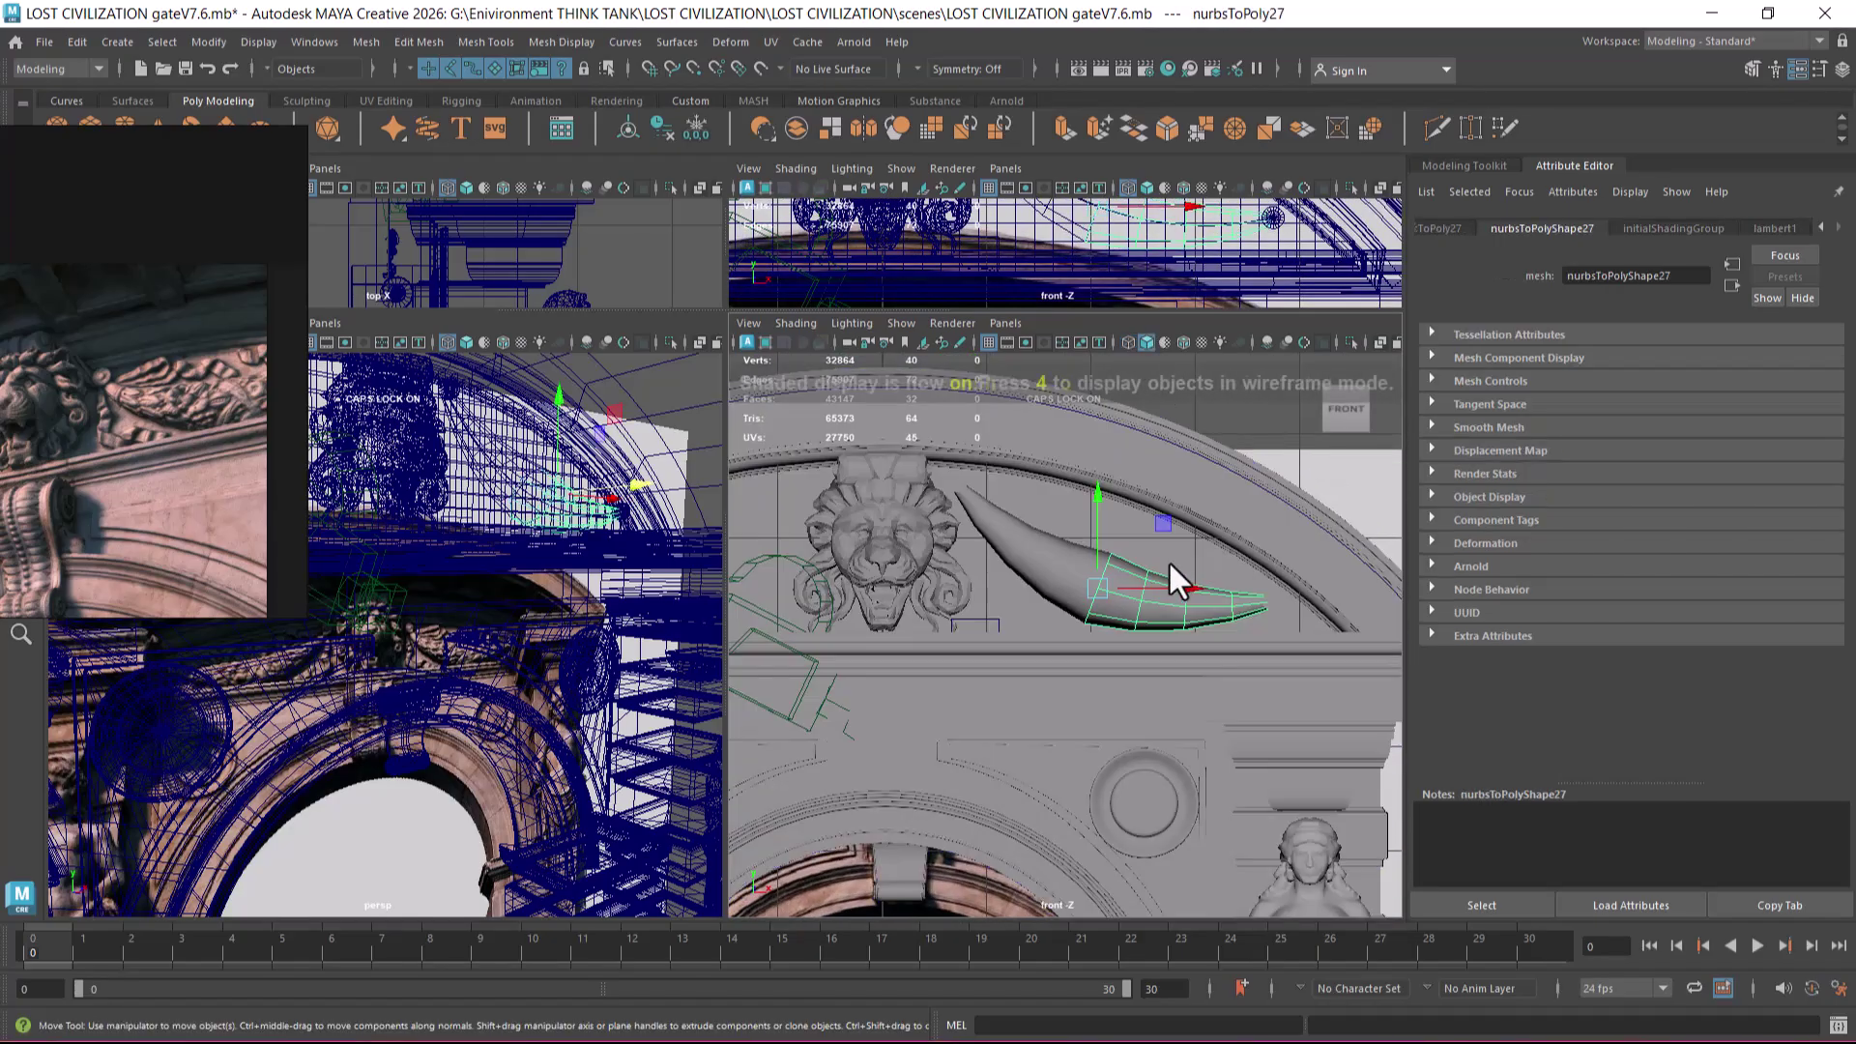
mouse_move(1147, 622)
mouse_down()
mouse_move(1138, 650)
mouse_move(1067, 652)
mouse_move(1046, 709)
mouse_move(1046, 537)
mouse_up()
click(1053, 542)
shift+click(1127, 590)
alt+drag(1125, 587, 1247, 471)
key(alt+h)
- Combine the two swag halves into a single mesh
right_drag(1247, 472, 1215, 631)
right_drag(1136, 490, 1303, 412)
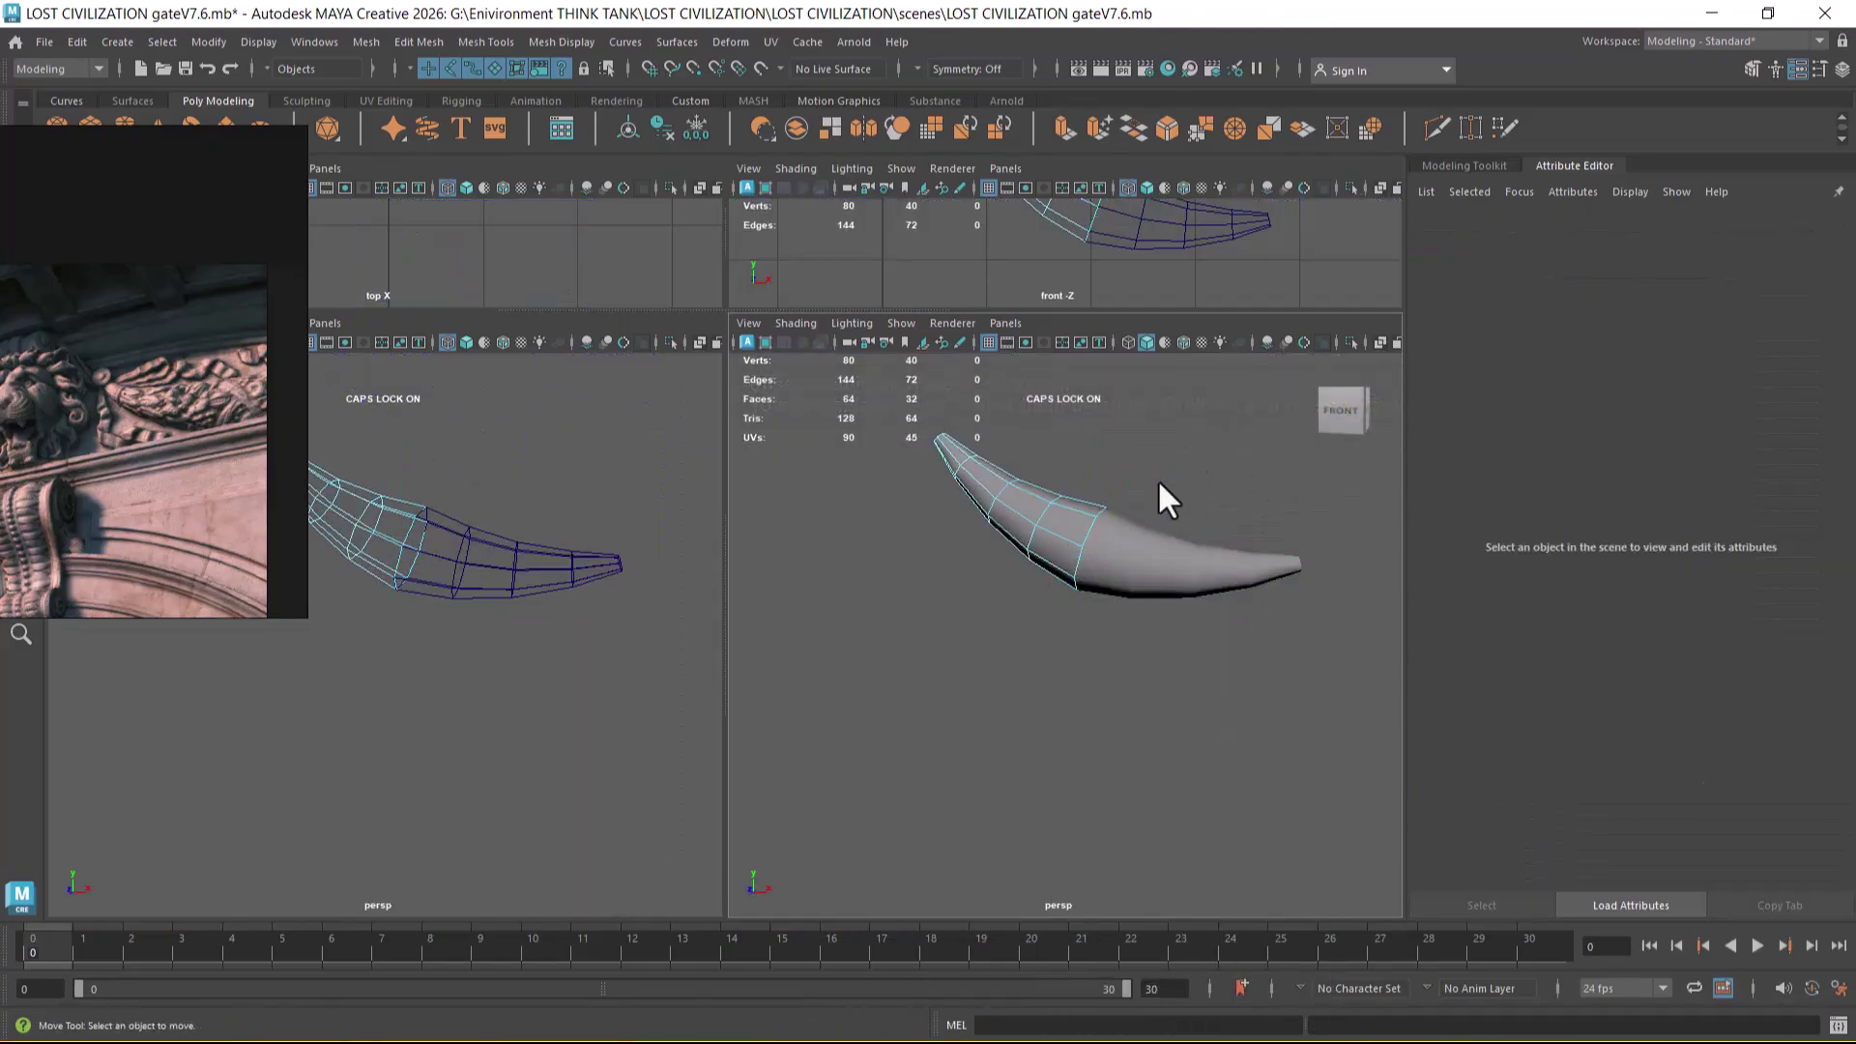
click(1103, 476)
shift+right_drag(1104, 476, 1122, 483)
right_drag(1129, 487, 1082, 924)
click(1213, 464)
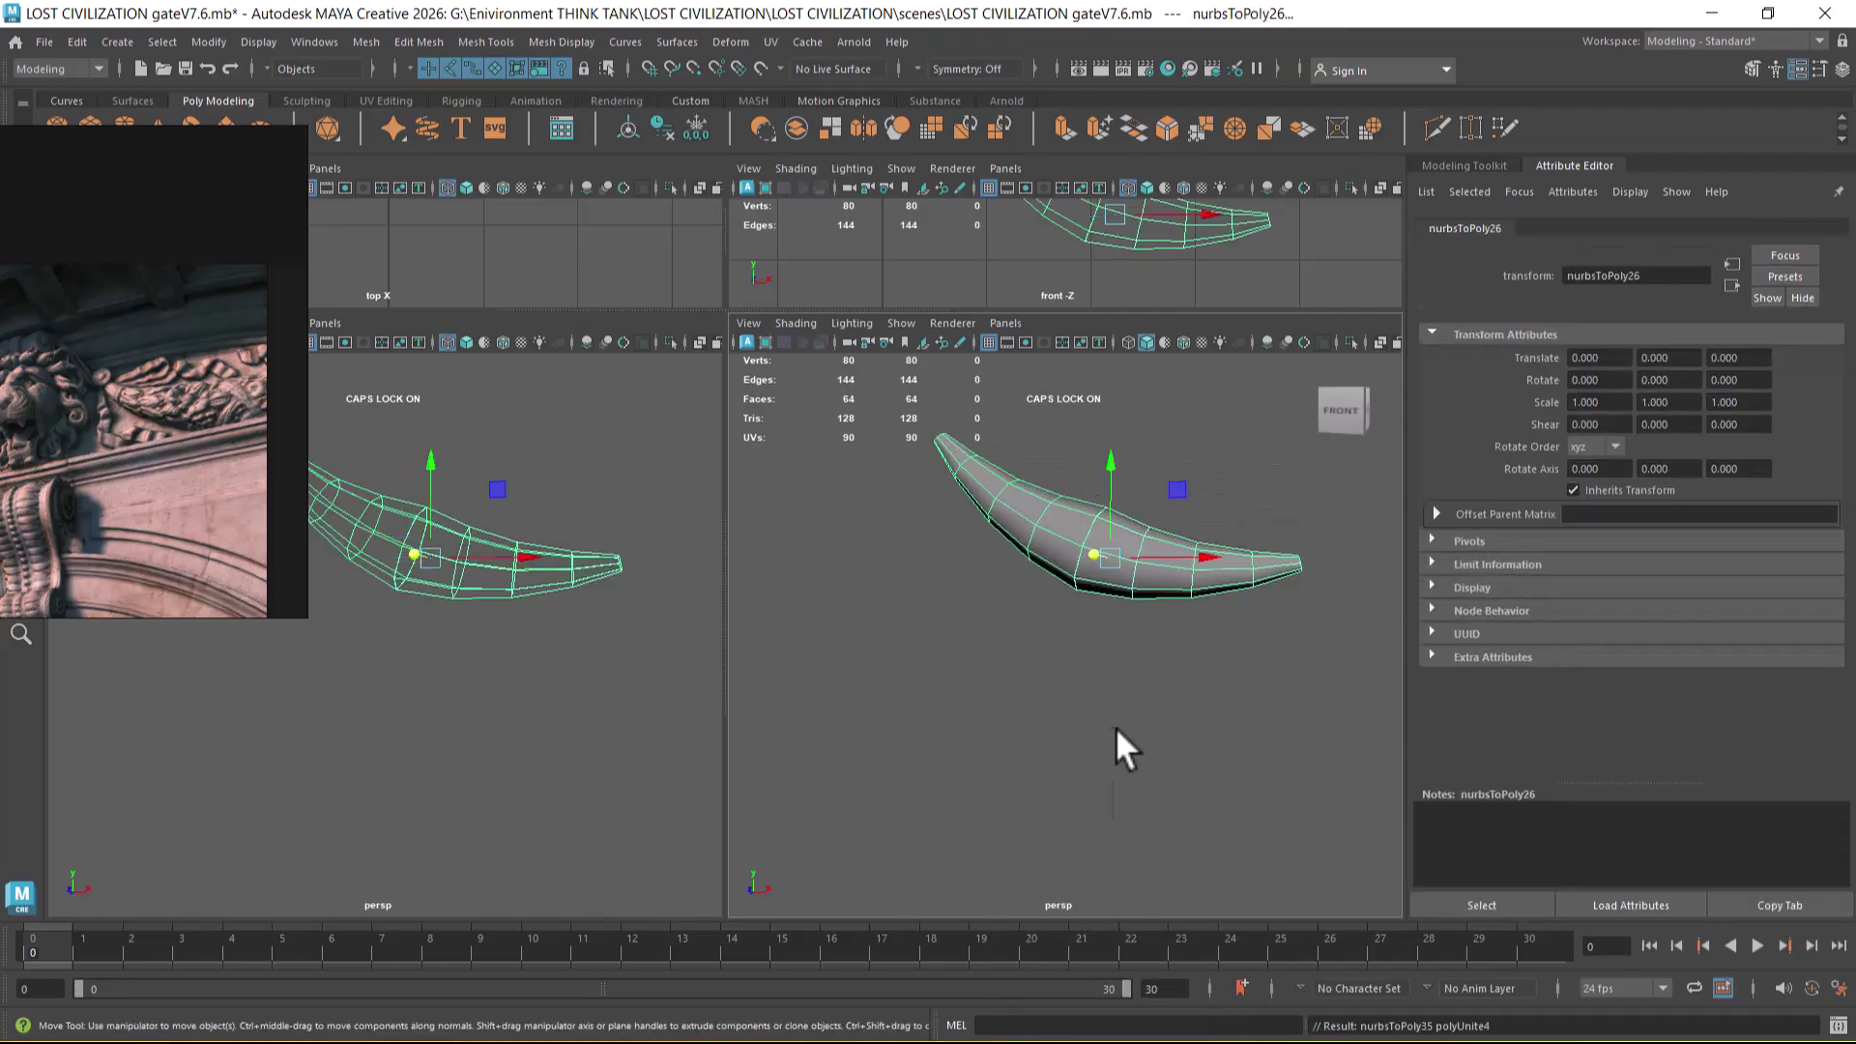
- Merge the vertices along the seam in the middle of the combined swag and check it in smooth preview
right_drag(1139, 491, 953, 474)
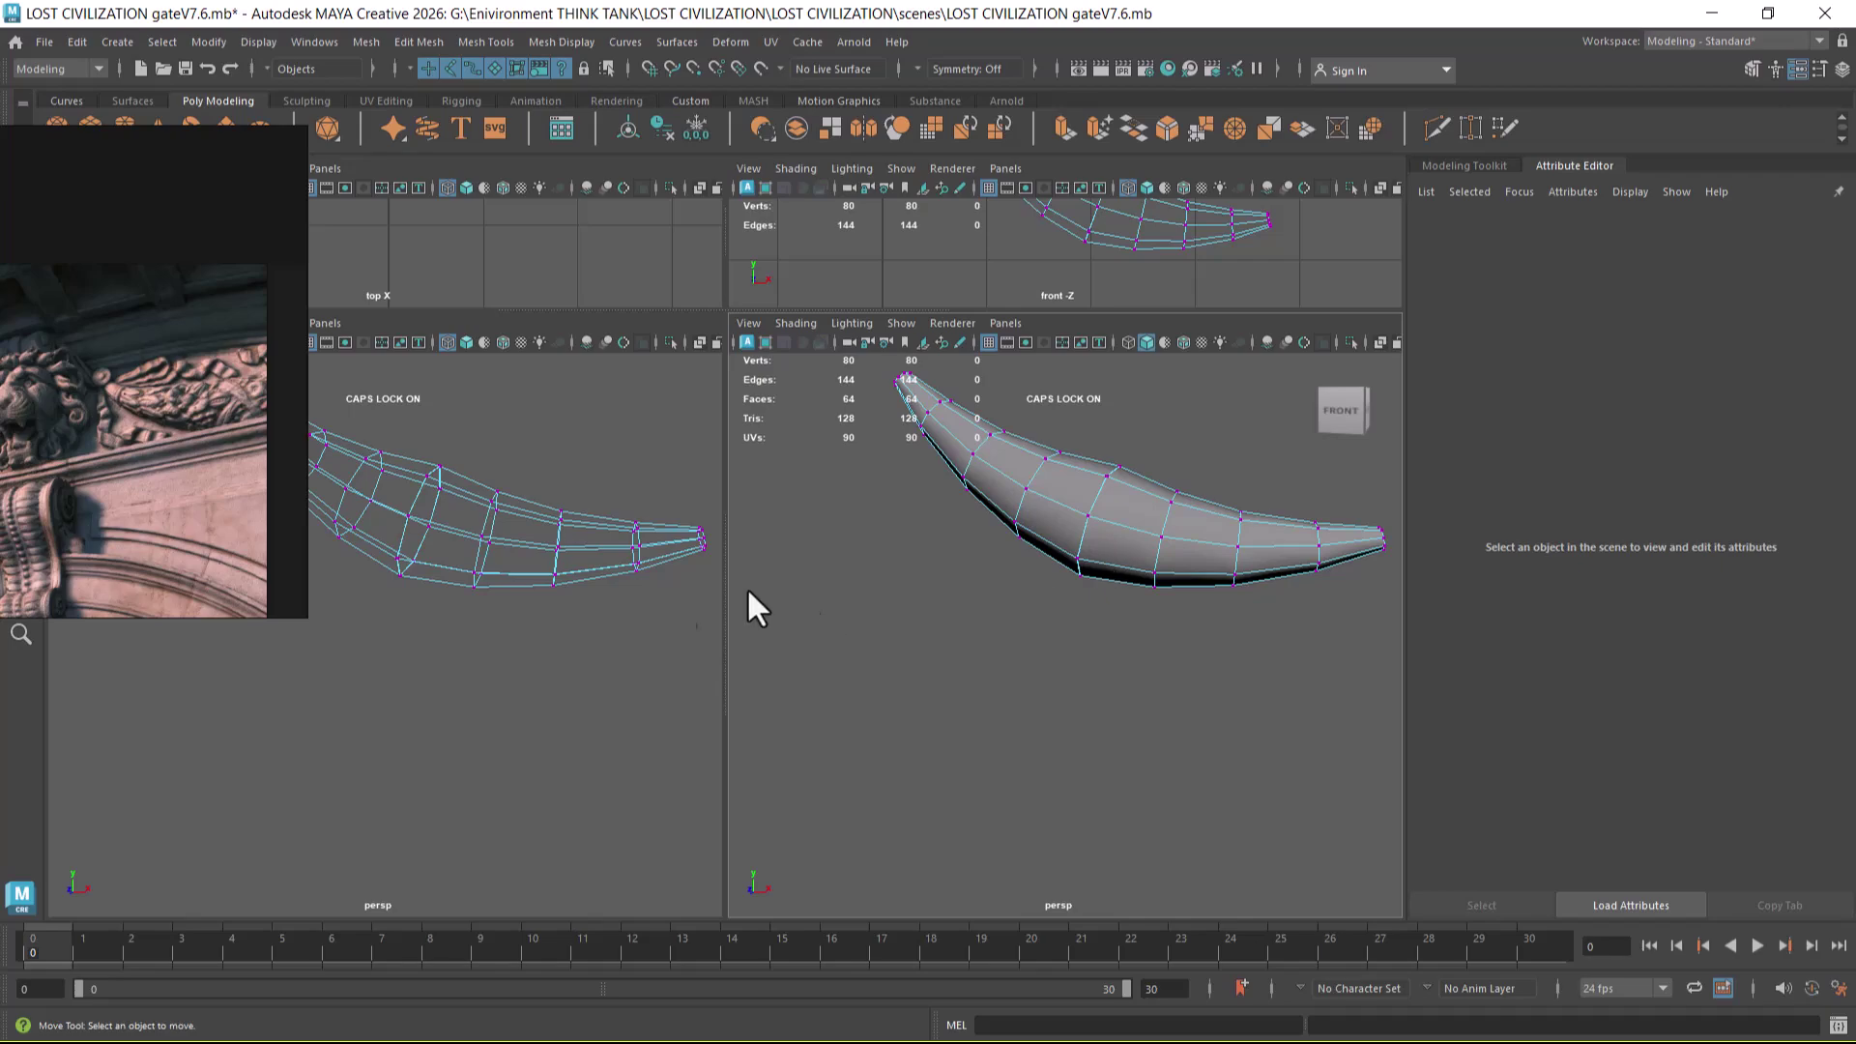
right_drag(1104, 504, 1138, 489)
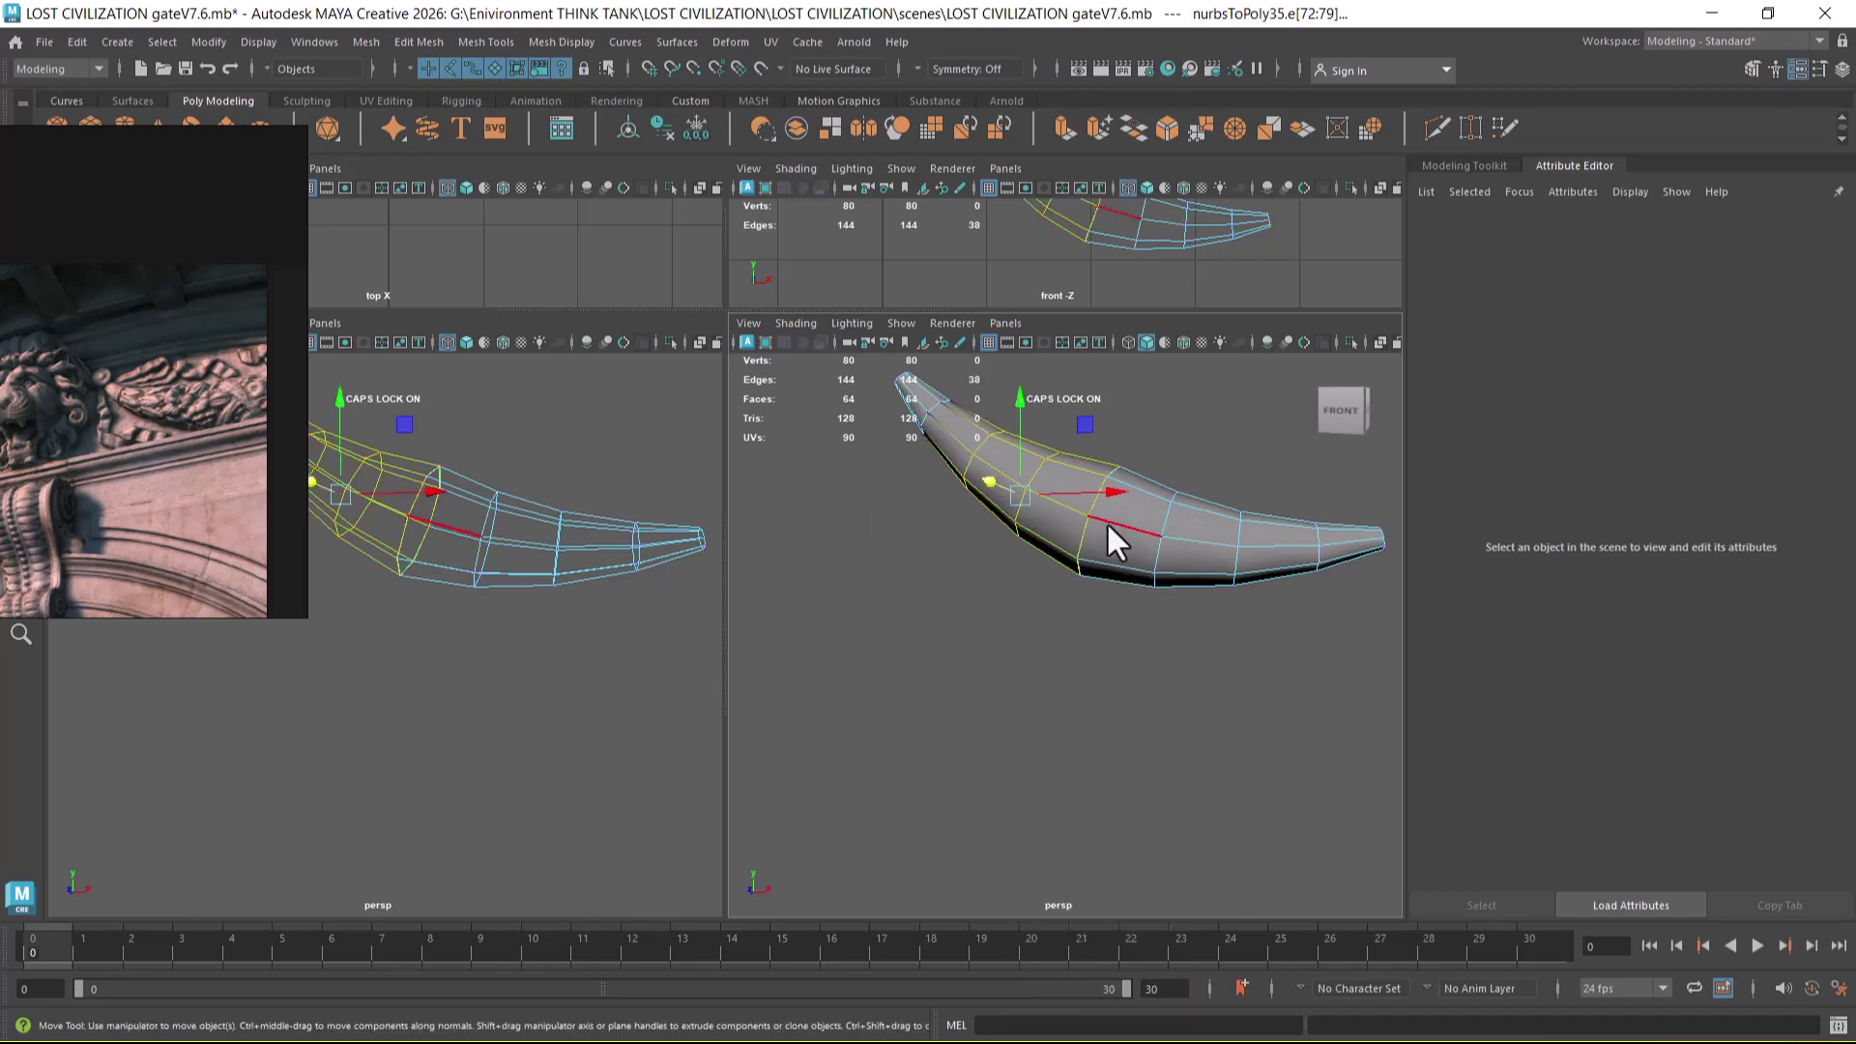
right_drag(501, 491, 461, 474)
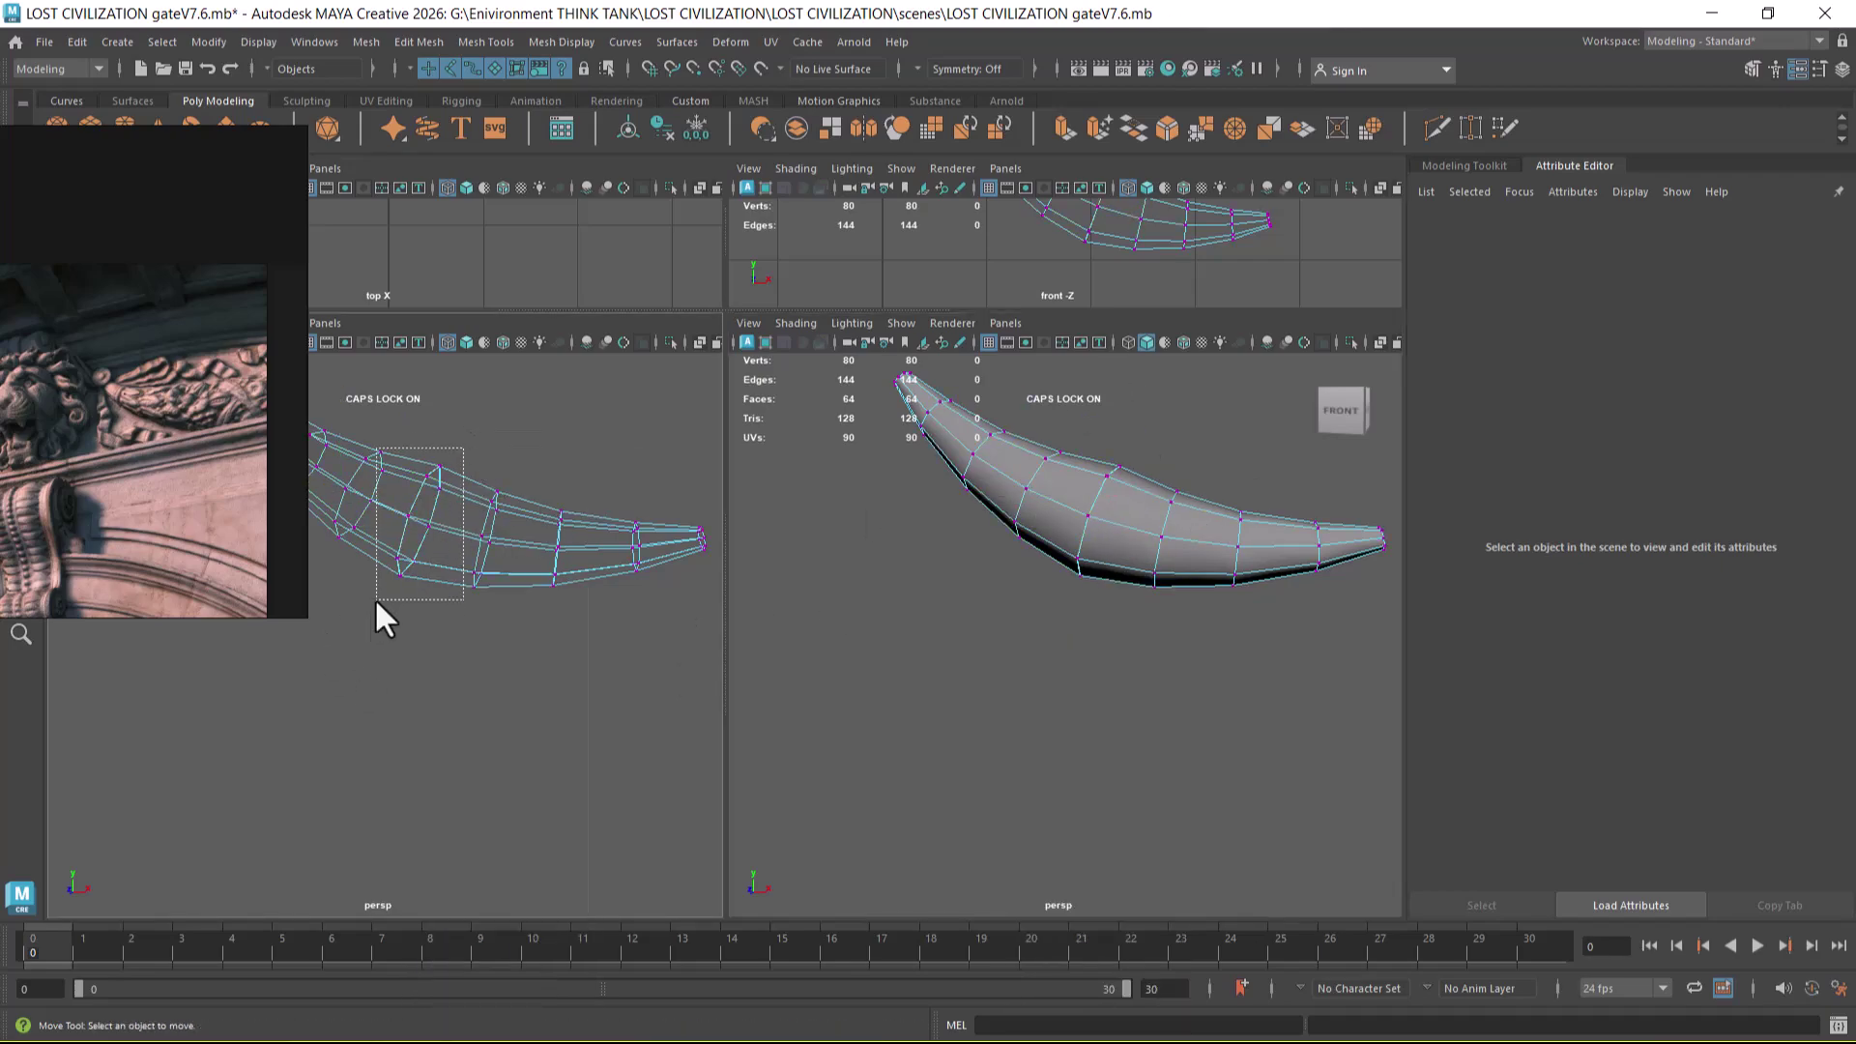
drag(378, 597, 375, 604)
ctrl+drag(391, 471, 392, 472)
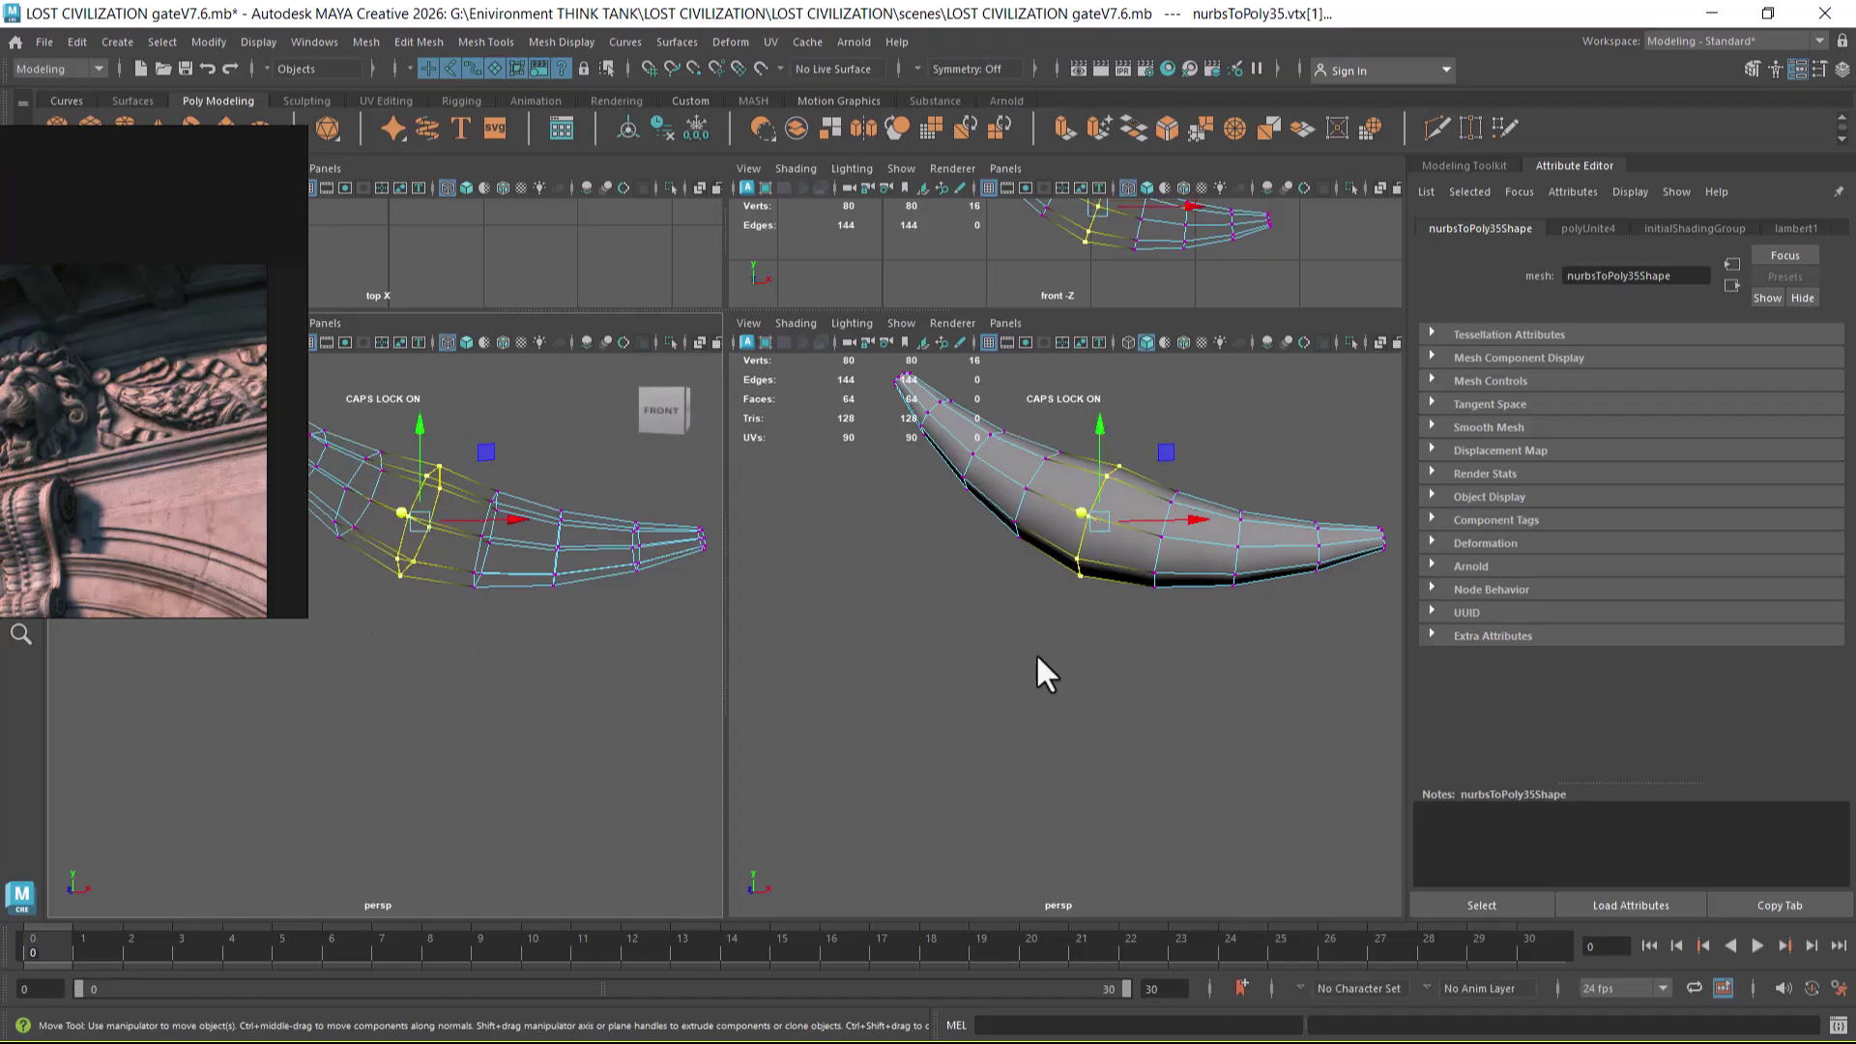
shift+right_drag(1097, 454, 1178, 506)
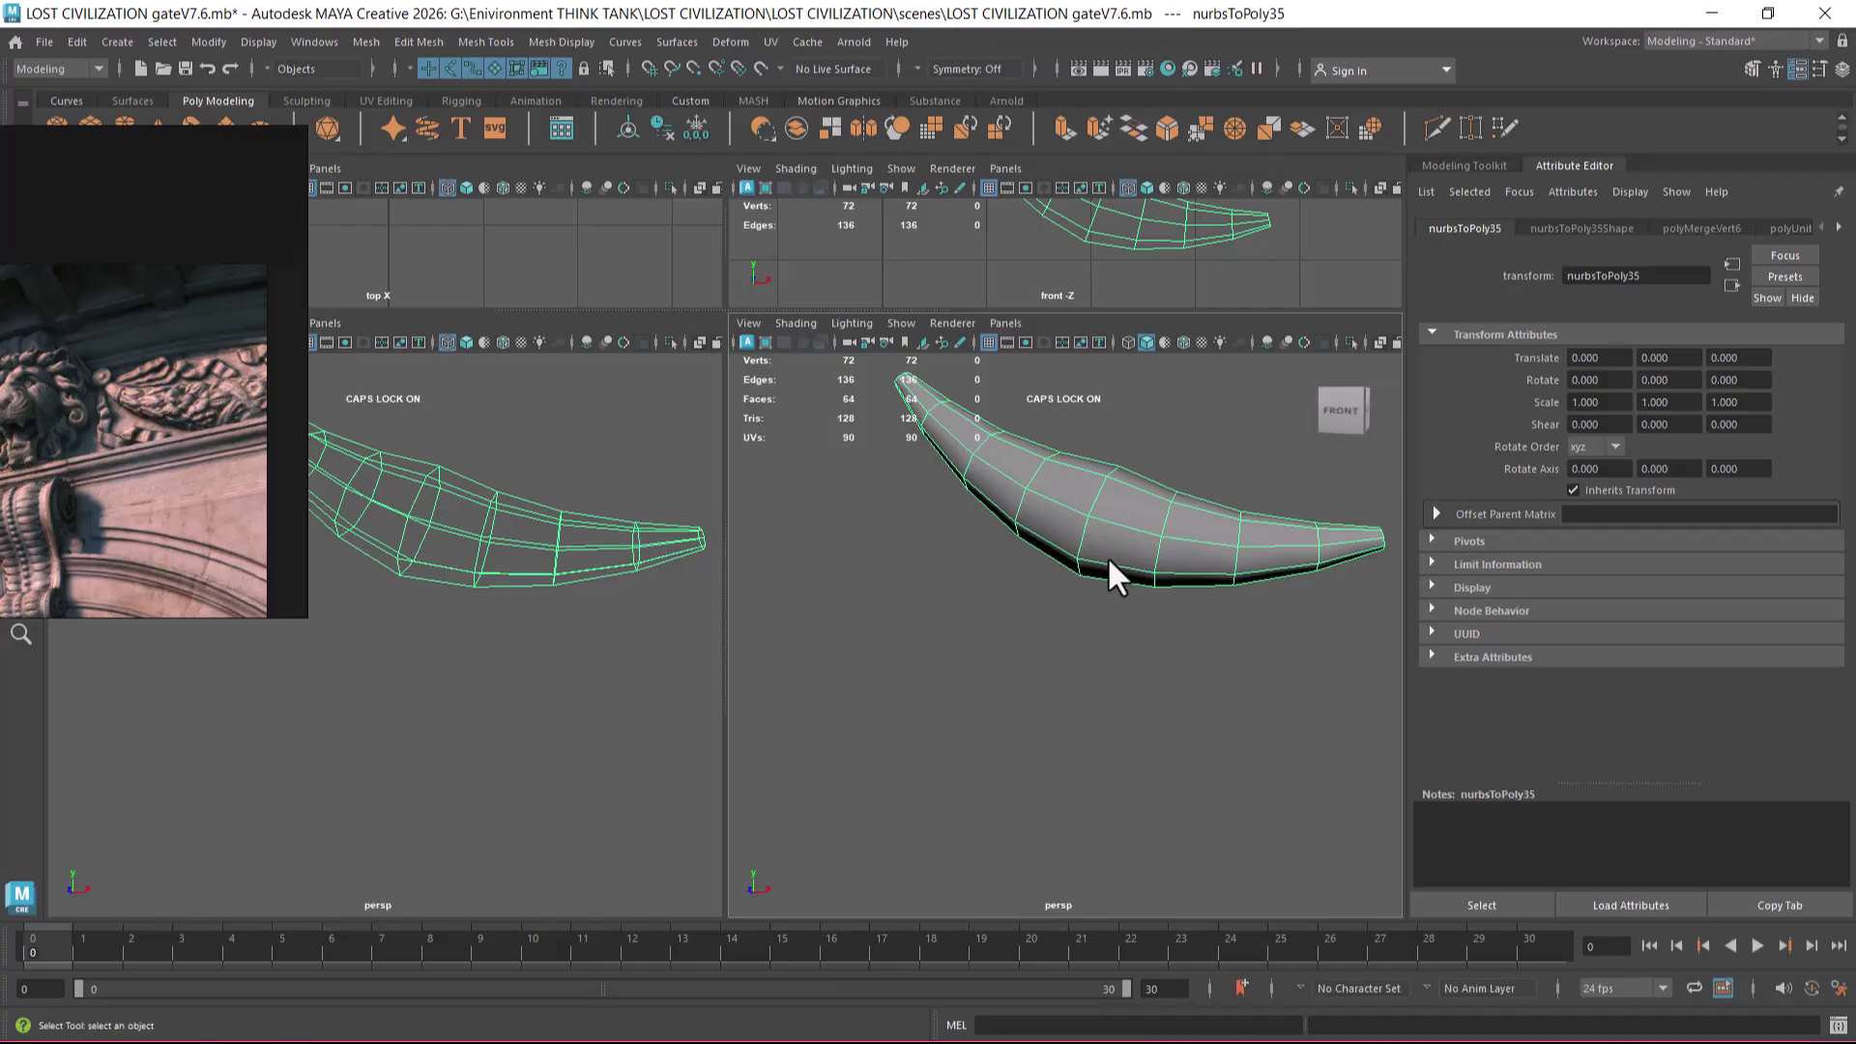
key(3)
key(1)
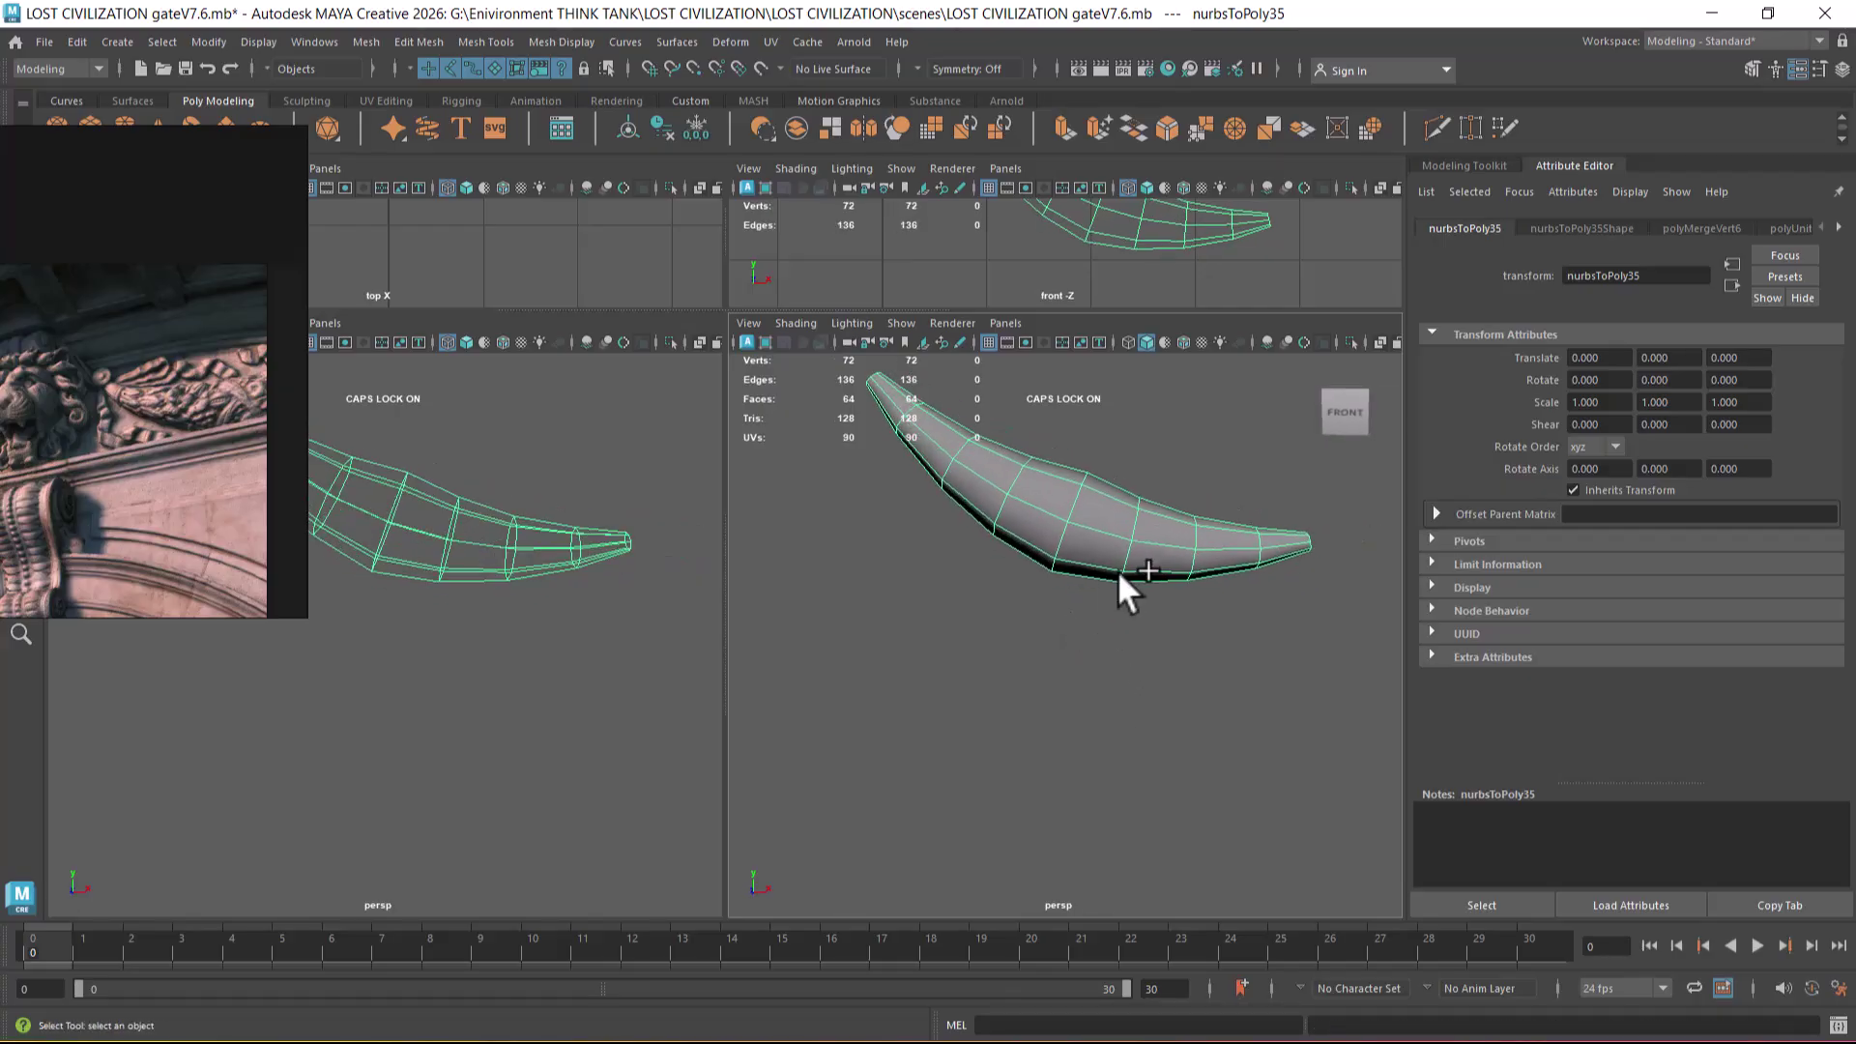
- Bring back the hidden gate objects around the merged swag
key(shift+h)
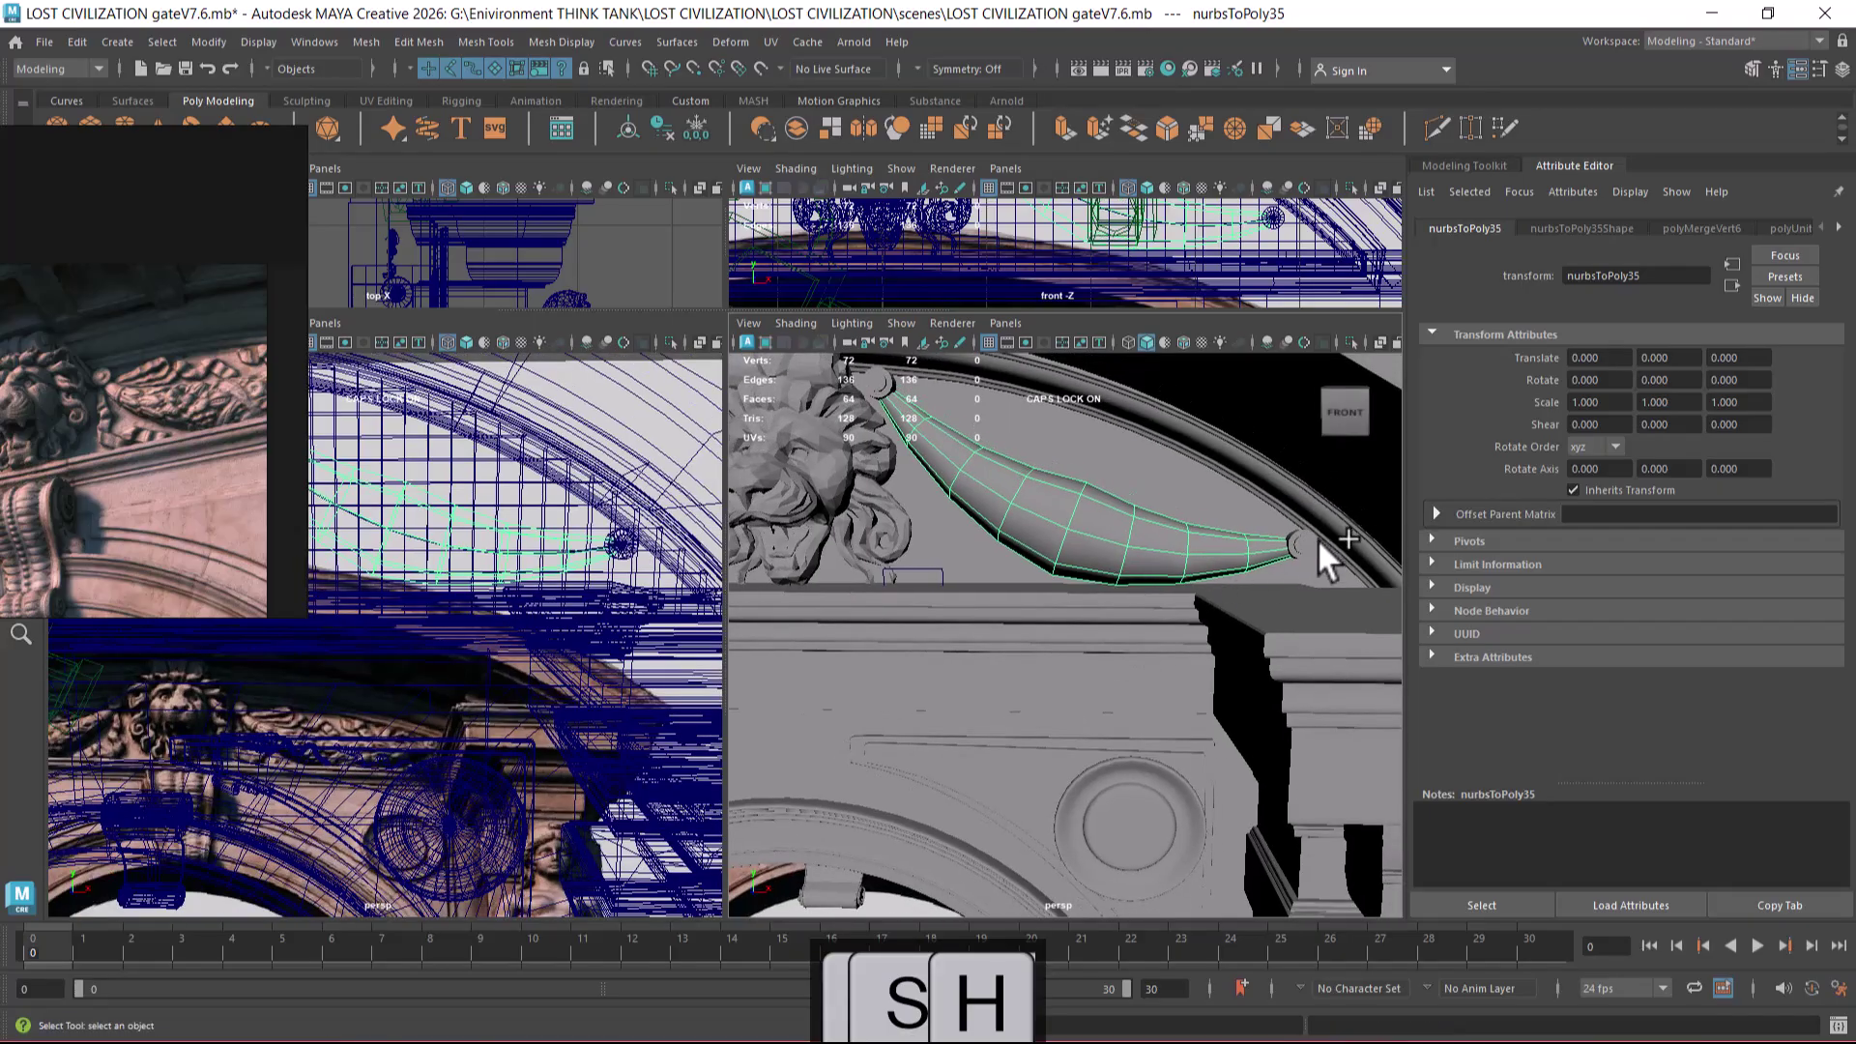
click(1311, 541)
scroll(1014, 551, up, 2)
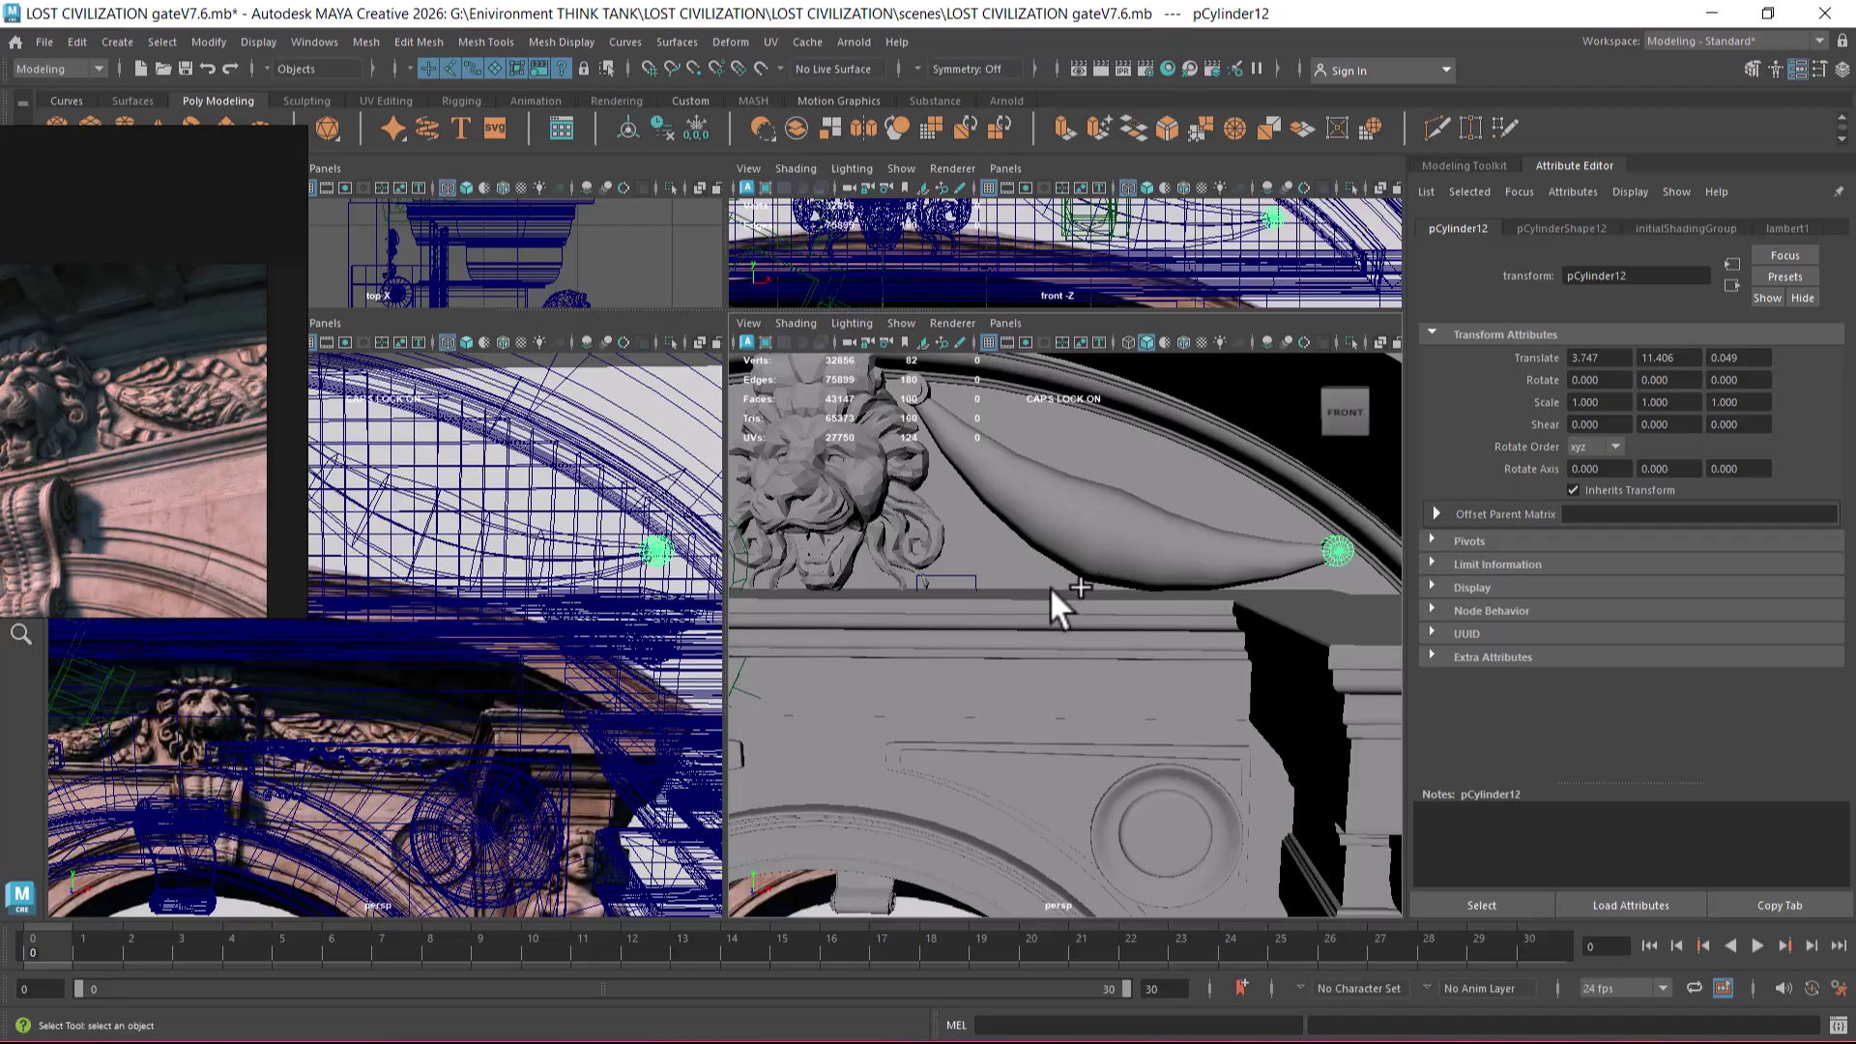
alt+middle_drag(1104, 652, 1166, 740)
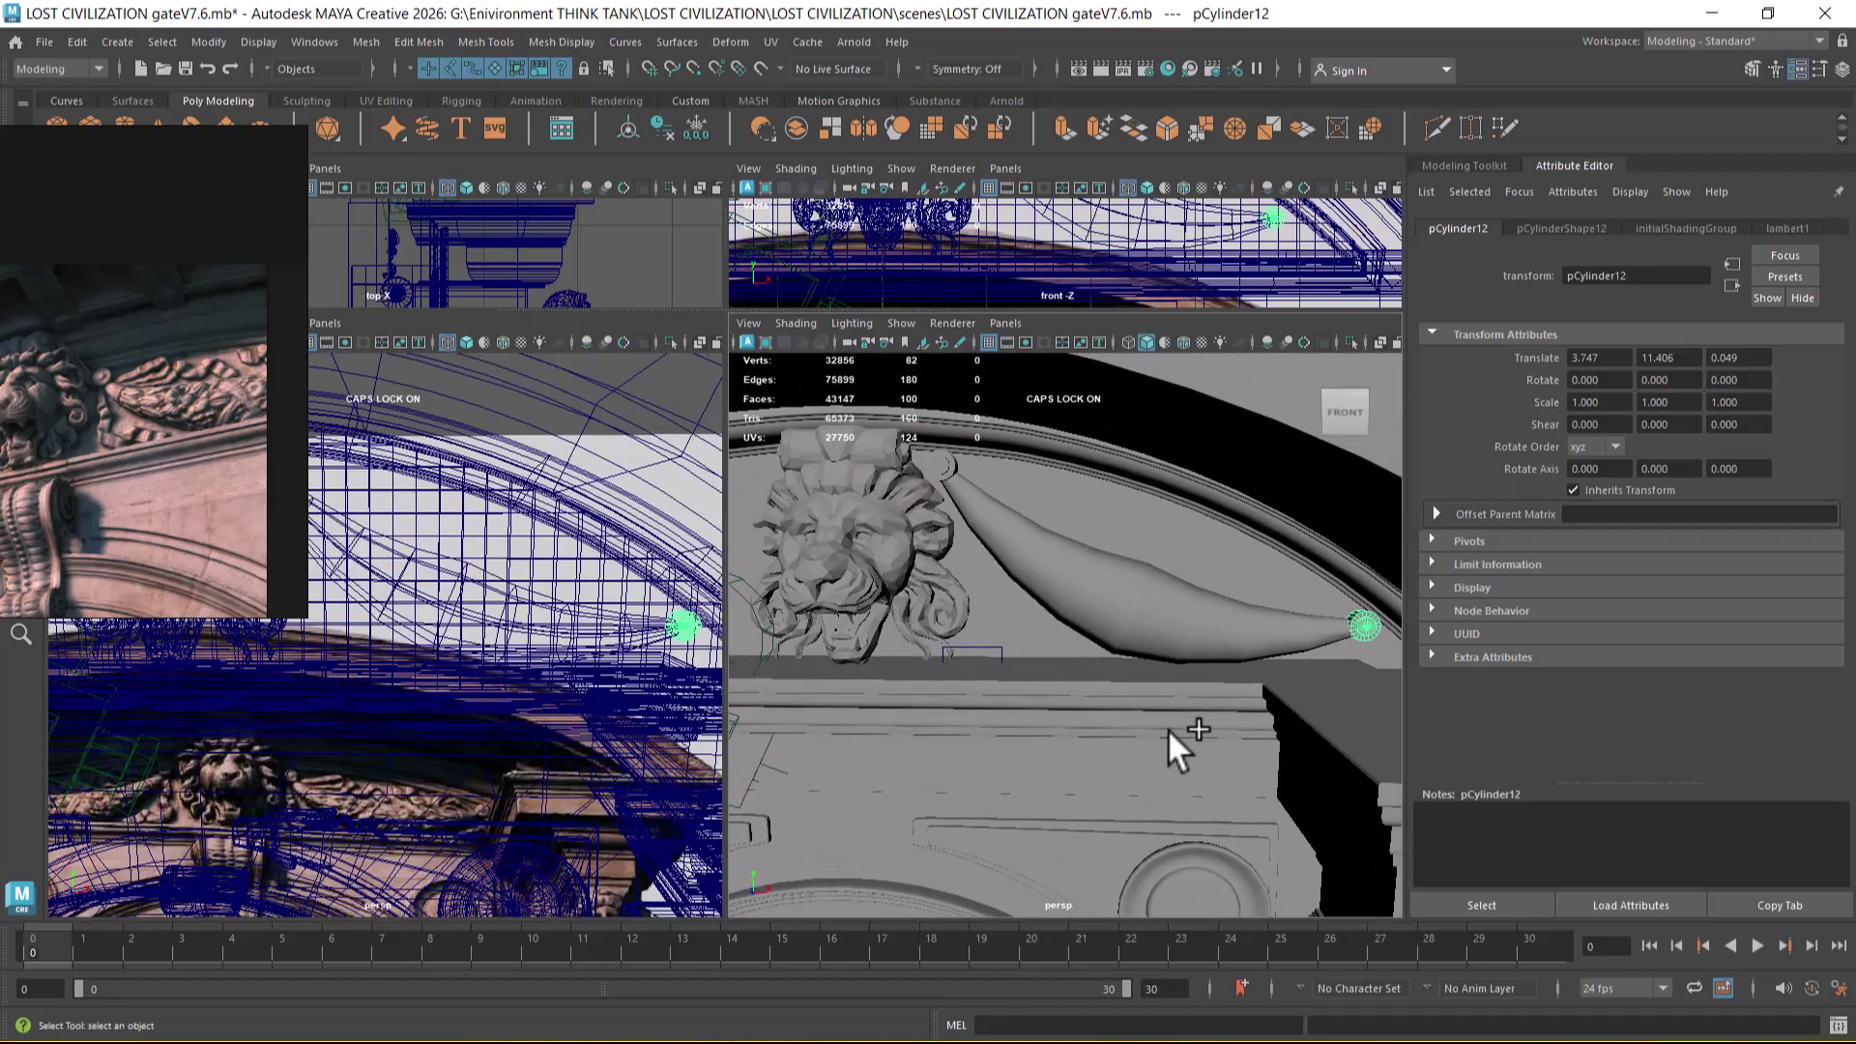
alt+drag(1059, 578, 1086, 597)
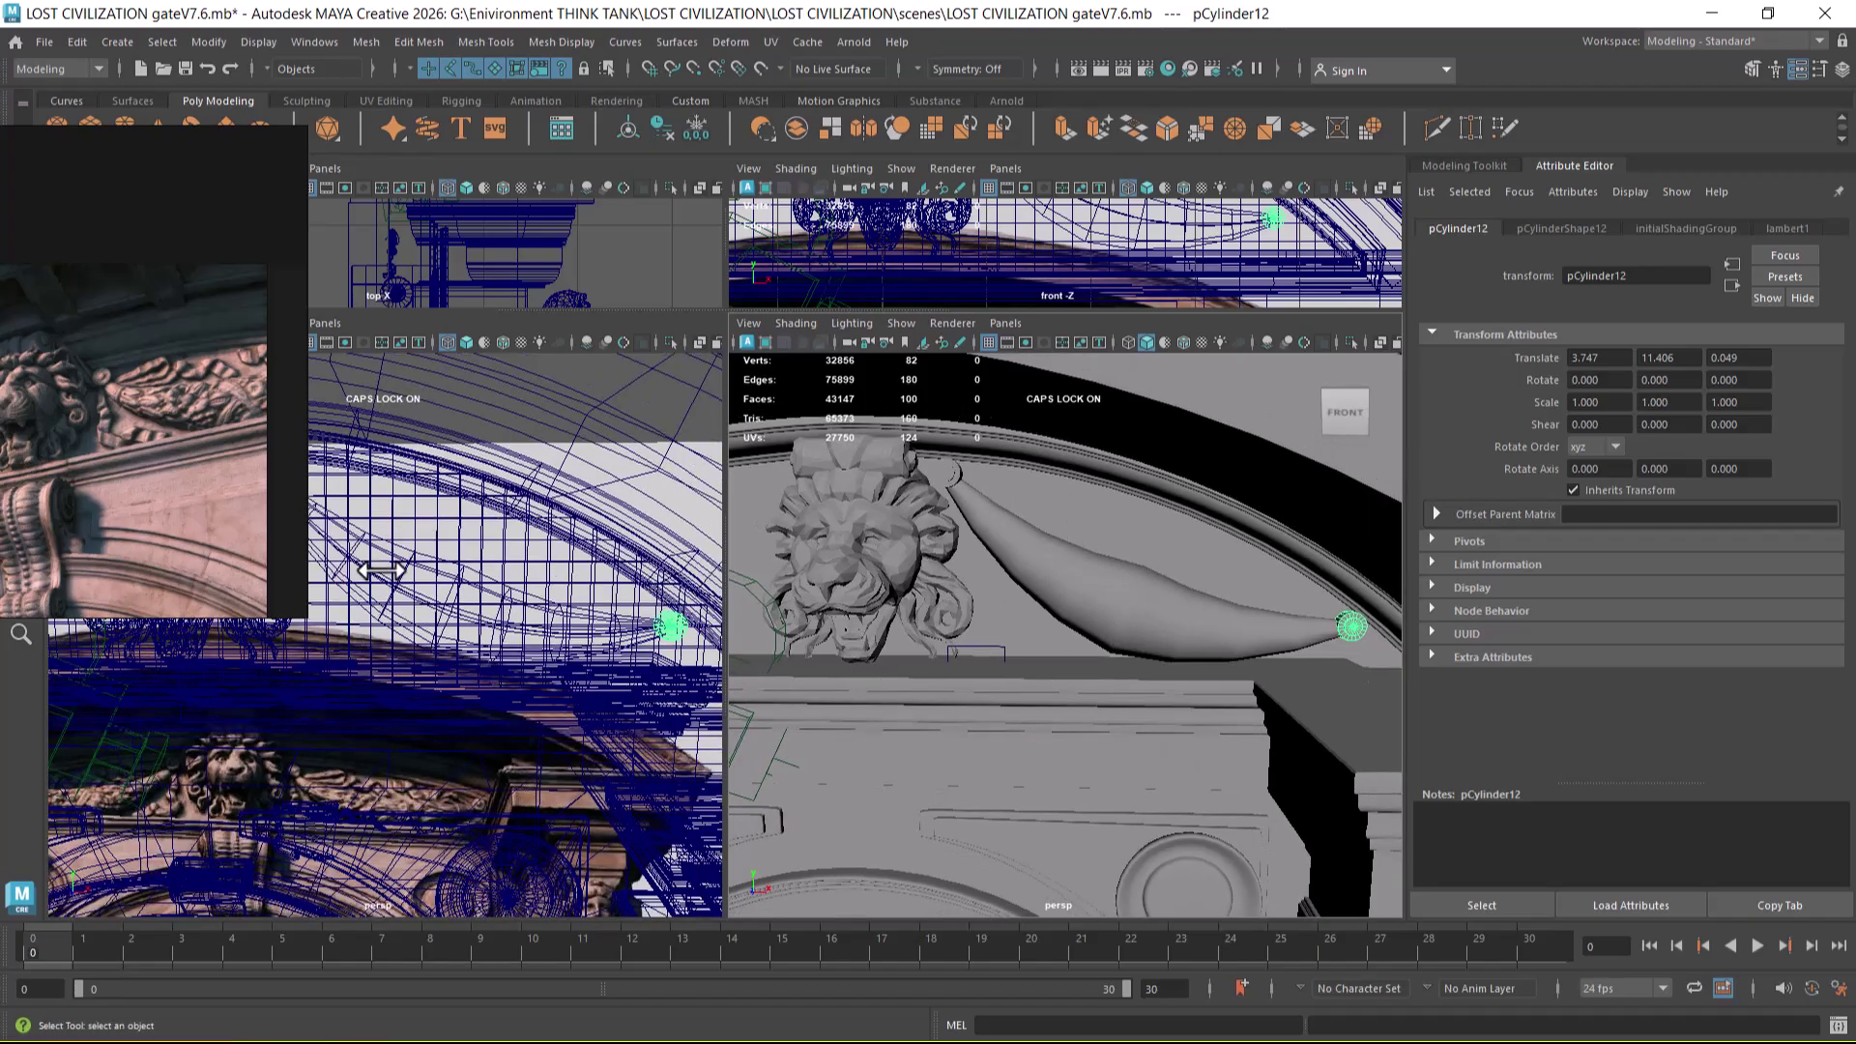
- Duplicate the swag together with its two end cylinders and move the copy above the pediment, near the hanging curve
click(953, 478)
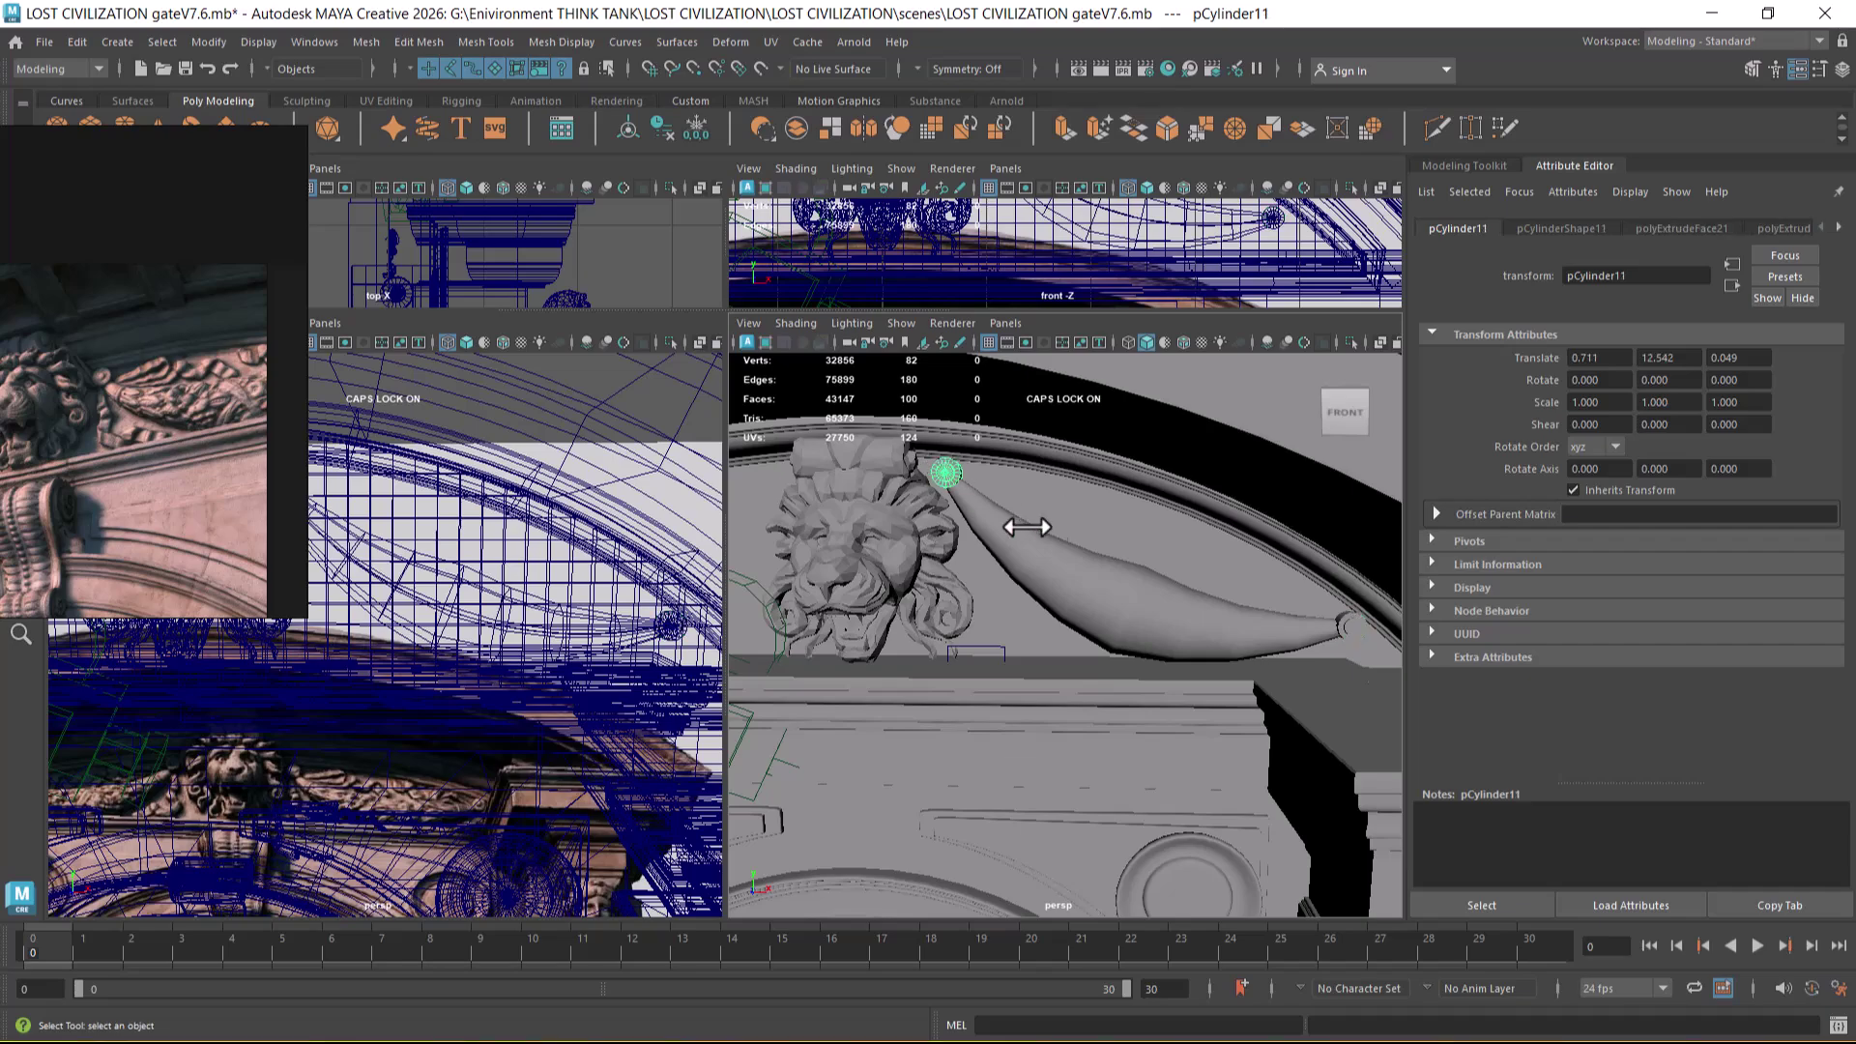
shift+click(1064, 553)
shift+click(1347, 626)
alt+right_drag(1202, 649, 1046, 620)
key(w)
key(space)
click(1053, 628)
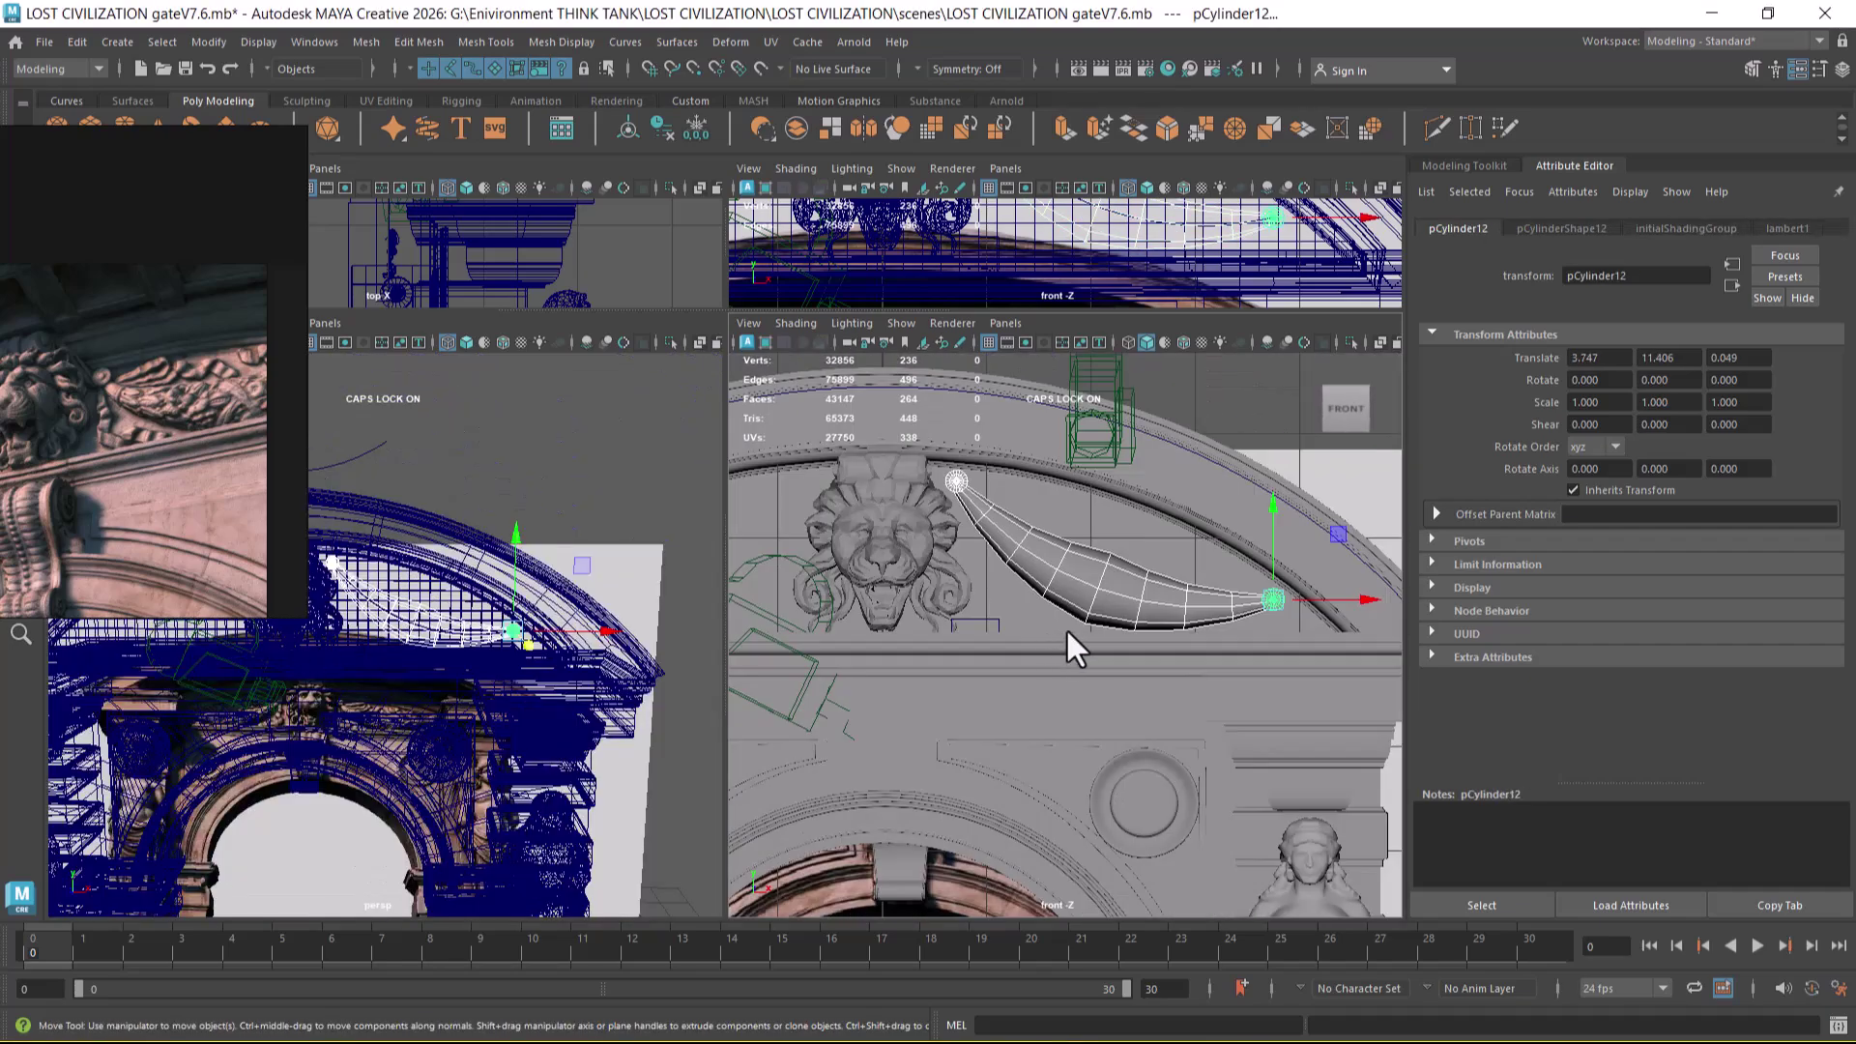
key(space)
alt+right_drag(1140, 692, 934, 712)
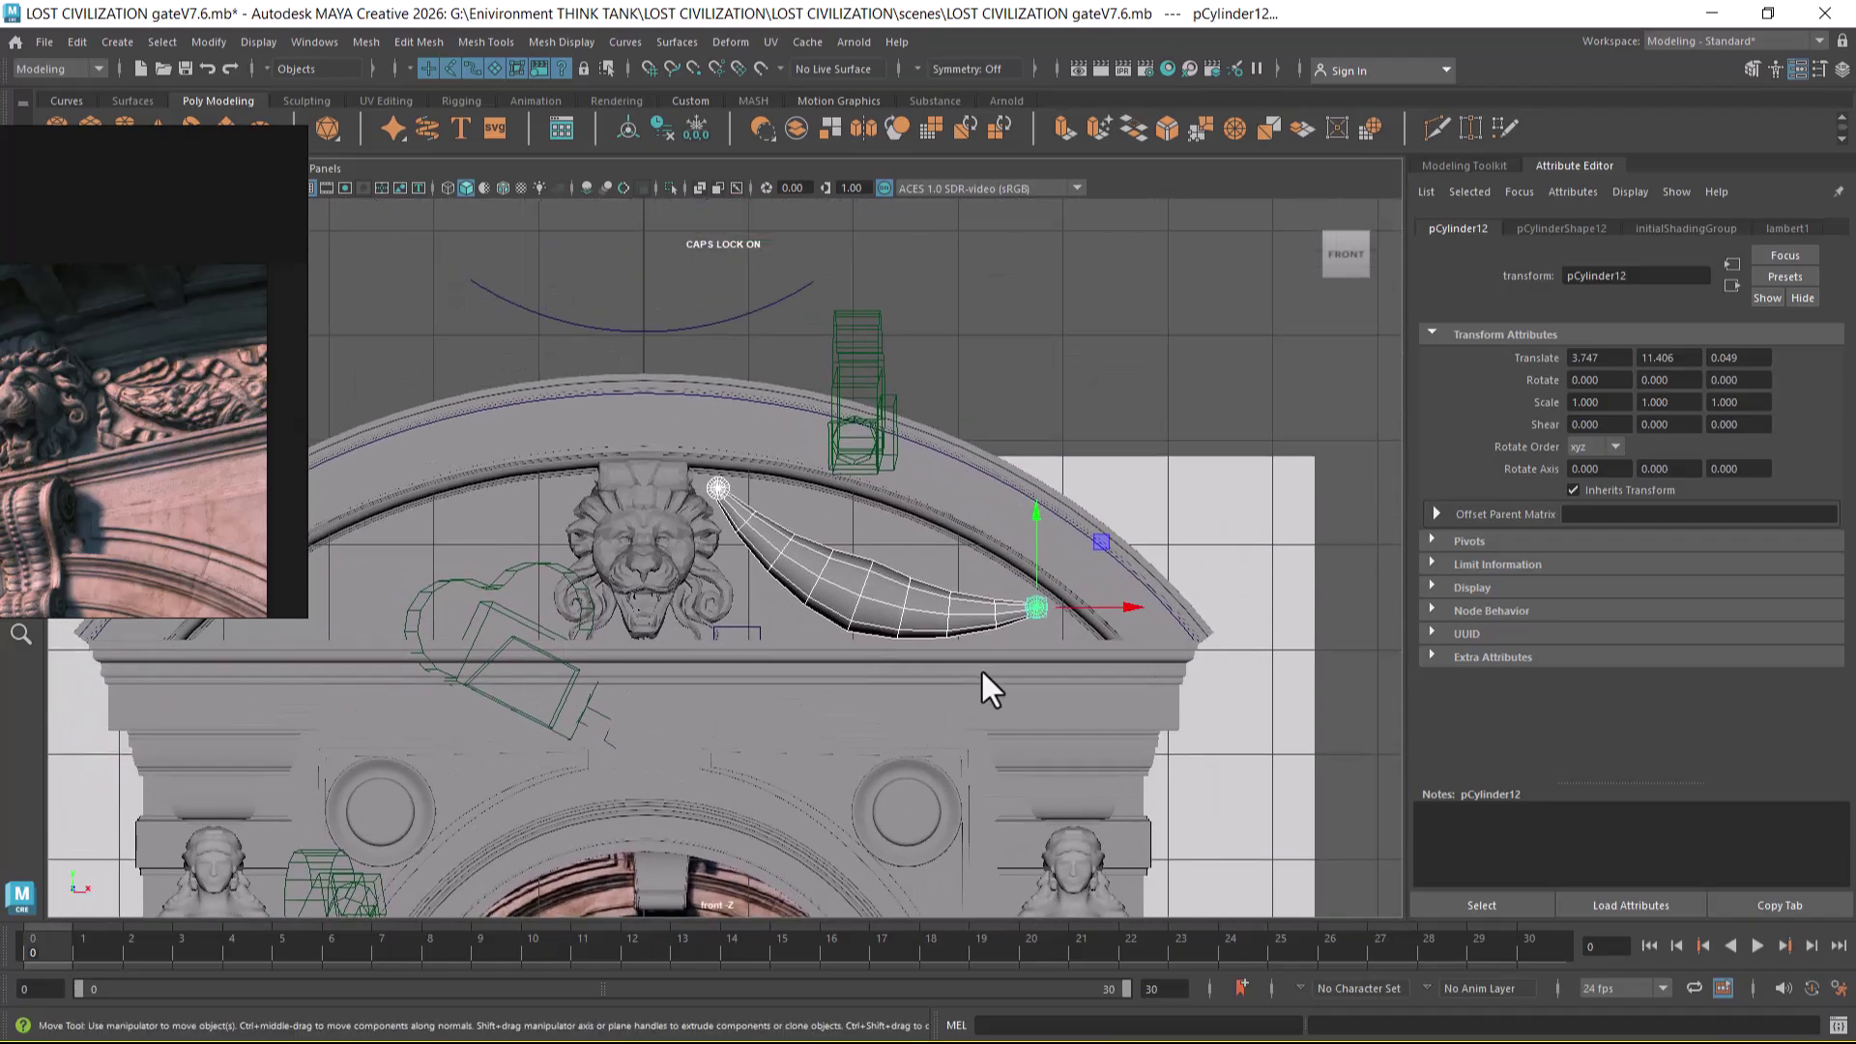
key(ctrl+d)
drag(1037, 607, 820, 283)
key(e)
alt+middle_drag(760, 223, 786, 278)
drag(786, 280, 788, 338)
key(ctrl+z)
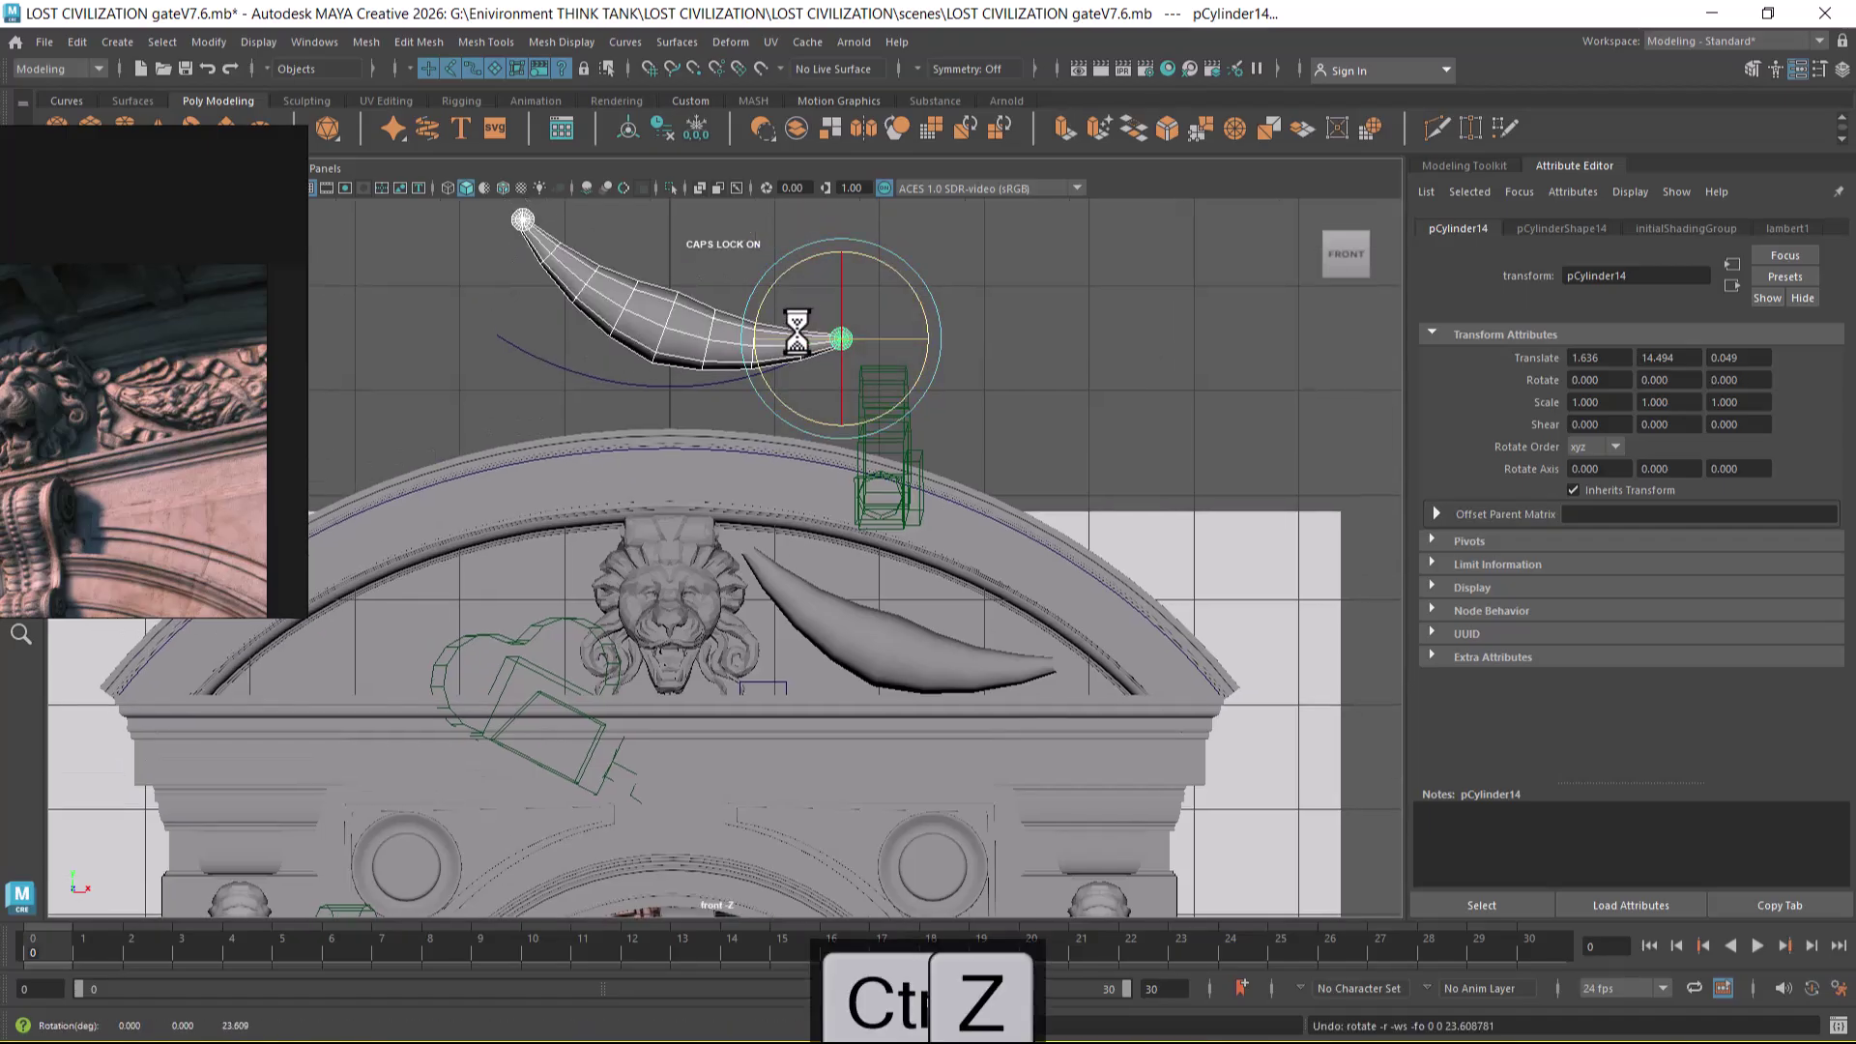
- Group the copied swag pieces with a centered pivot and rotate the group about 19.7° around Z so it hangs level
key(ctrl+g)
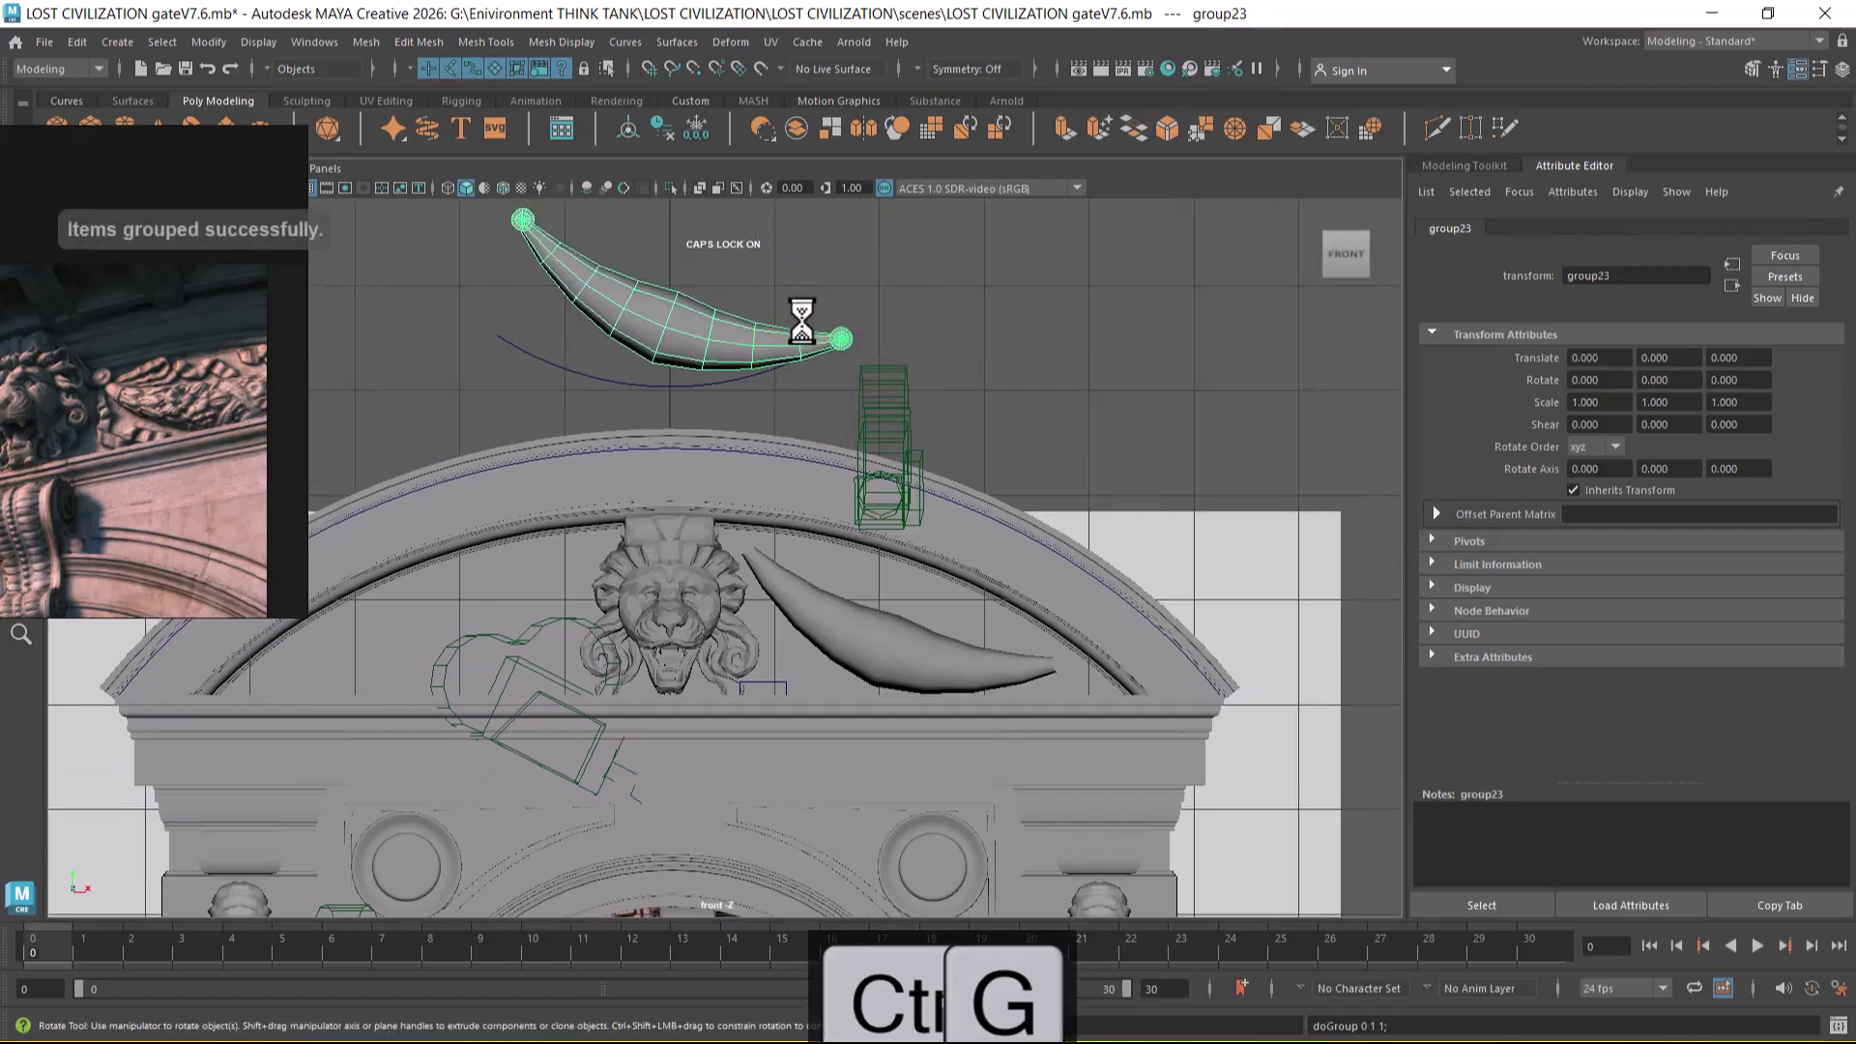
click(201, 39)
click(263, 188)
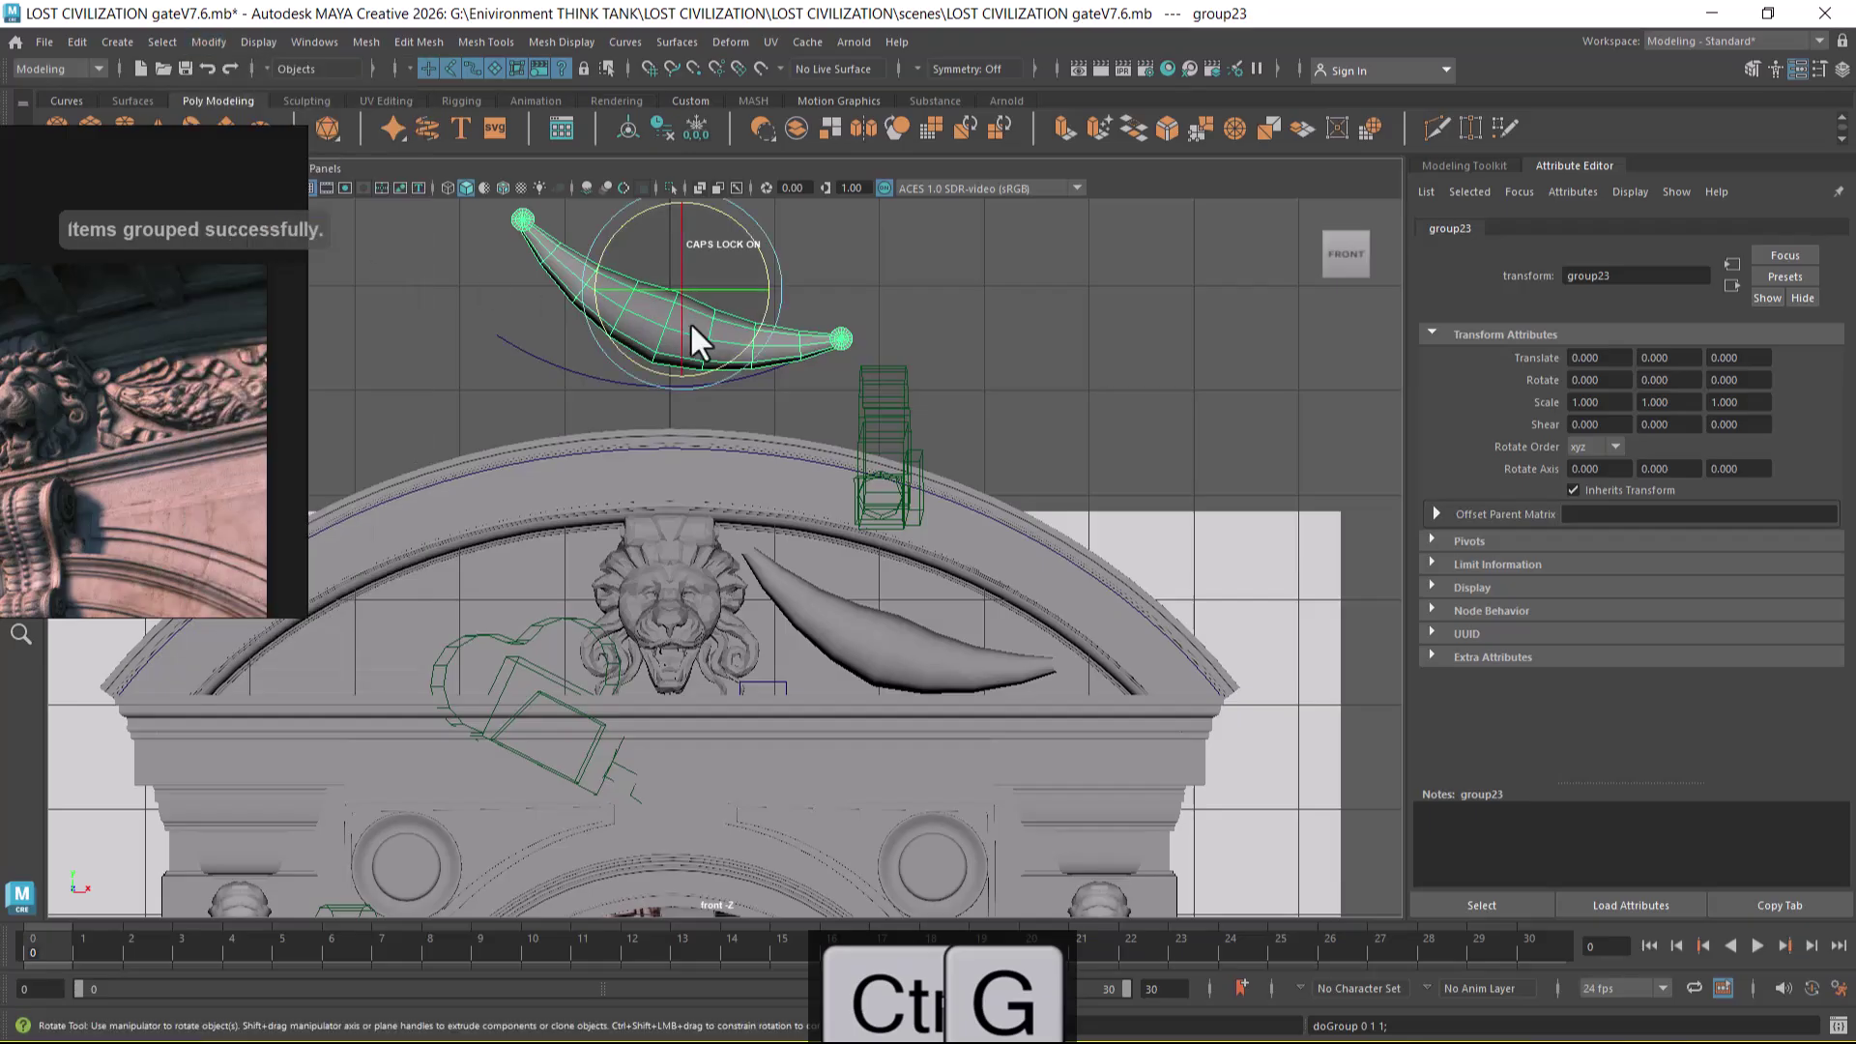
drag(608, 242, 603, 281)
key(w)
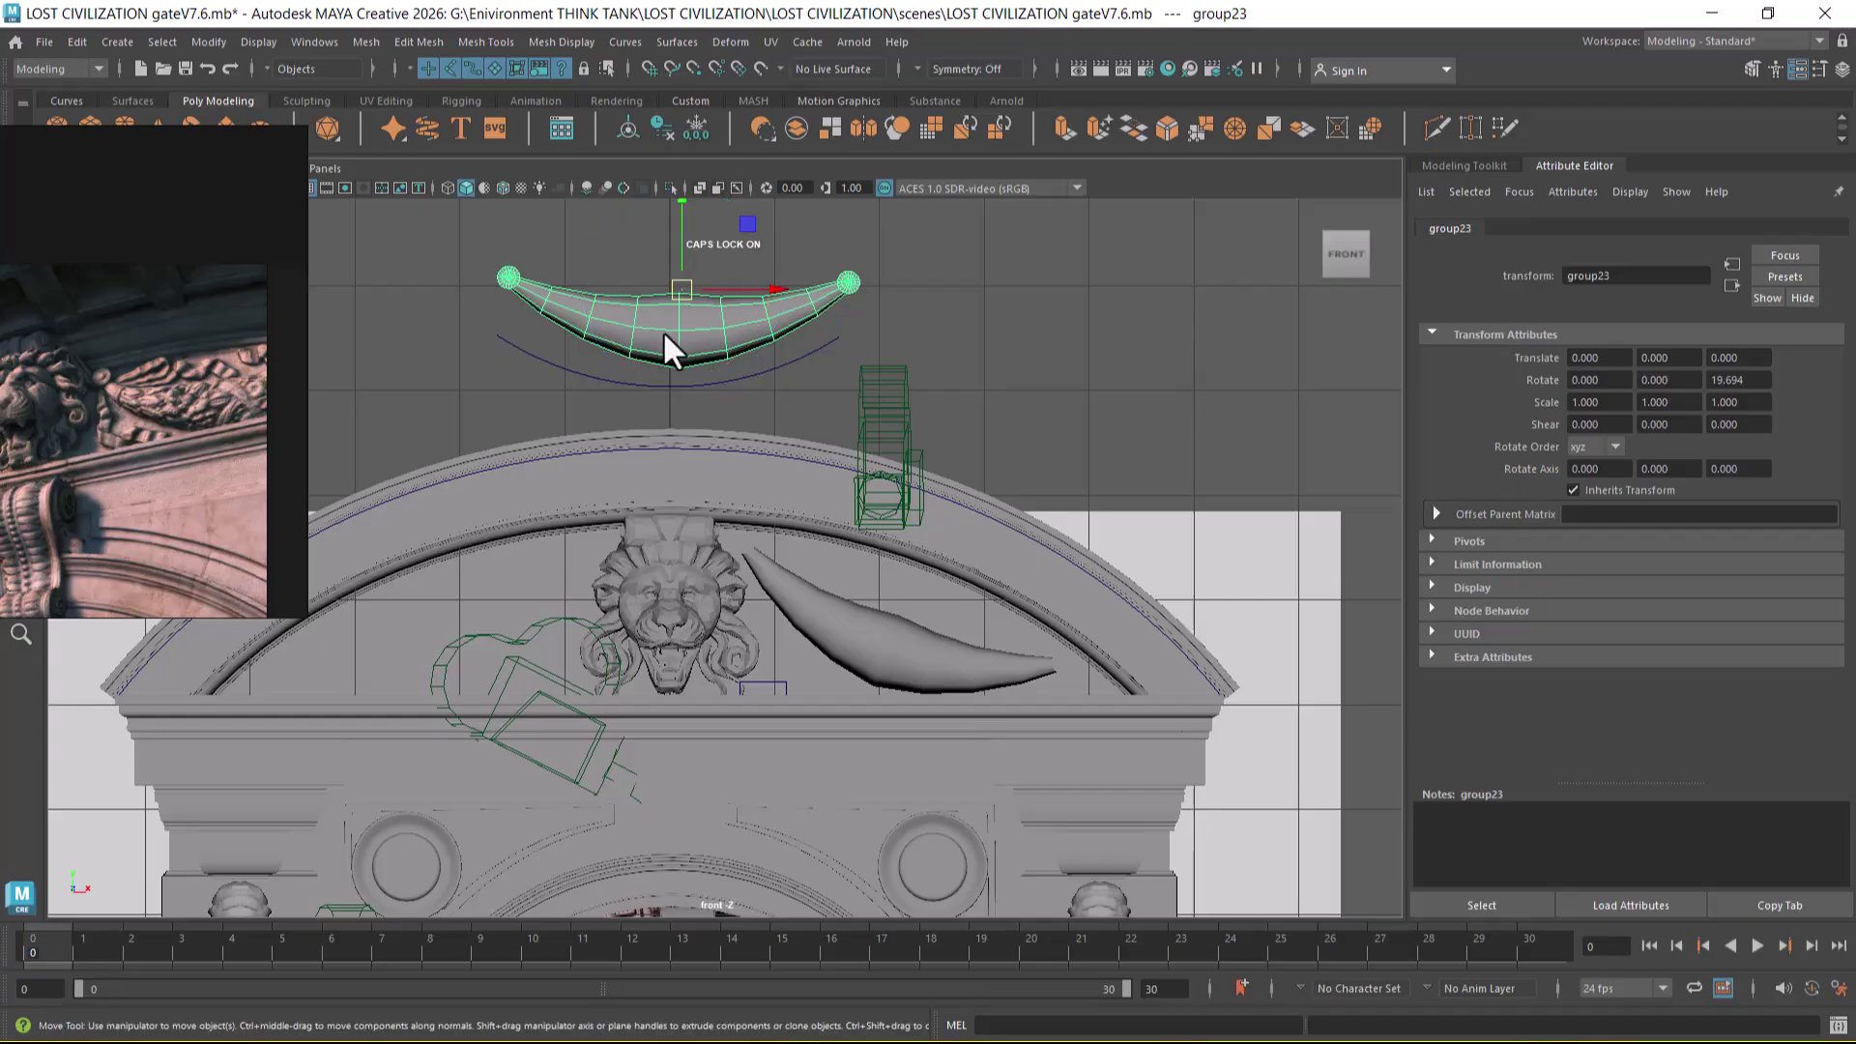
- Move the swag group down onto the hanging curve, to about X -0.106 and Y -0.332, and check it in wireframe
drag(681, 305, 673, 339)
scroll(831, 513, up, 3)
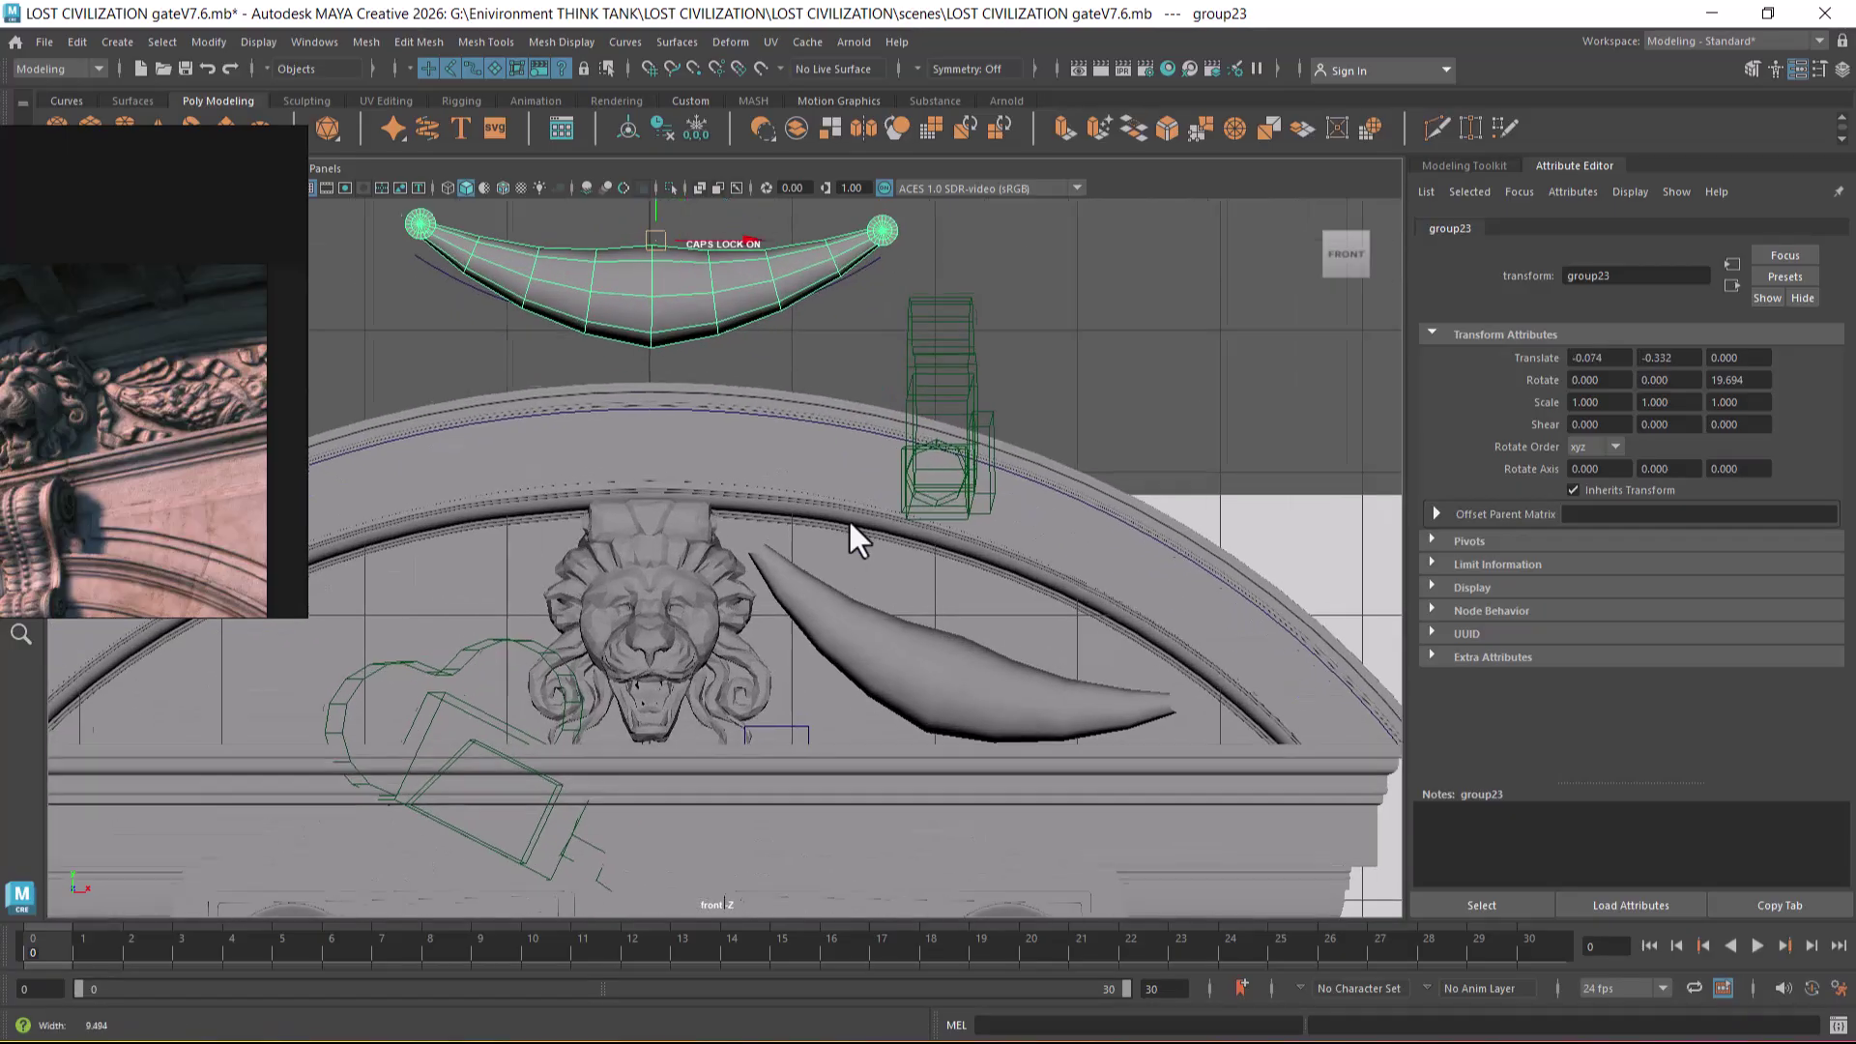
alt+middle_drag(692, 244, 837, 435)
scroll(837, 435, up, 2)
drag(908, 408, 902, 404)
key(4)
scroll(988, 549, up, 2)
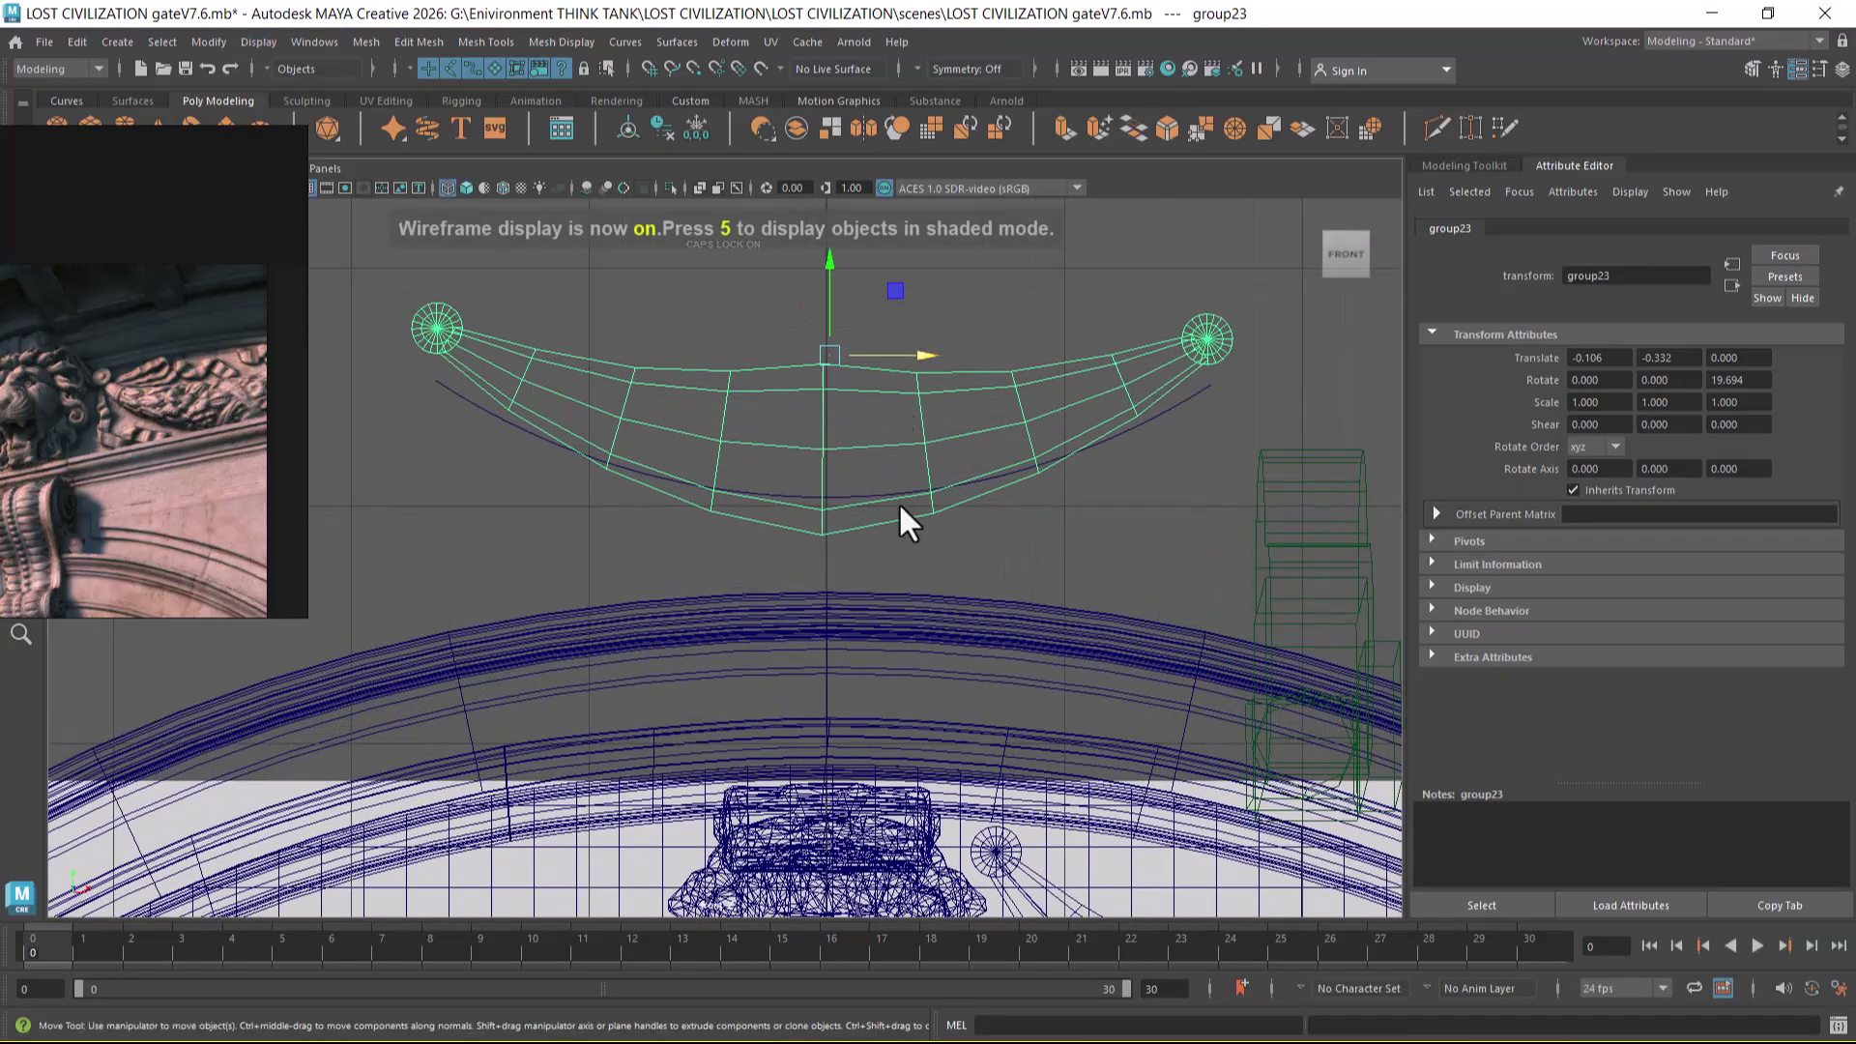
- Snap the group's pivot to the swag's middle vertex, shift it to X -0.094 and rotate it to about 20.8° around Z
key(d)
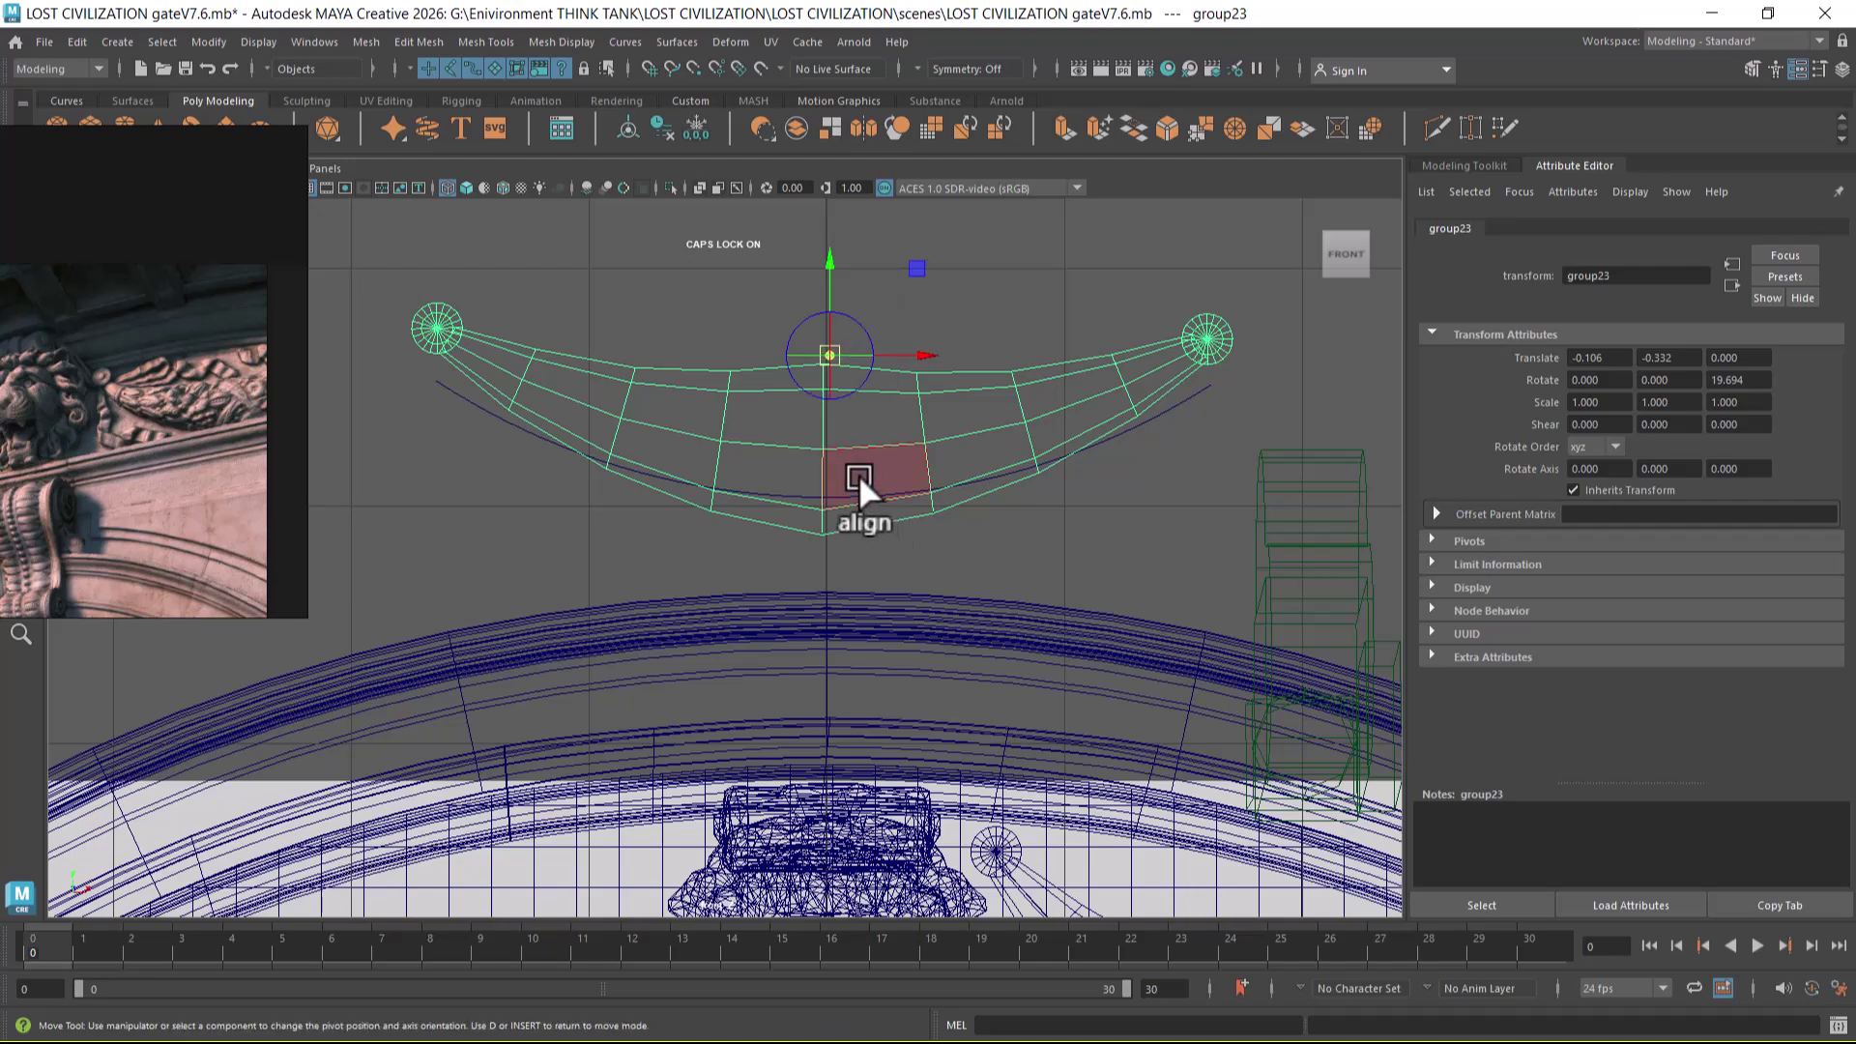
click(823, 449)
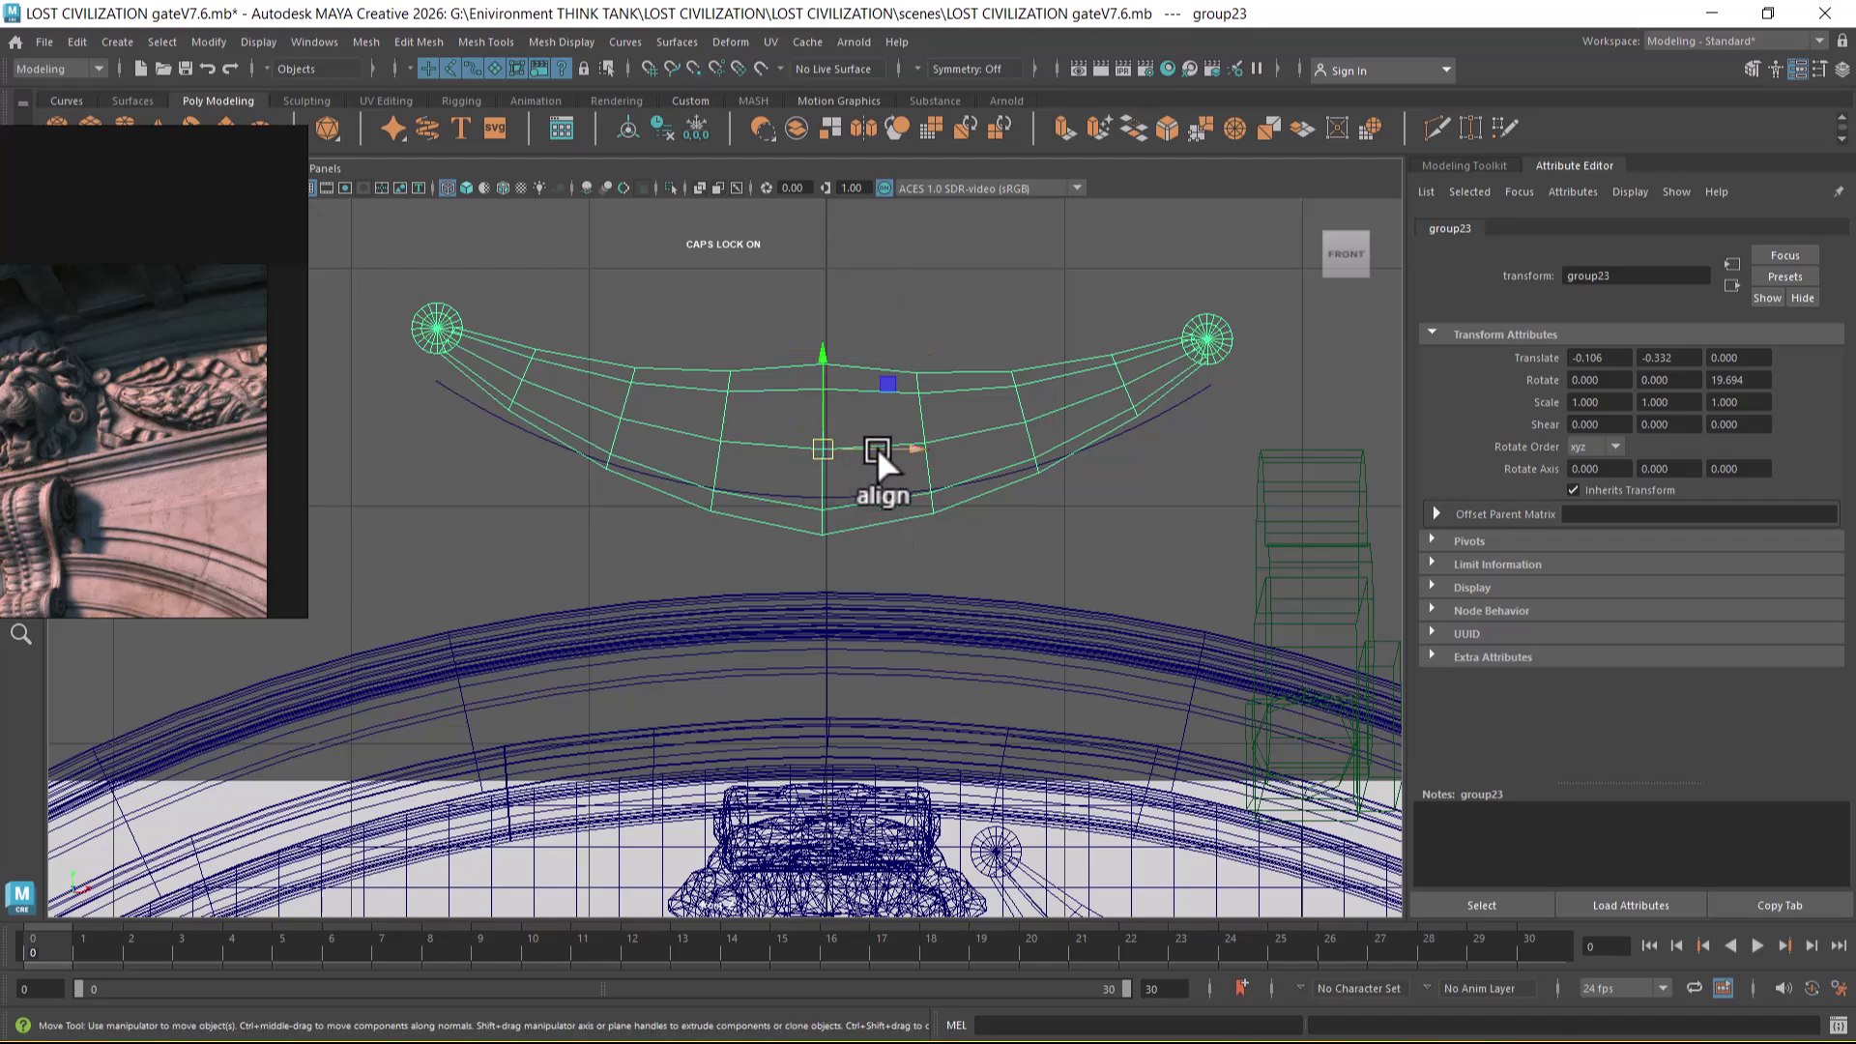
mouse_move(912, 449)
mouse_down()
mouse_move(901, 401)
mouse_move(916, 449)
mouse_up()
key(e)
key(w)
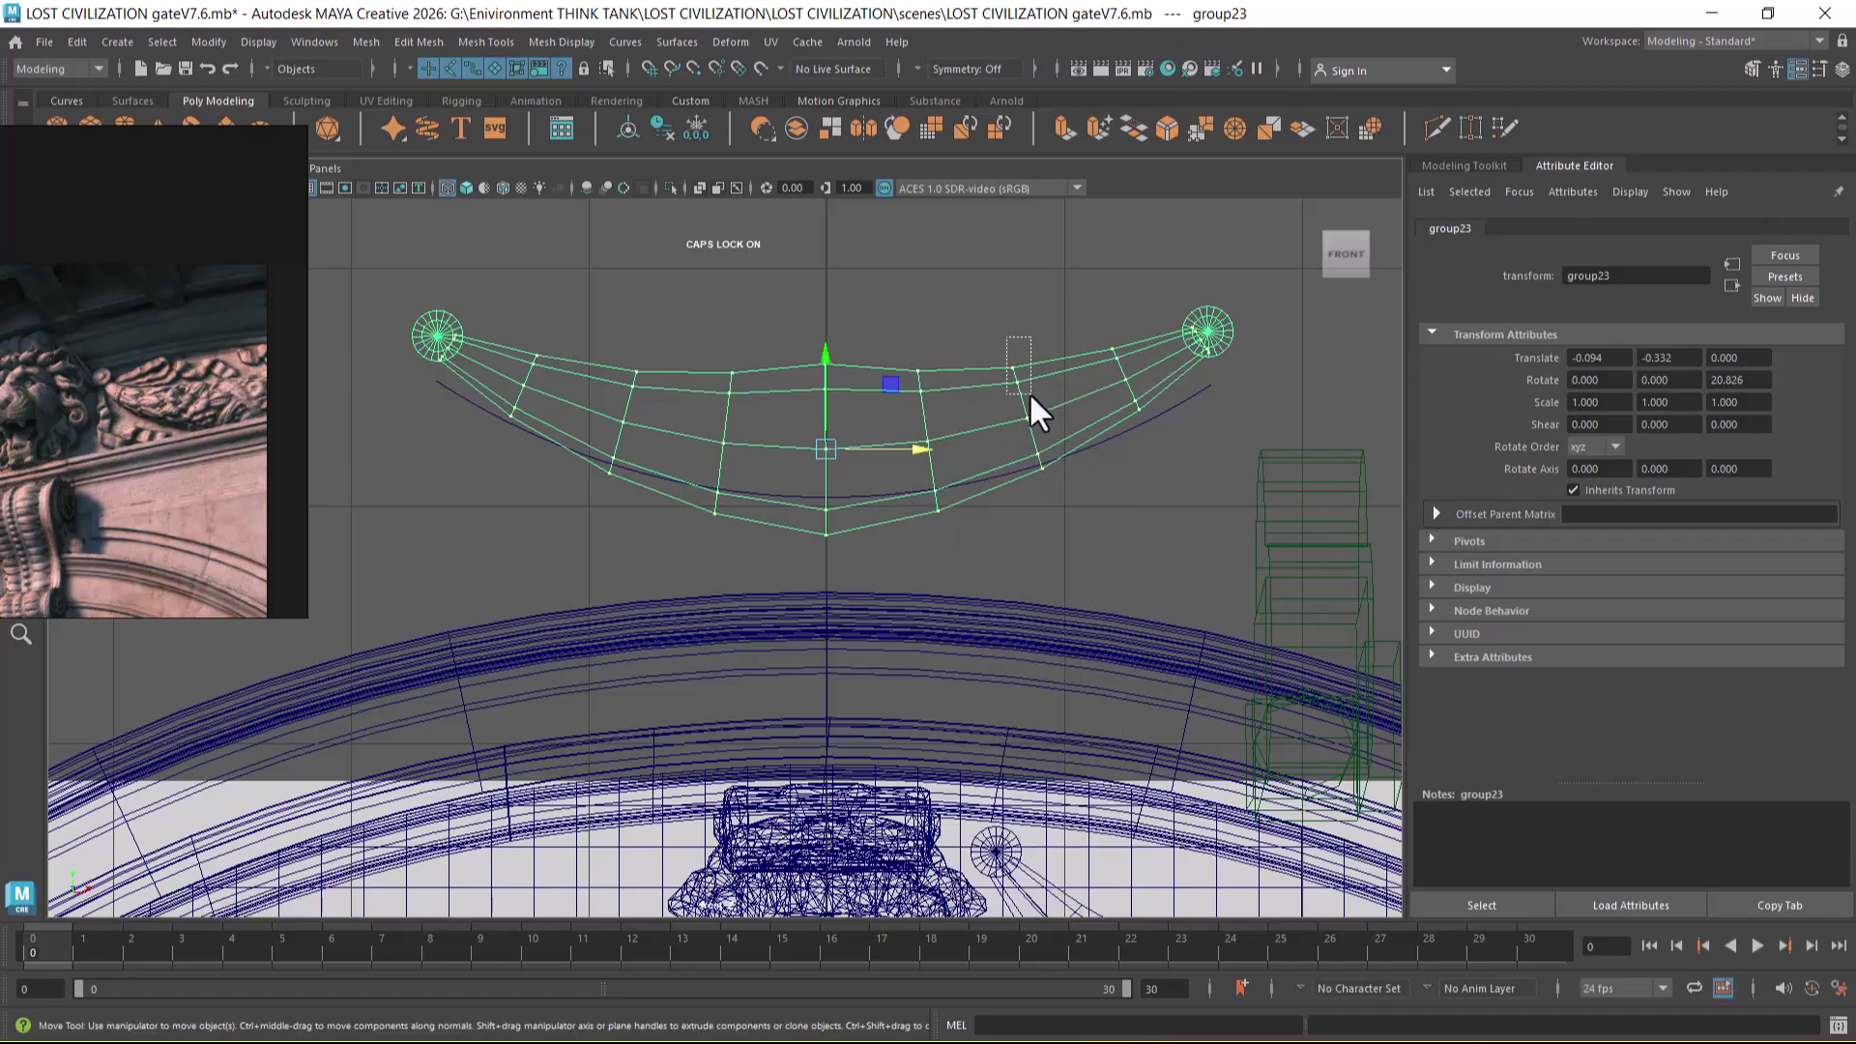
- Turn on World X symmetry and select a vertex on the swag's lower edge to check its mirrored counterpart
drag(1030, 393, 1029, 393)
right_drag(1058, 393, 1076, 239)
click(1037, 461)
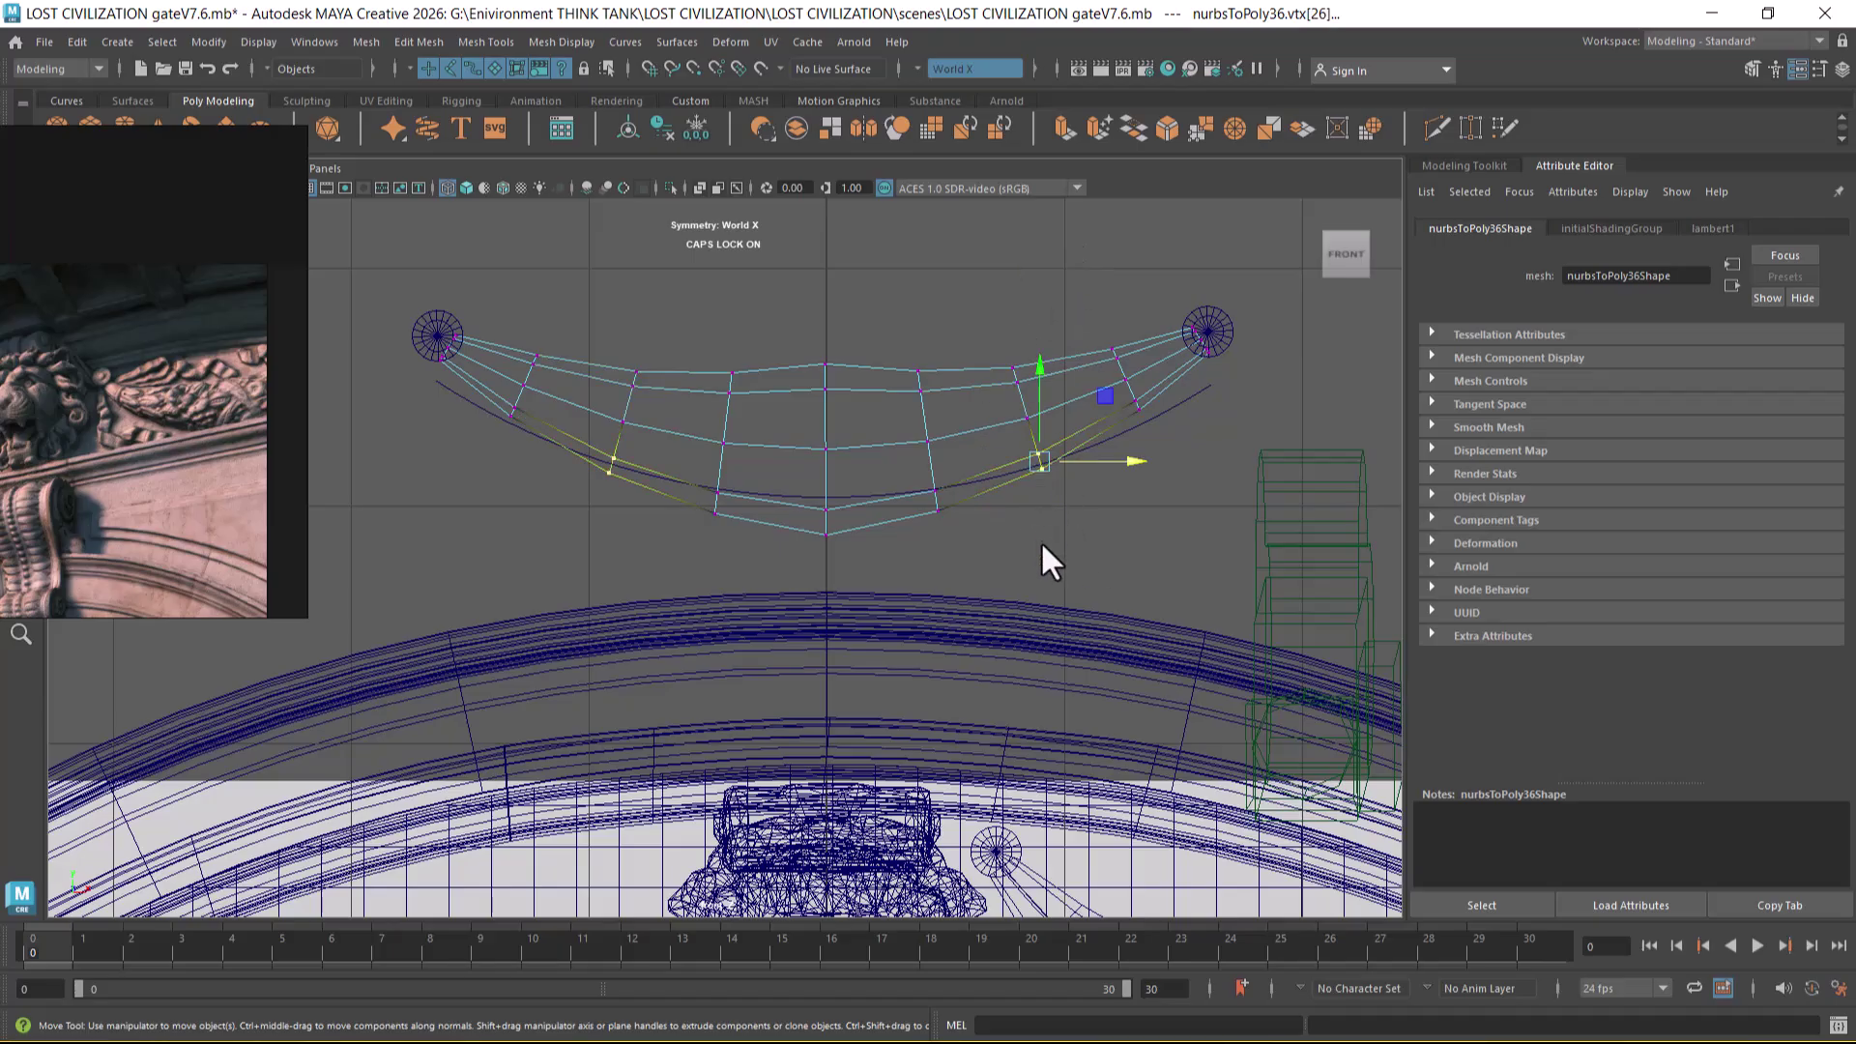
- Try rotating the swag mesh alone slightly around Z, and undo the rotation
right_drag(925, 448, 1127, 344)
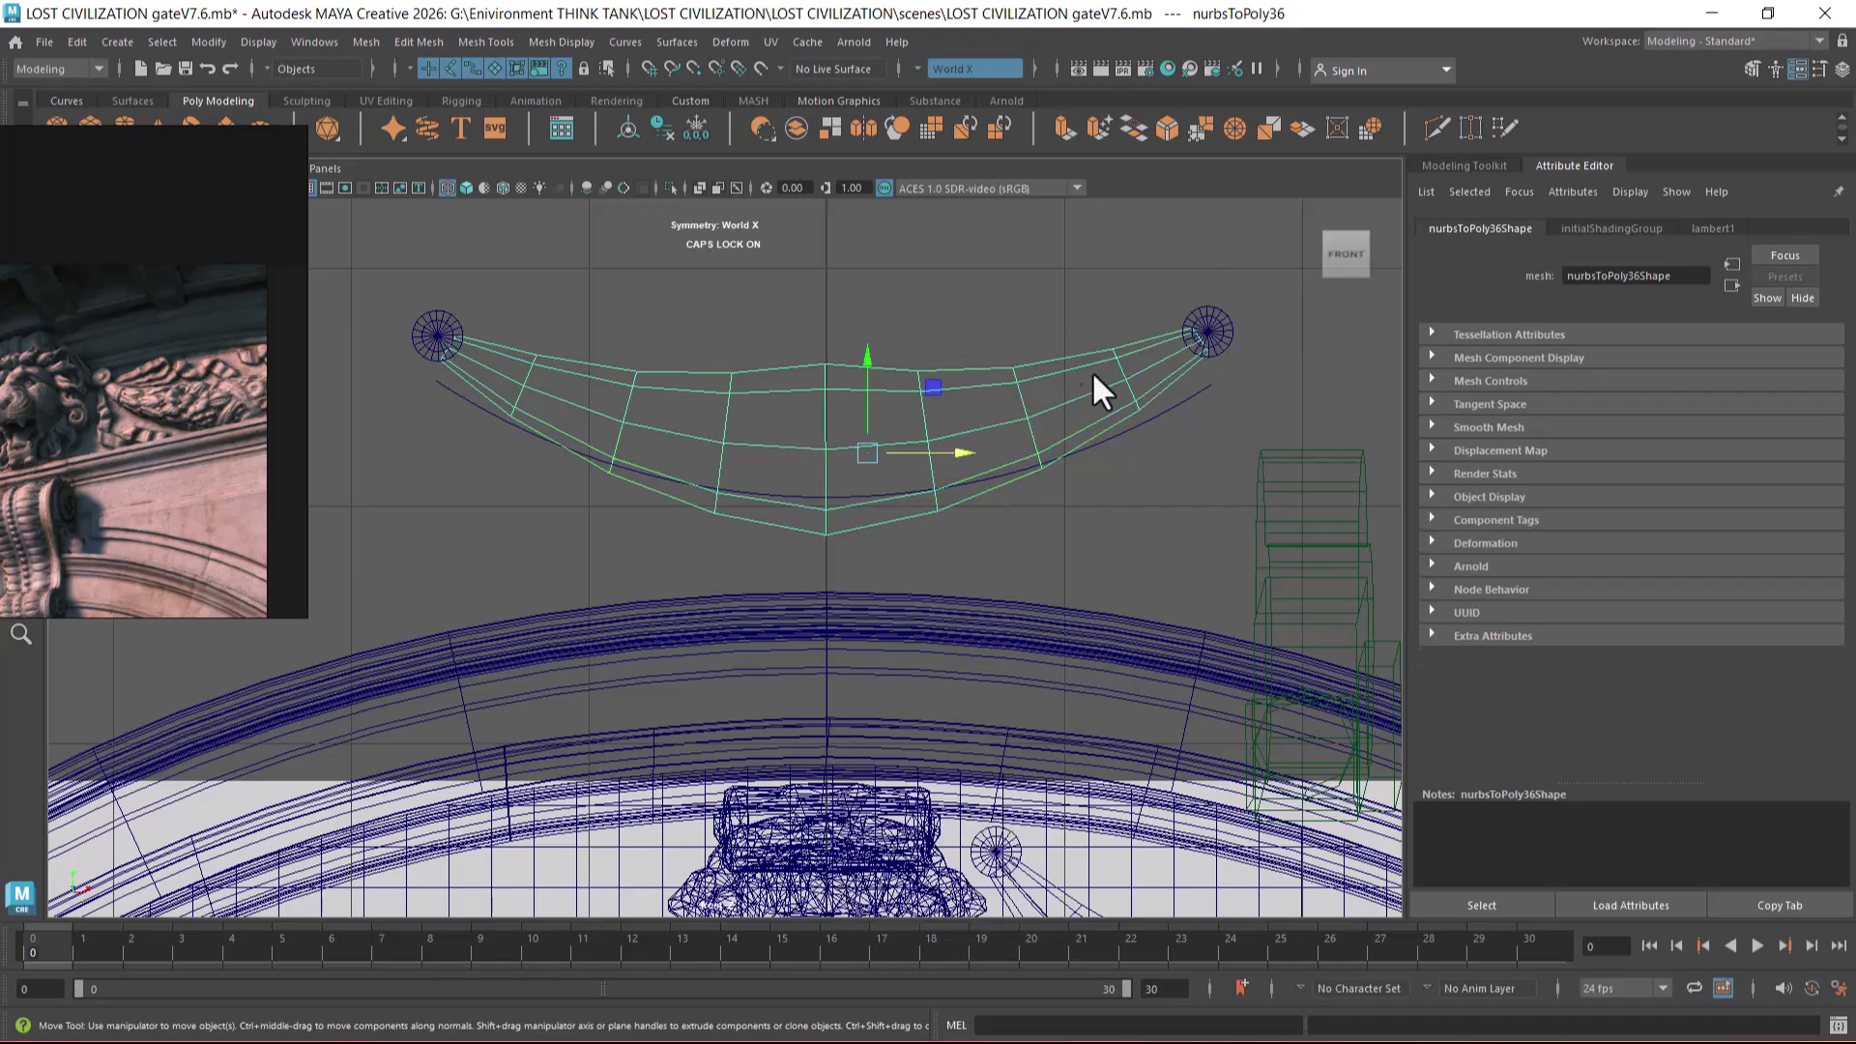
key(e)
drag(947, 415, 949, 419)
key(ctrl+z)
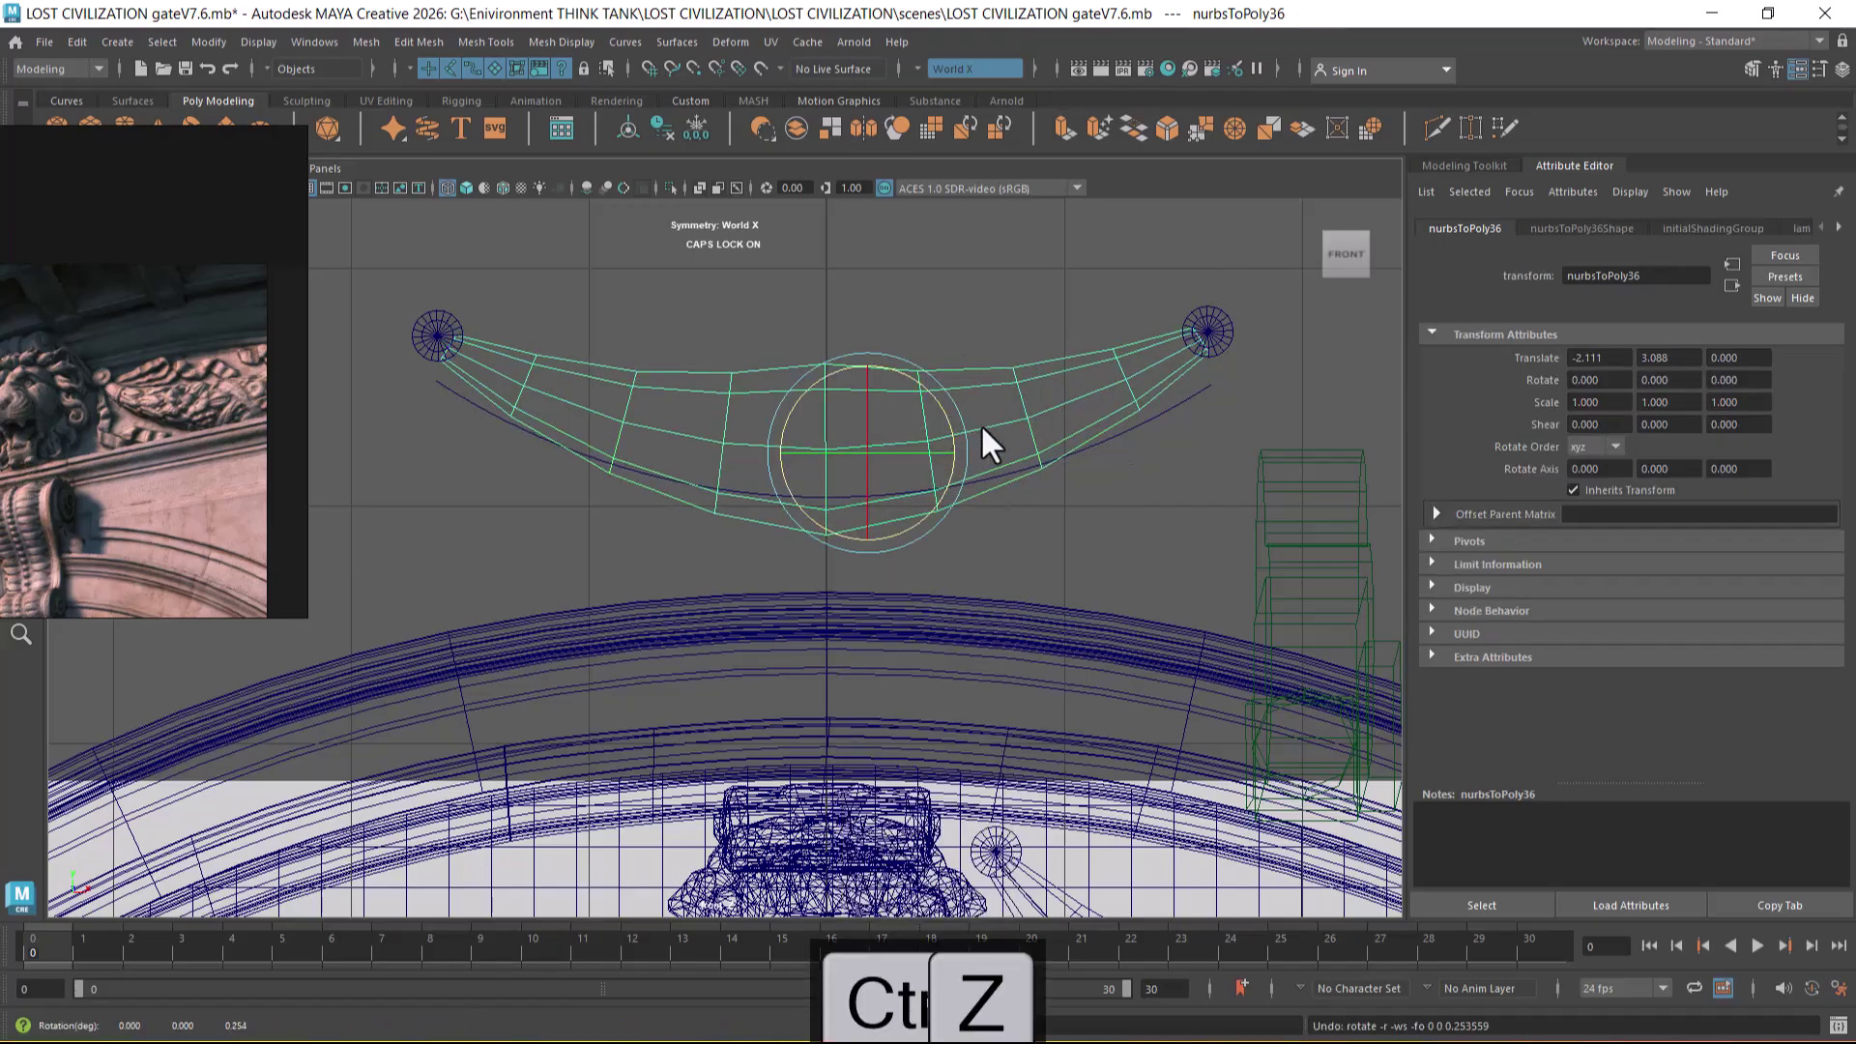
- Fine-tune the whole swag group to about X -0.085 and 20.2° around Z, aligning it with the center line and hanging curve
key(Up)
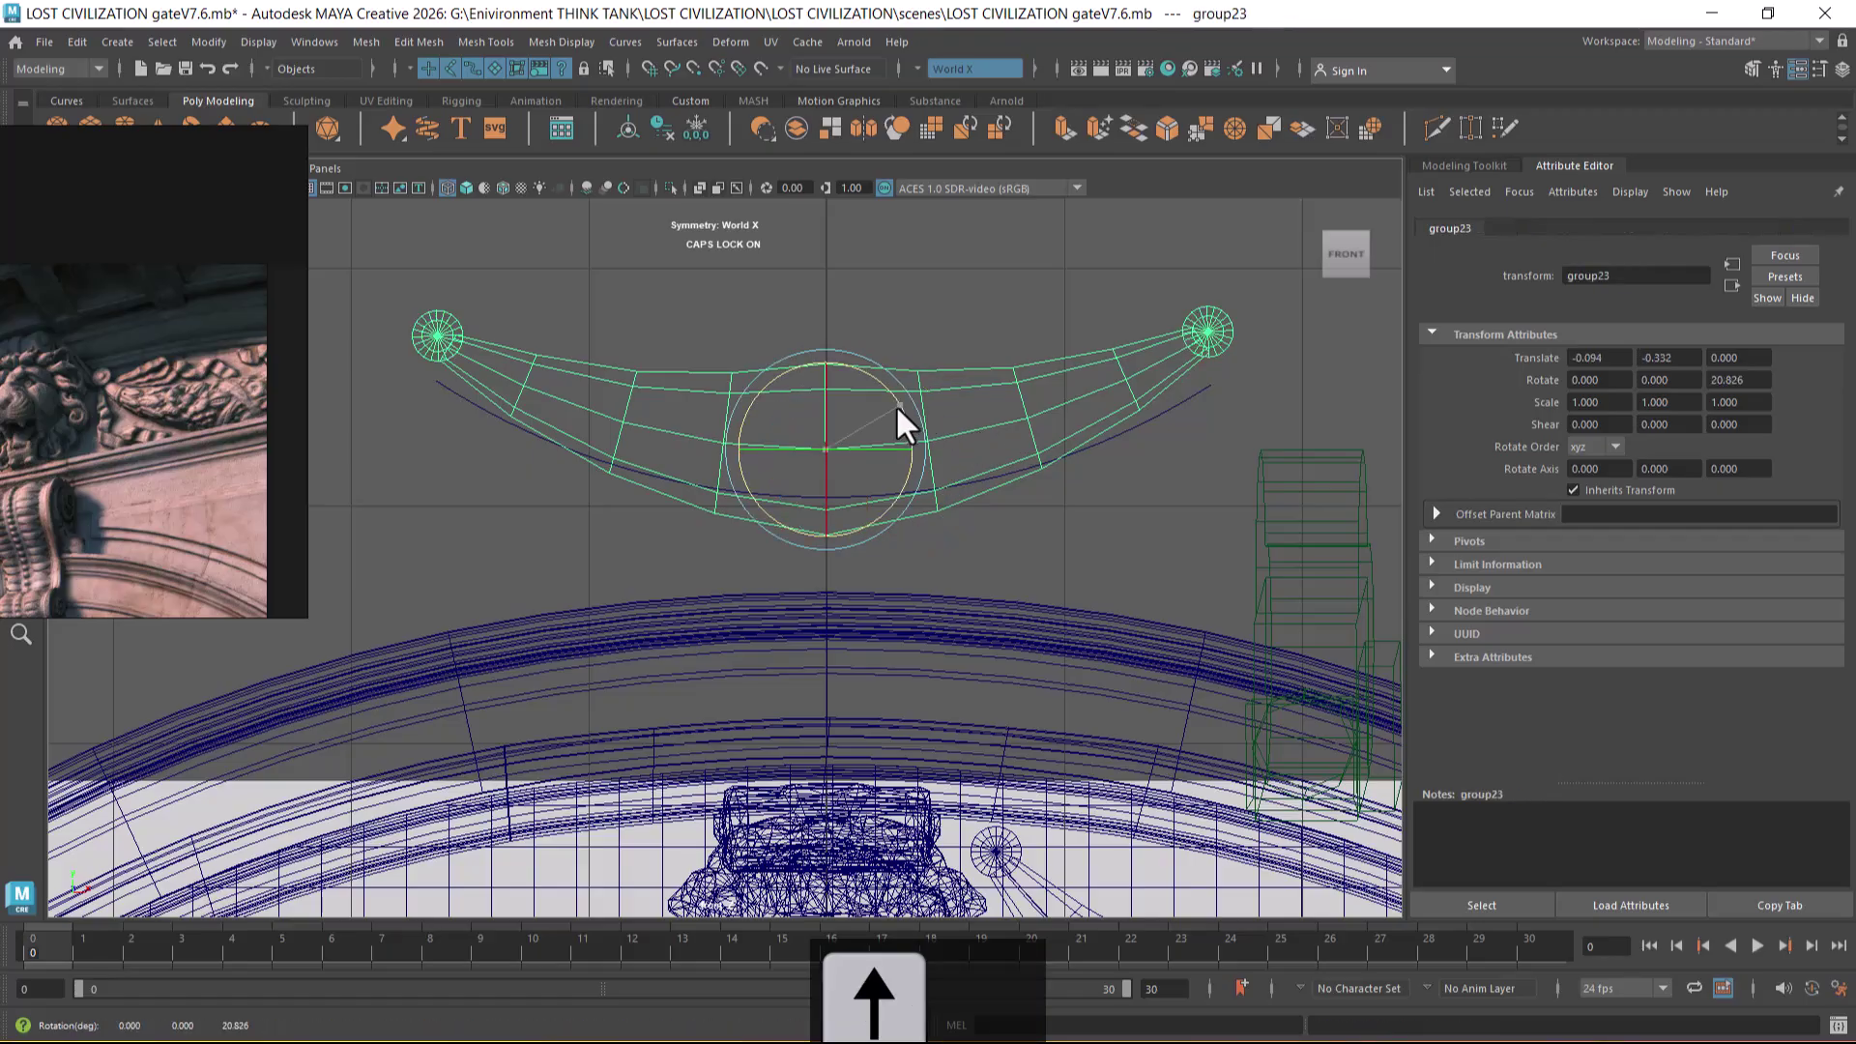
drag(896, 404, 896, 404)
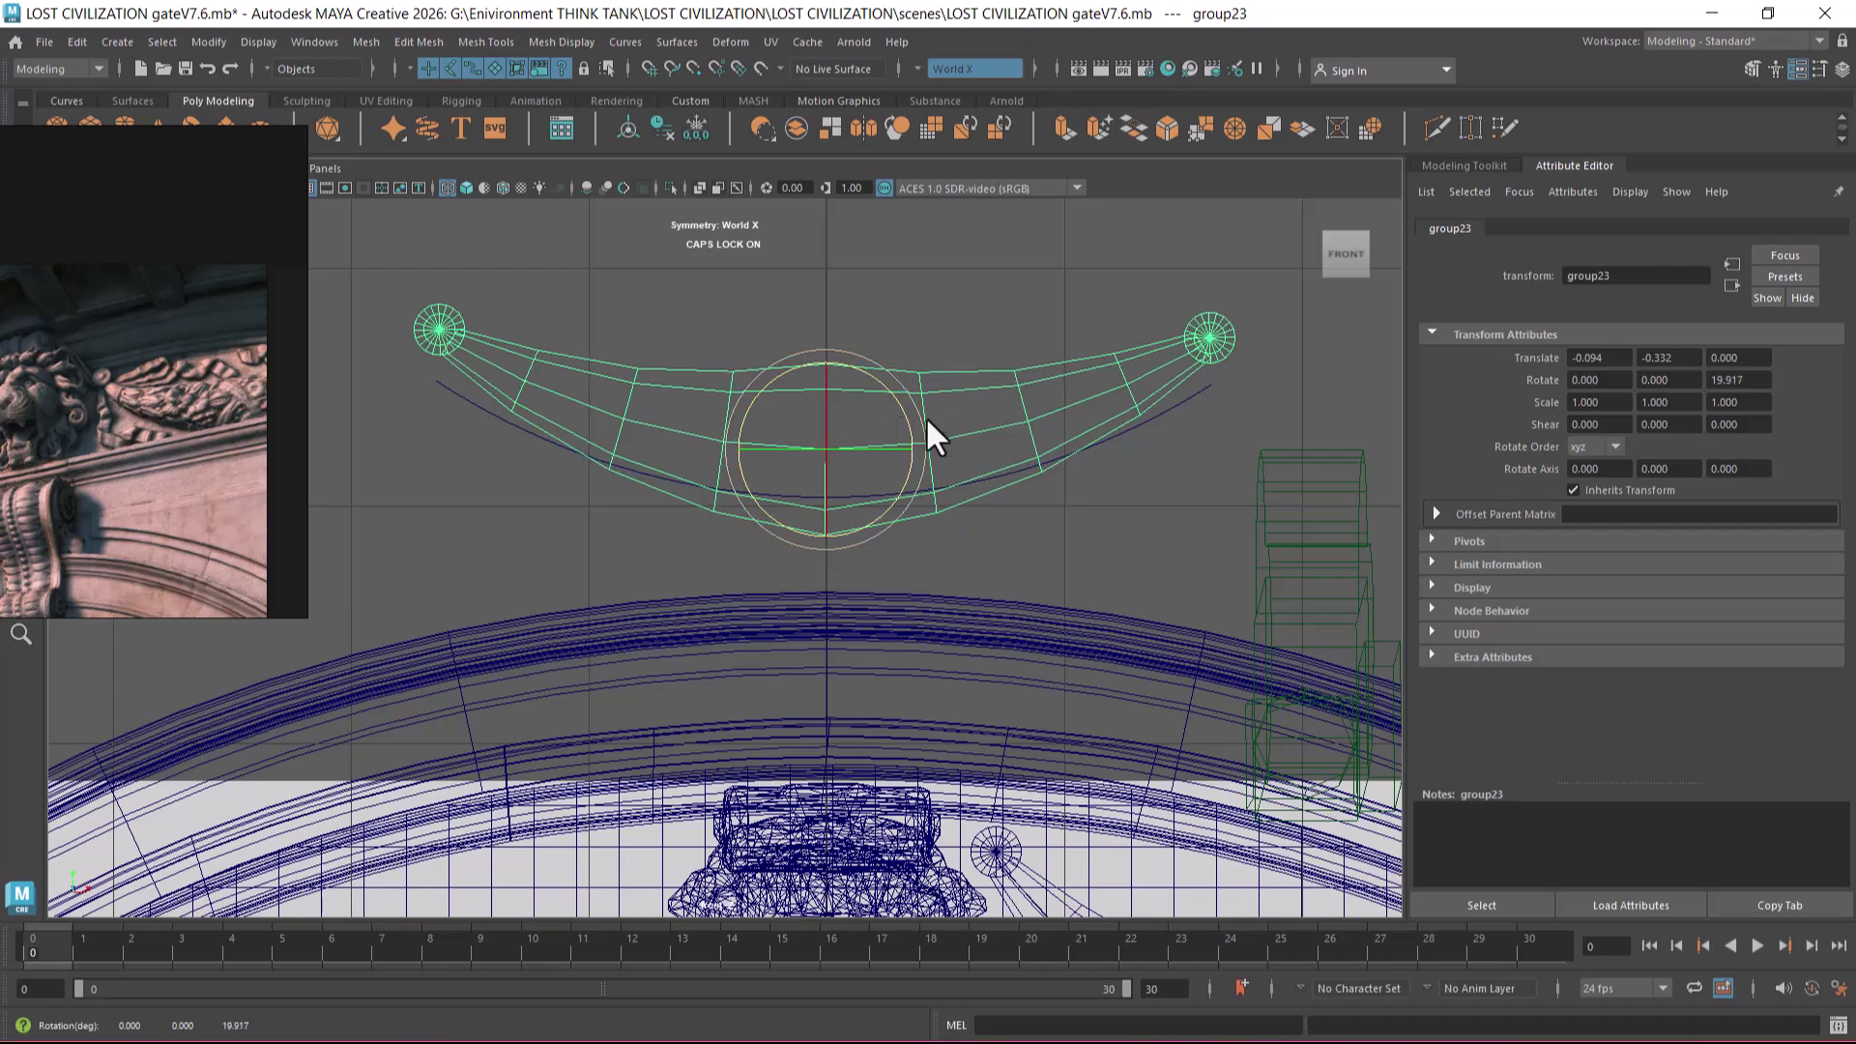
drag(908, 437, 909, 436)
key(w)
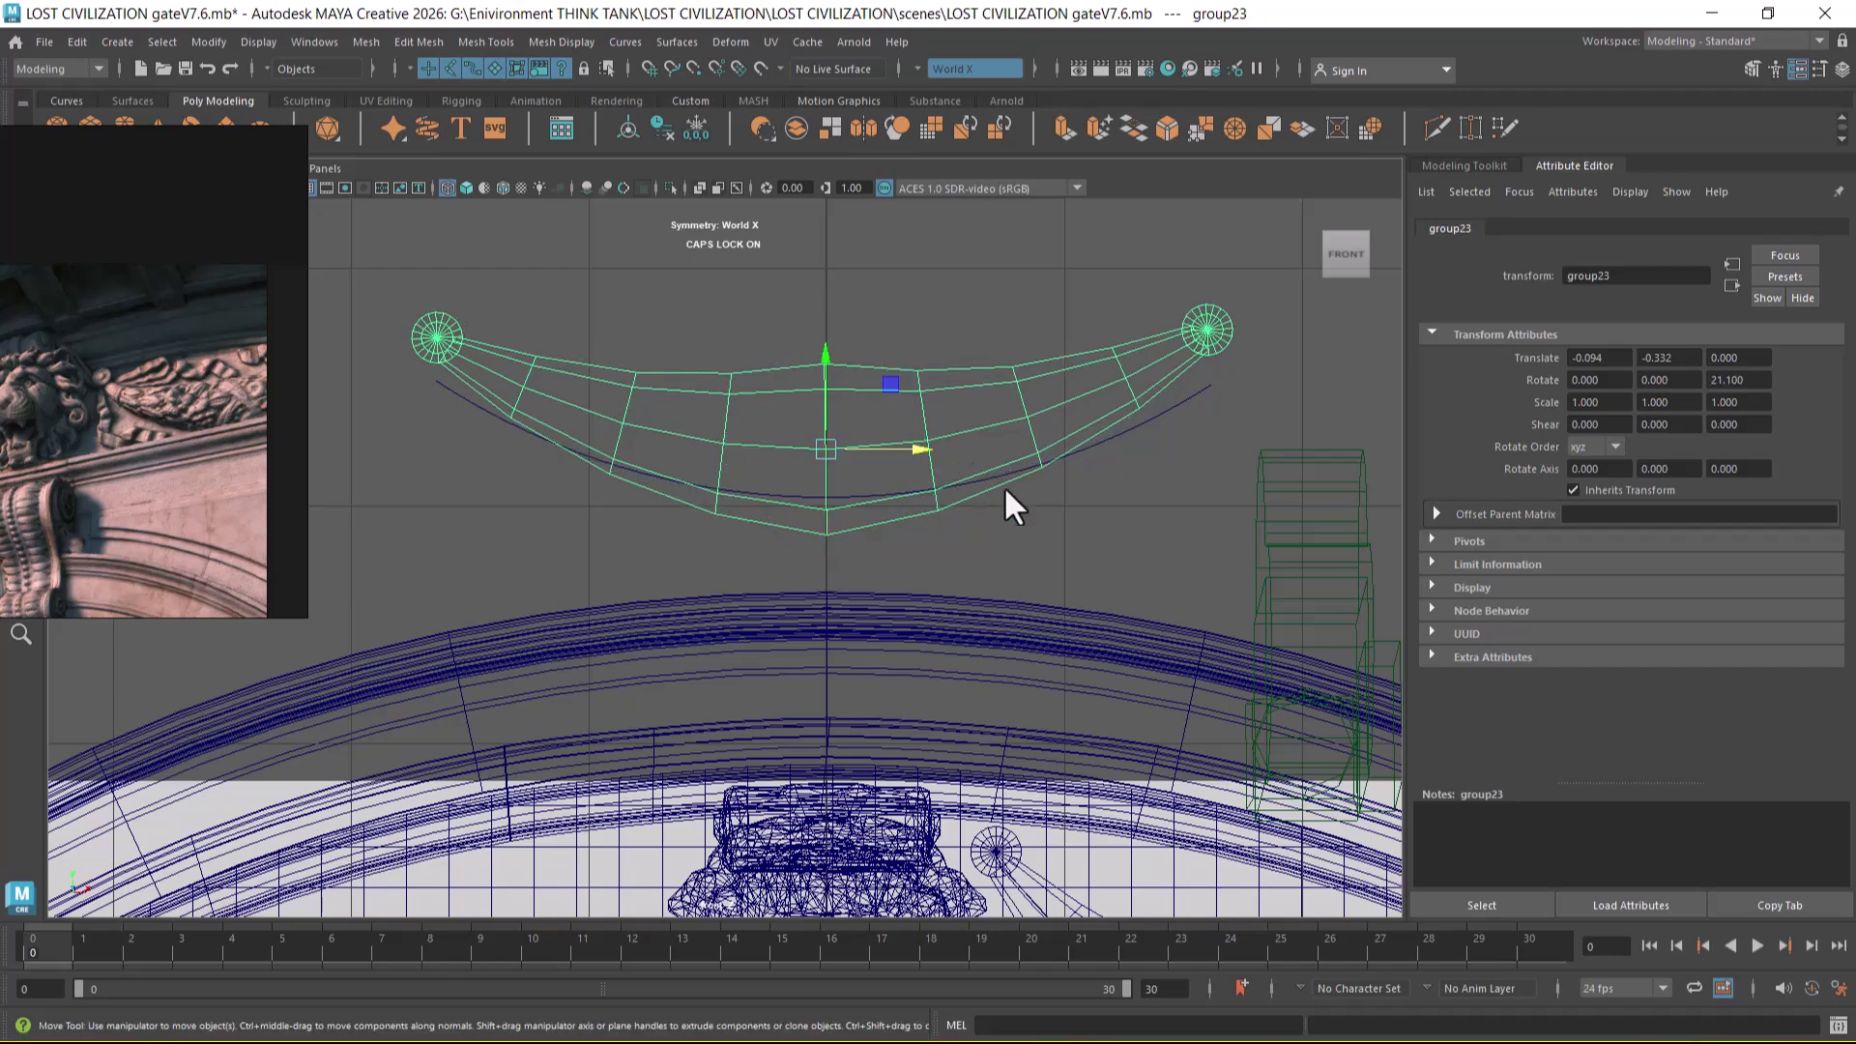
drag(914, 453, 915, 452)
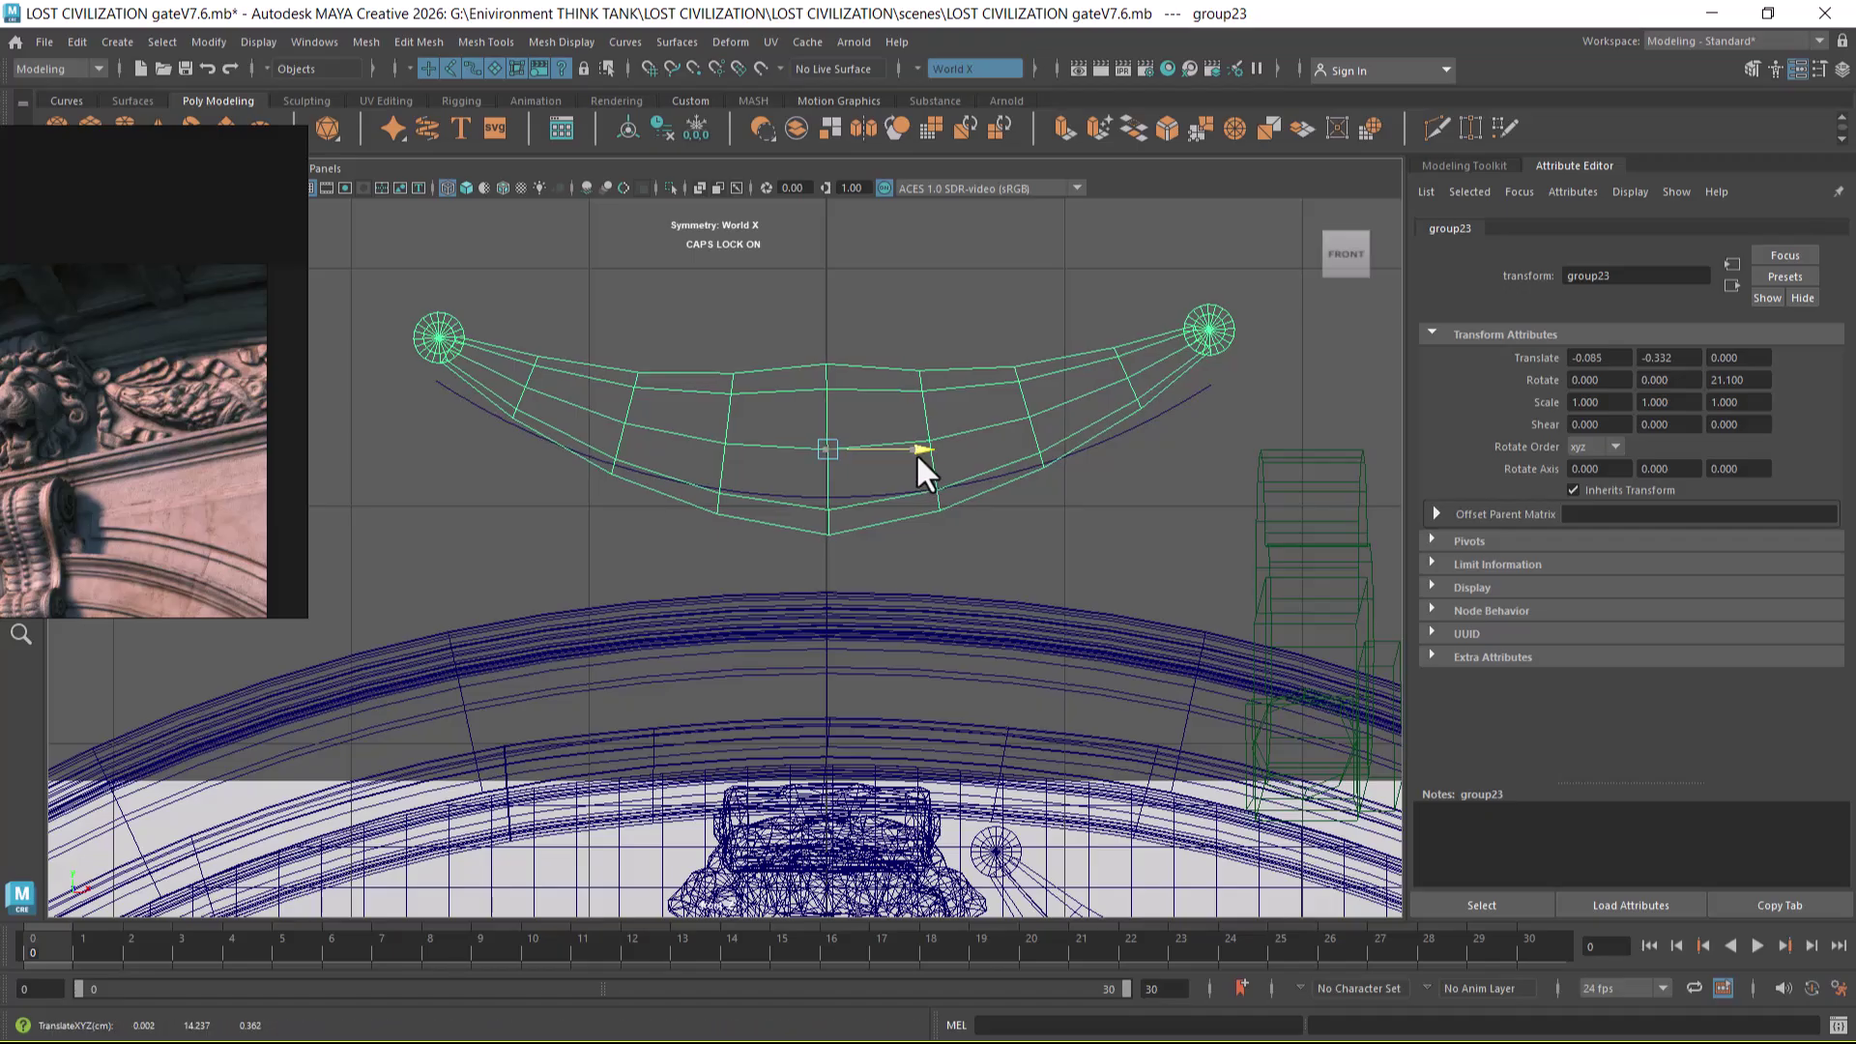
key(e)
scroll(949, 508, up, 1)
scroll(984, 611, up, 4)
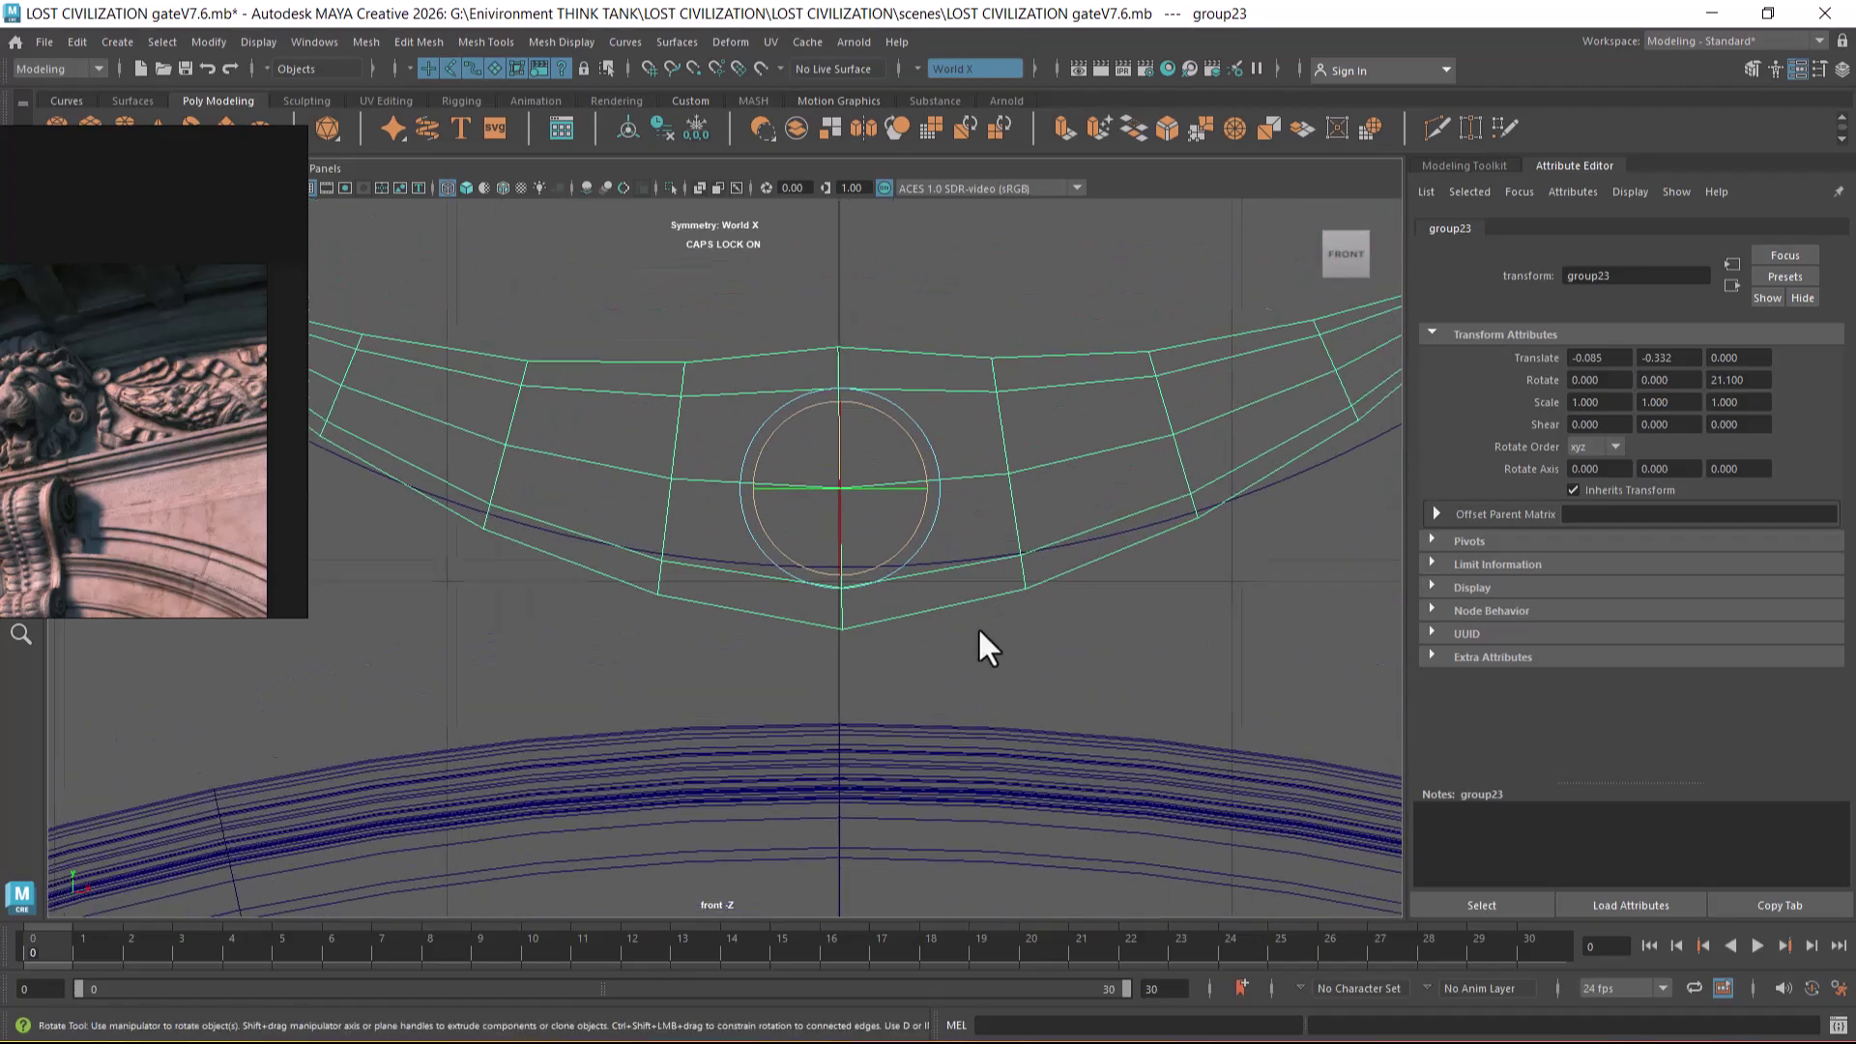
drag(939, 427, 936, 433)
scroll(1044, 541, down, 3)
key(w)
scroll(982, 489, down, 4)
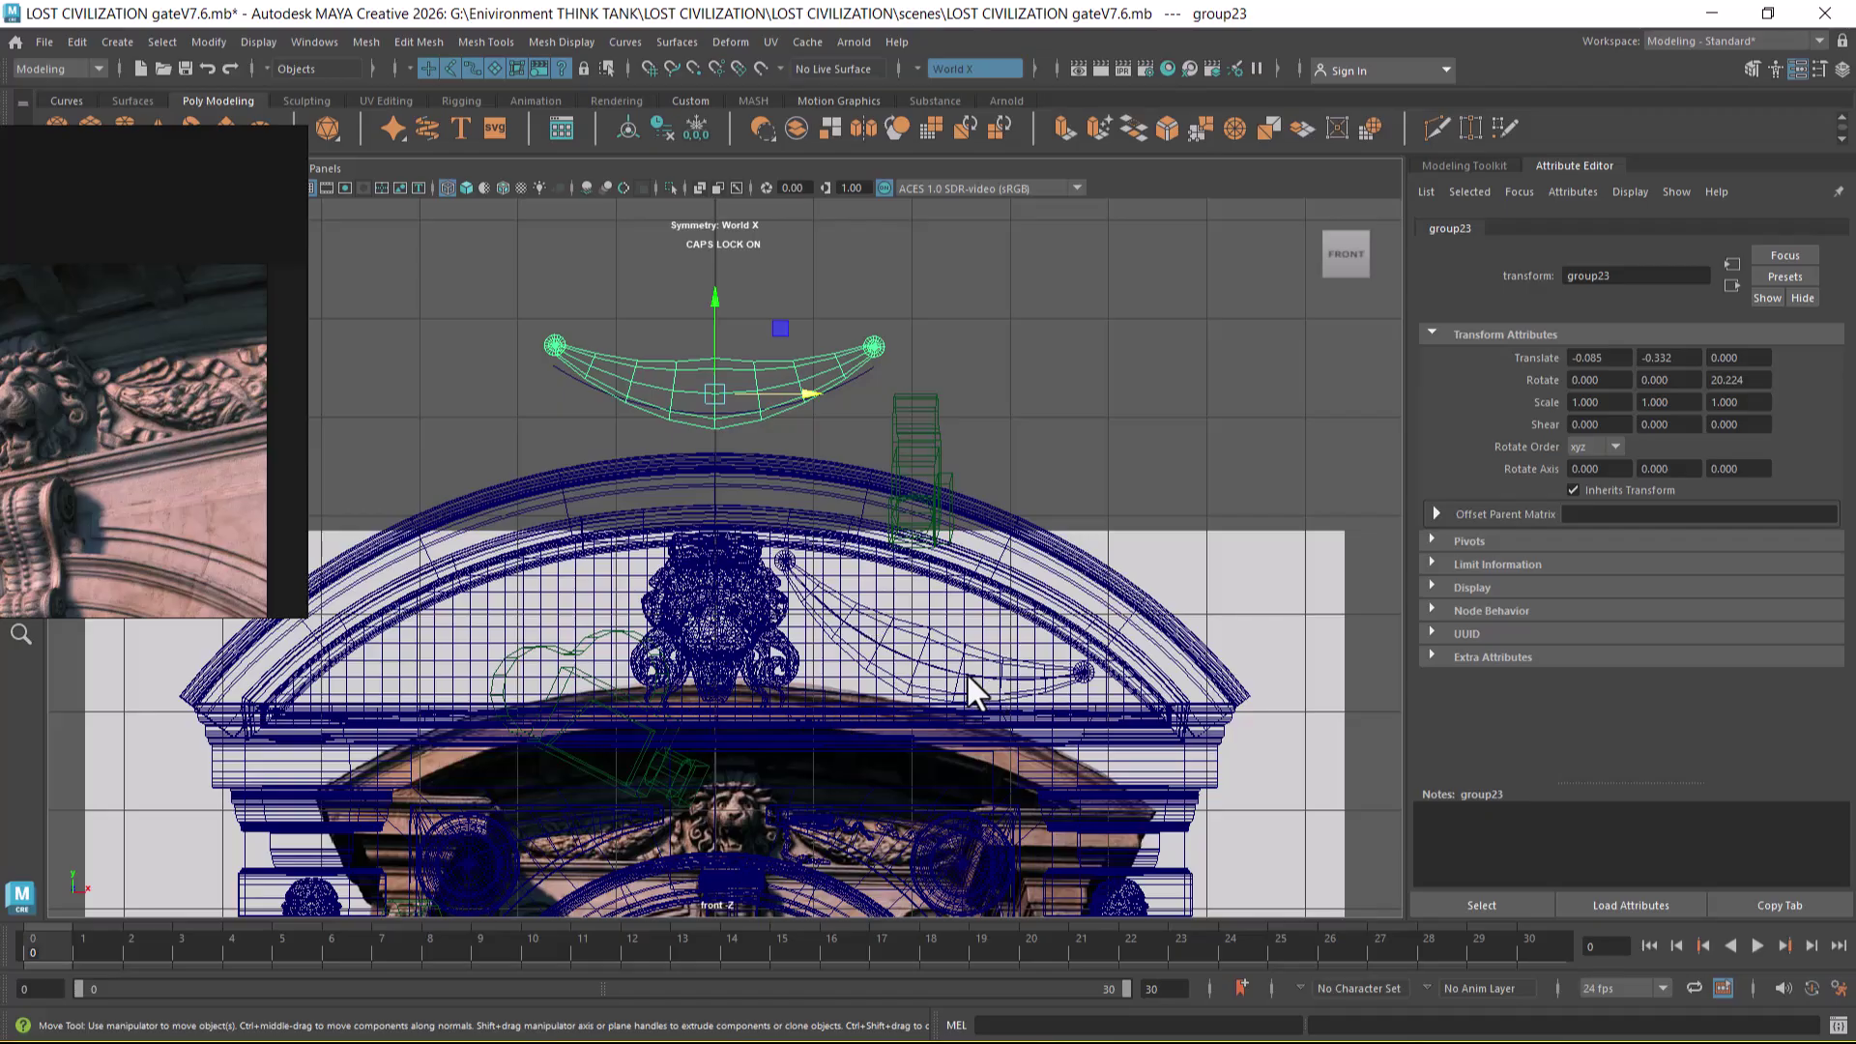
- Hide the statues, columns, arch moldings, spandrels, curved roof and wall block in the shaded perspective view, accepting the autosave
alt+middle_drag(857, 758, 826, 570)
alt+right_drag(826, 547, 885, 716)
key(space)
mouse_move(887, 711)
alt+mouse_down()
mouse_move(899, 634)
mouse_move(1011, 654)
mouse_move(837, 629)
mouse_move(764, 433)
mouse_move(675, 431)
mouse_move(828, 411)
mouse_move(758, 526)
mouse_move(232, 214)
mouse_move(444, 489)
mouse_move(285, 344)
mouse_move(257, 349)
mouse_move(306, 332)
mouse_move(812, 509)
mouse_move(631, 527)
mouse_move(1017, 551)
mouse_move(891, 513)
mouse_move(937, 606)
alt+mouse_up()
key(5)
click(956, 749)
alt+drag(977, 742, 430, 747)
shift+click(460, 723)
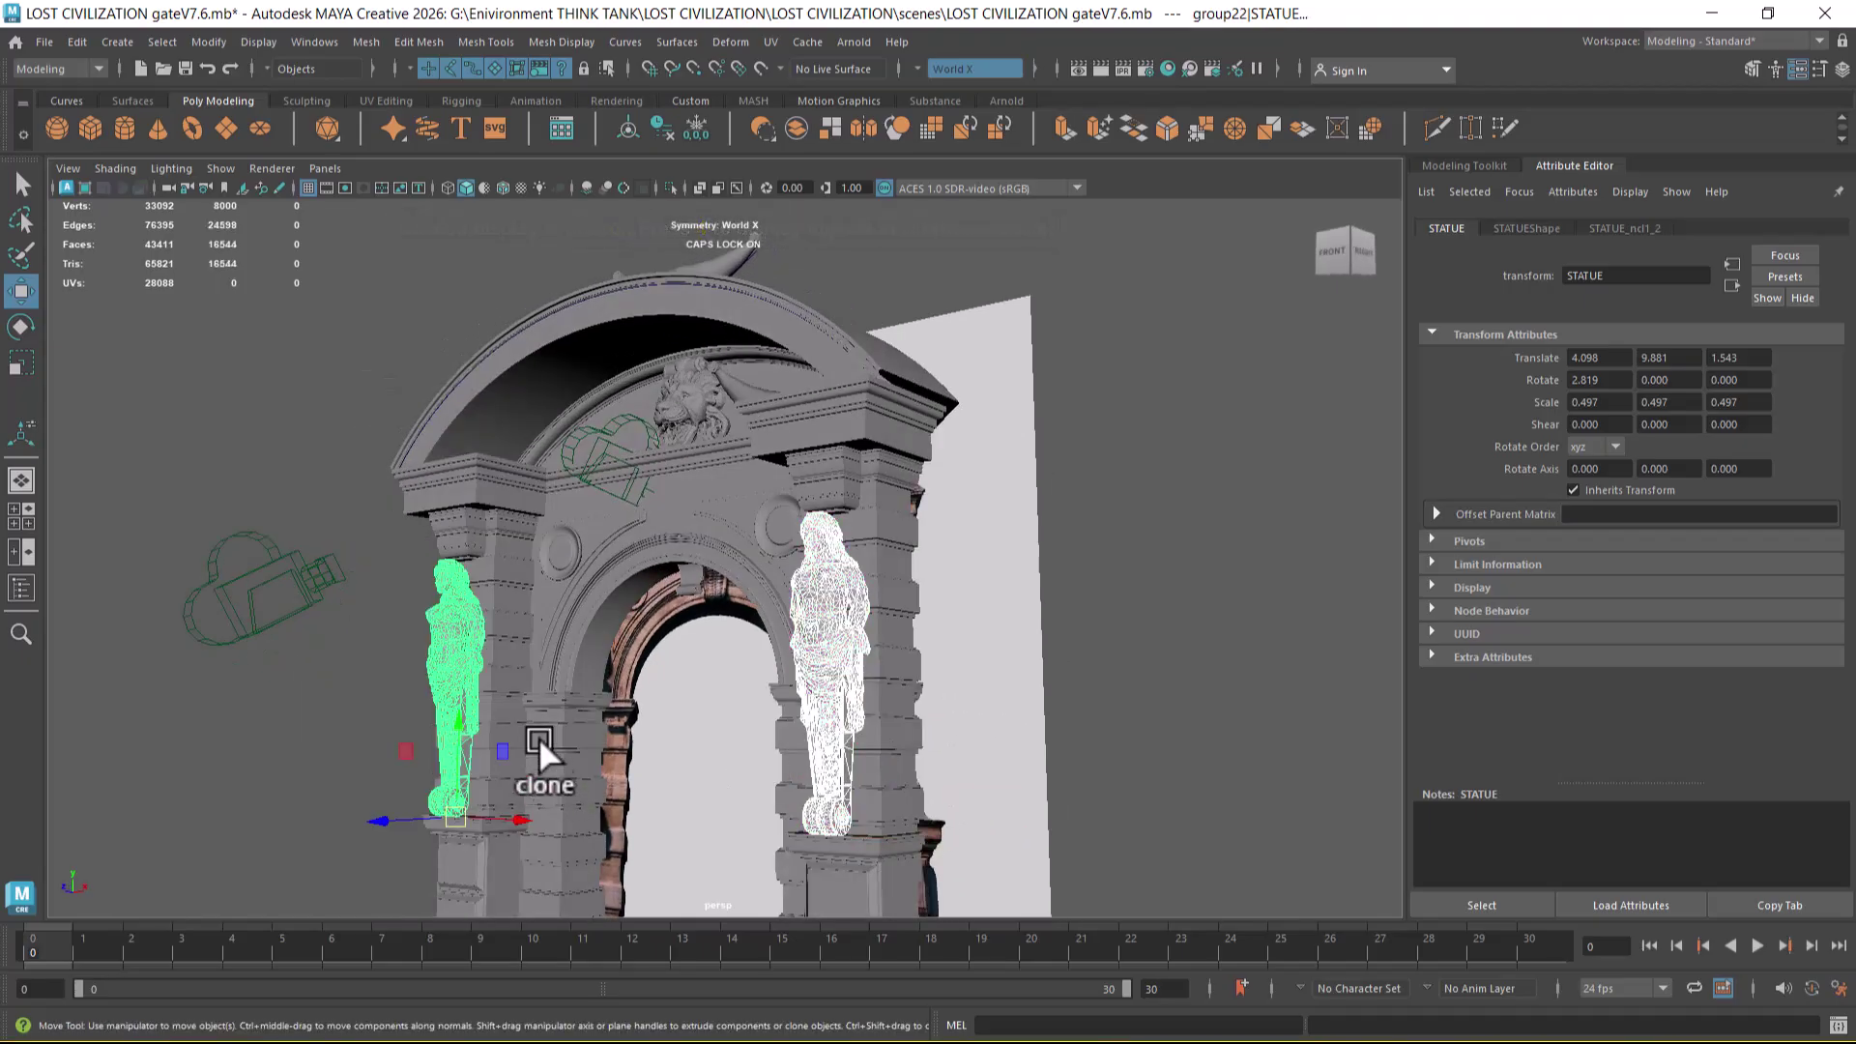
shift+click(548, 710)
shift+click(565, 652)
shift+click(498, 556)
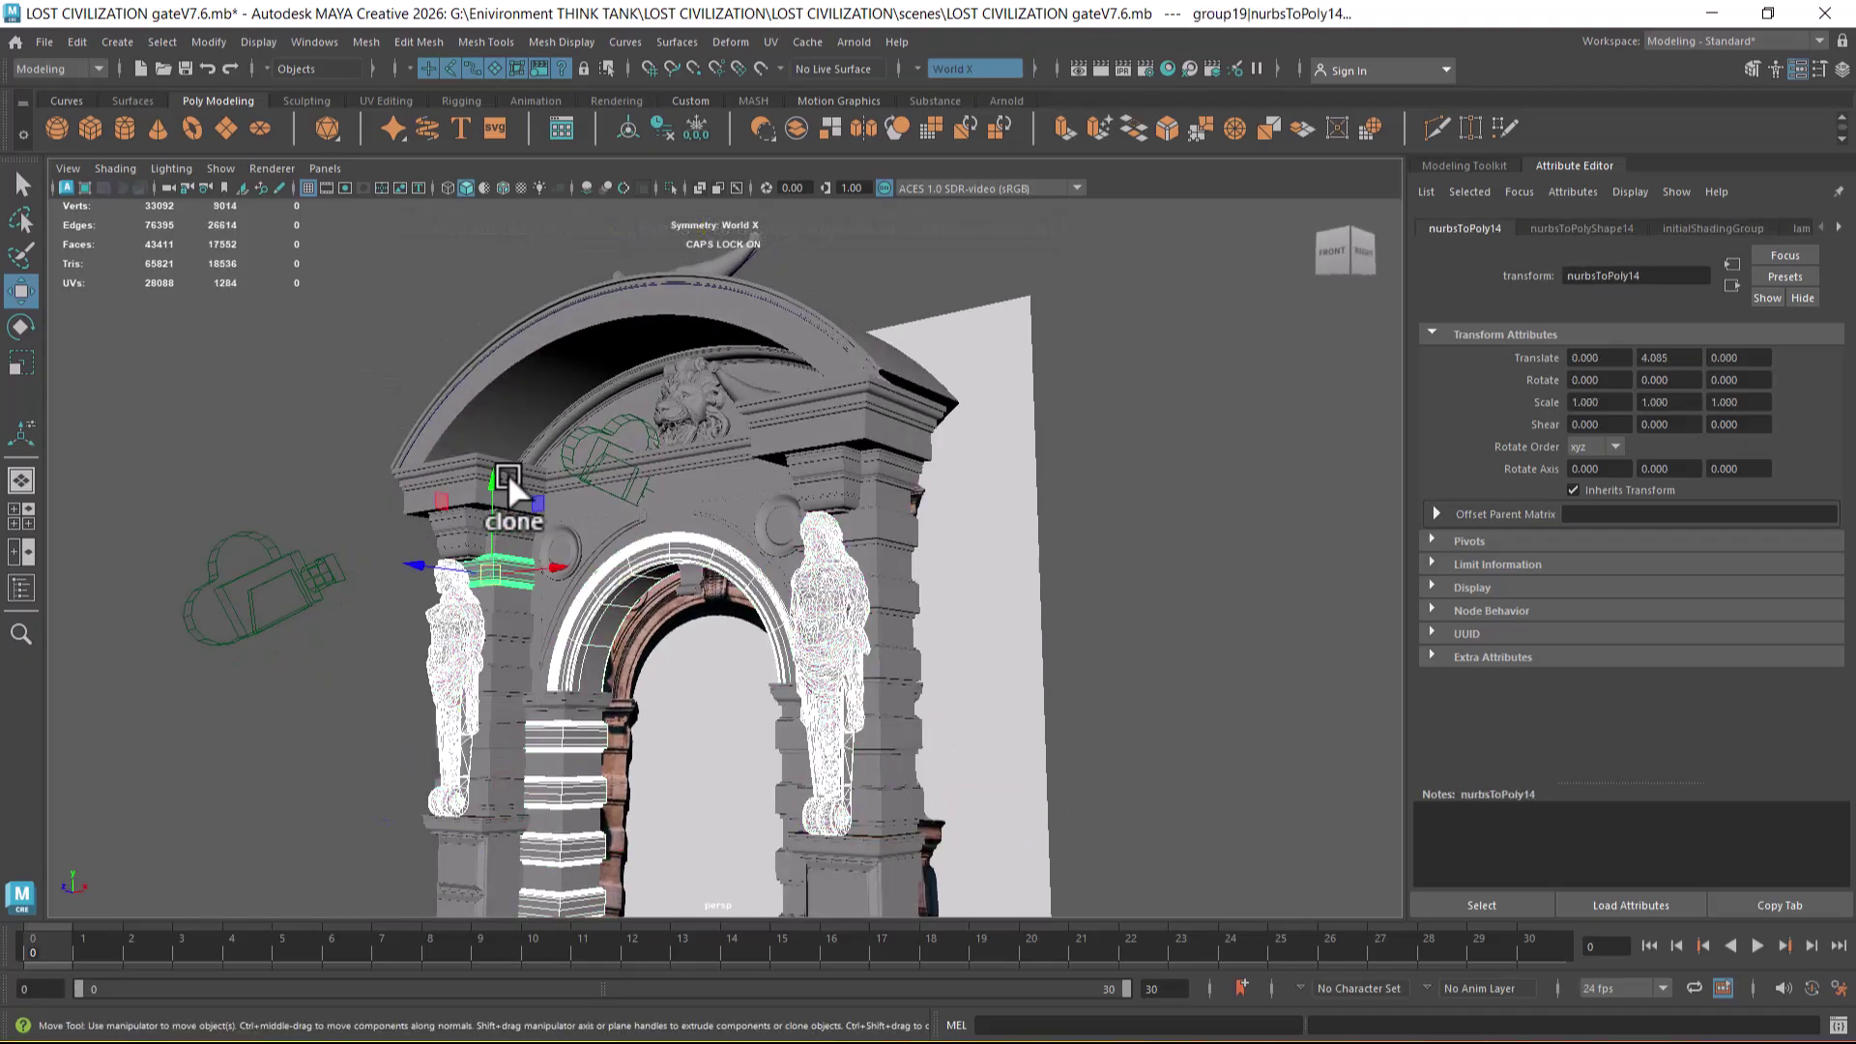
shift+click(478, 483)
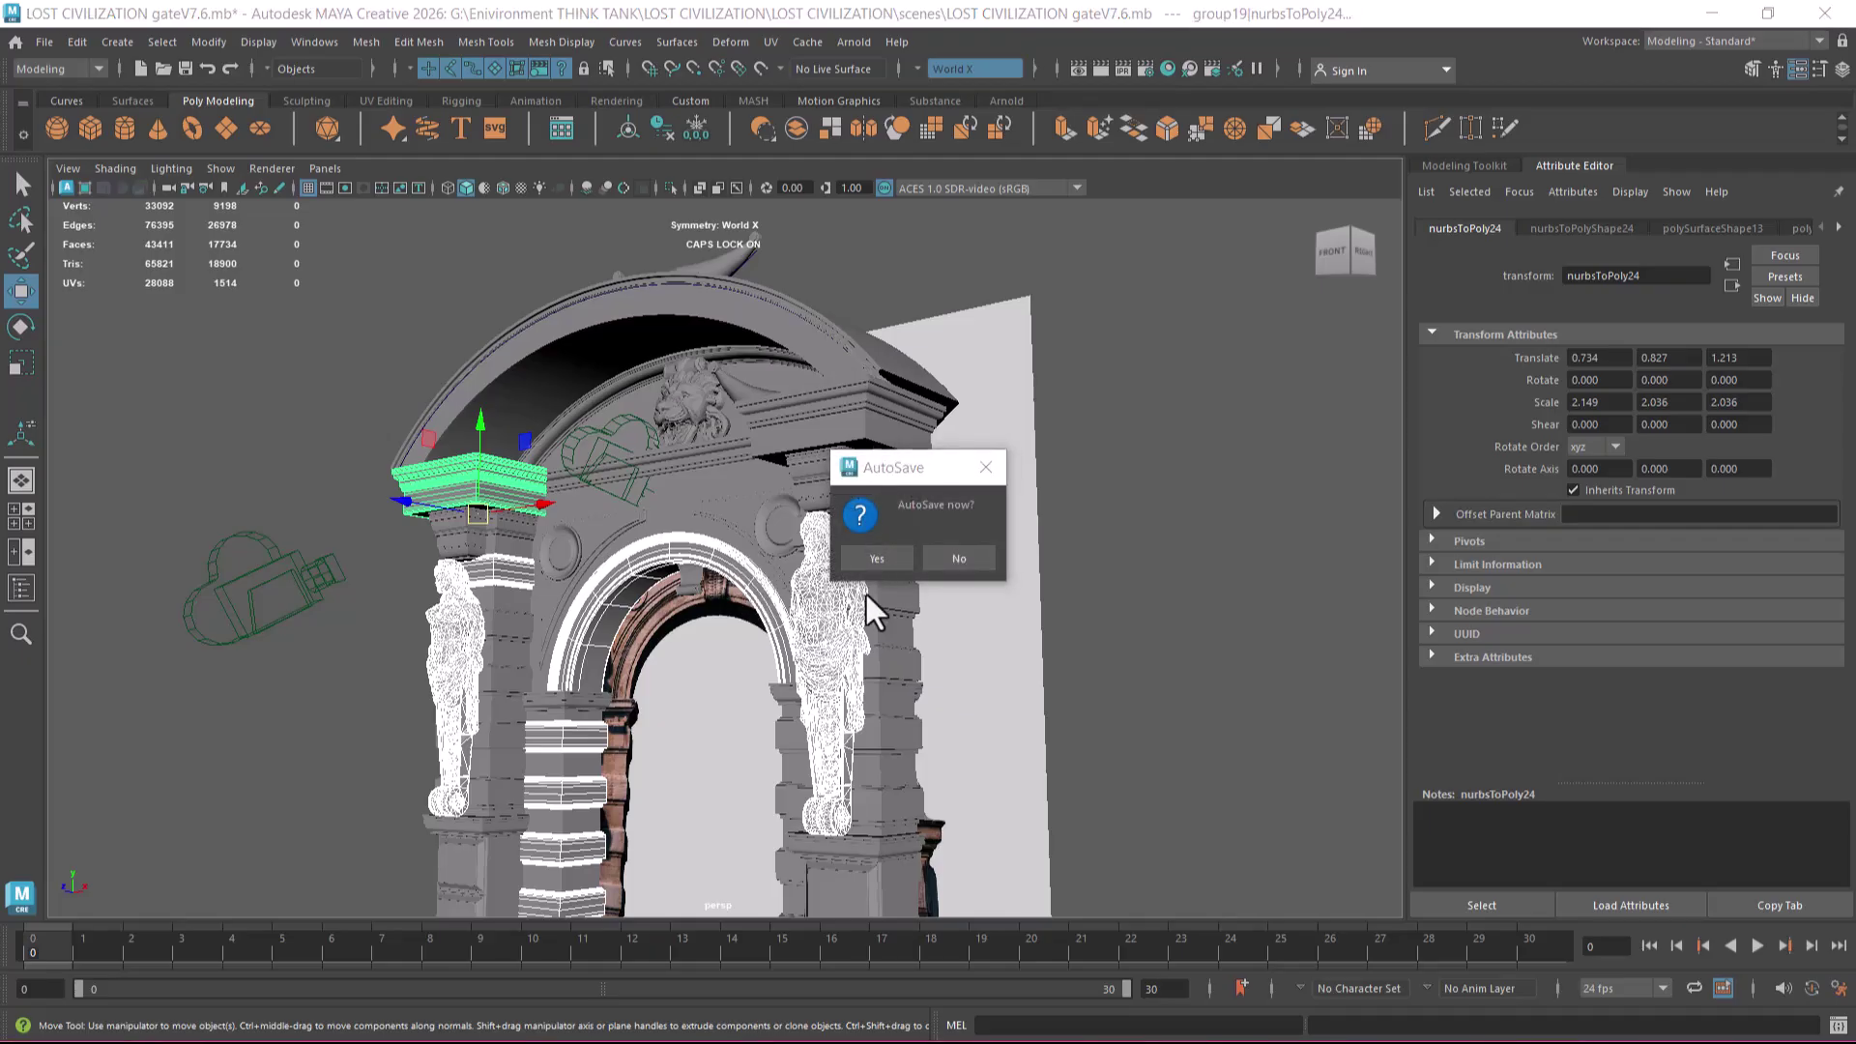
click(884, 551)
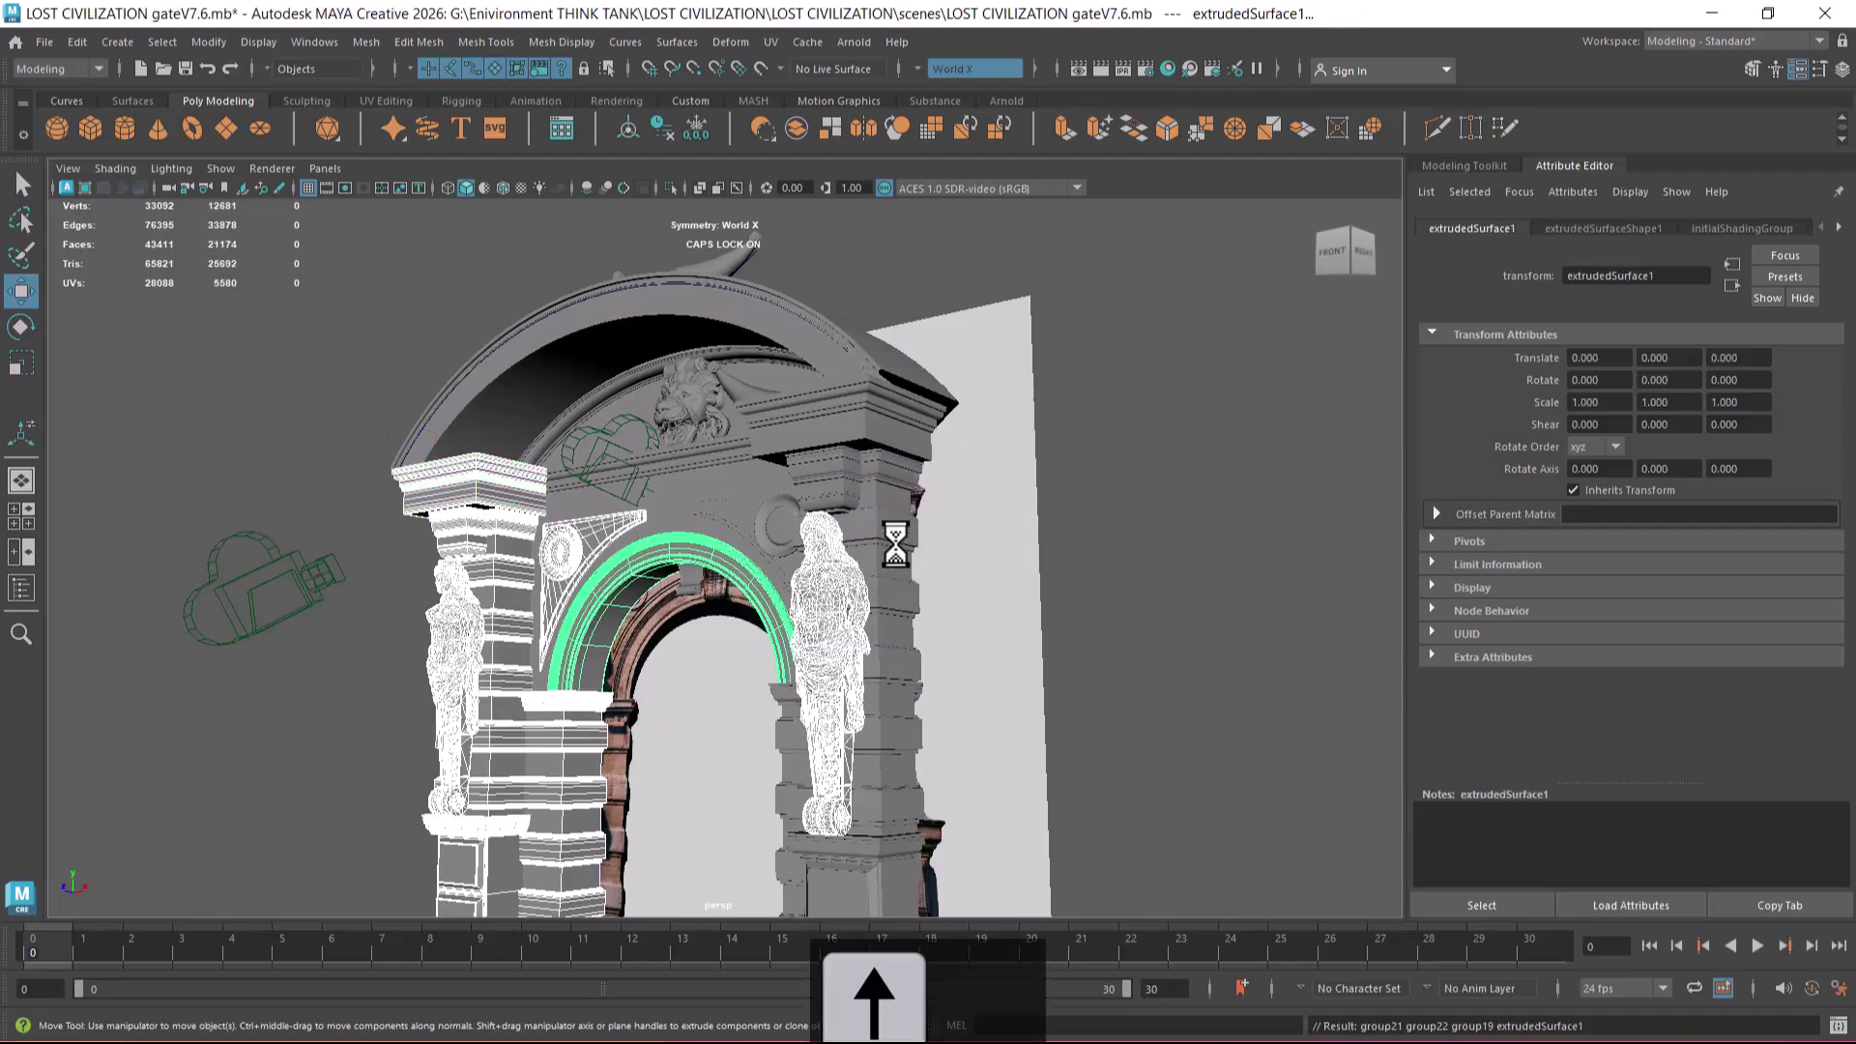
alt+drag(928, 541, 859, 522)
shift+click(860, 522)
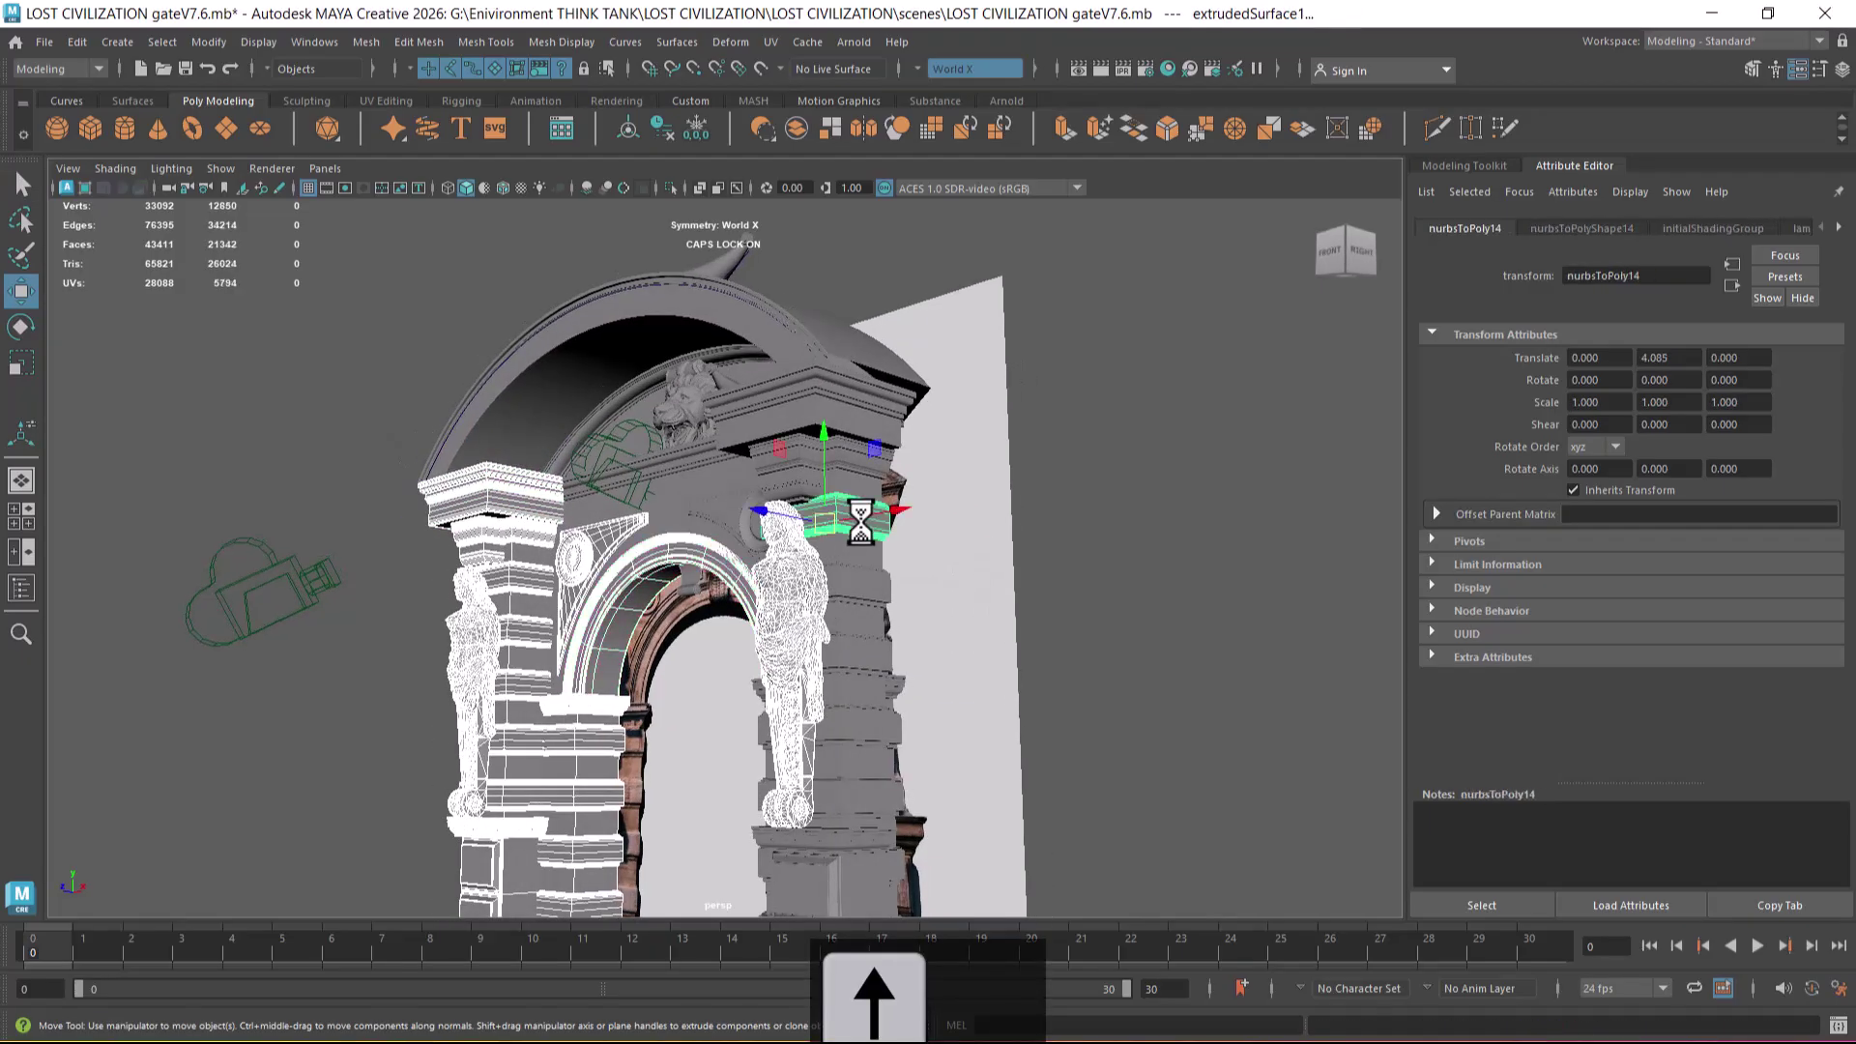
shift+click(879, 410)
shift+click(820, 328)
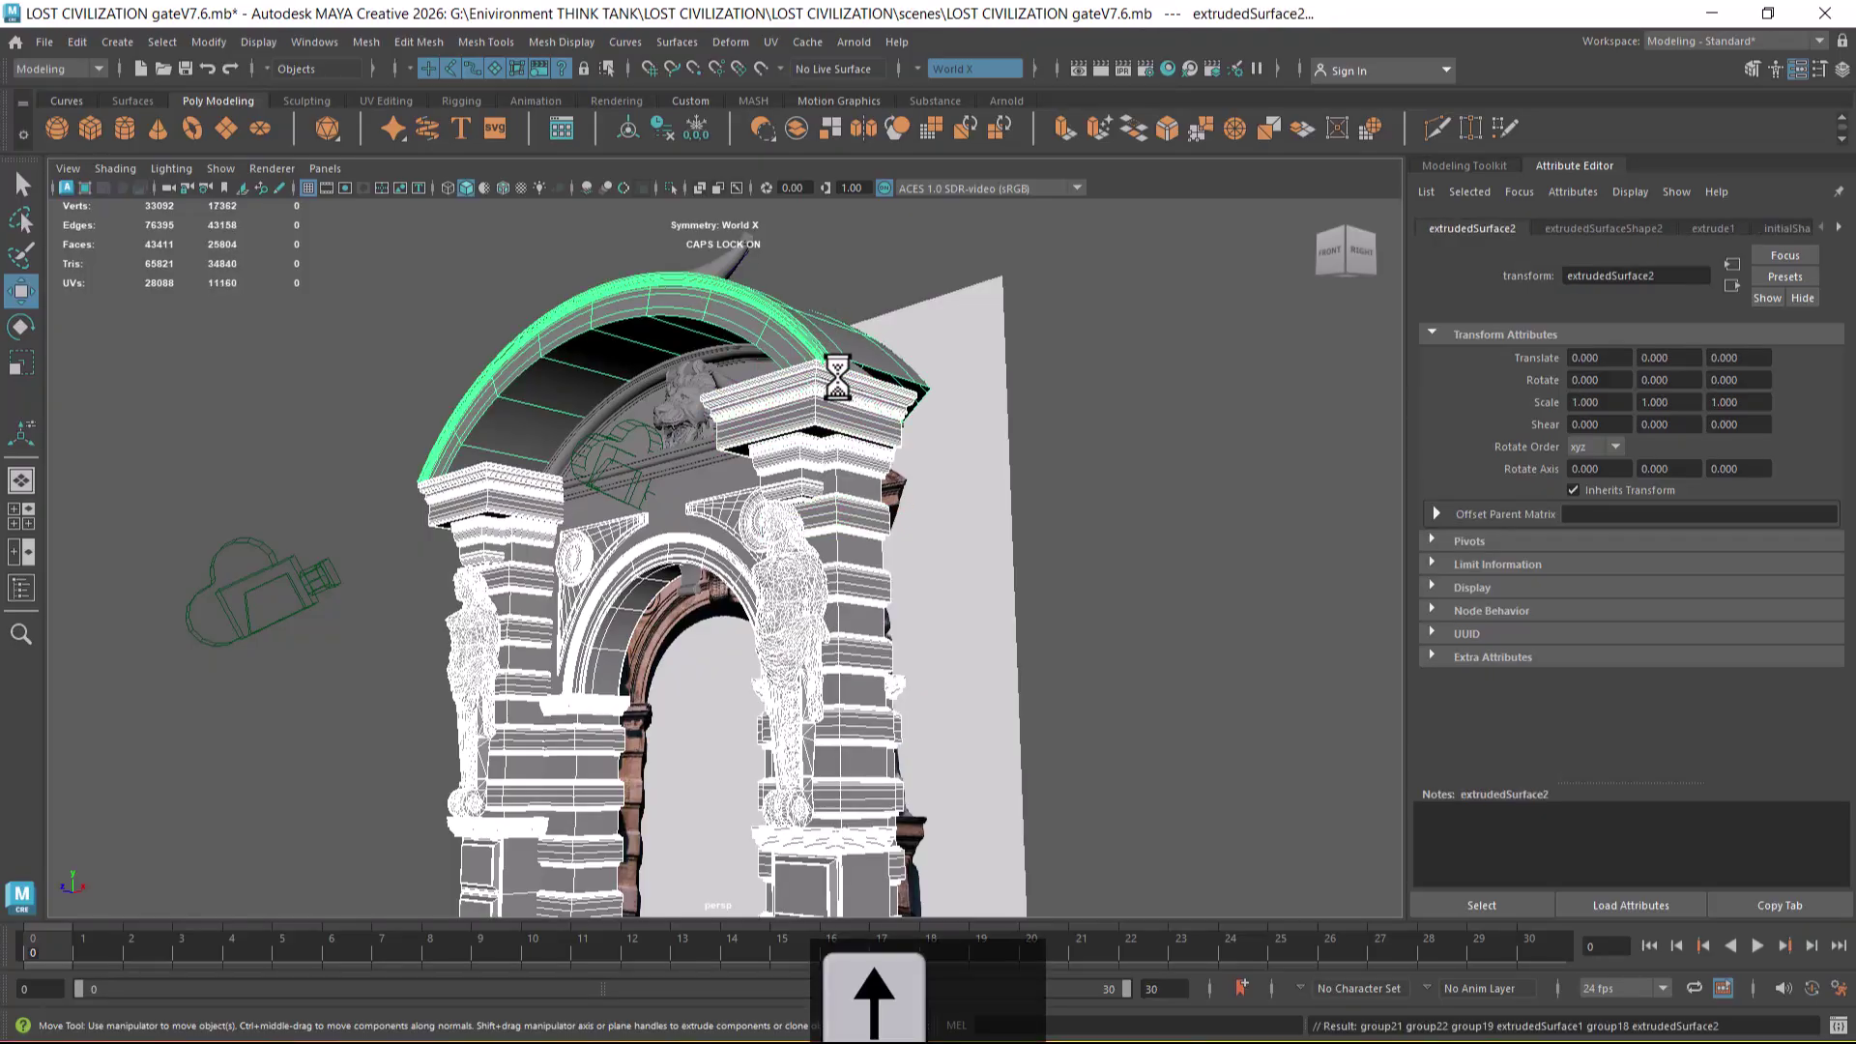
key(ctrl+h)
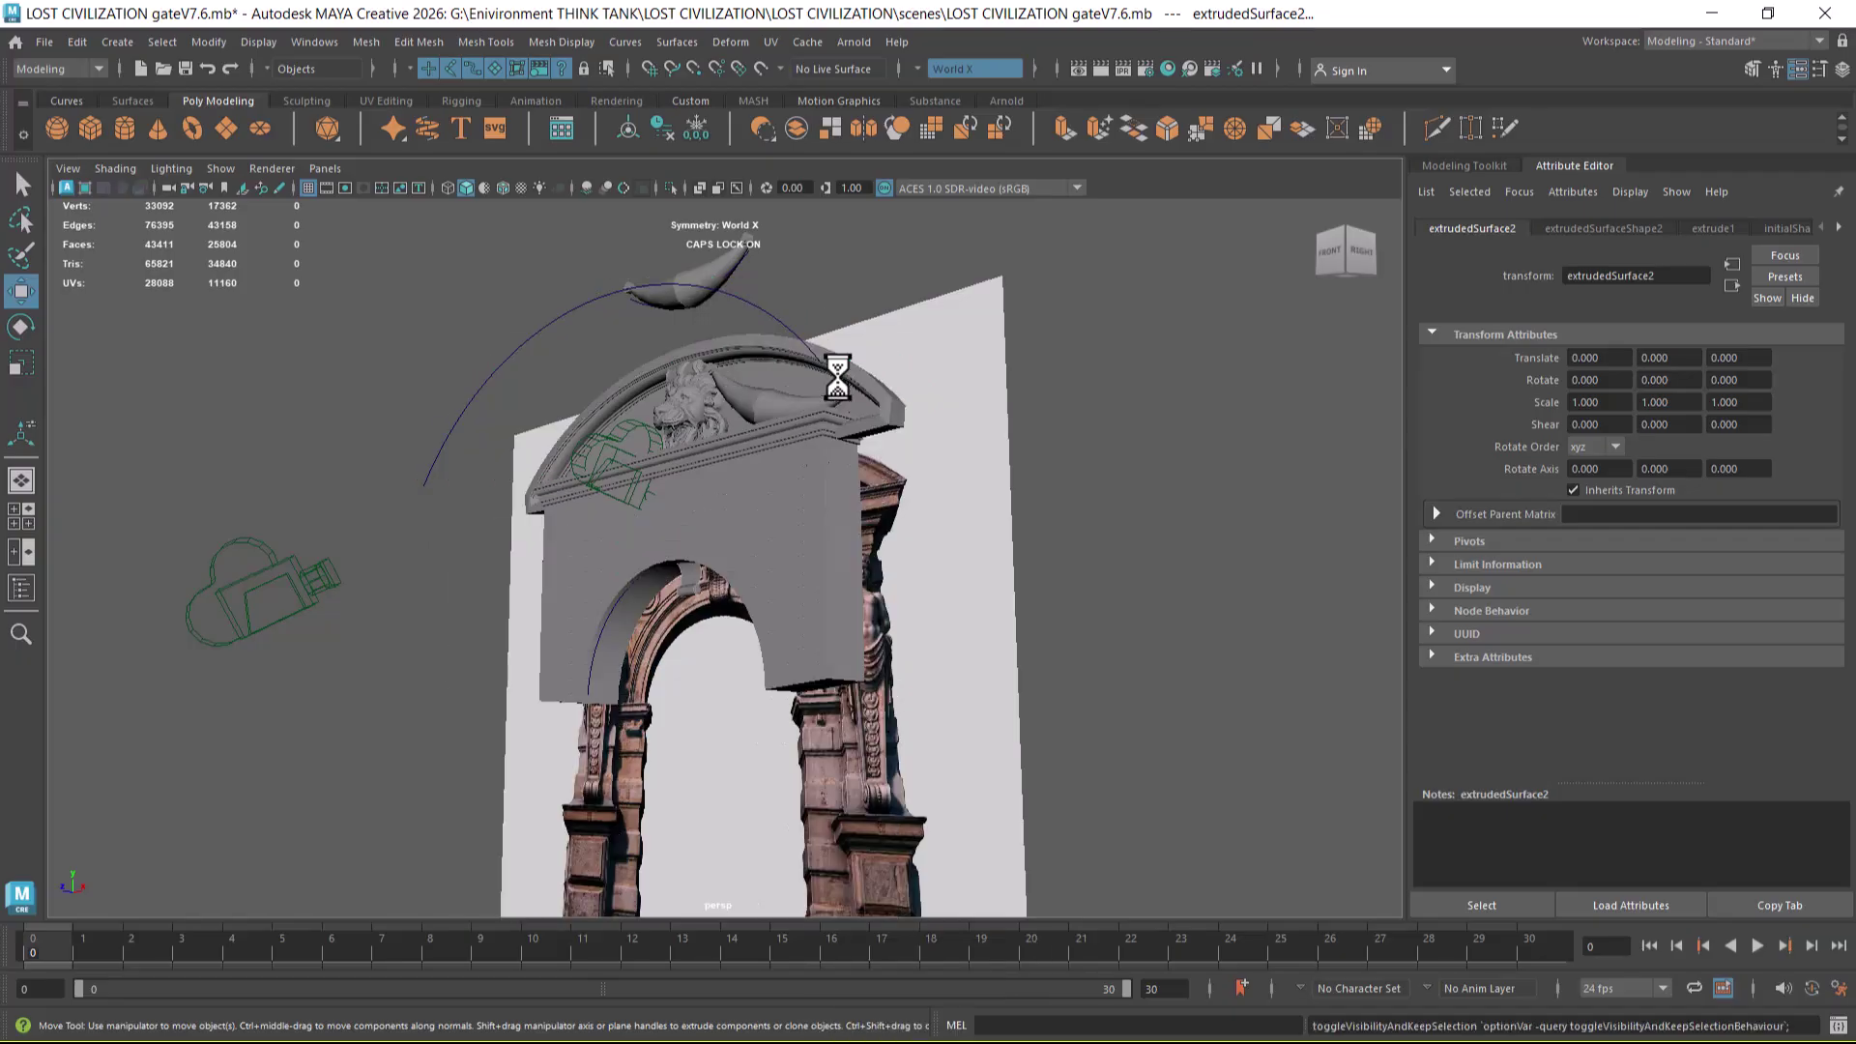
click(813, 515)
key(ctrl+h)
- Delete the construction history of the selected ribbon meshes and their backing block
alt+drag(812, 518, 905, 670)
alt+right_drag(905, 669, 971, 590)
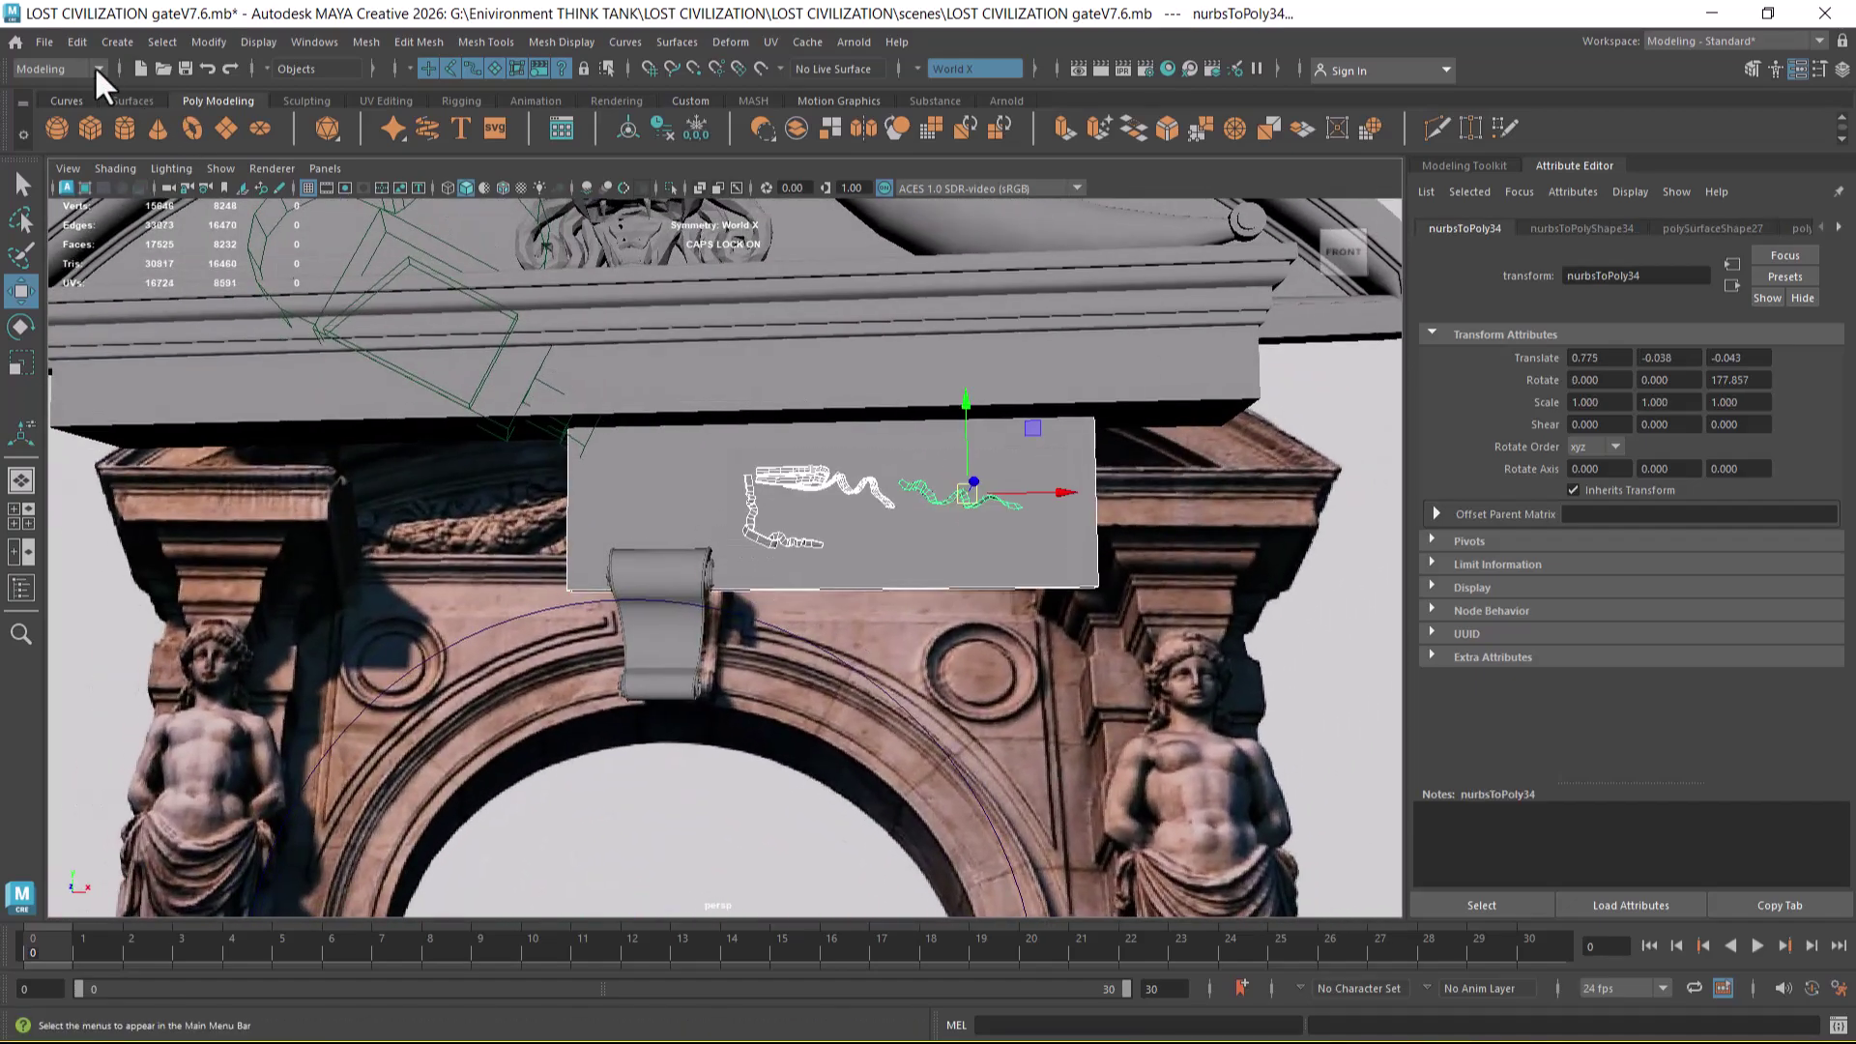
click(73, 41)
mouse_move(212, 274)
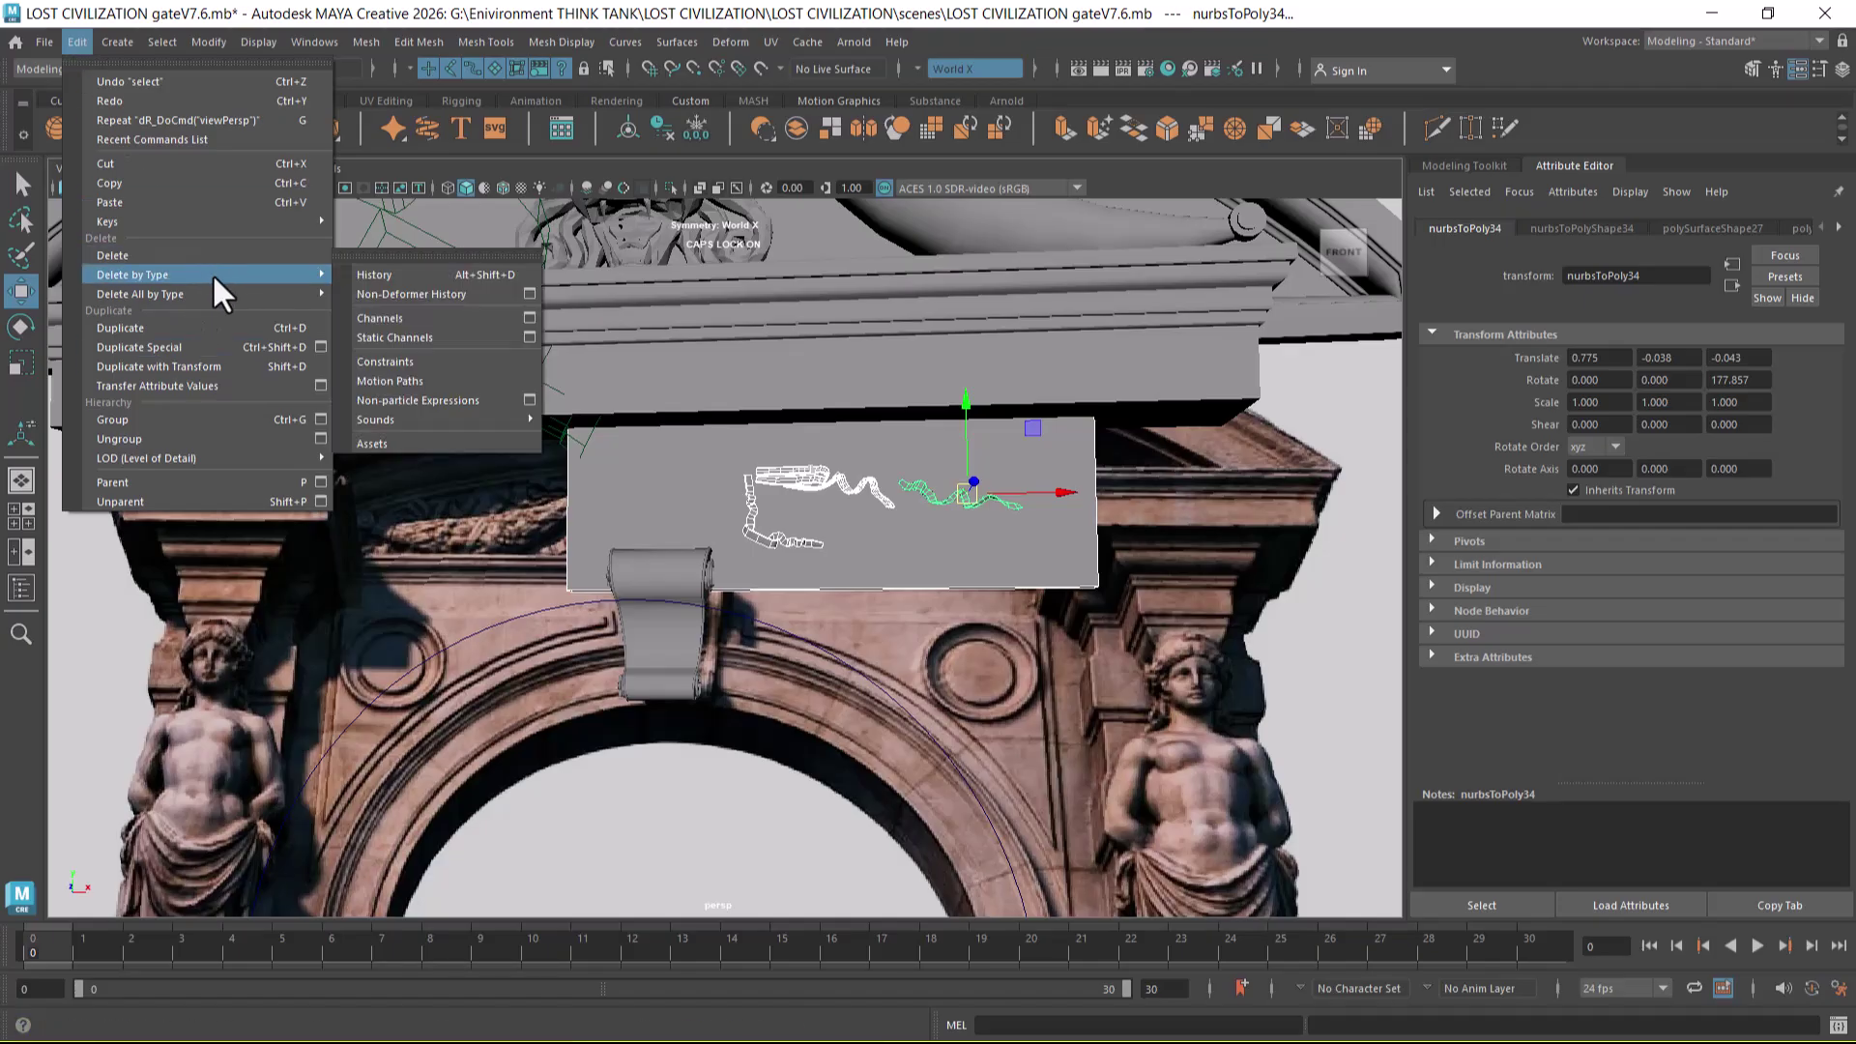
click(400, 279)
alt+drag(400, 287, 1023, 468)
- Delete the flat backing block behind the ribbon meshes
click(1196, 591)
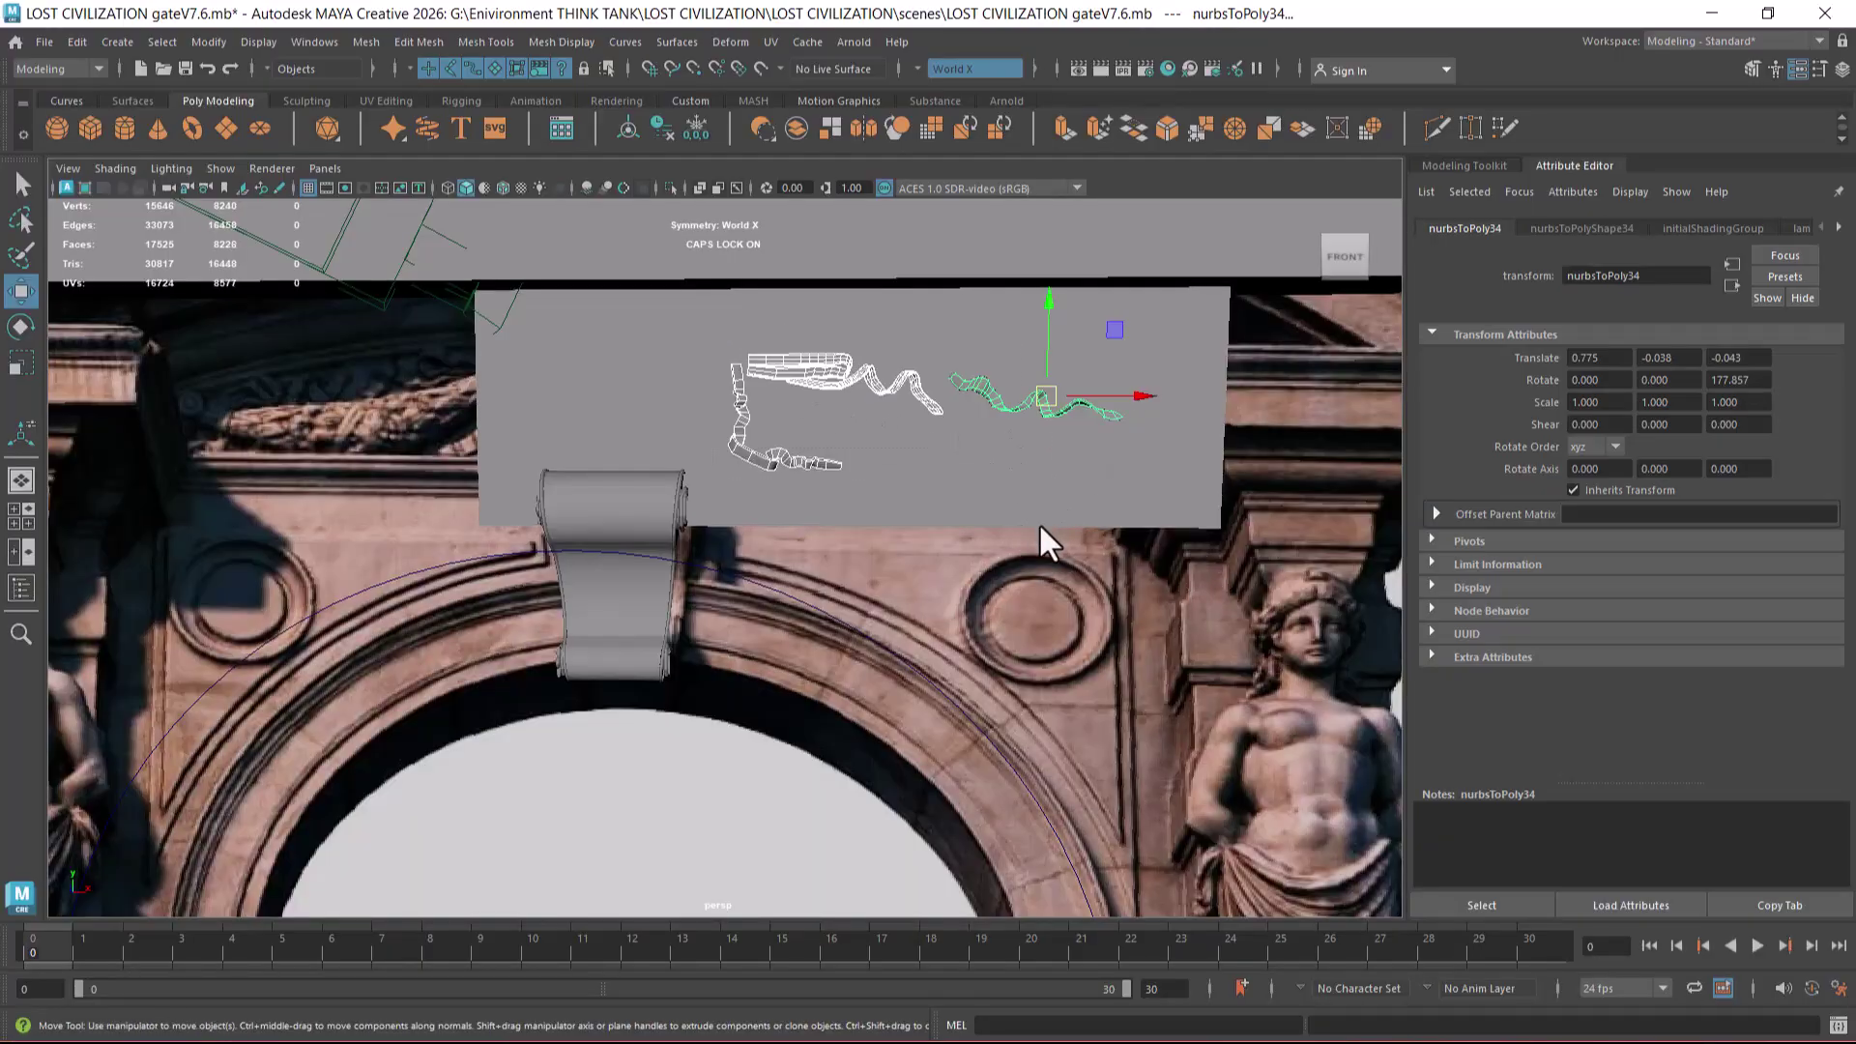
alt+drag(1044, 538, 1064, 512)
click(1038, 478)
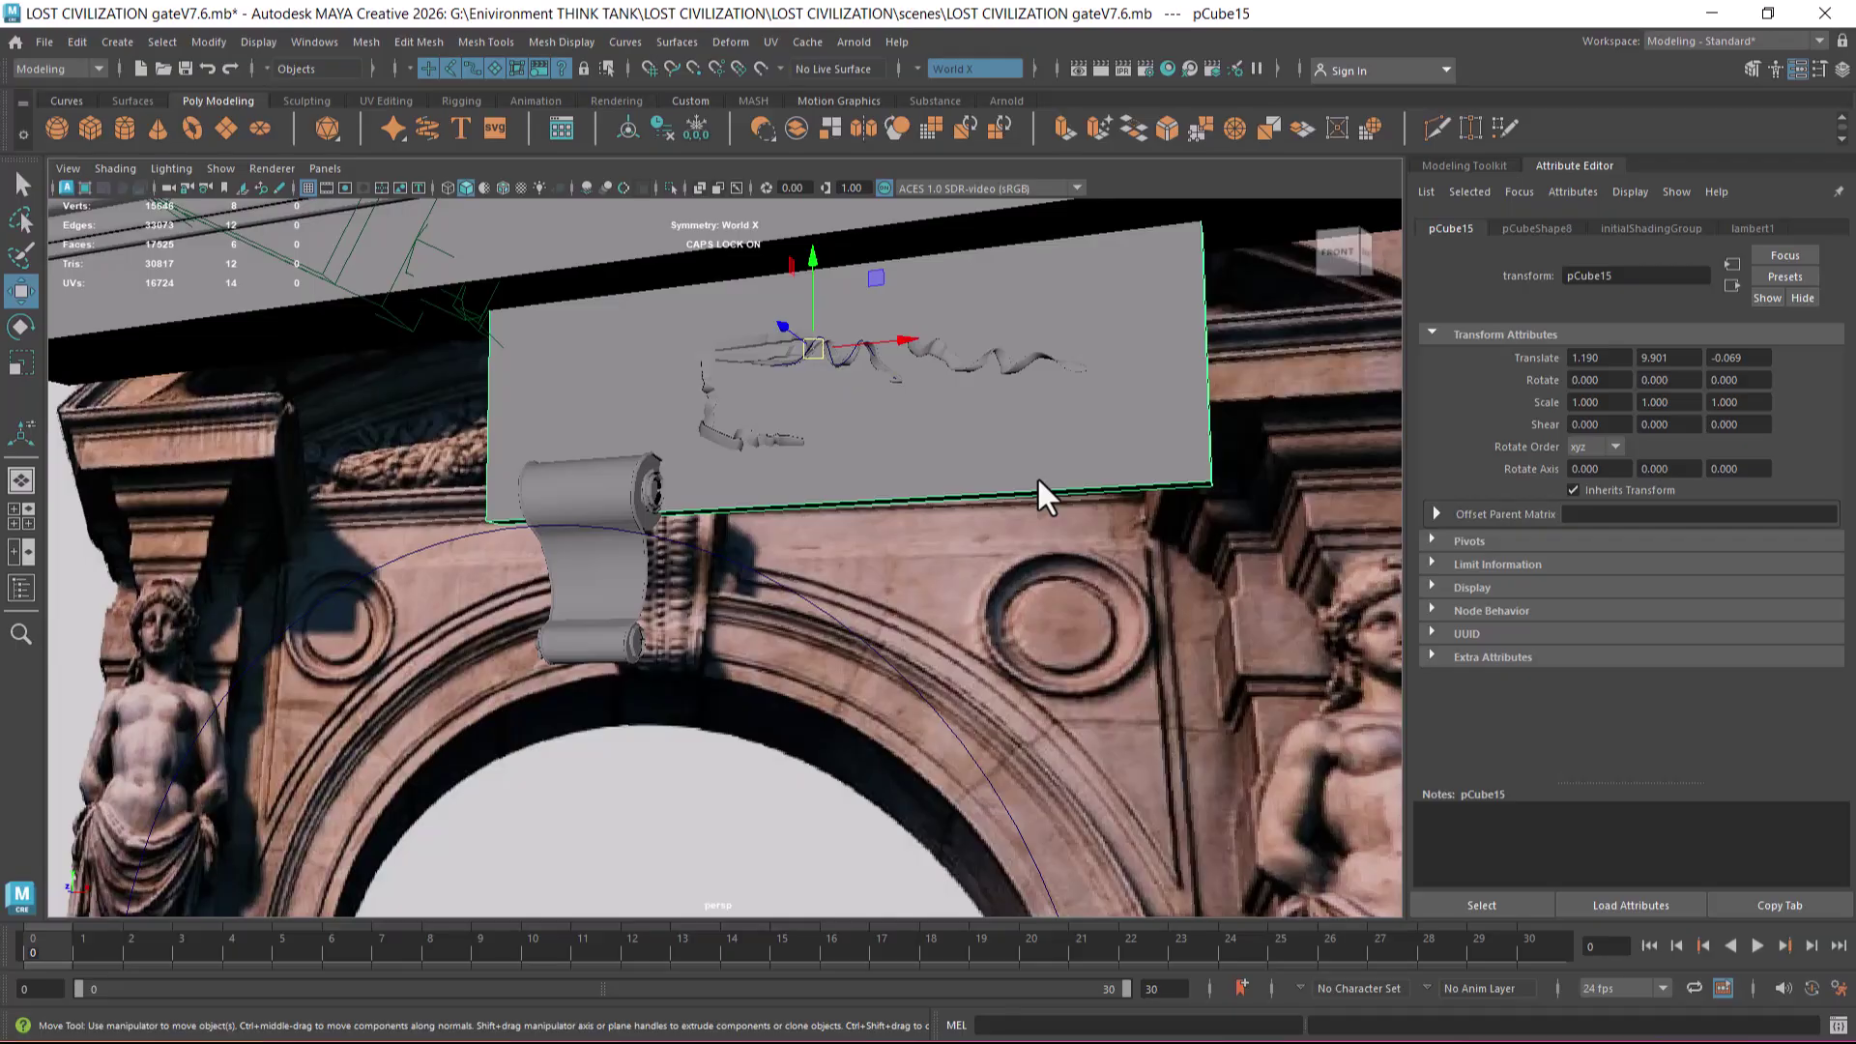
key(Delete)
- Select all the ribbon meshes, leaving the pediment's cornice out of the selection
drag(1107, 271, 751, 473)
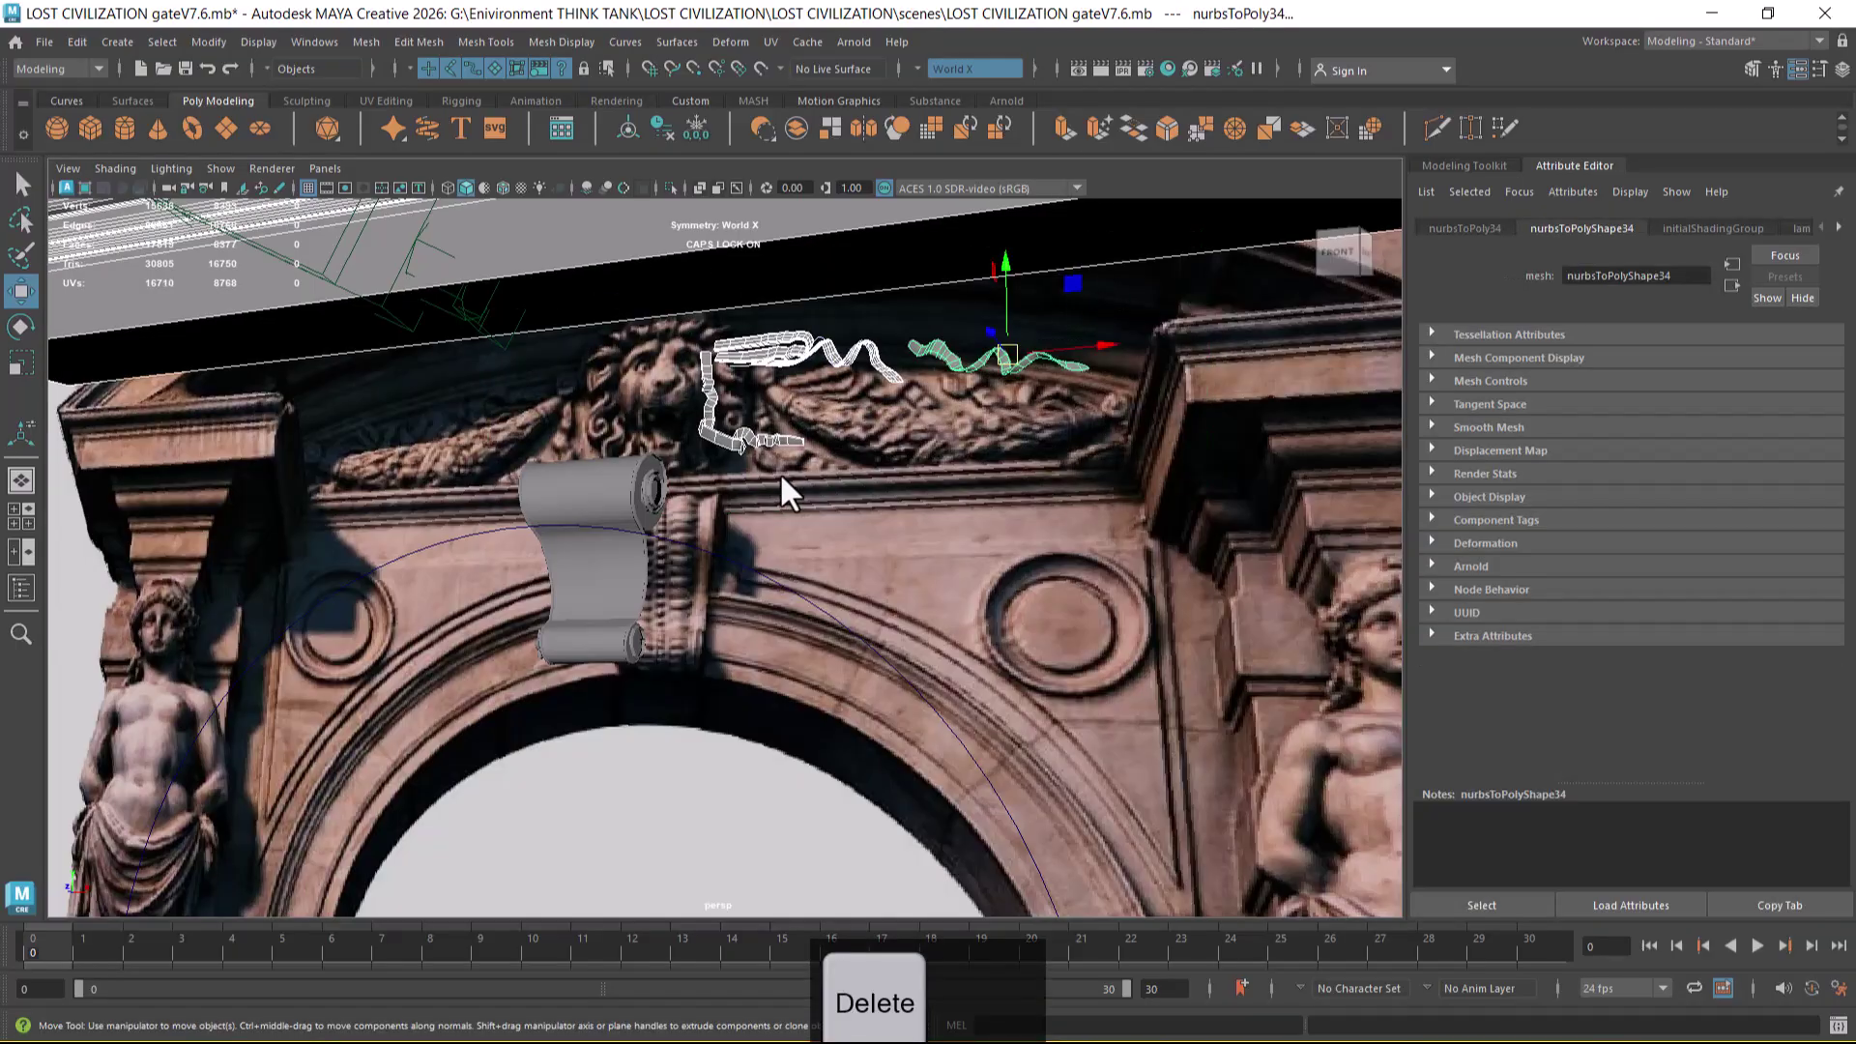
scroll(1151, 613, down, 3)
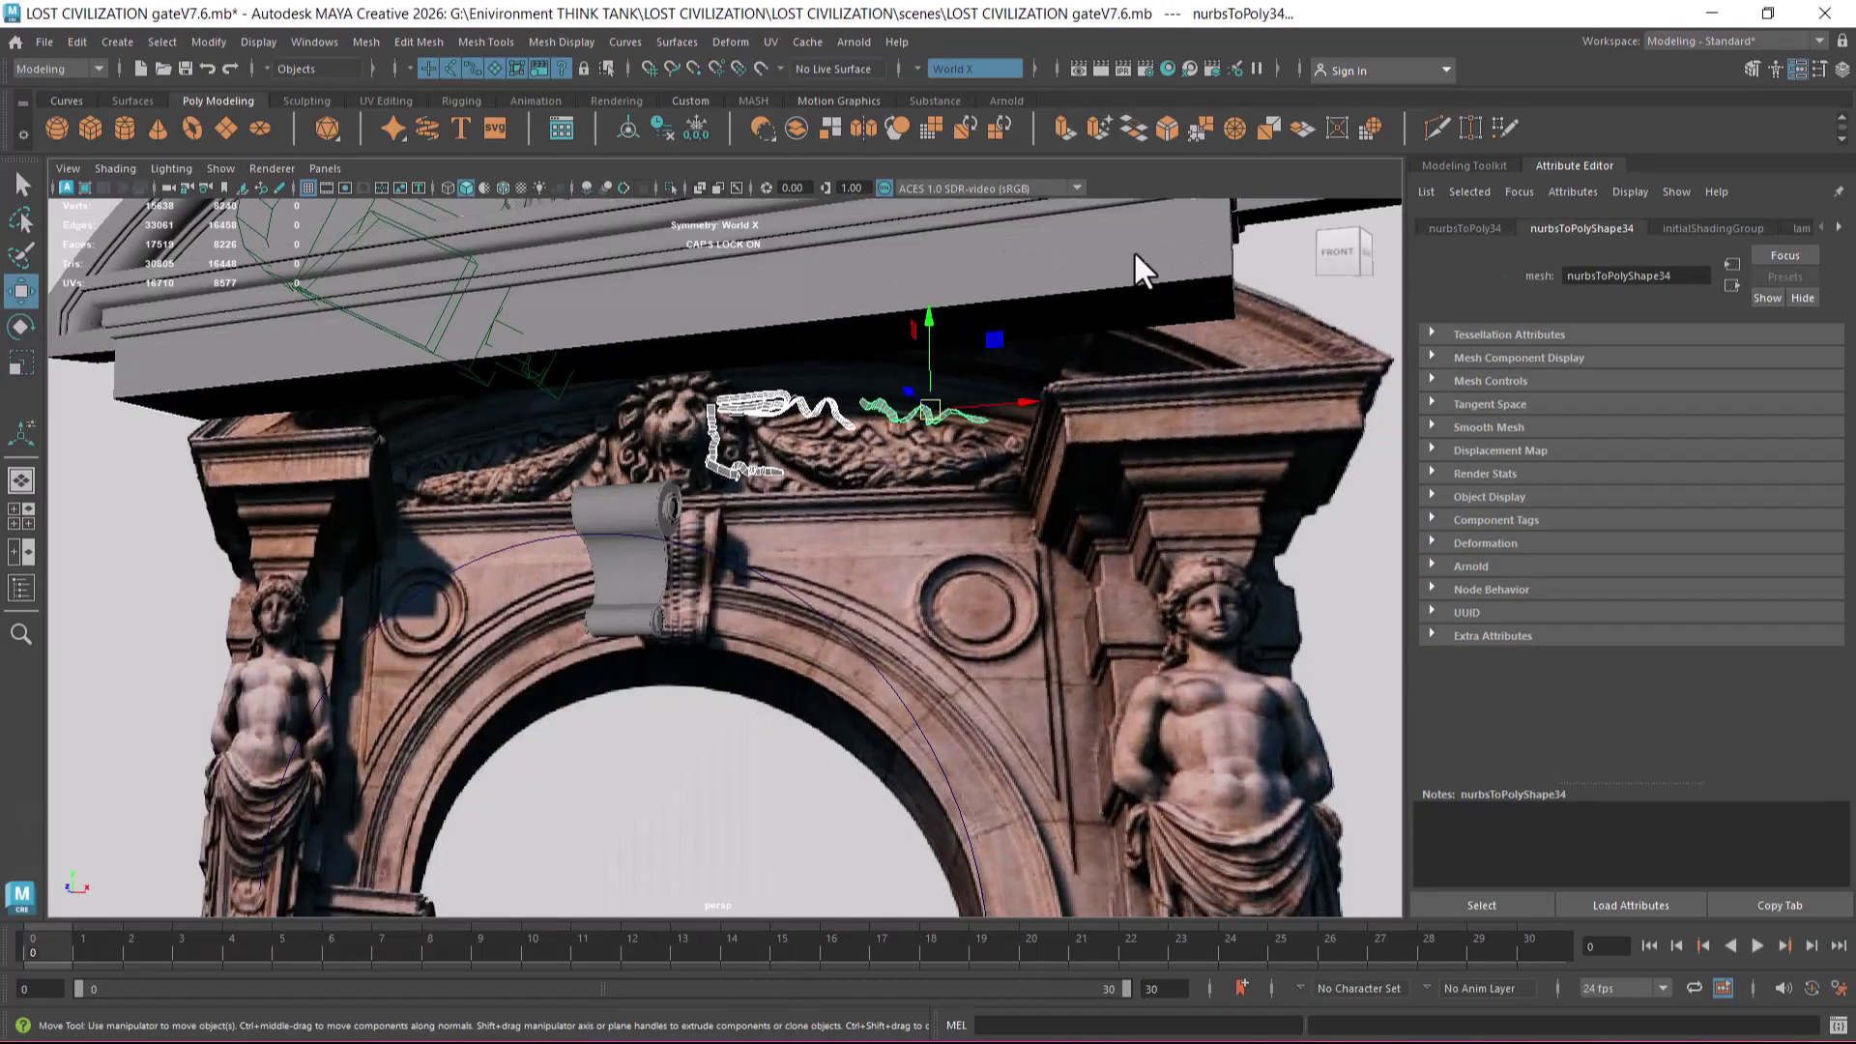
ctrl+click(1135, 251)
scroll(1024, 437, down, 4)
alt+drag(1023, 437, 978, 564)
- Try moving the ribbons up onto the pediment in front view, check their depth from the left, and undo the move
key(space)
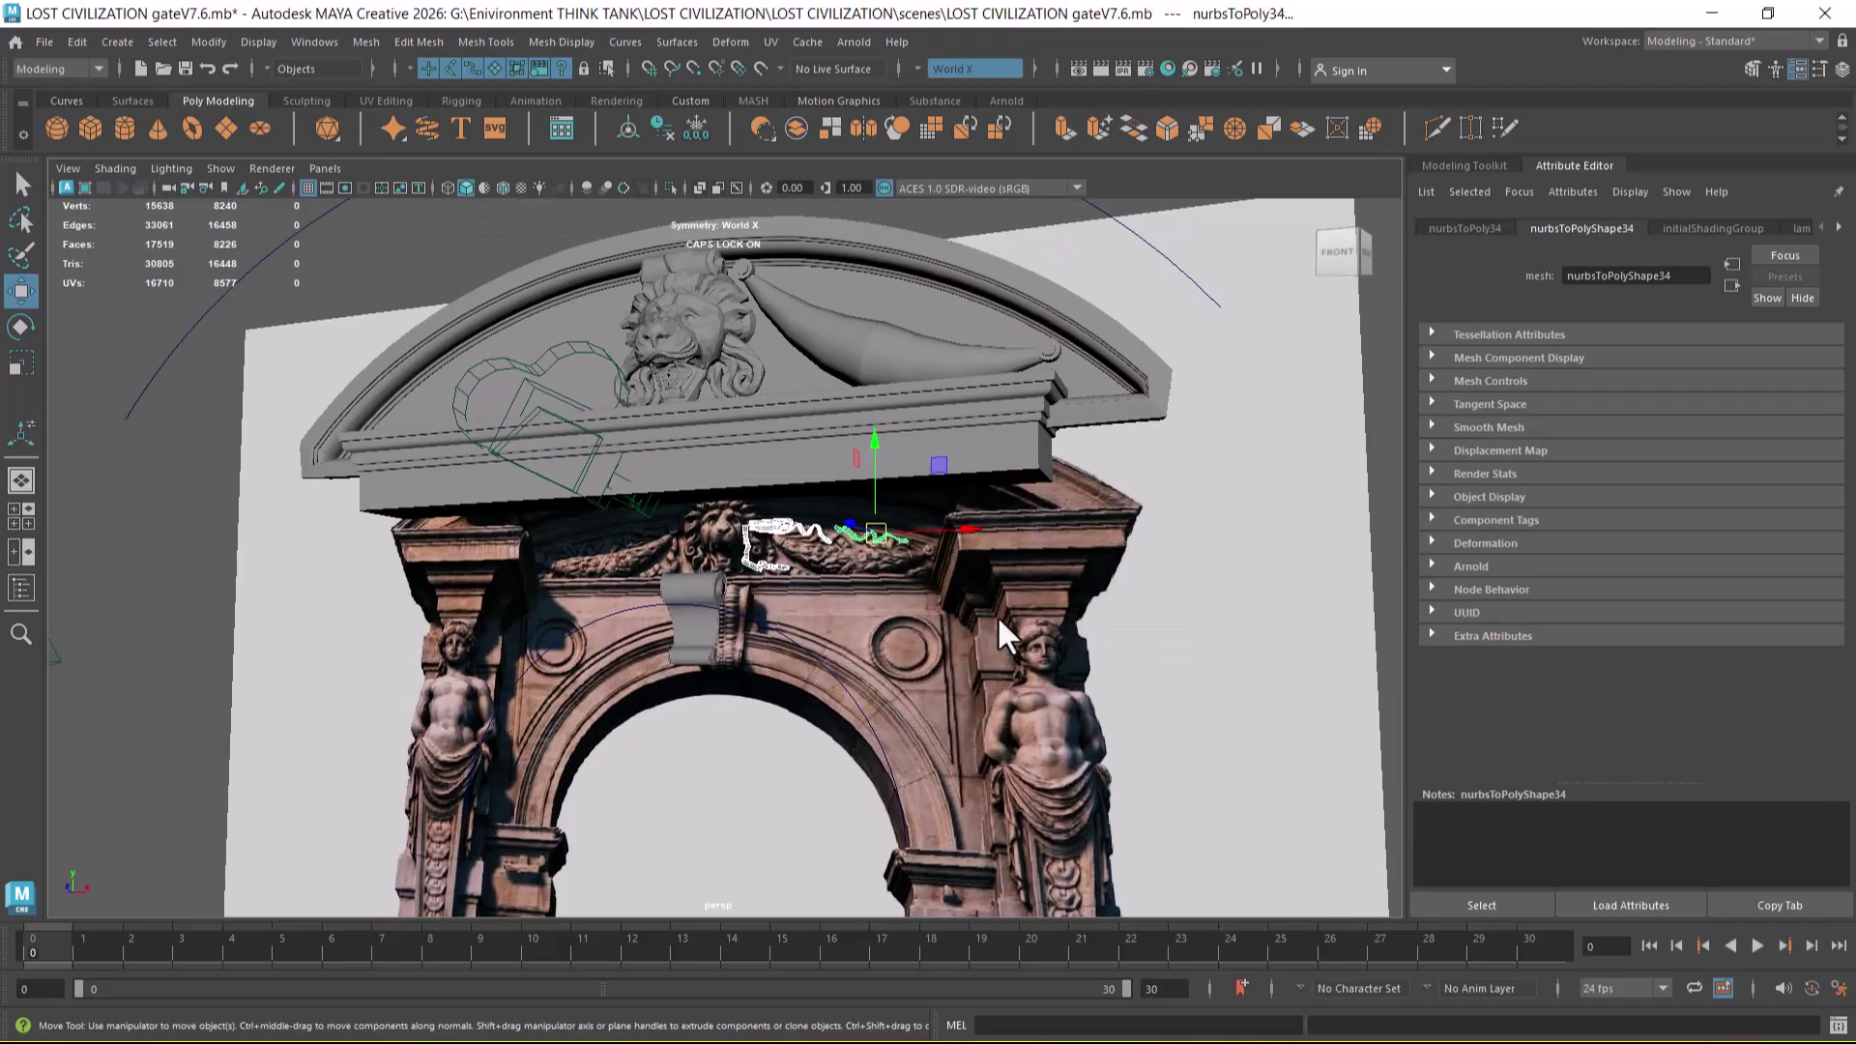
key(space)
click(961, 576)
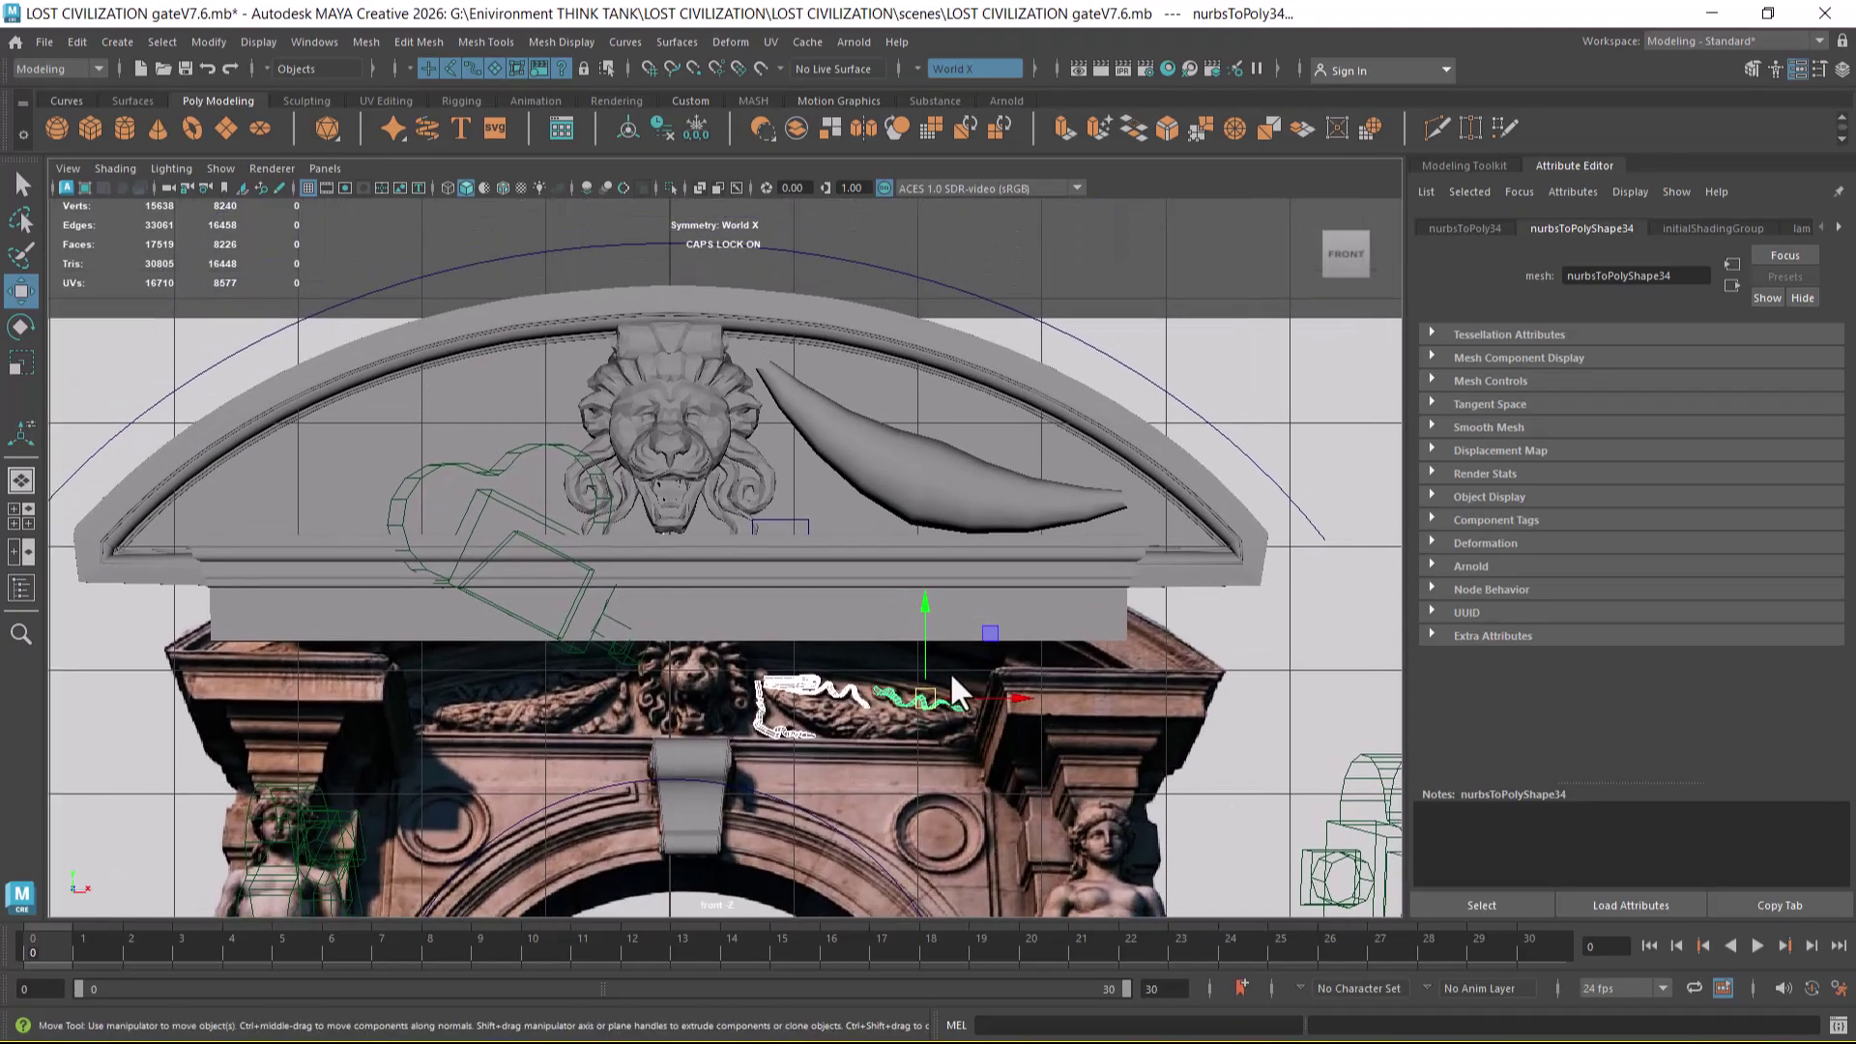
drag(931, 694, 984, 426)
key(space)
drag(1028, 503, 924, 462)
key(f)
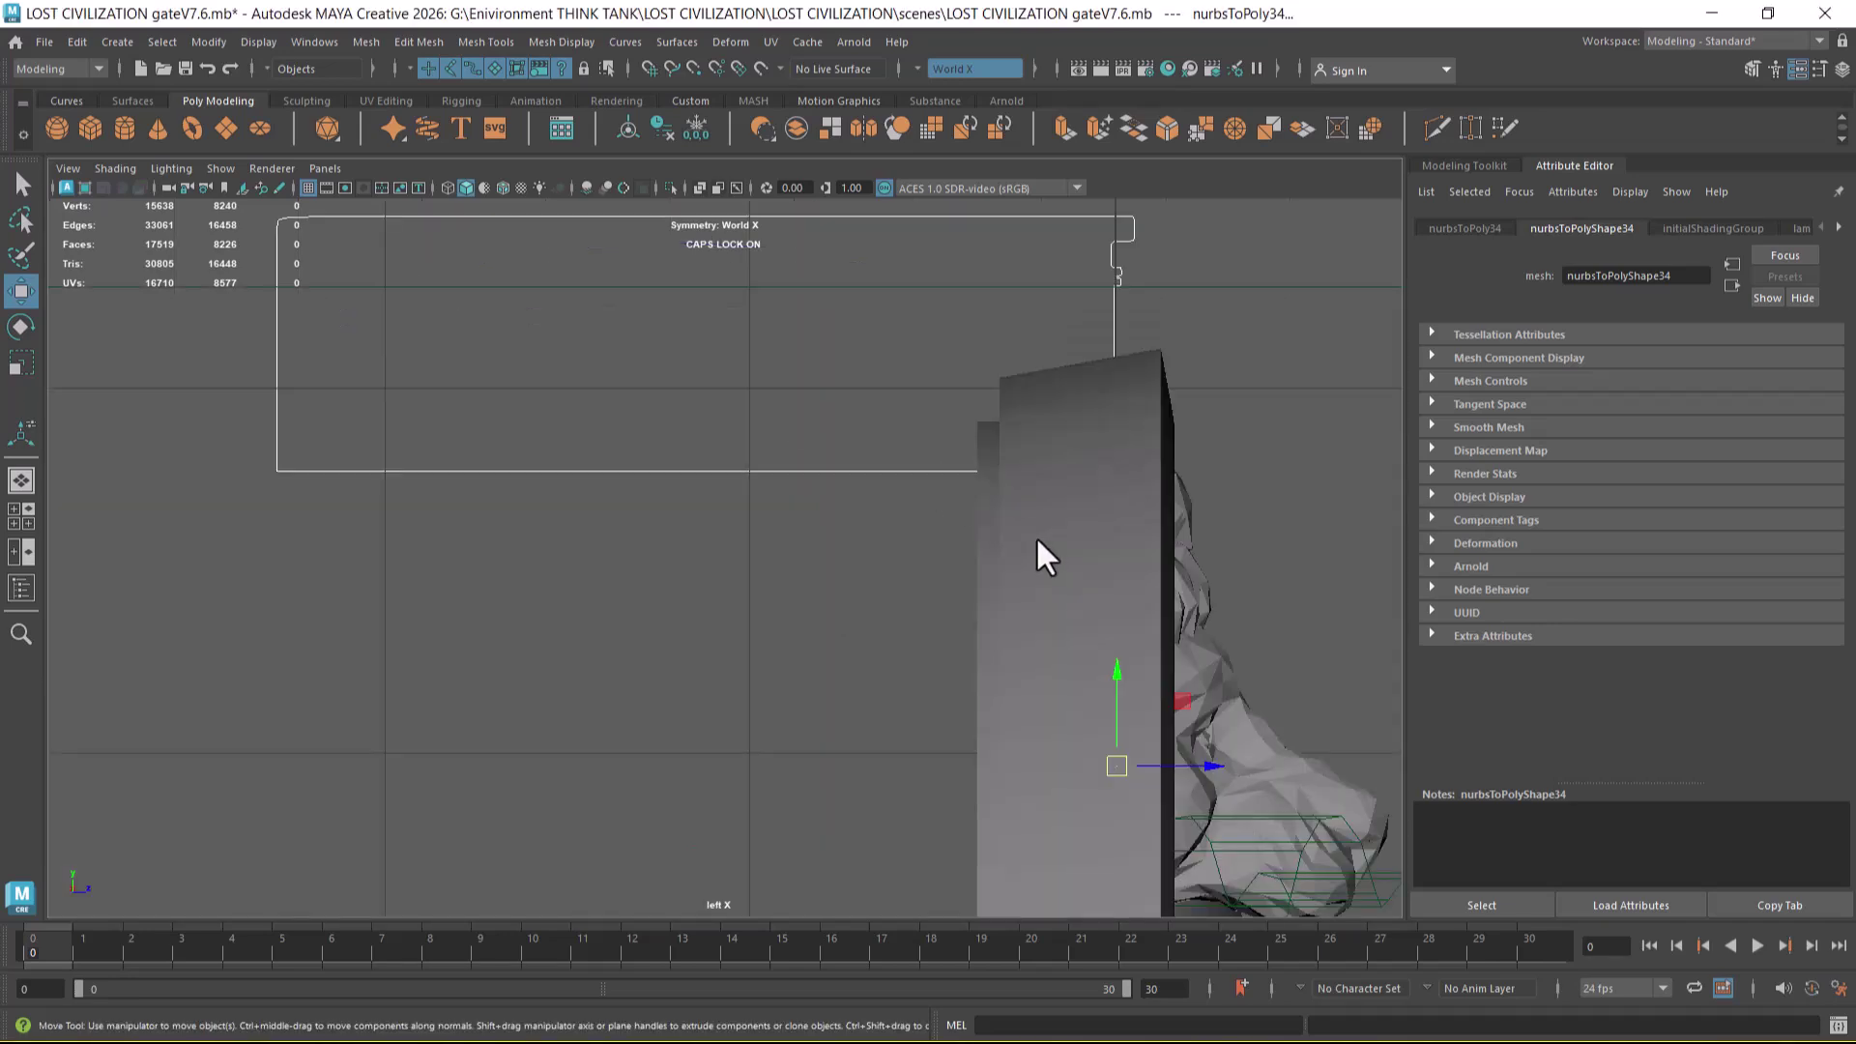
scroll(1042, 569, down, 3)
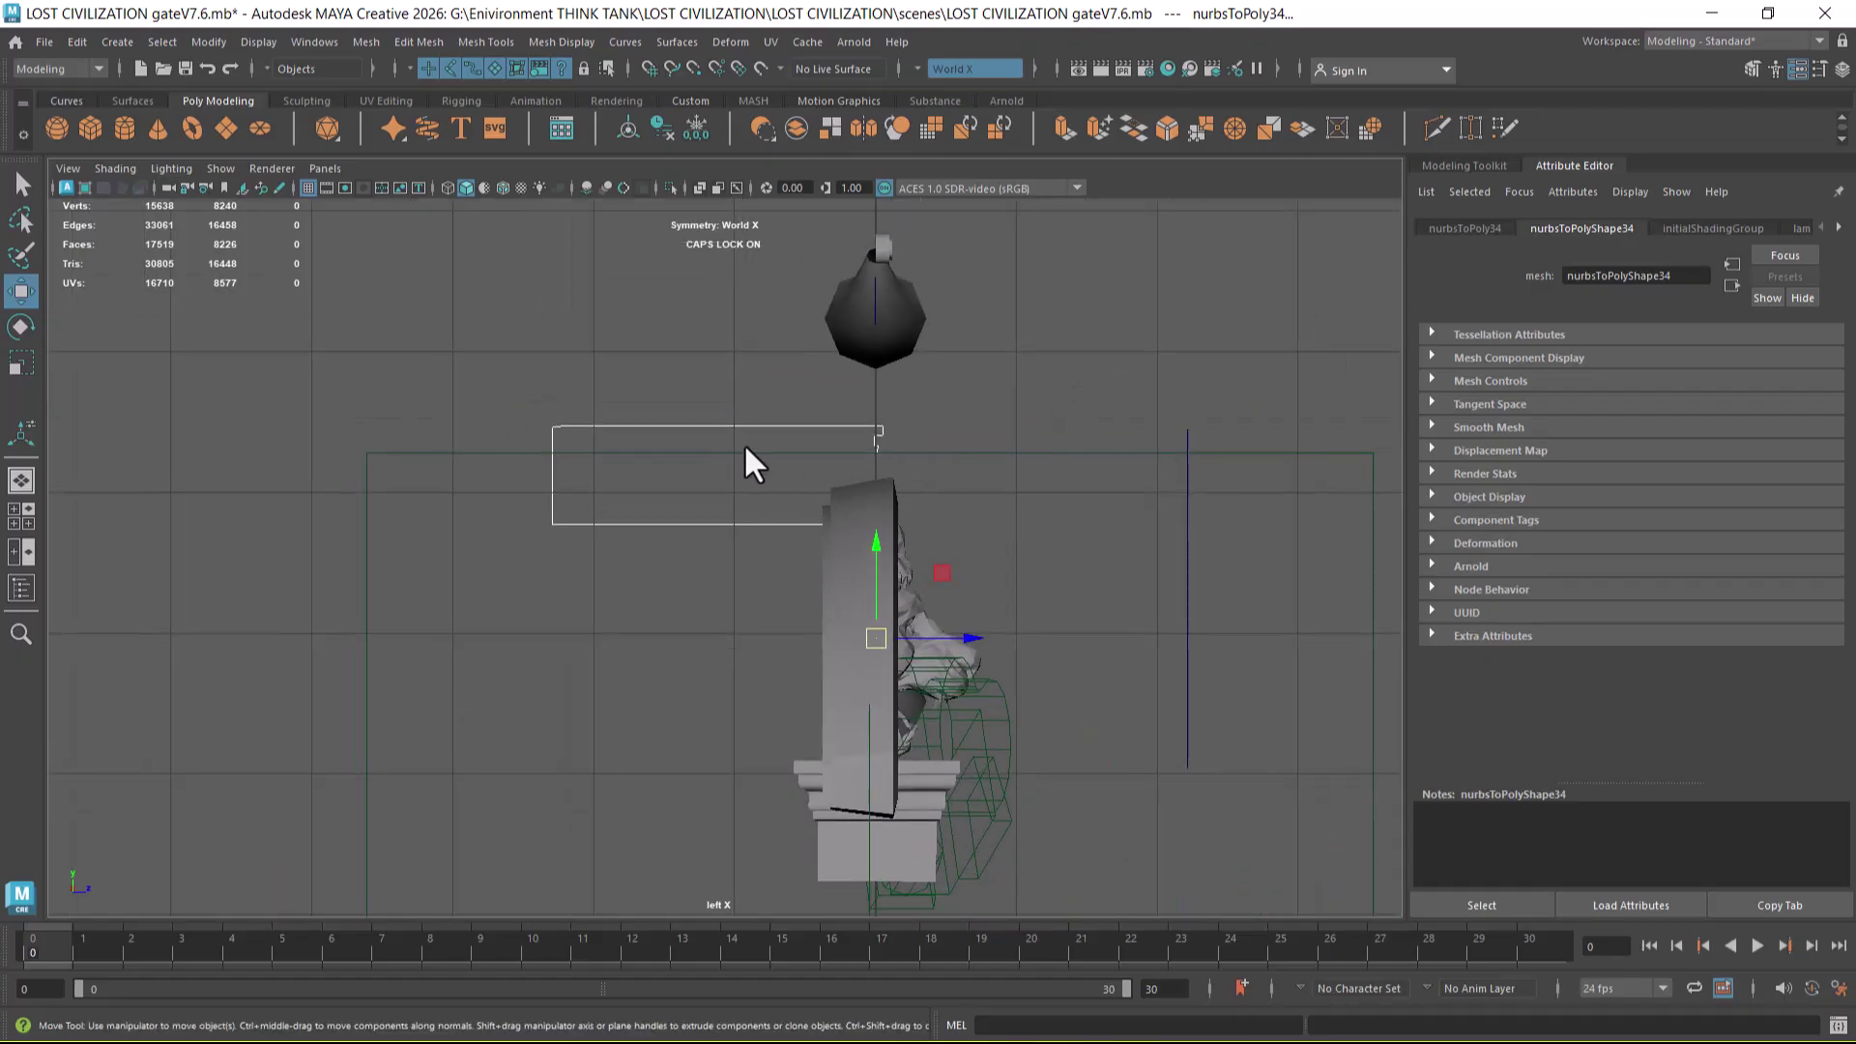
key(ctrl+z)
- Isolate the selected ribbon meshes in perspective to check them, and bring the other gate objects back
key(space)
drag(909, 601, 909, 540)
alt+drag(1006, 612, 941, 542)
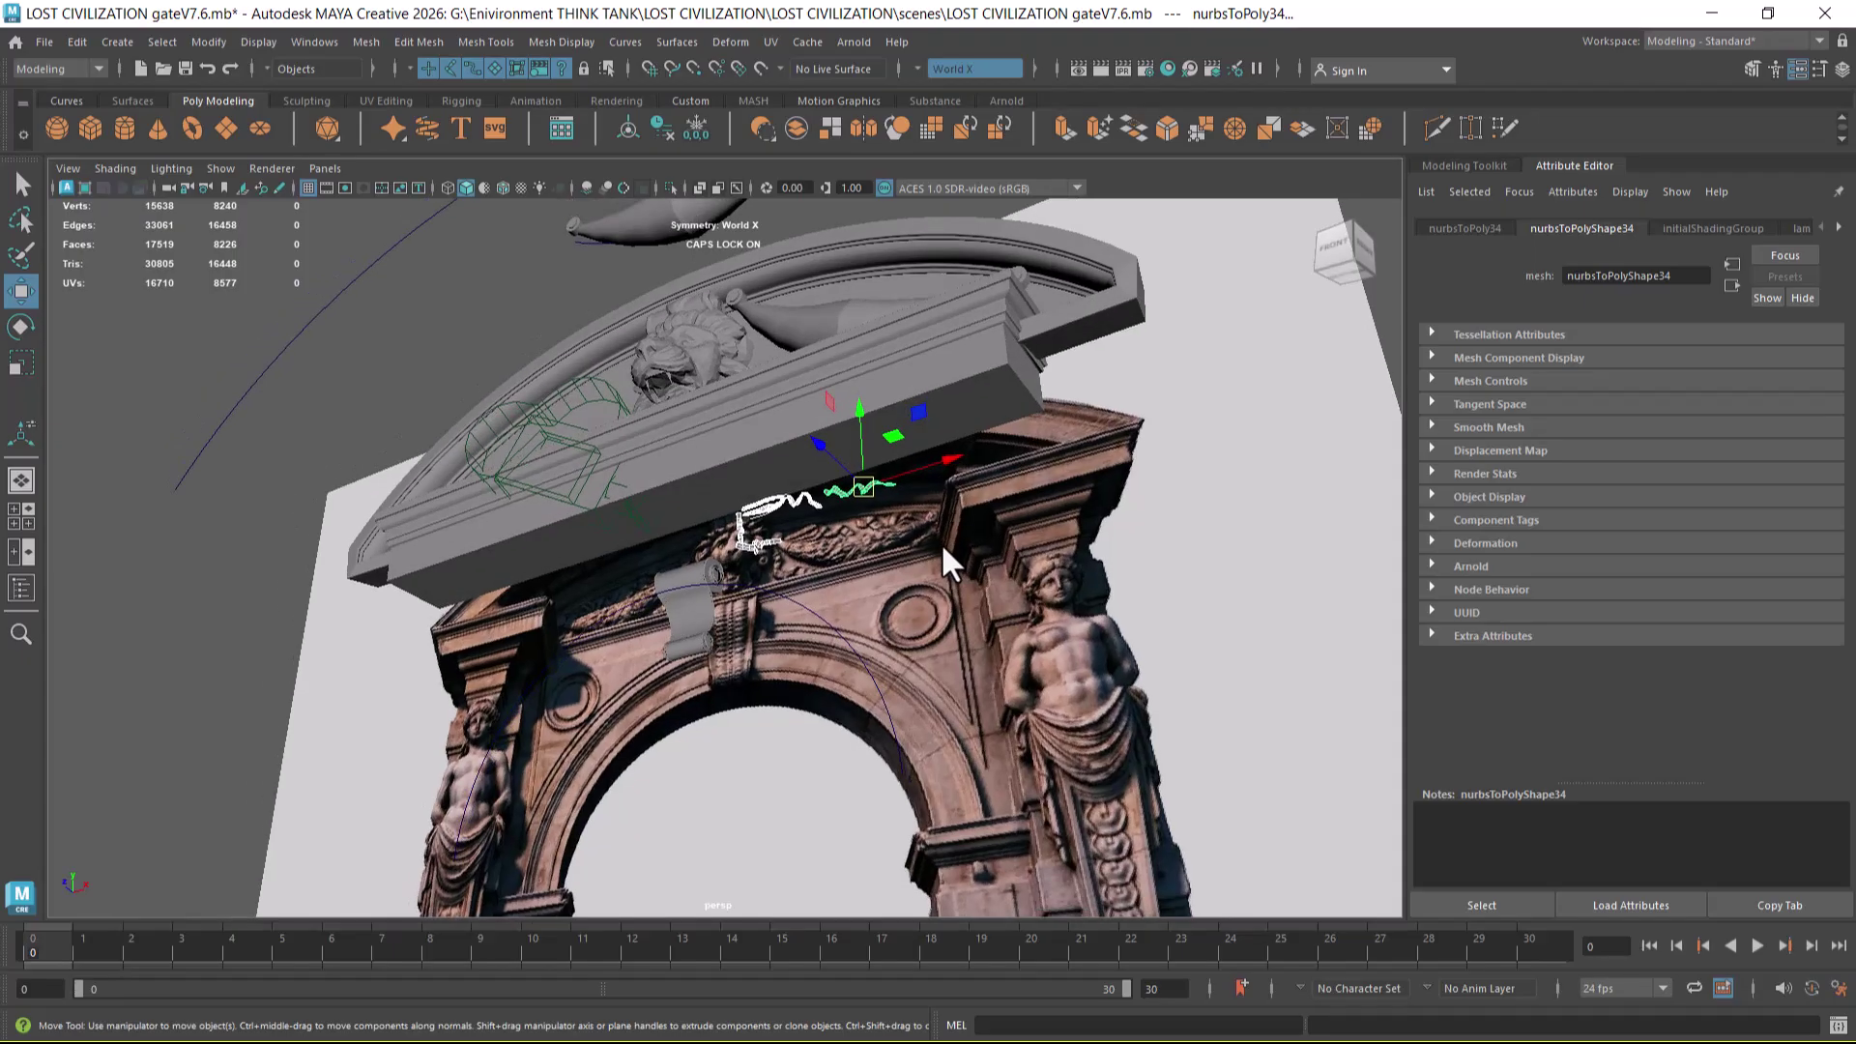
key(alt+h)
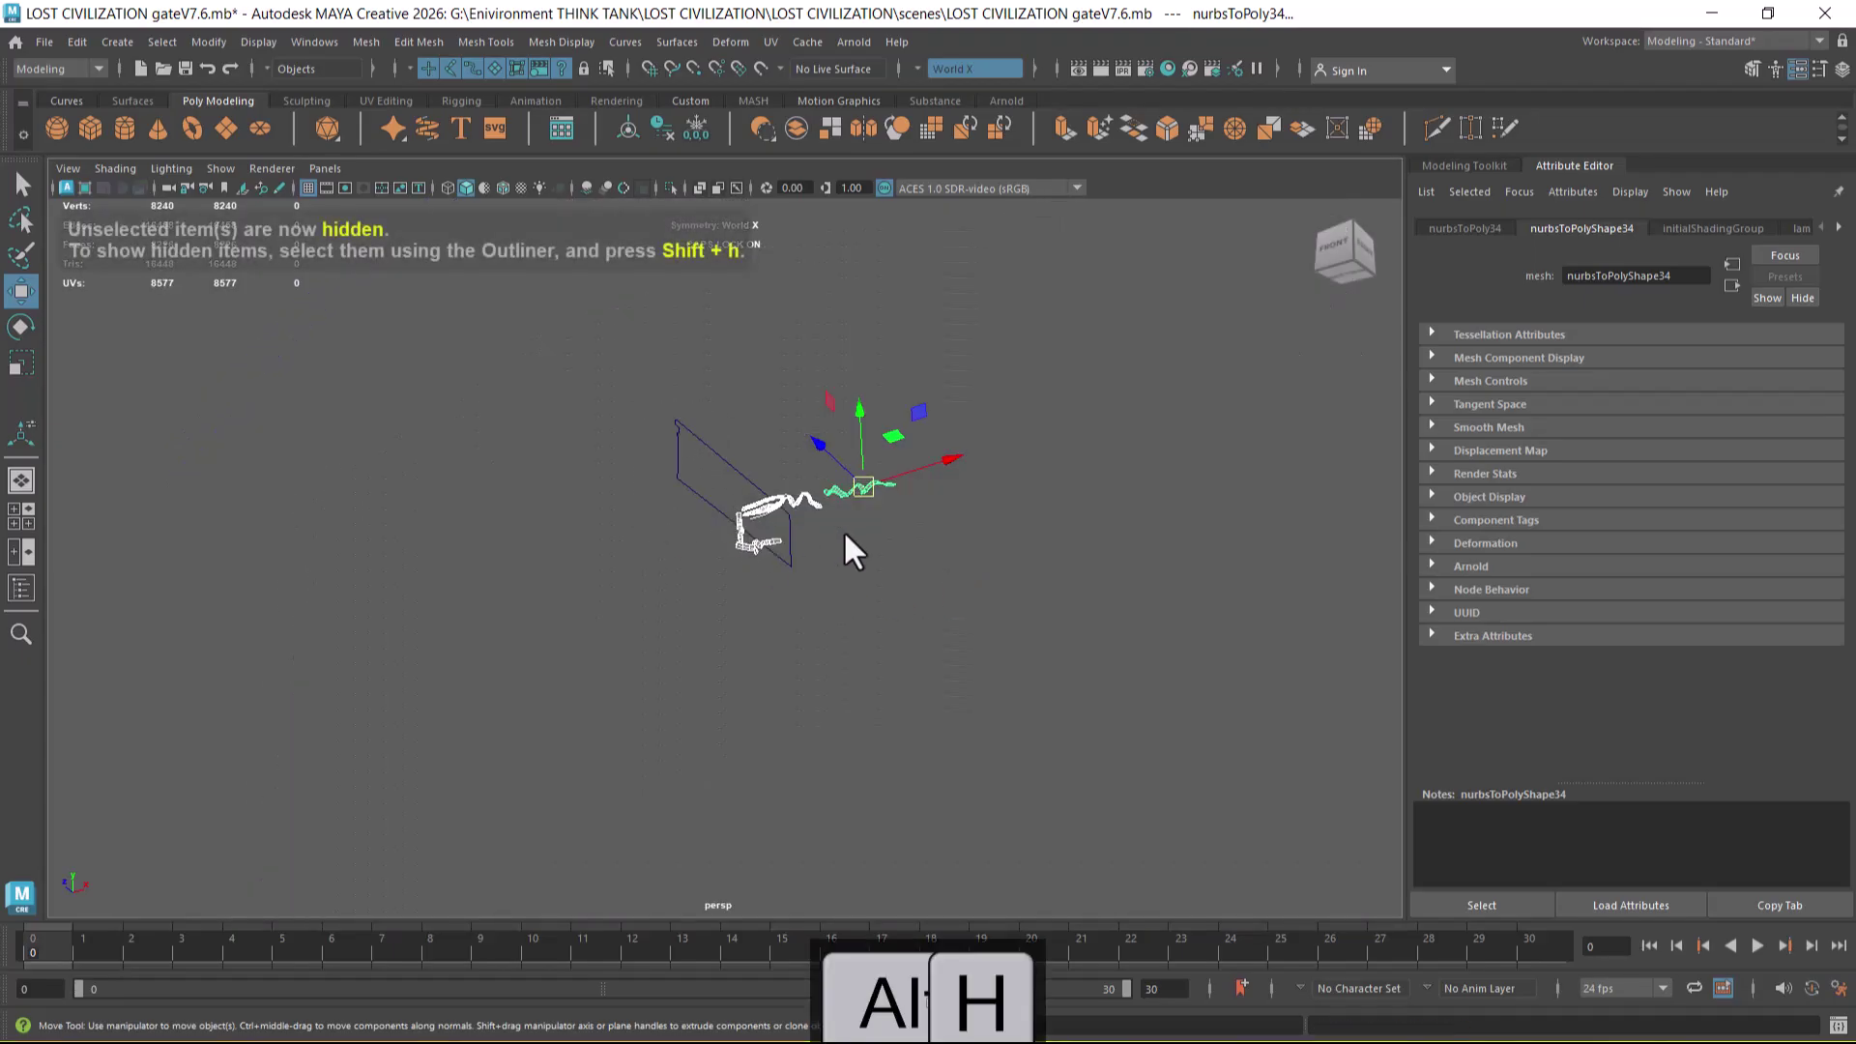
key(shift+h)
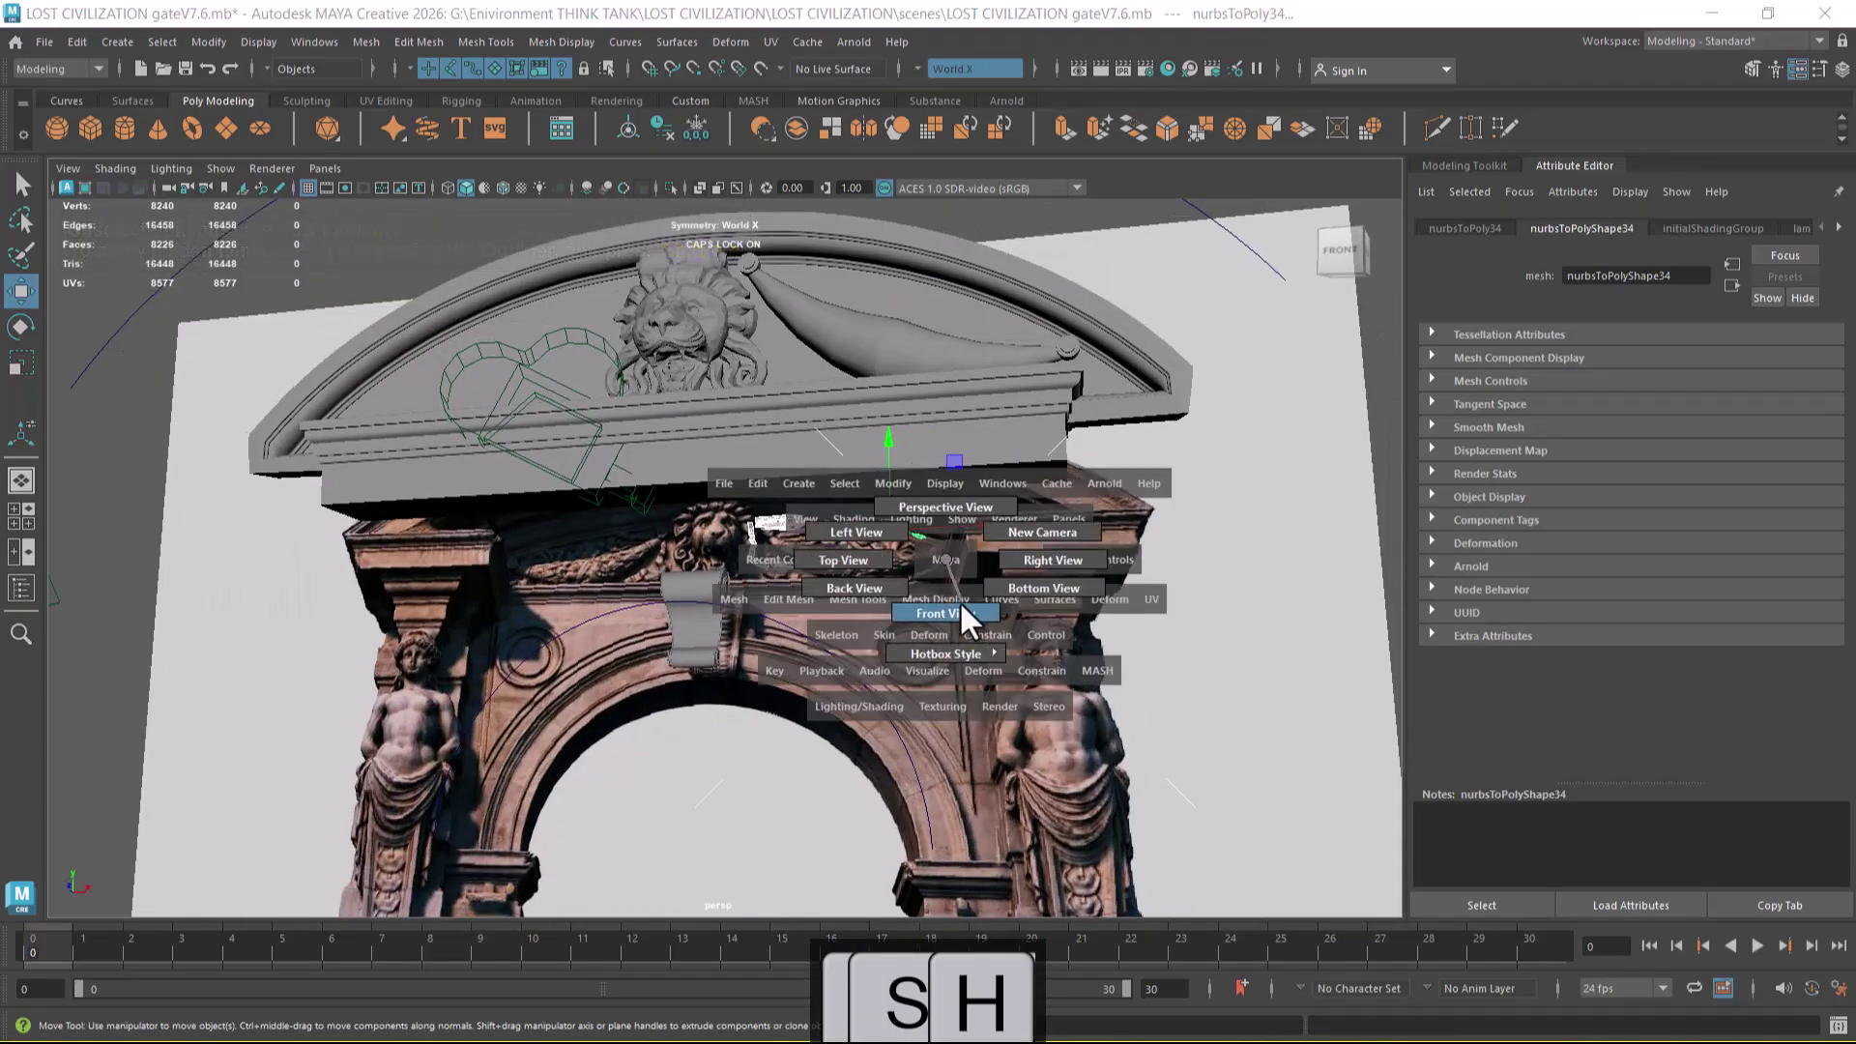
- Move the selected ribbons straight up in front view onto the pediment, between the lion head and the swag
drag(959, 595, 961, 601)
drag(920, 663, 932, 354)
scroll(953, 495, up, 1)
scroll(953, 495, up, 6)
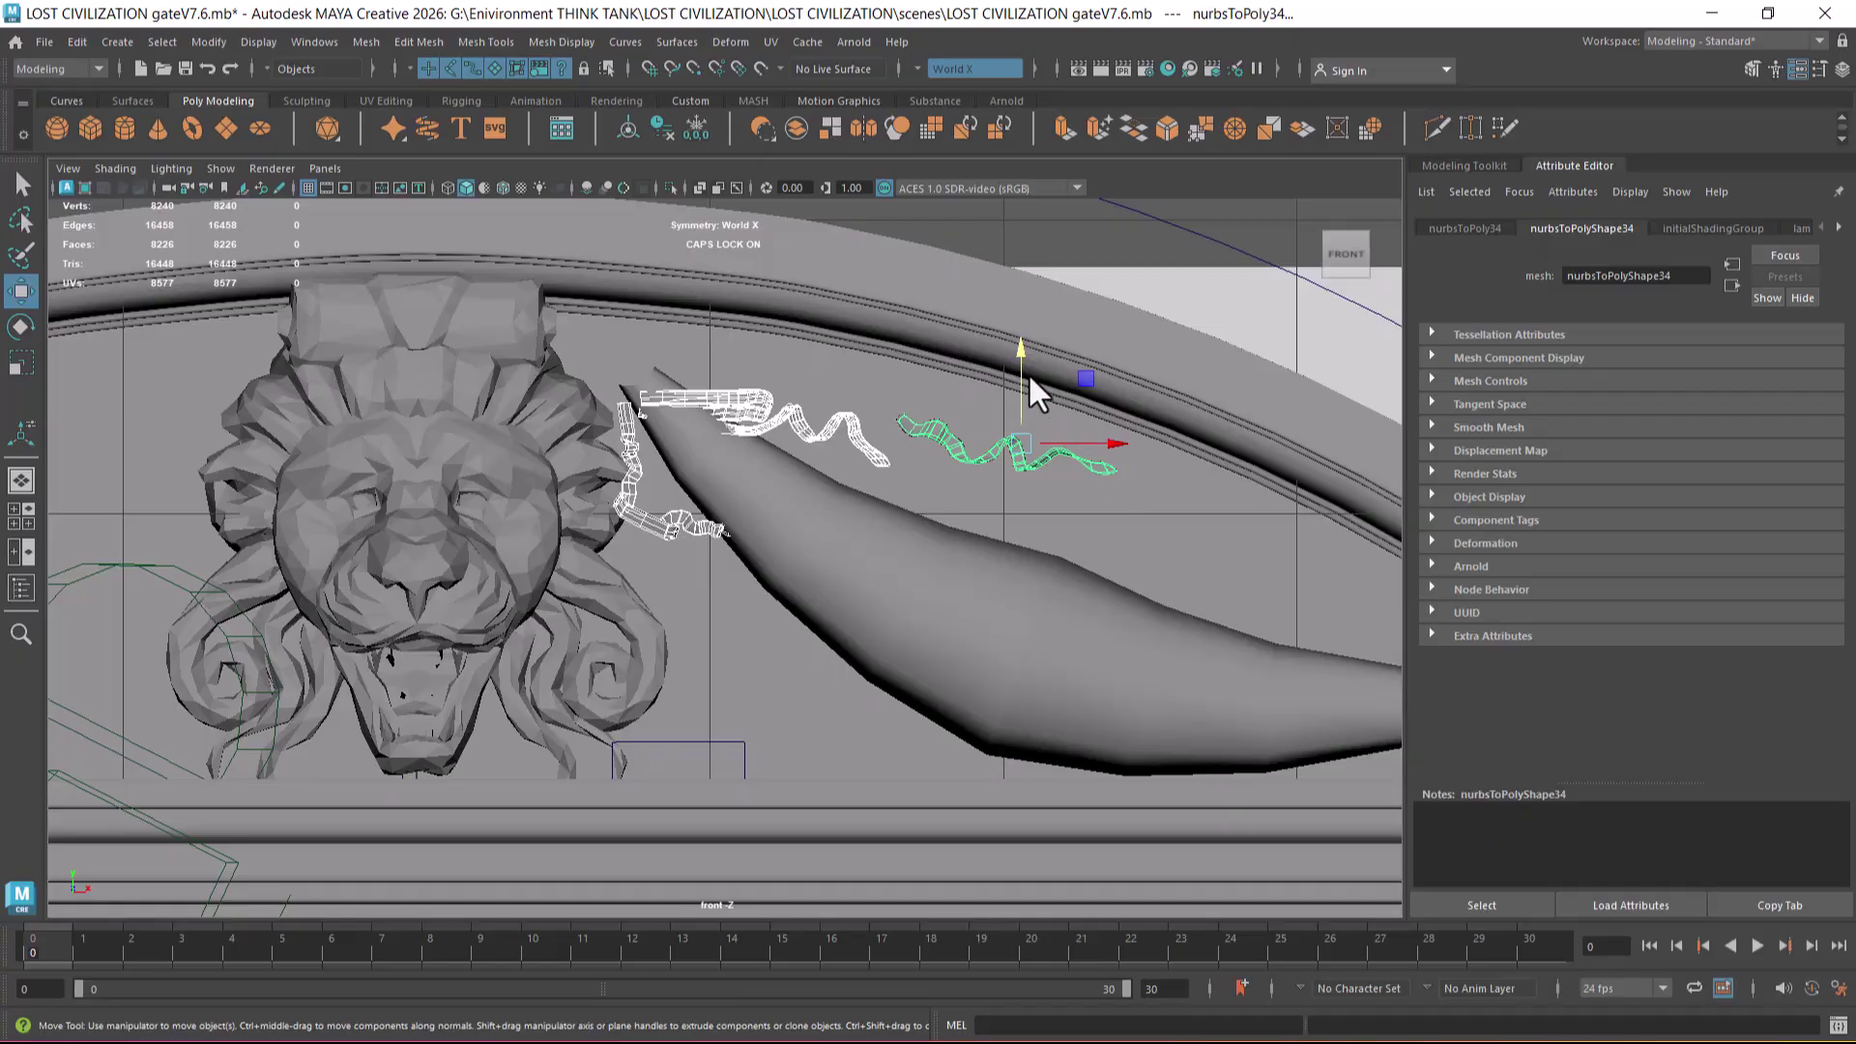
- Raise the selected ribbons slightly on the pediment and bring up the reference photo framed on the carved swag beside the lion head
mouse_move(1020, 343)
mouse_down()
mouse_move(1059, 433)
mouse_move(1057, 327)
mouse_move(1100, 508)
mouse_move(1105, 352)
mouse_up()
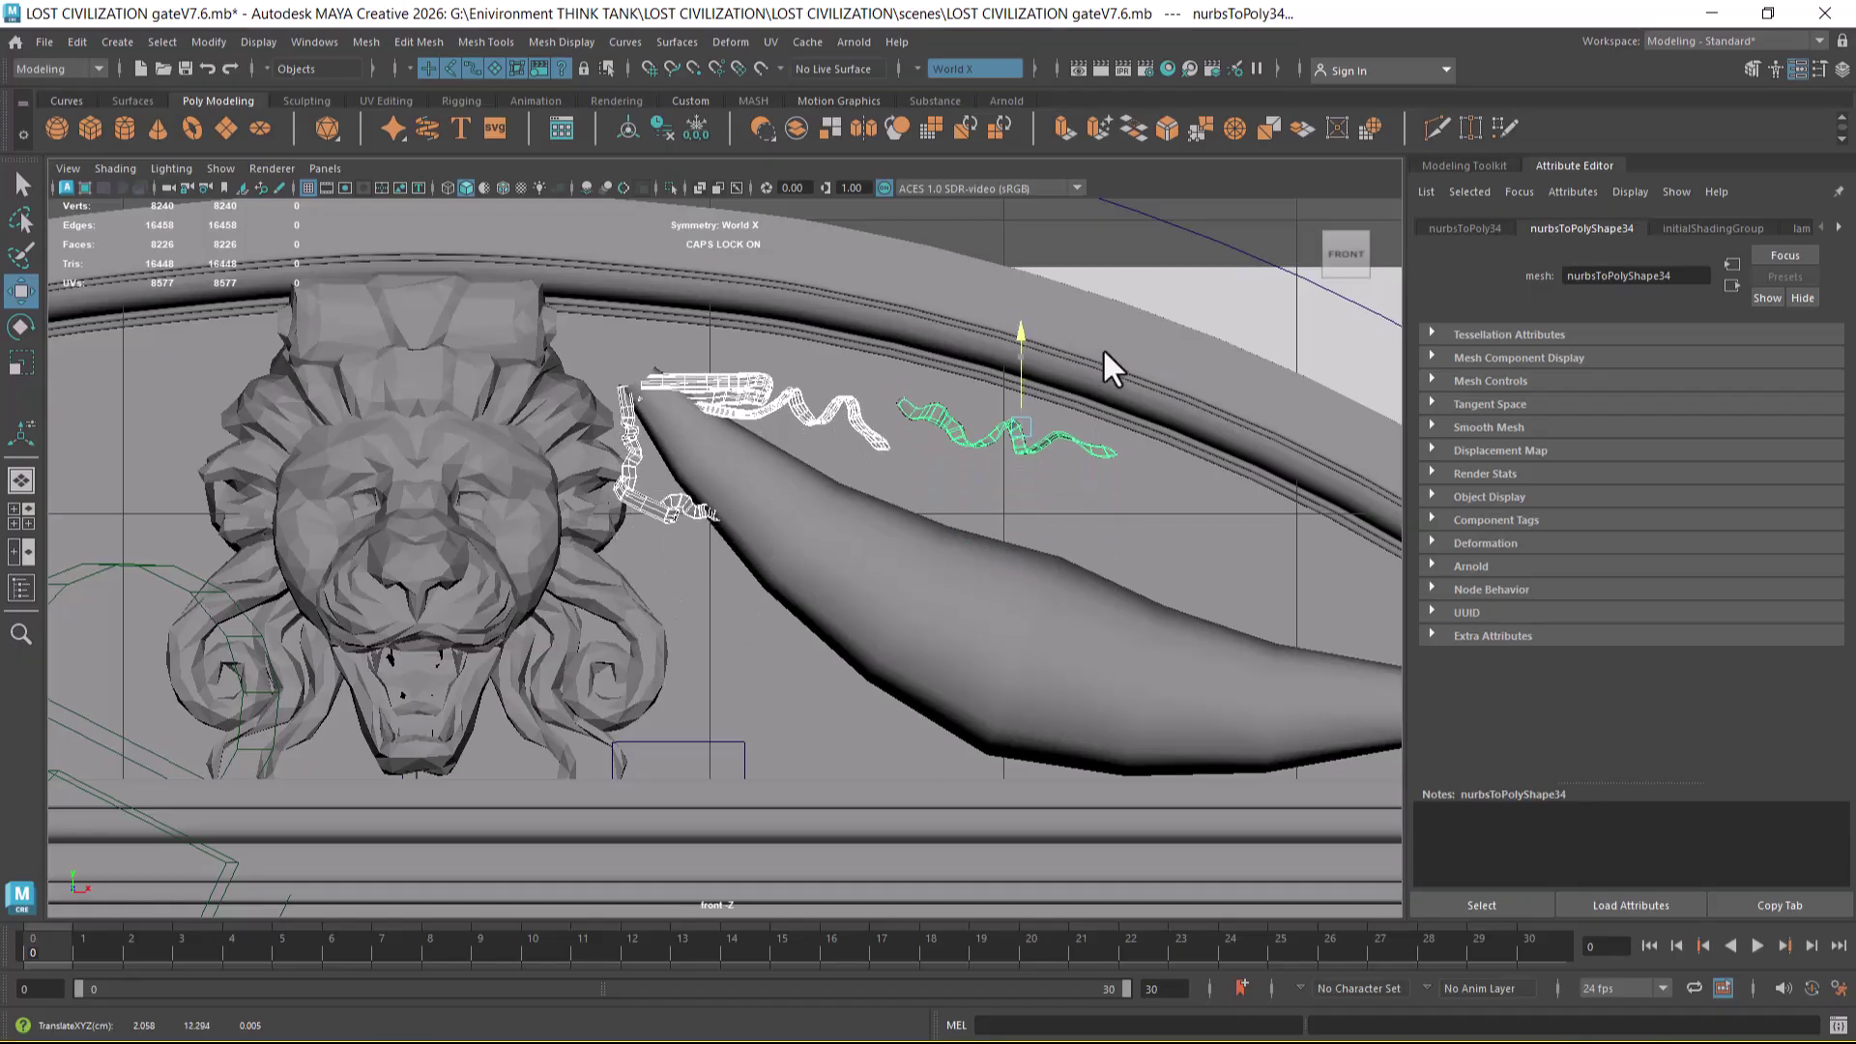
scroll(862, 506, down, 3)
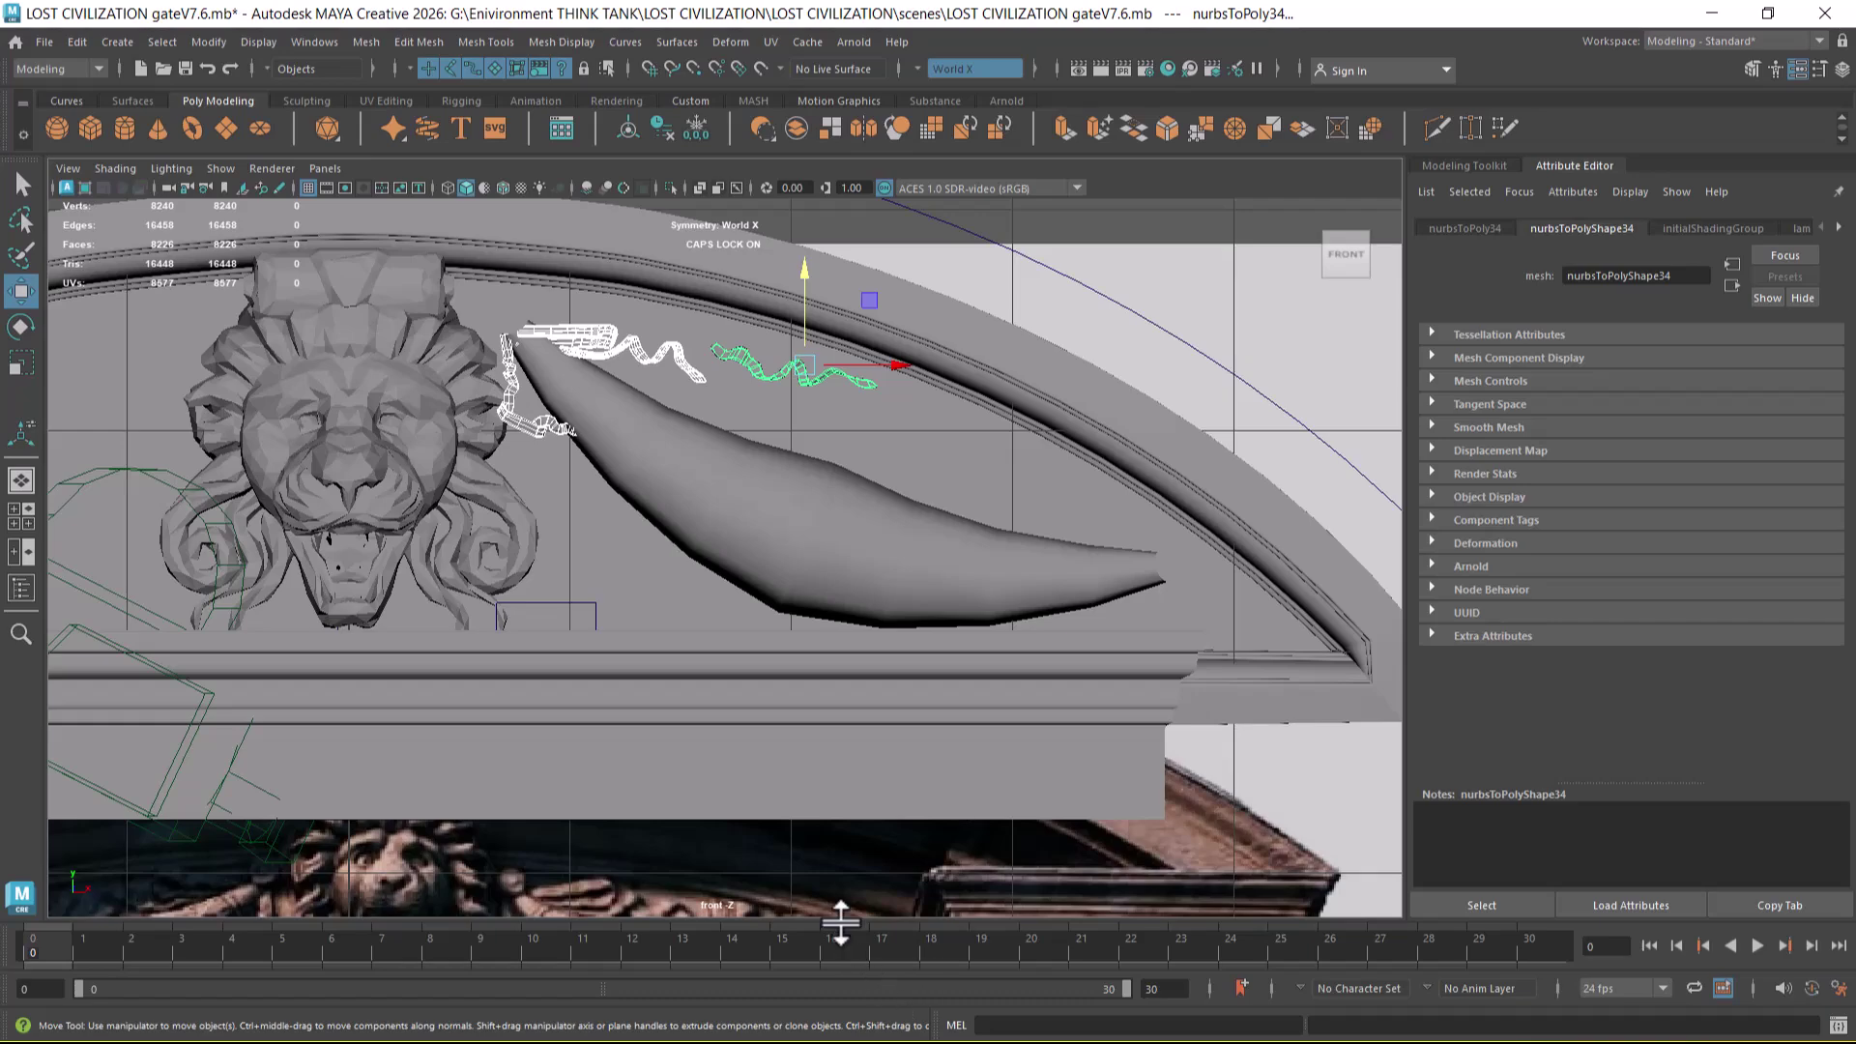
key(super)
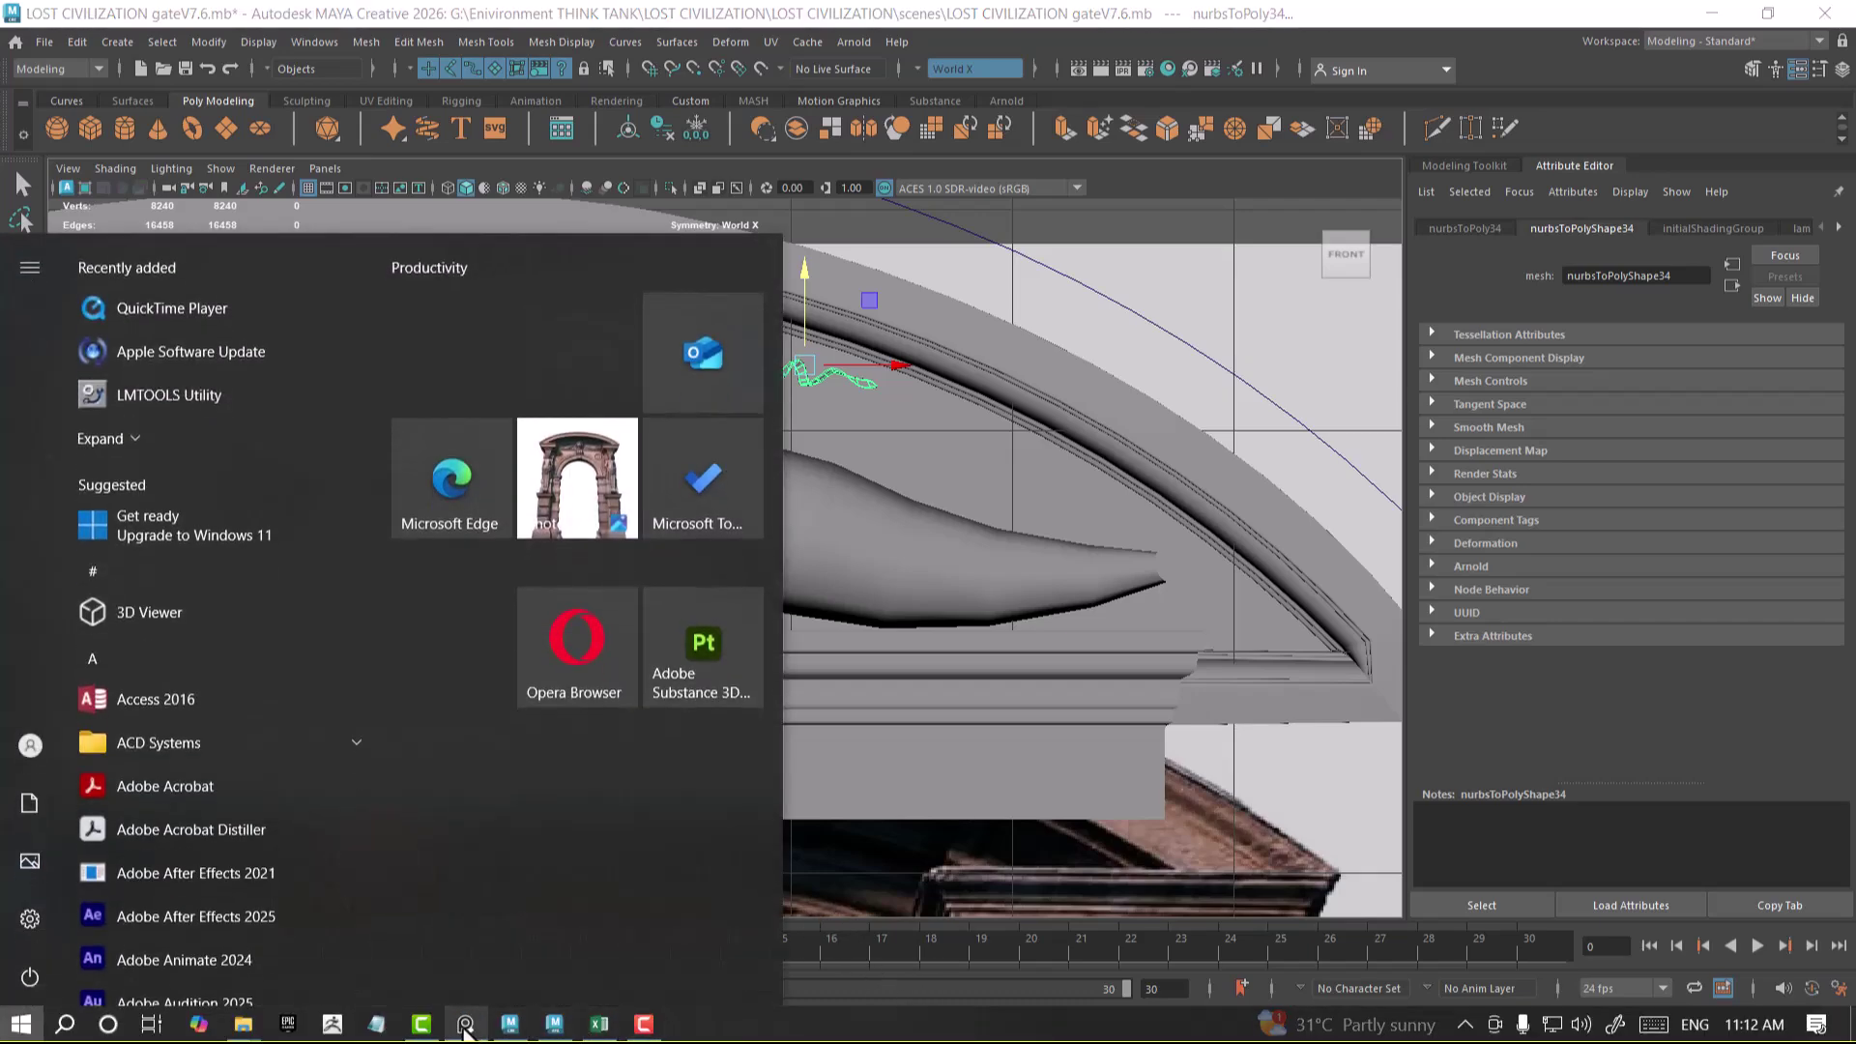
key(Escape)
alt+middle_drag(665, 373, 754, 444)
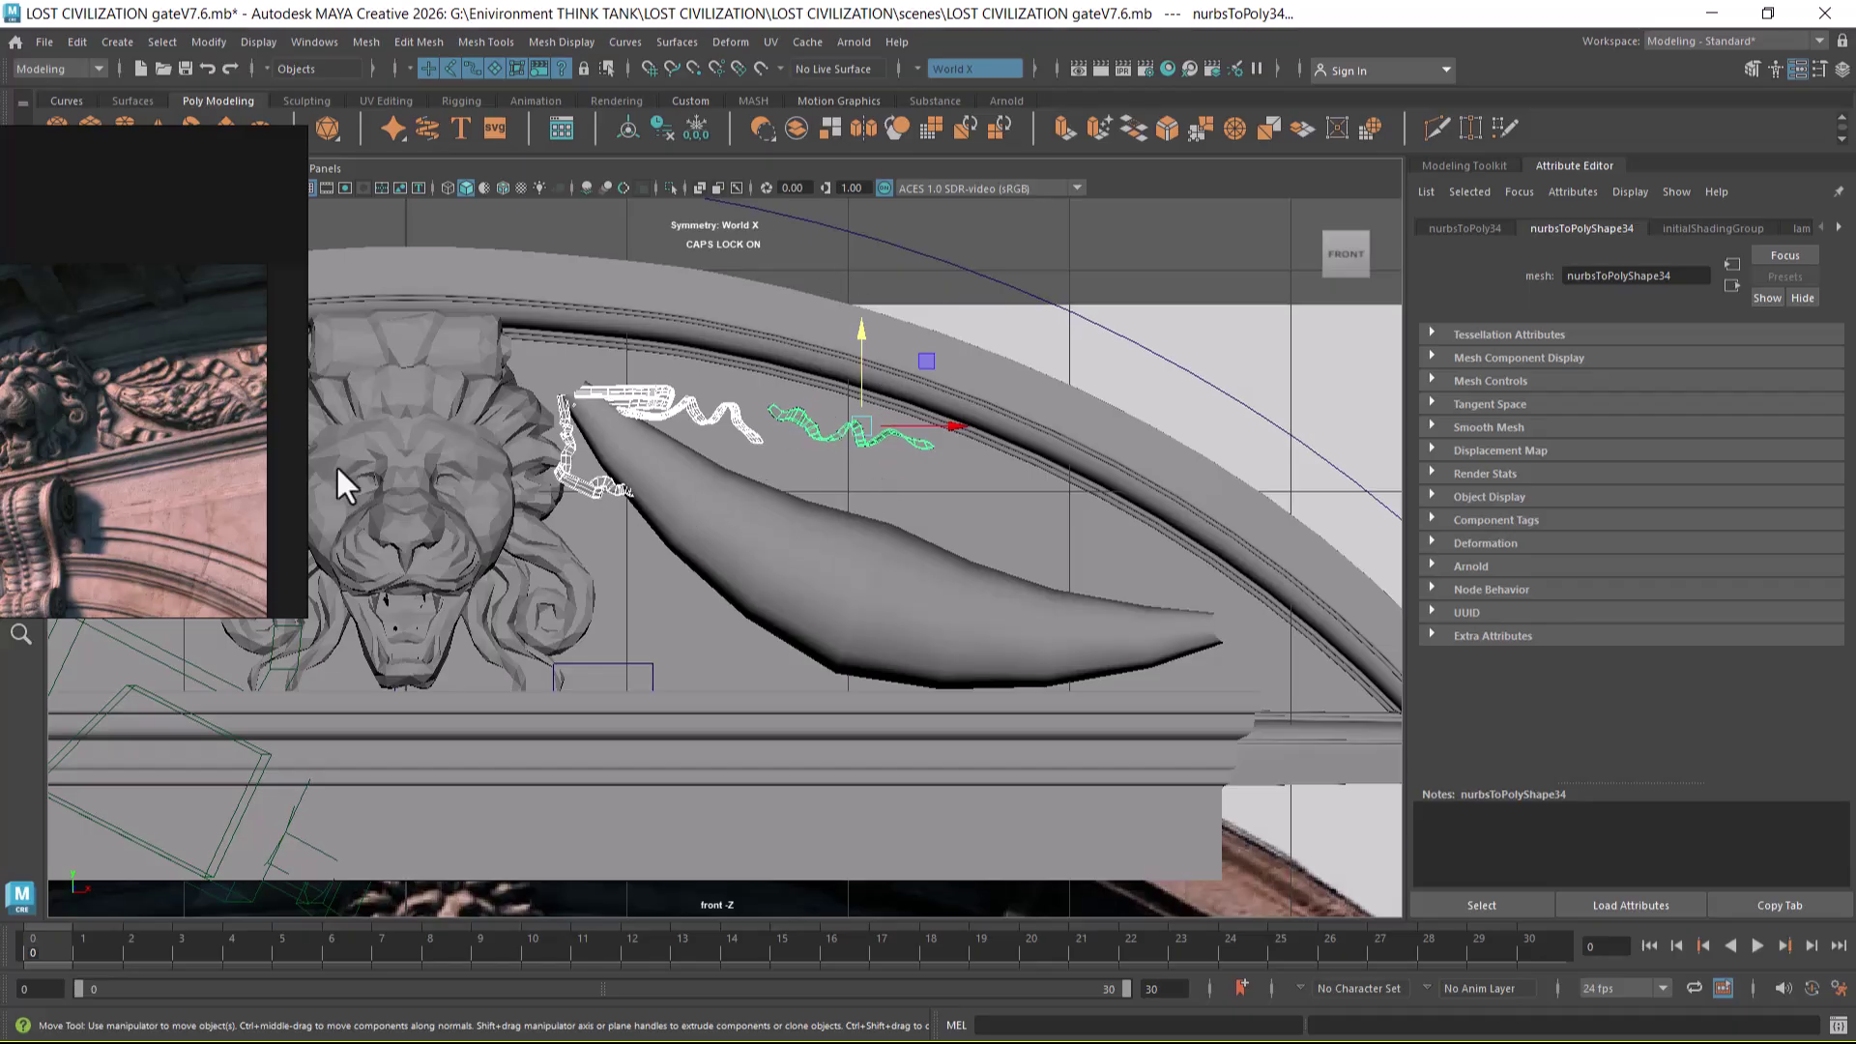
scroll(100, 496, down, 5)
scroll(177, 421, up, 2)
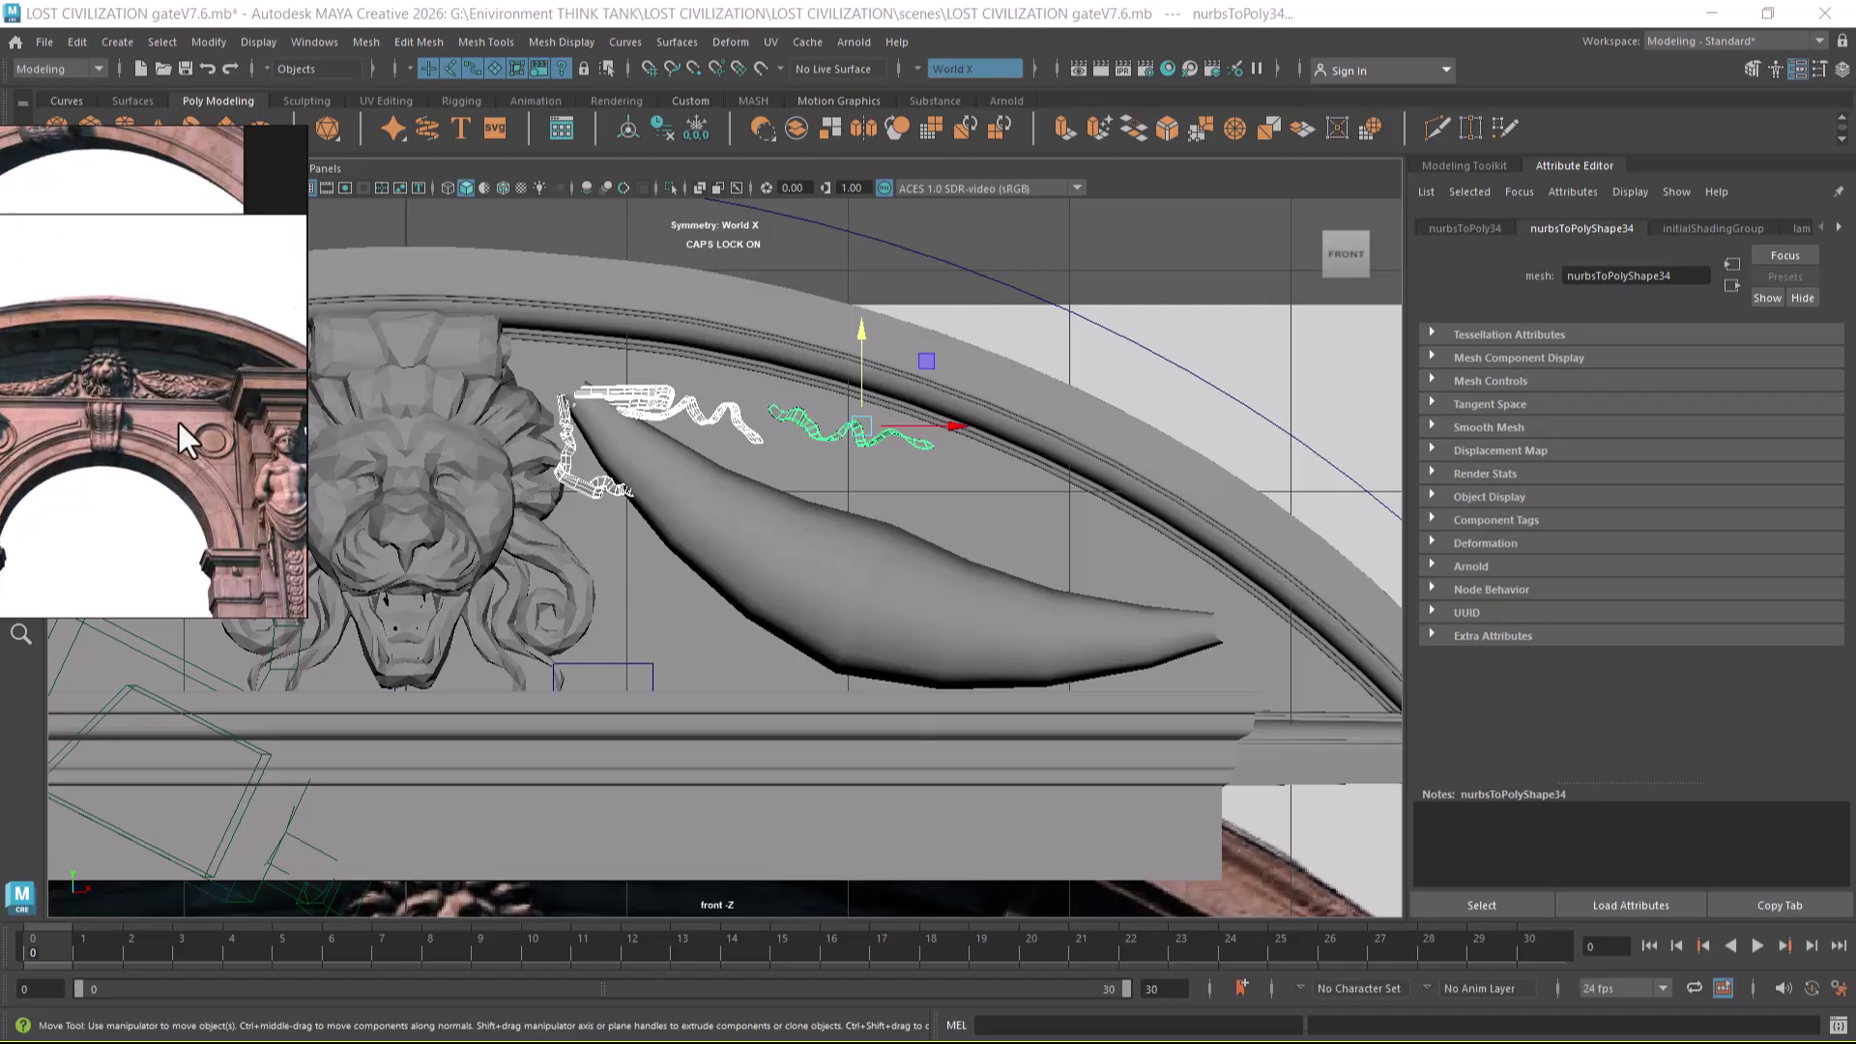
scroll(182, 406, up, 5)
scroll(942, 455, down, 2)
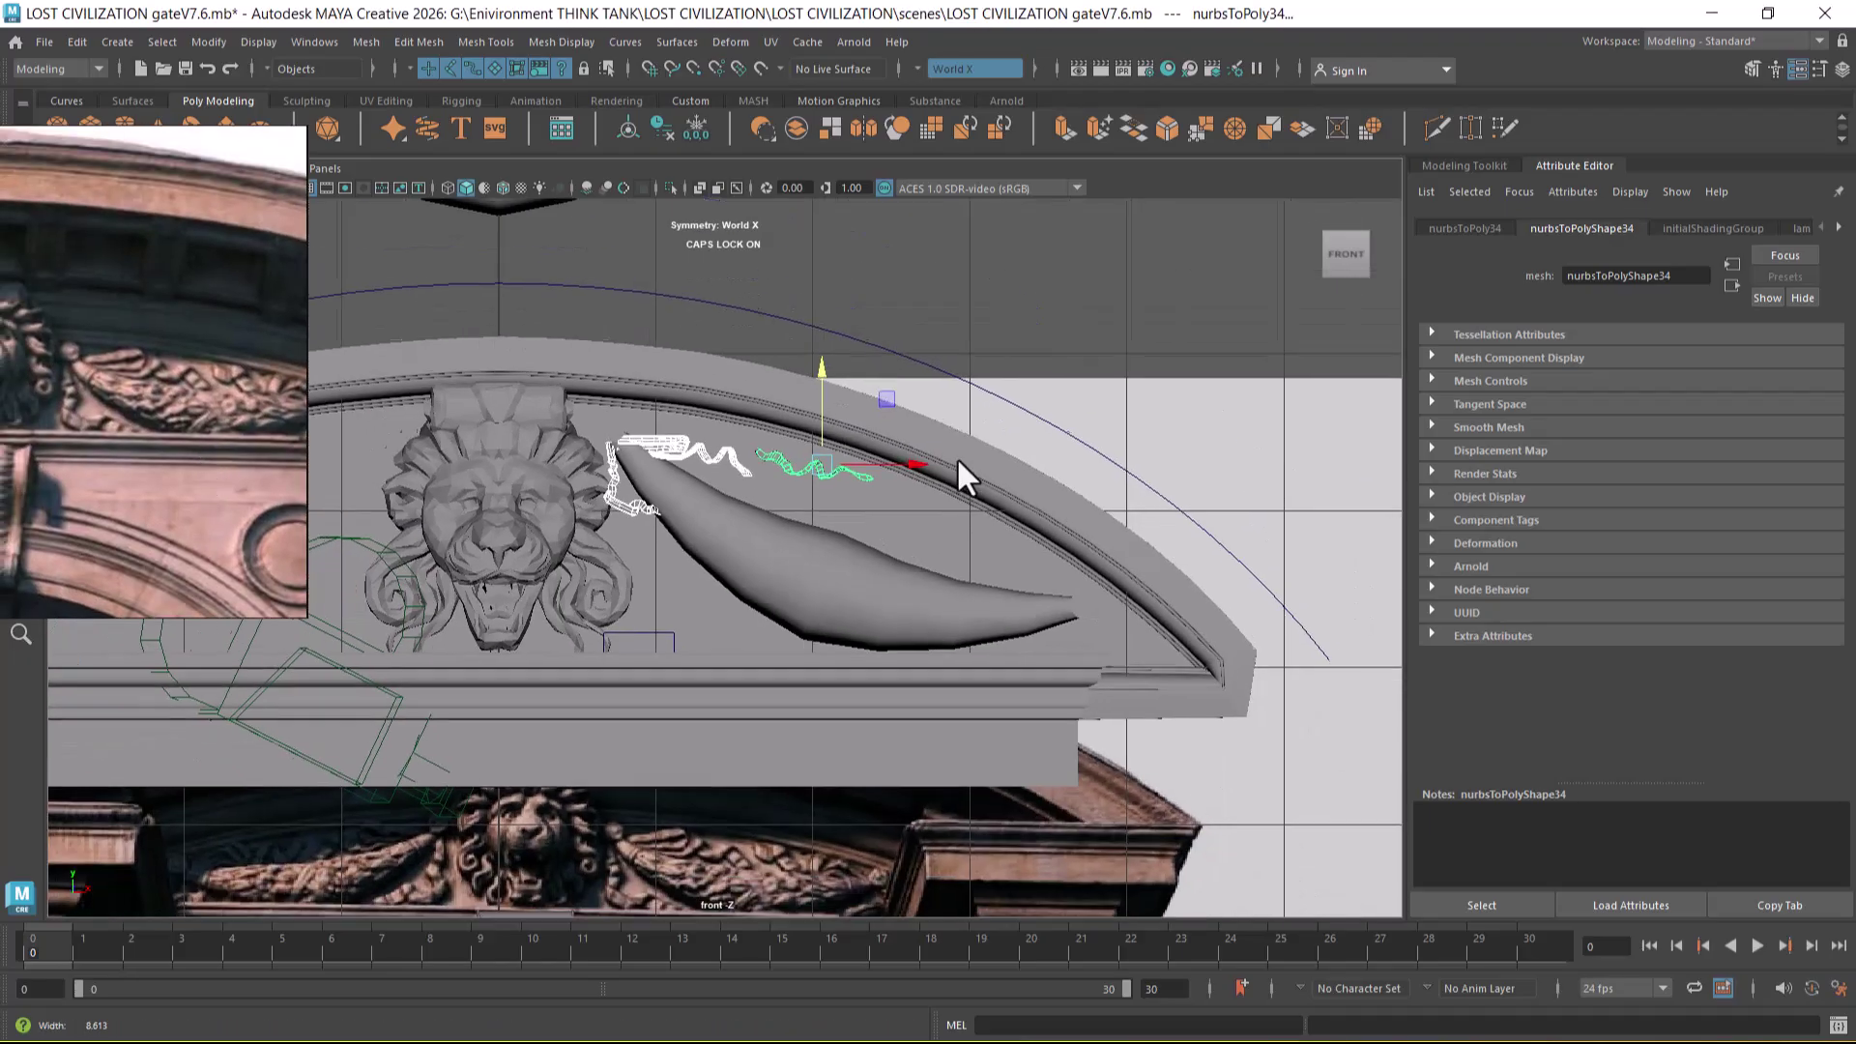
- Switch the front view to wireframe and shift the selected ribbons slightly up and outward beside the swag's upper end
scroll(957, 460, down, 3)
key(4)
scroll(1025, 628, up, 3)
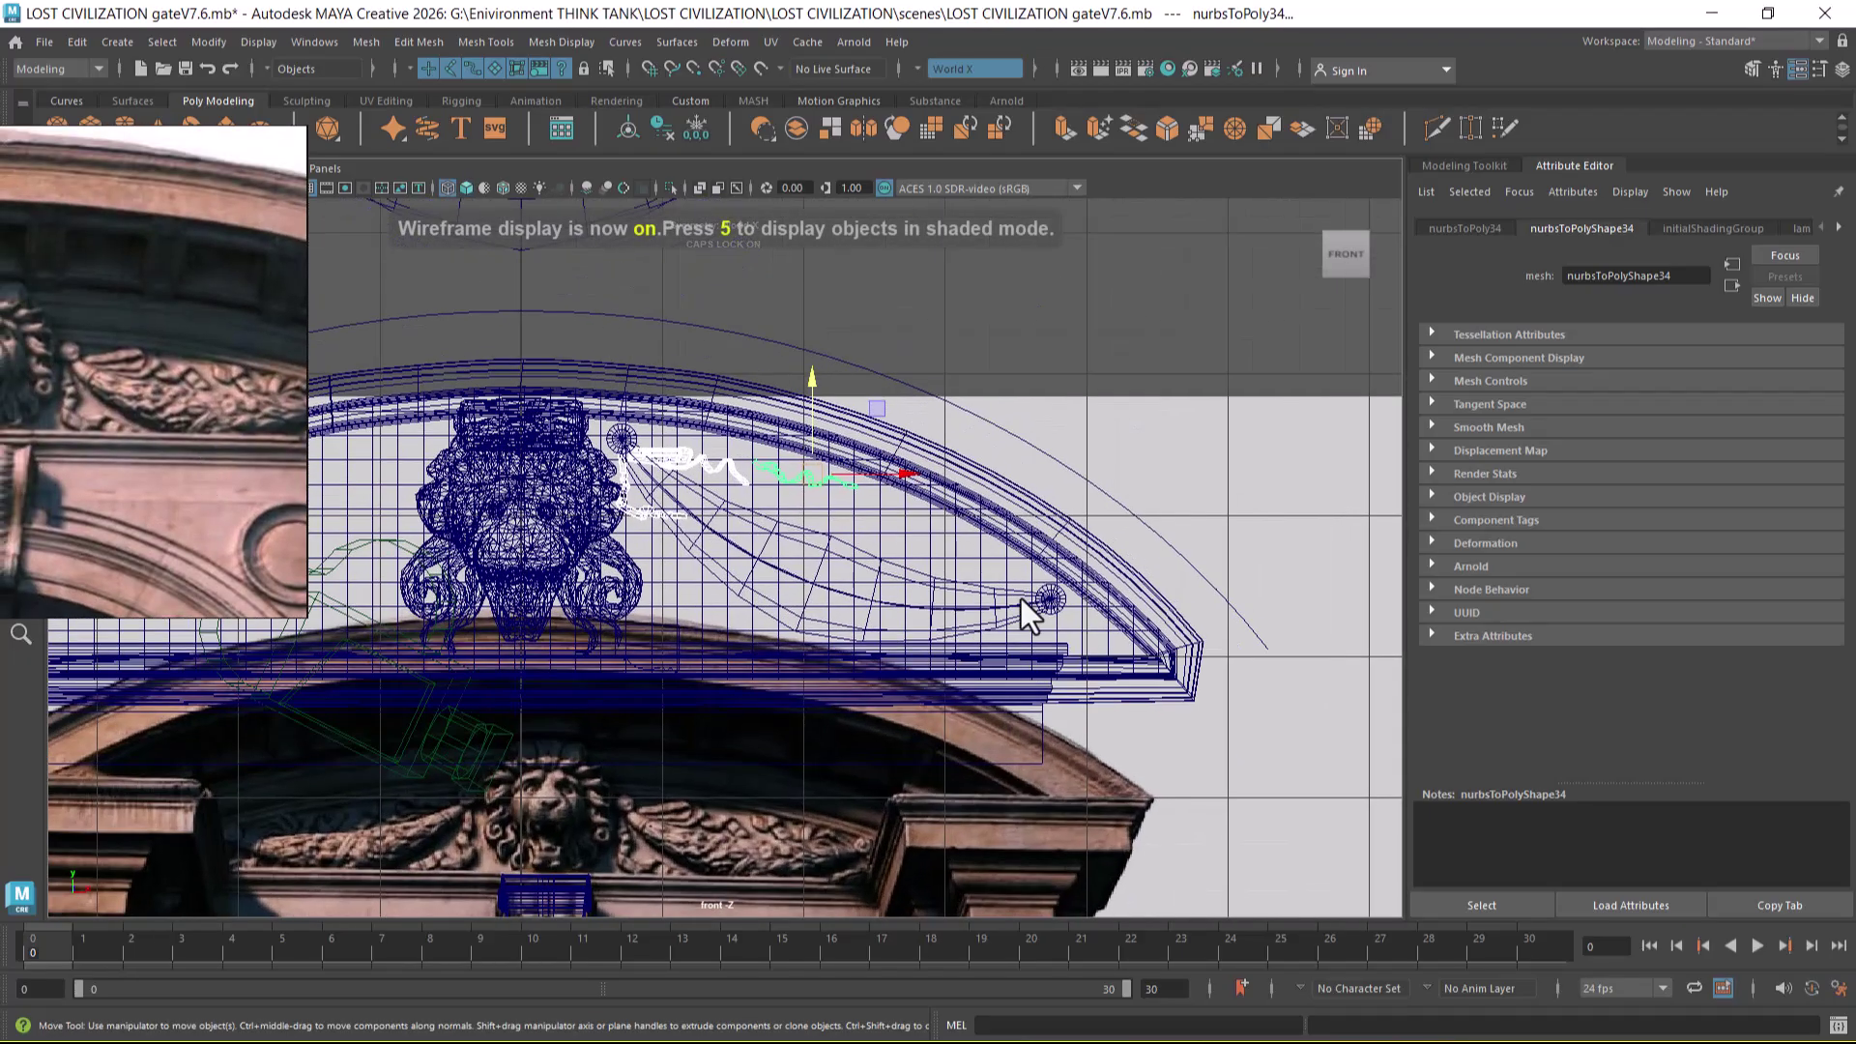
scroll(1001, 642, up, 4)
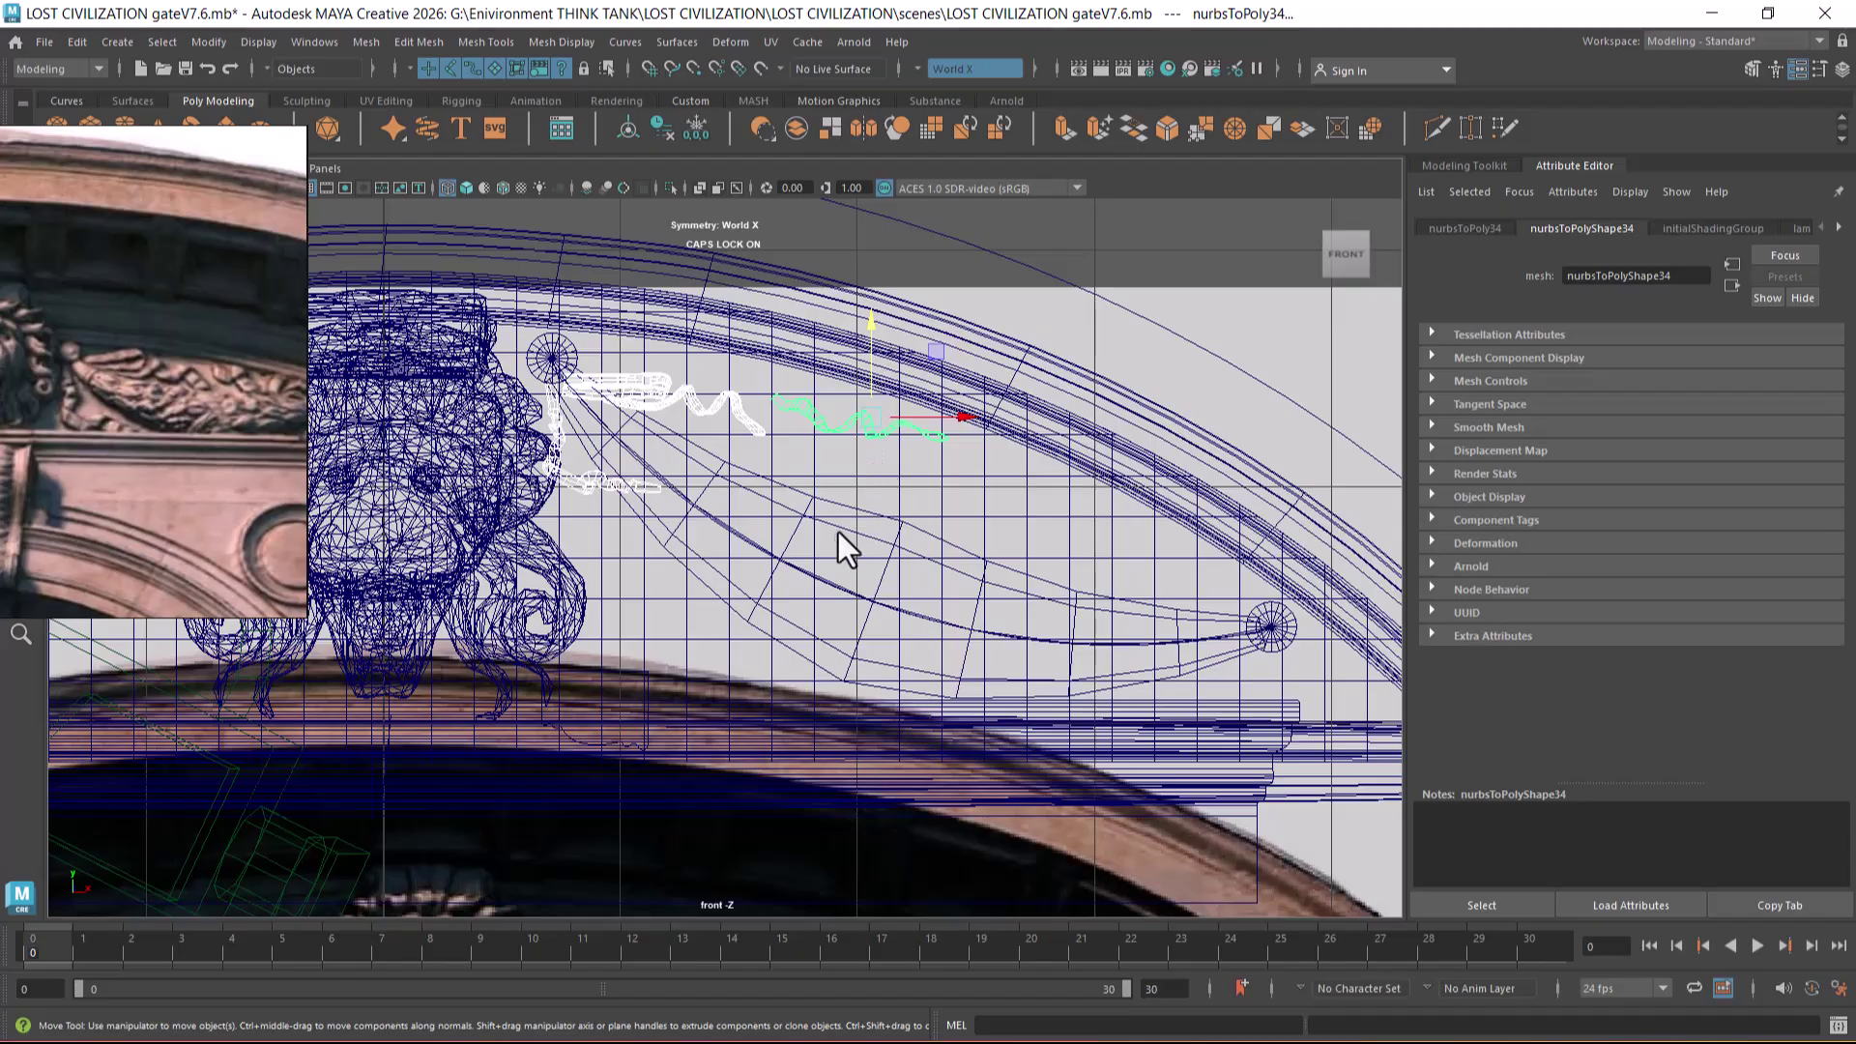
drag(878, 420, 886, 414)
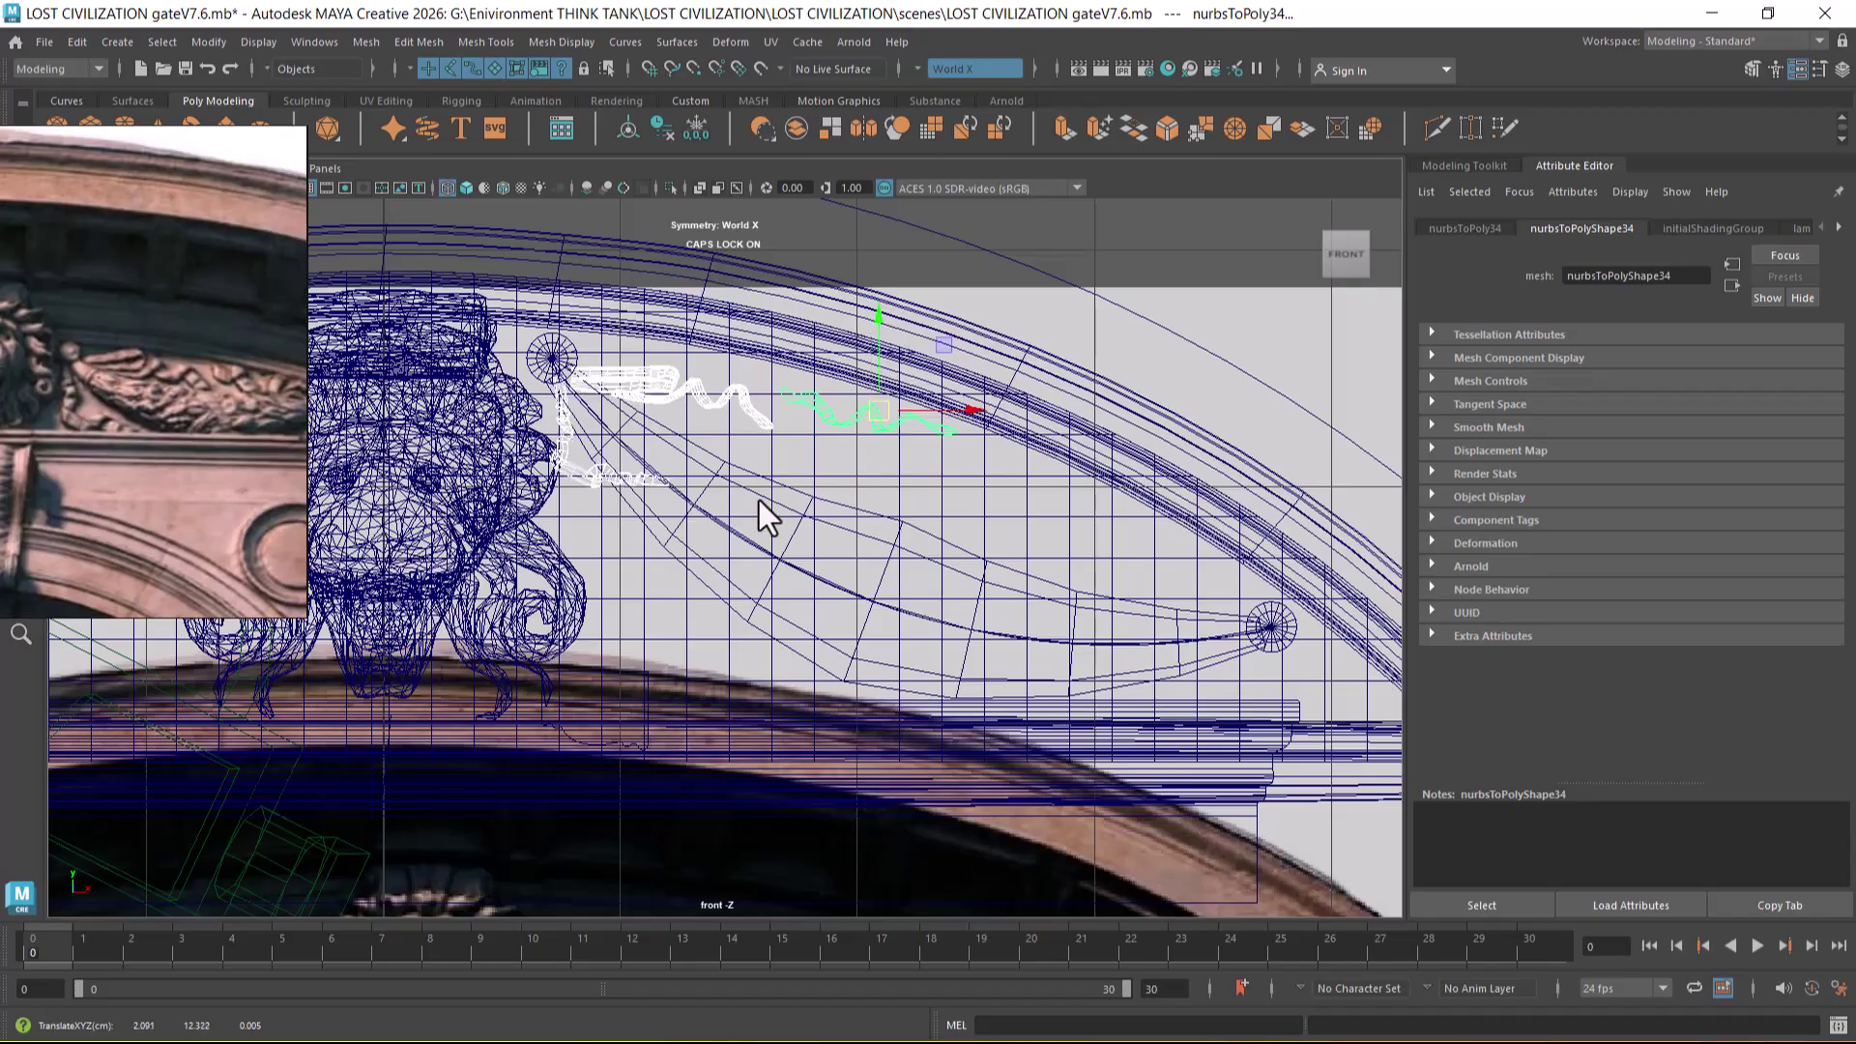
- Group the three connected ribbon pieces hanging beside the lion head and center the group's pivot
click(589, 485)
mouse_move(682, 543)
alt+right_down()
mouse_move(823, 653)
mouse_move(676, 522)
alt+right_up()
click(668, 510)
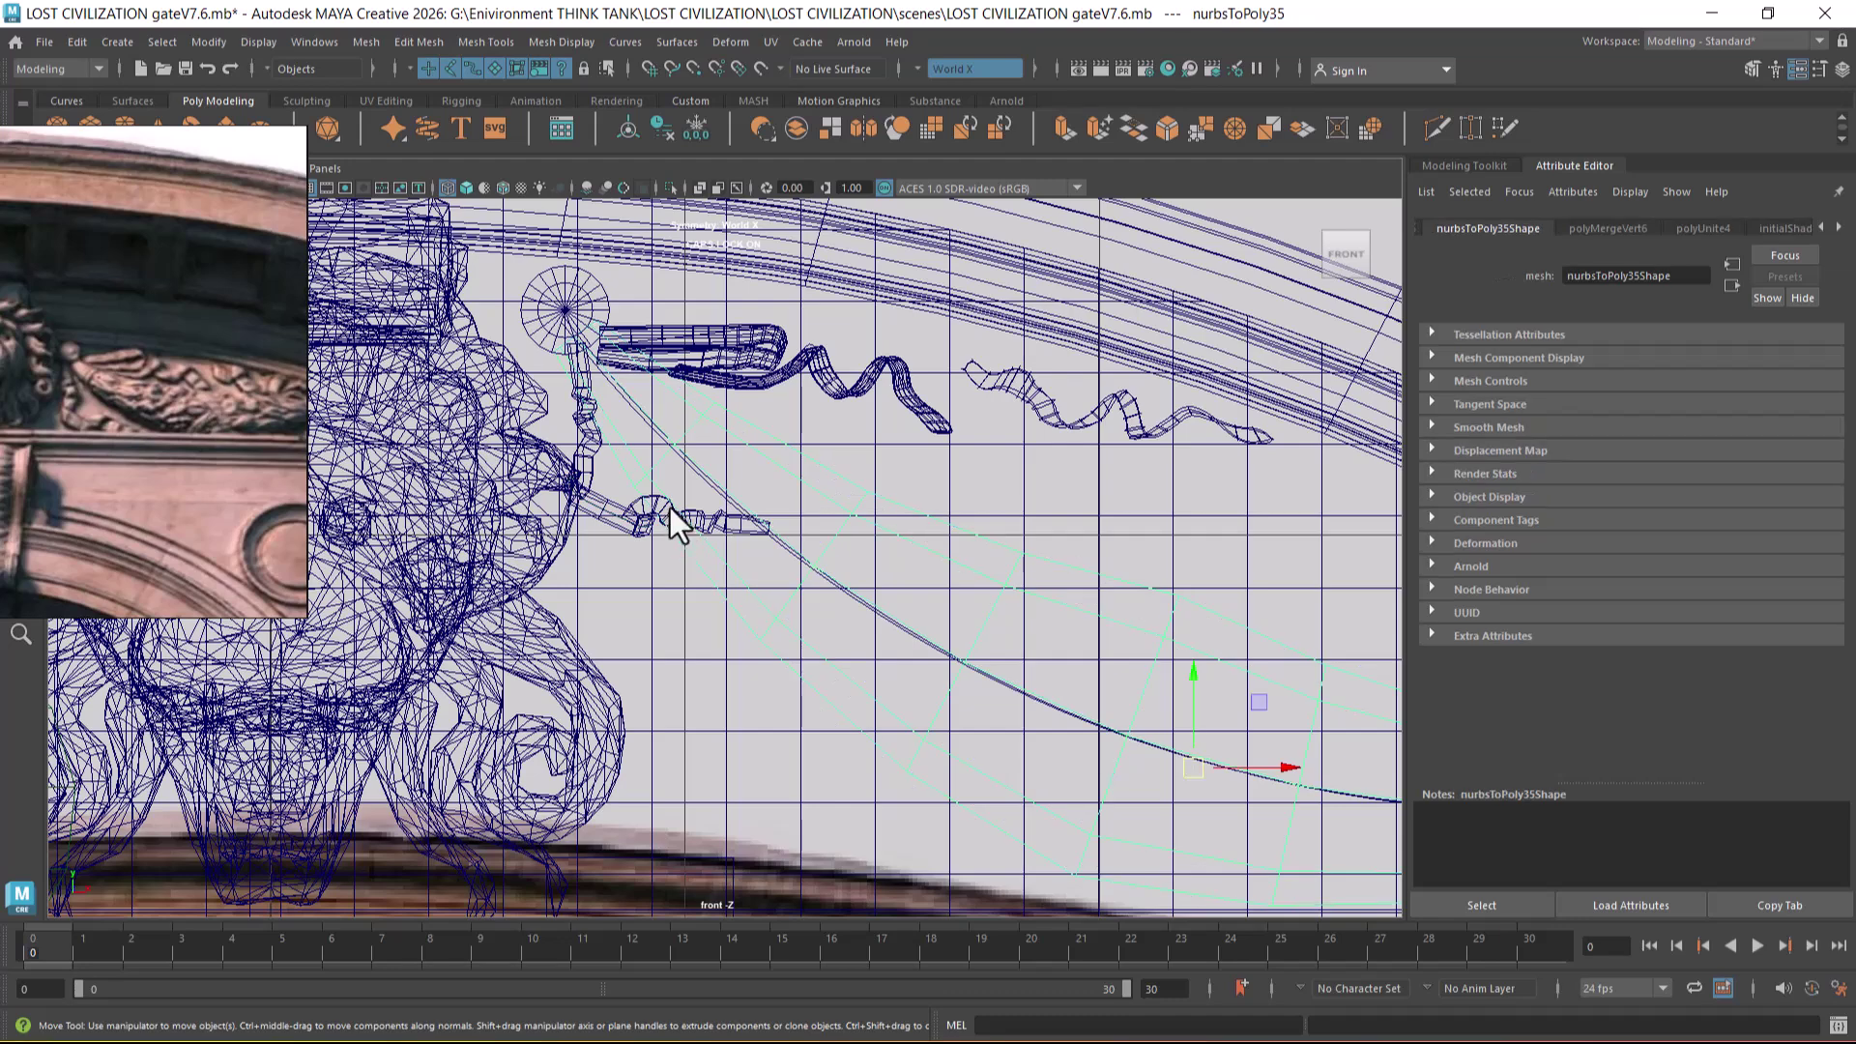
click(661, 510)
click(606, 481)
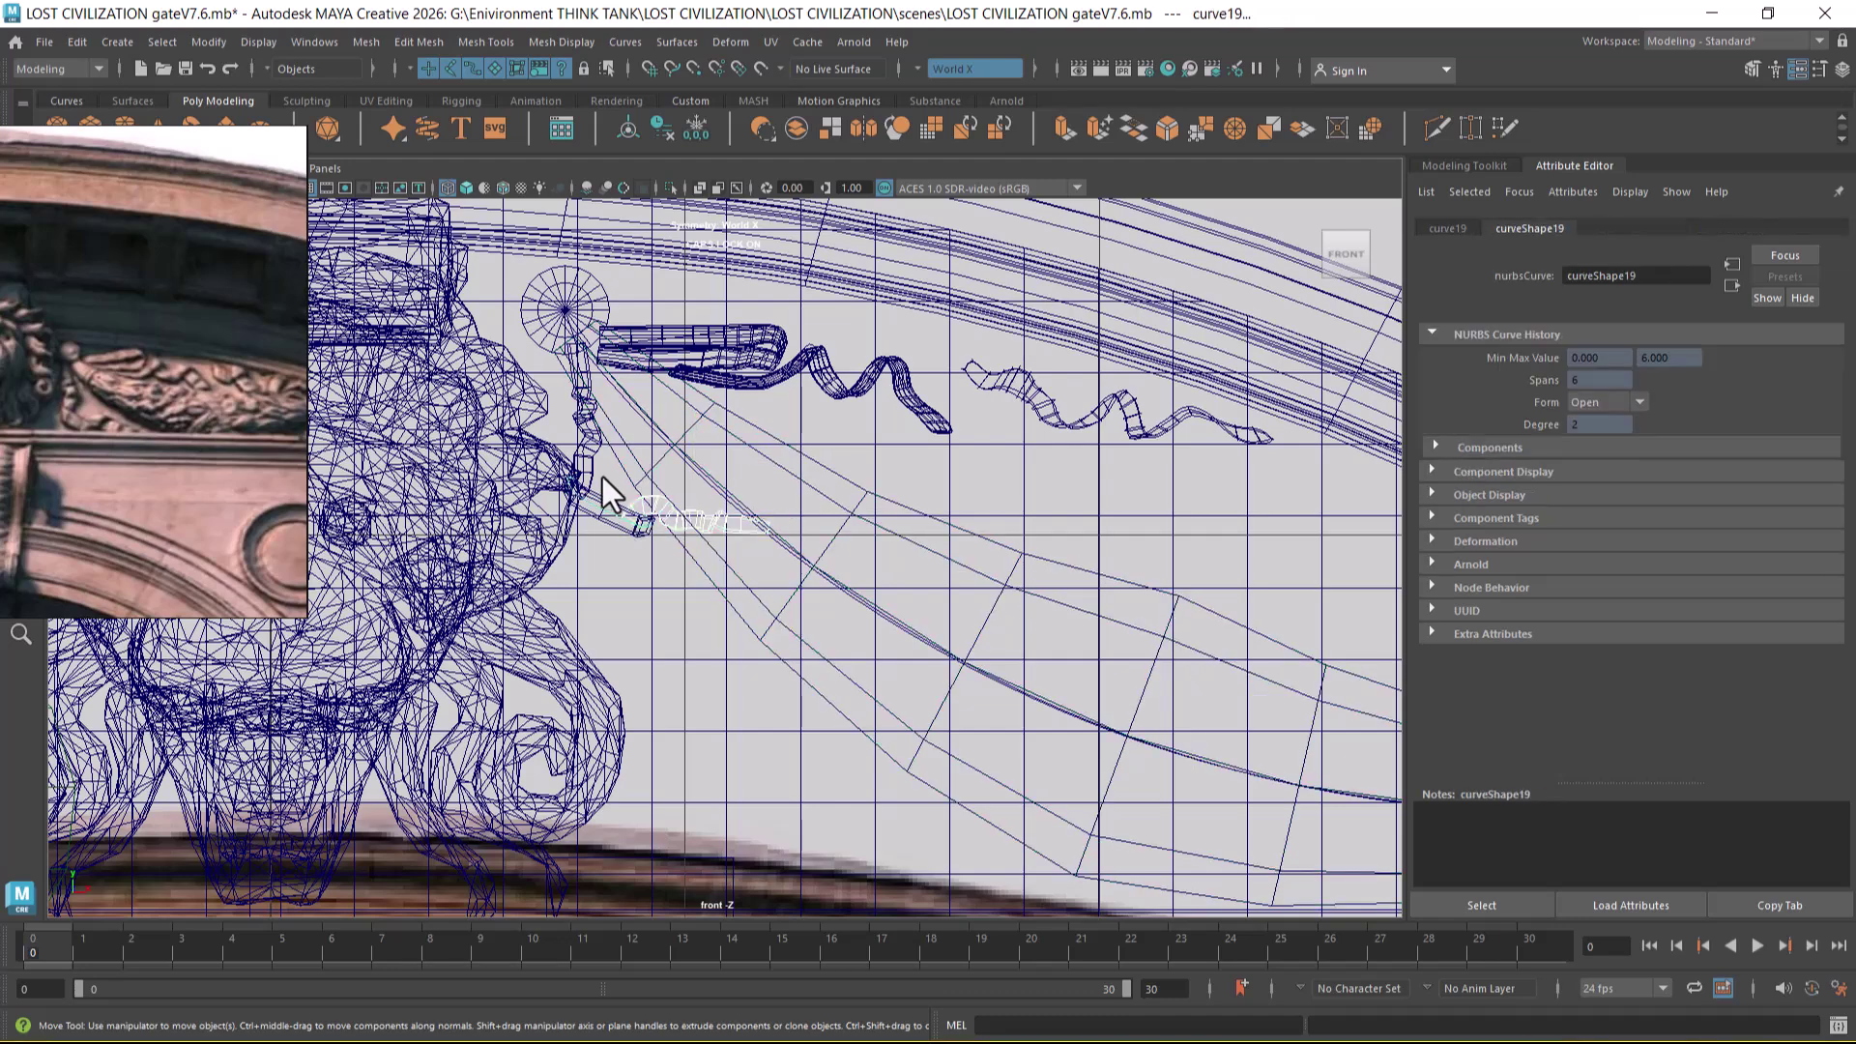
click(605, 483)
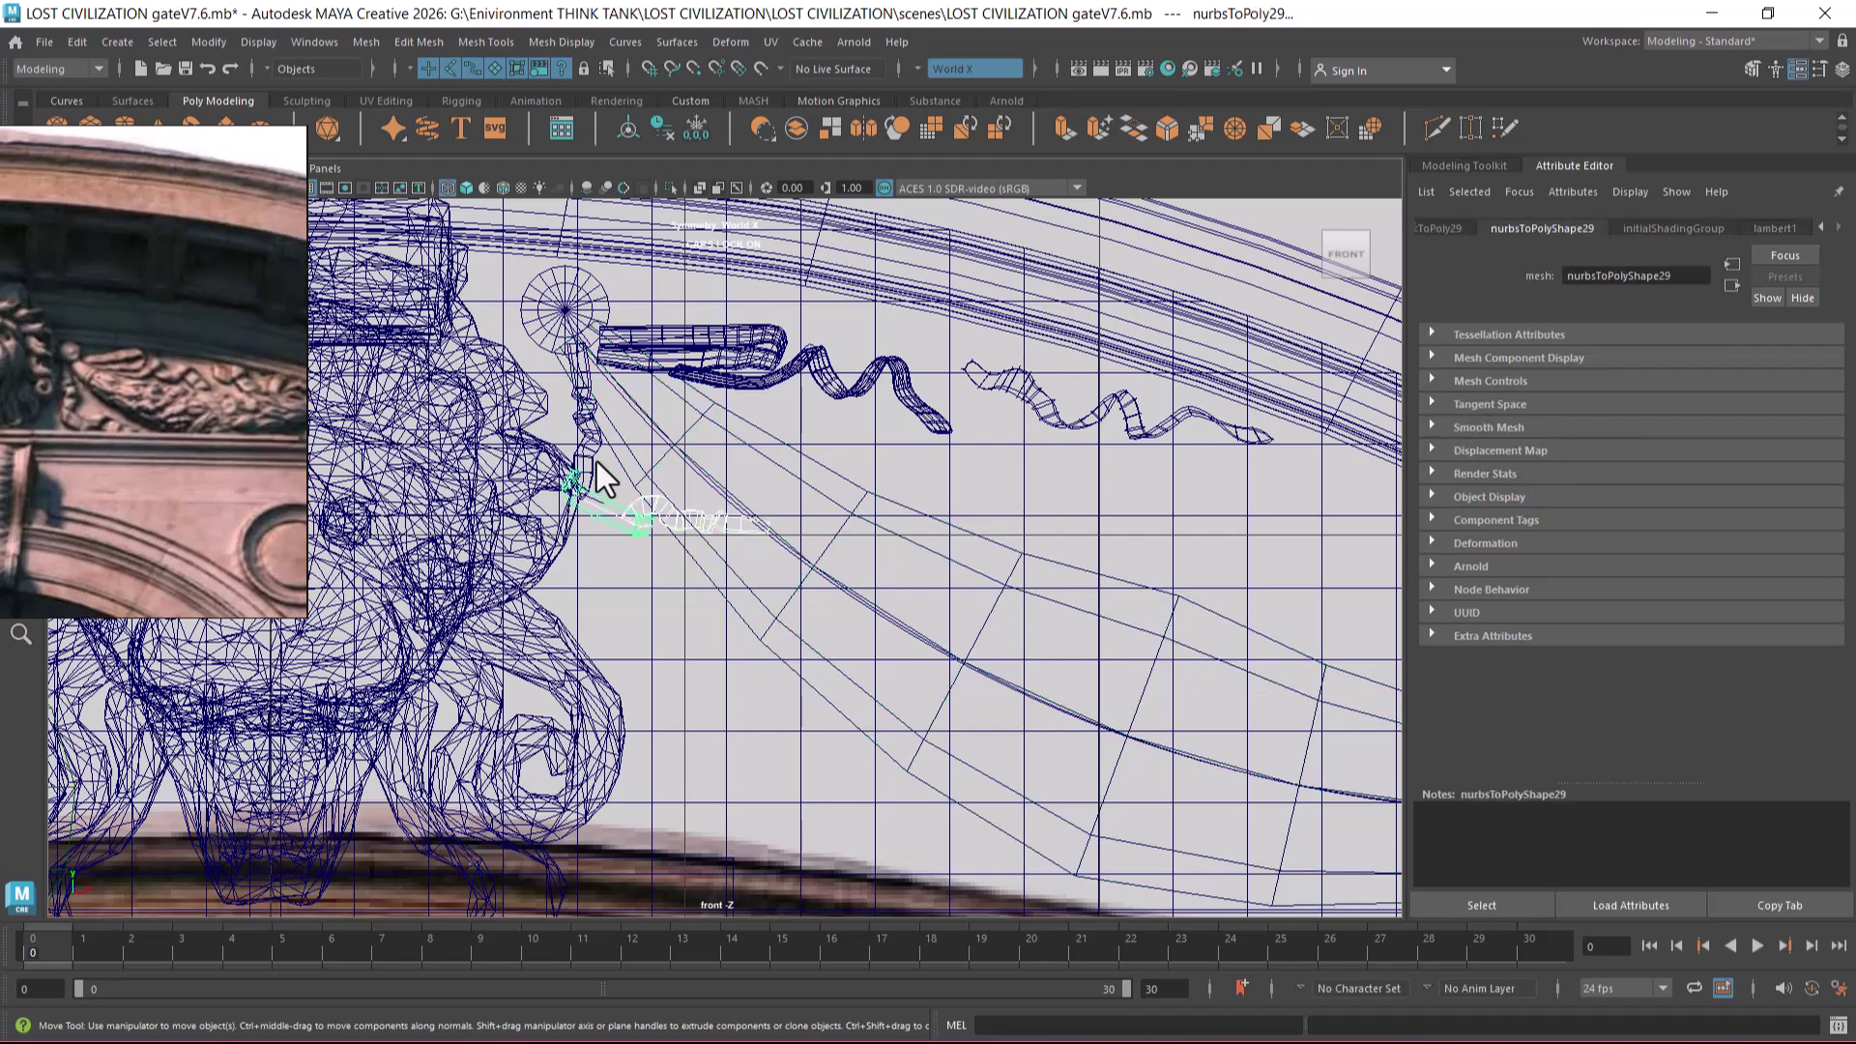
click(596, 461)
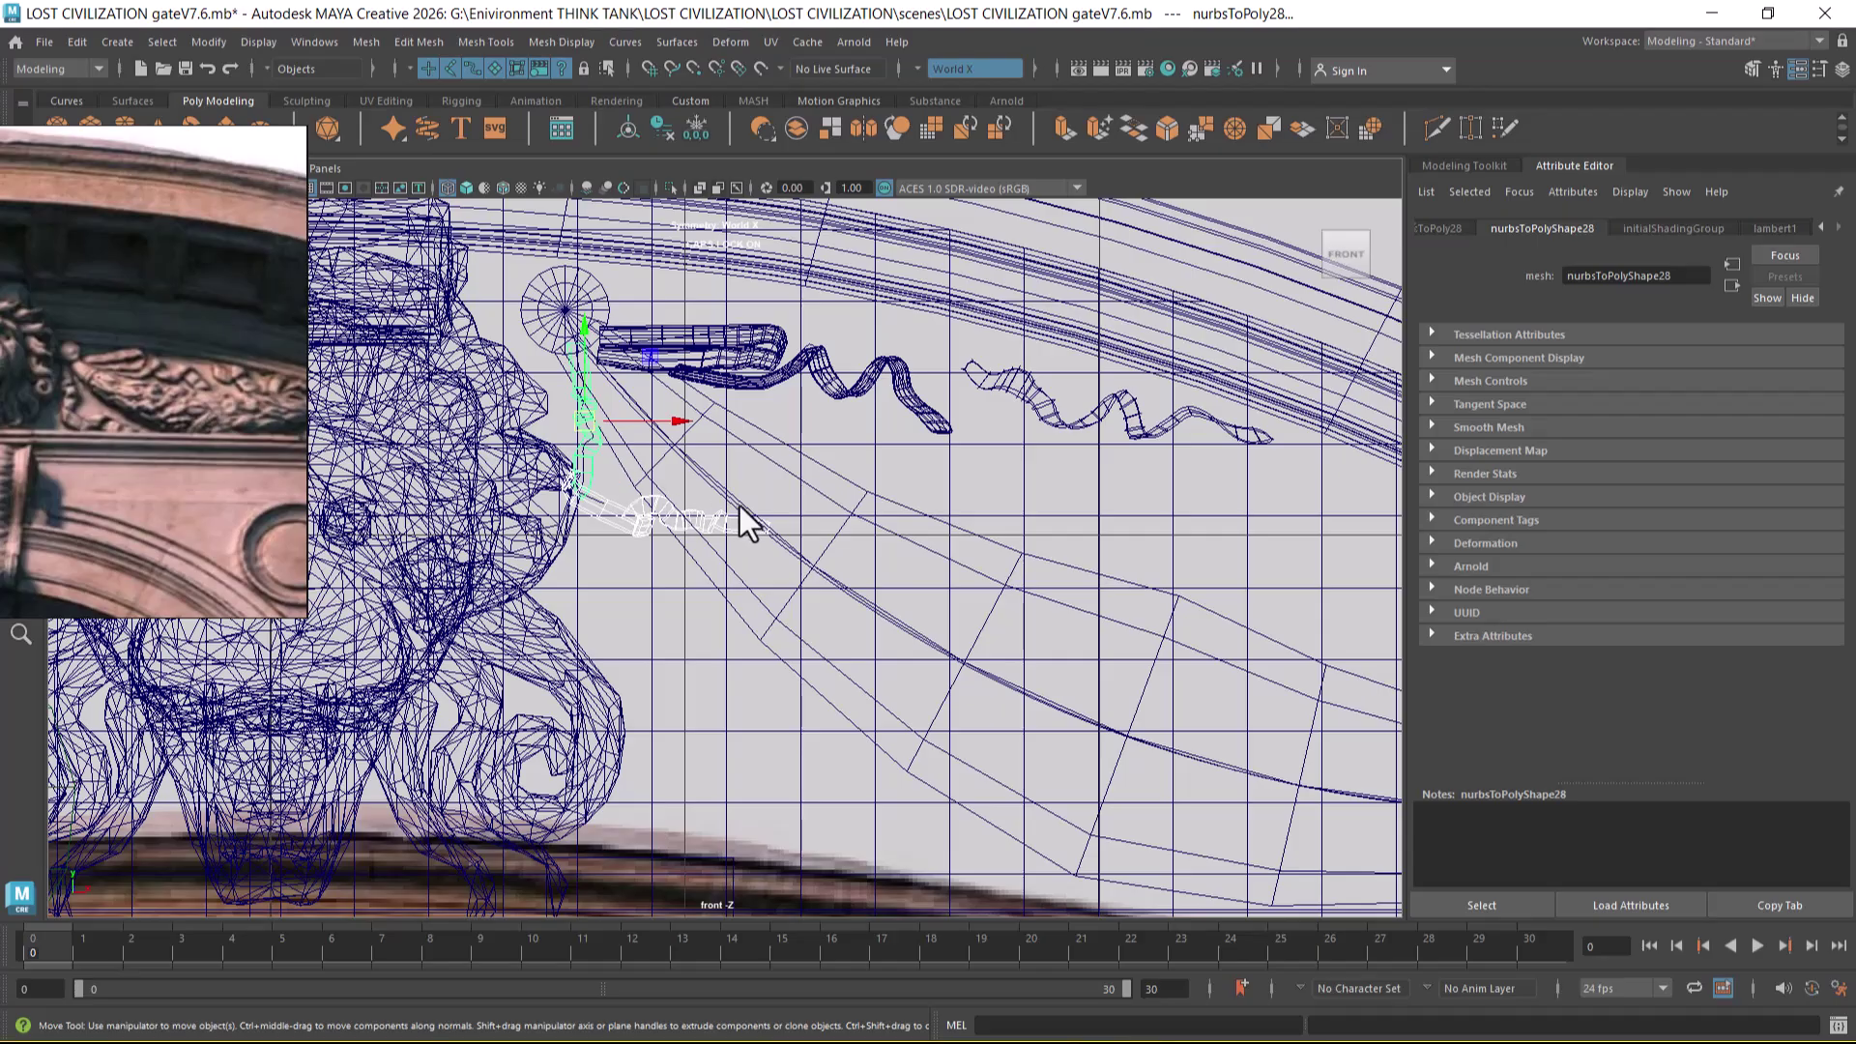
key(ctrl+g)
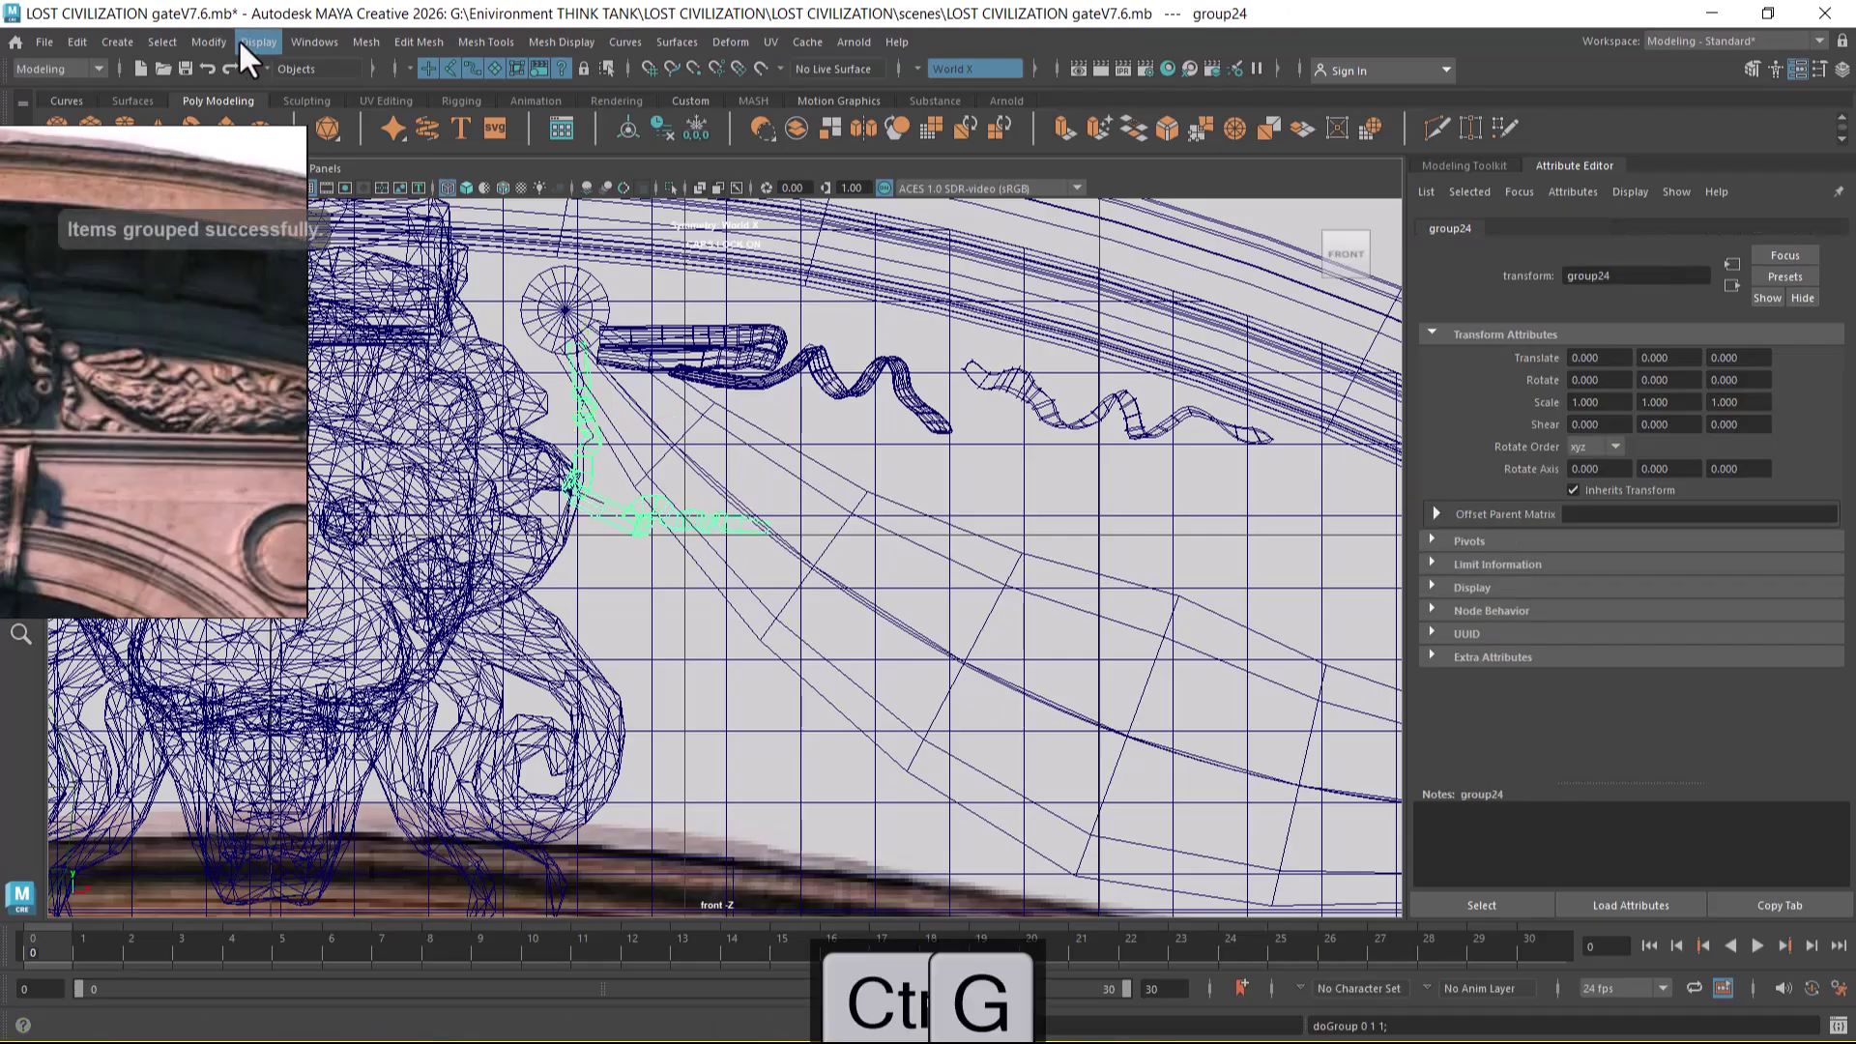
click(223, 42)
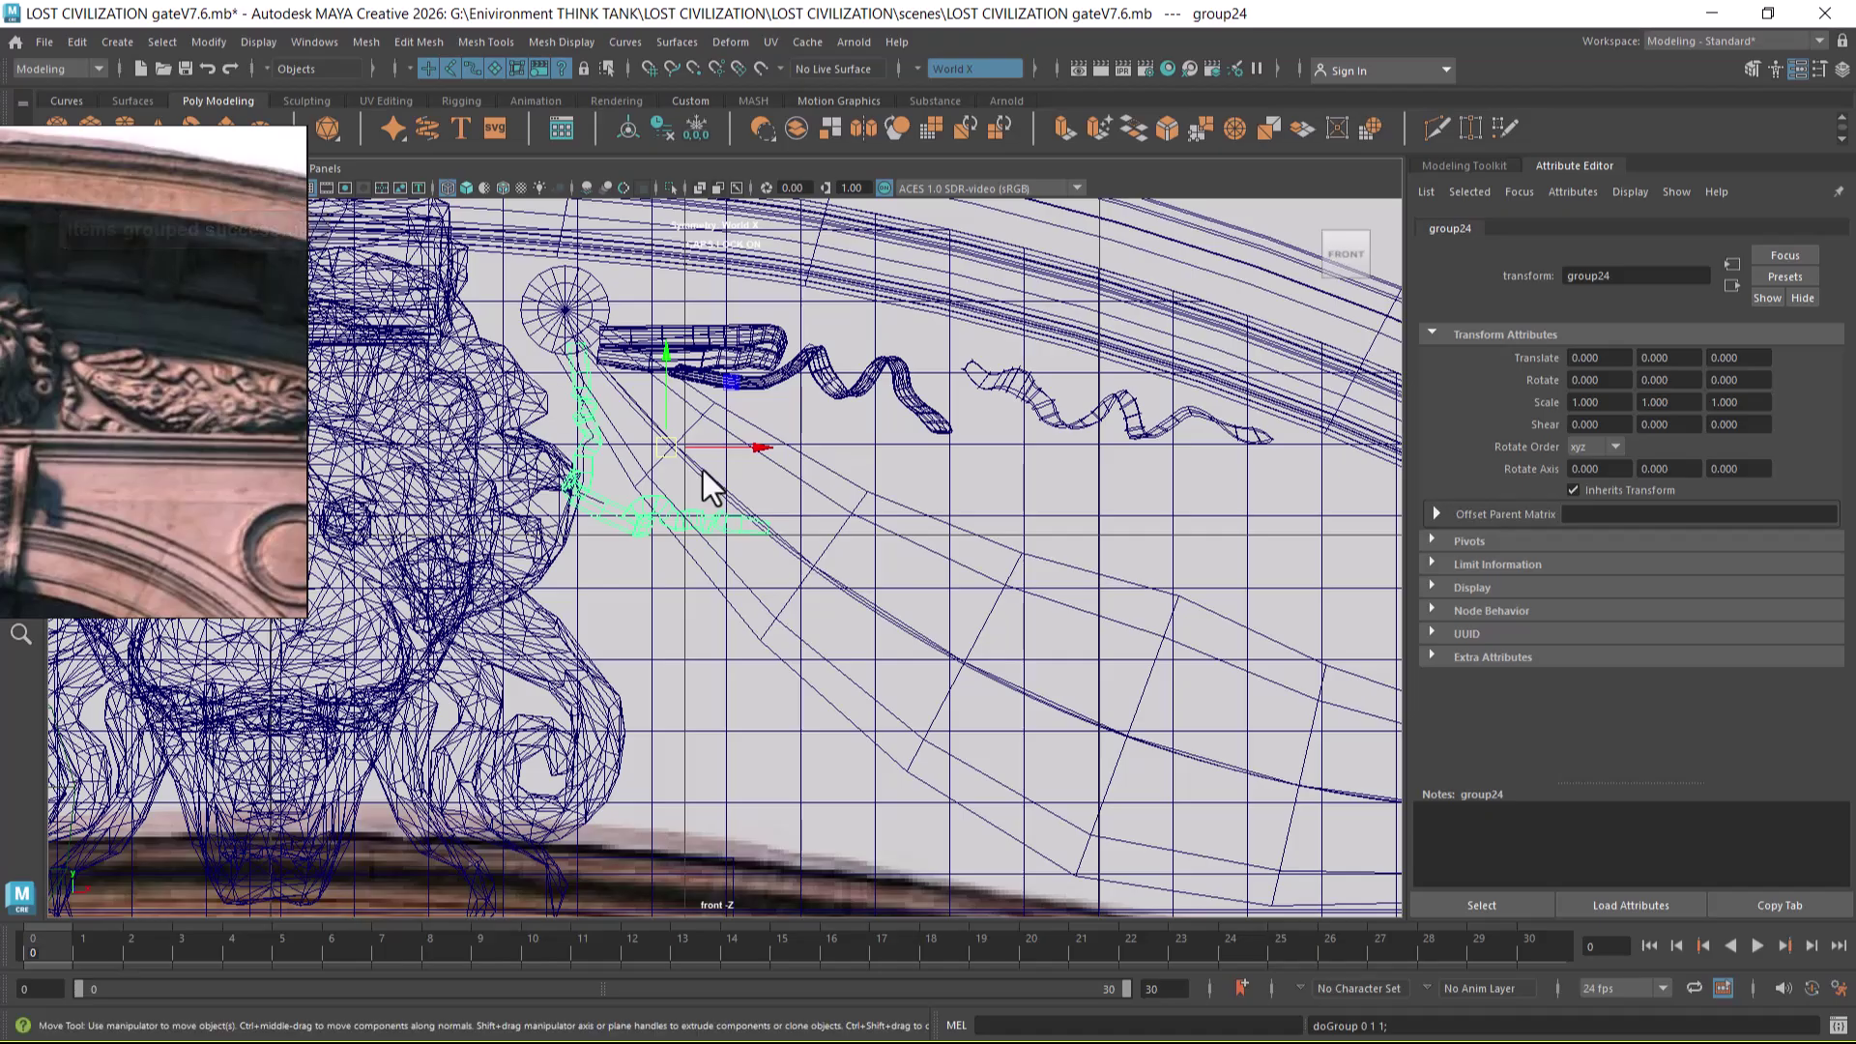
- Scale the ribbon group uniformly to about 1.8 and move it down and outward so it hangs below the swag's upper knob
key(r)
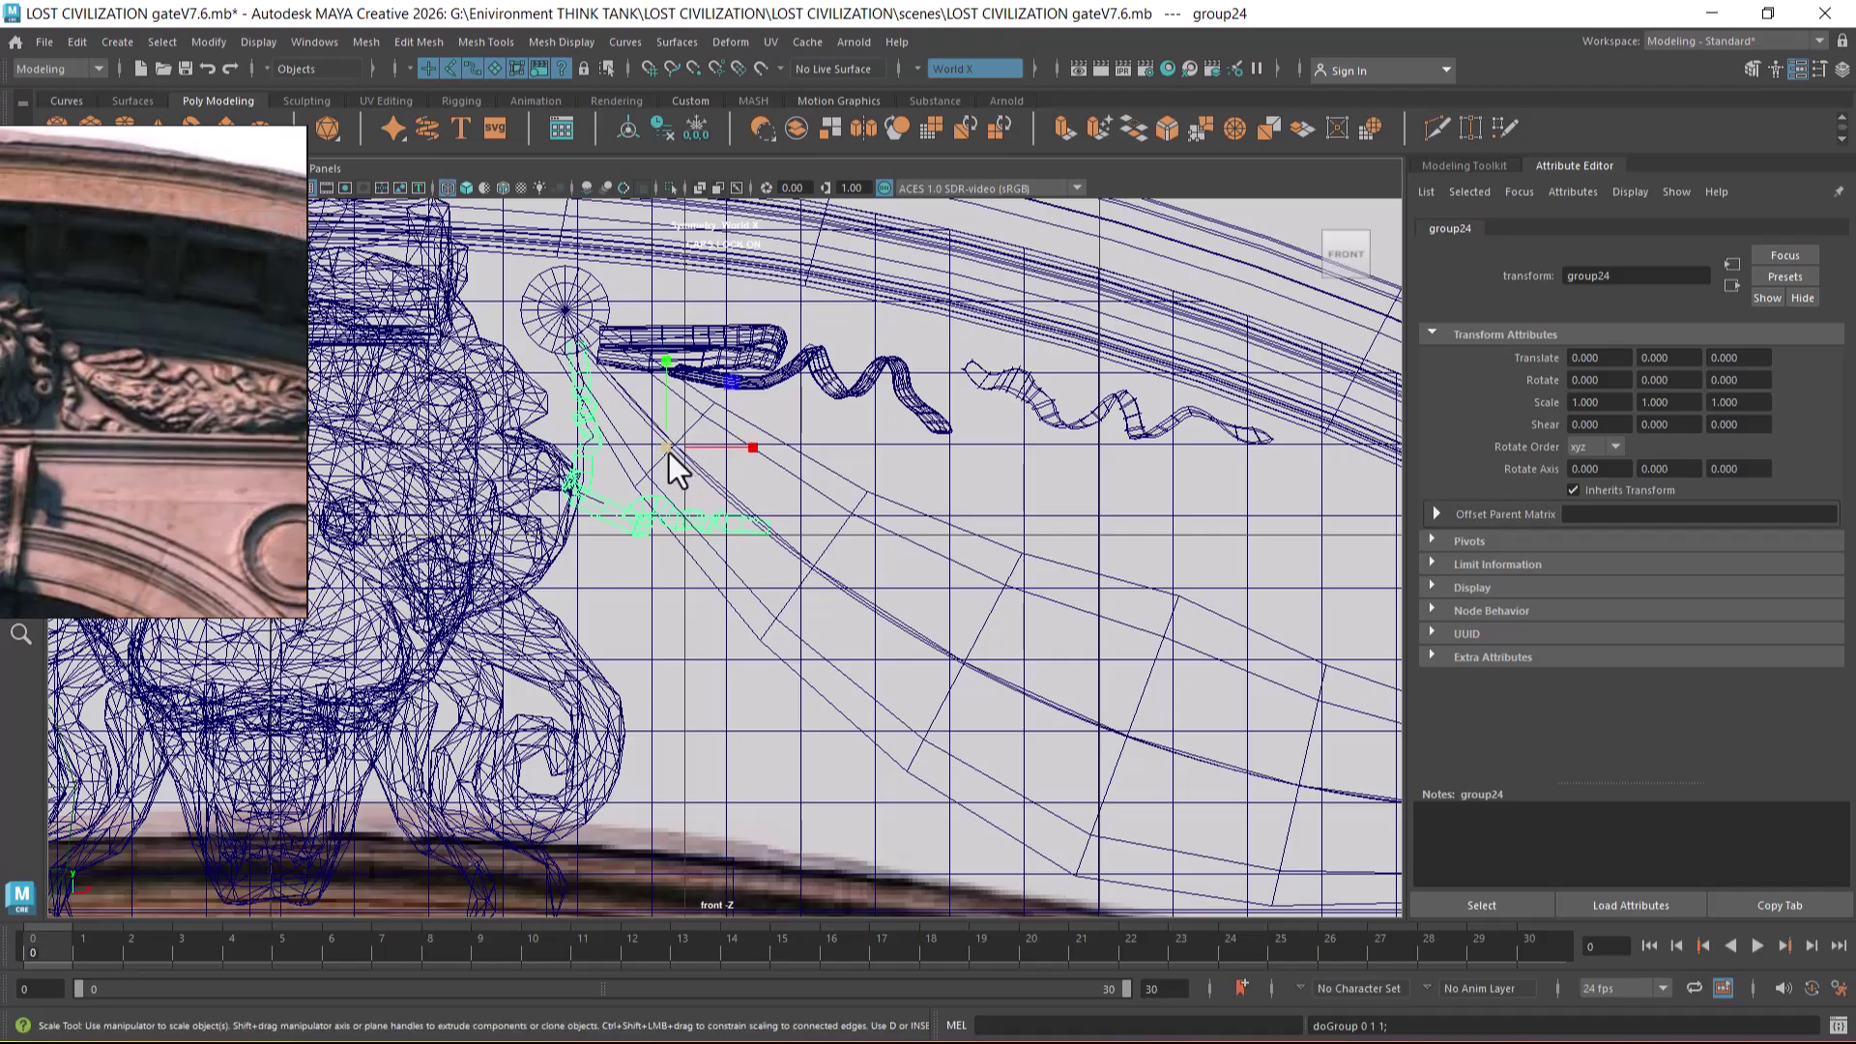
drag(669, 453, 781, 450)
key(w)
drag(665, 450, 743, 549)
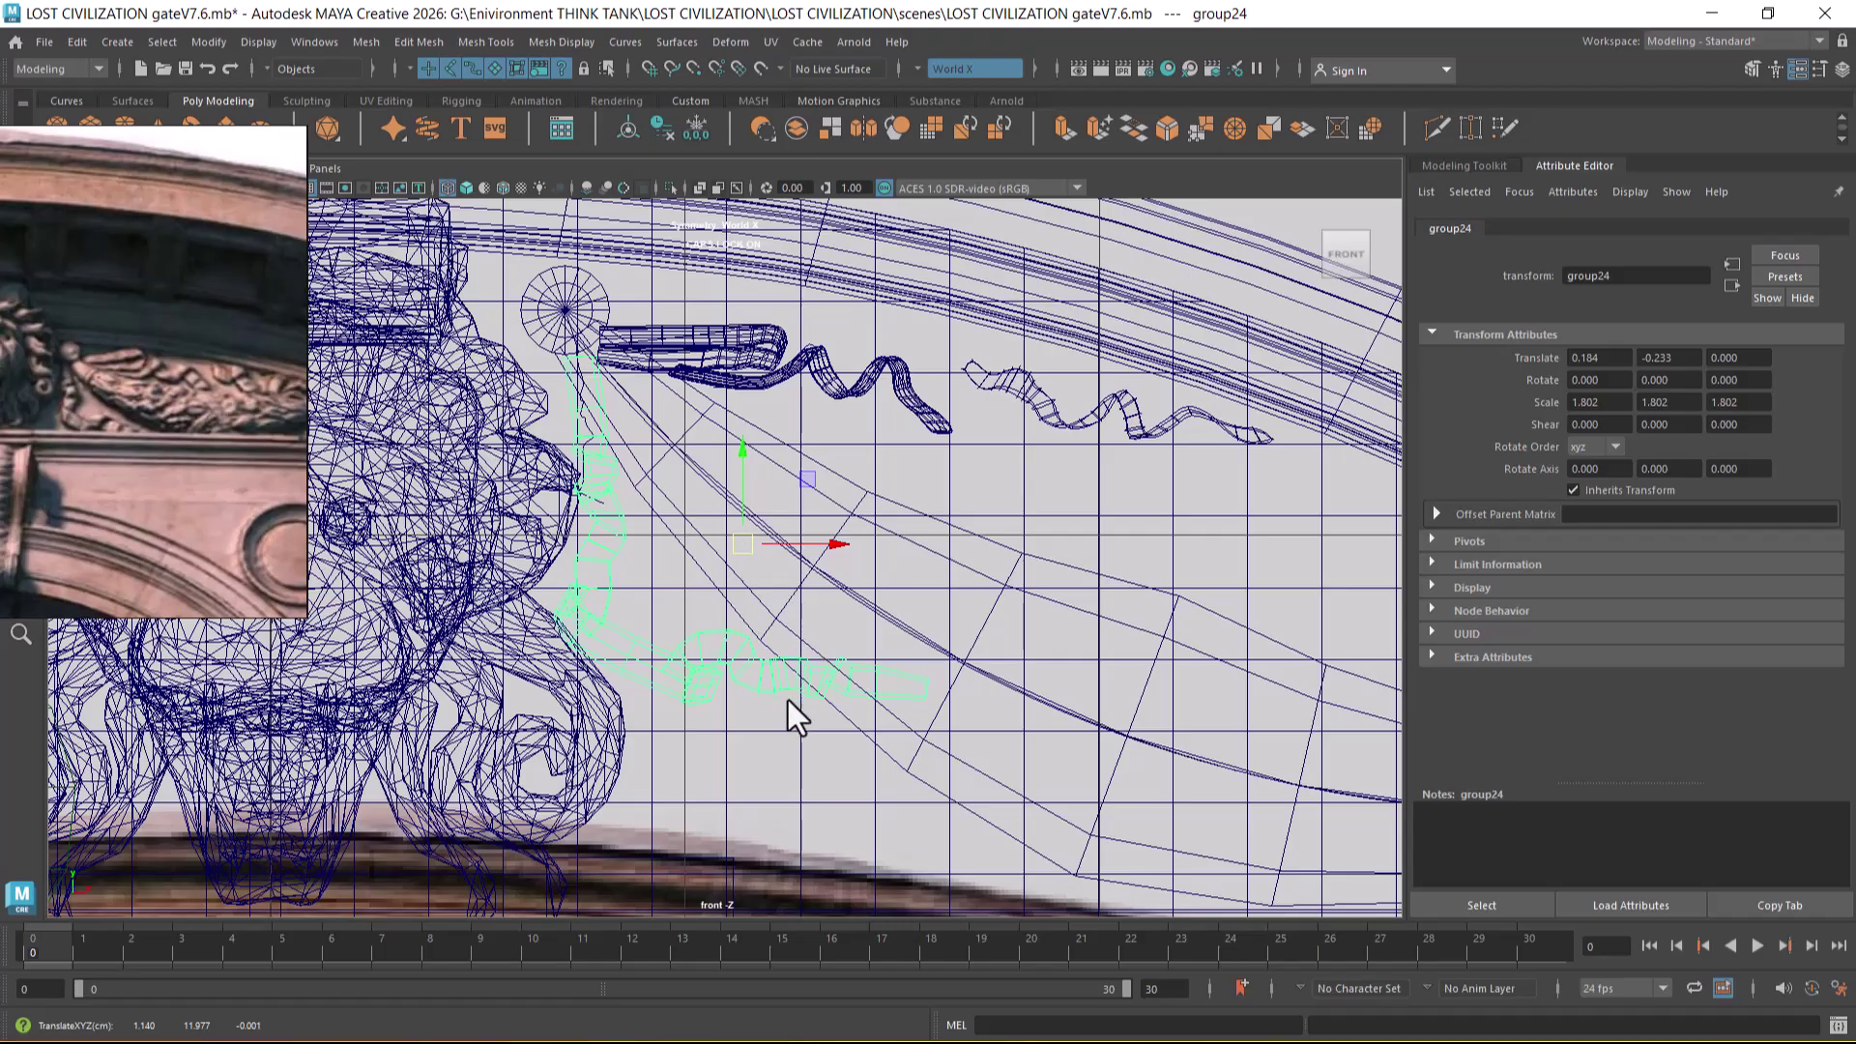
- Center the pivot of the middle ribbon piece and rotate it to about -3.65 degrees in Z
click(612, 558)
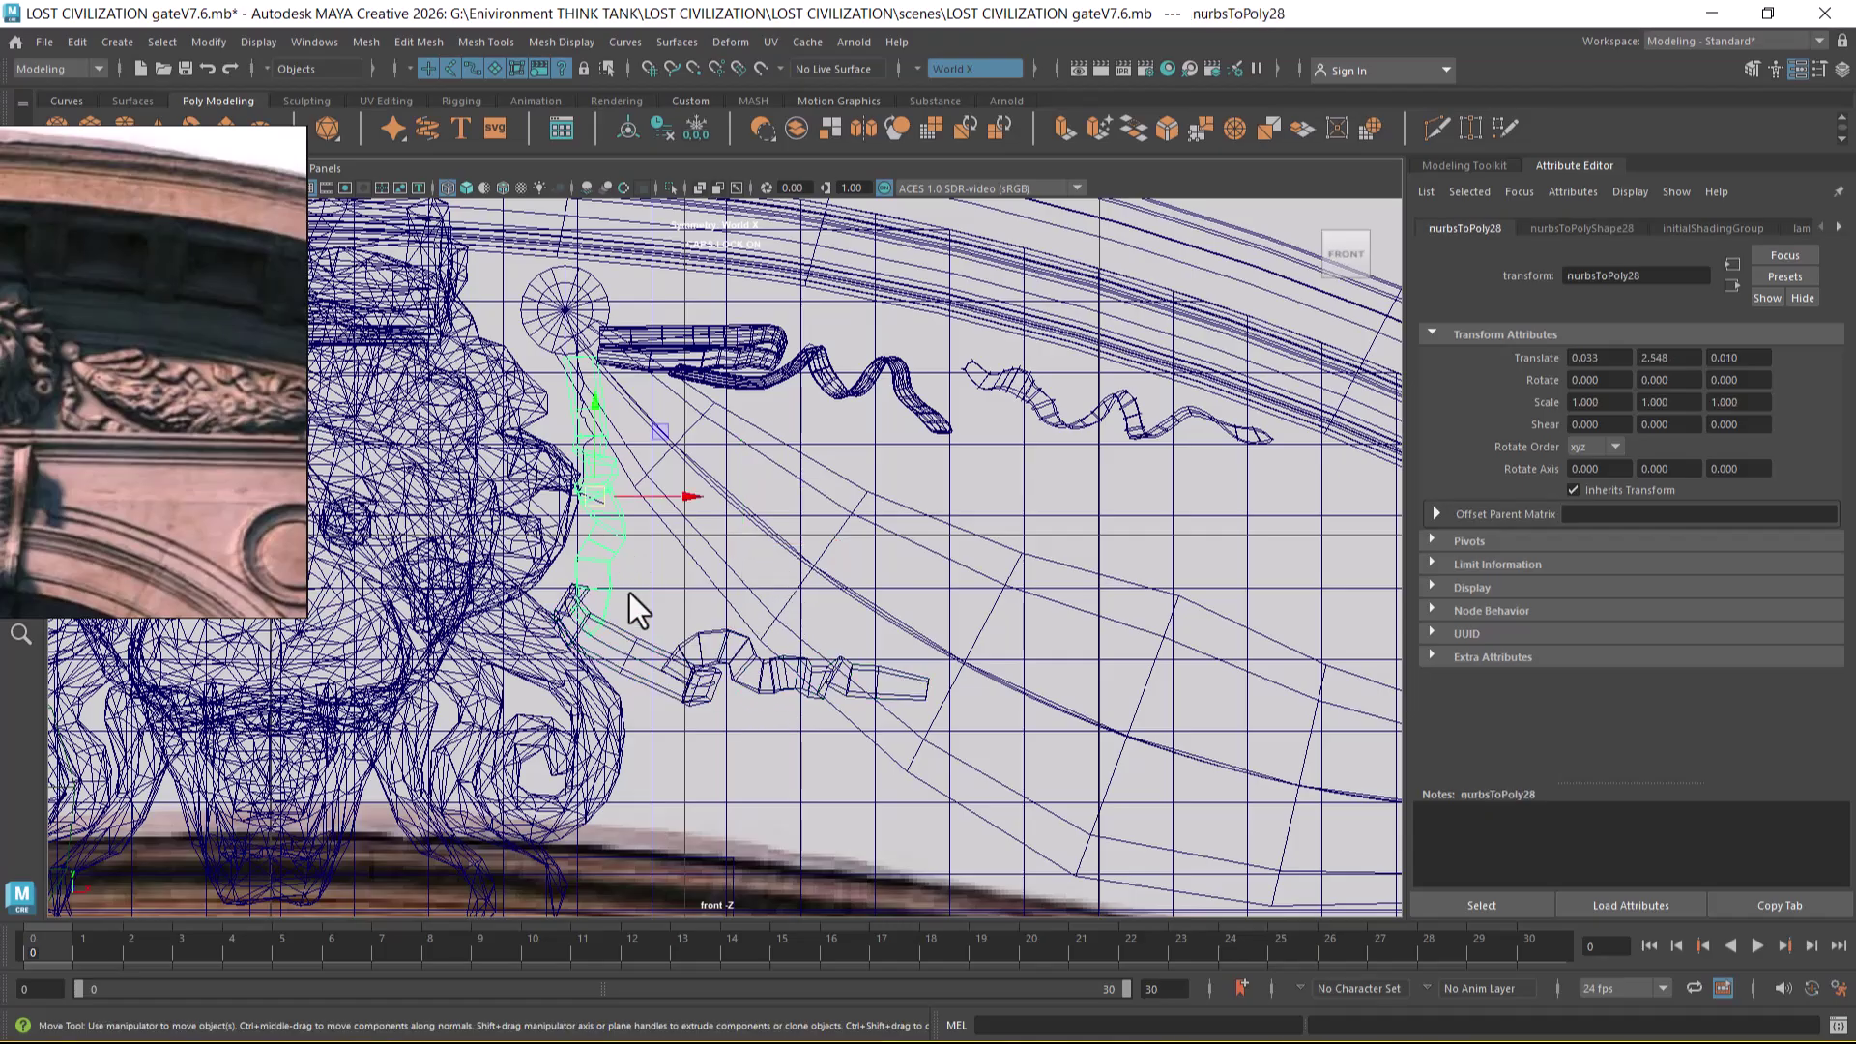
click(699, 681)
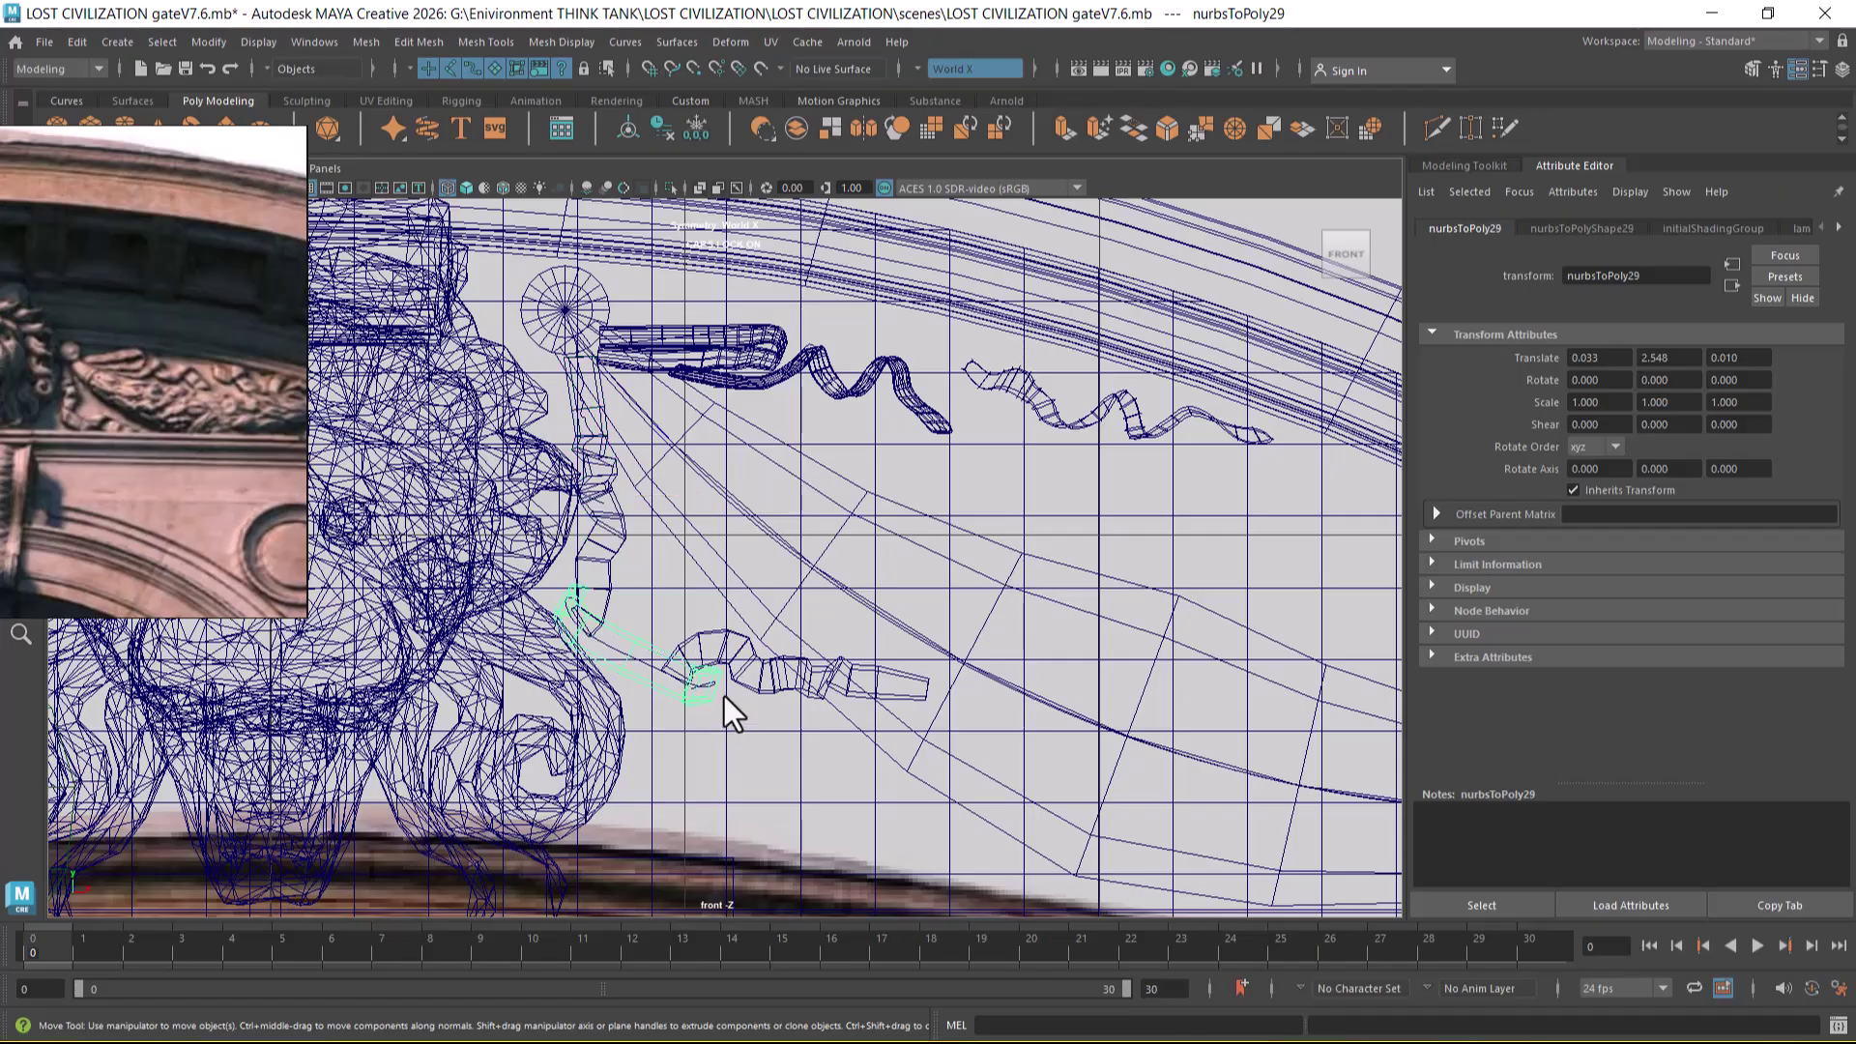
click(211, 43)
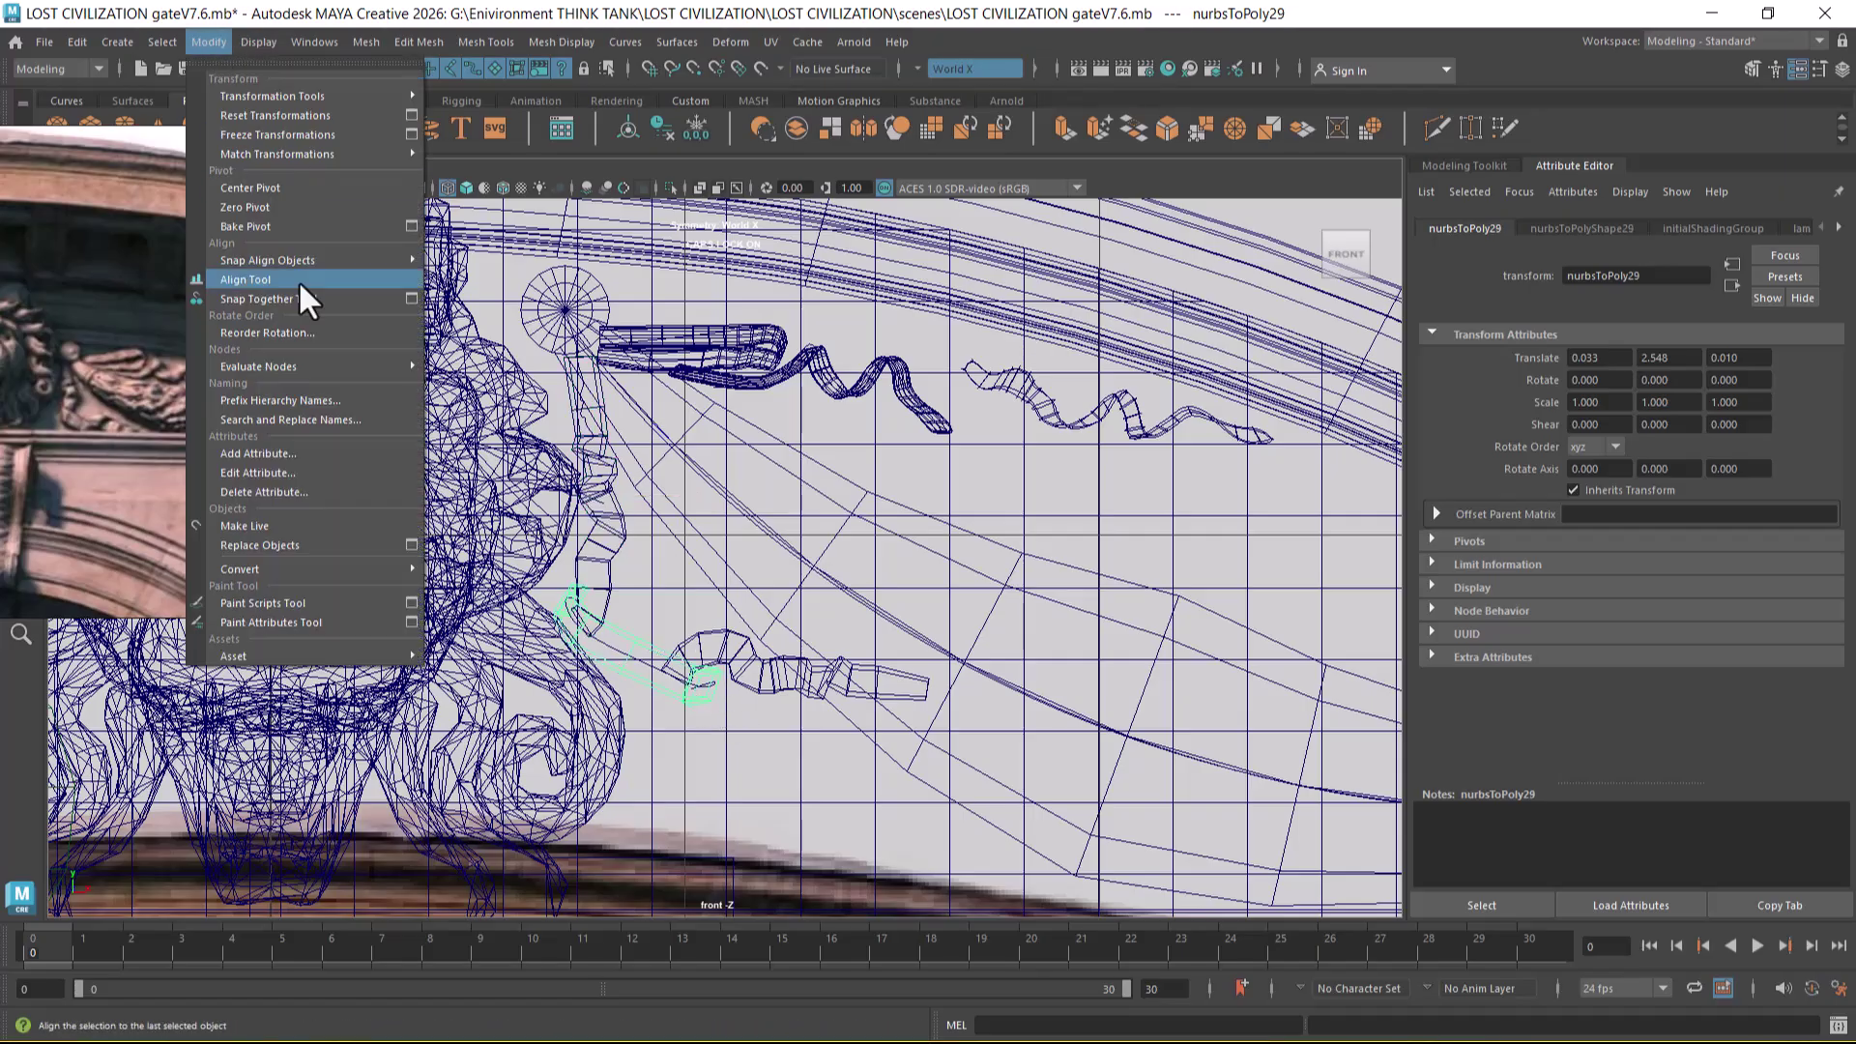
click(281, 187)
key(e)
drag(697, 607, 713, 612)
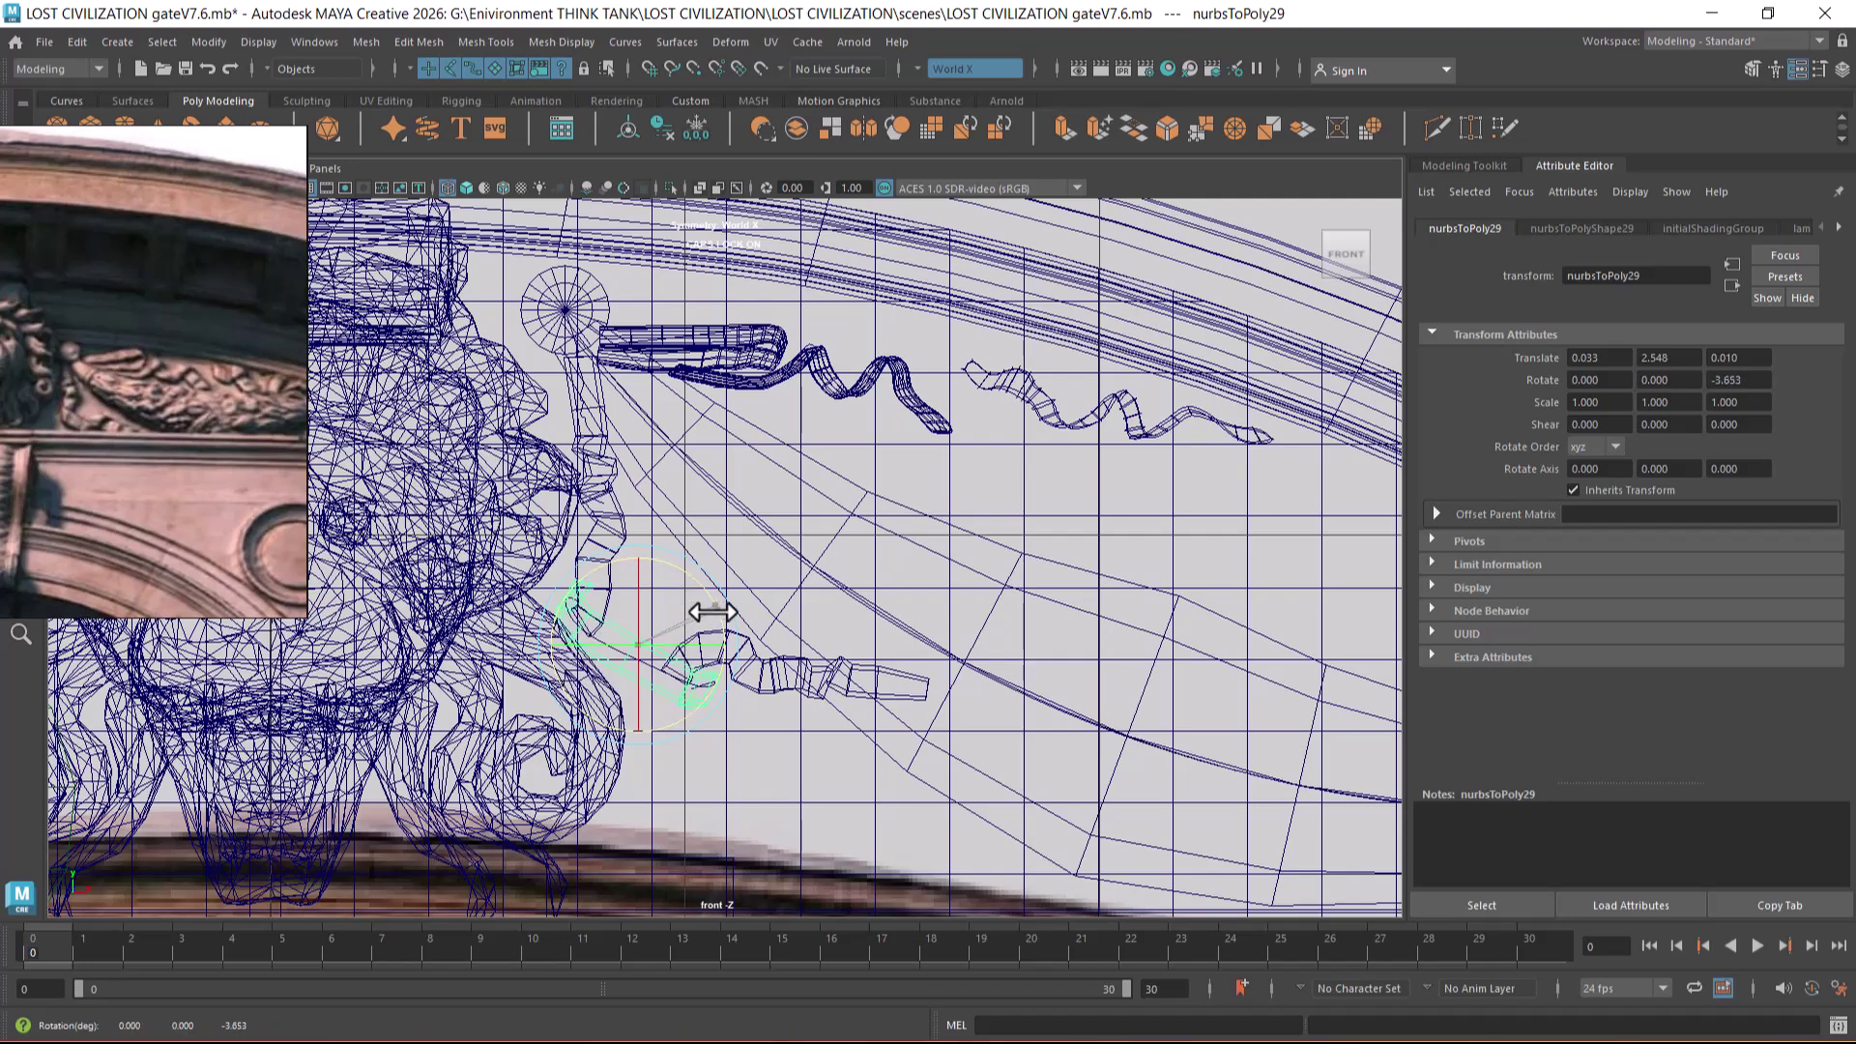
- Rotate the tail ribbon piece to about -135 degrees in Z and move it below the swag's lower edge
click(744, 650)
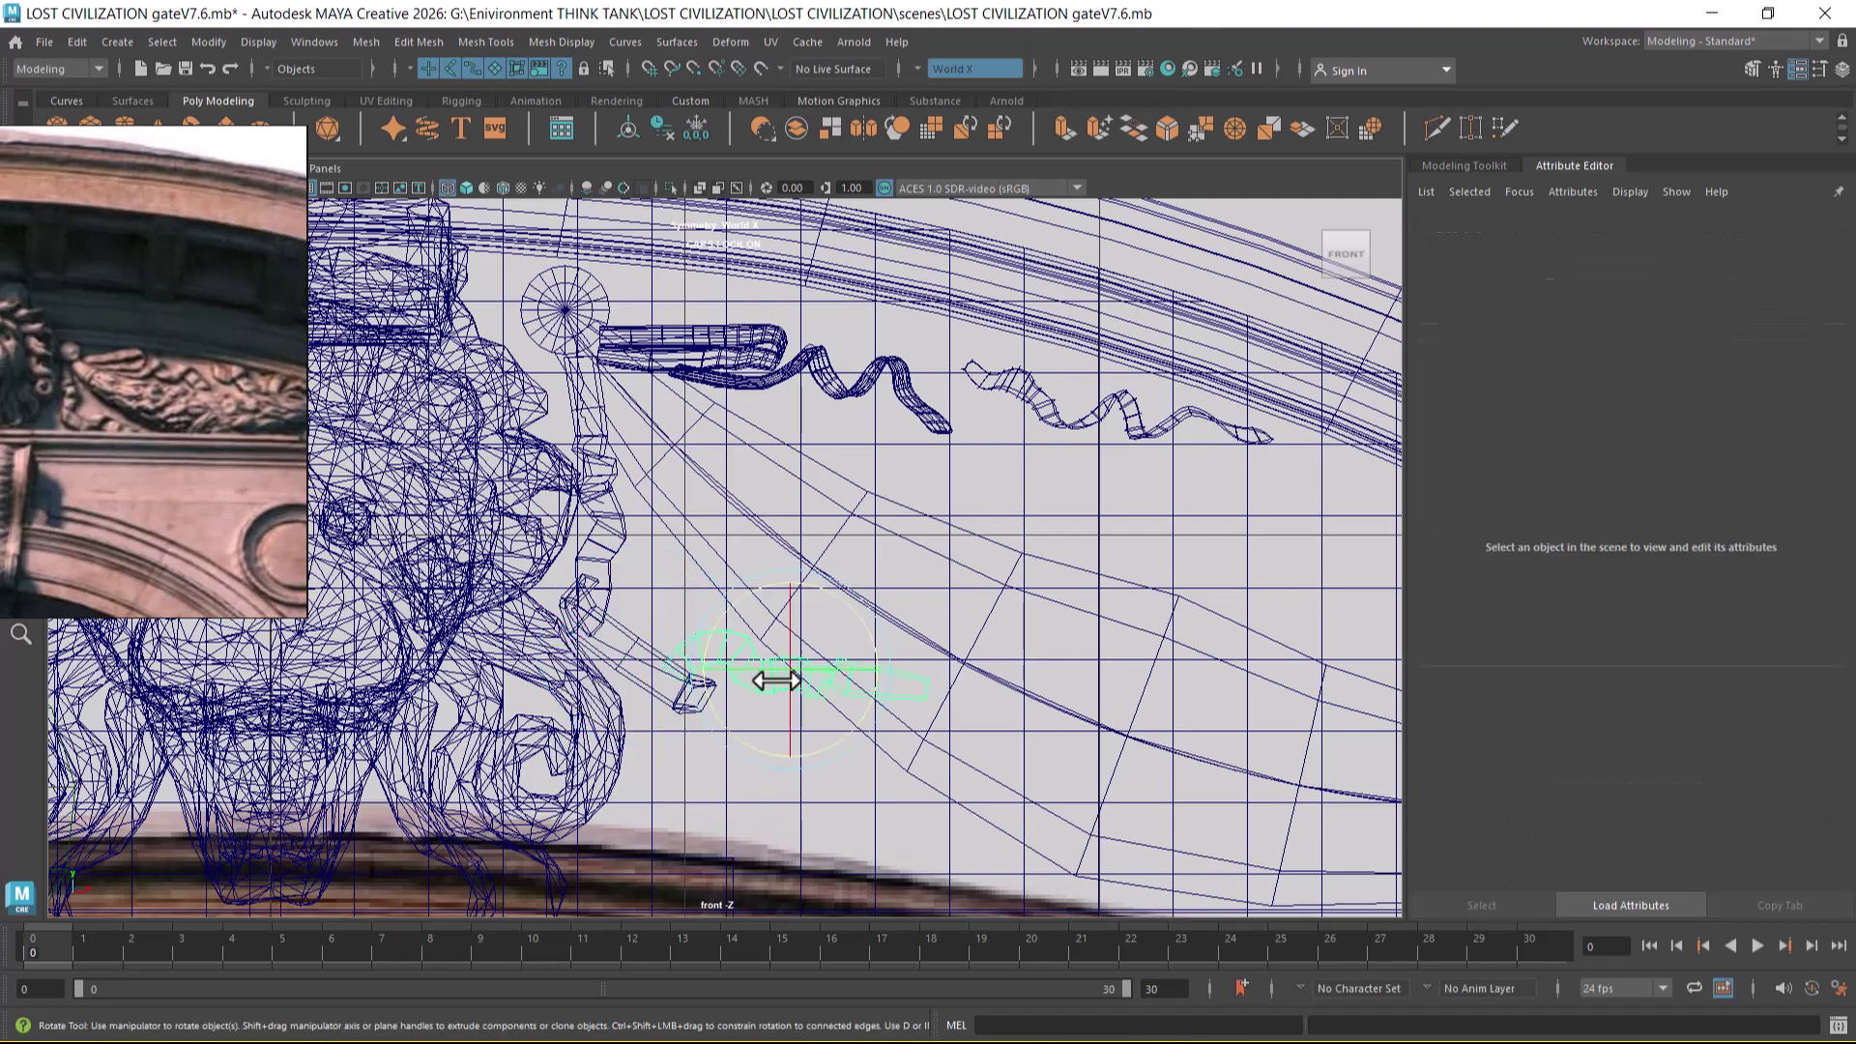
click(773, 682)
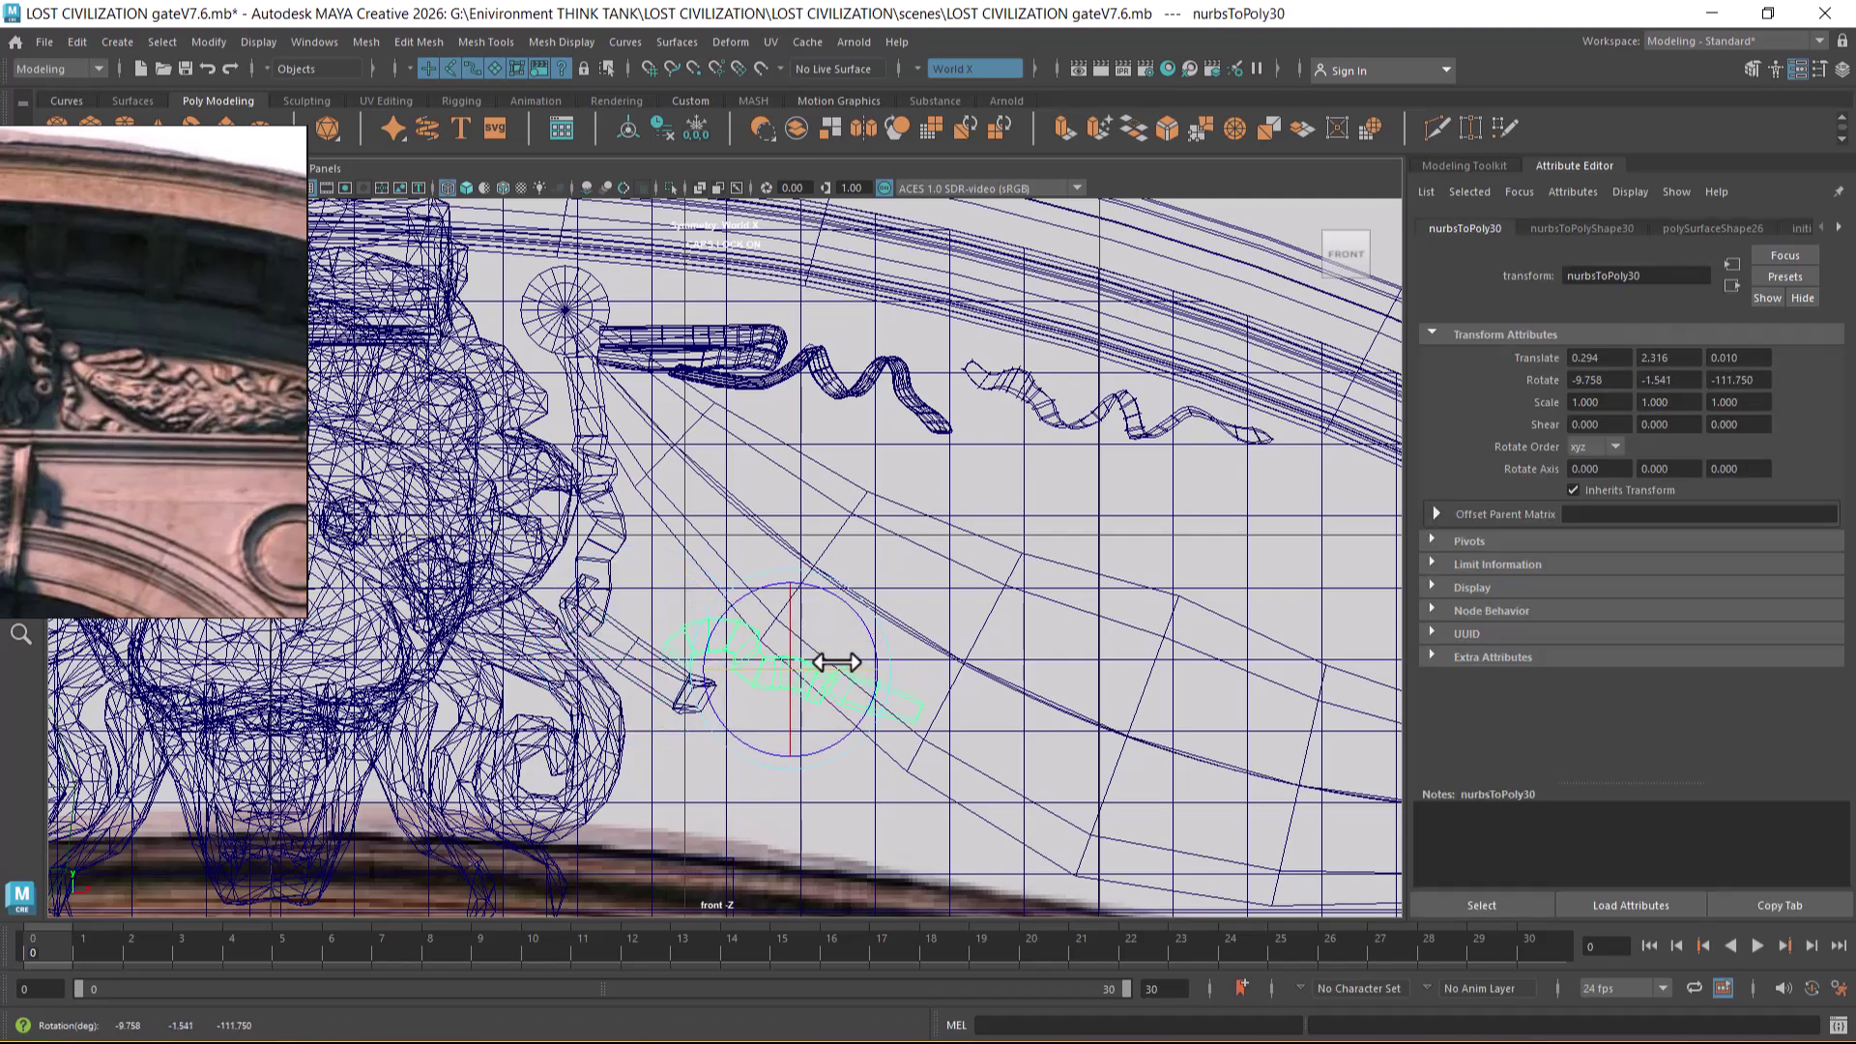
key(w)
drag(773, 663, 883, 709)
key(e)
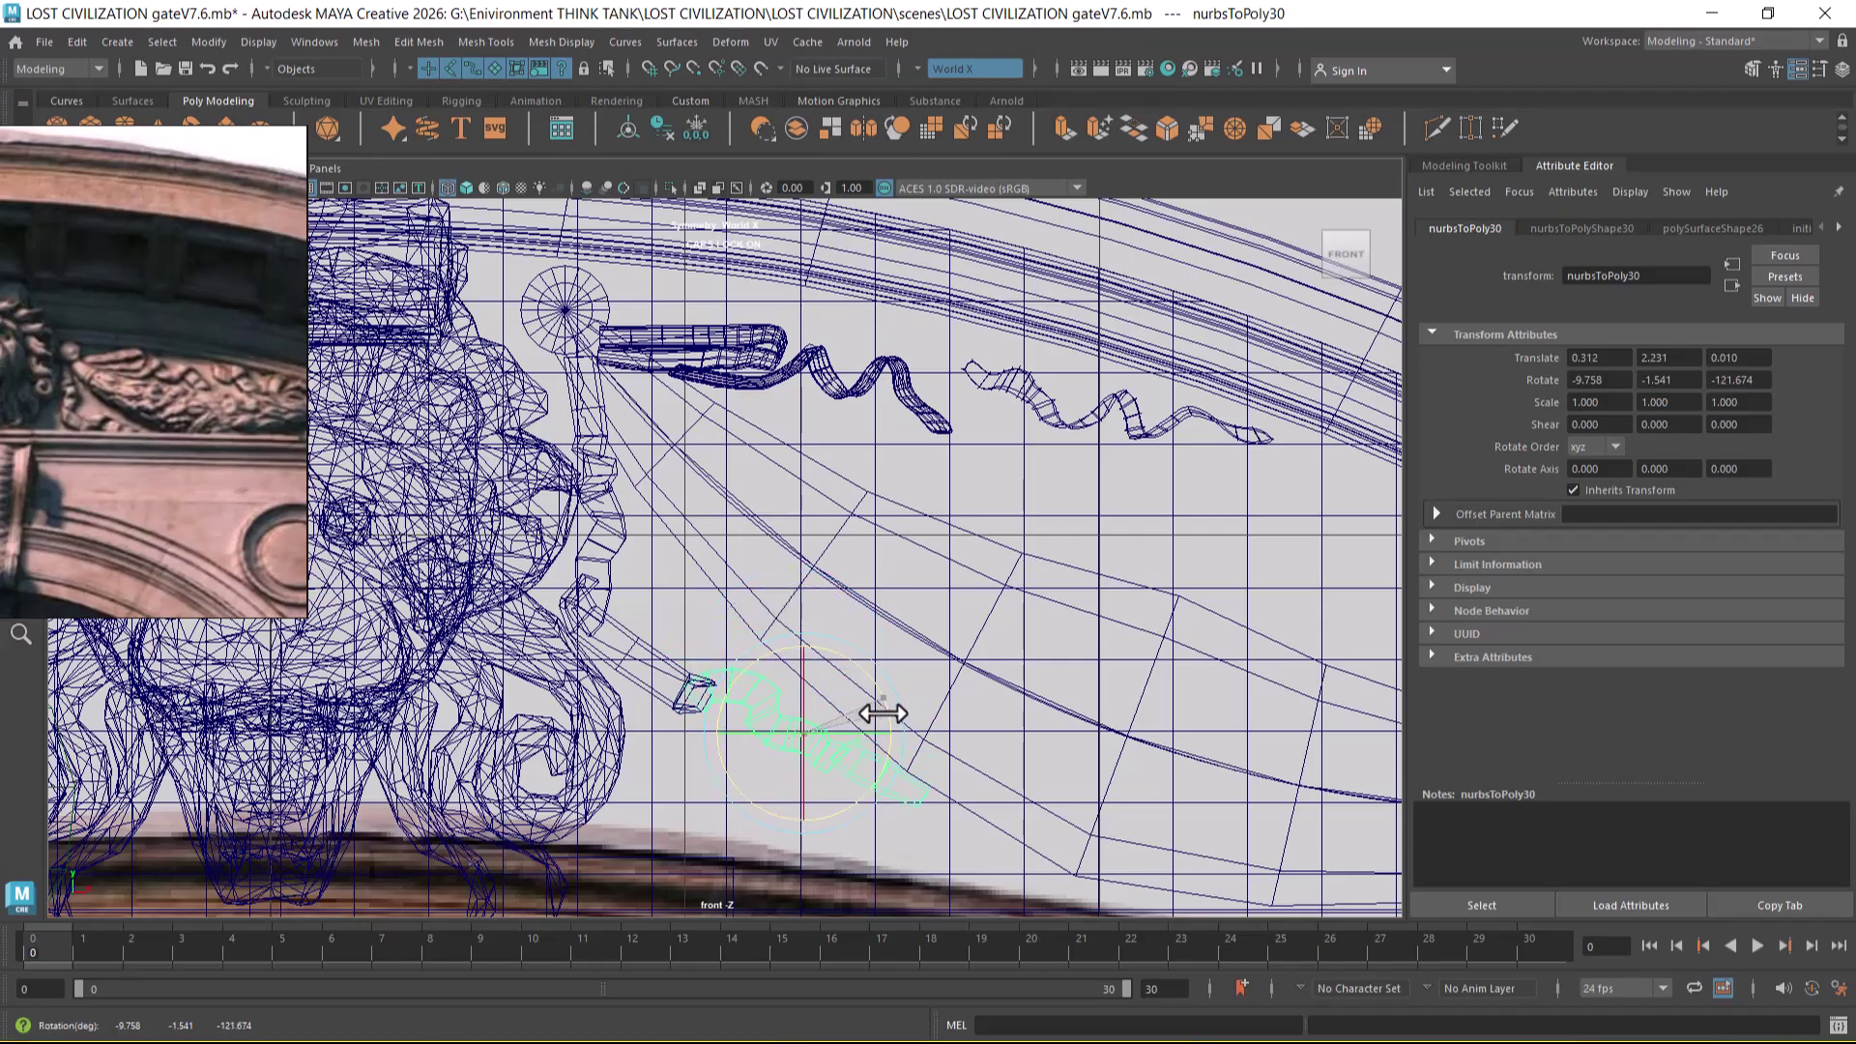
alt+middle_drag(873, 736, 861, 725)
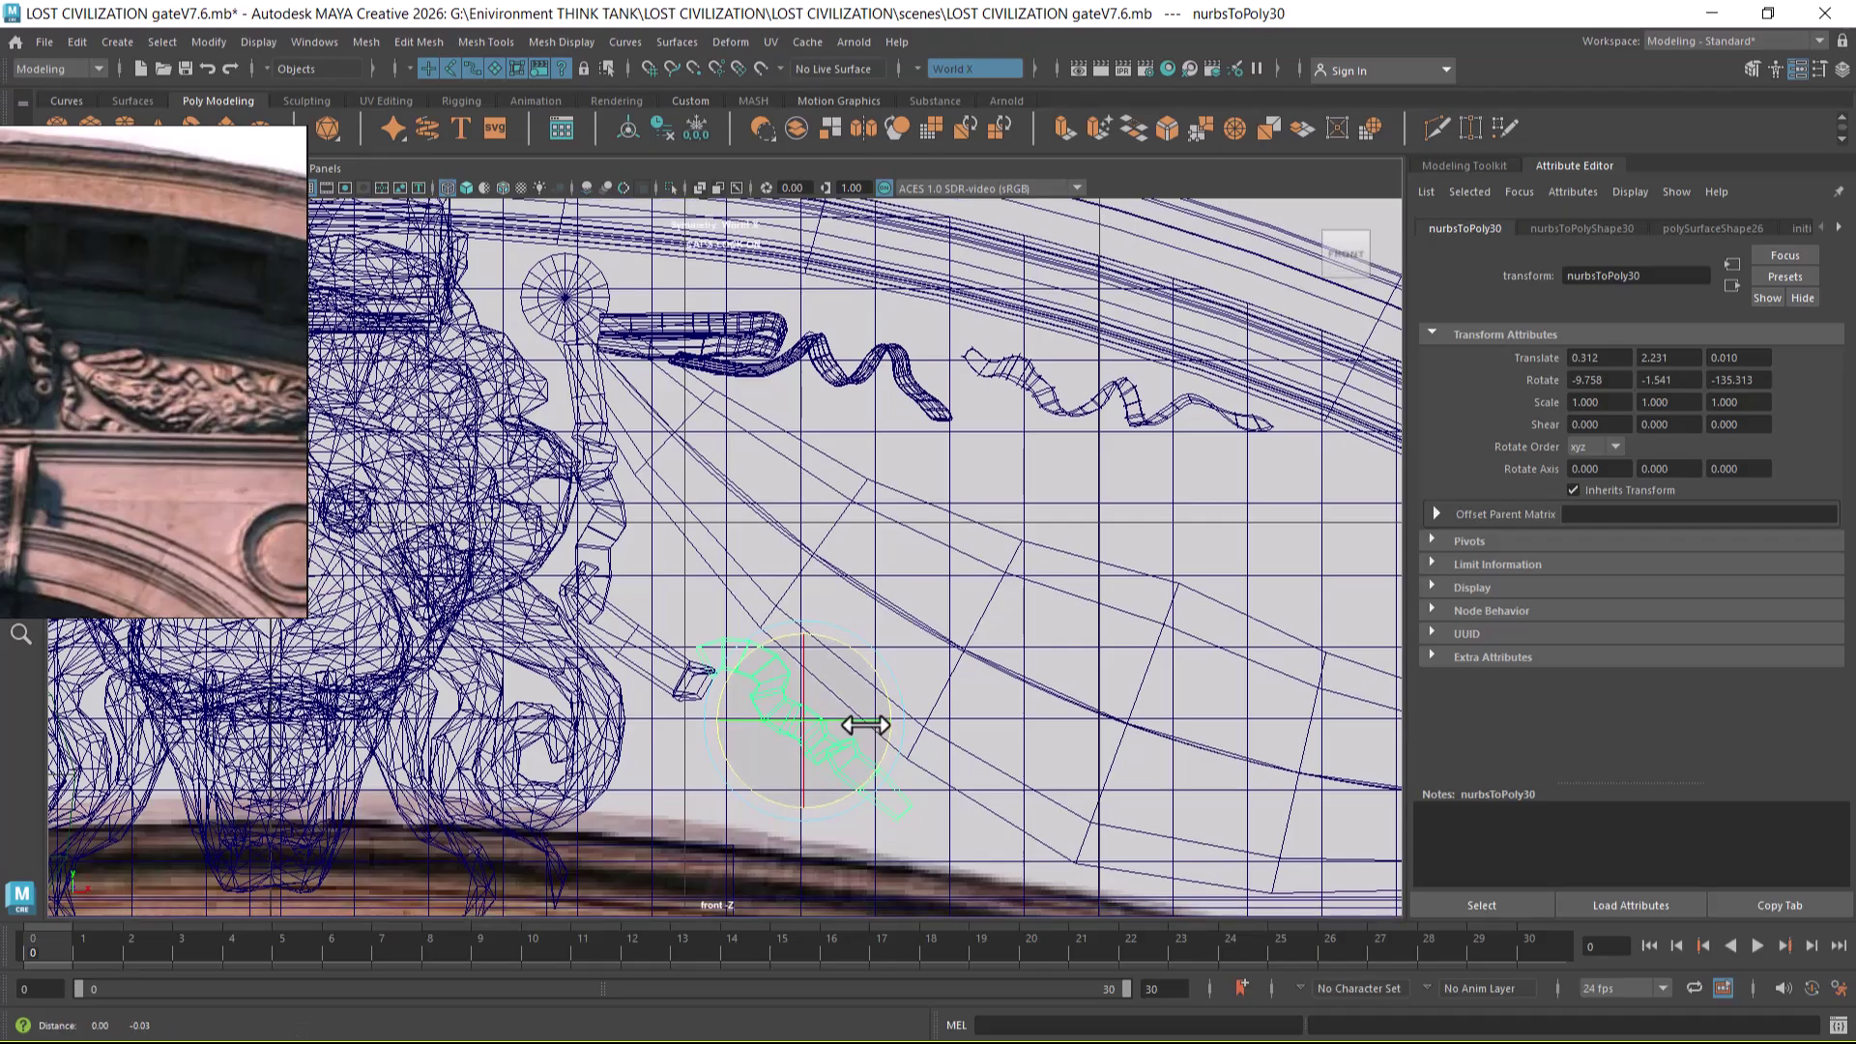
- Show the front view shaded and move the tail ribbon piece closer to the end of the middle piece
key(4)
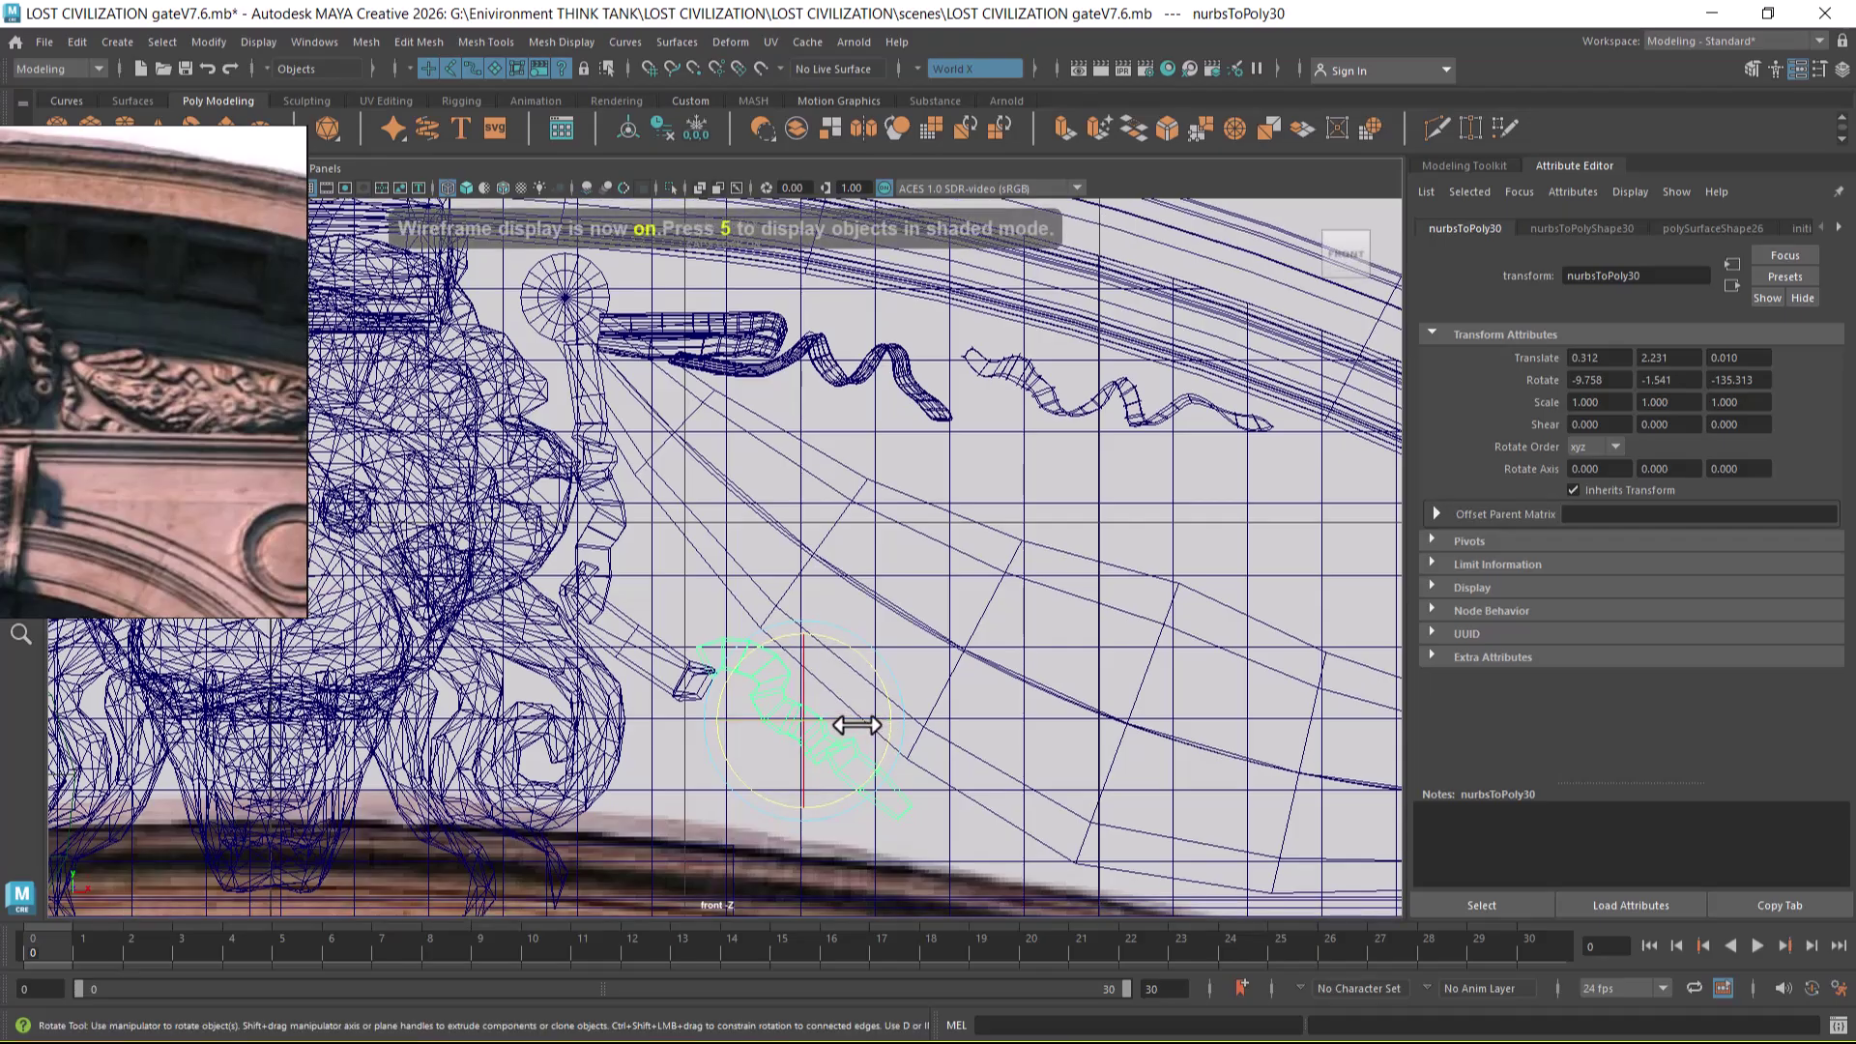
key(5)
alt+right_drag(837, 722, 872, 753)
alt+middle_drag(872, 753, 881, 678)
key(w)
mouse_move(823, 687)
mouse_down()
mouse_move(818, 701)
mouse_move(818, 680)
mouse_up()
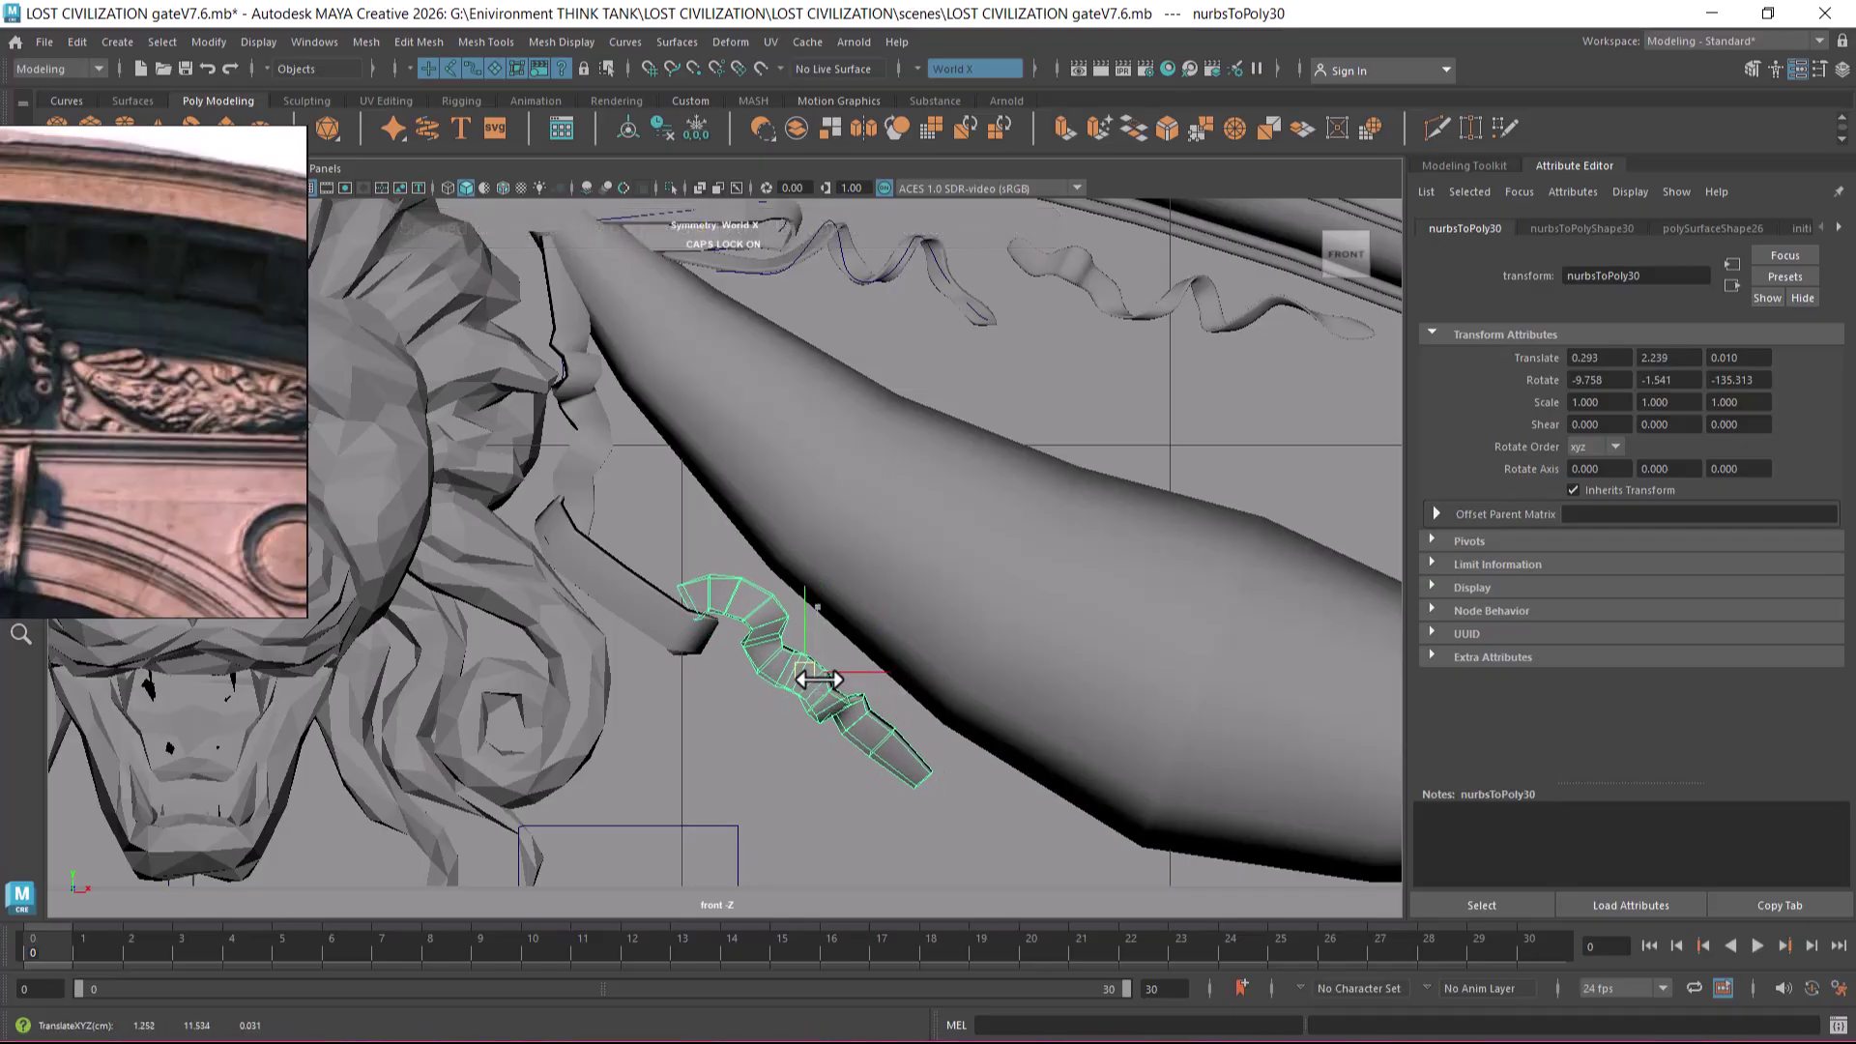
- Select the upper ribbon piece and examine how the enlarged ribbons sit against the pediment and swag in perspective
click(694, 646)
click(566, 469)
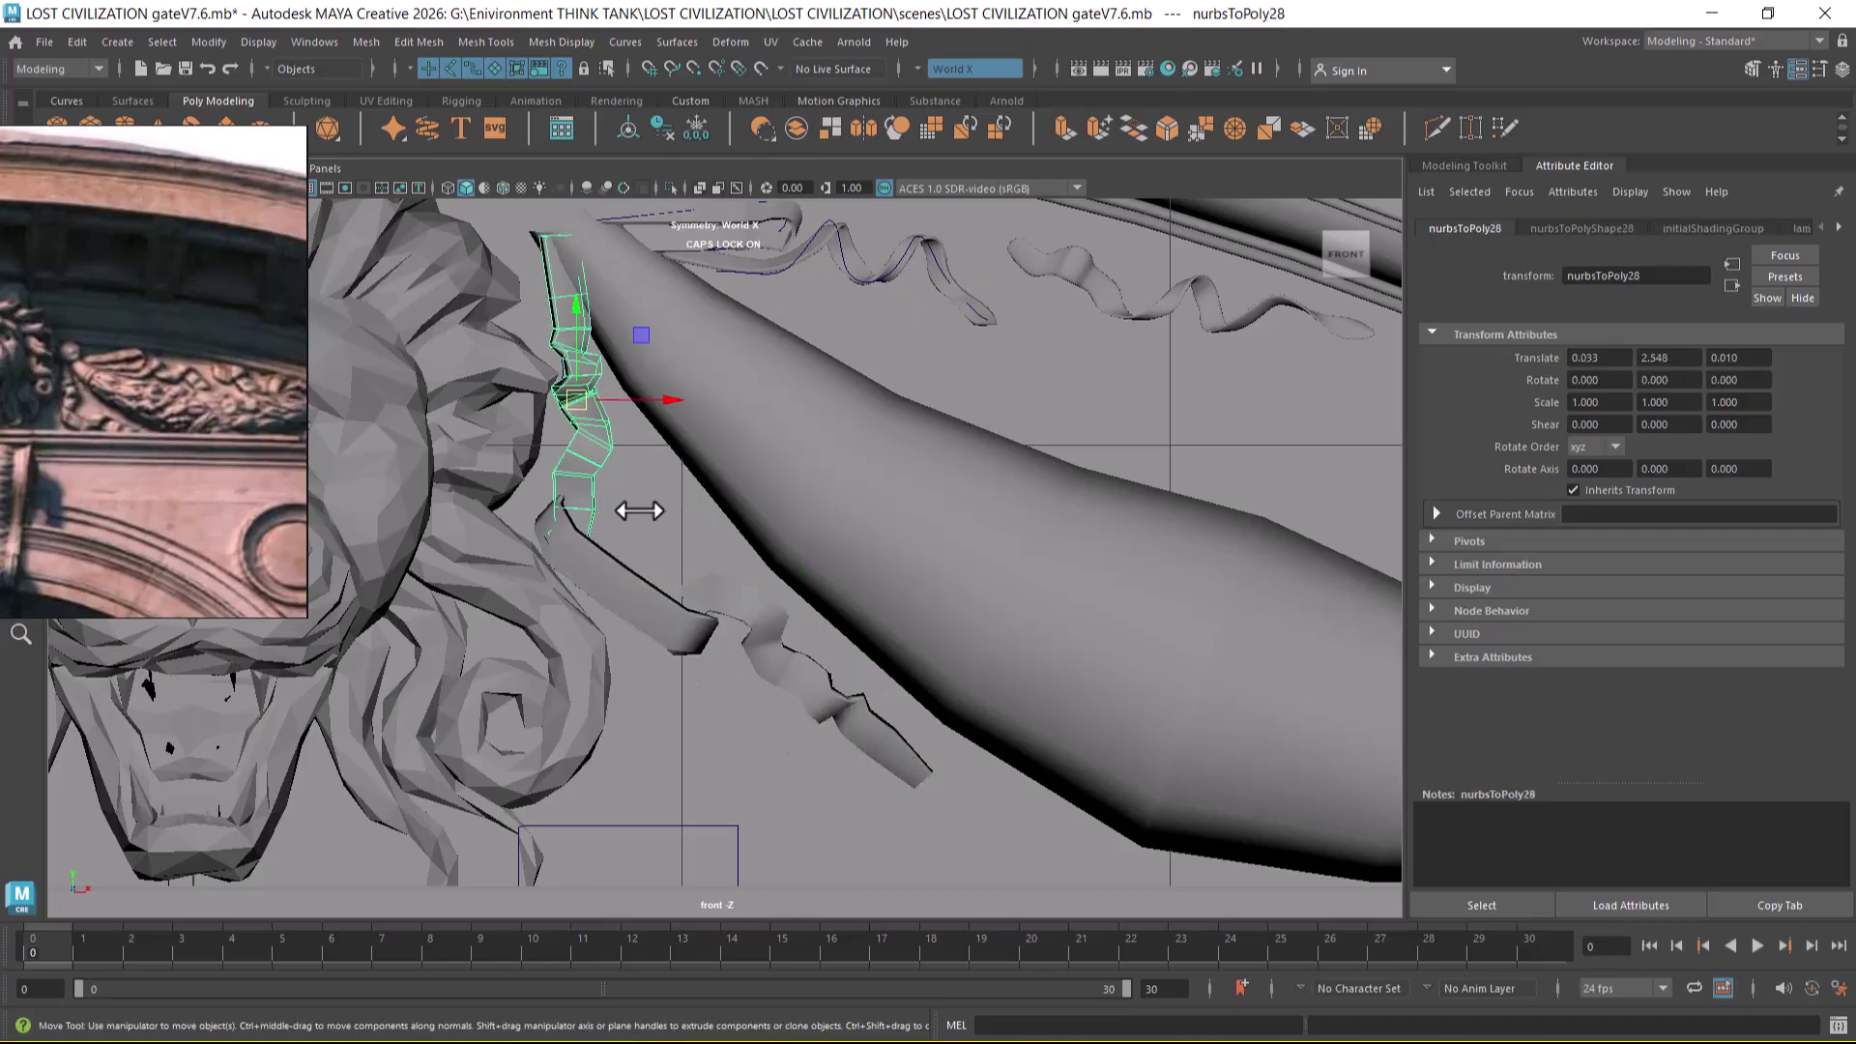
key(space)
drag(707, 525, 706, 354)
alt+drag(779, 429, 870, 505)
scroll(868, 501, up, 10)
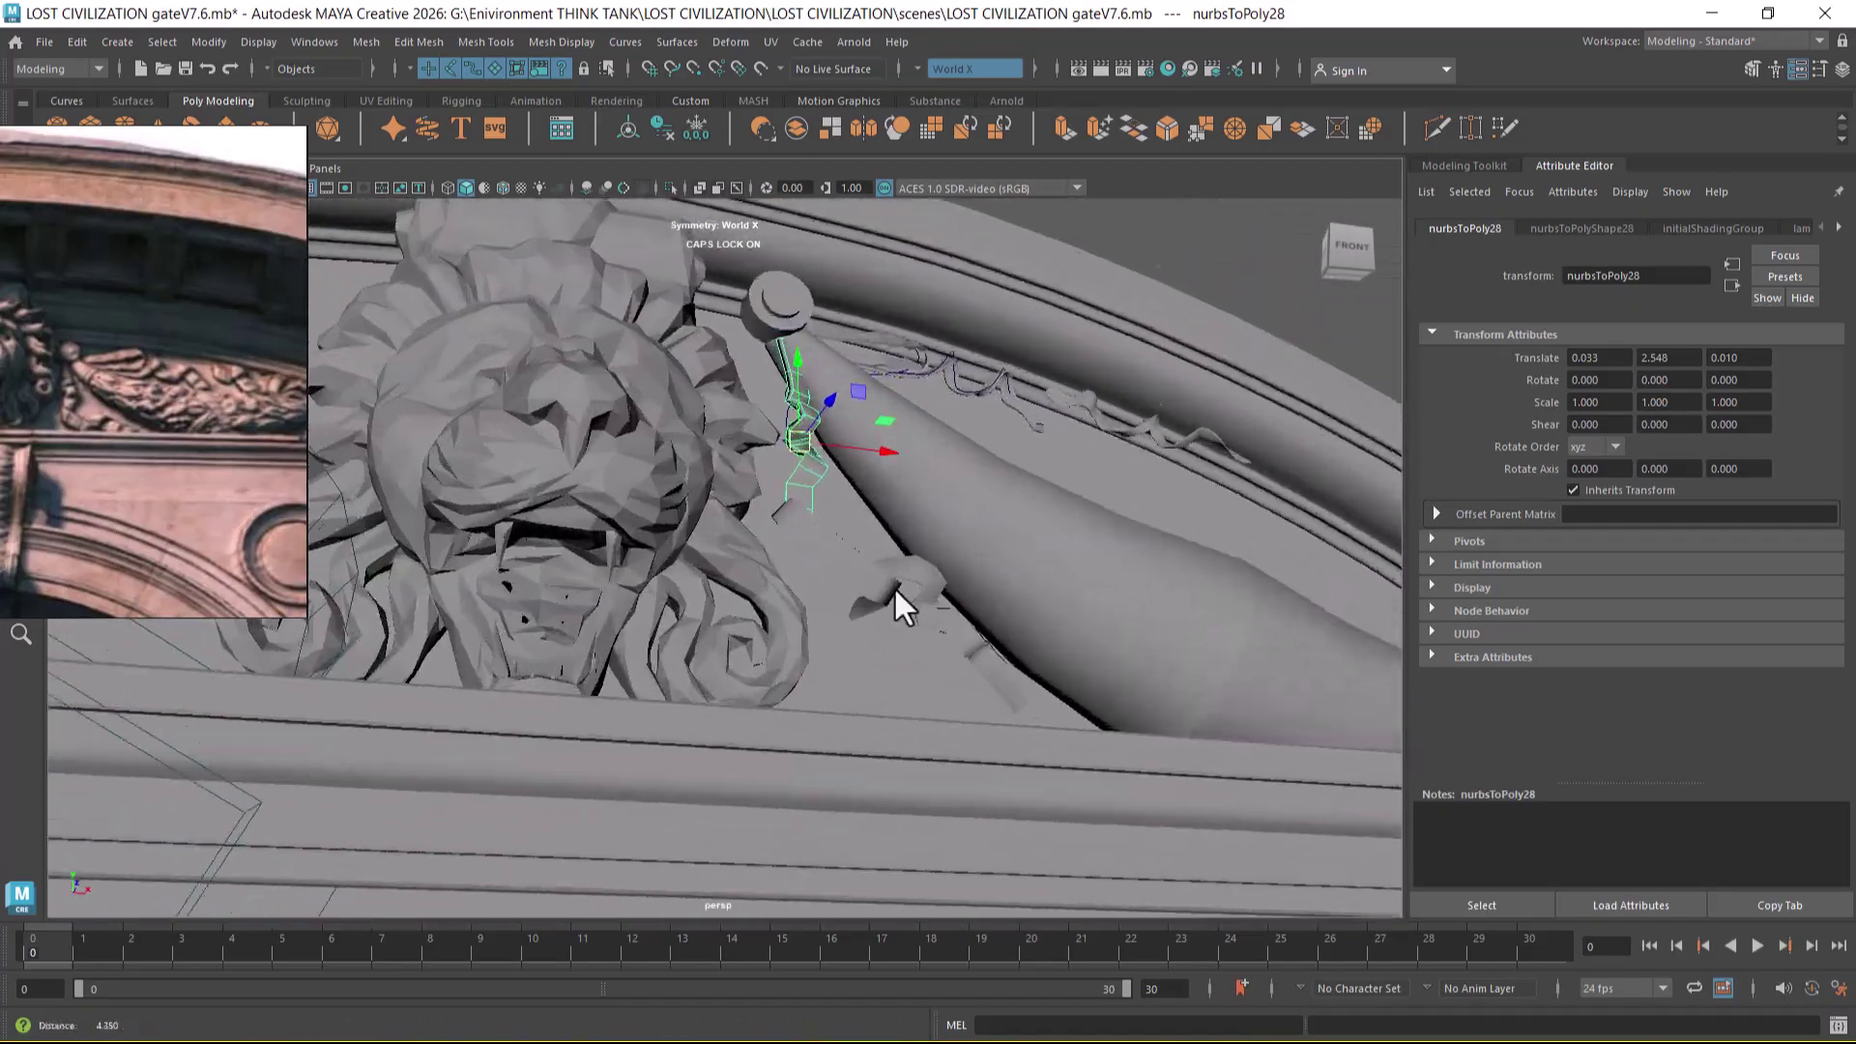
alt+drag(893, 586, 804, 594)
key(space)
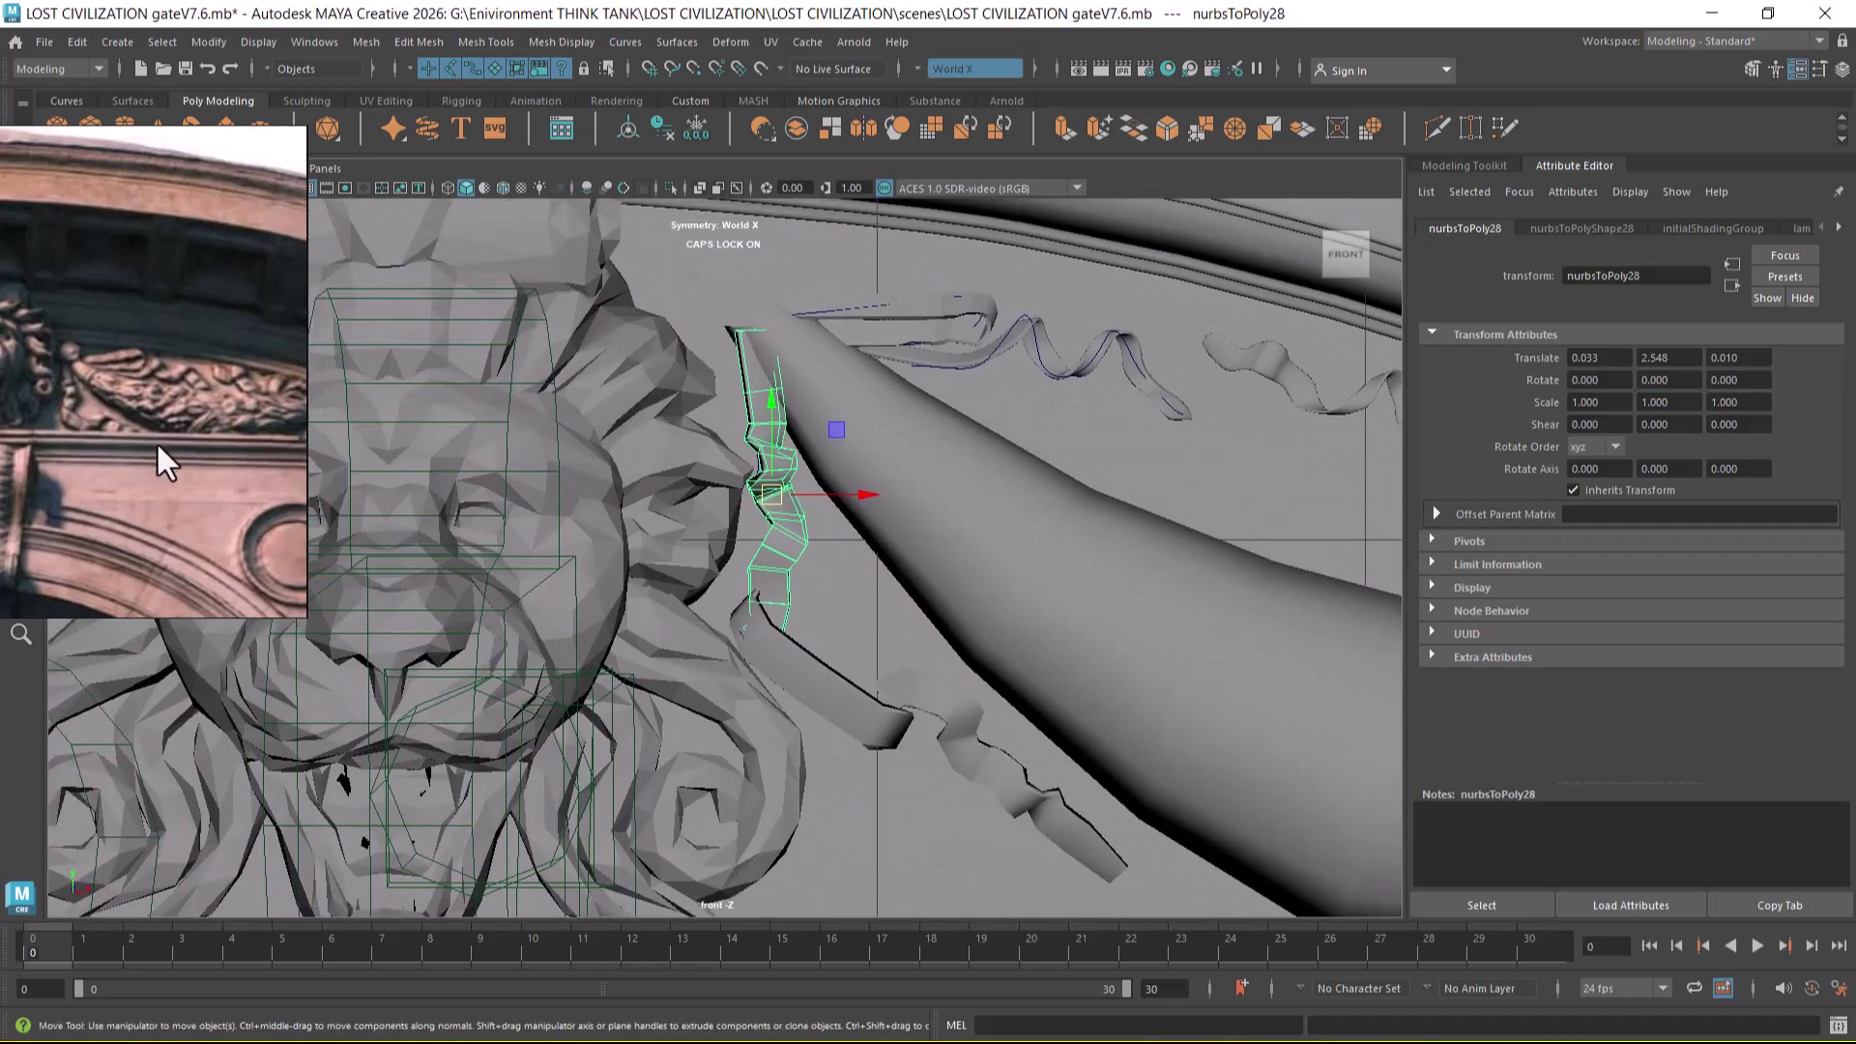
- Select the pediment's swag and examine its depth relative to the lion head and ribbons from several perspective angles
alt+drag(832, 575, 1024, 657)
key(e)
key(w)
click(1104, 675)
alt+middle_drag(1104, 675, 1087, 631)
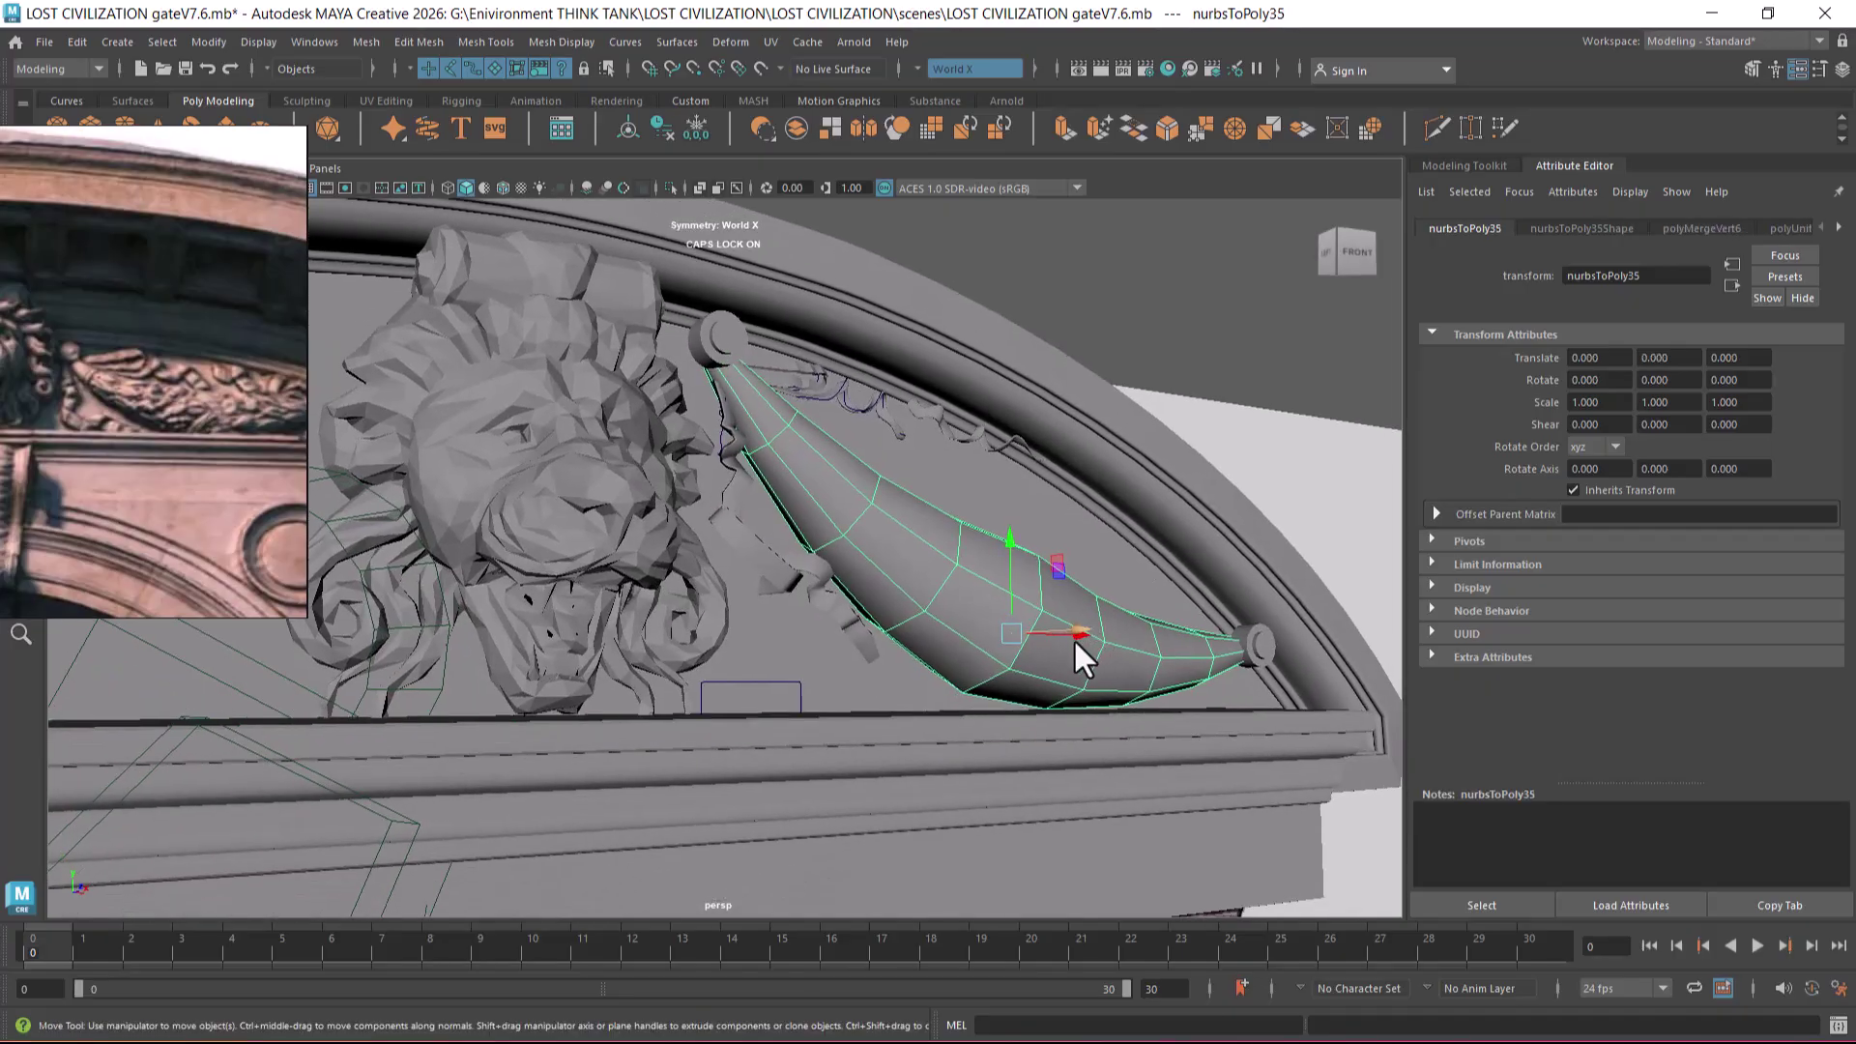
alt+drag(1061, 646, 984, 731)
alt+drag(843, 570, 1141, 552)
alt+drag(865, 493, 872, 532)
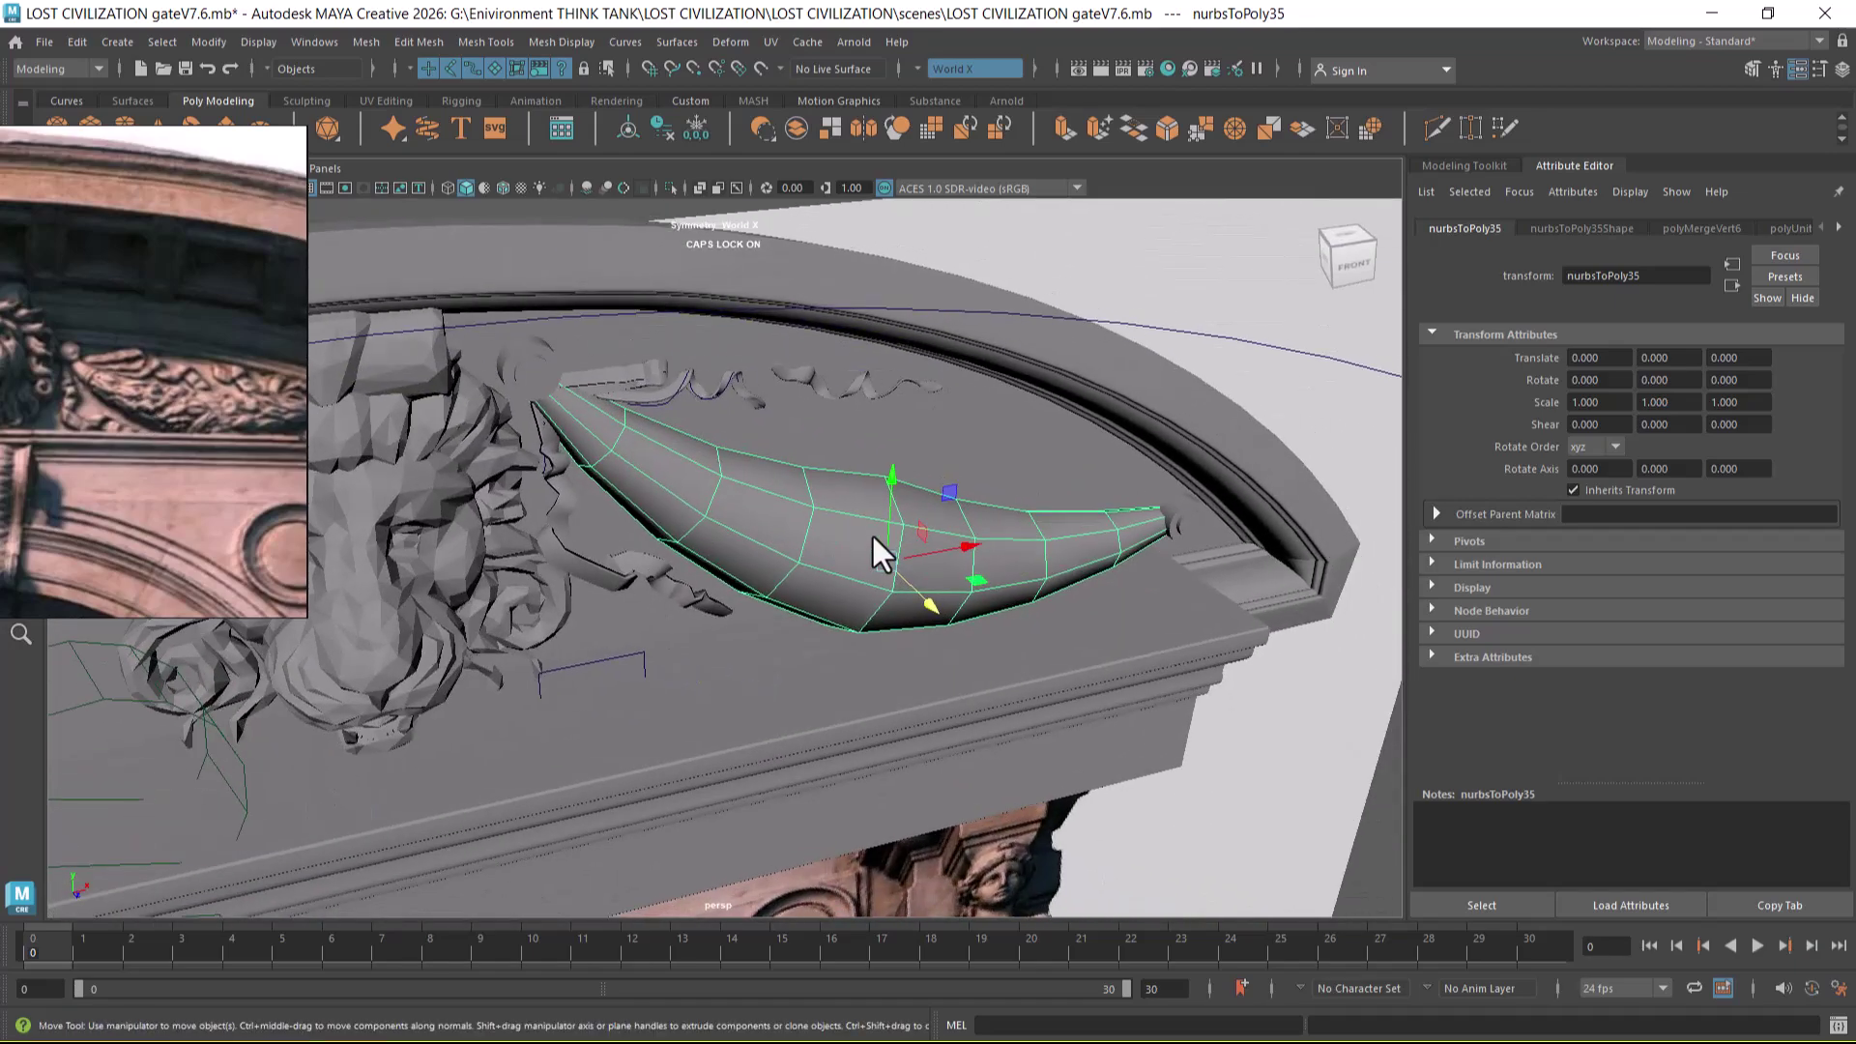
- Select the two short cylinders at the upper and outer ends of the swag and combine them into one mesh
click(1071, 486)
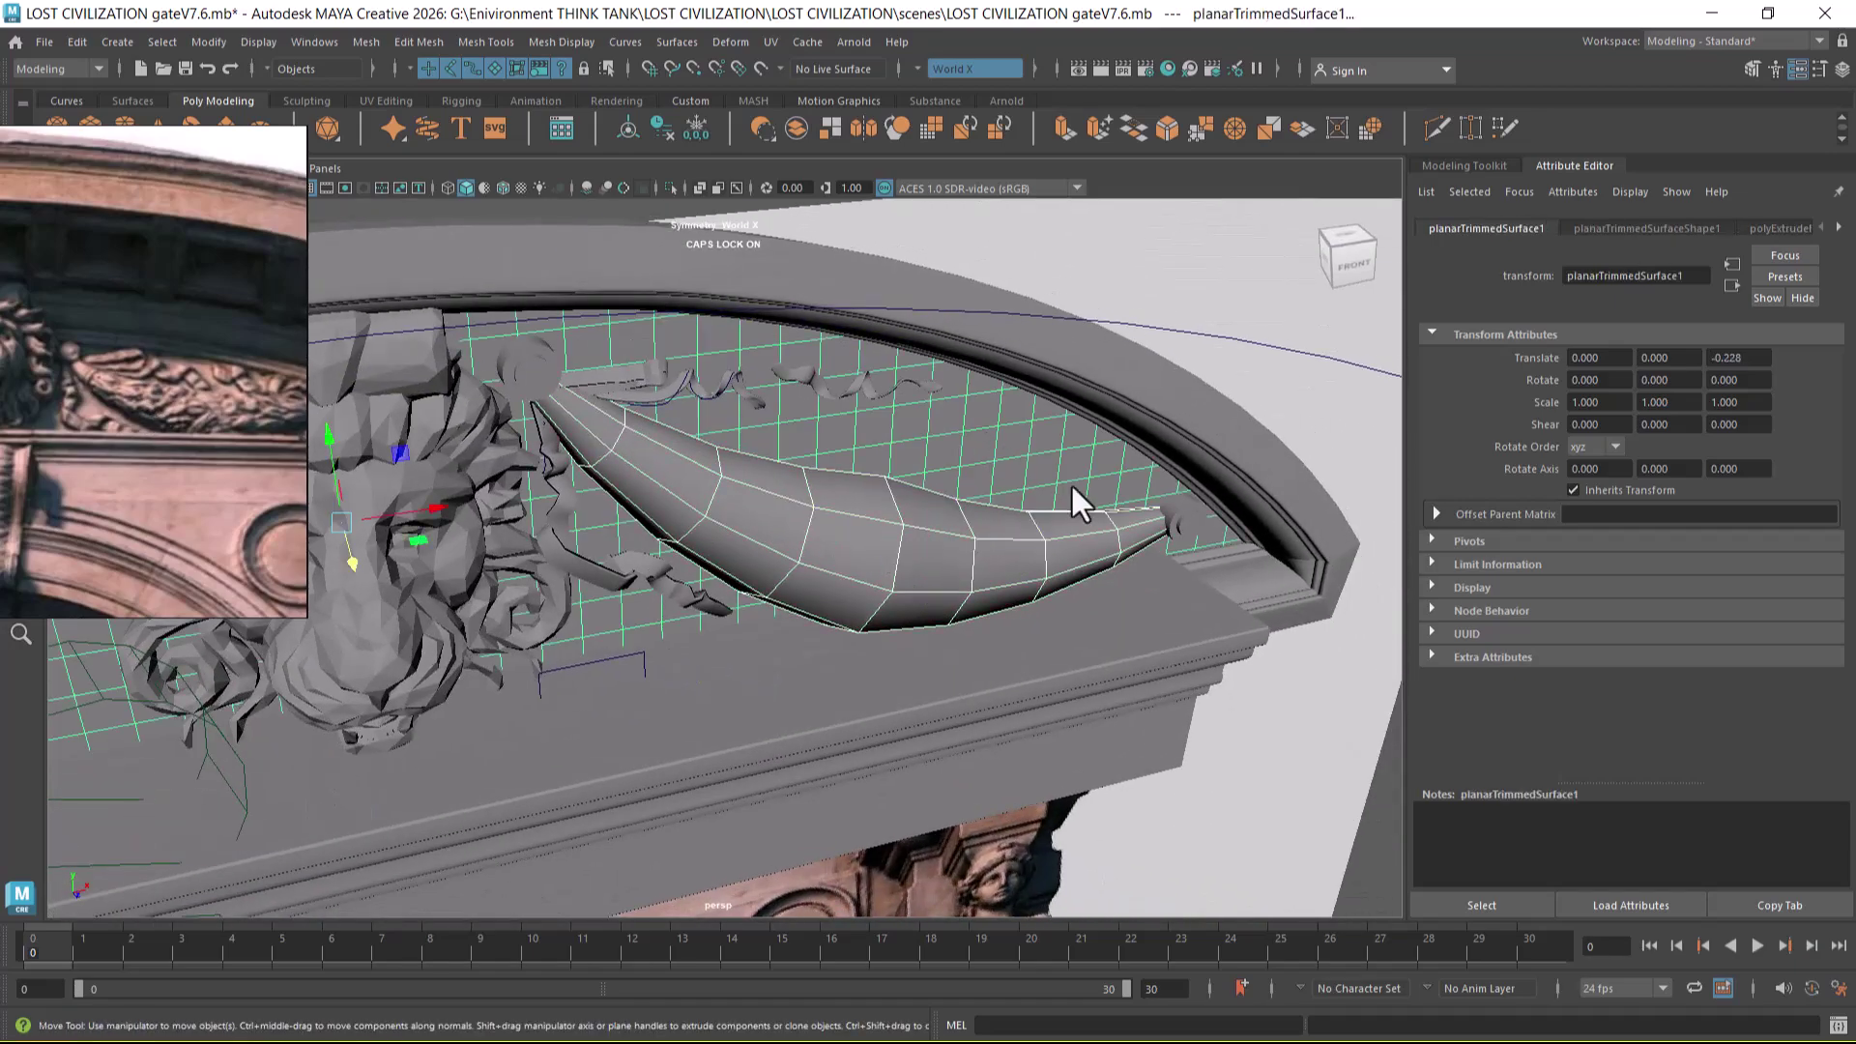
click(1187, 525)
click(519, 362)
alt+drag(580, 387, 663, 420)
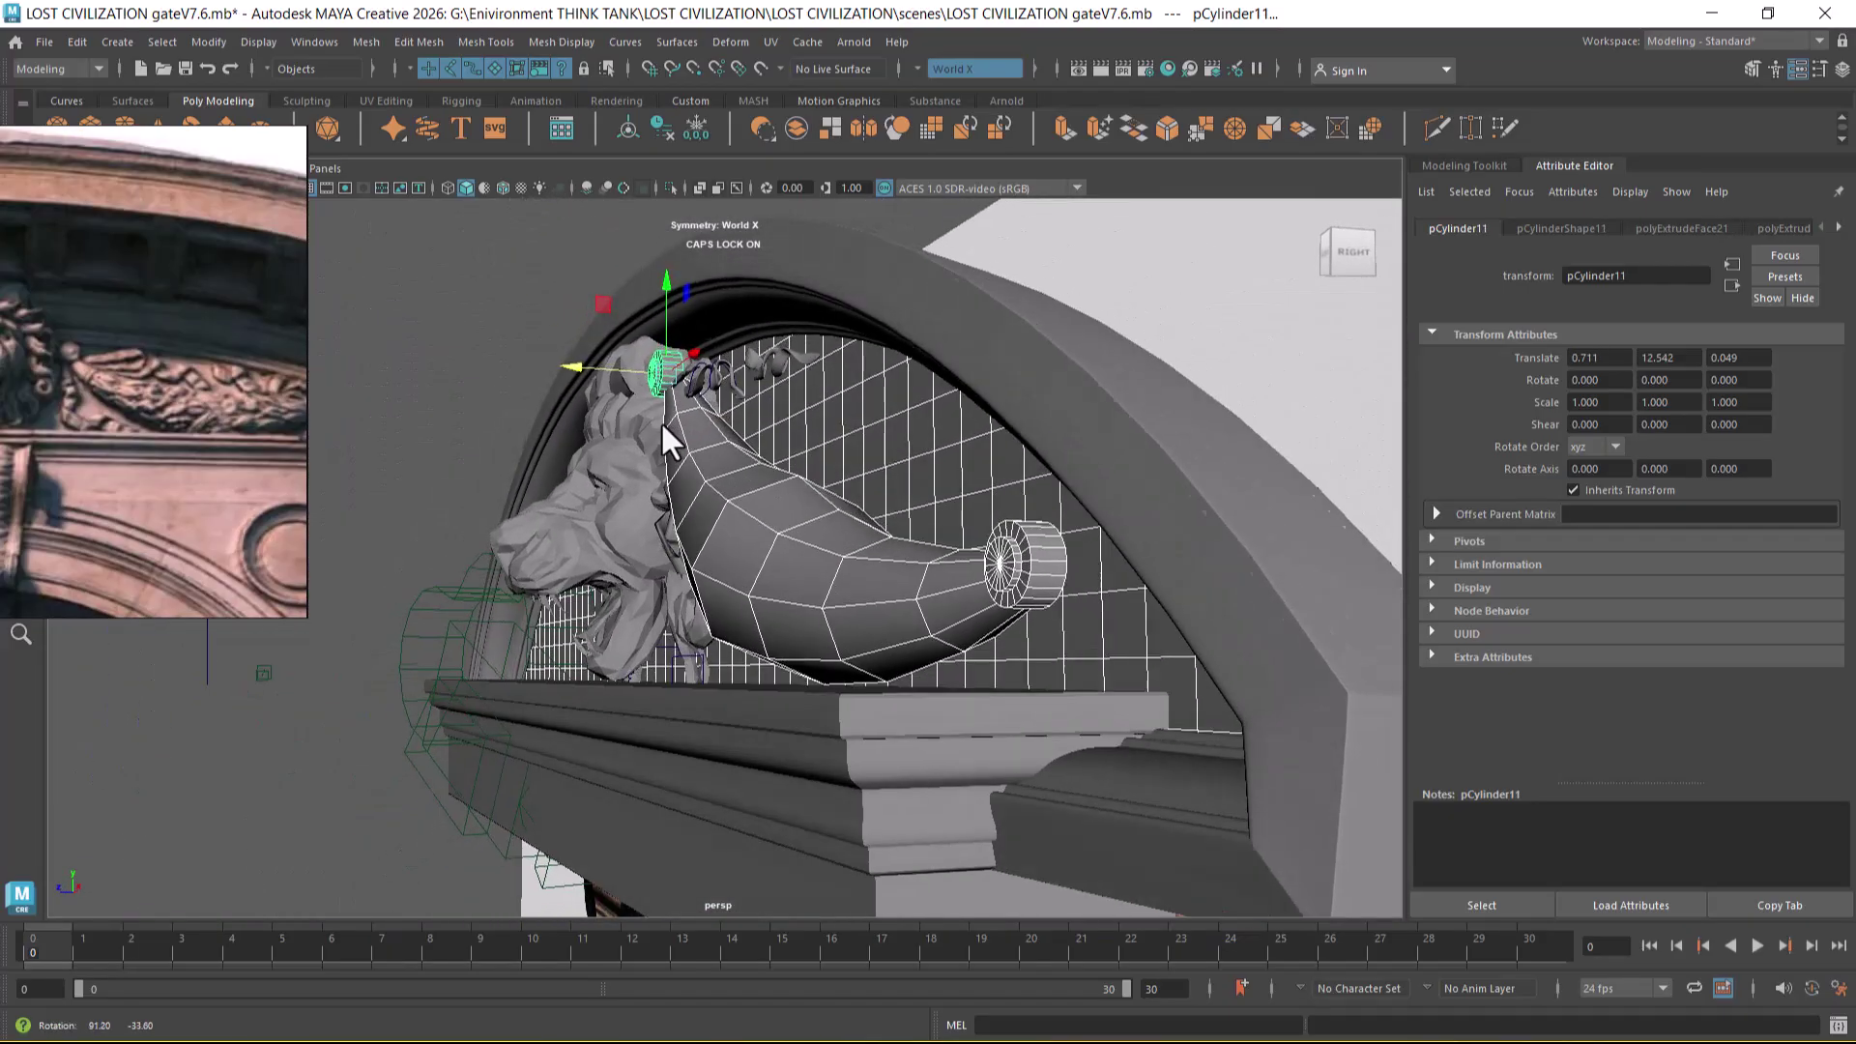
click(1035, 572)
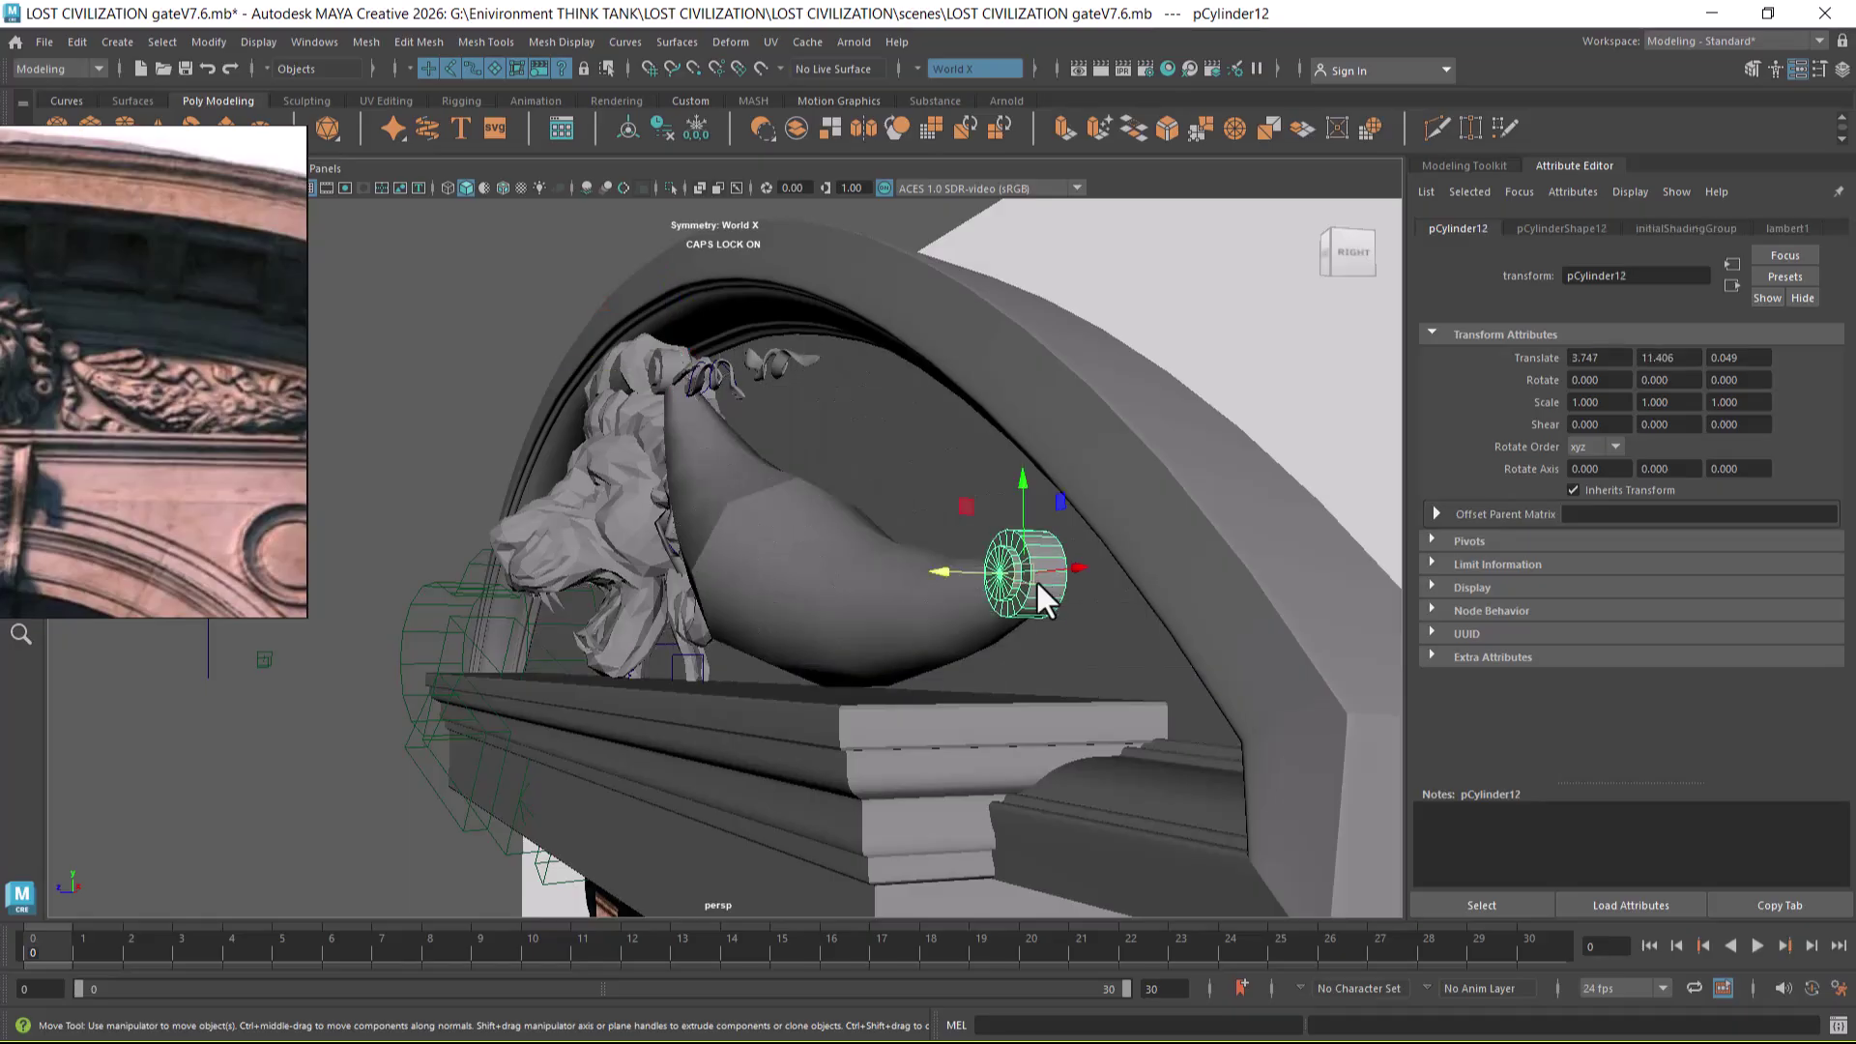
click(657, 364)
mouse_move(901, 529)
alt+mouse_down()
mouse_move(1158, 556)
mouse_move(913, 549)
alt+mouse_up()
alt+drag(663, 435, 787, 406)
key(ctrl+z)
shift+right_drag(1021, 288, 1009, 712)
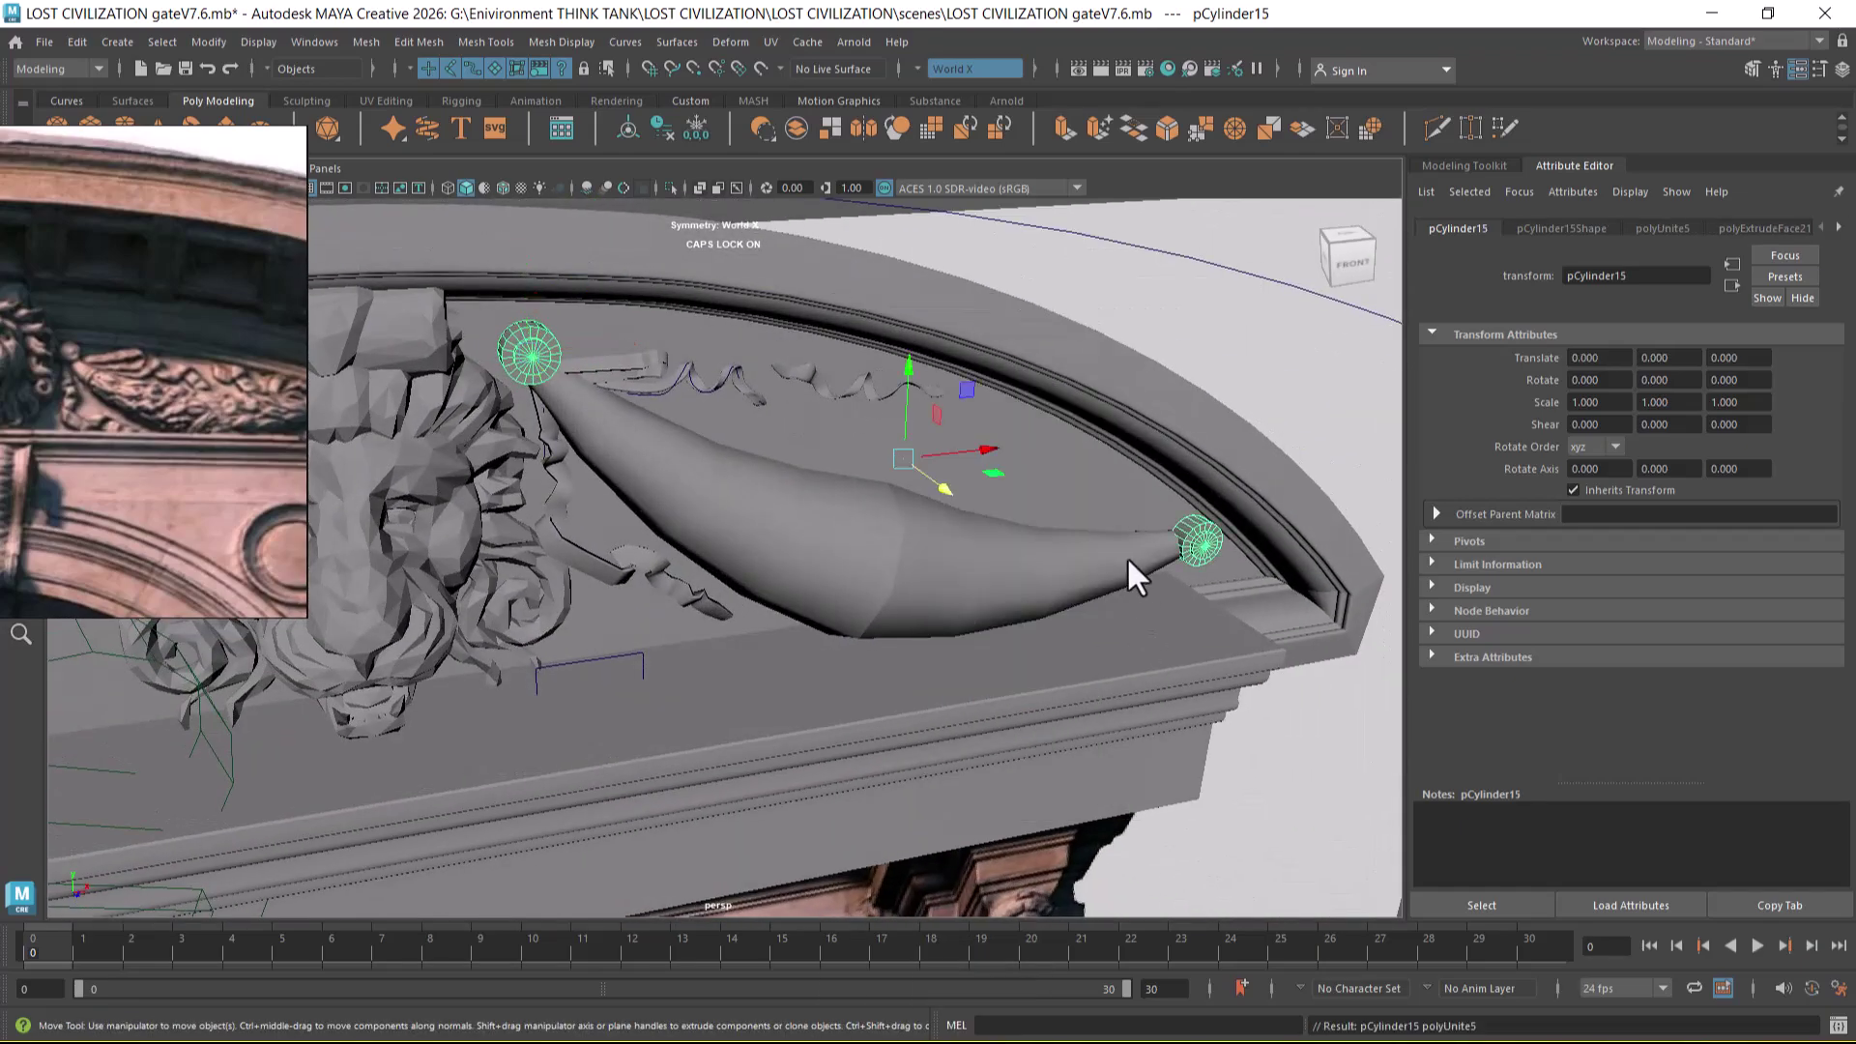
- Isolate the combined cylinders and select the back cap faces of both from their centre vertices
key(alt+h)
alt+drag(1121, 555, 955, 389)
right_click(953, 367)
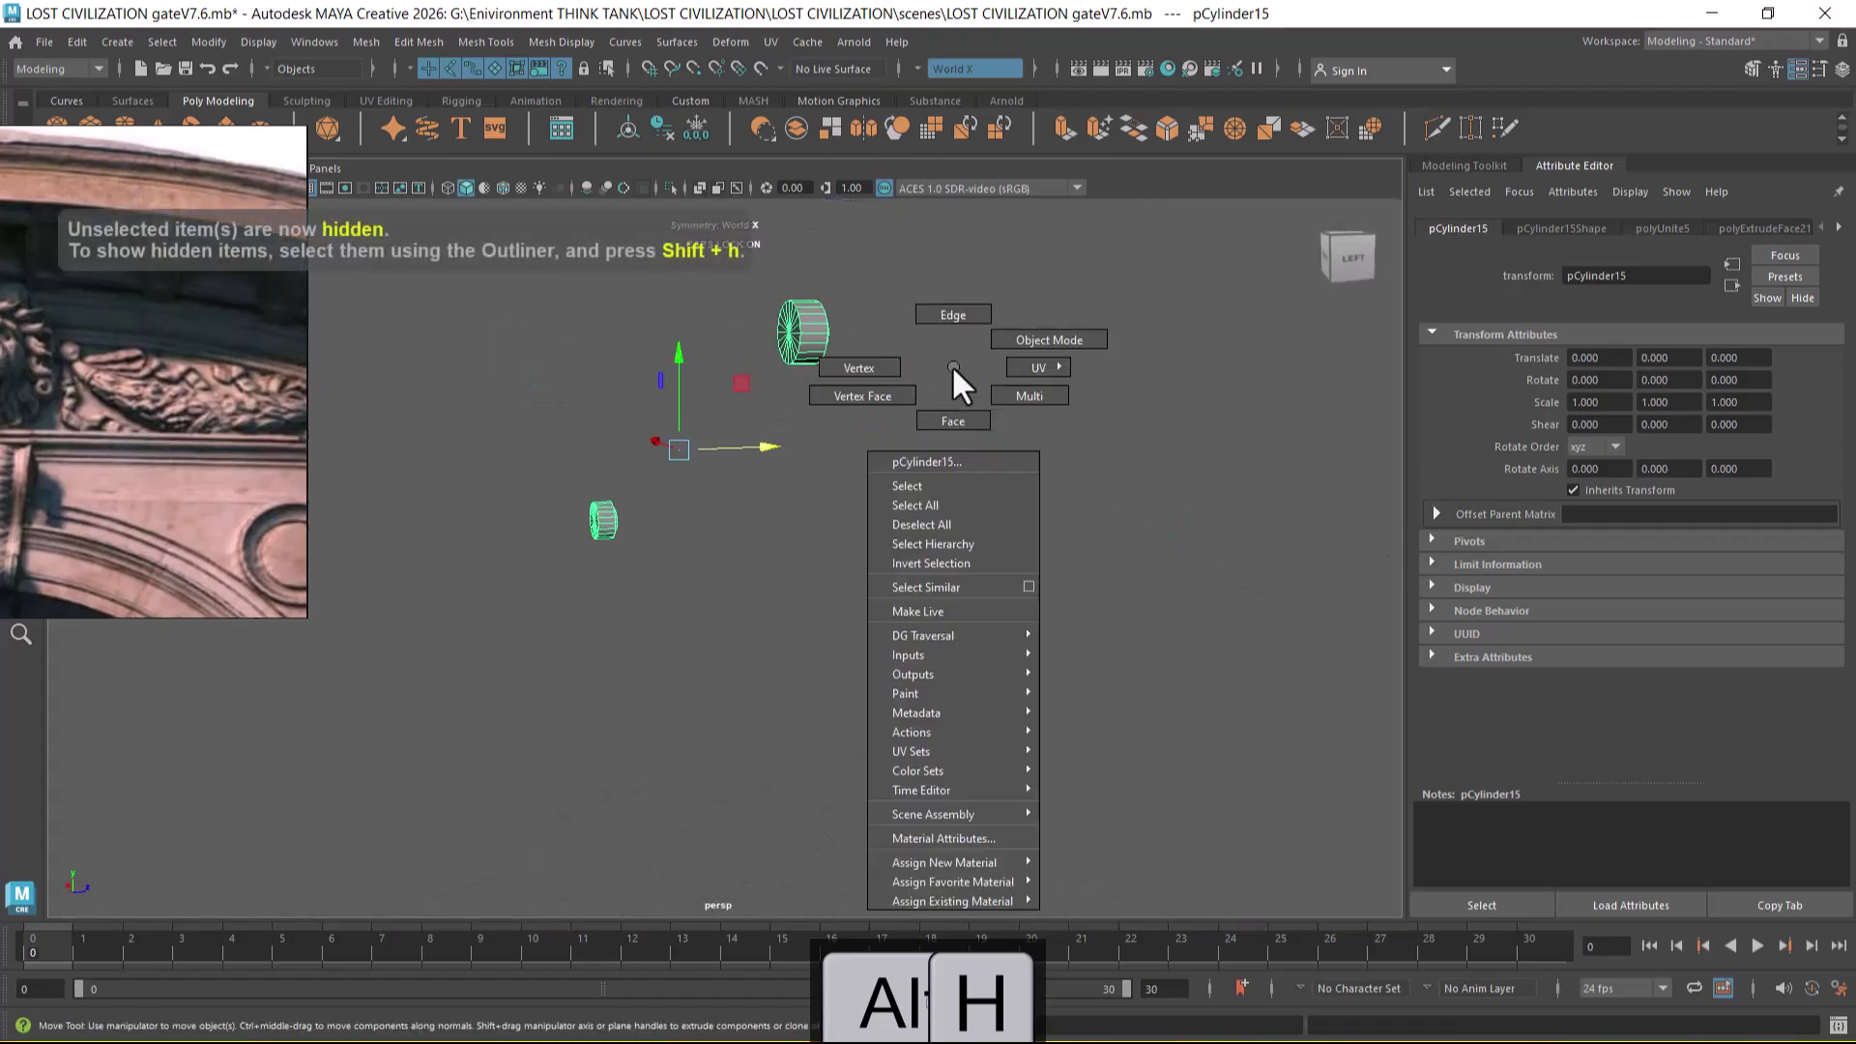
click(859, 365)
click(791, 333)
alt+drag(722, 467, 645, 594)
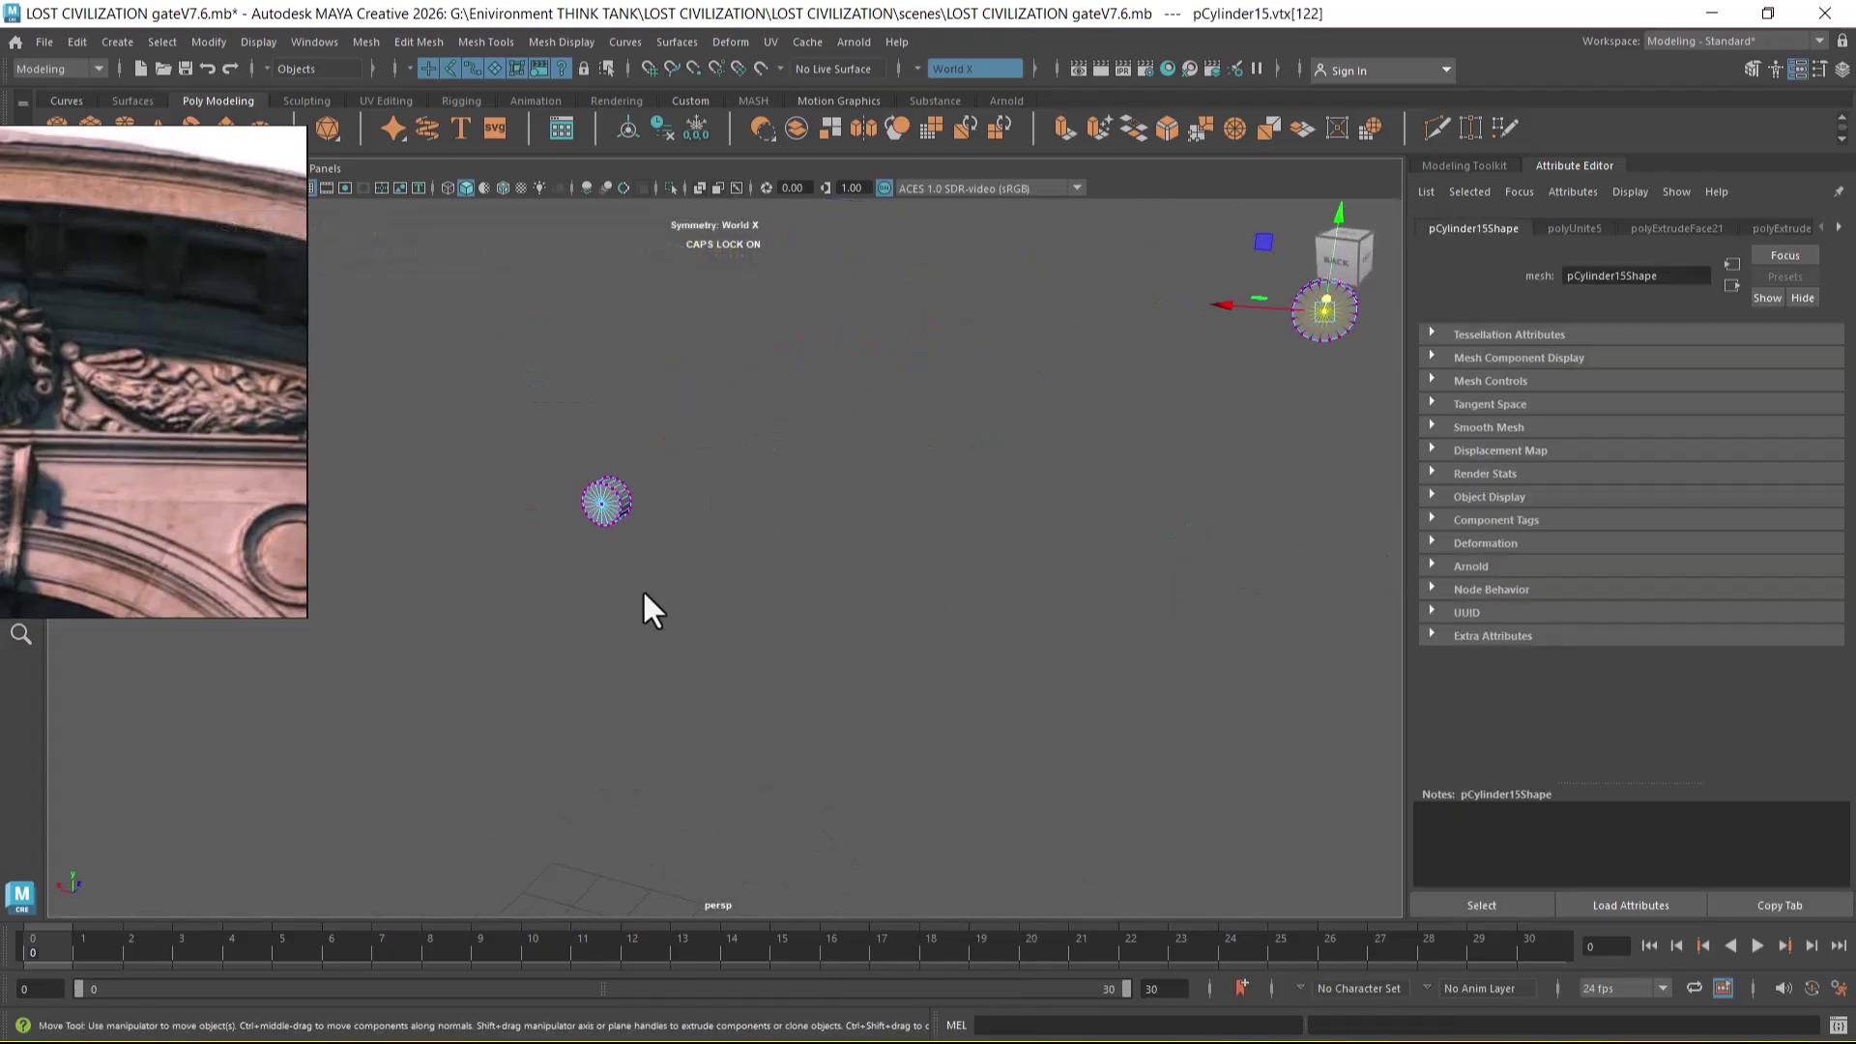
click(600, 503)
shift+right_drag(755, 410, 763, 561)
- Bring back the hidden geometry, lengthen the cylinders by moving their back cap faces in depth, and return to object selection
alt+drag(884, 572, 839, 580)
key(shift+h)
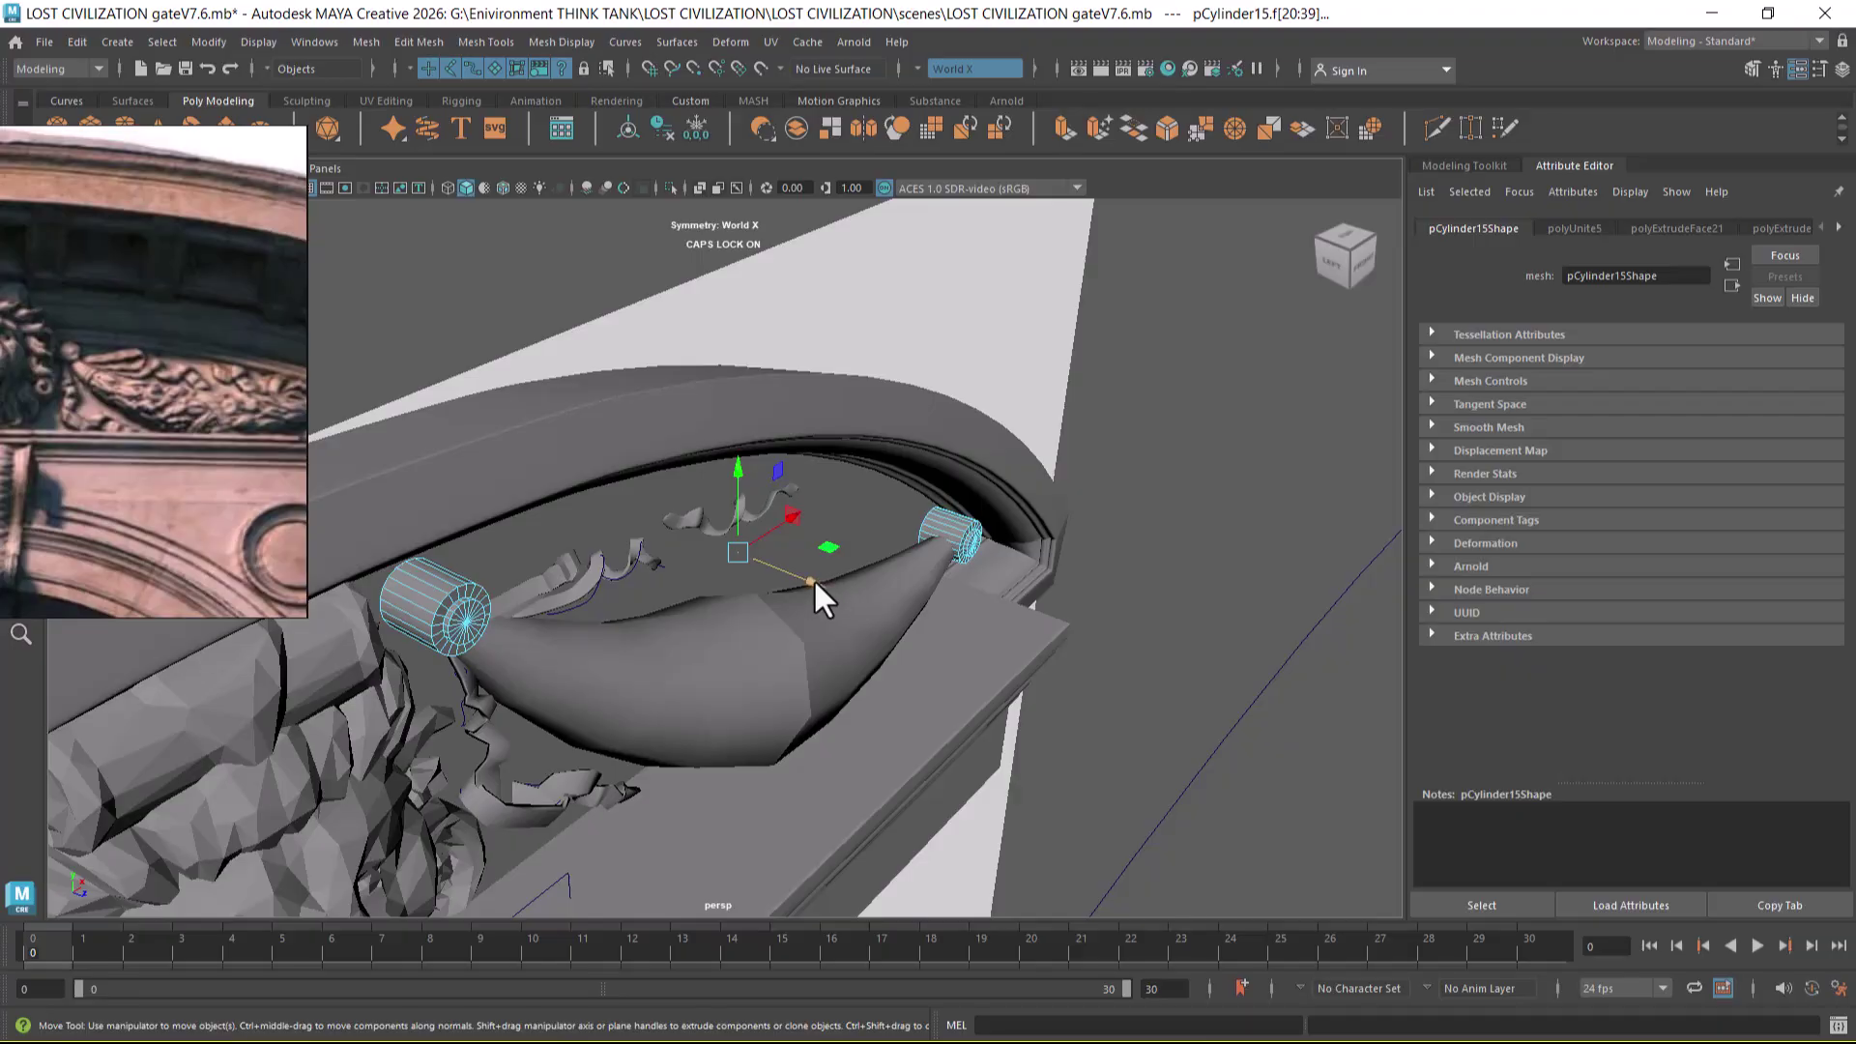
right_drag(982, 539, 1118, 435)
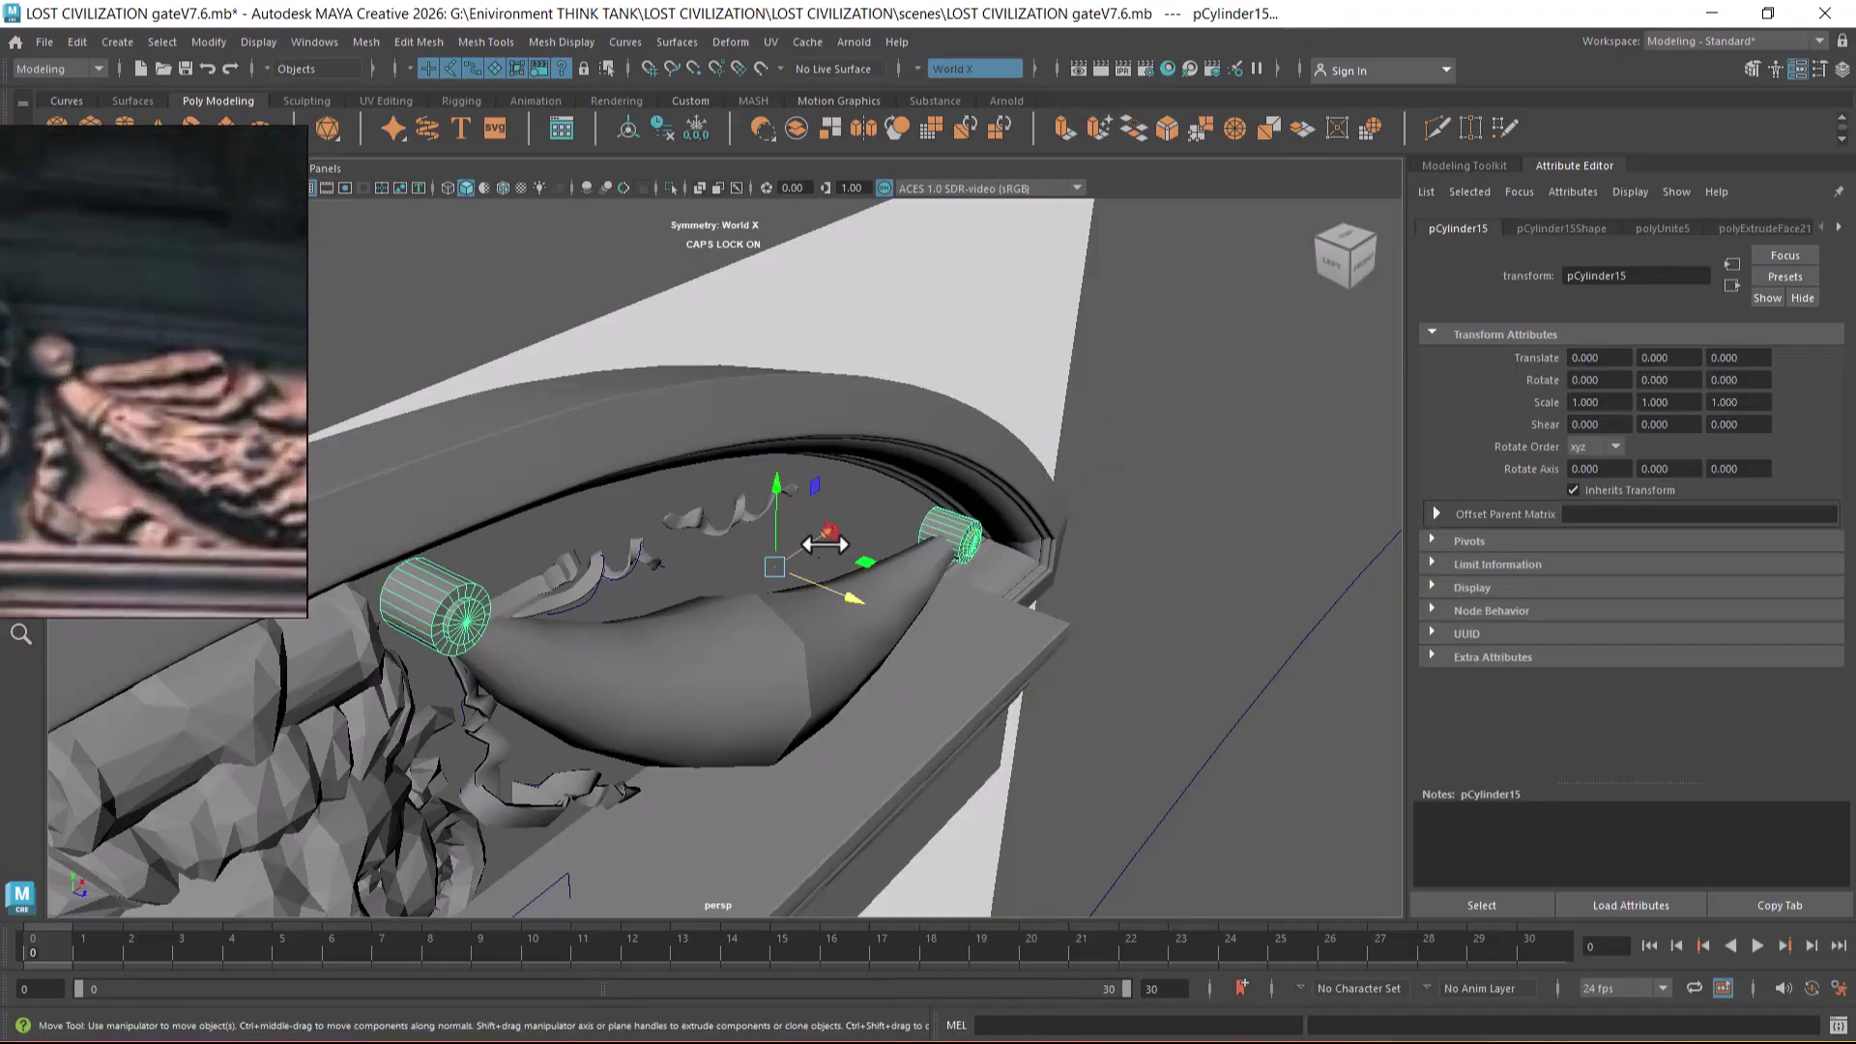
drag(853, 597, 791, 642)
scroll(1038, 596, down, 3)
- Add a lattice deformer with 3 x 3 x 3 divisions around the swag mesh
click(787, 629)
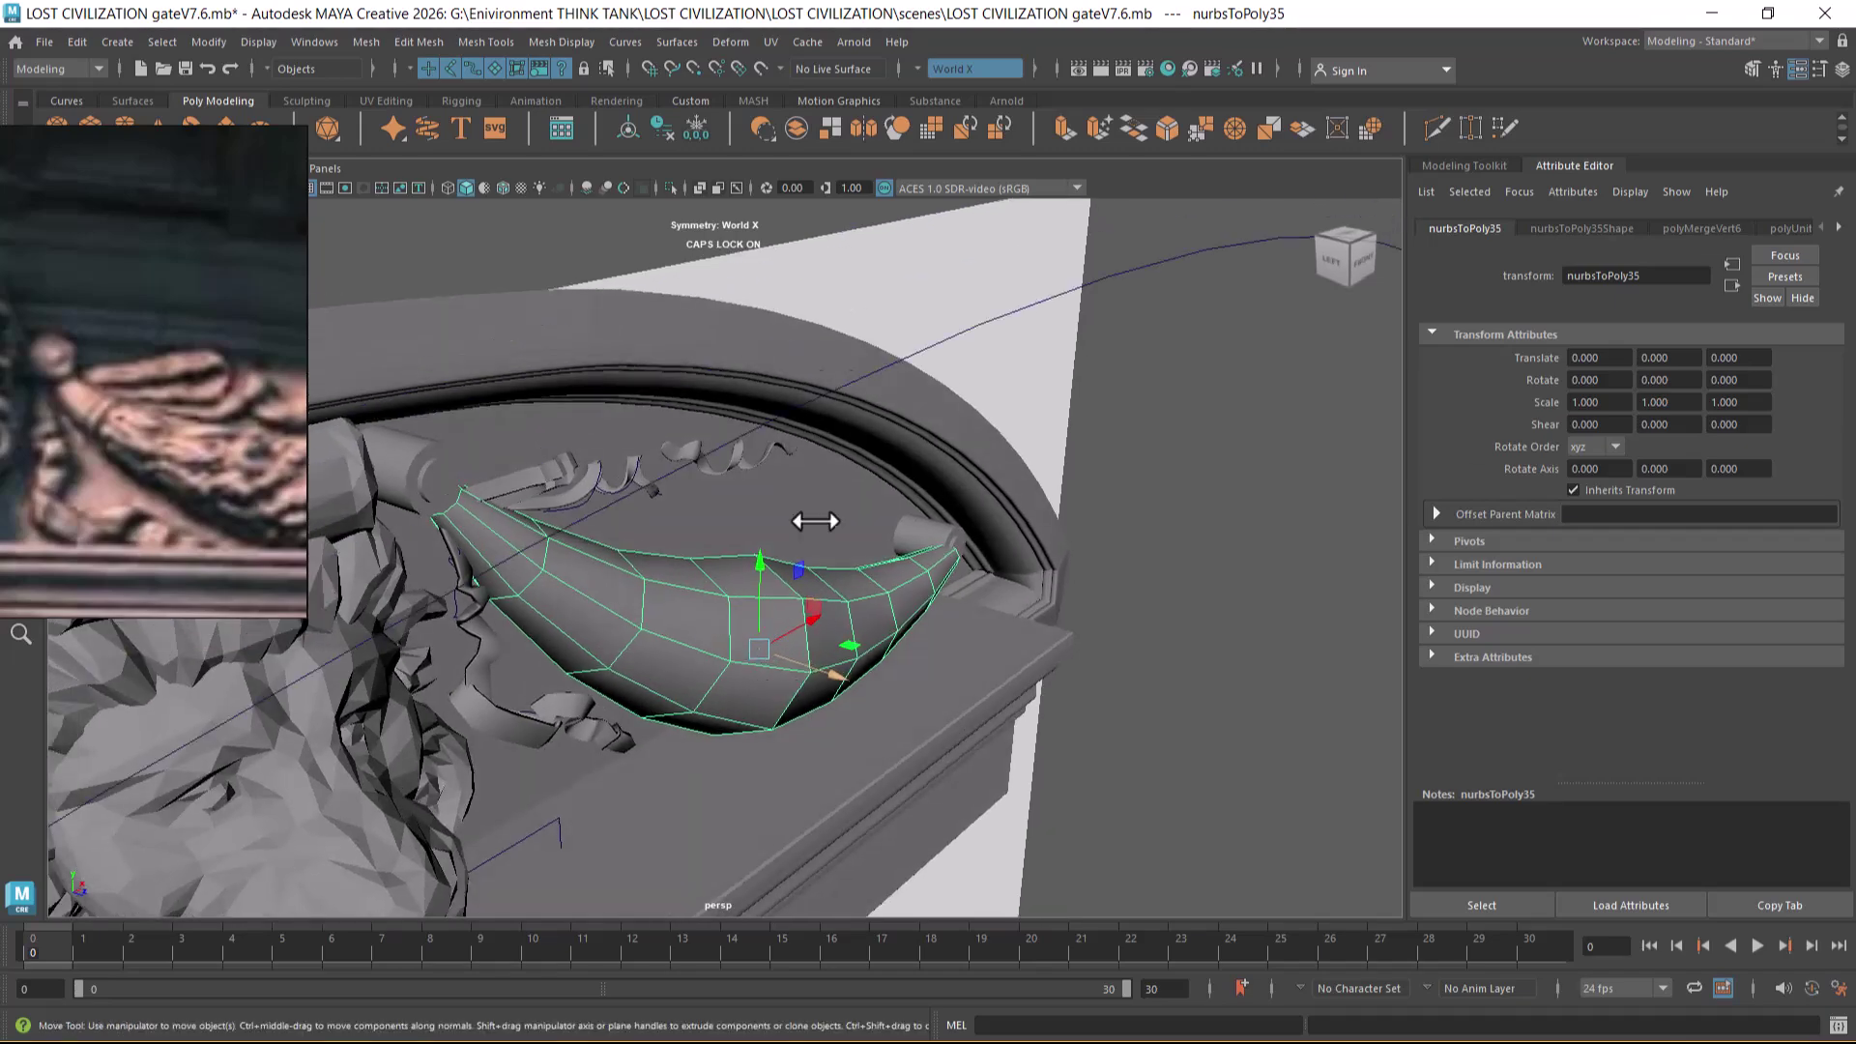
click(734, 44)
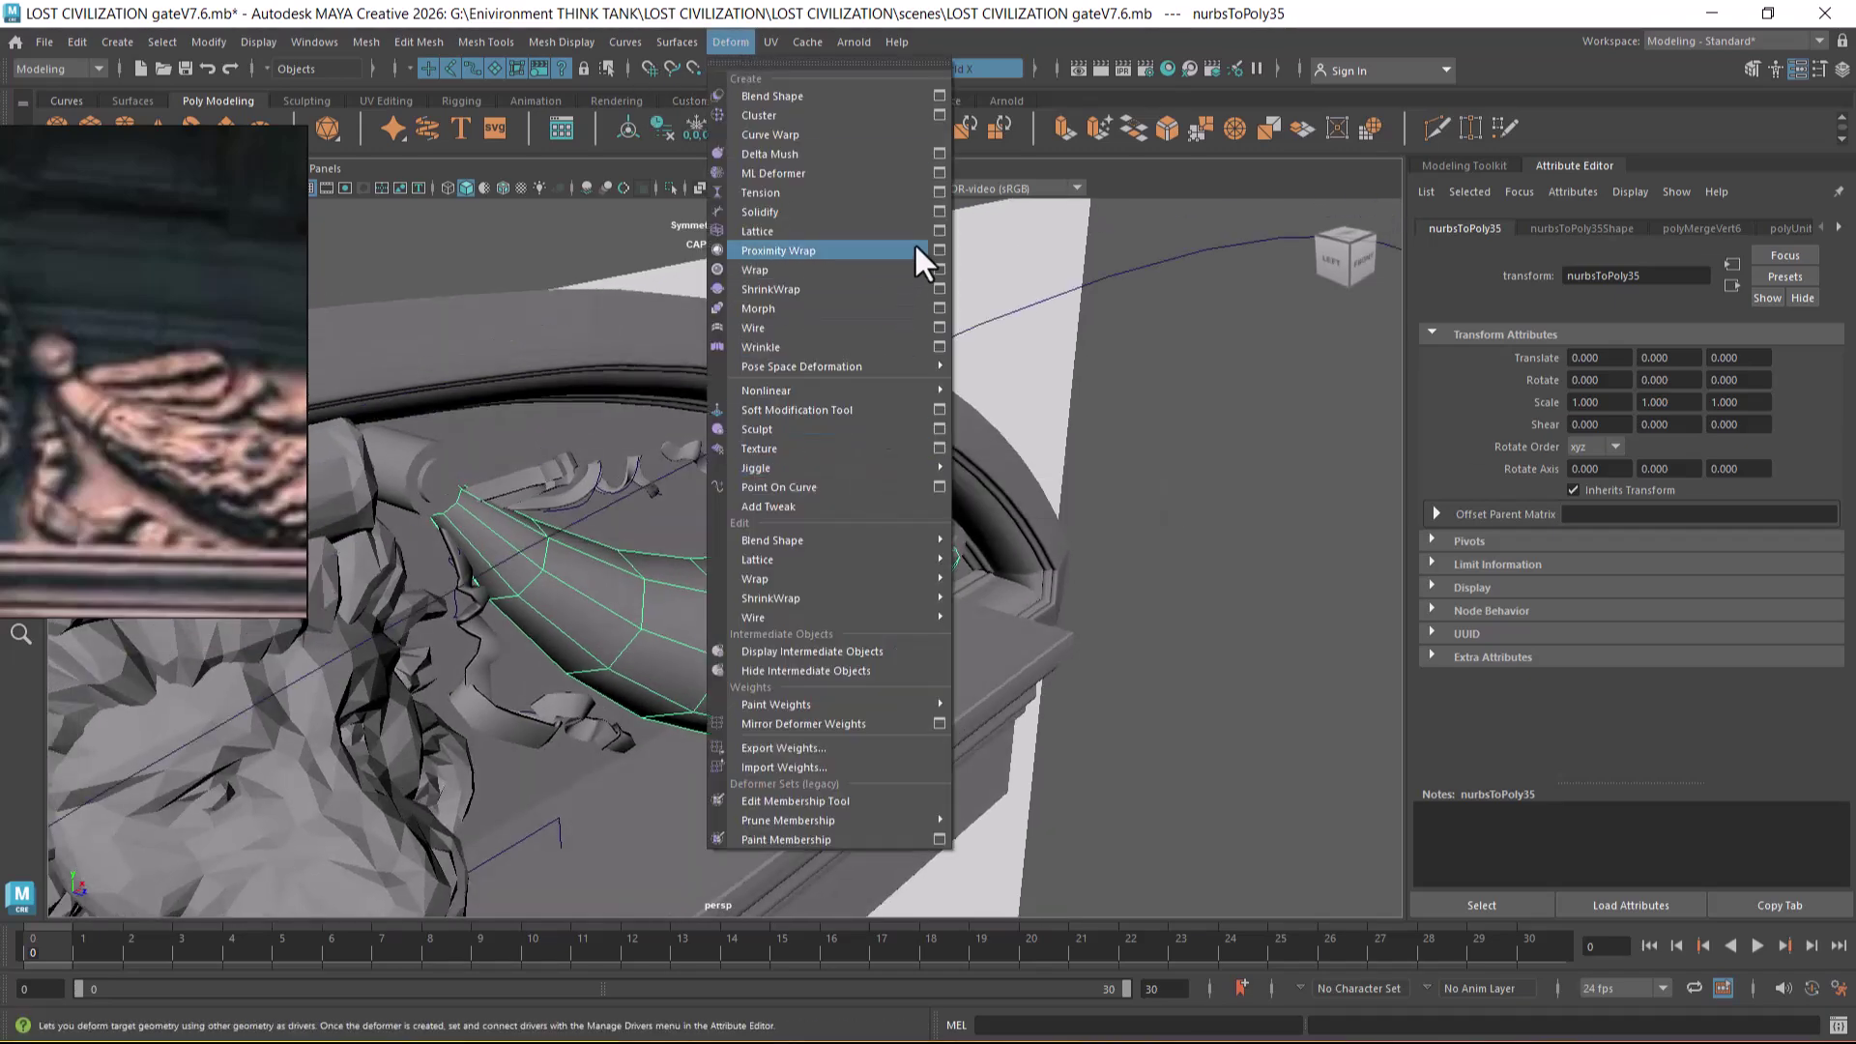
click(946, 232)
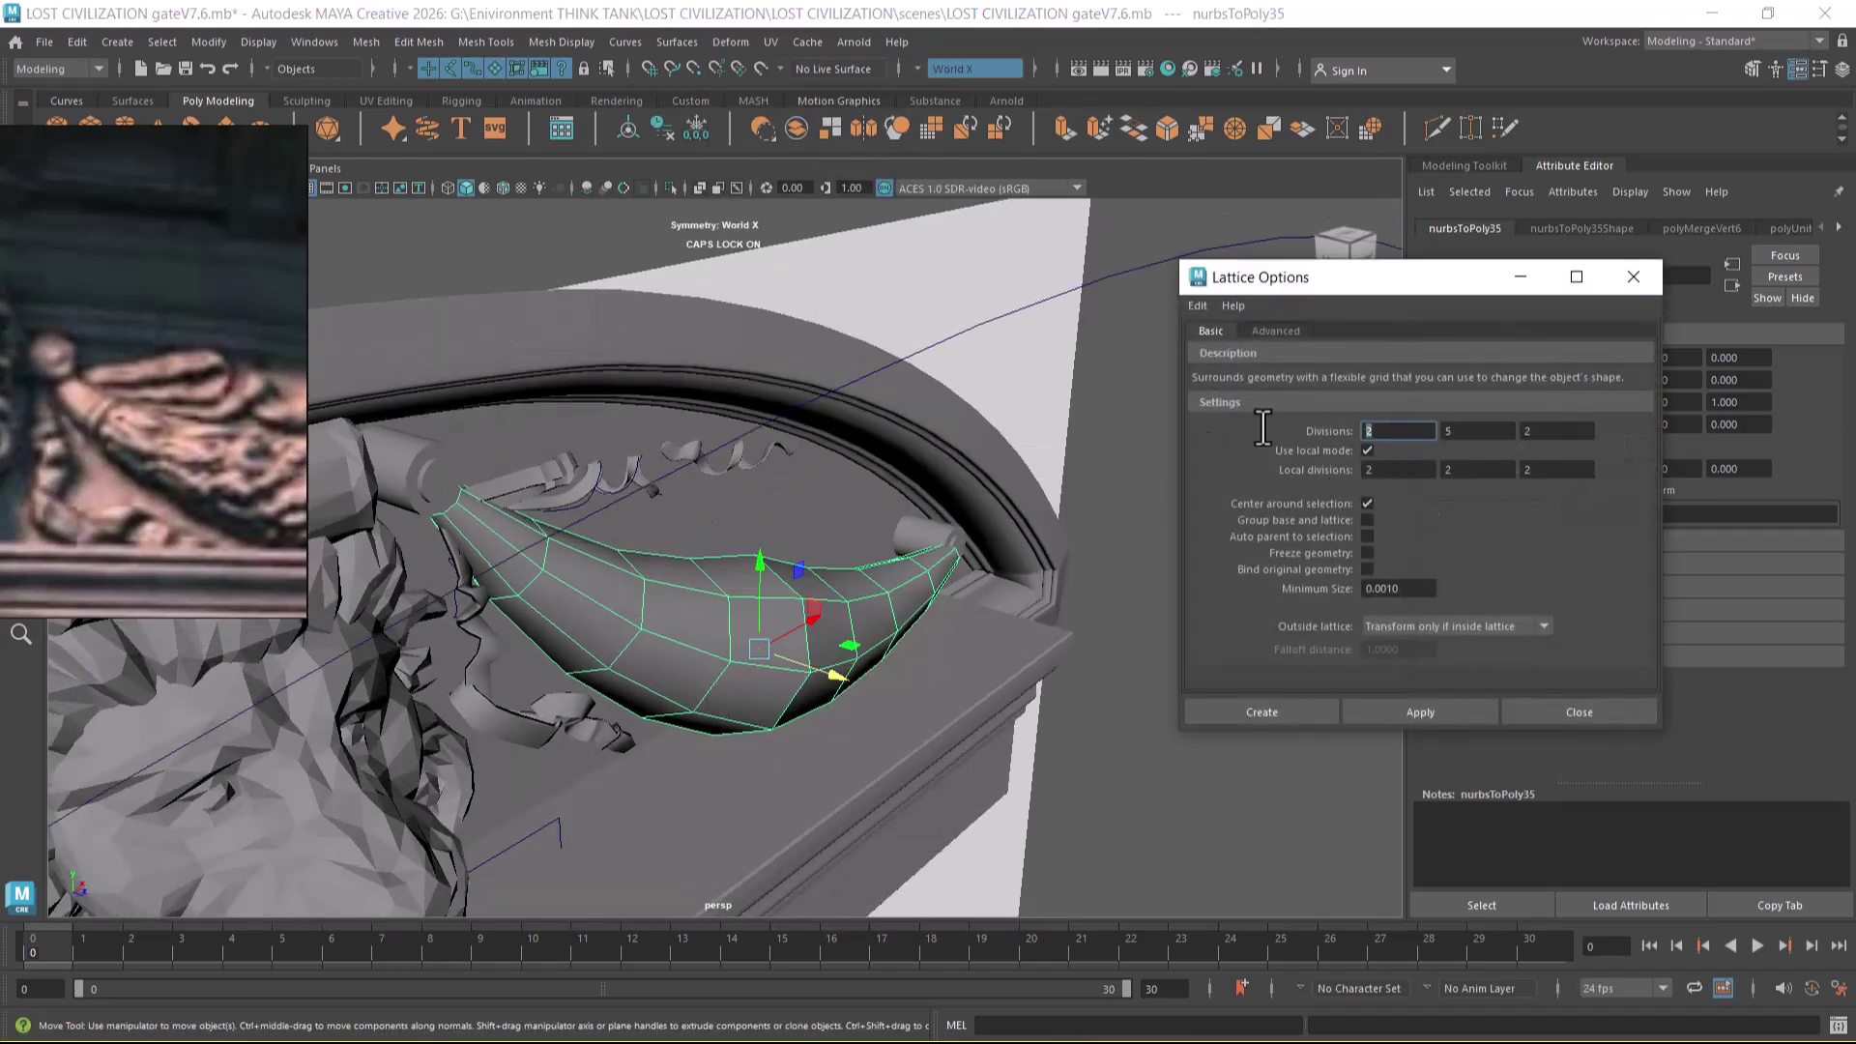
text(3)
key(Tab)
text(3)
key(Tab)
text(3)
click(1247, 712)
- Select the lattice points at both ends of the swag and push them back toward the panel, to about -0.14 in Z
alt+drag(1056, 634, 877, 421)
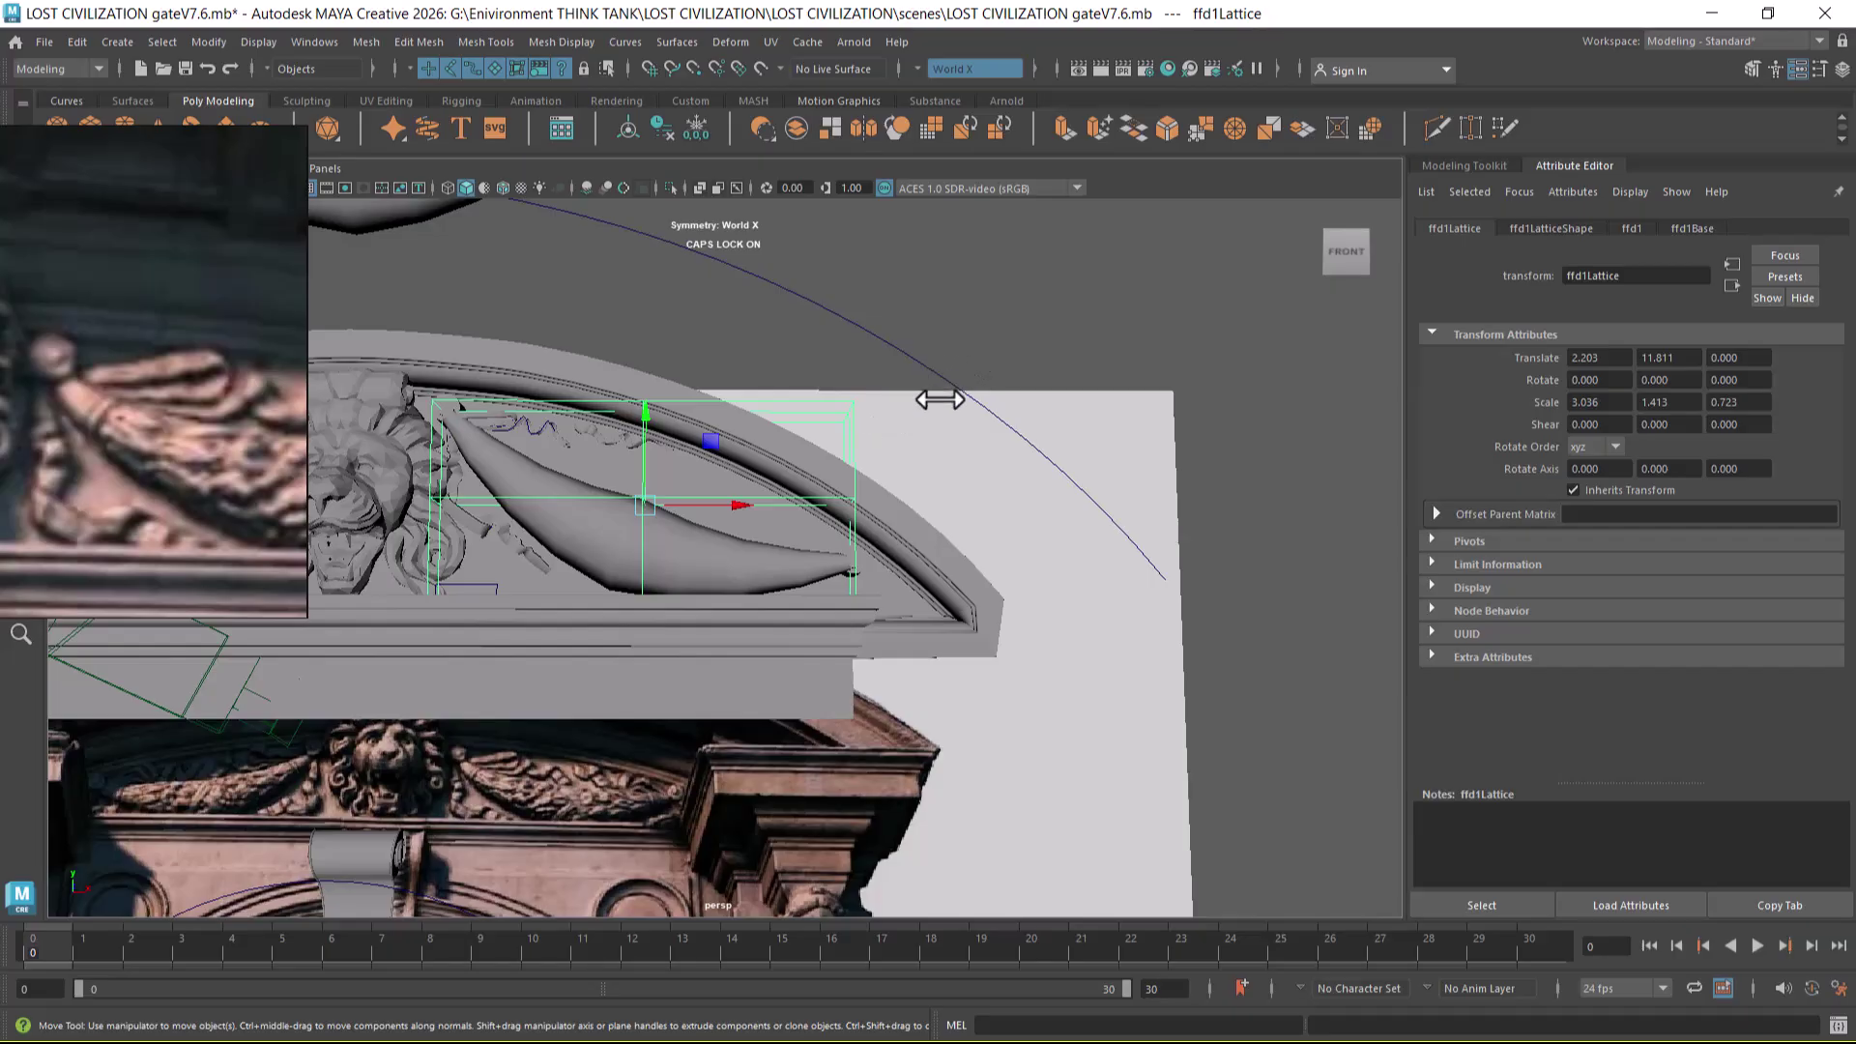
key(super)
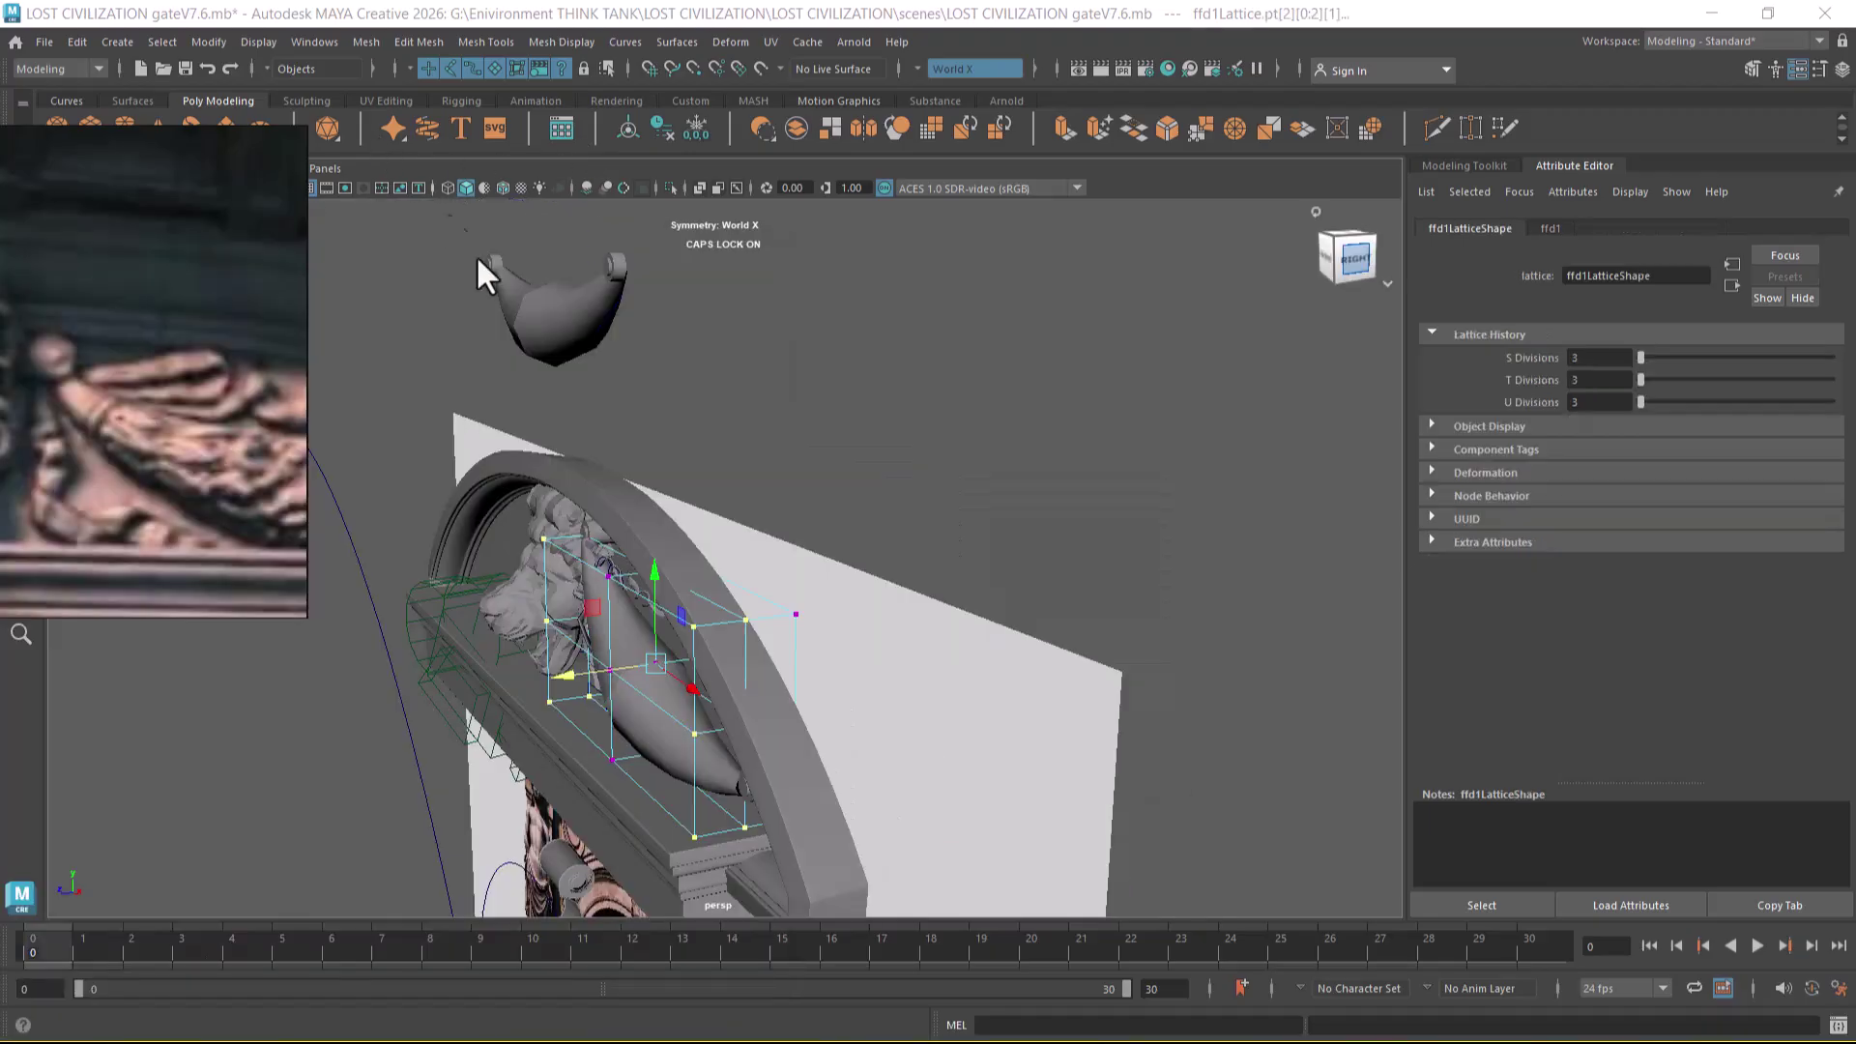
alt+drag(475, 253, 454, 518)
alt+drag(688, 514, 762, 575)
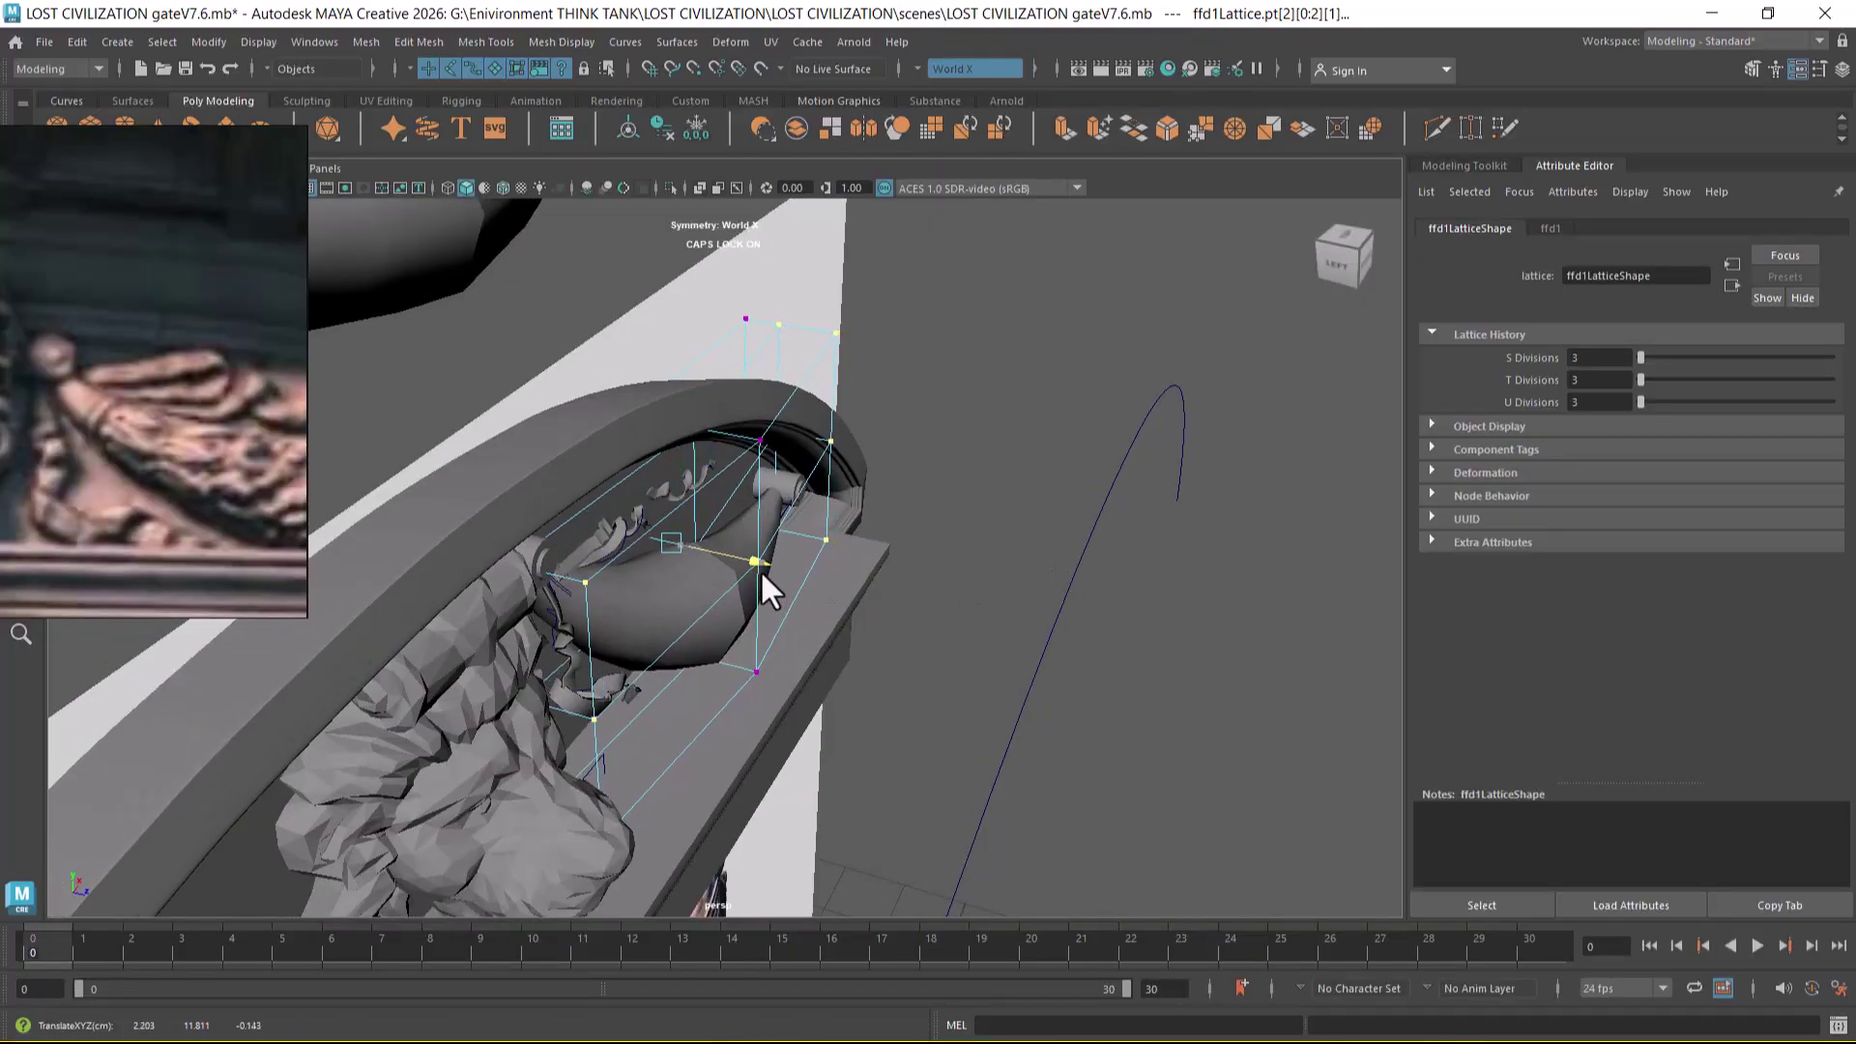
alt+drag(862, 570, 713, 537)
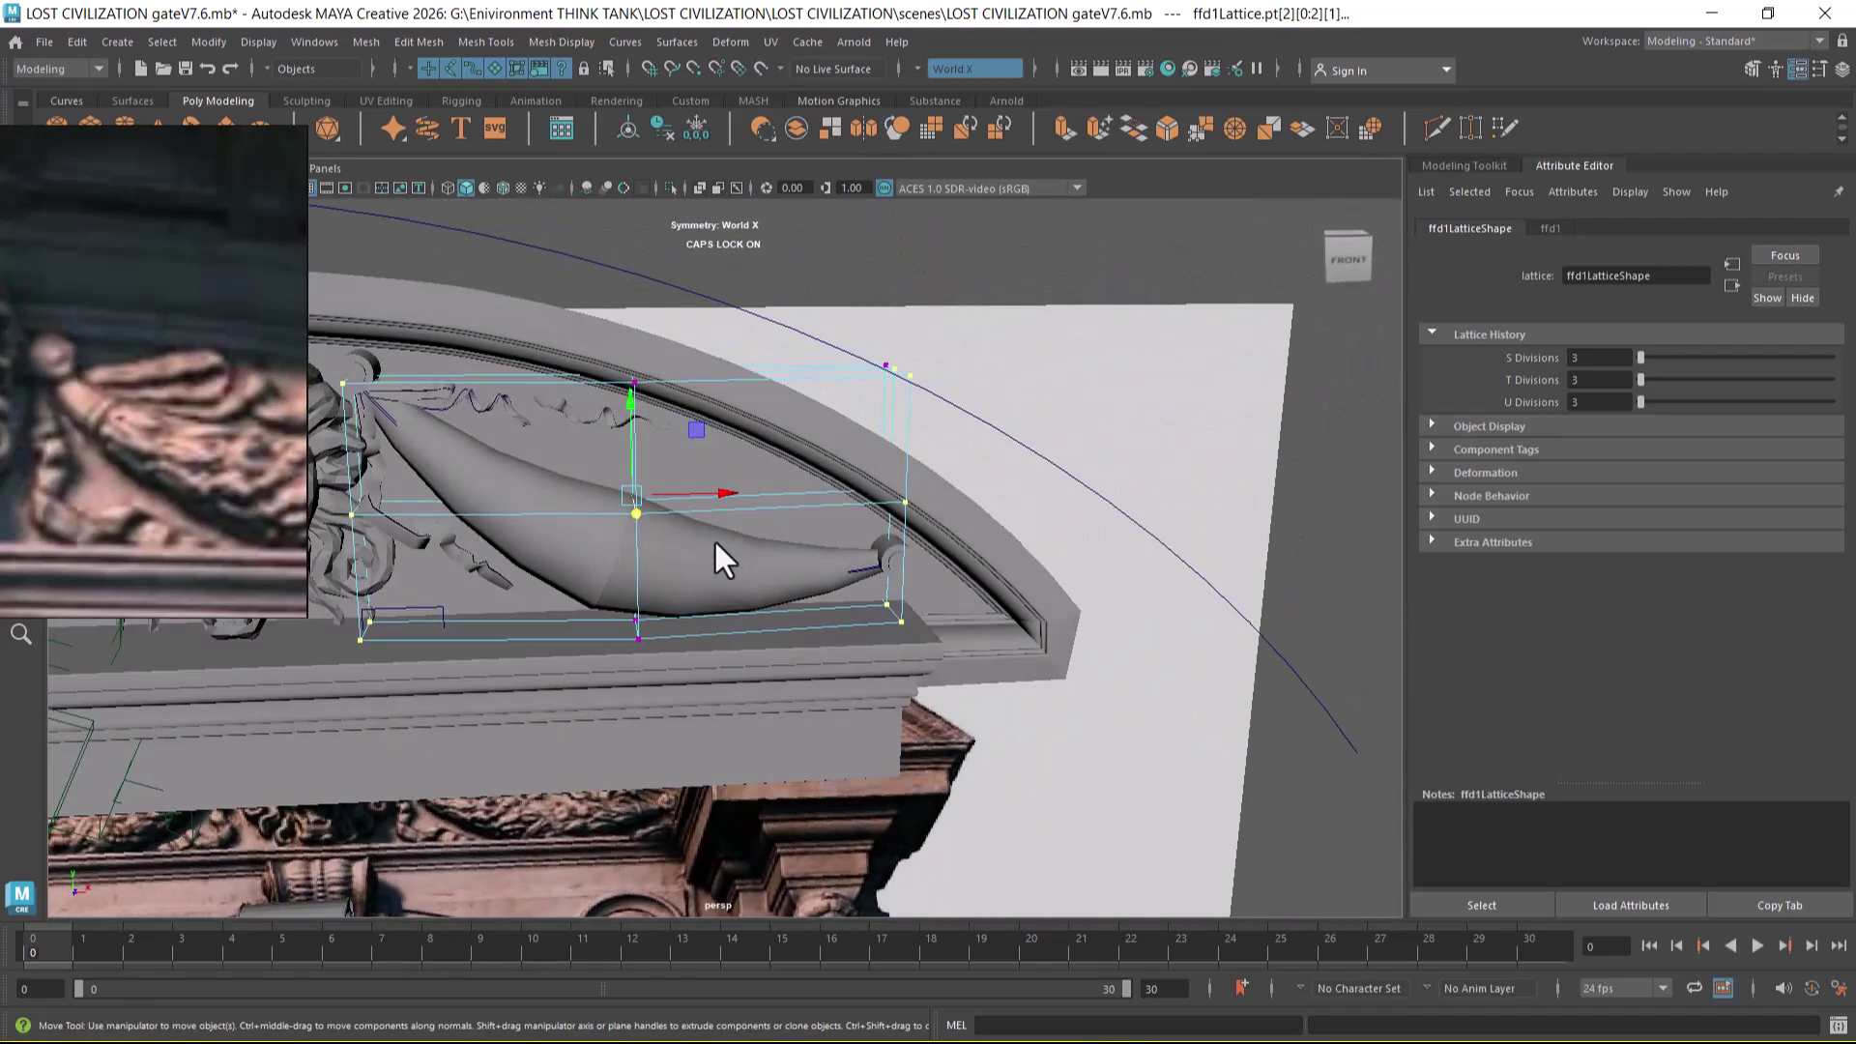
alt+drag(799, 592, 784, 596)
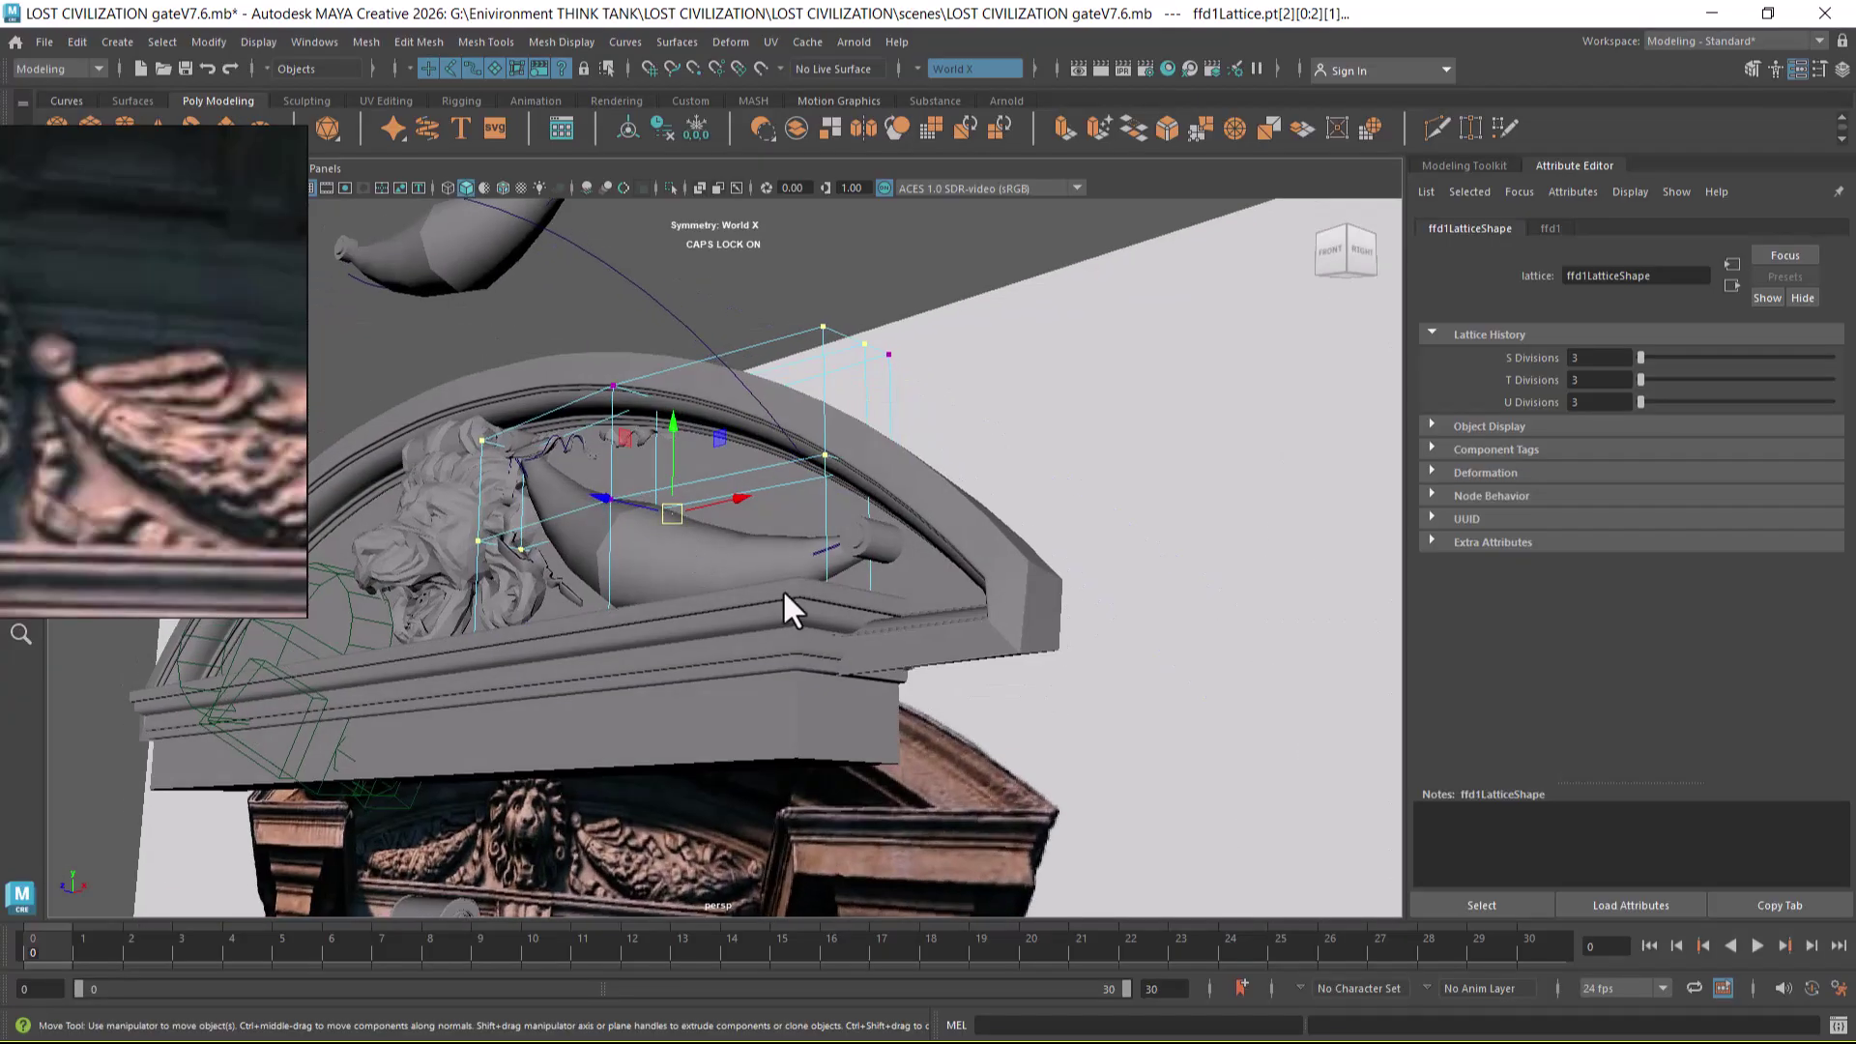
click(897, 589)
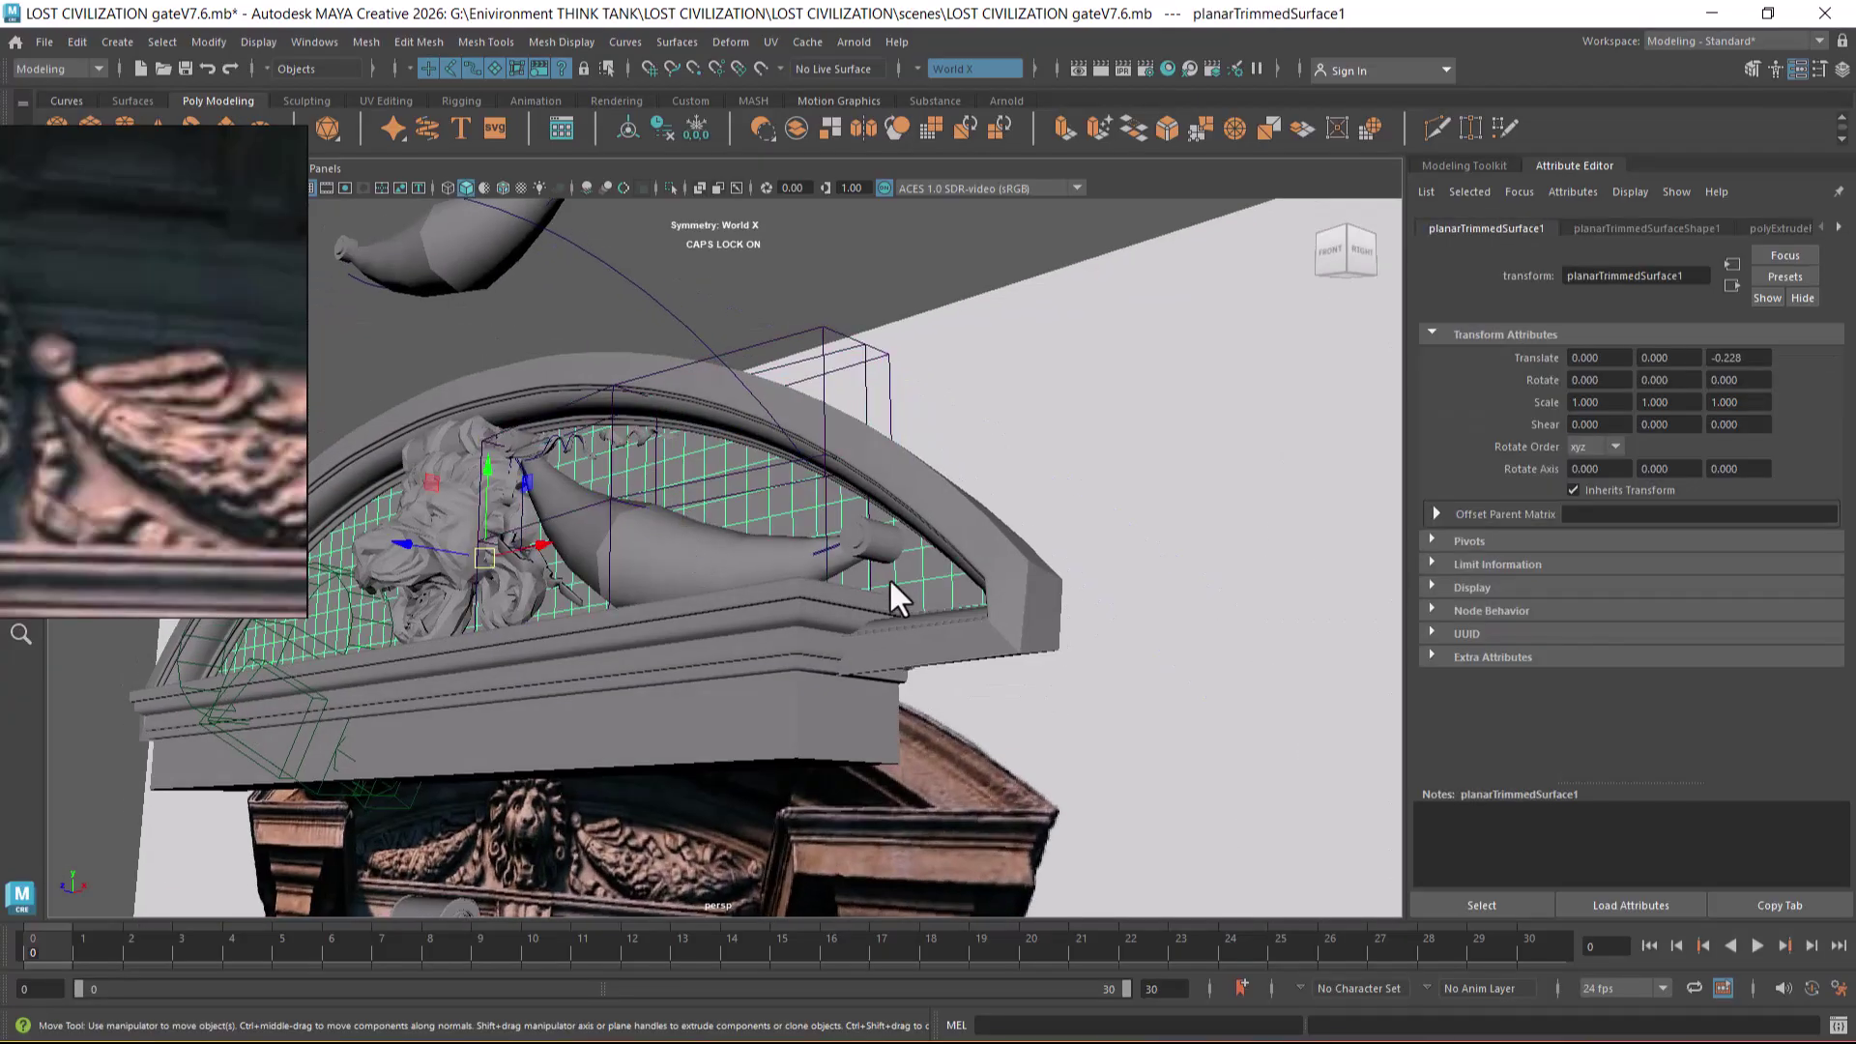
- Save the scene as a new version named LOST CIVILIZATION gateV7.7.mb
click(44, 41)
click(143, 141)
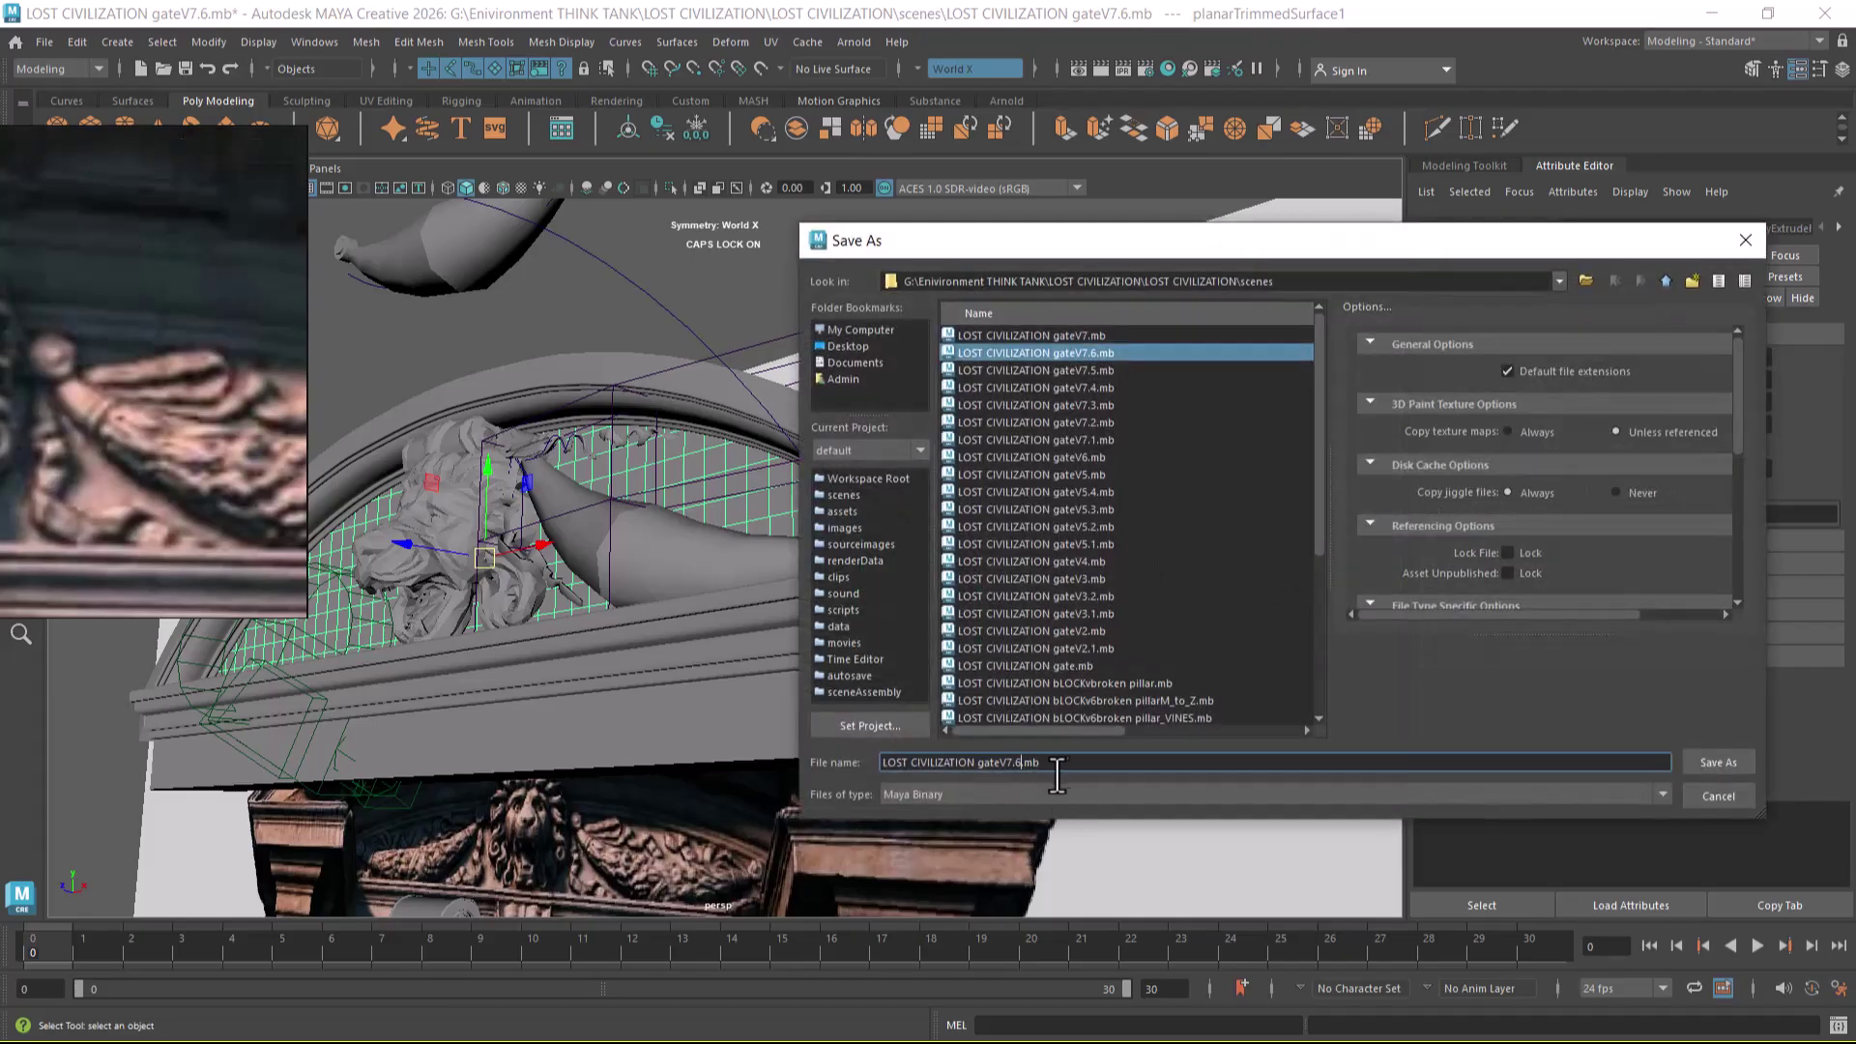
key(BackSpace)
key(BackSpace)
text(7)
key(Return)
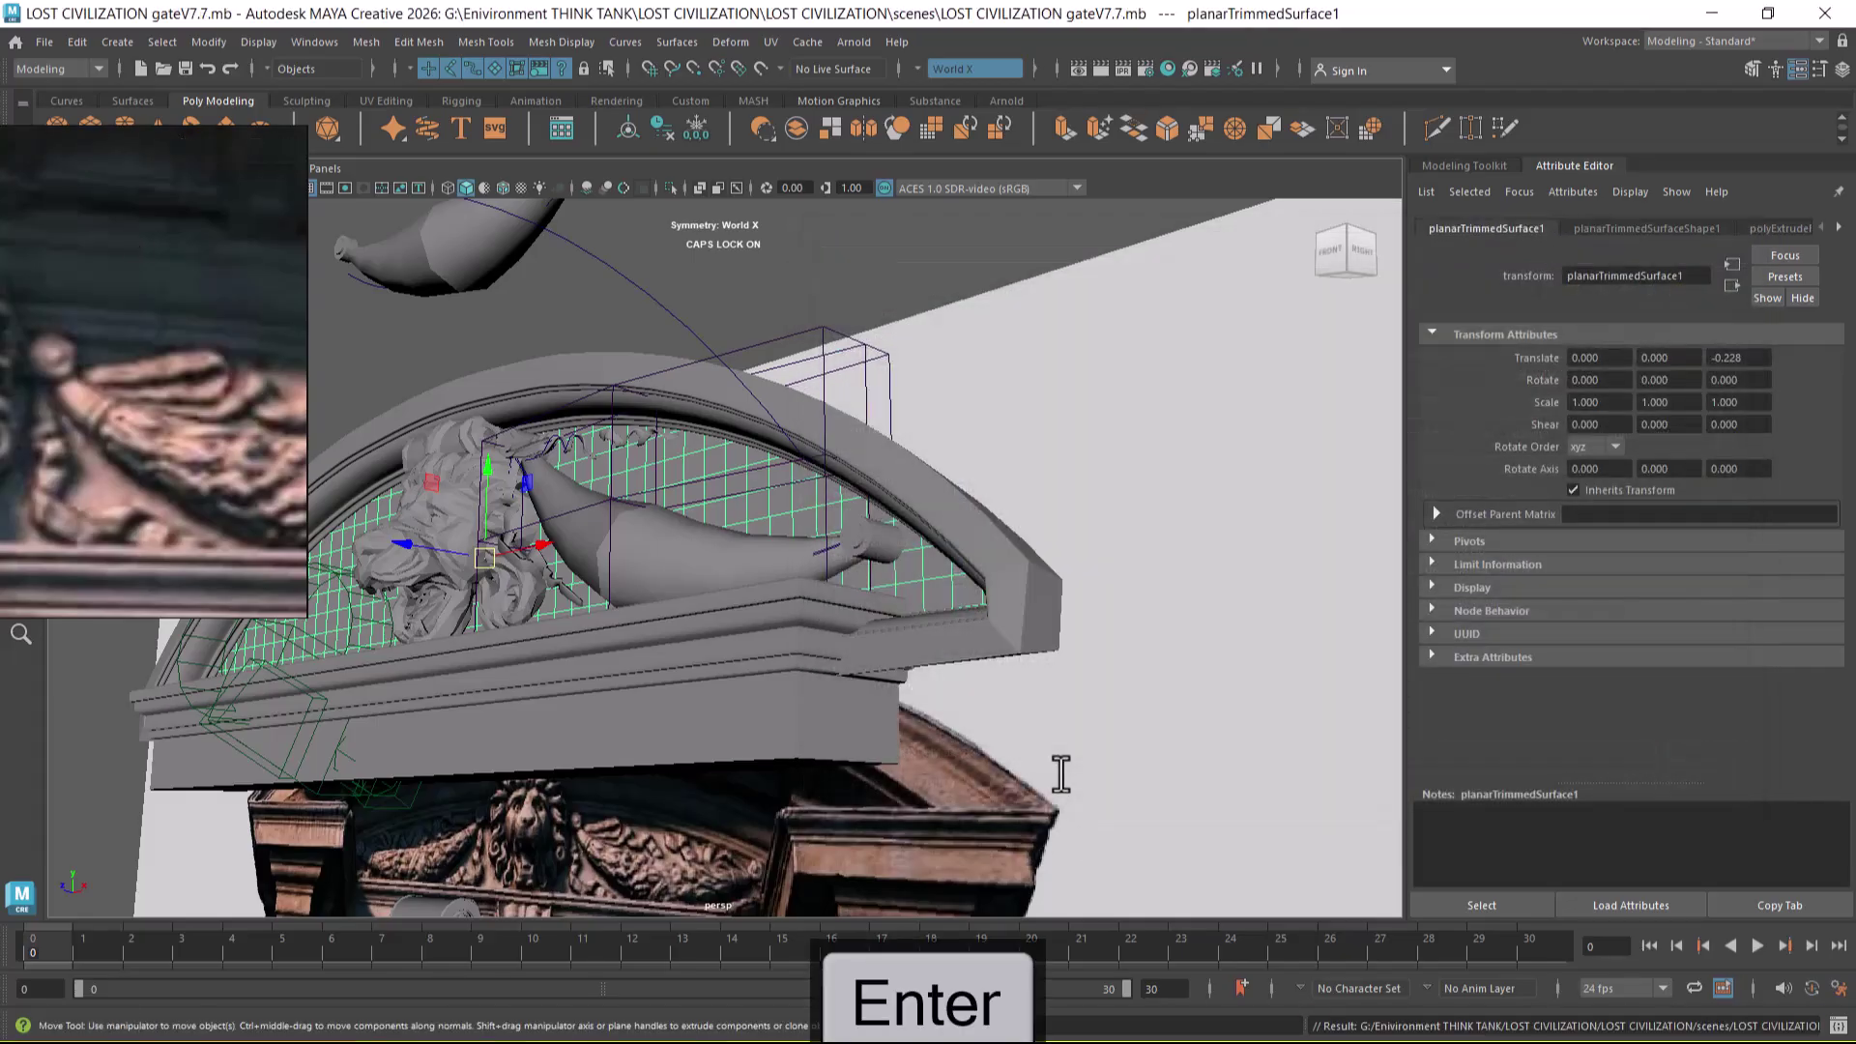
- Examine the swag with its lattice in the front view and compare it with the reference carving
key(f)
click(906, 473)
mouse_move(906, 474)
alt+mouse_down()
mouse_move(898, 459)
mouse_move(926, 481)
mouse_move(880, 475)
alt+mouse_up()
key(space)
drag(781, 537, 783, 563)
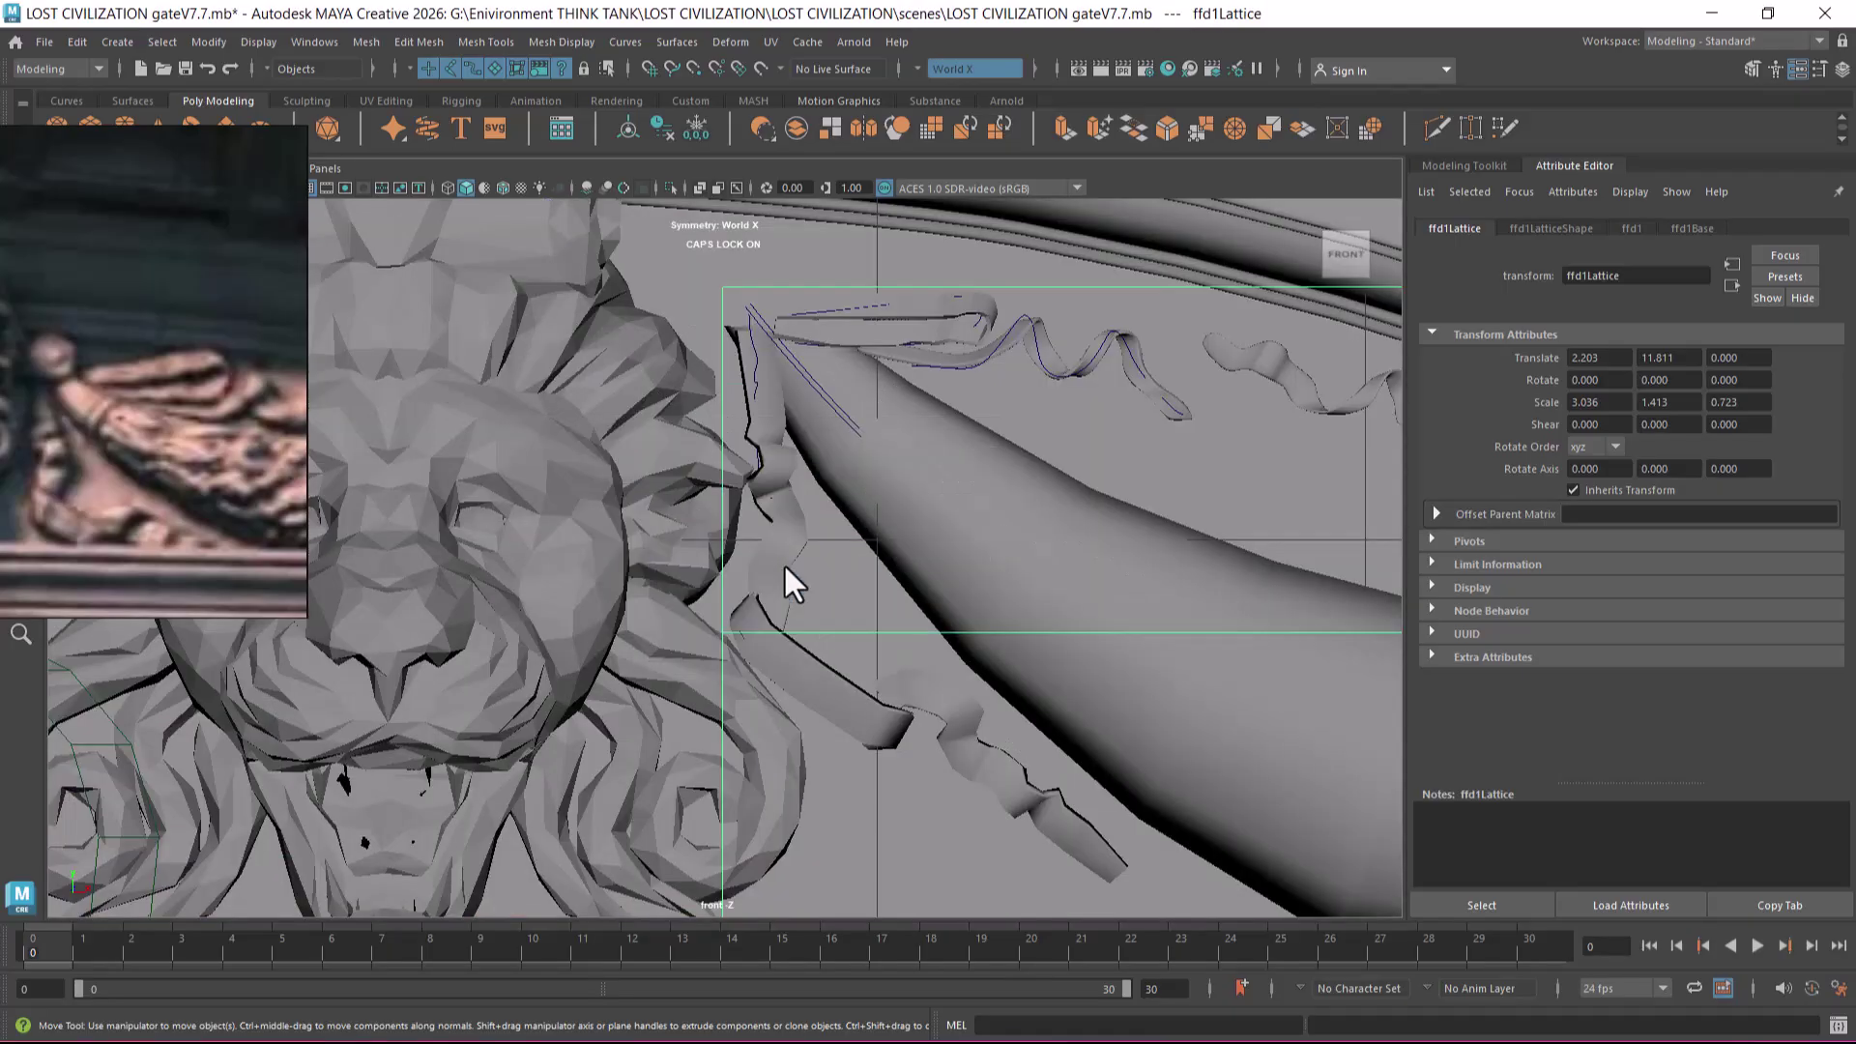
scroll(959, 656, down, 3)
alt+middle_drag(902, 591, 847, 593)
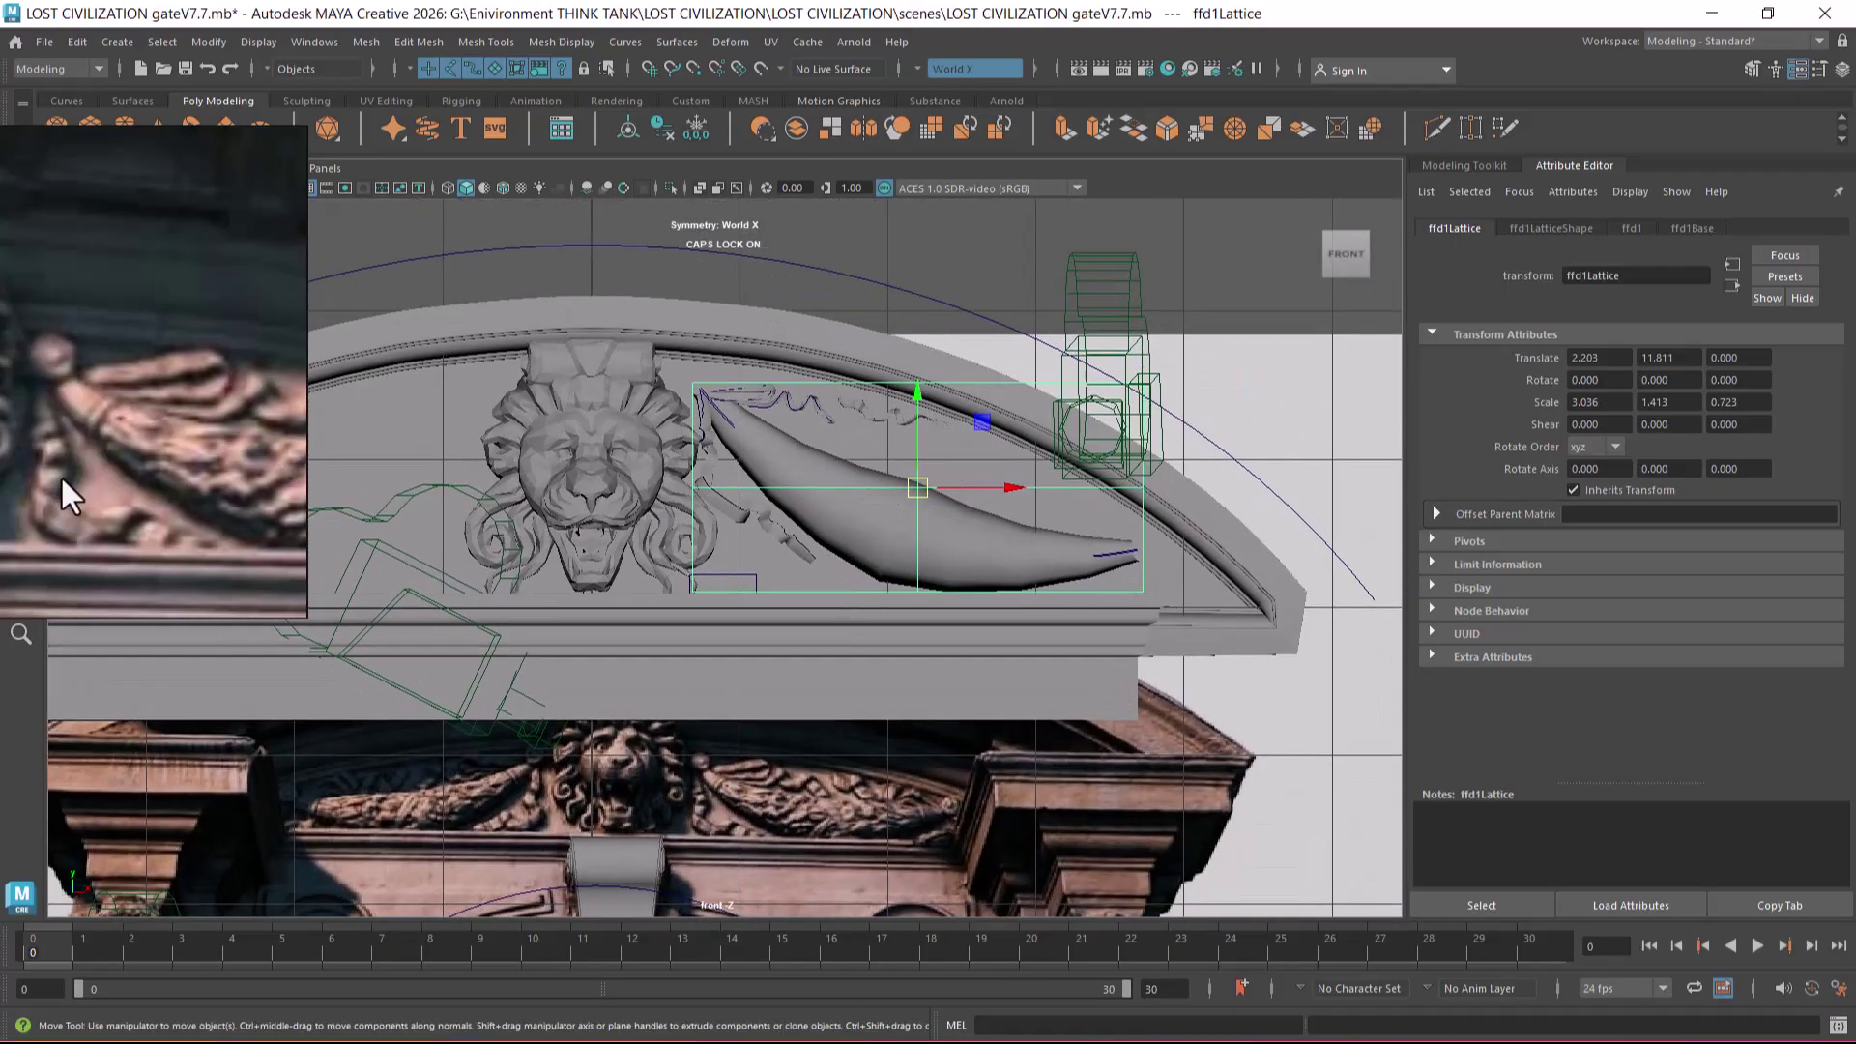
alt+right_drag(821, 548, 899, 787)
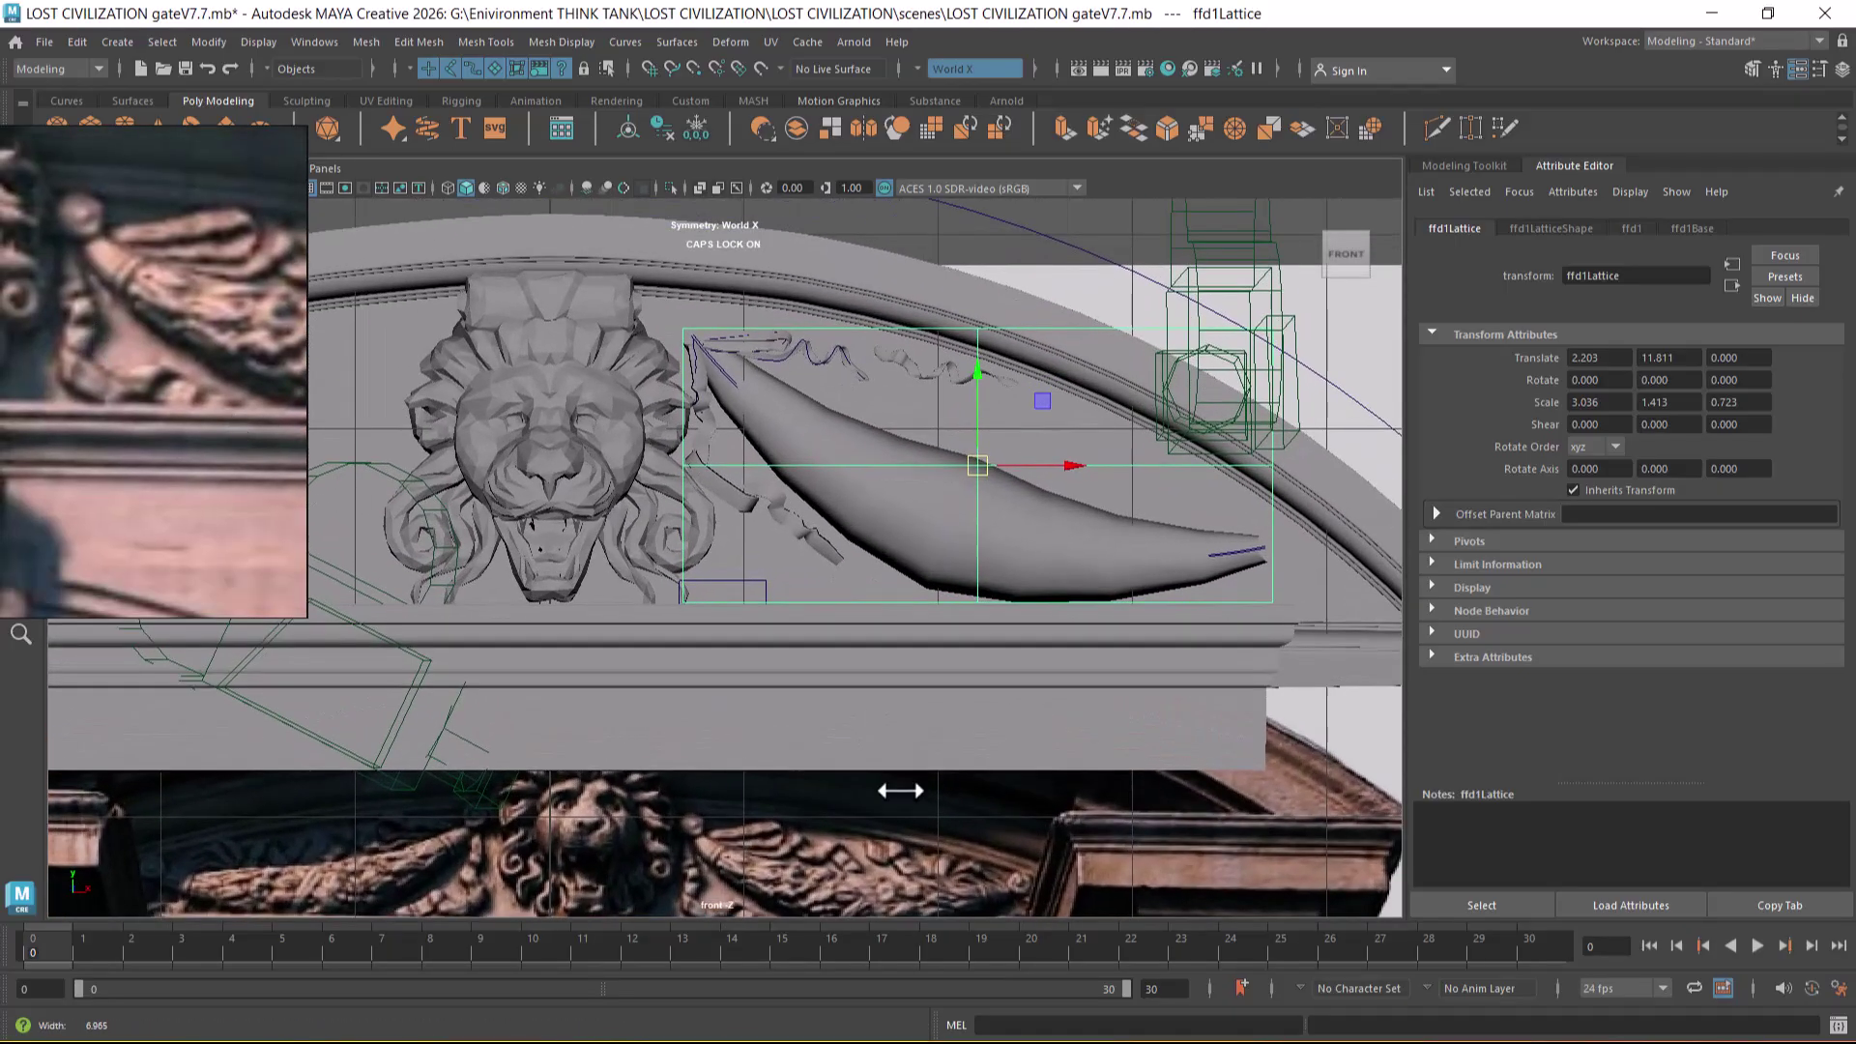
- Select the ribbon pieces running down between the lion head and swag and move them back until the tail piece is at about Z -0.082
click(705, 407)
key(space)
drag(802, 512, 758, 431)
alt+right_drag(758, 431, 873, 665)
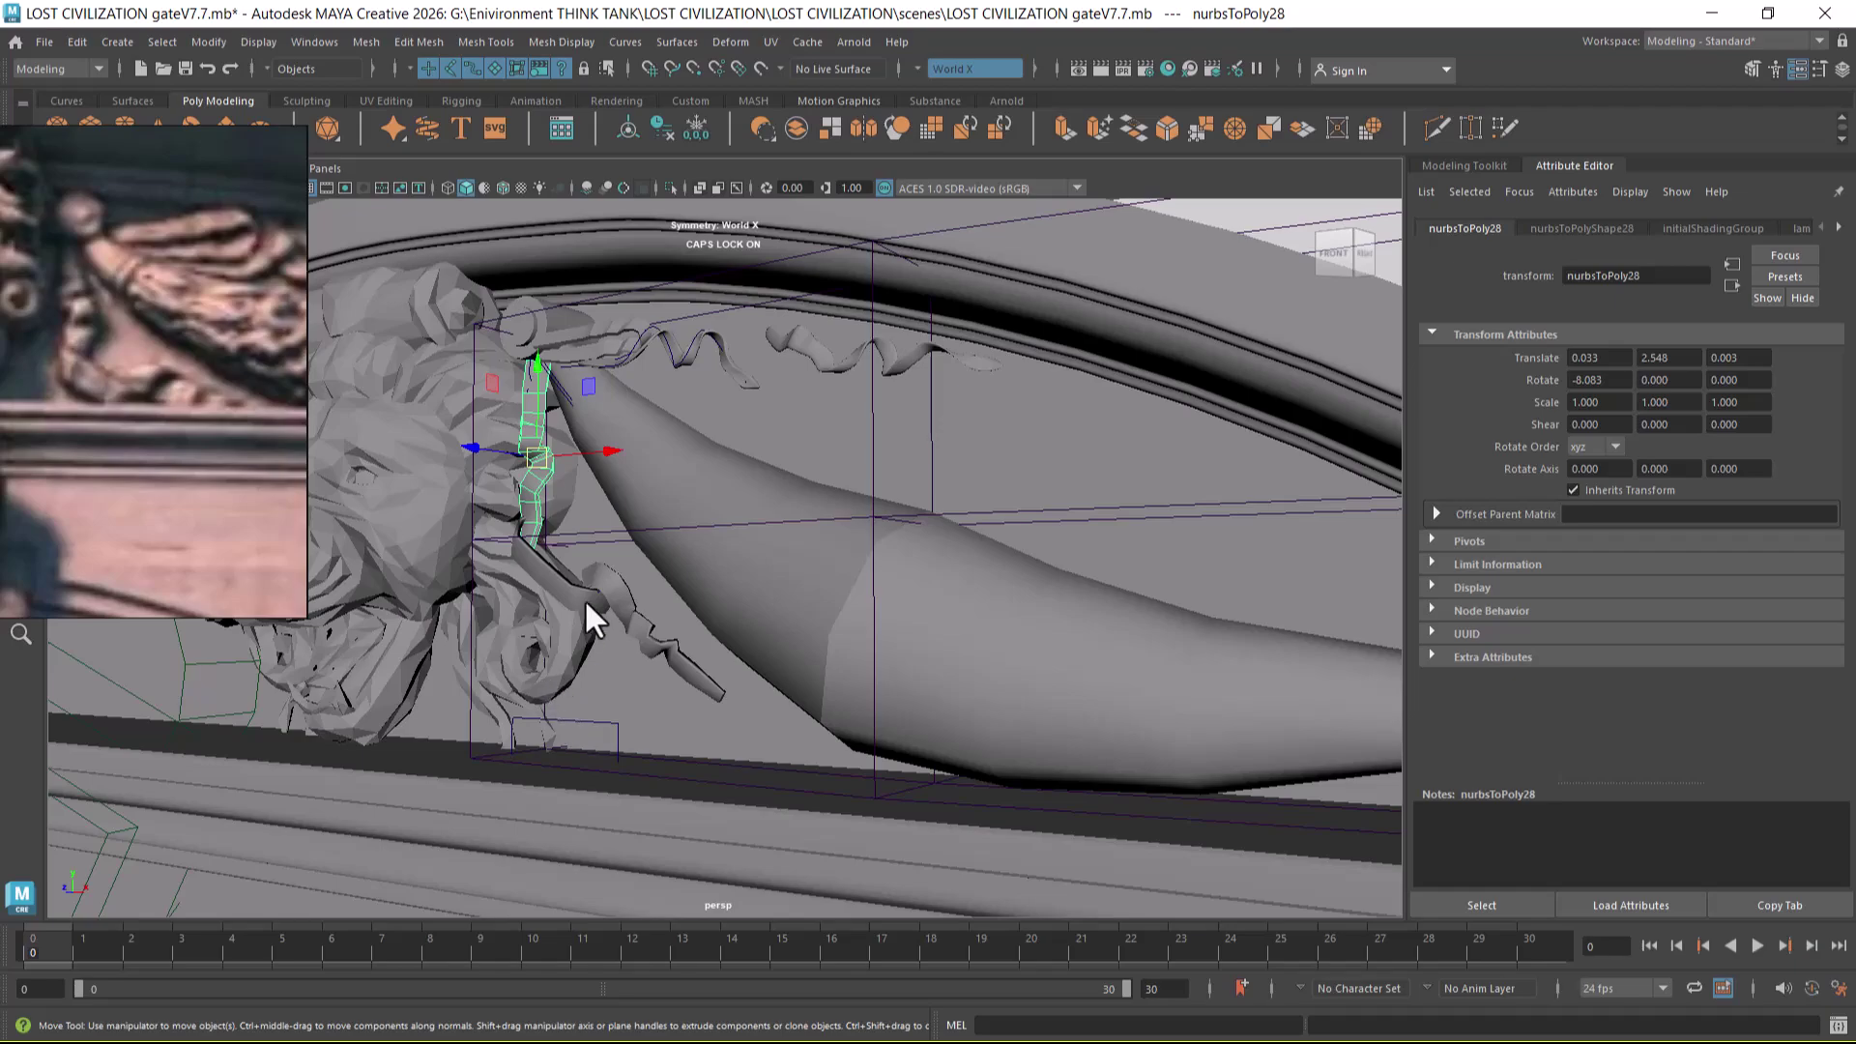
click(636, 620)
alt+drag(673, 626, 570, 665)
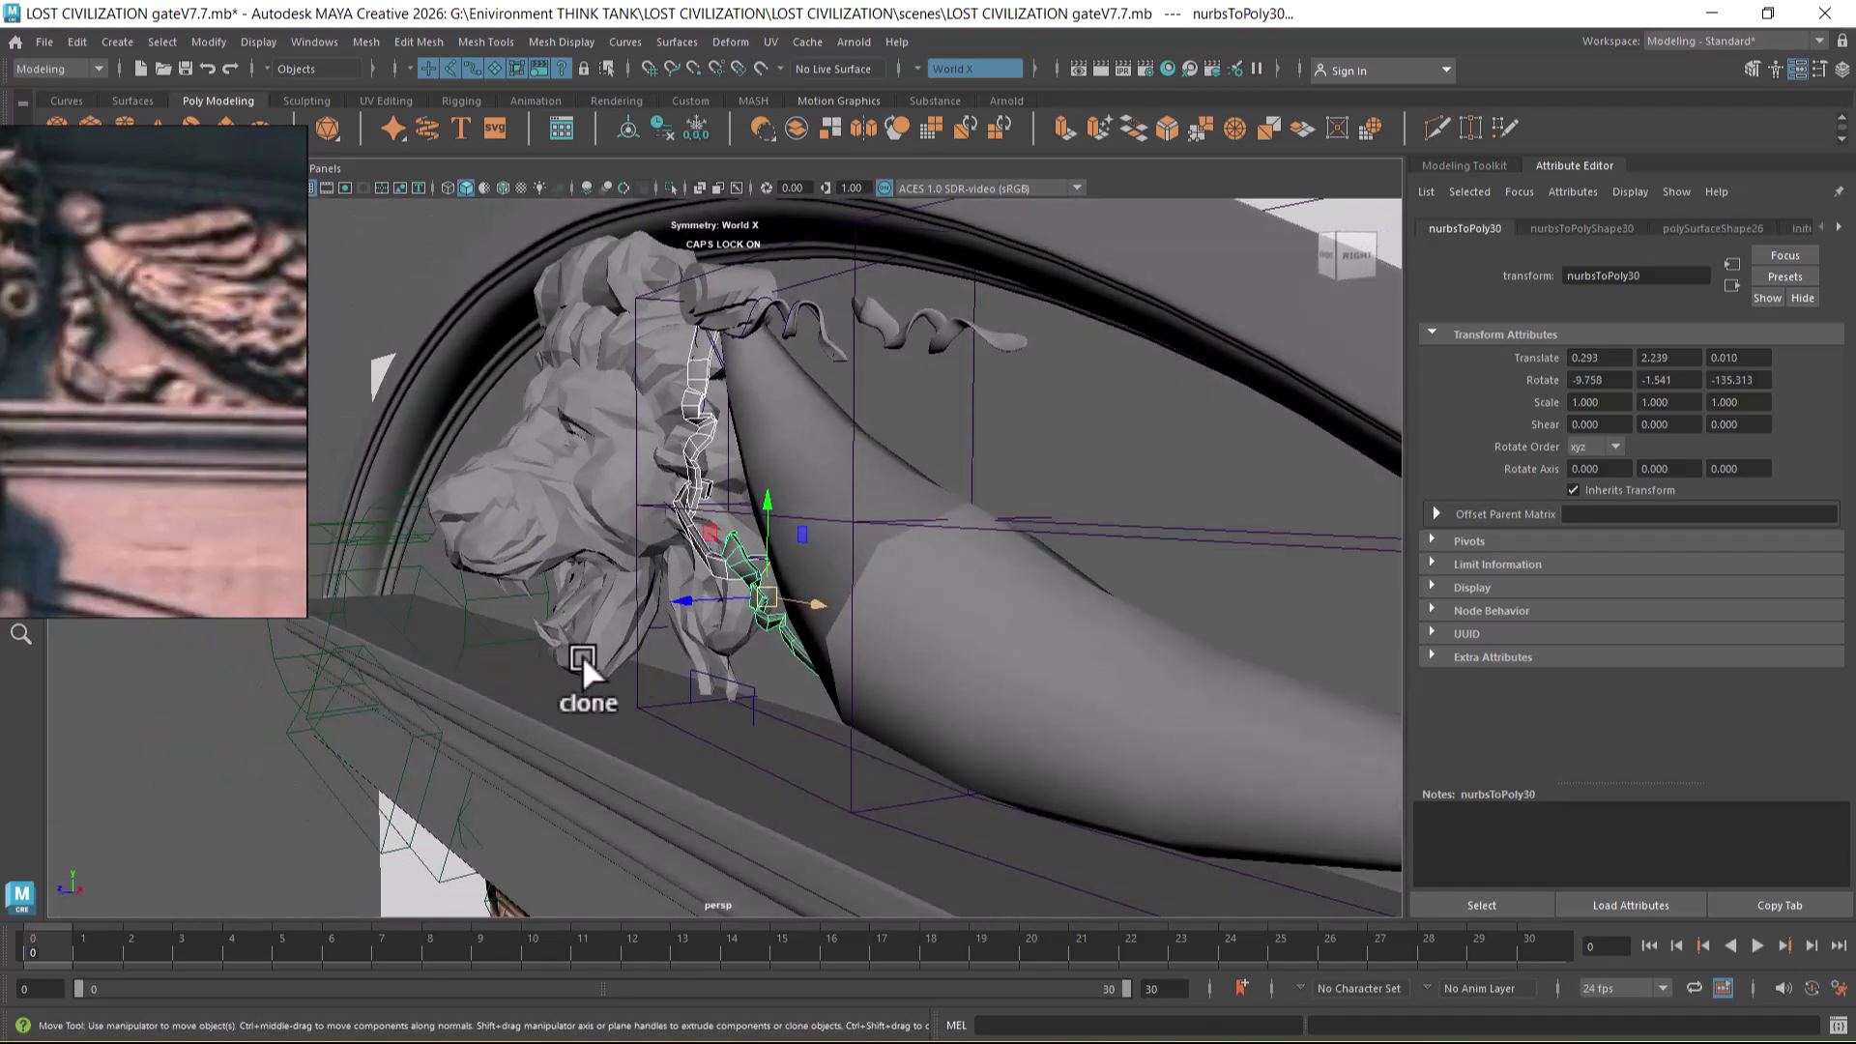
drag(692, 588, 734, 627)
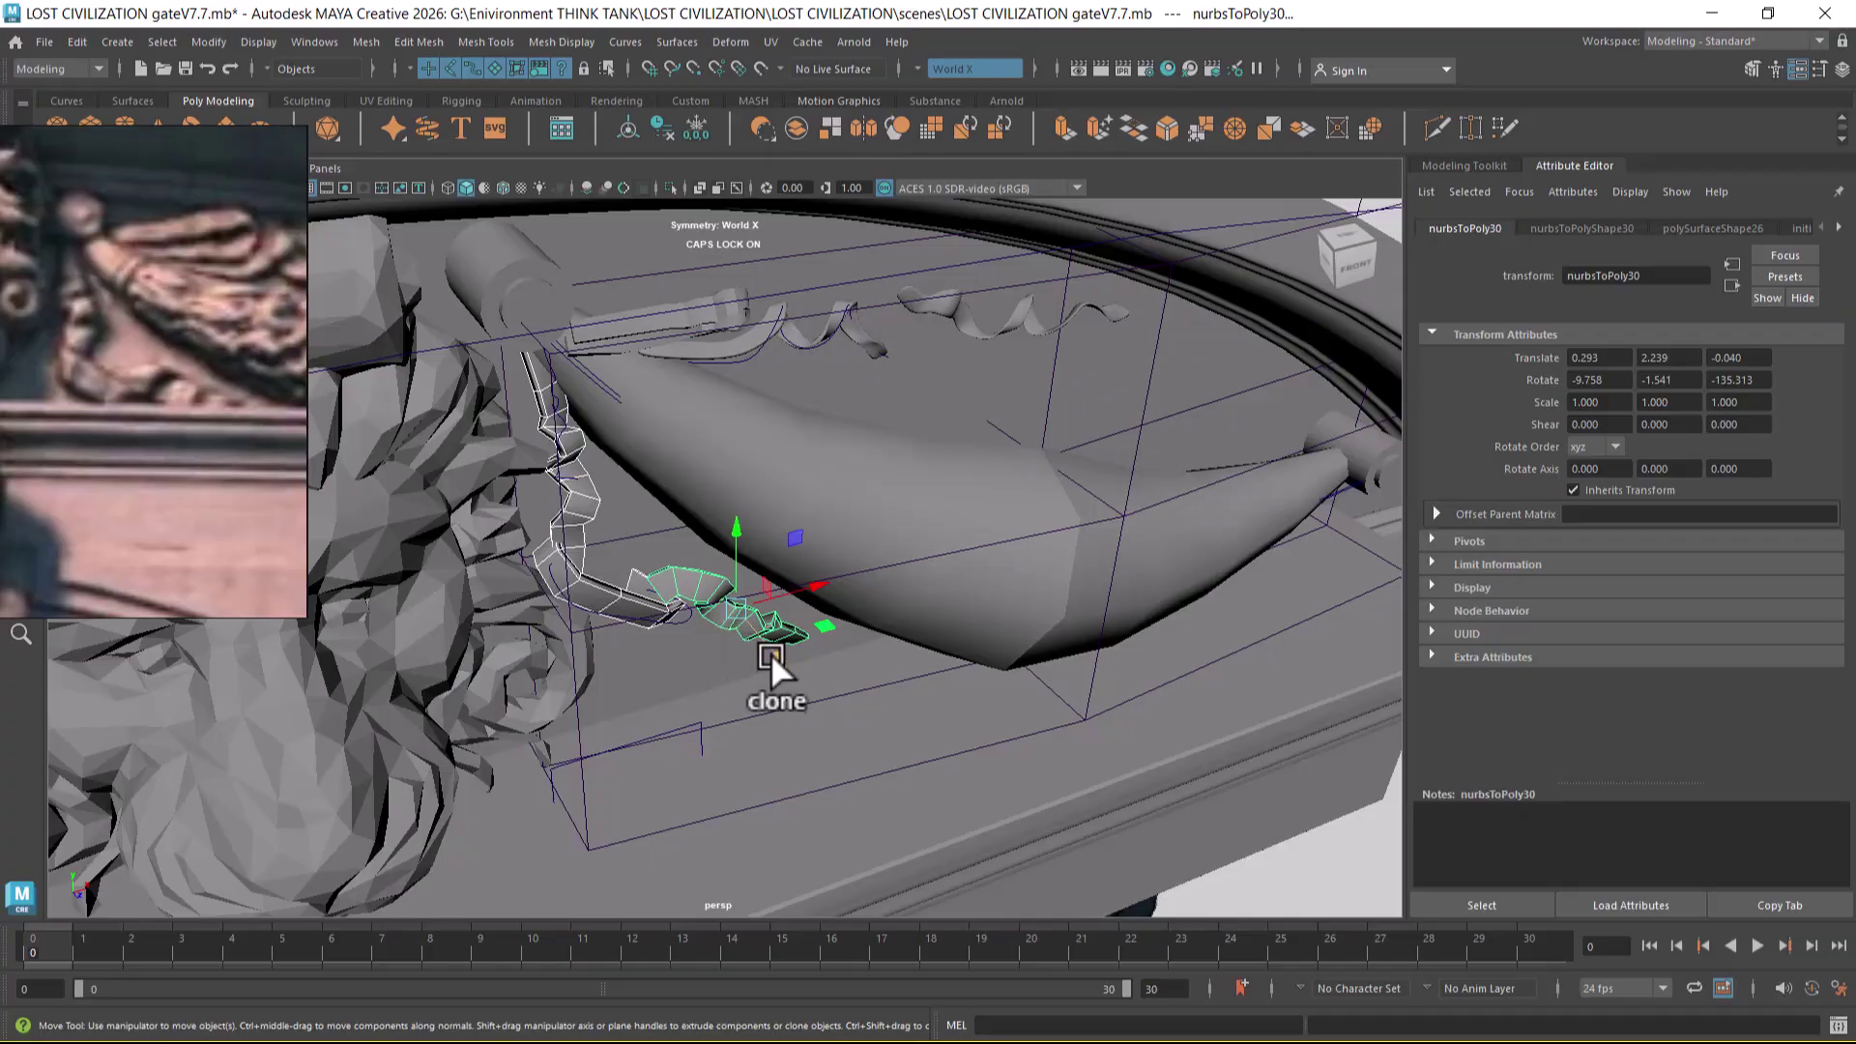
middle_drag(770, 654, 752, 642)
alt+drag(752, 641, 816, 675)
alt+right_drag(816, 675, 866, 721)
alt+drag(866, 721, 970, 704)
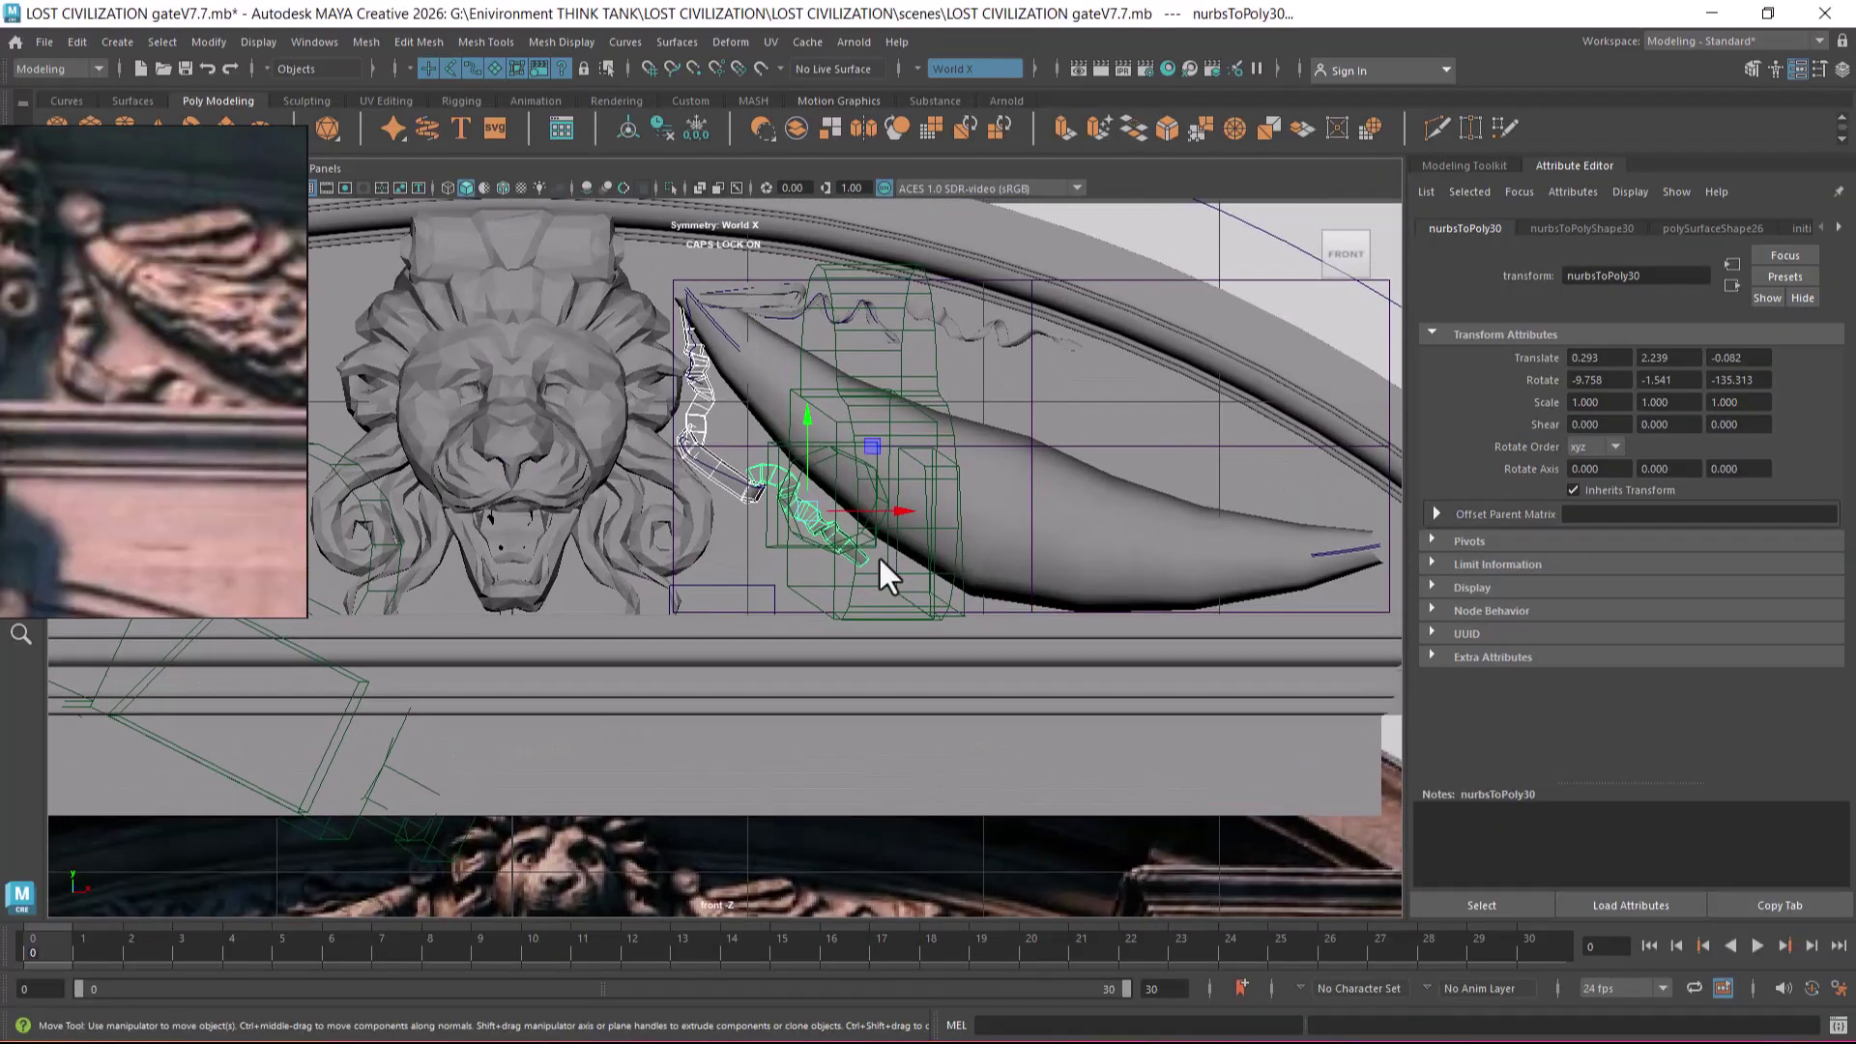
- Move the reference image window lower and hide cameras in the front view
drag(128, 139, 127, 295)
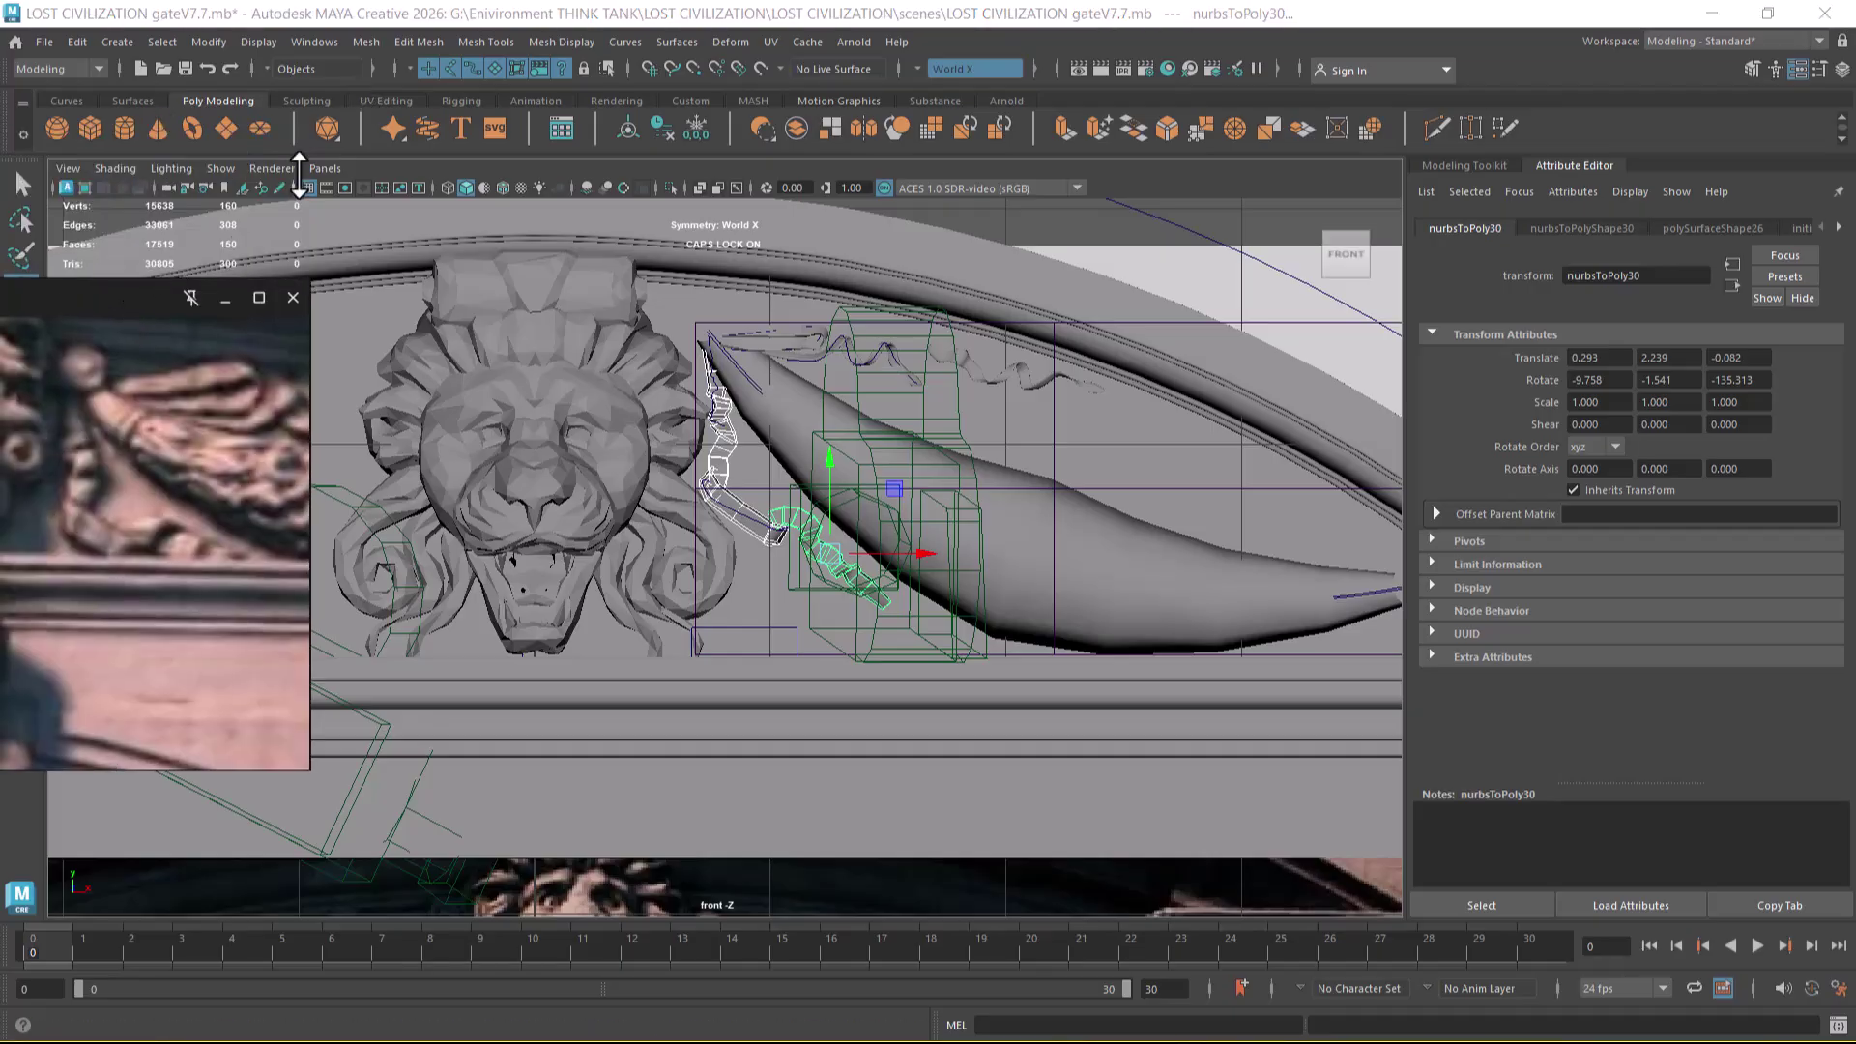
click(220, 169)
mouse_move(290, 252)
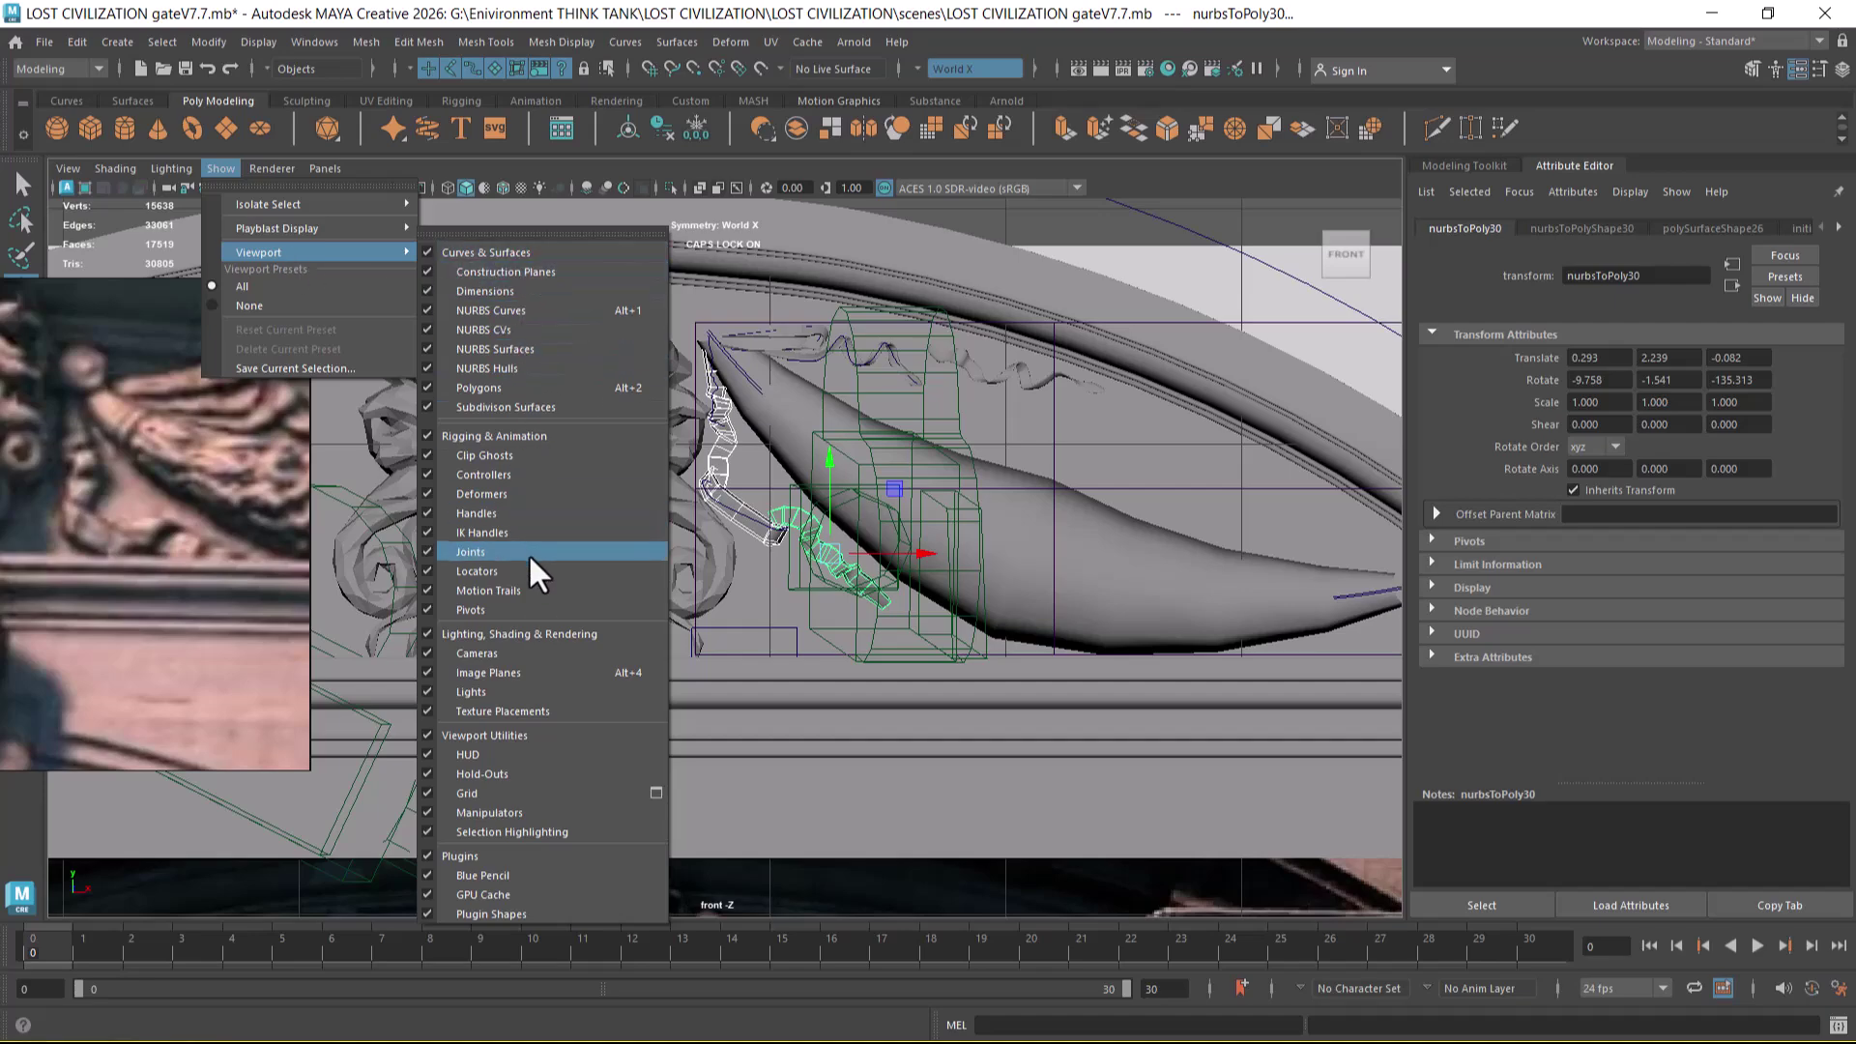
click(508, 657)
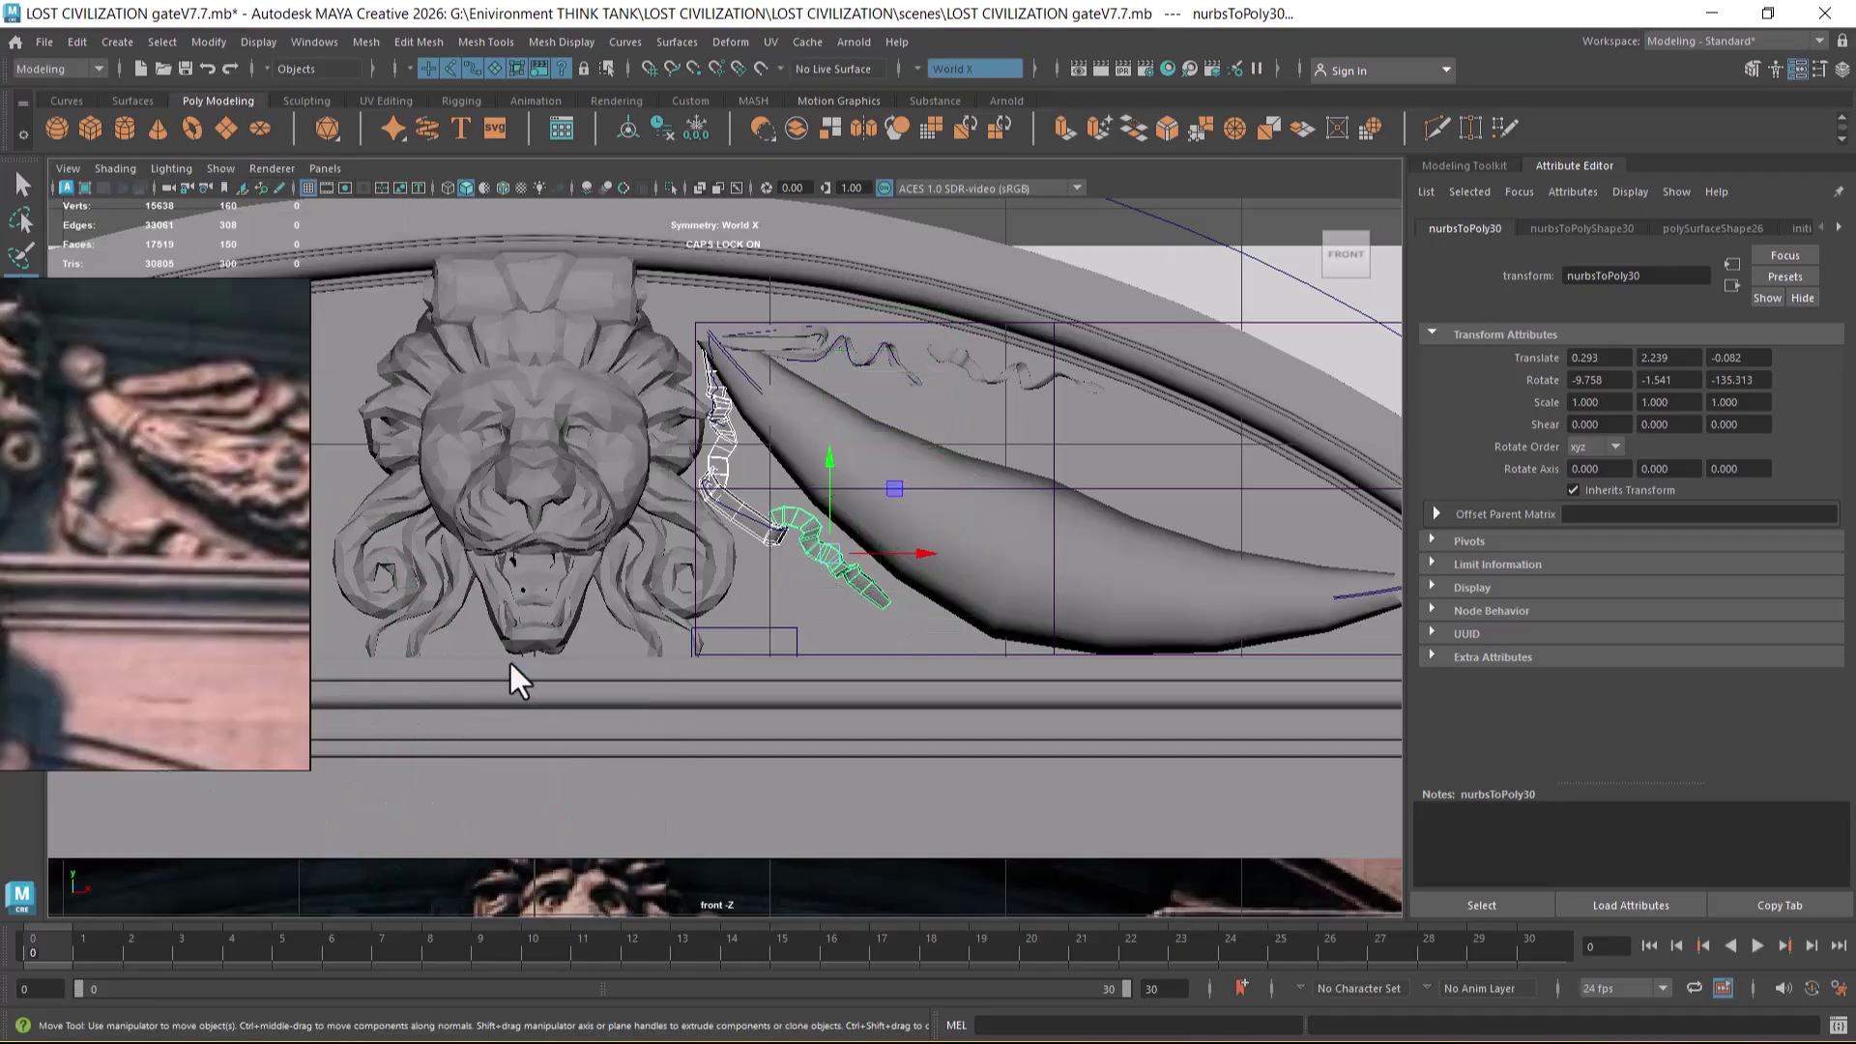
- Select the parent group of the lower ribbon pieces, scale it uniformly to 2.3 and move it to about X 0.277, Y -0.345
scroll(866, 542, up, 3)
alt+middle_drag(762, 448, 787, 477)
scroll(808, 522, up, 1)
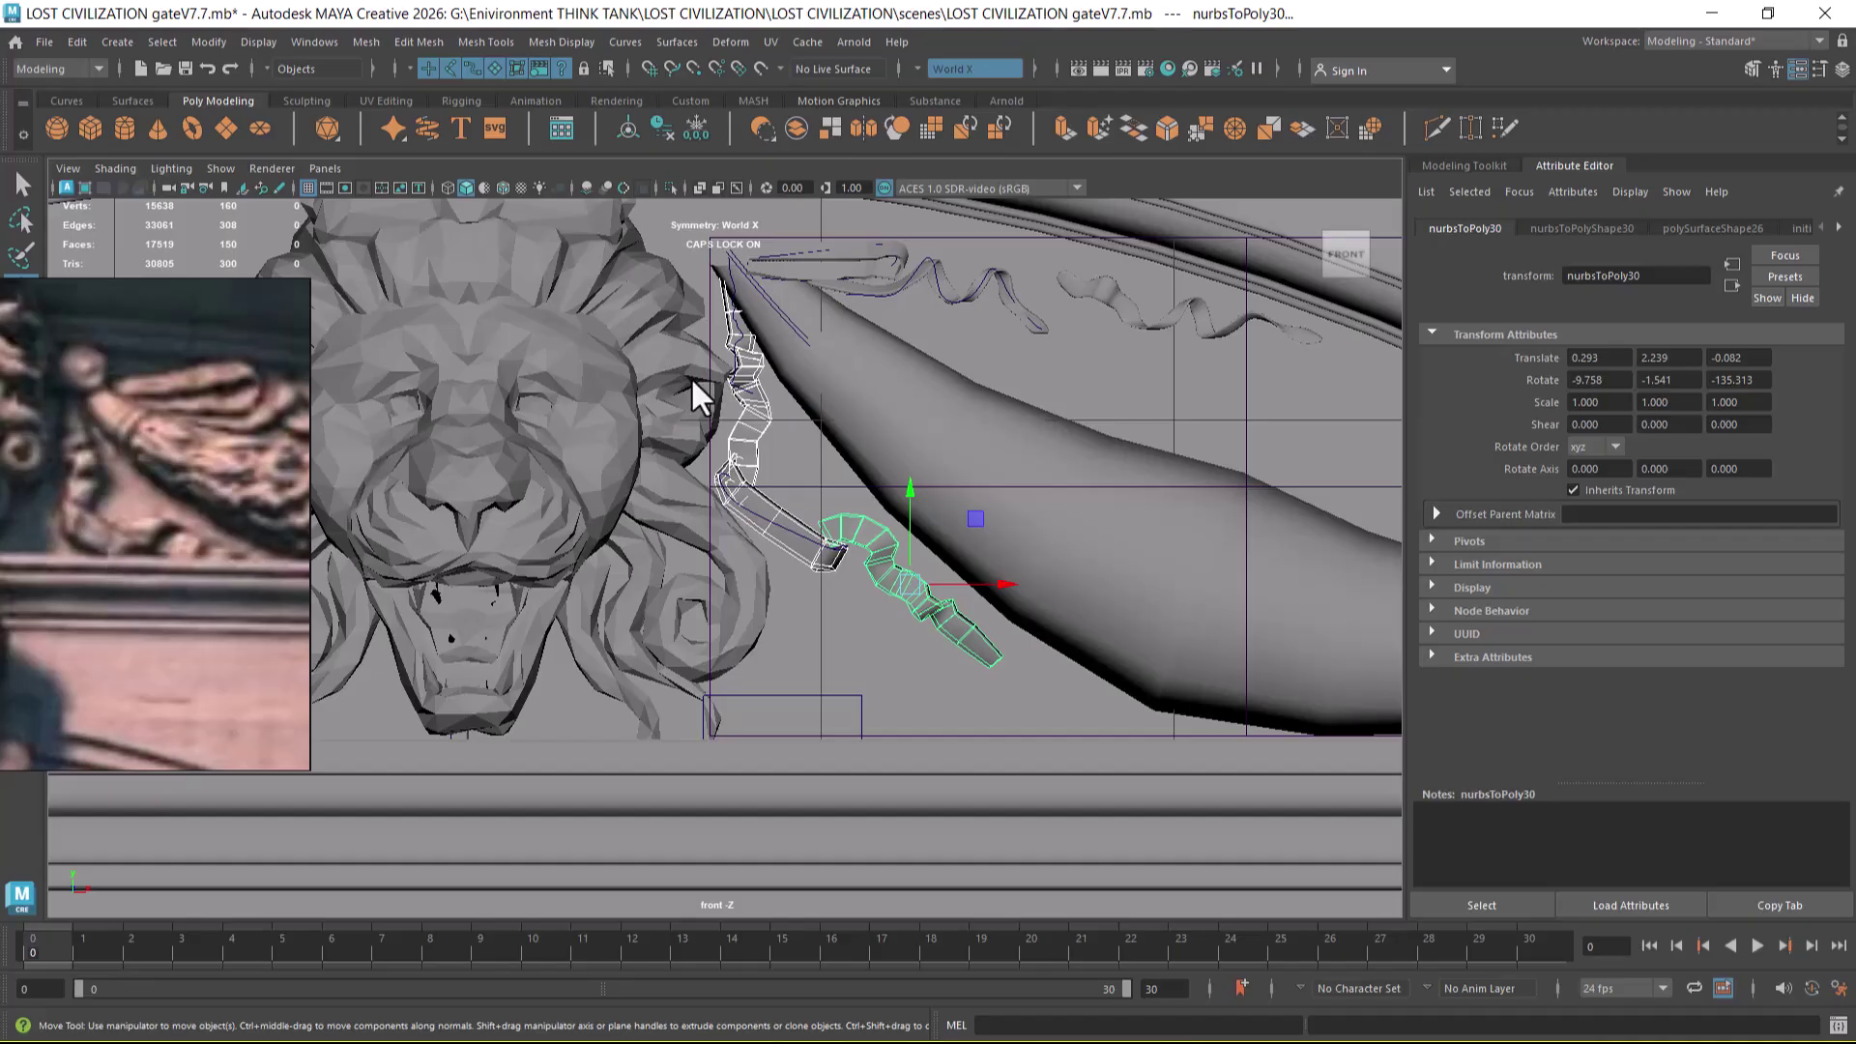
key(Up)
key(r)
drag(872, 433, 904, 469)
key(w)
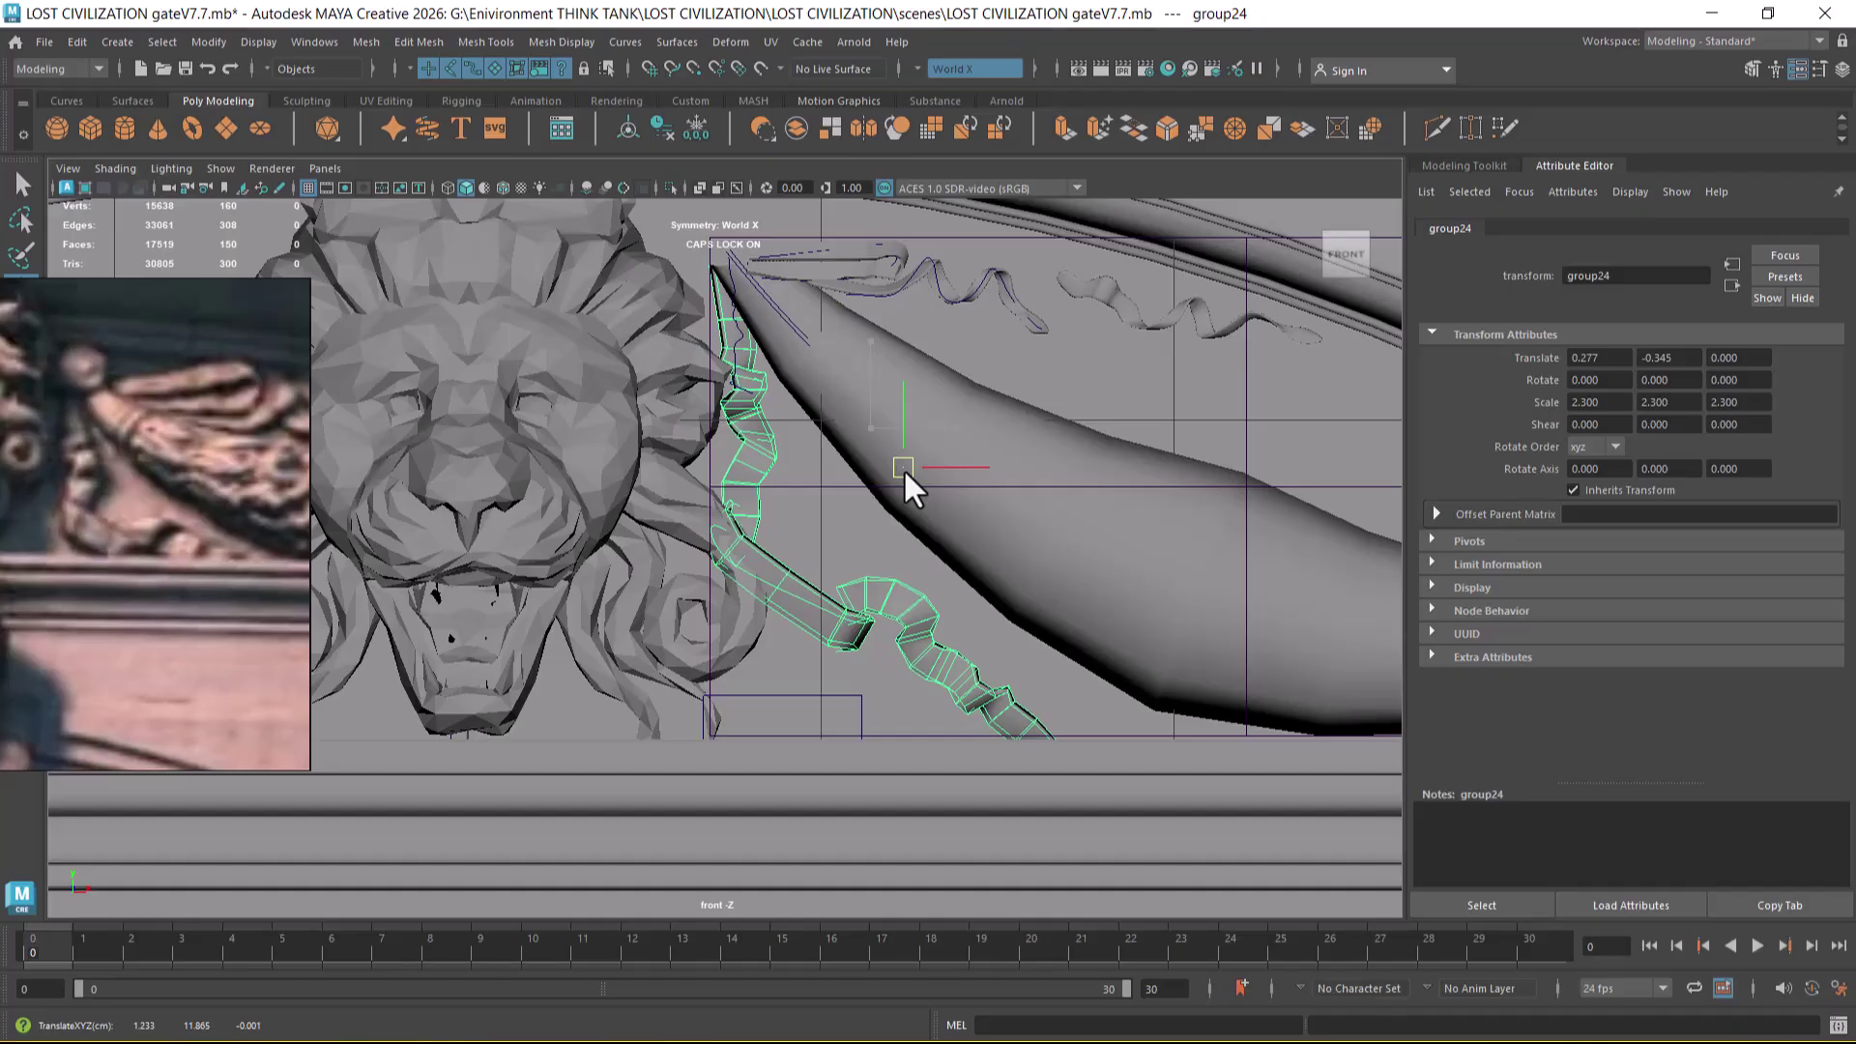
- Rotate the lower ribbon group to about 5.27 degrees in Z and shift it sideways to about X 0.354 along the swag's edge
drag(988, 468, 1040, 472)
key(e)
key(w)
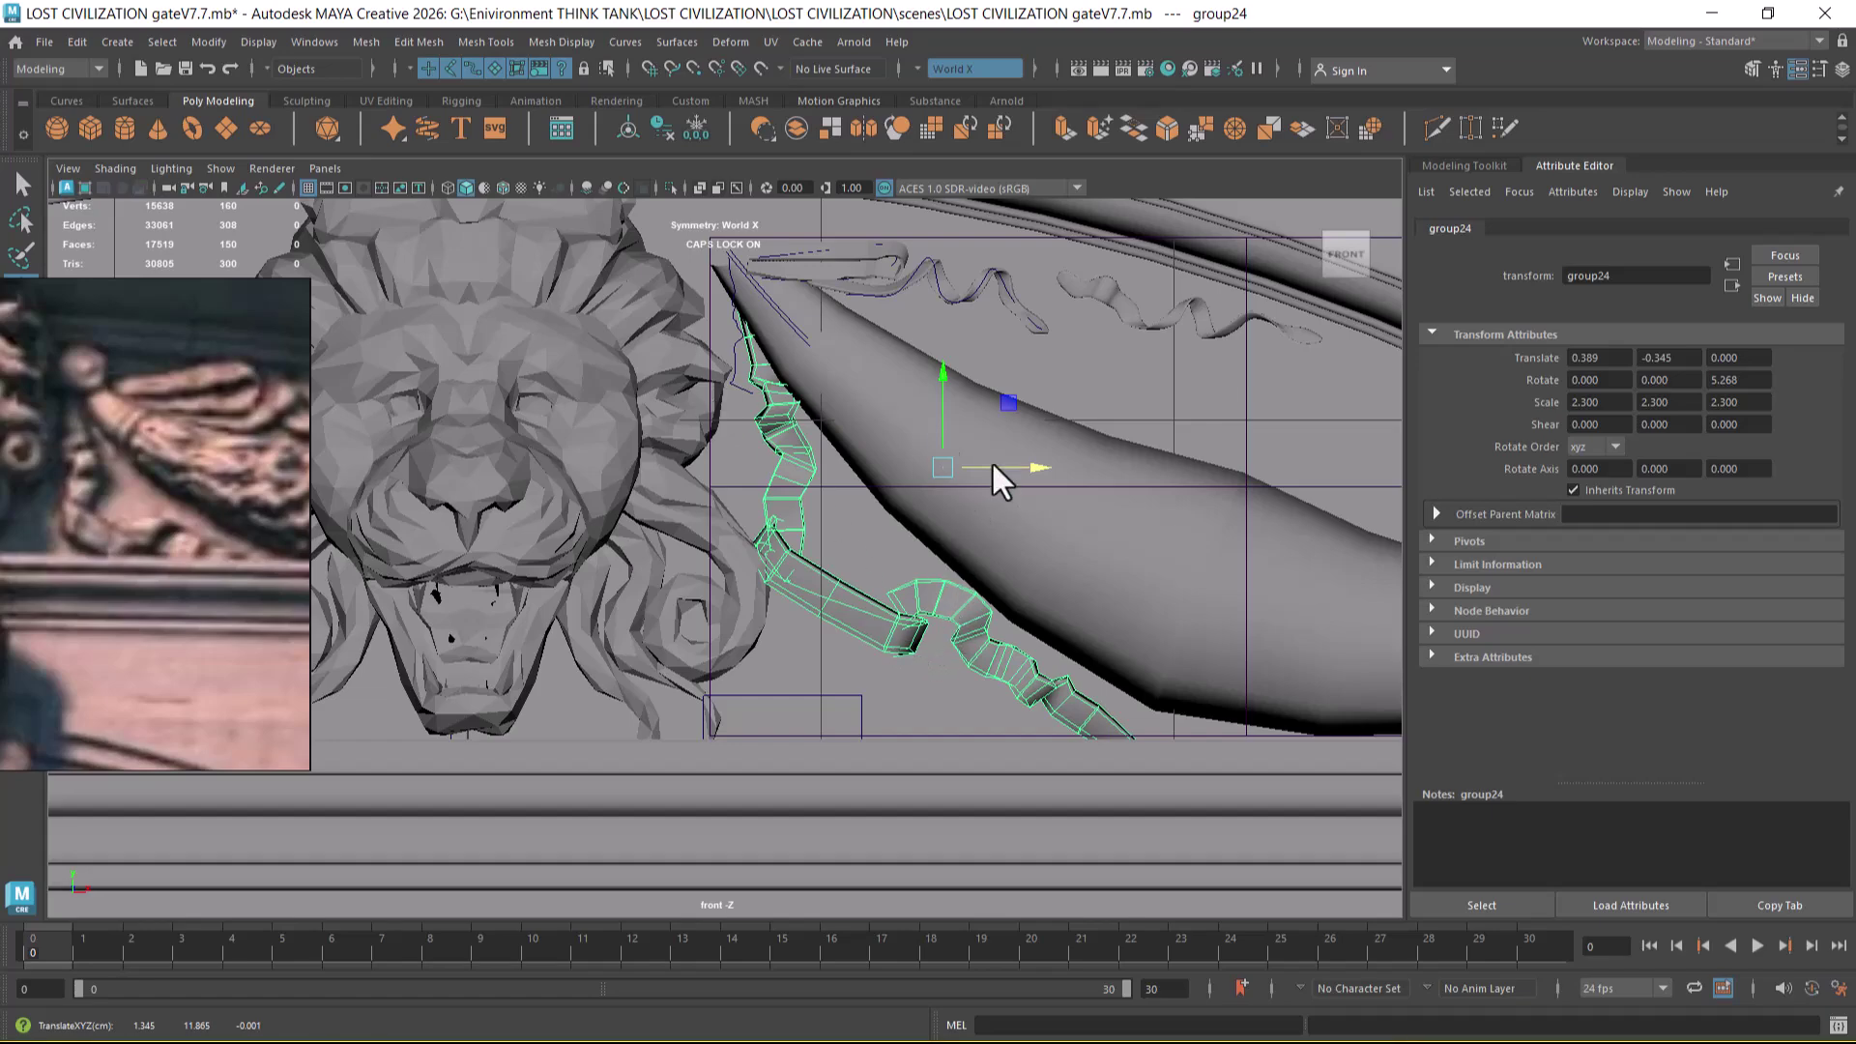
drag(1040, 474, 1028, 473)
mouse_move(837, 612)
alt+middle_down()
mouse_move(862, 611)
mouse_move(815, 632)
alt+middle_up()
- Look over the reference board and zoom in on the full gate arch image
click(188, 524)
scroll(177, 518, down, 2)
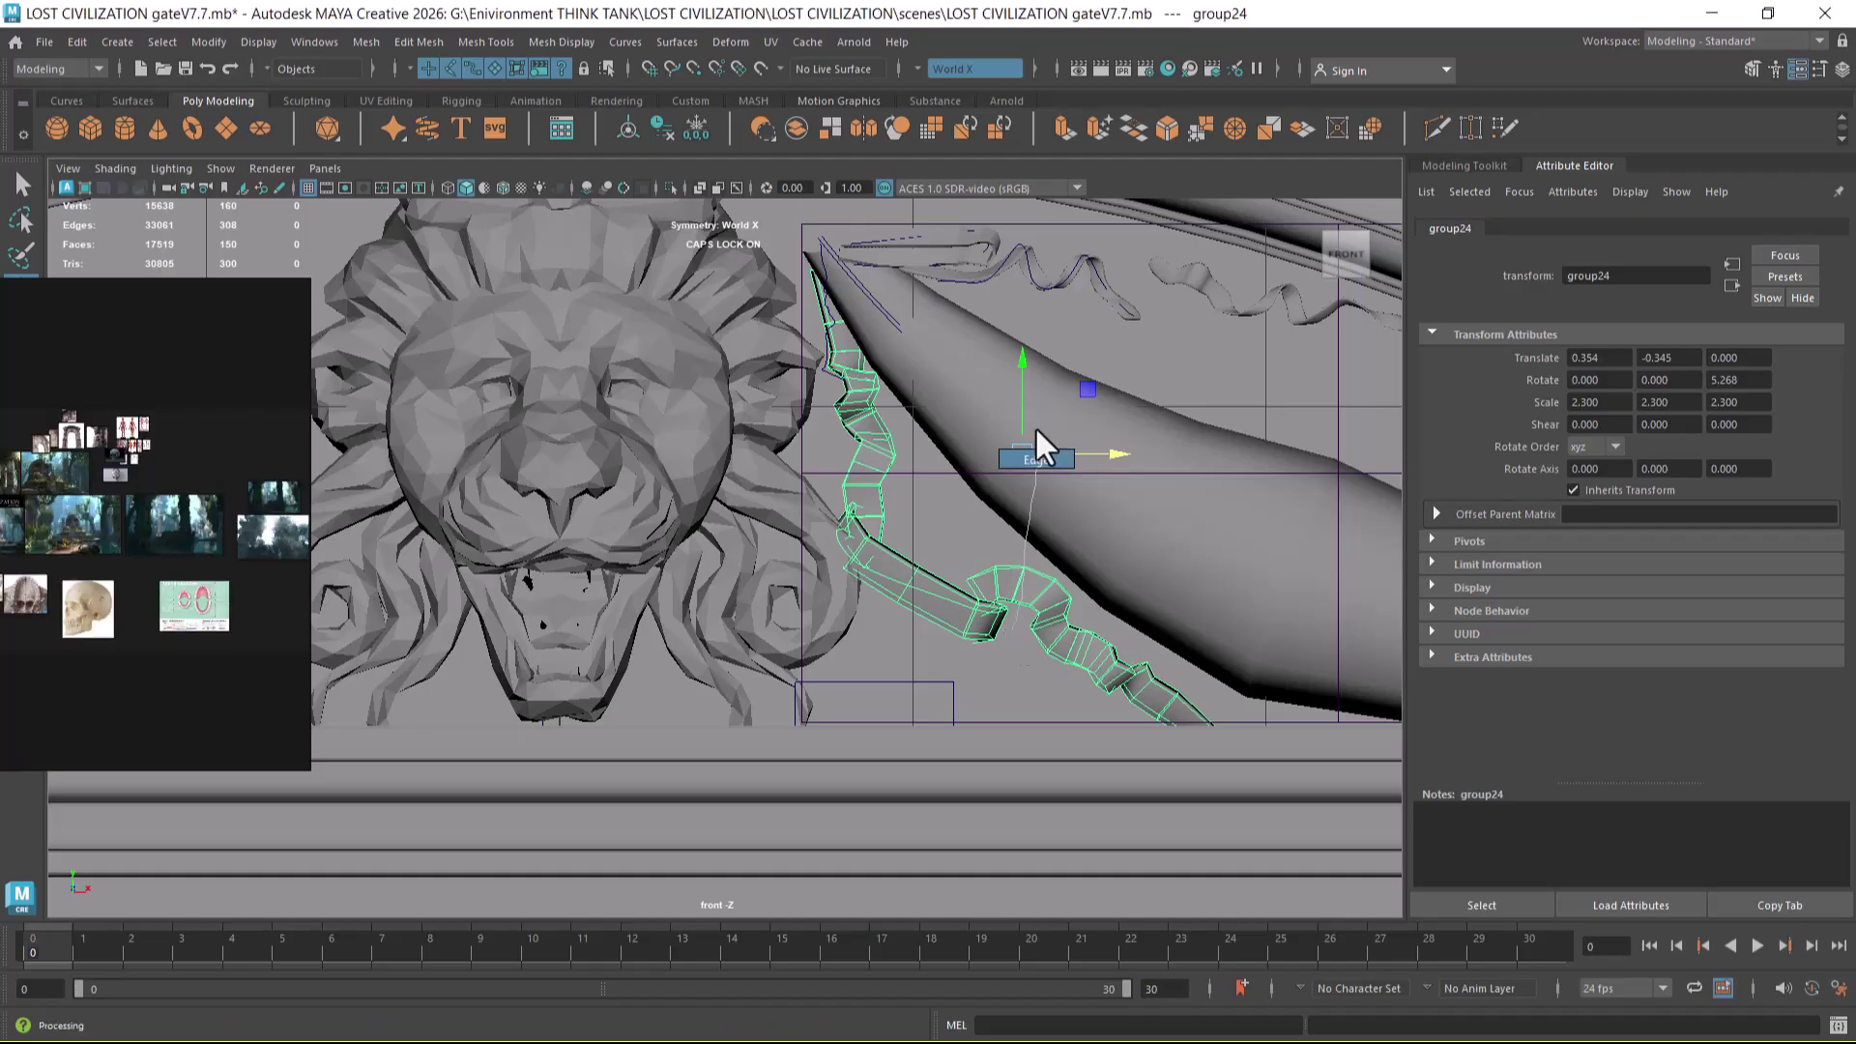
scroll(166, 540, up, 2)
scroll(193, 657, down, 2)
scroll(224, 472, up, 6)
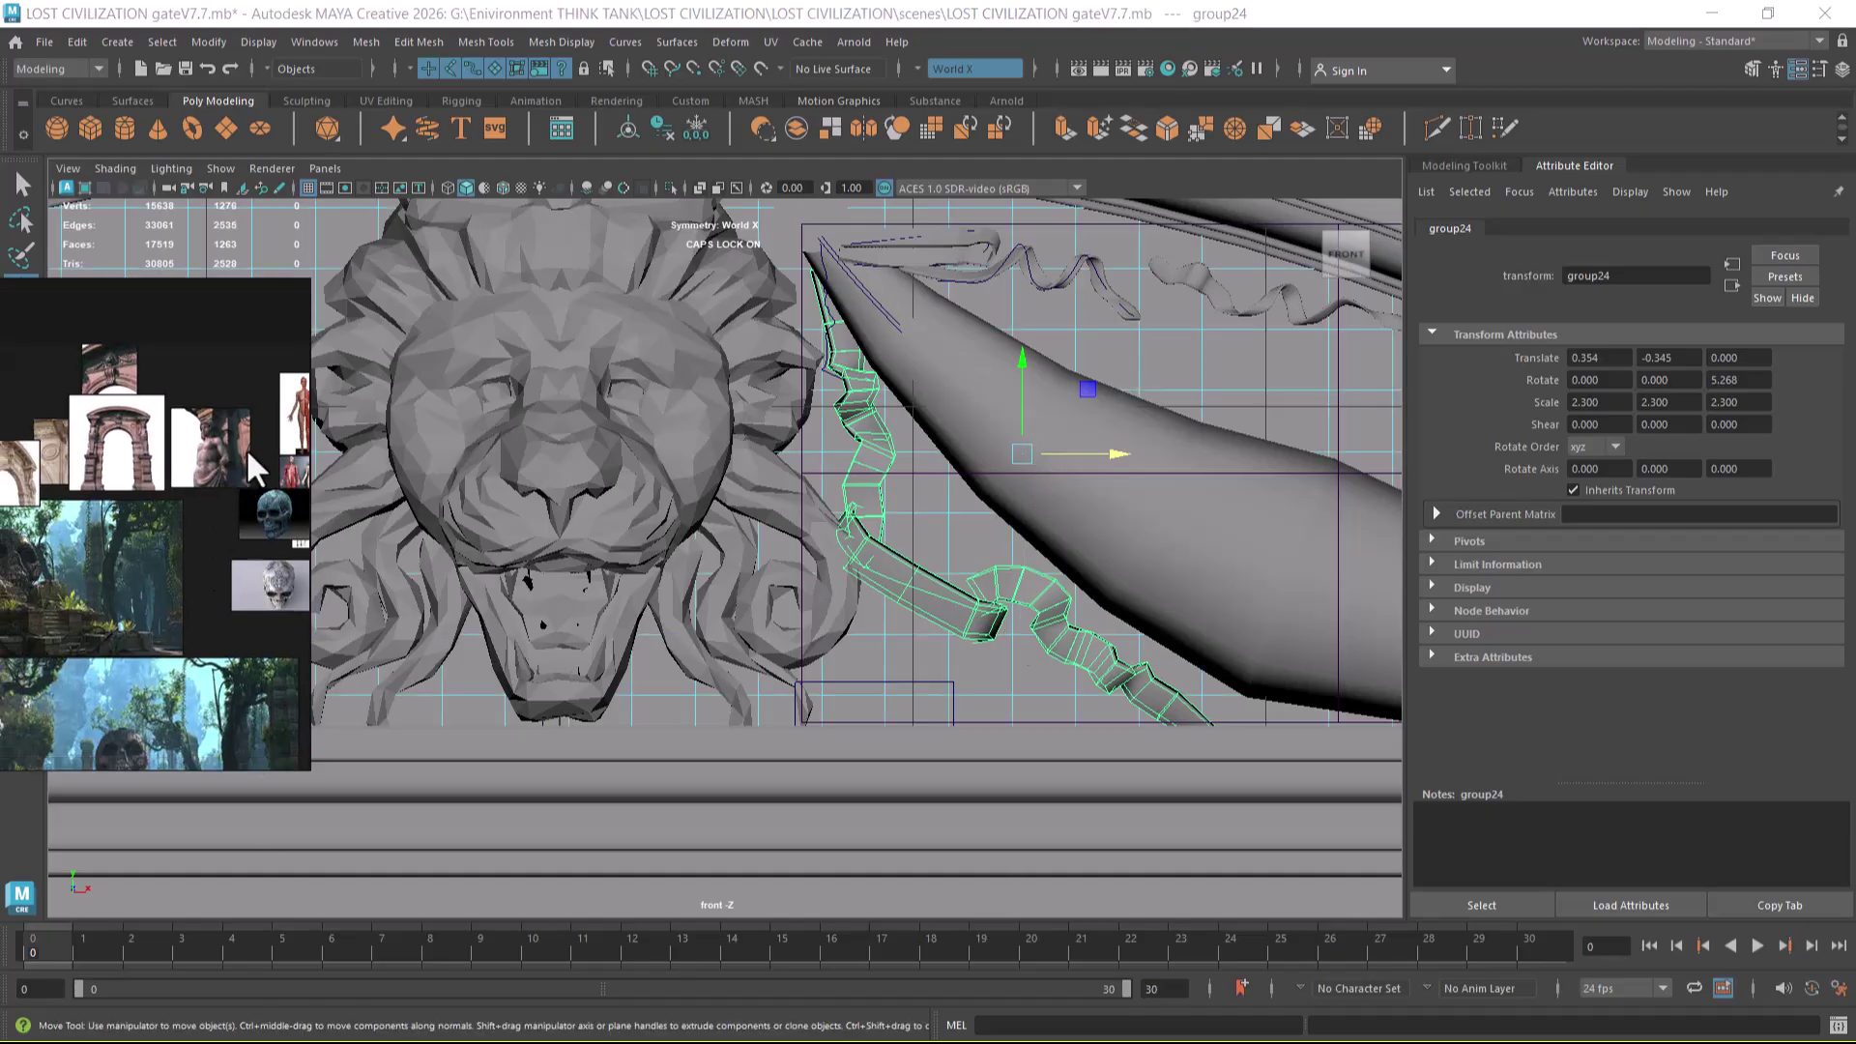
scroll(191, 601, up, 4)
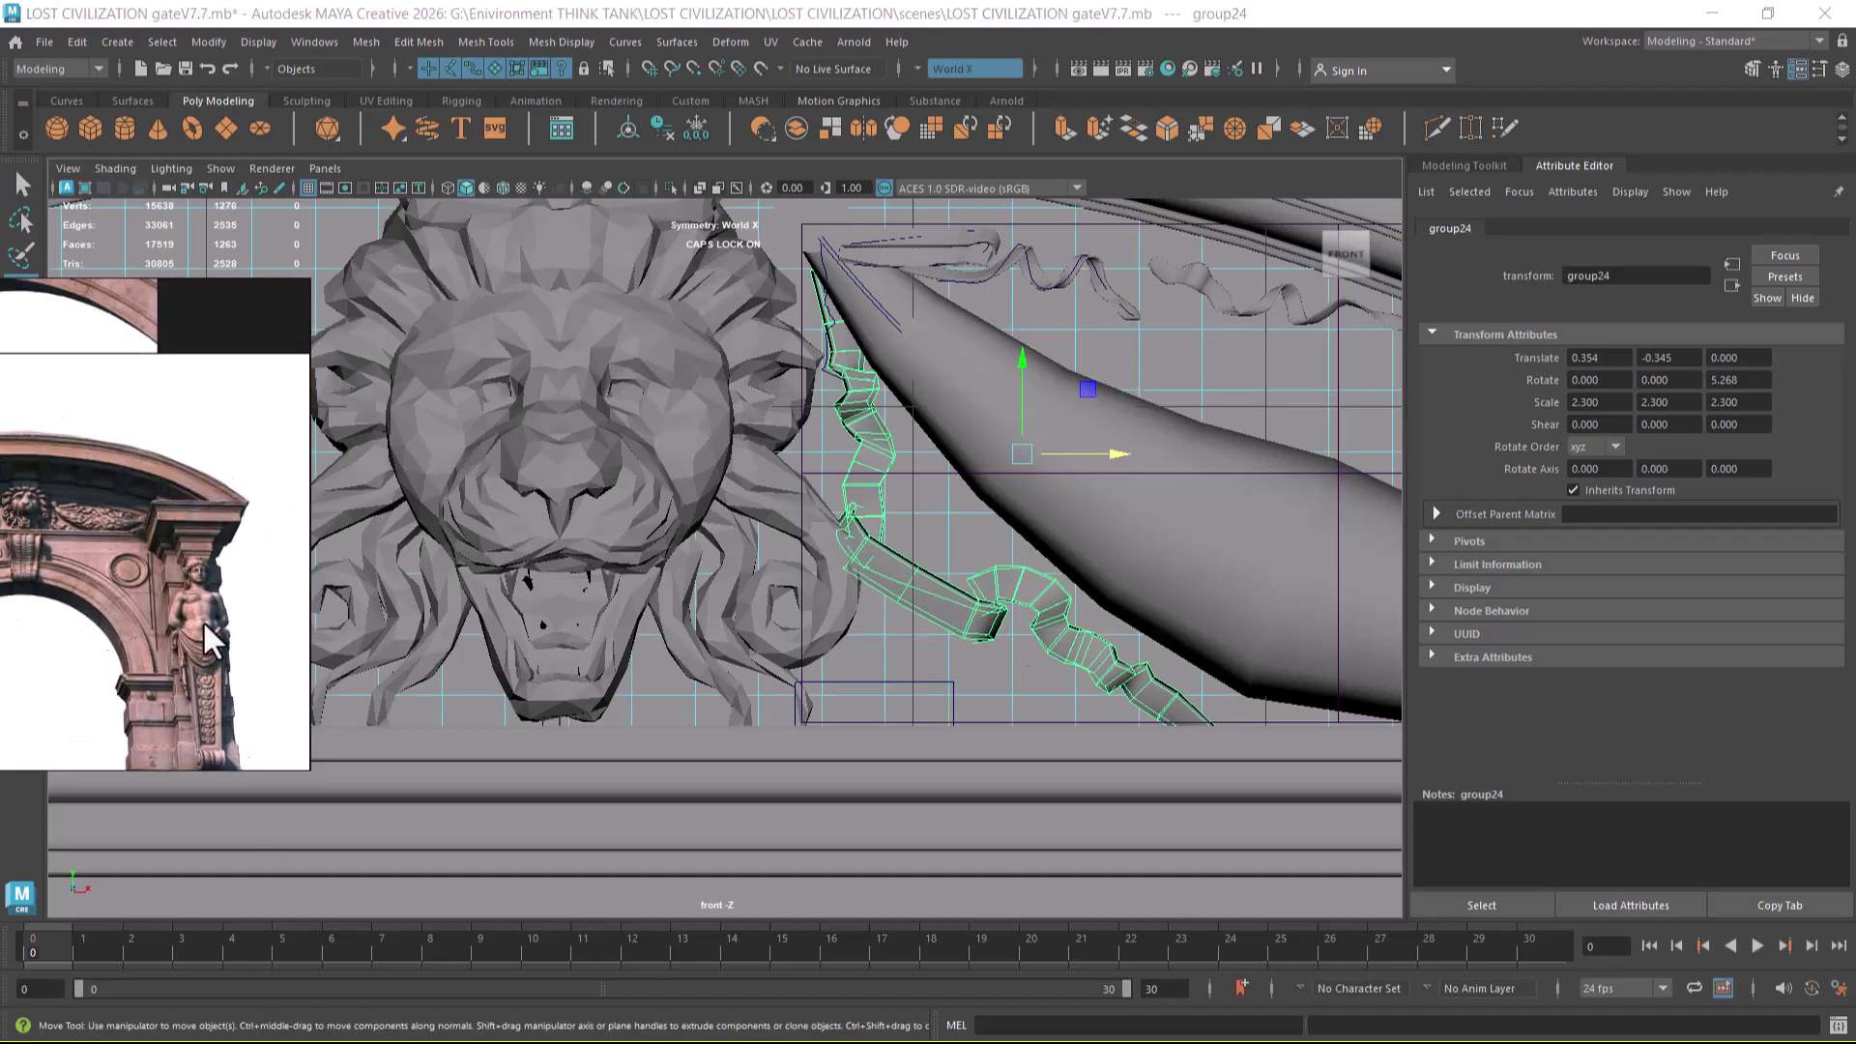
- Select the upper strip of the lower ribbon beside the lion's mane and rotate it to about 7 degrees in Z
click(1031, 595)
scroll(1040, 519, up, 5)
alt+drag(837, 646, 822, 606)
click(786, 559)
key(e)
drag(791, 514, 784, 504)
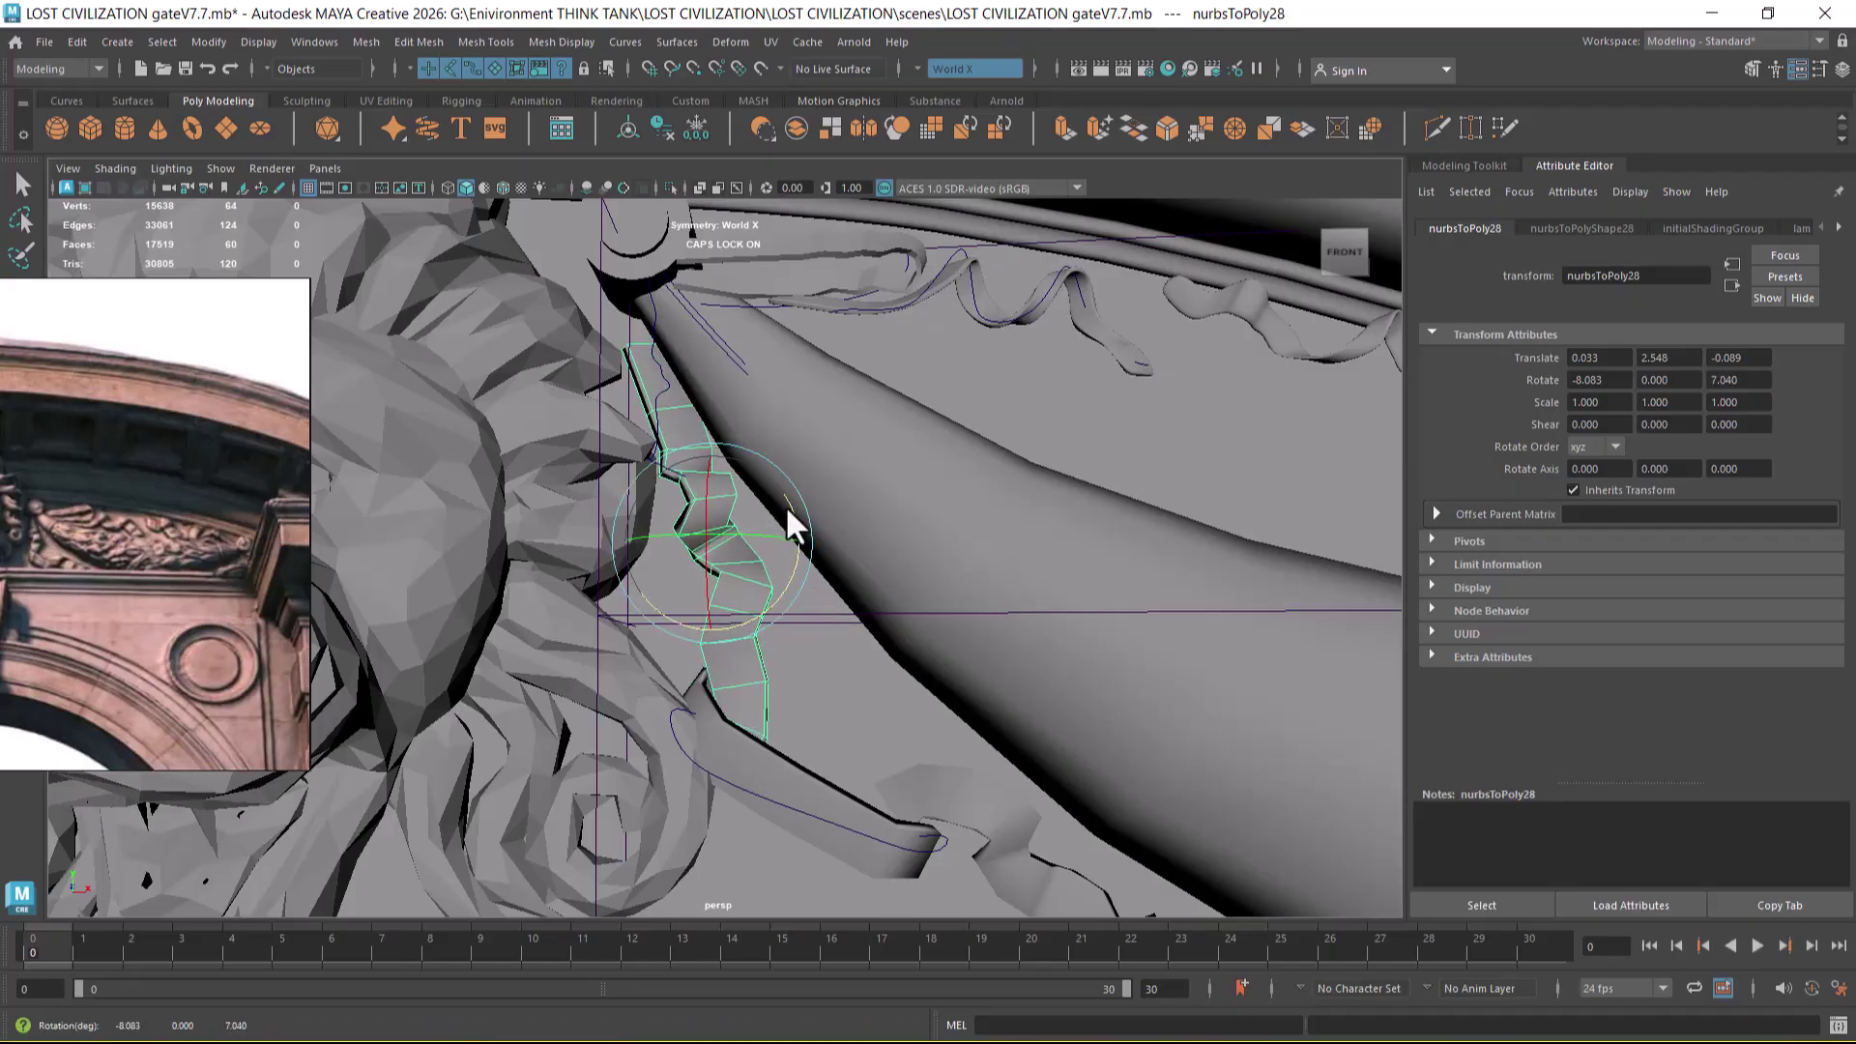
key(w)
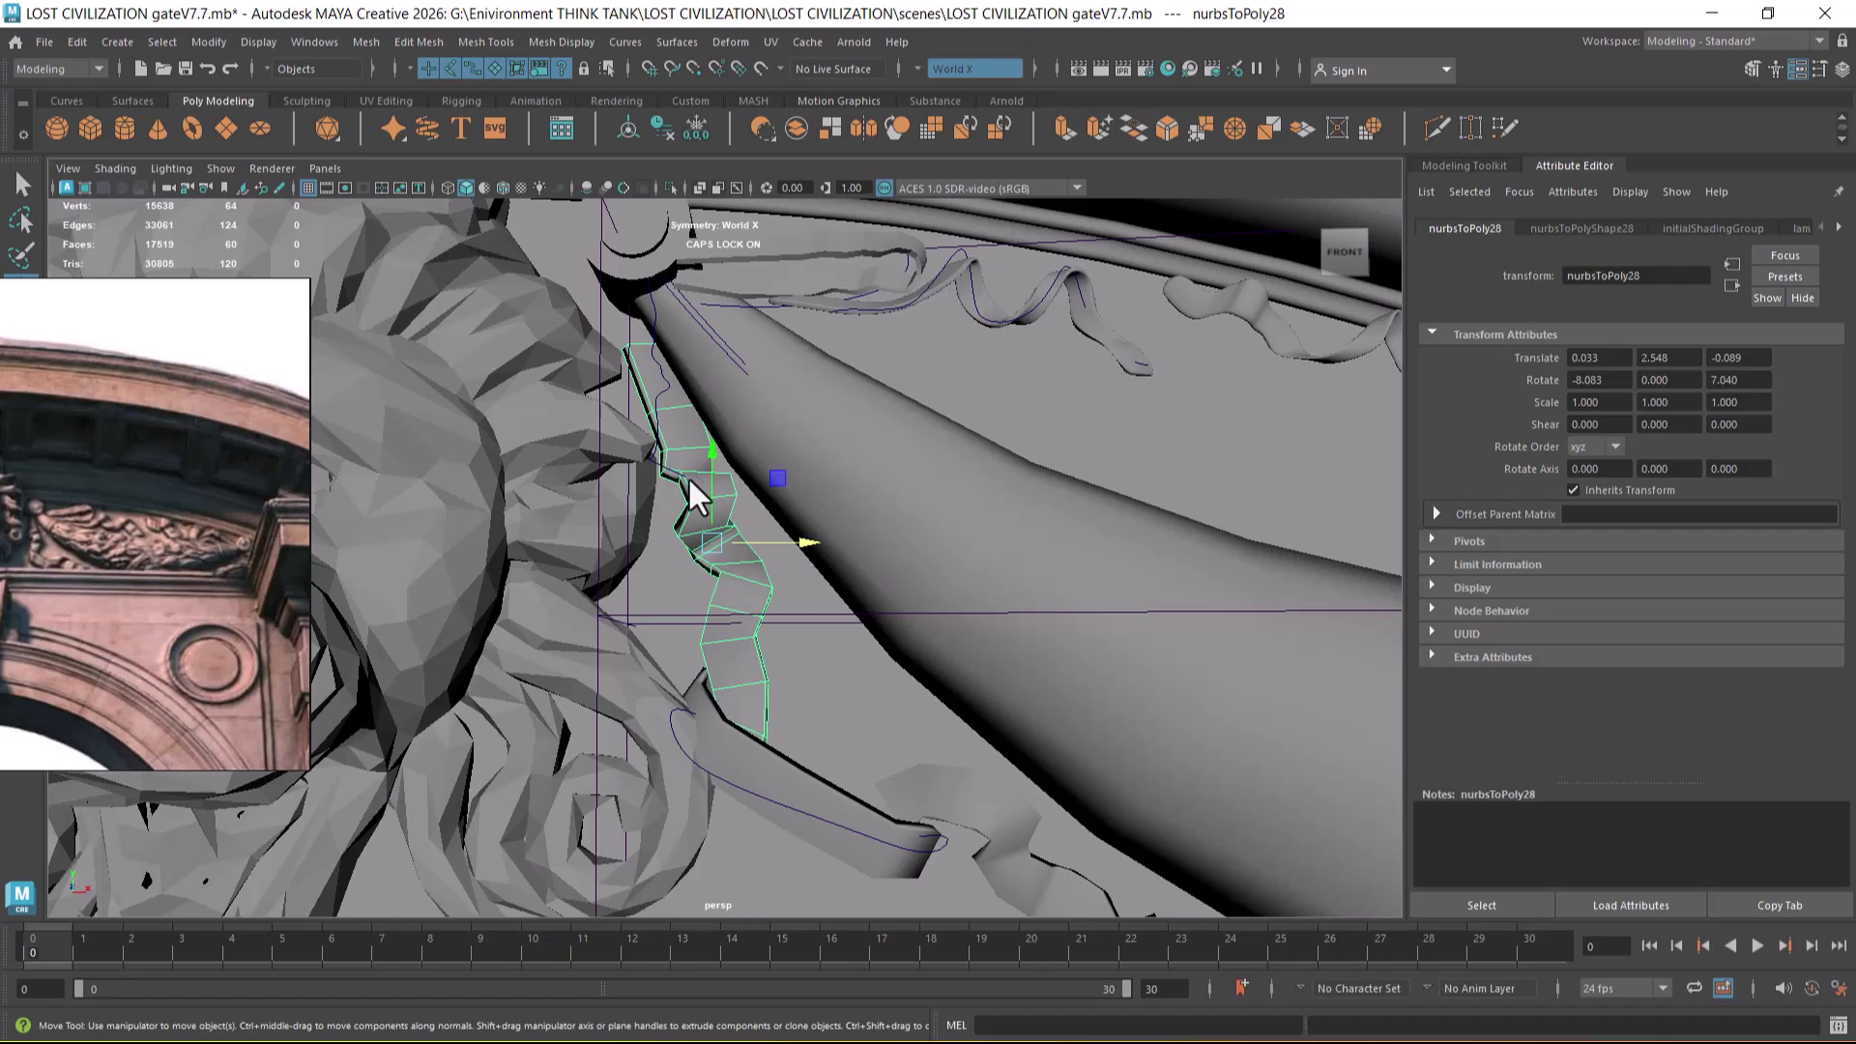
- Move the upper ribbon strip's pivot to its top end, just below the round knob
key(d)
drag(775, 491, 713, 344)
key(ctrl+z)
mouse_move(802, 483)
alt+mouse_down()
mouse_move(837, 509)
mouse_move(815, 502)
alt+mouse_up()
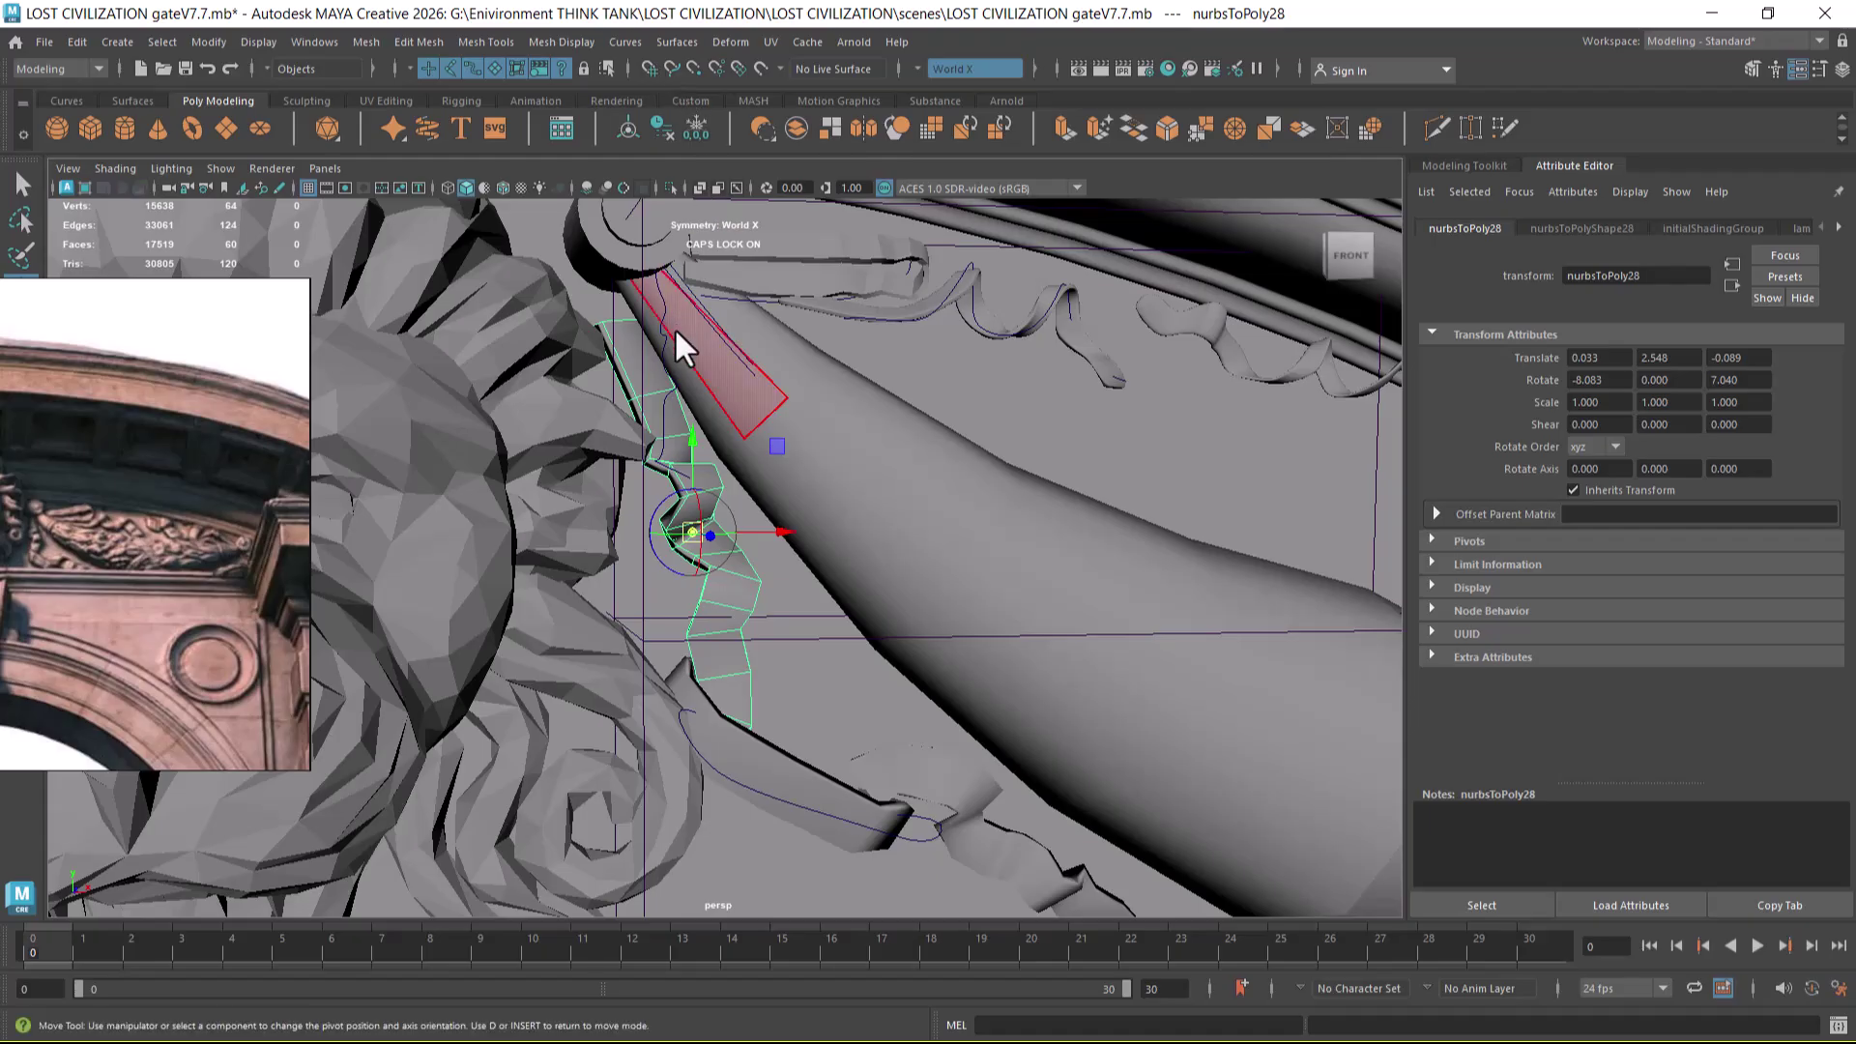
drag(690, 435, 673, 259)
drag(772, 348, 731, 329)
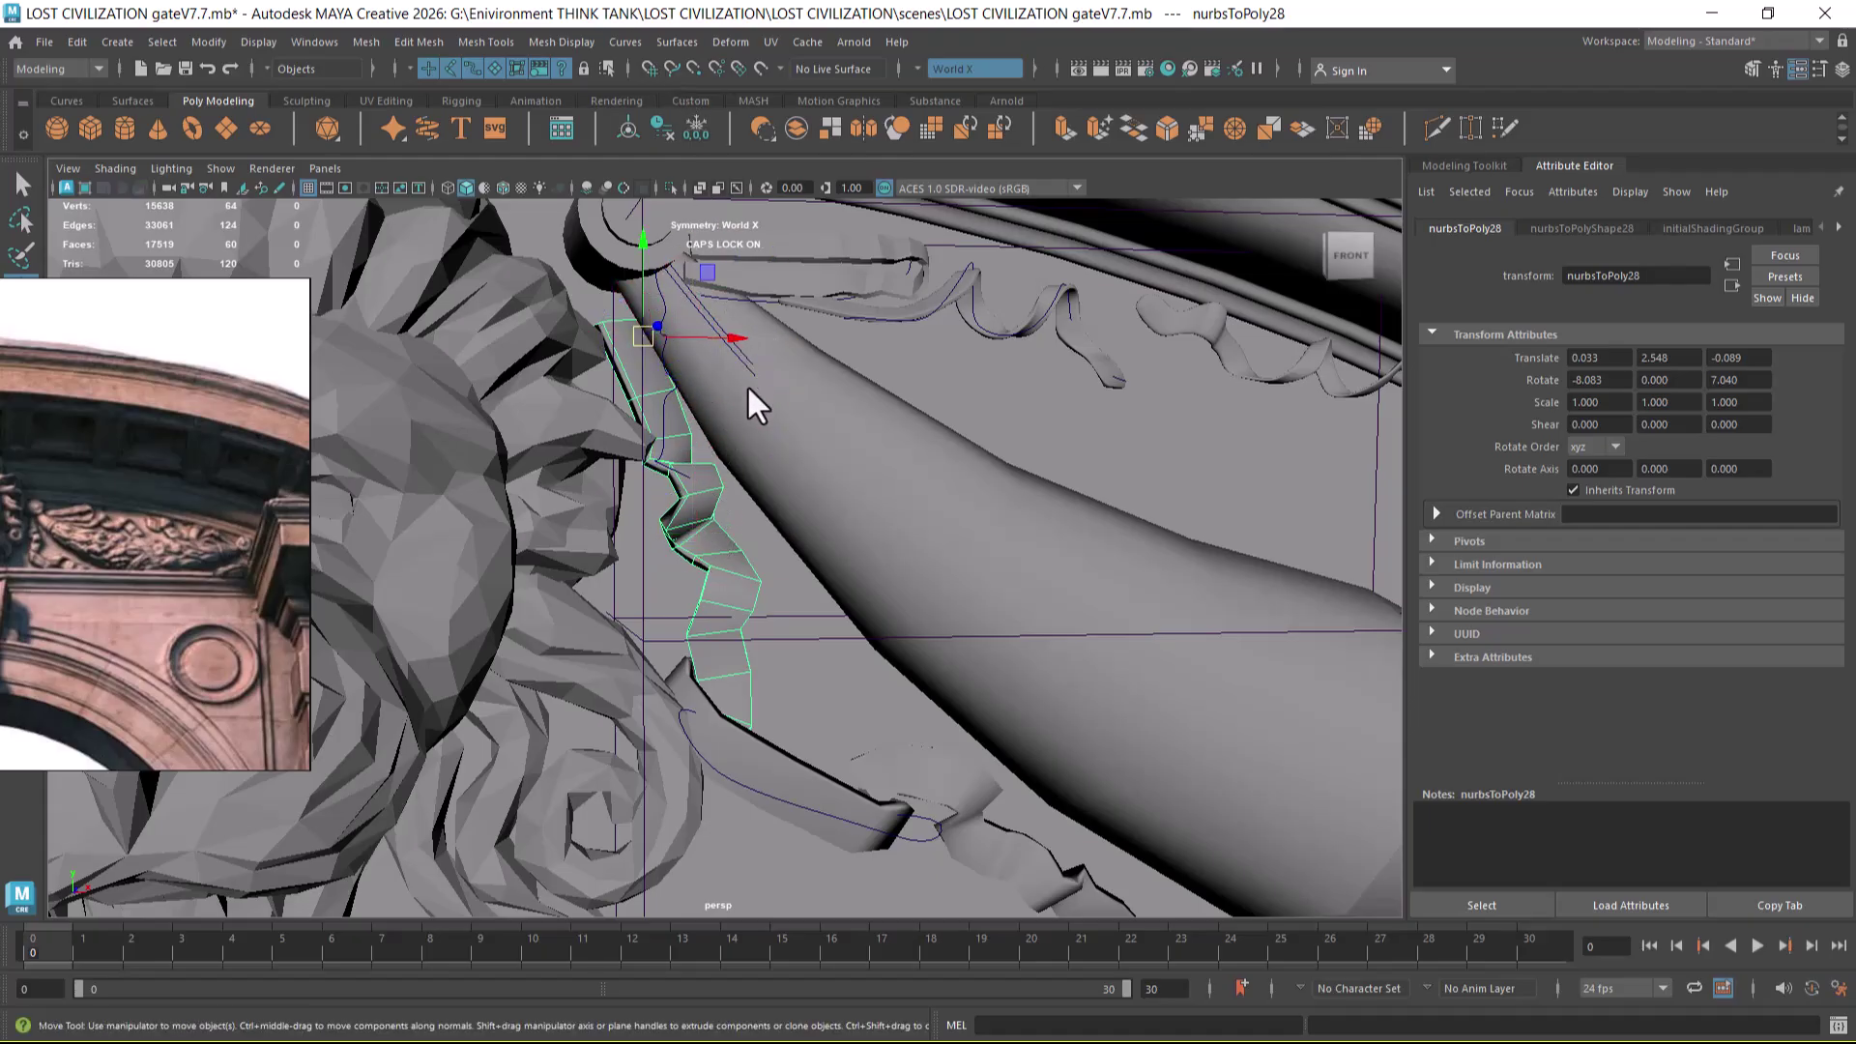
- Raise the upper ribbon strip to about X 0.036, Y 2.585 so its top meets the knob, following the zoomed reference
alt+drag(717, 530, 676, 530)
drag(663, 258, 663, 225)
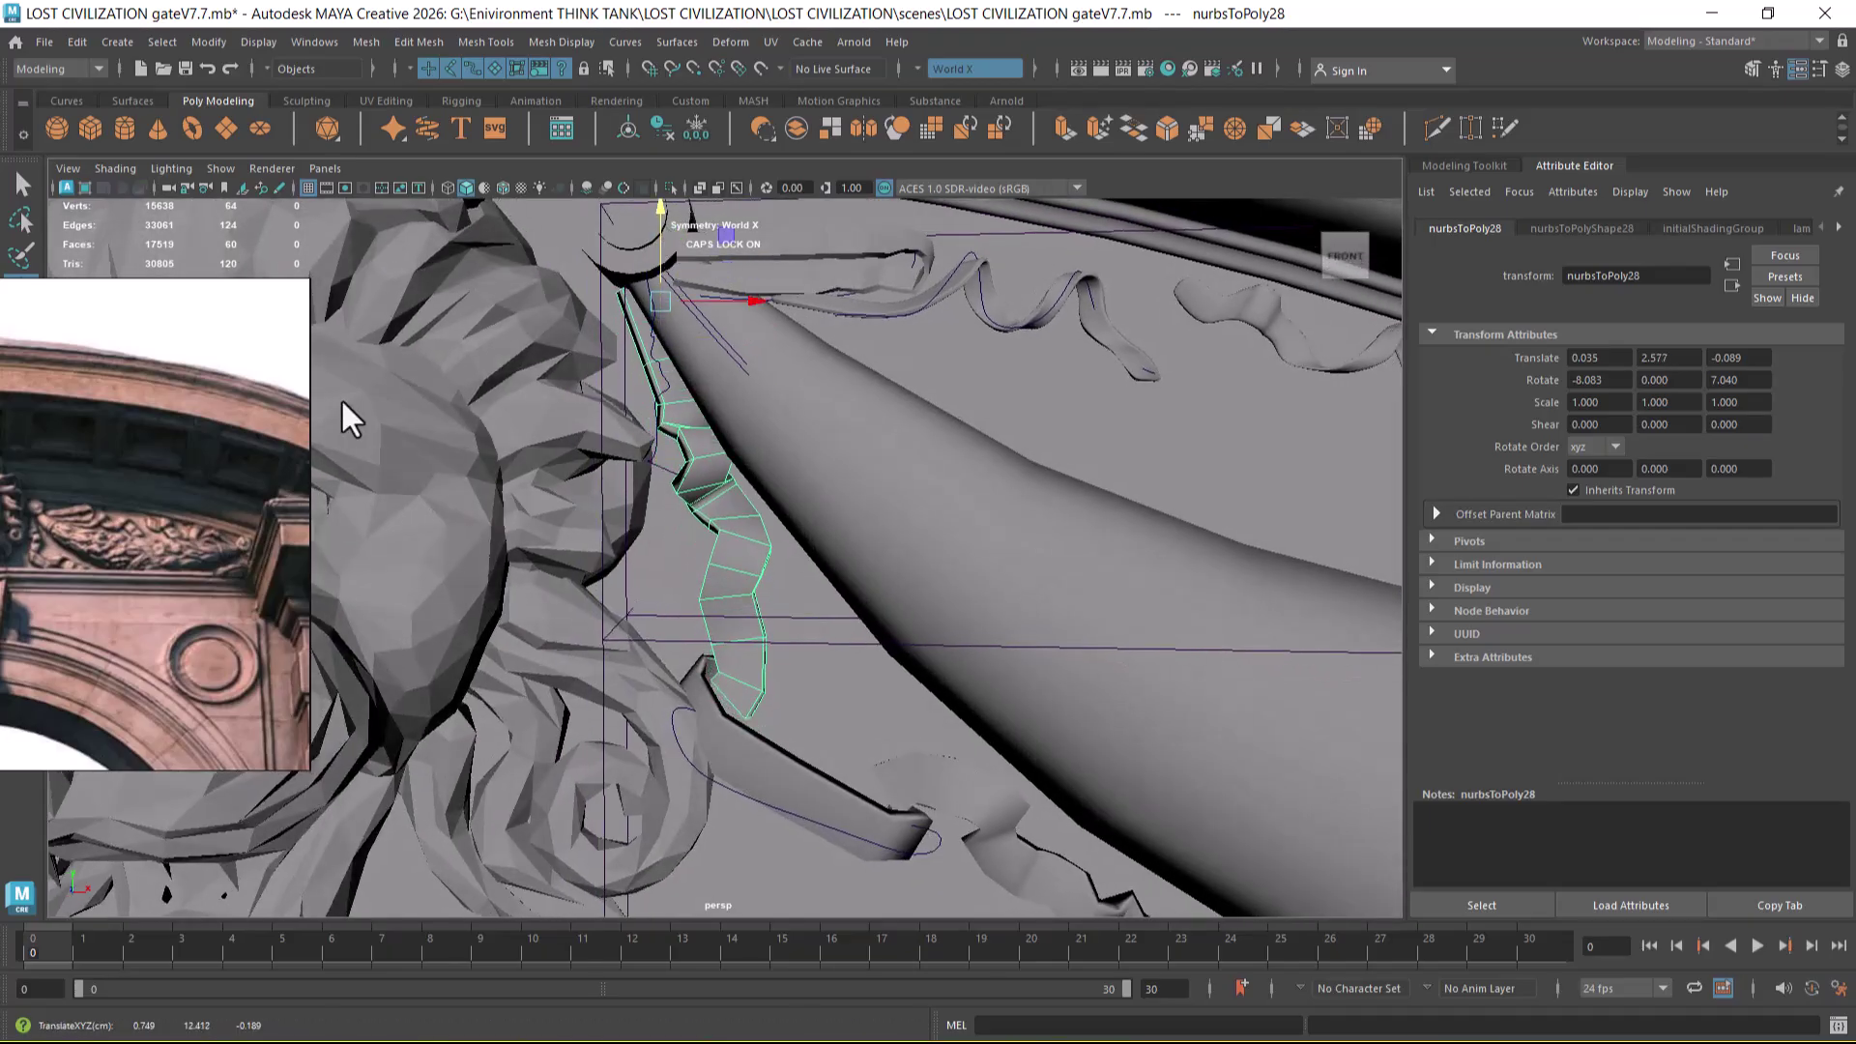
scroll(120, 558, up, 2)
scroll(120, 559, up, 3)
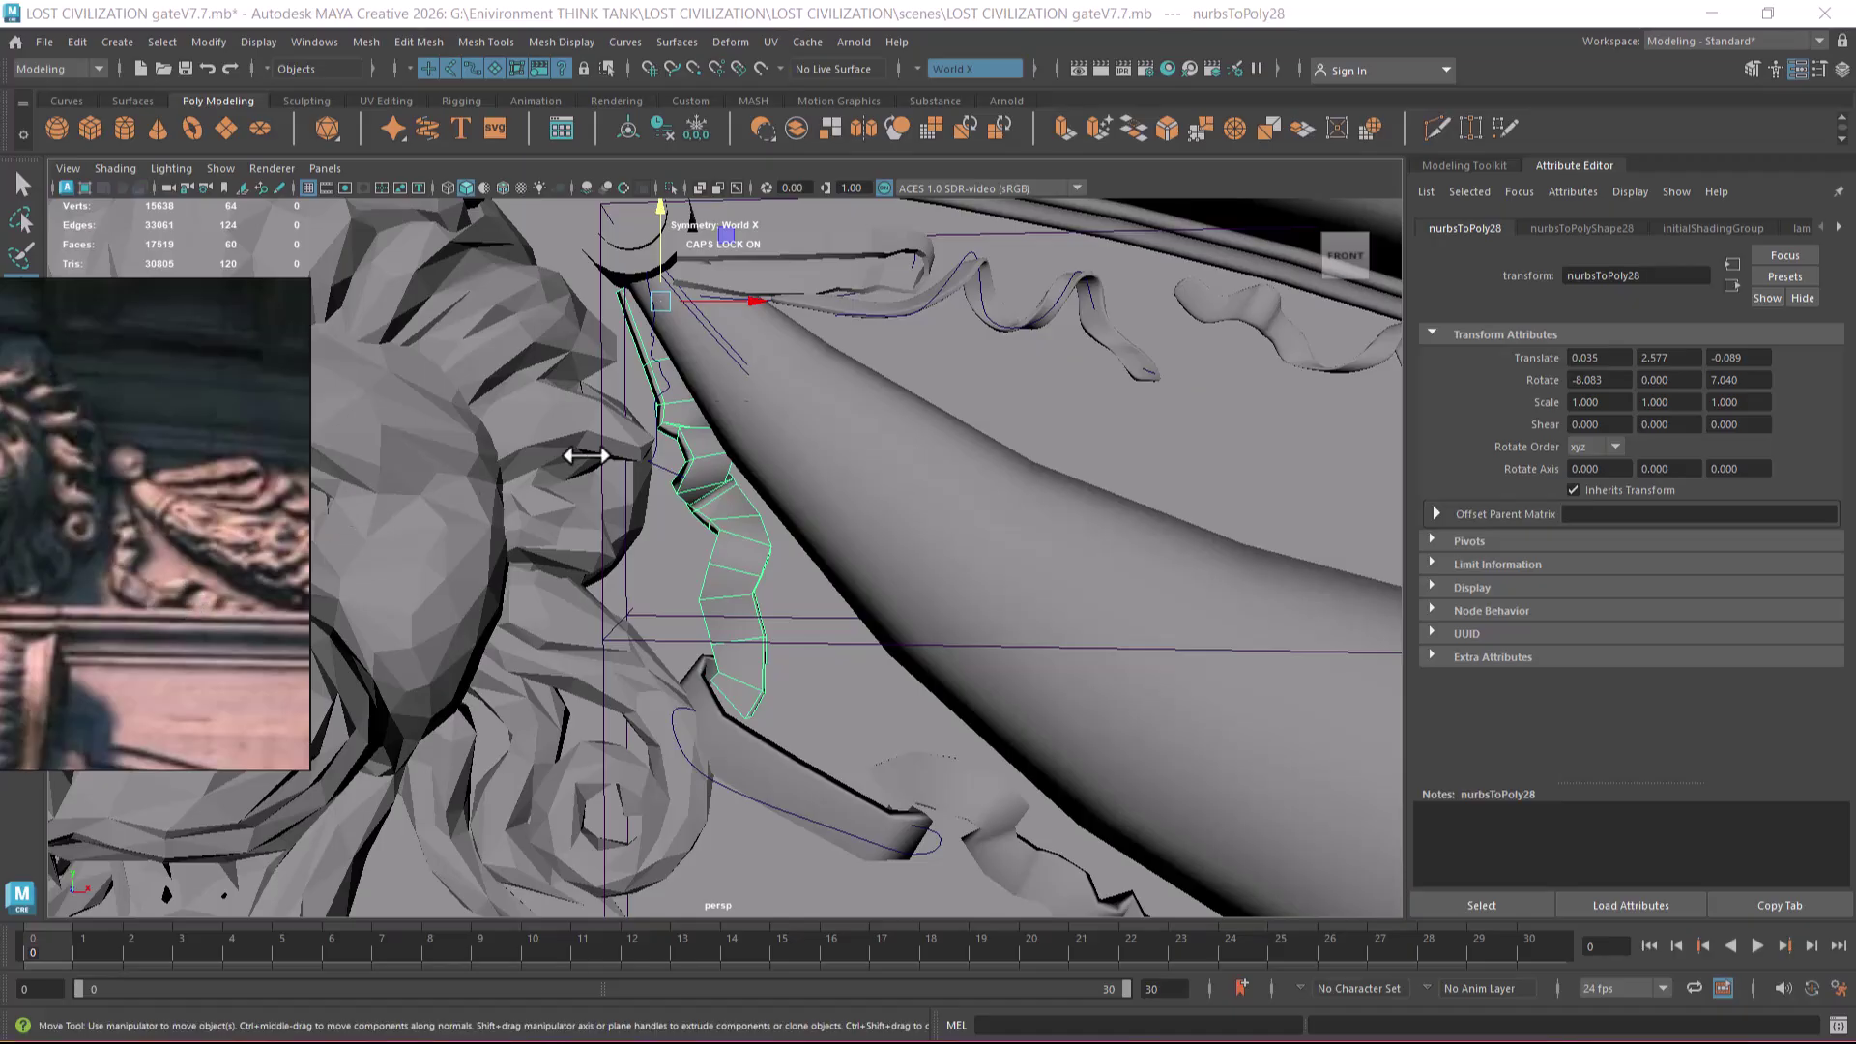
drag(712, 330, 754, 425)
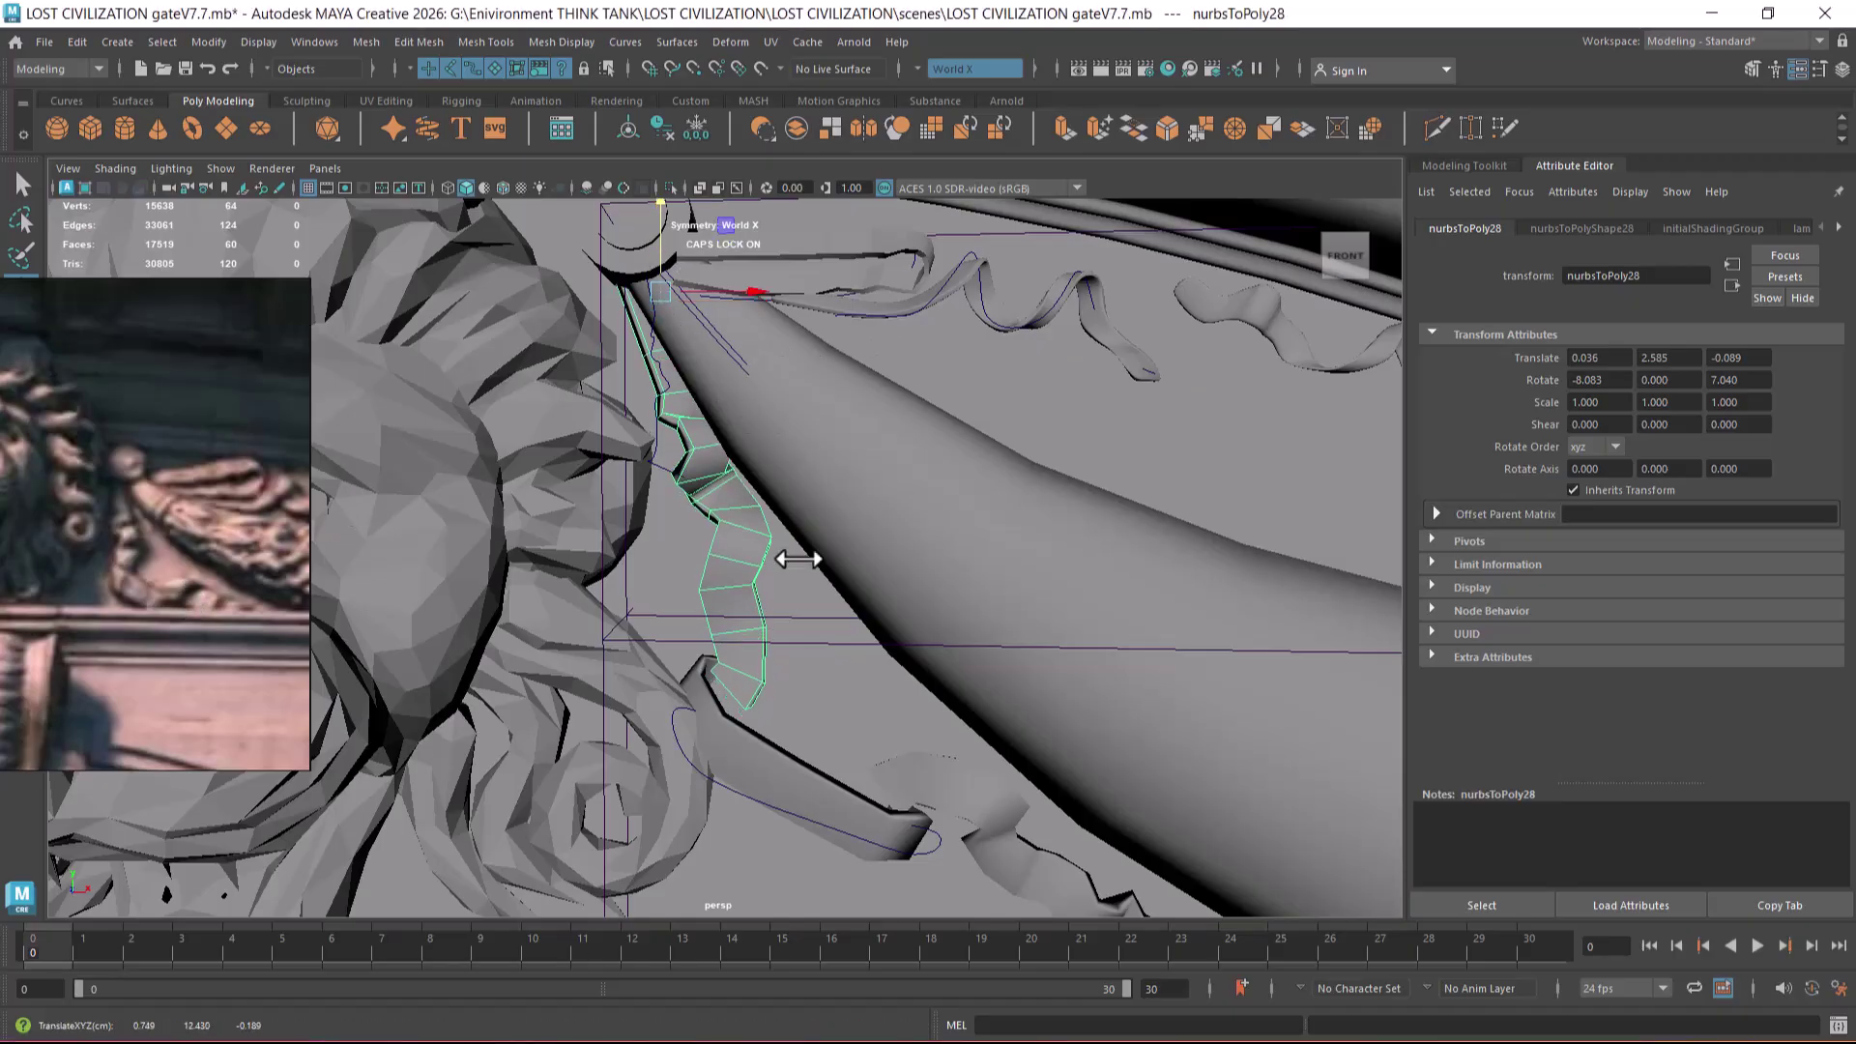
- In the front view, assign a new Lambert material to the flat background panel behind the ornaments and colour it red
click(770, 737)
key(space)
click(943, 803)
scroll(1110, 725, up, 4)
mouse_move(1105, 588)
mouse_down()
mouse_move(1133, 555)
mouse_move(1189, 571)
mouse_move(1118, 538)
mouse_move(1126, 570)
mouse_up()
click(1035, 362)
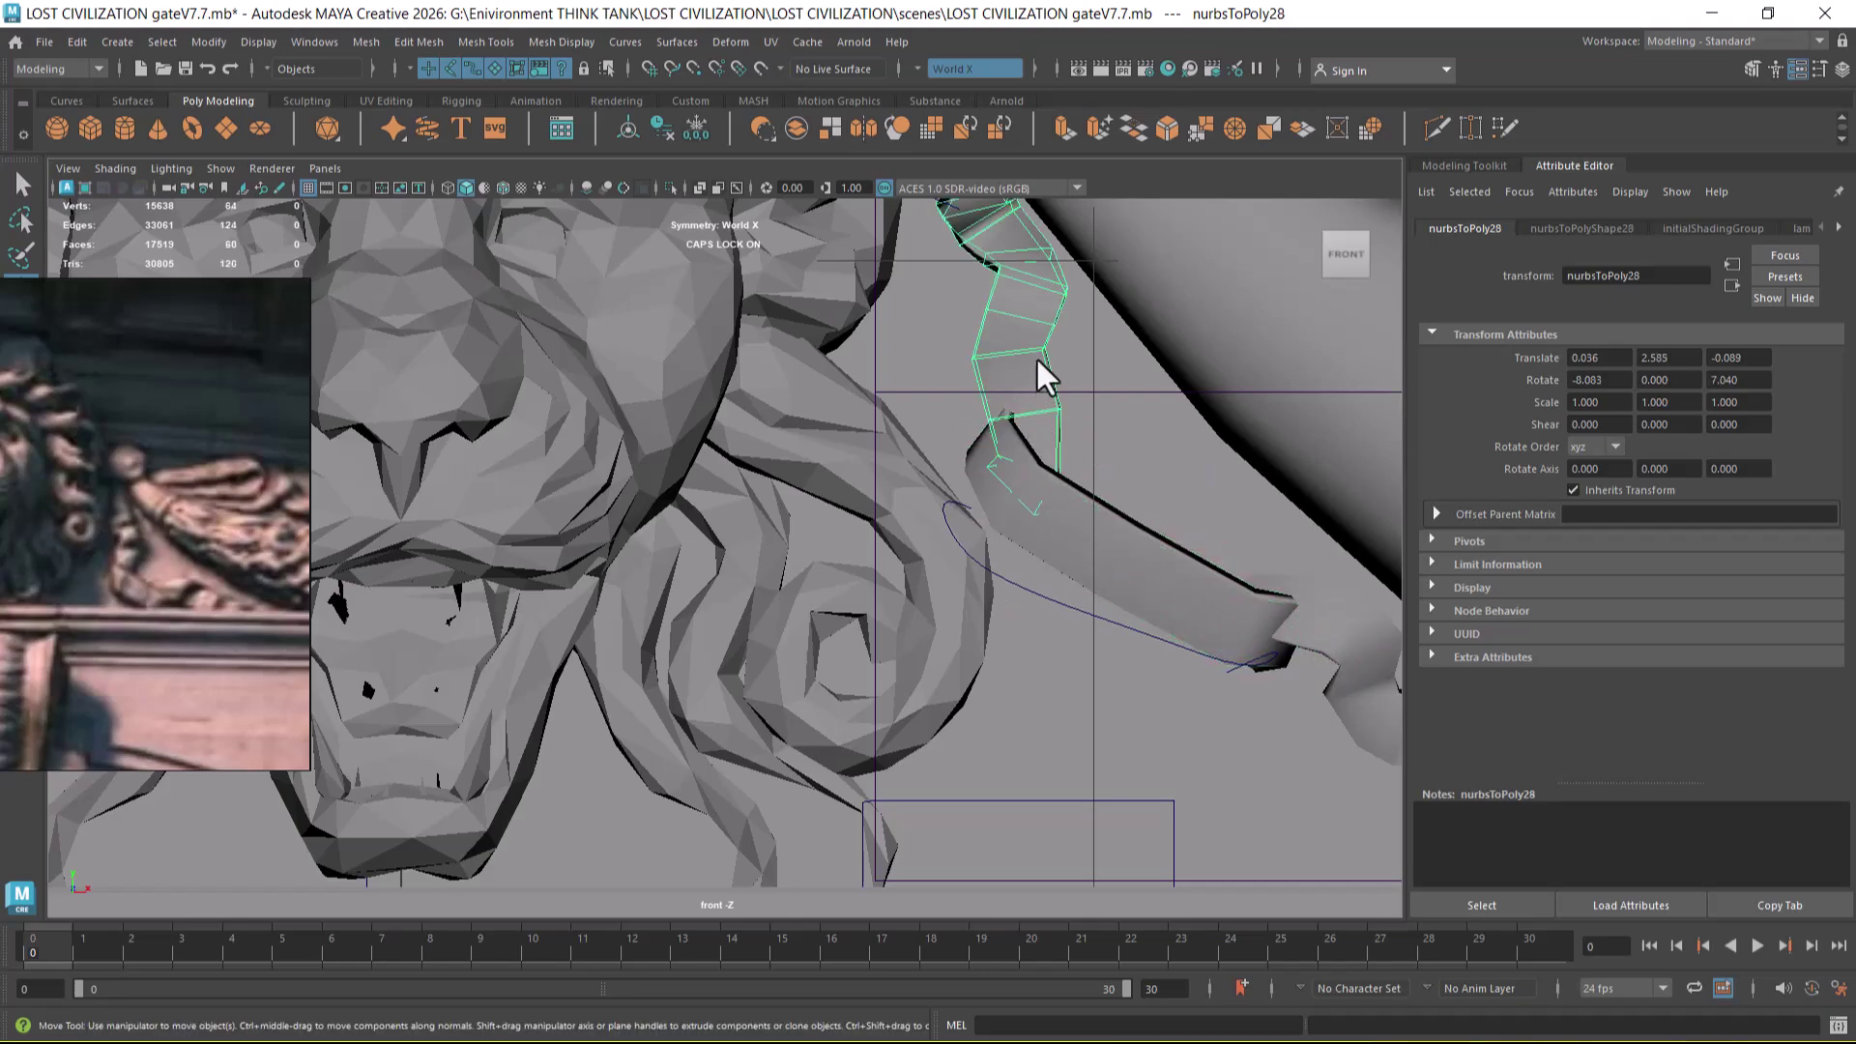
click(1048, 657)
right_drag(1050, 490, 1251, 880)
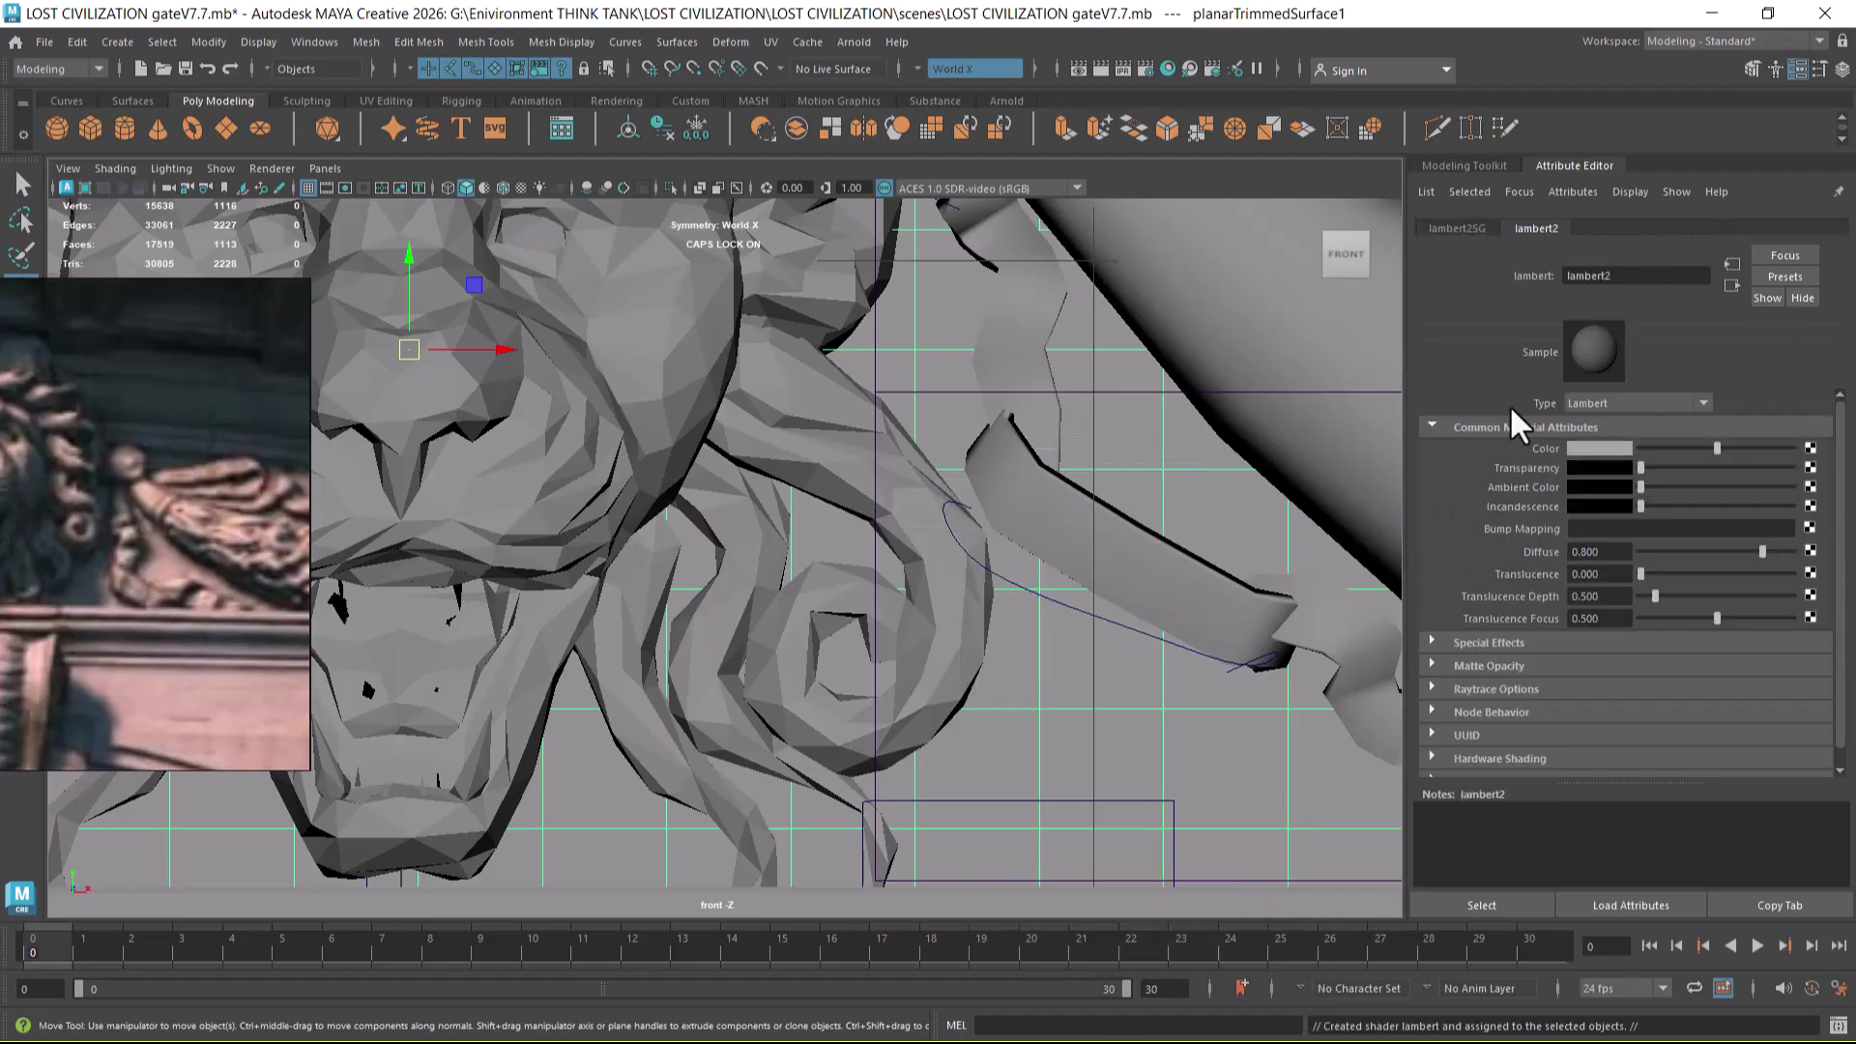
click(1600, 449)
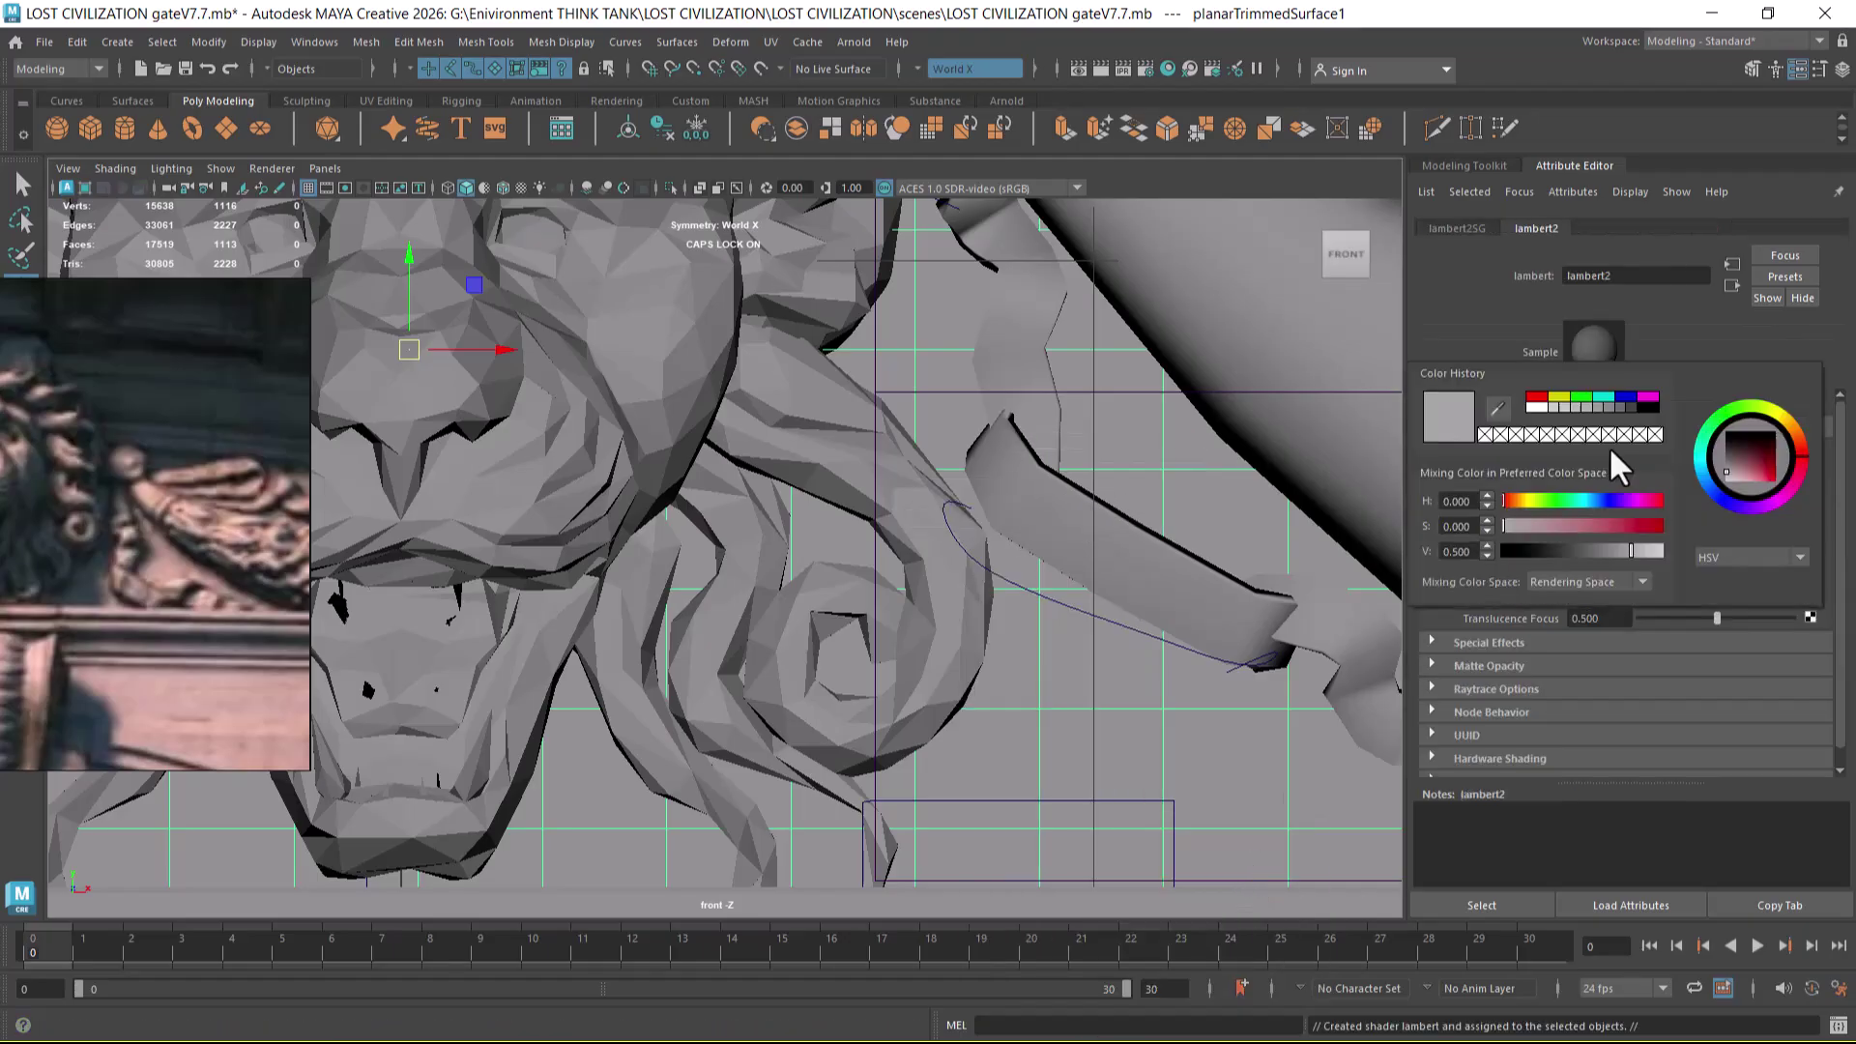
click(1539, 396)
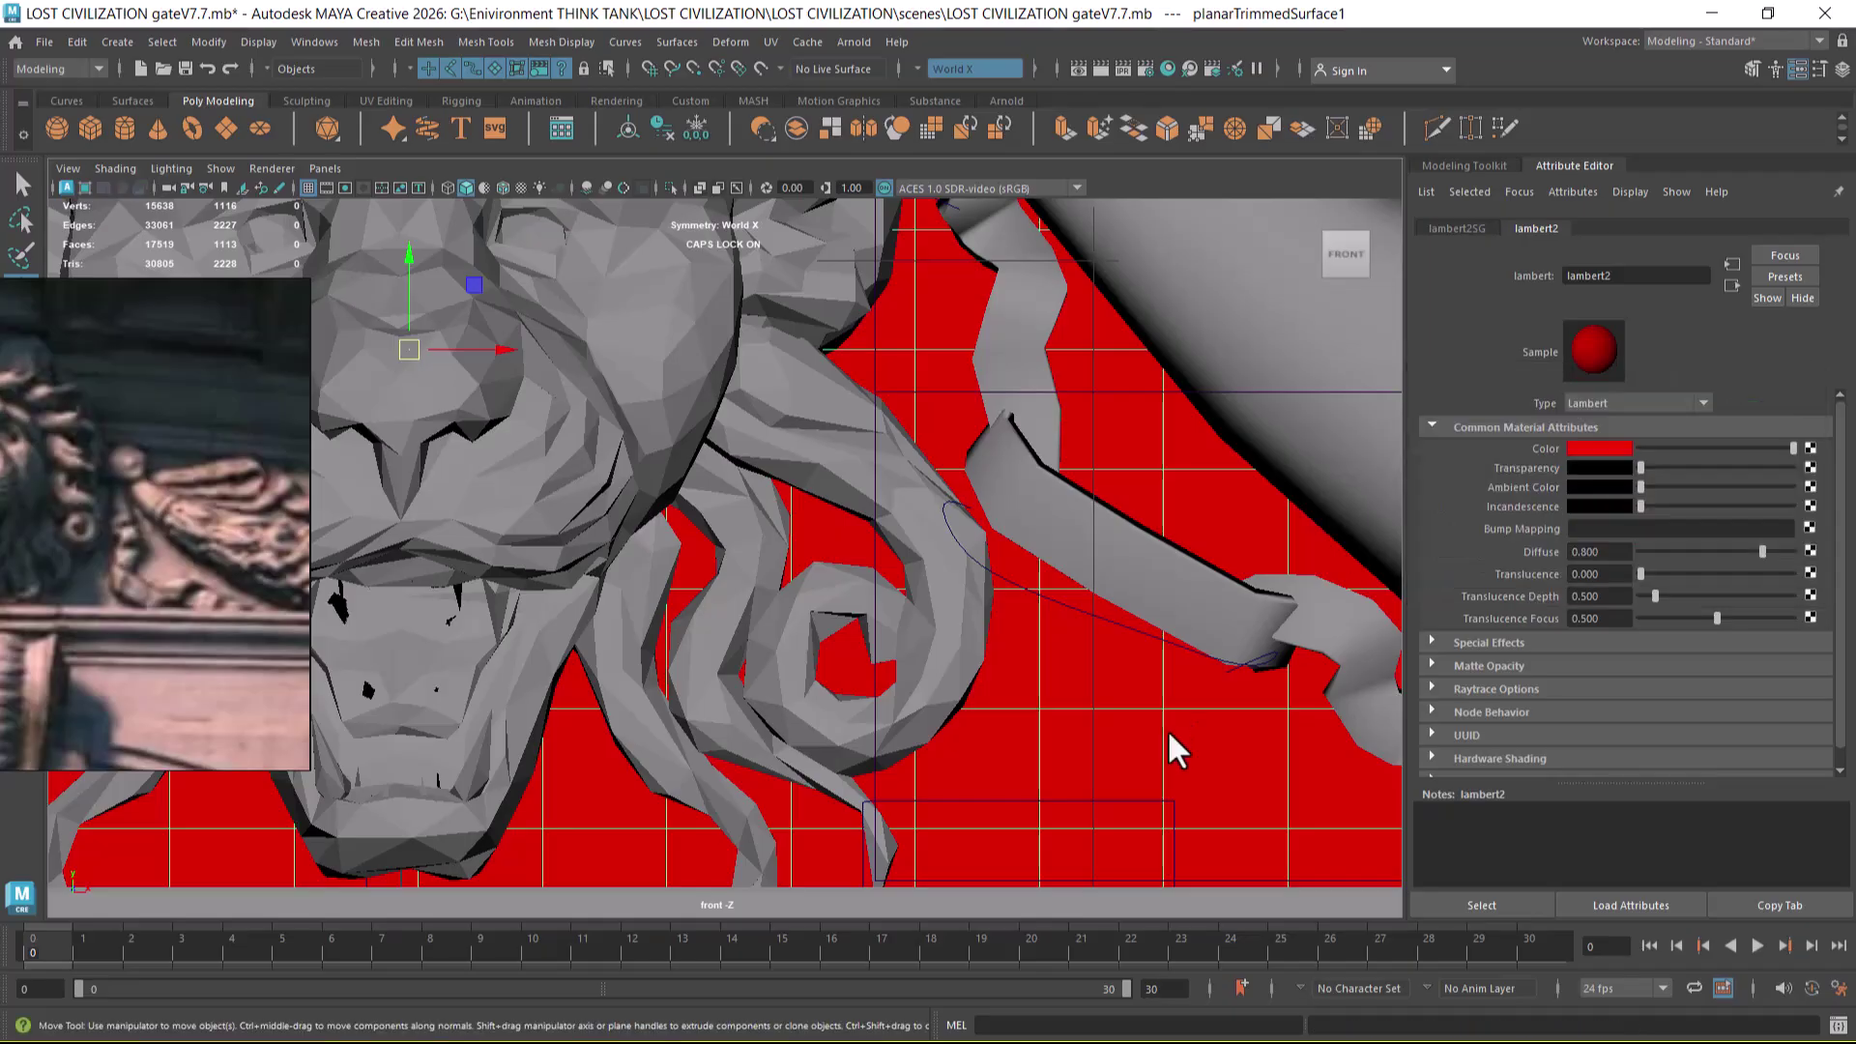
- Set the middle ribbon piece's pivot at its upper end, rotate it to about -21.6 degrees in Z and place it near X 0.061, Y 2.569
click(1104, 549)
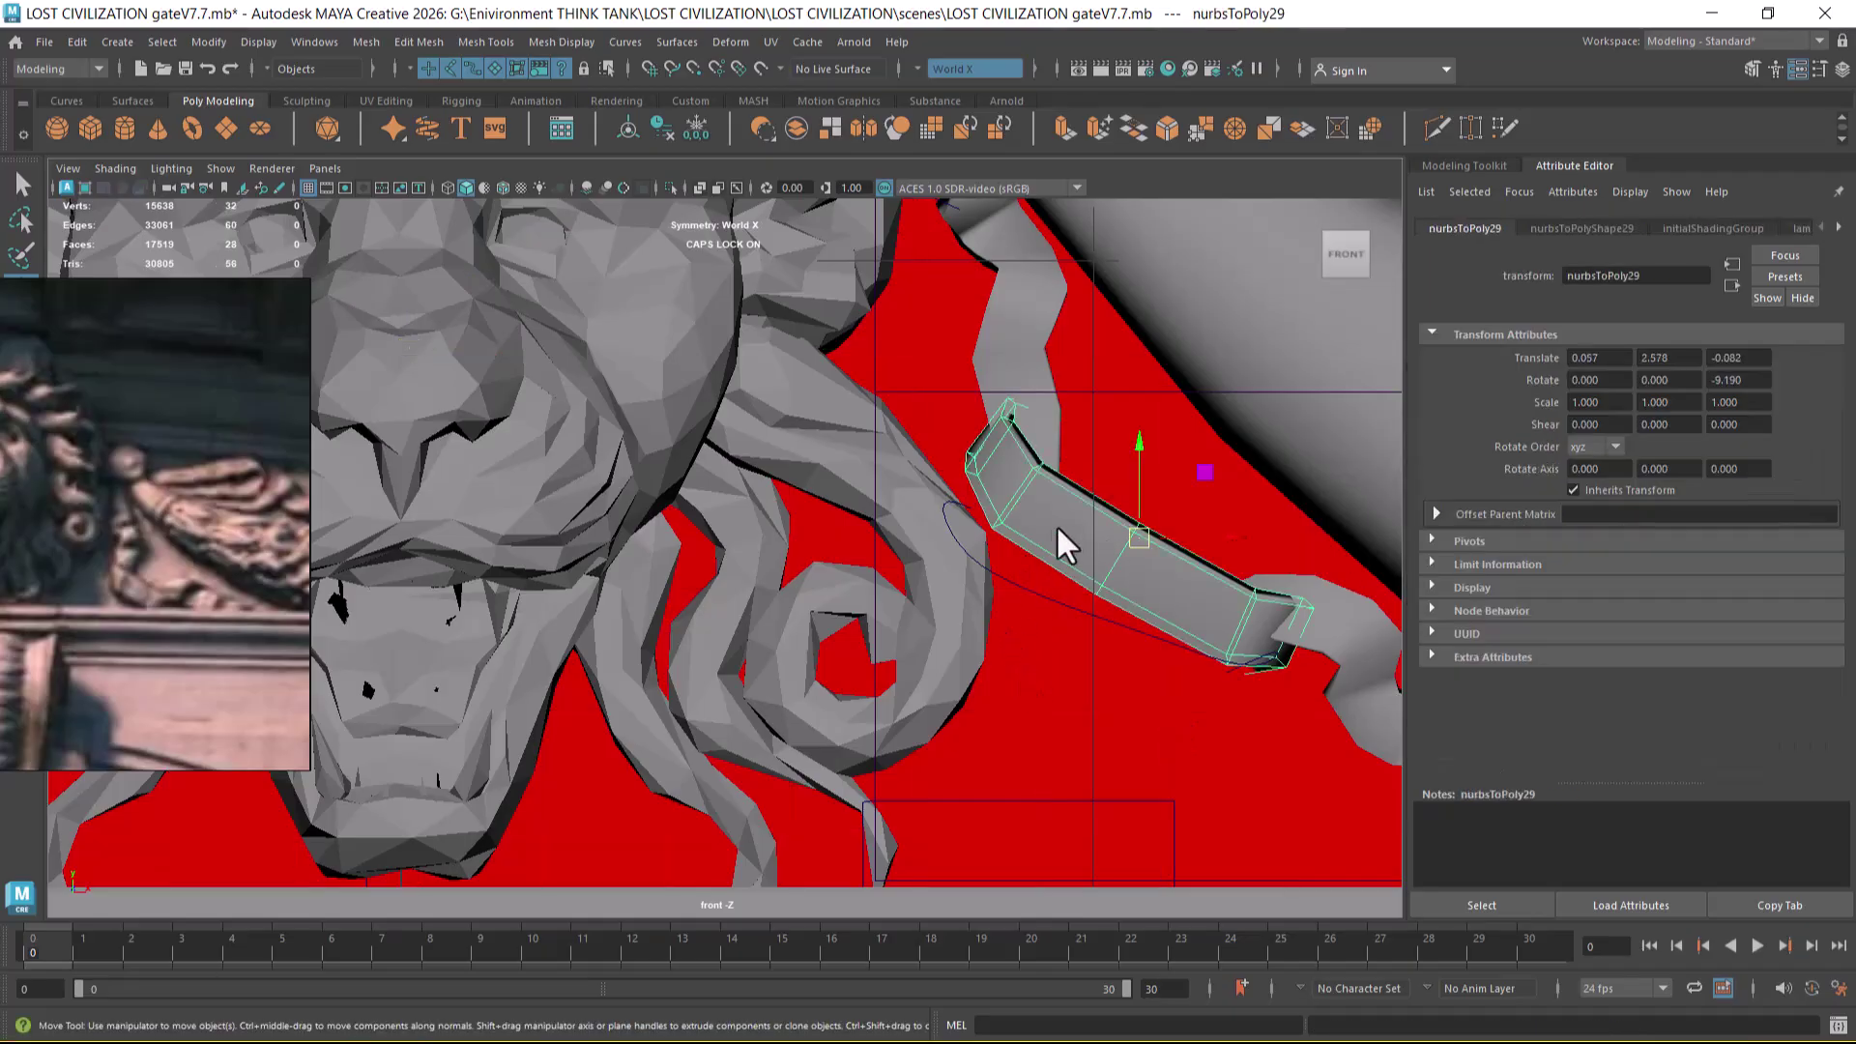
mouse_move(1138, 539)
mouse_down()
mouse_move(1110, 609)
mouse_move(1127, 553)
mouse_up()
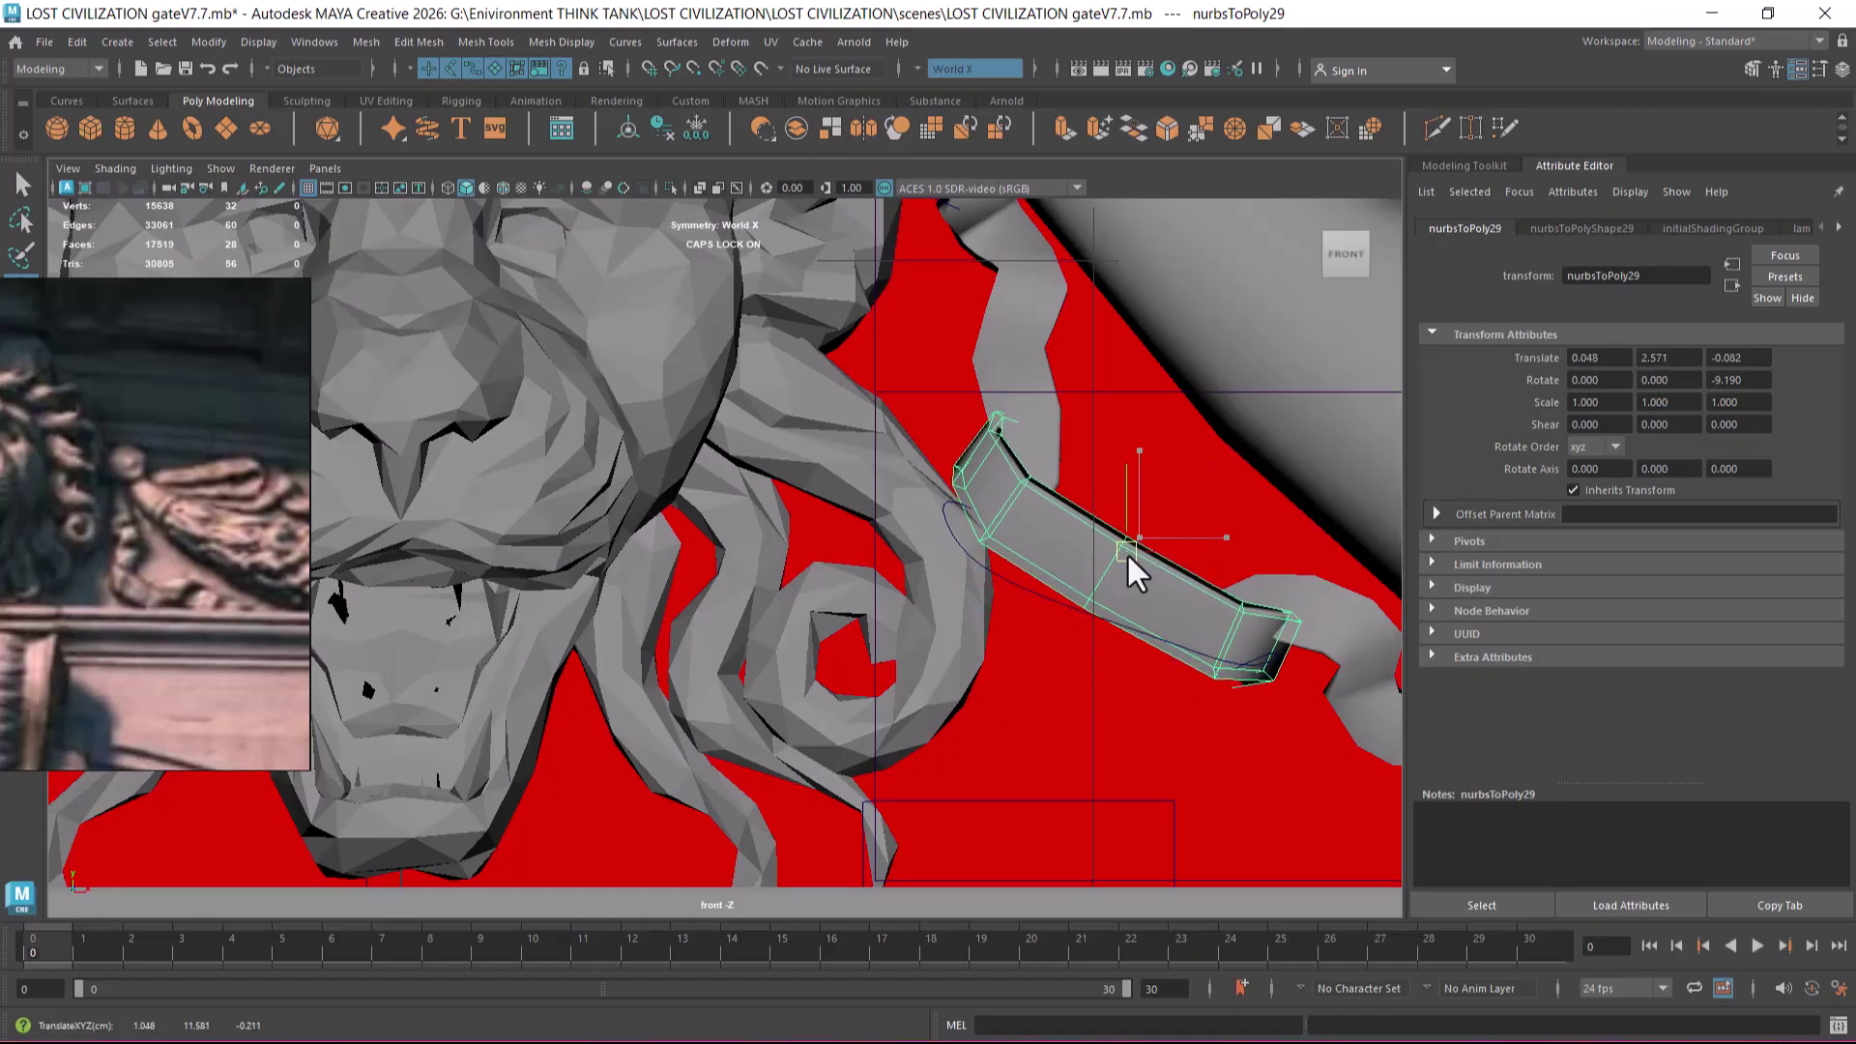
drag(1123, 557, 1089, 539)
key(d)
mouse_move(1013, 483)
mouse_down()
mouse_move(1015, 404)
mouse_move(1087, 431)
mouse_move(1107, 470)
mouse_move(1017, 479)
mouse_up()
key(e)
key(w)
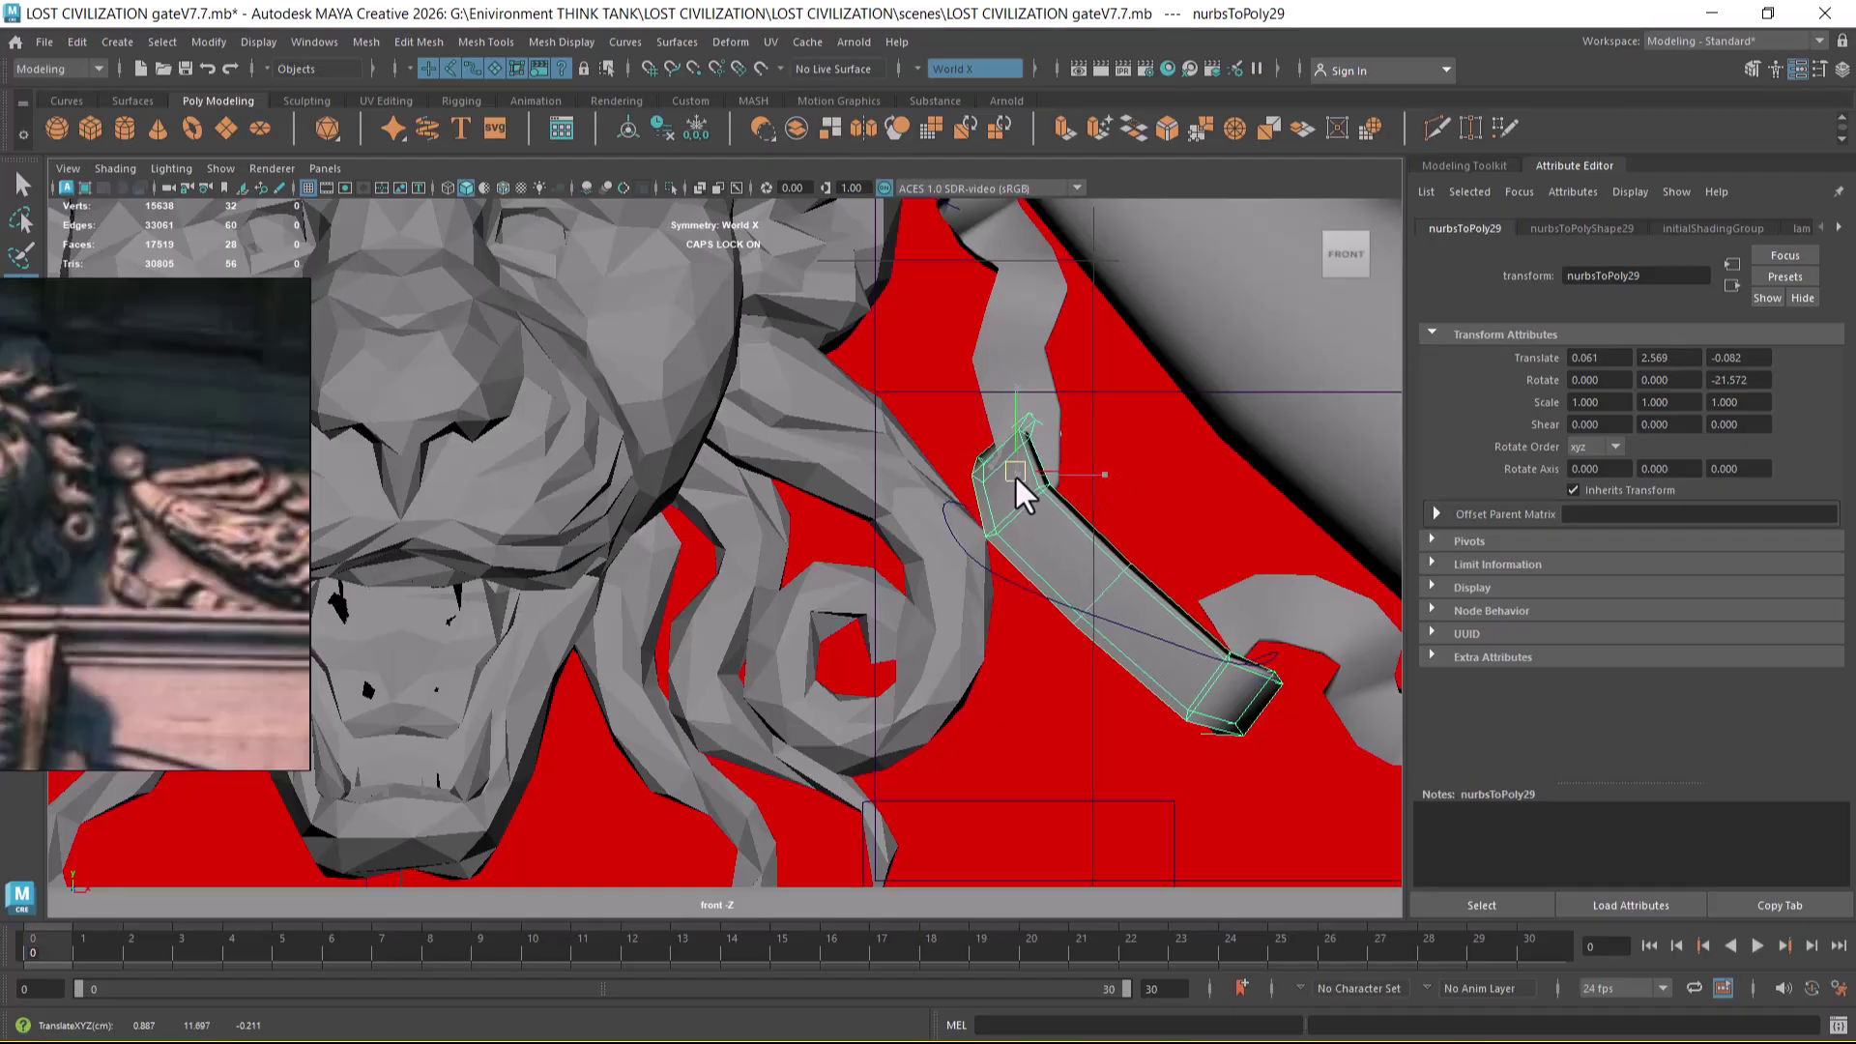
- Select the curled lower ribbon piece and move its pivot to its upper end beside the middle piece
click(1290, 662)
alt+middle_drag(1286, 669, 1127, 621)
alt+middle_drag(1308, 654, 1133, 646)
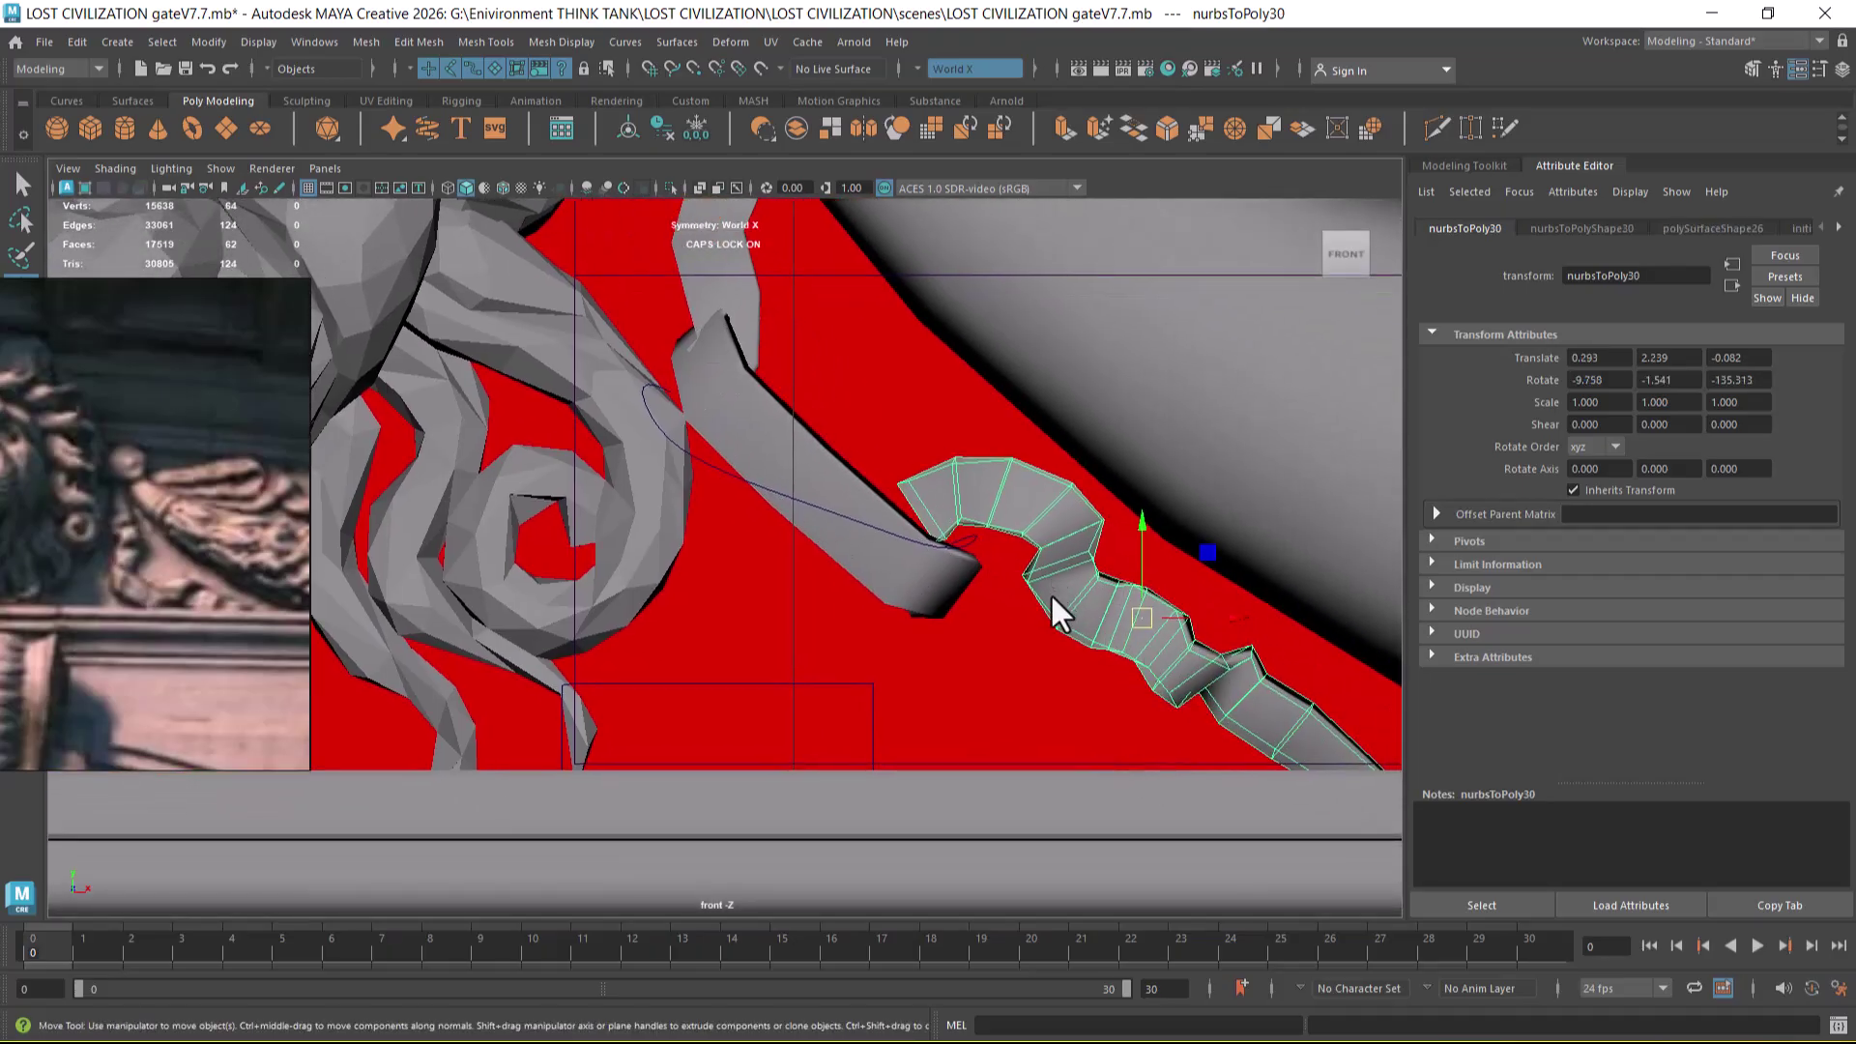
key(d)
drag(1242, 626, 1057, 624)
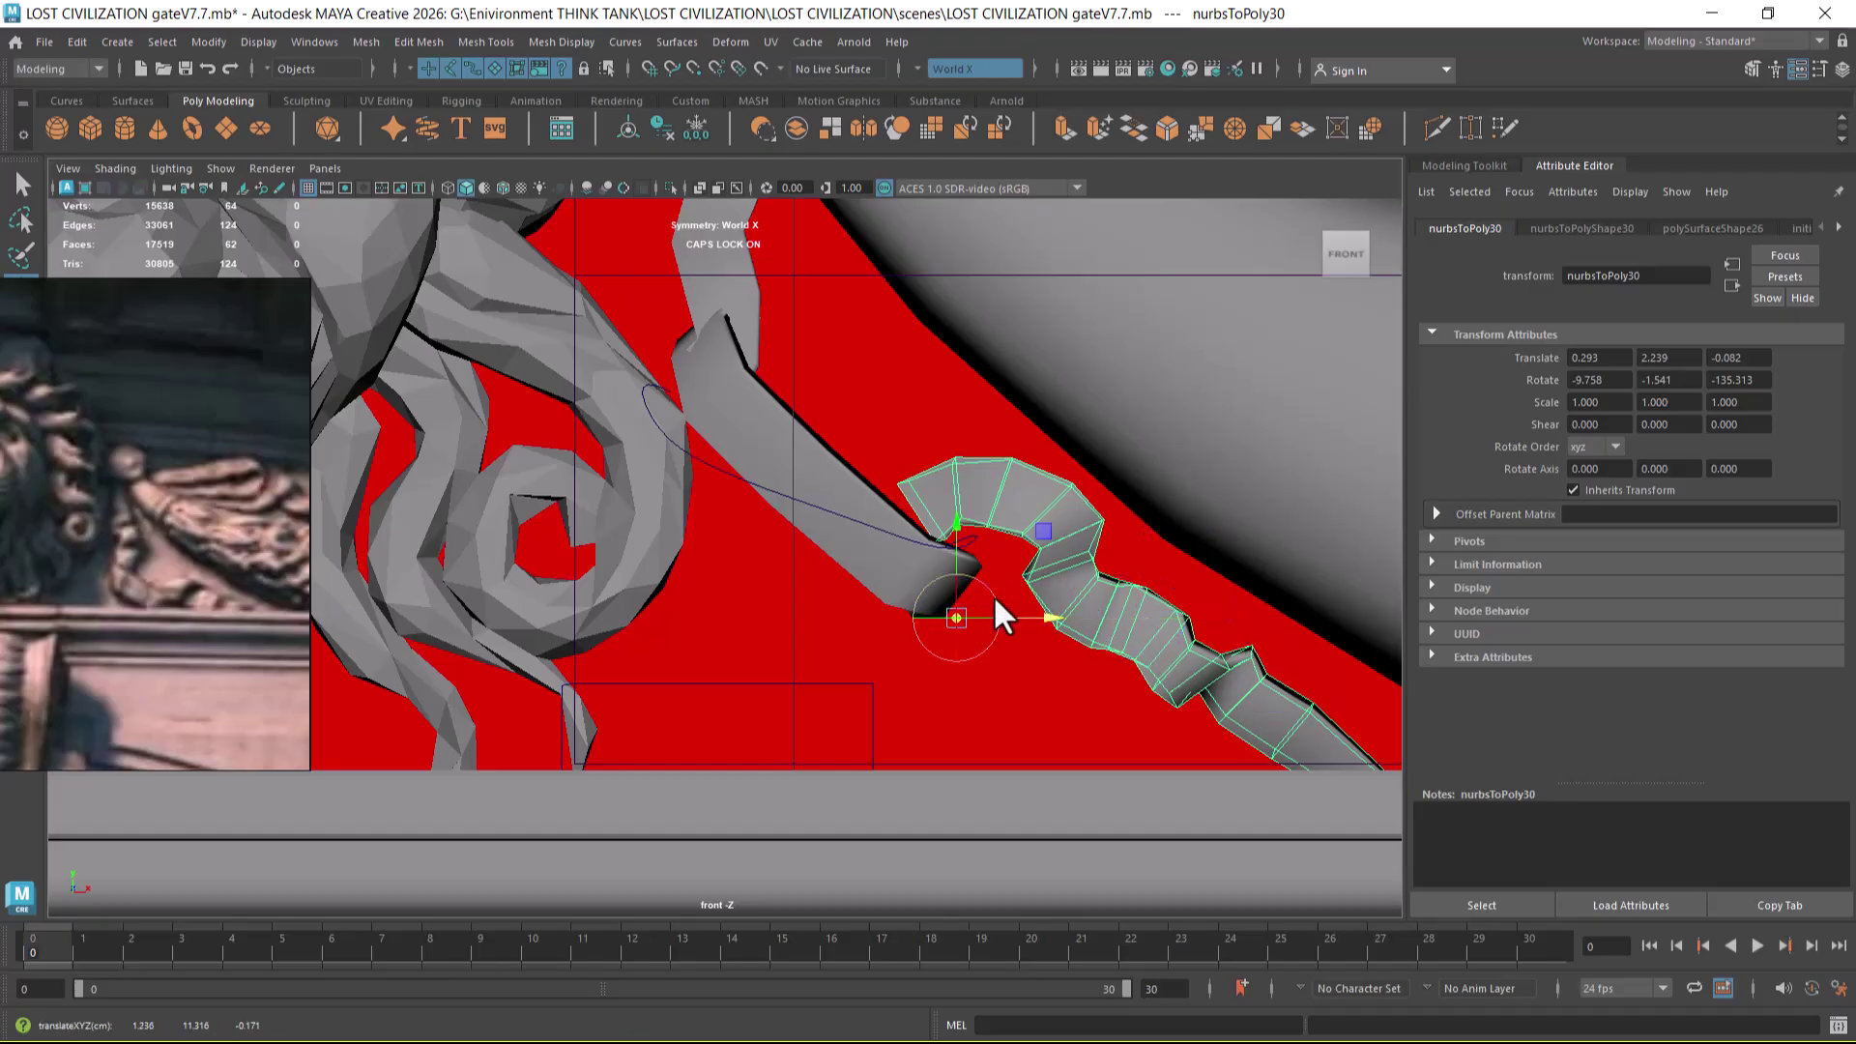
drag(959, 549, 945, 489)
key(d)
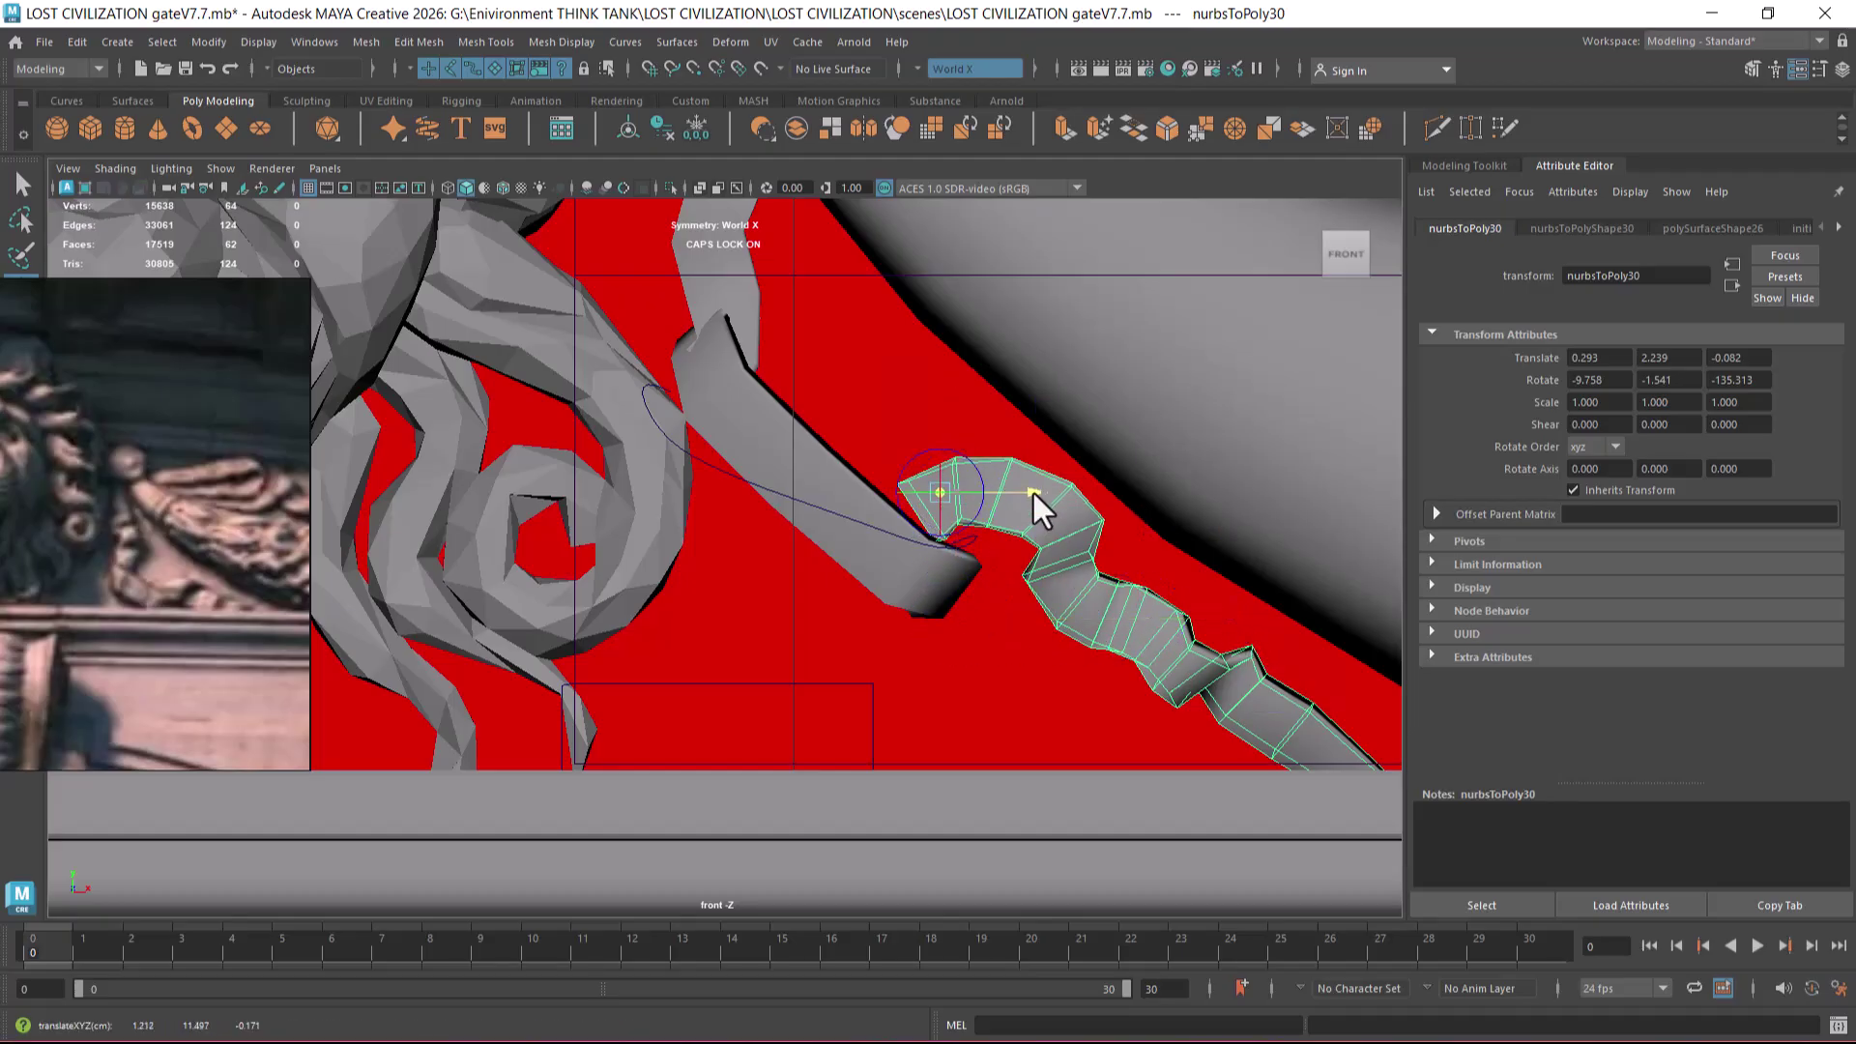
- Move the curled ribbon piece to about X 0.290, Y 2.214 and rotate it to about -125.4 degrees in Z
drag(938, 408, 932, 445)
key(e)
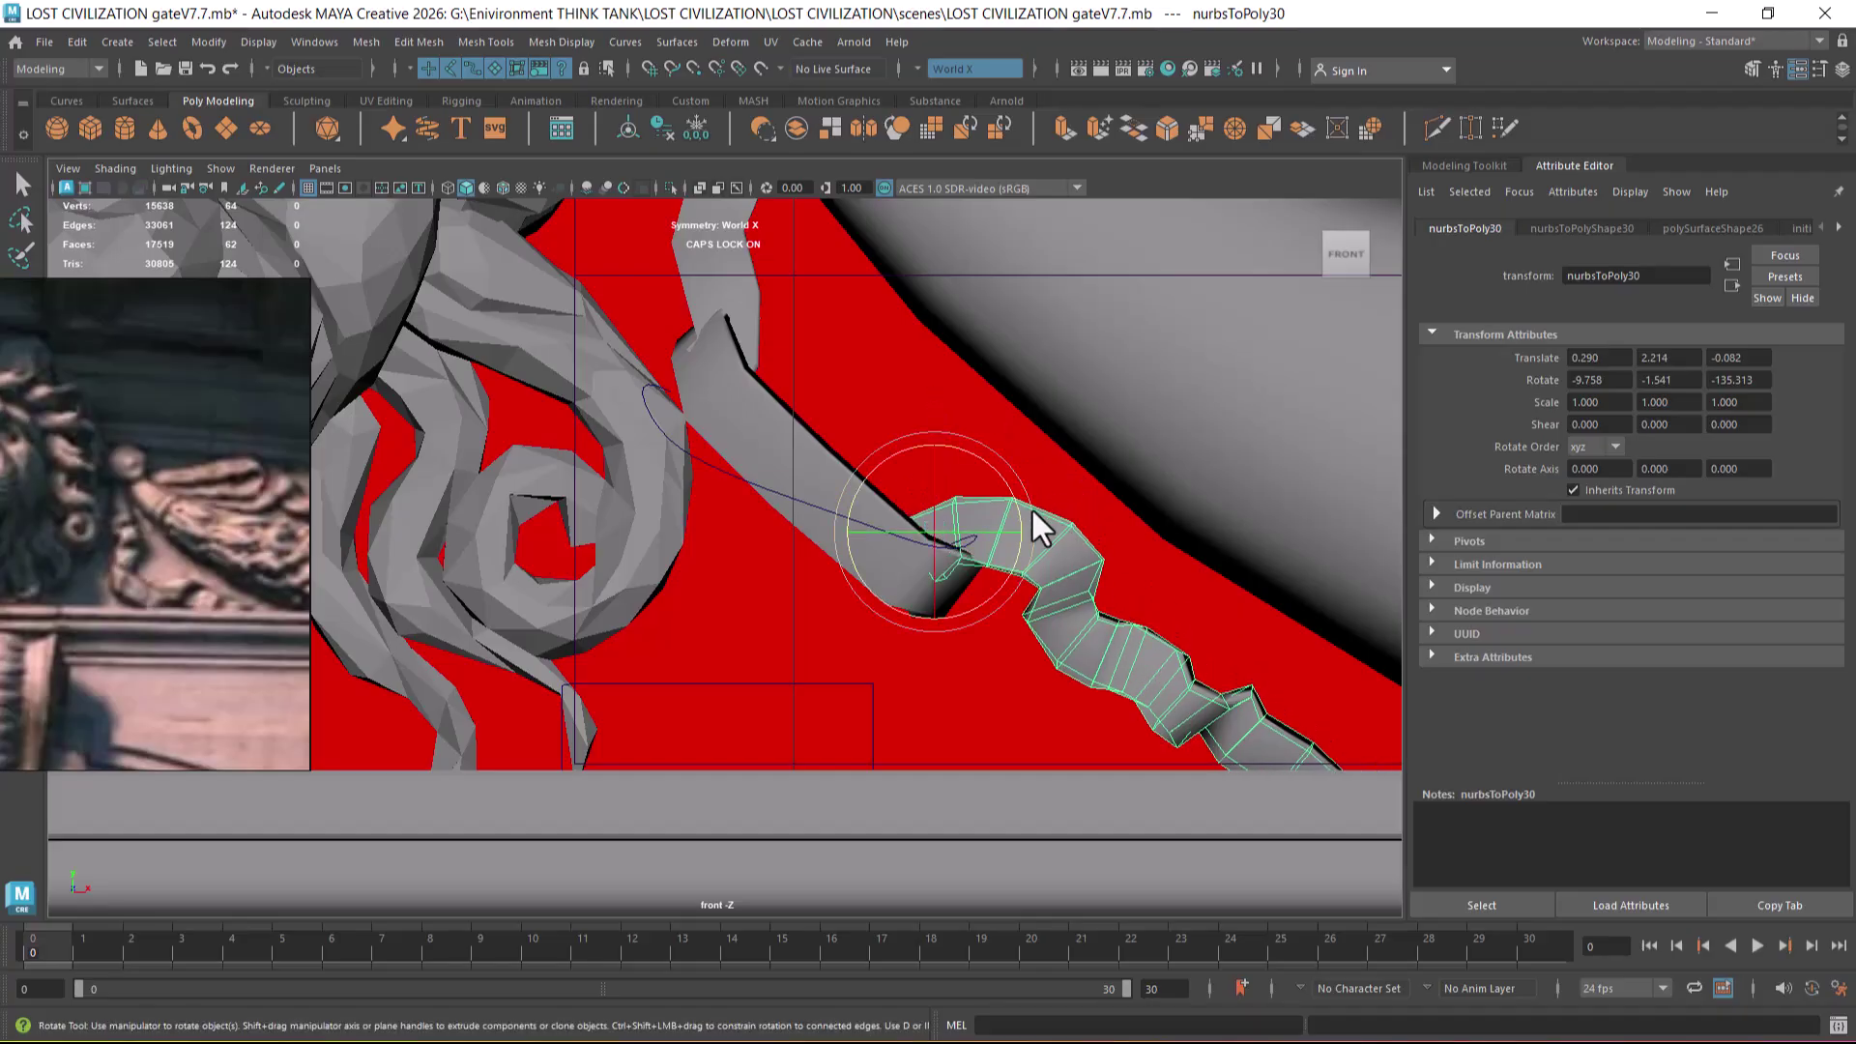
drag(1015, 513, 1003, 505)
scroll(1112, 594, down, 3)
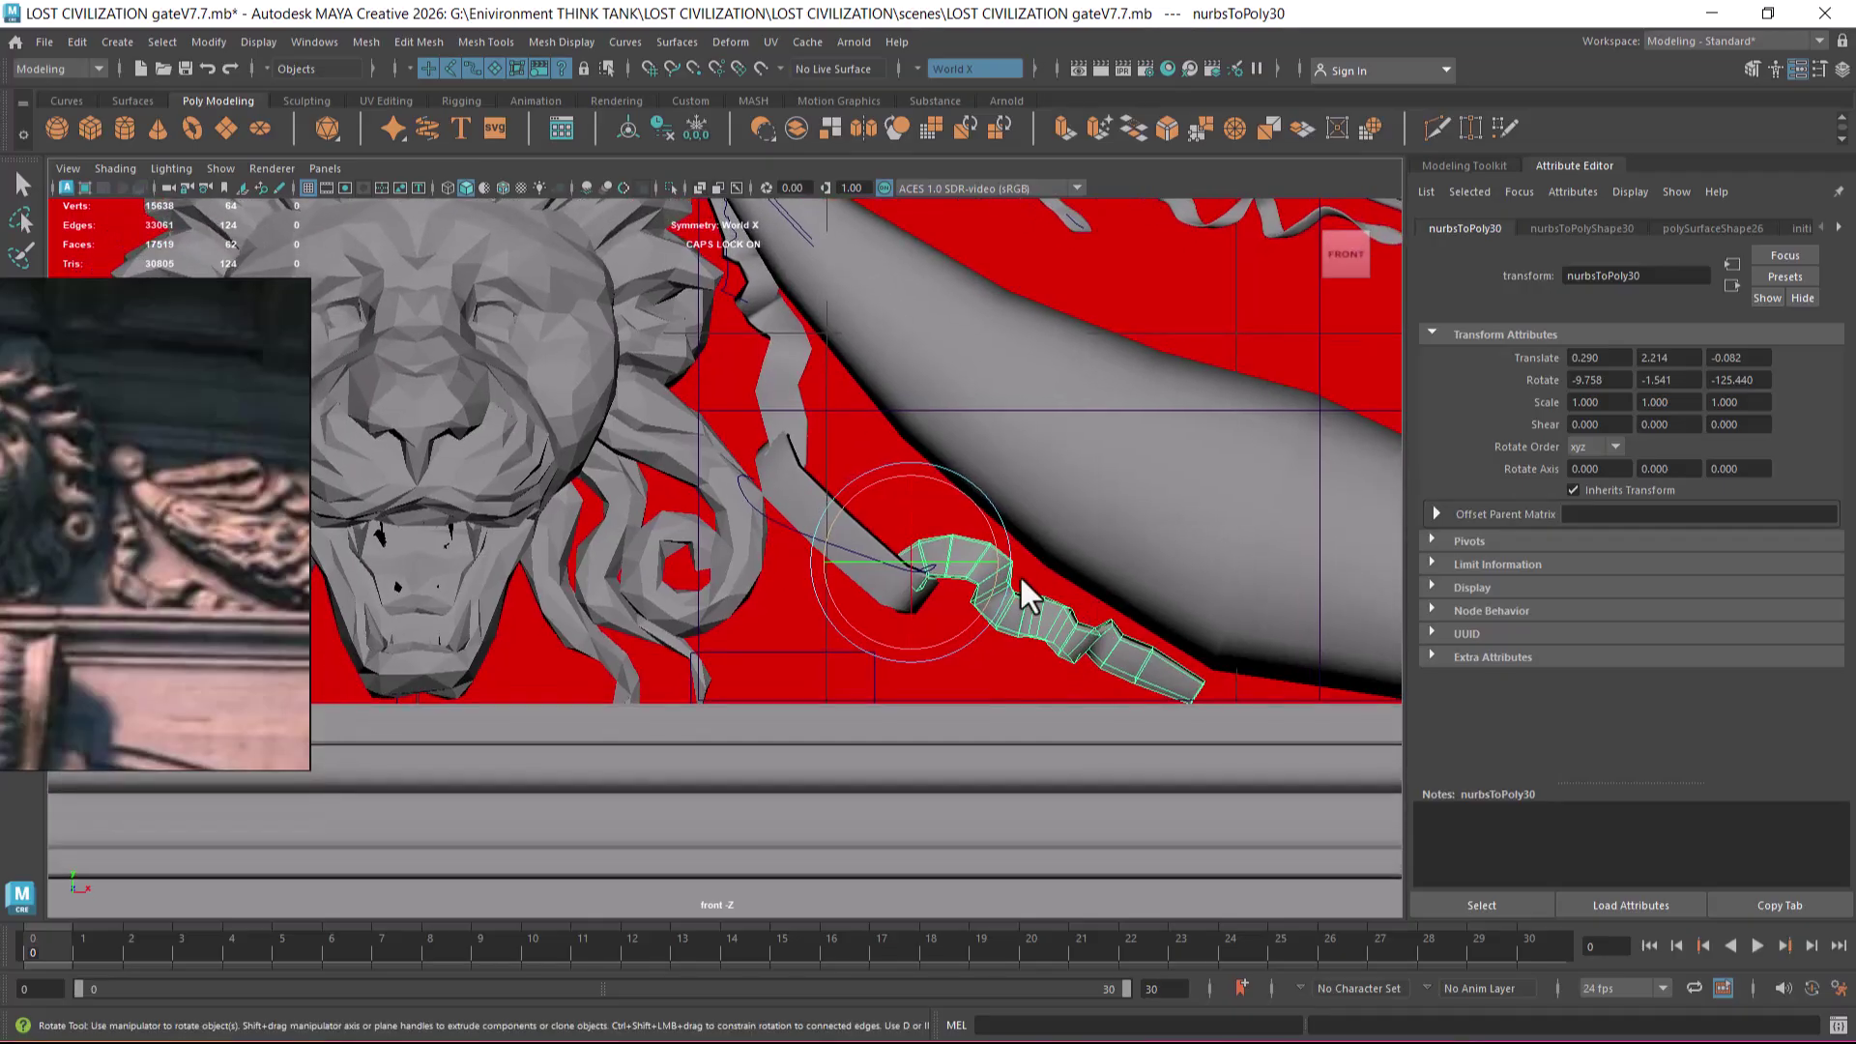
- Scale the middle ribbon piece uniformly to about 0.943 and move it to about X 0.060, Y 2.584
click(784, 488)
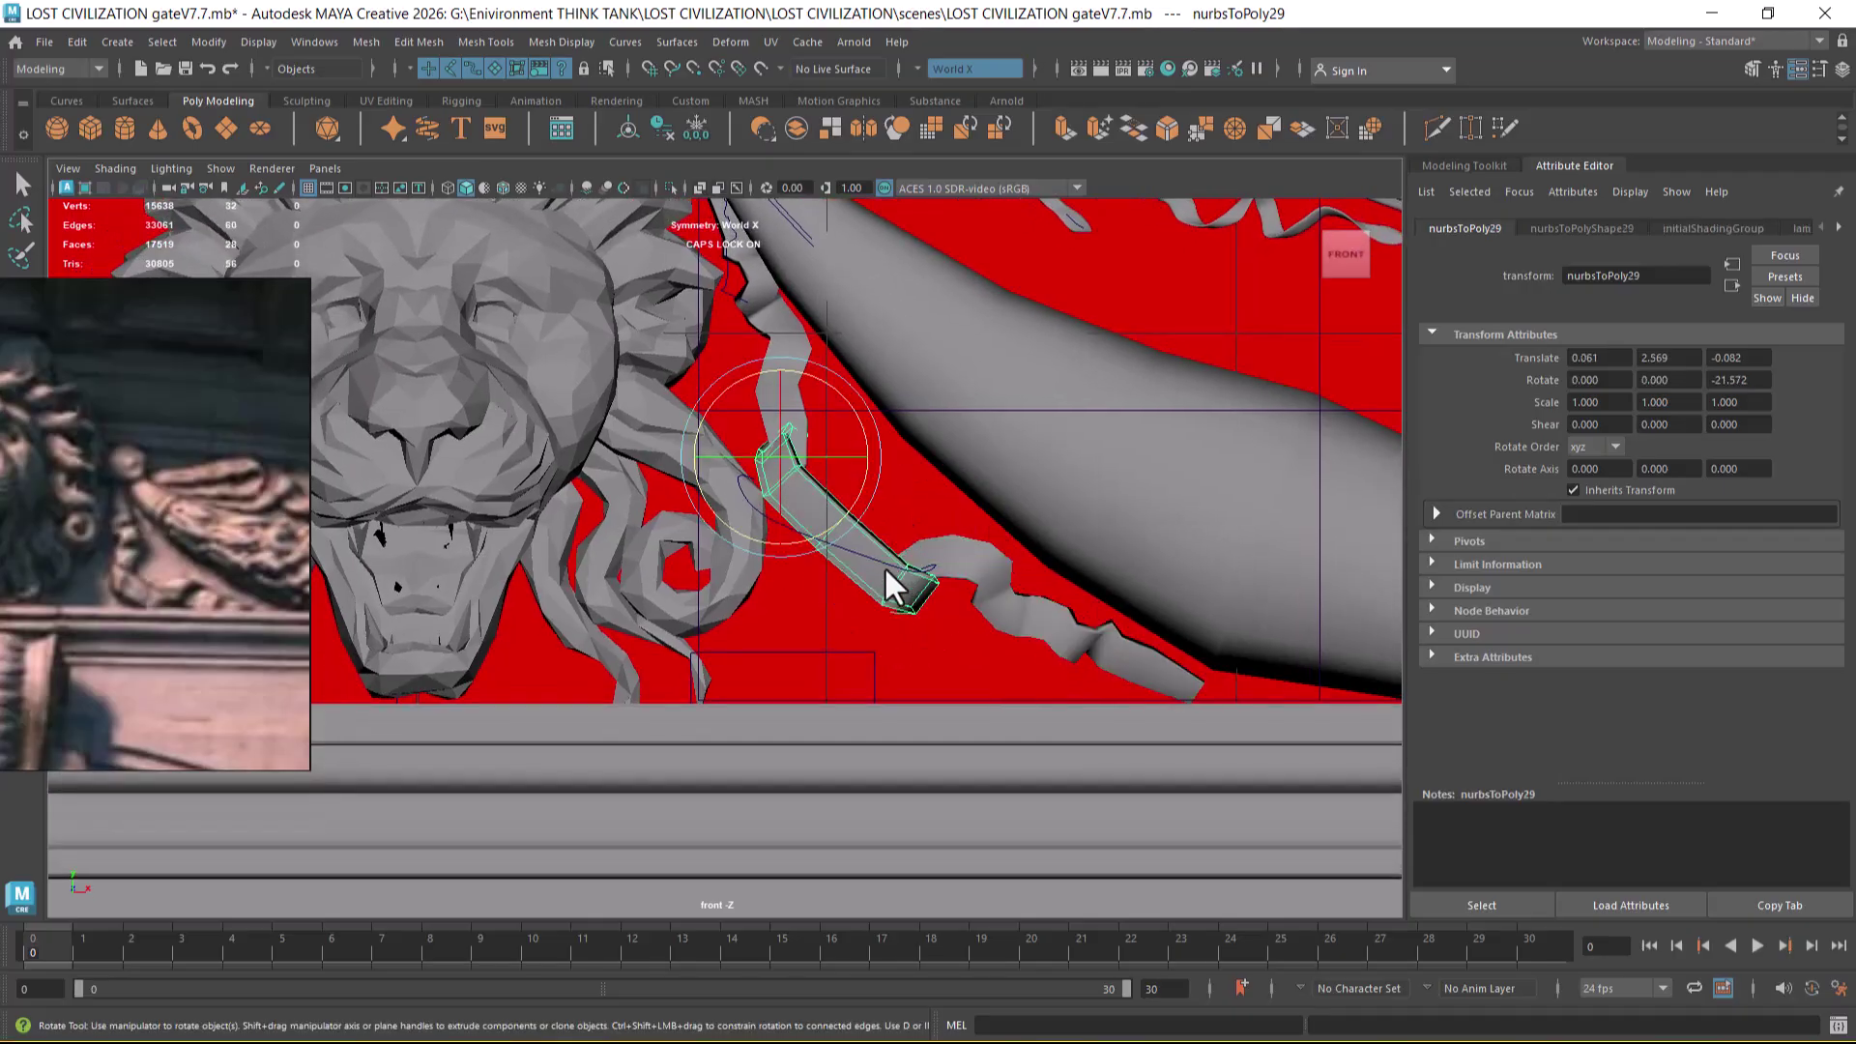
key(r)
drag(777, 460, 764, 462)
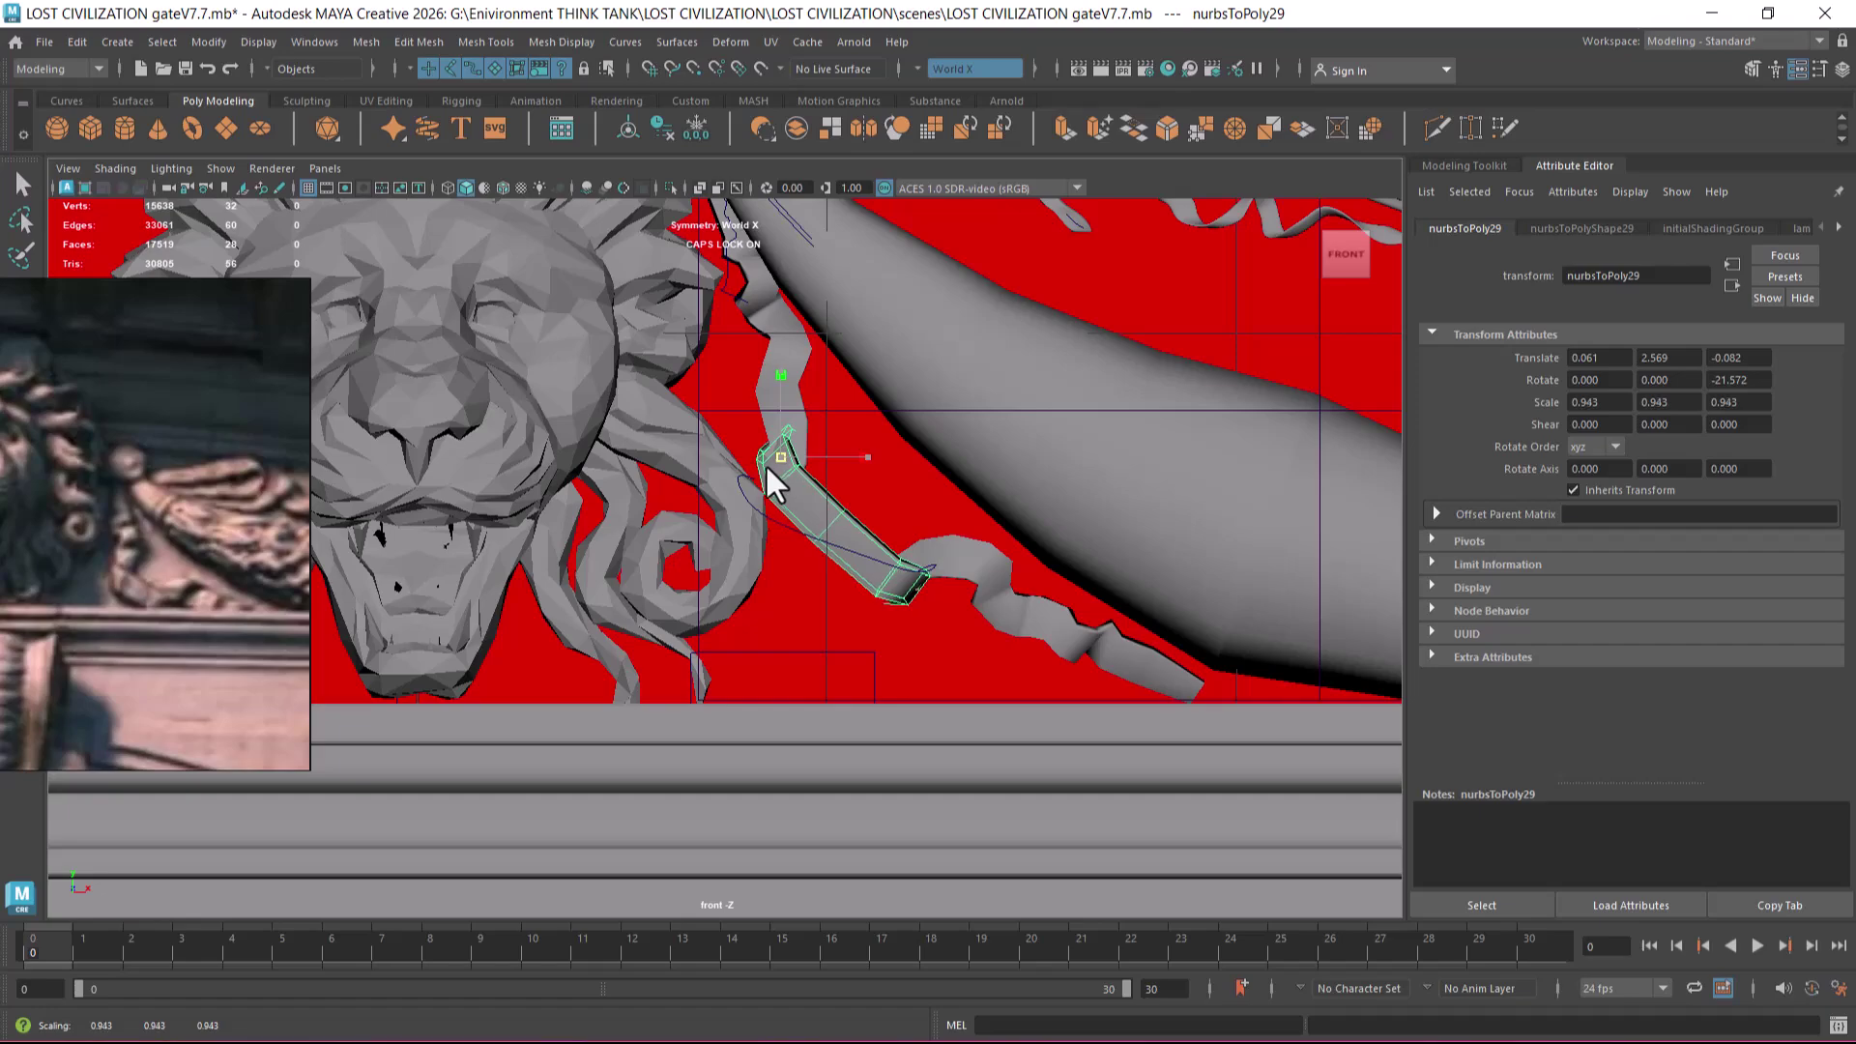
key(w)
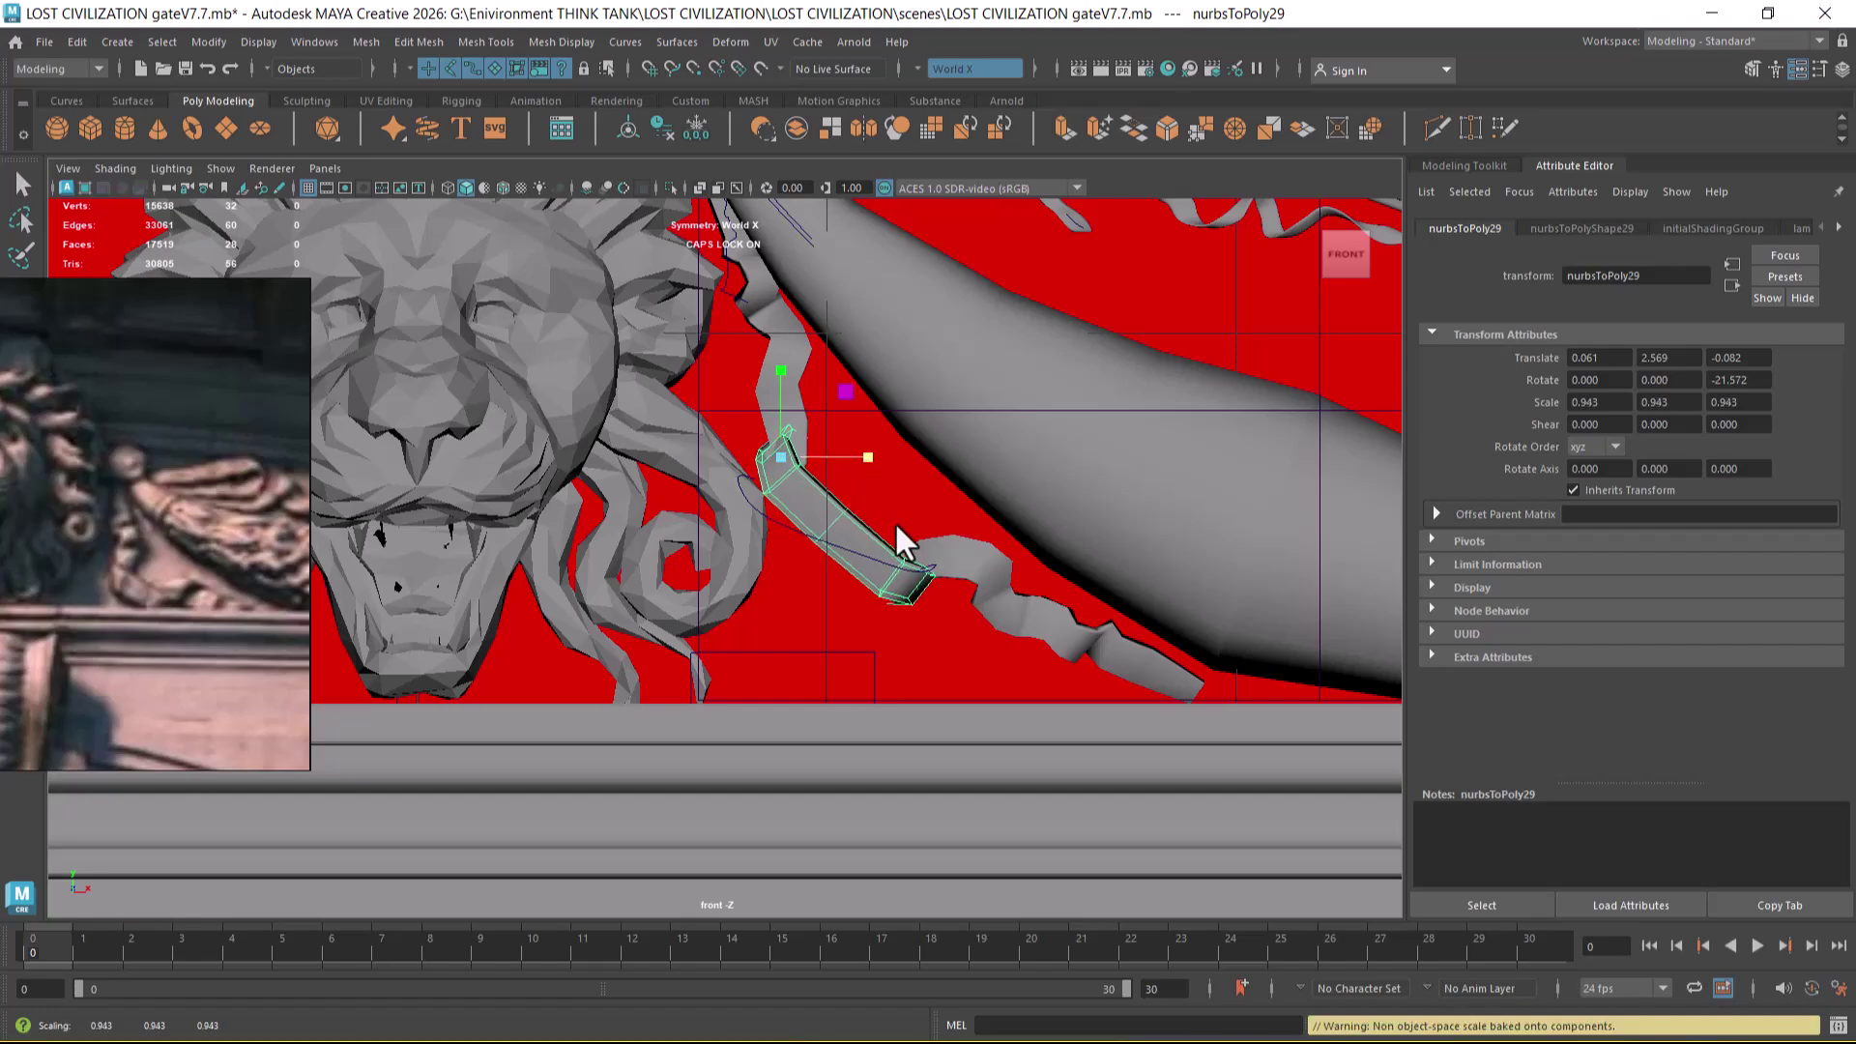
alt+right_drag(875, 548, 1052, 695)
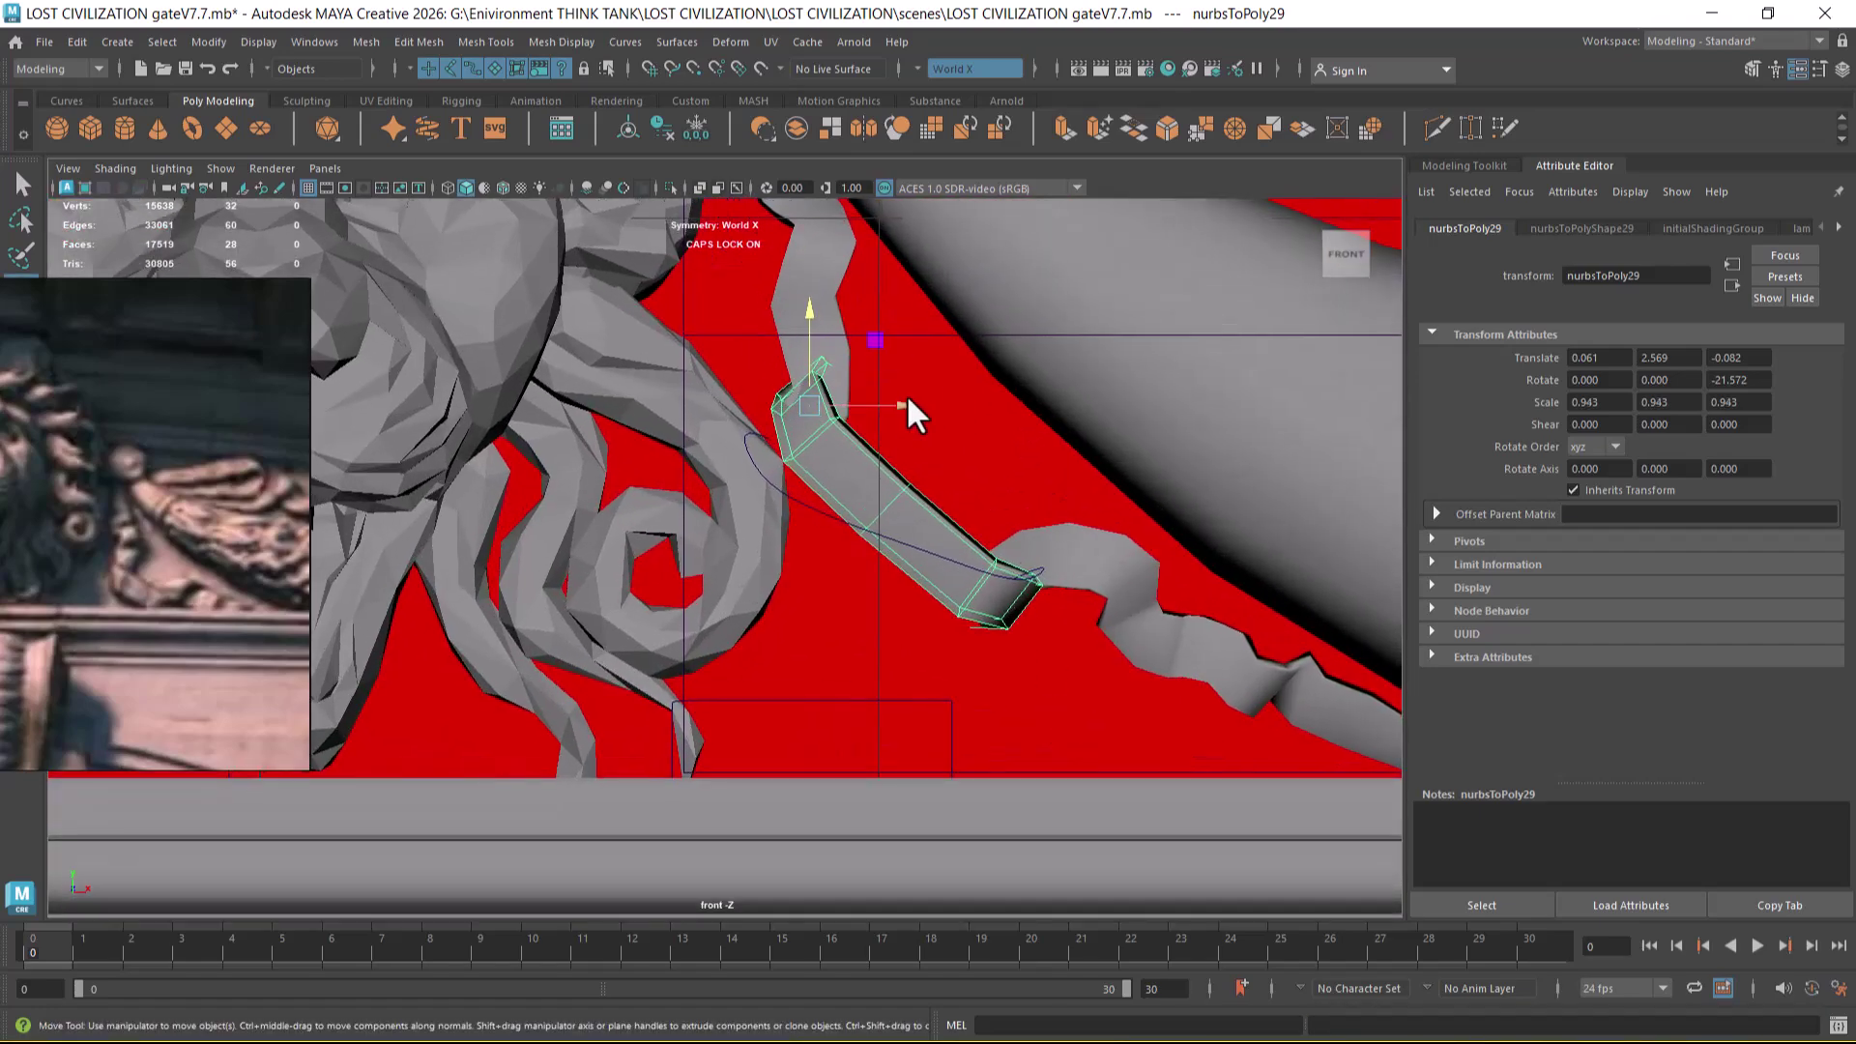
mouse_move(895, 400)
mouse_down()
mouse_move(809, 331)
mouse_move(899, 388)
mouse_up()
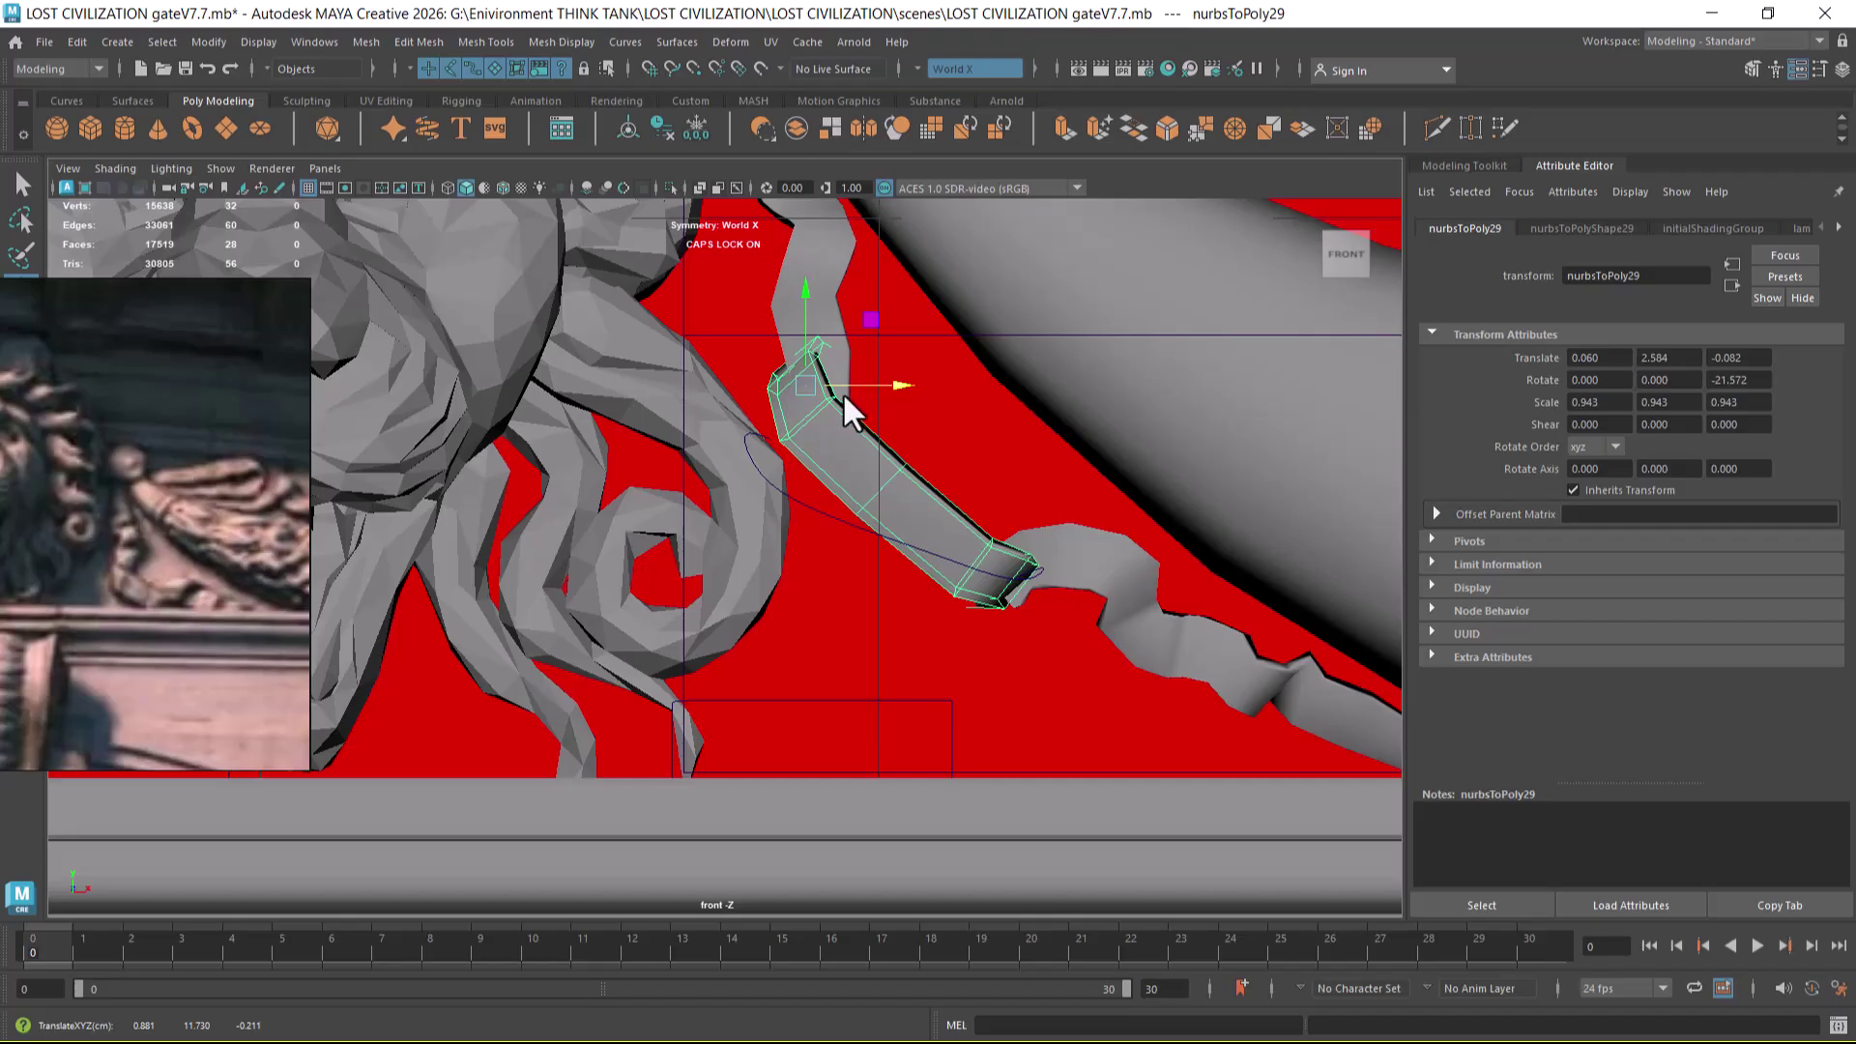
- Show the upper and middle ribbon pieces with smooth mesh preview and shift the middle piece slightly toward the lion's mane
click(833, 319)
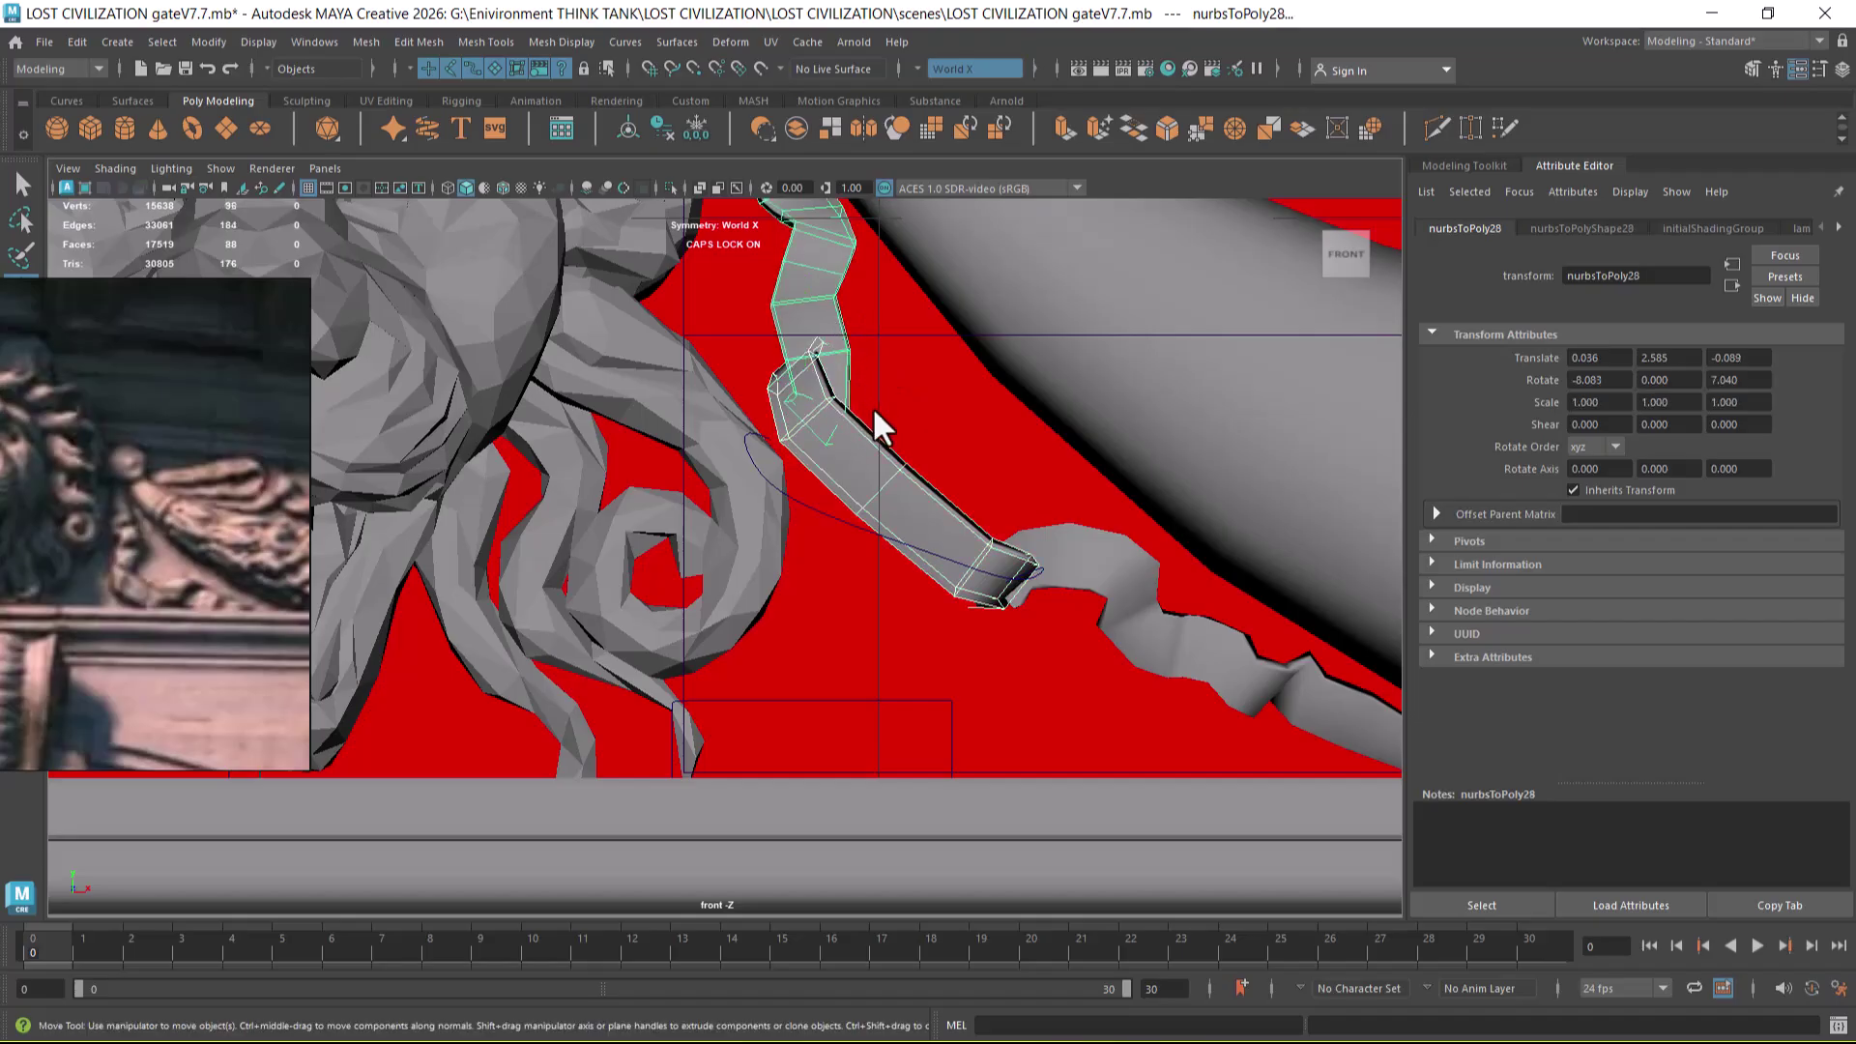
click(828, 414)
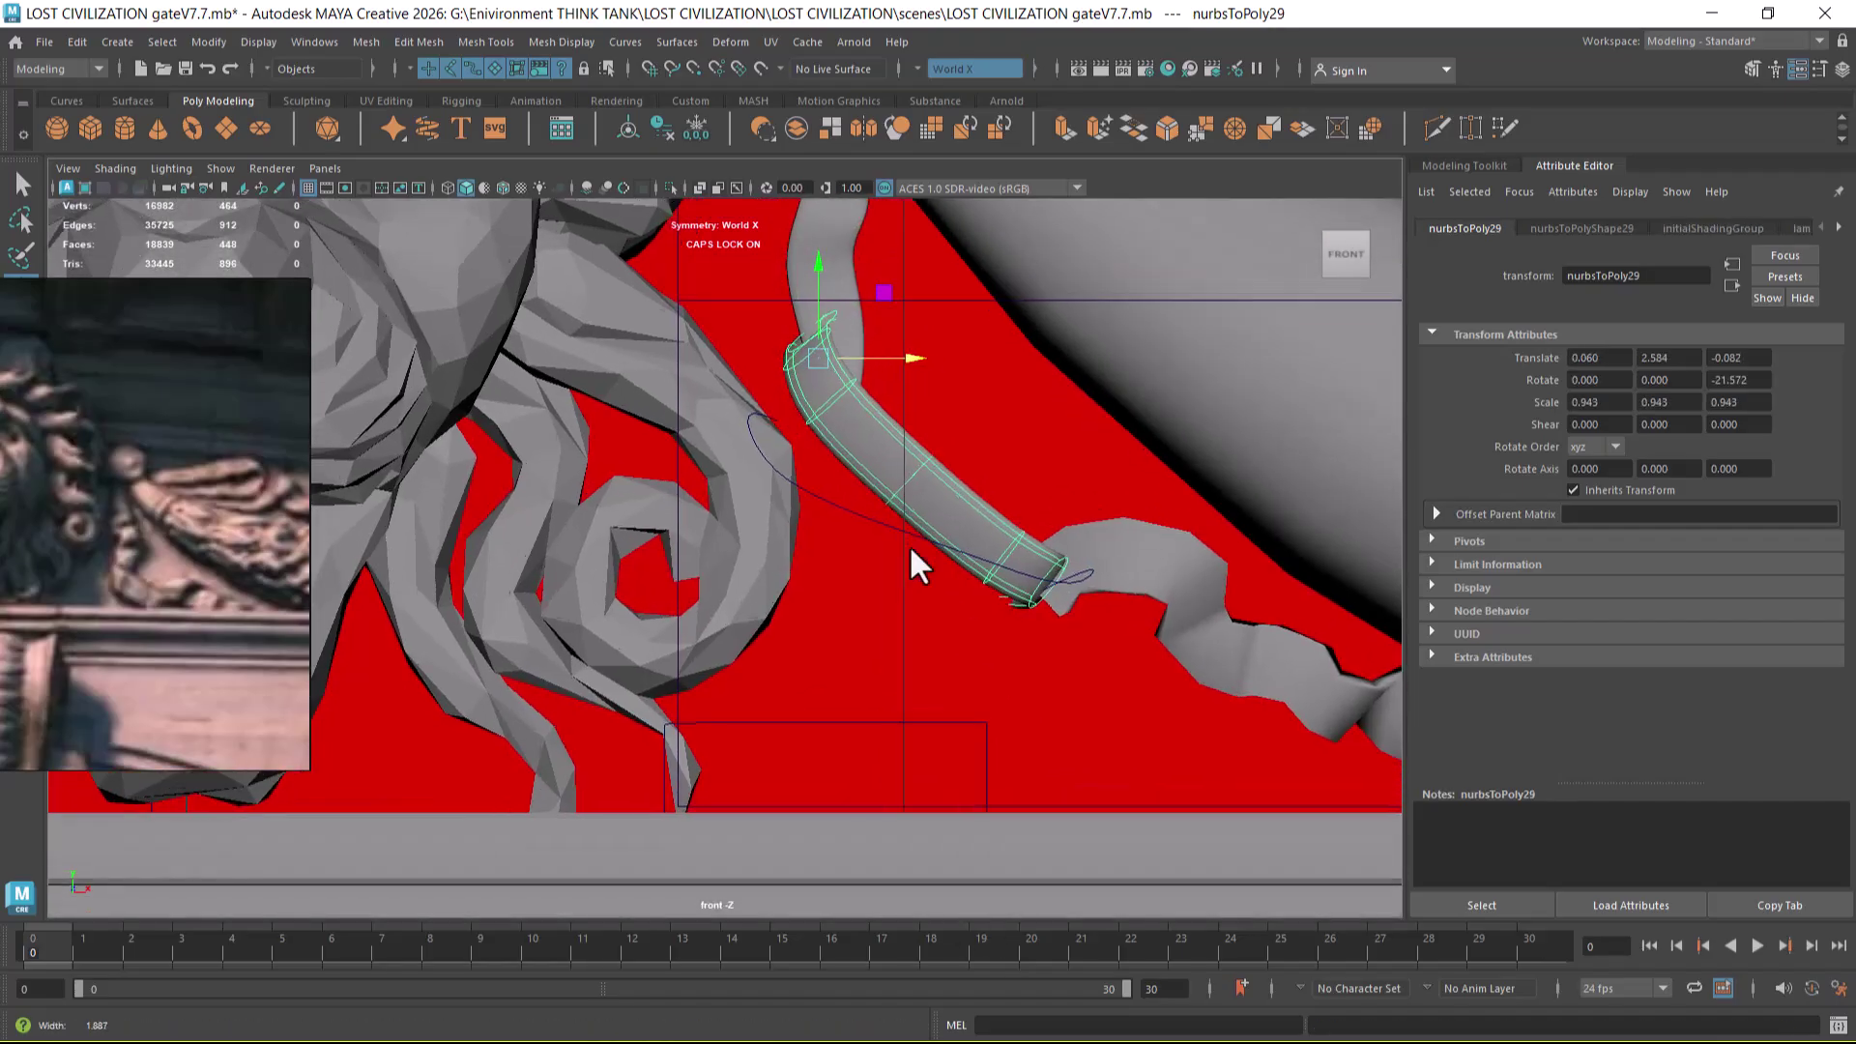
scroll(870, 517, up, 2)
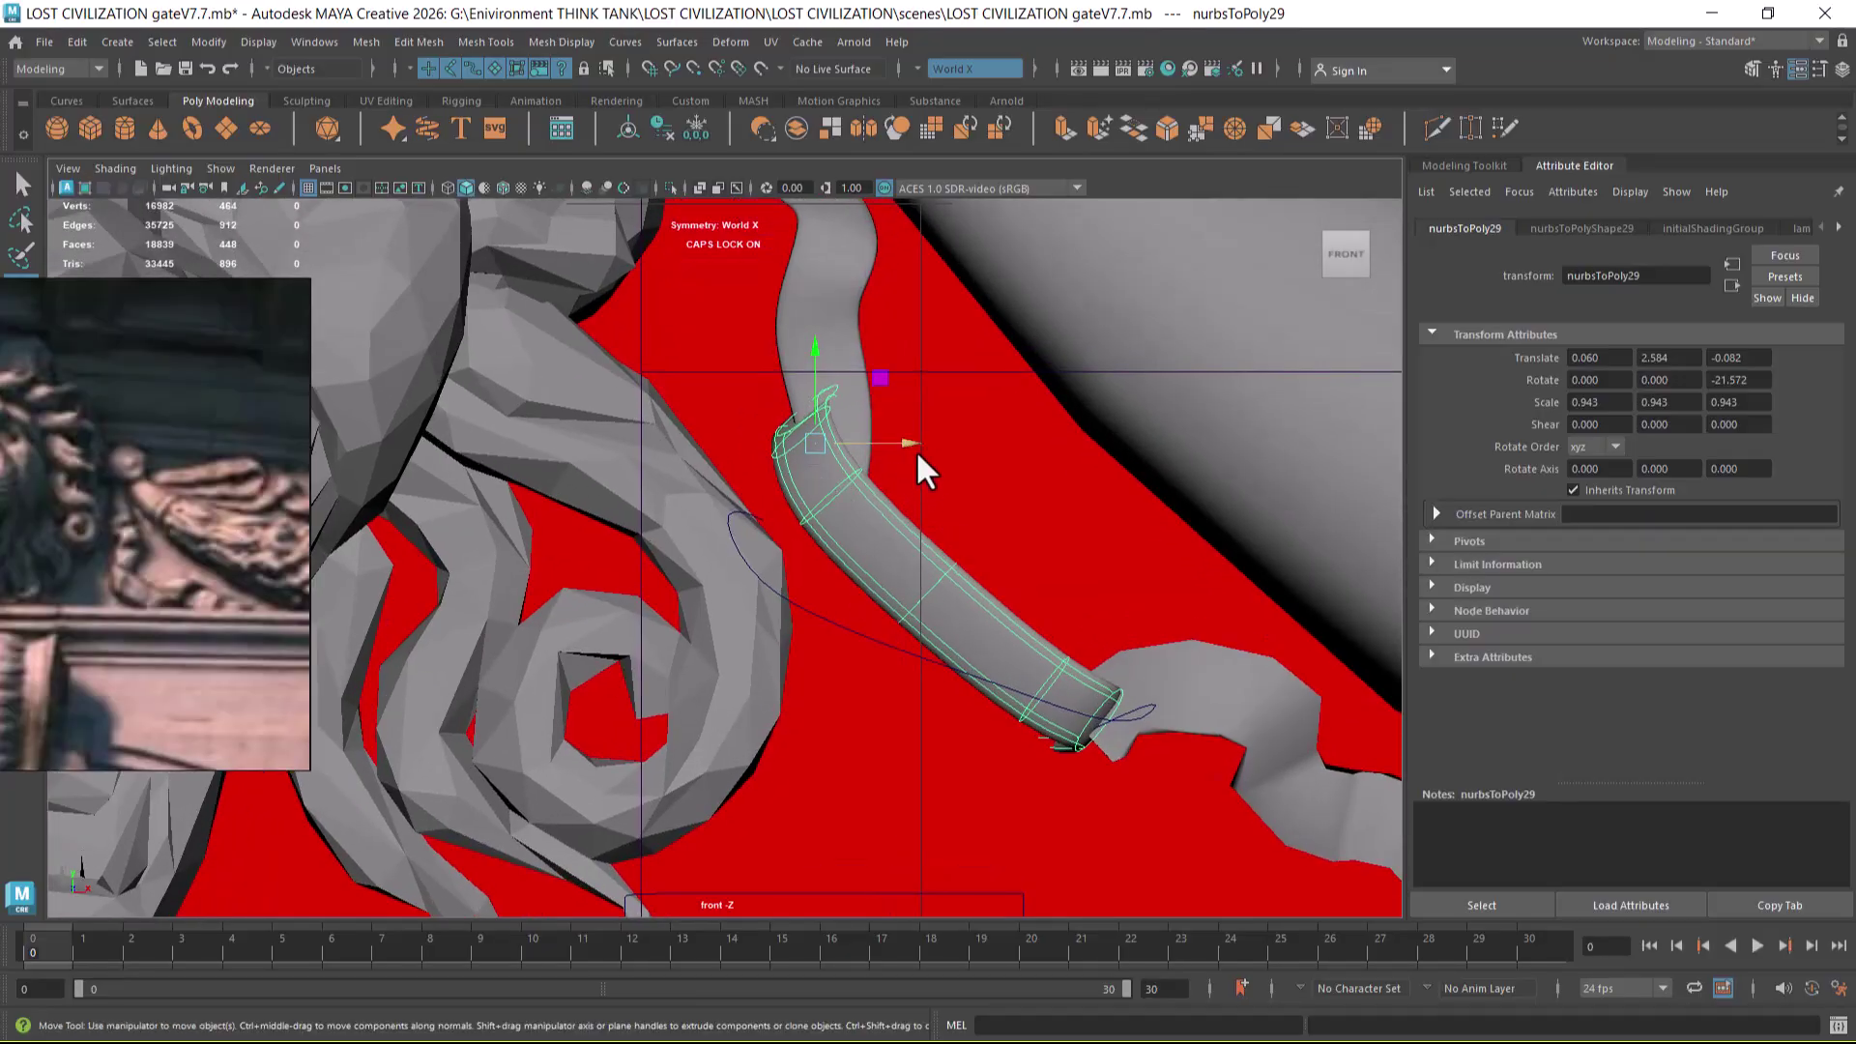
drag(912, 447, 887, 455)
drag(787, 455, 802, 455)
- Move the curled ribbon piece to about X 0.262, Y 2.219 against the middle piece's end, leaving it in unsmoothed display
click(1190, 711)
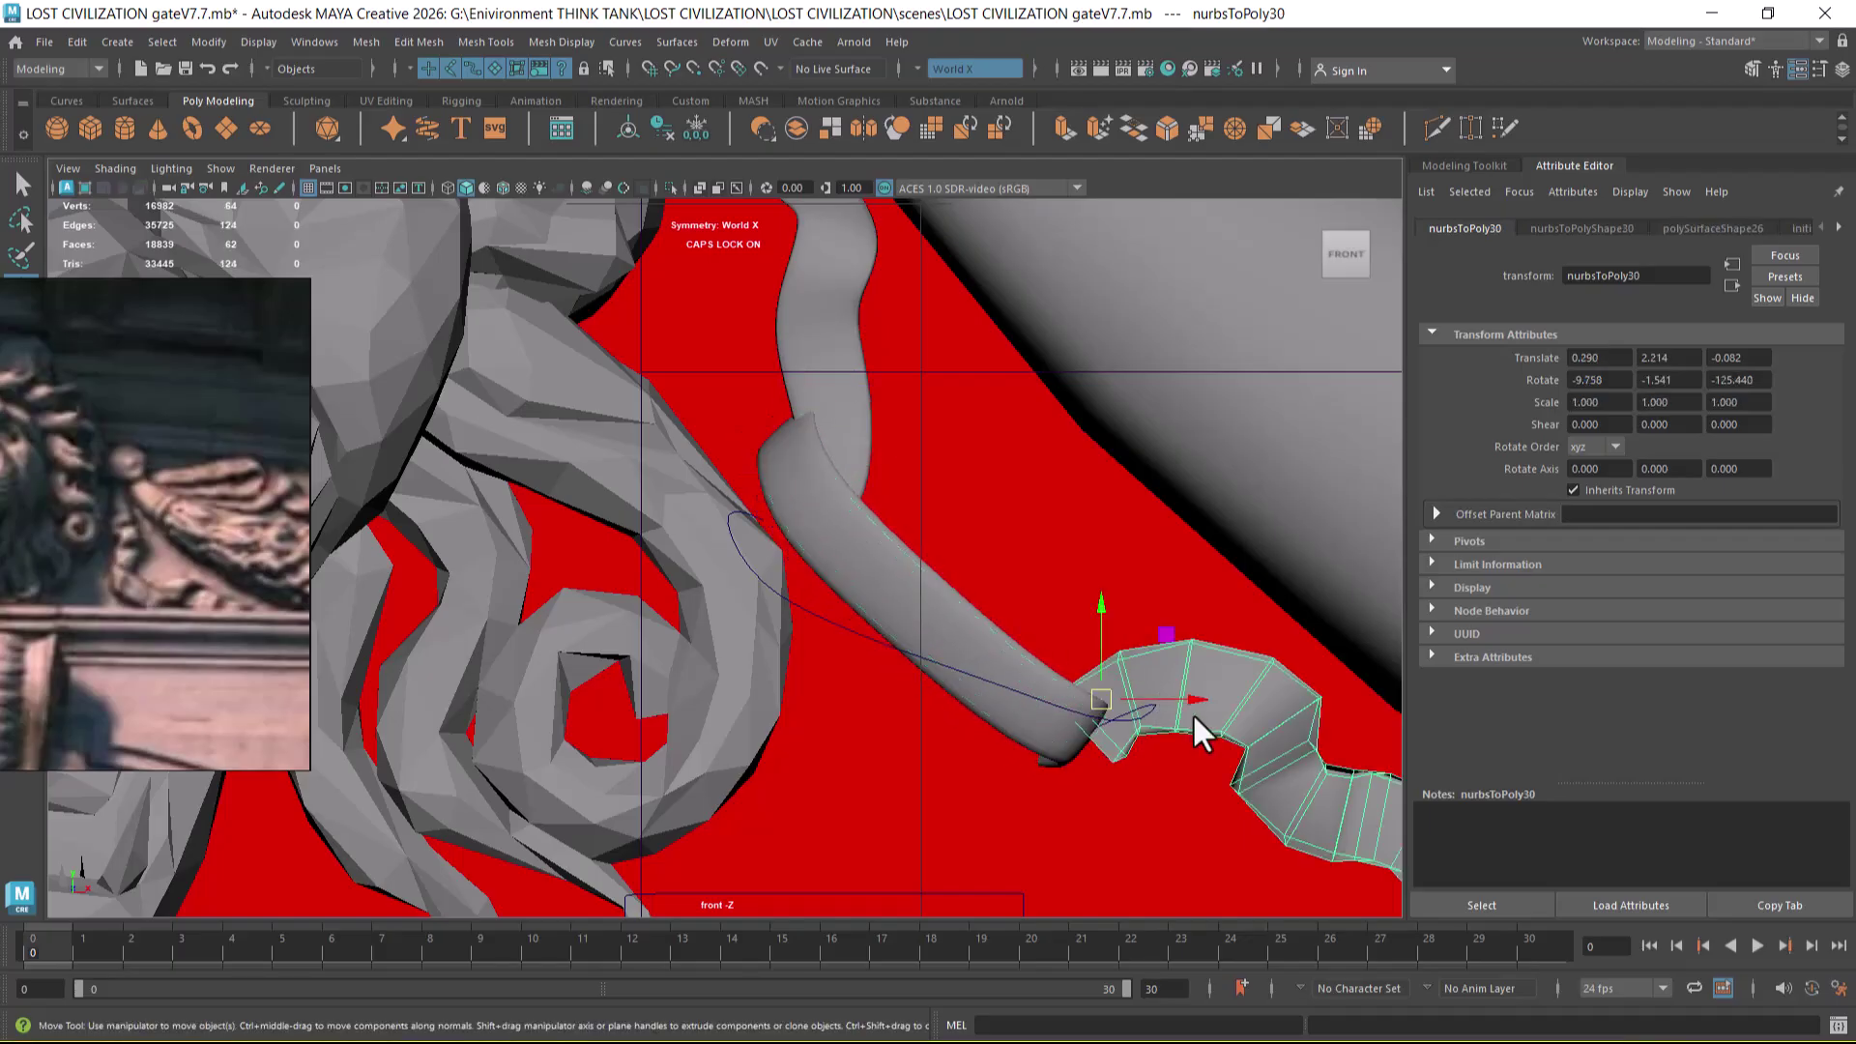
key(3)
mouse_move(1101, 699)
mouse_down()
mouse_move(1040, 683)
mouse_move(1041, 701)
mouse_up()
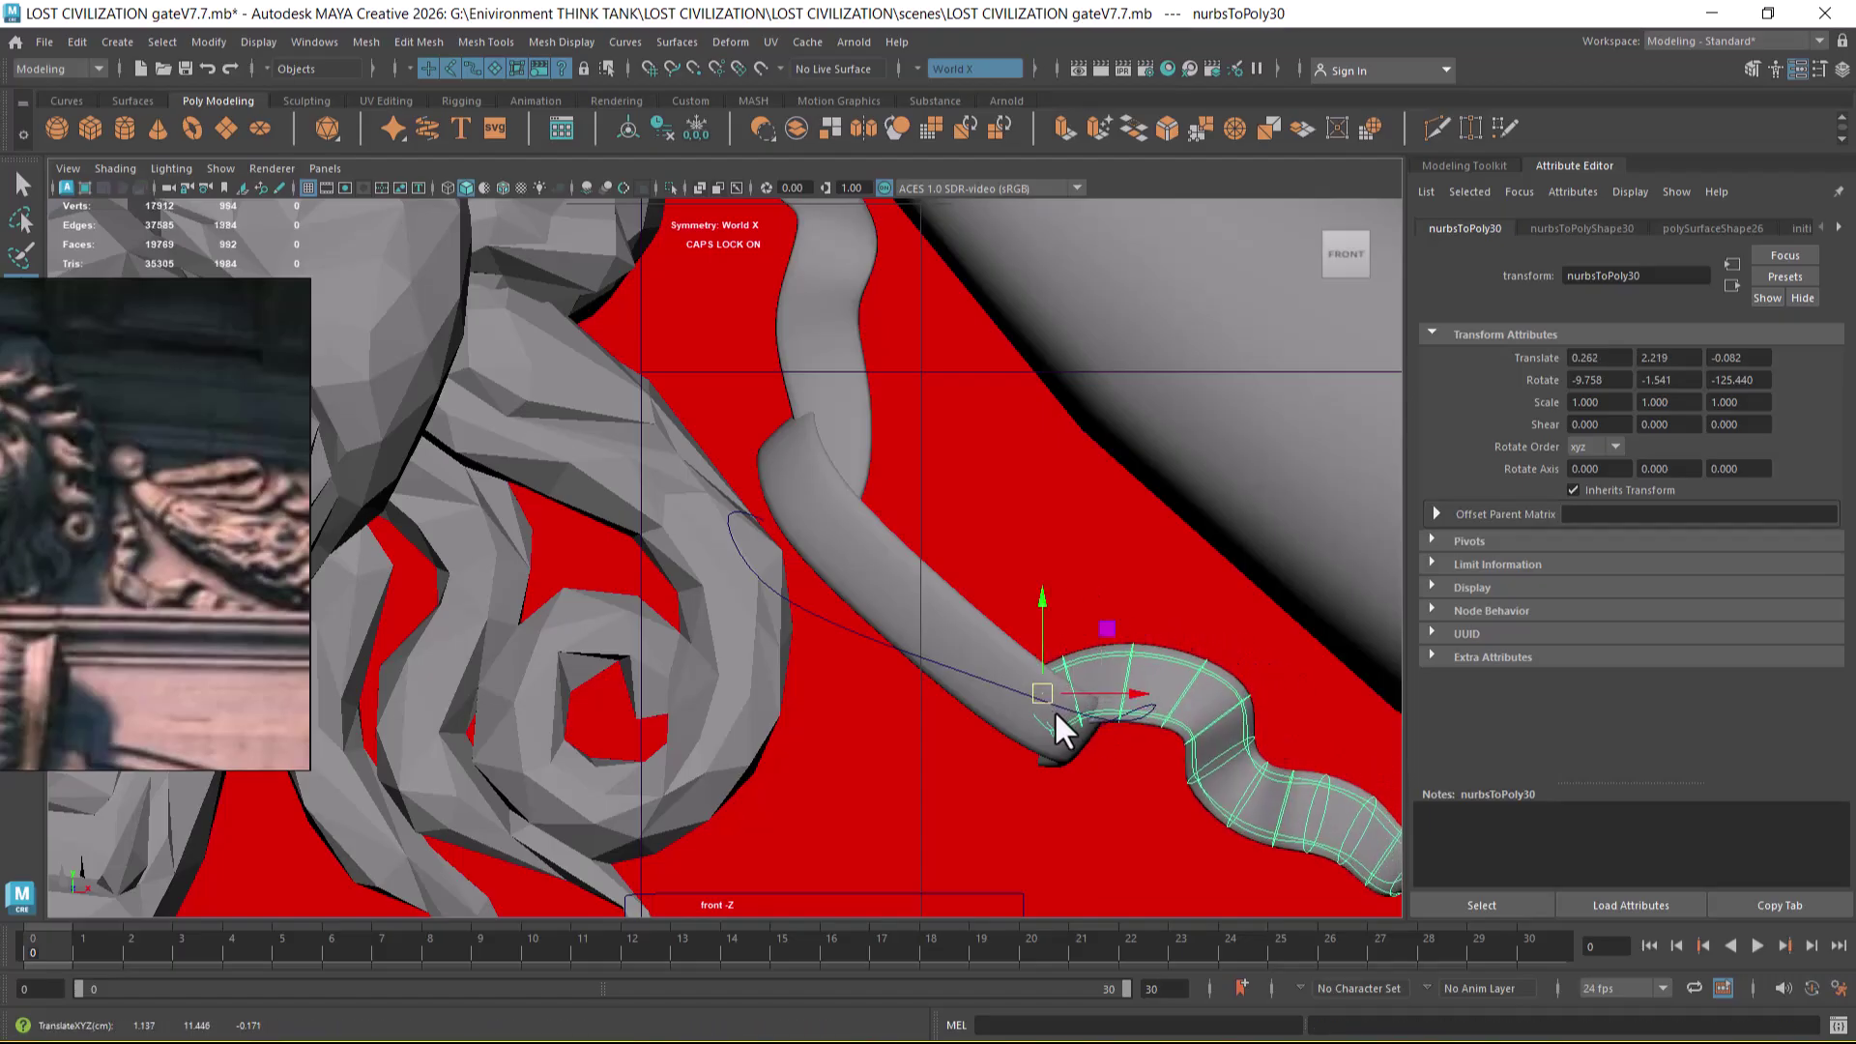
key(1)
scroll(1013, 653, down, 3)
scroll(957, 599, up, 3)
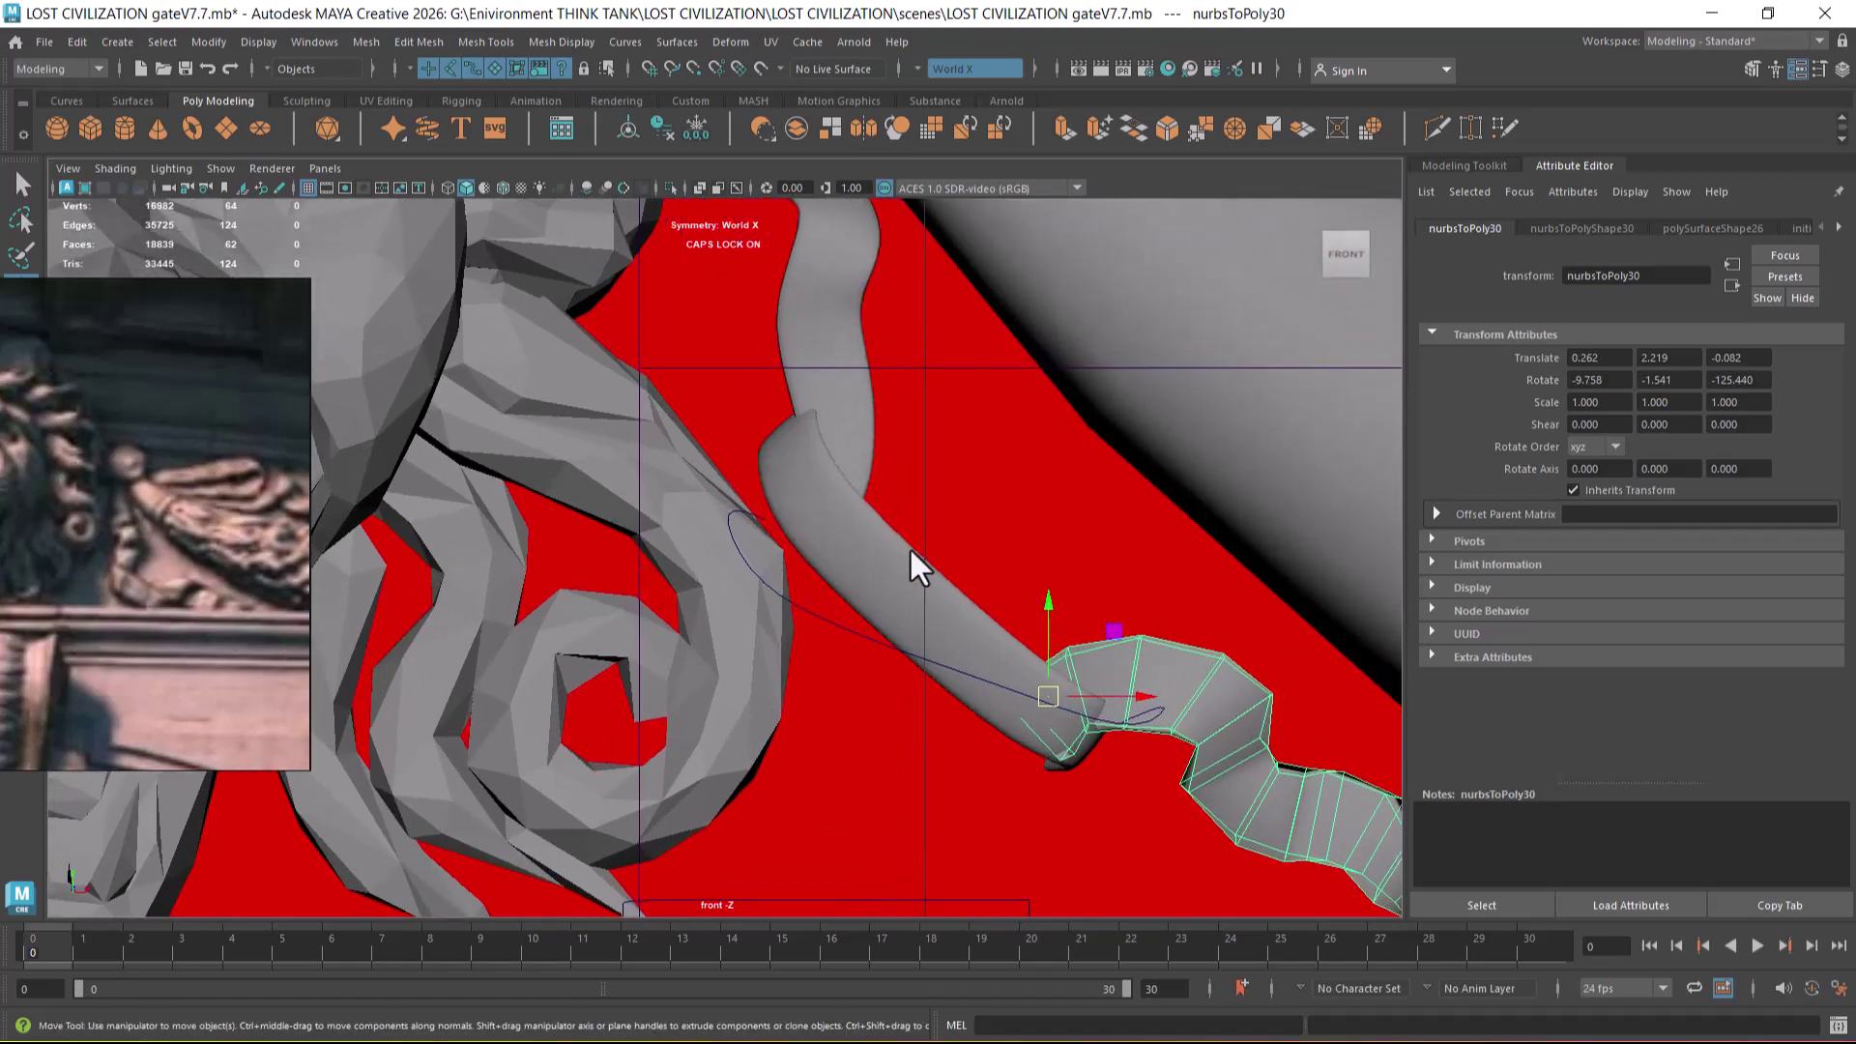
- Shift the mane-side vertices near the upper ribbon's lower end sideways to tuck them behind the middle piece, restore its smooth preview and deselect it
click(846, 428)
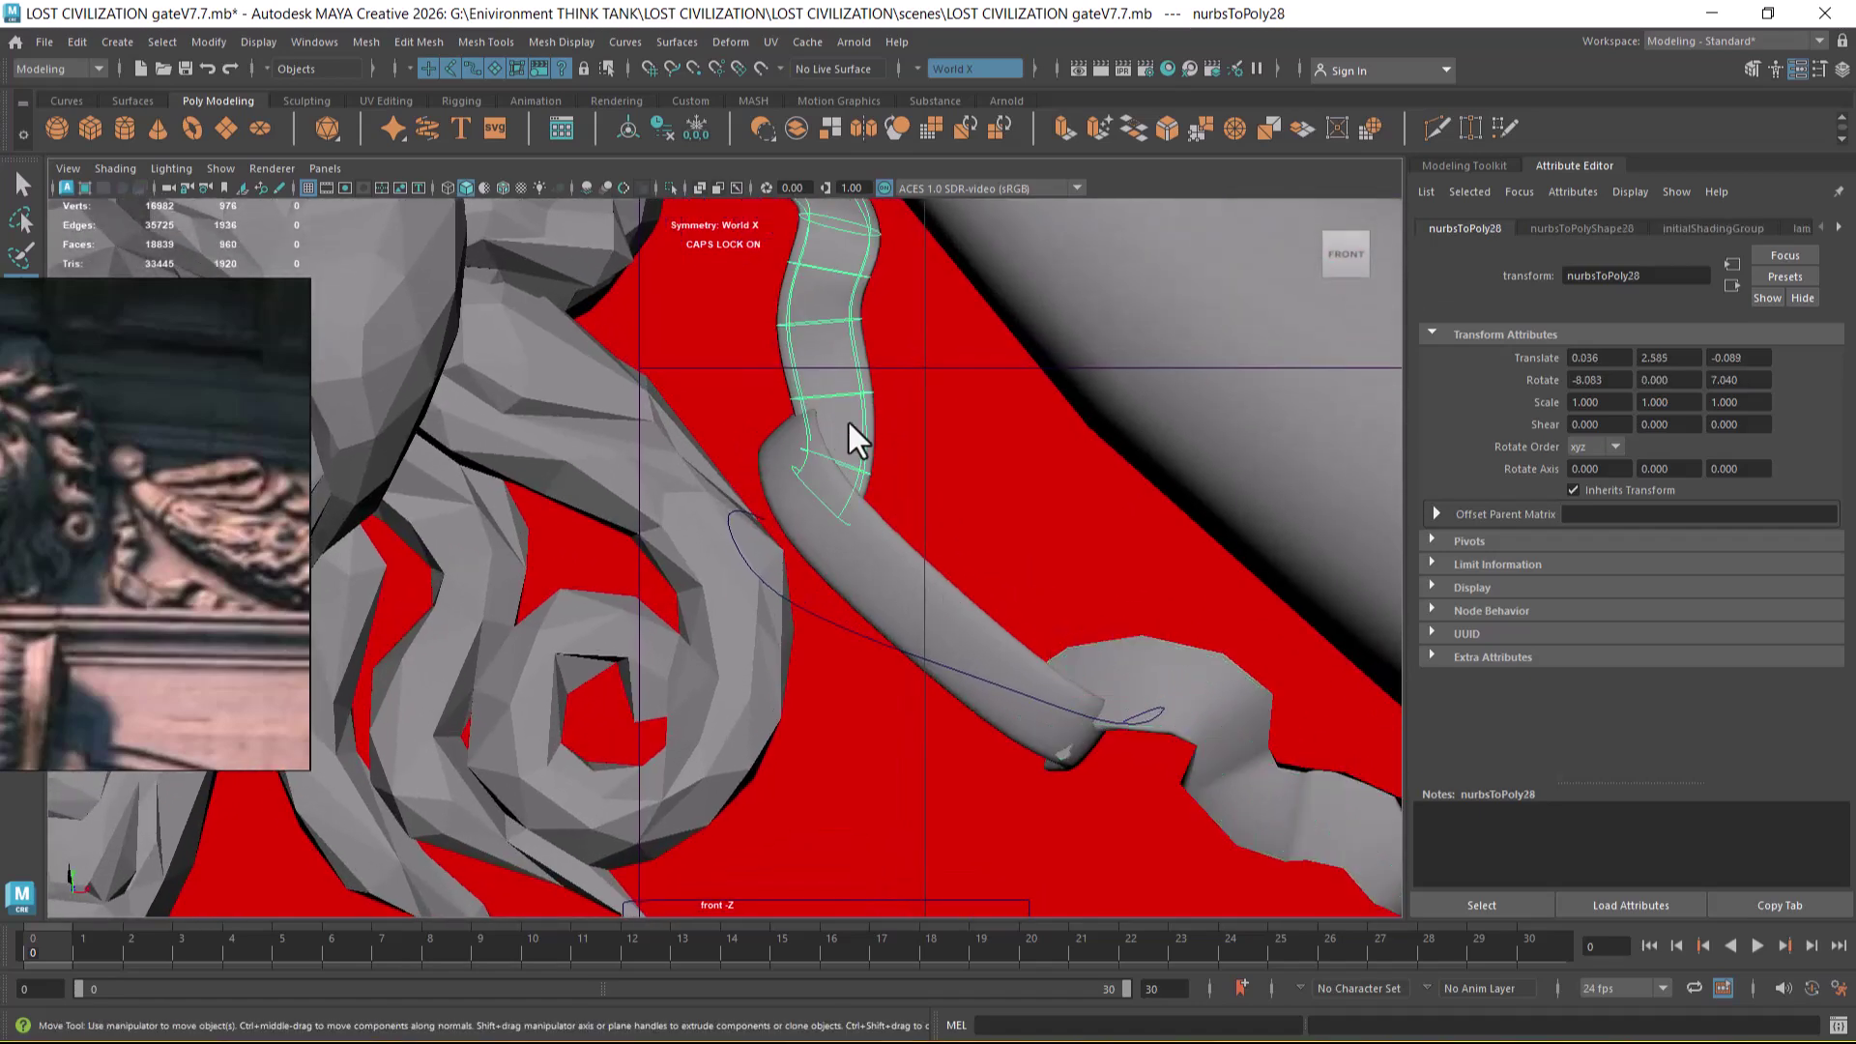
key(1)
right_drag(839, 382, 767, 398)
drag(767, 398, 913, 404)
key(3)
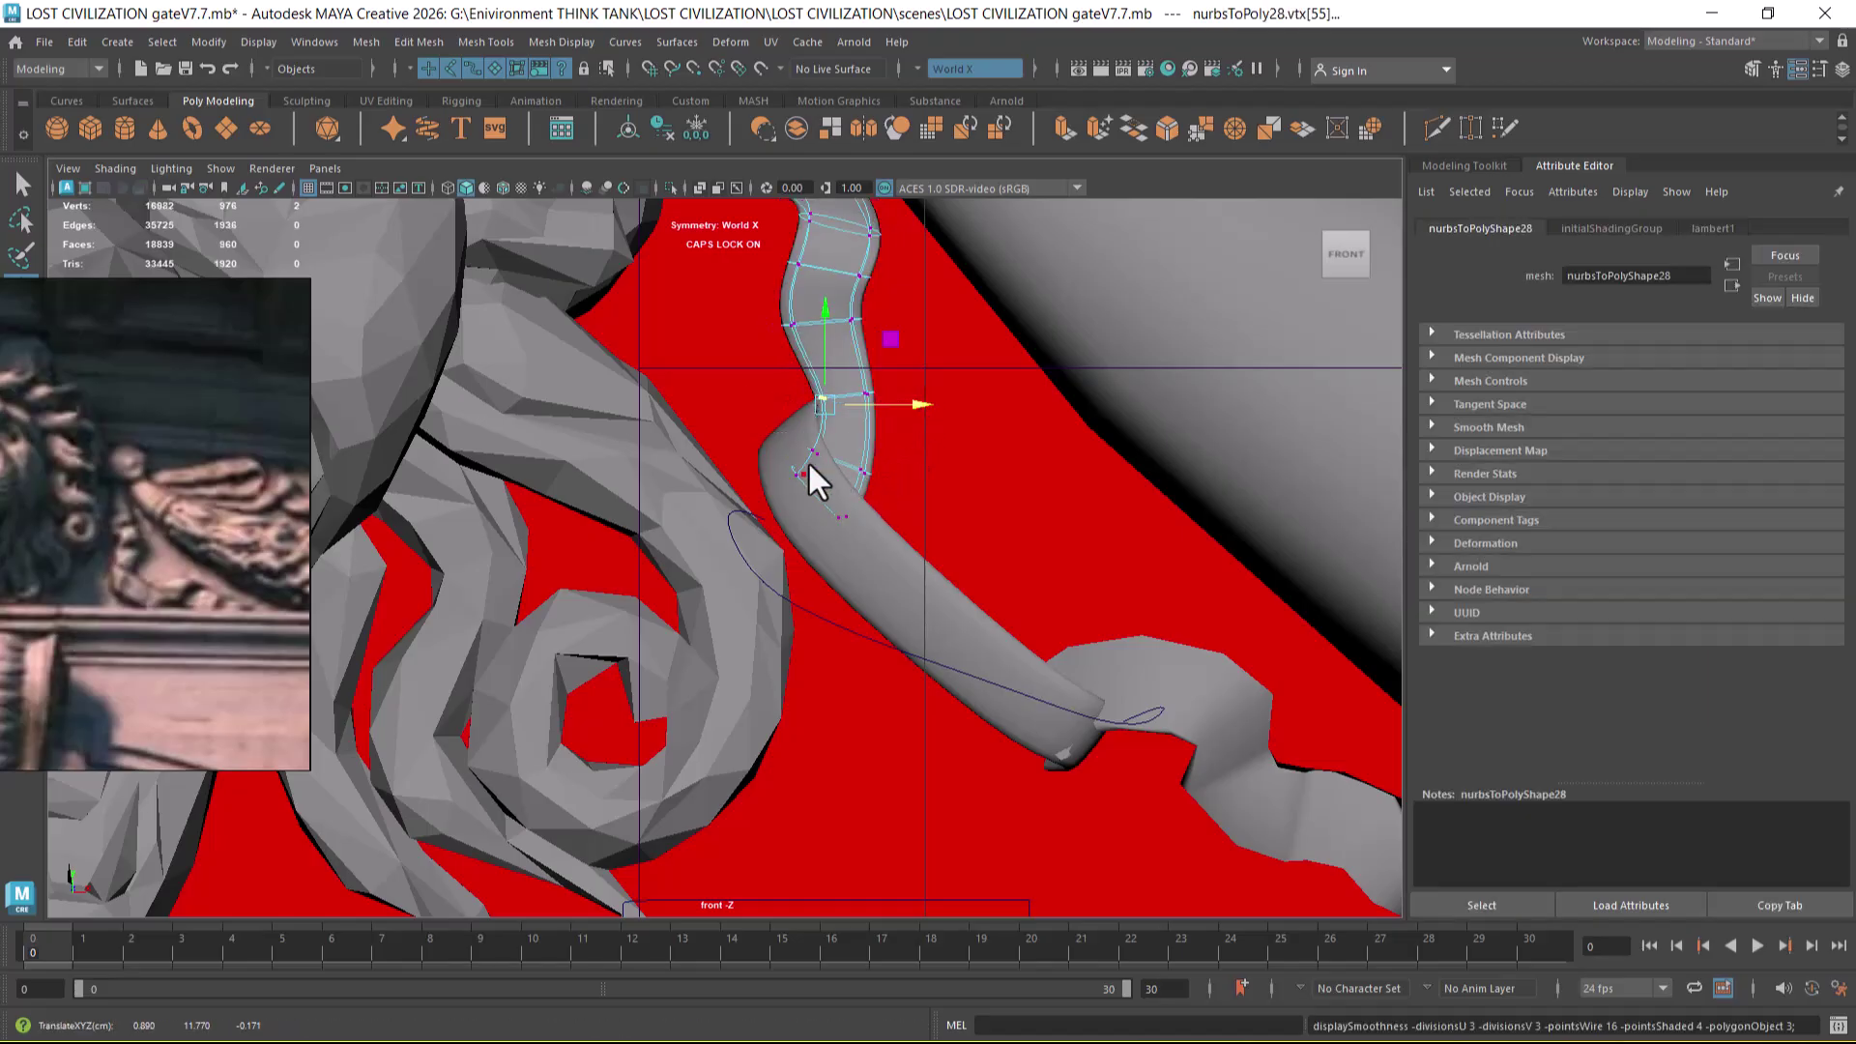
right_drag(828, 358, 950, 278)
scroll(986, 659, down, 6)
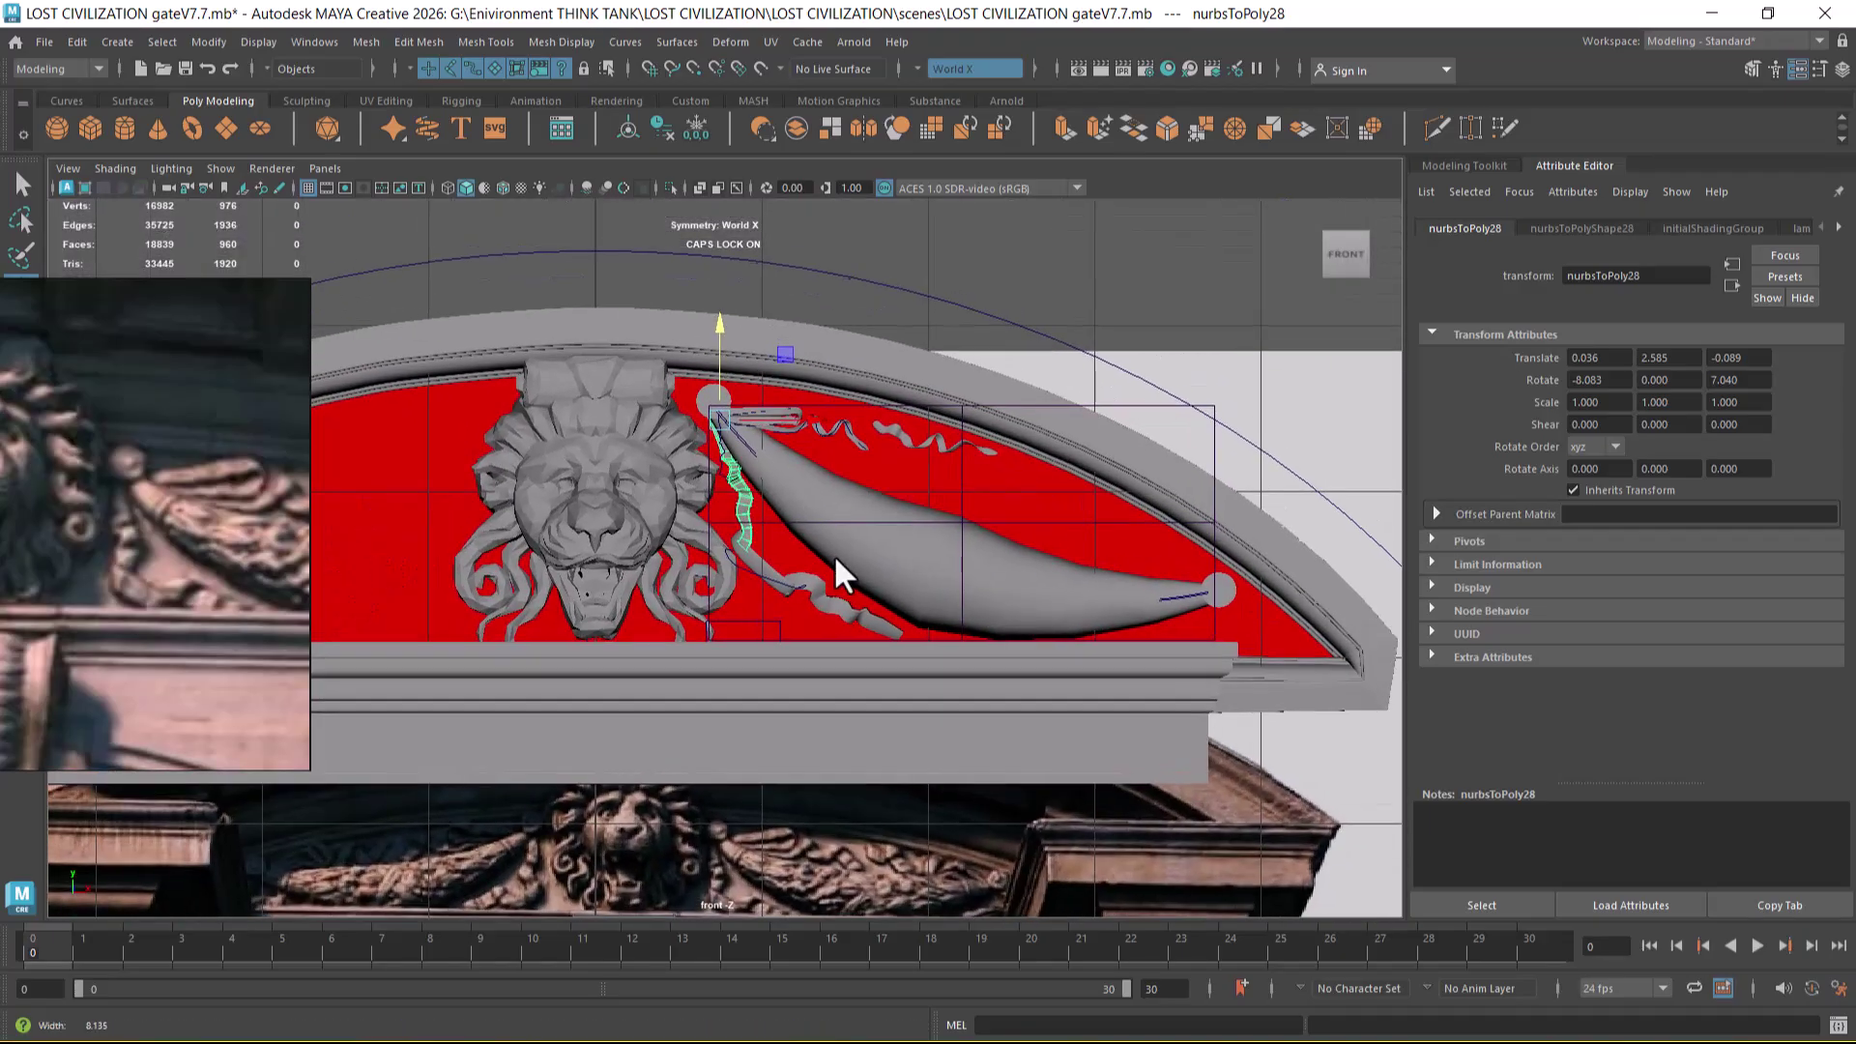
click(1104, 246)
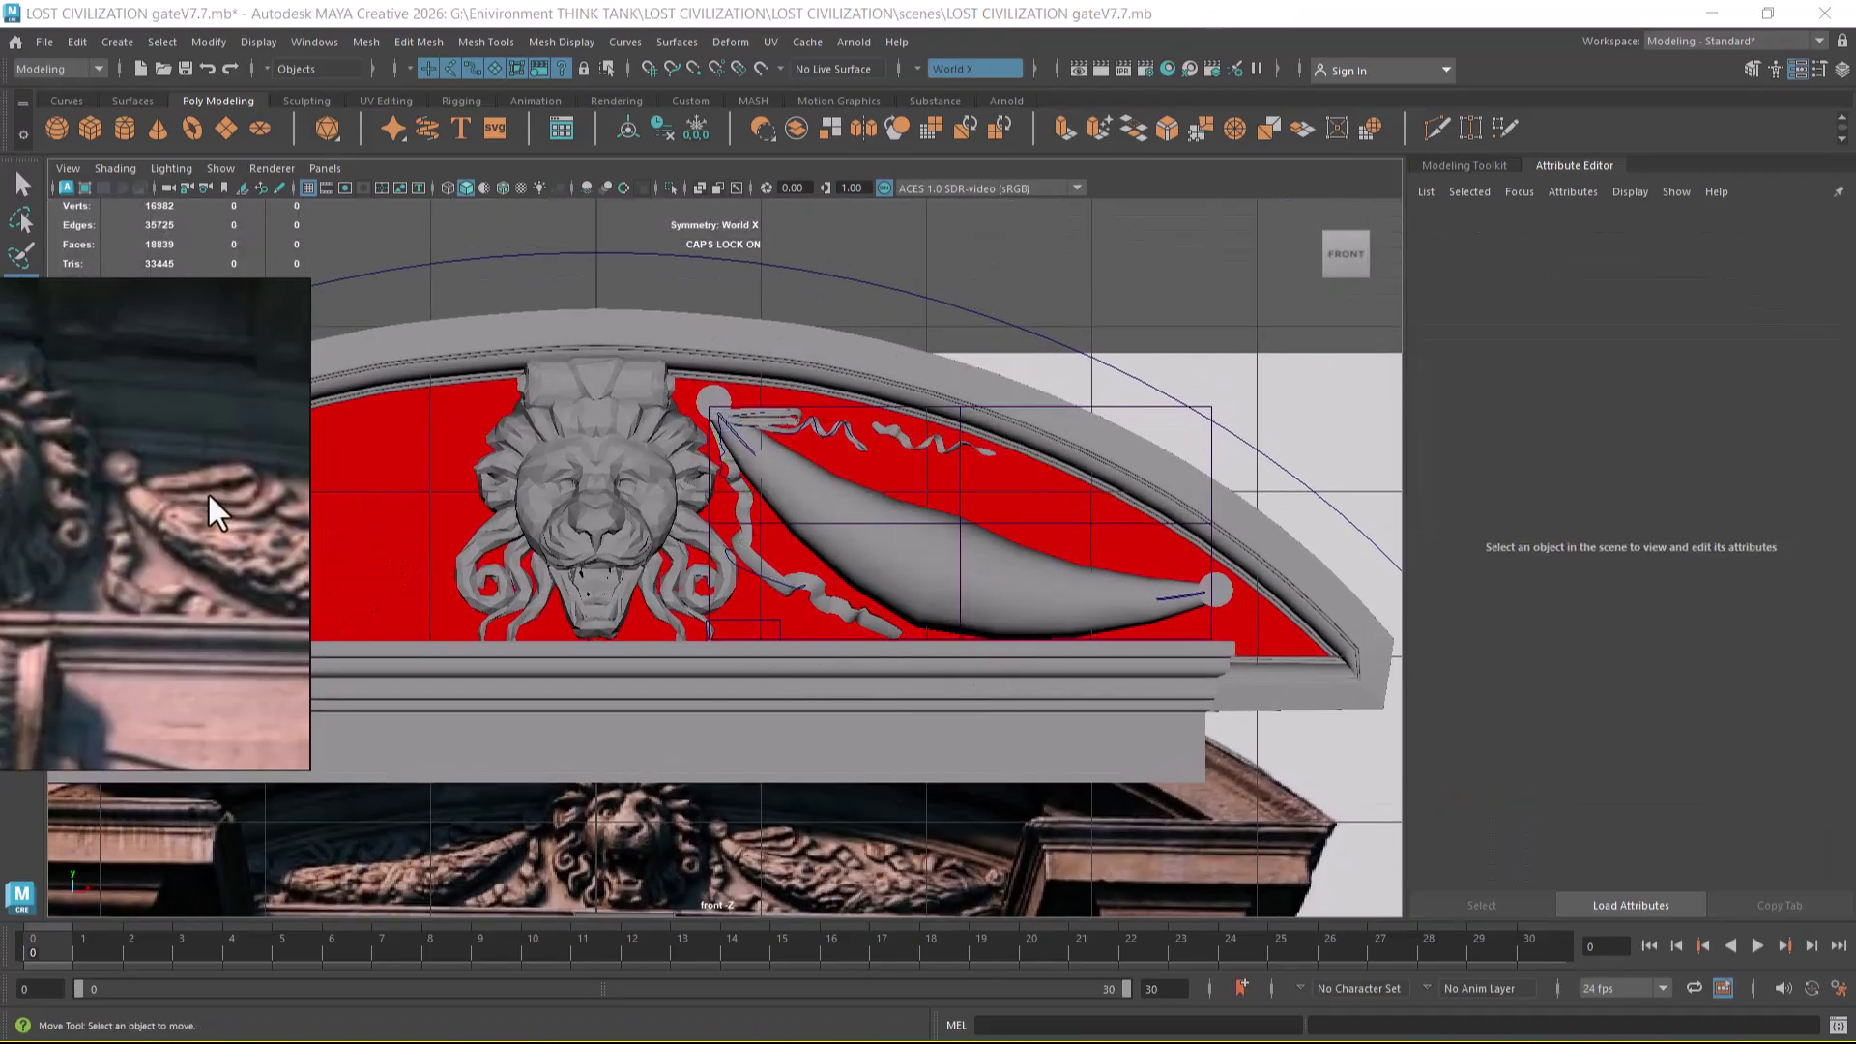
scroll(849, 468, up, 5)
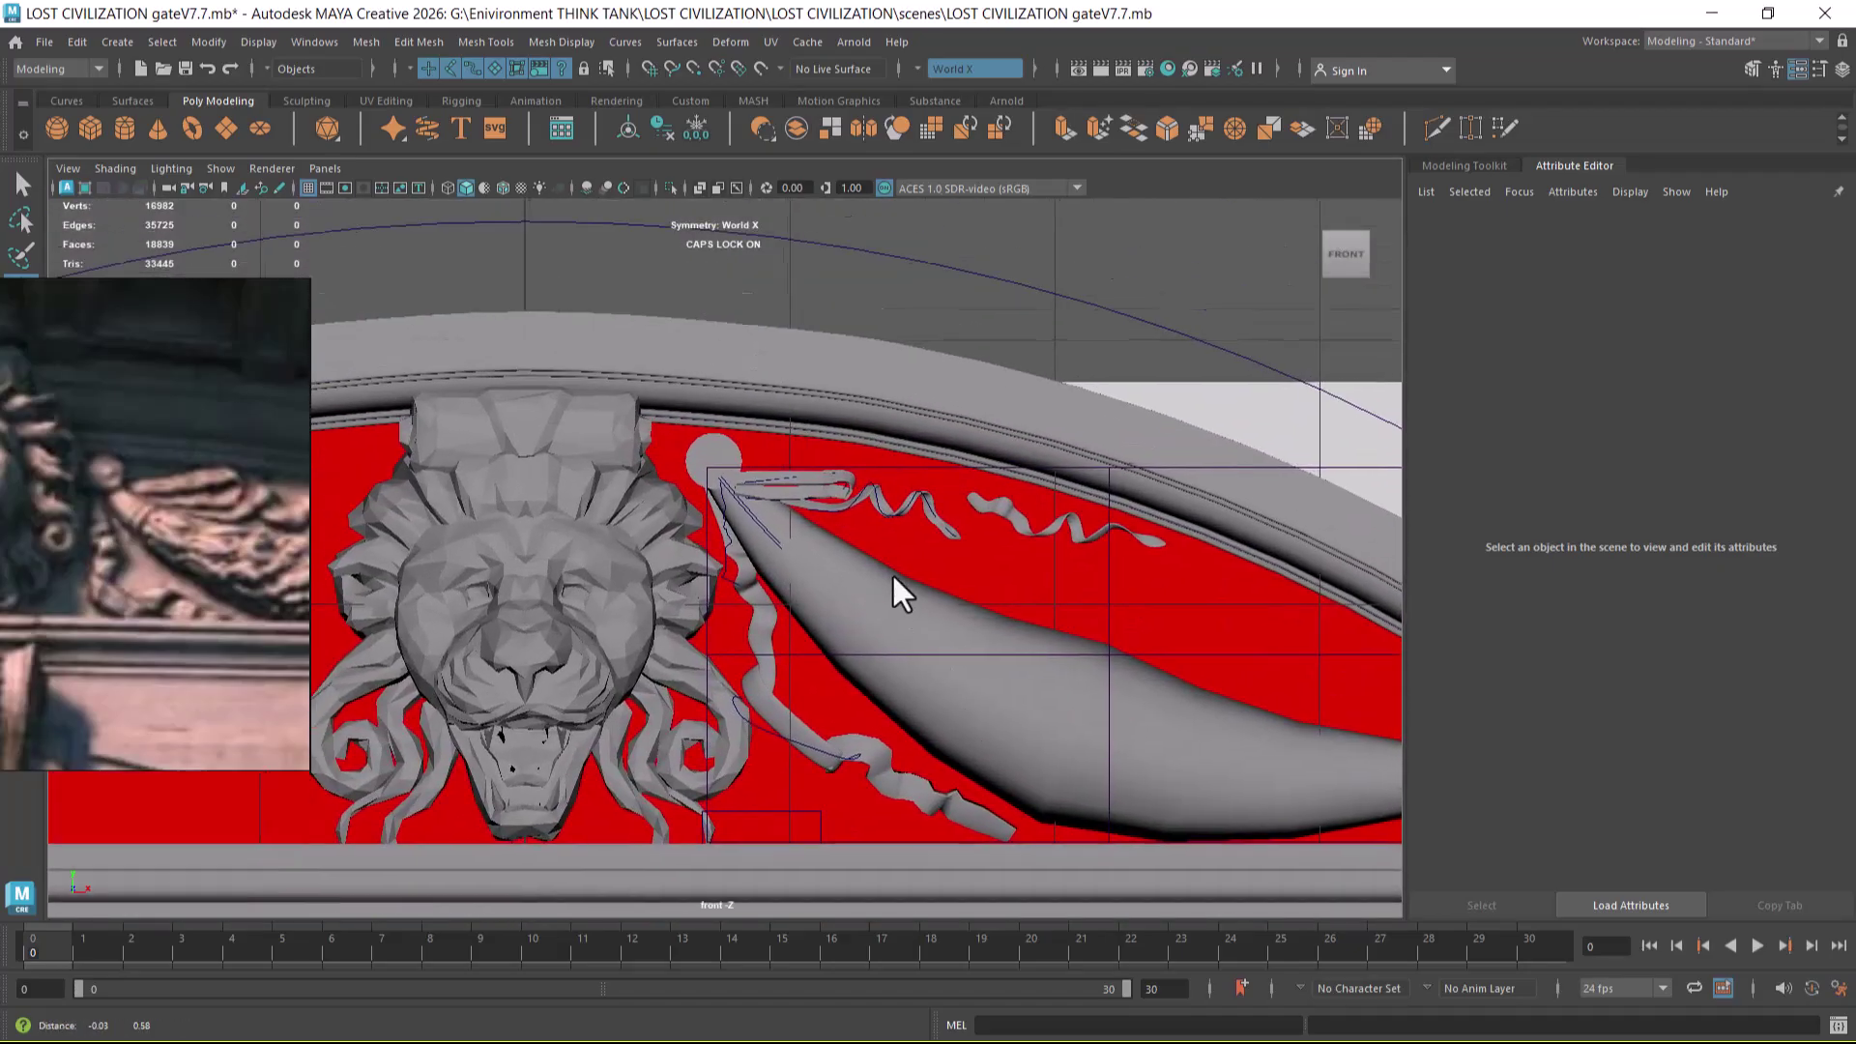
- Group the looped ribbon and the wavy ribbon beside the lion's mane and center the group's pivot
click(875, 483)
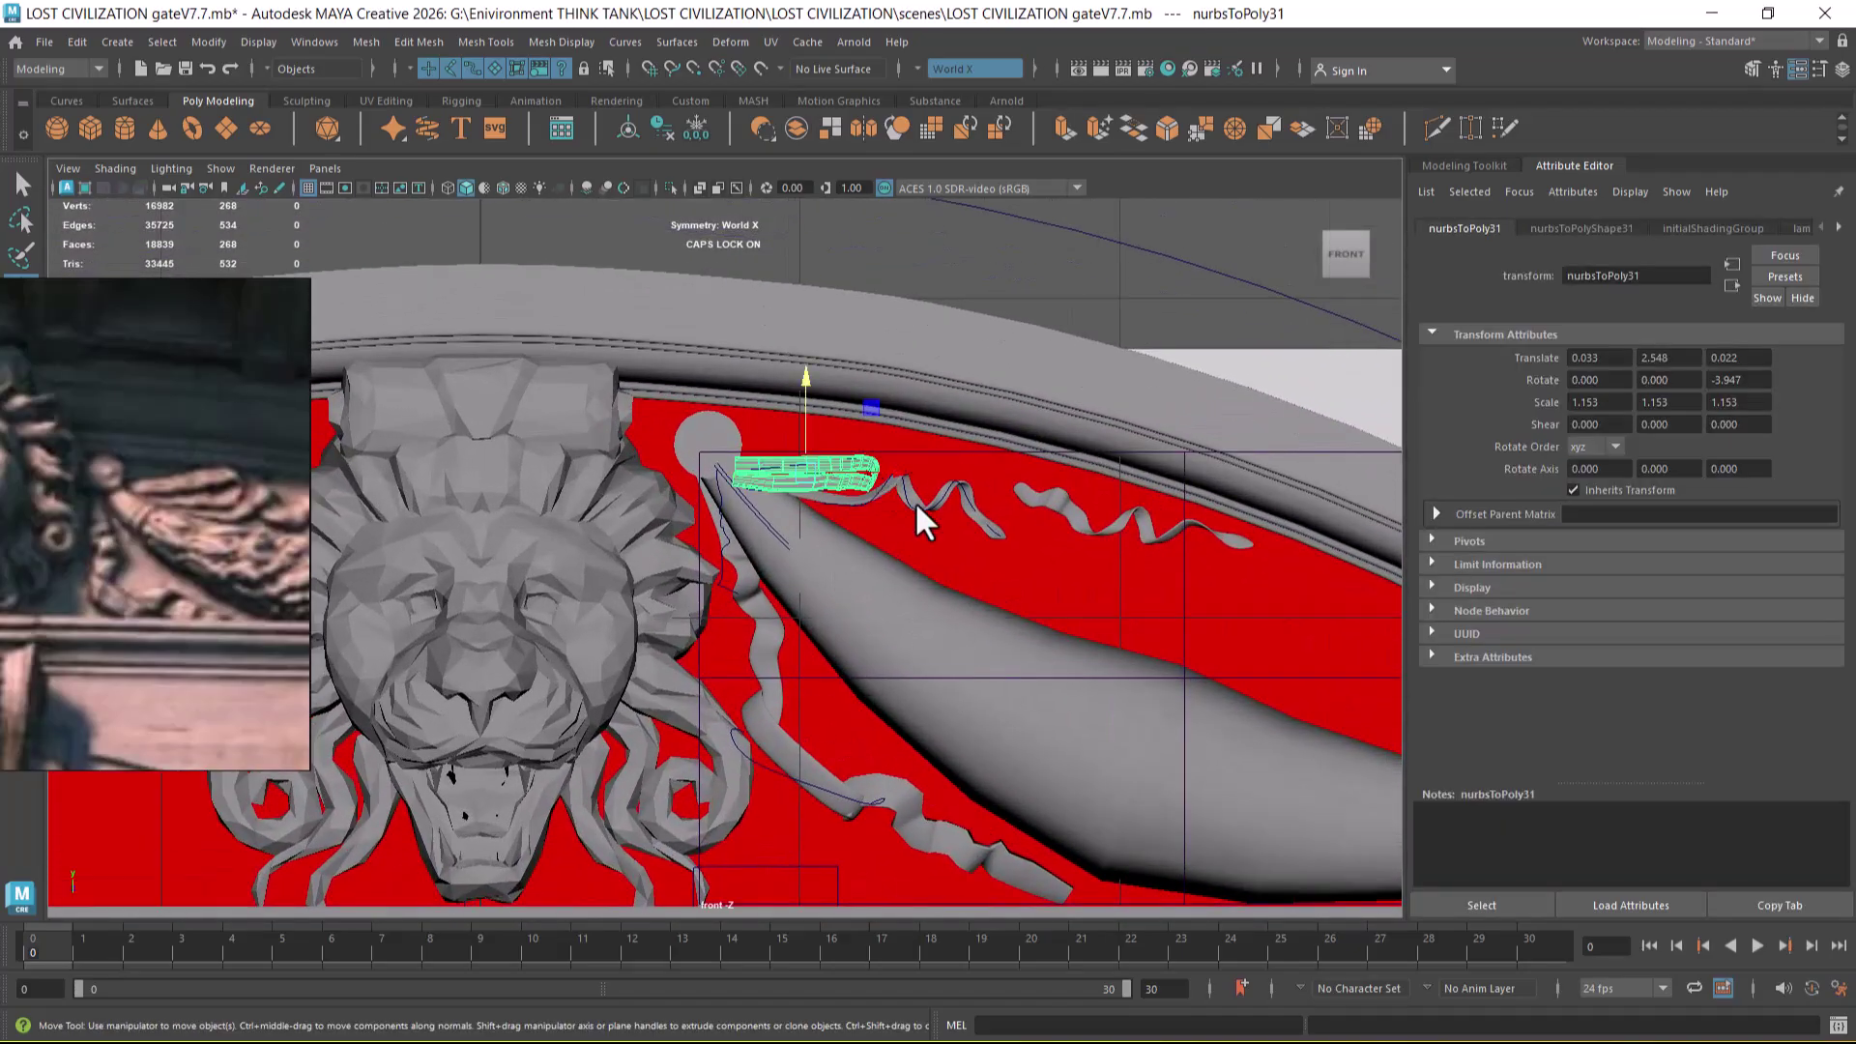
scroll(947, 522, up, 2)
shift+click(936, 464)
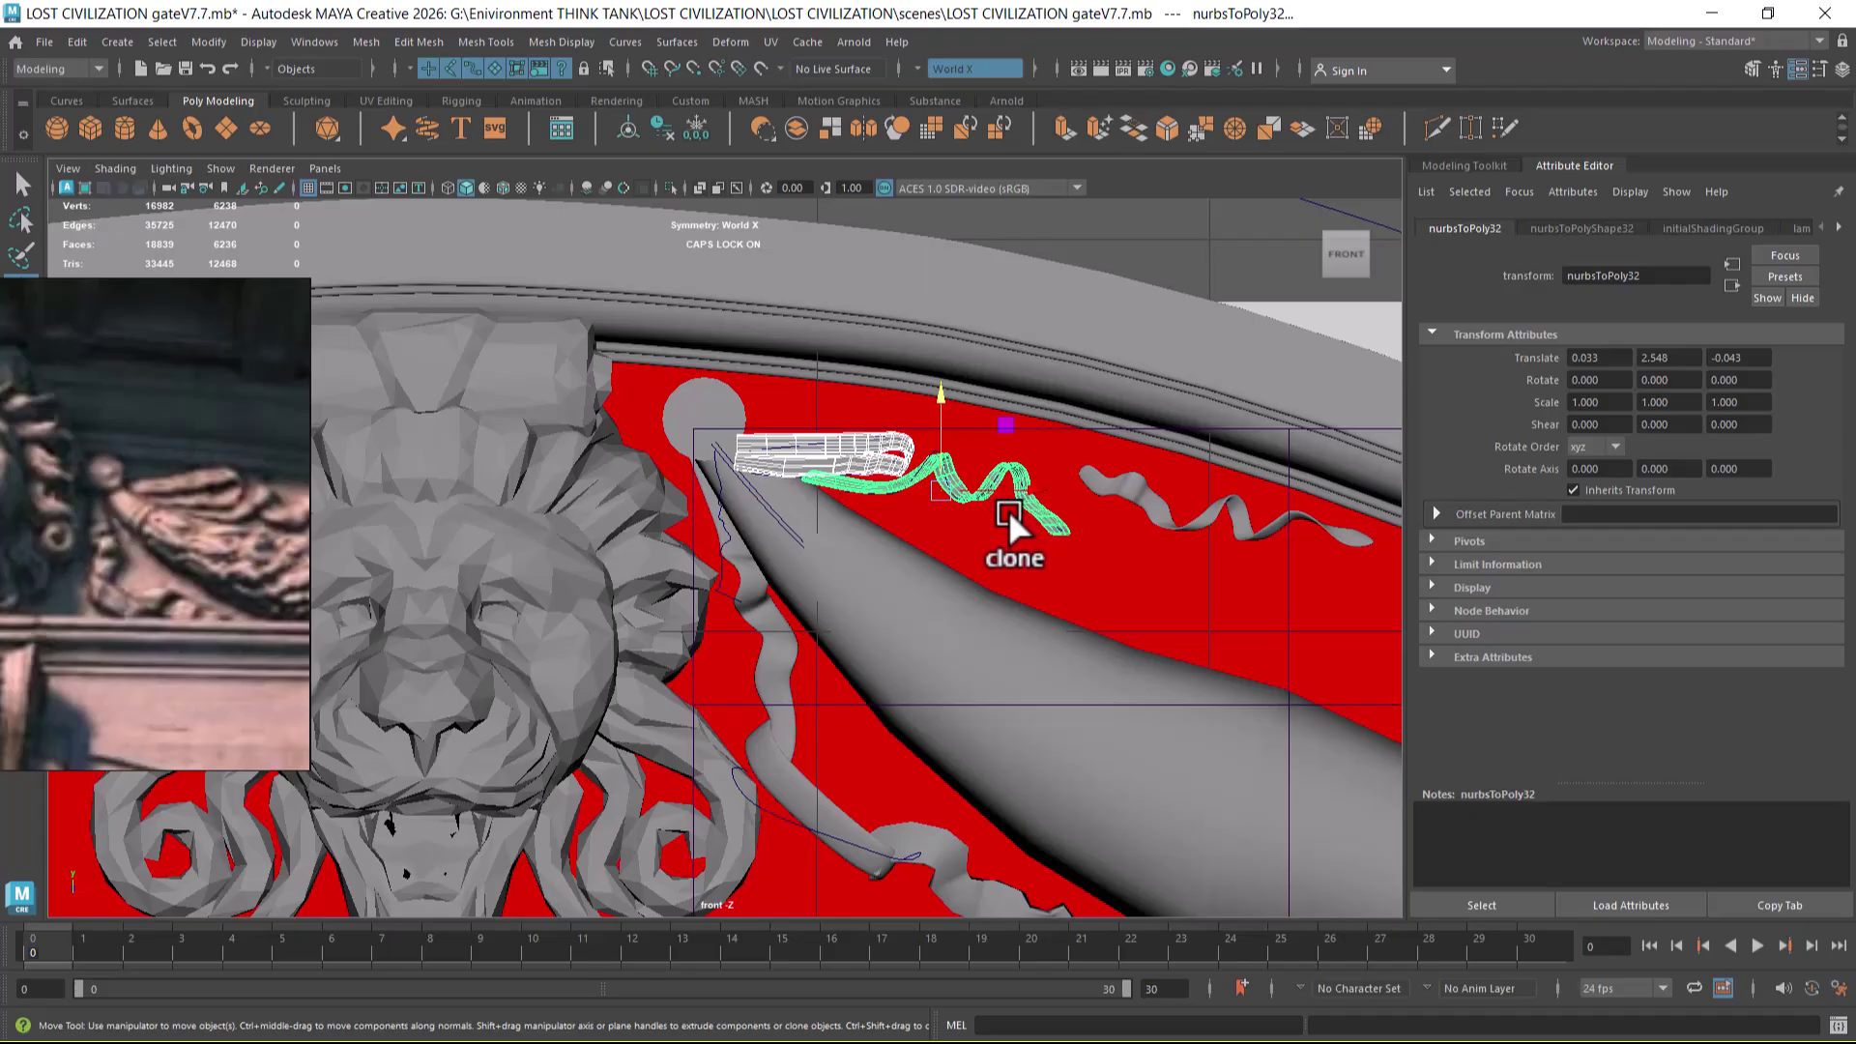
key(ctrl+g)
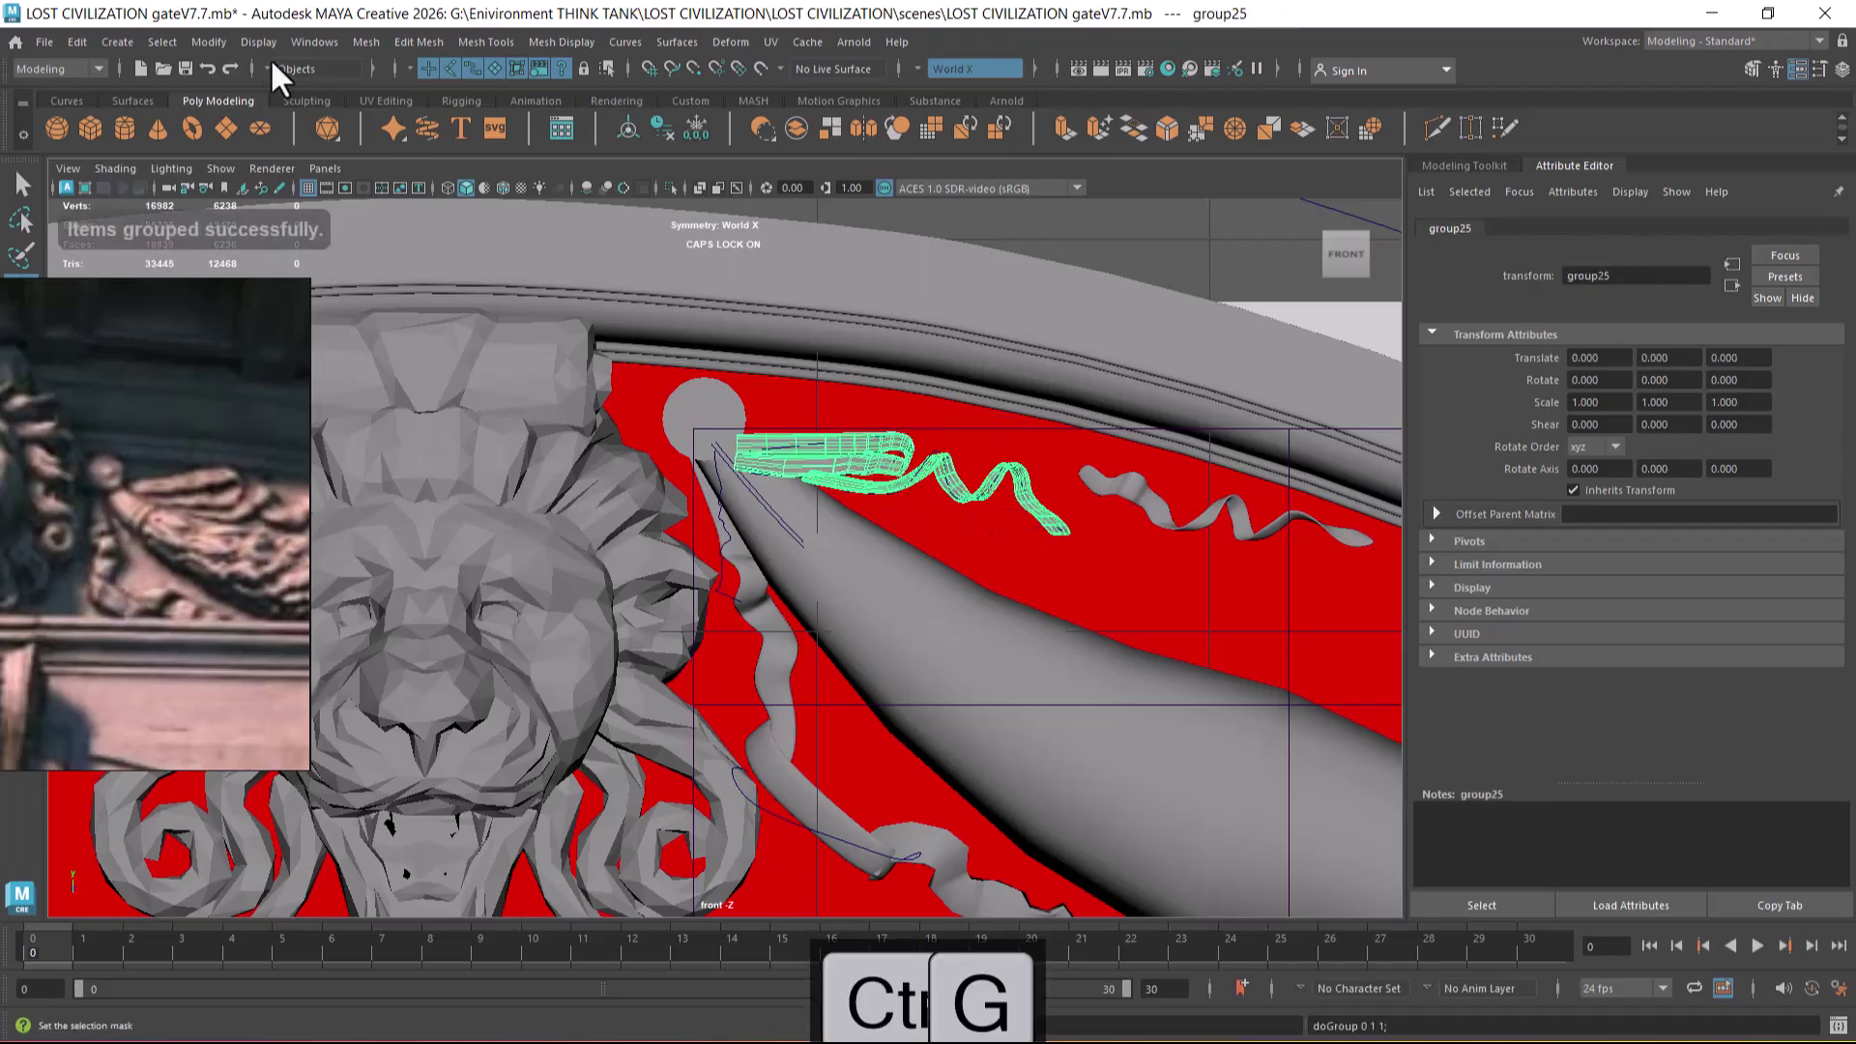
click(209, 42)
click(282, 187)
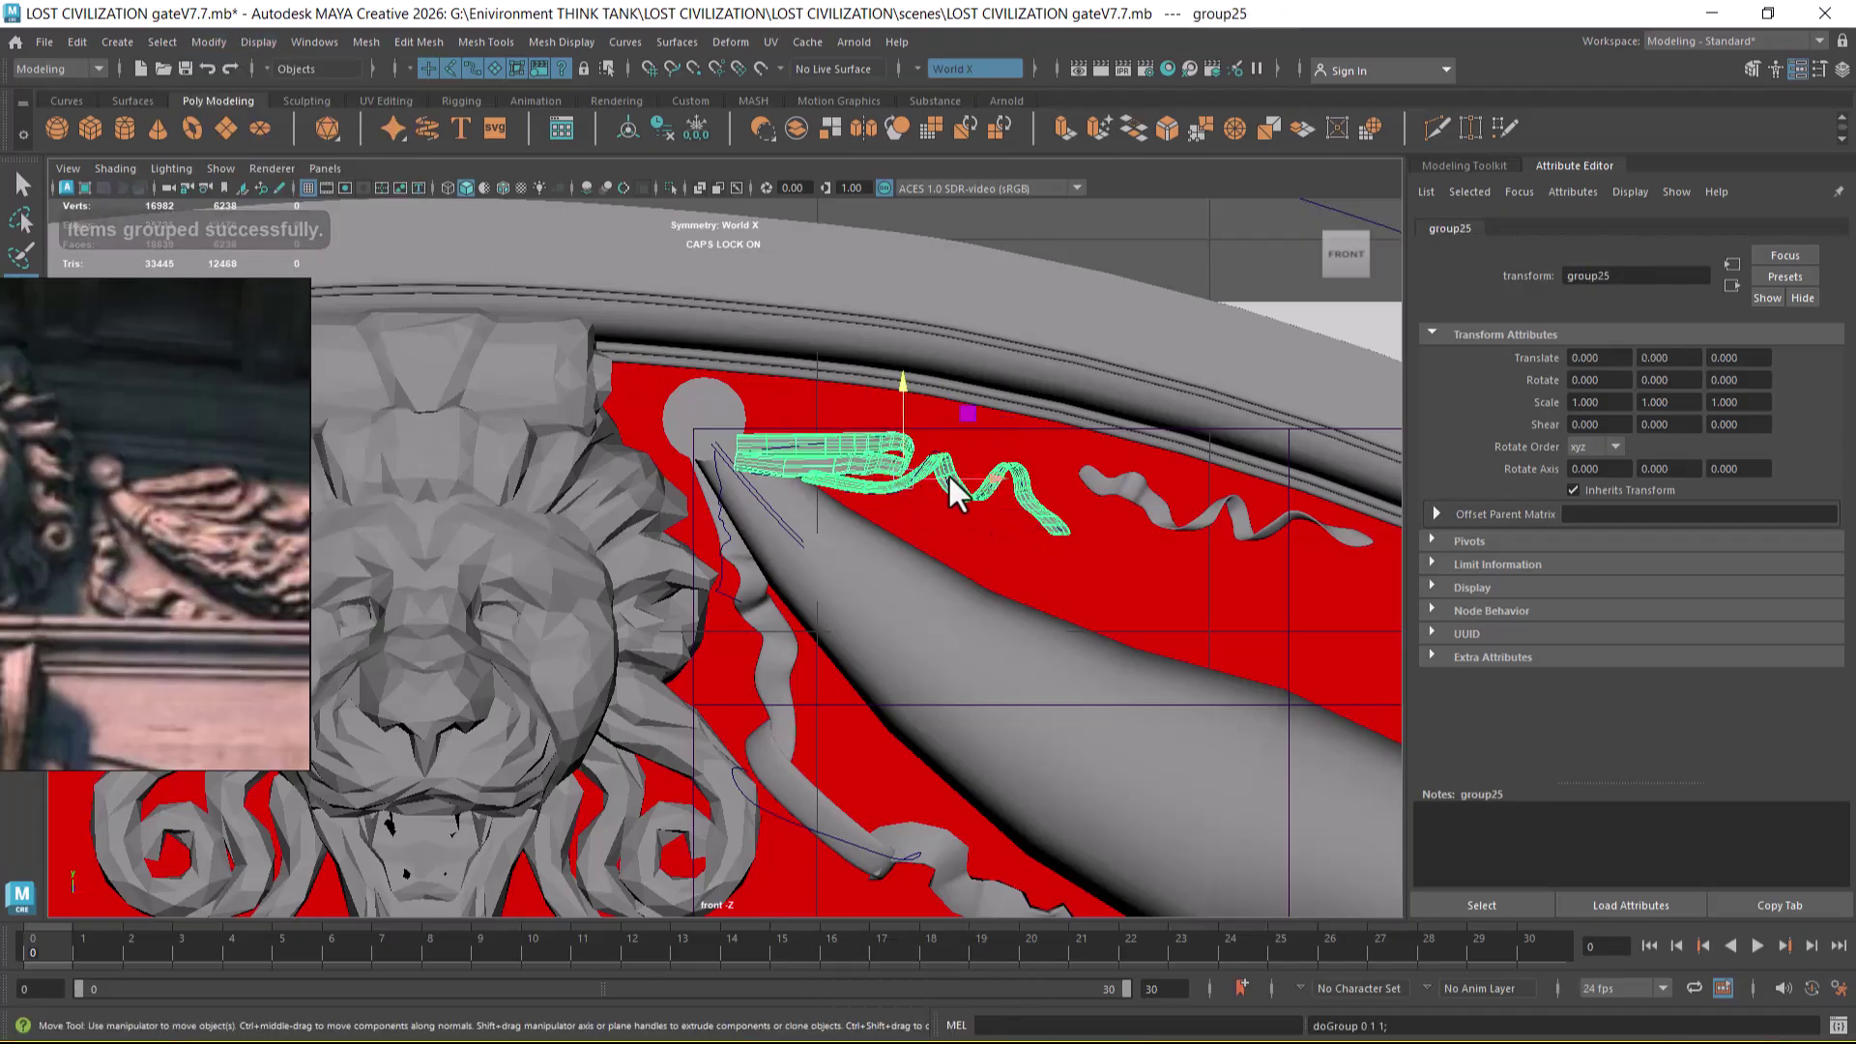
- Raise the ribbon group to about Y 0.081 and place its pivot at the ribbons' inner end beside the round knob
drag(915, 394, 916, 360)
key(d)
drag(996, 447, 839, 441)
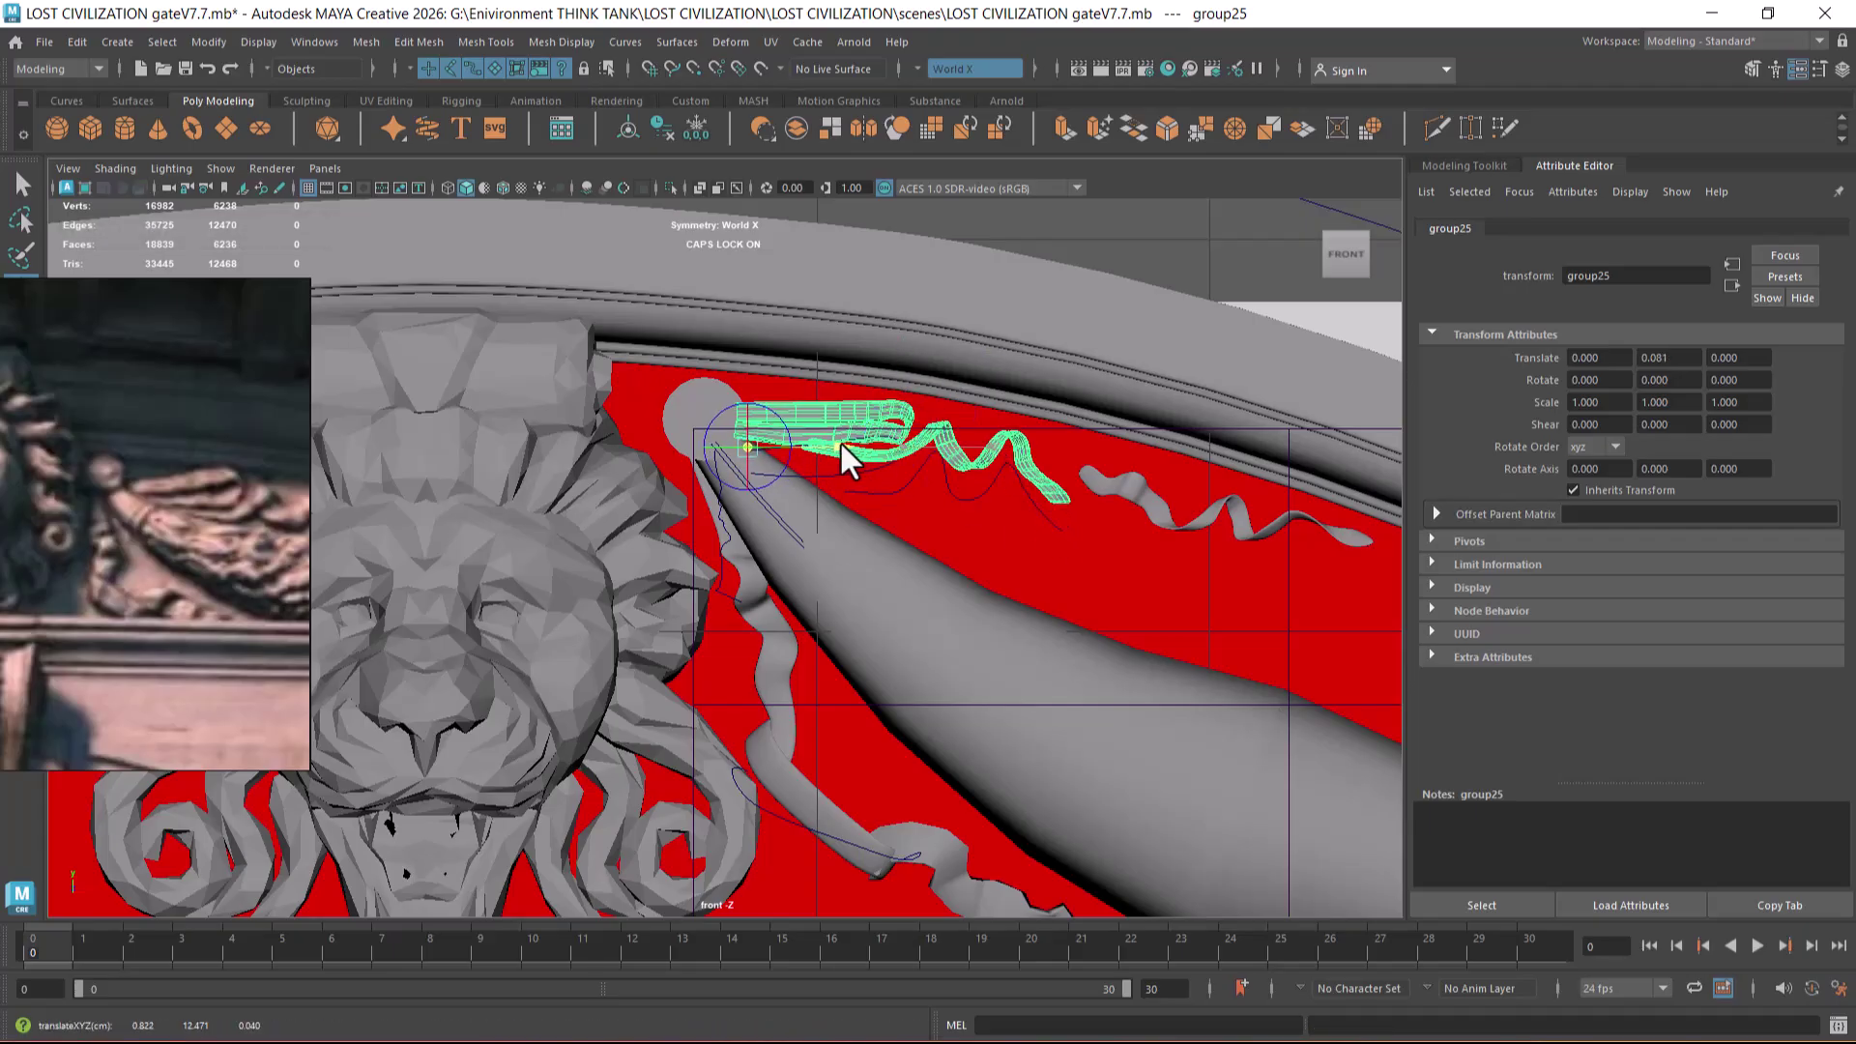
drag(741, 359, 736, 341)
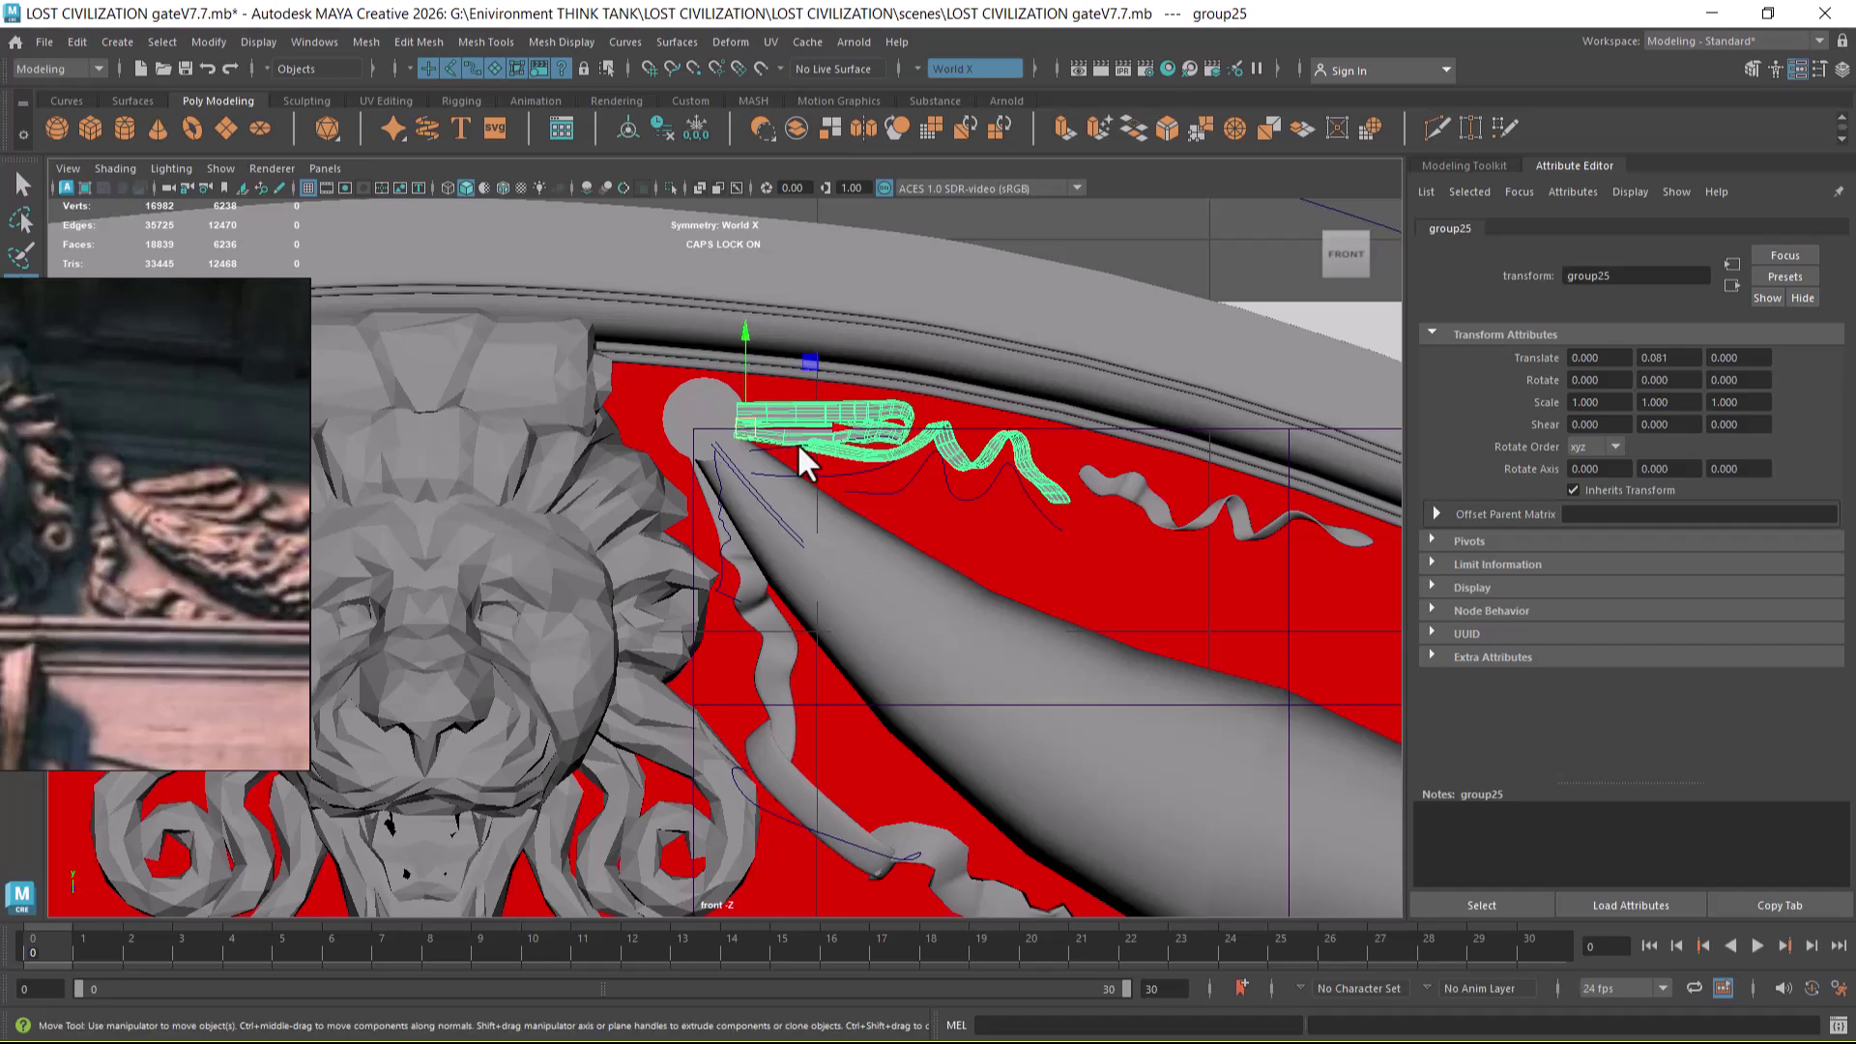
- Scale the ribbon group uniformly to about 1.396 and move it back to about Z -0.239
key(r)
drag(744, 425, 990, 527)
key(w)
alt+drag(969, 447, 605, 439)
alt+drag(672, 495, 740, 507)
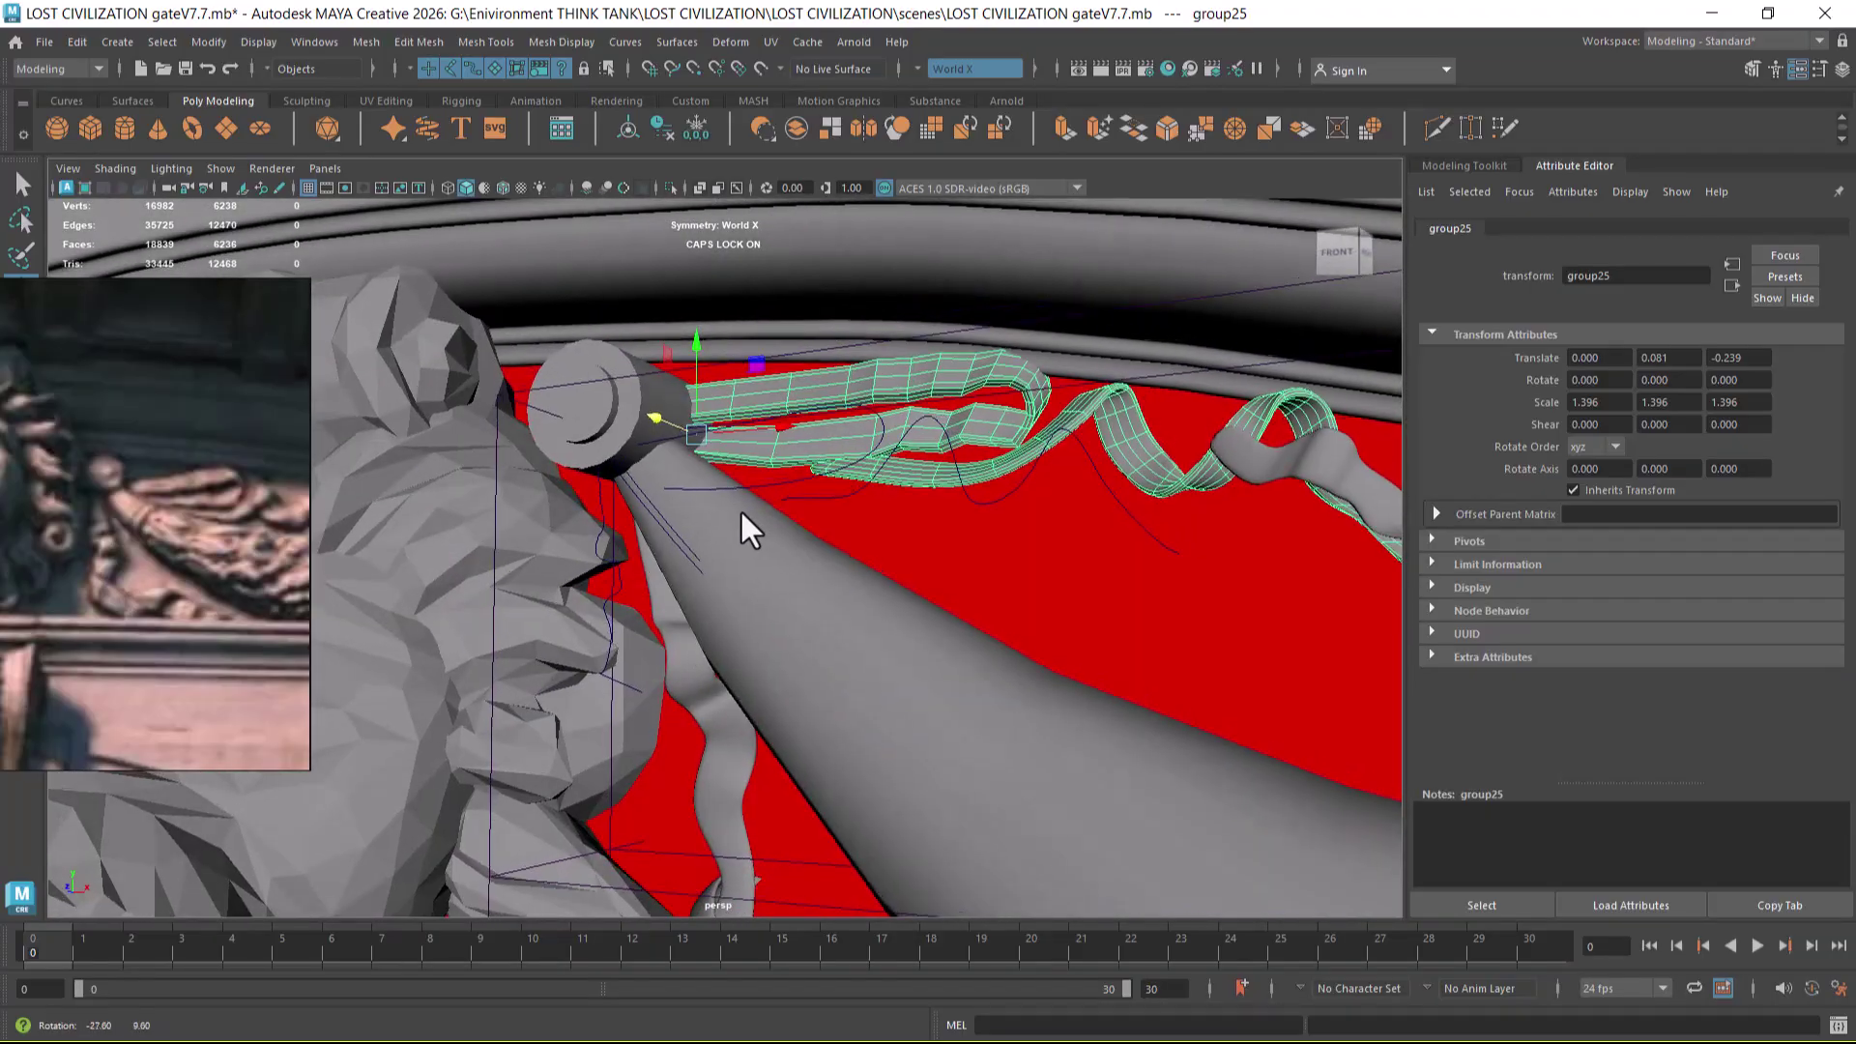
- In the front view, lower the ribbon group to about Y -0.004 and scale it uniformly to about 1.655
key(space)
mouse_move(920, 557)
mouse_down()
mouse_move(965, 532)
mouse_move(835, 522)
mouse_move(704, 421)
mouse_move(706, 440)
mouse_move(961, 525)
mouse_up()
alt+right_drag(1075, 605, 948, 600)
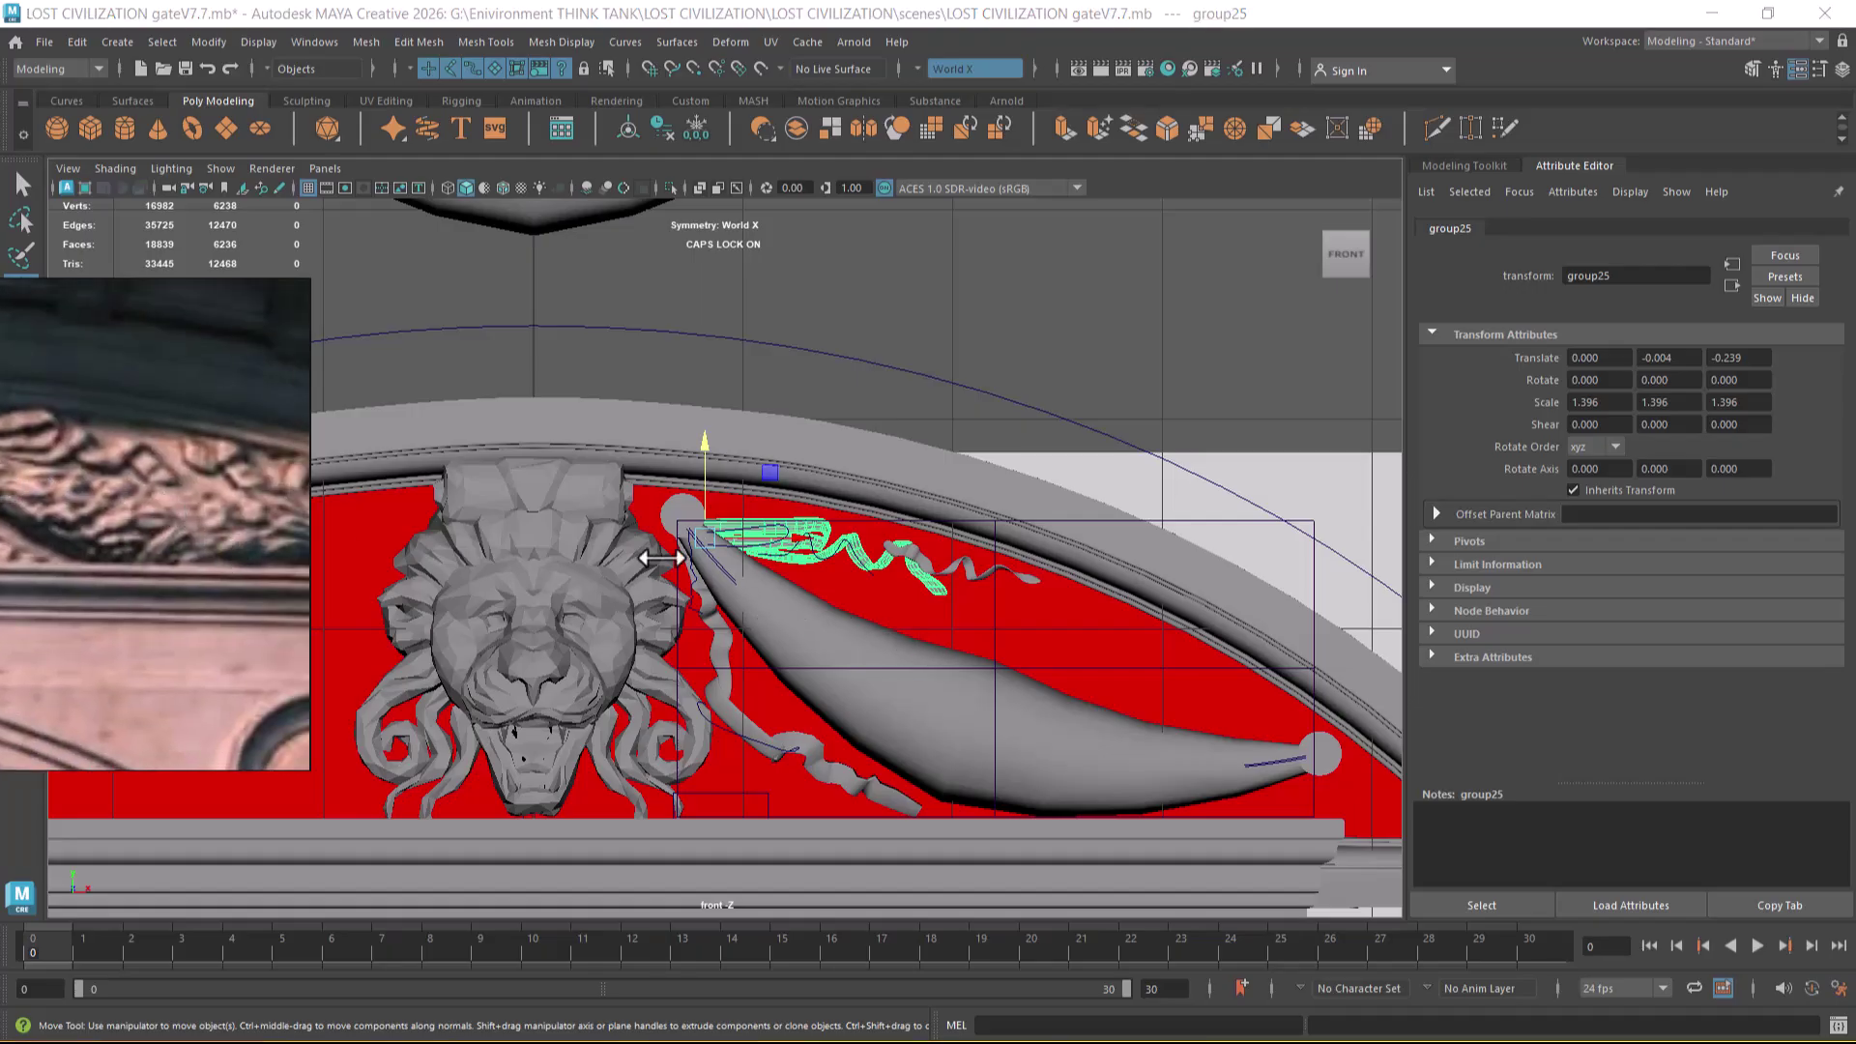
scroll(792, 552, up, 1)
key(r)
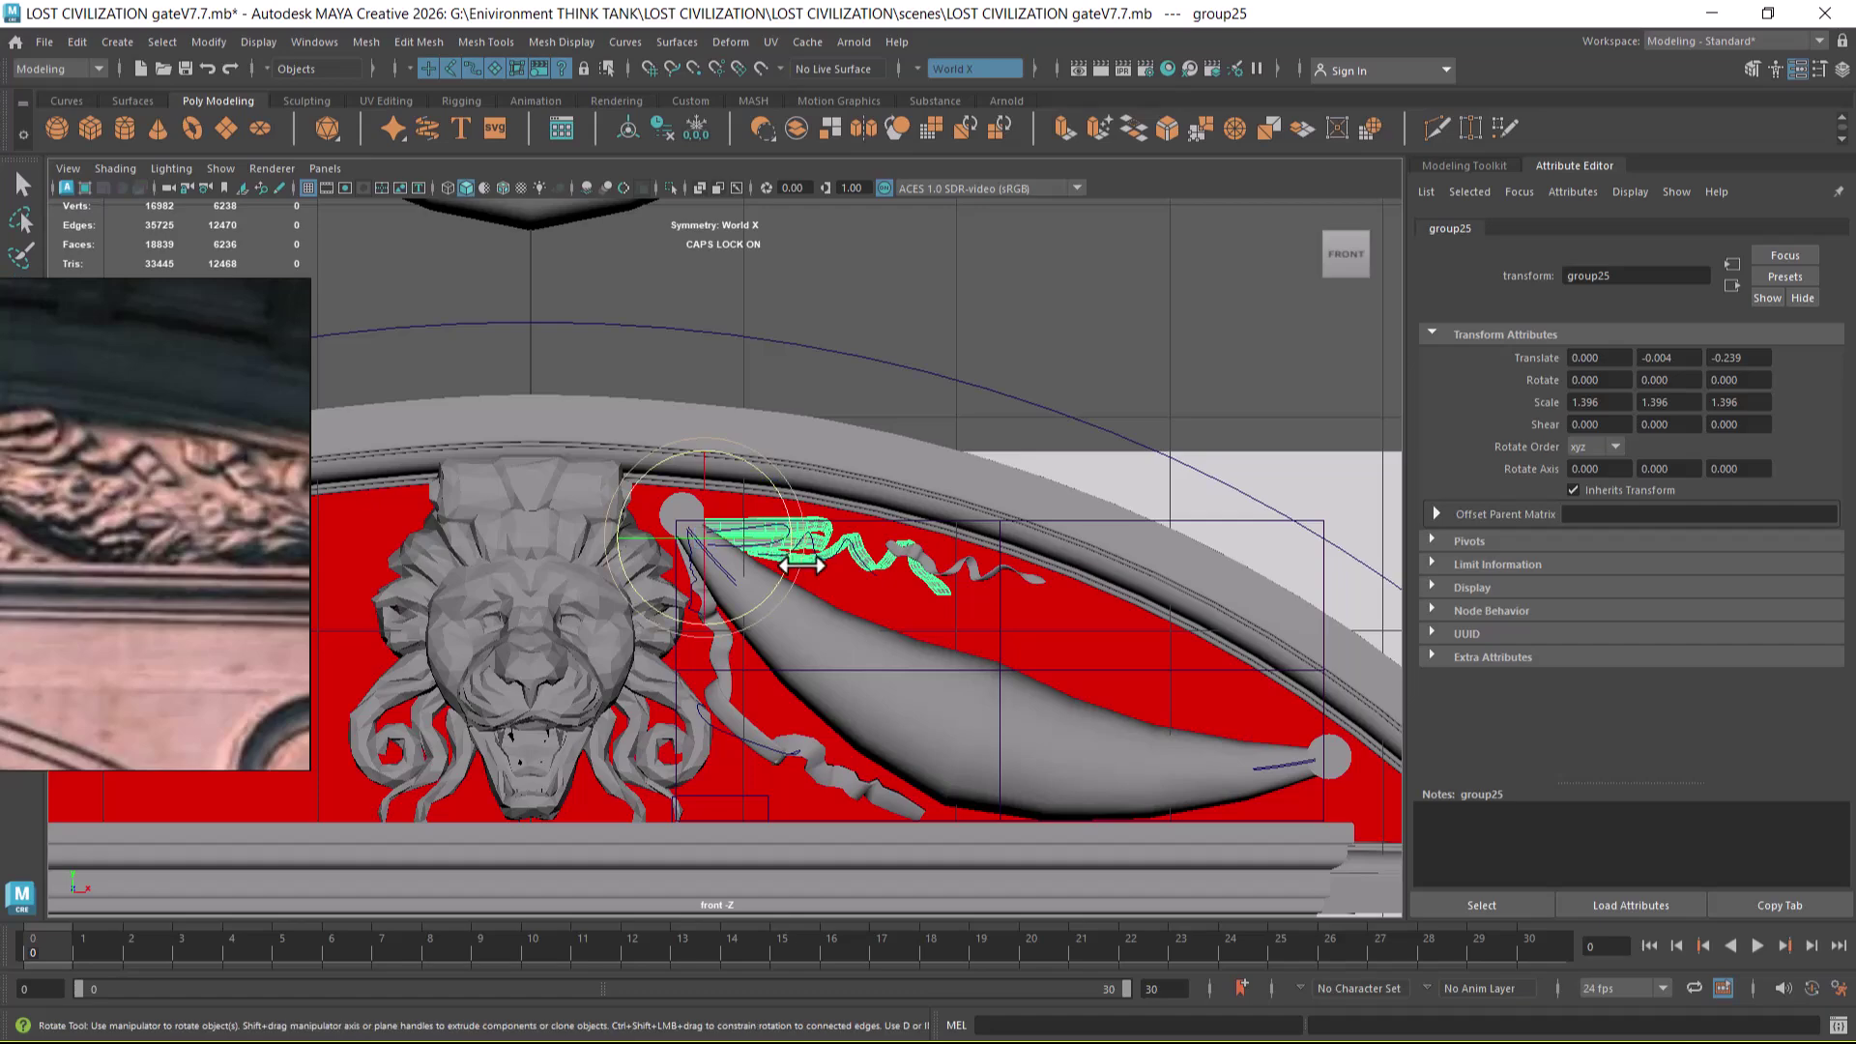
drag(705, 537, 760, 539)
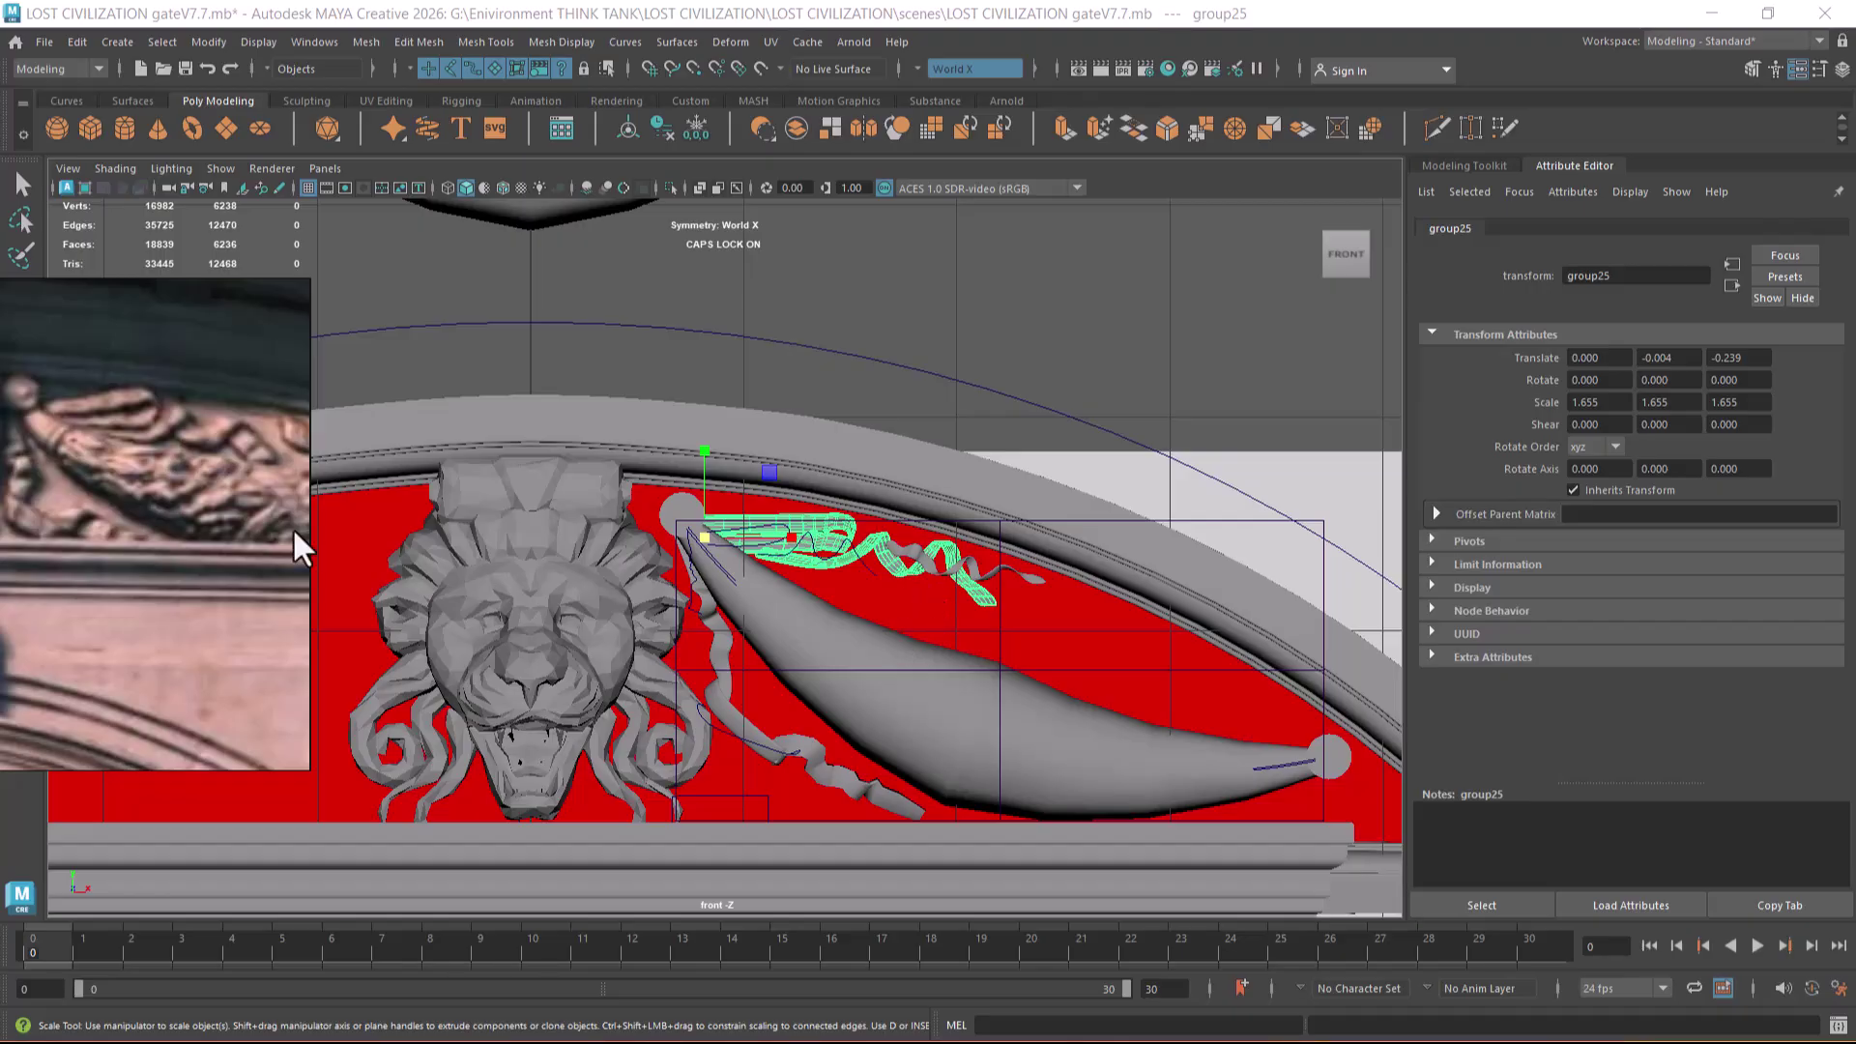
scroll(55, 454, down, 2)
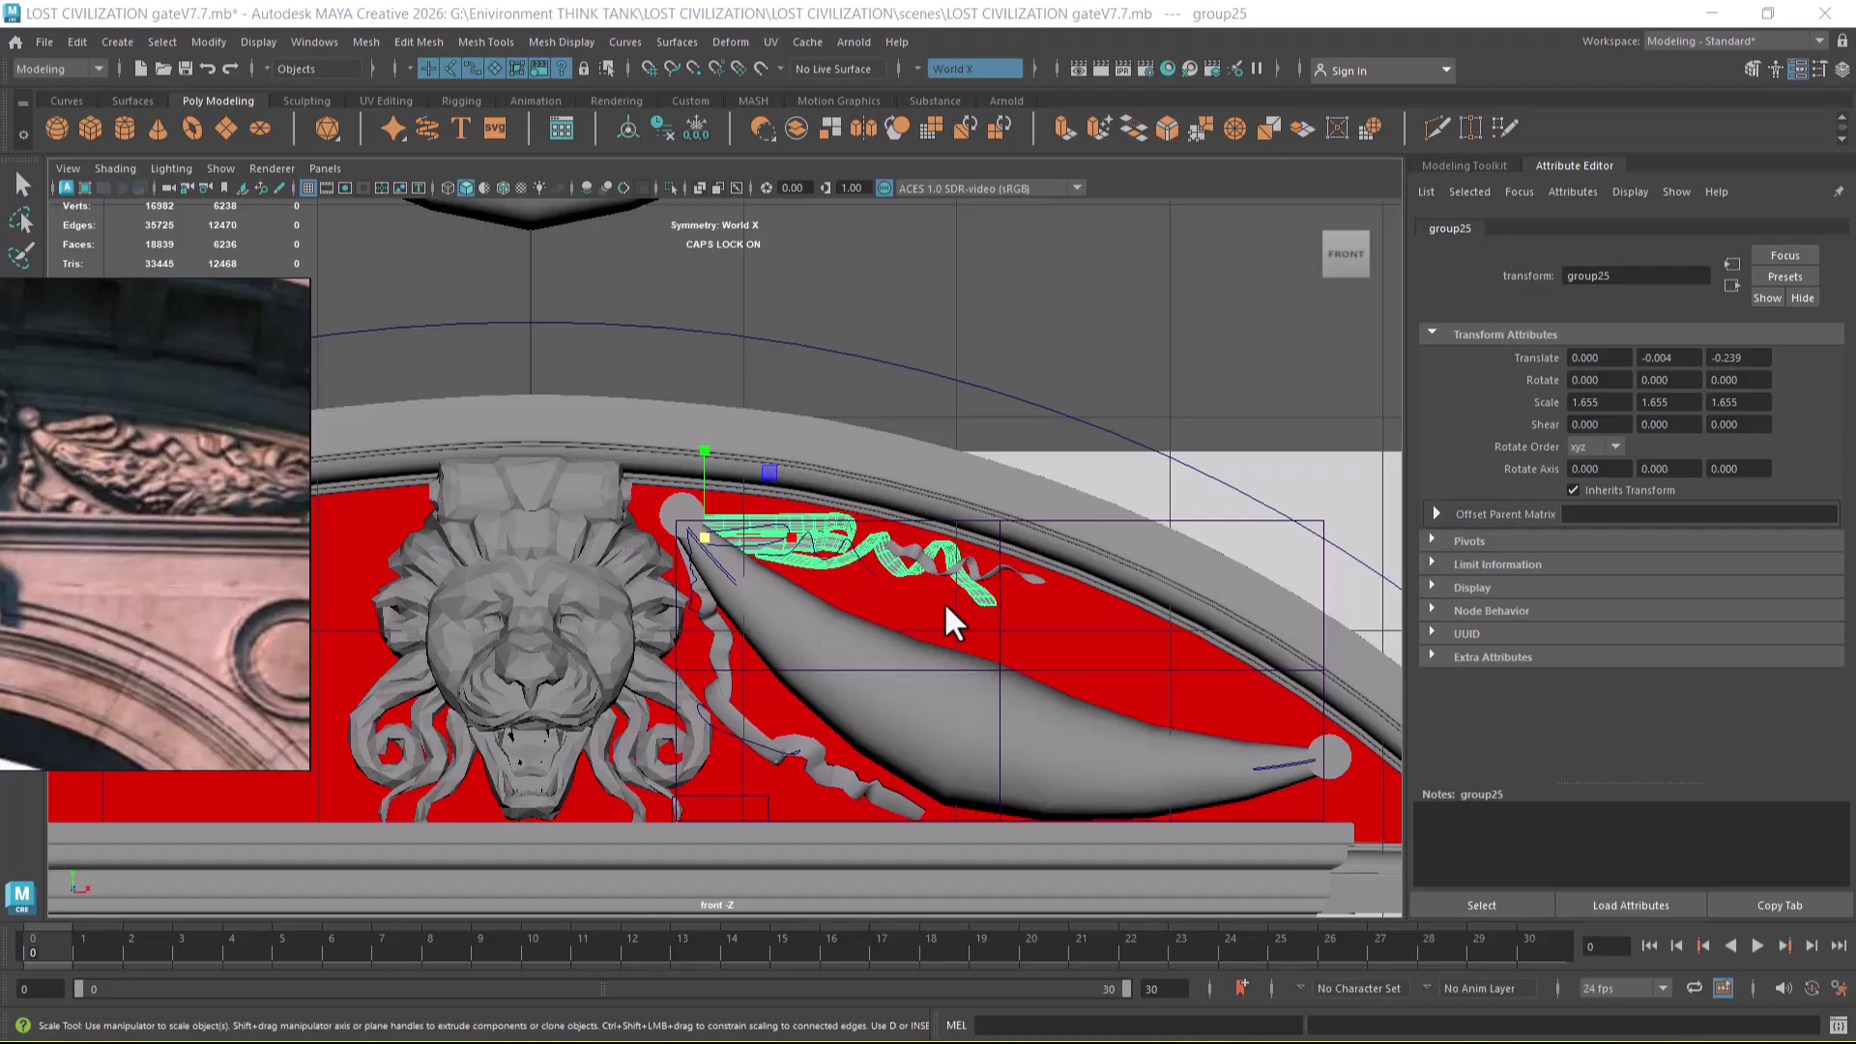
- Place the wavy ribbon's pivot at its end near the knob and rotate the ribbon to about -3.48 degrees in Z
click(900, 572)
scroll(949, 708, up, 2)
key(d)
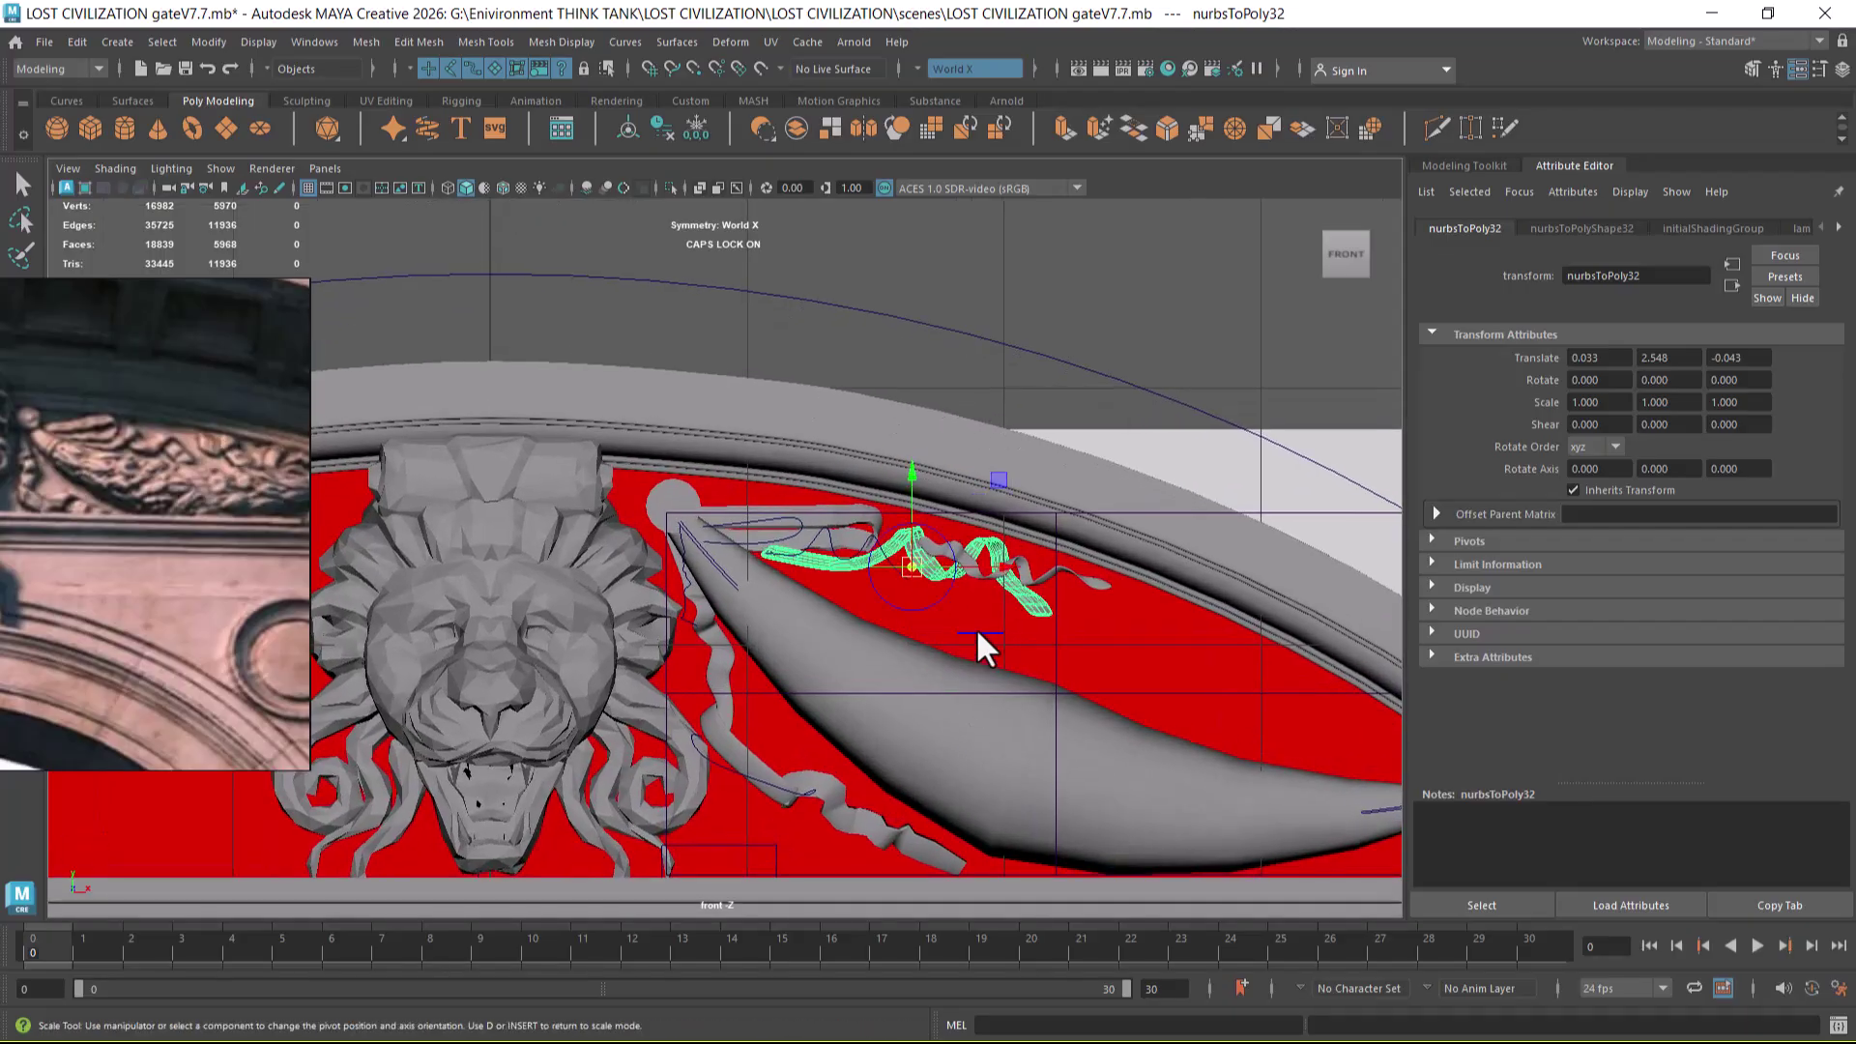
middle_drag(1018, 570, 867, 565)
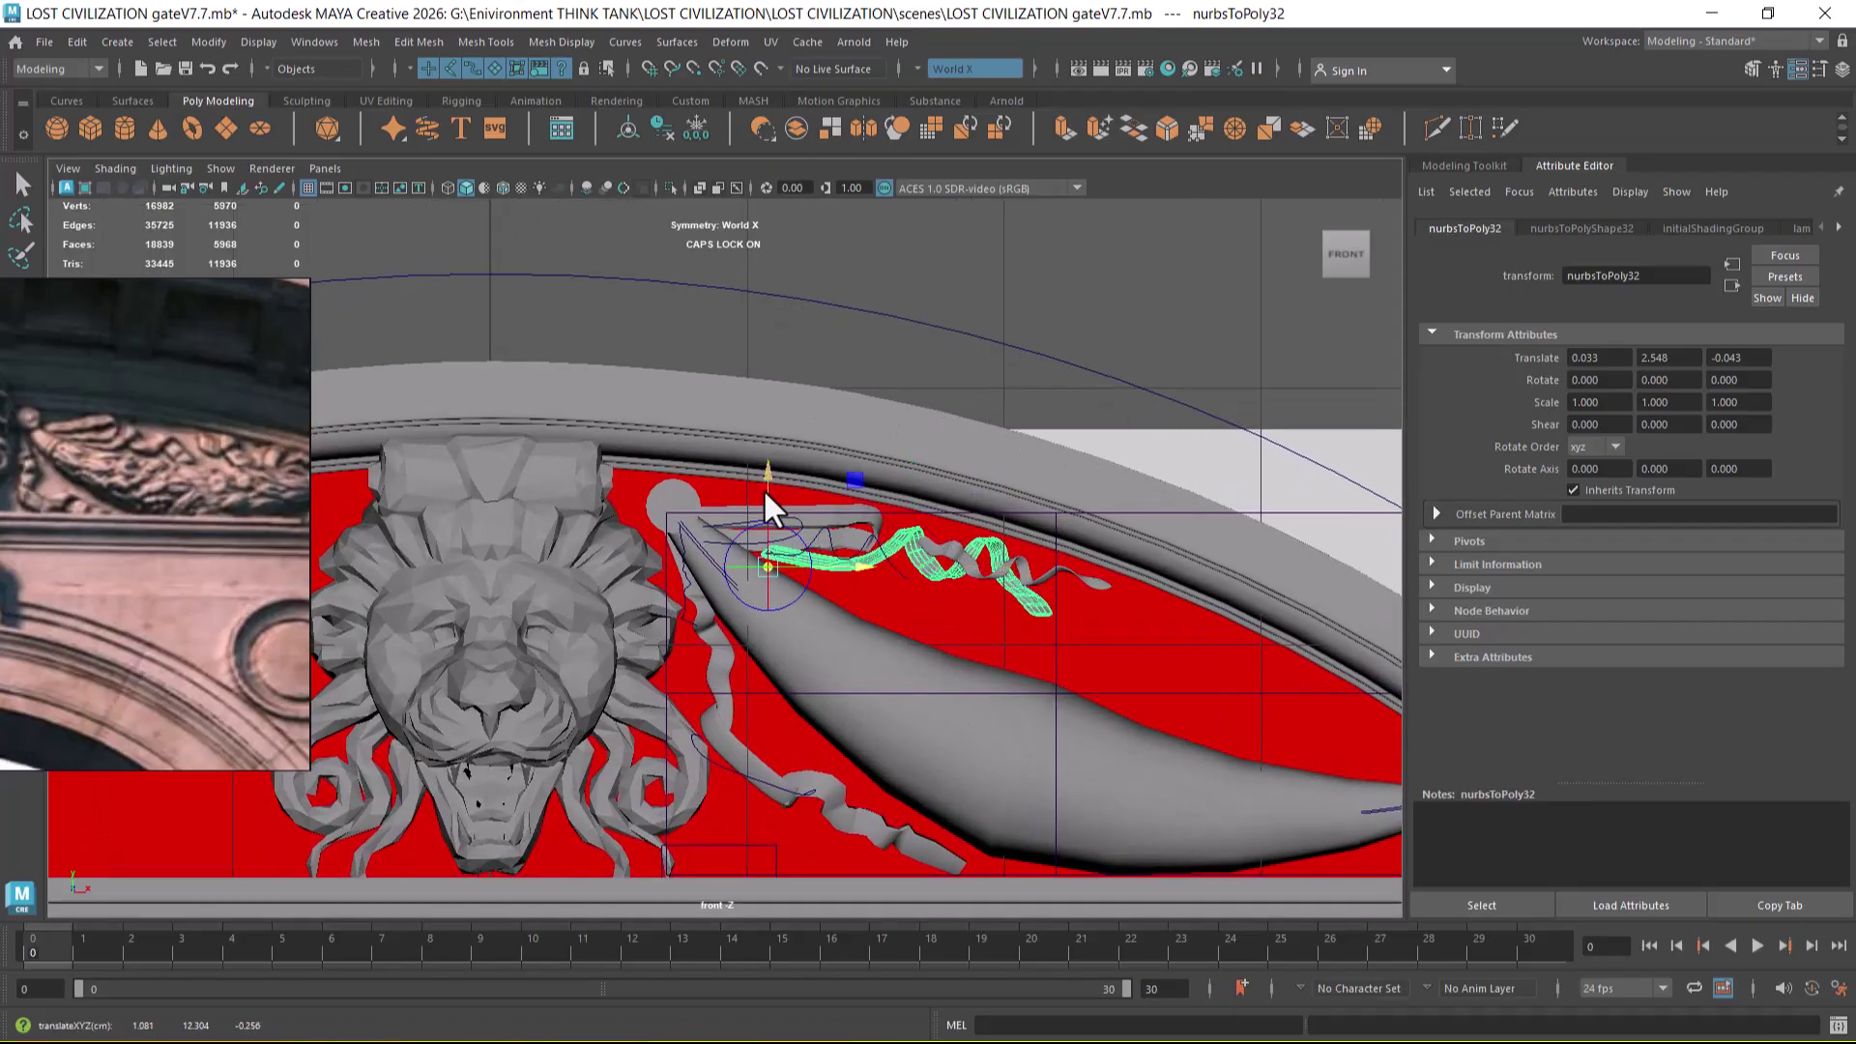
key(d)
key(e)
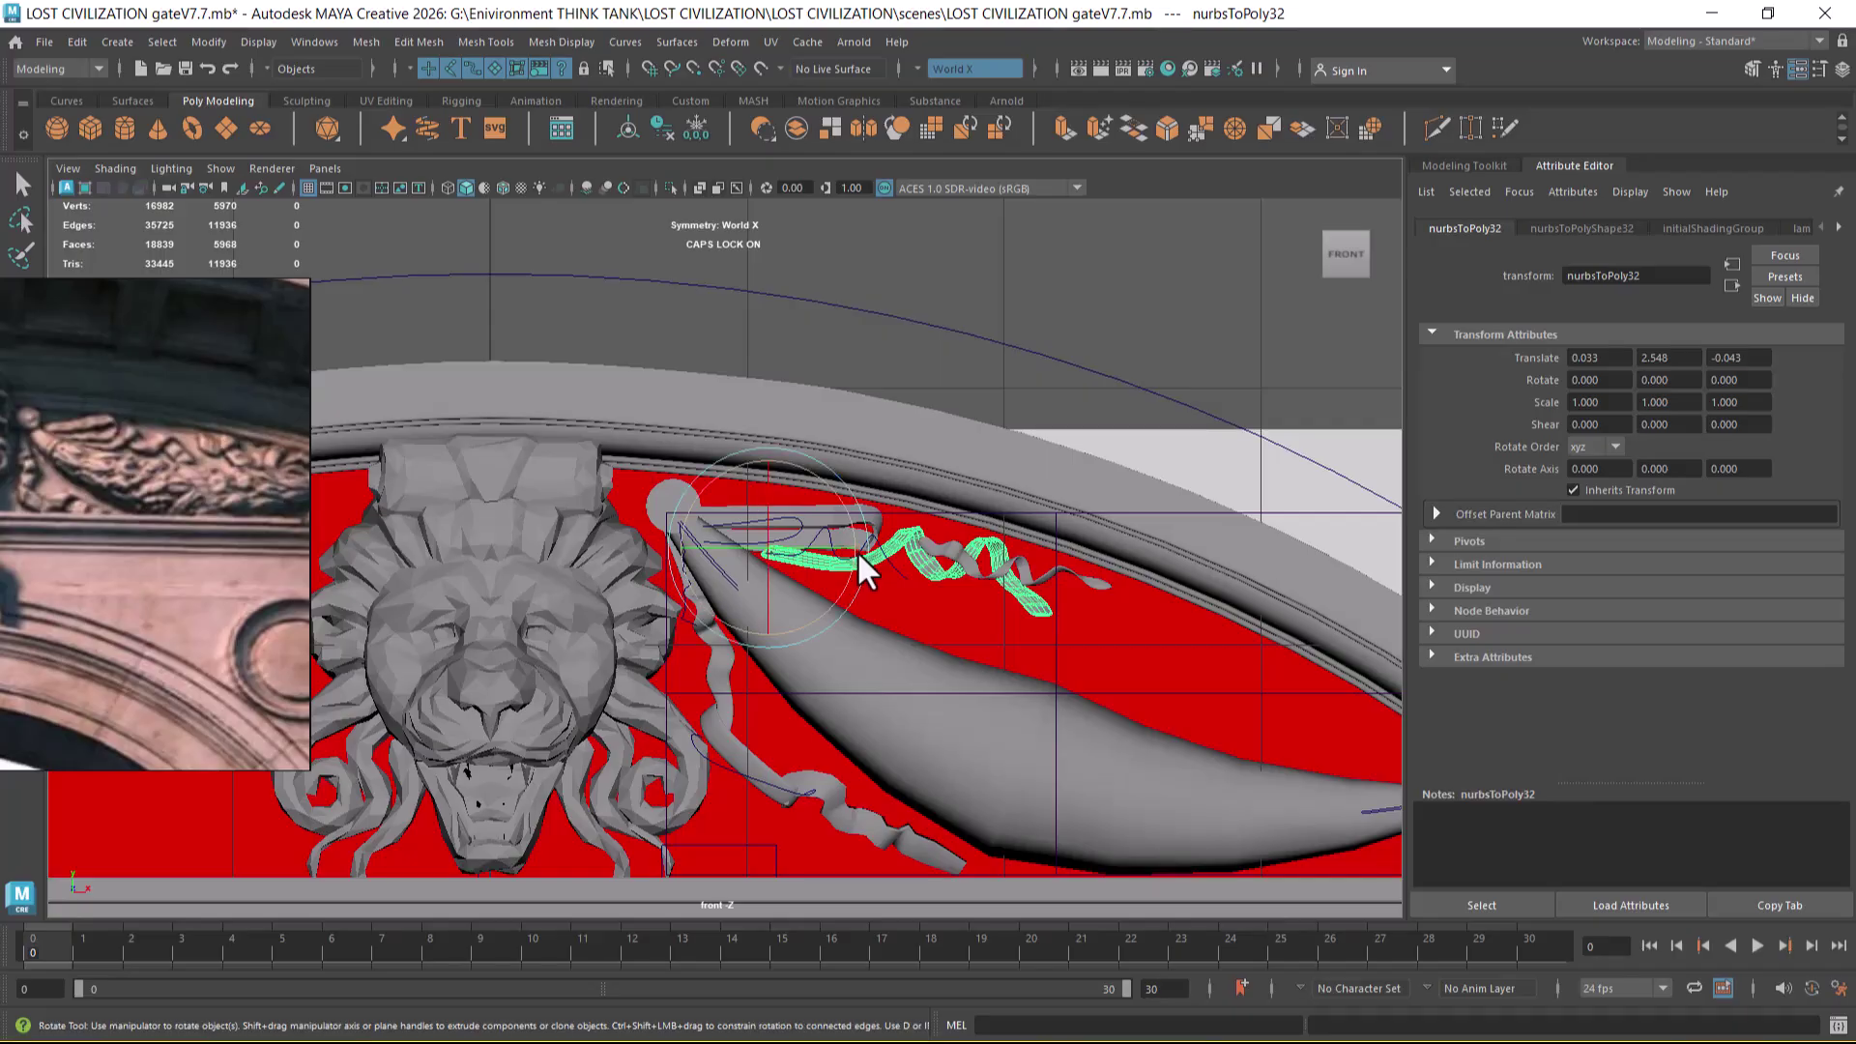
drag(845, 507, 845, 511)
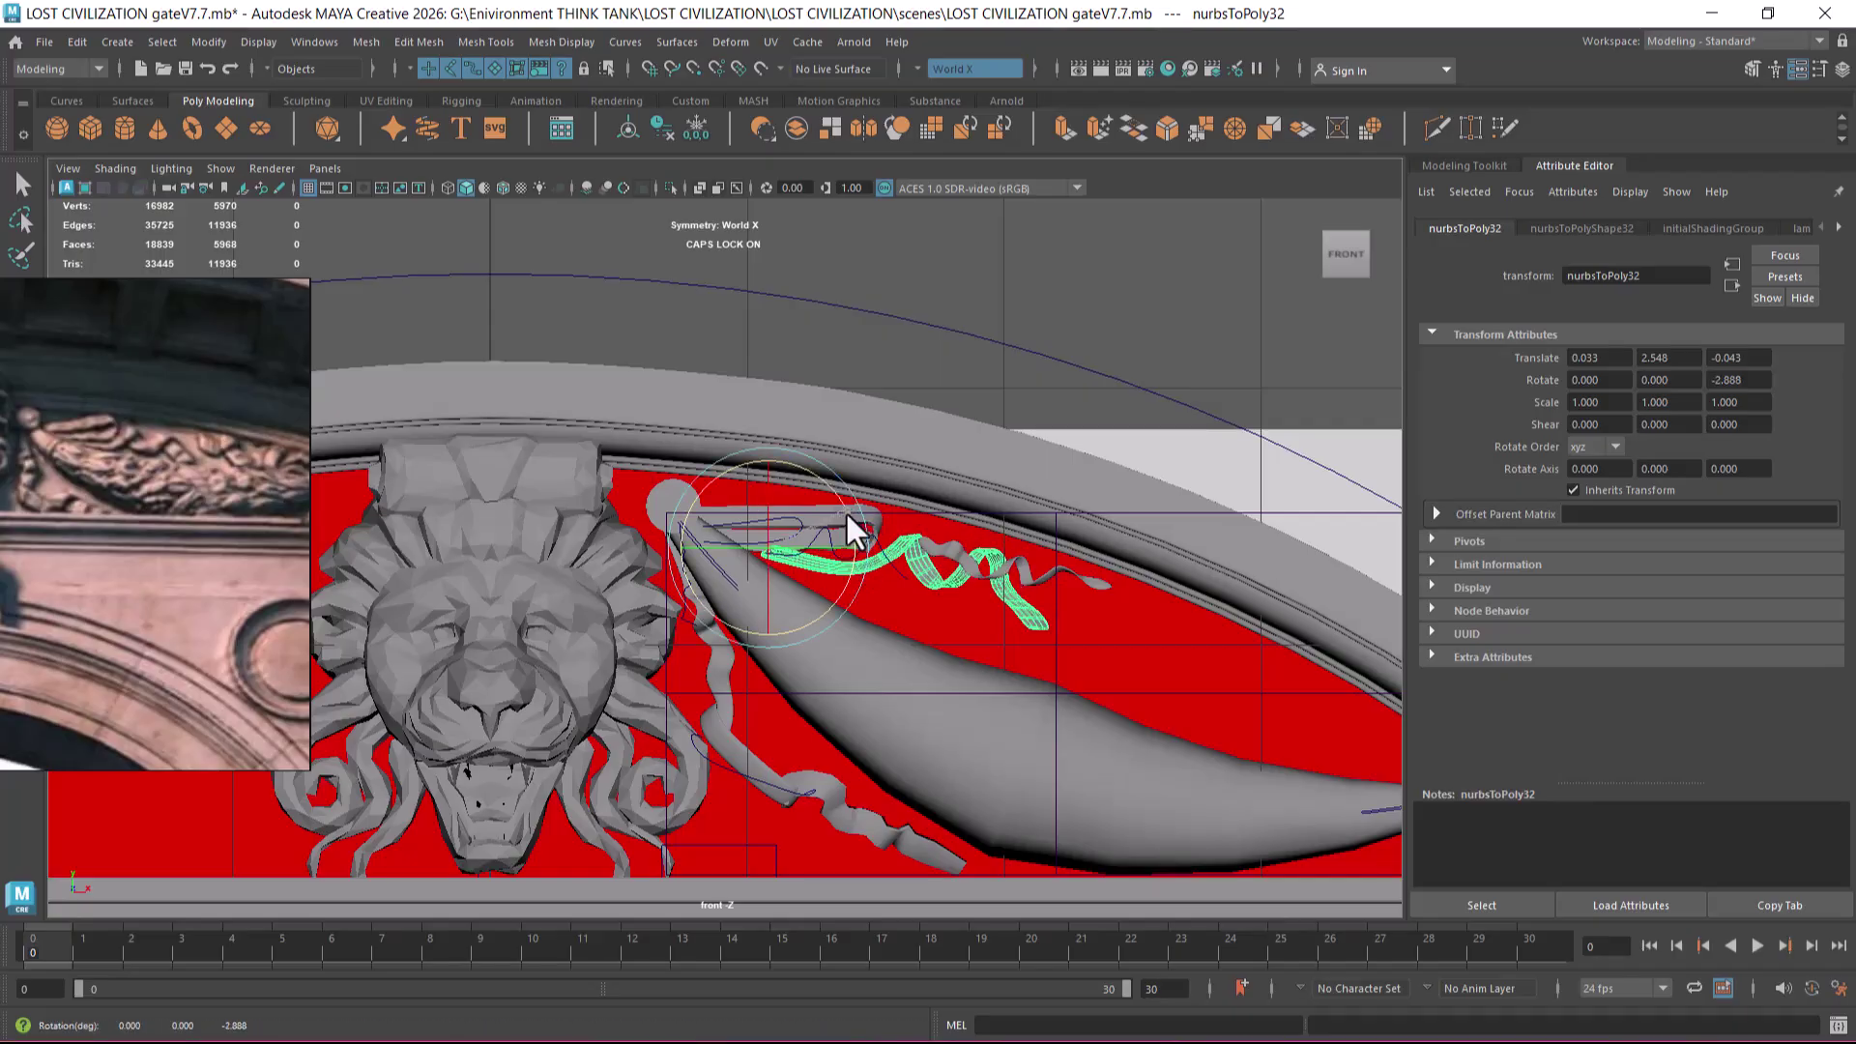
drag(845, 510, 845, 512)
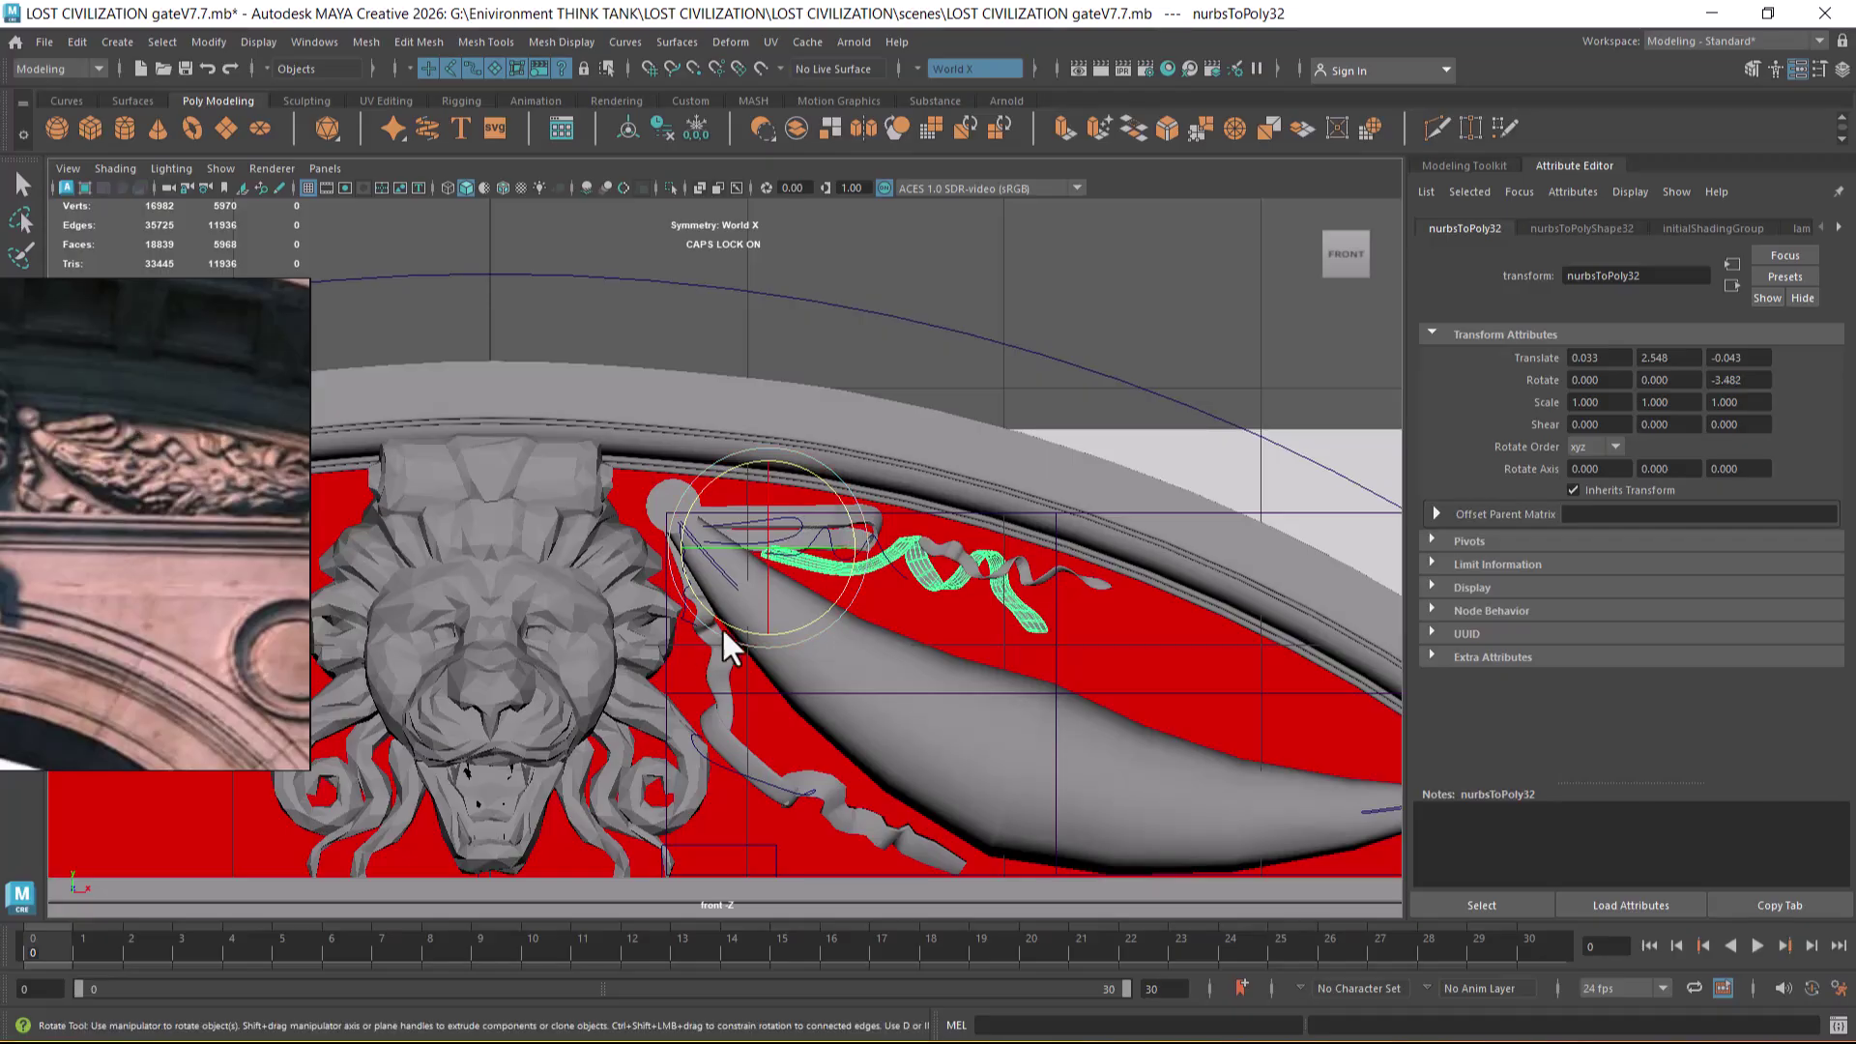
- Move the separate curled ribbon past the wavy ribbon's end to about X 1.516, Y 2.184 and scale it uniformly to about 1.549
alt+drag(903, 628, 947, 597)
alt+right_drag(947, 594, 988, 645)
key(space)
drag(988, 641, 988, 687)
scroll(1028, 644, down, 4)
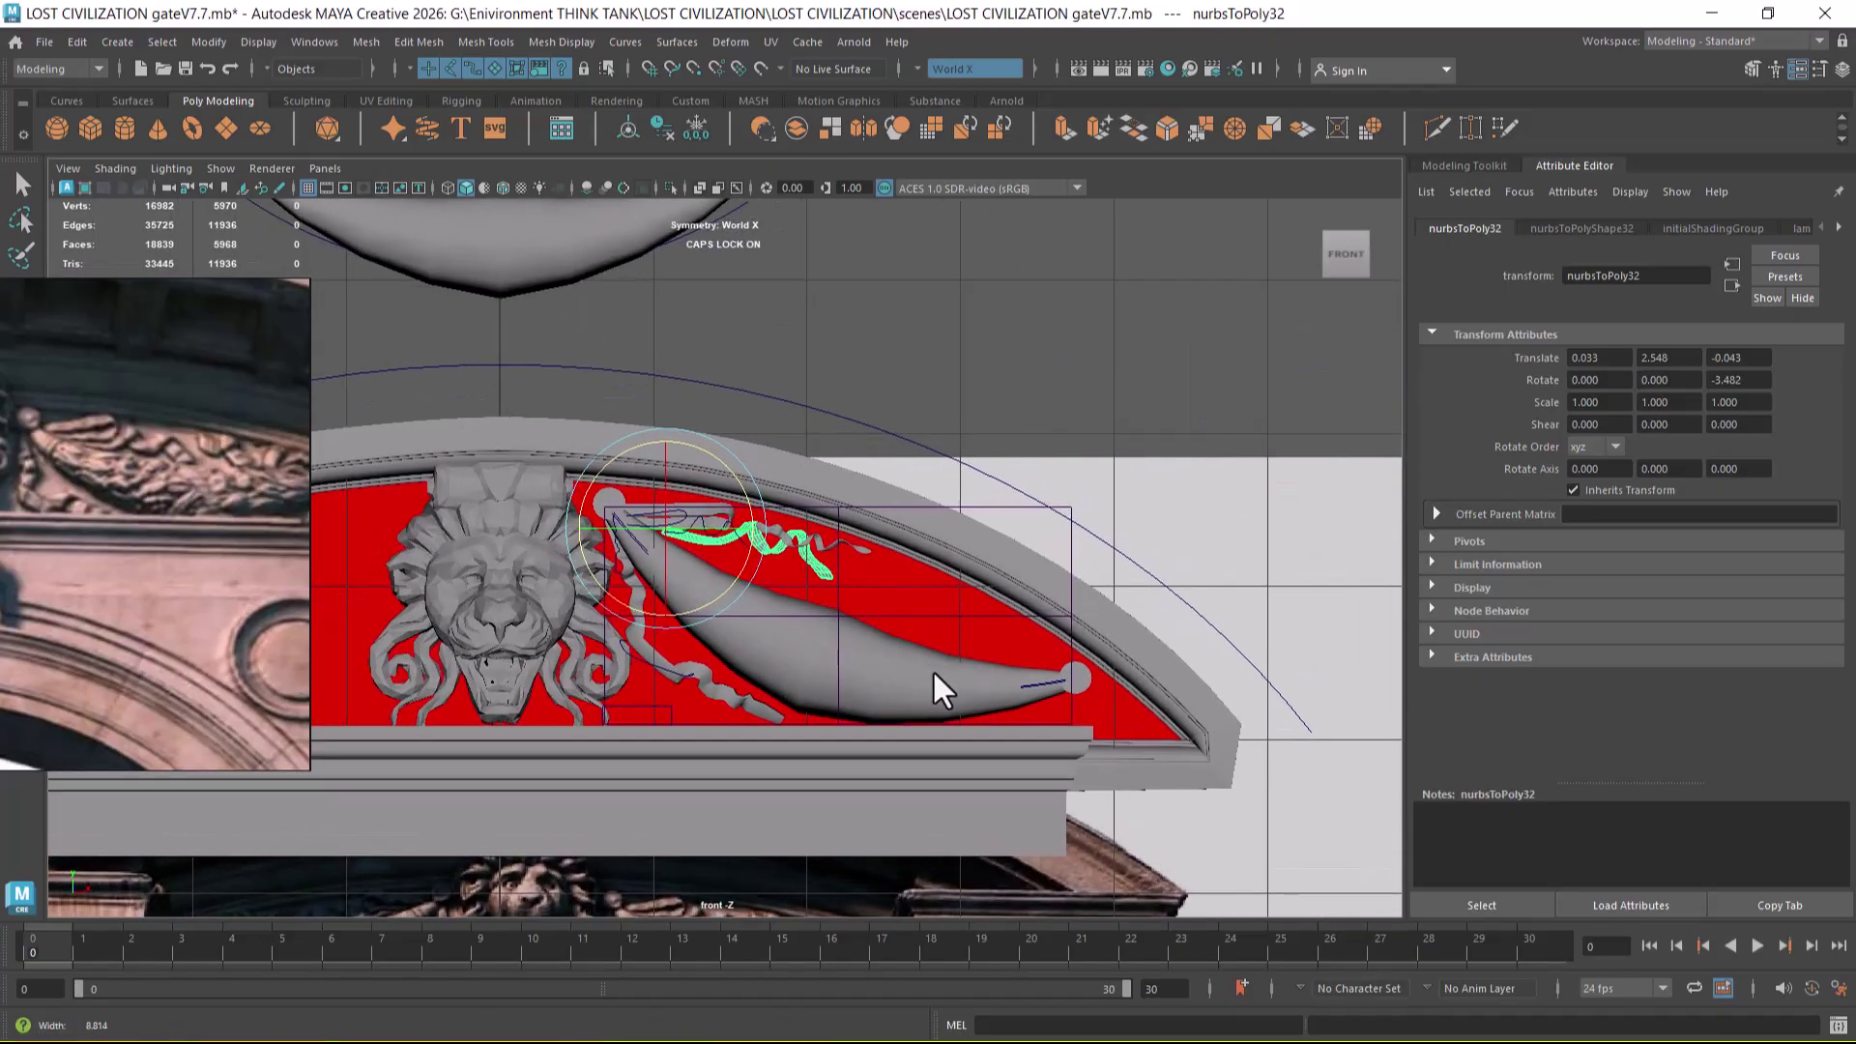
click(840, 540)
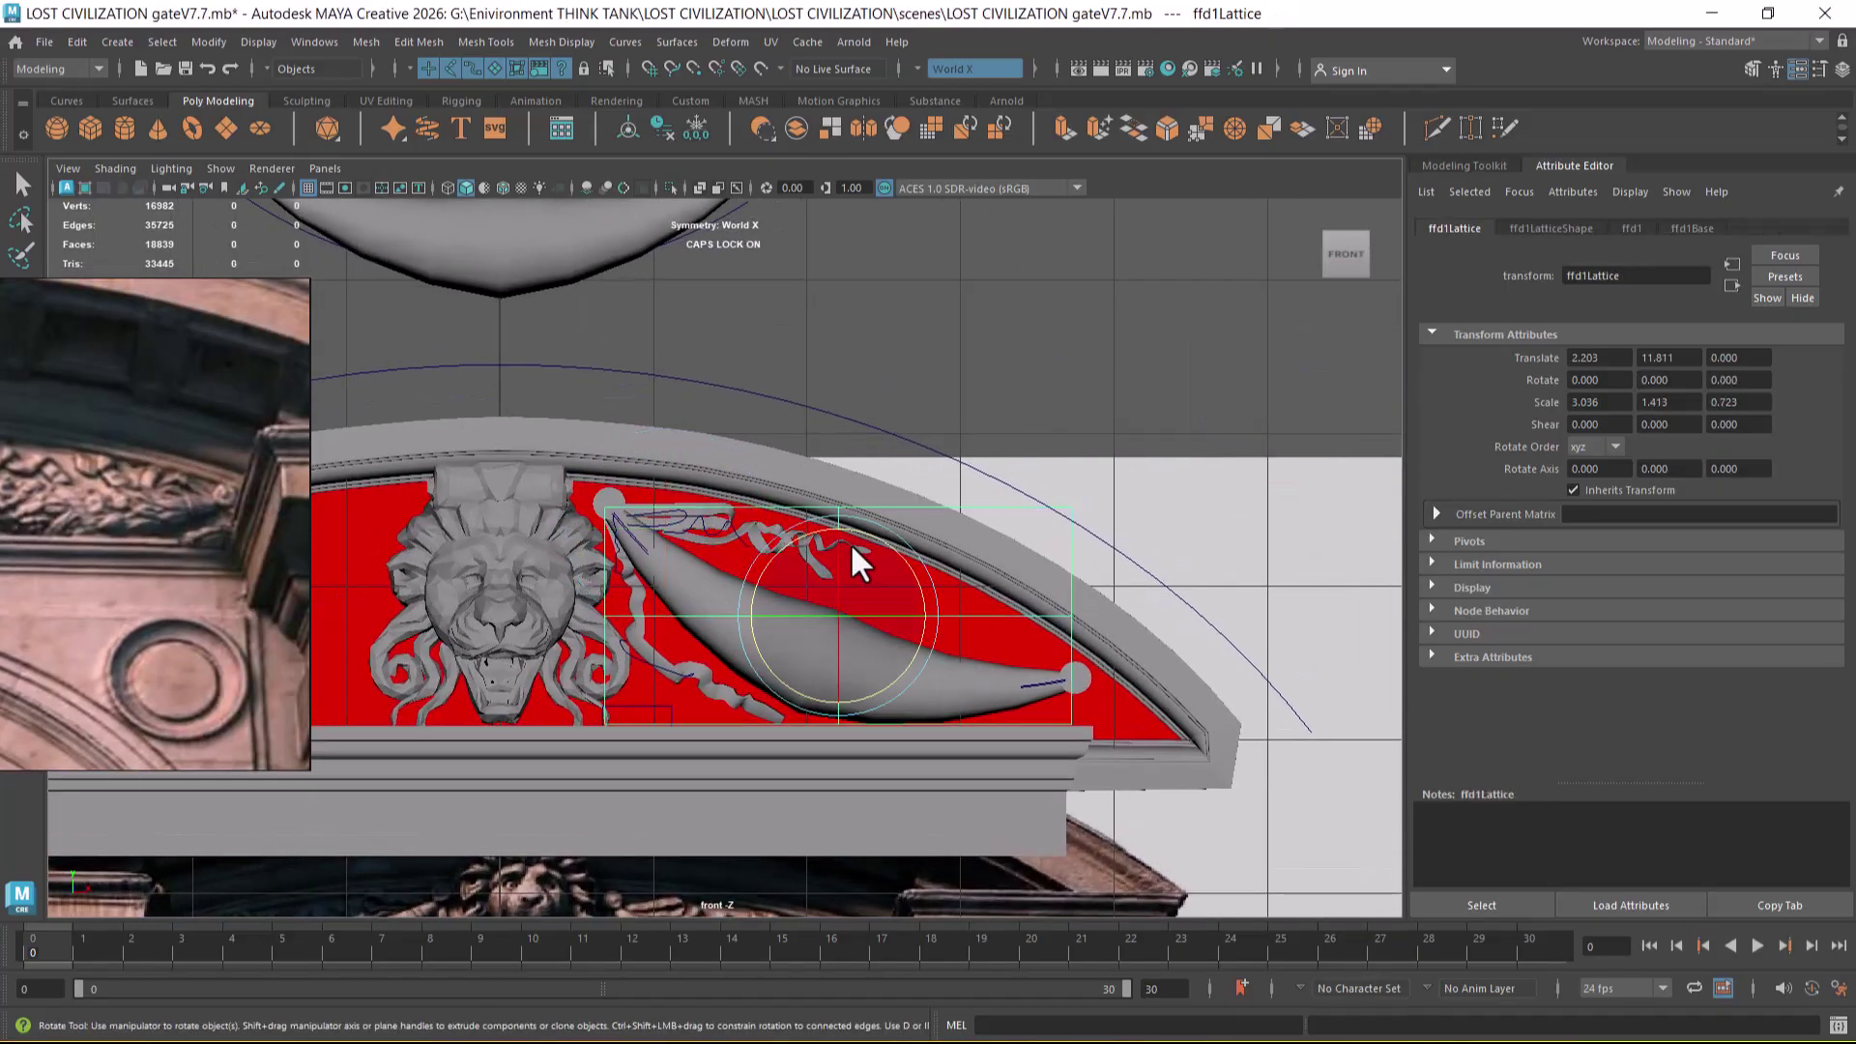
key(w)
scroll(870, 594, up, 2)
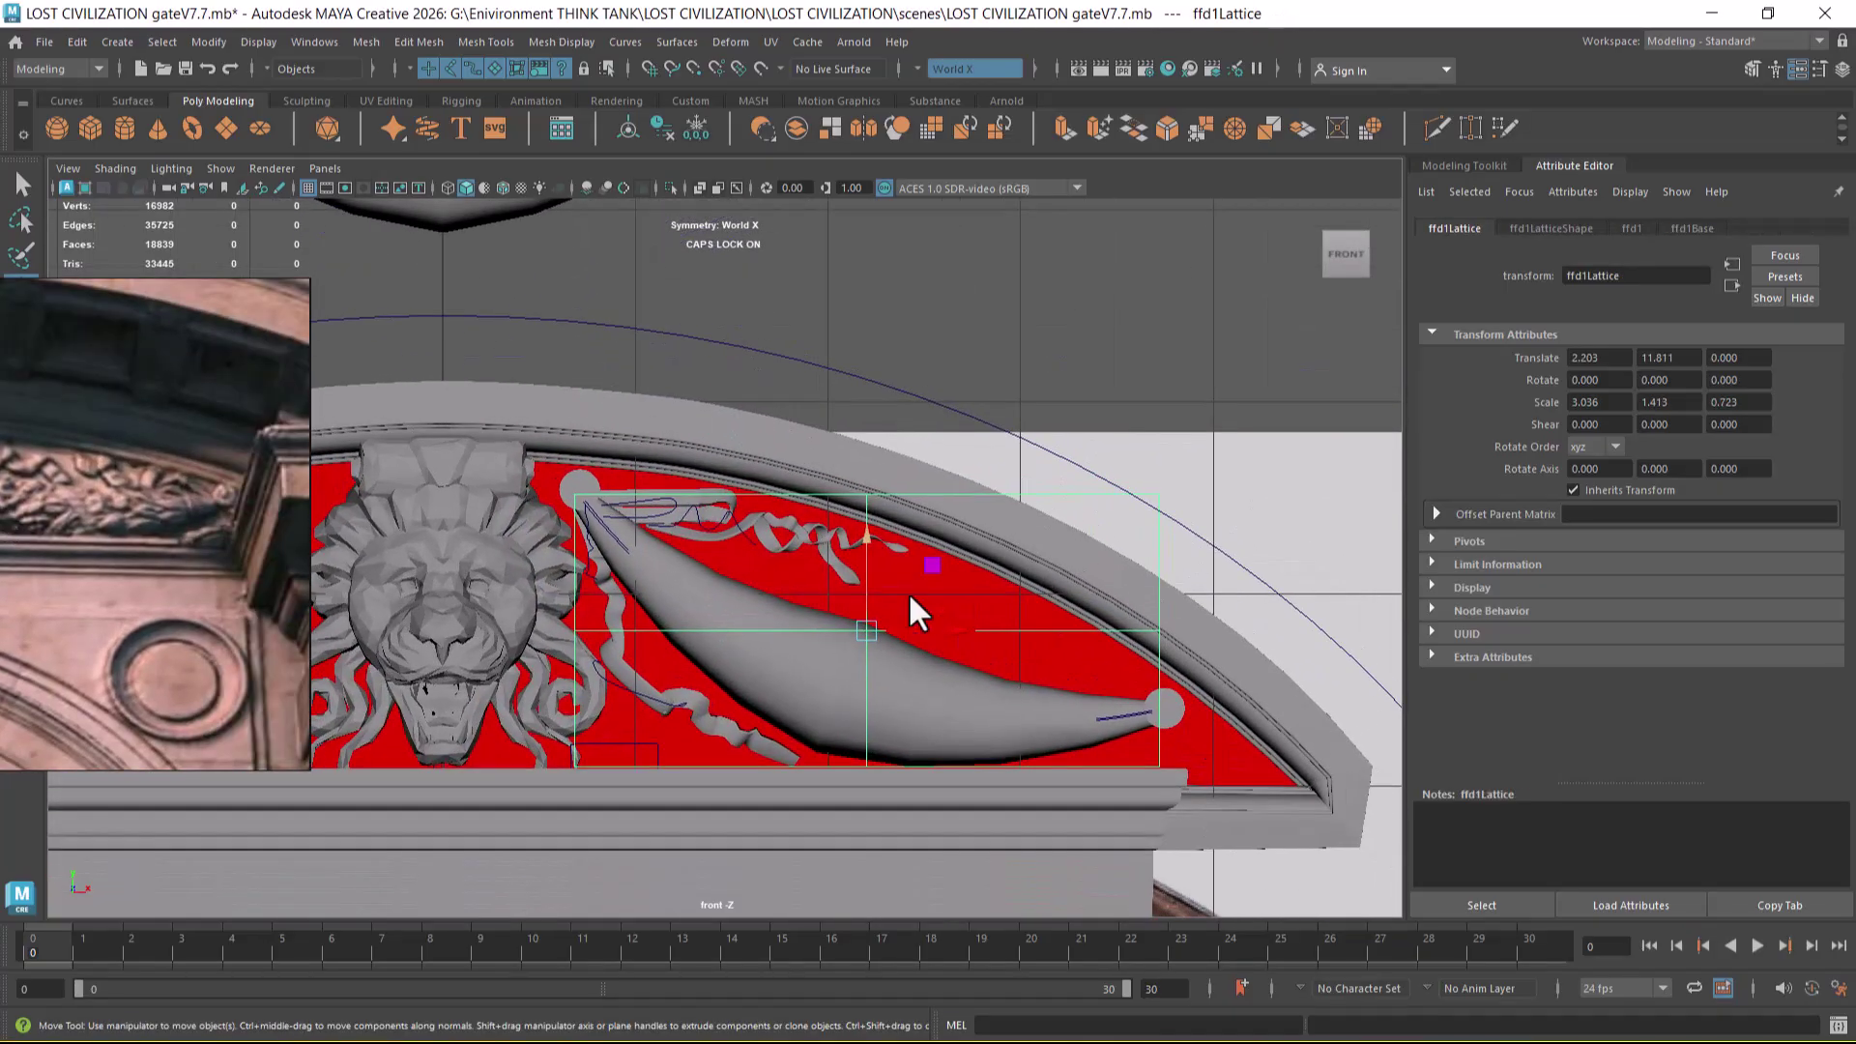
click(890, 543)
drag(847, 531, 1020, 589)
key(r)
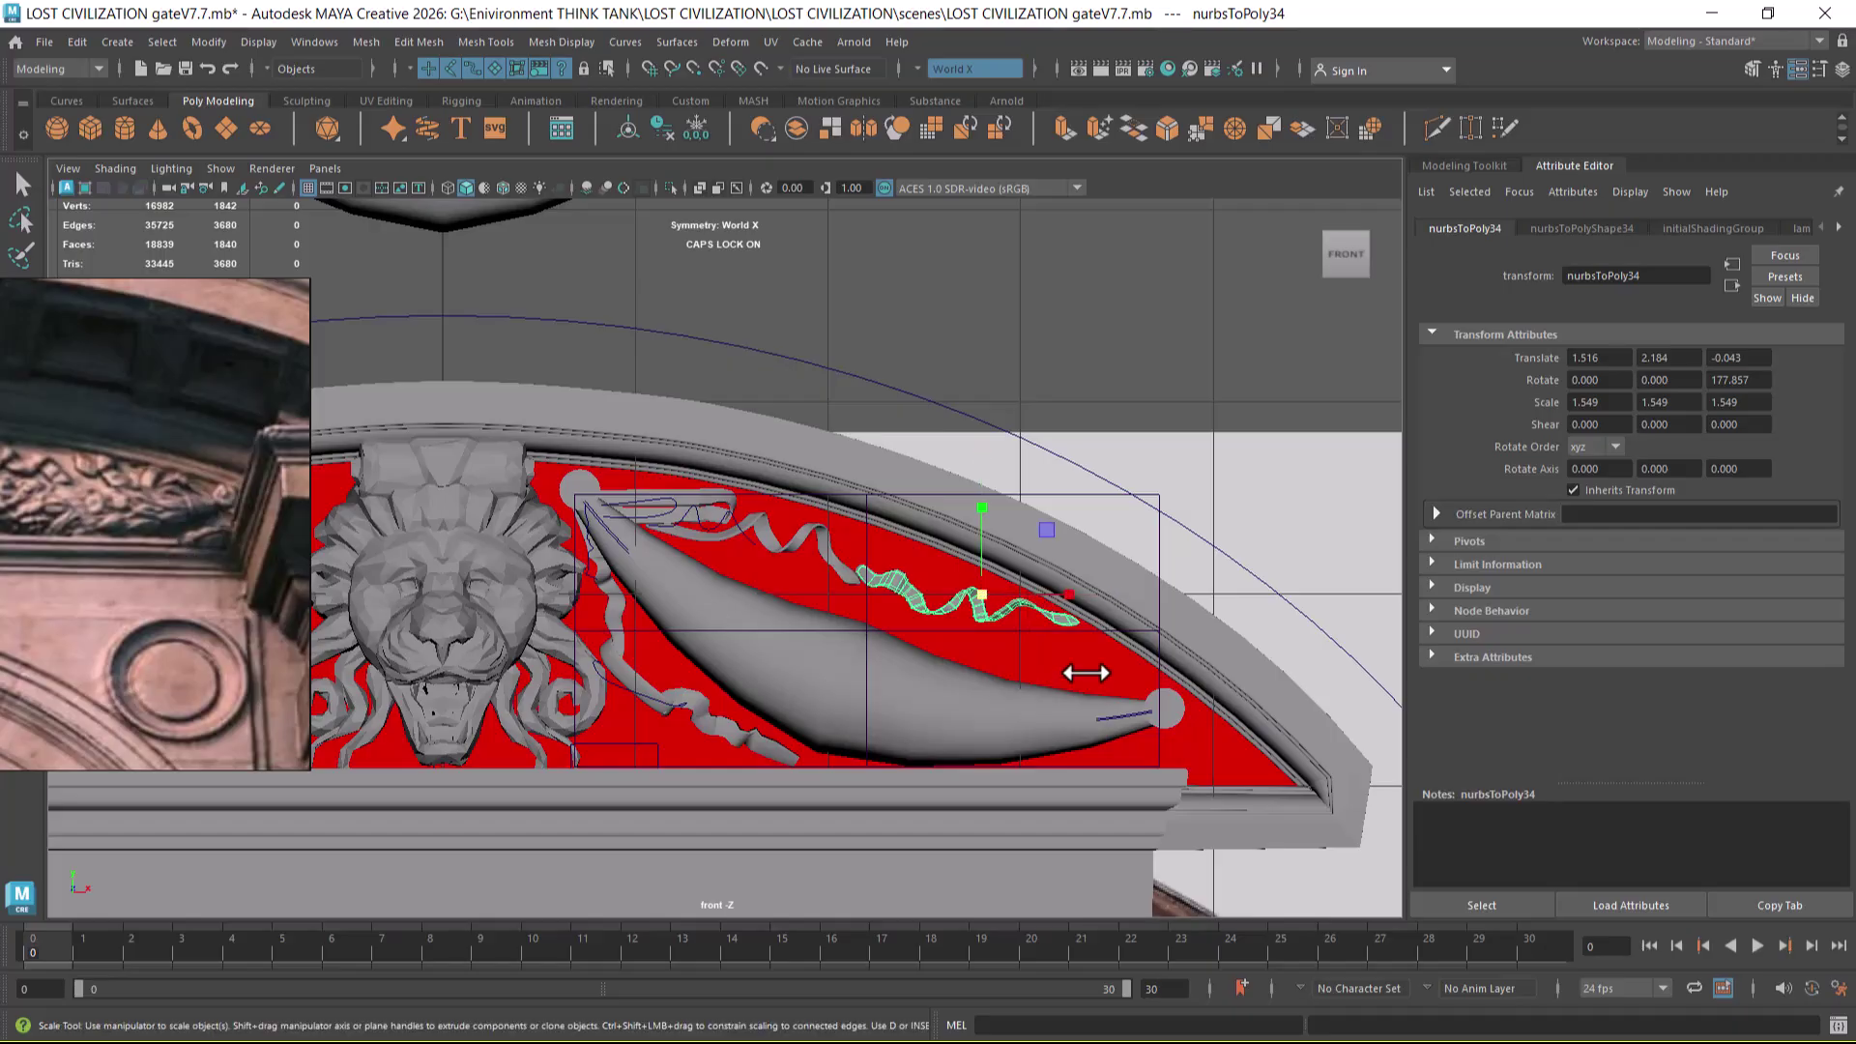
- Fit the curled ribbon along the pediment arch at about X 1.742, Y 2.129, with Z rotation about 166.1 and uniform scale about 1.714
key(w)
drag(969, 606, 1056, 623)
key(e)
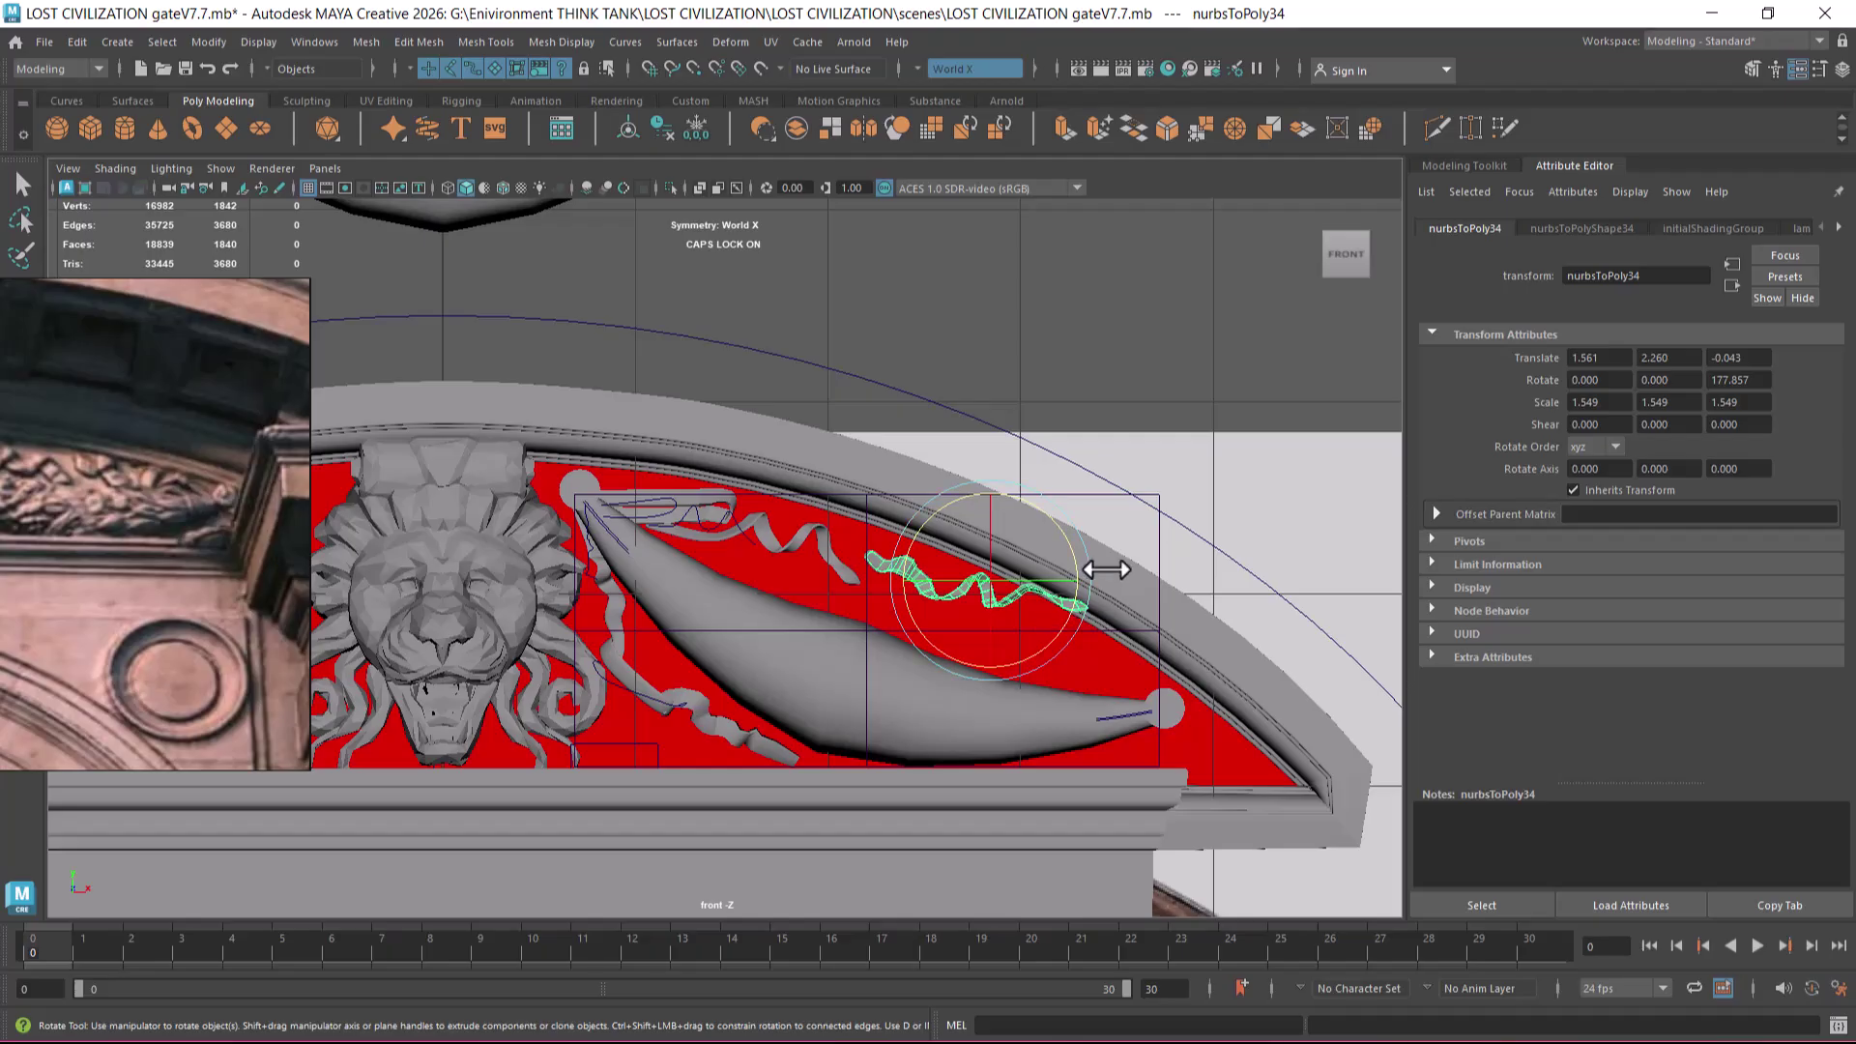
drag(1064, 542, 1027, 607)
key(w)
key(r)
key(w)
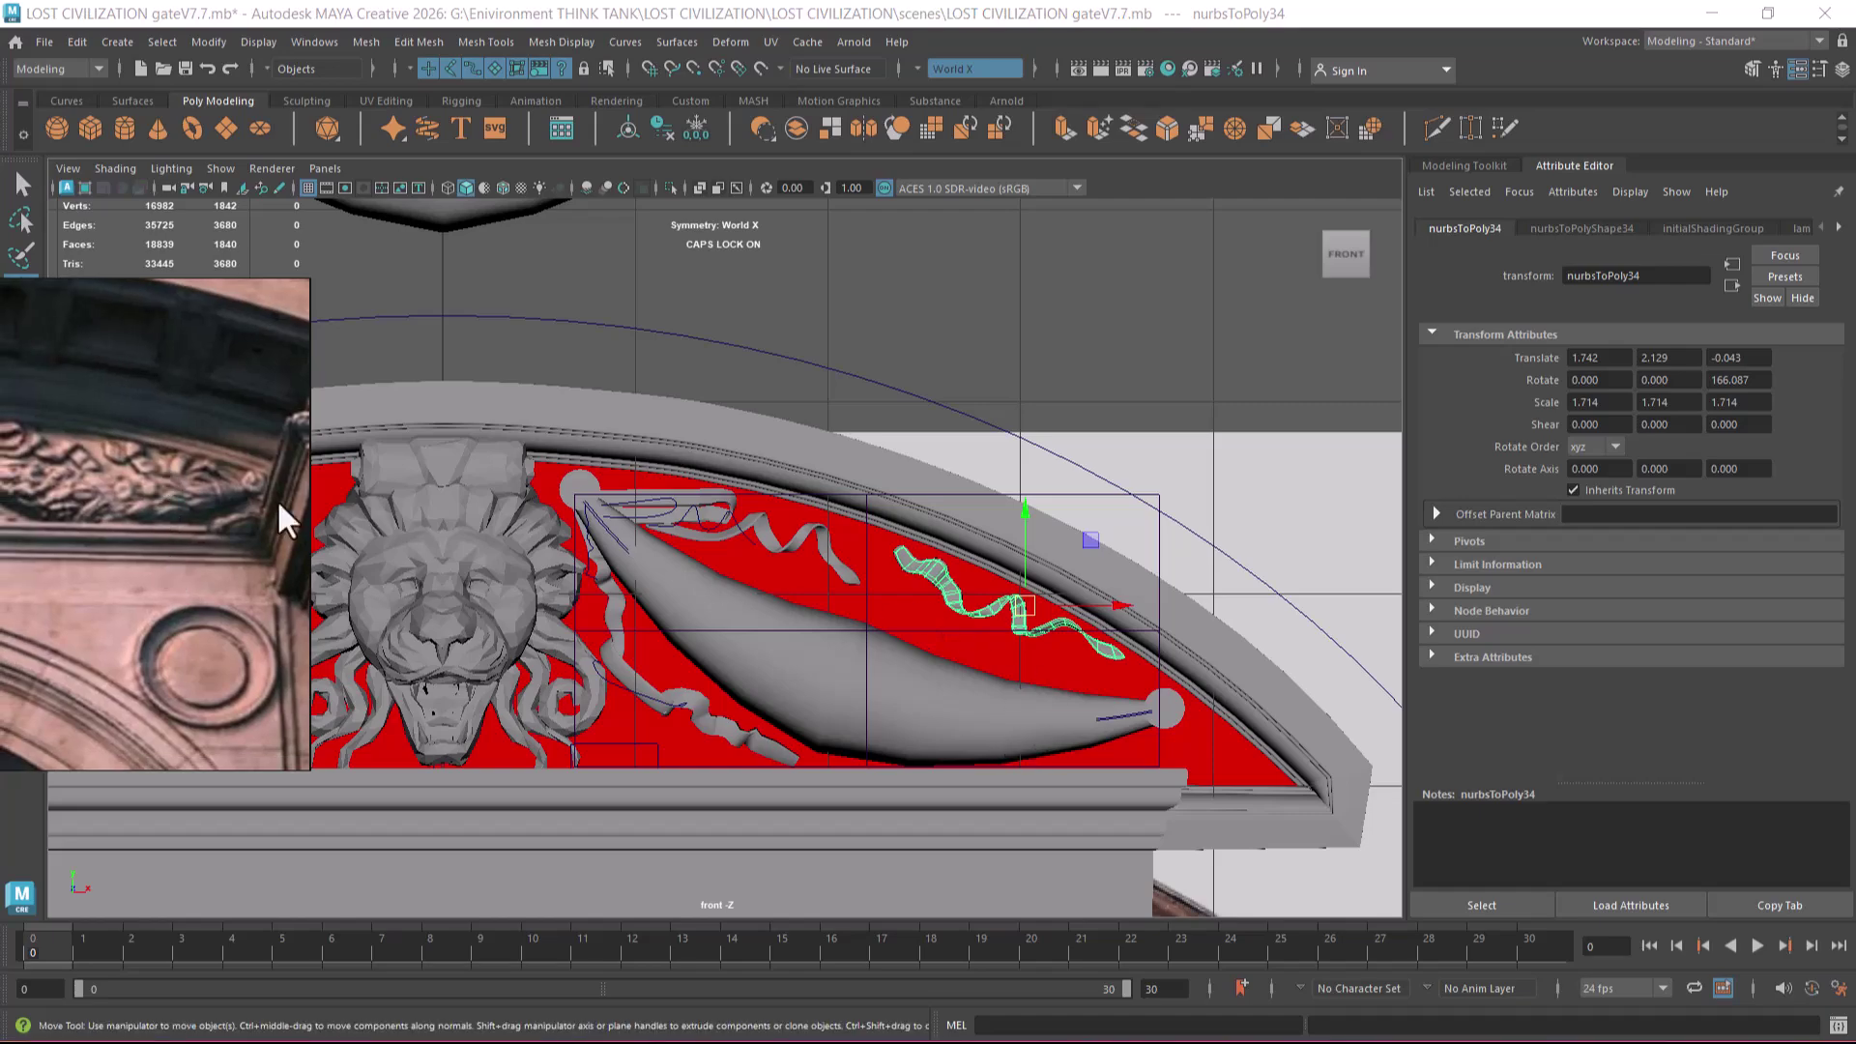
- Move the curled ribbon to about X 1.879, Y 1.930 and place its pivot at its end by the swag's outer knob
scroll(1121, 721, up, 2)
drag(1044, 553, 1191, 587)
key(d)
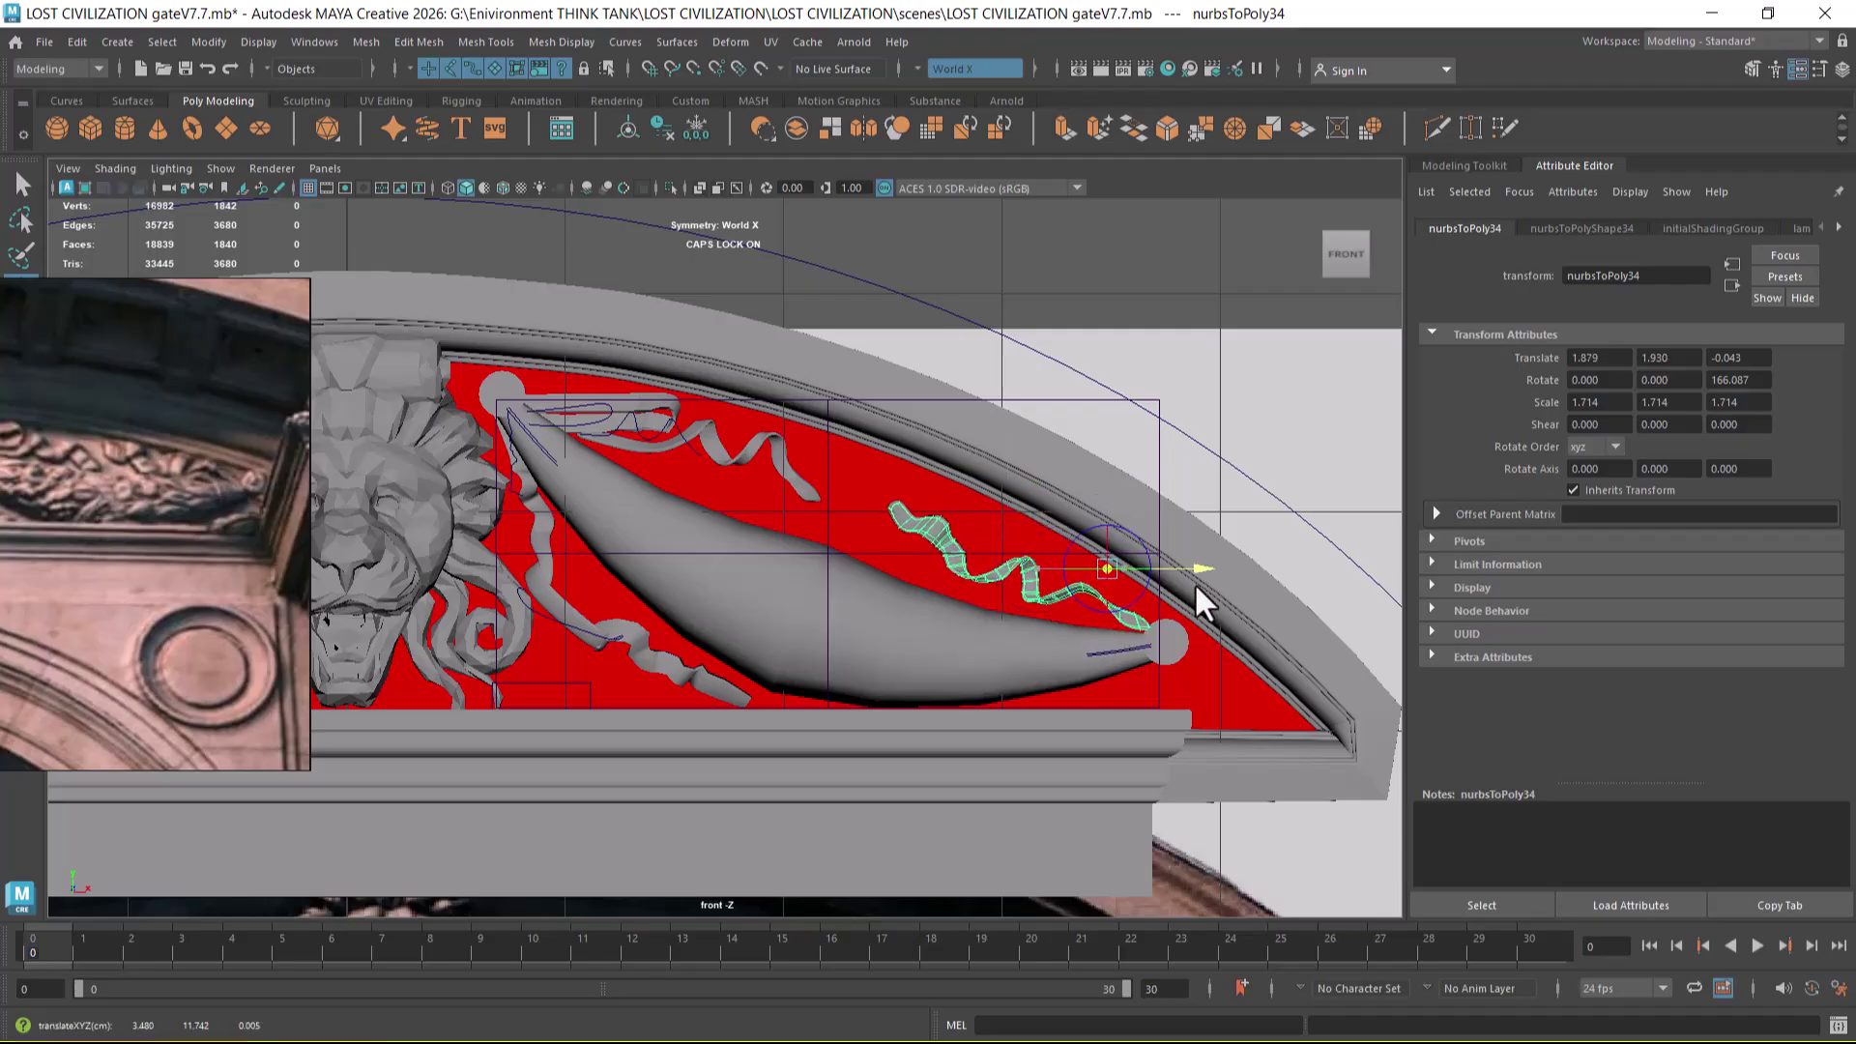
drag(1112, 473, 1157, 625)
key(d)
- Scale the curled ribbon uniformly to about 1.901 and rotate it to about 162.98 degrees in Z
key(r)
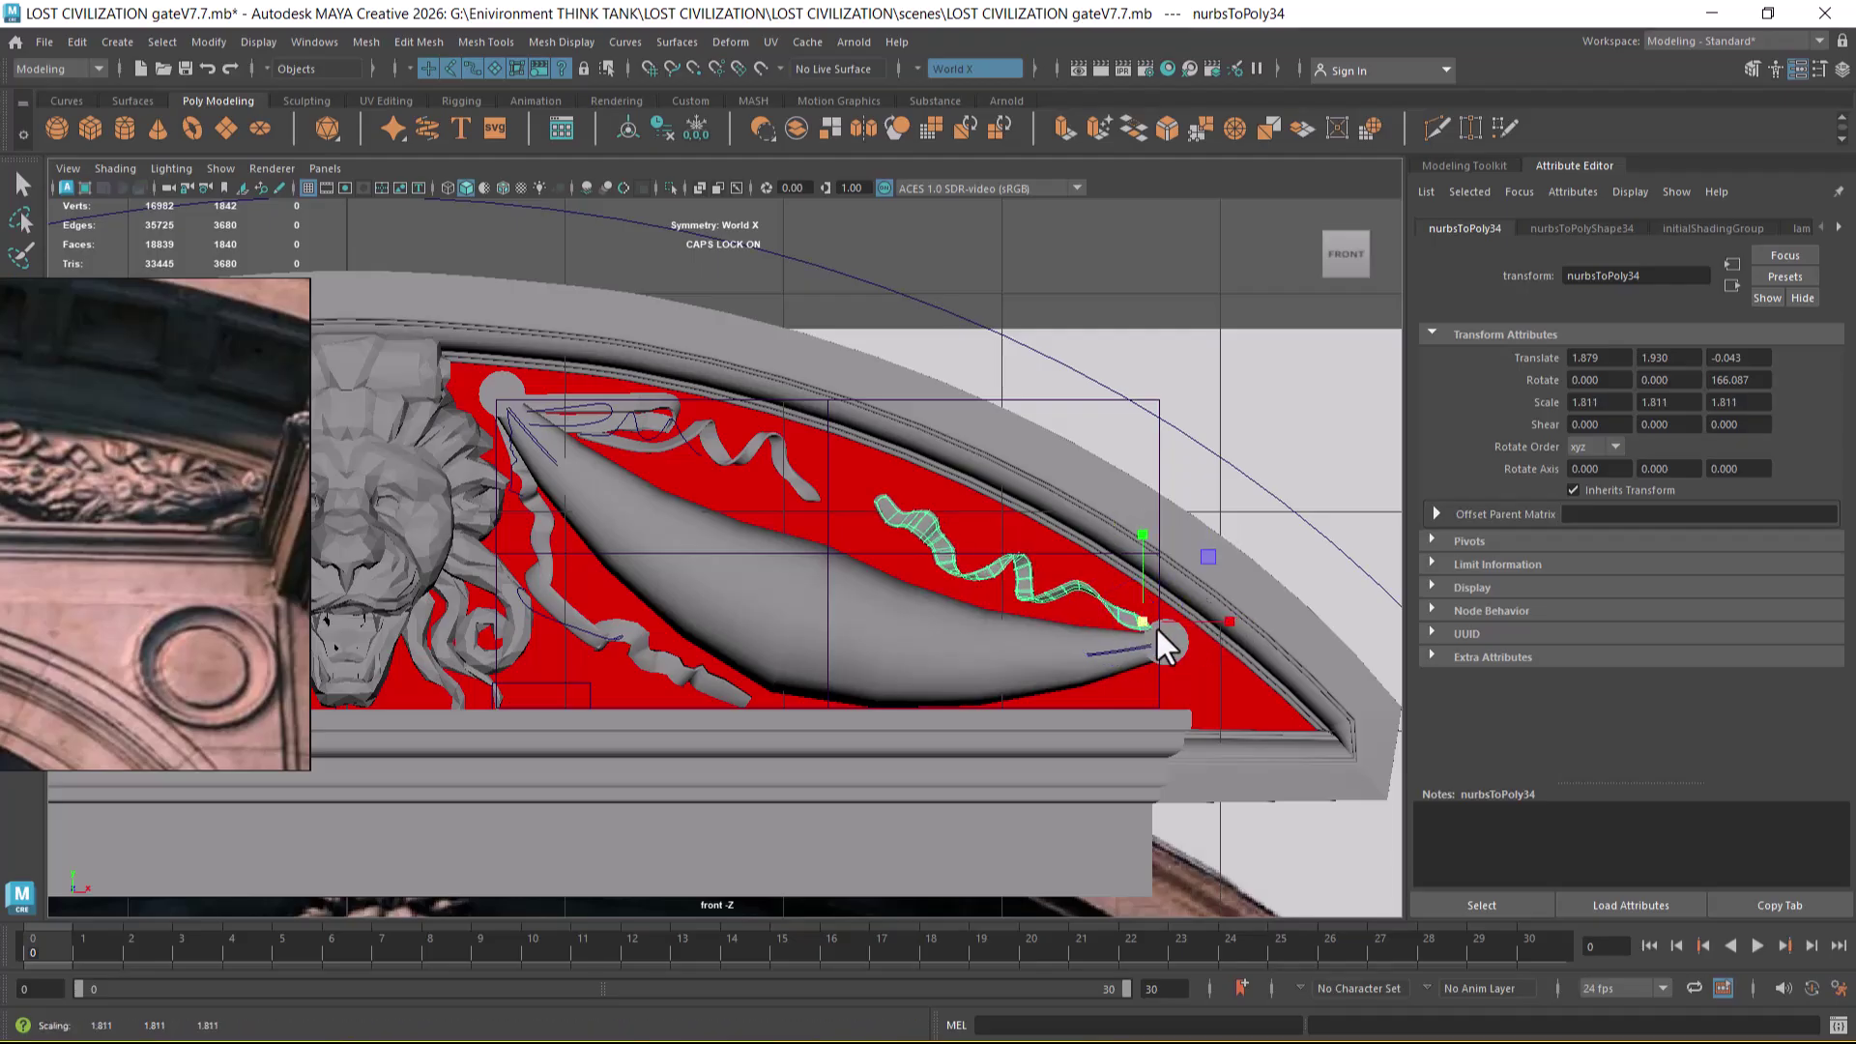
drag(1141, 620, 1210, 571)
key(e)
key(w)
- Create a polygon cube about 0.764 wide, 0.167 high and 0.371 deep in the empty area beyond the pediment's outer end
alt+middle_drag(1122, 679, 1125, 642)
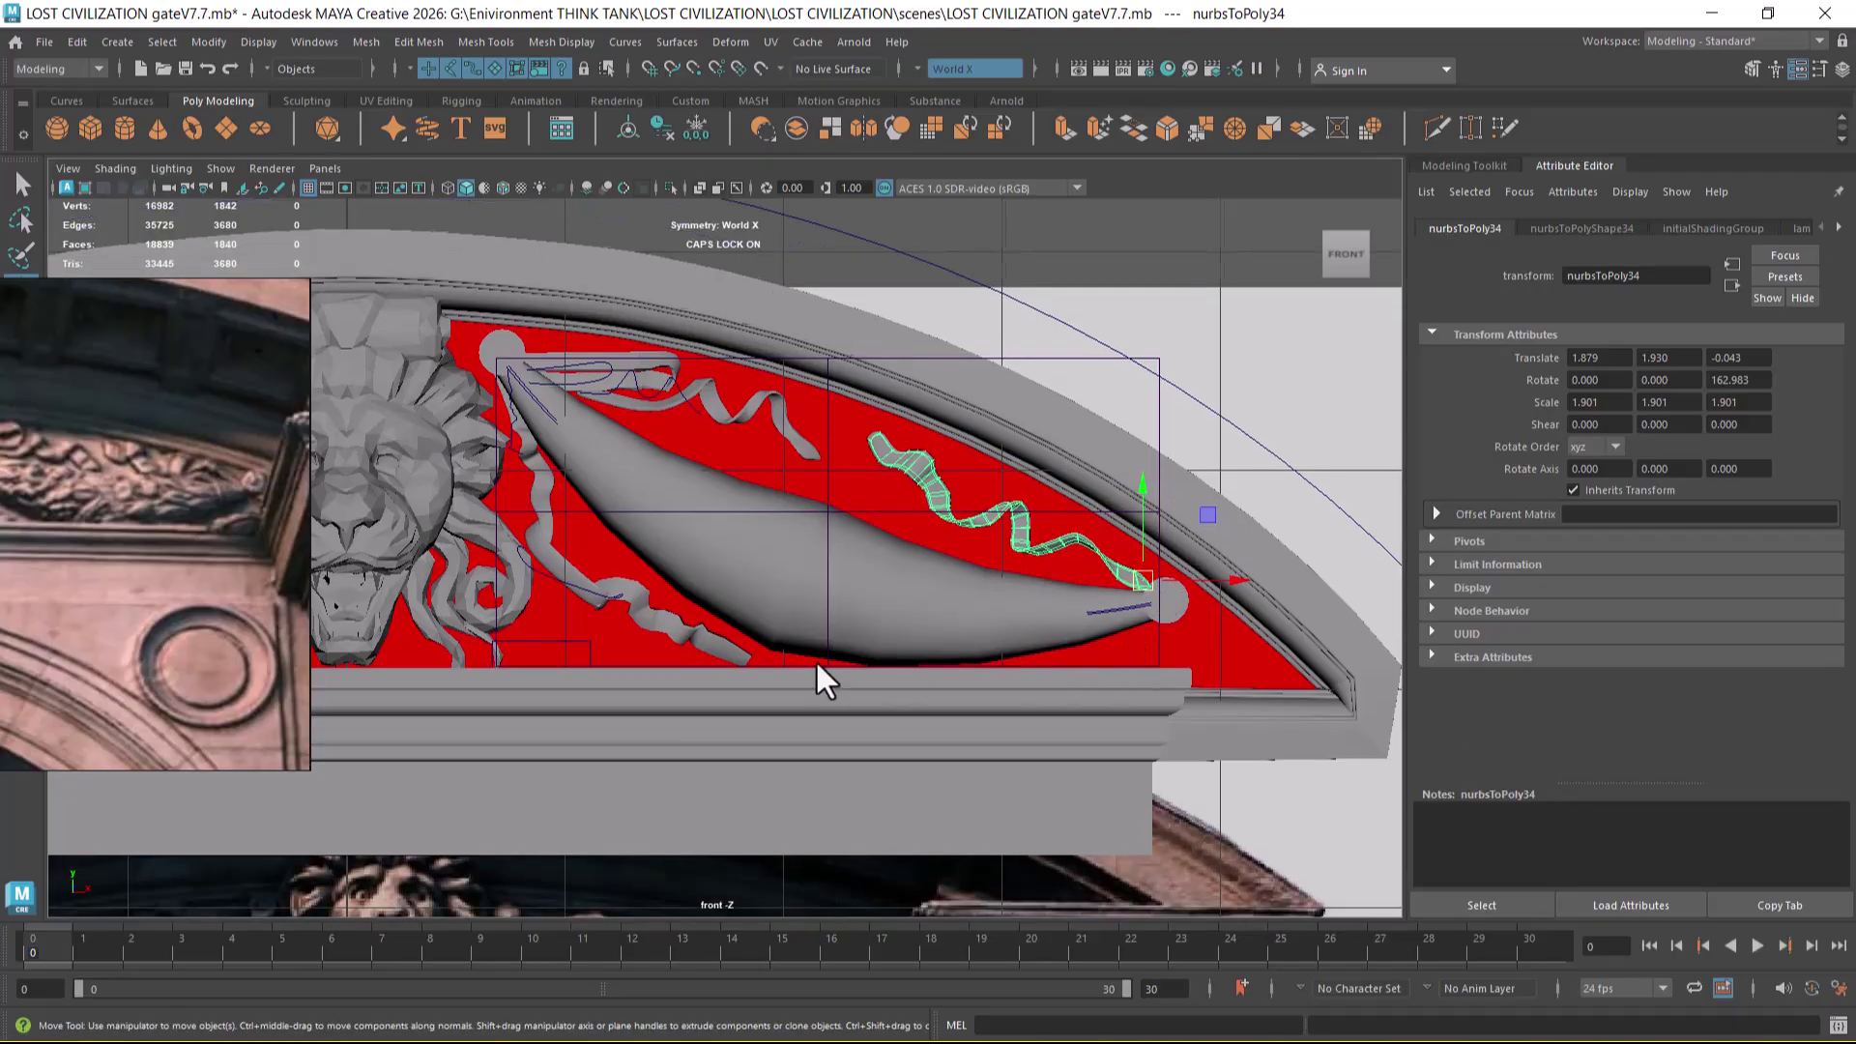
alt+middle_drag(815, 661, 1017, 657)
alt+right_drag(1018, 657, 189, 635)
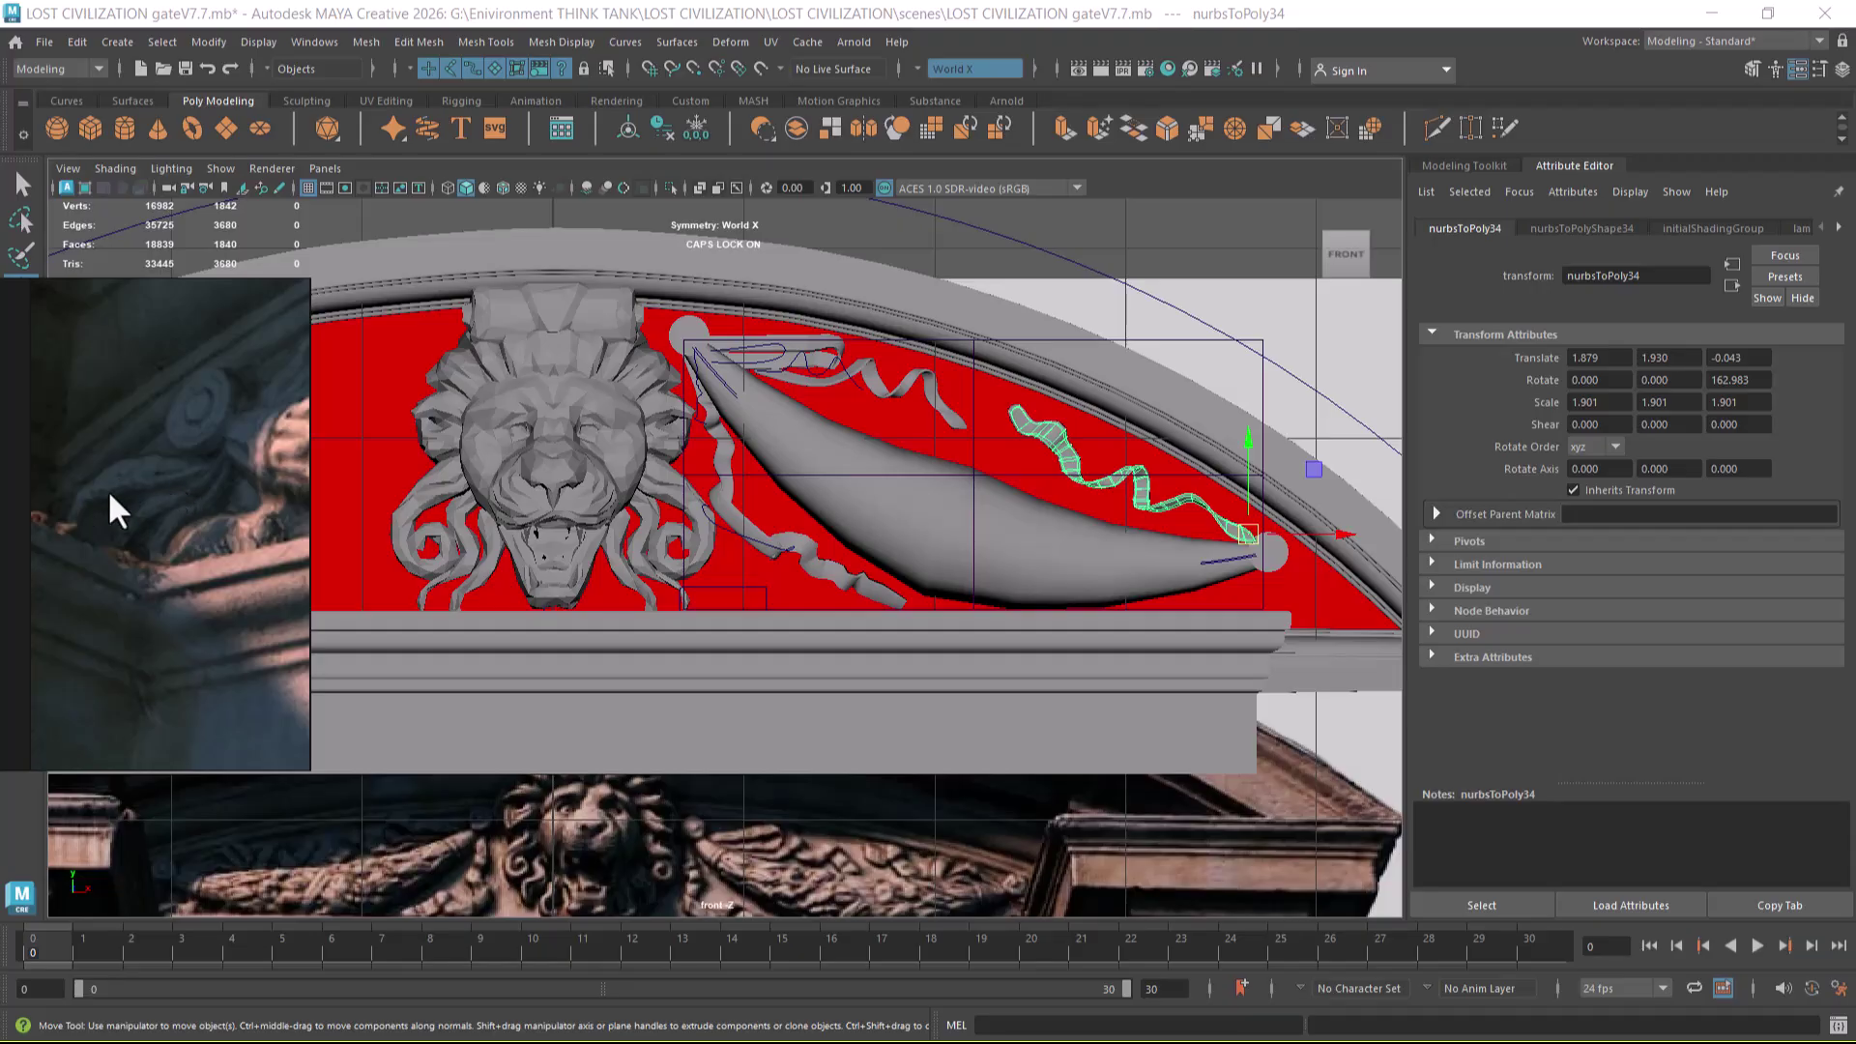
alt+middle_drag(1015, 539, 746, 448)
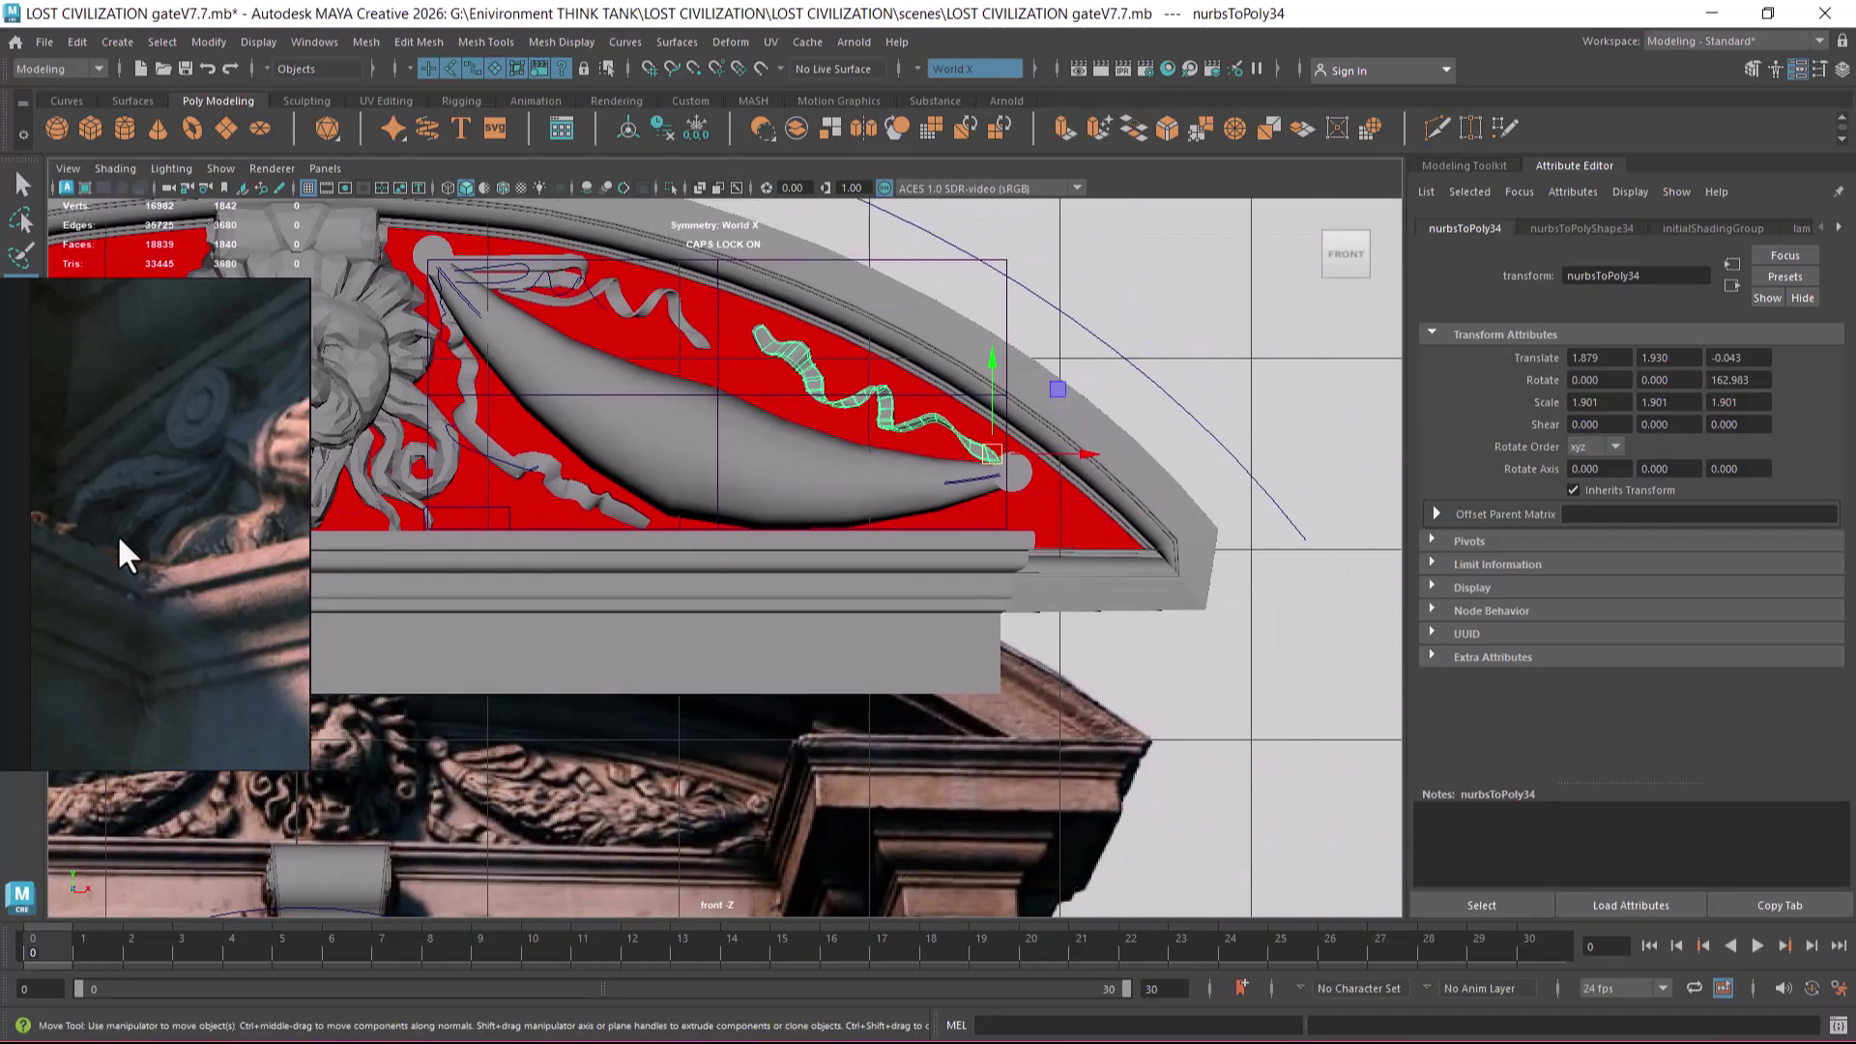
alt+middle_drag(862, 455, 738, 447)
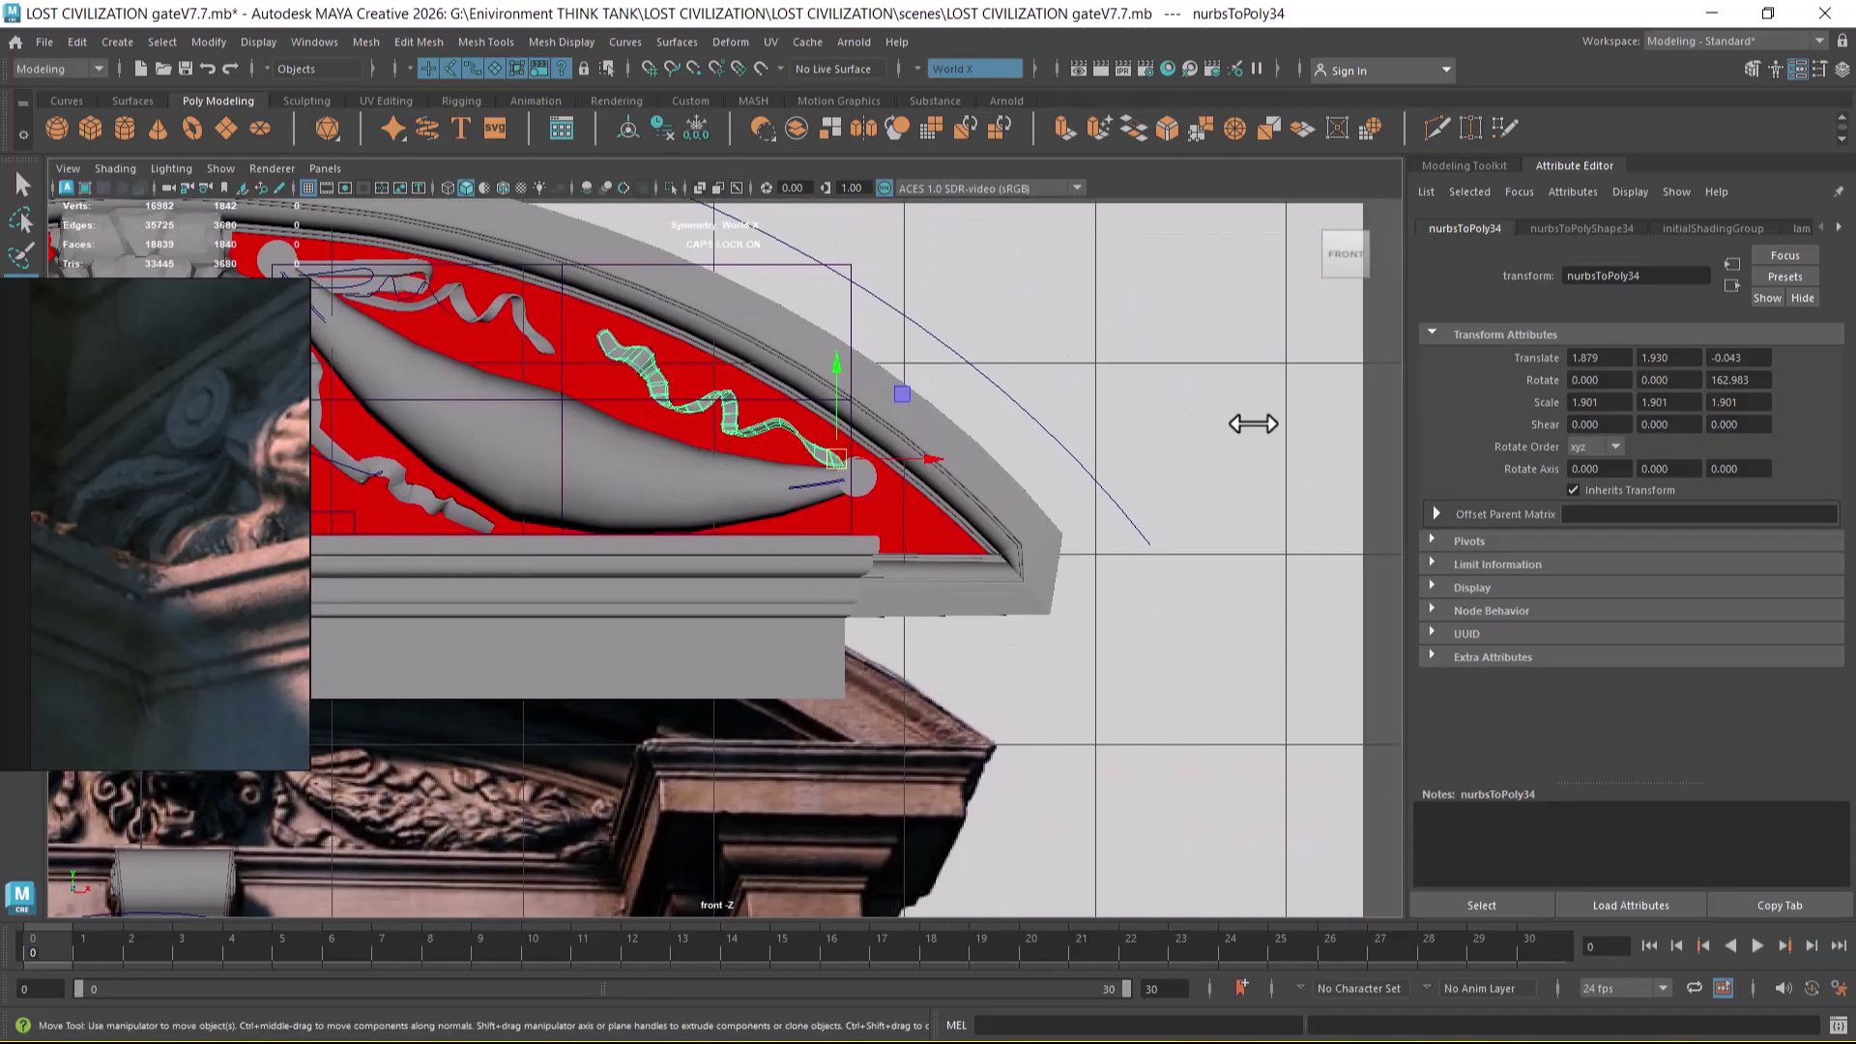
click(1186, 410)
scroll(1053, 439, down, 3)
alt+middle_drag(889, 451, 1064, 444)
shift+right_click(1157, 387)
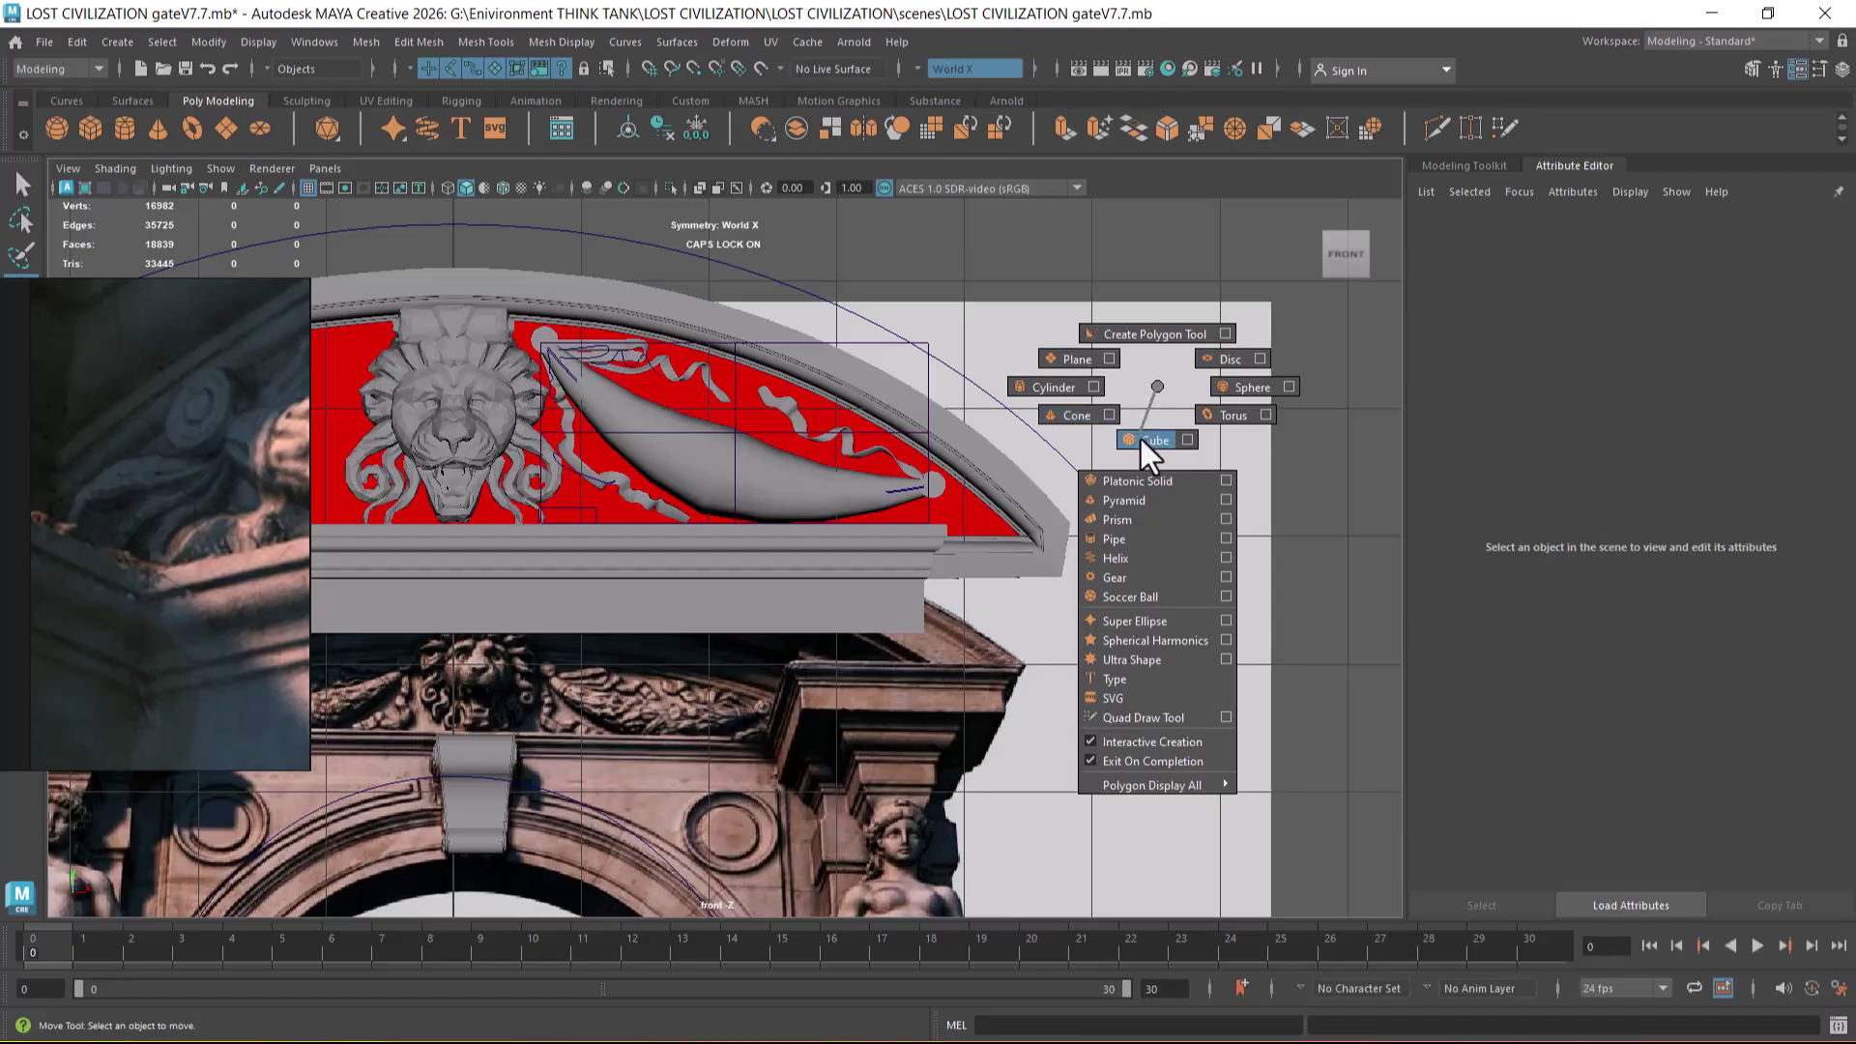
click(1150, 439)
drag(1075, 422, 1160, 426)
alt+right_drag(1135, 451, 1175, 440)
alt+middle_drag(1174, 440, 1032, 431)
alt+right_drag(1083, 431, 1140, 427)
alt+middle_drag(1140, 427, 1109, 451)
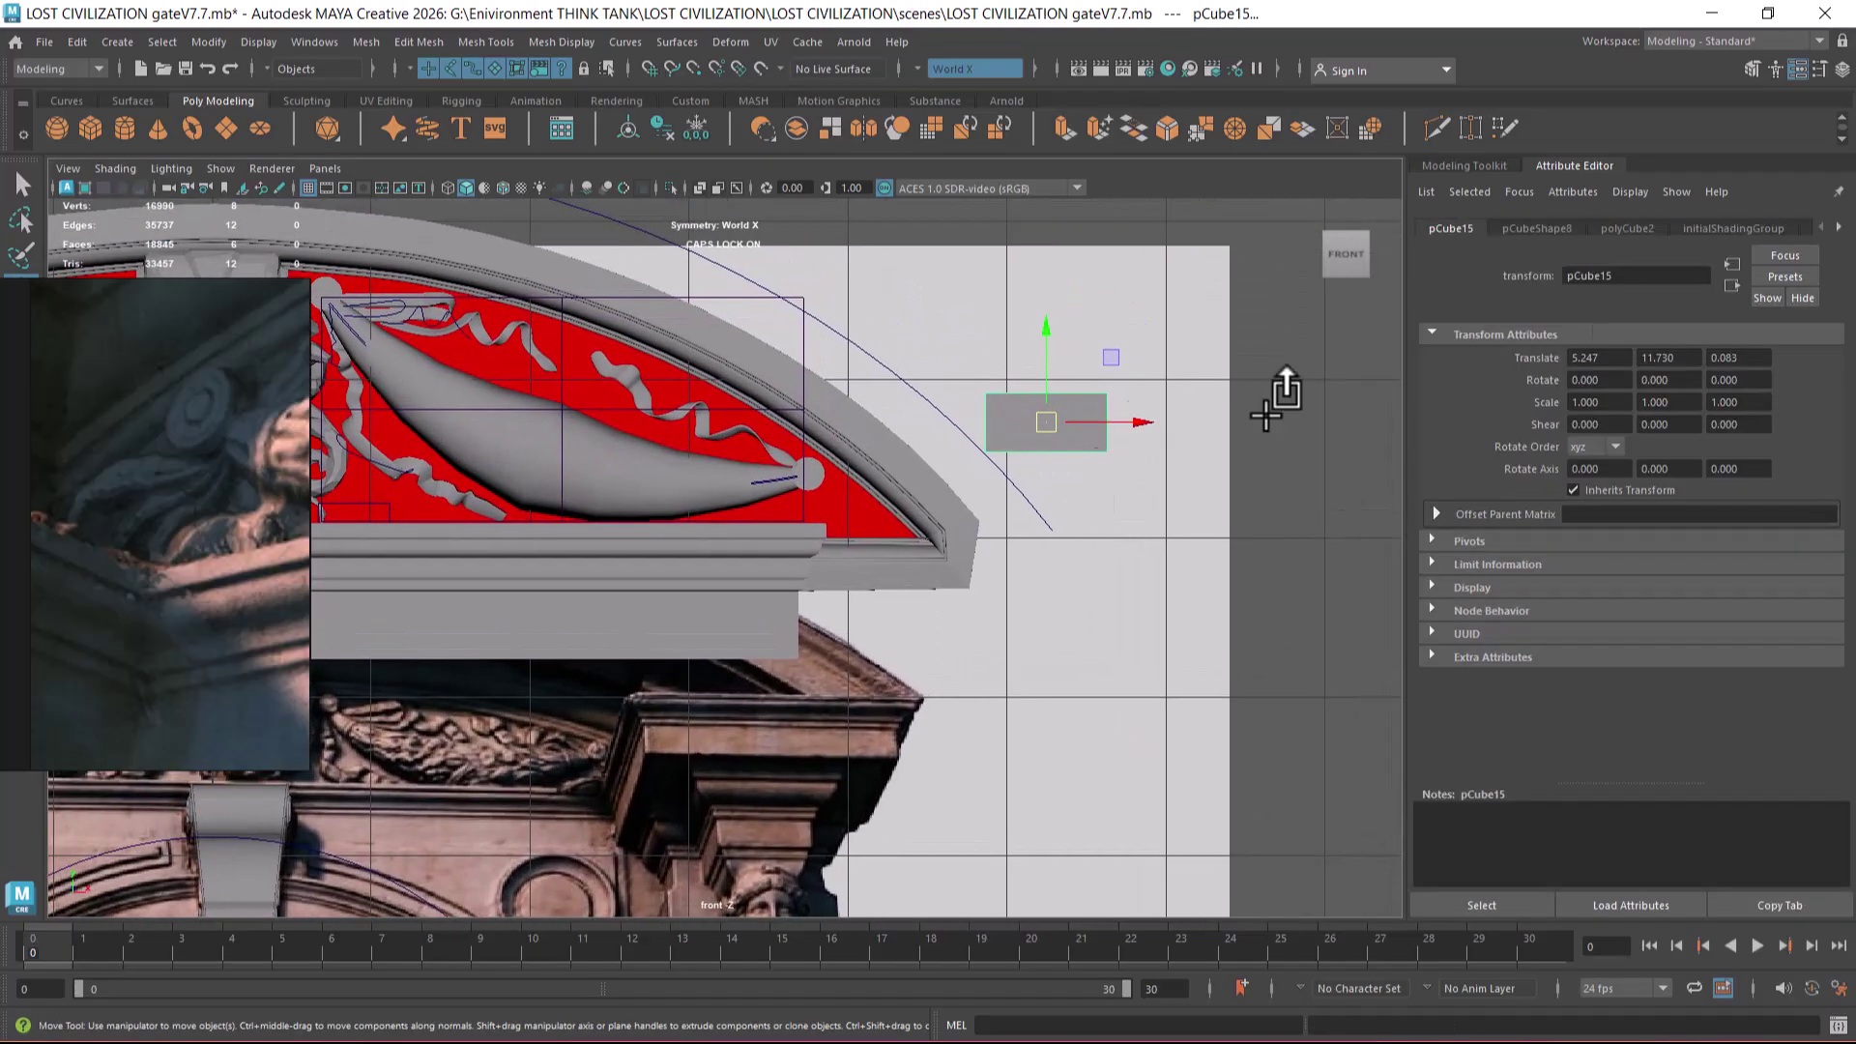
- Set the cube's subdivisions to 3 in width, 2 in height and 2 in depth
click(1842, 68)
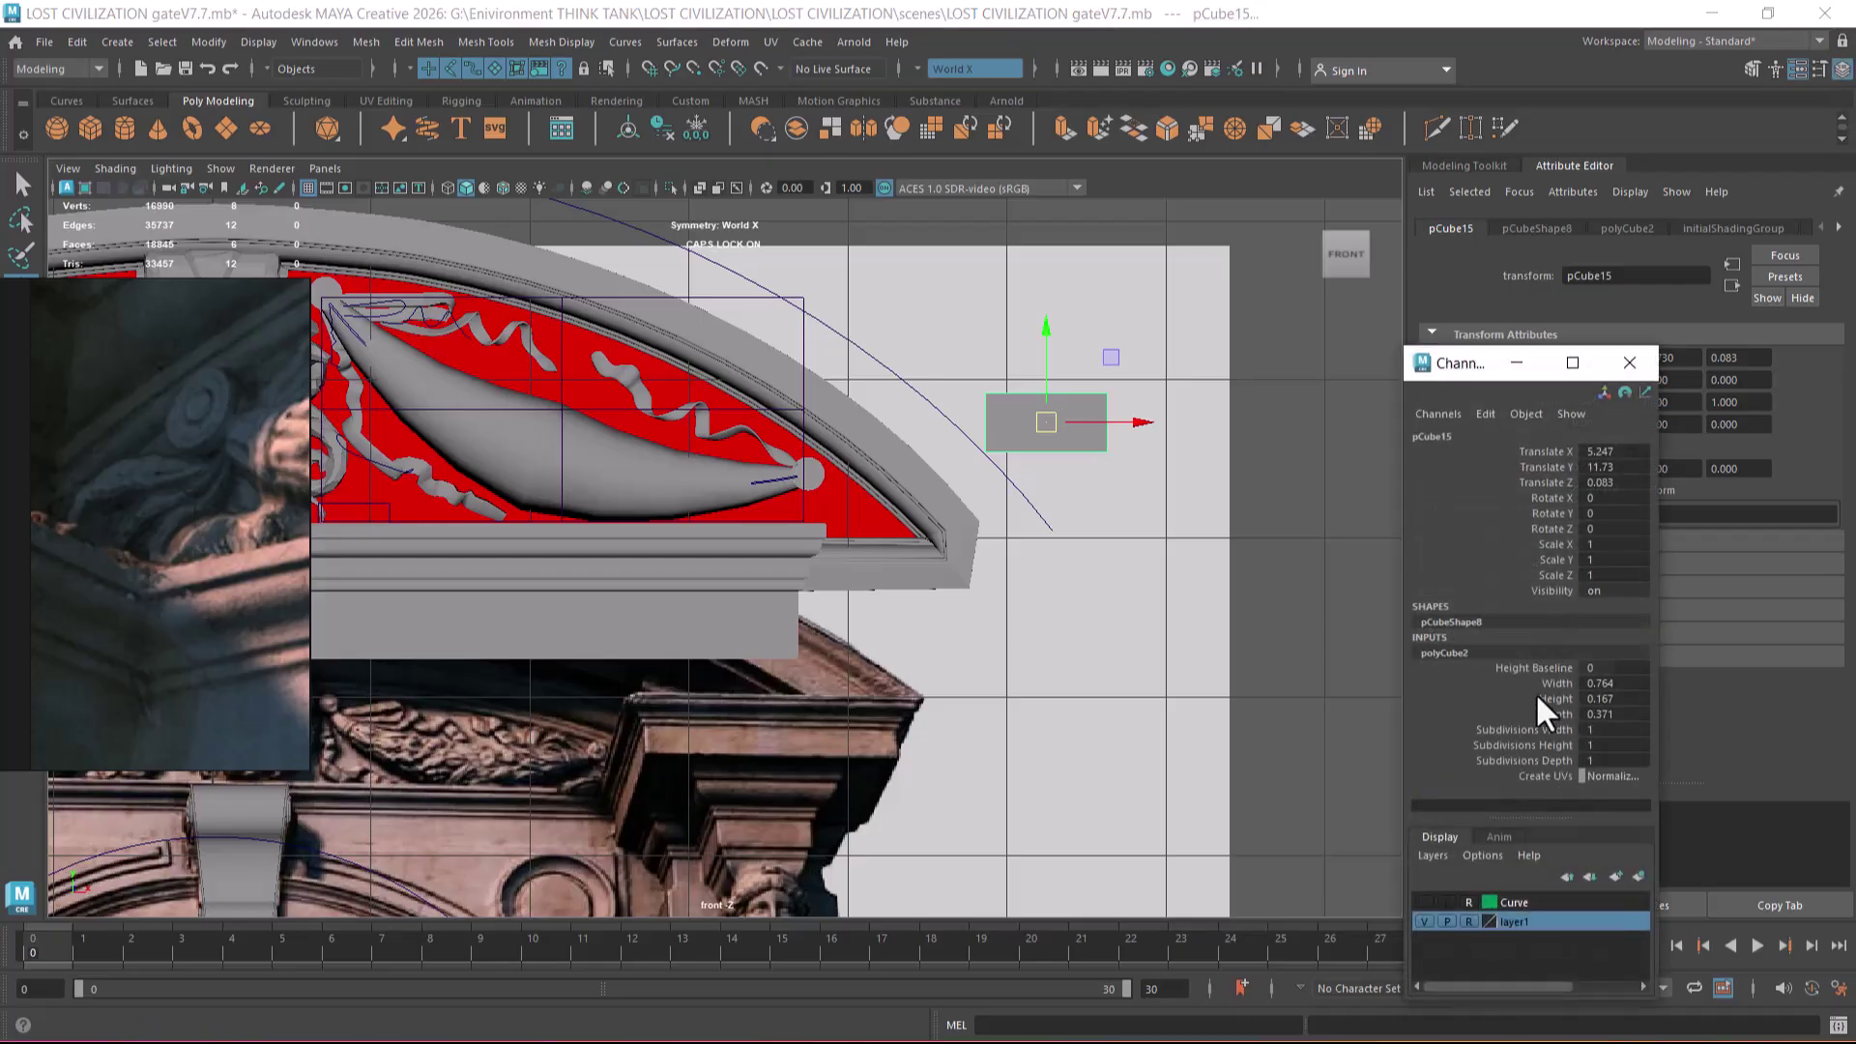
click(1539, 746)
middle_drag(1197, 526, 1201, 527)
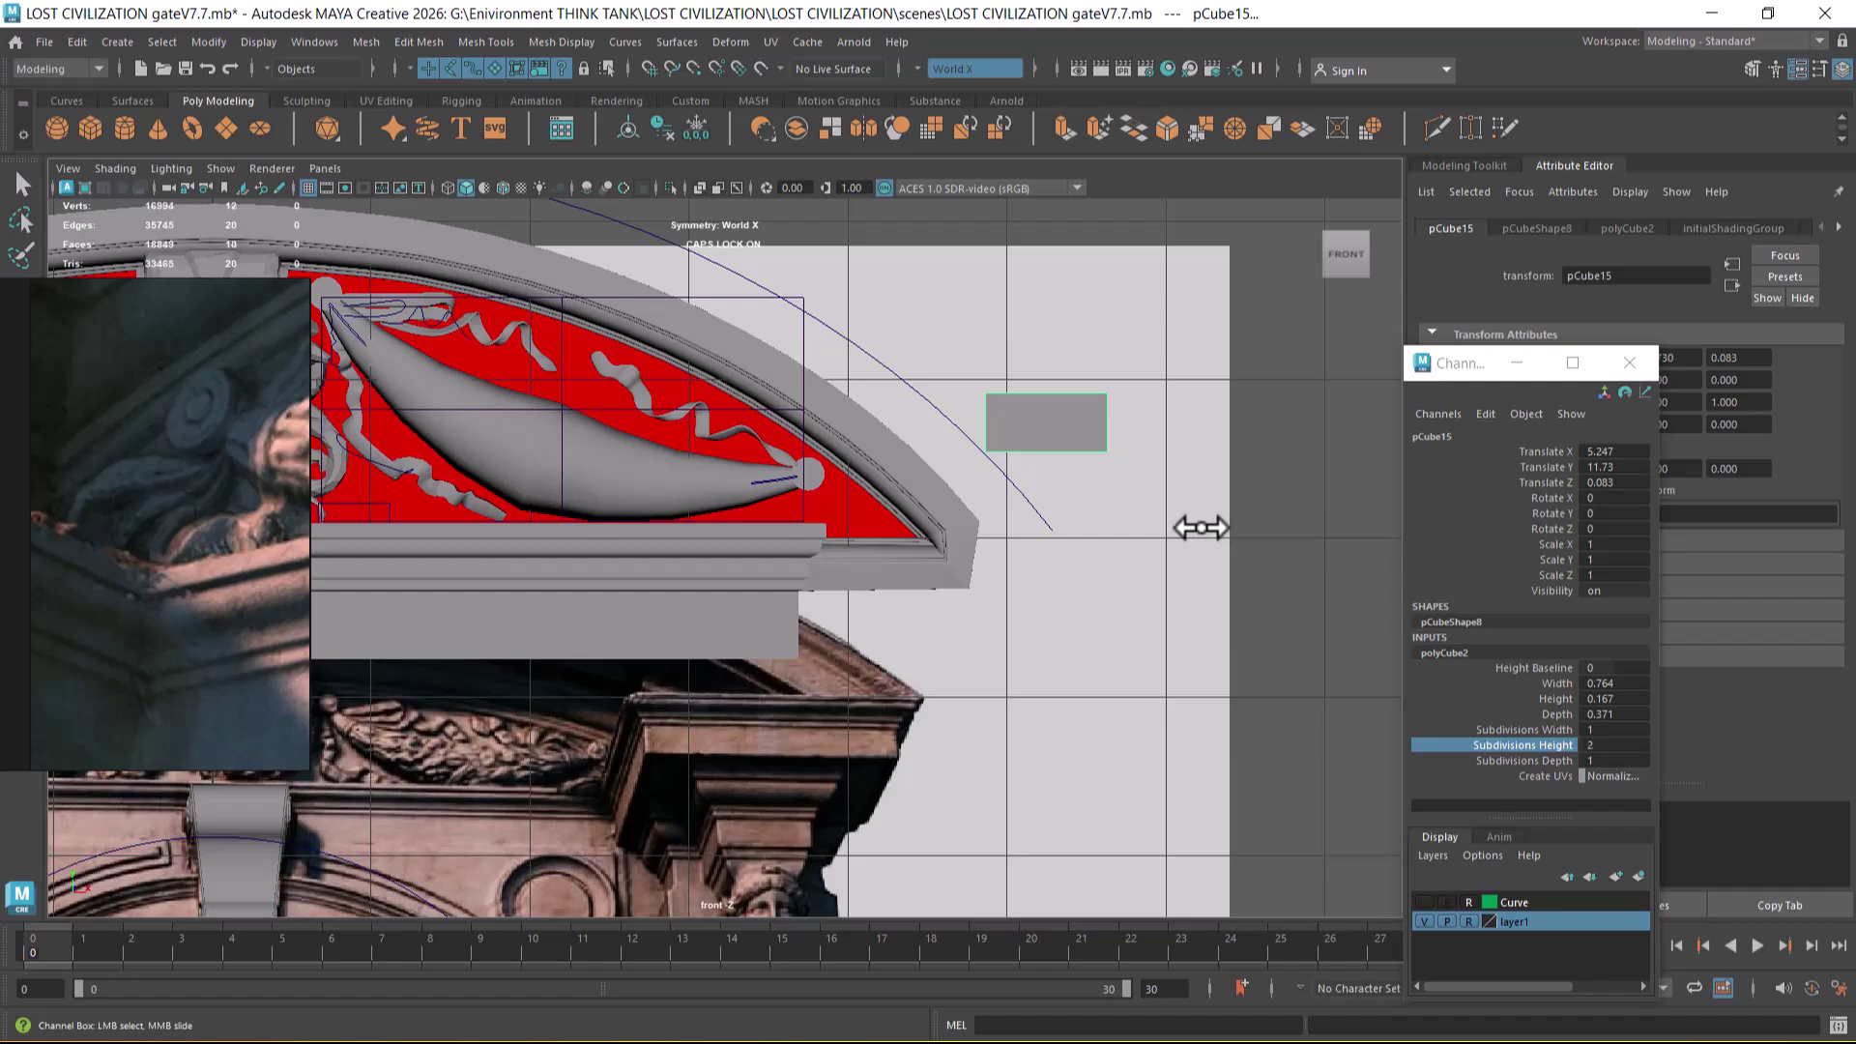
click(1515, 730)
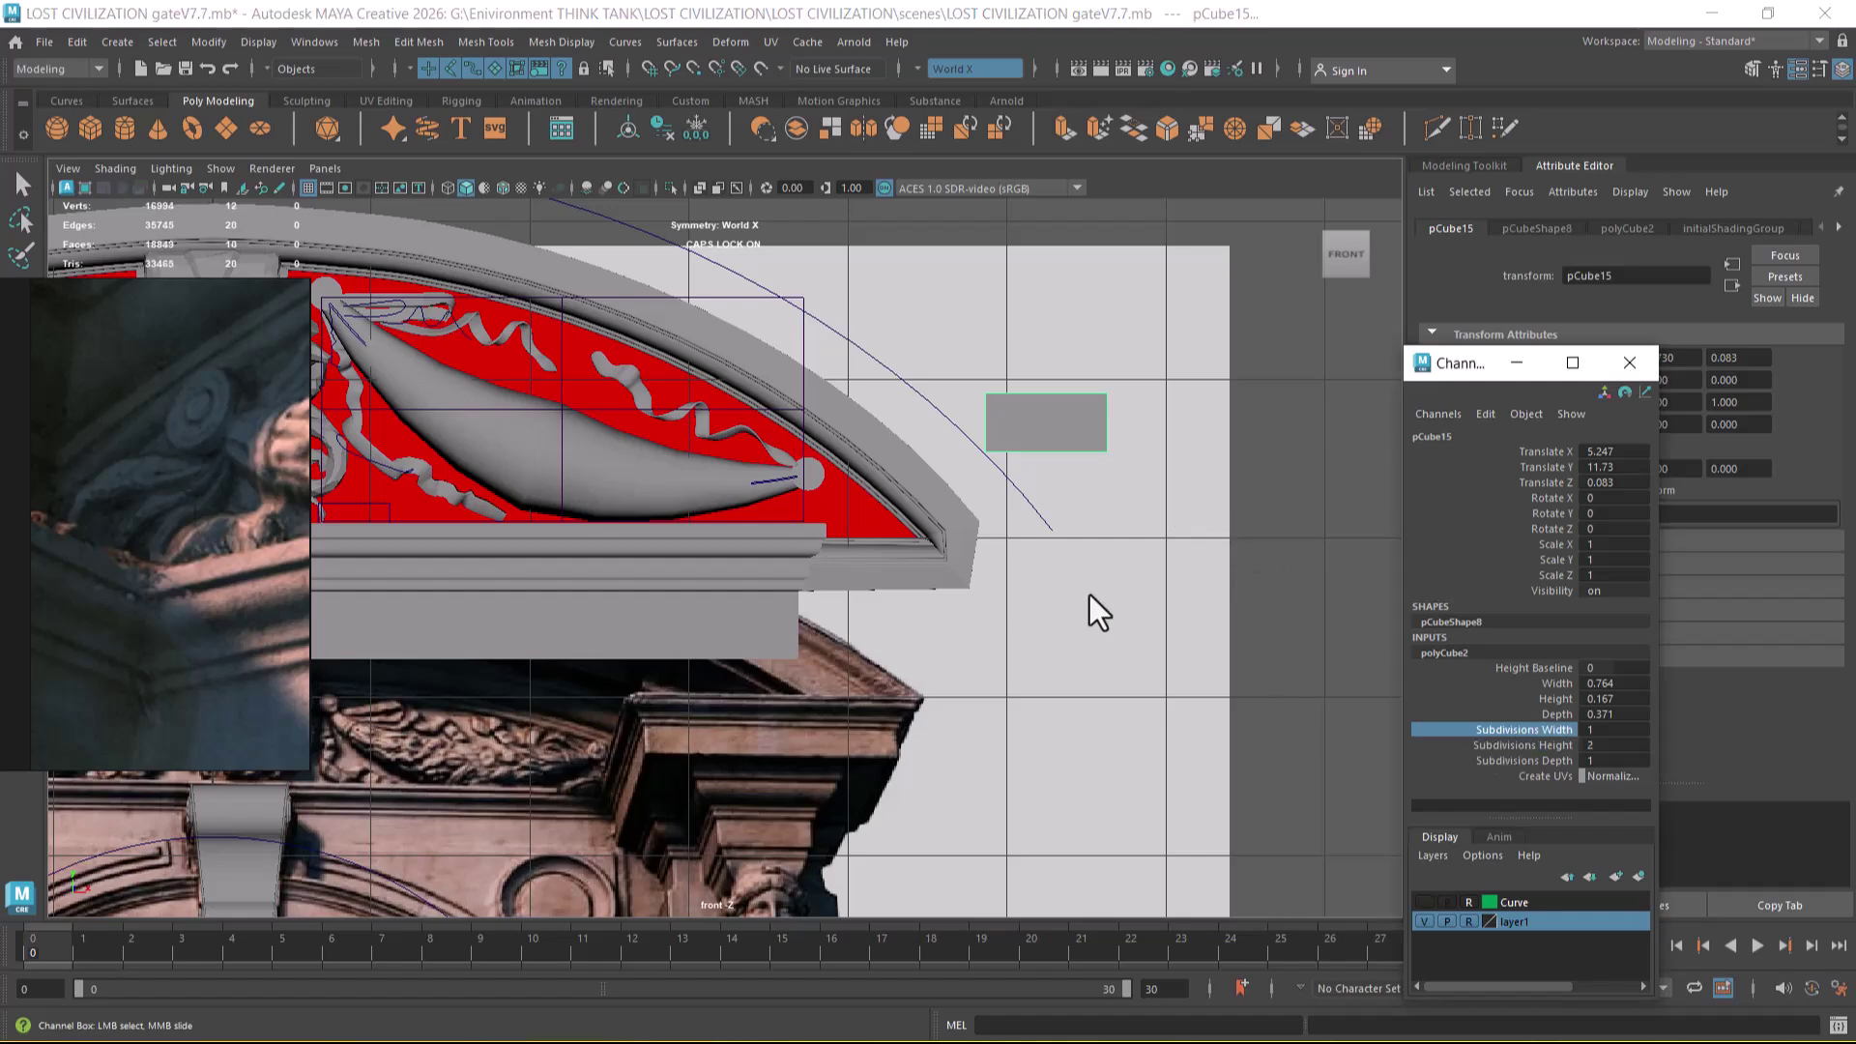
middle_drag(1084, 580, 1191, 577)
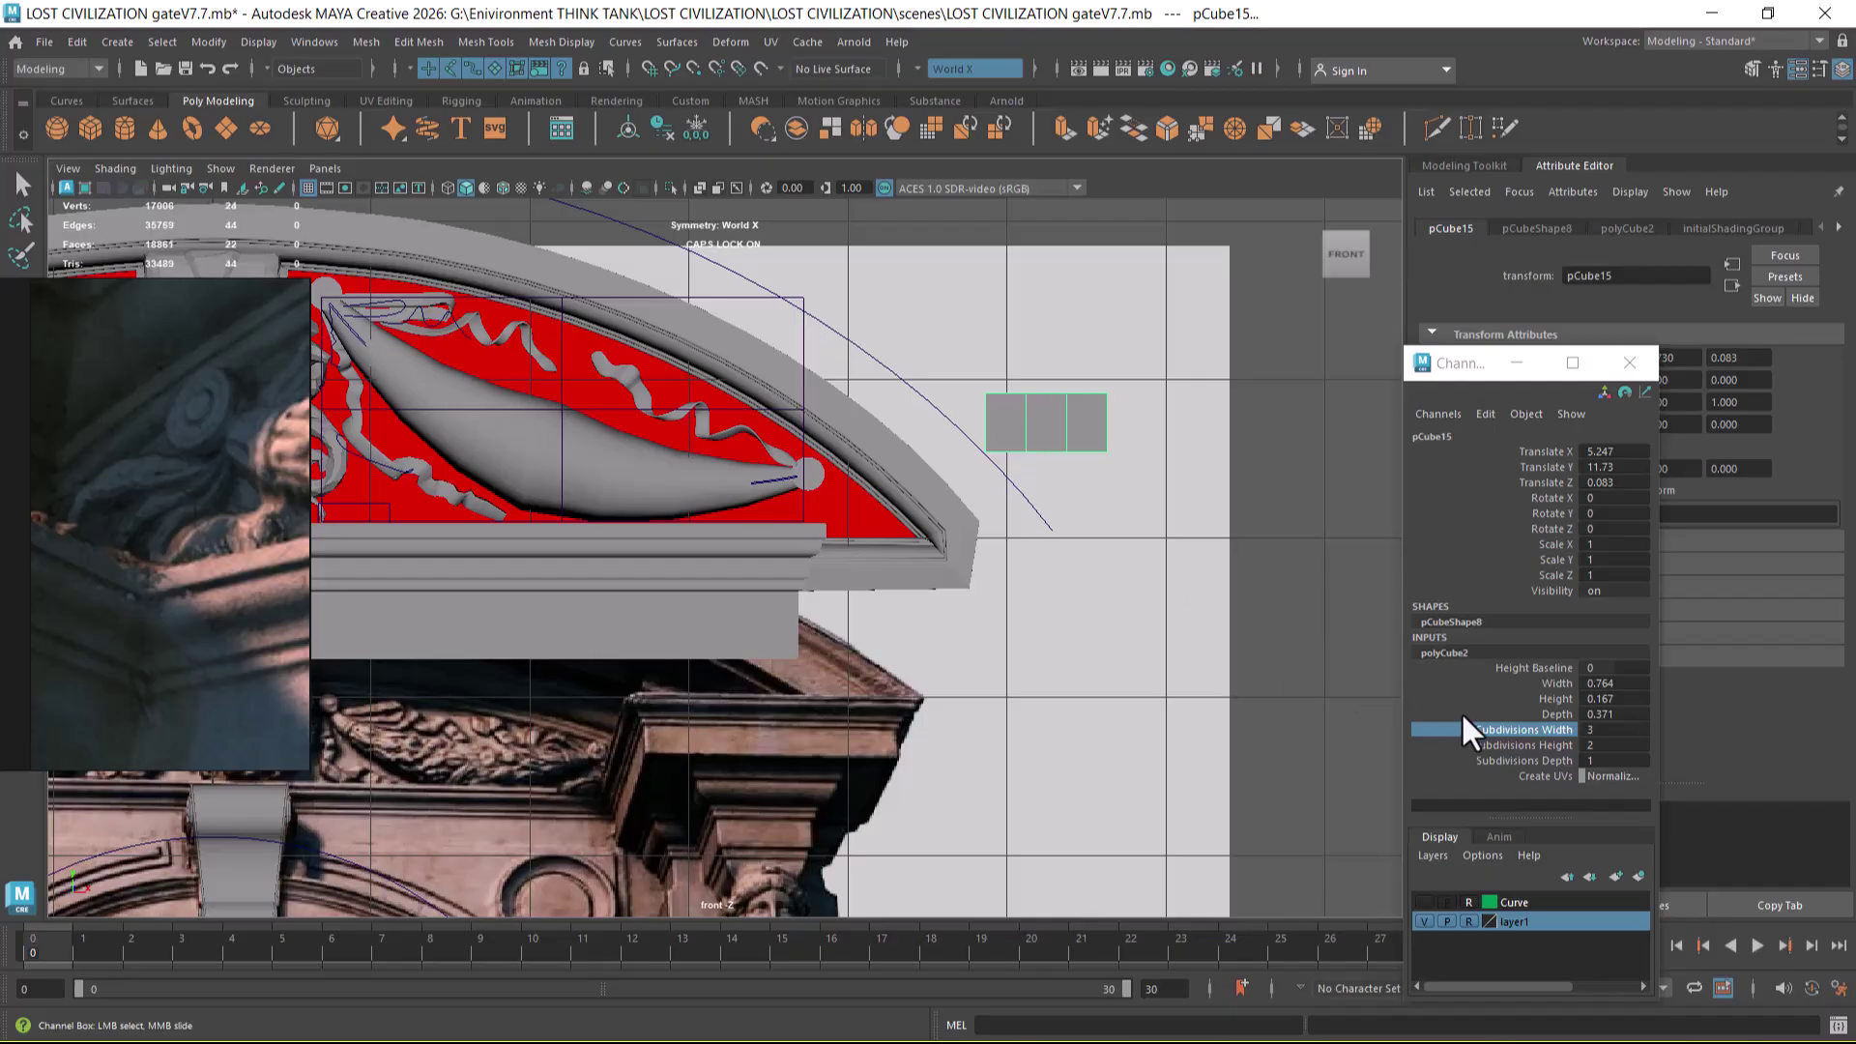
click(1498, 761)
middle_drag(1204, 652, 1218, 652)
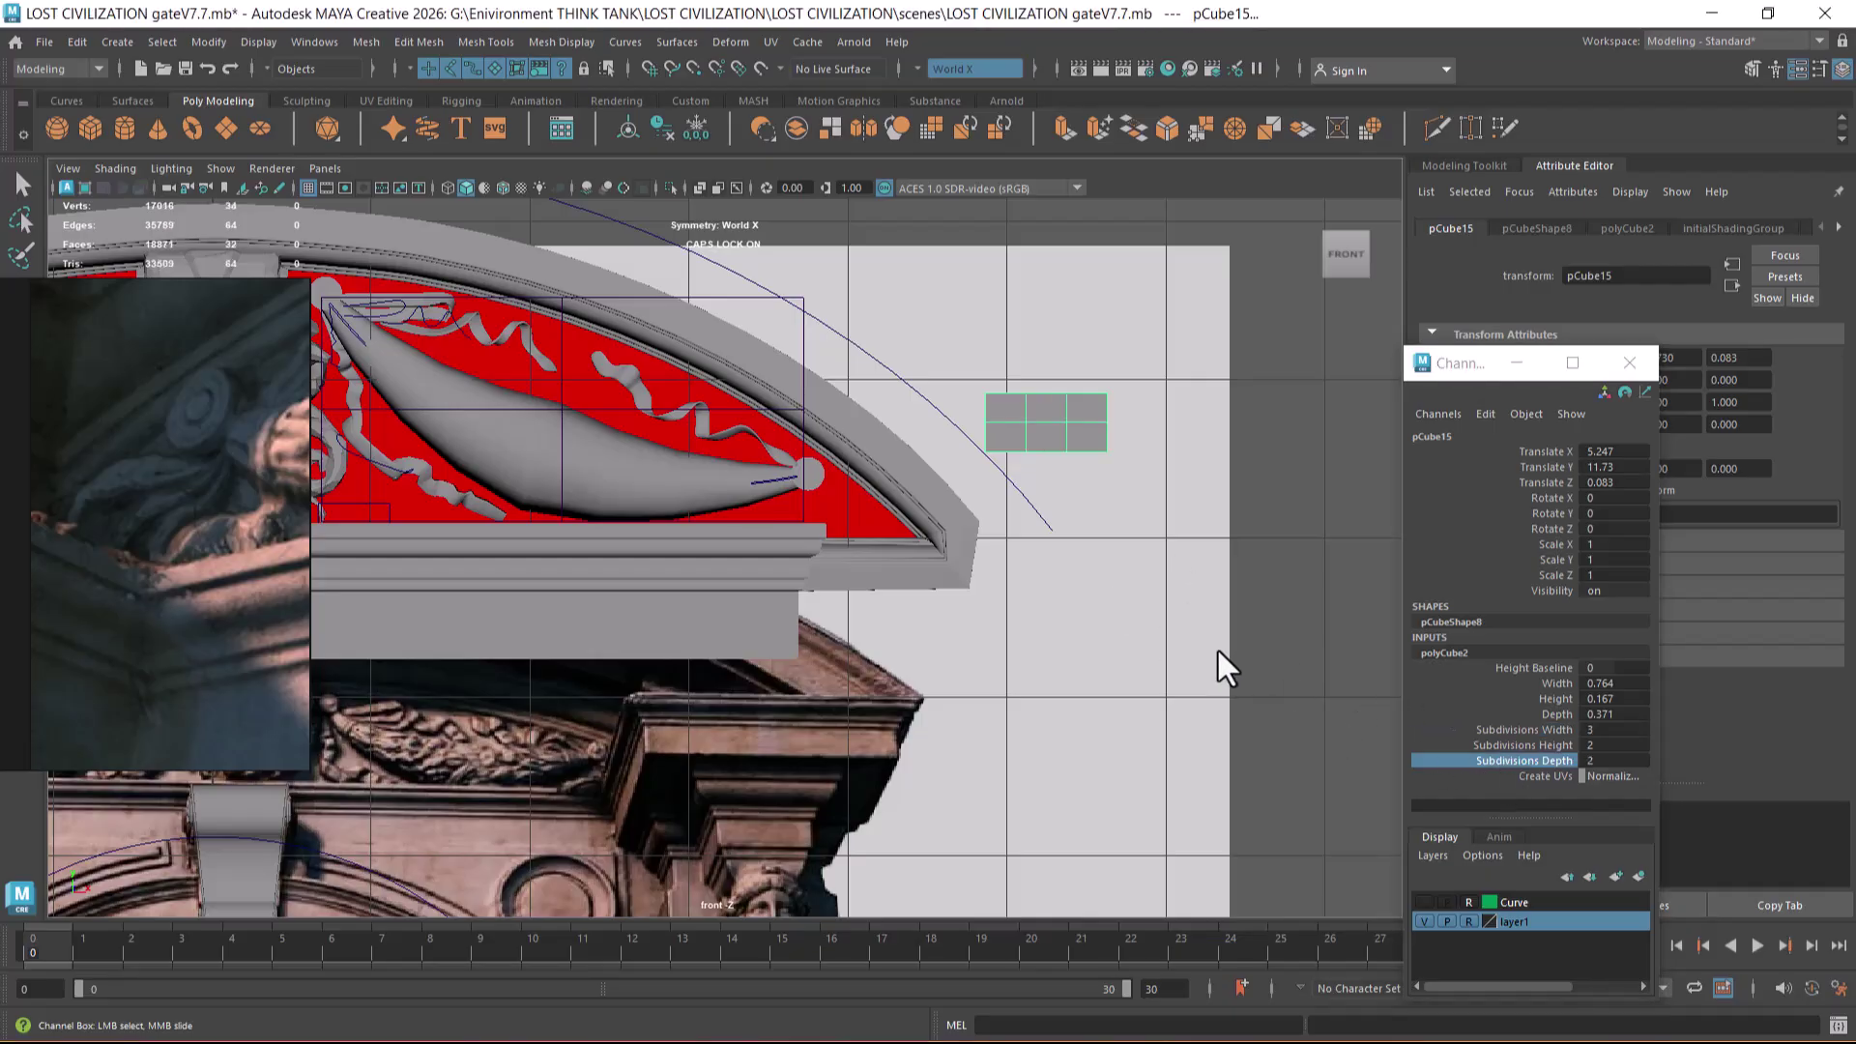
- Taper the cube at both ends by scaling the vertices of its outer columns smaller in height
alt+right_drag(1121, 402, 1226, 485)
alt+middle_drag(1226, 484, 1115, 547)
right_drag(1115, 425, 926, 406)
alt+right_drag(926, 406, 955, 455)
drag(948, 353, 1031, 522)
key(r)
drag(1081, 343, 1181, 433)
key(w)
key(r)
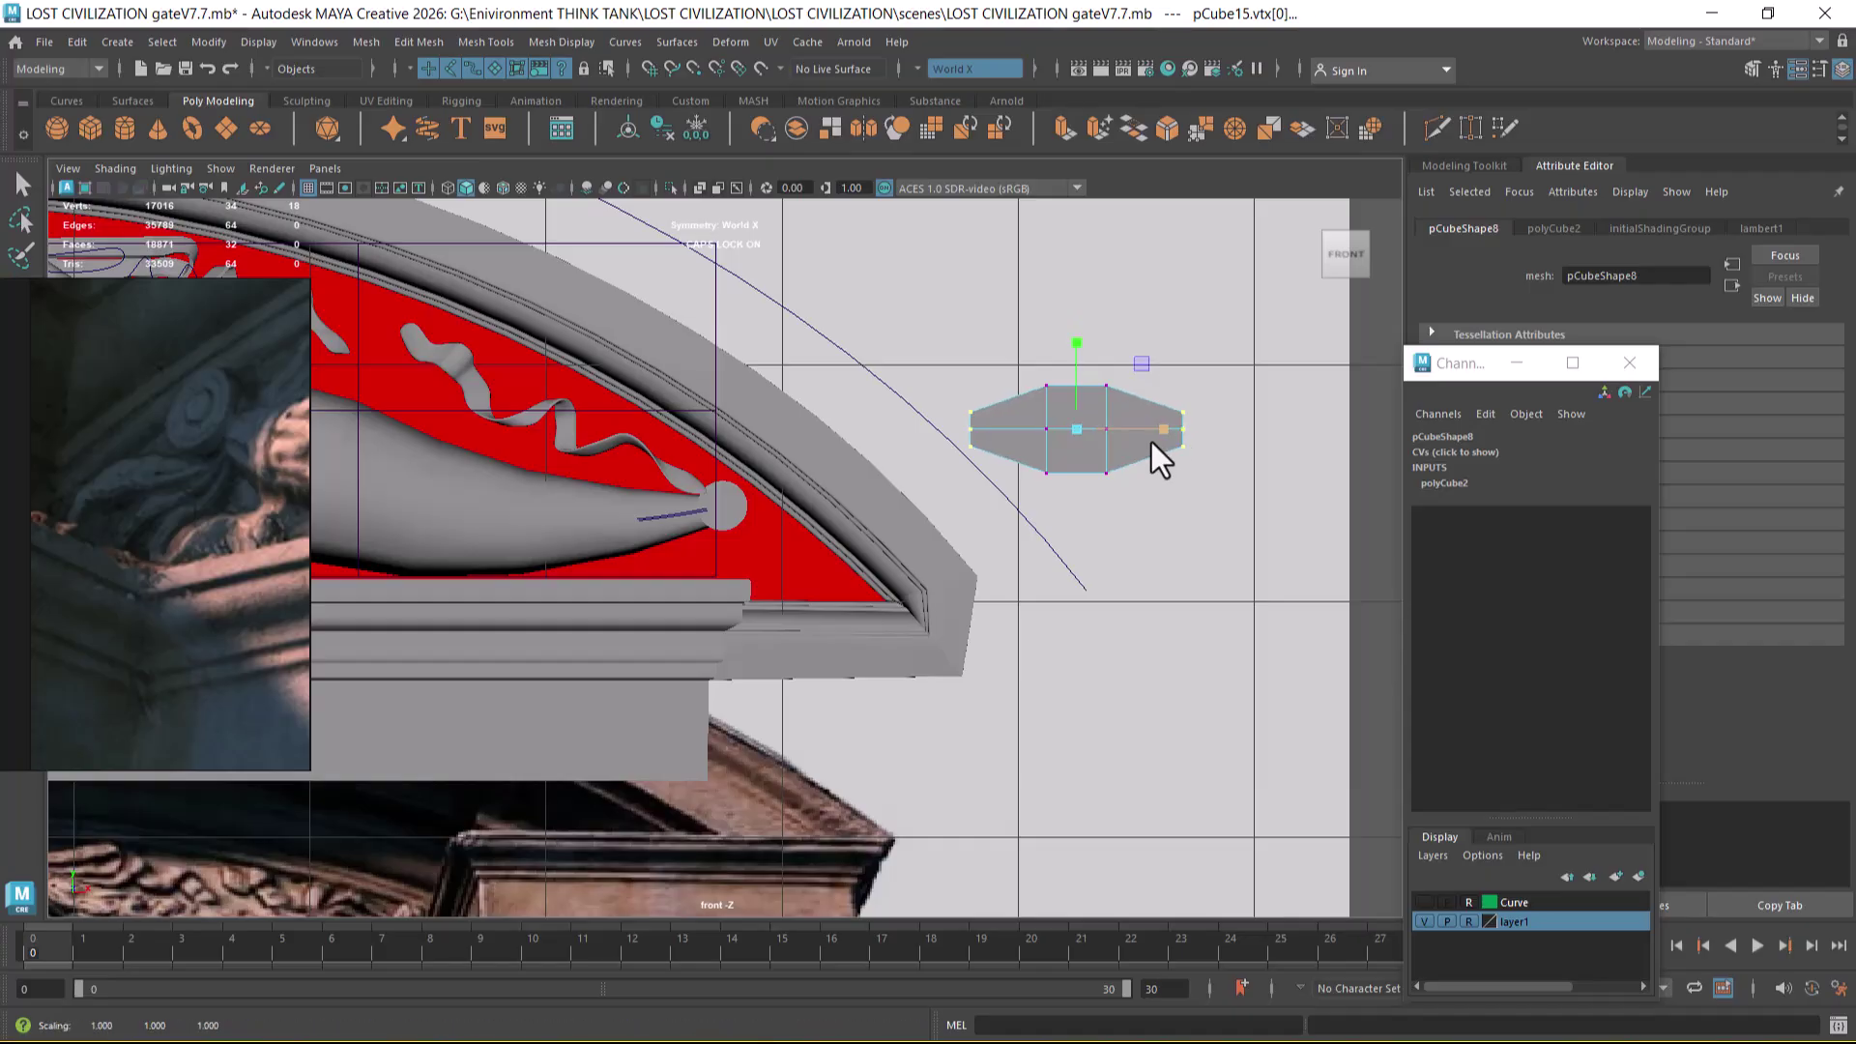
alt+drag(1158, 496, 908, 607)
right_drag(862, 532, 899, 537)
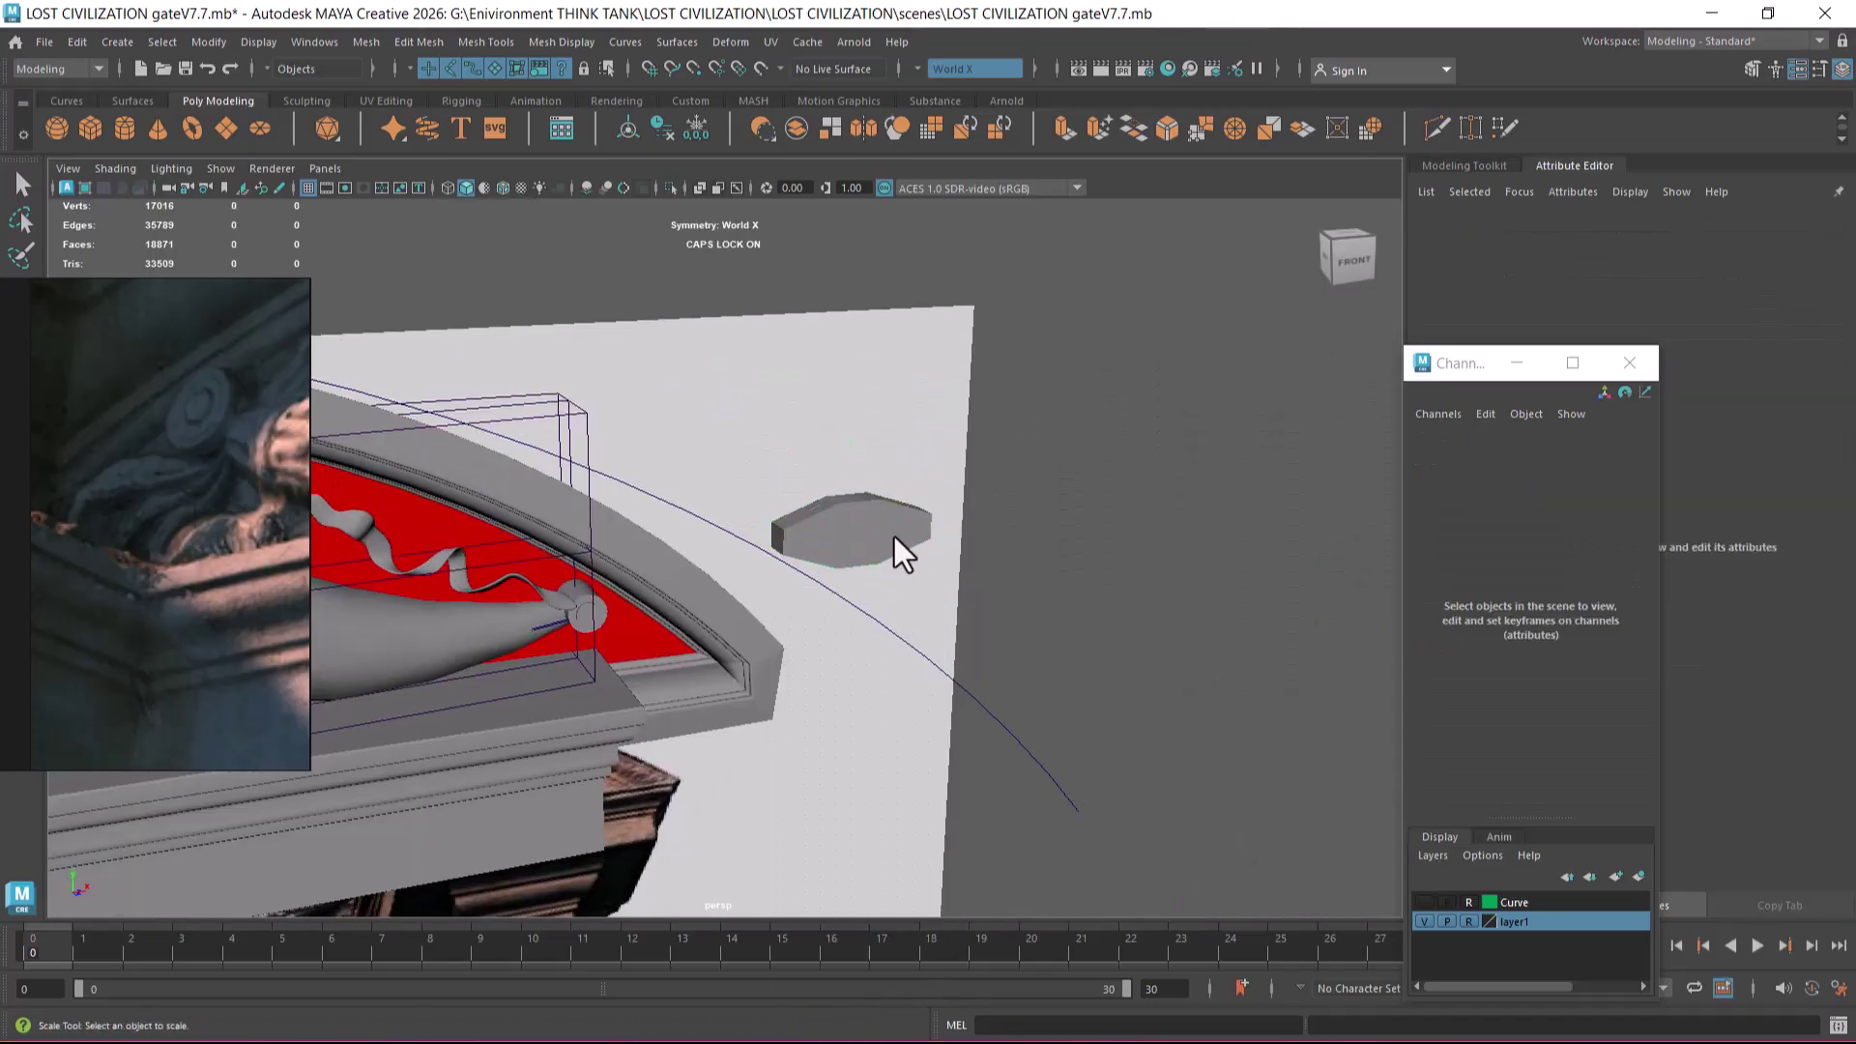
- Isolate the tapered cube and delete the edge loop that divides its depth
click(870, 530)
key(alt+h)
alt+drag(856, 543, 965, 583)
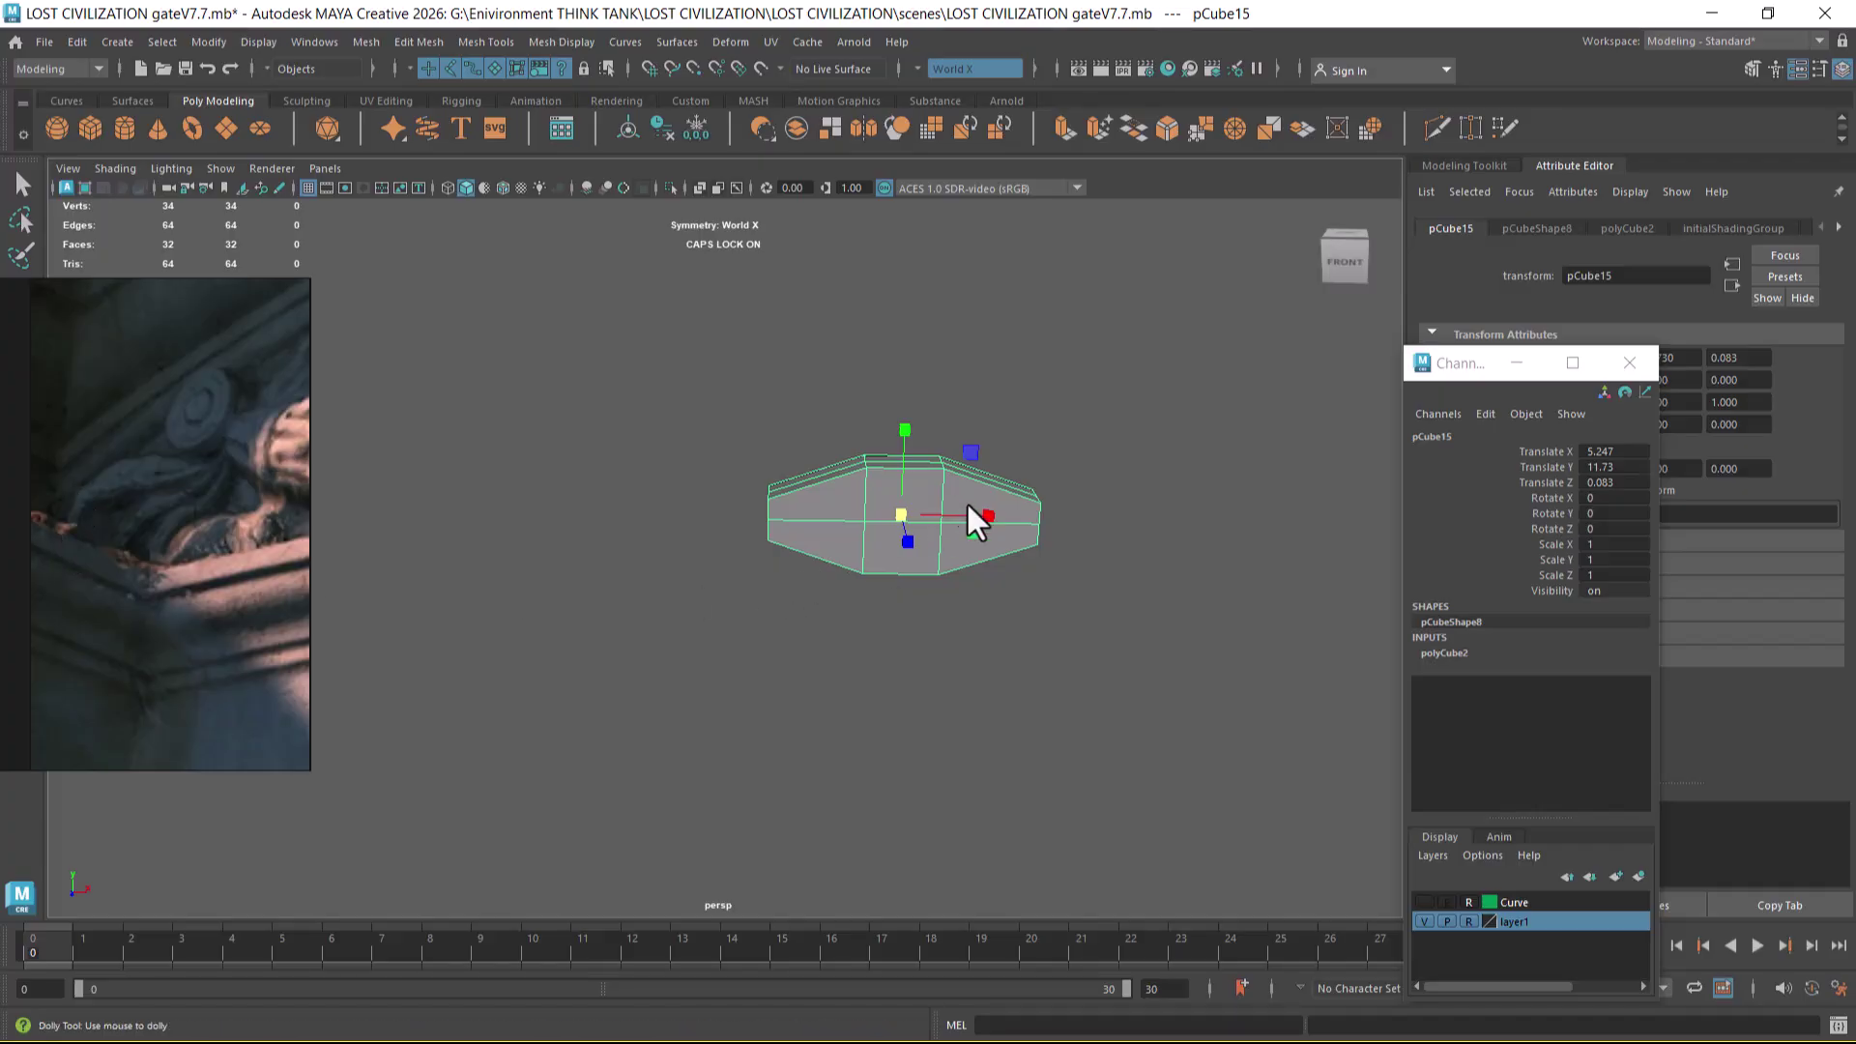
alt+drag(1011, 551, 891, 471)
right_drag(891, 472, 350, 559)
double_click(849, 363)
right_drag(919, 425, 996, 392)
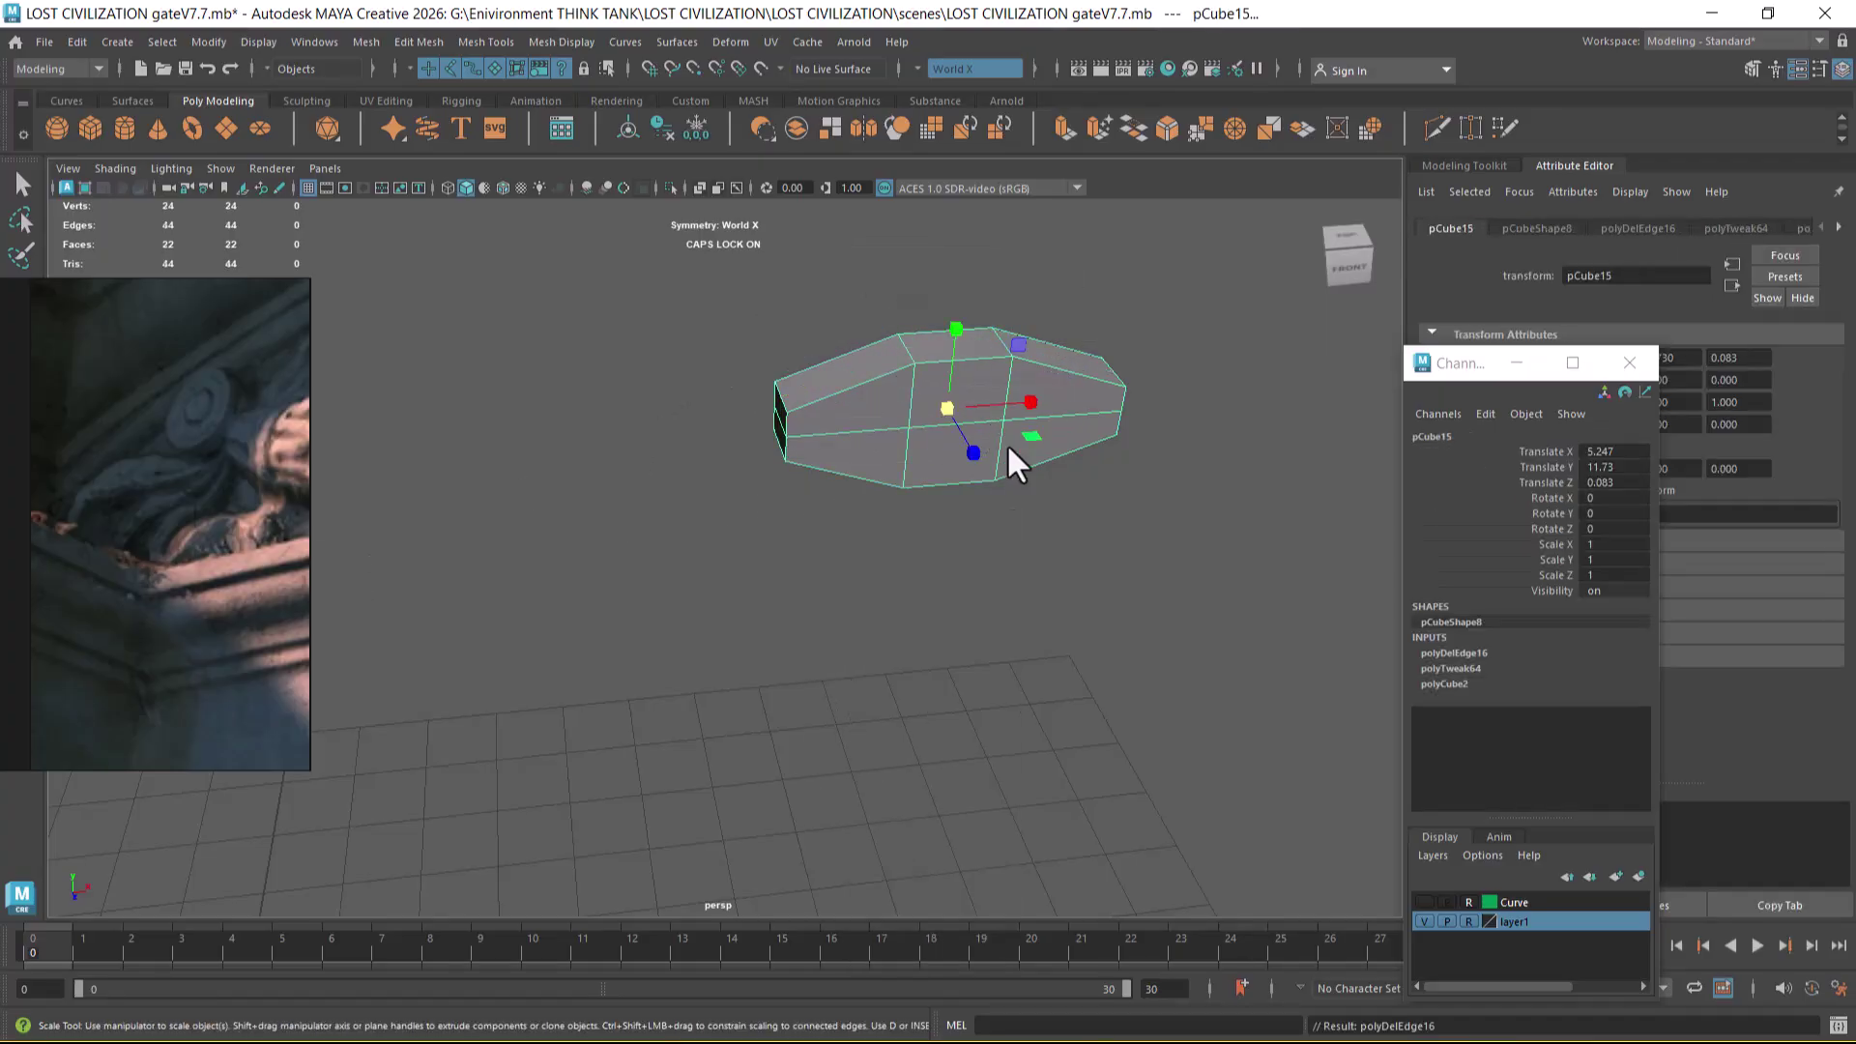
- Scale the tapered cube slightly thinner along its depth and inspect the vertices at one end
click(973, 452)
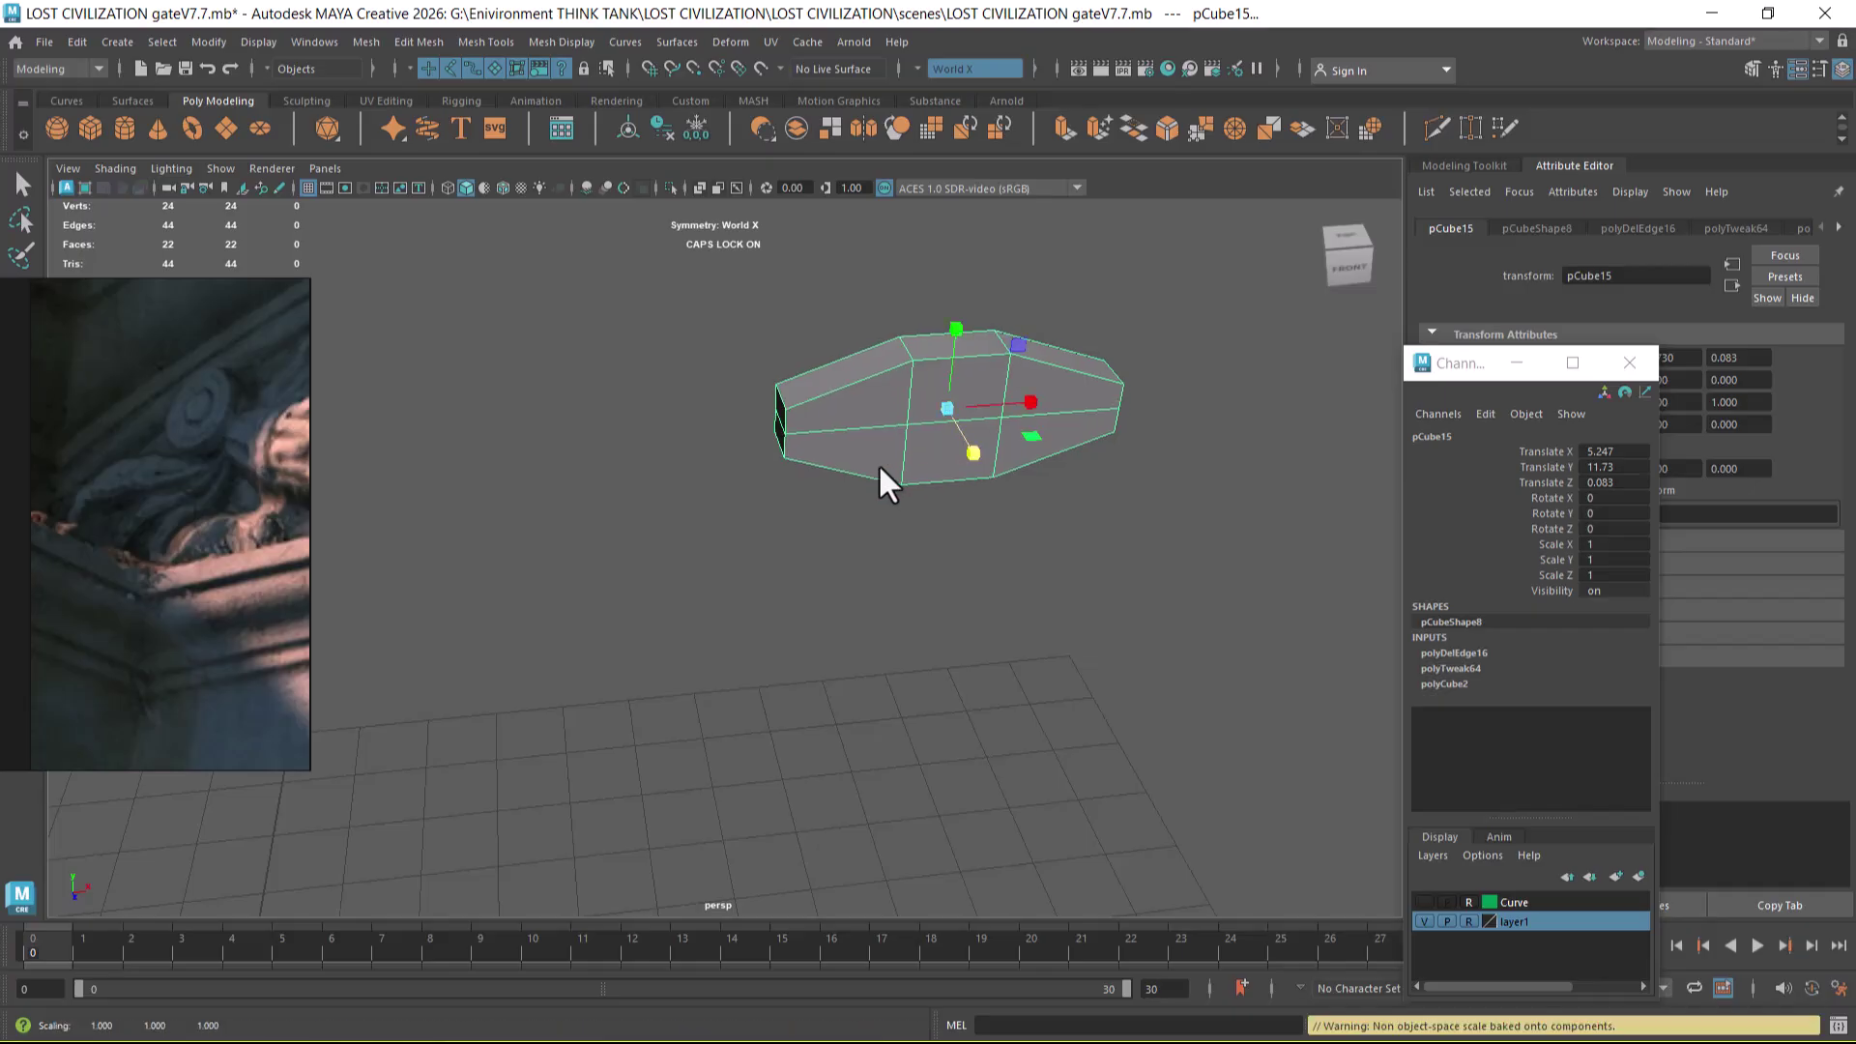
alt+drag(909, 469, 868, 449)
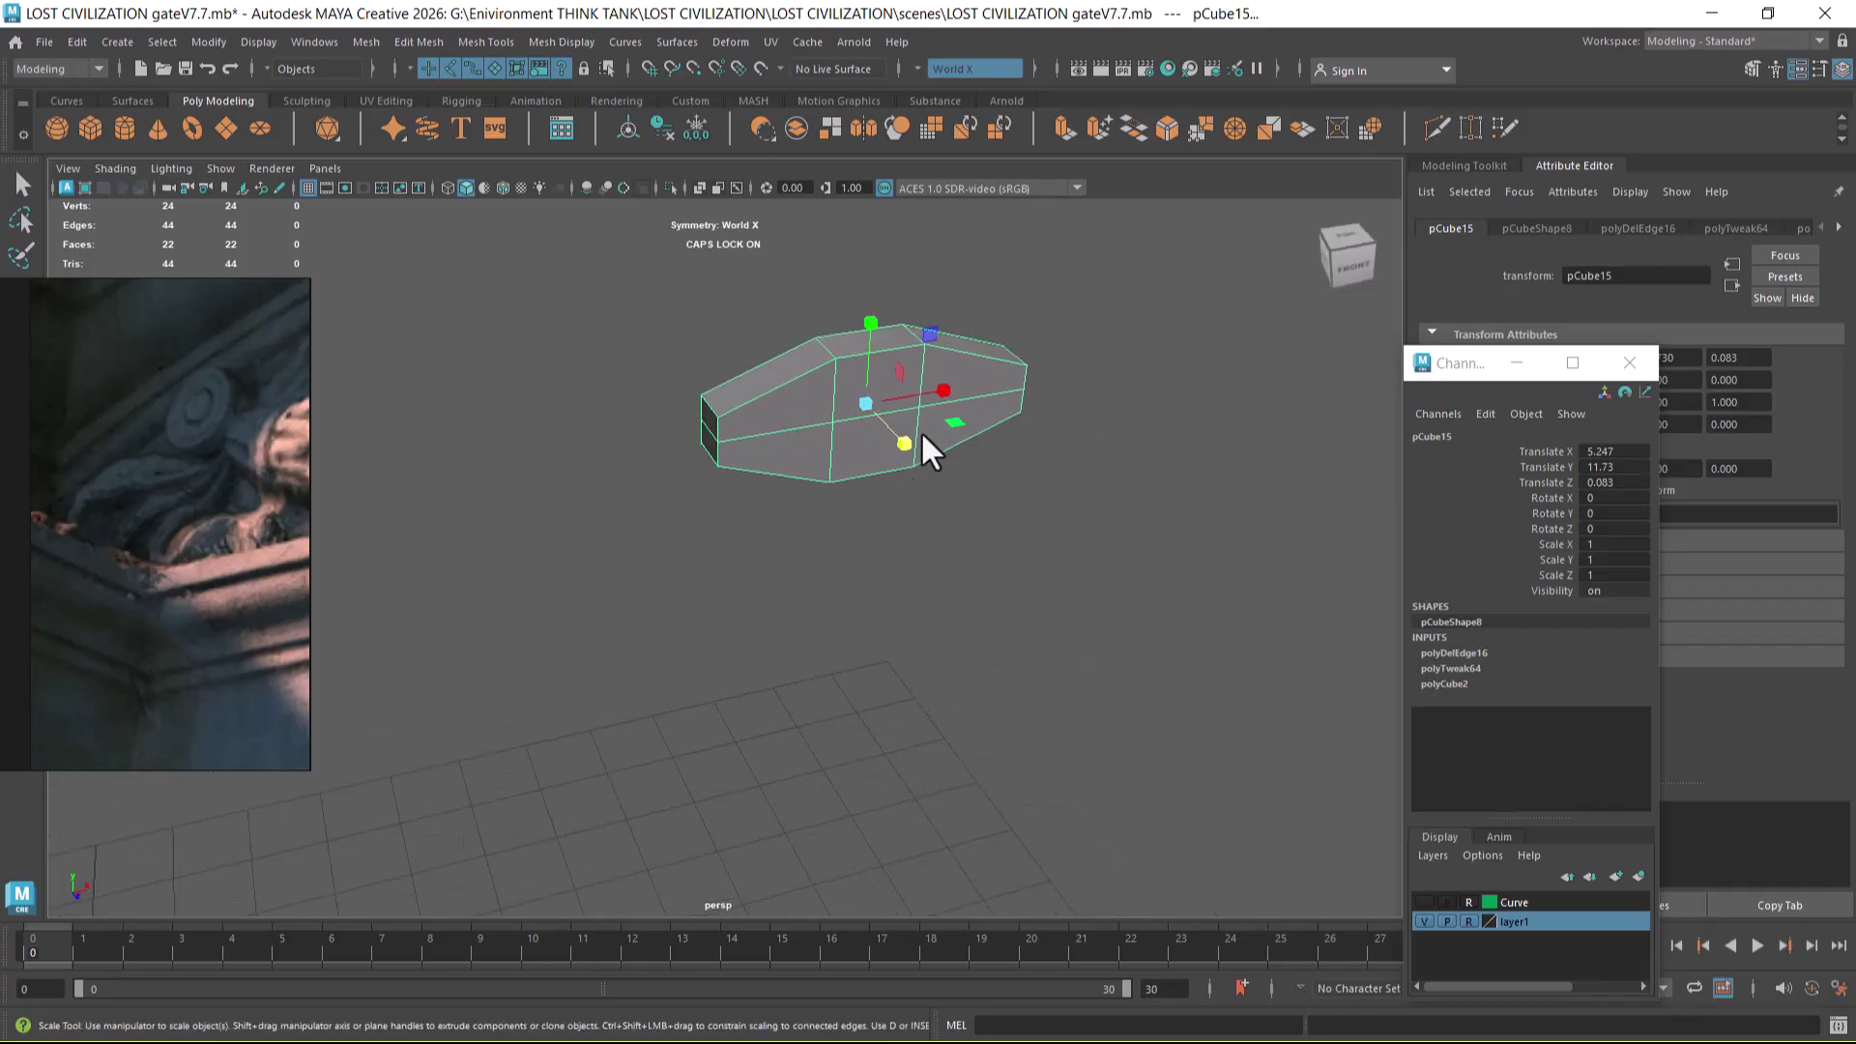
right_drag(696, 372, 640, 322)
drag(638, 315, 735, 478)
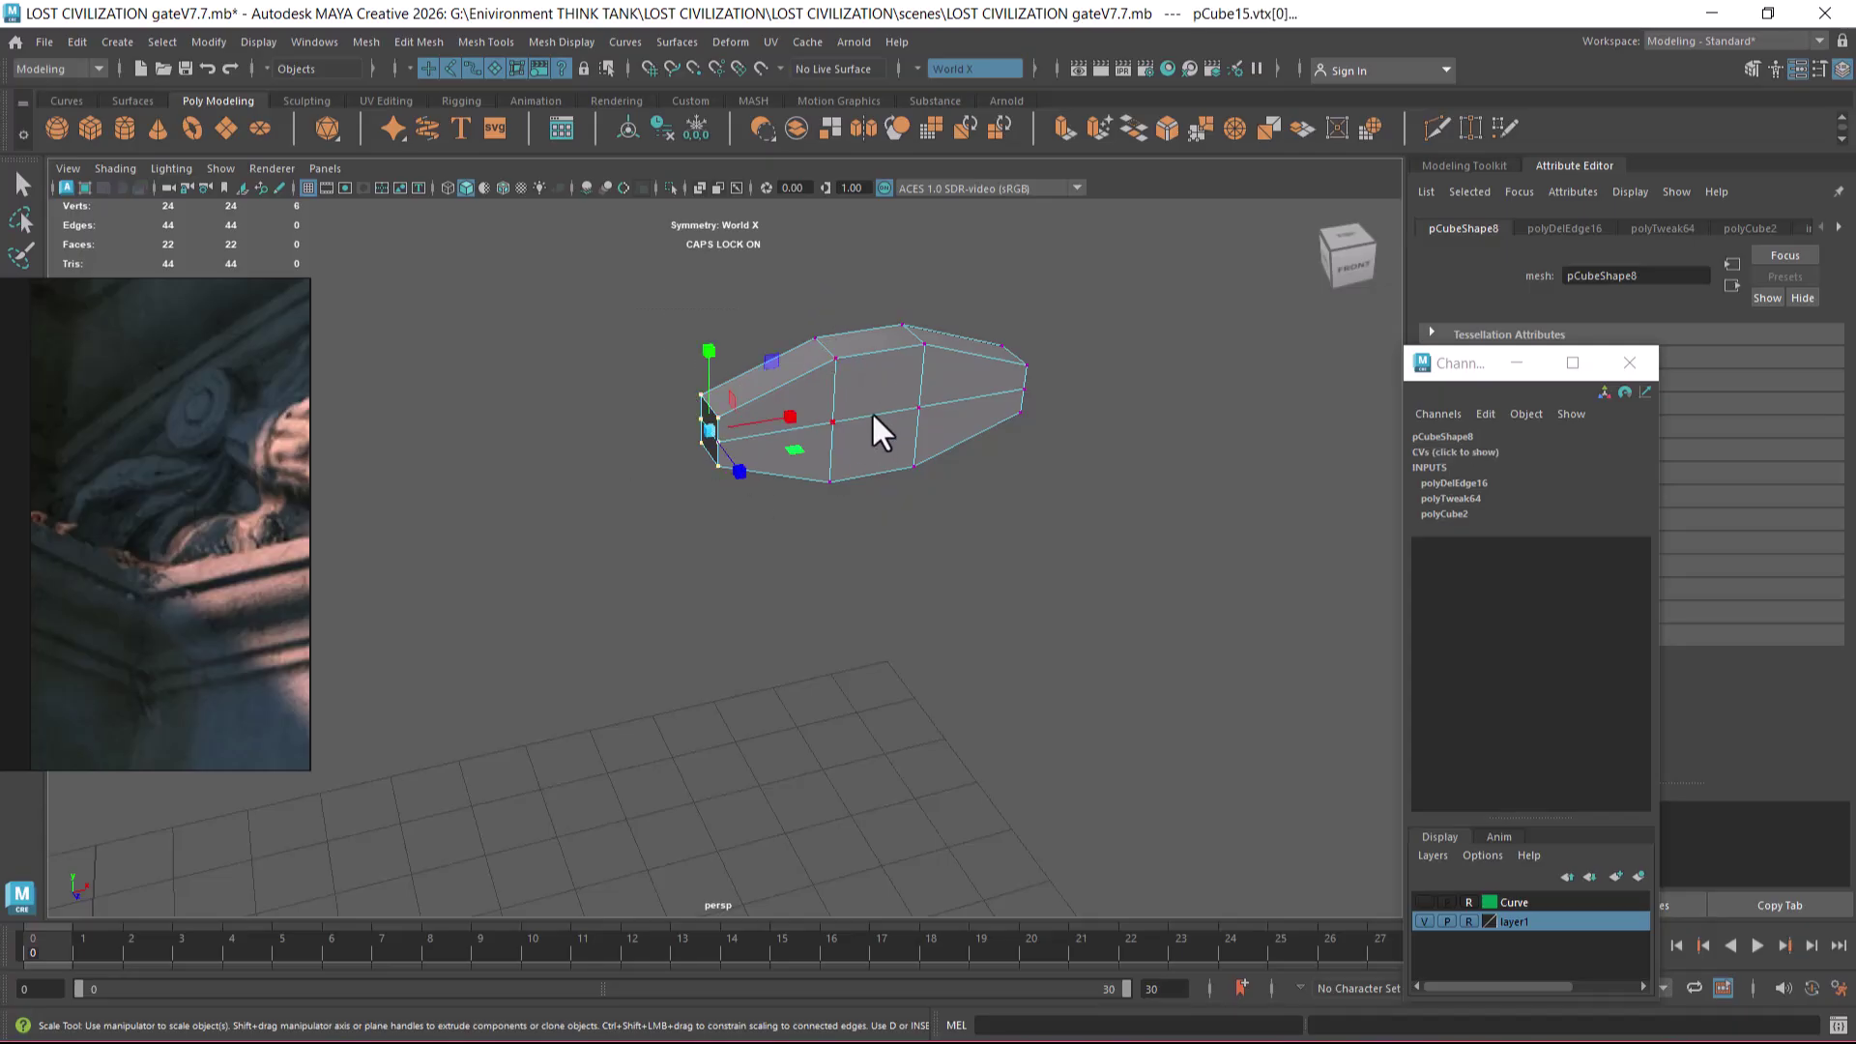
alt+drag(829, 404, 907, 414)
mouse_move(999, 530)
alt+mouse_down()
mouse_move(906, 417)
mouse_move(1011, 530)
alt+mouse_up()
right_click(914, 452)
click(1075, 396)
- Bring back the hidden gate in the front view and move the tapered cube onto the pediment panel at about X 3.071
key(space)
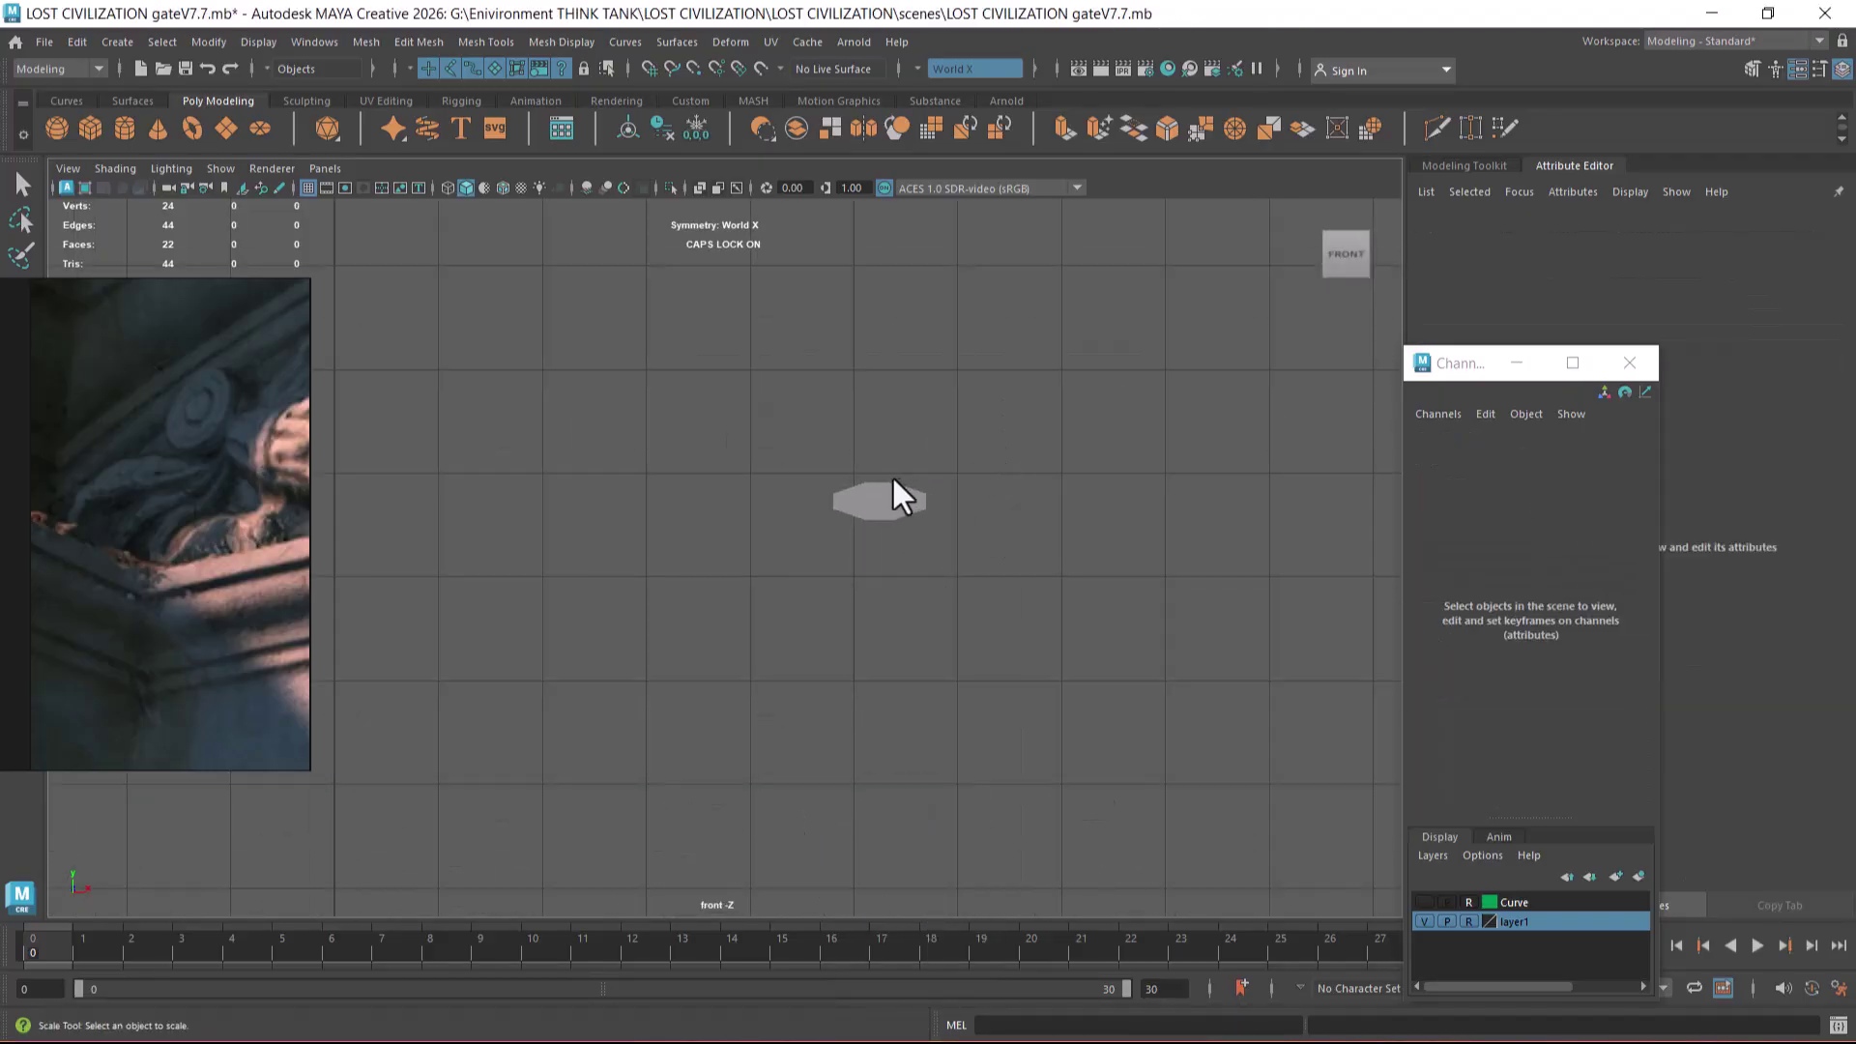
click(898, 498)
key(shift+h)
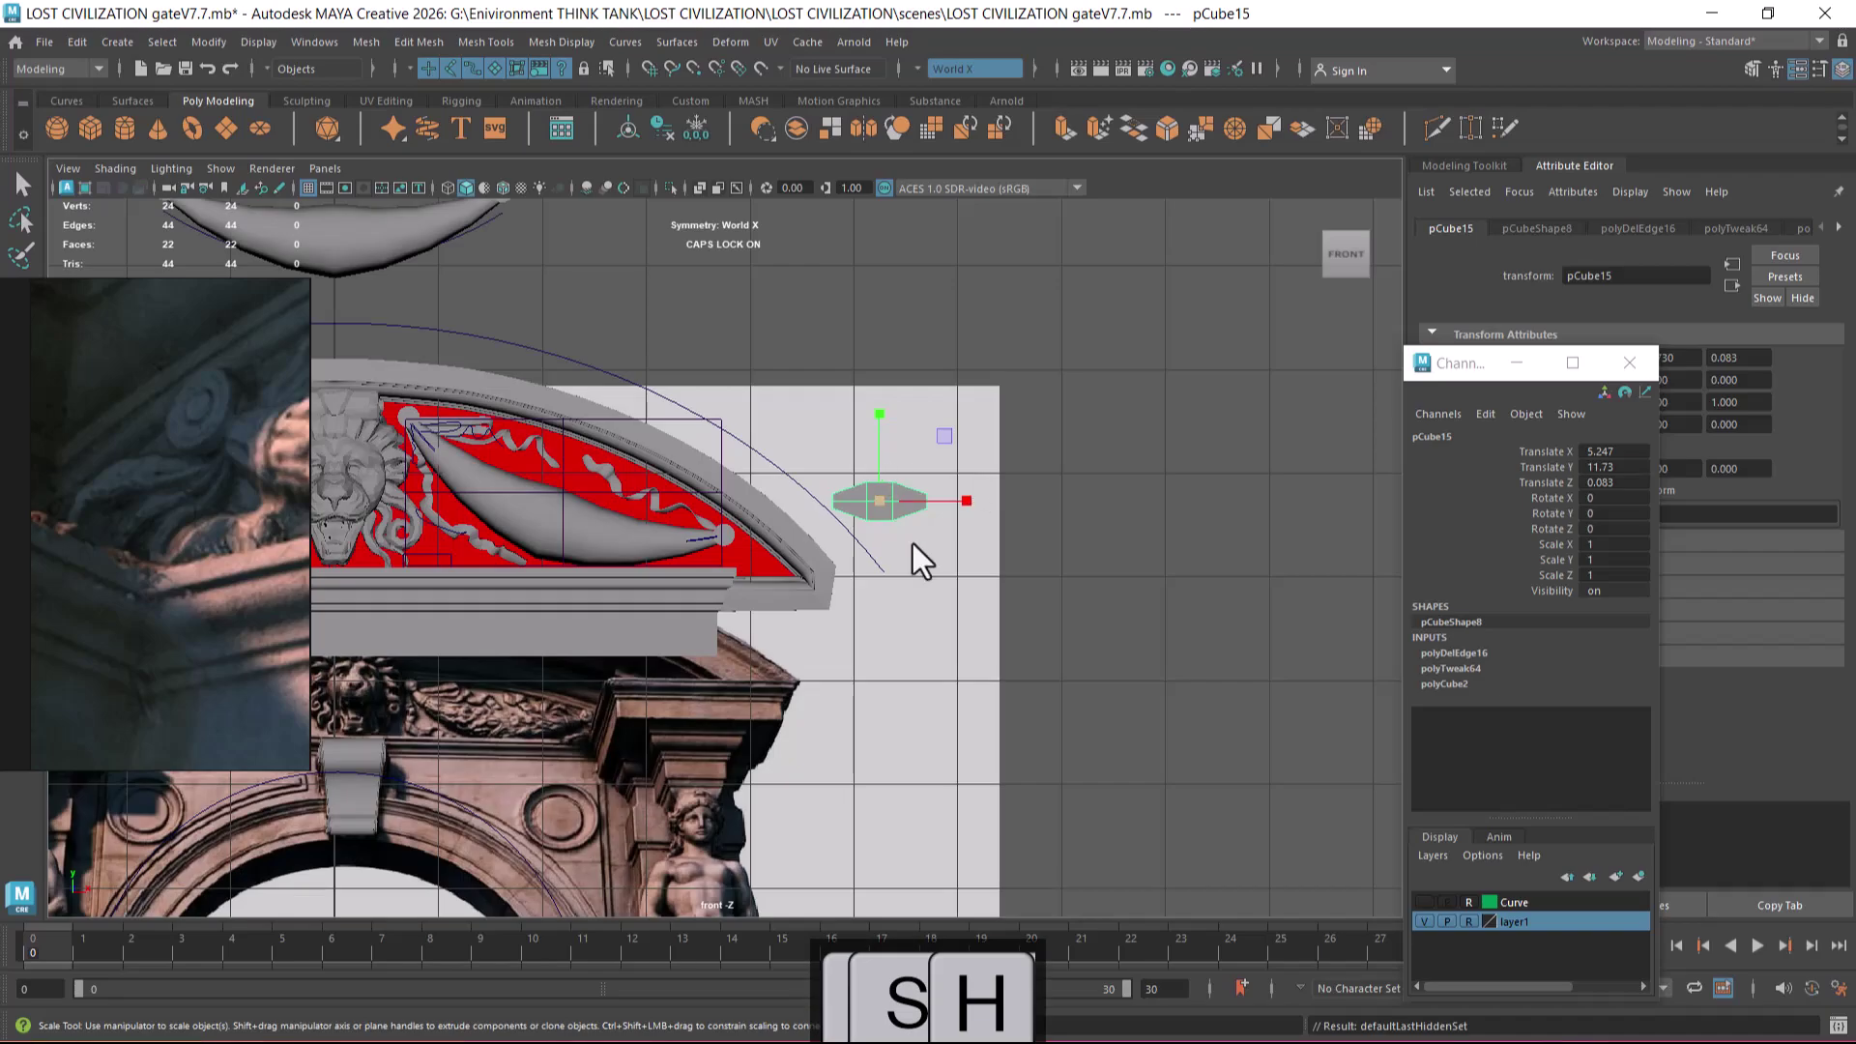
scroll(1106, 589, up, 3)
key(w)
drag(1046, 487, 721, 513)
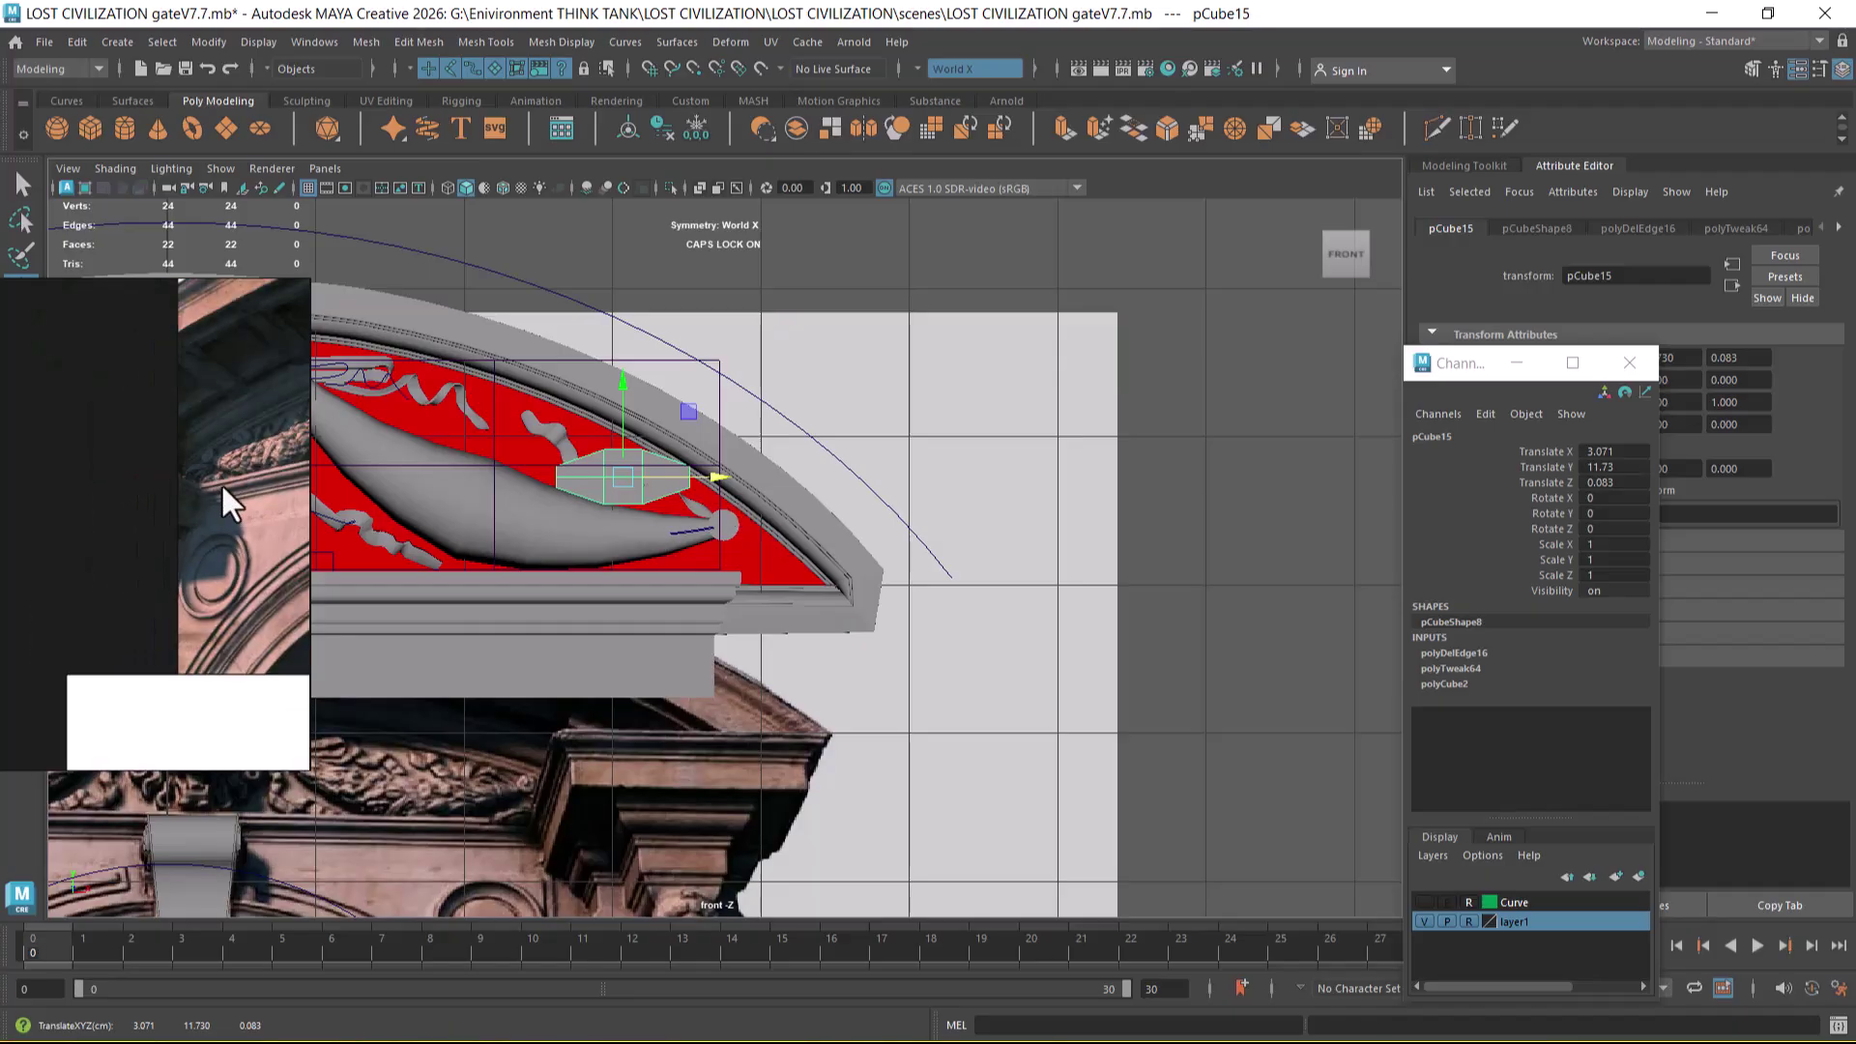
- Scale the tapered cube uniformly to about 0.499 to suit the ornament in the reference
scroll(223, 483, up, 3)
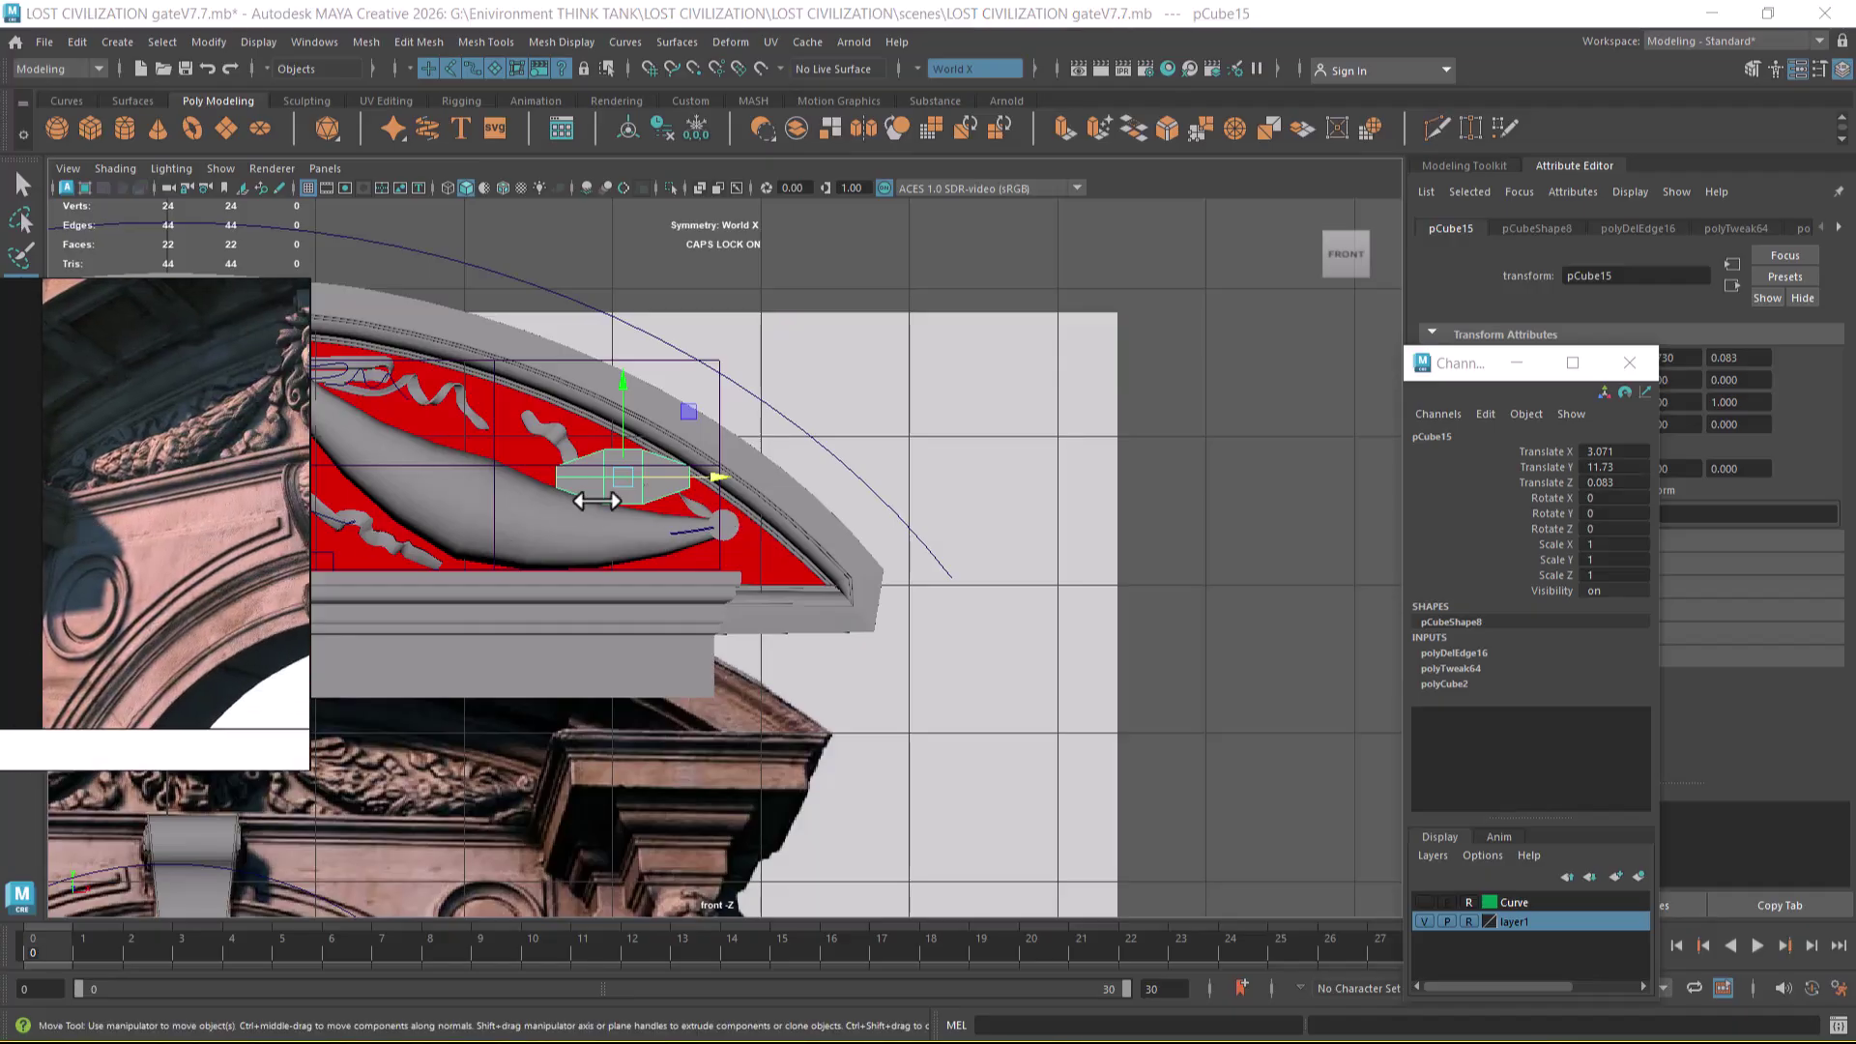
scroll(580, 507, up, 4)
key(r)
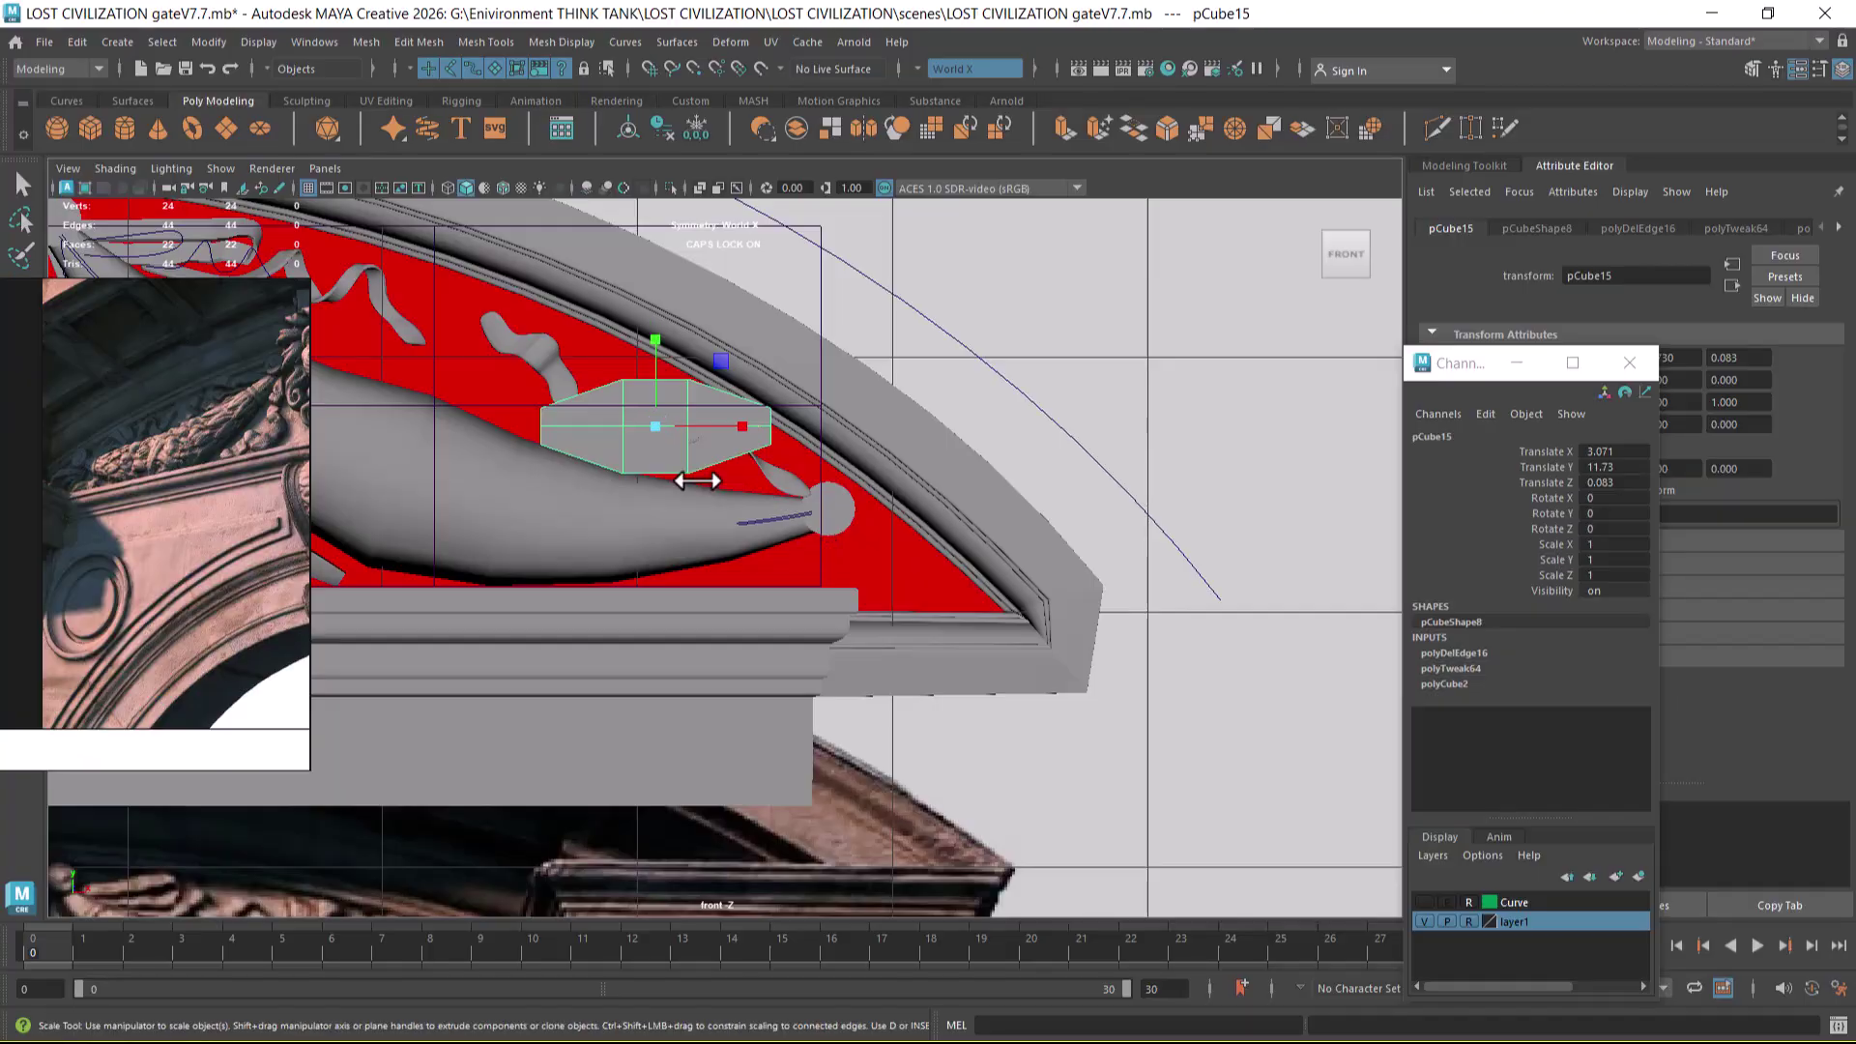
mouse_move(663, 431)
mouse_down()
mouse_move(607, 462)
mouse_move(653, 427)
mouse_up()
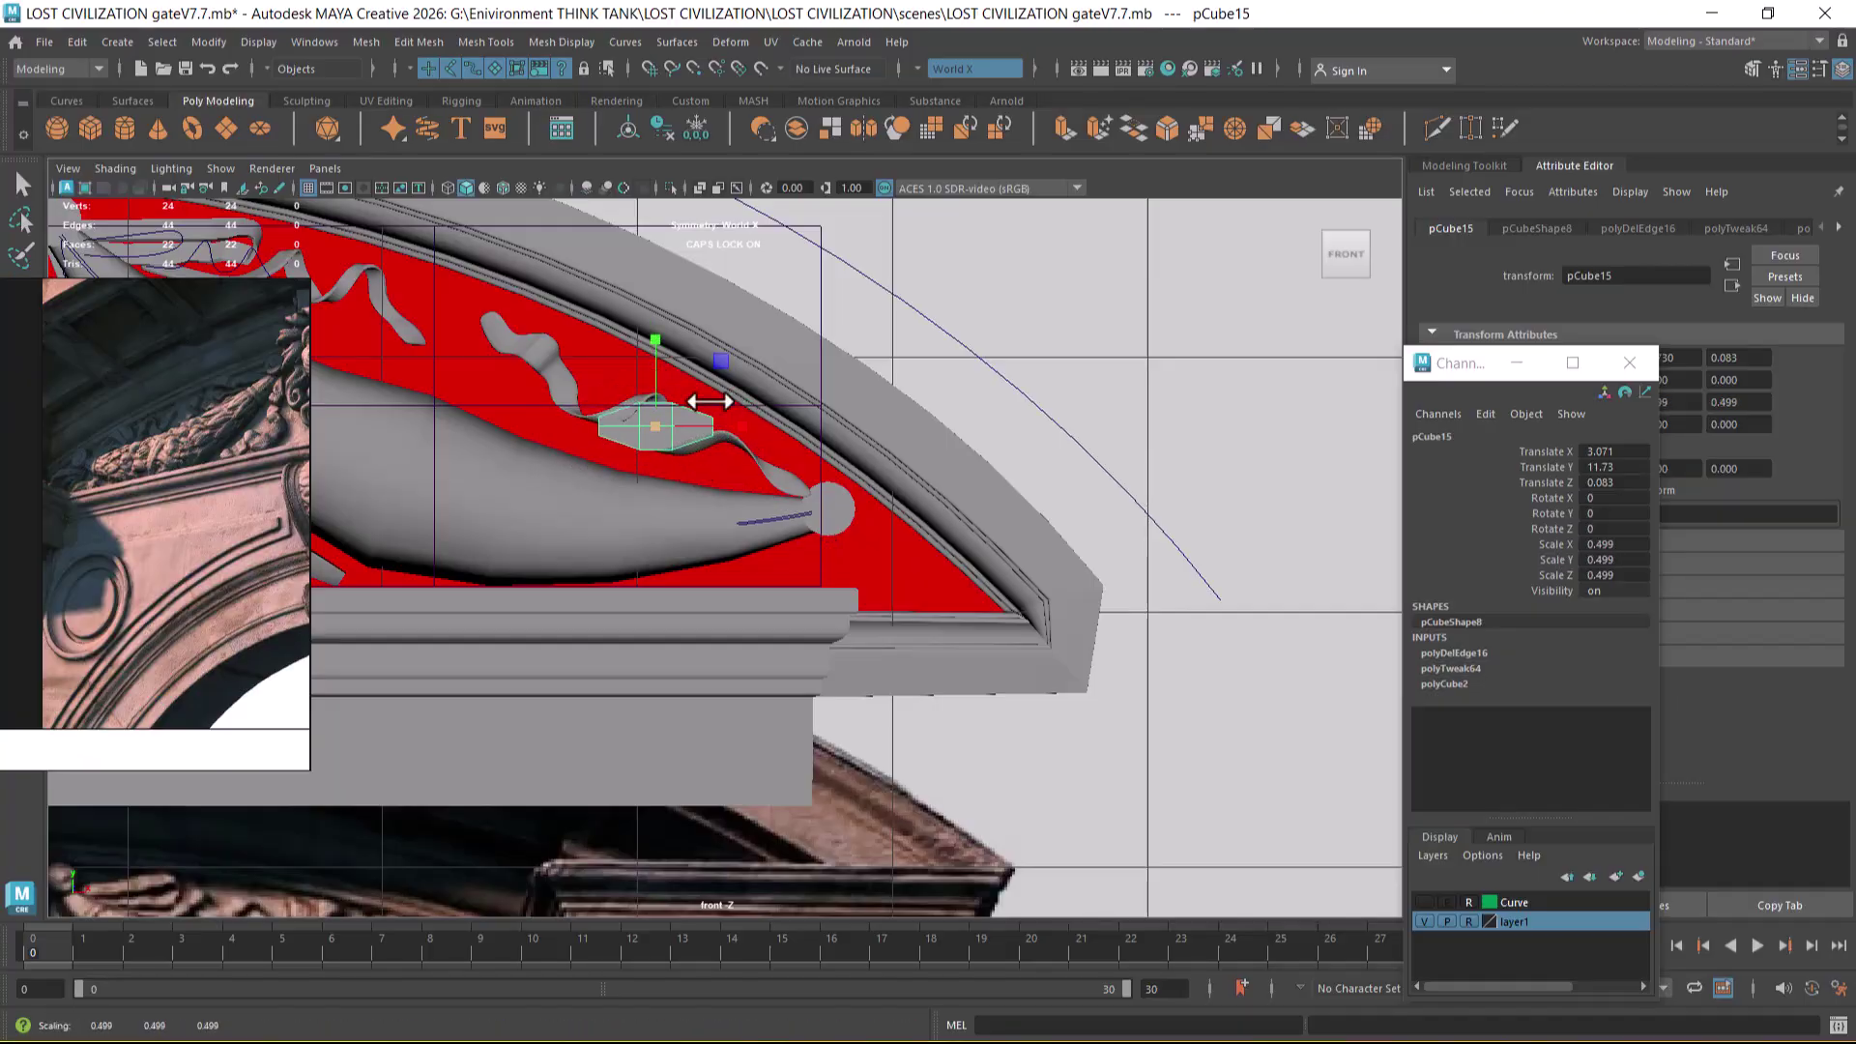
scroll(828, 456, up, 4)
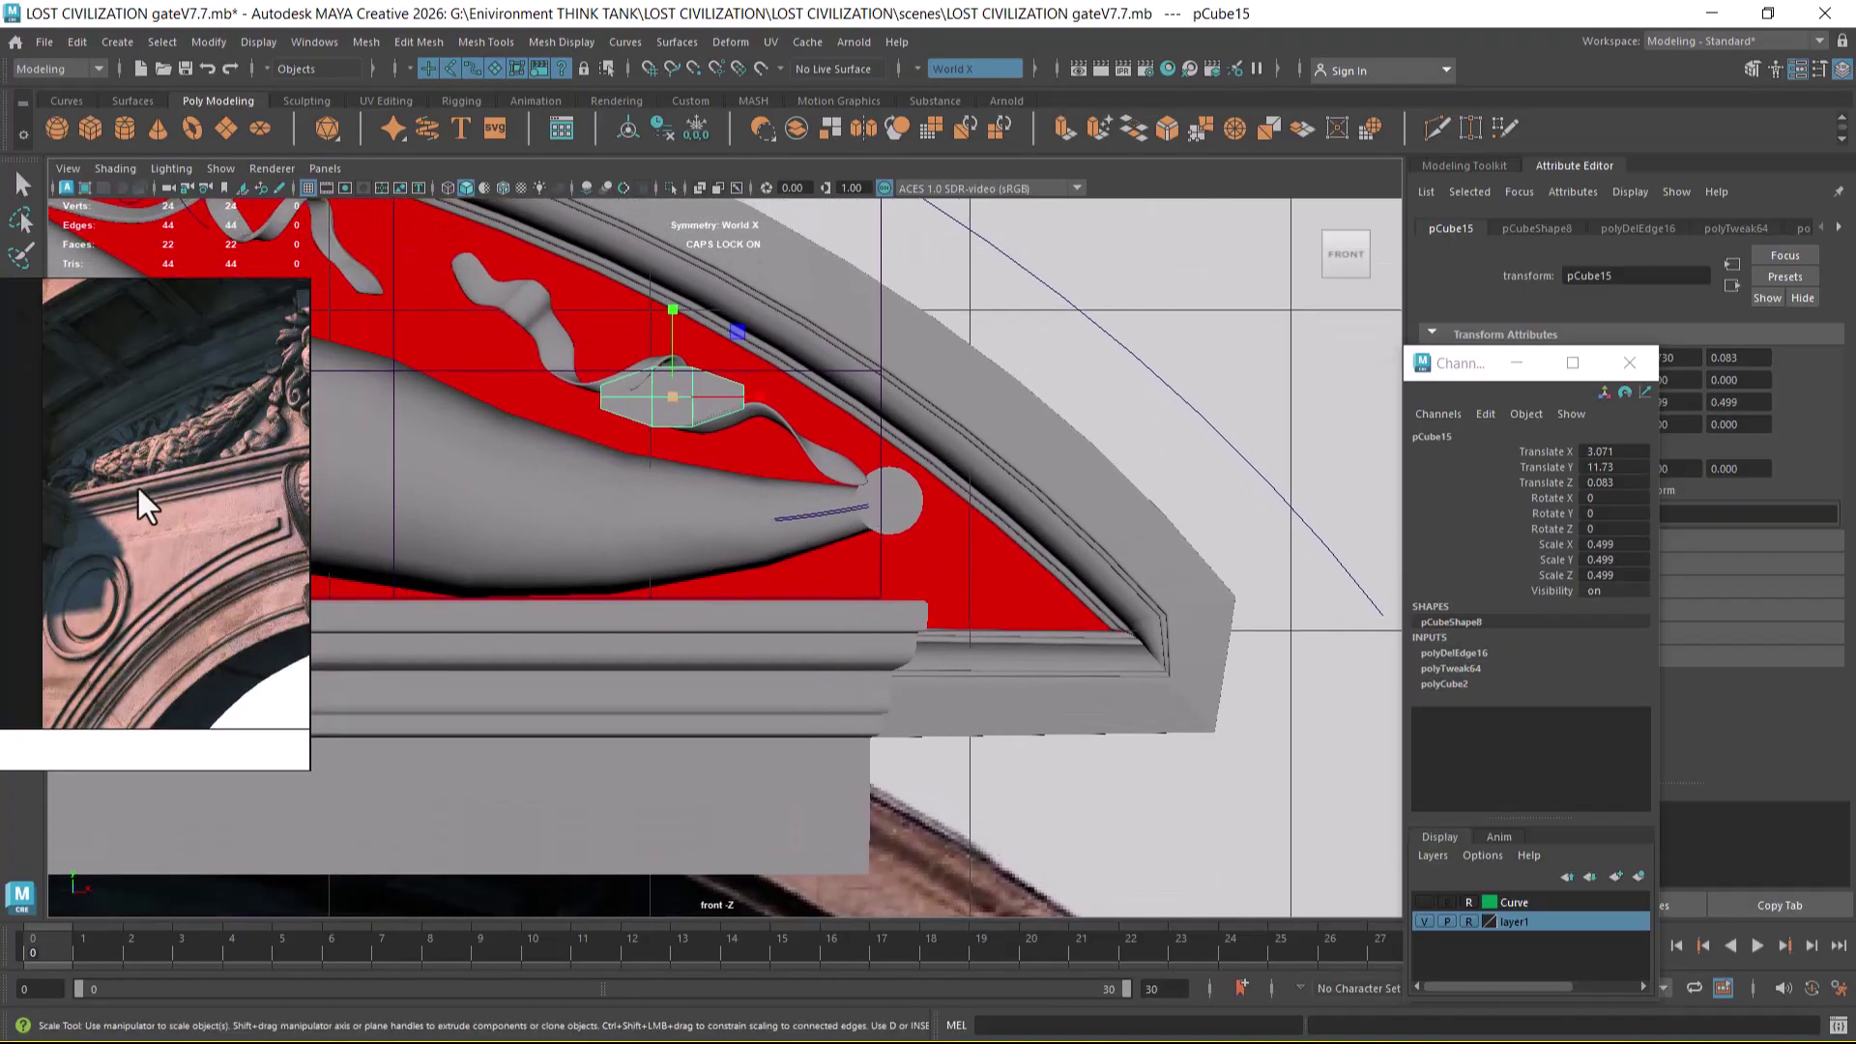
- Move the tapered cube below the swag's outer end, to about X 3.508, Y 11.251
scroll(138, 490, up, 3)
alt+right_drag(858, 525, 759, 526)
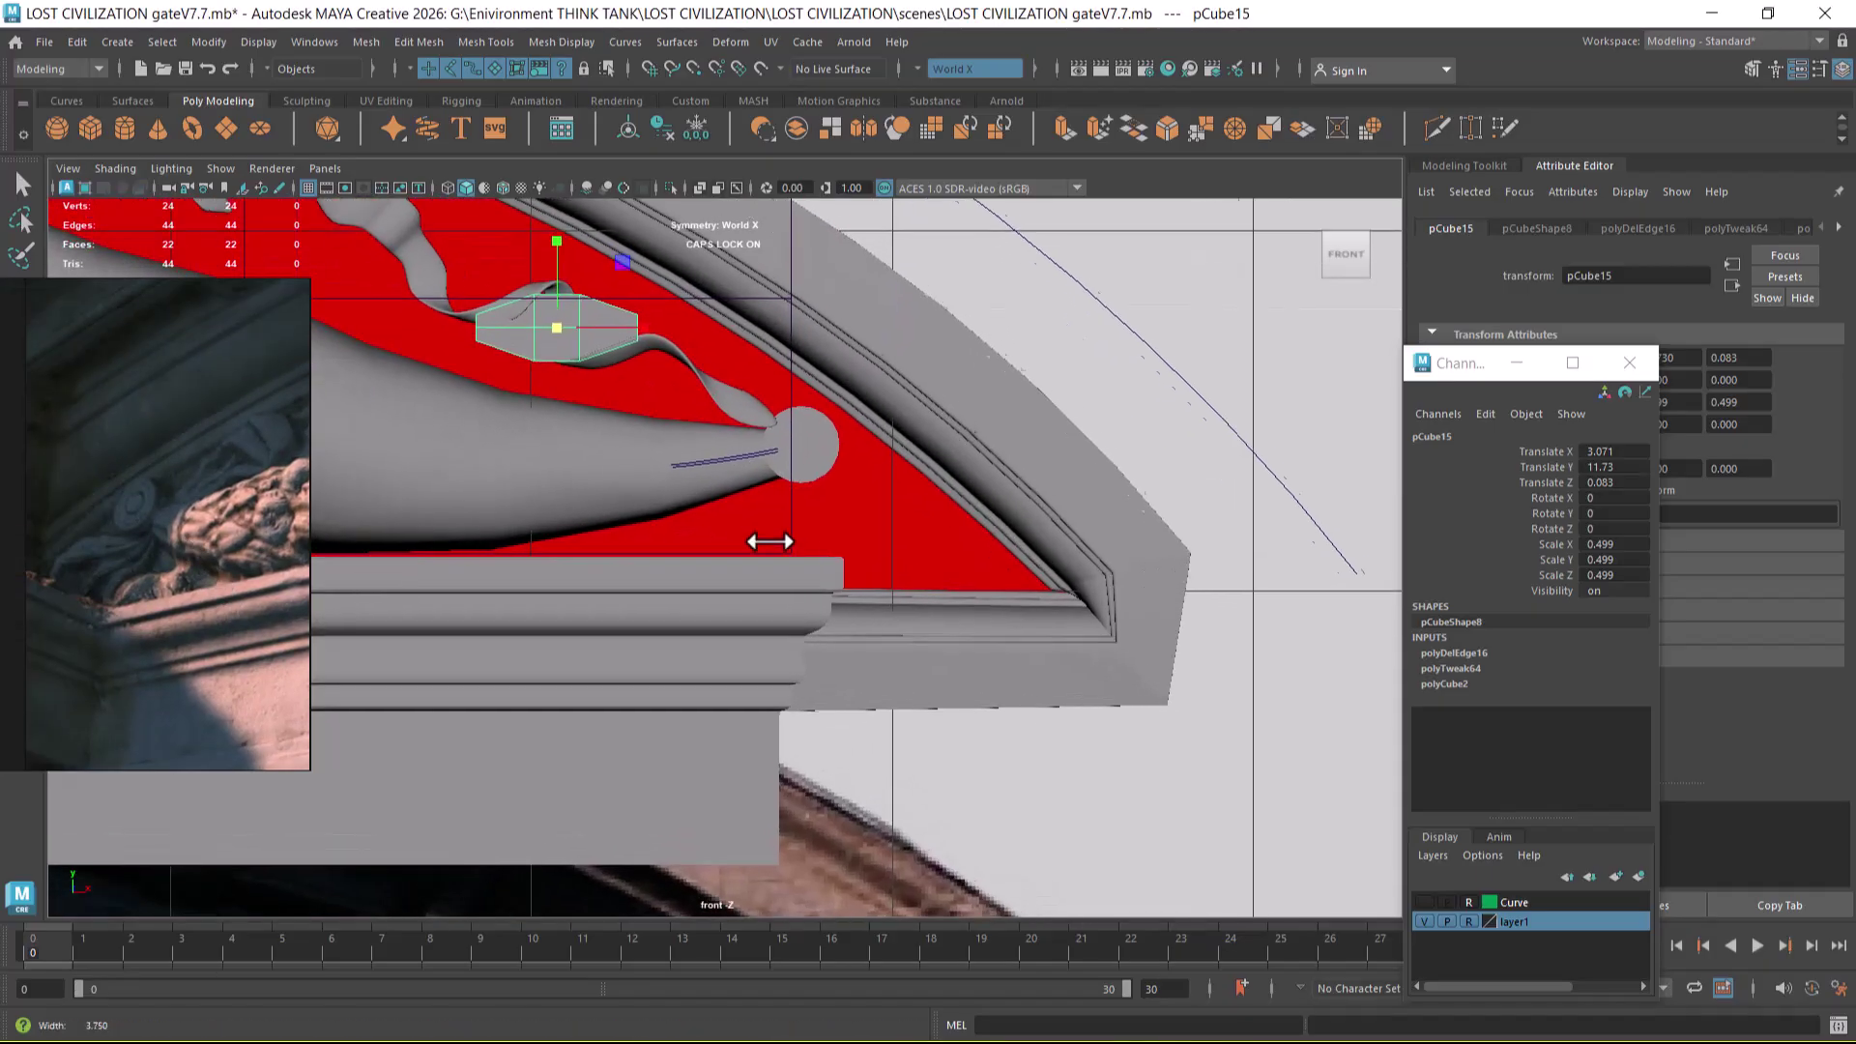
key(w)
drag(573, 344, 703, 411)
alt+right_drag(704, 411, 849, 406)
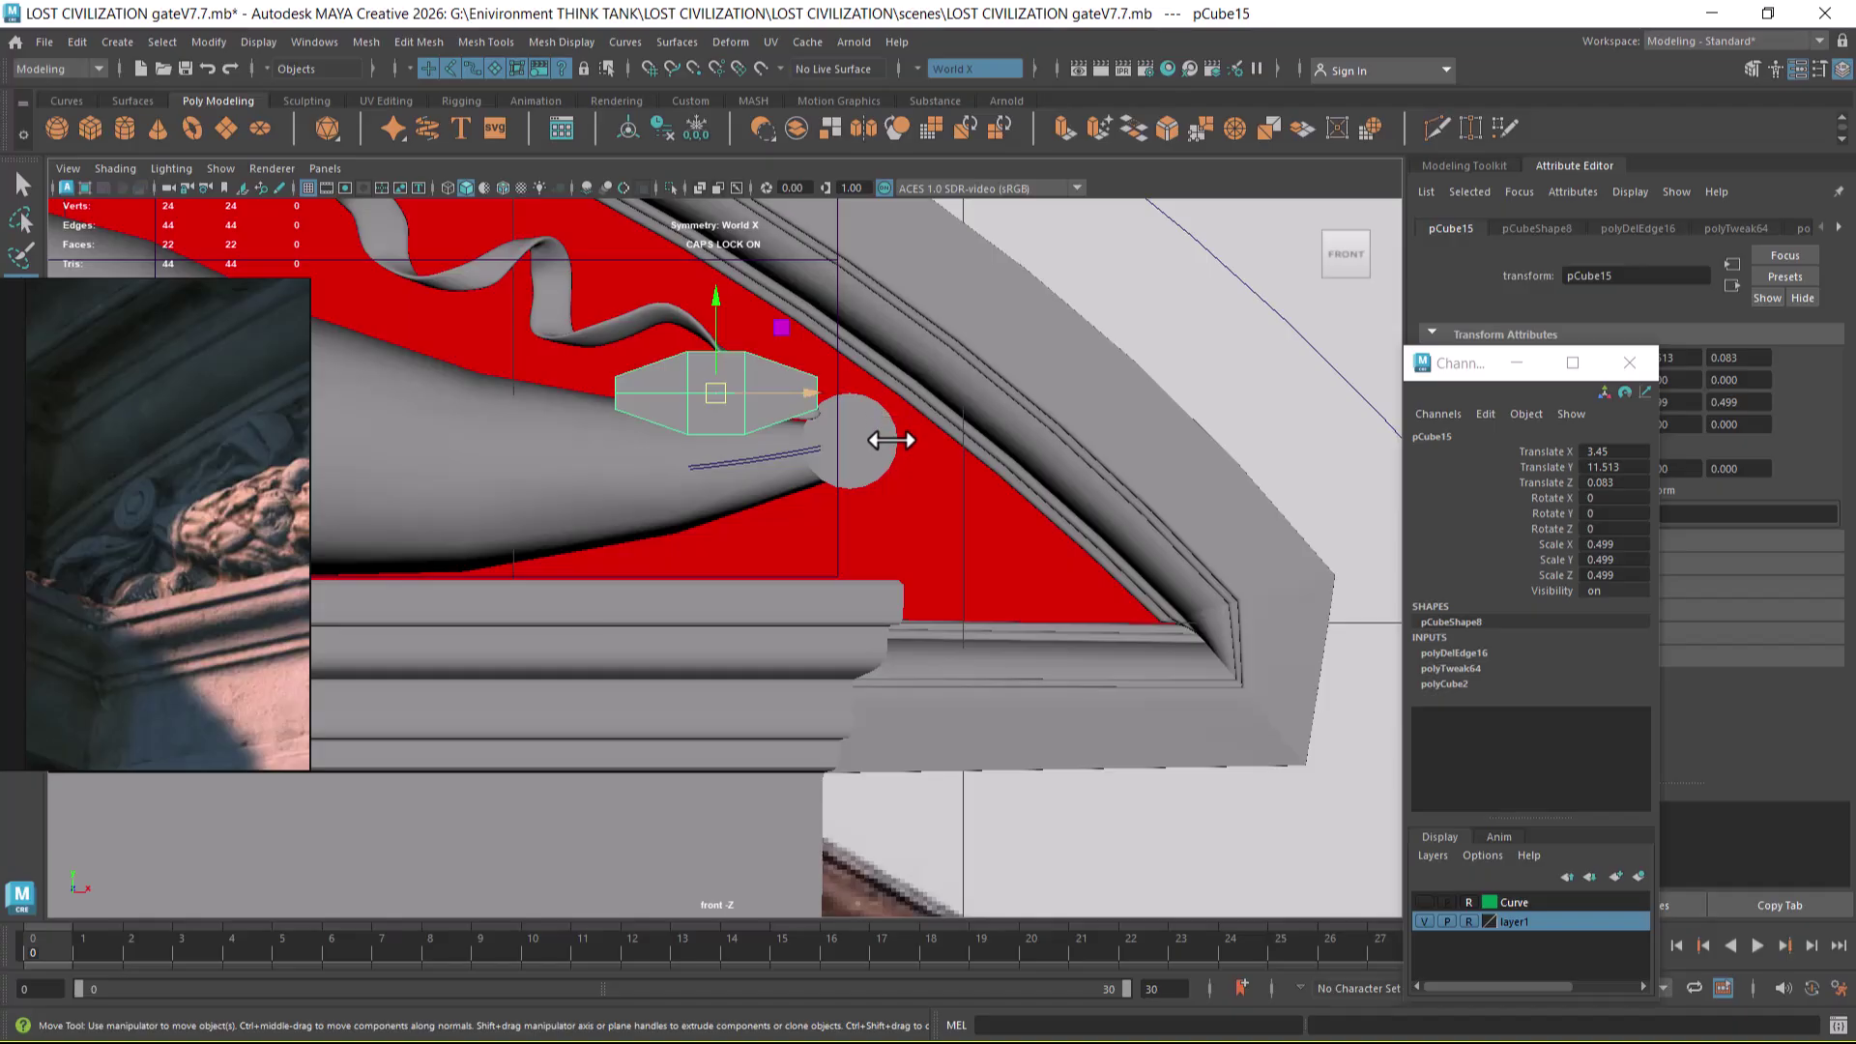
drag(715, 393, 736, 512)
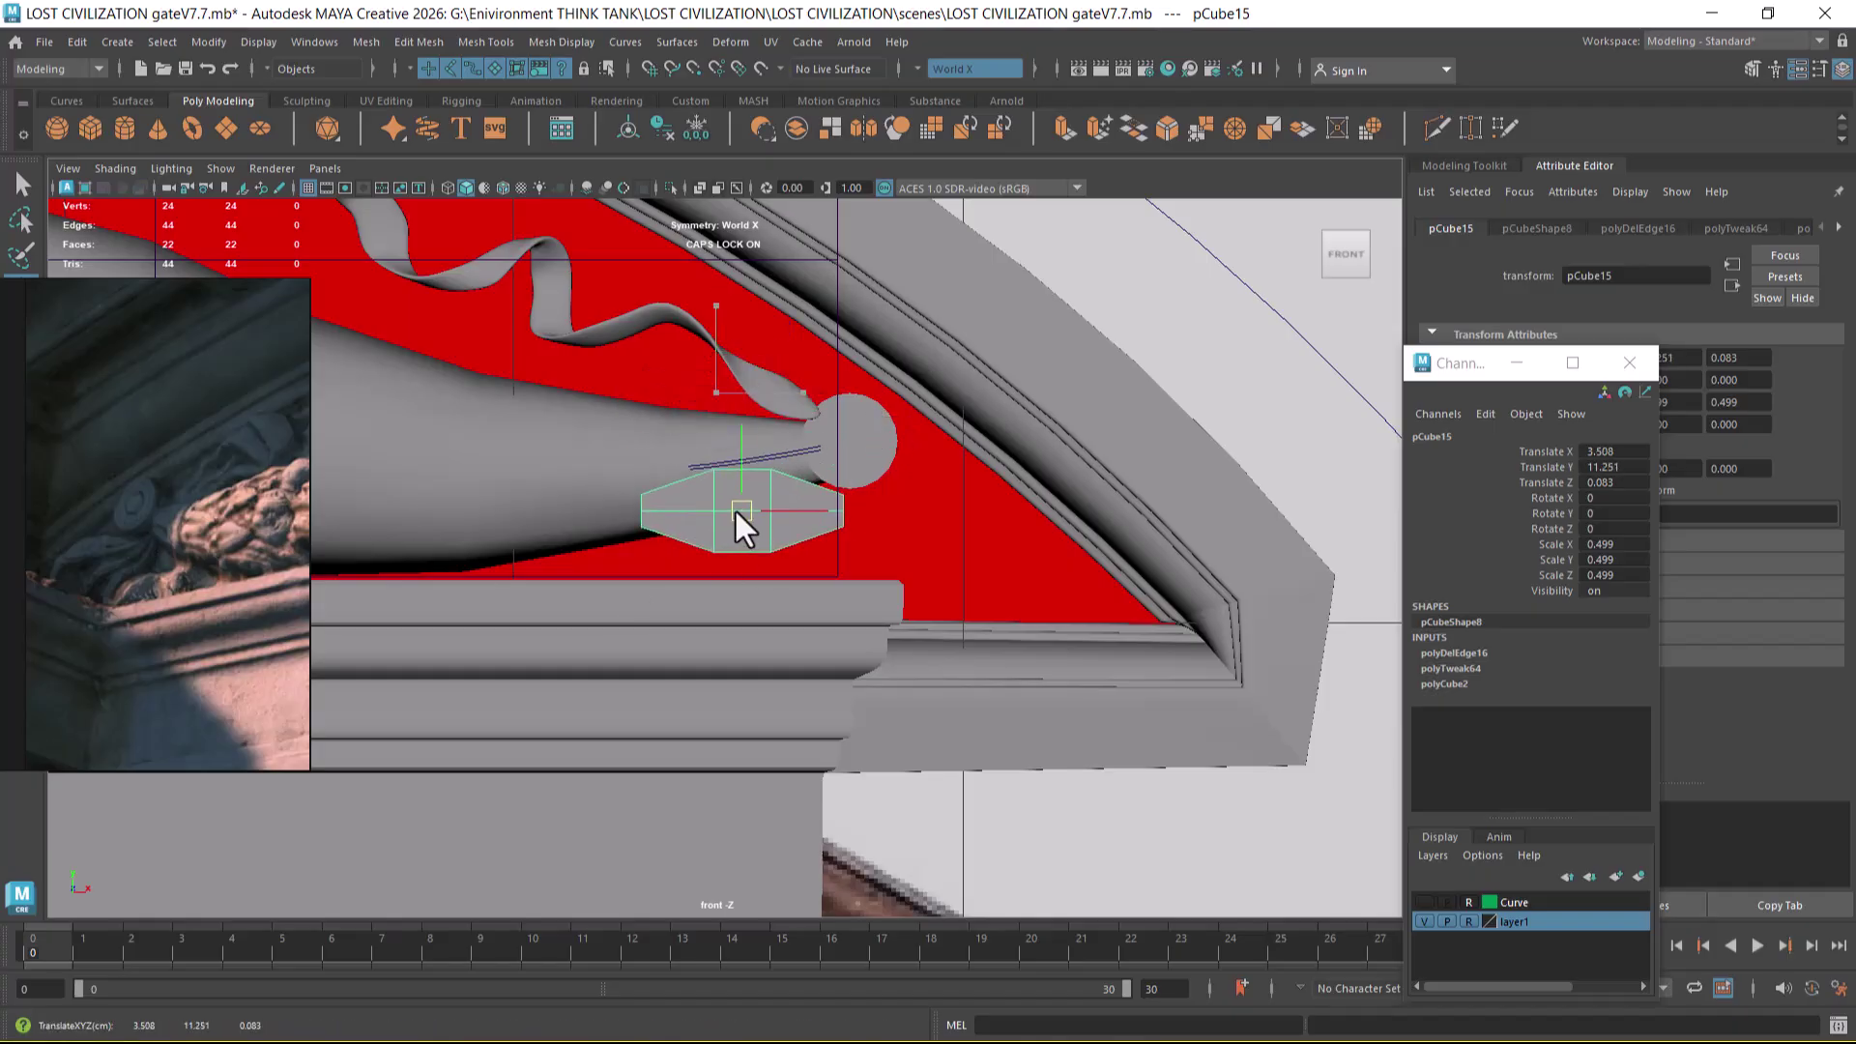
- Following the reference, place the tapered cube beyond the swag's outer knob at about X 3.992, Y 11.285, Z -0.101, rotated about -24.806 degrees in Z
scroll(201, 582, down, 5)
middle_drag(2, 570, 148, 467)
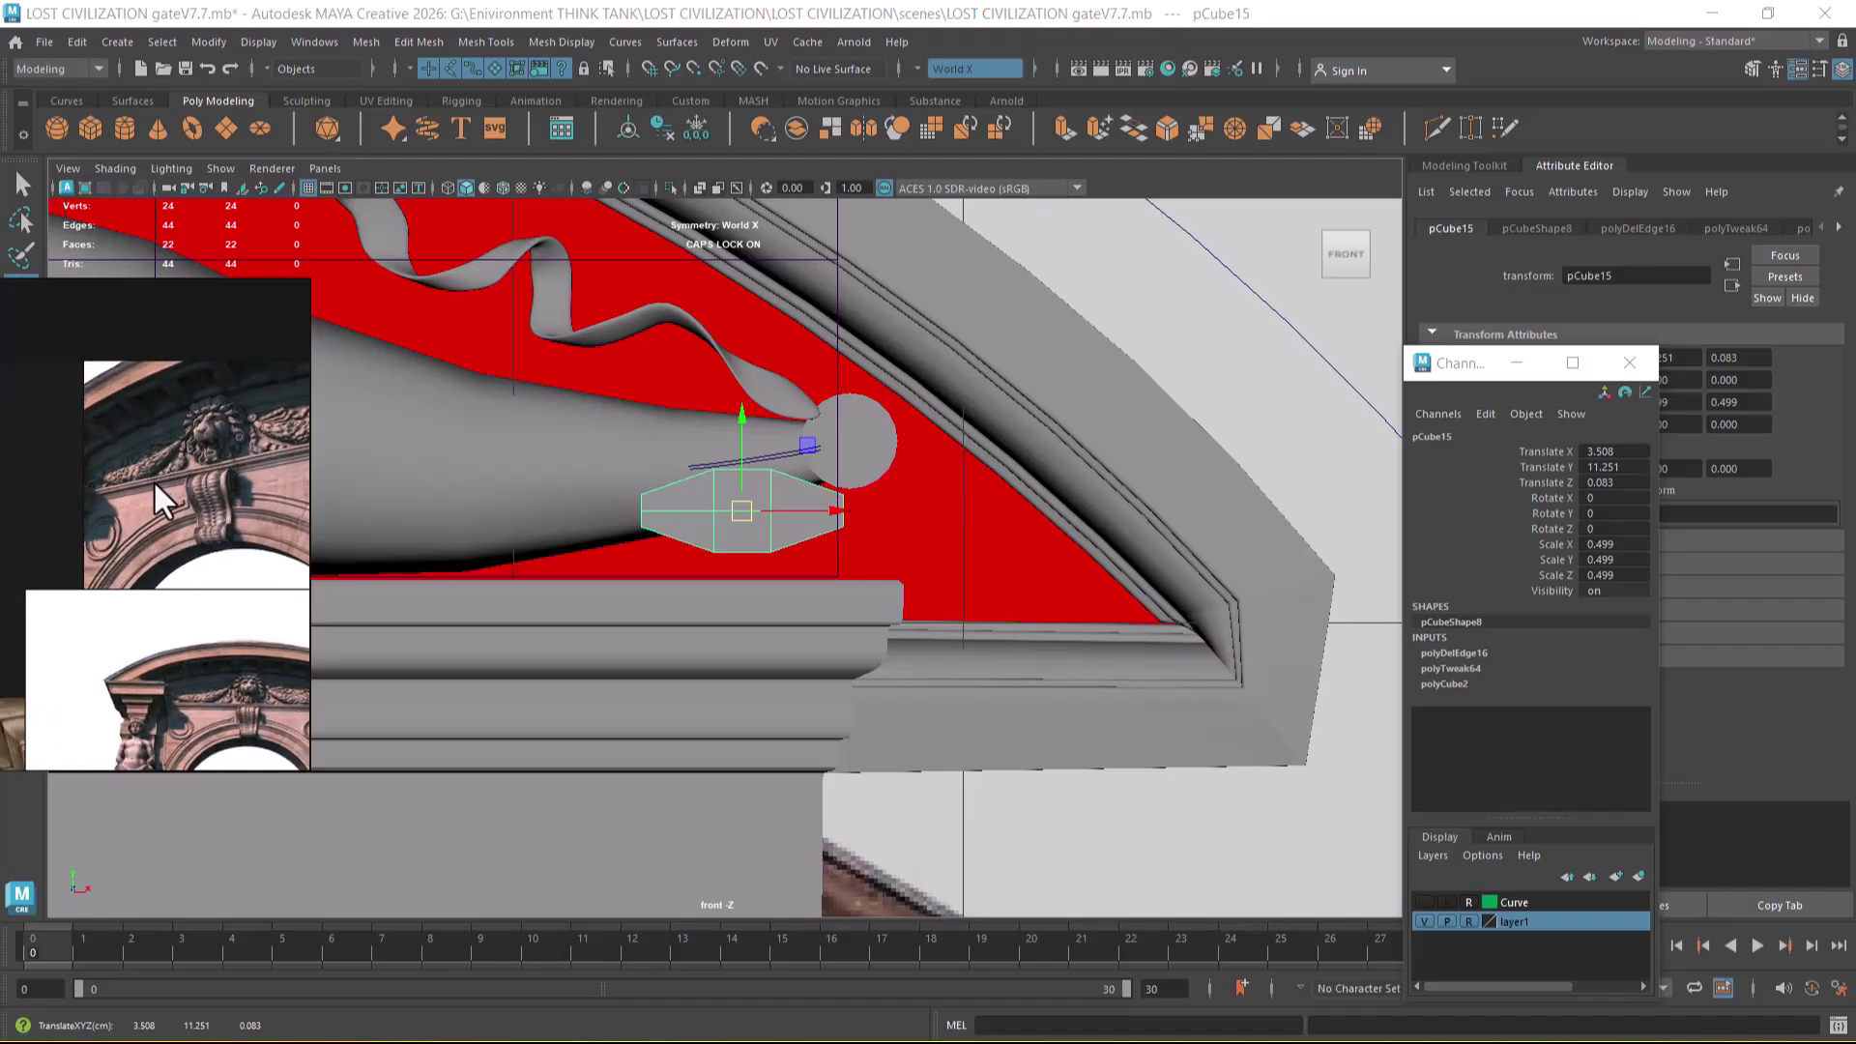
scroll(153, 479, up, 5)
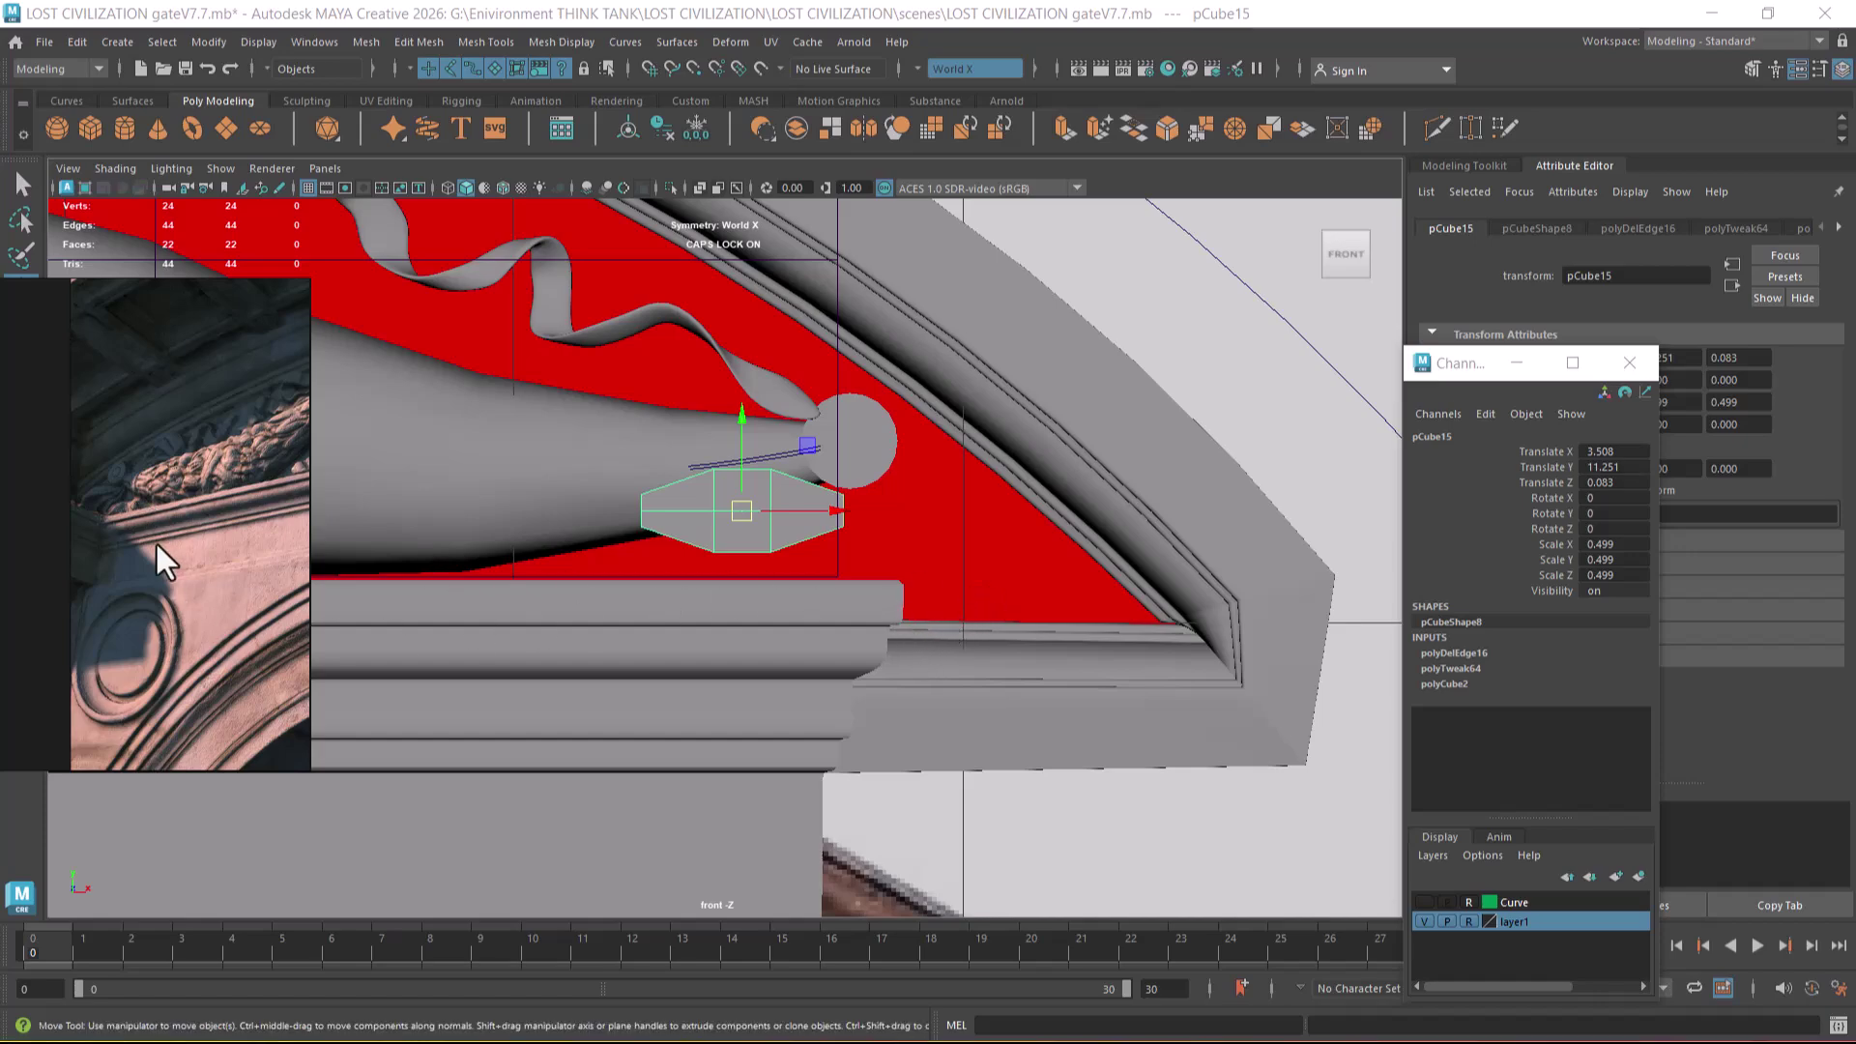
scroll(170, 531, up, 3)
scroll(282, 483, up, 3)
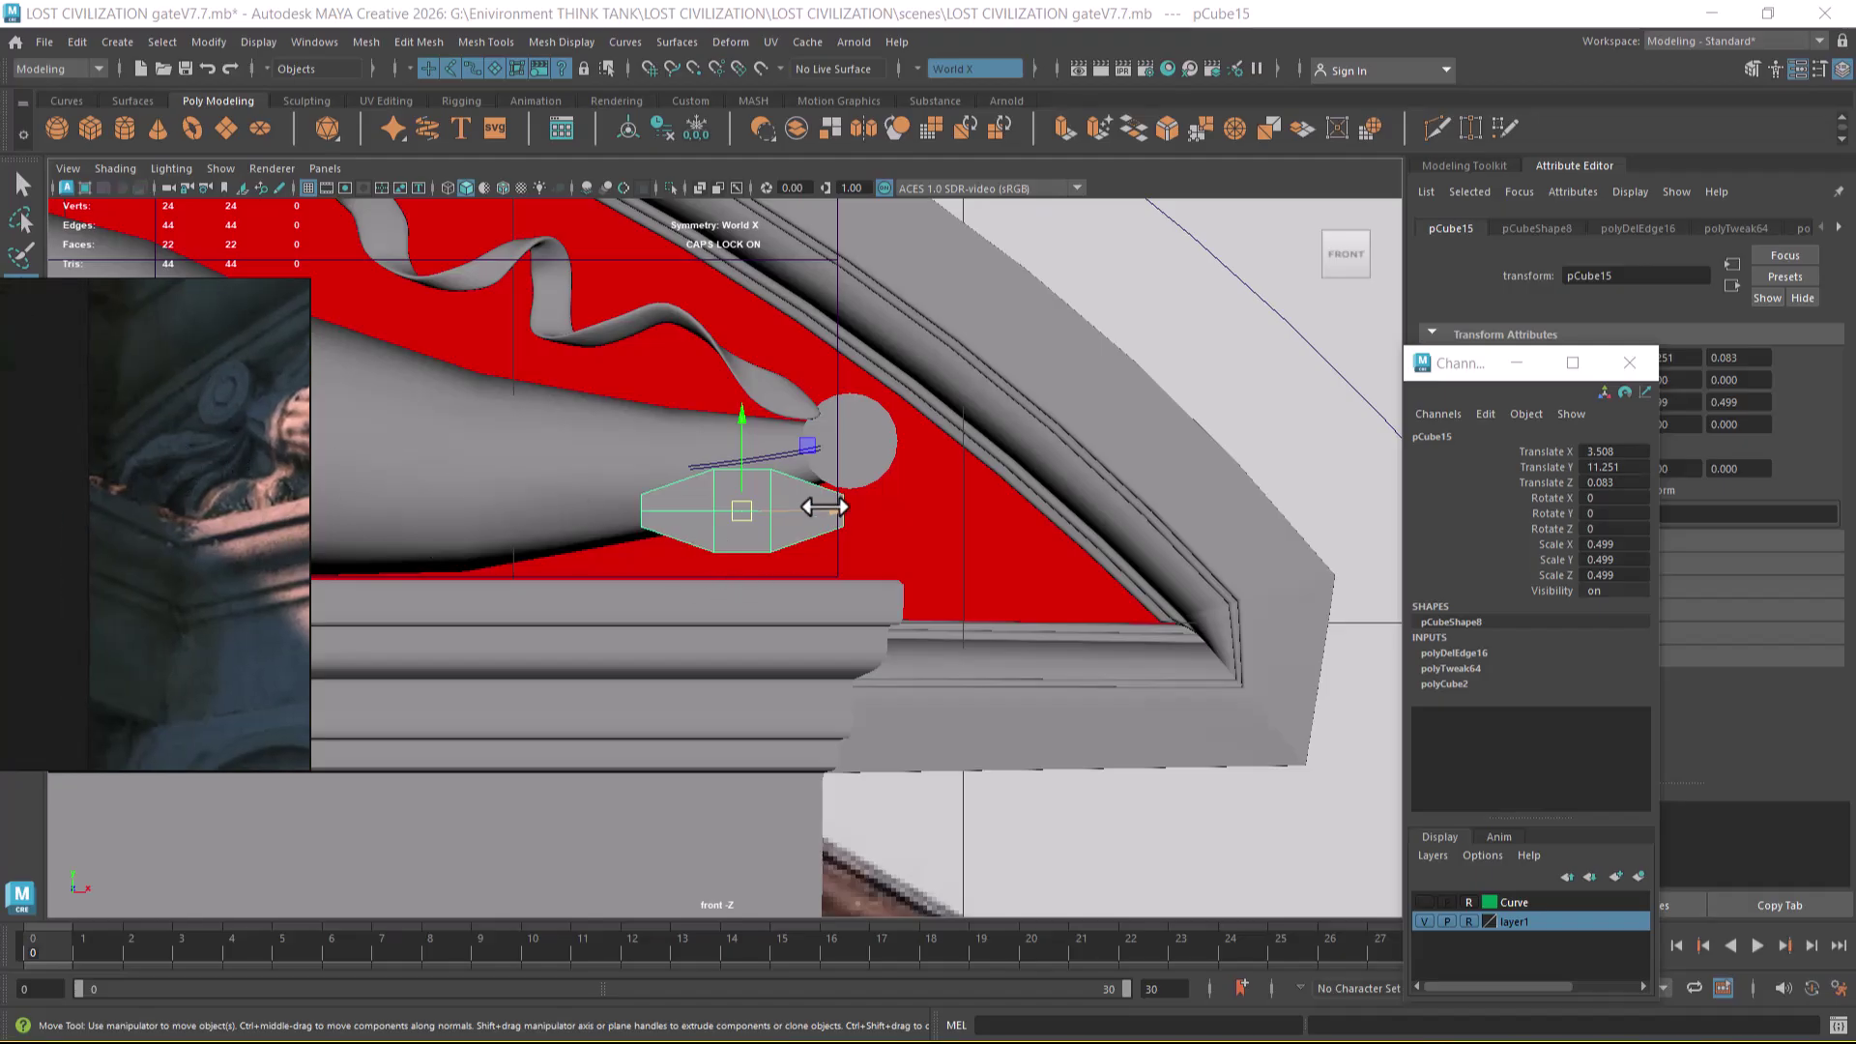
drag(727, 518, 1017, 350)
key(e)
key(space)
alt+drag(1061, 454, 1053, 513)
key(f)
alt+drag(932, 576, 805, 605)
key(w)
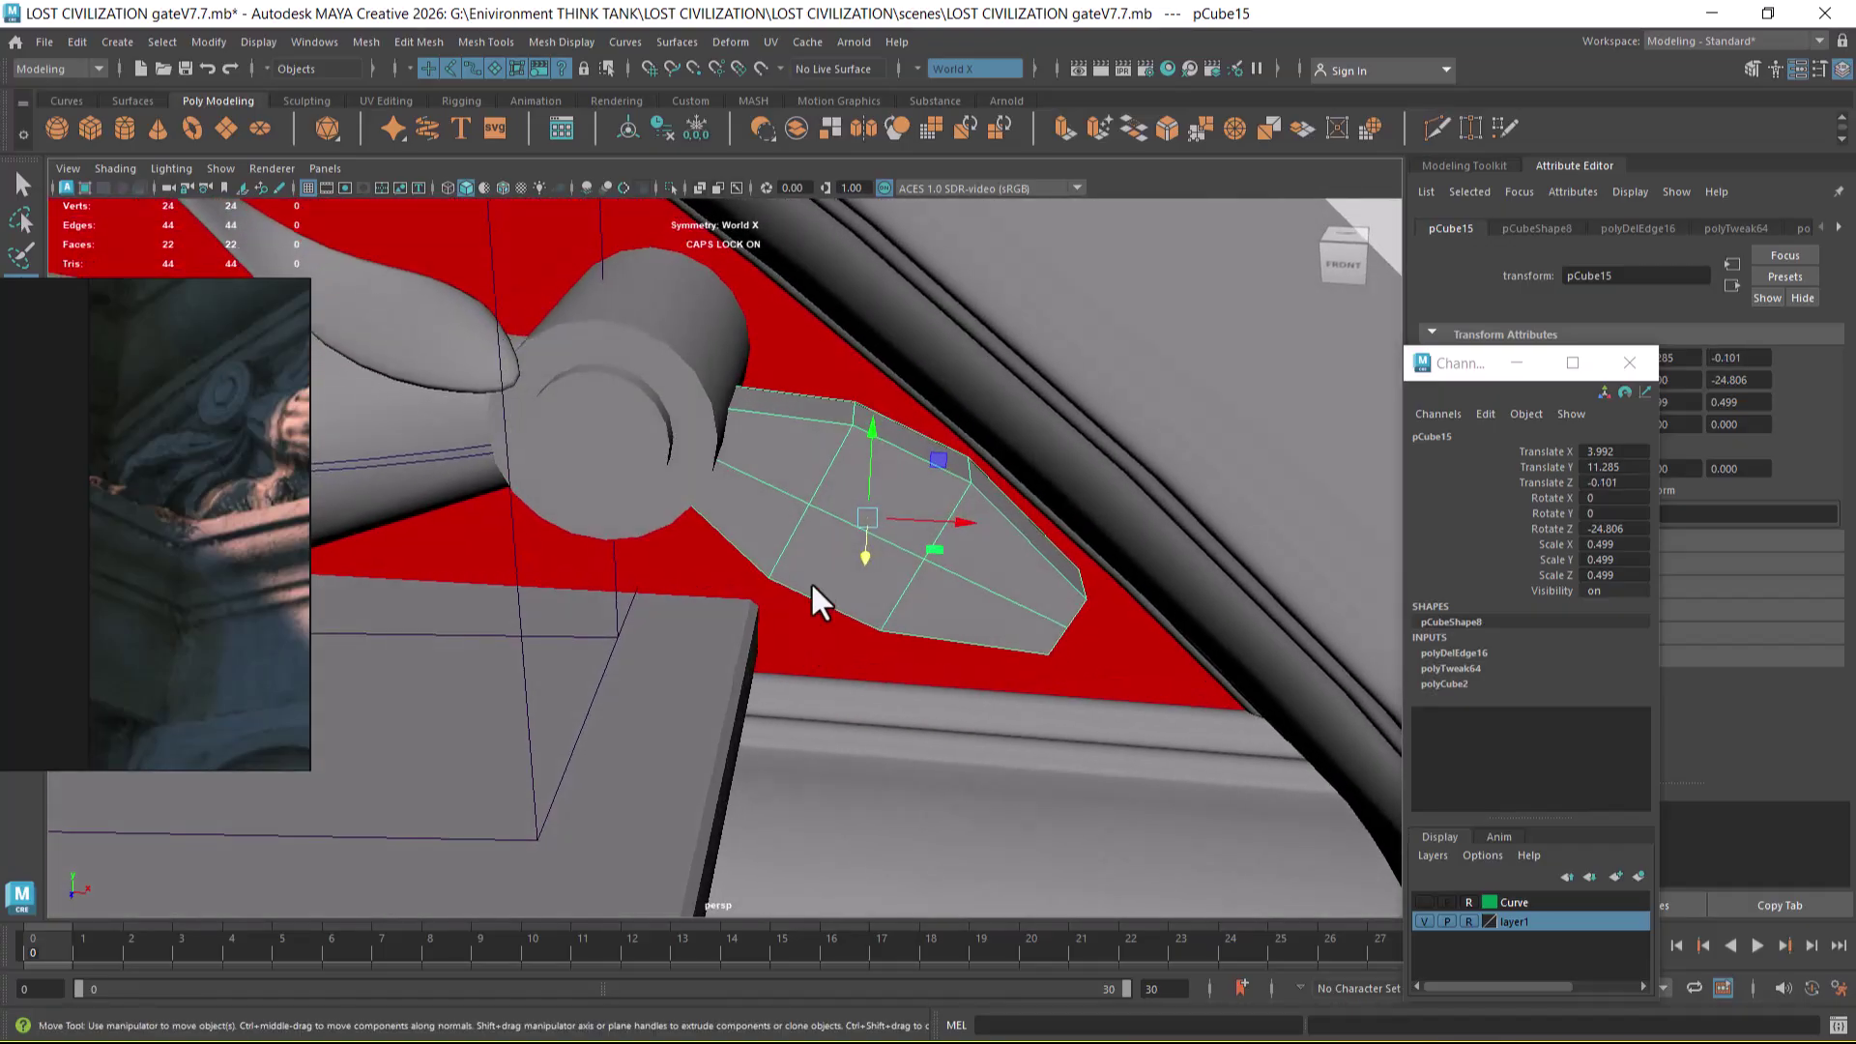
right_drag(829, 499, 841, 406)
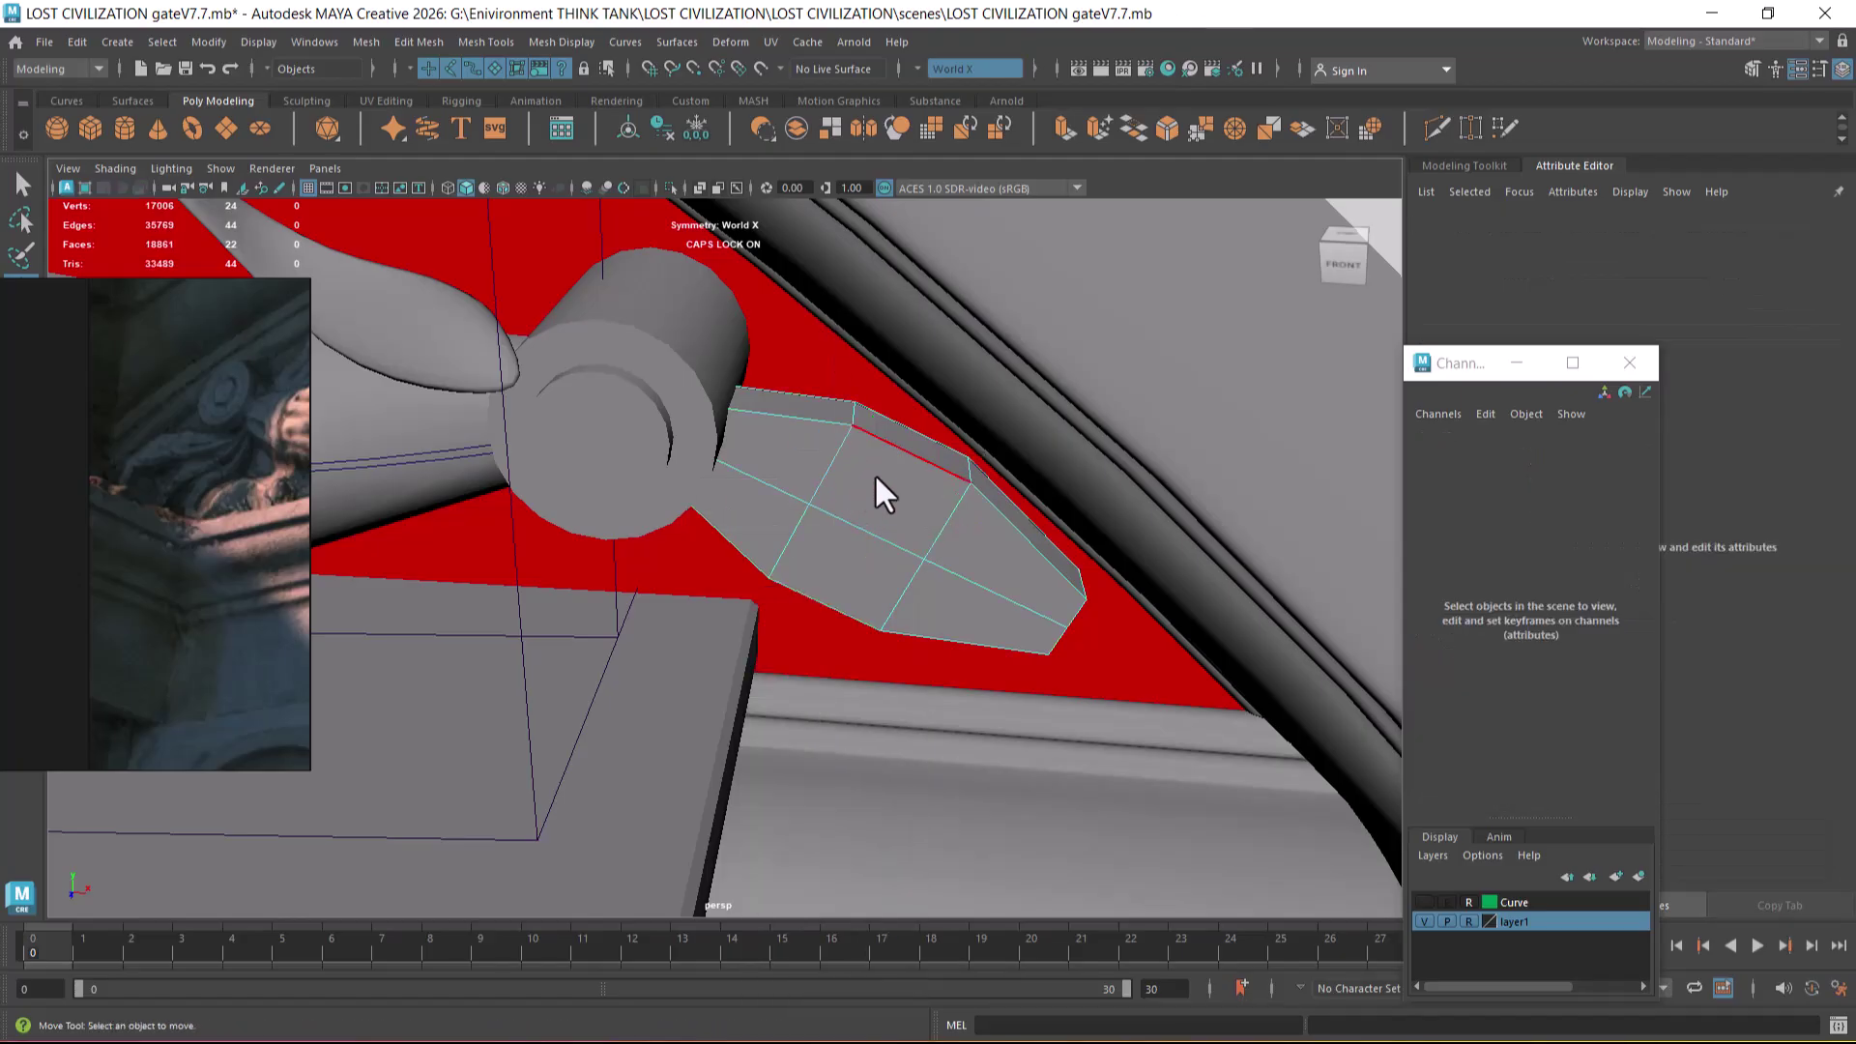
click(831, 462)
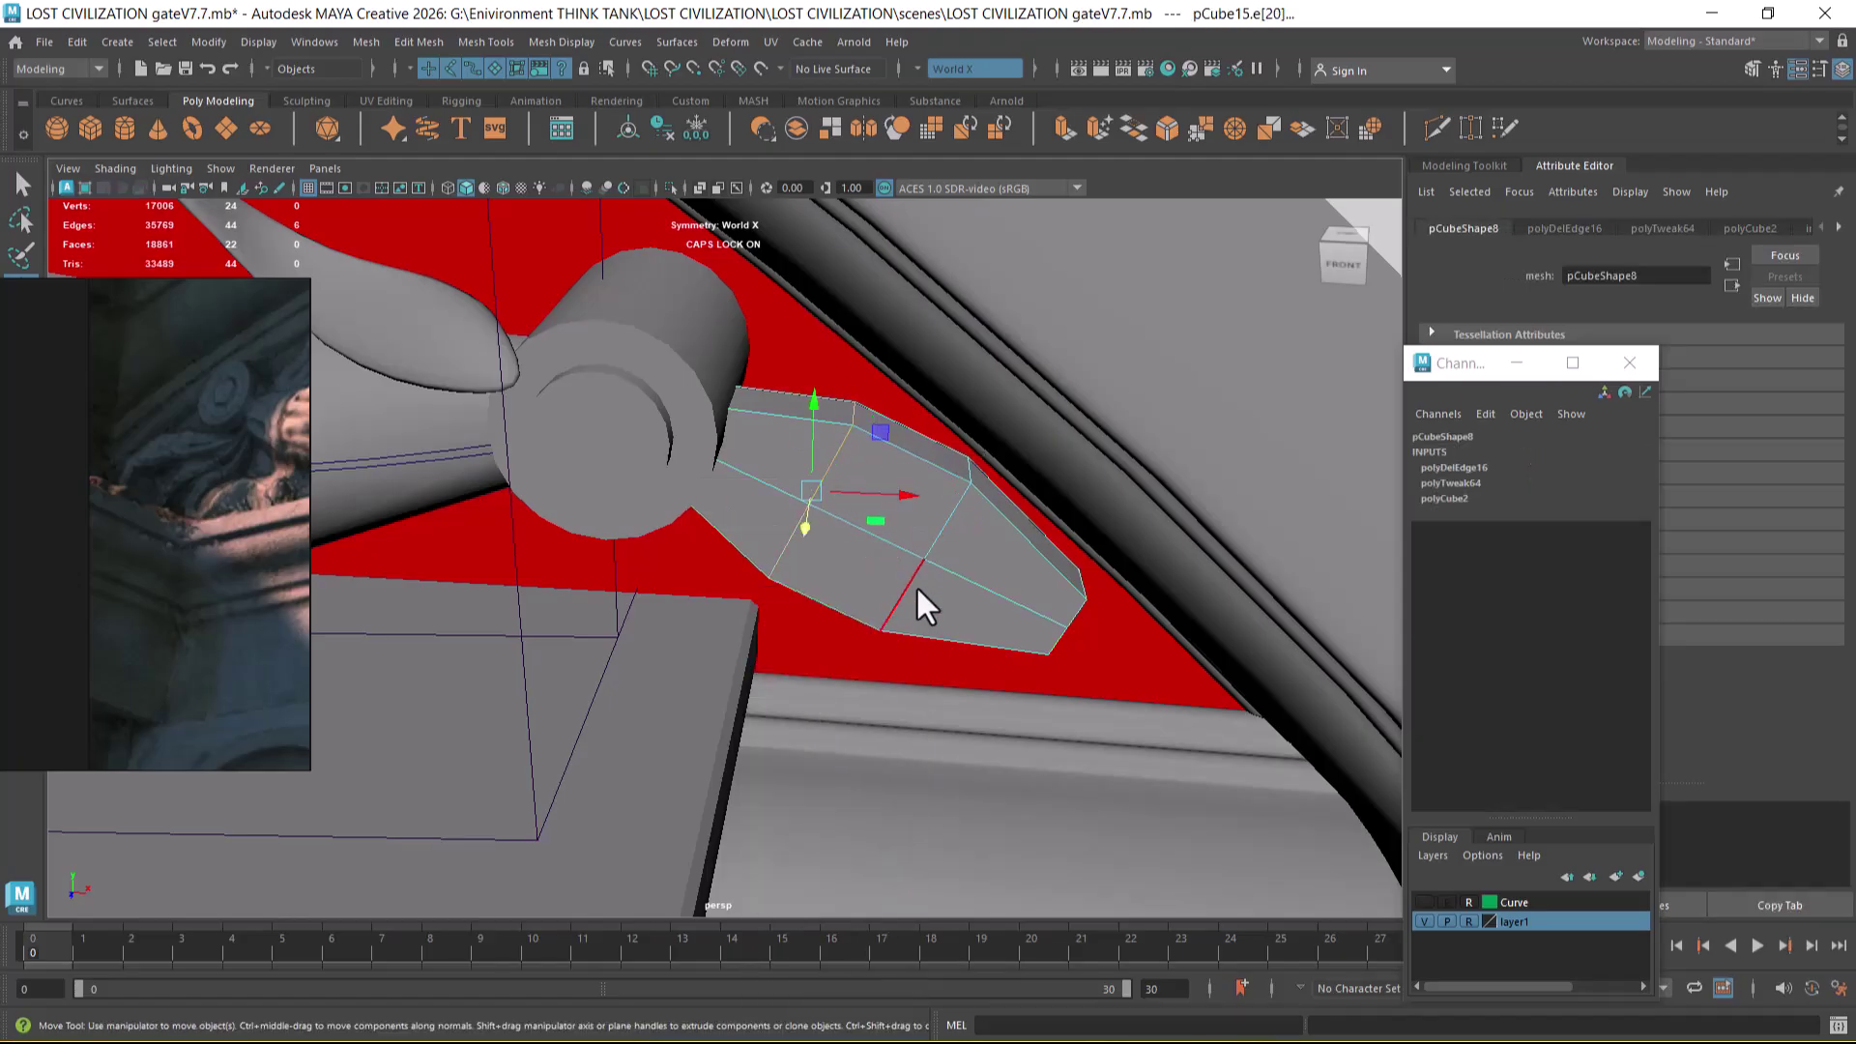
key(e)
alt+drag(908, 589, 895, 520)
shift+right_drag(860, 472, 809, 456)
alt+drag(827, 538, 804, 613)
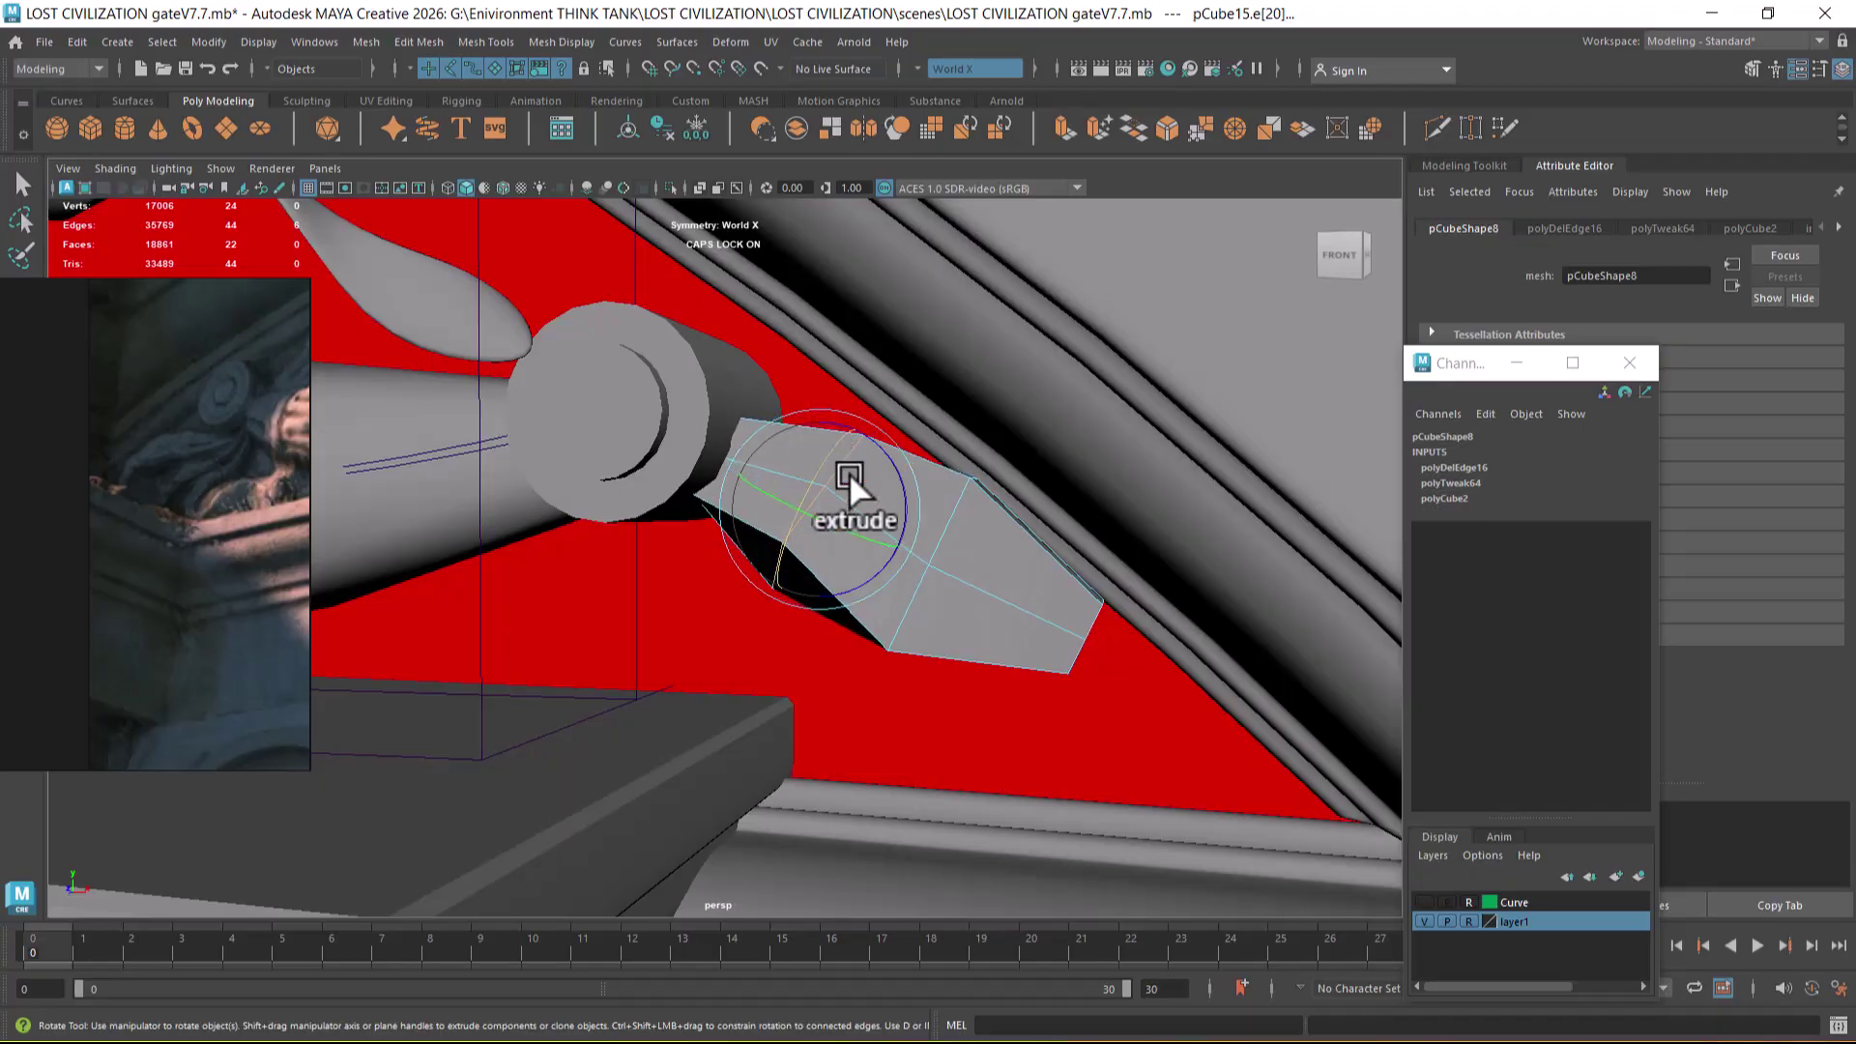
click(920, 584)
shift+drag(931, 544, 1040, 629)
- Rotate the two faces that cap the tapered cube's outer end
right_drag(1098, 592, 1107, 538)
click(1104, 595)
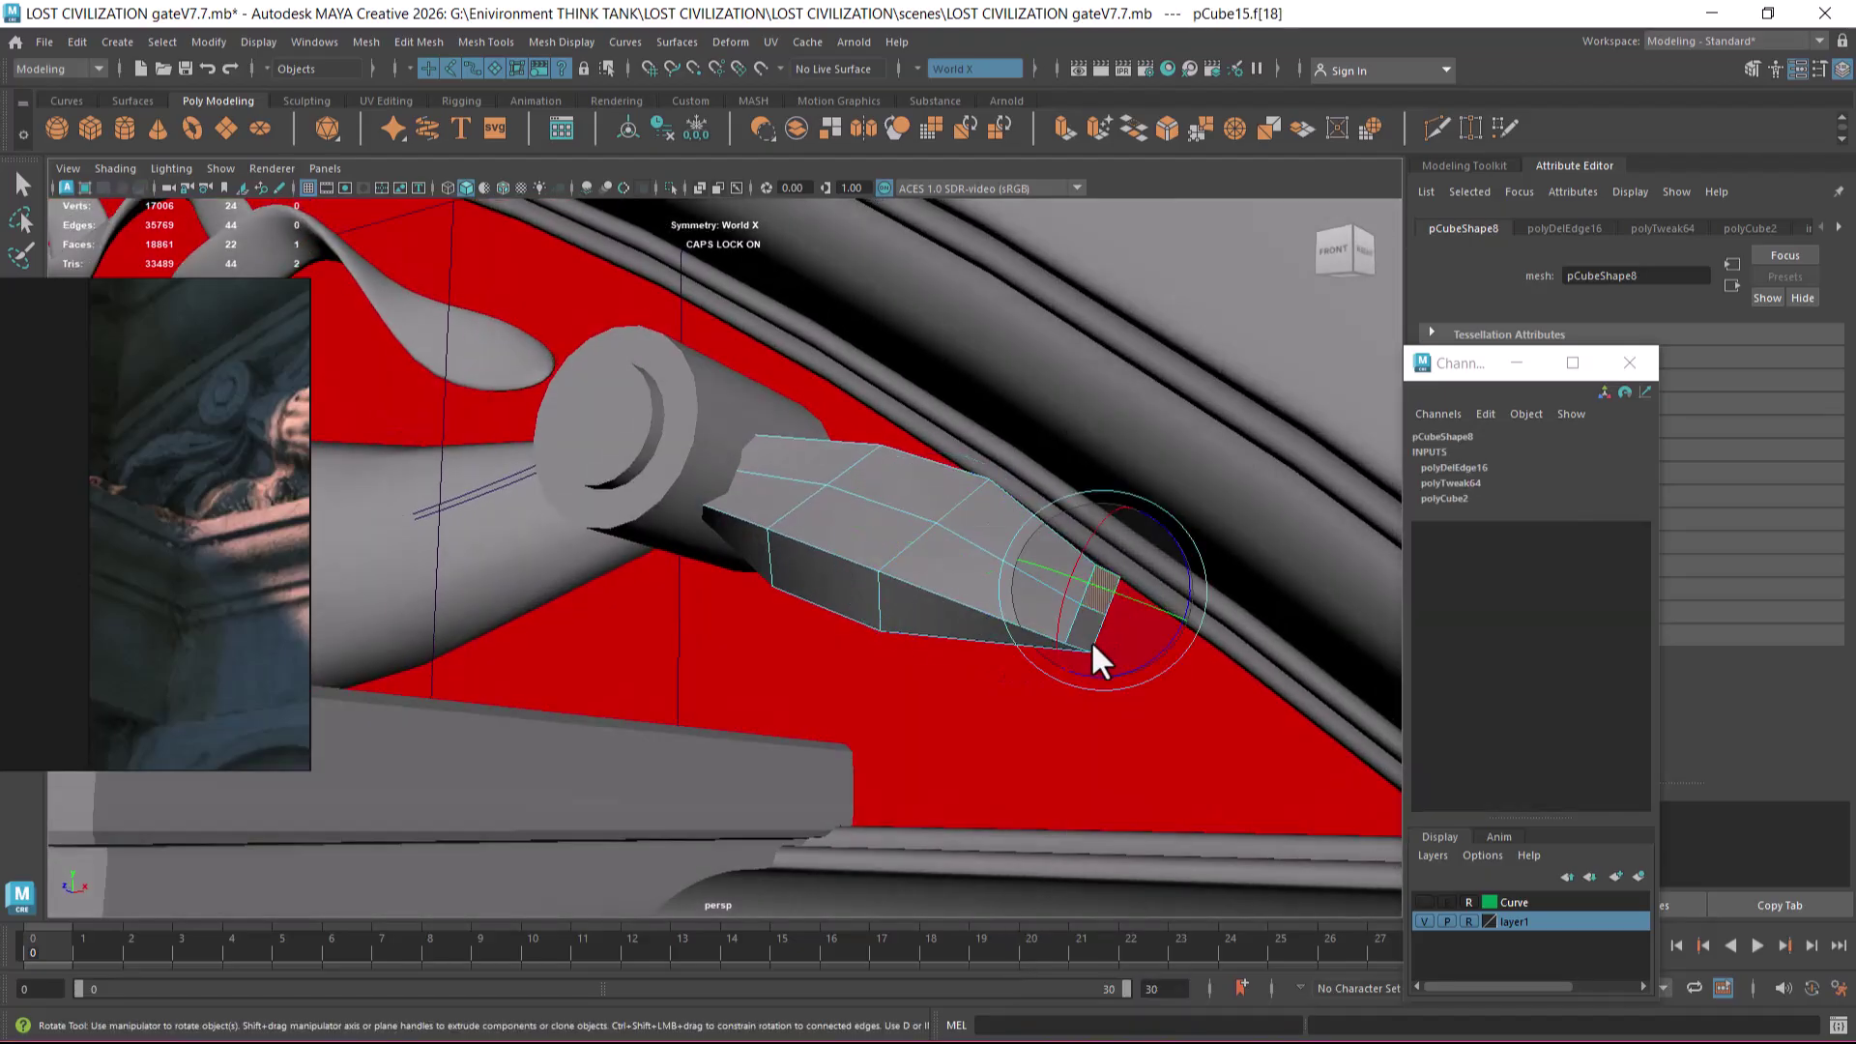
key(w)
key(e)
drag(1075, 570, 1102, 530)
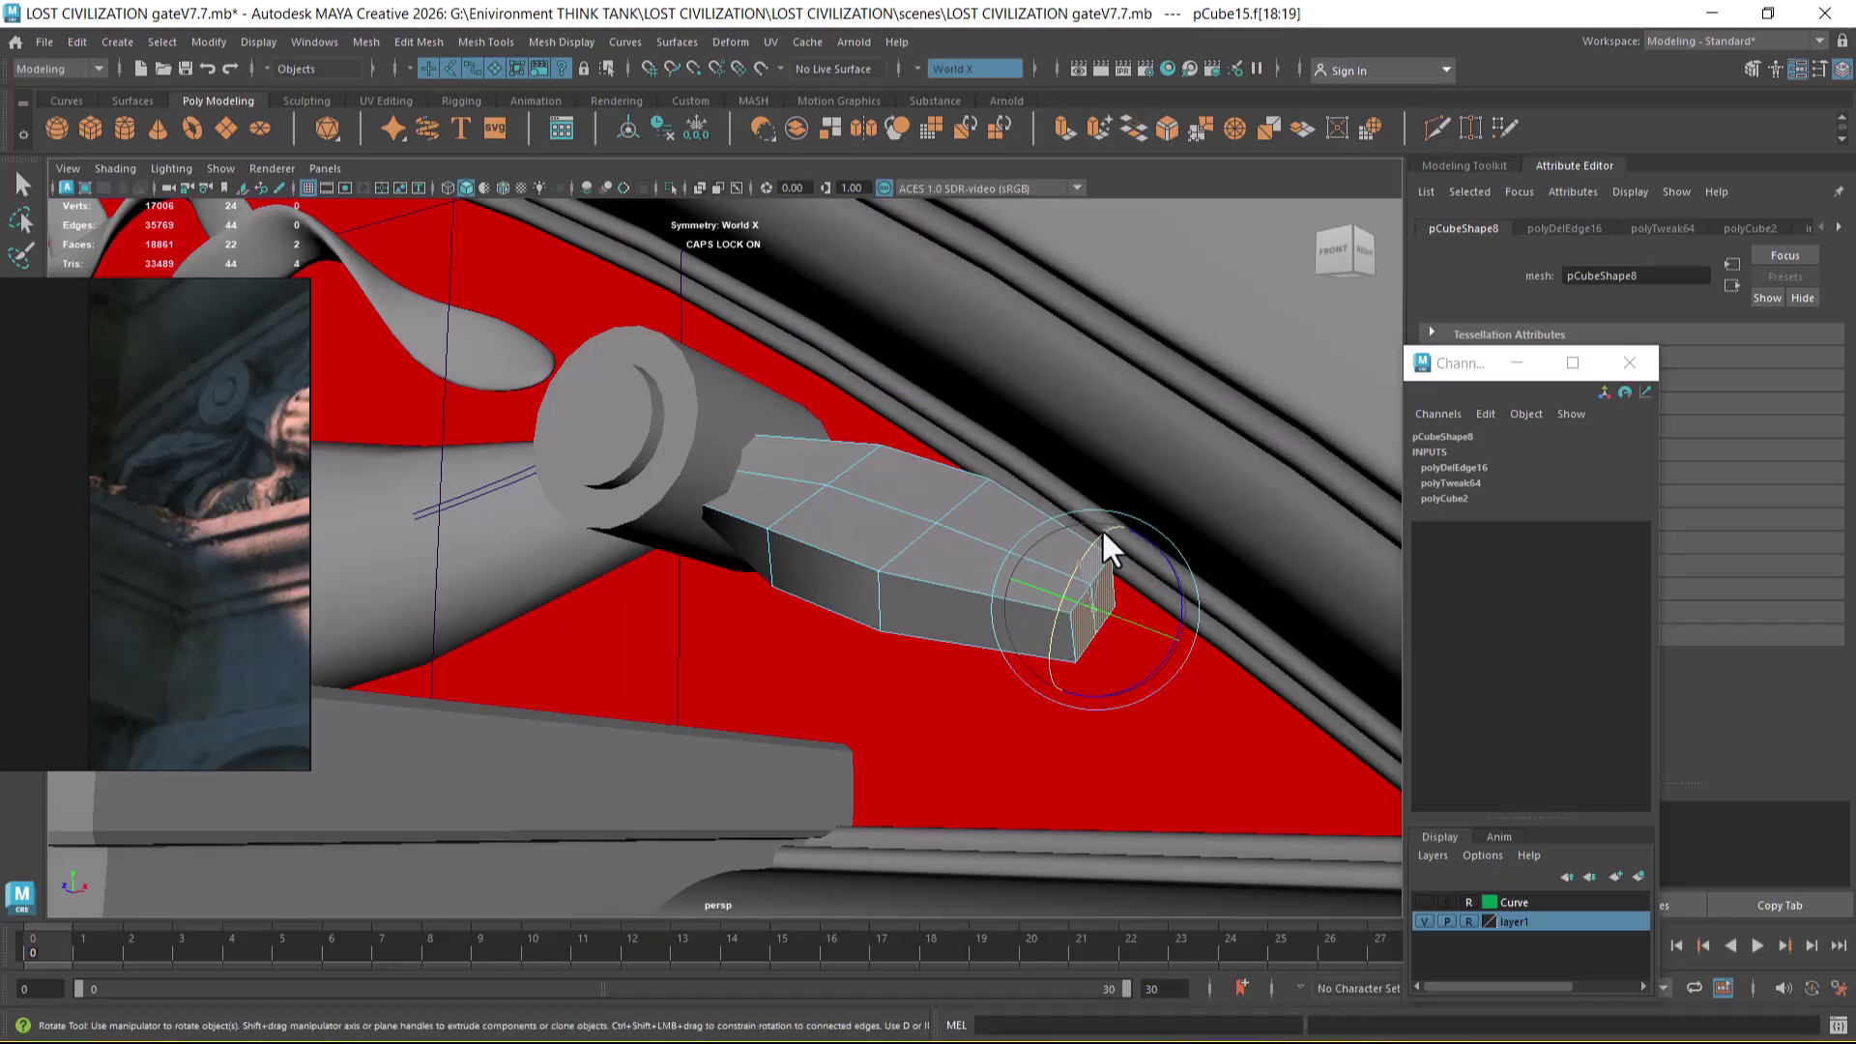
click(967, 575)
alt+drag(891, 538, 955, 559)
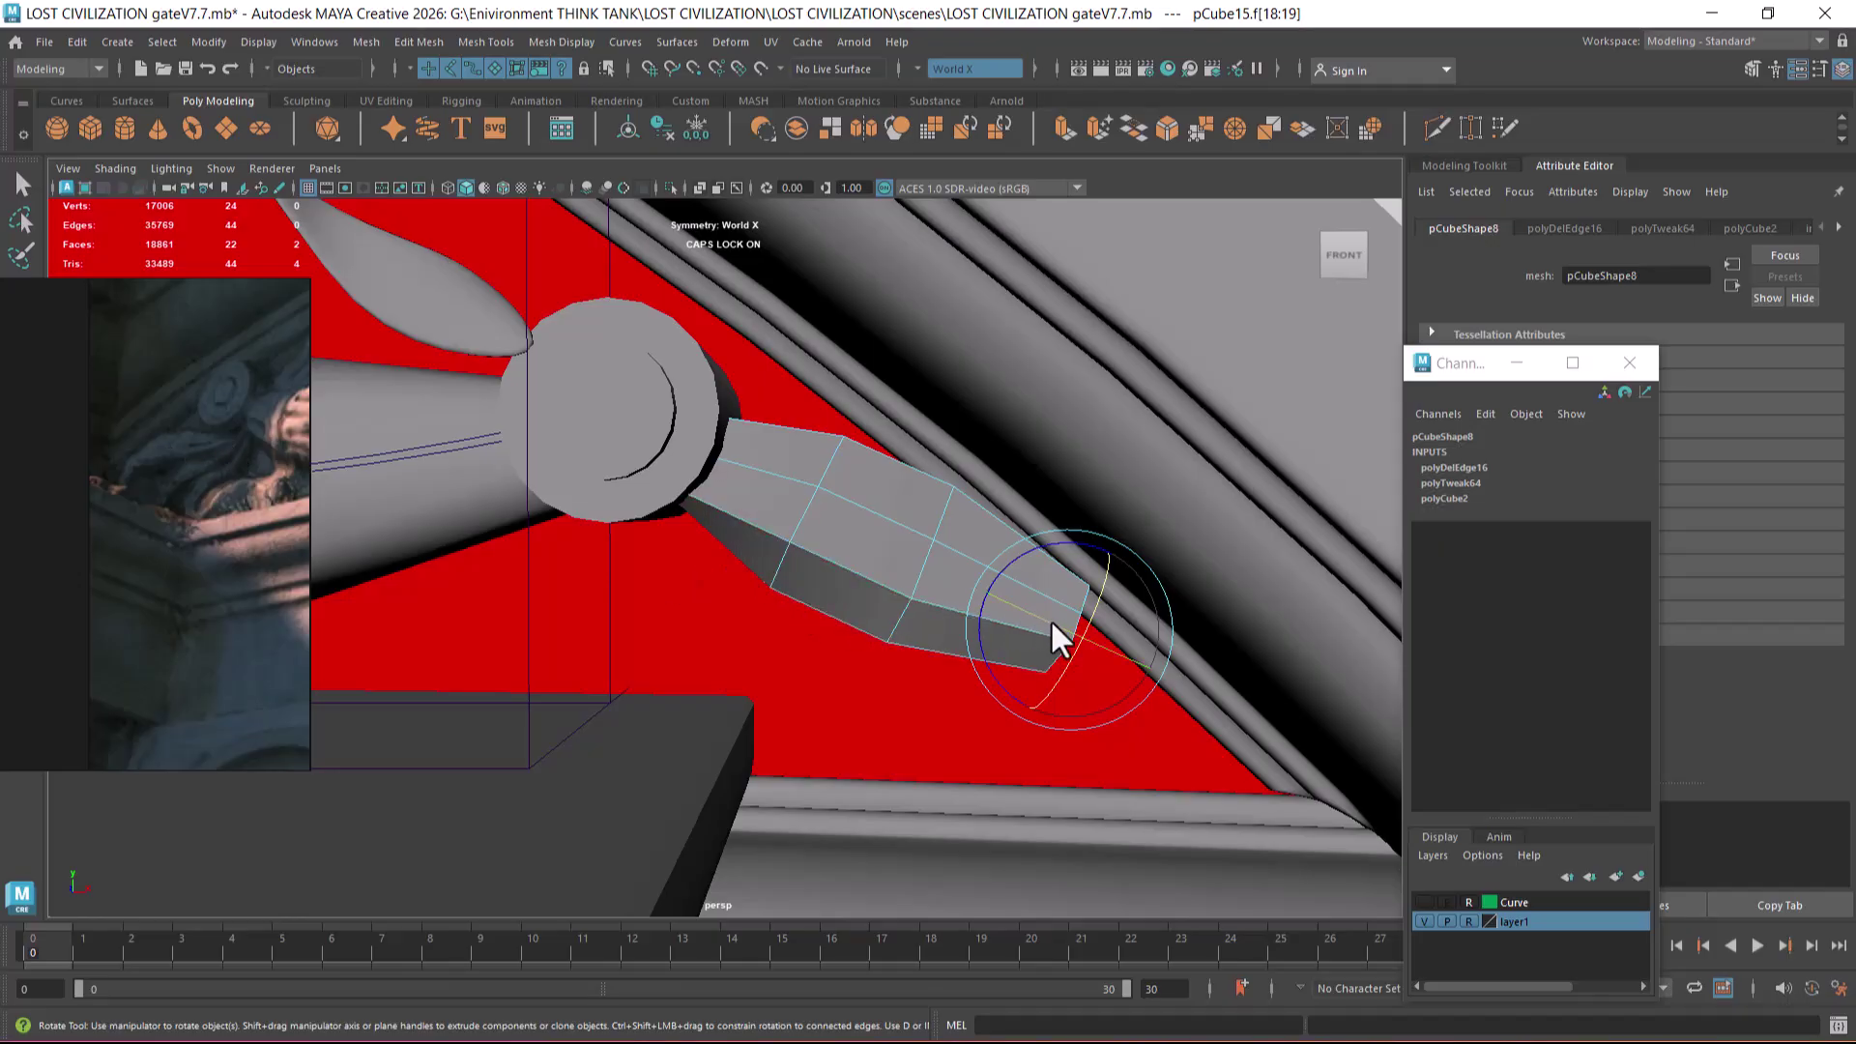
- Scale the two outer end faces smaller to narrow the tip
key(r)
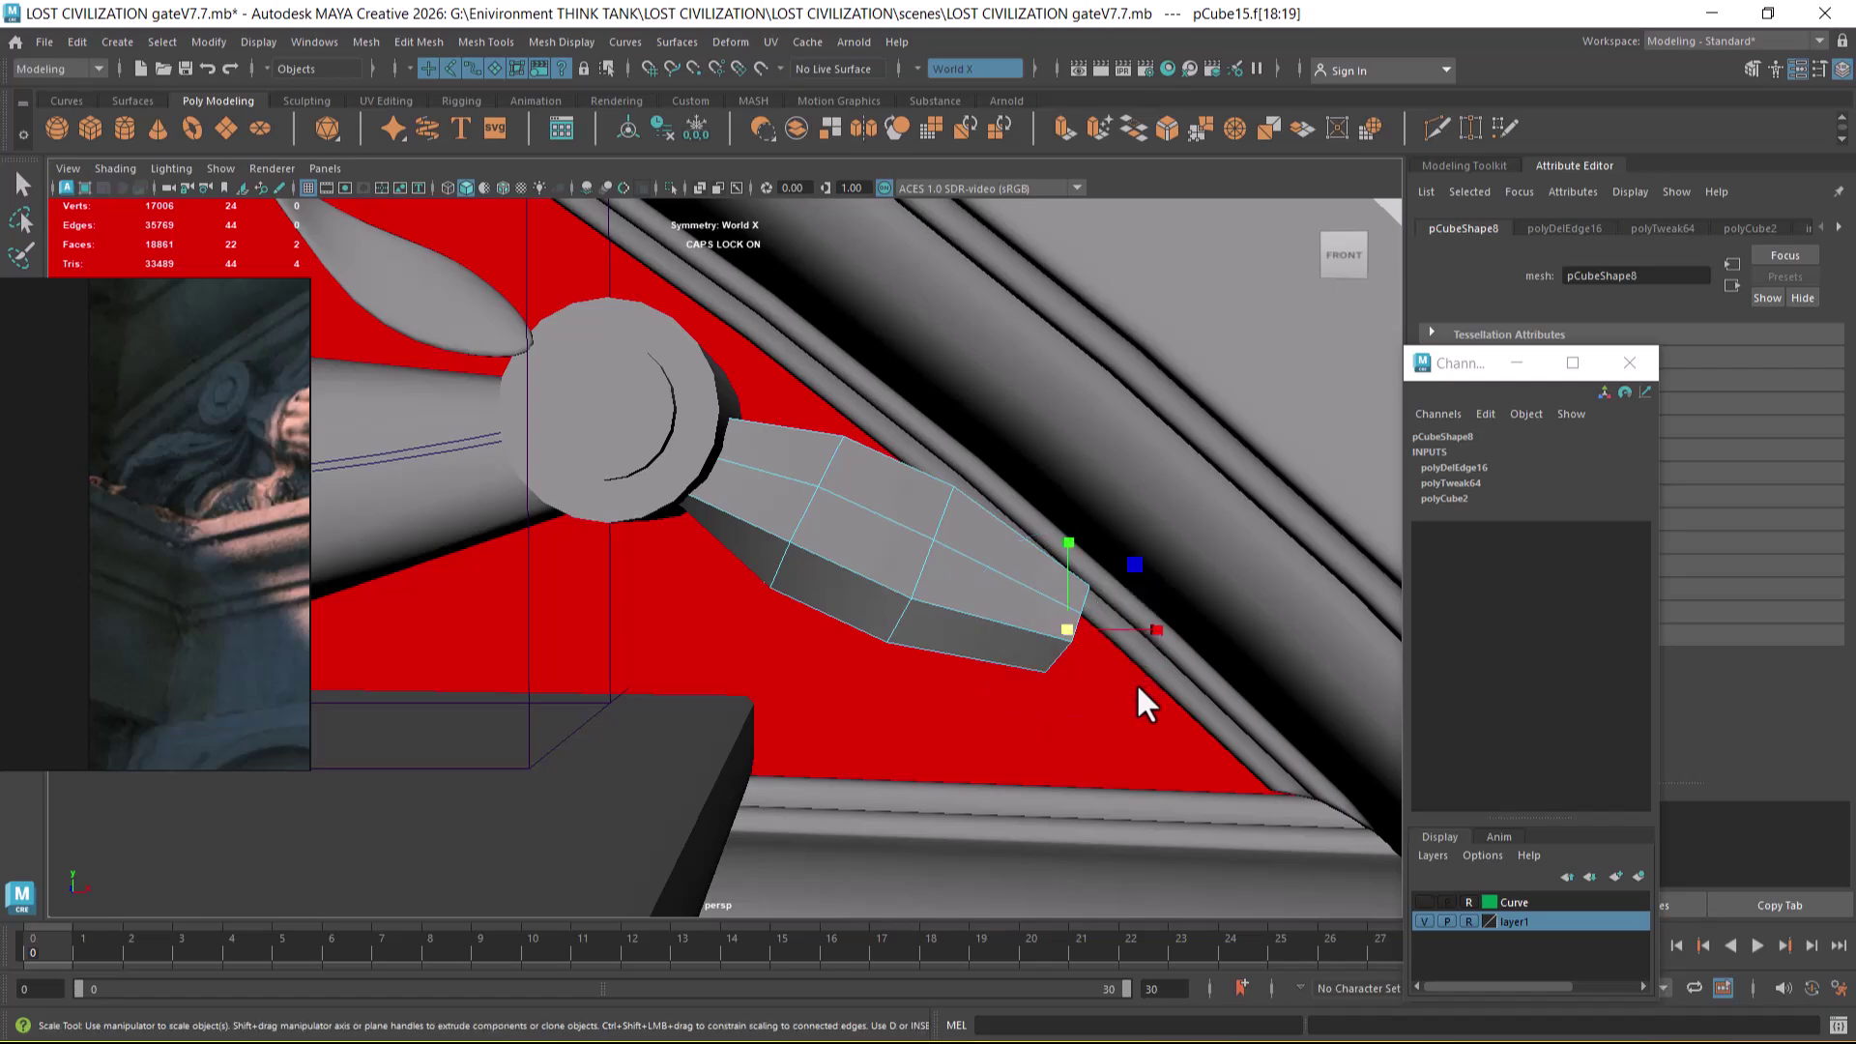
alt+drag(1144, 634, 973, 651)
drag(1008, 534, 919, 600)
click(1037, 497)
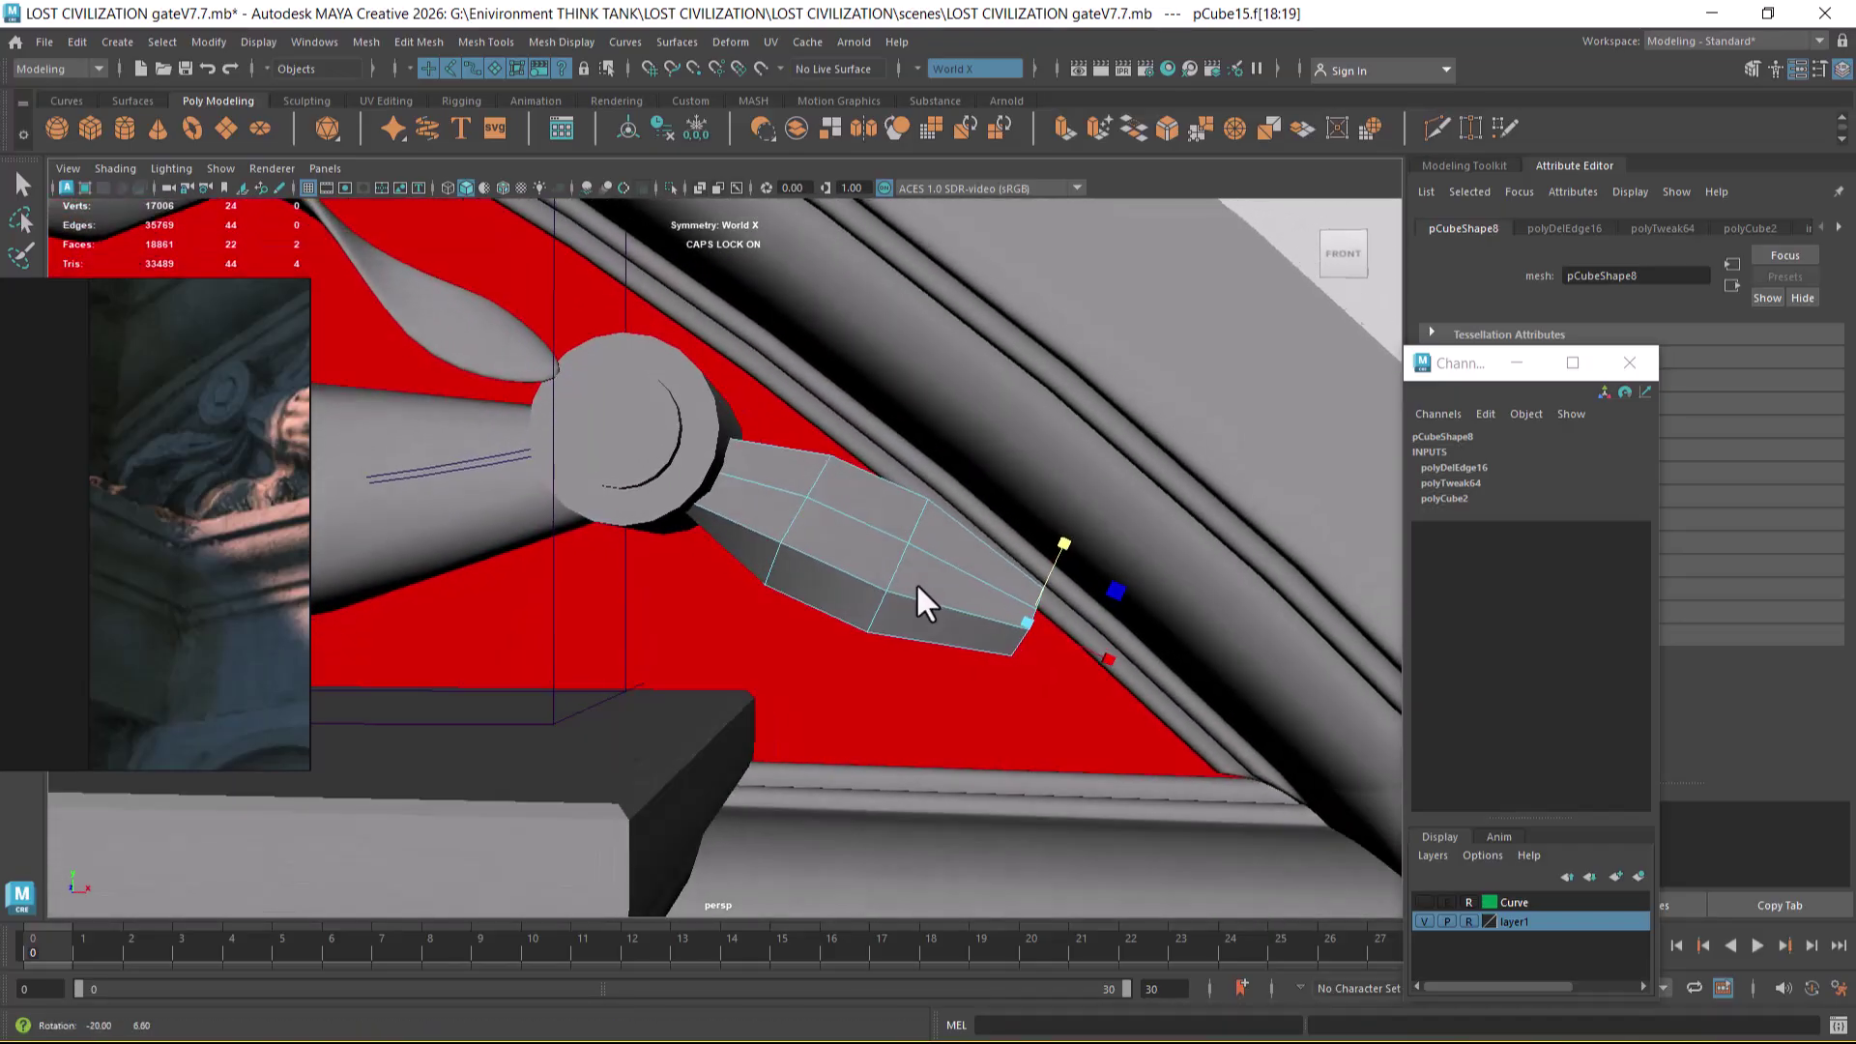
- Bevel the two edge loops that run around the middle of the tapered cube
alt+drag(715, 606, 807, 531)
click(787, 514)
double_click(833, 508)
double_click(794, 514)
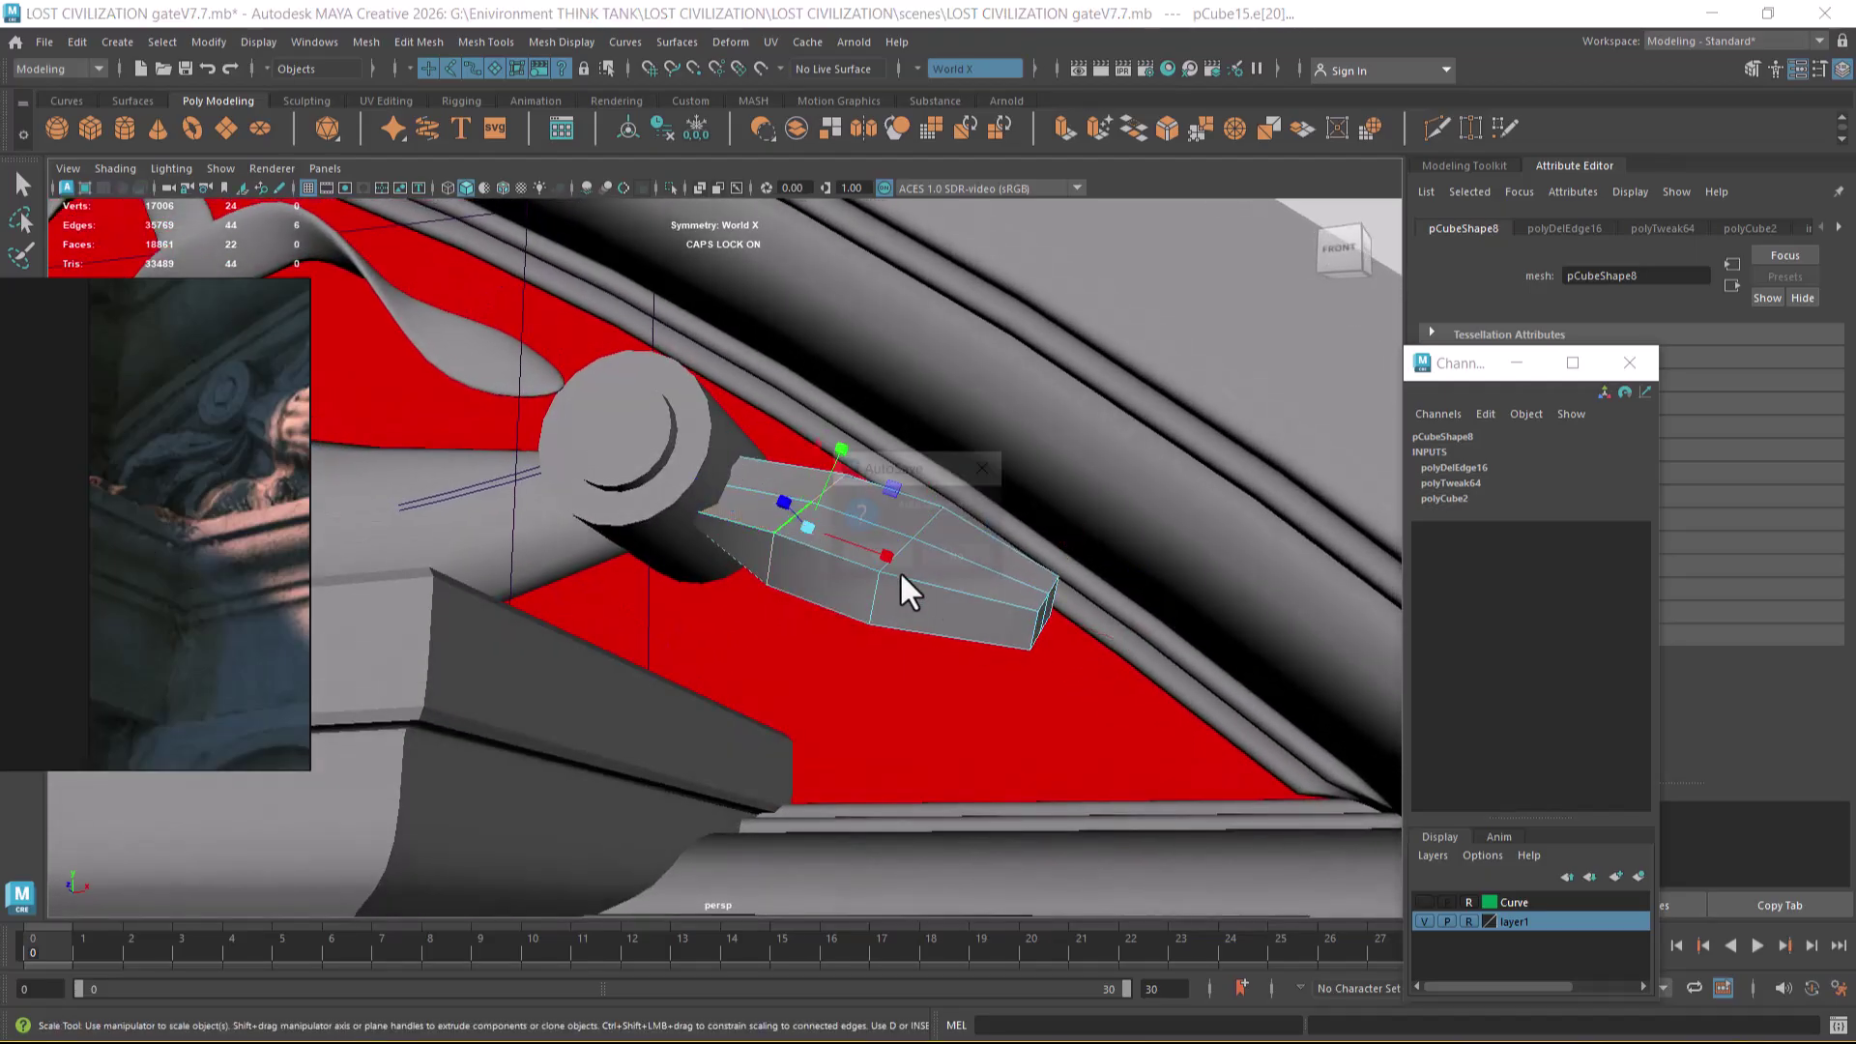
click(883, 555)
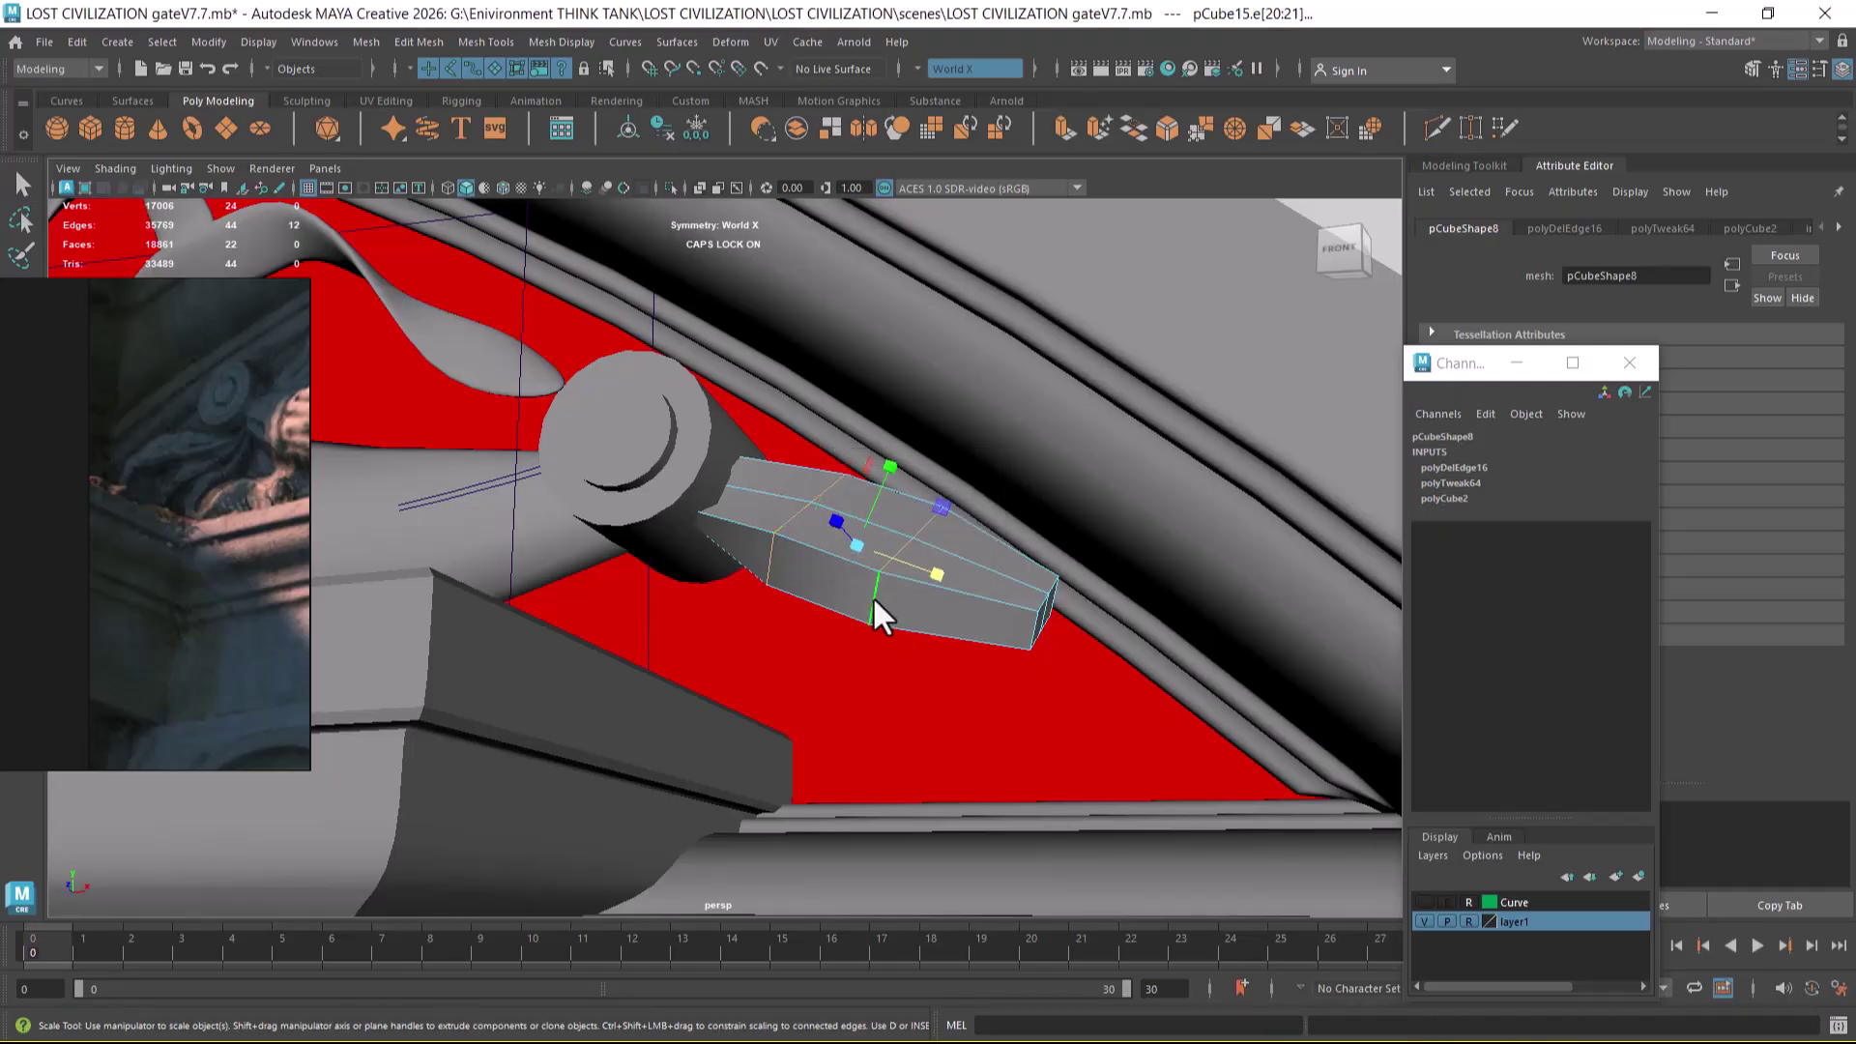
shift+right_drag(849, 535, 930, 555)
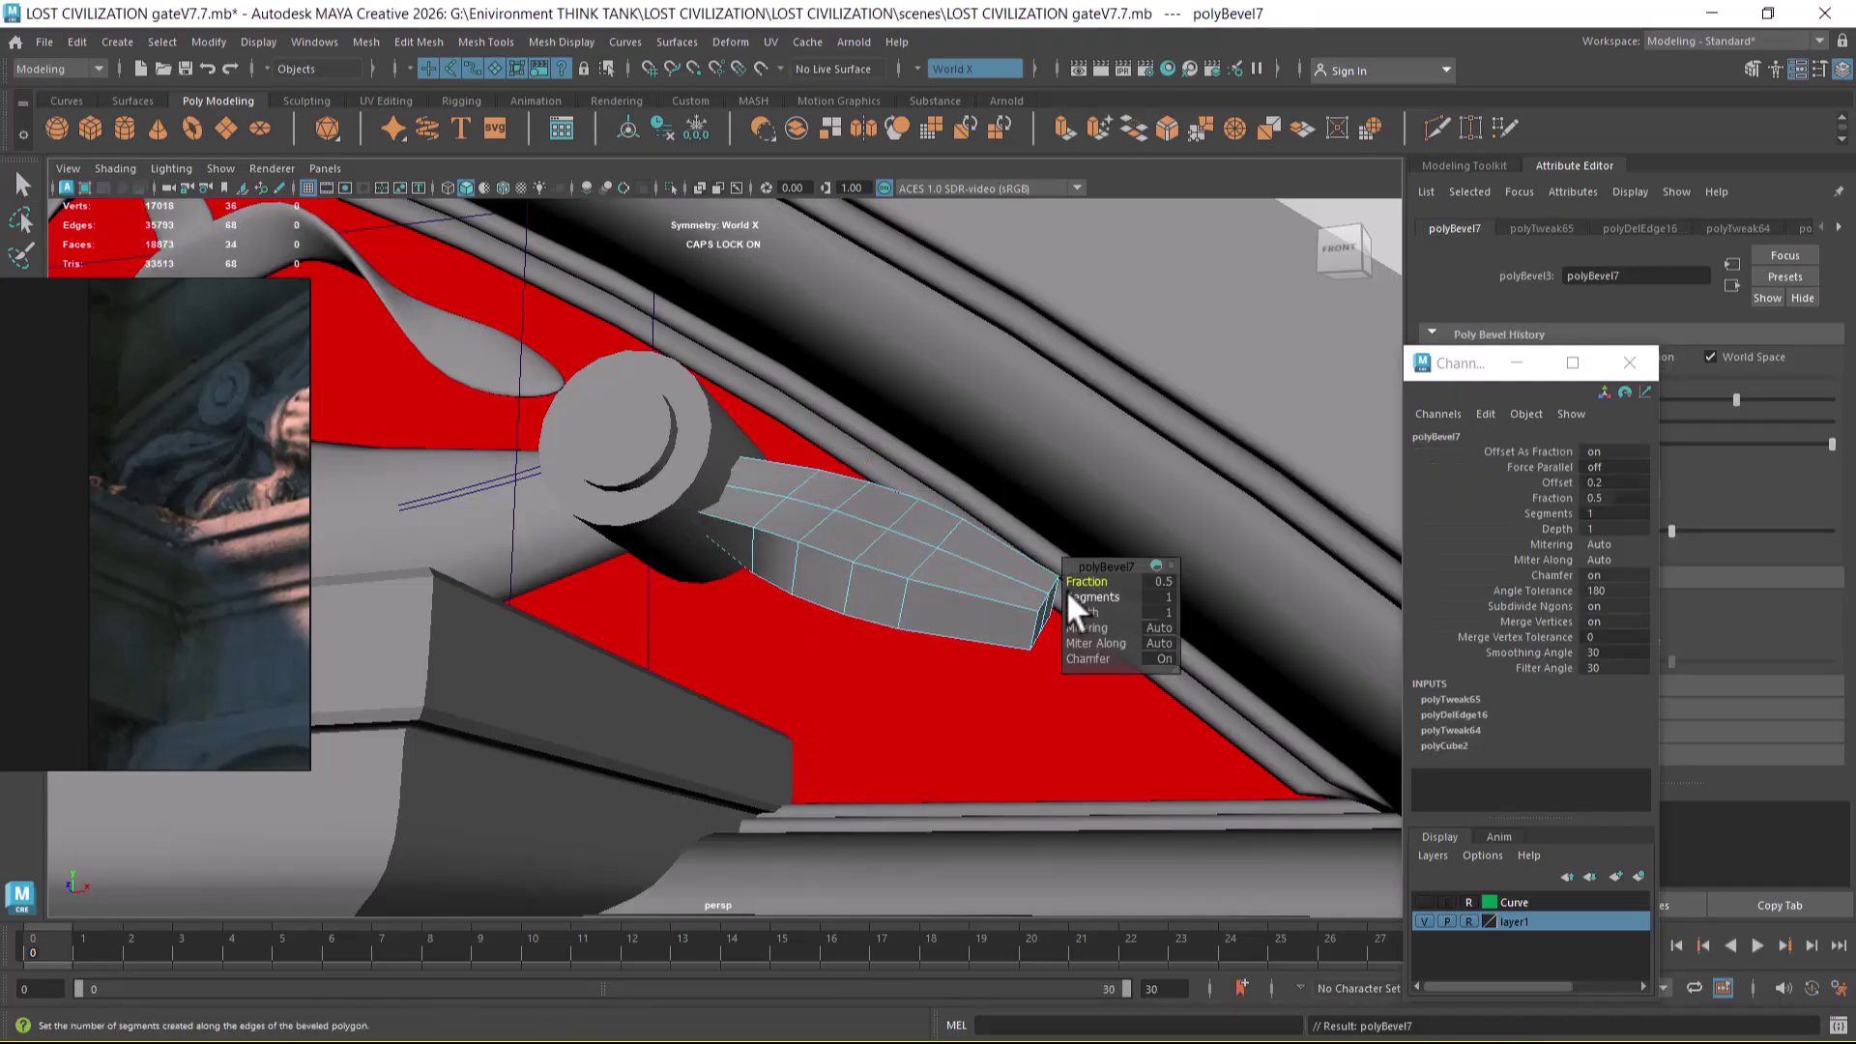
- Set the bevel to fraction 0.23 with 2 segments and show the piece in smooth preview
drag(1098, 584, 1073, 583)
alt+drag(890, 578, 897, 652)
key(3)
key(q)
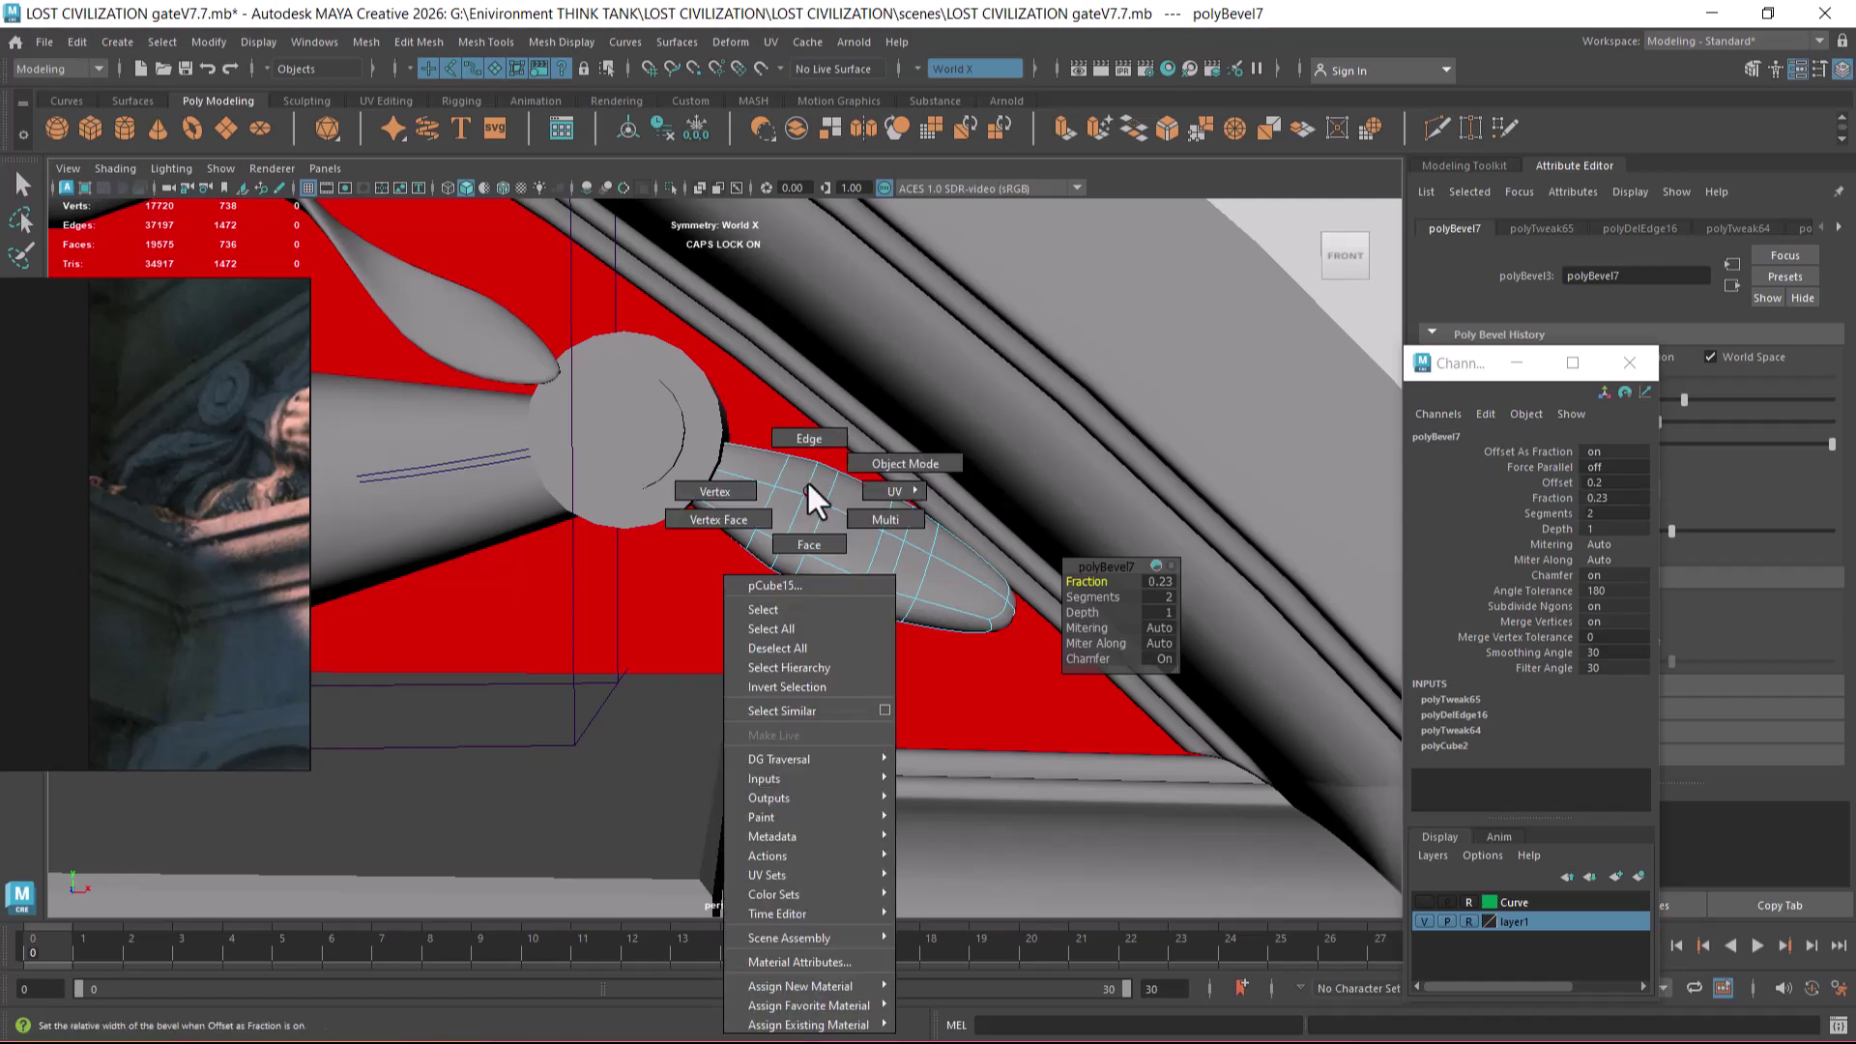
- Try to move the leaf piece's two middle edge loops with soft selection
double_click(794, 506)
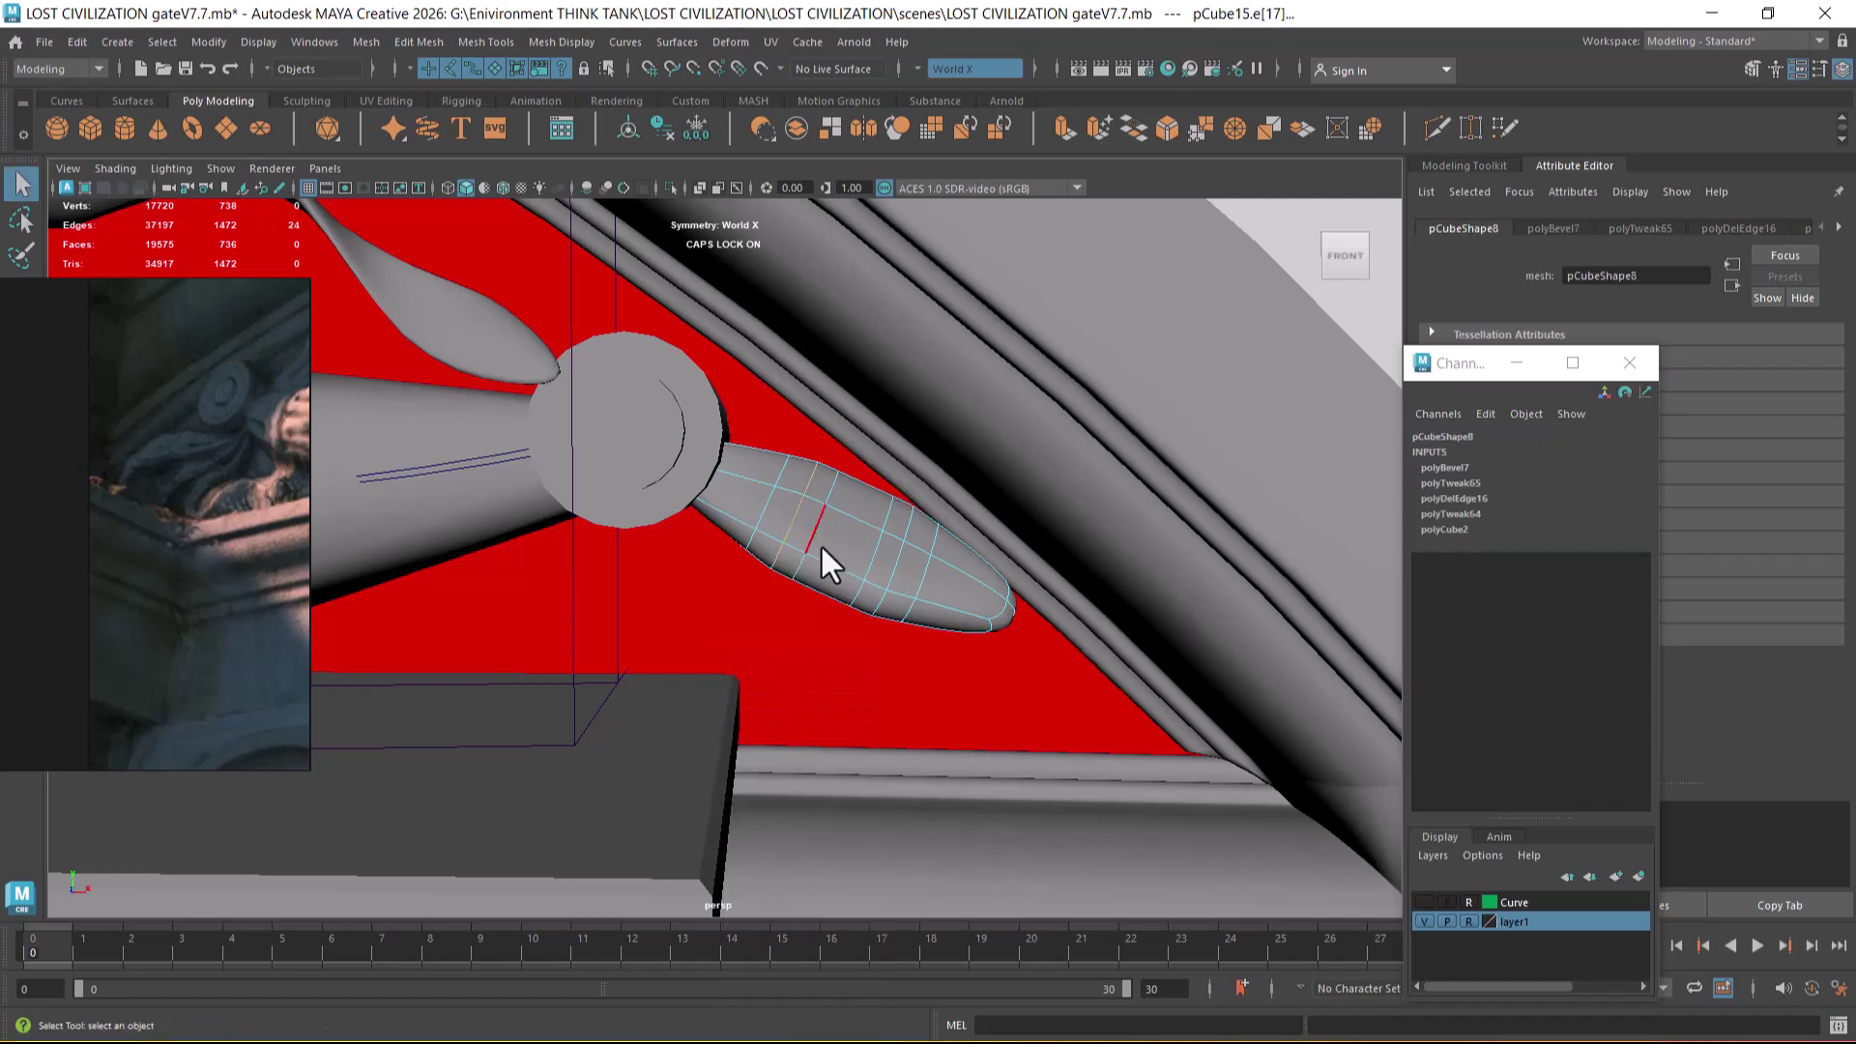
key(b)
drag(868, 526, 799, 537)
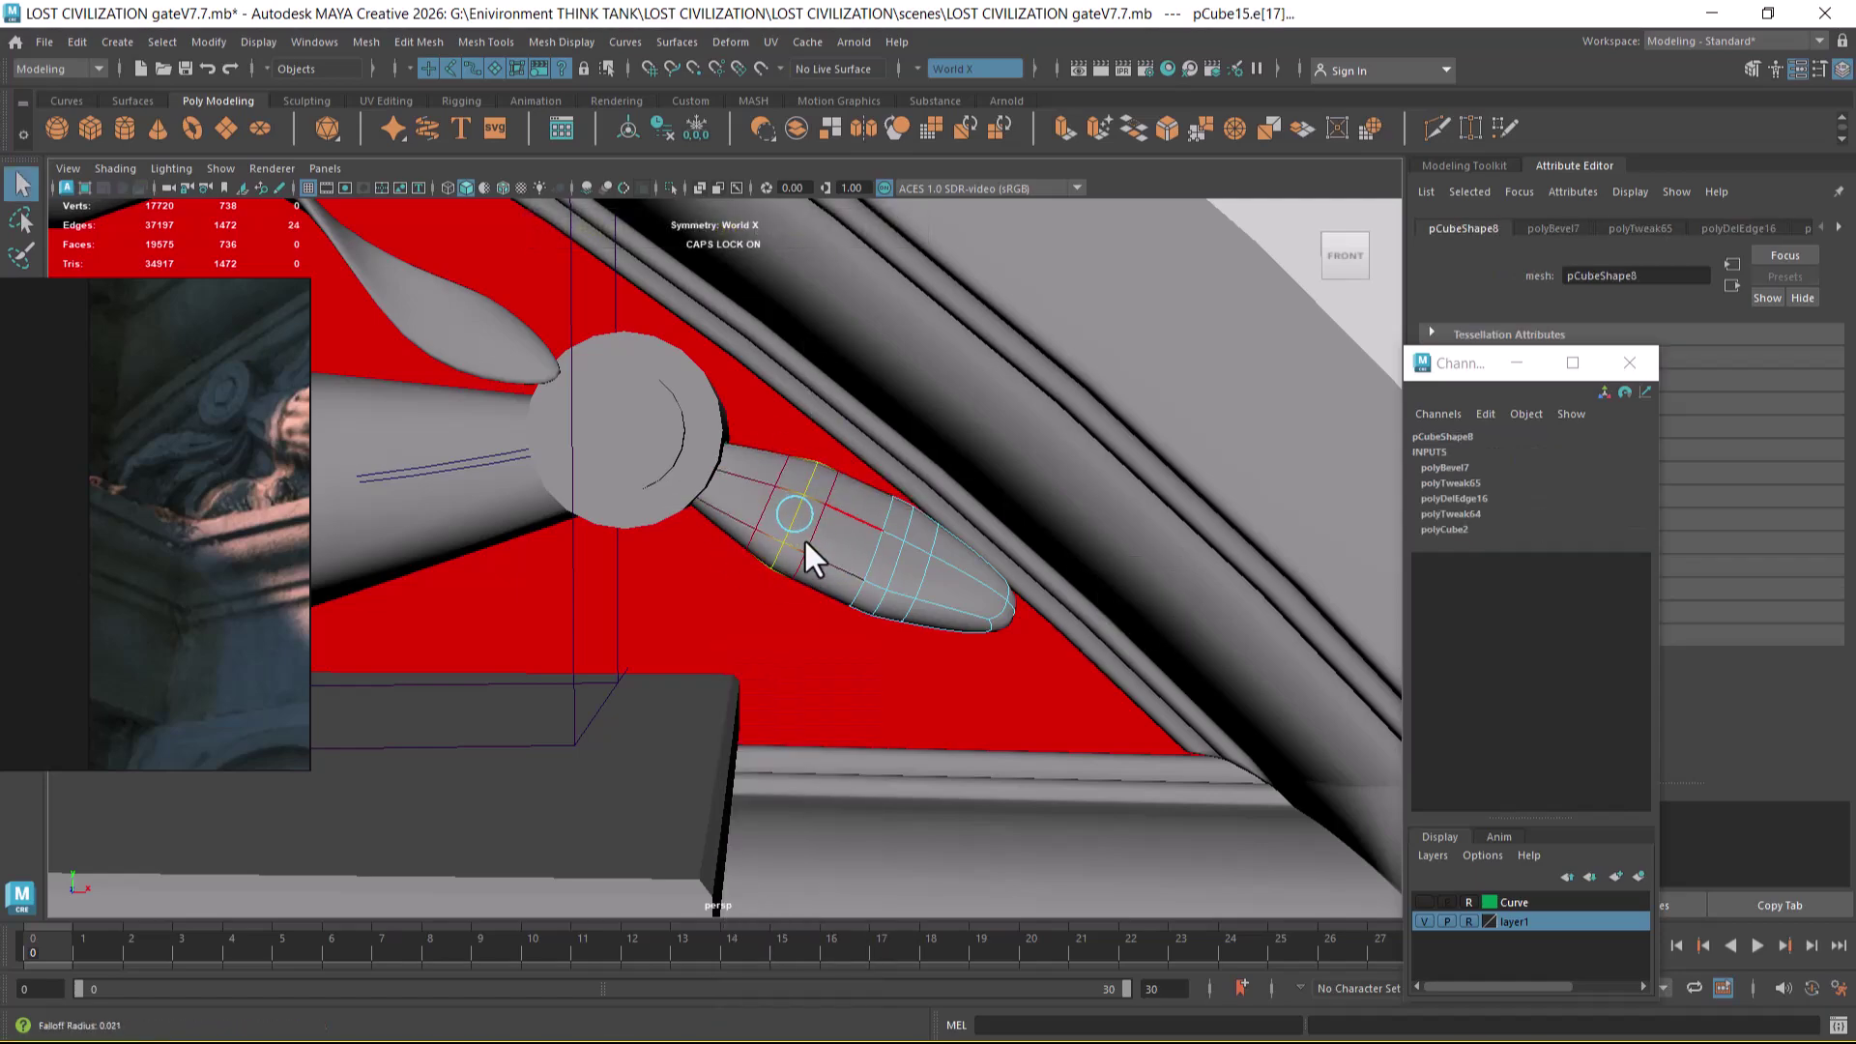
shift+double_click(893, 547)
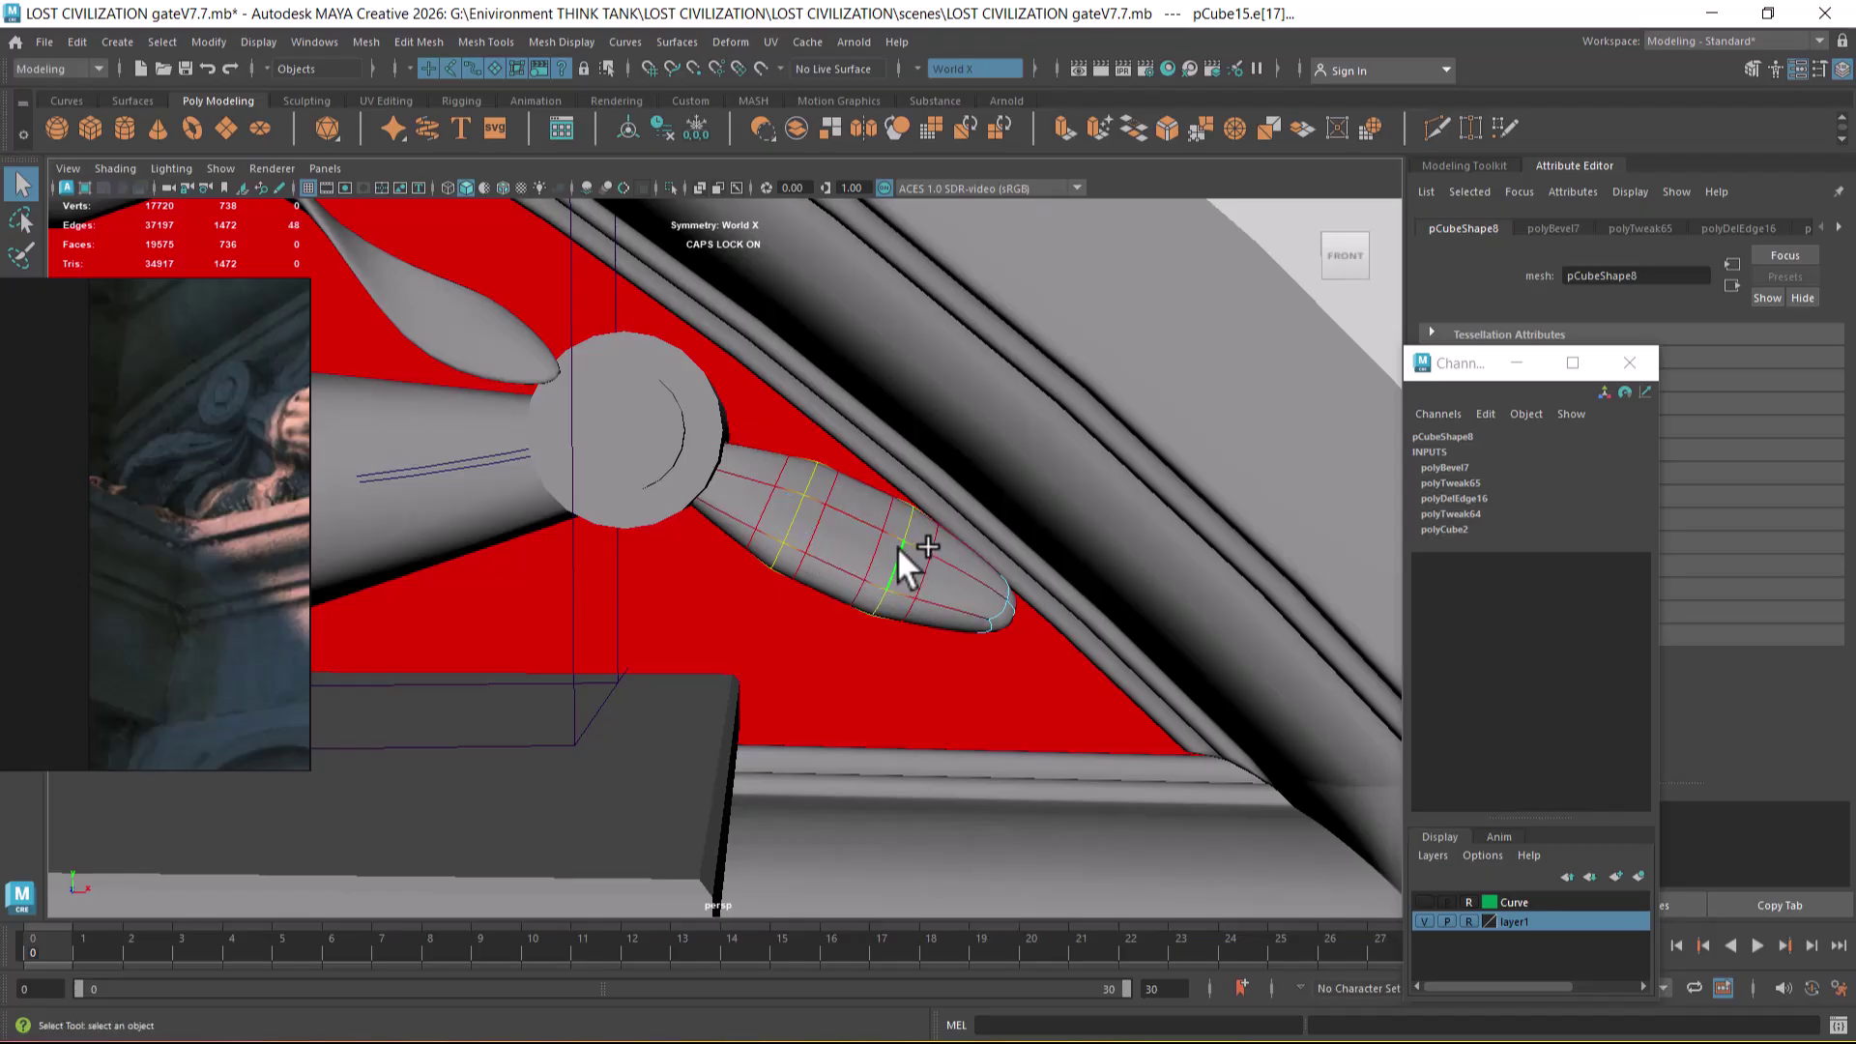
key(w)
alt+drag(889, 578, 850, 473)
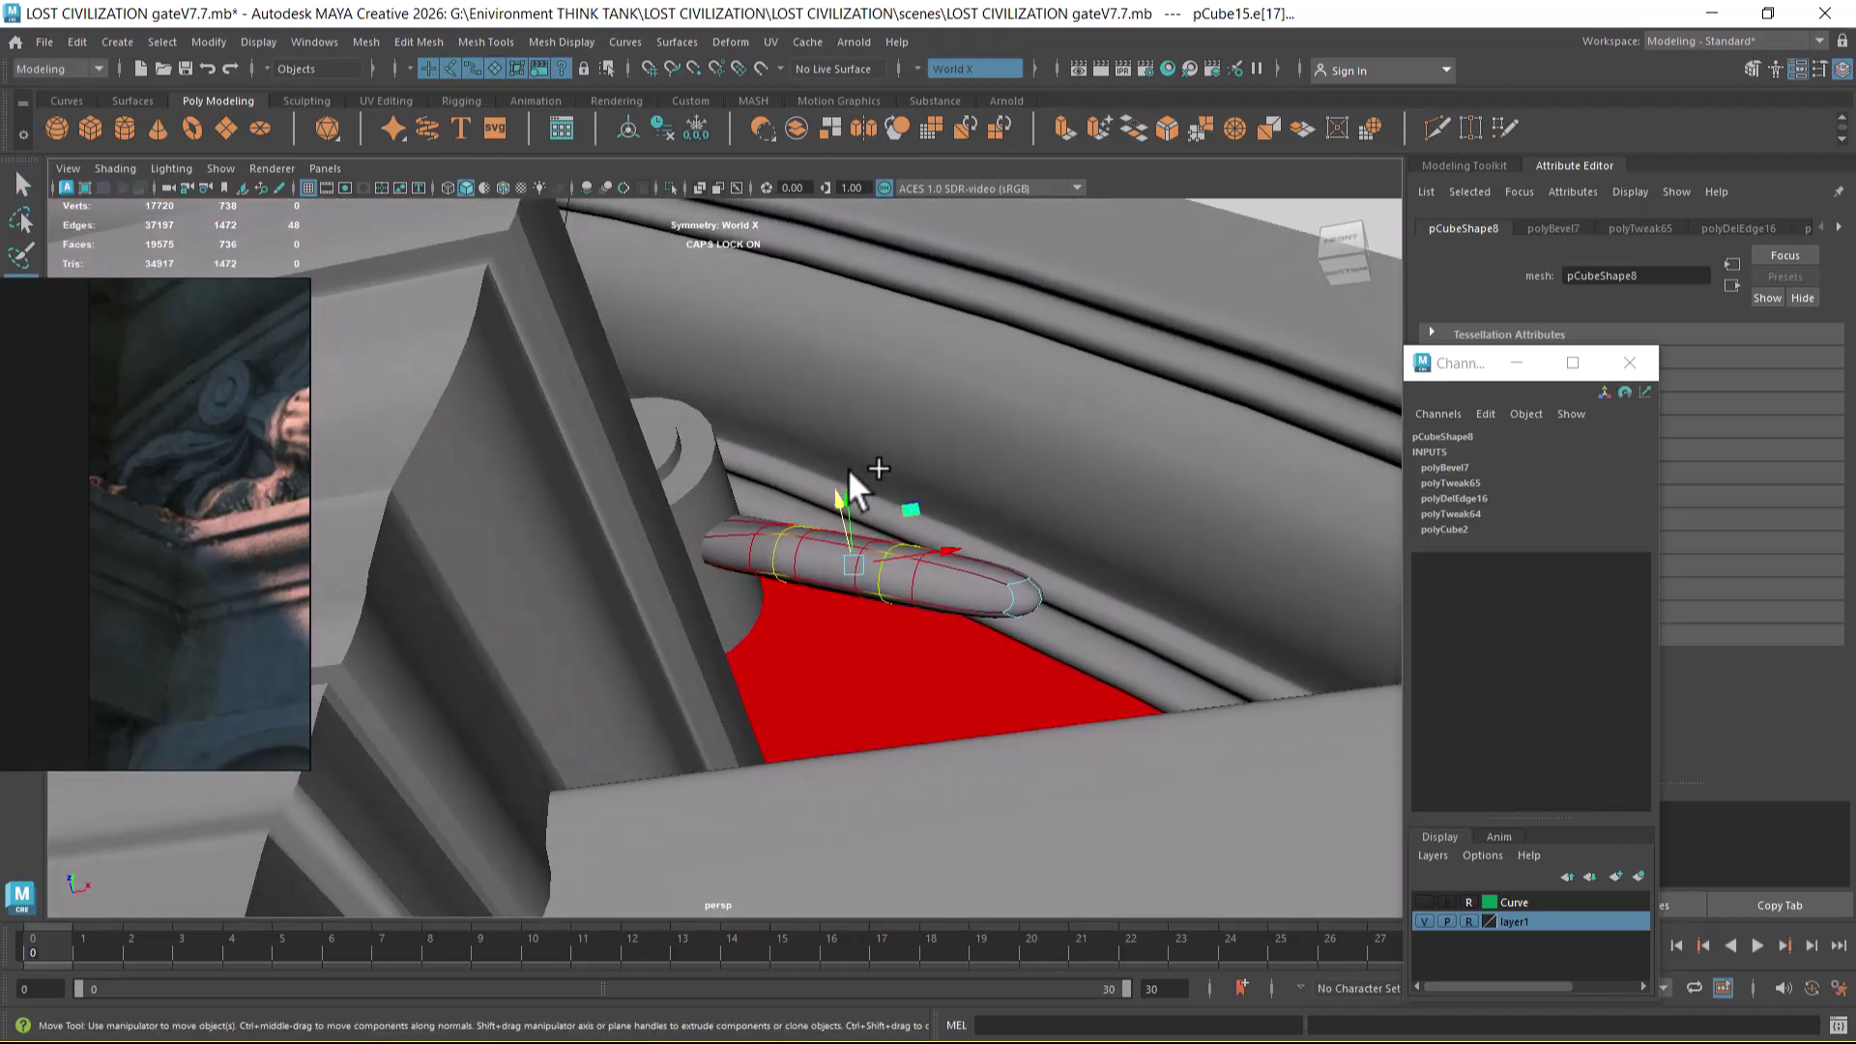
drag(851, 555, 945, 654)
key(ctrl+z)
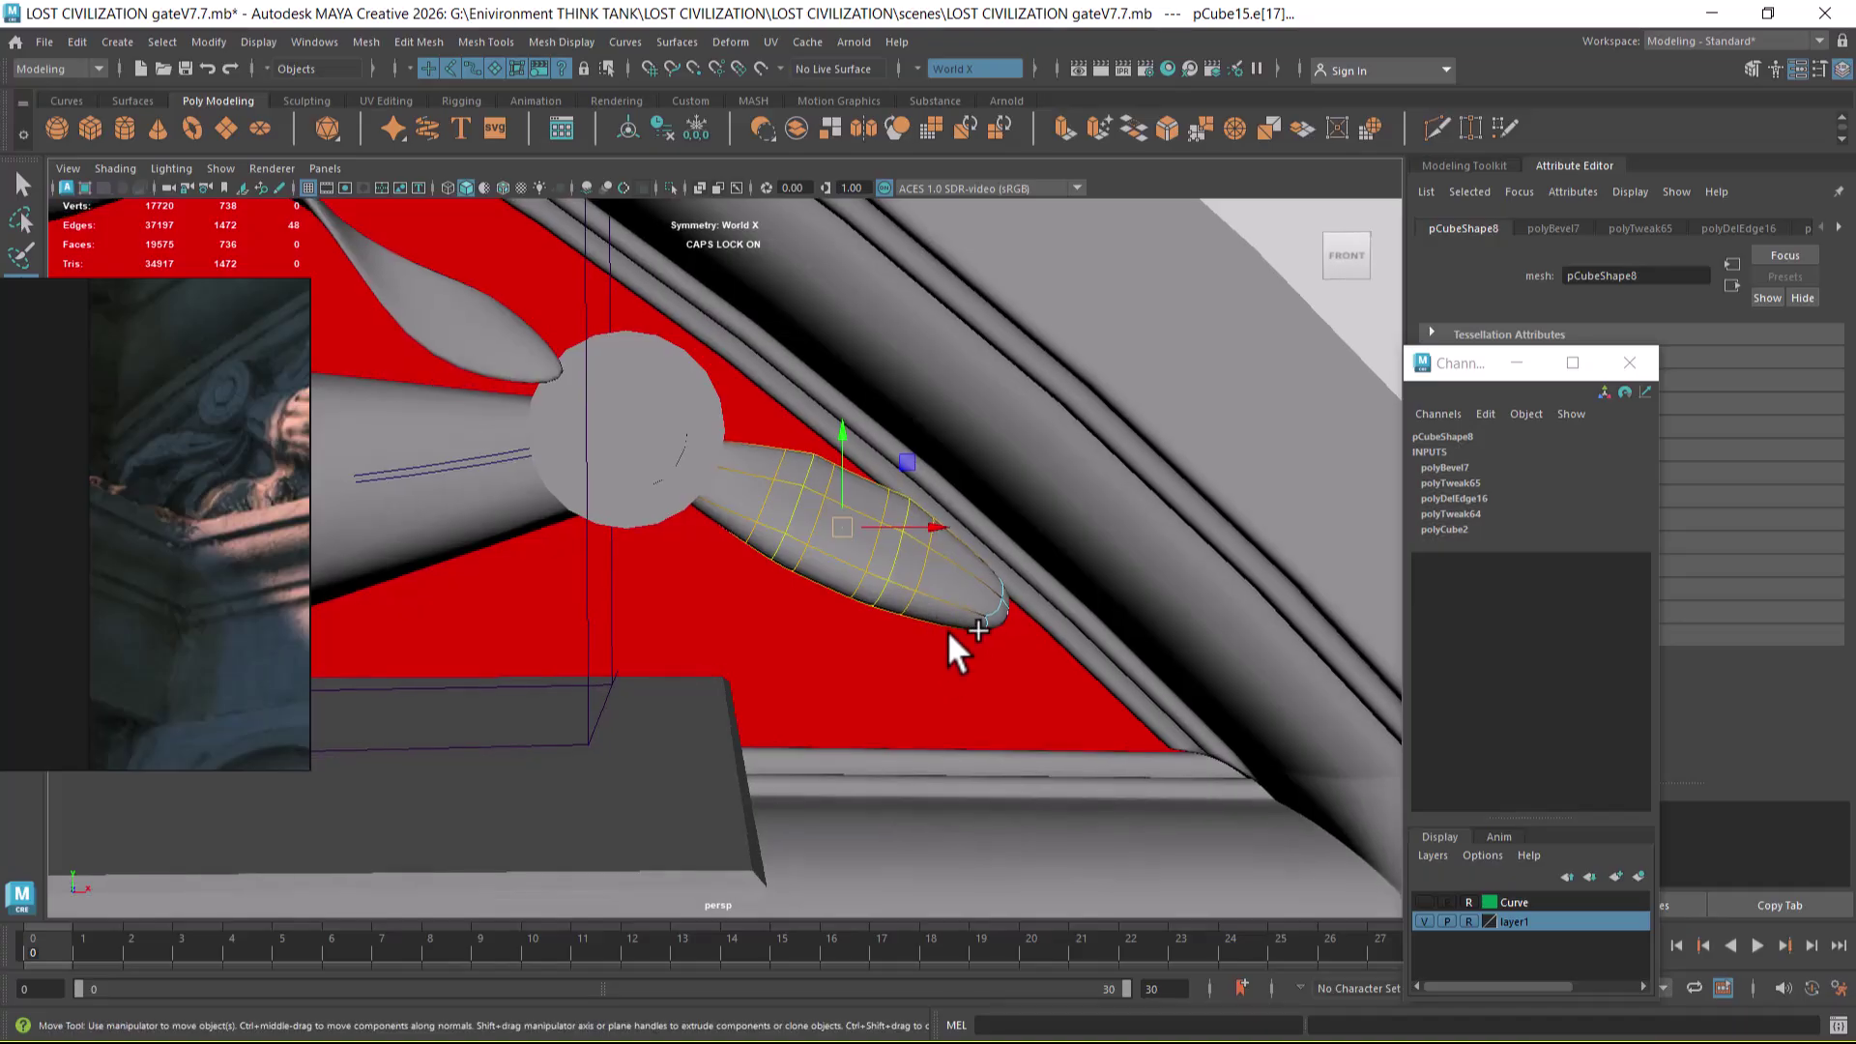
- In front view, place the leaf's pivot at its inner end by the knob and stretch its length to Scale X 0.619
right_drag(873, 616, 952, 479)
key(space)
drag(860, 561, 864, 591)
alt+right_drag(889, 594, 1025, 594)
alt+middle_drag(1024, 593, 919, 584)
alt+right_drag(921, 592, 996, 609)
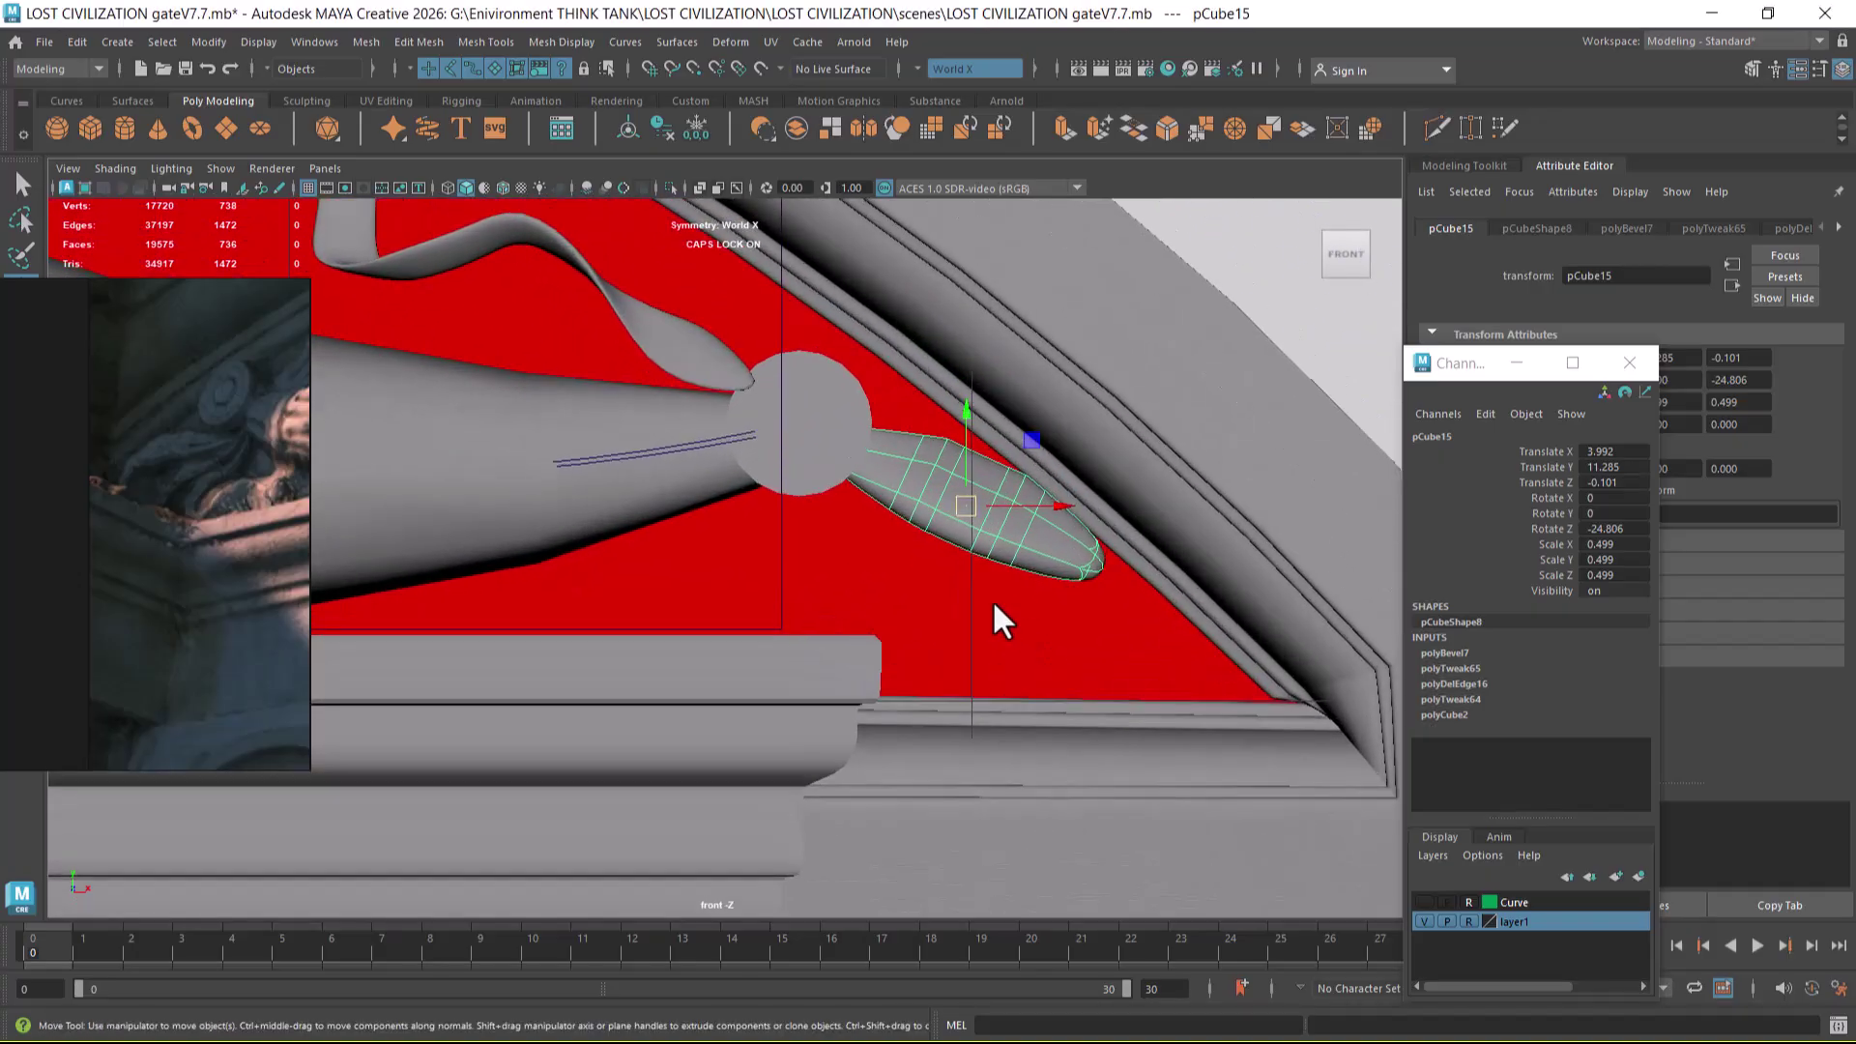
alt+right_drag(882, 541, 986, 634)
key(r)
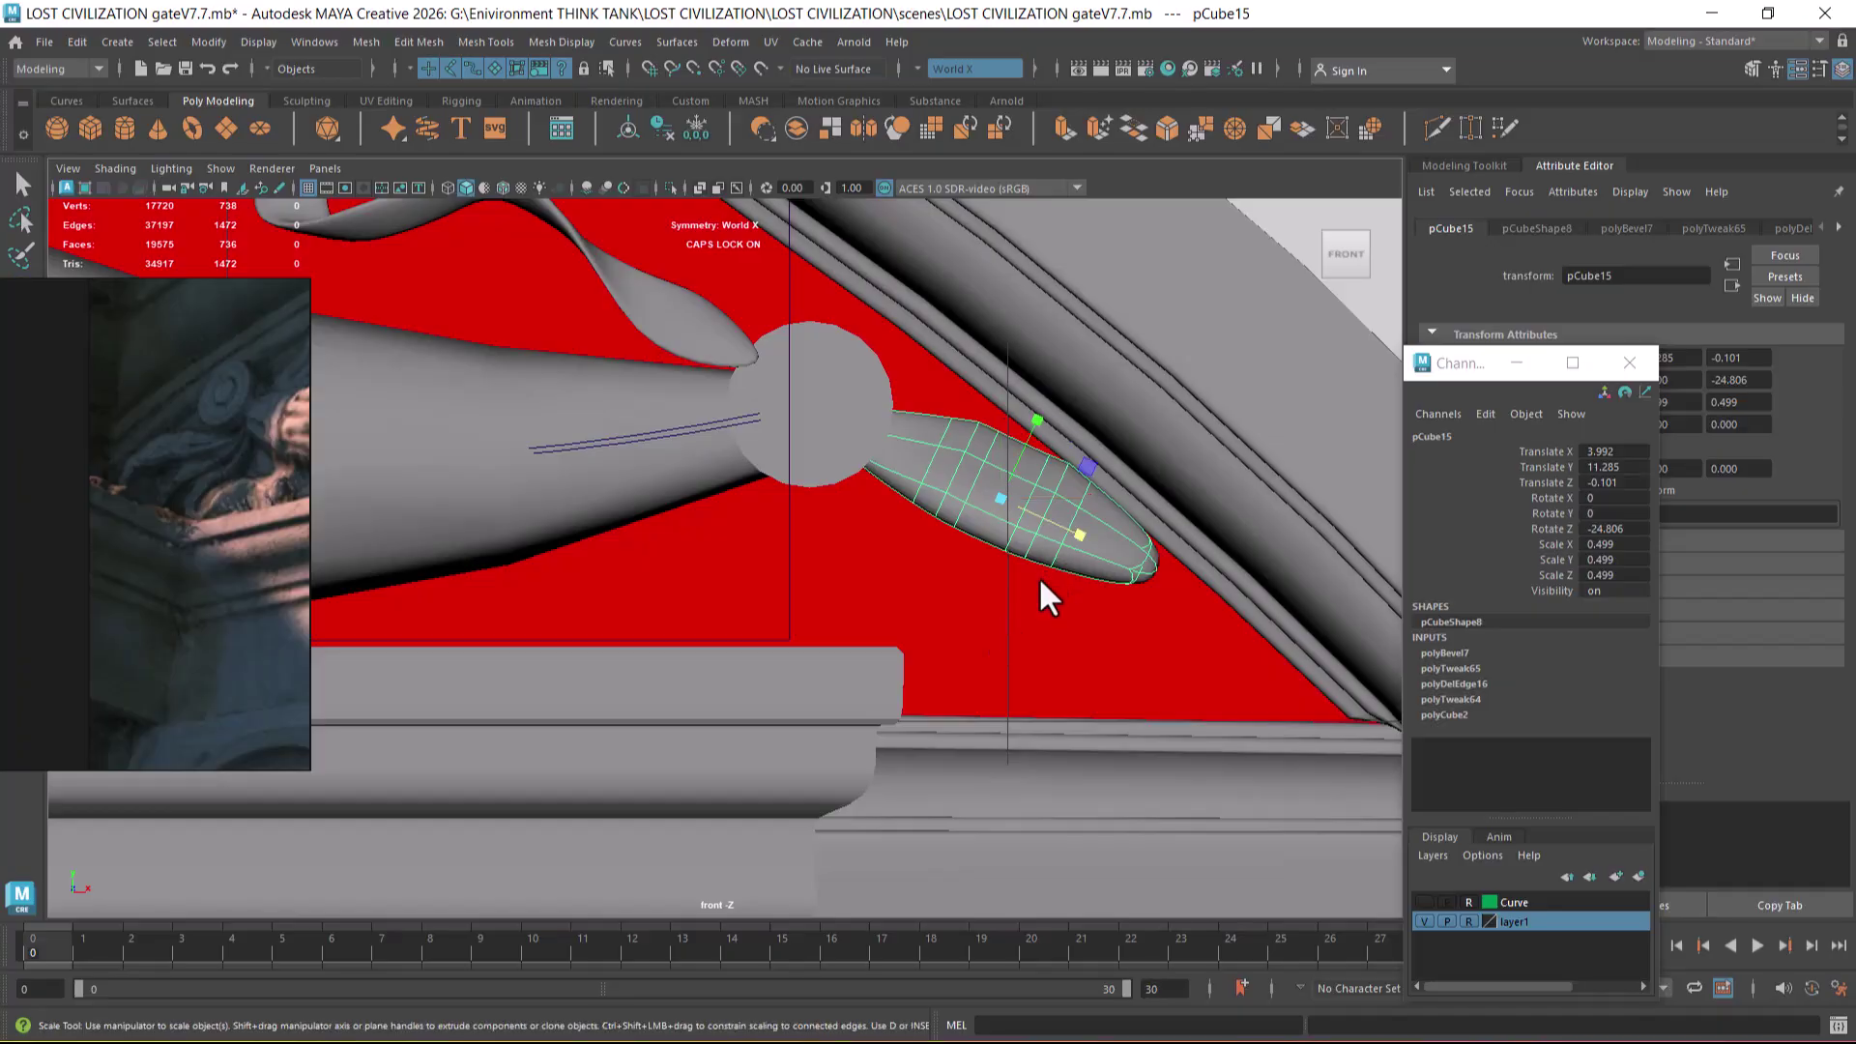
key(d)
drag(1079, 536, 949, 470)
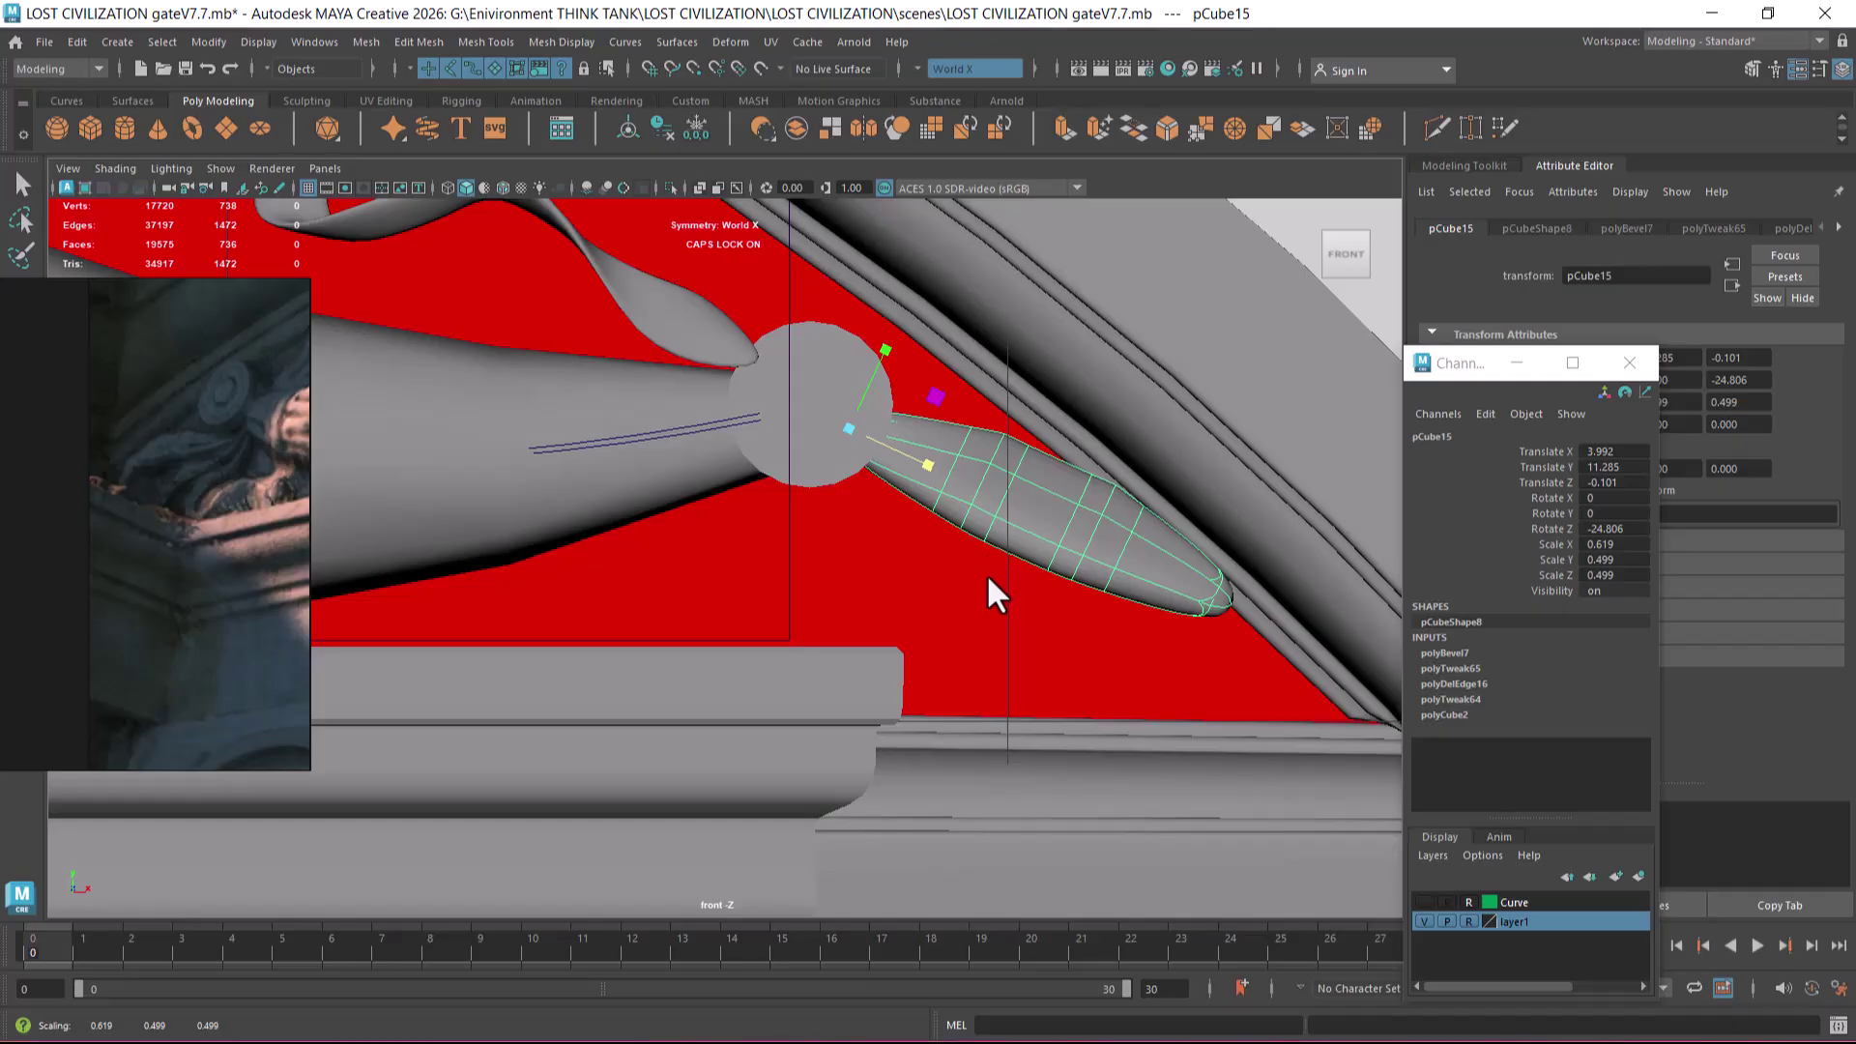
- Duplicate the leaf in unsmoothed display and move the copy below the original to Translate Y 11.208
key(w)
key(space)
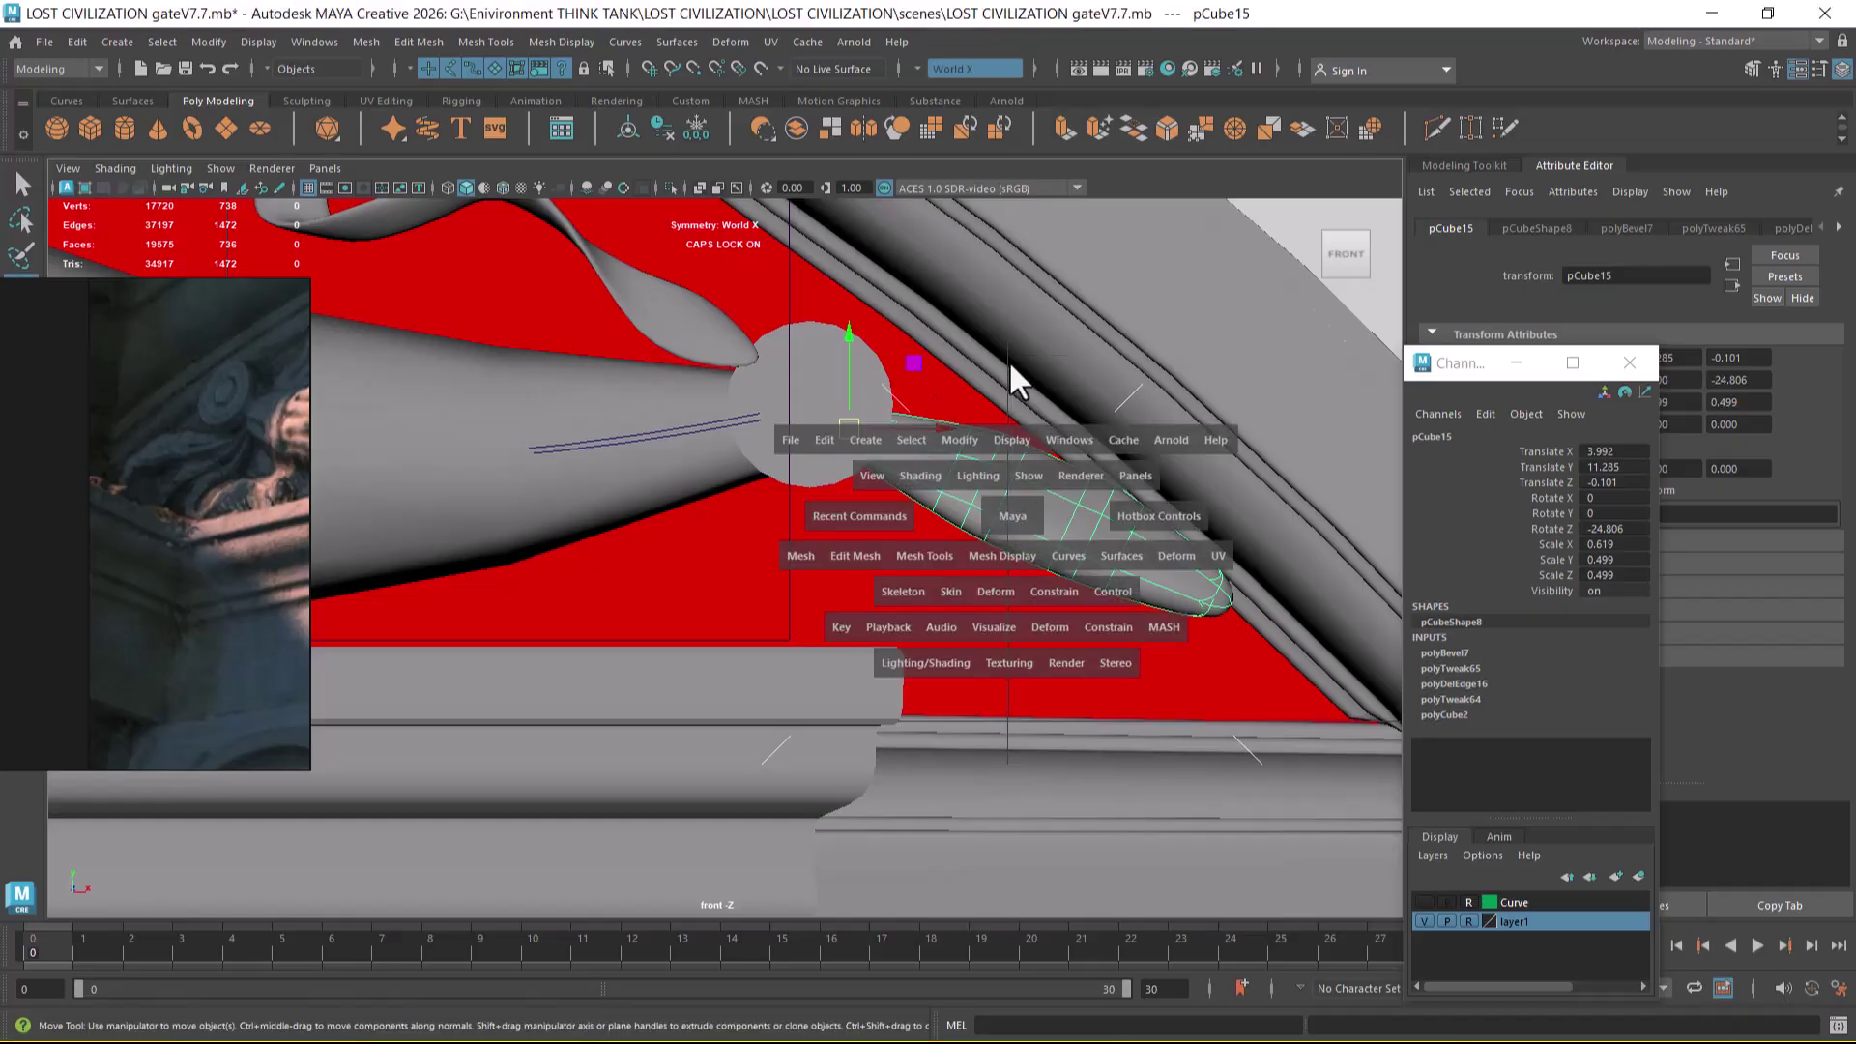
click(1012, 368)
key(1)
alt+drag(1006, 500, 663, 477)
alt+drag(763, 522, 824, 526)
key(ctrl+d)
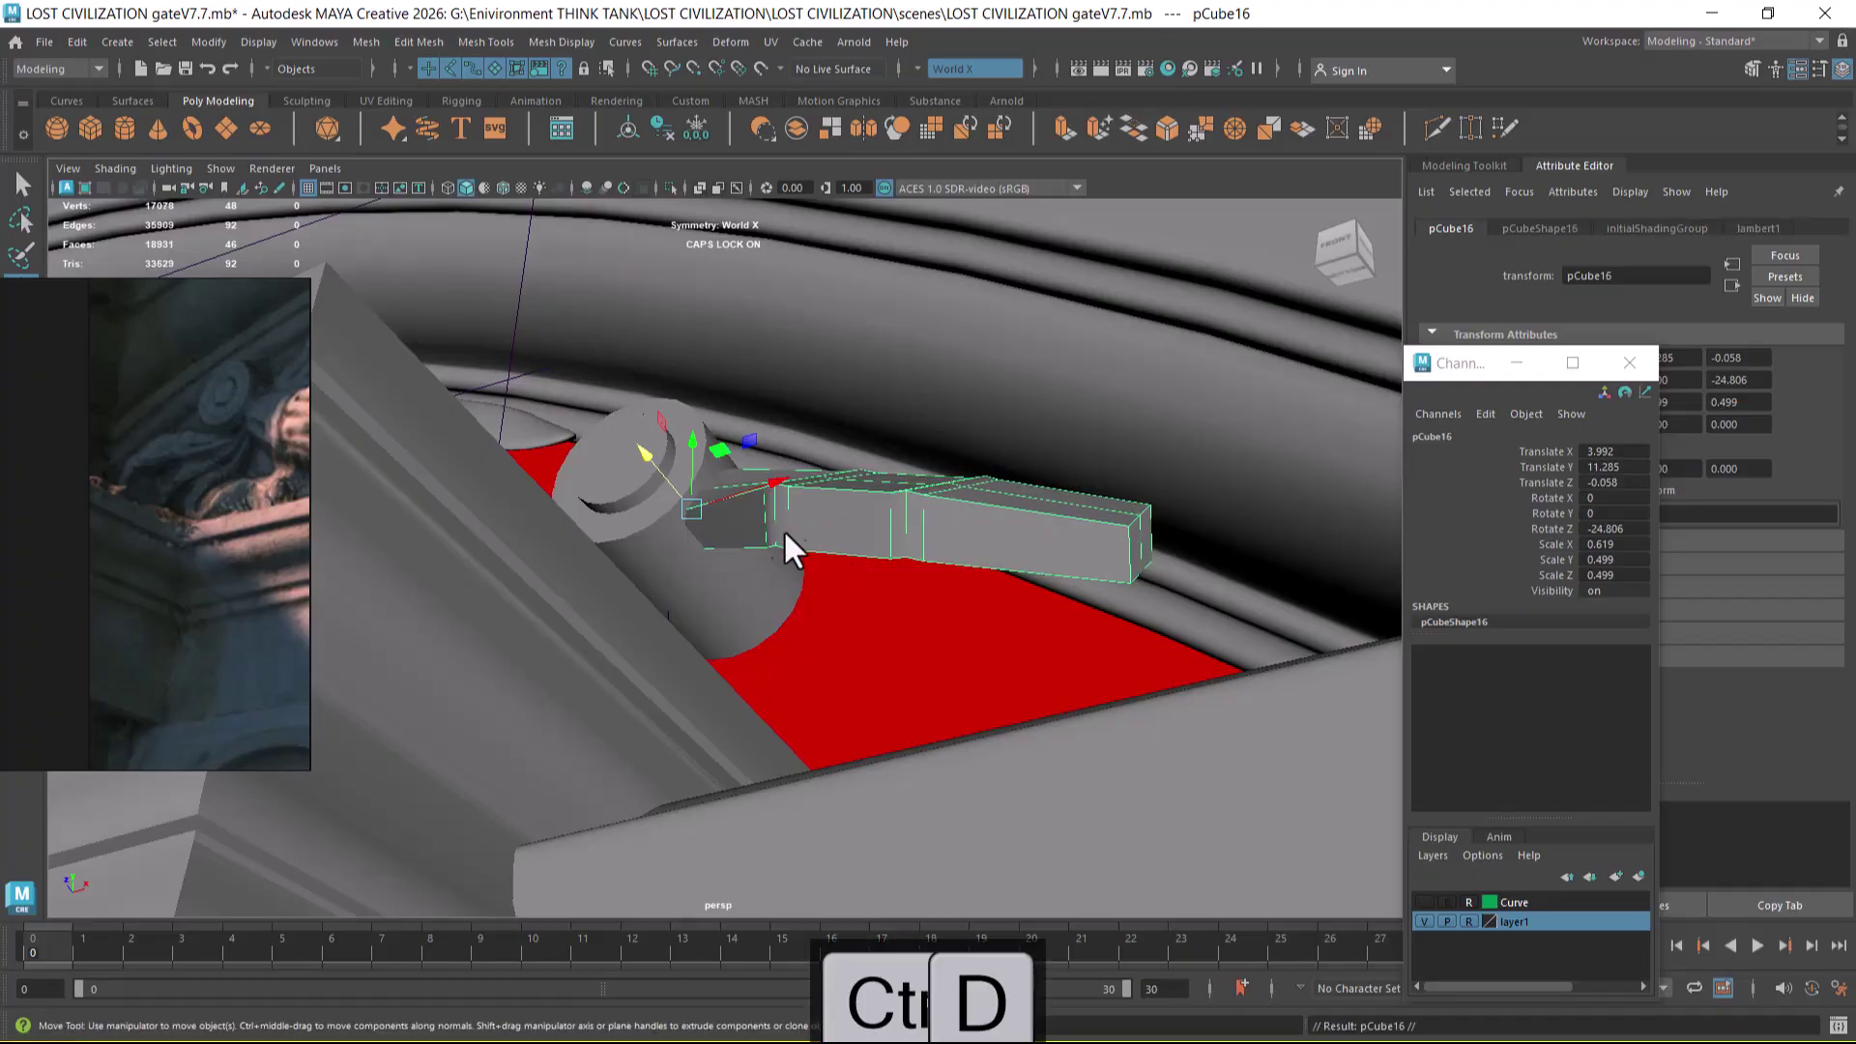
drag(692, 443, 777, 623)
- Rotate the copied leaf to 7.565, 0.89, -31.474 and position its inner end against the knob at 3.981, 11.23, -0.057
key(e)
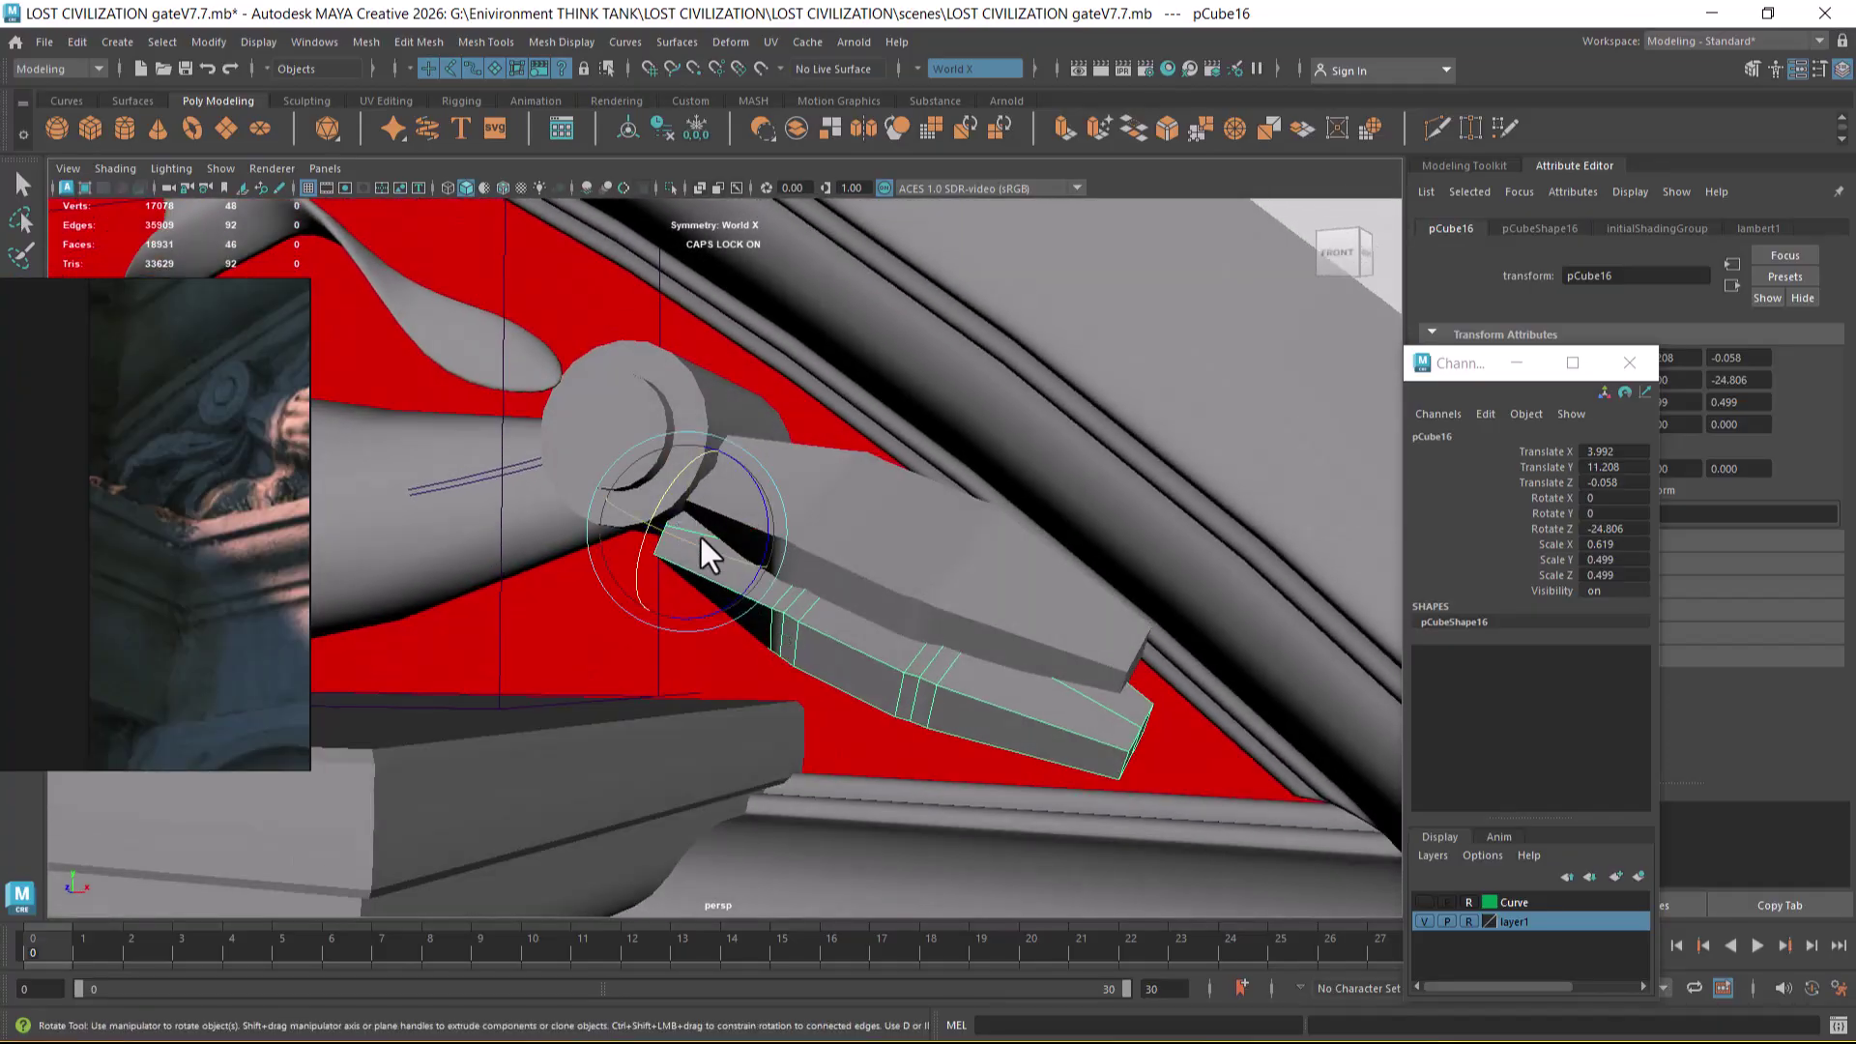
drag(676, 480, 675, 491)
key(w)
mouse_move(810, 588)
alt+mouse_down()
mouse_move(907, 589)
mouse_move(828, 605)
alt+mouse_up()
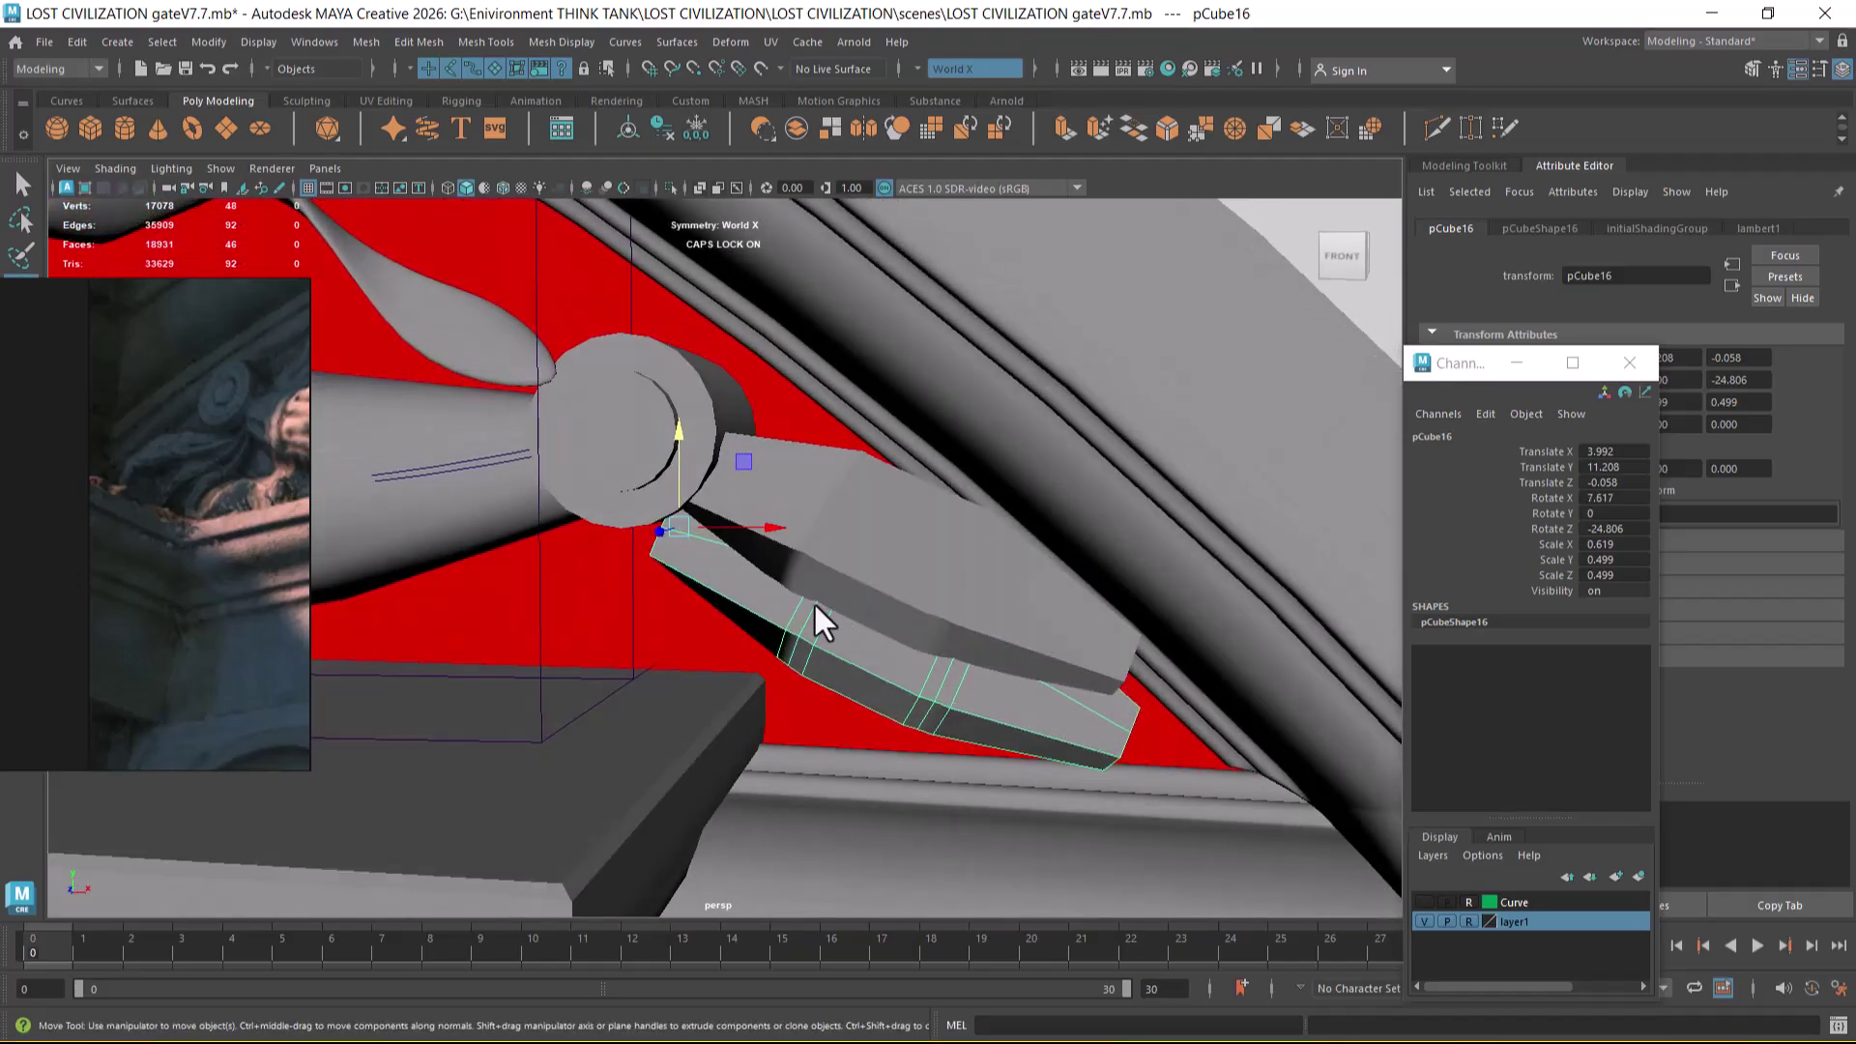
drag(664, 536, 769, 548)
key(space)
click(779, 605)
drag(868, 503, 929, 466)
key(e)
key(w)
alt+drag(959, 566, 914, 507)
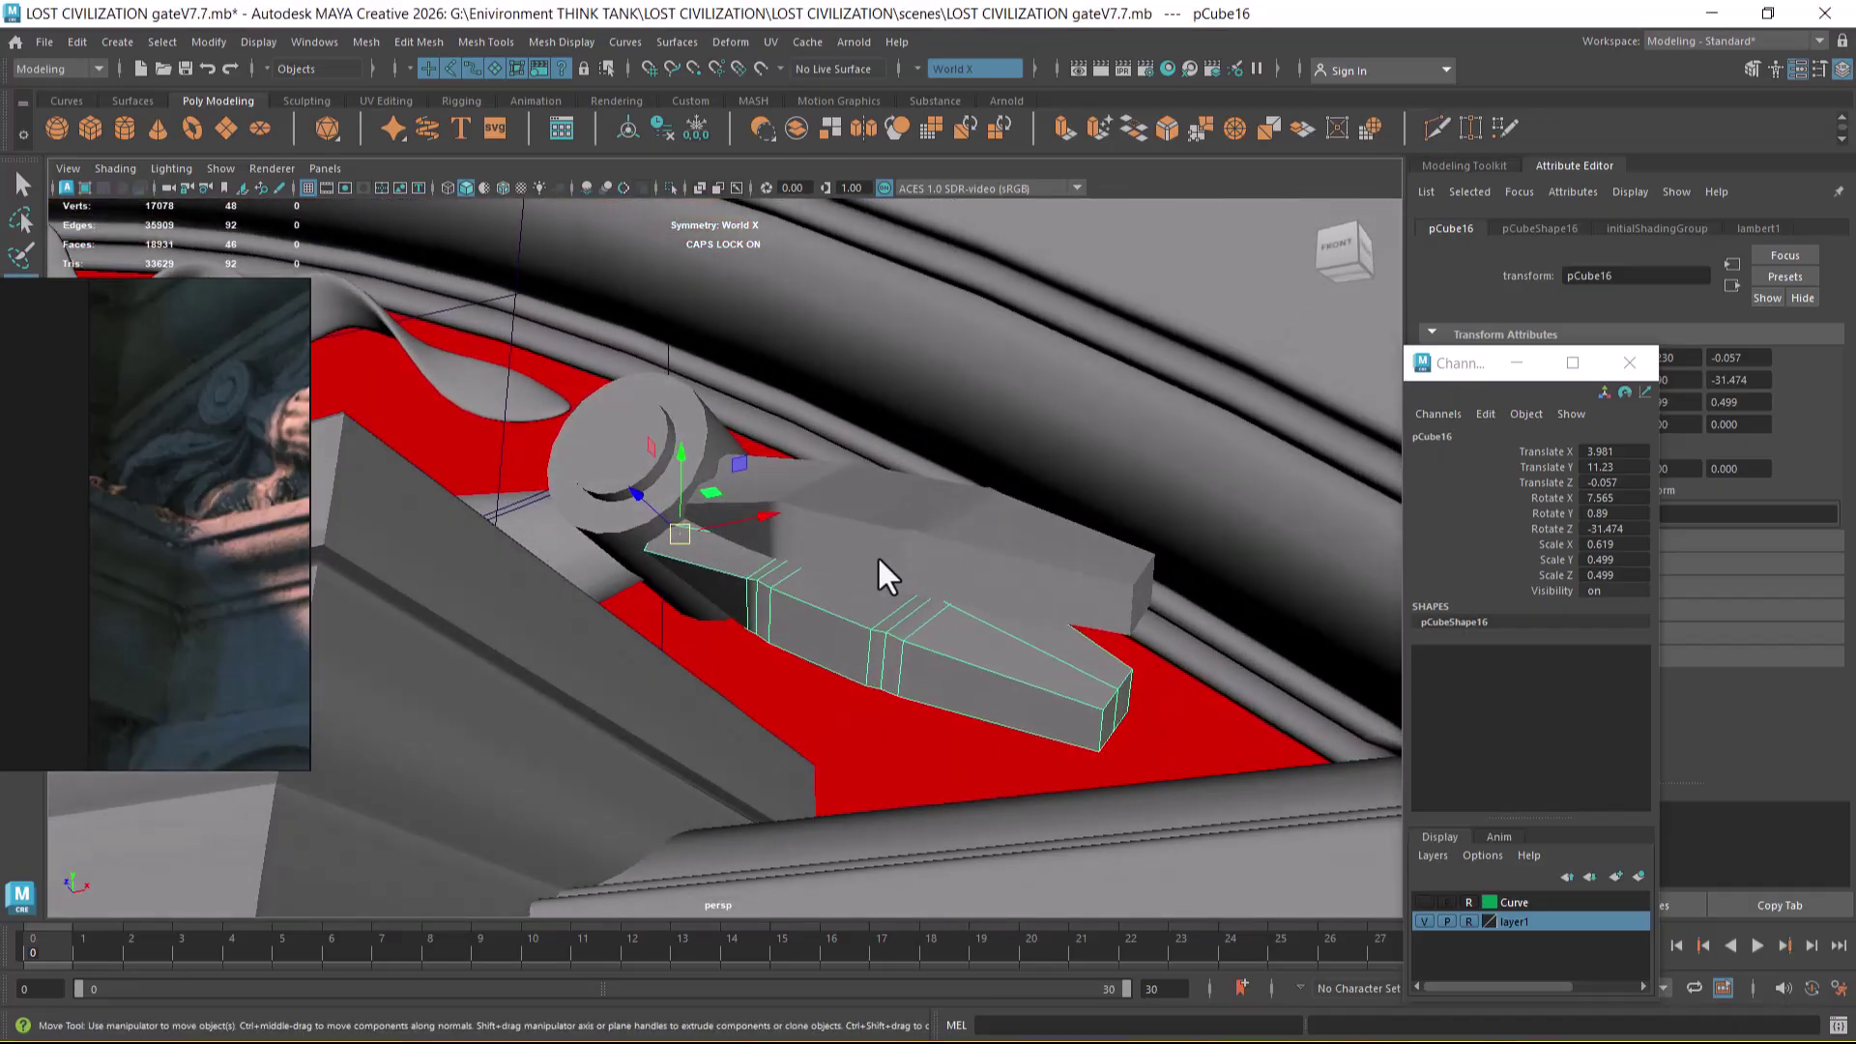
- Show the upper leaf in smooth preview and pull its two middle edge loops outward with soft selection to bend it
click(903, 585)
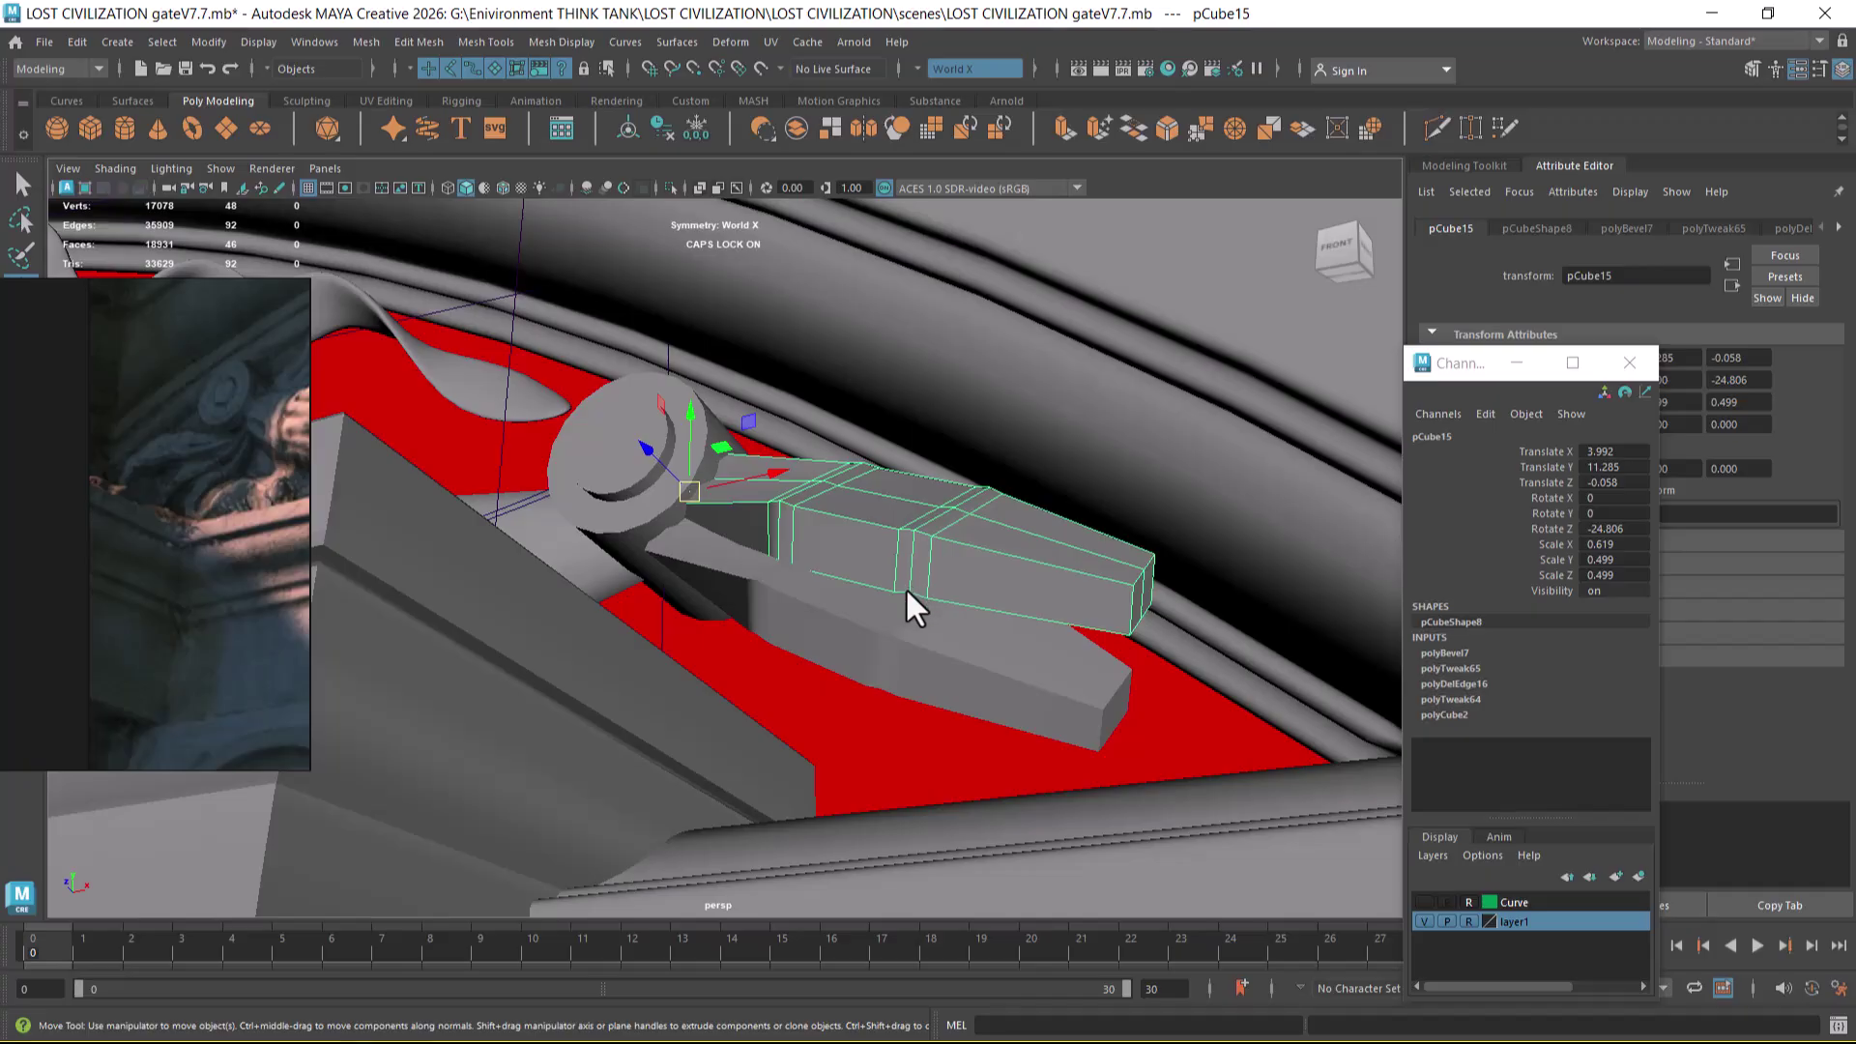
key(3)
ctrl+click(865, 504)
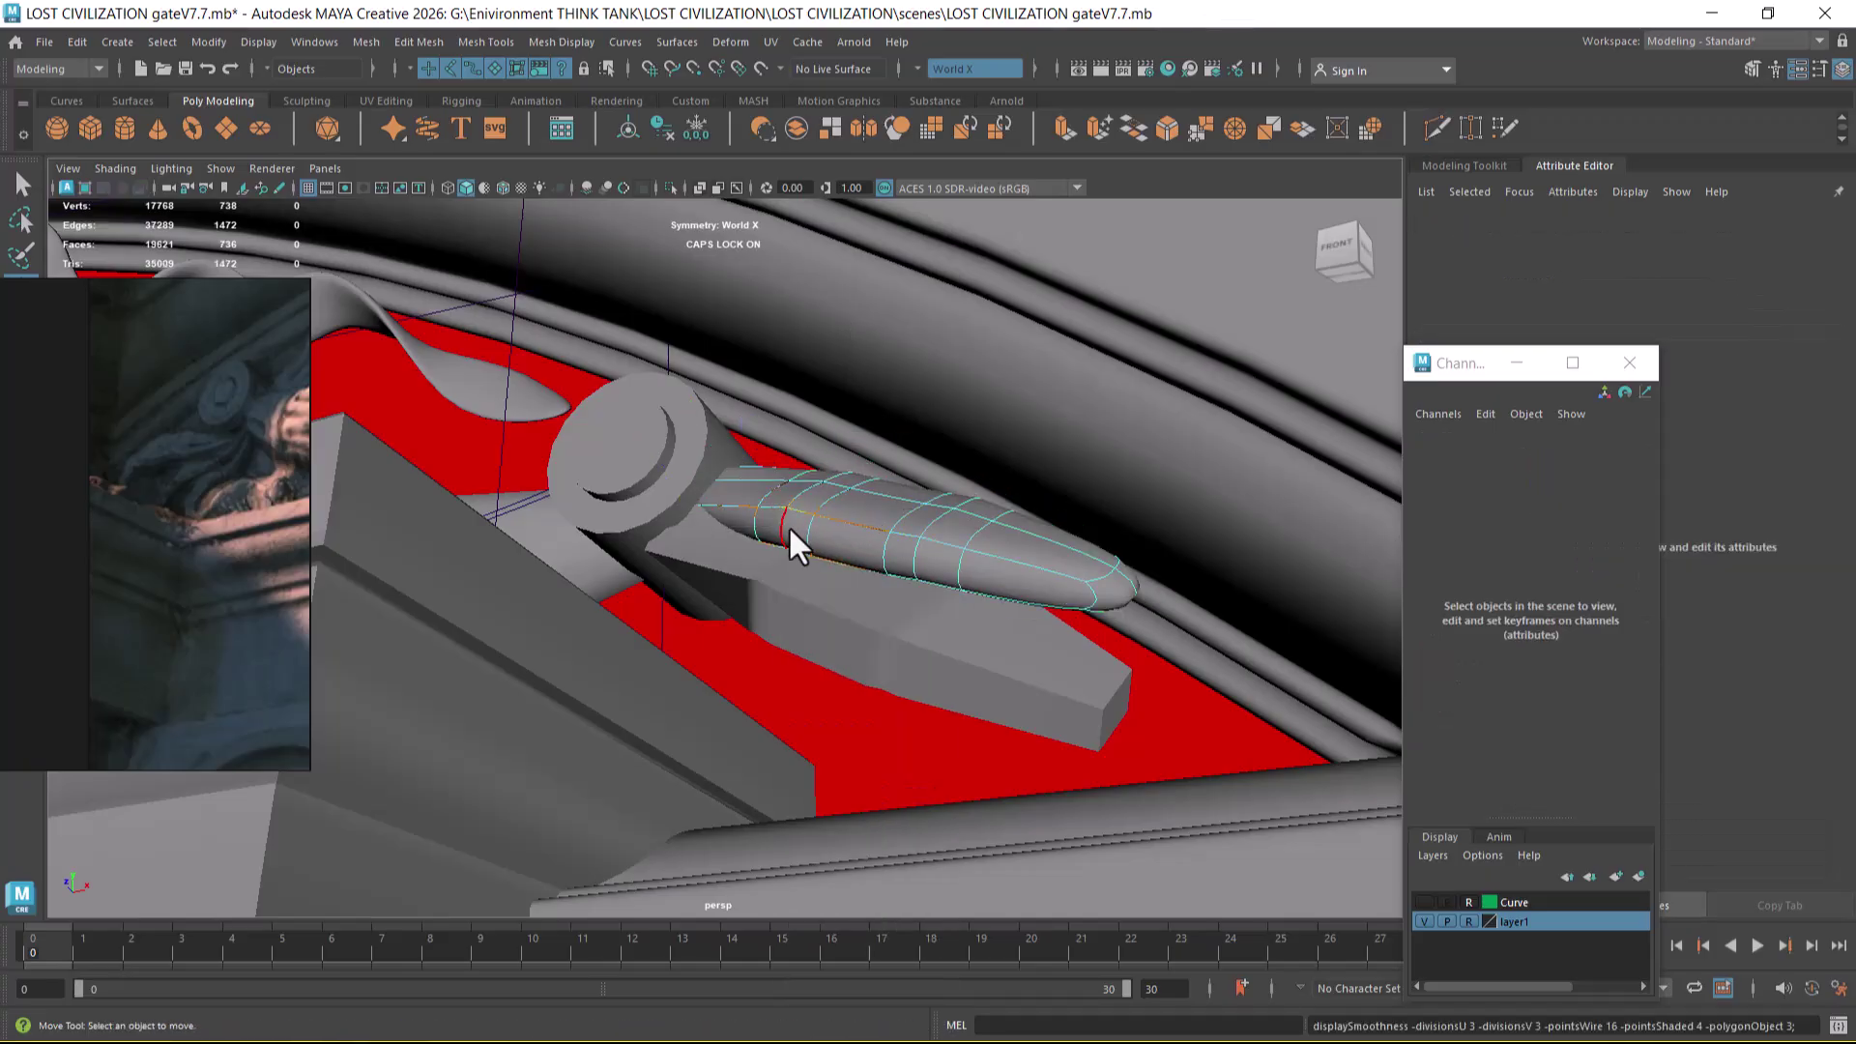
double_click(787, 524)
shift+double_click(908, 555)
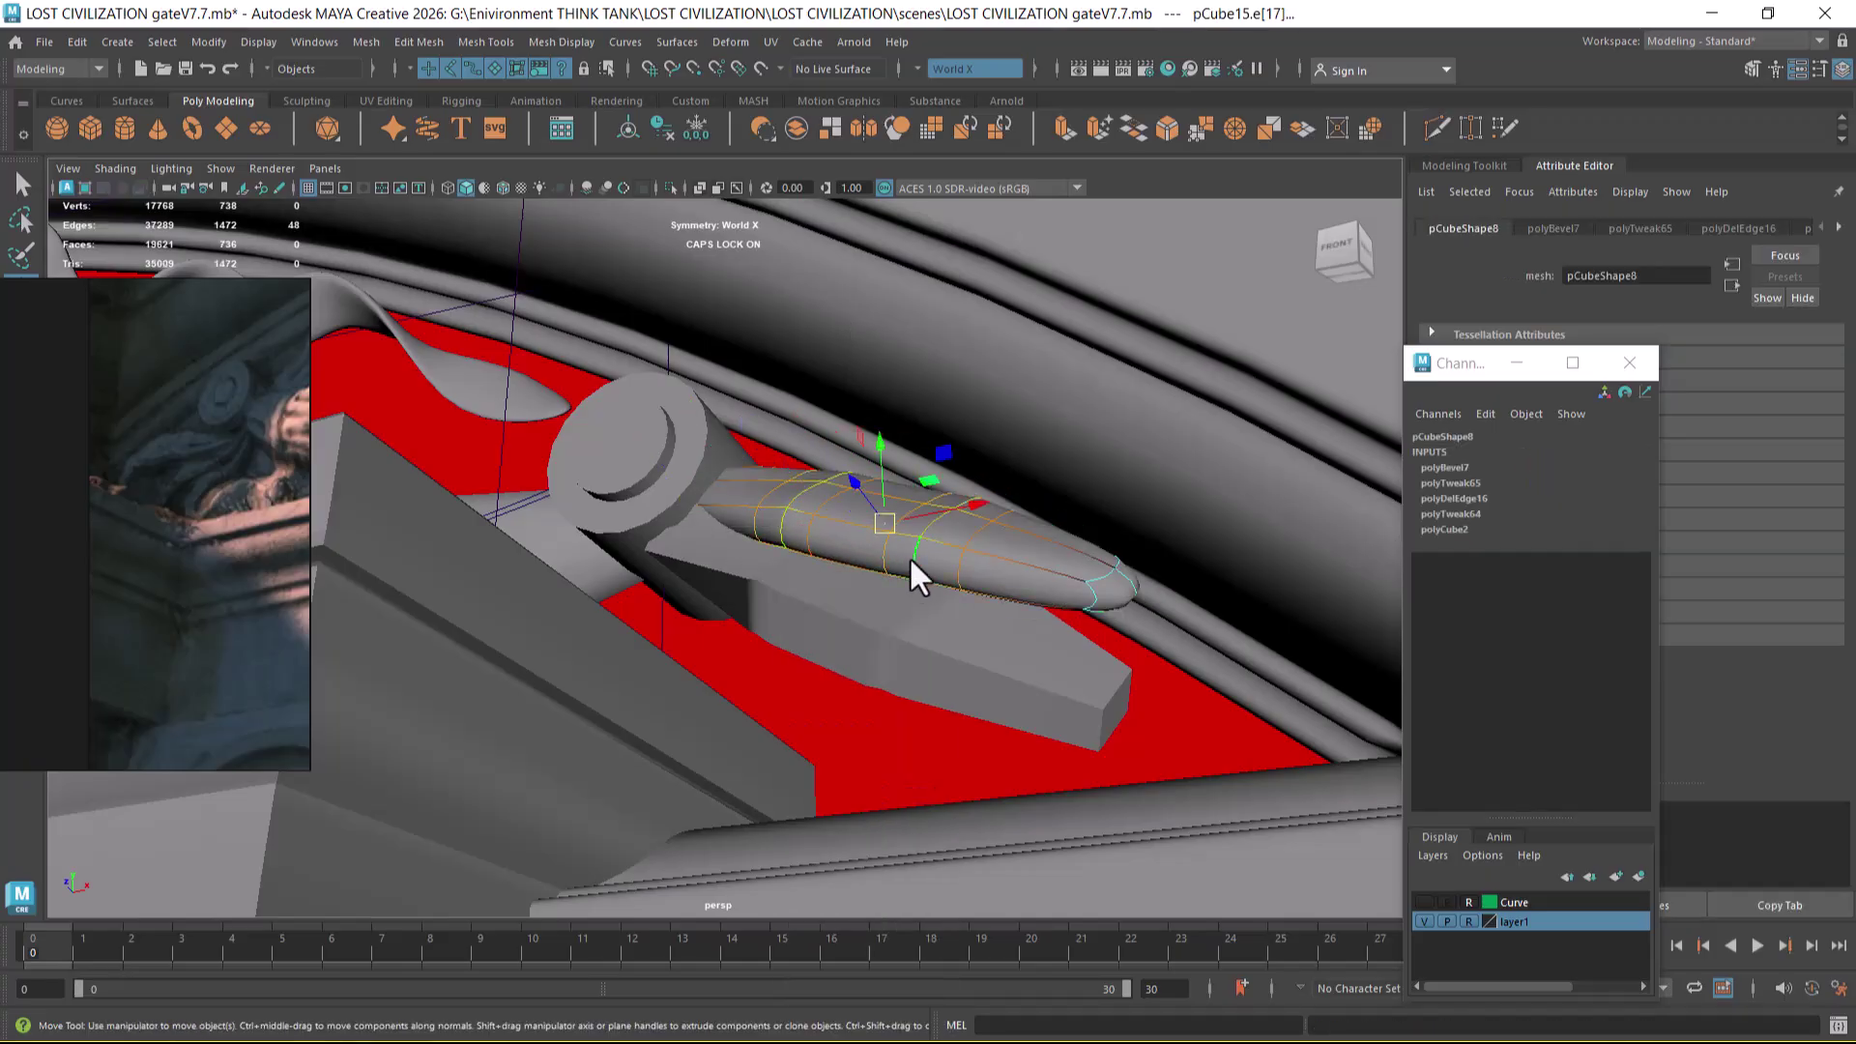
alt+drag(934, 547, 890, 473)
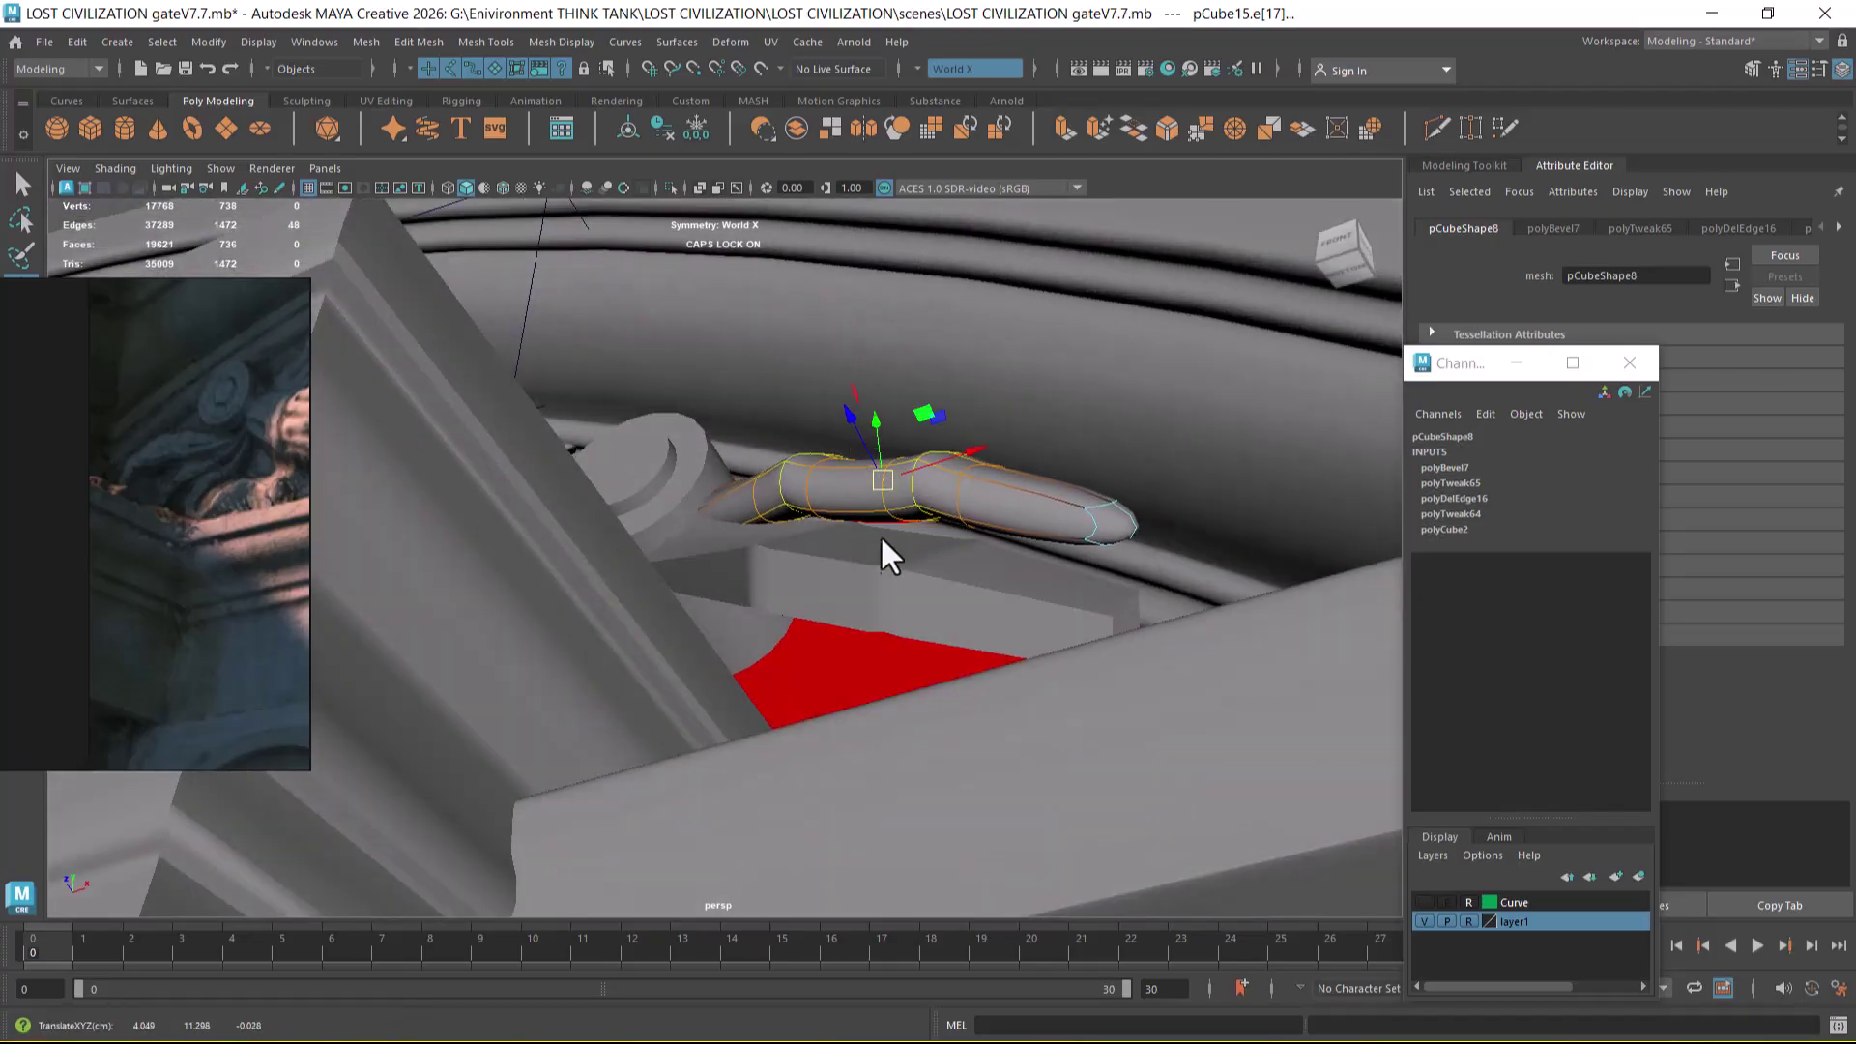
- Reshape the lower leaf's two middle edge loops in smooth preview, and return the leaf to unsmoothed object display
click(876, 597)
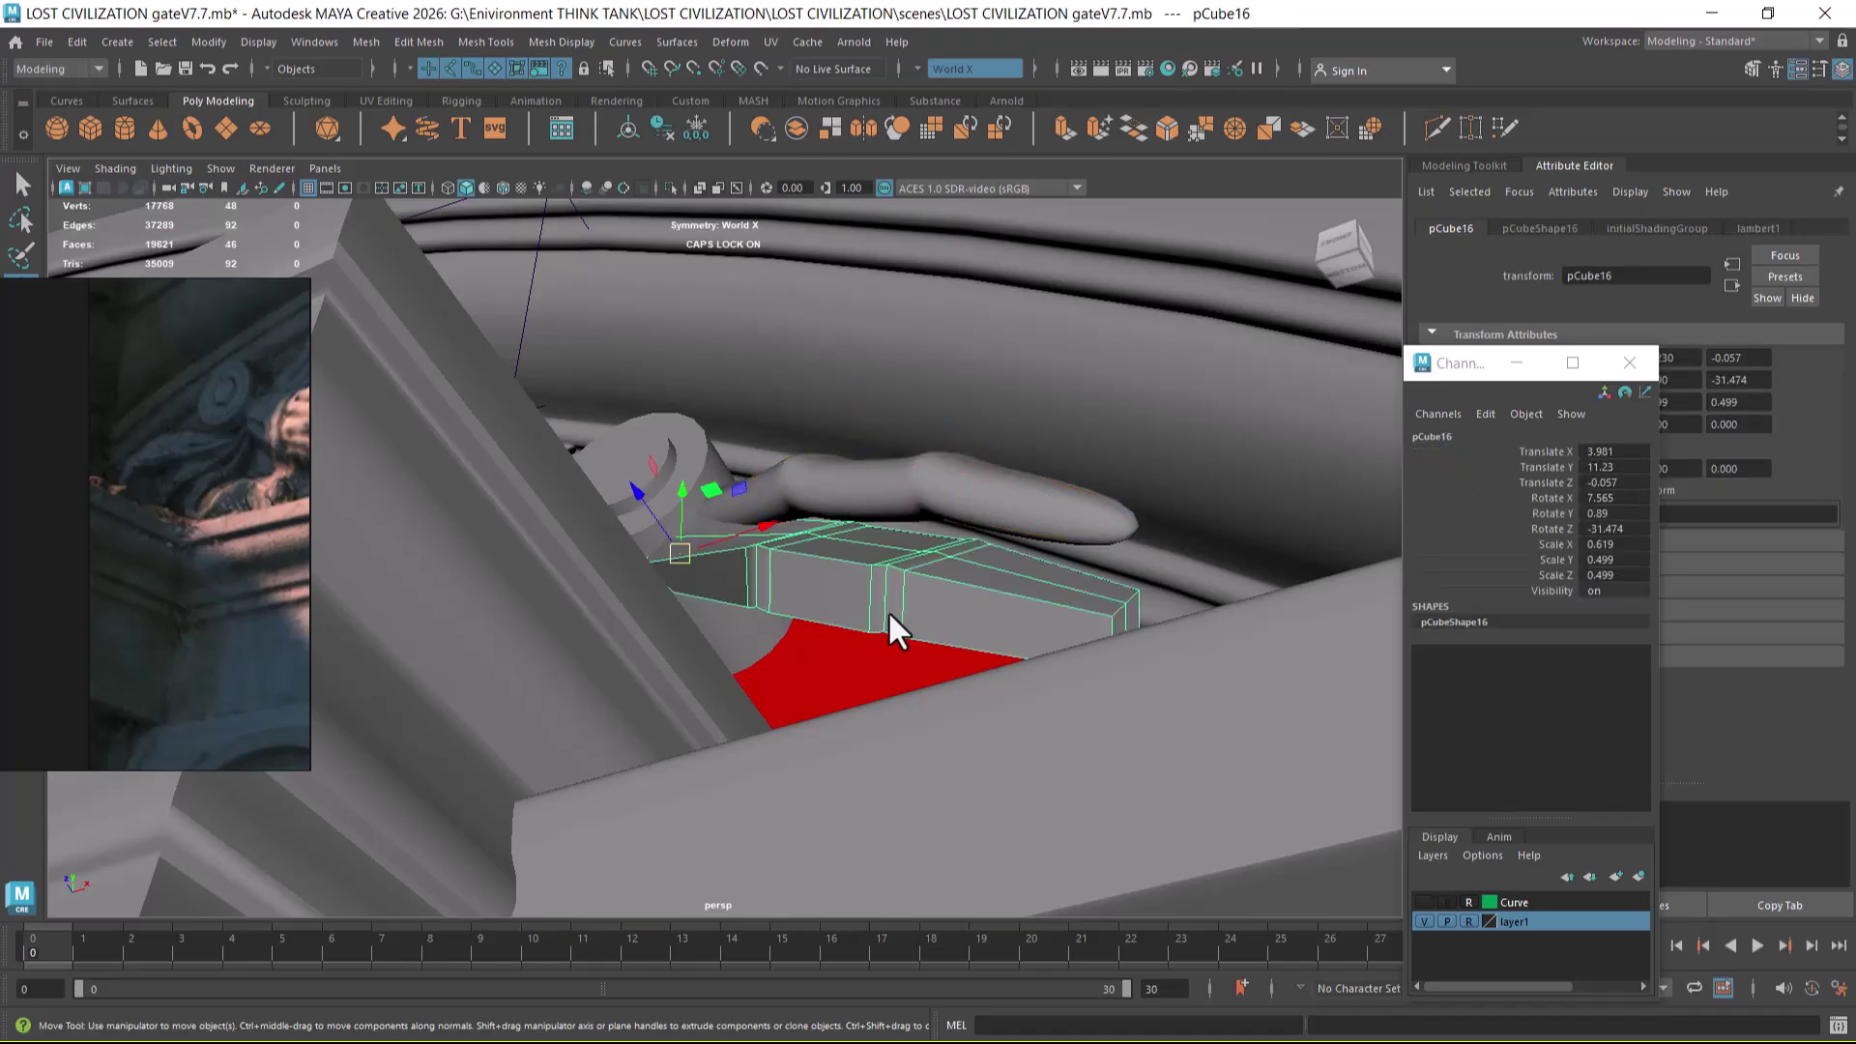
key(3)
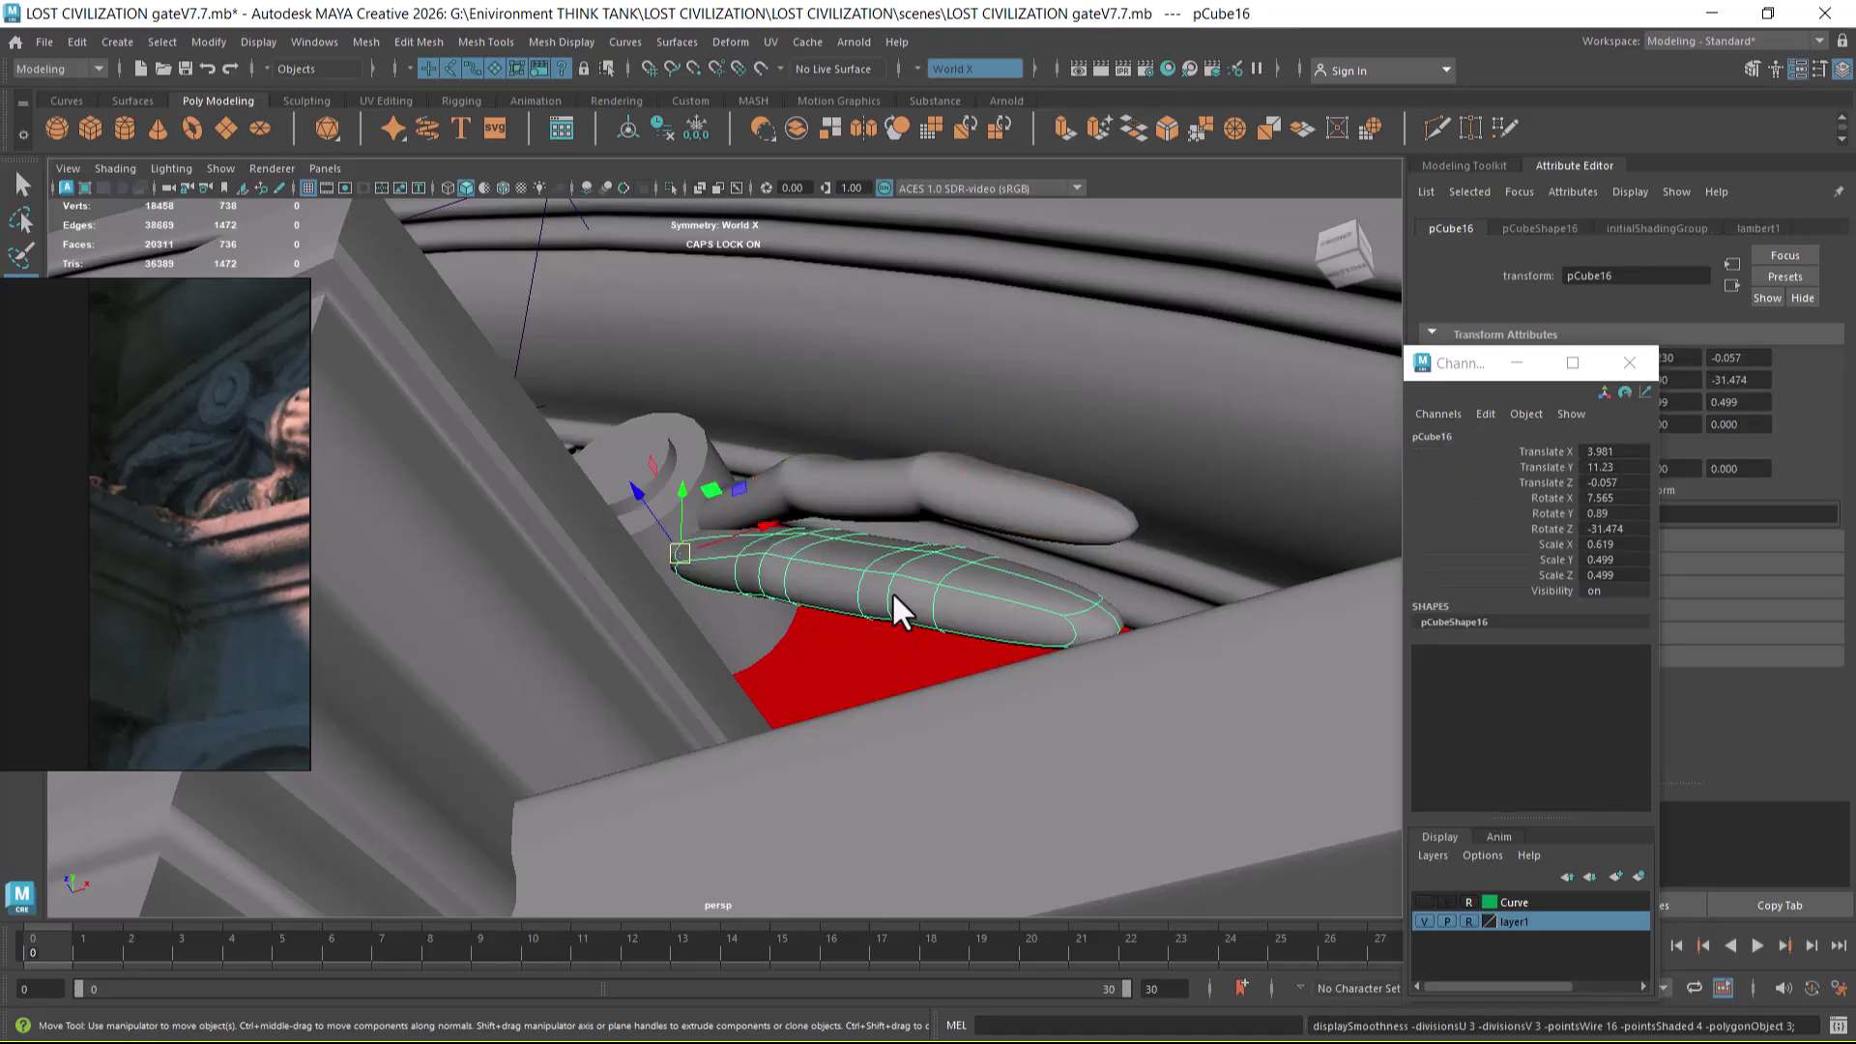
right_drag(894, 592, 860, 362)
double_click(882, 578)
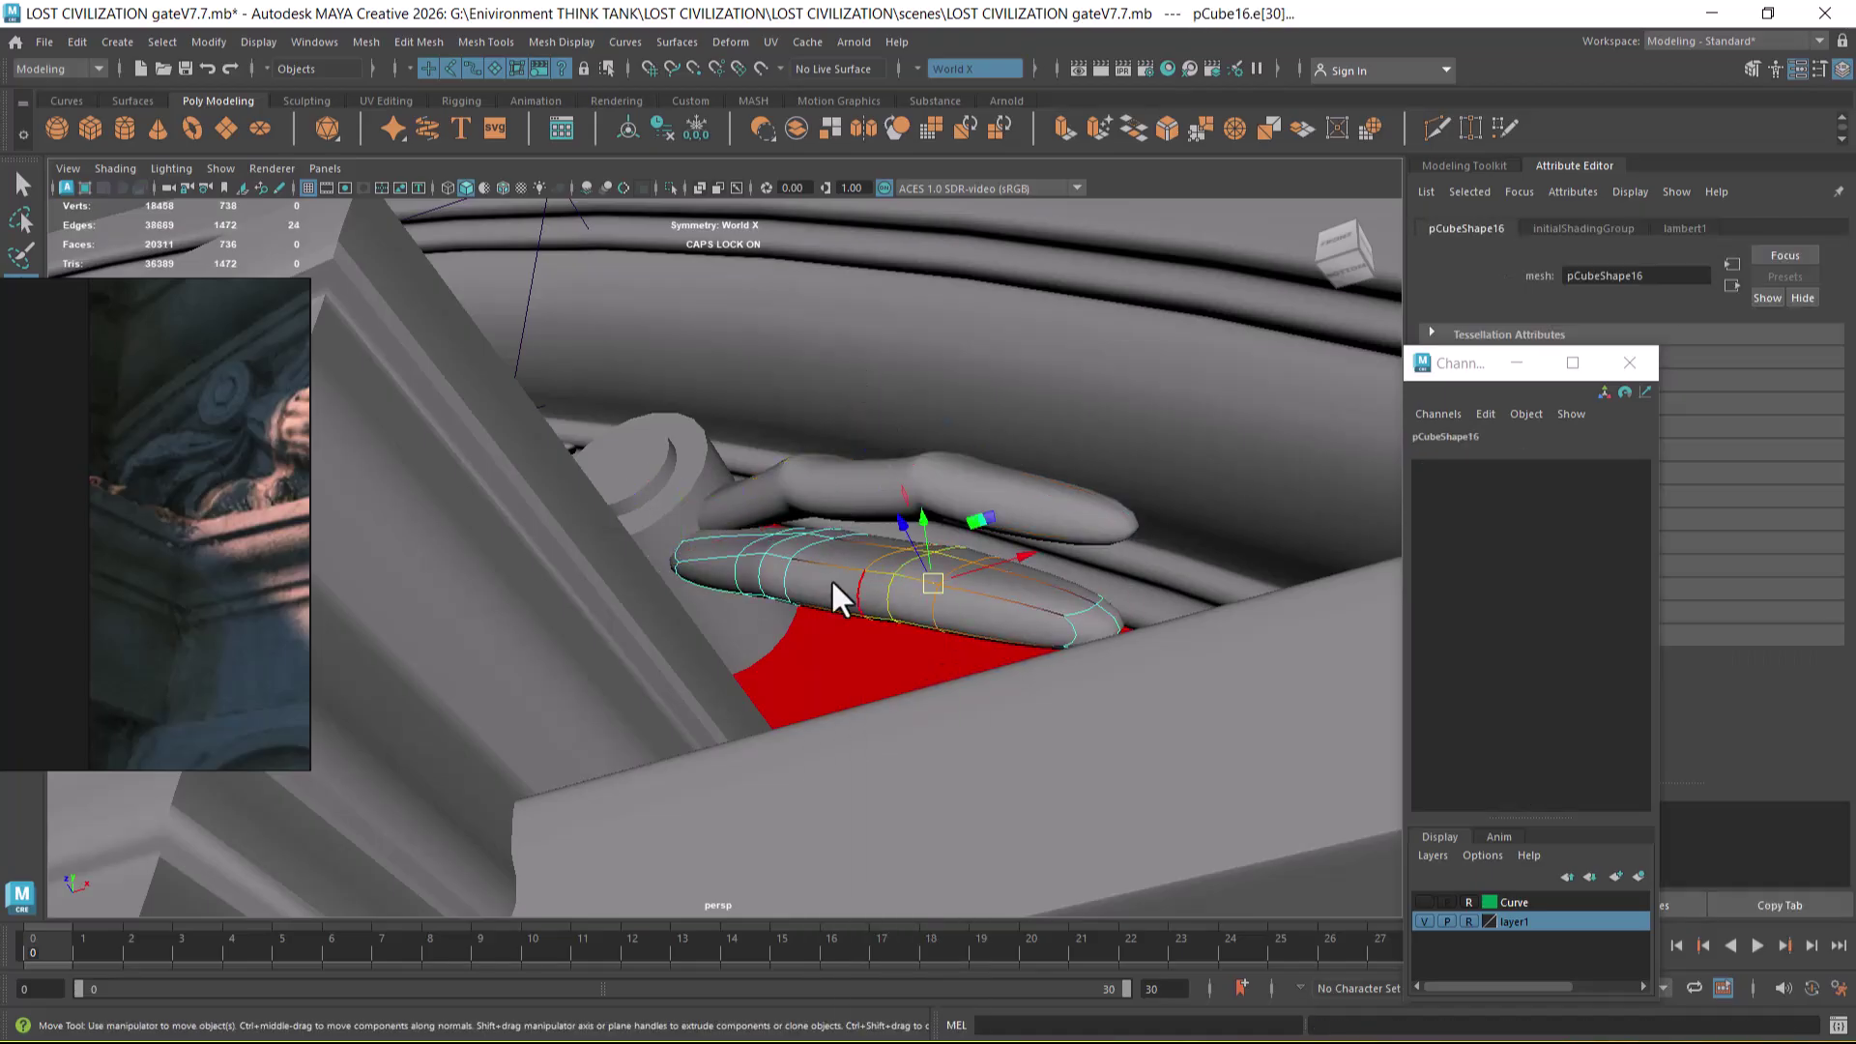
shift+double_click(756, 566)
alt+drag(832, 576, 905, 570)
key(1)
right_drag(903, 565, 996, 426)
alt+drag(839, 625, 770, 612)
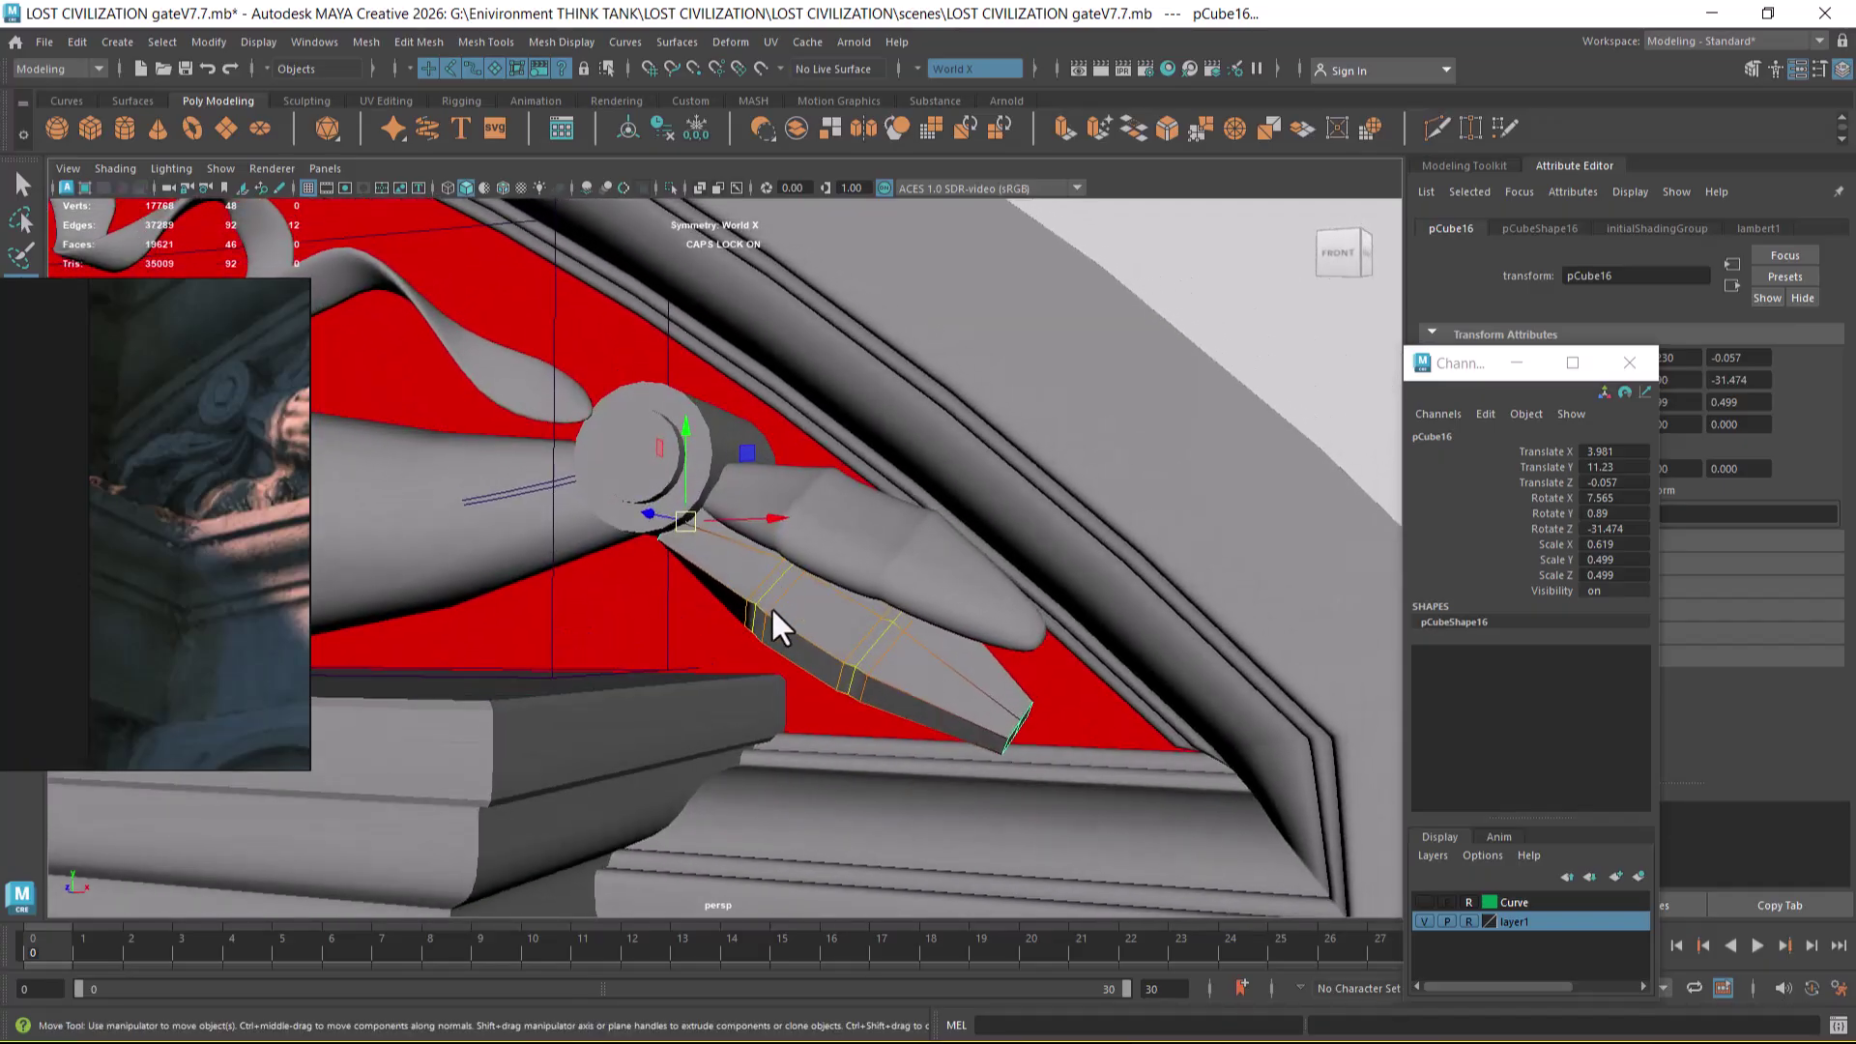
- Duplicate the lower leaf as a third one, turned to Rotate Z -45.326 and placed beneath it at 3.965, 11.206, -0.099
click(779, 550)
alt+drag(792, 553, 789, 518)
alt+drag(733, 584, 699, 499)
key(ctrl+d)
ctrl+shift+right_drag(727, 526, 646, 495)
drag(735, 496, 876, 641)
key(e)
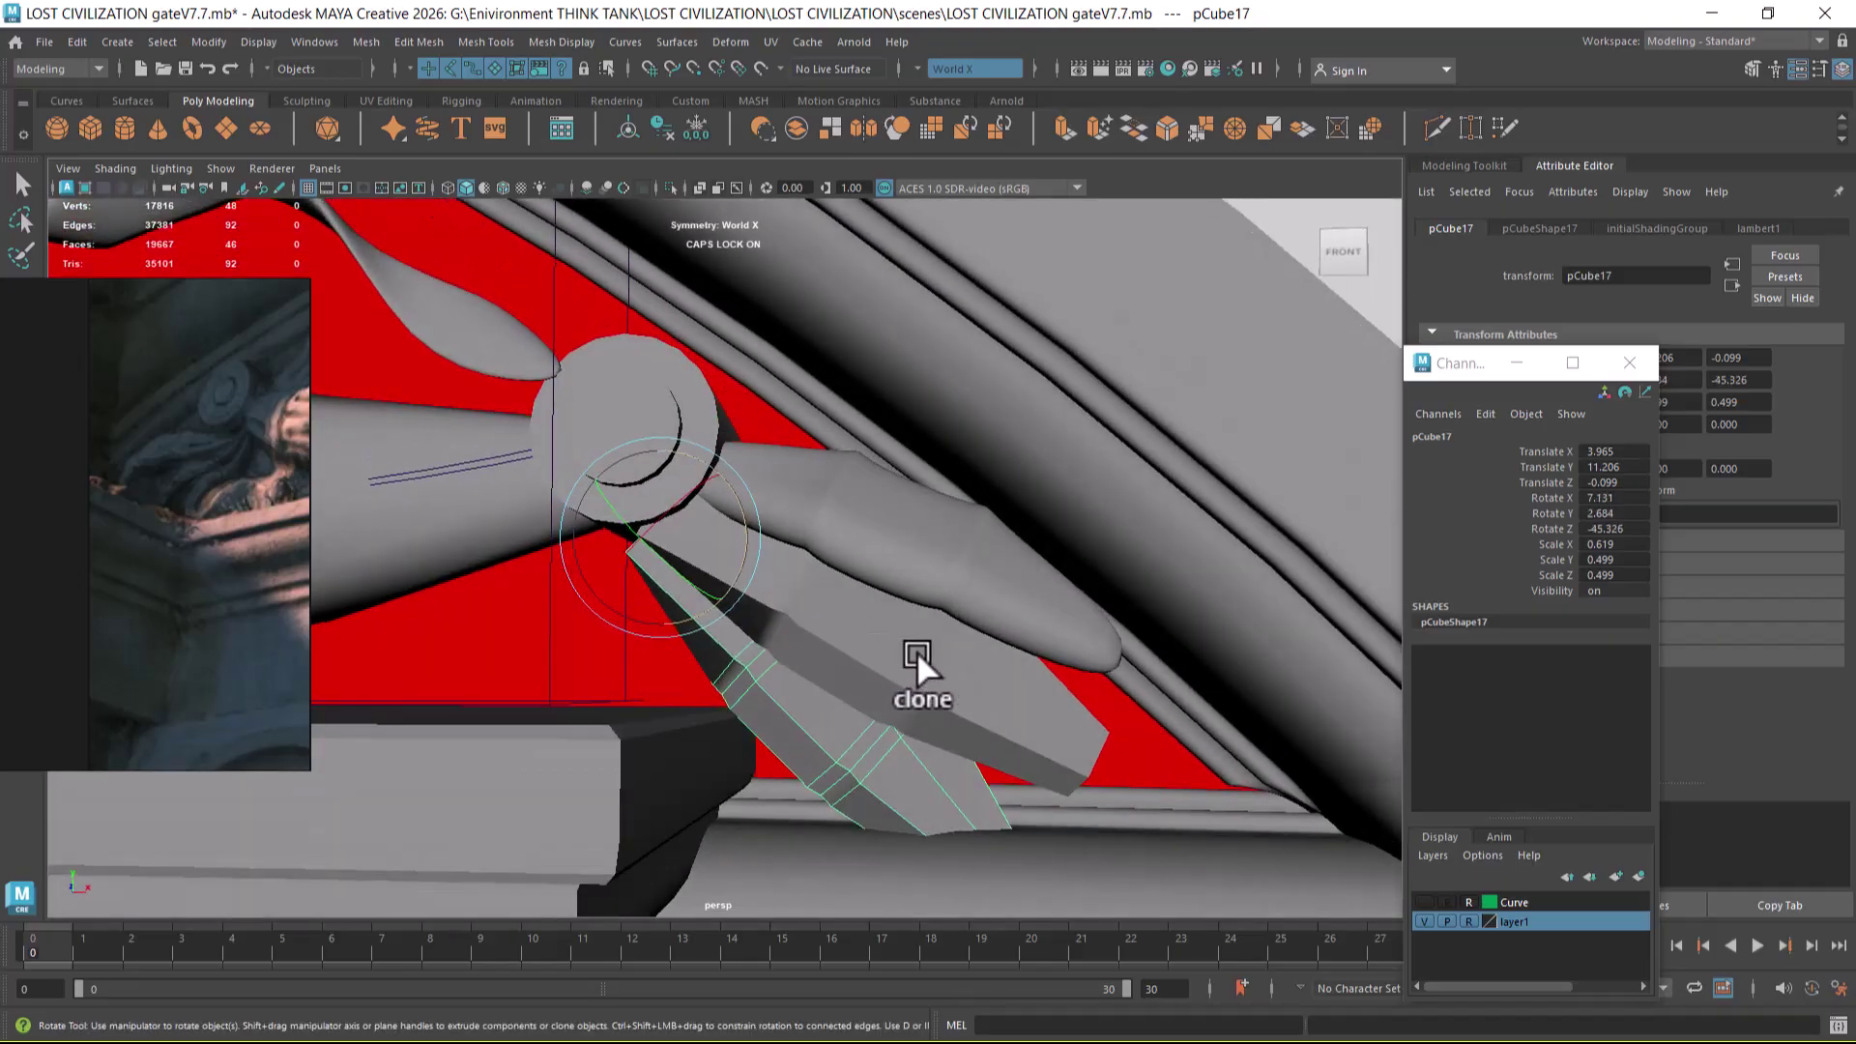
- Nudge the third leaf closer to the knob in front view and show all three leaves in smooth preview
scroll(184, 489, up, 2)
scroll(192, 500, down, 1)
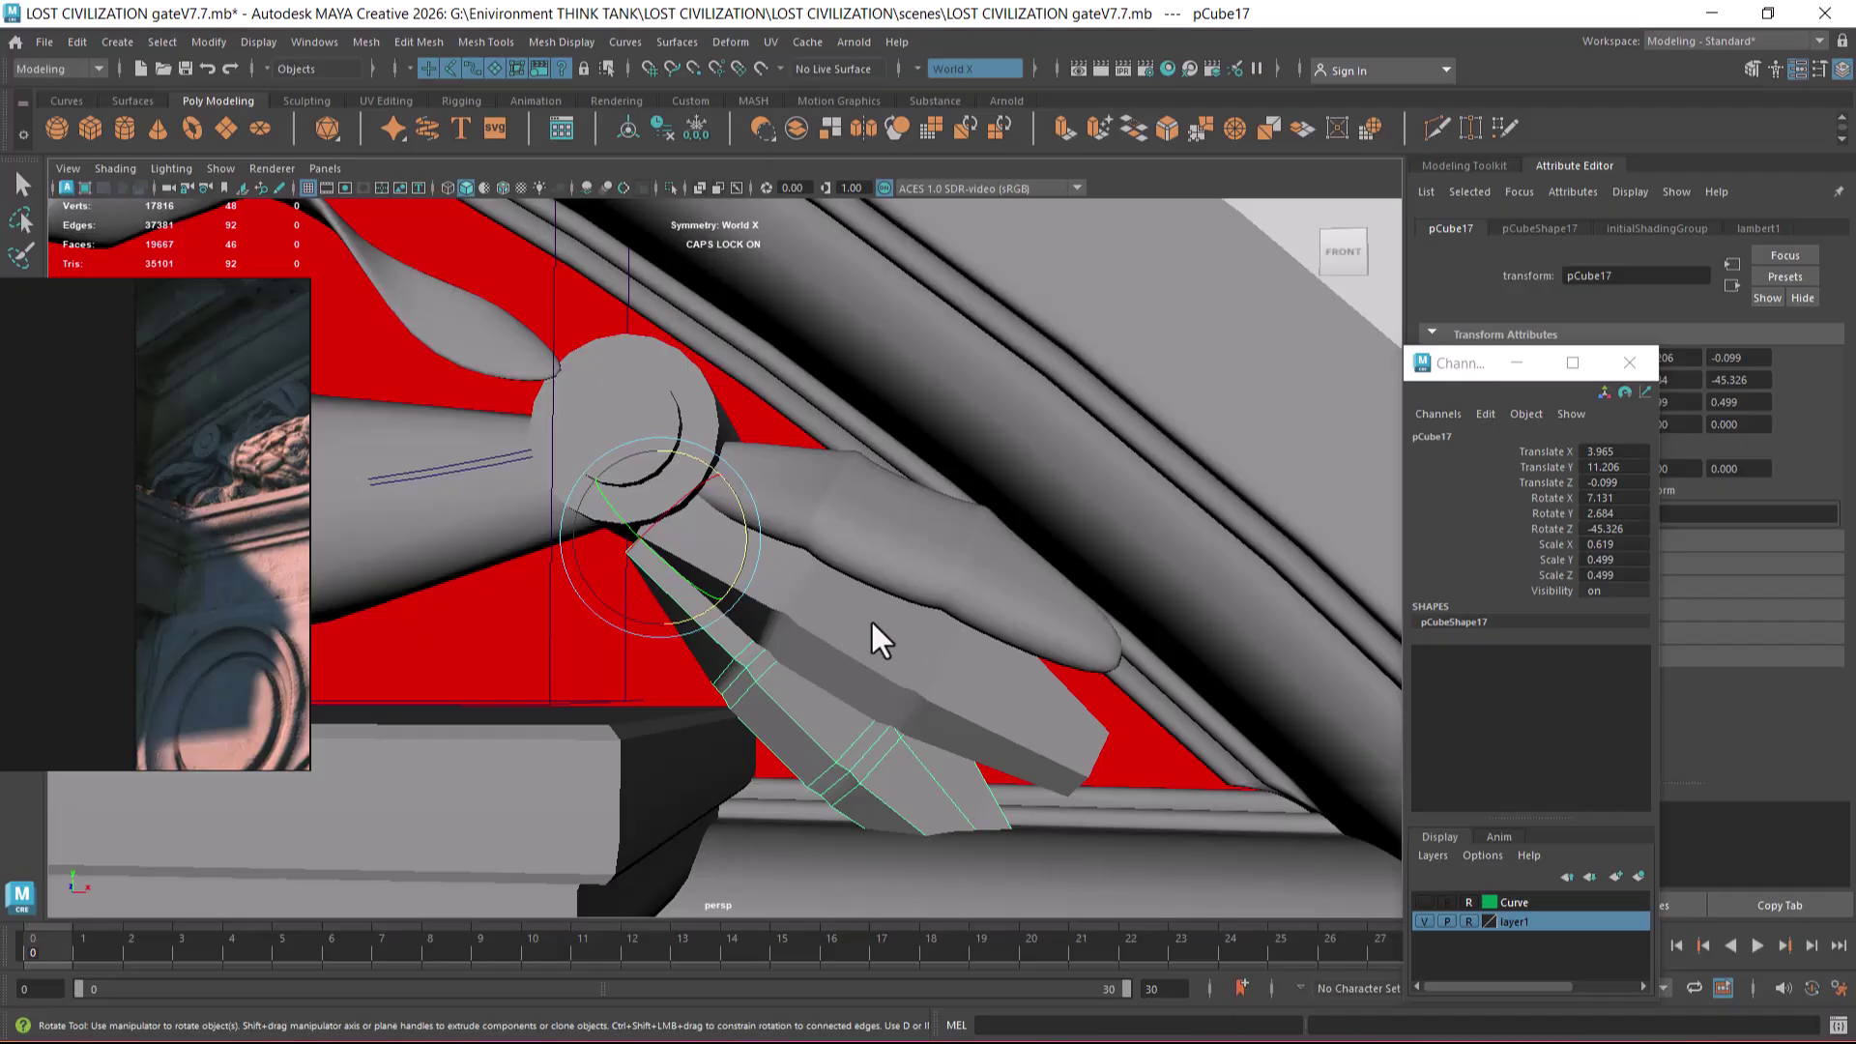
key(3)
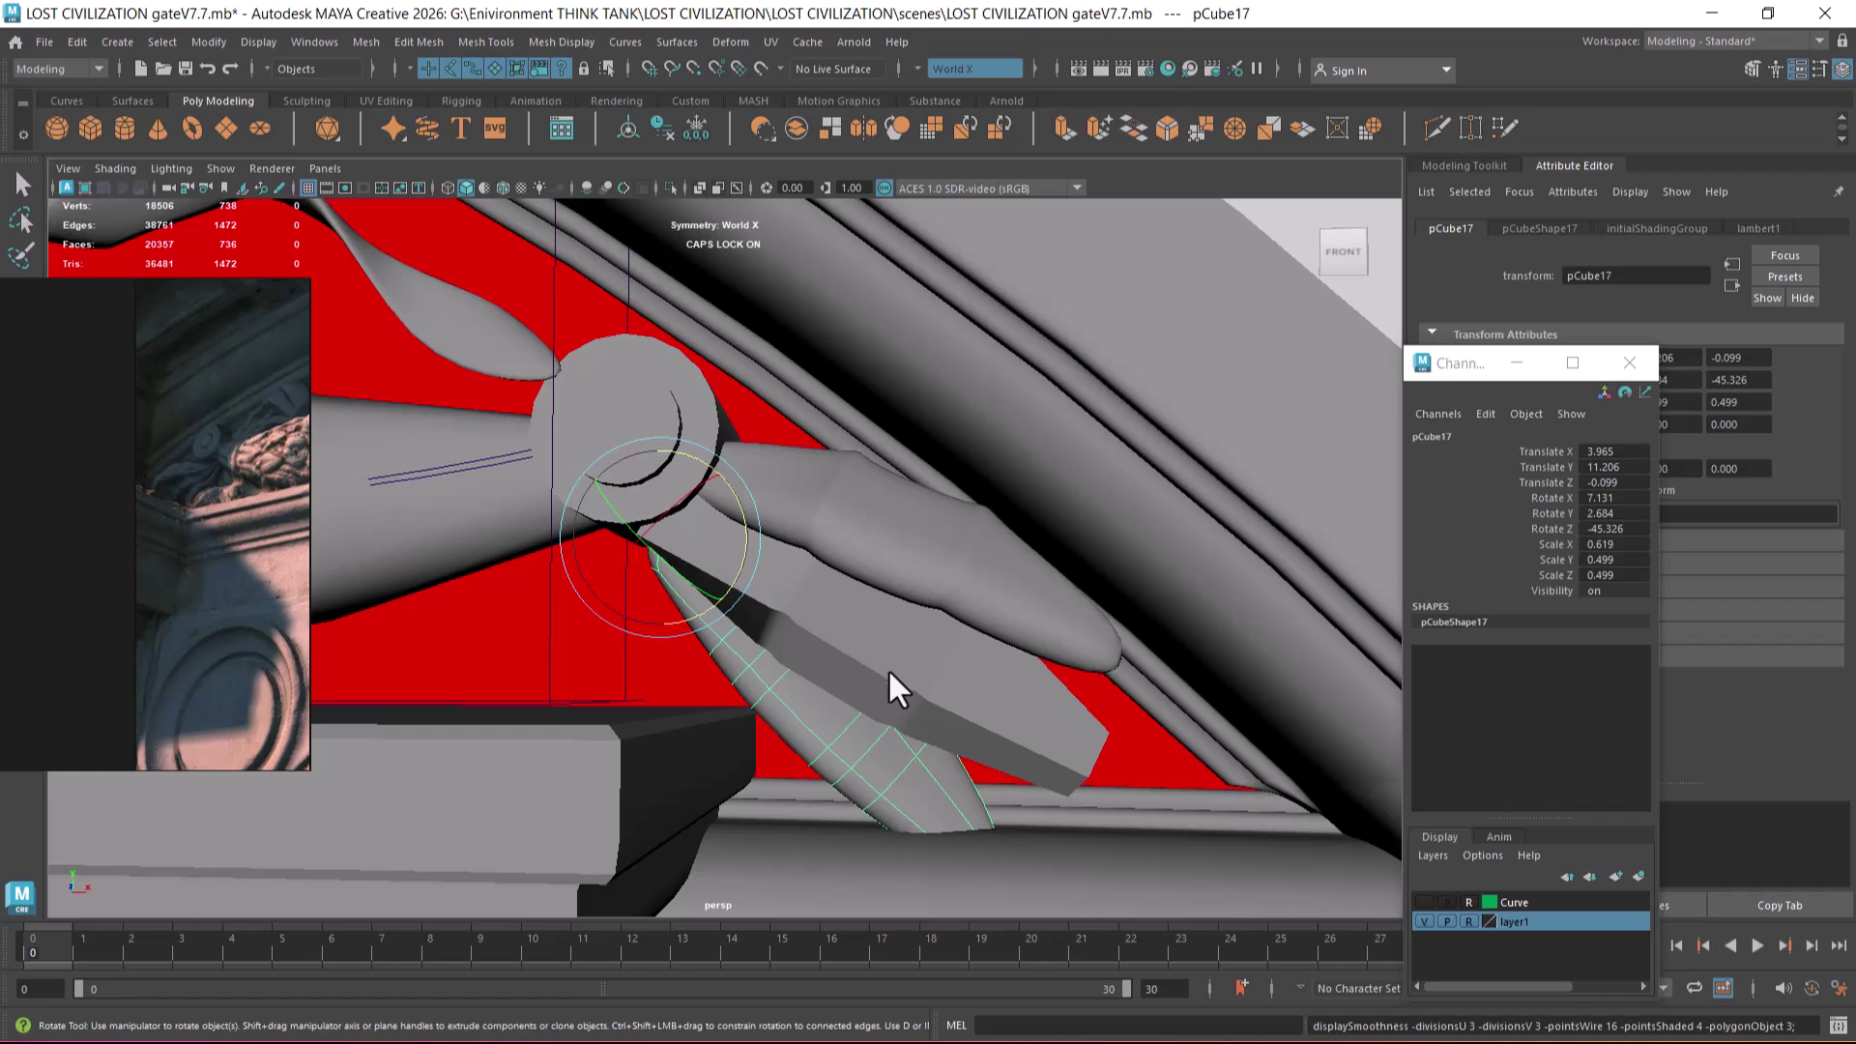
key(space)
drag(877, 664, 885, 698)
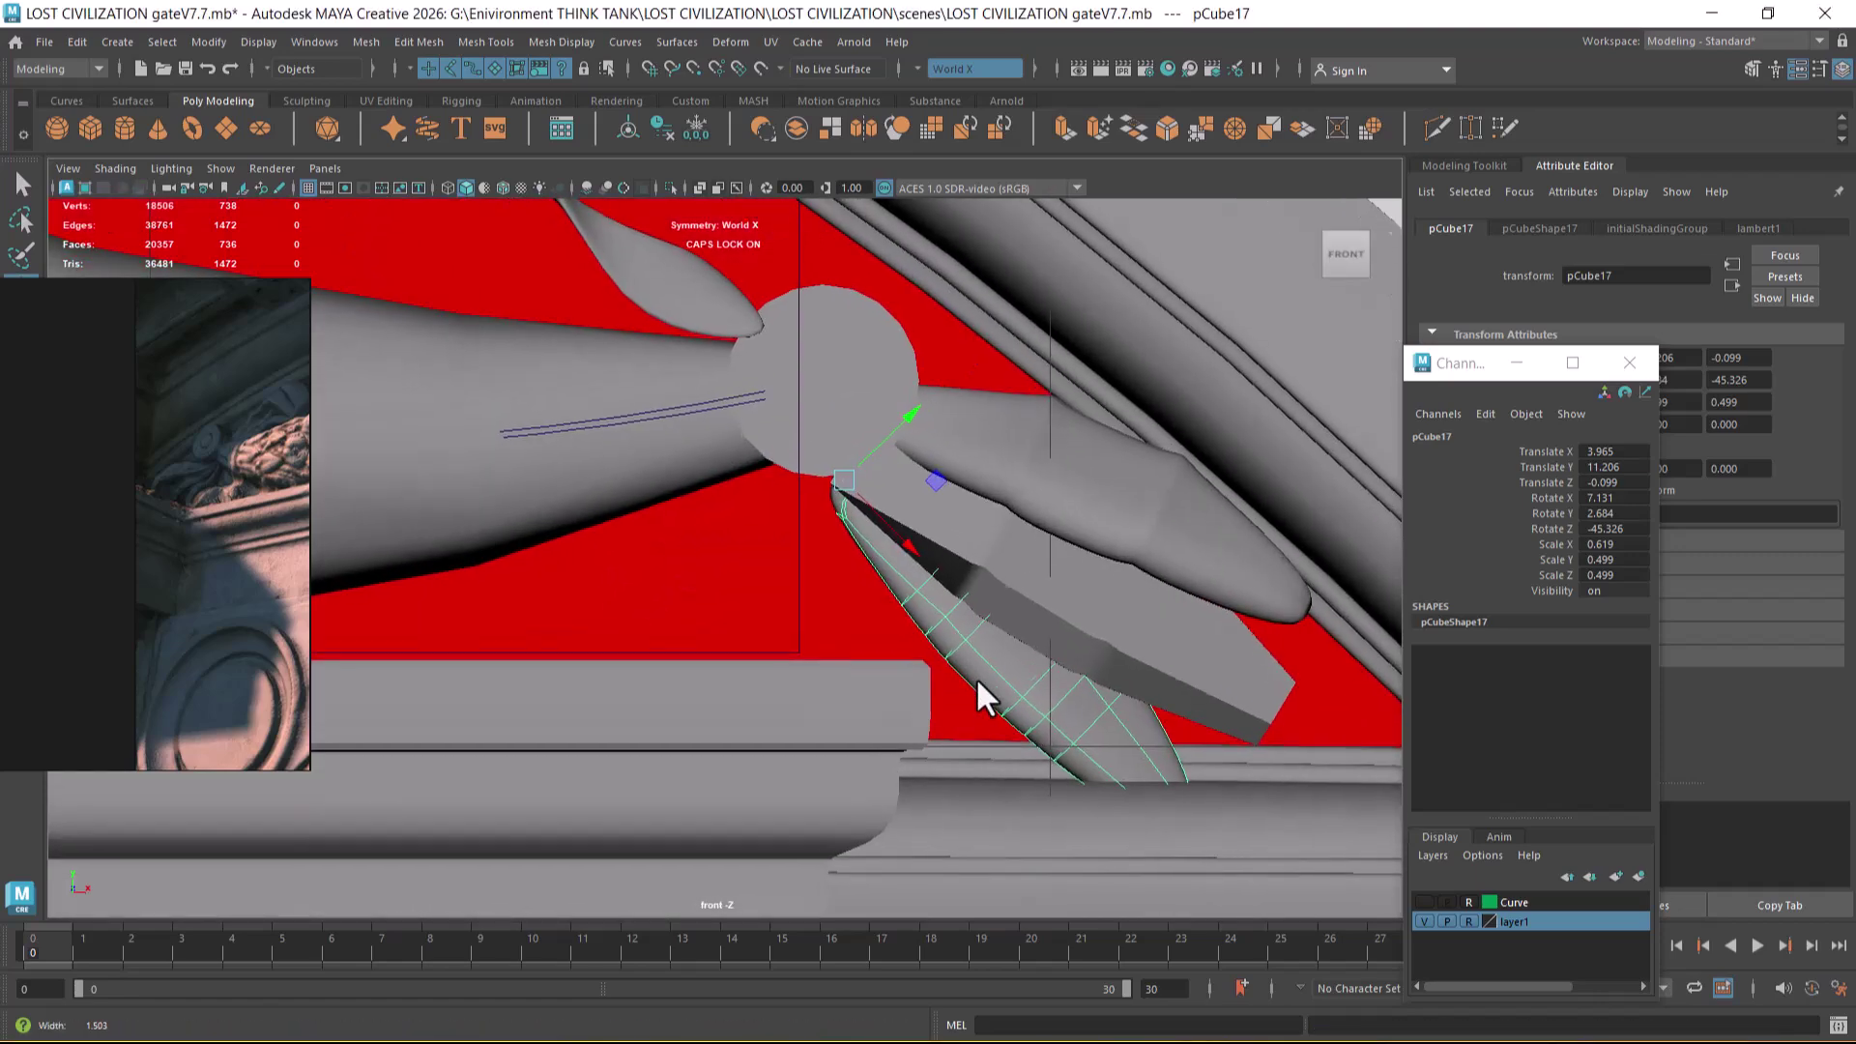
drag(855, 491, 835, 461)
shift+click(1097, 532)
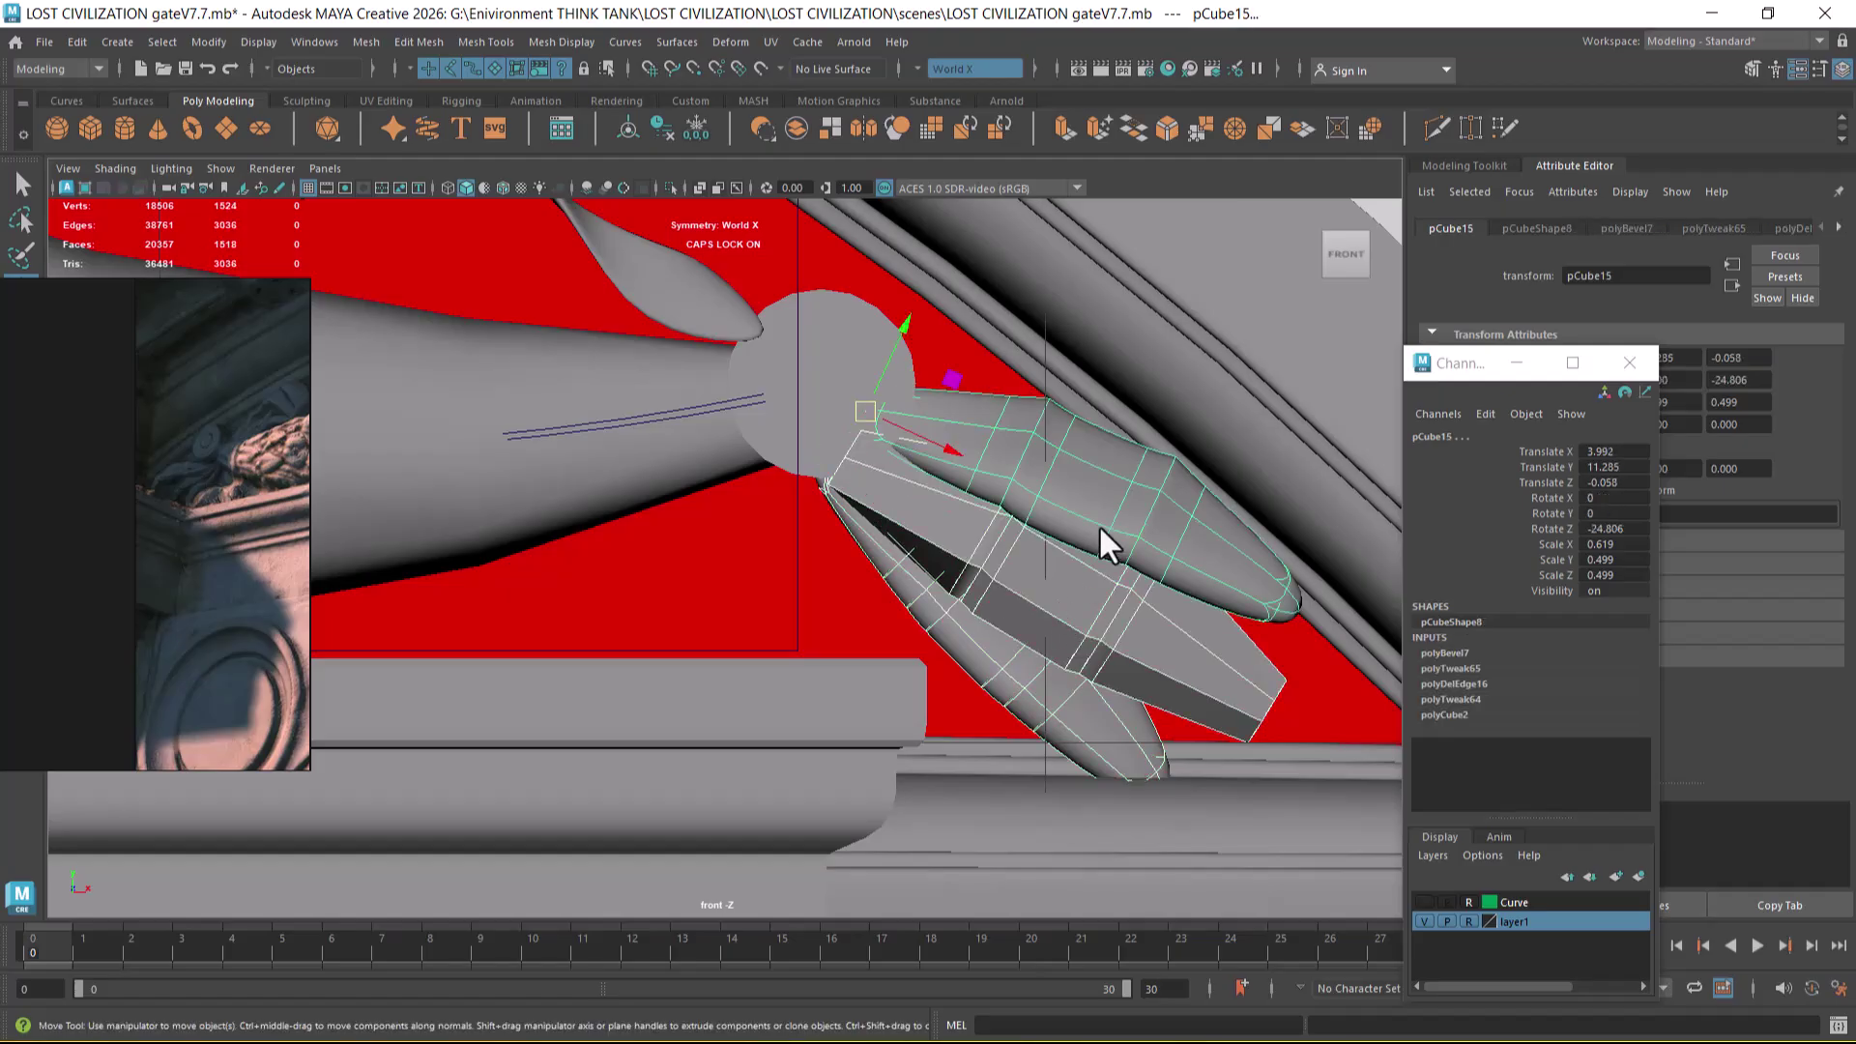
key(3)
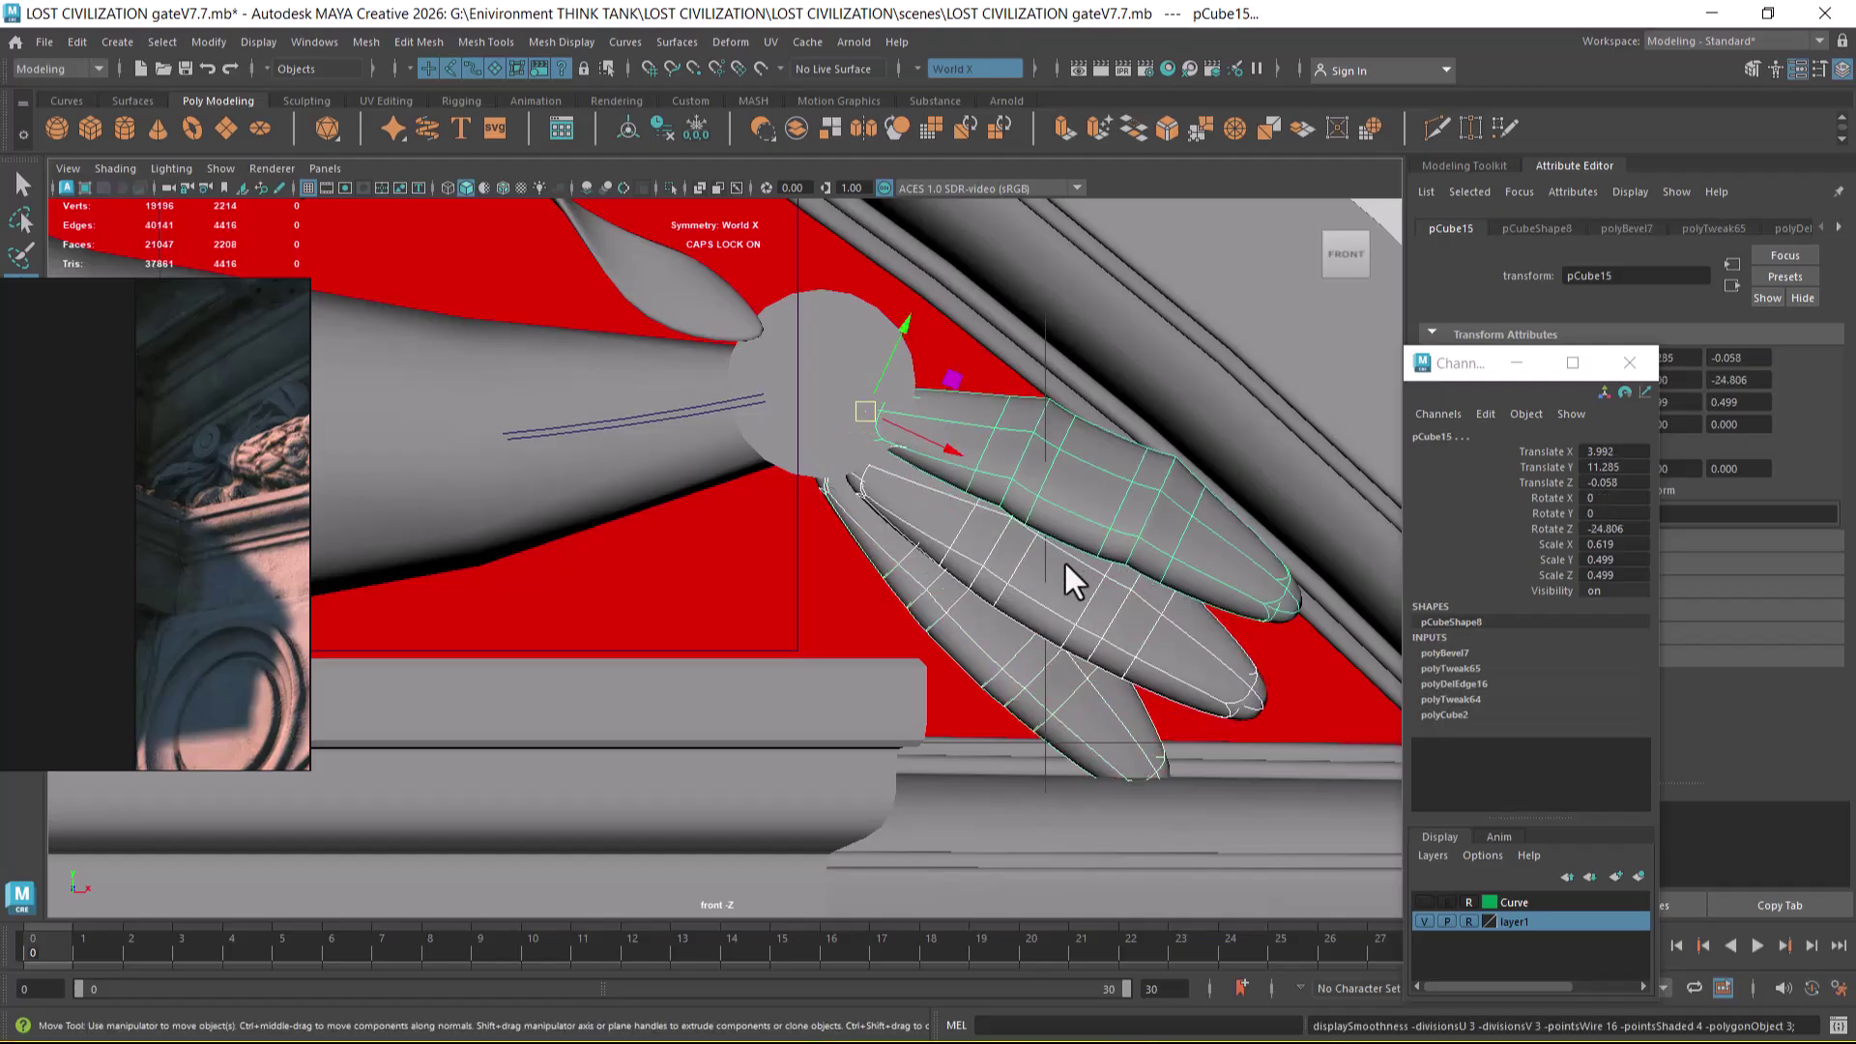
- Group the three leaves, center the group's pivot, and move that pivot to the knob where the leaves meet
key(ctrl+g)
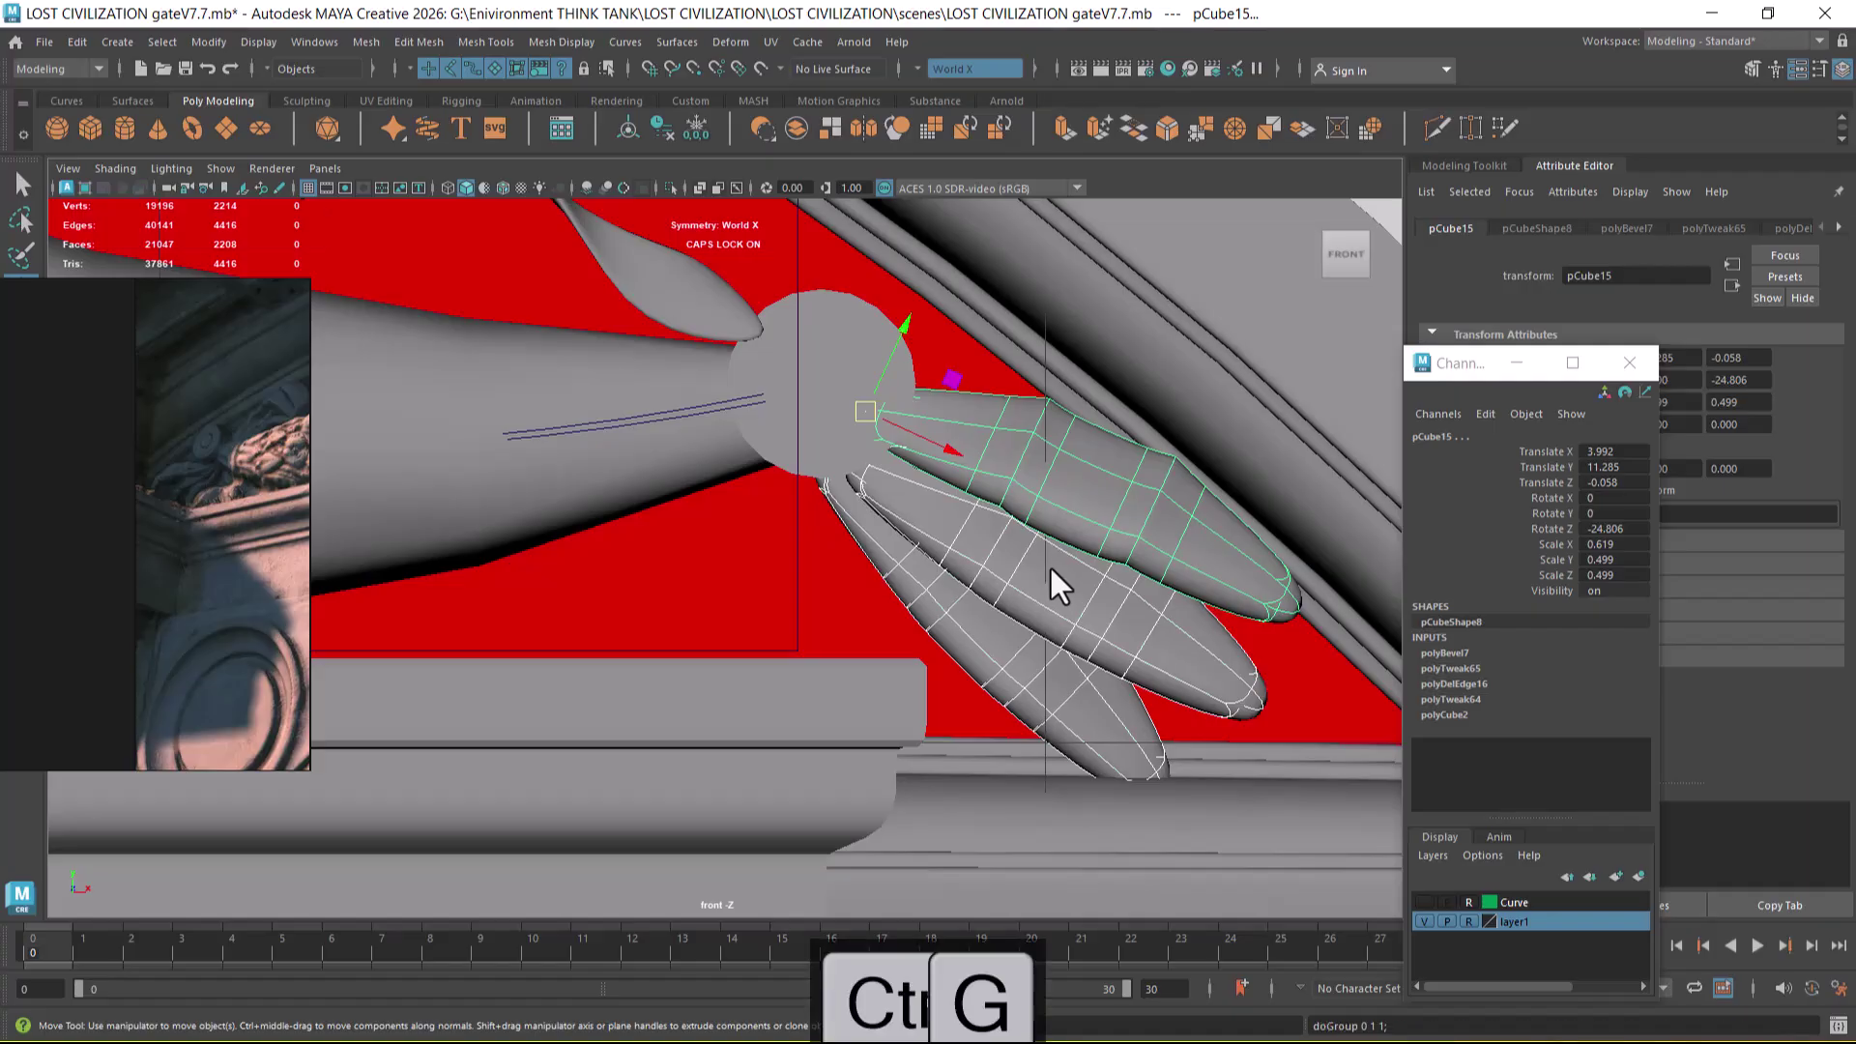
click(257, 42)
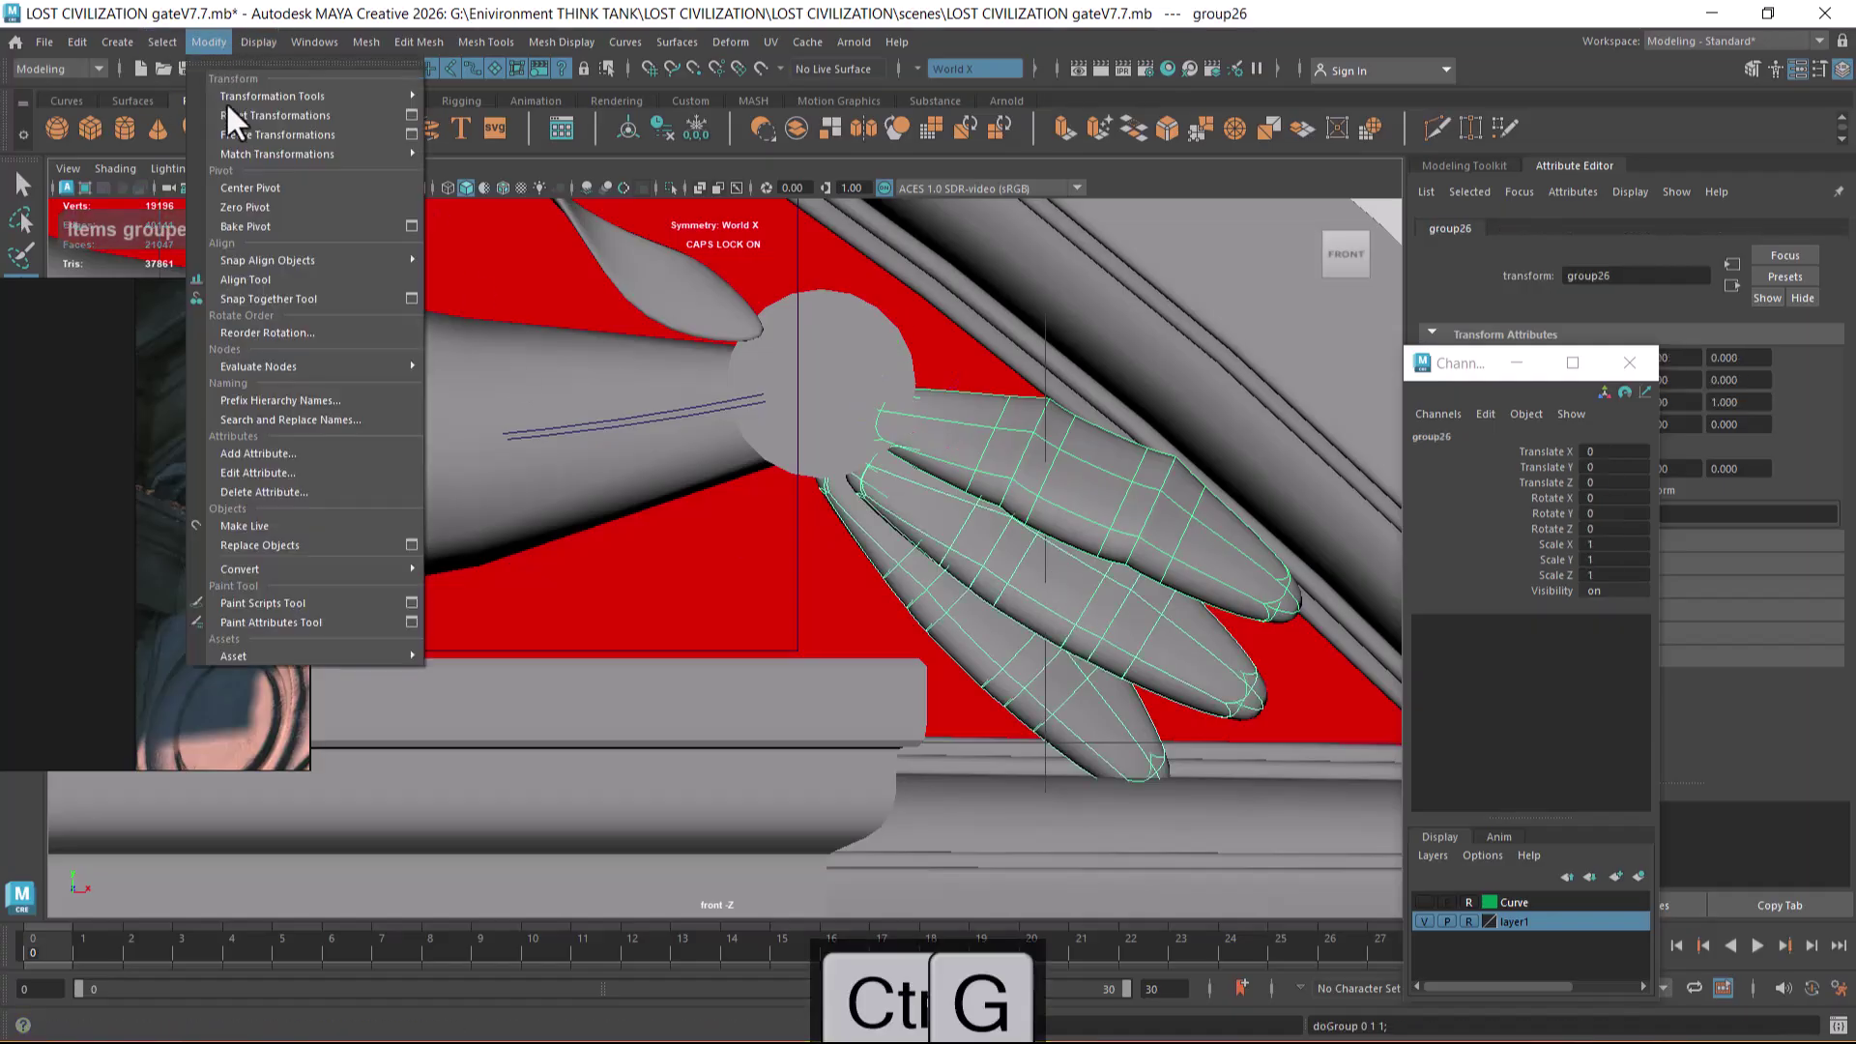
click(255, 185)
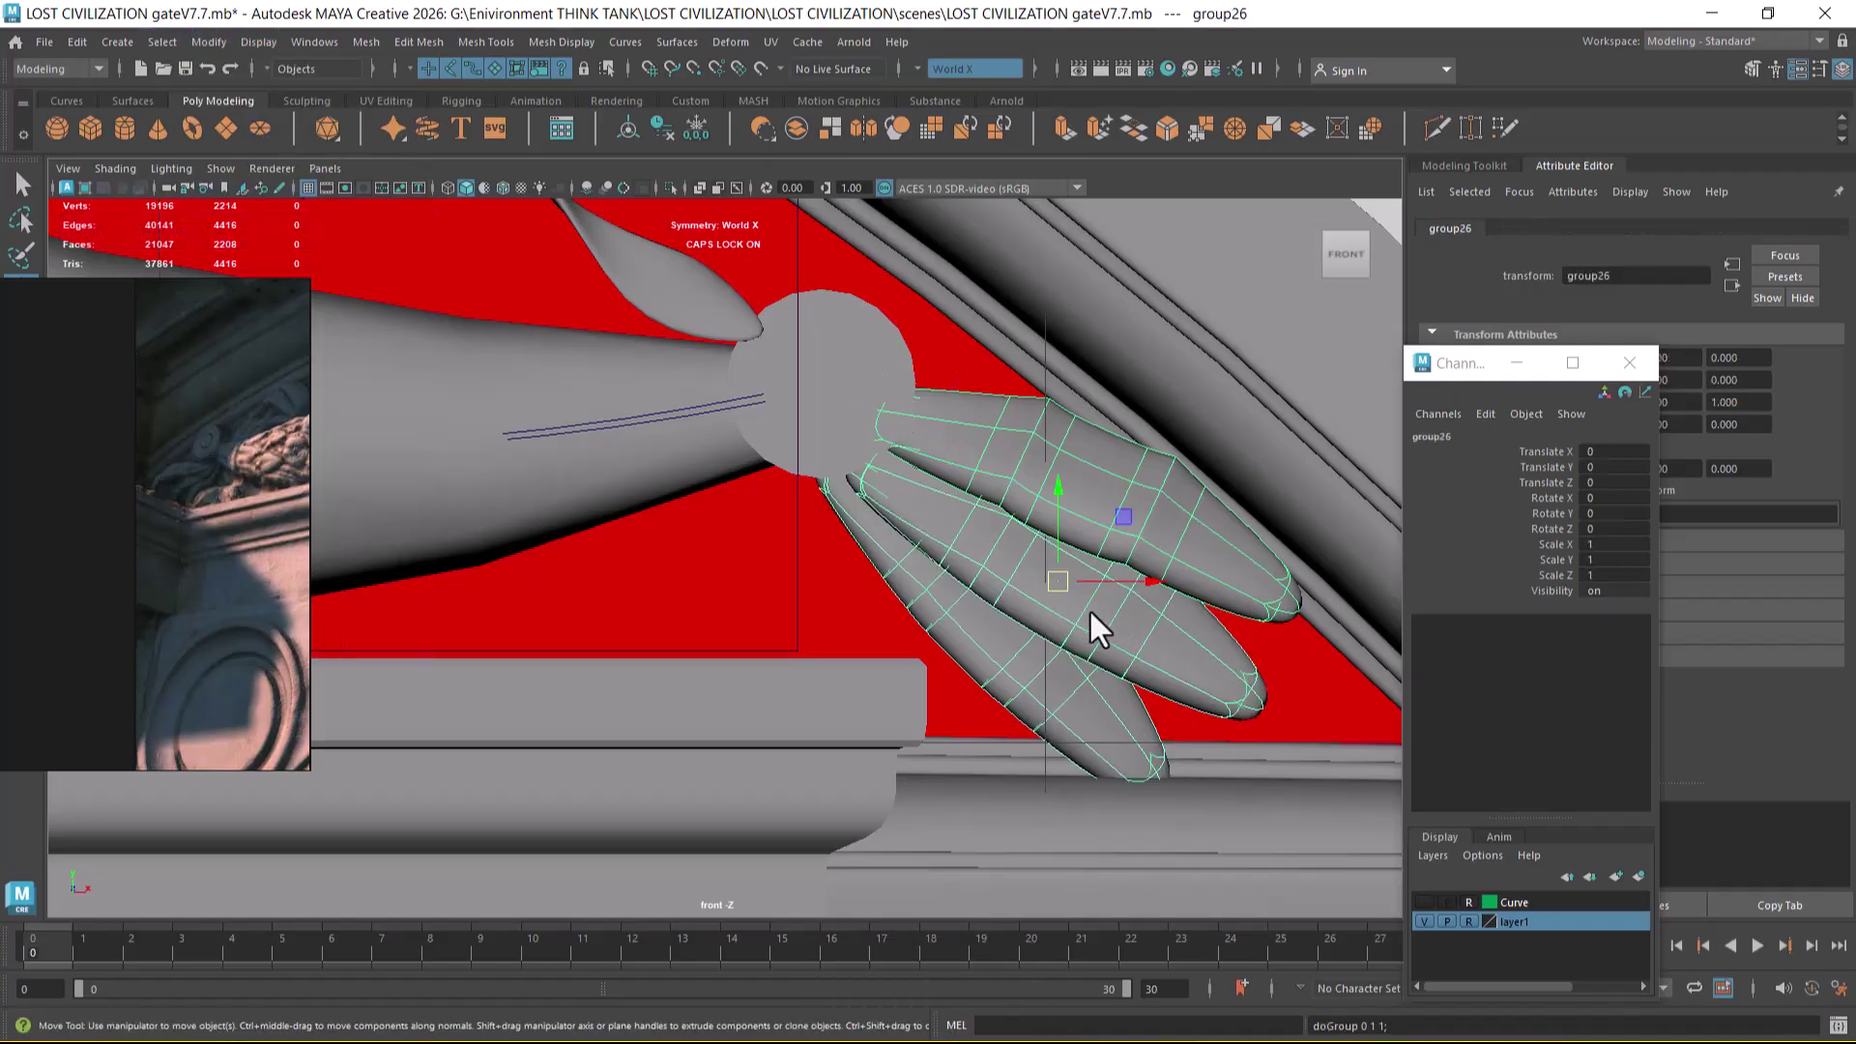
key(d)
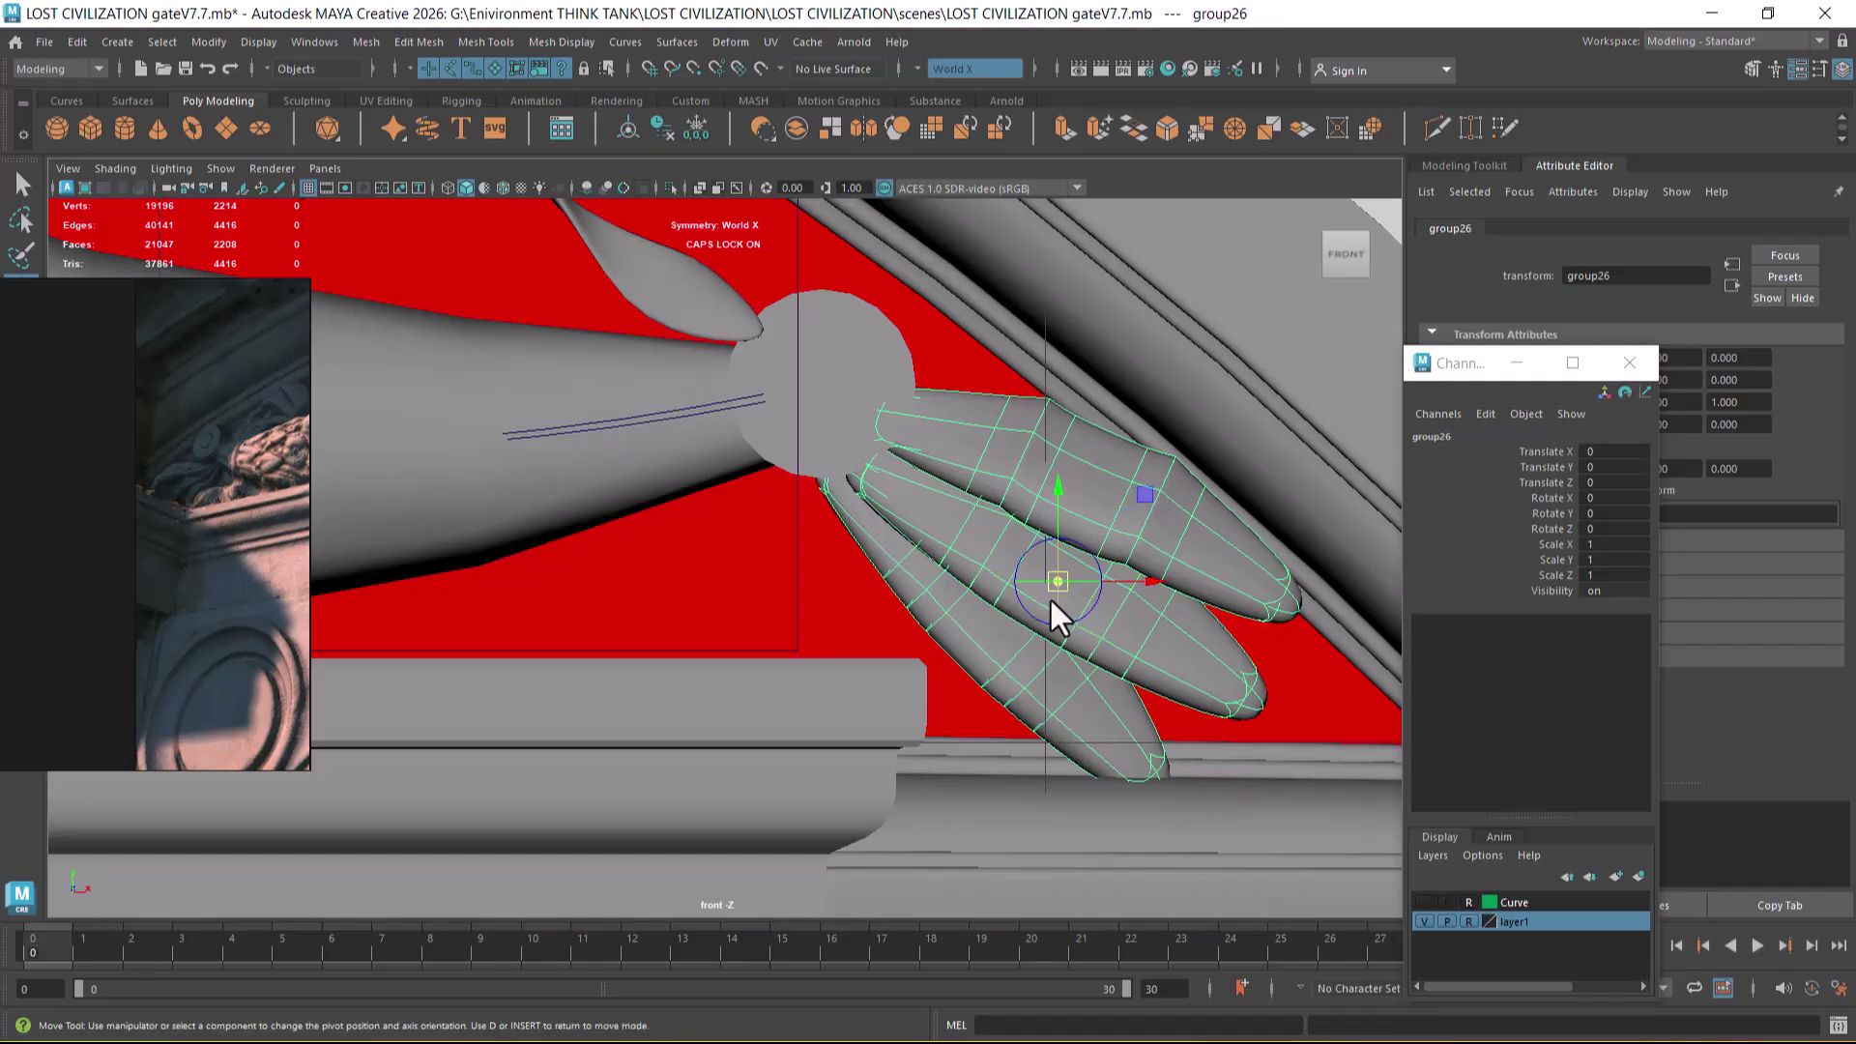
drag(1128, 582, 949, 432)
drag(856, 373, 849, 347)
key(d)
- Scale the leaf group uniformly down to 0.913 and return to the perspective view
key(r)
drag(851, 423, 802, 468)
key(space)
drag(959, 454, 972, 425)
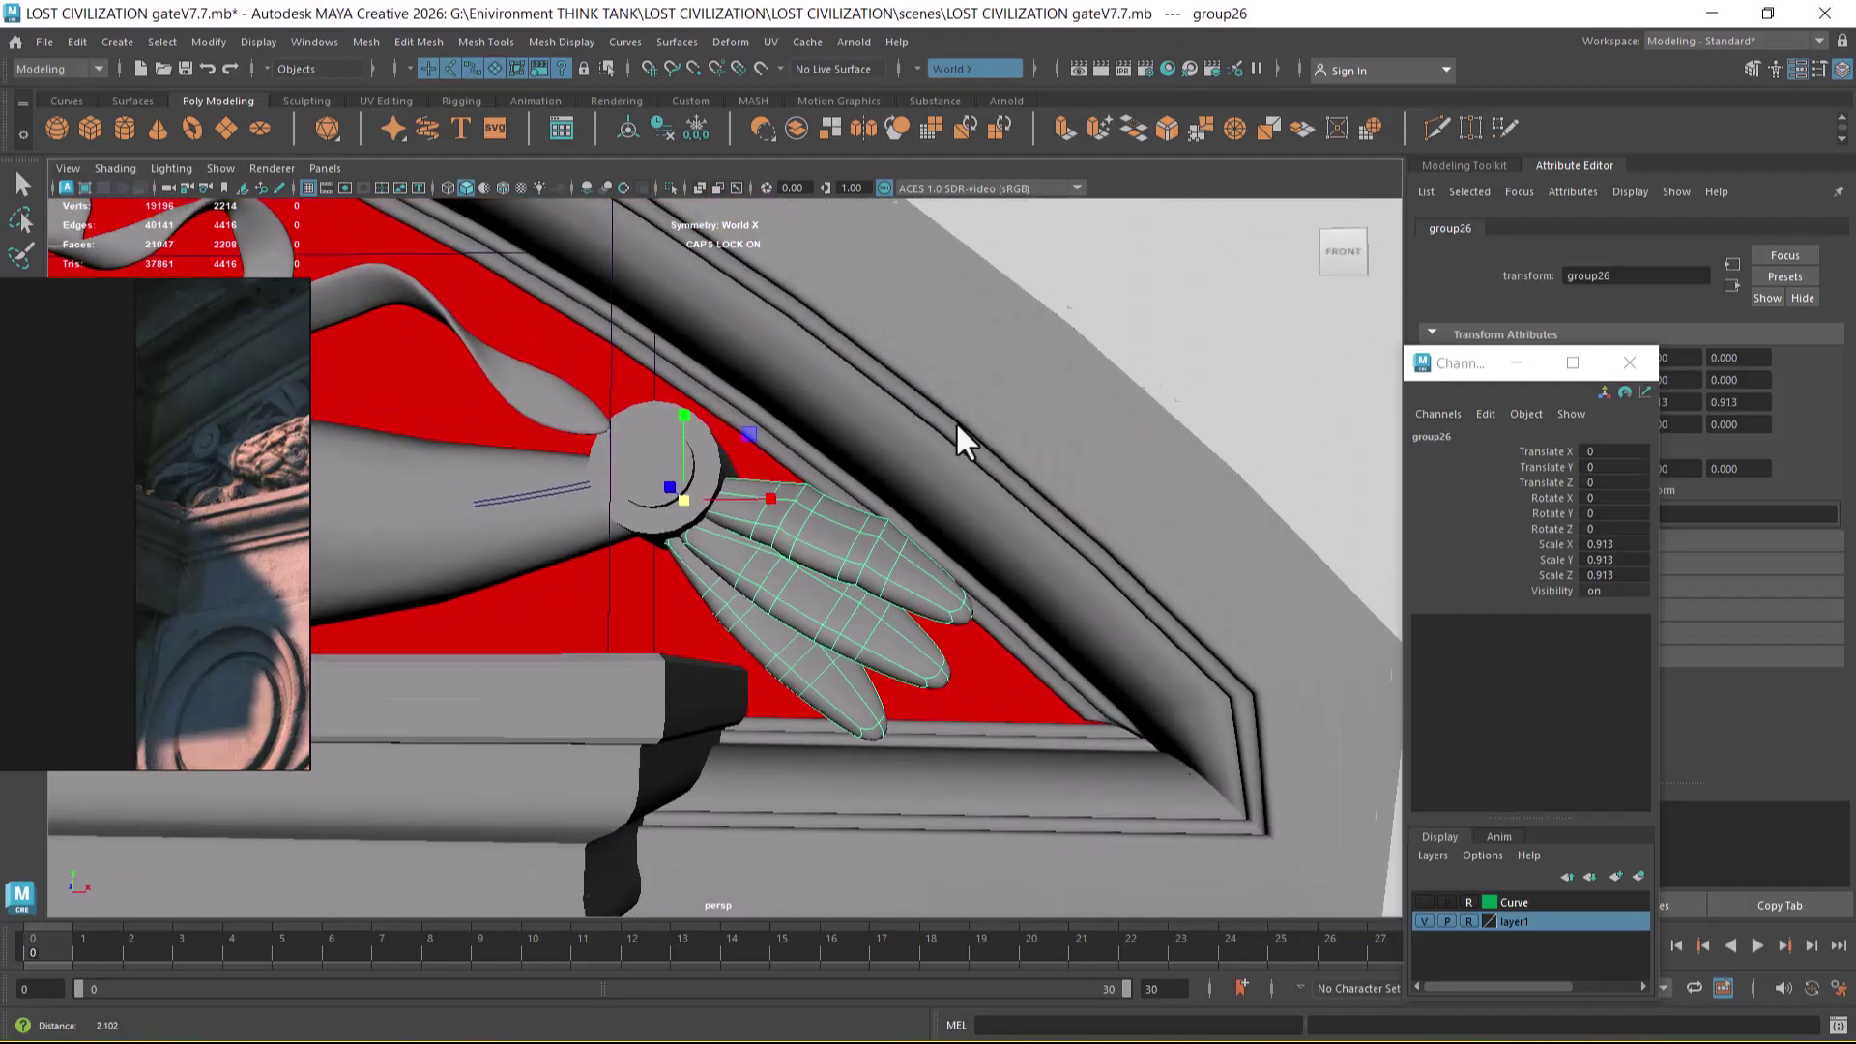
- Examine the pediment as a whole and compare it with the carved leaf cluster in the reference photo
scroll(996, 512, down, 5)
alt+drag(1019, 596, 913, 540)
click(1192, 554)
alt+drag(1191, 553, 868, 525)
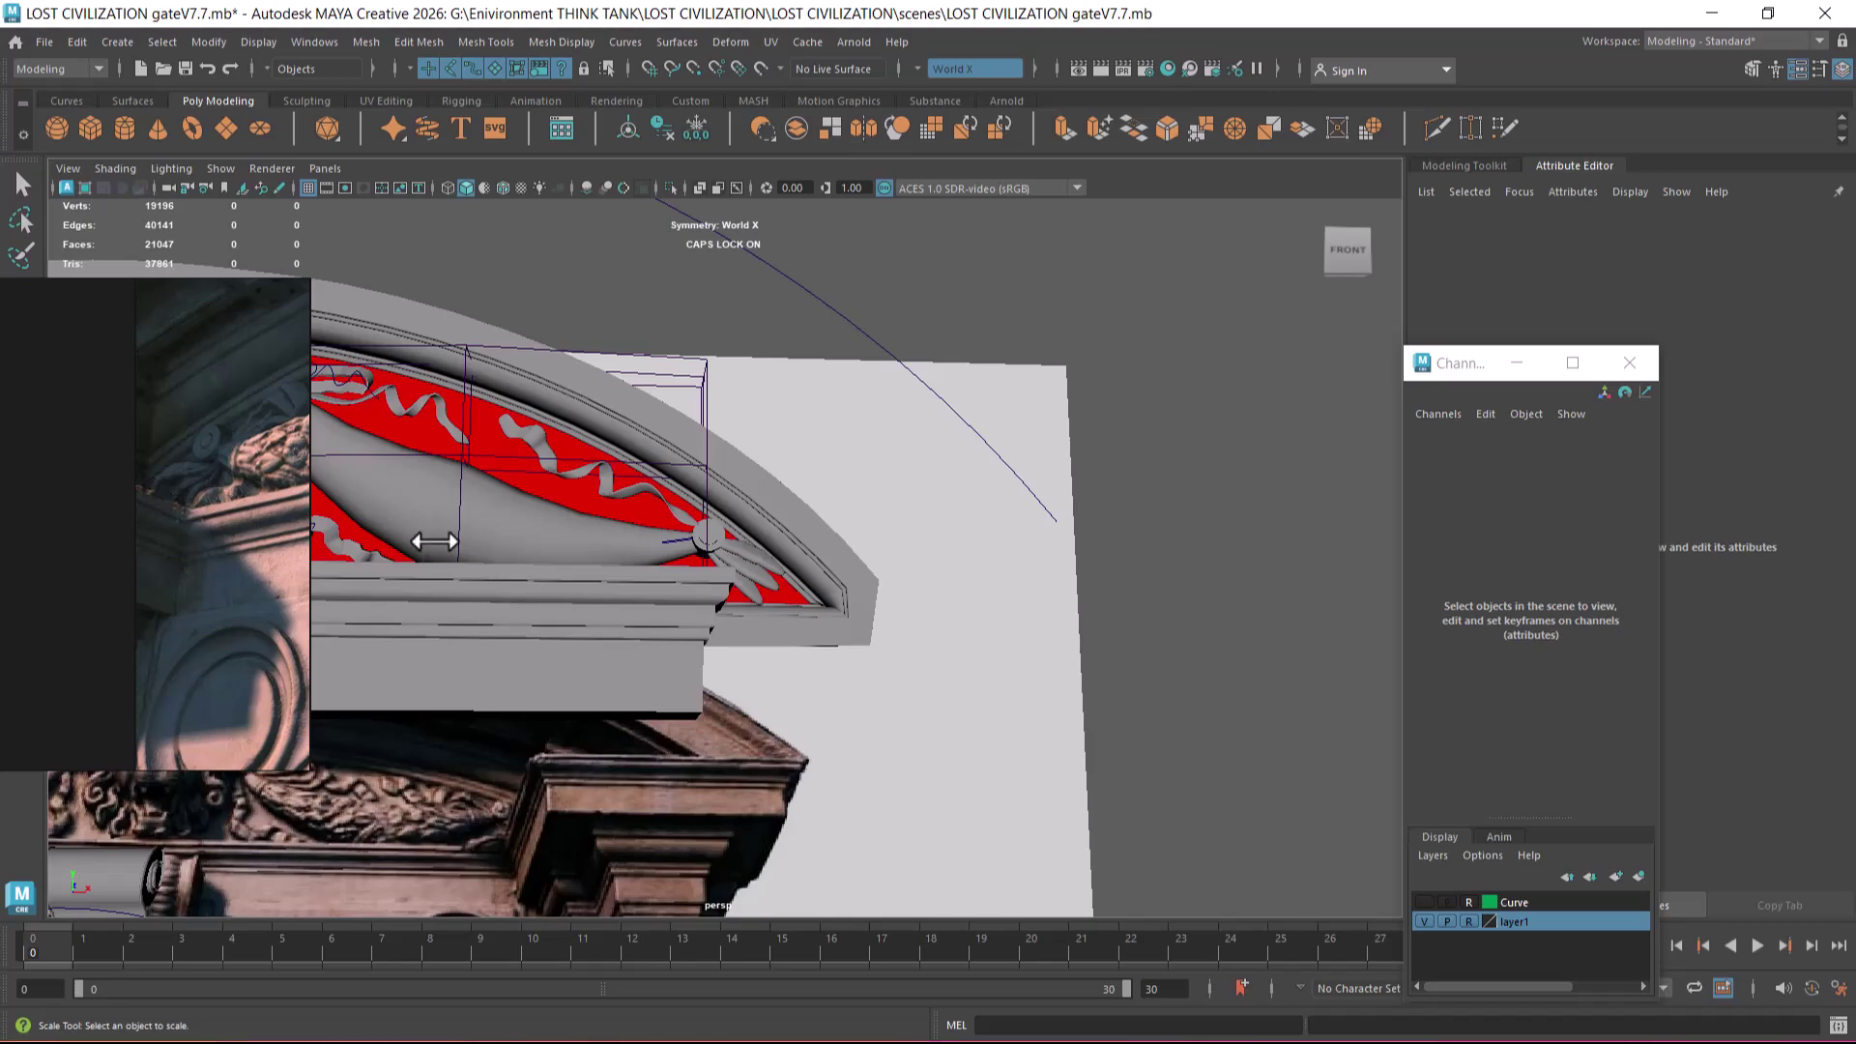
scroll(223, 445, up, 3)
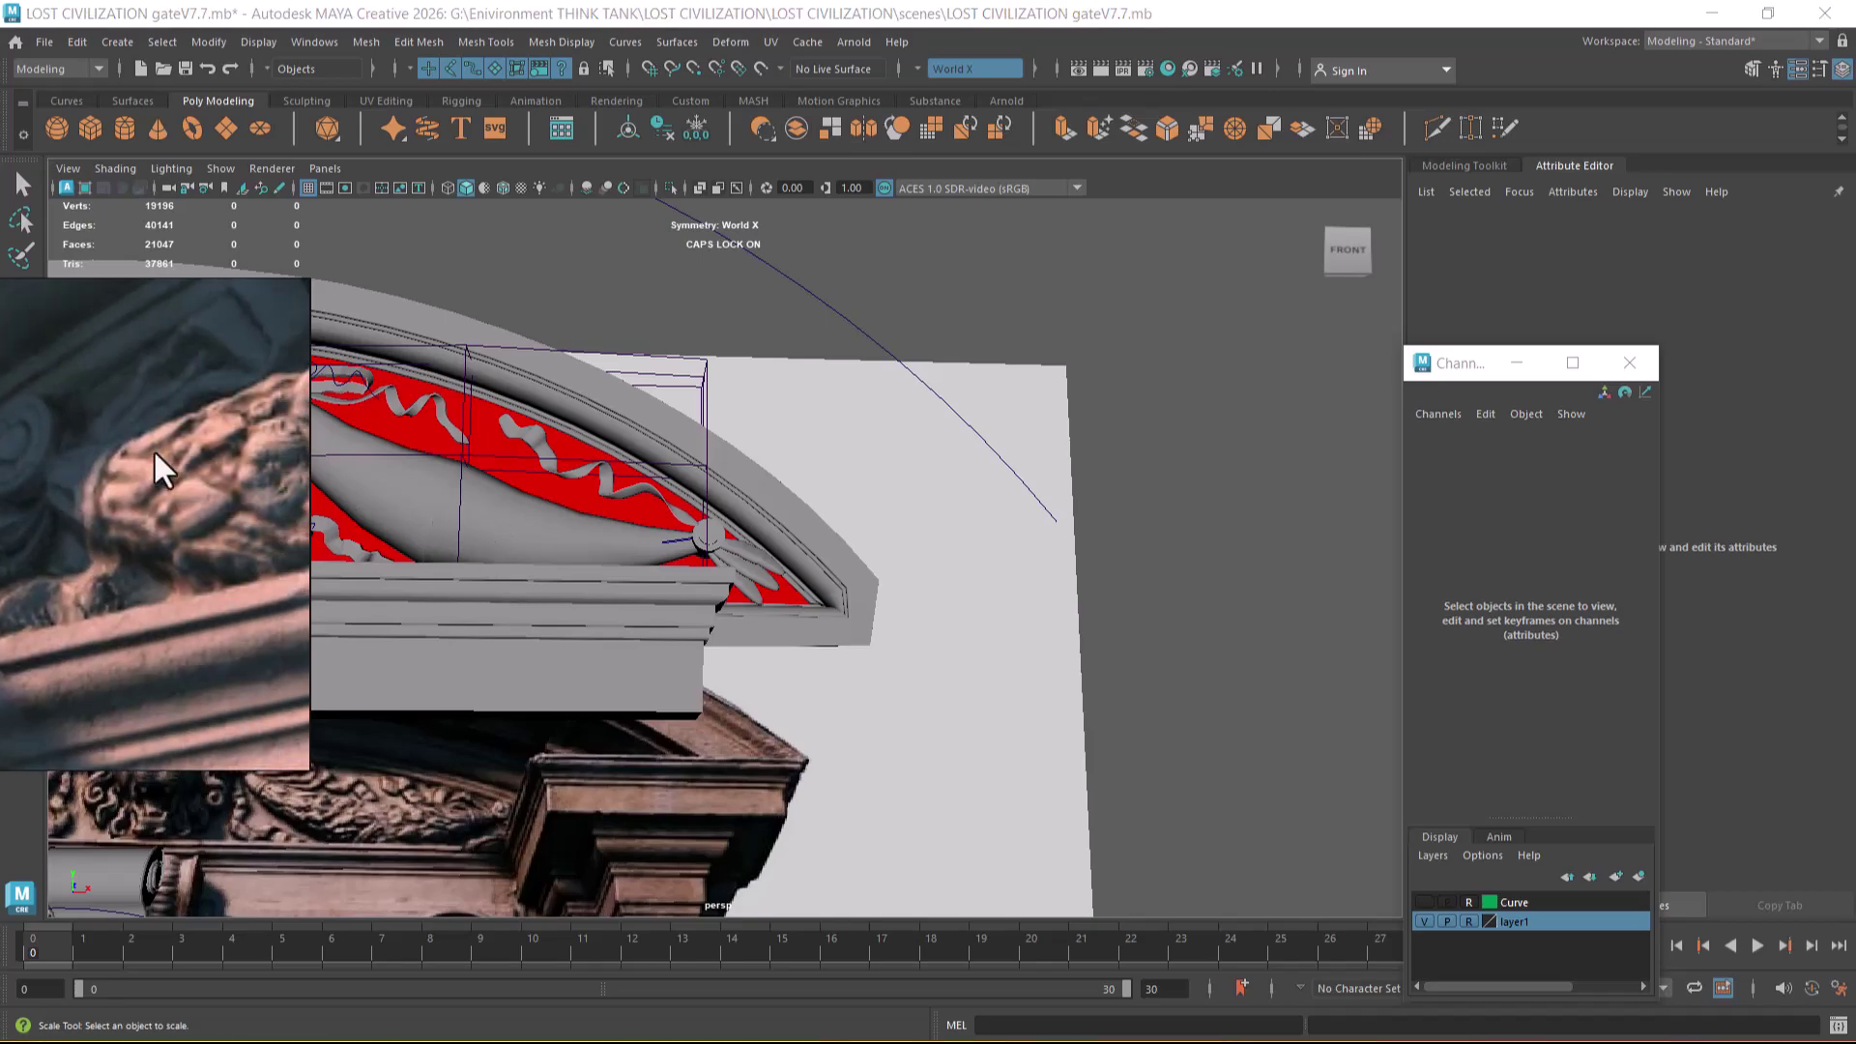
drag(130, 467, 157, 495)
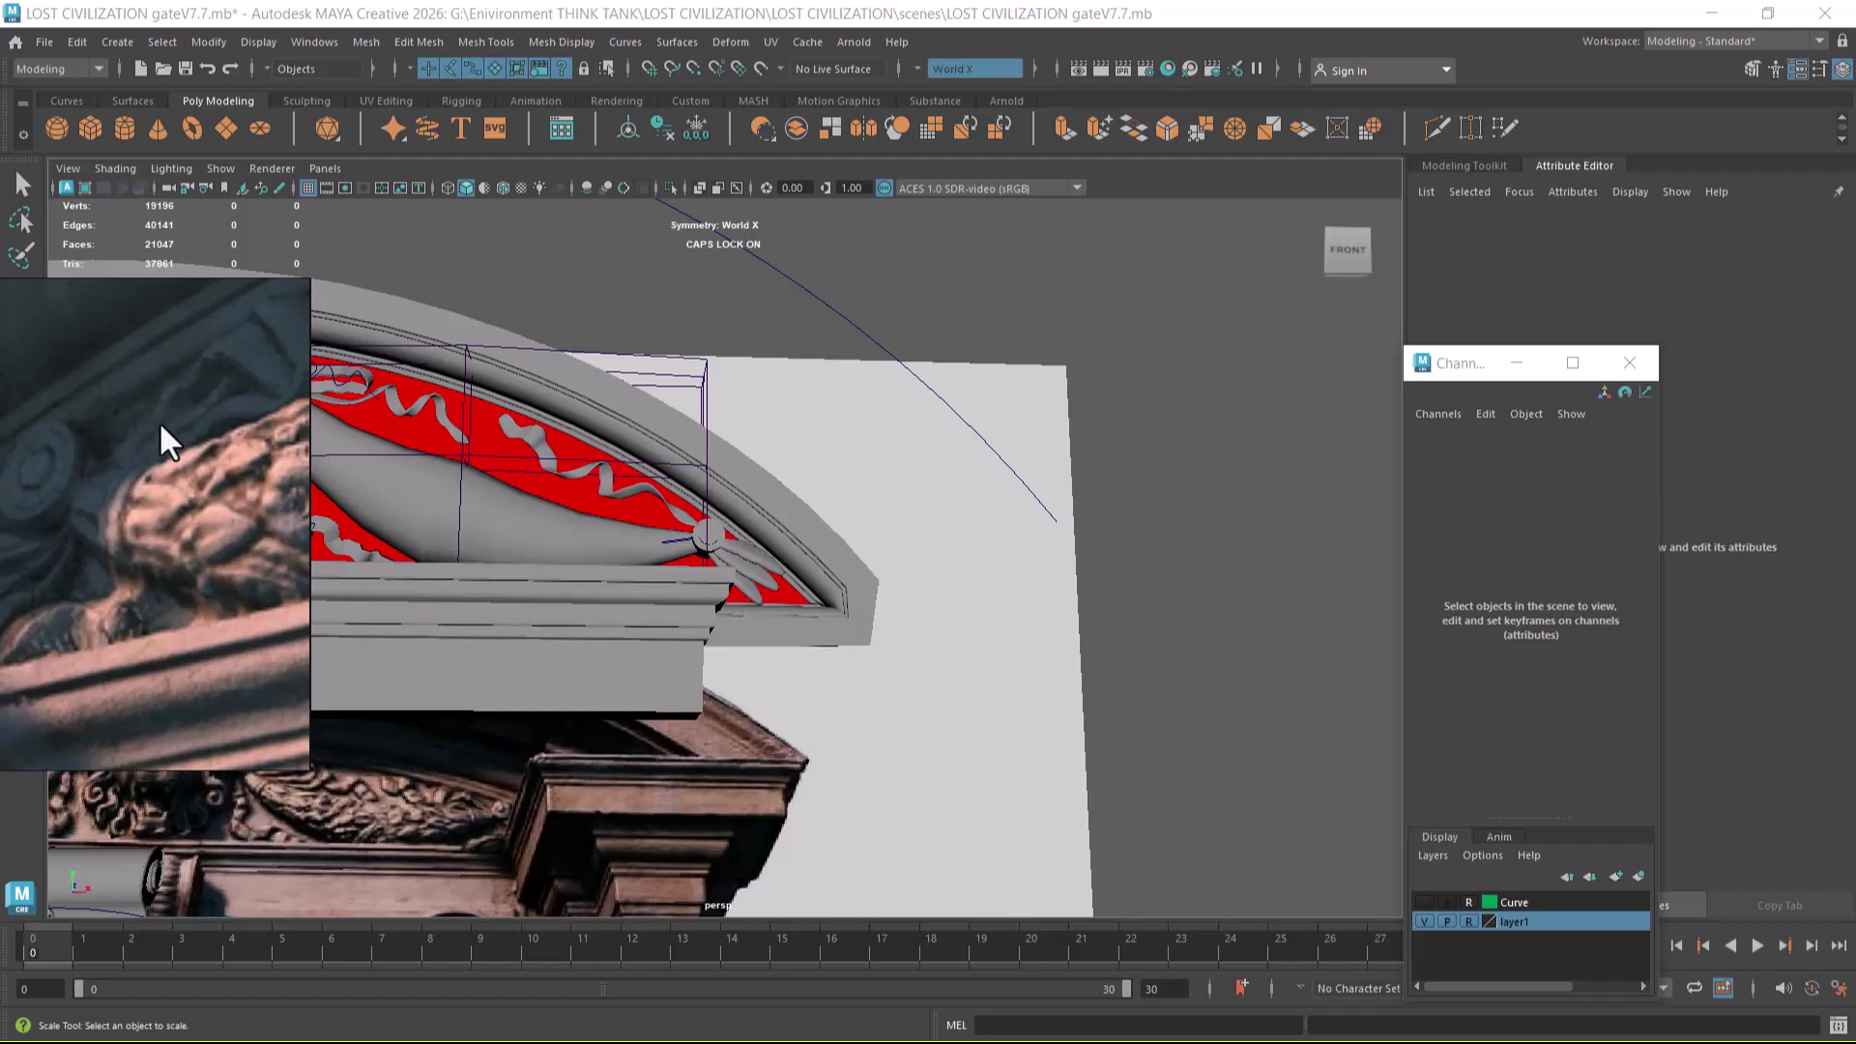
middle_drag(226, 471, 91, 541)
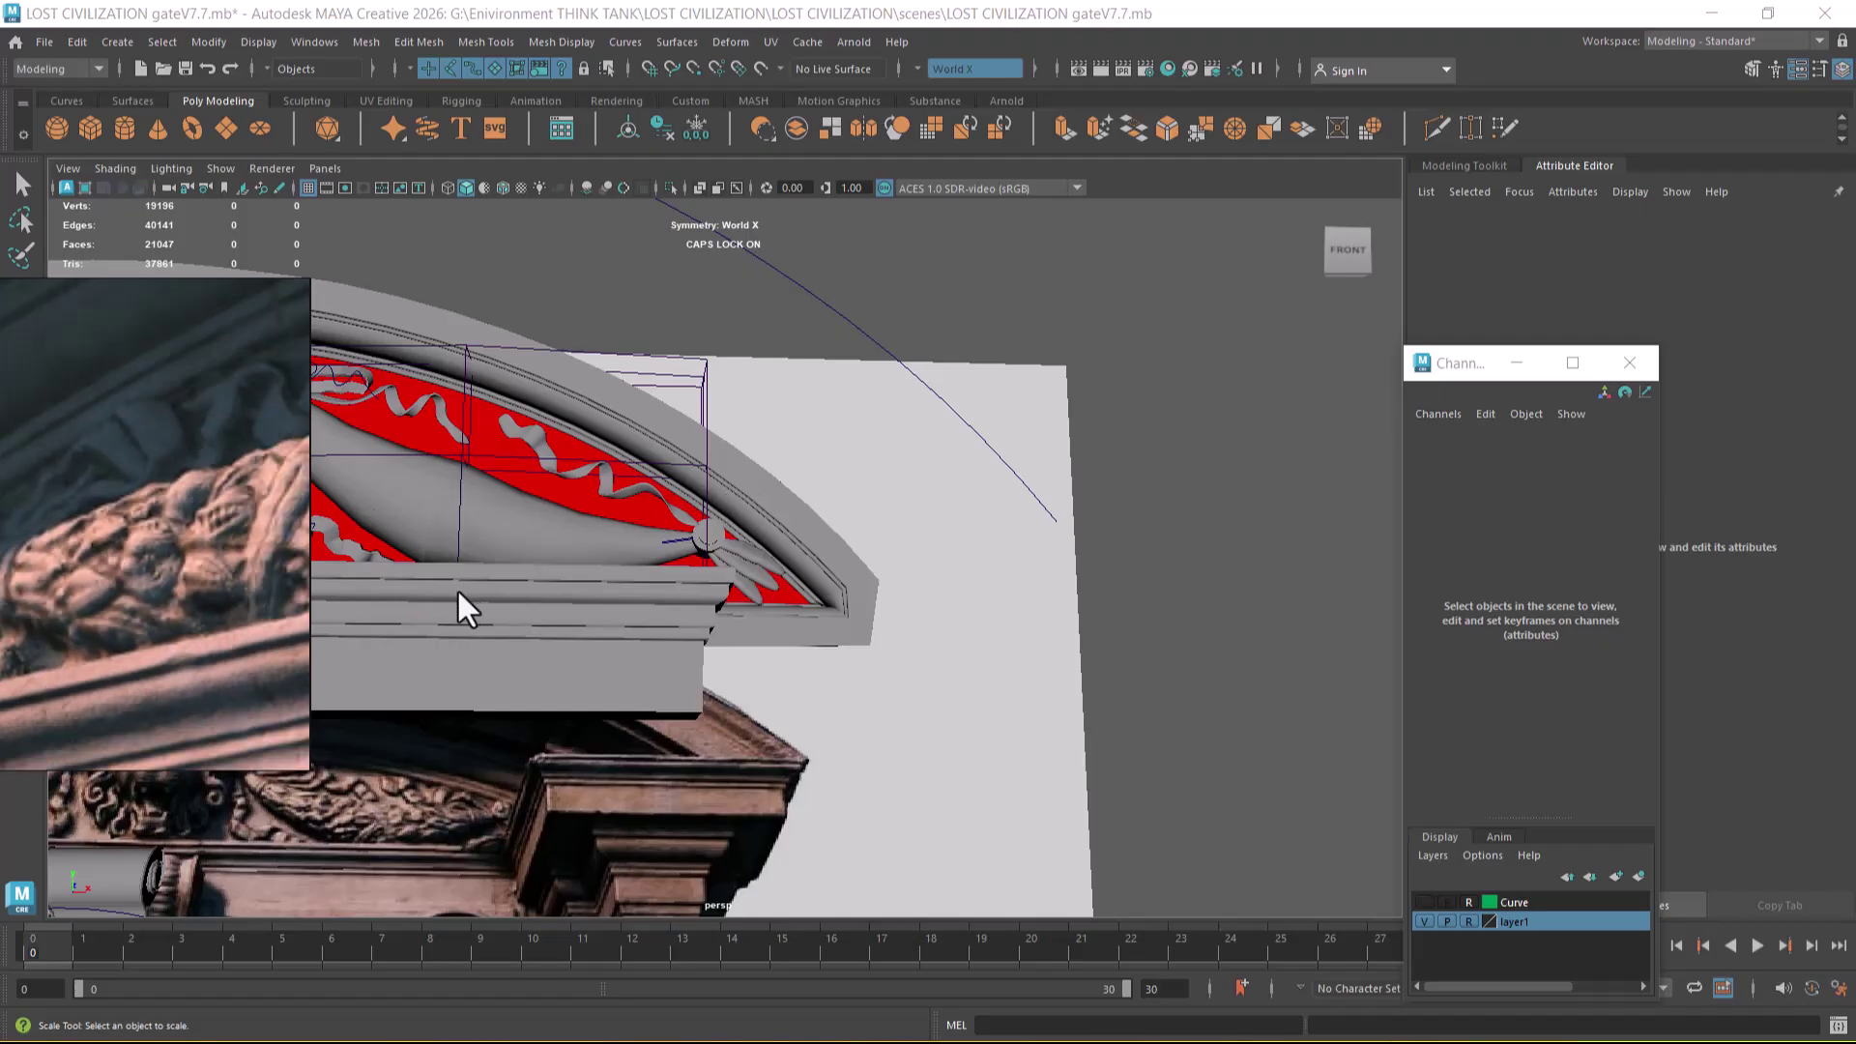
key(super)
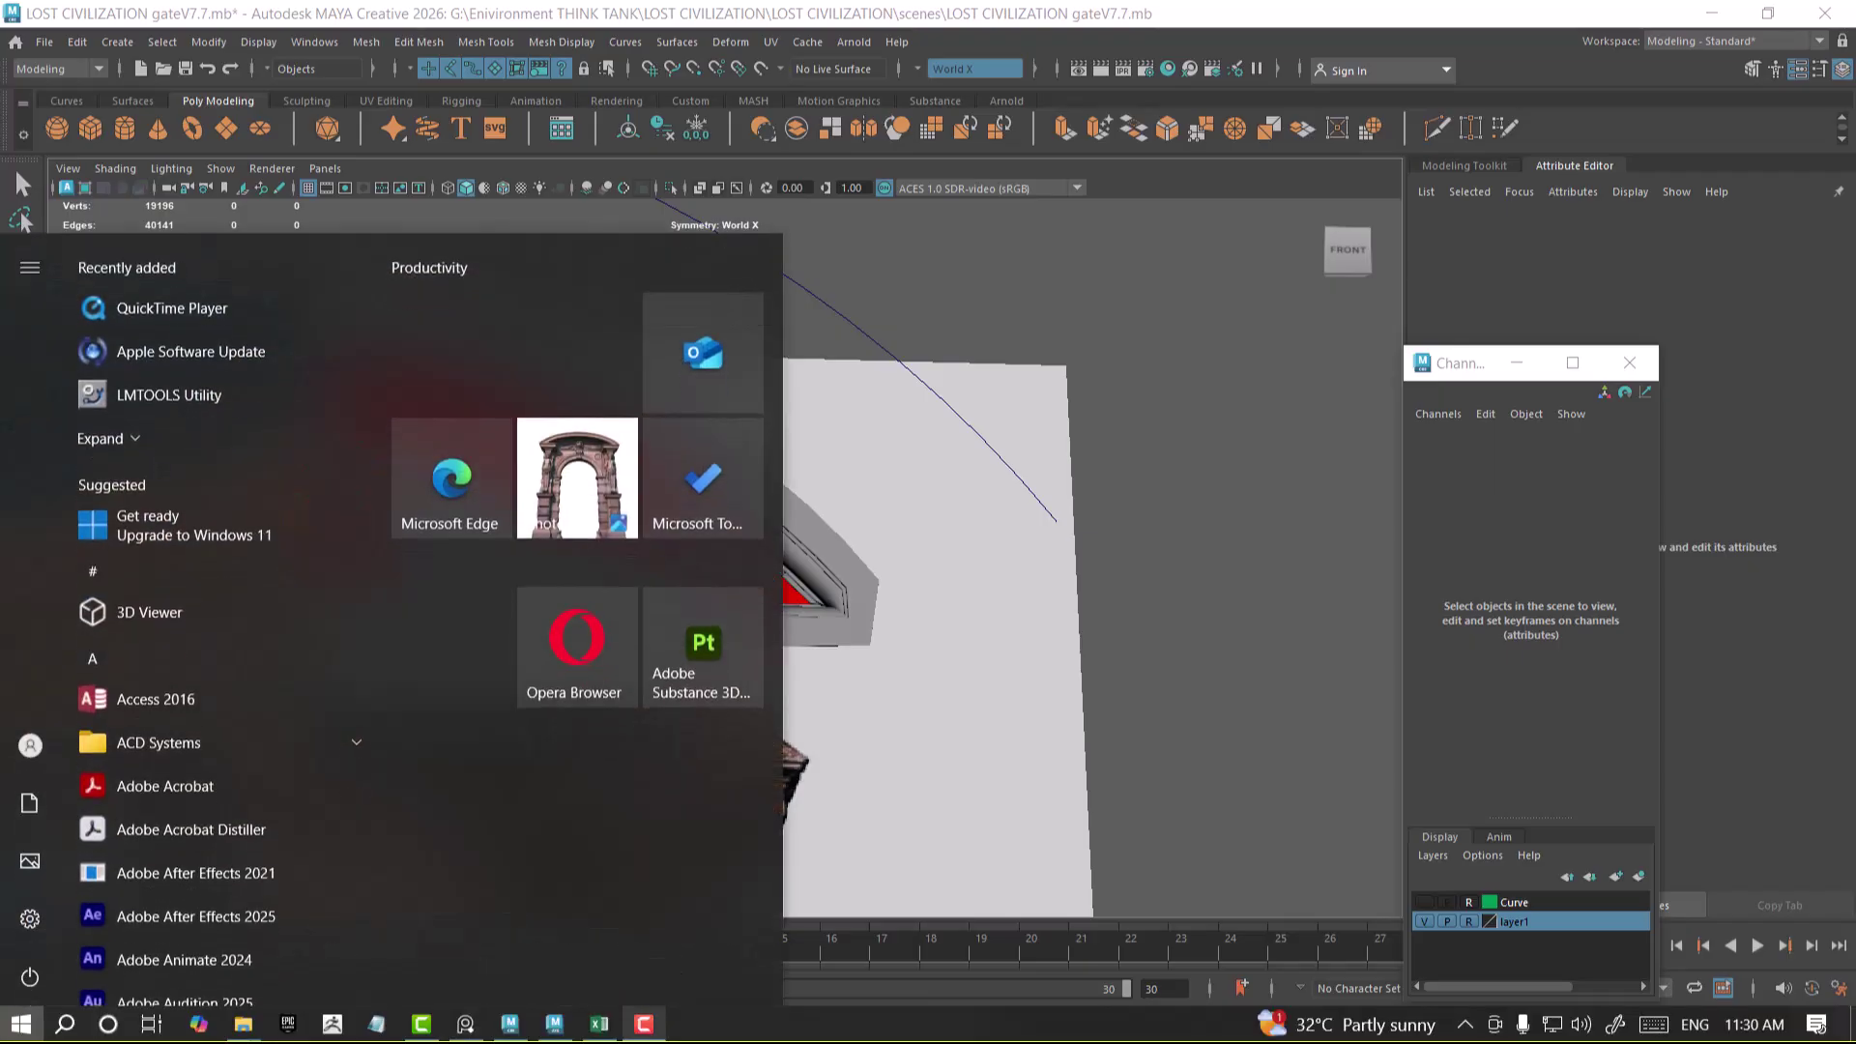